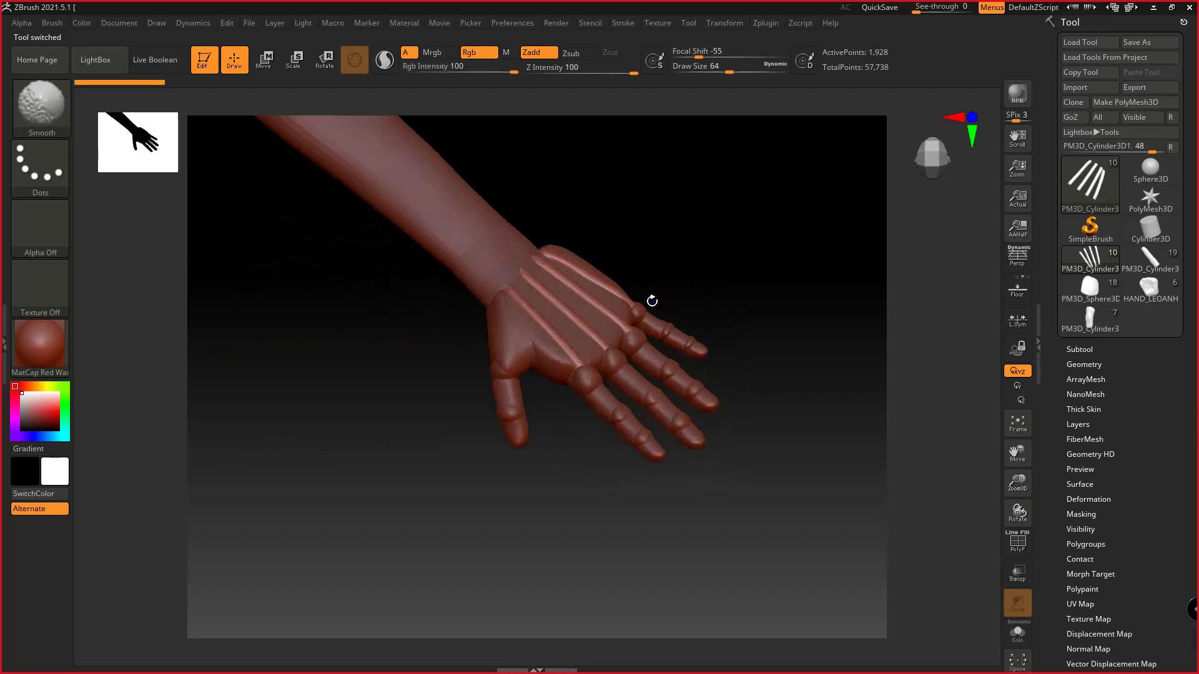
Switch to the hand model with 19 subtools and examine the back of the hand
click(1128, 266)
alt+right_drag(538, 289, 697, 256)
drag(697, 256, 786, 347)
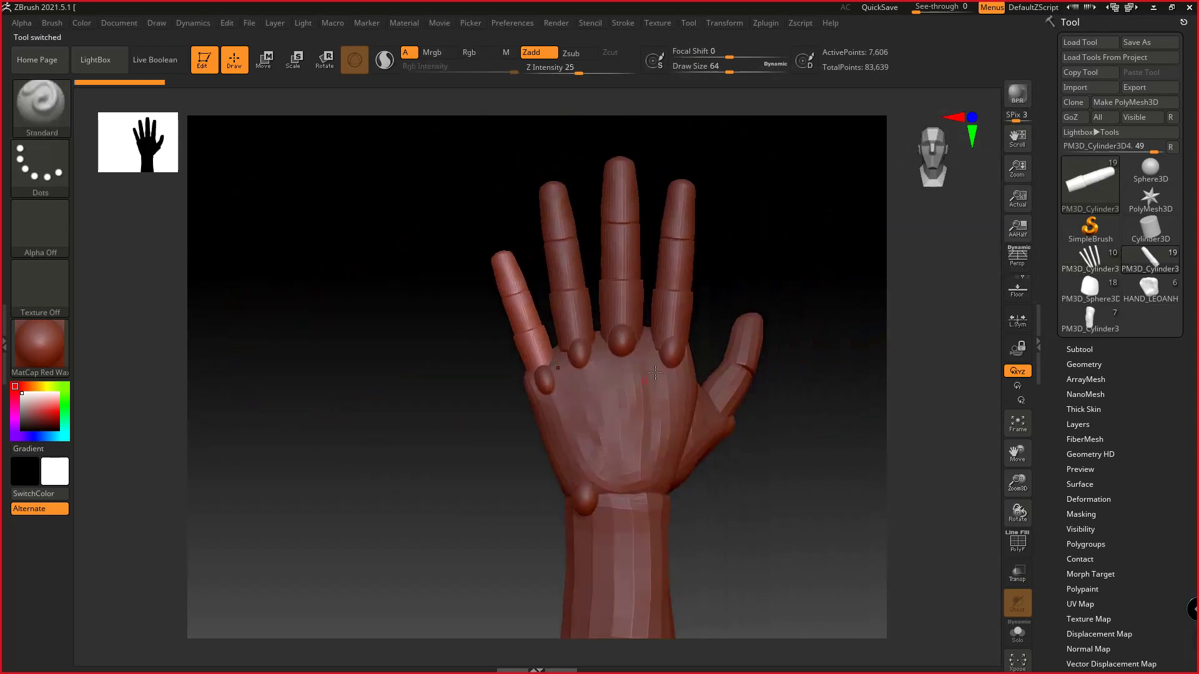
Switch to the PM3D_Sphere3D hand model with 18 subtools and examine its knuckles, palm and forearm
click(1081, 291)
ctrl+right_drag(669, 273, 583, 359)
mouse_move(582, 359)
mouse_down()
mouse_move(602, 271)
mouse_move(565, 433)
mouse_move(616, 305)
mouse_up()
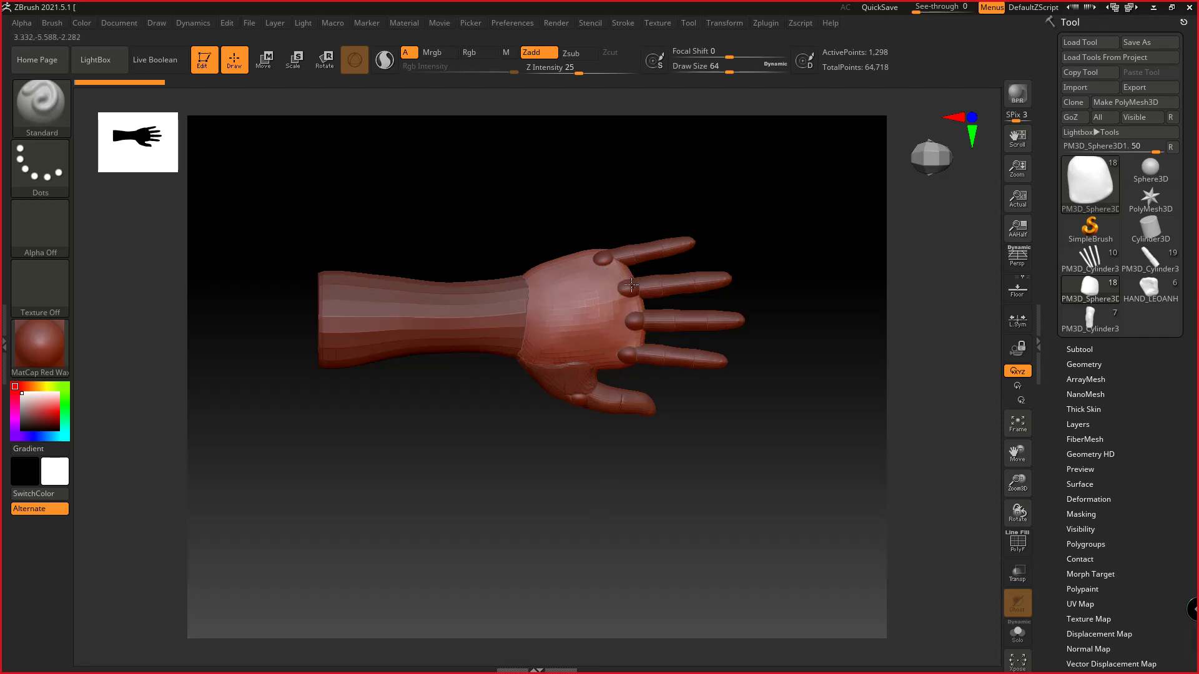
ctrl+right_drag(633, 278, 611, 292)
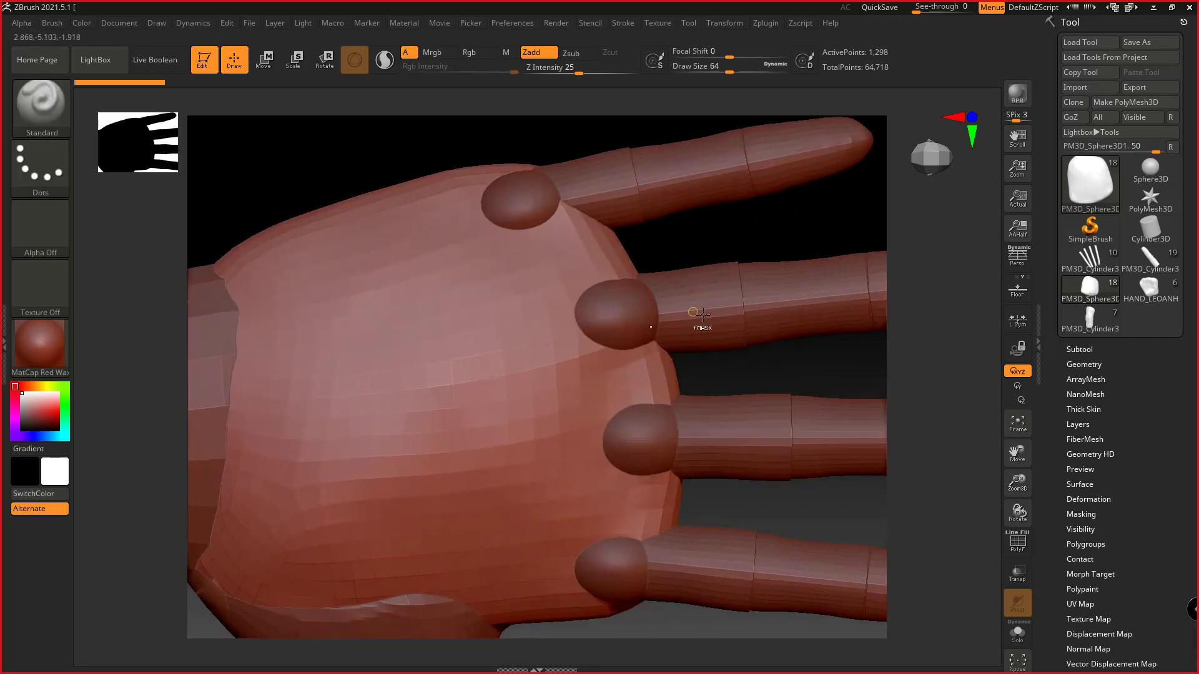
mouse_move(702, 315)
ctrl+right_down()
mouse_move(666, 220)
mouse_move(637, 267)
mouse_move(653, 302)
mouse_move(709, 348)
mouse_move(671, 315)
mouse_move(634, 249)
mouse_move(640, 324)
mouse_move(698, 340)
ctrl+right_up()
mouse_move(1090, 267)
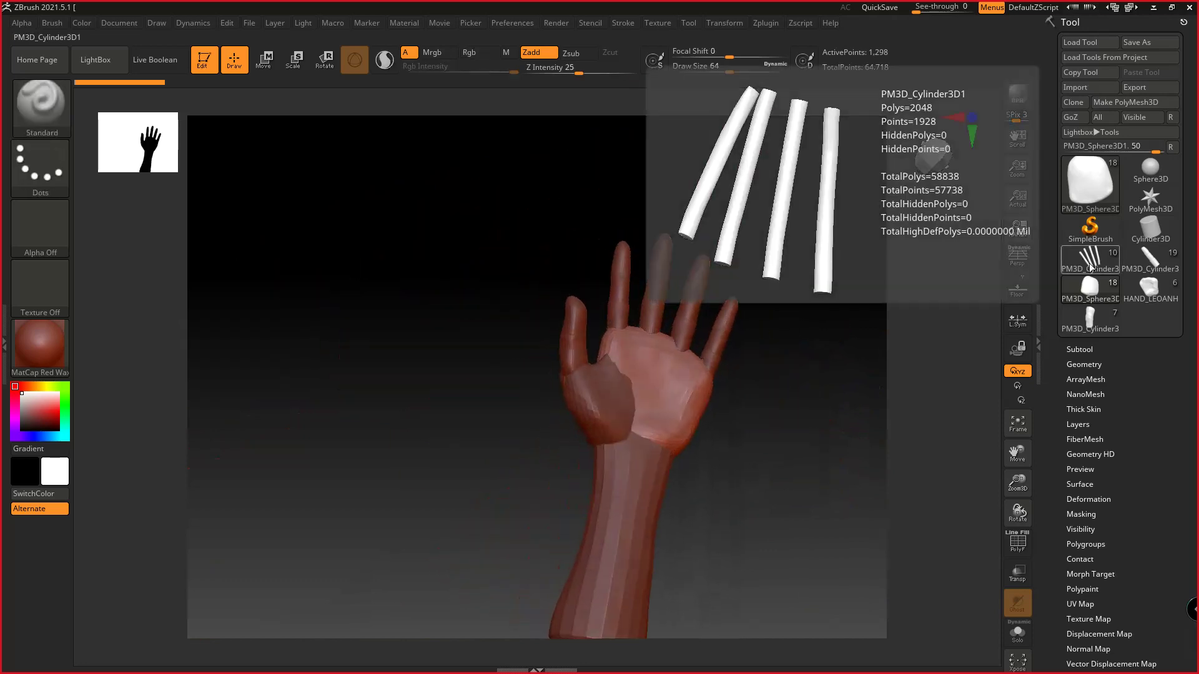
View the hand and Sculpt_bai2 folders in File Explorer and return to ZBrush
key(super)
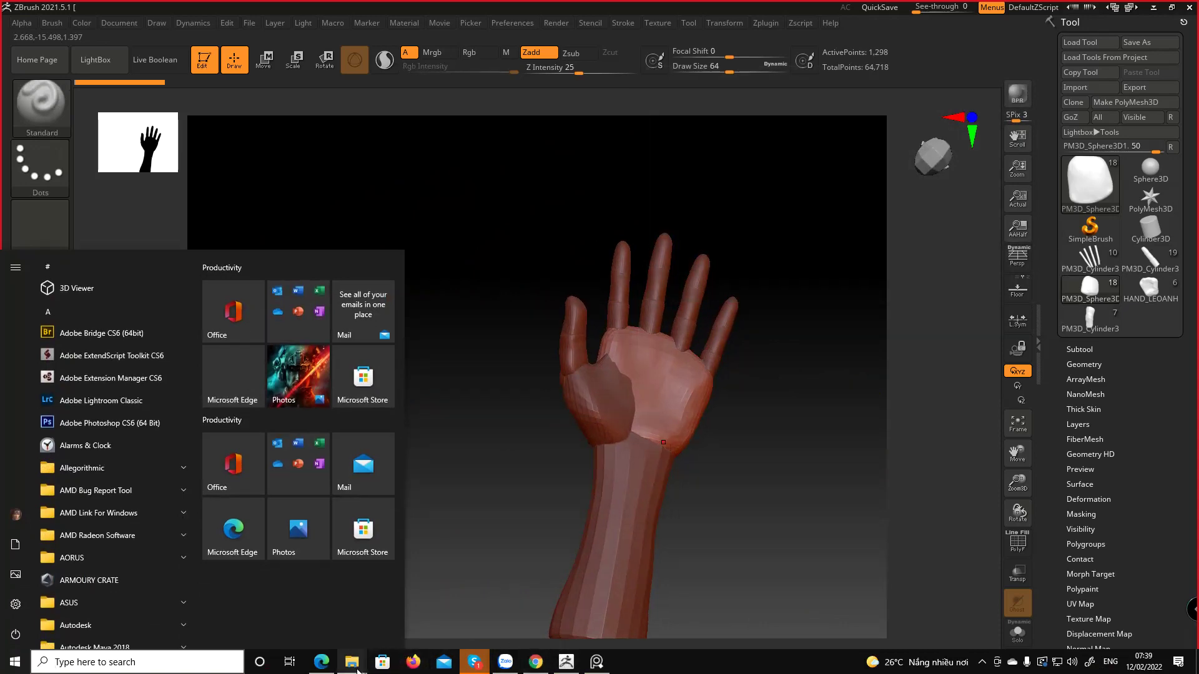
mouse_move(357, 668)
click(447, 577)
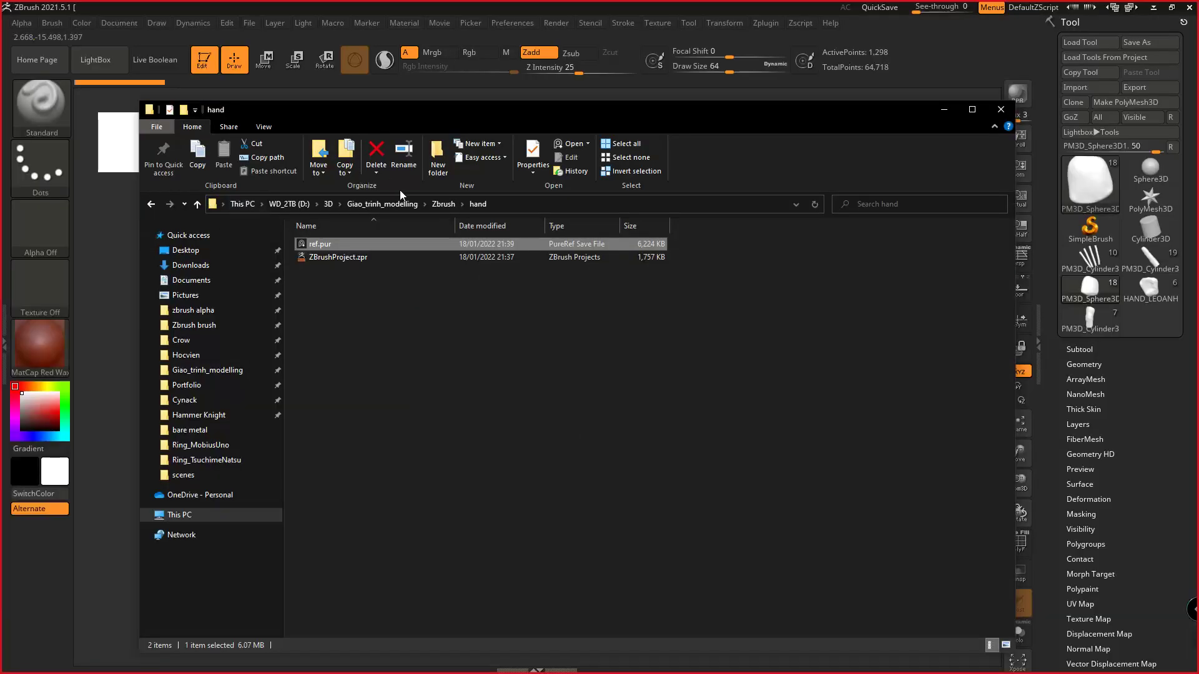
key(super)
mouse_move(352, 662)
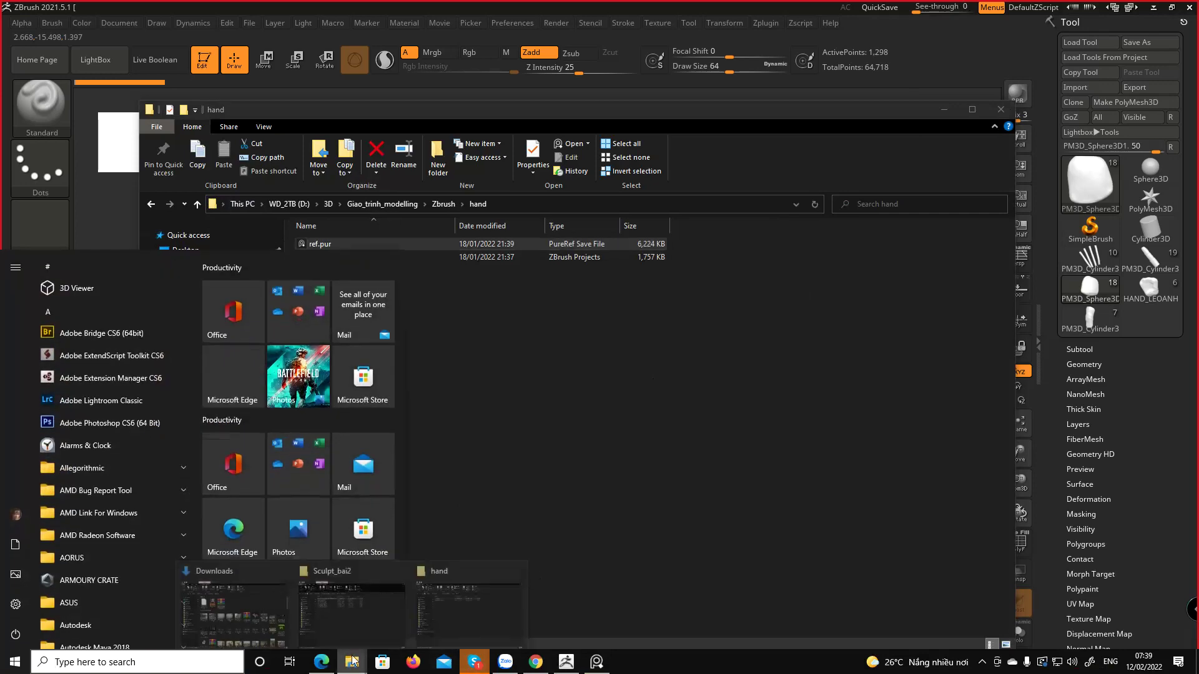
click(380, 628)
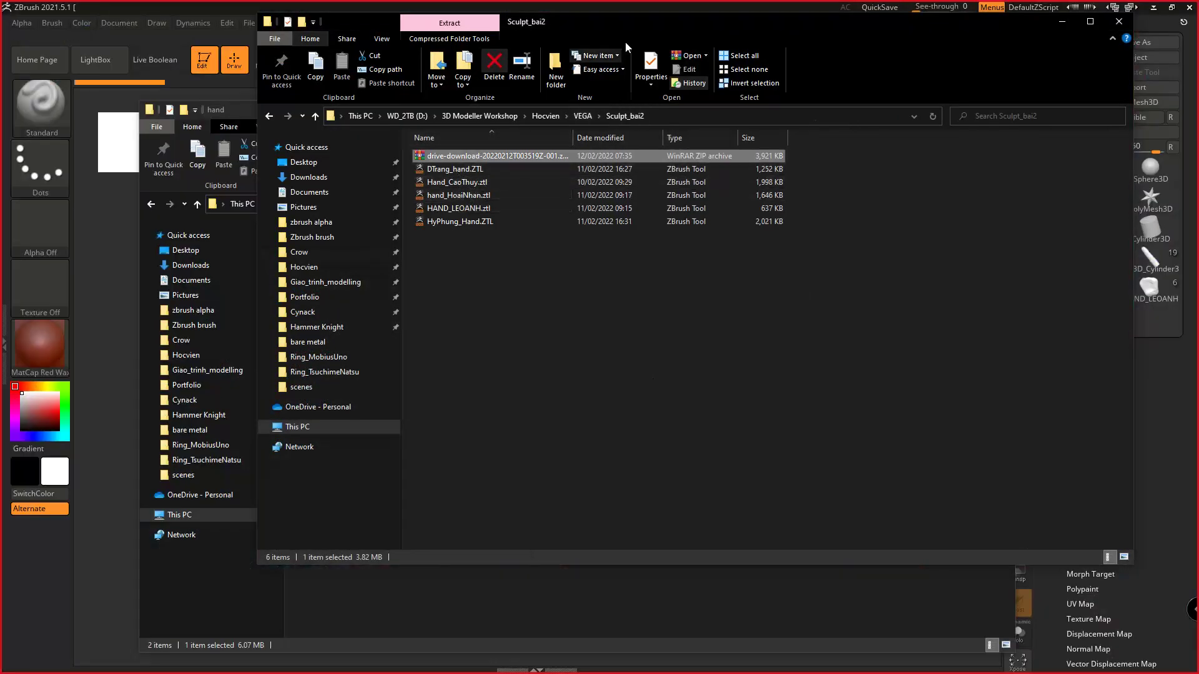
click(174, 9)
Examine the proportions of the palm, fingers and wrist from the back of the hand
drag(763, 300, 743, 359)
drag(727, 255, 646, 291)
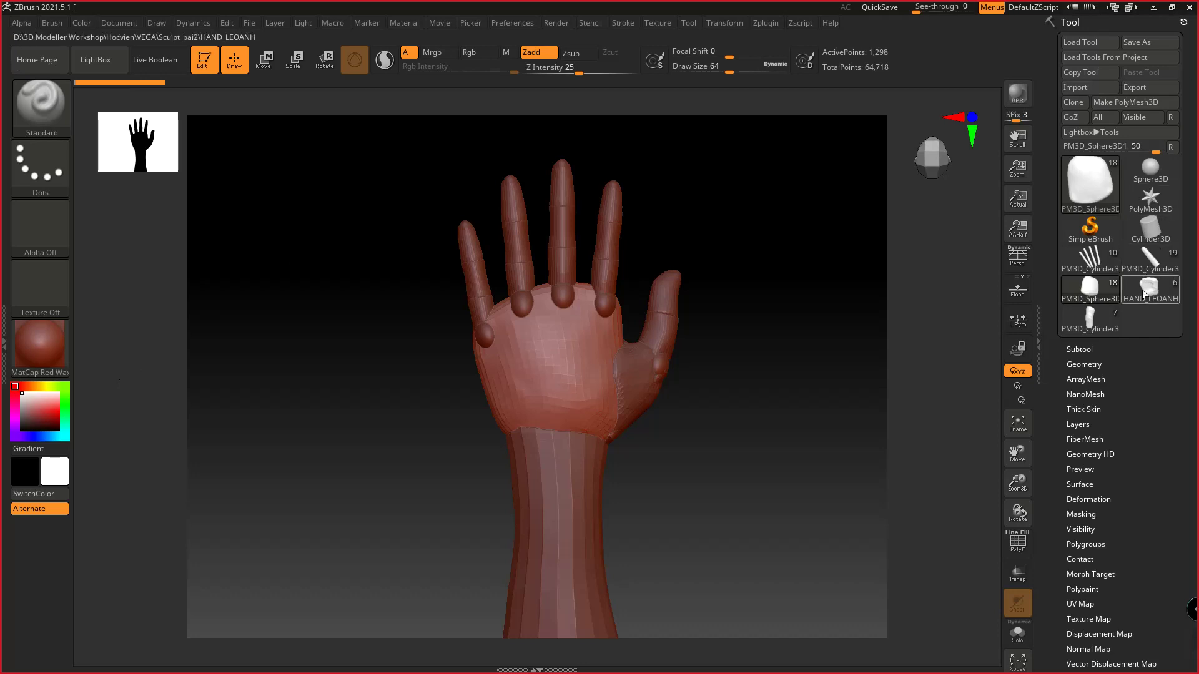
drag(730, 378, 701, 287)
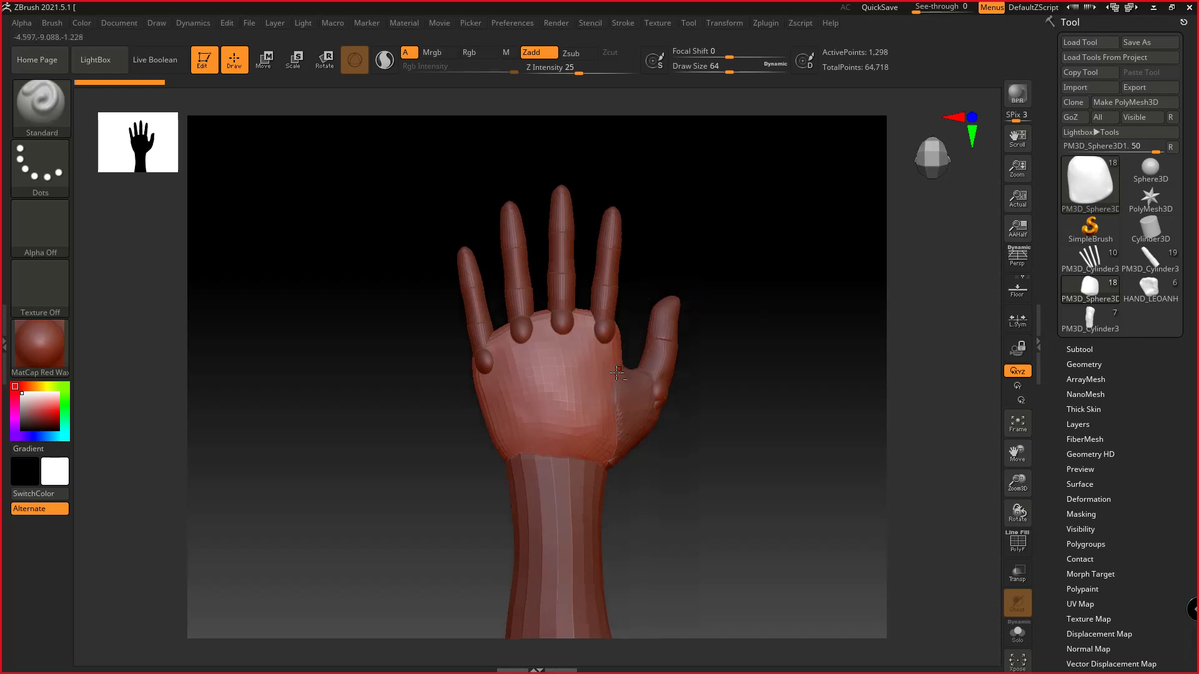
alt+right_drag(617, 374, 599, 315)
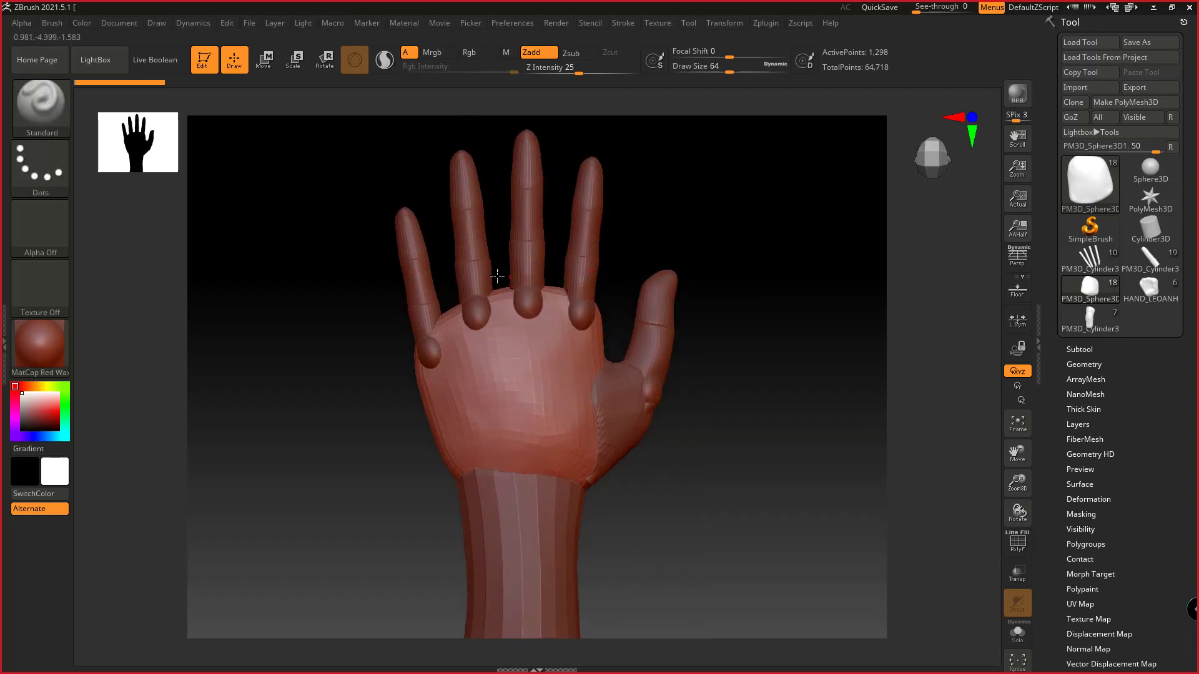
mouse_move(1100, 294)
right_drag(714, 406, 671, 297)
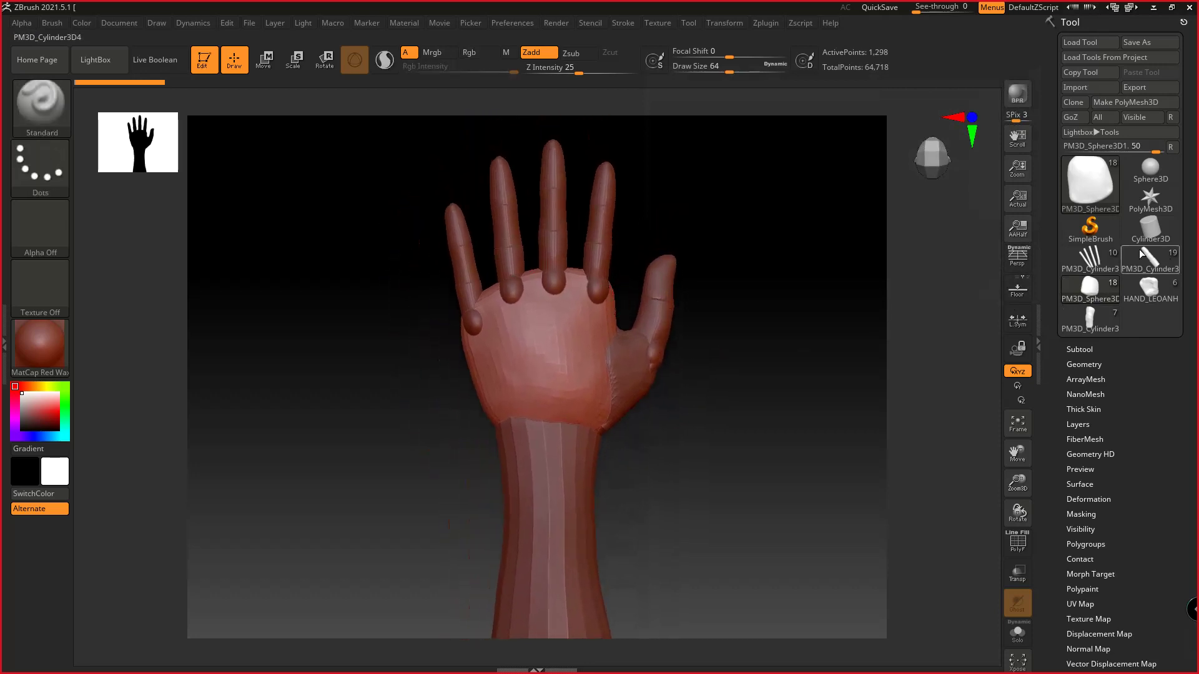
Switch to the PM3D_Cylinder3D1 hand model with 10 subtools and examine the bone cylinders on its back
click(1089, 259)
mouse_move(577, 221)
right_down()
mouse_move(635, 292)
mouse_move(680, 270)
mouse_move(671, 297)
mouse_move(607, 302)
mouse_move(645, 358)
mouse_move(674, 294)
mouse_move(632, 270)
right_up()
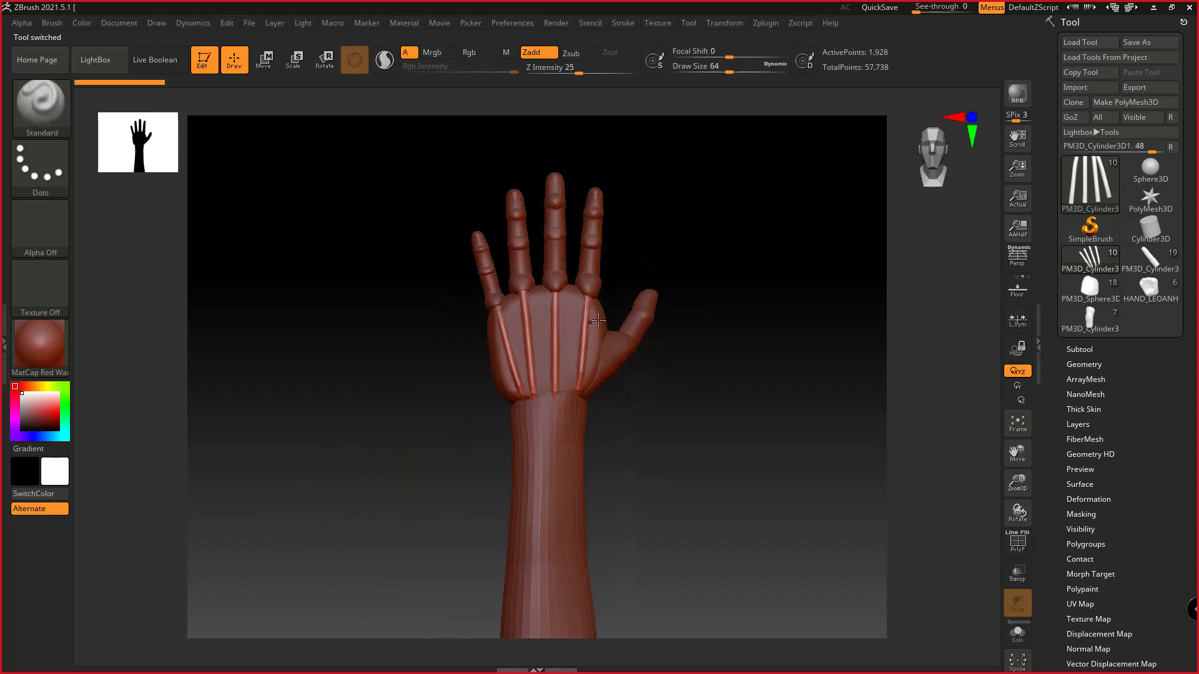
mouse_move(596, 310)
alt+right_down()
mouse_move(601, 273)
mouse_move(573, 365)
alt+right_up()
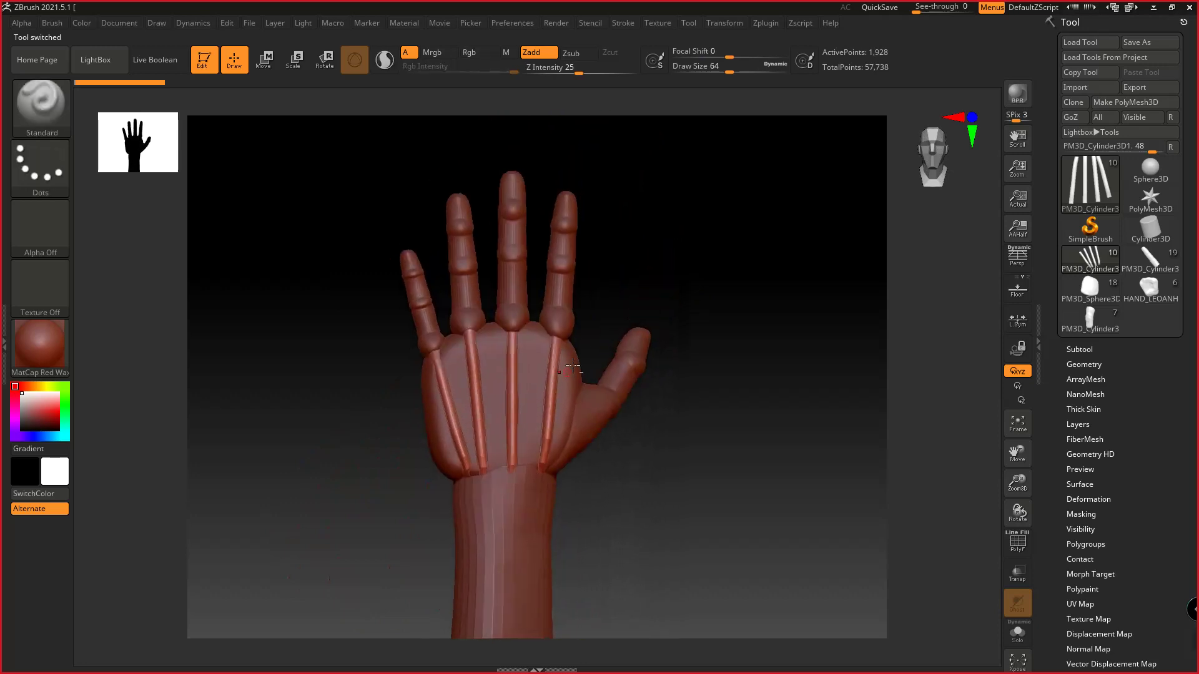
Launch Adobe Photoshop CS6 (64 Bit)
key(super)
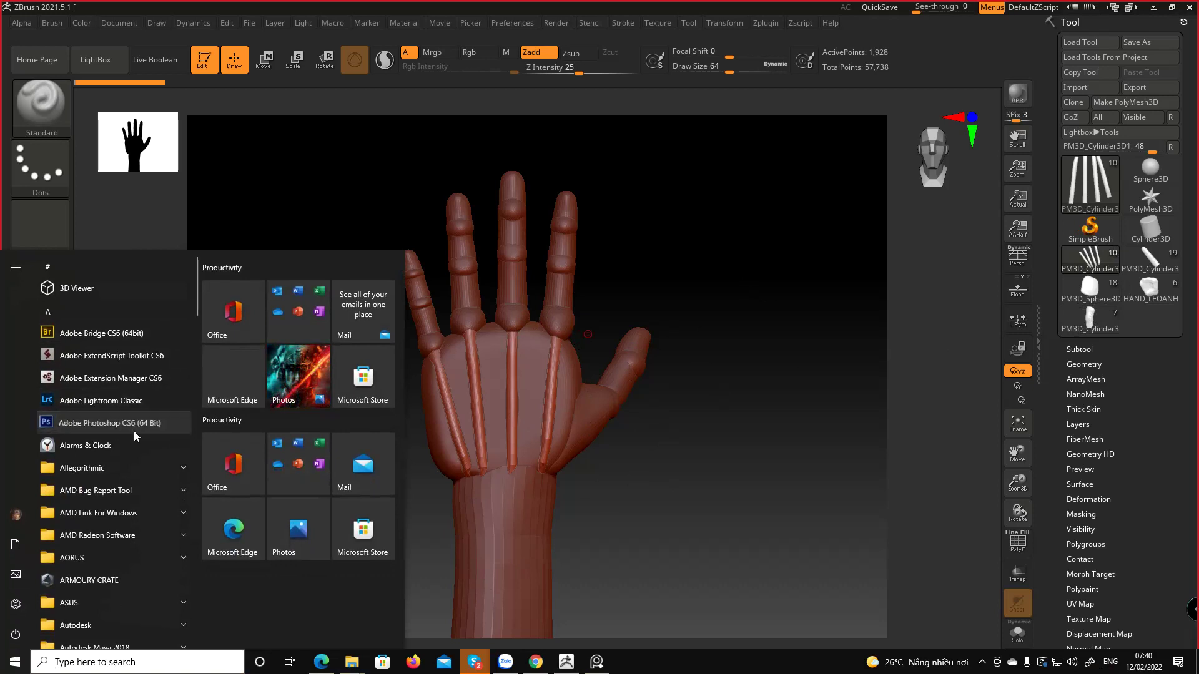
click(94, 423)
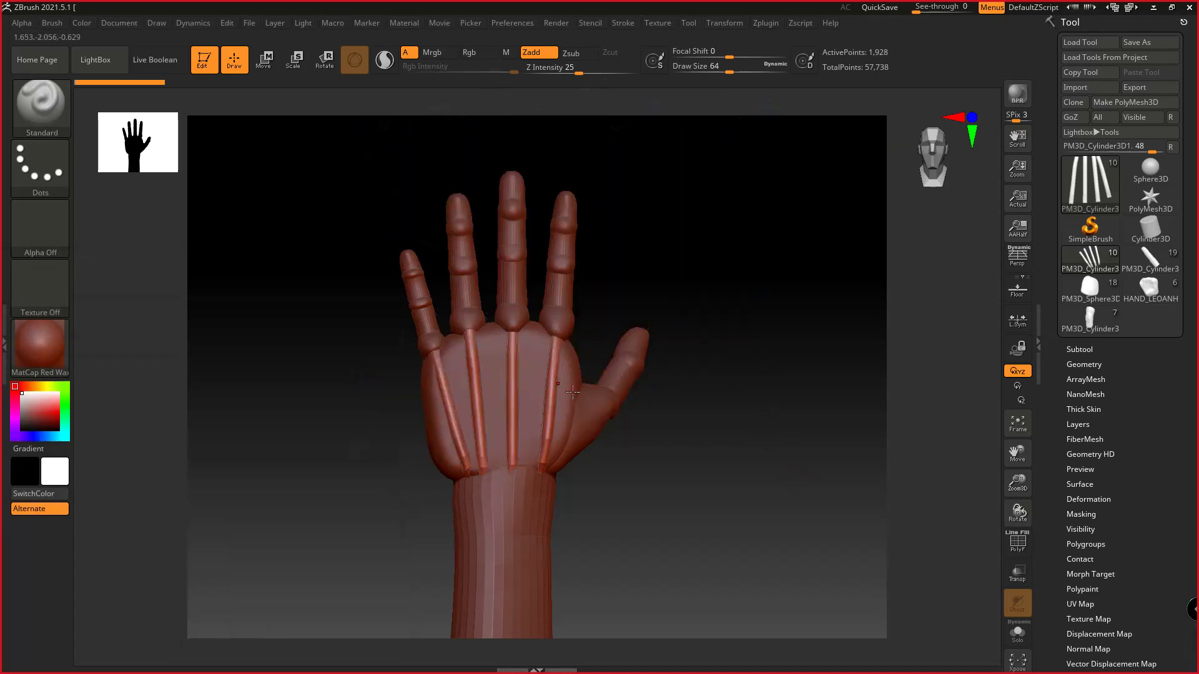
Switch back to the 18-subtool PM3D_Sphere3D hand and examine its finger segments and knuckles up close
mouse_move(581, 381)
shift+mouse_down()
mouse_move(569, 376)
mouse_move(589, 407)
shift+mouse_up()
click(1090, 288)
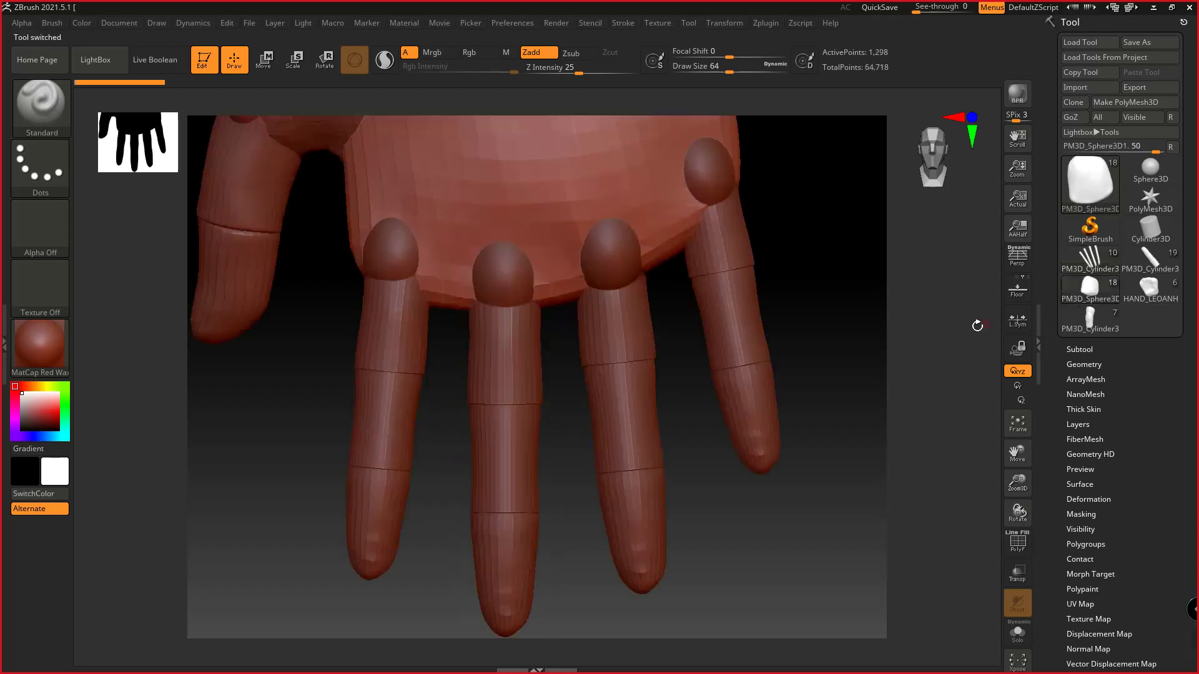
alt+drag(565, 347, 527, 493)
alt+drag(768, 387, 737, 262)
drag(430, 244, 645, 285)
alt+drag(676, 225, 629, 325)
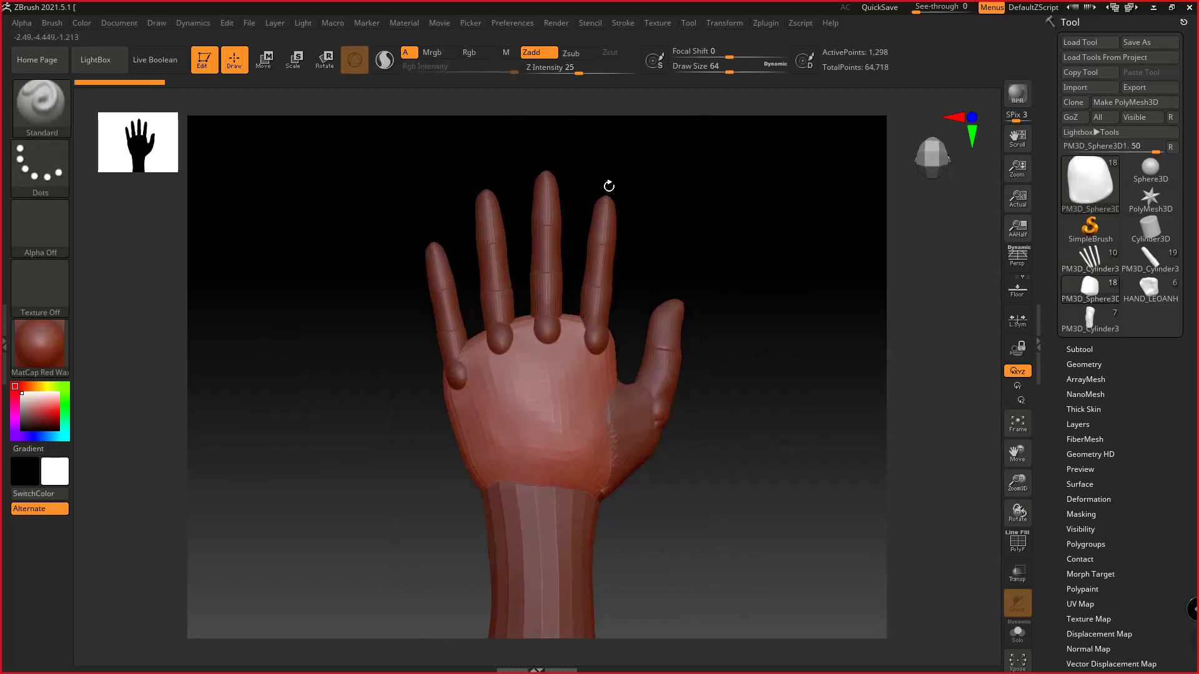
Make the middle finger the active subtool of the hand and frame the whole hand
alt+drag(607, 186, 617, 229)
alt+click(561, 279)
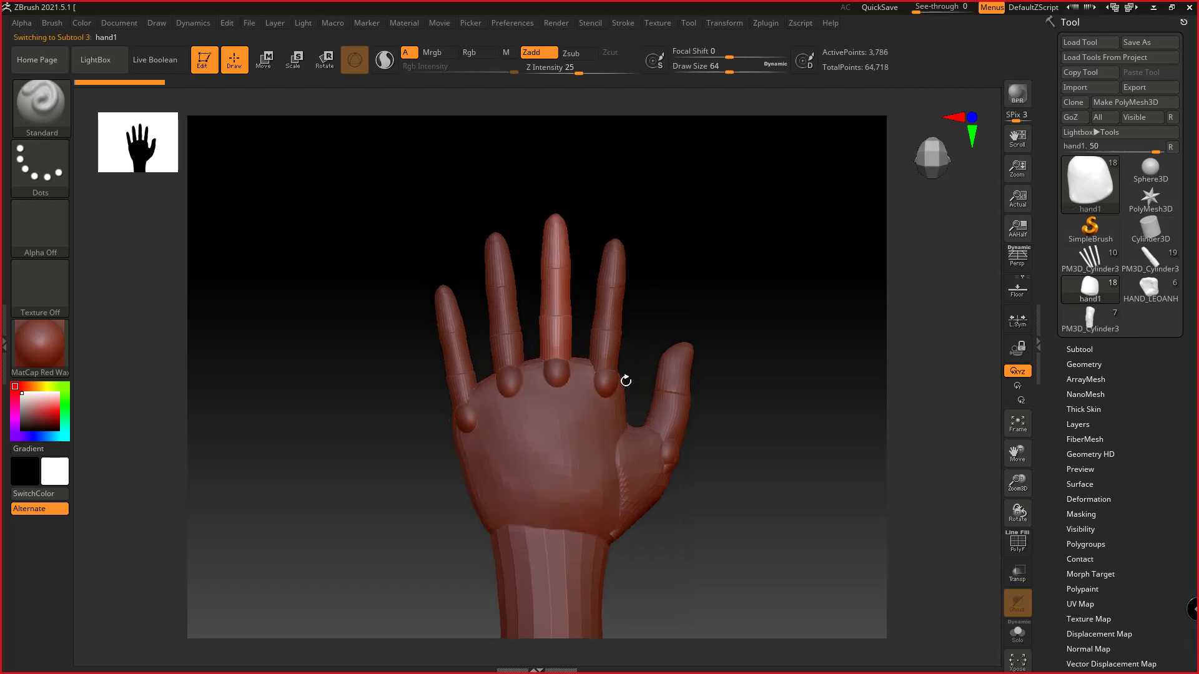
alt+drag(625, 380, 612, 291)
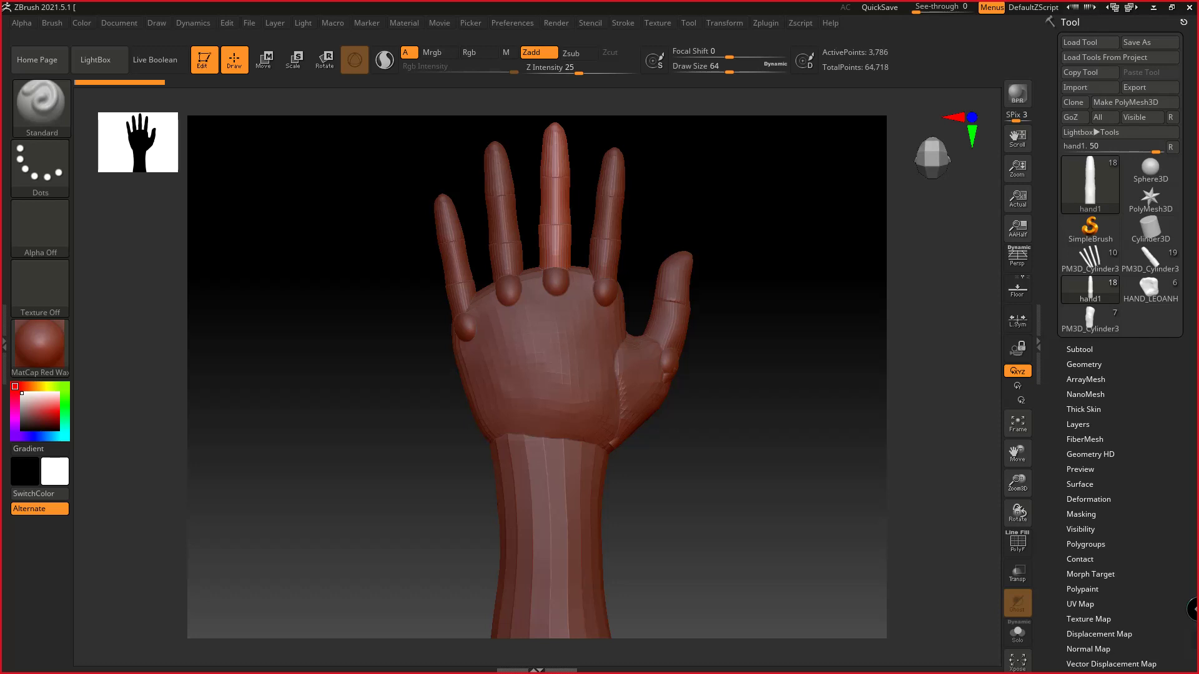
In File Explorer, move the ZBrush hand project file from Downloads into the Sculpt_bai2 folder, and return to ZBrush
key(alt+Tab)
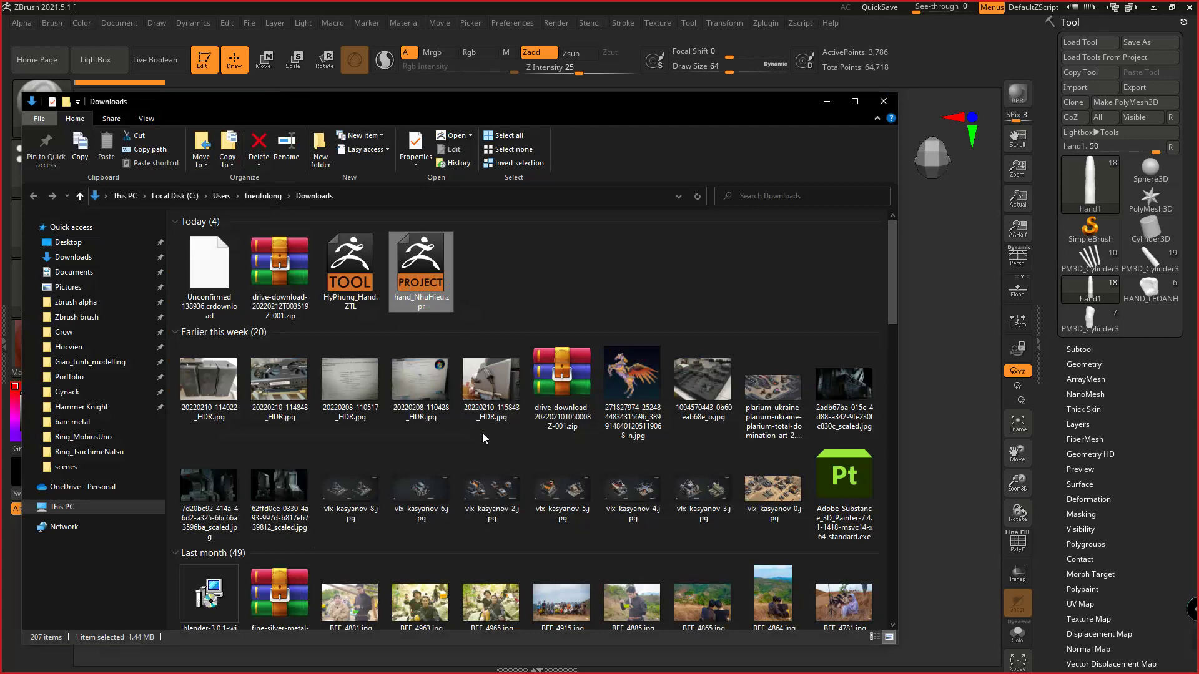
key(super)
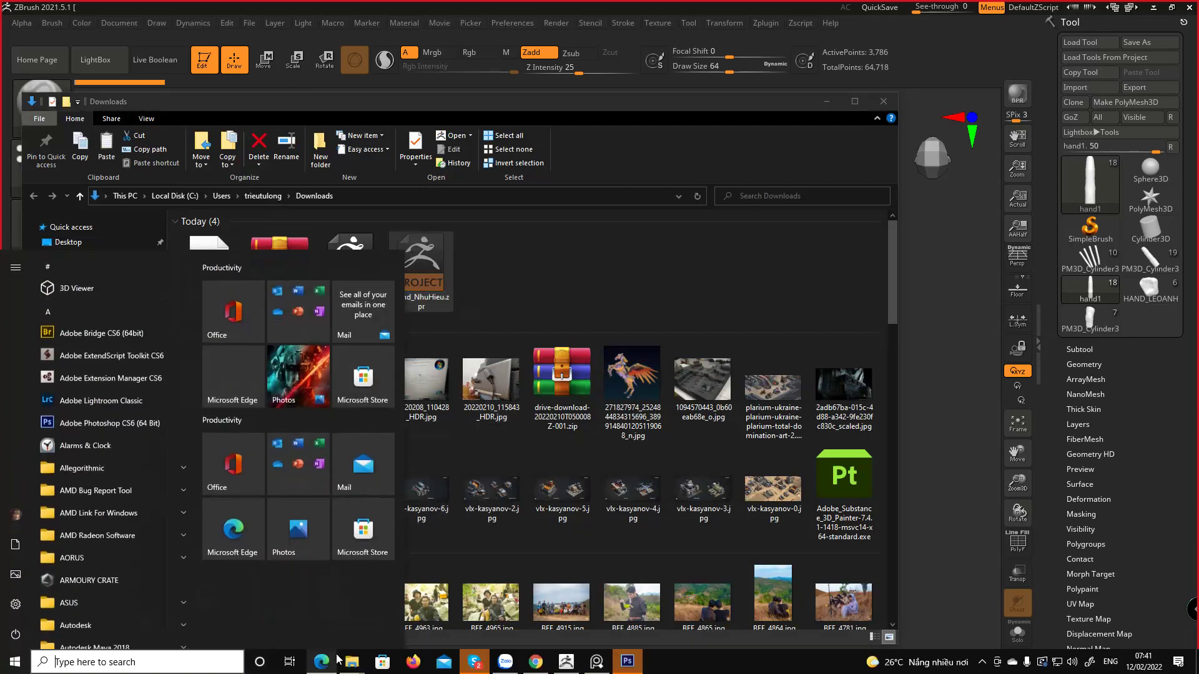
click(351, 662)
click(385, 605)
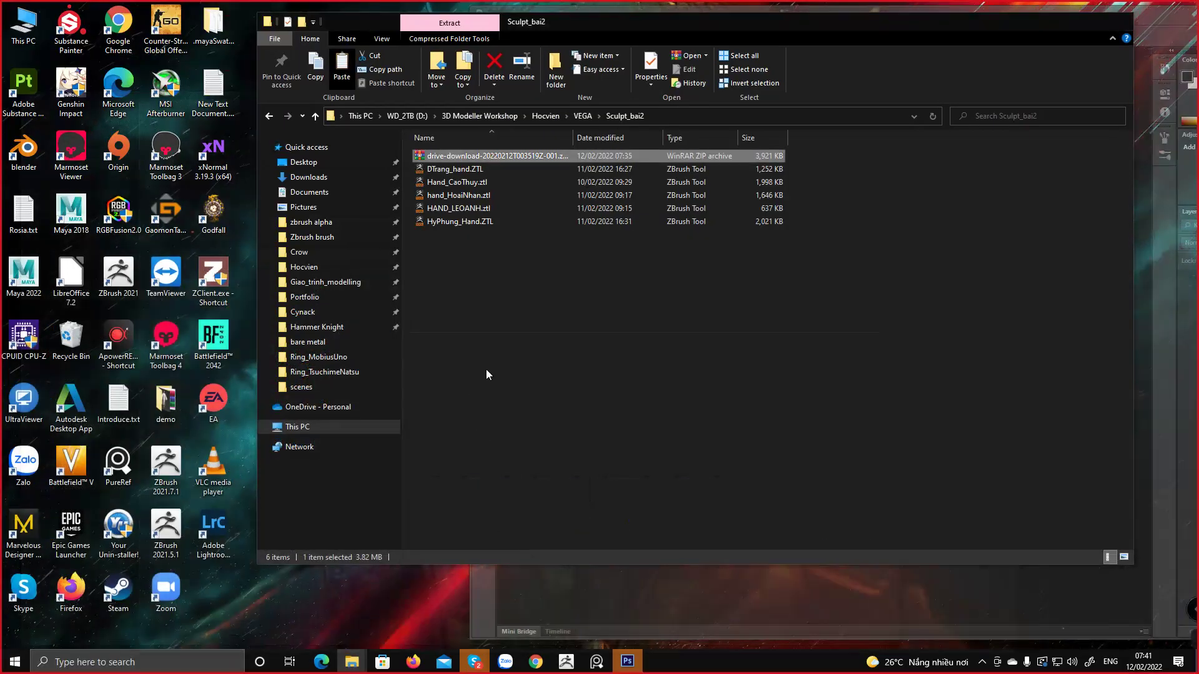
key(ctrl+v)
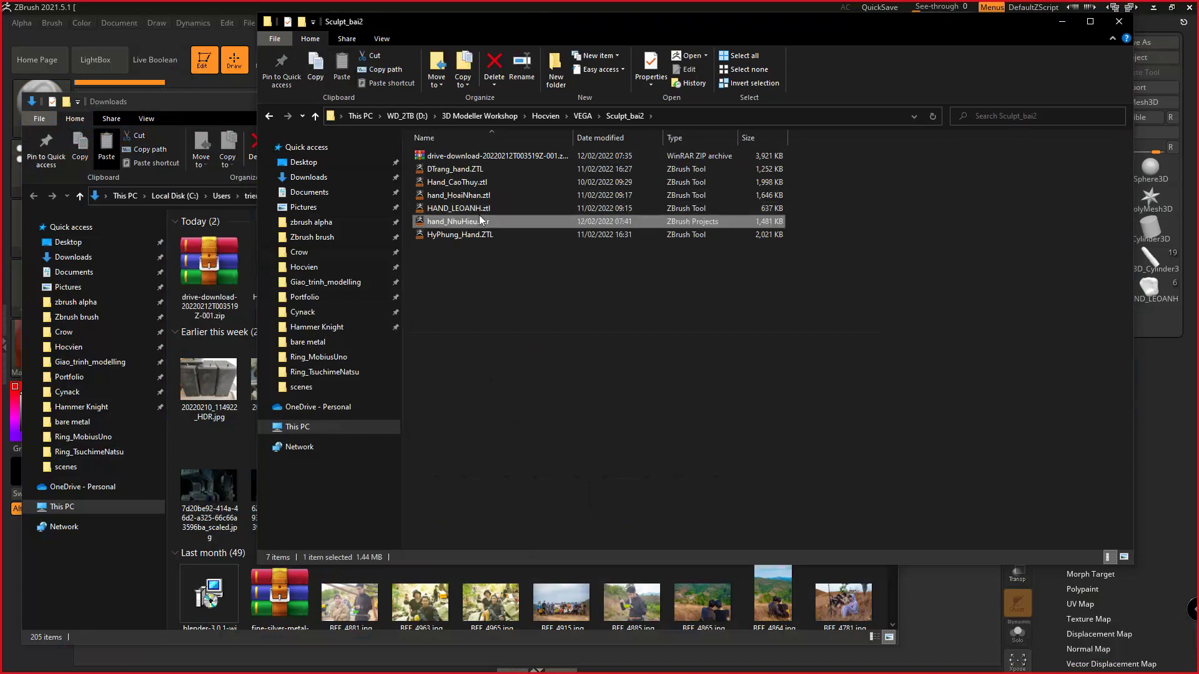
click(646, 5)
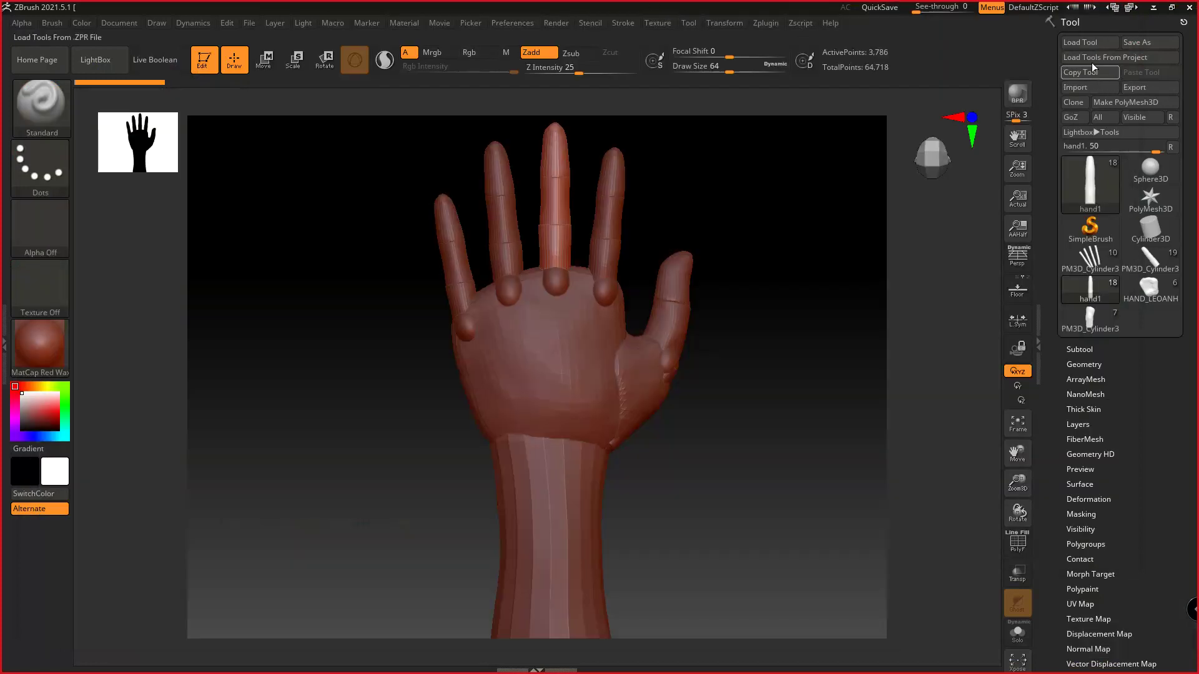
Compare the tool files available for loading in Sculpt_bai2 with that folder's full contents in File Explorer
click(1084, 43)
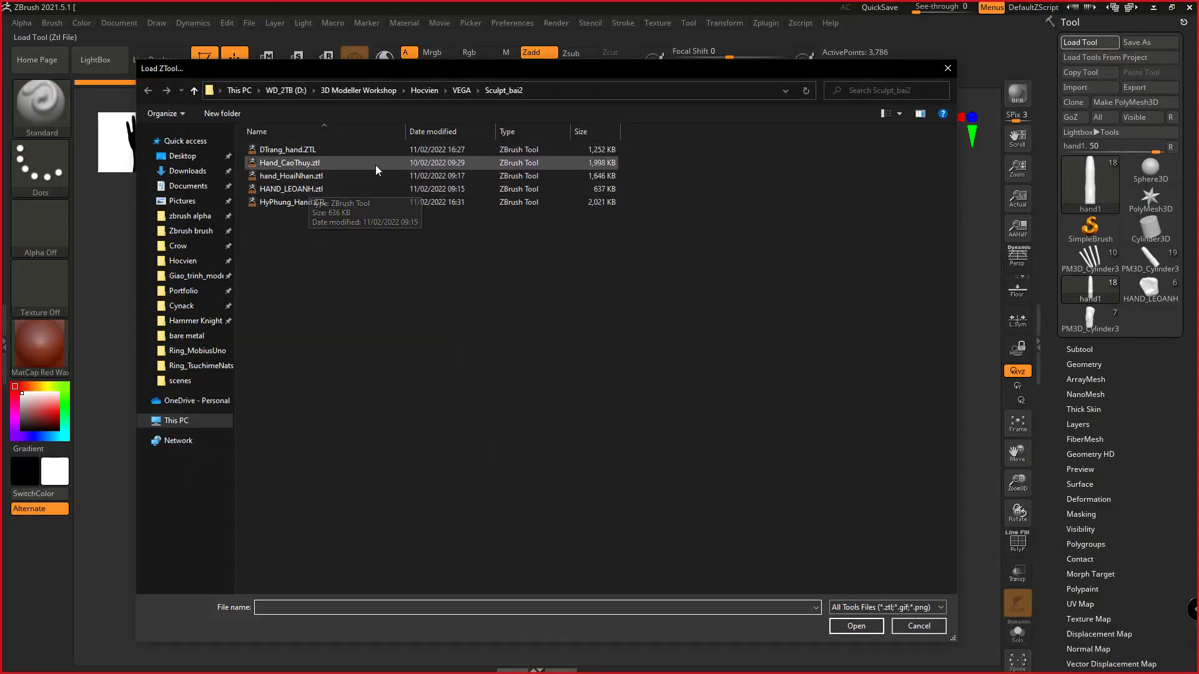
key(super)
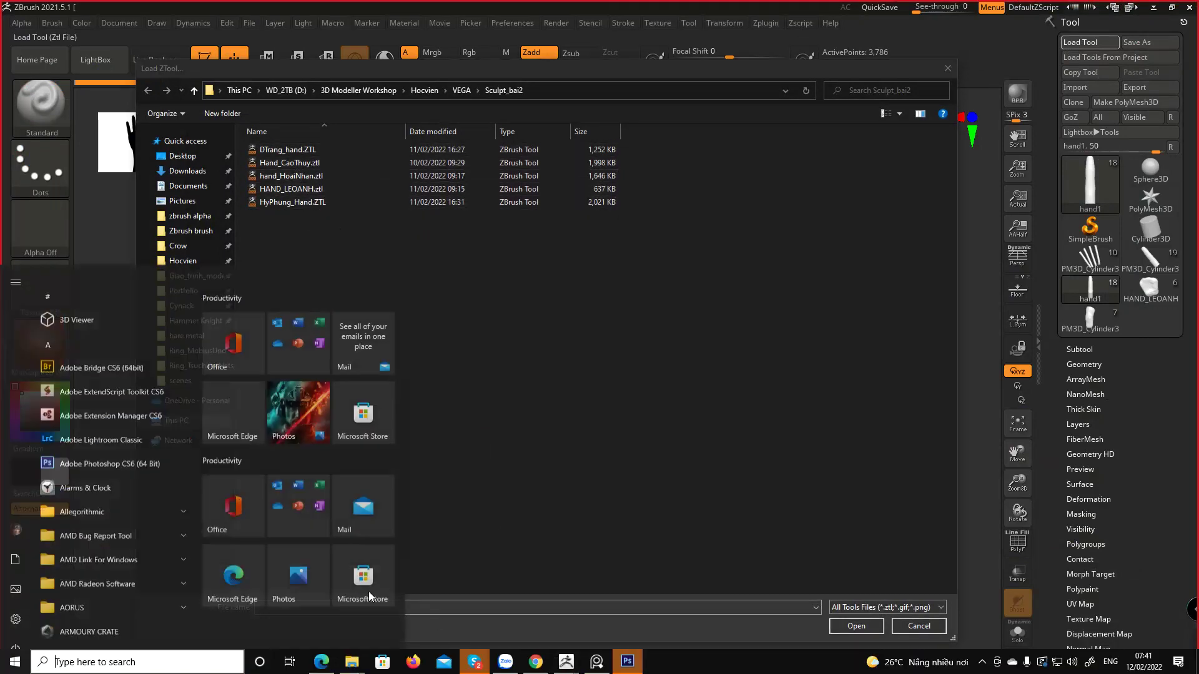
click(352, 662)
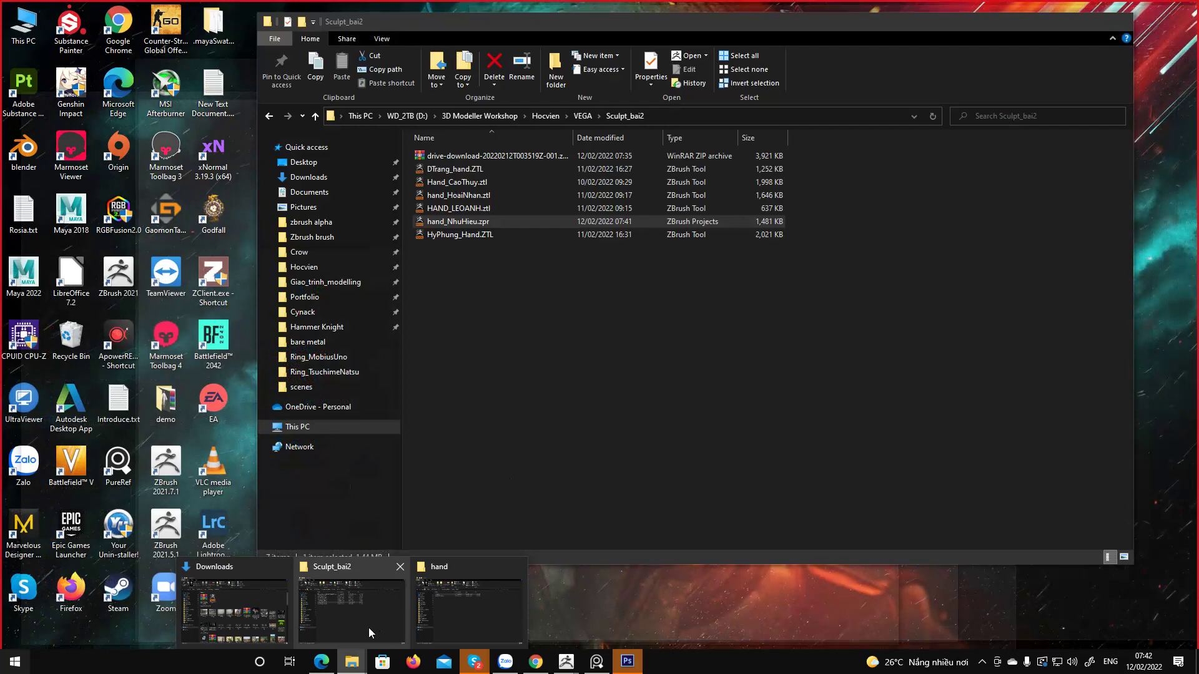
click(369, 624)
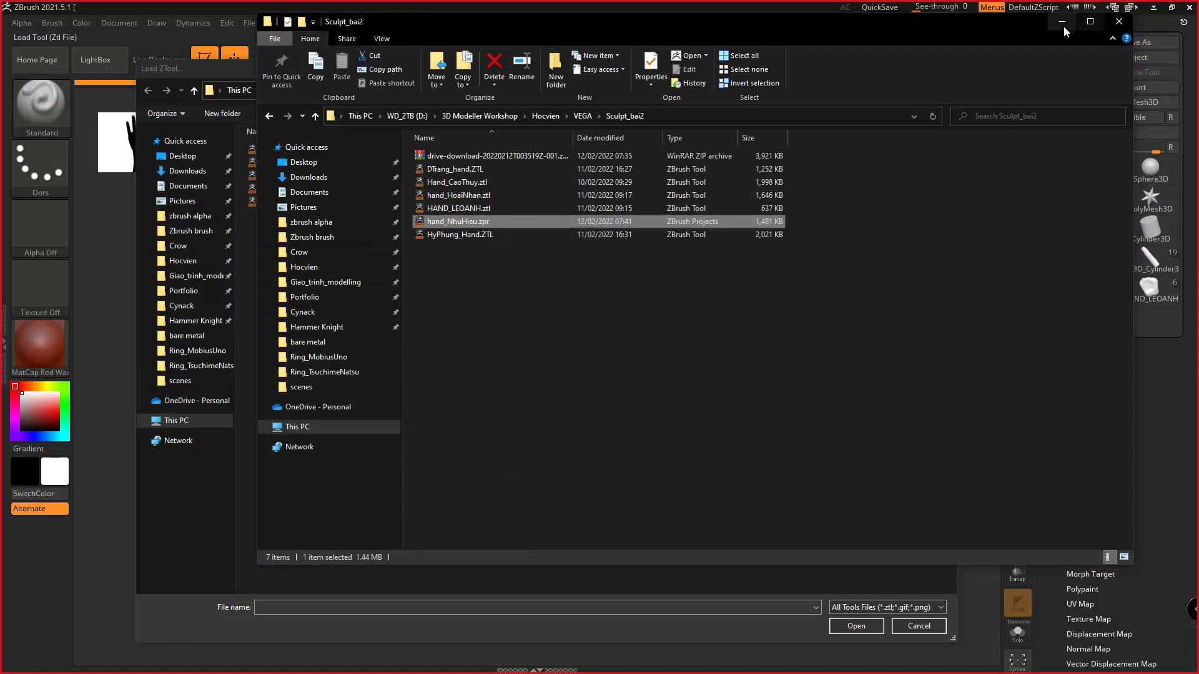
drag(1006, 31, 917, 116)
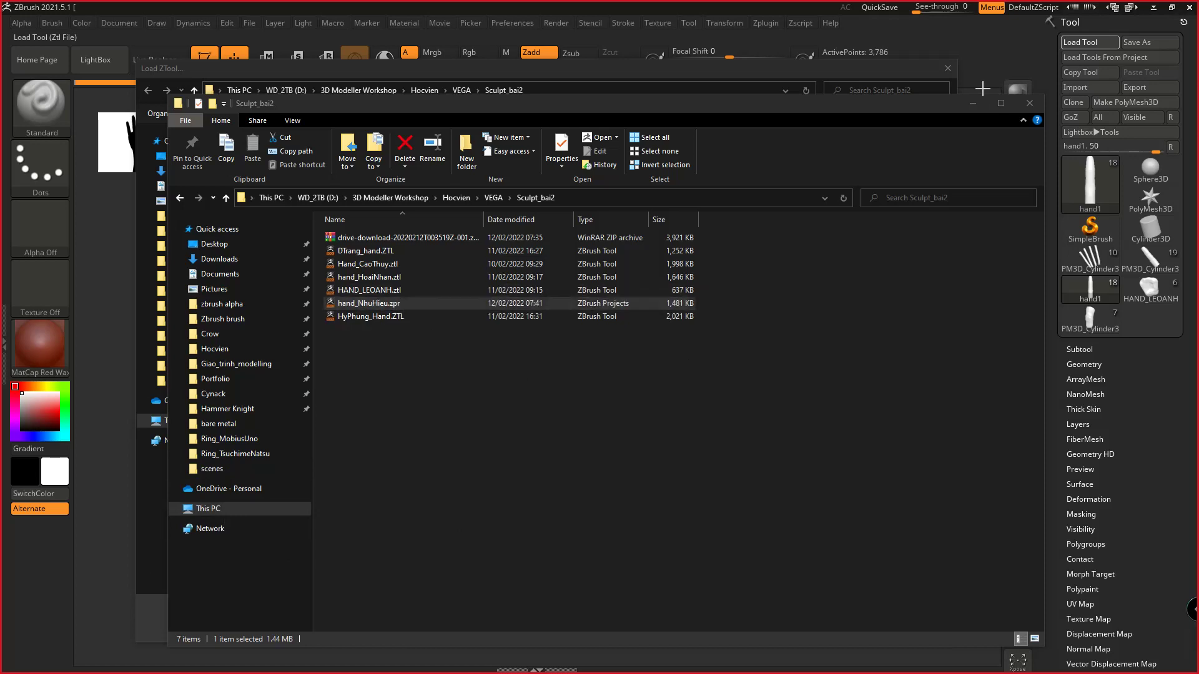
drag(871, 100, 869, 78)
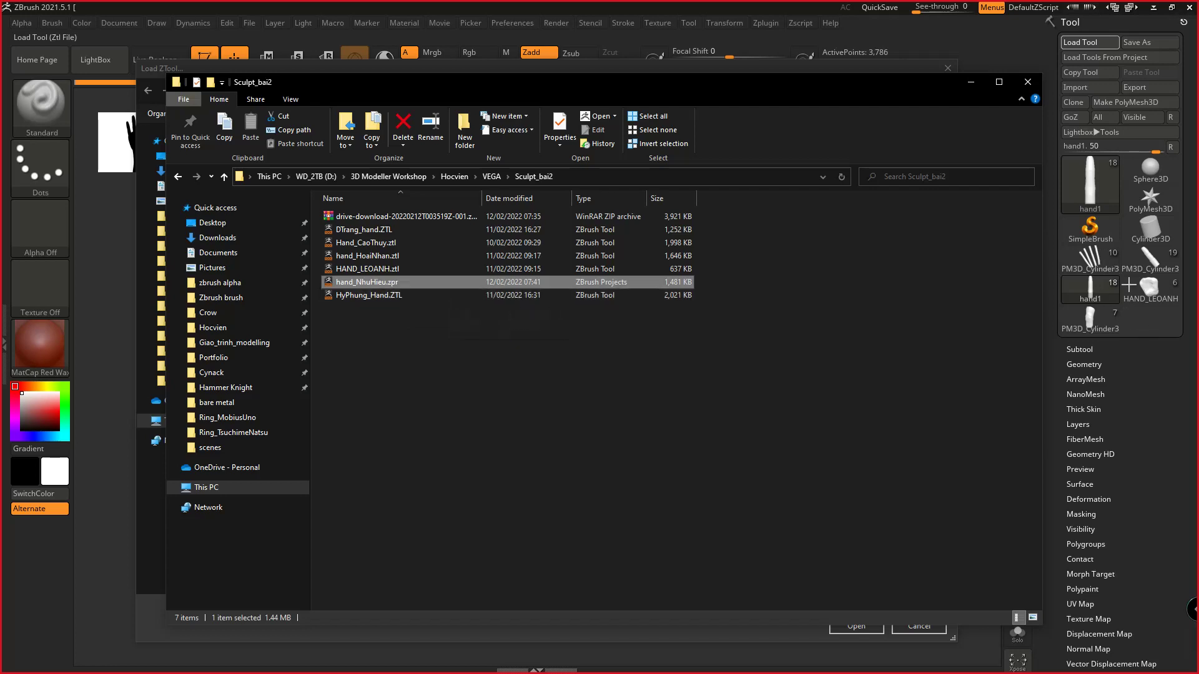
click(1140, 298)
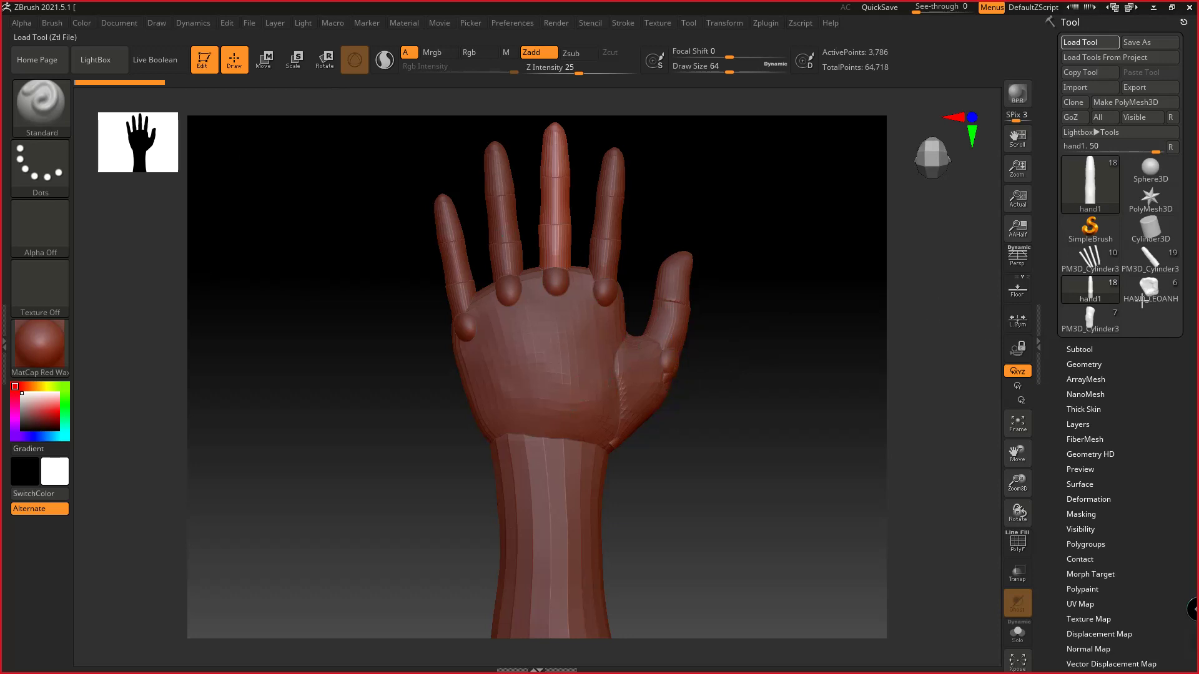
key(super)
click(634, 665)
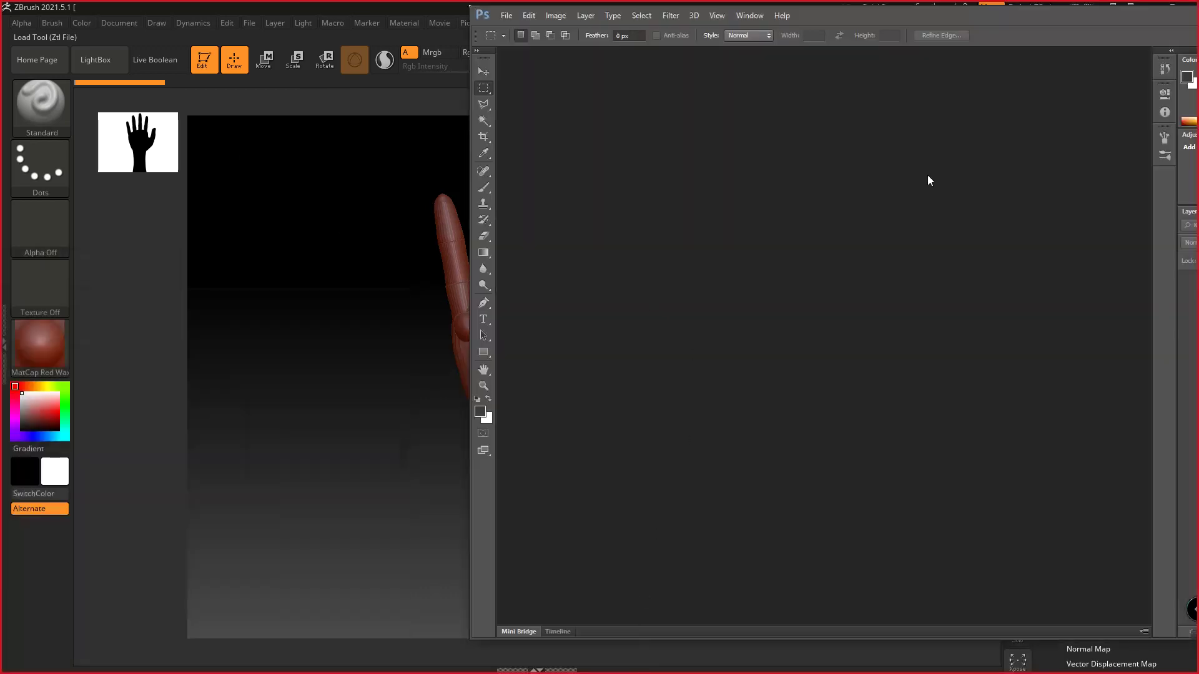
drag(1142, 17, 891, 17)
click(1015, 11)
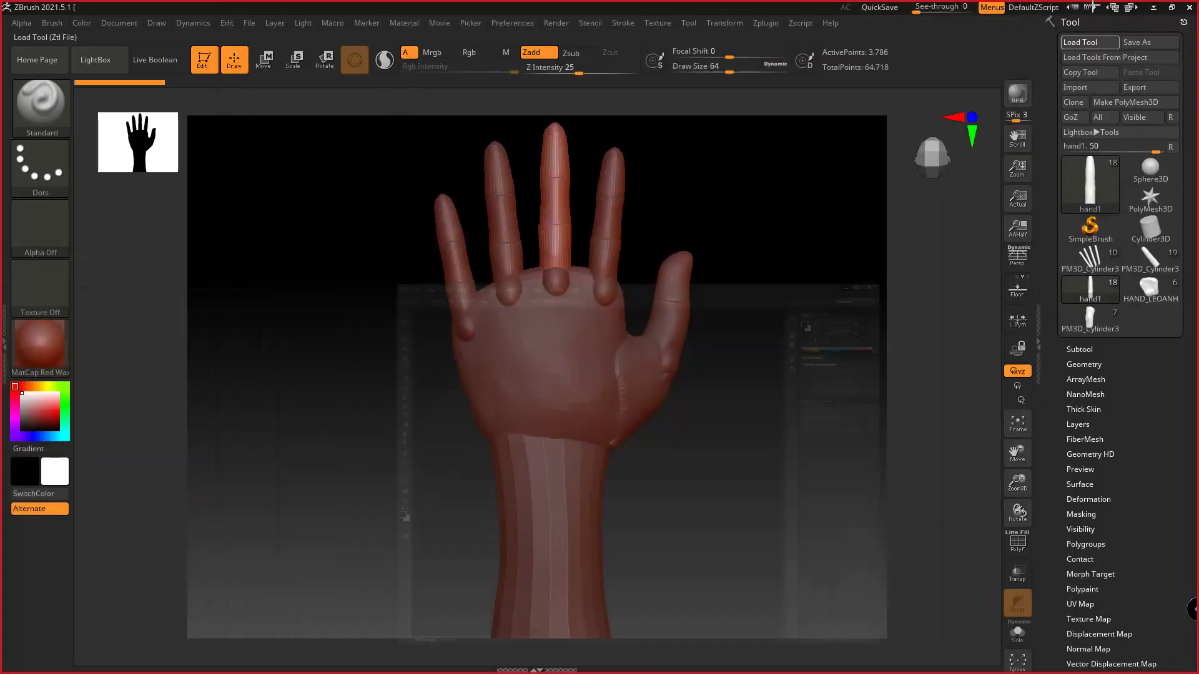
Close the tool-loading dialog without loading a file, and reframe the hand on the palm and wrist
key(super)
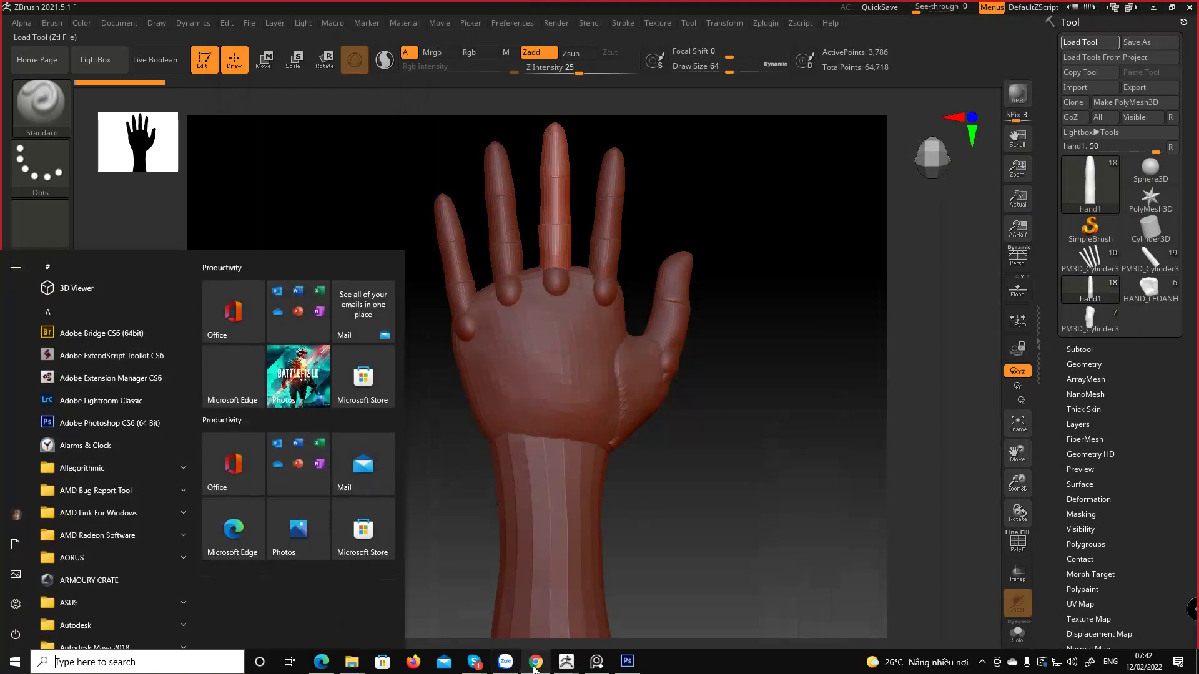
mouse_move(566, 661)
click(605, 621)
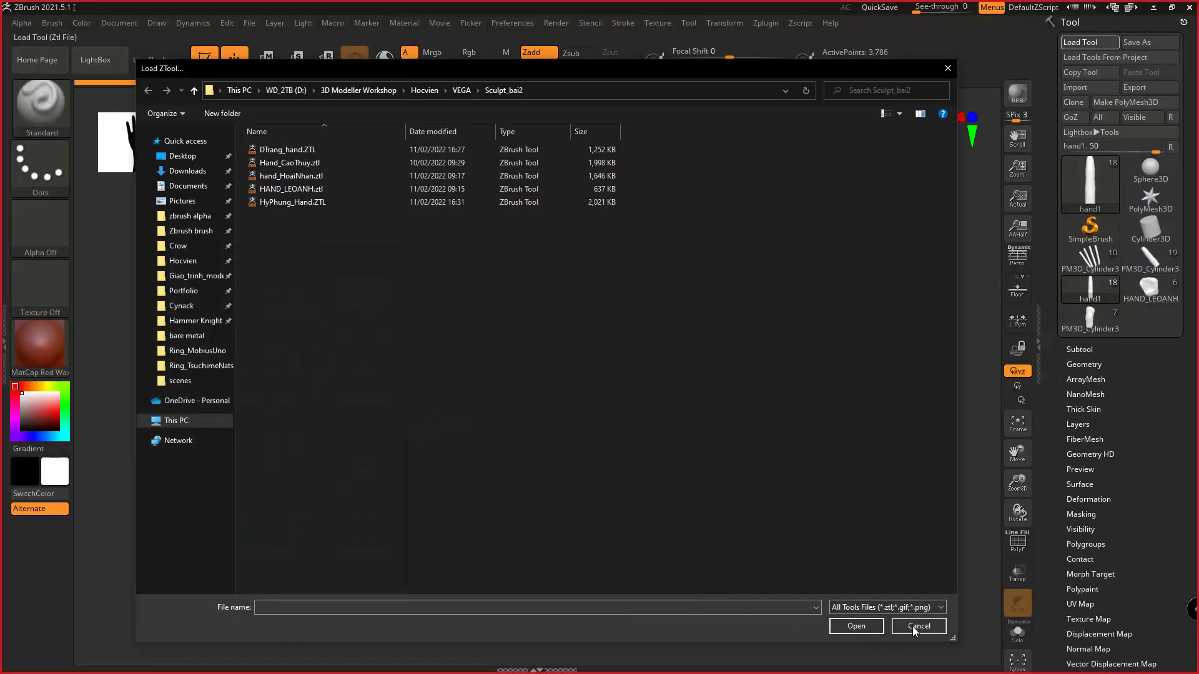
click(918, 626)
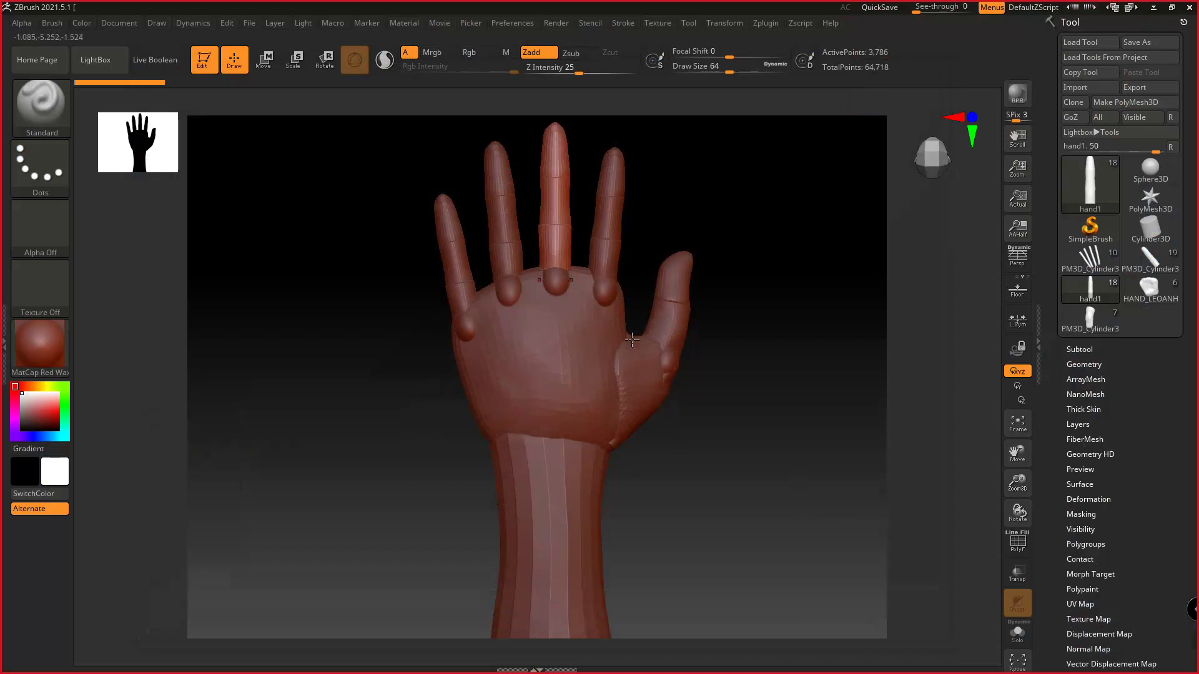
drag(766, 382, 723, 305)
drag(694, 392, 645, 417)
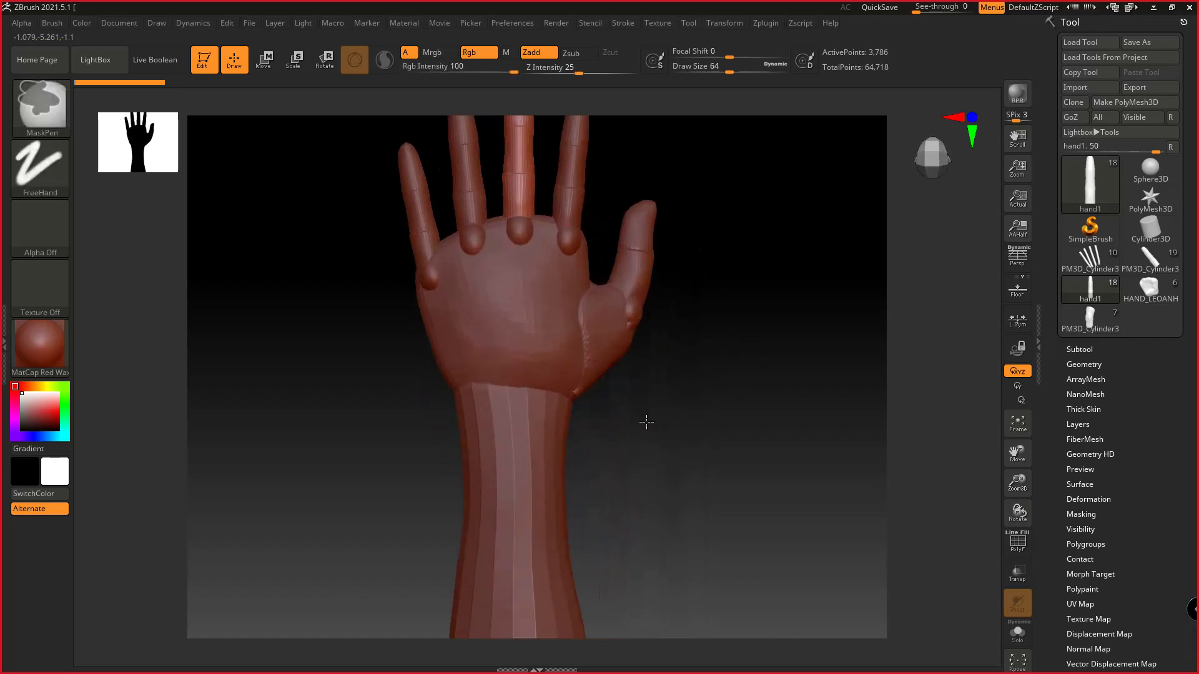
Arrange ZBrush and the hand reference board side by side, with the Sculpt_bai2 folder window minimized
key(super)
click(1170, 8)
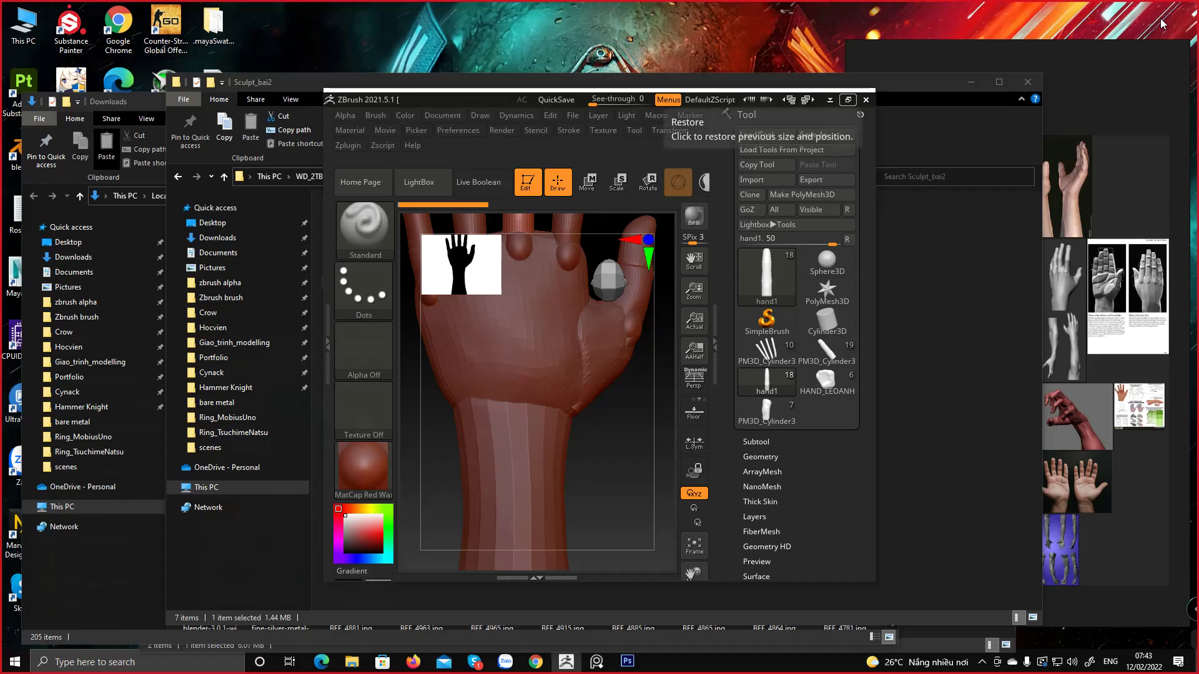
drag(384, 99, 66, 12)
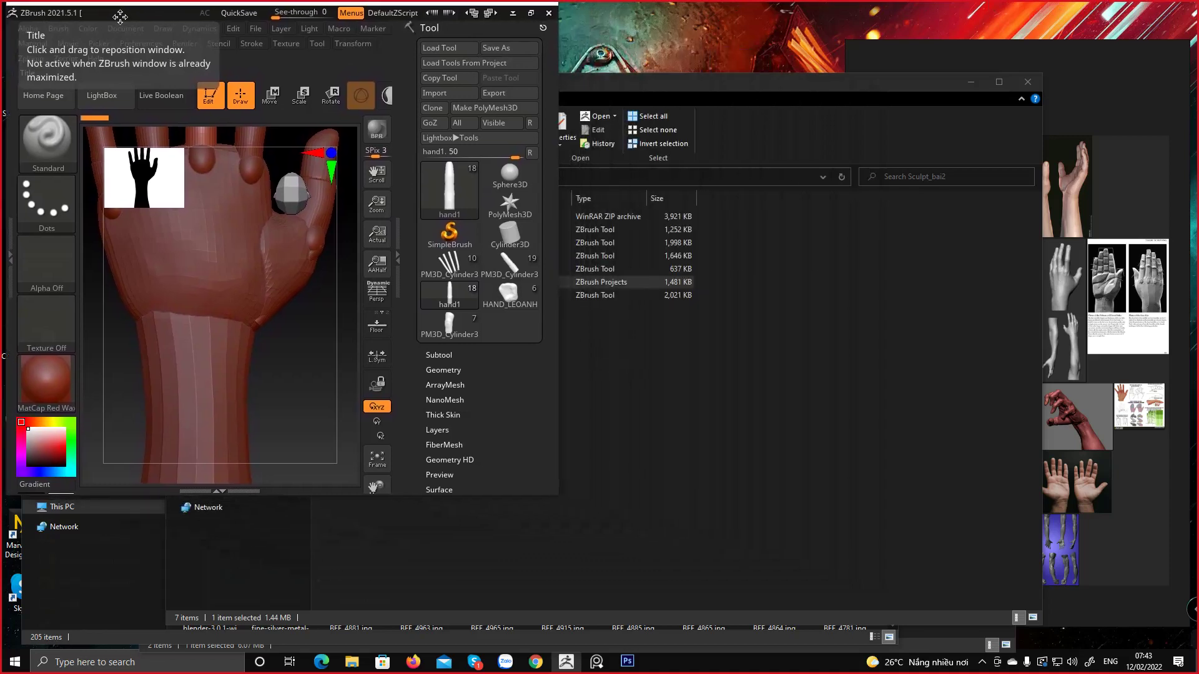
click(970, 81)
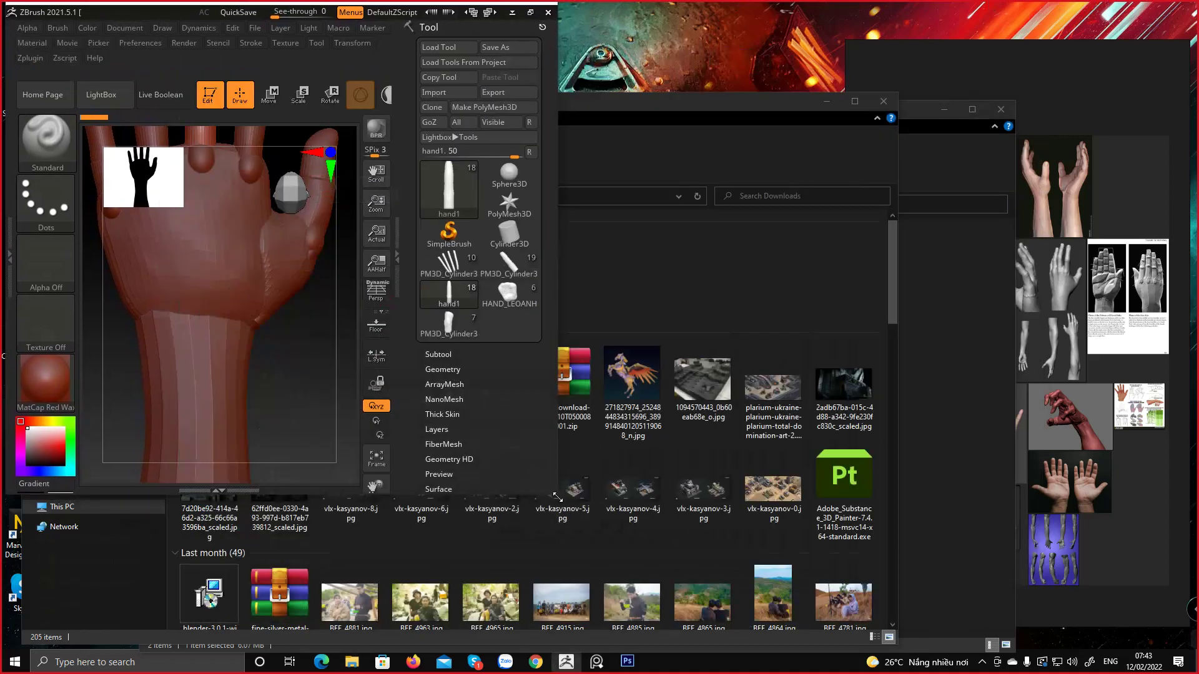
drag(557, 496, 758, 651)
click(1049, 58)
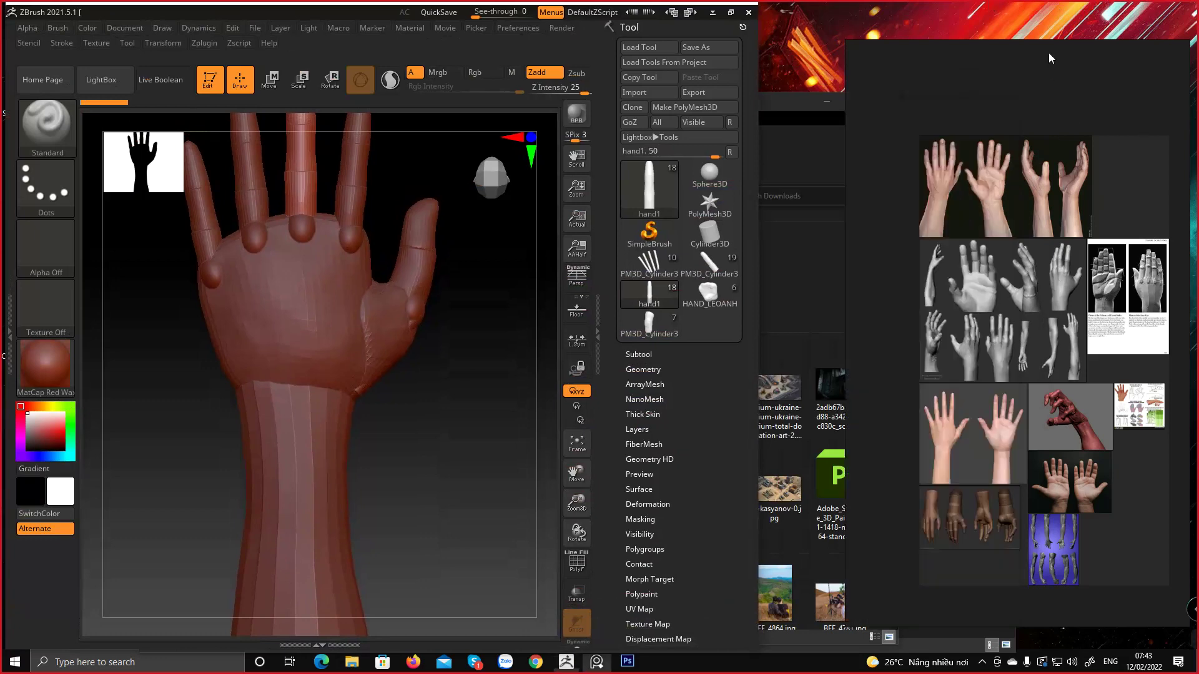
drag(847, 40, 746, 3)
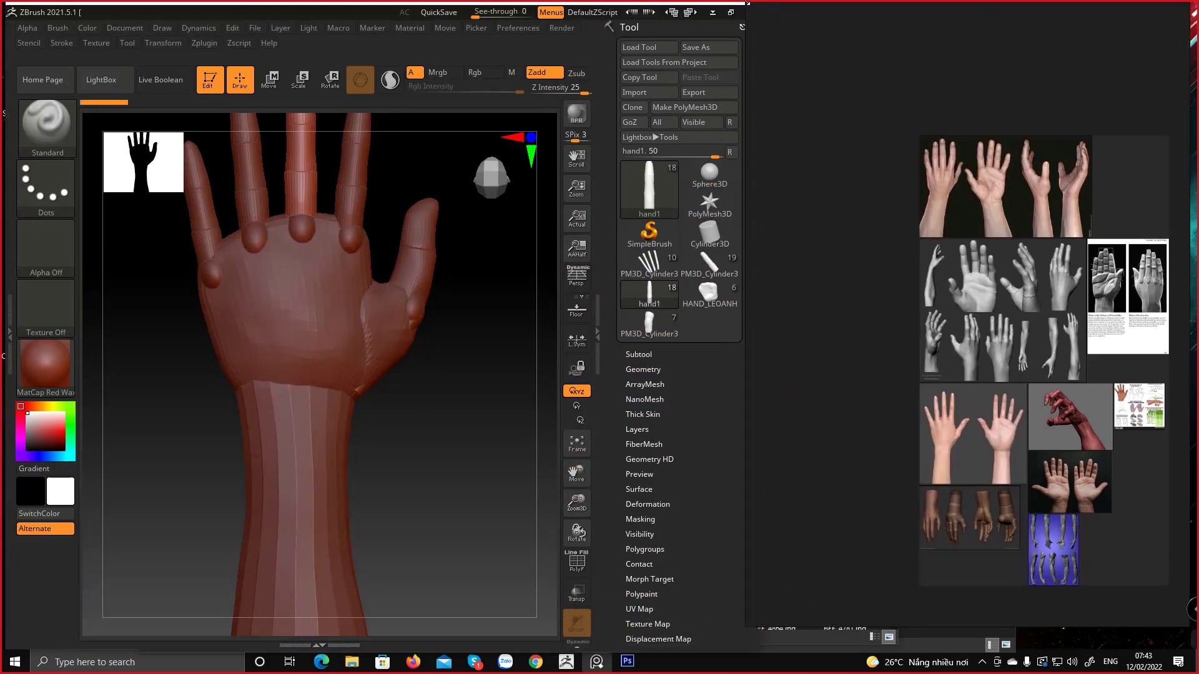
Compare the hand's palm, knuckles and thumb with the reference hands, viewing the model up close and from an angle
scroll(1050, 484, up, 4)
middle_drag(869, 359, 889, 458)
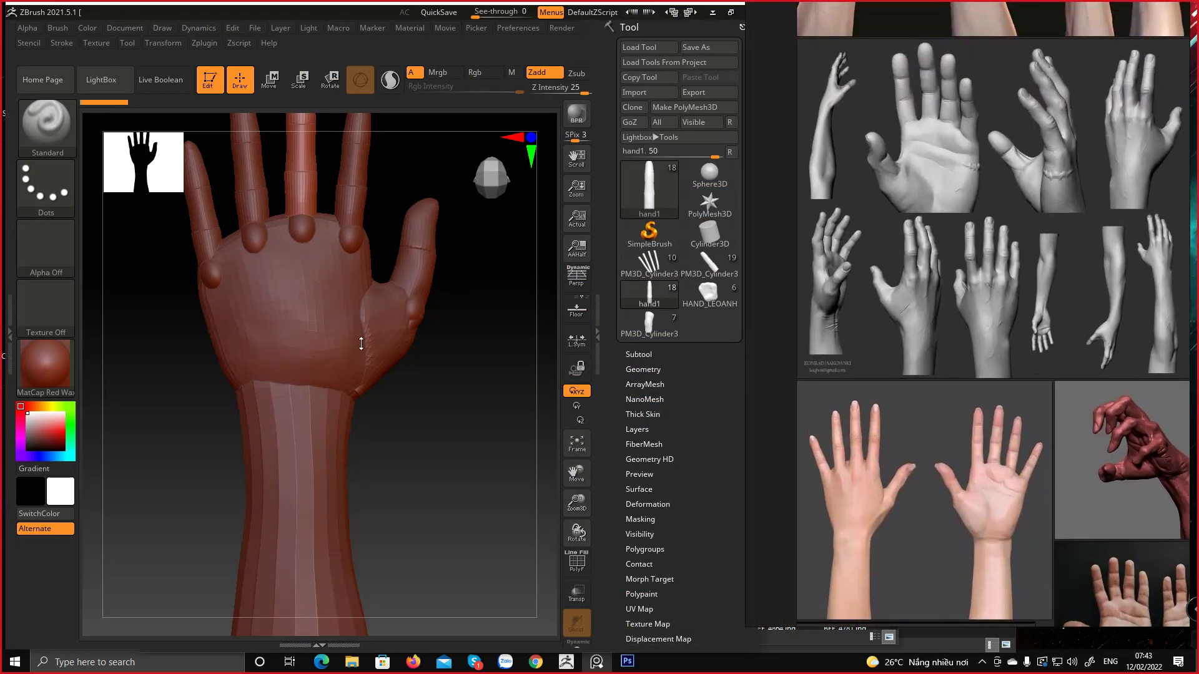
click(426, 361)
alt+drag(447, 336, 432, 424)
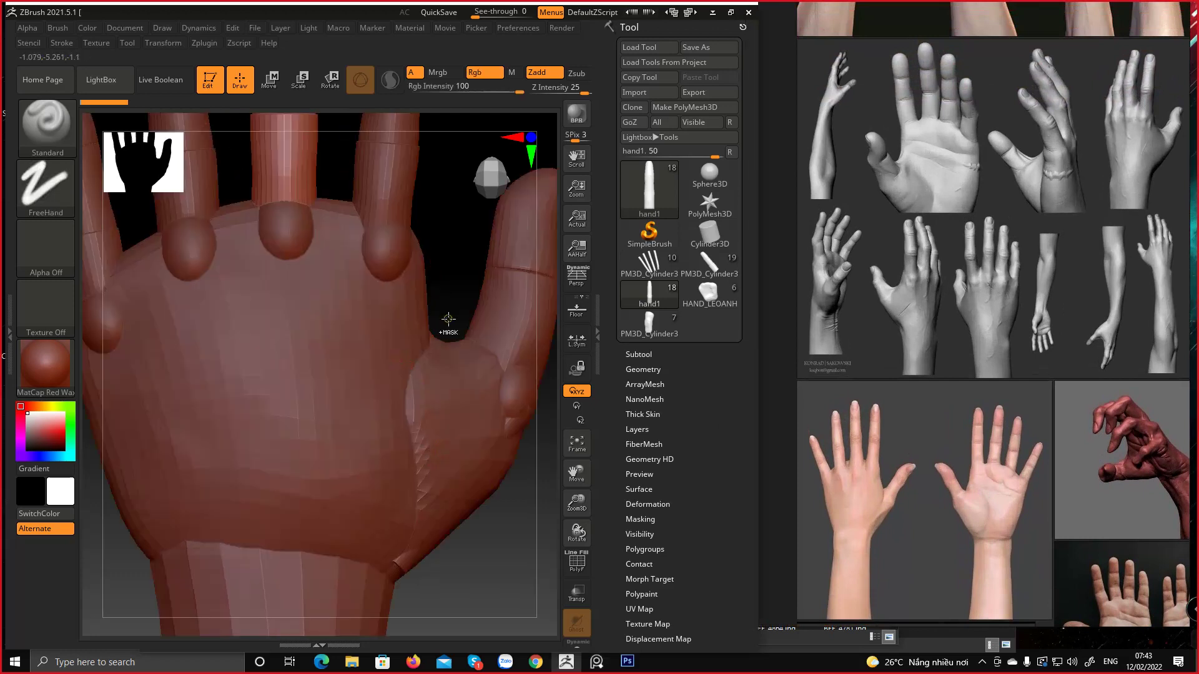
ctrl+right_drag(448, 319, 361, 188)
ctrl+right_drag(353, 350, 339, 288)
alt+right_drag(292, 238, 271, 309)
scroll(1007, 329, down, 3)
middle_drag(1007, 328, 899, 361)
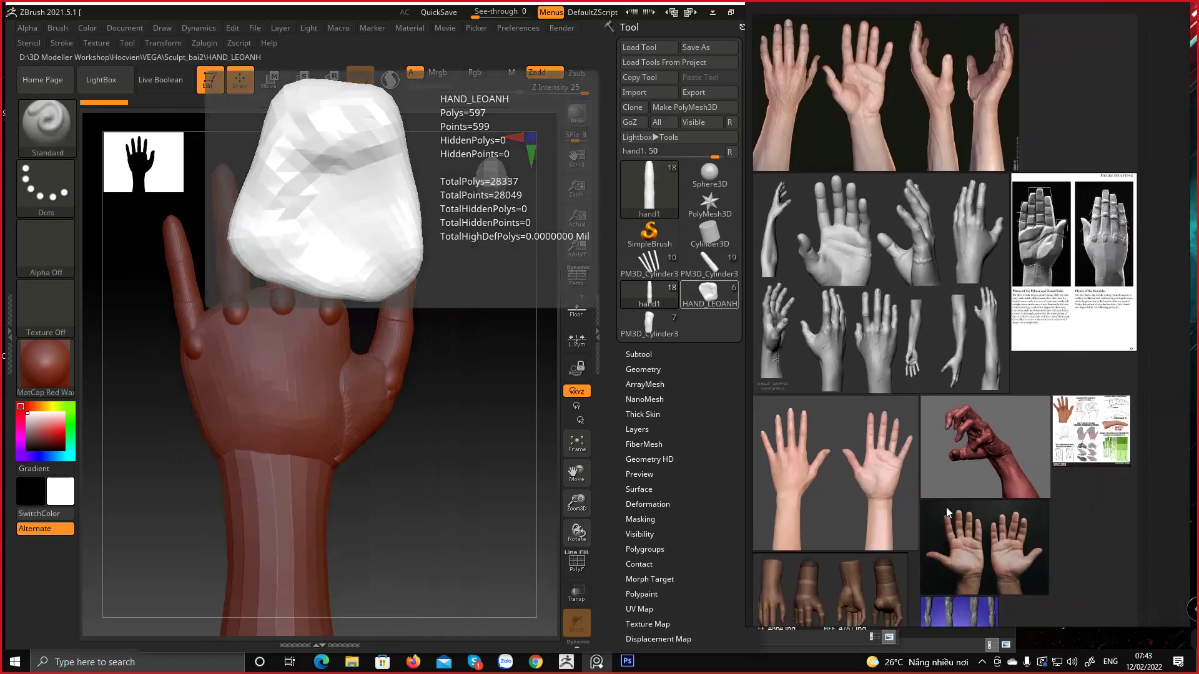
middle_drag(946, 507, 956, 290)
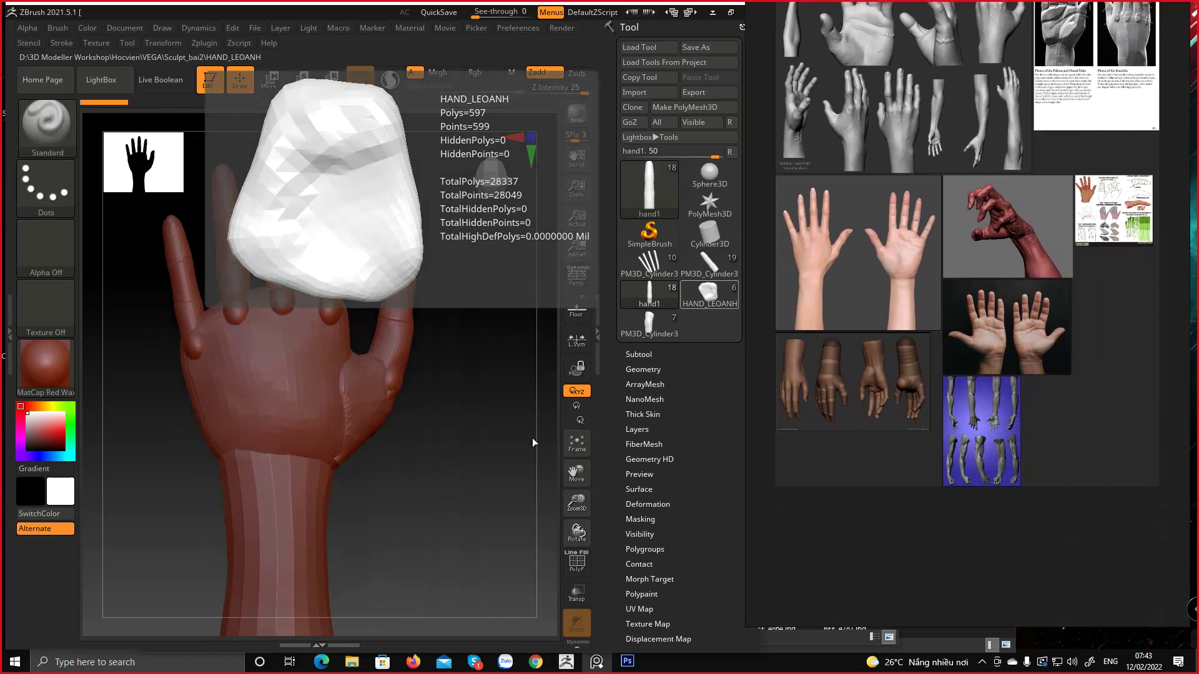
drag(472, 348, 395, 323)
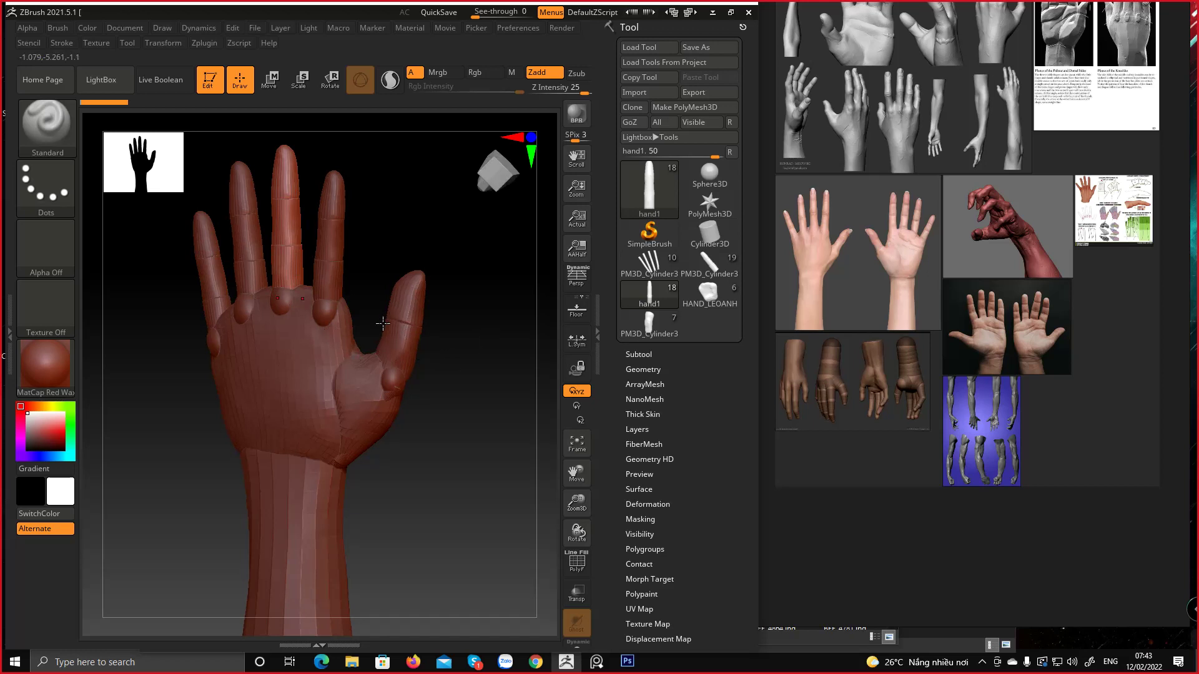
mouse_move(401, 247)
mouse_down()
mouse_move(413, 243)
mouse_move(396, 248)
mouse_up()
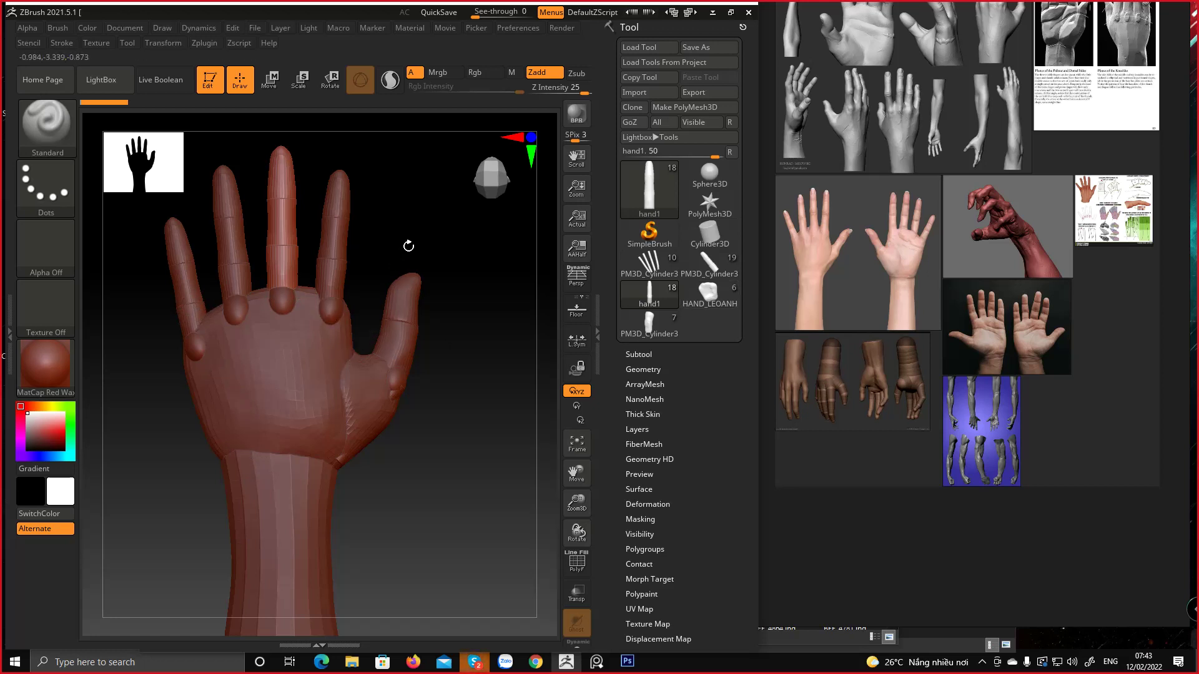
Try raising the index finger higher on the palm, checking its placement from the front and the side
mouse_move(409, 246)
mouse_down()
mouse_move(388, 252)
mouse_move(395, 242)
mouse_move(392, 269)
mouse_up()
alt+click(338, 319)
key(r)
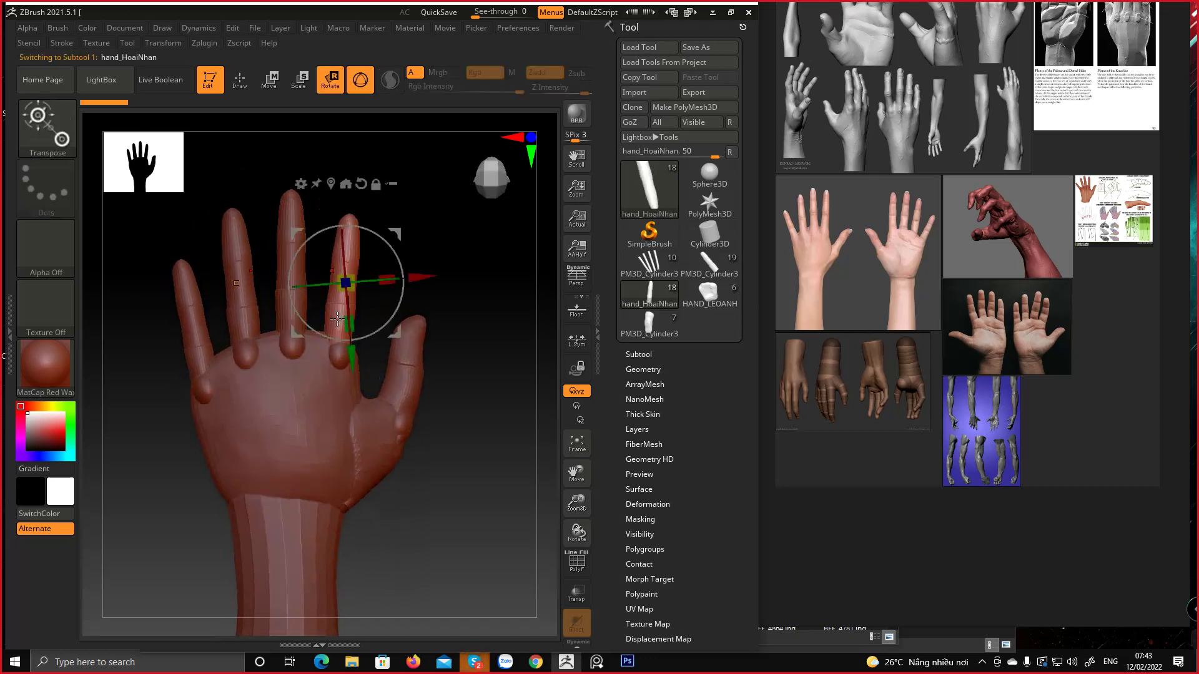
drag(345, 279, 386, 216)
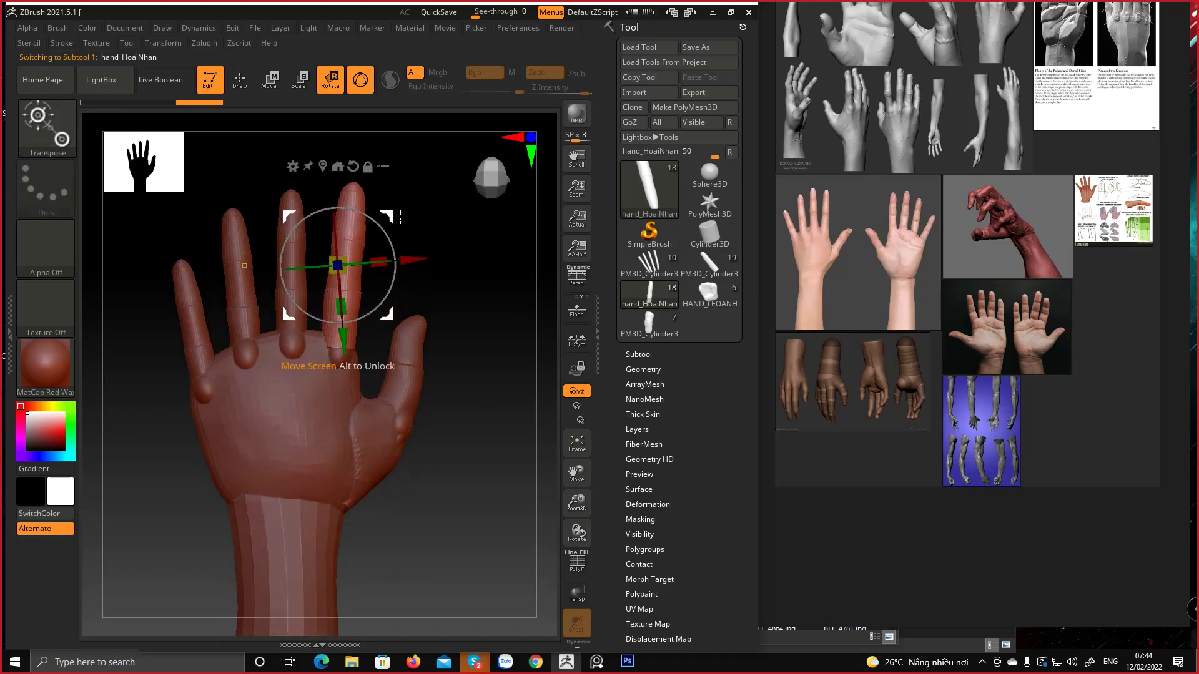
mouse_move(469, 293)
mouse_down()
mouse_move(398, 303)
mouse_move(415, 184)
mouse_move(428, 209)
mouse_move(407, 235)
mouse_up()
key(q)
key(w)
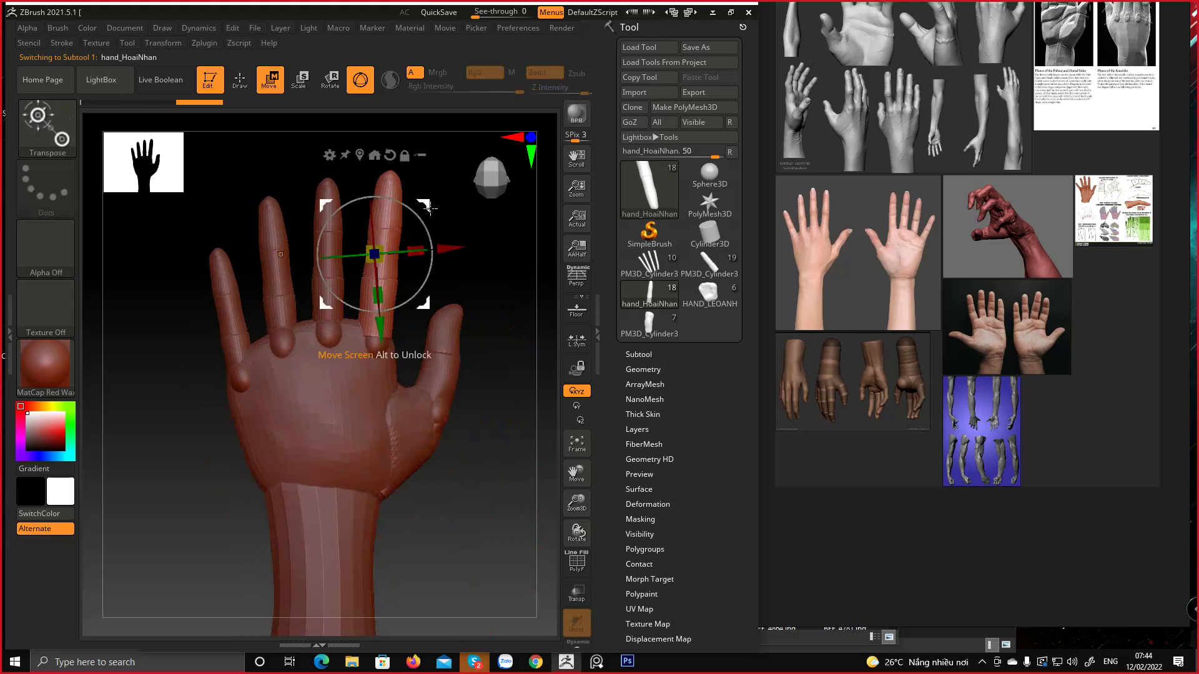
drag(454, 284, 472, 256)
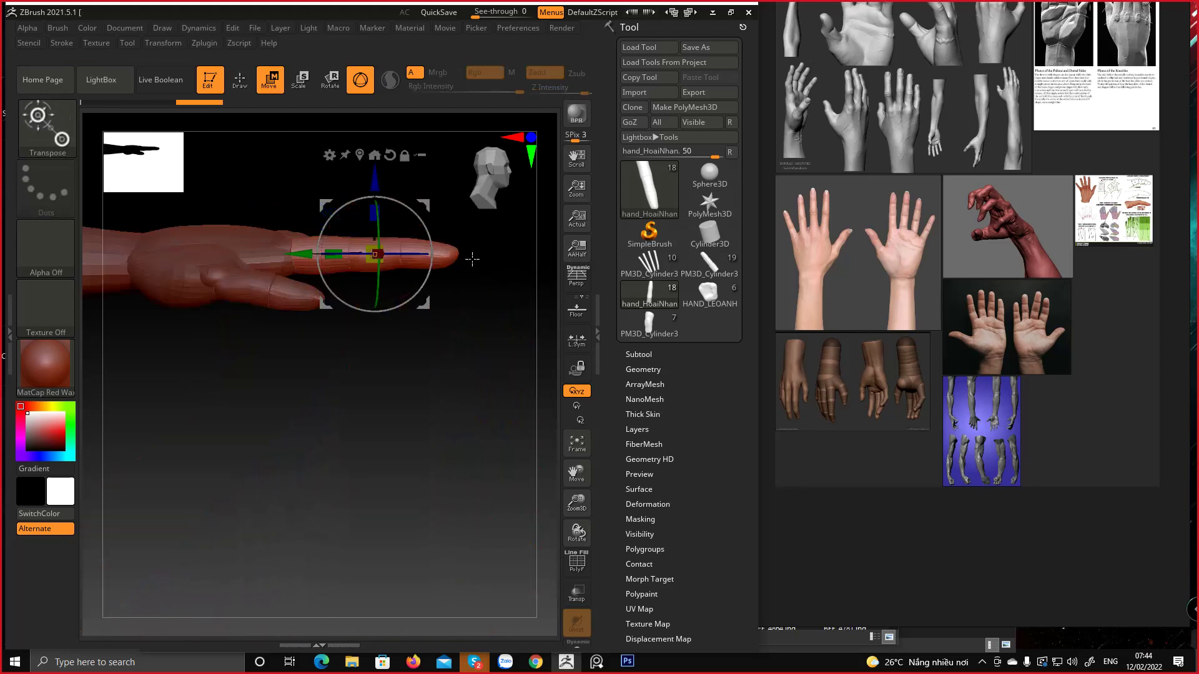
drag(425, 208, 370, 218)
mouse_move(381, 331)
mouse_down()
mouse_move(441, 396)
mouse_move(447, 374)
mouse_move(460, 392)
mouse_up()
key(q)
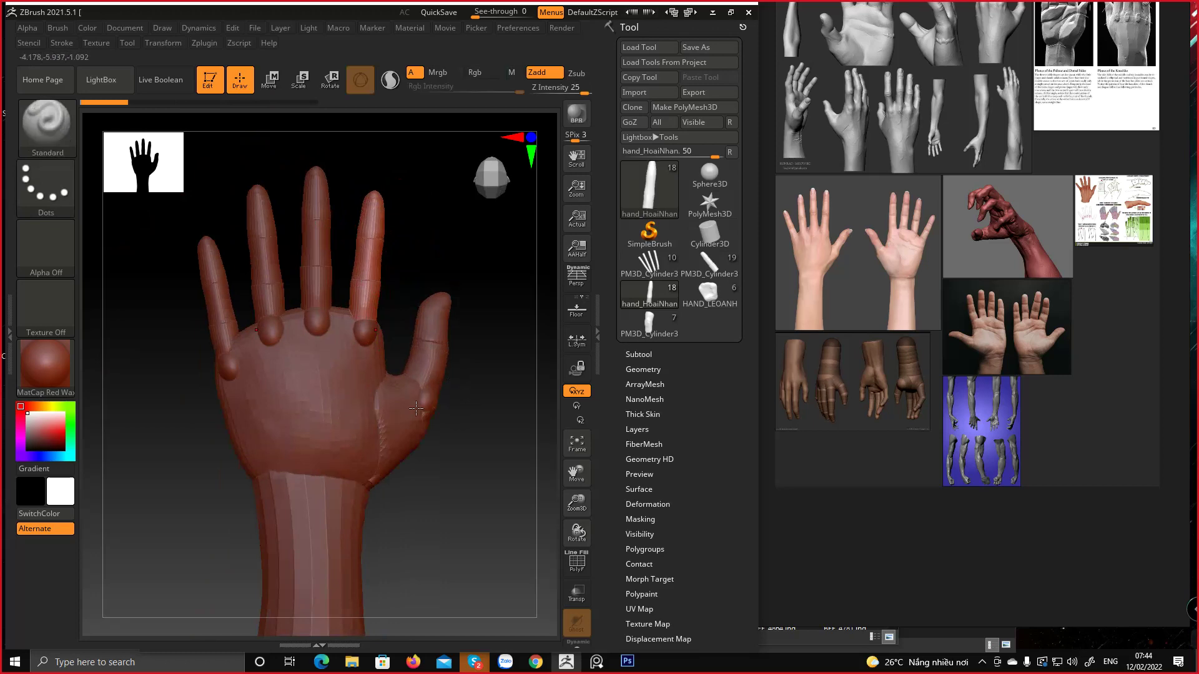
Enlarge the reference photo of the back of the hand, and capture the ZBrush hand view with Snipping Tool
scroll(897, 222, up, 4)
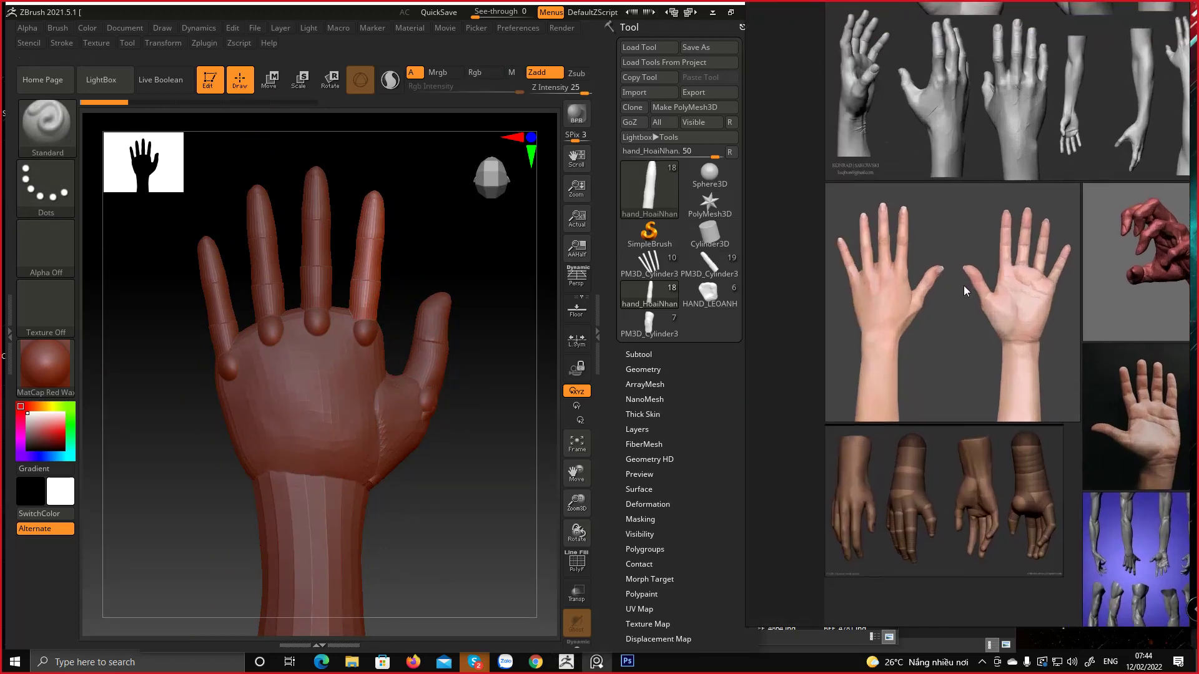
scroll(872, 236, up, 2)
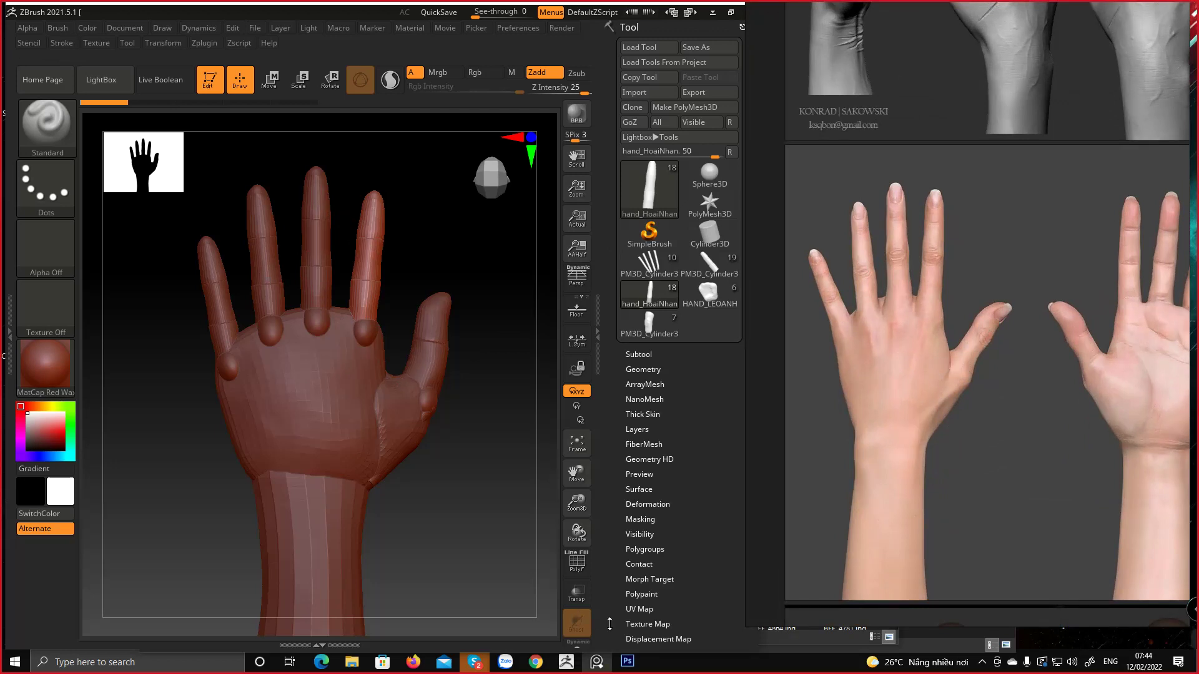
click(150, 663)
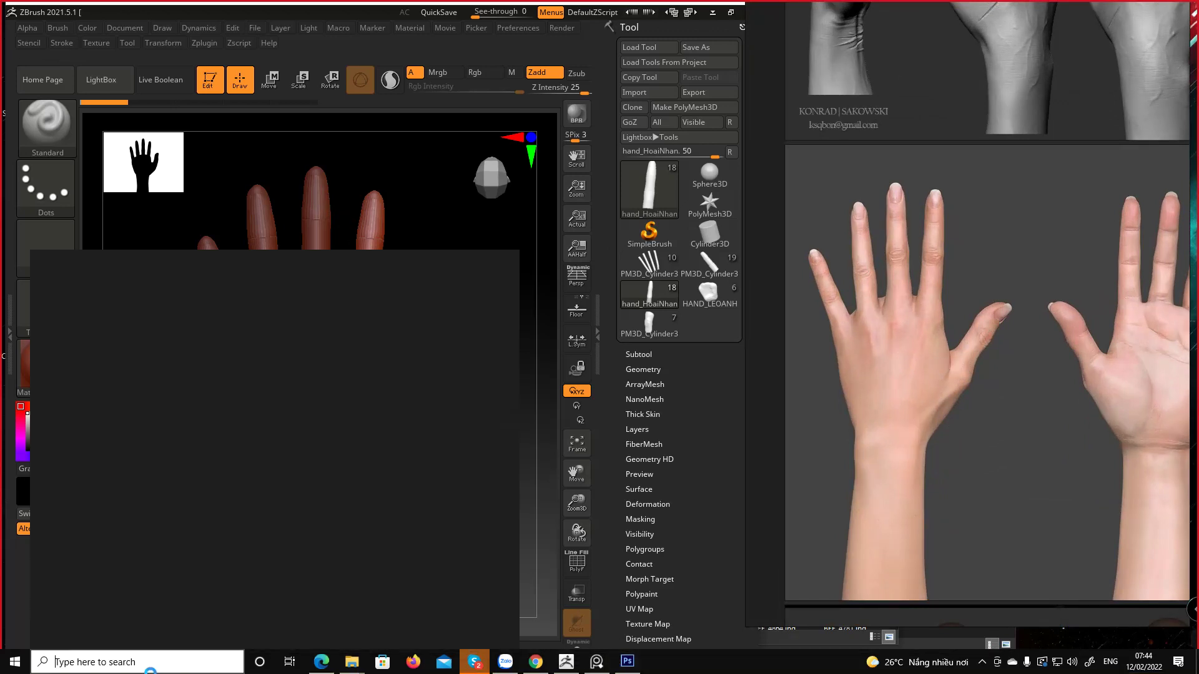
text(sni)
key(Return)
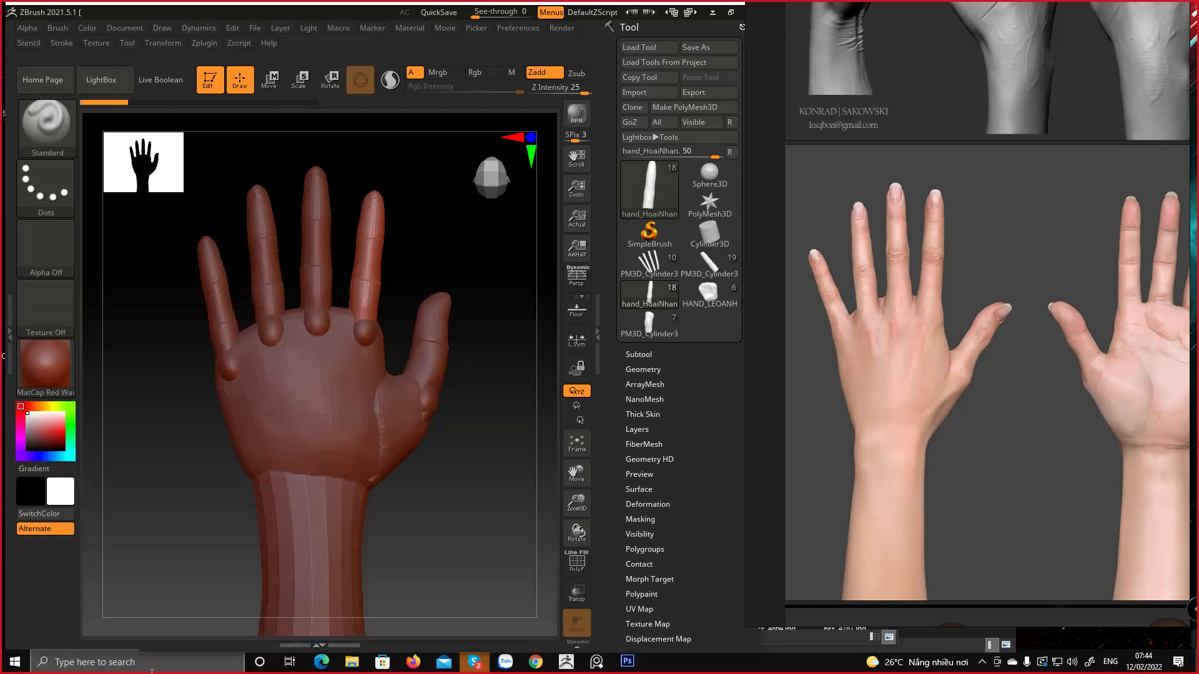
click(28, 394)
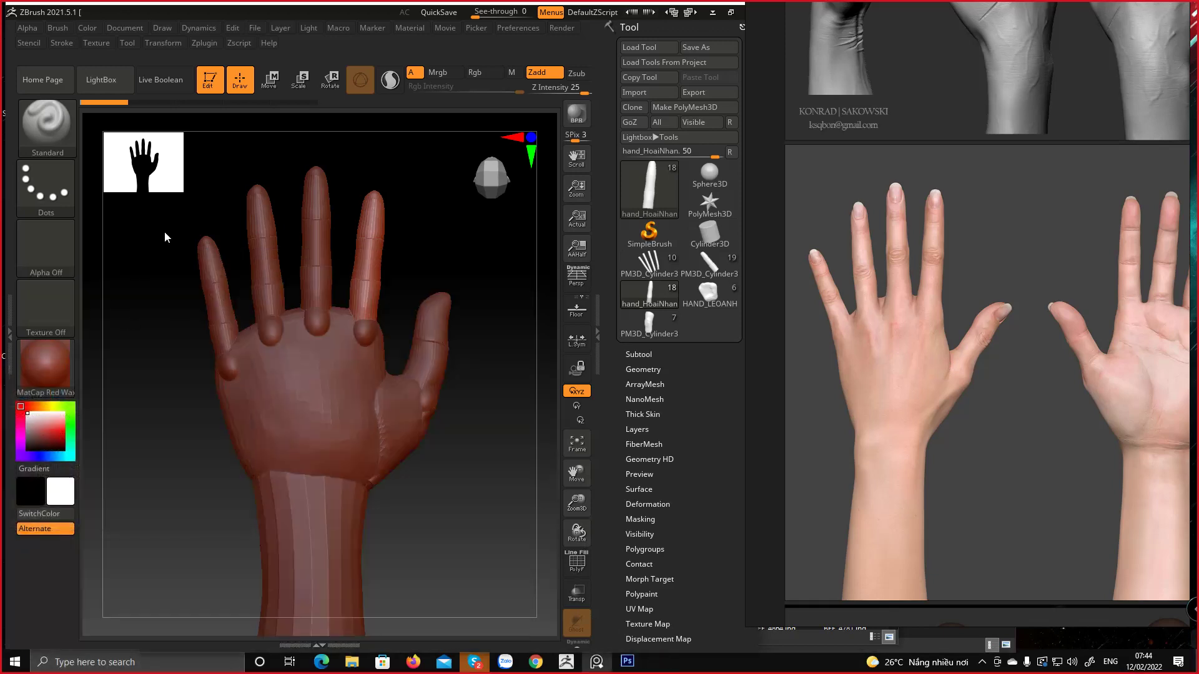
drag(133, 131, 499, 606)
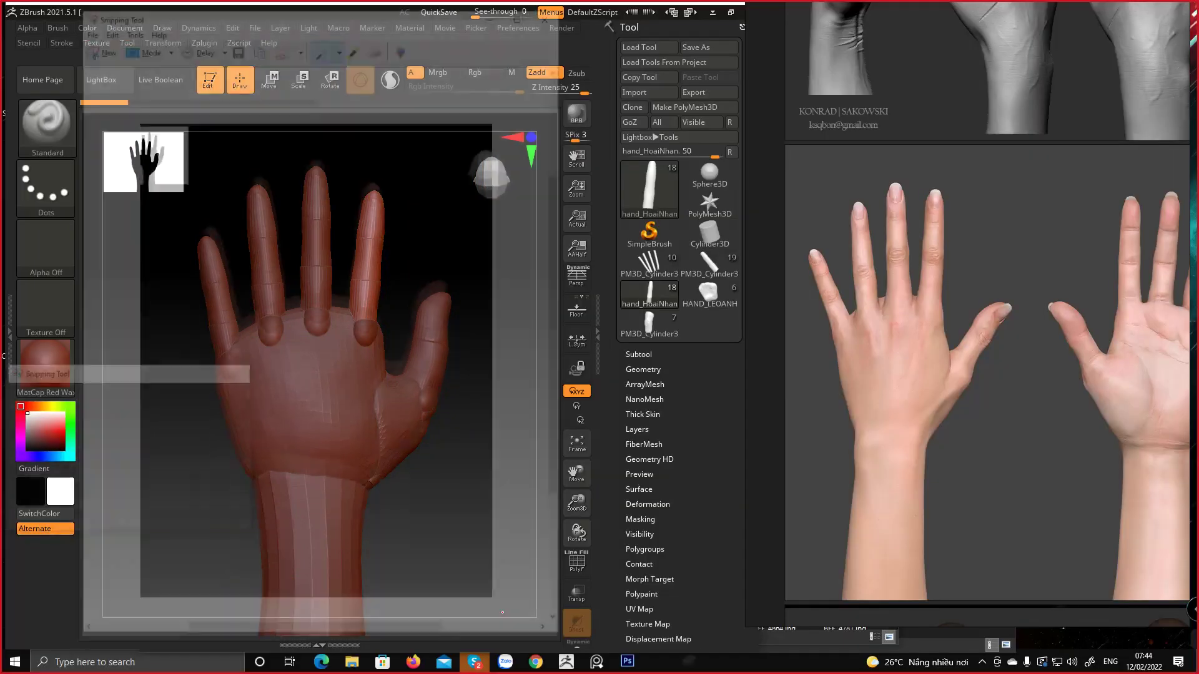
Switch to Photoshop and paste the captured hand image into a new document
click(626, 662)
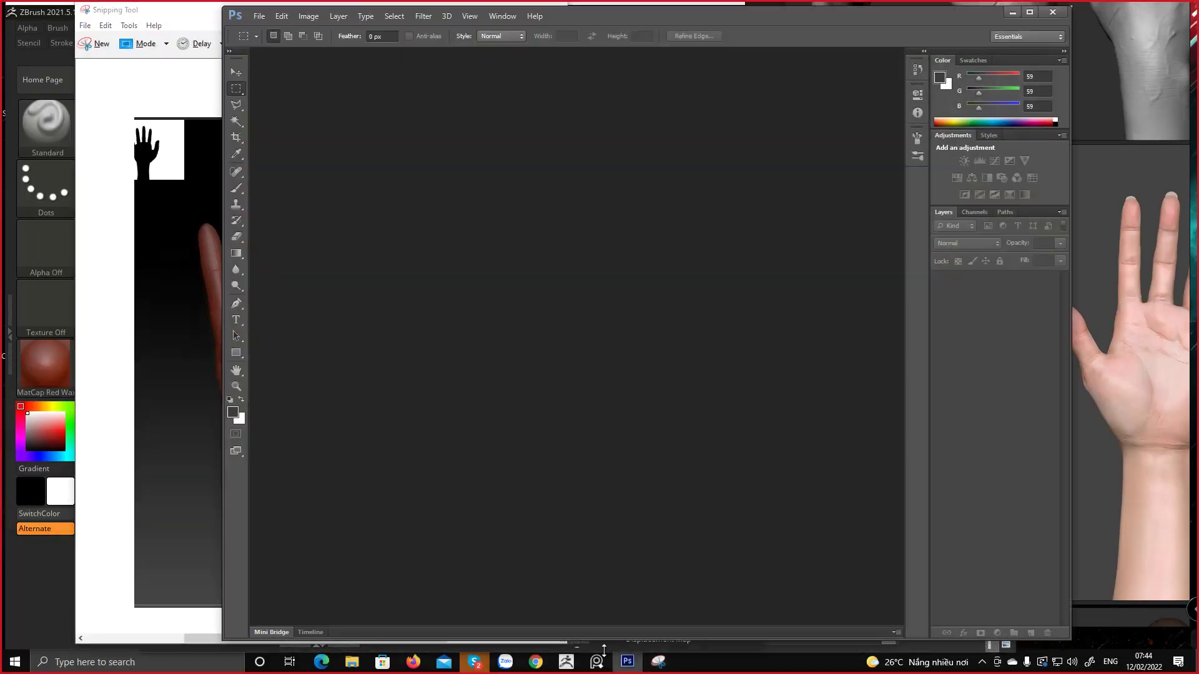
drag(630, 11, 400, 1)
click(33, 9)
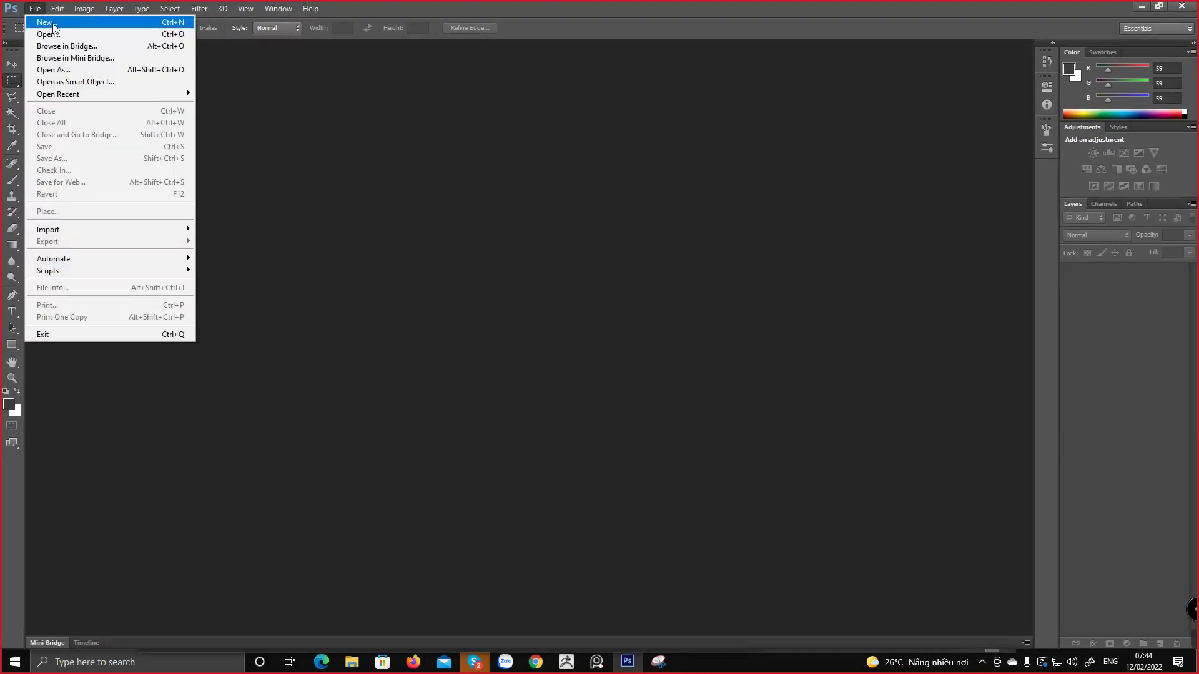
click(50, 24)
click(744, 175)
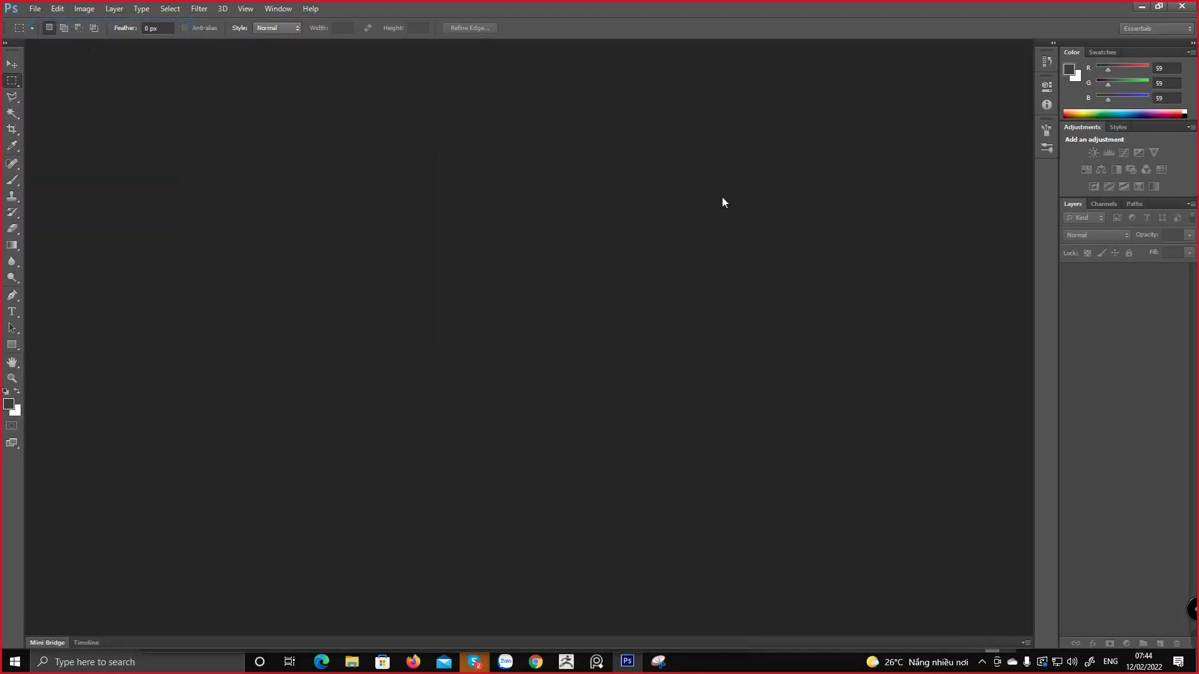
key(ctrl+v)
Prepare the Brush tool with pure red (ff0000) as foreground colour and add a new layer above the hand image
key(z)
key(b)
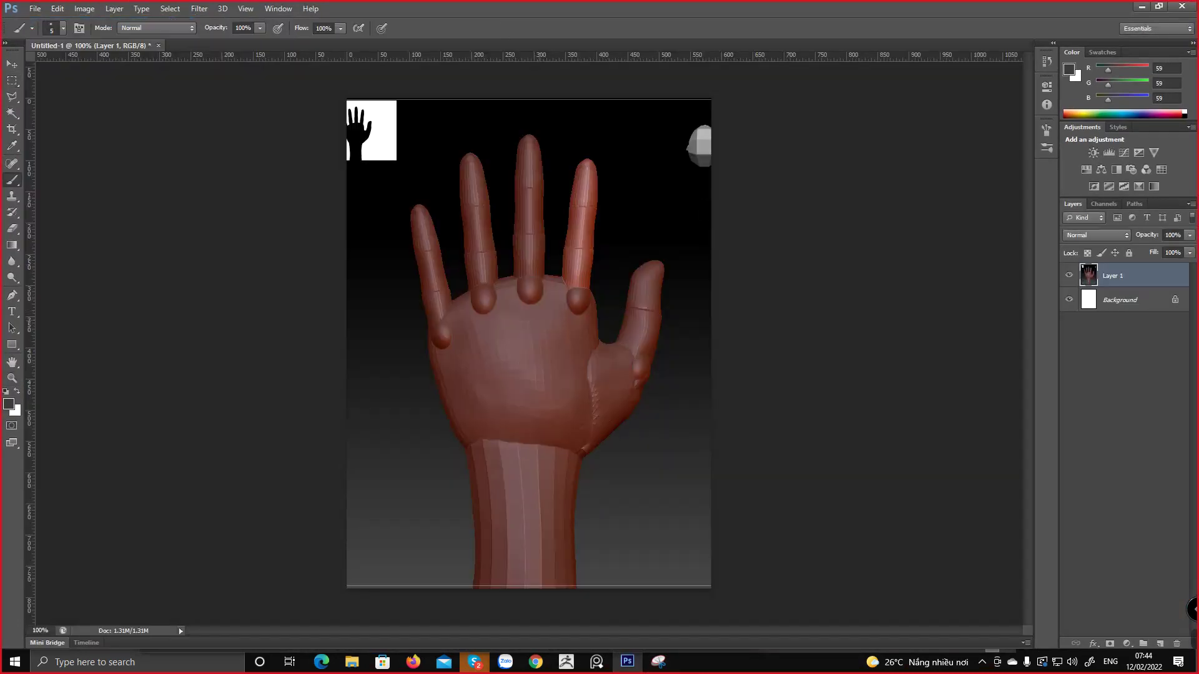
ctrl+drag(601, 294, 636, 269)
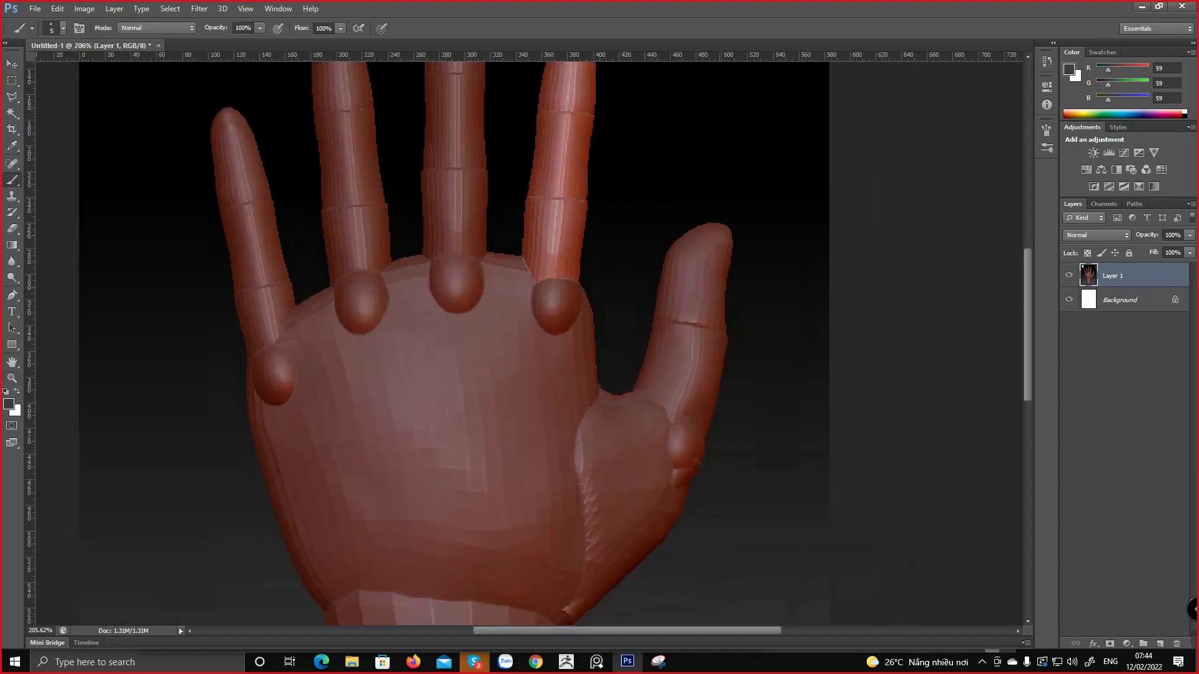
click(9, 405)
drag(572, 202, 598, 174)
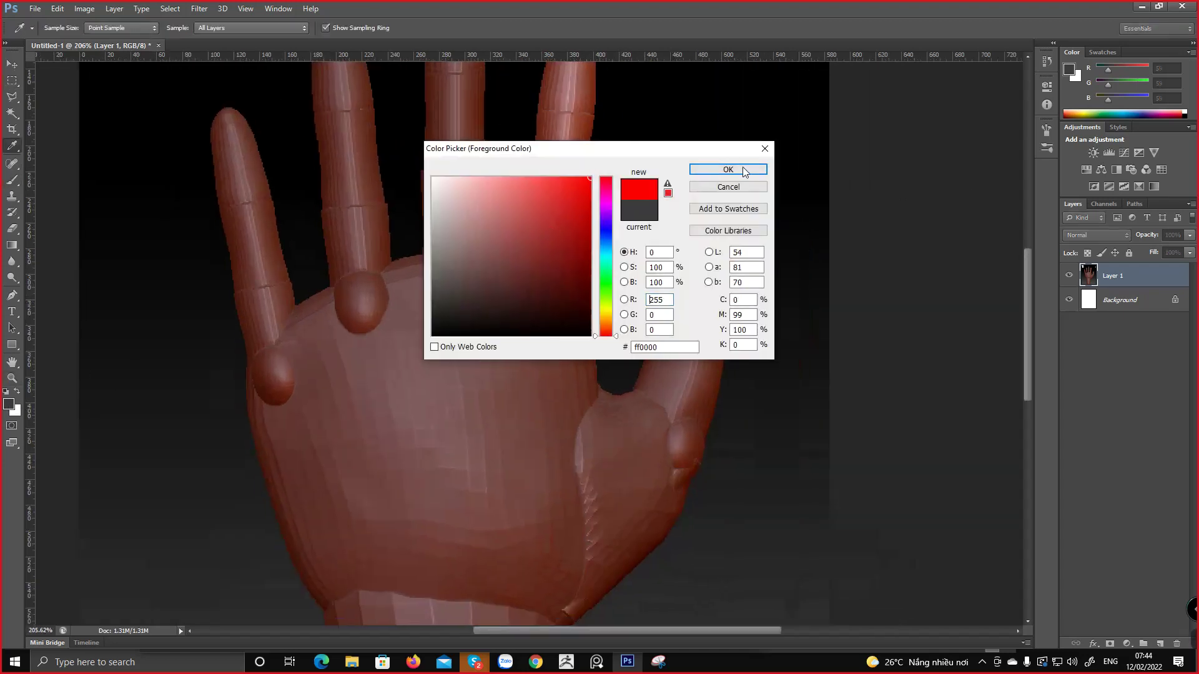
click(743, 169)
click(1159, 644)
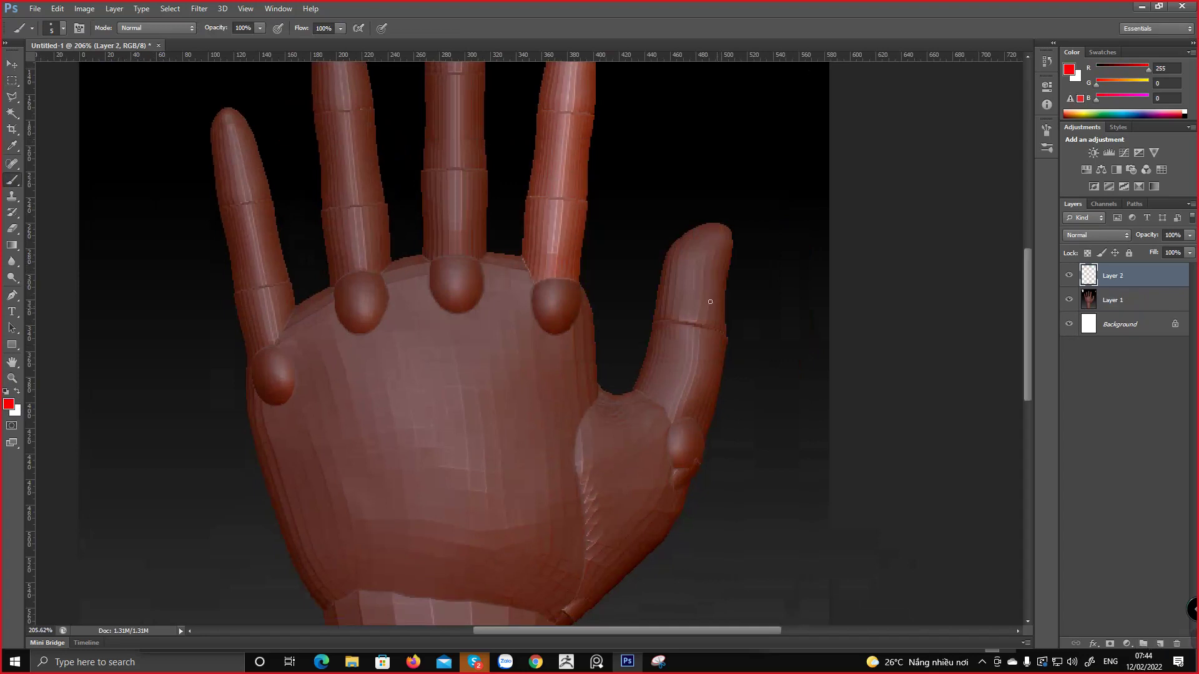
Trace the hand's outer contour in red, from the thumb side of the wrist around all fingers to the little-finger side
mouse_move(580, 261)
mouse_down()
mouse_move(607, 392)
mouse_move(629, 382)
mouse_up()
key(z)
drag(718, 332, 637, 330)
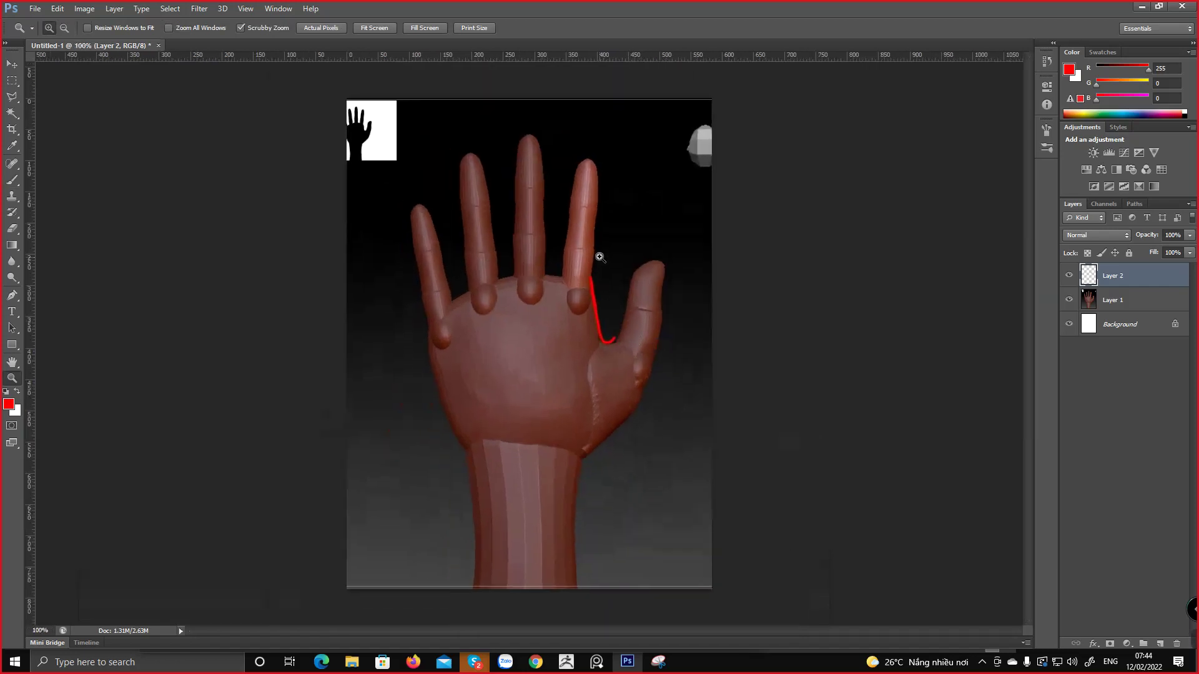
key(b)
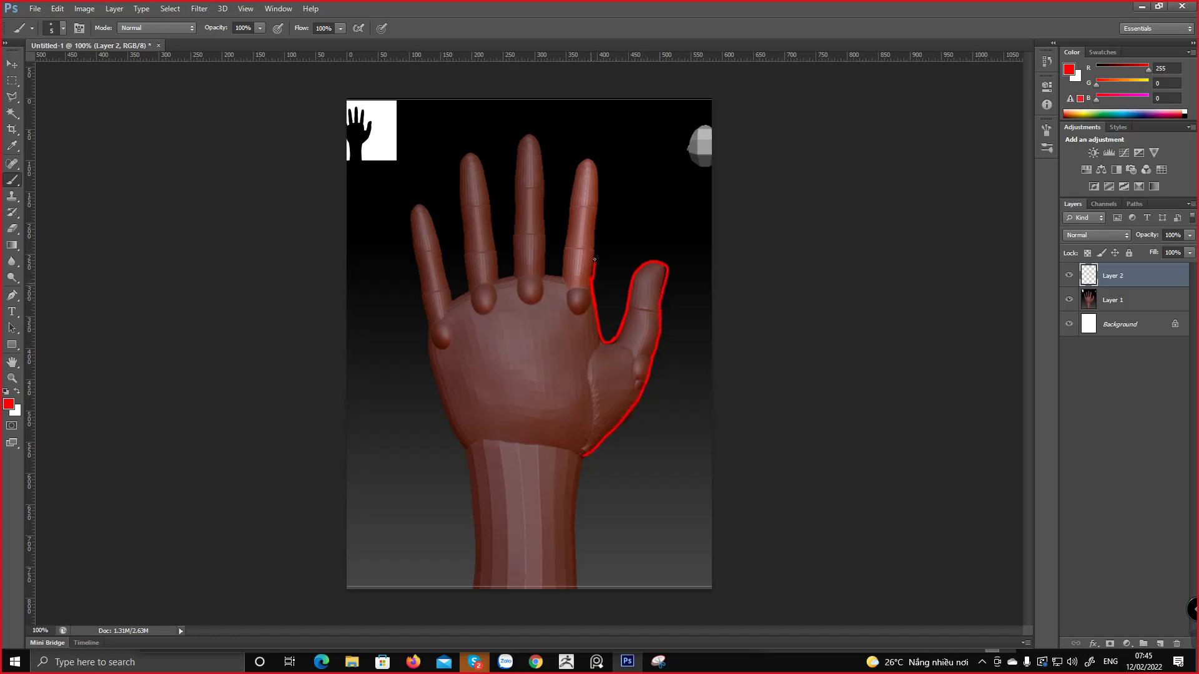
drag(595, 259, 601, 200)
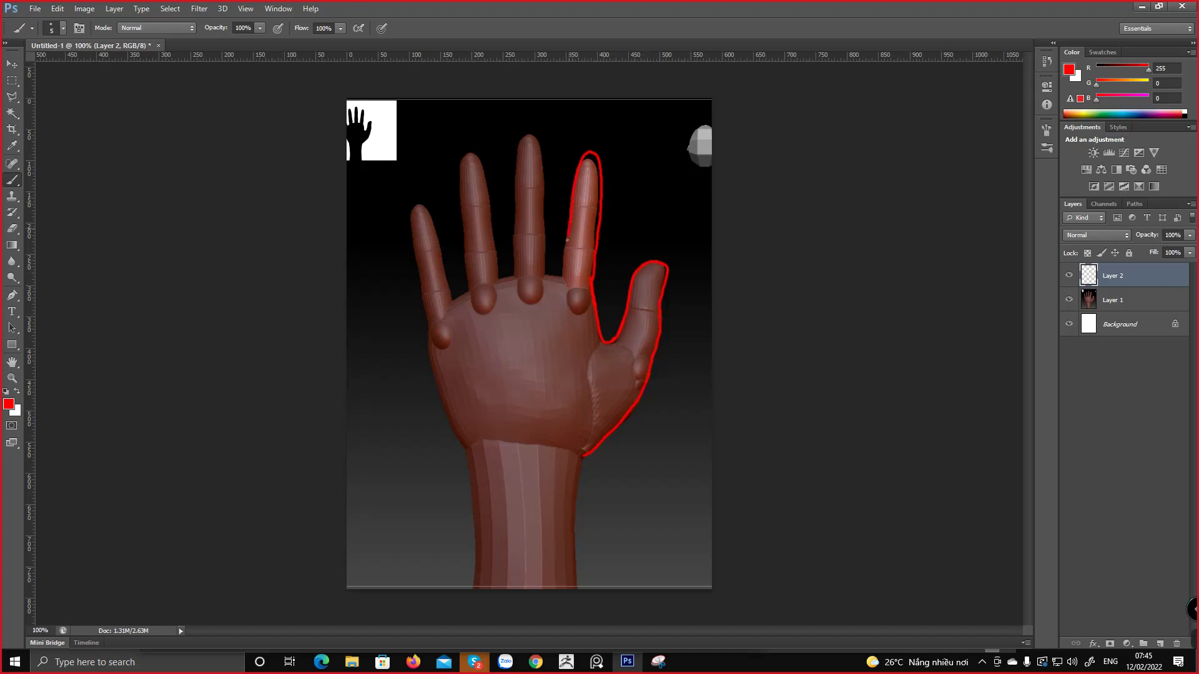
mouse_move(556, 277)
mouse_down()
mouse_move(539, 149)
mouse_move(515, 163)
mouse_move(510, 245)
mouse_move(469, 147)
mouse_up()
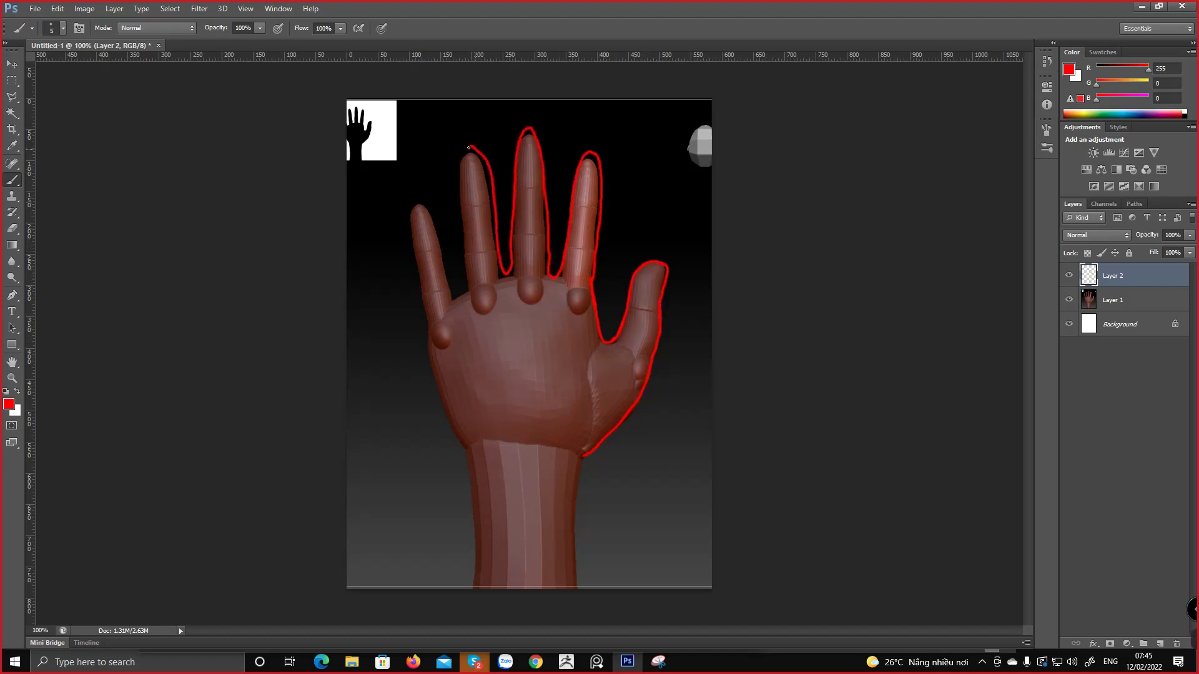
mouse_move(465, 220)
mouse_down()
mouse_move(464, 292)
mouse_move(426, 206)
mouse_up()
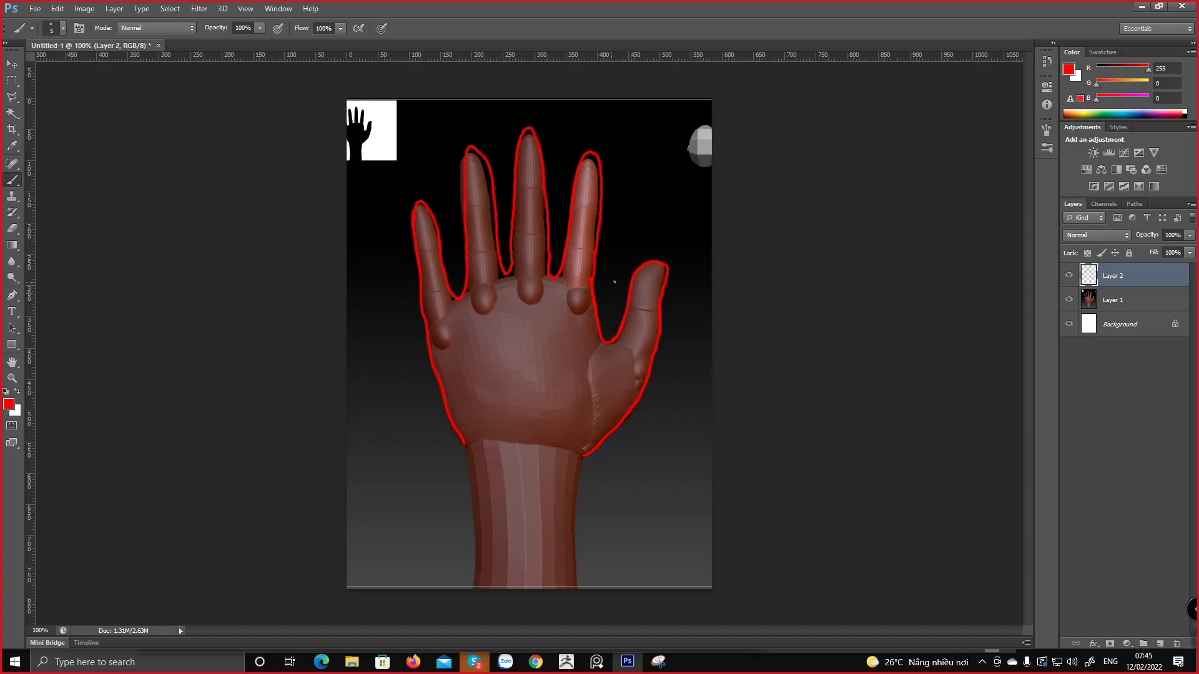
Restore the Photoshop window to a smaller size and place it beside the reference photos of the hands
alt+scroll(614, 281, down, 8)
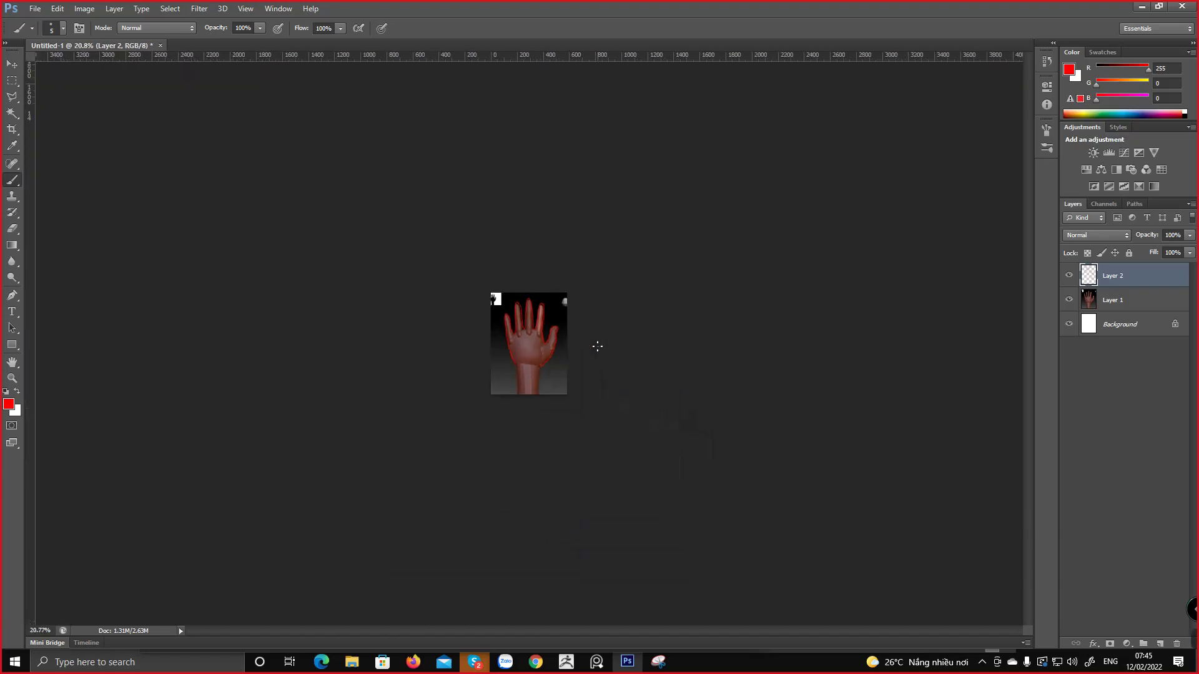
alt+scroll(598, 347, up, 6)
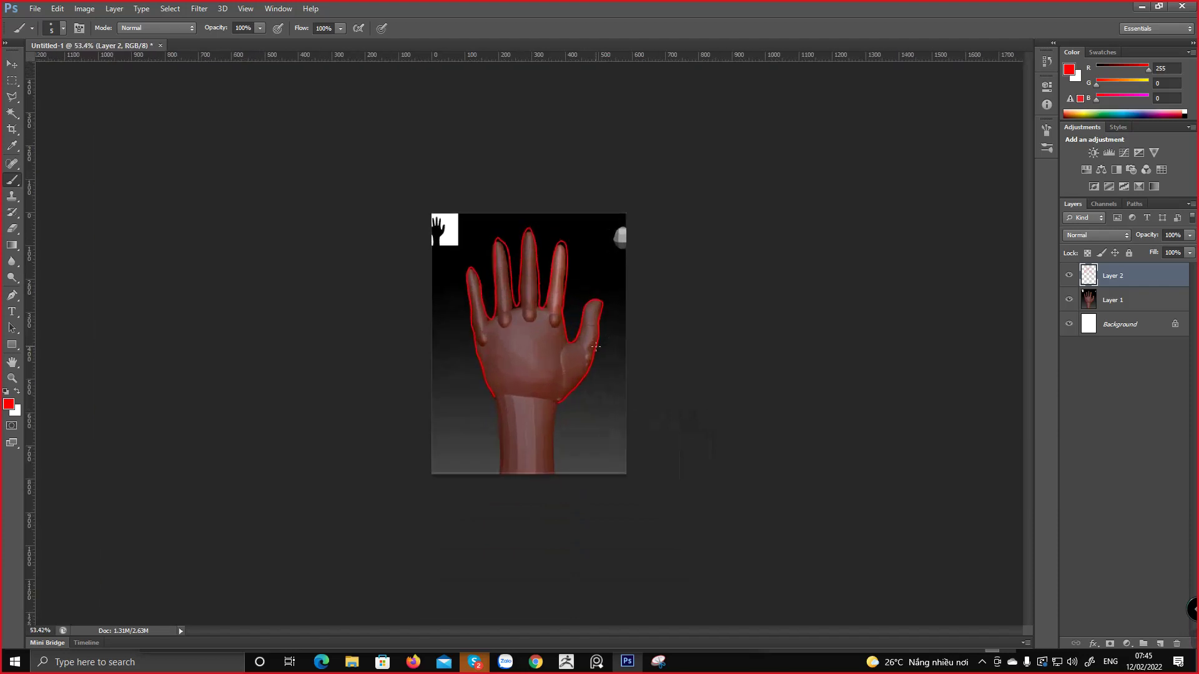
click(1158, 6)
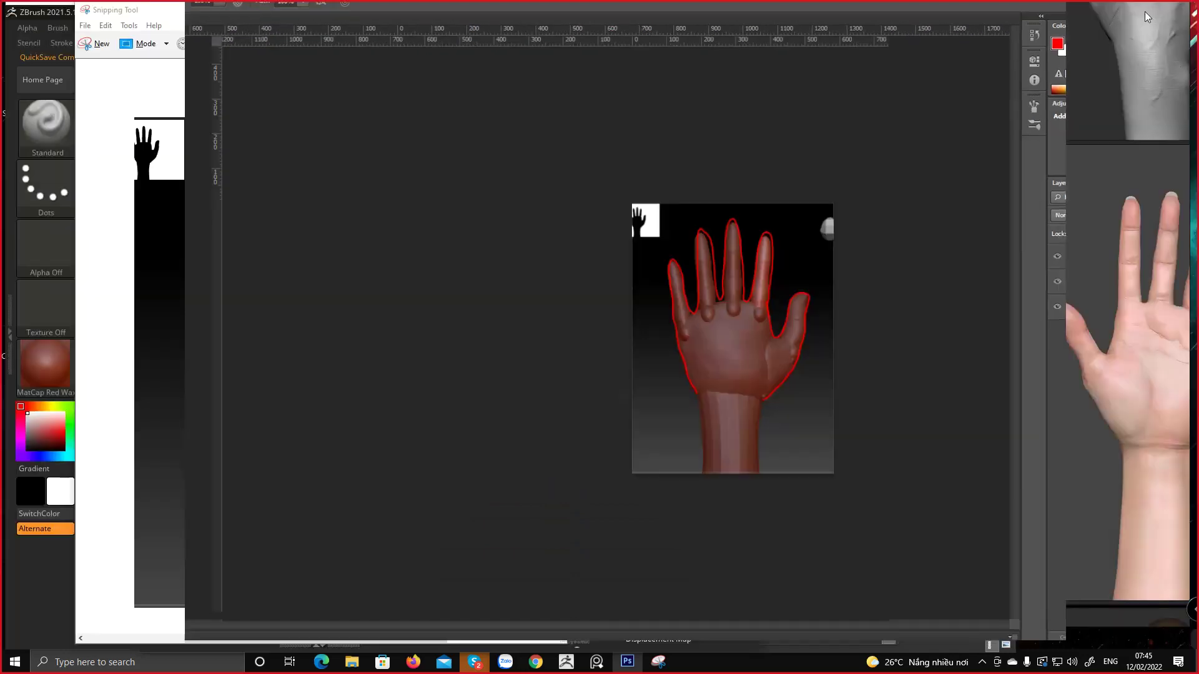
drag(704, 27, 511, 2)
click(1159, 7)
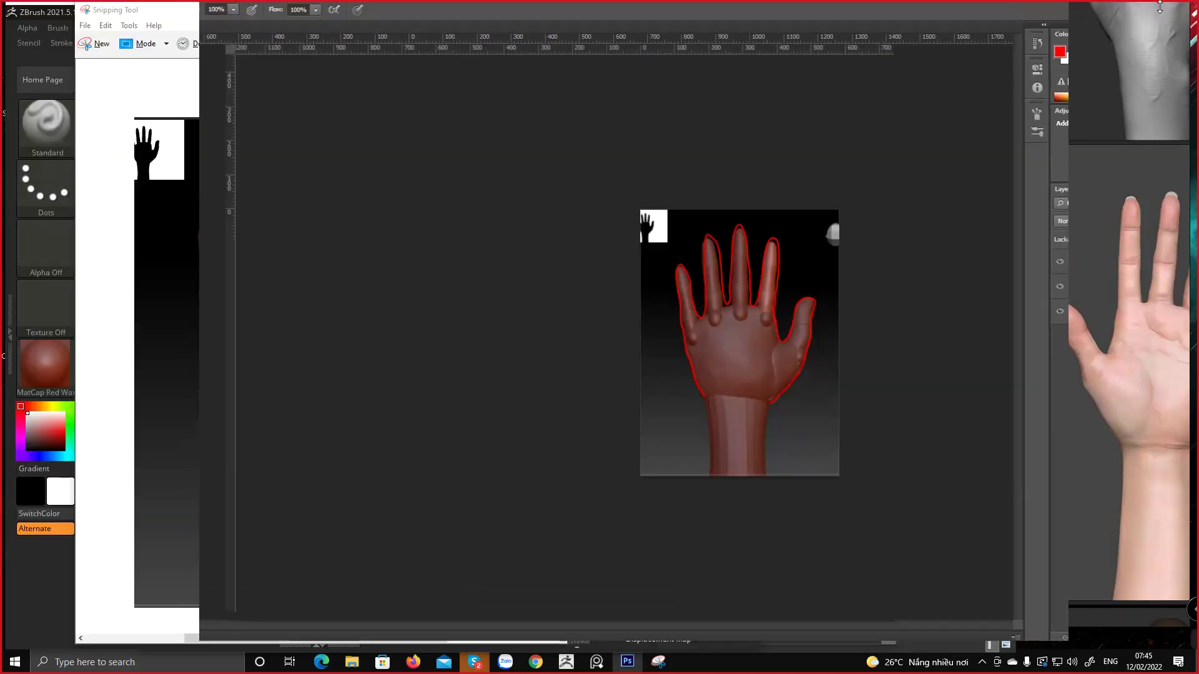
drag(608, 9, 372, 17)
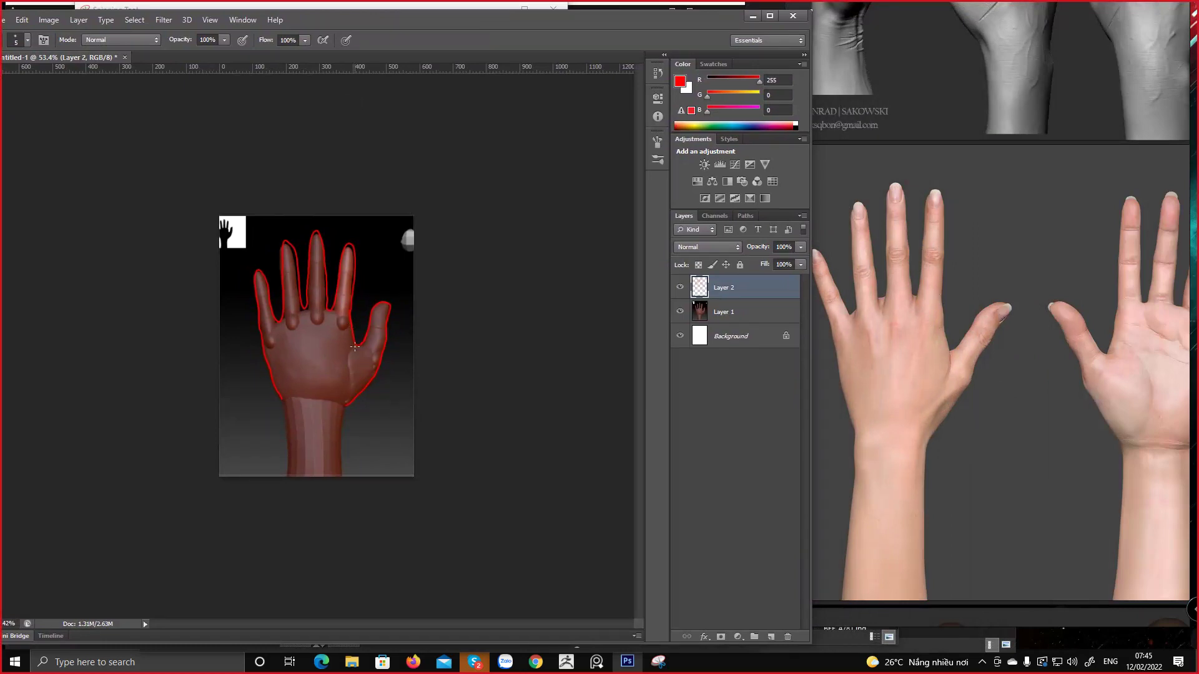
Switch to ZBrush, apply the Flat Color material to show the hand as a silhouette, and make the forearm subtool active
click(752, 16)
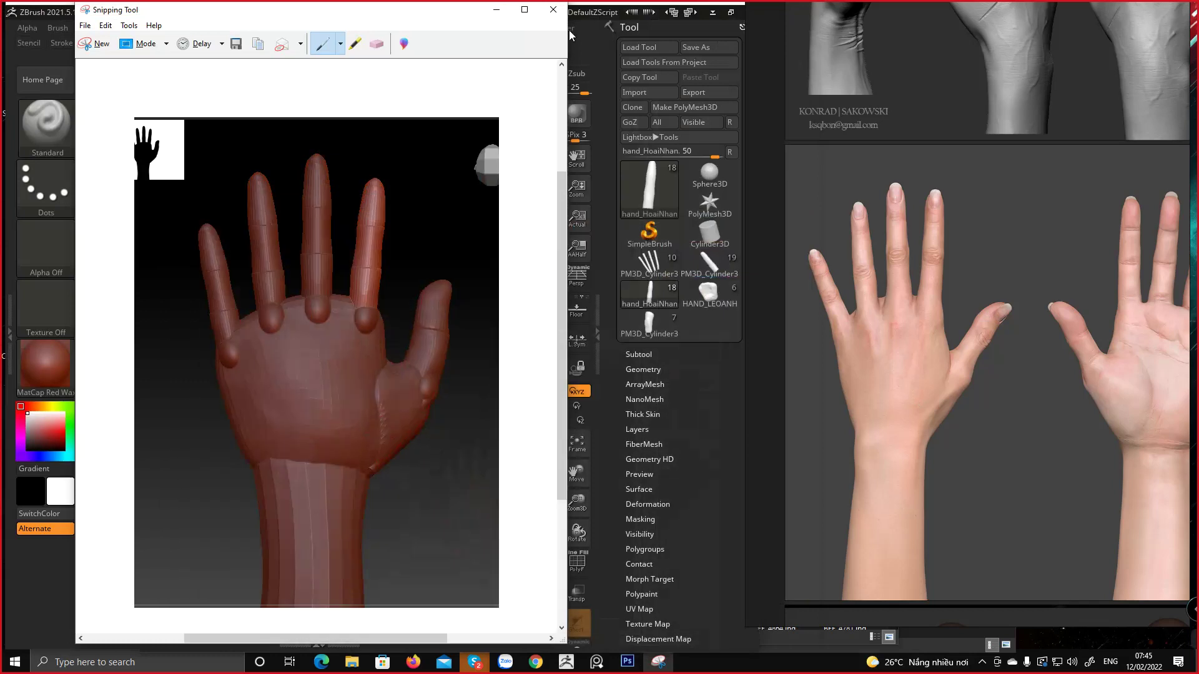
click(495, 12)
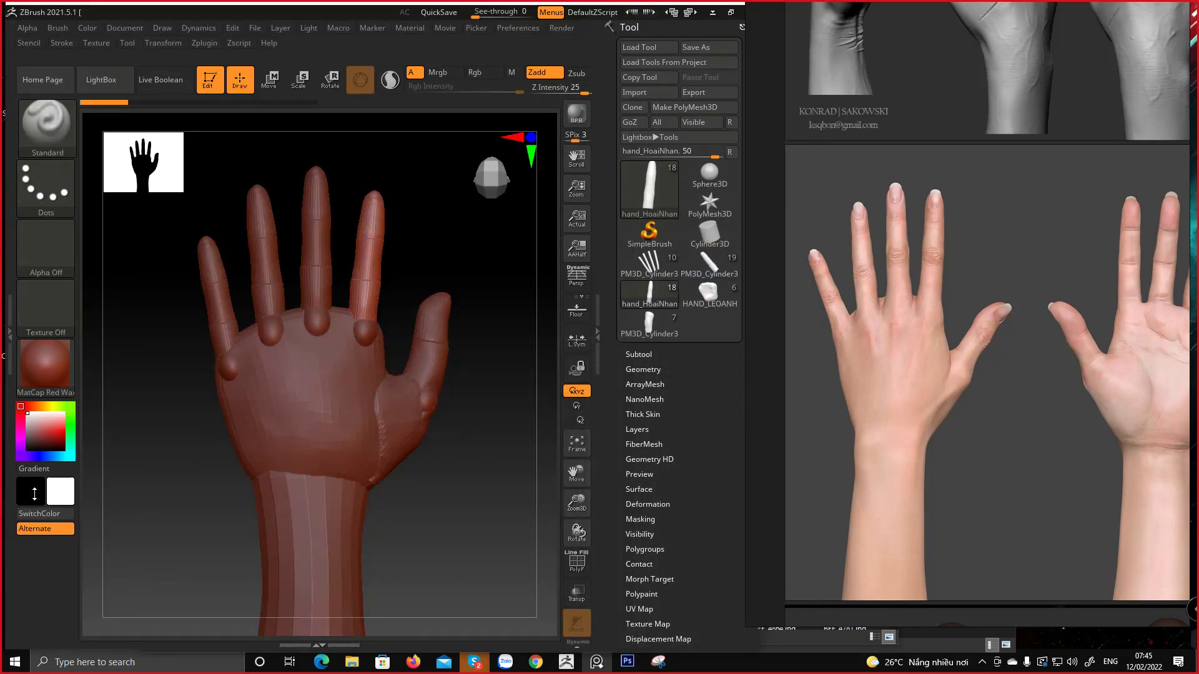
click(50, 373)
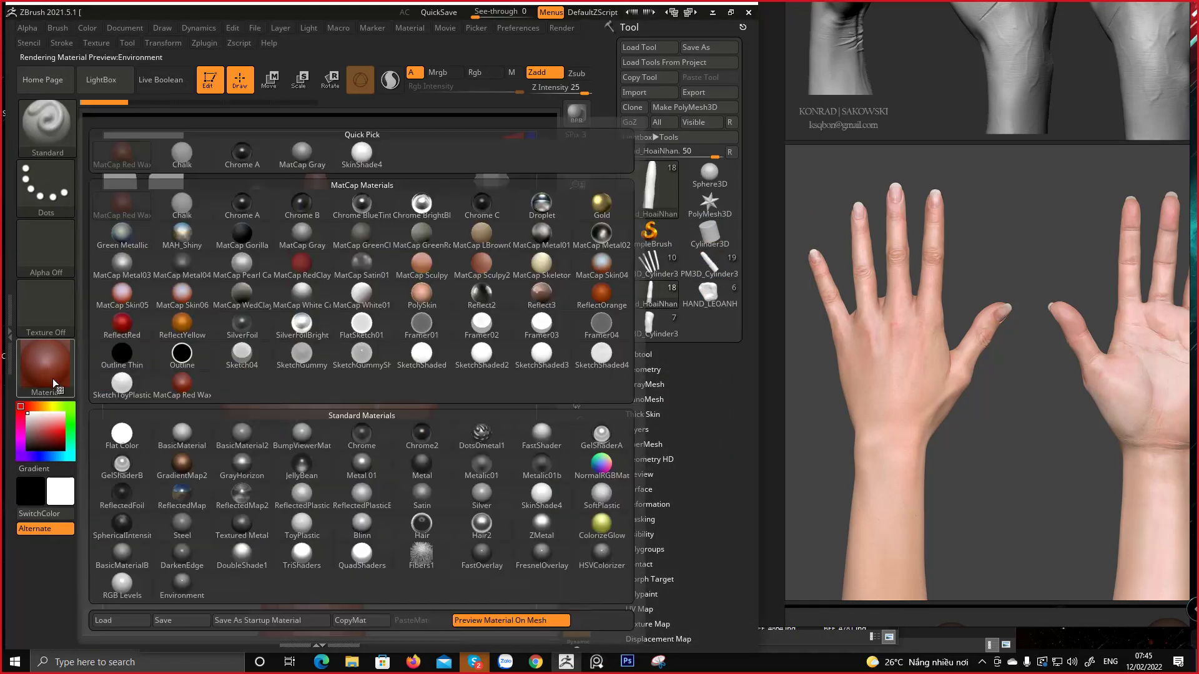
click(121, 433)
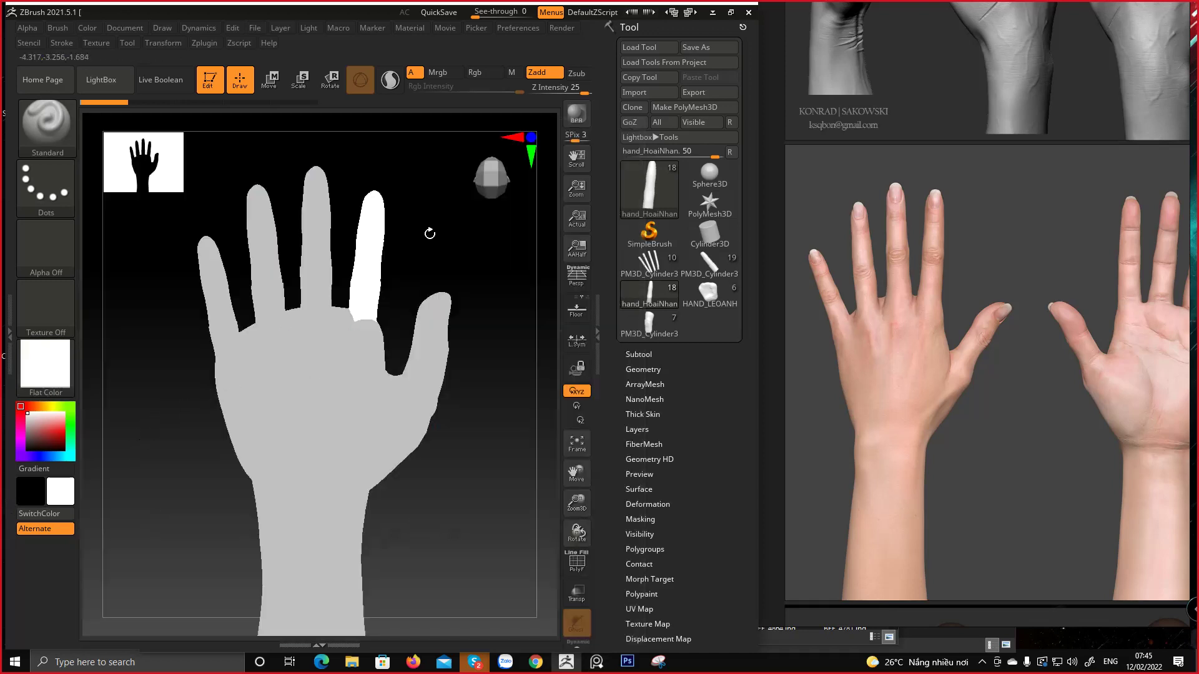
alt+click(305, 565)
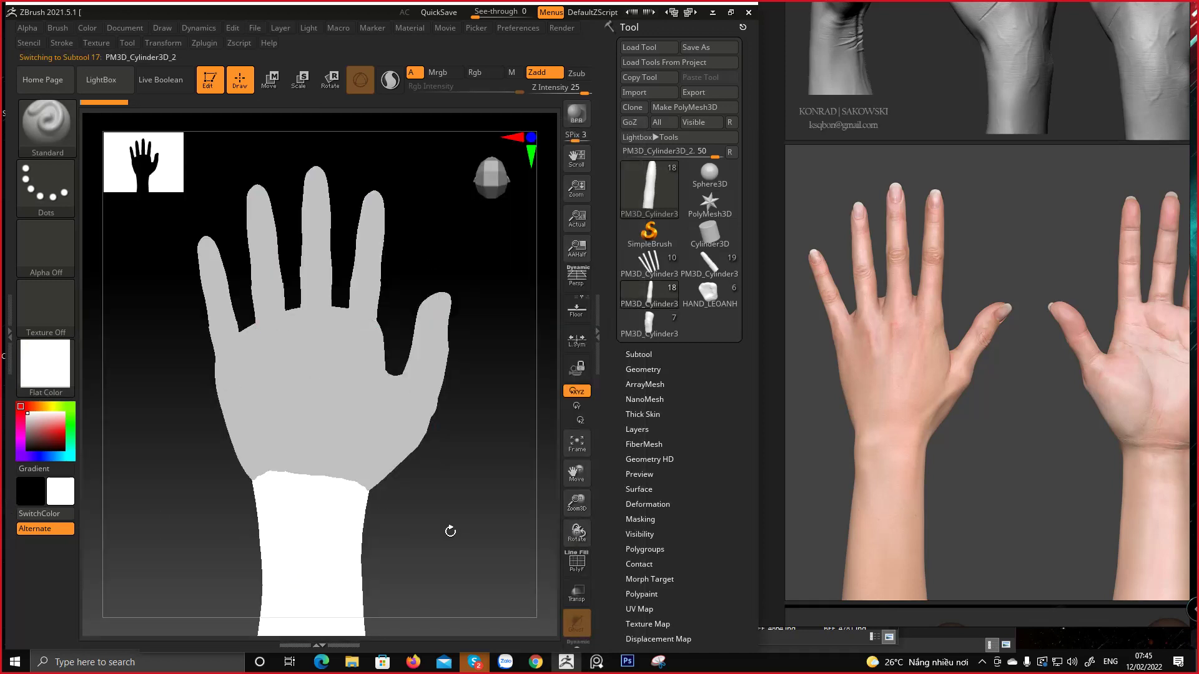
Examine the flat silhouette around the web between index finger and thumb, comparing it with the reference hand
ctrl+right_drag(449, 530, 369, 519)
ctrl+right_drag(372, 520, 513, 573)
mouse_move(427, 319)
alt+right_down()
mouse_move(300, 337)
mouse_move(315, 343)
alt+right_up()
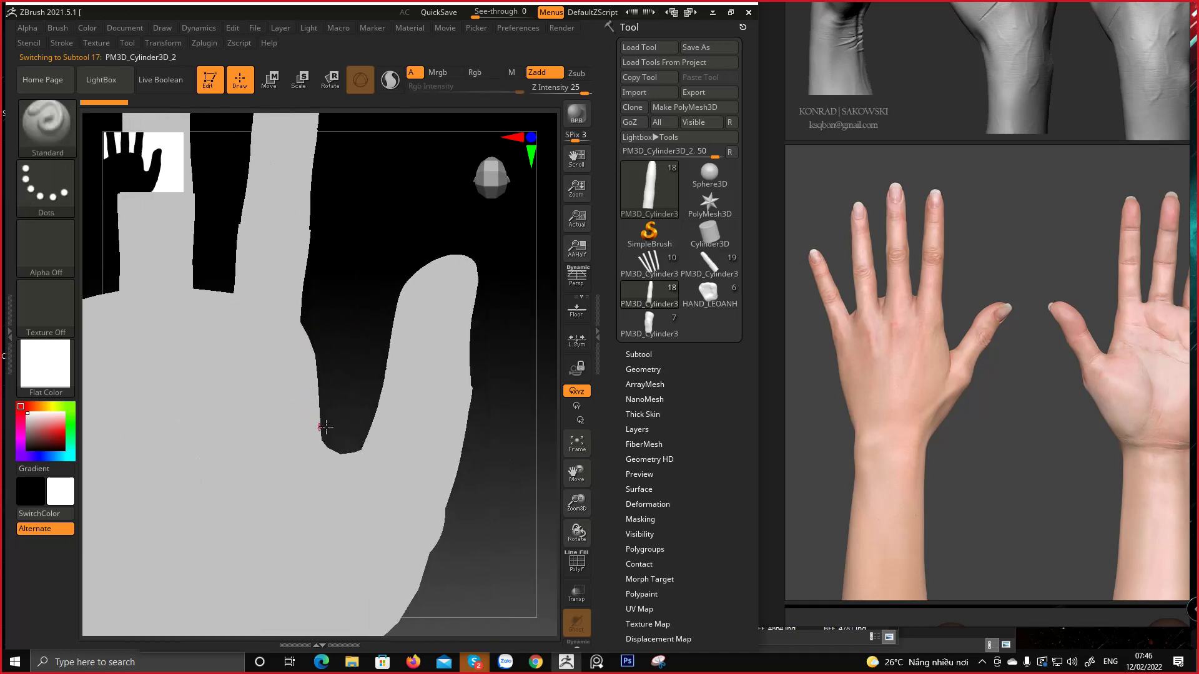
ctrl+right_drag(379, 581, 327, 539)
alt+click(327, 539)
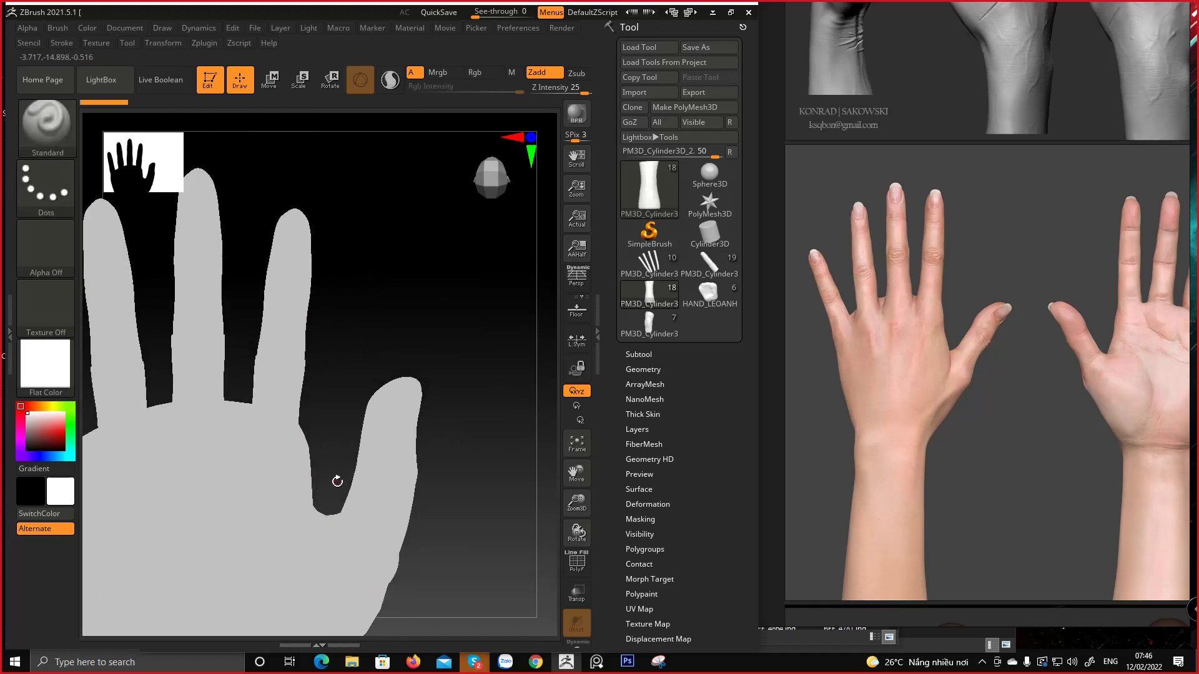
mouse_move(330, 459)
alt+right_down()
mouse_move(356, 430)
mouse_move(342, 449)
mouse_move(349, 332)
mouse_move(402, 359)
alt+right_up()
right_click(401, 359)
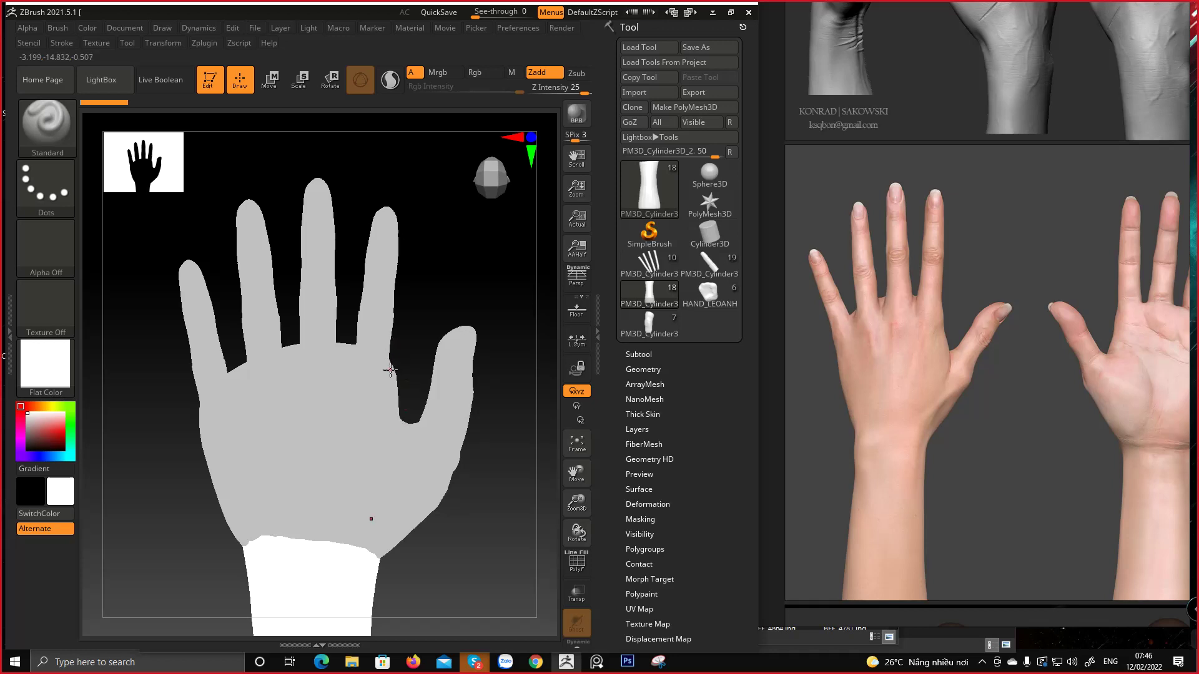
Switch to Photoshop and redraw the web between index finger and thumb as a deeper, sharper V, erasing the old rounded contour
click(627, 663)
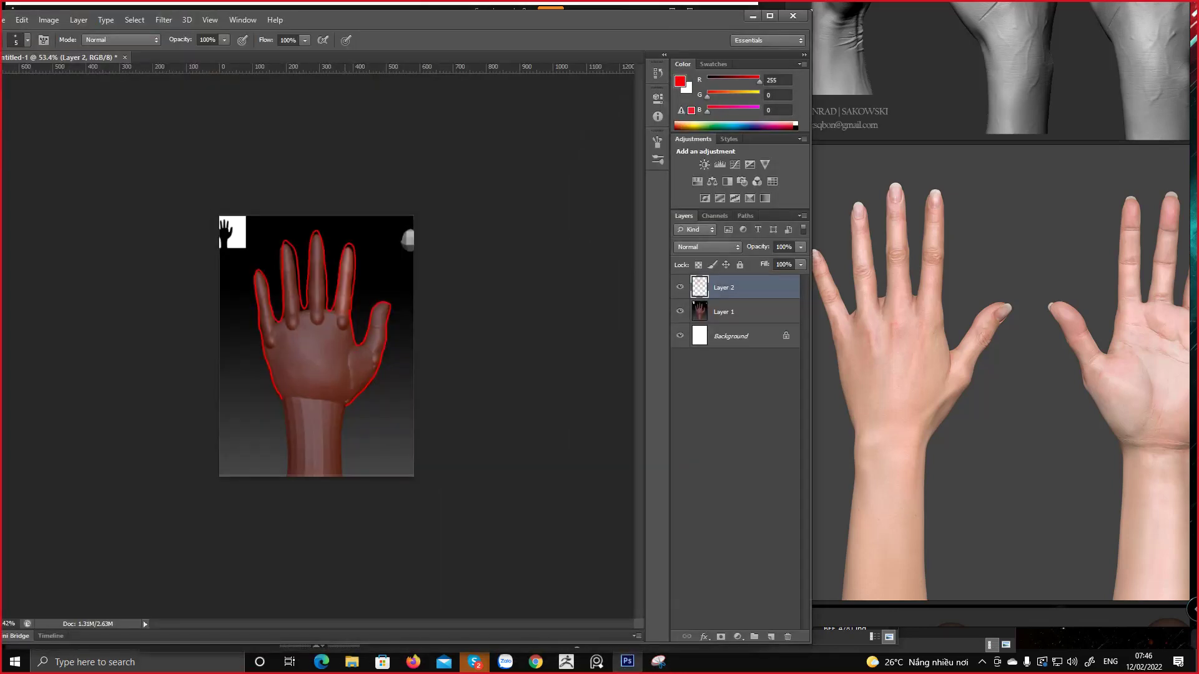
key(z)
mouse_move(361, 347)
mouse_down()
mouse_move(395, 298)
mouse_move(417, 318)
mouse_up()
drag(440, 287, 417, 340)
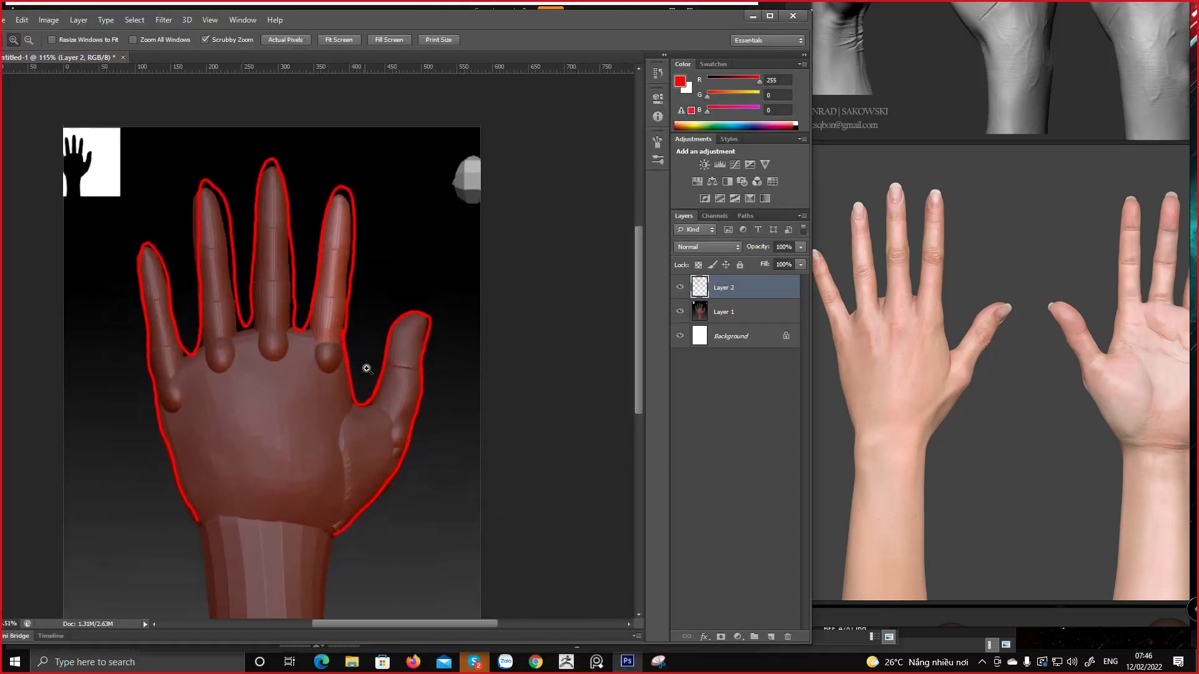
drag(367, 369, 375, 369)
key(b)
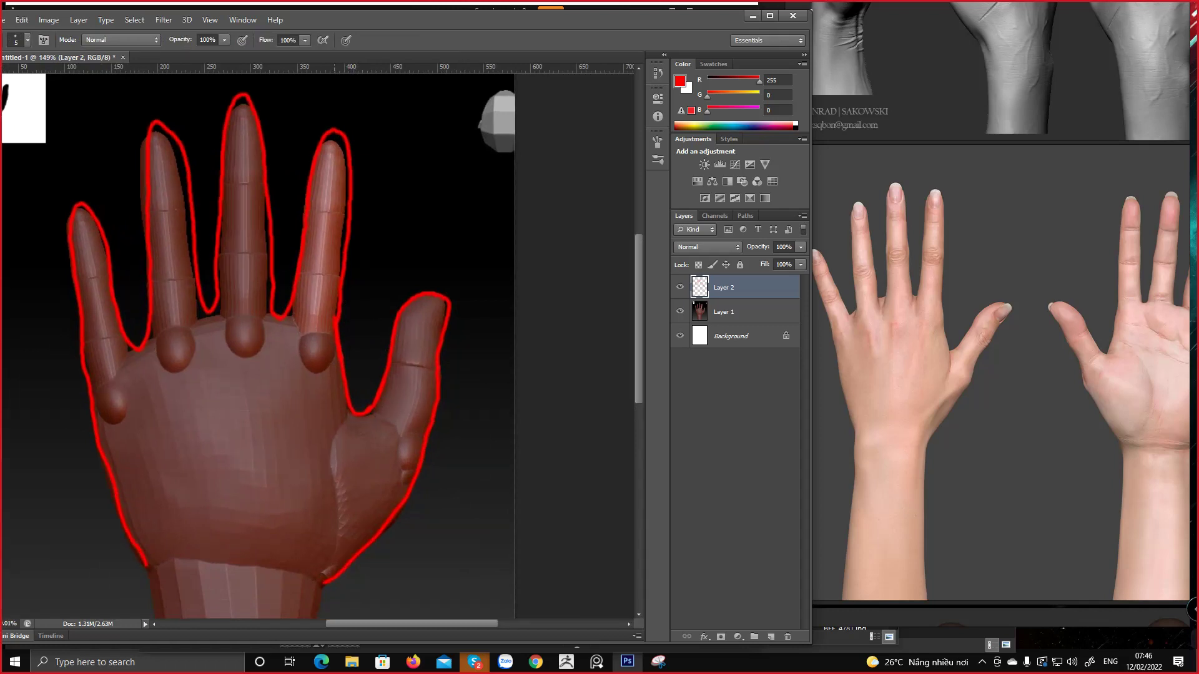
drag(339, 313, 350, 440)
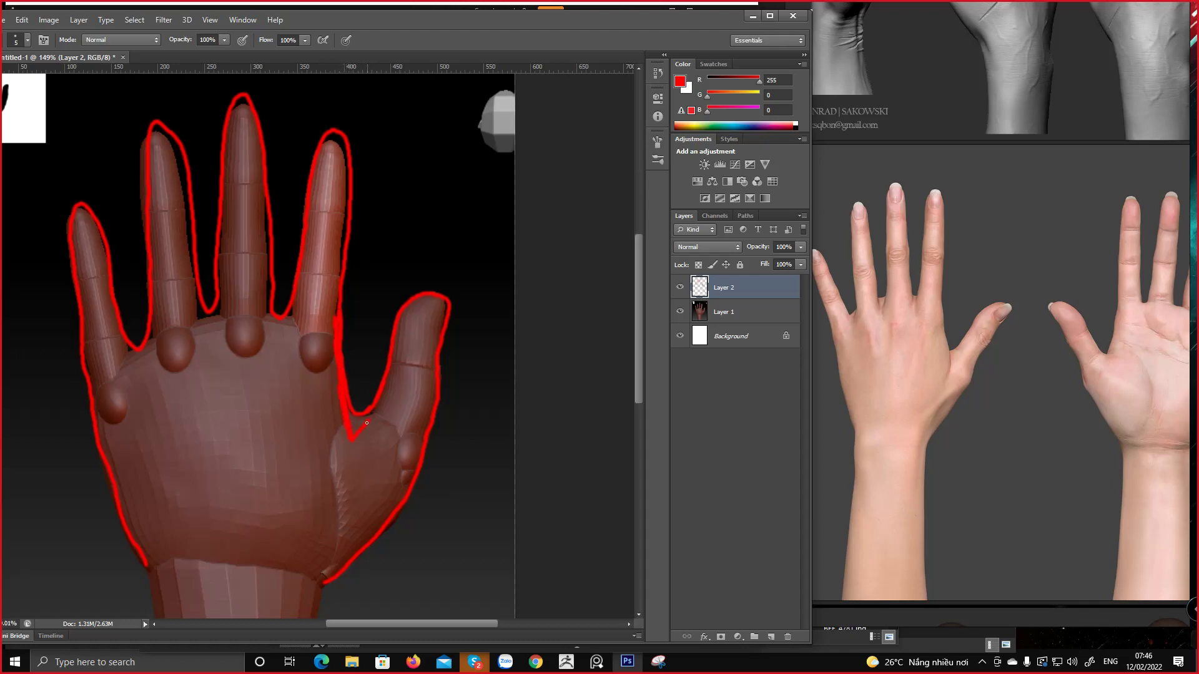
drag(369, 430, 377, 409)
mouse_move(388, 313)
mouse_down()
mouse_move(495, 241)
mouse_move(443, 292)
mouse_move(452, 343)
mouse_move(458, 333)
mouse_move(472, 341)
mouse_up()
key(e)
key(z)
drag(526, 263, 491, 269)
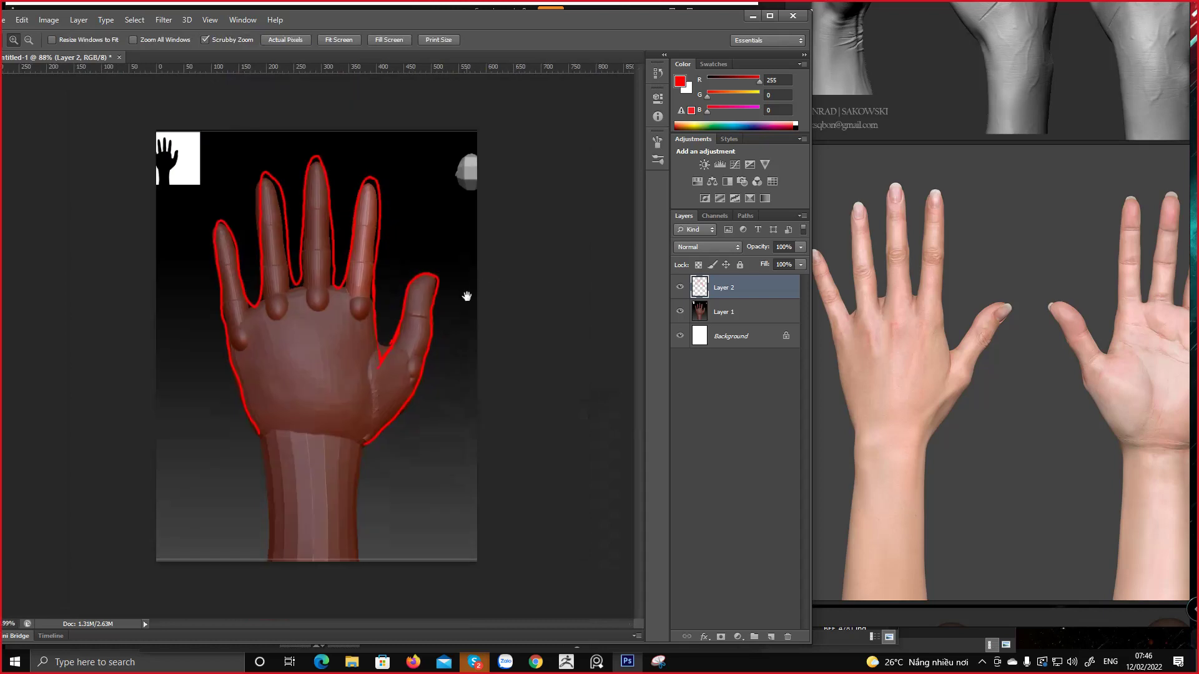
Mark the base of the index finger with a red dot and reinforce the contour from there to the thumb web
key(b)
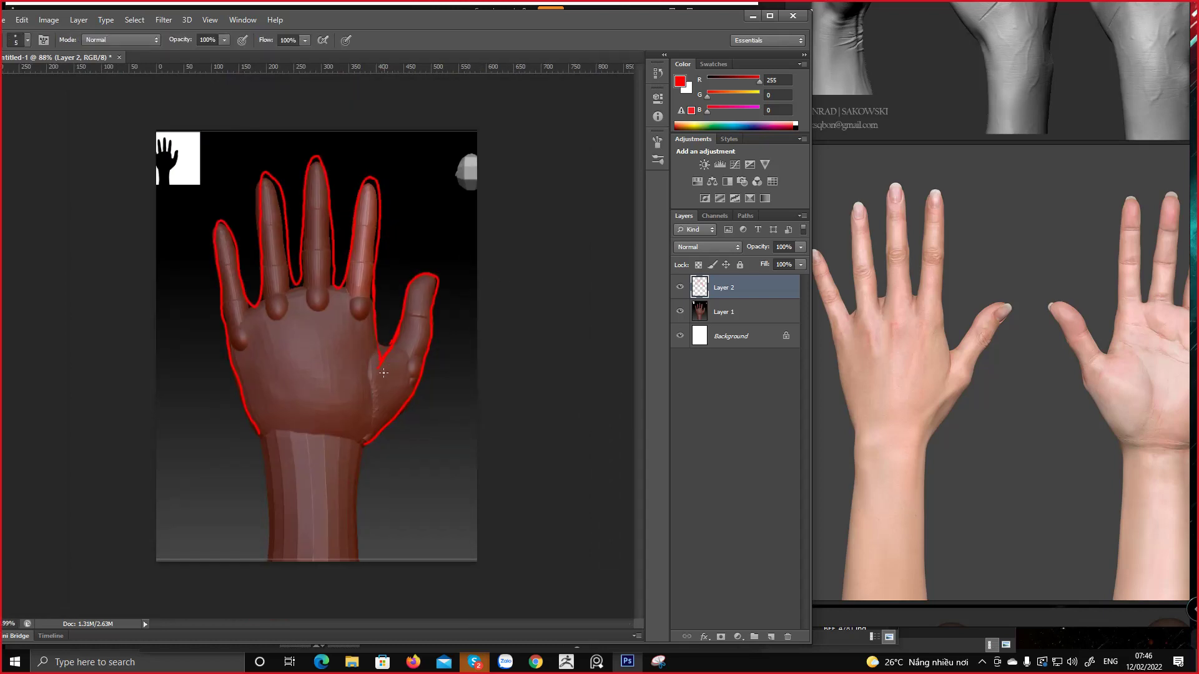
drag(380, 362, 382, 361)
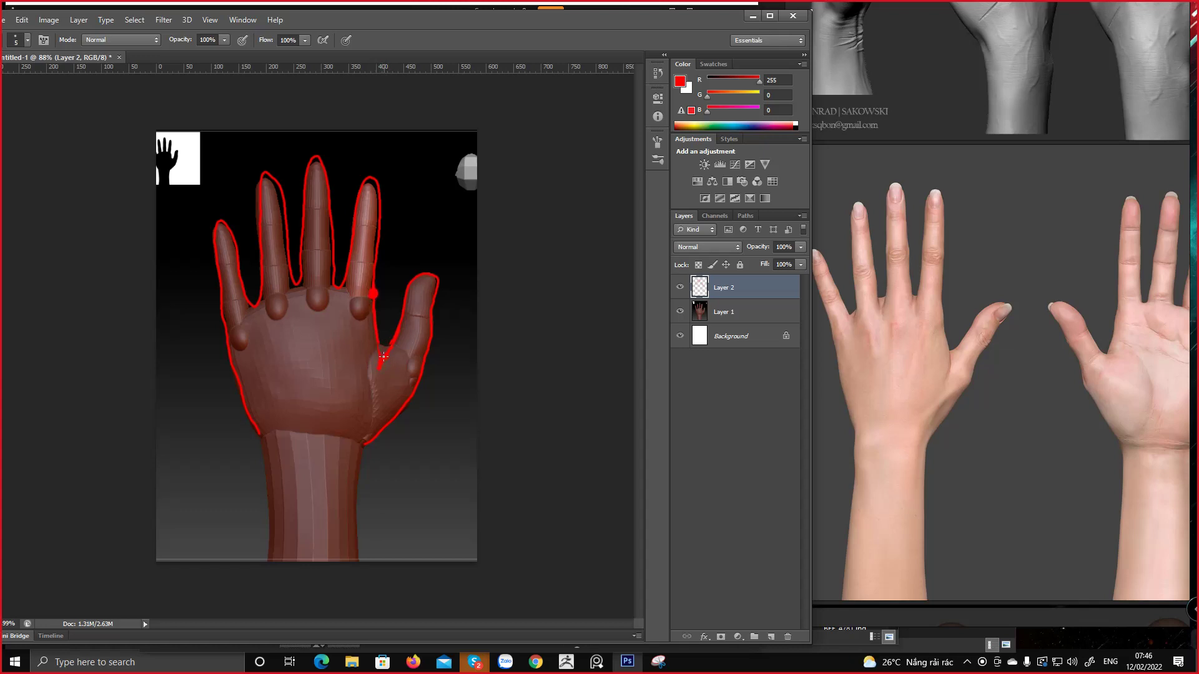
shift+click(376, 325)
drag(382, 353, 400, 319)
Block in the palm with straight red lines across the finger bases, down both sides and across the wrist
drag(220, 230, 215, 238)
key(ctrl+z)
shift+click(222, 322)
mouse_move(229, 339)
mouse_down()
mouse_move(253, 431)
mouse_move(275, 445)
mouse_move(369, 434)
mouse_up()
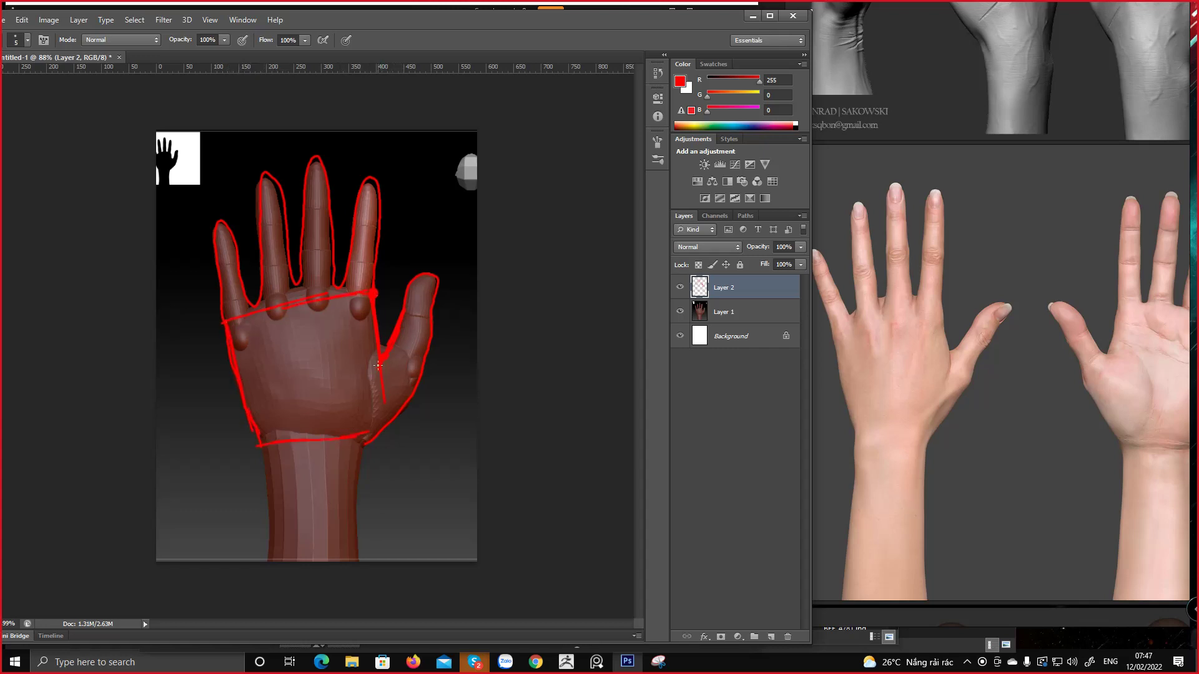
drag(378, 365, 369, 426)
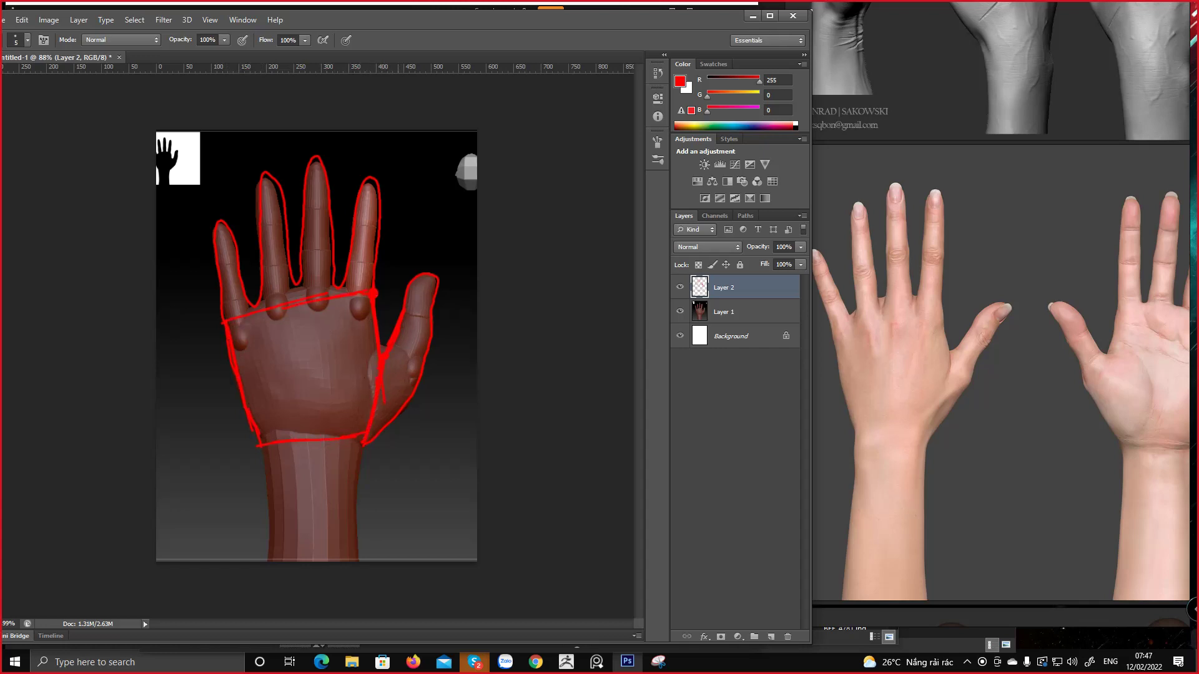
Capture the reference photo of the back of the hand with Snipping Tool
click(658, 662)
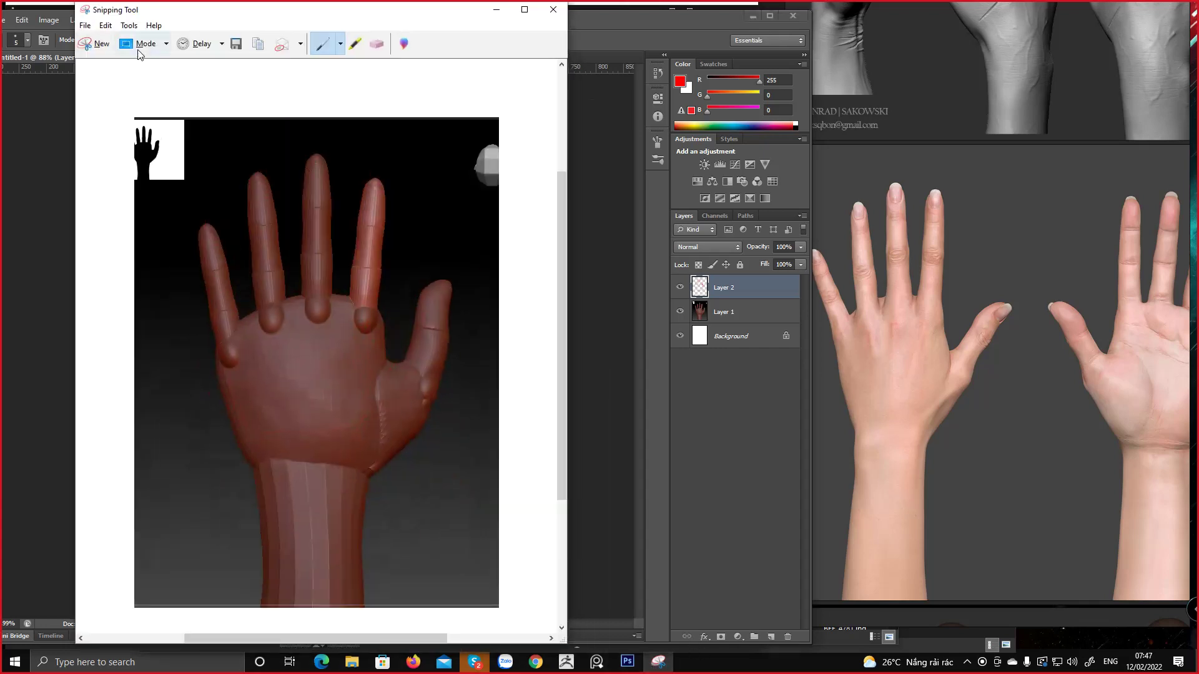
click(100, 43)
drag(703, 148, 1087, 606)
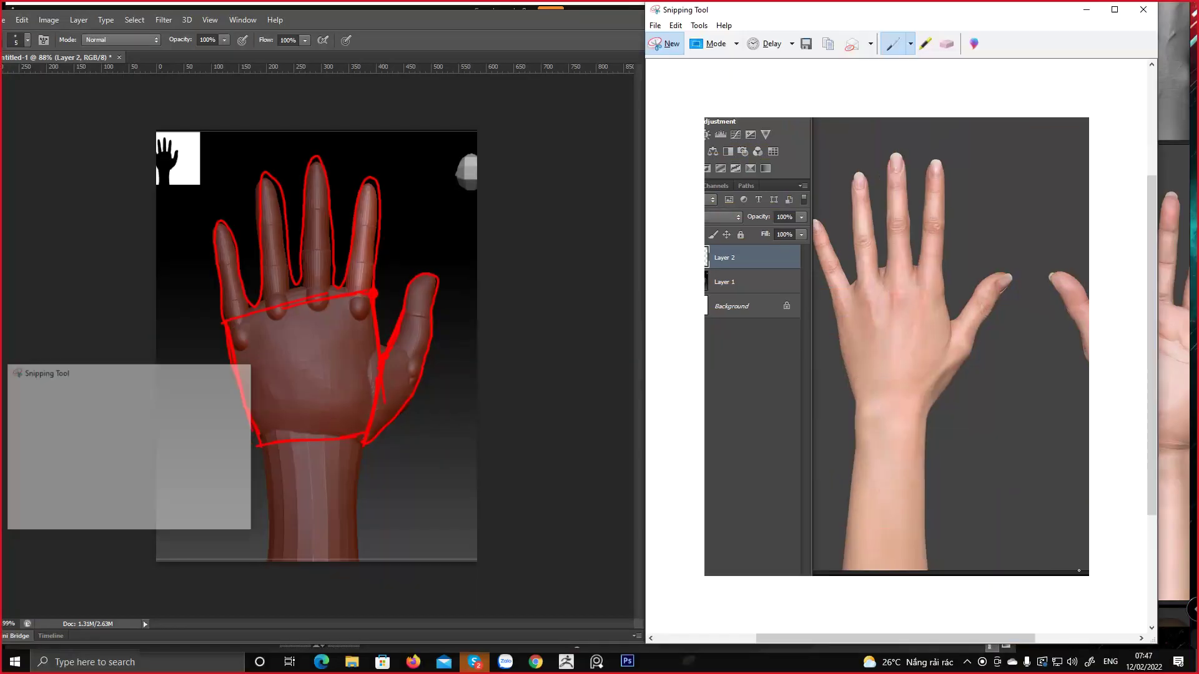
Outline the palm of the captured reference hand in red as a five-sided shape with a corner at the thumb base
mouse_move(843, 294)
mouse_down()
mouse_move(937, 279)
mouse_move(961, 356)
mouse_move(928, 393)
mouse_up()
drag(956, 367, 924, 404)
mouse_move(839, 299)
mouse_down()
mouse_move(852, 404)
mouse_move(930, 405)
mouse_up()
drag(860, 415, 912, 406)
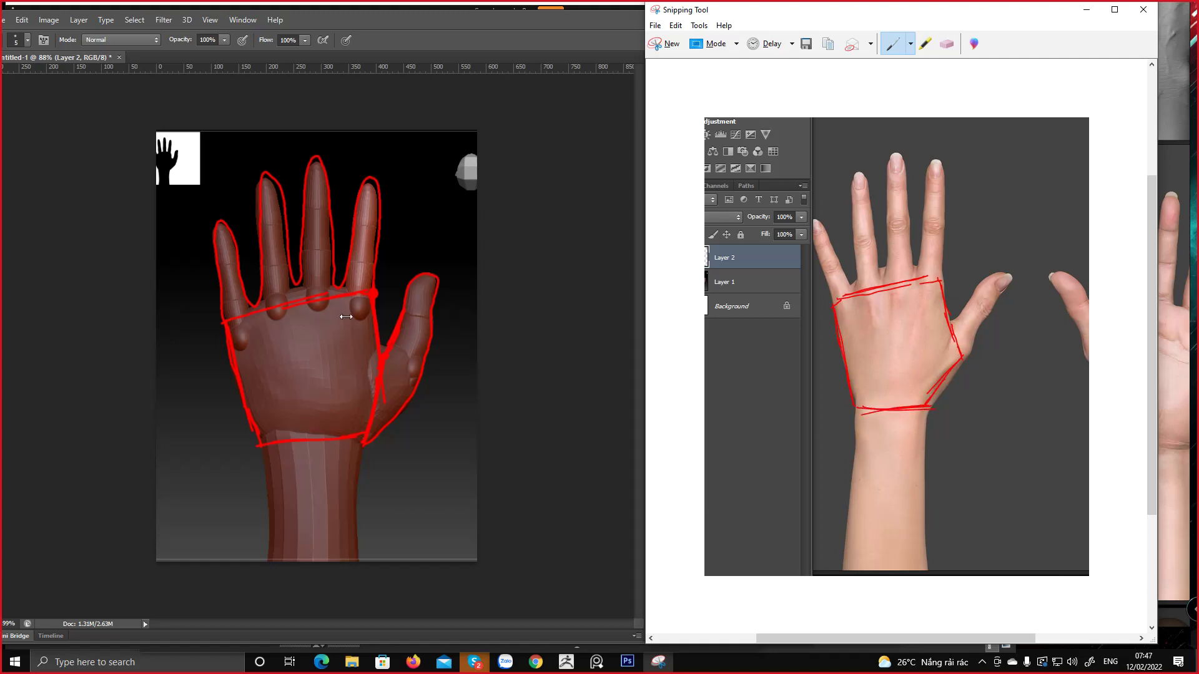
Switch to Photoshop and rework the palm outline's thumb side into an angled corner at the thumb base, erasing the old edge
click(371, 305)
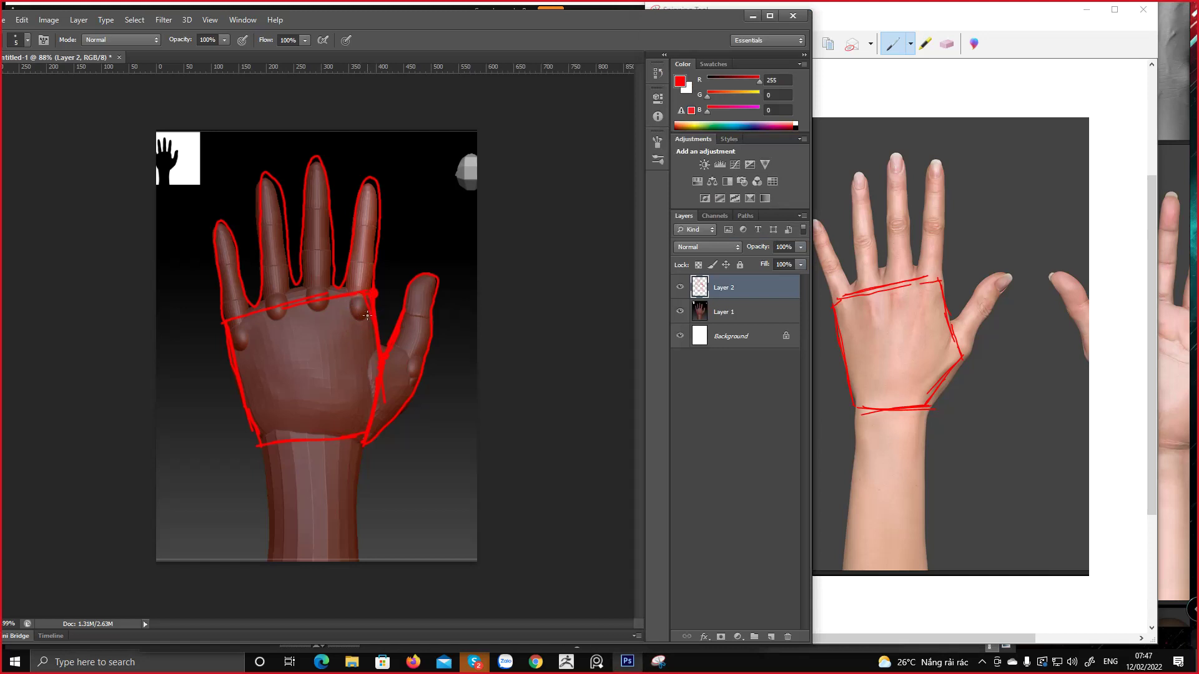
mouse_move(382, 388)
mouse_down()
mouse_move(401, 407)
mouse_move(361, 444)
mouse_up()
key(e)
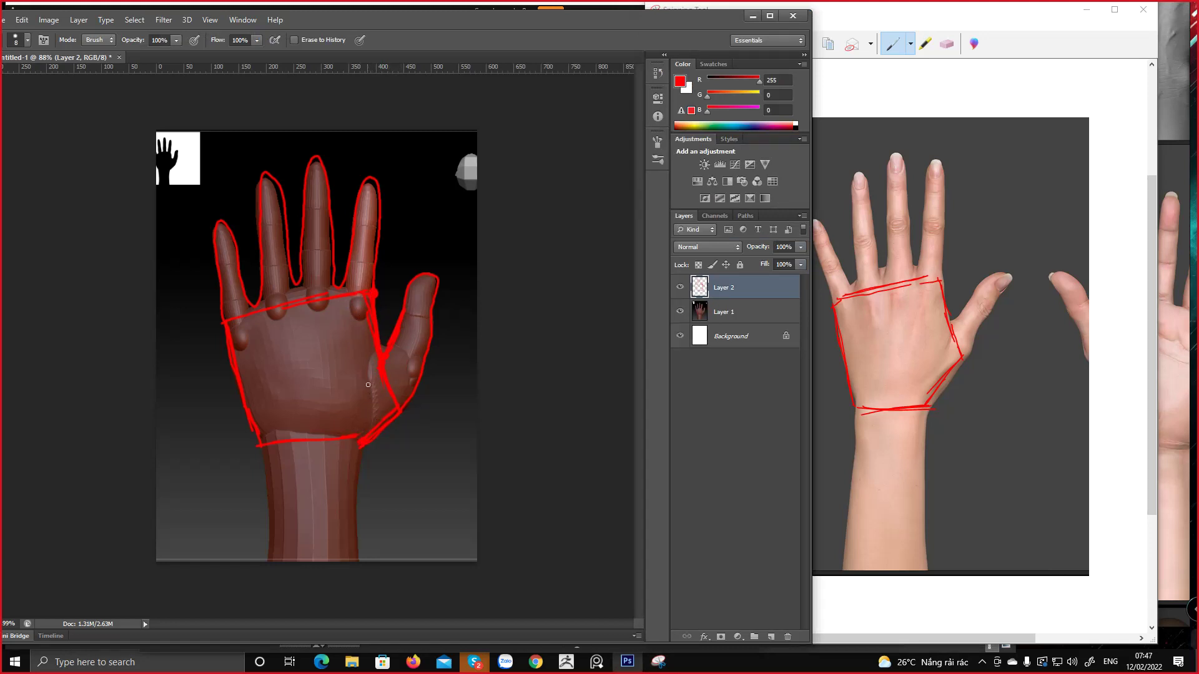
key(b)
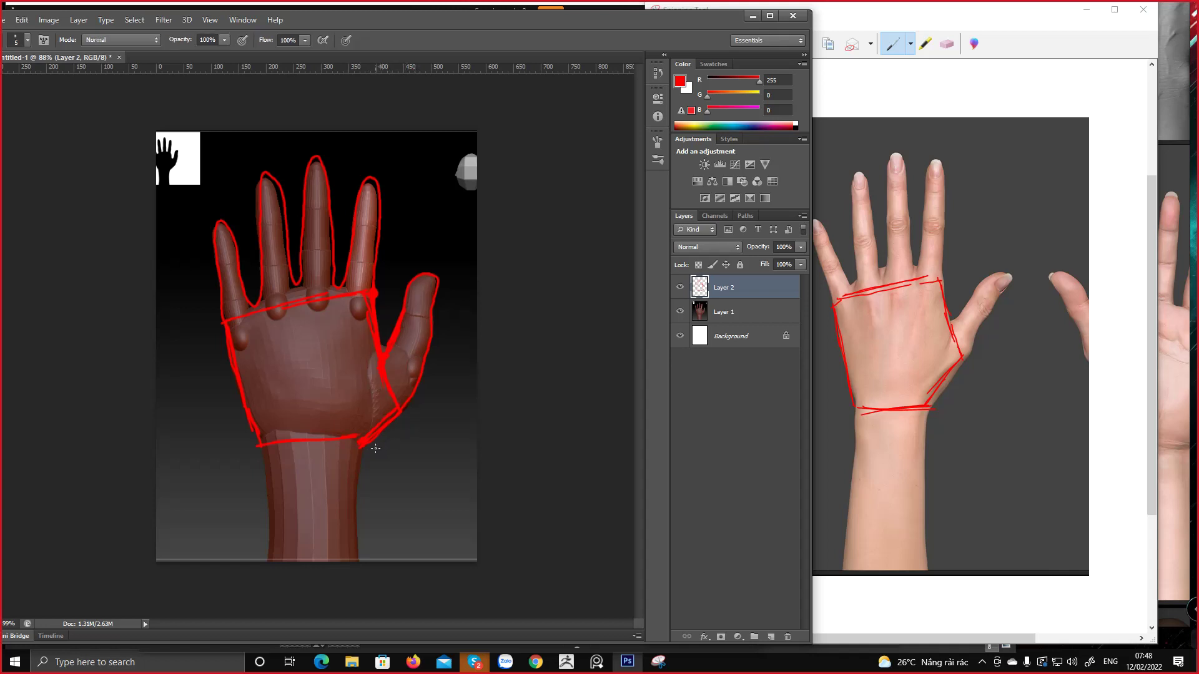
Draw a red double-headed arrow along the palm's slanted thumb-side edge in Photoshop and a matching one on the Snipping Tool capture
drag(375, 454, 423, 410)
key(ctrl+z)
mouse_move(375, 457)
mouse_down()
mouse_move(413, 426)
mouse_move(366, 463)
mouse_up()
click(981, 362)
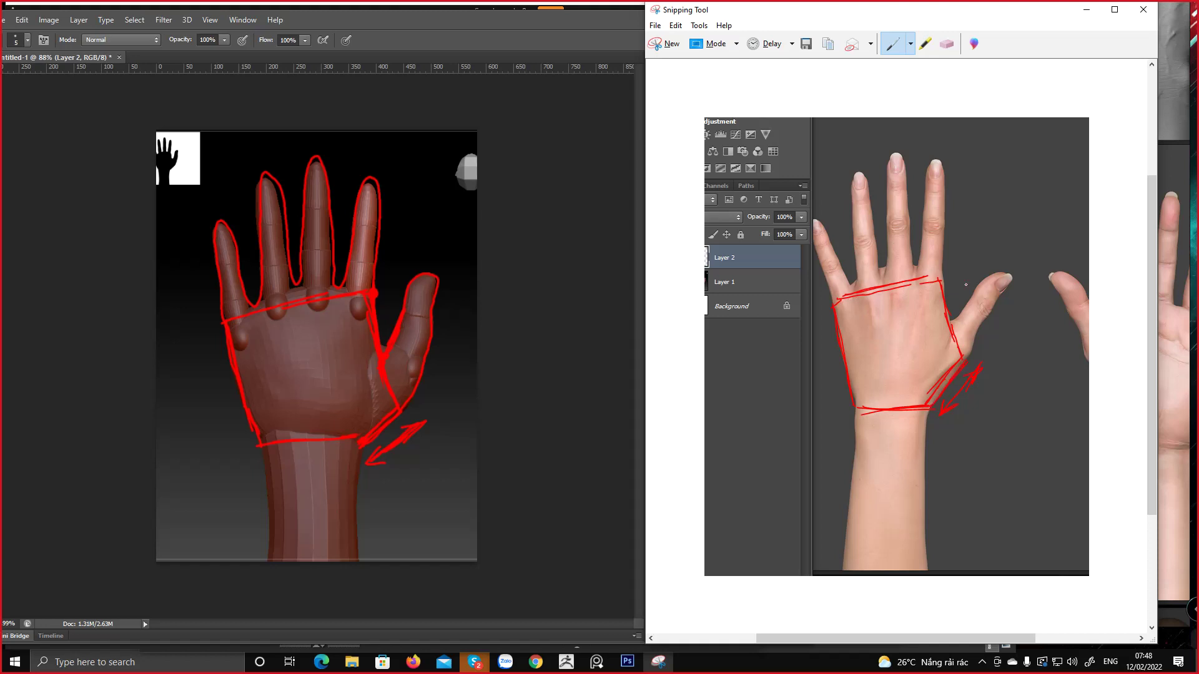
Retrace the reference palm's thumb side, little-finger side and wrist edge in red, emphasizing the wrist corners
mouse_move(944, 299)
mouse_down()
mouse_move(965, 359)
mouse_move(962, 348)
mouse_up()
drag(837, 307, 836, 334)
mouse_move(855, 406)
mouse_down()
mouse_move(928, 410)
mouse_move(856, 402)
mouse_move(857, 416)
mouse_up()
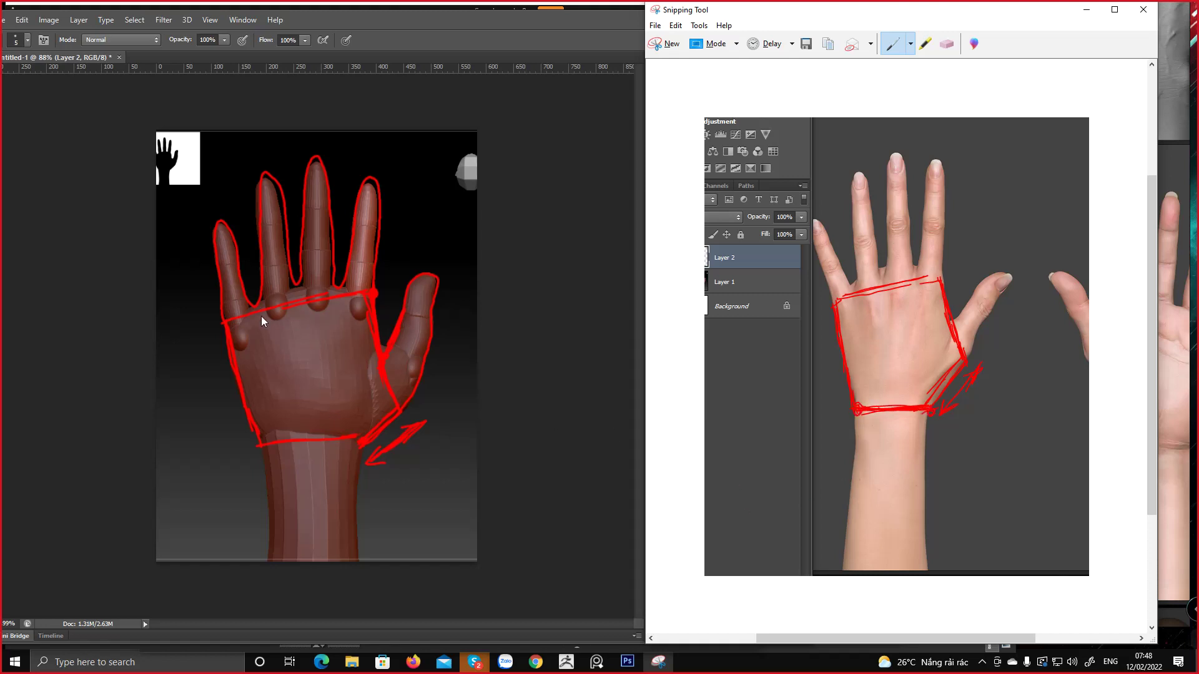
Mark the little-finger, thumb-base and wrist corners of the sculpt's palm outline with red dots in Photoshop
click(226, 336)
drag(221, 330, 226, 322)
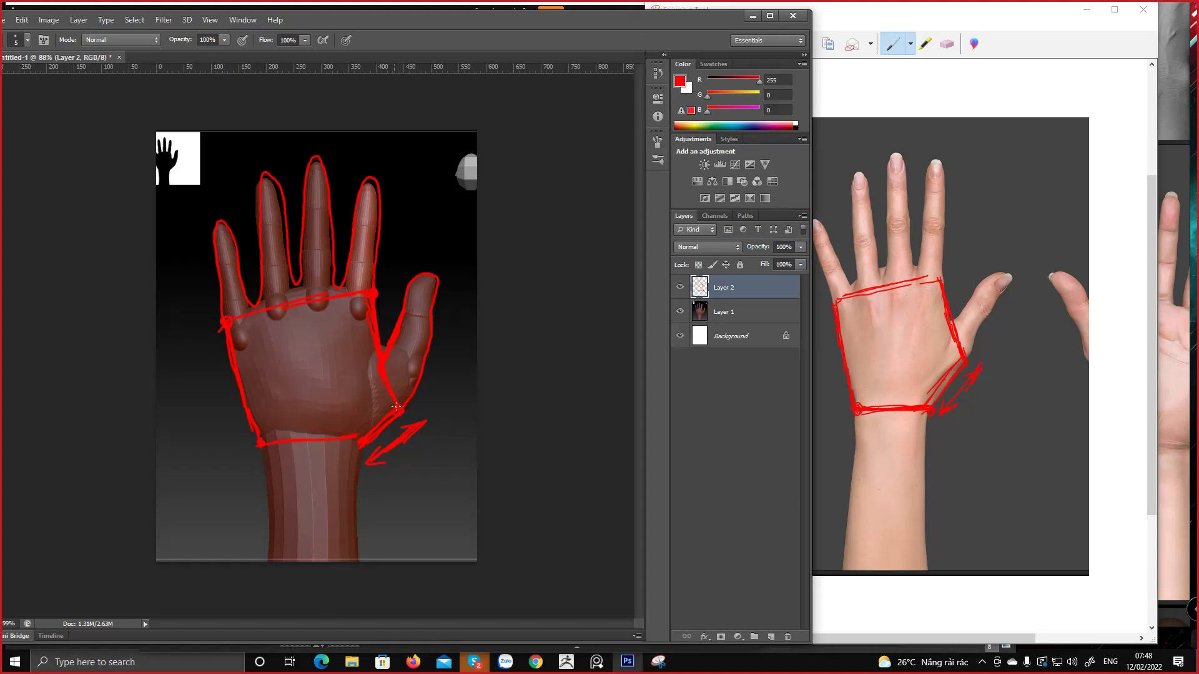
click(399, 410)
click(266, 447)
Minimize Snipping Tool and examine the palm, thumb side and wrist contours in the hand photos on the reference board's black background
click(1086, 9)
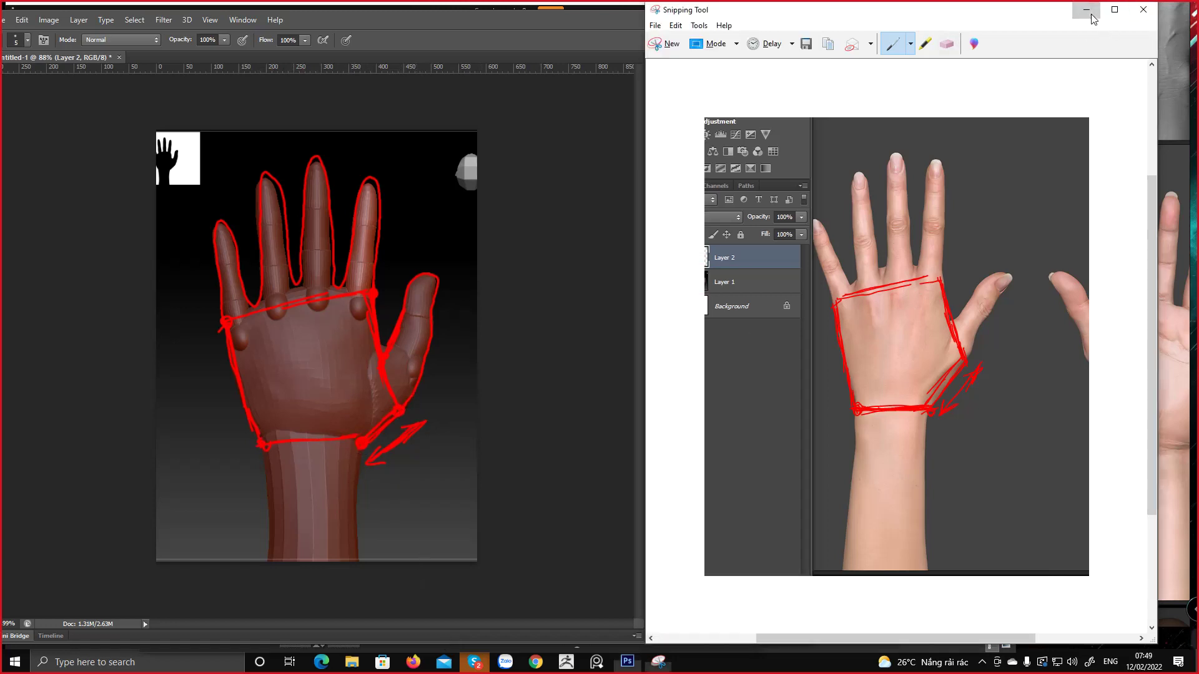
click(1090, 12)
scroll(1010, 324, down, 4)
scroll(1009, 318, up, 4)
middle_drag(1055, 129, 984, 313)
scroll(984, 312, down, 4)
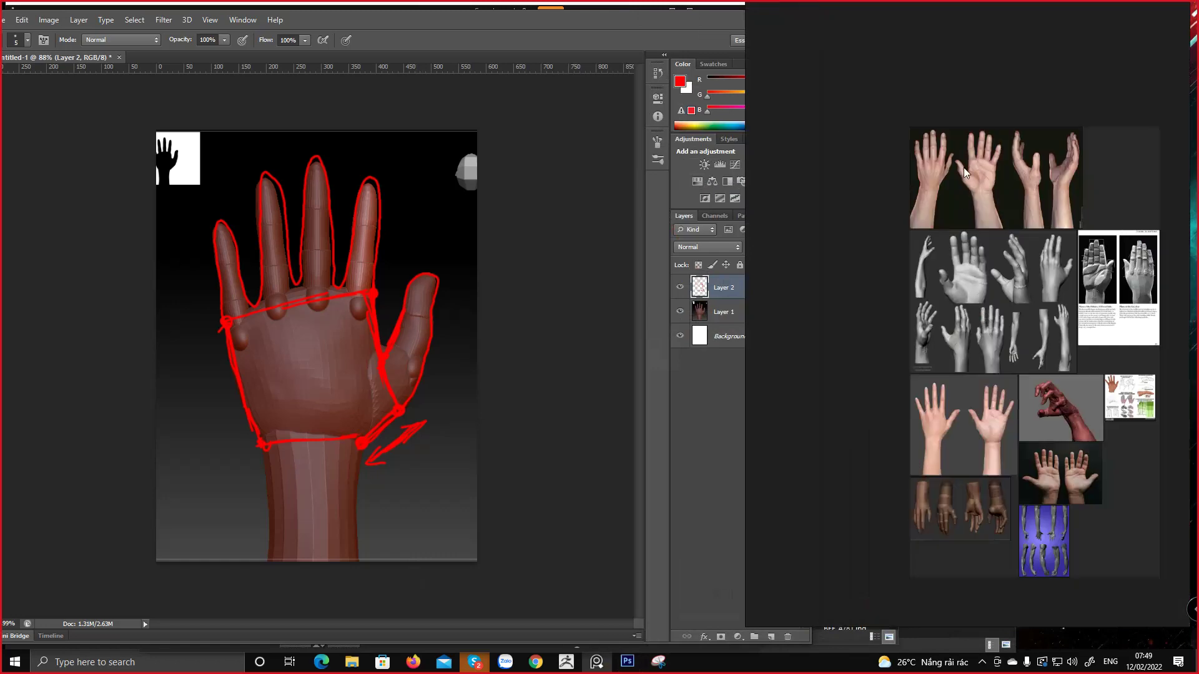
scroll(962, 153, up, 6)
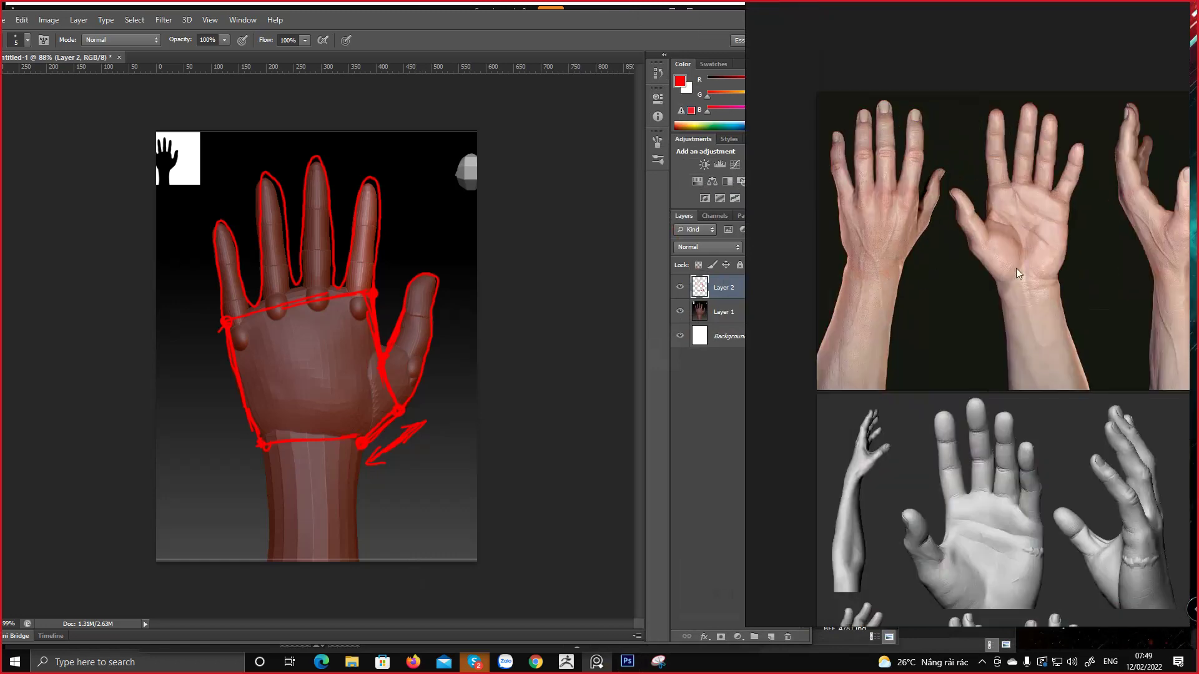
scroll(1017, 268, up, 5)
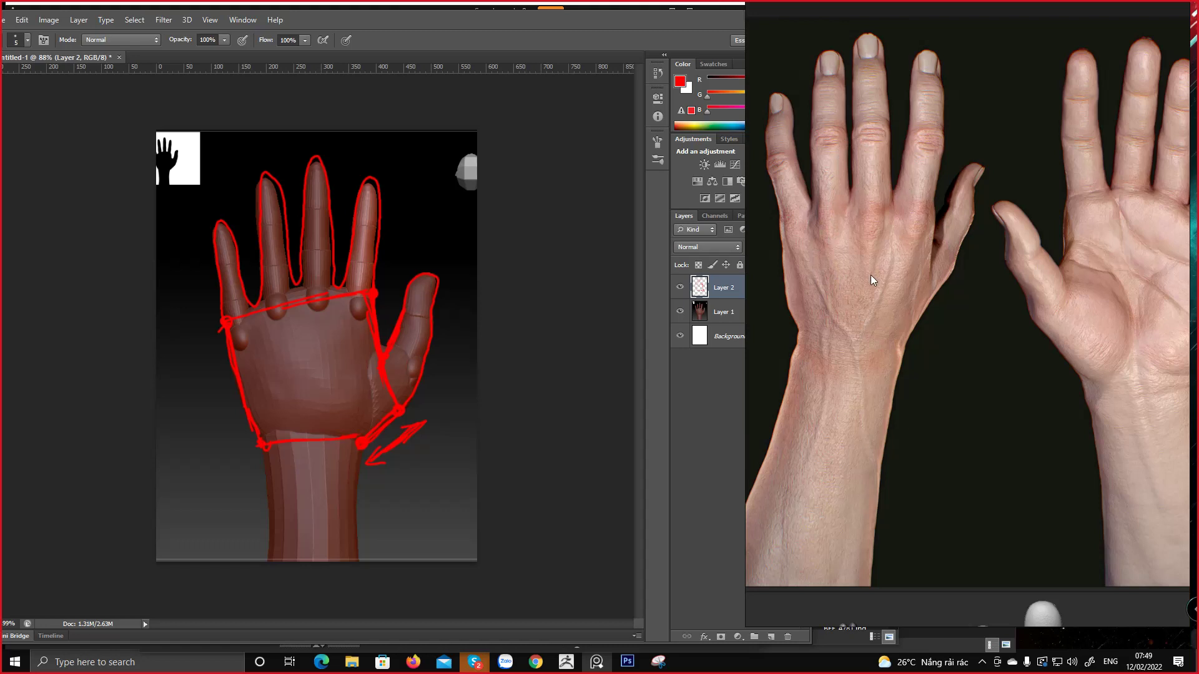
scroll(871, 280, down, 2)
scroll(910, 286, up, 3)
scroll(921, 260, down, 2)
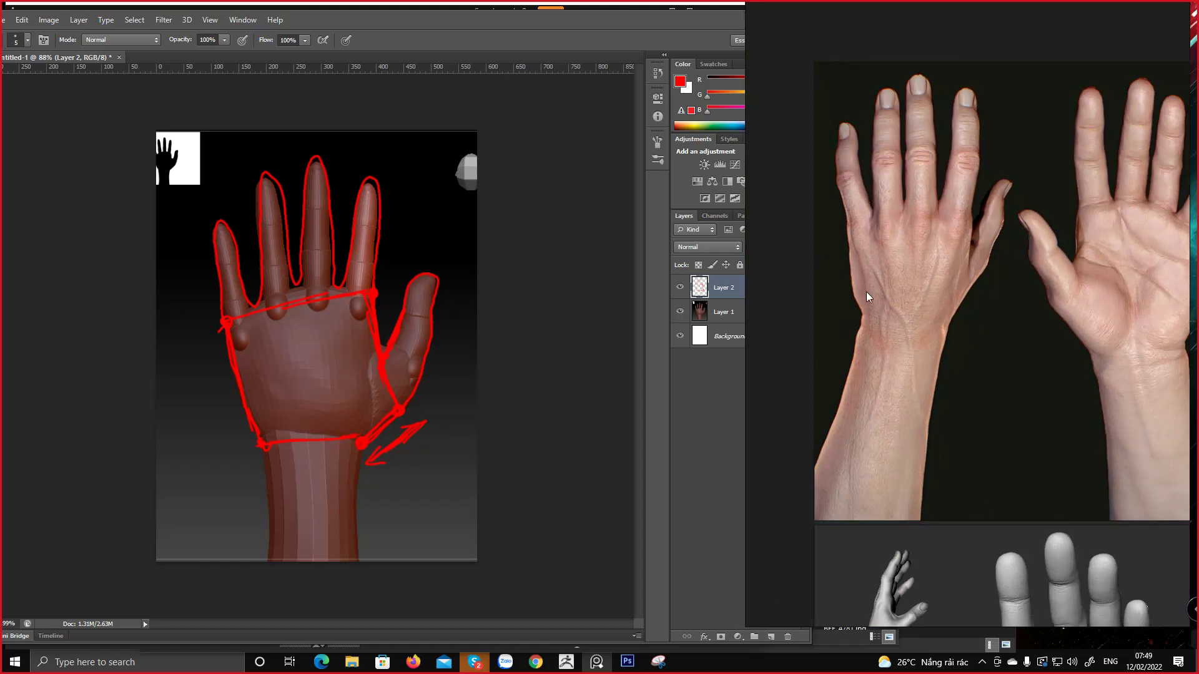
middle_drag(839, 316, 819, 335)
scroll(844, 318, down, 3)
scroll(863, 294, up, 2)
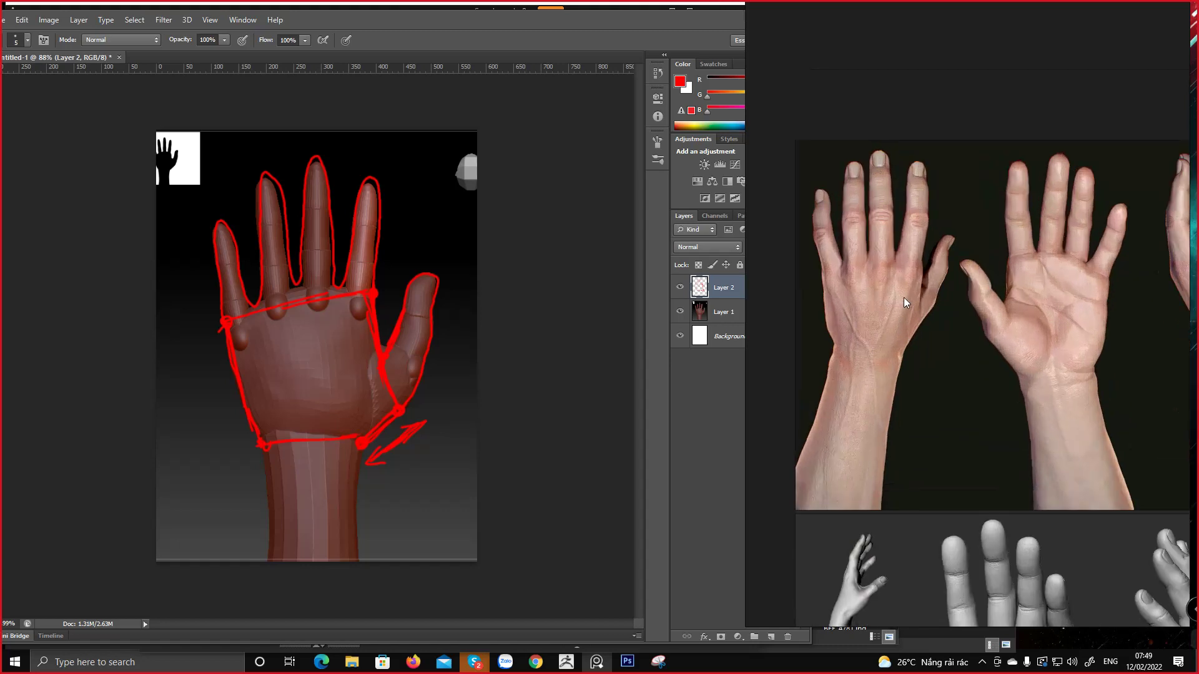
scroll(904, 298, down, 2)
middle_drag(993, 318, 992, 319)
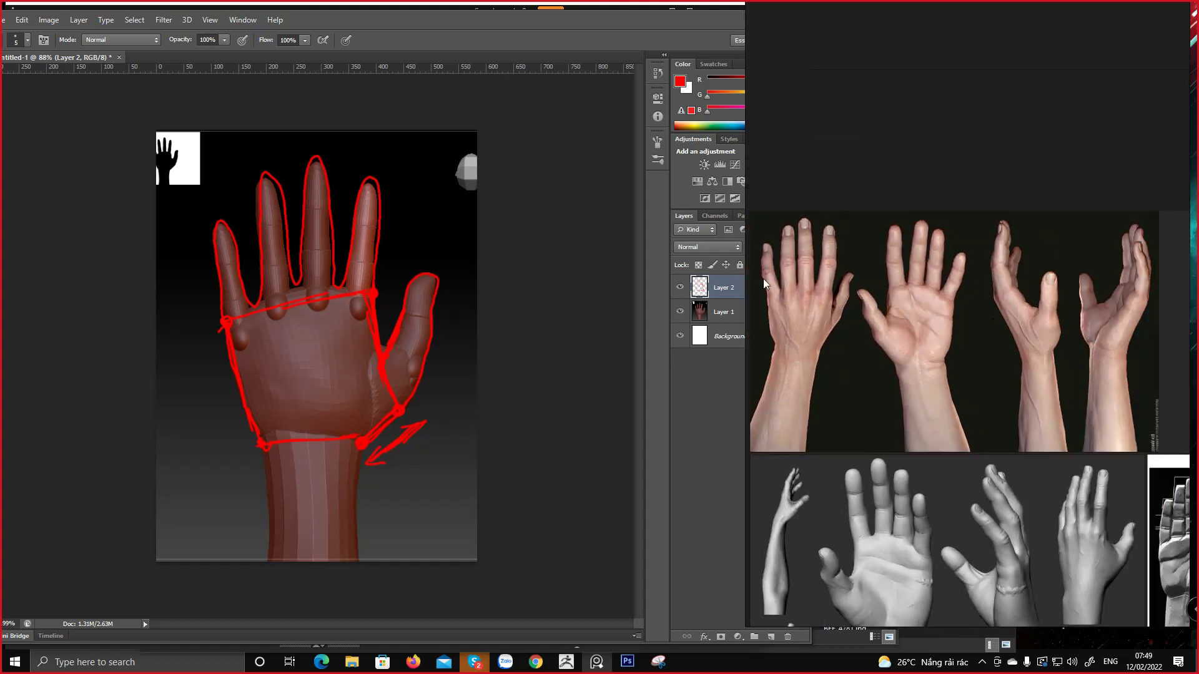
scroll(1050, 311, down, 1)
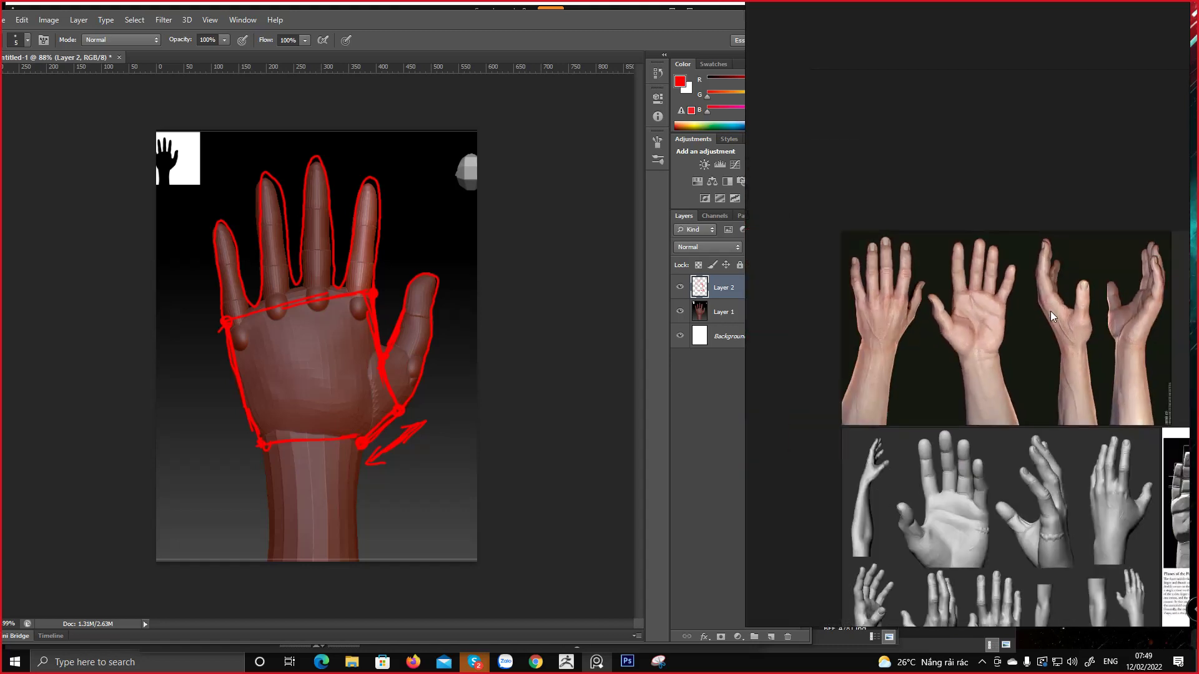
Rotate the four-view hand photo about 90 degrees clockwise on the reference board so the fingers point sideways
scroll(1050, 311, down, 3)
middle_drag(1050, 311, 1008, 312)
click(983, 310)
scroll(1024, 301, up, 1)
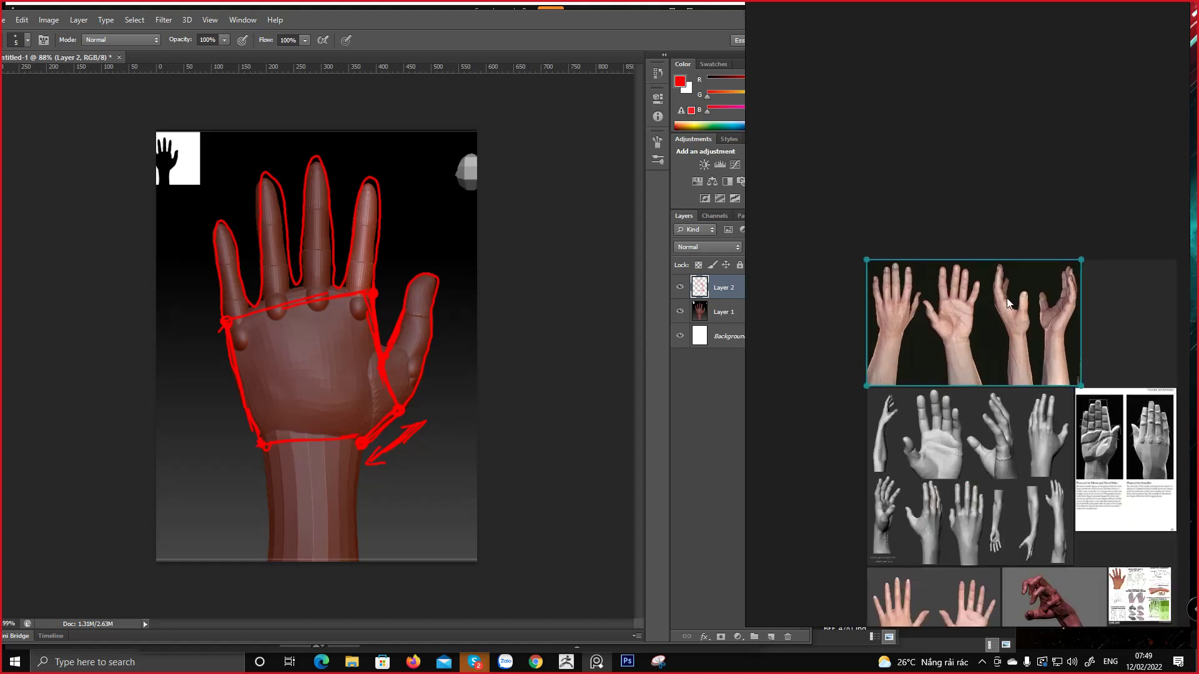
alt+shift+drag(1007, 301, 950, 291)
key(alt+shift+h)
scroll(987, 585, up, 4)
drag(901, 271, 843, 372)
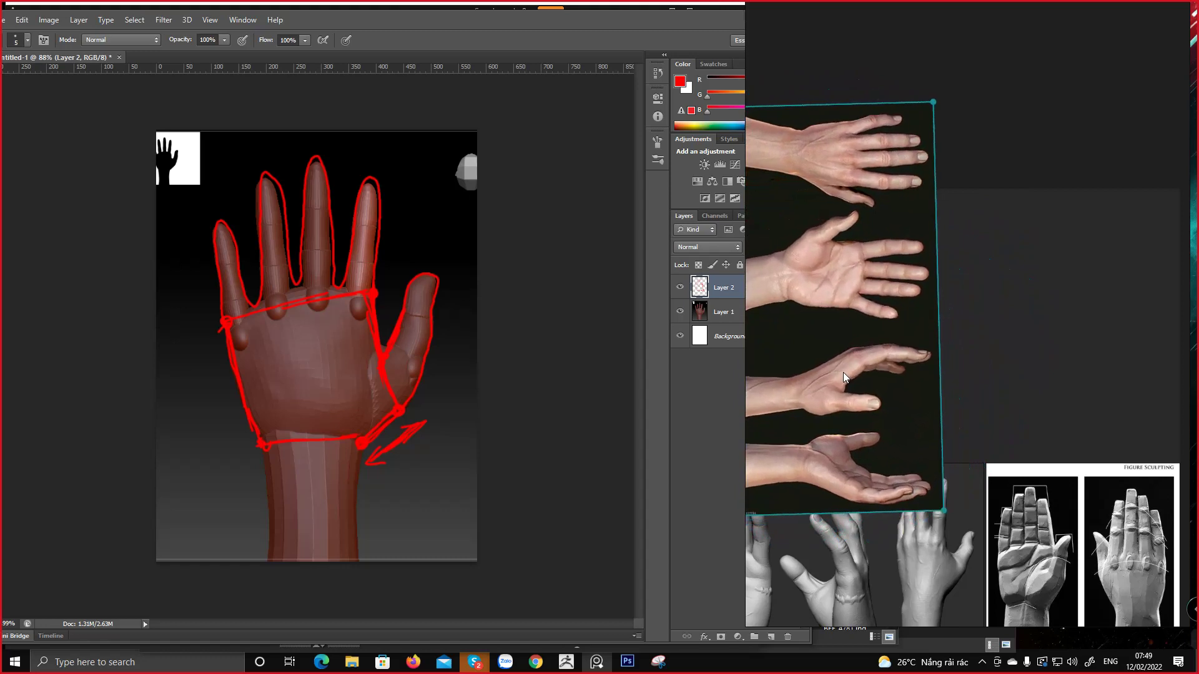
Compare the palm-to-wrist contours in the rotated photo with the upright pair of hands on the grey background
scroll(821, 162, up, 4)
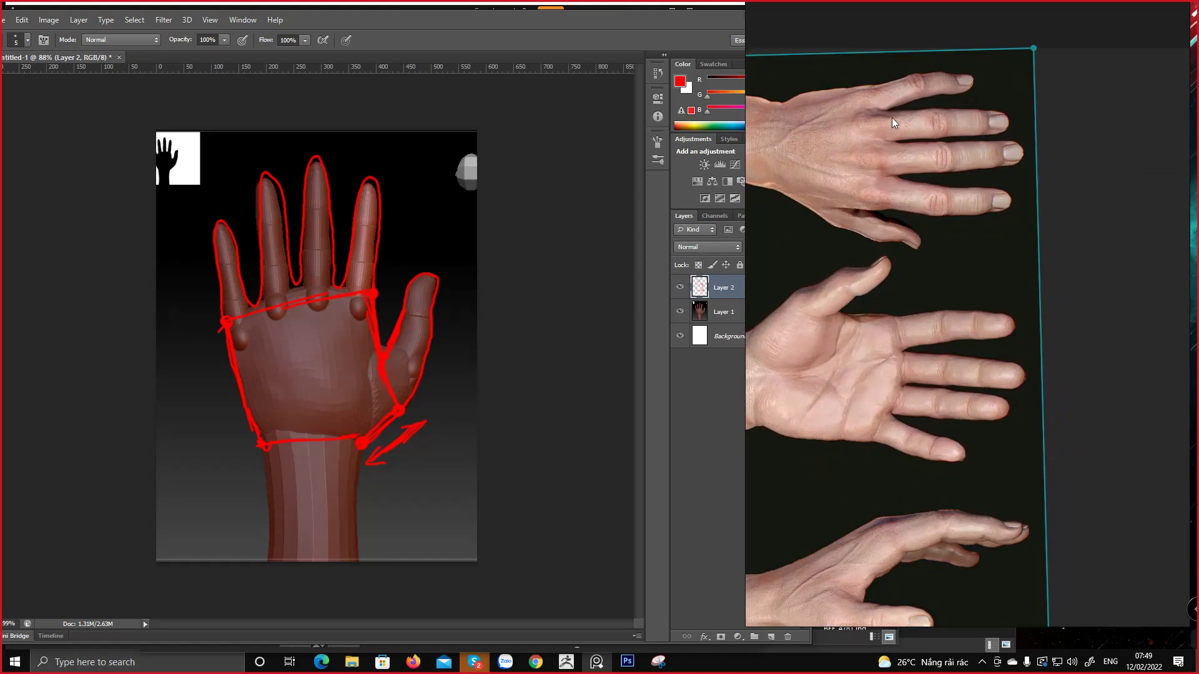
scroll(860, 203, down, 5)
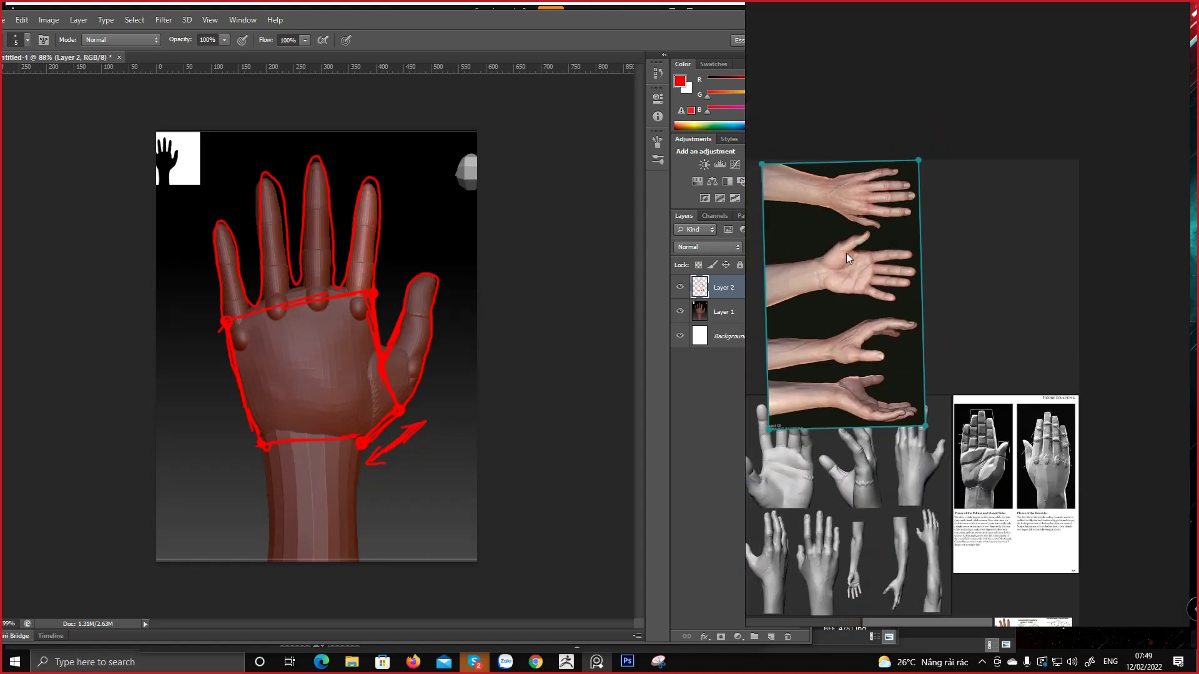
scroll(847, 257, up, 5)
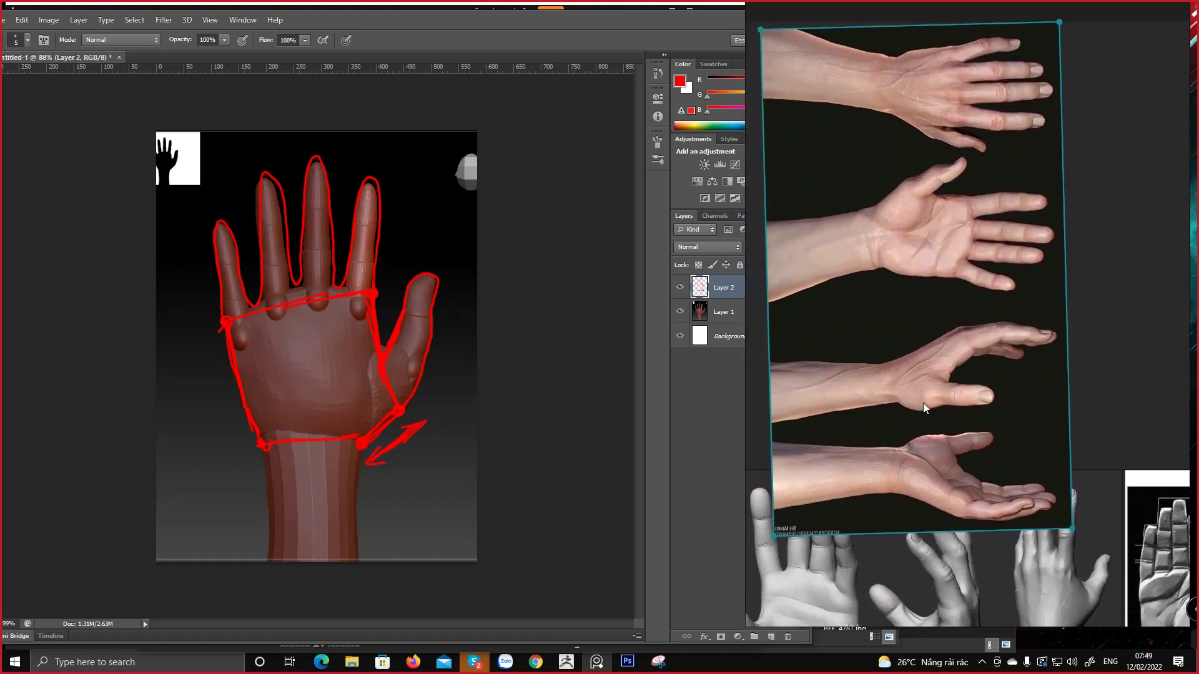
middle_drag(922, 403, 1029, 119)
middle_drag(1005, 458, 820, 457)
scroll(962, 478, down, 3)
middle_drag(942, 530, 961, 249)
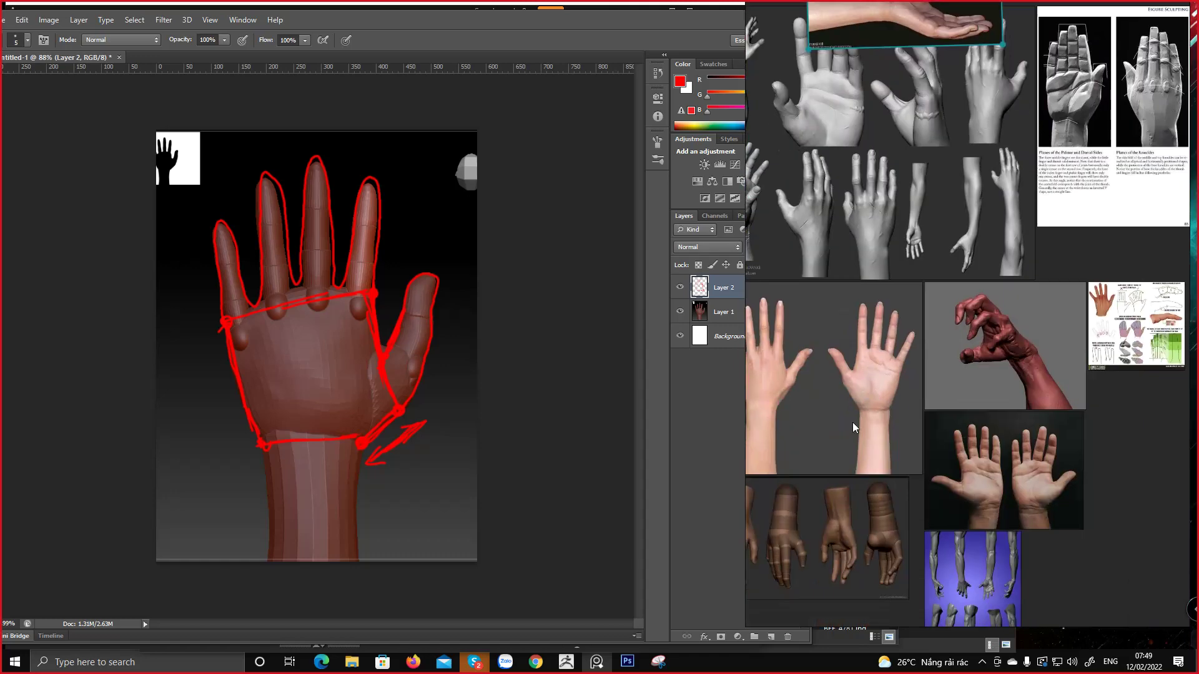
scroll(852, 422, up, 1)
middle_drag(858, 405, 1037, 407)
scroll(924, 388, up, 3)
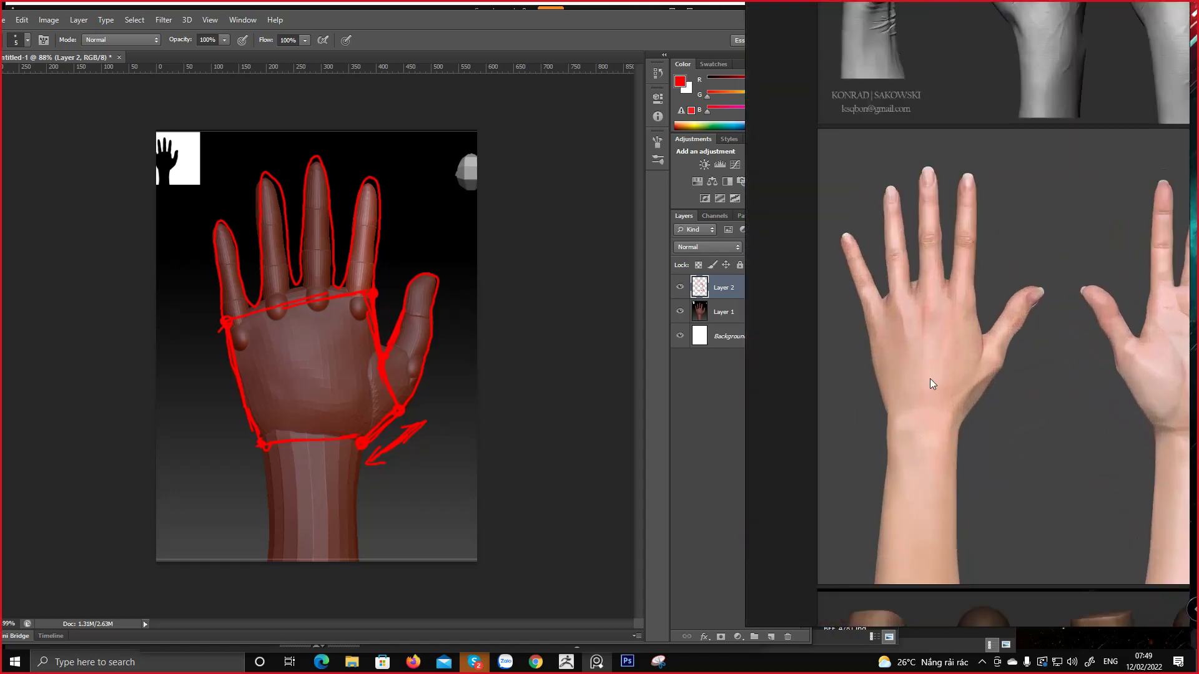
scroll(923, 373, down, 2)
middle_drag(1007, 306, 917, 586)
middle_drag(1030, 109, 930, 530)
middle_drag(955, 486, 970, 381)
scroll(959, 218, up, 2)
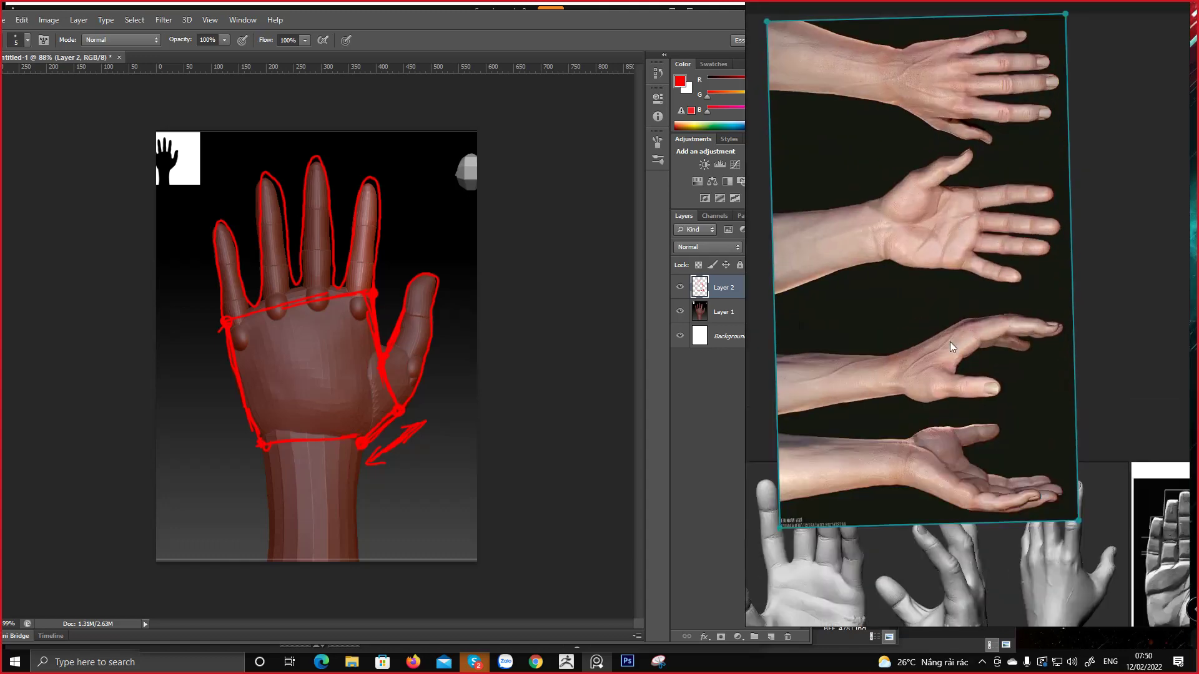
Examine the wrist, thumb-base muscle and knuckles up close in the rotated photo's palm and back-of-hand views
scroll(949, 342, up, 4)
middle_drag(904, 272, 1010, 285)
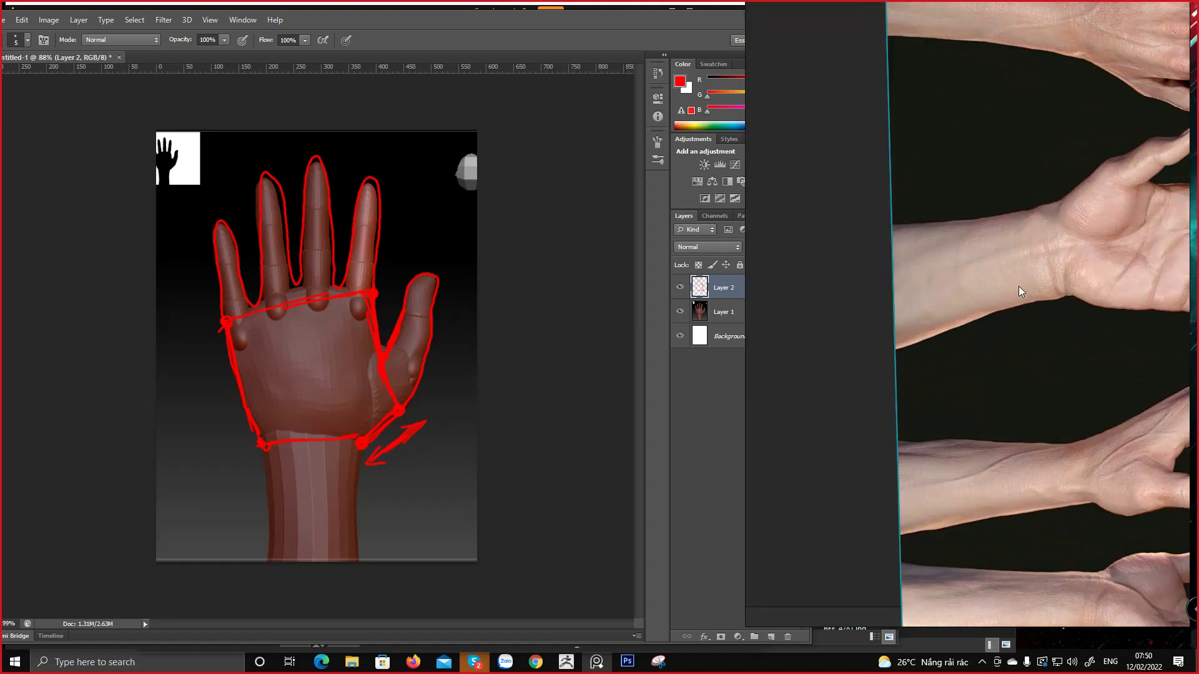
scroll(1019, 285, up, 1)
middle_drag(1075, 245, 898, 413)
scroll(840, 463, up, 5)
scroll(1013, 300, down, 1)
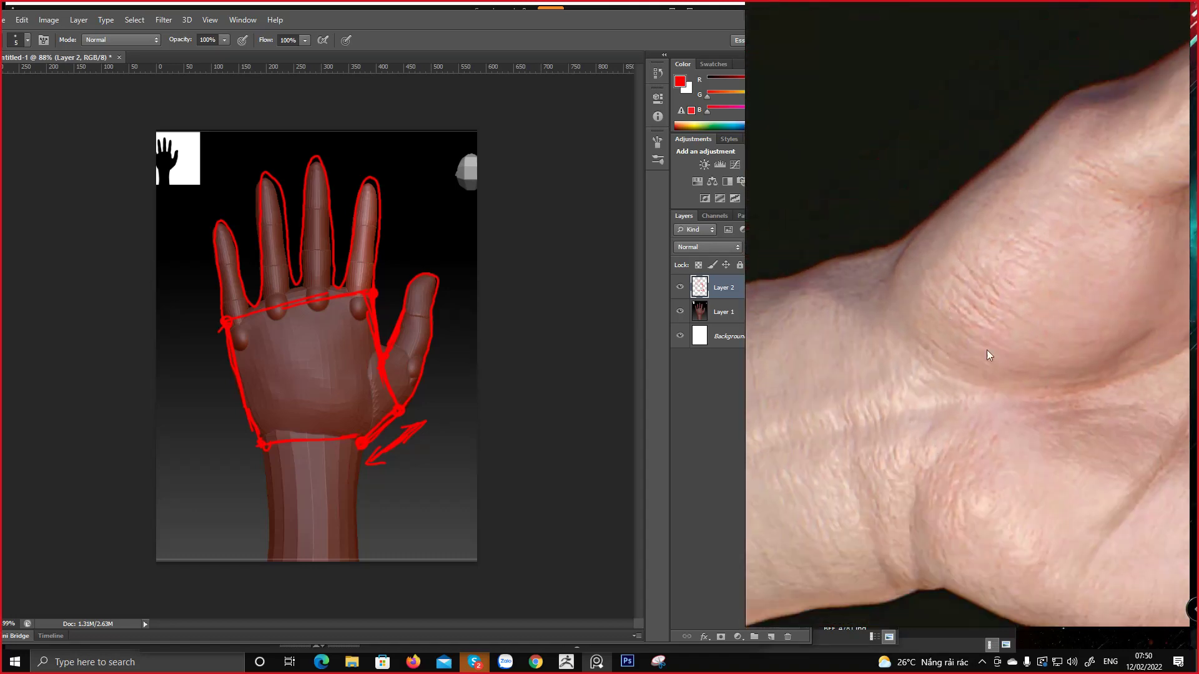
scroll(988, 354, down, 6)
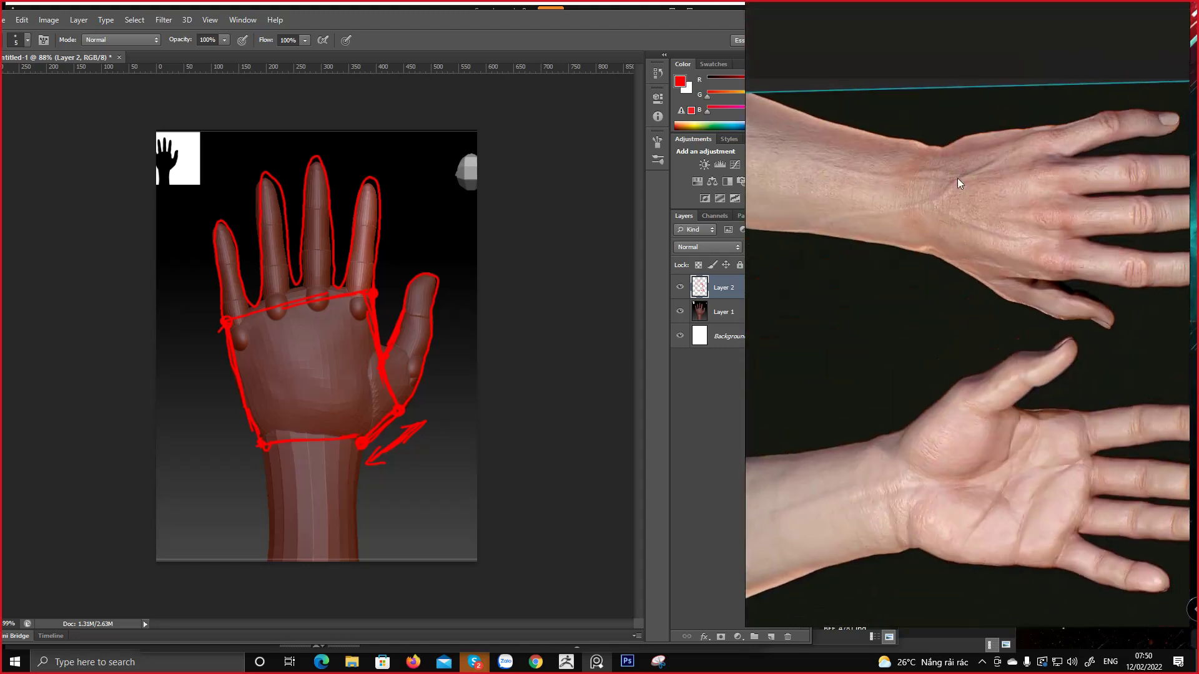
scroll(959, 182, up, 4)
scroll(1006, 181, down, 3)
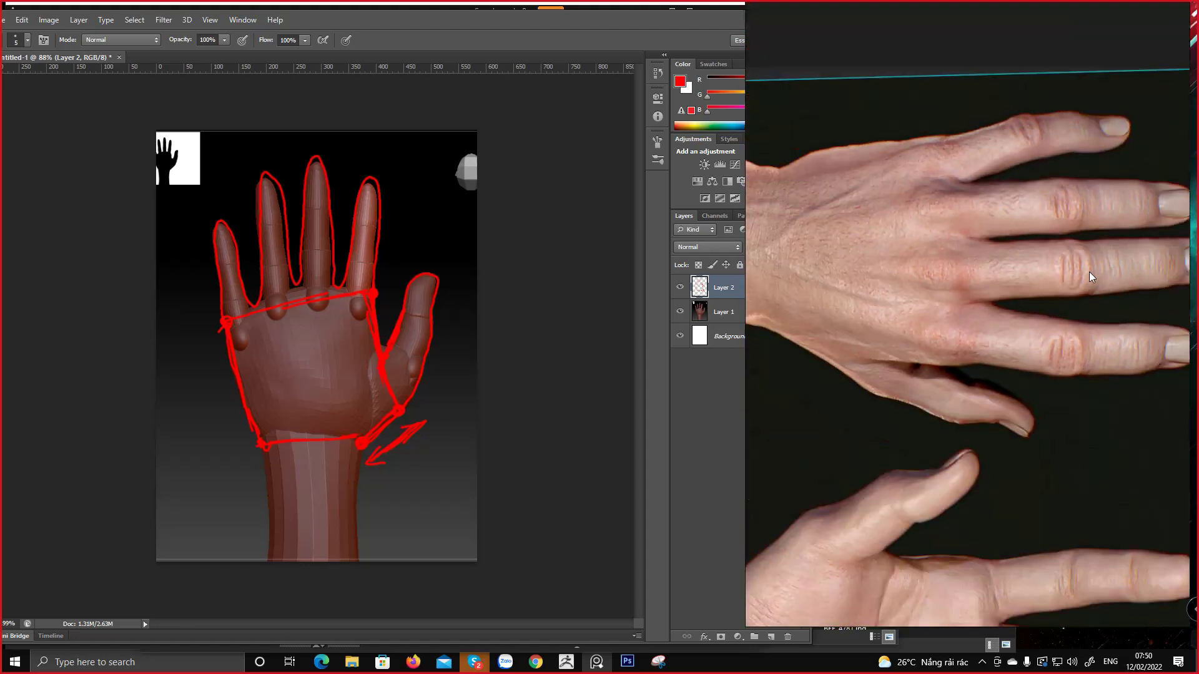
middle_drag(1090, 271, 864, 242)
scroll(943, 266, down, 6)
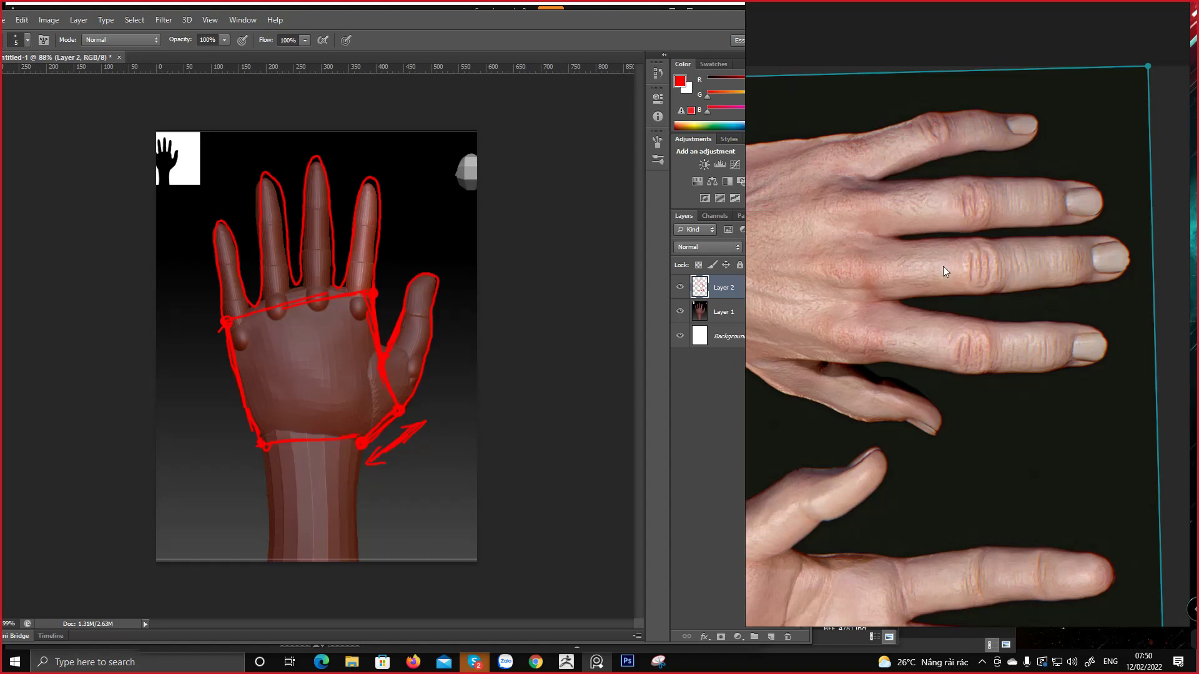
Compare the grey hand sculpts and the grey-background hand photo with the thumb base in the rotated palm view
middle_drag(975, 365, 882, 160)
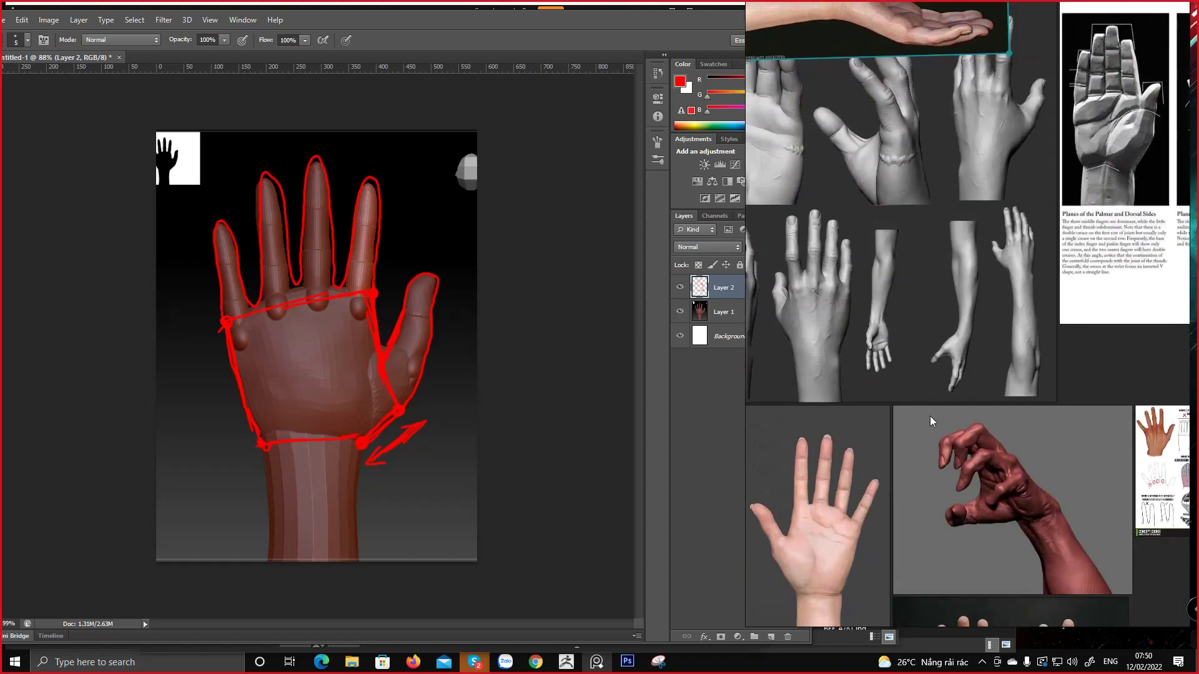
middle_drag(910, 442, 1004, 256)
scroll(935, 268, up, 8)
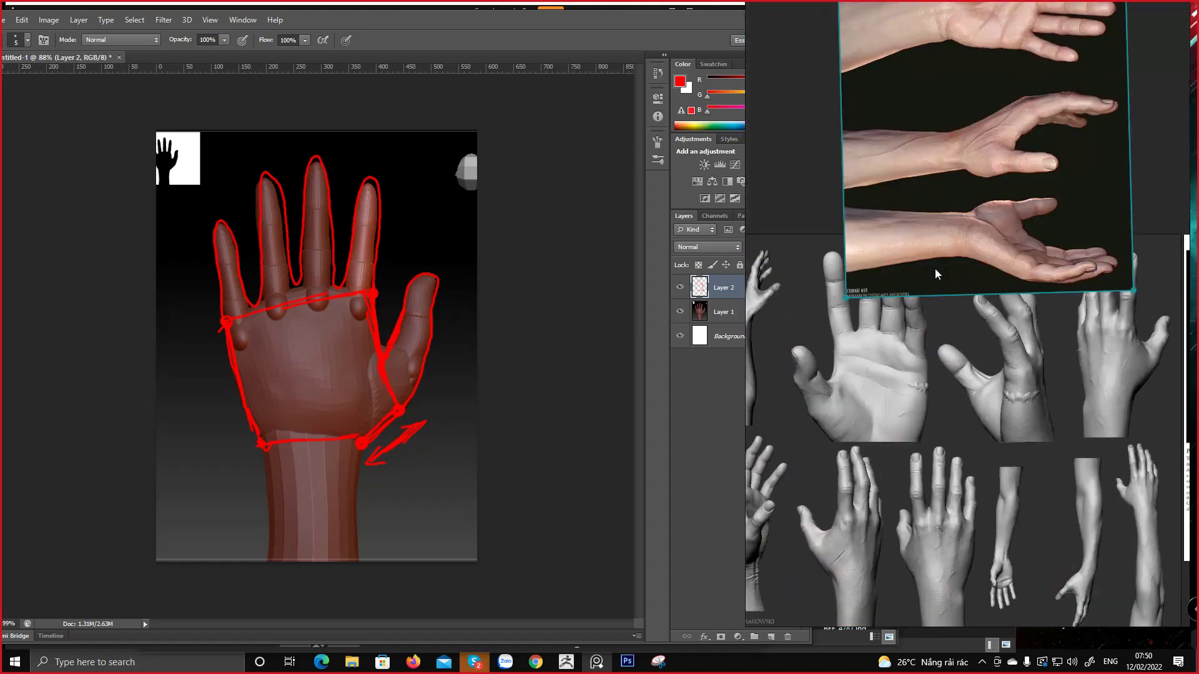
scroll(873, 322, up, 3)
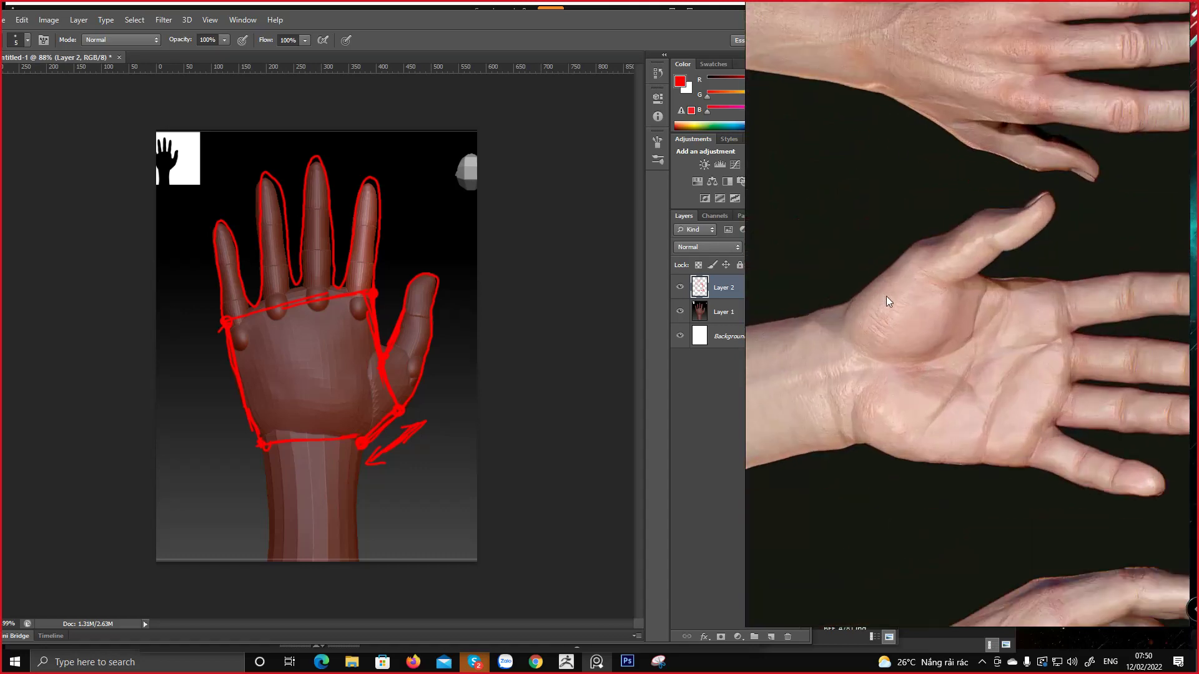
scroll(960, 314, down, 6)
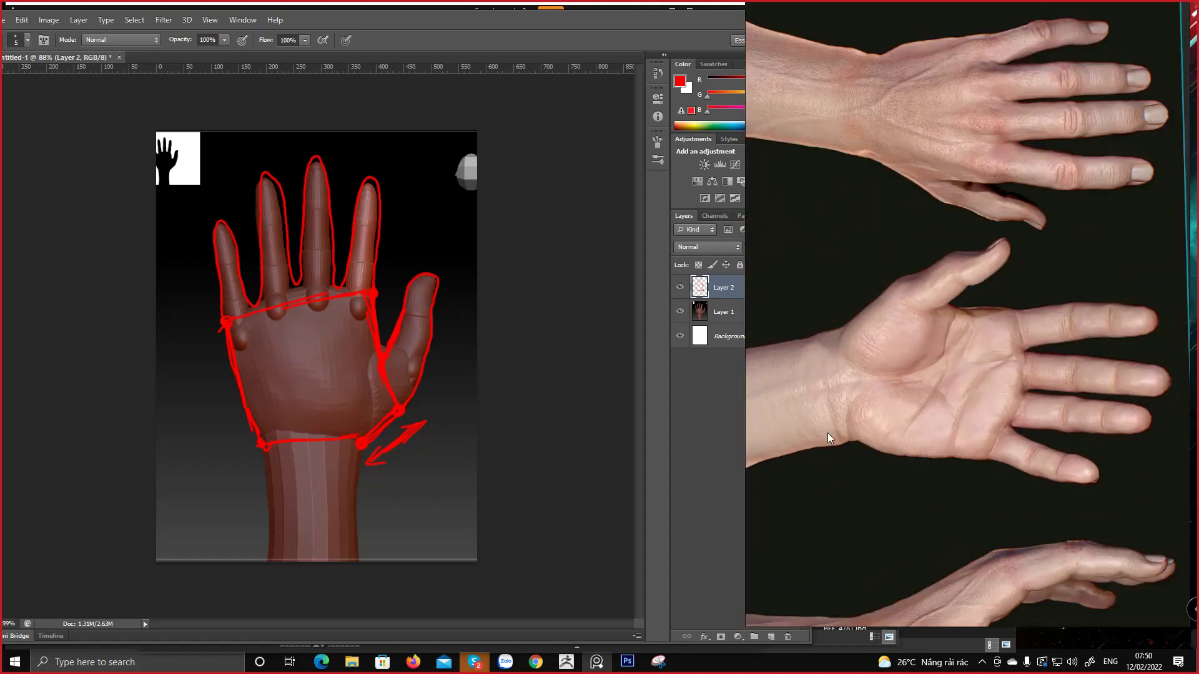
scroll(970, 306, down, 3)
middle_drag(984, 452, 1010, 195)
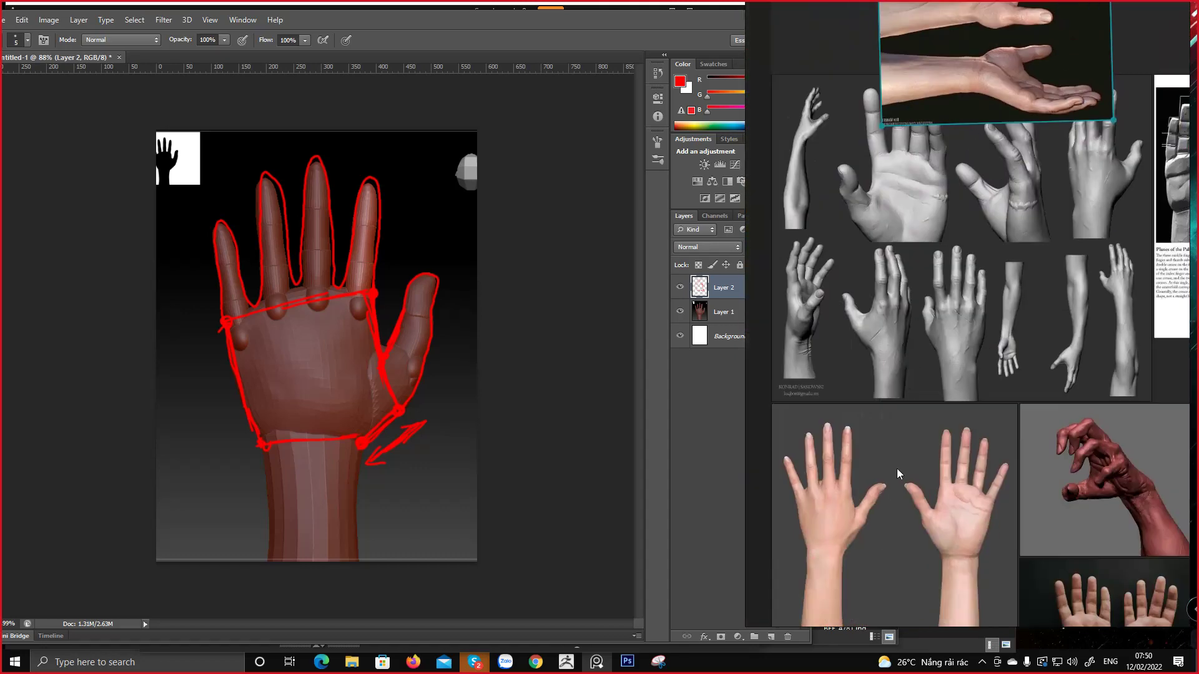
middle_drag(896, 469, 904, 297)
scroll(830, 330, up, 6)
scroll(859, 360, down, 4)
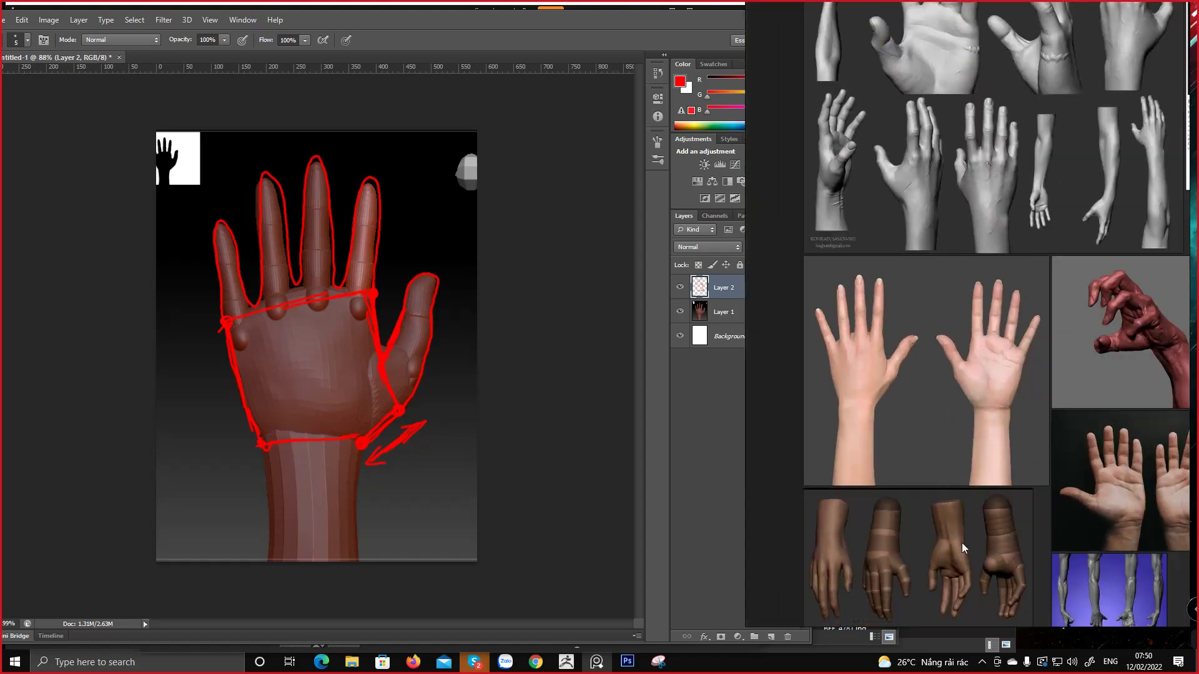
Examine the forearms, wrists and hands in the grey arm sculpts on the blue background of the reference board
middle_drag(962, 542, 910, 438)
middle_drag(1029, 426, 775, 388)
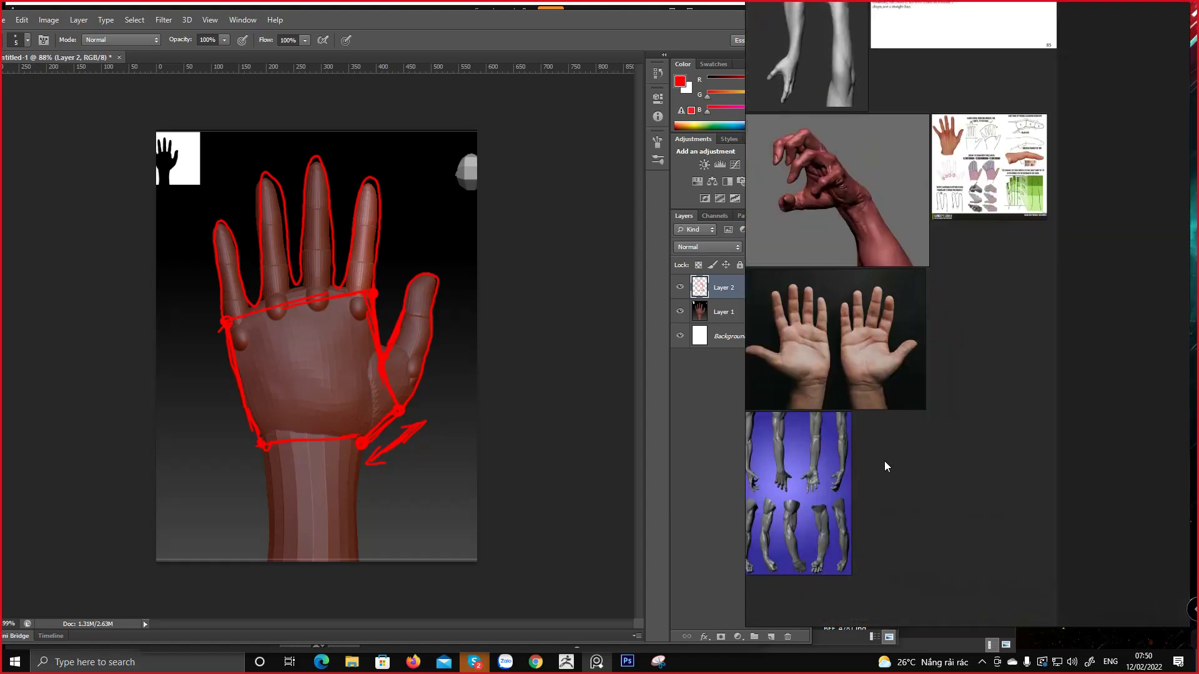
middle_drag(845, 492, 930, 402)
scroll(917, 416, up, 5)
scroll(867, 455, up, 8)
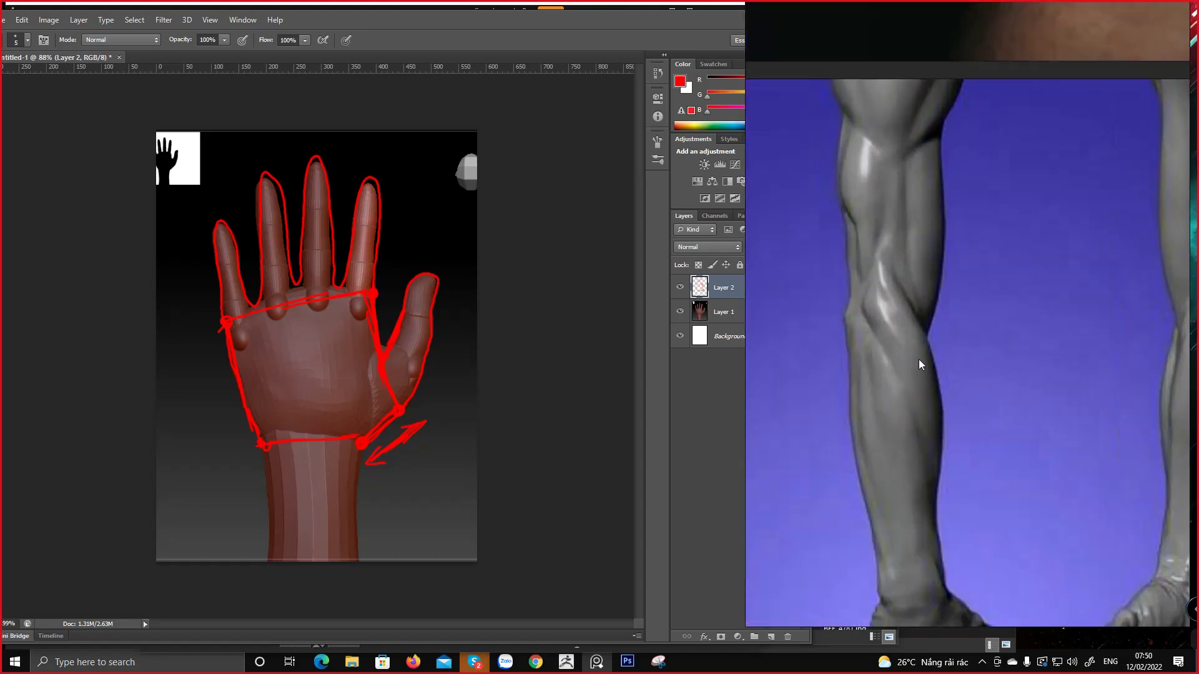
middle_drag(970, 400, 684, 218)
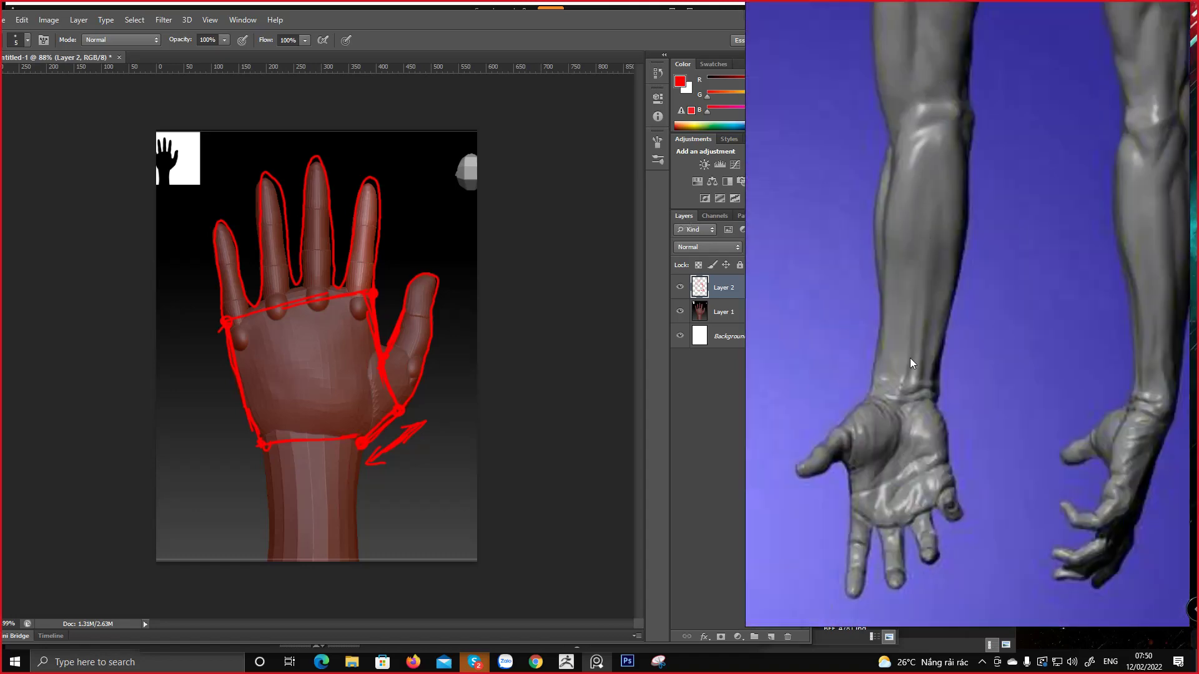
scroll(909, 357, down, 4)
middle_drag(783, 590, 804, 237)
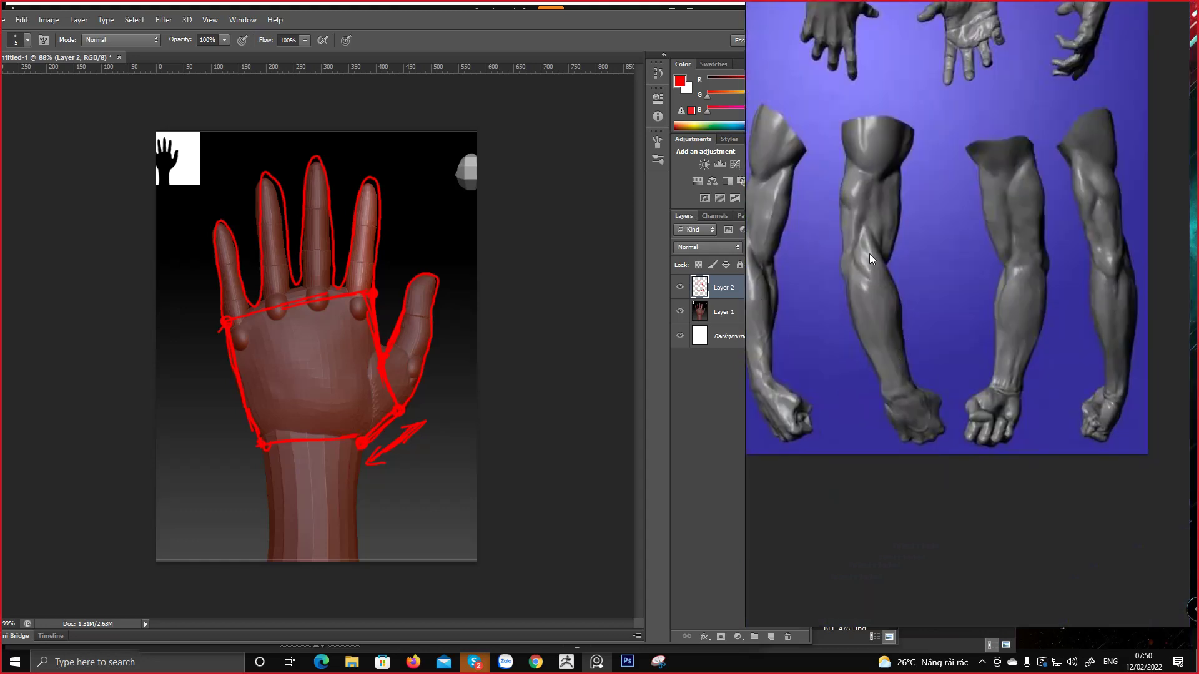
Compare the palm outline, thumb base and wrist in the photo of two open palms on the black background
scroll(869, 253, down, 2)
middle_drag(894, 226, 874, 343)
scroll(932, 428, up, 3)
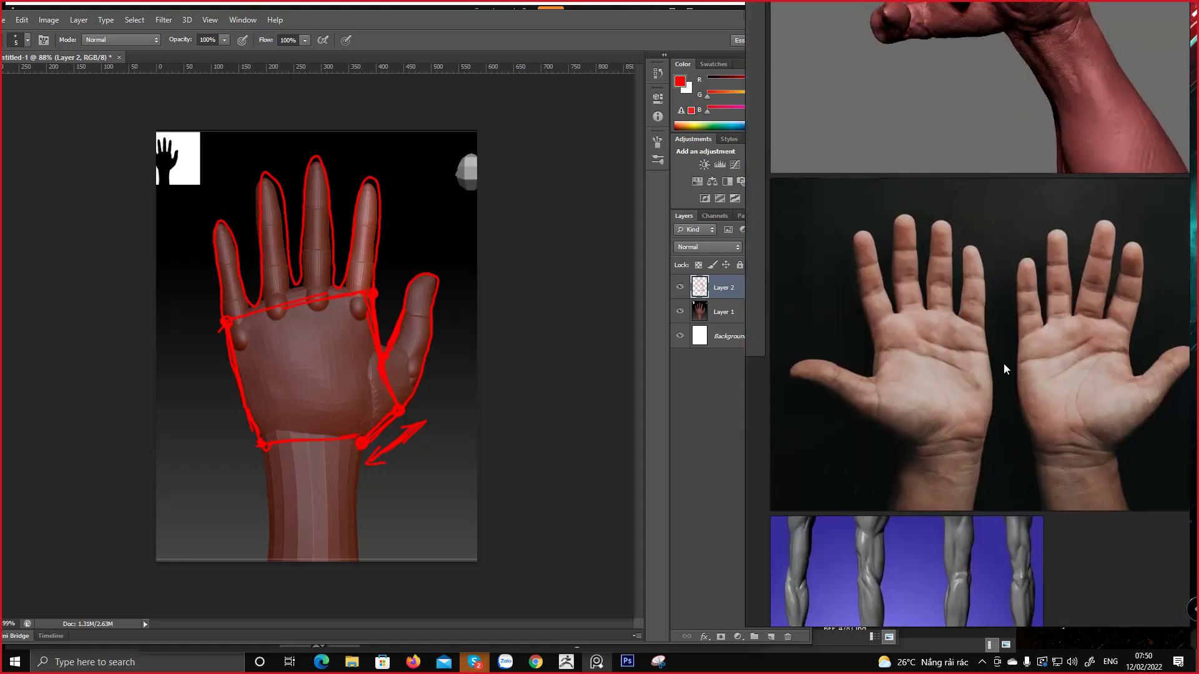
scroll(919, 365, down, 1)
scroll(935, 357, up, 2)
scroll(937, 358, down, 3)
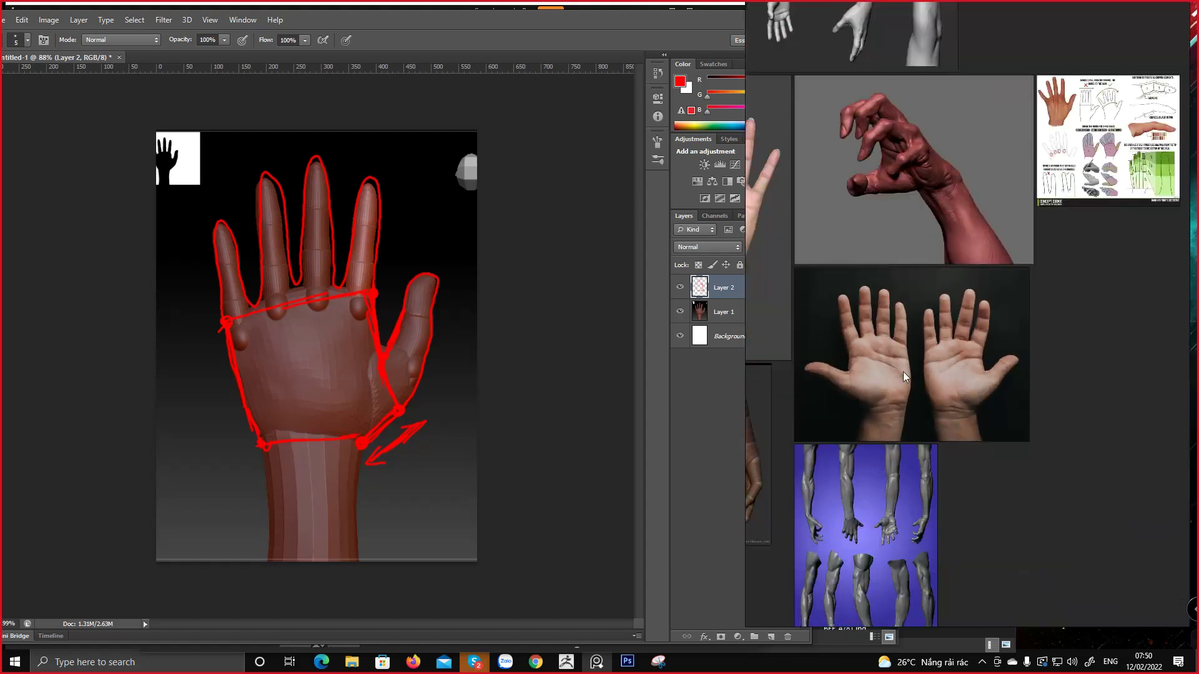
scroll(961, 358, up, 2)
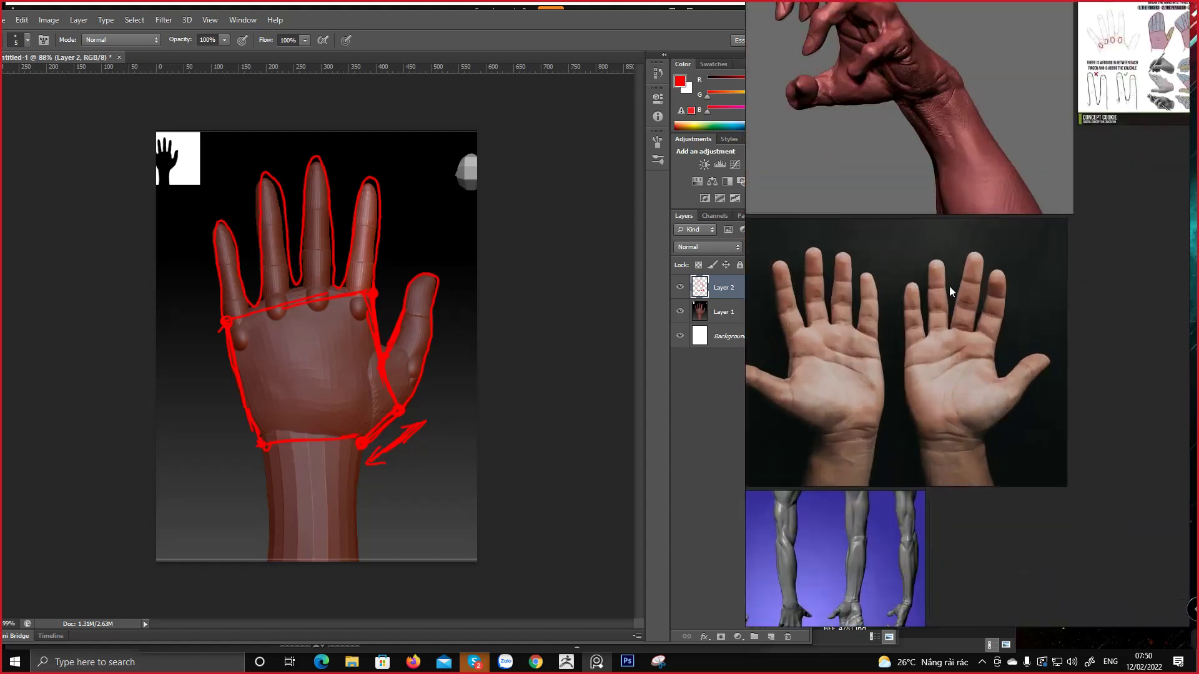
scroll(945, 316, up, 4)
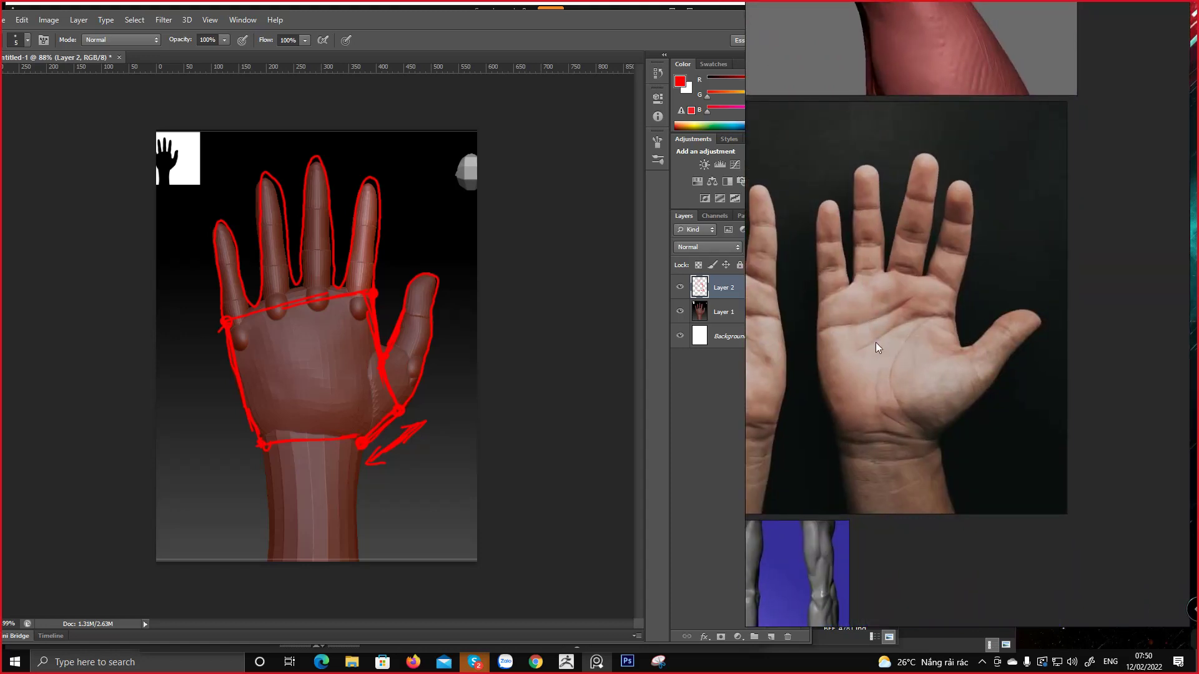
scroll(886, 311, down, 2)
scroll(889, 310, up, 3)
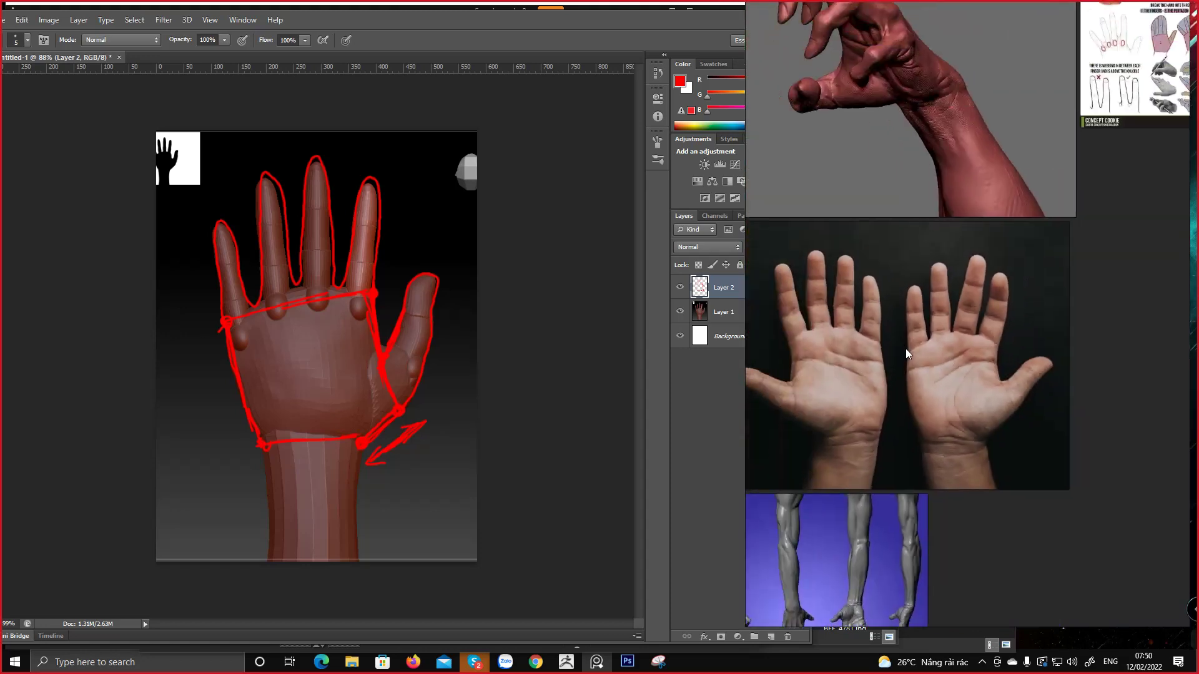
scroll(832, 282, down, 2)
Study the back-of-hand illustration and the three-area hand breakdown on the Concept Cookie sheet
middle_drag(840, 240, 900, 494)
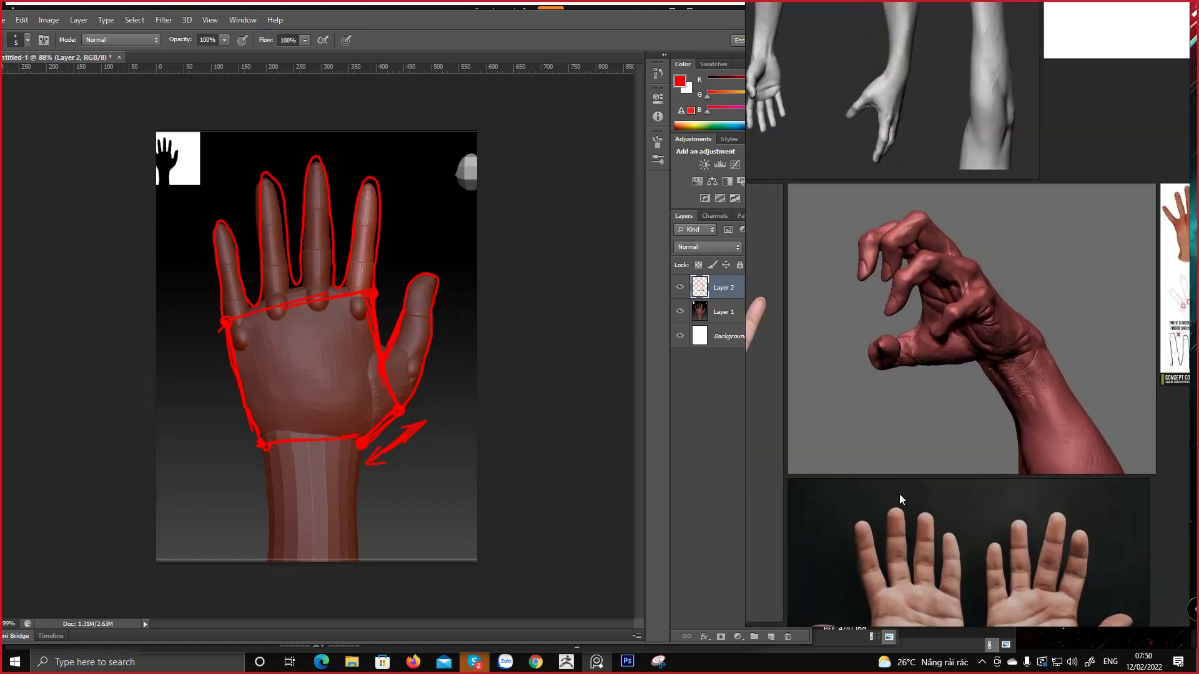
middle_drag(910, 358, 748, 441)
mouse_move(974, 346)
middle_down()
mouse_move(1004, 472)
mouse_move(793, 426)
mouse_move(994, 324)
middle_up()
scroll(794, 424, down, 1)
scroll(815, 396, up, 4)
scroll(790, 389, up, 3)
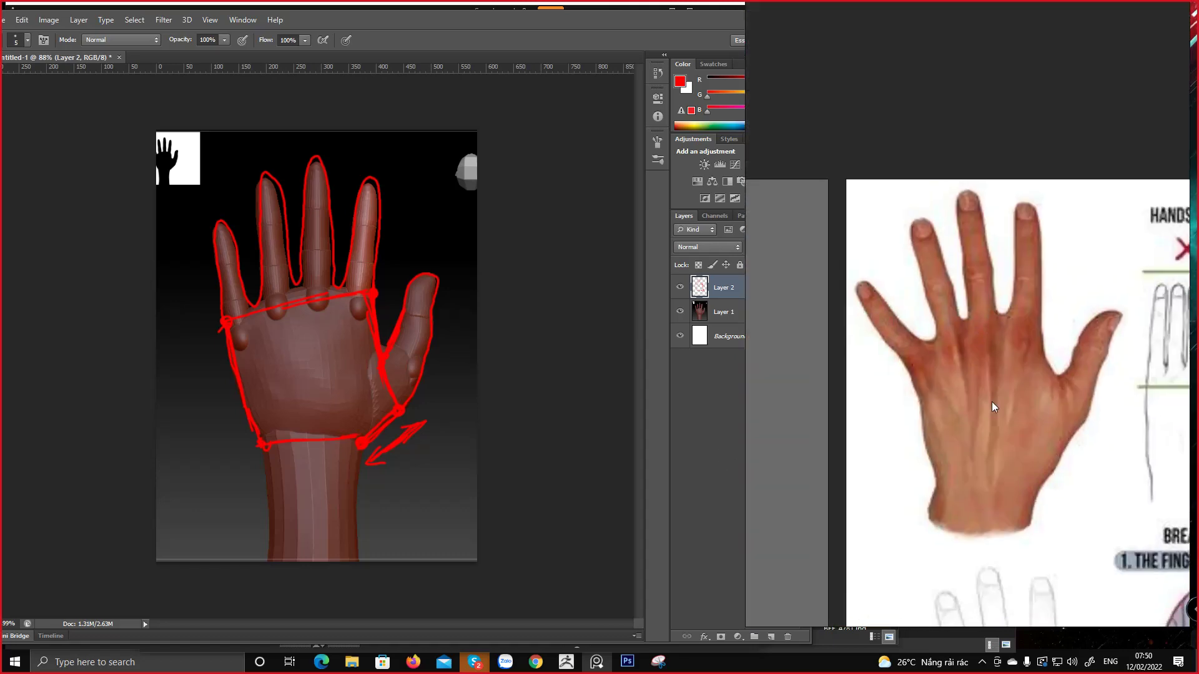
scroll(991, 402, down, 4)
scroll(984, 402, down, 3)
middle_drag(923, 372, 1041, 516)
mouse_move(944, 424)
middle_down()
mouse_move(1040, 460)
mouse_move(822, 361)
middle_up()
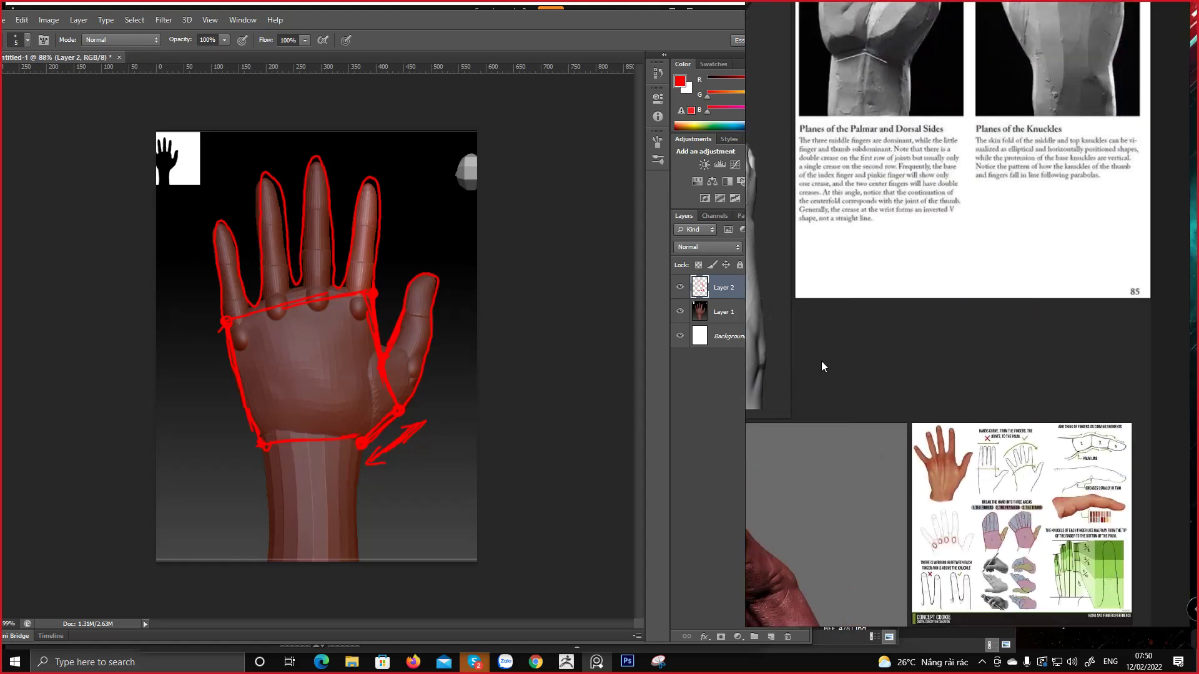
middle_drag(935, 566, 897, 467)
scroll(897, 467, up, 3)
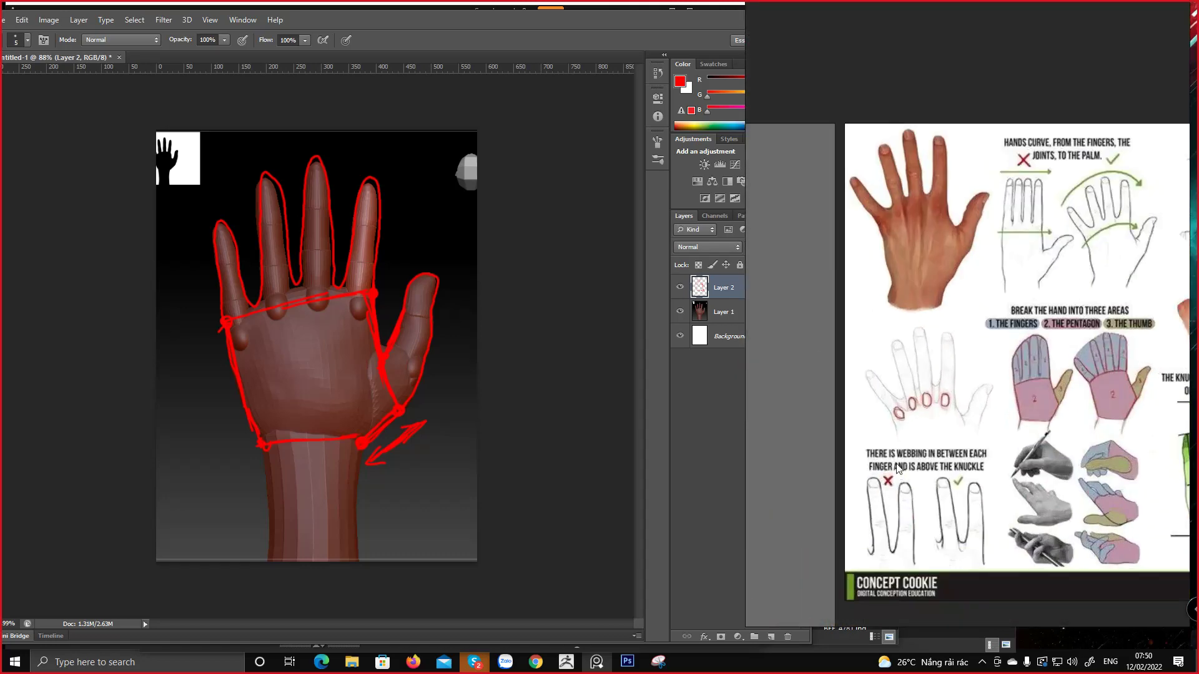
Snip the back-of-hand illustration from the Concept Cookie sheet and outline its palm as a red pentagon for comparison with the sculpt markup
click(658, 661)
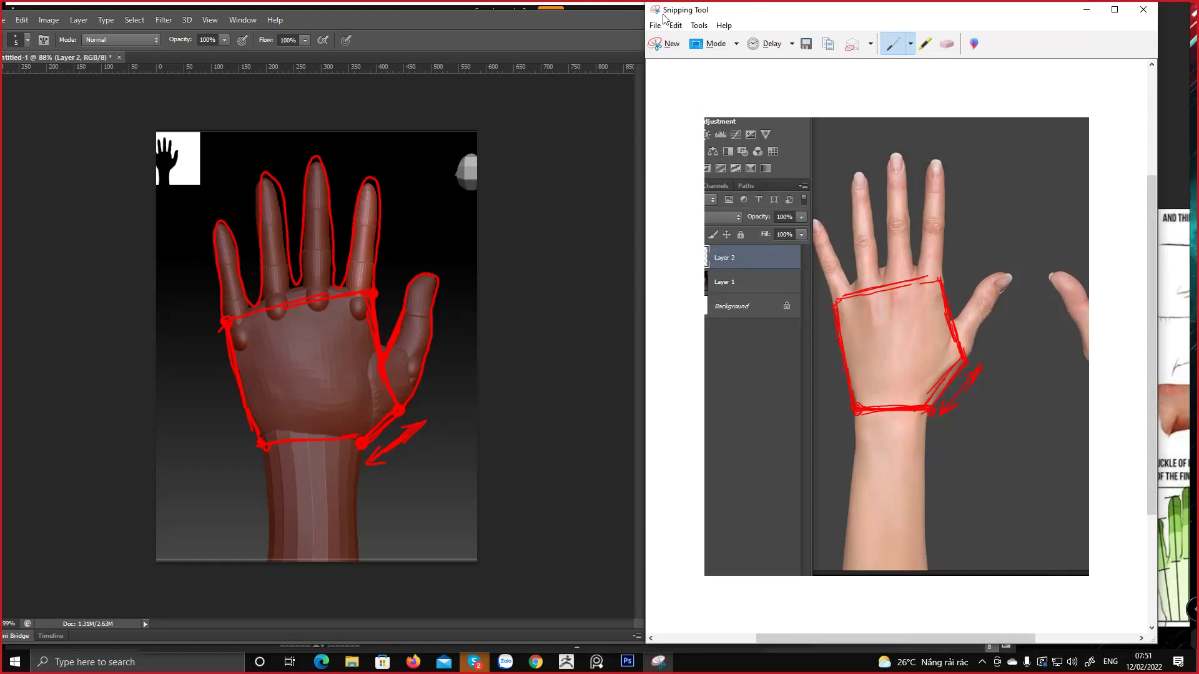
click(662, 44)
drag(813, 210, 1006, 426)
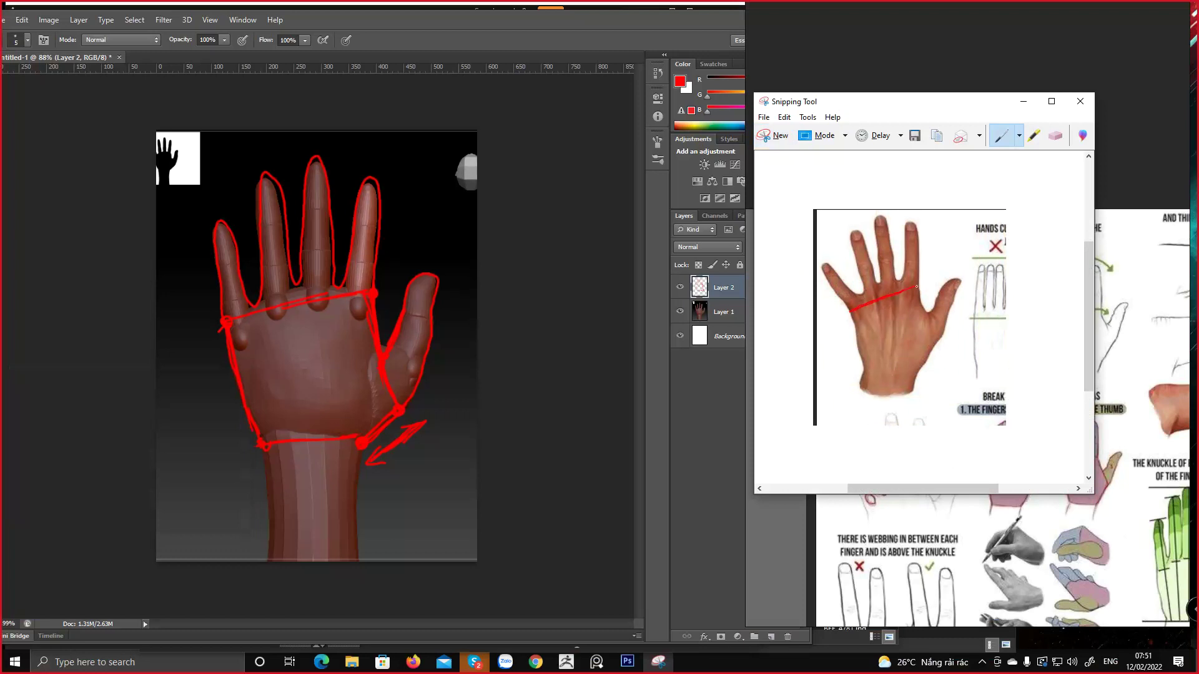
drag(934, 343, 918, 373)
mouse_move(850, 317)
mouse_down()
mouse_move(863, 366)
mouse_move(929, 368)
mouse_up()
drag(869, 374, 895, 373)
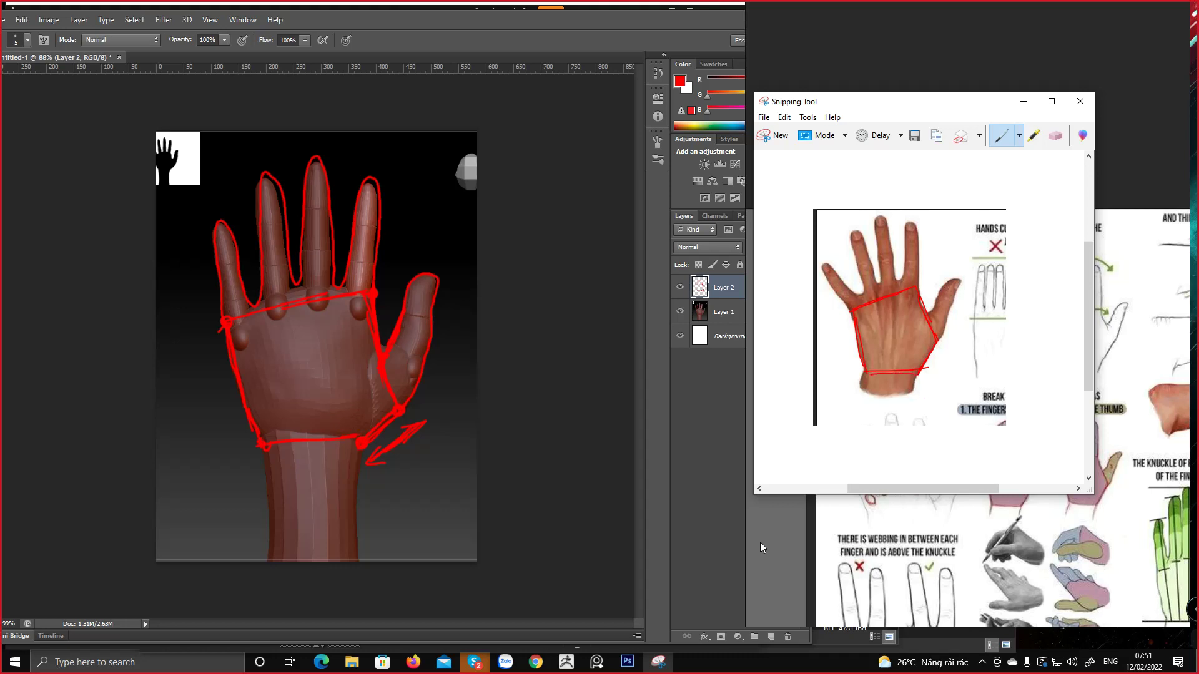
click(400, 404)
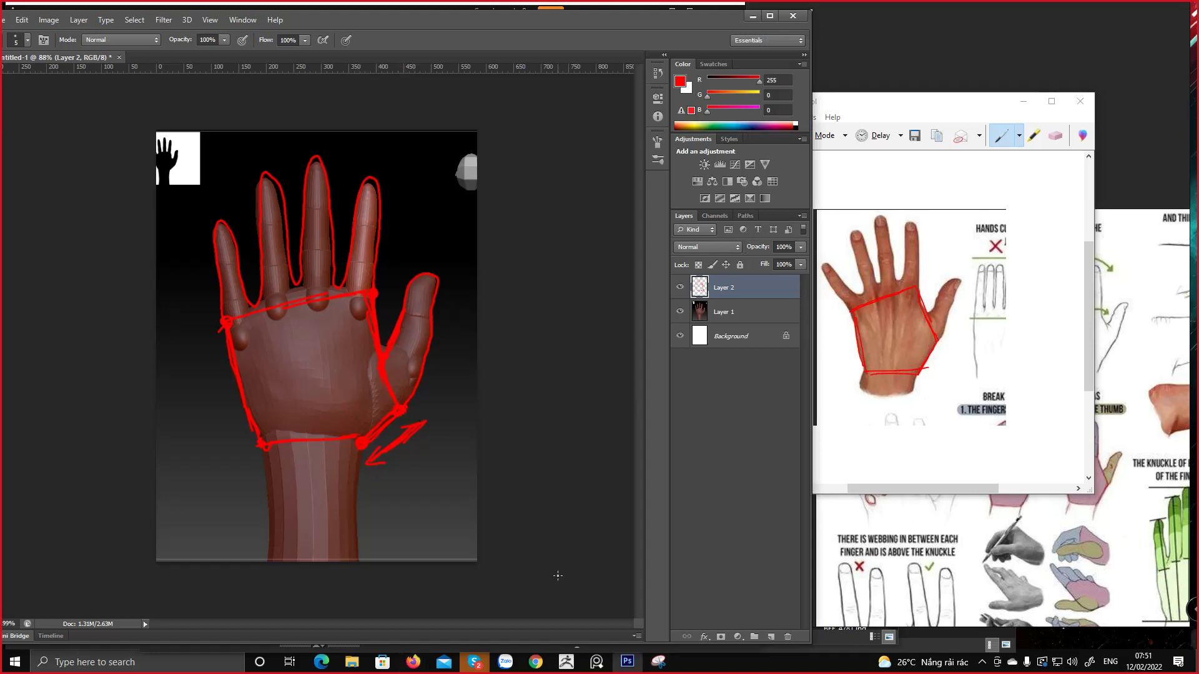
Compare the thumb base and wrist across the grey hand sculpts and the rotated four-view photo on the reference board
click(1010, 39)
scroll(965, 356, down, 6)
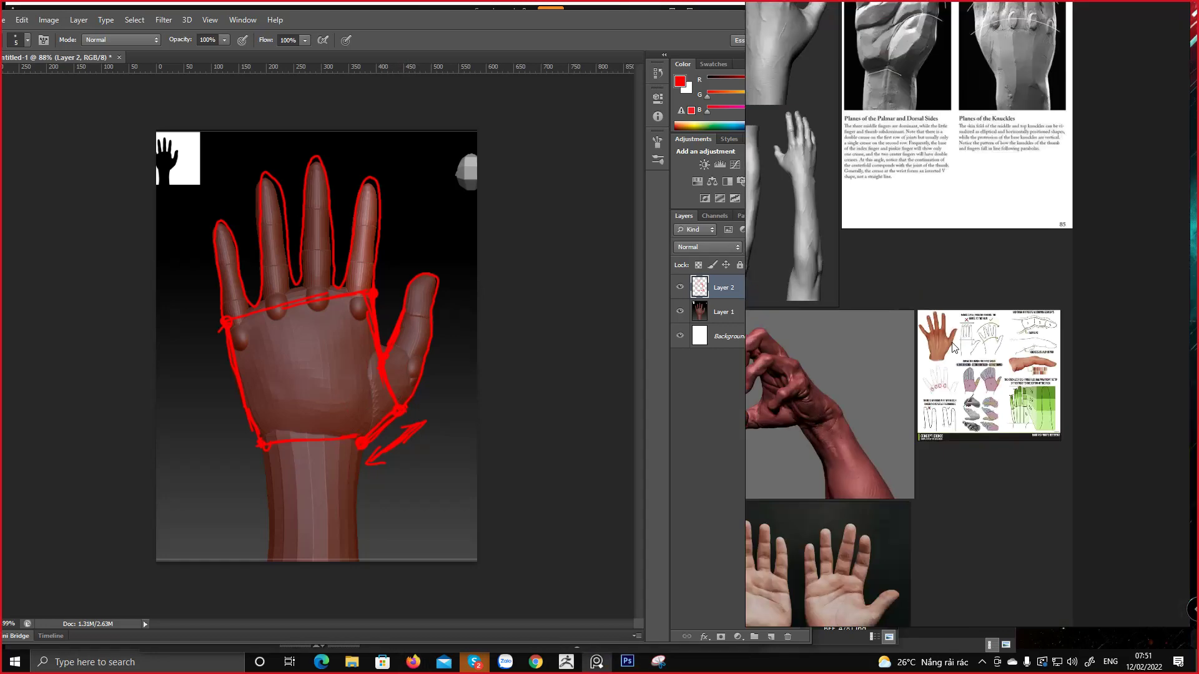
middle_drag(879, 353, 1047, 448)
middle_drag(975, 229, 900, 478)
middle_drag(943, 384, 1078, 385)
mouse_move(910, 338)
middle_down()
mouse_move(1039, 387)
mouse_move(921, 343)
middle_up()
scroll(950, 415, down, 4)
scroll(951, 416, up, 4)
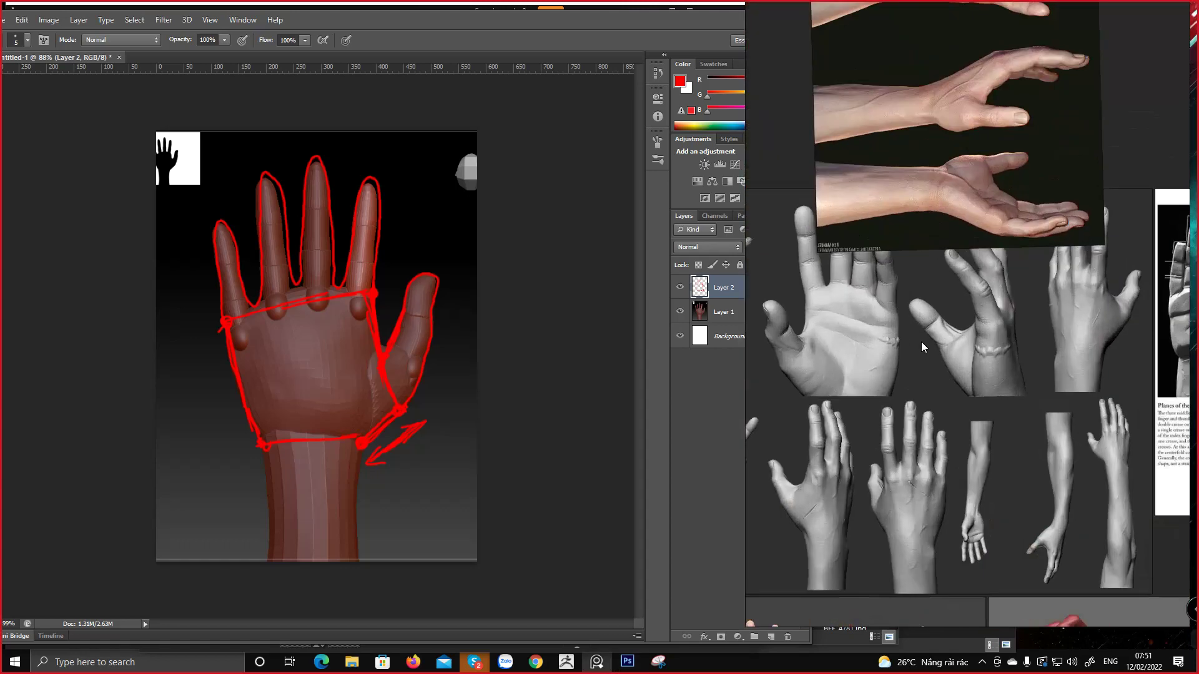
middle_drag(899, 274, 946, 448)
scroll(942, 412, down, 7)
middle_drag(996, 317, 949, 307)
Undo the rotation of the four-view hand photo on the reference board
click(926, 272)
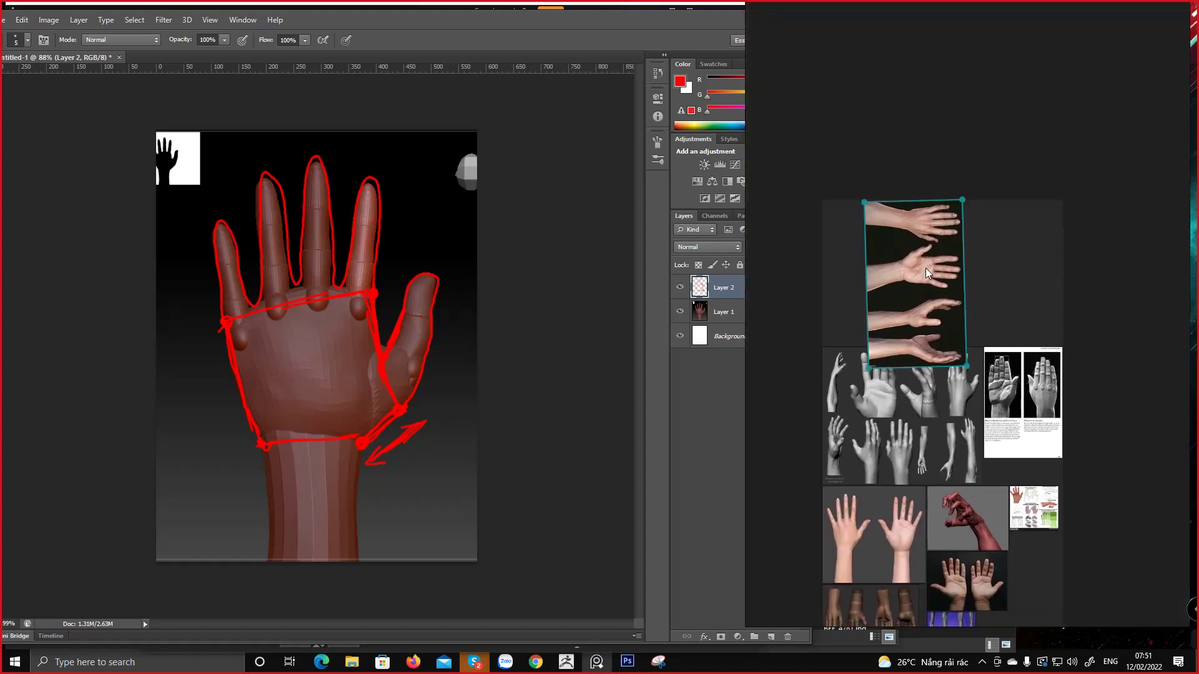
key(ctrl+z)
key(ctrl+z)
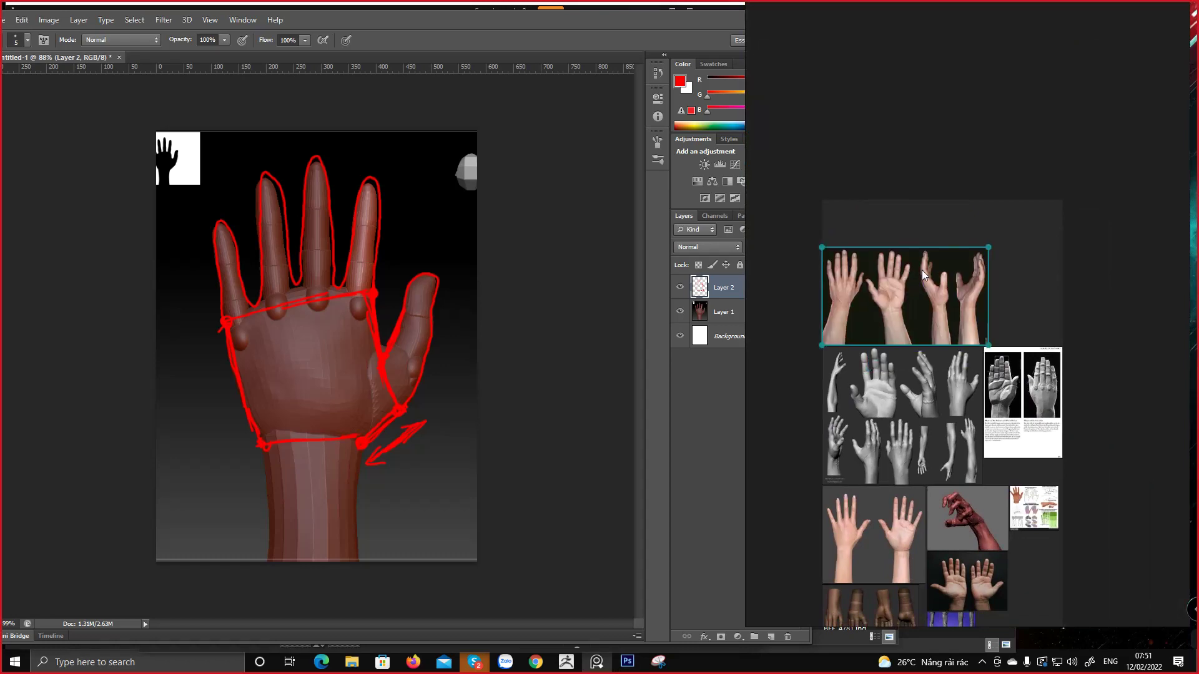
scroll(906, 473, up, 6)
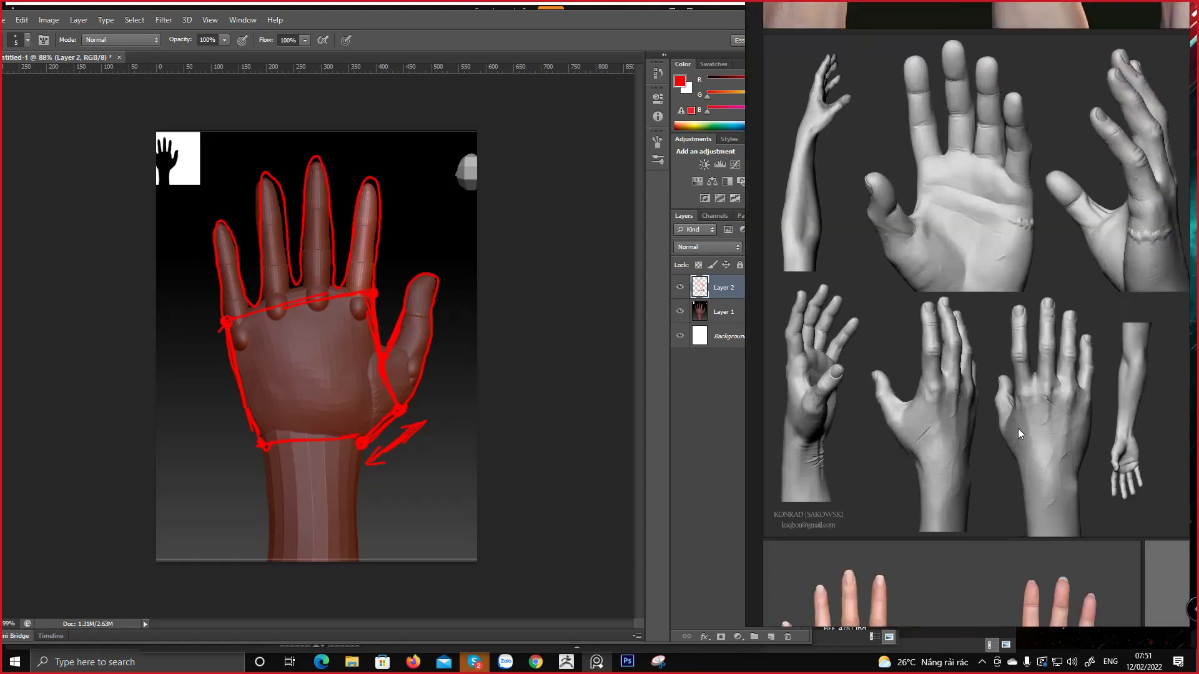
scroll(1006, 417, down, 3)
middle_drag(1006, 417, 967, 343)
scroll(976, 492, down, 1)
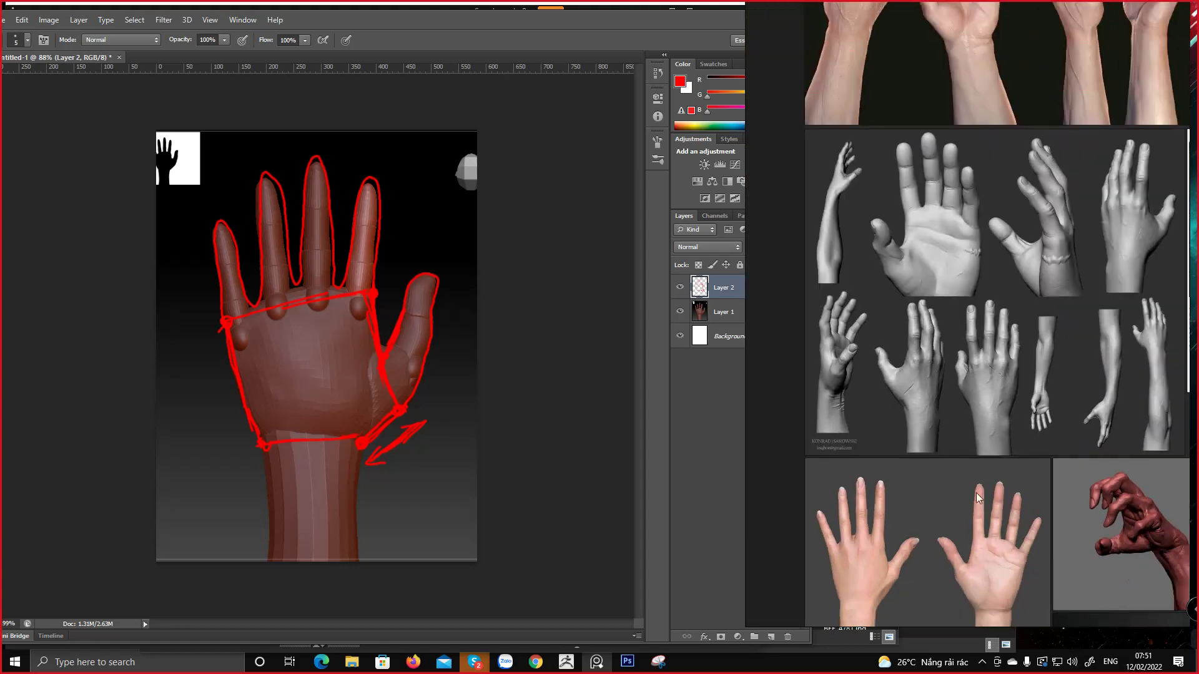
middle_drag(954, 506, 972, 388)
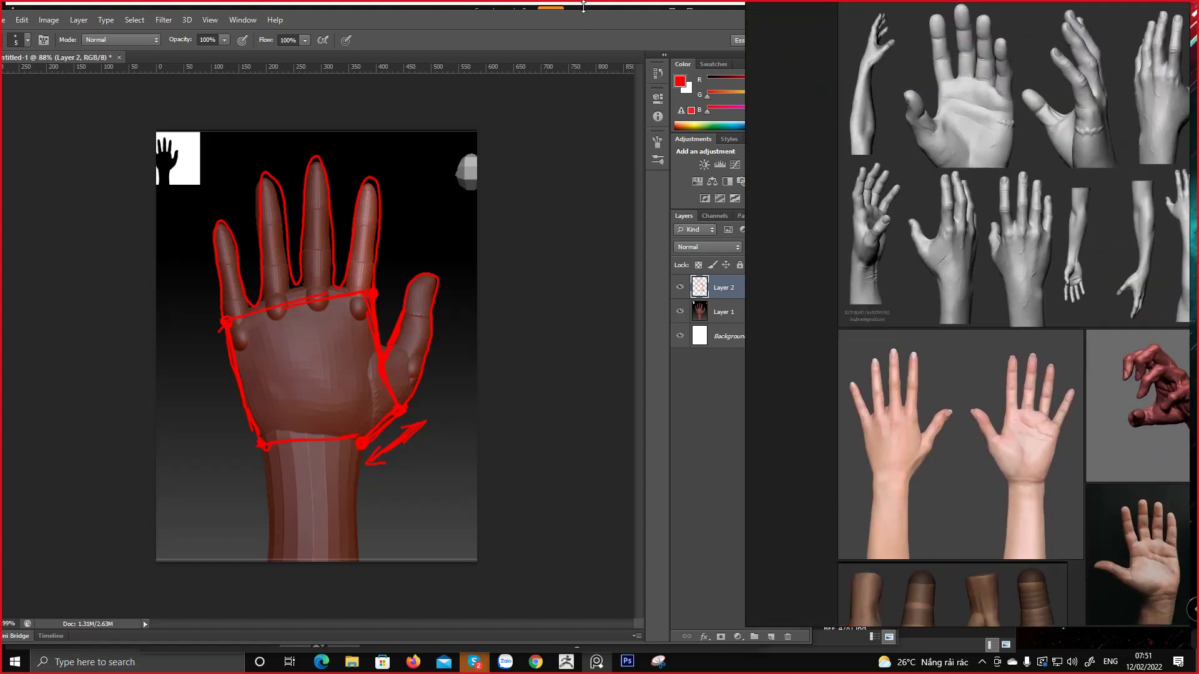
Switch to ZBrush, load the submitted hand tool with six subtools and frame it in the canvas
drag(612, 31, 617, 32)
click(754, 18)
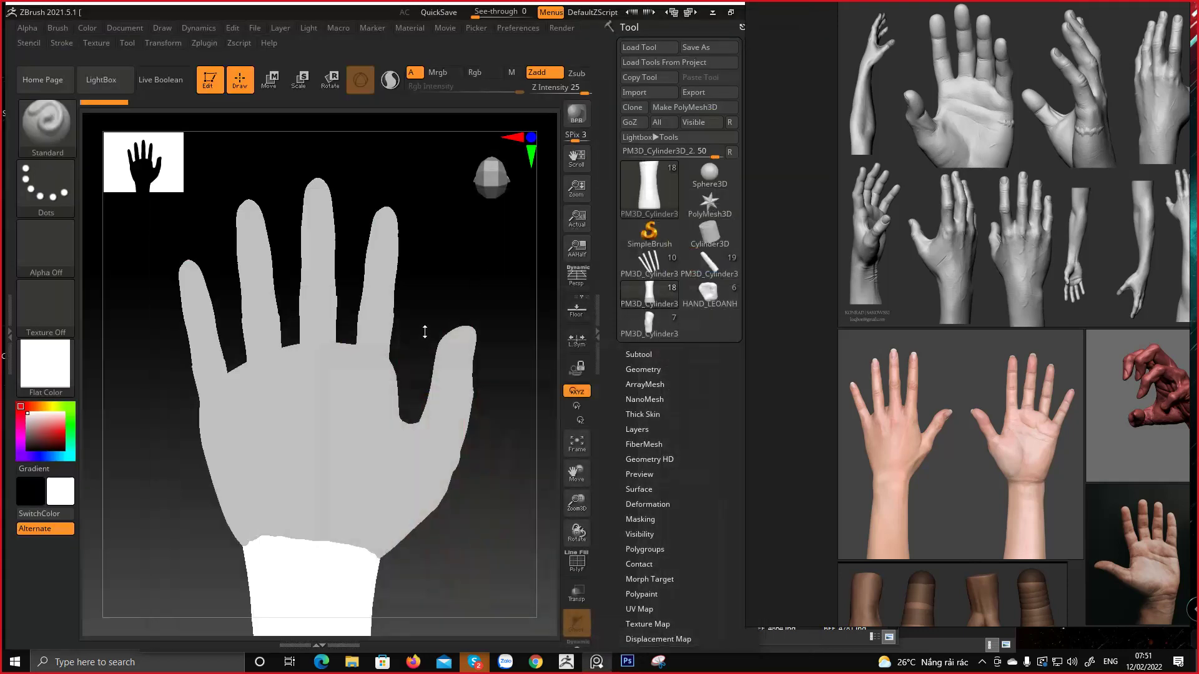
click(706, 298)
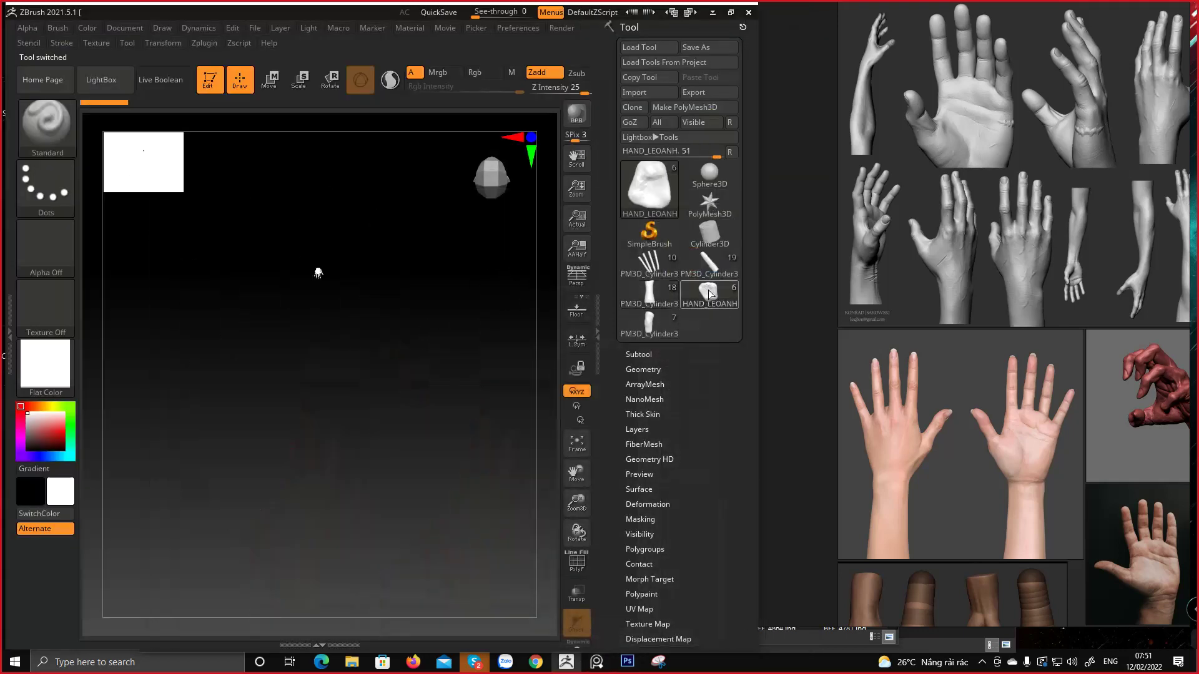
click(707, 293)
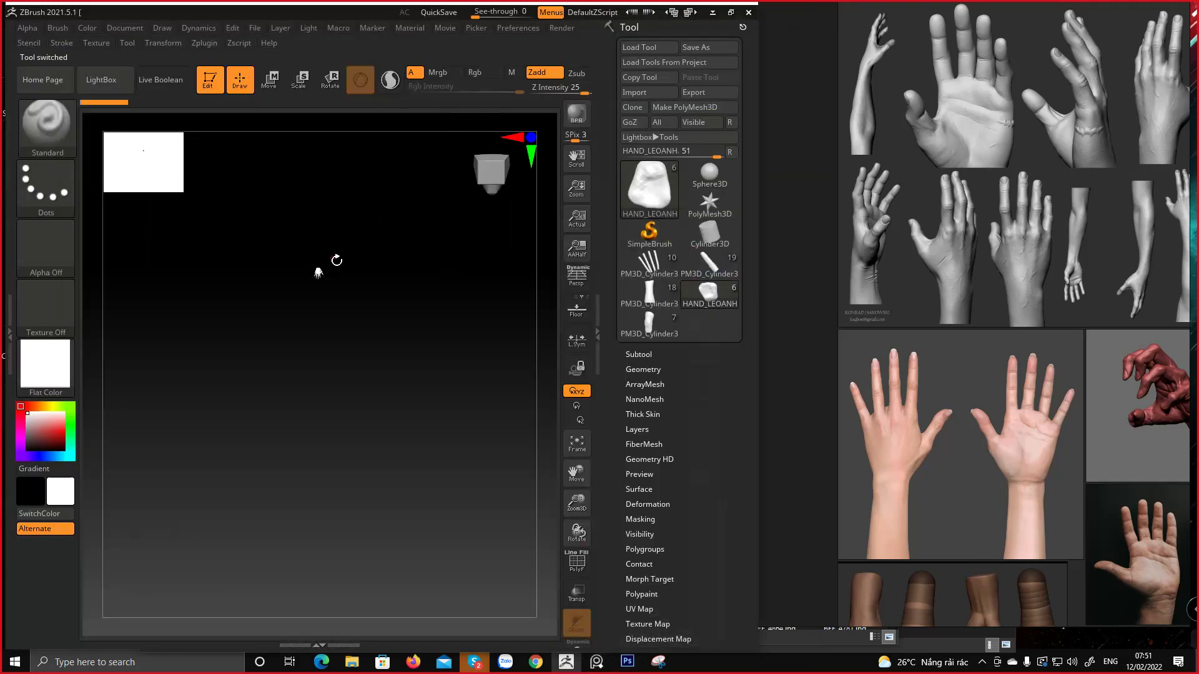
key(f)
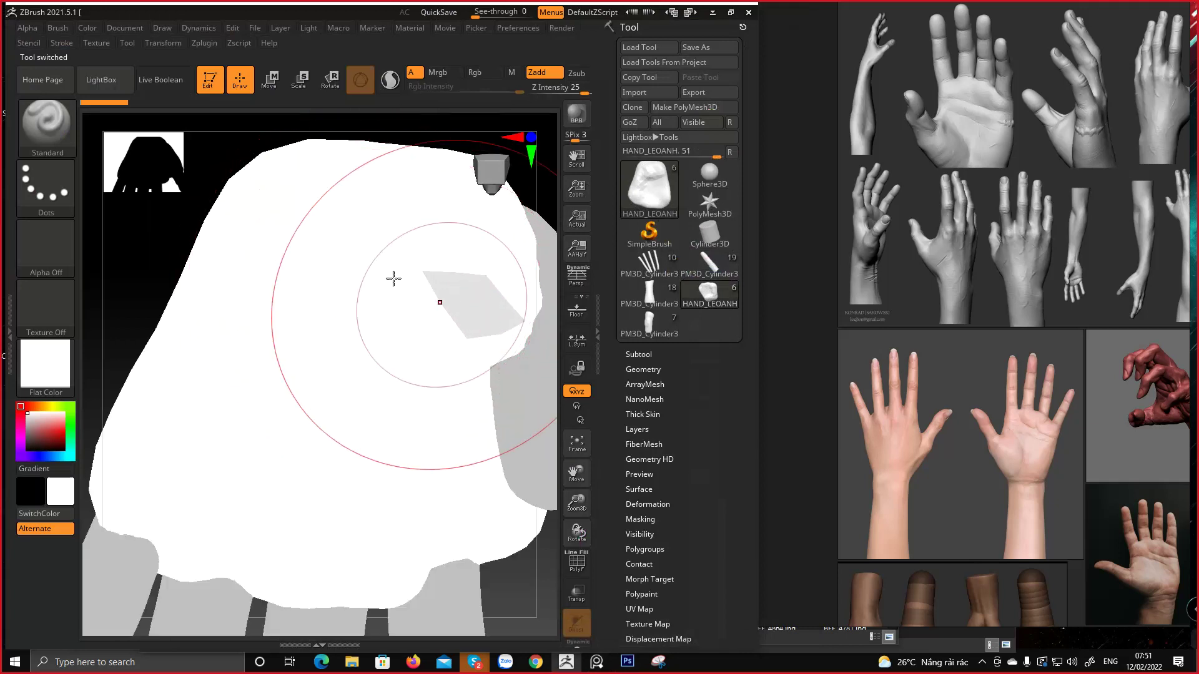
Apply BasicMaterial to the hand model and turn it so the fingers point up
click(56, 381)
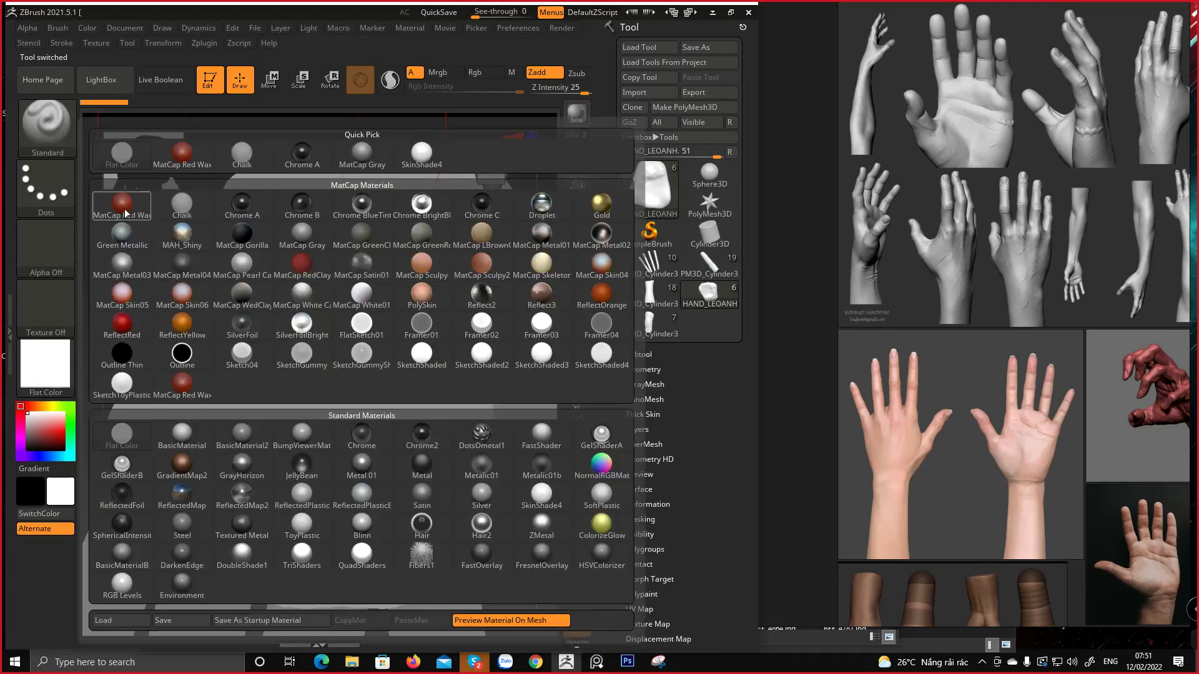
click(182, 434)
right_drag(318, 503, 343, 373)
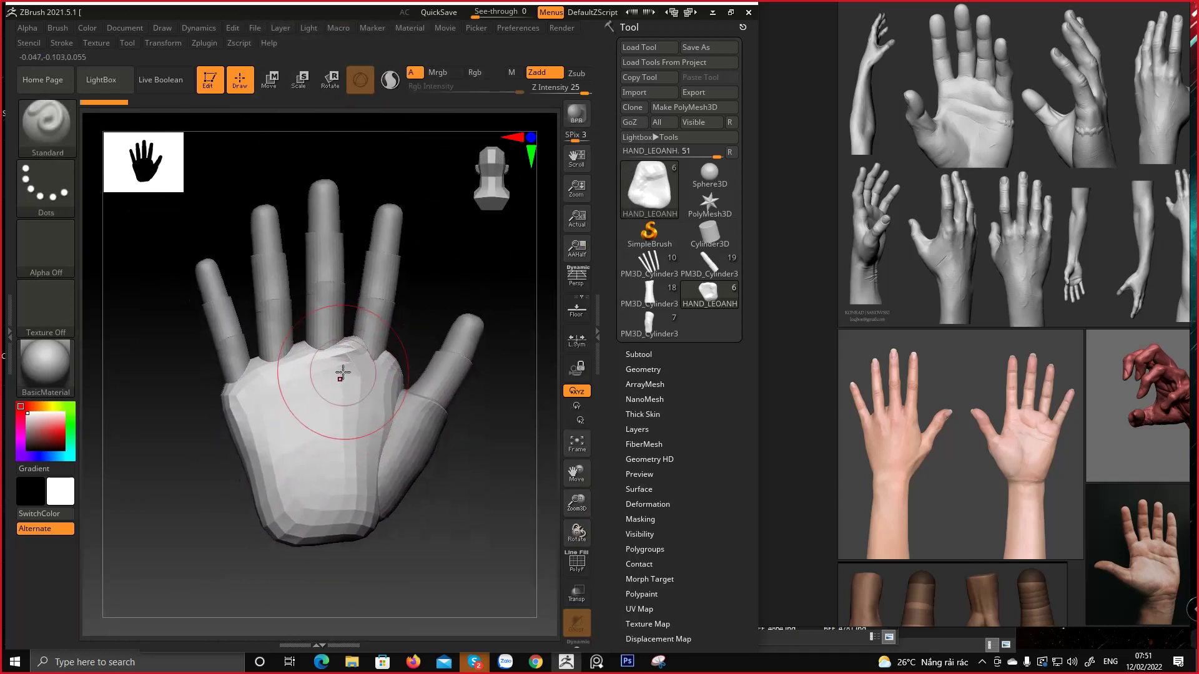
Select the thumb1 subtool and check how the thumb piece meets the palm from several angles
alt+click(434, 428)
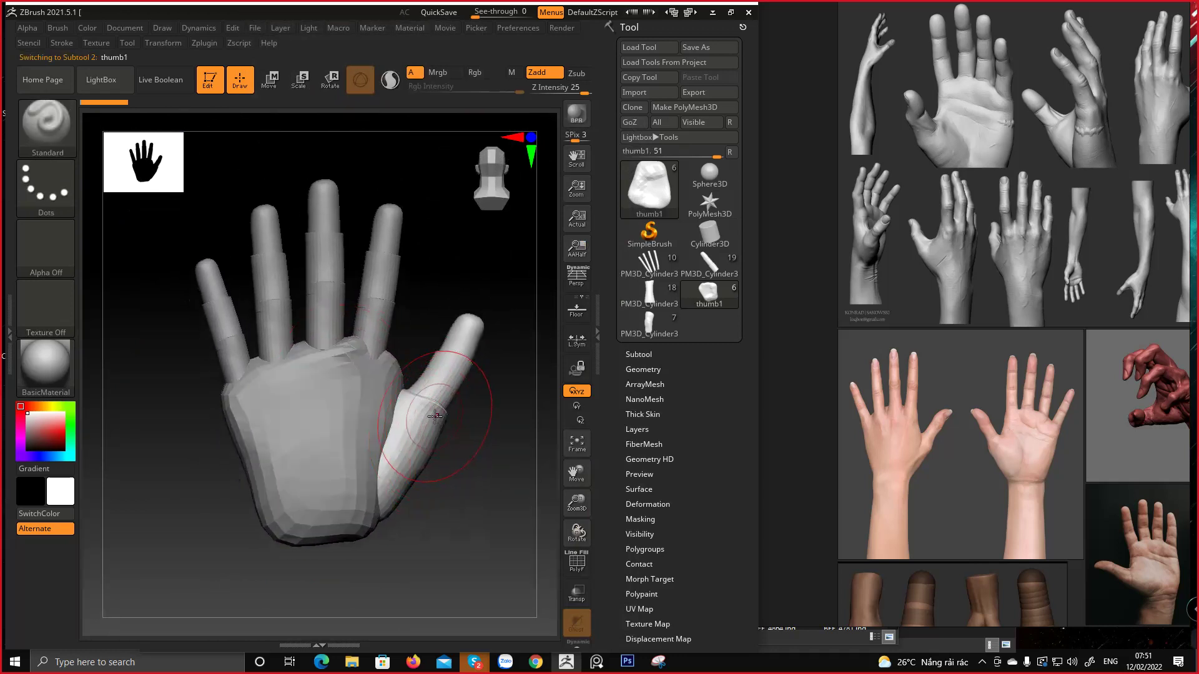
key(w)
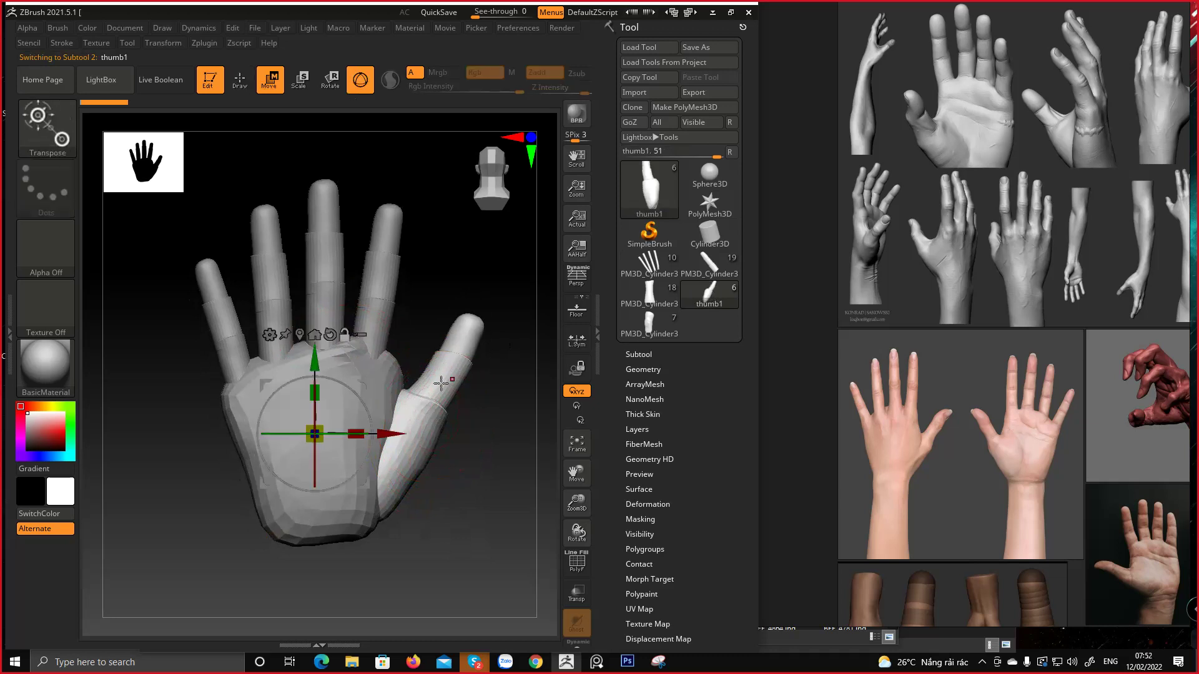
alt+right_drag(447, 380, 389, 354)
drag(311, 359, 336, 367)
mouse_move(434, 351)
right_down()
mouse_move(375, 318)
mouse_move(351, 284)
mouse_move(356, 270)
mouse_move(402, 340)
mouse_move(406, 313)
mouse_move(346, 270)
mouse_move(364, 350)
mouse_move(431, 340)
mouse_move(455, 405)
mouse_move(395, 337)
mouse_move(410, 302)
mouse_move(388, 330)
mouse_move(422, 356)
mouse_move(420, 340)
mouse_move(300, 462)
mouse_move(286, 426)
mouse_move(337, 409)
right_up()
key(q)
mouse_move(339, 667)
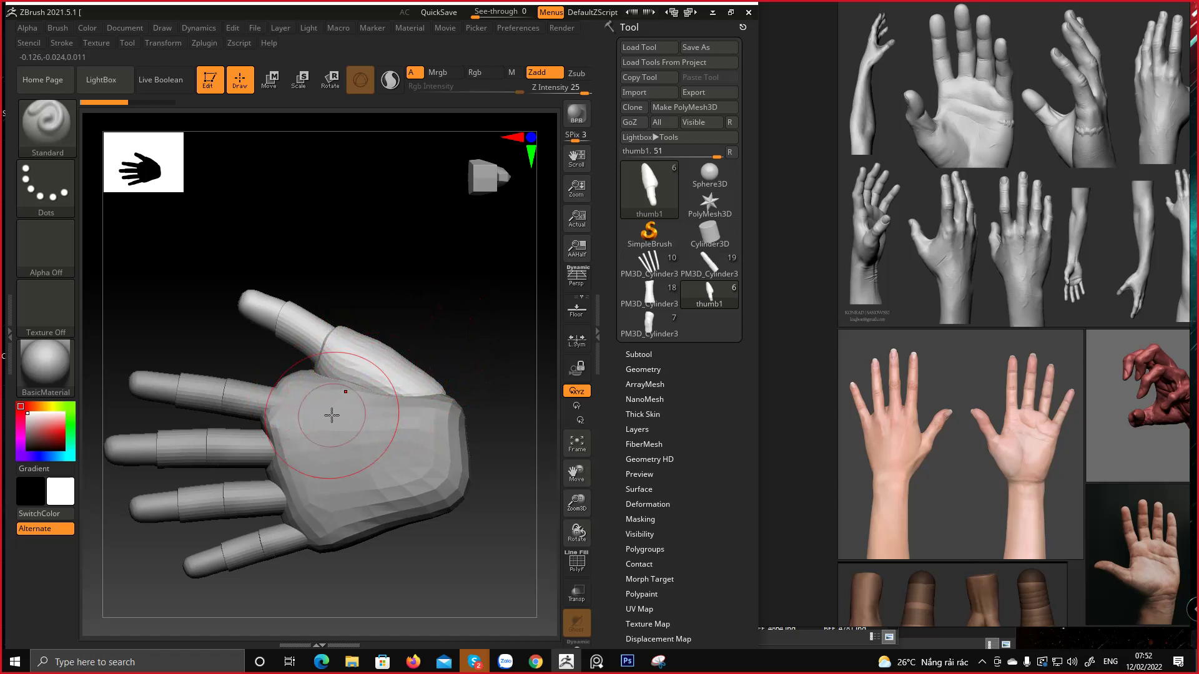
mouse_move(499, 281)
mouse_down()
mouse_move(393, 249)
mouse_move(362, 200)
mouse_move(418, 233)
mouse_move(472, 297)
mouse_up()
alt+right_drag(370, 401, 348, 375)
Move the thumb1 subtool sideways, away from the edge of the palm block
key(w)
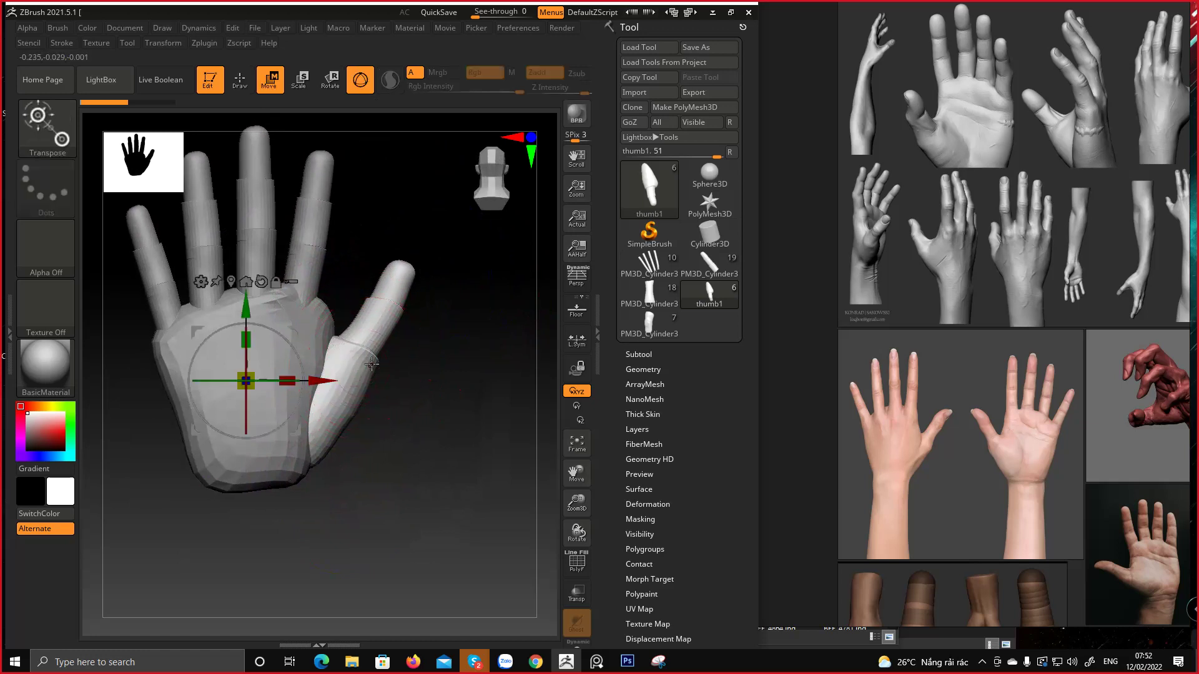
drag(293, 331, 324, 349)
key(q)
alt+right_drag(343, 360, 404, 377)
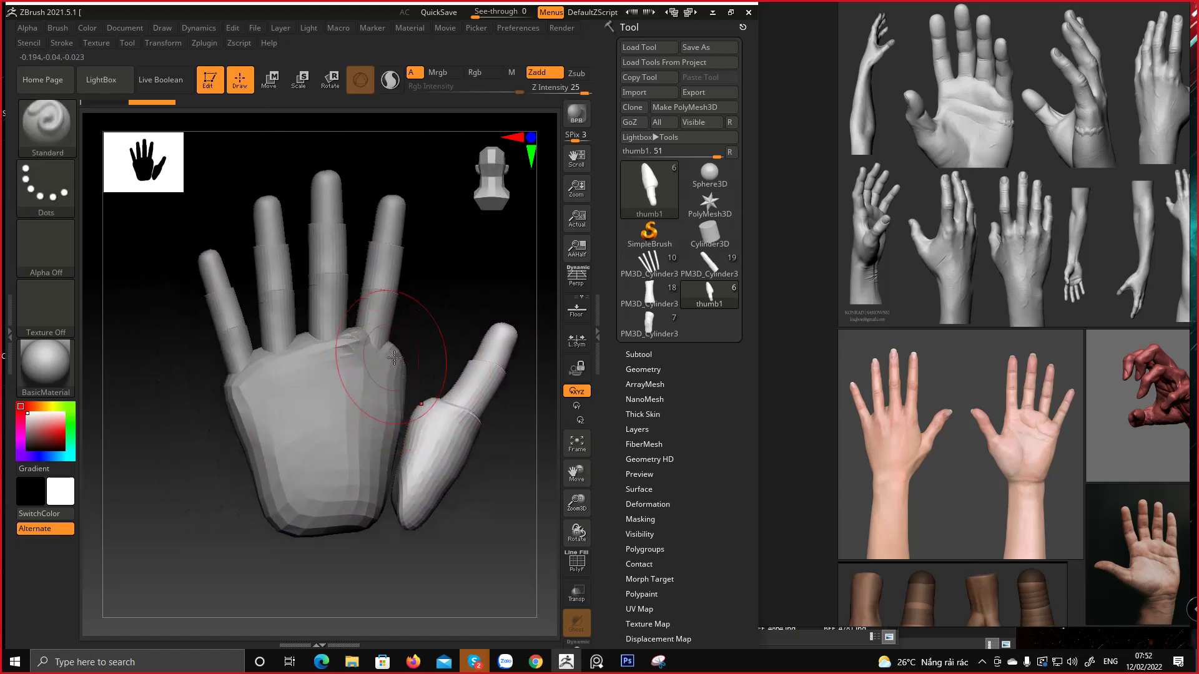
Undo the thumb's last move and capture a new Snipping Tool screenshot of the hand in the canvas
key(ctrl+z)
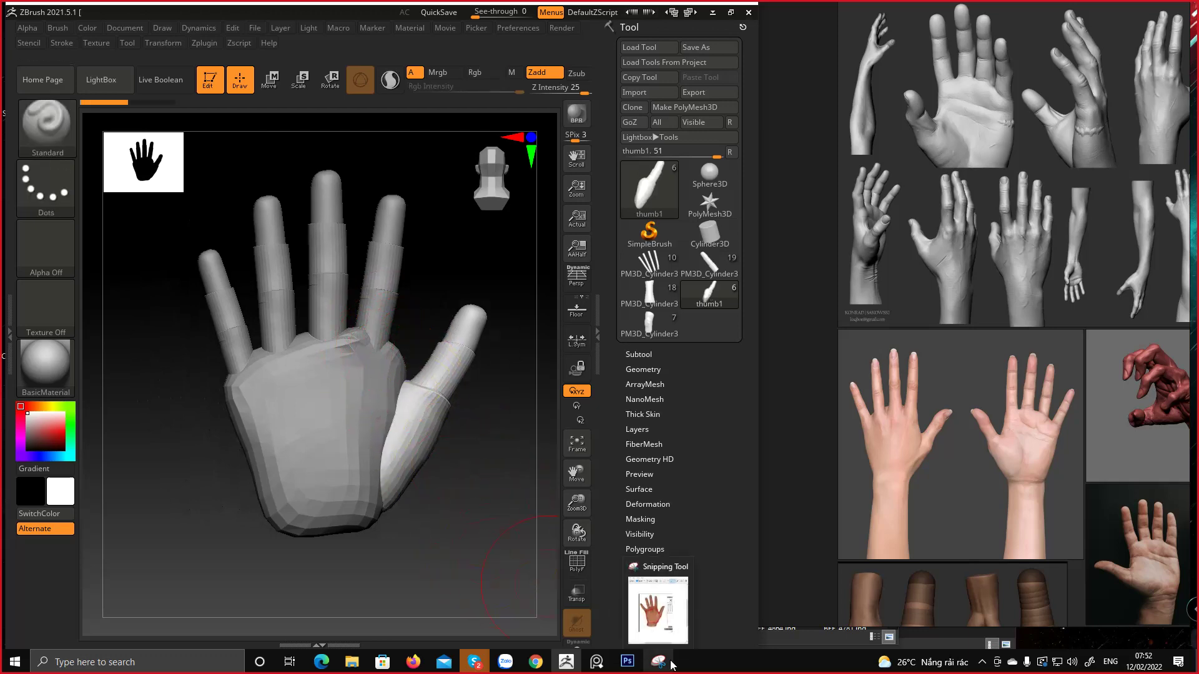
click(659, 664)
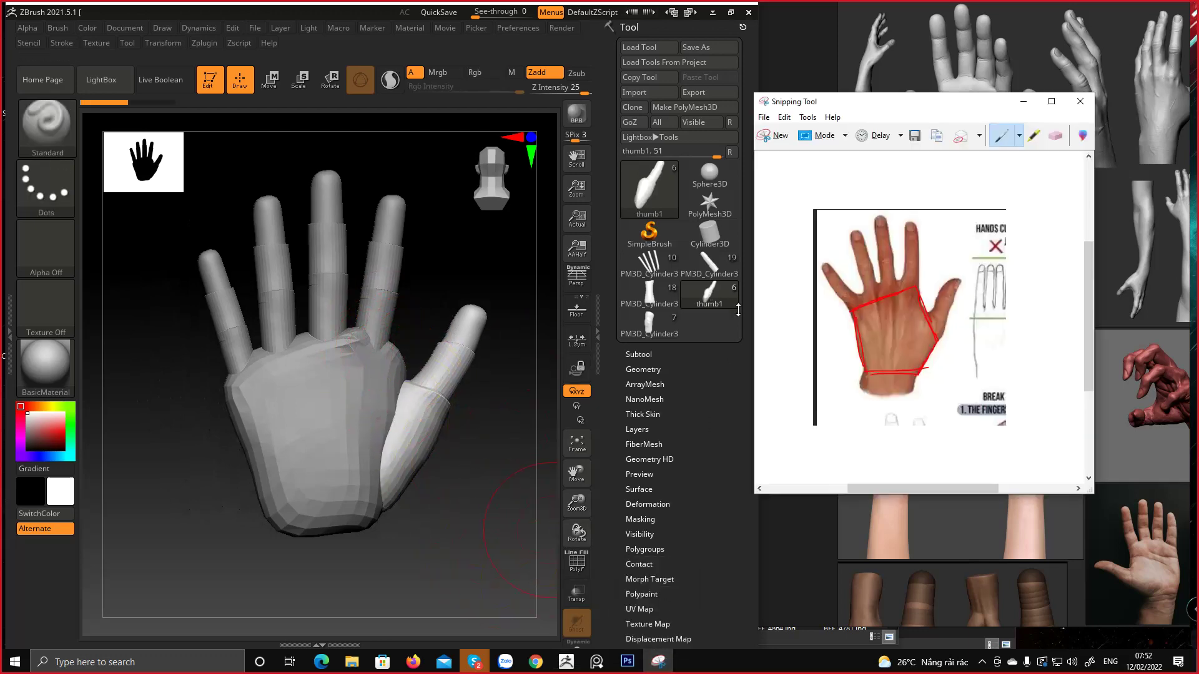
click(773, 134)
drag(96, 120, 541, 610)
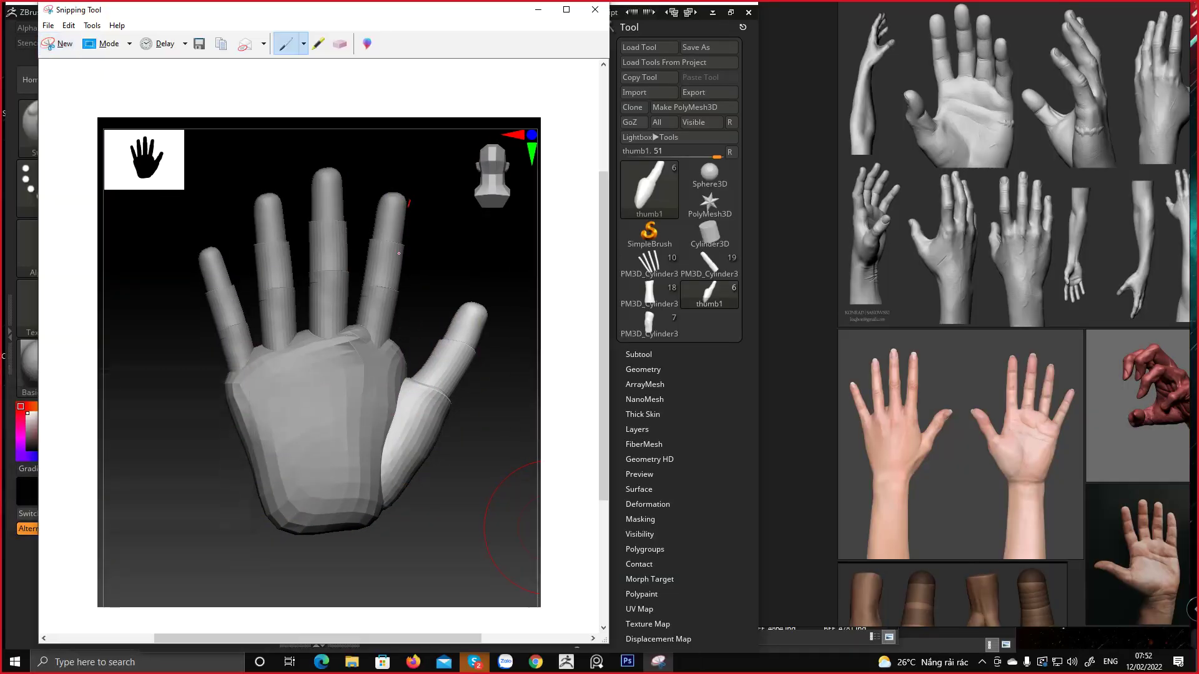
Trace the index finger, the thumb and the inner edge of the middle finger in red on the snip, and return to ZBrush
drag(409, 200, 401, 263)
mouse_move(409, 369)
mouse_down()
mouse_move(475, 301)
mouse_move(460, 386)
mouse_move(397, 503)
mouse_up()
drag(409, 201, 387, 193)
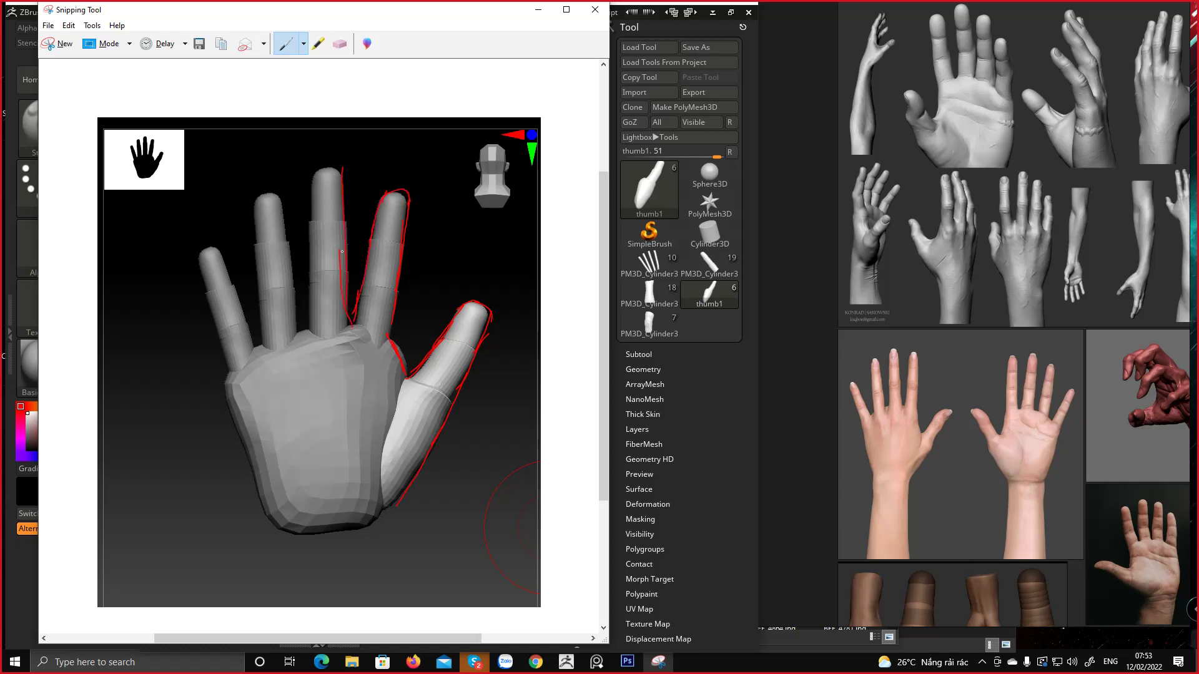
drag(347, 241, 351, 284)
click(537, 9)
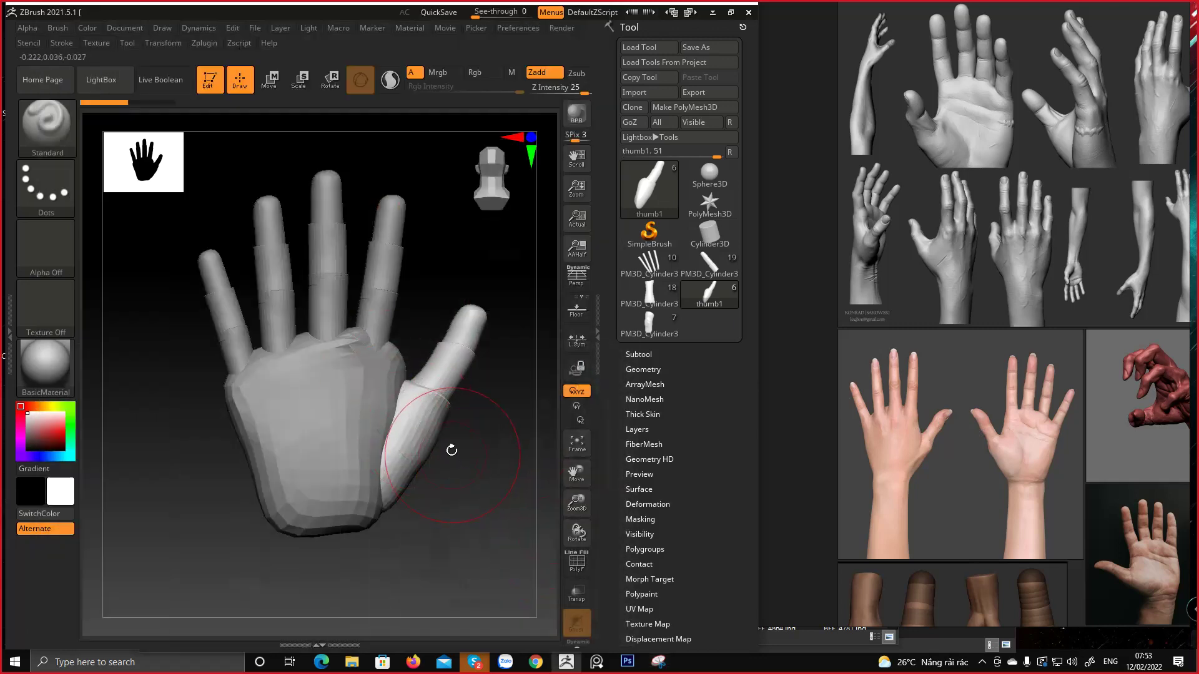
Switch to the hand tool with ten subtools, frame it and turn it to face the view with fingers up
mouse_move(450, 447)
right_down()
mouse_move(427, 400)
mouse_move(437, 390)
mouse_move(416, 366)
mouse_move(366, 437)
right_up()
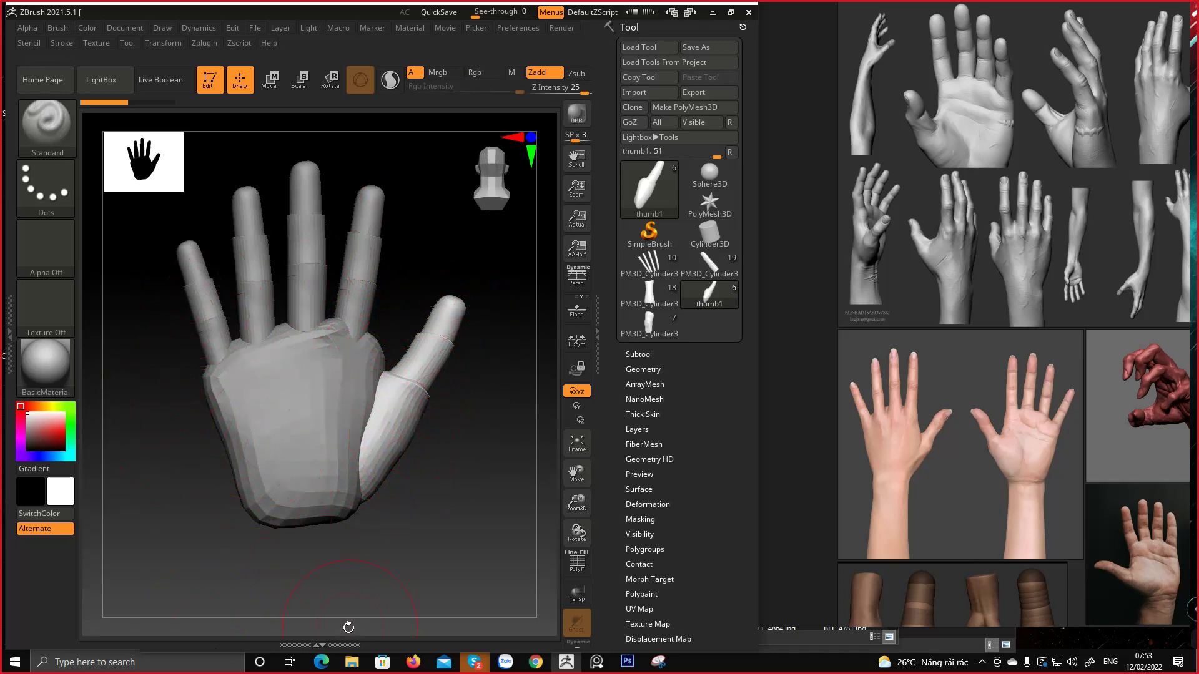
drag(450, 374, 406, 276)
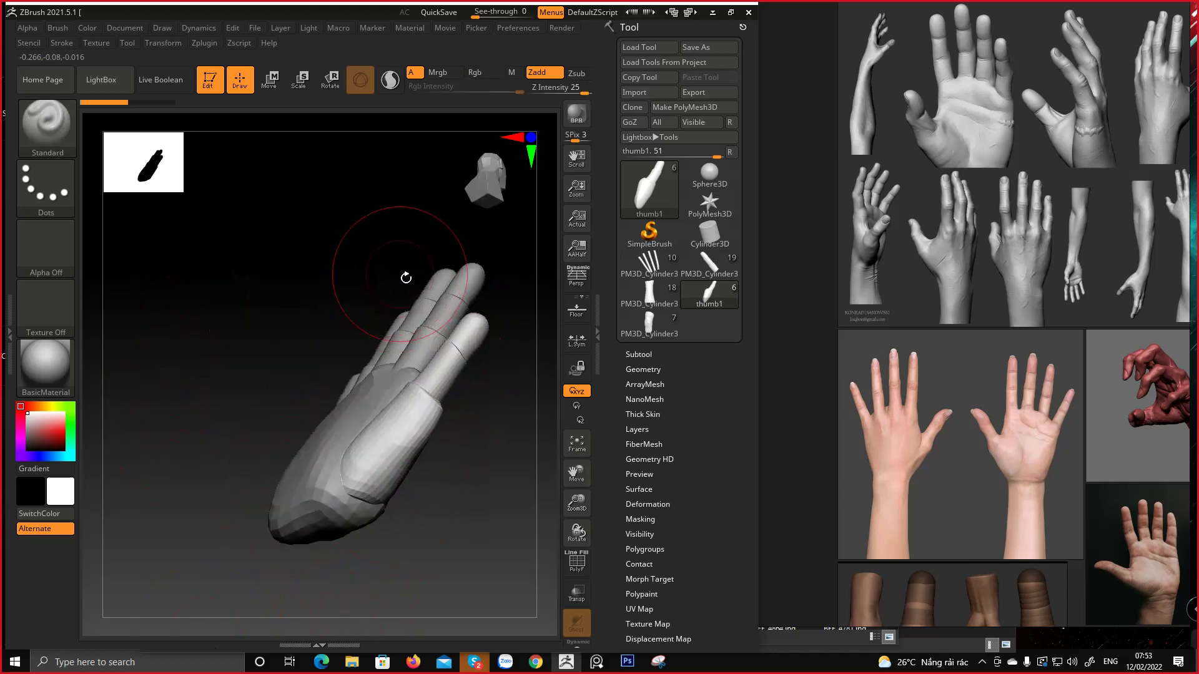
click(709, 175)
ctrl+right_drag(398, 333, 382, 307)
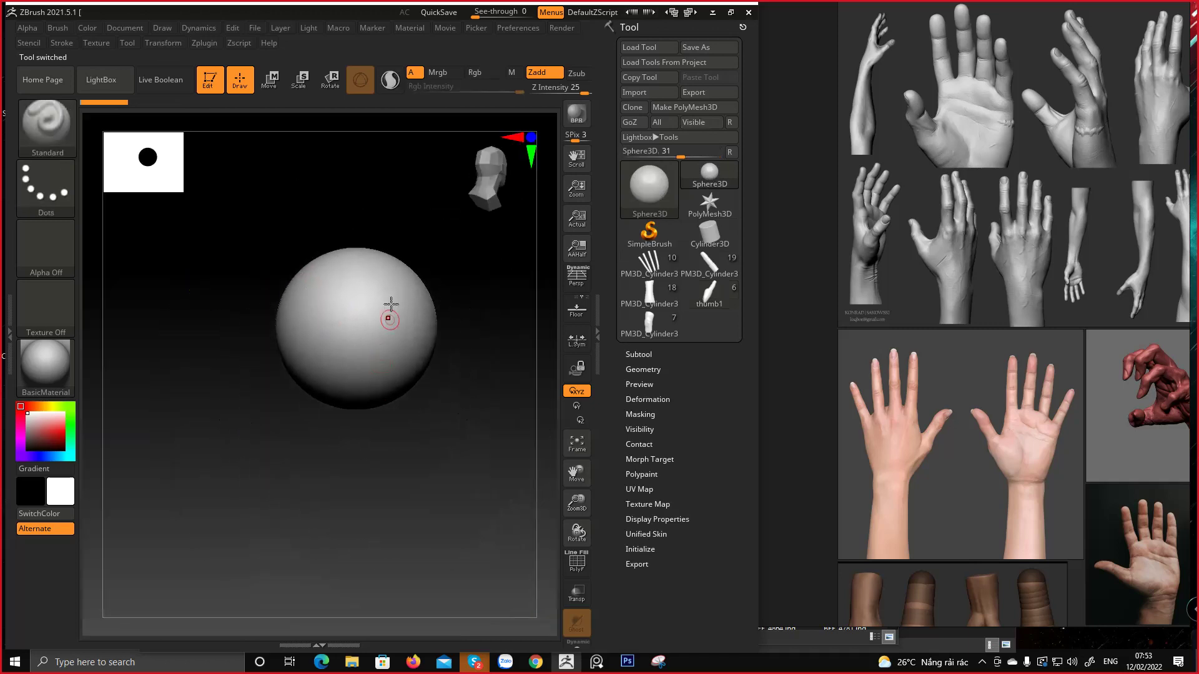
mouse_move(668, 335)
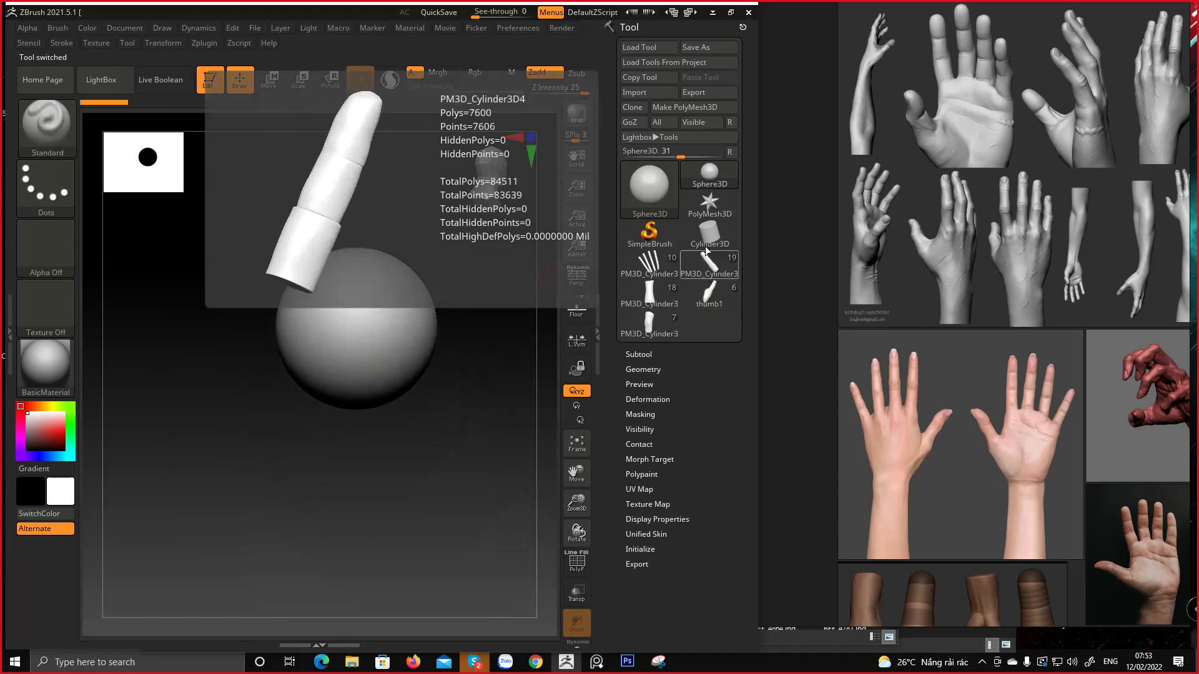
click(651, 273)
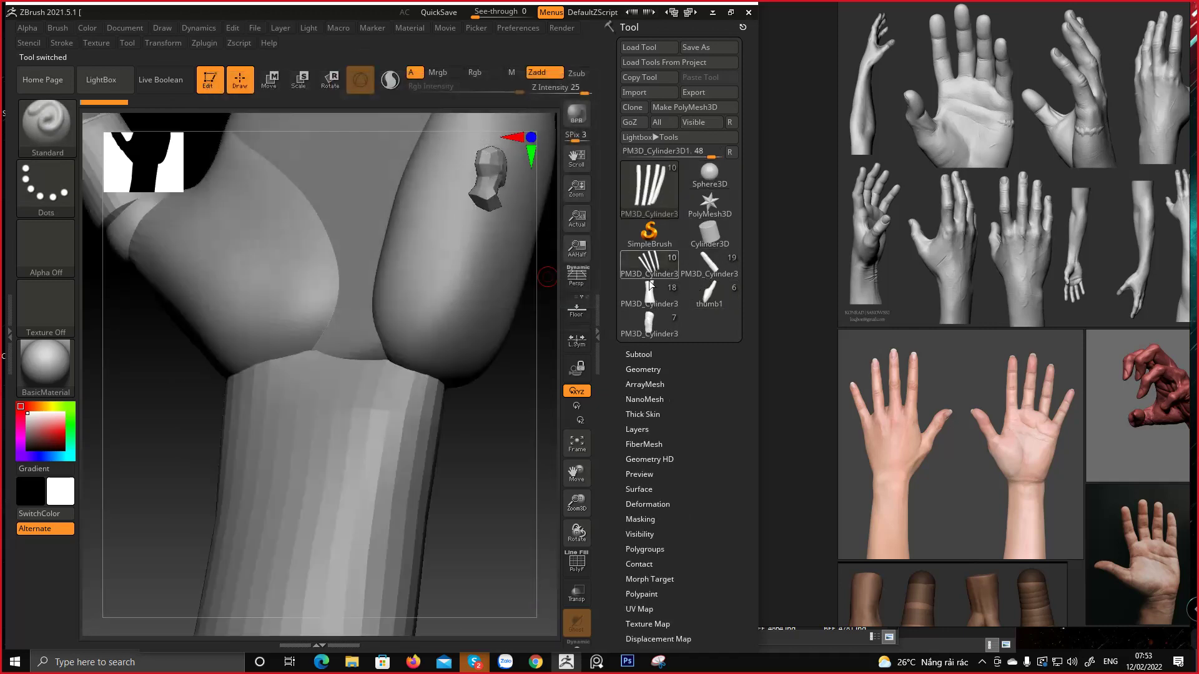
key(f)
mouse_move(337, 384)
right_down()
mouse_move(461, 383)
mouse_move(399, 350)
mouse_move(369, 350)
mouse_move(455, 369)
right_up()
right_click(430, 364)
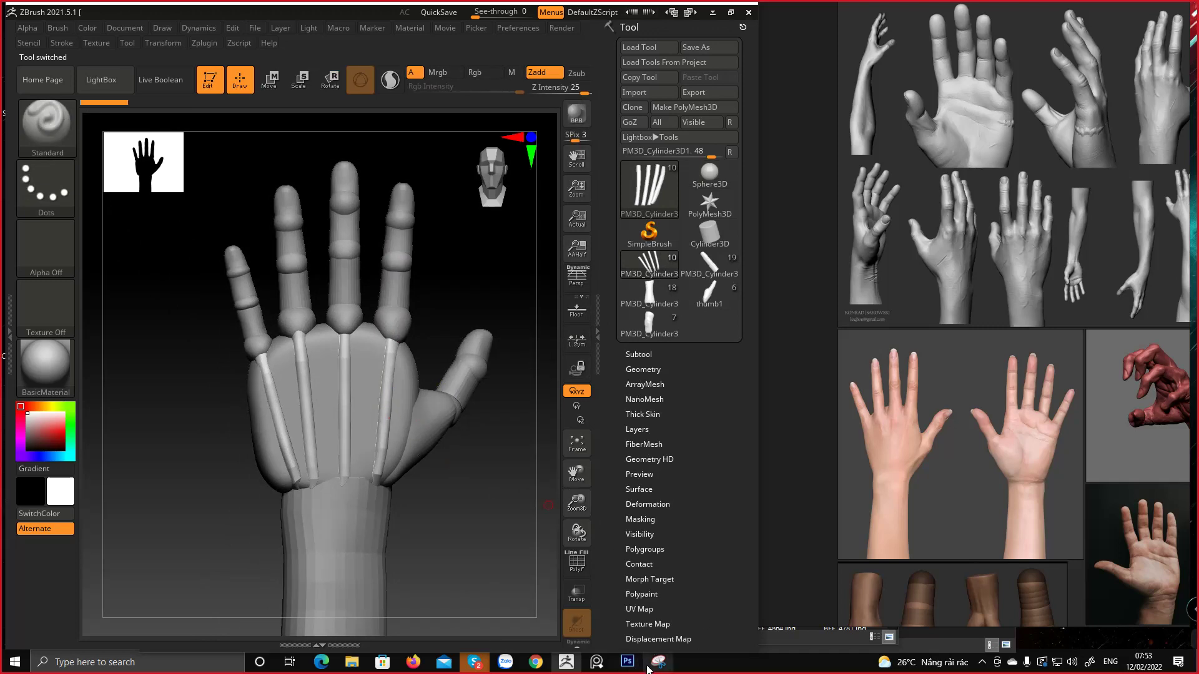
Check the submitted hand files in the Sculpt_bai2 folder
mouse_move(352, 665)
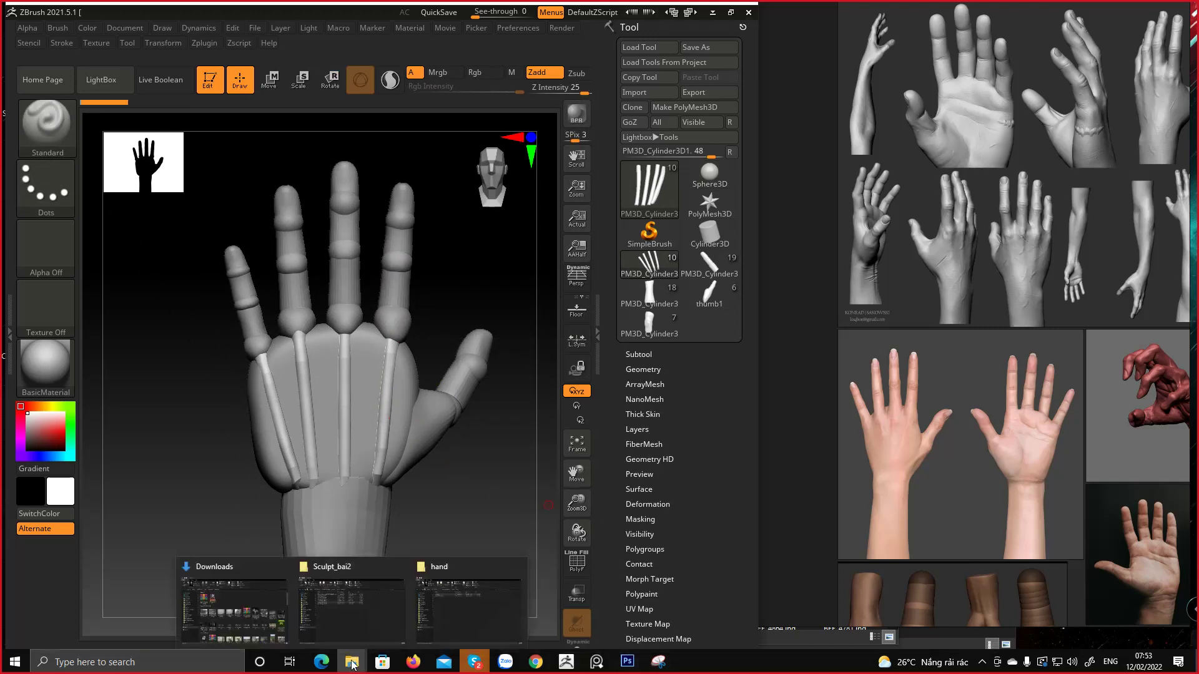
click(354, 590)
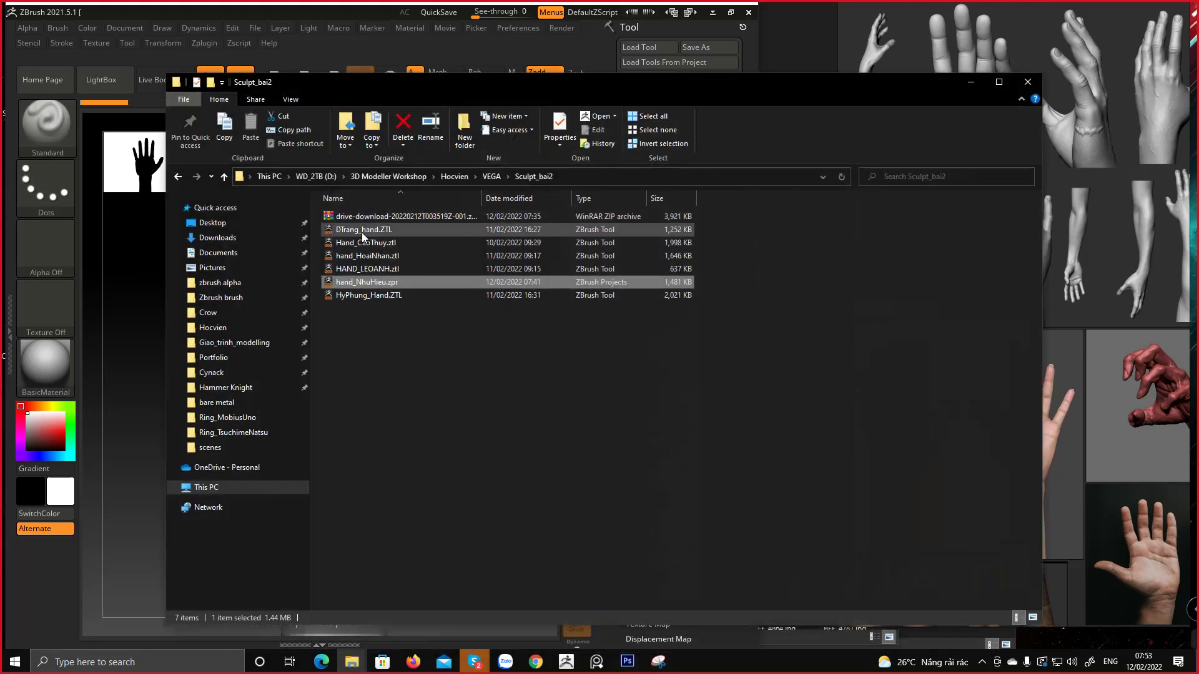
click(970, 82)
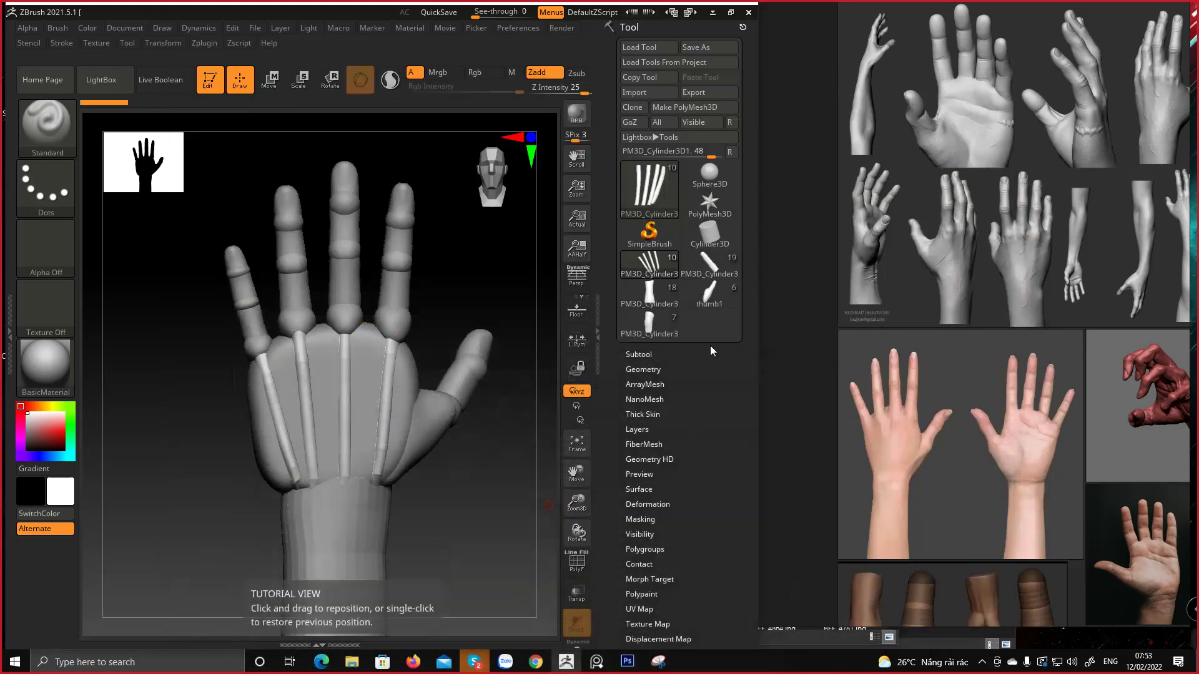
Capture a snip of the hand and mark its knuckle line, upper thumb-side palm edge and outer index finger edge in red
click(658, 662)
click(70, 53)
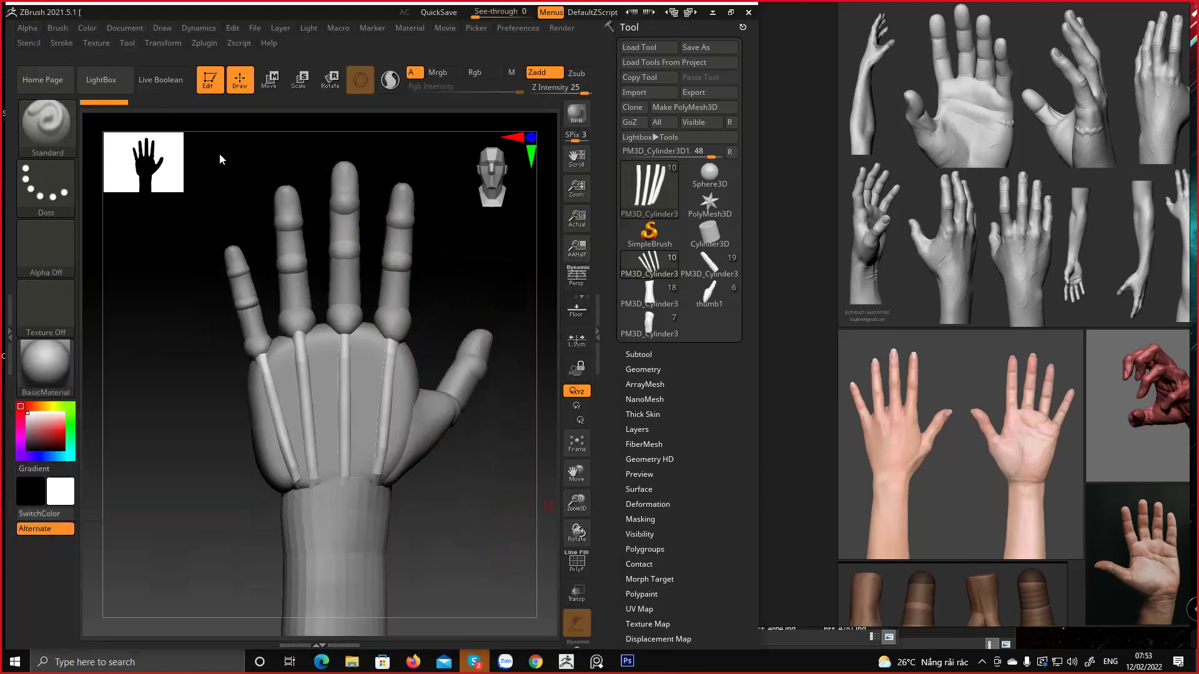
drag(193, 141, 584, 574)
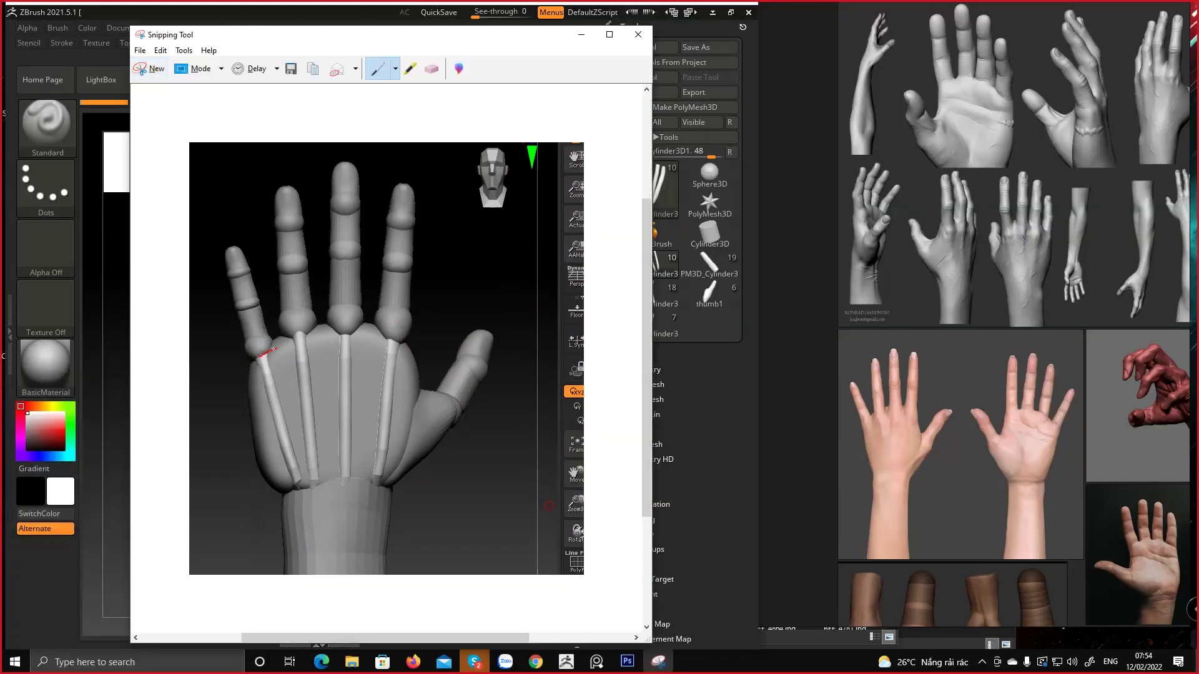
mouse_move(274, 348)
mouse_down()
mouse_move(313, 328)
mouse_move(291, 334)
mouse_move(400, 332)
mouse_move(419, 368)
mouse_up()
mouse_move(242, 354)
mouse_down()
mouse_move(297, 320)
mouse_move(420, 310)
mouse_move(421, 359)
mouse_move(411, 318)
mouse_up()
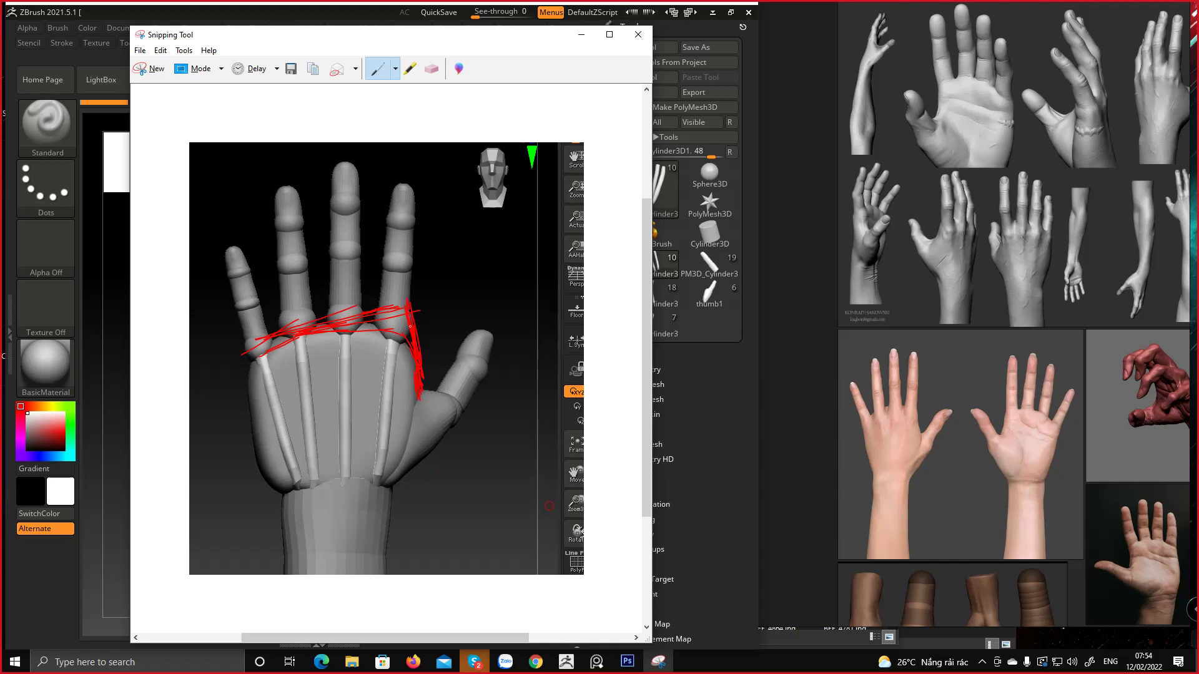
mouse_move(408, 302)
mouse_down()
mouse_move(418, 183)
mouse_move(402, 304)
mouse_up()
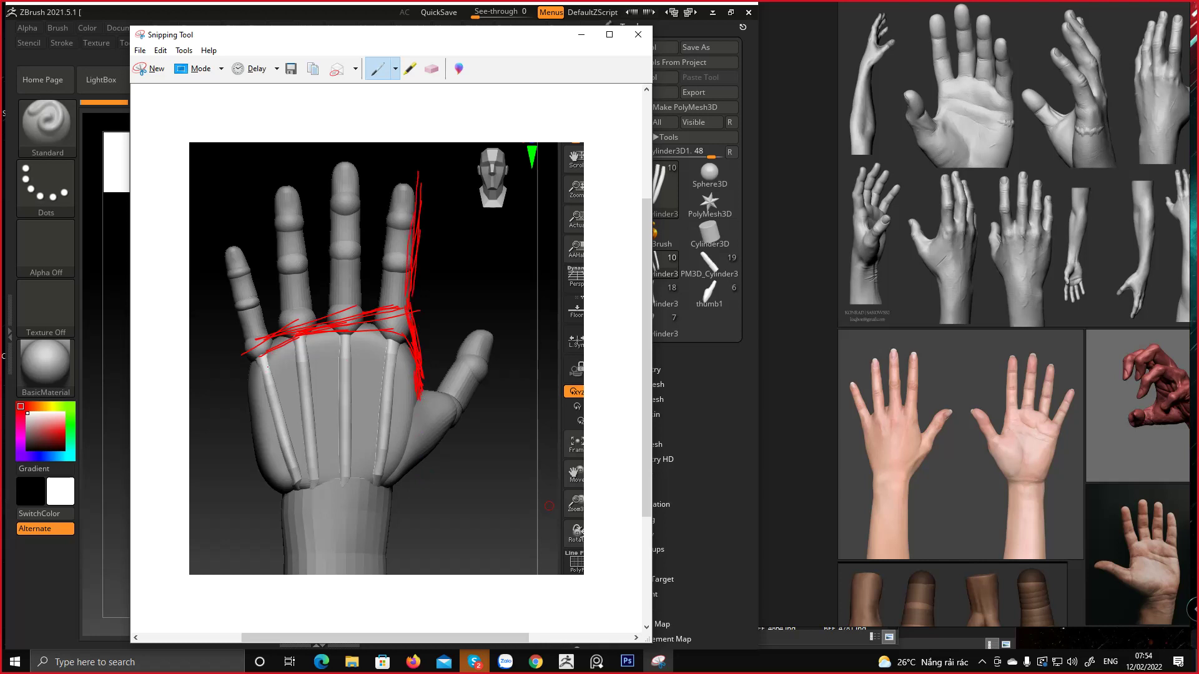
Complete the red palm pentagon with its sides and wrist line, outline the thumb and its base, and return to ZBrush
mouse_move(267, 367)
mouse_down()
mouse_move(274, 464)
mouse_move(244, 364)
mouse_move(266, 416)
mouse_up()
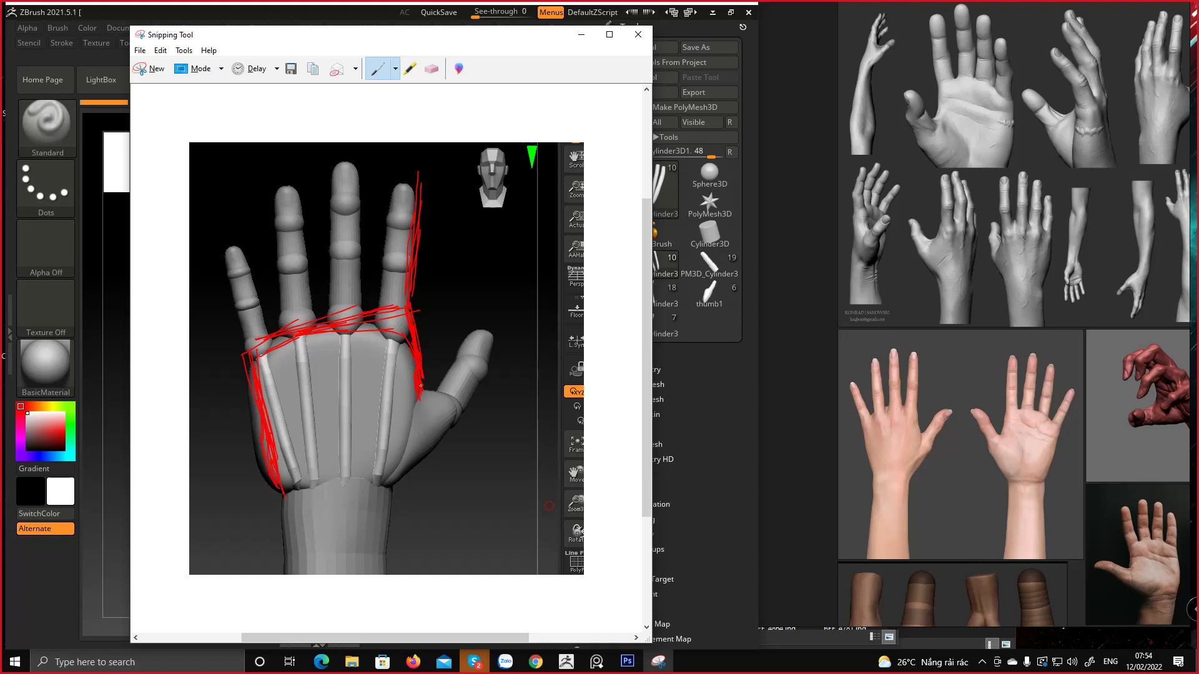
mouse_move(421, 404)
mouse_down()
mouse_move(404, 479)
mouse_move(401, 457)
mouse_up()
drag(318, 335, 259, 358)
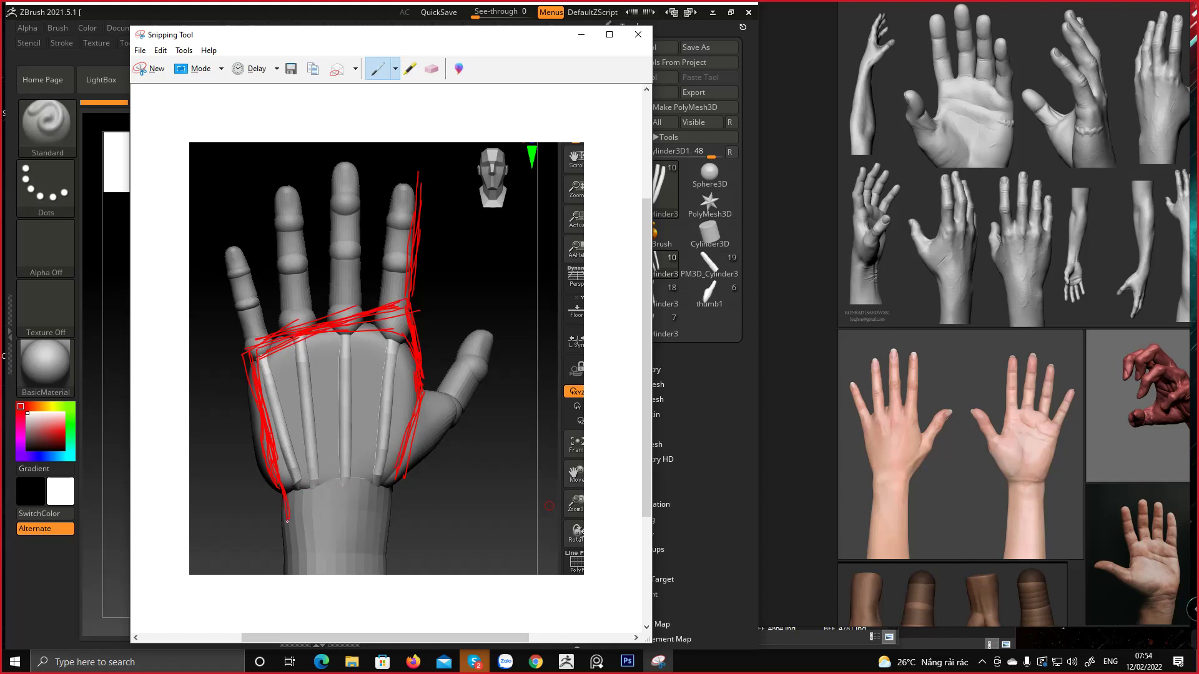
mouse_move(273, 490)
mouse_down()
mouse_move(348, 477)
mouse_move(423, 488)
mouse_move(333, 488)
mouse_up()
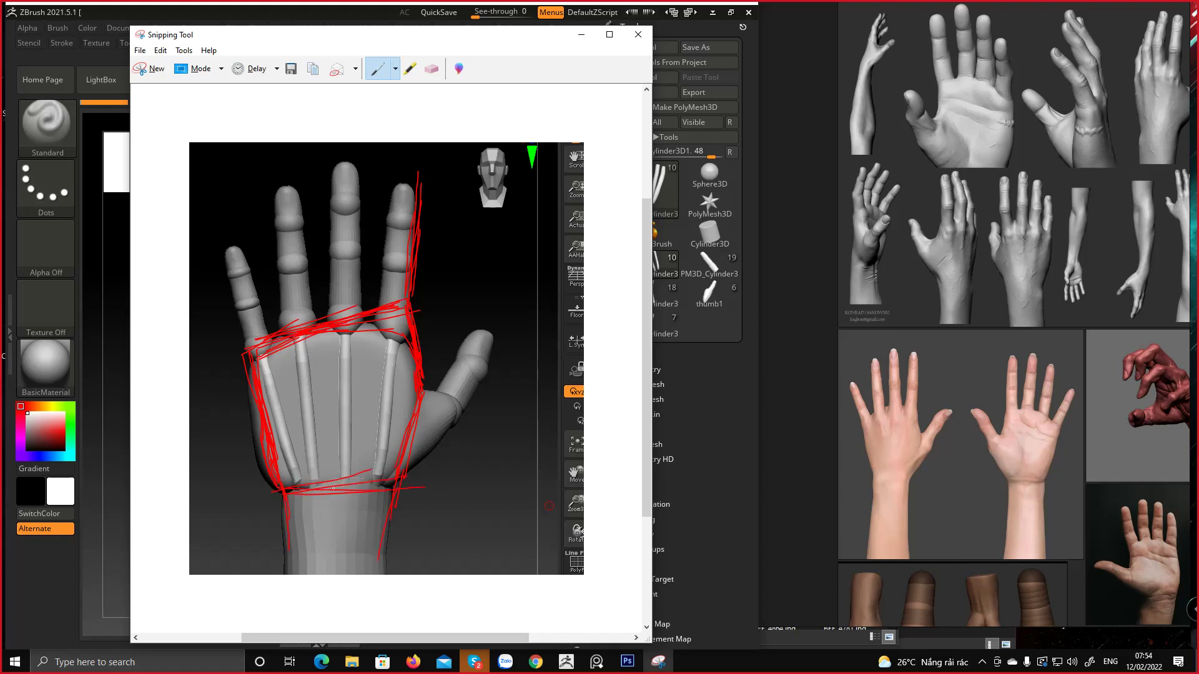
mouse_move(256, 501)
mouse_down()
mouse_move(376, 494)
mouse_move(435, 459)
mouse_move(398, 486)
mouse_up()
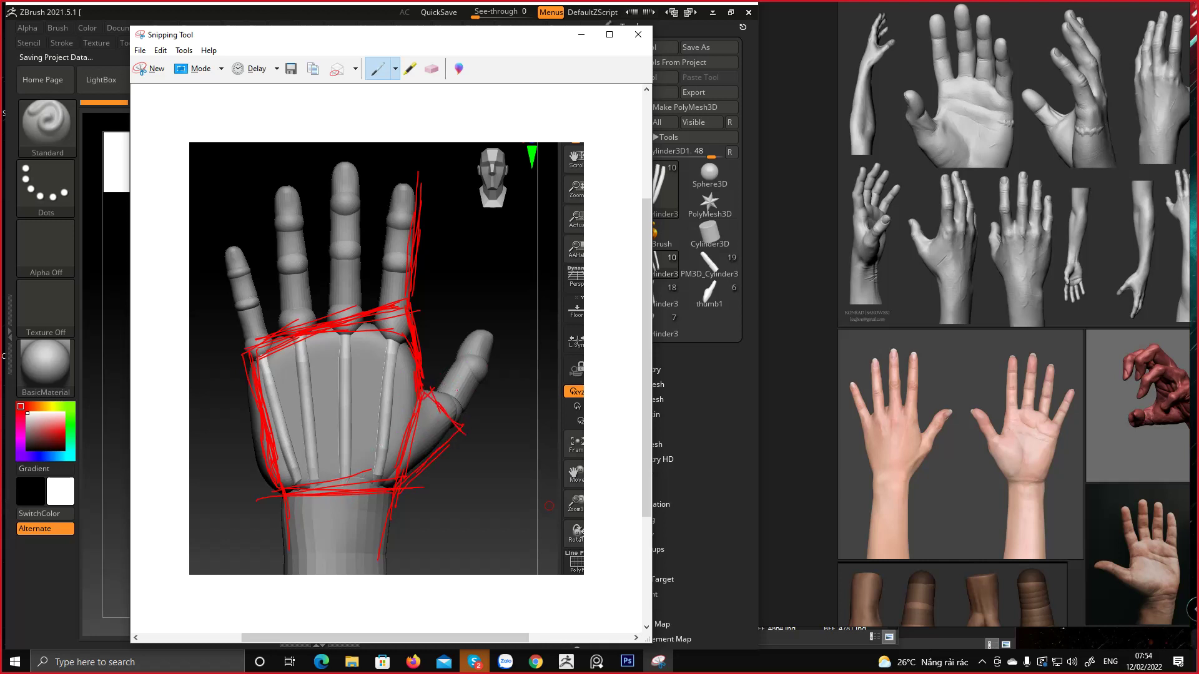
mouse_move(430, 395)
mouse_down()
mouse_move(465, 337)
mouse_move(497, 315)
mouse_move(503, 342)
mouse_move(470, 406)
mouse_up()
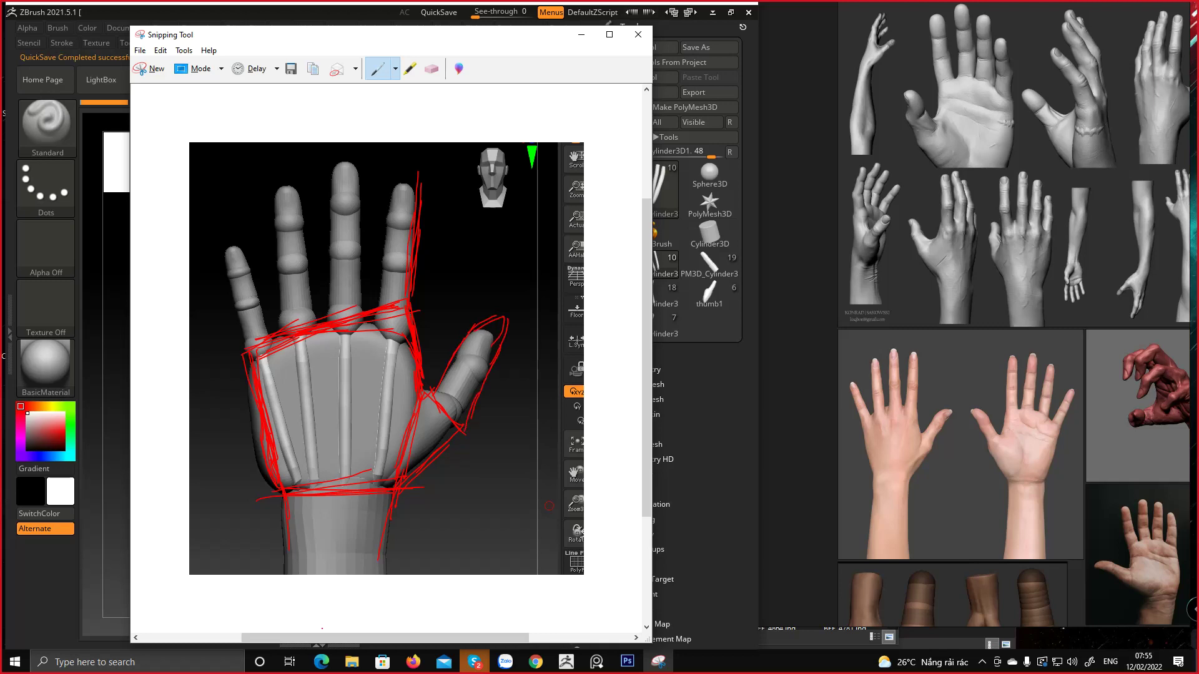
click(581, 35)
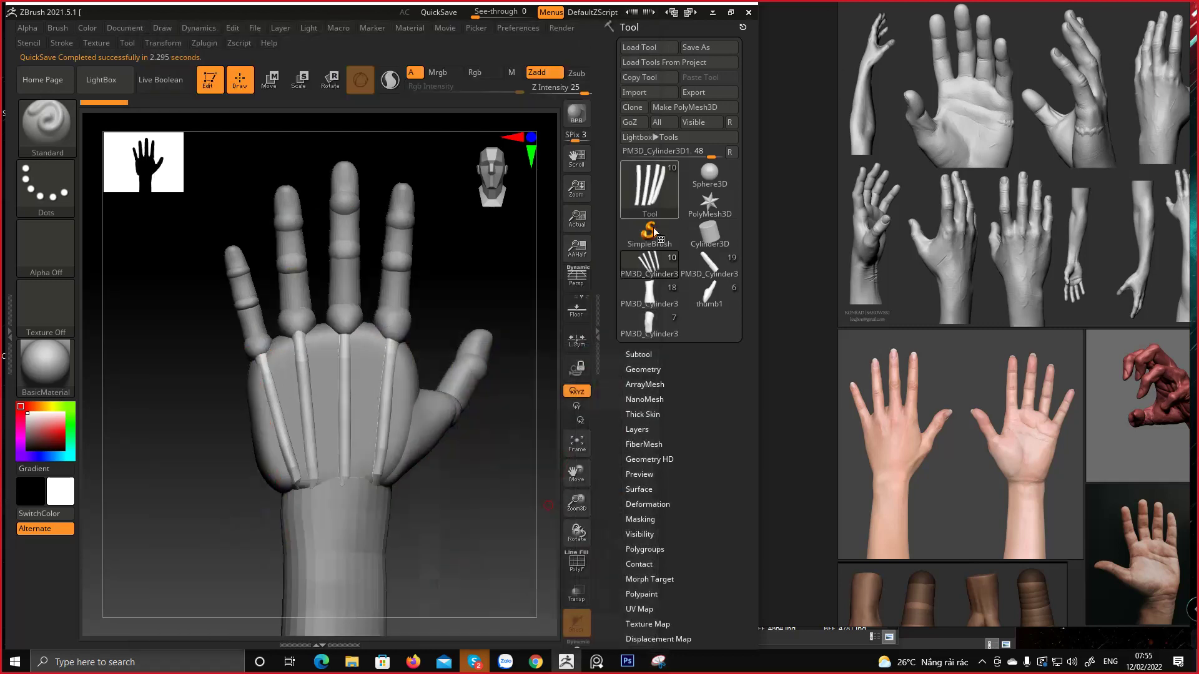
Switch to the hand tool with seven subtools, frame it and turn it to a horizontal side view
click(659, 329)
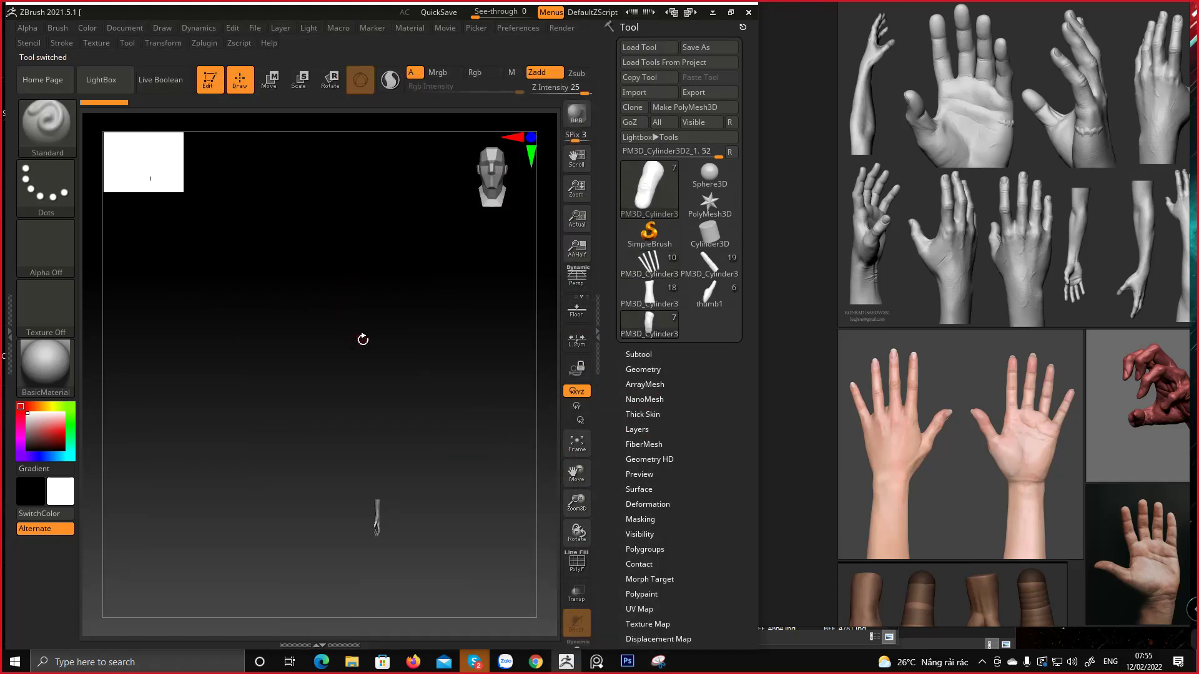
key(f)
mouse_move(375, 327)
mouse_down()
mouse_move(321, 321)
mouse_move(391, 337)
mouse_move(370, 208)
mouse_move(410, 200)
mouse_move(340, 249)
mouse_move(348, 289)
mouse_move(391, 339)
mouse_move(433, 316)
mouse_move(425, 352)
mouse_move(417, 294)
mouse_move(428, 271)
mouse_move(414, 331)
mouse_move(436, 343)
mouse_move(422, 306)
mouse_move(433, 343)
mouse_move(447, 200)
mouse_move(388, 206)
mouse_move(417, 243)
mouse_move(351, 292)
mouse_up()
key(e)
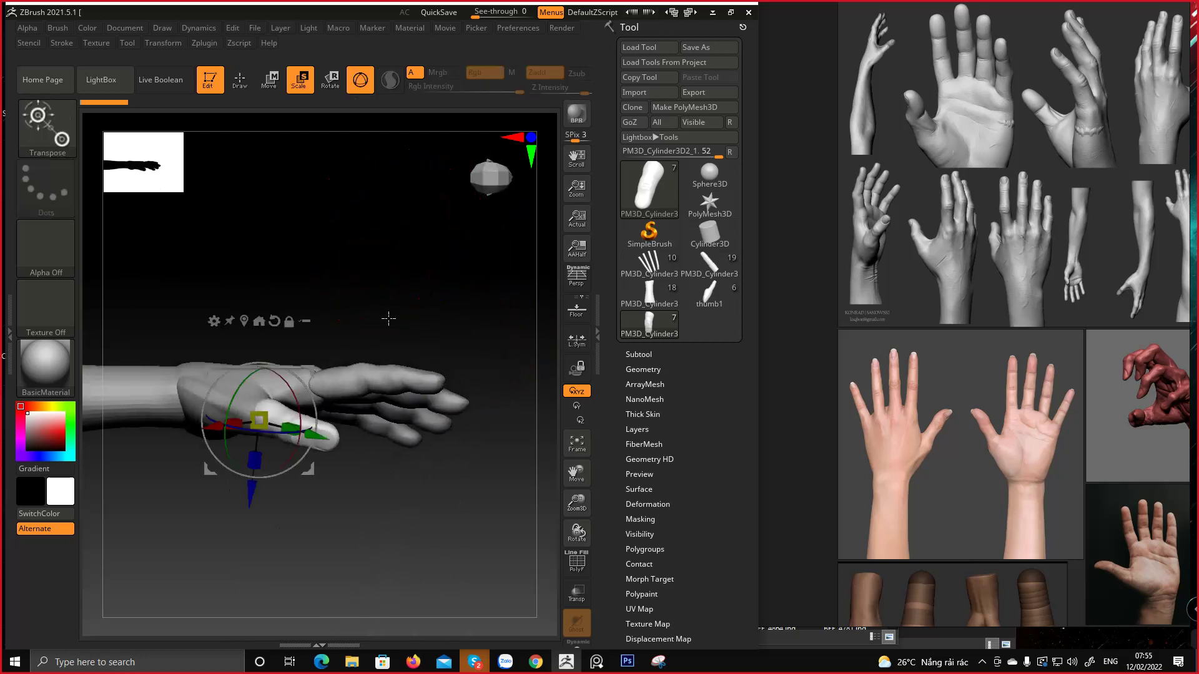
key(q)
Select the index finger subtool and examine the side profile of the fingers, palm and thumb up close
alt+click(351, 377)
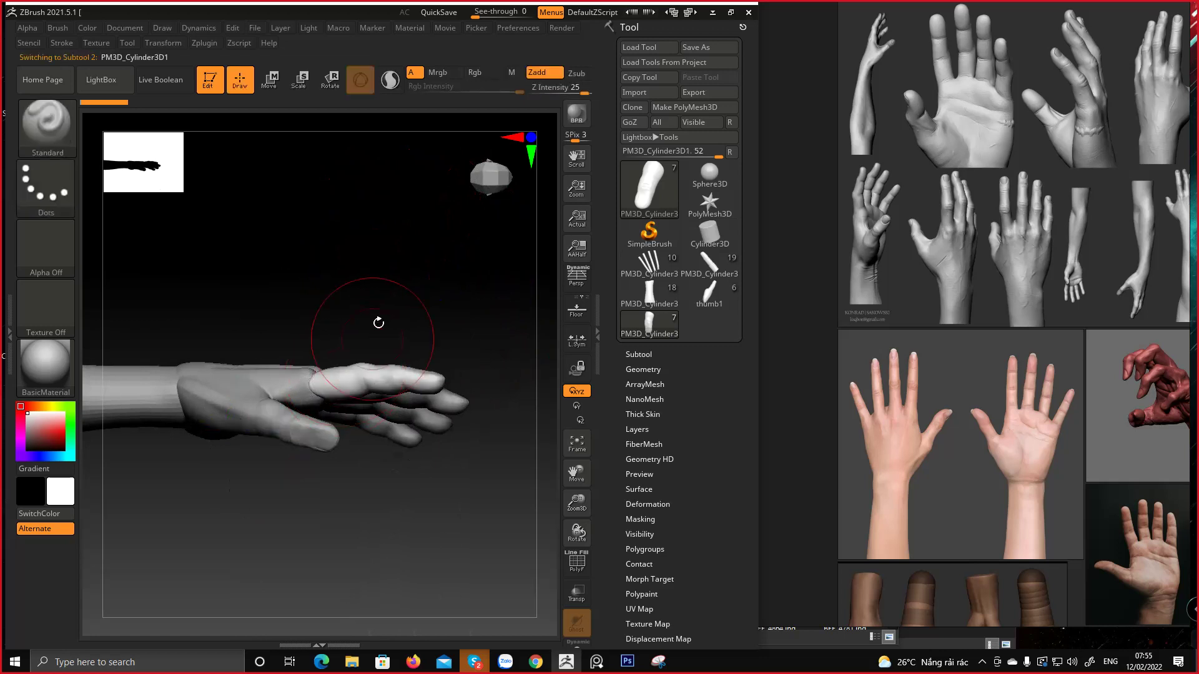
key(w)
drag(401, 291, 434, 278)
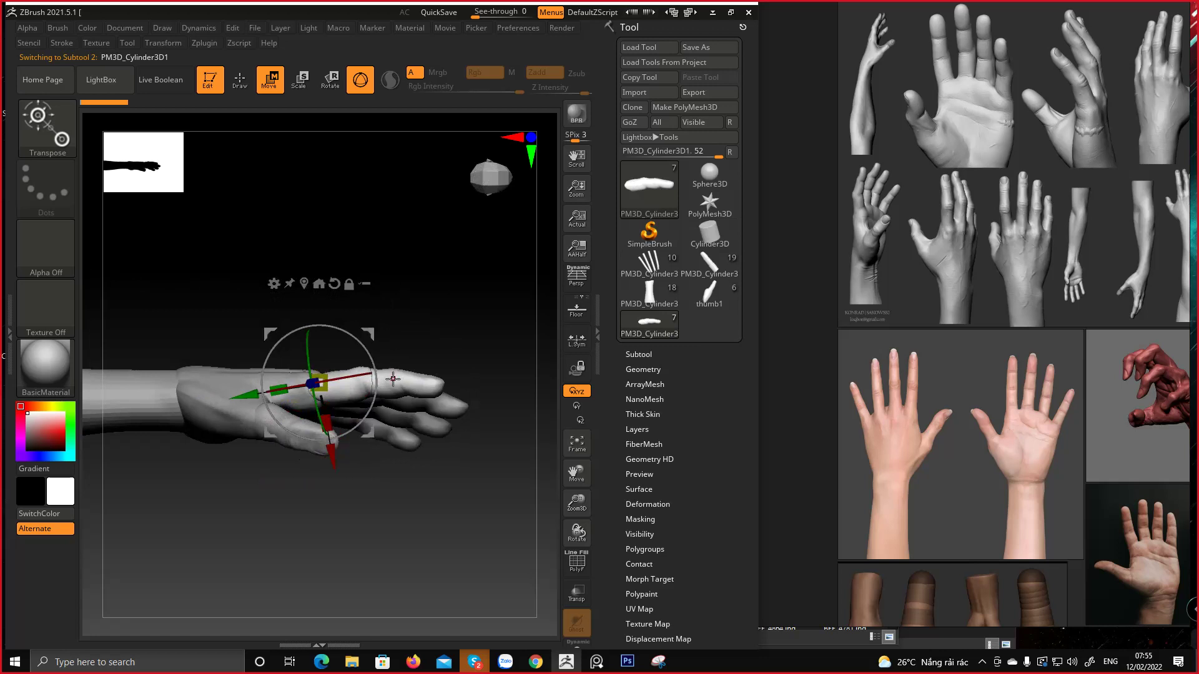
key(q)
right_drag(389, 393, 360, 438)
right_drag(369, 320, 339, 408)
drag(339, 407, 345, 289)
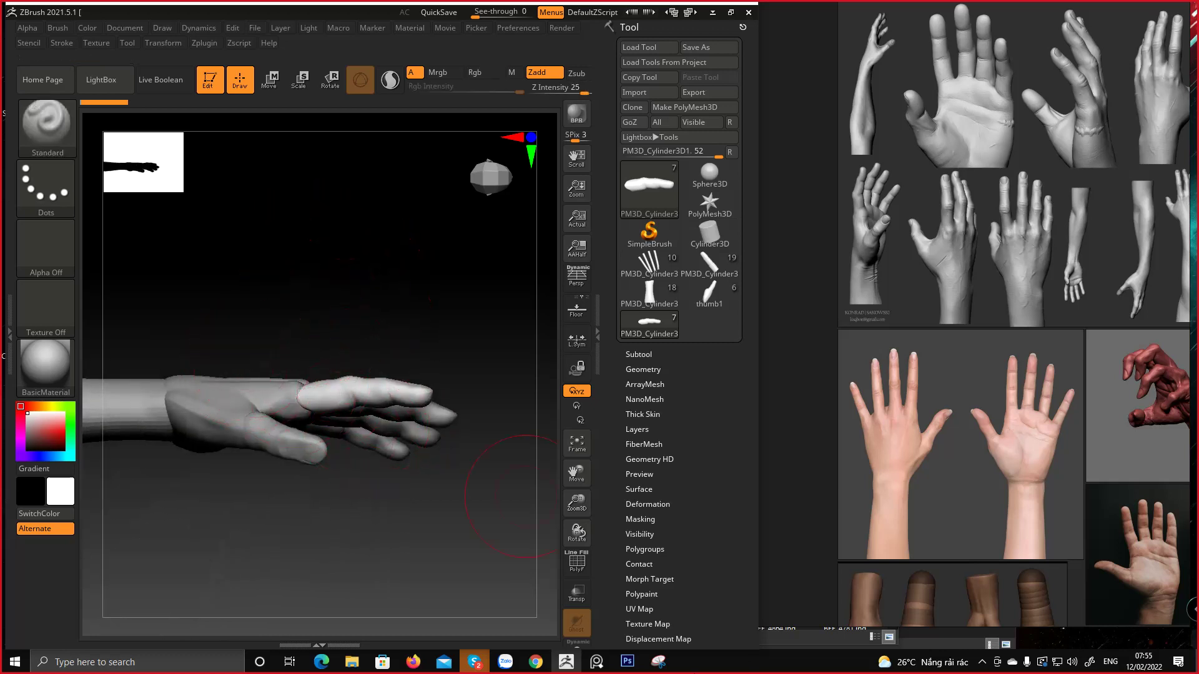
alt+right_drag(205, 376, 273, 342)
ctrl+right_drag(273, 286, 294, 388)
alt+right_drag(328, 341, 292, 363)
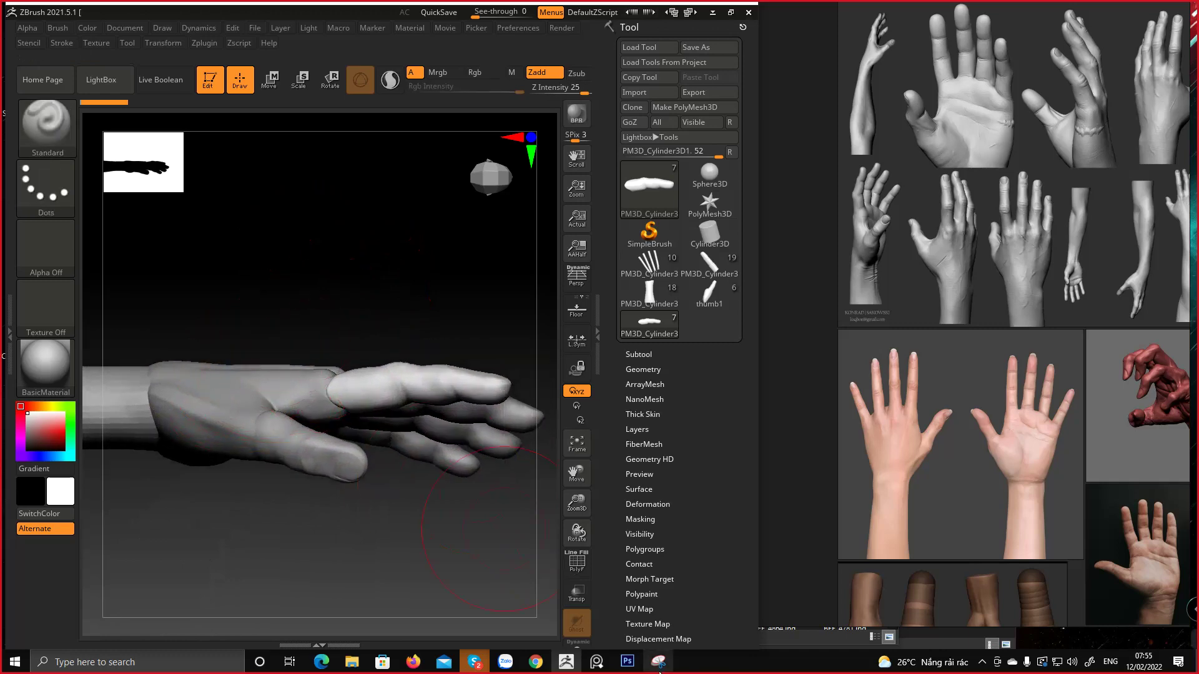
Find the grey hand sculpt sheet on the reference board and rotate it about a quarter turn clockwise, so its hands lie horizontally
scroll(1005, 381, down, 4)
middle_drag(1051, 432, 935, 395)
scroll(973, 335, up, 3)
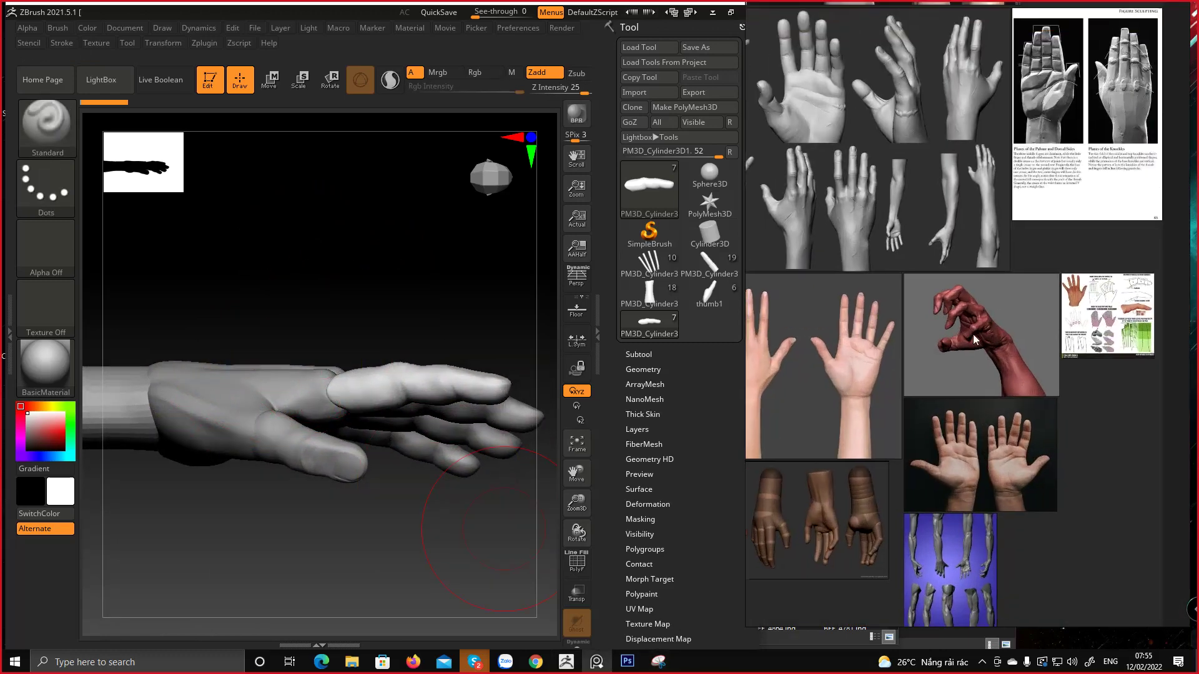
scroll(882, 384, up, 5)
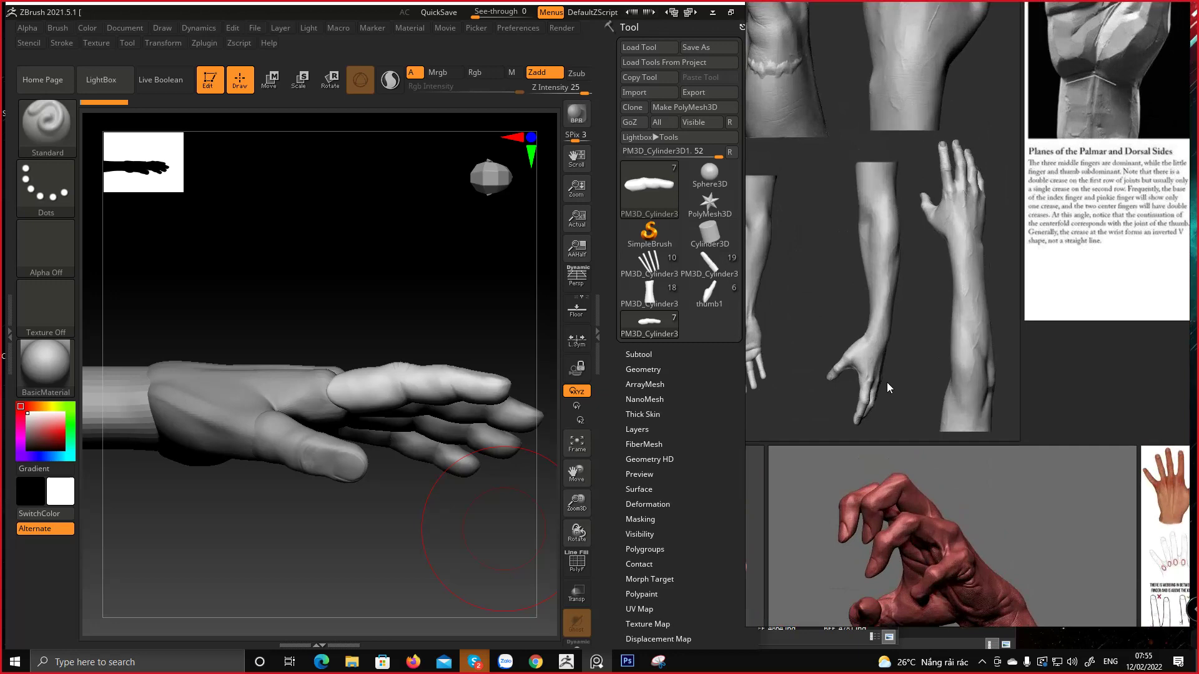
scroll(886, 380, down, 4)
middle_drag(840, 407, 1022, 365)
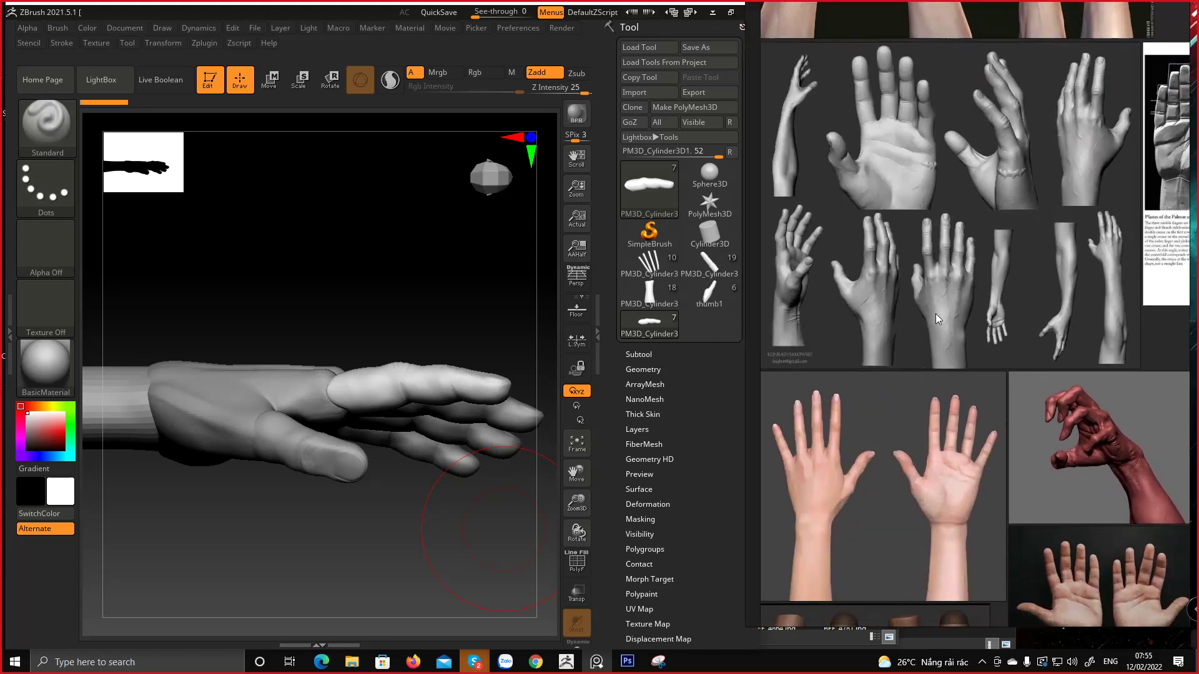
scroll(905, 347, up, 2)
click(865, 320)
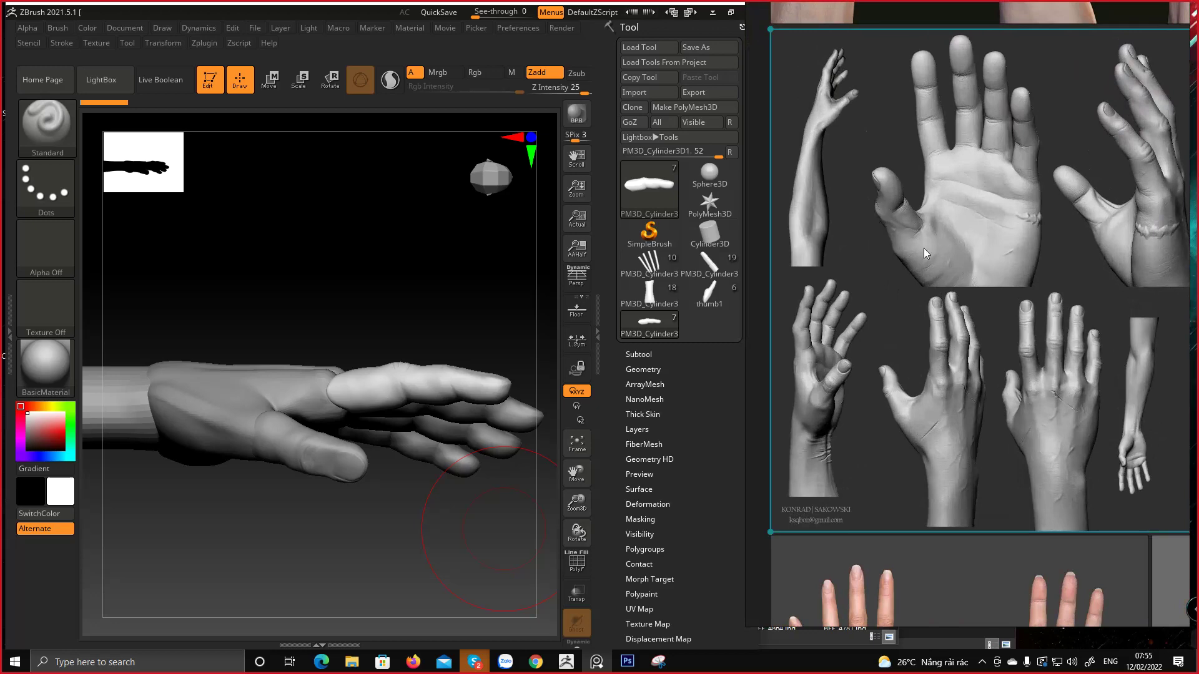
scroll(945, 197, down, 2)
drag(893, 214, 1006, 174)
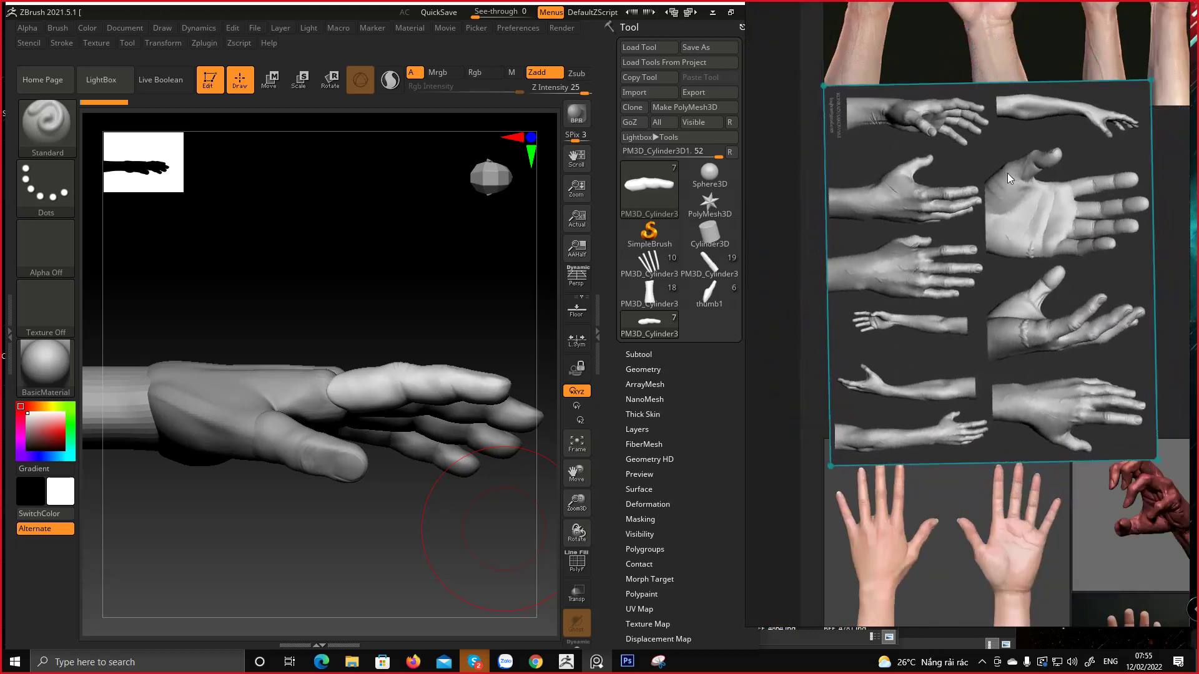
Examine the side-view hand on the grey reference sheet and compare it with the sculpt from the back and side
scroll(939, 90, up, 4)
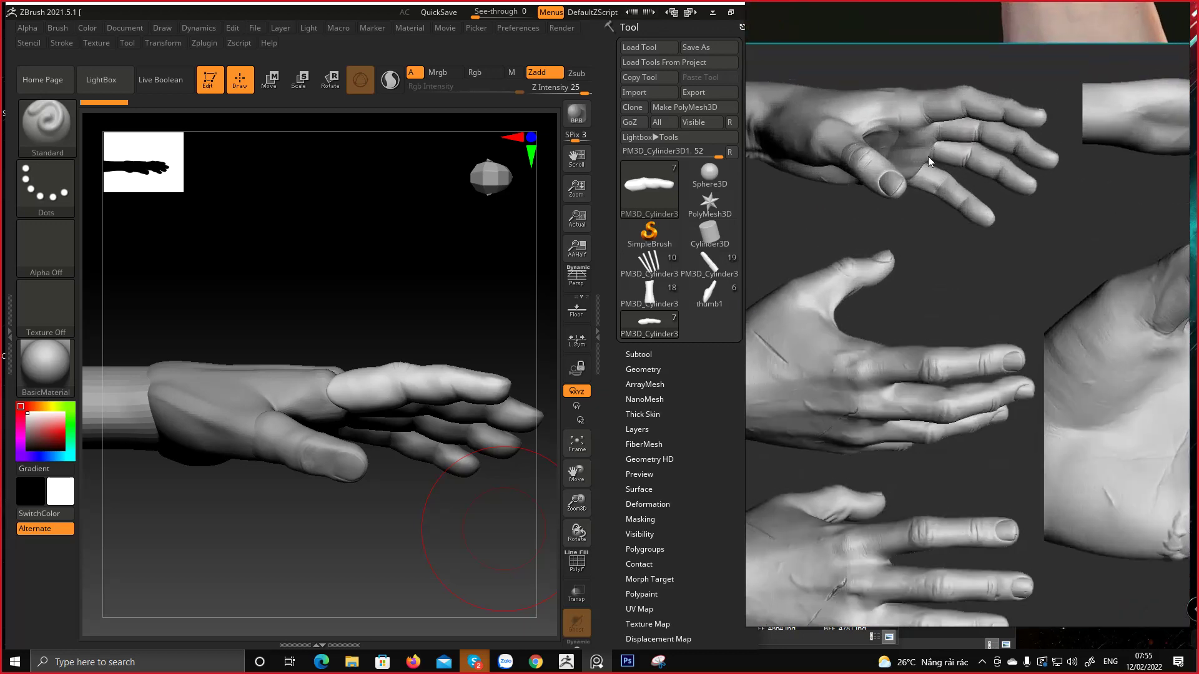
scroll(905, 291, down, 2)
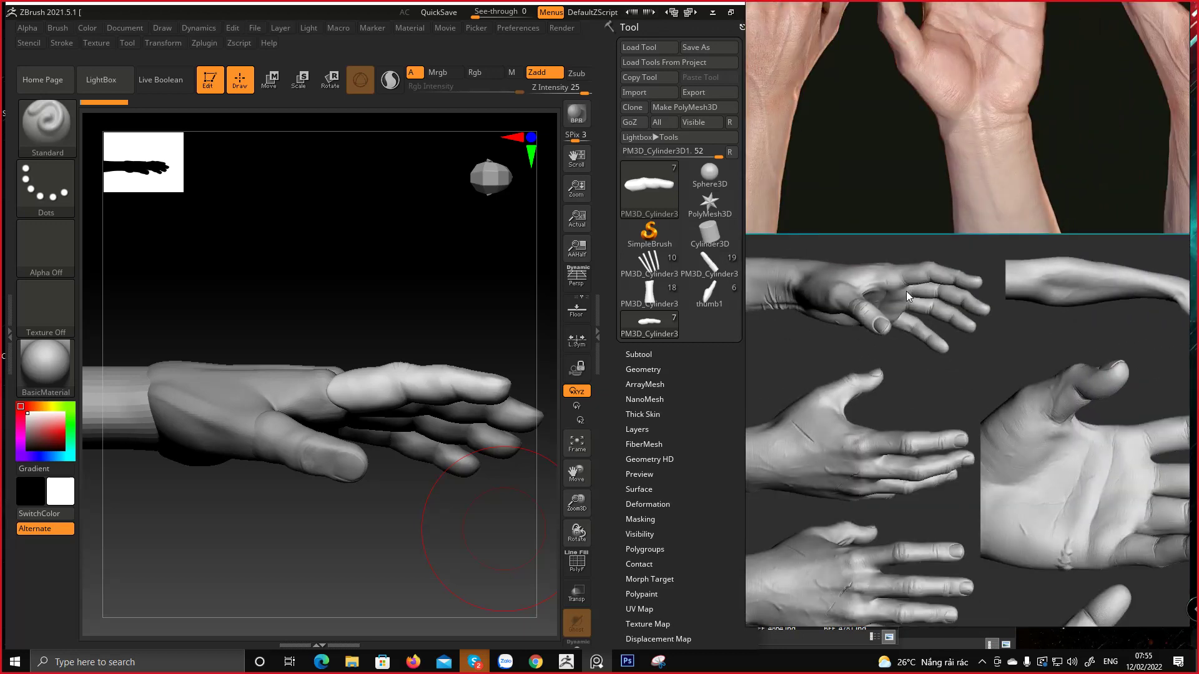
drag(316, 254, 375, 373)
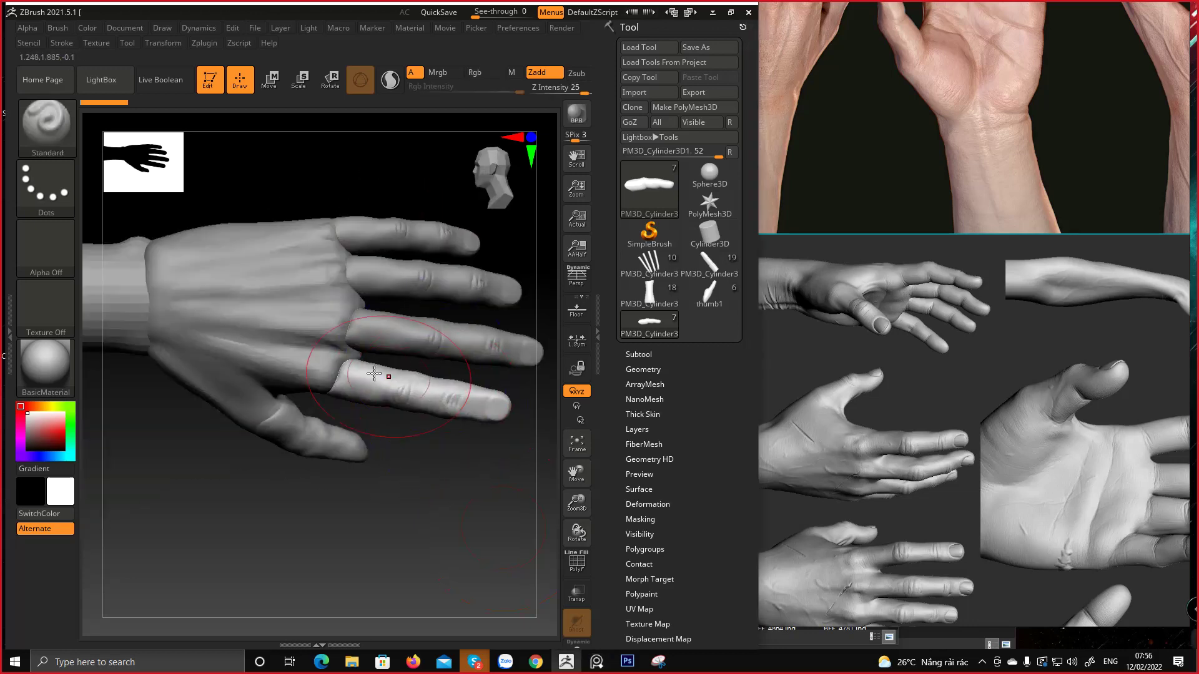
drag(385, 471, 395, 337)
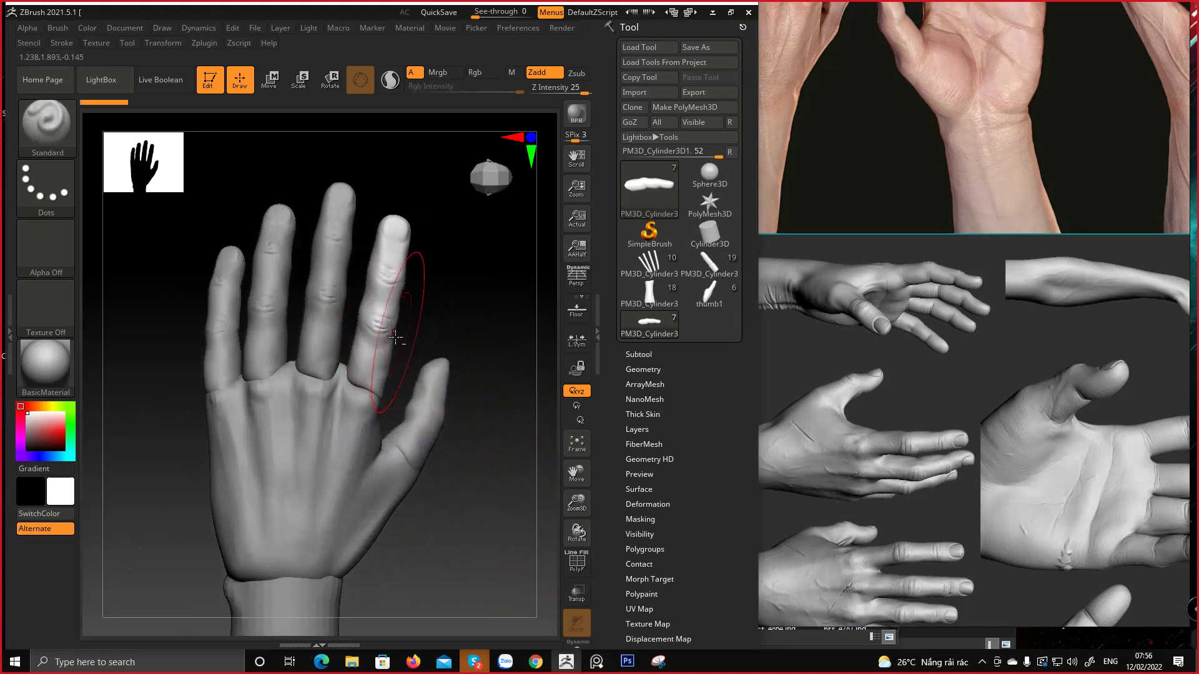
drag(401, 294, 503, 455)
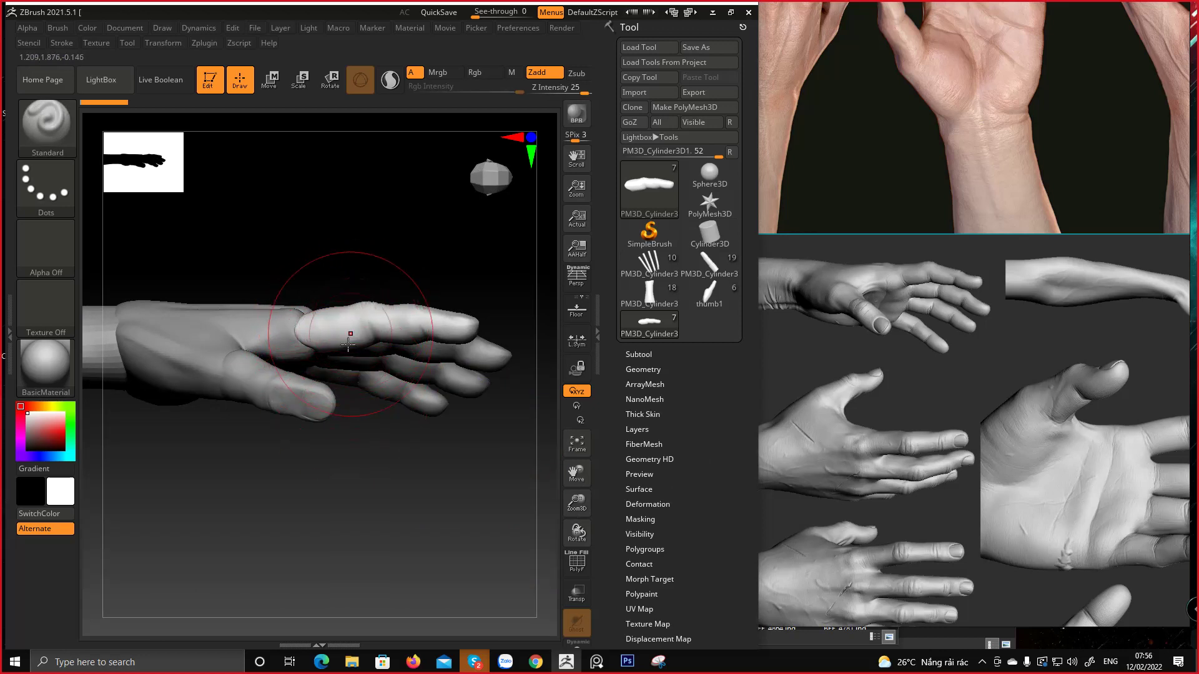
Rotate the index finger subtool about its base so it tilts slightly downward in side view
mouse_move(353, 300)
right_down()
mouse_move(350, 340)
mouse_move(361, 297)
mouse_move(391, 272)
right_up()
key(w)
key(e)
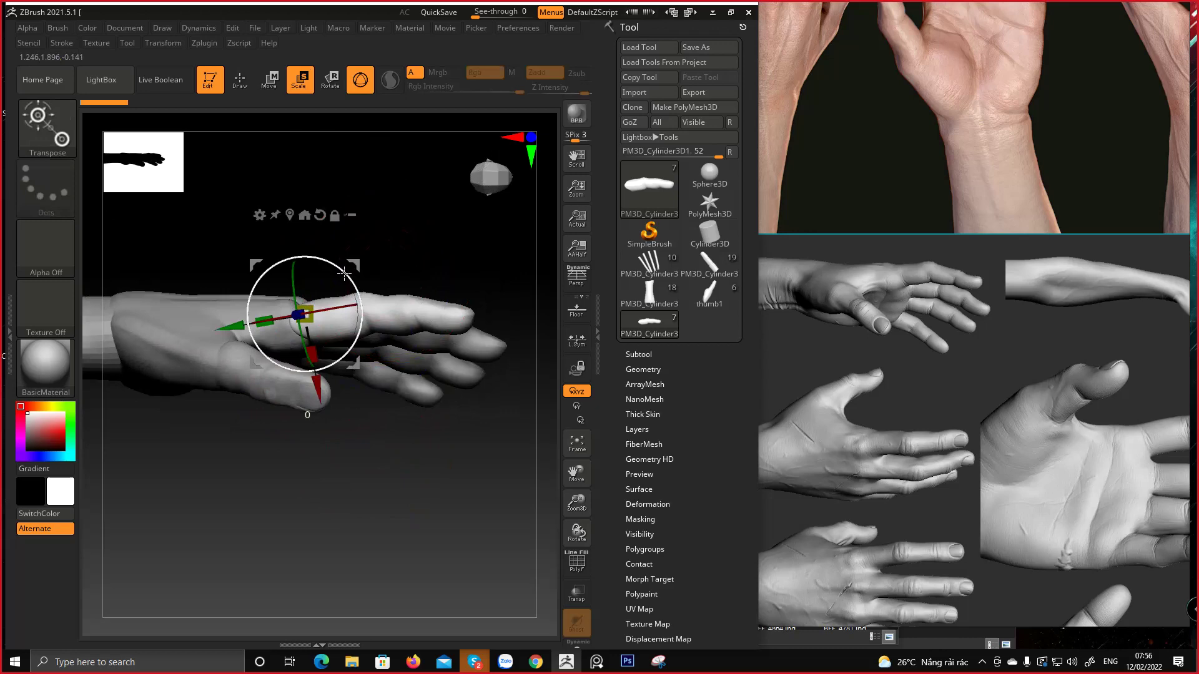
drag(344, 273, 352, 286)
key(q)
mouse_move(414, 256)
right_down()
mouse_move(409, 286)
mouse_move(399, 227)
mouse_move(388, 256)
right_up()
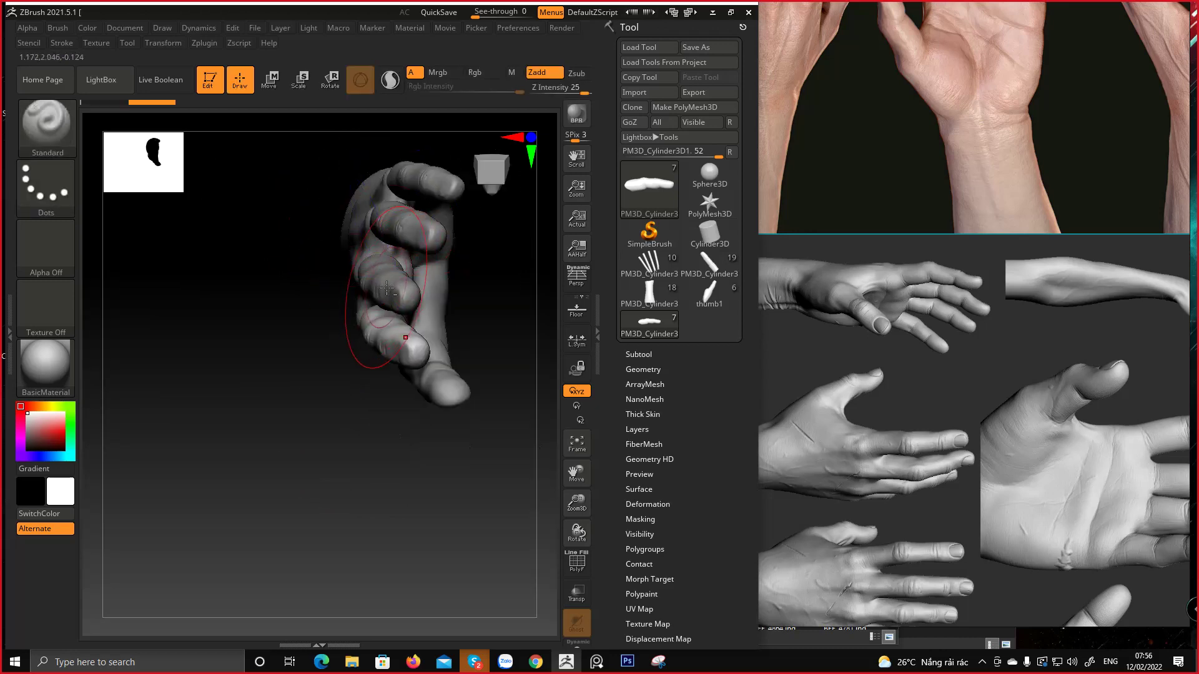
Select the middle finger subtool and rotate it about its base to bend it slightly further down in side view
alt+click(387, 286)
drag(337, 333, 345, 215)
key(w)
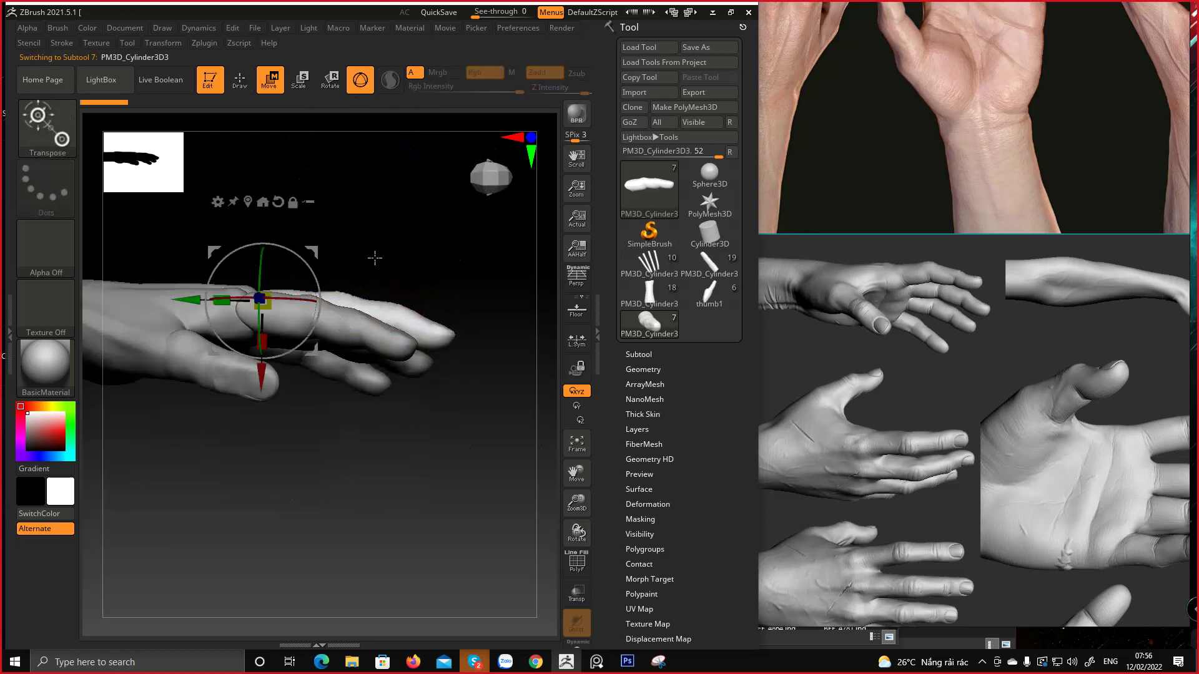
drag(310, 267, 313, 270)
key(q)
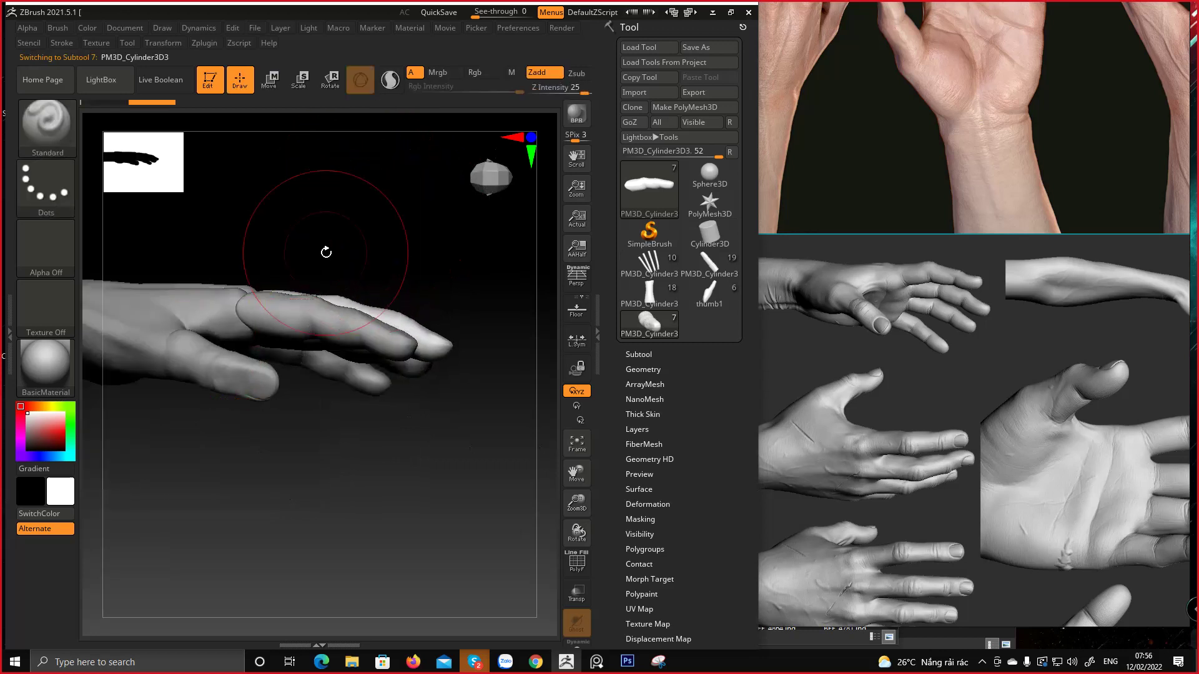
Snip the side view with Snipping Tool and mark in red the thumb-tip alignment, the index knuckle and a forward arrow, then return to ZBrush
right_drag(351, 316, 470, 365)
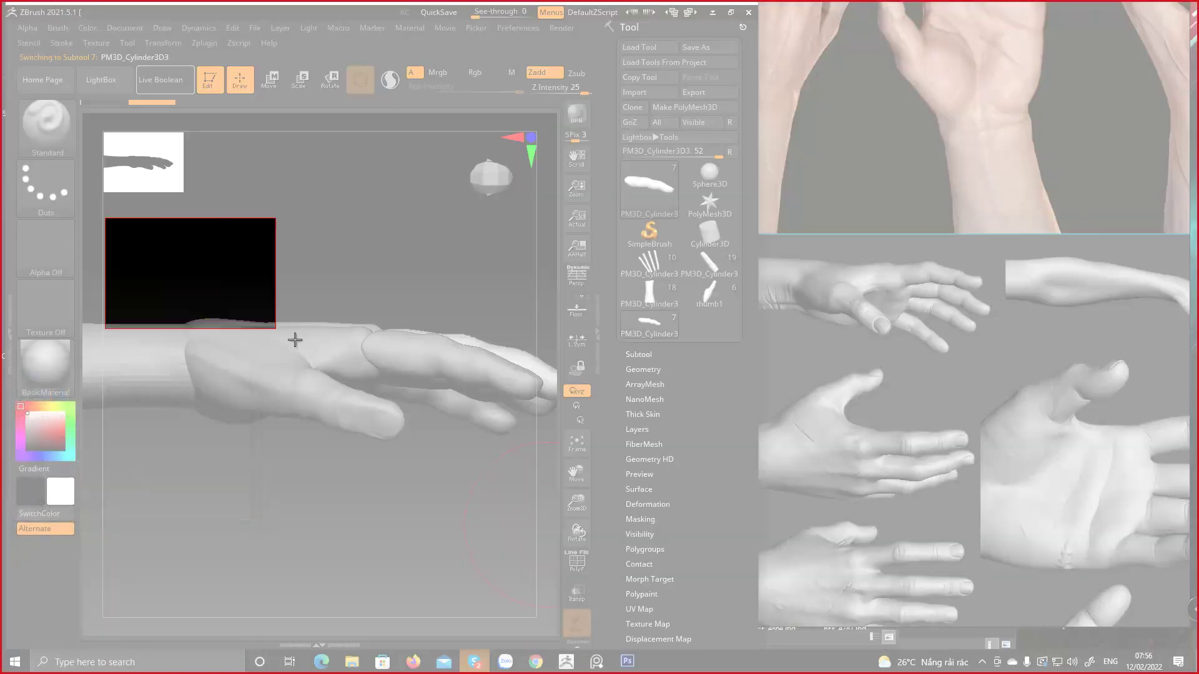
drag(295, 340, 624, 548)
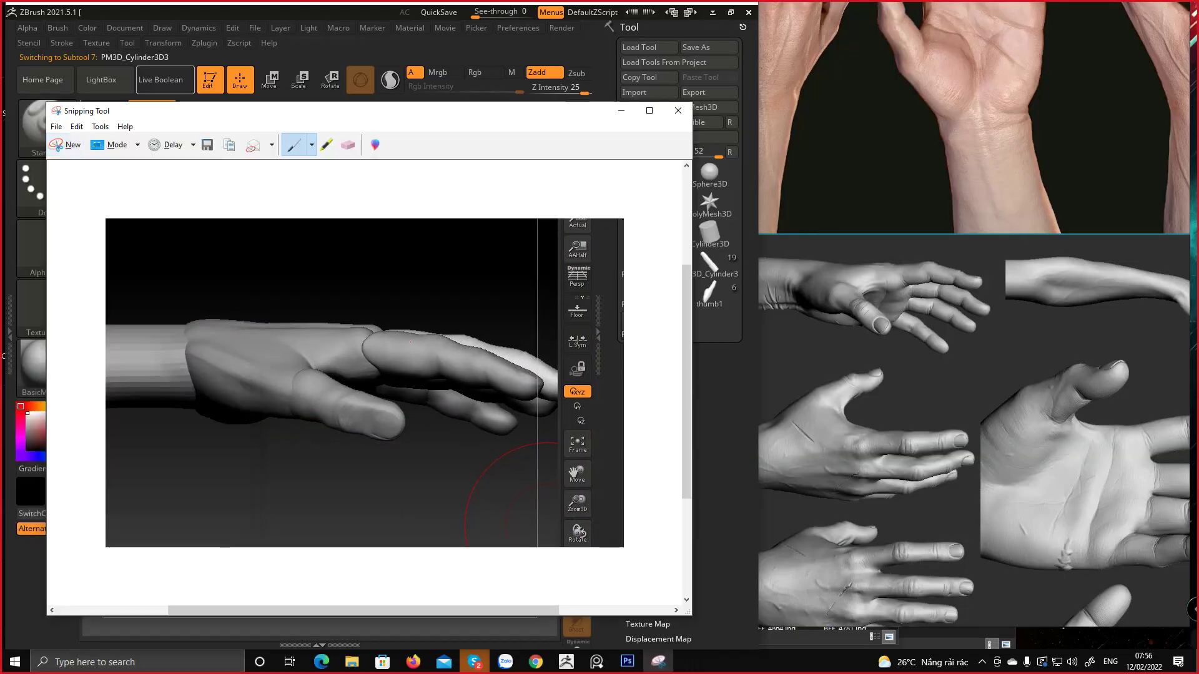
mouse_move(412, 344)
mouse_down()
mouse_move(406, 417)
mouse_move(413, 339)
mouse_move(408, 401)
mouse_up()
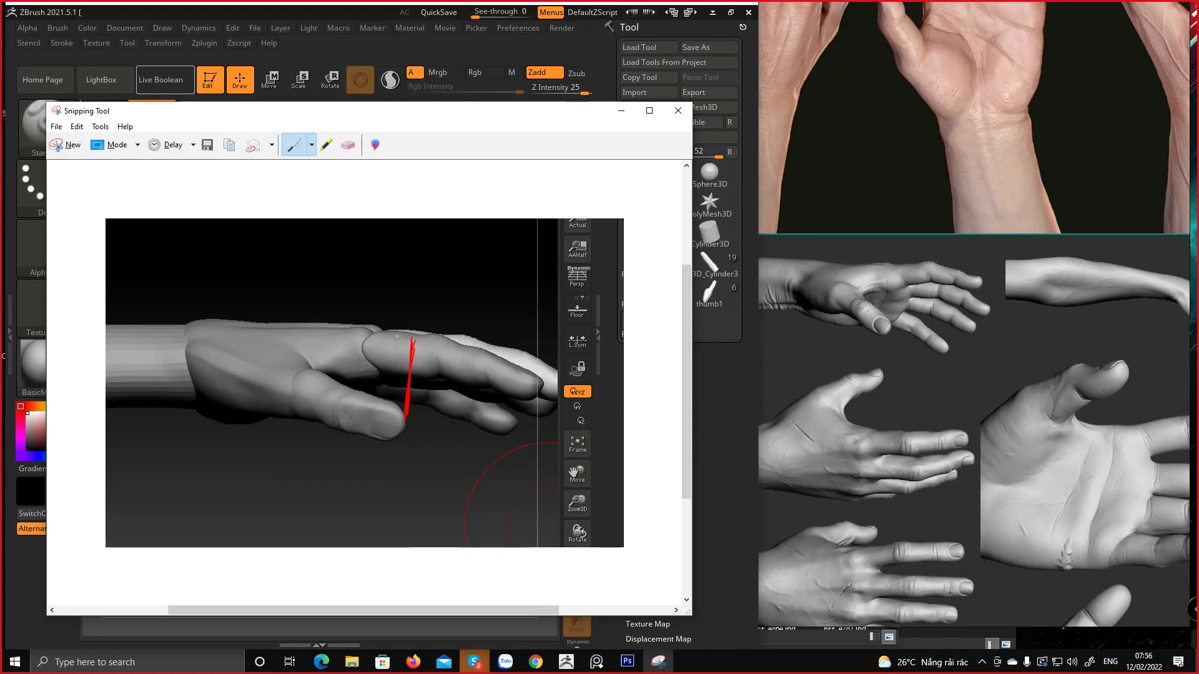
drag(368, 338, 370, 359)
mouse_move(411, 319)
mouse_down()
mouse_move(380, 323)
mouse_move(403, 328)
mouse_up()
mouse_move(410, 410)
mouse_down()
mouse_move(431, 382)
mouse_move(420, 390)
mouse_up()
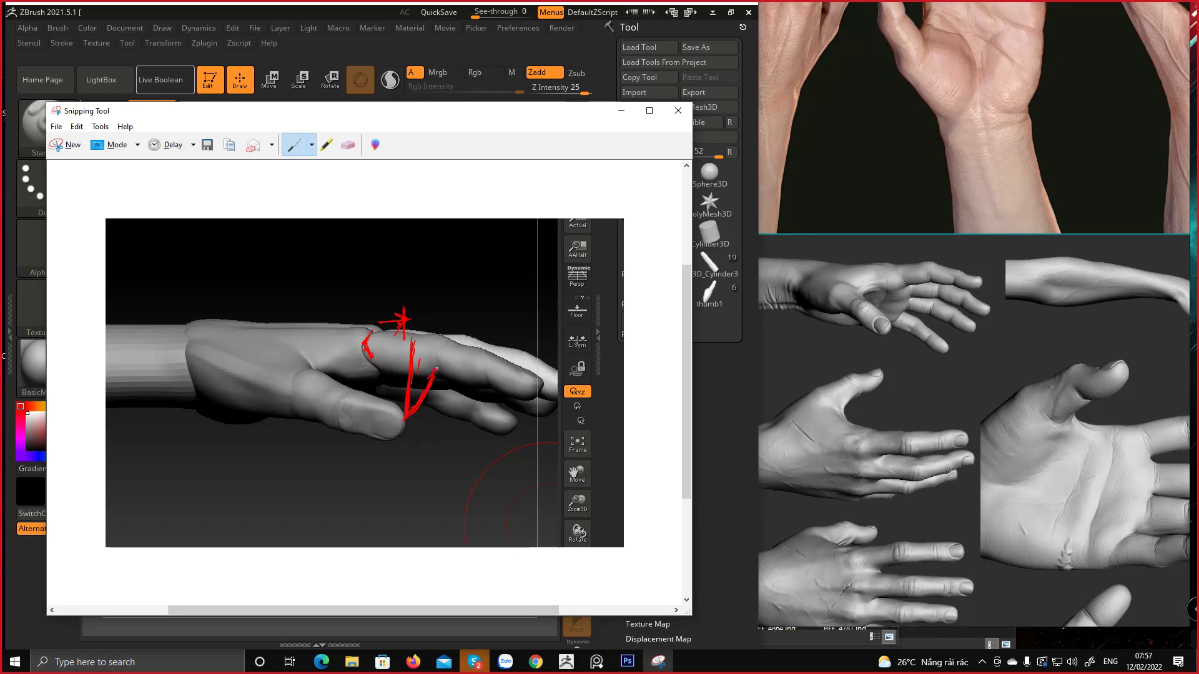
drag(427, 393, 420, 421)
click(623, 113)
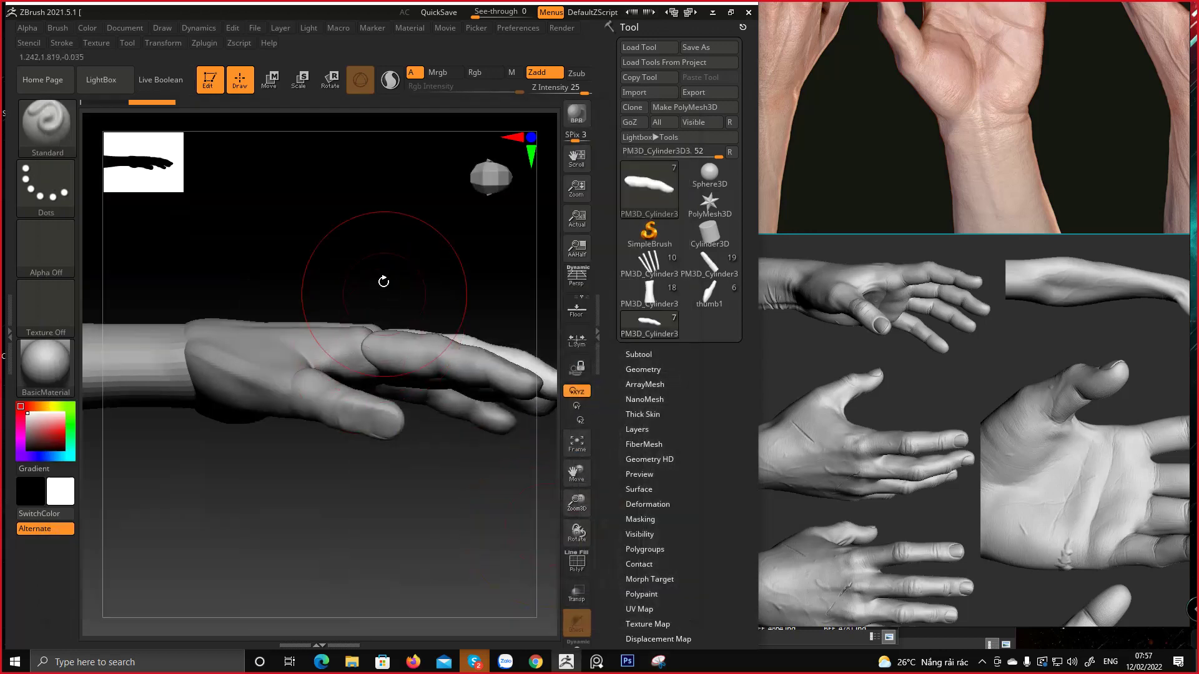
Pull the index knuckle of the palm subtool forward toward the fingertips with the Move brush in back view
drag(384, 281, 358, 315)
alt+drag(409, 424, 359, 404)
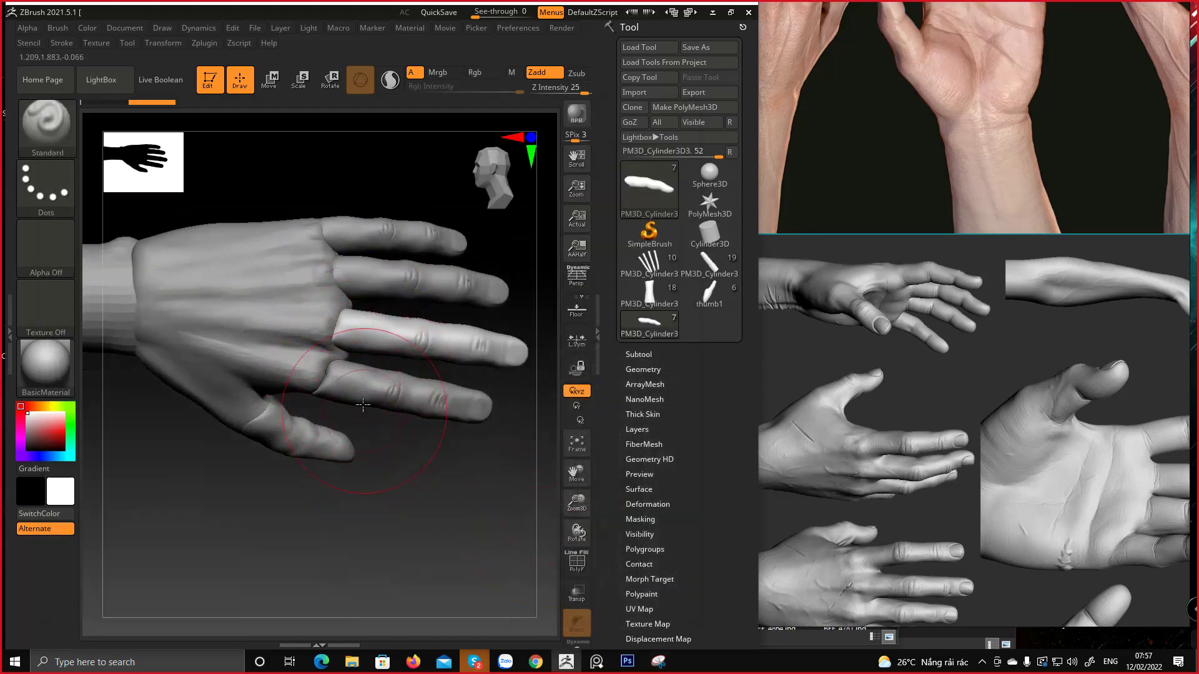
alt+click(318, 359)
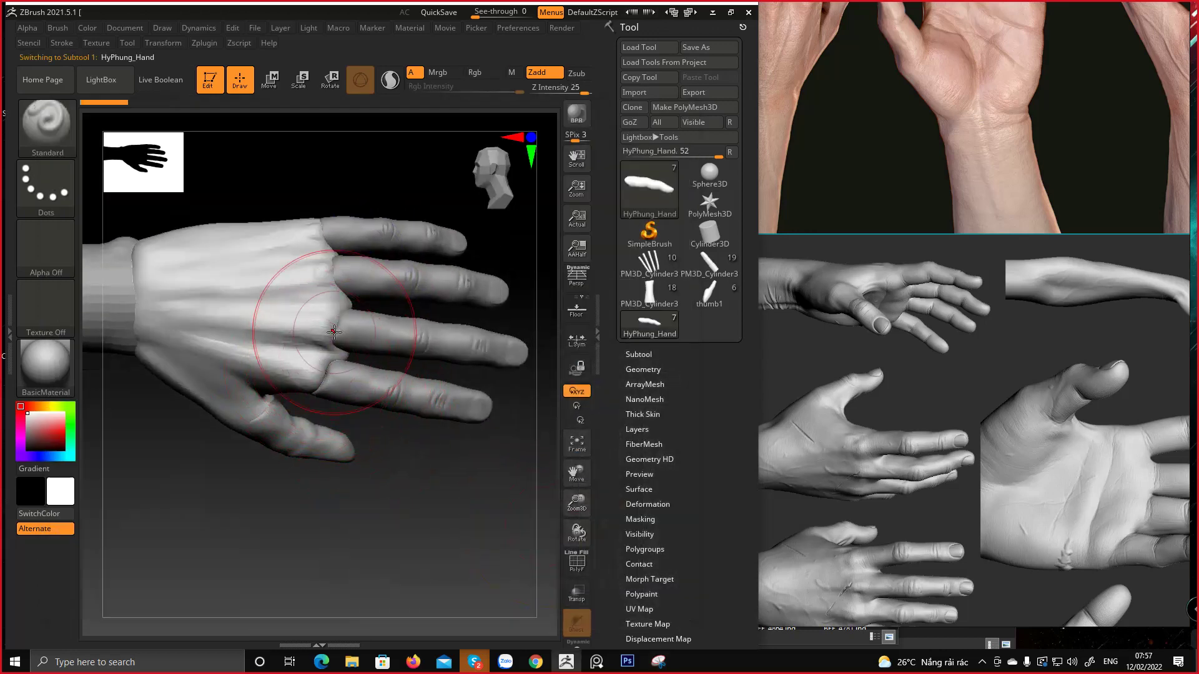
key(b)
key(m)
key(v)
key(space)
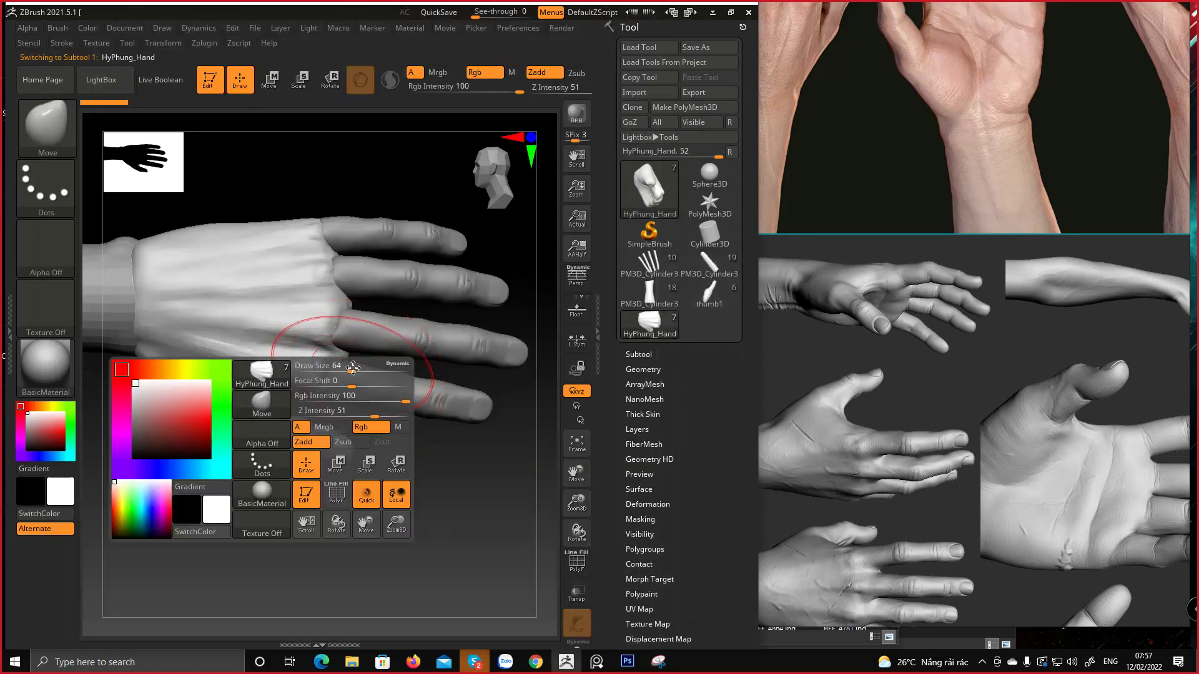
mouse_move(351, 371)
mouse_down()
mouse_move(364, 372)
mouse_move(333, 381)
mouse_up()
key(ctrl+z)
key(space)
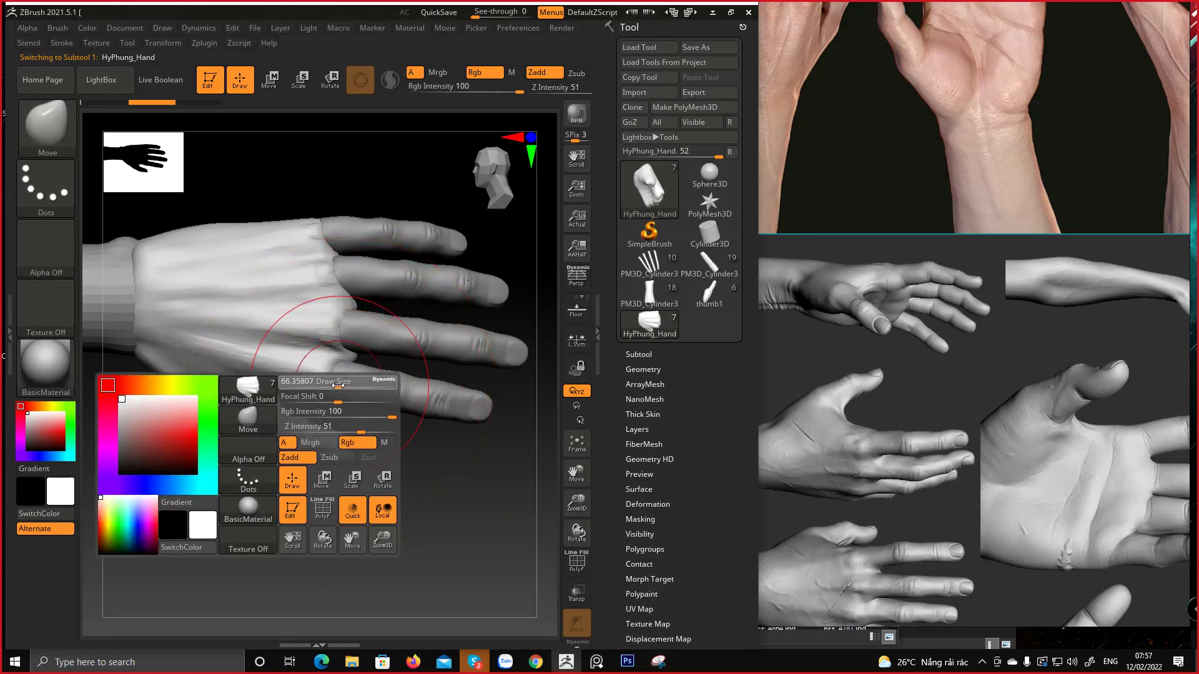
mouse_move(331, 381)
right_down()
mouse_move(295, 312)
mouse_move(294, 440)
right_up()
drag(332, 388, 347, 385)
right_drag(344, 384, 357, 347)
Select the index finger subtool and move it forward along its length to follow the adjusted knuckle
alt+click(404, 392)
key(w)
drag(357, 348, 380, 342)
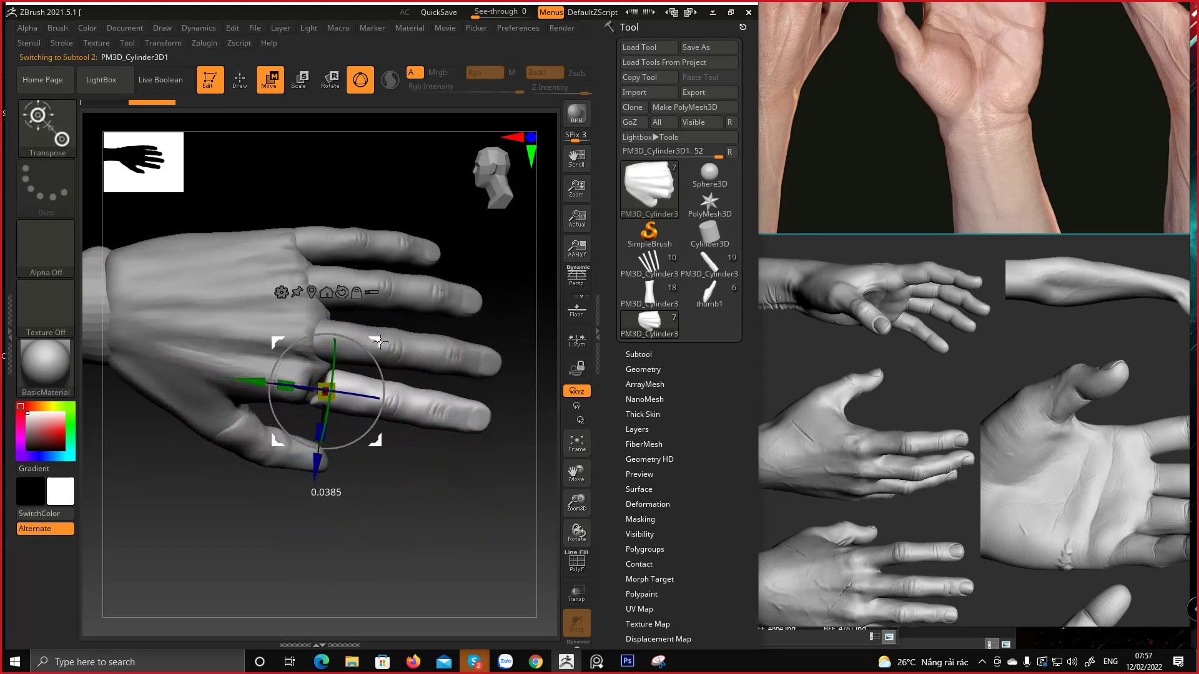
mouse_move(381, 342)
right_down()
mouse_move(374, 440)
mouse_move(345, 407)
mouse_move(368, 481)
right_up()
key(q)
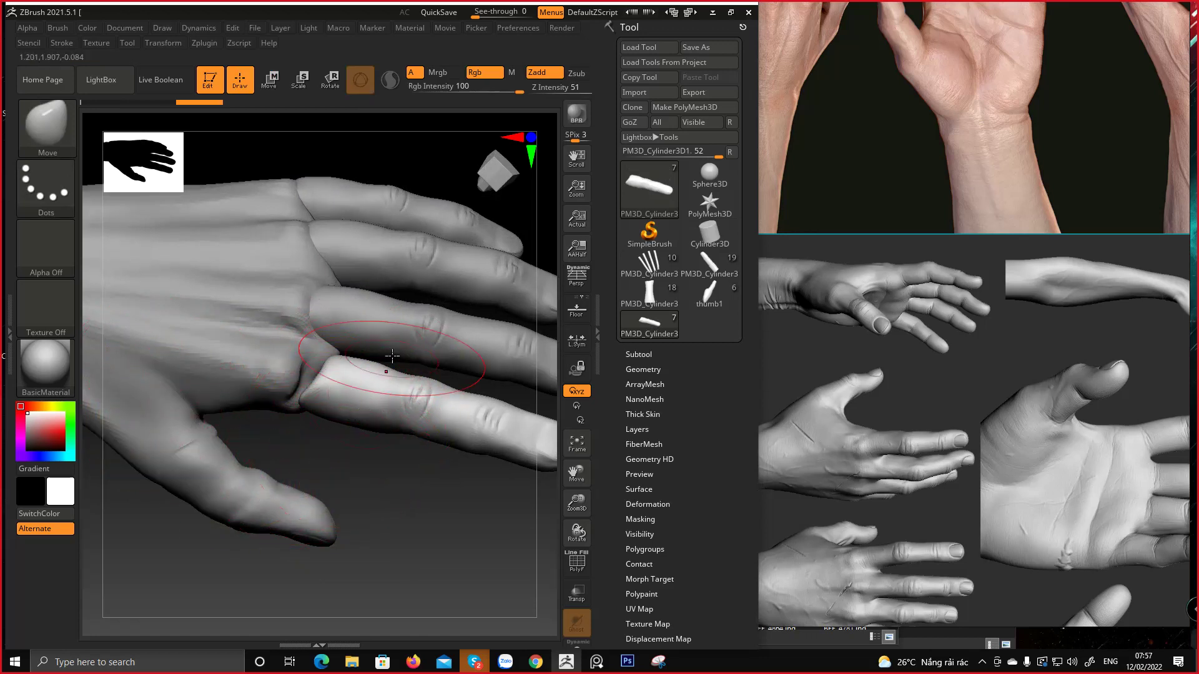
key(w)
drag(368, 482, 433, 385)
Frame the whole hand, turn it upright to show its back, and select the middle finger subtool
key(f)
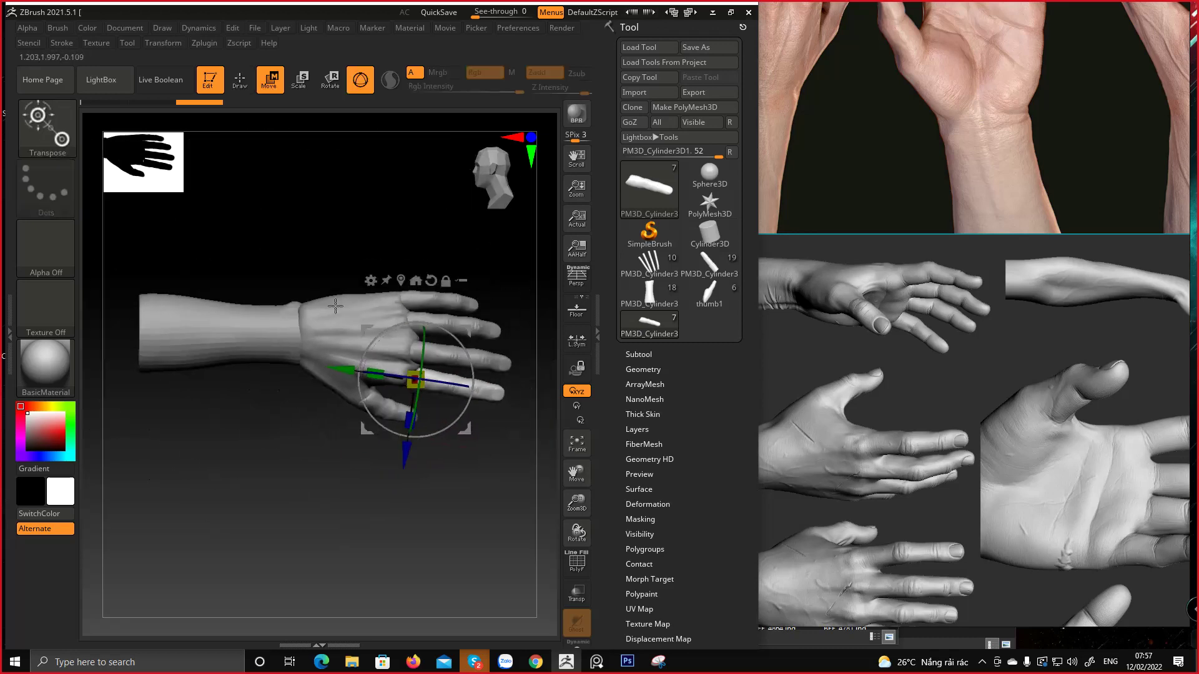
drag(332, 244, 402, 244)
mouse_move(403, 244)
shift+right_down()
mouse_move(420, 254)
mouse_move(353, 241)
mouse_move(440, 459)
mouse_move(440, 492)
shift+right_up()
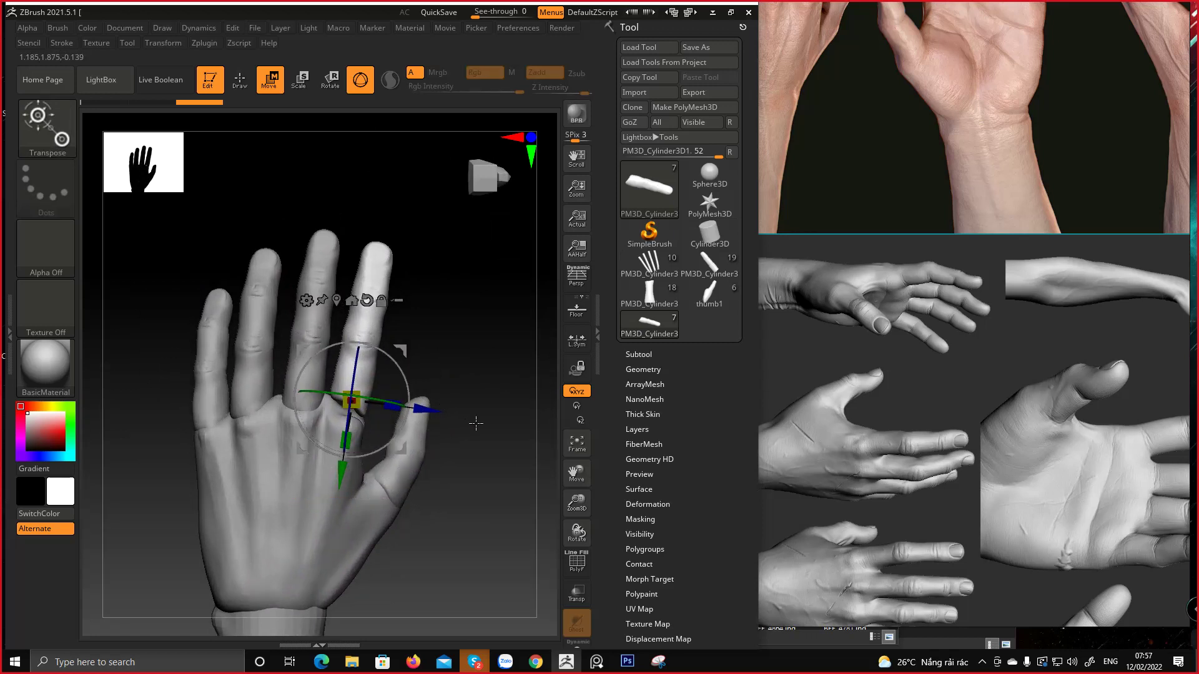
key(q)
mouse_move(402, 428)
mouse_down()
mouse_move(460, 345)
mouse_move(428, 317)
mouse_move(427, 347)
mouse_up()
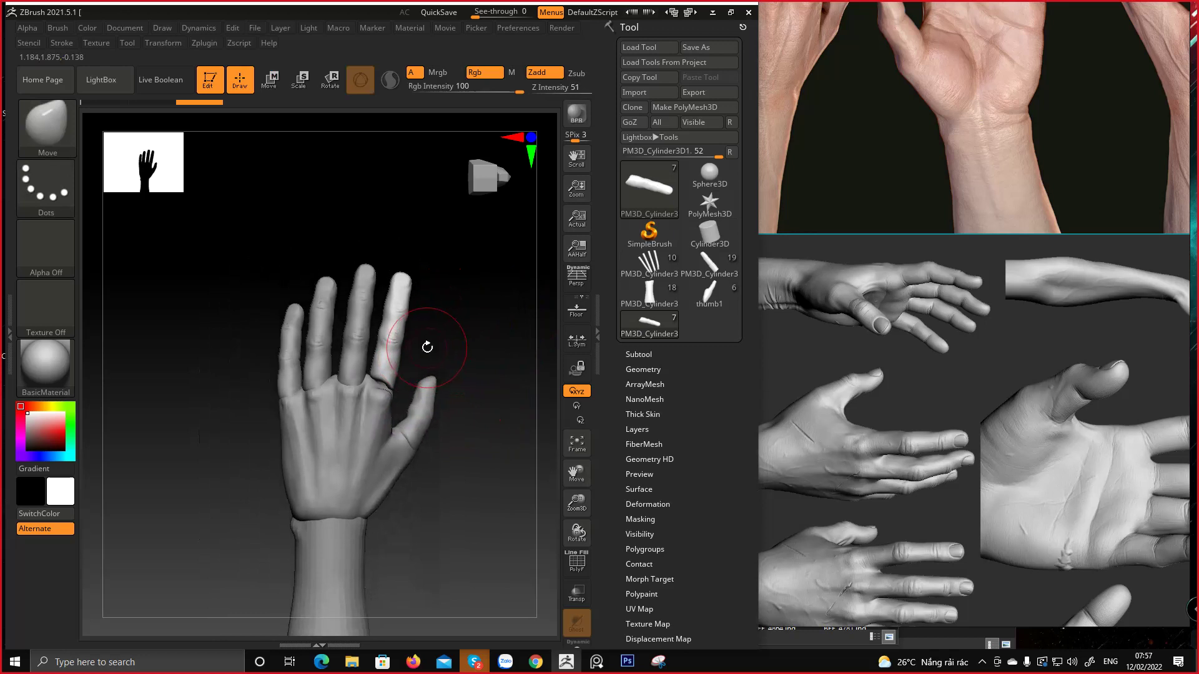
alt+click(356, 336)
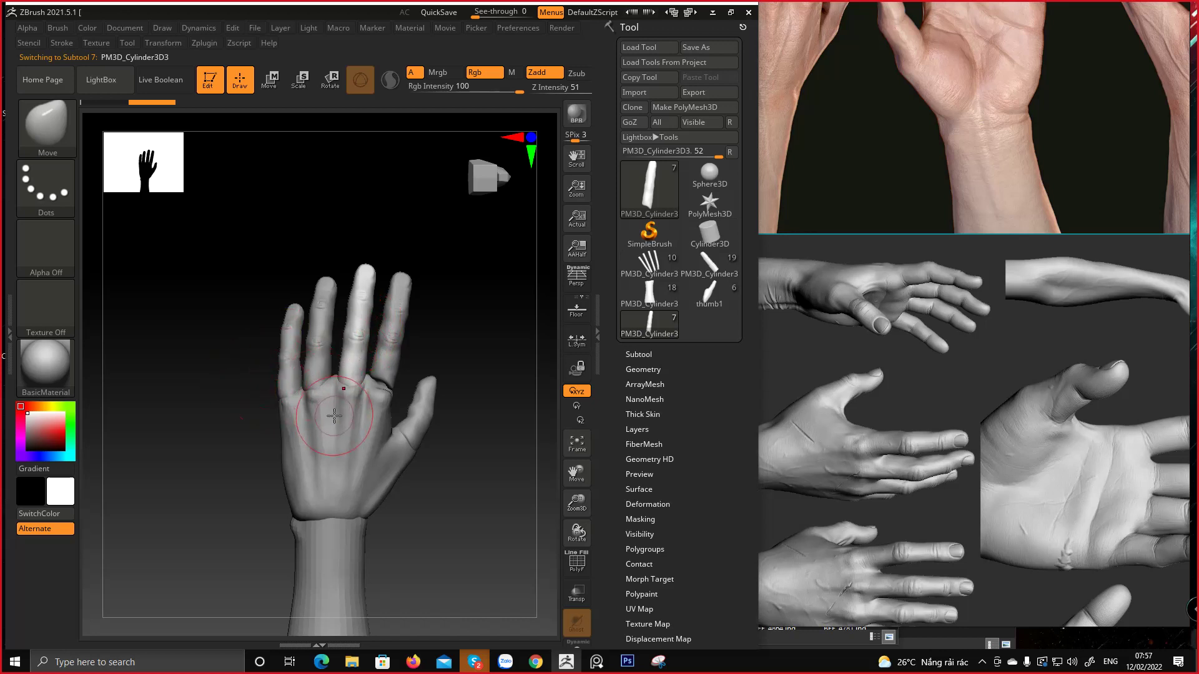
drag(433, 482, 473, 482)
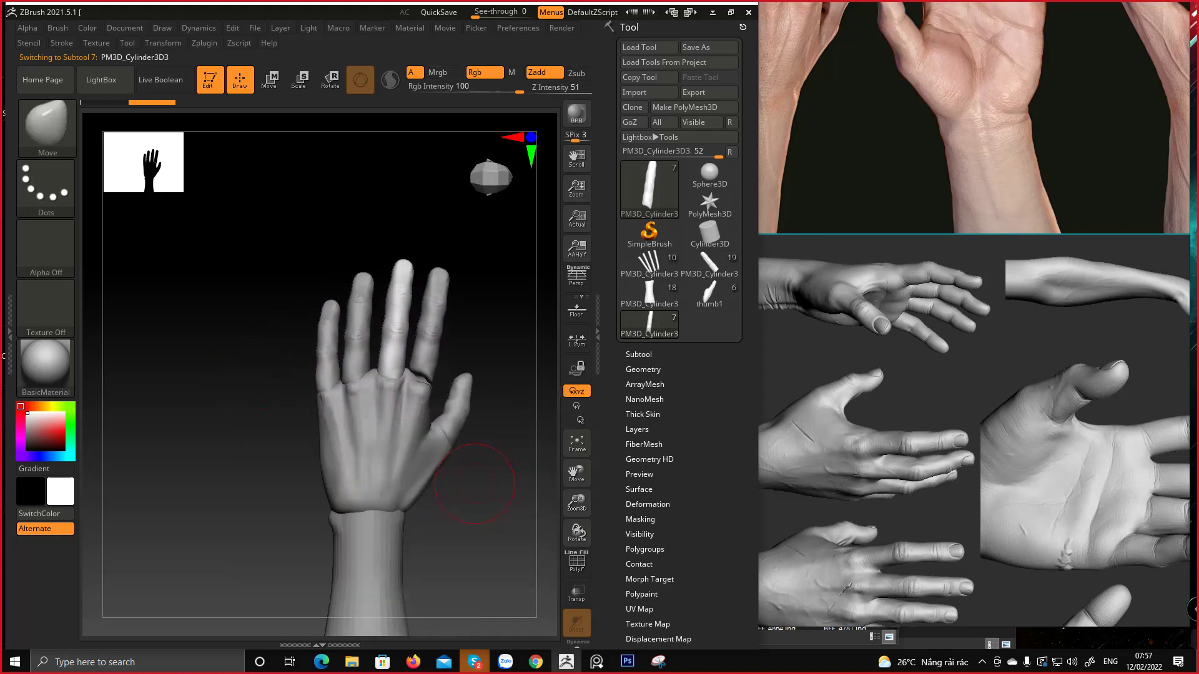
Snip the back-of-hand view and mark in red the middle finger joints and metacarpal, and the ring finger's joints and axis
click(658, 662)
click(68, 144)
drag(276, 206, 598, 631)
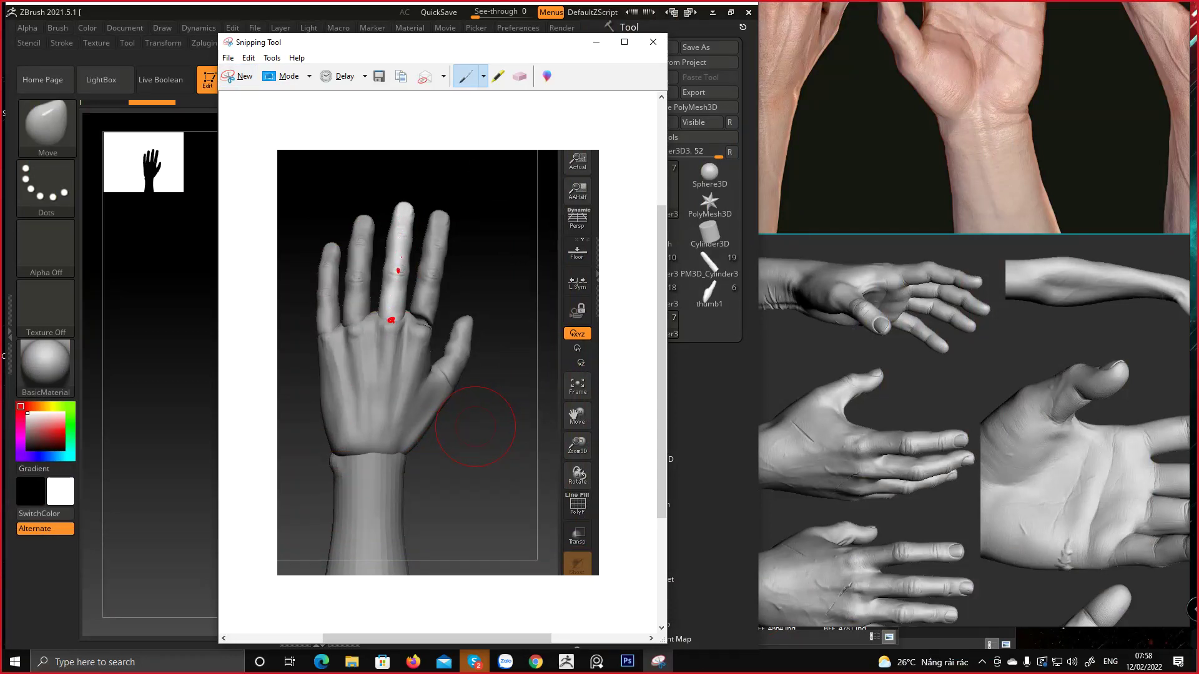
drag(391, 327, 379, 391)
mouse_move(356, 331)
mouse_down()
mouse_move(357, 278)
mouse_move(371, 439)
mouse_up()
drag(355, 275, 357, 279)
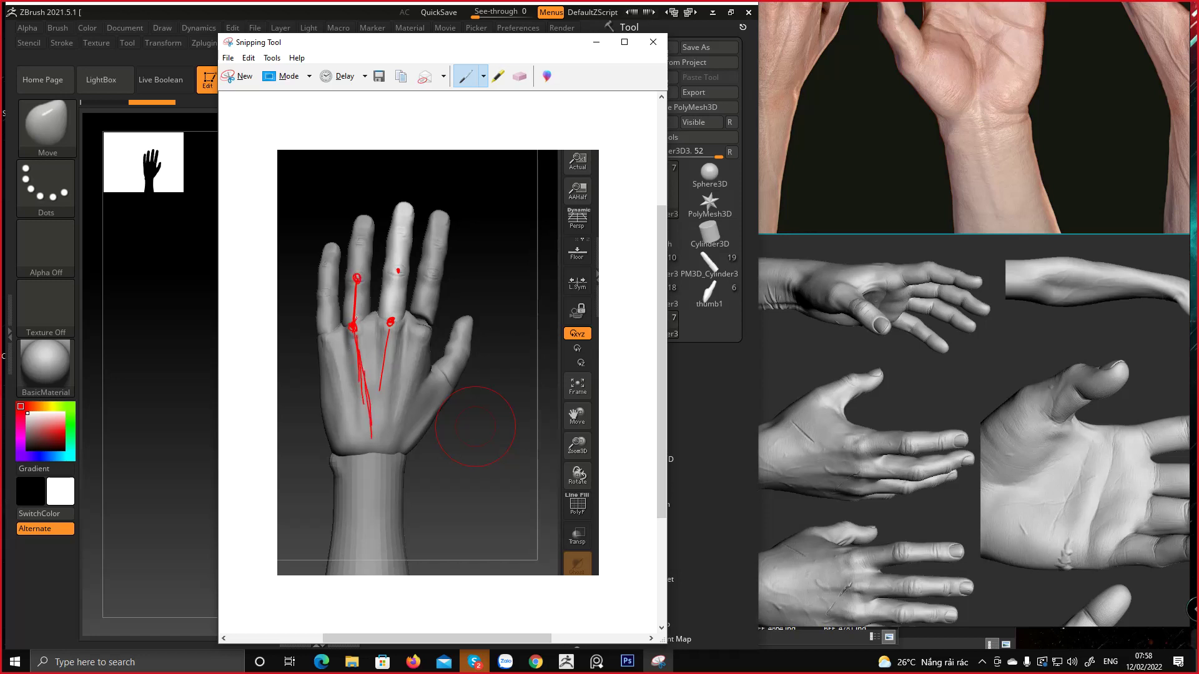
Add red joint dots and axis lines for the little finger and index finger, and complete the middle finger's line down to the wrist
drag(325, 333, 324, 334)
drag(326, 338, 343, 432)
drag(325, 332, 326, 296)
drag(397, 272, 391, 319)
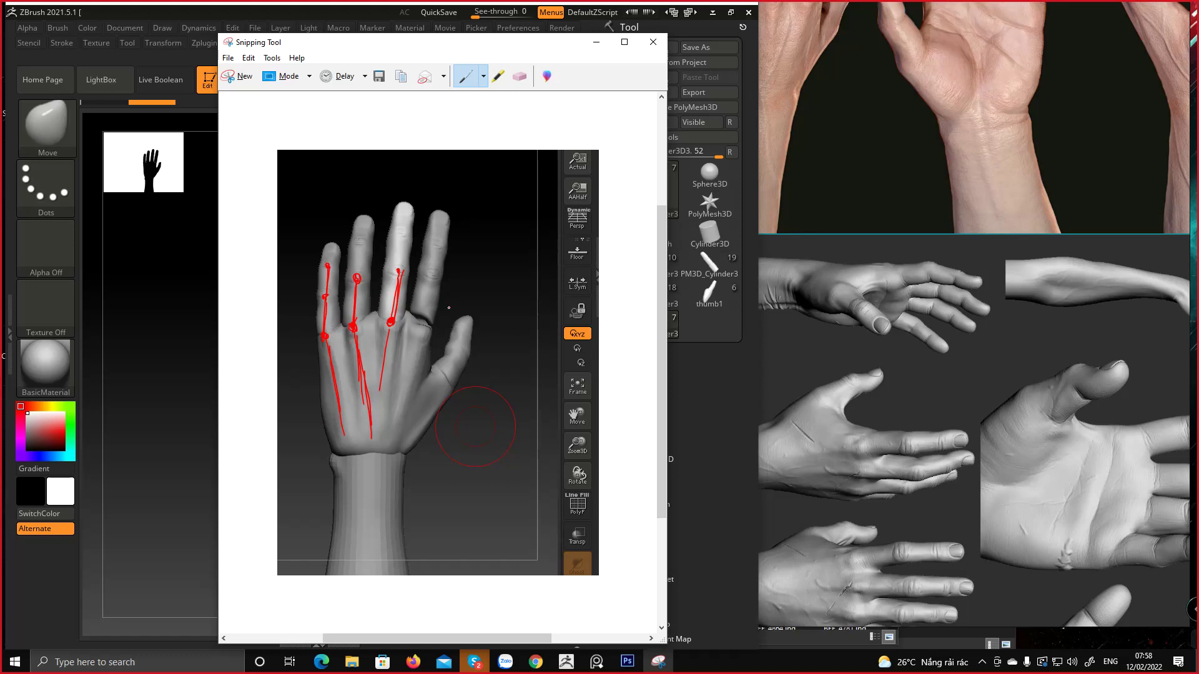
drag(428, 276, 397, 412)
drag(417, 339, 392, 440)
drag(389, 326, 375, 444)
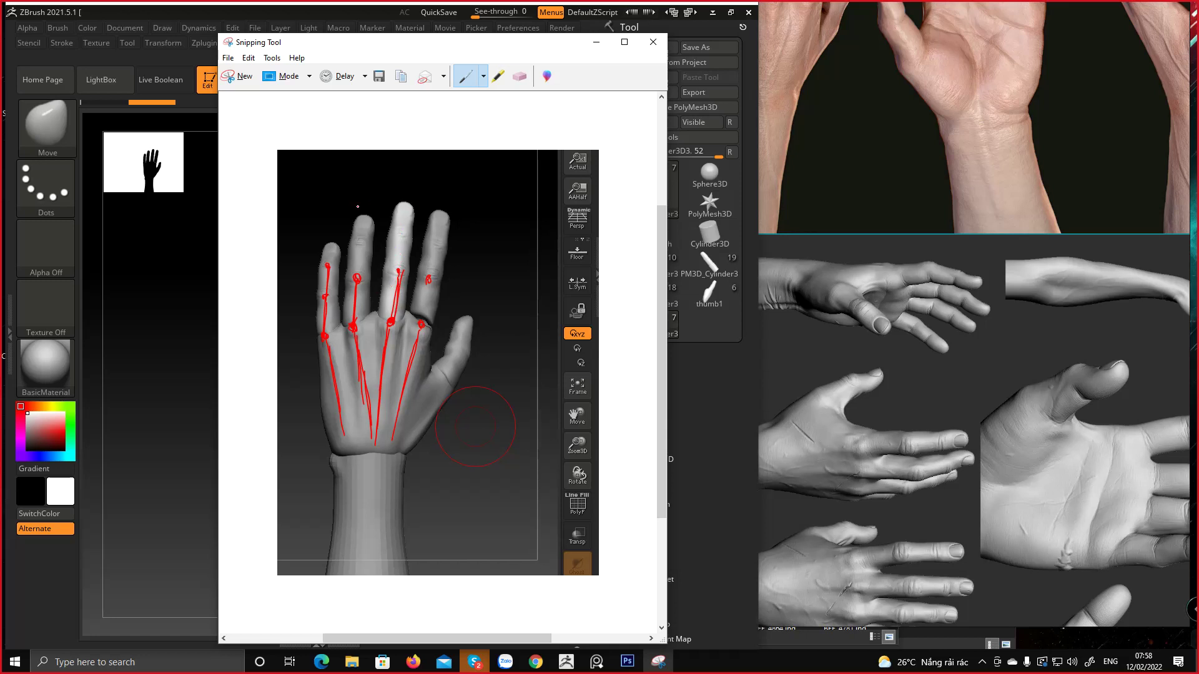
Draw a red arc with an upward arrow above the fingertips, mark beside the index knuckle, and return to ZBrush
mouse_move(327, 224)
mouse_down()
mouse_move(443, 186)
mouse_move(404, 159)
mouse_move(389, 181)
mouse_move(410, 153)
mouse_up()
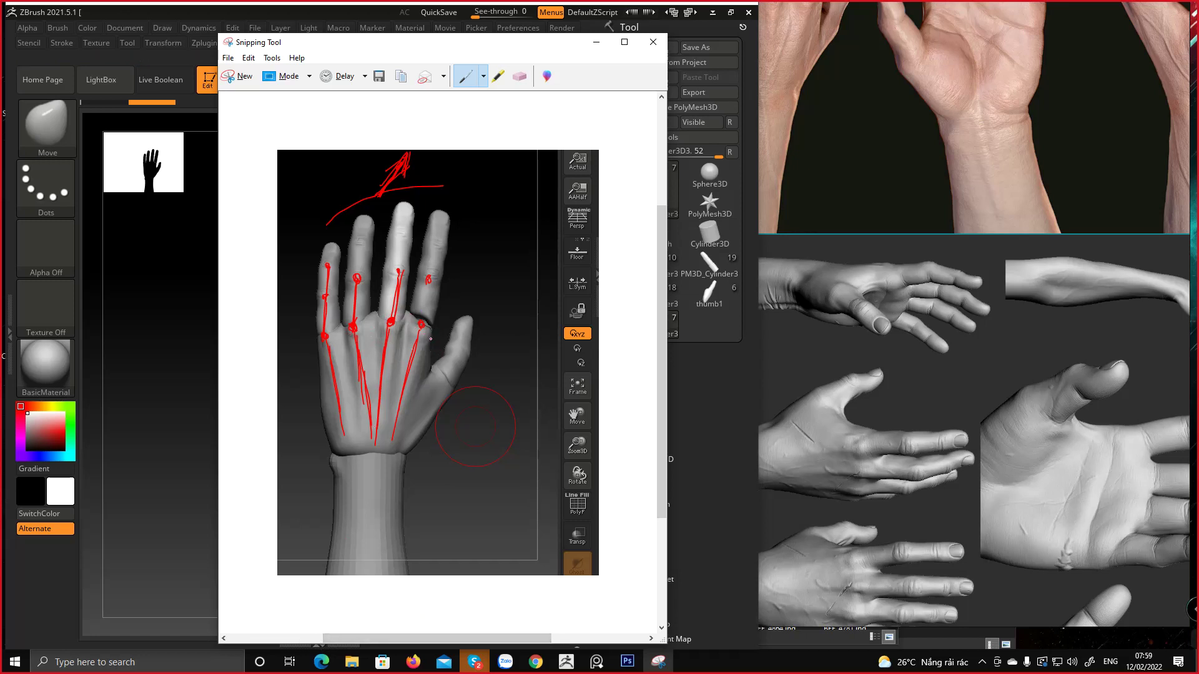
mouse_move(436, 328)
mouse_down()
mouse_move(431, 359)
mouse_move(433, 347)
mouse_up()
click(595, 50)
Inspect the thumb web and palm up close, and lower the middle finger subtool to subdivision level 1
right_drag(471, 365, 347, 451)
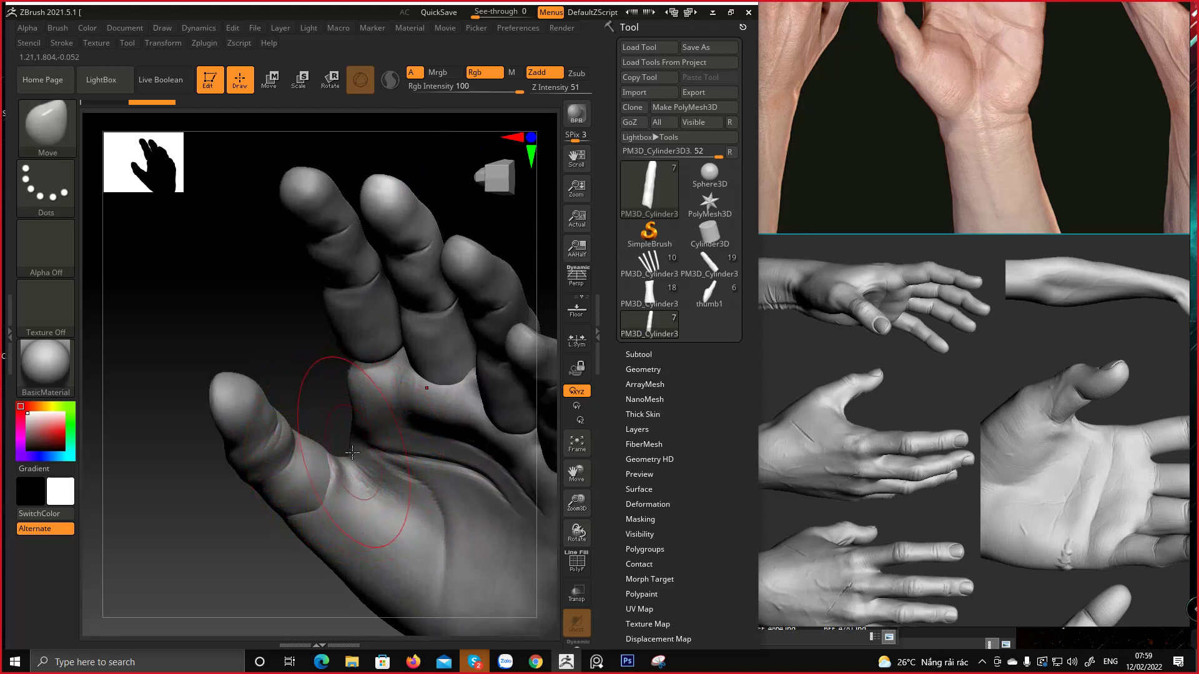
mouse_move(361, 406)
right_down()
mouse_move(391, 375)
mouse_move(348, 401)
mouse_move(362, 428)
mouse_move(321, 455)
mouse_move(481, 284)
mouse_move(481, 262)
mouse_move(492, 272)
right_up()
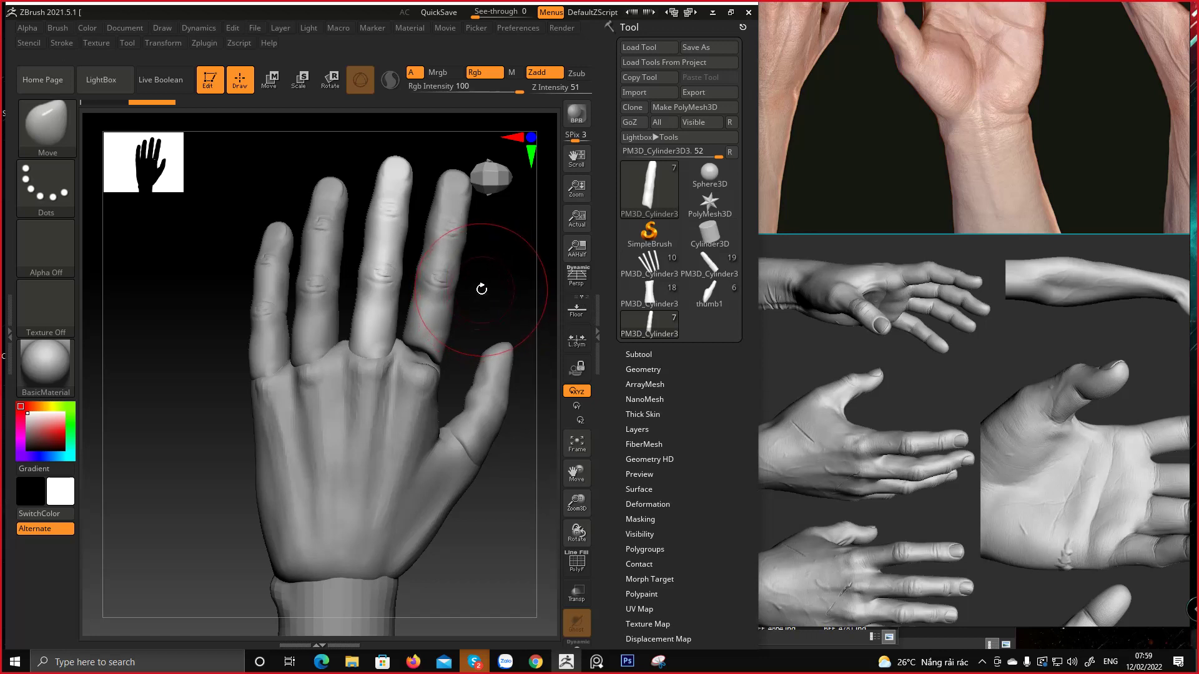
drag(482, 289, 510, 327)
click(638, 354)
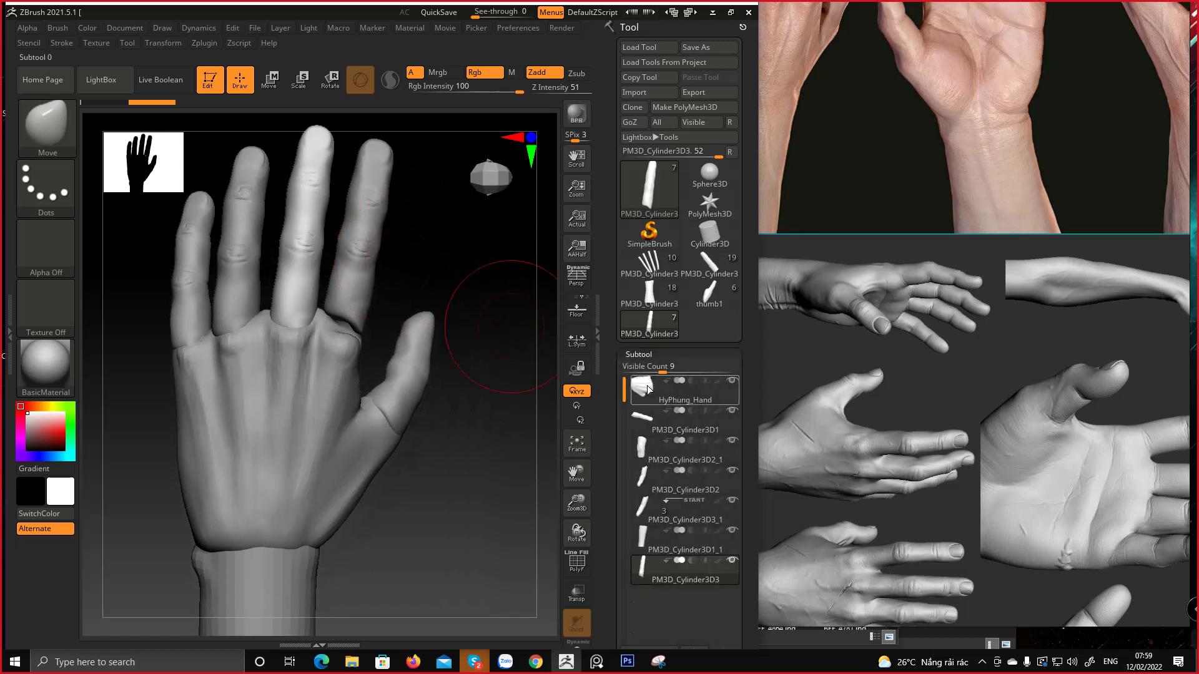
click(647, 356)
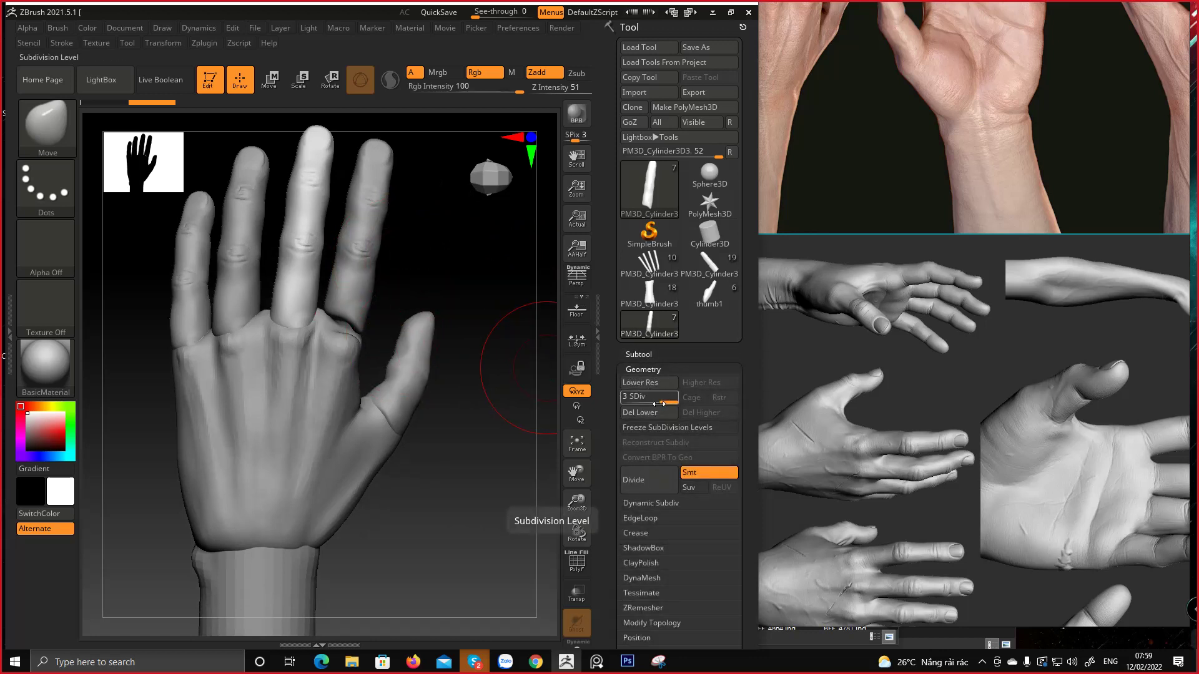
click(625, 402)
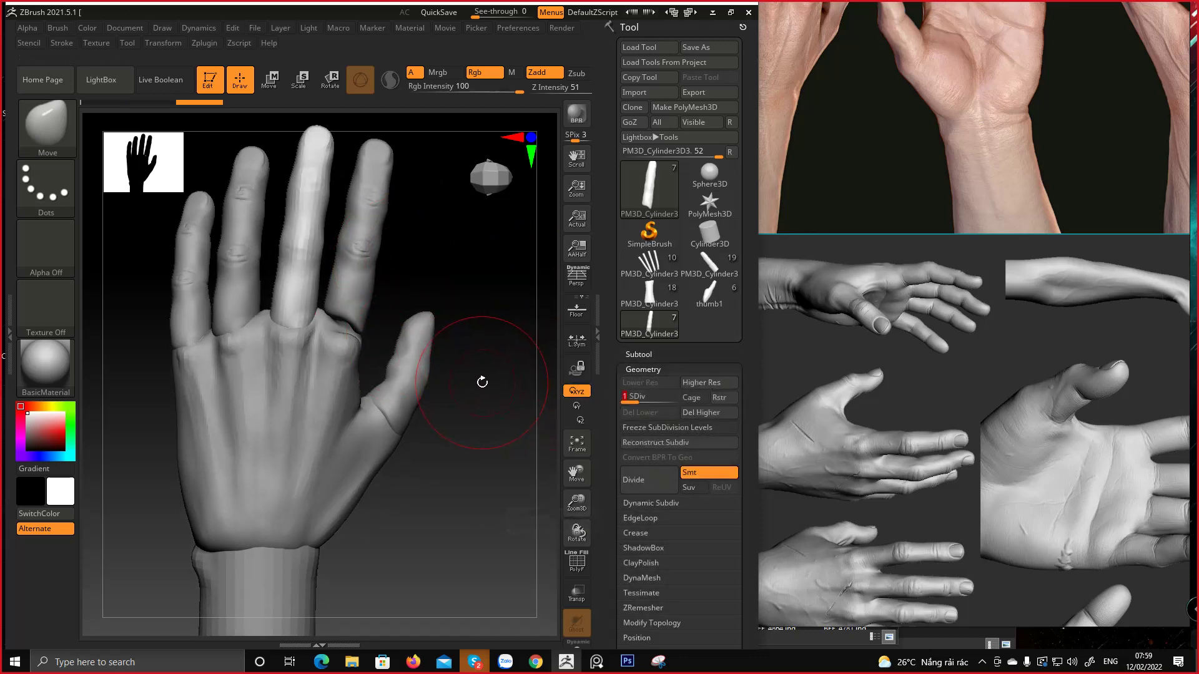
Compare the middle finger at subdivision levels 3 and 1 from the back and thumb side of the hand
click(669, 401)
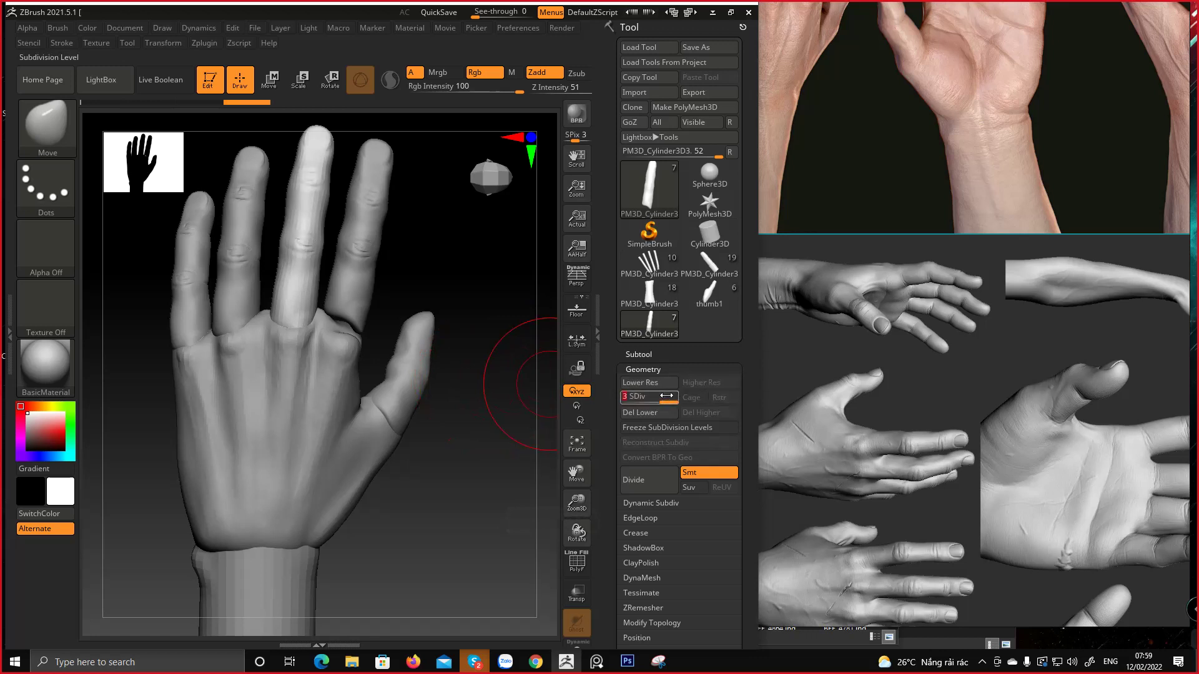
alt+drag(433, 262, 447, 292)
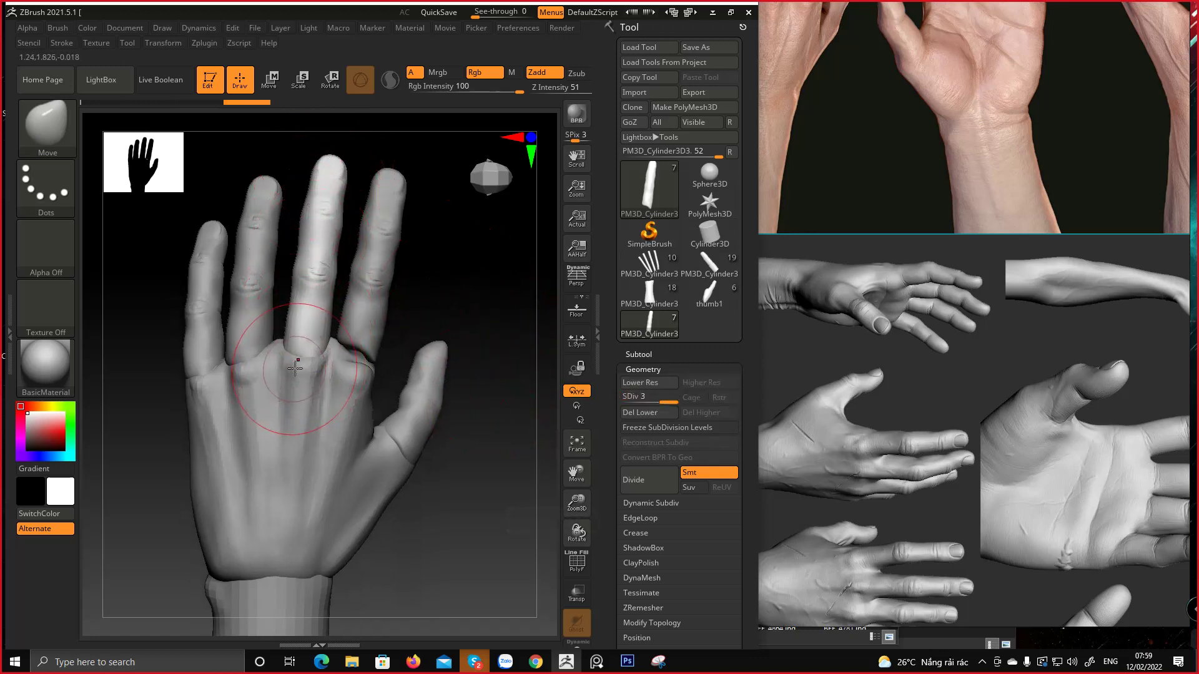
mouse_move(461, 326)
mouse_down()
mouse_move(437, 235)
mouse_move(463, 319)
mouse_move(348, 147)
mouse_move(342, 235)
mouse_move(354, 229)
mouse_move(371, 398)
mouse_up()
drag(473, 528, 533, 518)
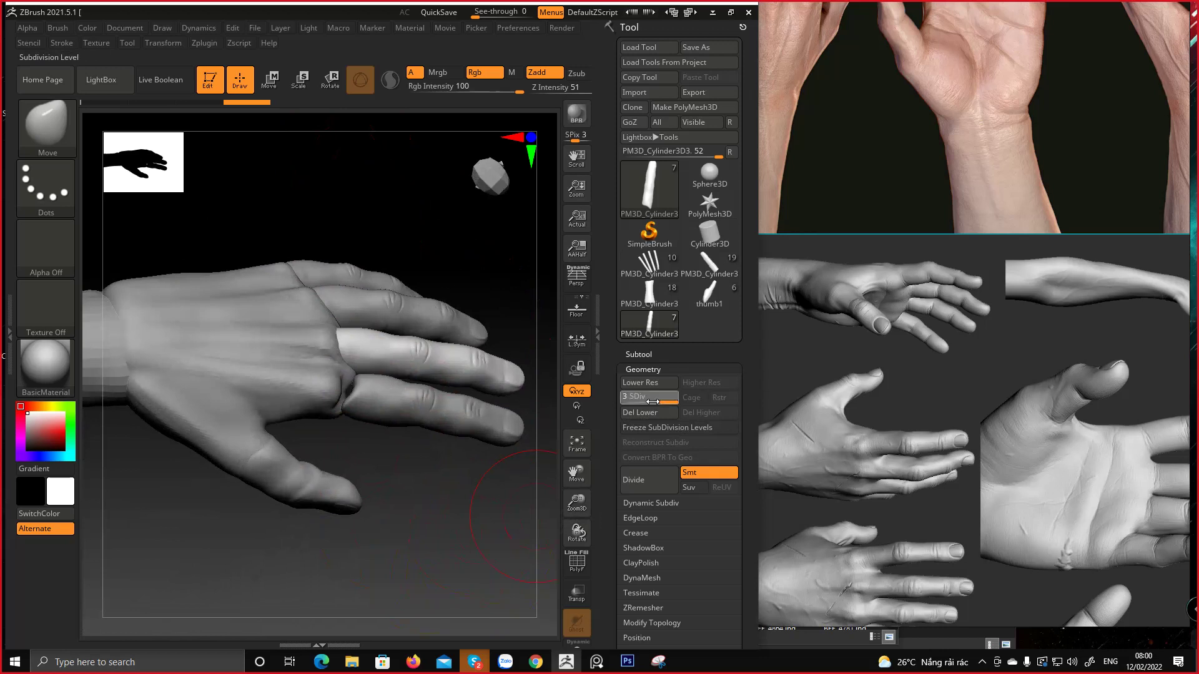
drag(649, 400, 596, 403)
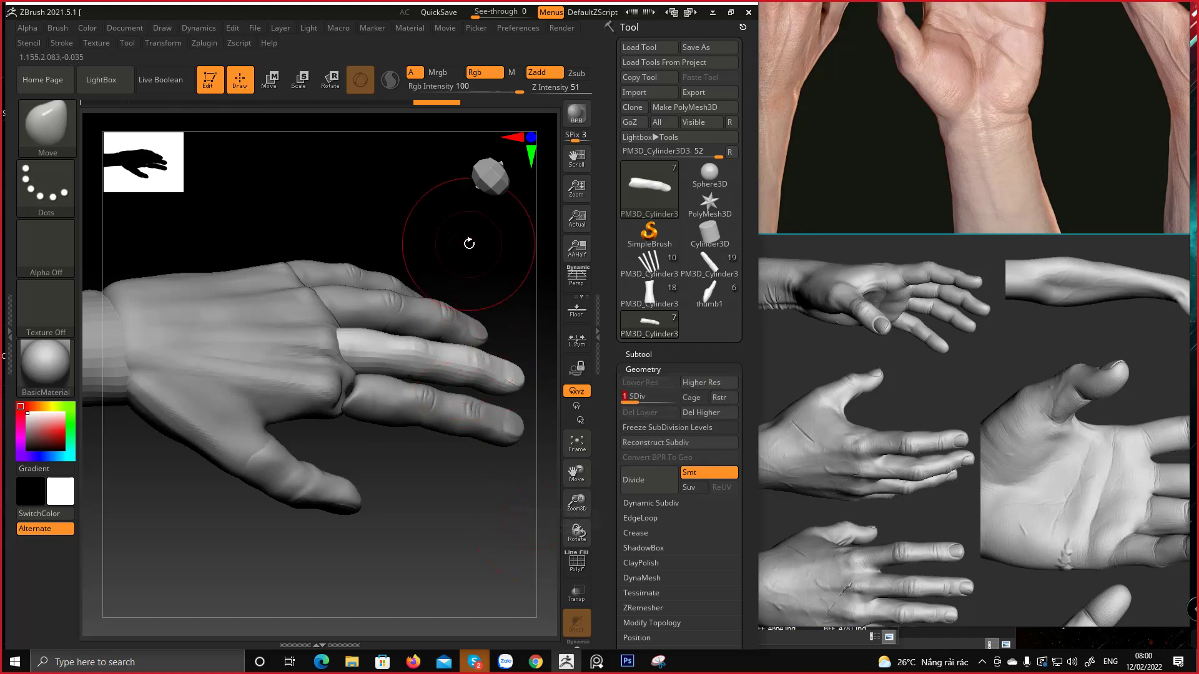
drag(469, 244, 356, 342)
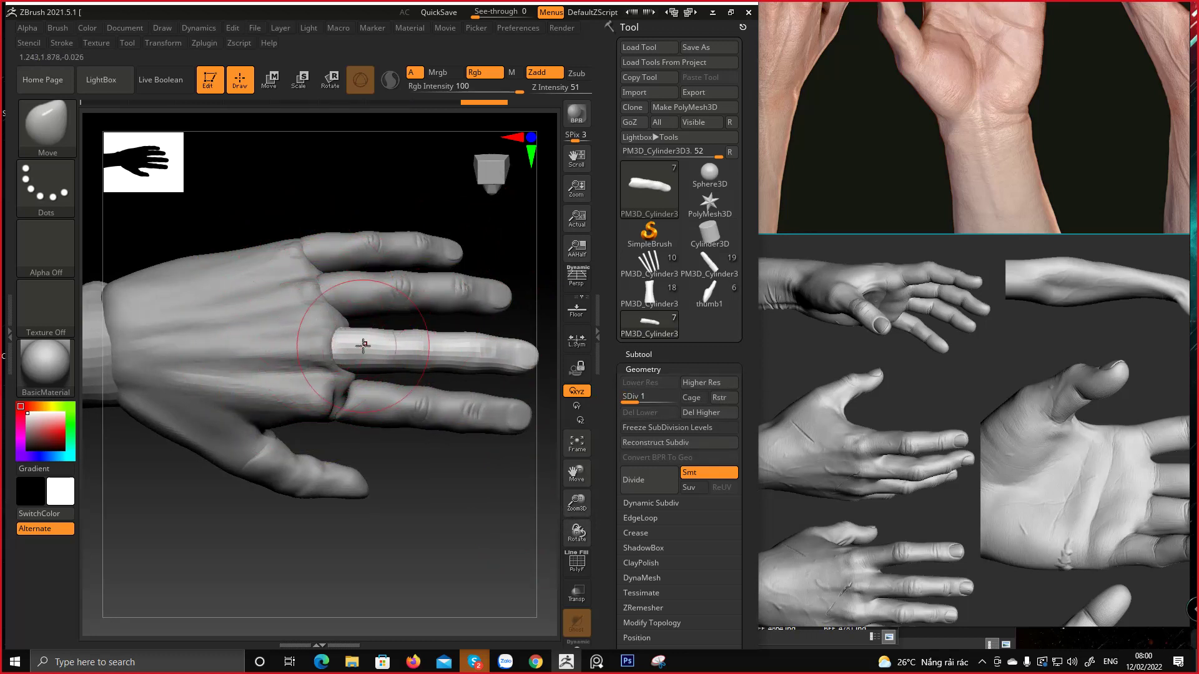
right_drag(363, 345, 366, 337)
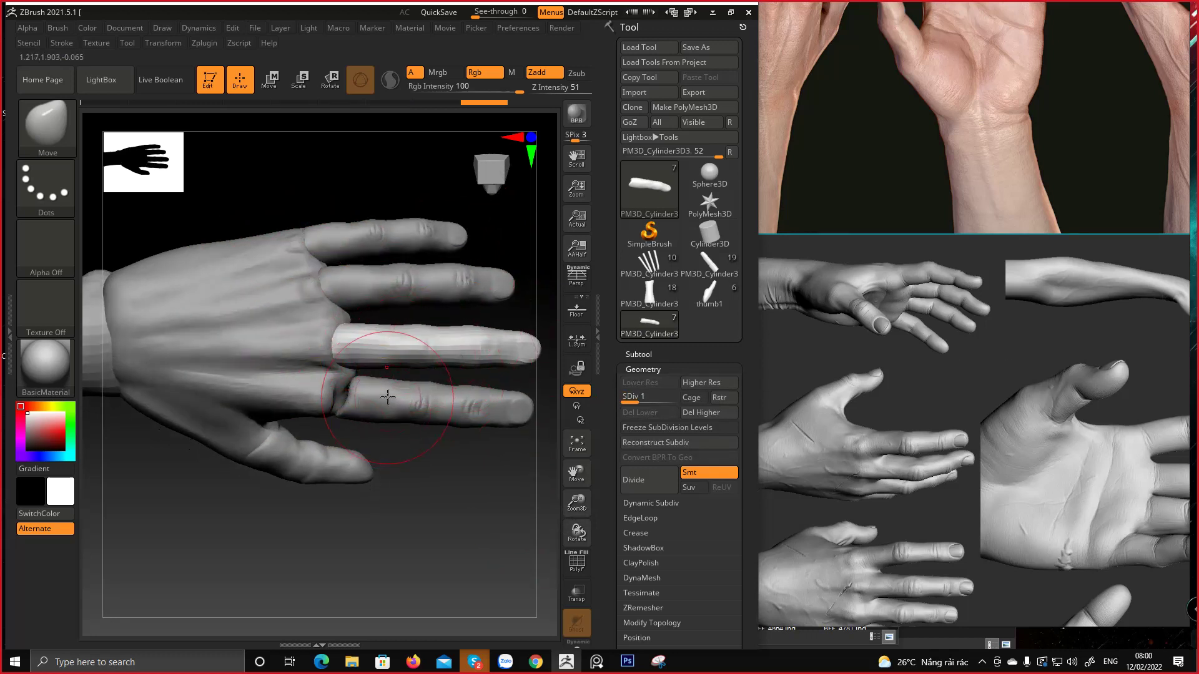
mouse_move(387, 397)
right_down()
mouse_move(399, 362)
mouse_move(375, 343)
mouse_move(400, 400)
right_up()
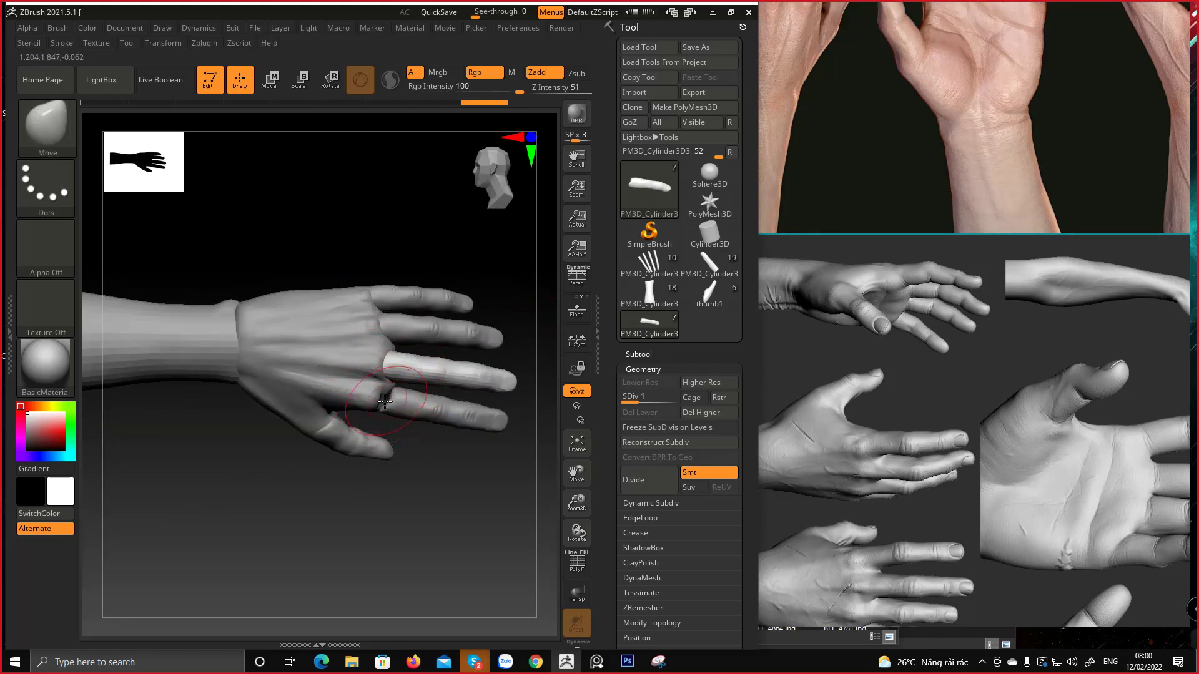
Keep the middle finger at subdivision level 1 and reposition it at its knuckle with the transform gizmo
click(626, 399)
mouse_move(634, 396)
mouse_down()
mouse_move(702, 398)
mouse_move(618, 397)
mouse_up()
right_drag(370, 331, 367, 144)
right_drag(380, 247, 495, 388)
key(w)
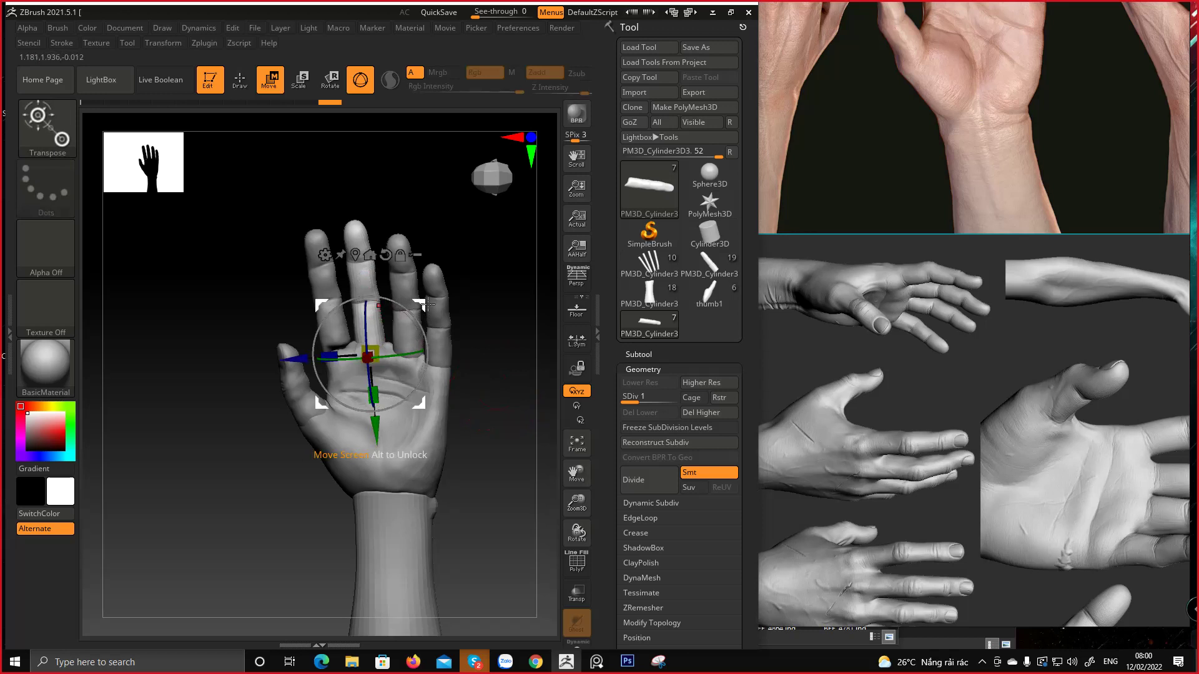
drag(408, 310, 523, 324)
drag(484, 275, 497, 352)
drag(482, 392, 437, 398)
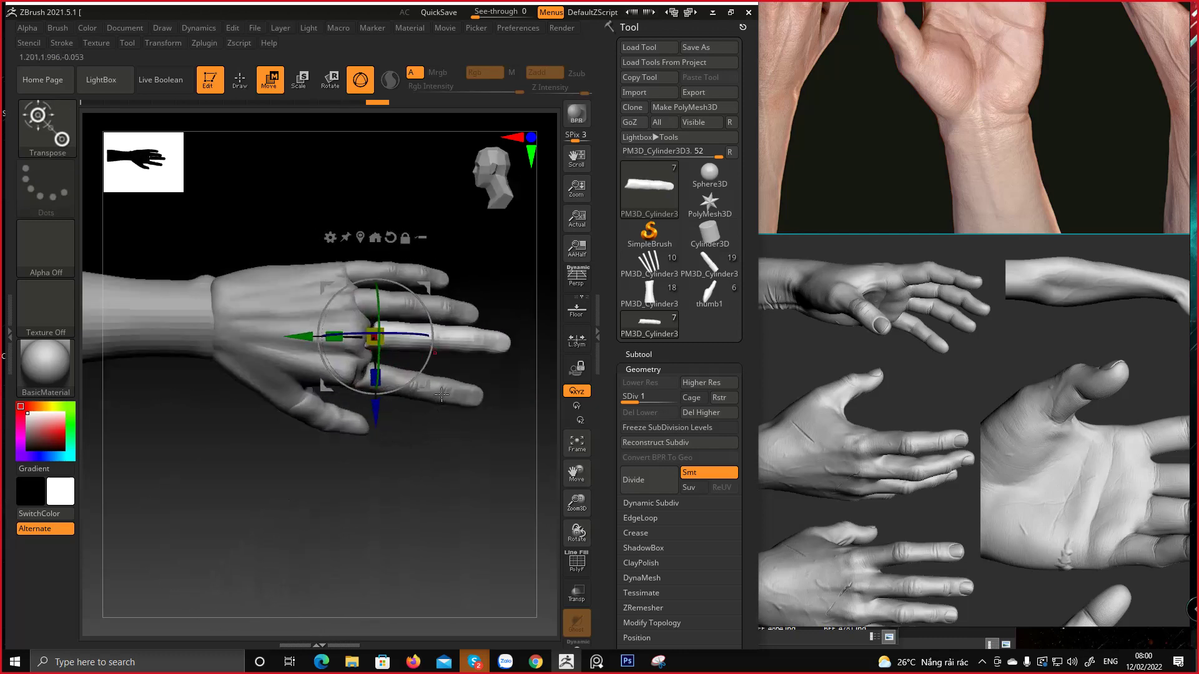
key(q)
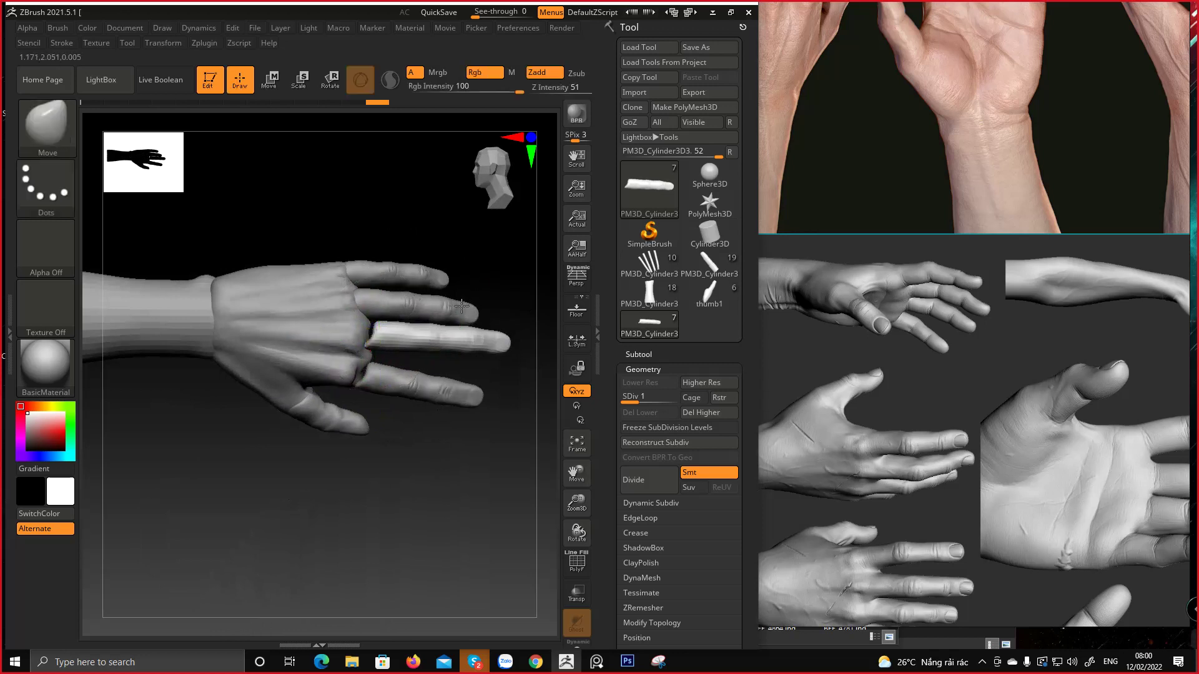
Select the little finger subtool and shift and rotate it with the gizmo from the side and back of the hand
alt+click(463, 304)
mouse_move(479, 284)
alt+mouse_down()
mouse_move(447, 269)
mouse_move(477, 259)
alt+mouse_up()
key(e)
key(q)
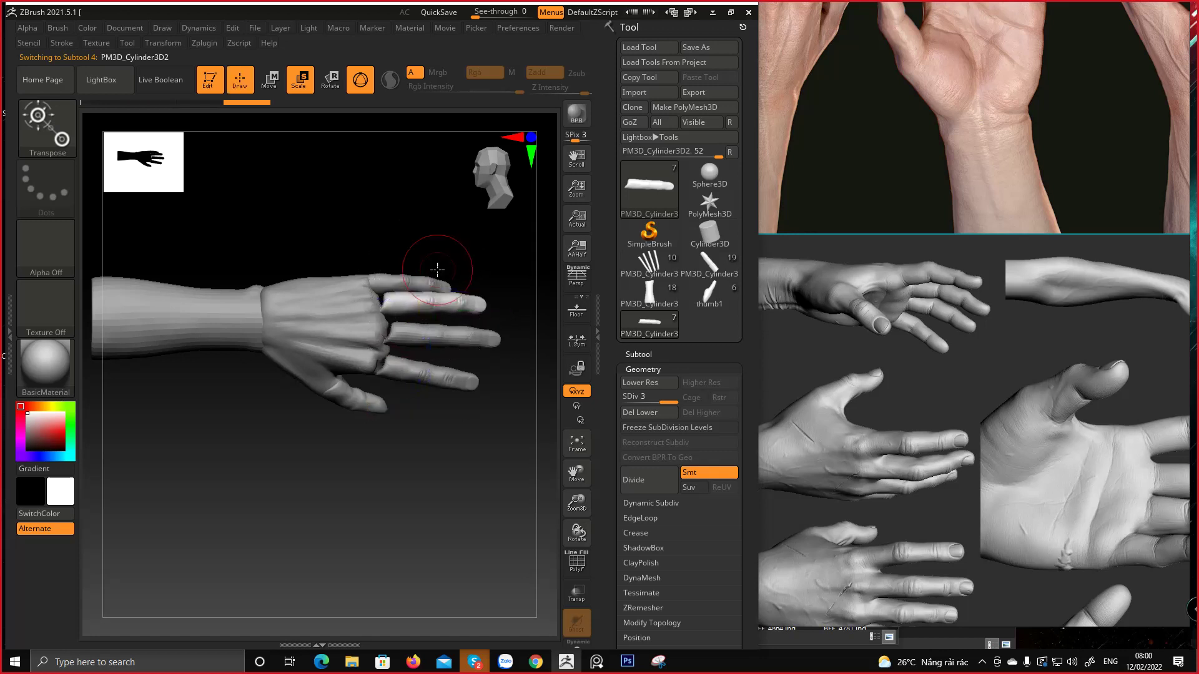
alt+click(411, 281)
drag(442, 236, 433, 289)
key(e)
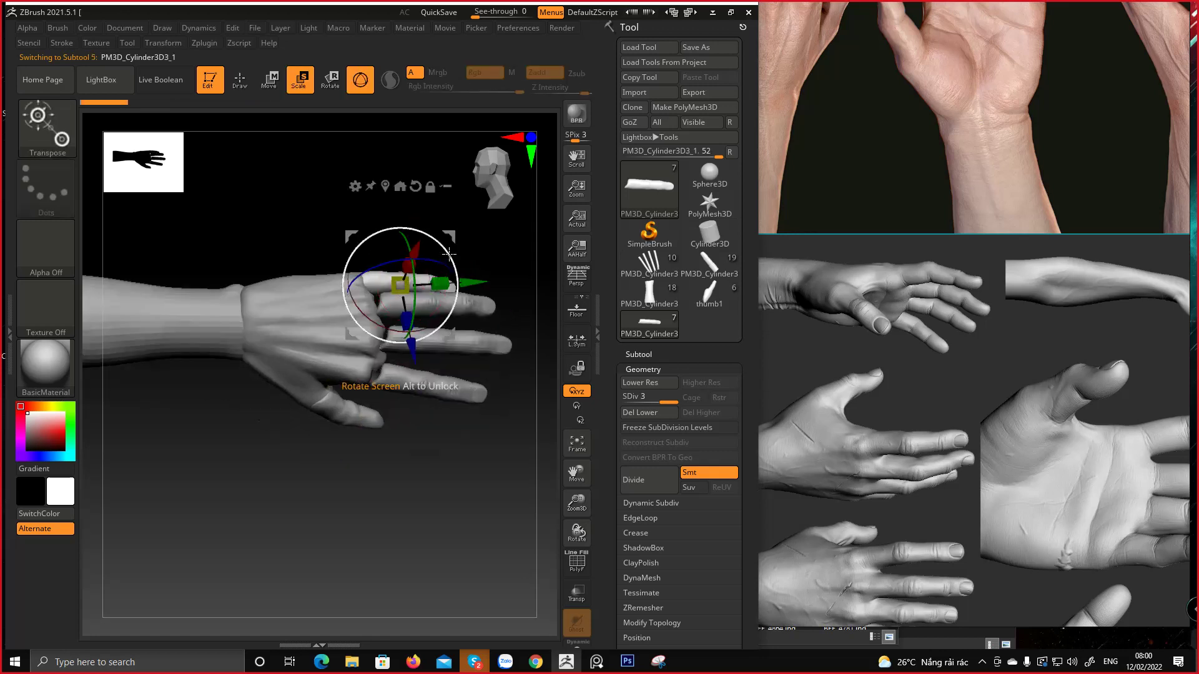
drag(448, 239, 460, 226)
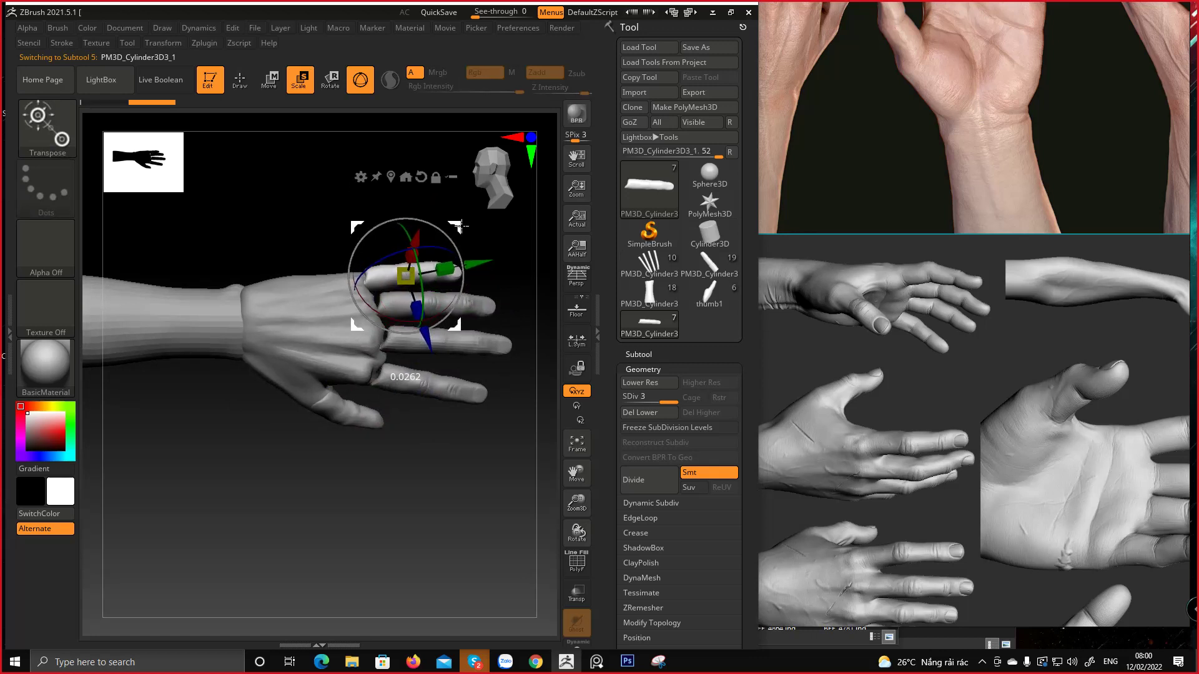
drag(399, 251, 301, 387)
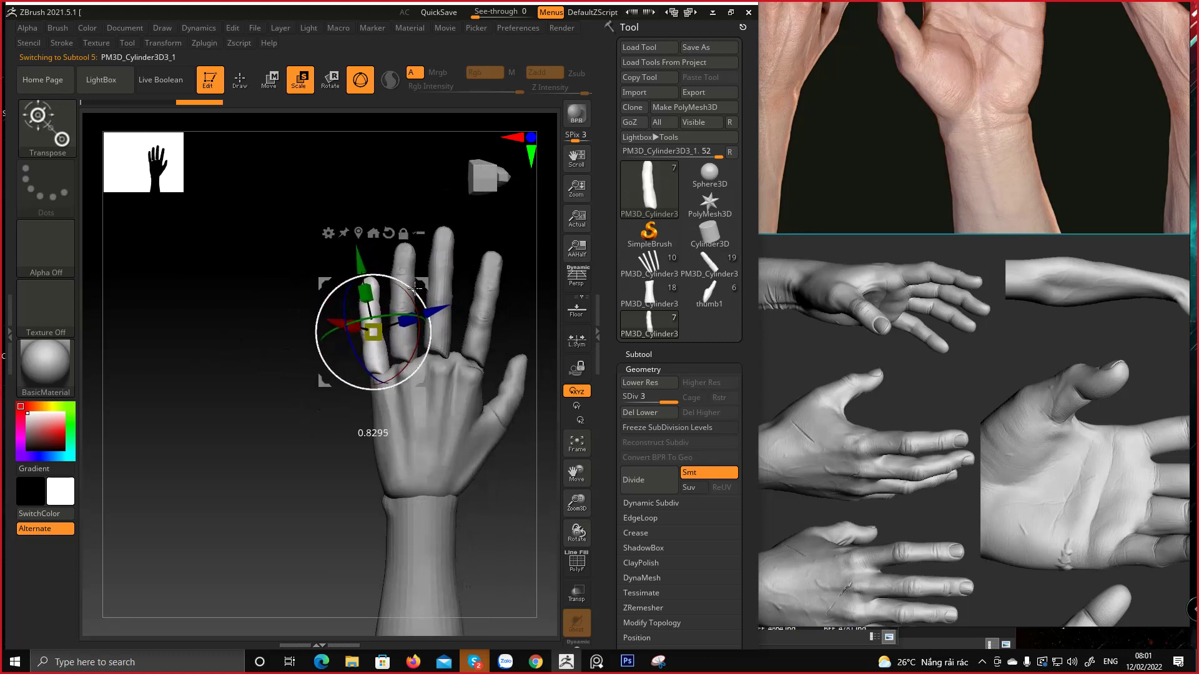
Select the ring finger, undo its last change, and tilt it toward the little finger with the gizmo
alt+click(412, 287)
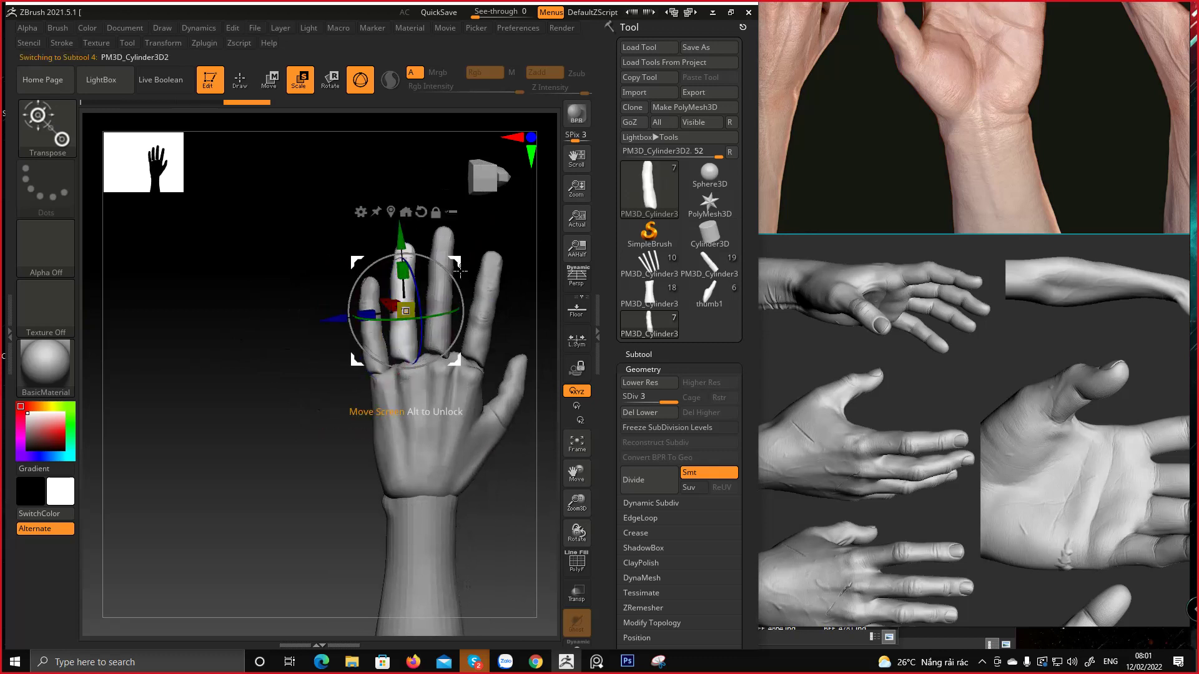
key(ctrl+z)
mouse_move(460, 271)
alt+right_down()
mouse_move(471, 273)
mouse_move(425, 297)
alt+right_up()
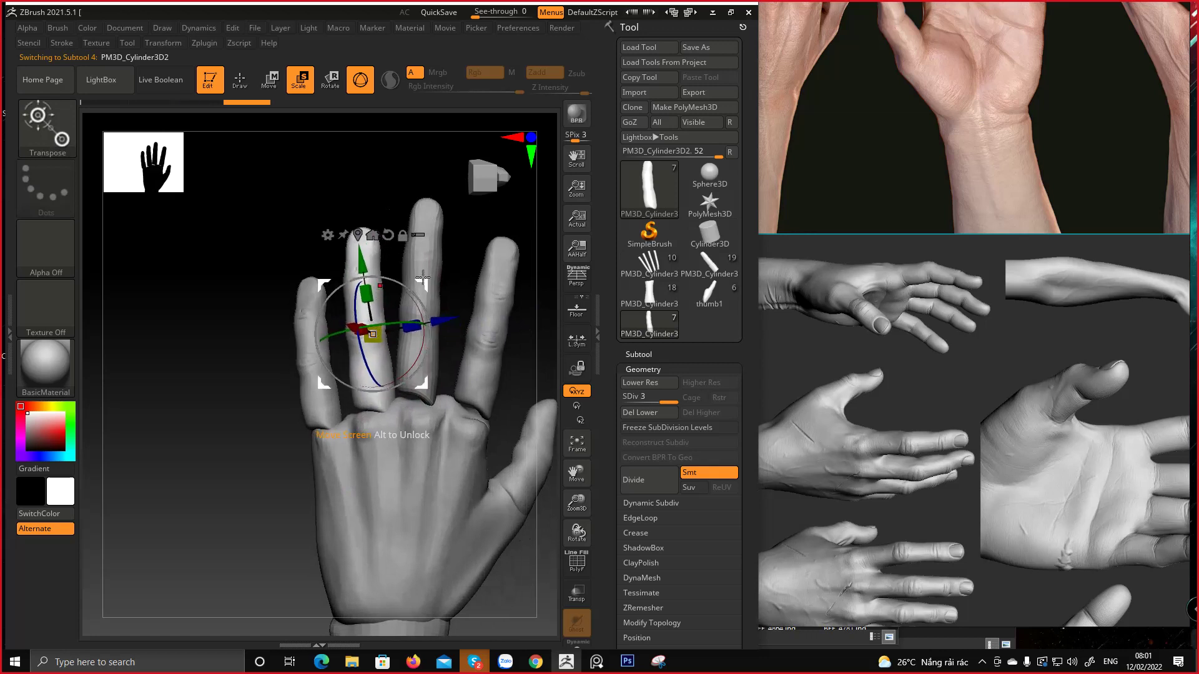
drag(423, 278, 412, 277)
key(q)
mouse_move(350, 331)
right_down()
mouse_move(365, 332)
mouse_move(354, 329)
right_up()
key(e)
right_drag(389, 378, 392, 357)
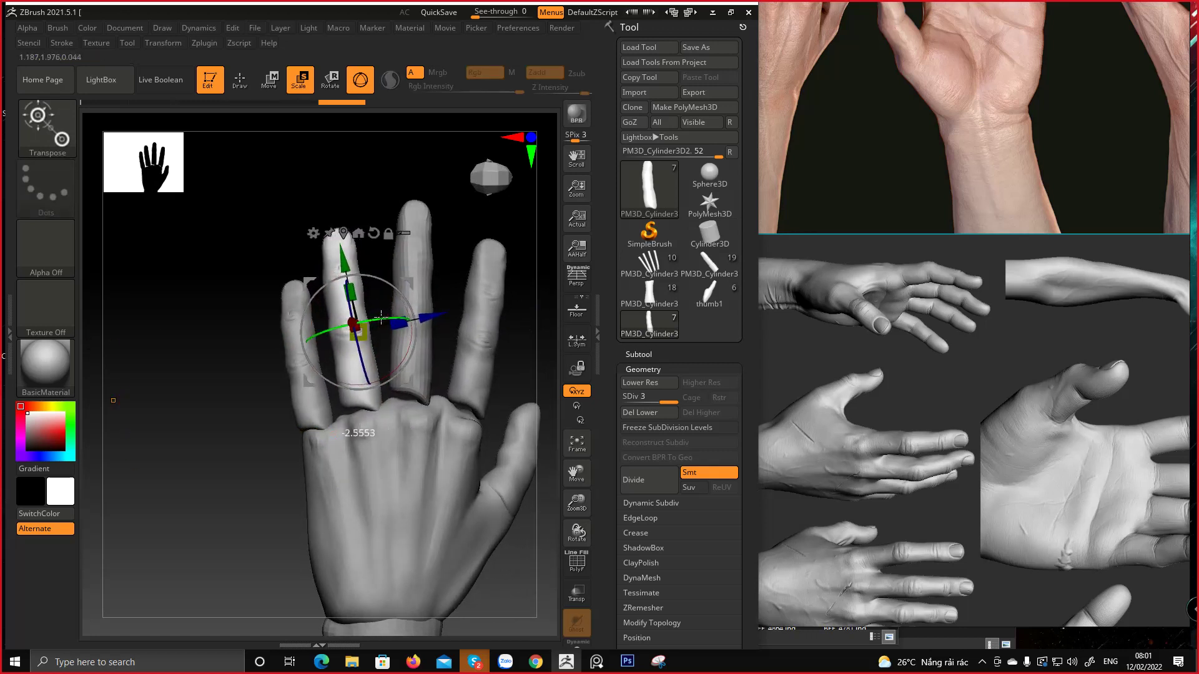
Fine-tune the ring finger's tilt with small rotations so it lines up with its knuckle
drag(393, 285, 392, 282)
key(q)
key(e)
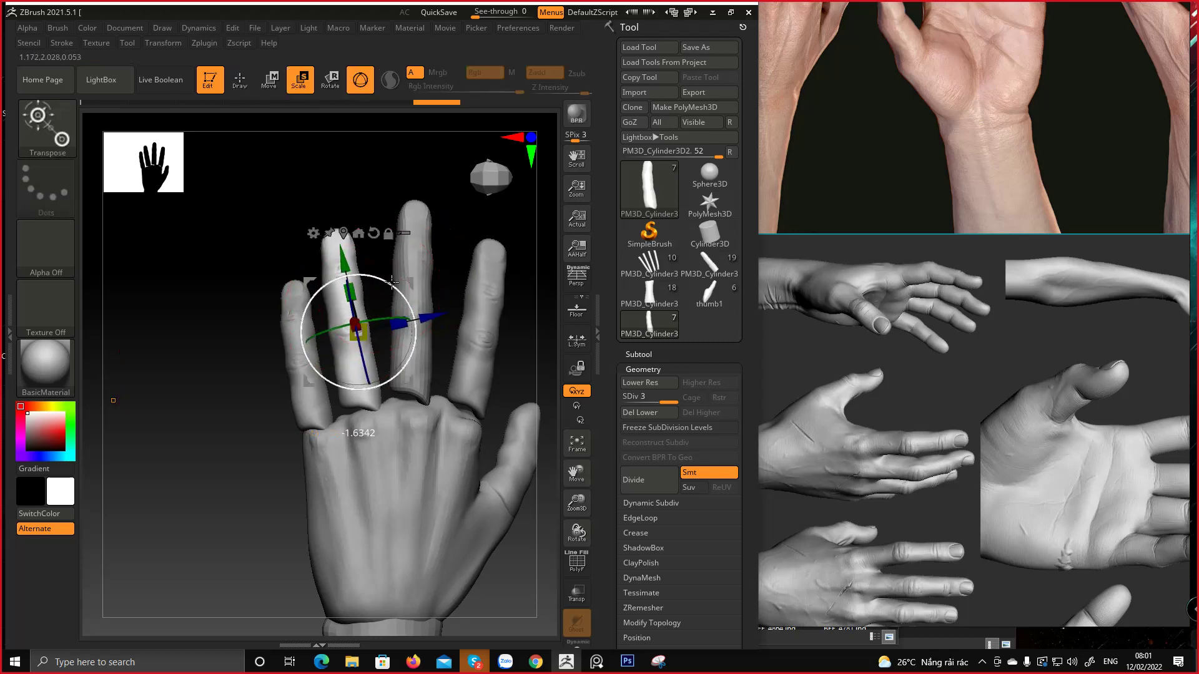
right_drag(409, 263, 390, 264)
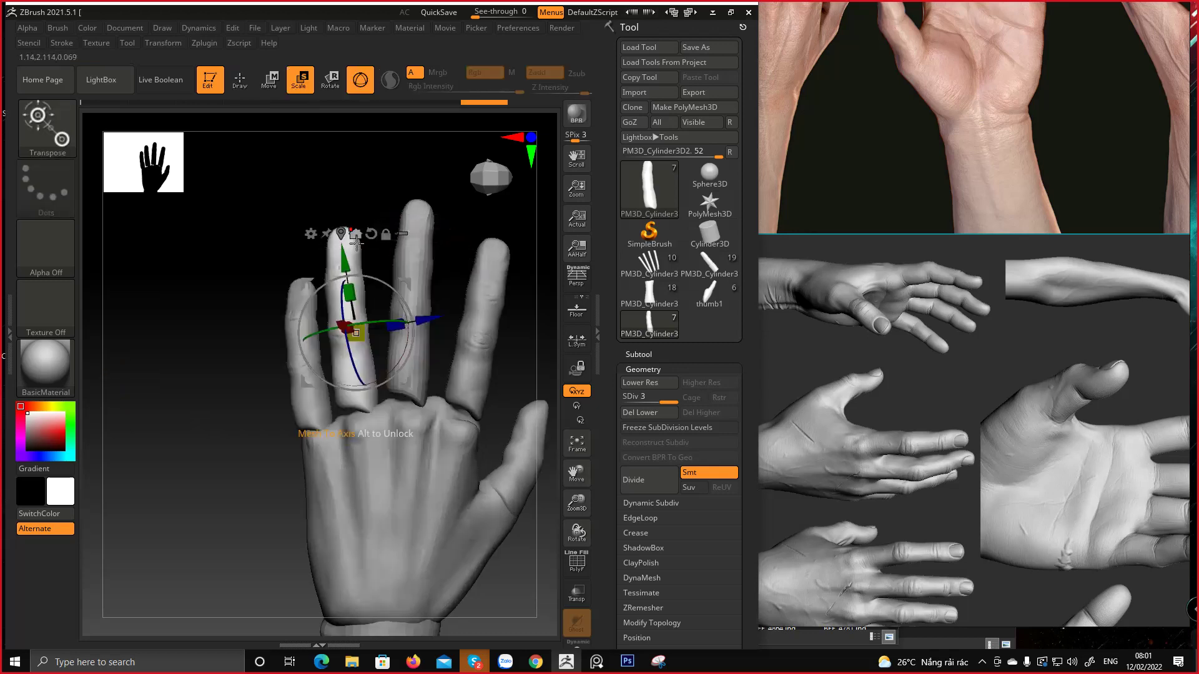
drag(410, 284, 408, 284)
key(q)
right_drag(249, 342, 274, 338)
key(e)
Adjust the little finger's angle and position beside the ring finger, then return to Draw mode
alt+click(293, 335)
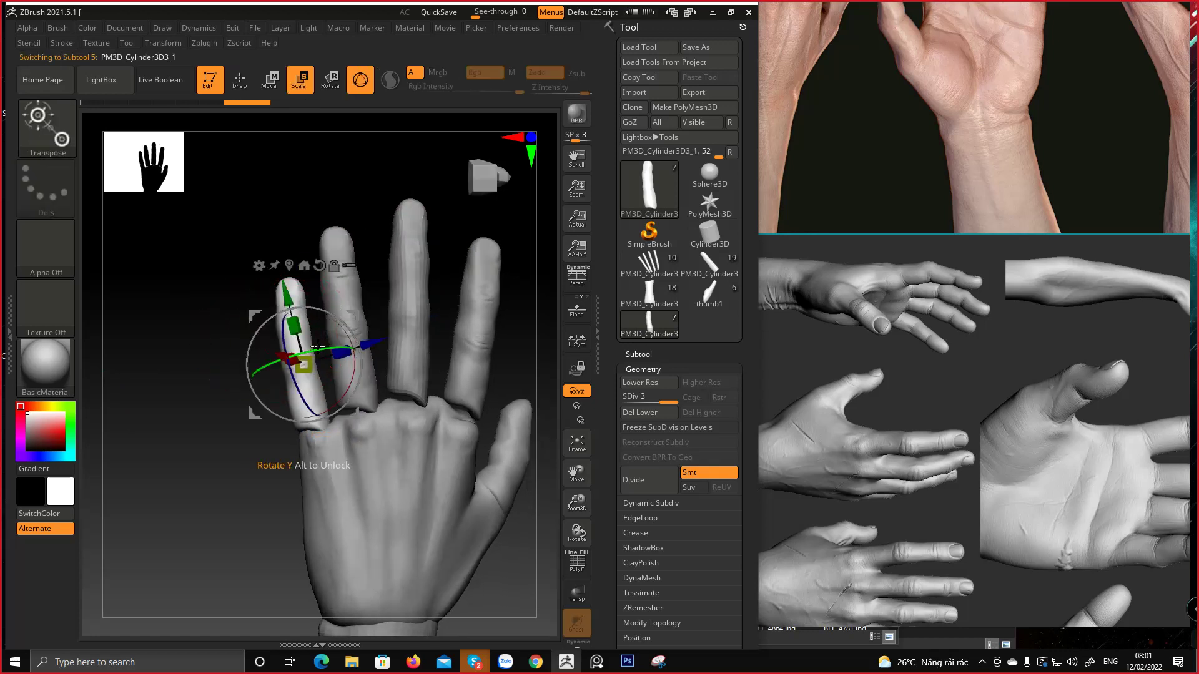
drag(318, 347, 334, 309)
right_drag(350, 312, 341, 316)
drag(340, 317, 348, 315)
alt+right_drag(437, 340, 269, 326)
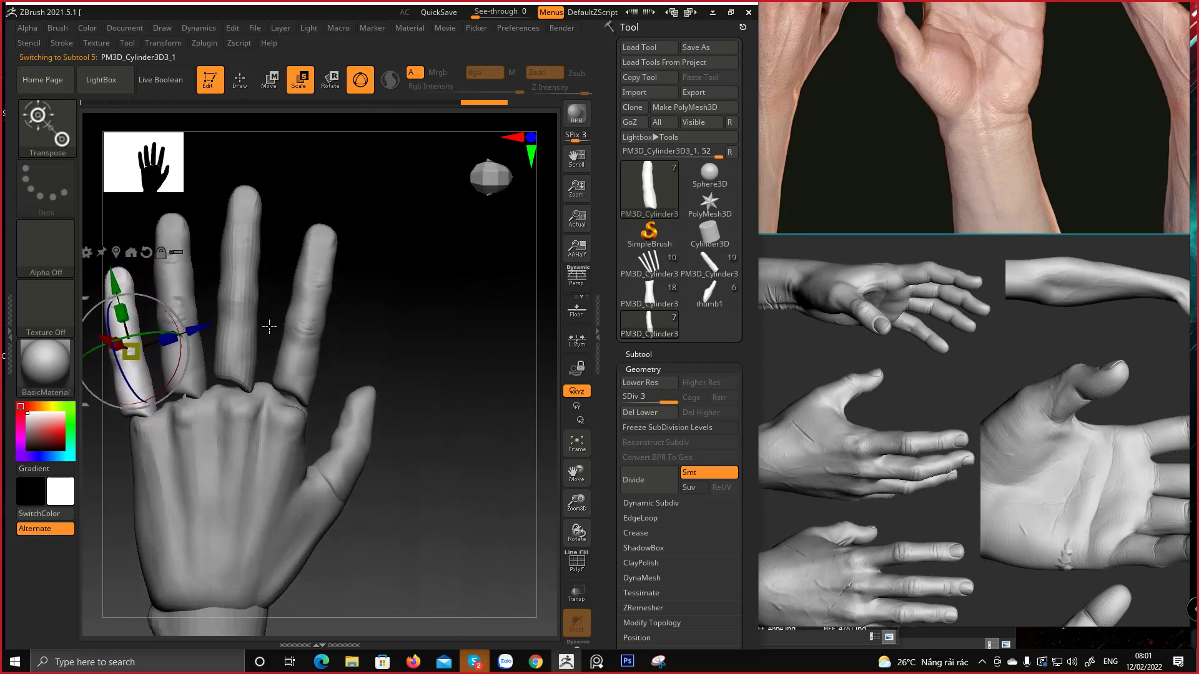
key(q)
drag(269, 326, 351, 321)
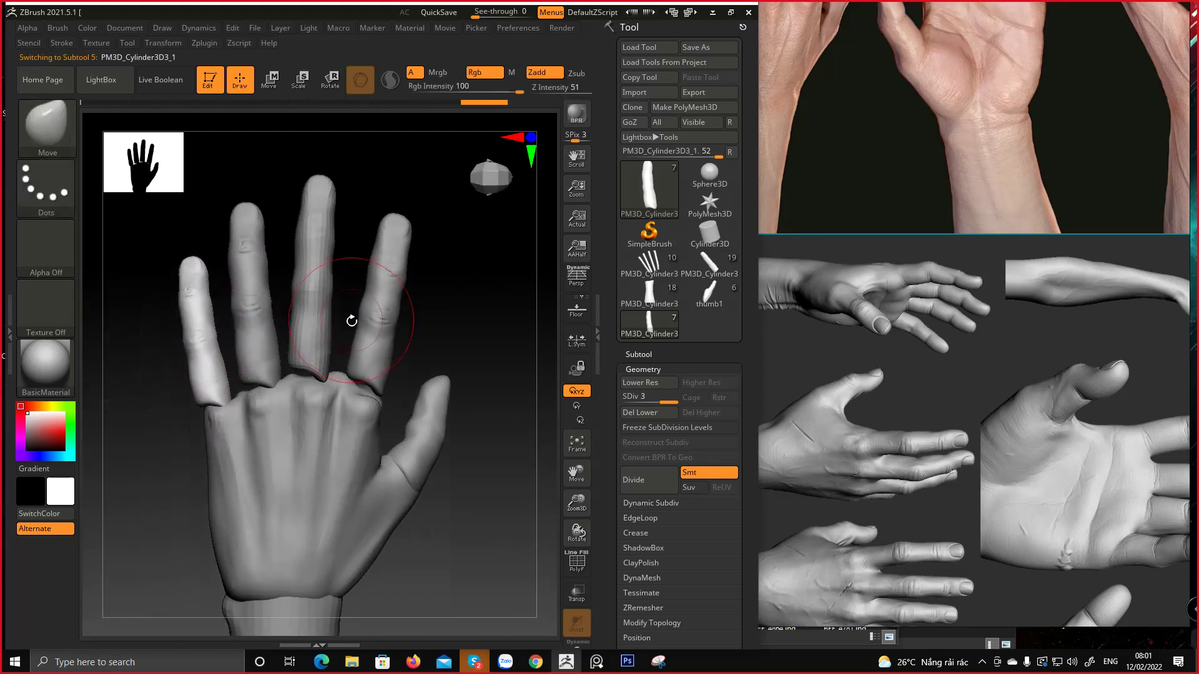
Lower the little finger, ring finger and thumb subtools to subdivision level 1
click(659, 398)
drag(640, 399, 614, 400)
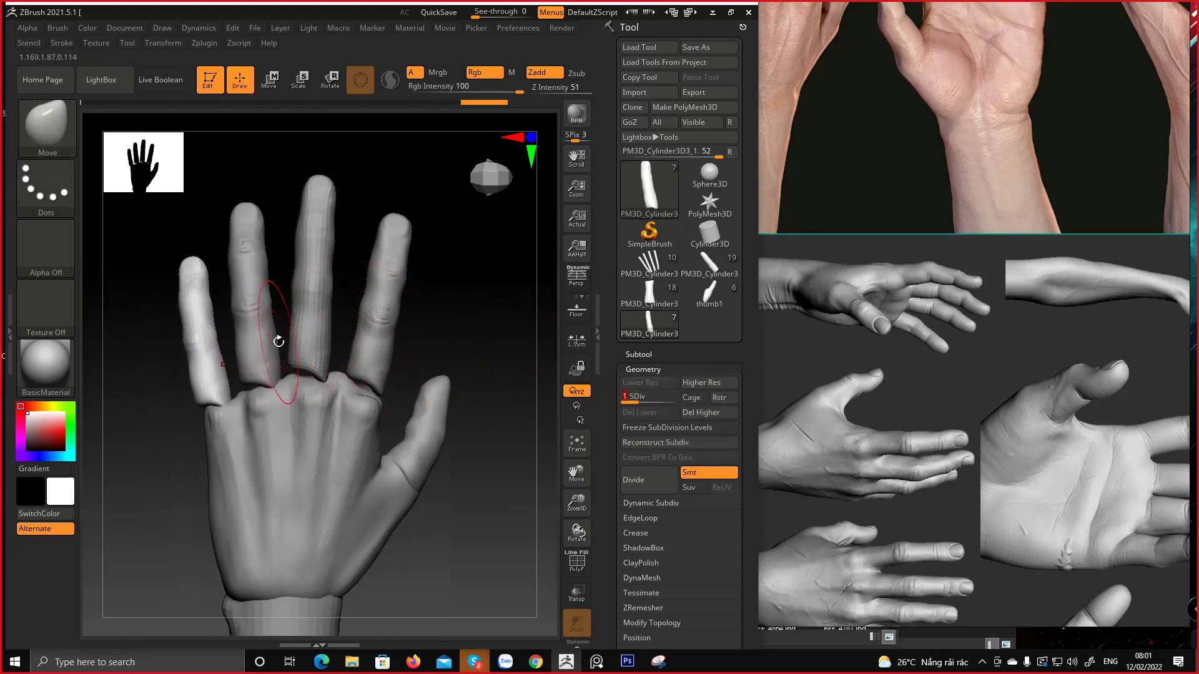
alt+click(258, 340)
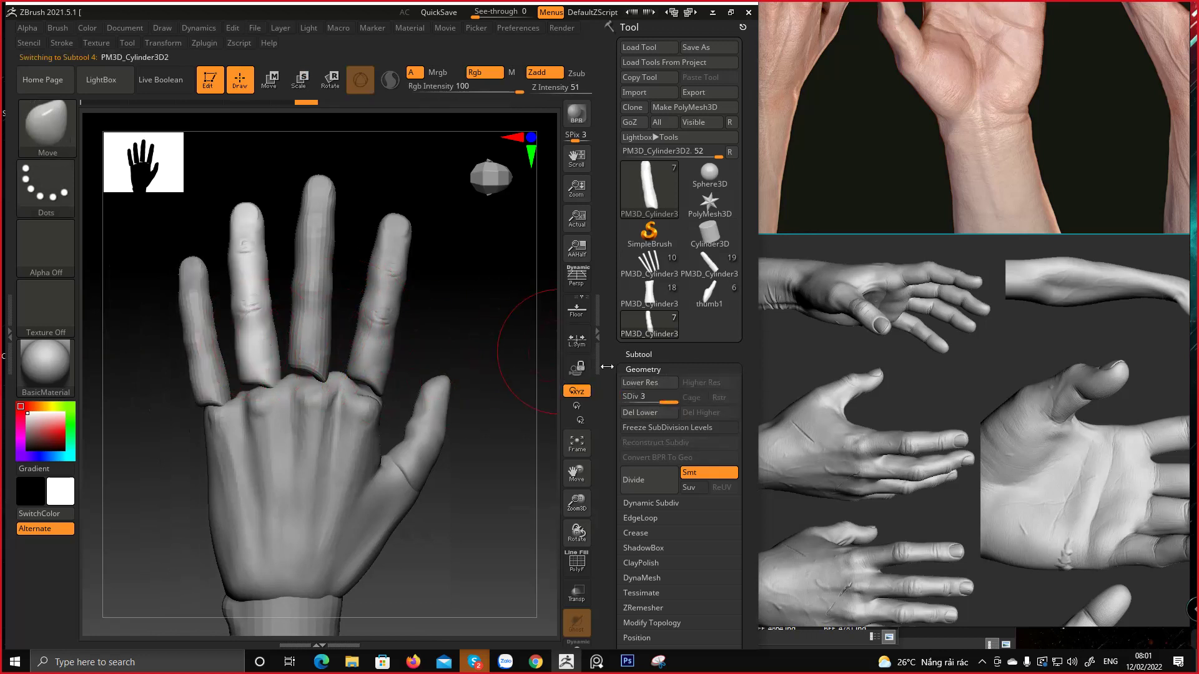
click(621, 397)
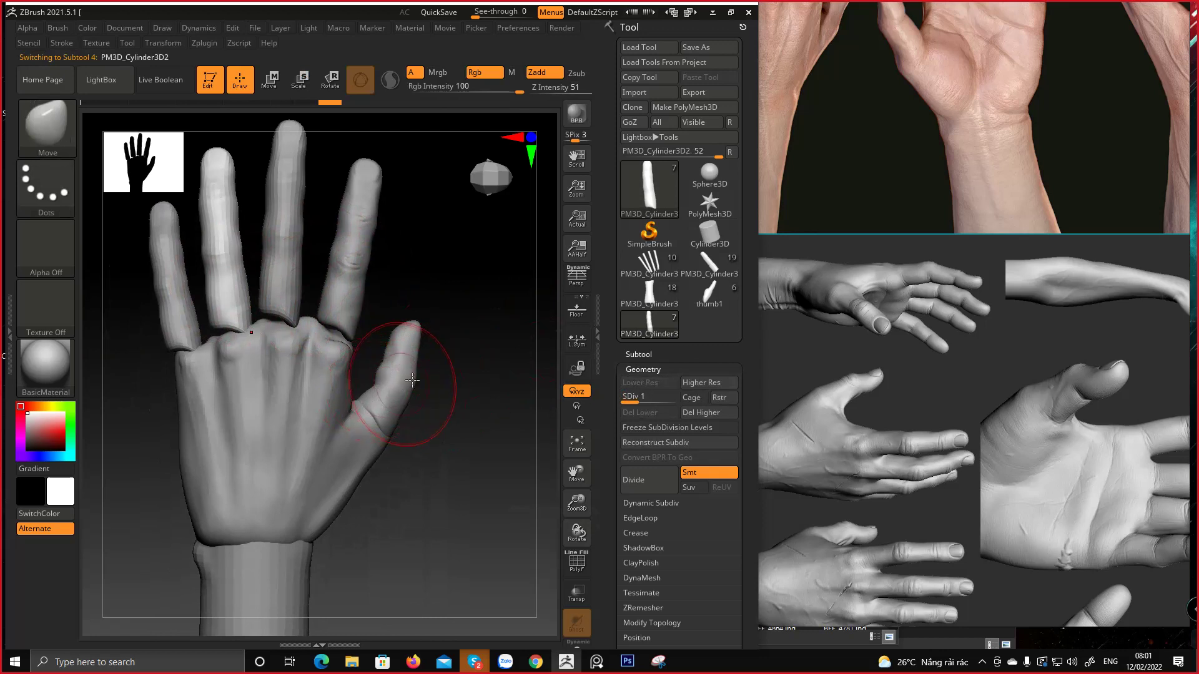
alt+click(395, 379)
drag(665, 397, 623, 397)
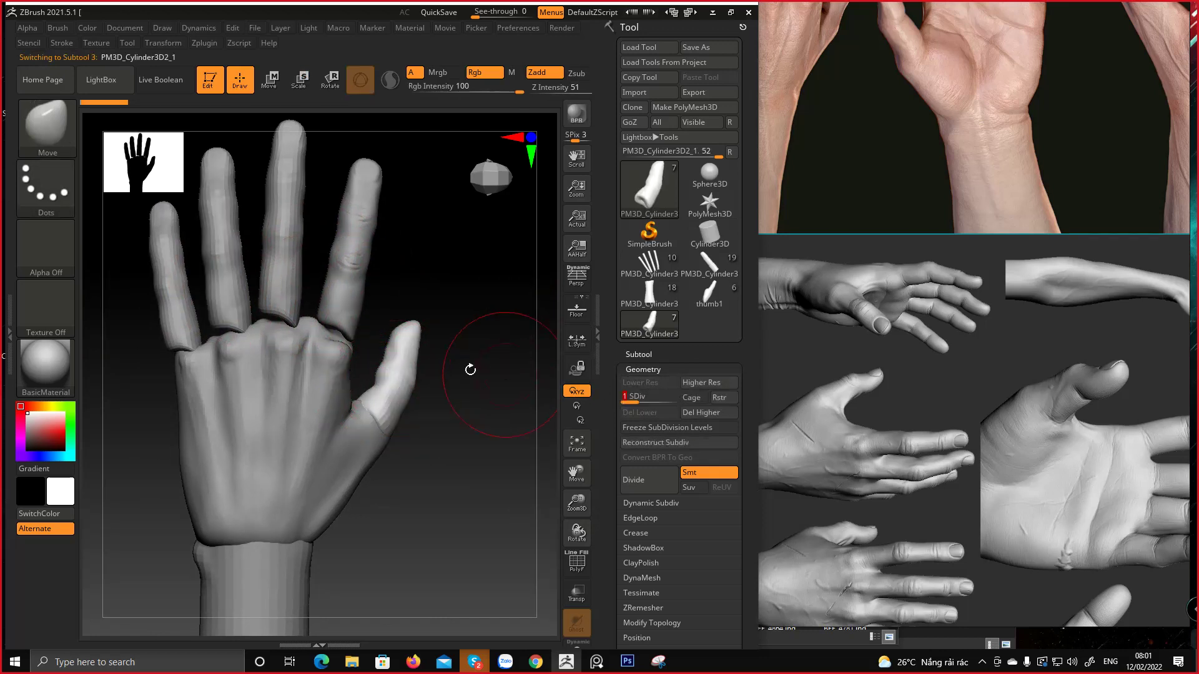
Move the thumb outward from the palm with the gizmo and return to Draw mode
key(w)
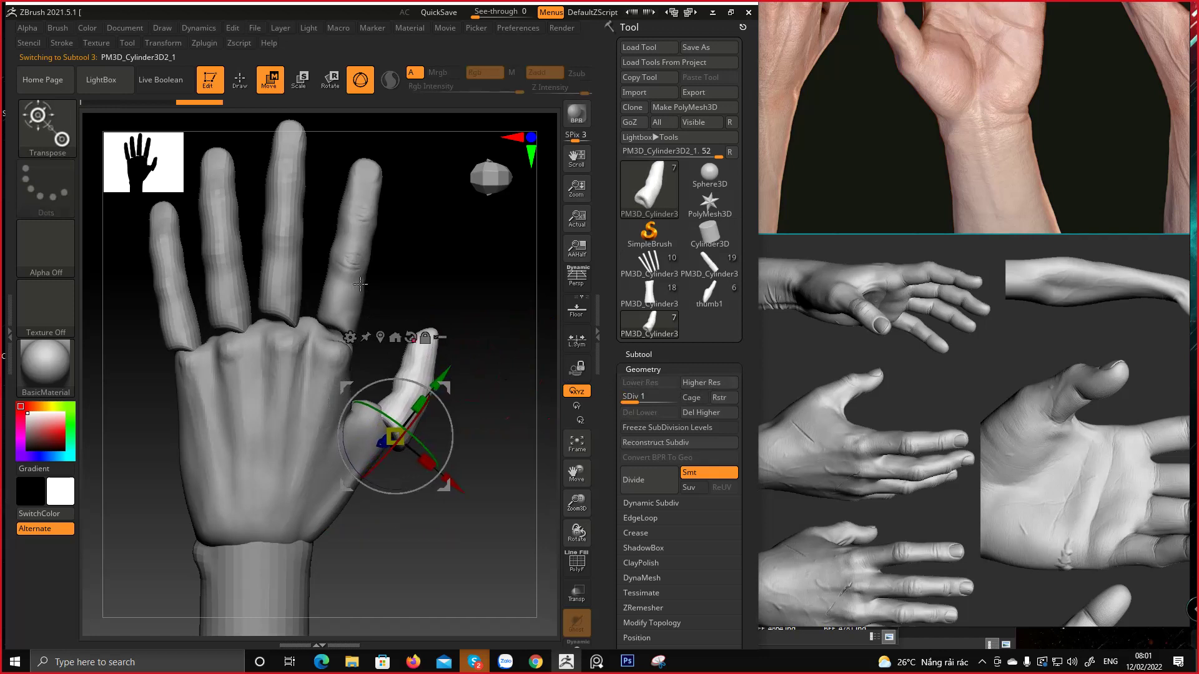
alt+drag(330, 220, 336, 277)
mouse_move(366, 410)
alt+mouse_down()
mouse_move(377, 308)
mouse_move(308, 273)
mouse_move(412, 364)
mouse_move(380, 311)
alt+mouse_up()
key(q)
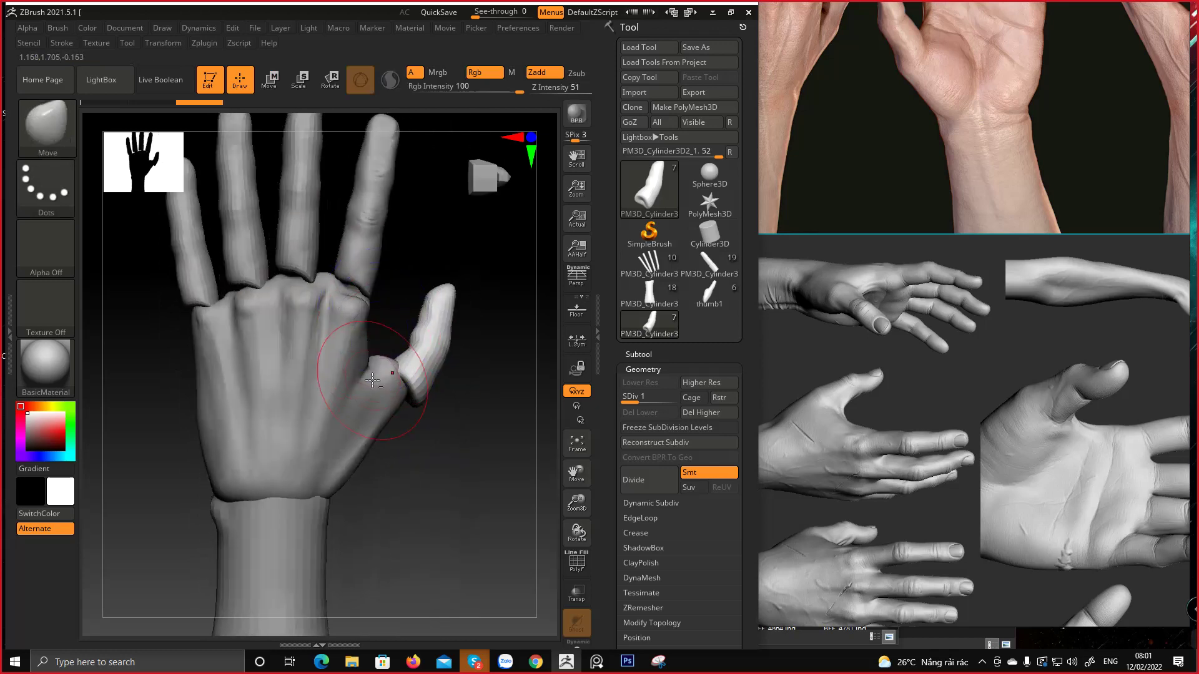
Select the palm subtool and adjust the inner edge of its thumb stub with the Move brush
alt+click(385, 359)
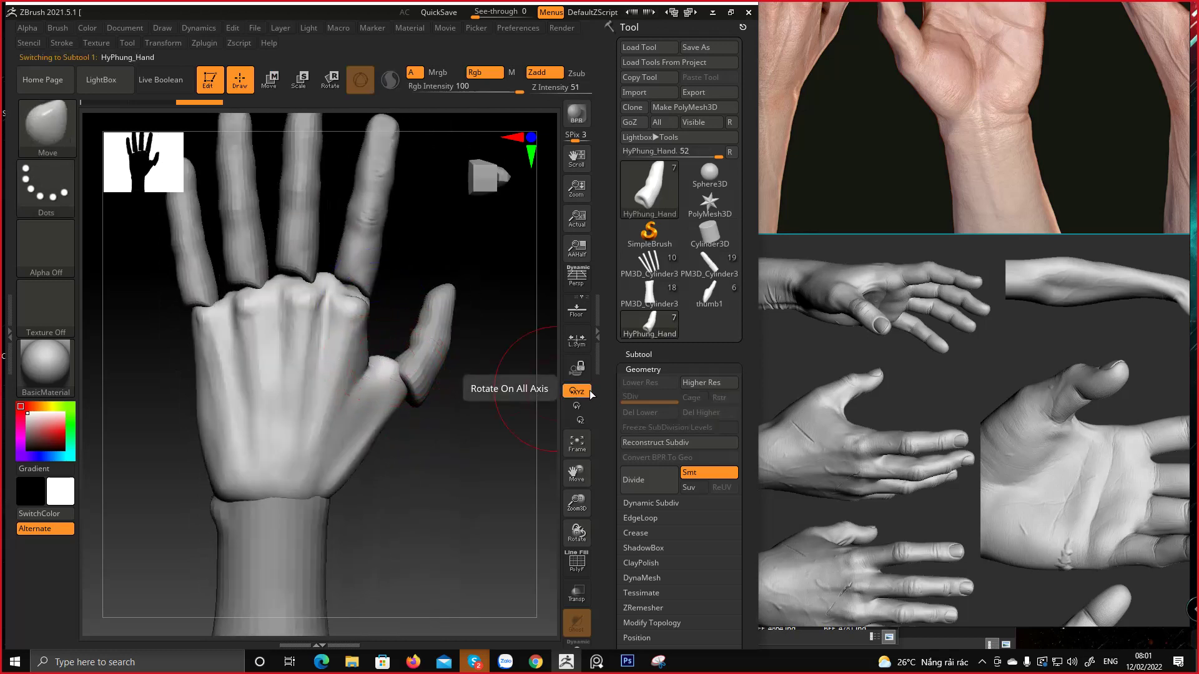
mouse_move(511, 485)
mouse_down()
mouse_move(466, 410)
mouse_move(444, 417)
mouse_move(460, 401)
mouse_move(406, 329)
mouse_up()
mouse_move(410, 374)
right_down()
mouse_move(402, 394)
mouse_move(413, 417)
right_up()
key(b)
key(m)
key(v)
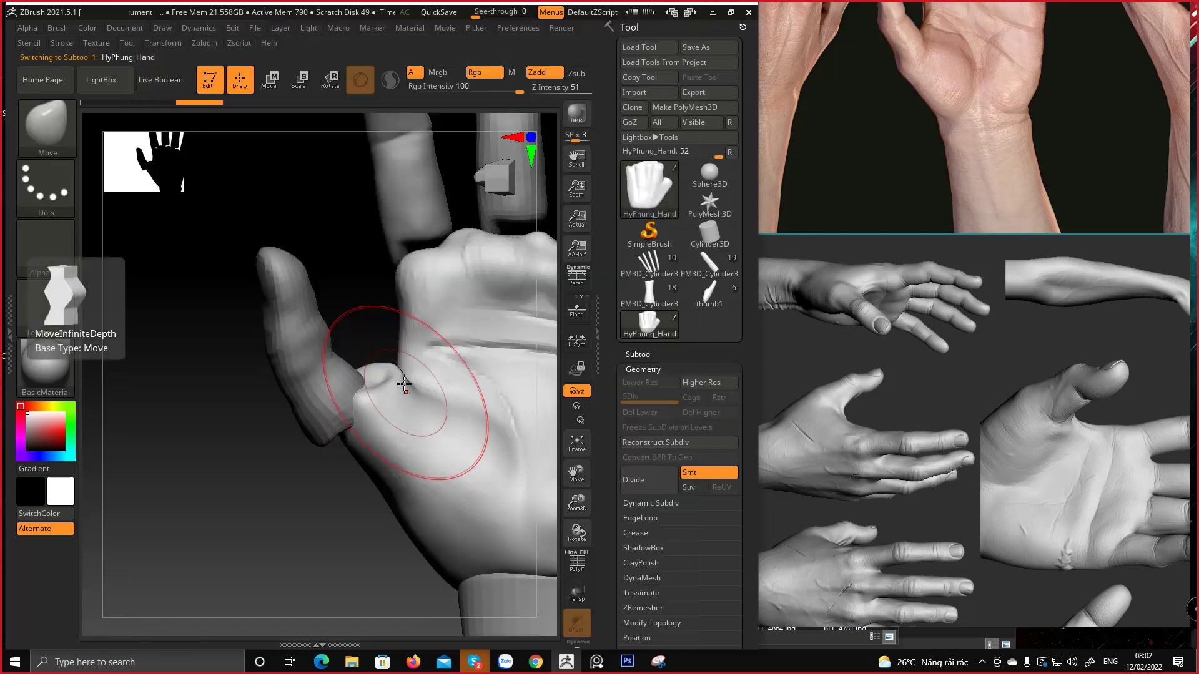
key(space)
drag(408, 365, 412, 364)
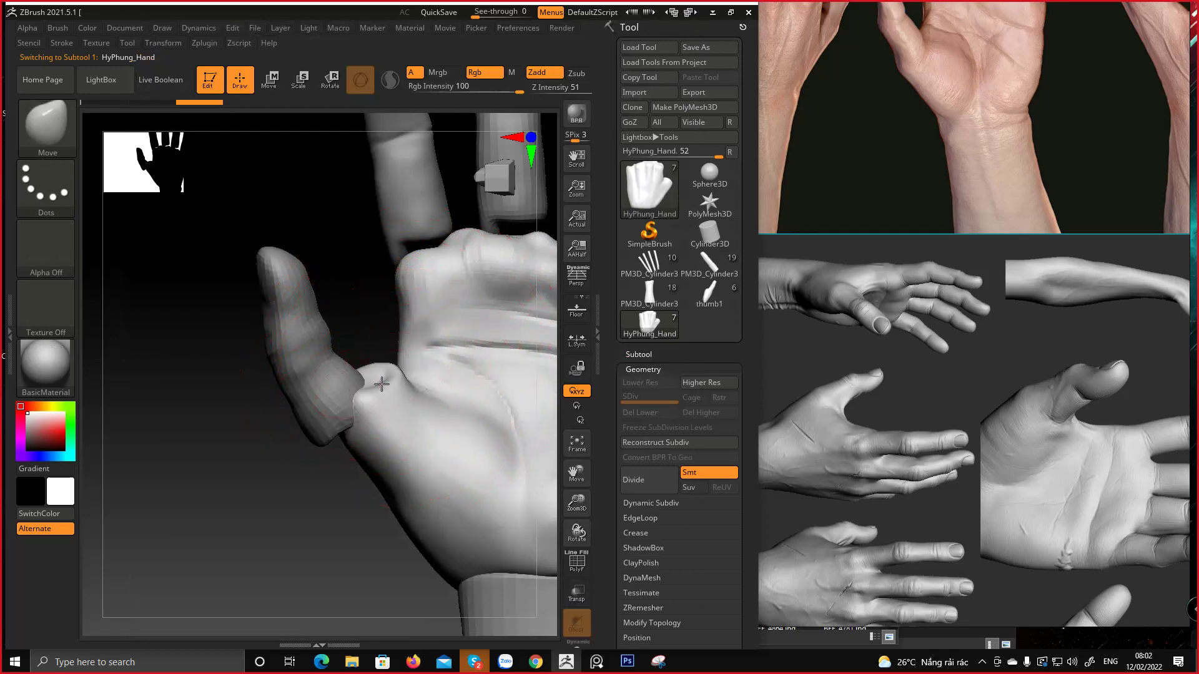
Push the rim of the palm's thumb stub toward the thumb base with varying Move brush sizes
right_drag(380, 381, 431, 360)
drag(329, 430, 307, 451)
key(space)
drag(316, 375, 331, 382)
mouse_move(328, 322)
mouse_down()
mouse_move(316, 348)
mouse_move(329, 326)
mouse_up()
key(space)
right_drag(329, 326, 330, 339)
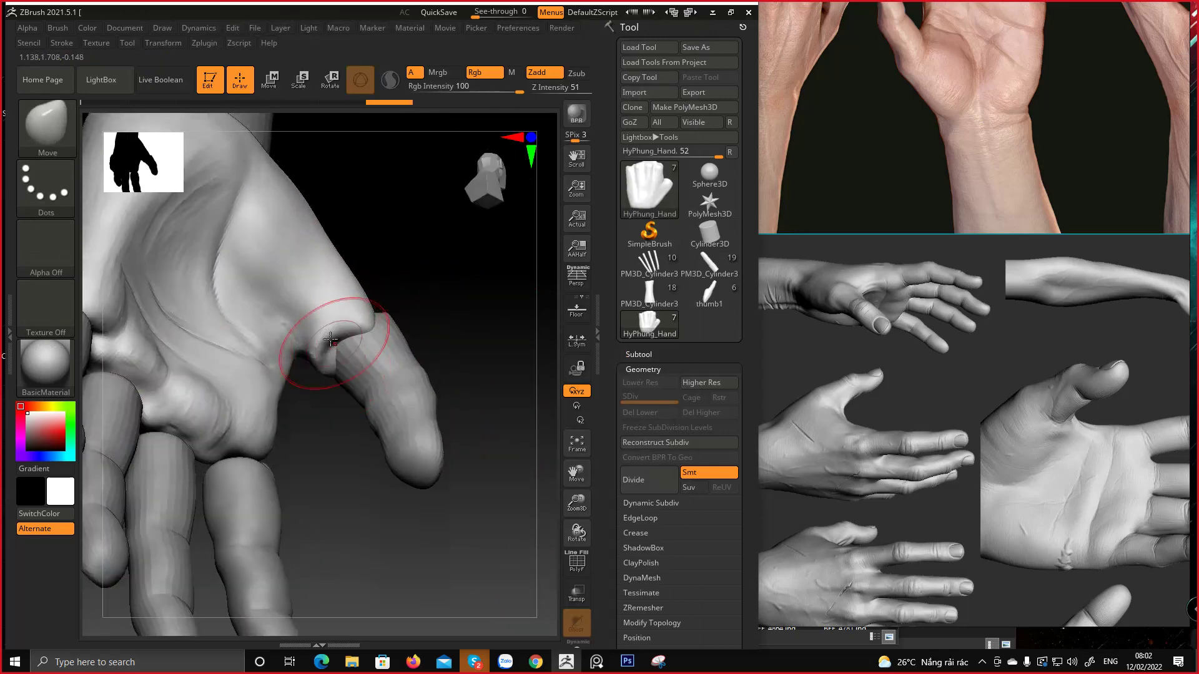
Pull the stub's outer and web-side edges with the Move brush to fit around the thumb's base
mouse_move(340, 345)
mouse_down()
mouse_move(389, 322)
mouse_move(385, 297)
mouse_move(374, 307)
mouse_up()
key(space)
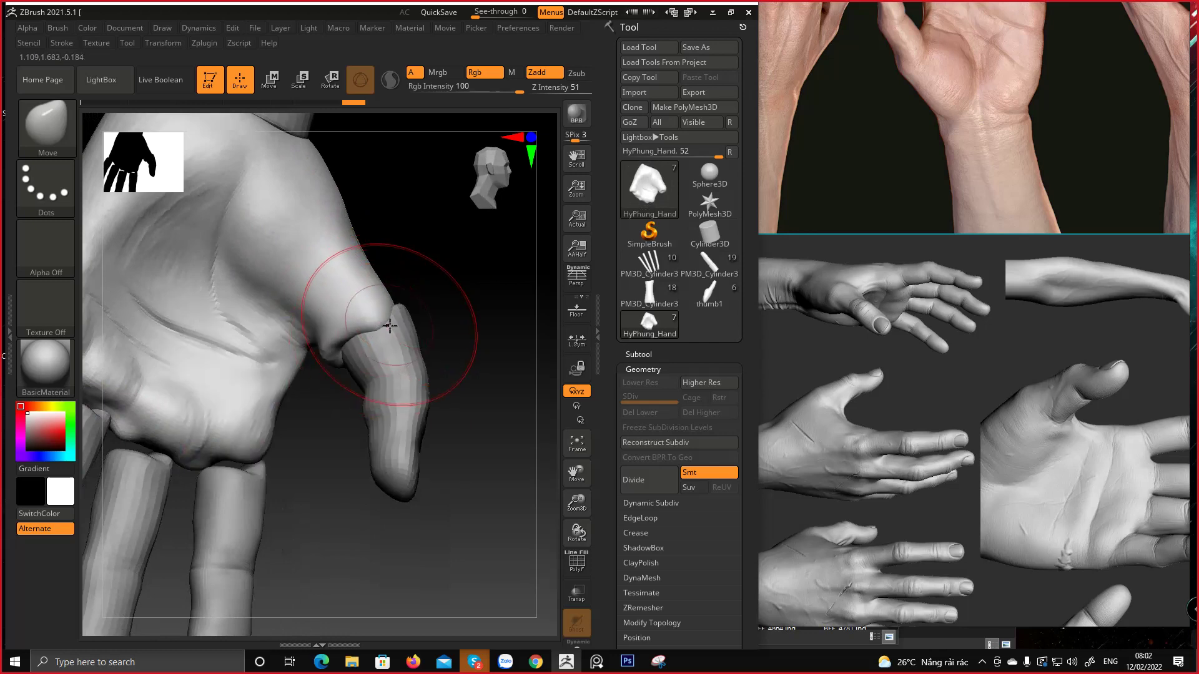
mouse_move(342, 364)
mouse_down()
mouse_move(339, 268)
mouse_move(366, 268)
mouse_move(349, 335)
mouse_up()
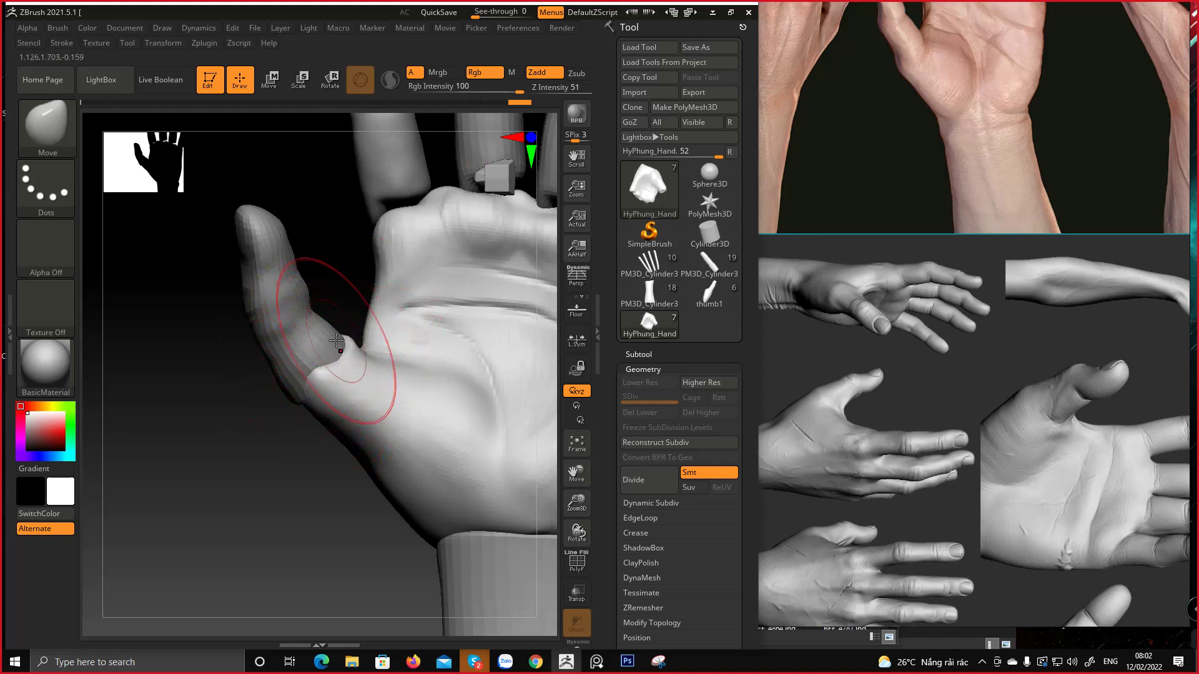
drag(289, 413, 362, 337)
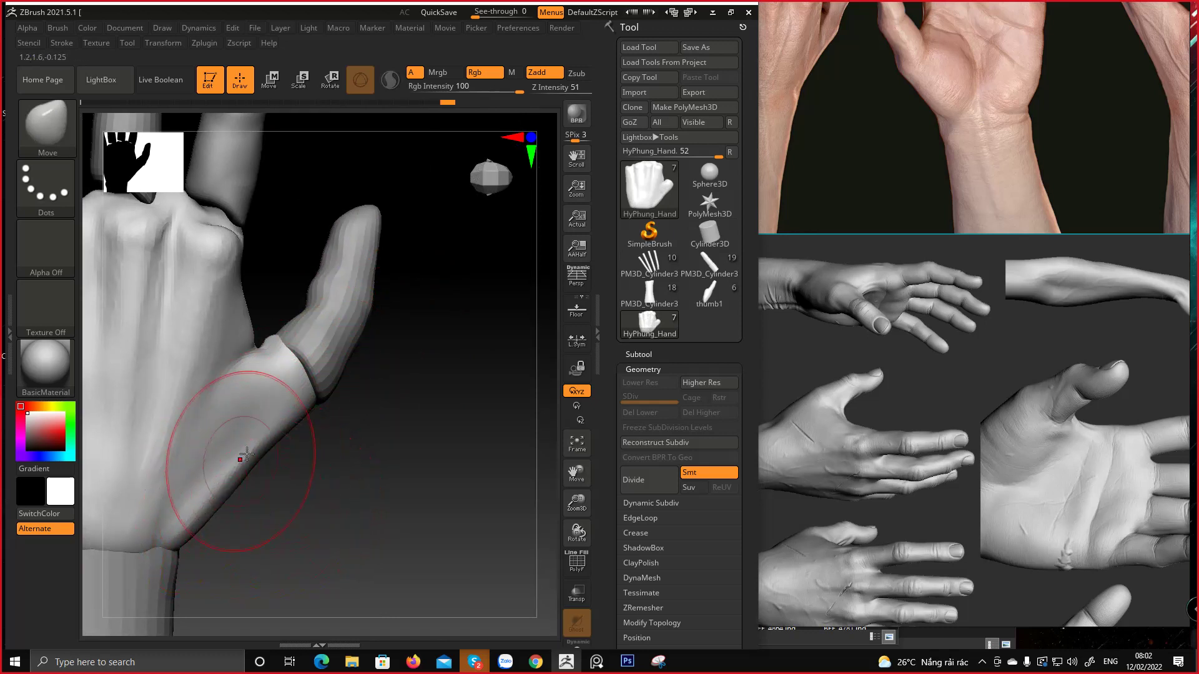
Nudge the palm's thumb stub around the thumb base with the Move brush from the back, edge and palm views
alt+right_drag(304, 423, 342, 430)
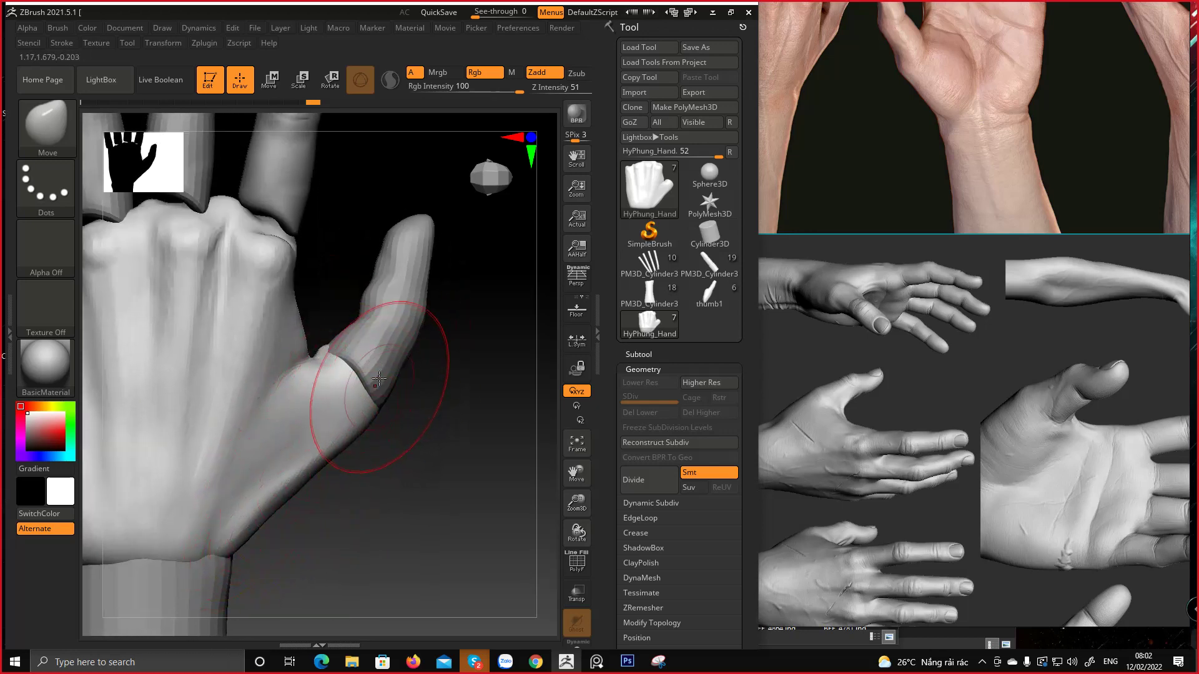
right_drag(379, 379, 348, 376)
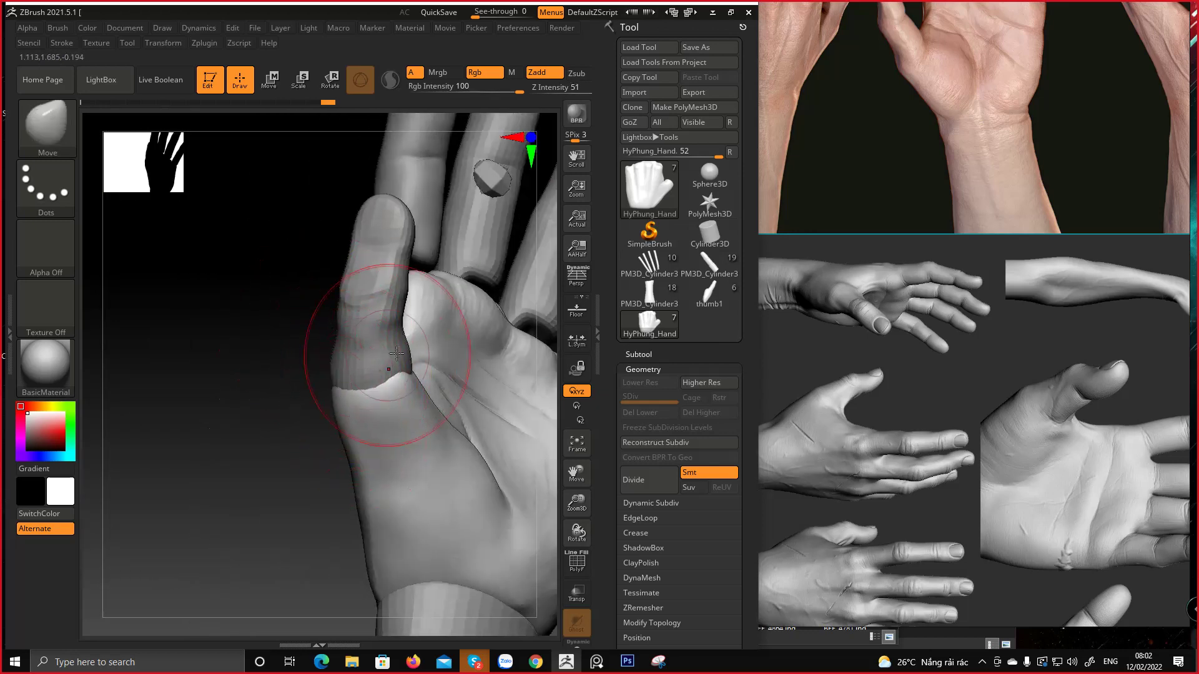
mouse_move(397, 353)
right_down()
mouse_move(347, 361)
mouse_move(357, 366)
mouse_move(342, 383)
mouse_move(356, 302)
mouse_move(350, 408)
right_up()
key(space)
click(364, 358)
key(space)
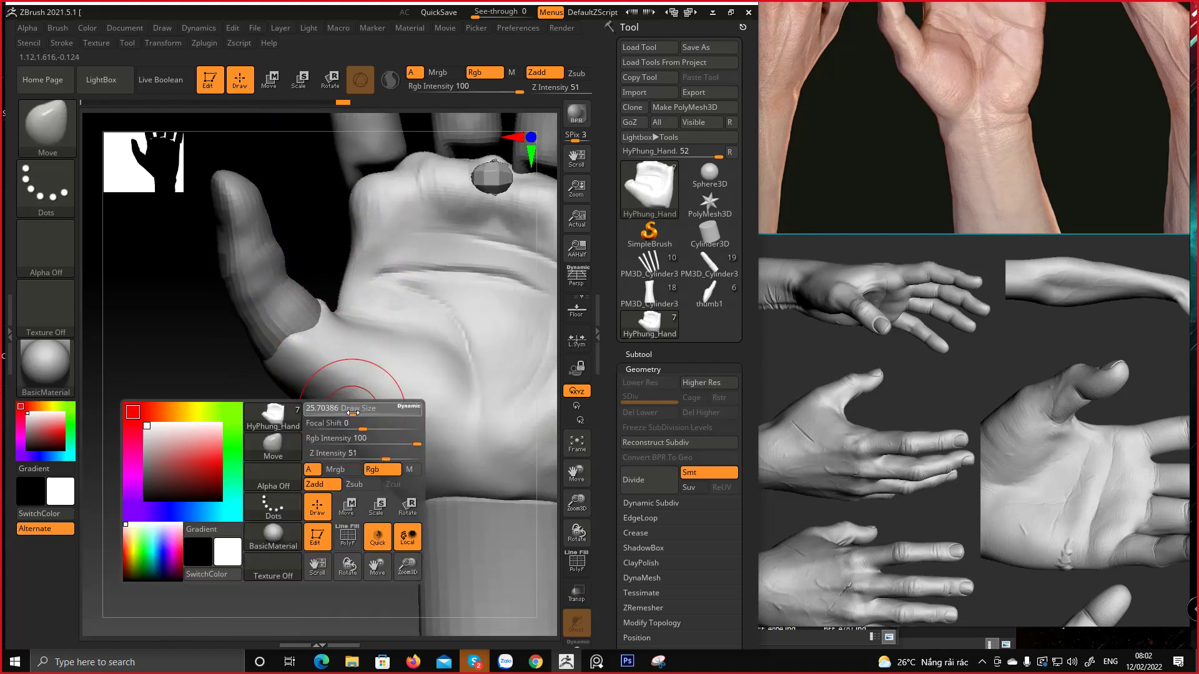
Reshape and smooth the thumb mound on the palm side, using a large Move brush and a reduced size
alt+right_drag(477, 366, 413, 396)
key(space)
click(413, 396)
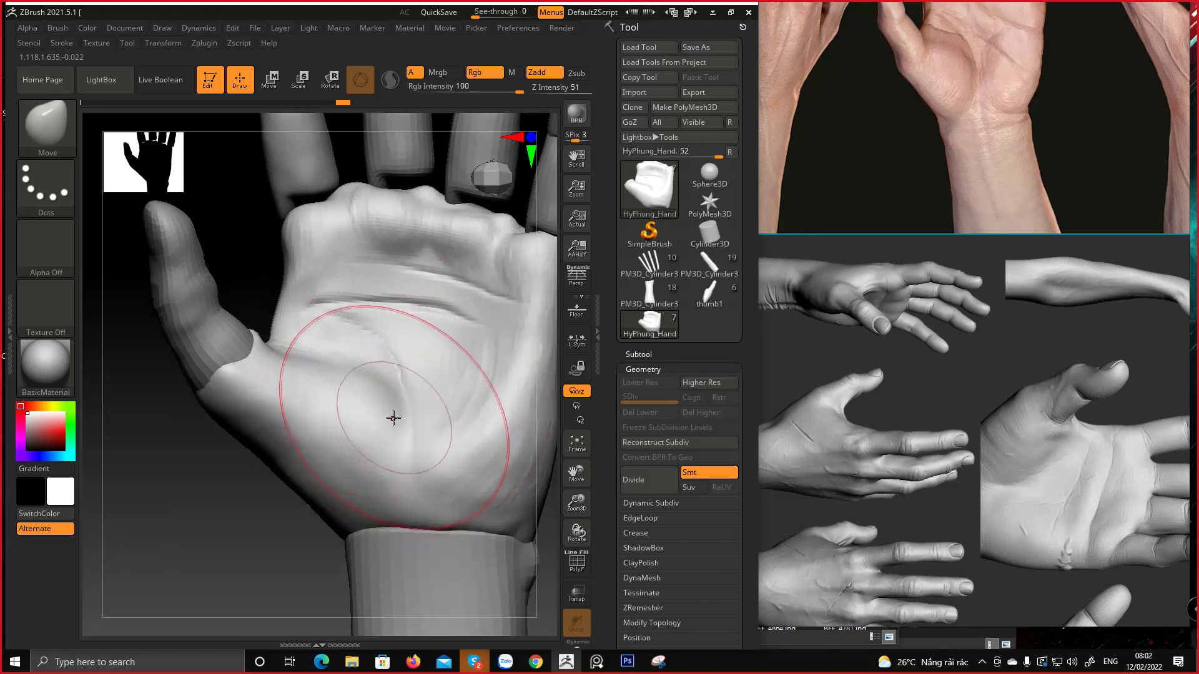
right_drag(447, 462, 487, 499)
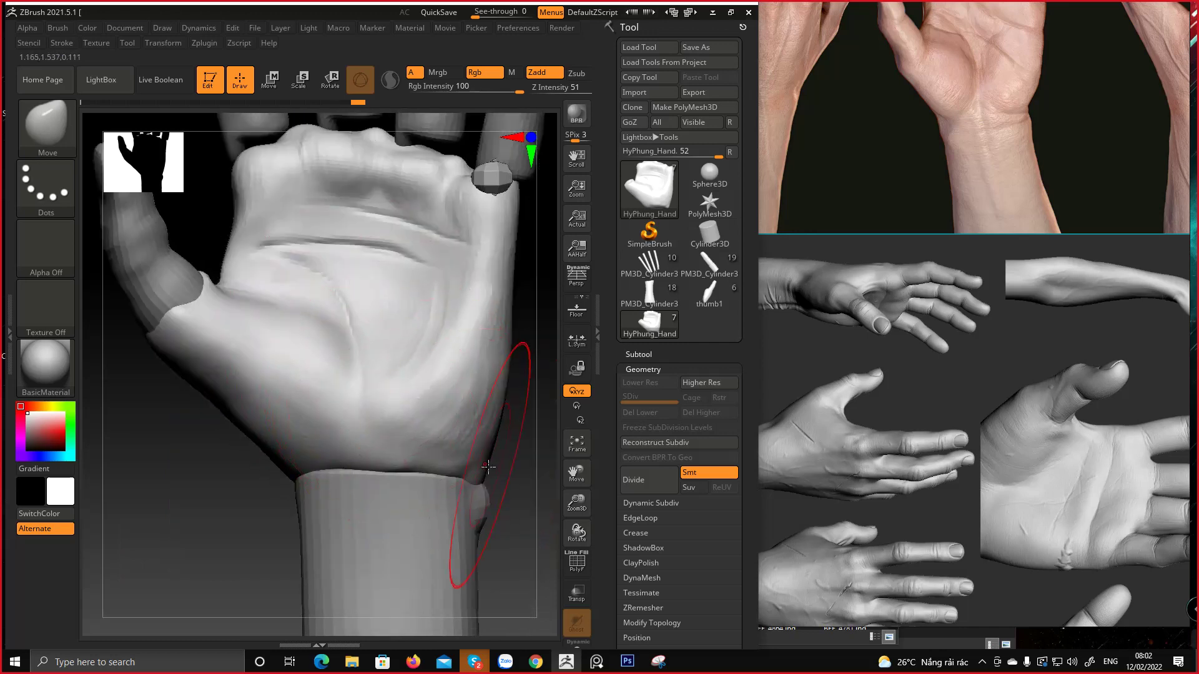
alt+right_drag(321, 368, 366, 398)
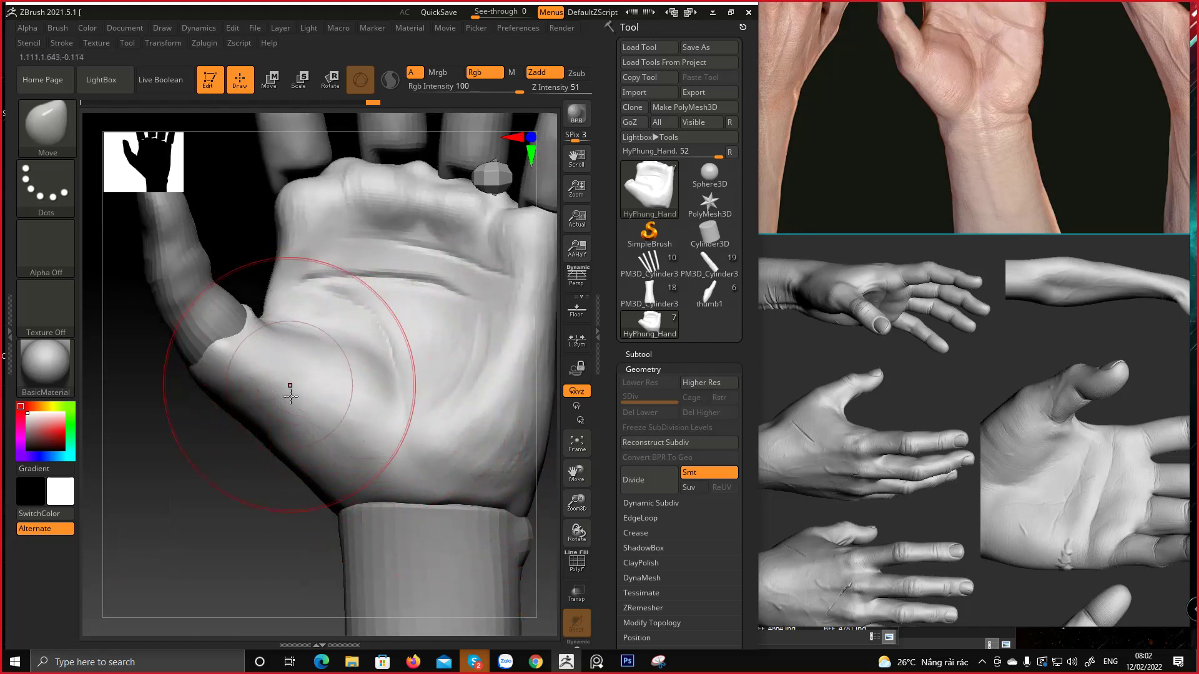
right_drag(275, 423, 280, 377)
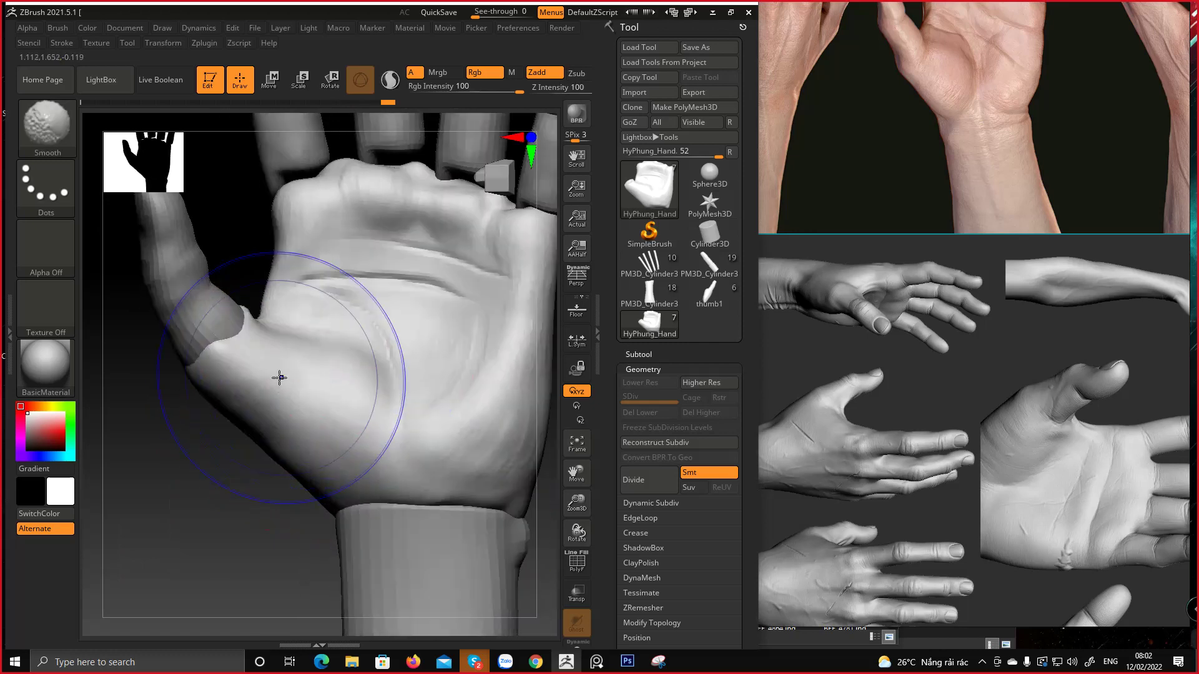
key(space)
drag(310, 407, 297, 407)
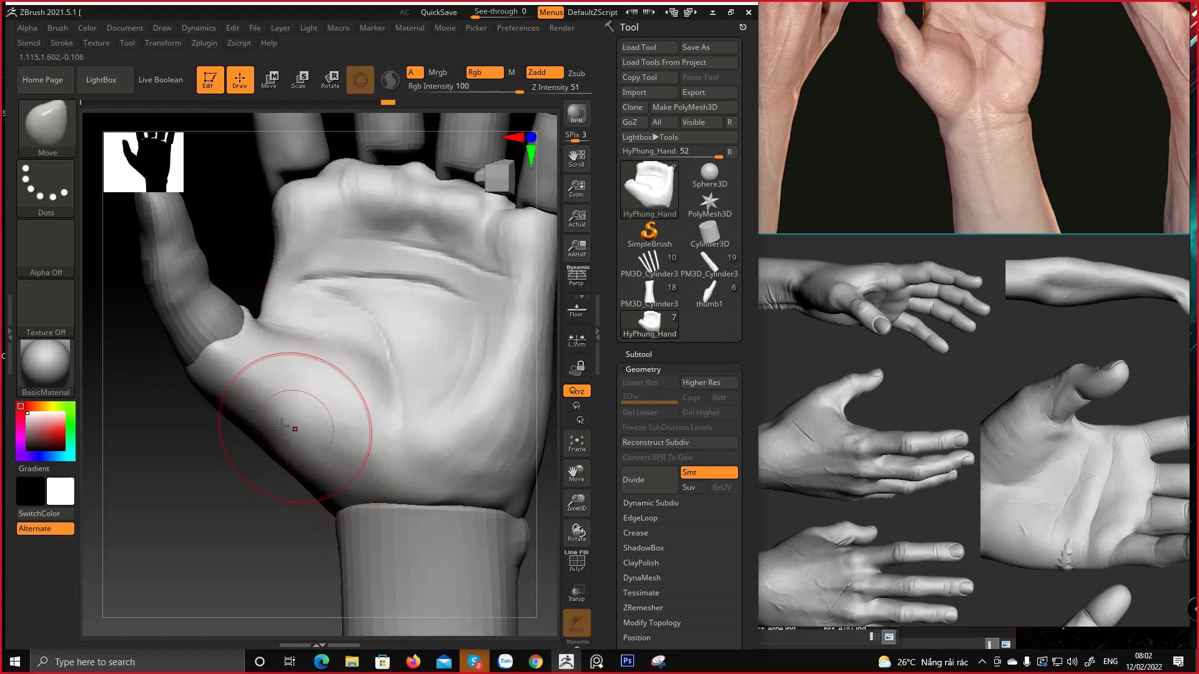
mouse_move(254, 396)
right_down()
mouse_move(346, 347)
mouse_move(378, 294)
mouse_move(364, 361)
mouse_move(360, 307)
right_up()
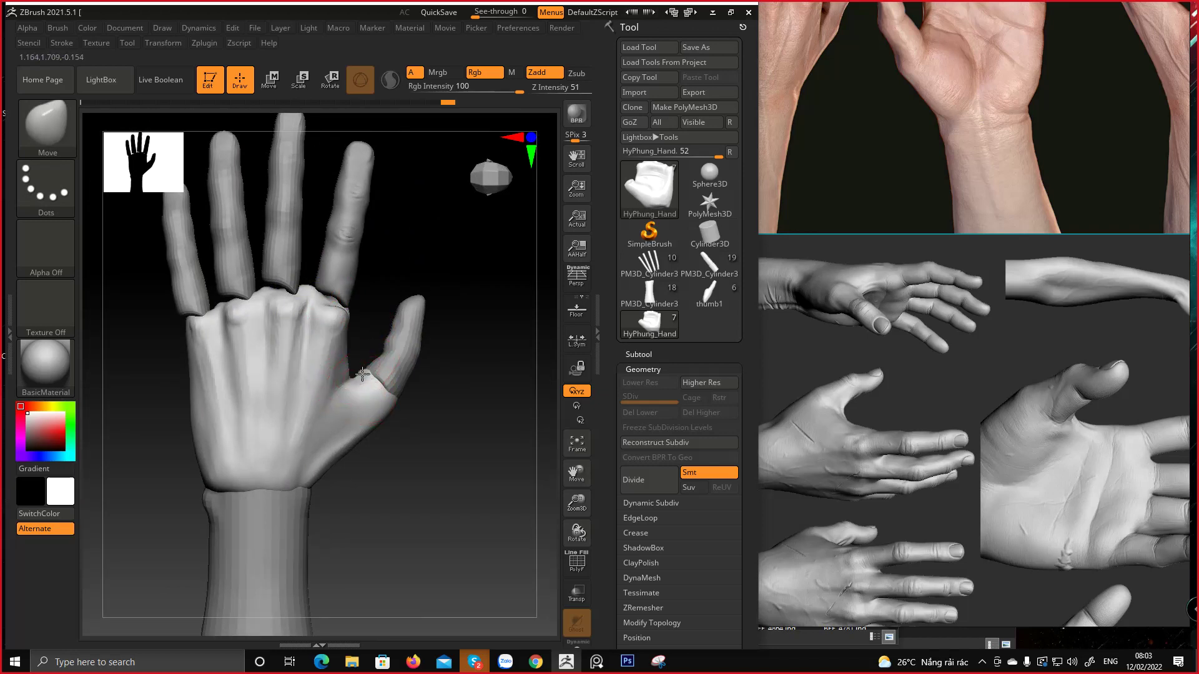
Adjust the web between thumb and index finger on the back of the palm with the Move brush
drag(362, 375, 359, 376)
mouse_move(357, 376)
alt+right_down()
mouse_move(366, 389)
mouse_move(374, 361)
alt+right_up()
key(space)
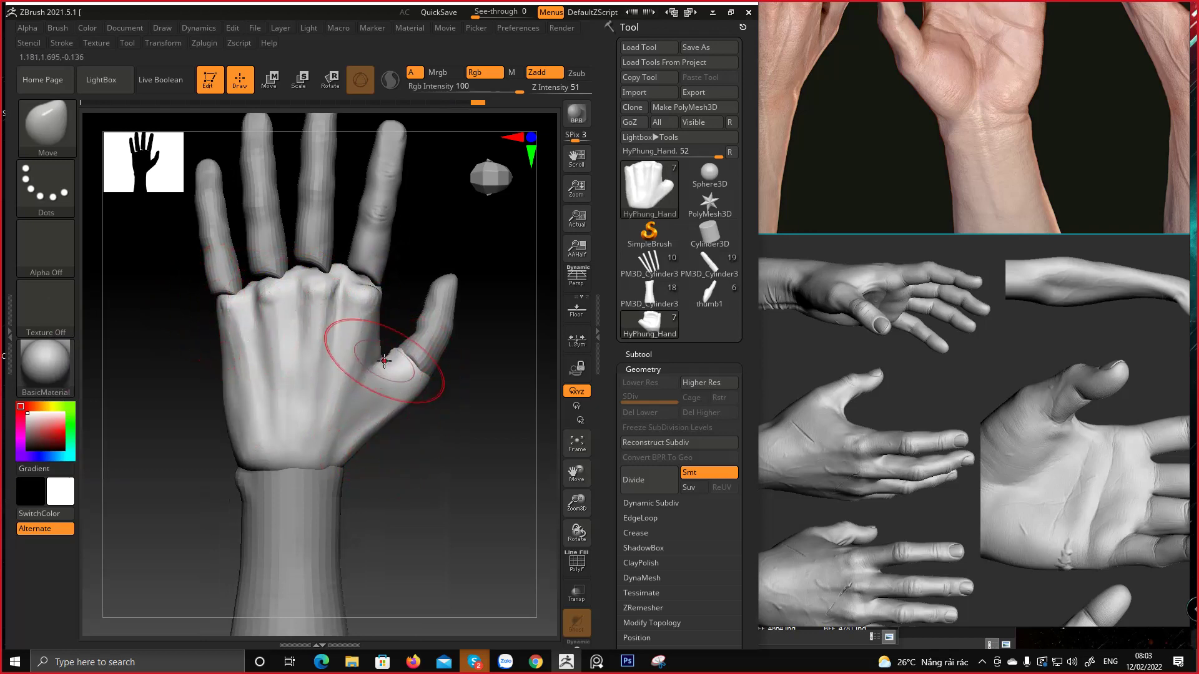
alt+right_drag(392, 321, 461, 362)
Capture a new Snipping Tool snip of the back of the hand, including the fingers and wrist
click(660, 662)
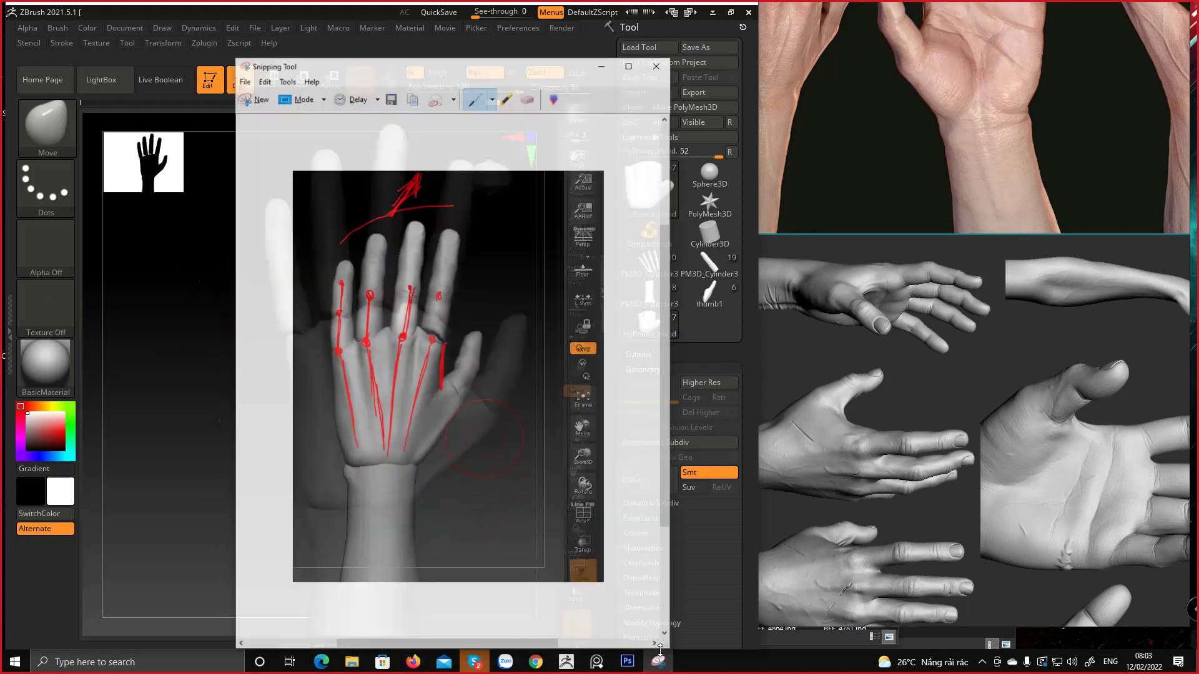
click(237, 76)
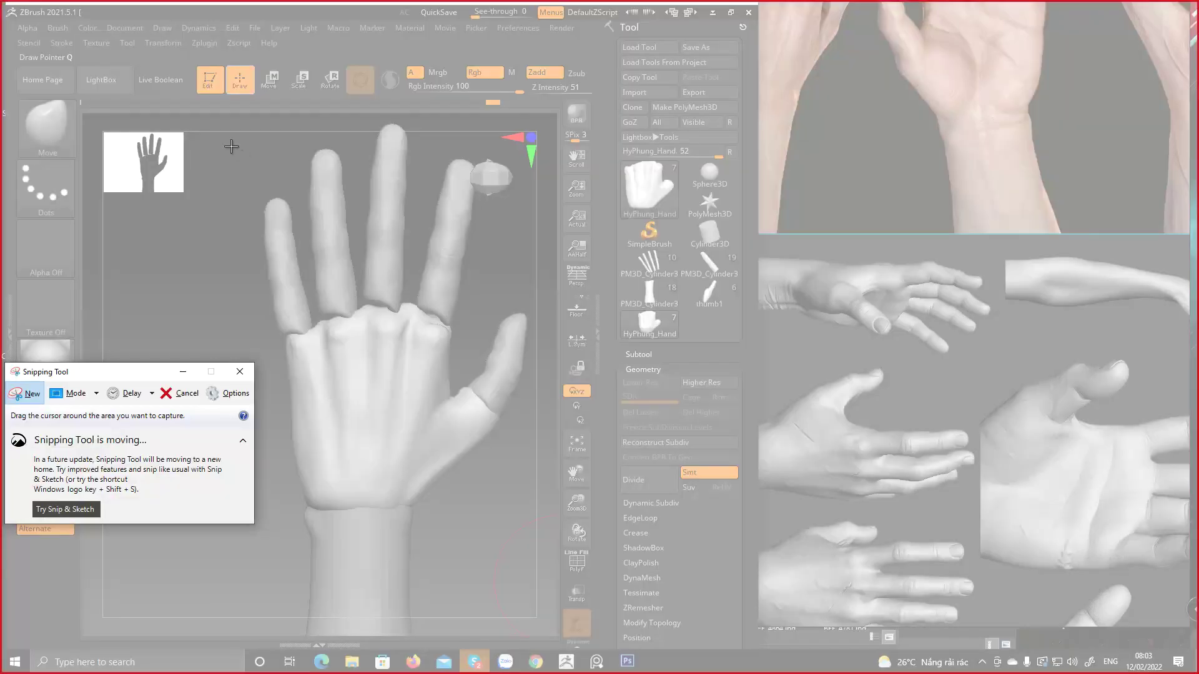
drag(231, 147, 271, 178)
click(204, 116)
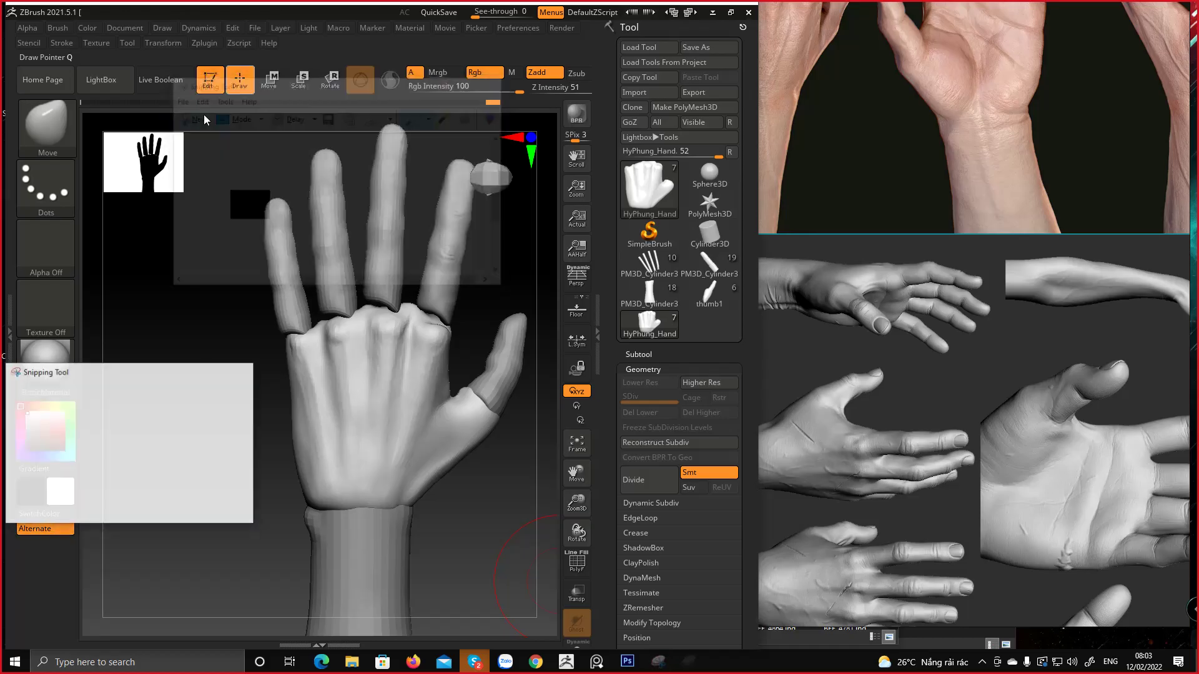
drag(188, 122, 577, 542)
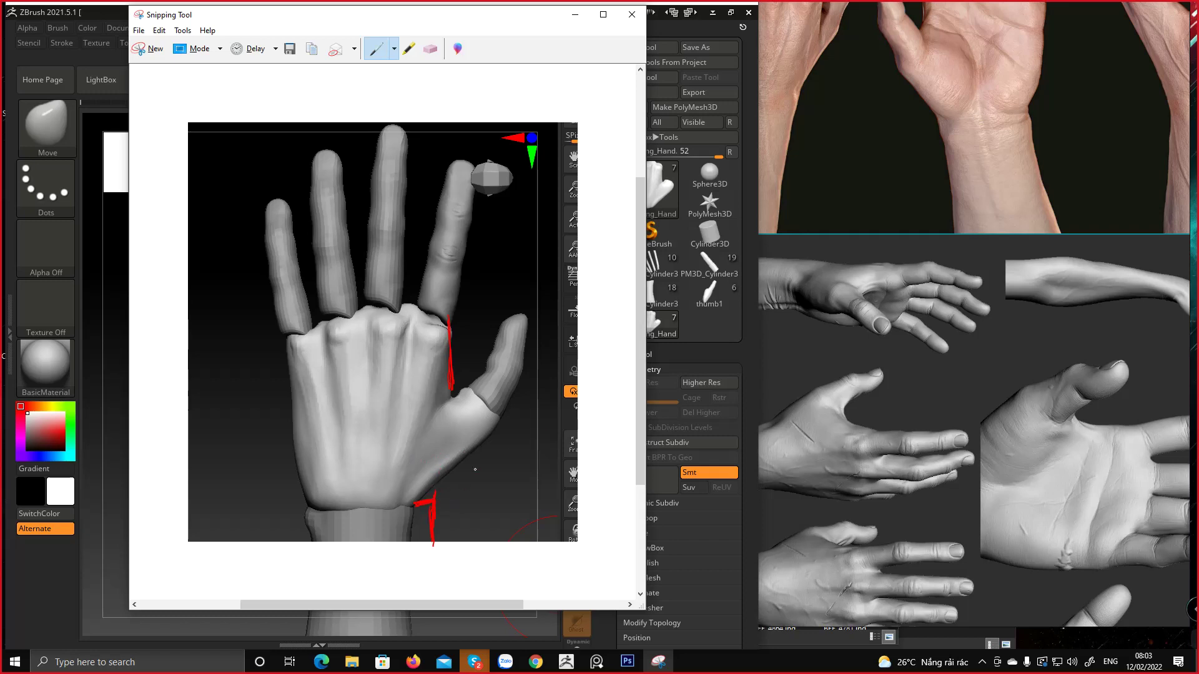
Bring the front and back hand photos into view and outline the thumb side and palm base in red on the snip
scroll(1031, 549, down, 6)
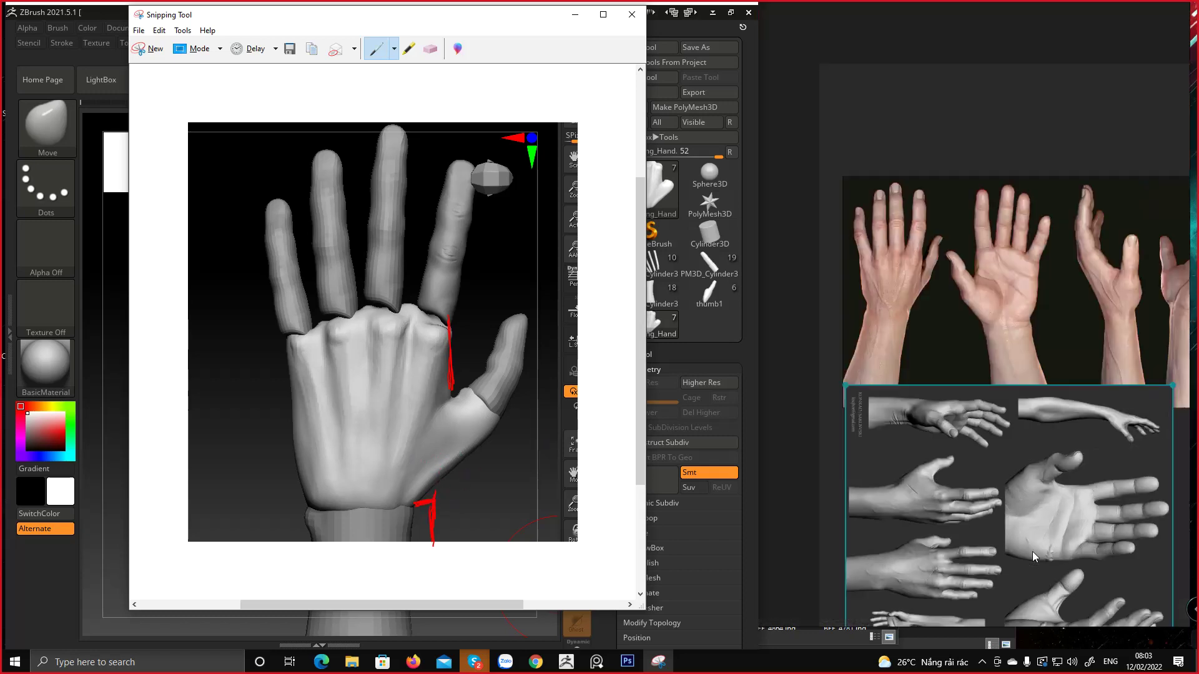
middle_drag(916, 543, 884, 249)
scroll(884, 405, up, 6)
middle_drag(893, 483, 852, 402)
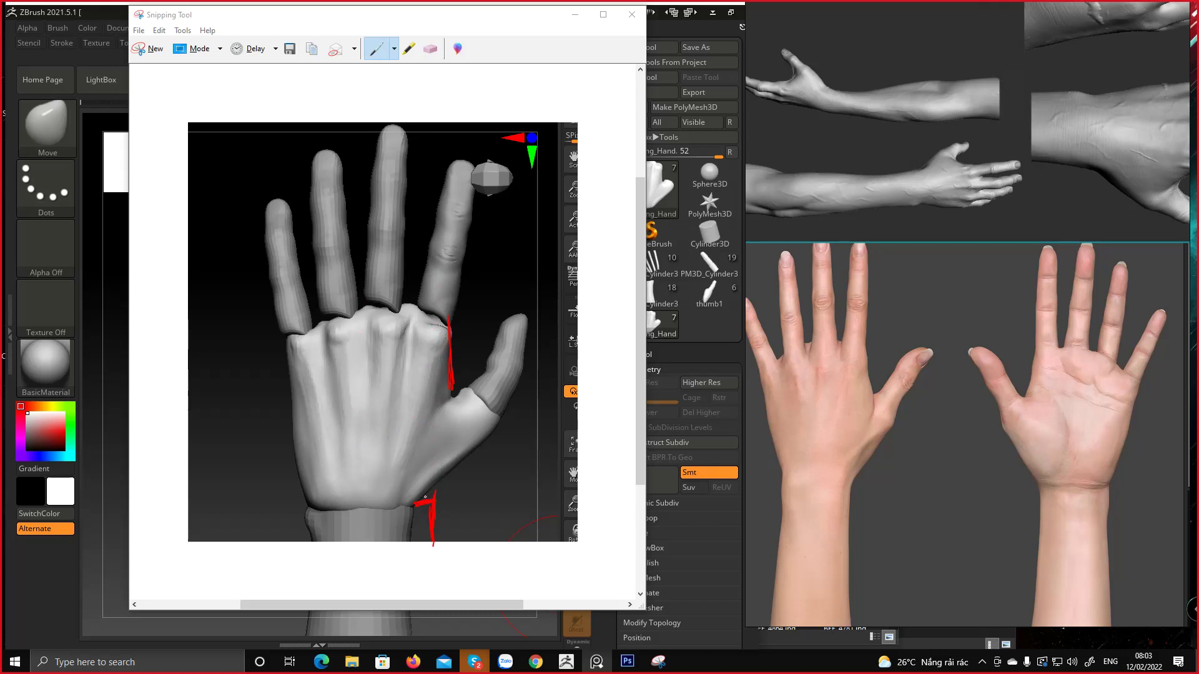
drag(429, 536, 430, 502)
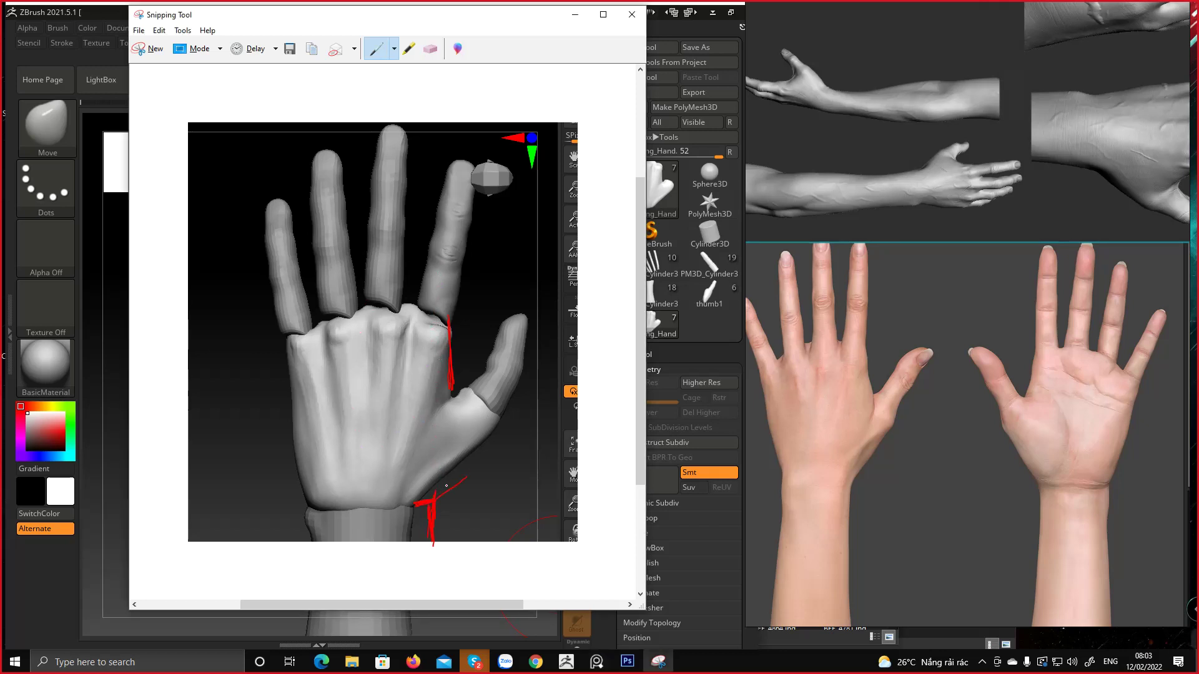
drag(443, 492, 472, 460)
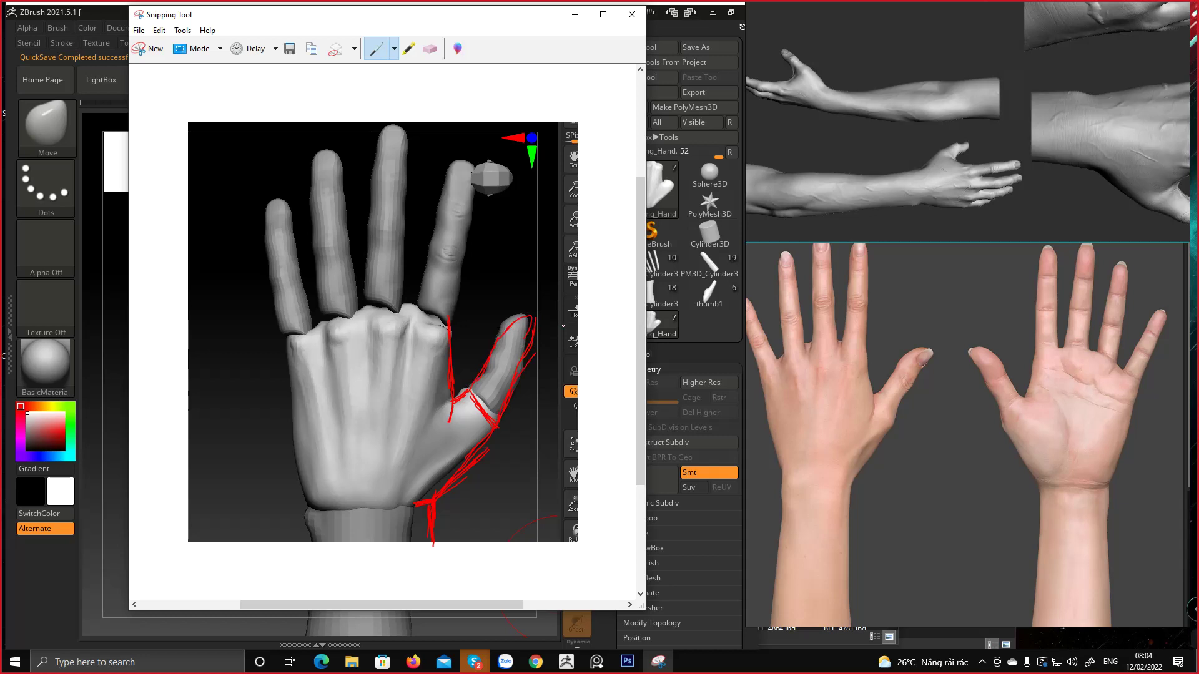
drag(406, 508, 373, 510)
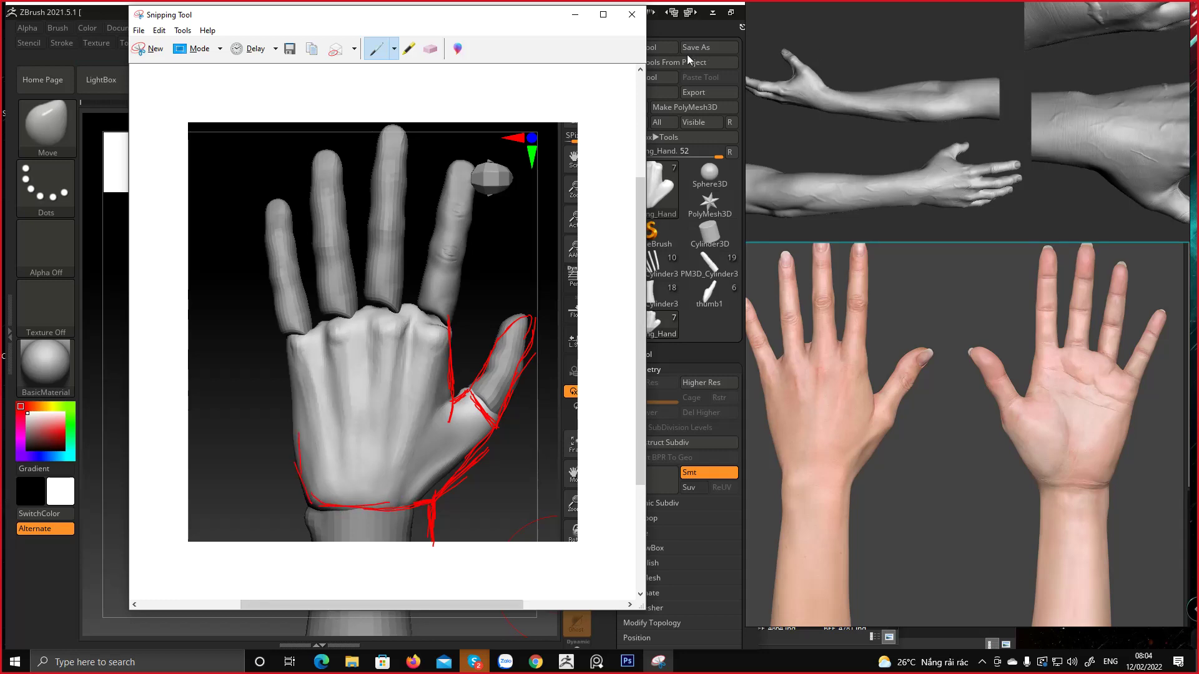
click(575, 14)
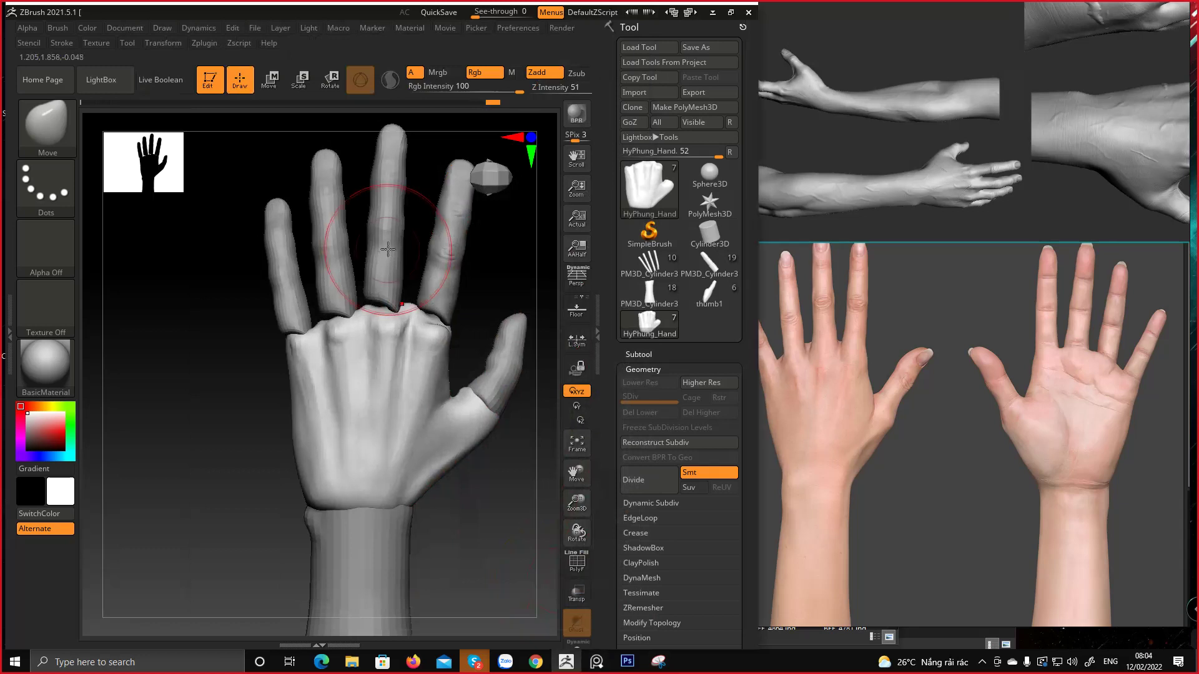
Tilt the middle finger slightly toward the ring finger with the gizmo and return to Draw mode
alt+click(380, 256)
key(e)
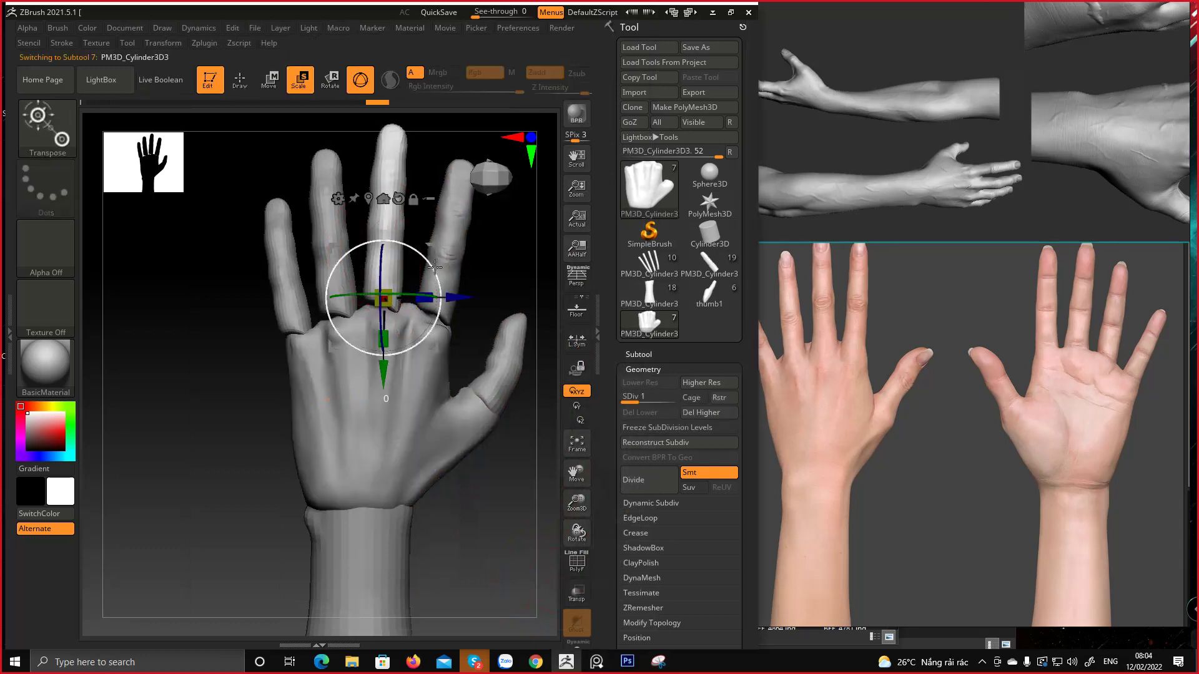
drag(437, 267, 435, 249)
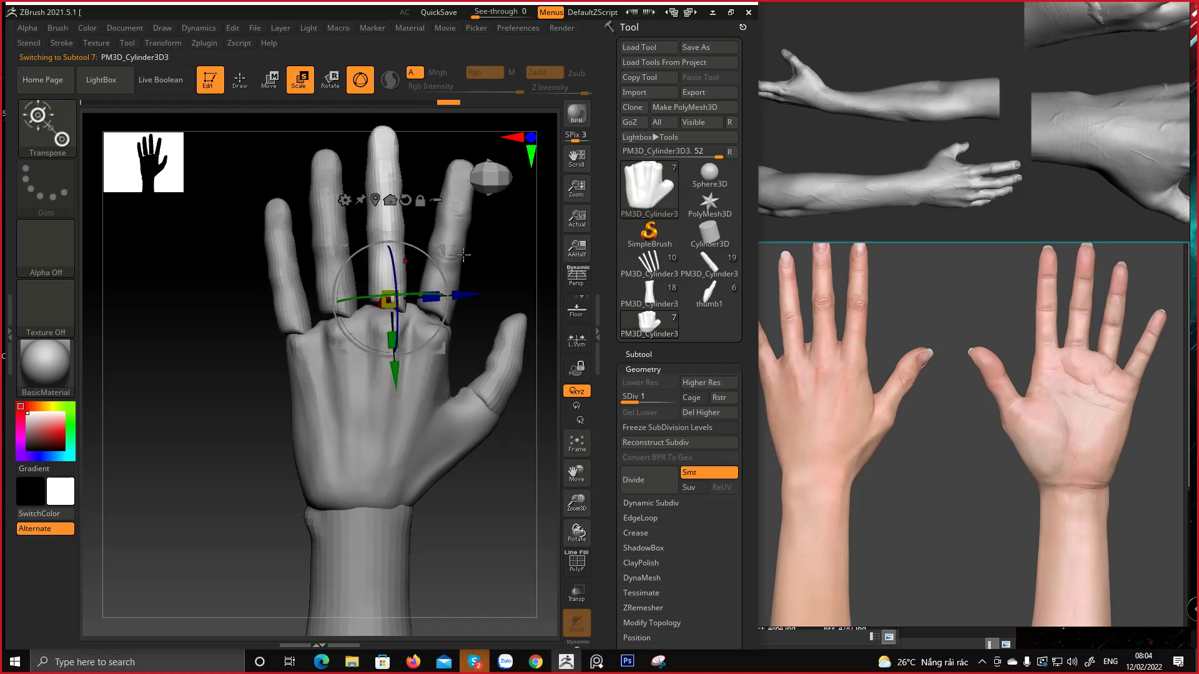
drag(491, 330, 368, 268)
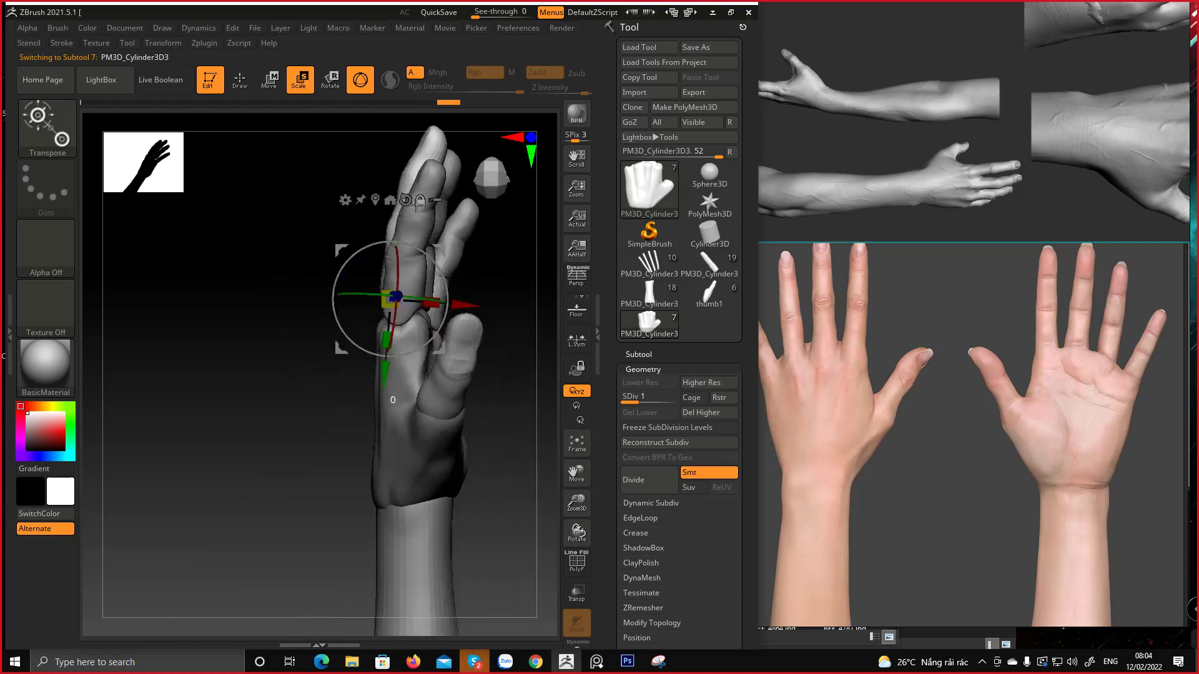
drag(343, 208, 261, 335)
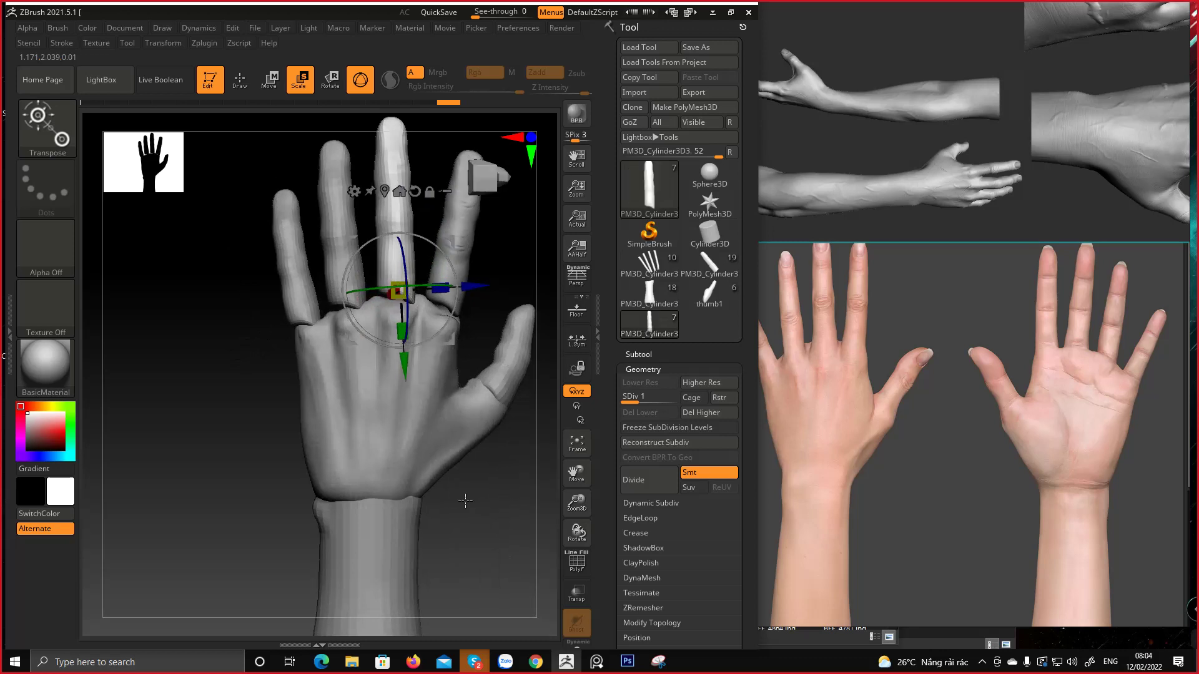
key(q)
Select the palm subtool and pull its thumb-side wrist corner outward with the Move brush
alt+click(407, 483)
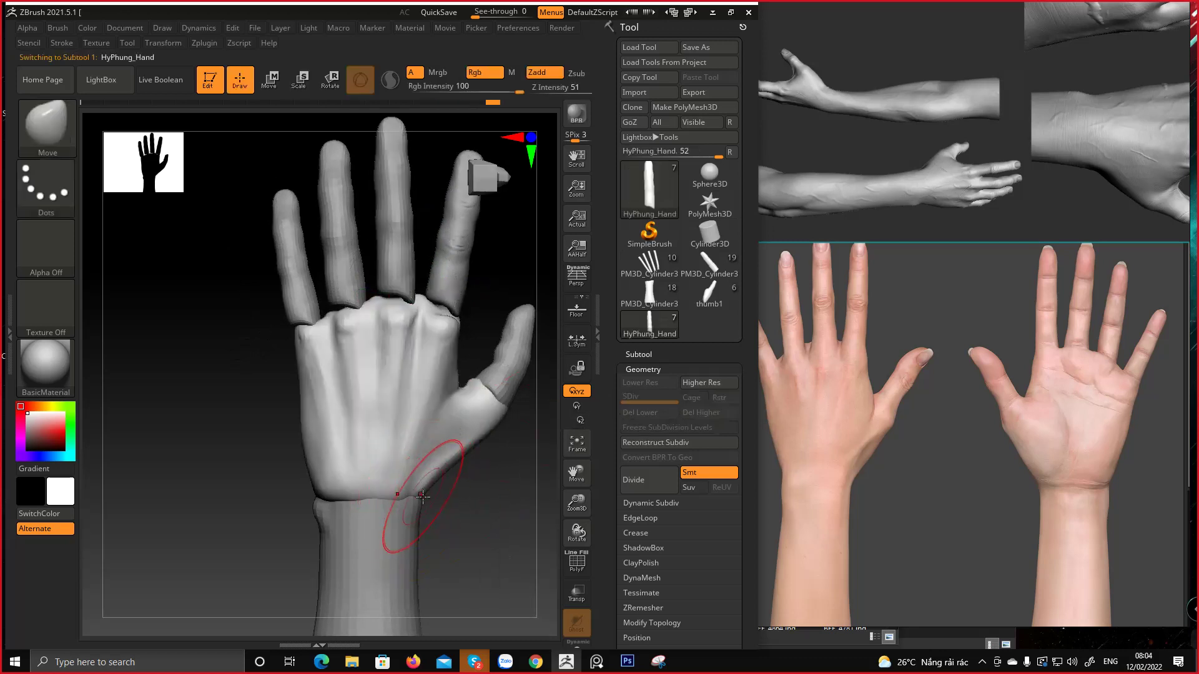
key(space)
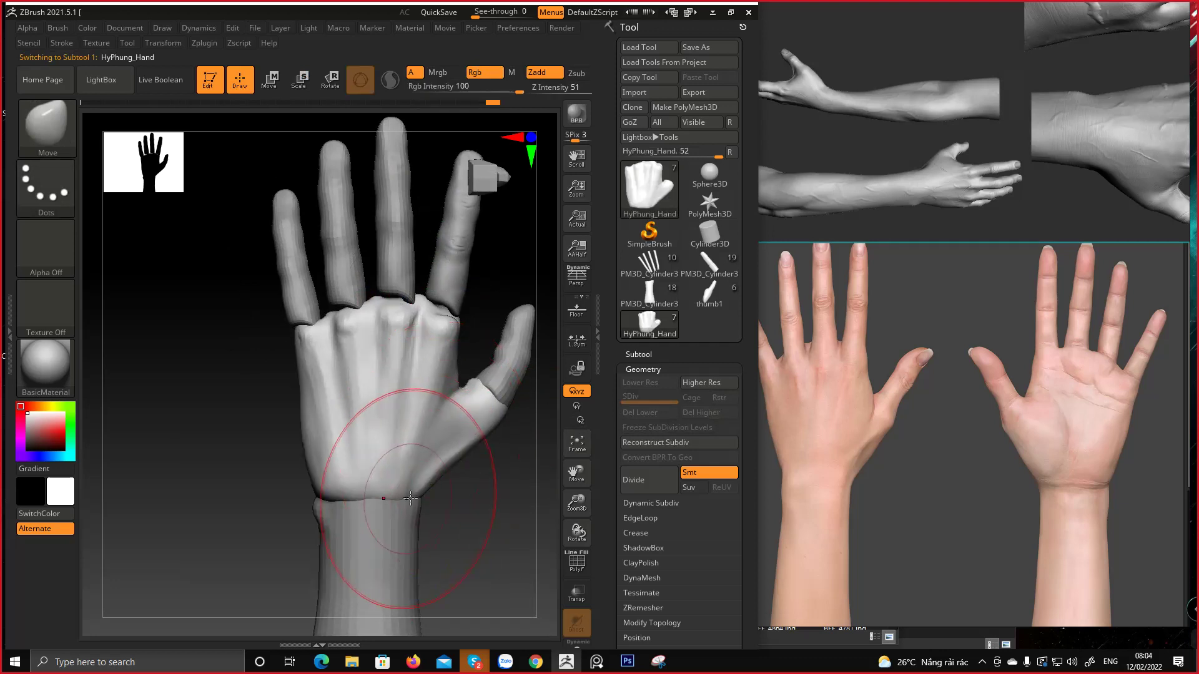
key(space)
drag(425, 429, 412, 428)
shift+drag(464, 510, 457, 509)
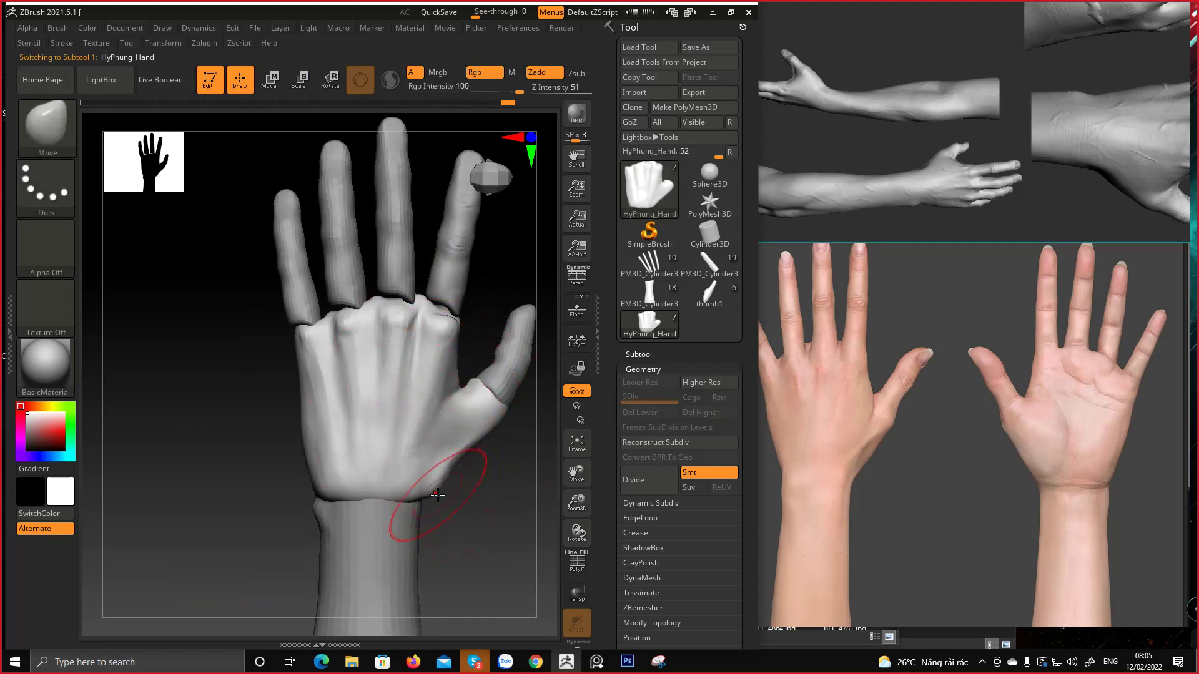
key(space)
drag(465, 430, 461, 469)
Select the forearm subtool and pull its thumb-side edge outward below the palm with the Move brush
mouse_move(444, 519)
alt+mouse_down()
mouse_move(418, 392)
mouse_move(407, 400)
alt+mouse_up()
alt+click(360, 460)
key(space)
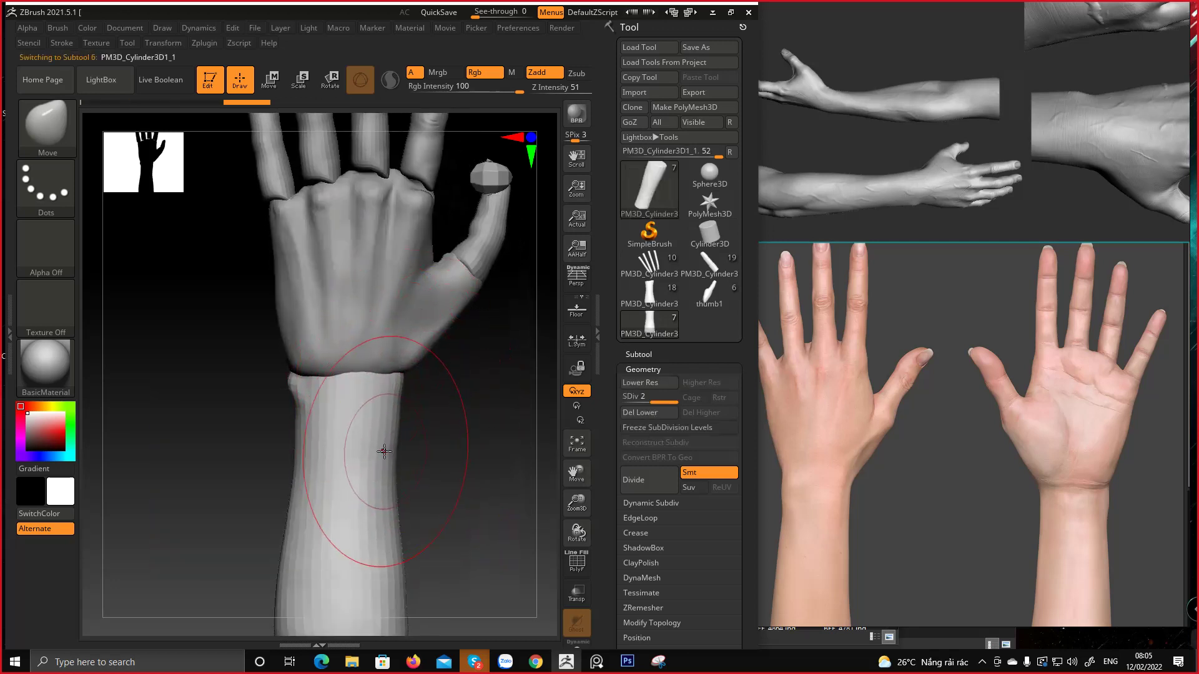
drag(383, 450, 390, 452)
mouse_move(397, 382)
mouse_down()
mouse_move(406, 369)
mouse_move(412, 402)
mouse_up()
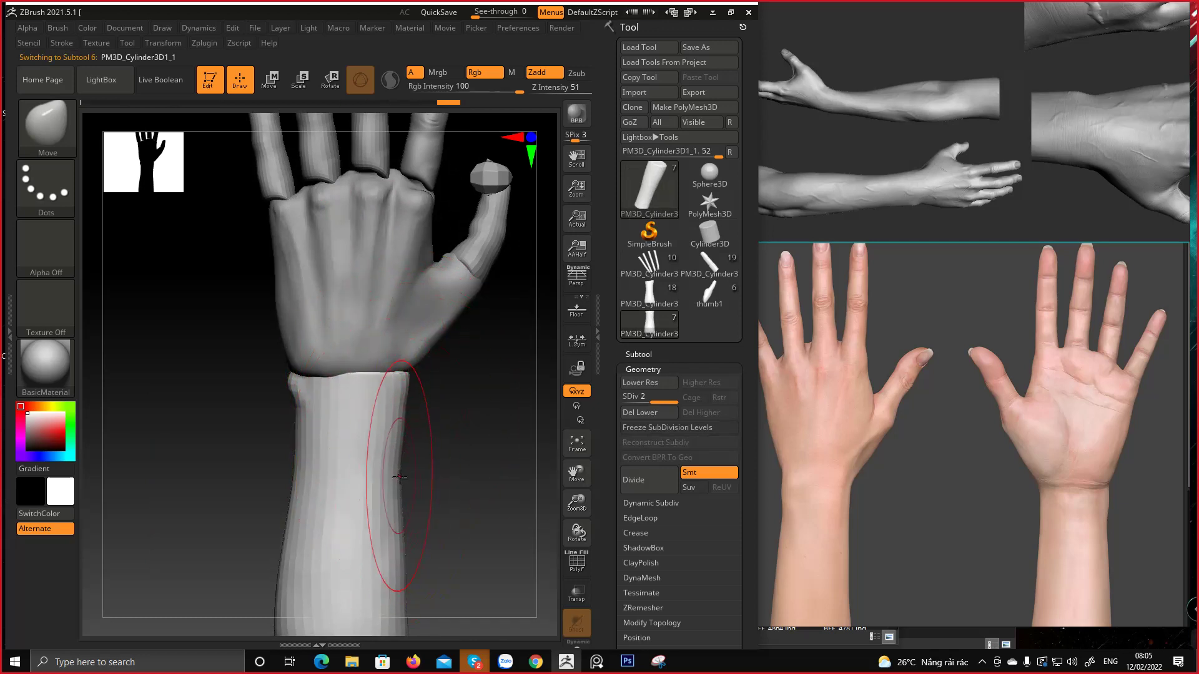
drag(394, 528, 398, 537)
alt+right_drag(397, 539, 388, 447)
drag(386, 361, 392, 370)
alt+right_drag(392, 370, 386, 490)
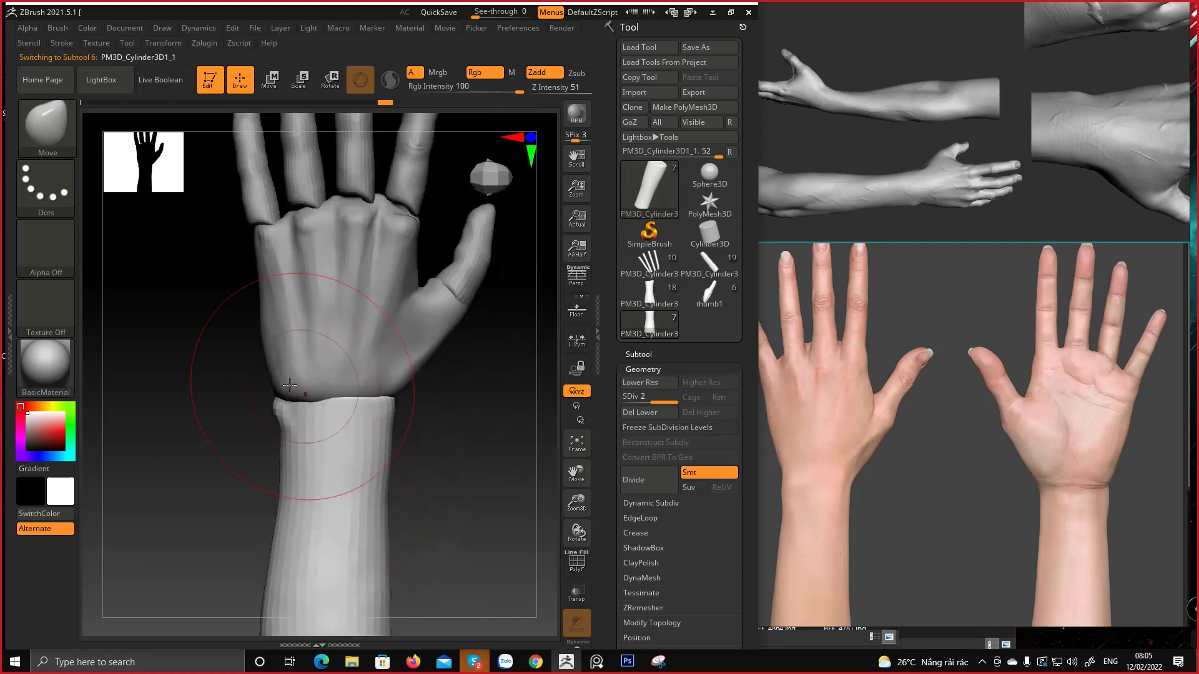
Push the forearm's wrist bump on the little-finger side inward and shape the wrist end from the side
drag(273, 407, 286, 410)
mouse_move(268, 434)
right_down()
mouse_move(387, 415)
mouse_move(361, 390)
mouse_move(383, 395)
mouse_move(434, 370)
right_up()
mouse_move(362, 365)
mouse_down()
mouse_move(321, 334)
mouse_move(407, 396)
mouse_move(377, 350)
mouse_move(364, 369)
mouse_up()
key(space)
right_drag(368, 367, 419, 357)
drag(420, 356, 423, 350)
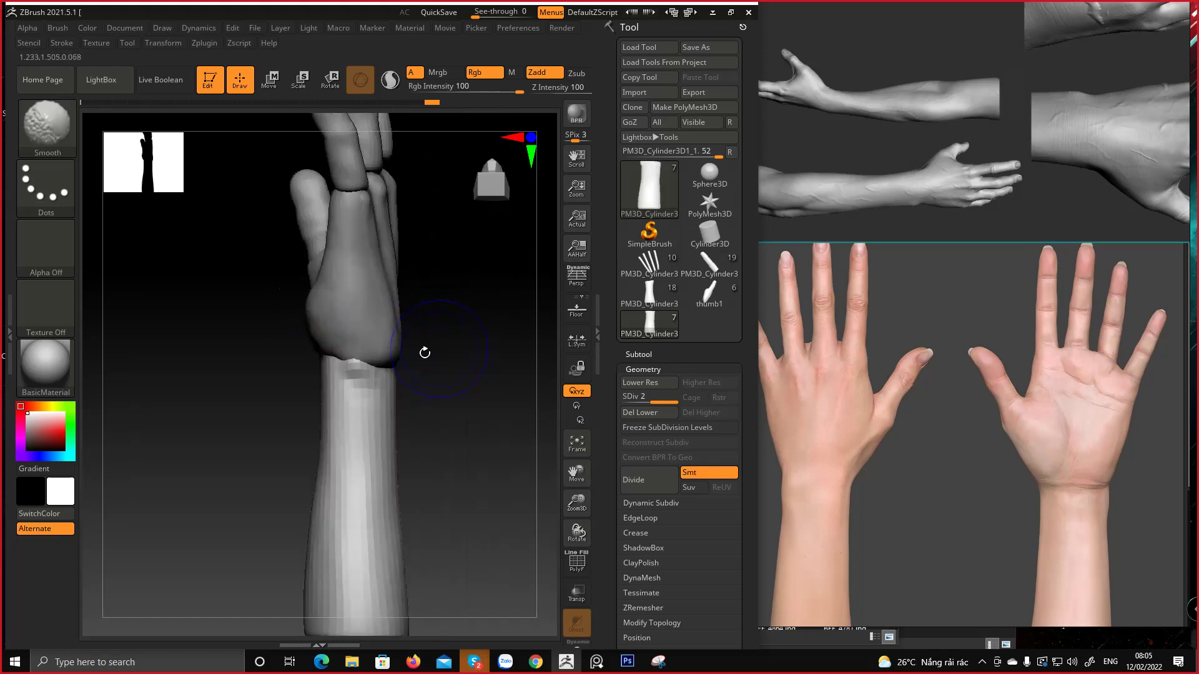
key(space)
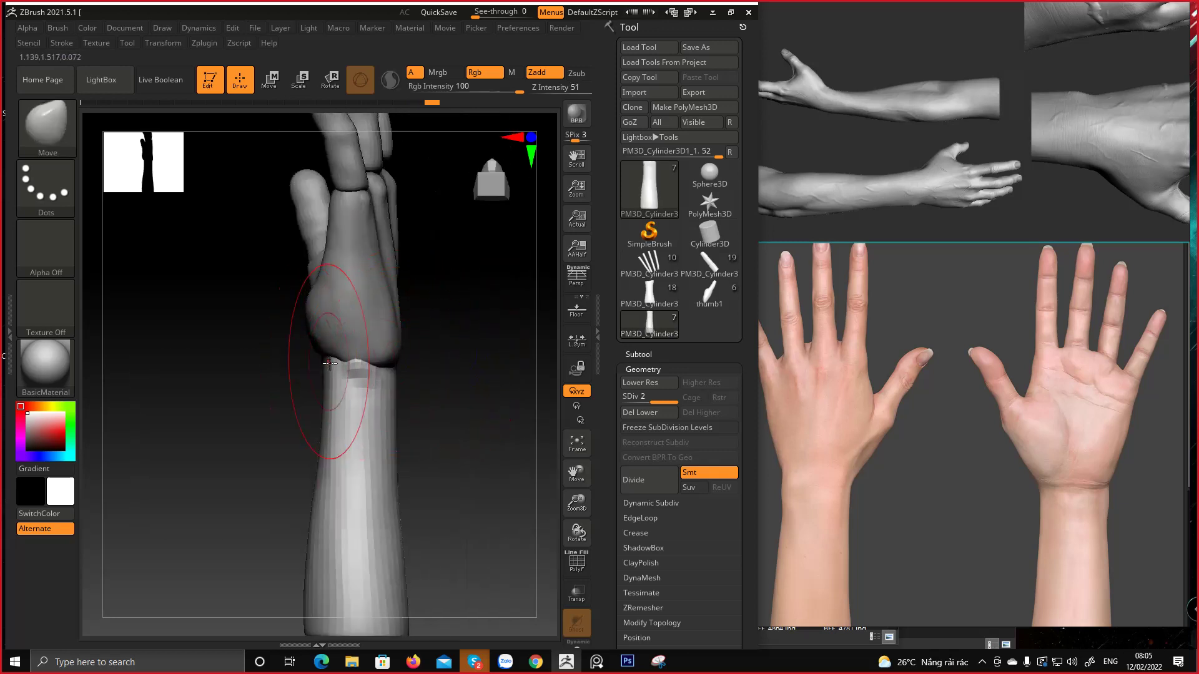
mouse_move(393, 361)
mouse_down()
mouse_move(391, 374)
mouse_move(304, 360)
mouse_up()
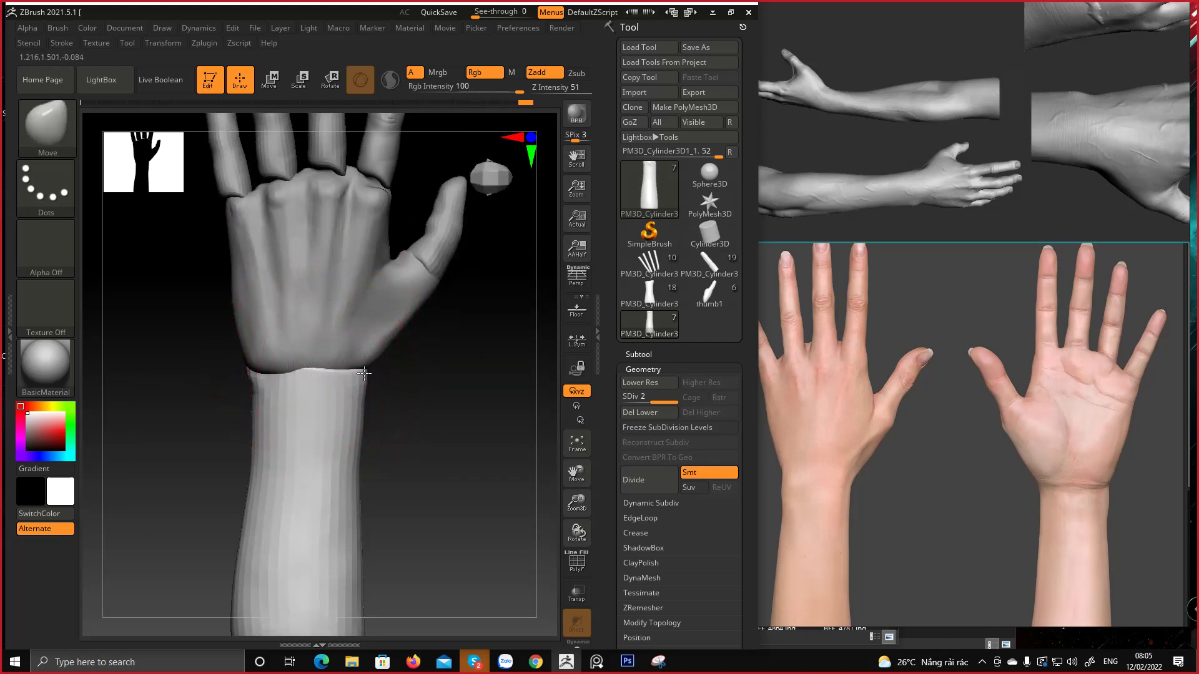
Refine the forearm's thumb-side contour at the wrist and lower end with the Move brush
drag(364, 374, 363, 375)
alt+drag(366, 512, 381, 396)
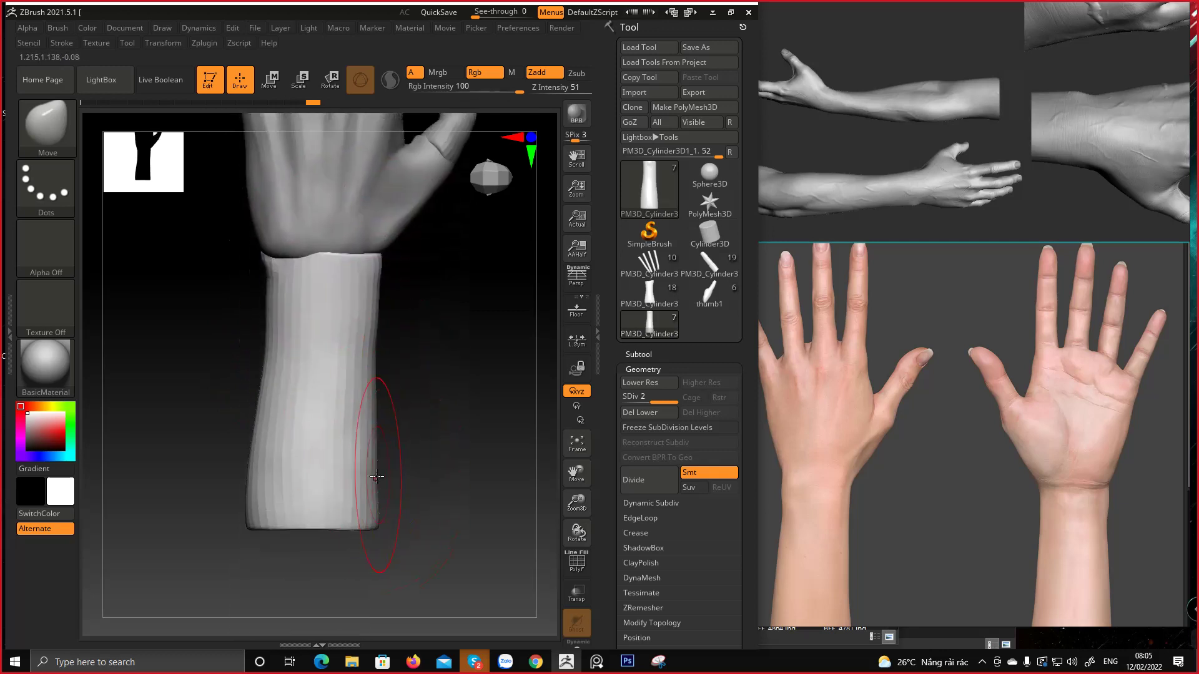
drag(376, 474, 380, 474)
mouse_move(400, 266)
alt+mouse_down()
mouse_move(383, 423)
mouse_move(361, 375)
alt+mouse_up()
right_drag(361, 373, 388, 361)
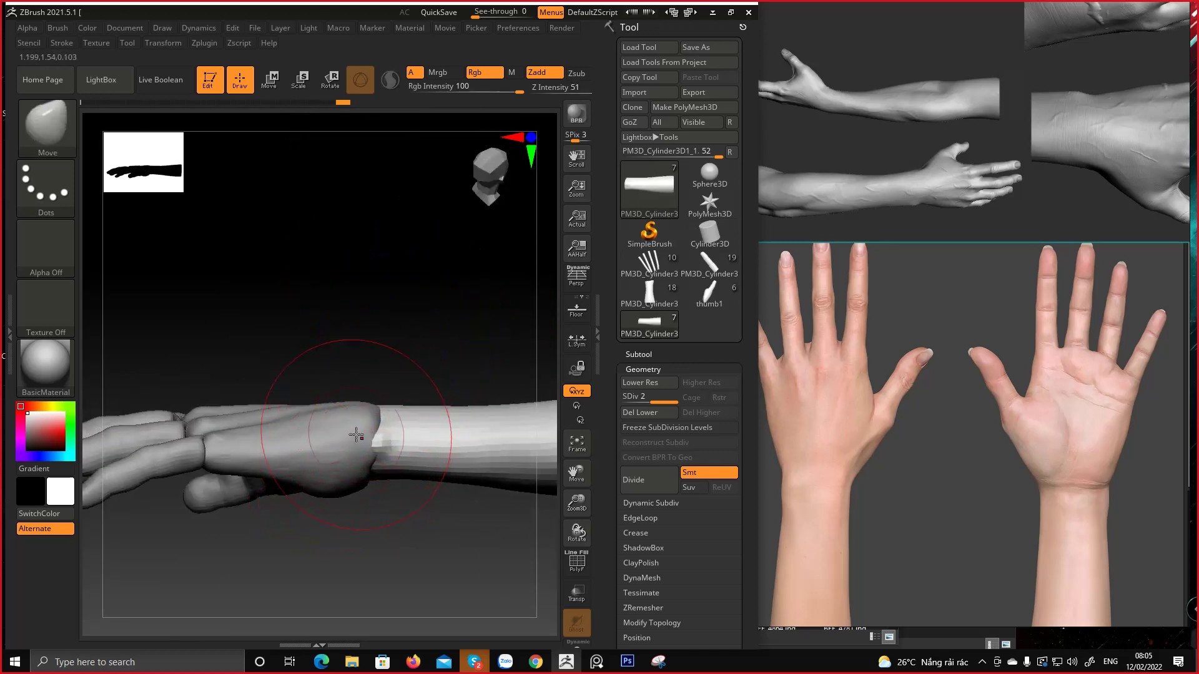
Turn the hand to a side view and capture the palm, wrist and forearm with Snipping Tool
scroll(1046, 503, down, 3)
middle_drag(1015, 519, 1003, 179)
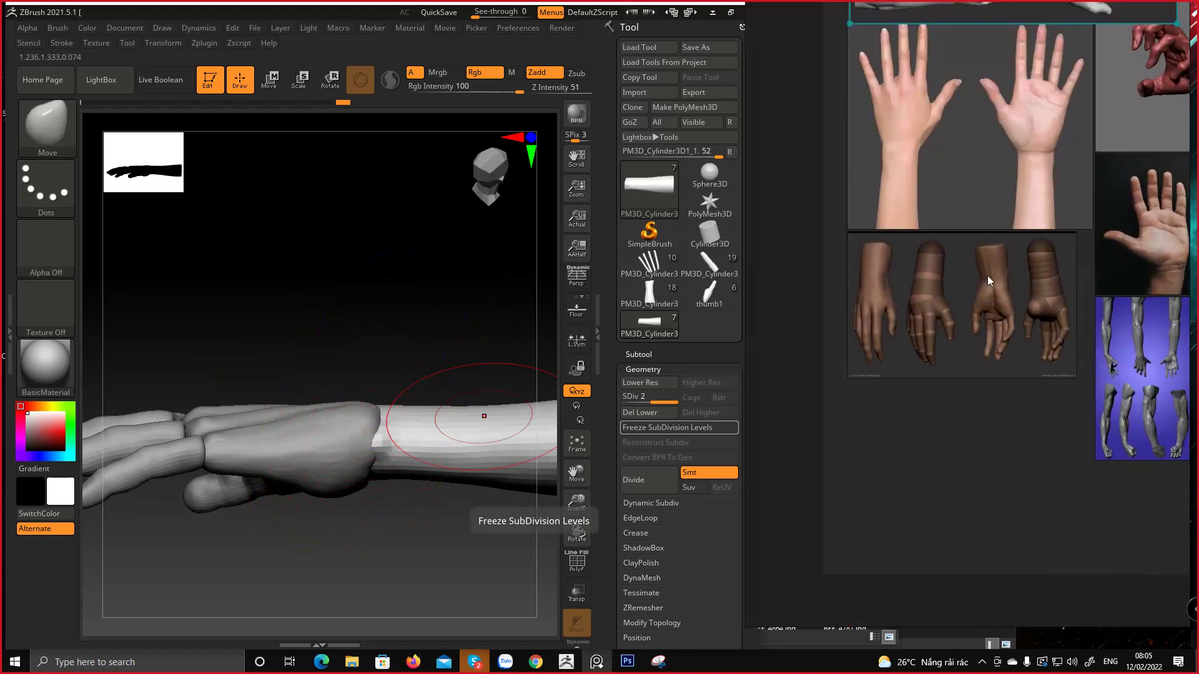
middle_drag(987, 276, 827, 365)
right_click(276, 308)
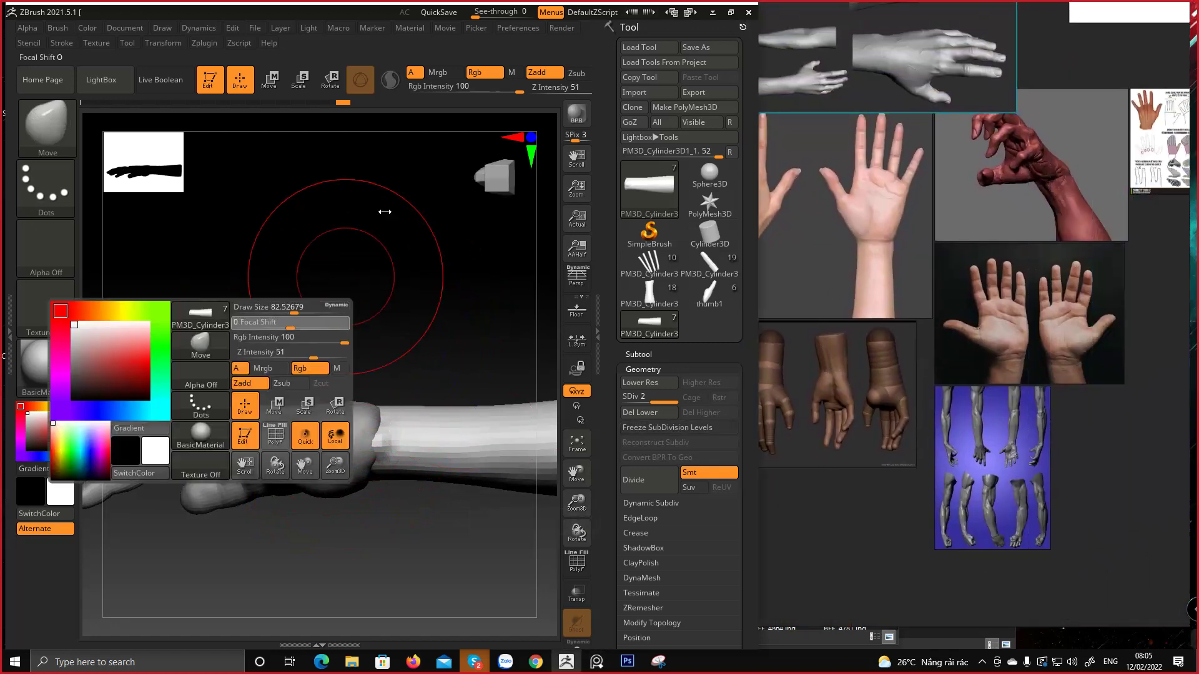
drag(384, 212, 471, 345)
drag(450, 295, 440, 369)
click(658, 662)
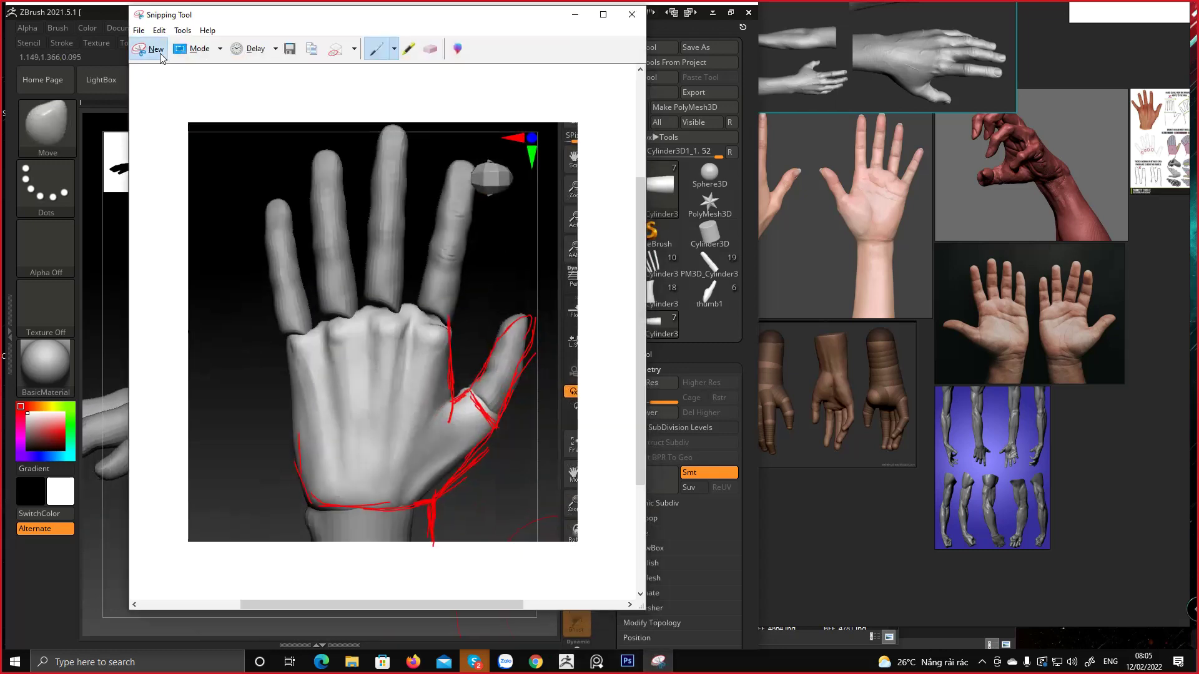
click(155, 49)
drag(168, 284, 571, 595)
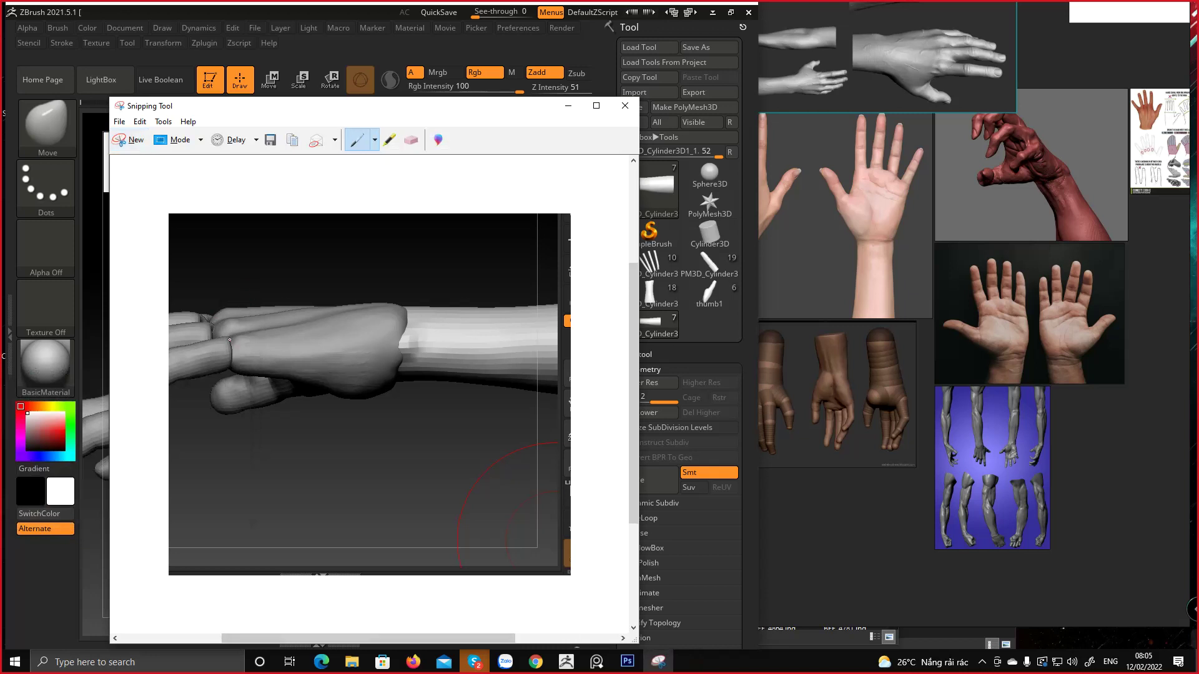
Outline the palm's side profile in red, redraw its underside flatter and cross out the bulge, comparing with the reference board
mouse_move(233, 355)
mouse_down()
mouse_move(258, 376)
mouse_move(371, 396)
mouse_move(425, 372)
mouse_move(486, 378)
mouse_up()
drag(236, 337, 419, 304)
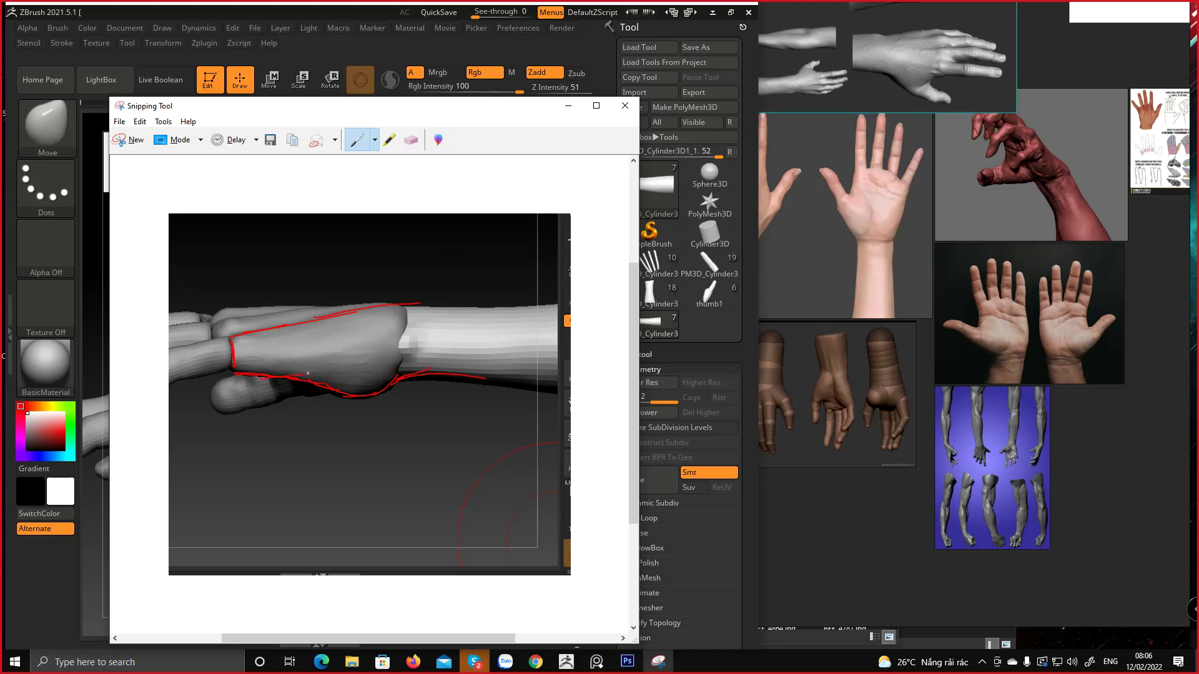
drag(255, 375, 472, 367)
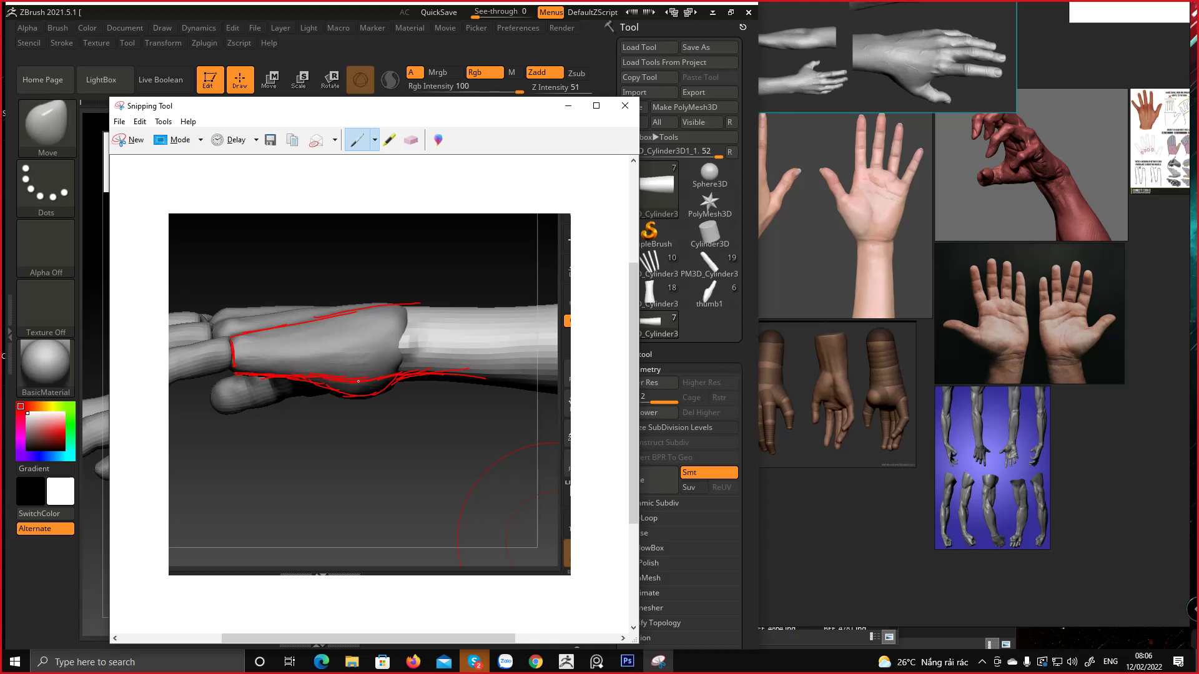
drag(358, 381, 458, 375)
drag(344, 389, 335, 421)
middle_drag(1044, 342, 849, 405)
scroll(936, 356, down, 3)
scroll(995, 312, up, 6)
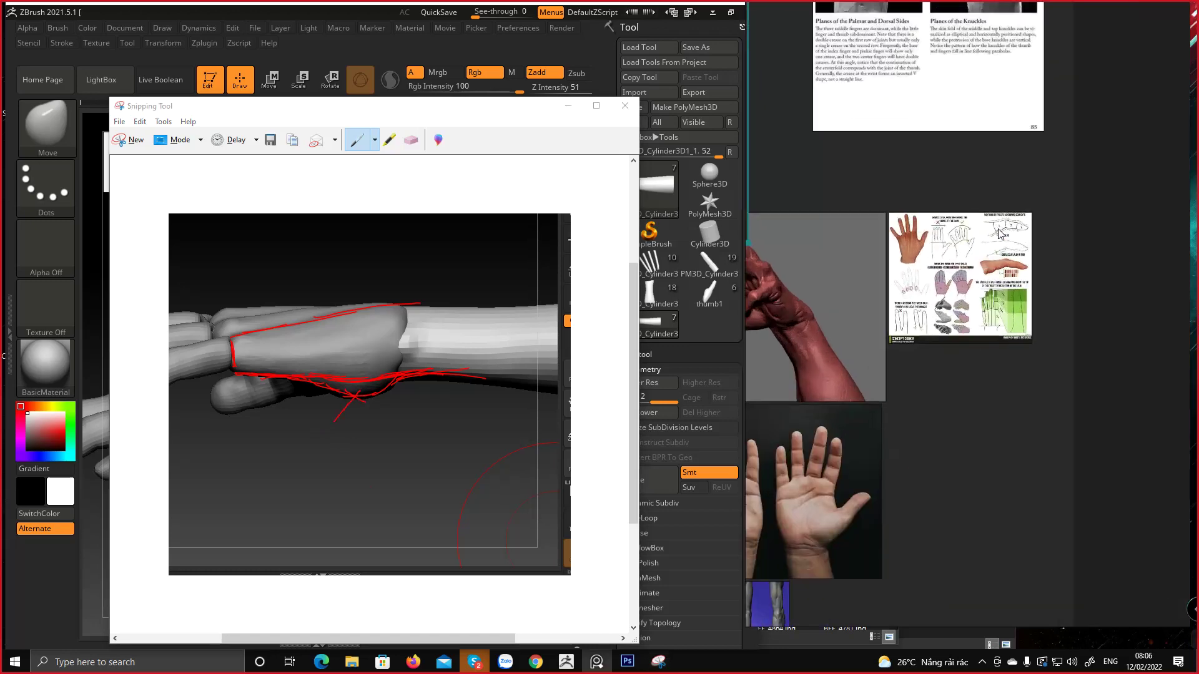
scroll(999, 325, down, 5)
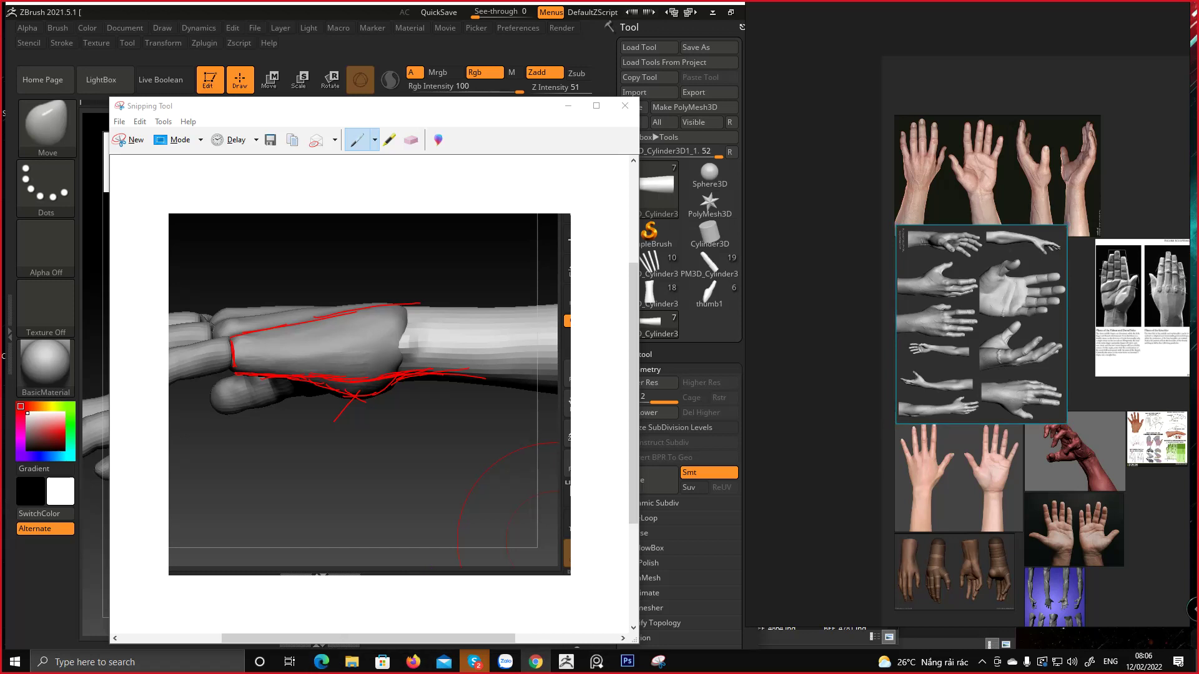
Move the downloaded hand ZTL file from Downloads into the Sculpt_bai2 folder, and delete the matching hand project (.zpr) there
mouse_move(351, 662)
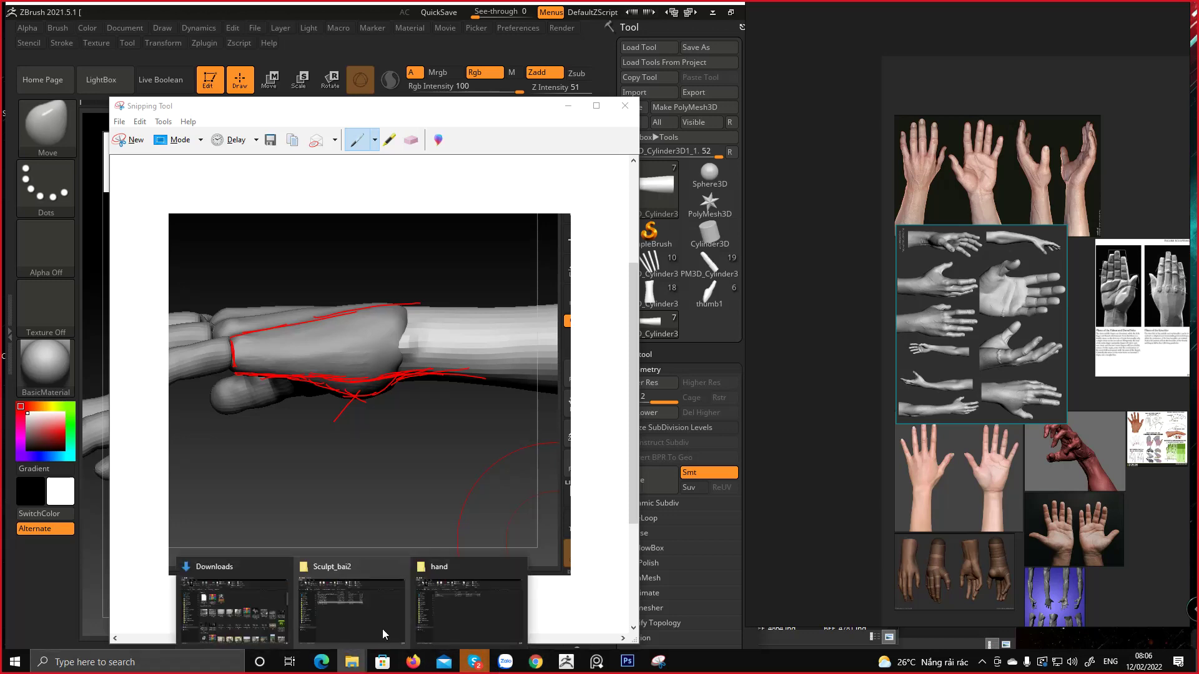
click(257, 618)
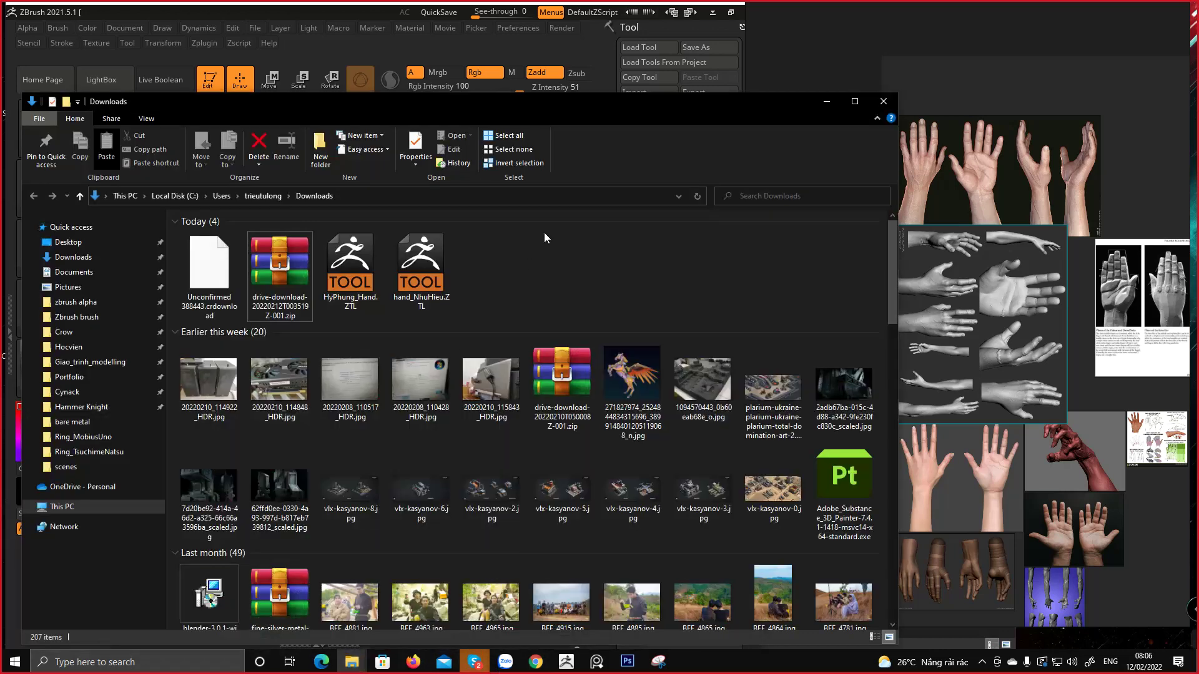
click(425, 261)
key(ctrl+x)
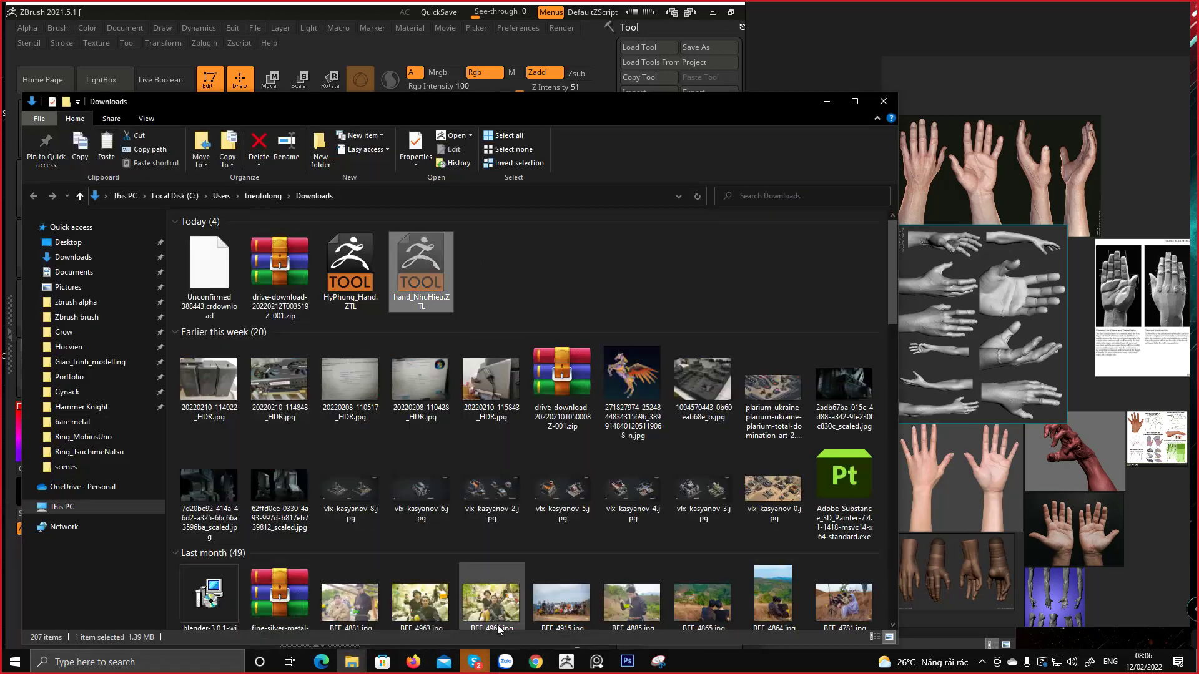
mouse_move(352, 662)
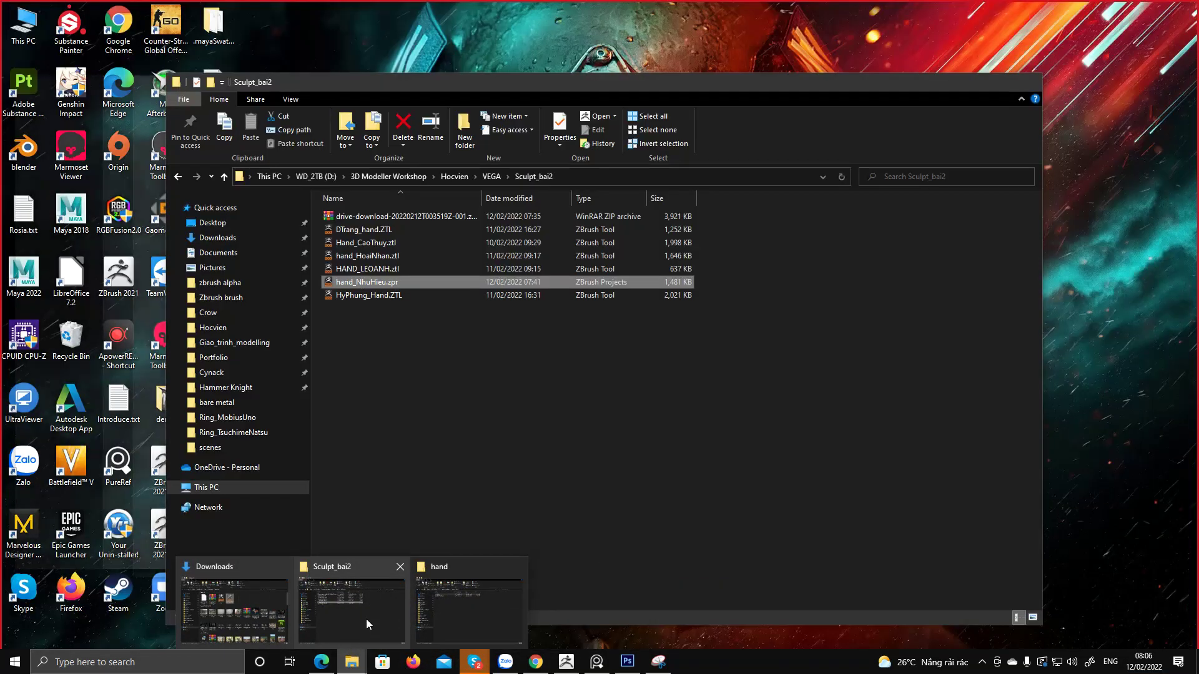
click(365, 619)
click(422, 422)
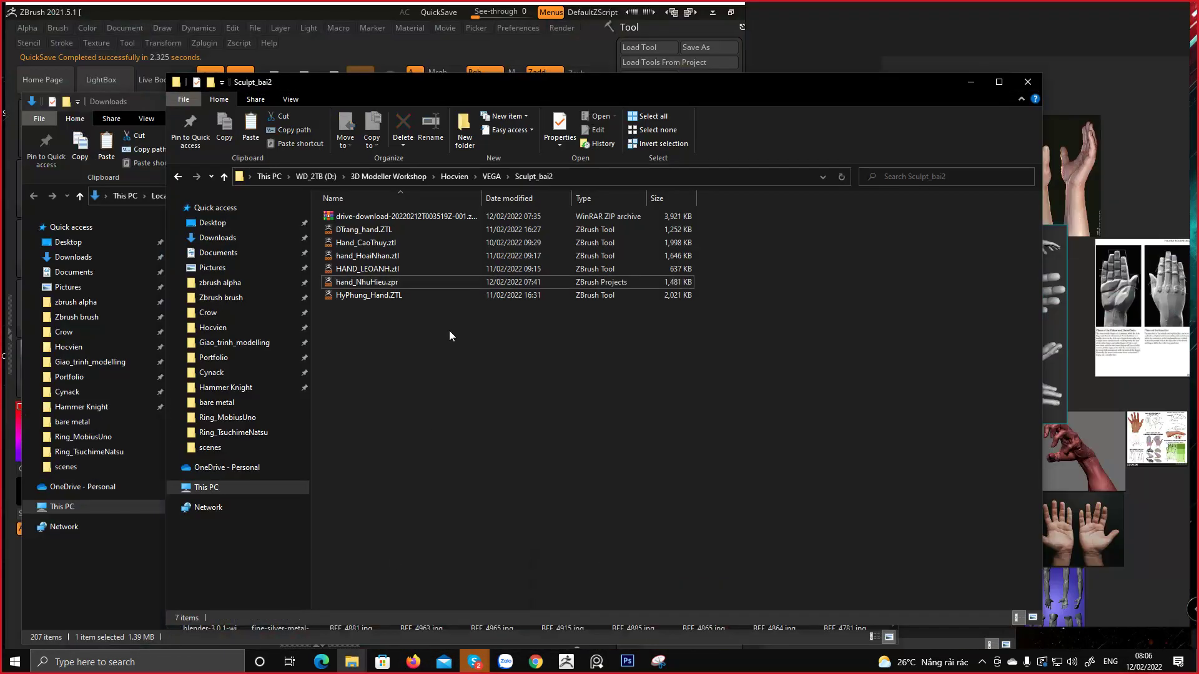
click(370, 284)
click(534, 370)
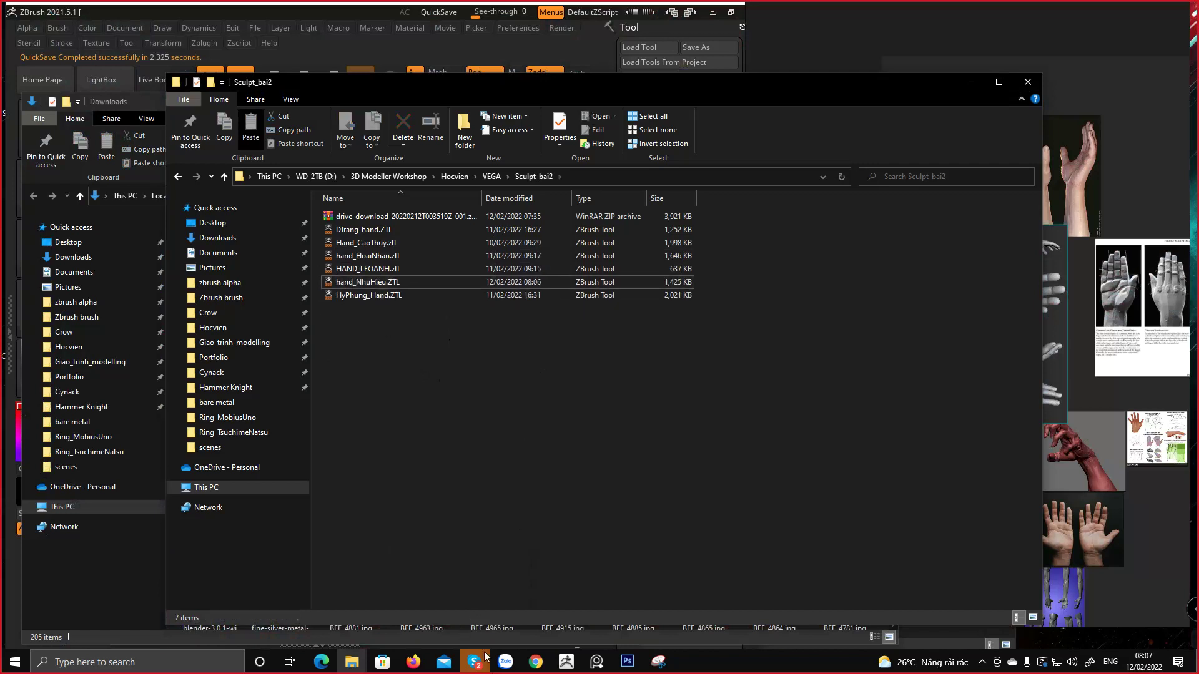
Switch to ZBrush, maximize it and inspect the already loaded thumb1 and PM3D_Cylinder3D_2 hand tools
click(566, 662)
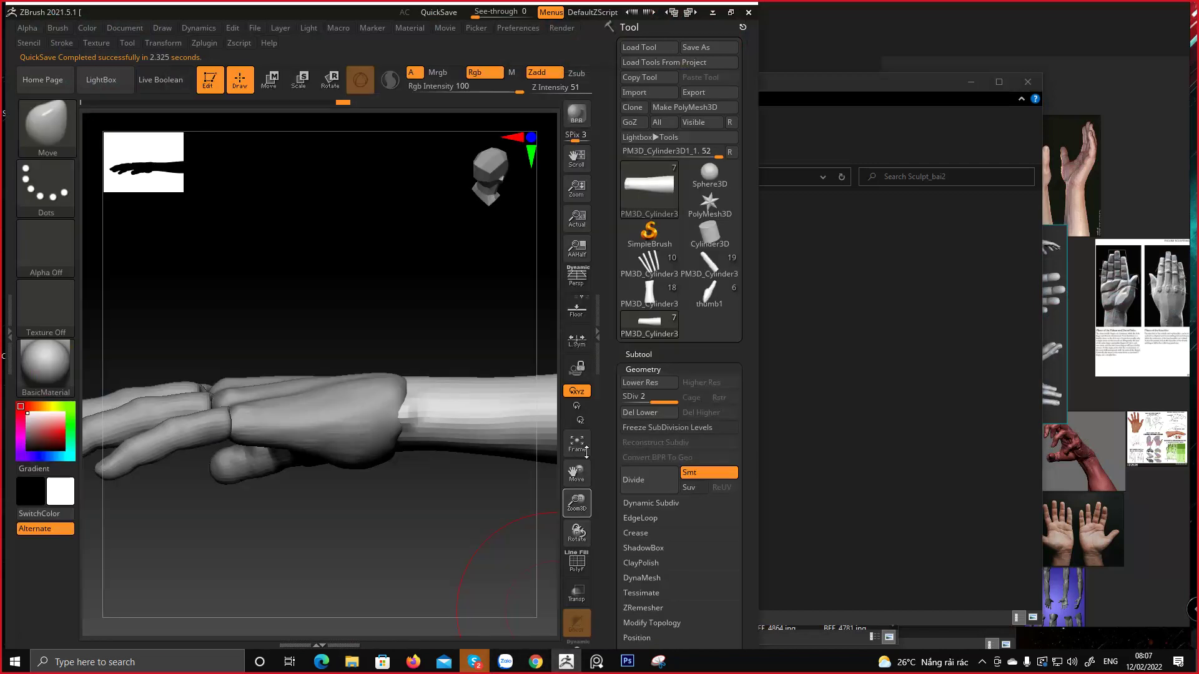
click(730, 12)
click(1143, 289)
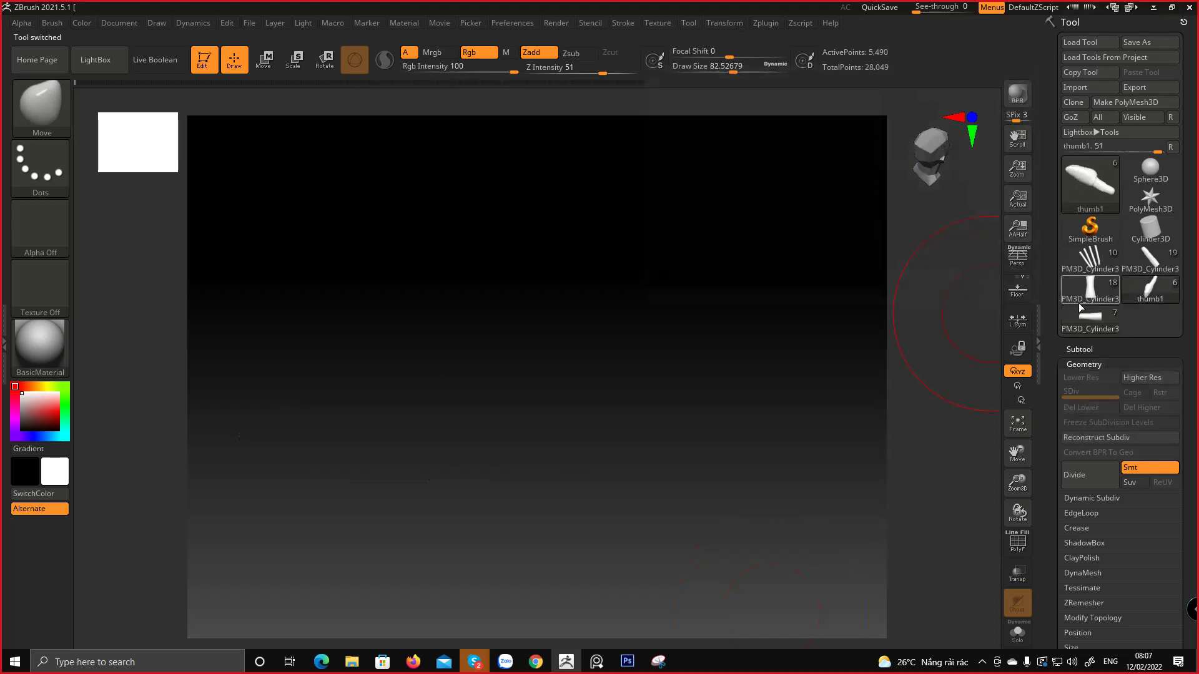
key(f)
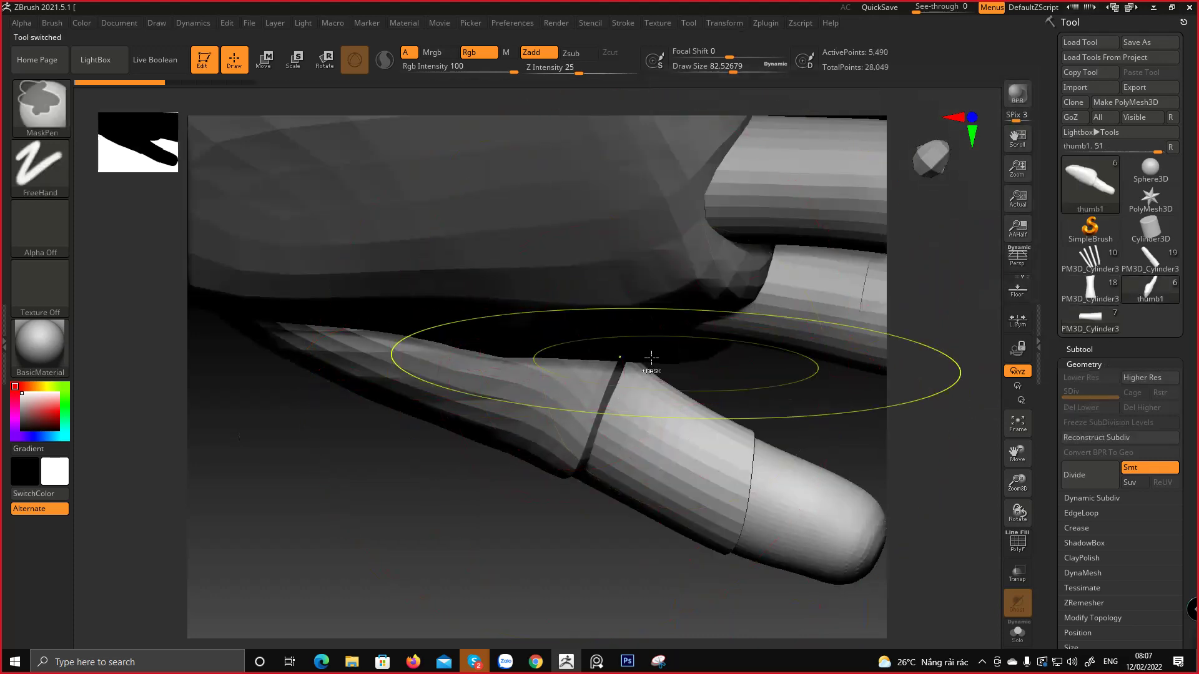
ctrl+right_drag(650, 356, 562, 428)
drag(562, 428, 549, 293)
click(1083, 288)
key(f)
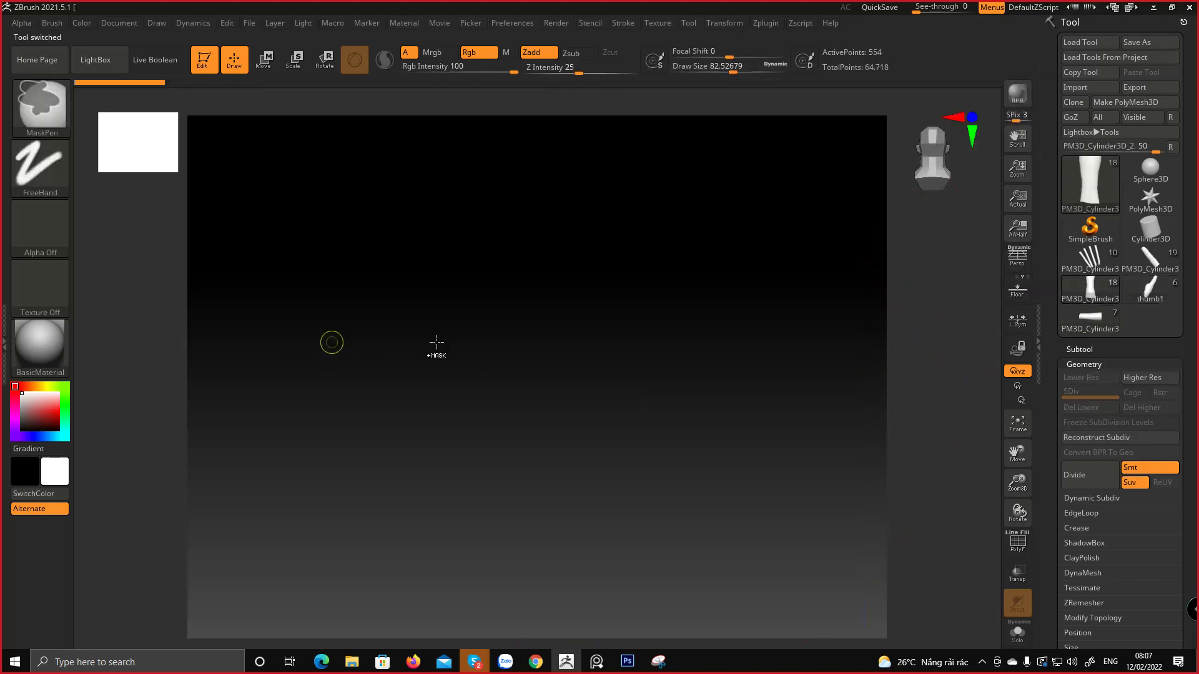
mouse_move(609, 376)
mouse_down()
mouse_move(715, 260)
mouse_move(677, 275)
mouse_move(711, 295)
mouse_up()
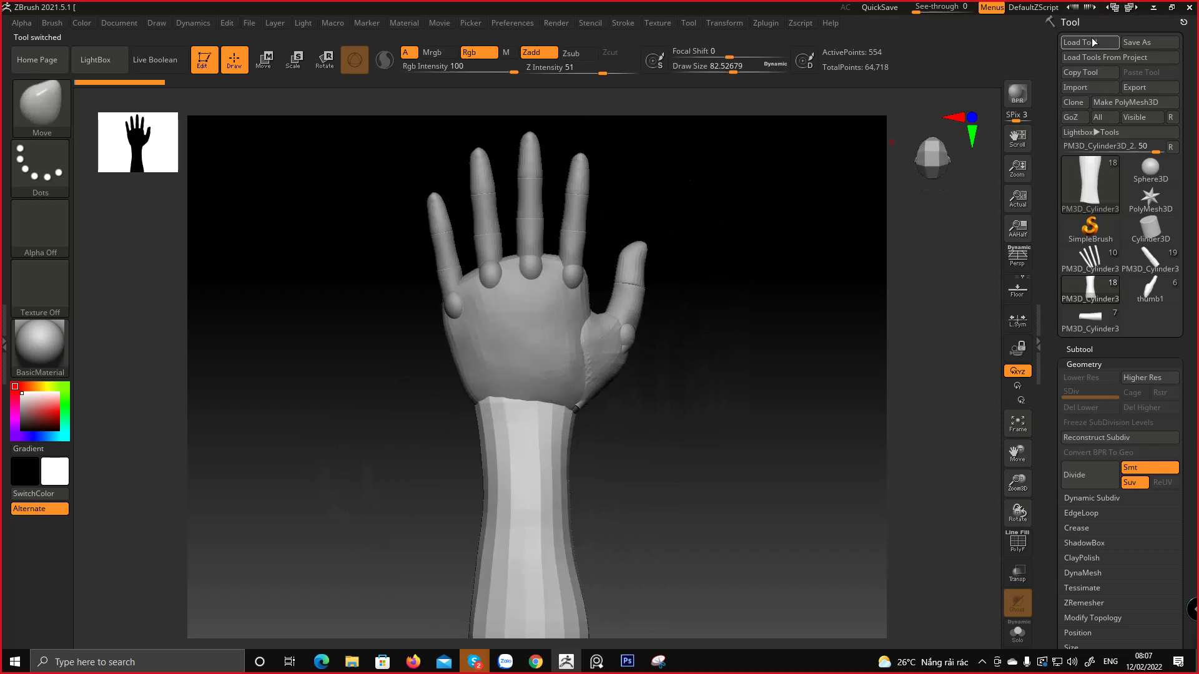
Load the 1,425 KB hand ZTL tool from Sculpt_bai2 and turn the hand to show its palm
click(1083, 42)
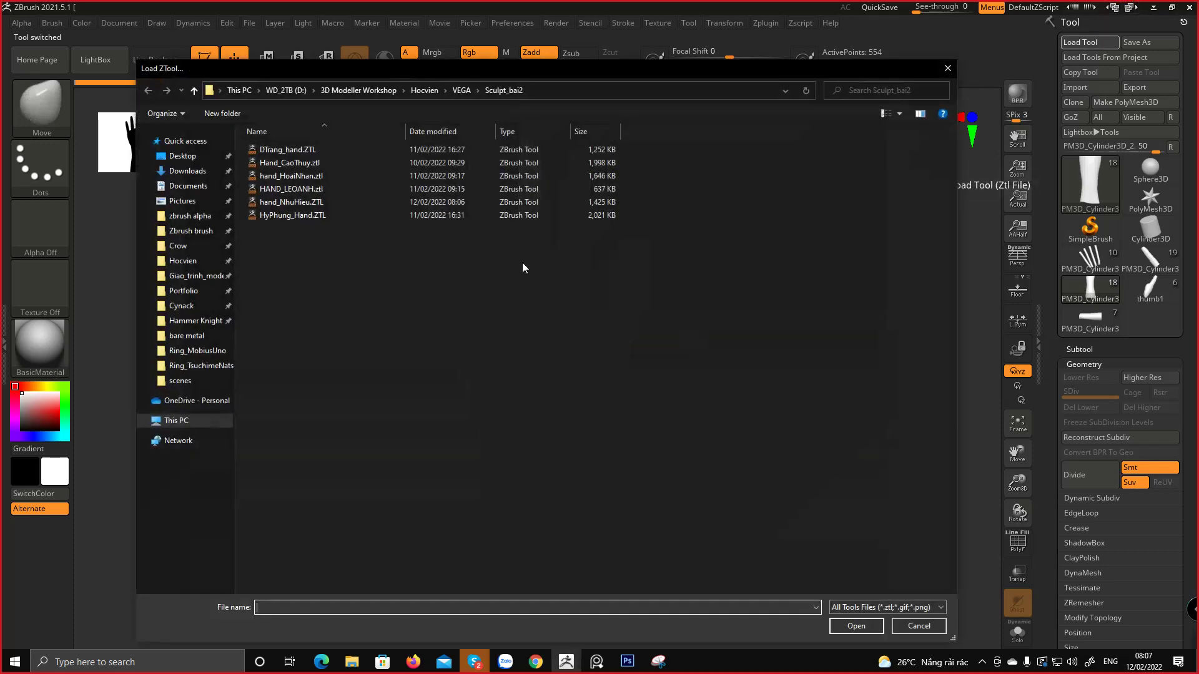
double_click(312, 202)
mouse_move(618, 260)
mouse_down()
mouse_move(554, 364)
mouse_move(628, 350)
mouse_move(626, 253)
mouse_up()
mouse_move(626, 253)
right_down()
mouse_move(578, 201)
mouse_move(602, 190)
mouse_move(565, 244)
mouse_move(594, 384)
right_up()
mouse_move(583, 324)
alt+right_down()
mouse_move(530, 379)
mouse_move(549, 378)
mouse_move(516, 417)
alt+right_up()
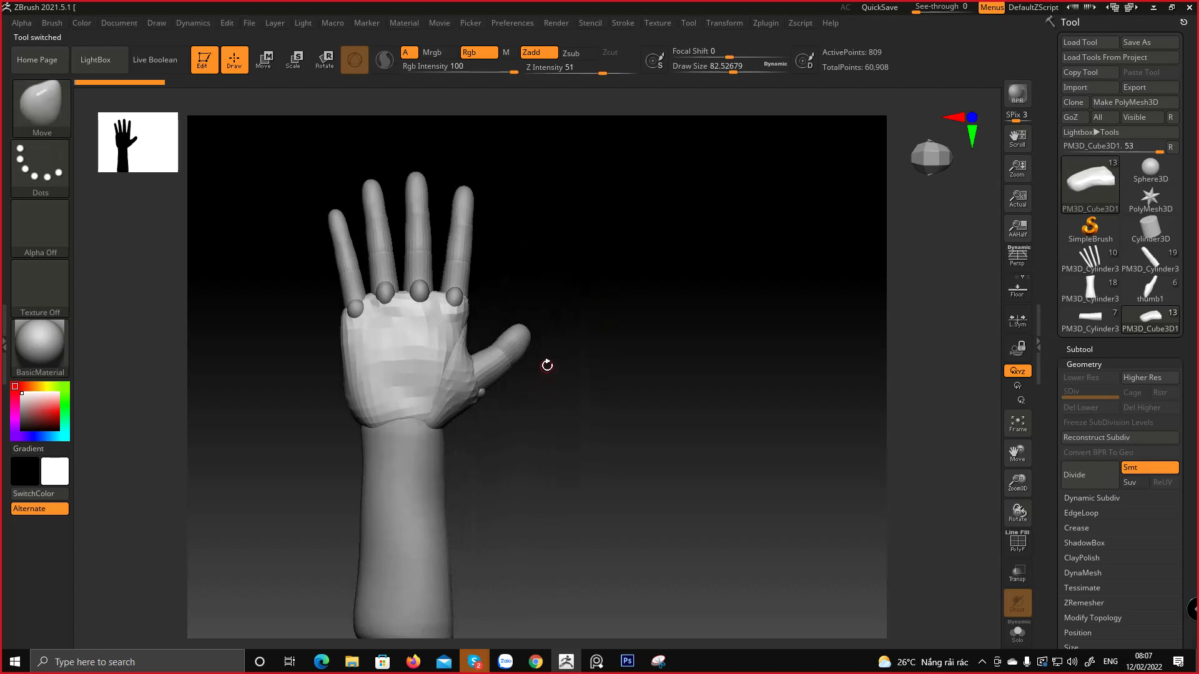
mouse_move(546, 362)
mouse_down()
mouse_move(433, 348)
mouse_move(616, 350)
mouse_move(587, 371)
mouse_move(567, 353)
mouse_move(537, 391)
mouse_move(564, 396)
mouse_move(568, 369)
mouse_move(601, 384)
mouse_move(504, 399)
mouse_move(555, 357)
mouse_up()
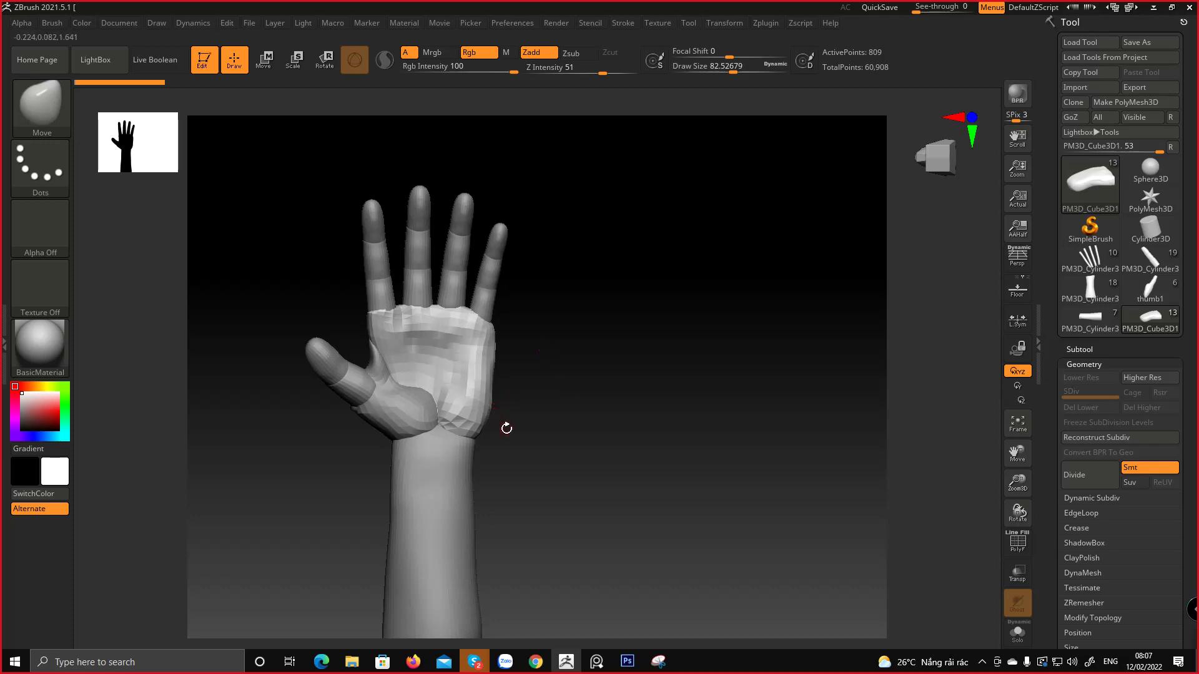
alt+drag(506, 429, 521, 447)
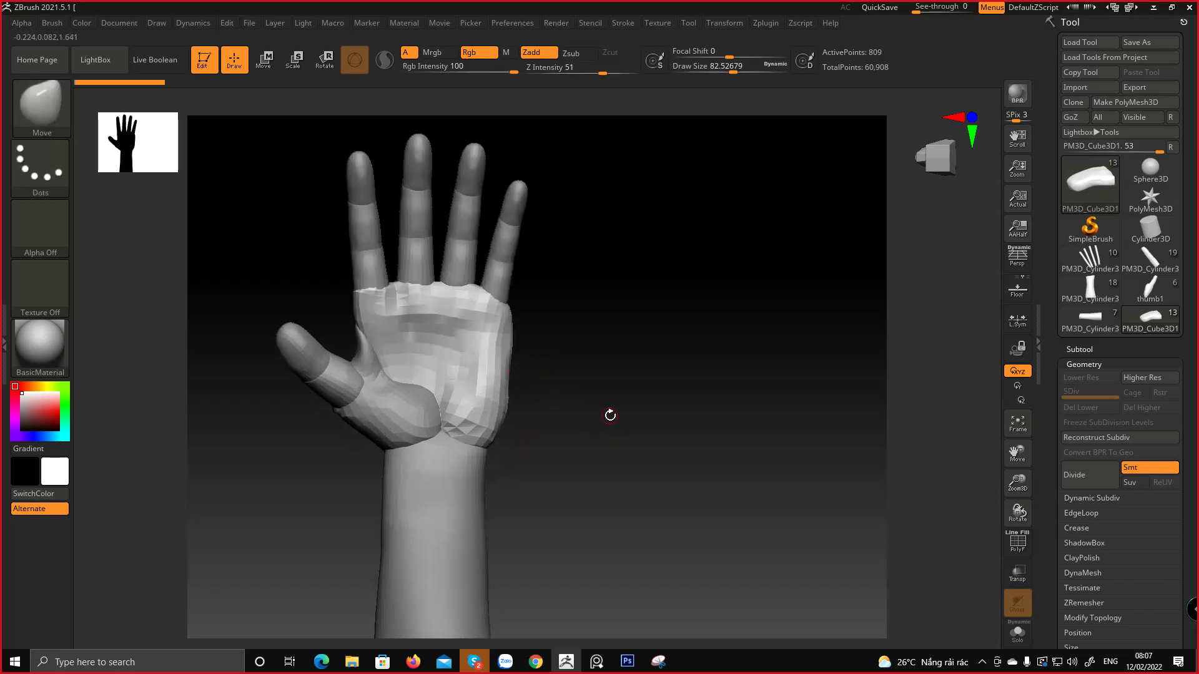
mouse_move(610, 415)
mouse_down()
mouse_move(612, 455)
mouse_move(568, 447)
mouse_move(661, 431)
mouse_move(618, 420)
mouse_move(605, 436)
mouse_up()
click(658, 662)
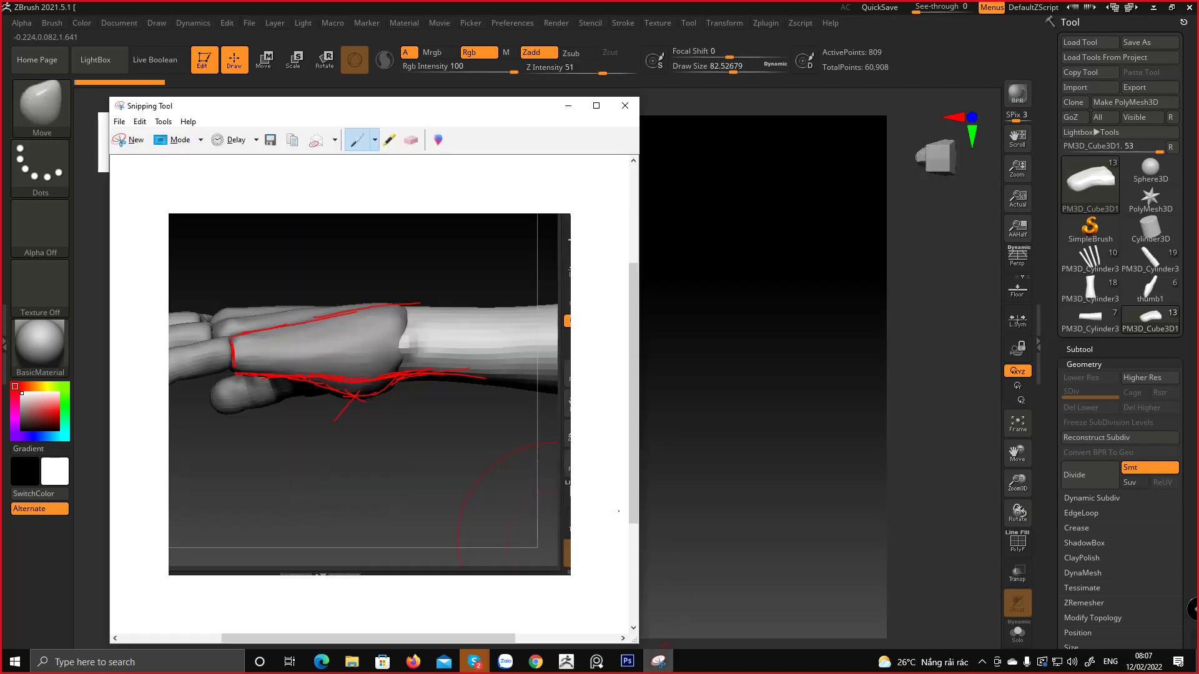
click(132, 140)
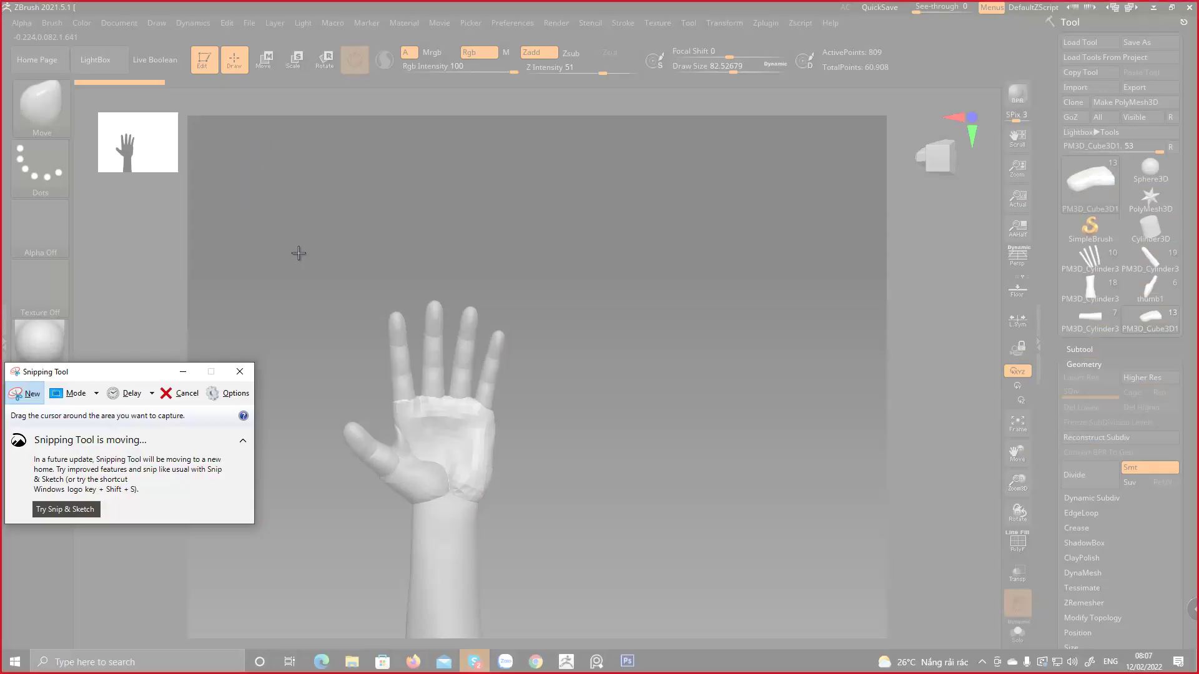
drag(252, 222, 715, 622)
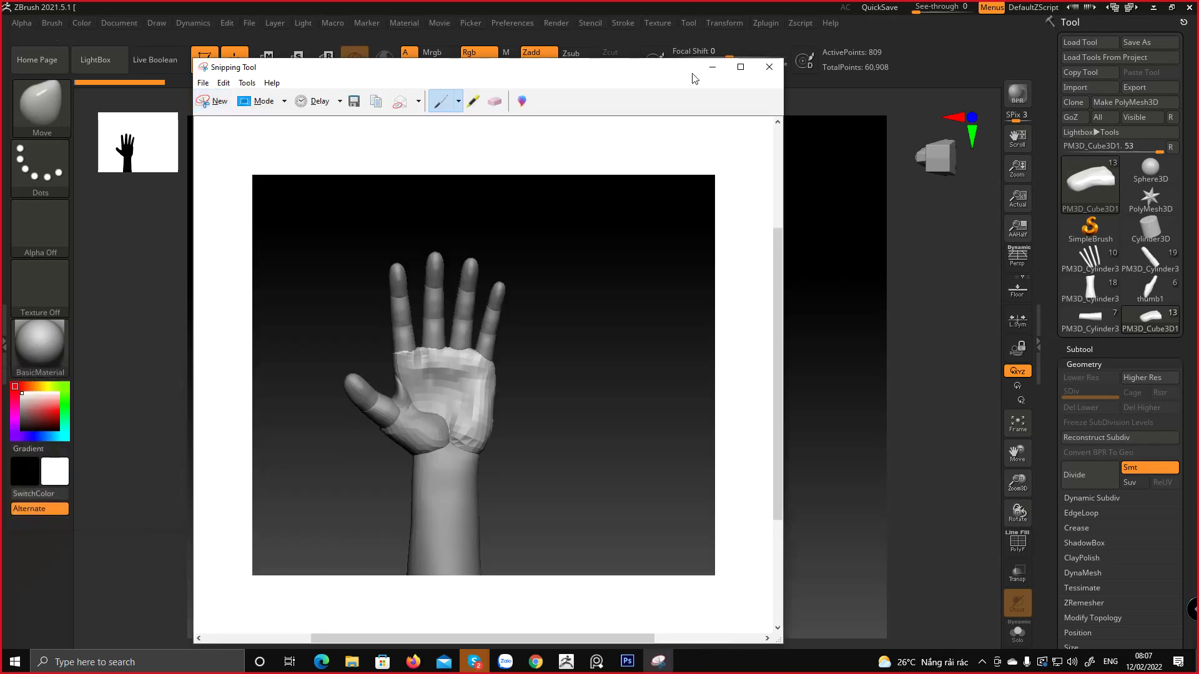
click(712, 66)
Enlarge the palm view of the hand and capture it with Snipping Tool for markup
mouse_move(516, 287)
ctrl+right_down()
mouse_move(537, 294)
mouse_move(541, 374)
mouse_move(587, 321)
mouse_move(575, 346)
mouse_move(597, 372)
ctrl+right_up()
click(660, 663)
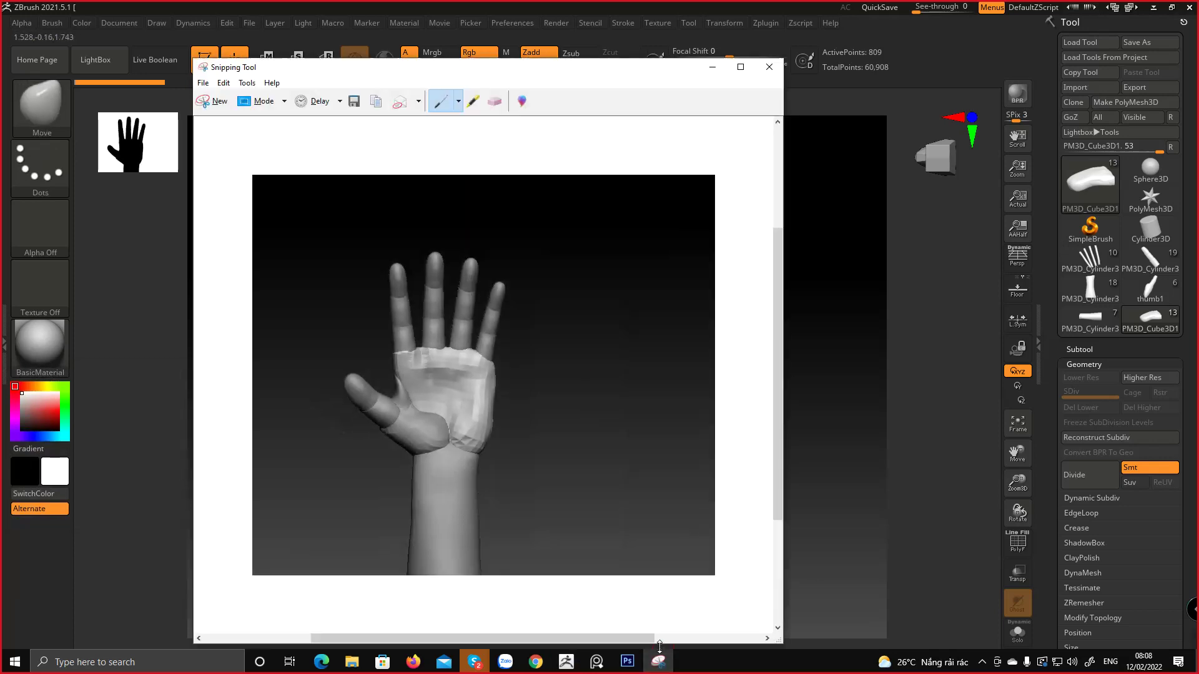
click(215, 101)
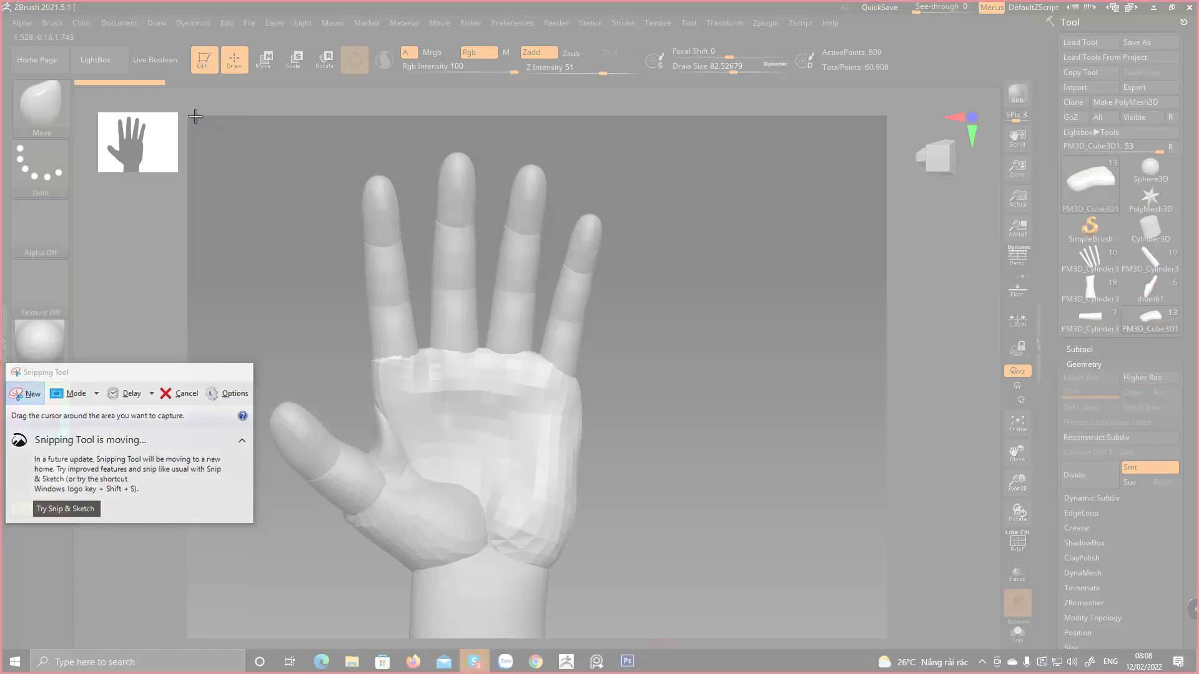
drag(194, 116, 719, 623)
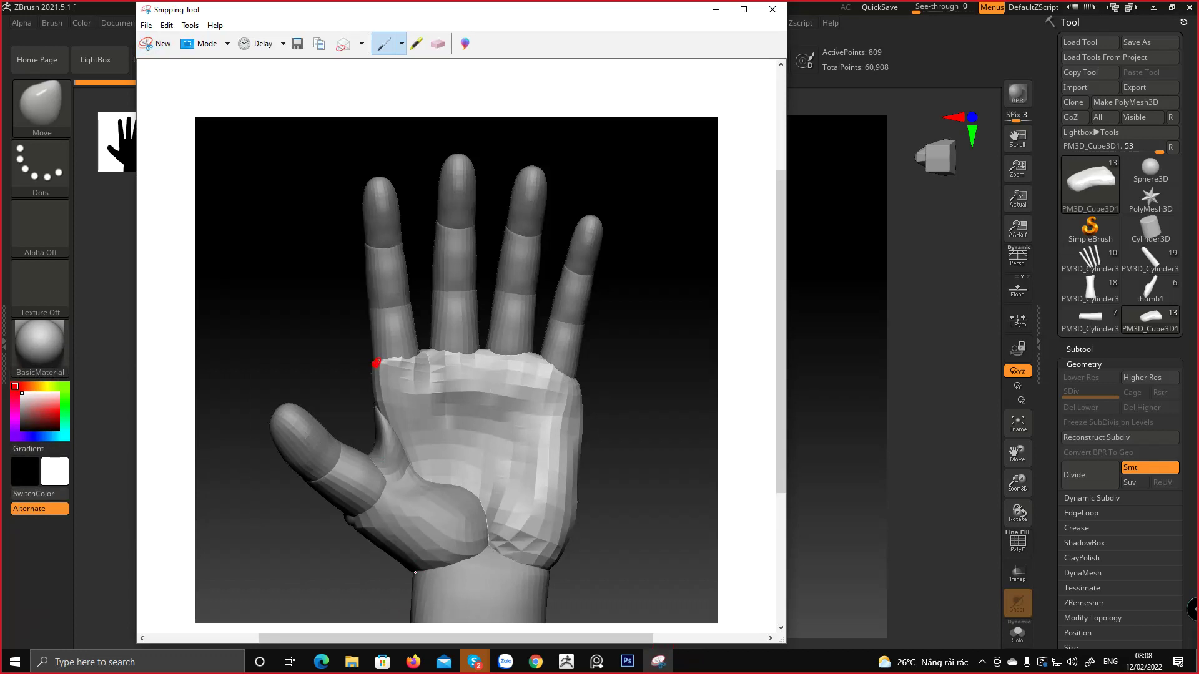
Mark the palm's corners in red and draw its side edges from the index and little finger bases to the wrist
drag(415, 571, 416, 569)
drag(376, 362, 412, 571)
drag(577, 384, 575, 468)
drag(573, 412, 566, 538)
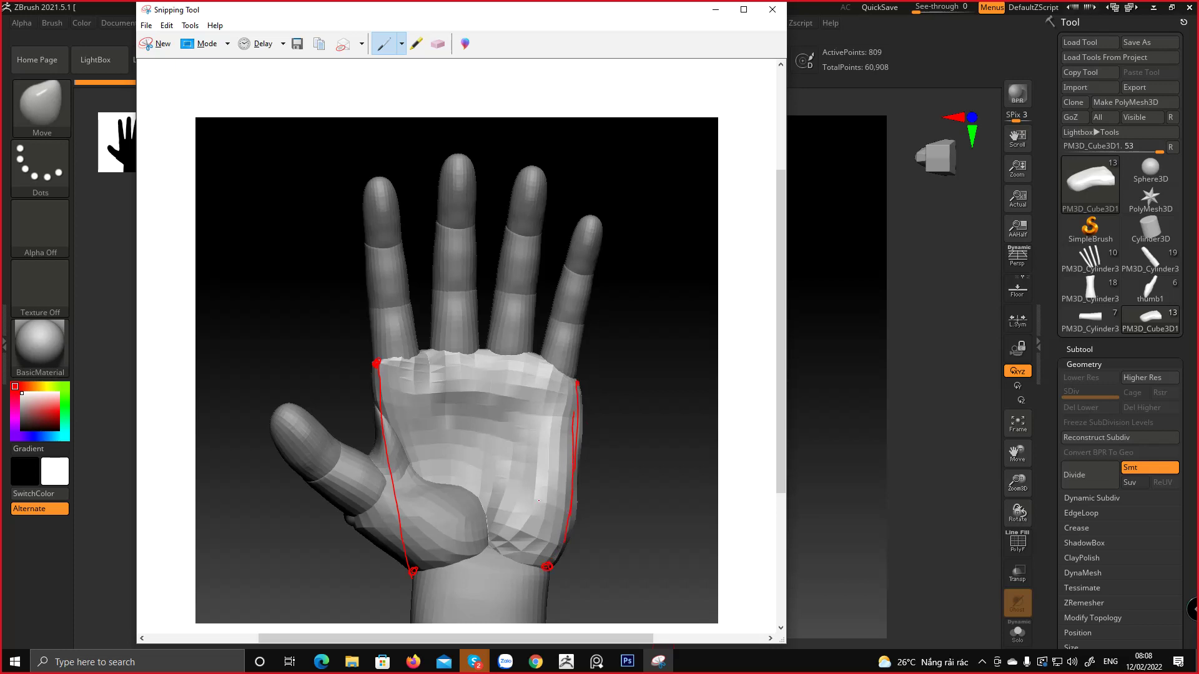
Sketch a small red hand outline with fingers, thumb and palm beside the captured hand
mouse_move(266, 238)
mouse_down()
mouse_move(261, 283)
mouse_move(244, 268)
mouse_up()
mouse_move(303, 239)
mouse_down()
mouse_move(305, 284)
mouse_move(256, 304)
mouse_move(265, 317)
mouse_move(306, 318)
mouse_move(304, 279)
mouse_up()
mouse_move(266, 238)
mouse_down()
mouse_move(274, 247)
mouse_move(277, 226)
mouse_move(286, 261)
mouse_move(288, 223)
mouse_move(292, 260)
mouse_move(300, 234)
mouse_move(295, 264)
mouse_up()
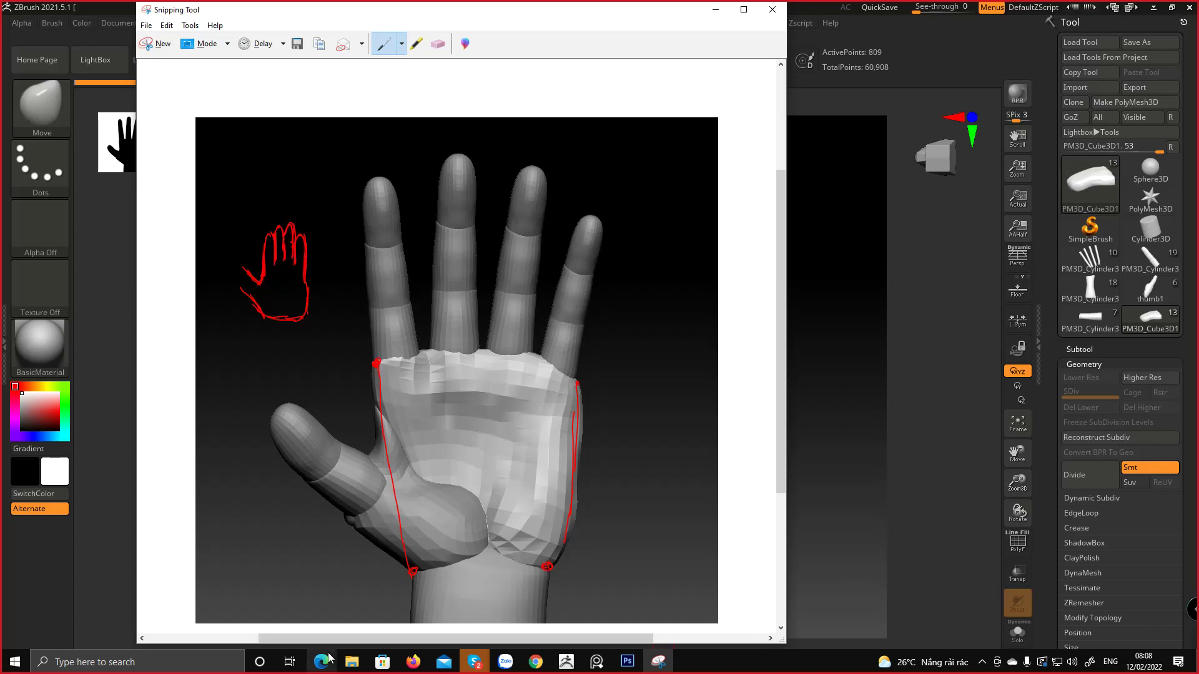
mouse_move(329, 657)
drag(241, 285, 247, 293)
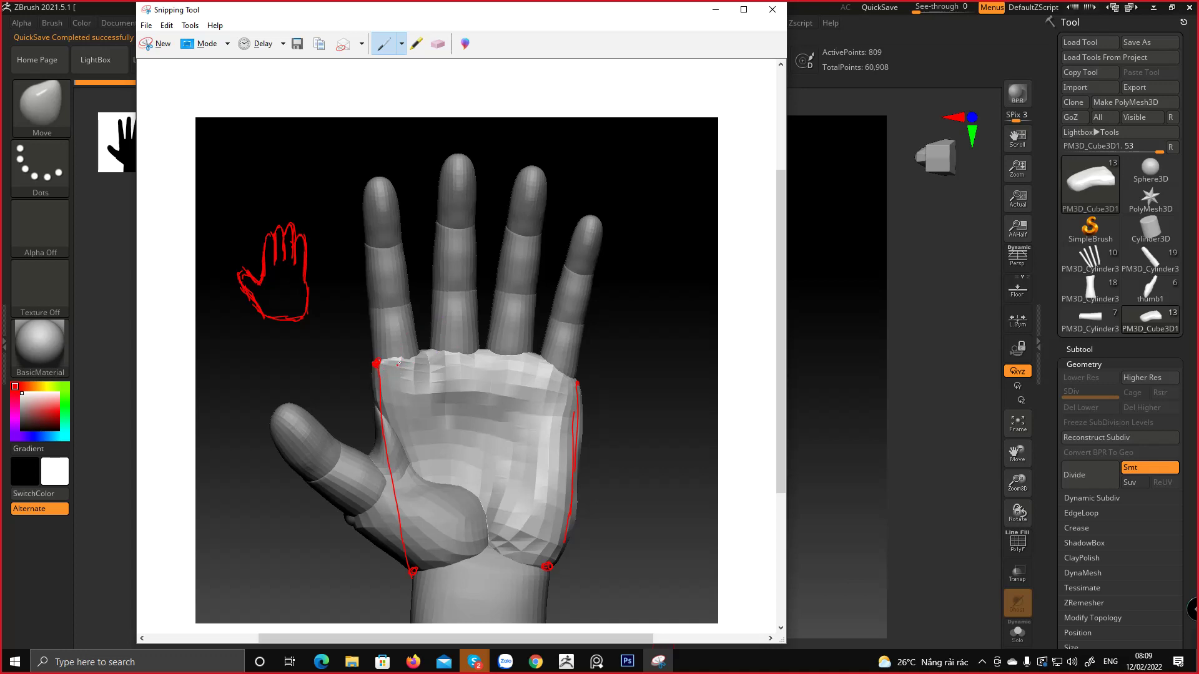
Draw the corrected thumb-side palm edge and the arc across the finger bases in red, then return to the ZBrush model
drag(400, 359, 401, 520)
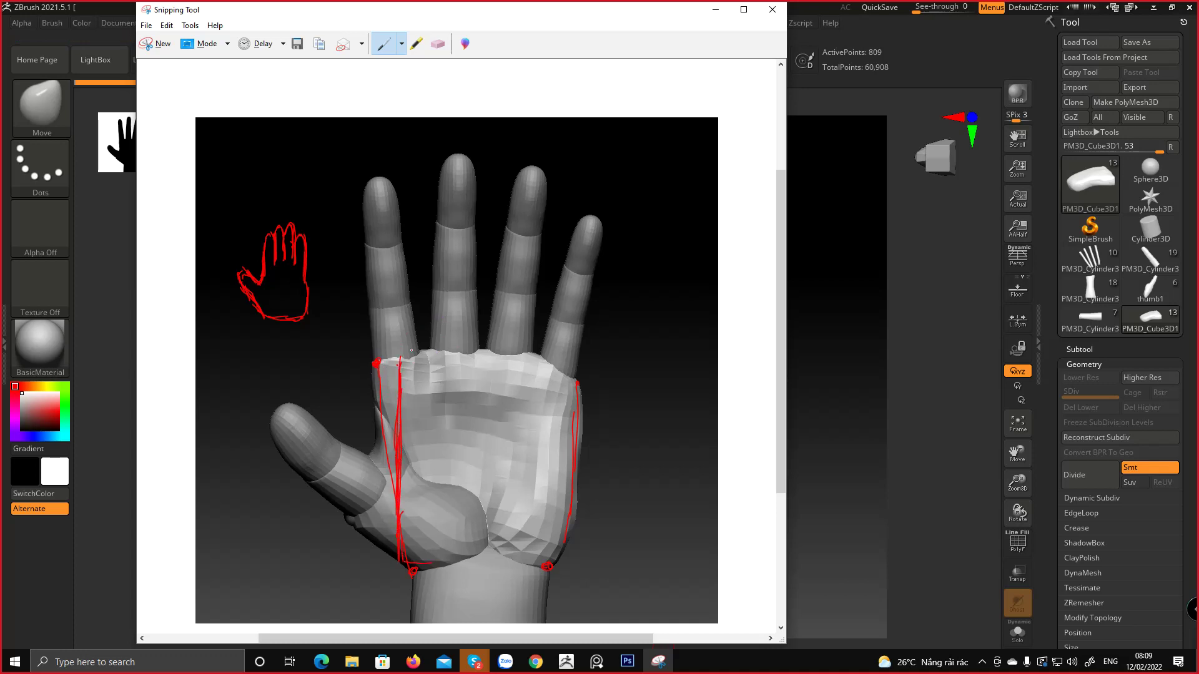
mouse_move(399, 361)
mouse_down()
mouse_move(528, 356)
mouse_move(590, 378)
mouse_move(597, 403)
mouse_up()
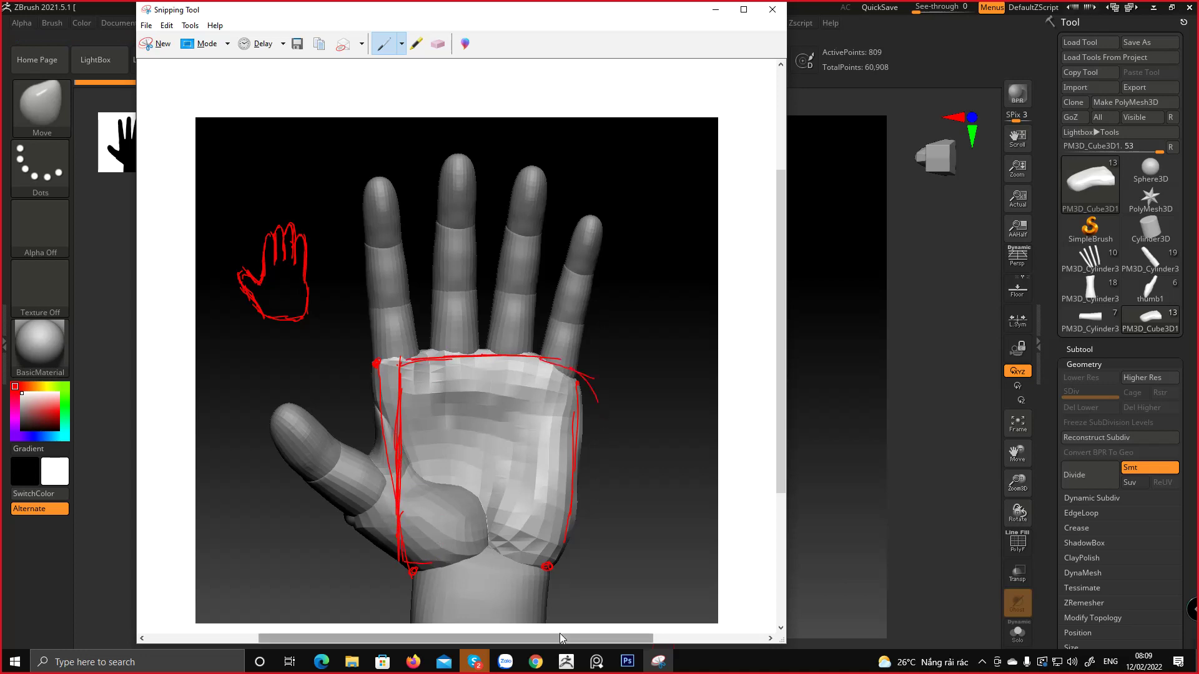
click(725, 11)
mouse_move(631, 385)
right_down()
mouse_move(687, 377)
mouse_move(635, 382)
right_up()
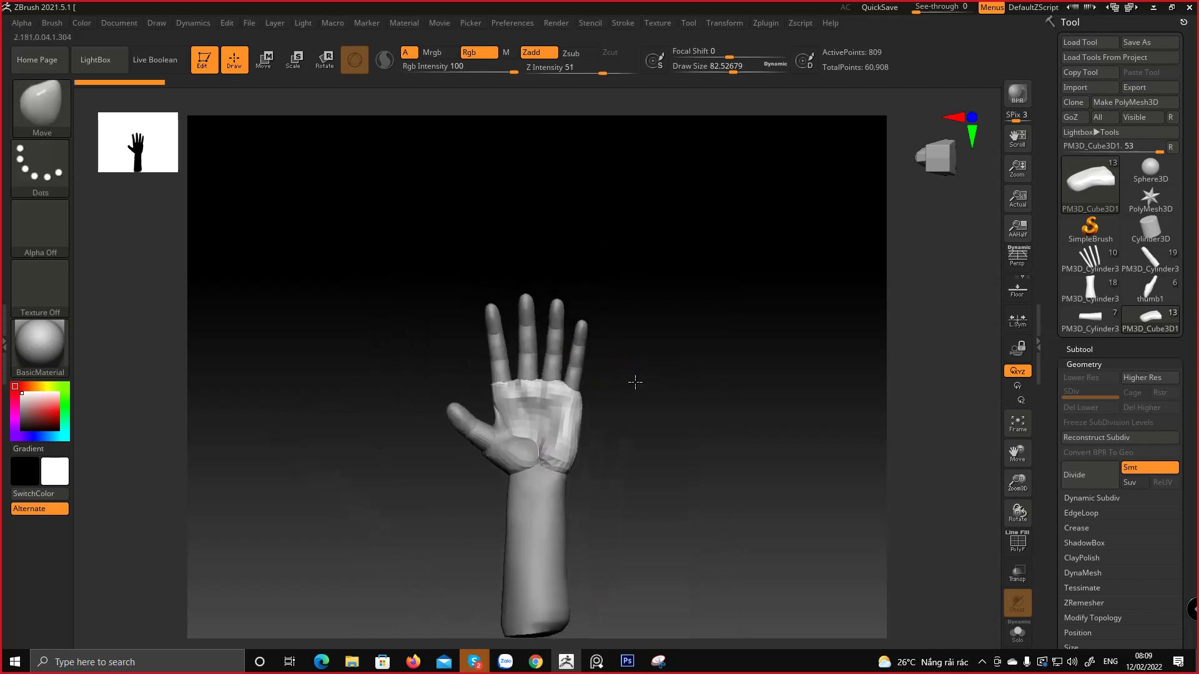
Bring up the hand reference board beside the ZBrush model and enlarge the open-palm photo
key(super)
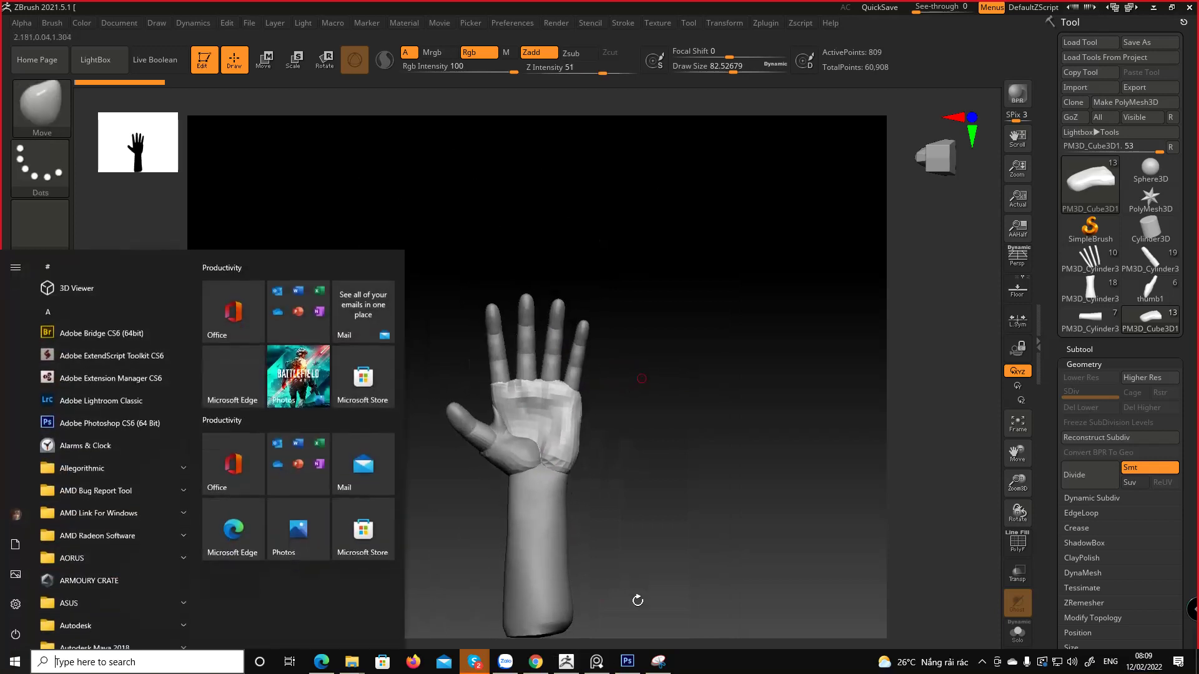
click(598, 666)
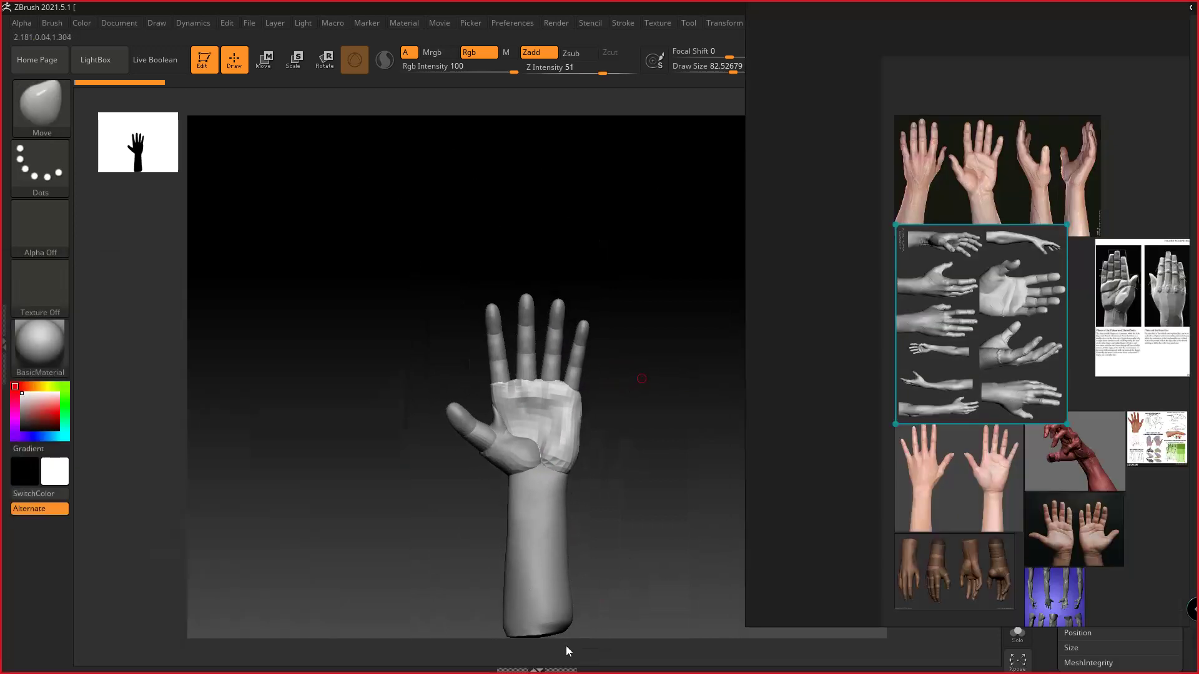
key(super)
mouse_move(479, 658)
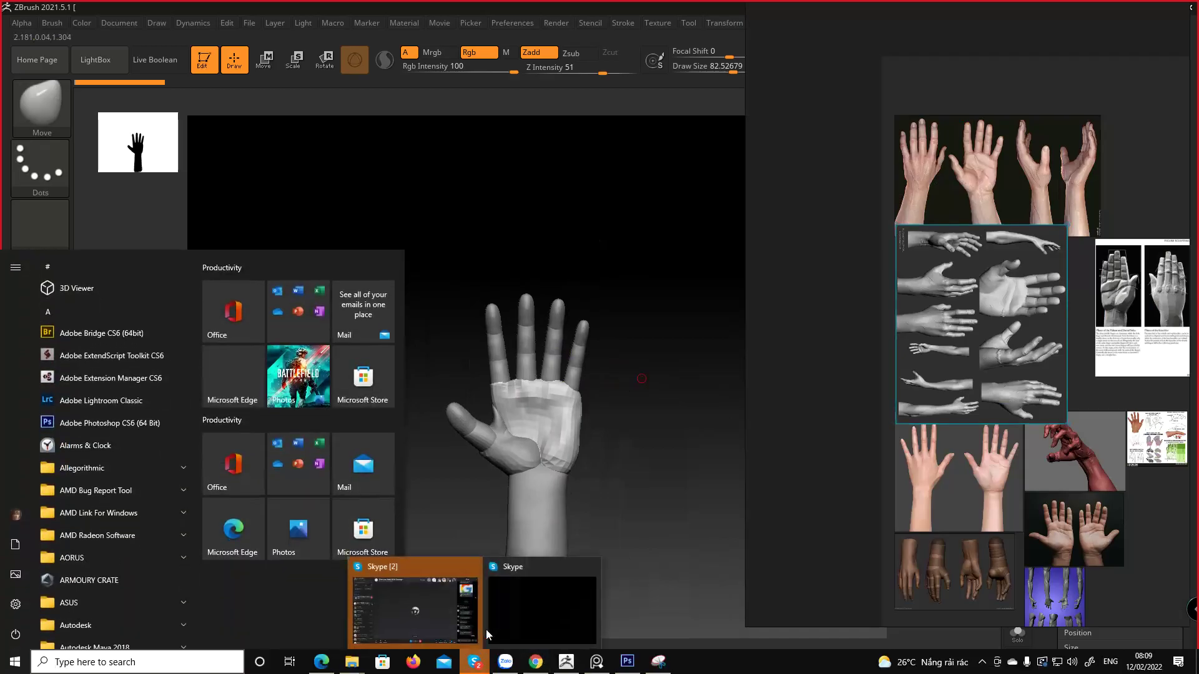
click(396, 588)
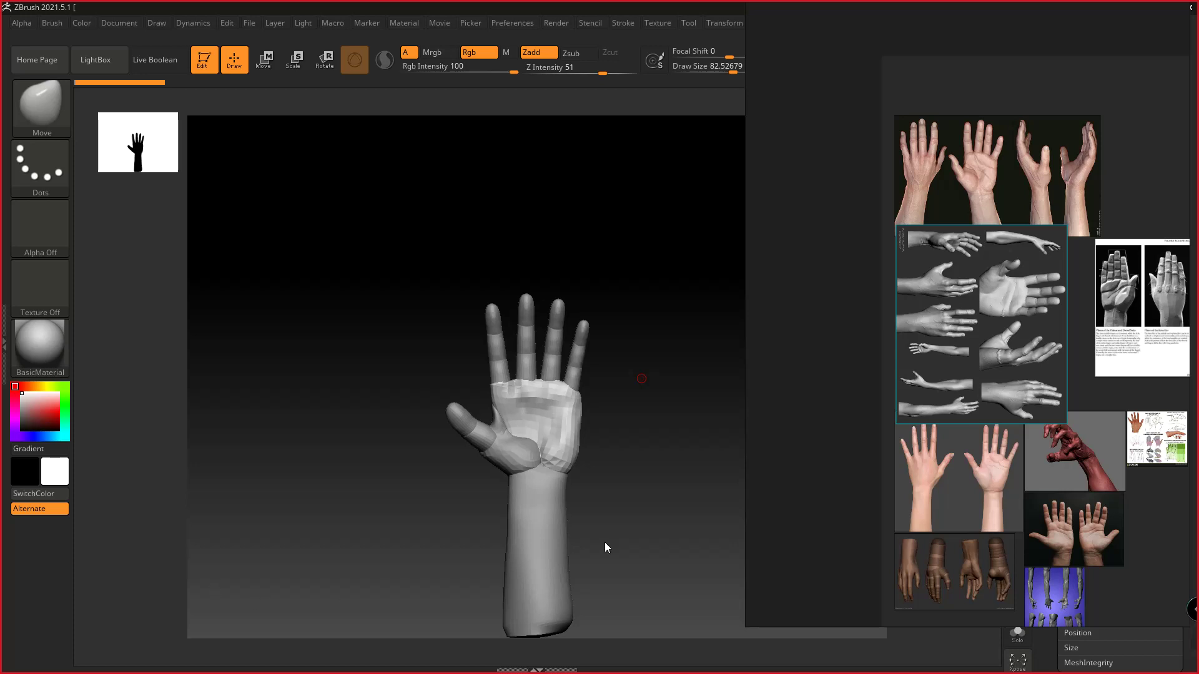
scroll(973, 503, up, 8)
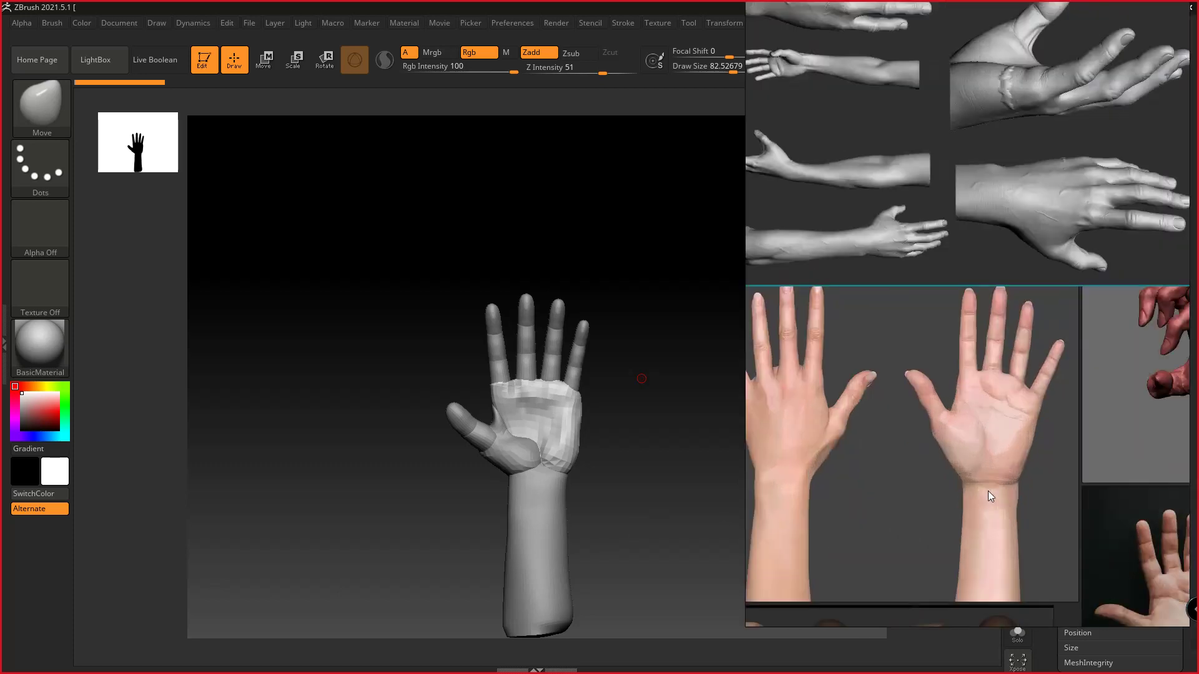
scroll(940, 515, up, 3)
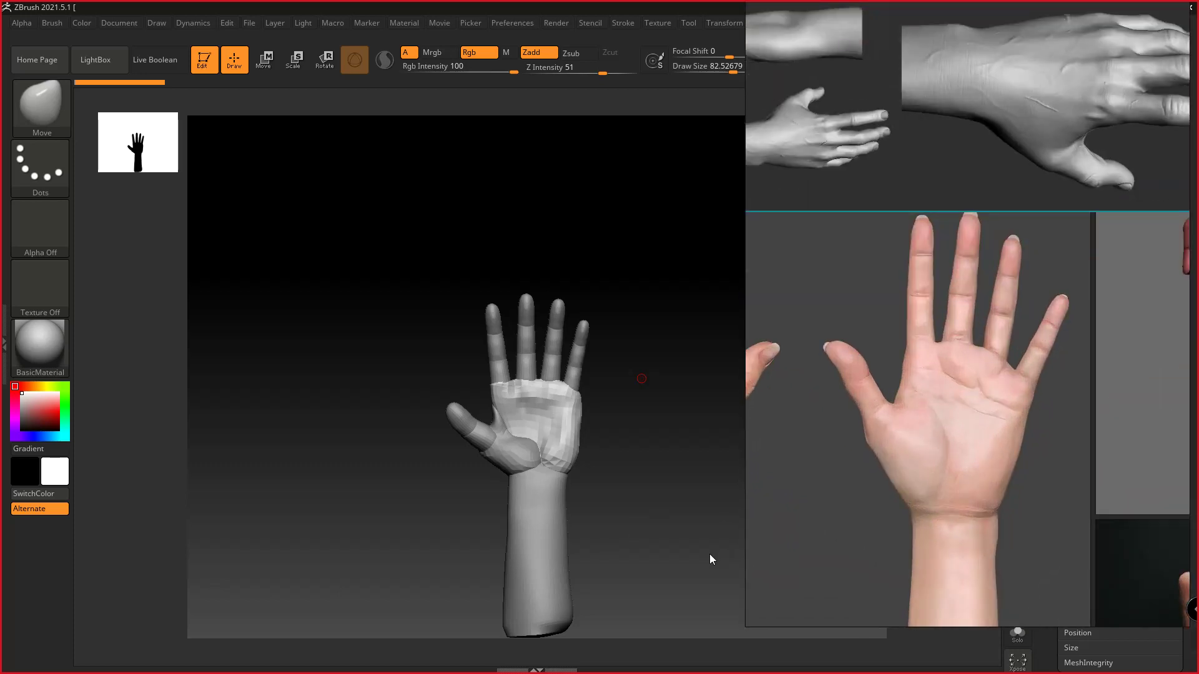
Capture the enlarged open-palm reference photo as a new snip in Snipping Tool
key(super)
click(656, 655)
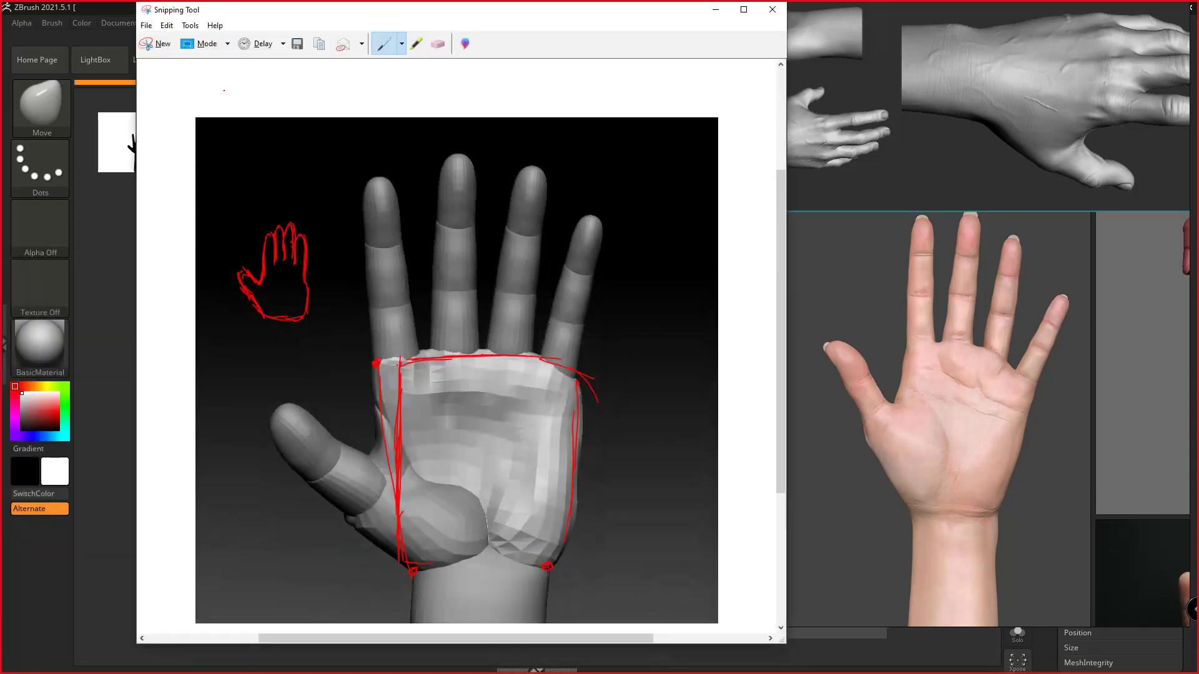
click(156, 44)
drag(781, 190, 1170, 661)
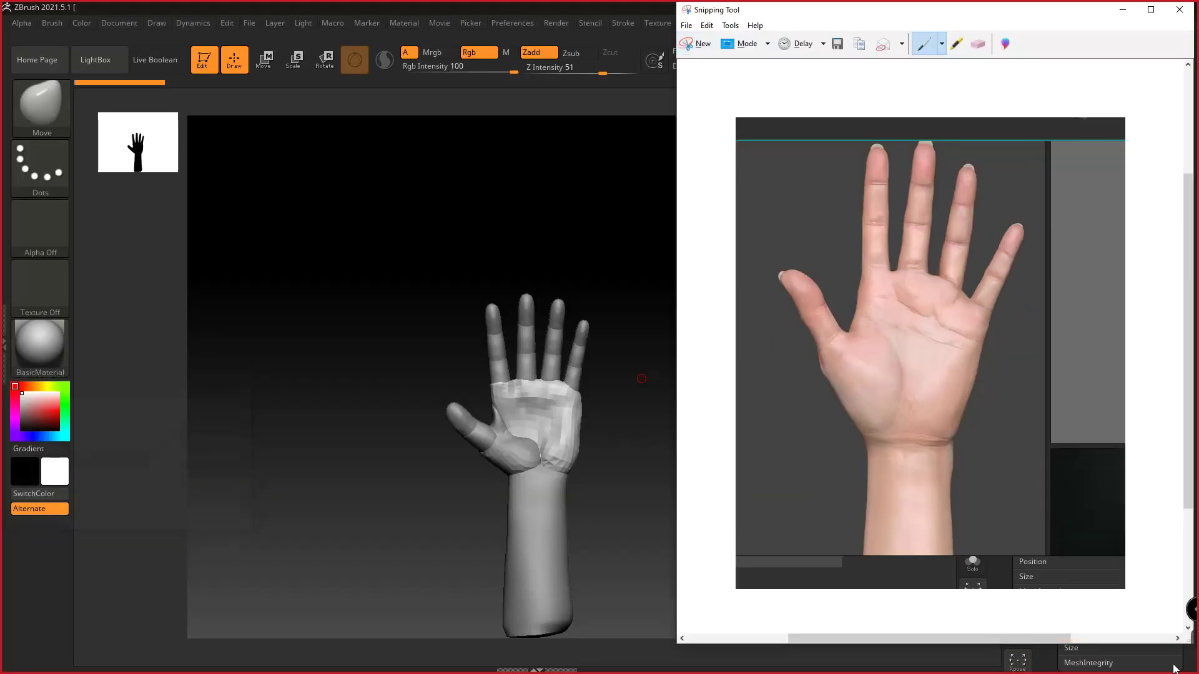
Trace the palm's side edges, thumb web, wrist line and index finger base in red on the captured reference photo
mouse_move(869, 279)
mouse_down()
mouse_move(854, 331)
mouse_move(838, 324)
mouse_move(849, 334)
mouse_up()
drag(869, 281, 869, 326)
drag(862, 272, 863, 438)
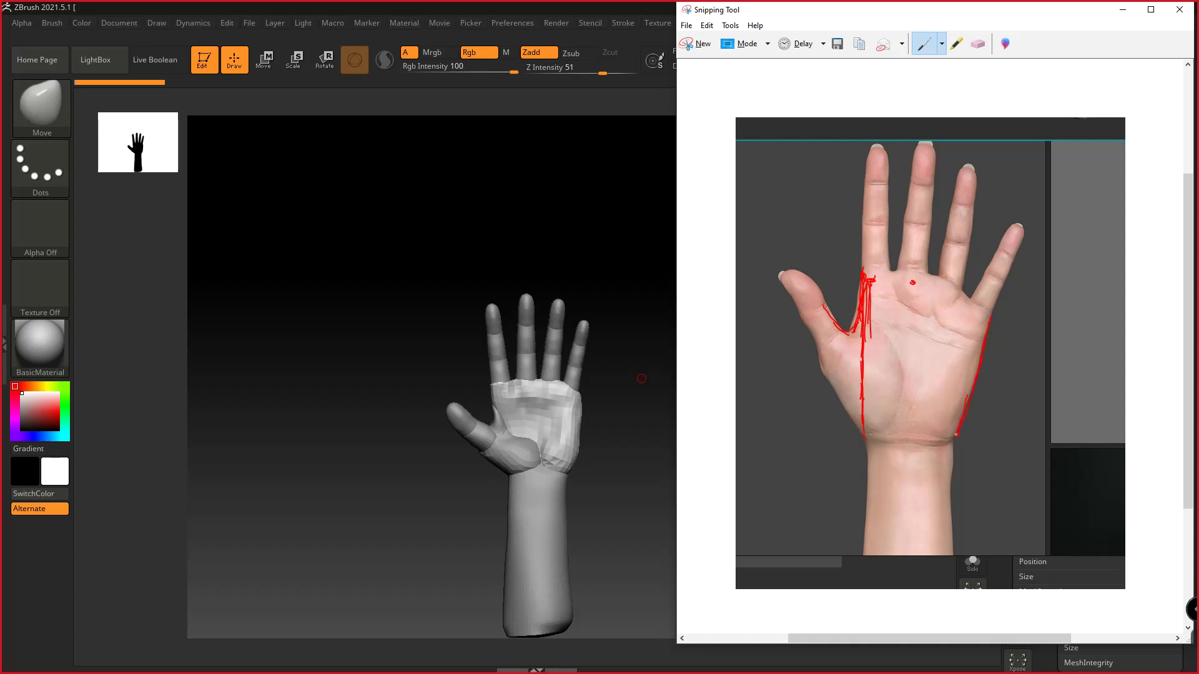
drag(986, 331, 967, 389)
drag(867, 279, 912, 279)
drag(870, 443, 953, 439)
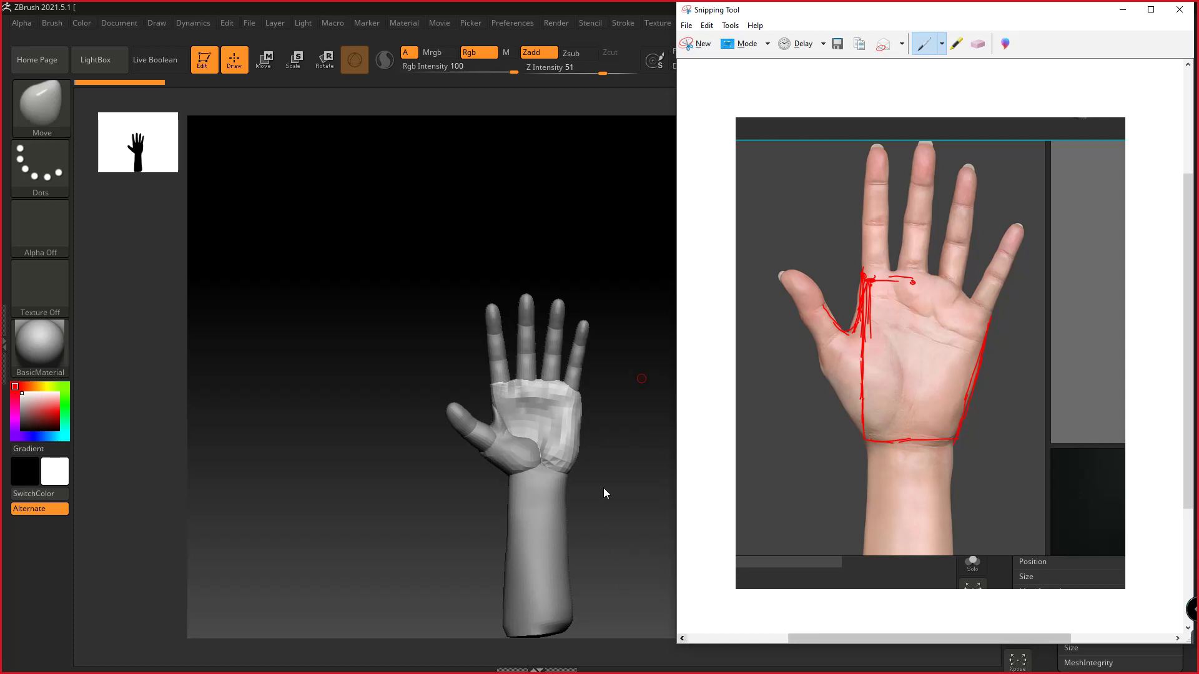
Return to the ZBrush model and inspect the palm, back and side of the hand
mouse_move(608, 485)
mouse_down()
mouse_move(773, 482)
mouse_move(695, 479)
mouse_move(709, 489)
mouse_move(708, 450)
mouse_up()
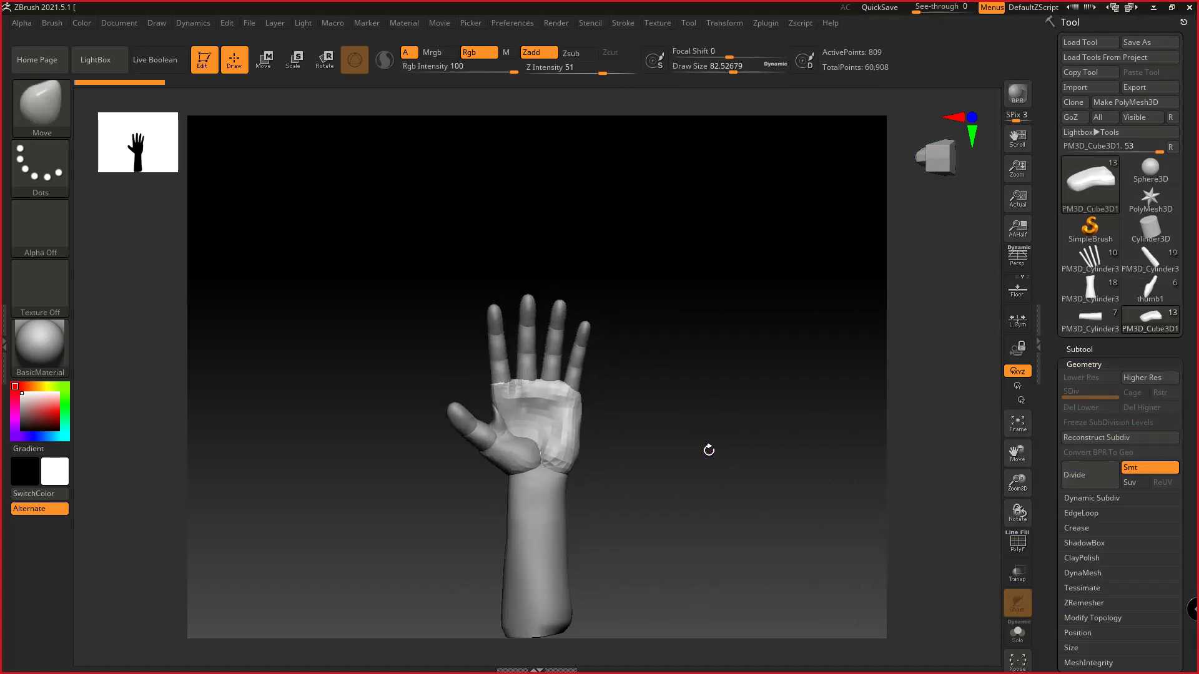
drag(643, 429, 717, 418)
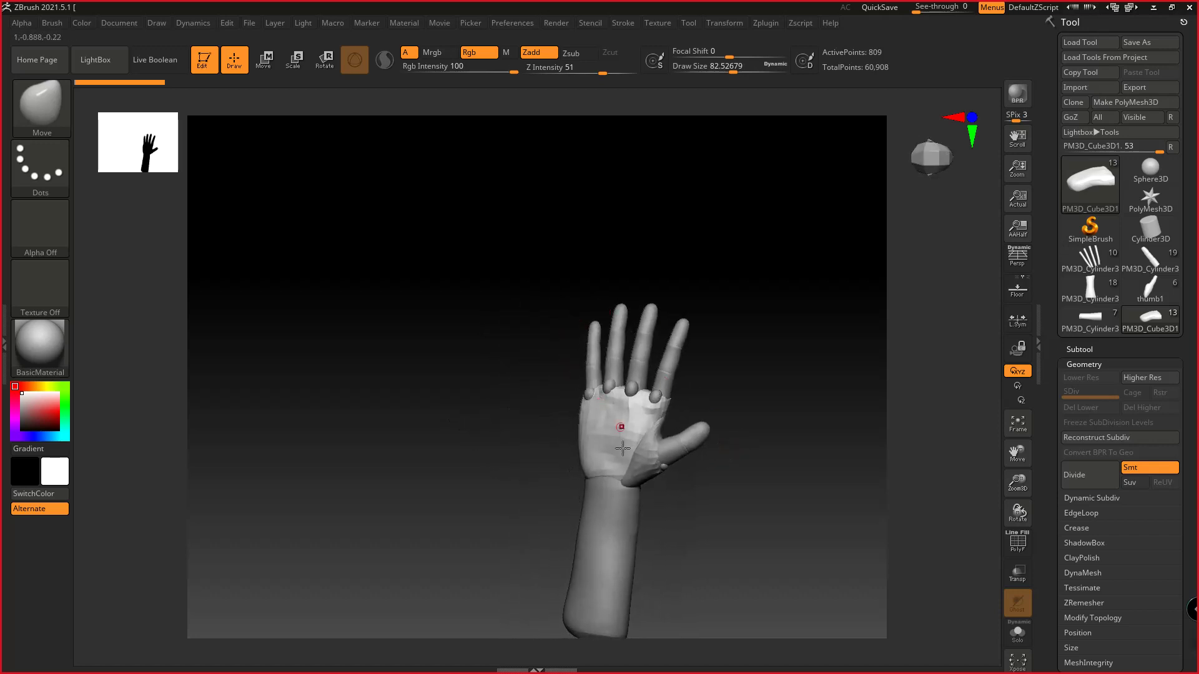
drag(752, 484, 730, 372)
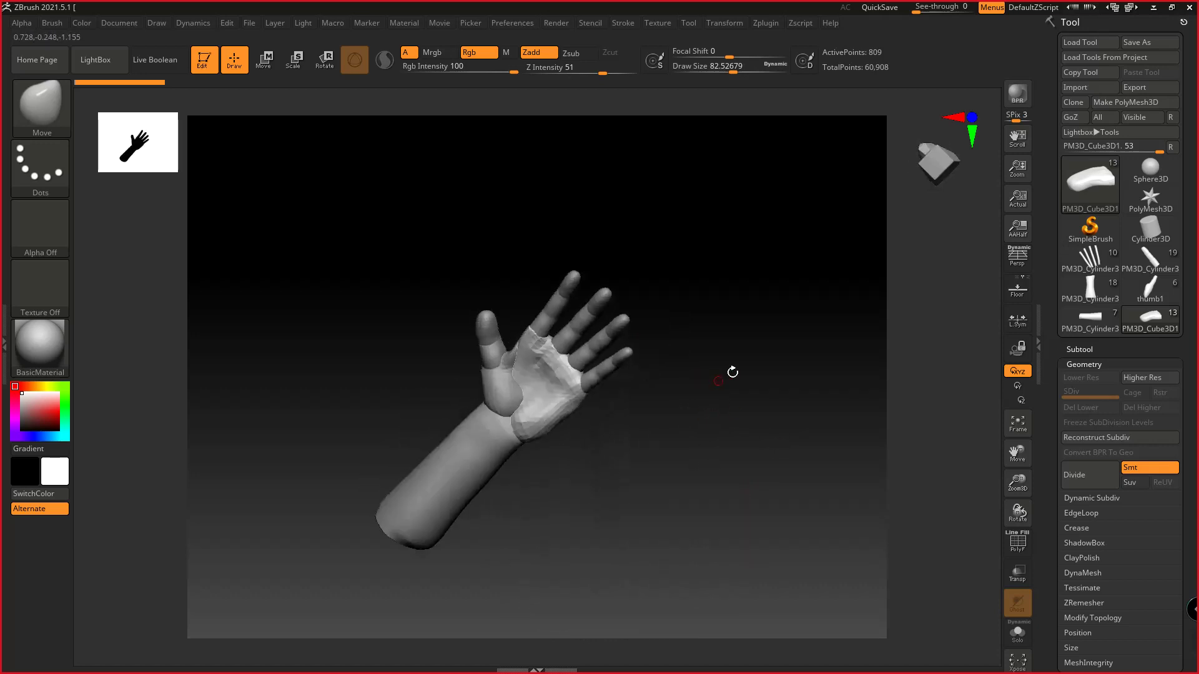
mouse_move(623, 439)
mouse_down()
mouse_move(668, 368)
mouse_move(658, 432)
mouse_move(669, 417)
mouse_move(670, 391)
mouse_move(656, 429)
mouse_move(666, 356)
mouse_up()
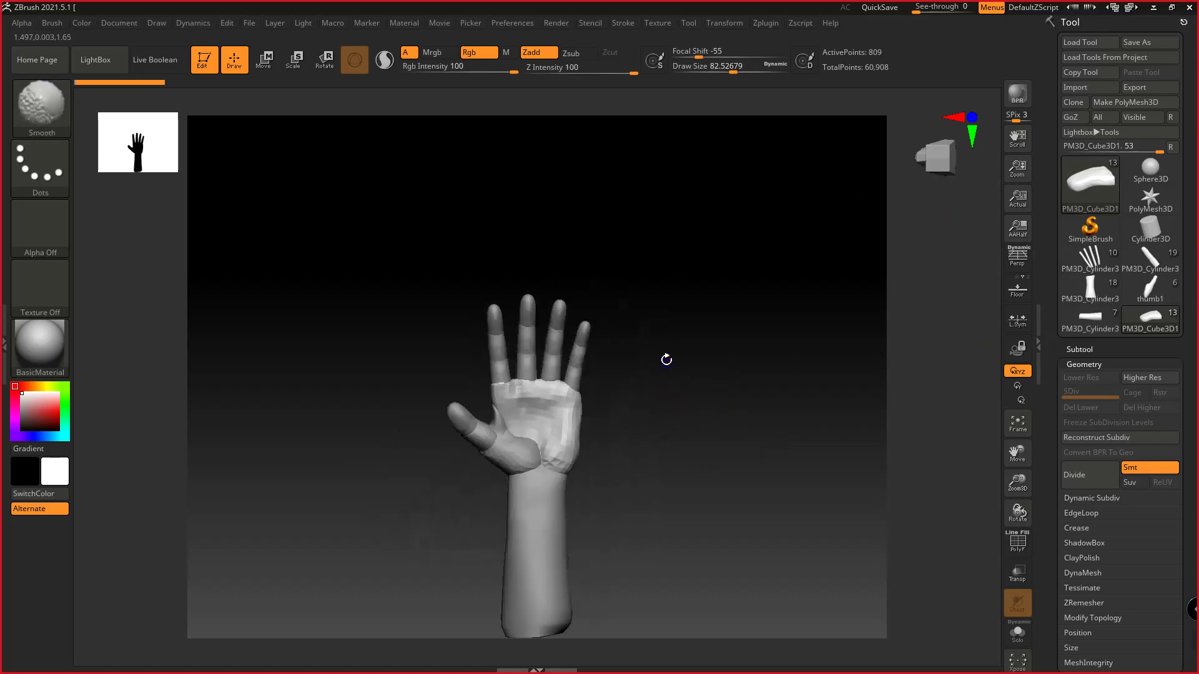
Enlarge the palm view and restore the ZBrush window to a smaller size beside the marked reference photo
key(ctrl)
ctrl+right_drag(652, 343, 650, 396)
mouse_move(650, 395)
mouse_down()
mouse_move(650, 380)
mouse_move(645, 414)
mouse_up()
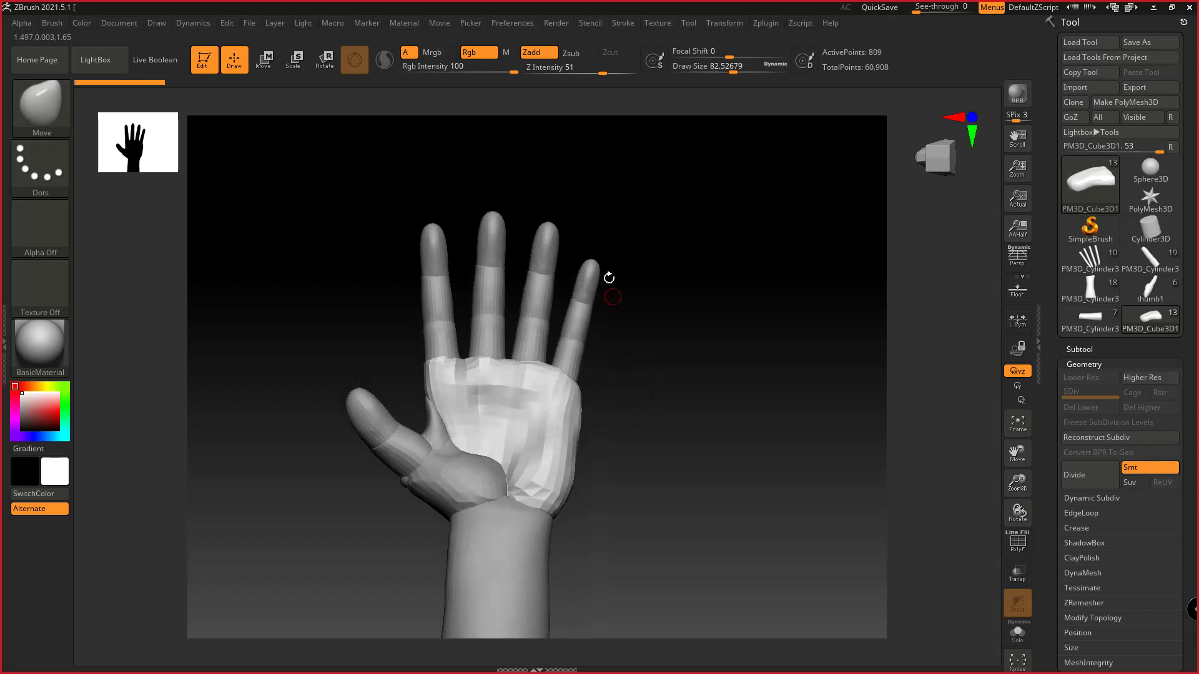
alt+drag(624, 281, 612, 358)
ctrl+right_drag(612, 358, 629, 423)
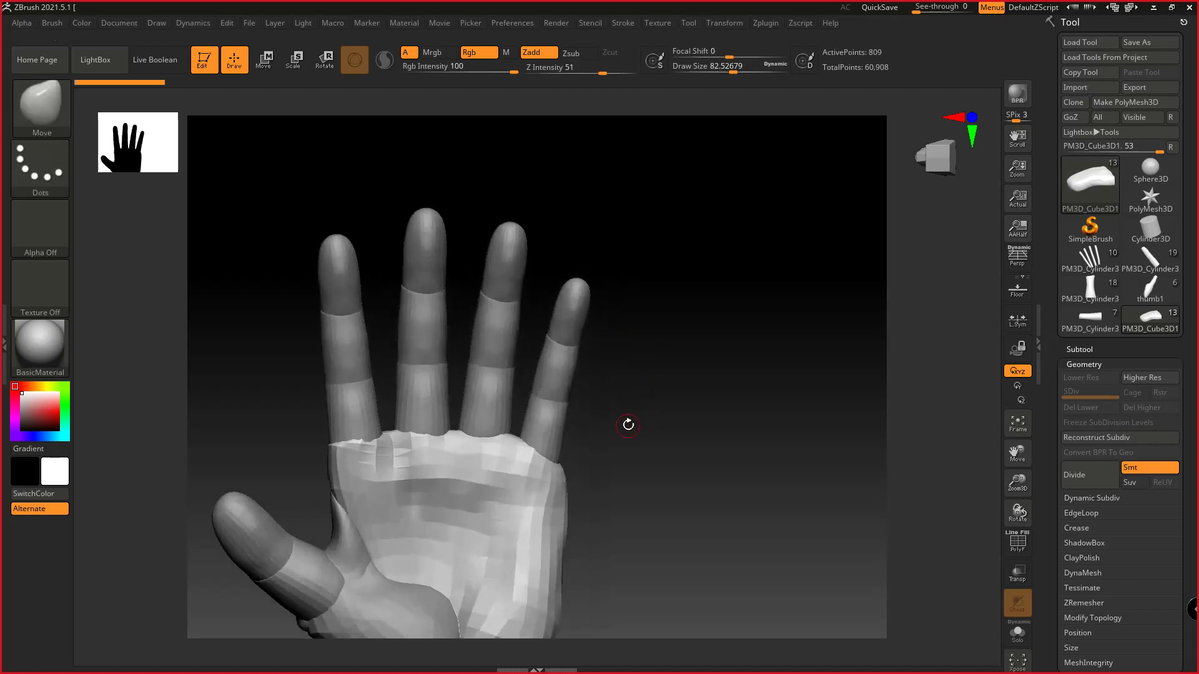
alt+drag(628, 423, 631, 442)
click(1171, 8)
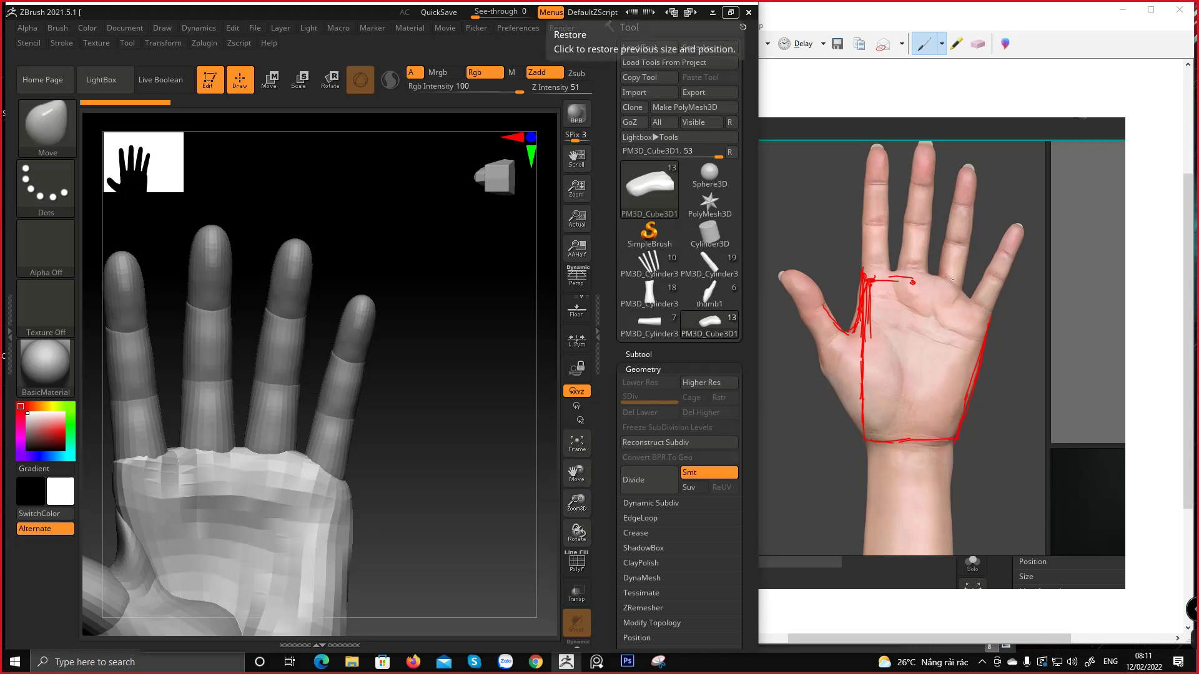
mouse_move(415, 350)
alt+right_down()
mouse_move(468, 331)
mouse_move(443, 345)
mouse_move(444, 329)
mouse_move(446, 341)
alt+right_up()
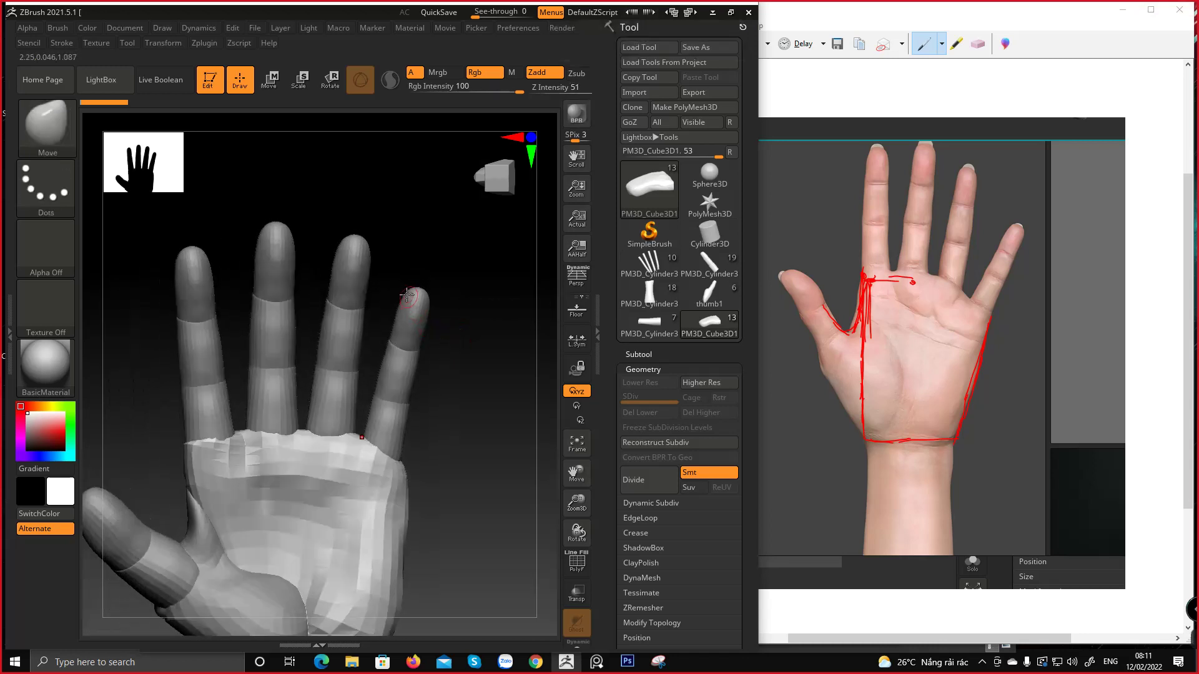
Mark the ring finger's top joint in red on the reference photo with a short line toward the little finger, then return to the model
mouse_move(709, 294)
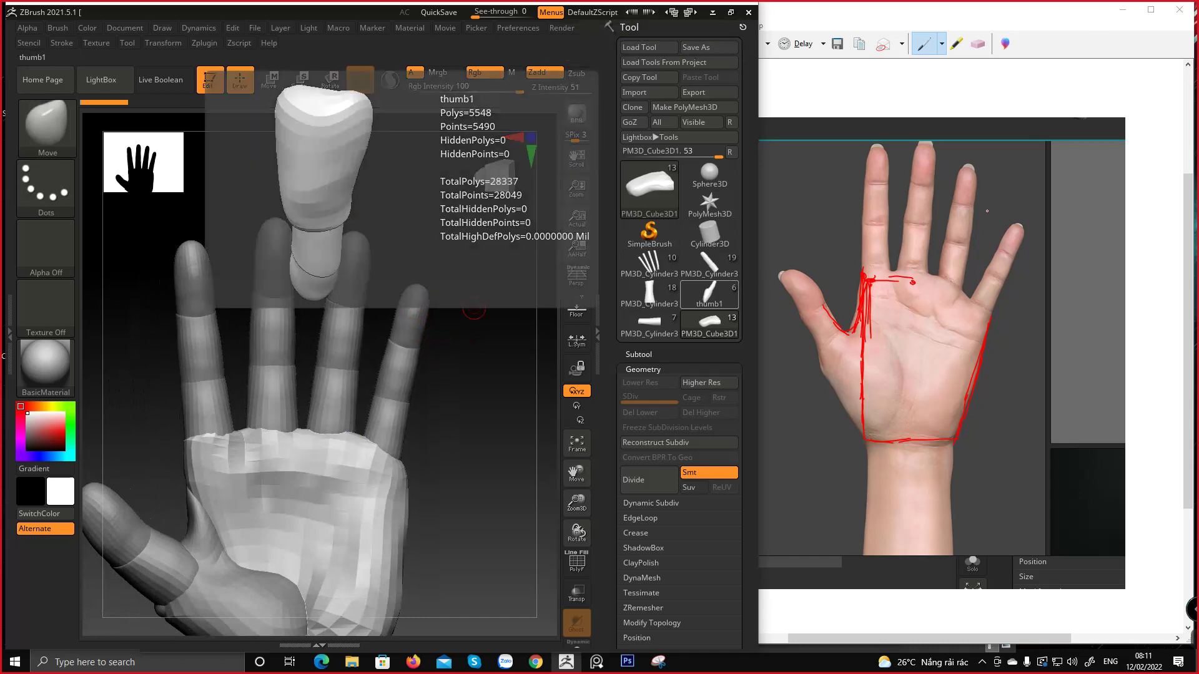
click(963, 204)
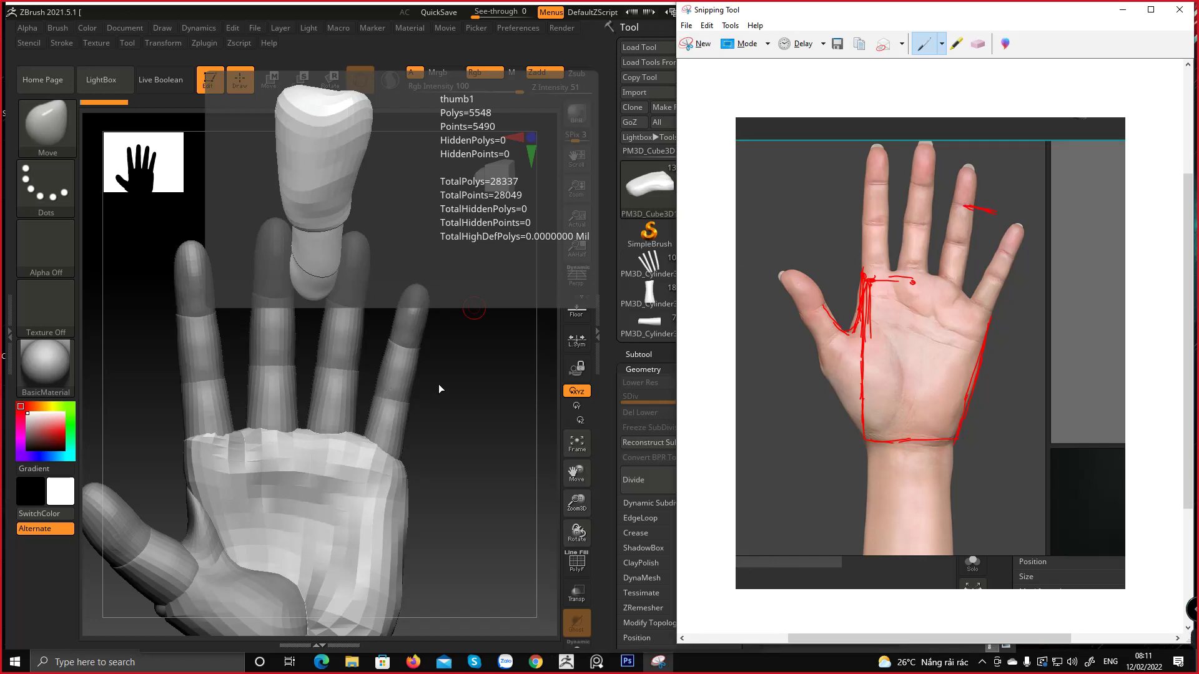
click(393, 299)
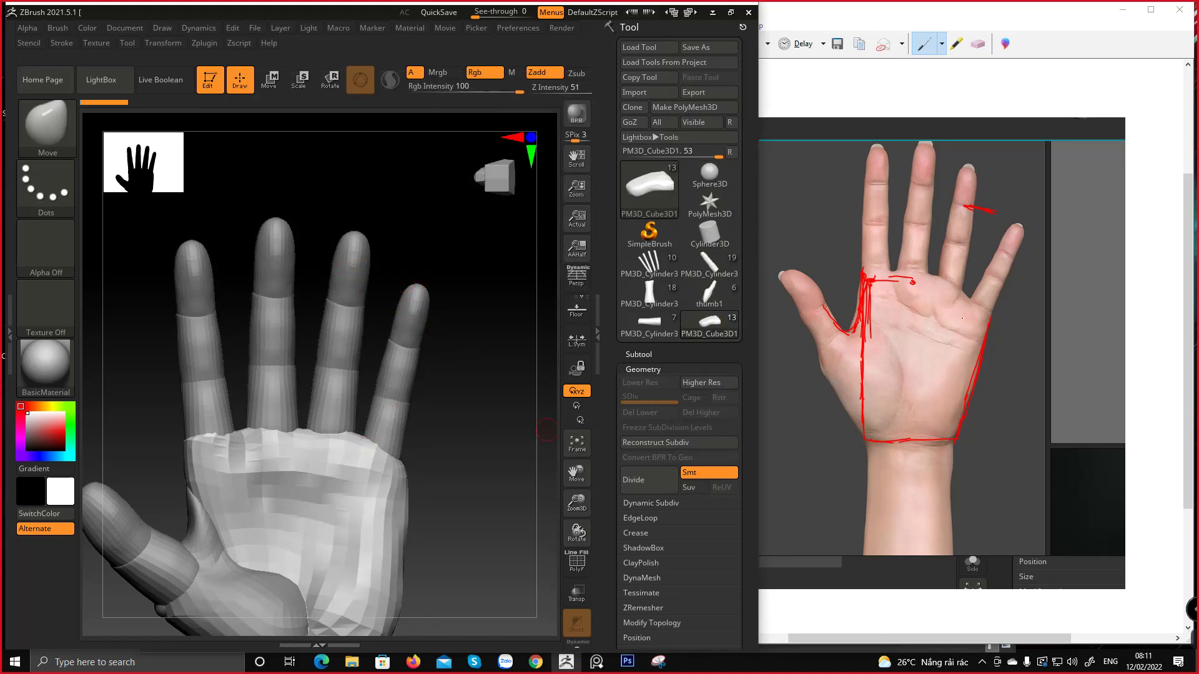
Capture the reframed palm view in Snipping Tool and draw the lowered palm edge at the little finger's base in red
drag(440, 415, 450, 418)
right_click(451, 420)
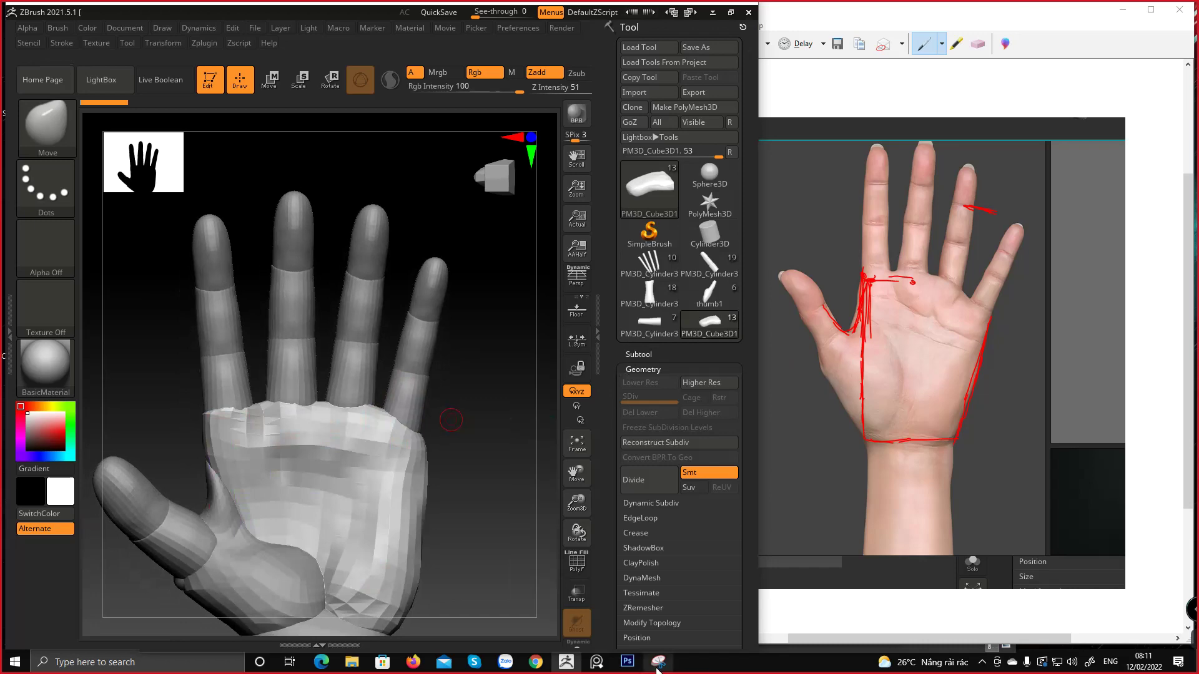
click(658, 662)
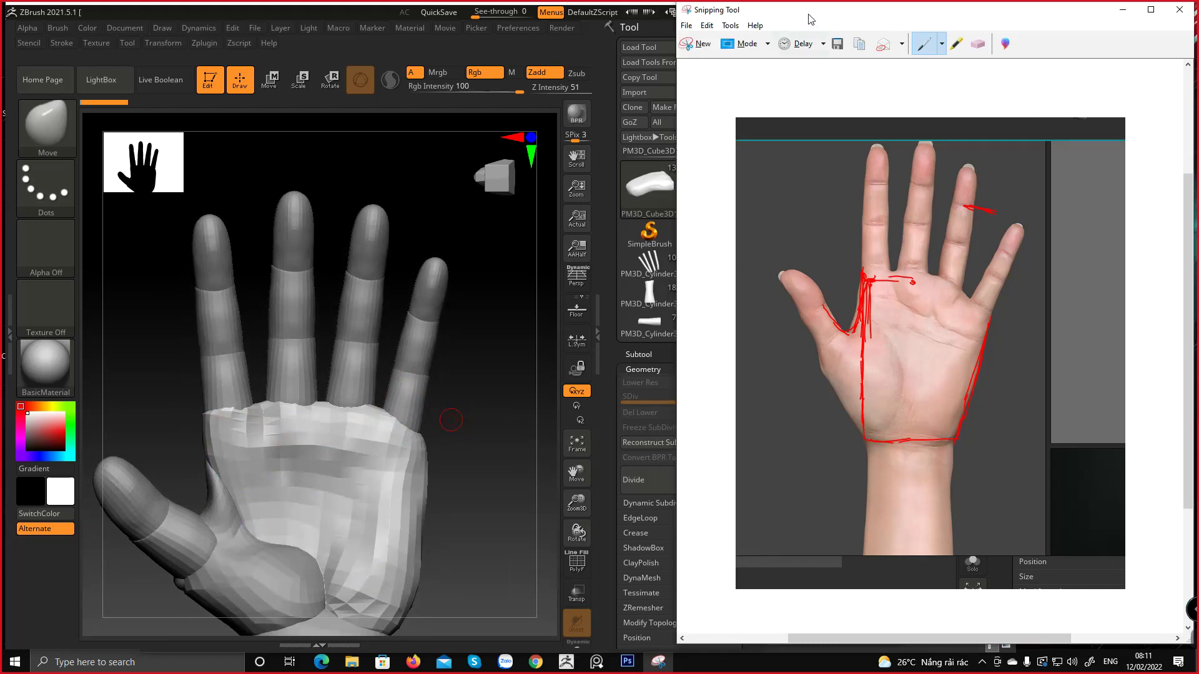
click(700, 45)
drag(163, 190, 524, 642)
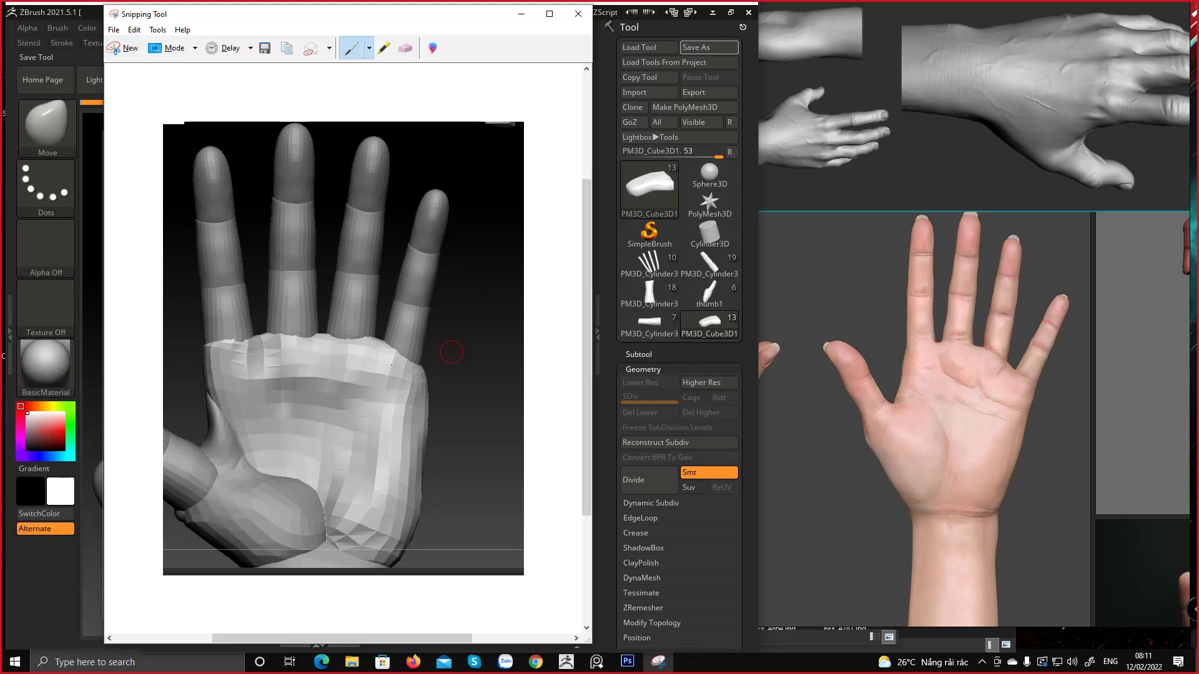
drag(383, 364, 417, 372)
drag(362, 343, 393, 367)
Examine the palm photos on the reference board for the little finger's base and its length relative to the ring finger
scroll(880, 382, down, 4)
middle_drag(890, 403, 1006, 413)
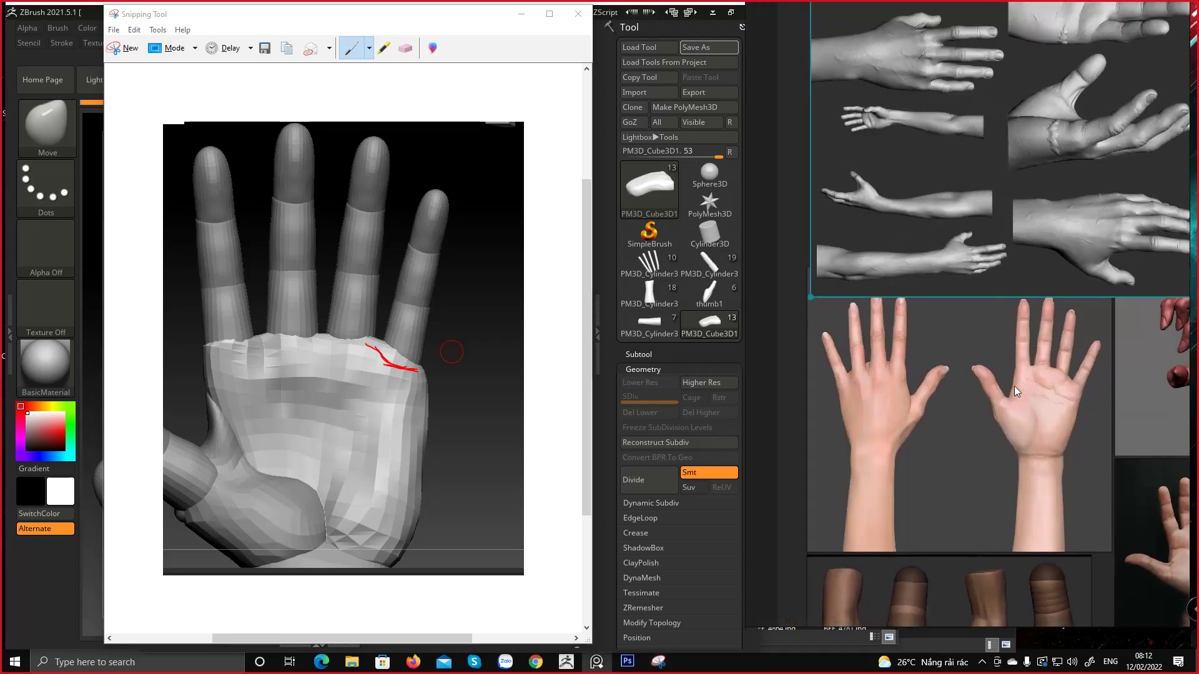
scroll(1021, 380, down, 4)
middle_drag(1006, 431, 806, 388)
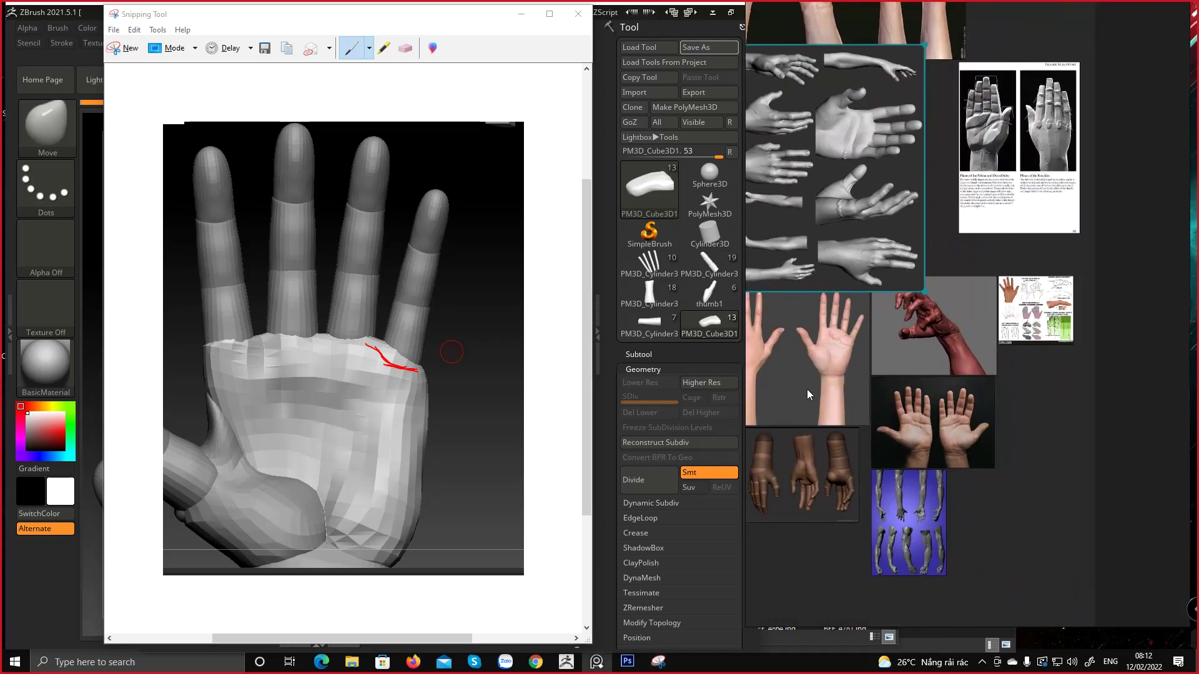
scroll(983, 368, up, 5)
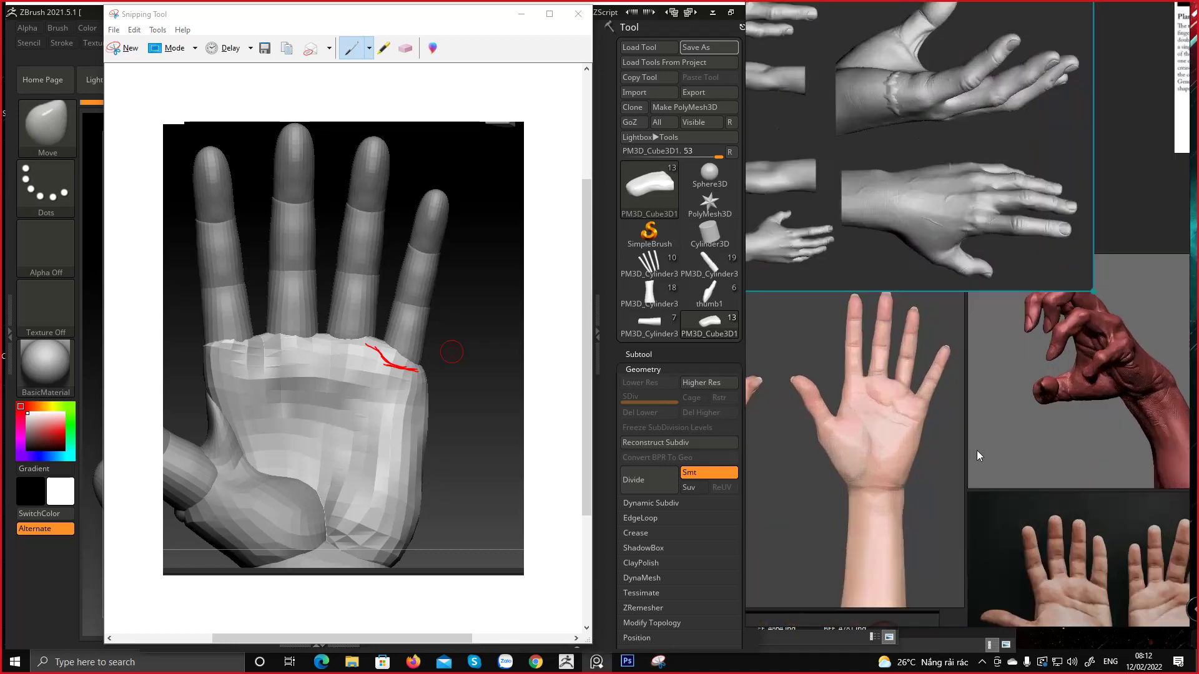
scroll(942, 450, up, 6)
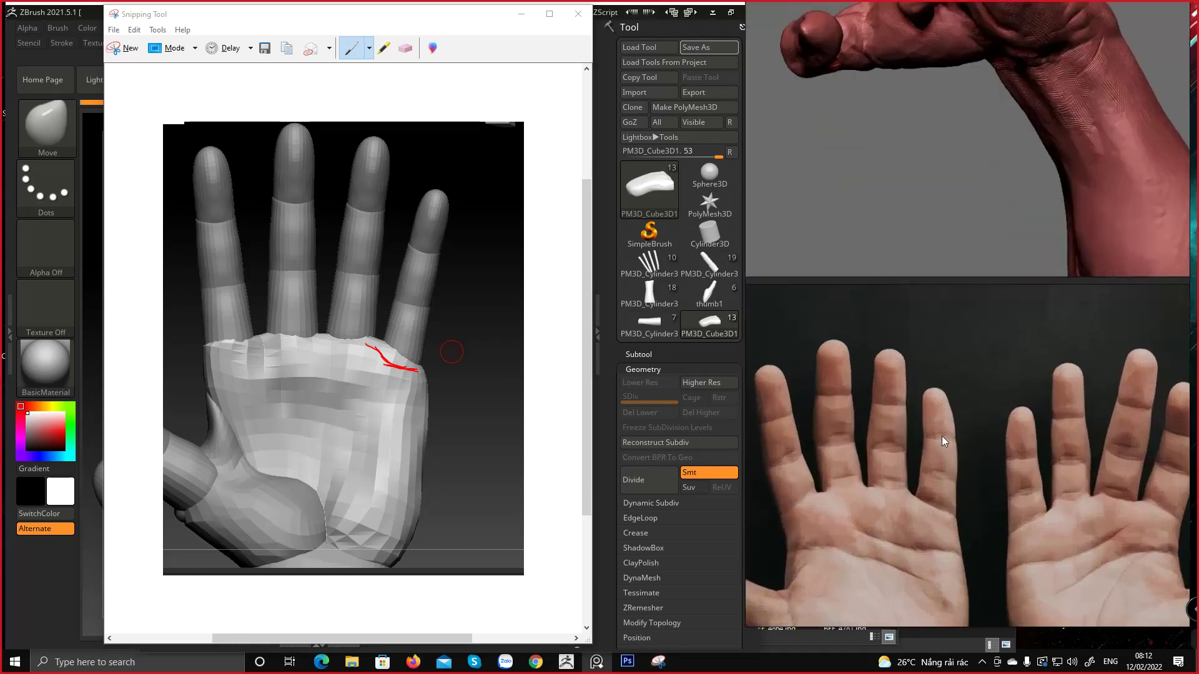
middle_drag(938, 434, 1033, 380)
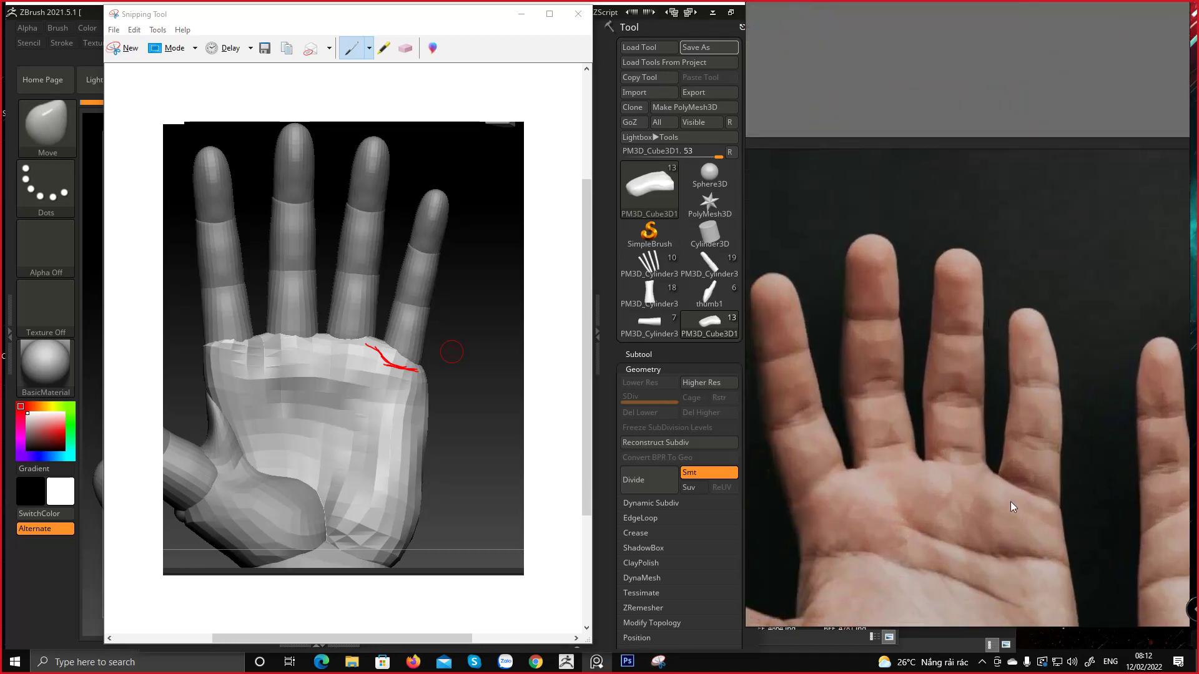
middle_drag(1014, 500, 983, 463)
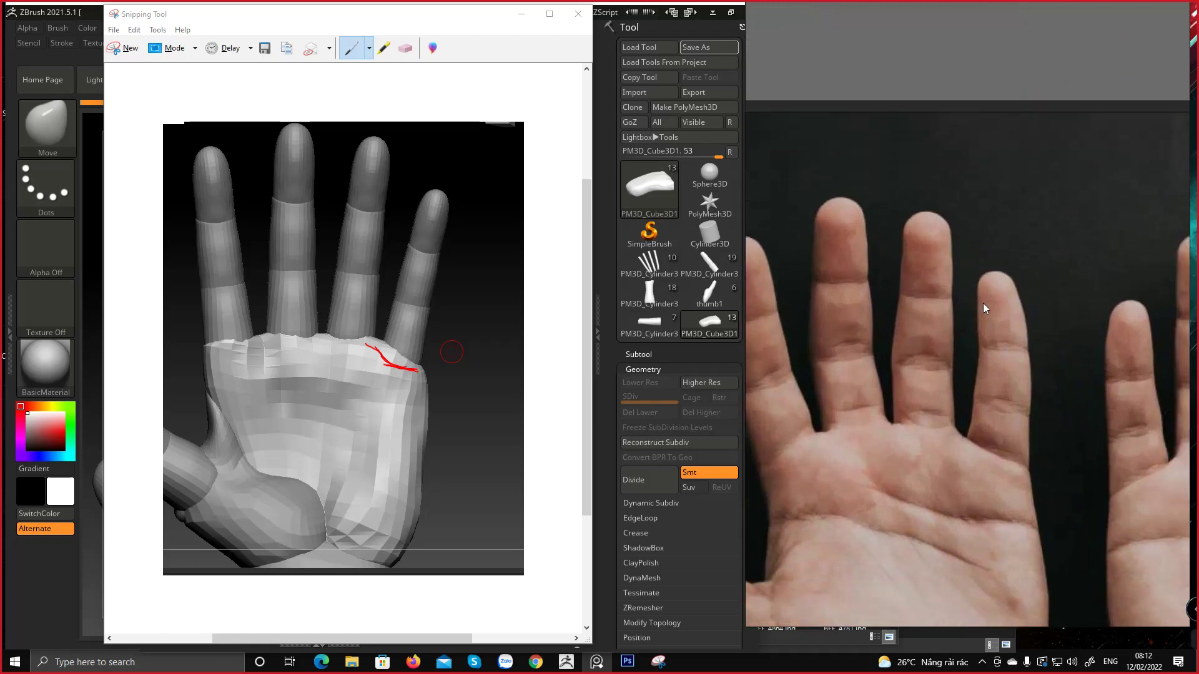
scroll(967, 331, down, 8)
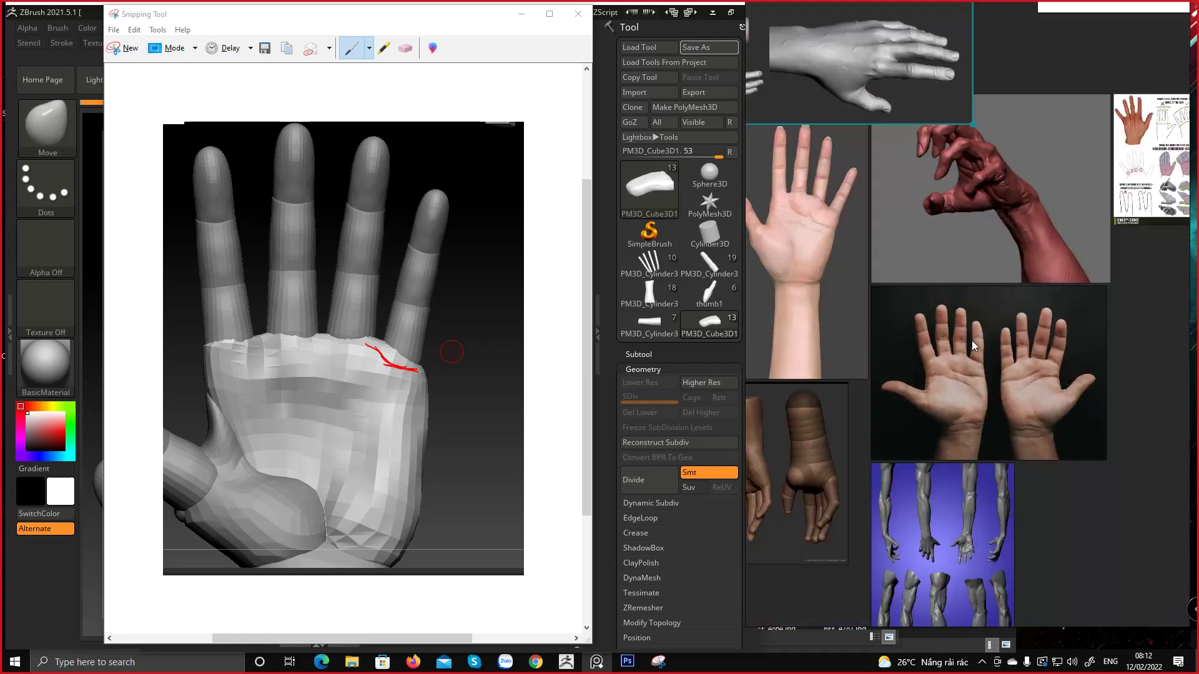
scroll(977, 345, up, 8)
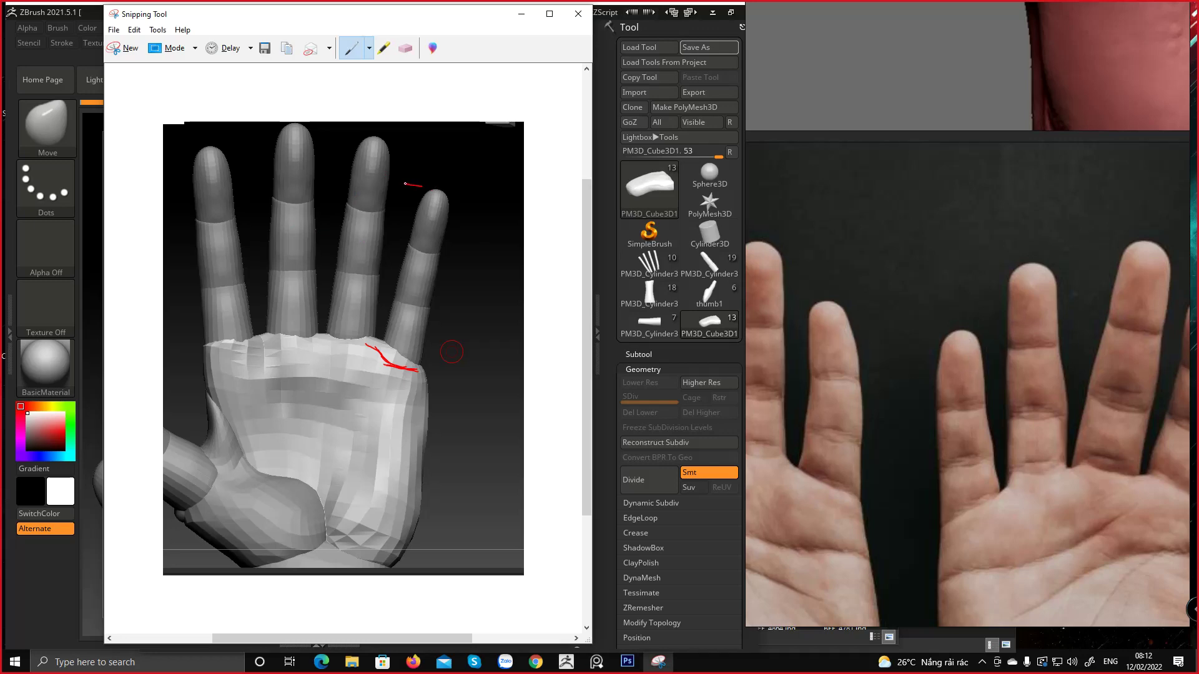
Draw a red line from the ring finger's top segment toward the little fingertip, and check the finger lengths against the sculpted palm references
drag(405, 184, 393, 180)
scroll(979, 380, down, 8)
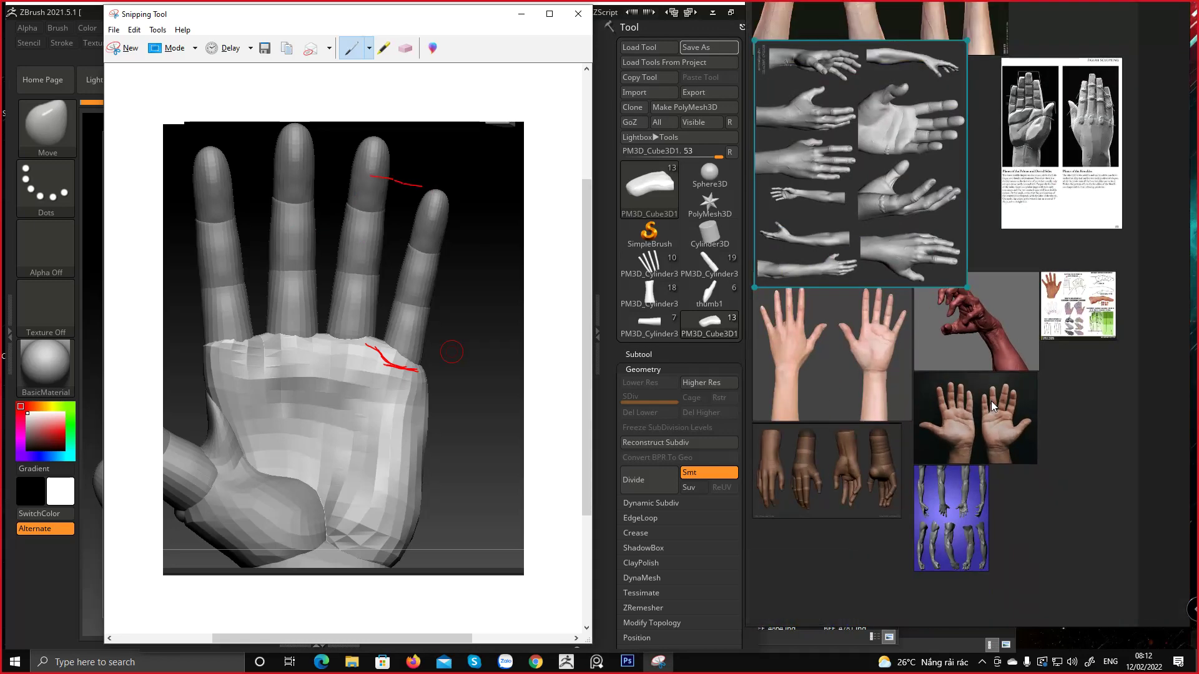
scroll(927, 287, up, 5)
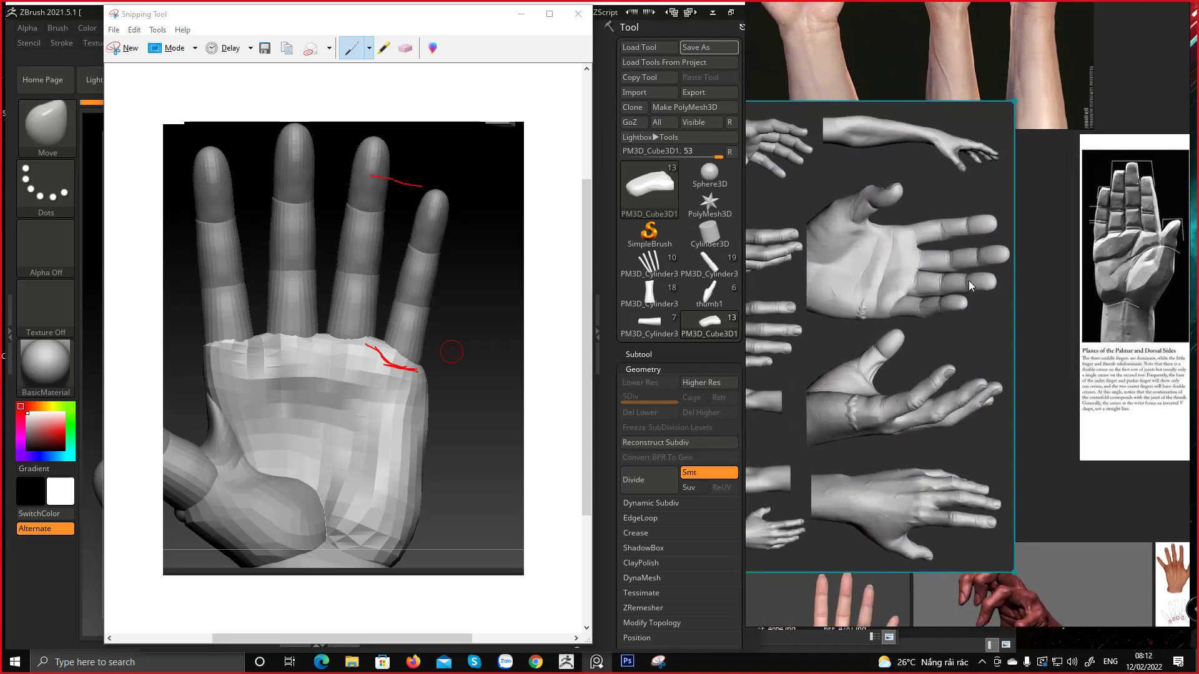
scroll(970, 286, up, 3)
scroll(970, 316, down, 8)
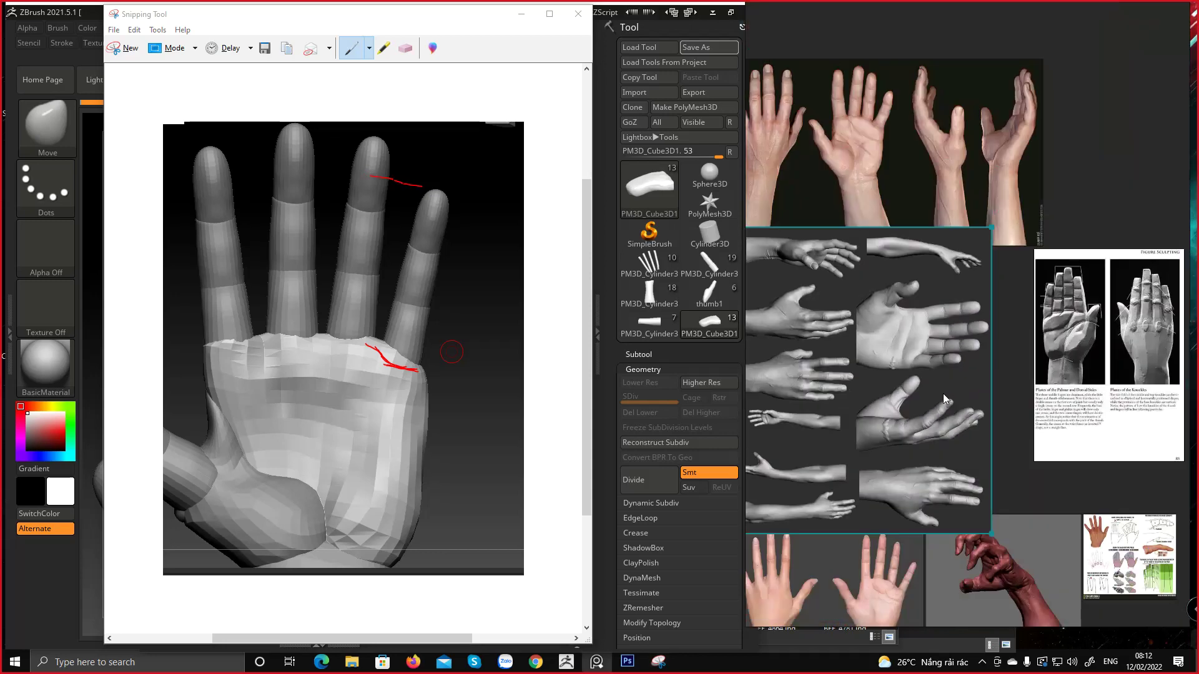
Examine the palm photo and the Figure Sculpting page on palmar and dorsal planes for the little finger's length relative to the ring finger
scroll(900, 190, up, 5)
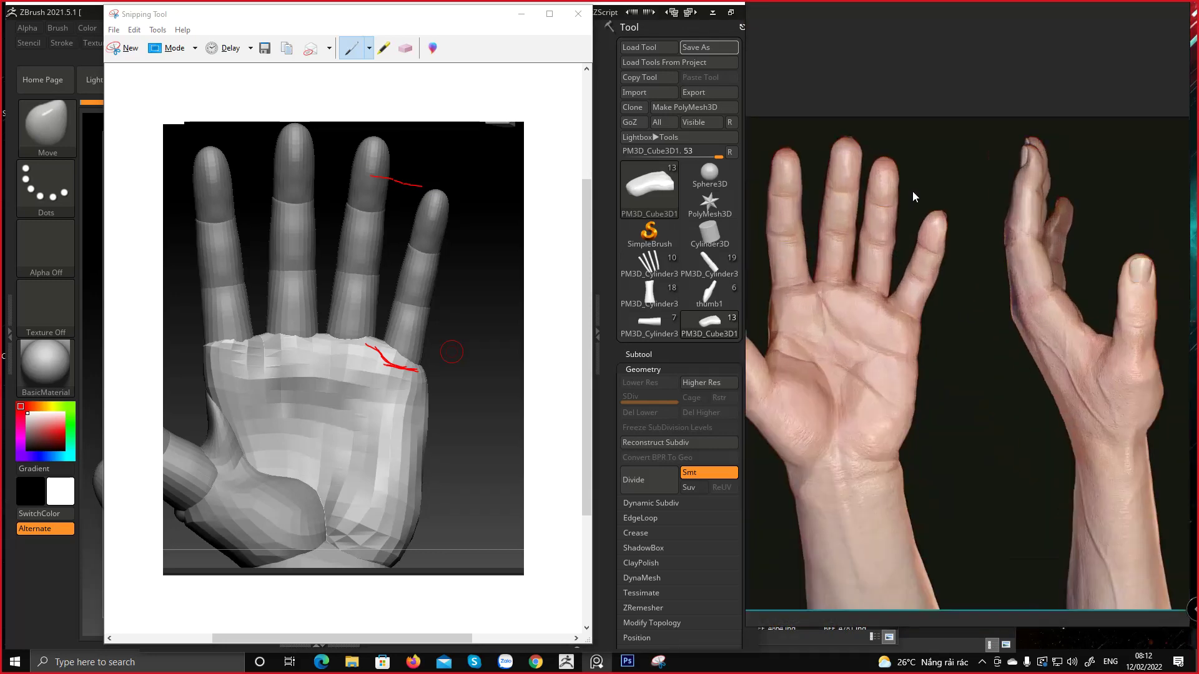
scroll(923, 220, down, 6)
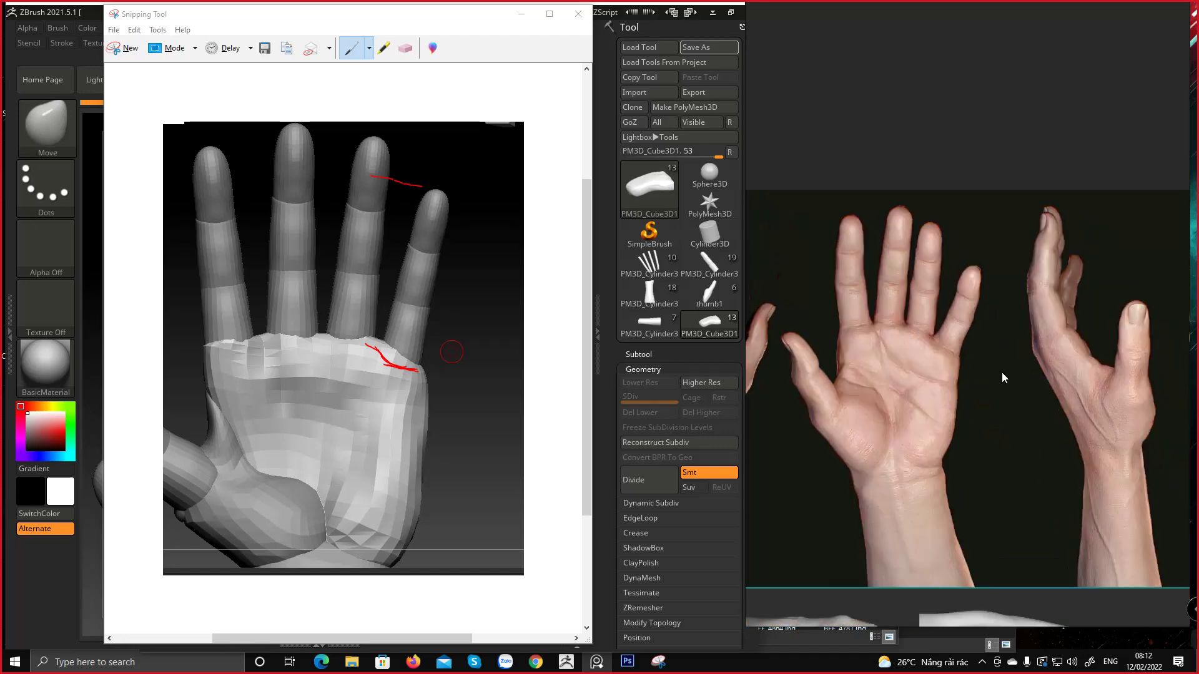
scroll(967, 347, up, 5)
scroll(864, 349, up, 4)
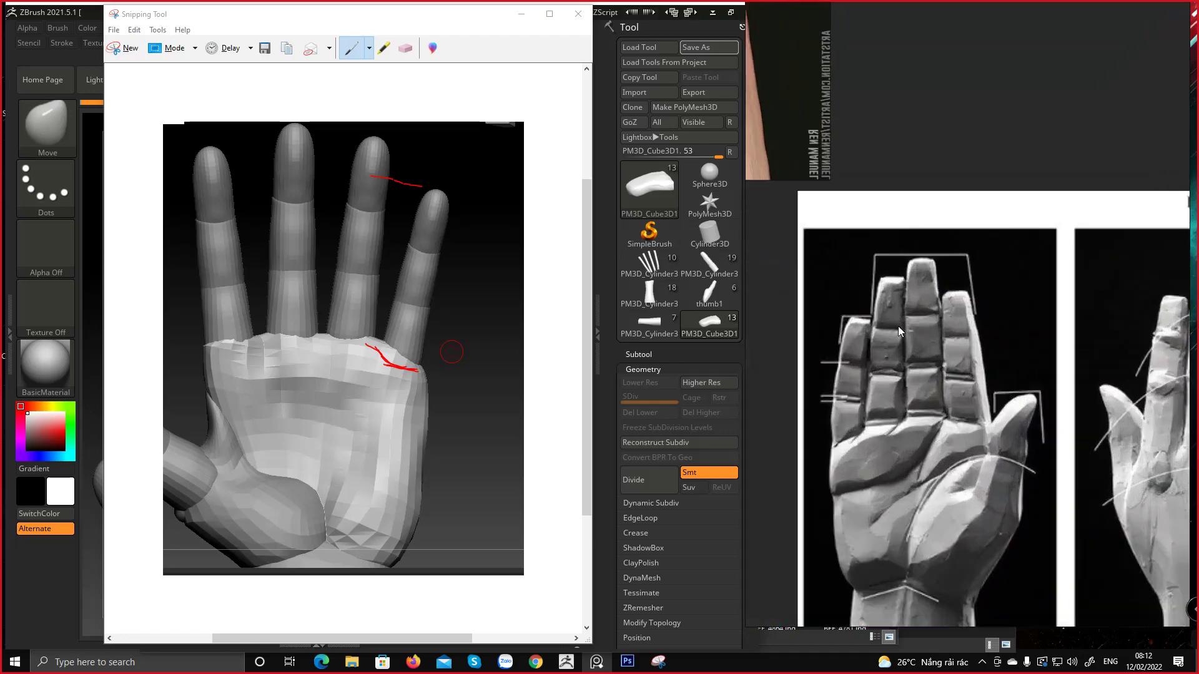
scroll(867, 323, down, 5)
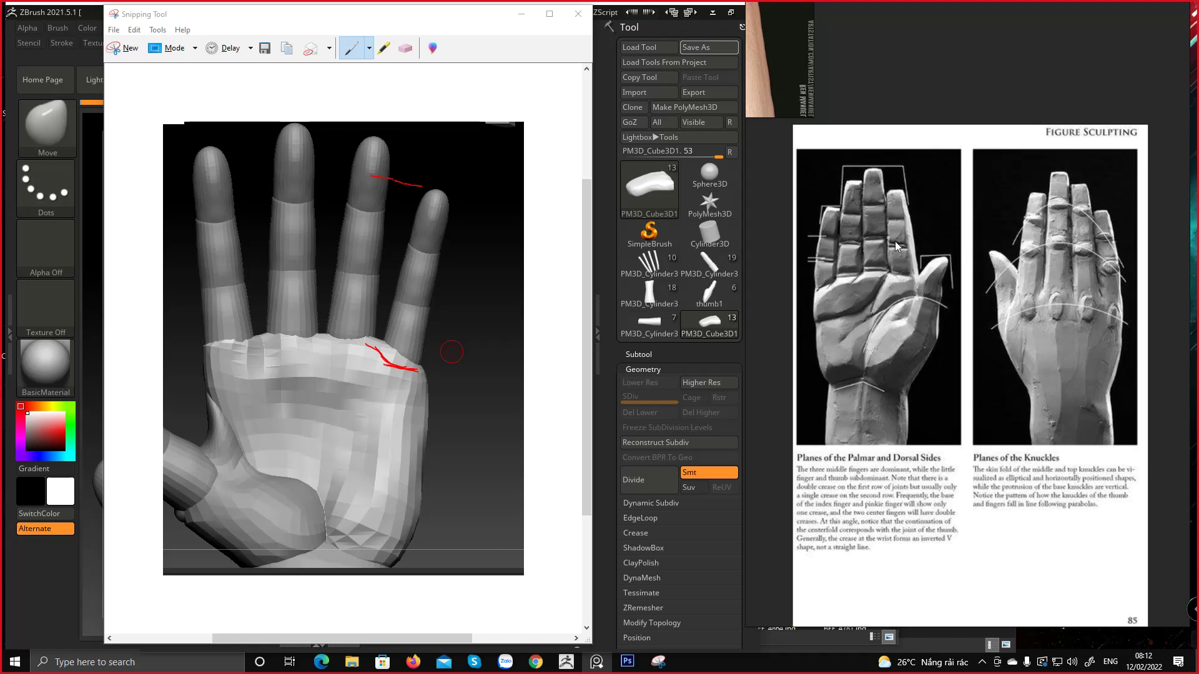
scroll(894, 241, up, 5)
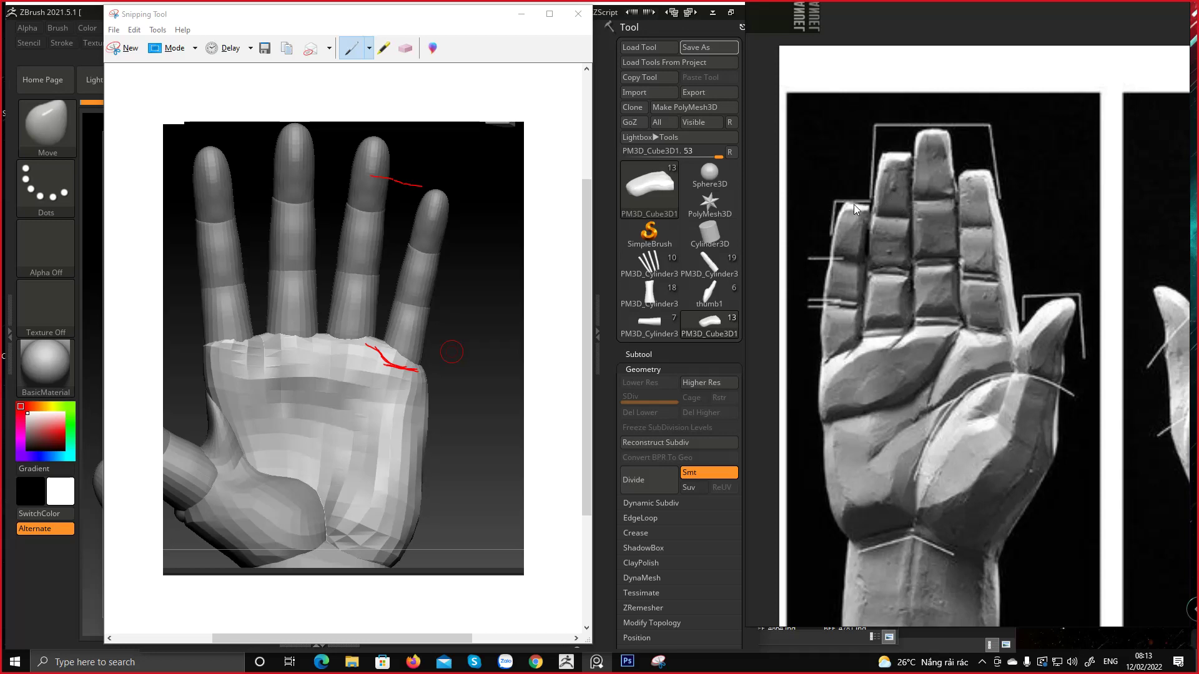
scroll(838, 257, down, 5)
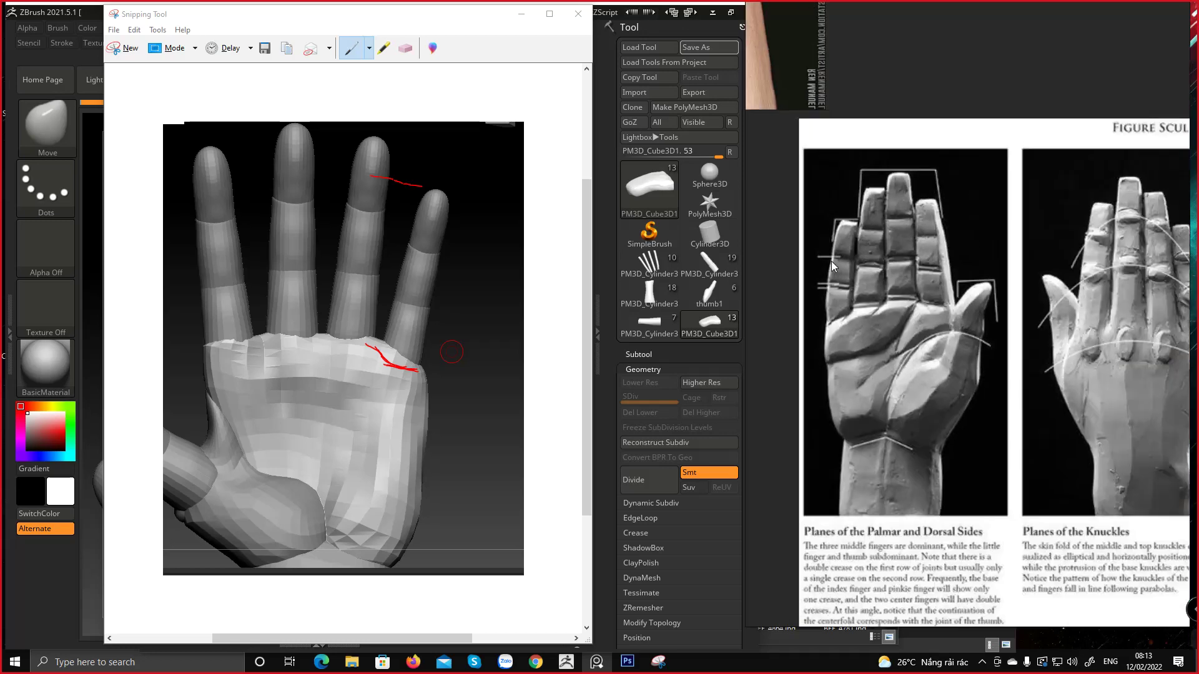
scroll(814, 228, up, 3)
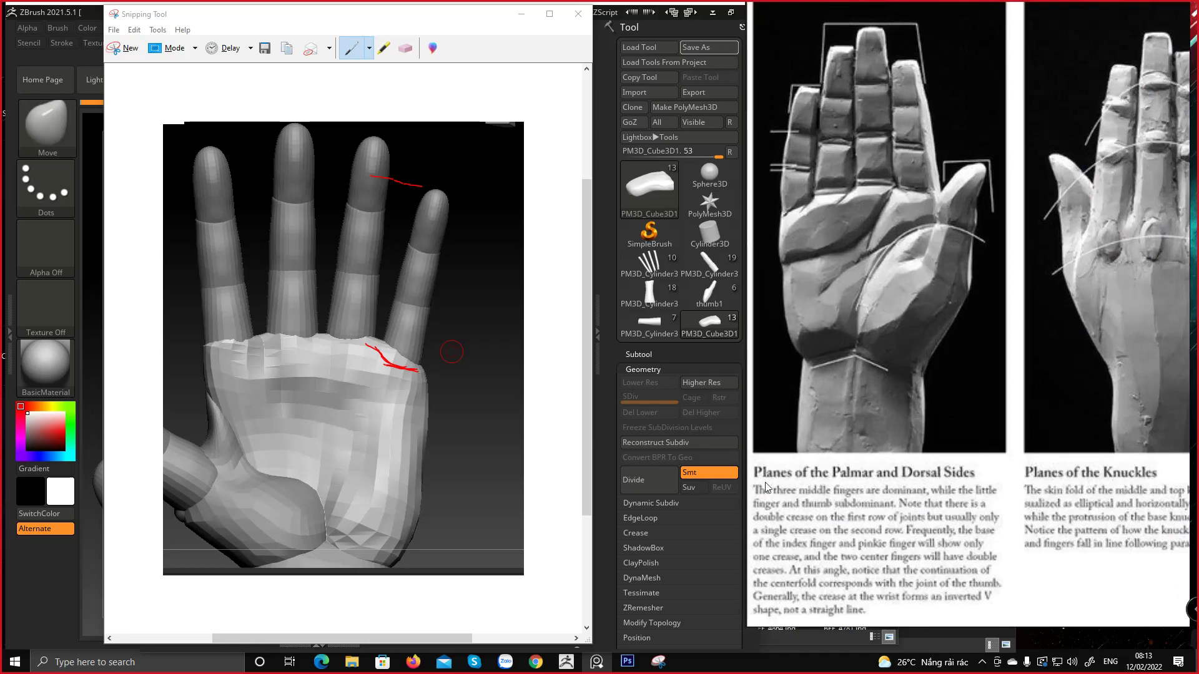
scroll(874, 437, up, 3)
scroll(848, 413, down, 4)
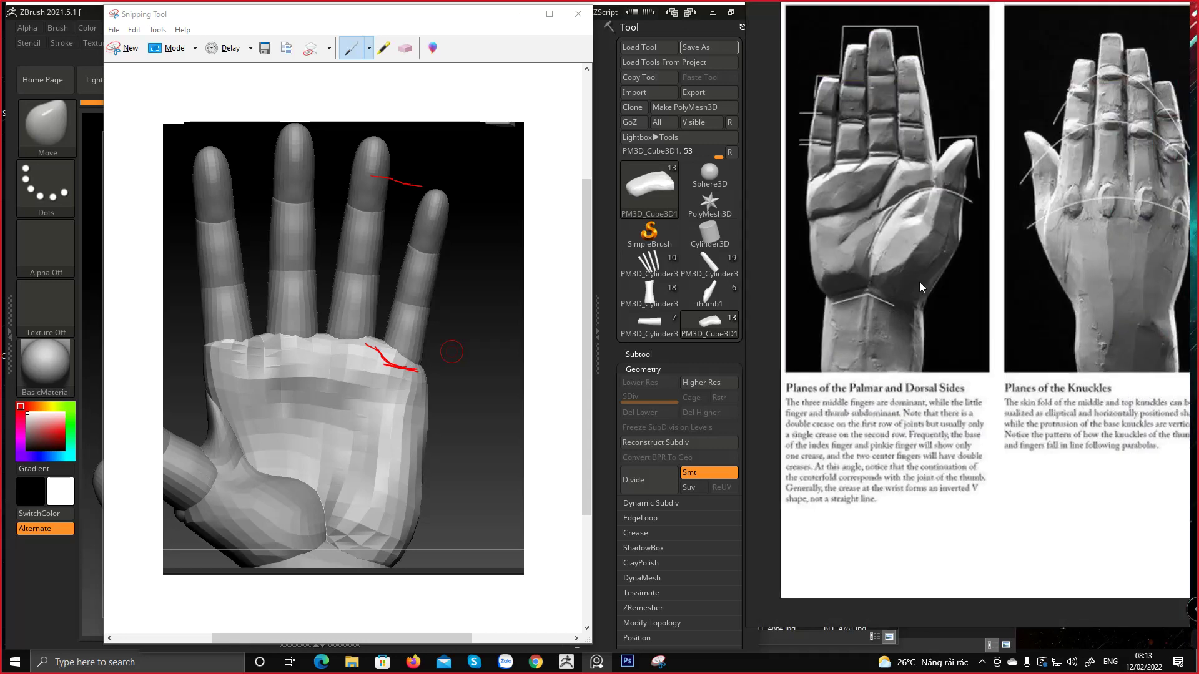
middle_drag(939, 298, 940, 426)
middle_drag(1053, 277, 1019, 312)
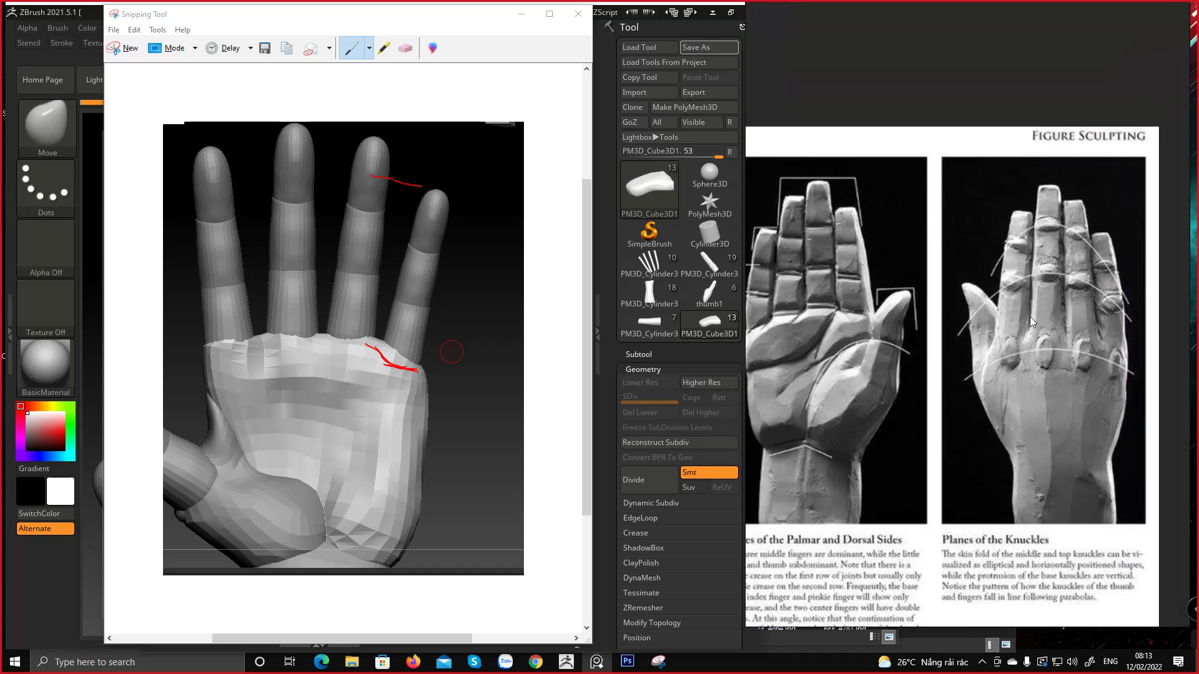
Look over the hand photos on the reference board and examine the open palm photo for the little finger's length and base
scroll(836, 357, down, 5)
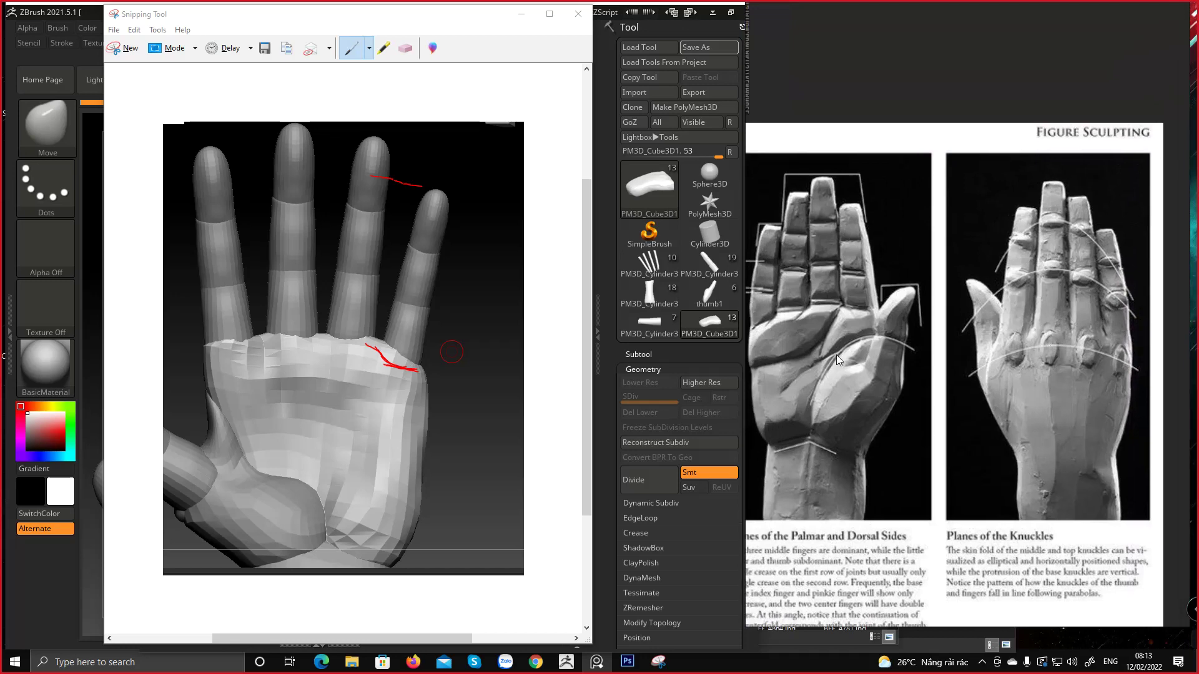
scroll(854, 333, down, 1)
scroll(886, 318, up, 5)
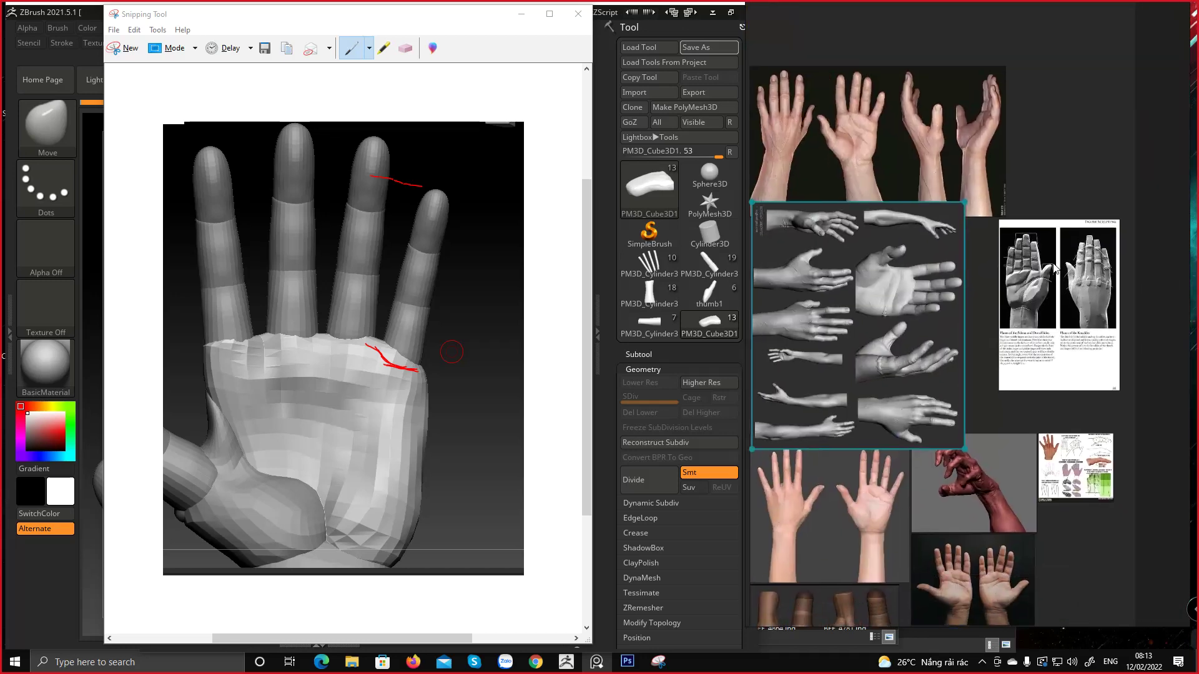
scroll(904, 301, down, 2)
middle_drag(811, 331, 1073, 255)
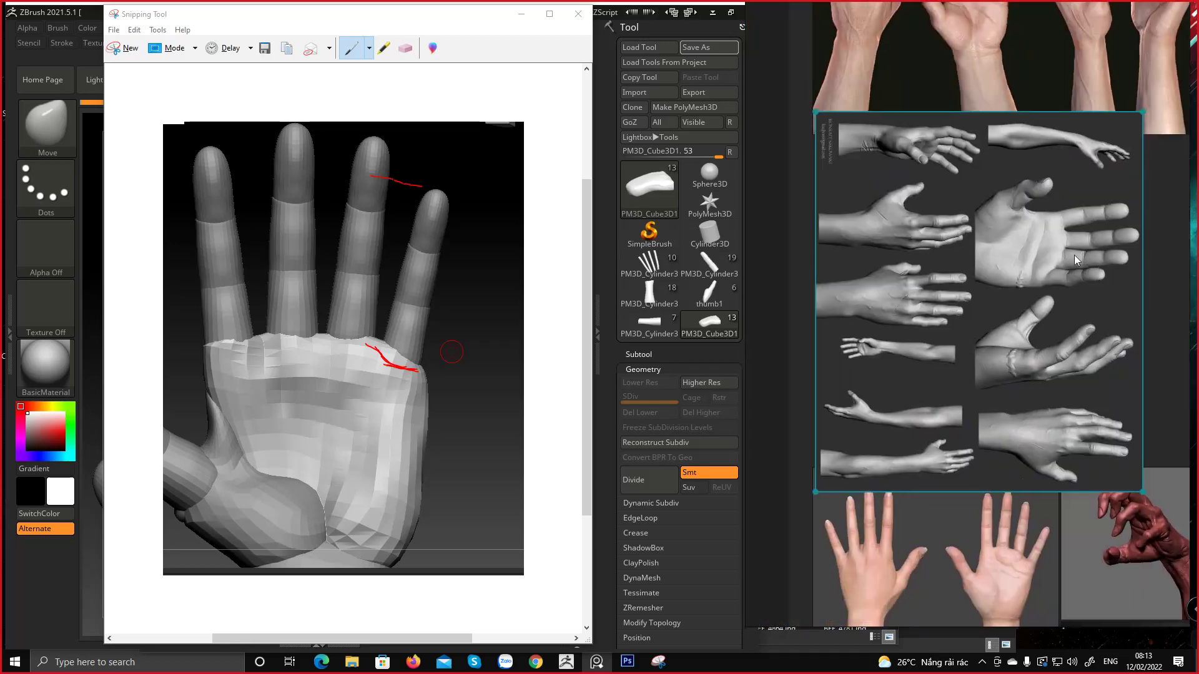
middle_drag(979, 69, 926, 347)
scroll(926, 347, down, 1)
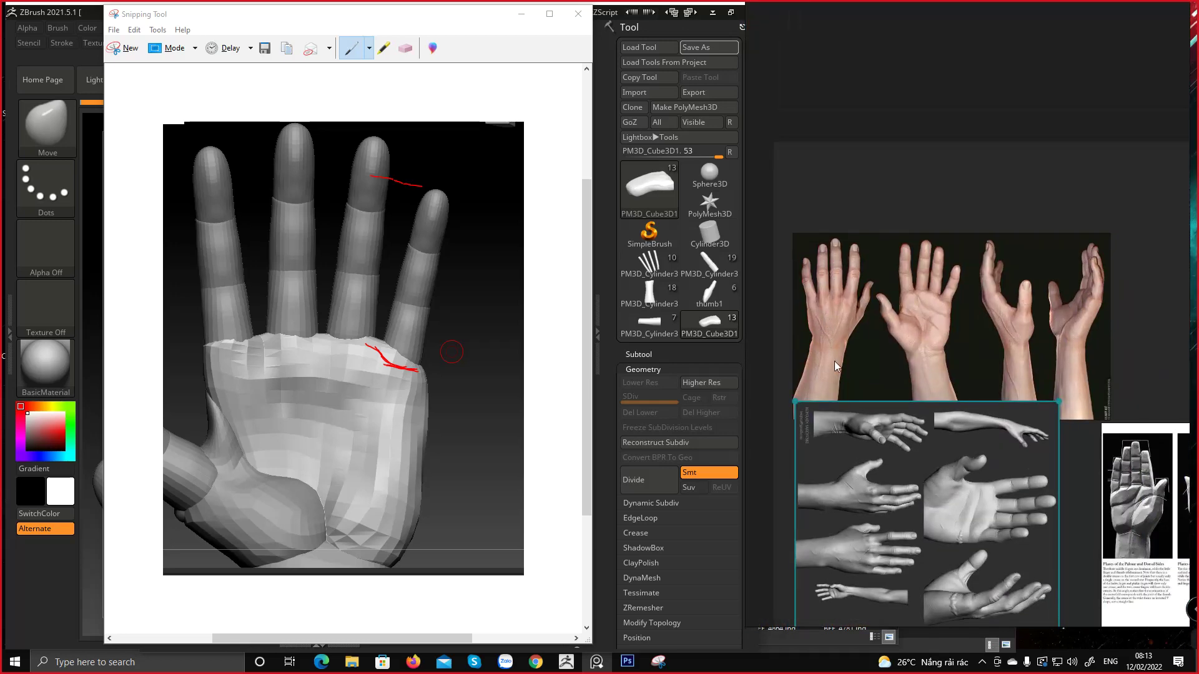
middle_drag(834, 361, 843, 136)
middle_drag(893, 459, 819, 231)
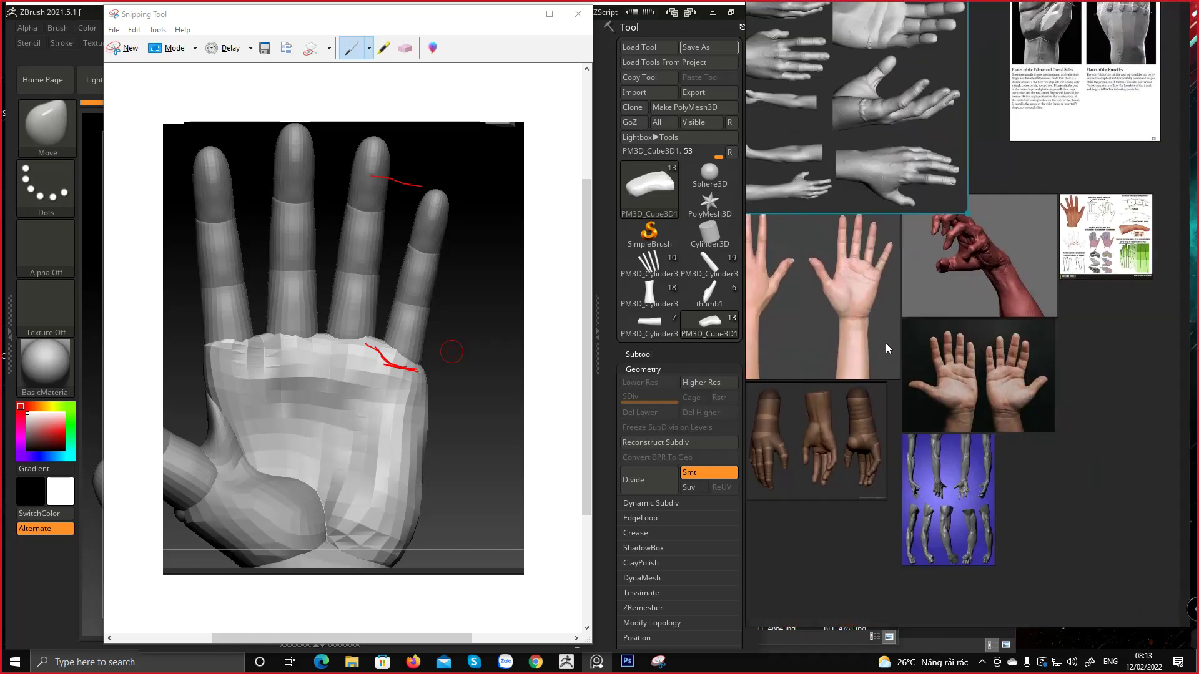
scroll(935, 321, up, 4)
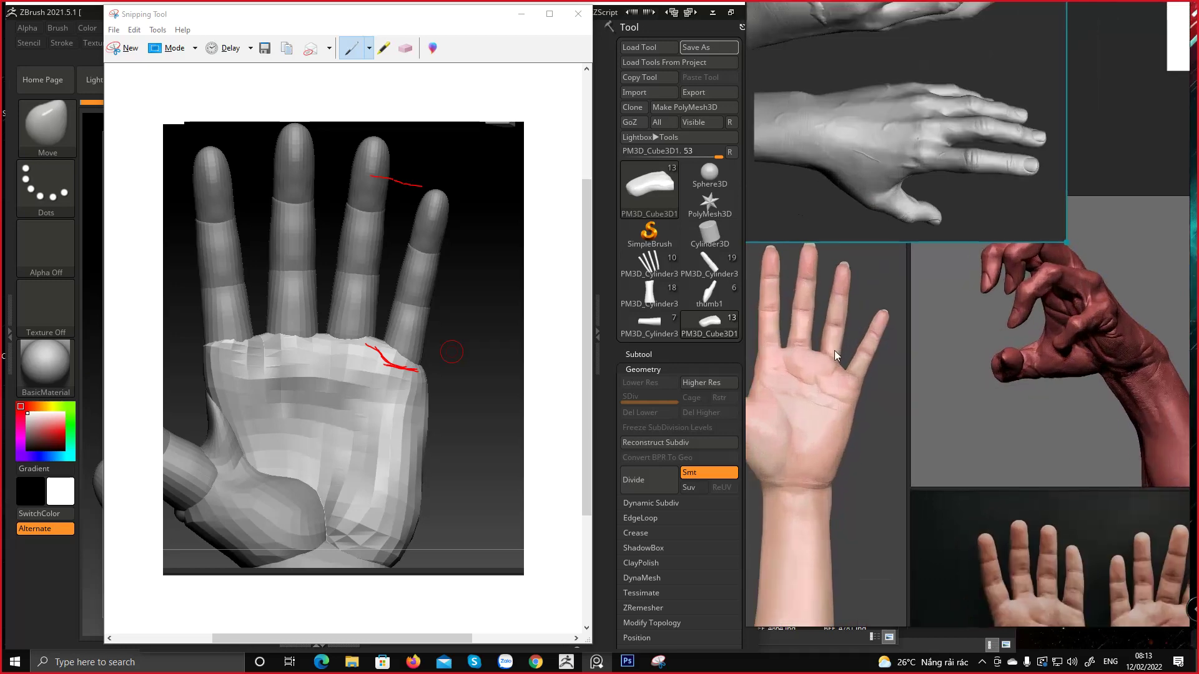
scroll(834, 350, up, 3)
scroll(879, 354, down, 3)
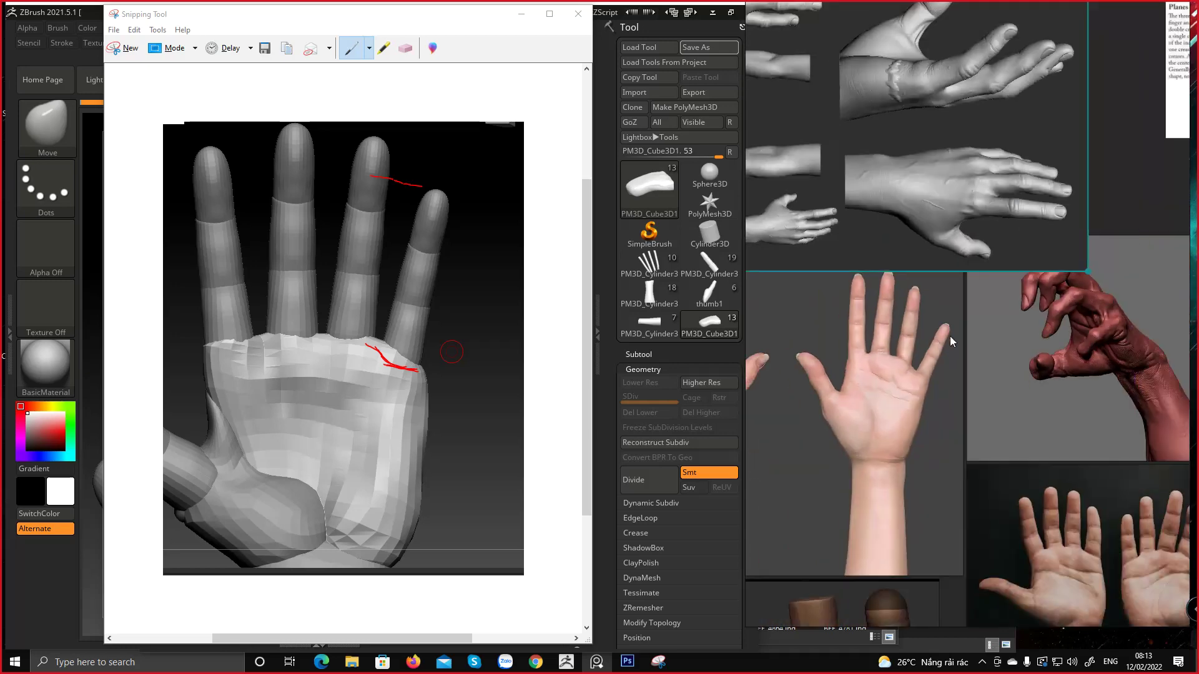
Compare the finger segments on the Figure Sculpting page's palm study with the other hand references on the board
scroll(949, 336, up, 4)
scroll(894, 280, up, 5)
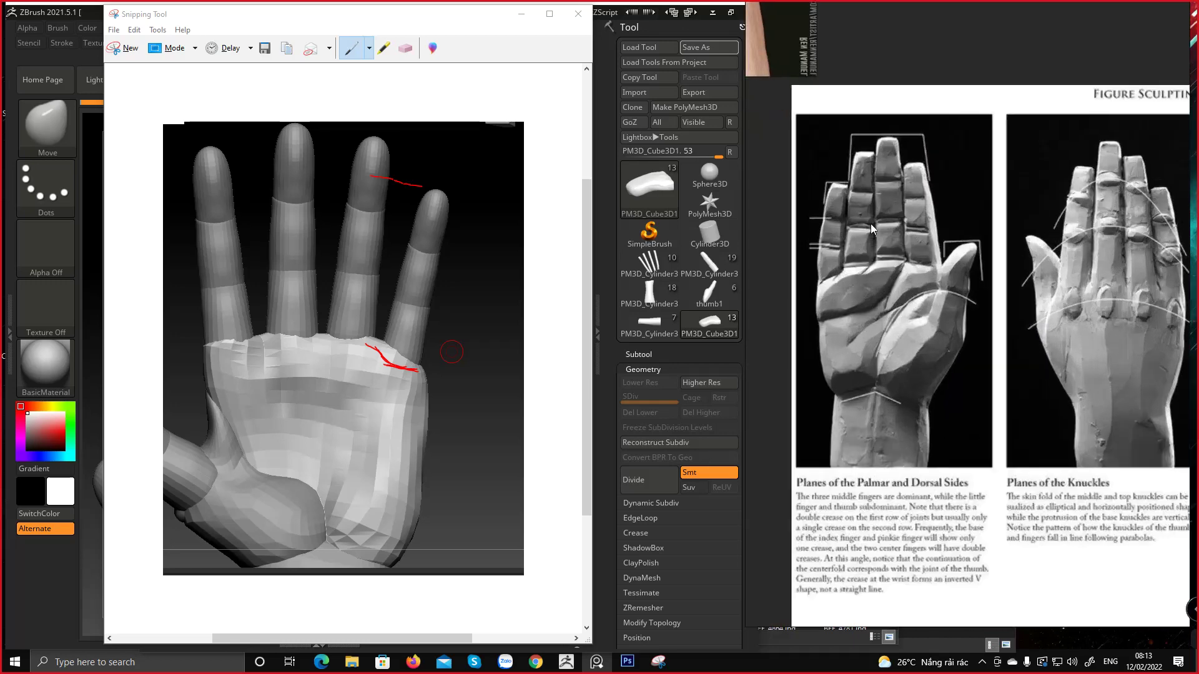
middle_drag(930, 282, 936, 259)
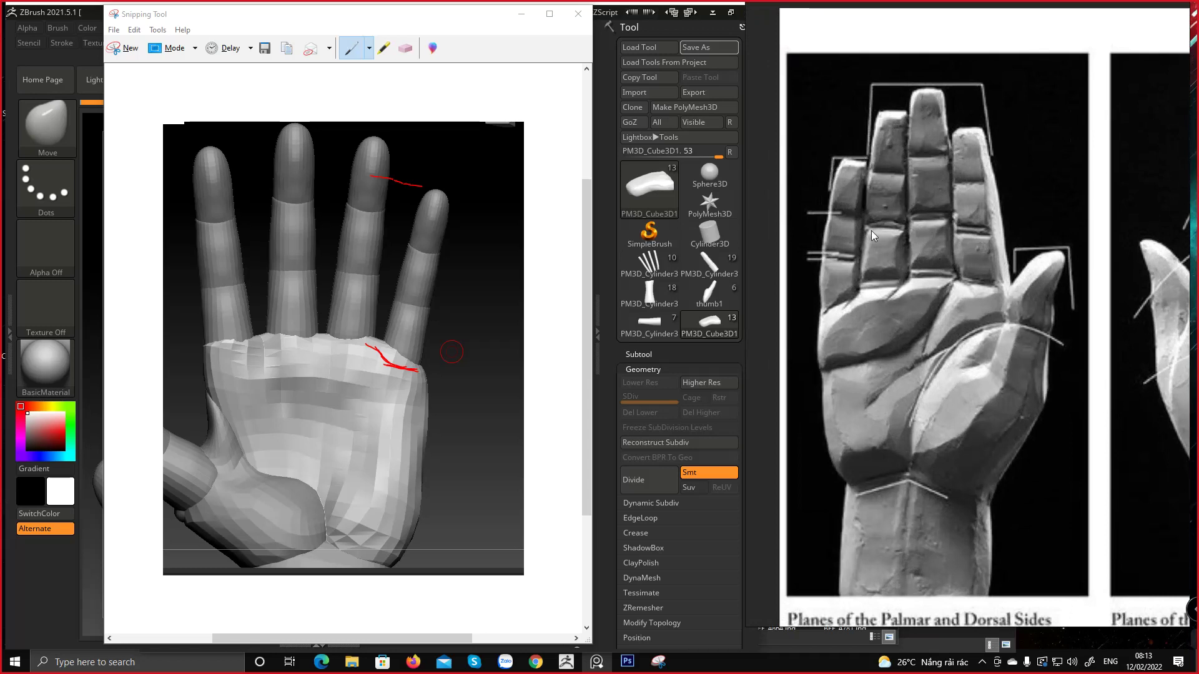
scroll(934, 261, down, 3)
scroll(931, 309, down, 3)
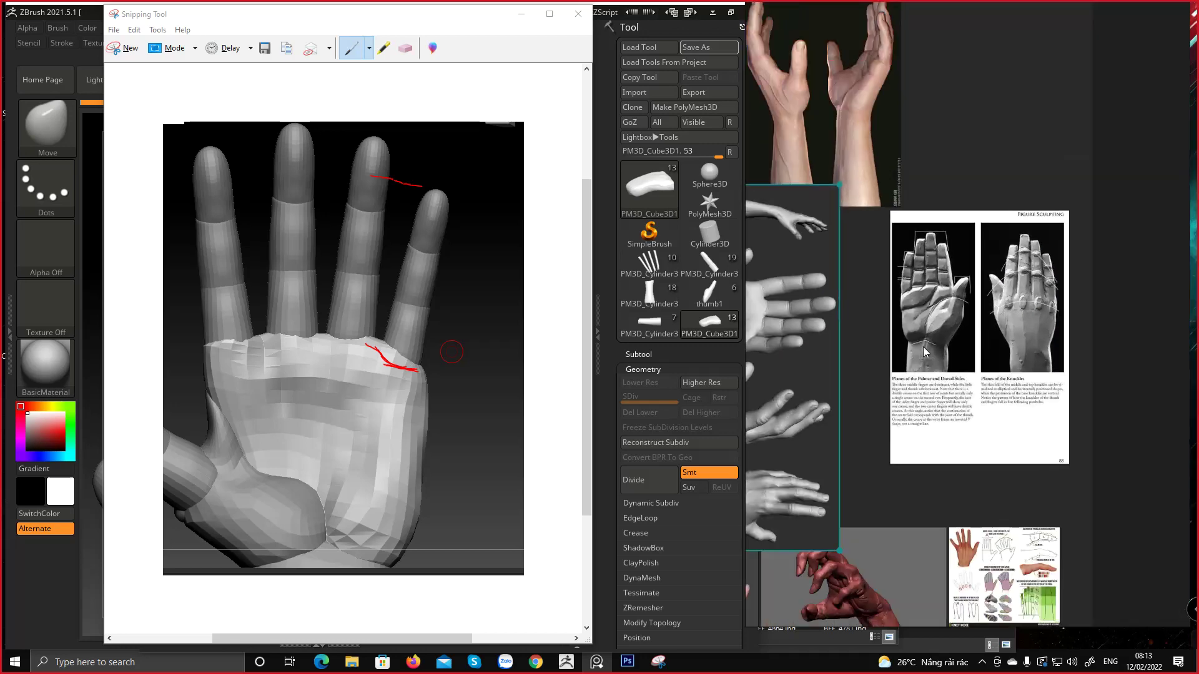
scroll(1046, 319, up, 3)
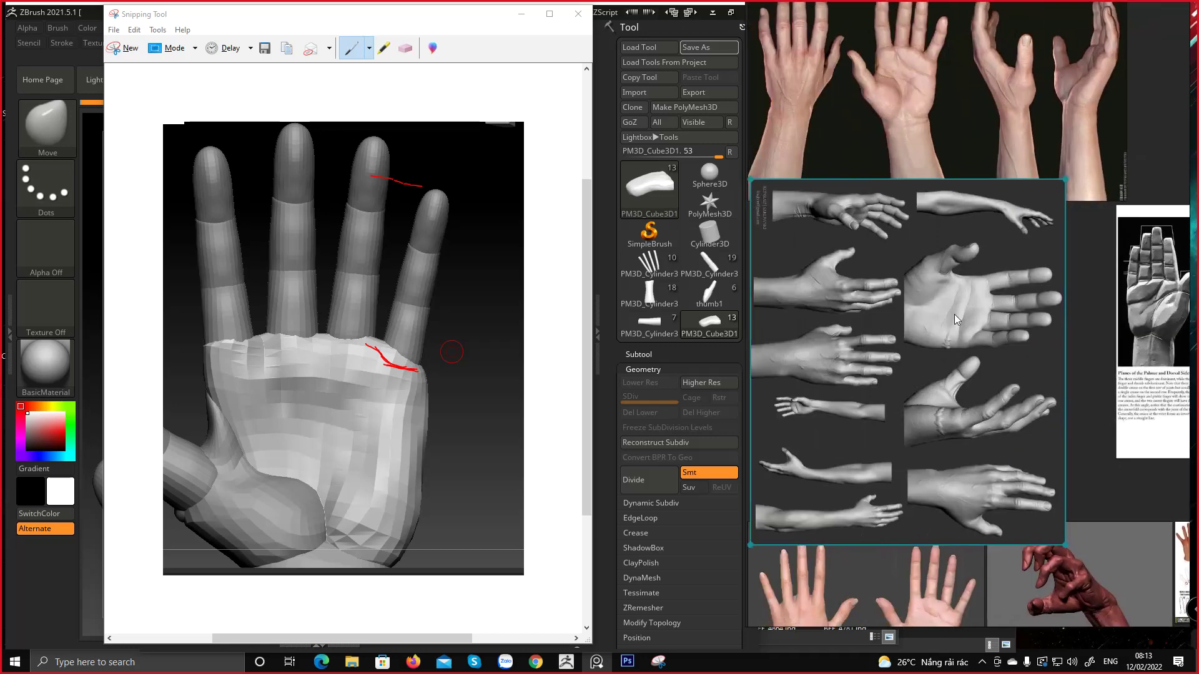
scroll(954, 314, down, 3)
scroll(893, 402, up, 1)
middle_drag(864, 313, 989, 319)
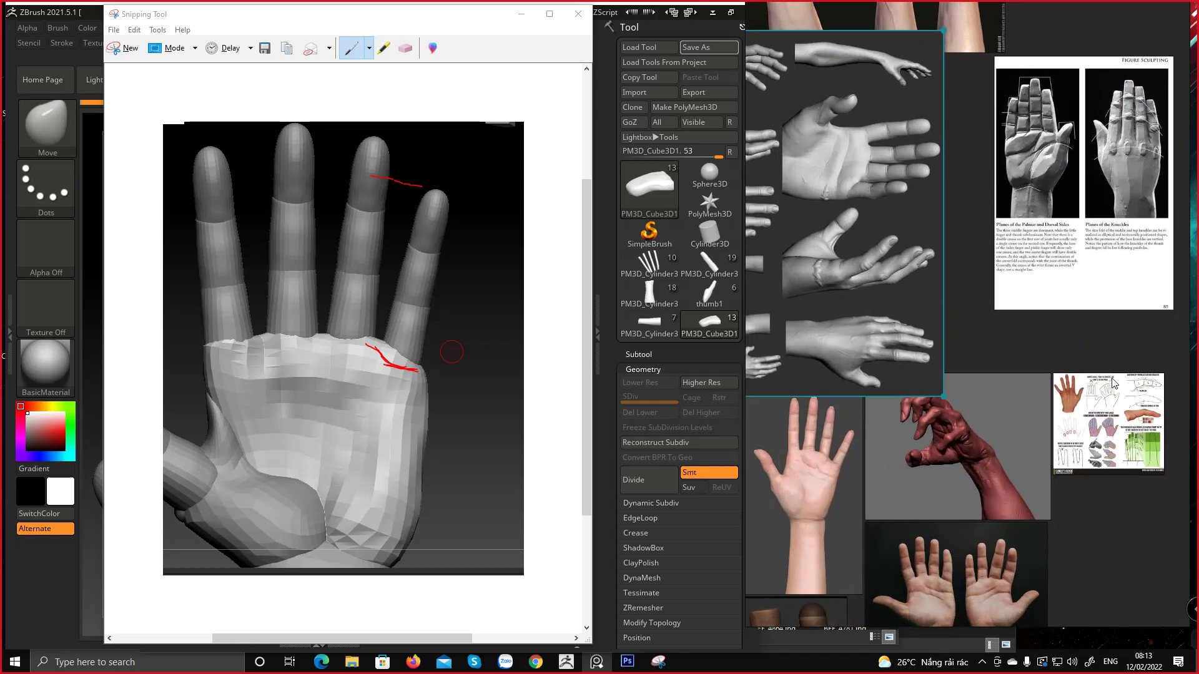
middle_drag(1085, 385, 953, 576)
scroll(1048, 291, up, 2)
scroll(902, 299, up, 2)
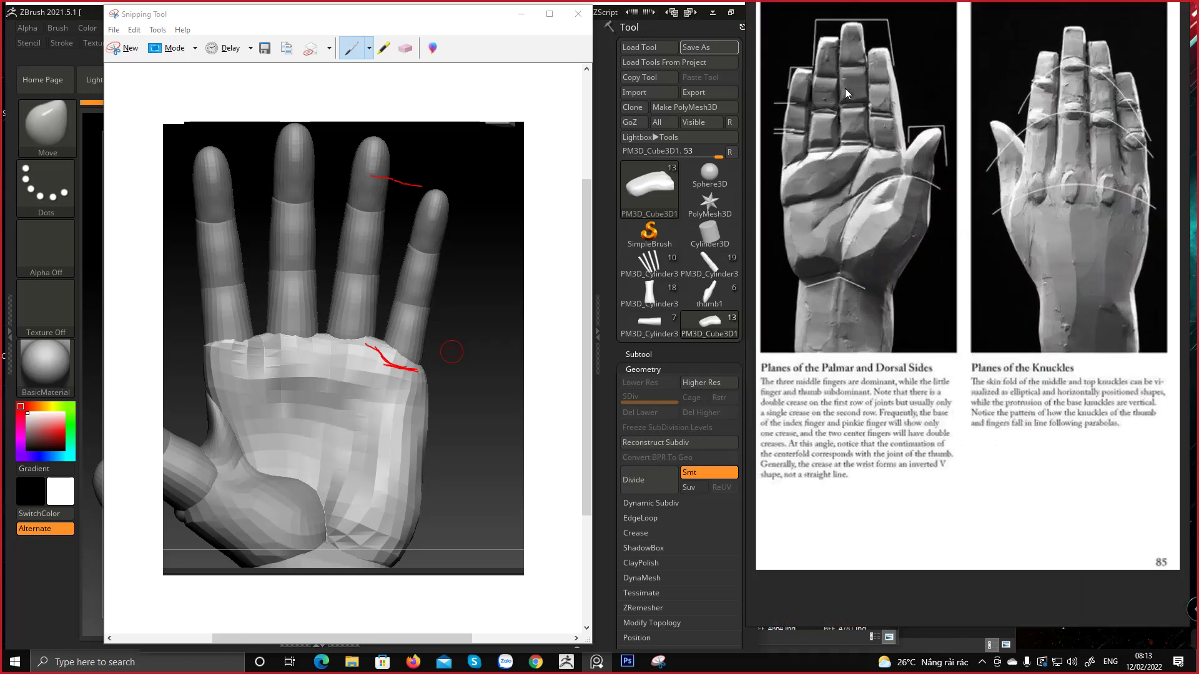
Examine the palmar hand planes page and the three-area hand breakdown on the reference board
middle_drag(845, 88, 845, 137)
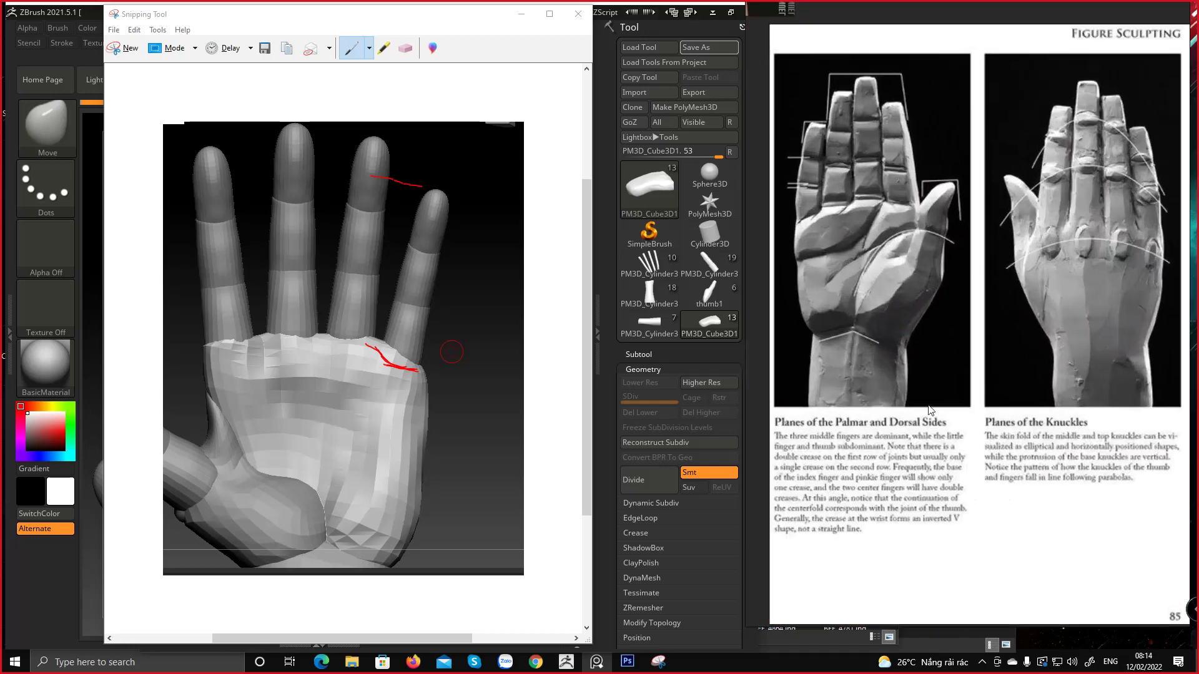
middle_drag(939, 444, 926, 392)
scroll(954, 378, down, 3)
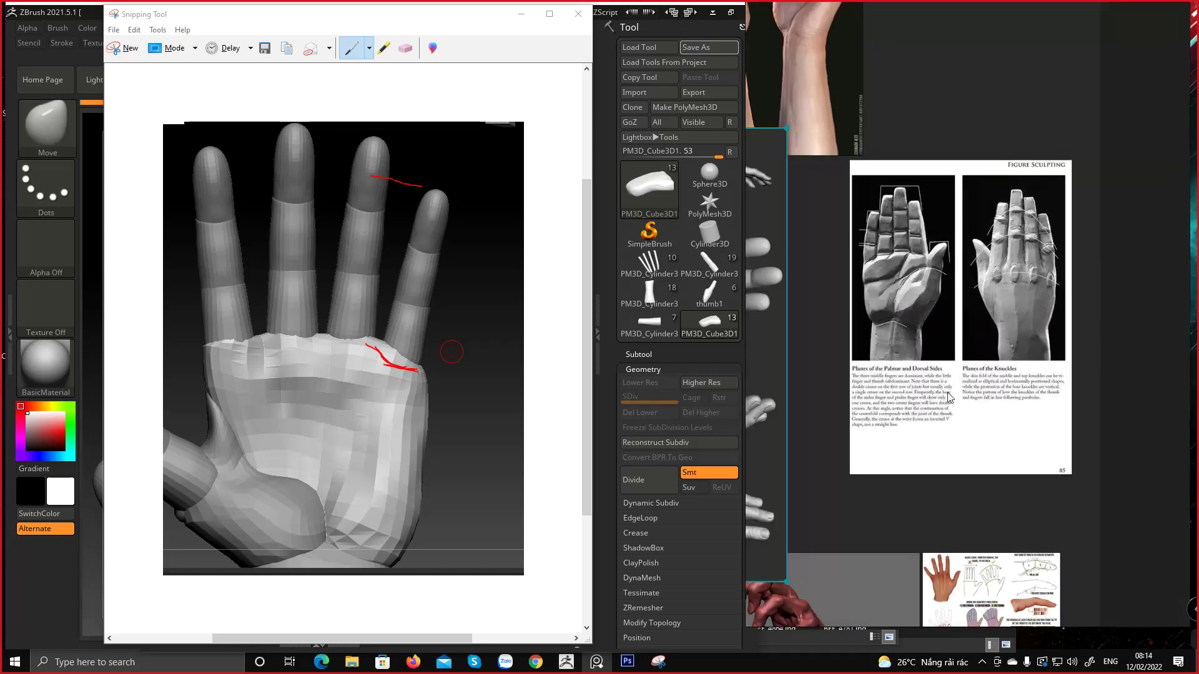
middle_drag(986, 522, 958, 222)
scroll(965, 226, up, 5)
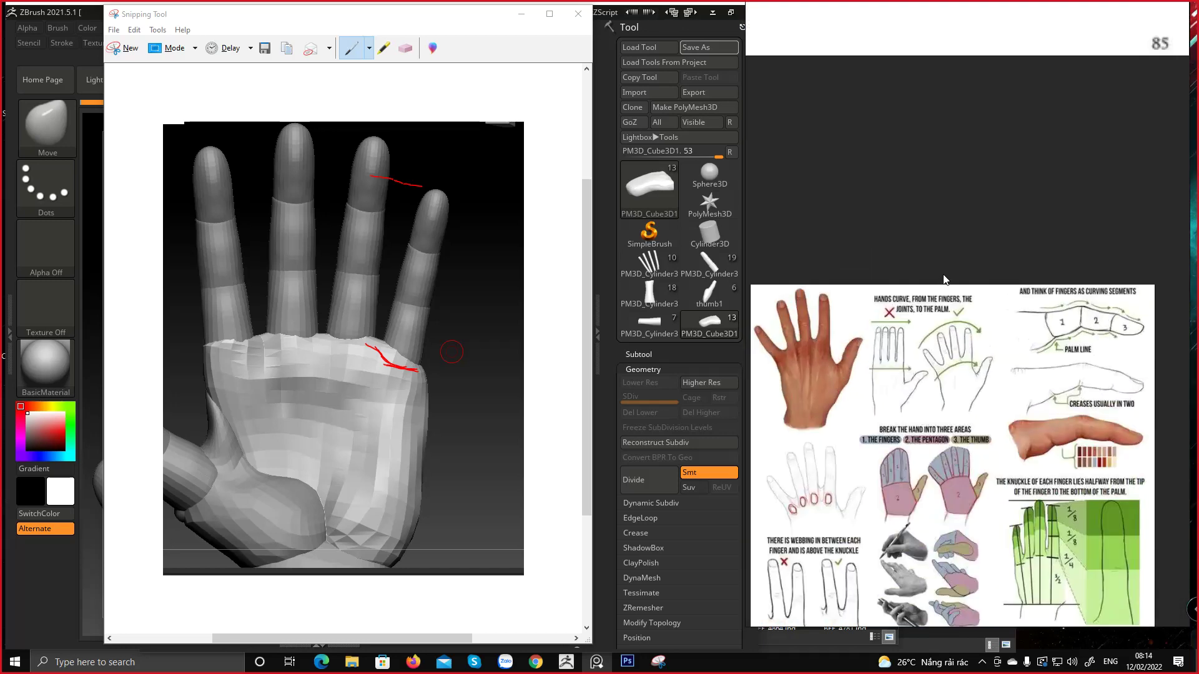
middle_drag(921, 450, 944, 222)
scroll(986, 262, up, 5)
scroll(901, 322, down, 5)
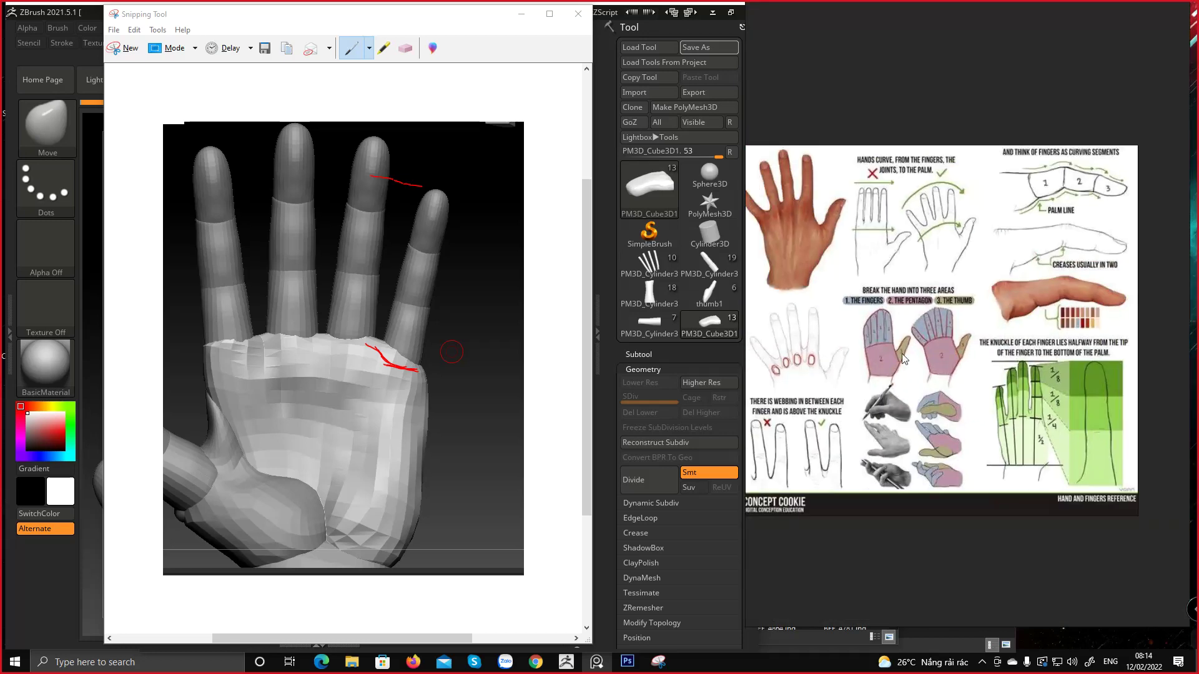
scroll(908, 359, up, 5)
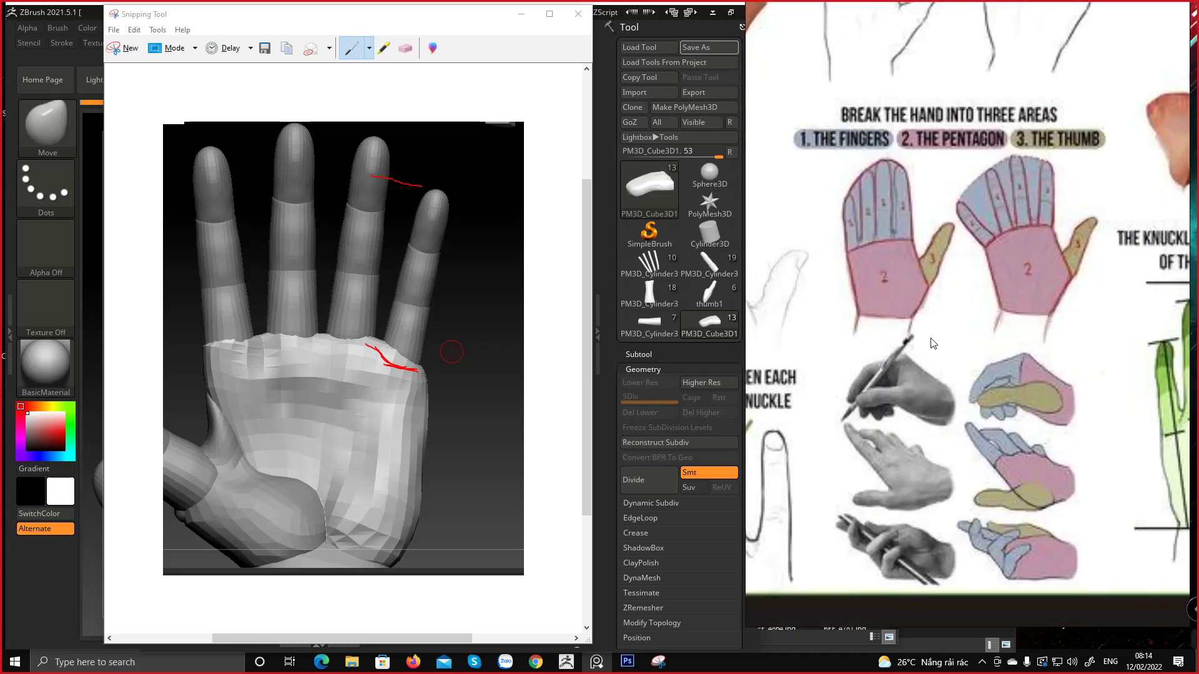
scroll(940, 337, down, 4)
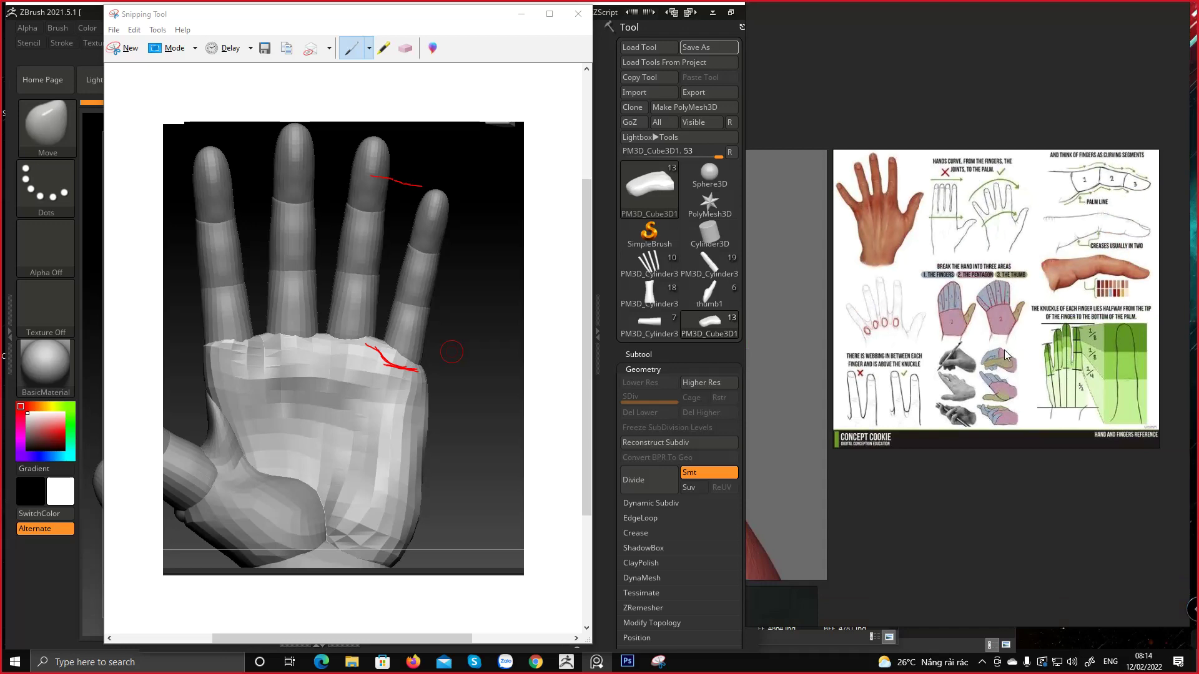
Capture the finger webbing diagram with Snipping Tool and mark the base of the finger gap in the crossed-out drawing
scroll(871, 403, up, 5)
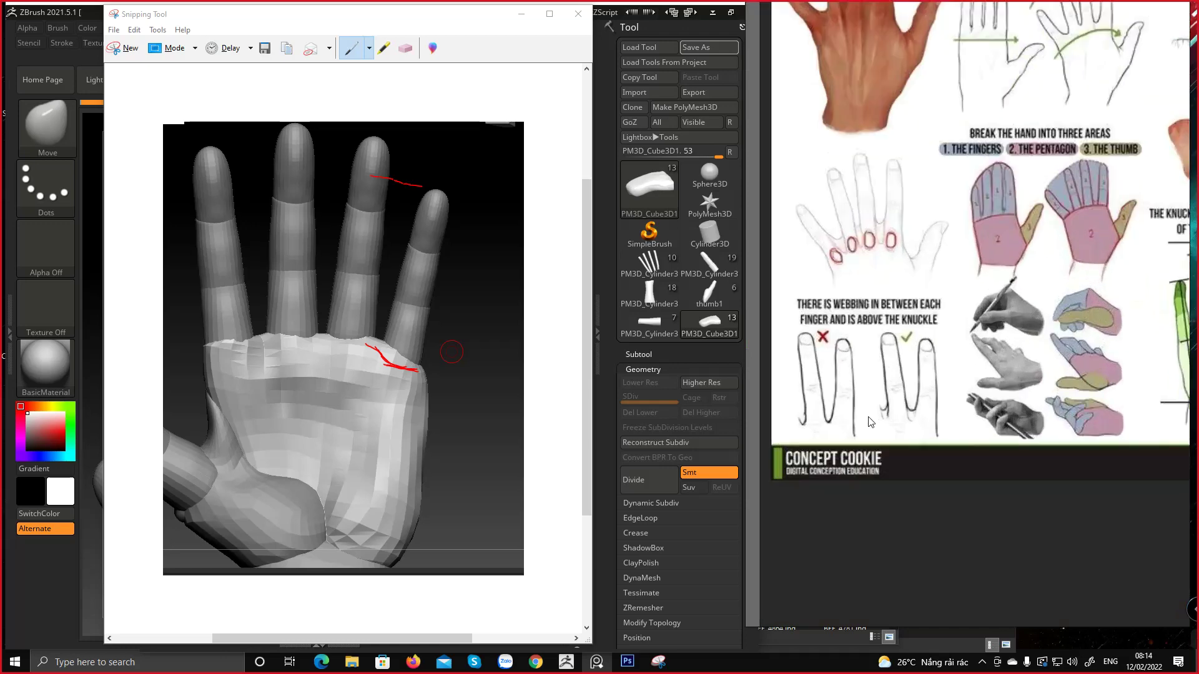
scroll(864, 399, up, 2)
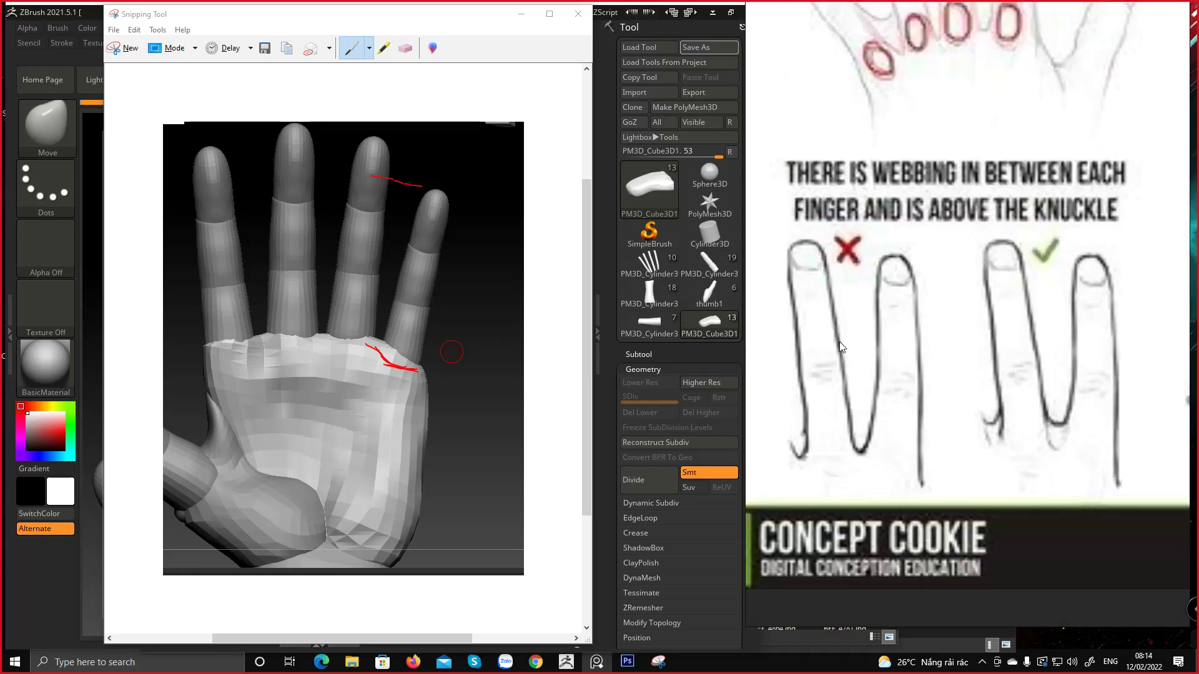
scroll(866, 359, up, 2)
scroll(866, 358, down, 1)
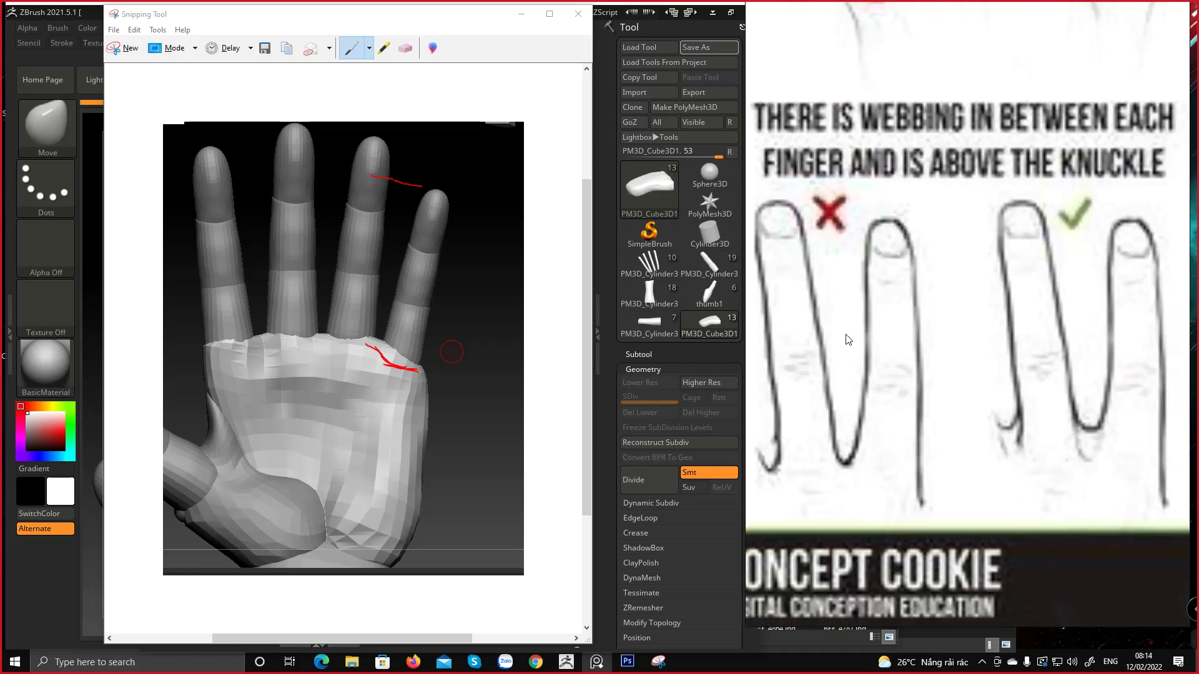
scroll(848, 340, down, 2)
middle_drag(846, 476, 863, 475)
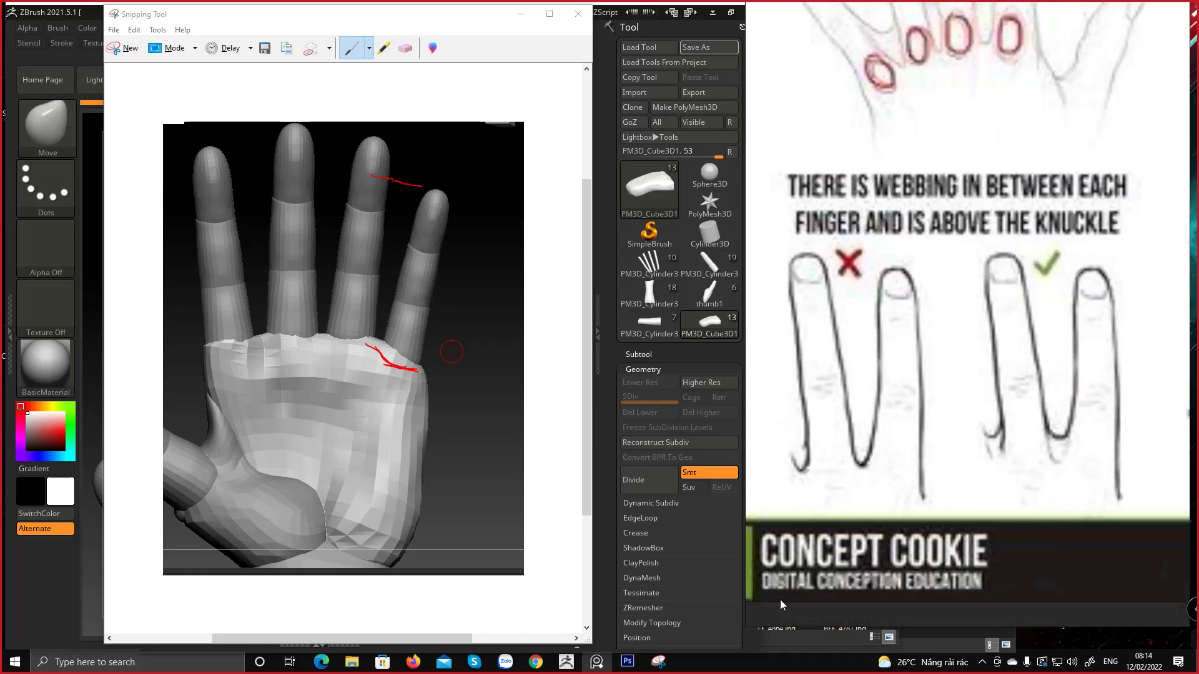
click(657, 660)
click(122, 48)
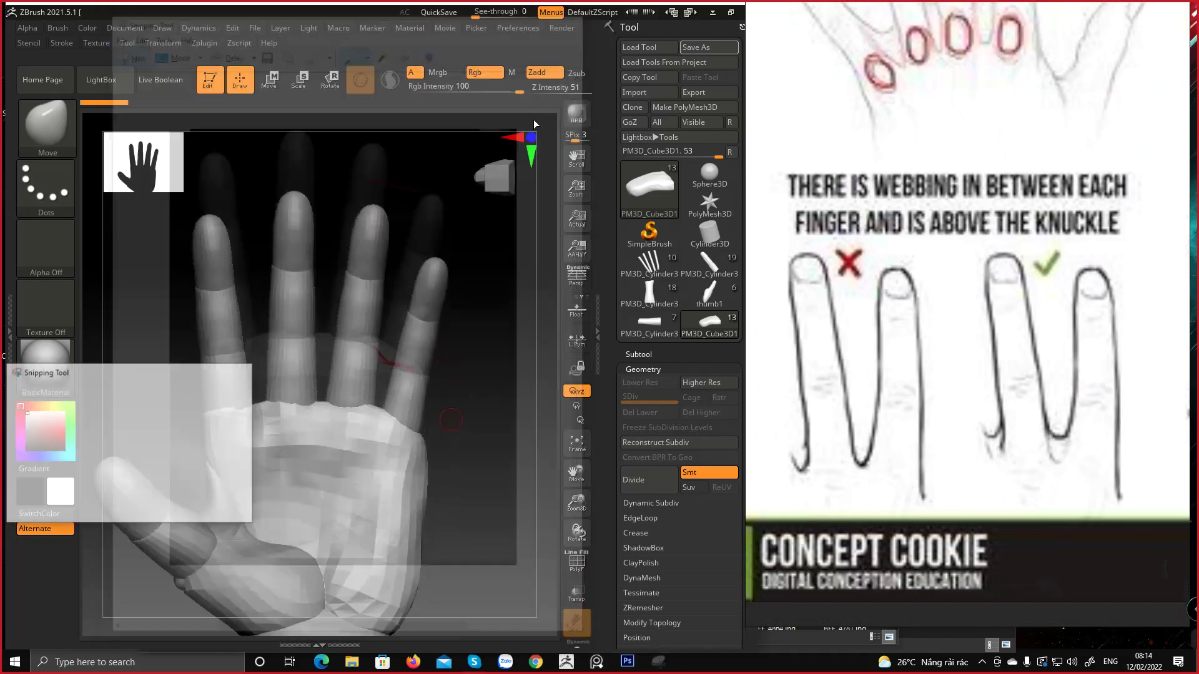
drag(749, 205, 1160, 555)
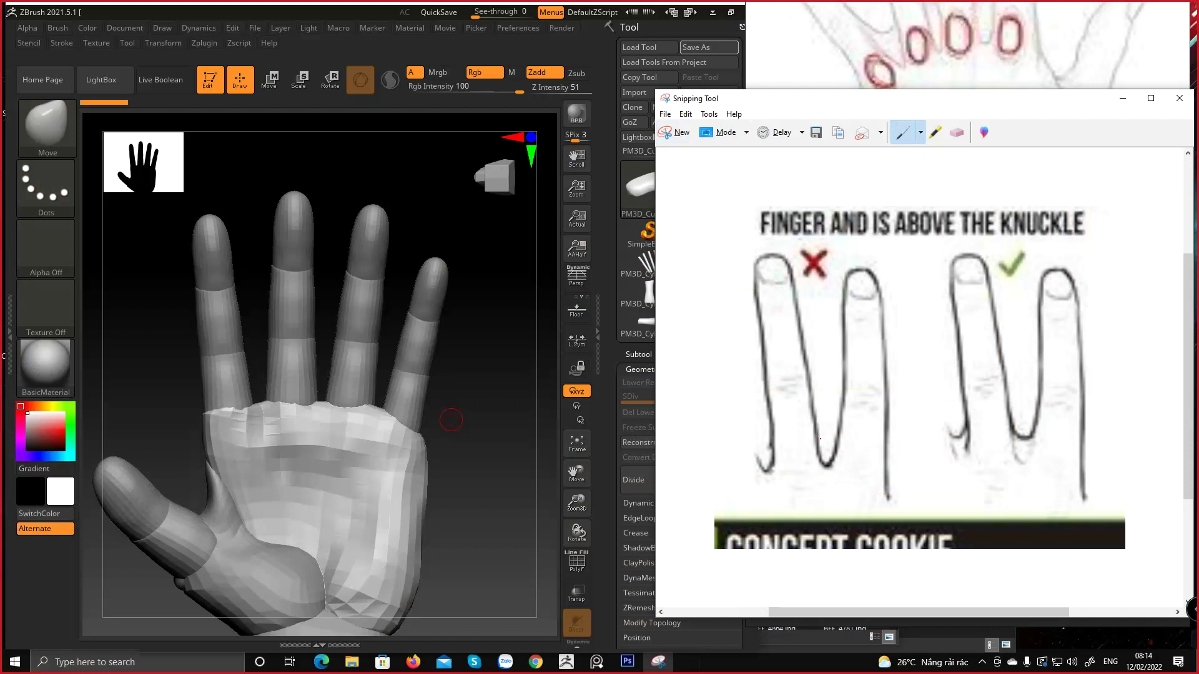
drag(818, 439, 837, 434)
click(1123, 98)
Review the hand and fingers reference sheet, then inspect the modelled hand from its thumb side and back
scroll(945, 317, down, 3)
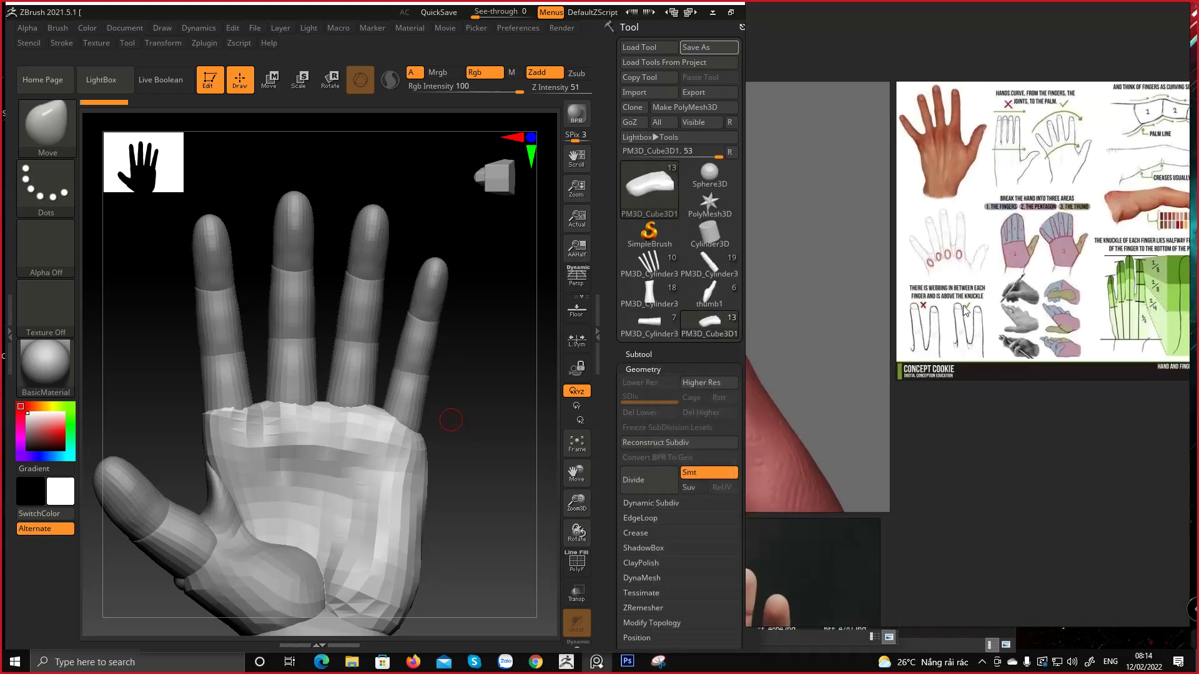
middle_drag(1014, 291, 923, 312)
scroll(923, 312, up, 5)
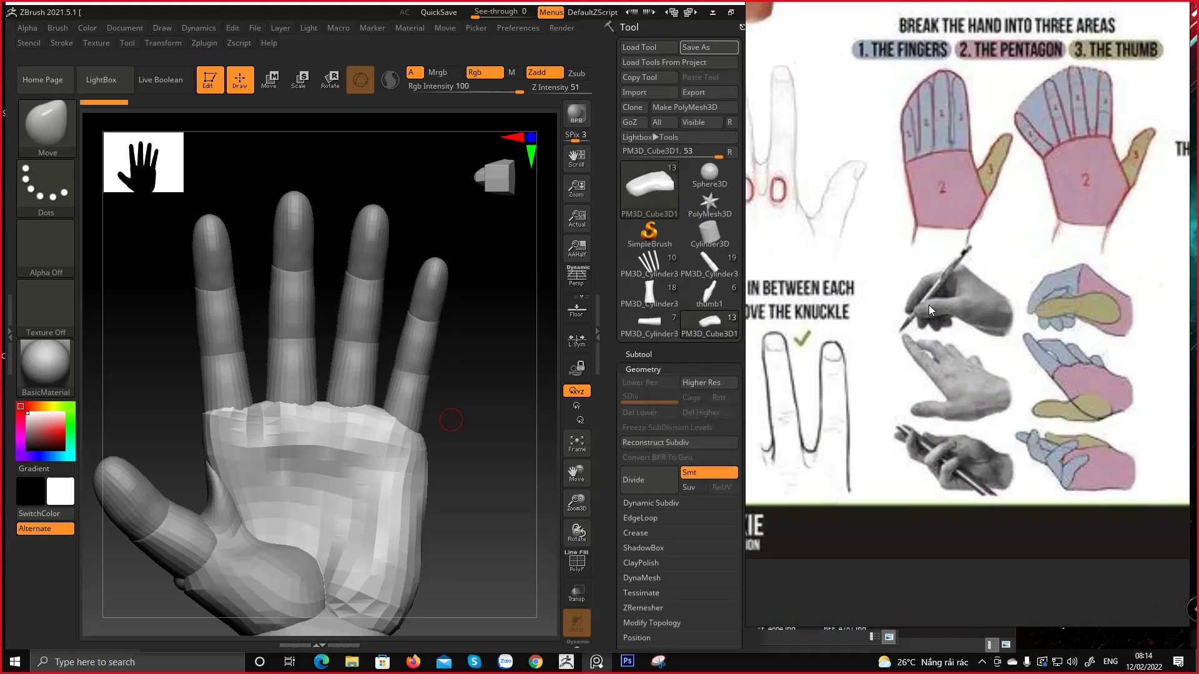
scroll(928, 305, down, 3)
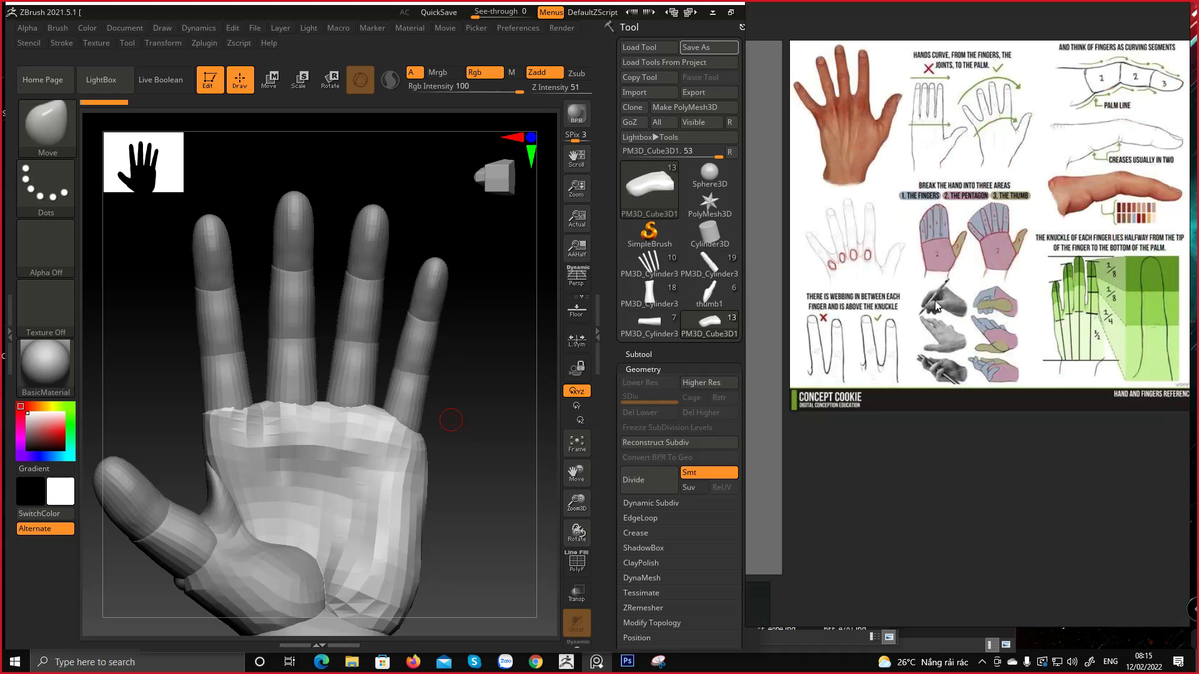
mouse_move(459, 361)
mouse_down()
mouse_move(508, 380)
mouse_move(383, 315)
mouse_move(388, 298)
mouse_move(294, 289)
mouse_move(278, 302)
mouse_move(404, 388)
mouse_up()
key(ctrl)
shift+drag(395, 309, 367, 250)
alt+drag(350, 305, 369, 318)
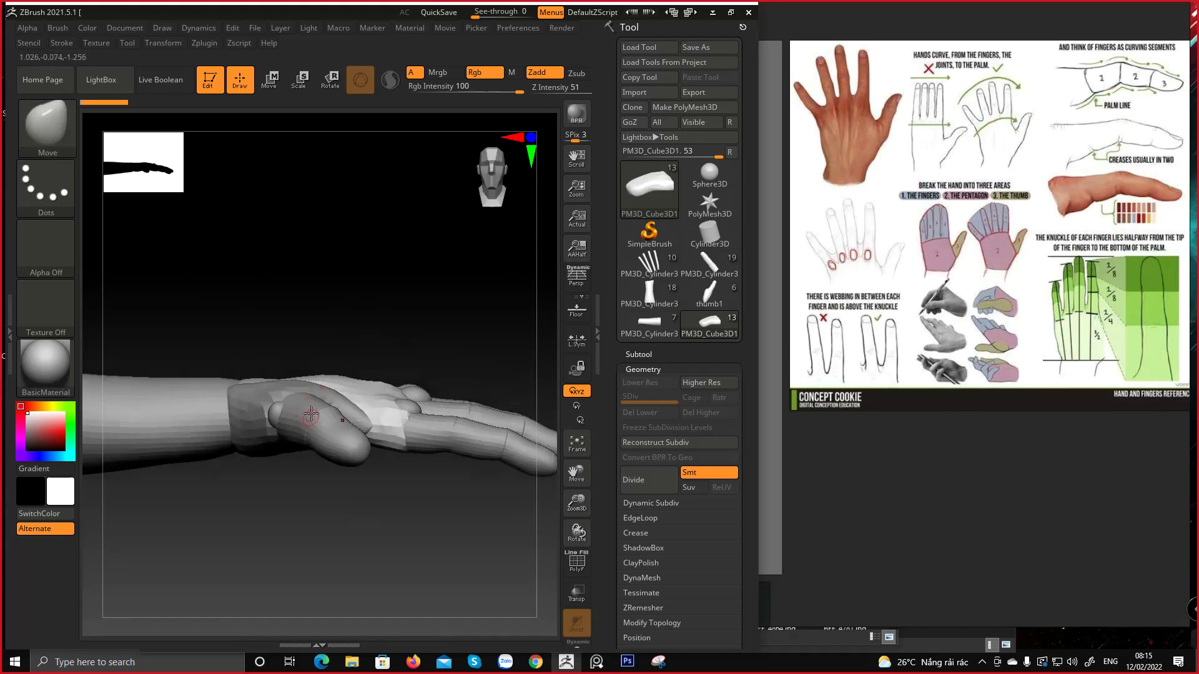
alt+drag(371, 444, 401, 412)
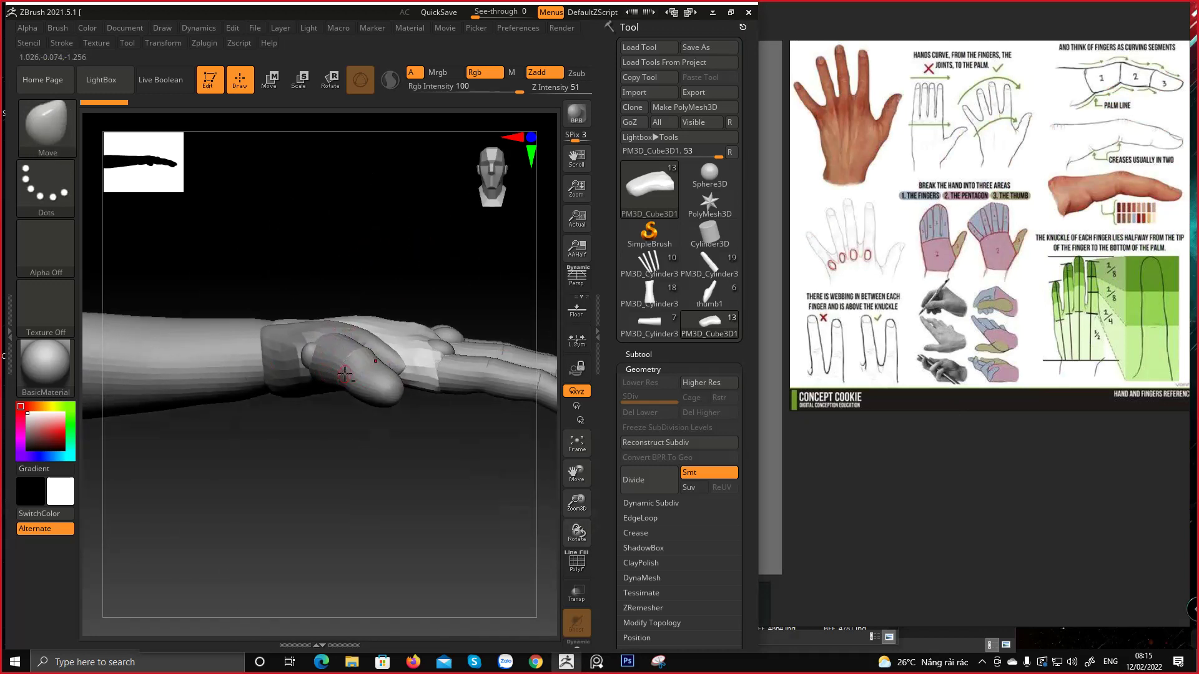
drag(518, 455, 459, 453)
mouse_move(291, 387)
shift+mouse_down()
mouse_move(299, 356)
mouse_move(266, 338)
shift+mouse_up()
mouse_move(218, 425)
alt+mouse_down()
mouse_move(287, 427)
mouse_move(257, 442)
mouse_move(355, 389)
mouse_move(373, 308)
alt+mouse_up()
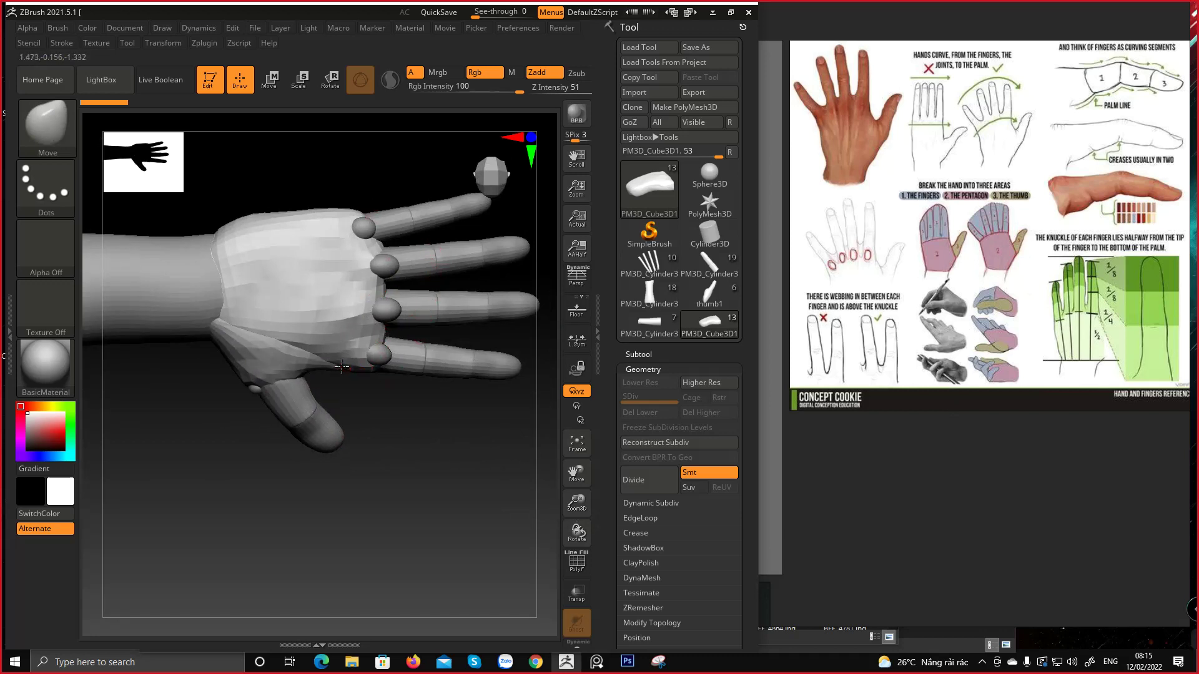
drag(342, 369, 332, 255)
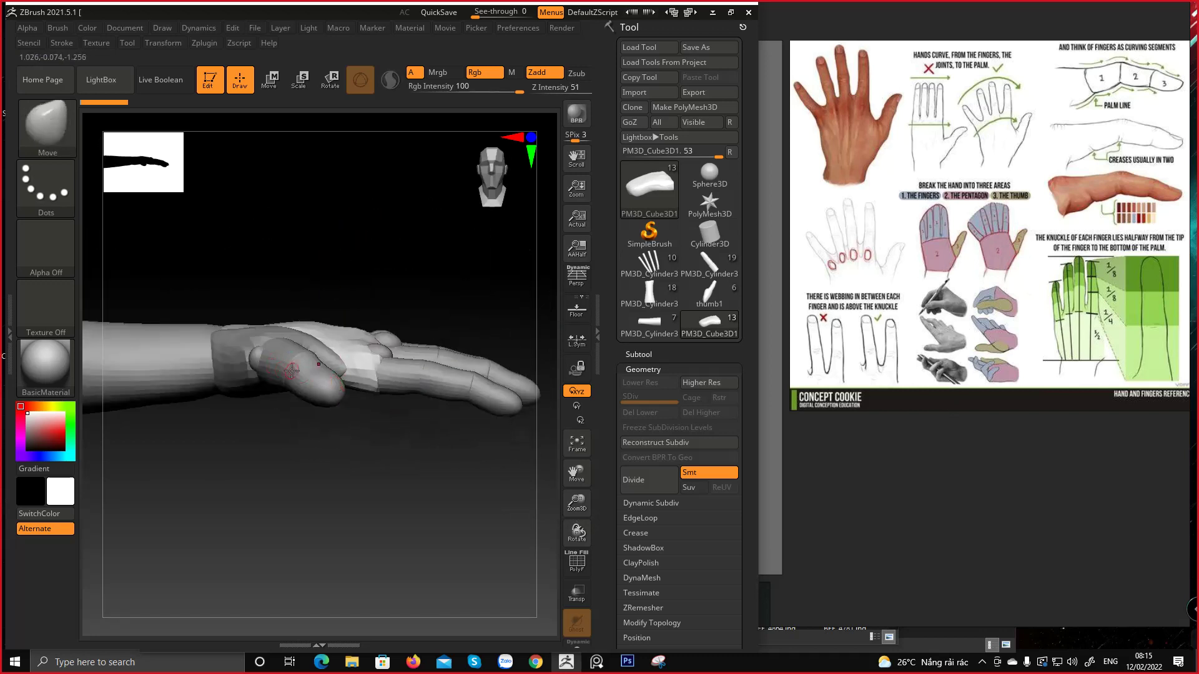
Select the thumb subtool in the side view and move it down along Y, away from the palm
drag(305, 400, 288, 392)
right_drag(288, 392, 265, 362)
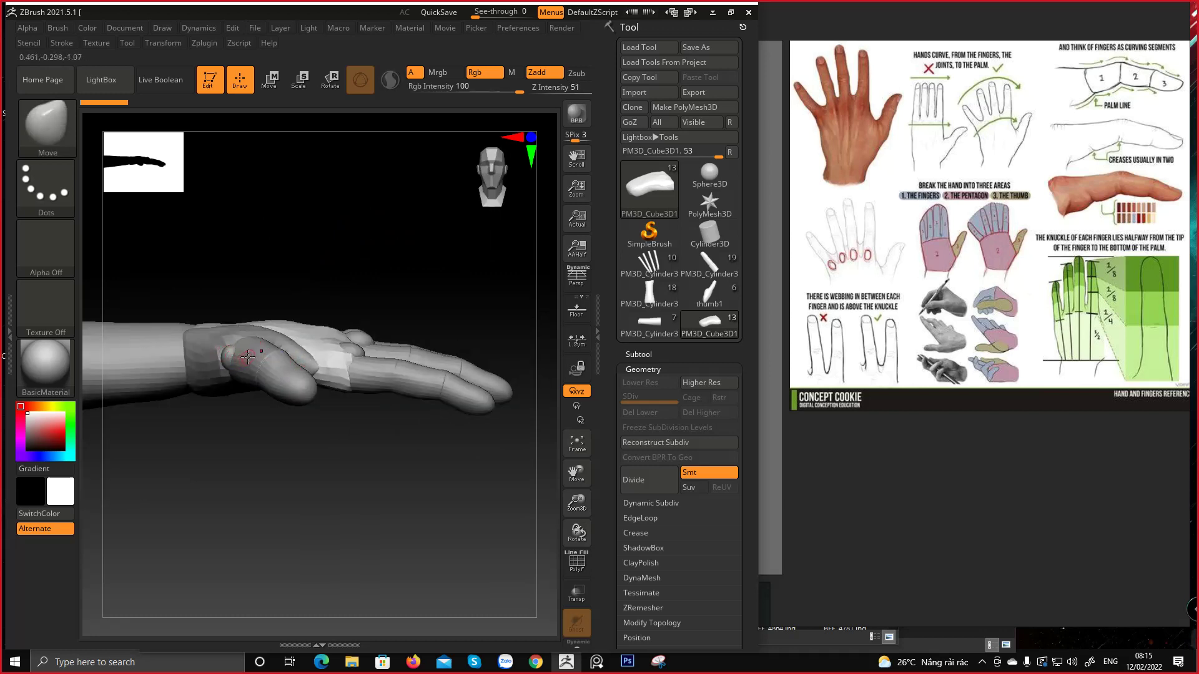
alt+click(248, 356)
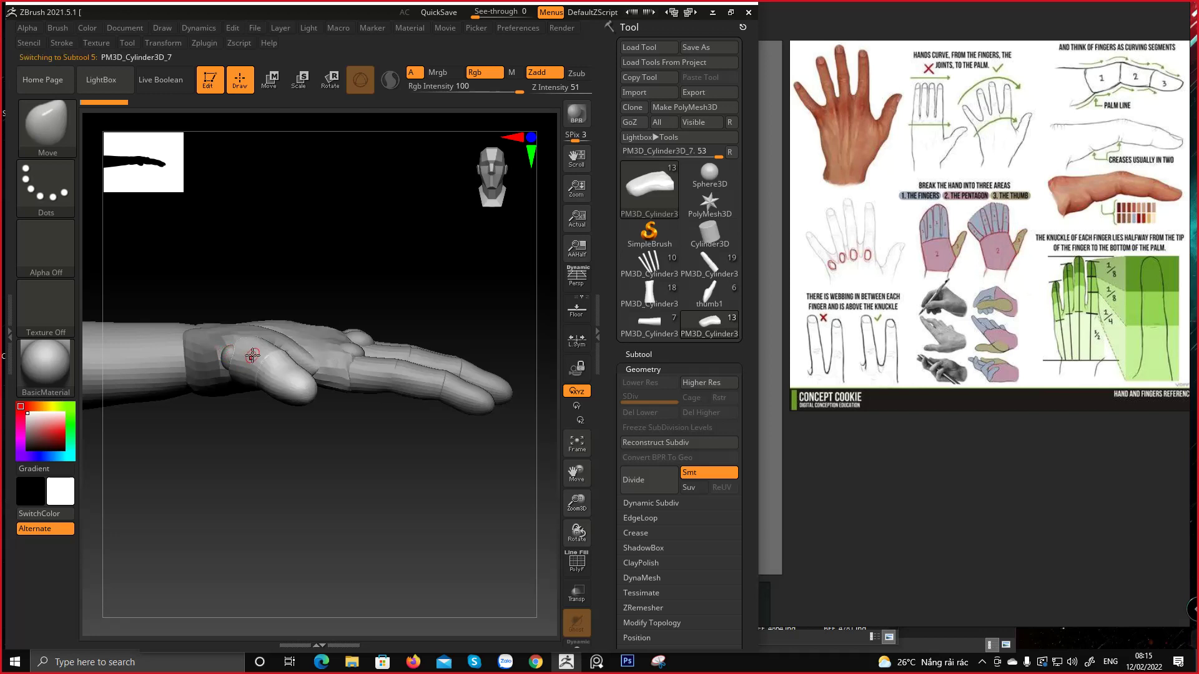
key(w)
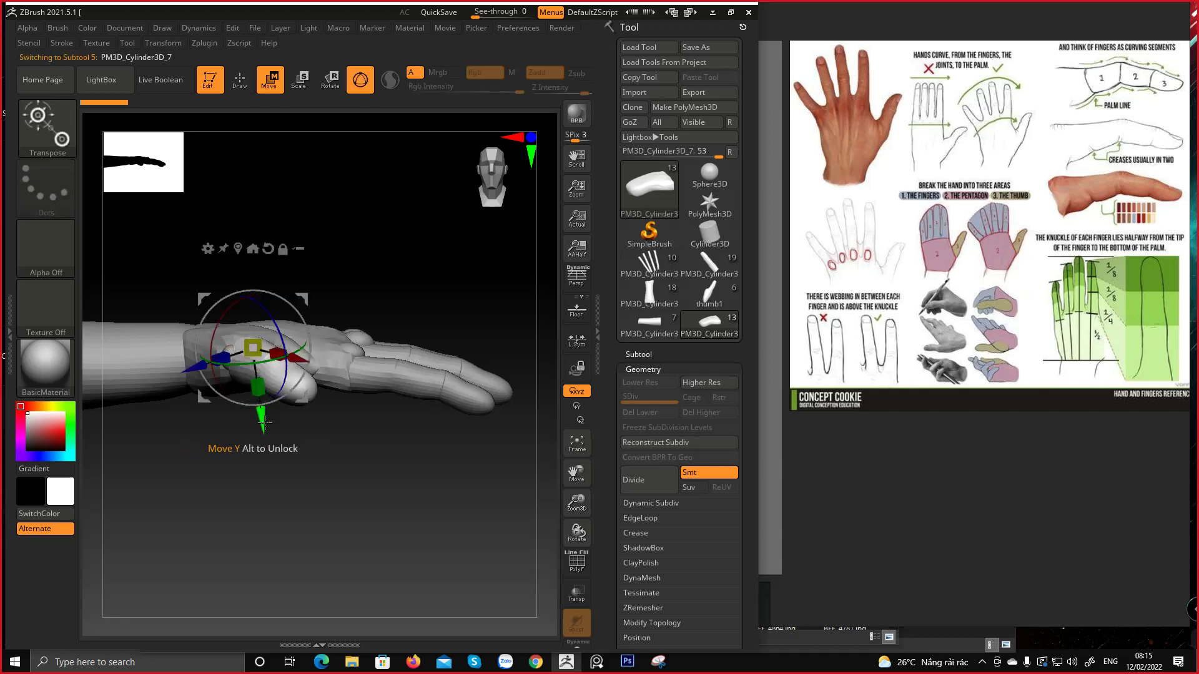
drag(265, 423, 263, 454)
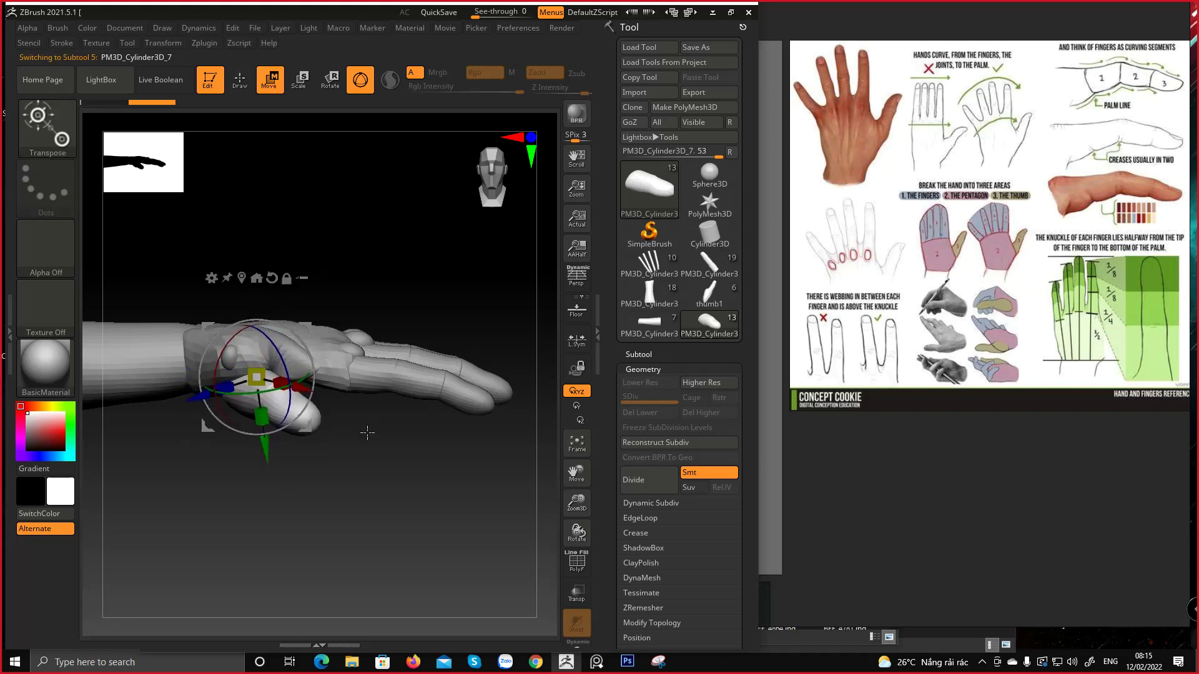
key(q)
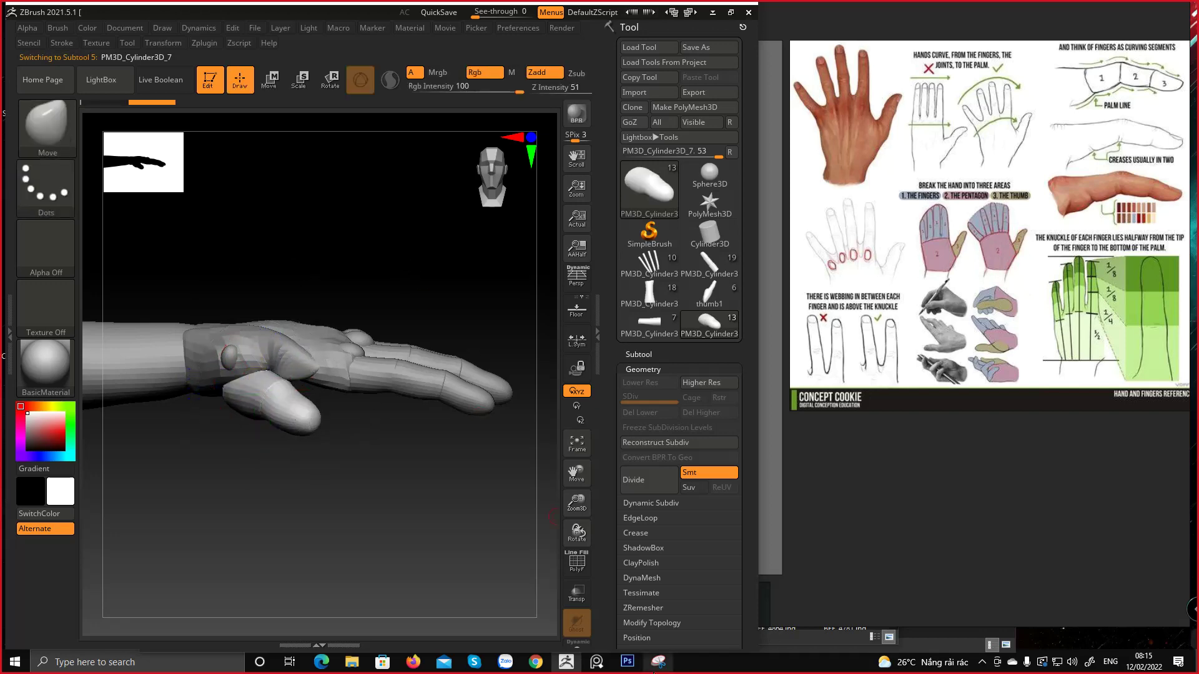
Snip the hand's side view and draw red lines from the wrist to the two visible knuckles
click(658, 662)
click(677, 133)
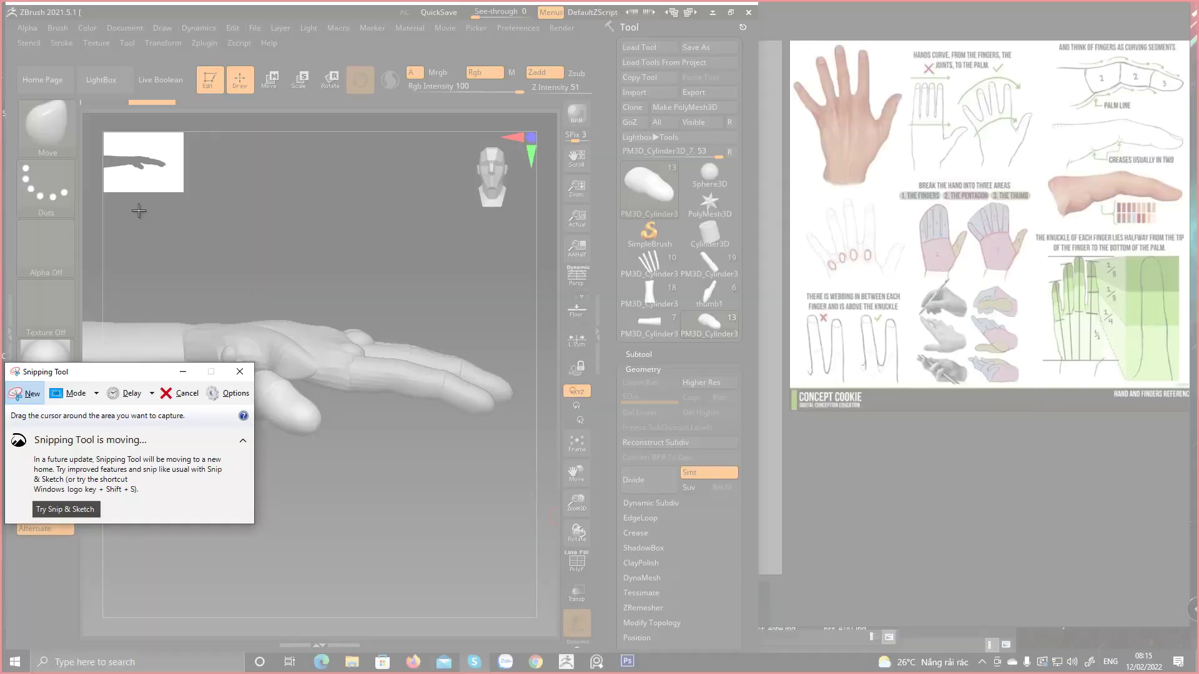
drag(139, 211, 798, 673)
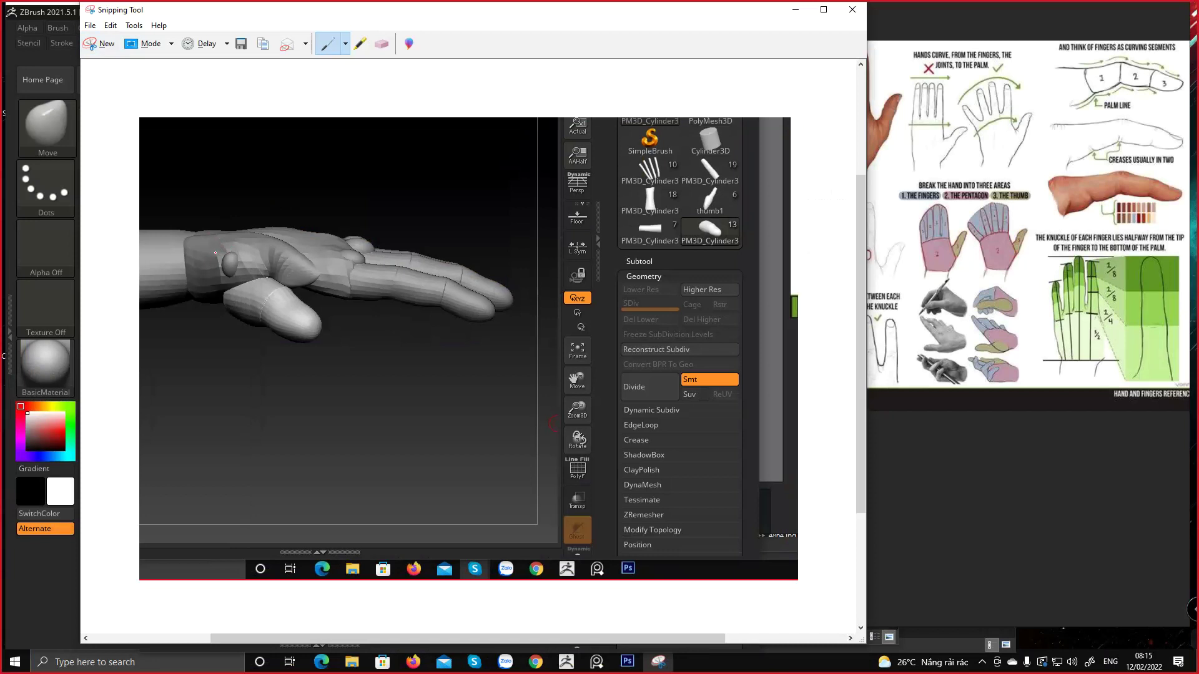
drag(216, 253, 208, 253)
drag(339, 267, 334, 269)
drag(213, 253, 337, 271)
mouse_move(216, 236)
mouse_down()
mouse_move(298, 229)
mouse_move(359, 247)
mouse_up()
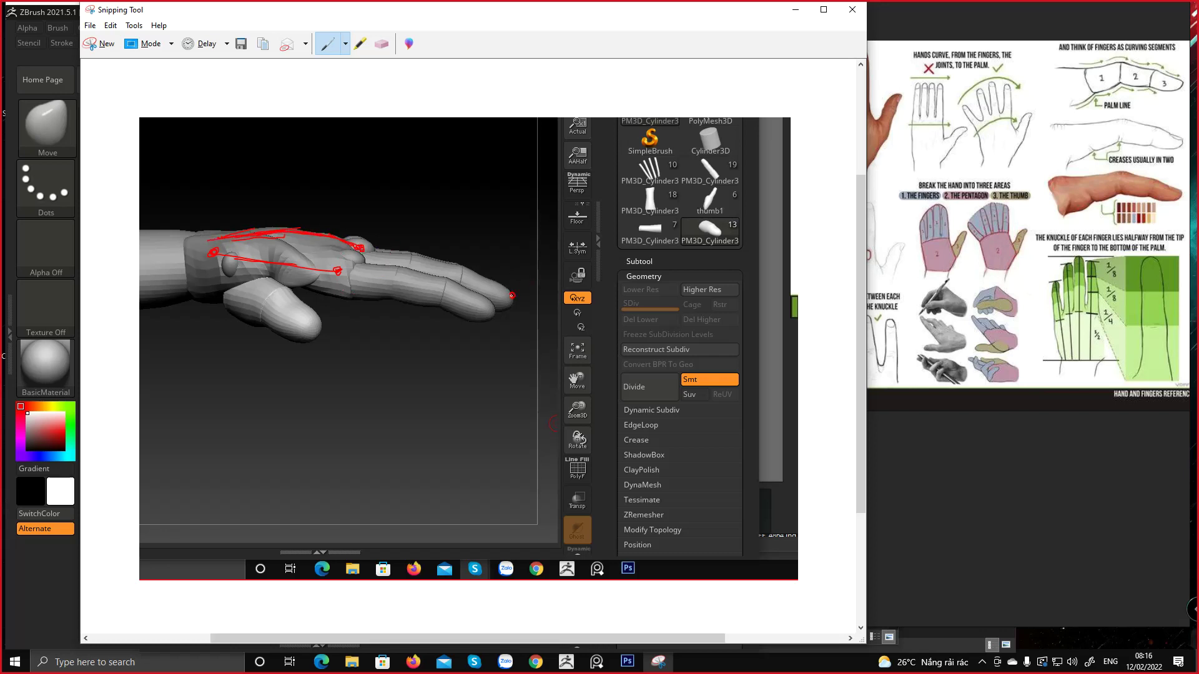
Trace red lines along the two visible fingers from knuckle to fingertip, then put the snip away
drag(367, 248, 512, 293)
drag(217, 243, 479, 303)
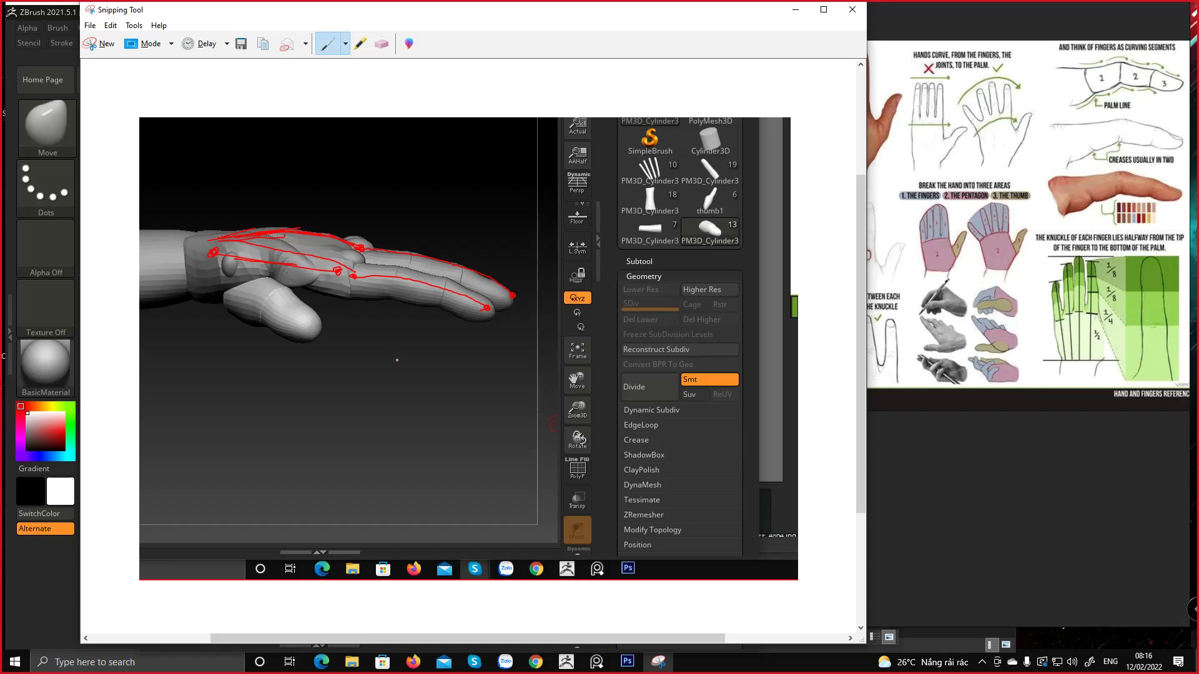
drag(354, 277, 355, 274)
drag(215, 243, 216, 240)
click(795, 10)
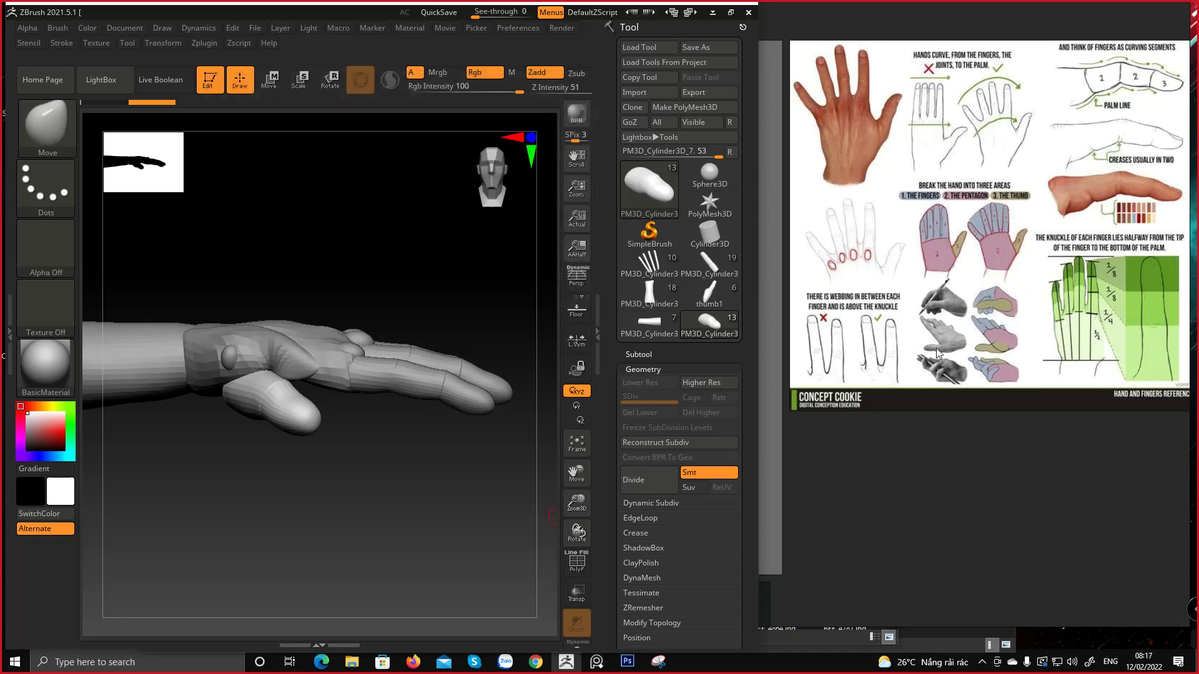
Examine the grey sculpted hand and arm views on the reference board for the hand's side profile
scroll(950, 350, down, 2)
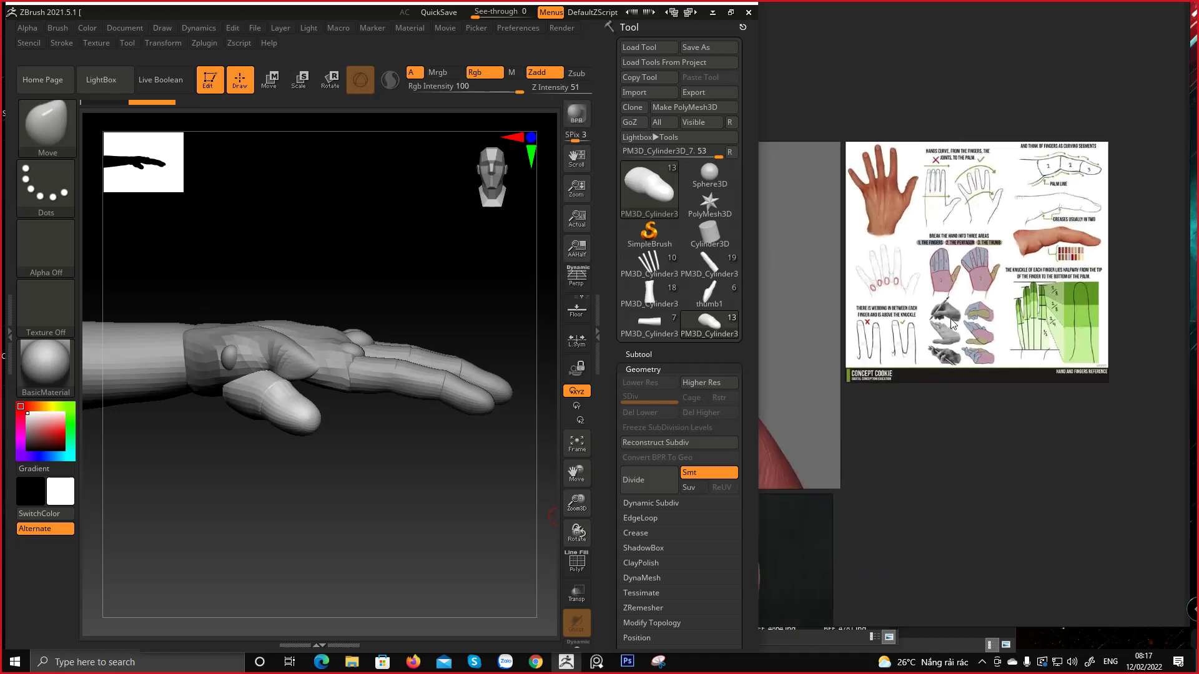
middle_drag(865, 323, 1155, 349)
middle_drag(961, 324, 1186, 456)
middle_drag(872, 270, 939, 384)
middle_drag(884, 230, 911, 328)
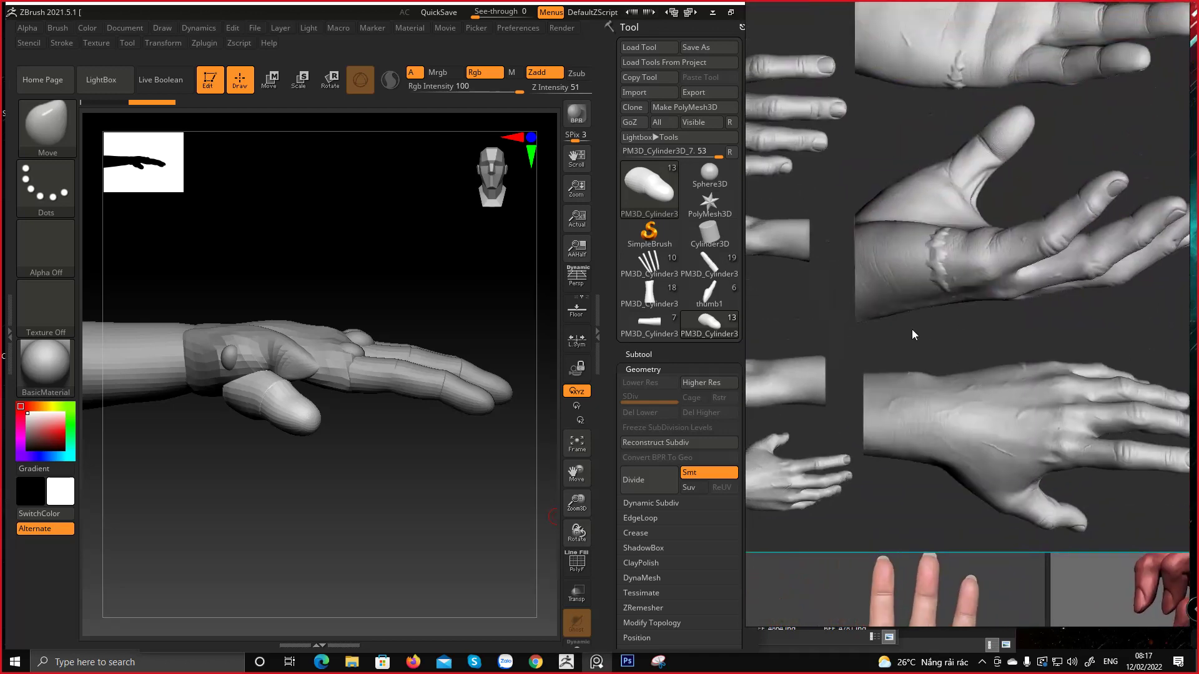
scroll(903, 334, down, 3)
middle_drag(802, 340, 914, 268)
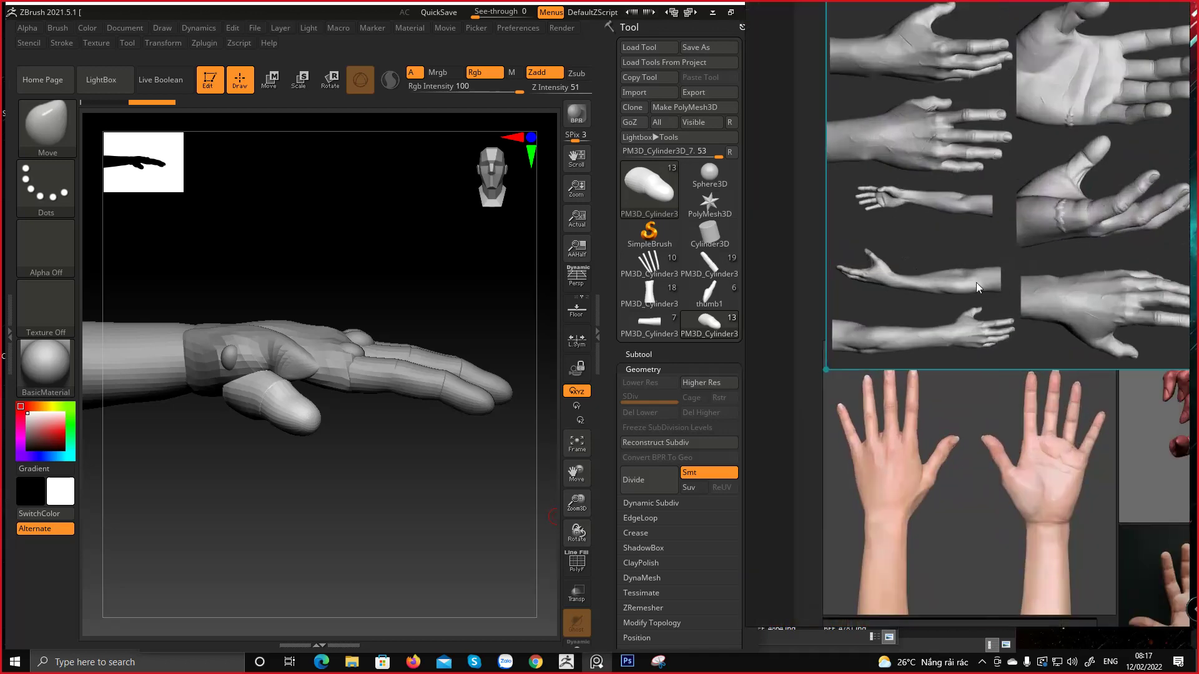
scroll(976, 282, up, 2)
scroll(979, 302, down, 3)
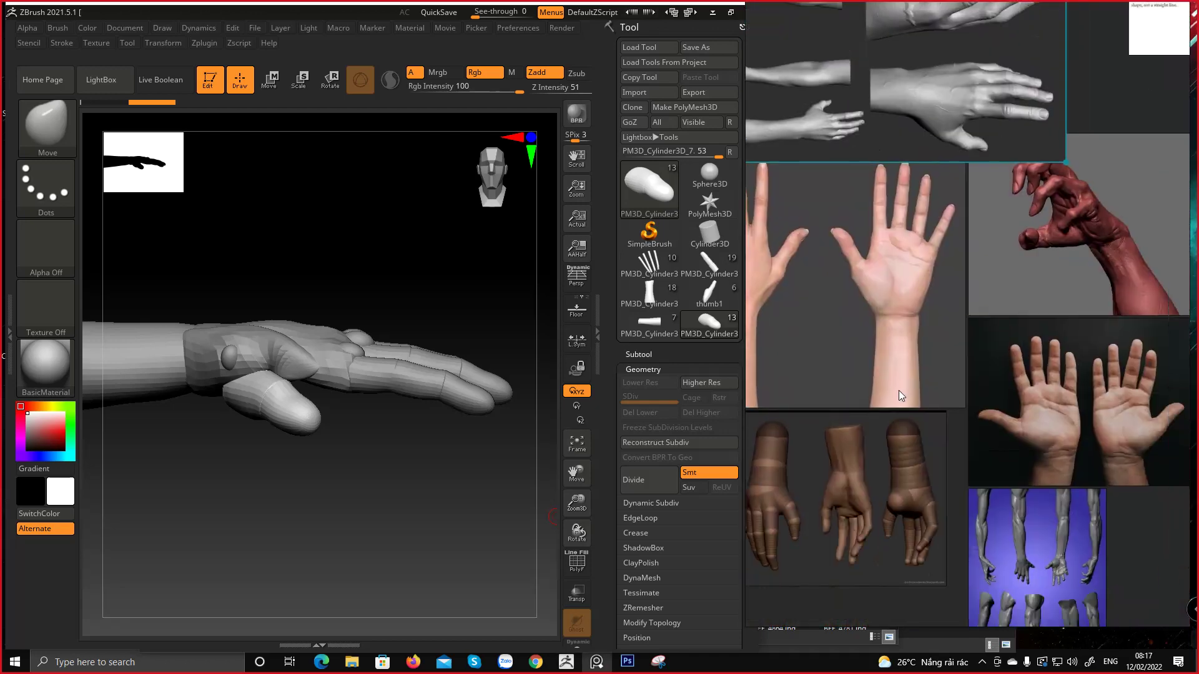
Examine the hand photos and grey sculpted hands on the reference board, including a close look at the outstretched side-view arm
scroll(898, 391, up, 2)
middle_drag(960, 363, 923, 431)
scroll(960, 189, up, 2)
middle_drag(946, 347, 870, 176)
middle_drag(900, 325, 1075, 328)
scroll(998, 276, down, 3)
middle_drag(1002, 272, 683, 377)
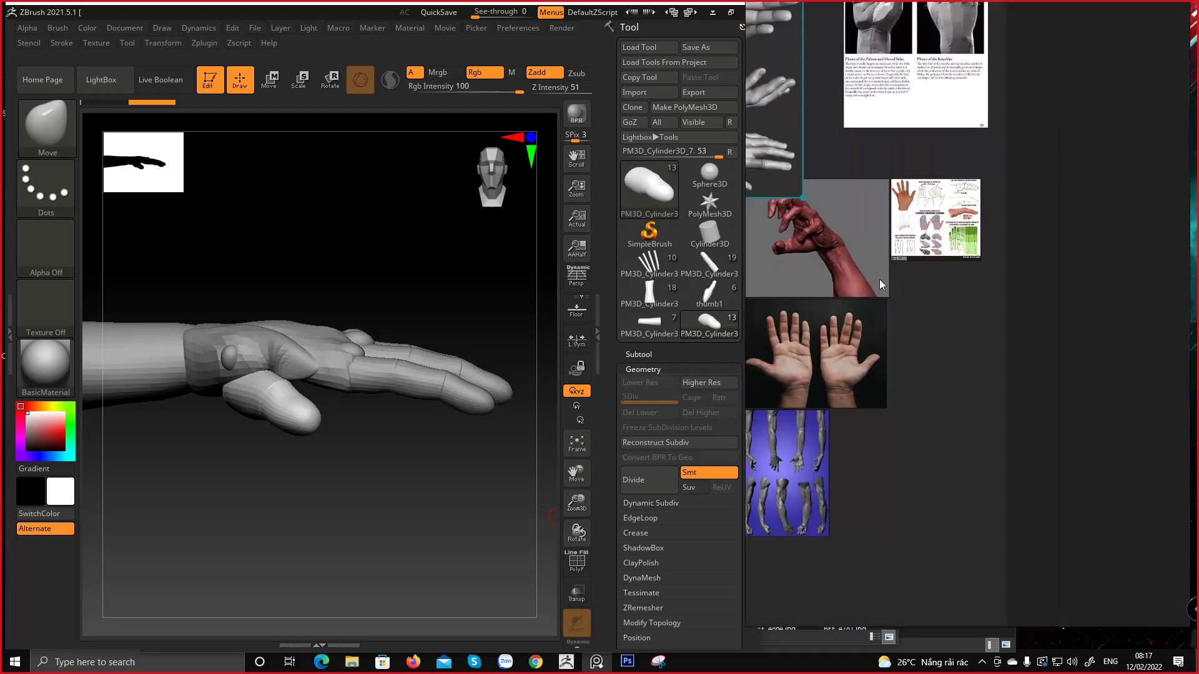
middle_drag(893, 215, 948, 433)
middle_drag(851, 227, 992, 419)
scroll(941, 365, up, 5)
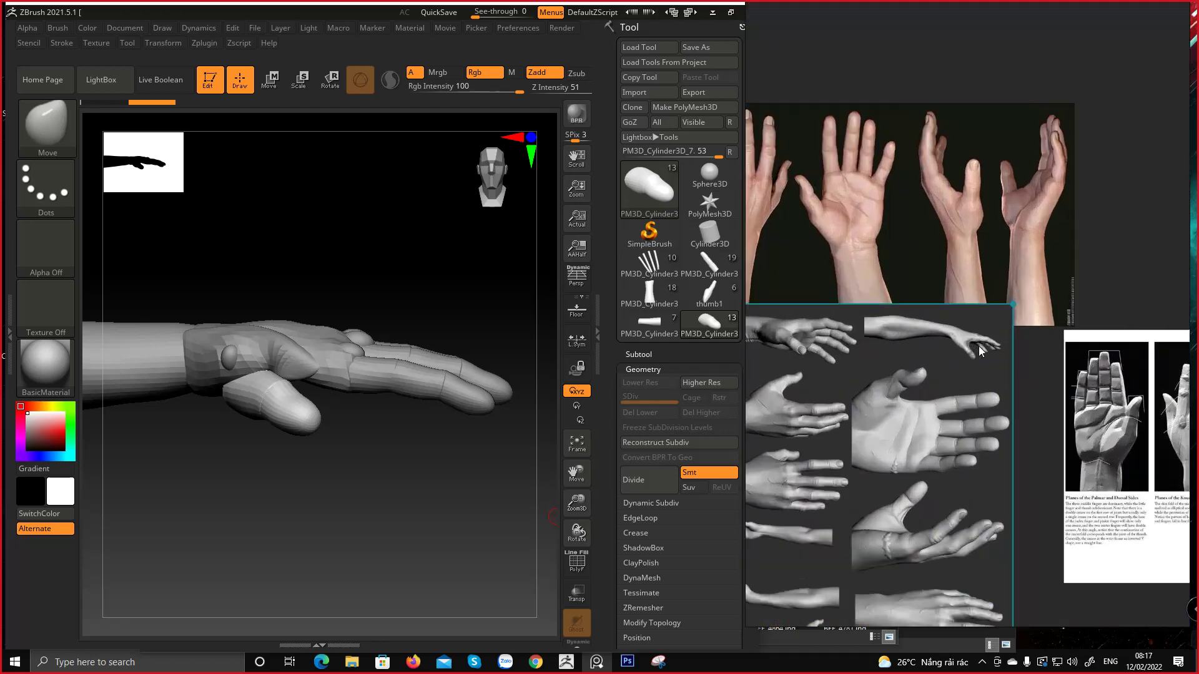
middle_drag(775, 466, 797, 420)
scroll(1046, 260, up, 2)
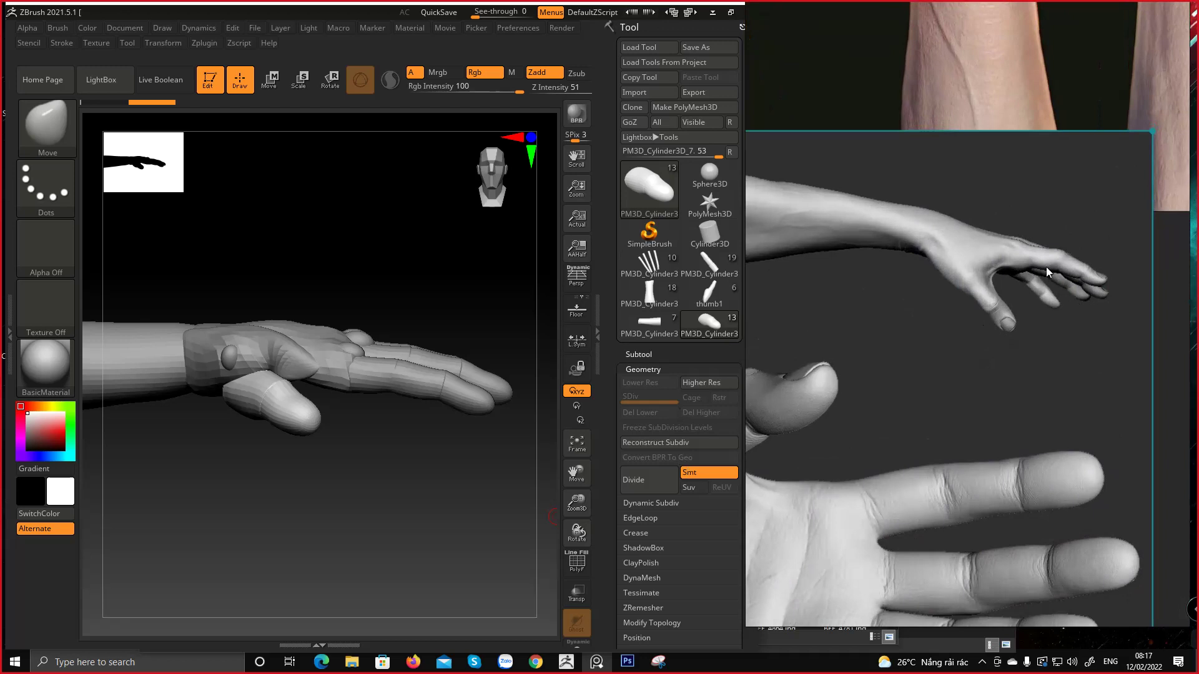
scroll(976, 358, down, 3)
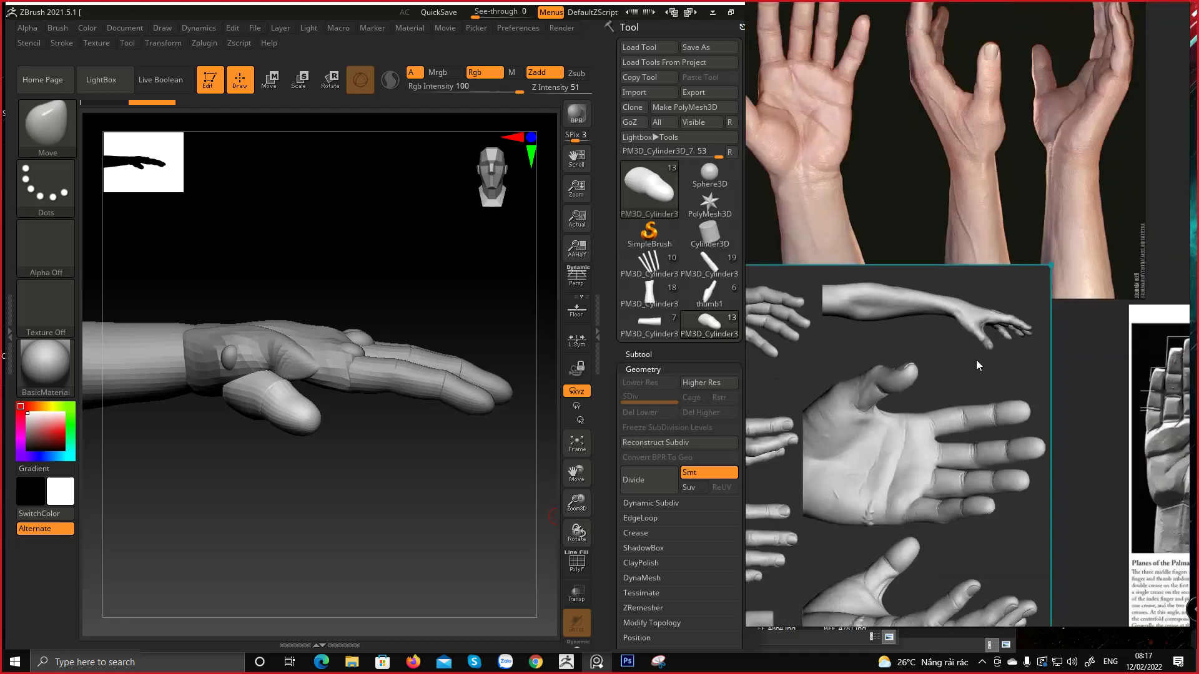
Survey the whole reference board, from the skin-toned hand photos down to the blue sheet of sculpted arms
middle_drag(882, 463, 948, 393)
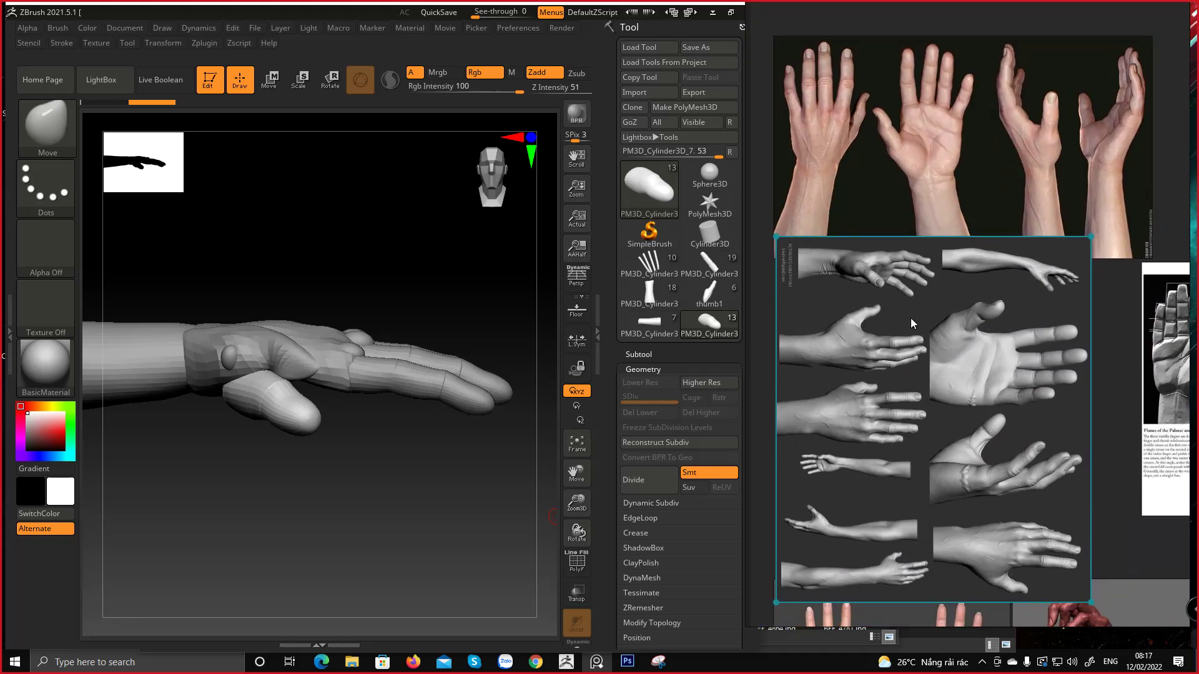
scroll(889, 353, down, 2)
middle_drag(991, 270, 933, 306)
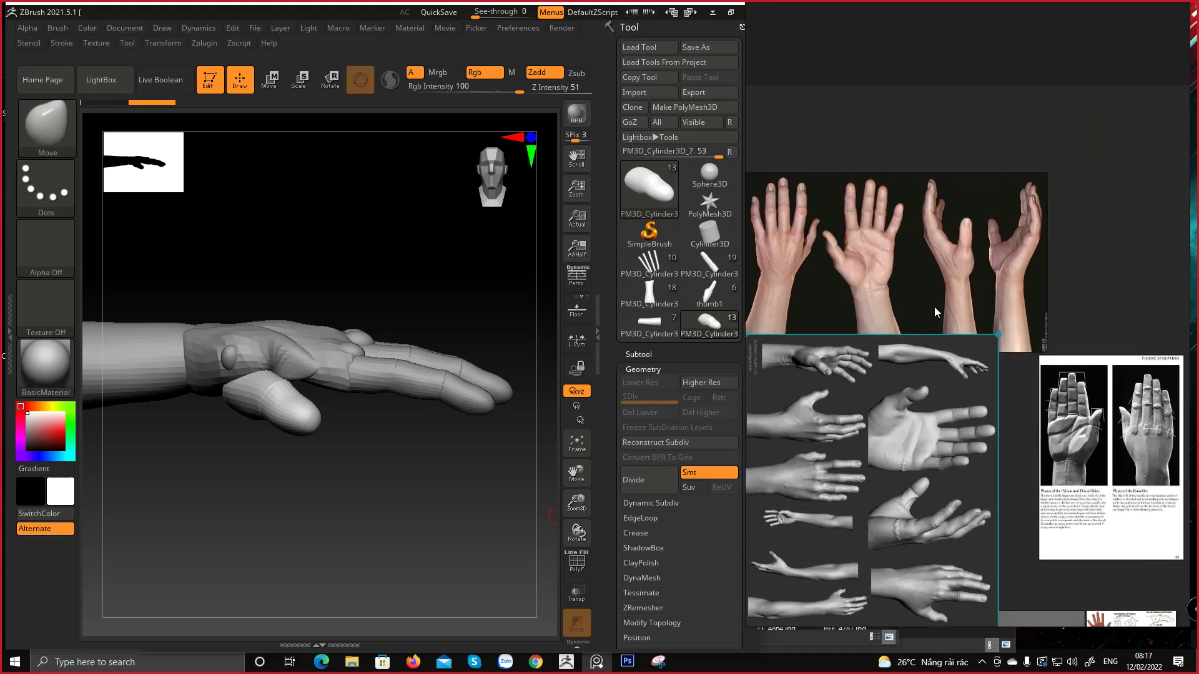
scroll(961, 356, down, 3)
middle_drag(949, 460, 918, 257)
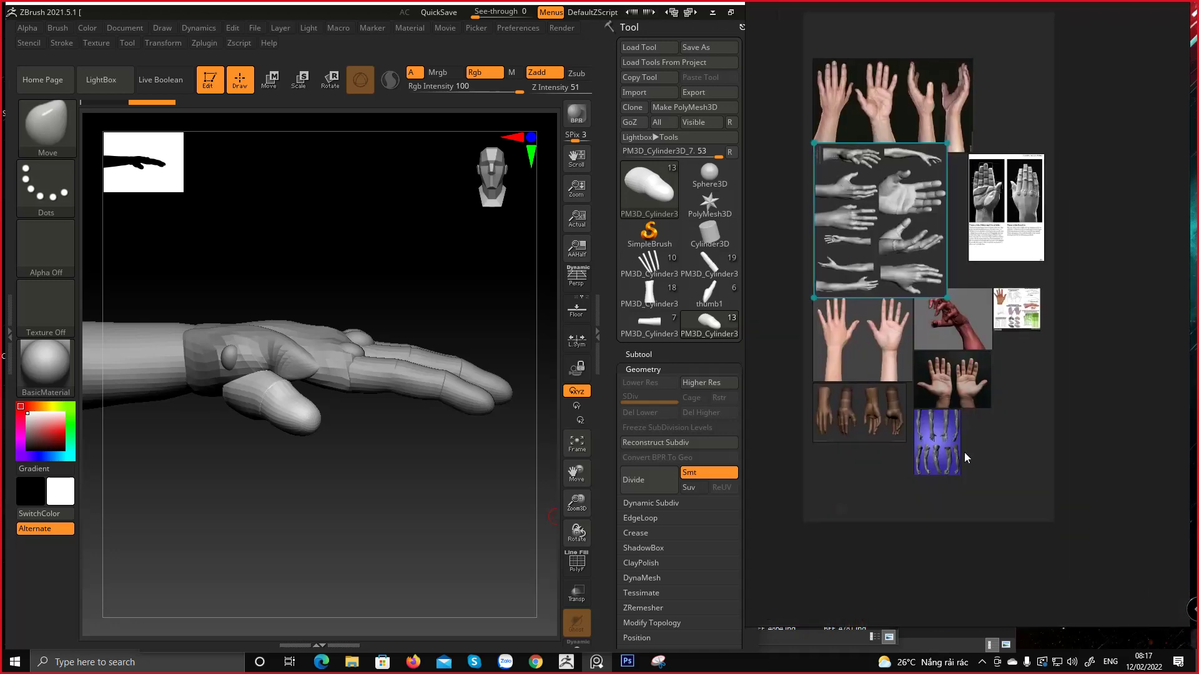
scroll(960, 425, up, 3)
scroll(963, 396, up, 2)
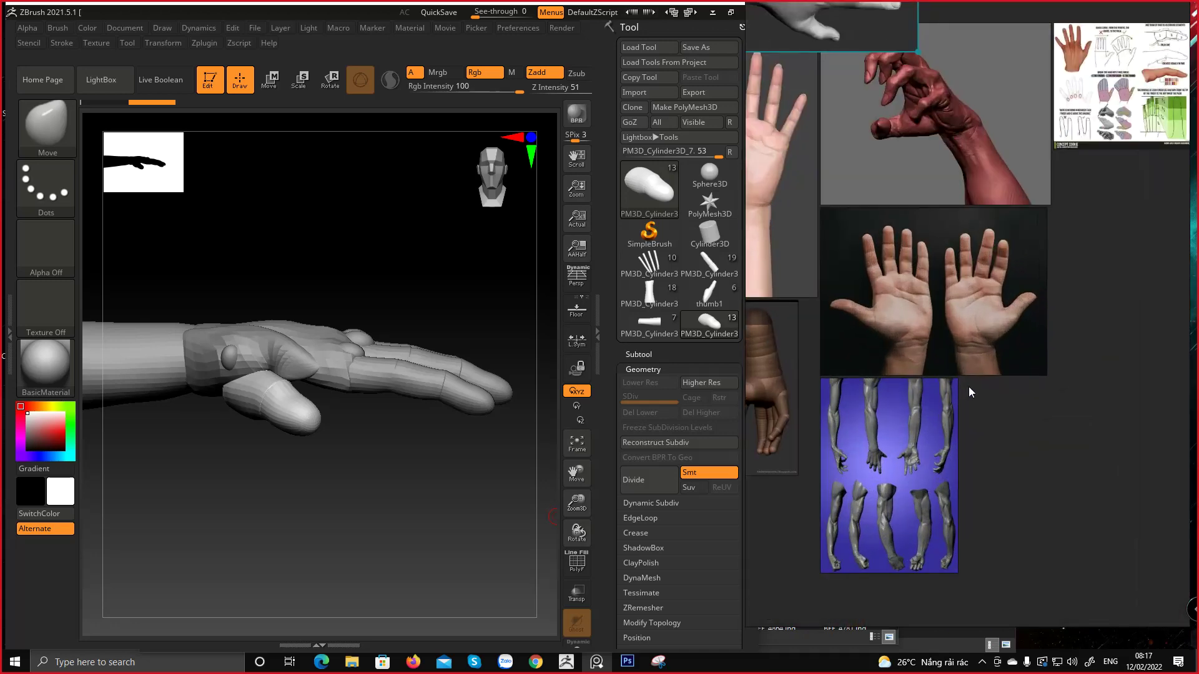
middle_drag(969, 387, 951, 539)
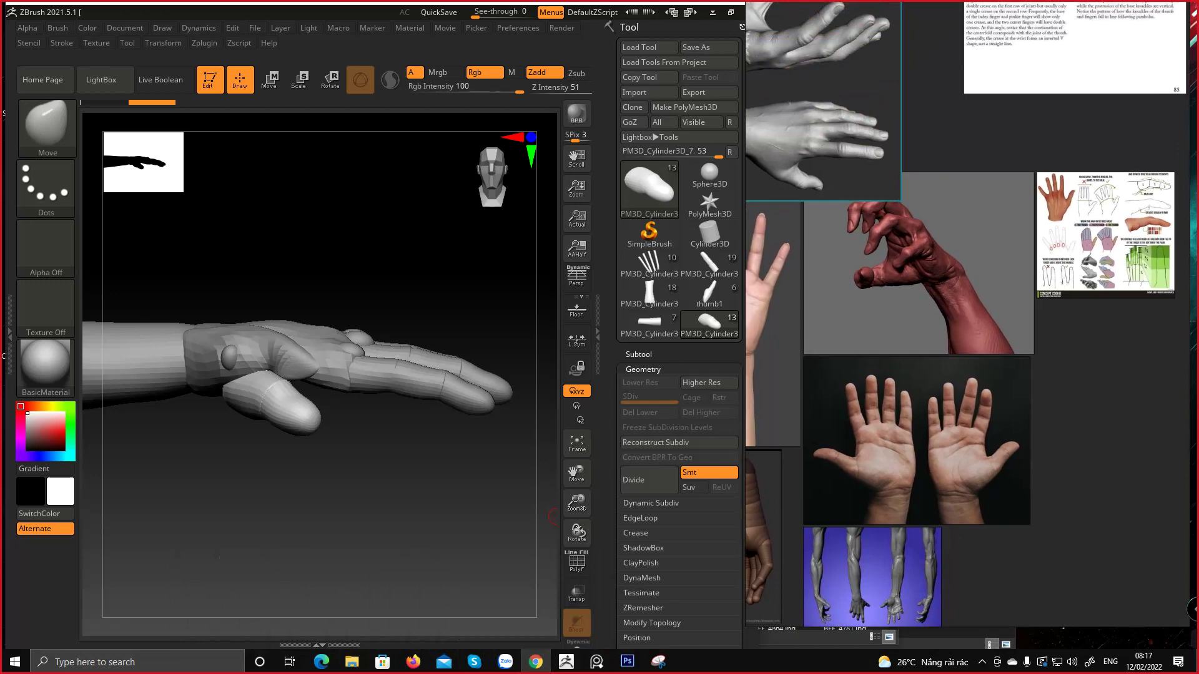
drag(288, 275, 802, 5)
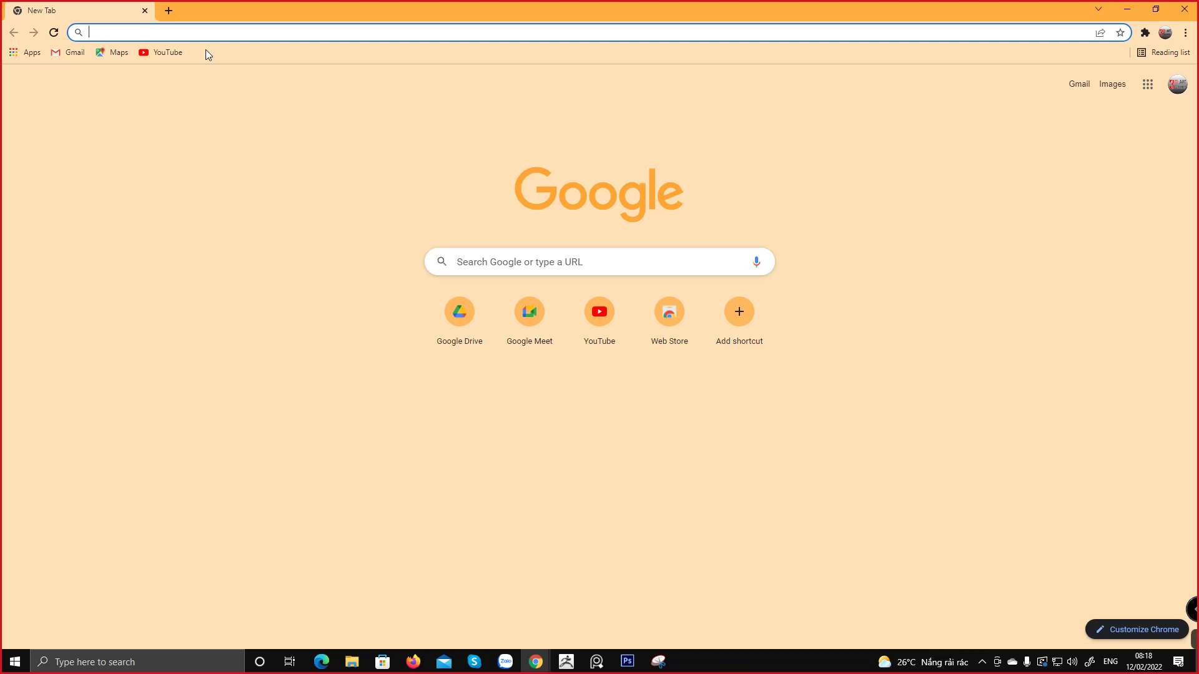
text(pi)
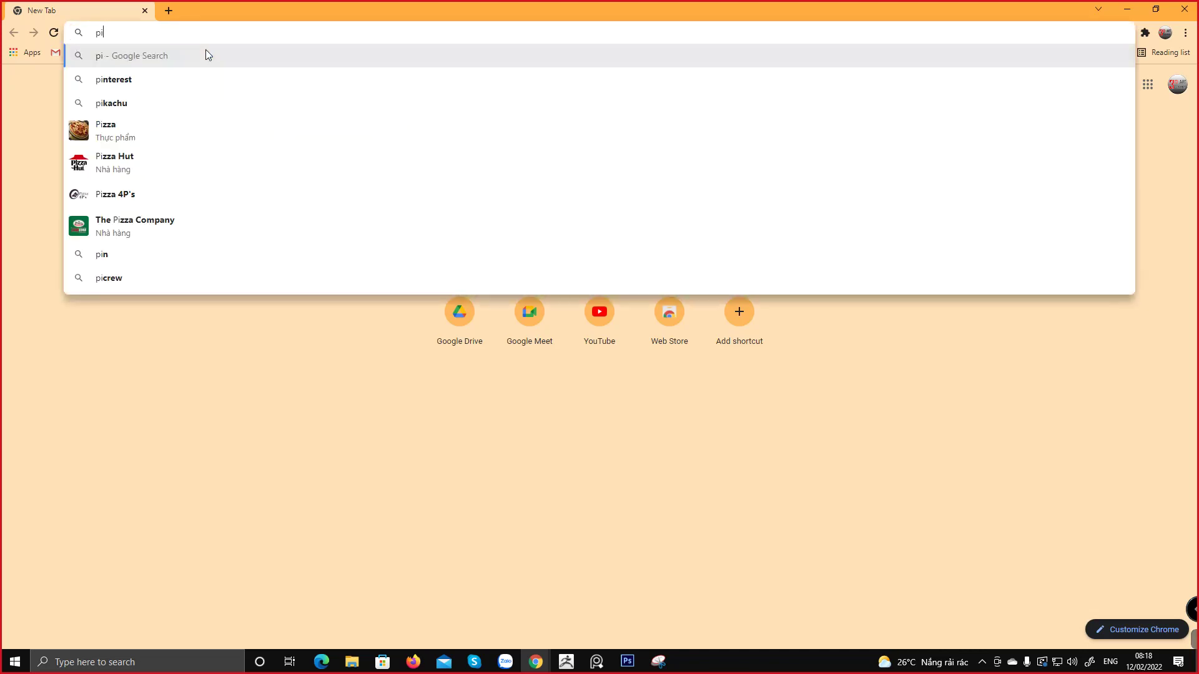
key(Return)
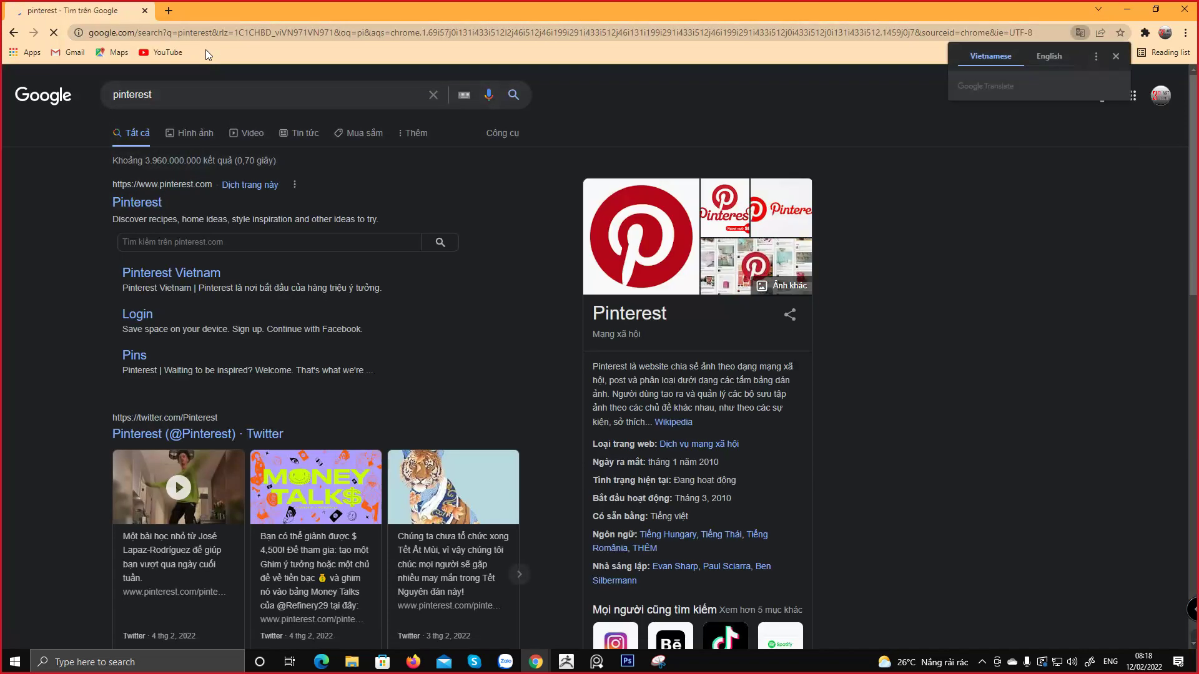
click(128, 203)
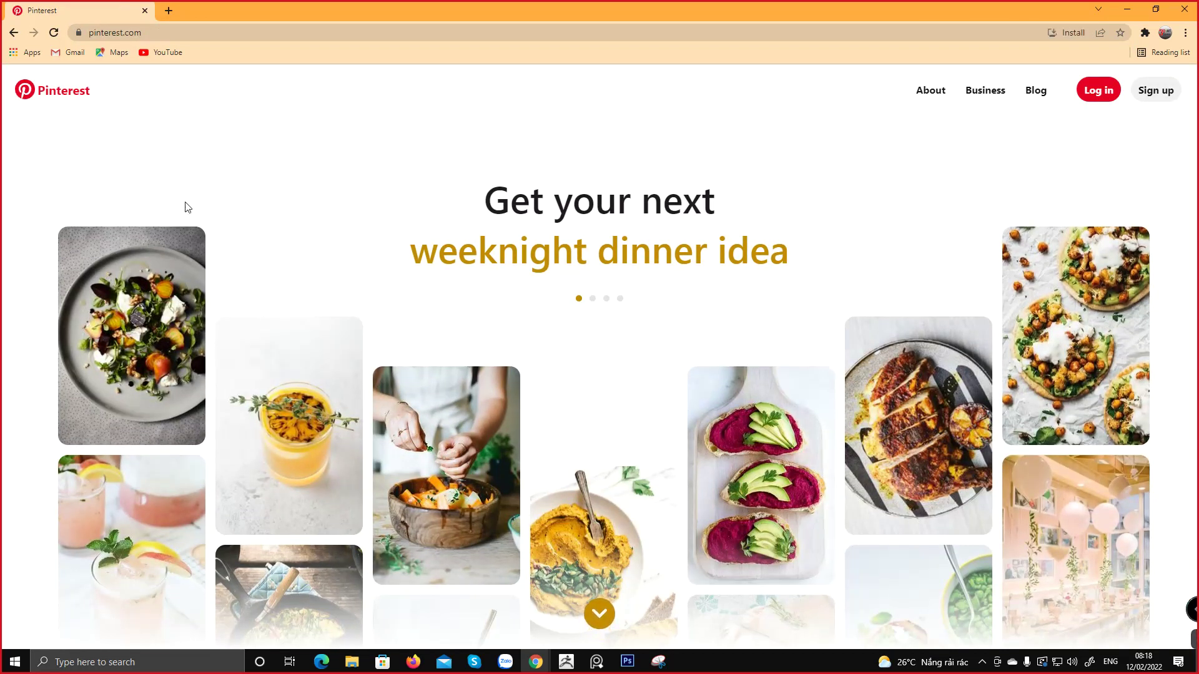
scroll(187, 206, down, 1)
scroll(567, 331, down, 5)
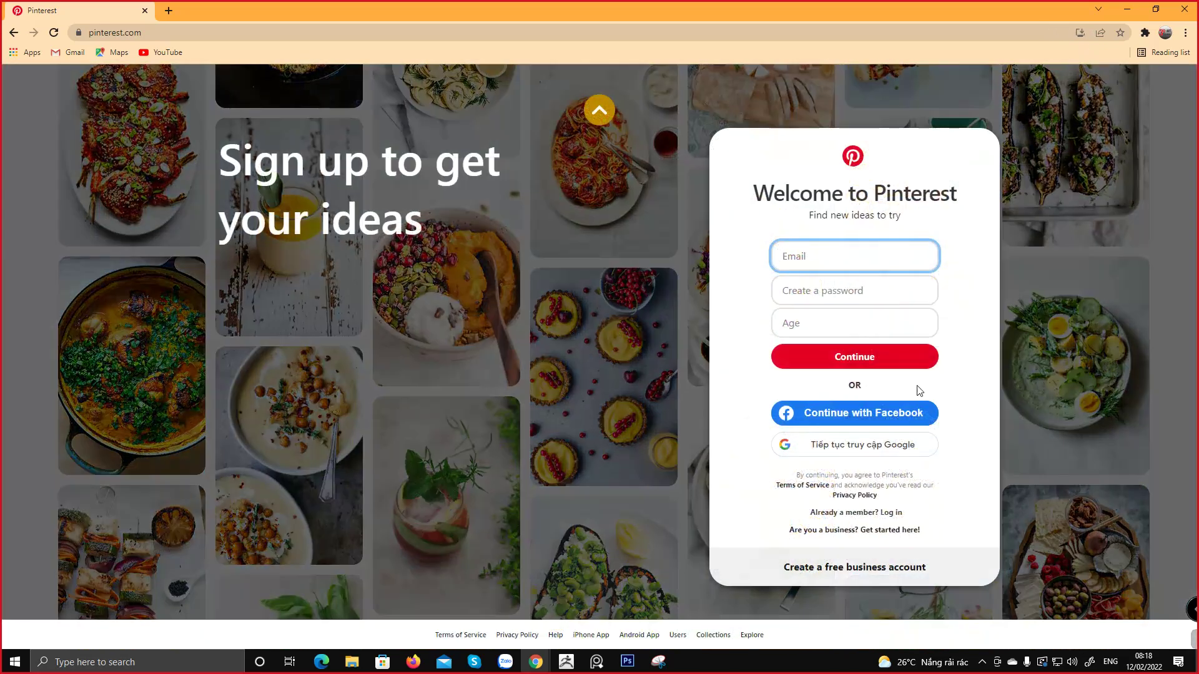
click(1184, 9)
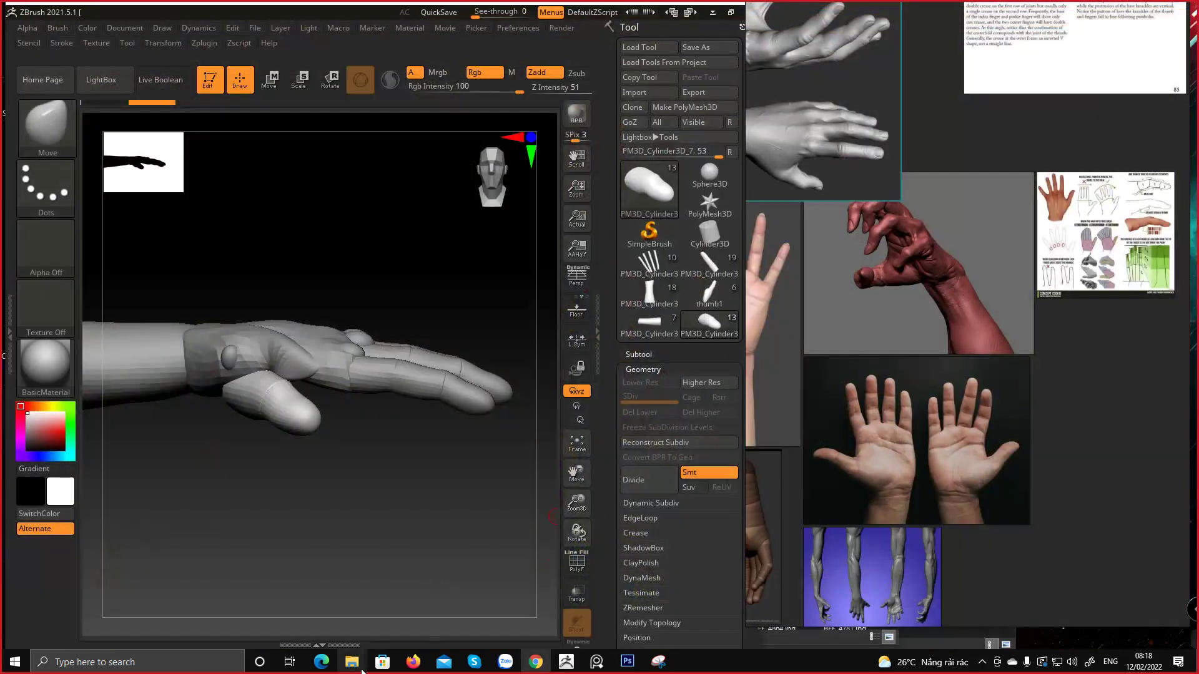
Switch to Microsoft Edge and open Pinterest in a new browser tab using the suggested pin address
click(322, 662)
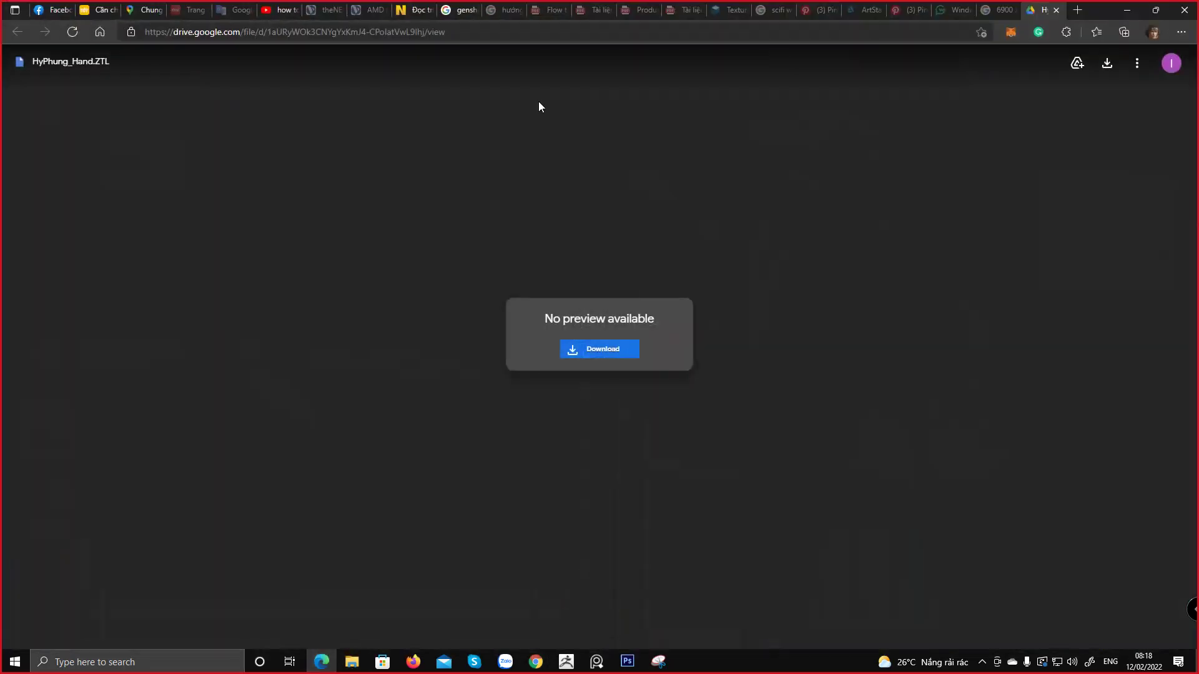
click(1077, 10)
text(pi)
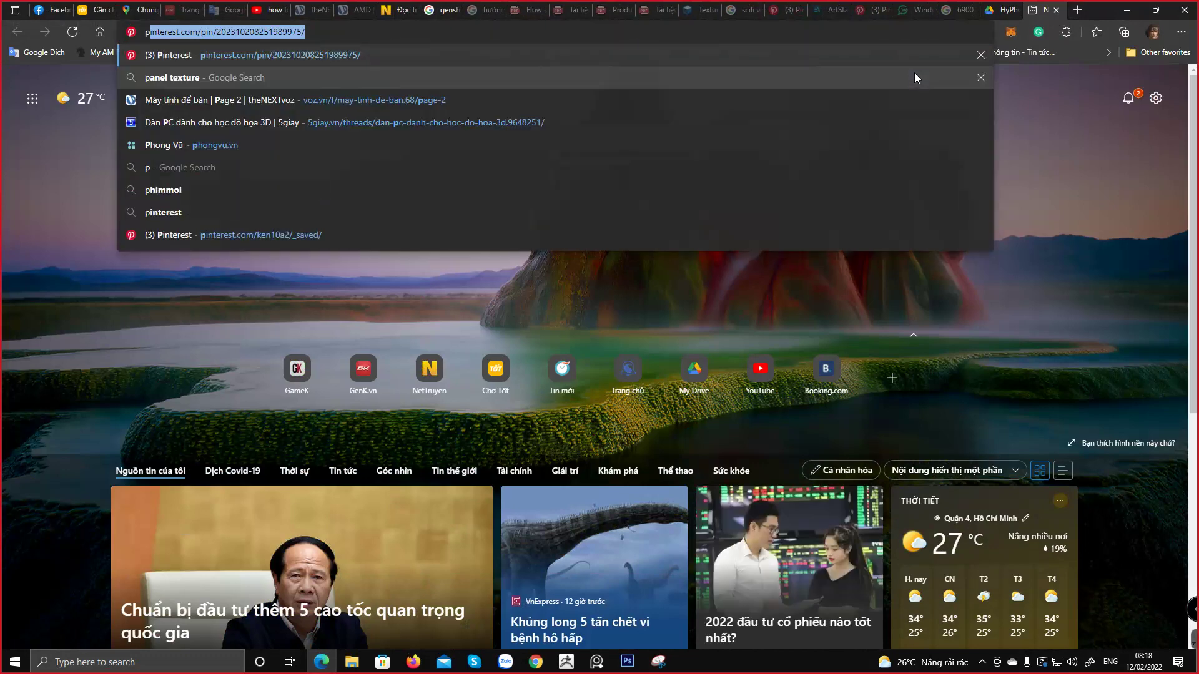
click(596, 51)
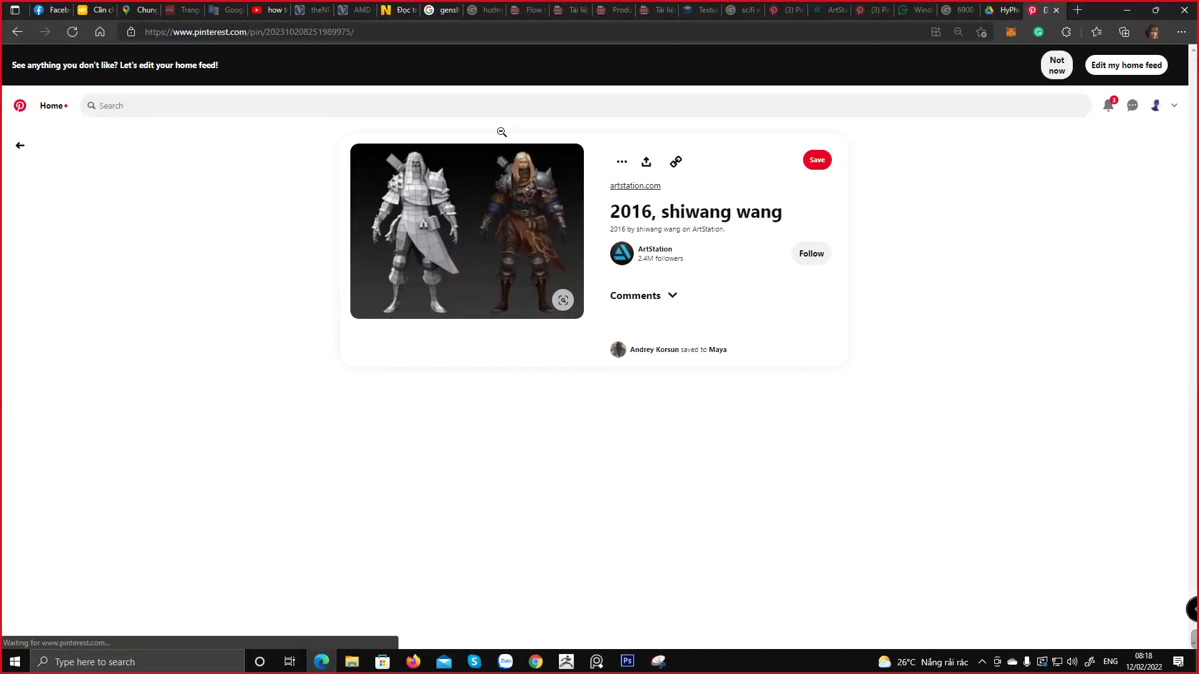
Go to the Pinterest profile's saved boards and open the anatomy board
click(148, 108)
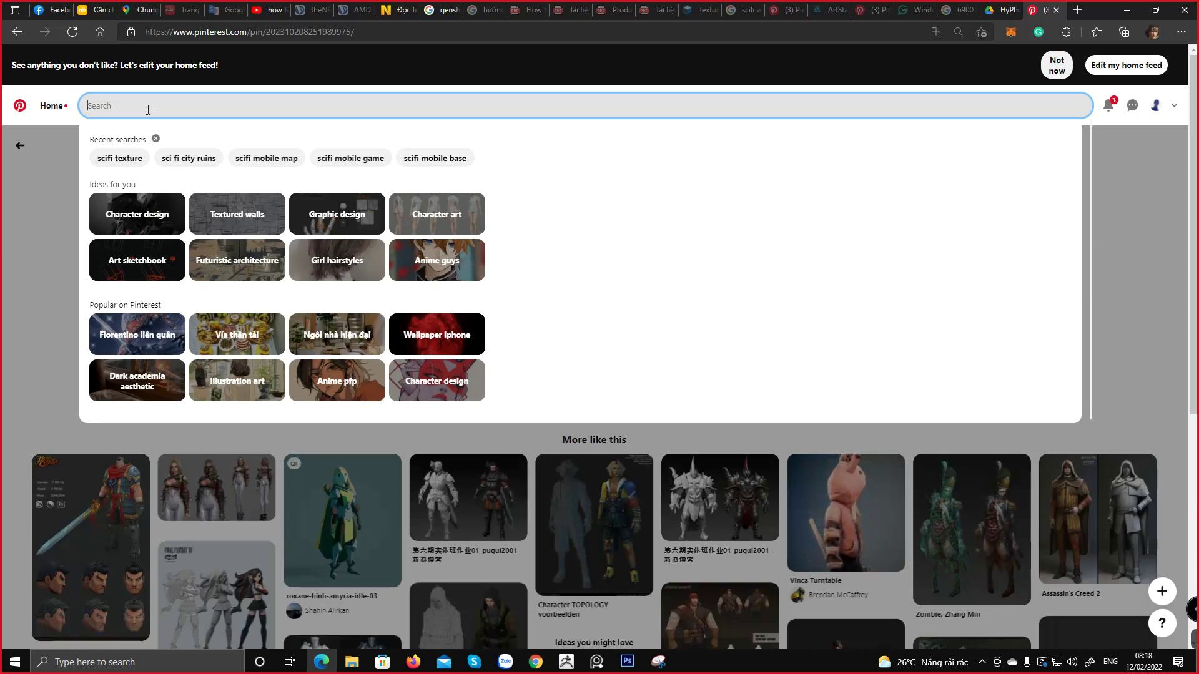
click(1155, 105)
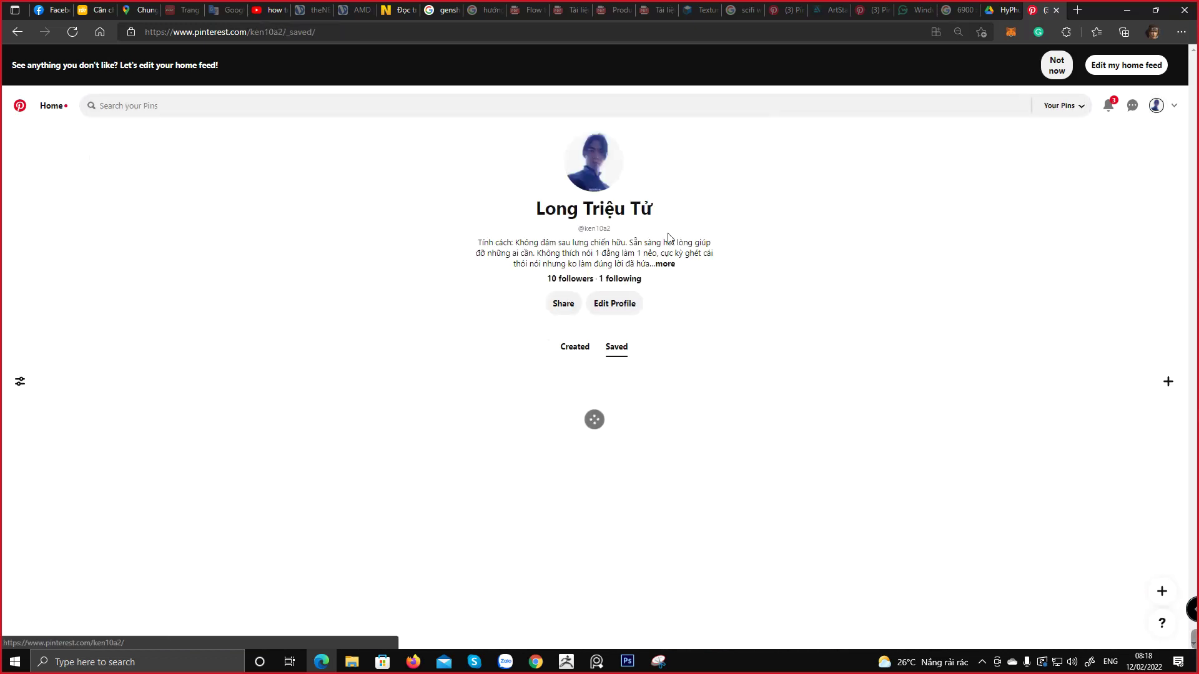
scroll(714, 409, down, 3)
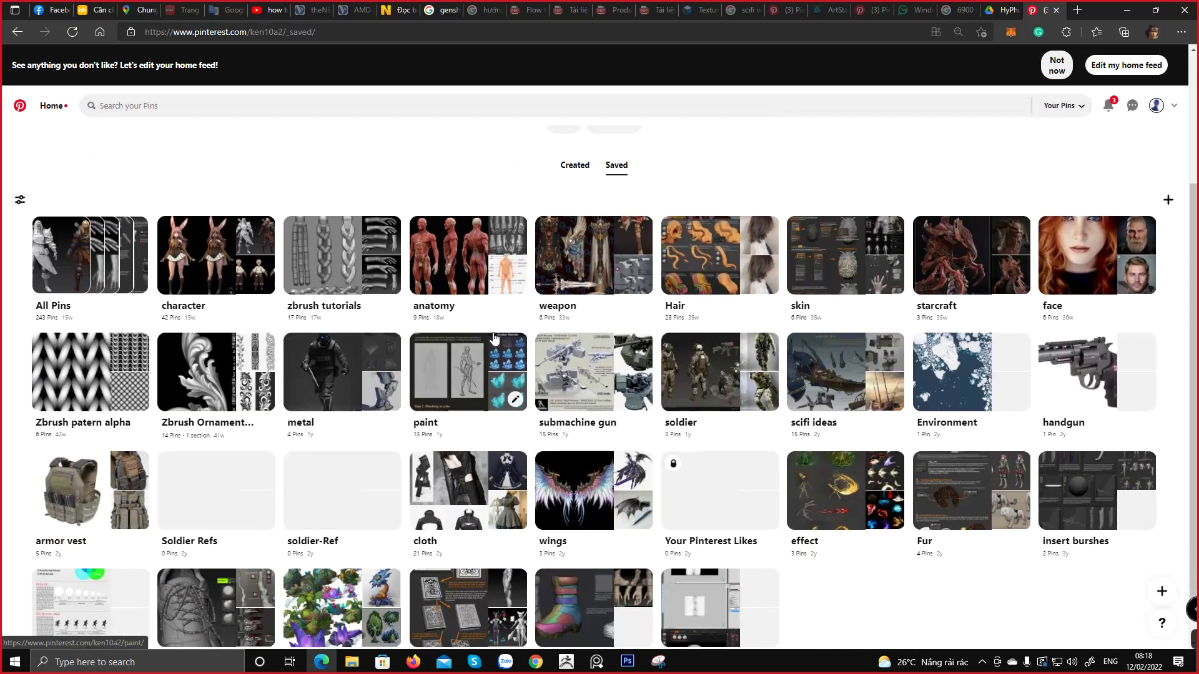
click(442, 284)
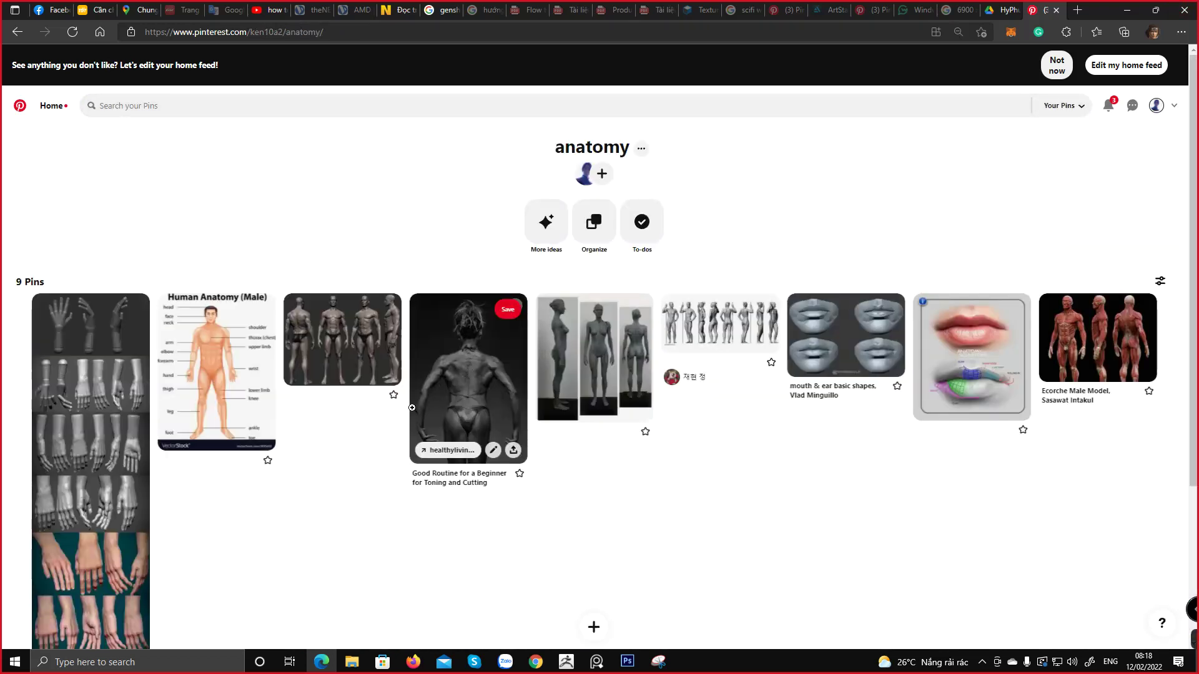
Open the anatomy board's tall pin of ZBrush hand modelling stages and real hand photos
scroll(409, 418, down, 2)
scroll(409, 418, down, 2)
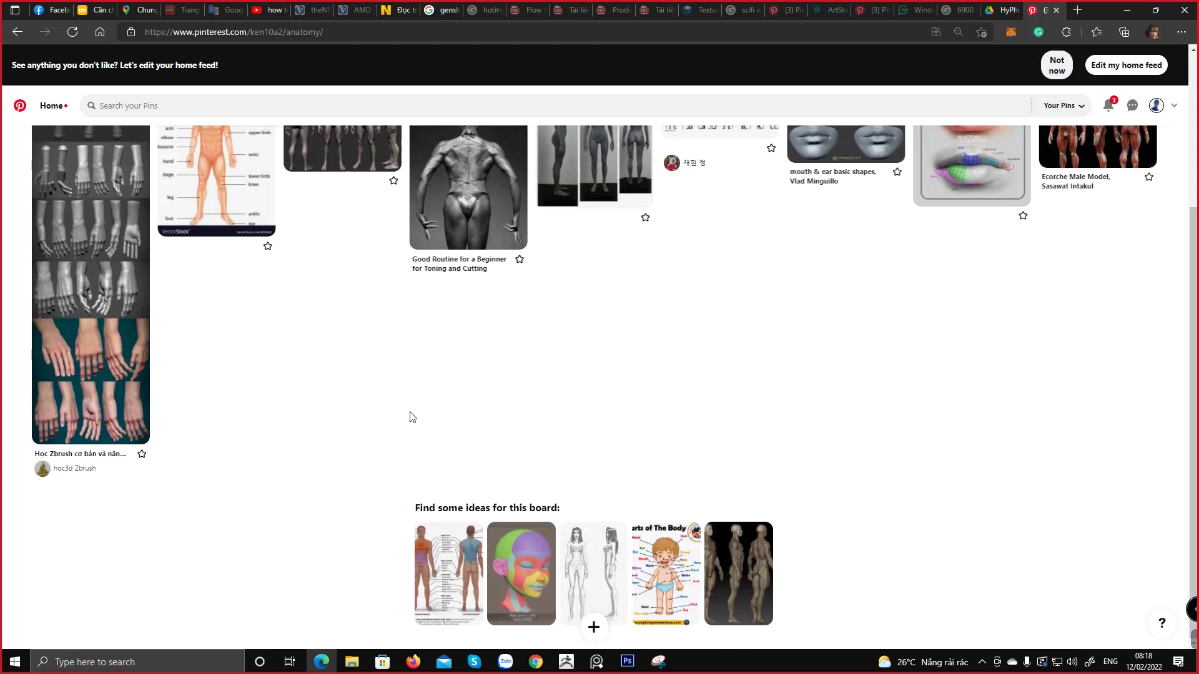
click(93, 351)
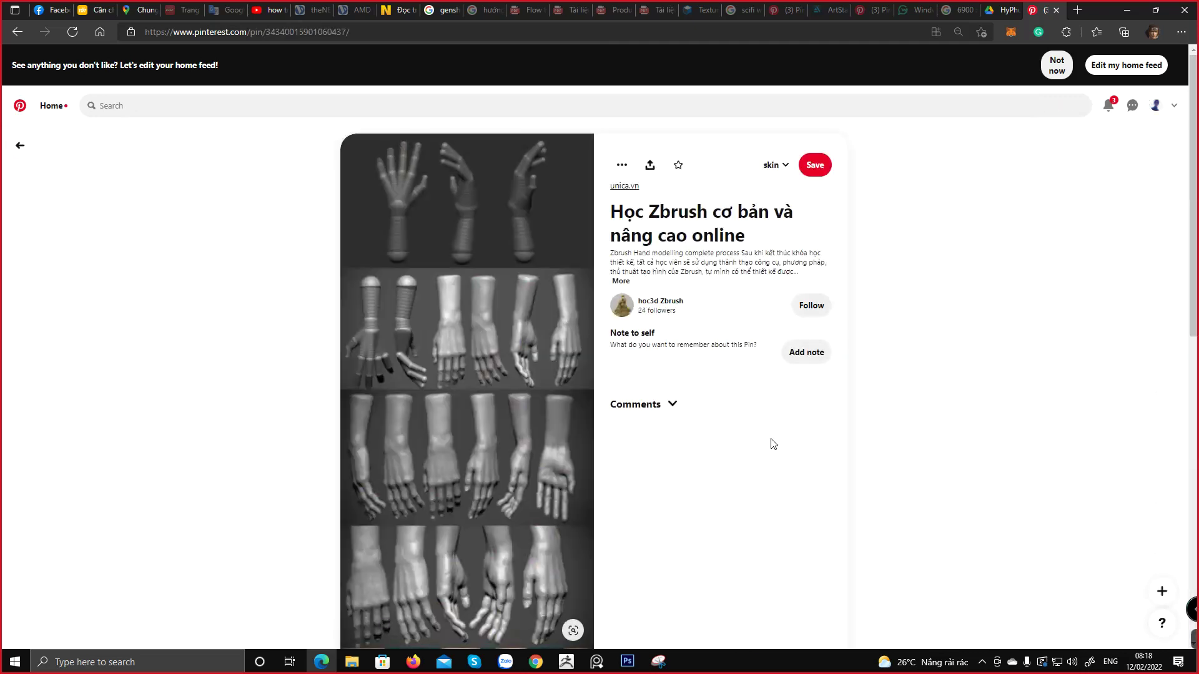
Examine the pin's grey hand sculpts and compare them with the real hand photos beneath, seen from several angles
scroll(773, 445, down, 2)
scroll(773, 445, down, 4)
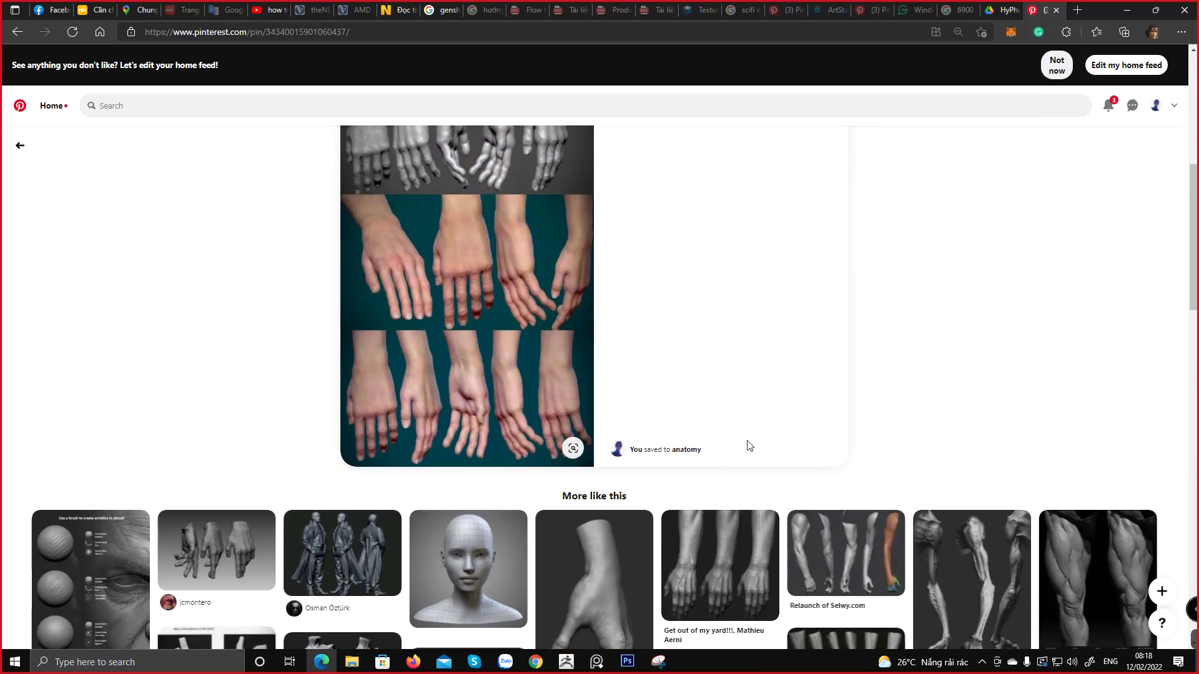
mouse_move(577, 413)
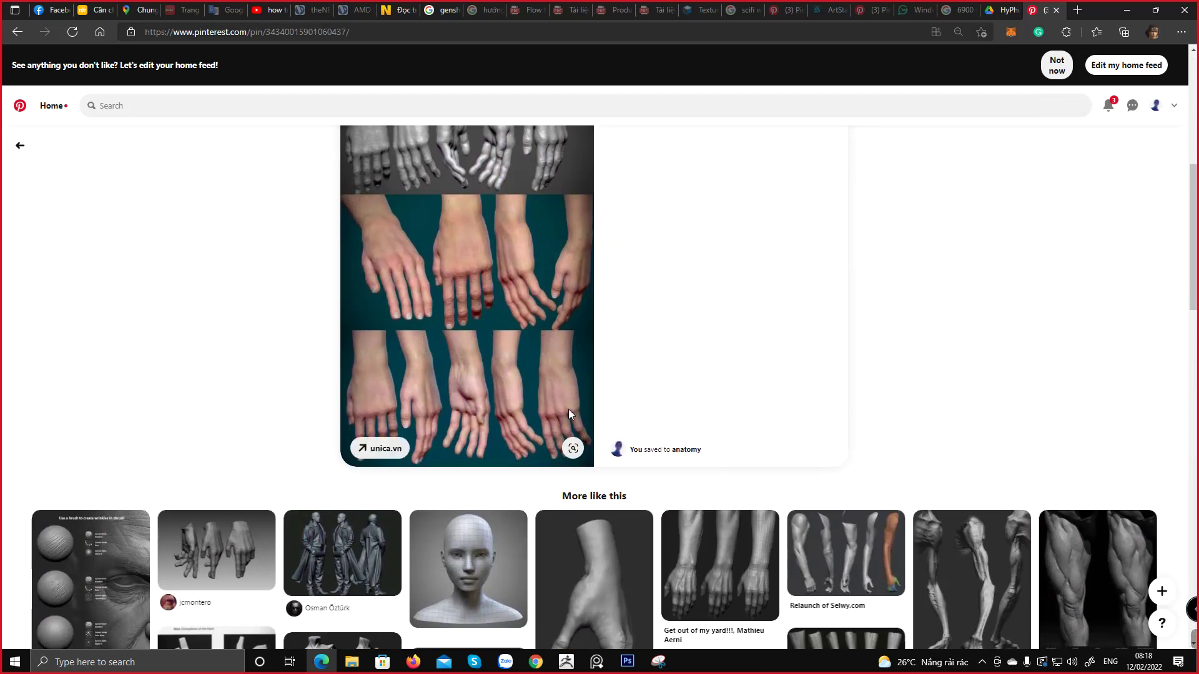
scroll(596, 440, up, 5)
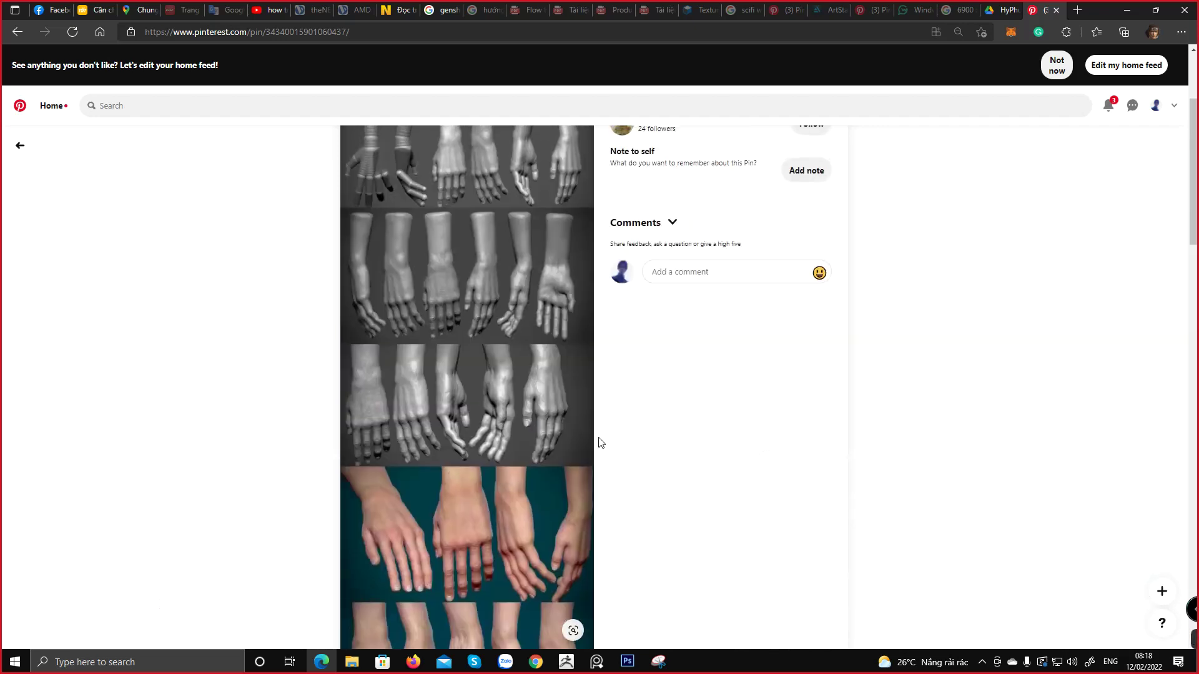
scroll(596, 431, down, 3)
scroll(596, 432, down, 3)
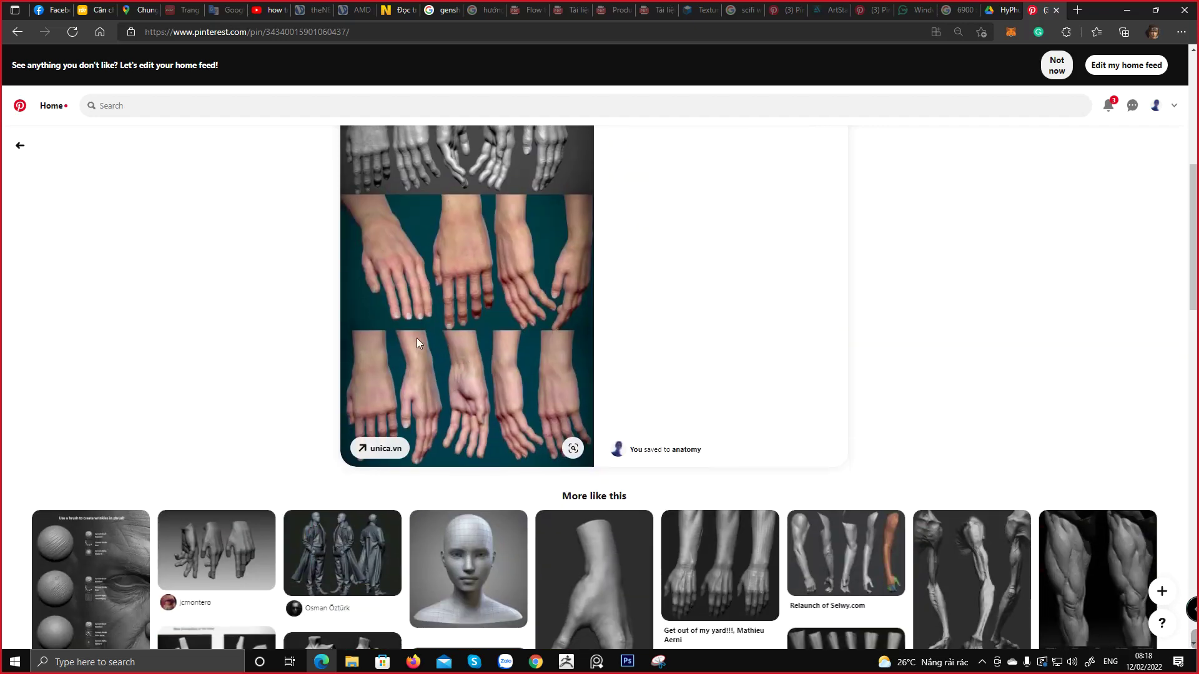
scroll(408, 536, up, 3)
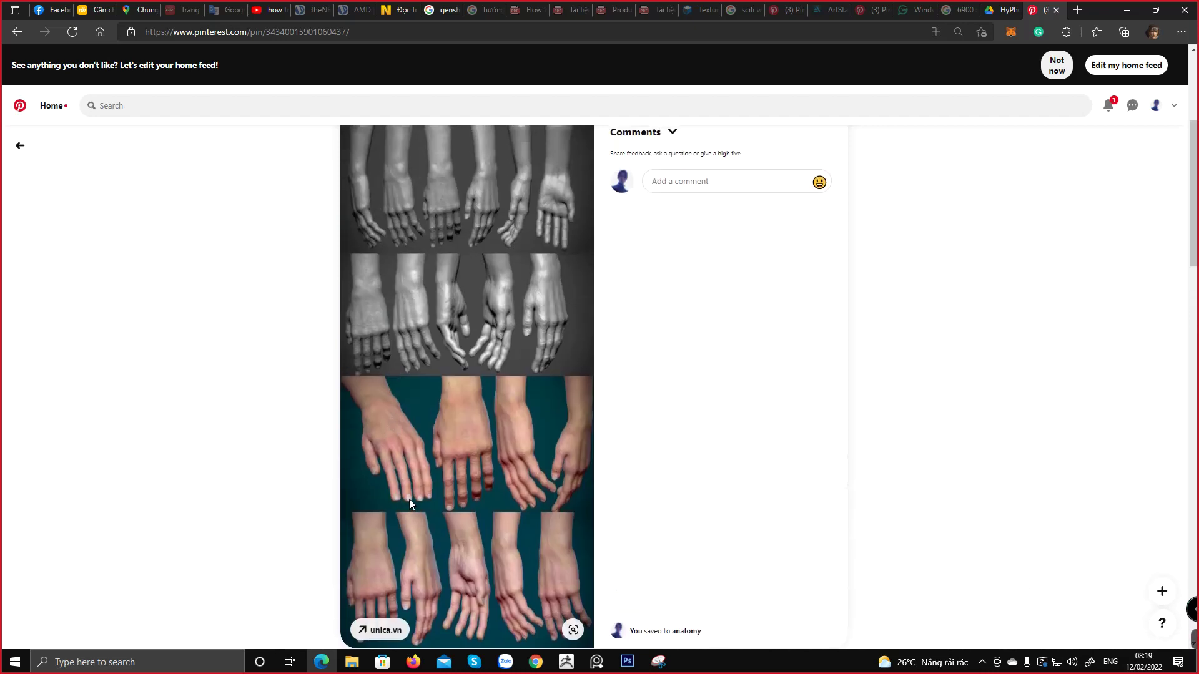
Browse the "More like this" suggestions beneath the hand pin for further hand and arm sculpting references
scroll(409, 499, down, 4)
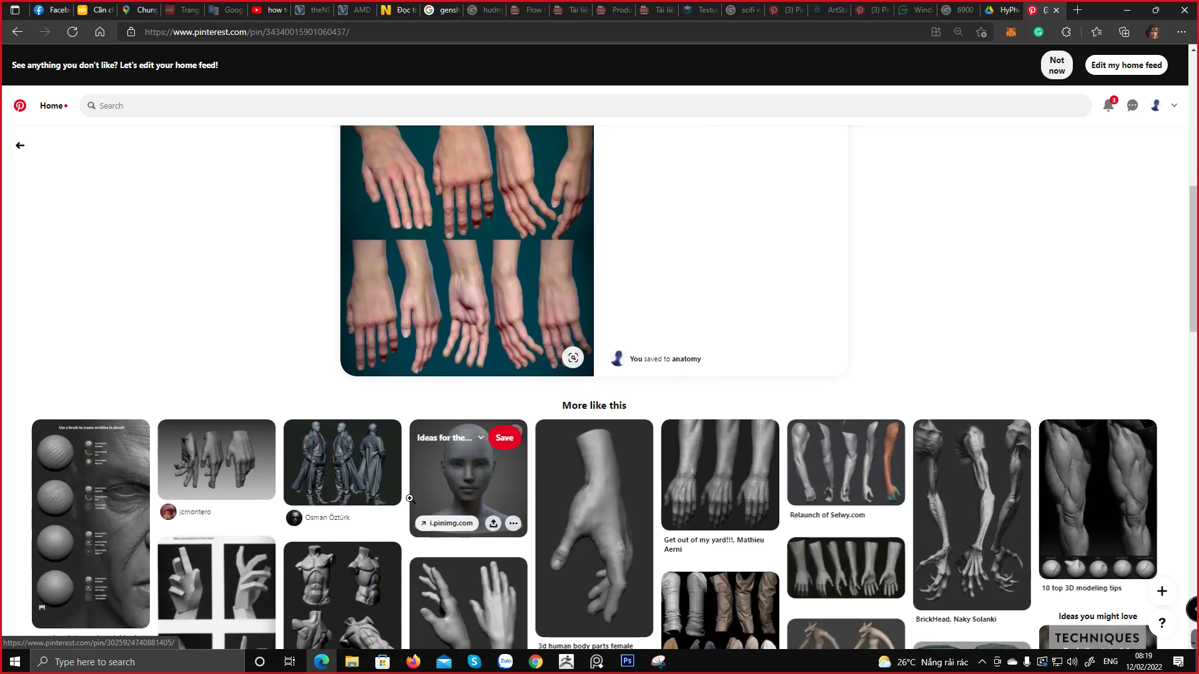
scroll(409, 499, down, 4)
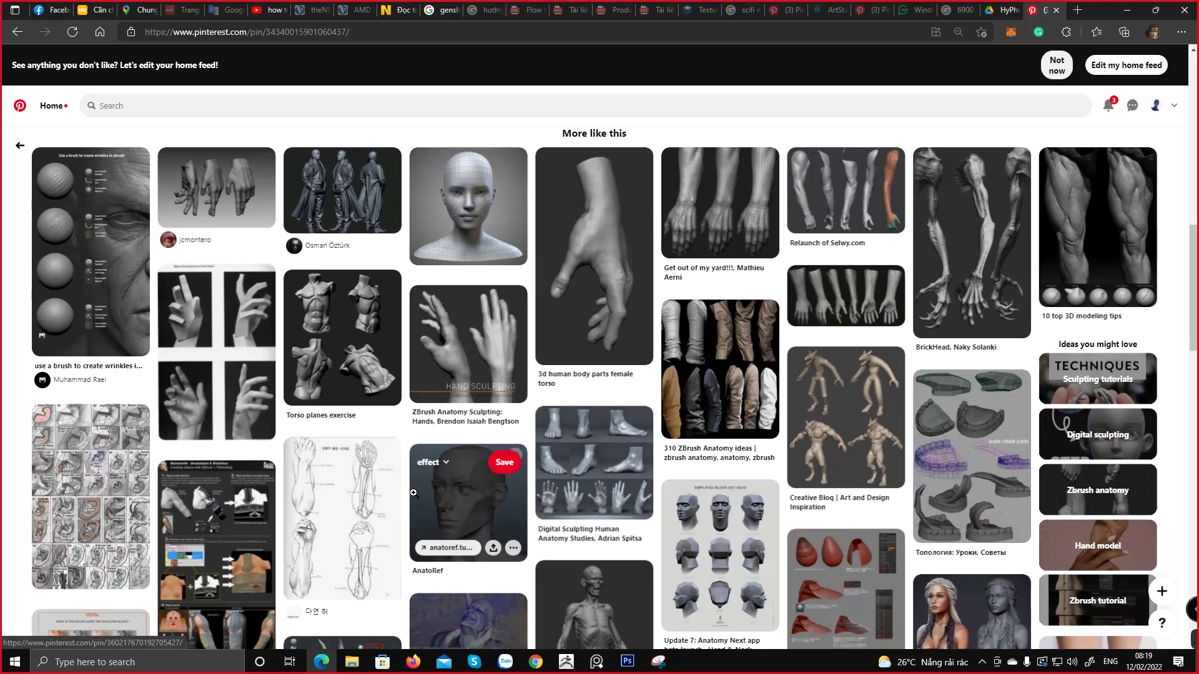
scroll(413, 492, down, 4)
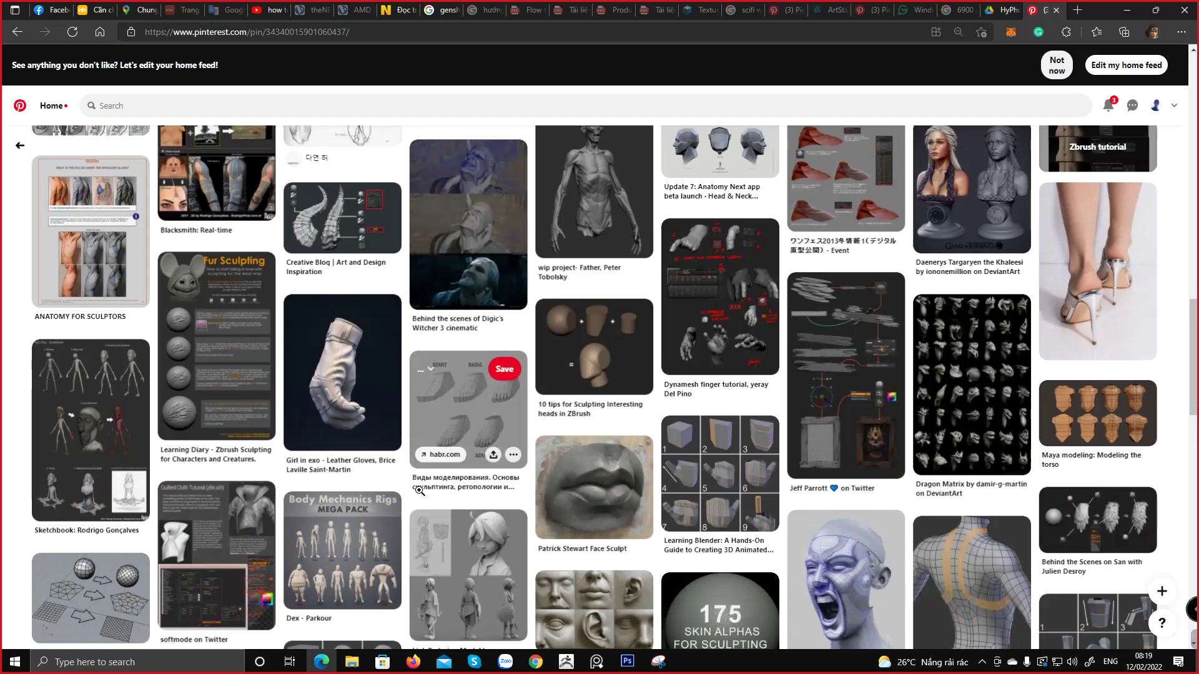
scroll(420, 490, down, 6)
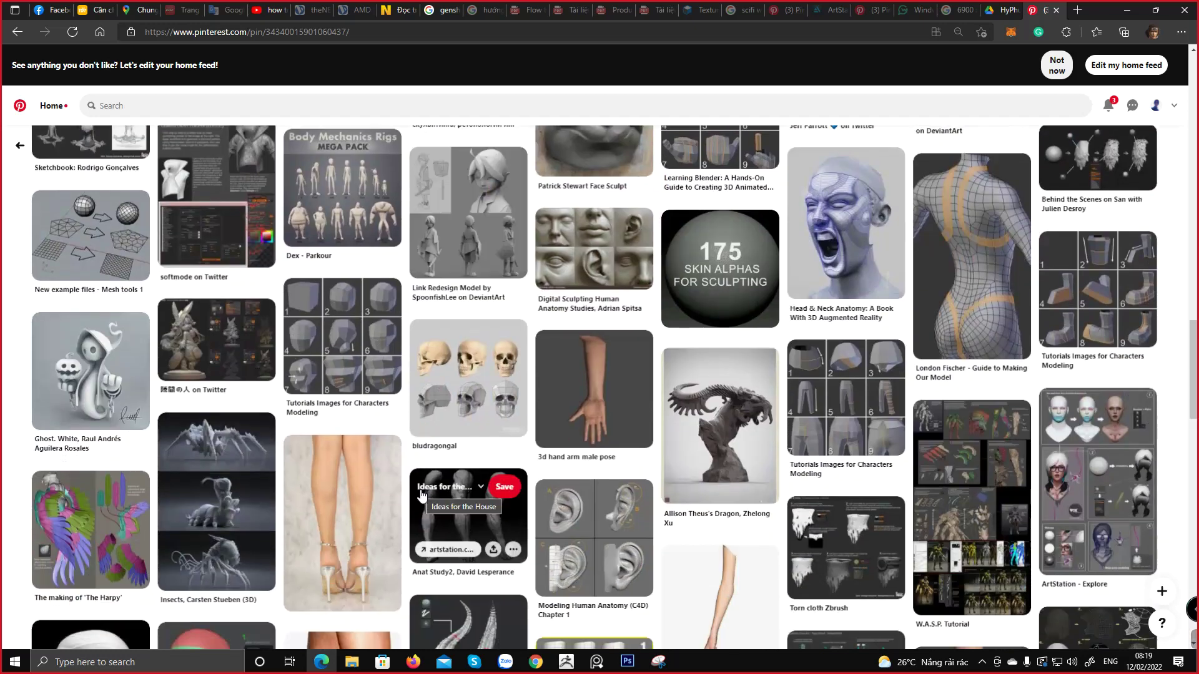
scroll(421, 495, down, 15)
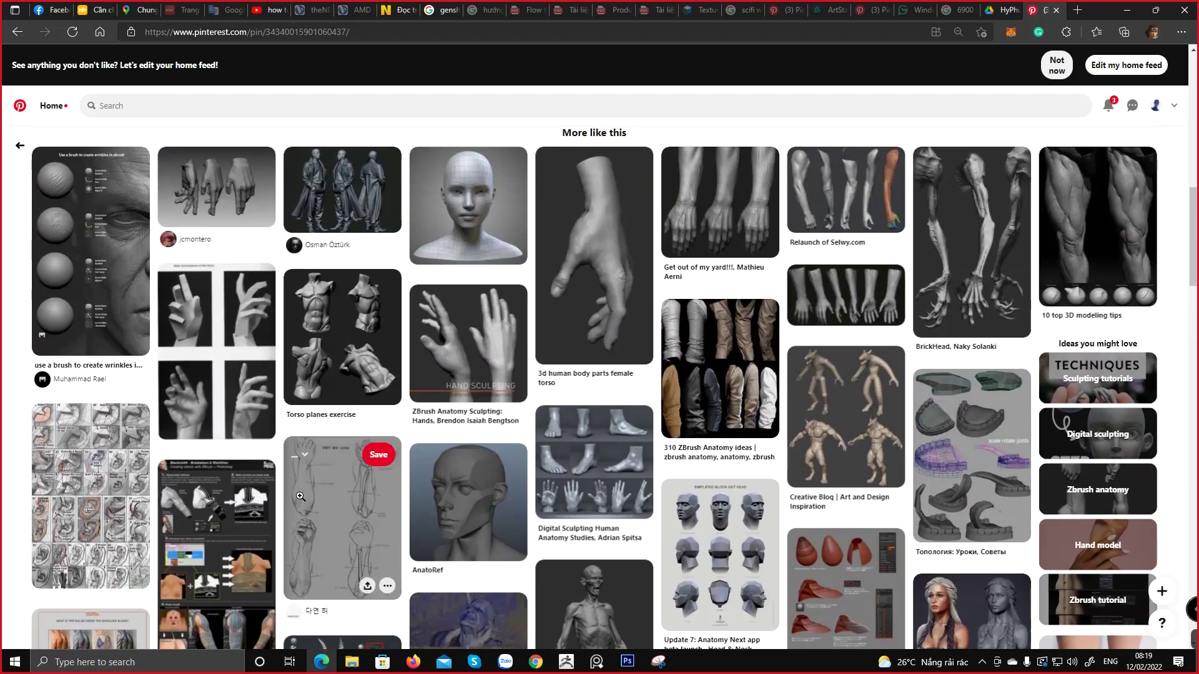
scroll(306, 493, up, 3)
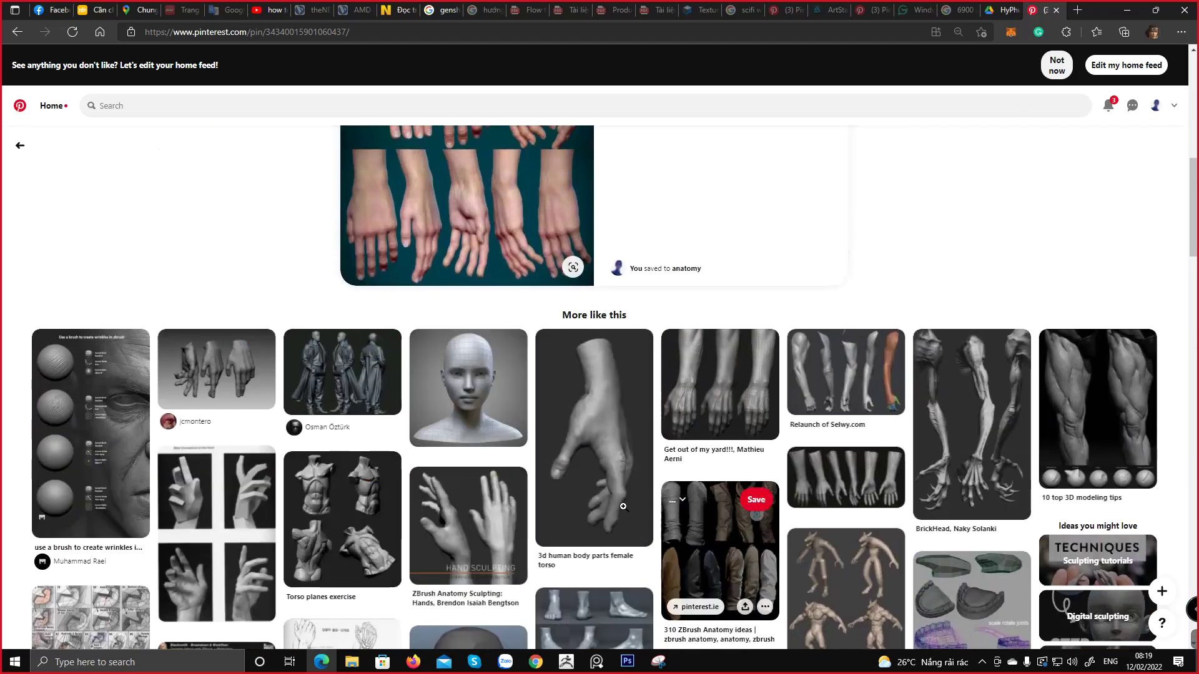
Open the "Get out of my yard!!!" forearm sculpt pin and view its source artwork on ArtStation
click(718, 419)
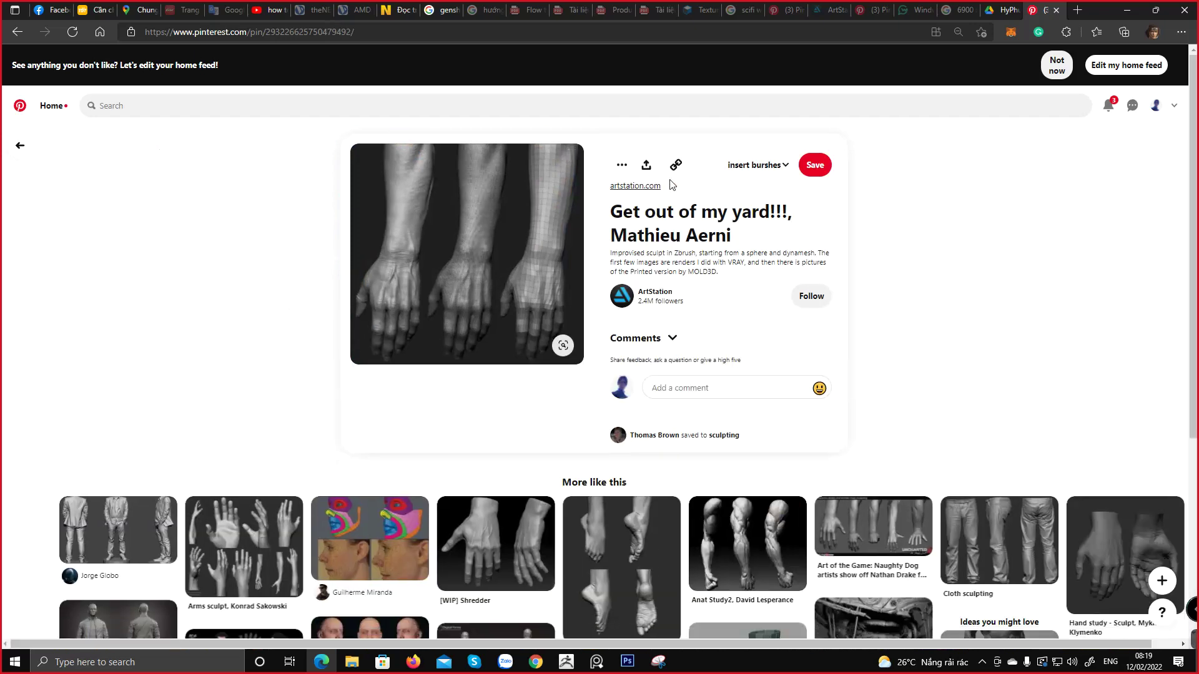
click(633, 186)
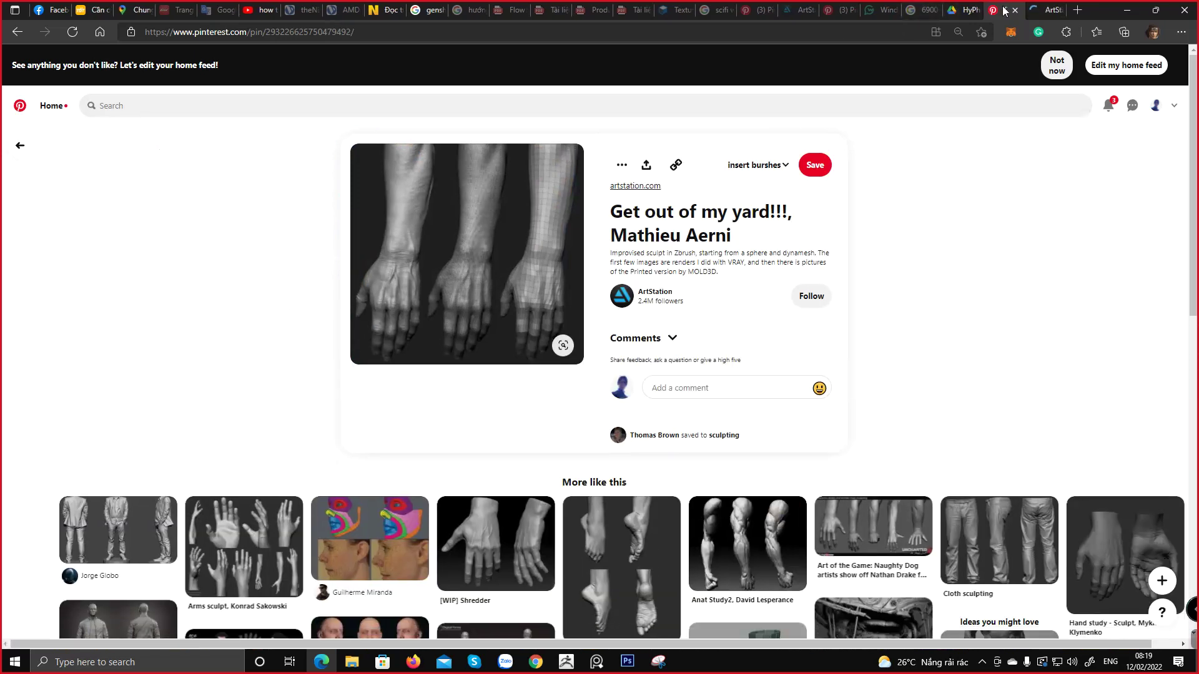
click(1043, 7)
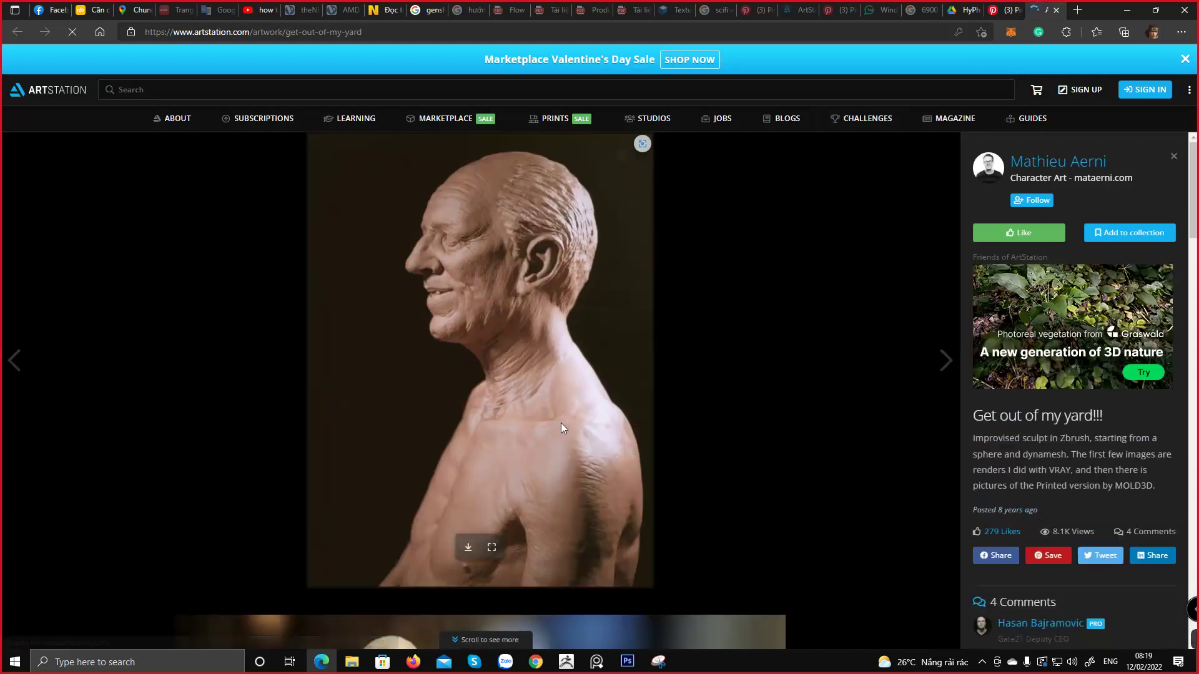
Examine the artwork's renders and sculpting stages down to the forearm and hand wireframes, and close the page
scroll(561, 424, down, 4)
scroll(562, 424, down, 10)
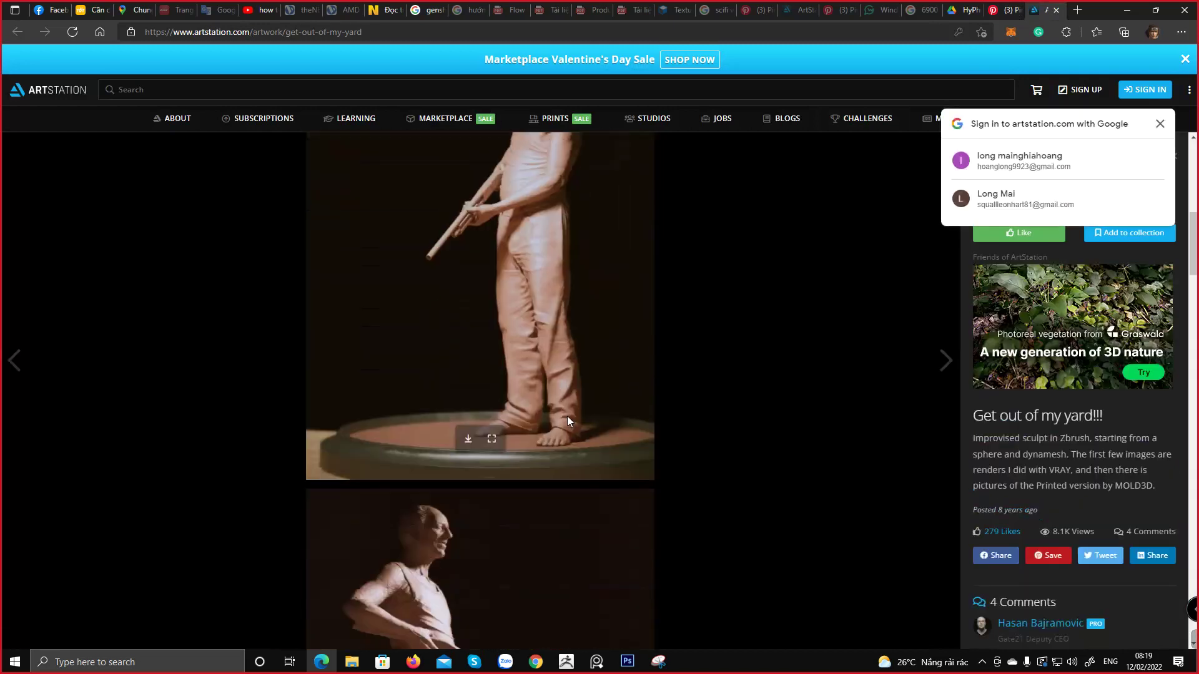
scroll(569, 414, down, 10)
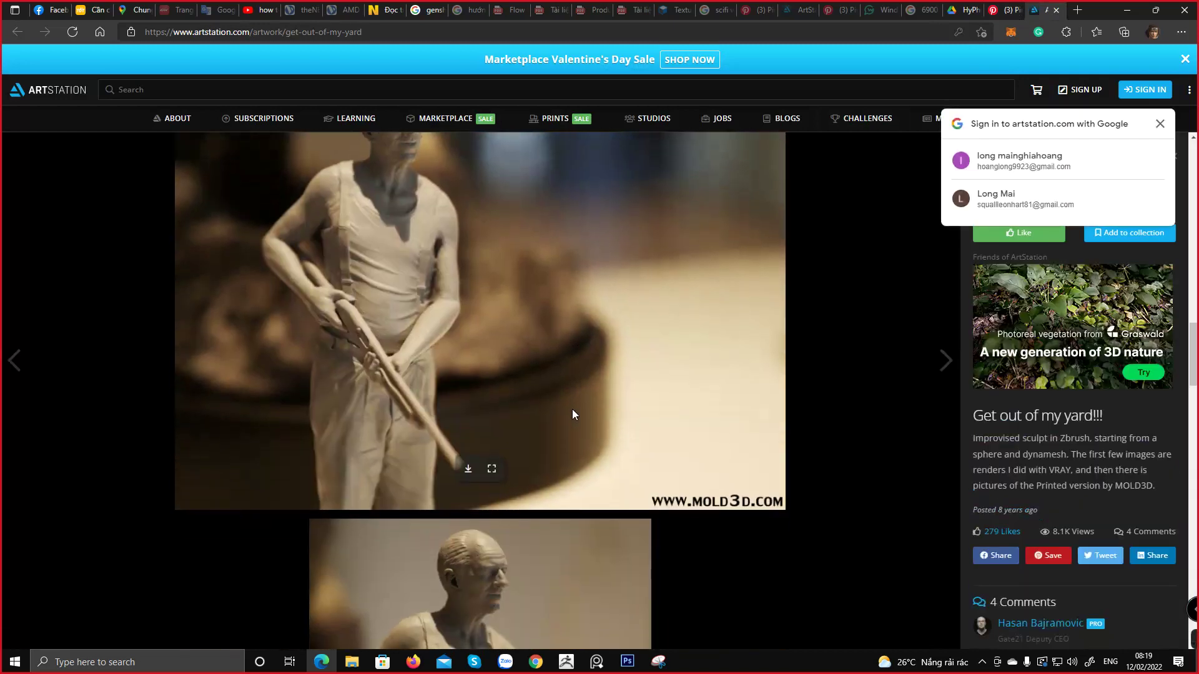
scroll(572, 410, down, 5)
scroll(572, 410, down, 10)
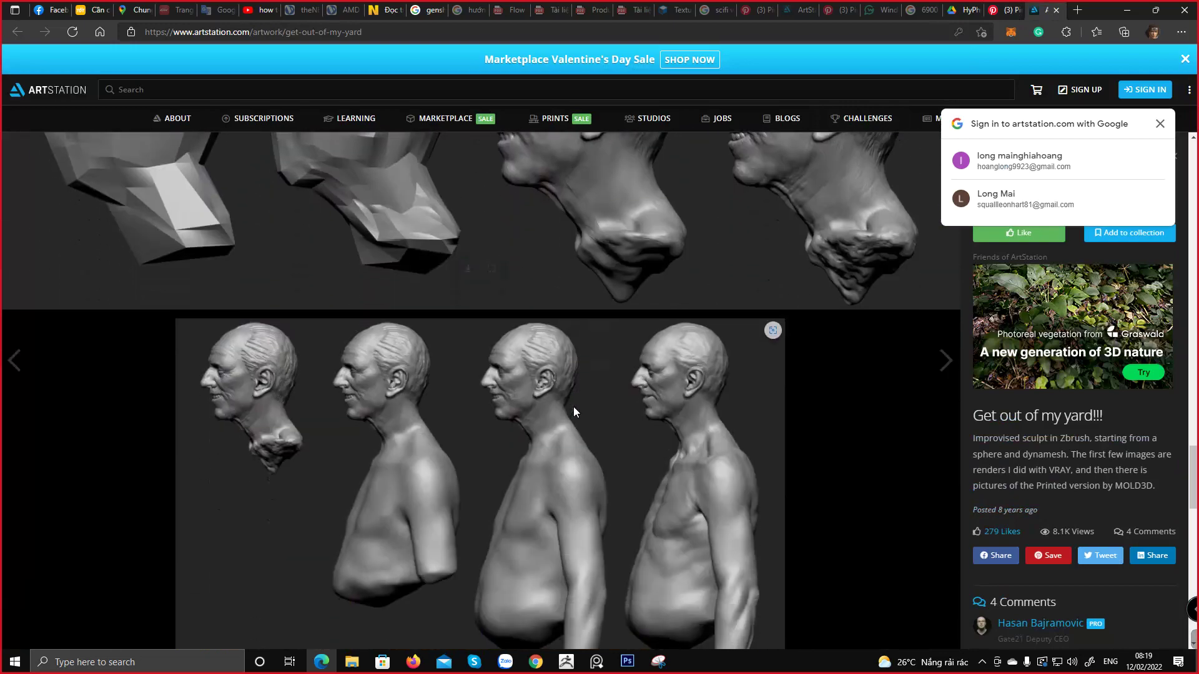
scroll(573, 406, up, 3)
scroll(575, 403, down, 10)
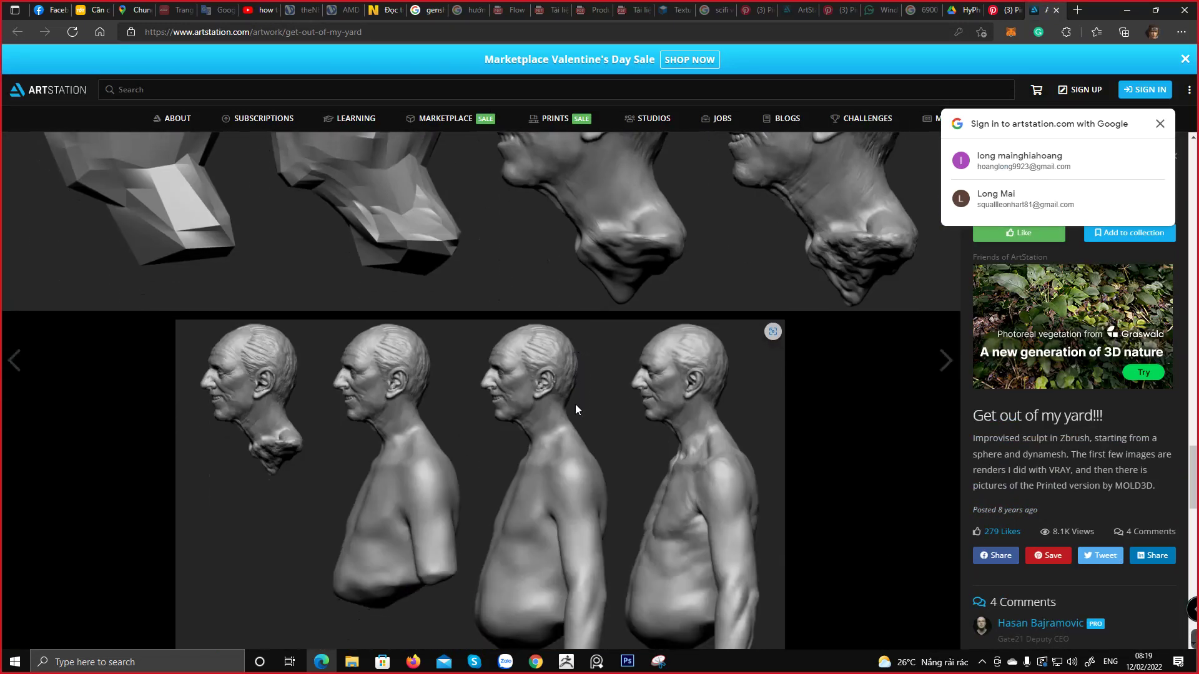
scroll(578, 403, down, 15)
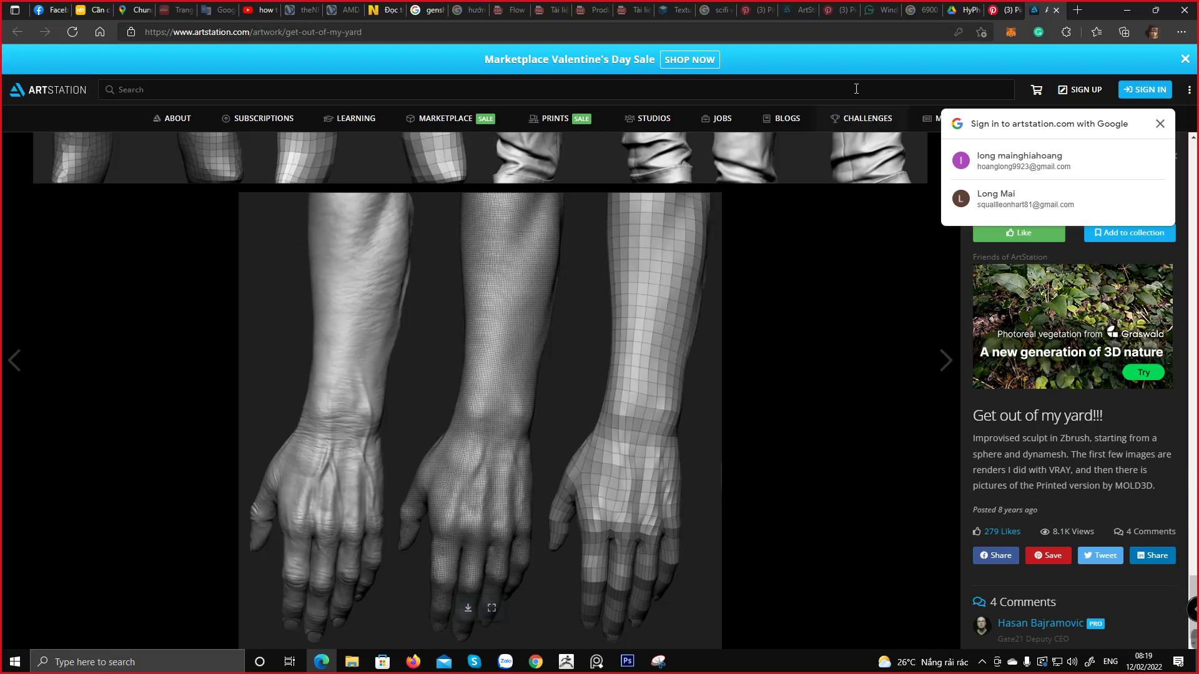
click(1055, 10)
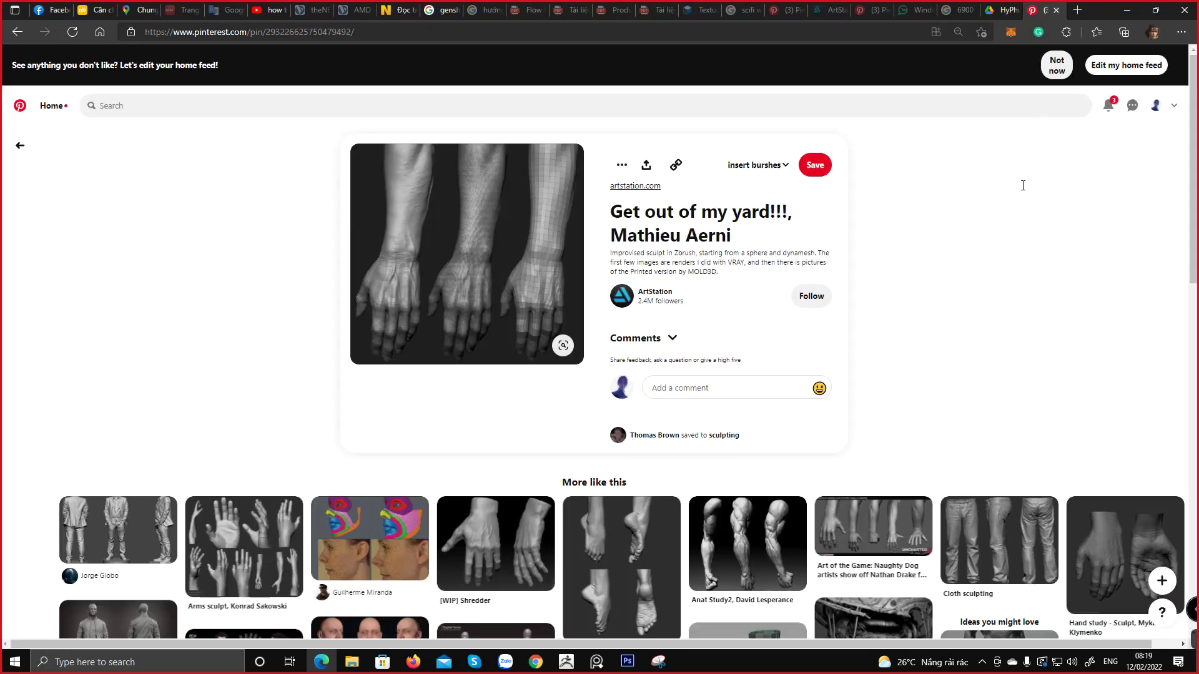
Find the "Arms sculpt" pin among the similar suggestions and open its ArtStation source in a separate tab
scroll(838, 358, down, 4)
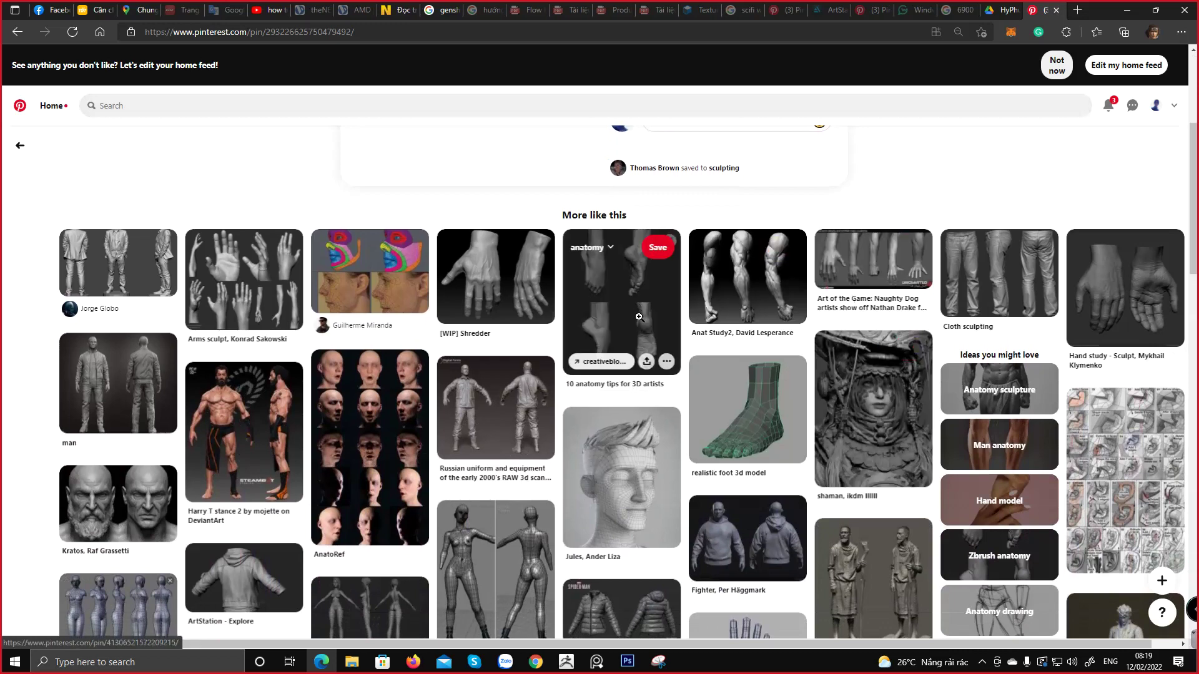
scroll(361, 425, down, 4)
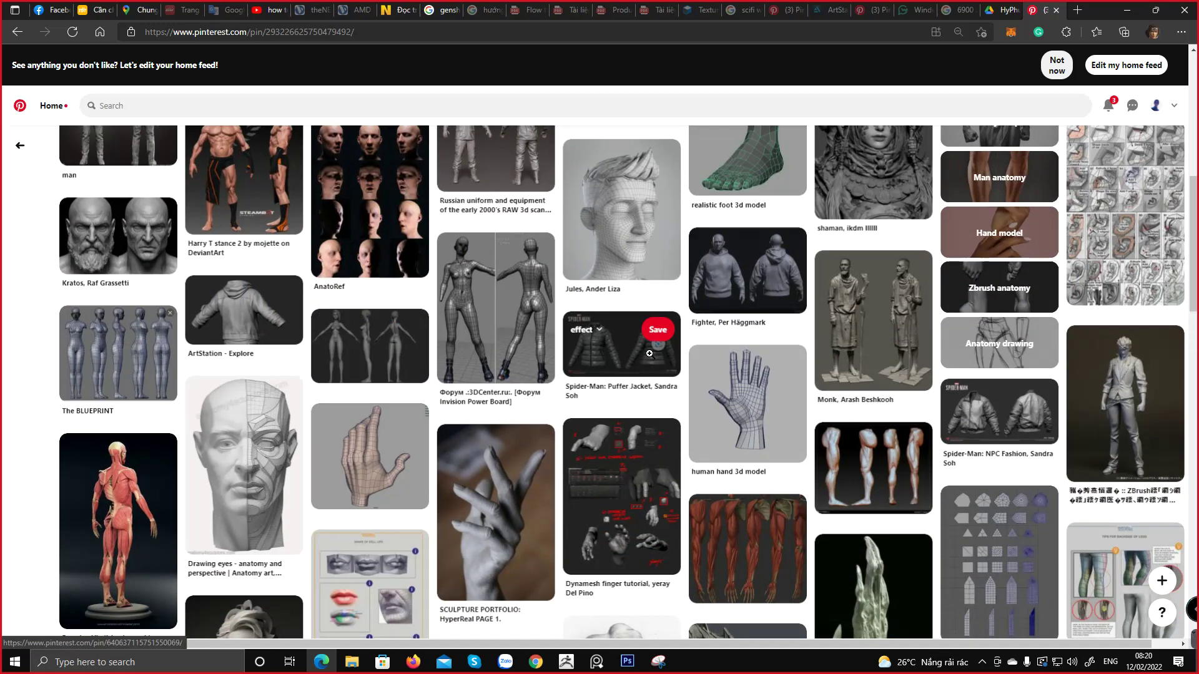
scroll(656, 357, up, 3)
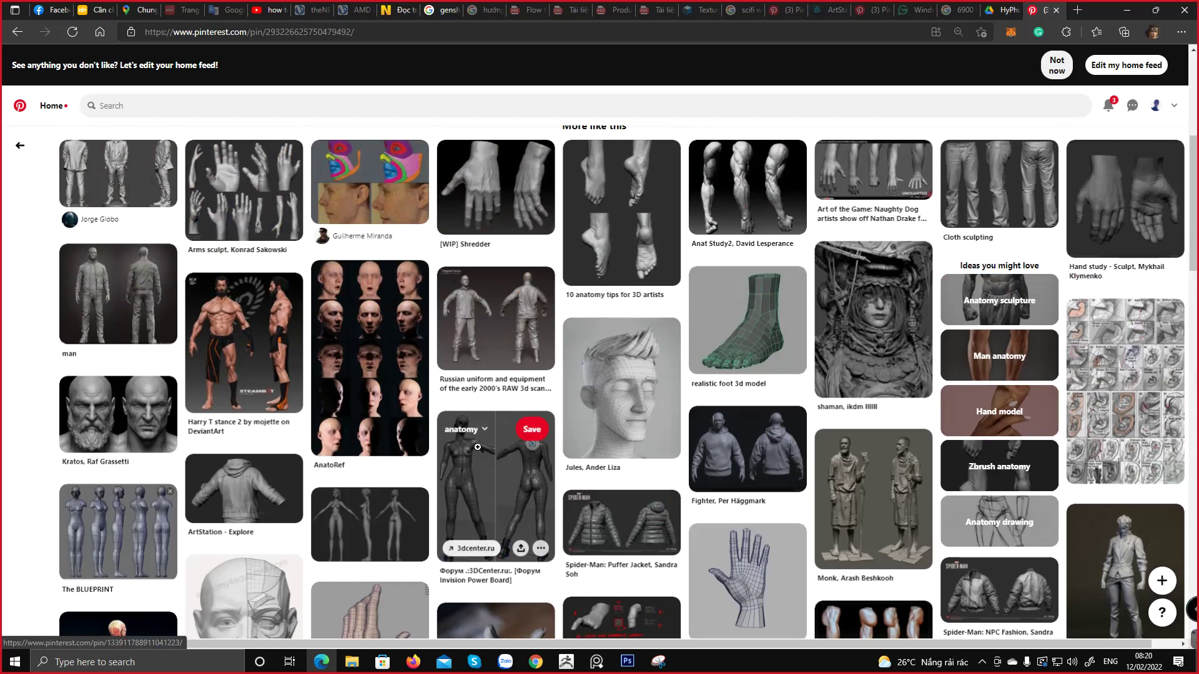
click(255, 183)
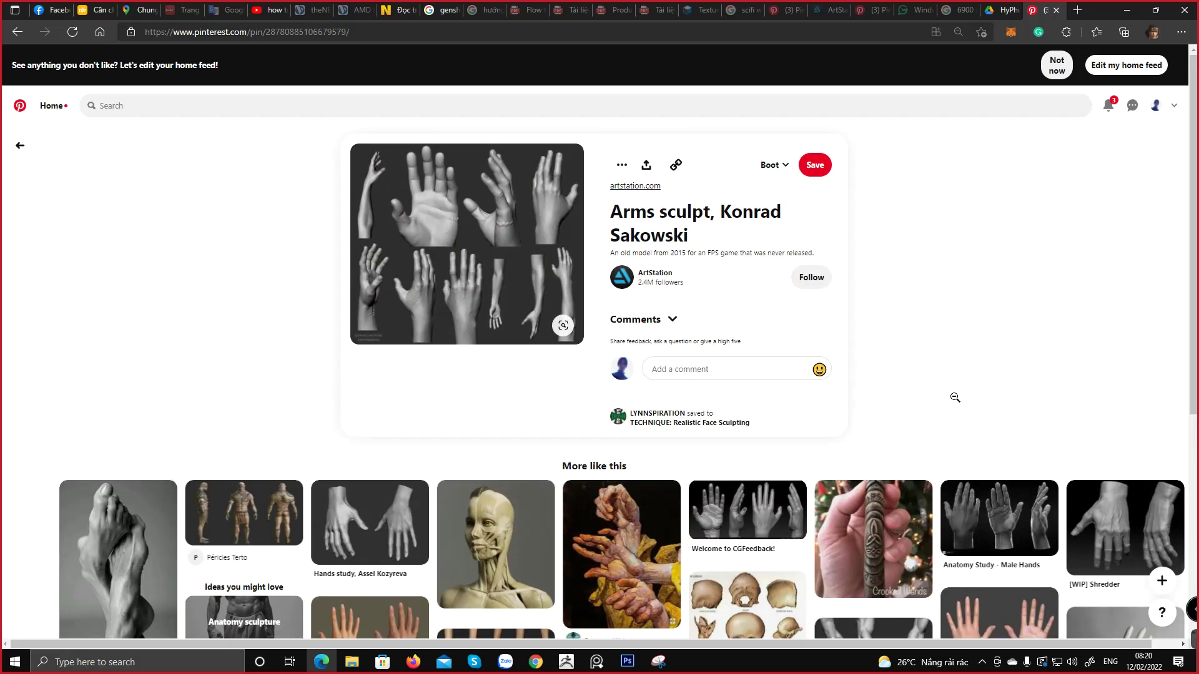
scroll(635, 249, right, 1)
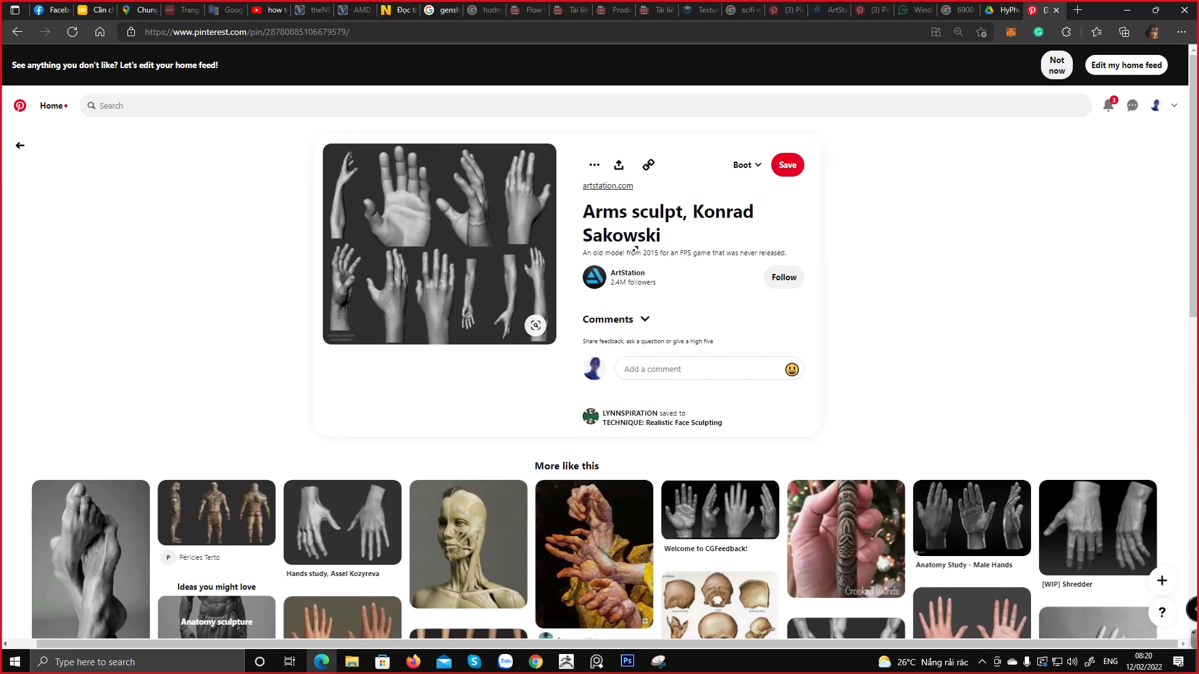
middle_click(621, 213)
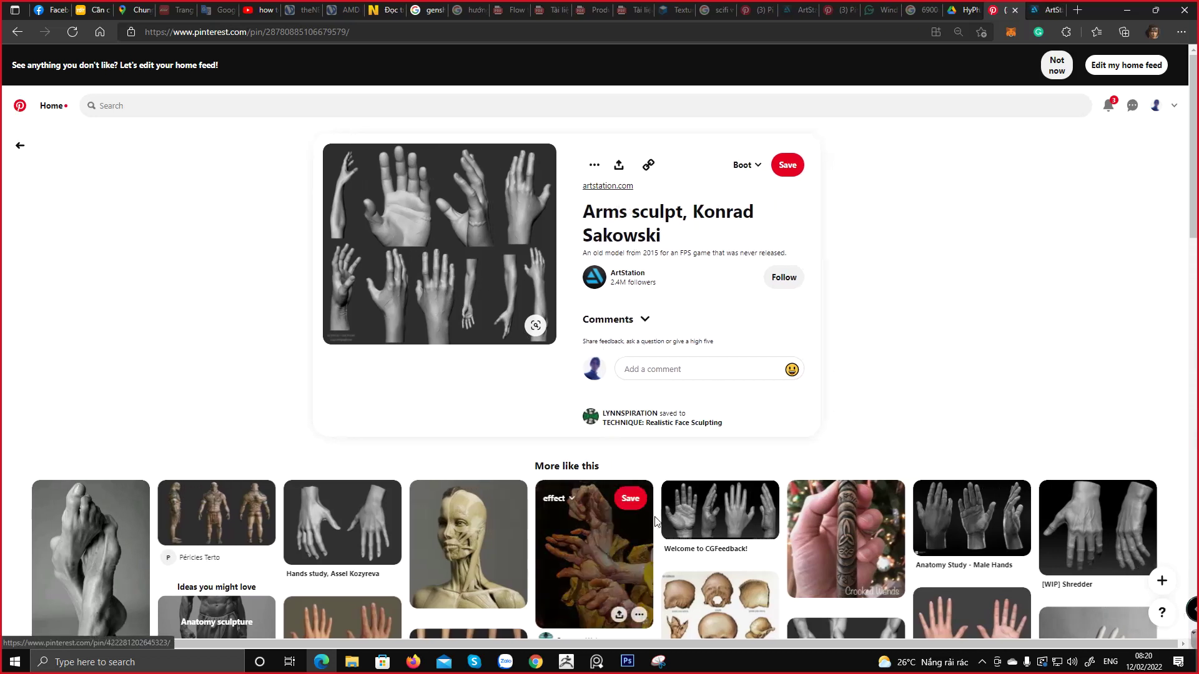
View the "Welcome to CGFeedback!" hand pin in a separate tab and close it in favour of the Arms sculpt artwork
middle_click(834, 563)
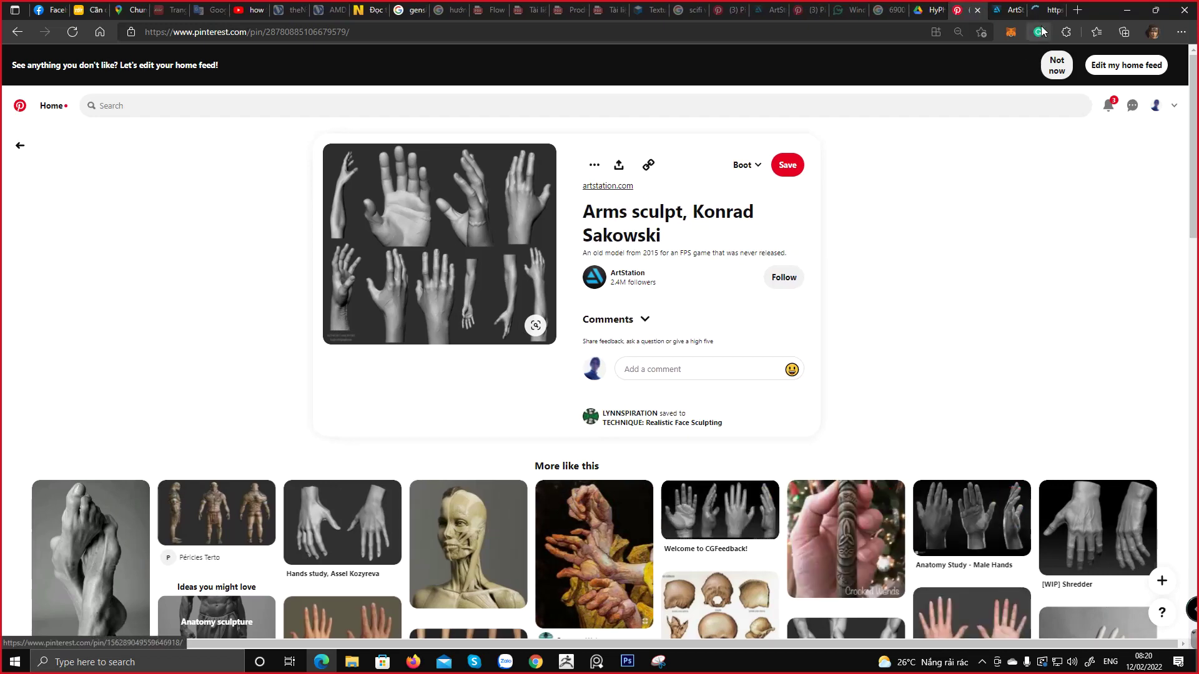
click(1048, 10)
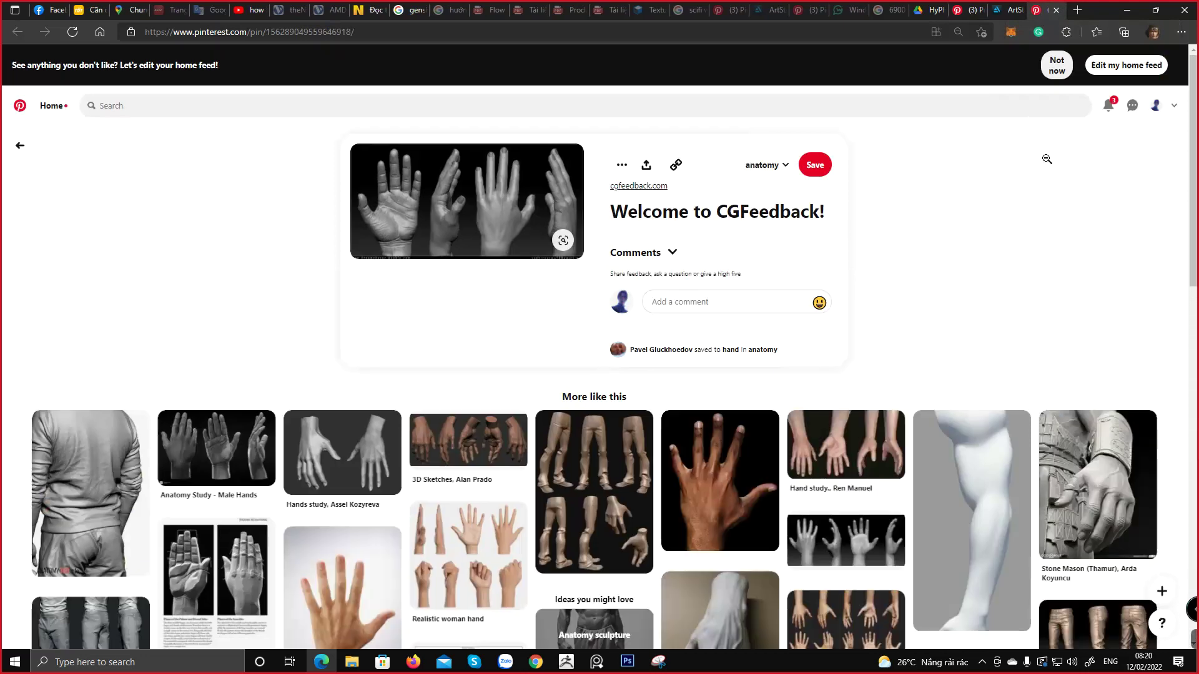
click(1016, 10)
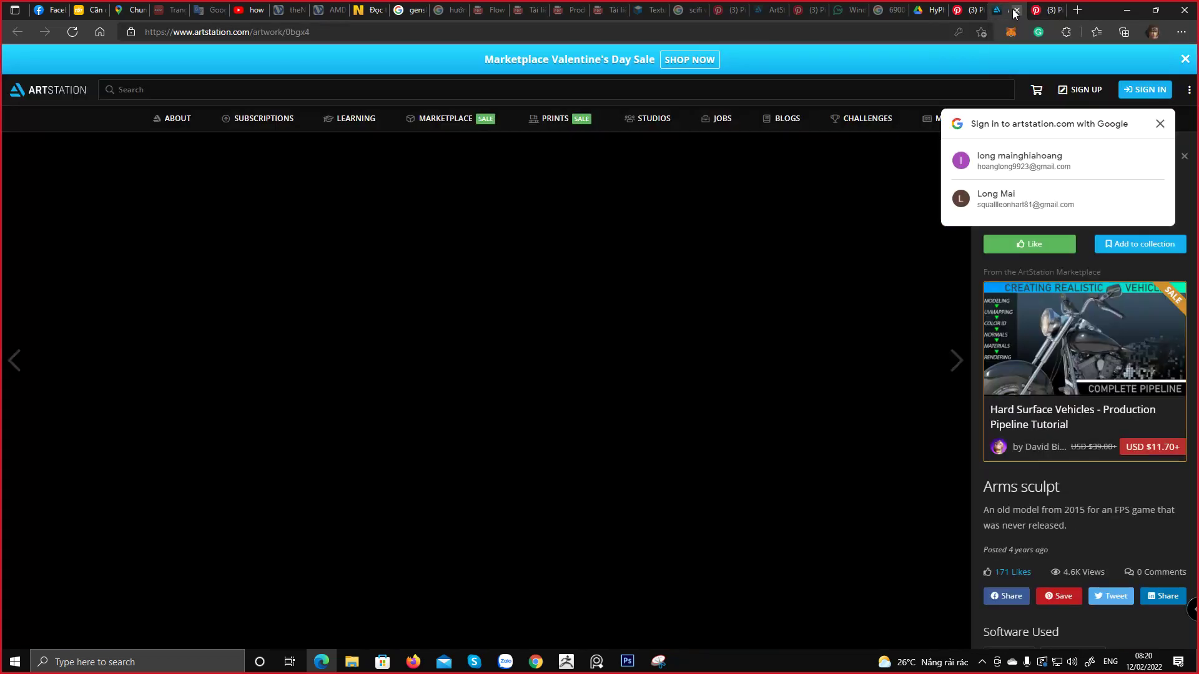
middle_click(1053, 10)
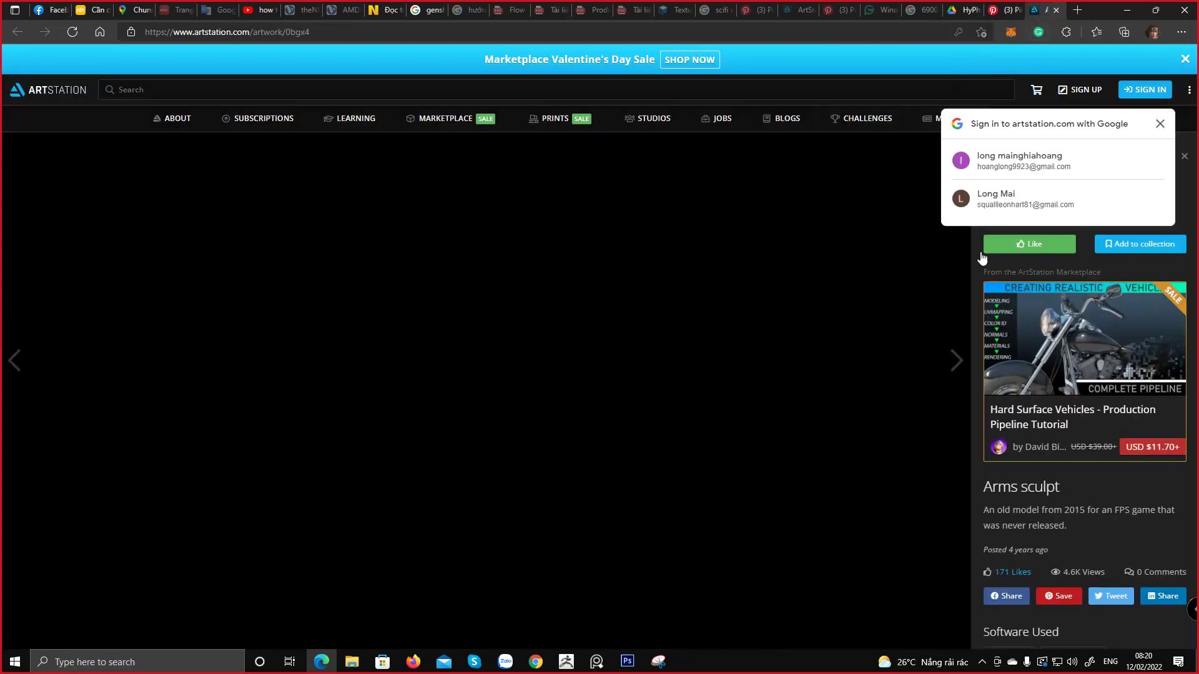
Dismiss the sign-in prompt, reload the Arms sculpt artwork to examine its hand and arm views, and close it
click(1159, 127)
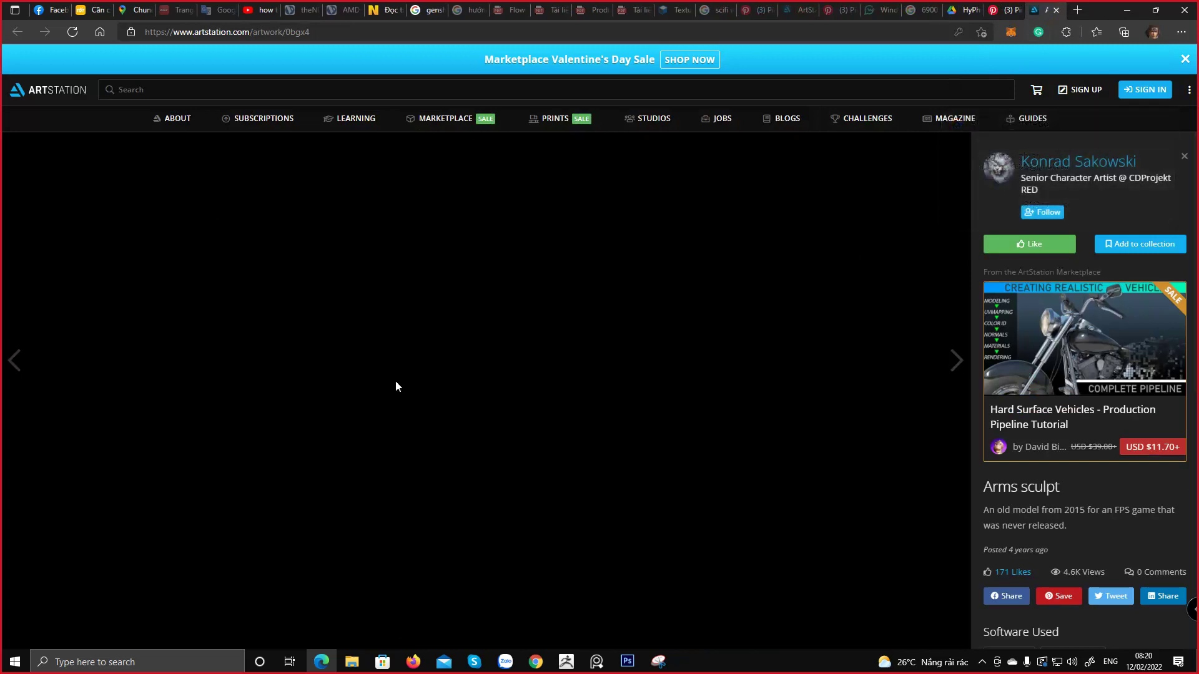
click(82, 32)
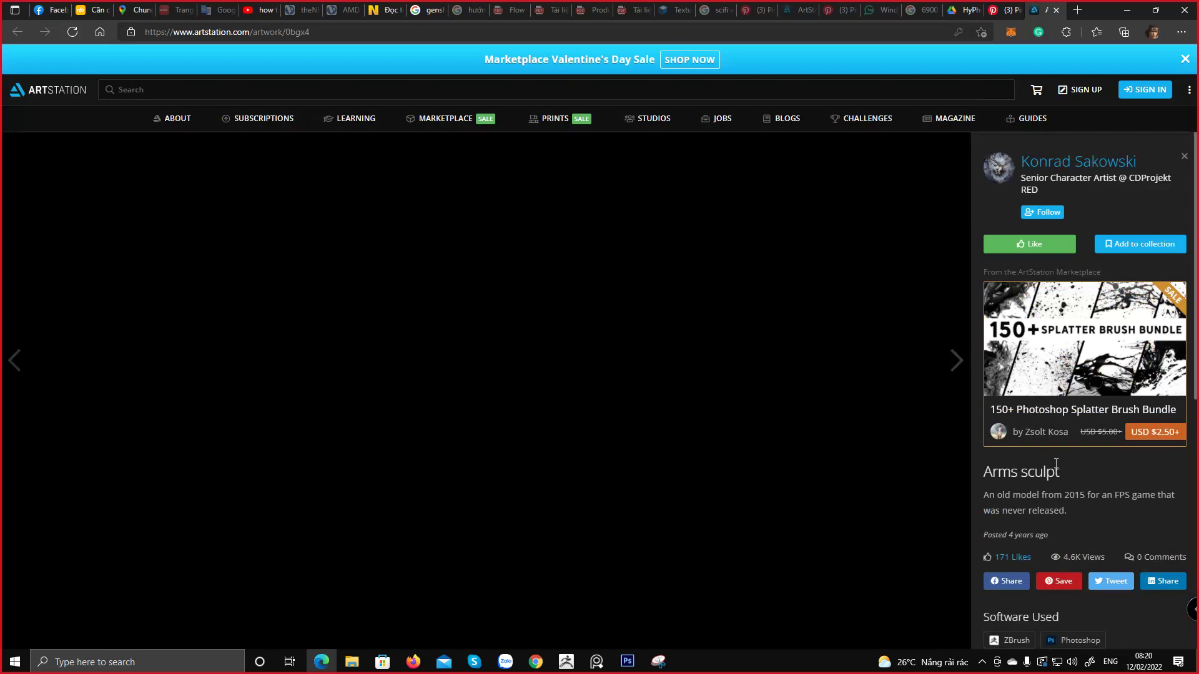
scroll(1047, 506, down, 2)
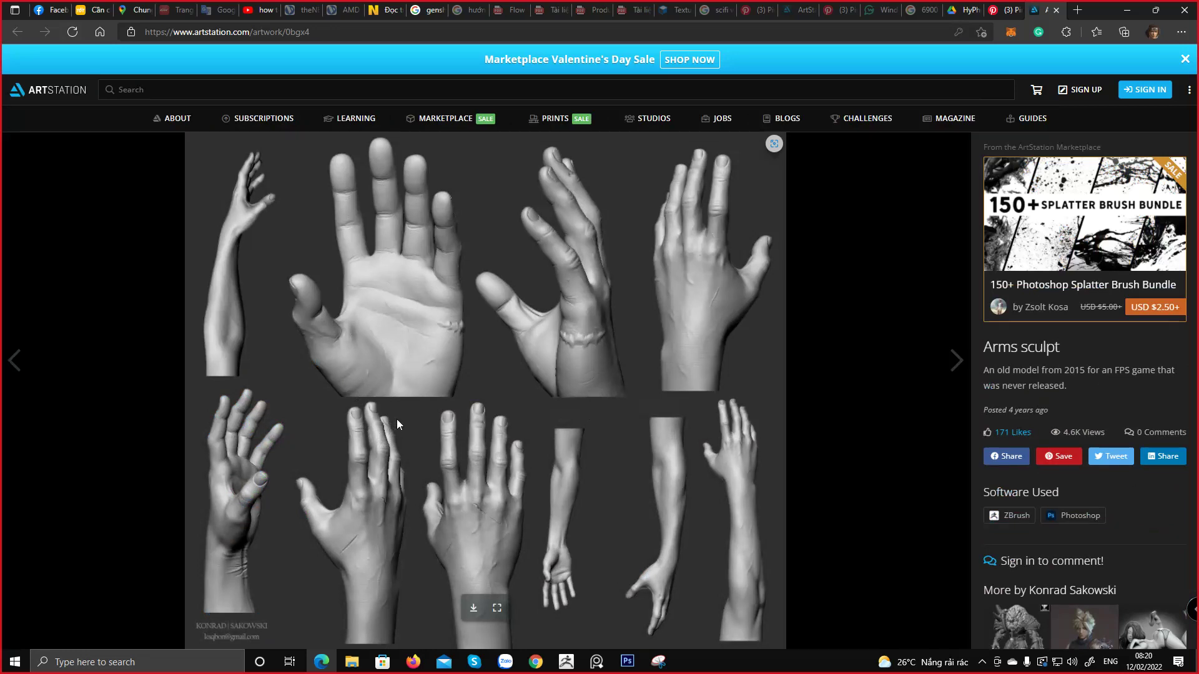
click(1055, 11)
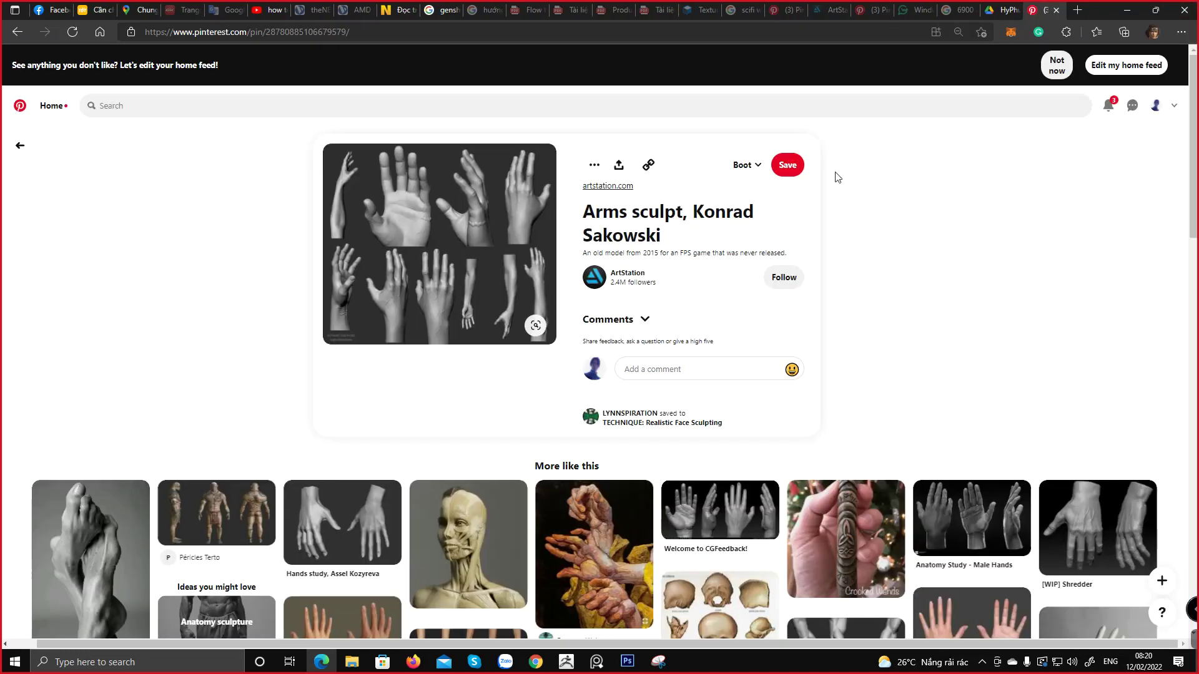
Browse the suggestions beneath the Arms sculpt pin for hand references and view the "Female Hand Study" pin in a separate tab
scroll(621, 430, down, 3)
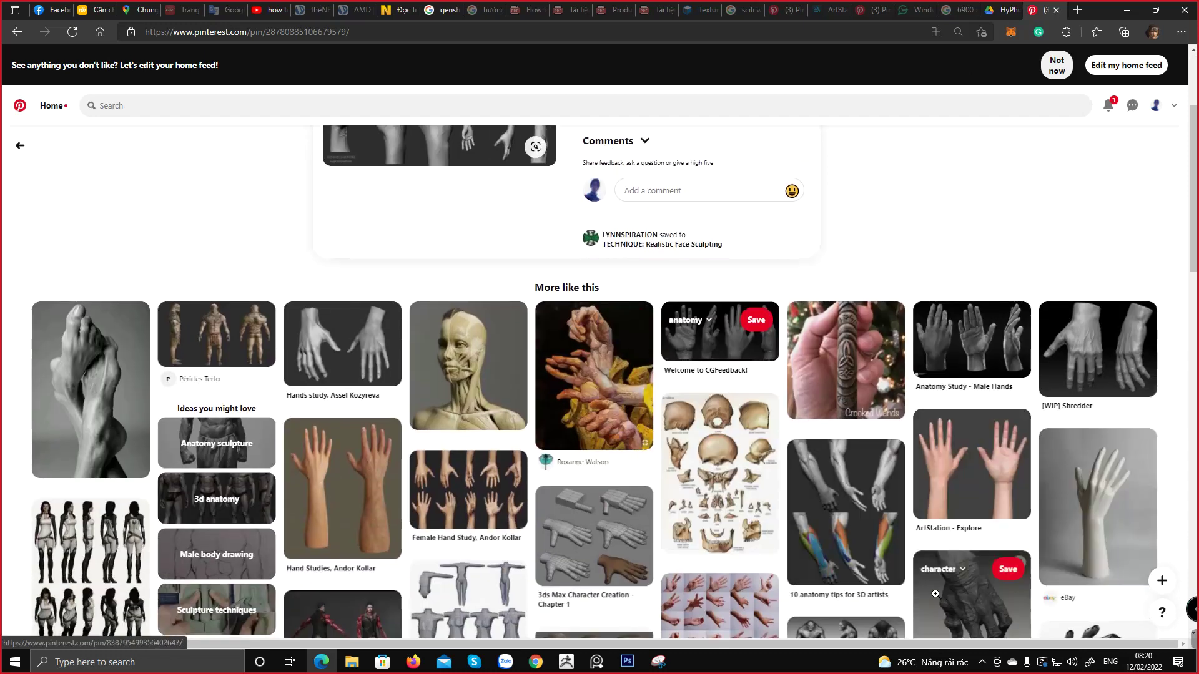
scroll(937, 592, down, 4)
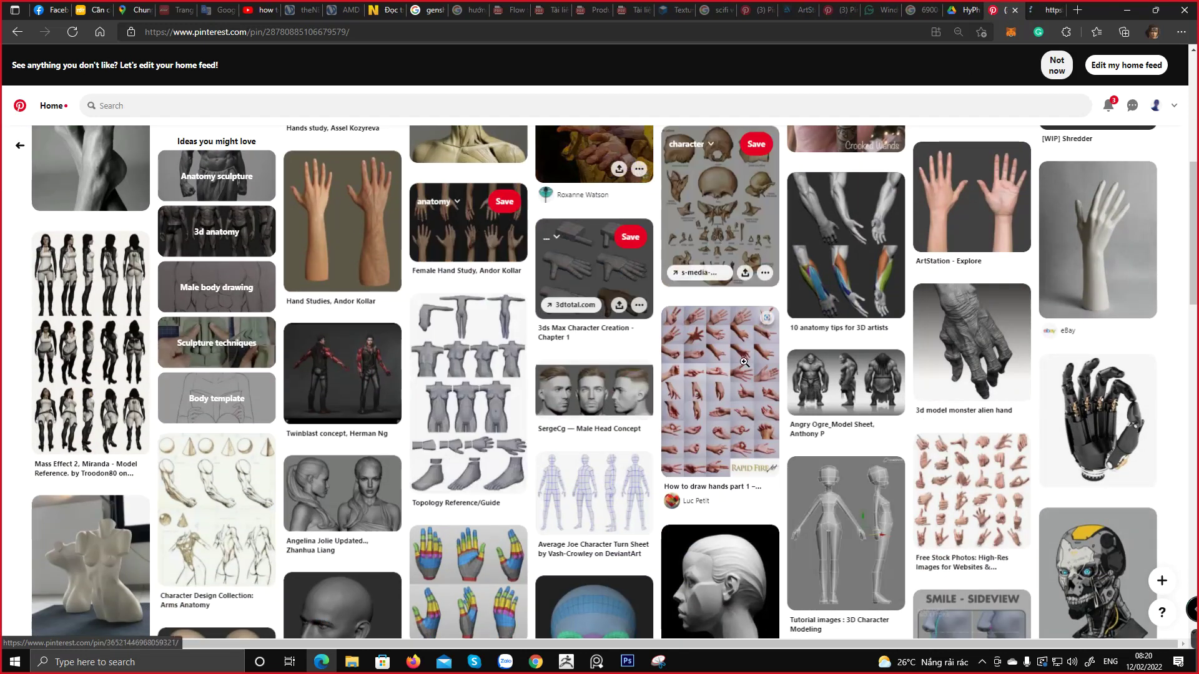
middle_click(753, 379)
scroll(843, 349, down, 4)
scroll(876, 341, down, 13)
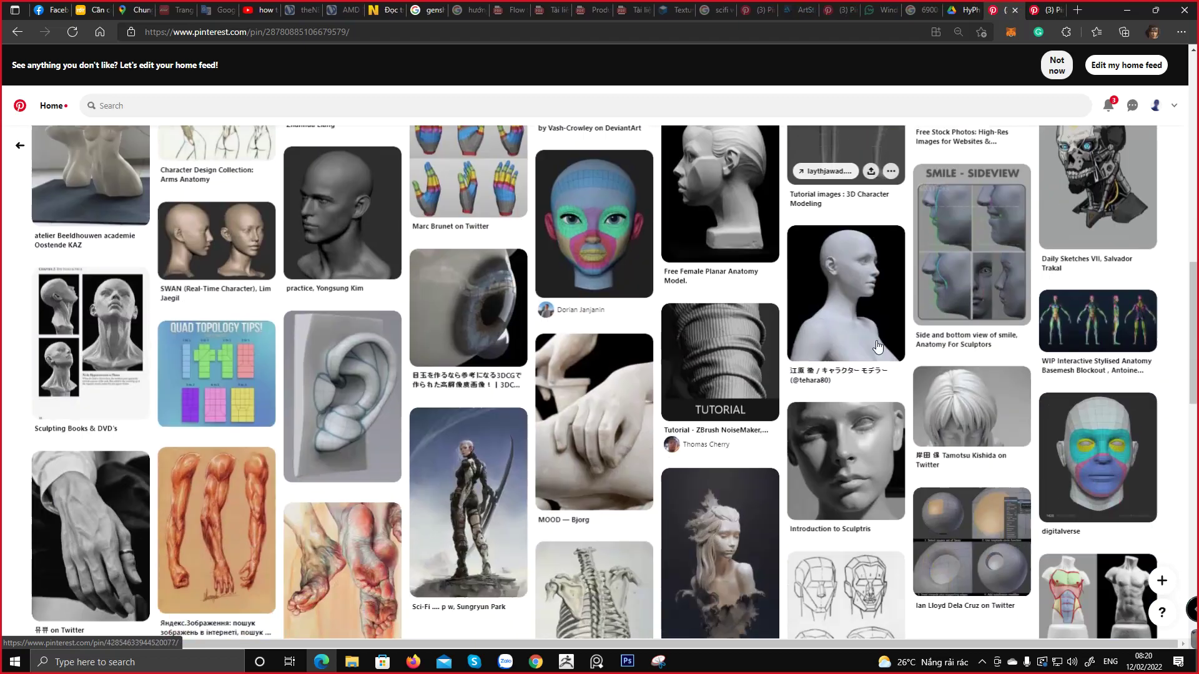
scroll(876, 340, down, 10)
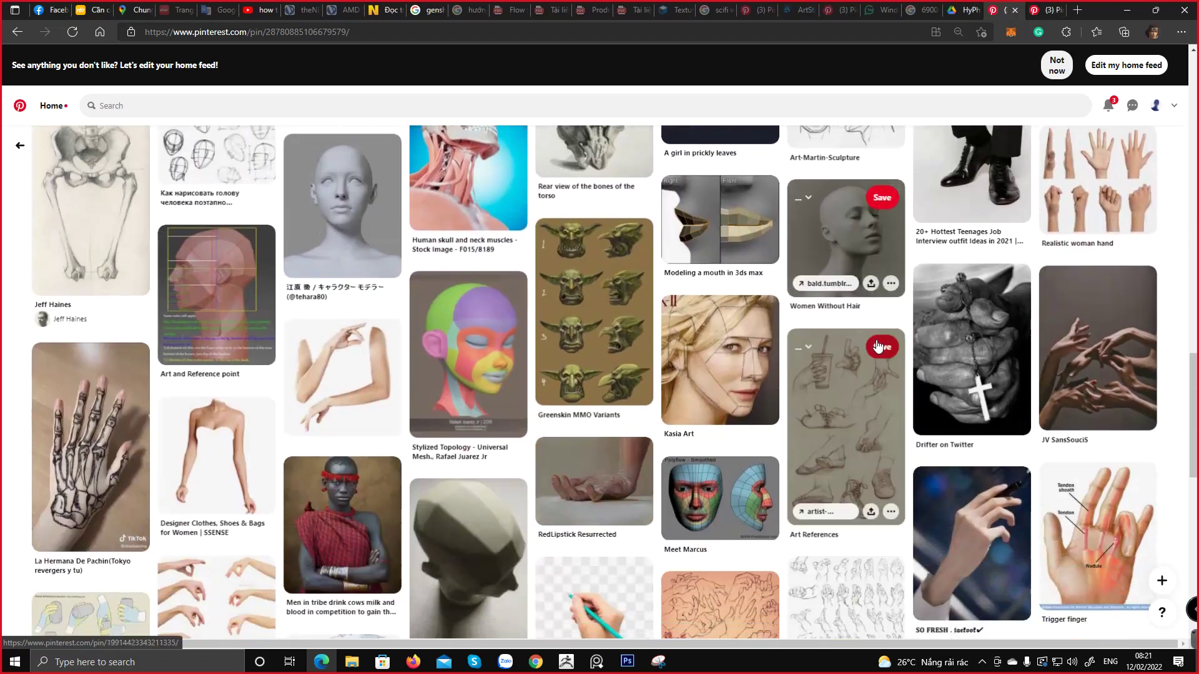
scroll(879, 335, down, 6)
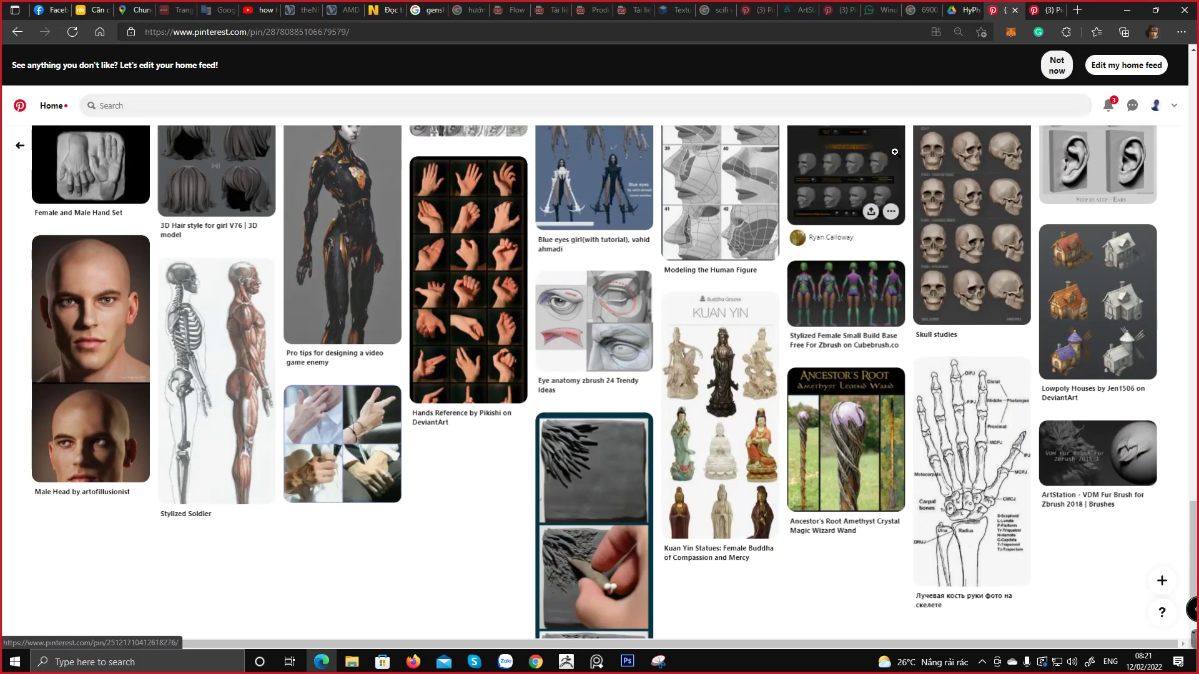
scroll(899, 153, down, 1)
click(1046, 10)
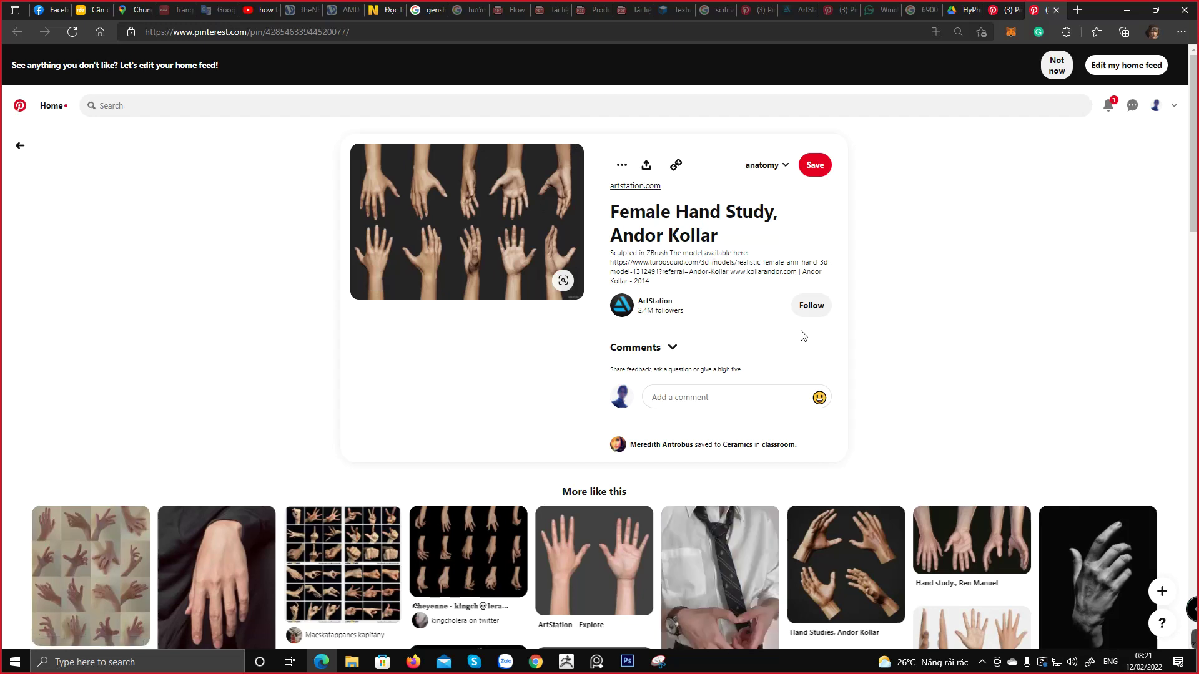
Look through the hand pose and photo suggestions beneath the Female Hand Study pin and return to the pin
scroll(801, 330, down, 4)
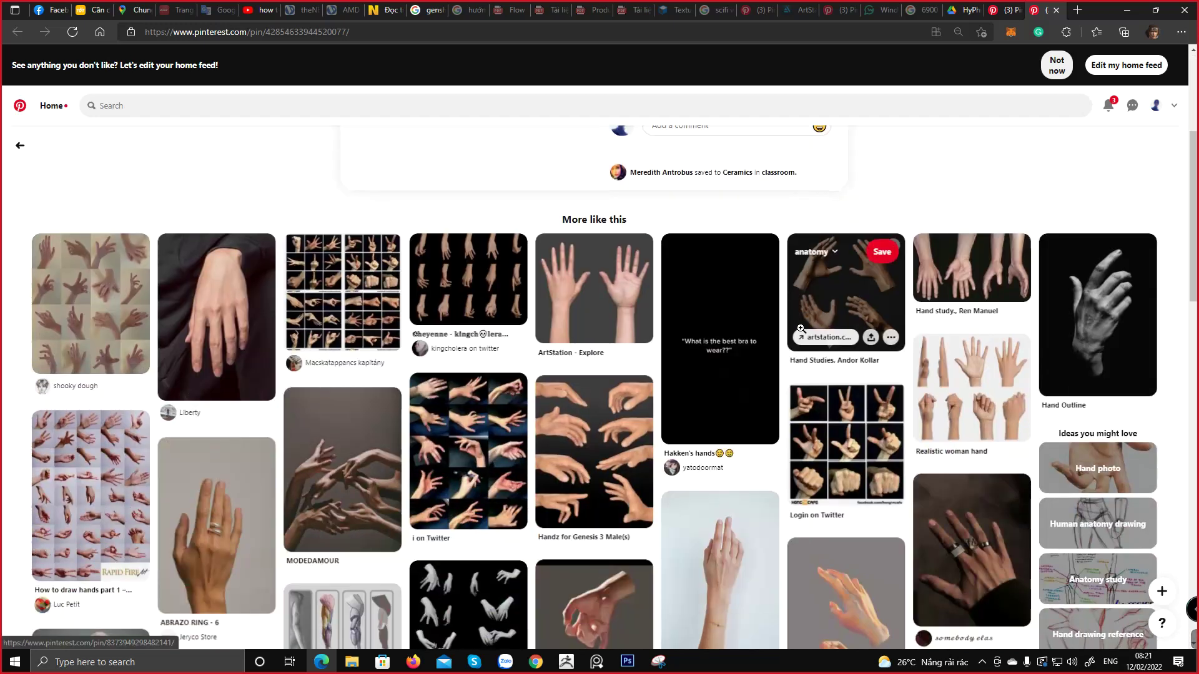
scroll(462, 462, down, 4)
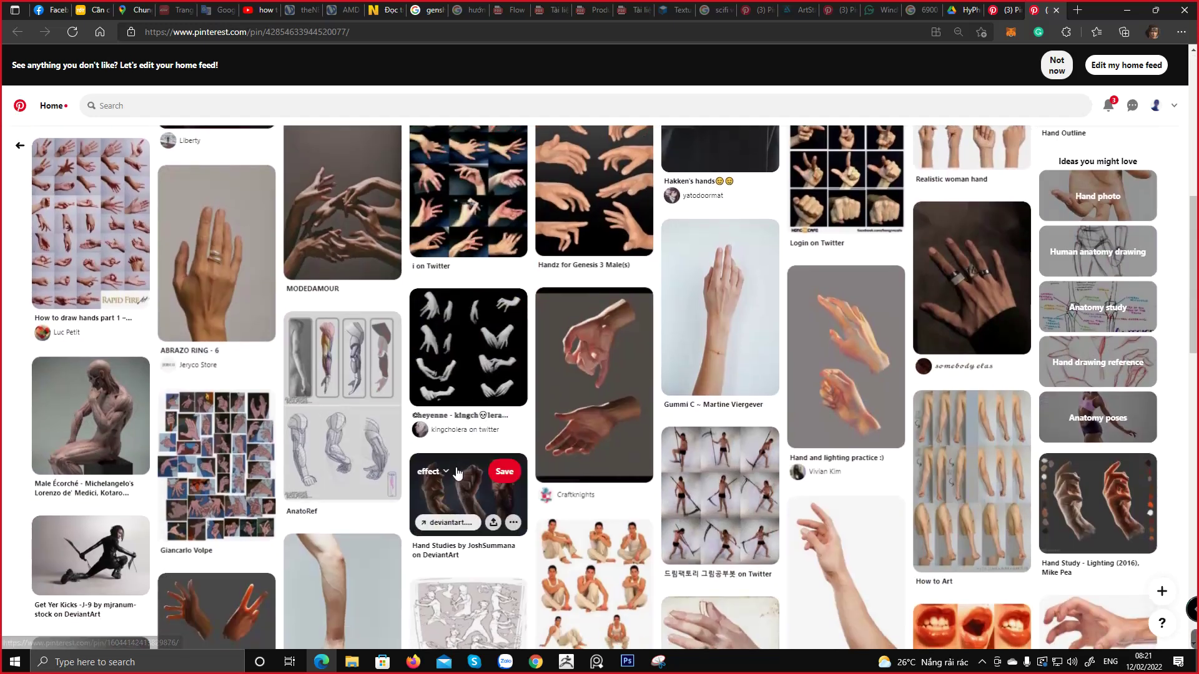
scroll(458, 472, up, 8)
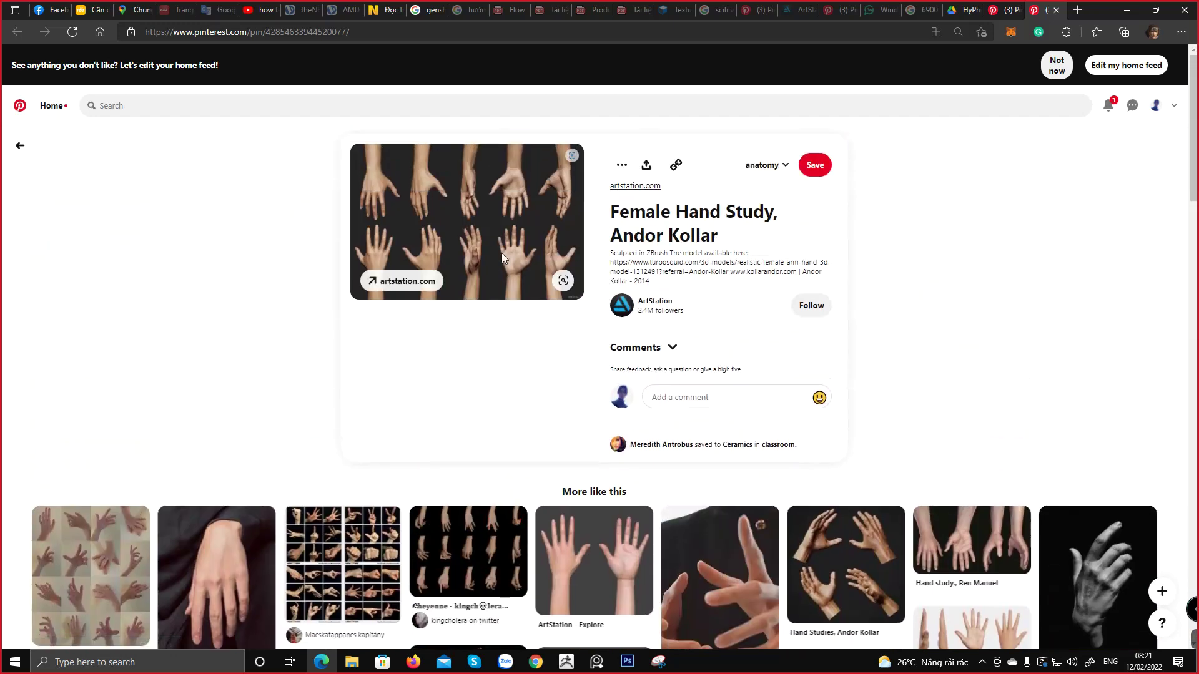
View the Female Hand Study artwork on ArtStation and examine its front, back, palm and side renders of the hand
click(403, 280)
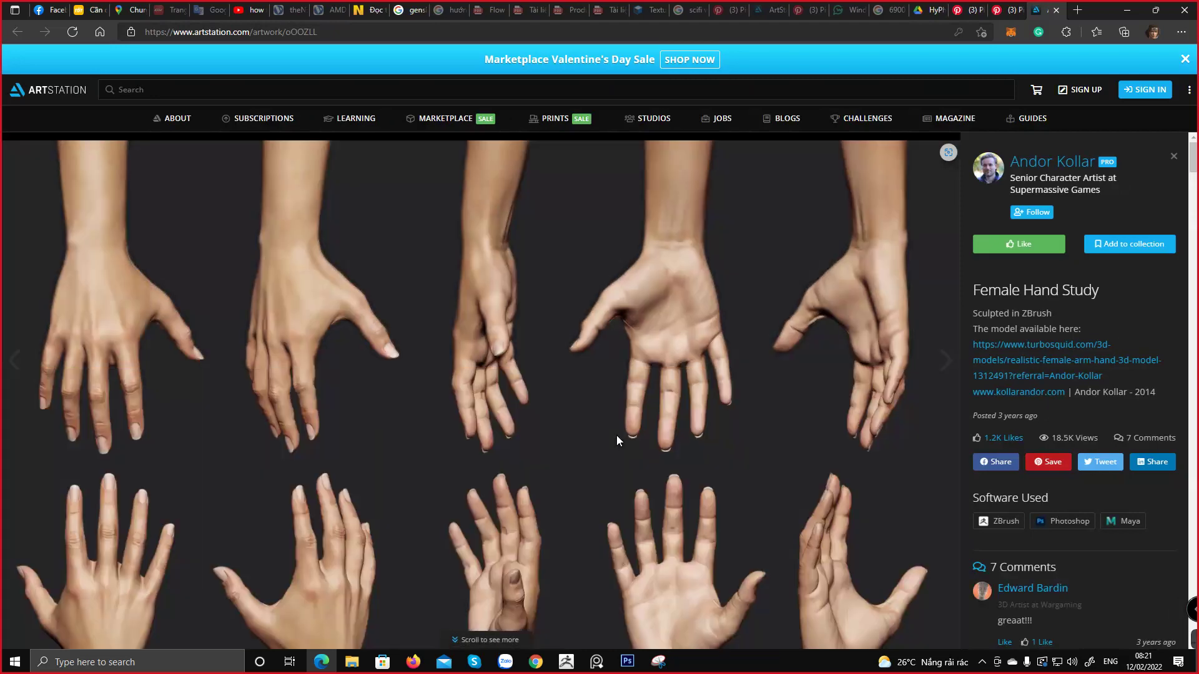
scroll(617, 435, down, 3)
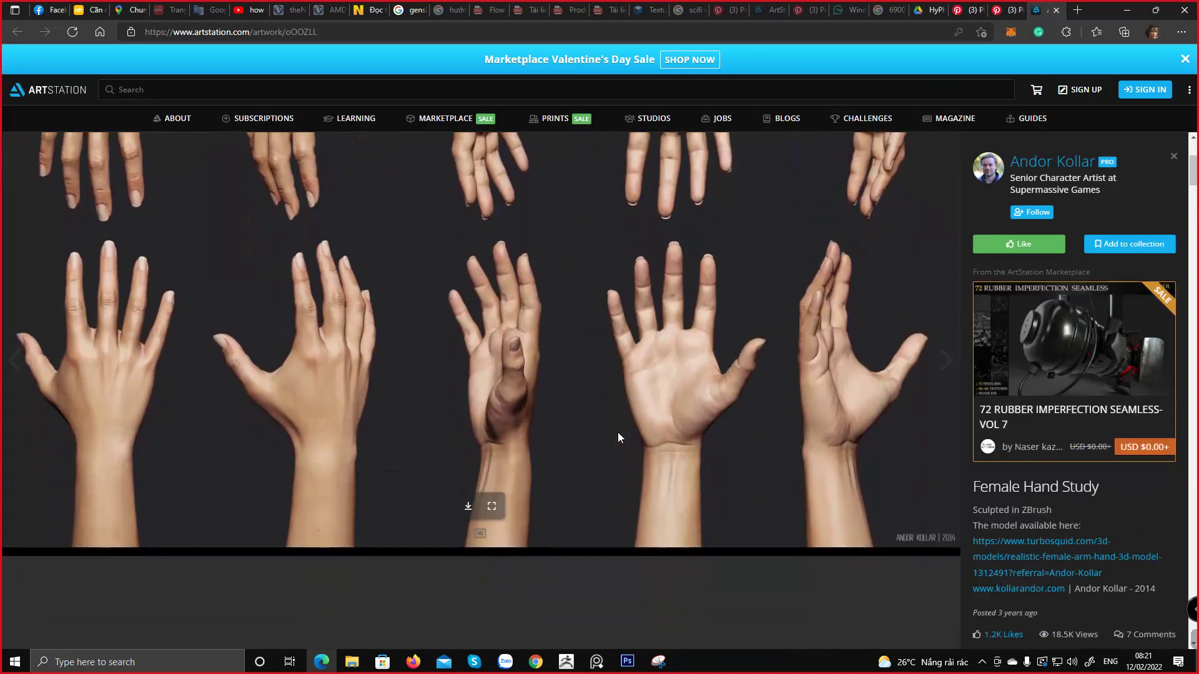
scroll(619, 436, down, 10)
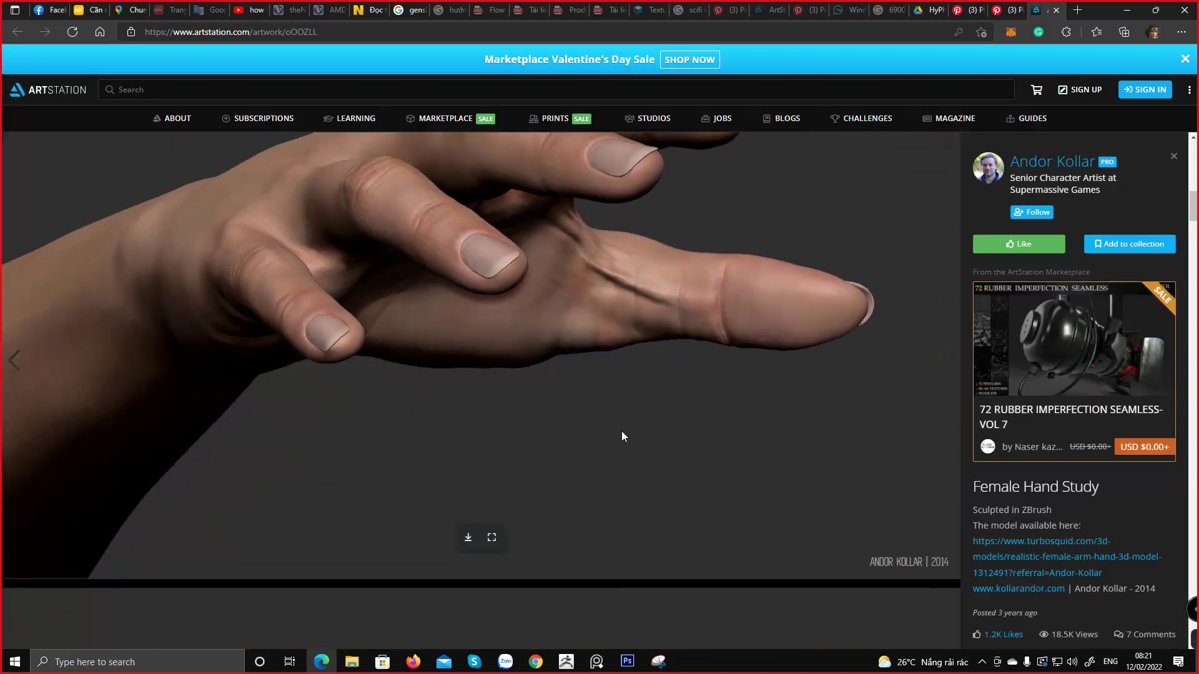
scroll(622, 436, down, 8)
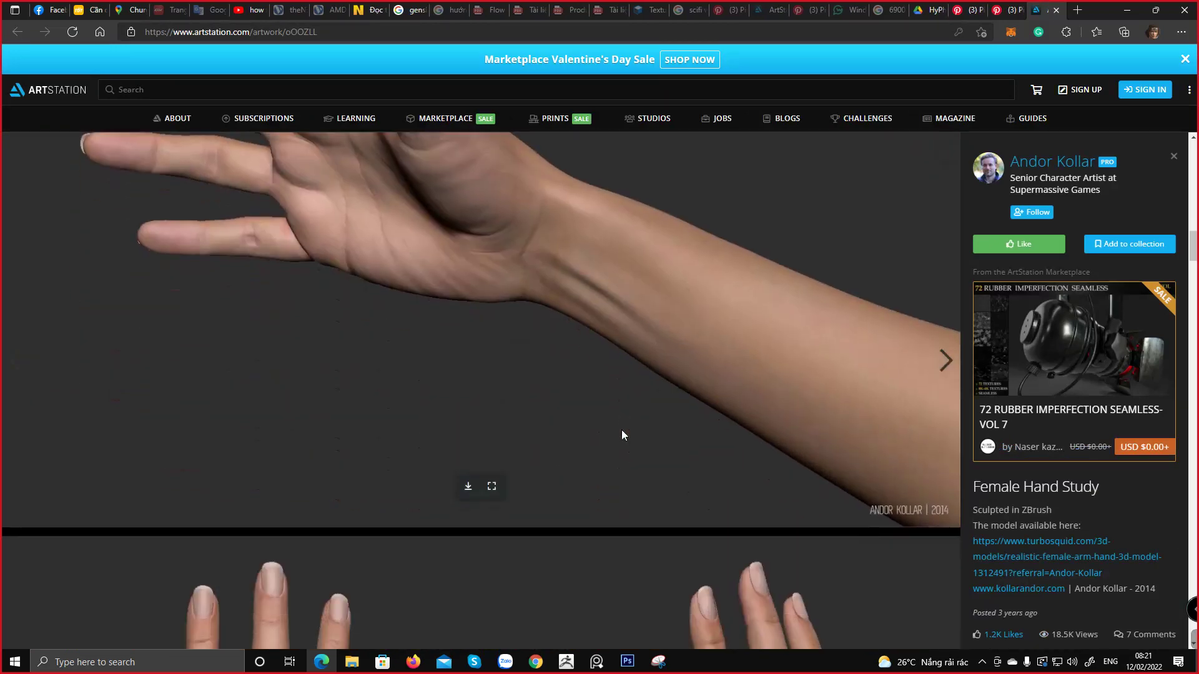
scroll(622, 435, down, 7)
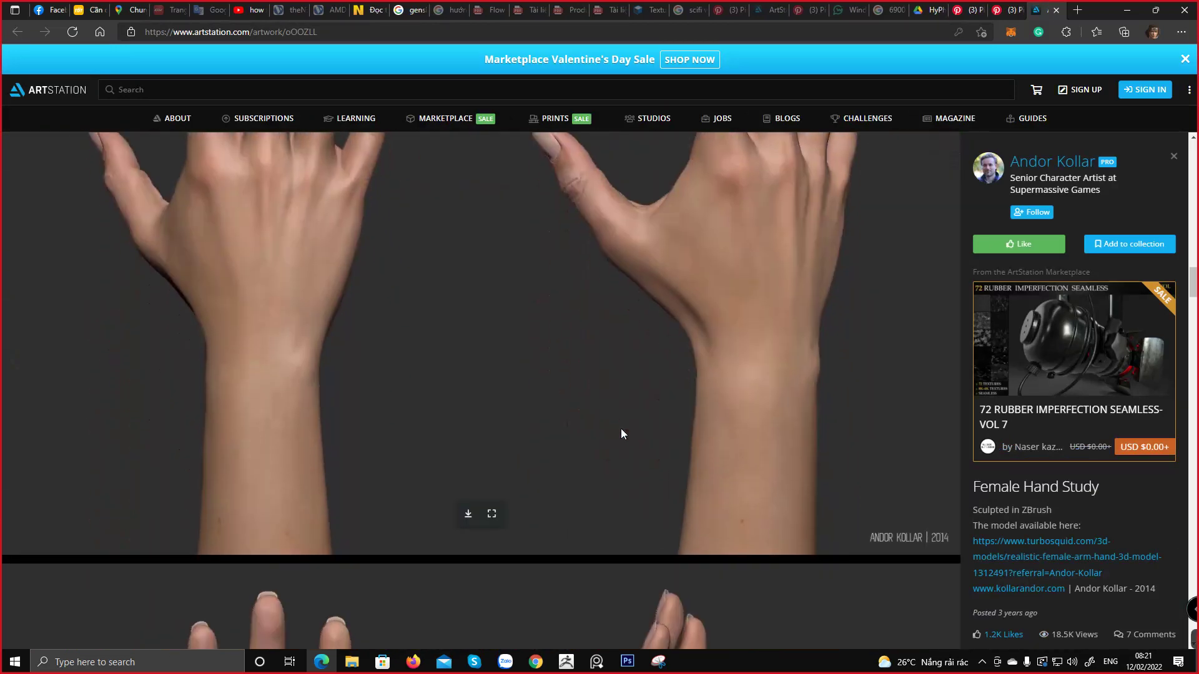
scroll(622, 434, down, 7)
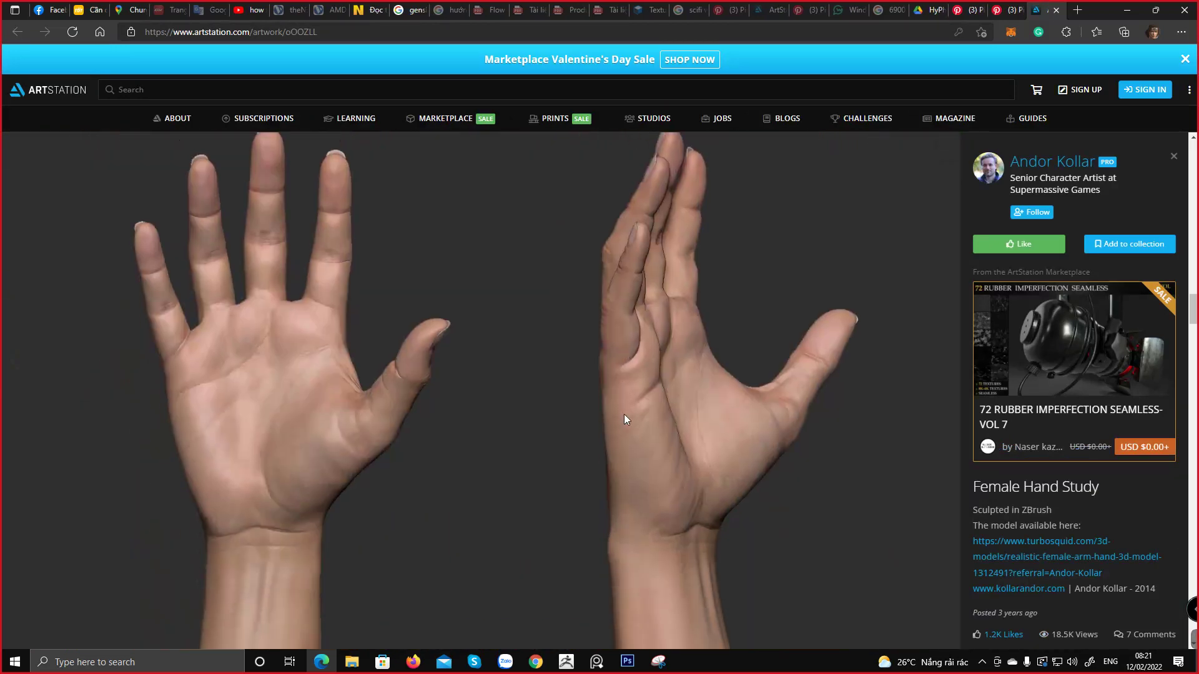
scroll(624, 413, down, 10)
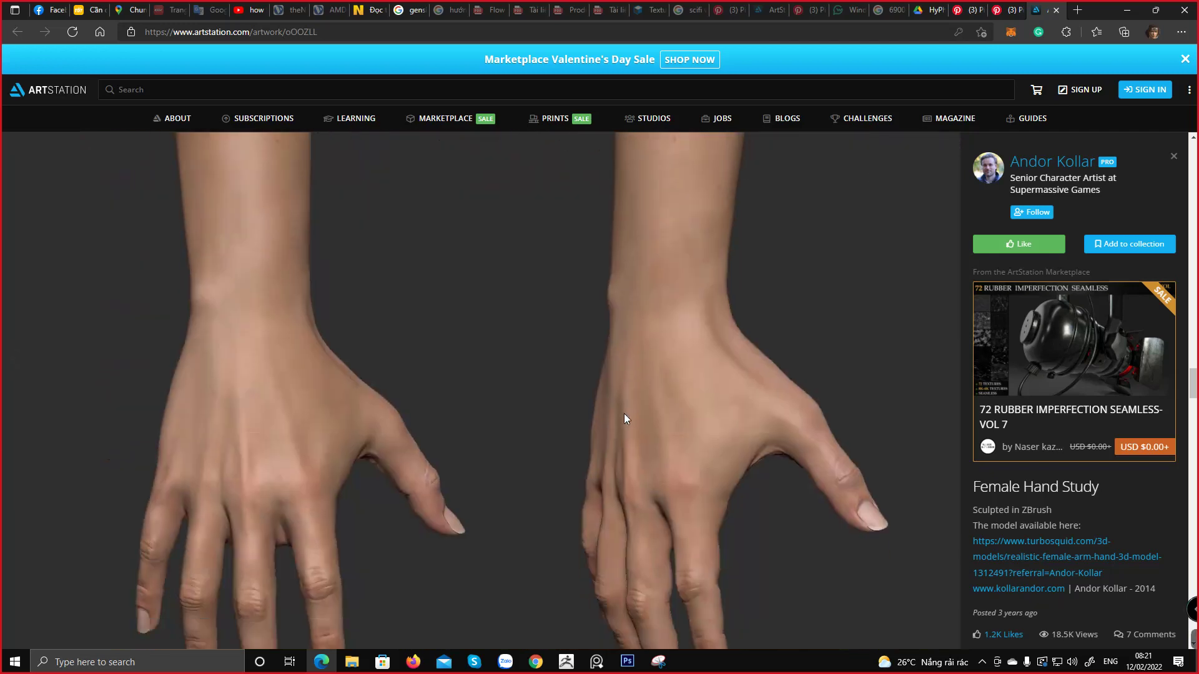
scroll(624, 418, down, 2)
scroll(623, 419, down, 9)
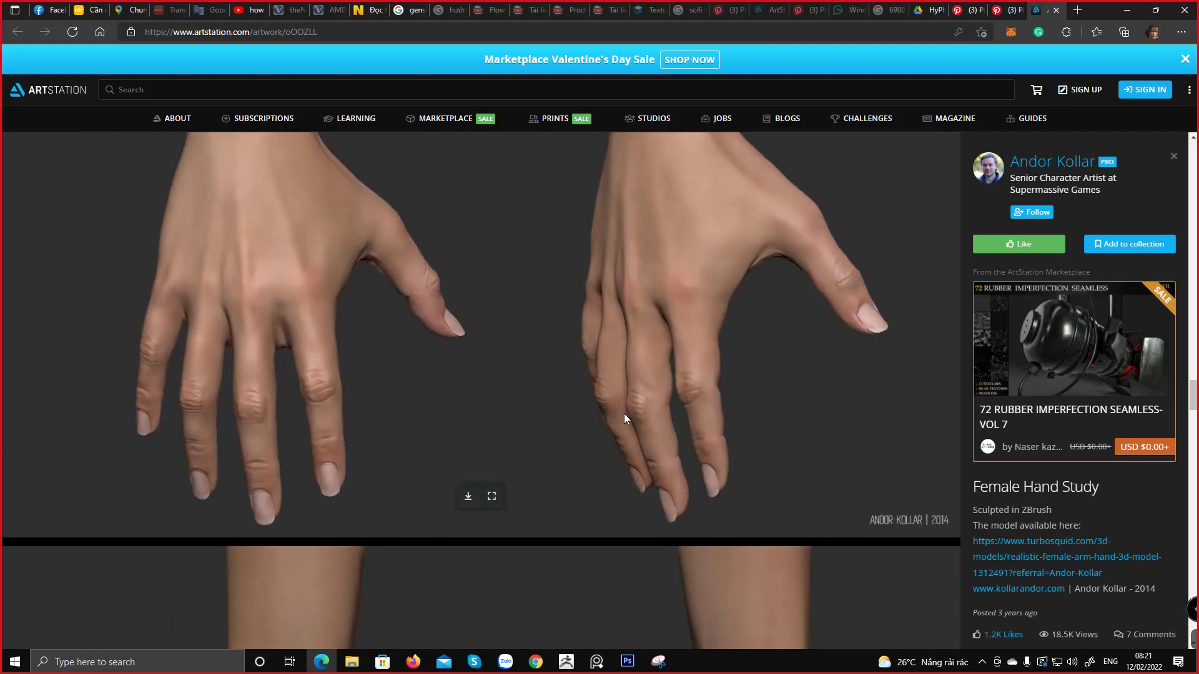
scroll(623, 413, down, 8)
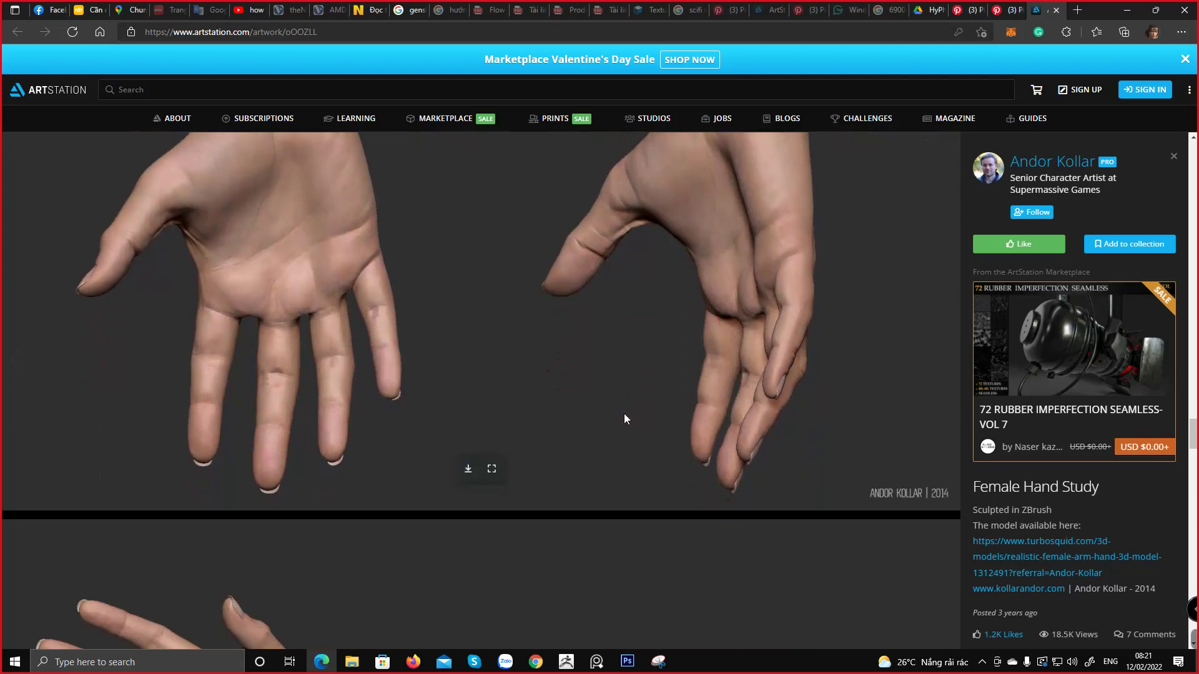
Download the Female Hand Study image showing two relaxed hands and forearms from the side
scroll(624, 414, down, 8)
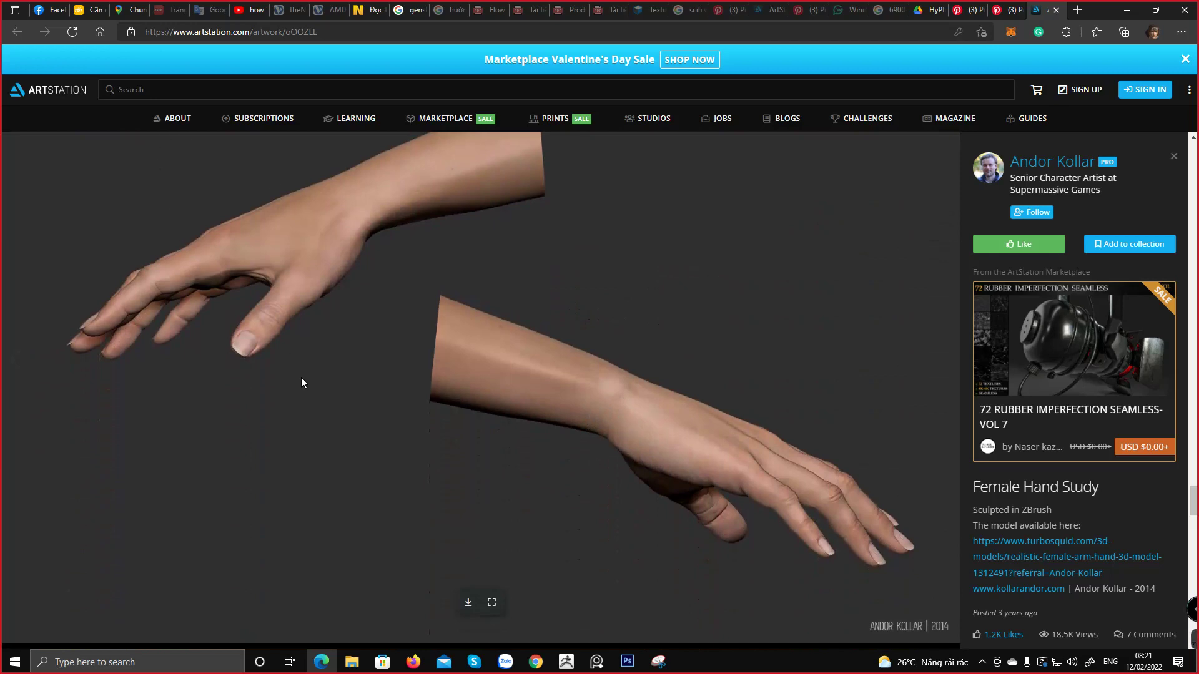
click(470, 602)
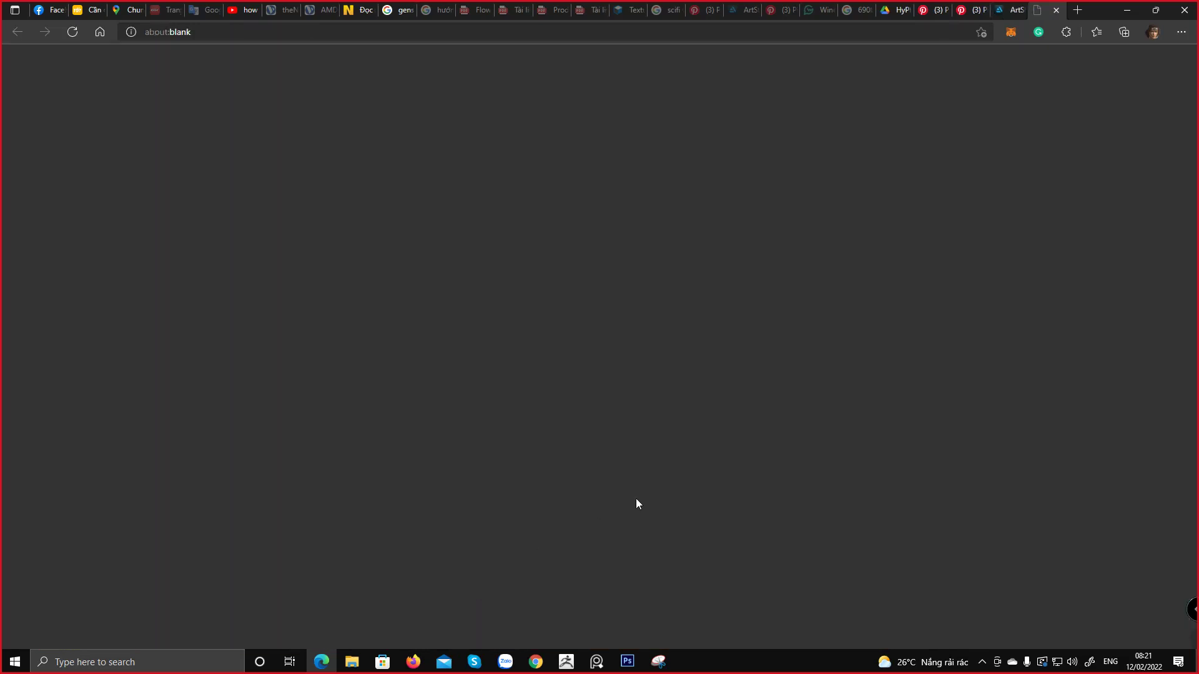
scroll(672, 482, down, 4)
Look over the remaining Female Hand Study renders, including the rope-gripping poses, and return to the relaxed hand close-up
scroll(679, 485, down, 15)
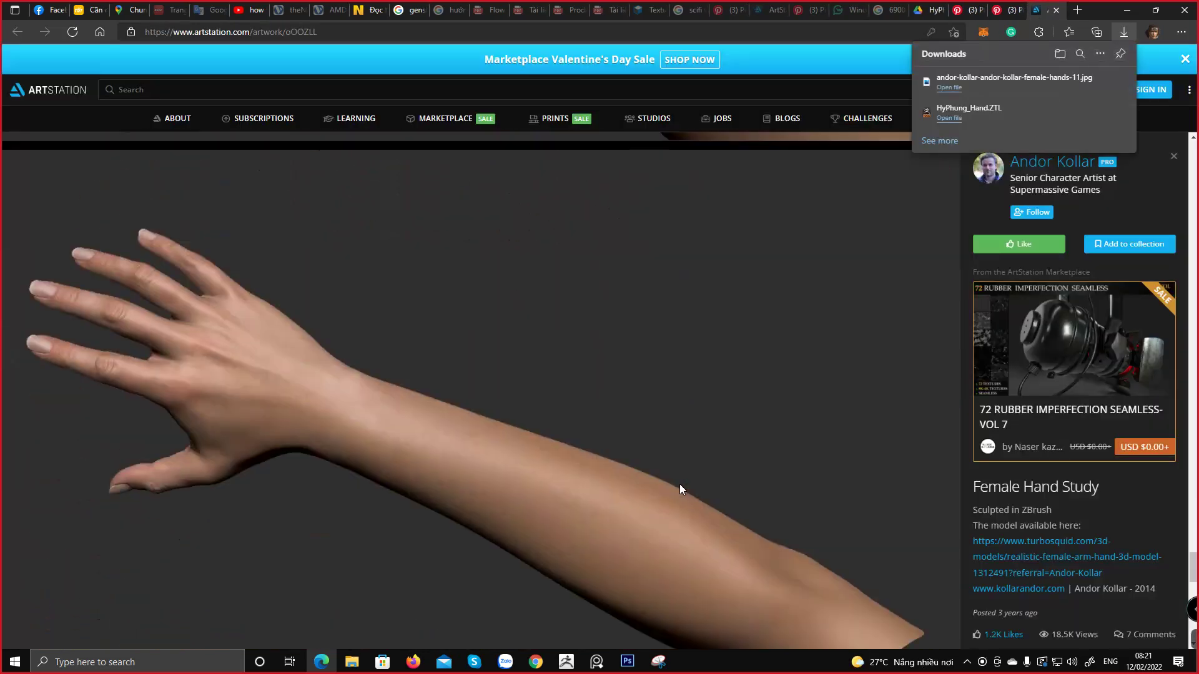
scroll(679, 485, down, 10)
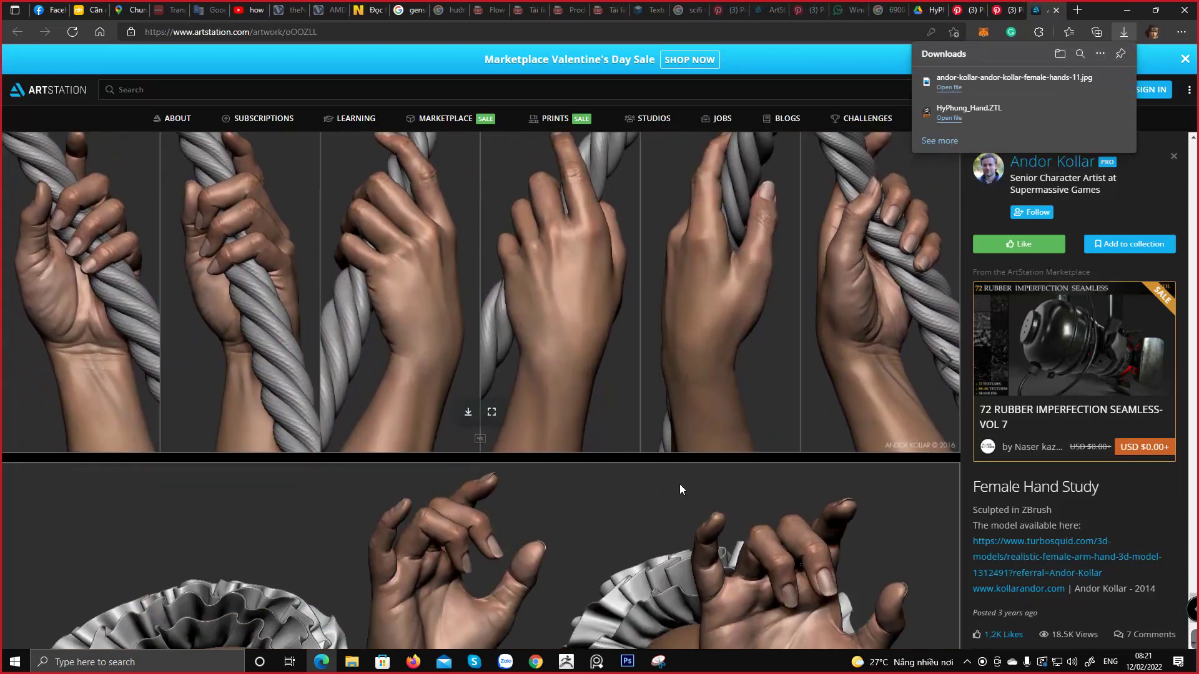
scroll(884, 477, up, 8)
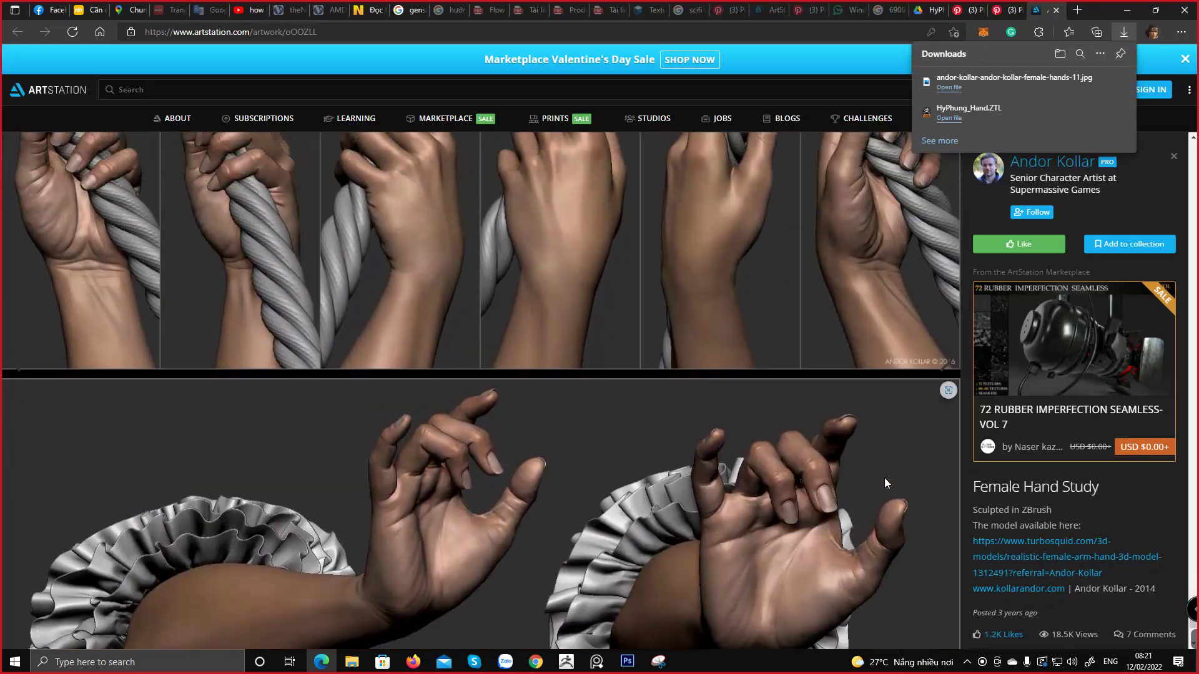
drag(1192, 589, 1195, 203)
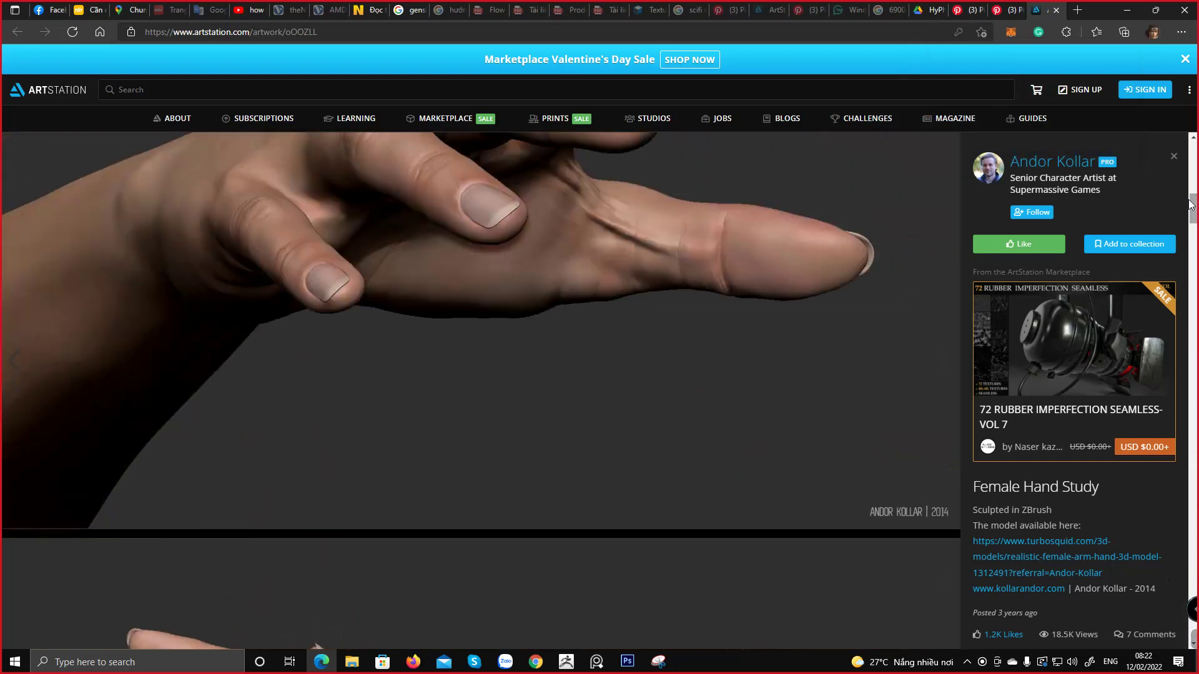
scroll(600, 338, up, 3)
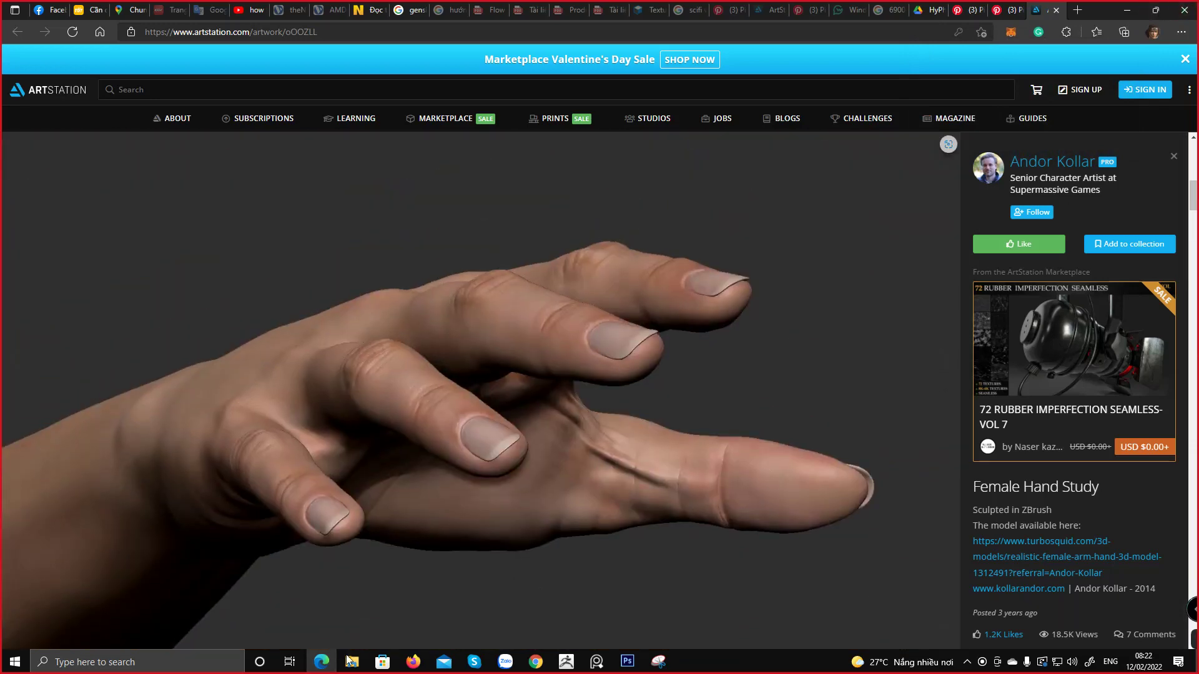
Add the downloaded side-view hand image from the Downloads folder to the reference board, beside the lowest hand pictures
mouse_move(349, 659)
click(233, 603)
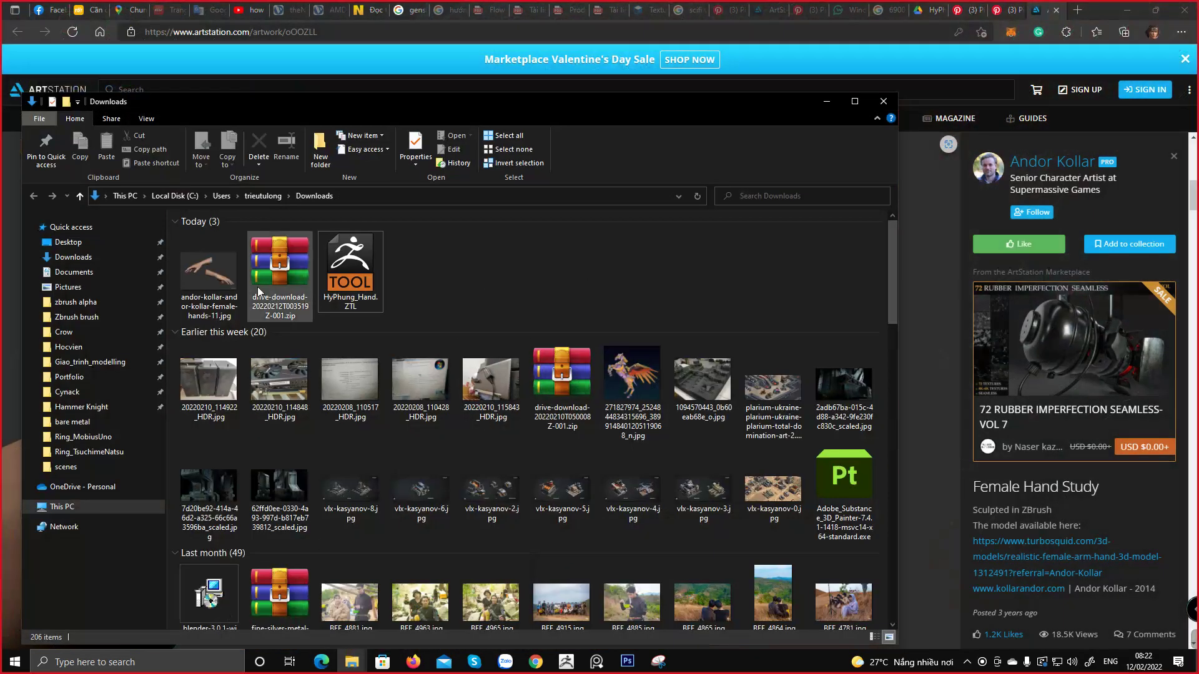
drag(209, 271, 1101, 562)
scroll(1017, 541, down, 5)
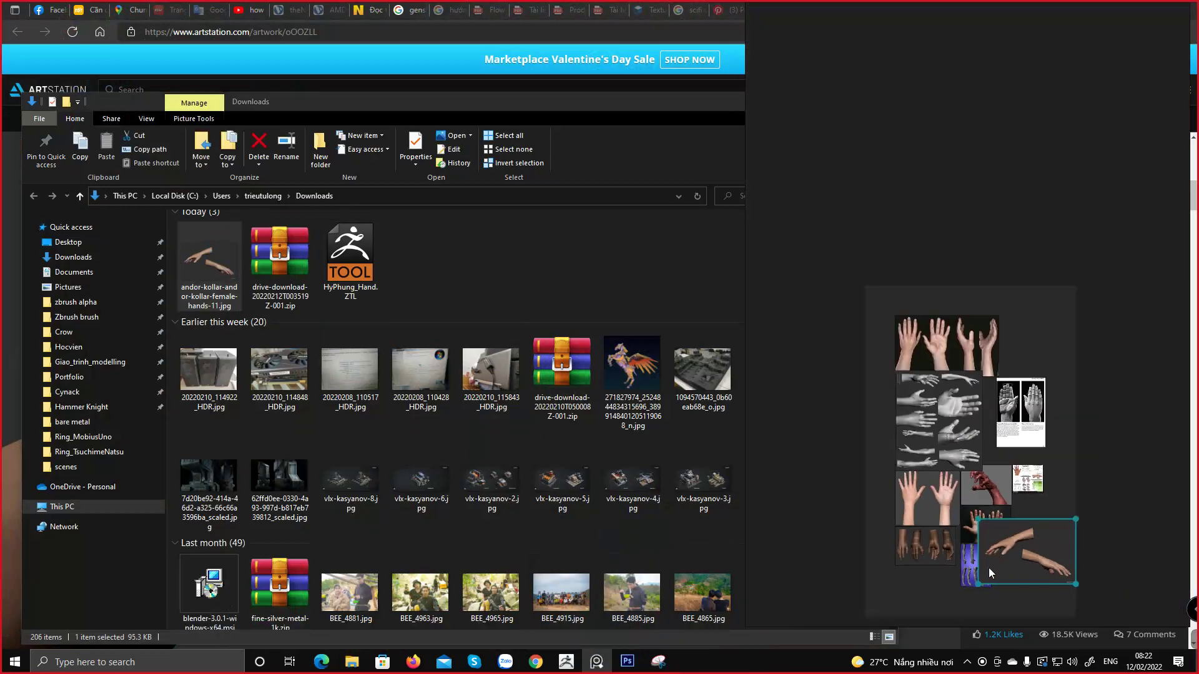
drag(989, 568, 1006, 587)
middle_drag(1010, 582, 847, 365)
Minimise the Downloads window and mirror the new hand image horizontally on the reference board
scroll(849, 359, up, 9)
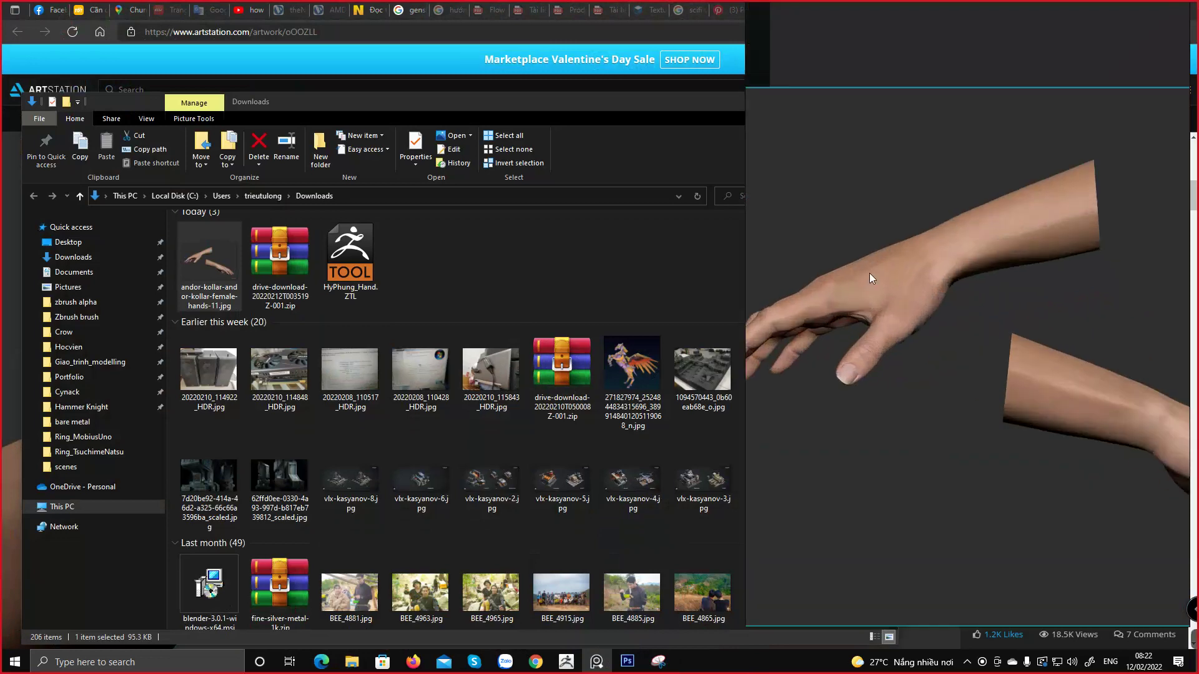
scroll(869, 273, up, 2)
click(610, 234)
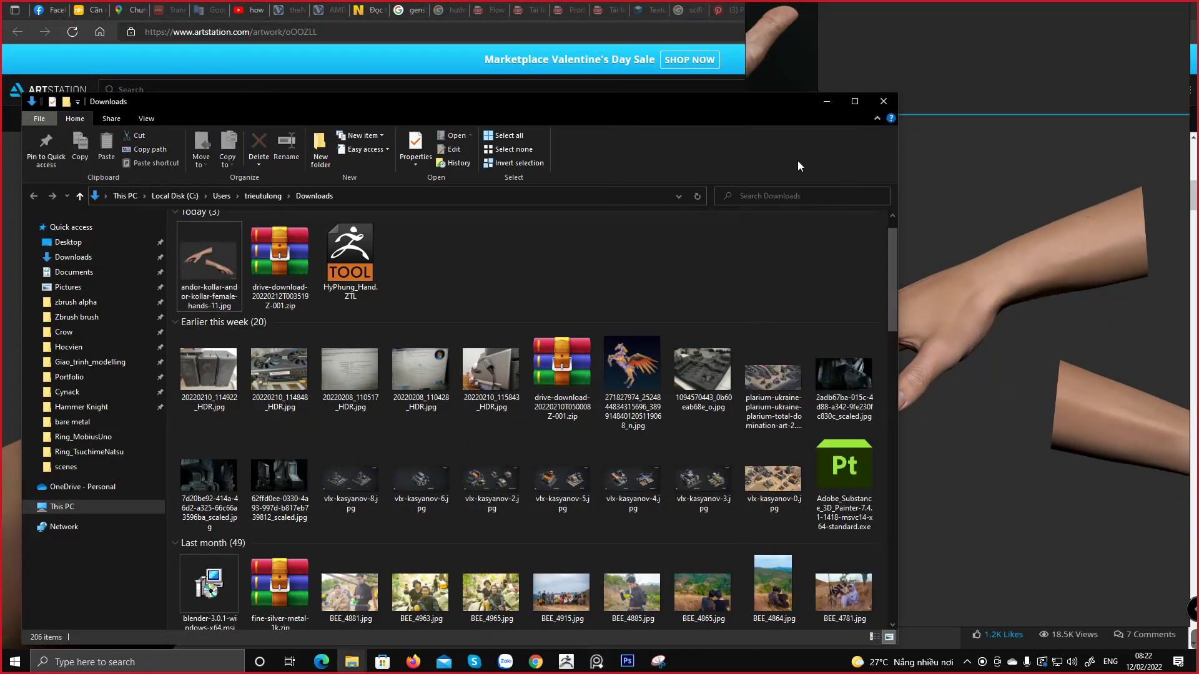
click(826, 102)
scroll(943, 279, down, 3)
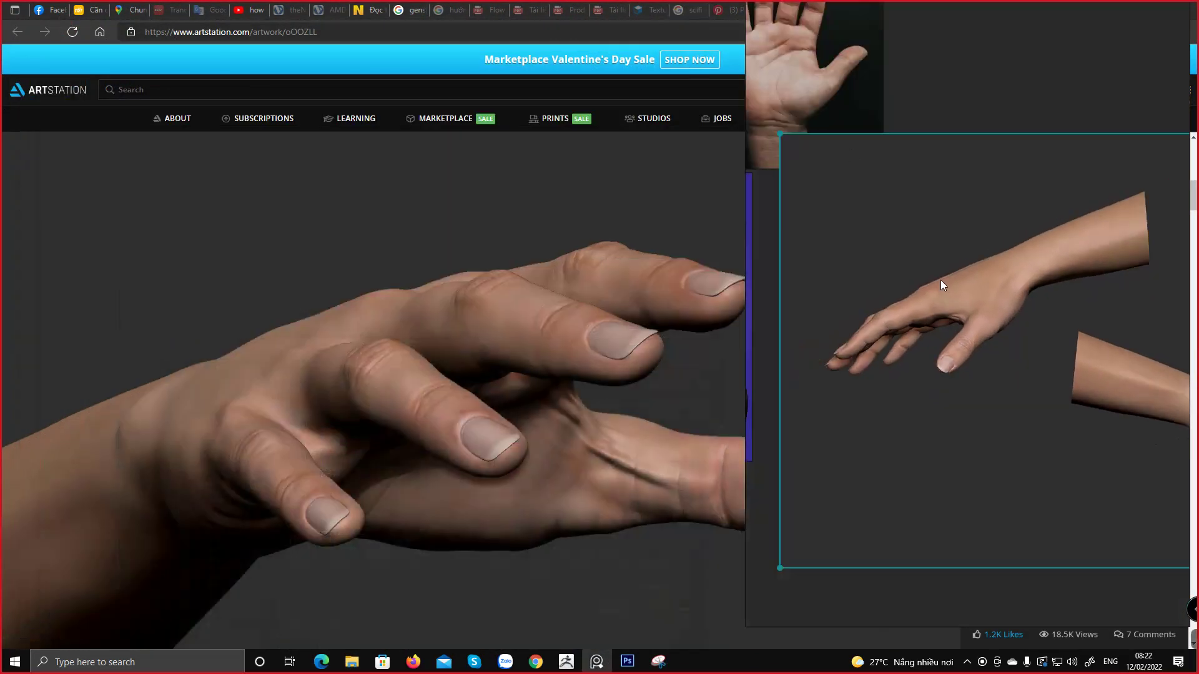
scroll(882, 298, down, 2)
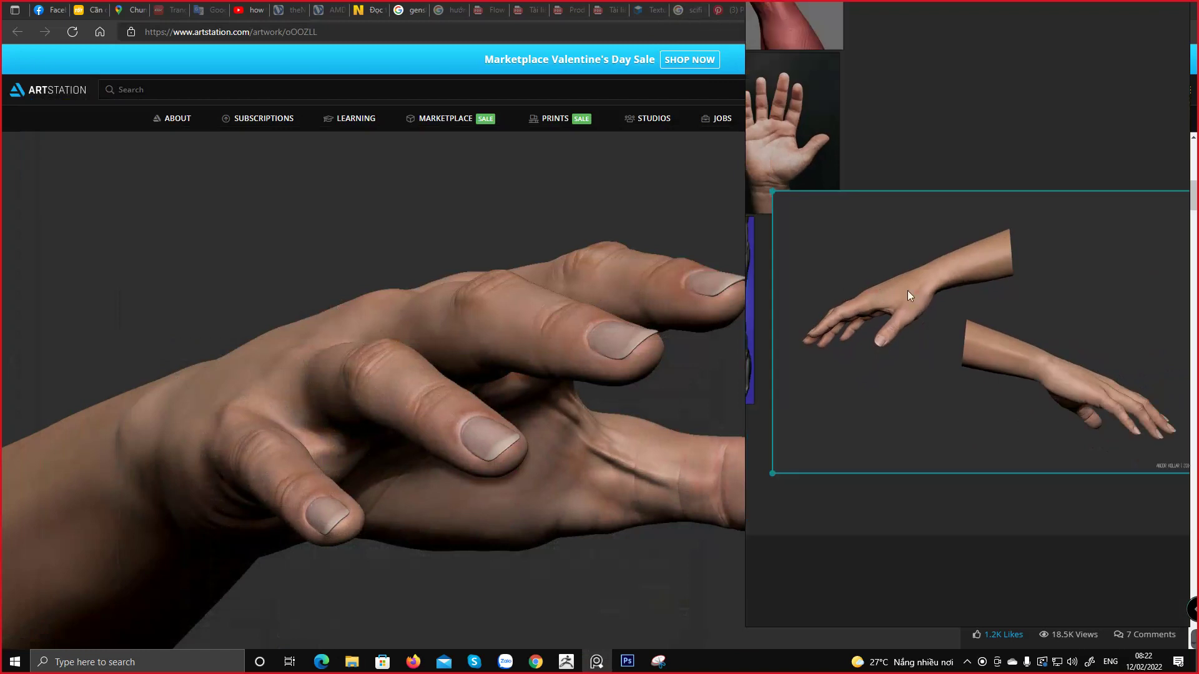
scroll(908, 301, up, 5)
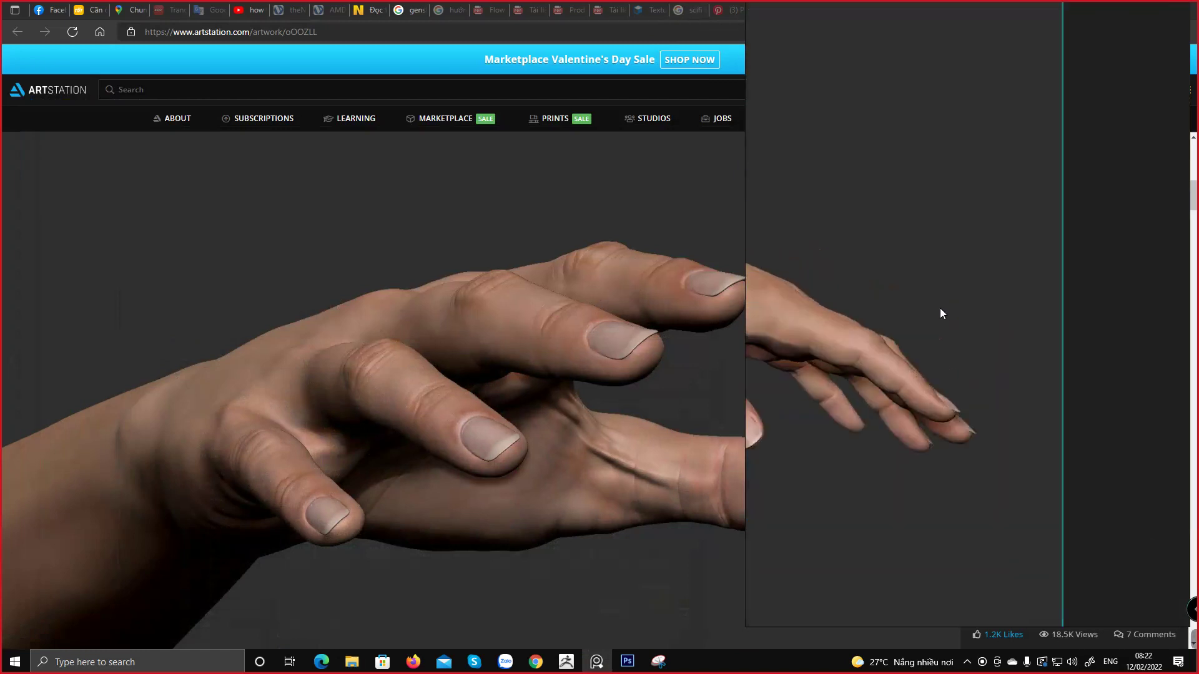
scroll(1007, 302, down, 2)
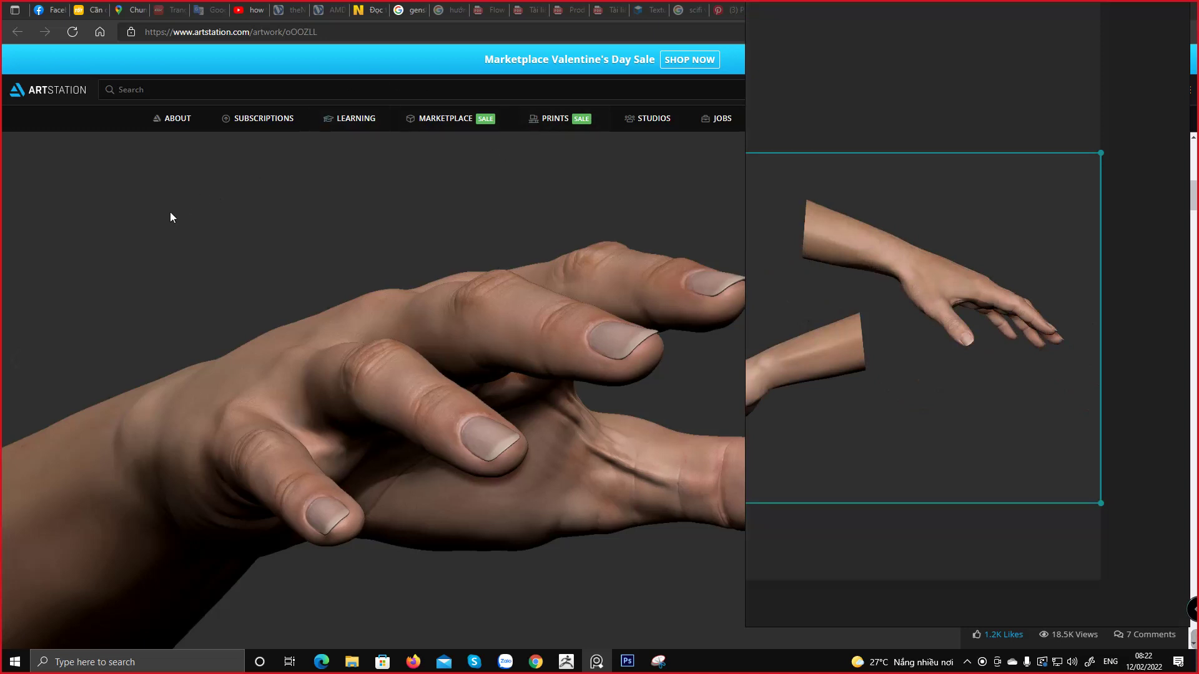
Minimise the browser to return to ZBrush and enlarge the upper hand of the mirrored reference beside the model
click(246, 252)
click(1127, 10)
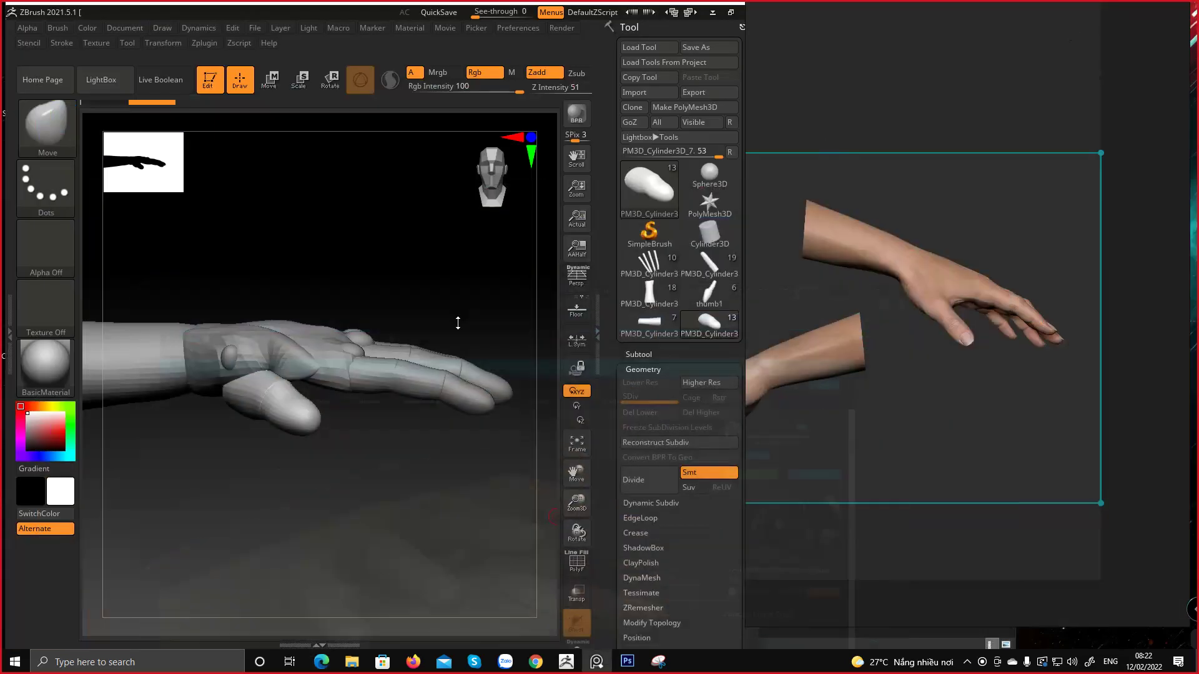
scroll(999, 287, up, 3)
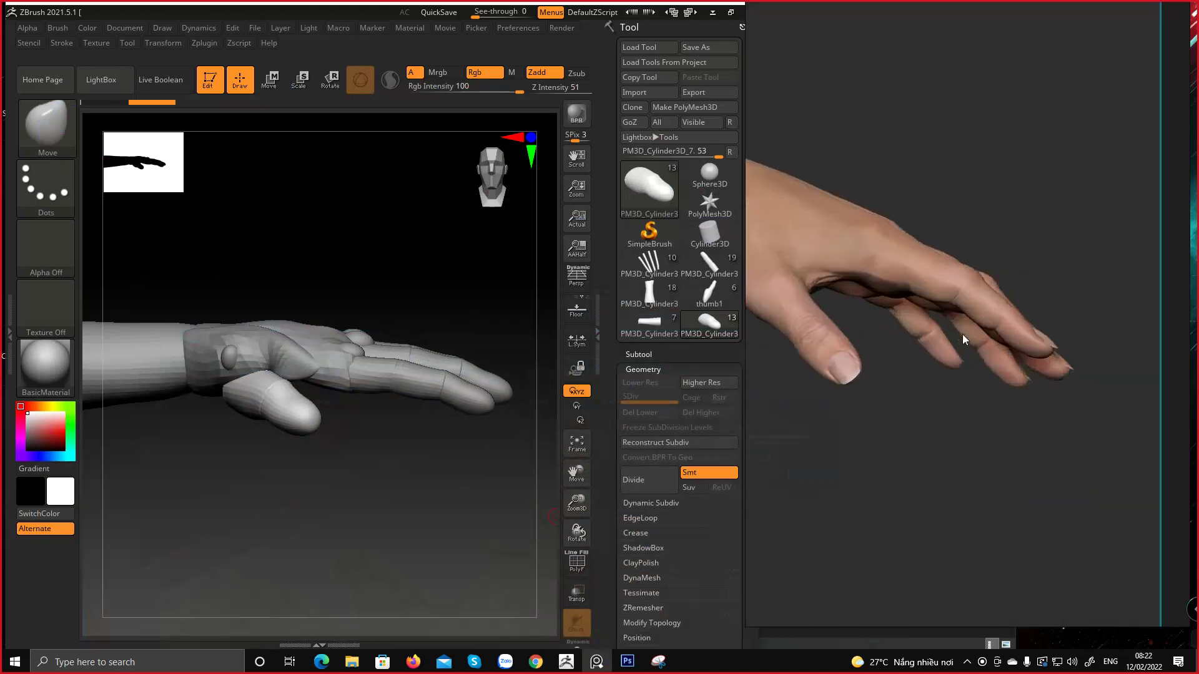
scroll(932, 350, down, 3)
scroll(938, 348, up, 2)
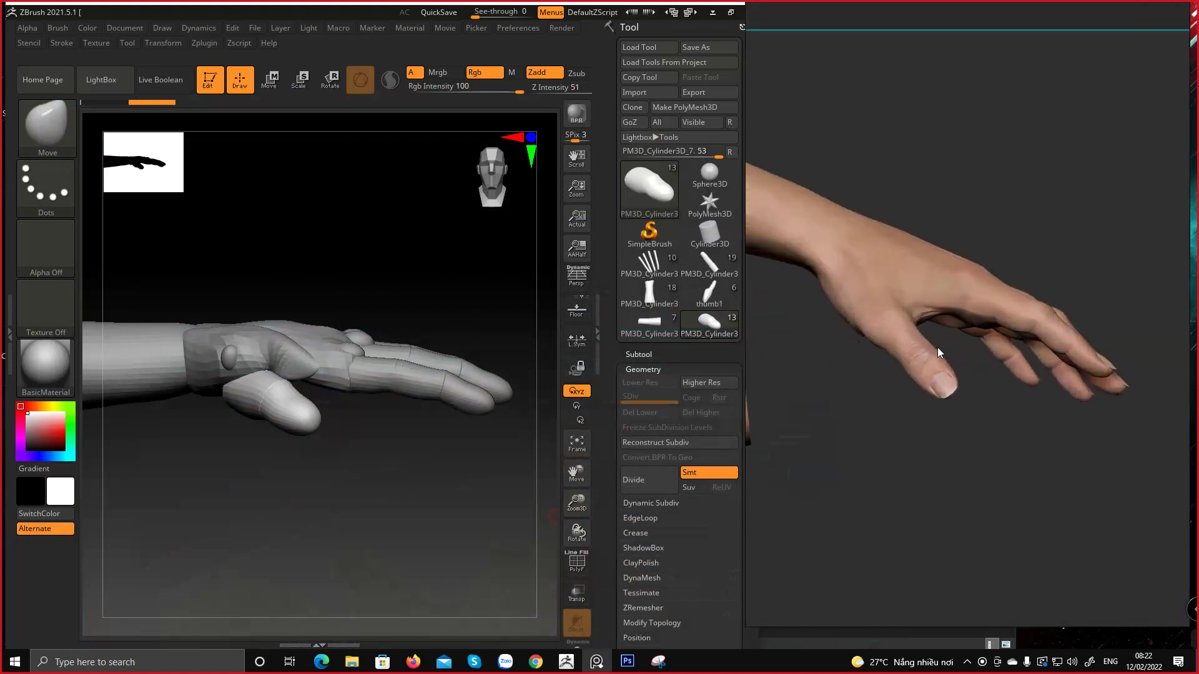
middle_drag(937, 347, 965, 381)
Capture a new Snipping Tool screenshot of the hand model next to the reference, then minimise the capture
click(658, 662)
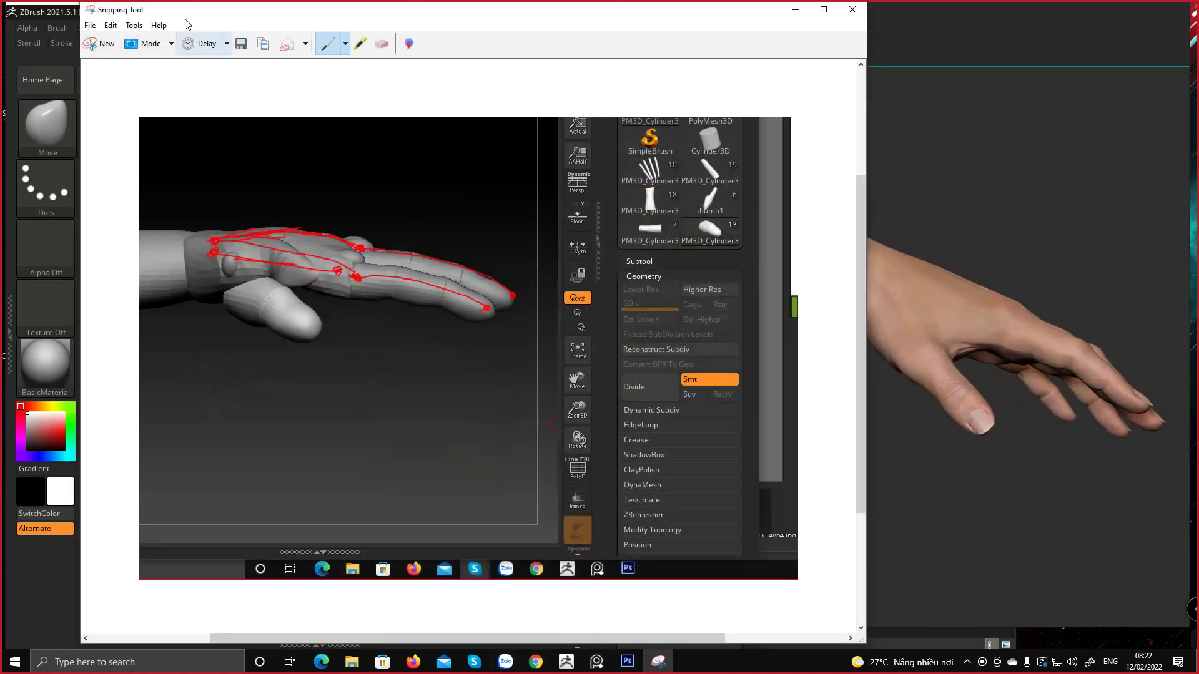
click(102, 43)
drag(124, 106, 1196, 653)
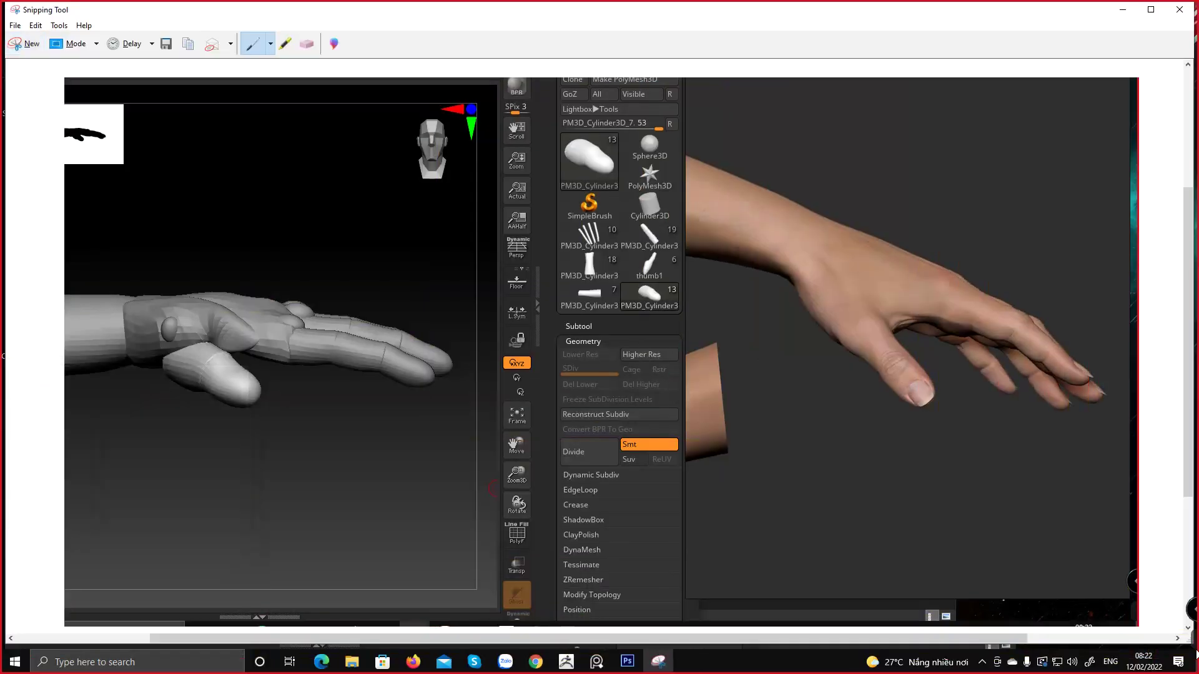
click(1122, 10)
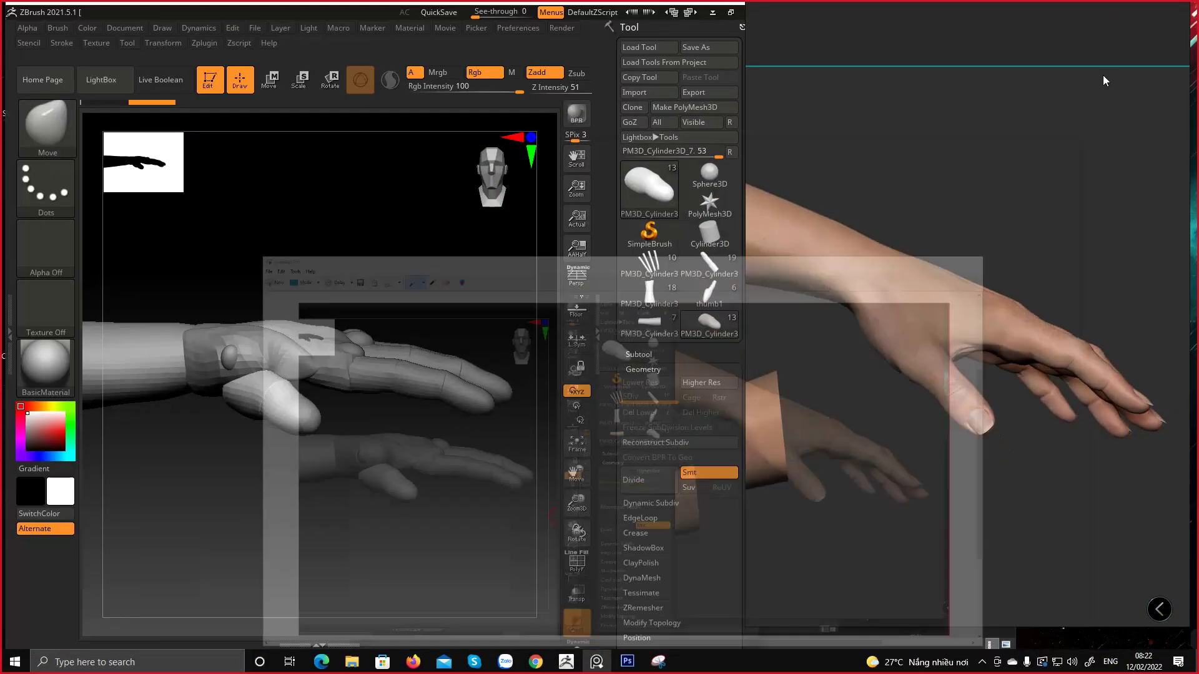
Rotate the hand reference counter-clockwise to bring its upper forearm closer to the model's horizontal pose
drag(982, 294, 939, 241)
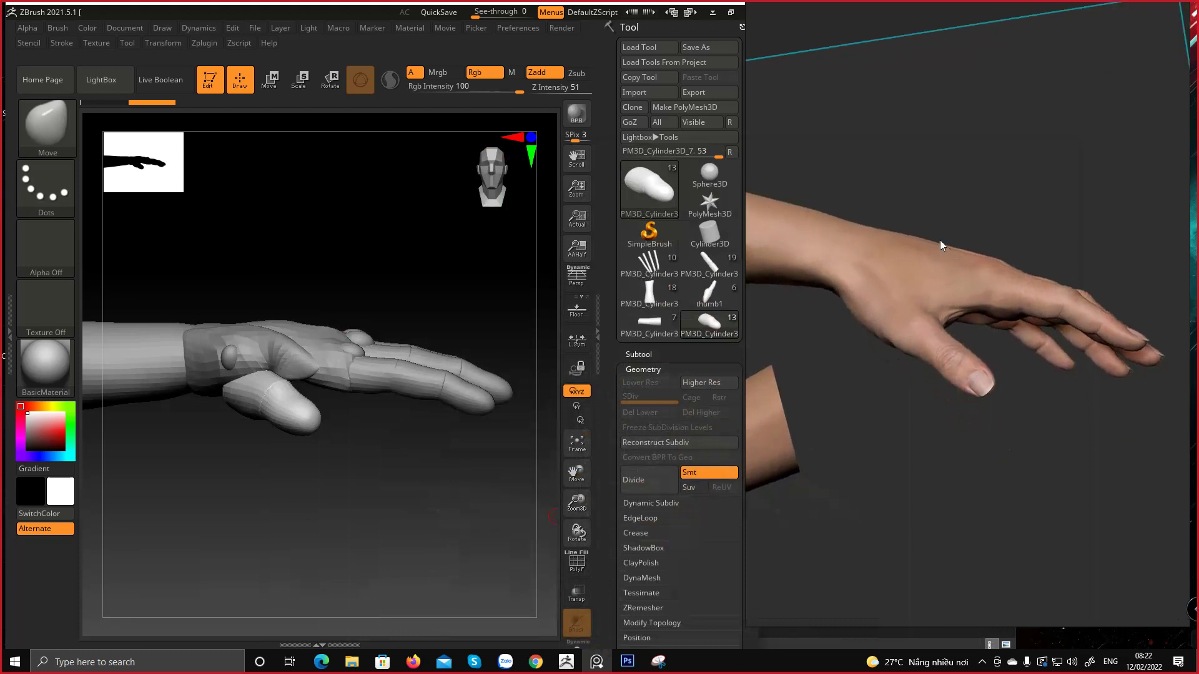
ctrl+drag(982, 298, 975, 279)
scroll(975, 279, down, 4)
scroll(1031, 272, up, 5)
middle_drag(1148, 237, 975, 272)
scroll(976, 272, up, 1)
double_click(980, 265)
double_click(981, 266)
scroll(996, 272, up, 2)
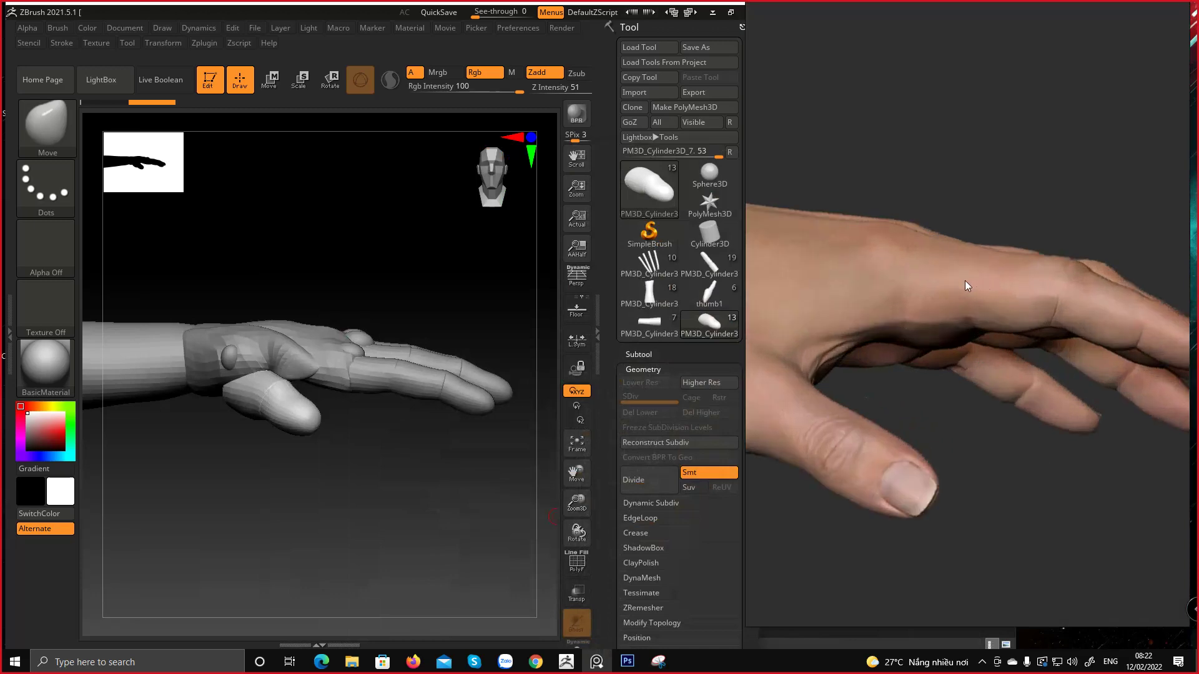
Fine-tune the reference image's rotation until the upper forearm lies level, and frame that hand beside the model
double_click(966, 281)
double_click(991, 306)
key(space)
key(space)
key(space)
key(space)
key(space)
ctrl+drag(990, 306, 950, 424)
scroll(899, 478, up, 5)
scroll(887, 490, down, 5)
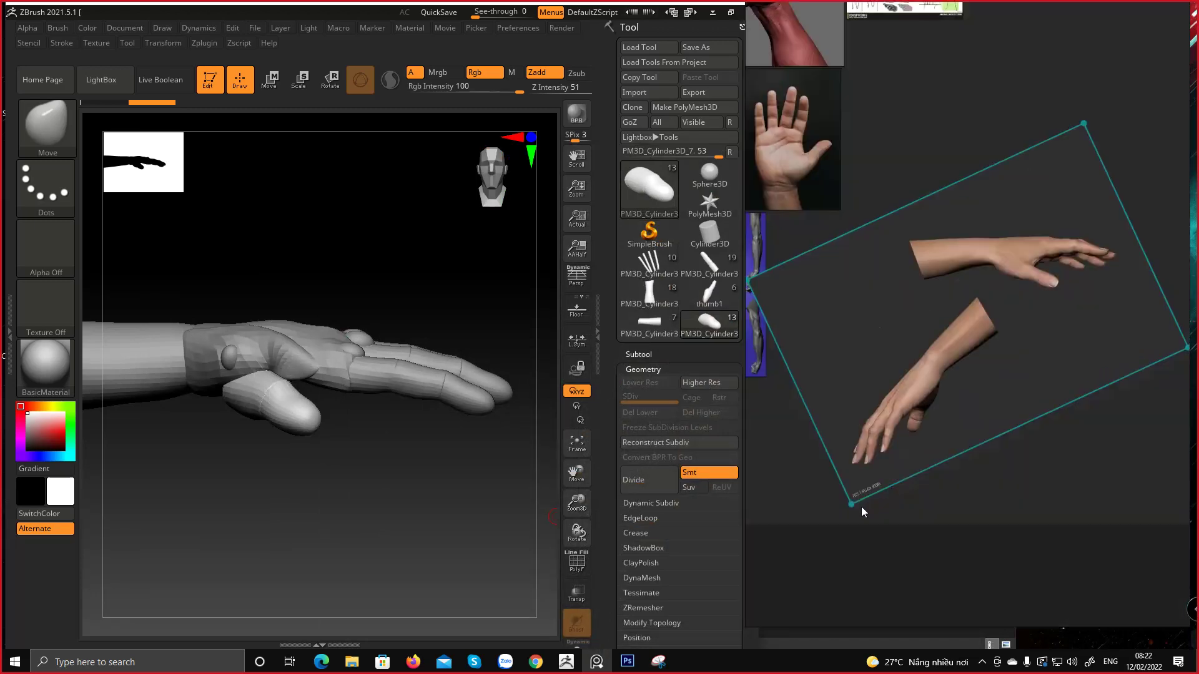
scroll(1071, 299, up, 5)
scroll(1068, 322, down, 5)
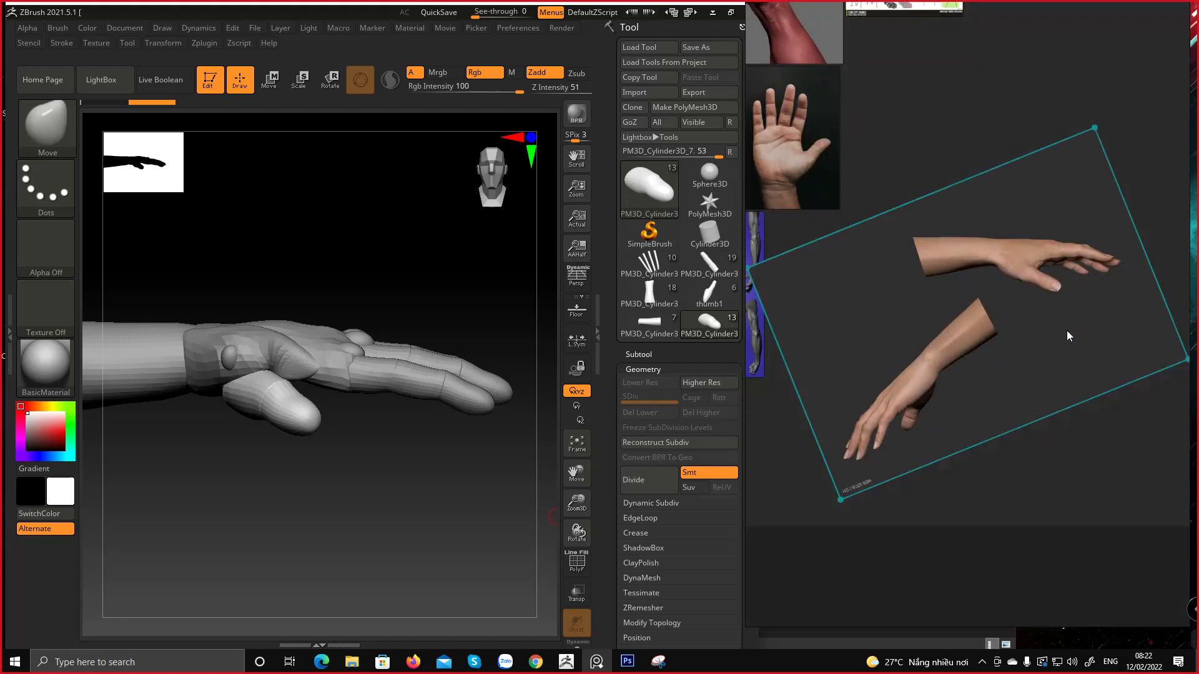
scroll(1076, 281, up, 5)
scroll(1054, 417, down, 3)
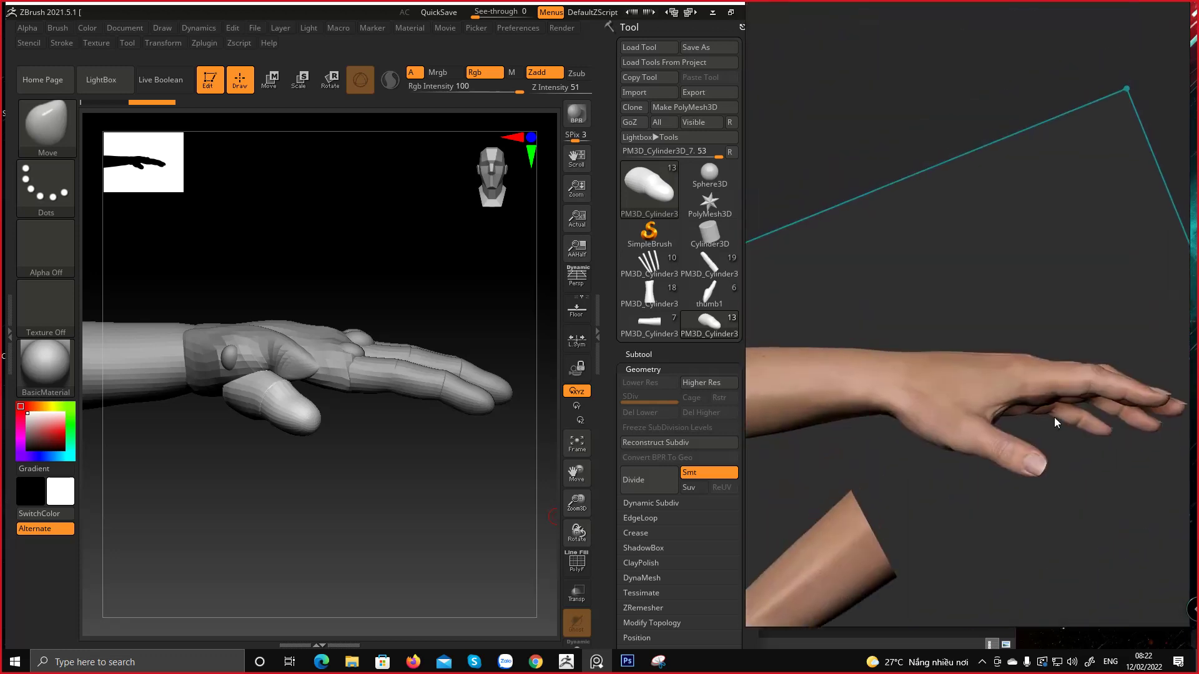
Enlarge the upper hand of the rotated reference beside the model and capture that area with a new Snipping Tool screenshot
scroll(995, 356, up, 2)
scroll(991, 351, up, 3)
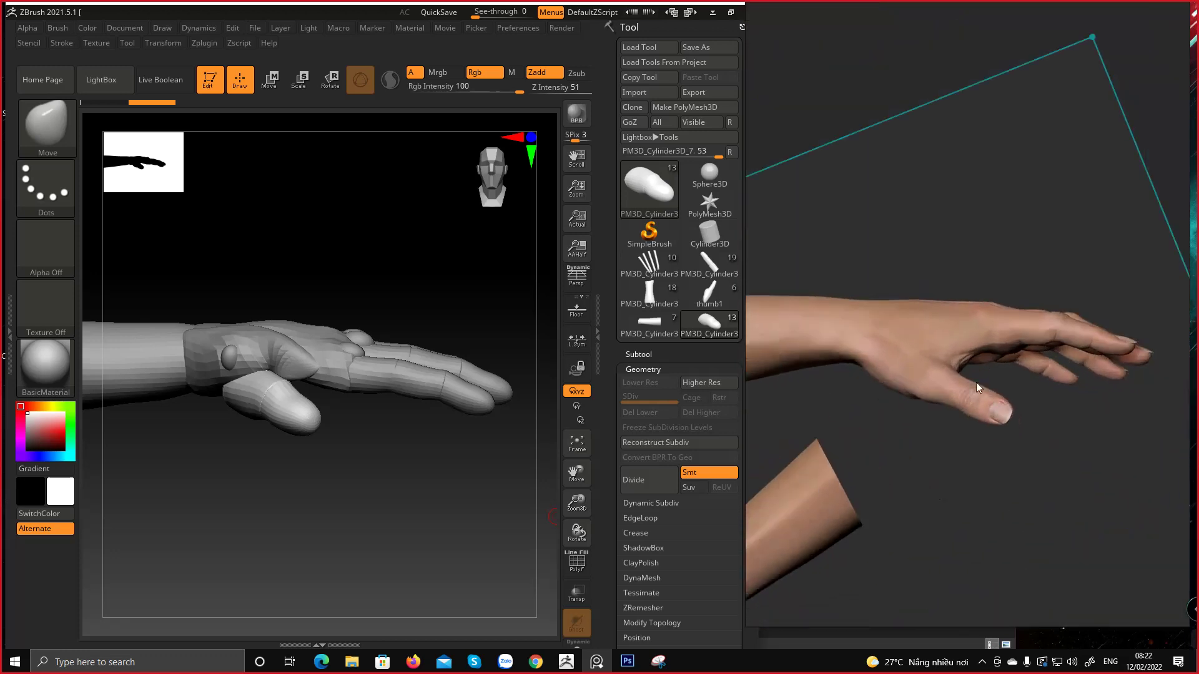
click(658, 662)
click(26, 44)
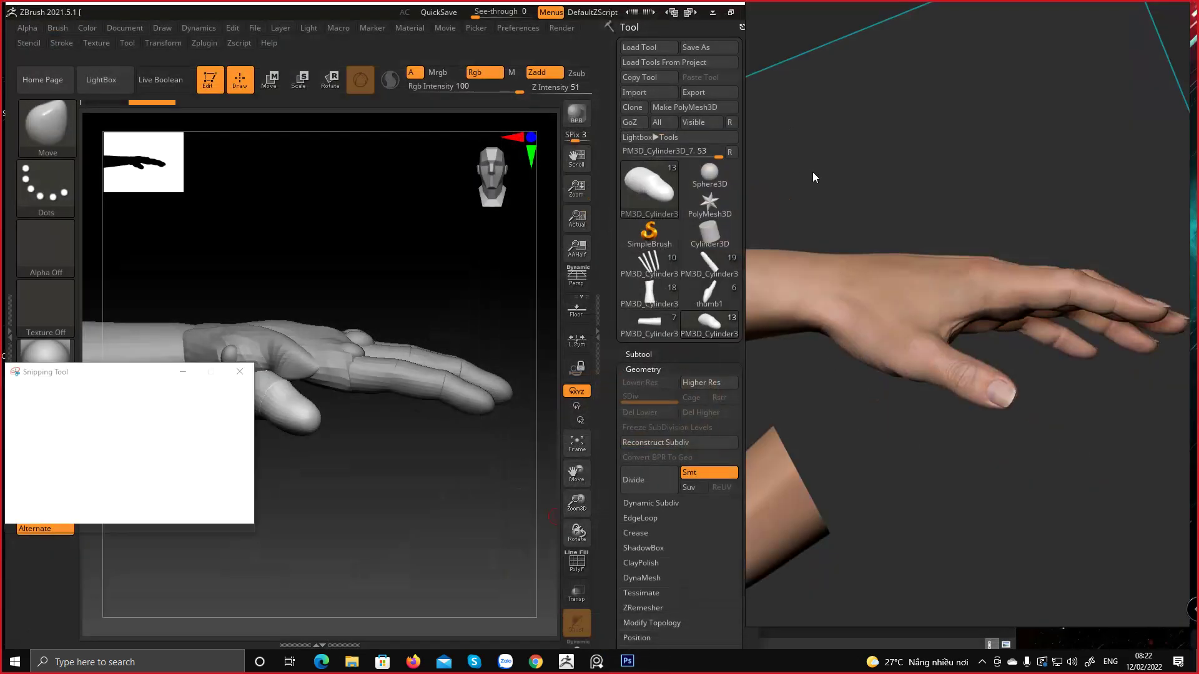
click(28, 396)
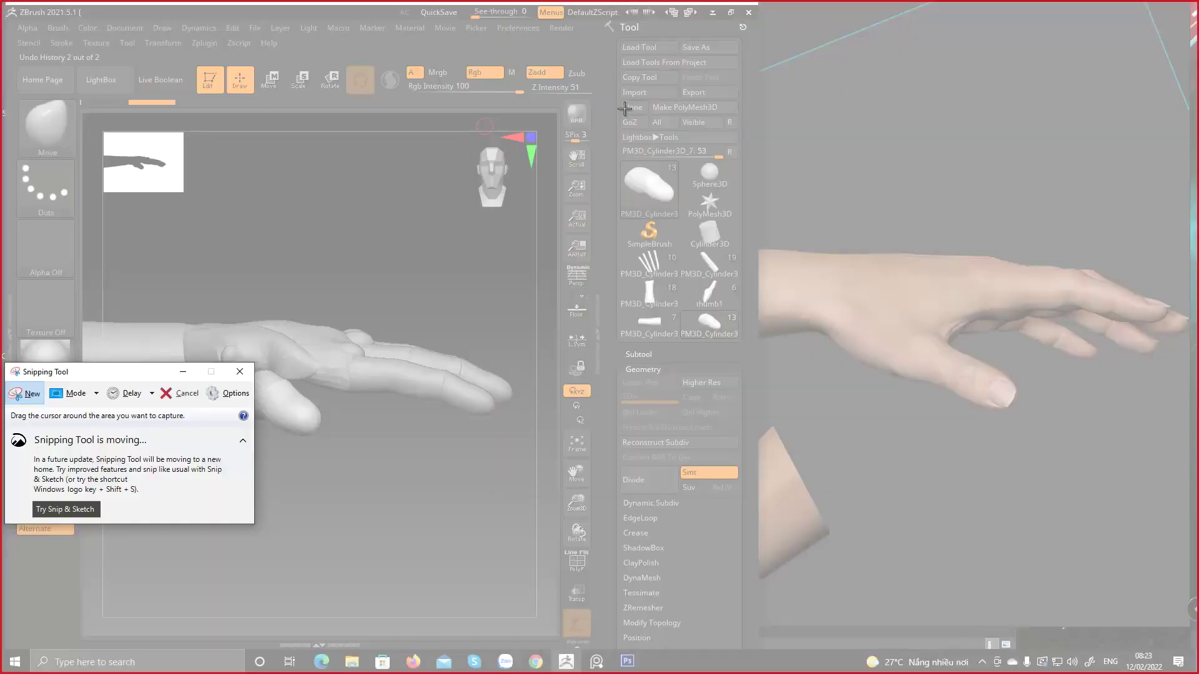
drag(716, 83, 1197, 651)
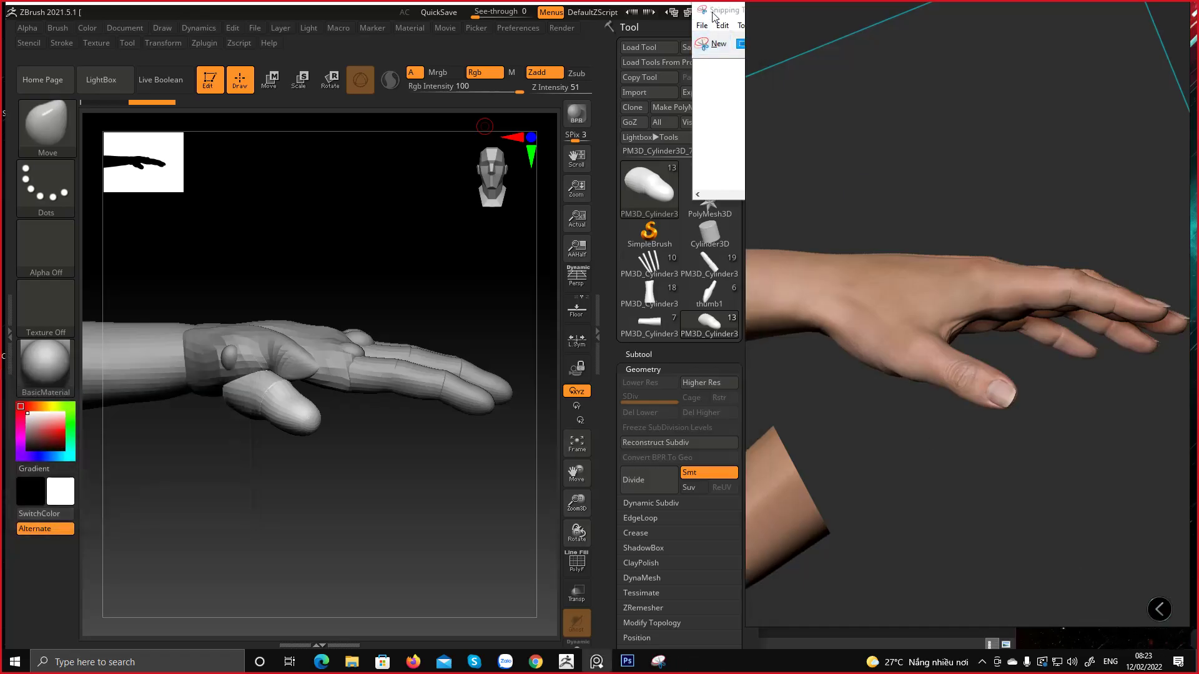
click(706, 44)
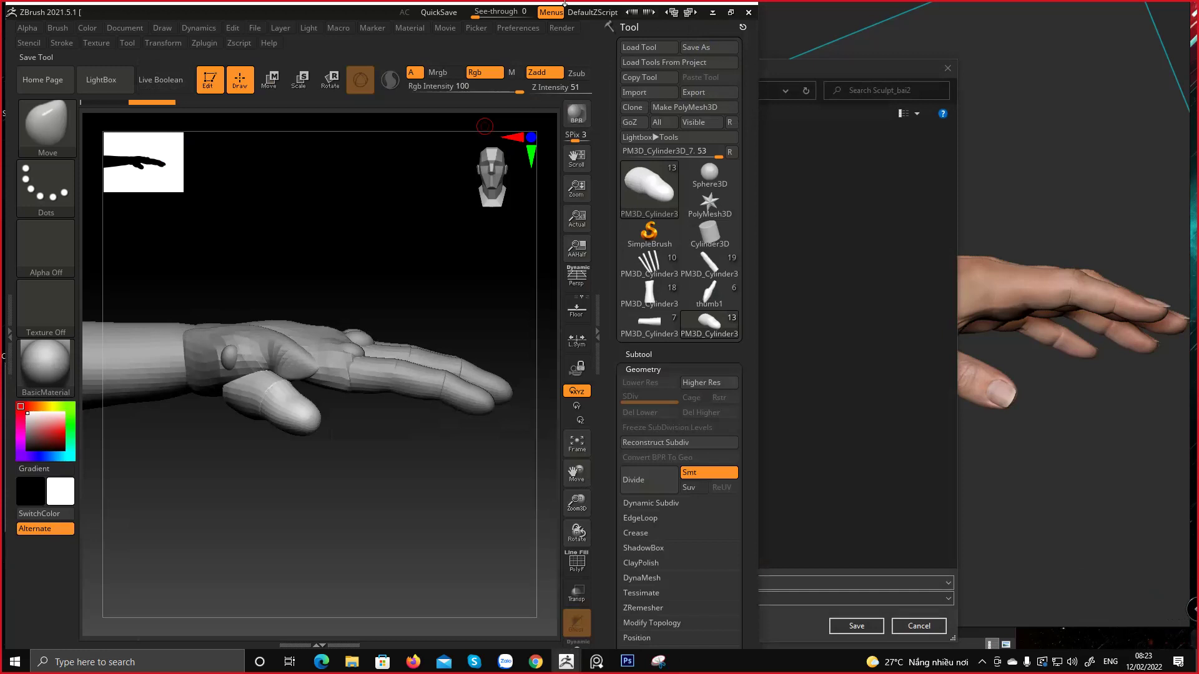
double_click(837, 74)
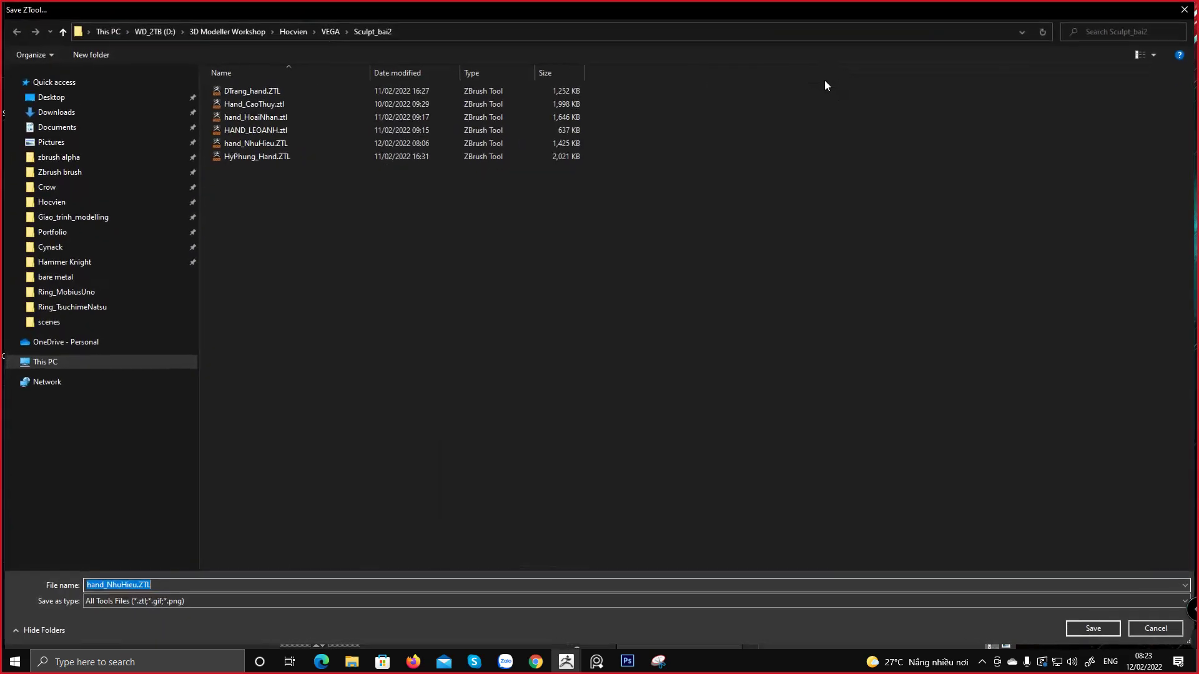
click(1187, 12)
click(1156, 629)
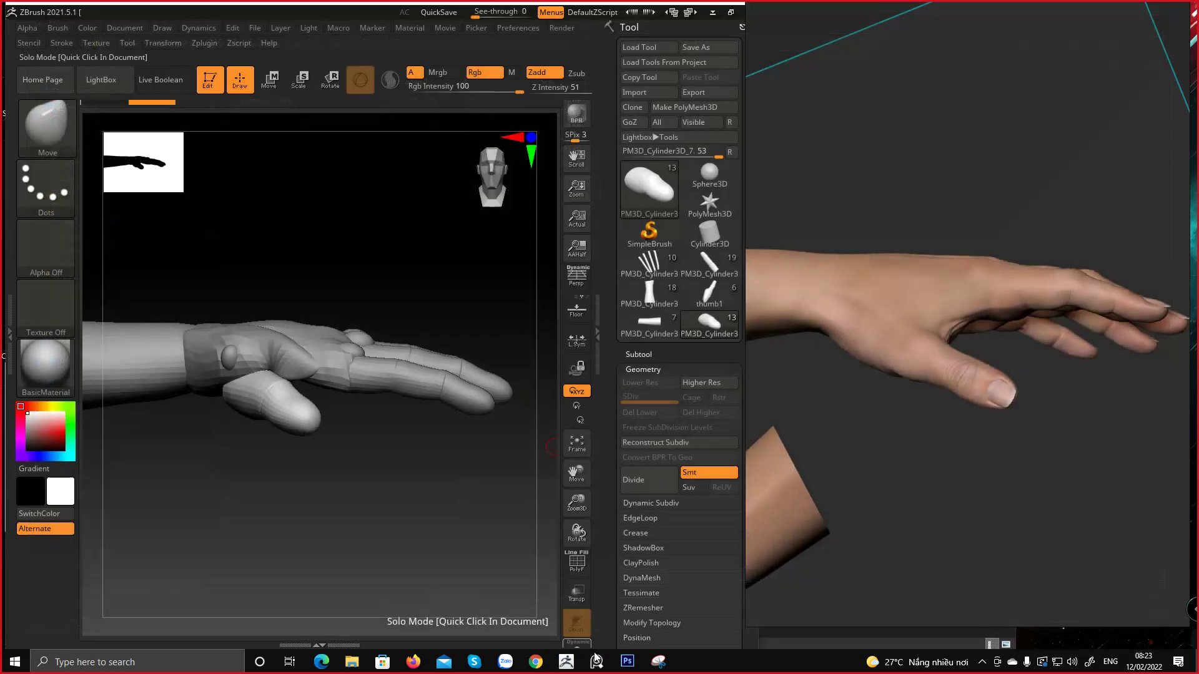
Switch the hand model's material to MatCap Red Wax, cancel the pending snip, and minimise Snipping Tool
click(658, 661)
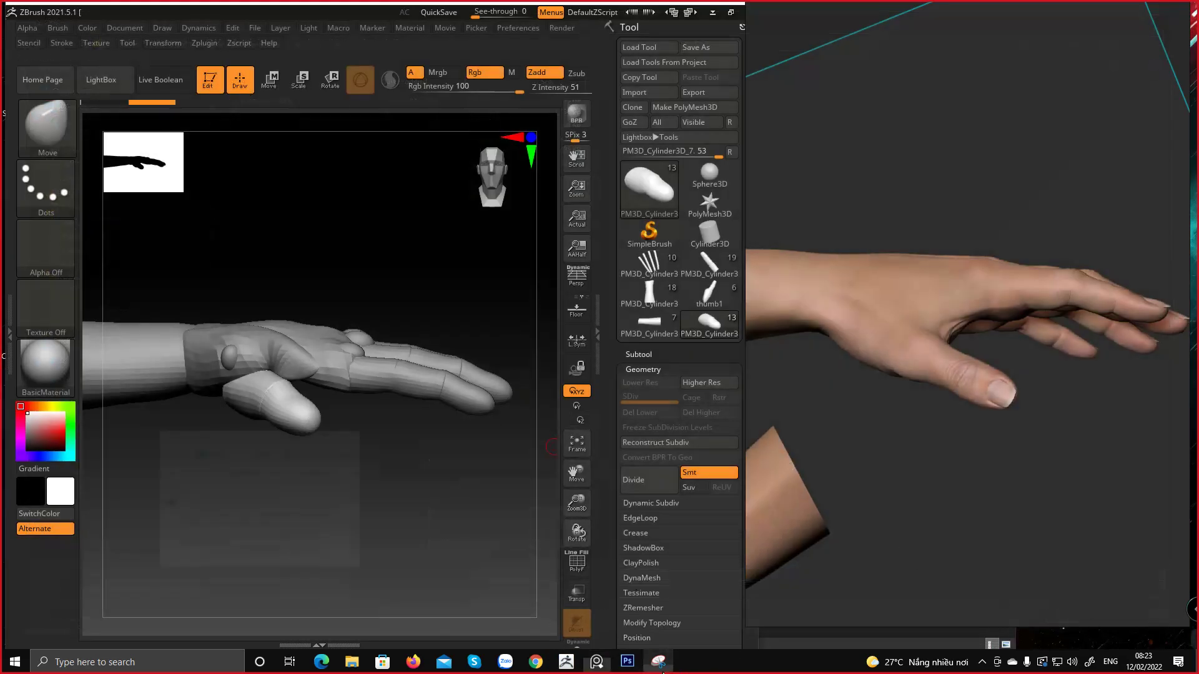
click(28, 393)
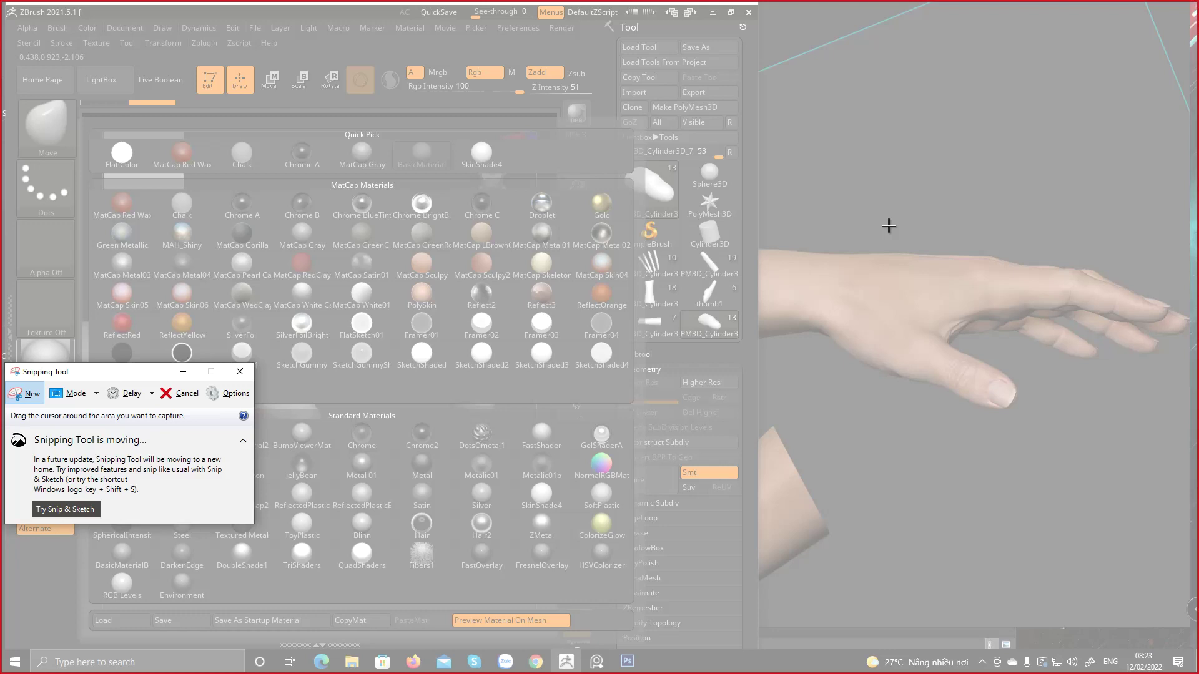
click(181, 397)
double_click(968, 251)
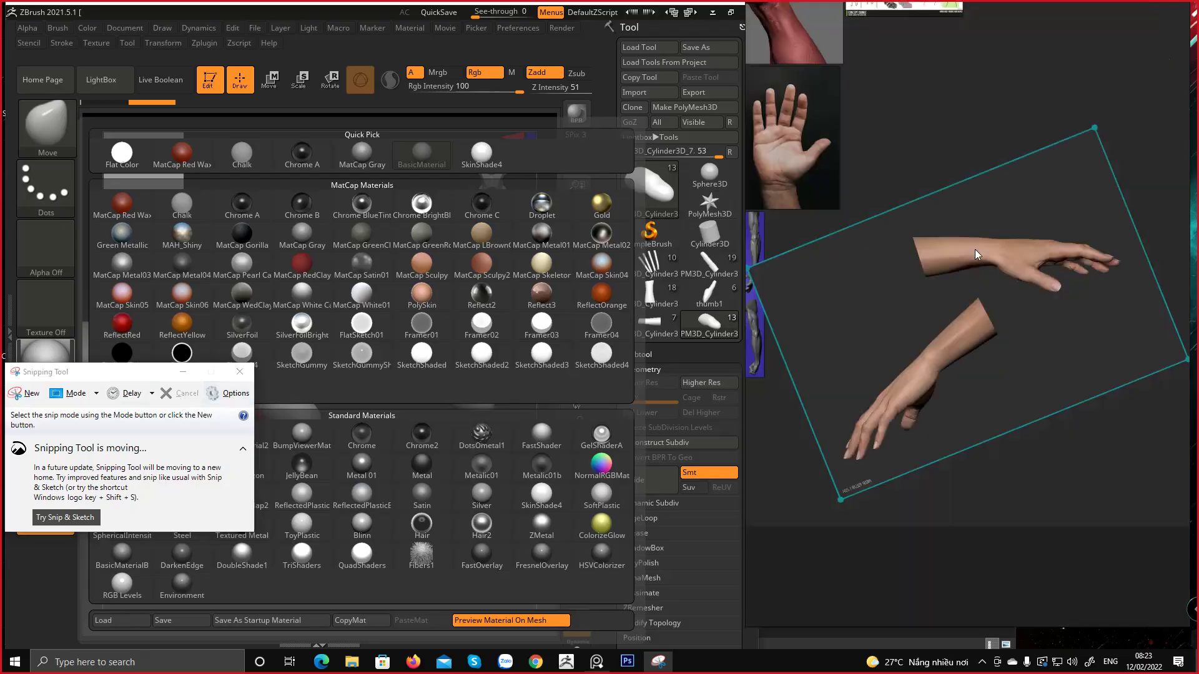
double_click(966, 250)
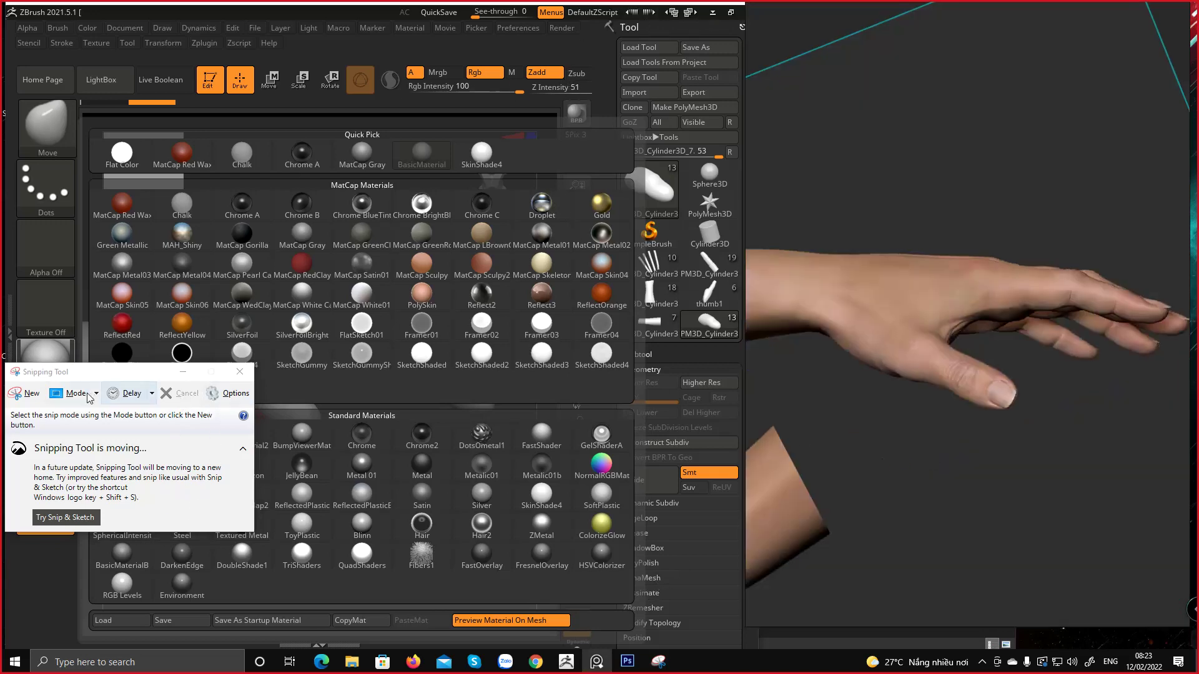
click(183, 371)
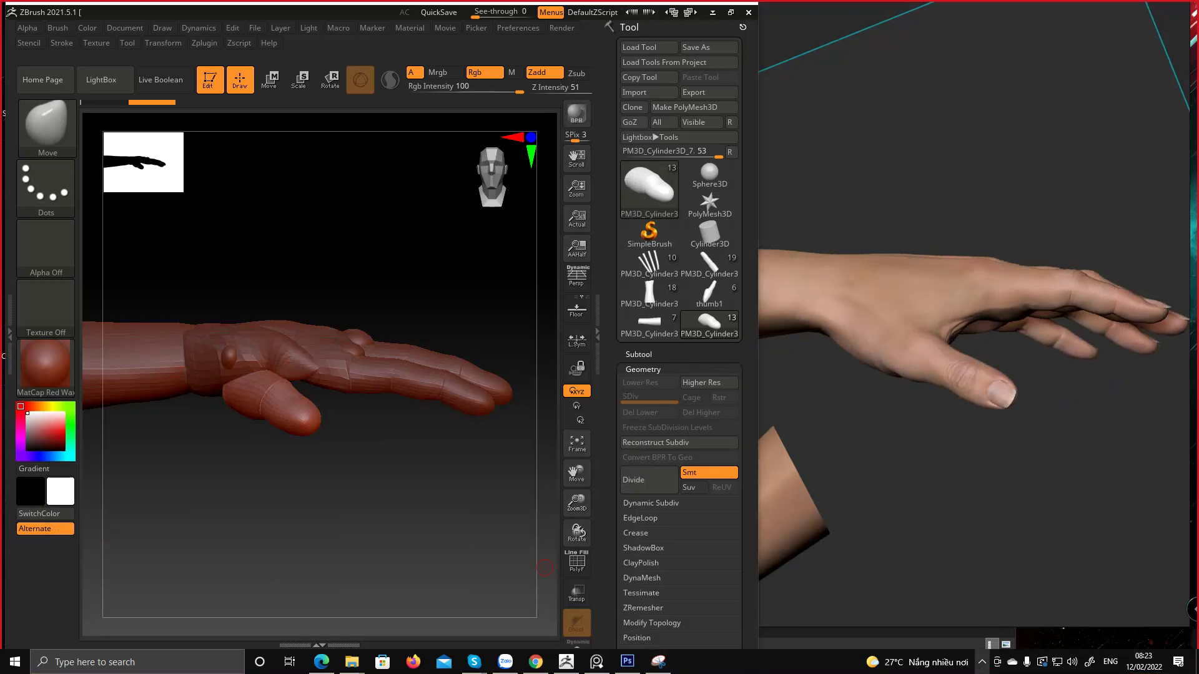
click(982, 663)
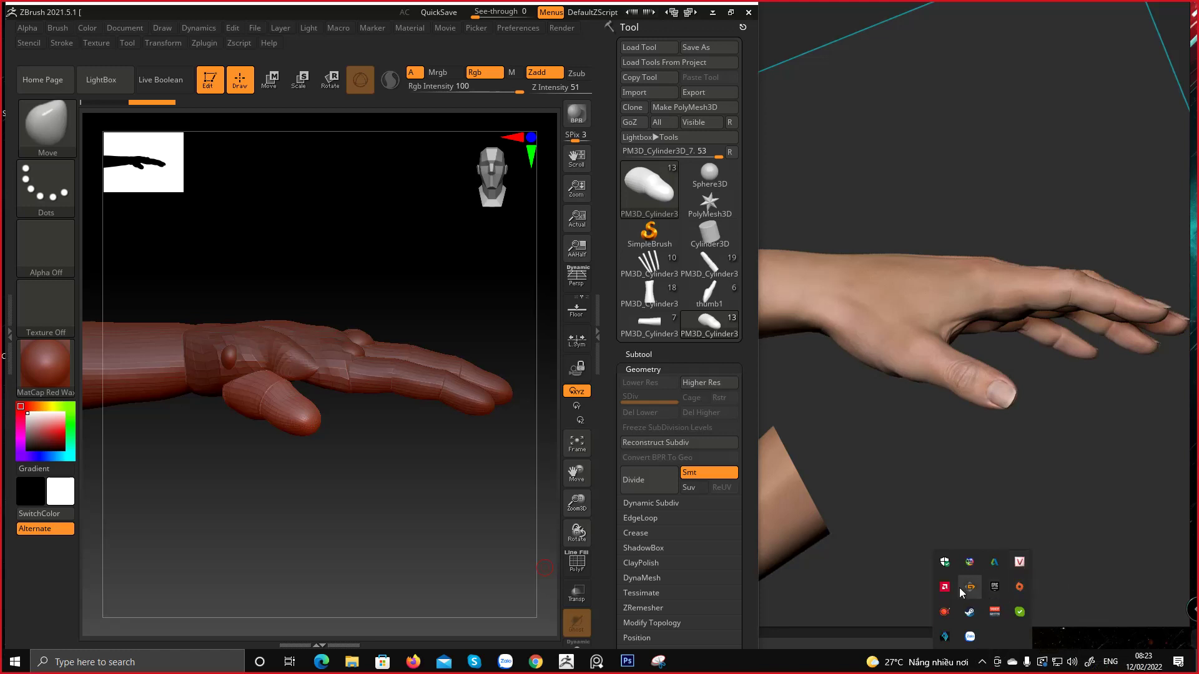
click(945, 612)
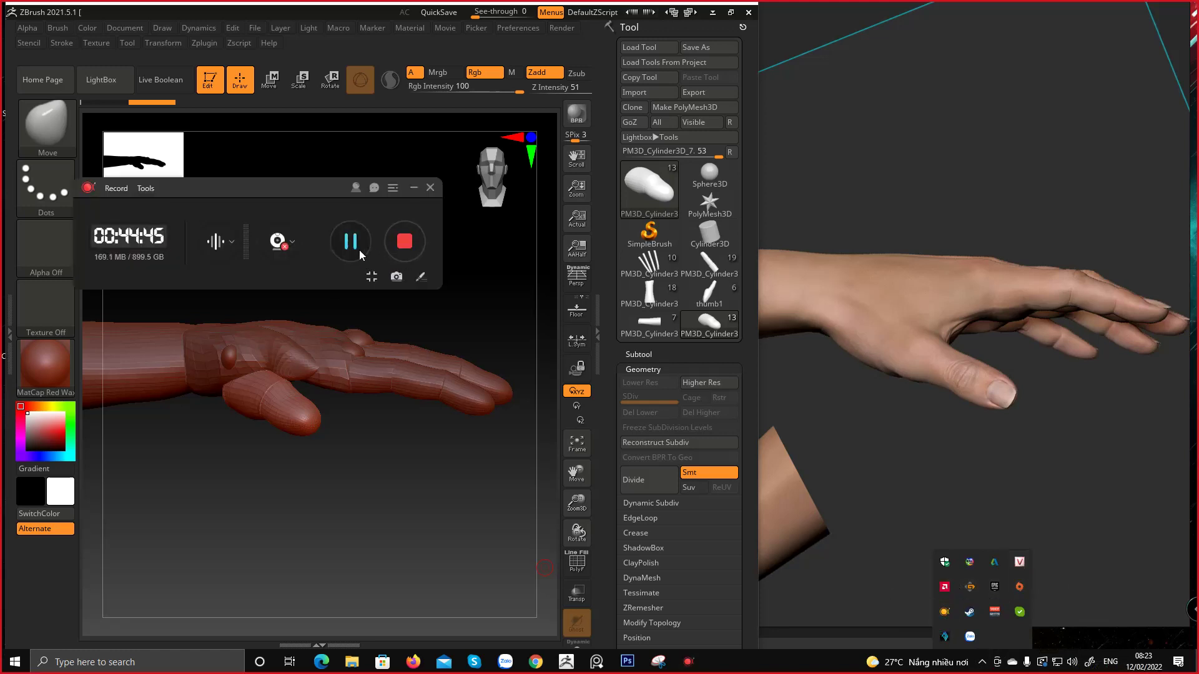
click(982, 670)
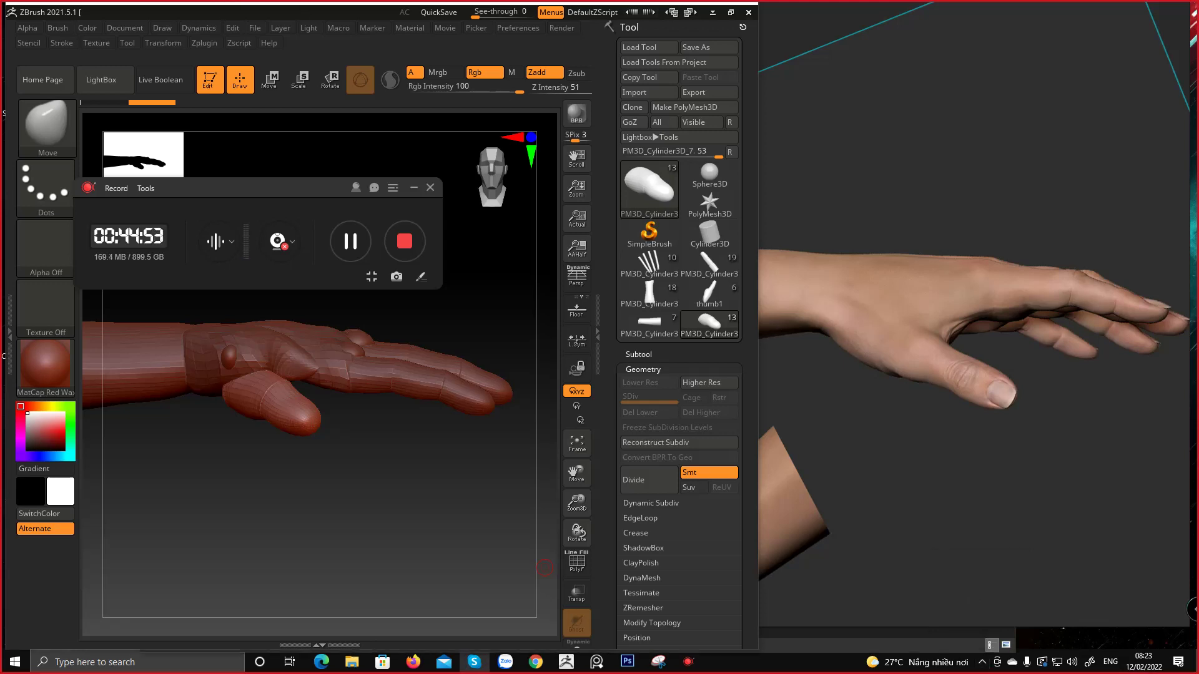
click(434, 476)
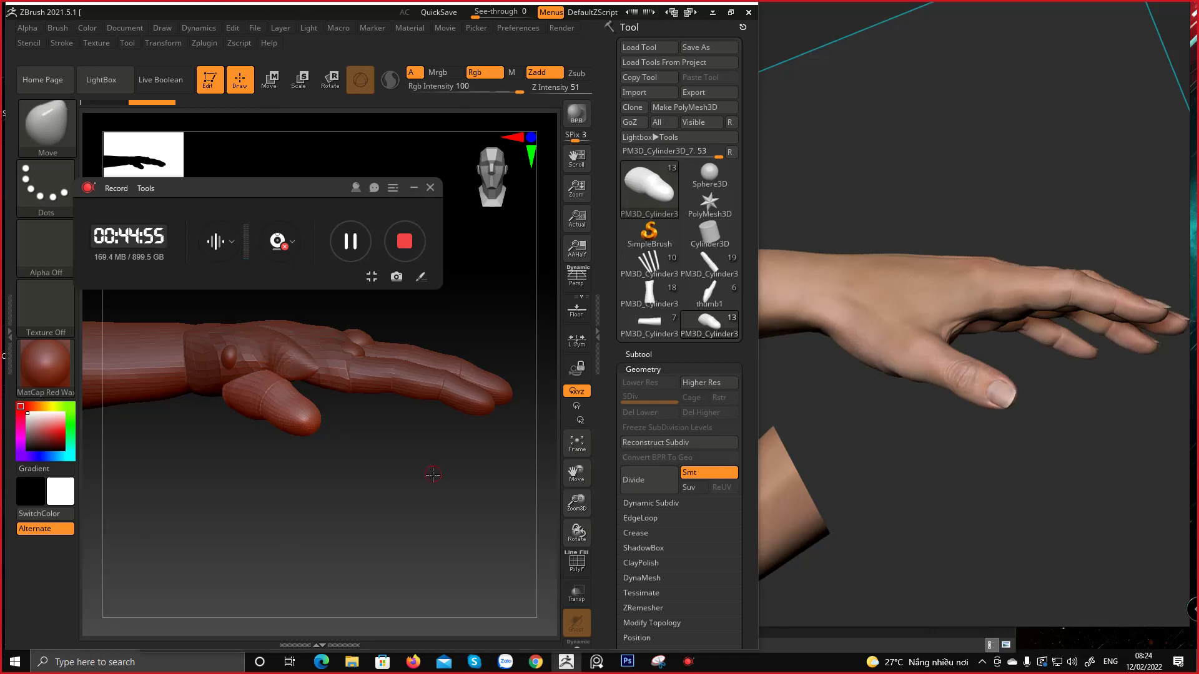
drag(323, 458, 343, 500)
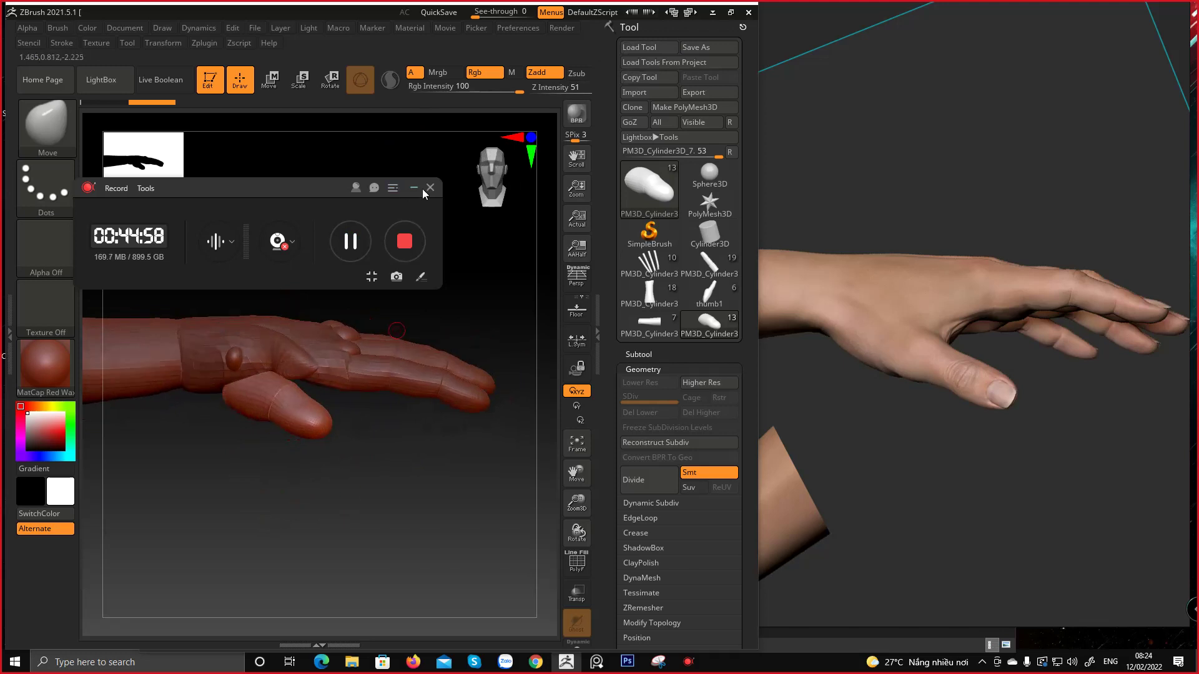
click(414, 187)
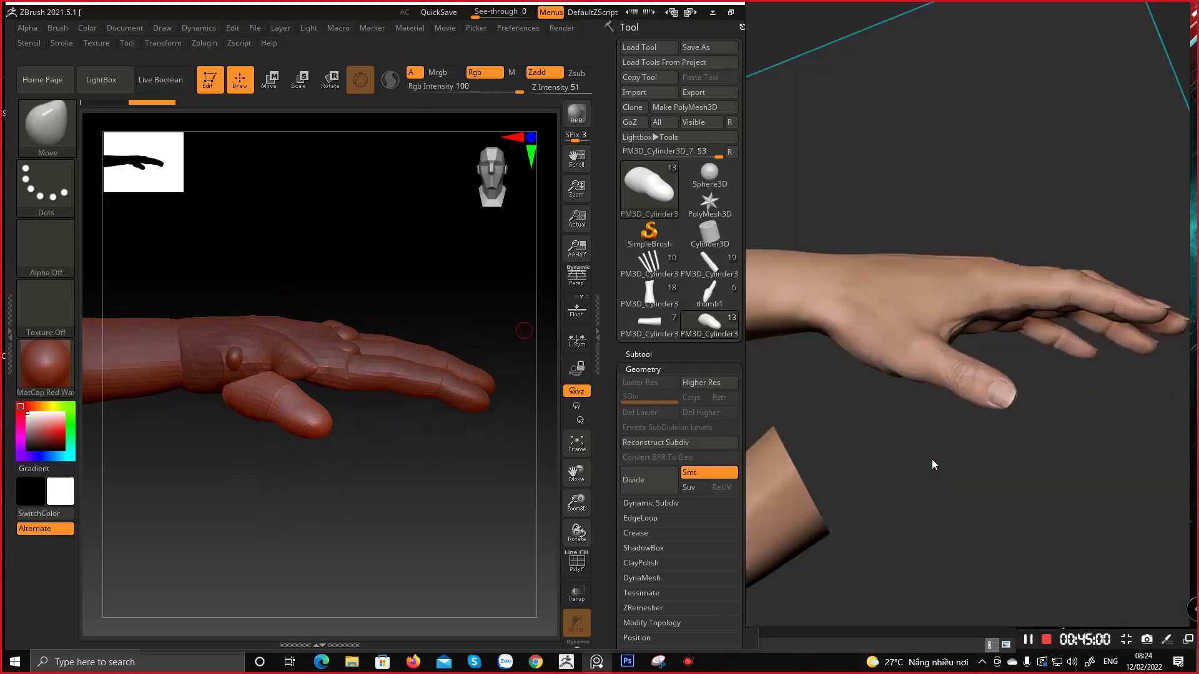
Frame the level upper hand of the reference beside the model and close the front OneDrive folder window
scroll(932, 459, down, 5)
scroll(960, 442, down, 4)
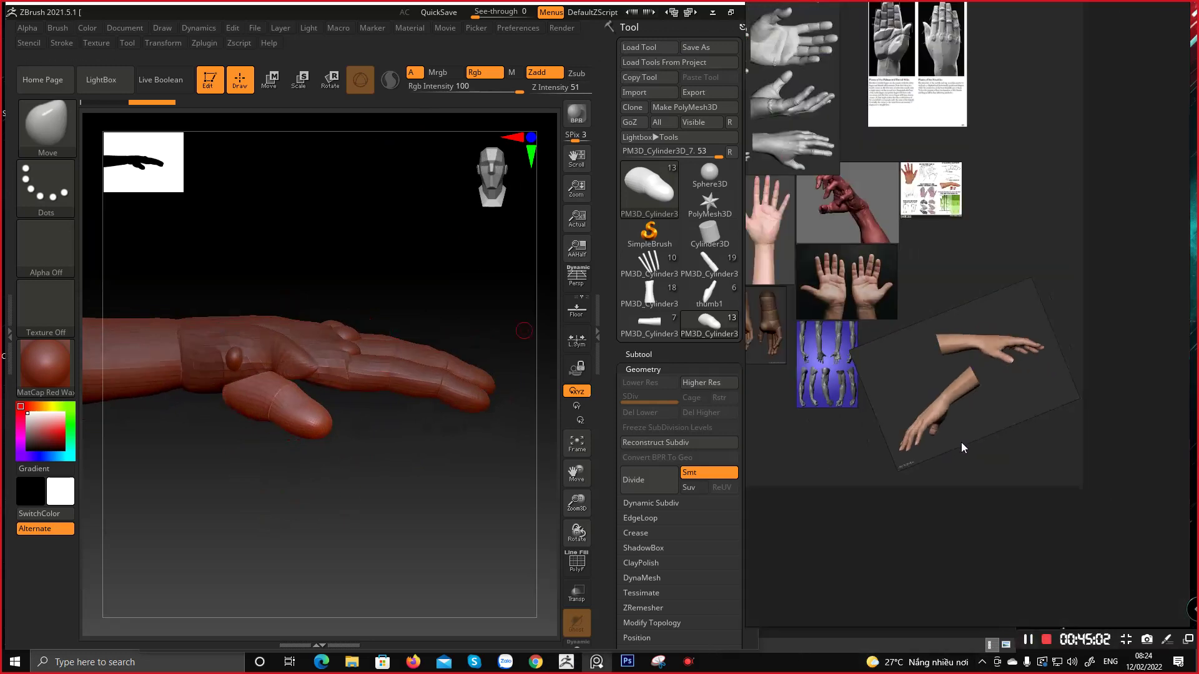
scroll(970, 437, up, 6)
scroll(986, 436, up, 4)
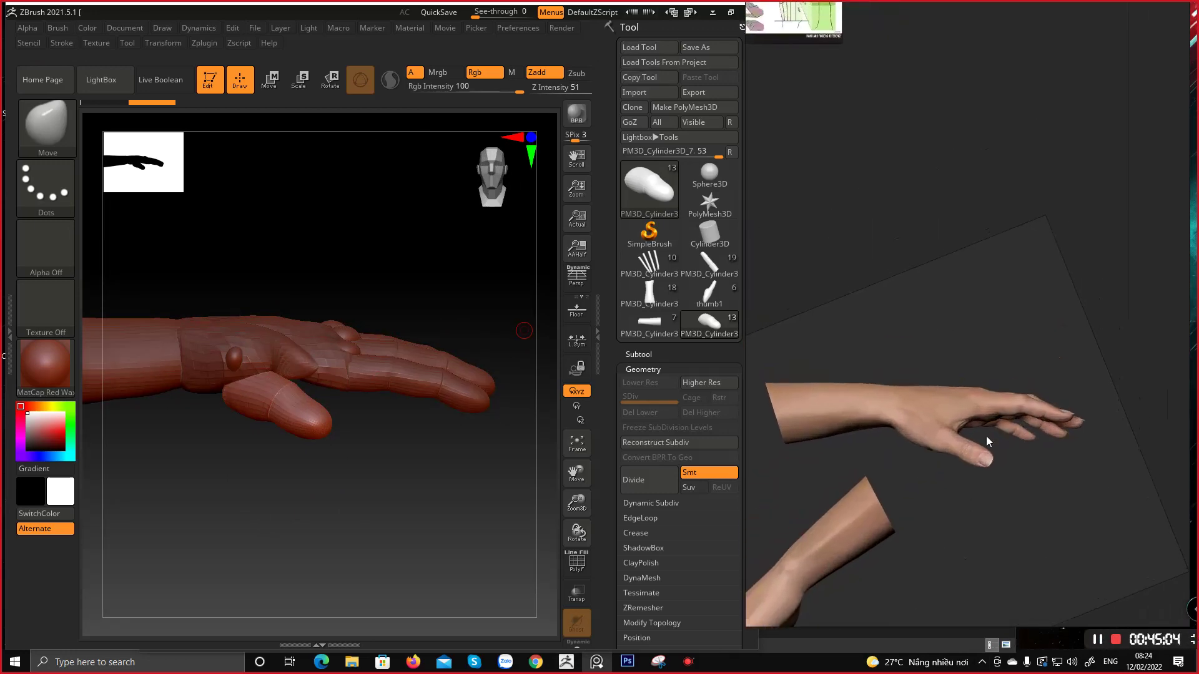
click(655, 666)
click(25, 393)
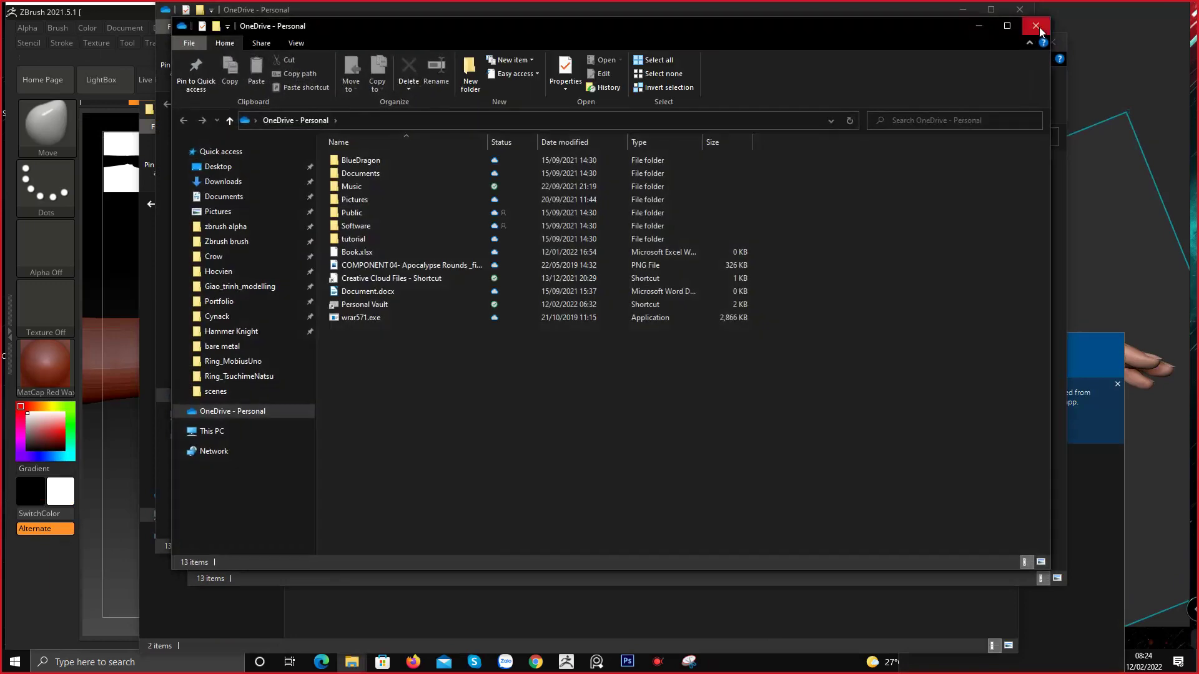
click(1041, 31)
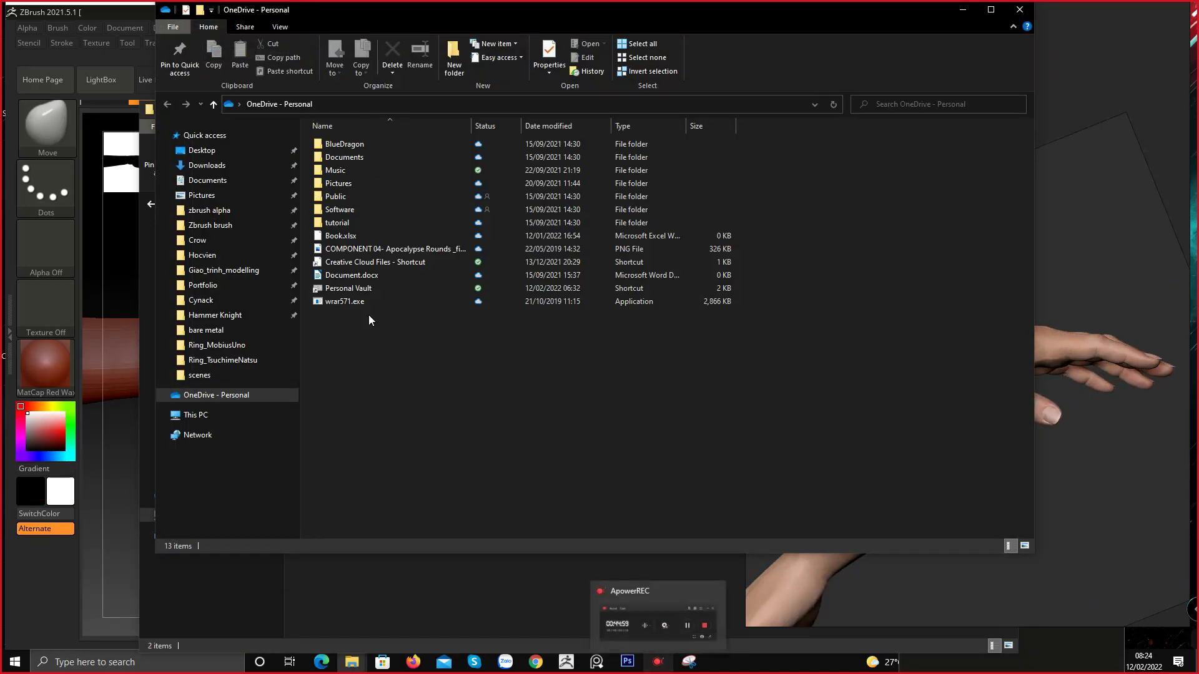
key(alt)
key(super)
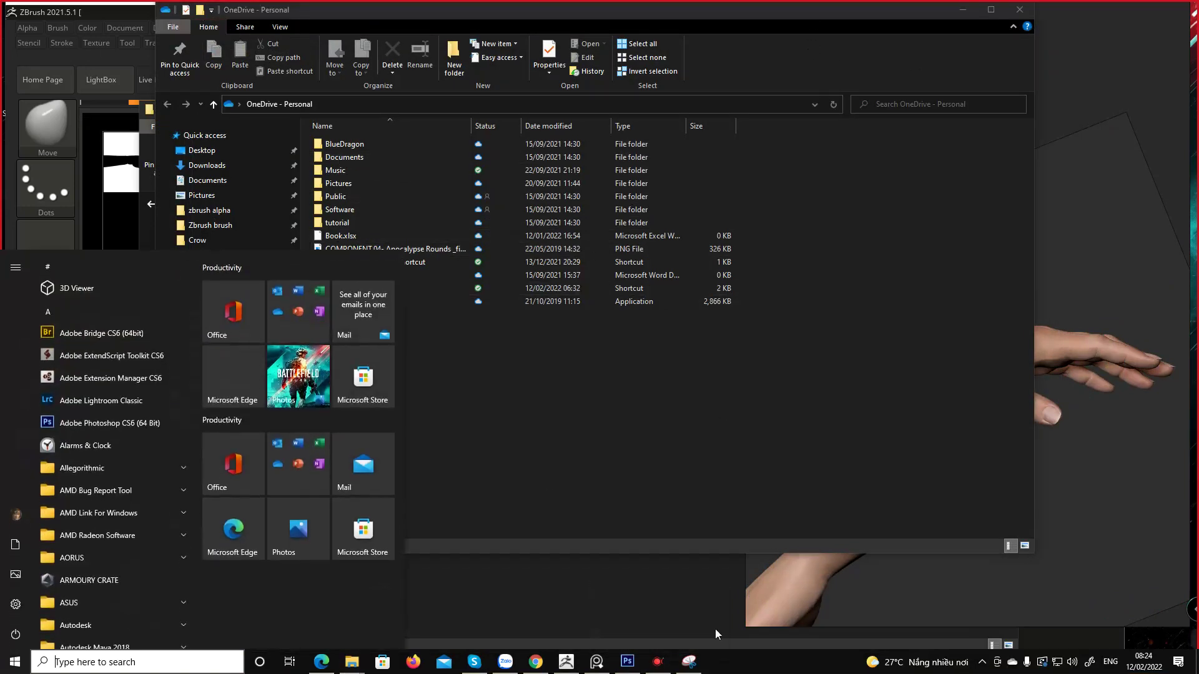
click(682, 655)
click(89, 76)
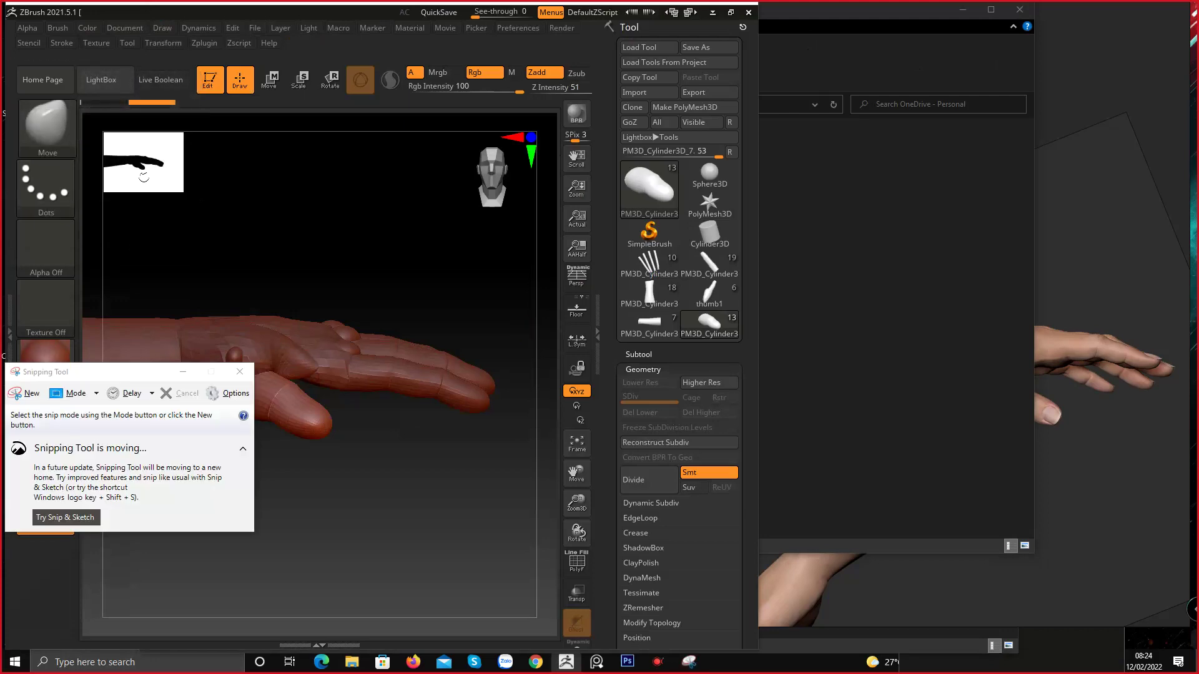
click(46, 352)
click(25, 392)
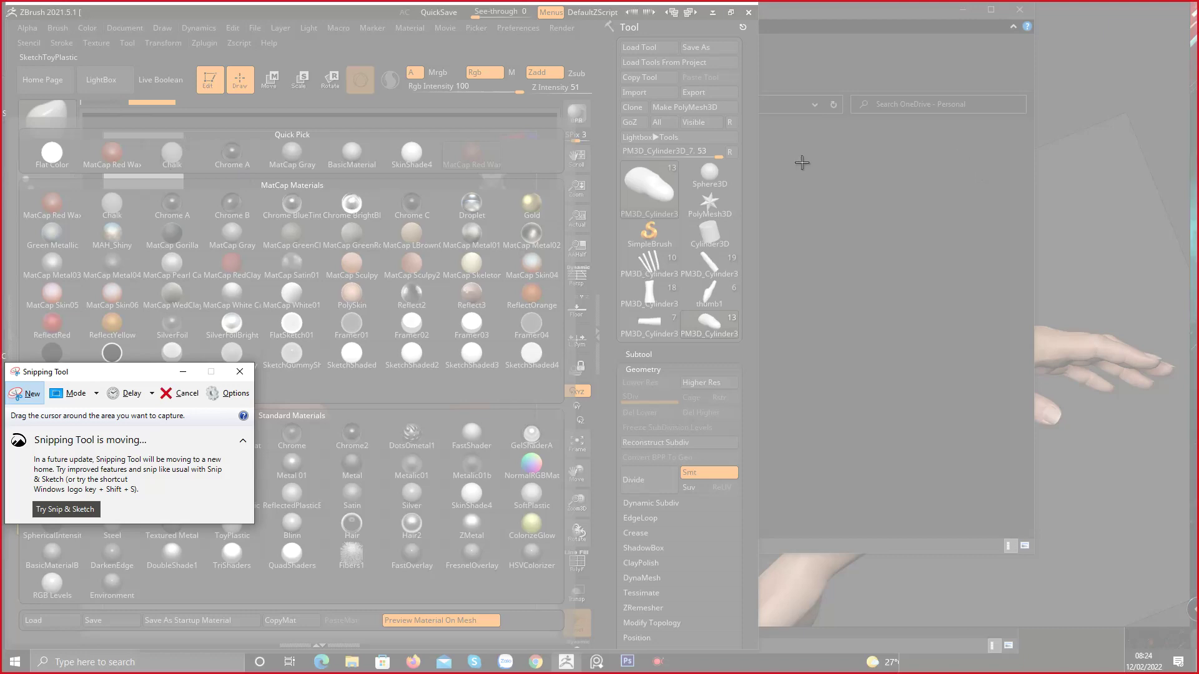
click(220, 415)
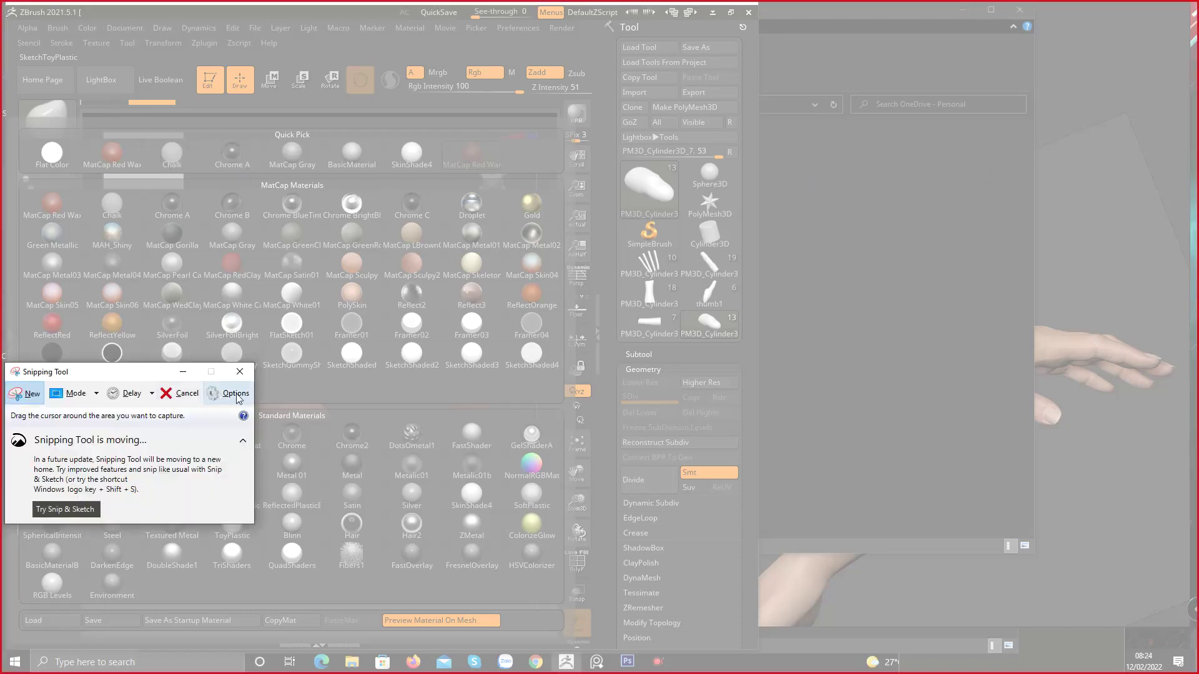
click(186, 393)
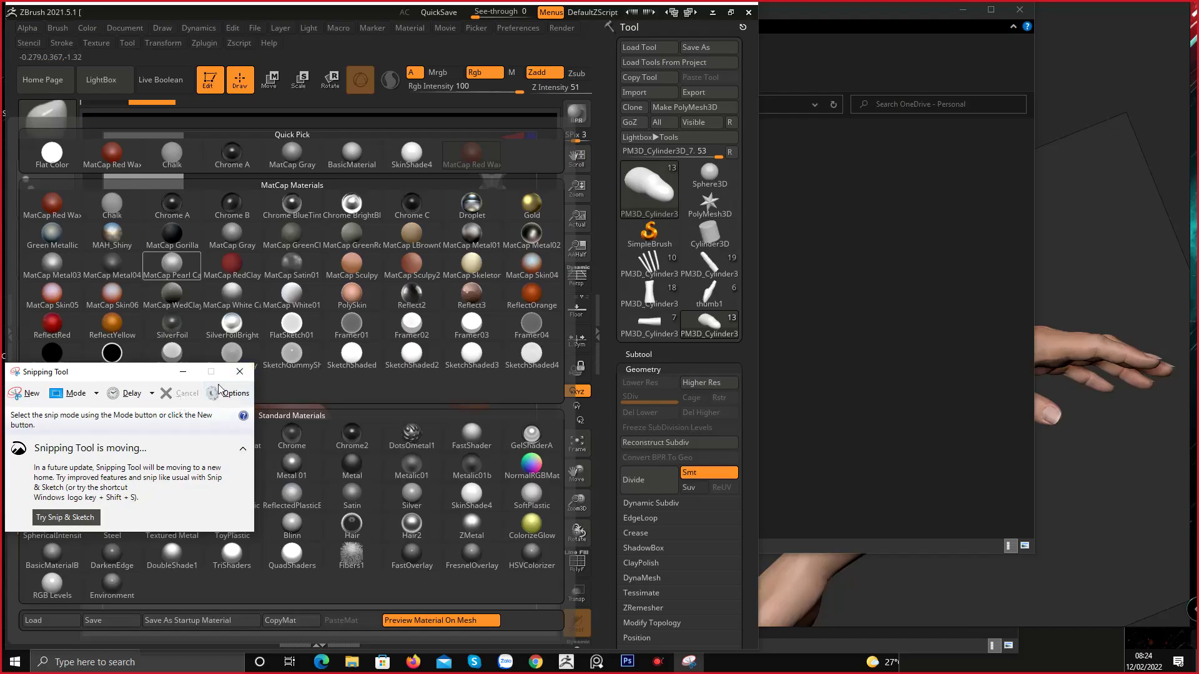
click(240, 372)
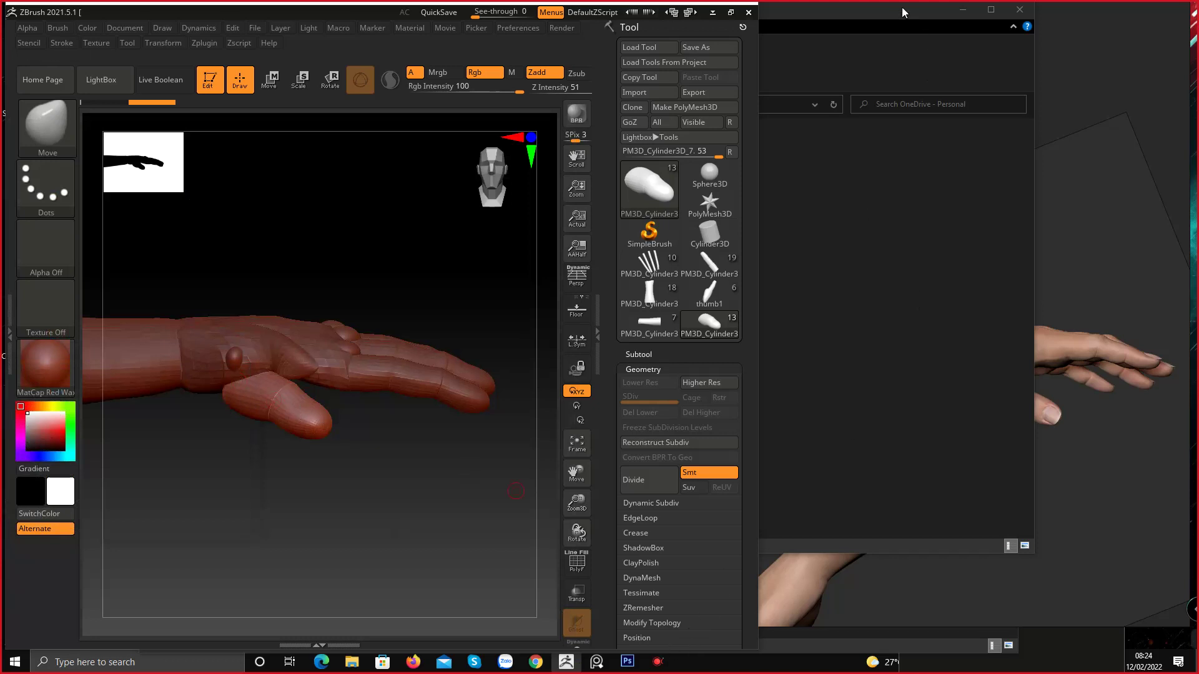
Minimise the remaining OneDrive folder window and the Photoshop window to uncover the model and the reference board
click(903, 12)
click(963, 10)
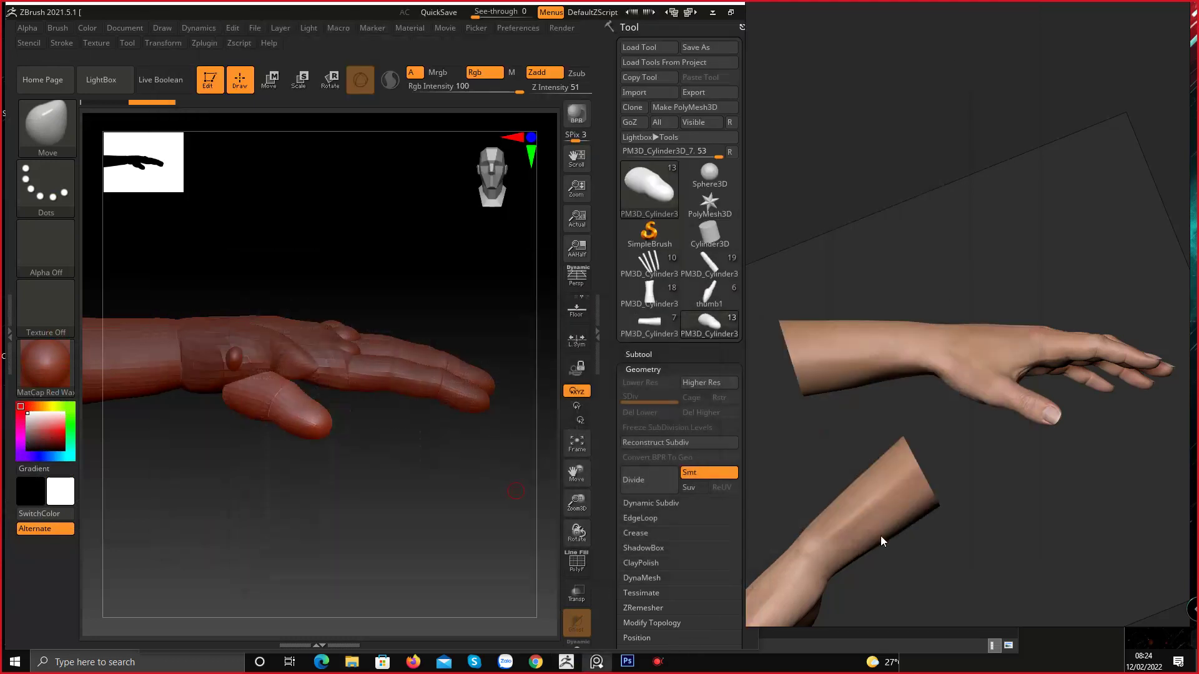
click(627, 663)
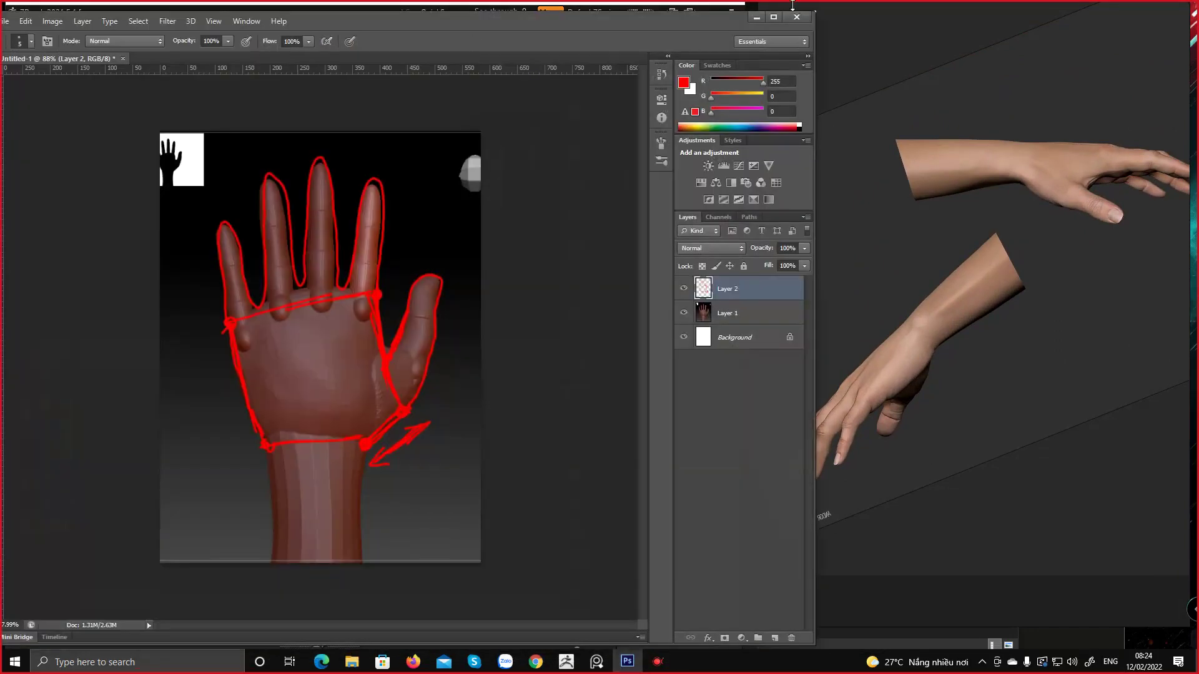
click(756, 17)
Search Windows for "sni", launch Snipping Tool, and bring it to the front with the hand model turned further to the side
click(198, 663)
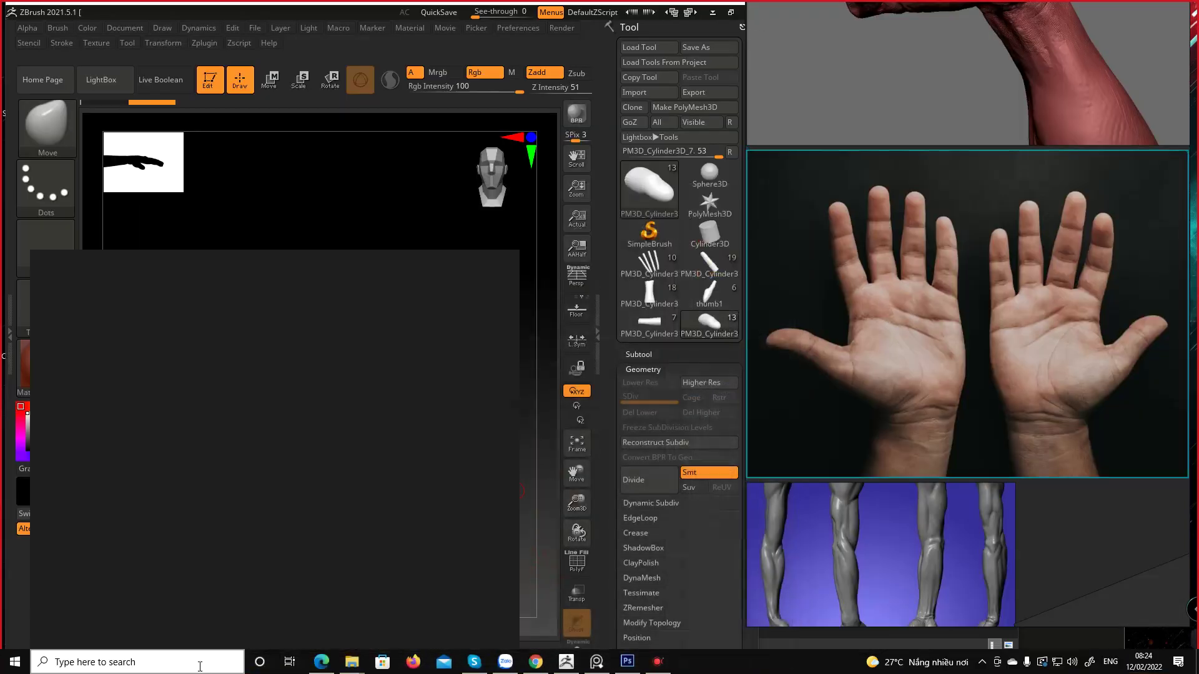
text(sni)
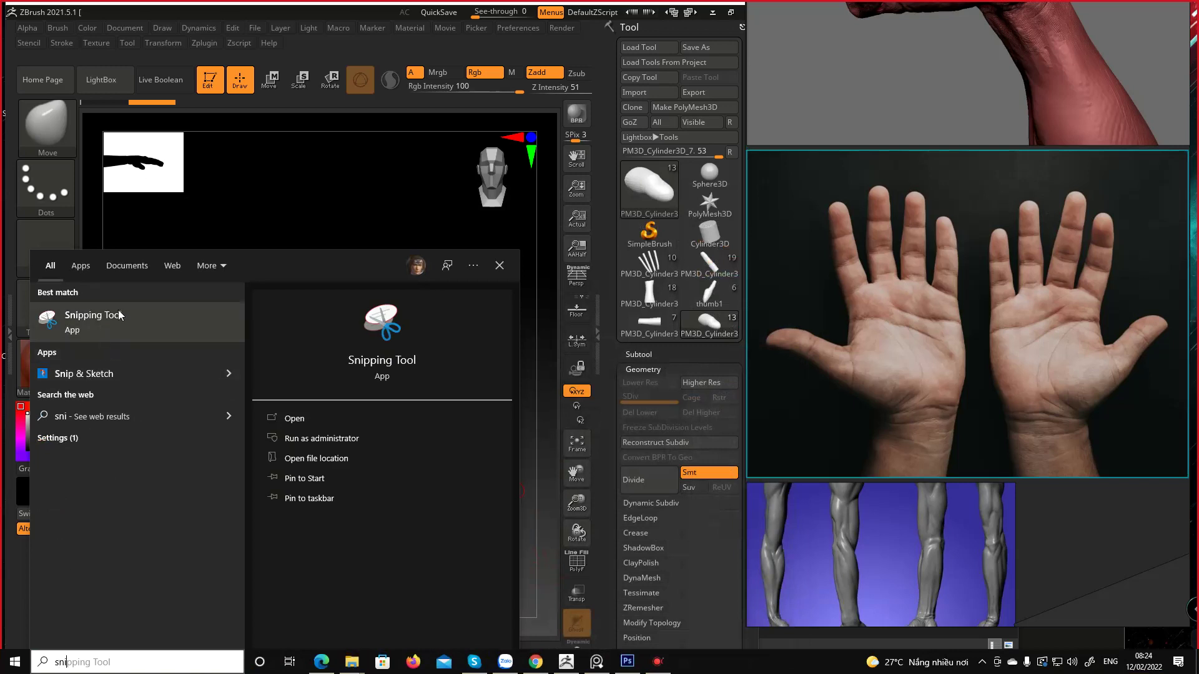
click(116, 326)
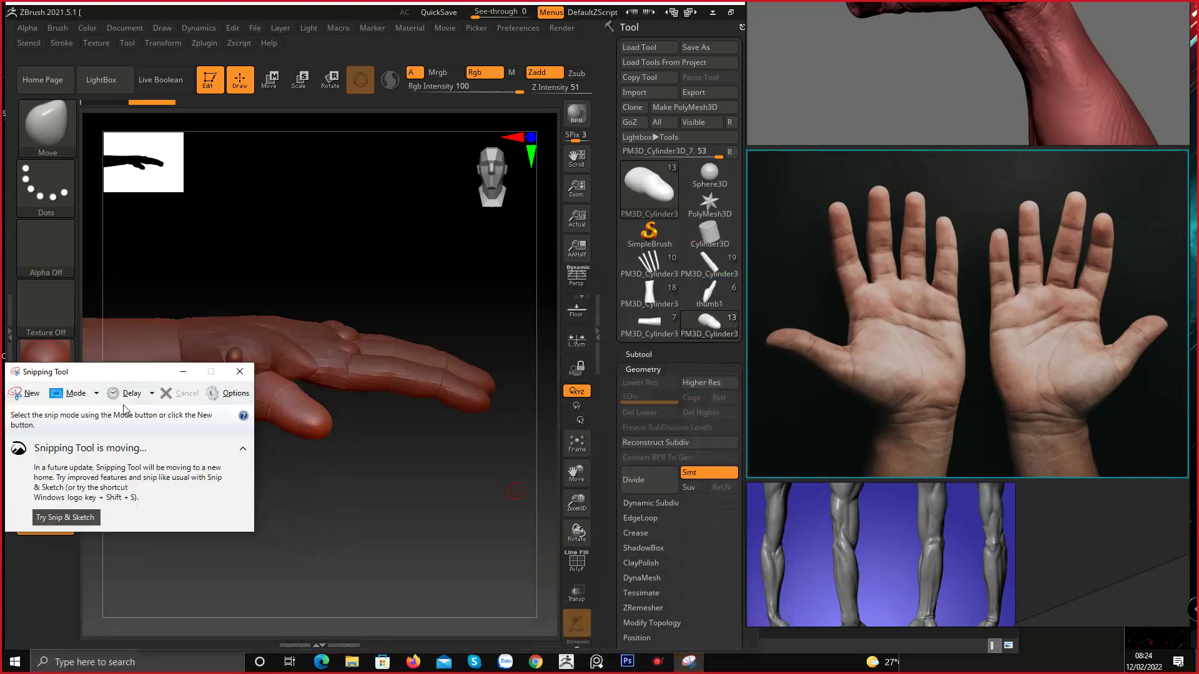
drag(342, 292, 343, 331)
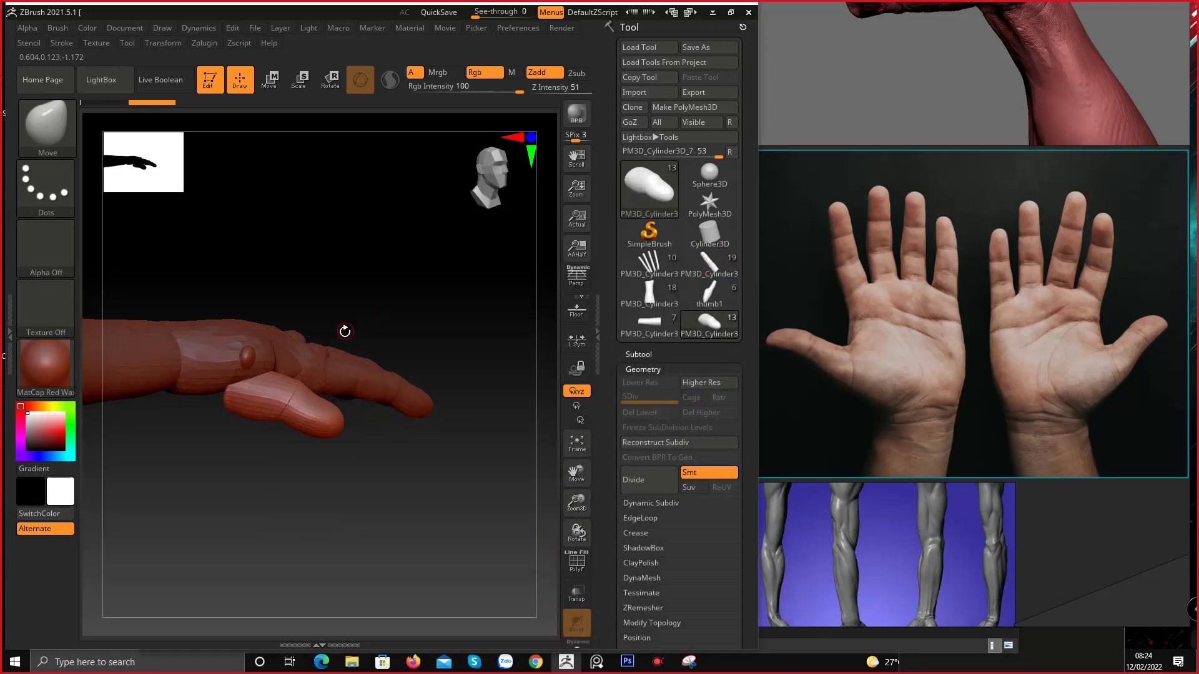
click(689, 663)
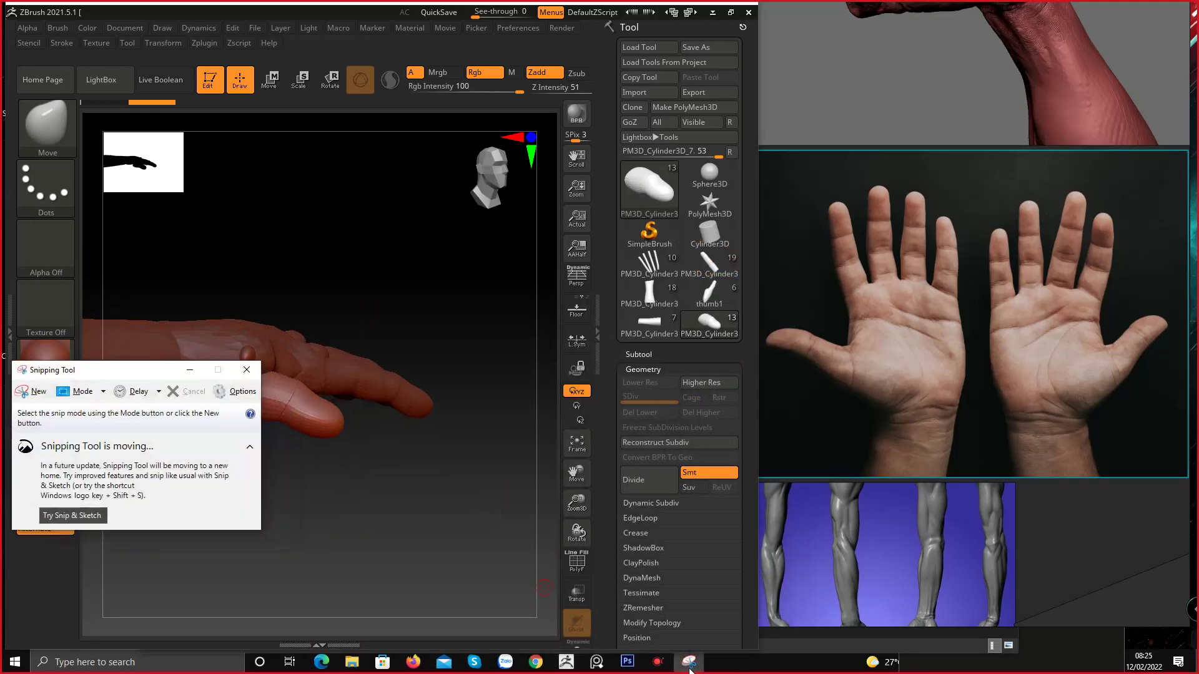
Minimise Snipping Tool and ZBrush to uncover the open folder windows on the desktop
click(690, 665)
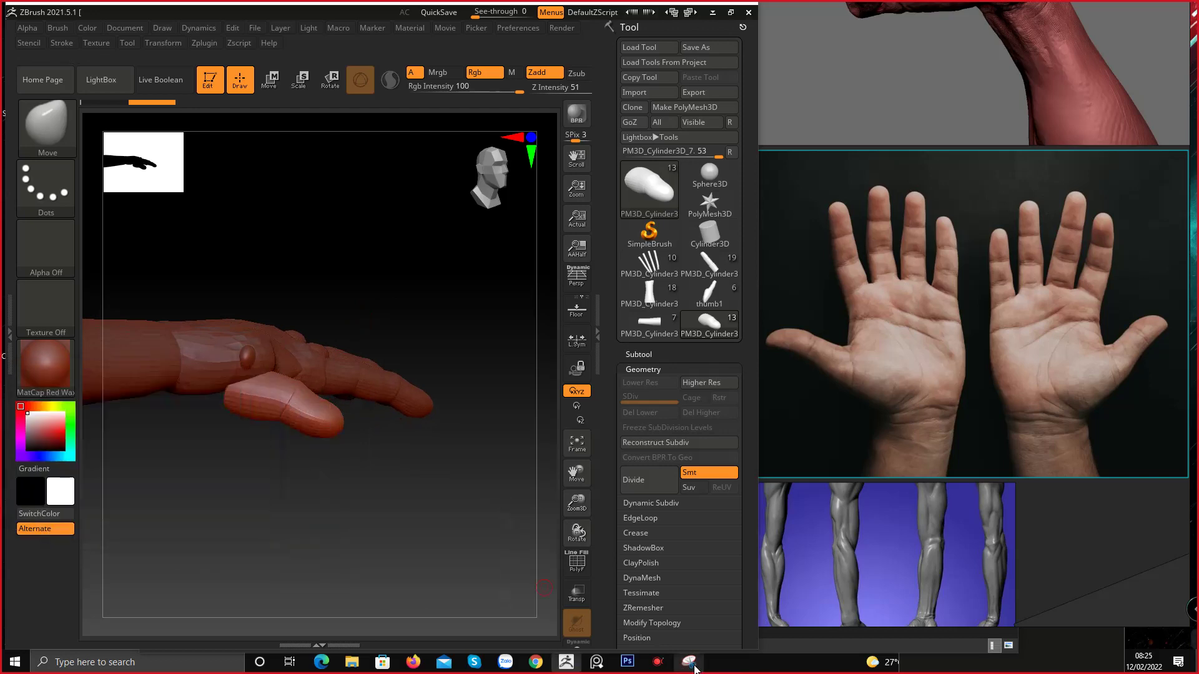
click(711, 12)
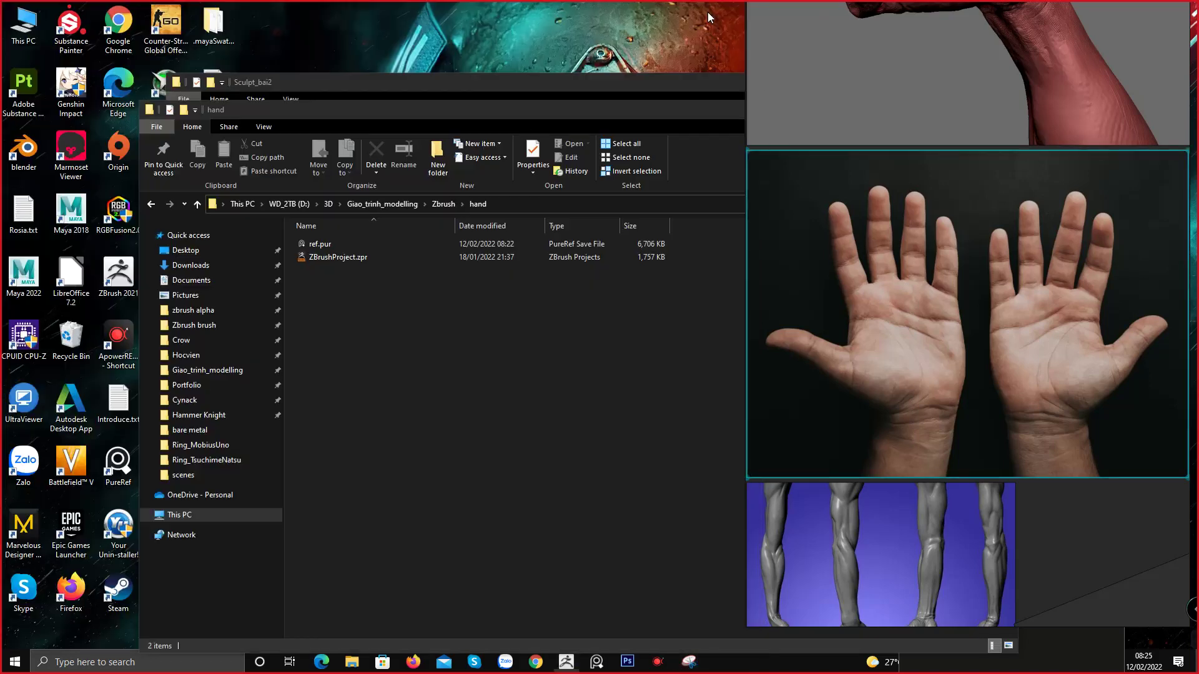
double_click(605, 83)
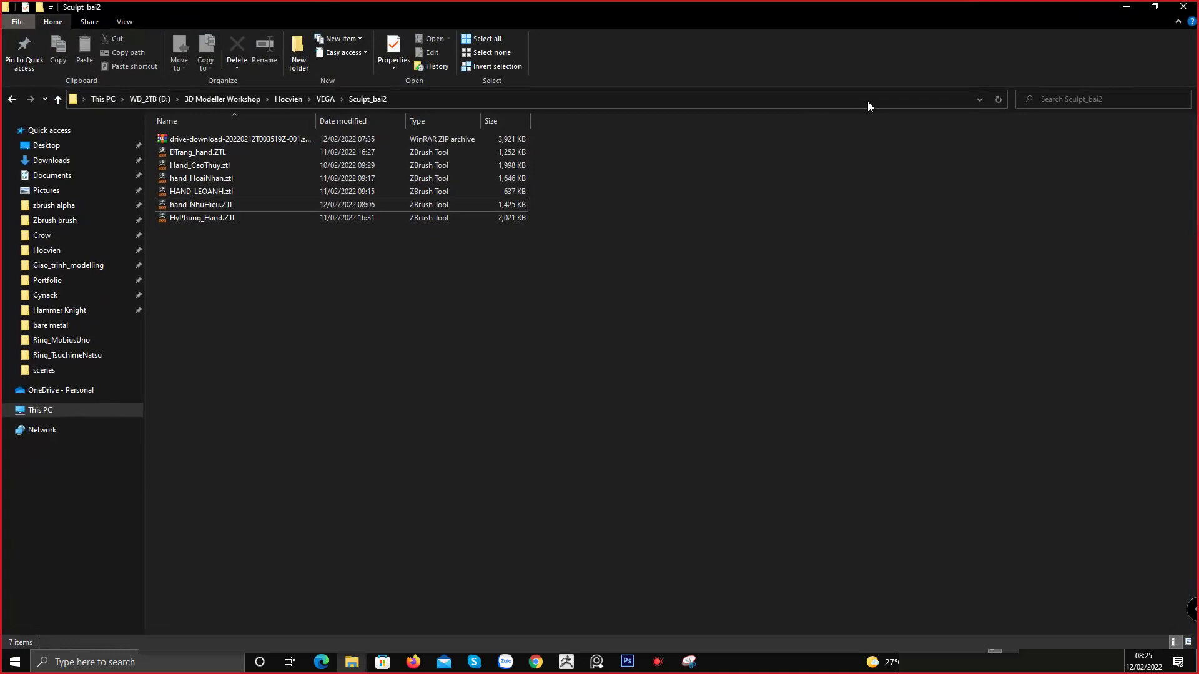
click(1145, 12)
double_click(653, 85)
click(979, 99)
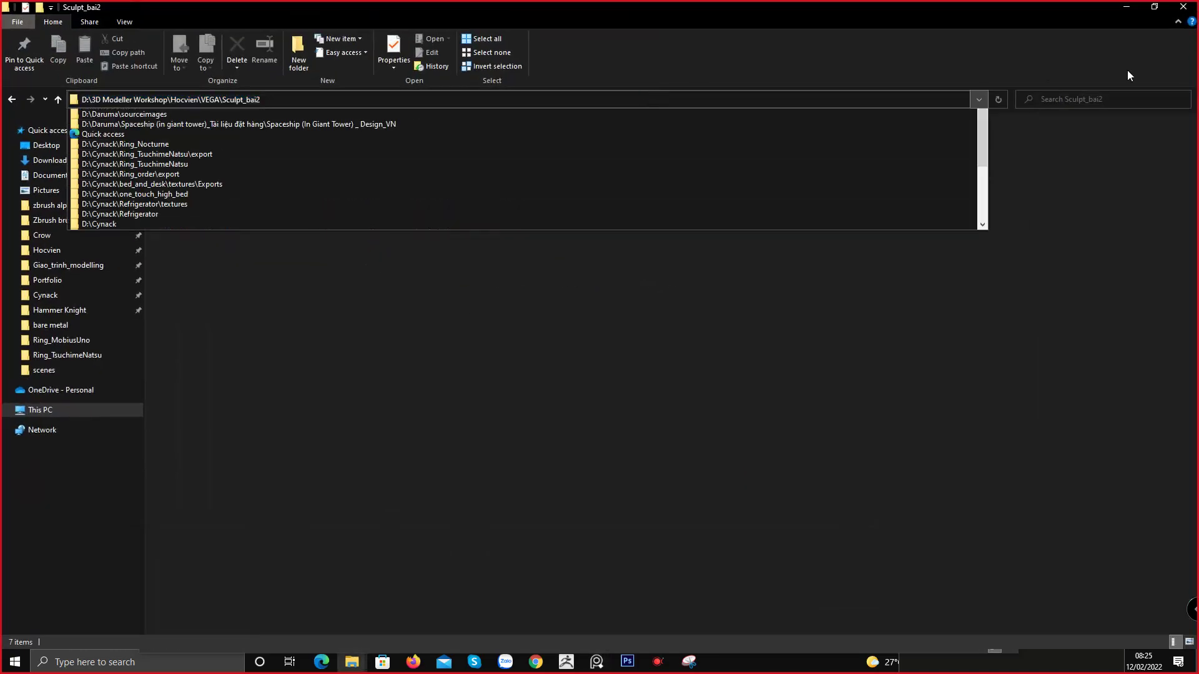
click(1149, 4)
click(1161, 9)
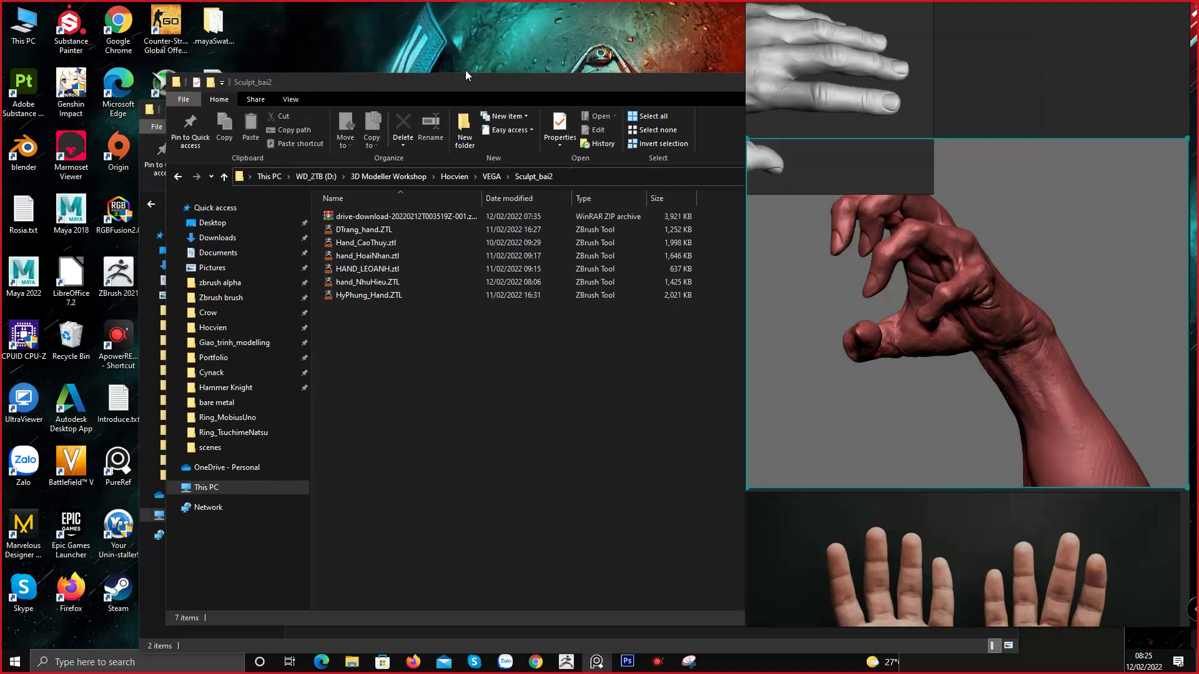
double_click(589, 75)
click(589, 78)
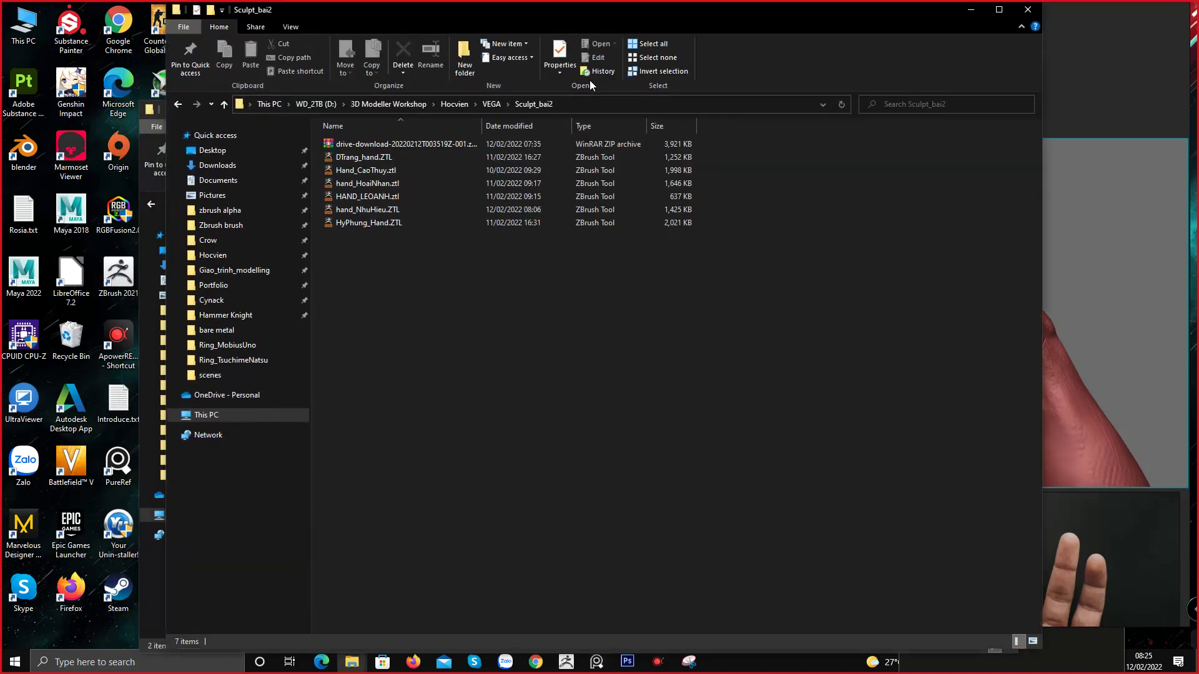
key(super)
double_click(909, 5)
click(910, 8)
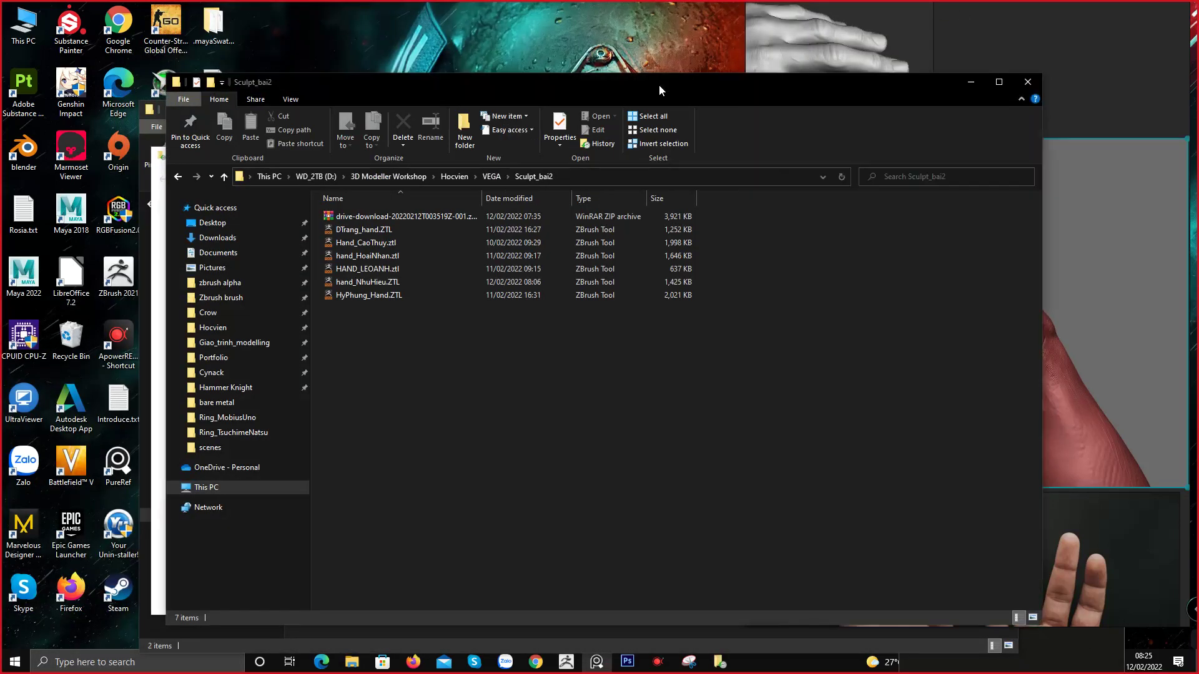
Minimise the Sculpt_bai2 folder window and close the File History window behind it
double_click(658, 84)
click(1127, 8)
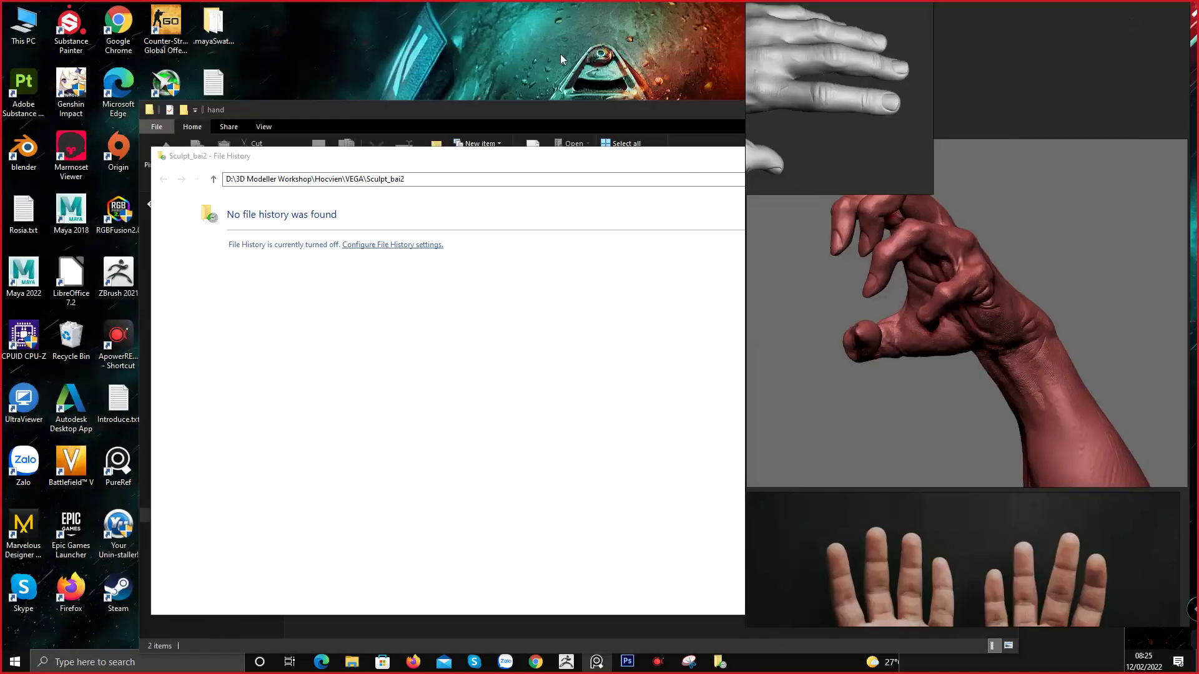
double_click(562, 156)
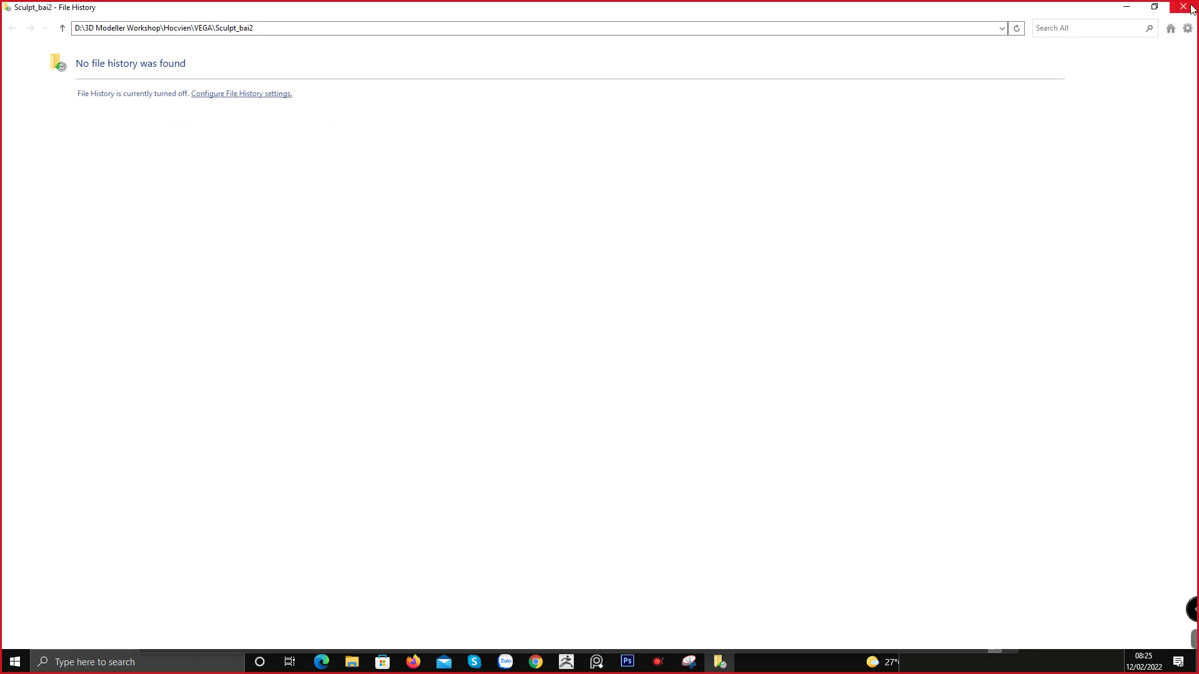
click(1154, 7)
double_click(632, 154)
click(1183, 7)
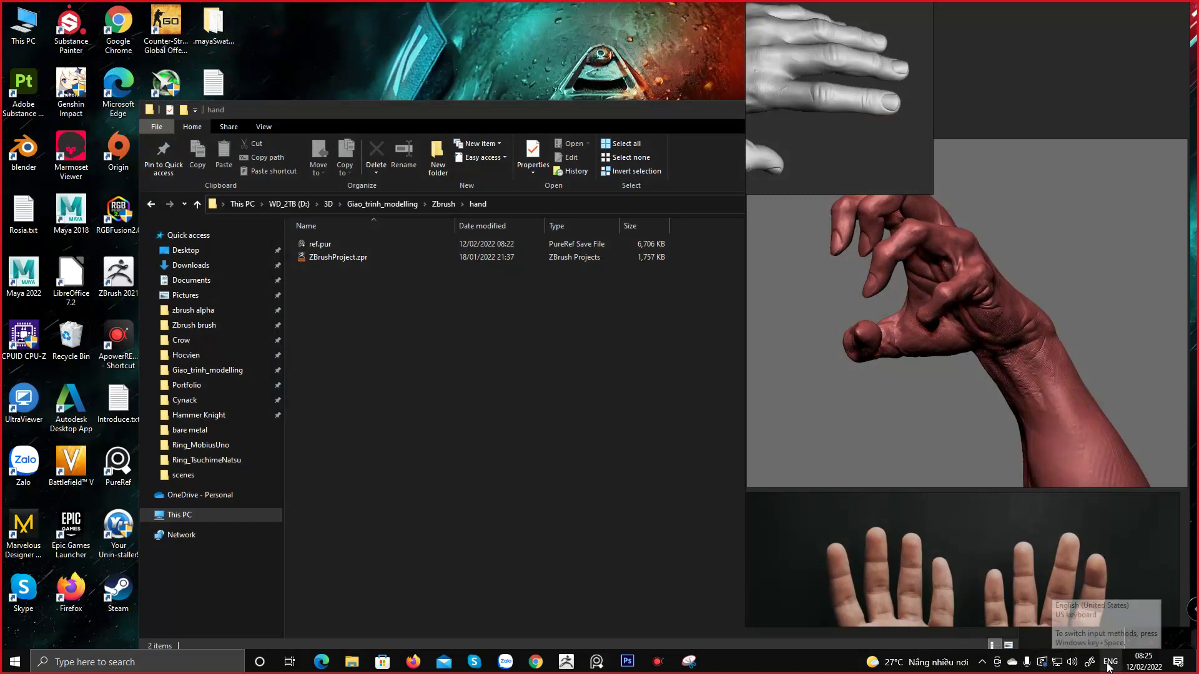
click(1109, 667)
double_click(1084, 608)
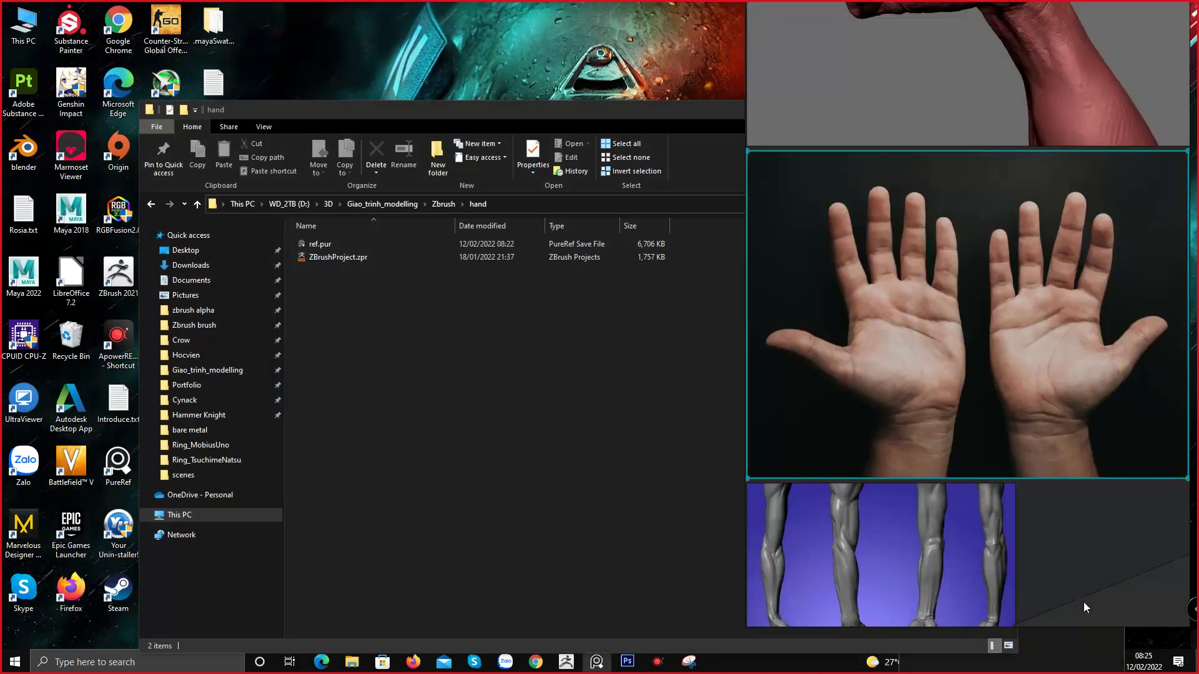
double_click(514, 107)
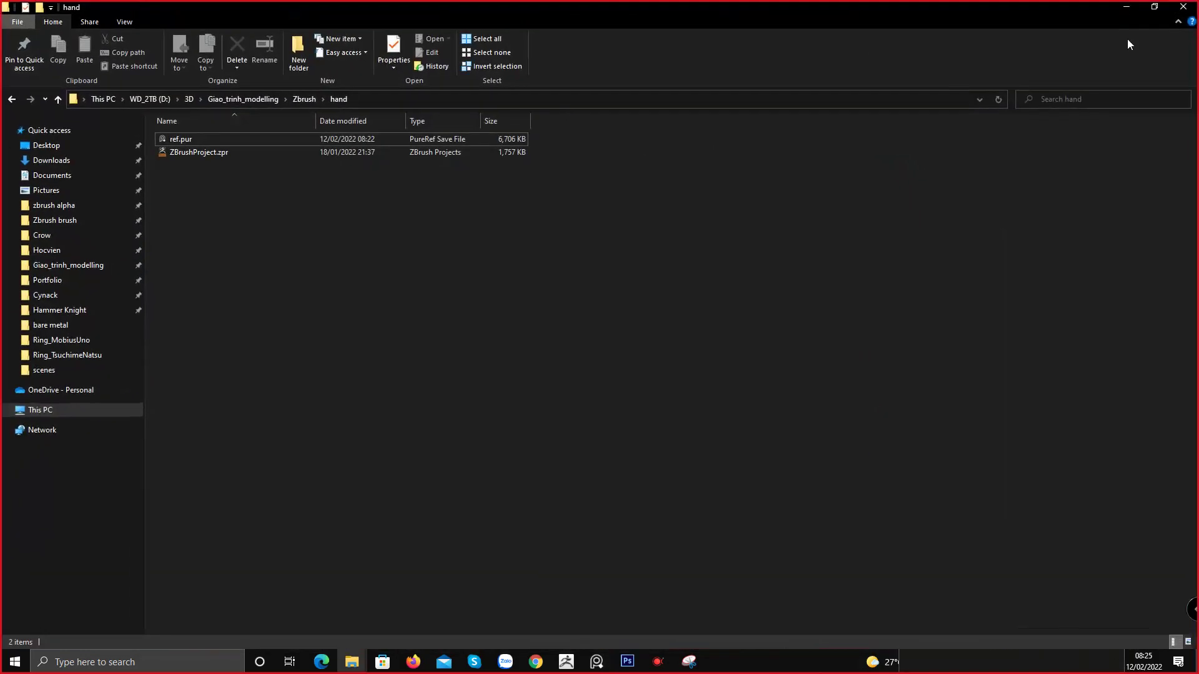
click(1156, 9)
double_click(821, 92)
double_click(657, 114)
click(1154, 10)
click(880, 70)
click(644, 109)
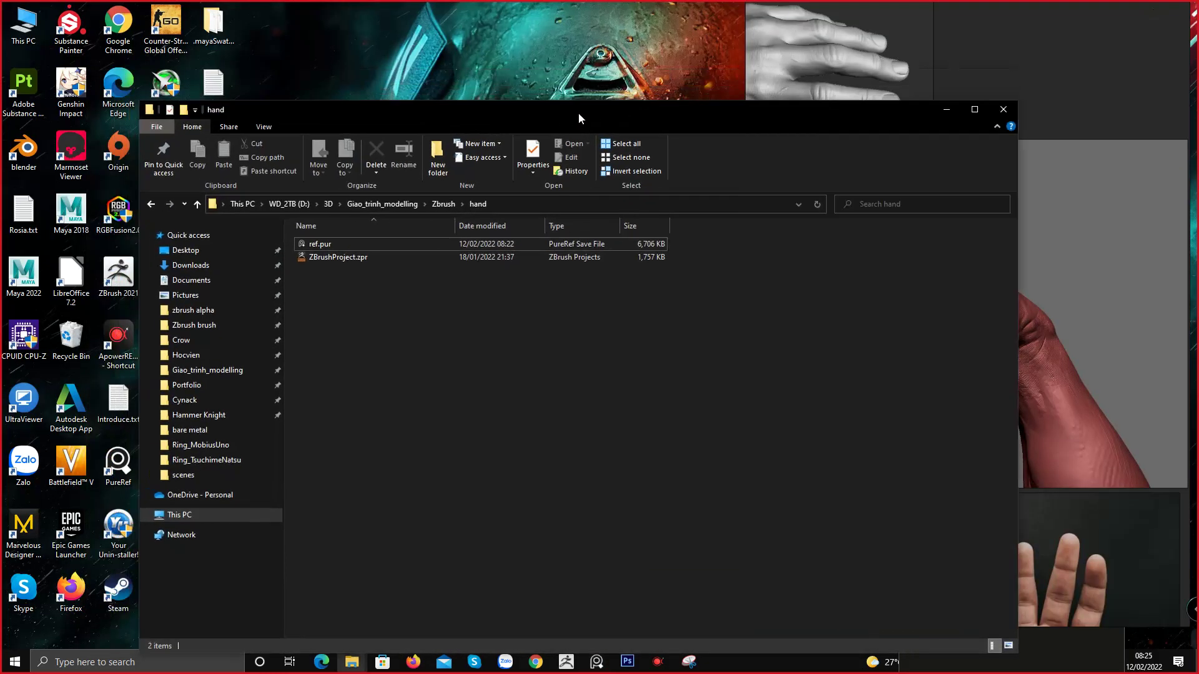
double_click(519, 115)
double_click(481, 127)
click(1155, 9)
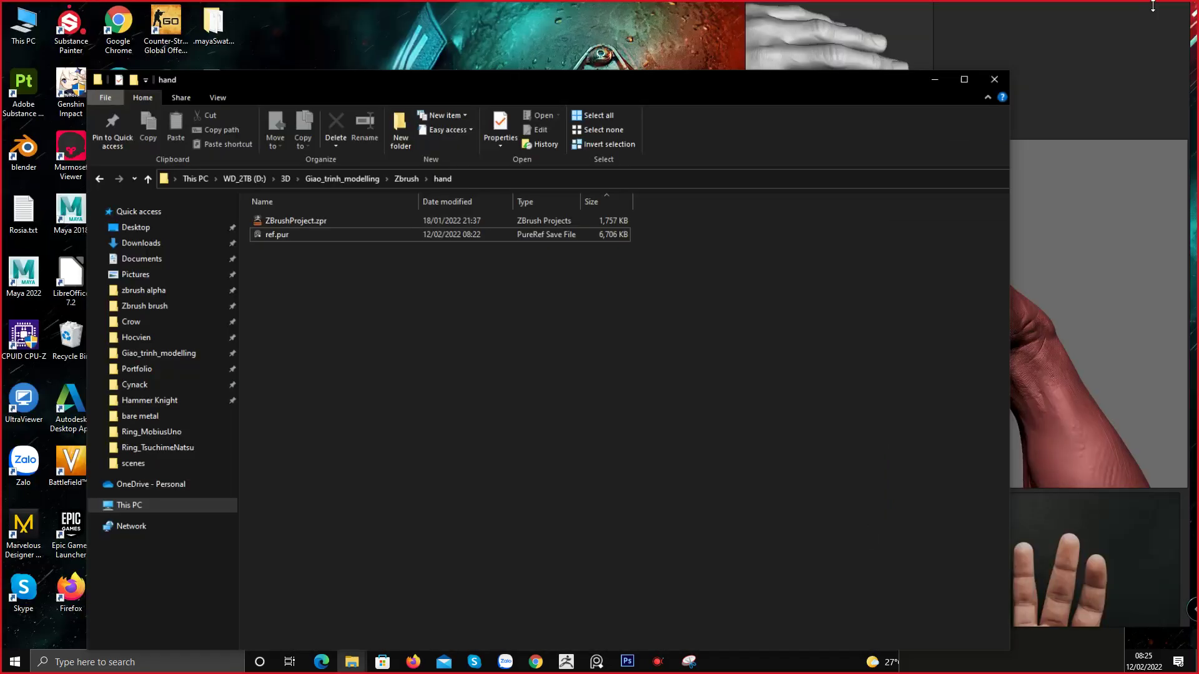
click(881, 176)
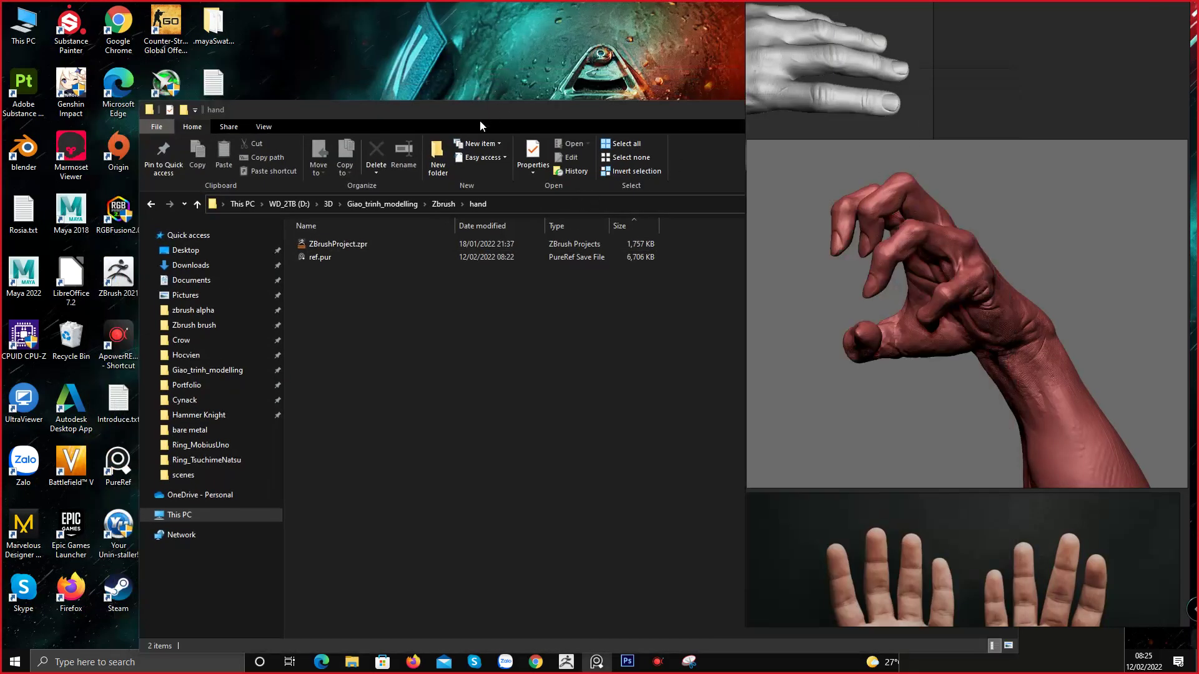
double_click(449, 113)
double_click(450, 121)
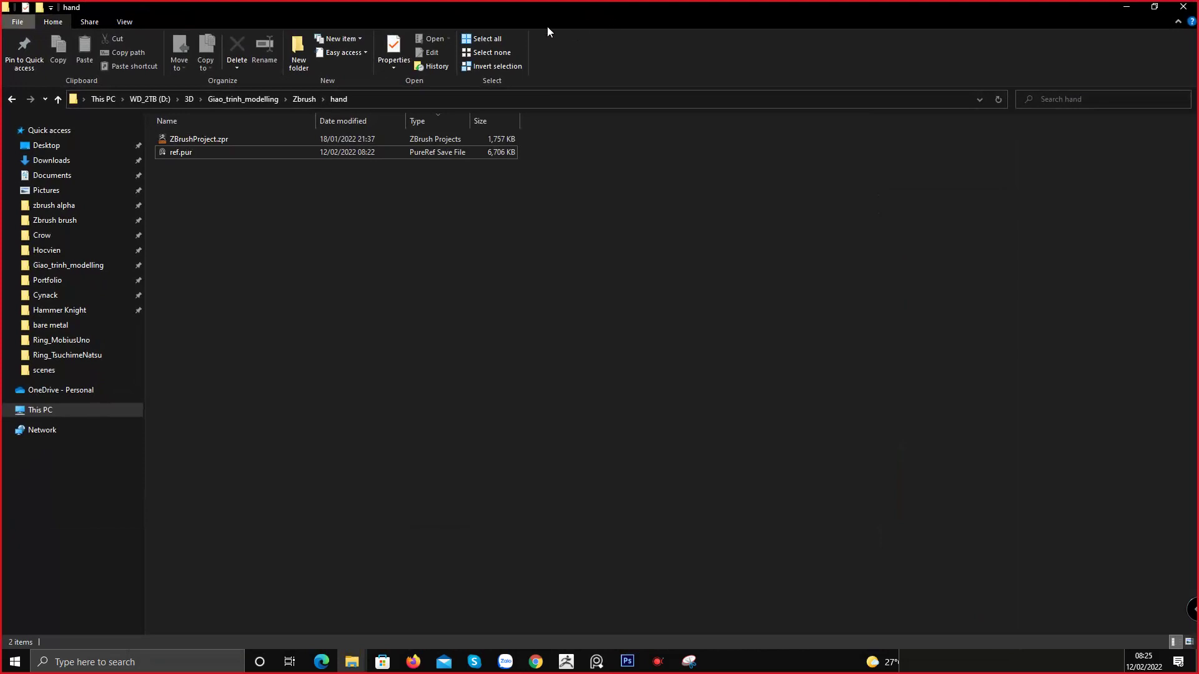
key(super)
double_click(789, 10)
click(900, 39)
double_click(638, 108)
double_click(781, 8)
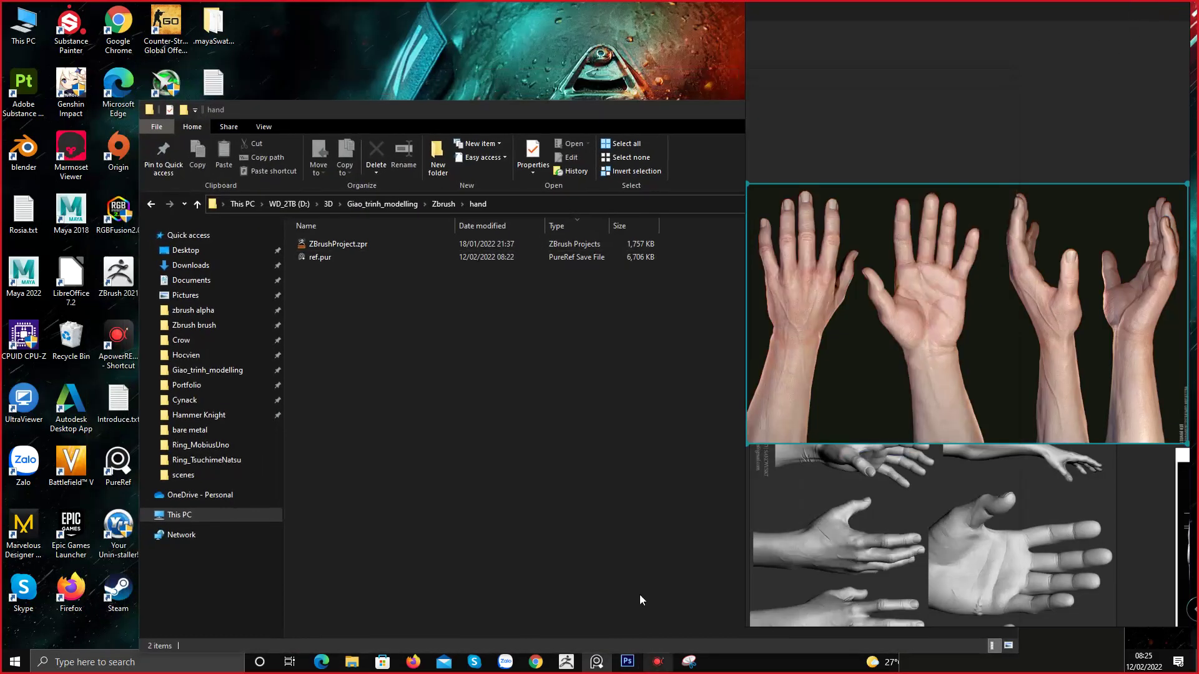
key(super)
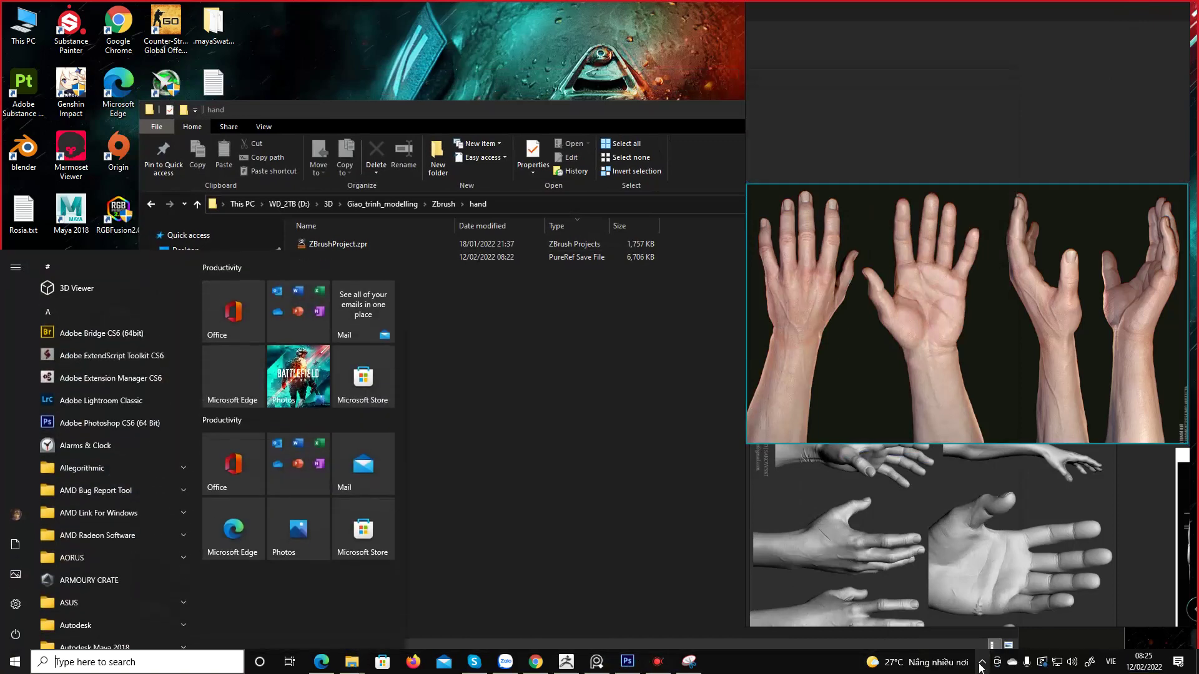
click(982, 662)
Frame the level side-view hand on the reference board
middle_drag(985, 316, 966, 324)
scroll(974, 380, down, 4)
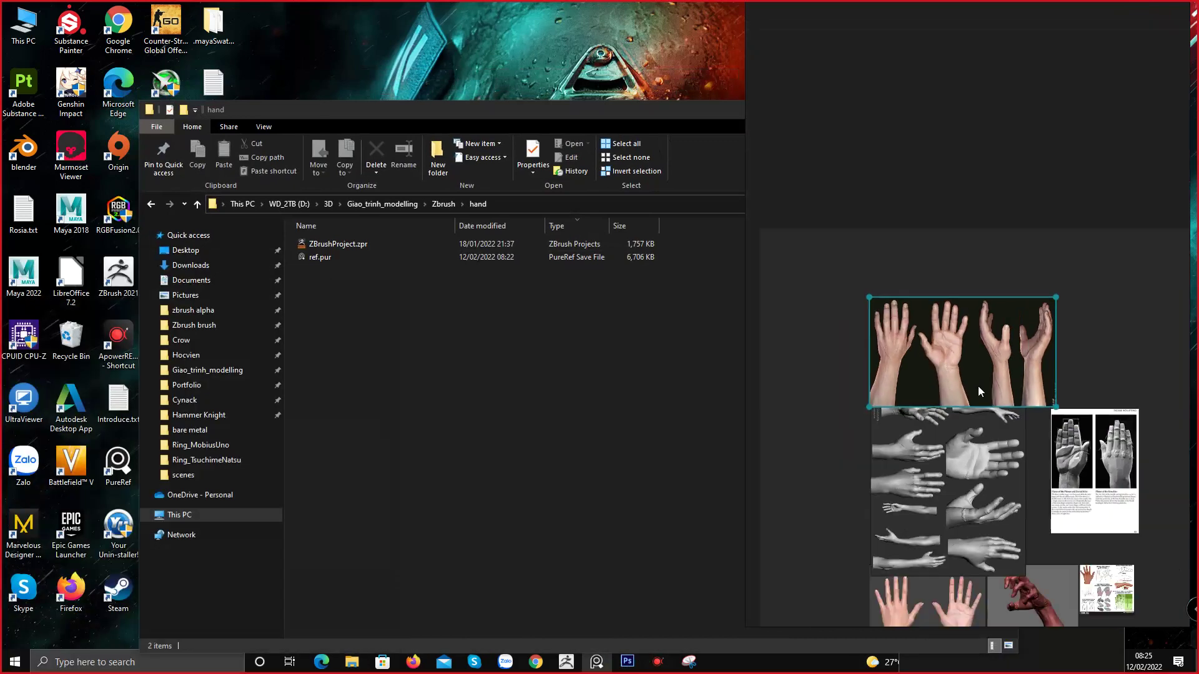
middle_drag(1003, 412, 738, 238)
scroll(898, 401, up, 1)
scroll(985, 368, up, 5)
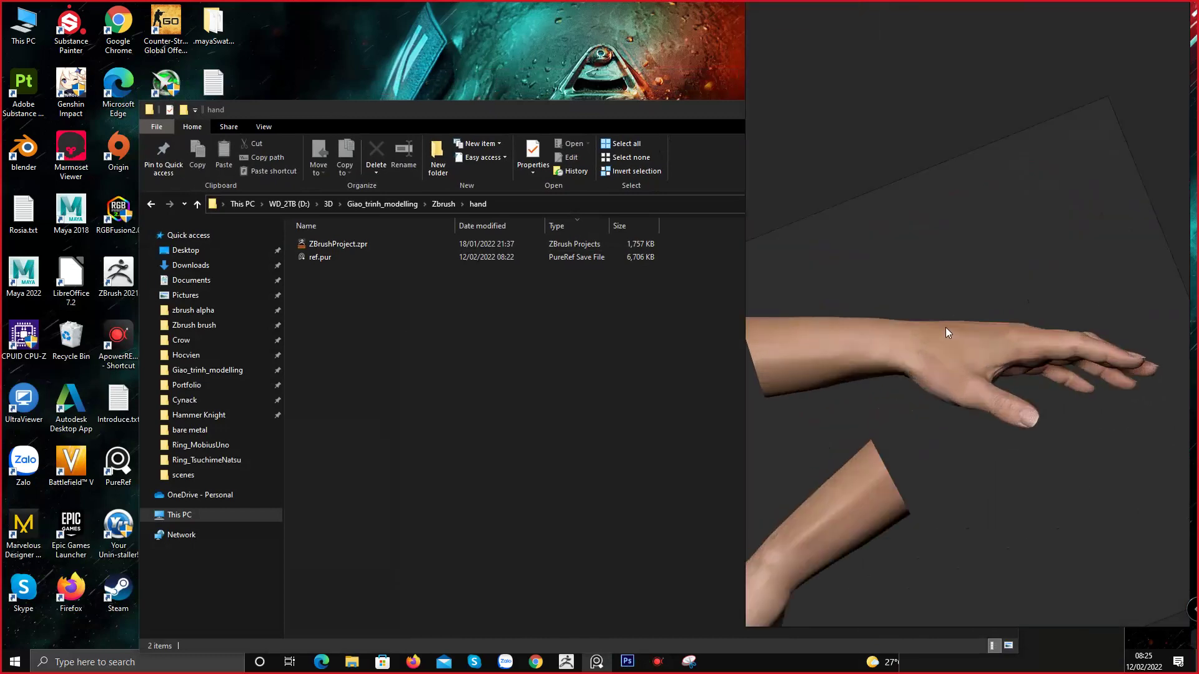
Switch to ZBrush and turn the hand model to a thumb-side view like the reference hand
click(566, 662)
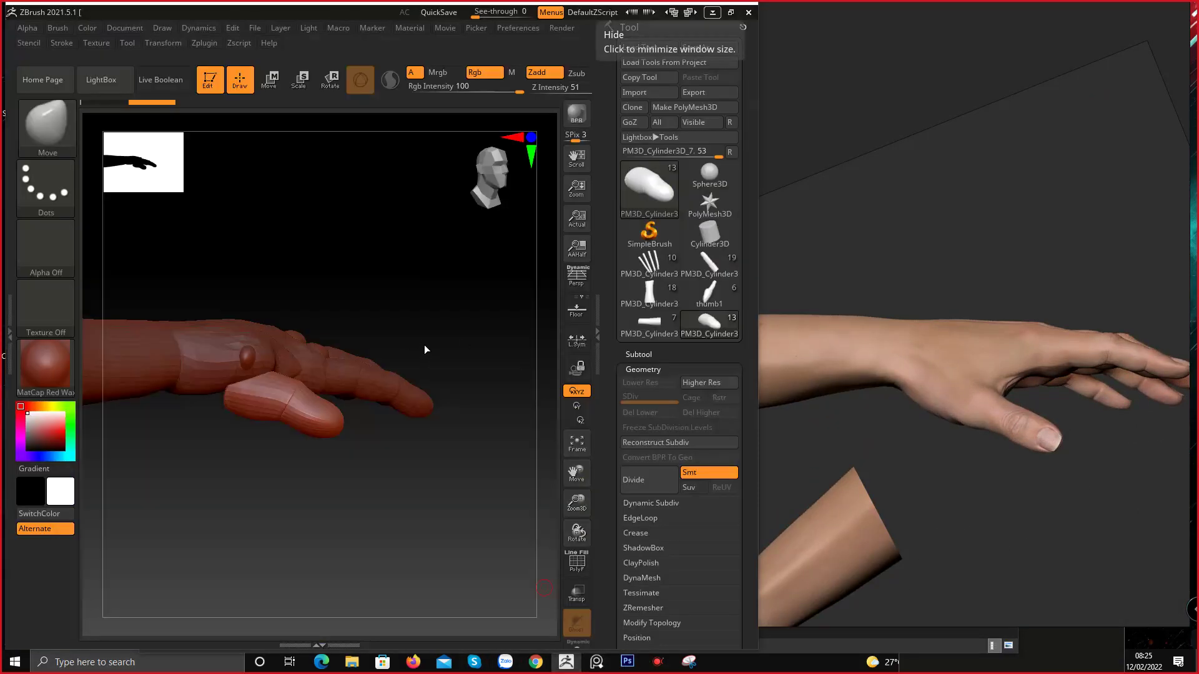
drag(425, 348, 341, 292)
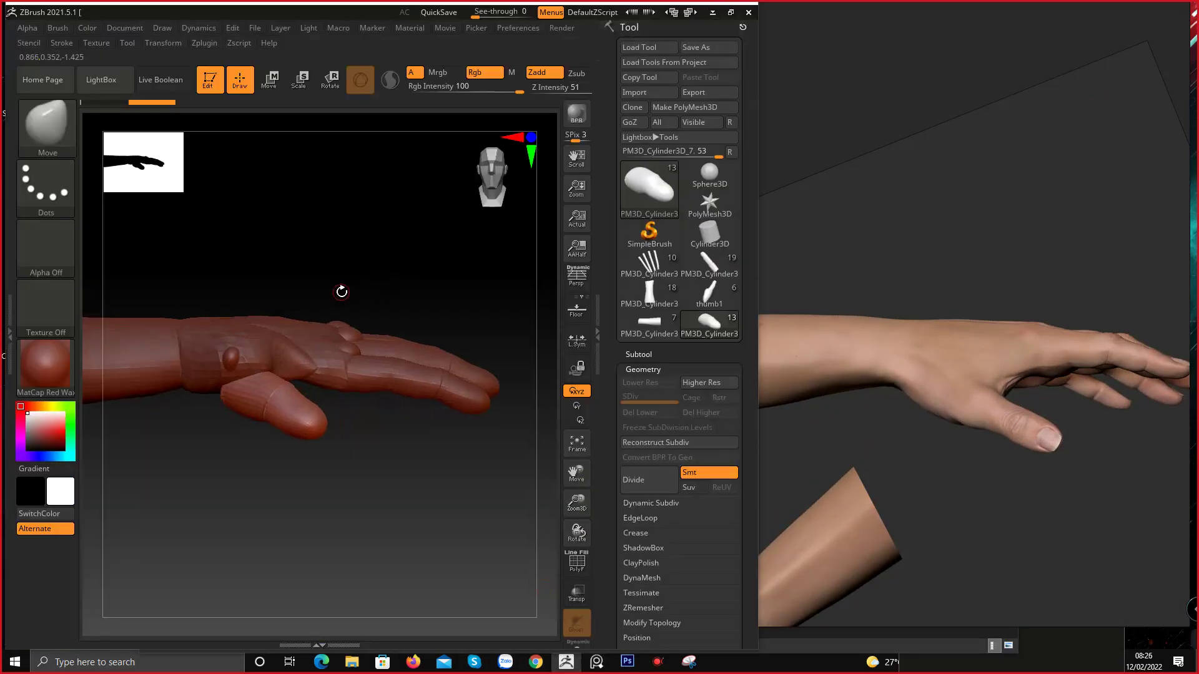
drag(401, 321, 414, 262)
Minimise ZBrush and the hand folder window so only the reference board stays over the desktop
click(712, 12)
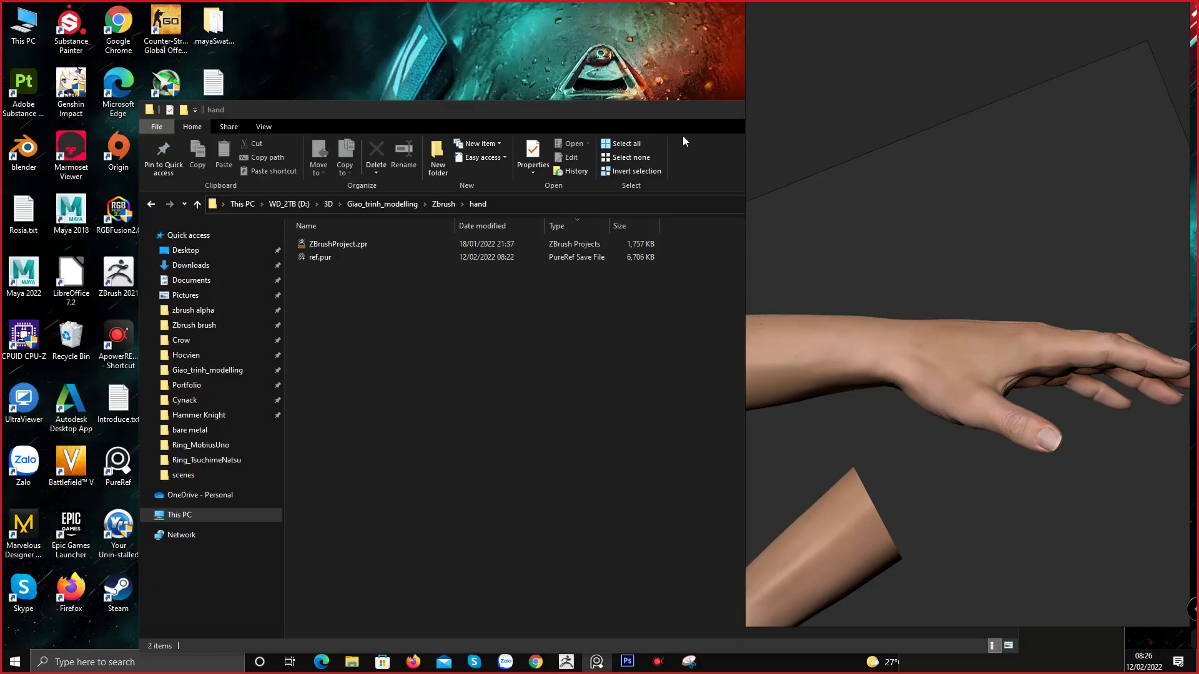
click(672, 111)
drag(848, 111, 796, 92)
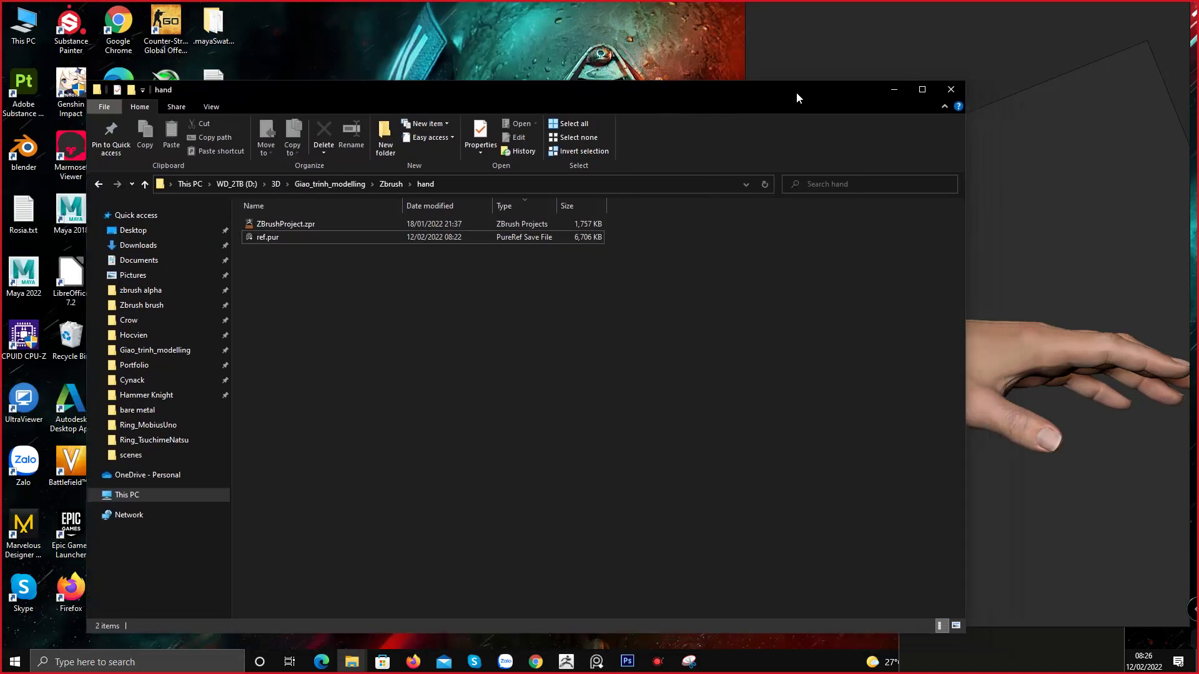
click(895, 97)
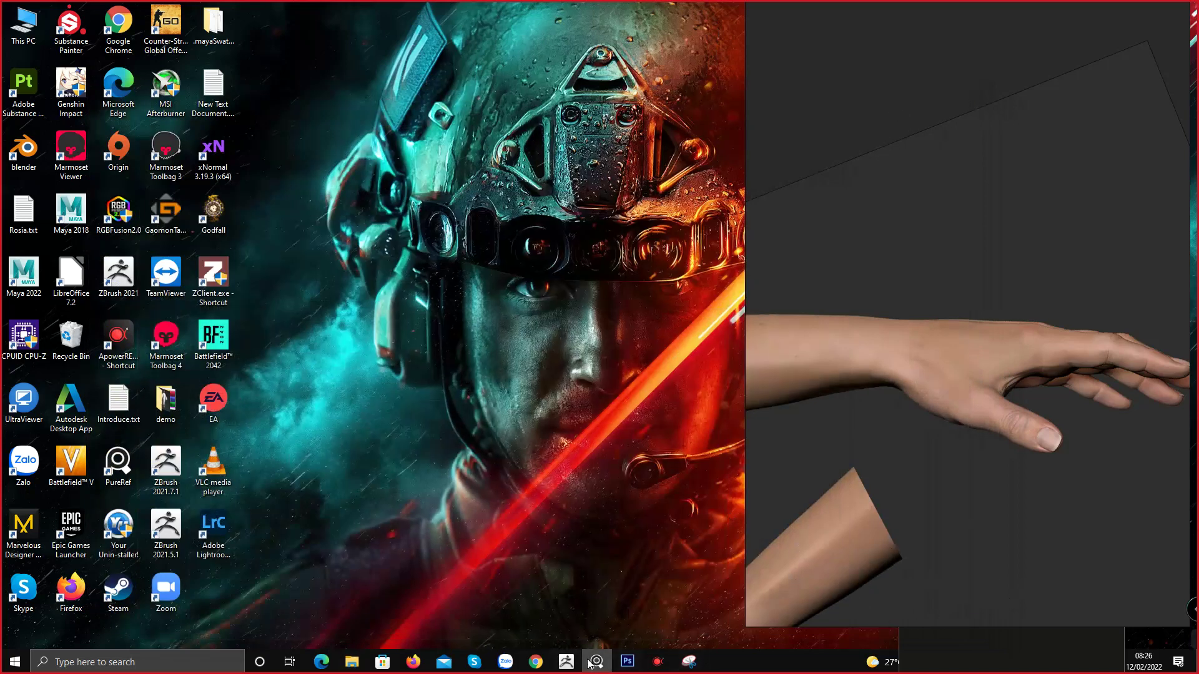
Bring up Snipping Tool, move its window to the middle of the desktop, and minimise it
click(689, 661)
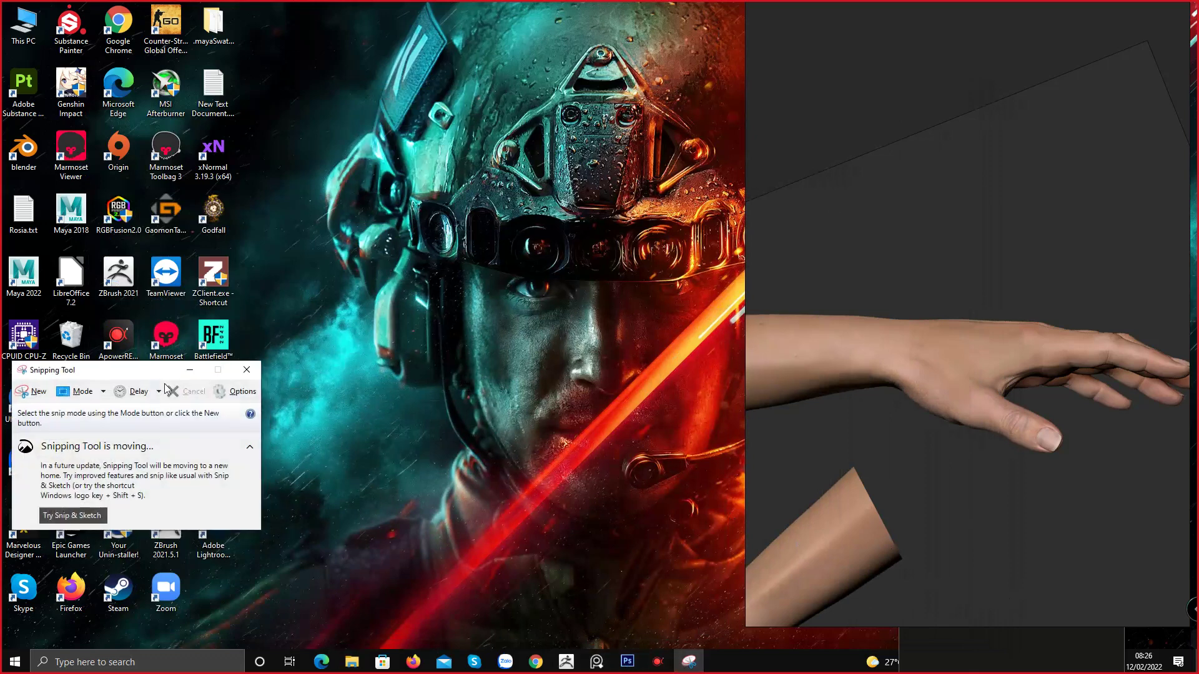
click(189, 369)
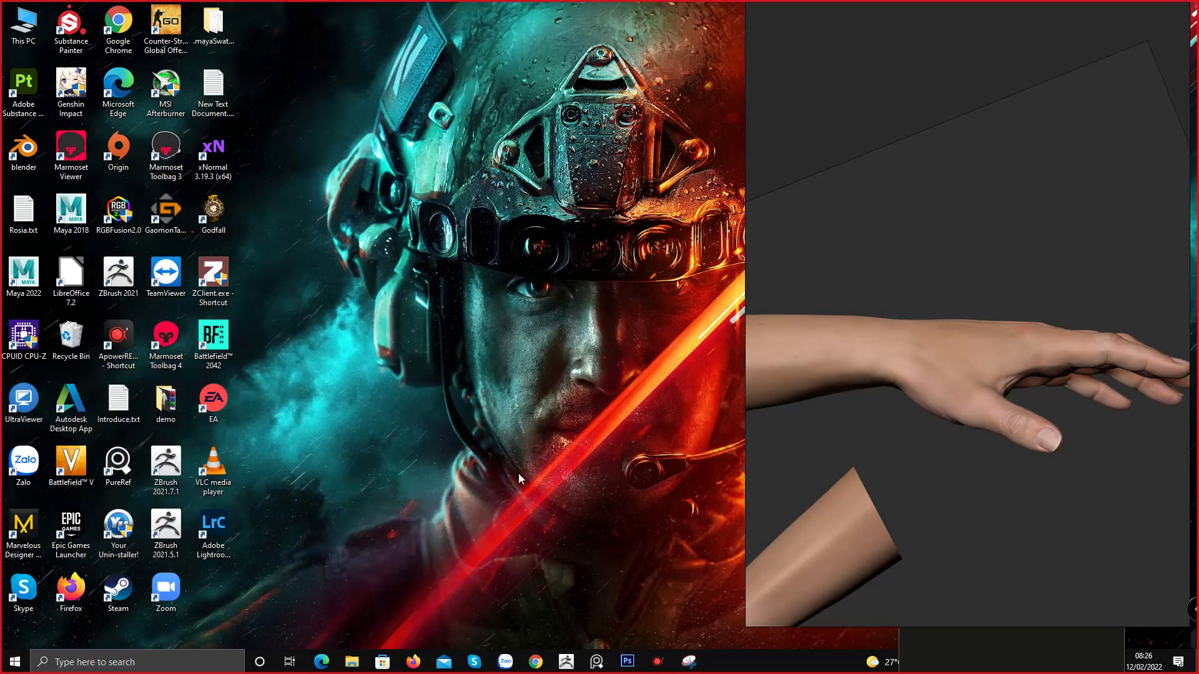
click(689, 661)
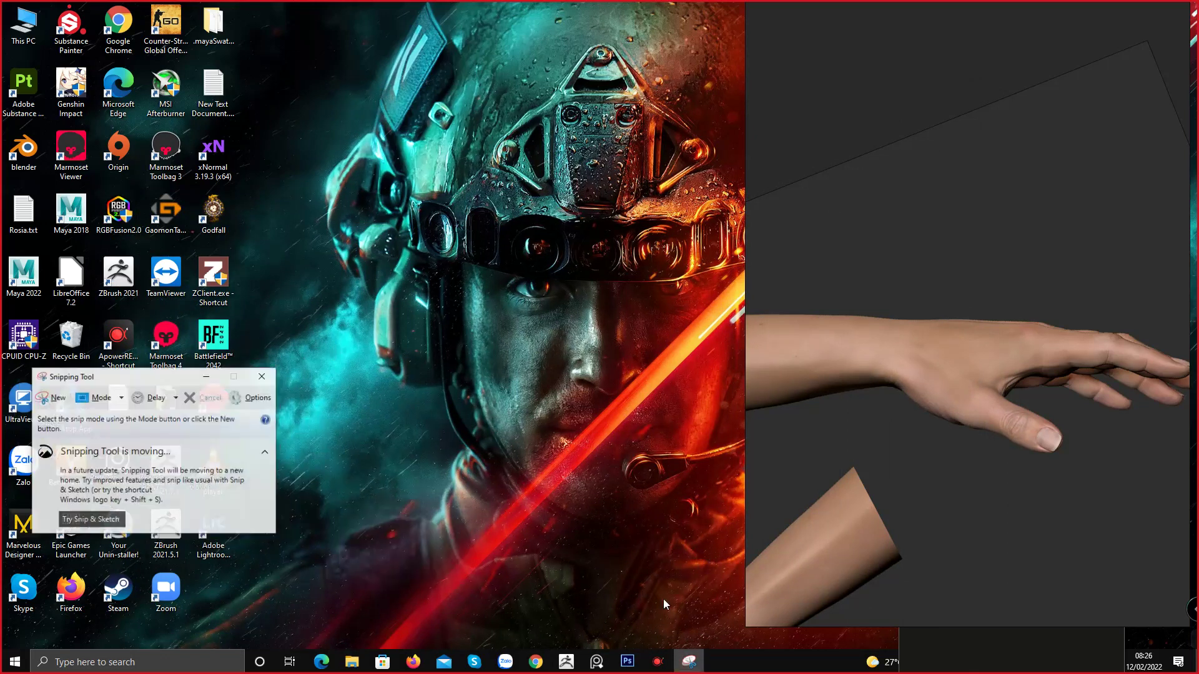
drag(153, 369, 520, 316)
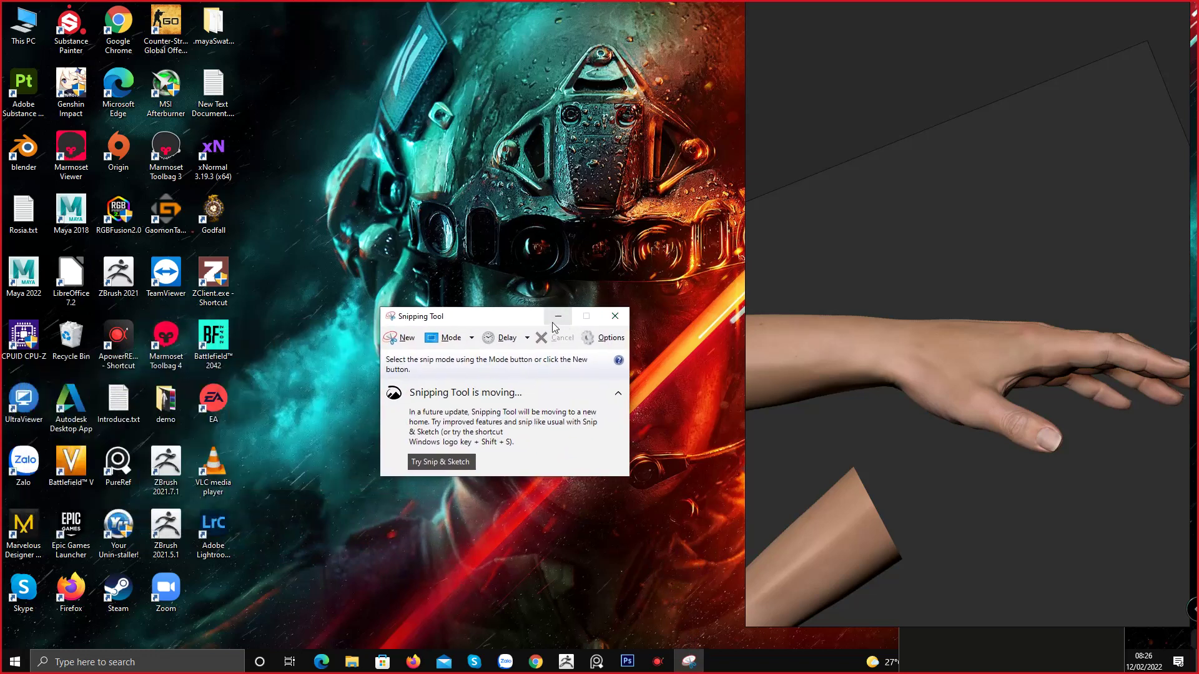
click(556, 319)
Switch to ZBrush, tilt the hand model slightly in its side view, and dismiss the OneDrive privacy settings notice
click(565, 661)
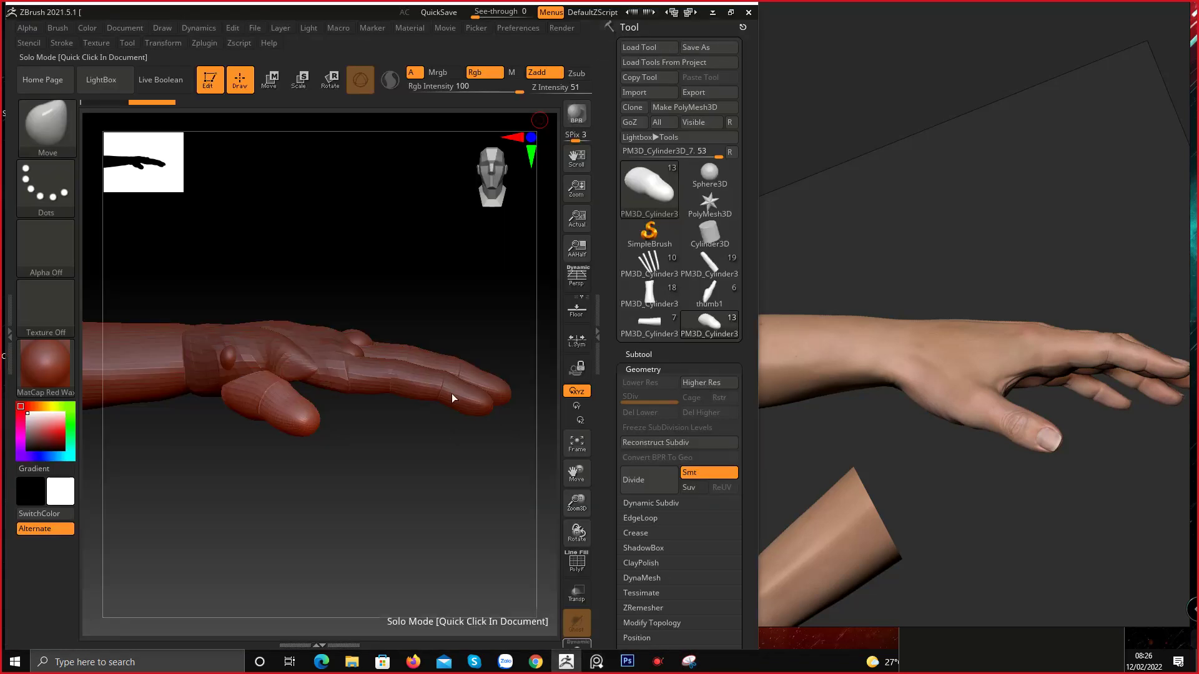
drag(430, 290, 451, 303)
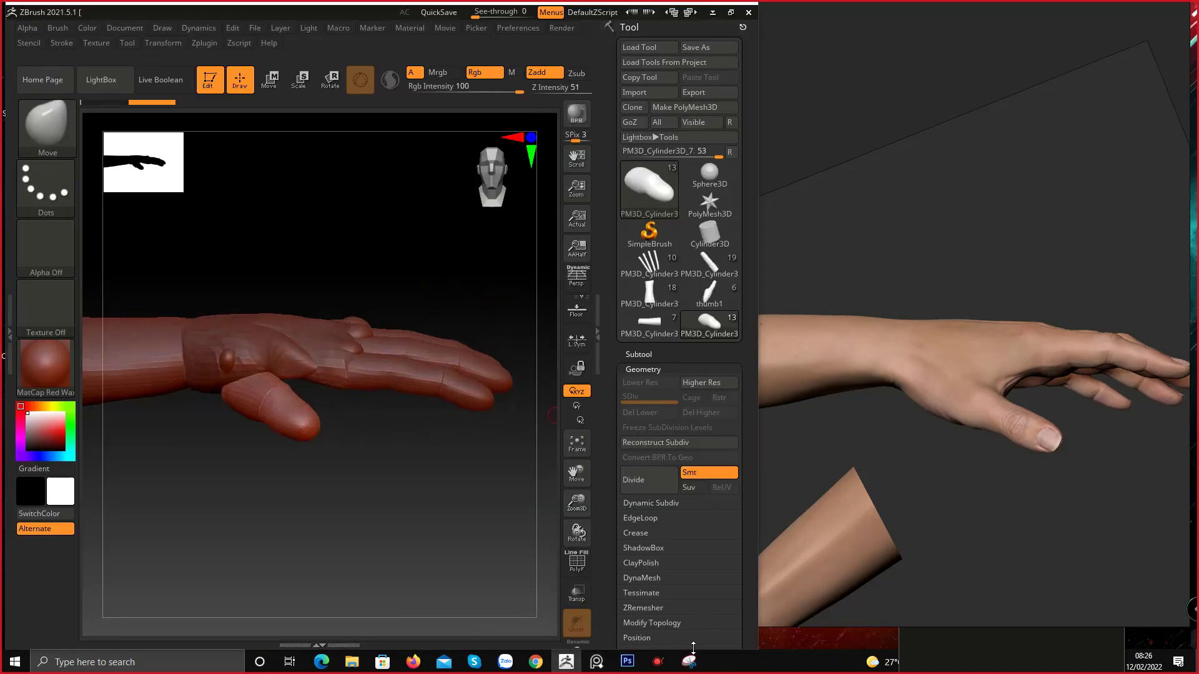
key(super)
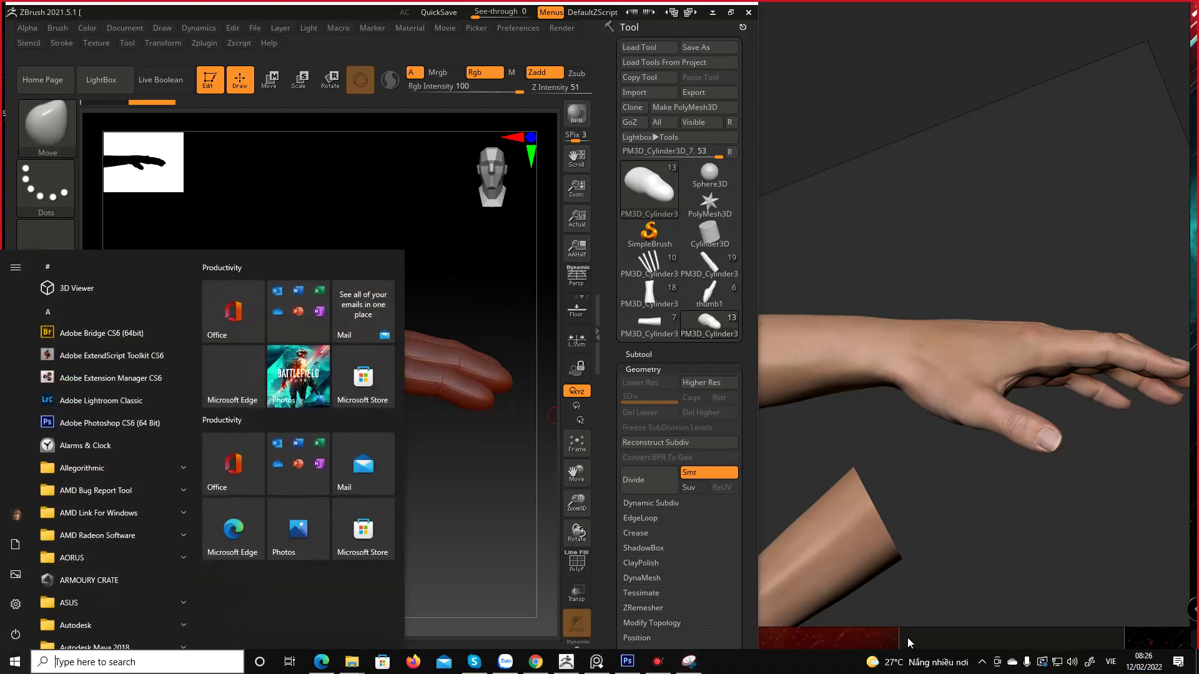
click(924, 630)
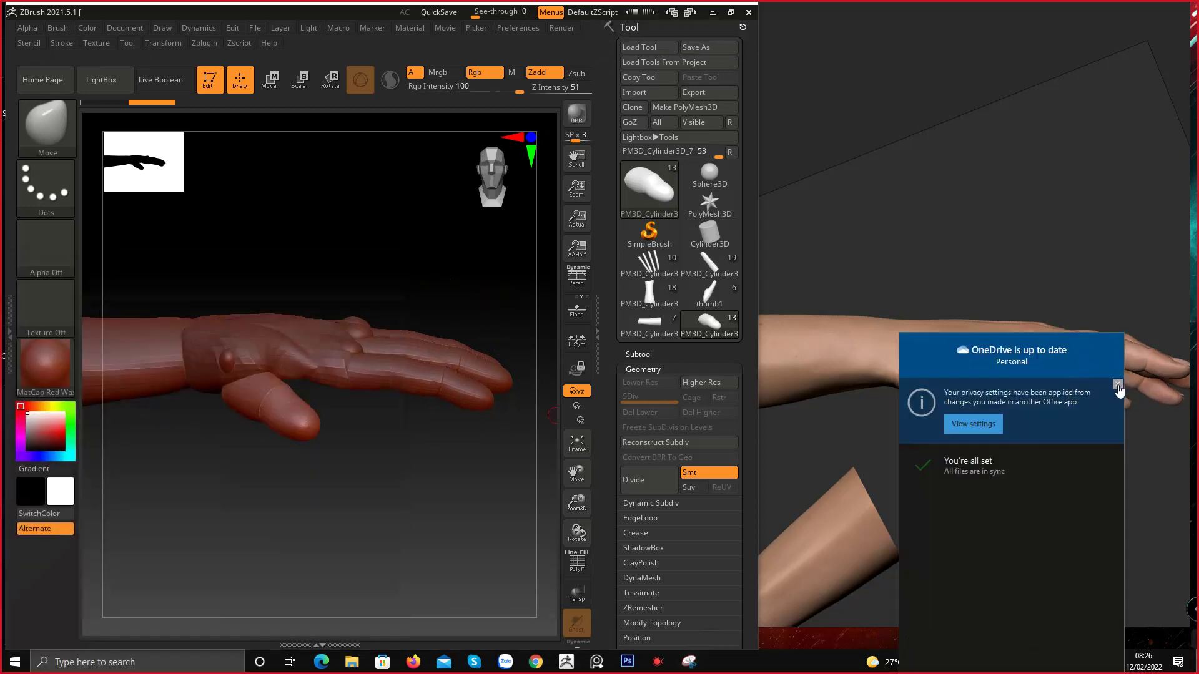
click(1117, 384)
click(818, 661)
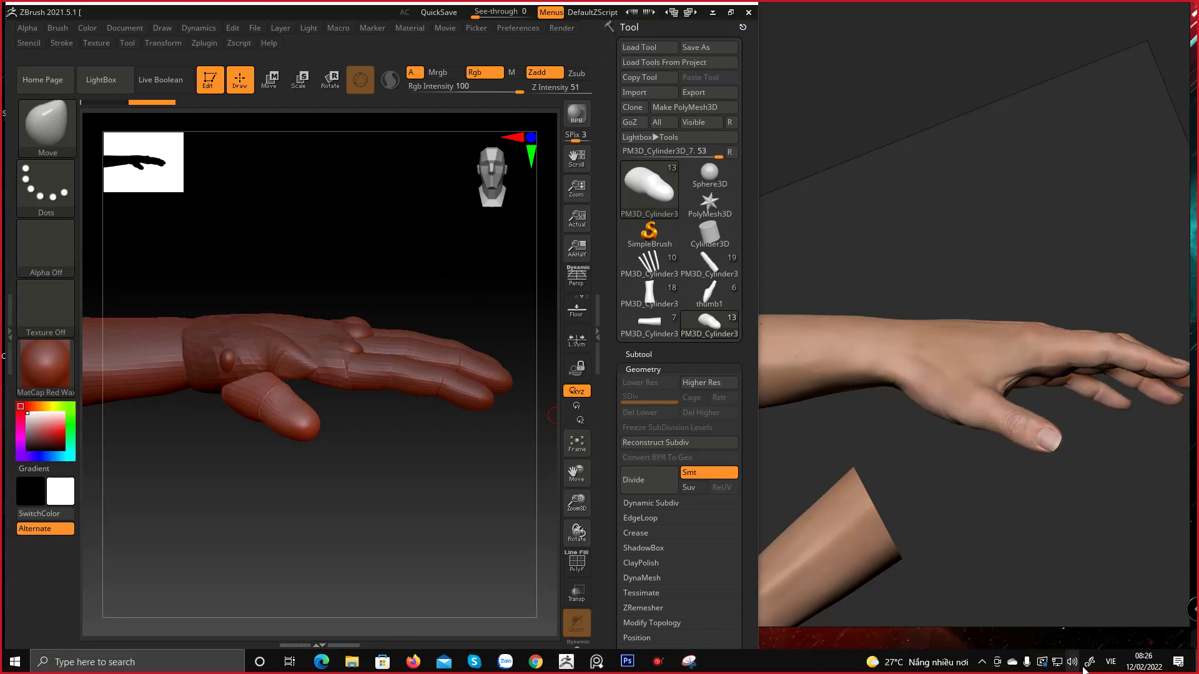
Set the keyboard input to English and capture the hand model and the reference hand together in a rectangular Snipping Tool snip
click(1110, 662)
click(1087, 577)
click(688, 660)
click(410, 340)
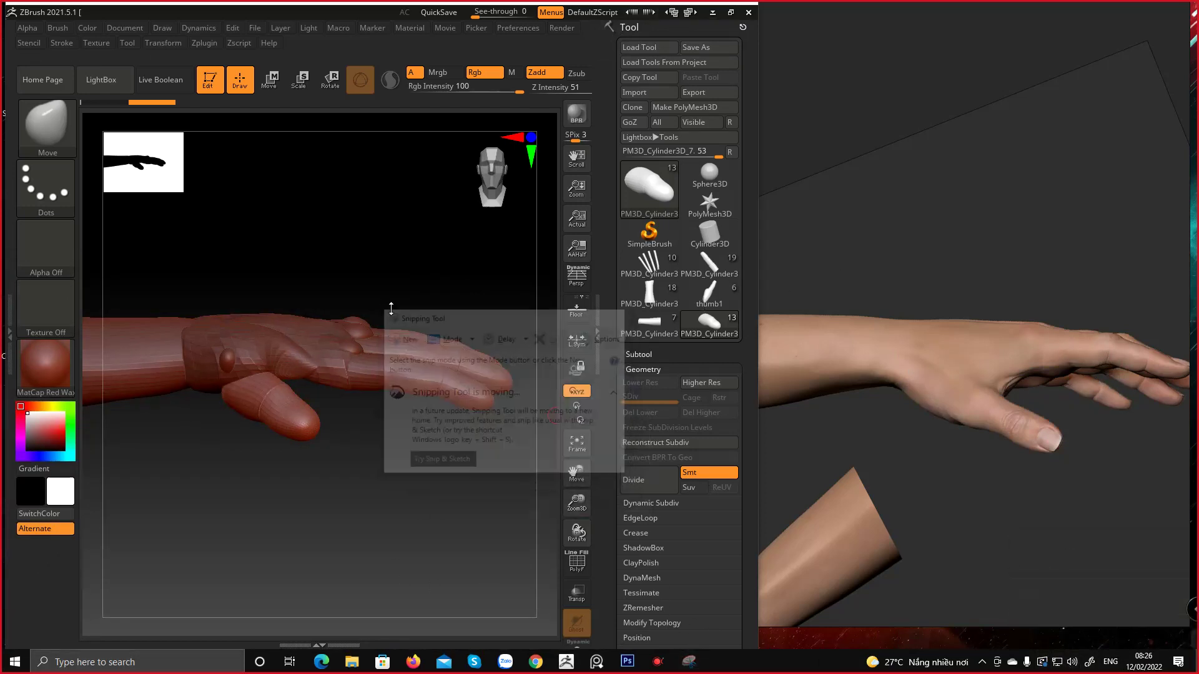
drag(133, 133, 1195, 604)
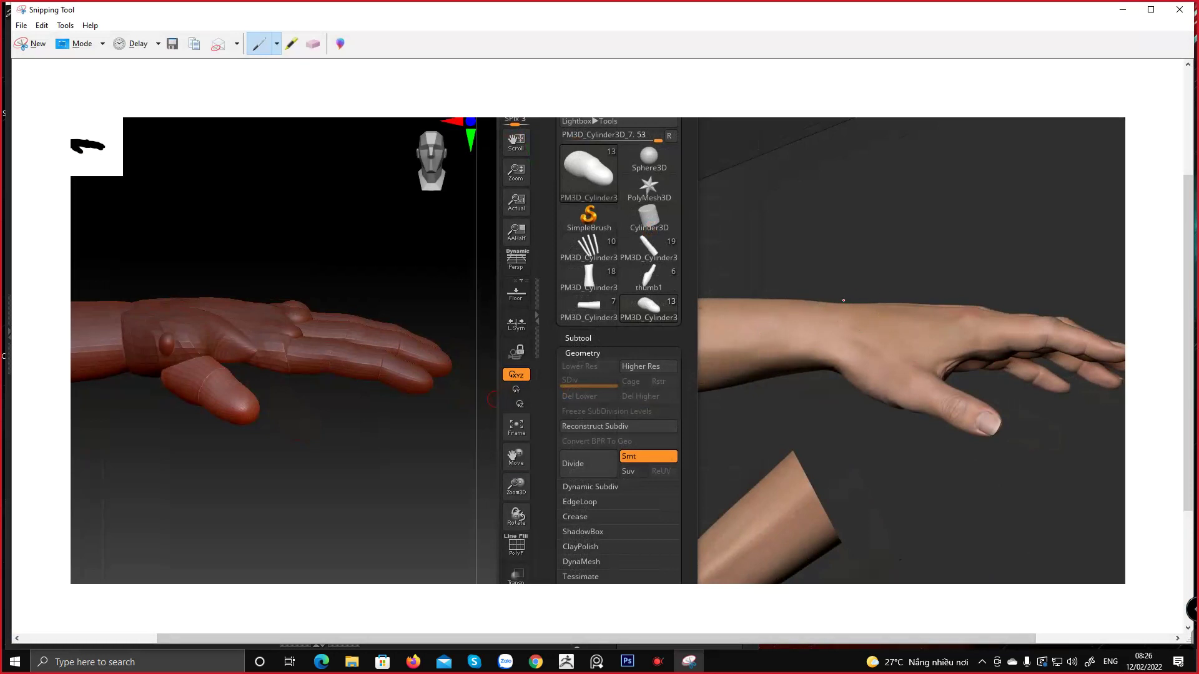
Mark red pen lines along the reference hand's back and index finger, and sketch a shallow curve above the knuckles
drag(849, 300, 966, 306)
drag(974, 306, 1050, 319)
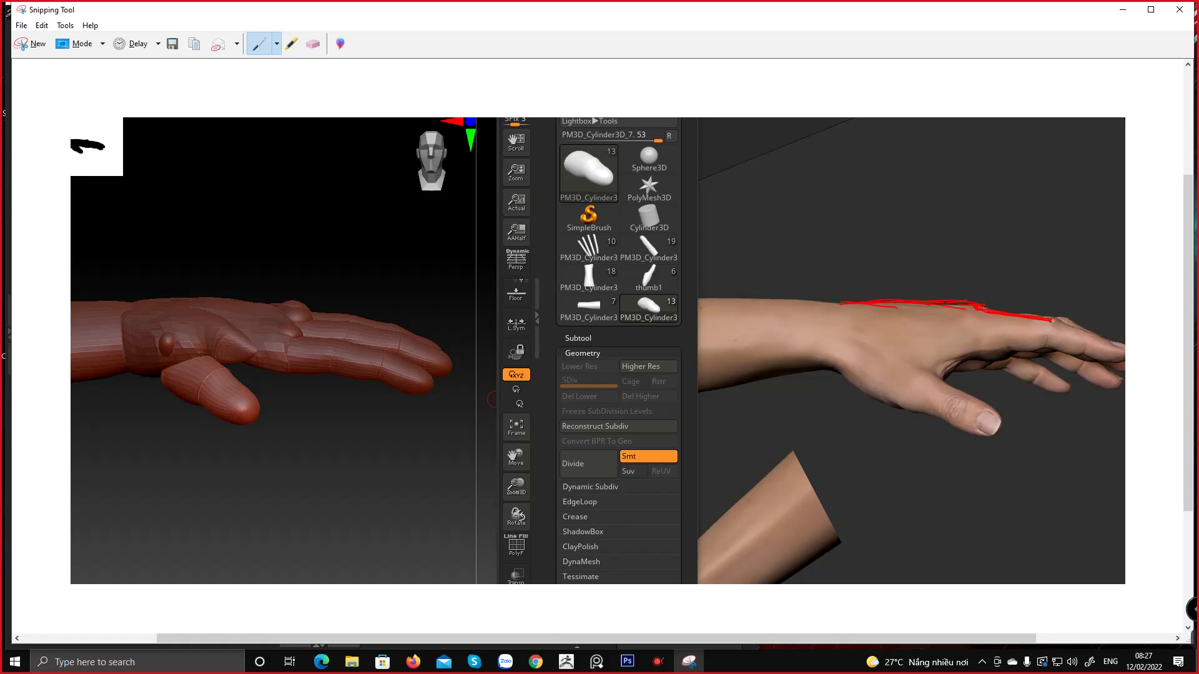
drag(978, 331, 1052, 332)
drag(972, 251, 1086, 266)
drag(974, 249, 1046, 273)
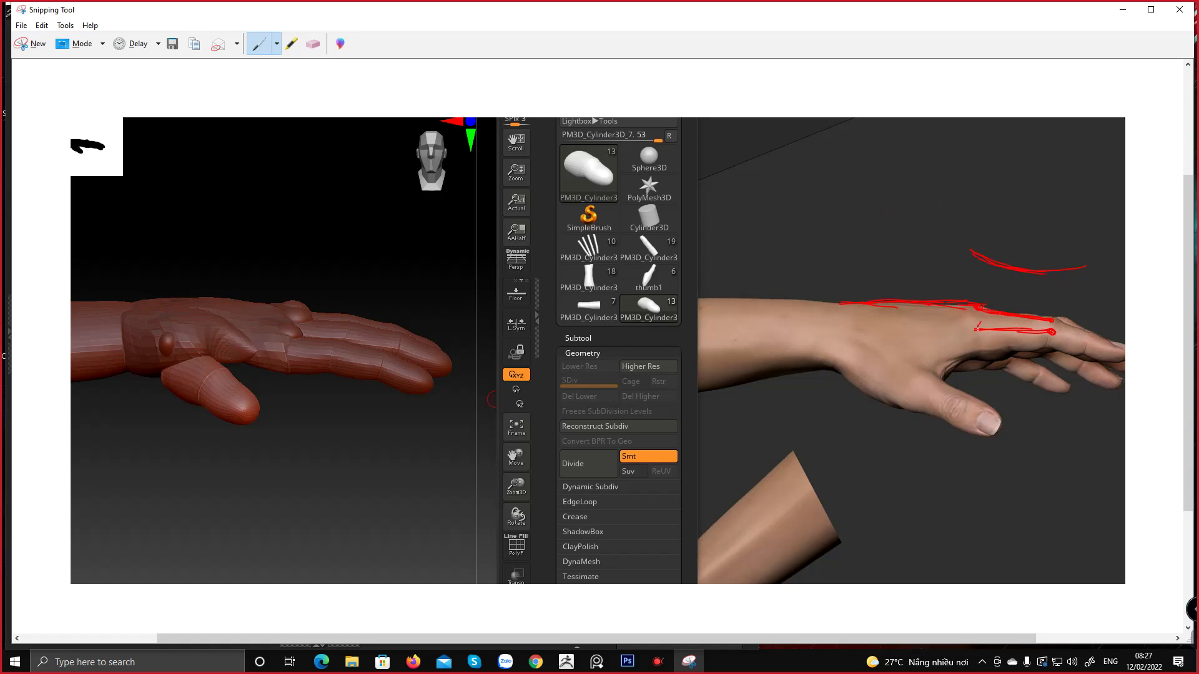
mouse_move(1058, 323)
mouse_down()
mouse_move(1101, 313)
mouse_move(1088, 331)
mouse_move(1120, 324)
mouse_up()
drag(1042, 334, 1098, 332)
drag(1044, 317, 979, 328)
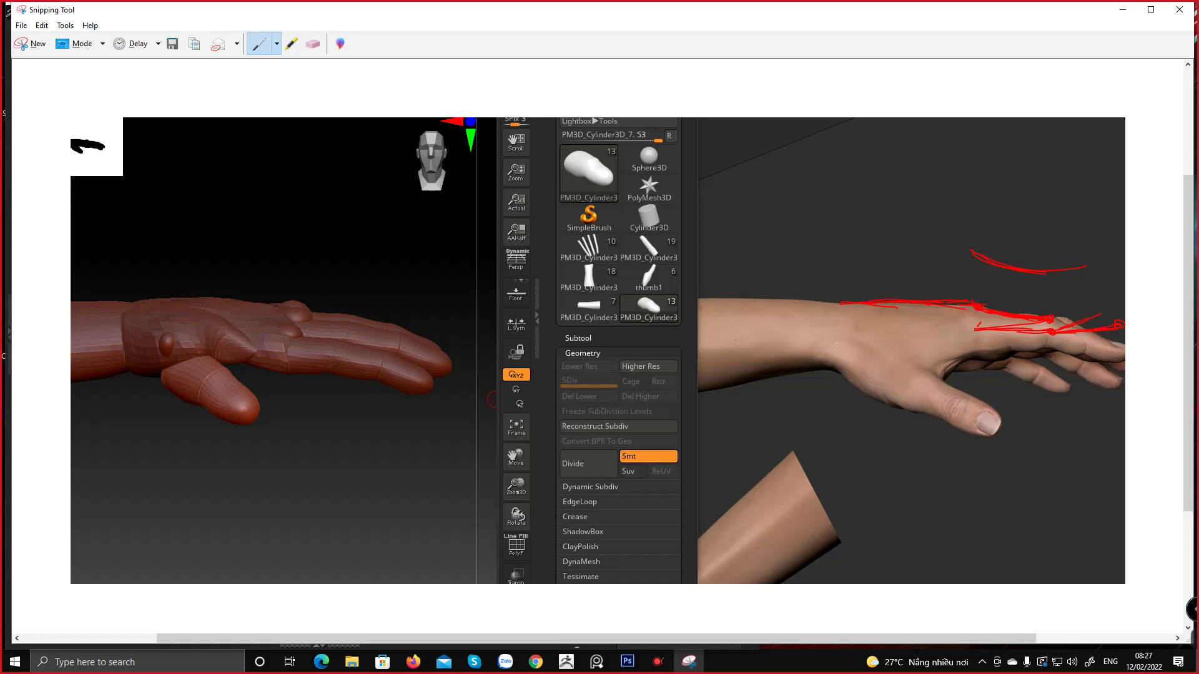
Draw red lines from the reference hand's wrist toward the thumb joint and across the side of the palm, with dots at their ends
drag(840, 349, 915, 388)
drag(837, 338, 837, 339)
drag(833, 327, 907, 385)
drag(833, 334, 914, 392)
drag(841, 330, 928, 336)
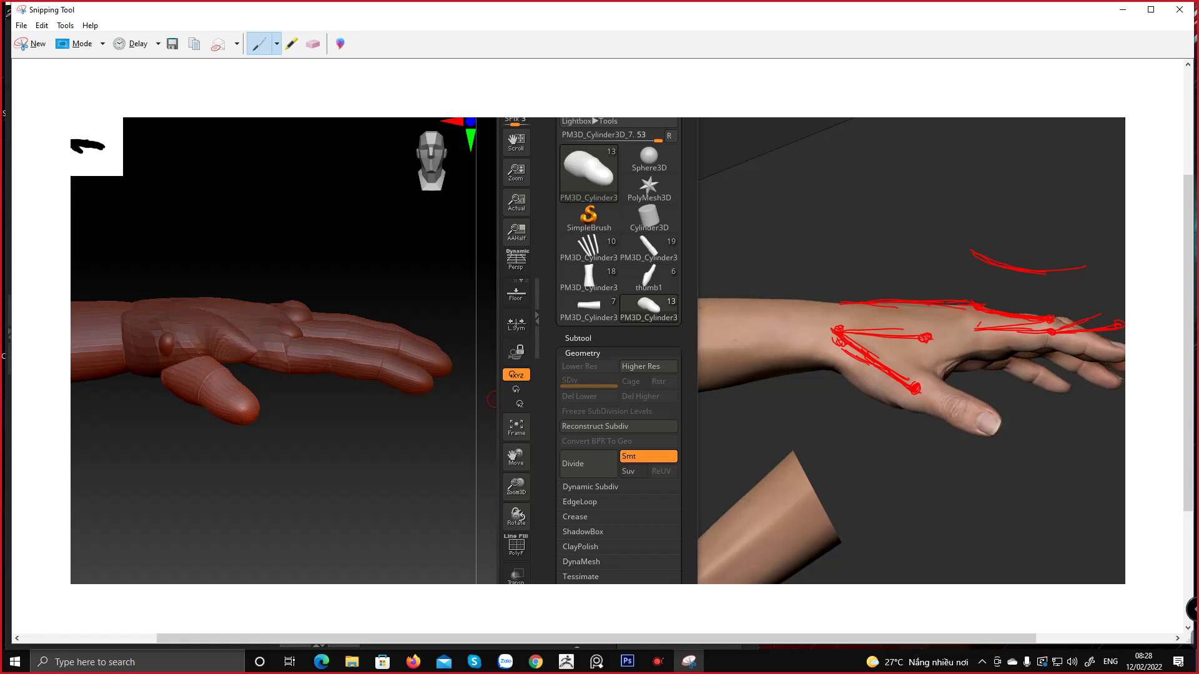
drag(858, 334, 924, 355)
Erase the steep thumb line, redraw it shorter and shallower from the wrist, and add a line from there toward the lower fingers
click(313, 44)
mouse_move(924, 367)
mouse_down()
mouse_move(893, 349)
mouse_move(921, 384)
mouse_move(877, 343)
mouse_move(849, 340)
mouse_up()
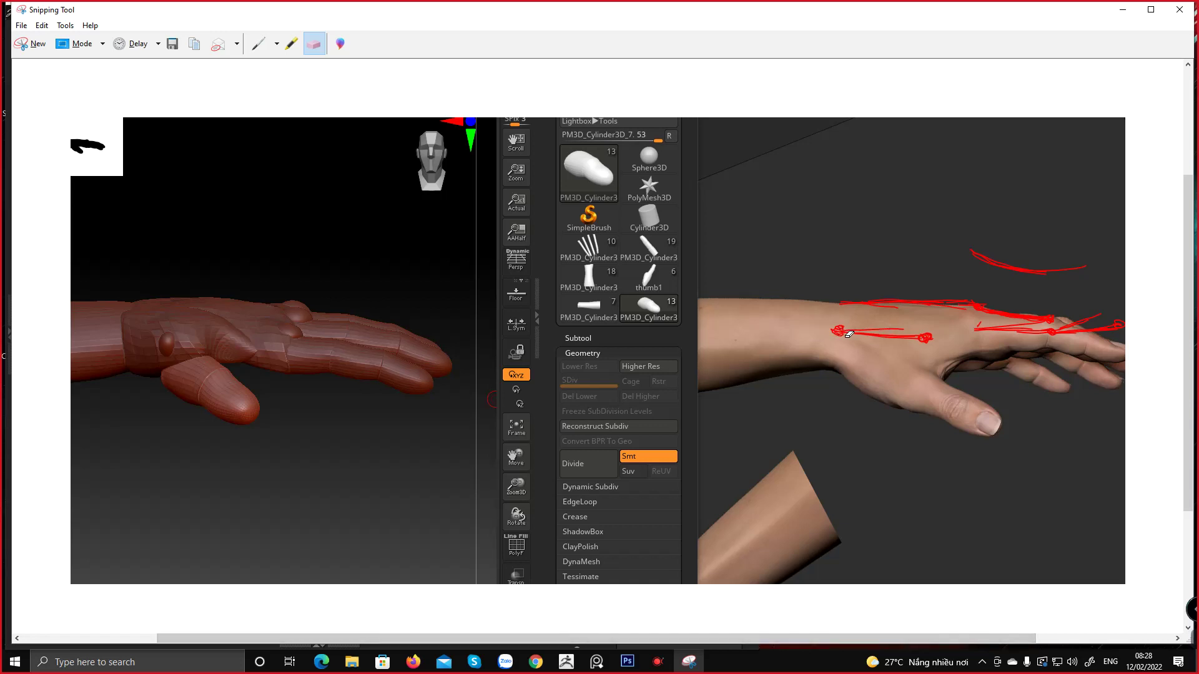
click(258, 43)
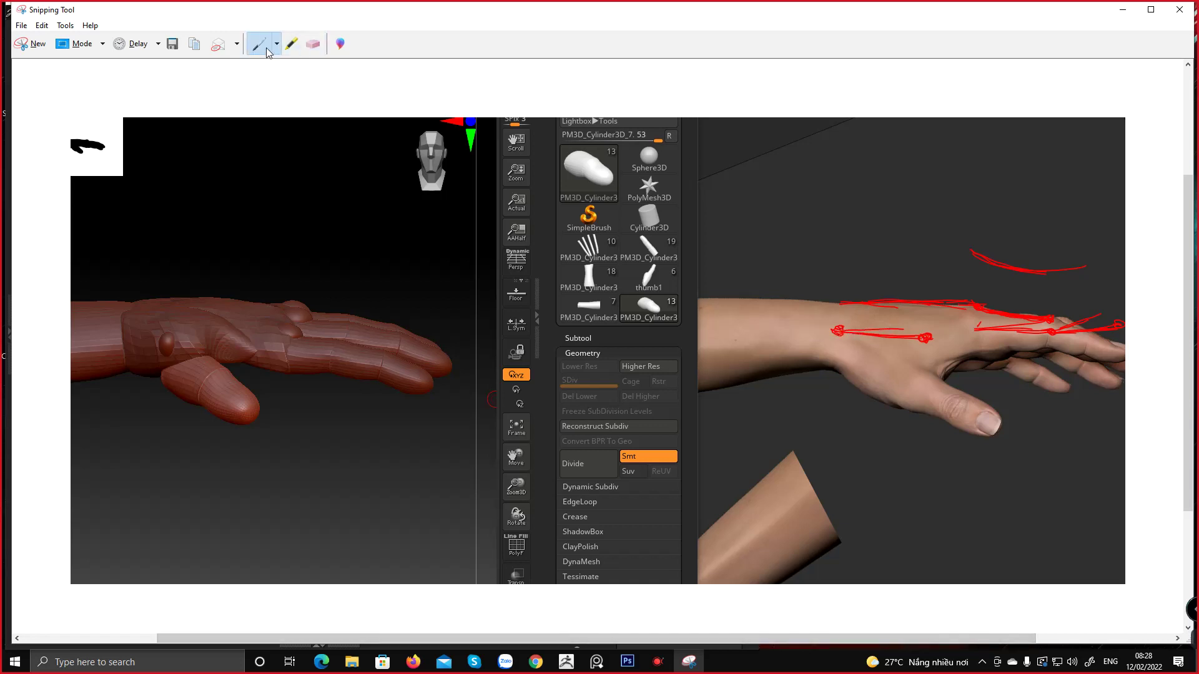
drag(901, 358, 909, 359)
mouse_move(851, 335)
mouse_down()
mouse_move(909, 356)
mouse_move(894, 354)
mouse_up()
drag(924, 358, 1008, 377)
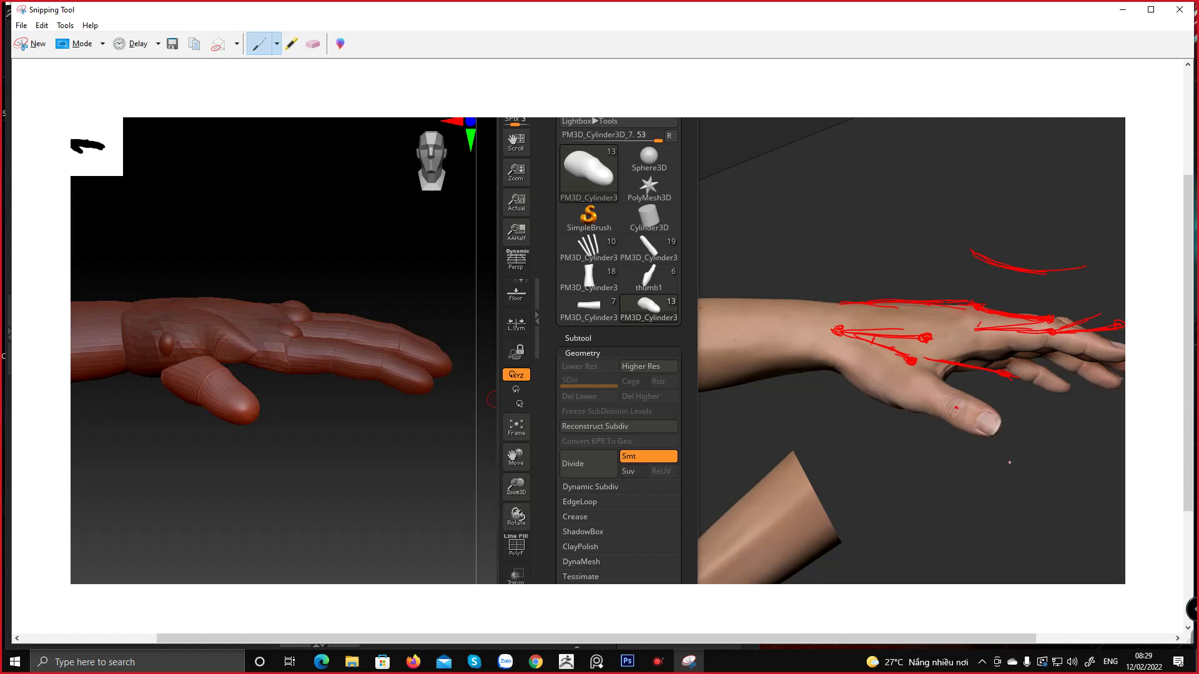
Minimise the annotated snip and switch ZBrush to the seven-subtool hand model, framed in a thumb-side view
scroll(999, 462, down, 2)
scroll(985, 462, up, 1)
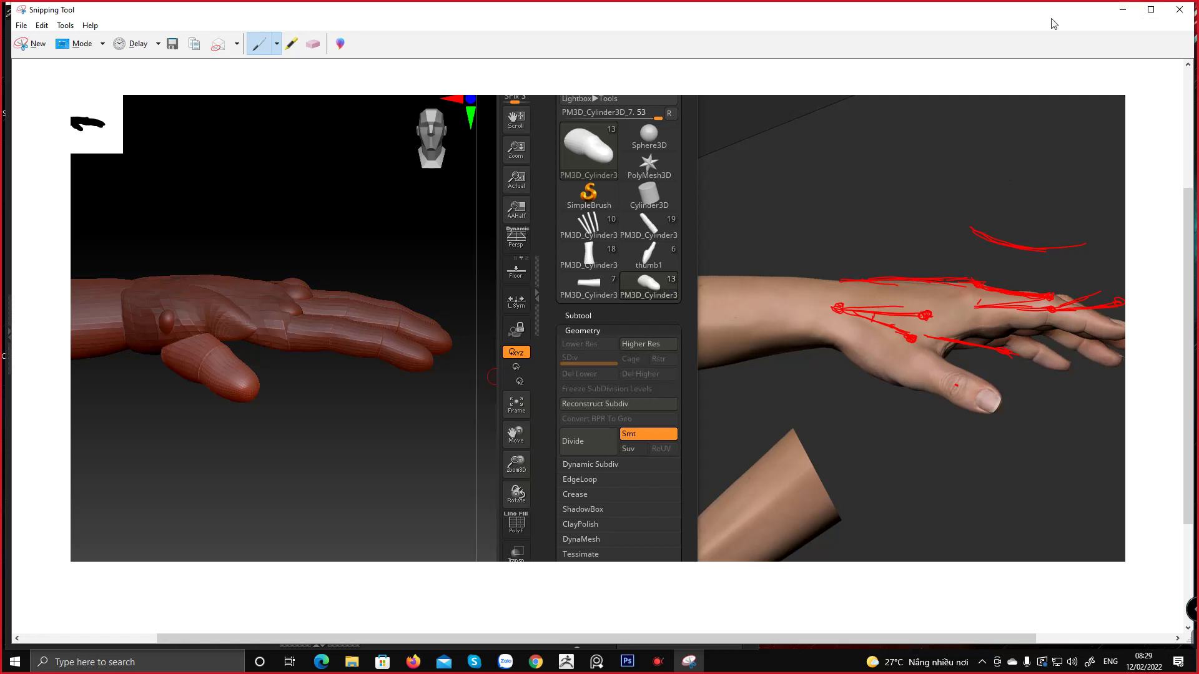
click(1121, 14)
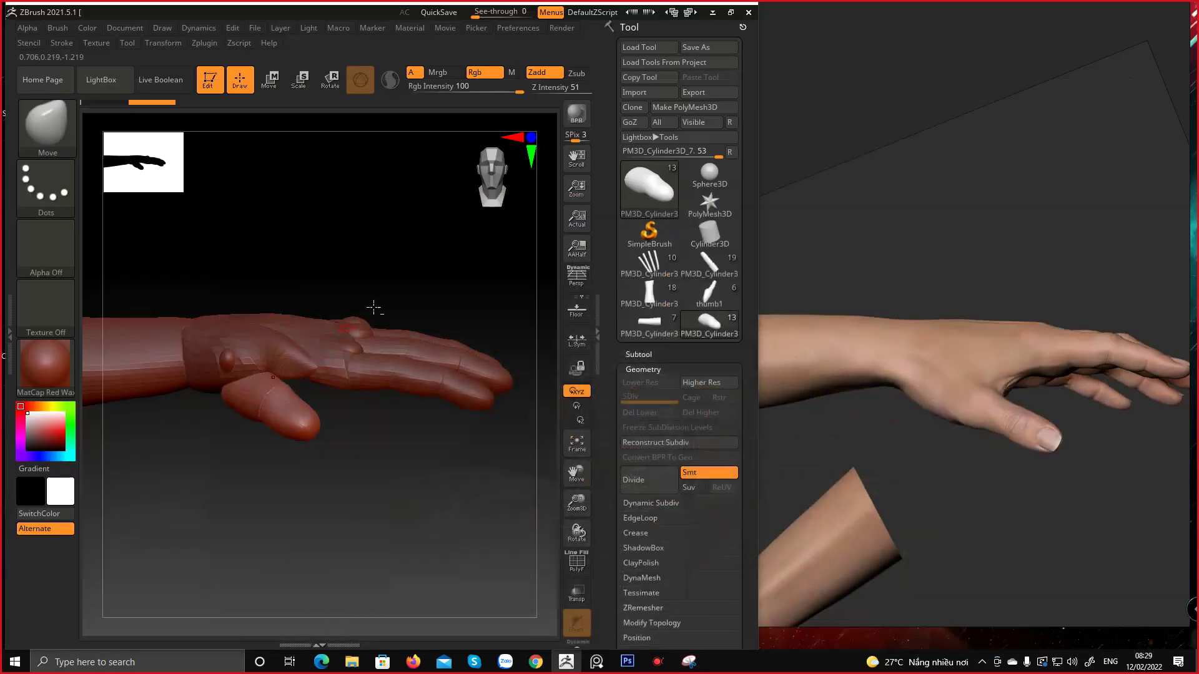
click(709, 293)
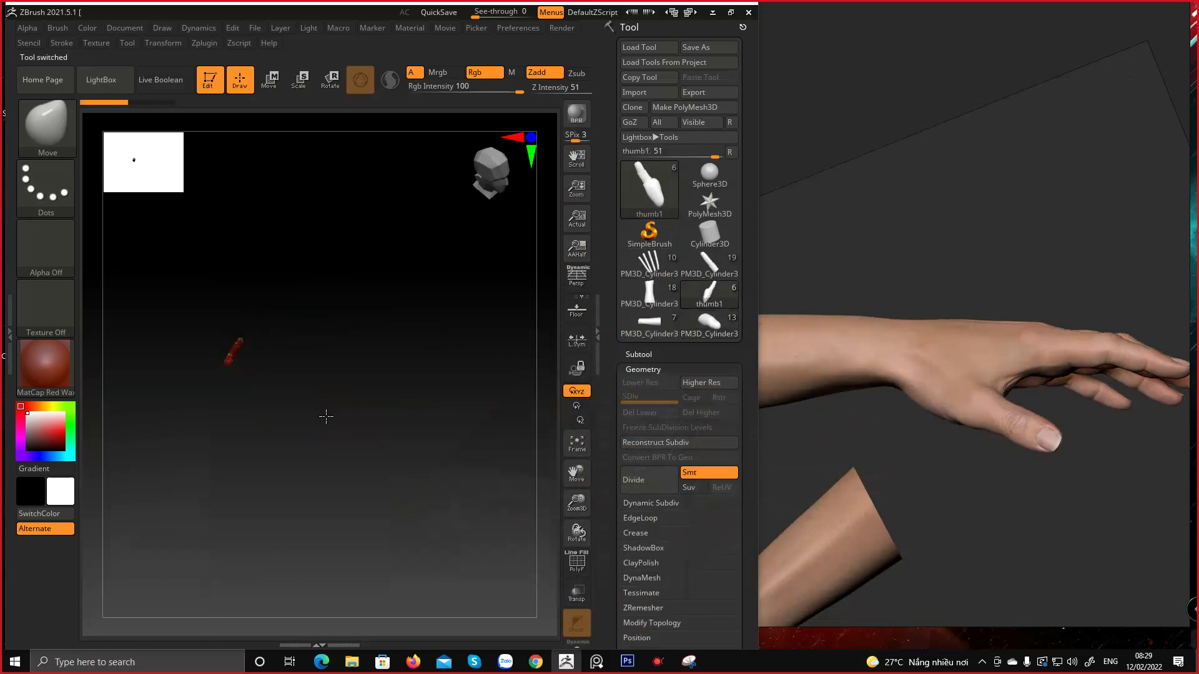
click(664, 306)
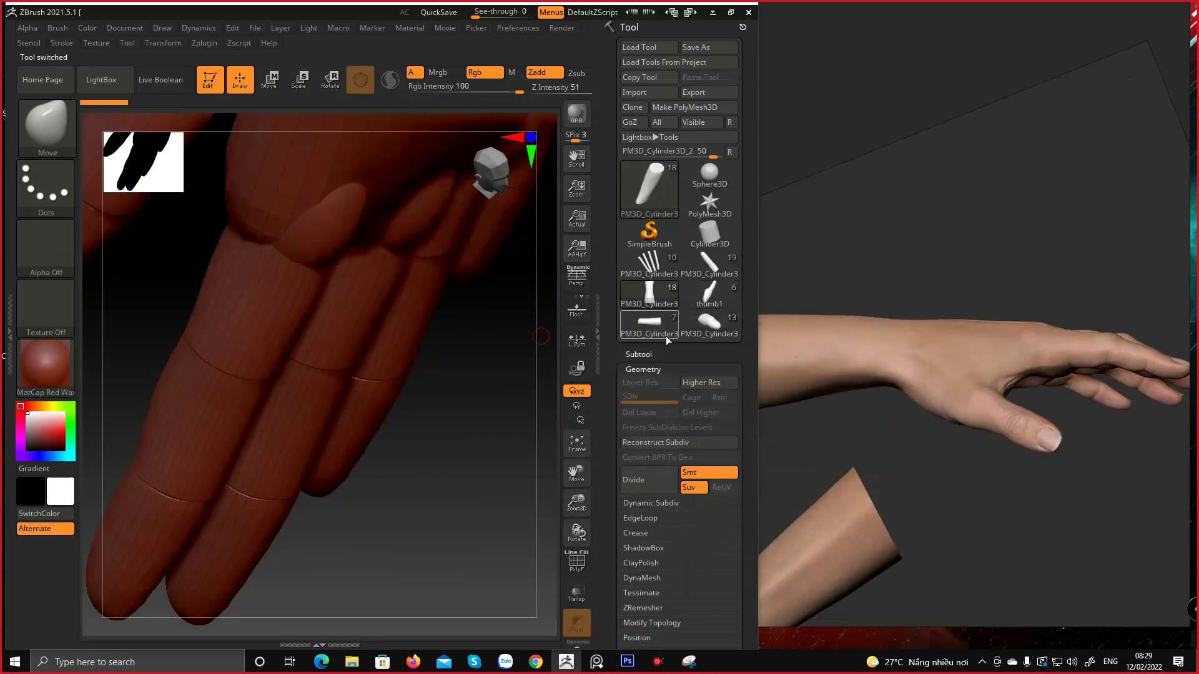
double_click(653, 338)
key(f)
mouse_move(331, 262)
right_down()
mouse_move(321, 302)
mouse_move(336, 309)
right_up()
mouse_move(335, 308)
mouse_down()
mouse_move(383, 294)
mouse_move(424, 313)
mouse_move(214, 401)
mouse_move(367, 372)
mouse_move(349, 368)
mouse_up()
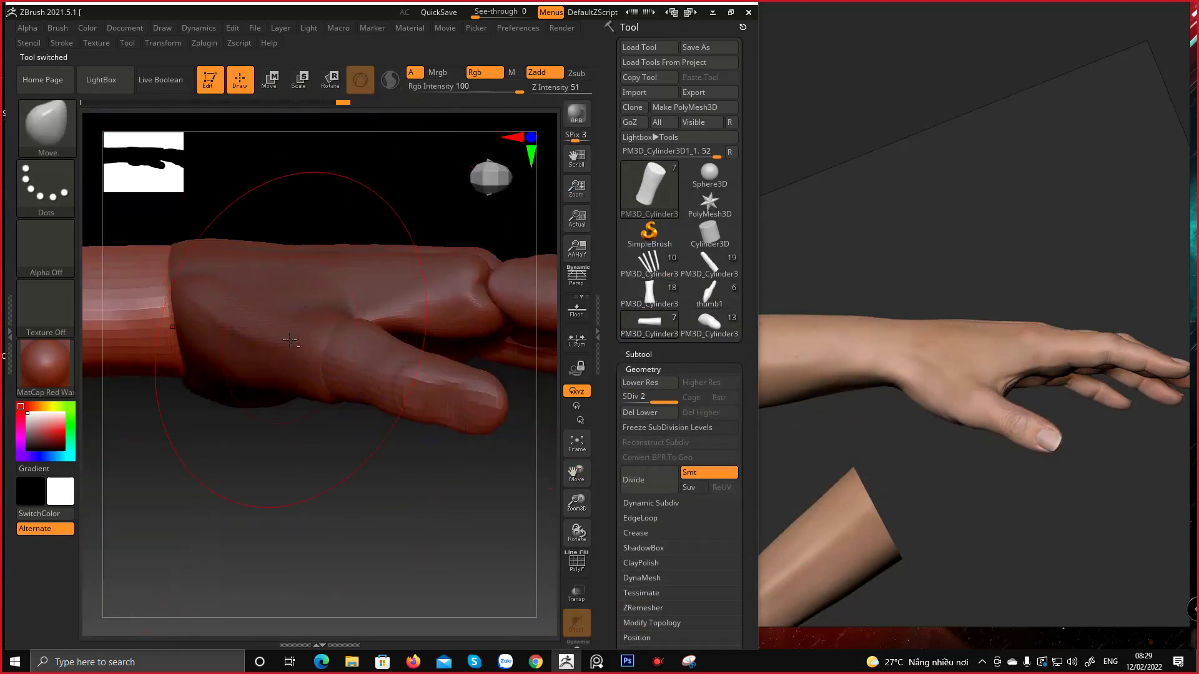
Select the thumb subtool and rotate it with the gizmo so it slopes down from the palm like the reference thumb
alt+click(383, 370)
alt+right_drag(391, 372, 355, 327)
key(e)
drag(355, 326, 311, 331)
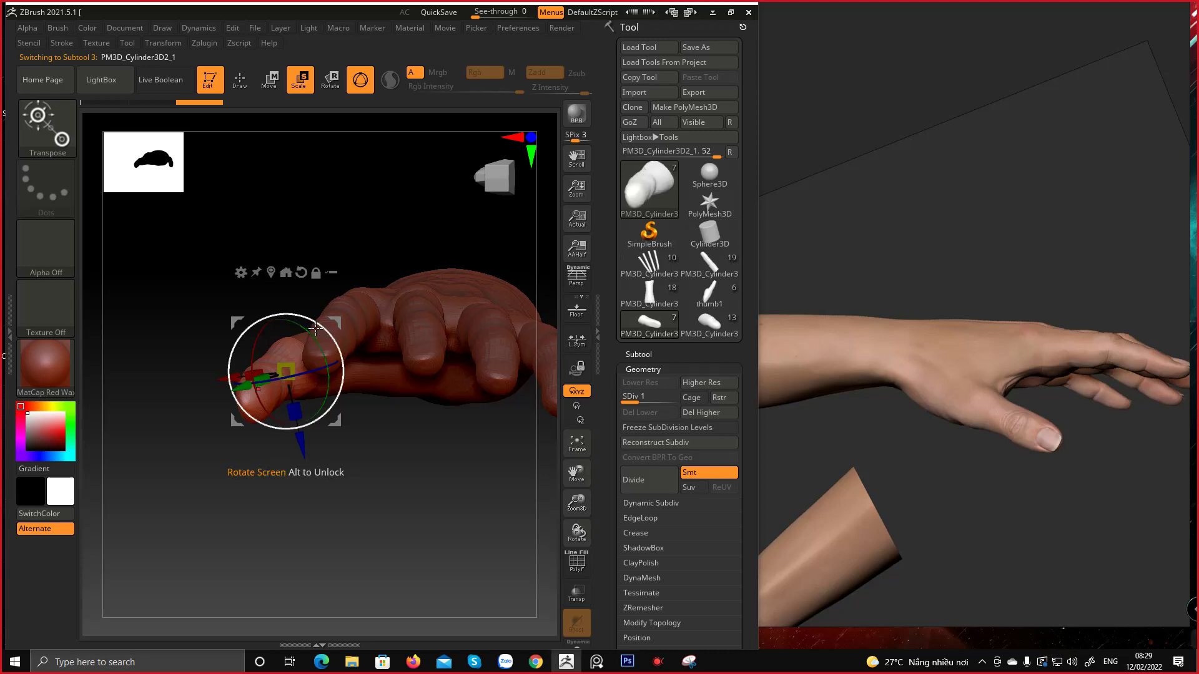
drag(317, 327, 329, 351)
right_drag(320, 316, 448, 331)
alt+right_drag(134, 358, 235, 370)
key(q)
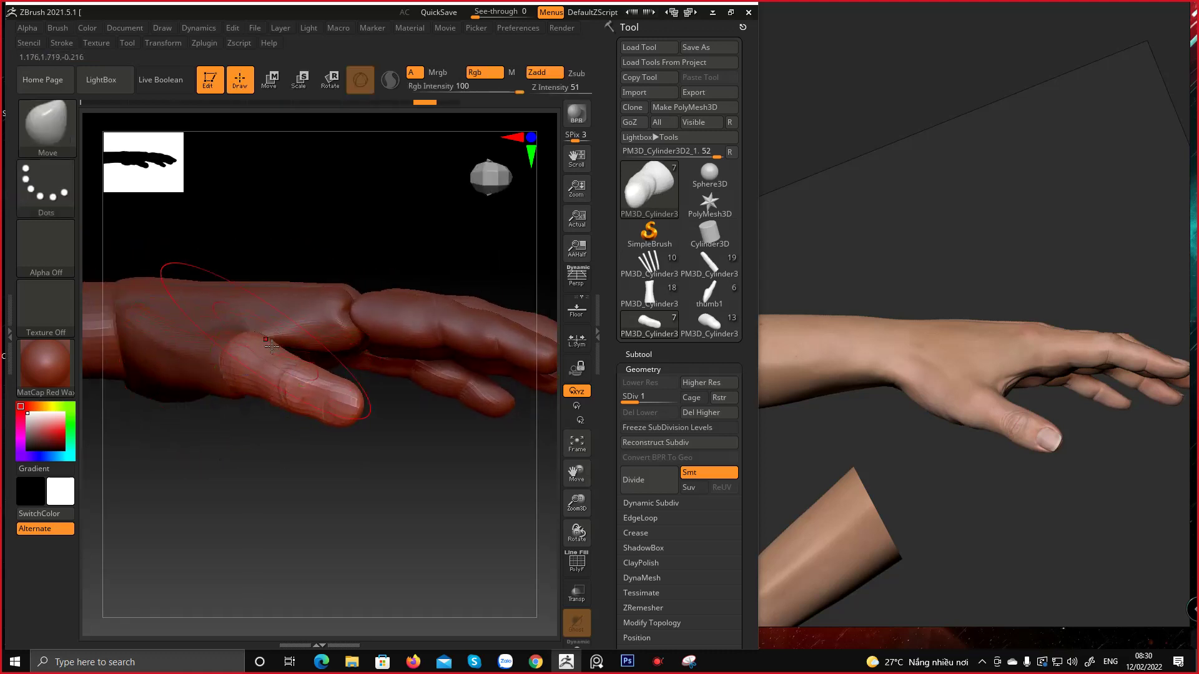
key(e)
drag(242, 335, 240, 354)
key(q)
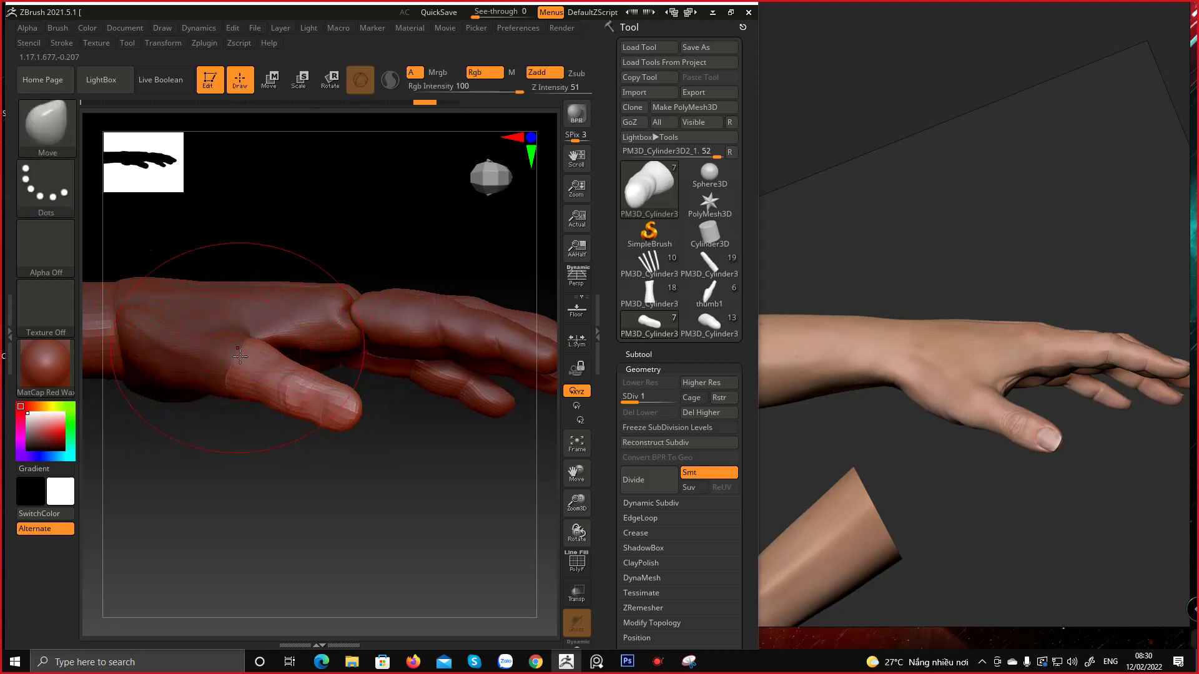
Twist the thumb around its long axis and shift it slightly toward the wrist
key(e)
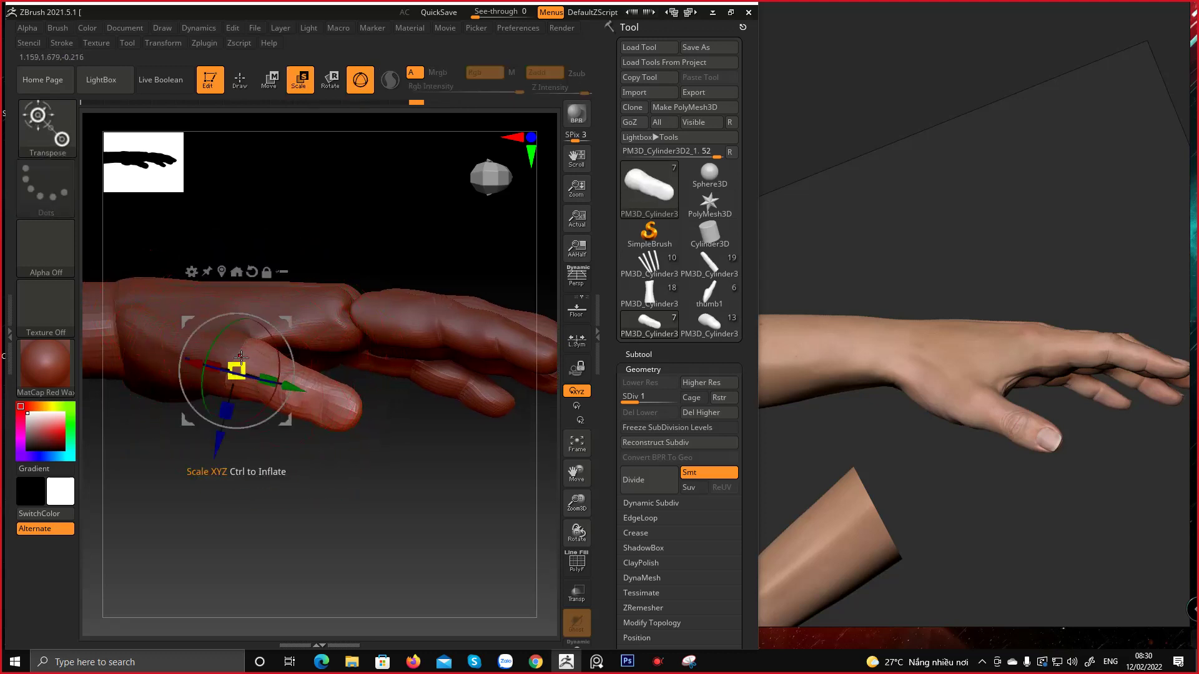
drag(220, 331, 246, 302)
drag(289, 374, 317, 294)
drag(412, 268, 339, 298)
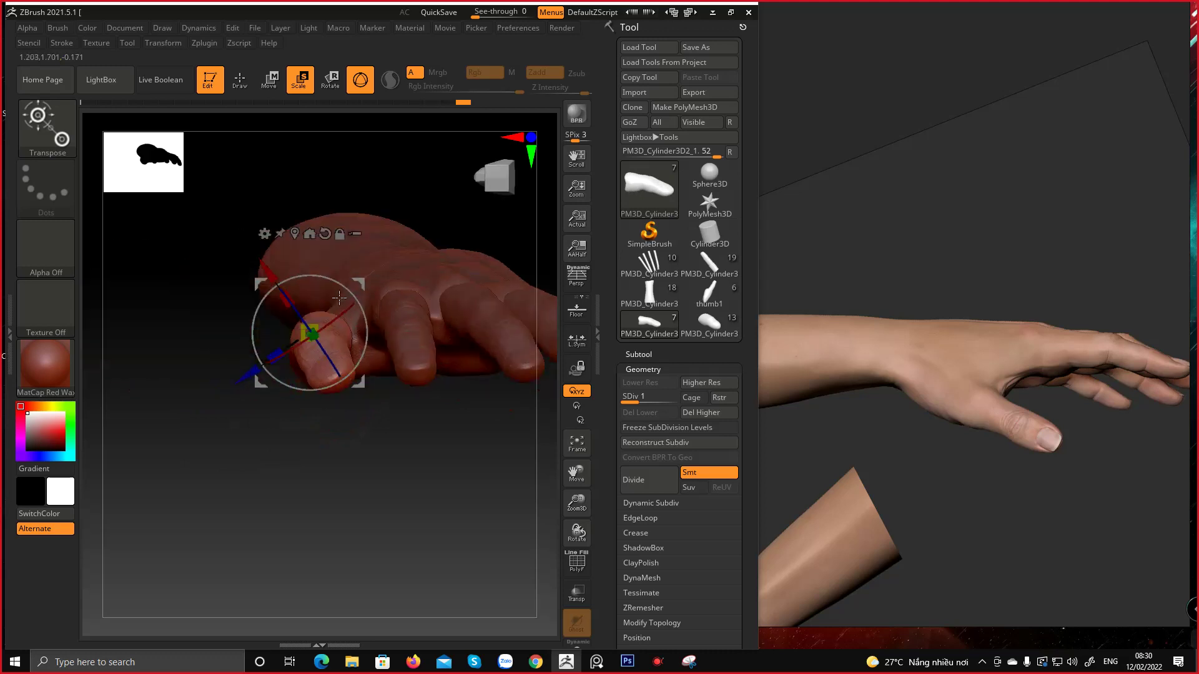
mouse_move(380, 288)
right_down()
mouse_move(371, 283)
mouse_move(372, 324)
mouse_move(364, 298)
right_up()
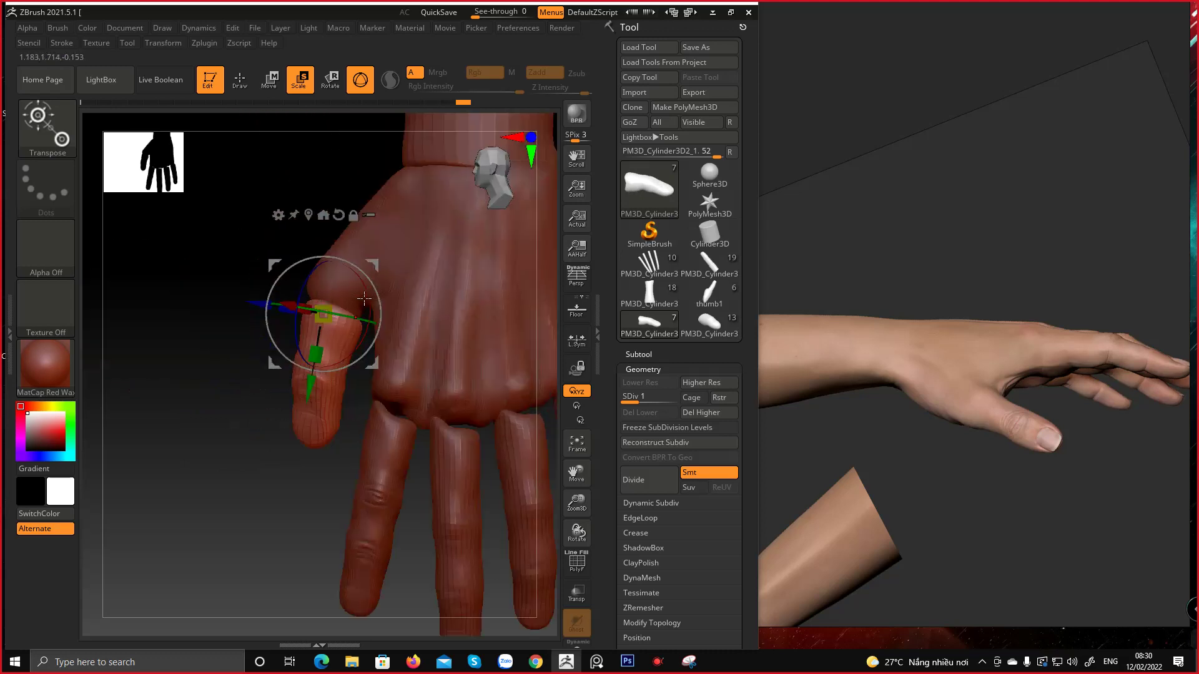
drag(373, 363, 362, 343)
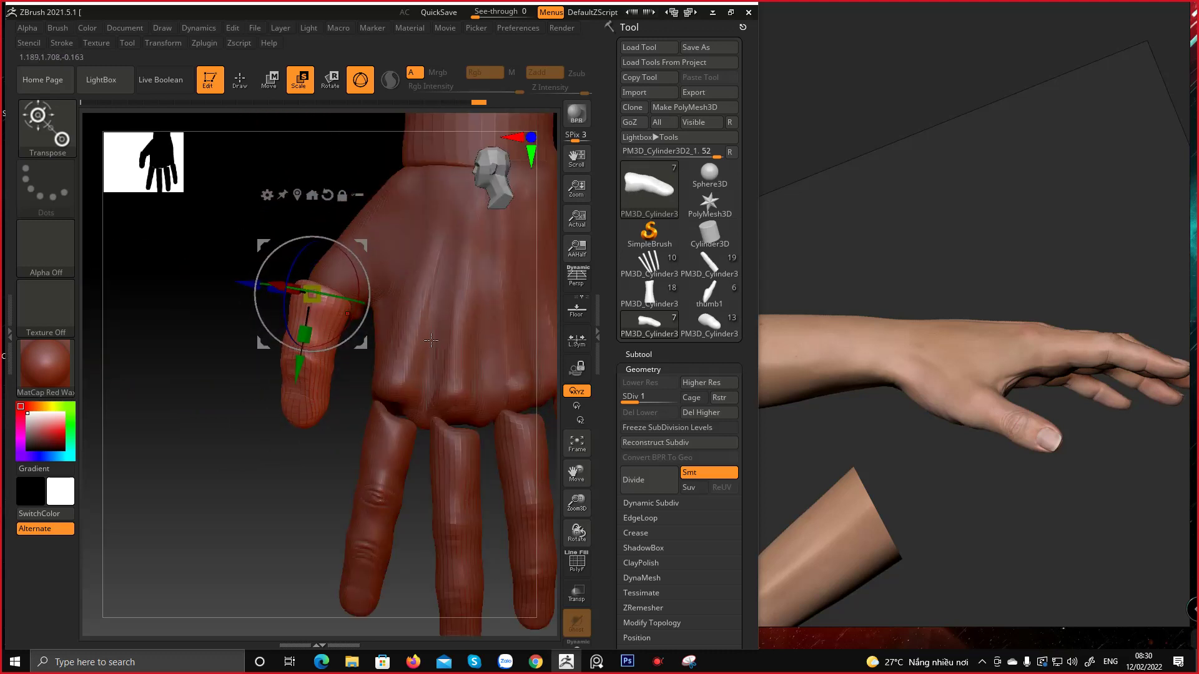
Turn the hand to a fingers-up view and rotate the thumb around its own length with the gizmo
drag(360, 179, 409, 399)
alt+drag(399, 351, 414, 484)
drag(389, 382, 400, 394)
mouse_move(433, 380)
alt+right_down()
mouse_move(461, 435)
mouse_move(426, 393)
alt+right_up()
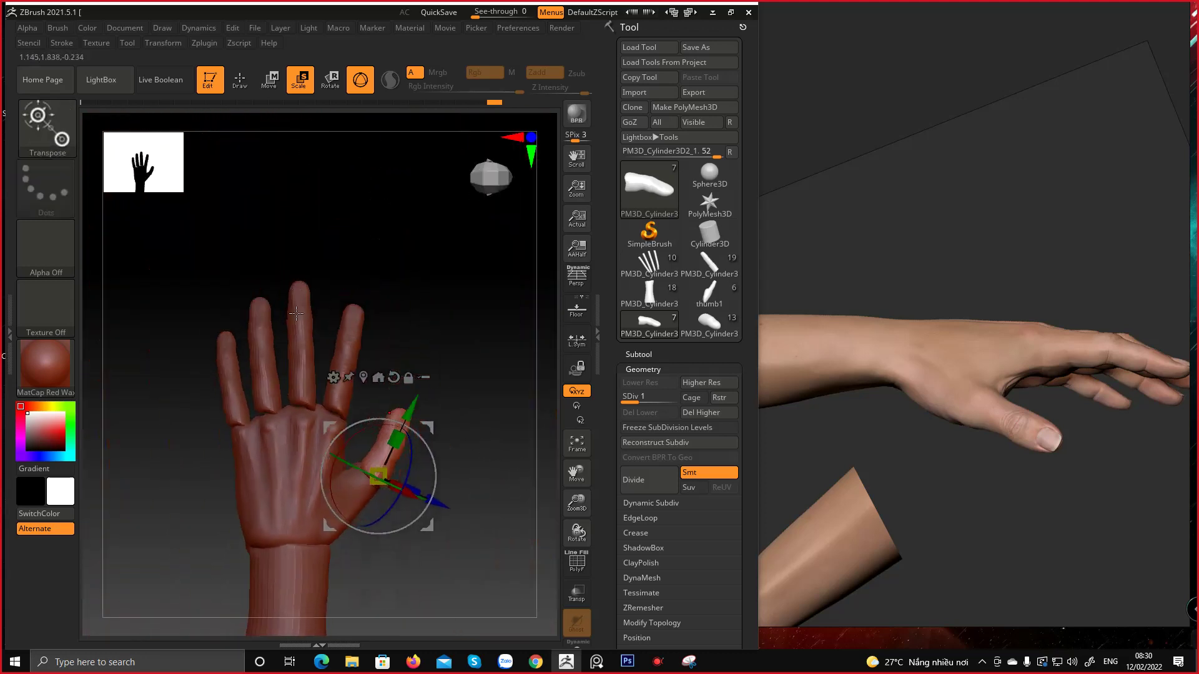
alt+right_drag(287, 491, 279, 433)
key(q)
key(e)
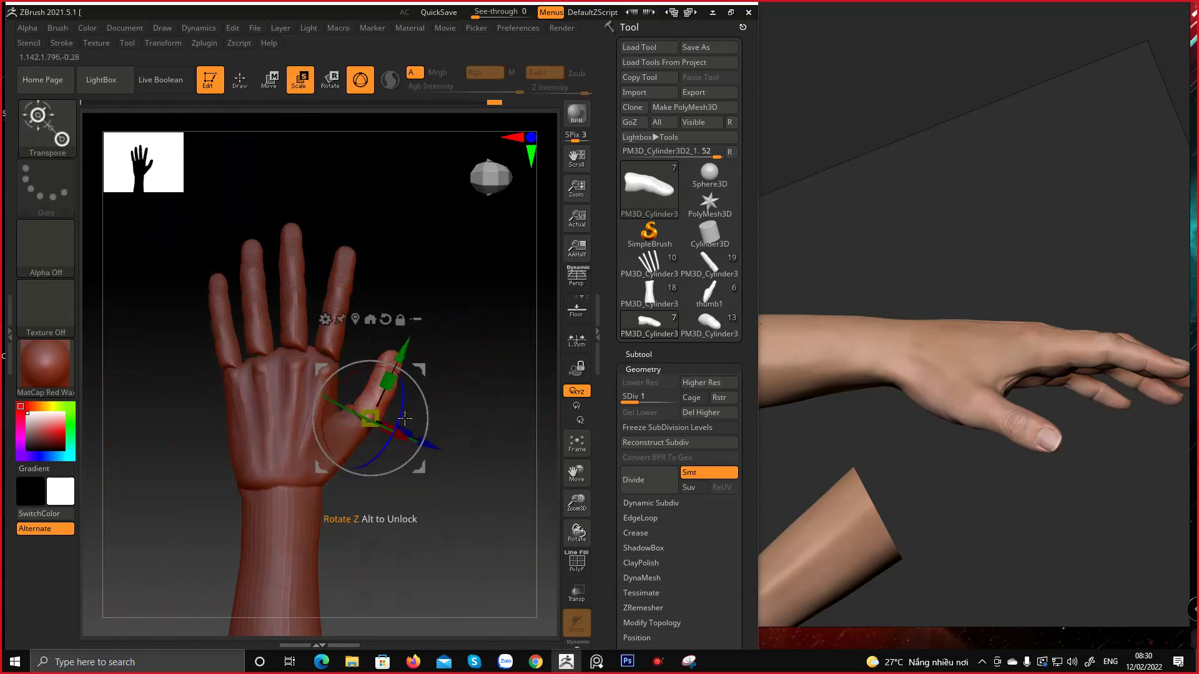
drag(371, 421, 333, 405)
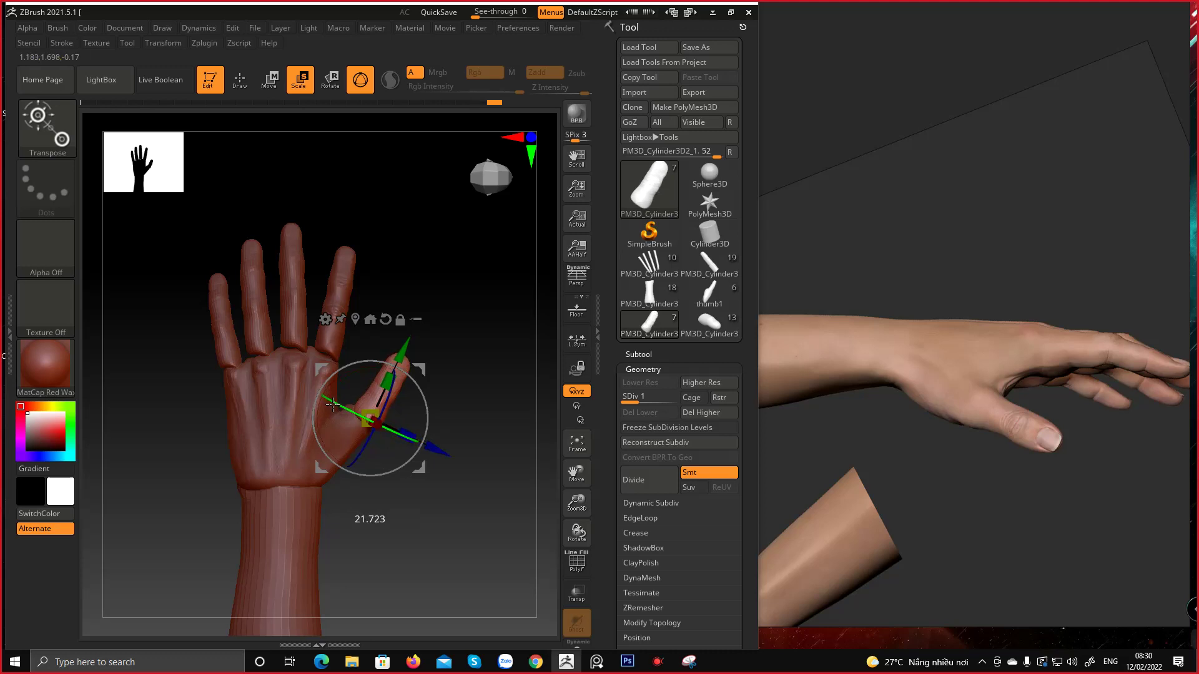
drag(343, 408, 422, 446)
Lower the thumb below the fingers while viewing the hand from the fingertips, and compare it in side view
drag(507, 409, 451, 343)
drag(430, 271, 336, 297)
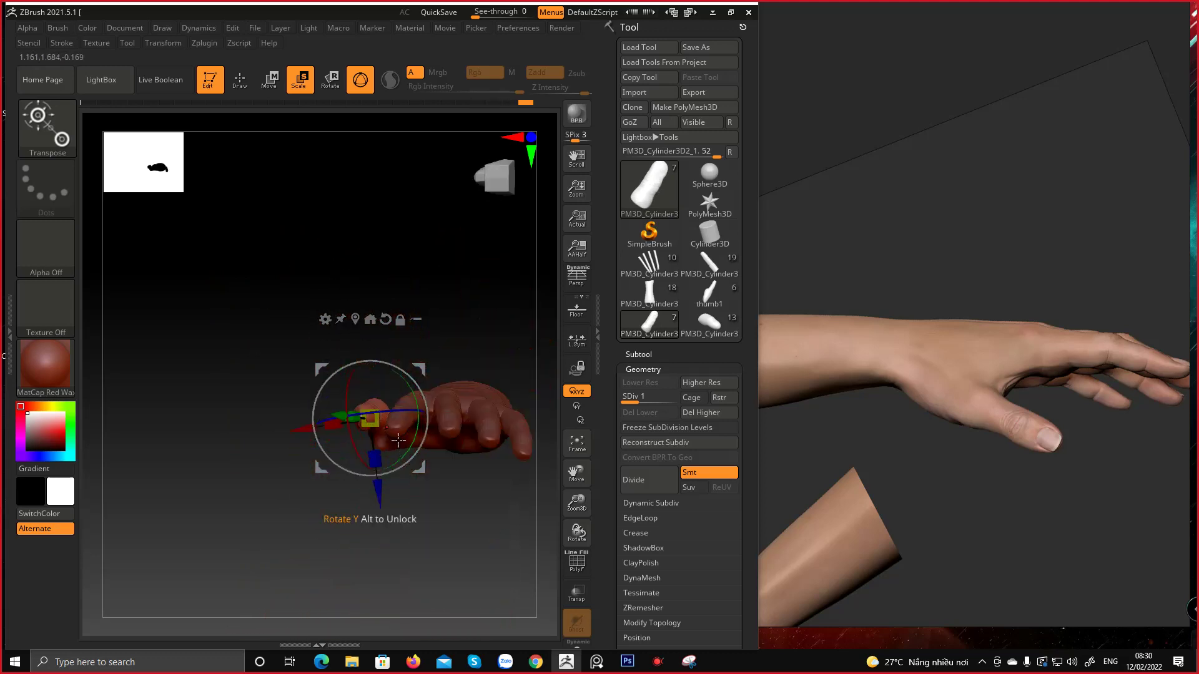
drag(419, 468, 416, 494)
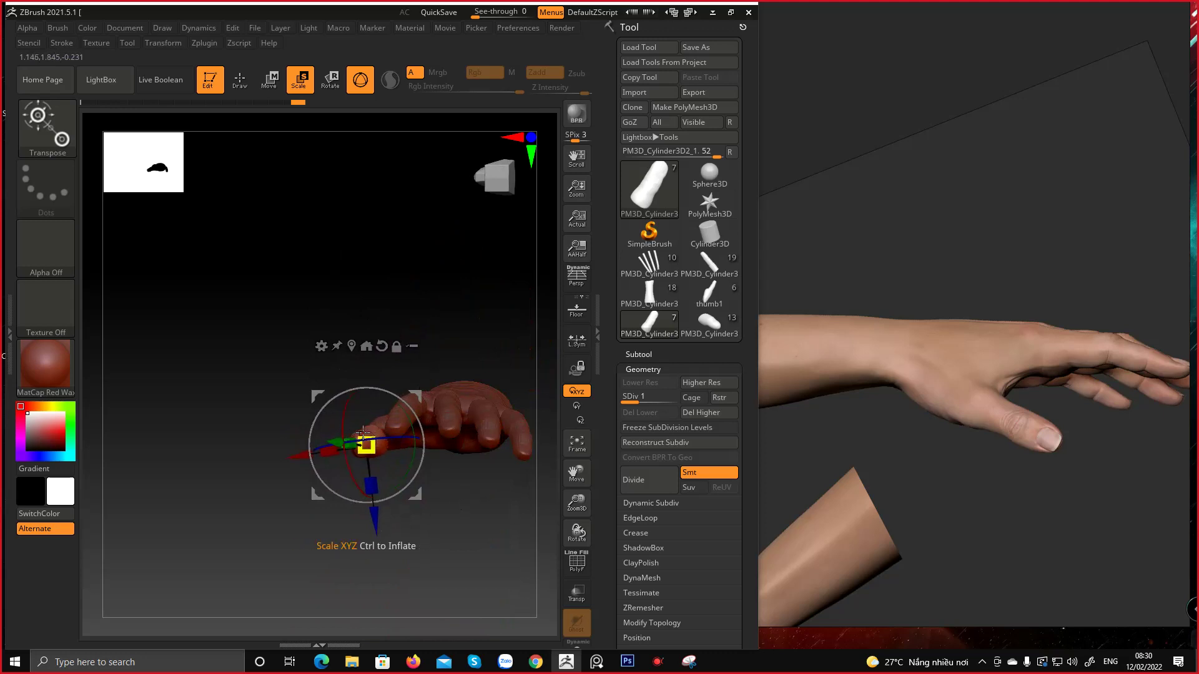
key(q)
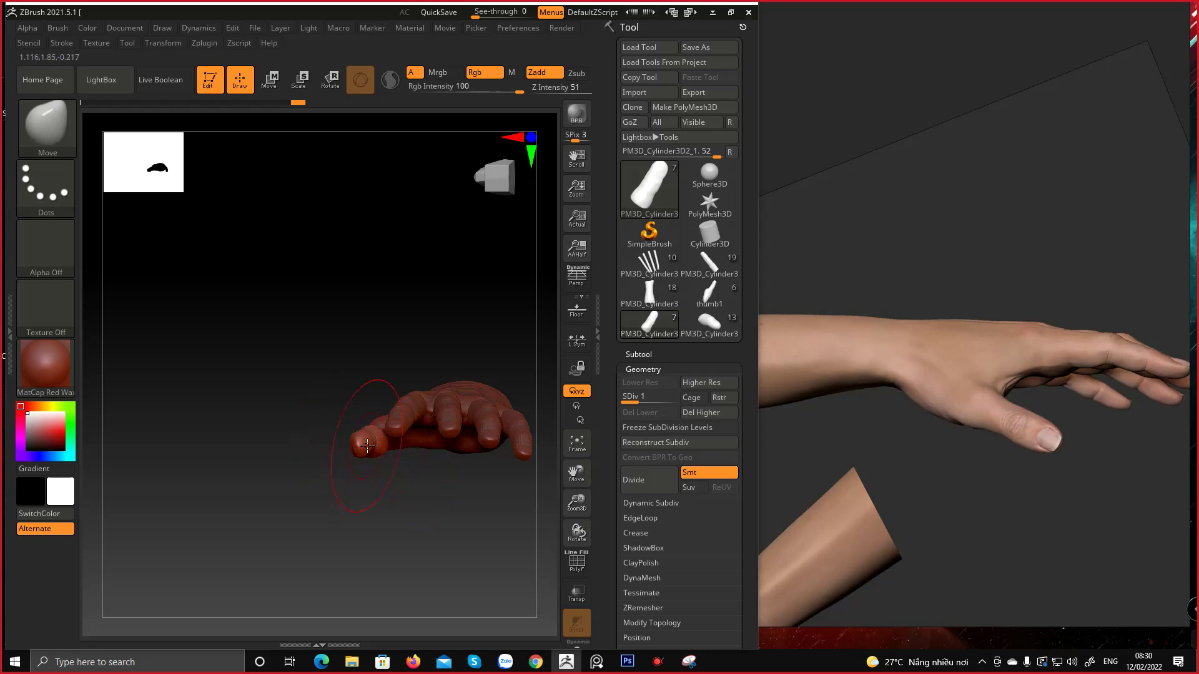
drag(345, 498, 449, 500)
Rotate the thumb so its tip angles downward, using the side view and the fingertip-end view
key(e)
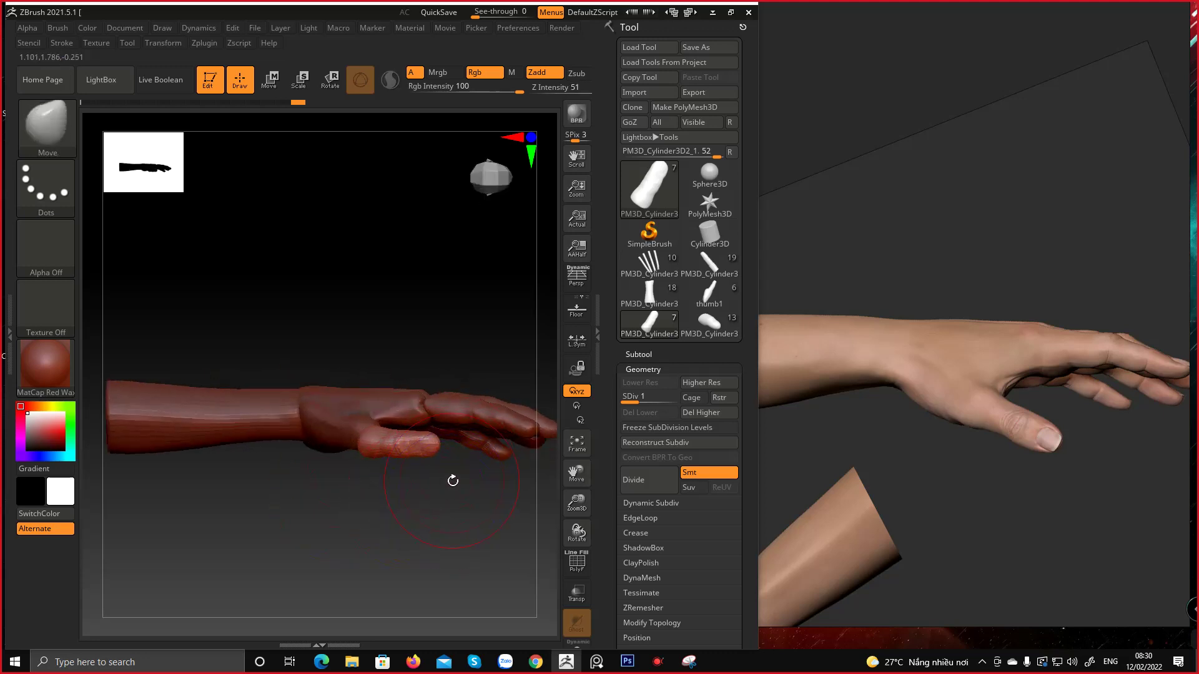
drag(431, 405, 364, 401)
drag(473, 349, 423, 326)
drag(388, 405, 419, 392)
drag(452, 348, 489, 377)
mouse_move(488, 377)
right_down()
mouse_move(436, 471)
mouse_move(495, 519)
right_up()
key(q)
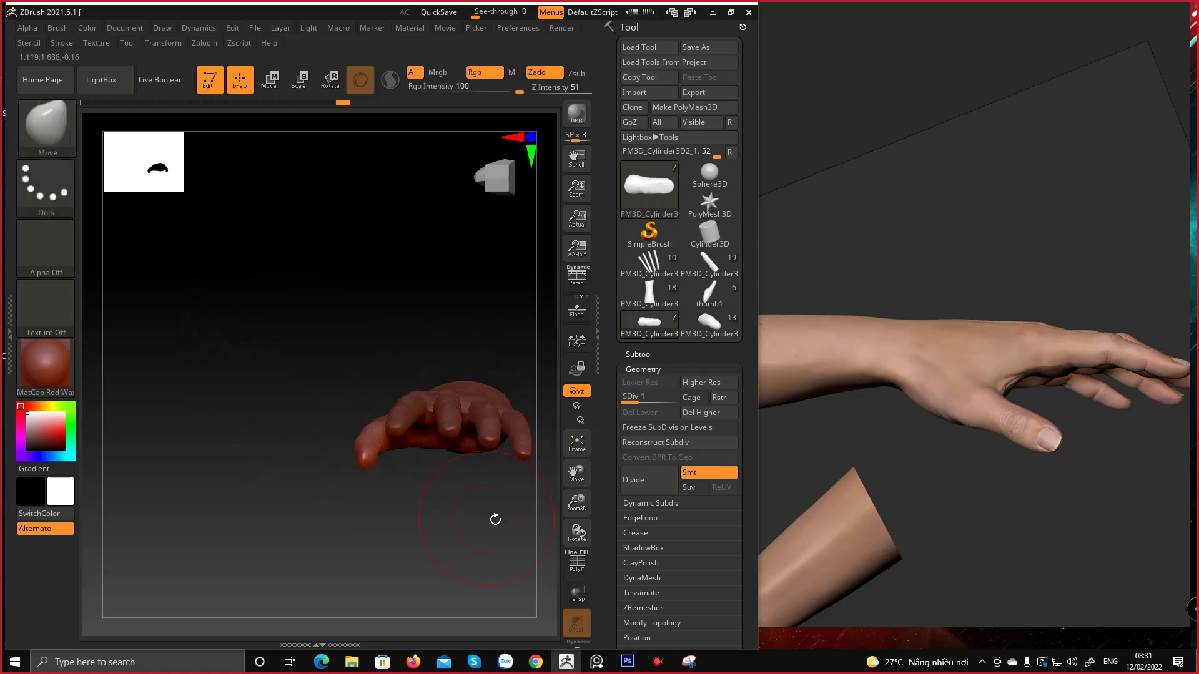
Capture a new snip of the hand seen from the fingertips and mark the thumb's angle in red
mouse_move(420, 502)
right_down()
mouse_move(404, 514)
mouse_move(474, 549)
right_up()
click(693, 670)
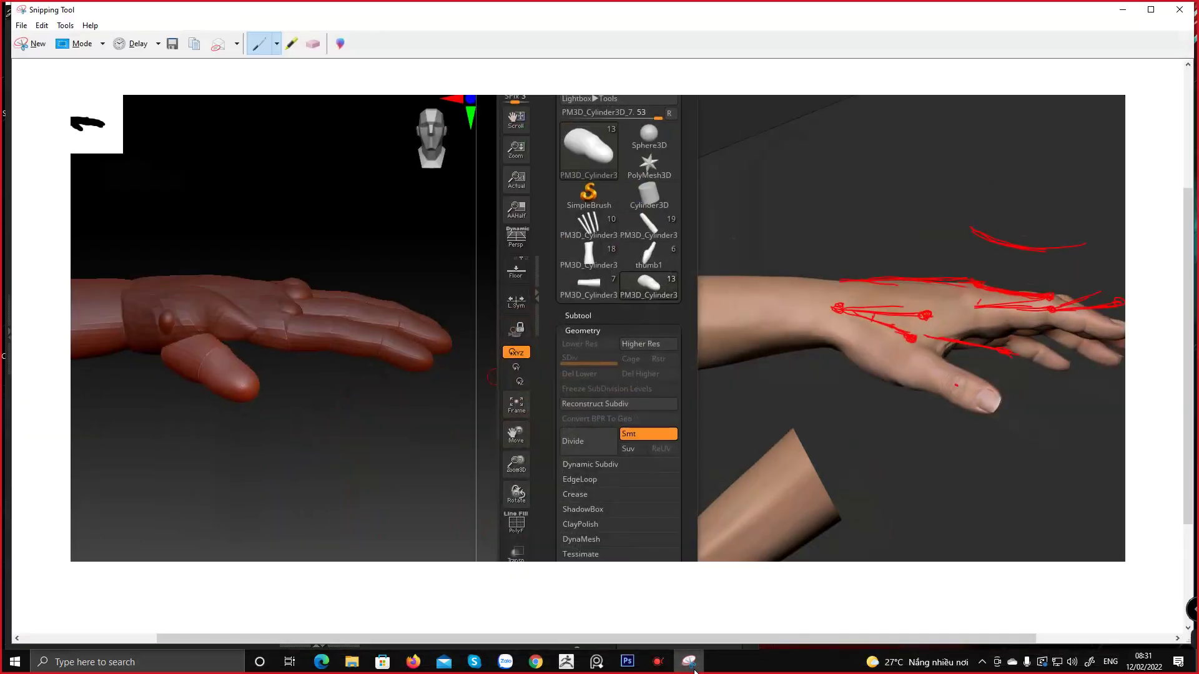
click(32, 44)
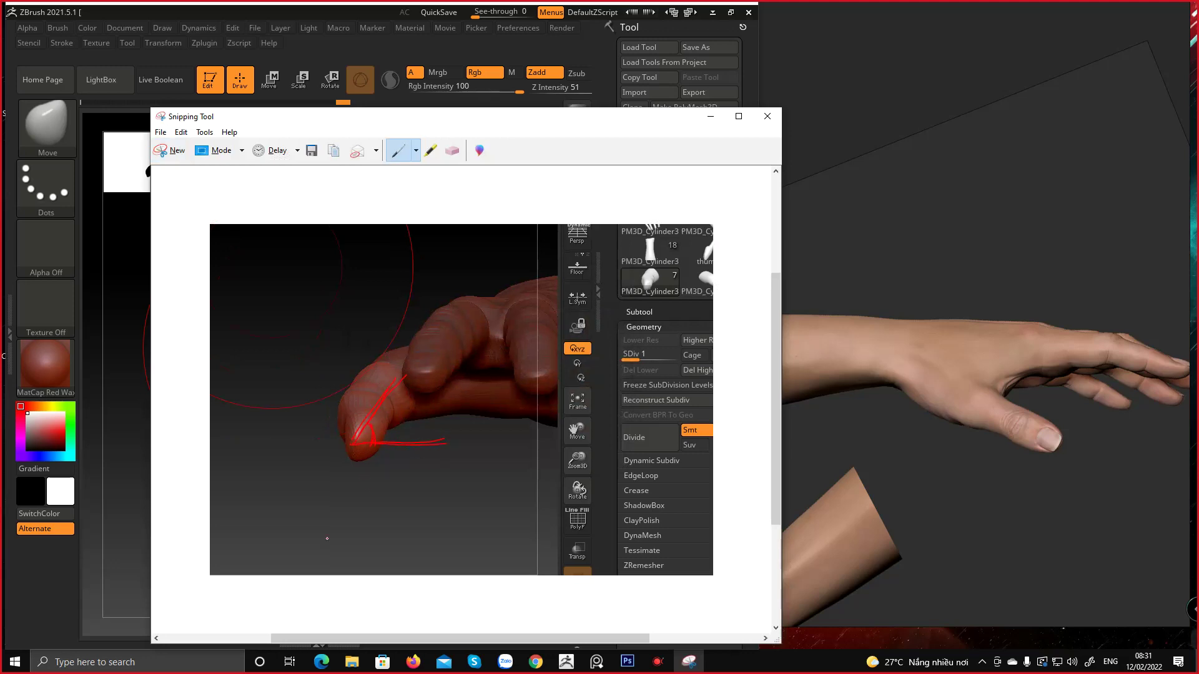
Minimize the annotated snip and cancel the GoZ setup at the application location prompts
click(710, 117)
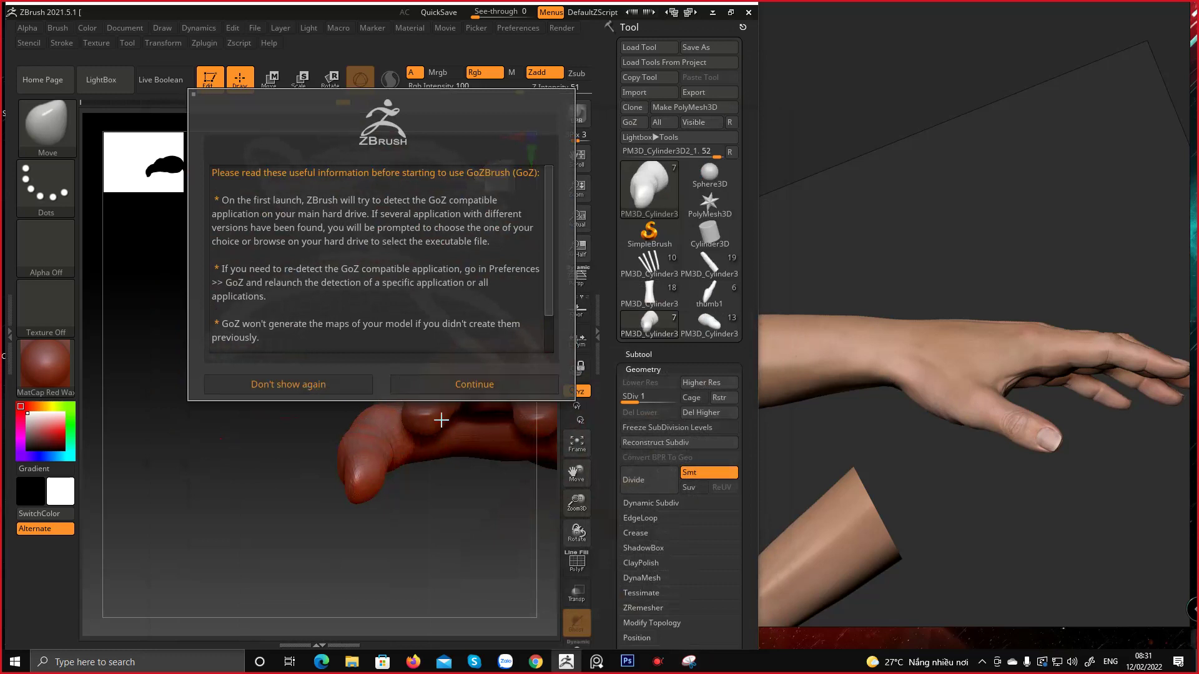
click(466, 384)
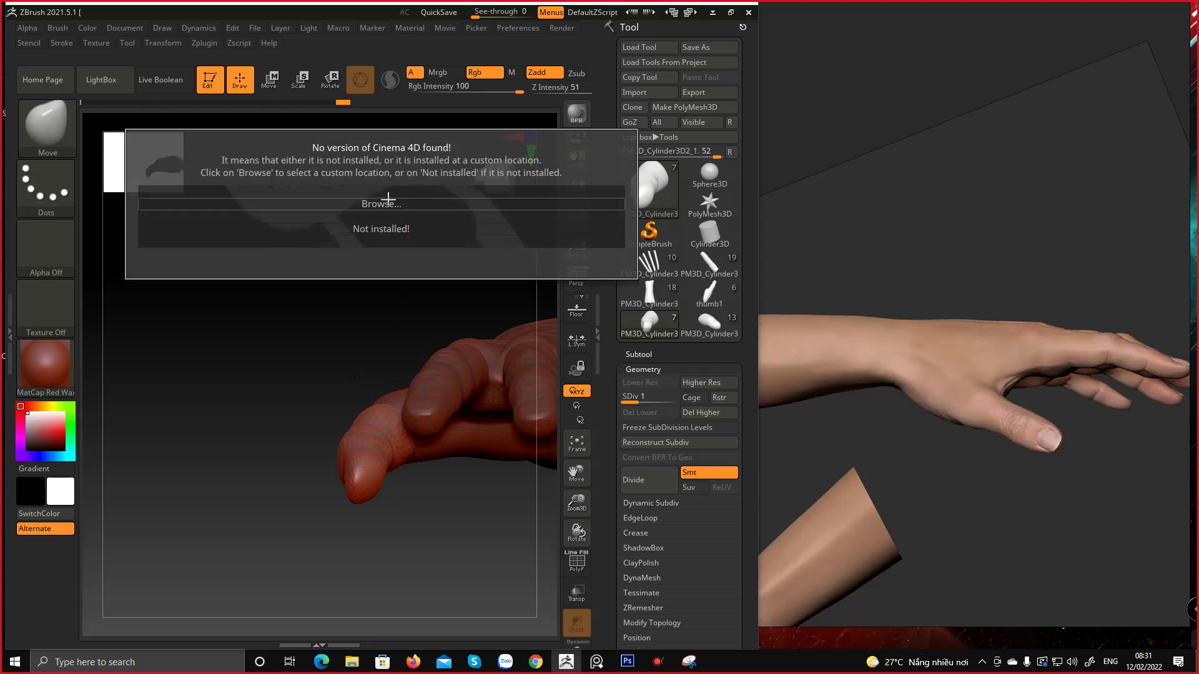
click(410, 229)
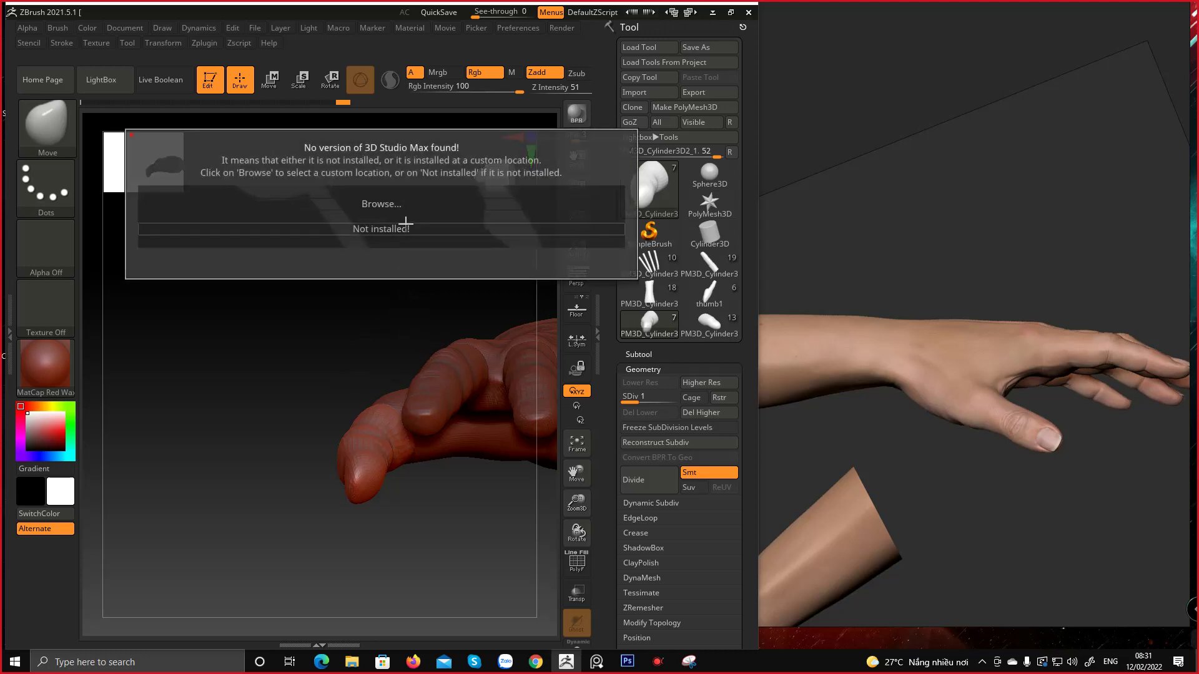
click(410, 229)
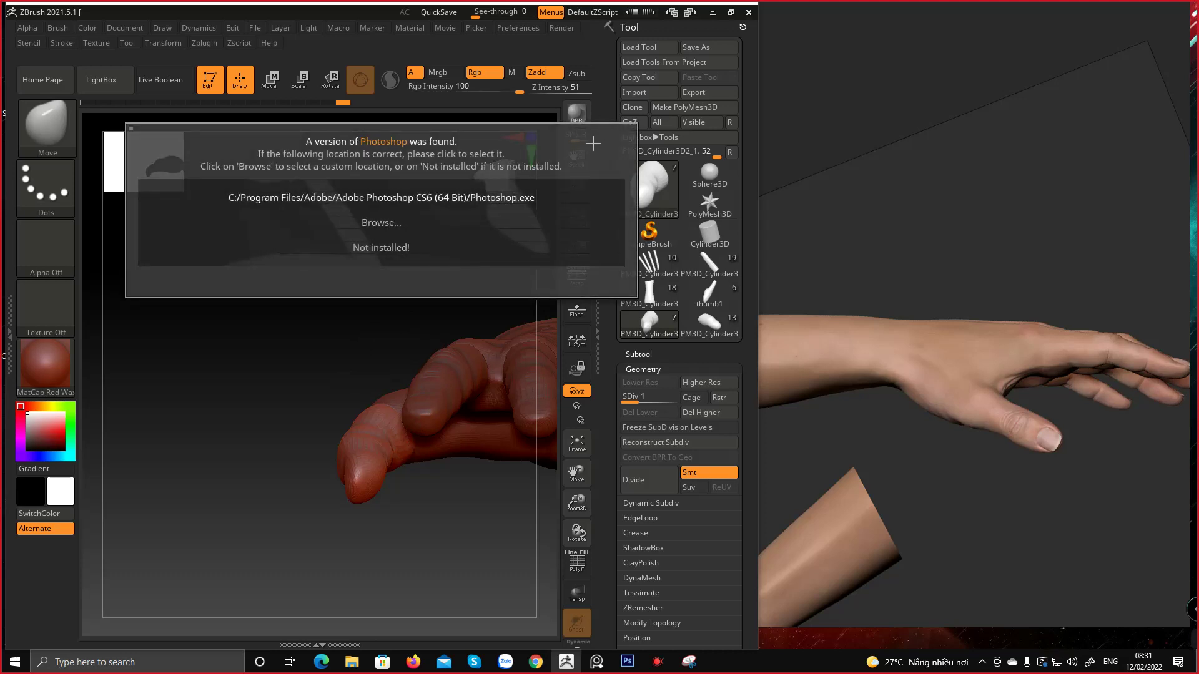
key(Escape)
Compare the current hand in side and back views with the ten-subtool hand model, framed in full
mouse_move(352, 333)
mouse_down()
mouse_move(407, 337)
mouse_move(436, 284)
mouse_move(463, 283)
mouse_move(374, 326)
mouse_up()
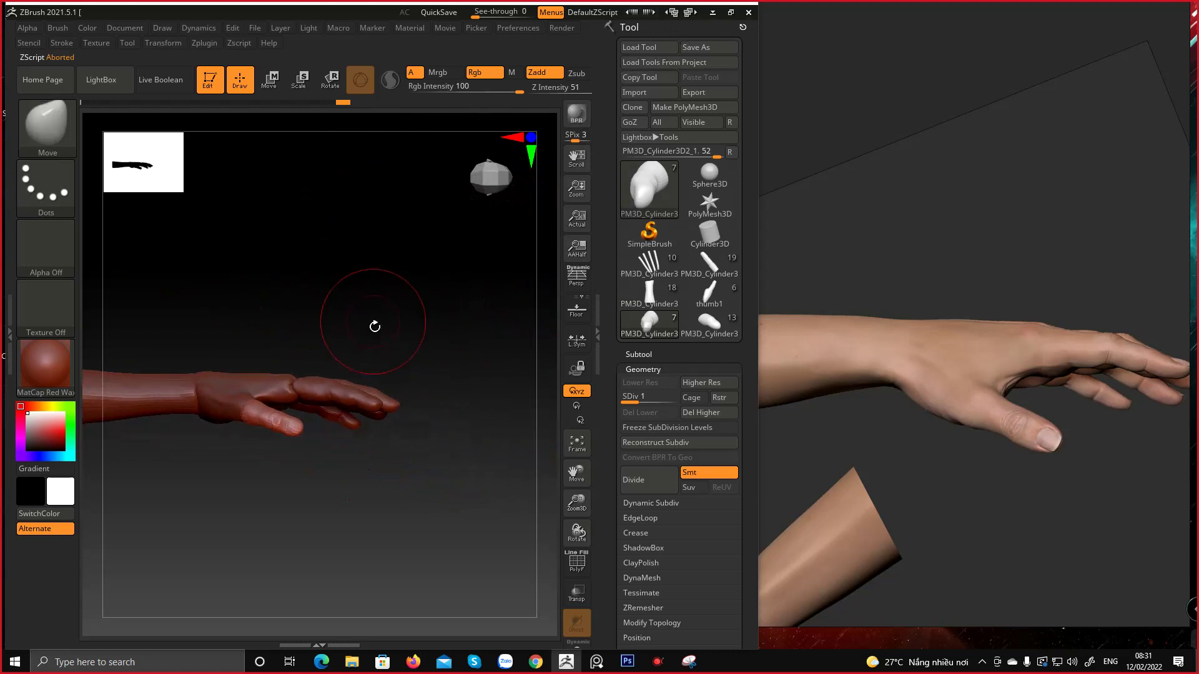
right_drag(374, 326, 391, 398)
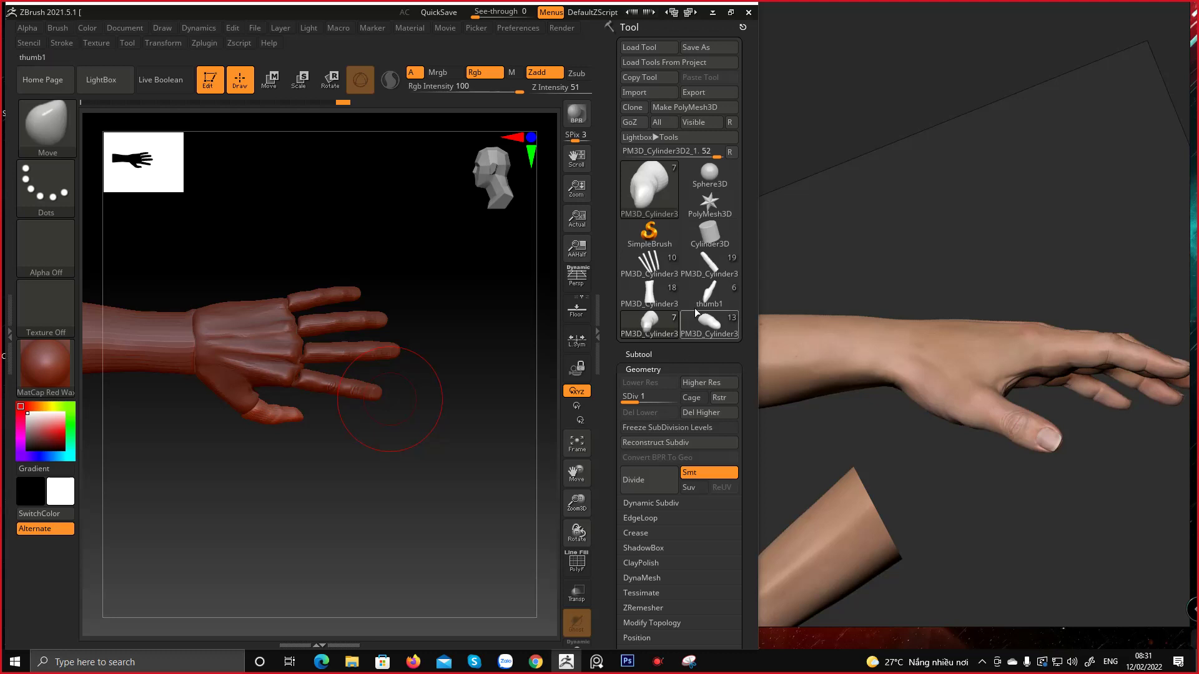
click(650, 262)
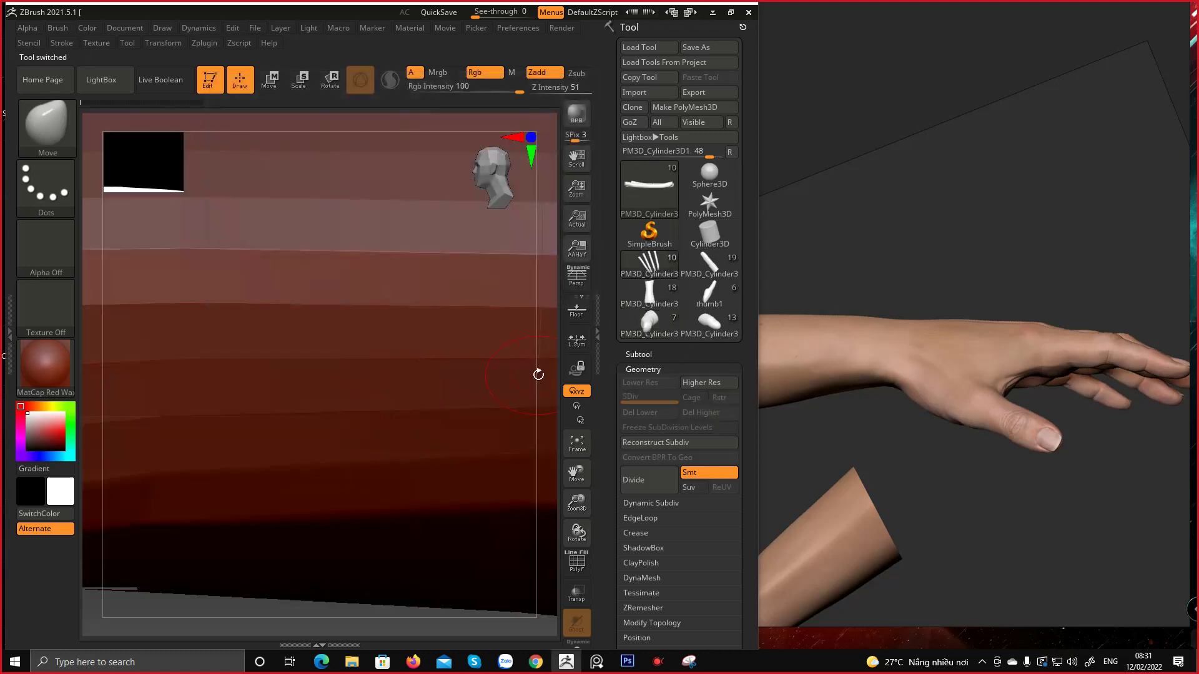
key(f)
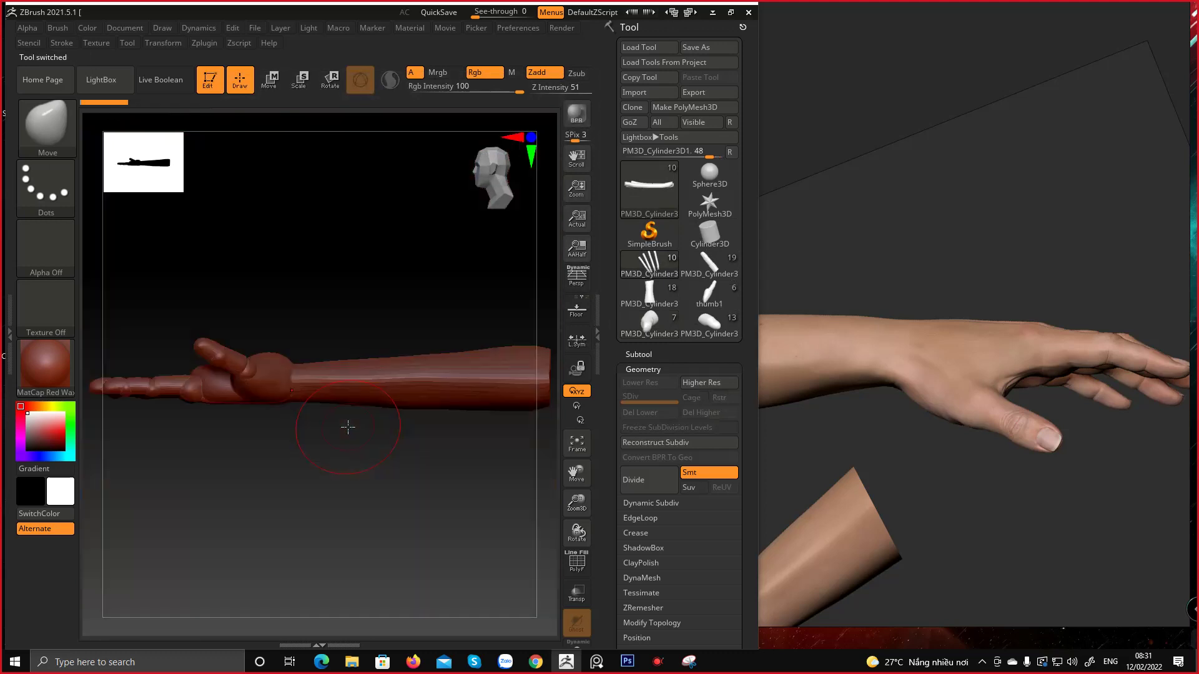
drag(366, 291, 359, 333)
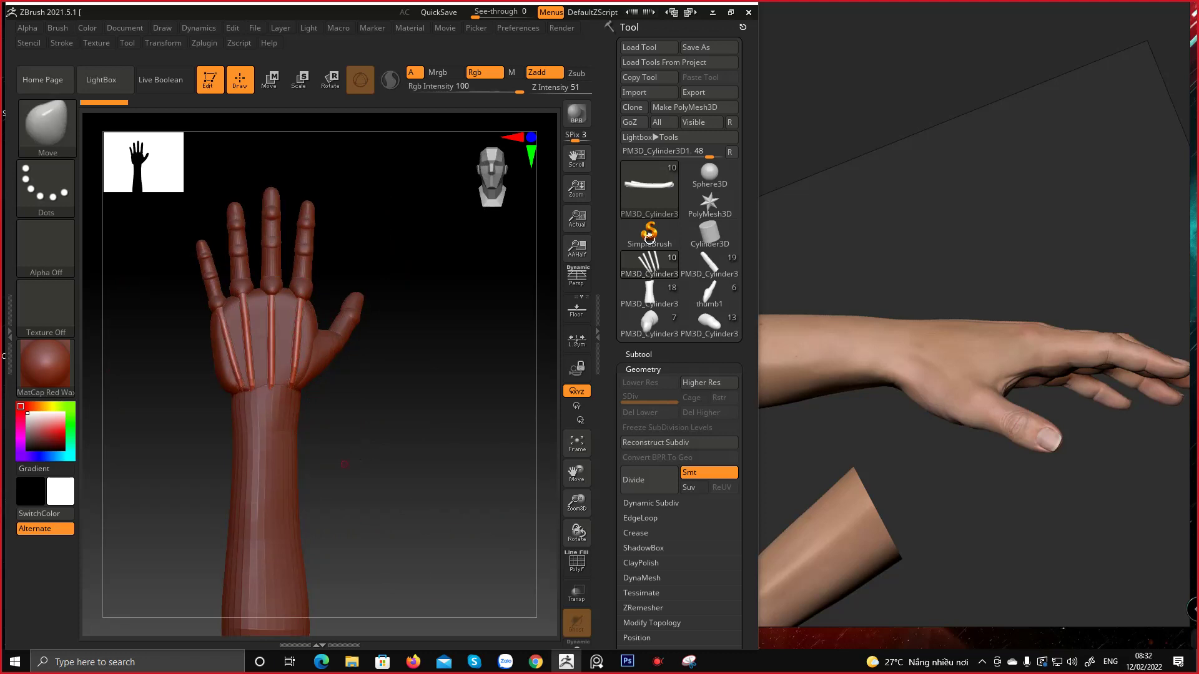
Switch to the 19-subtool hand model and select the small bone sphere on the little-finger side of the wrist
click(697, 273)
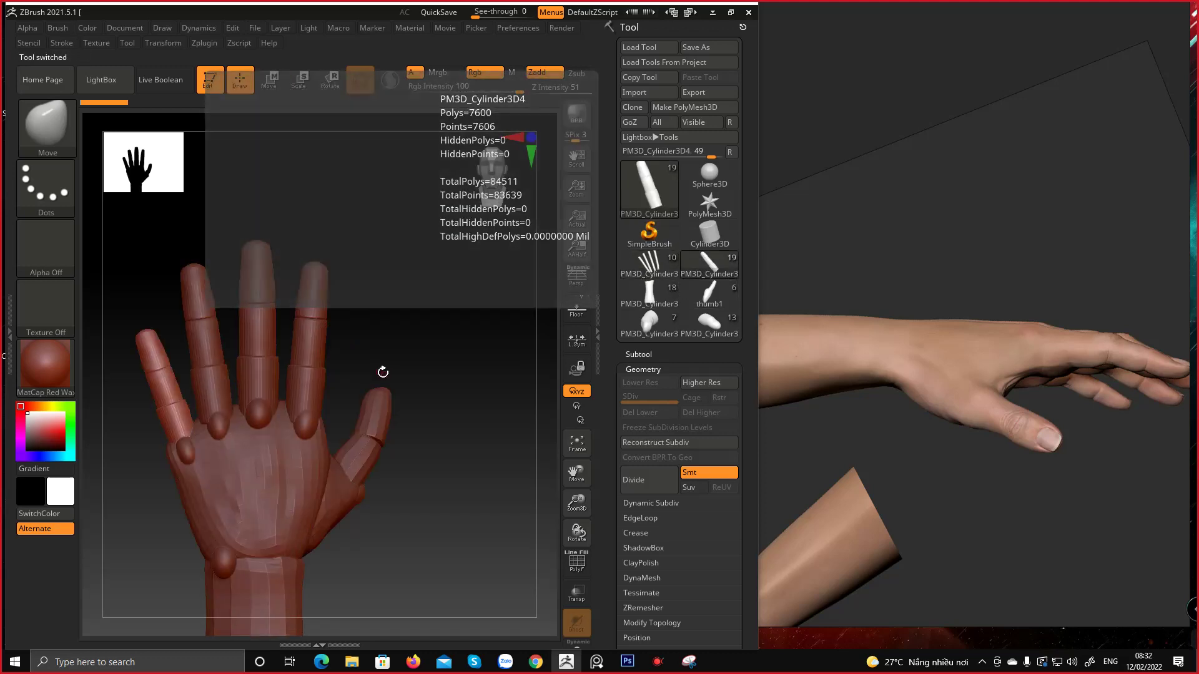
drag(447, 374, 338, 300)
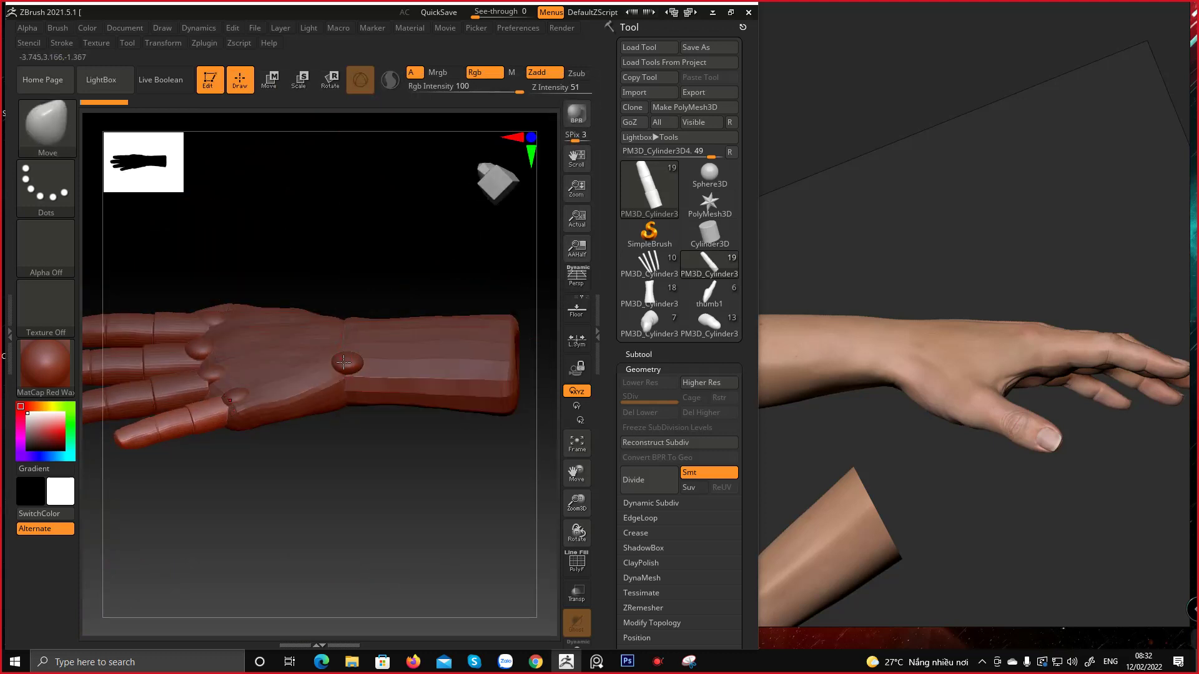
drag(343, 363, 348, 344)
alt+click(352, 381)
Enlarge the wrist sphere with the gizmo and lower it along Z into the wrist in side view
key(r)
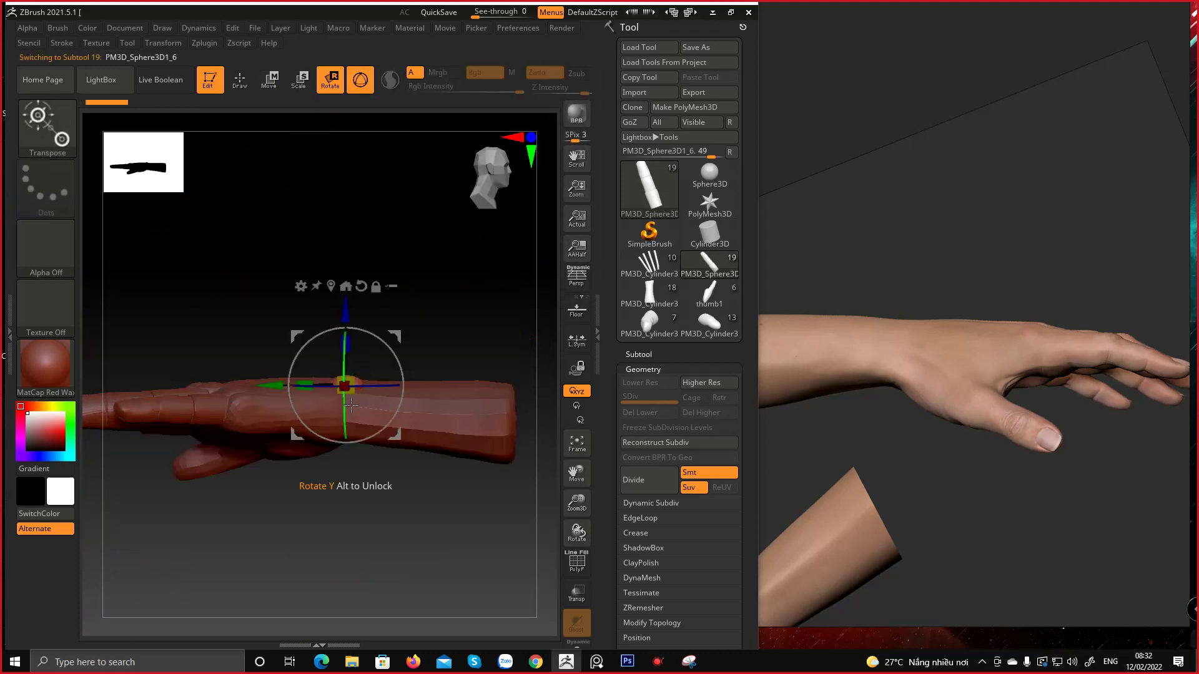
drag(355, 374, 376, 347)
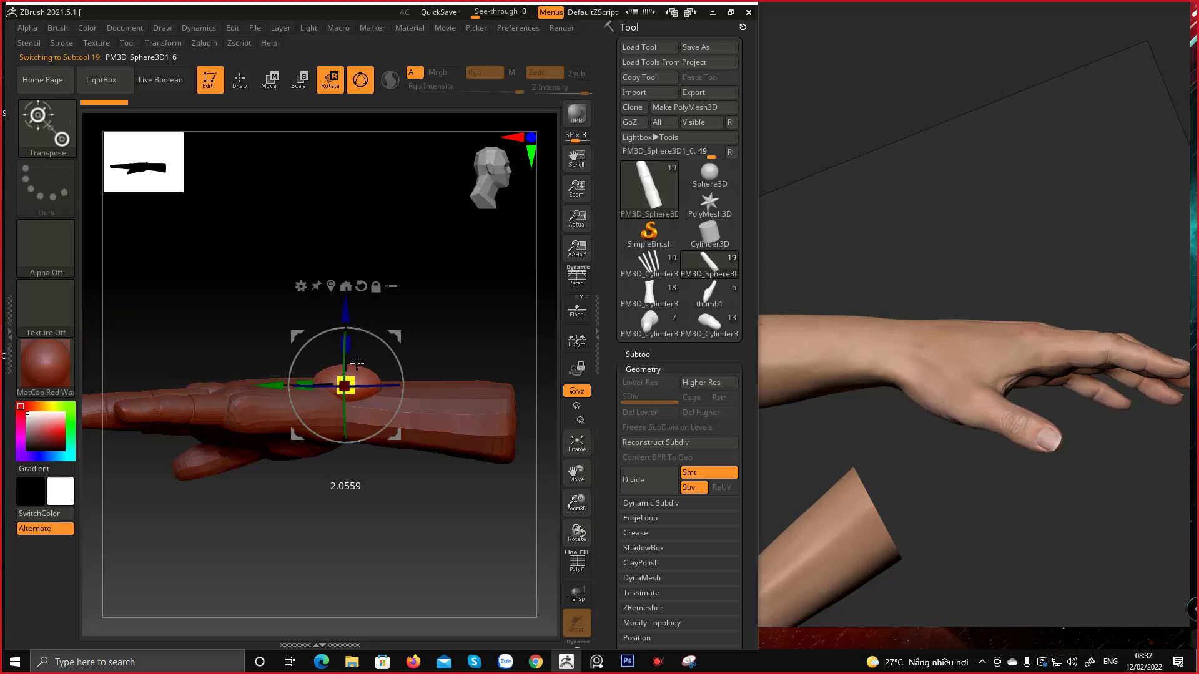
drag(382, 294, 345, 339)
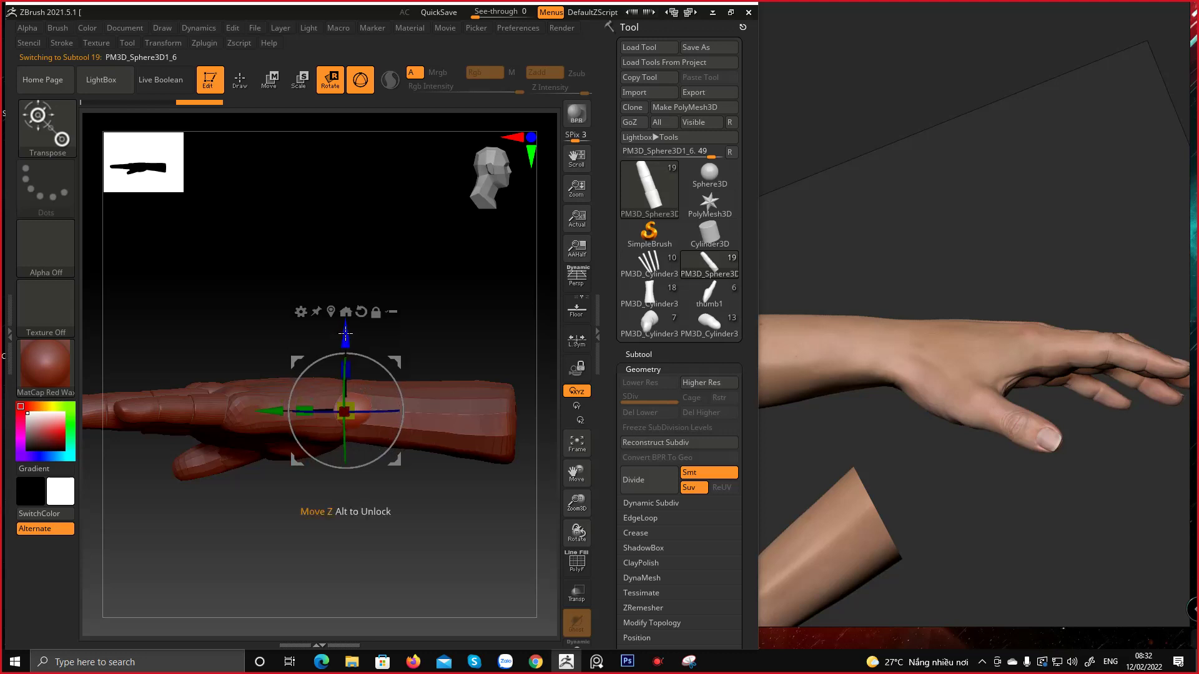
mouse_move(480, 286)
mouse_down()
mouse_move(417, 322)
mouse_move(431, 397)
mouse_move(466, 348)
mouse_move(390, 345)
mouse_up()
key(q)
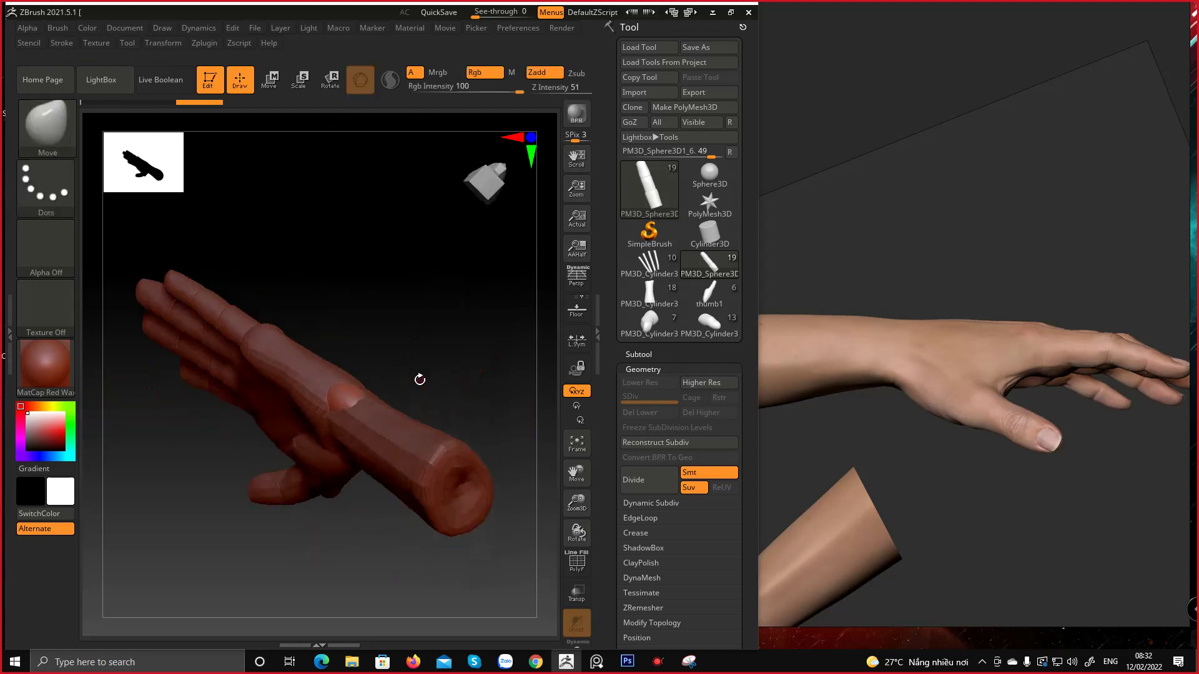
Adjust the wrist sphere's placement from the side and raise it slightly along Z
right_drag(402, 348, 436, 361)
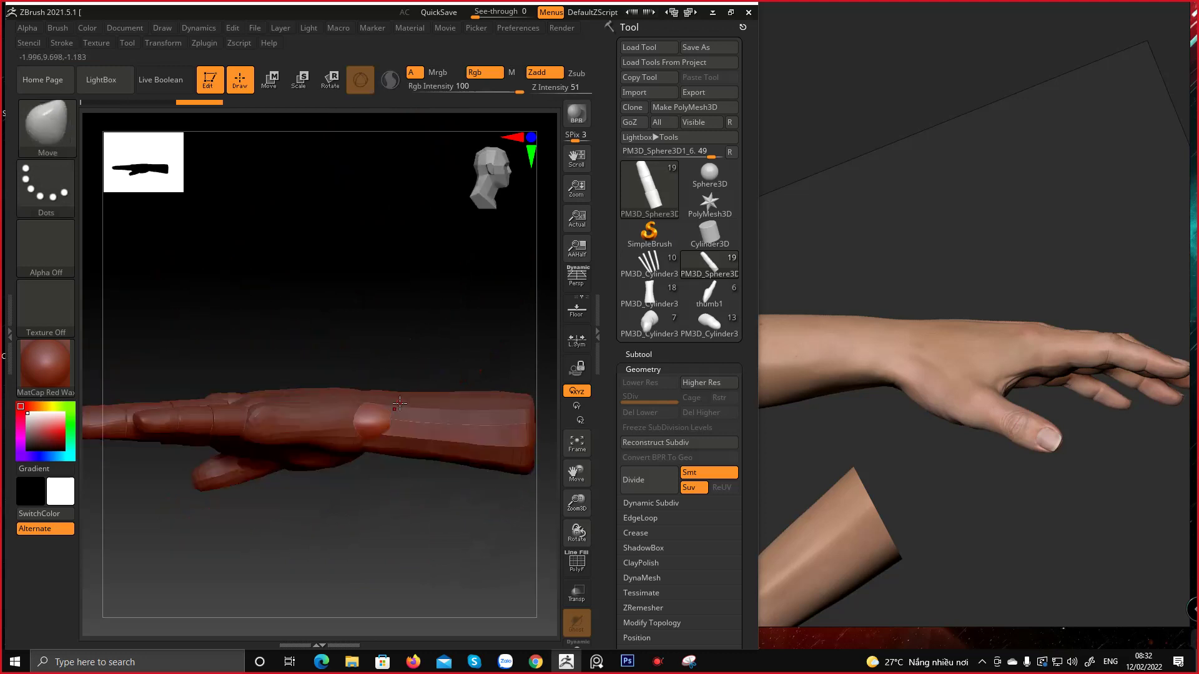
key(w)
drag(435, 494, 440, 451)
drag(415, 358, 412, 357)
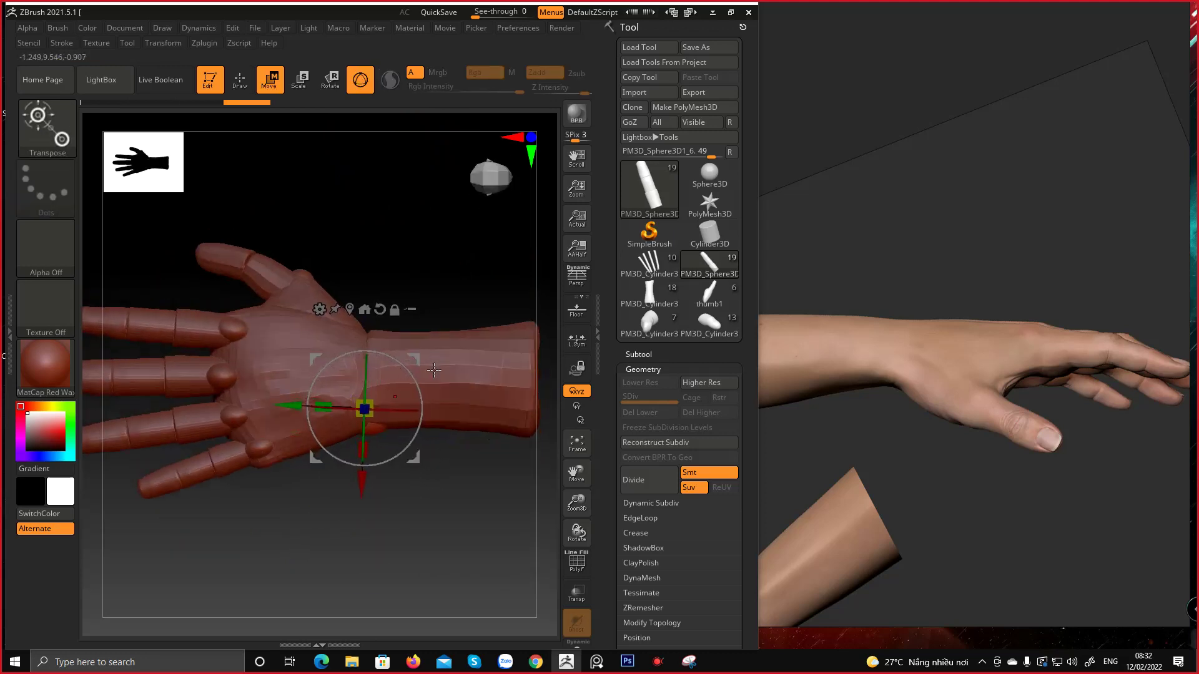
right_drag(413, 359, 433, 292)
drag(366, 339, 367, 336)
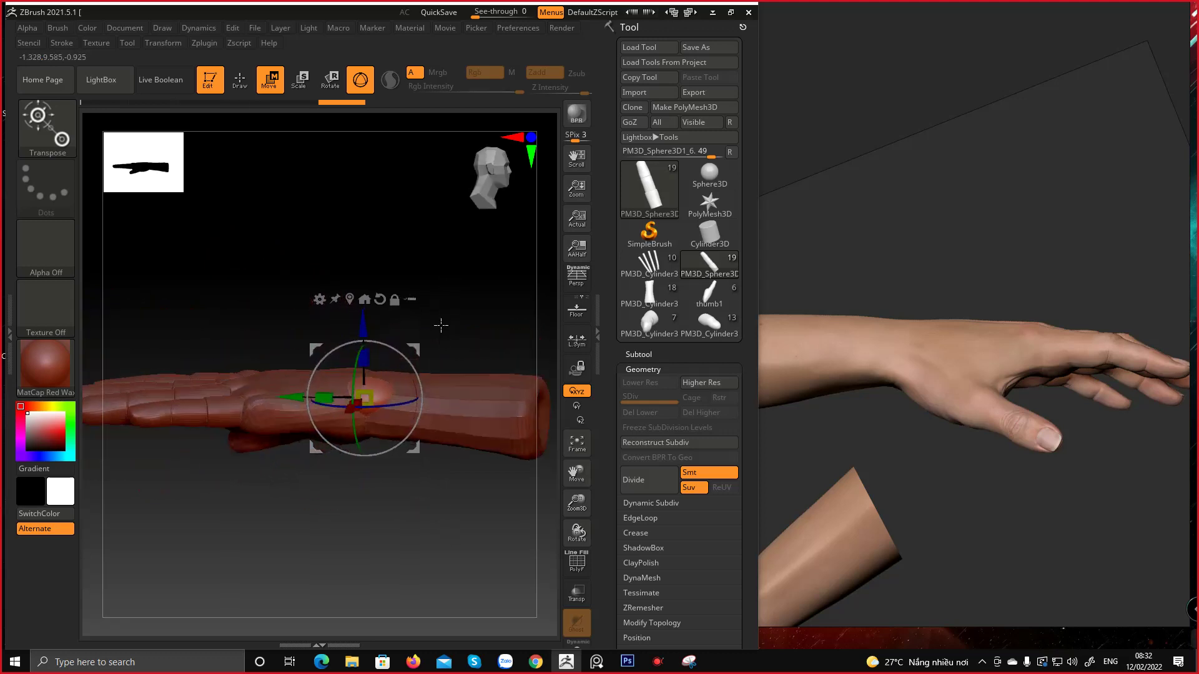
Shorten the wrist sphere along its Y axis and reposition it at the outer edge of the wrist
right_drag(436, 323, 470, 358)
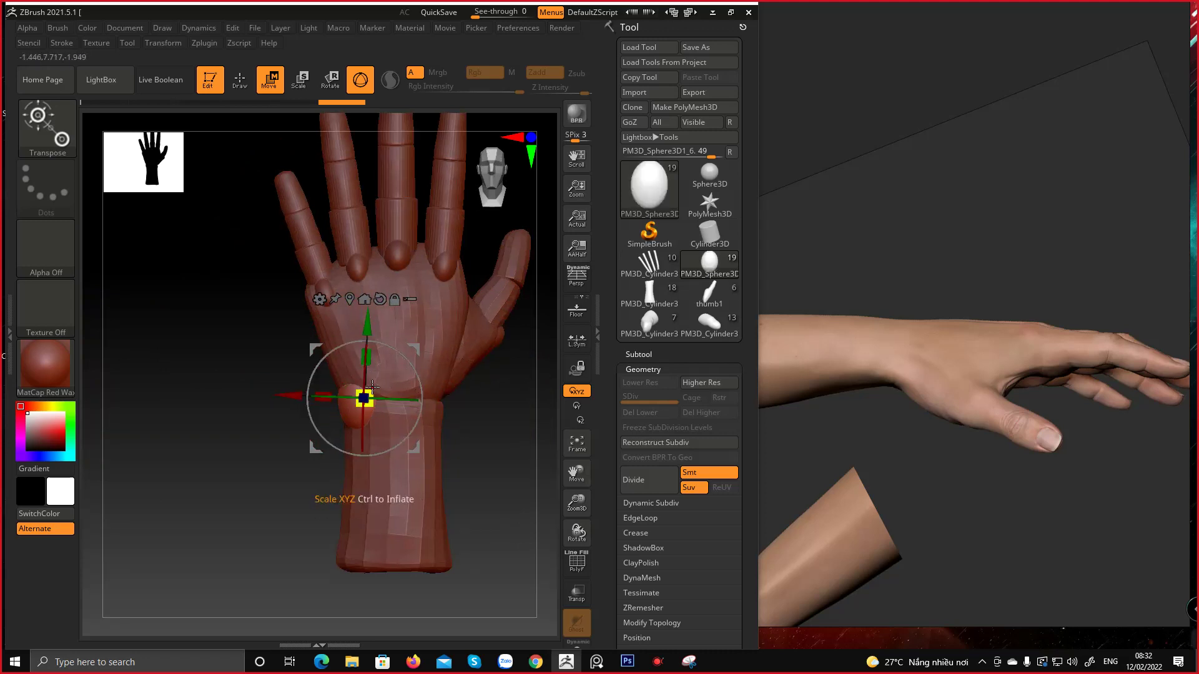
drag(364, 397, 369, 415)
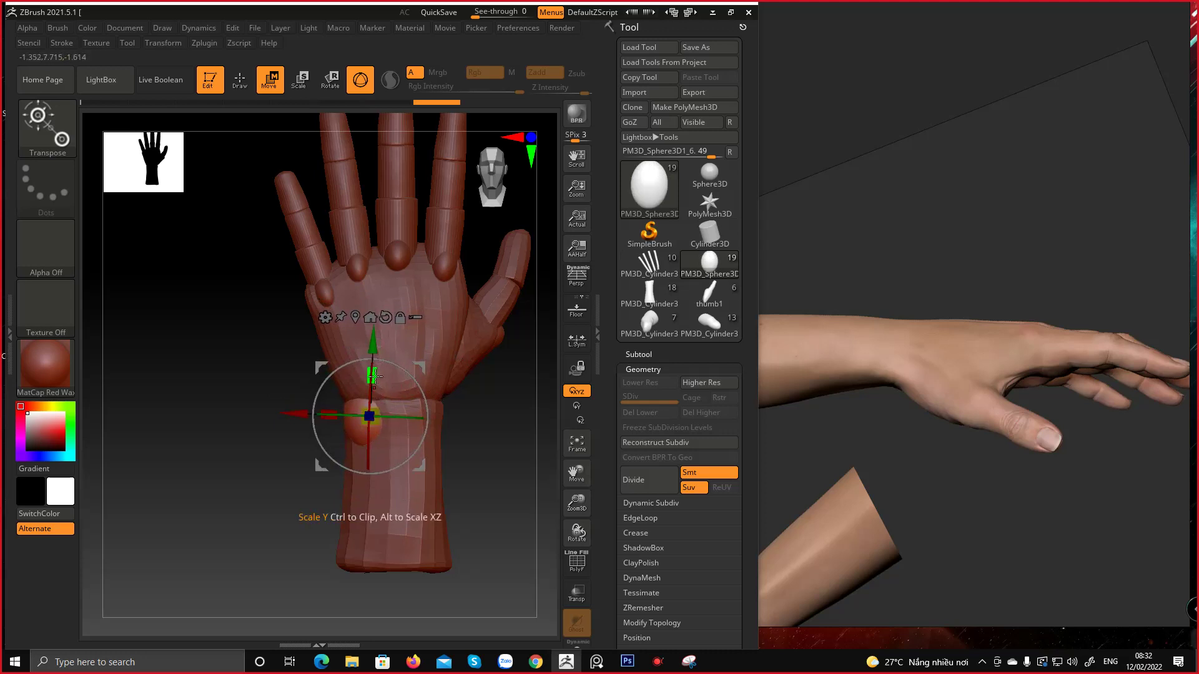
drag(374, 377, 375, 384)
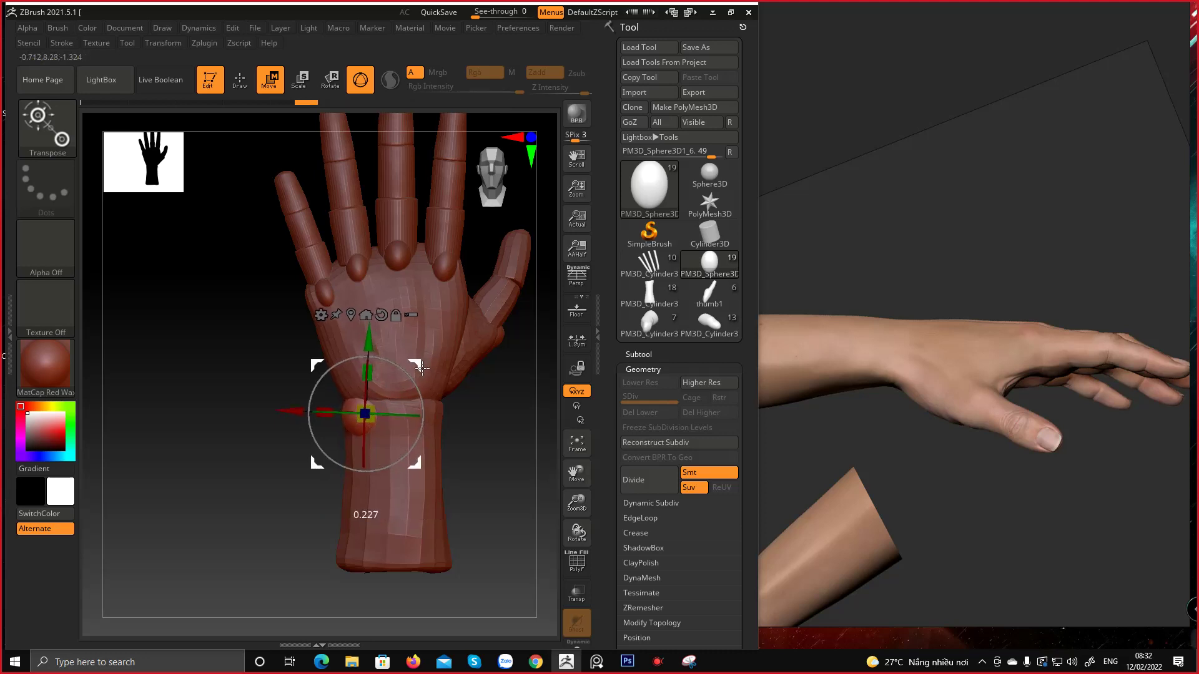
drag(462, 325, 437, 475)
right_drag(429, 457, 329, 356)
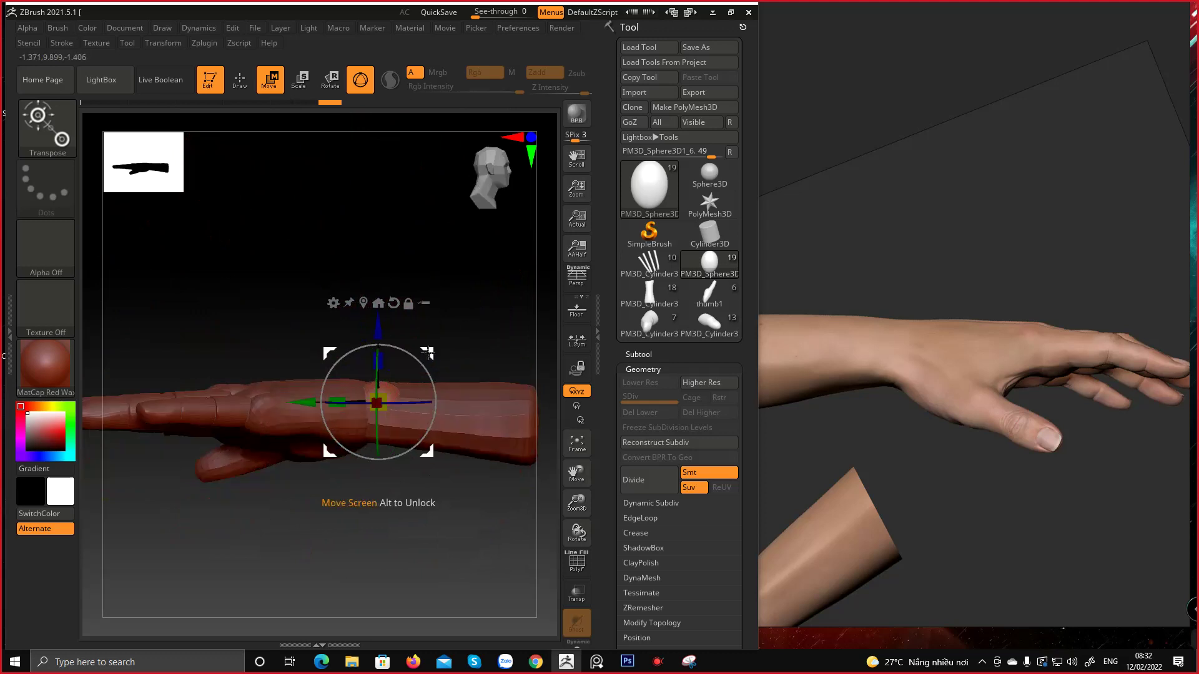
drag(330, 356, 336, 360)
right_drag(312, 352, 267, 420)
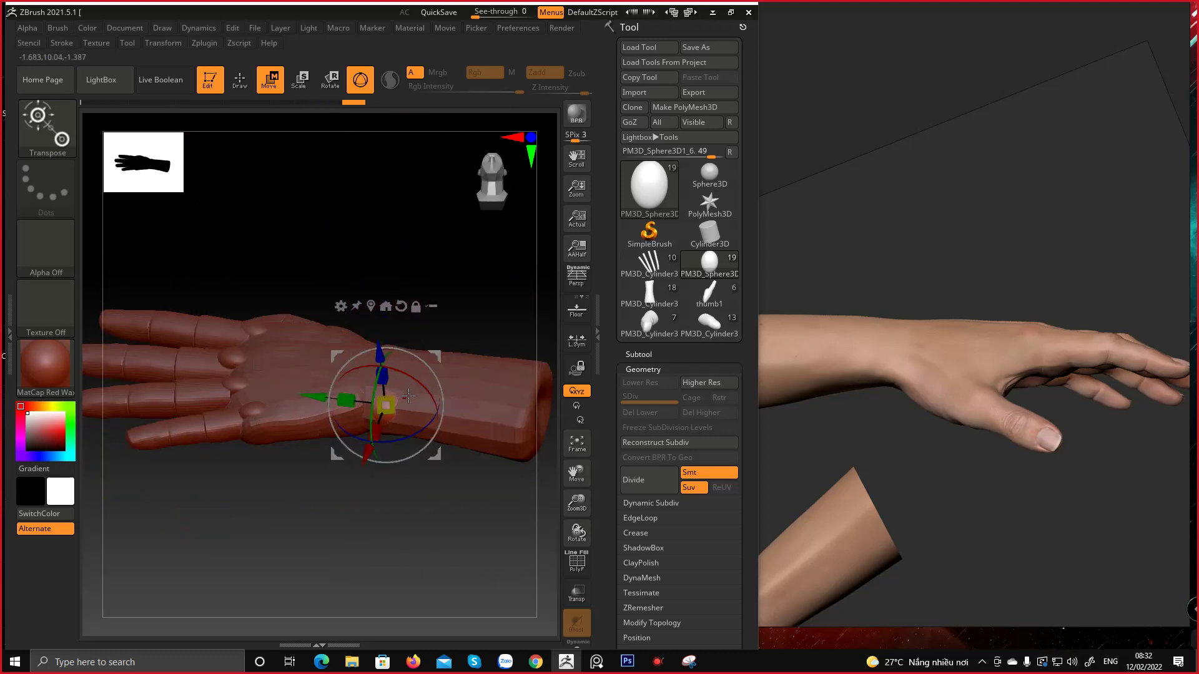
Duplicate the wrist sphere toward the fingers and shift the copy along X at the base of the hand
key(q)
key(w)
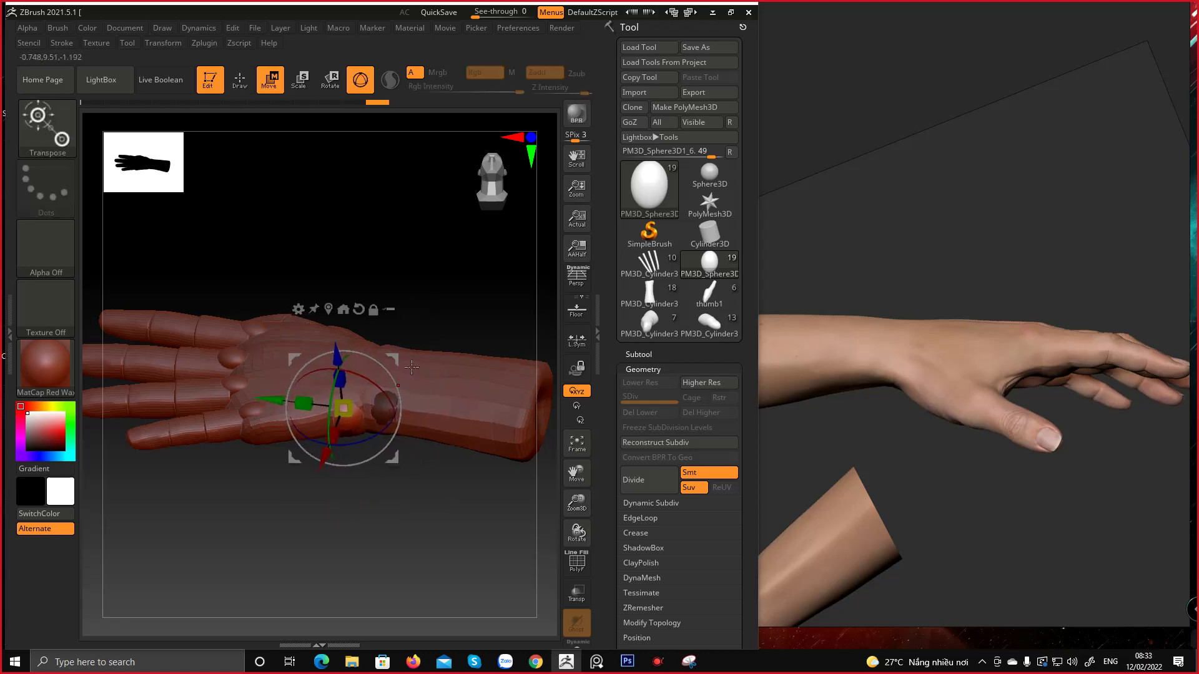
drag(393, 361, 340, 339)
right_drag(340, 349, 323, 459)
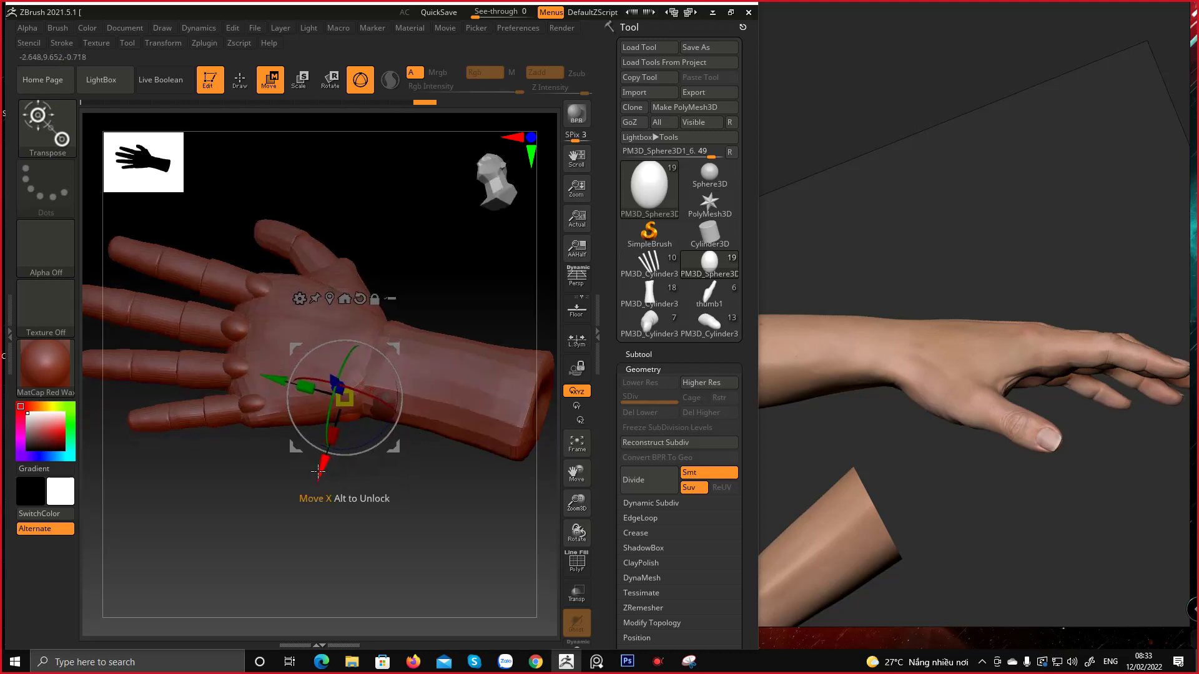
drag(313, 473, 435, 308)
Raise the copied sphere slightly along Z and check both wrist spheres from the back of the hand
key(q)
key(w)
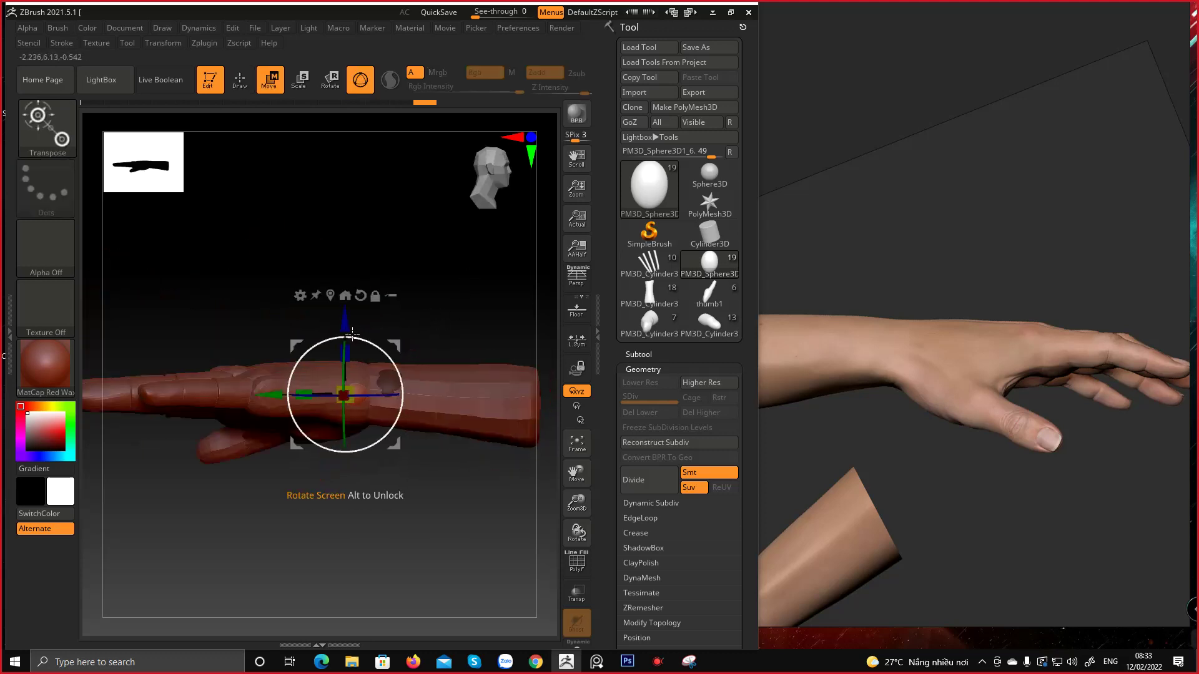
drag(345, 322, 345, 317)
key(q)
mouse_move(459, 291)
mouse_down()
mouse_move(350, 462)
mouse_move(348, 441)
mouse_up()
mouse_move(365, 398)
mouse_down()
mouse_move(347, 396)
mouse_move(379, 307)
mouse_up()
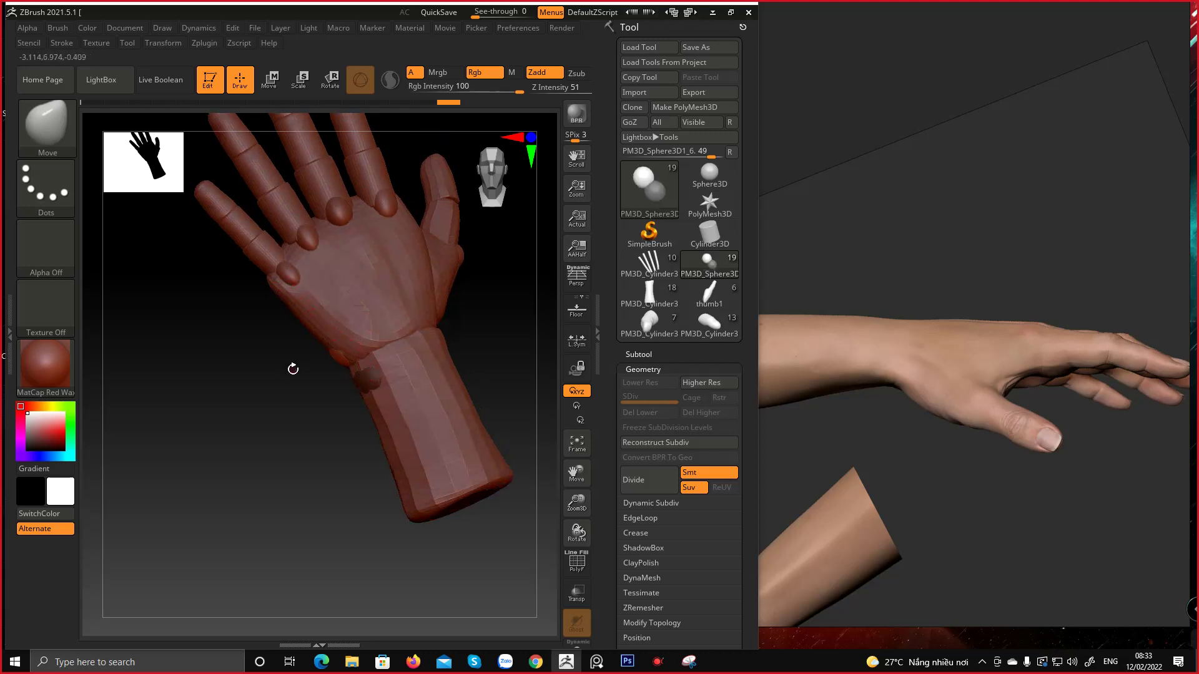
Switch to the thumb1 hand model, frame it with the fingers up, and maximize the ZBrush window
click(709, 295)
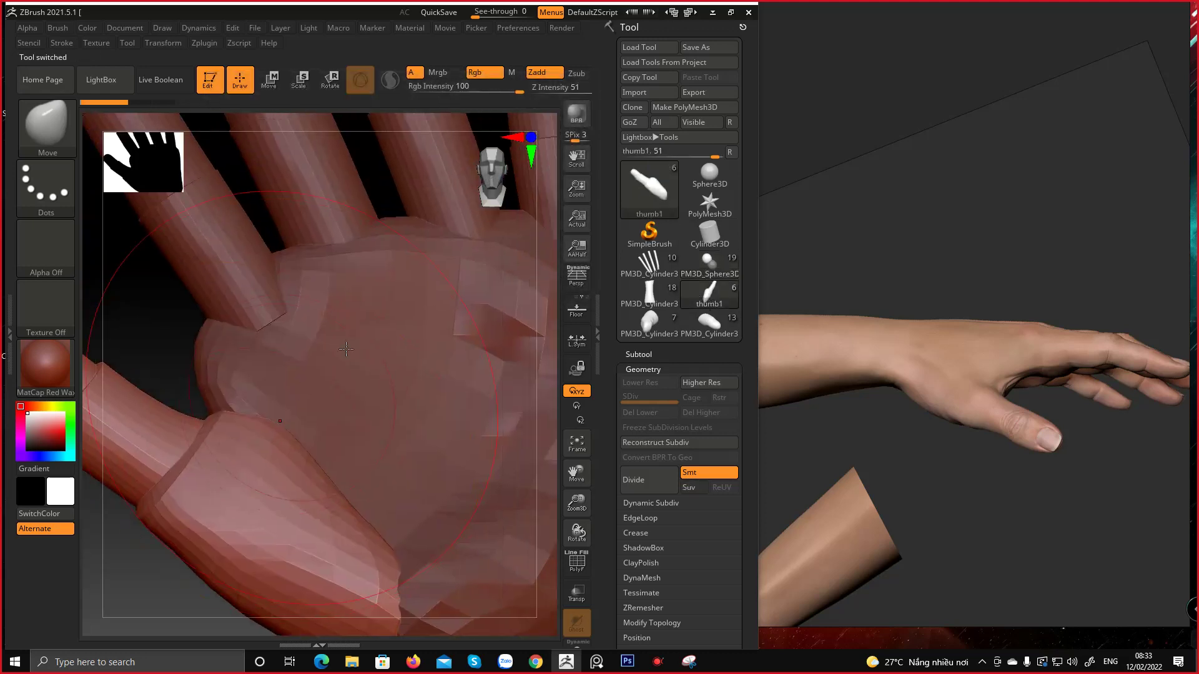
key(f)
drag(471, 367, 440, 367)
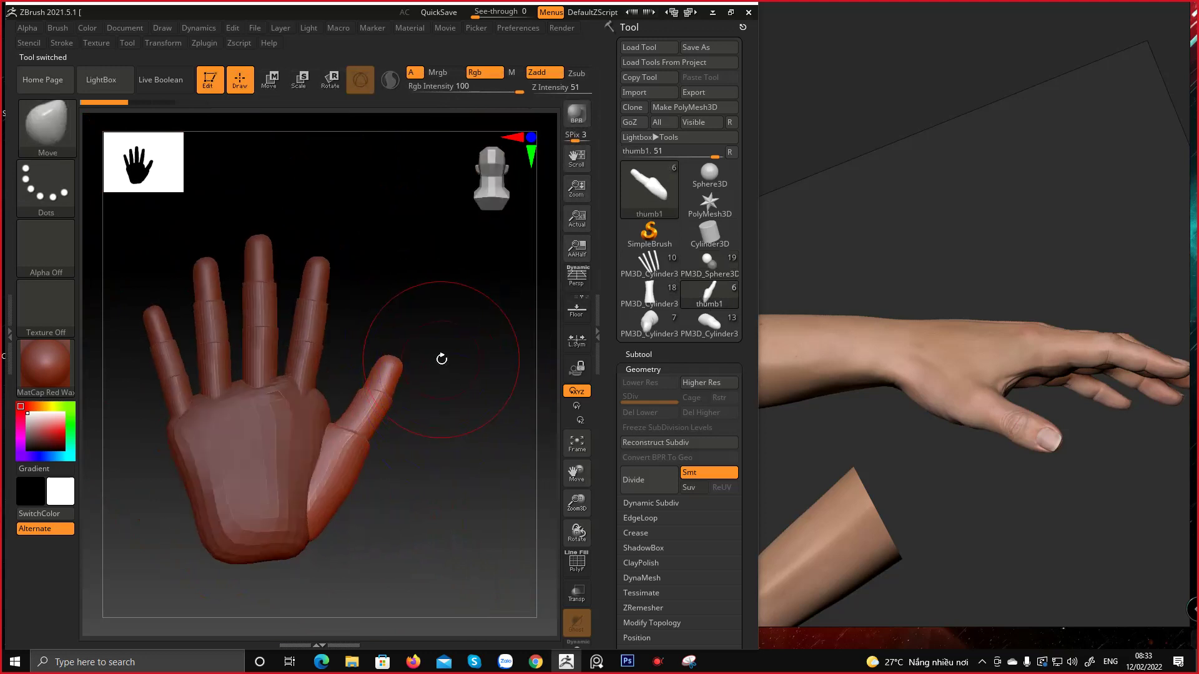
mouse_move(658, 212)
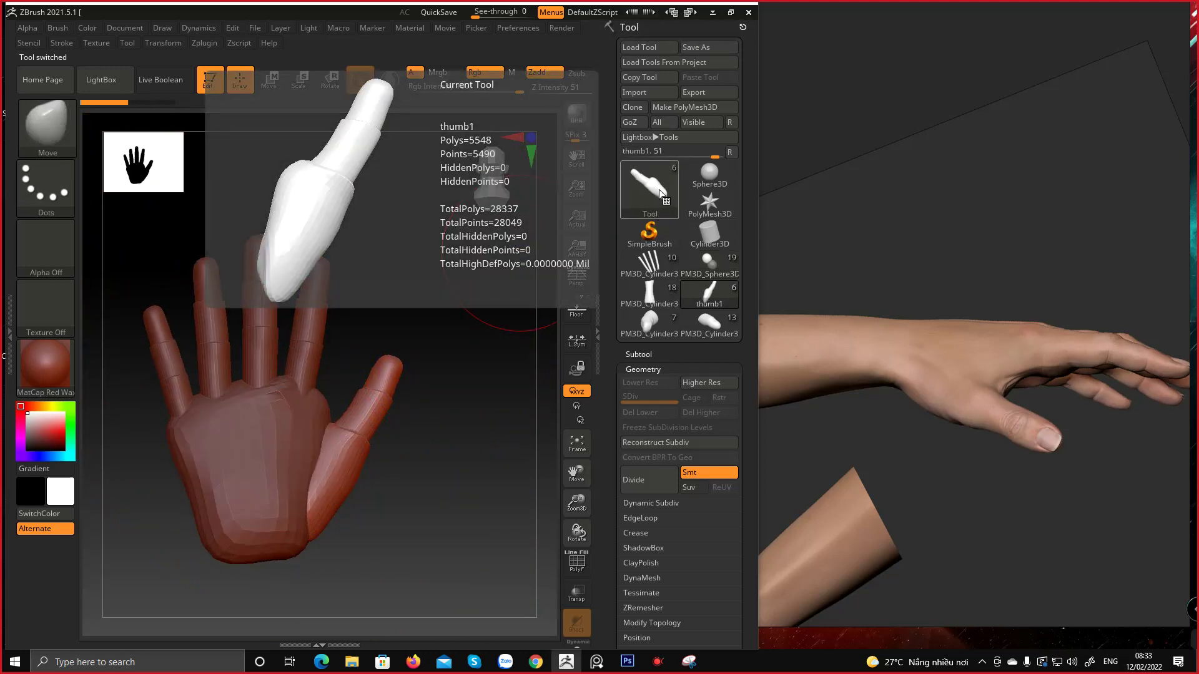
click(730, 12)
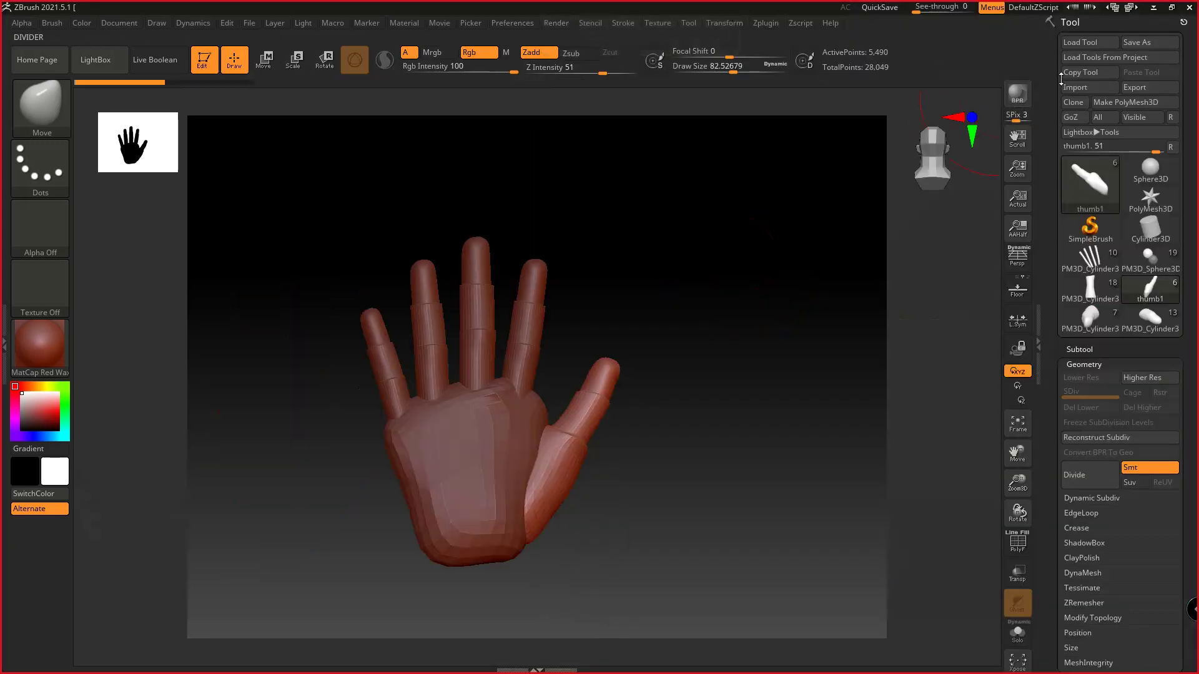
Open the recent hand project ZBrushProject.zpr from LightBox without saving changes to the current project
click(97, 66)
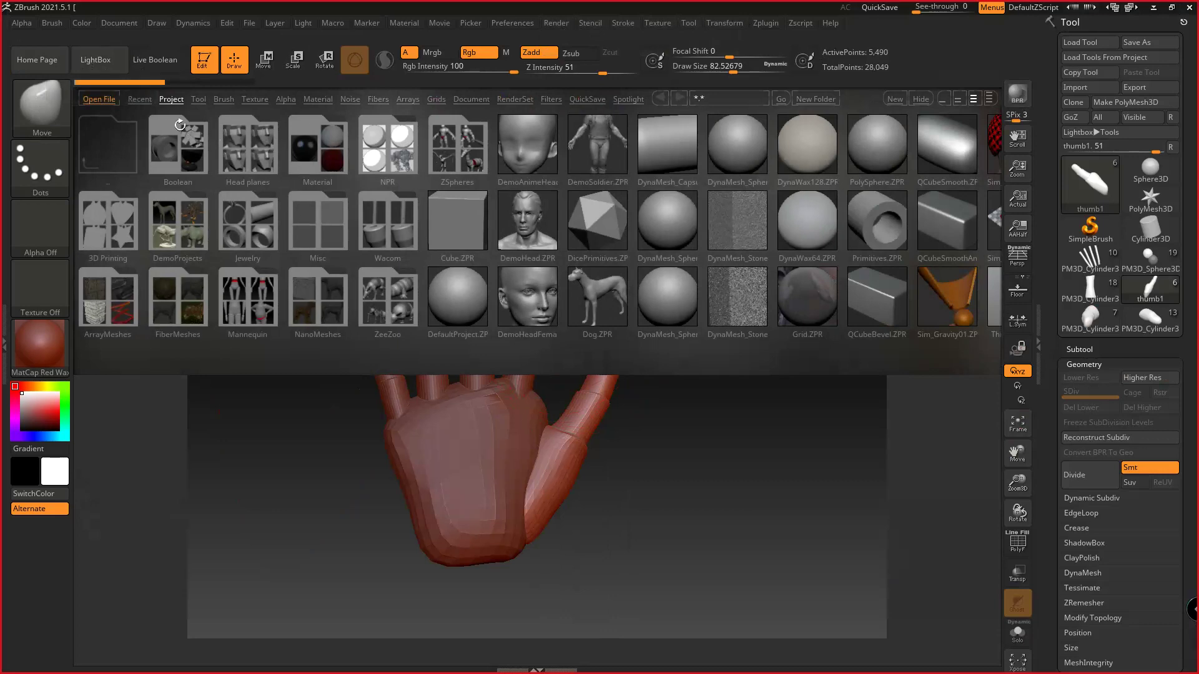
click(139, 100)
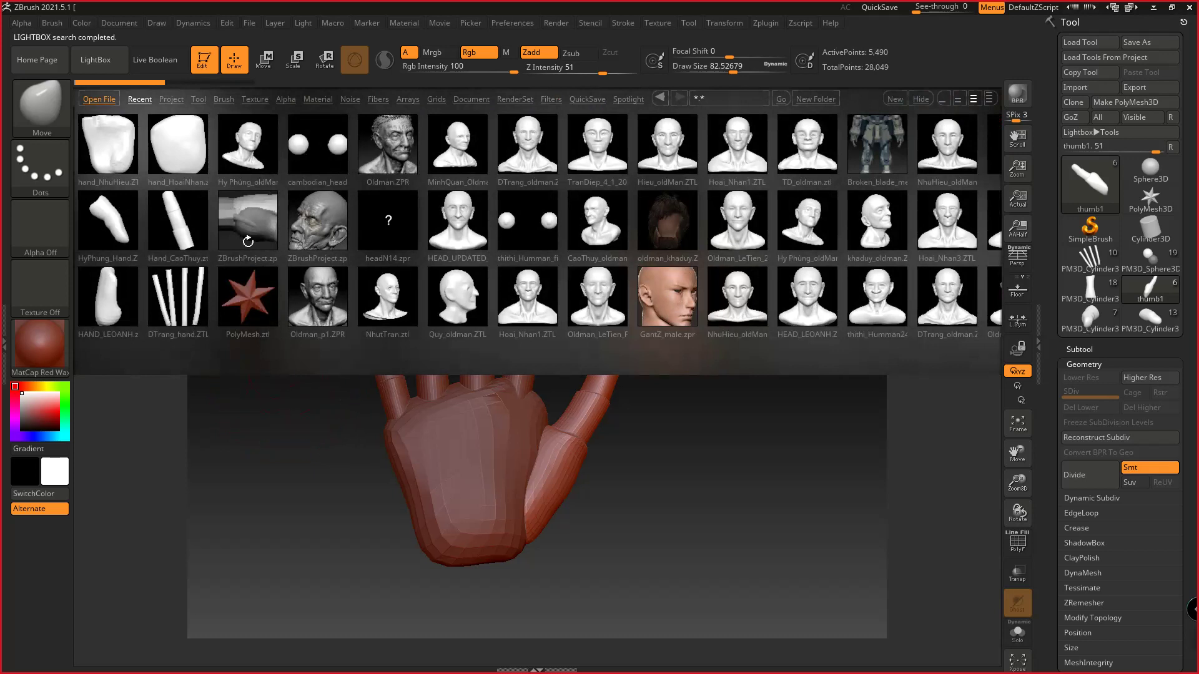
click(251, 239)
double_click(254, 245)
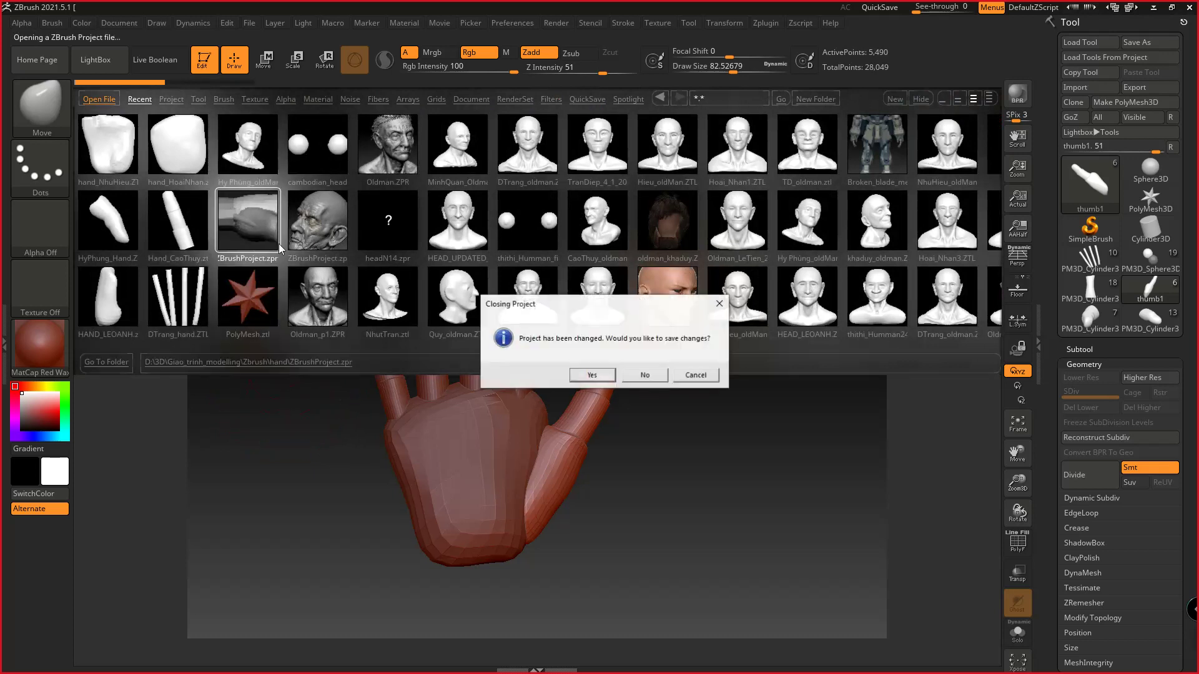
click(644, 376)
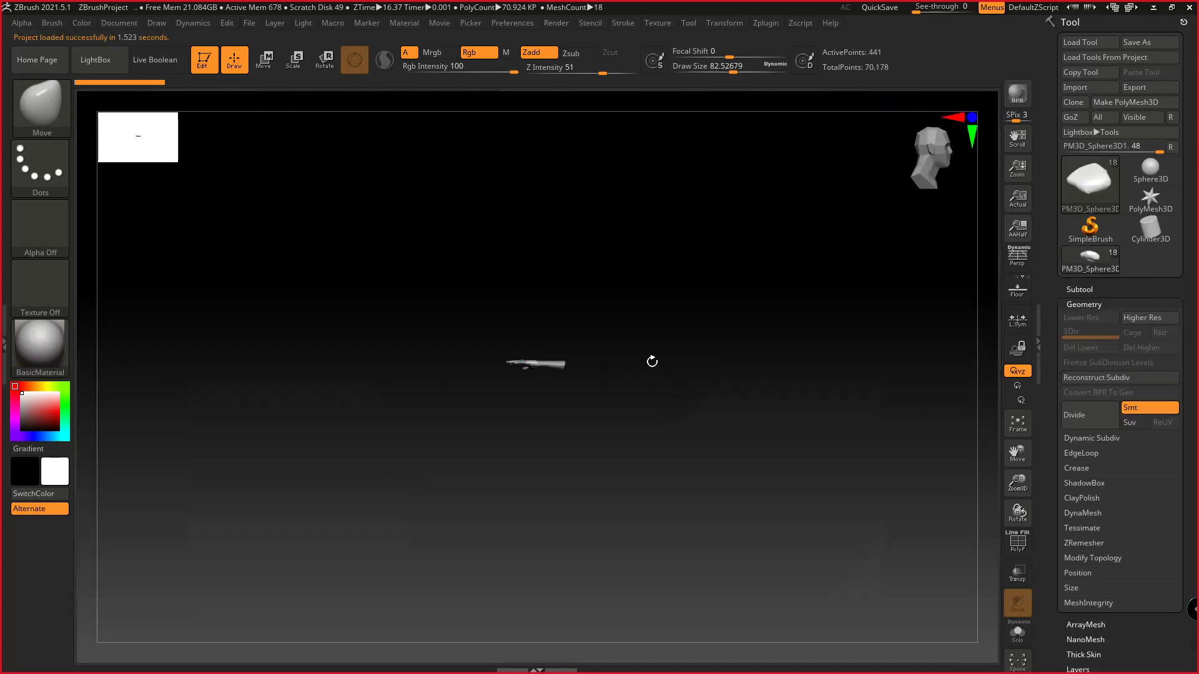
Orient the loaded hand with its fingers up and examine the palm, the back and the wrist up close
drag(652, 361, 519, 337)
mouse_move(518, 337)
shift+right_down()
mouse_move(534, 439)
mouse_move(624, 380)
mouse_move(581, 385)
mouse_move(625, 412)
shift+right_up()
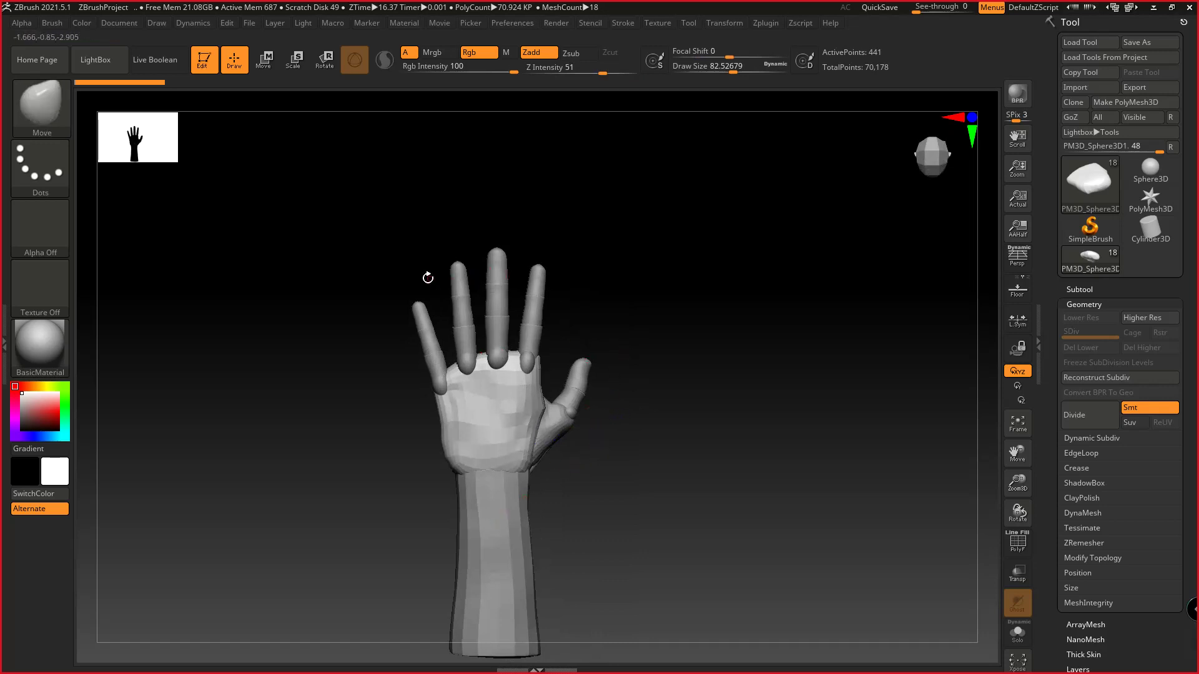
right_drag(485, 415, 529, 530)
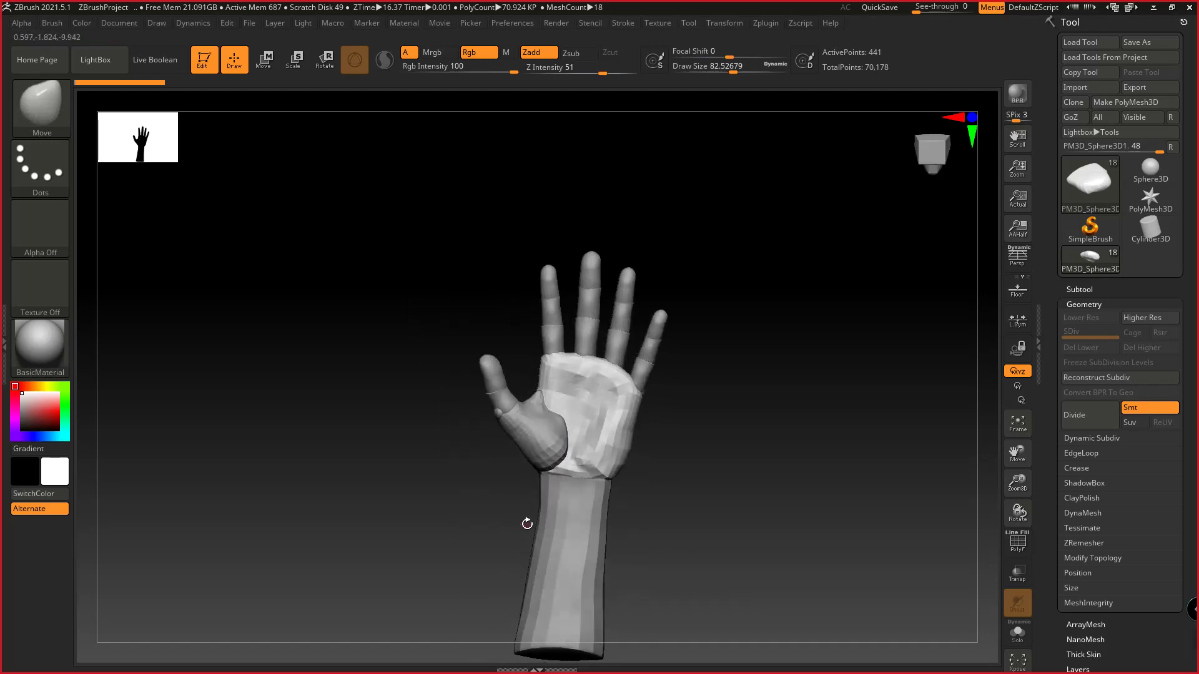
shift+right_drag(658, 410, 593, 368)
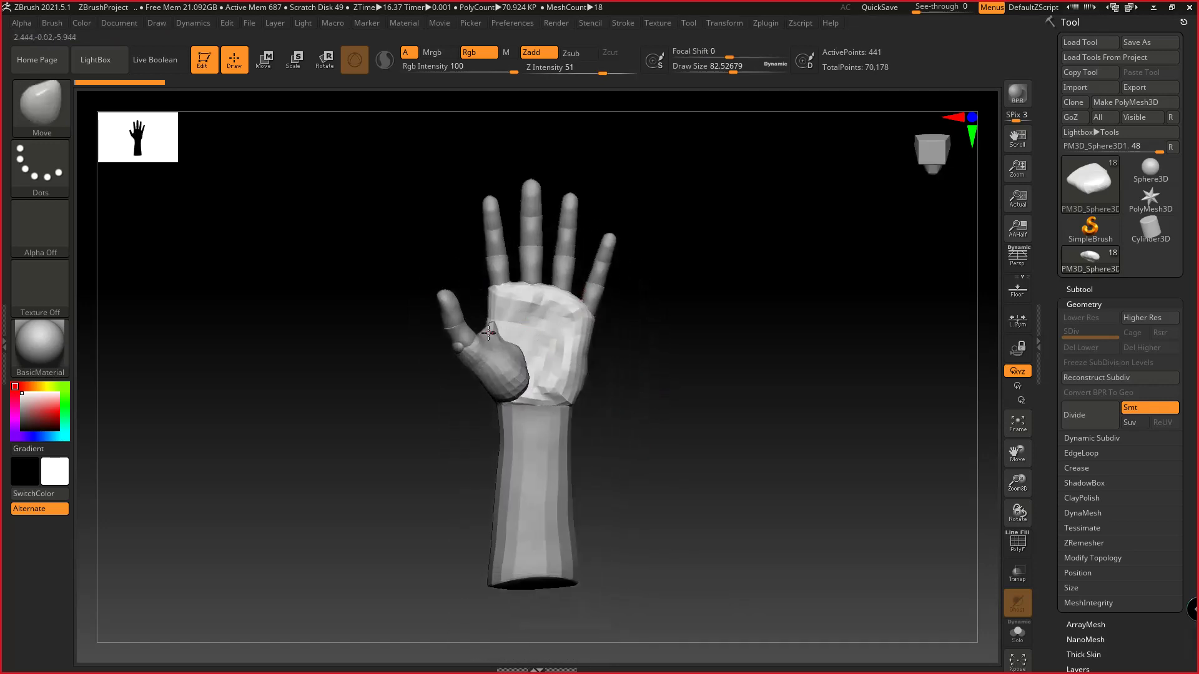
mouse_move(490, 331)
ctrl+right_down()
mouse_move(519, 427)
mouse_move(460, 351)
mouse_move(511, 390)
mouse_move(562, 377)
mouse_move(641, 315)
mouse_move(706, 300)
mouse_move(556, 206)
mouse_move(498, 407)
mouse_move(485, 246)
ctrl+right_up()
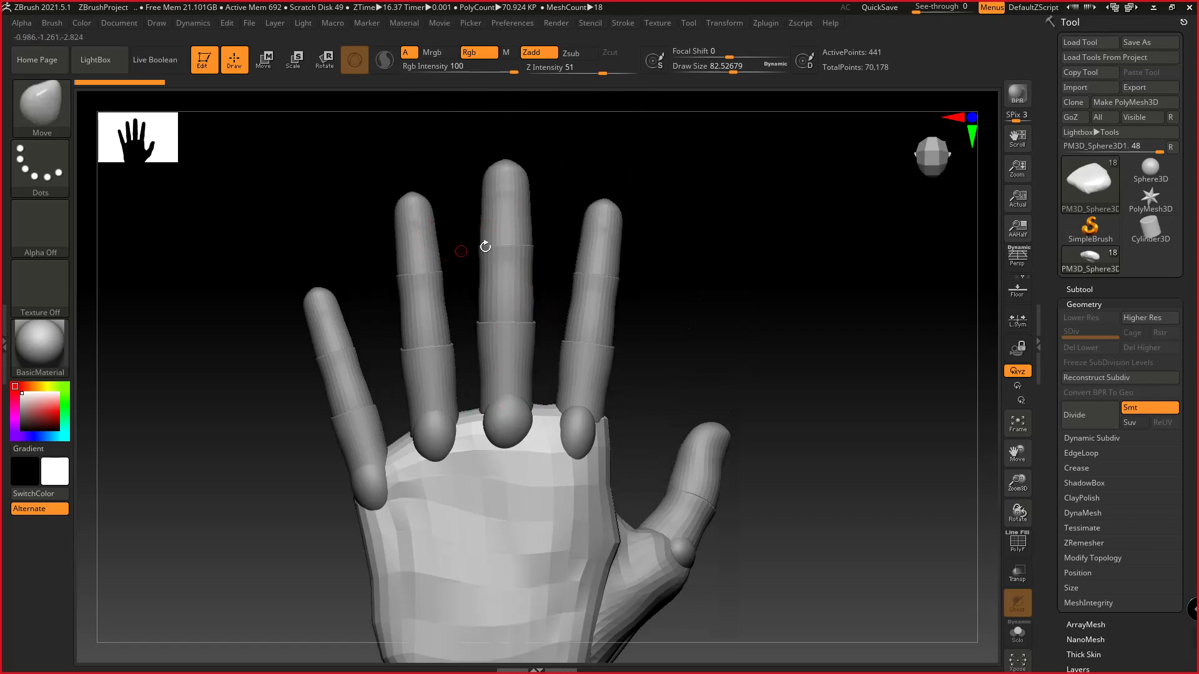
alt+right_drag(576, 477, 590, 259)
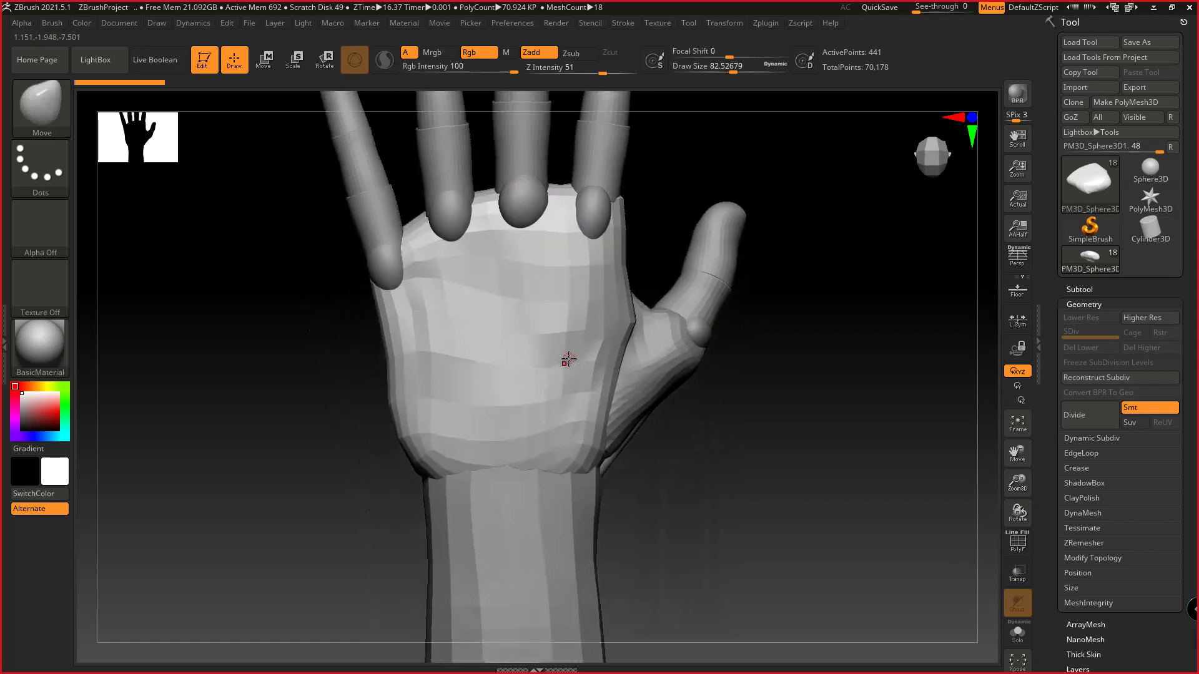
ctrl+right_drag(583, 436, 531, 353)
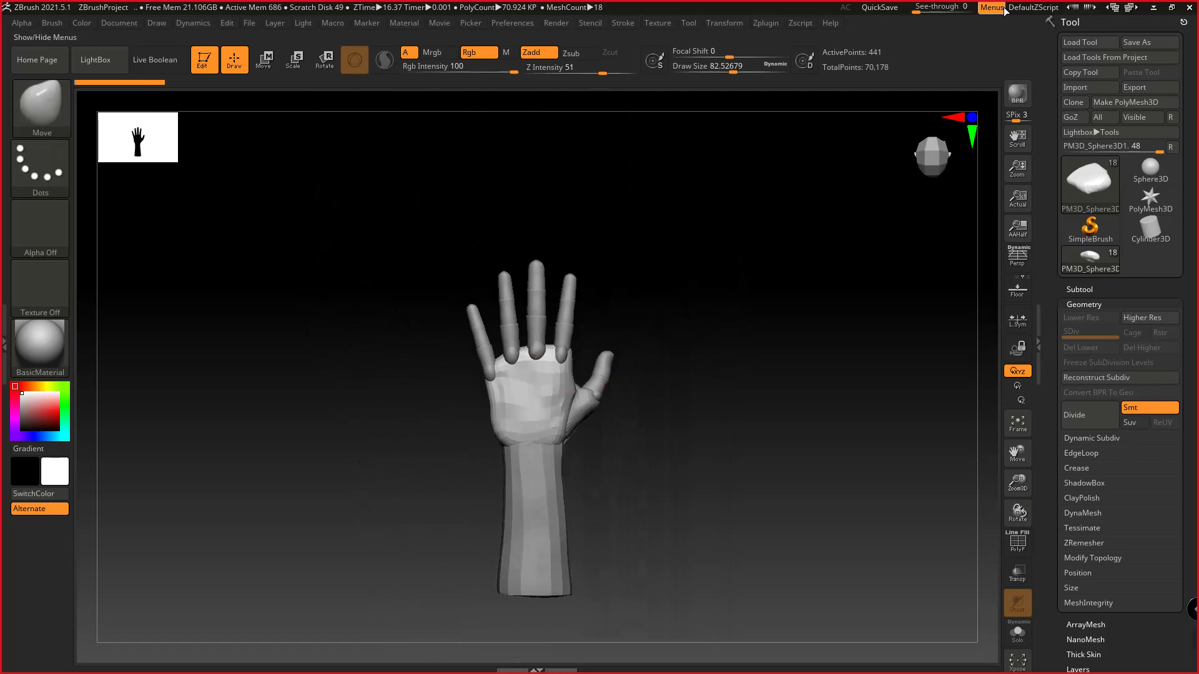
Restore the smaller ZBrush window and enlarge the photos of the hand's back and palm on the reference board
click(1171, 7)
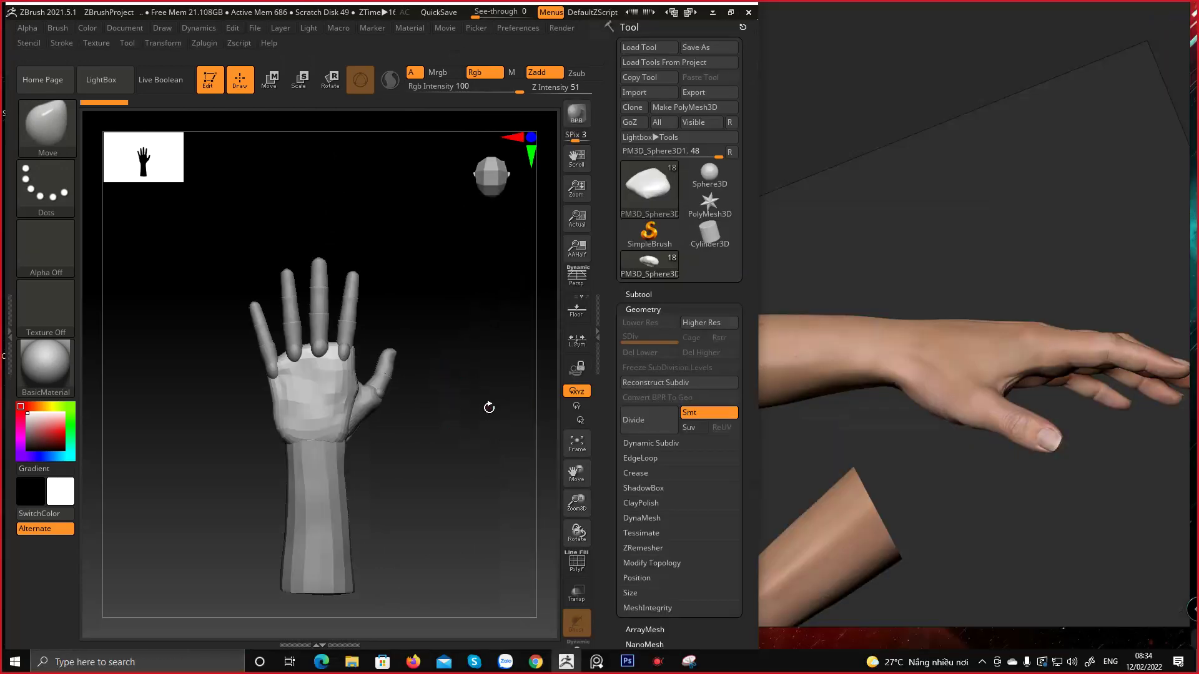
mouse_move(847, 287)
right_down()
mouse_move(919, 275)
mouse_move(796, 356)
mouse_move(858, 297)
right_up()
alt+drag(858, 298, 956, 295)
alt+right_drag(956, 295, 849, 307)
alt+drag(874, 317, 1002, 319)
drag(1015, 335, 996, 360)
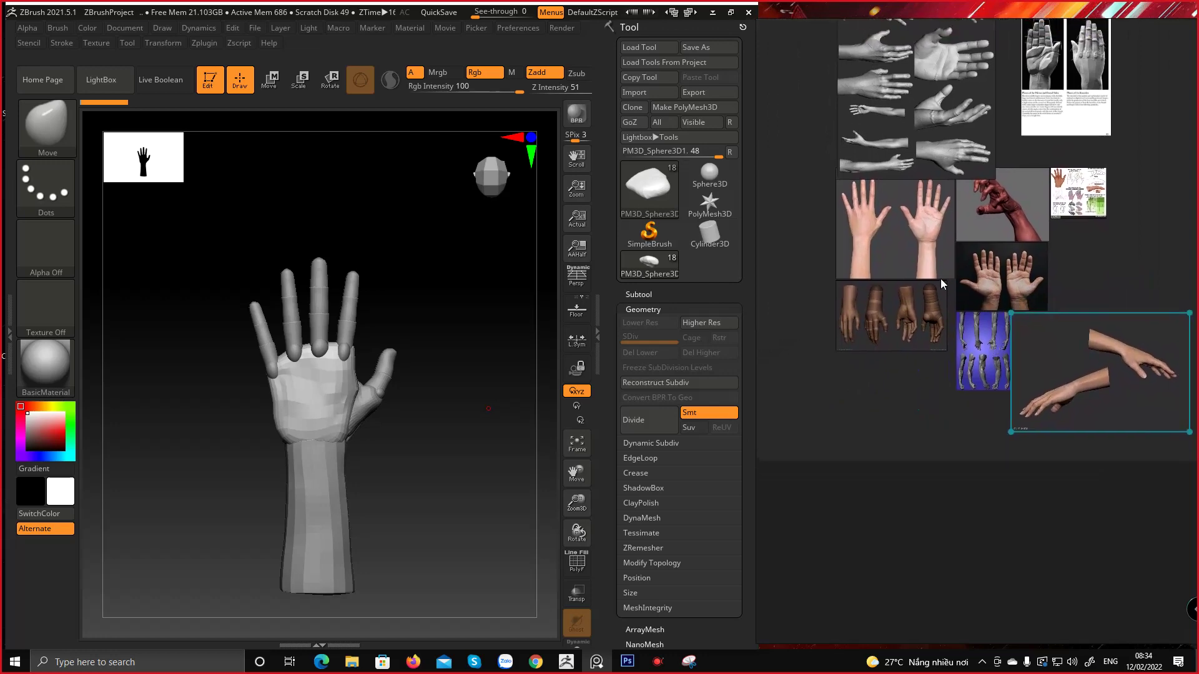
scroll(889, 387, up, 4)
scroll(967, 341, up, 3)
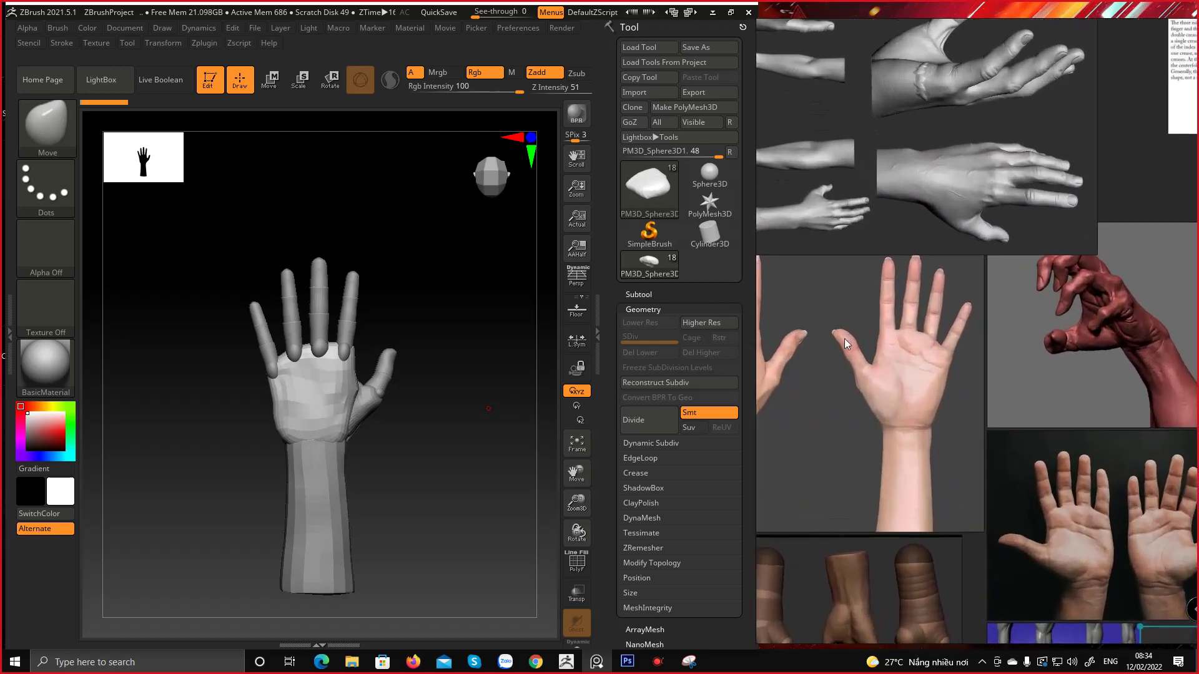
middle_drag(845, 339, 919, 327)
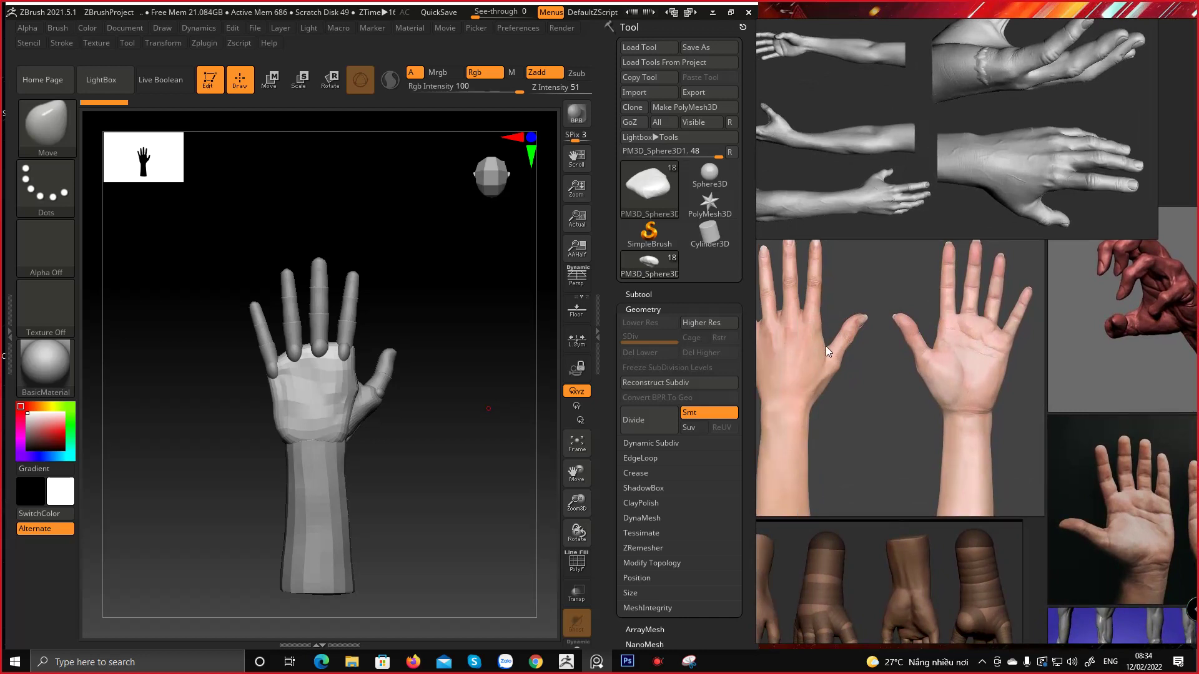
scroll(825, 346, up, 2)
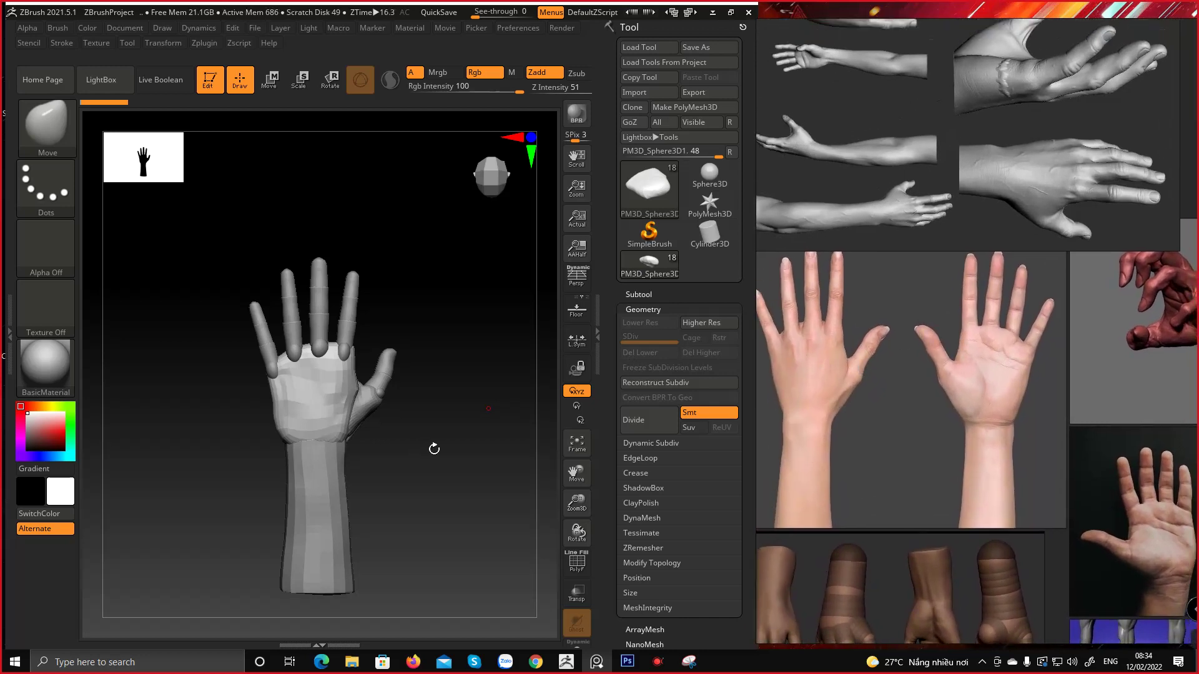
Snip the palm view beside the reference photos and mark the wrist width and index-side line down to the wrist on both hands
drag(434, 449, 459, 368)
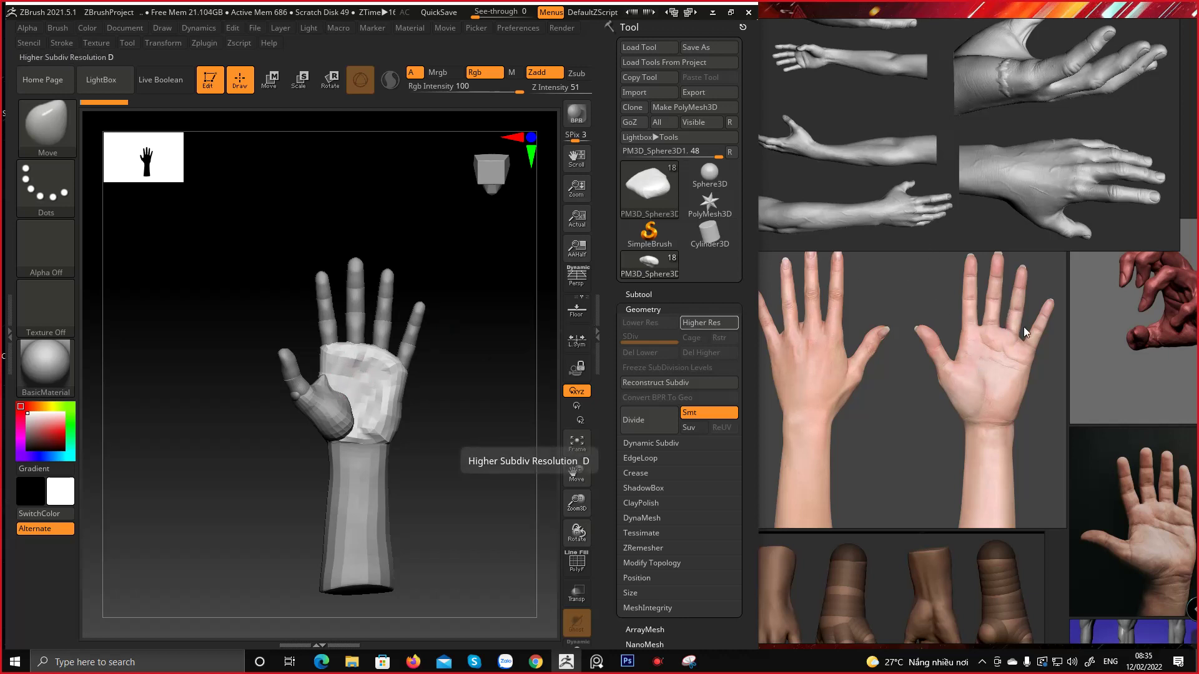
right_drag(460, 369, 414, 374)
alt+drag(414, 374, 448, 353)
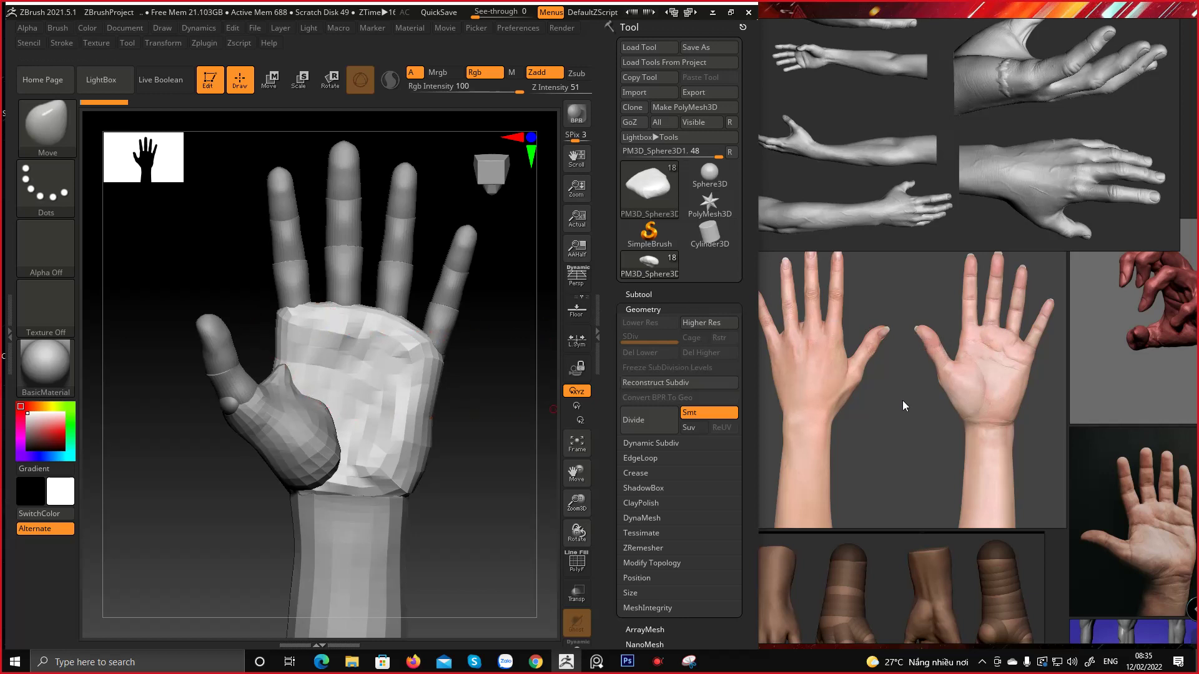
click(689, 662)
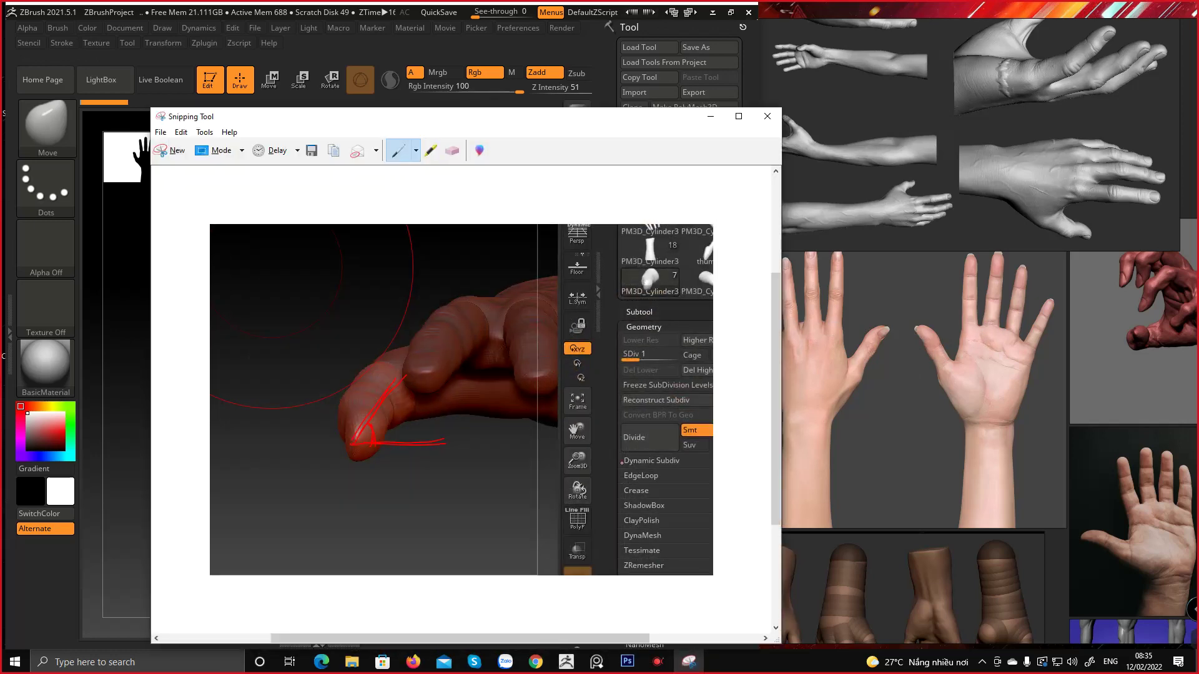
click(169, 150)
drag(79, 91, 1061, 601)
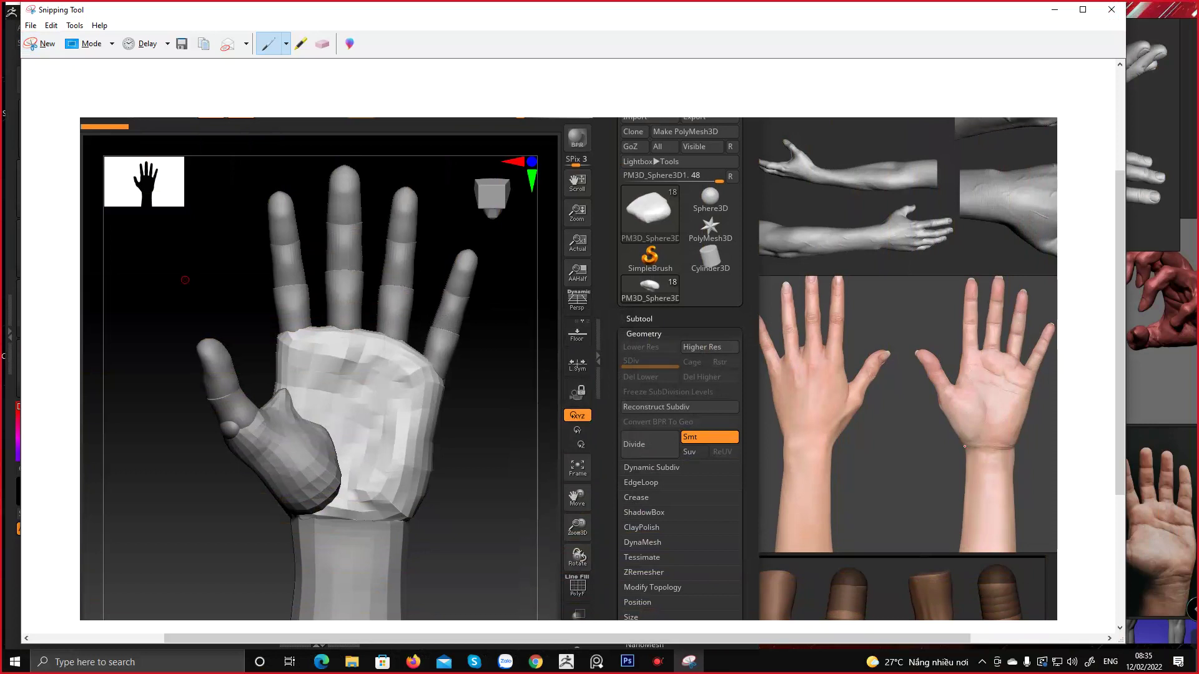
drag(967, 449, 1001, 446)
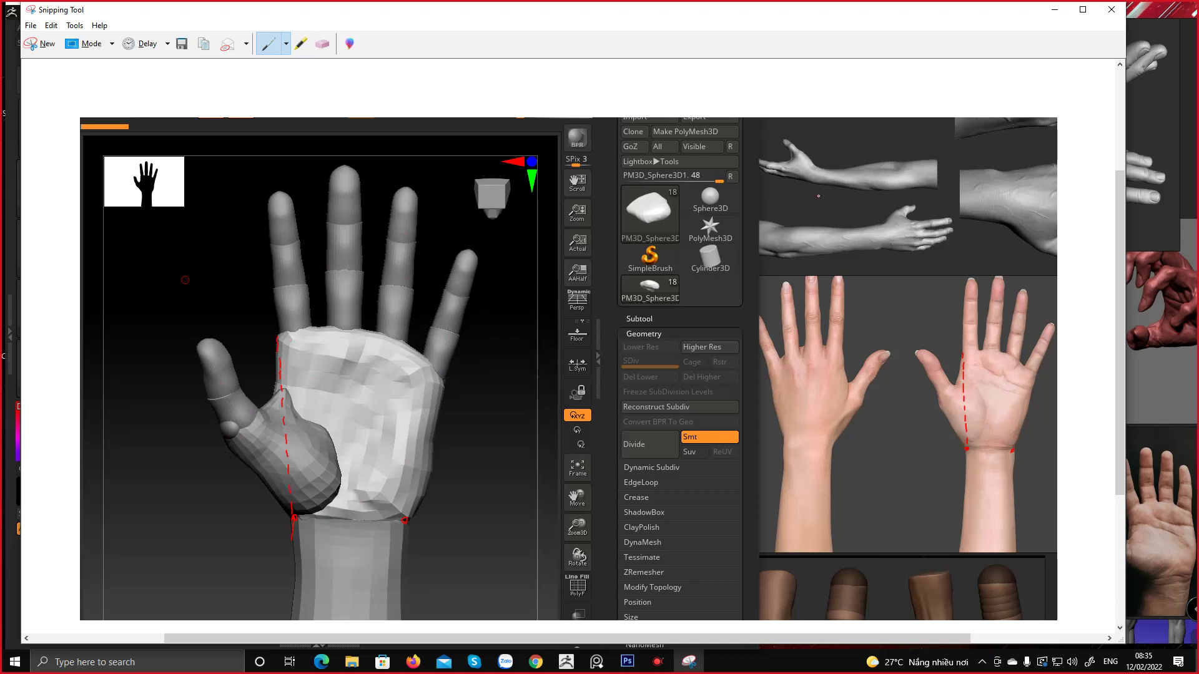
click(1054, 10)
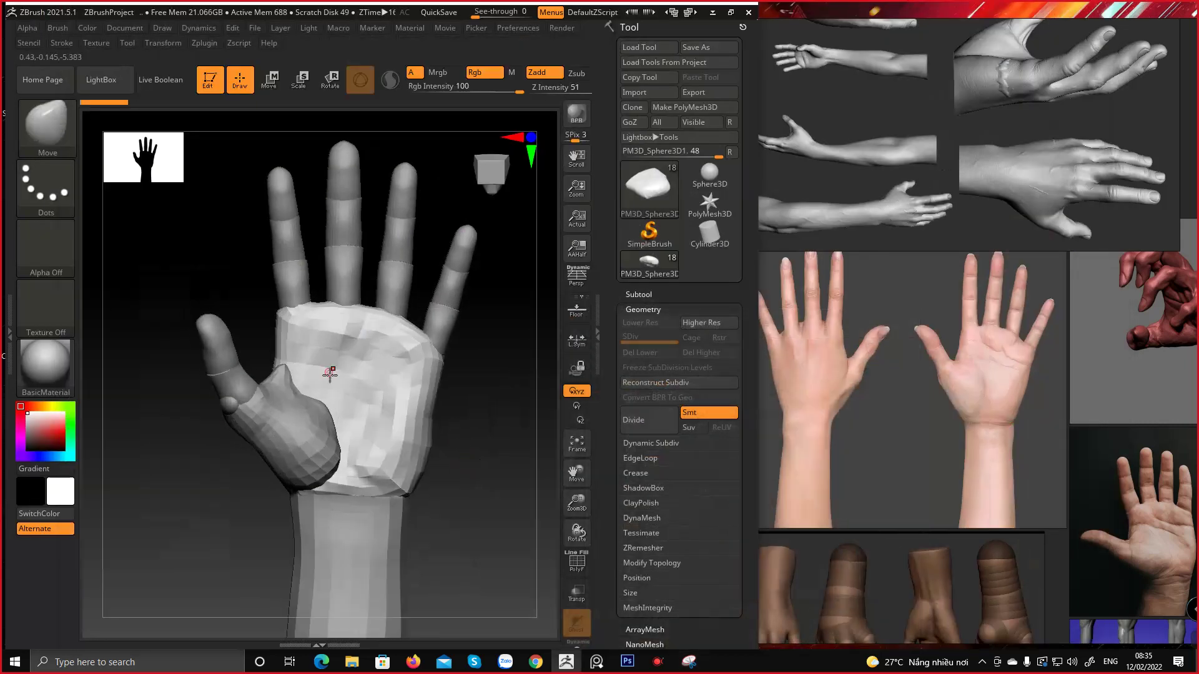
Enlarge the Move brush and push the palm's upper thumb-side edge inward below the index finger
key(b)
key(m)
key(v)
key(space)
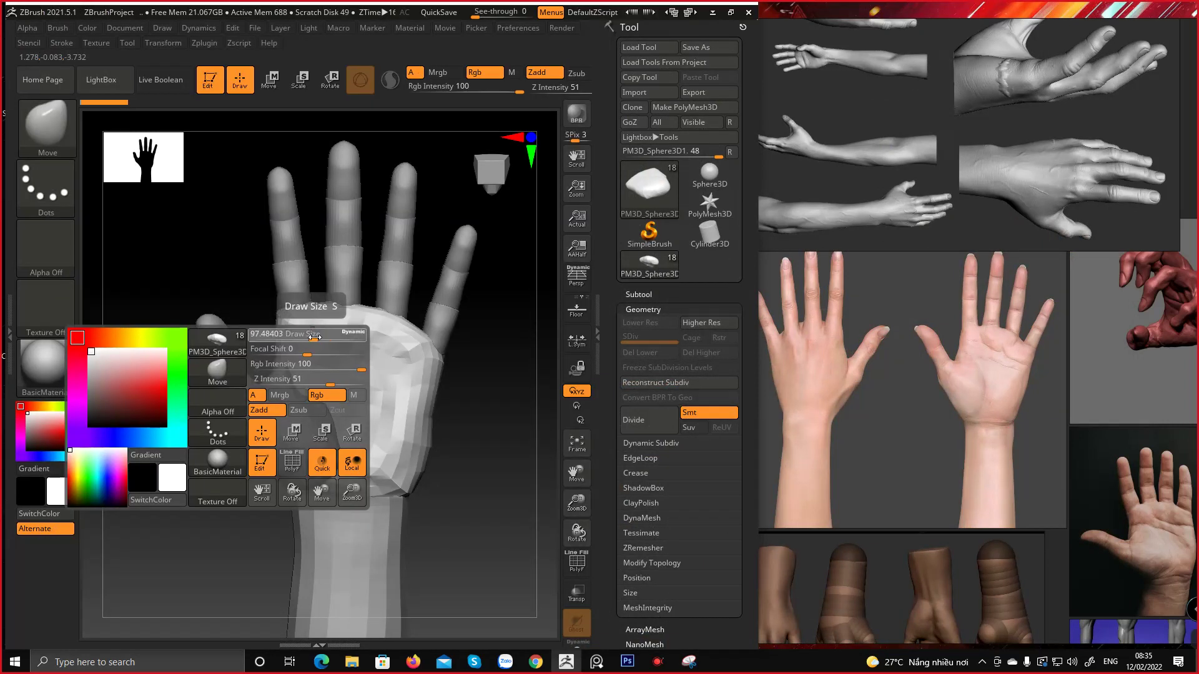
drag(315, 337, 354, 336)
mouse_move(353, 336)
mouse_down()
mouse_move(275, 322)
mouse_move(279, 312)
mouse_move(295, 328)
mouse_up()
drag(298, 368, 306, 376)
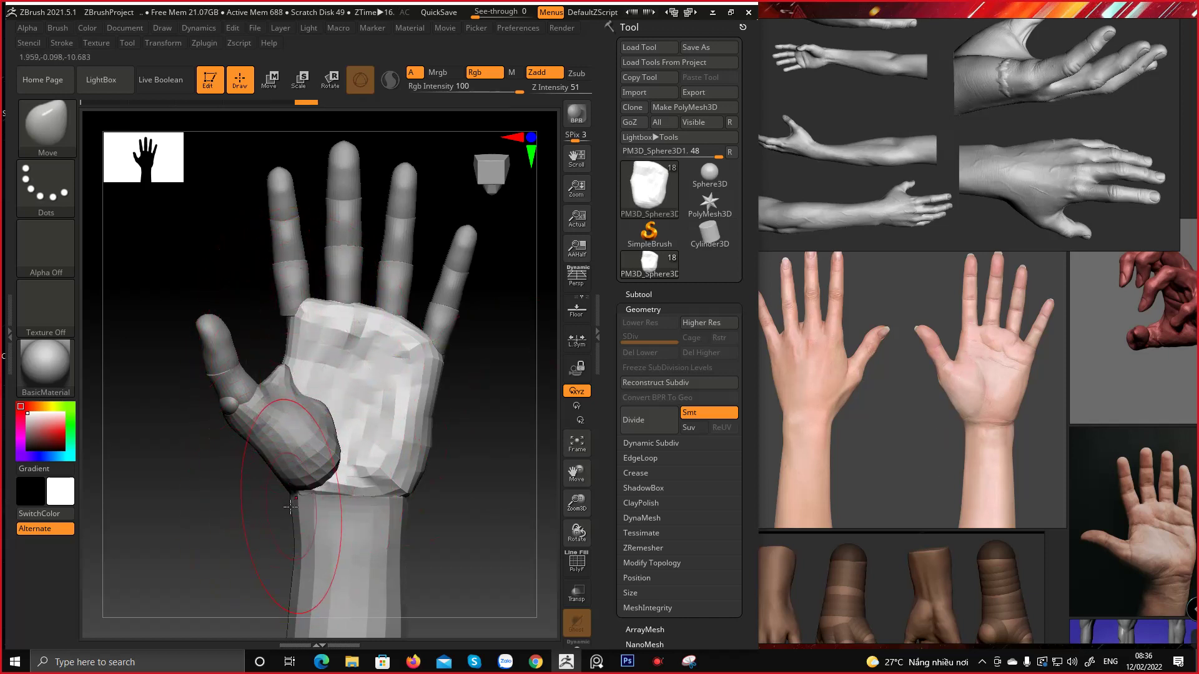
key(ctrl+shift+z)
key(ctrl+shift+z)
key(ctrl+shift+z)
key(ctrl+shift+z)
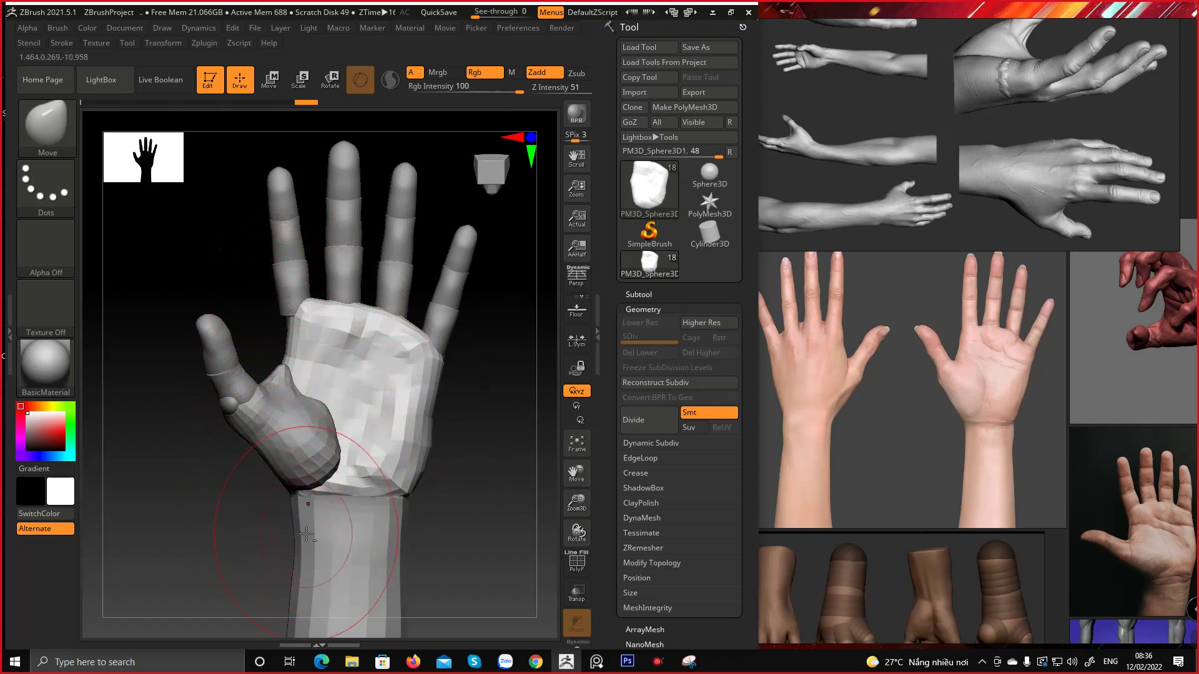
Select the forearm and pull its thumb-side edge slightly inward at the wrist
alt+click(290, 499)
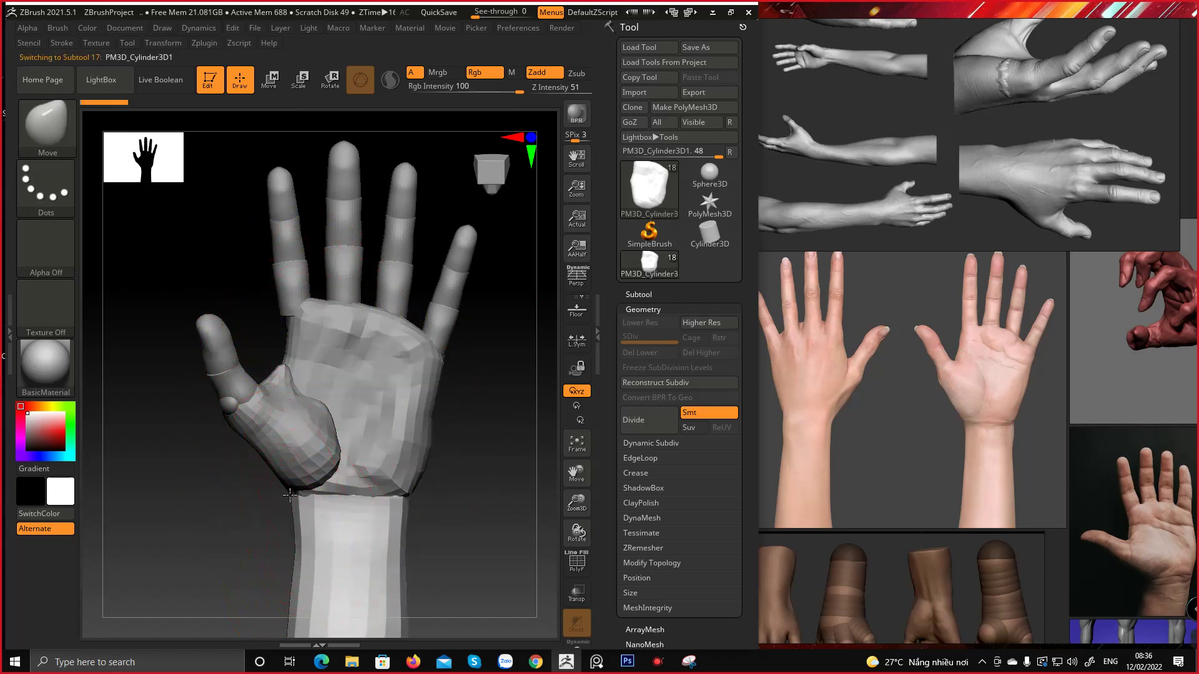
key(ctrl+shift+z)
key(ctrl+shift+z)
key(ctrl+shift+z)
key(ctrl+shift+z)
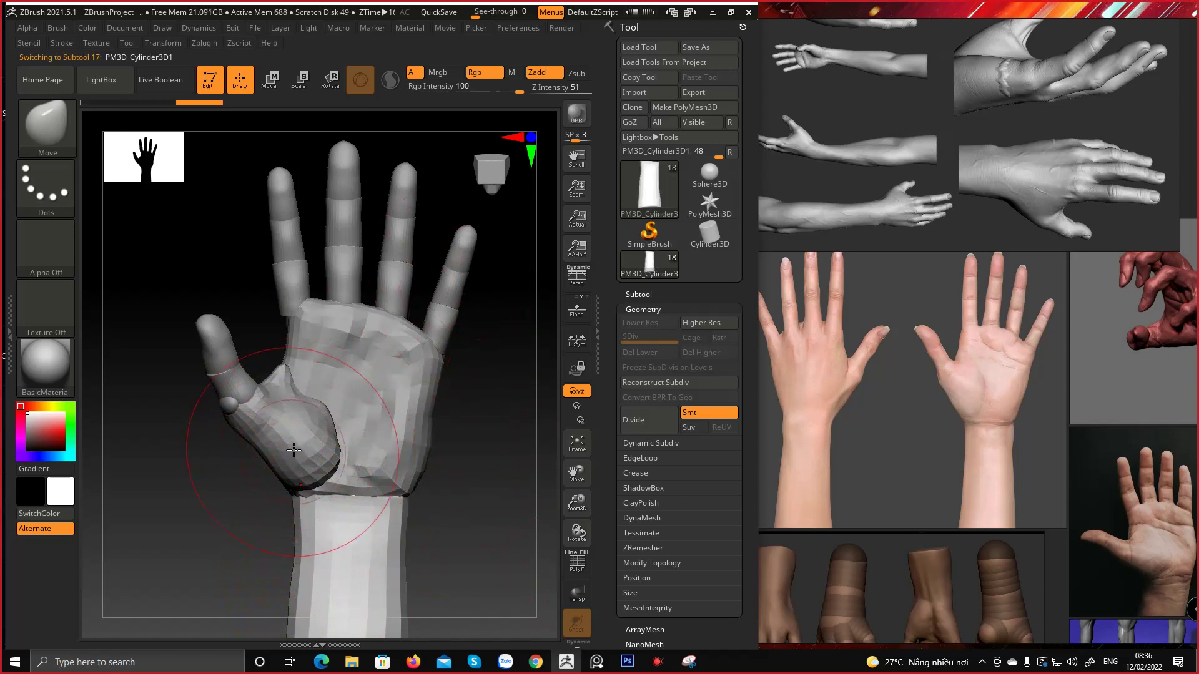
Select the index finger, straighten it upright and shift it toward the middle finger
alt+click(278, 266)
key(e)
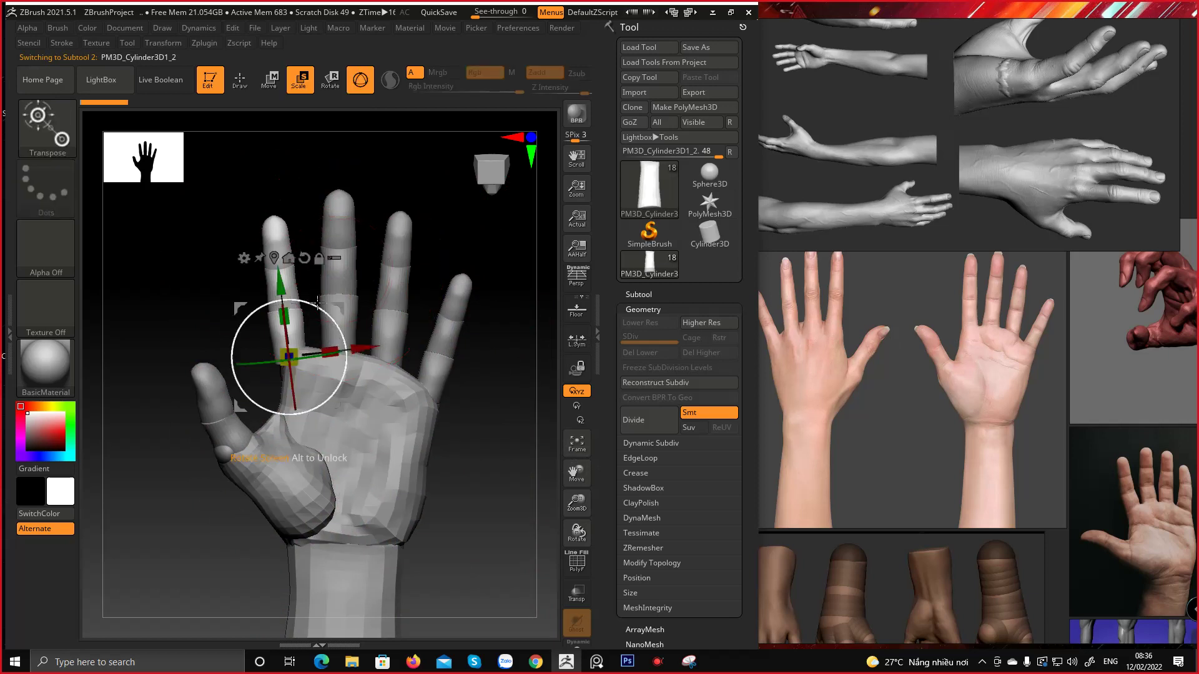
drag(327, 304, 349, 299)
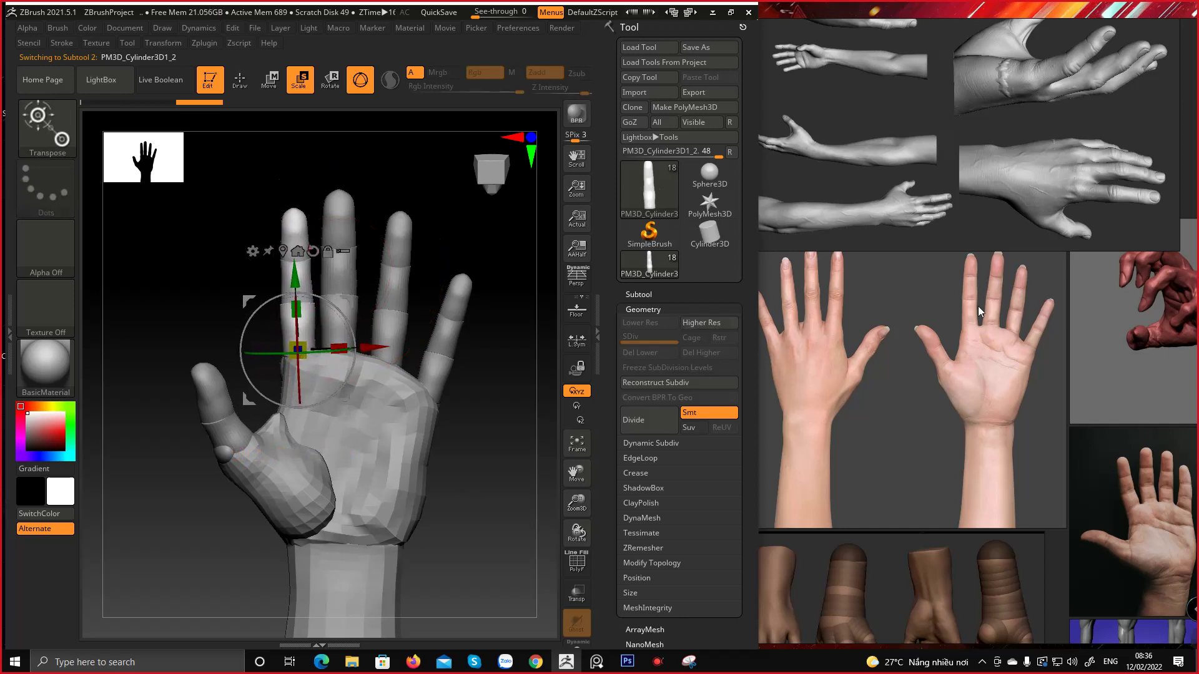
drag(350, 299, 355, 298)
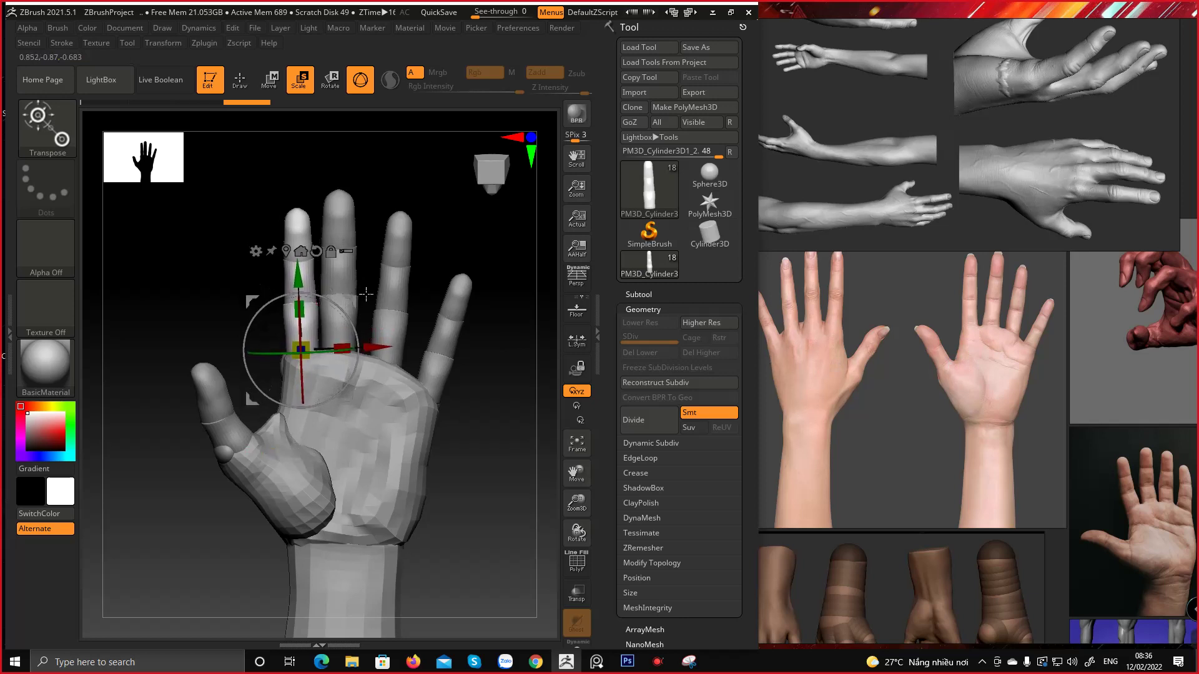
key(q)
alt+click(338, 237)
alt+right_drag(410, 444, 375, 438)
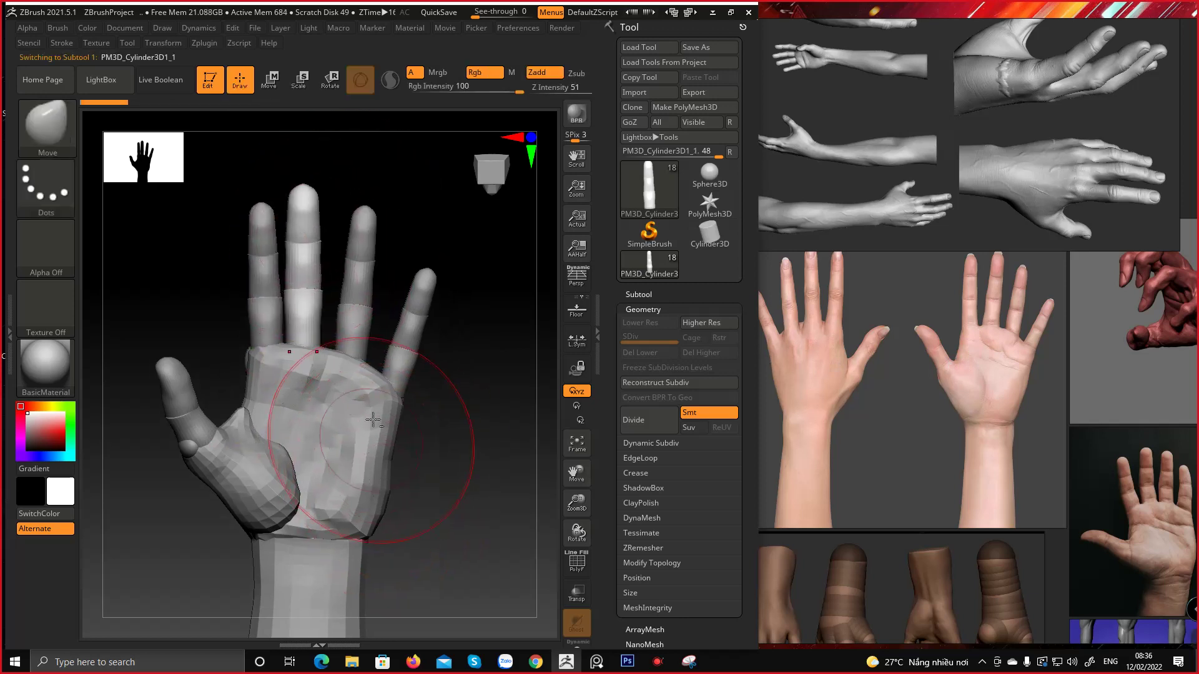
key(w)
drag(366, 192, 367, 196)
key(ctrl+z)
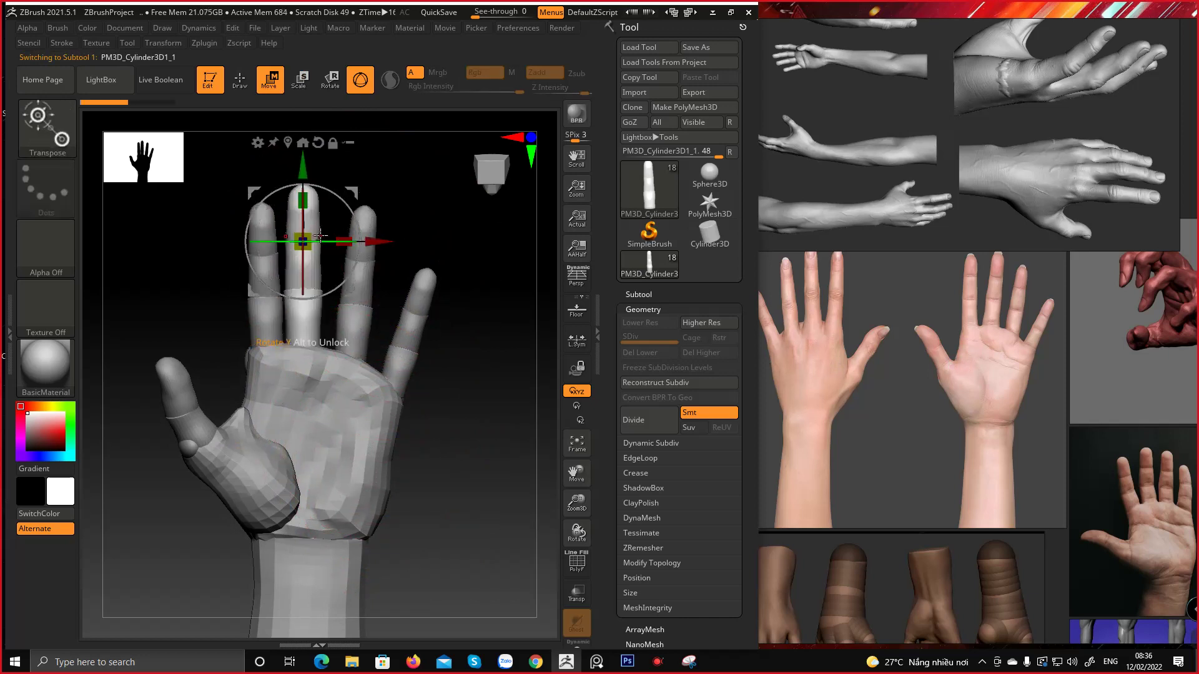
key(q)
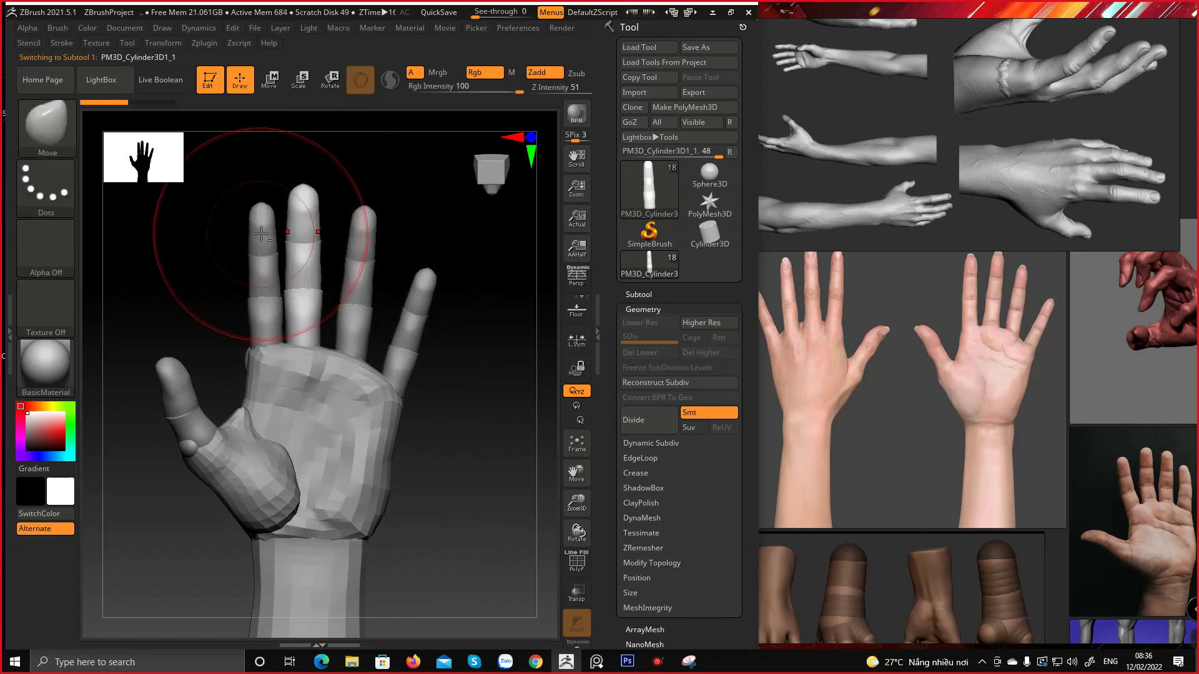
alt+click(304, 223)
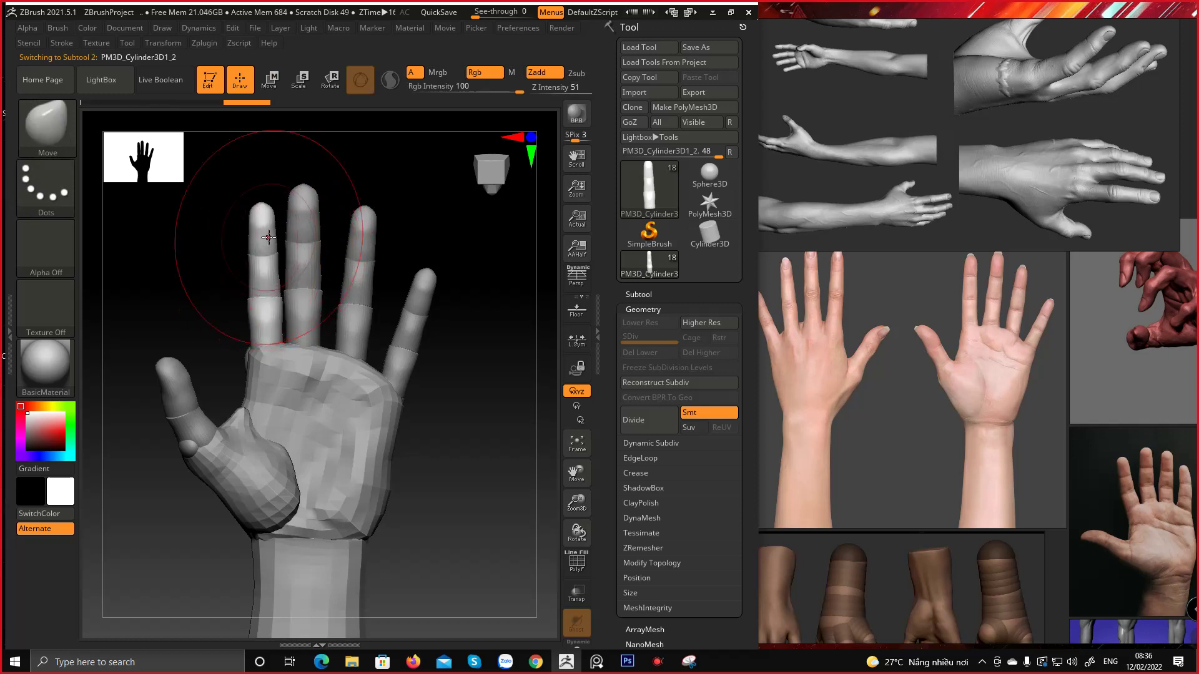
Shift the middle finger toward the ring finger and tilt it slightly in the same direction
alt+click(297, 229)
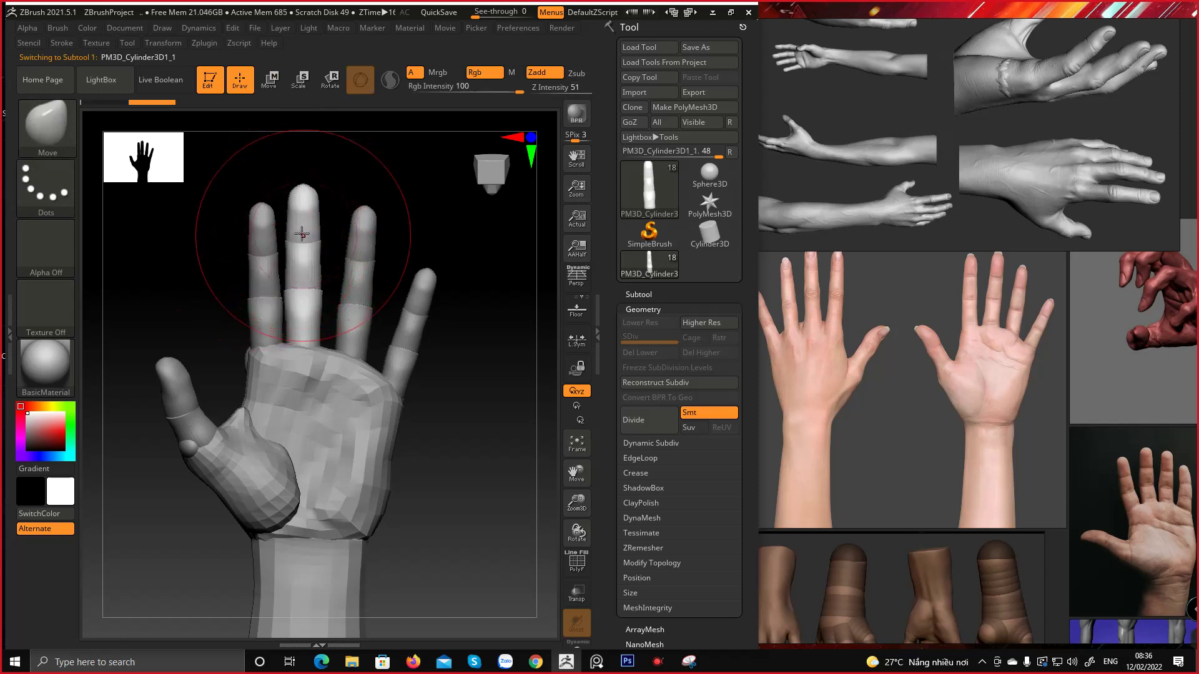
key(w)
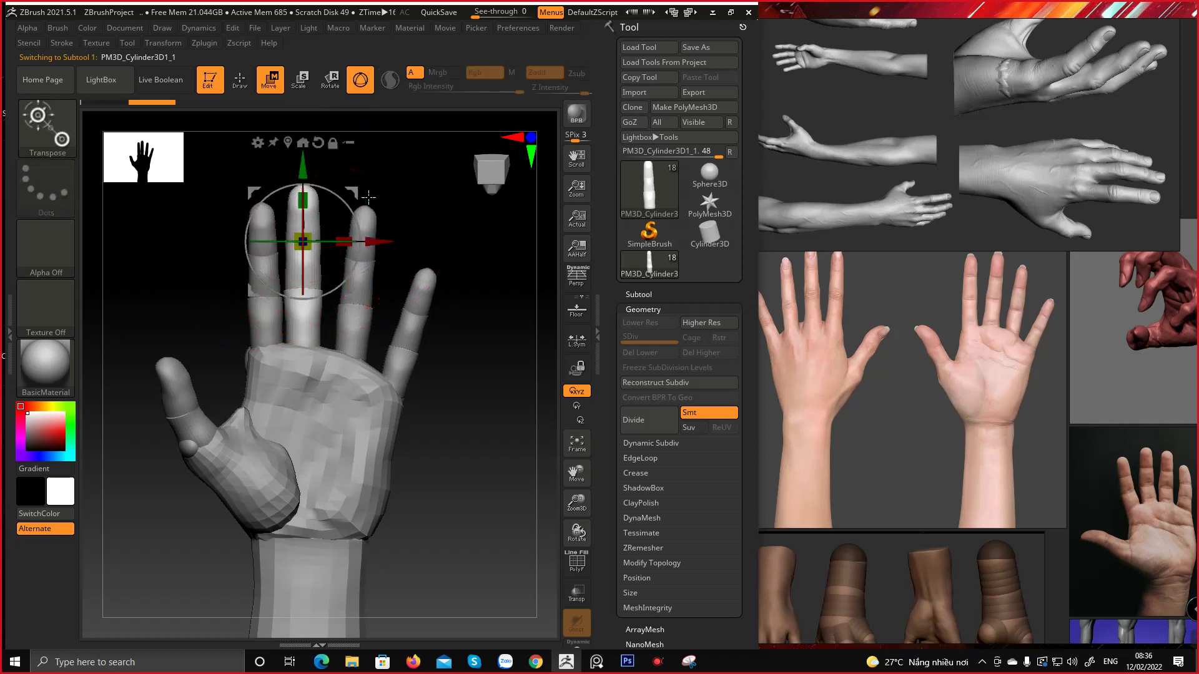
mouse_move(354, 195)
mouse_down()
mouse_move(365, 194)
mouse_move(361, 210)
mouse_move(368, 191)
mouse_up()
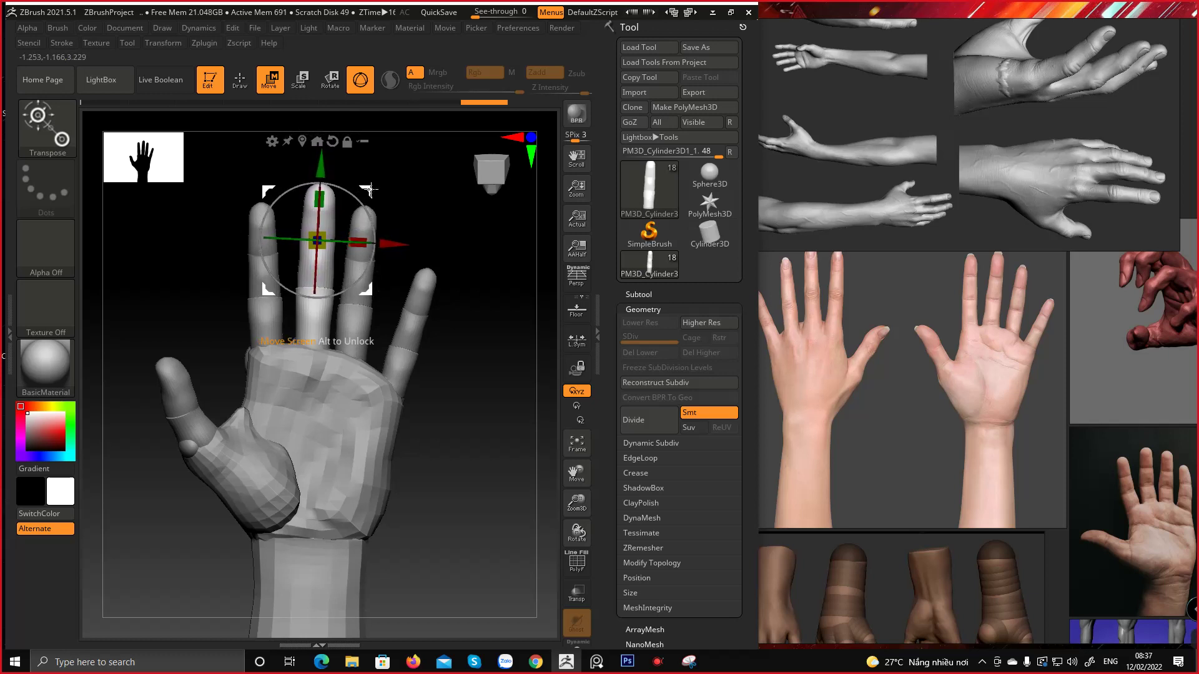
Shift the ring finger slightly toward the little finger and bring the sculpted hand references into view
key(q)
alt+click(364, 279)
key(w)
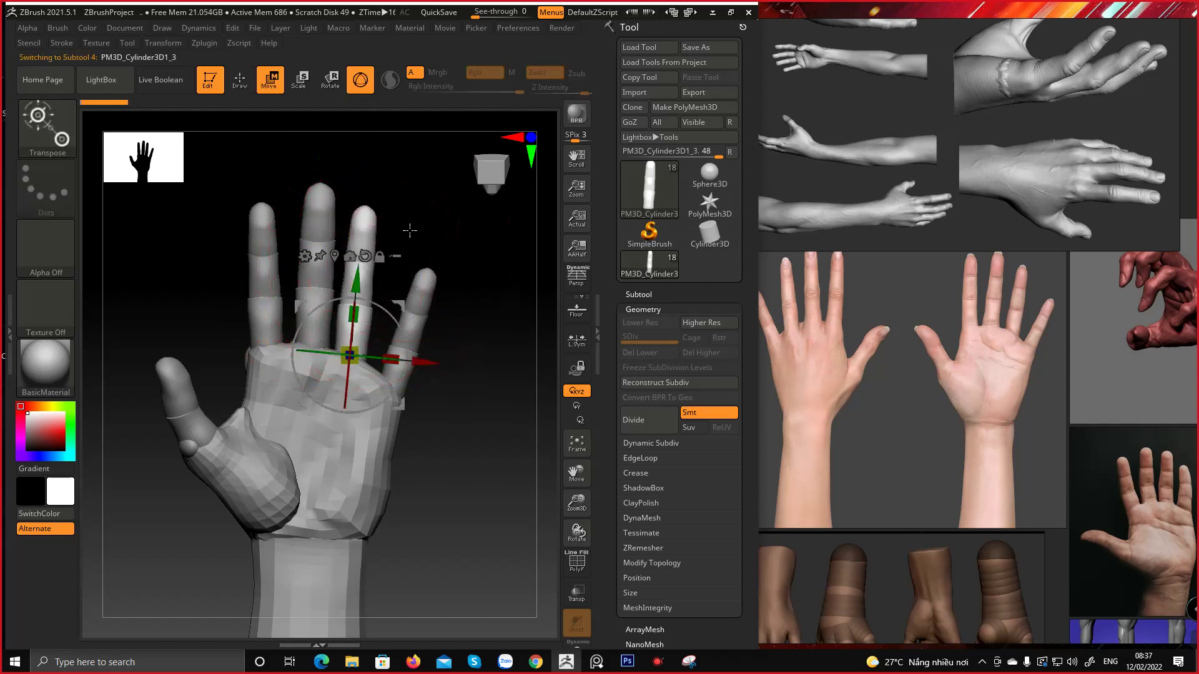
drag(401, 305, 408, 306)
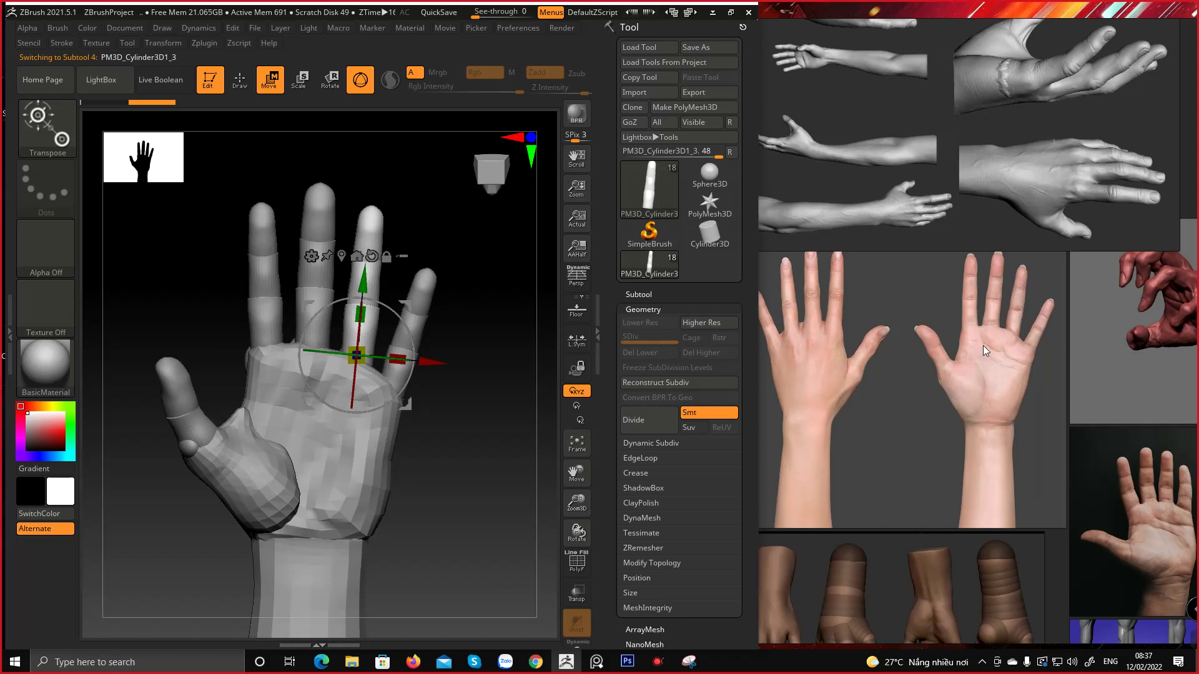
middle_drag(990, 289, 965, 366)
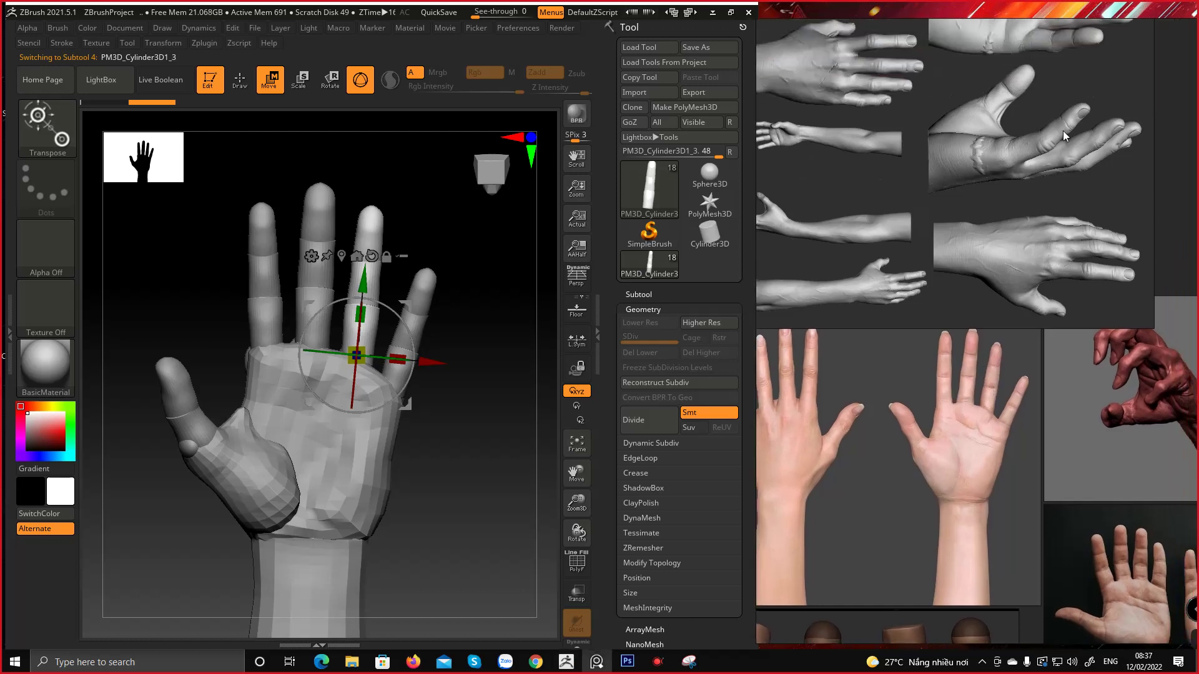
Browse the reference board and enlarge the open-palm hand photo to examine finger spacing, angles and palm outline
scroll(965, 268, down, 5)
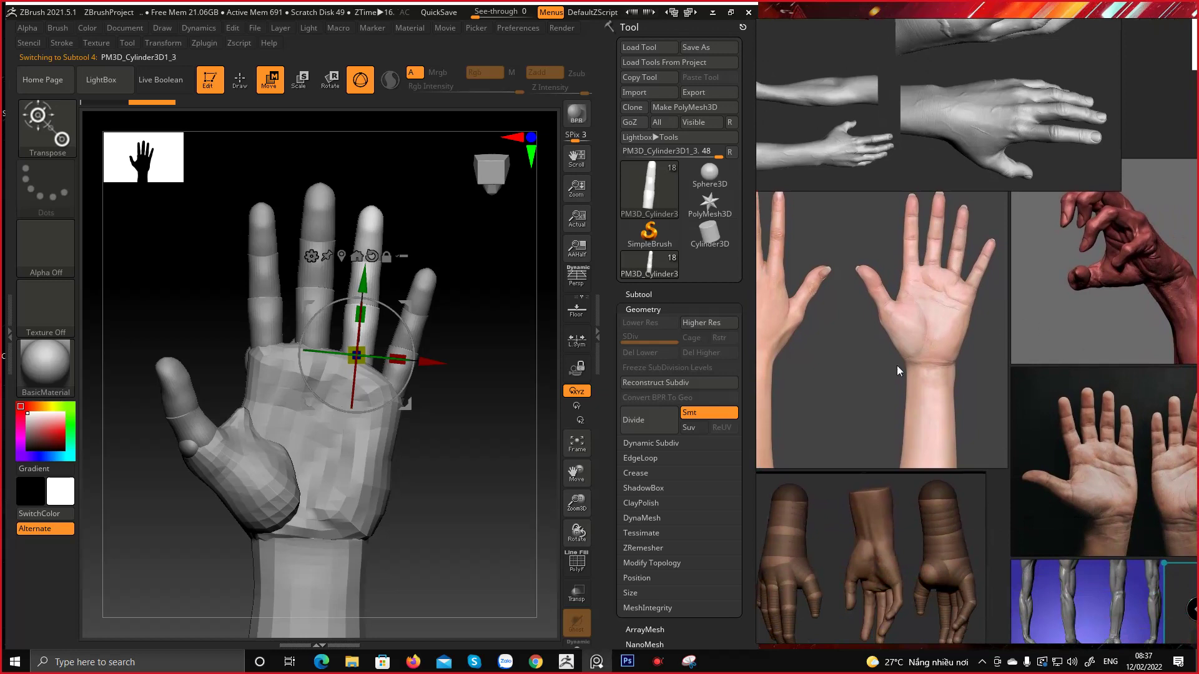
middle_drag(943, 328, 940, 341)
mouse_move(893, 420)
middle_down()
mouse_move(950, 354)
mouse_move(973, 301)
middle_up()
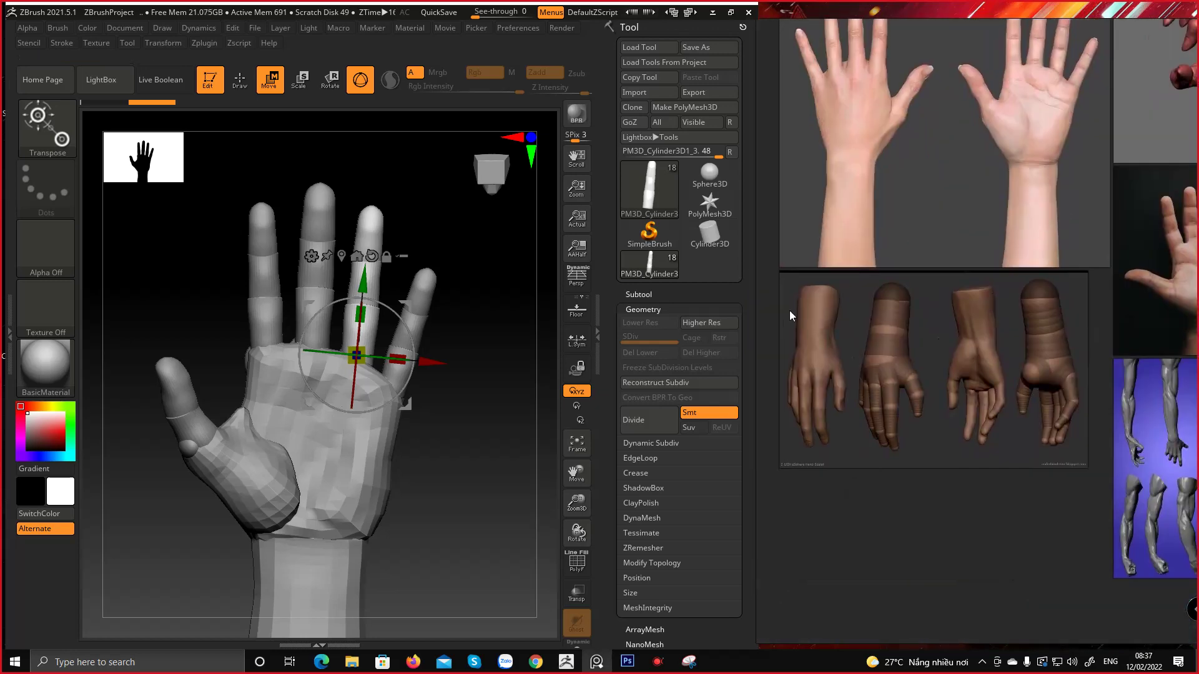
middle_drag(815, 417, 811, 447)
scroll(986, 412, down, 4)
middle_drag(1055, 339, 799, 407)
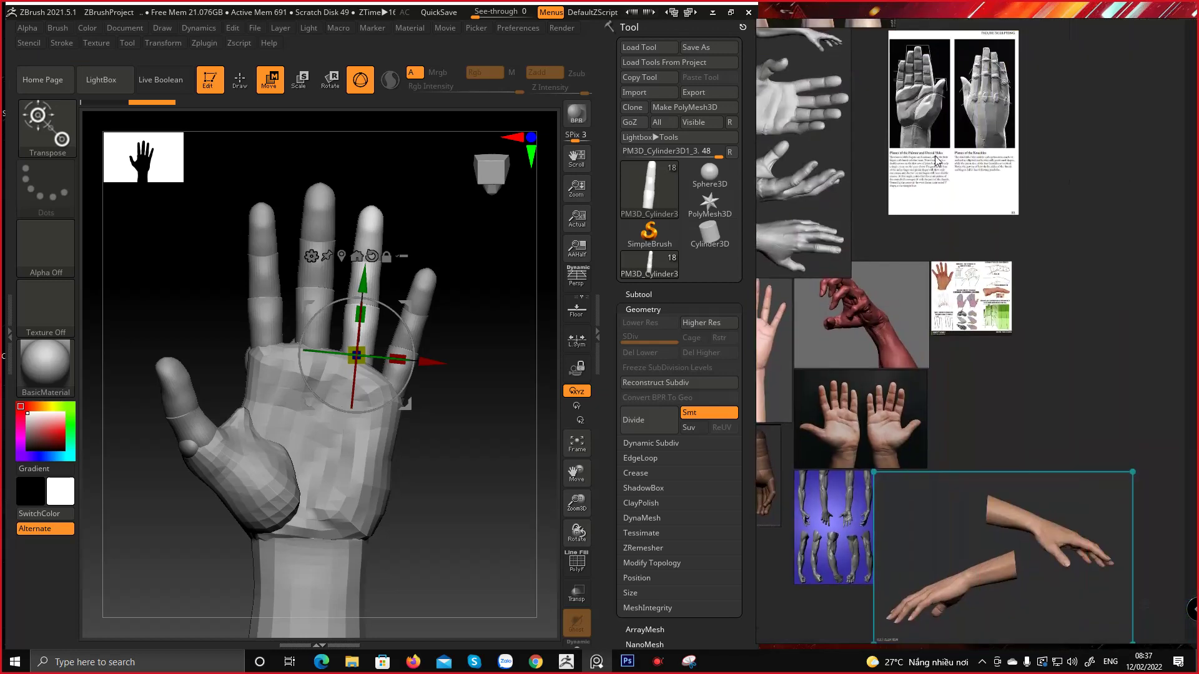
scroll(917, 324, up, 4)
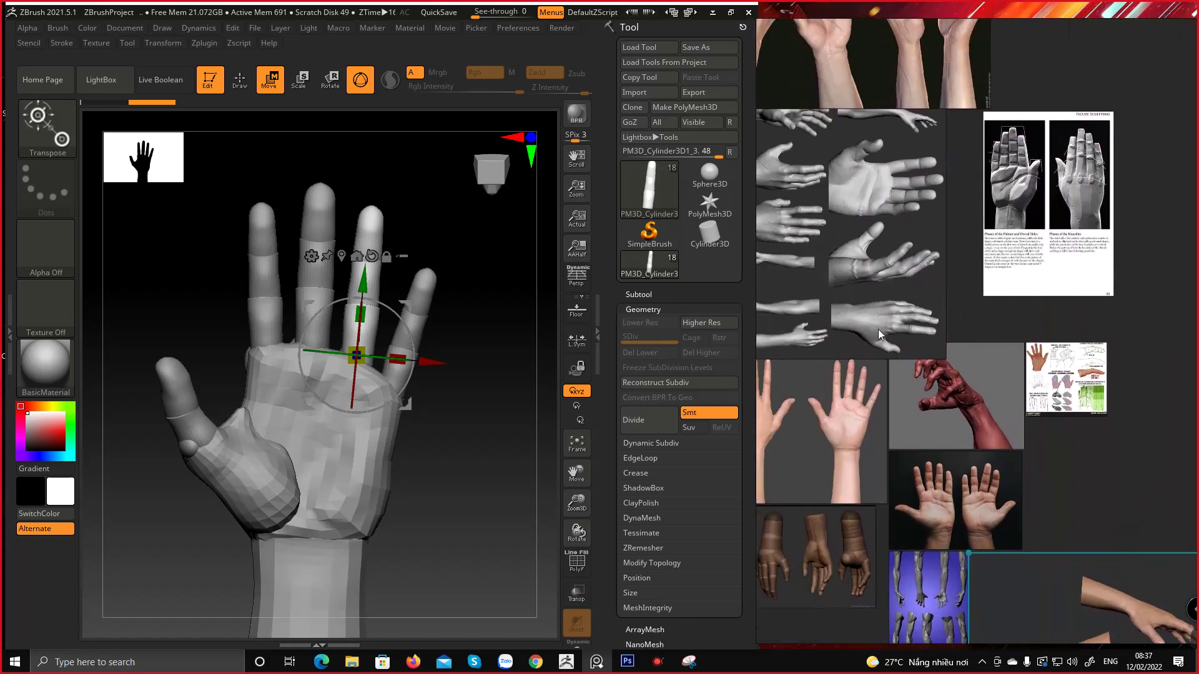
middle_drag(961, 479, 946, 264)
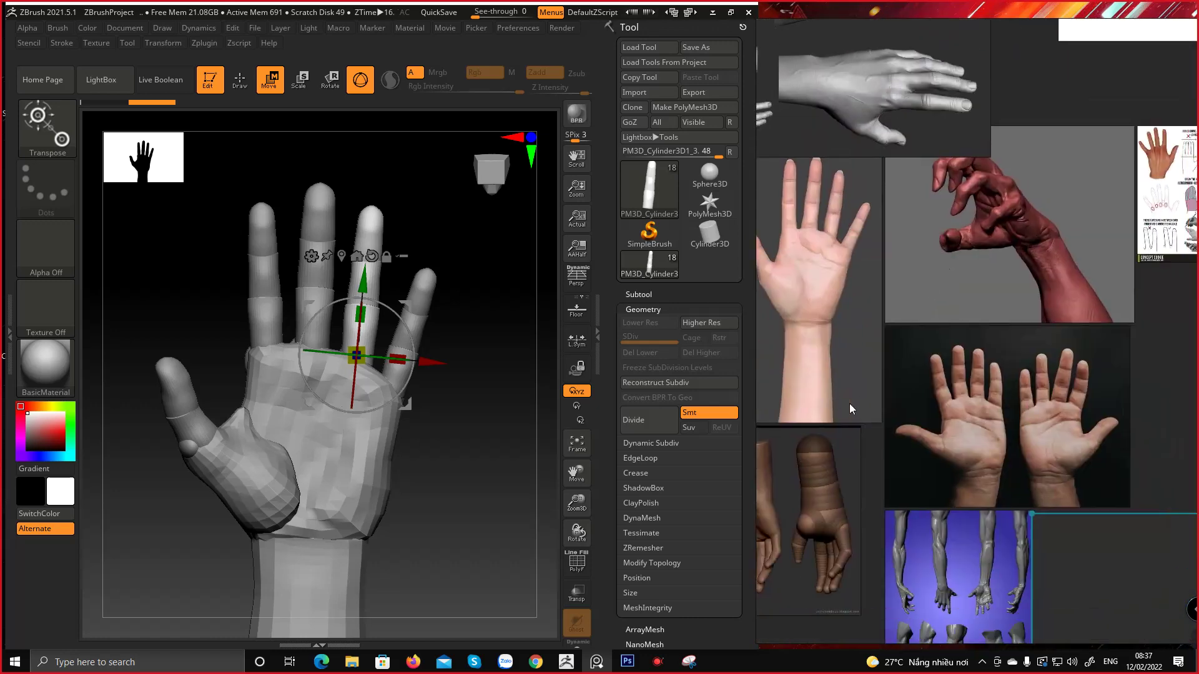
middle_drag(797, 243, 916, 320)
scroll(896, 347, up, 3)
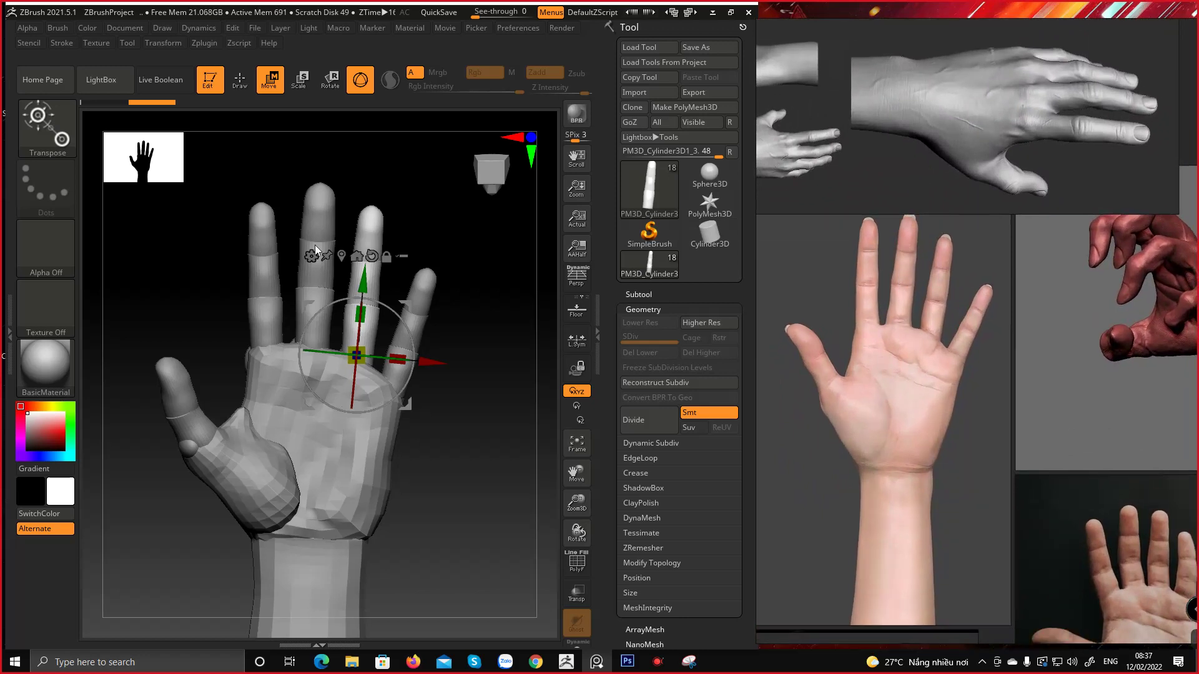
Tilt the ring finger slightly toward the little finger, and angle the little finger a bit further outward from the palm
mouse_move(397, 312)
mouse_down()
mouse_move(407, 303)
mouse_move(392, 311)
mouse_up()
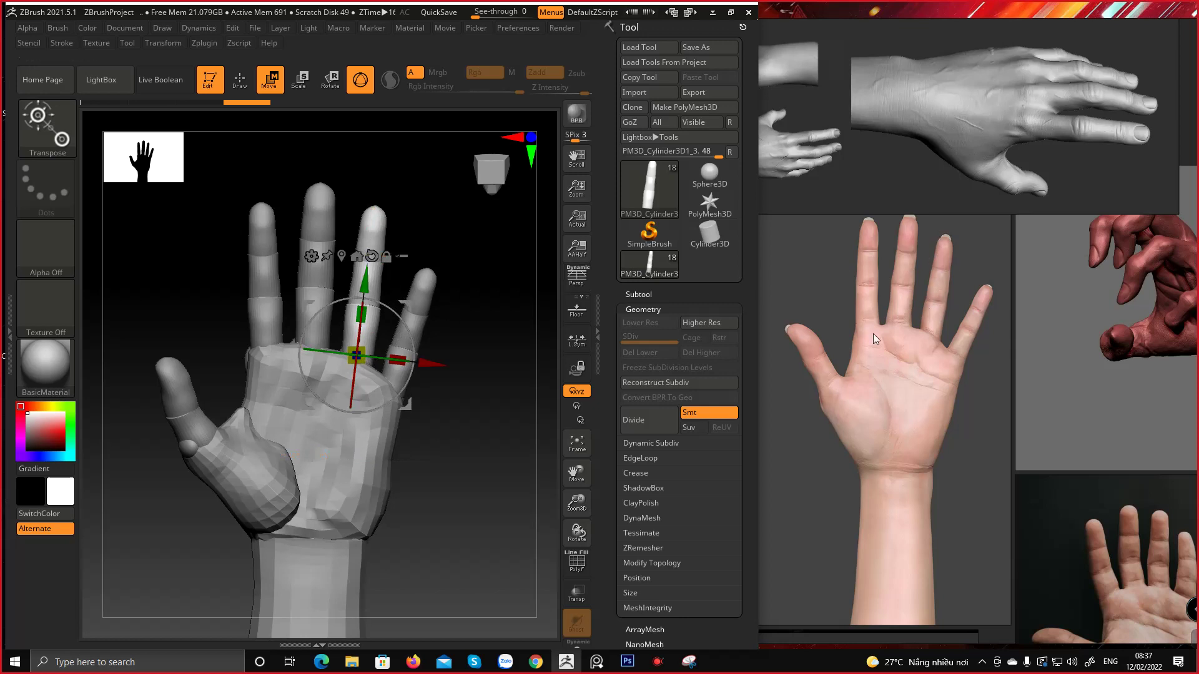
key(q)
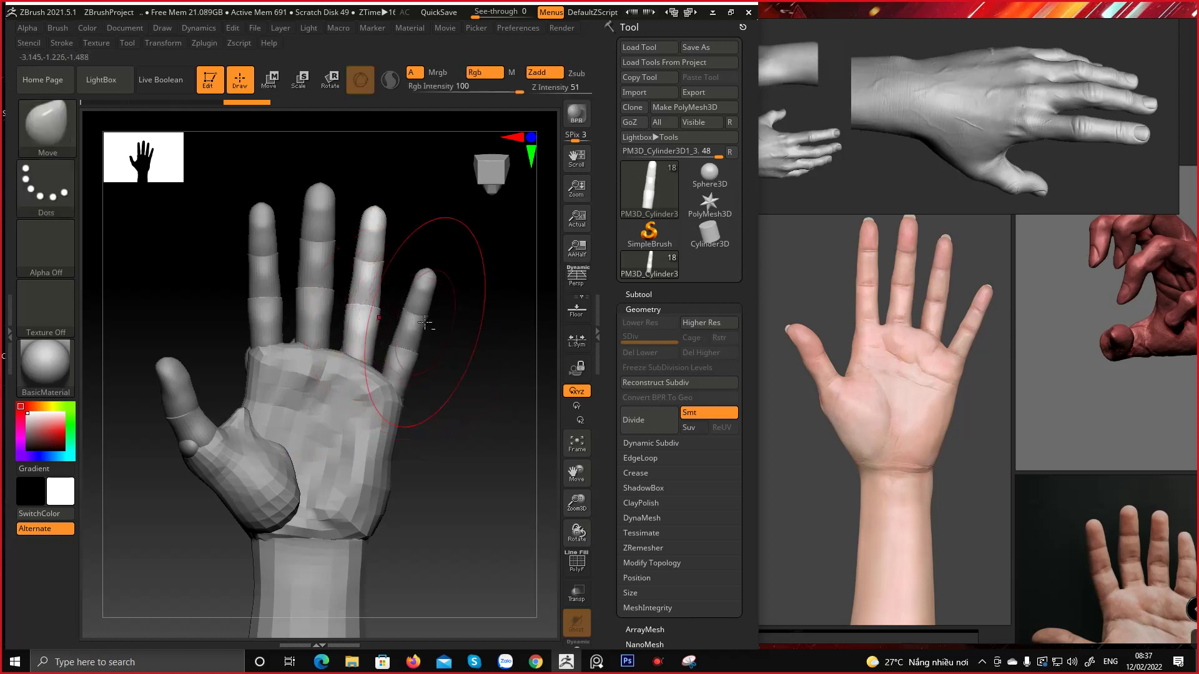
alt+click(428, 329)
key(e)
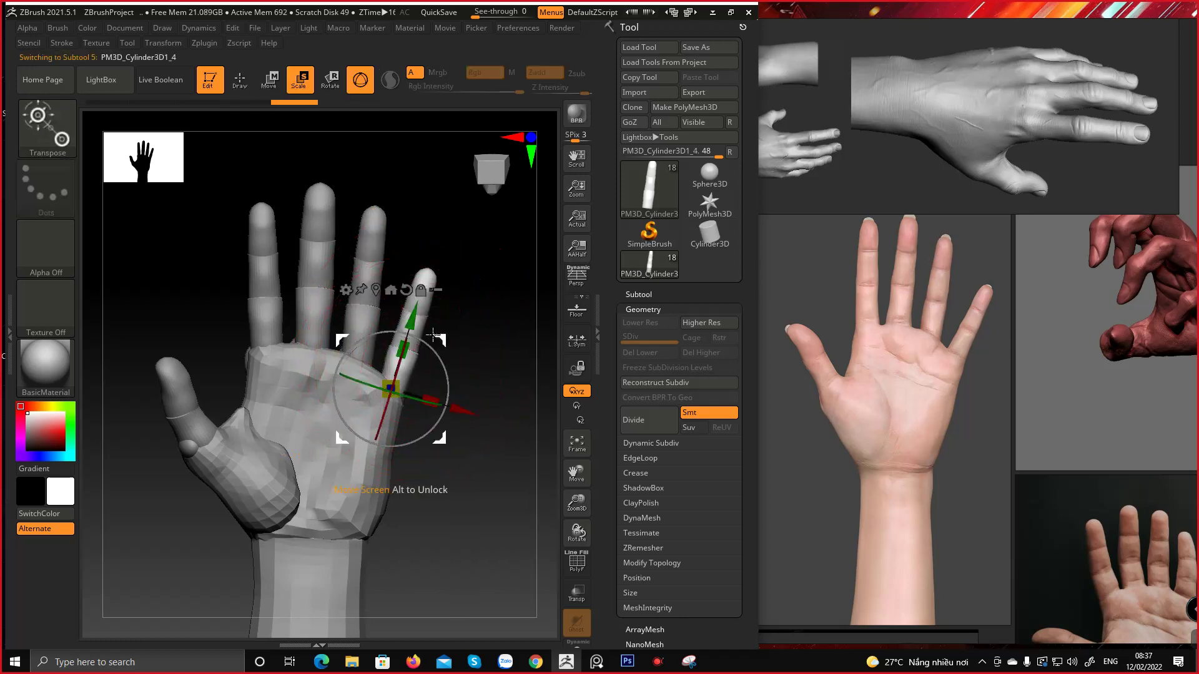
drag(448, 373, 426, 399)
key(w)
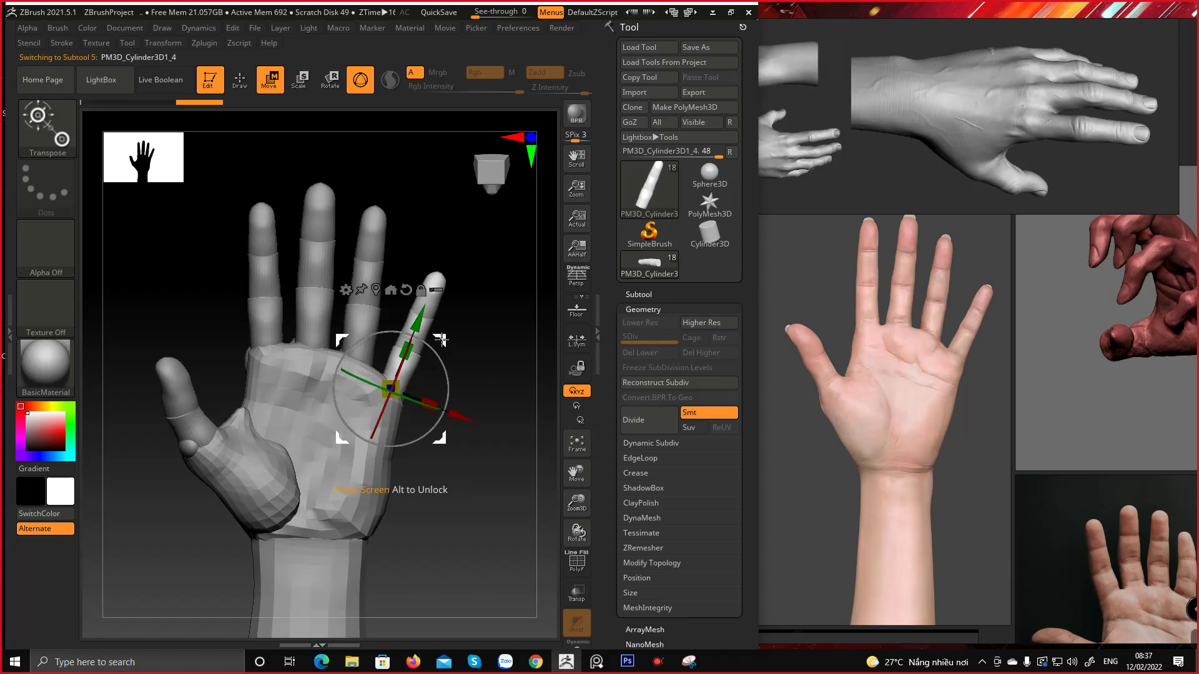
drag(443, 339, 441, 338)
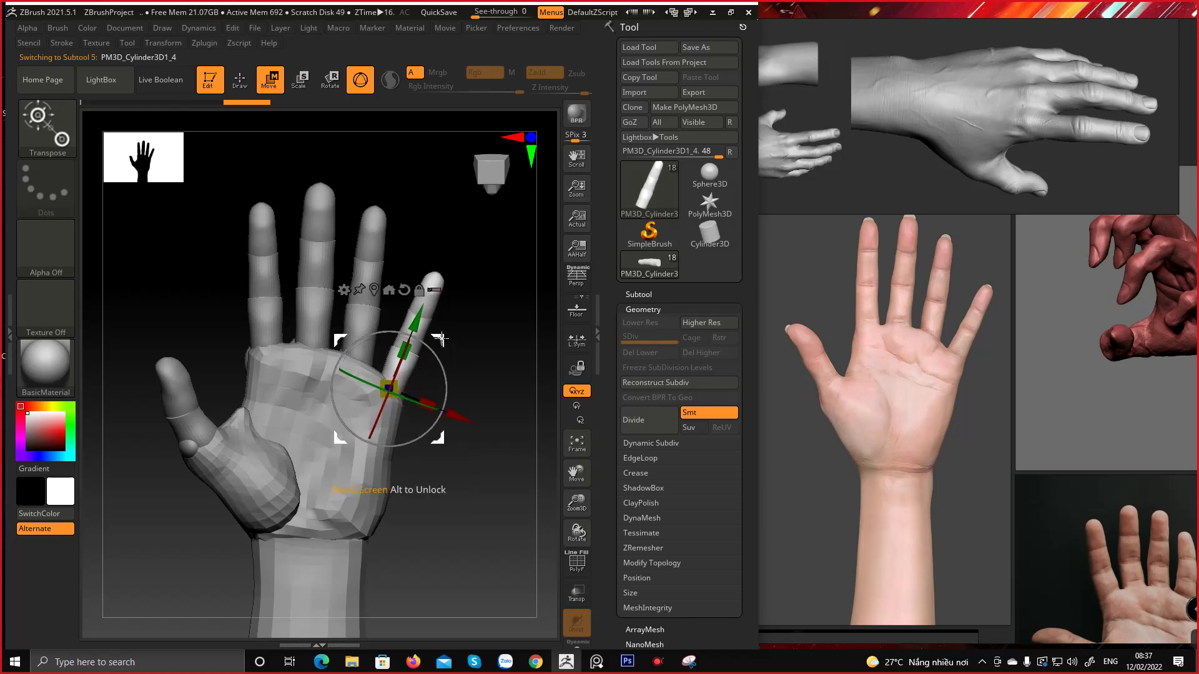
key(q)
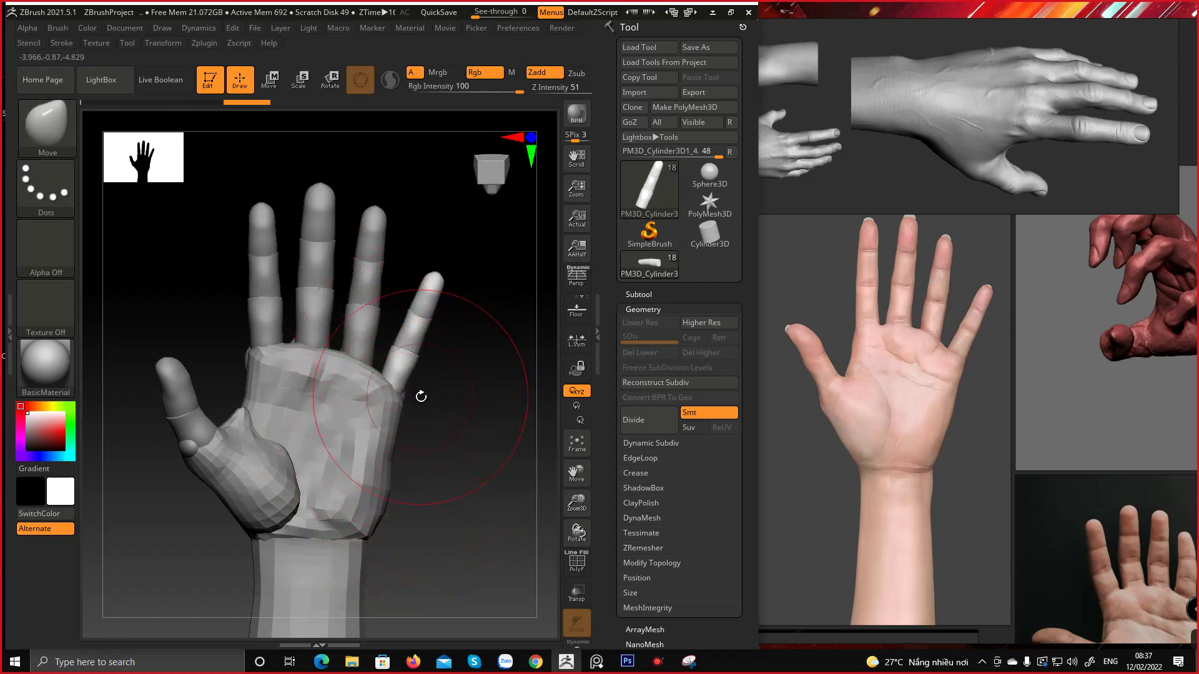
key(w)
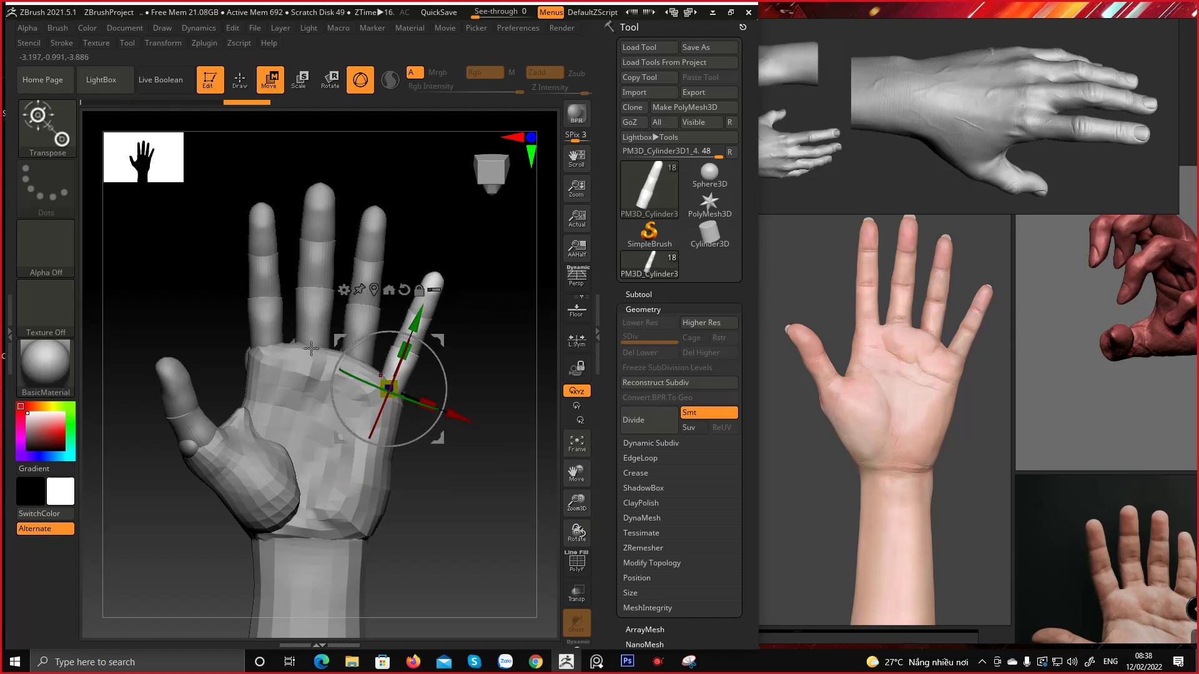
key(q)
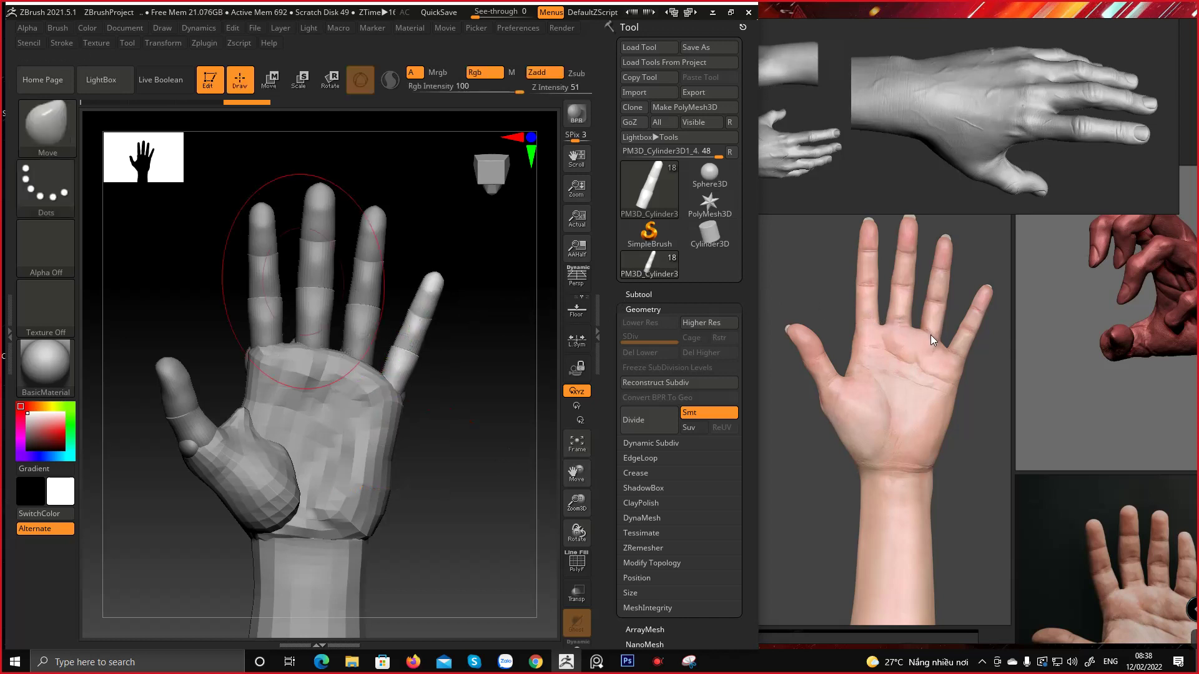
Select the palm and reshape its outer corner beneath the little finger using the Move brush with a smaller draw size
alt+click(324, 400)
key(space)
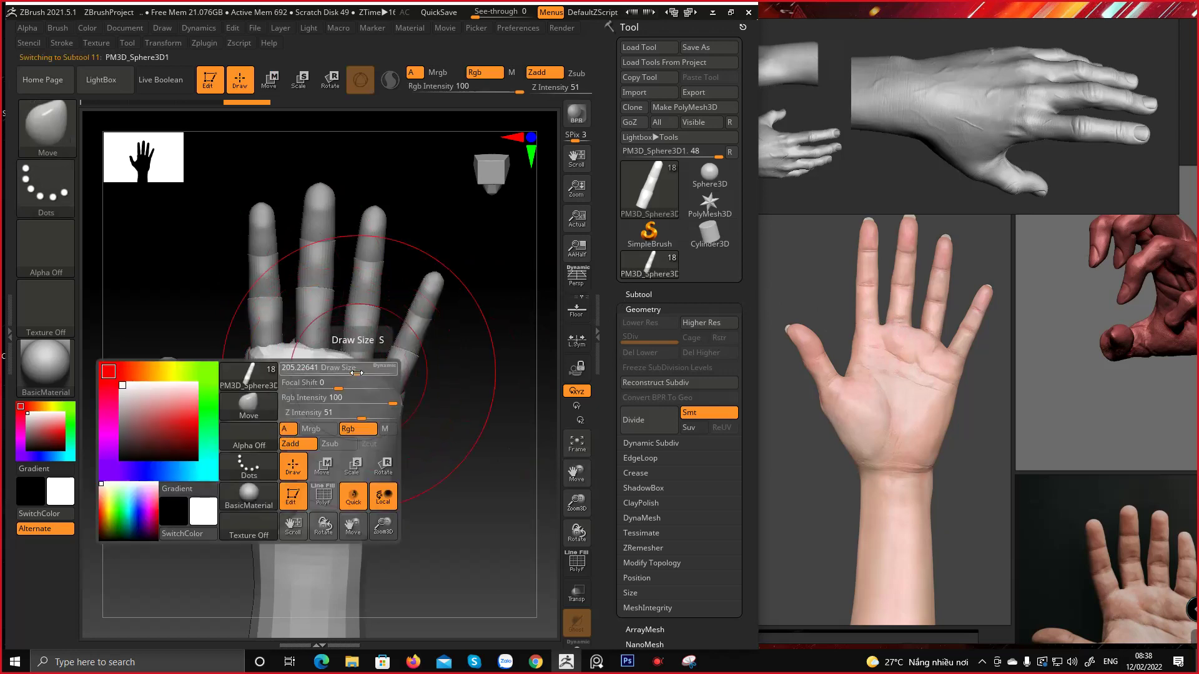
drag(355, 367, 311, 366)
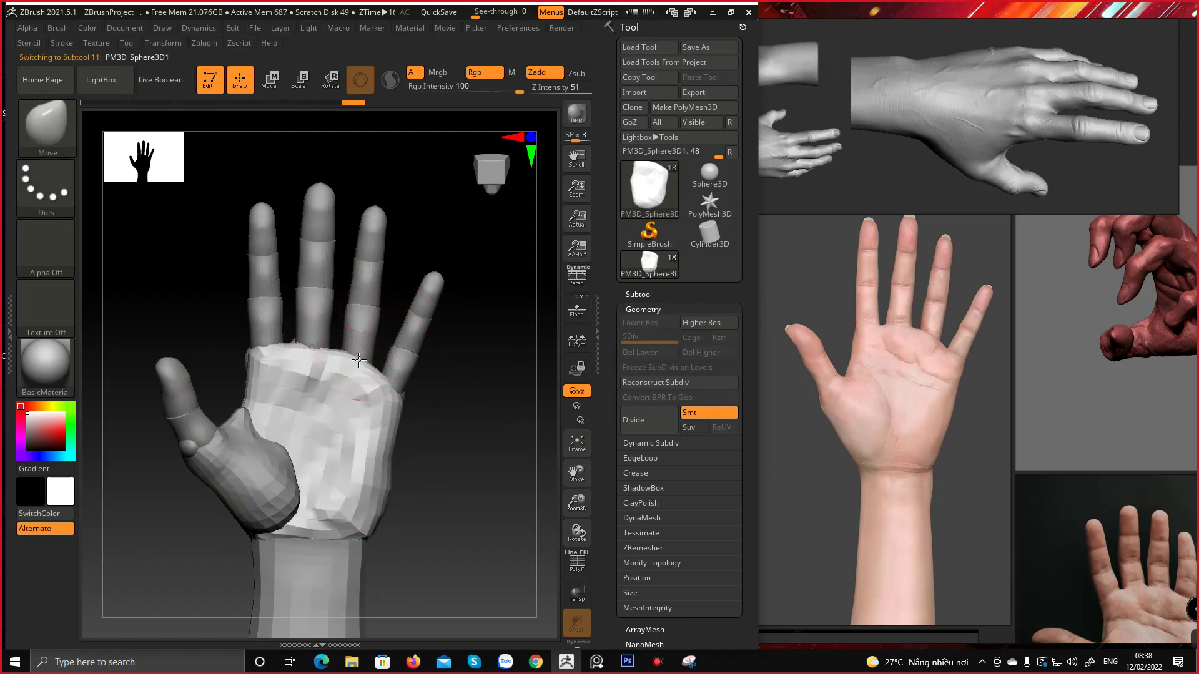
key(space)
drag(390, 354, 390, 354)
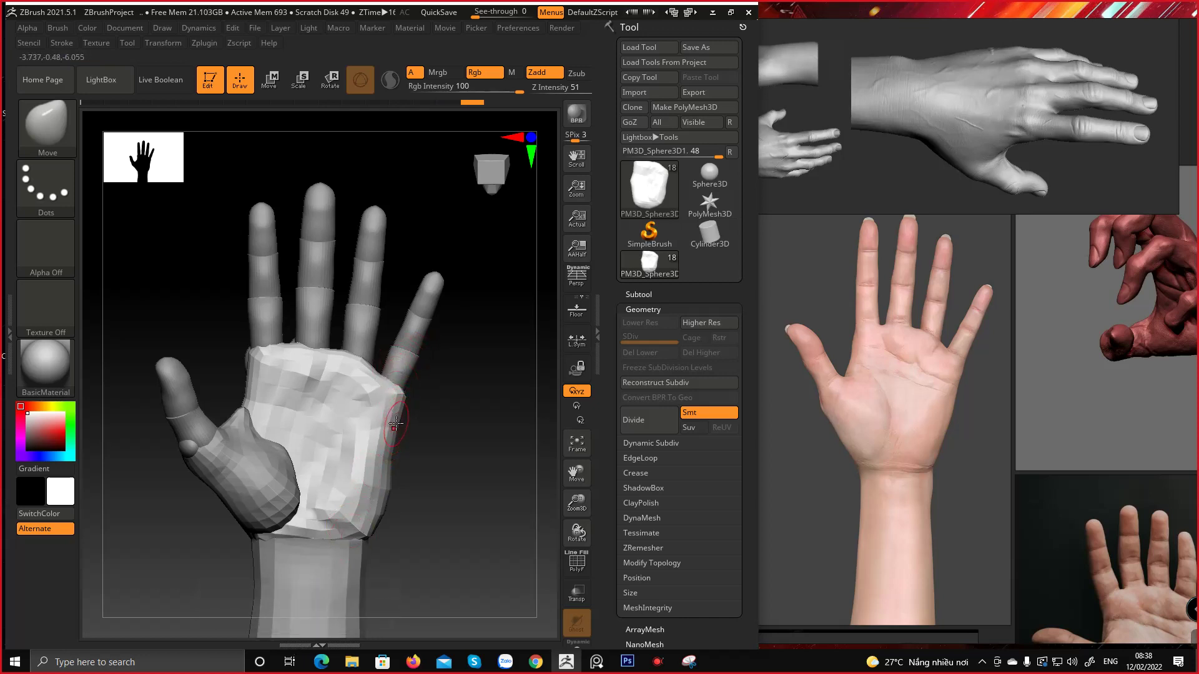
key(space)
drag(401, 409, 402, 398)
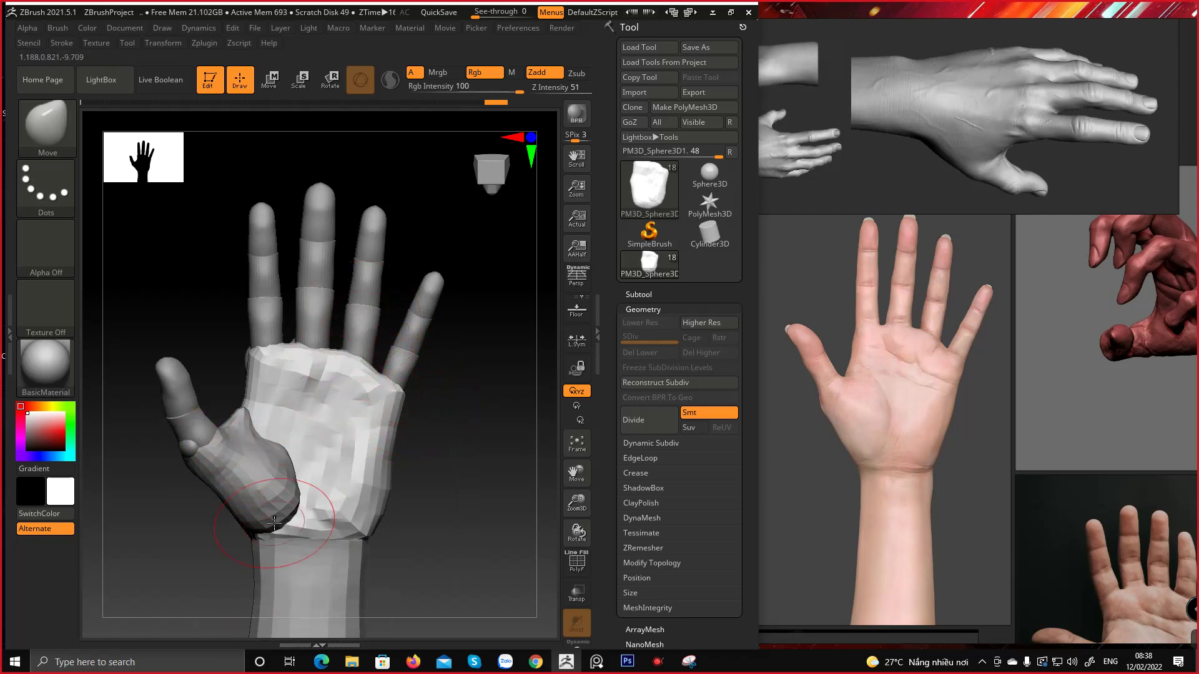
drag(402, 377, 399, 371)
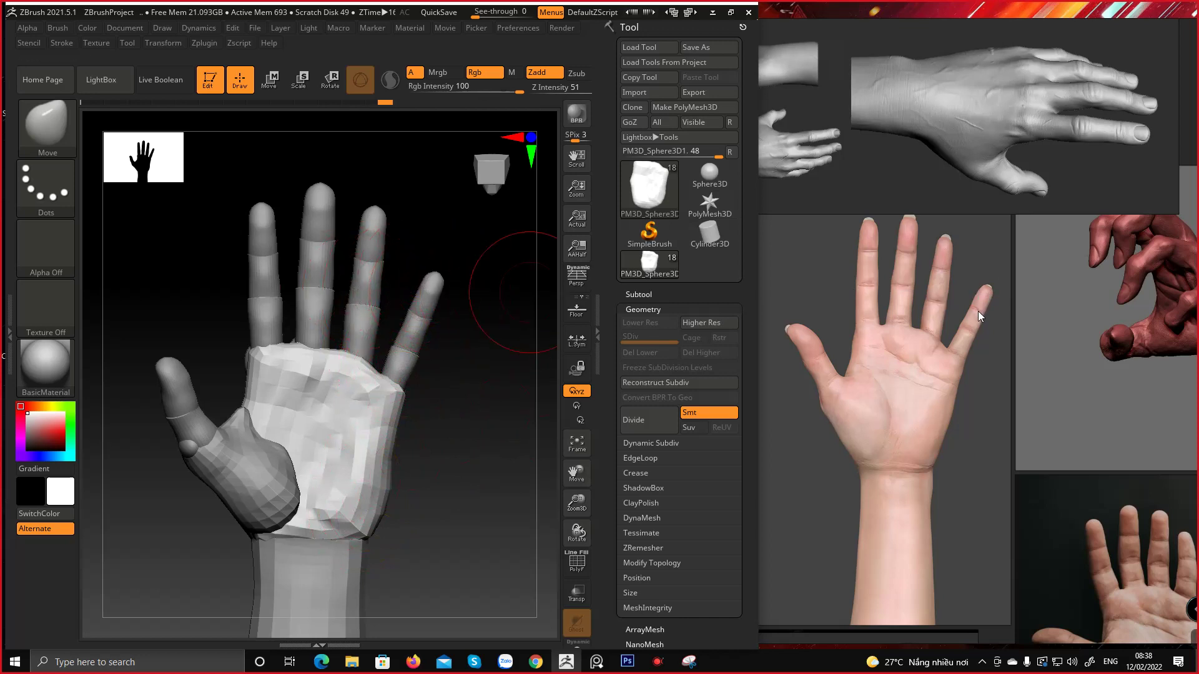
Select the little finger and scale it down slightly in width and length
alt+click(428, 296)
key(r)
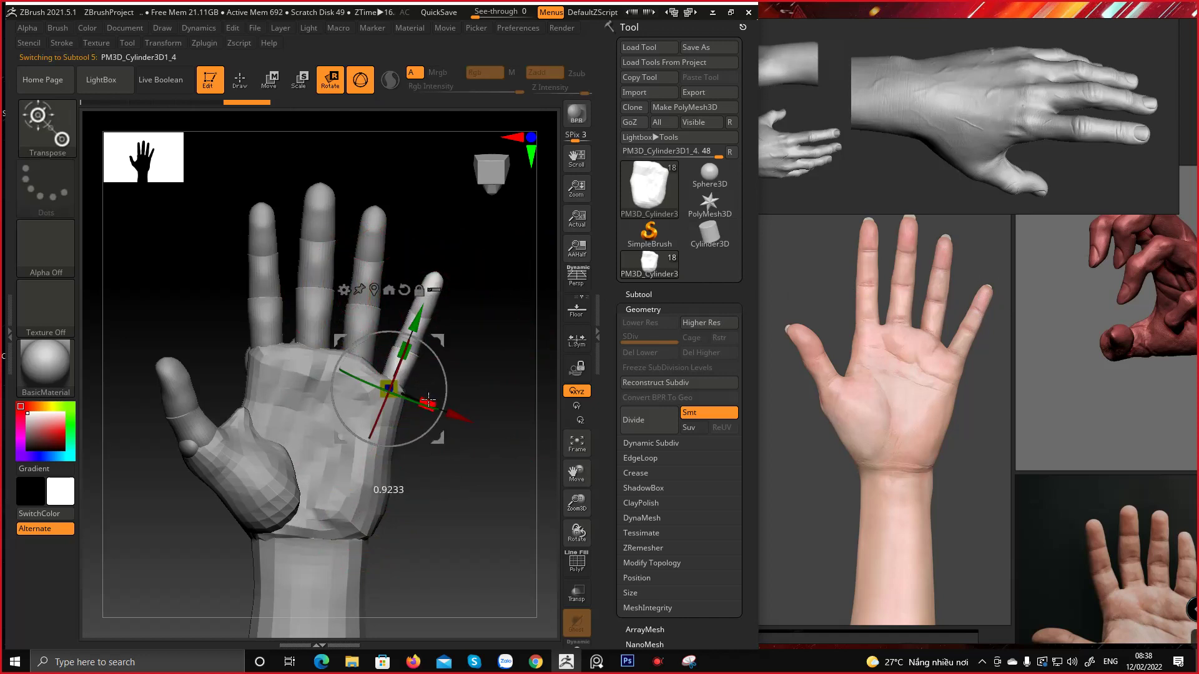
drag(428, 399, 430, 399)
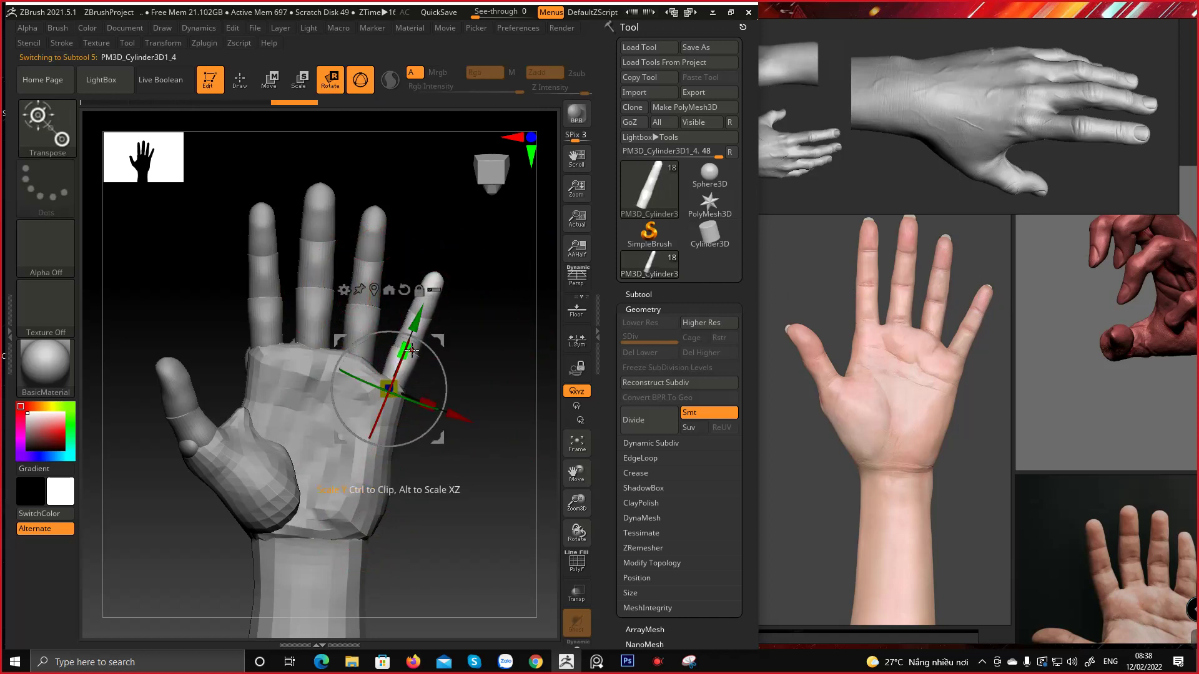
drag(409, 352, 409, 353)
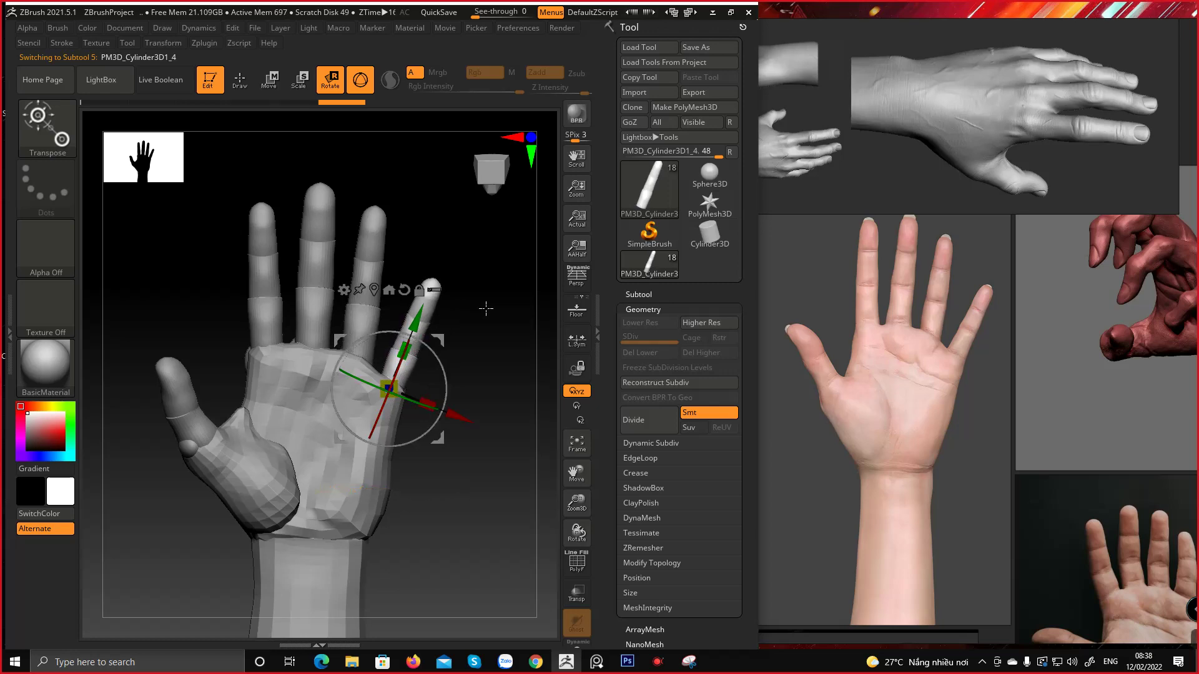
Nudge the little finger's position at its knuckle from the side view, and return to the palm view
drag(485, 308, 471, 340)
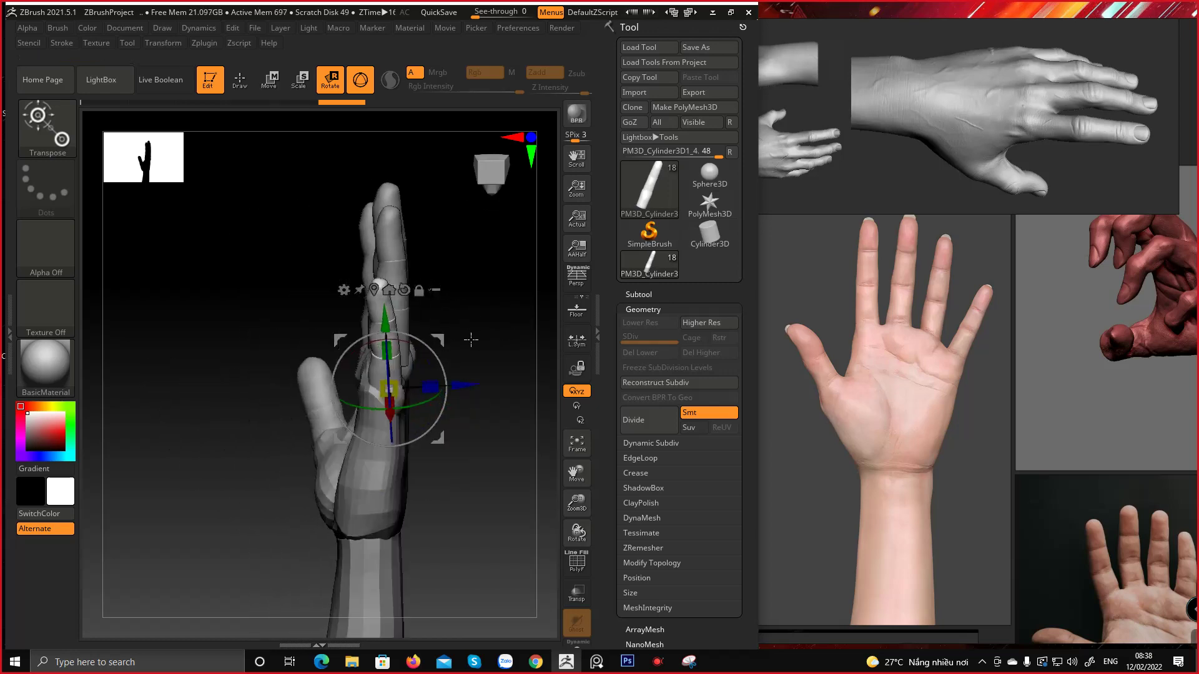
drag(463, 384, 460, 384)
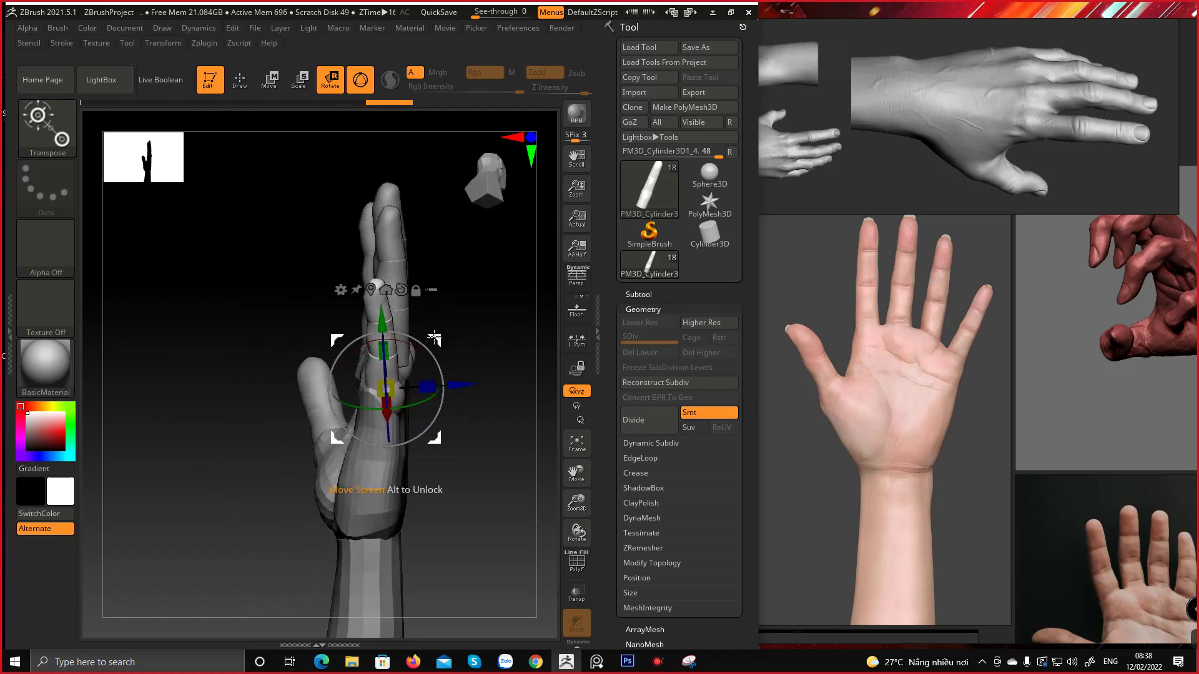
drag(434, 337, 435, 335)
mouse_move(477, 368)
mouse_down()
mouse_move(527, 396)
mouse_move(485, 340)
mouse_up()
key(q)
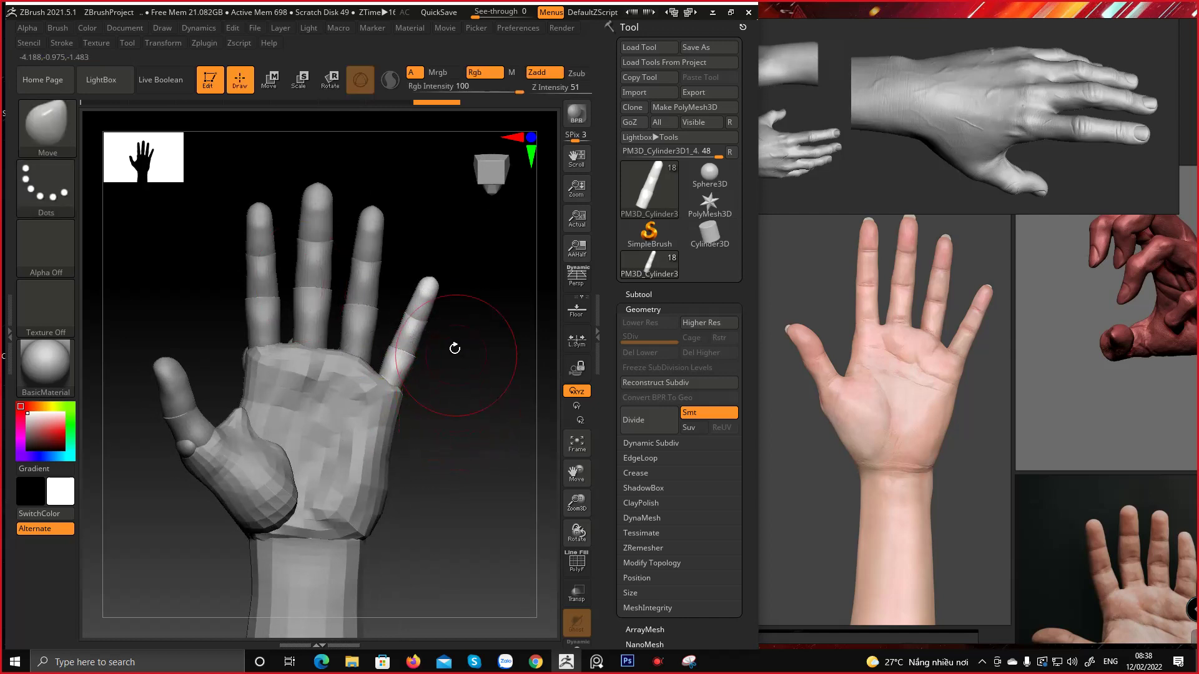
Refine the contour around the little finger's tip with a resized Move brush, and check its base from the back of the hand
alt+right_drag(423, 372, 373, 353)
ctrl+right_drag(374, 352, 371, 334)
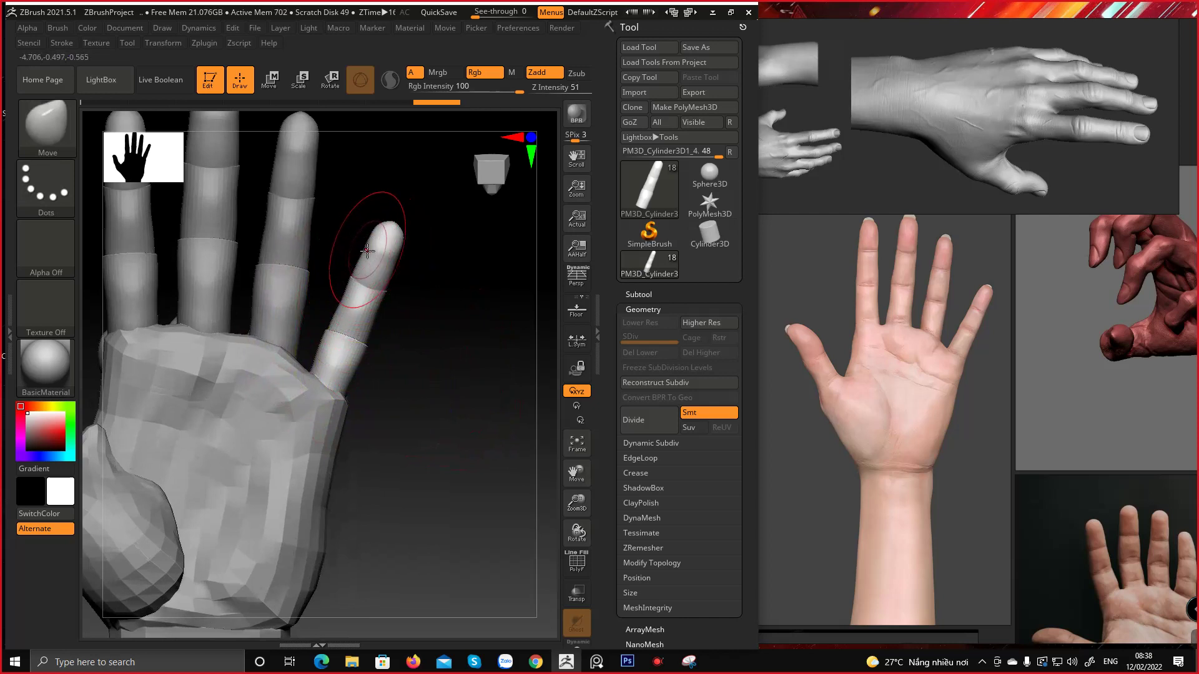
key(space)
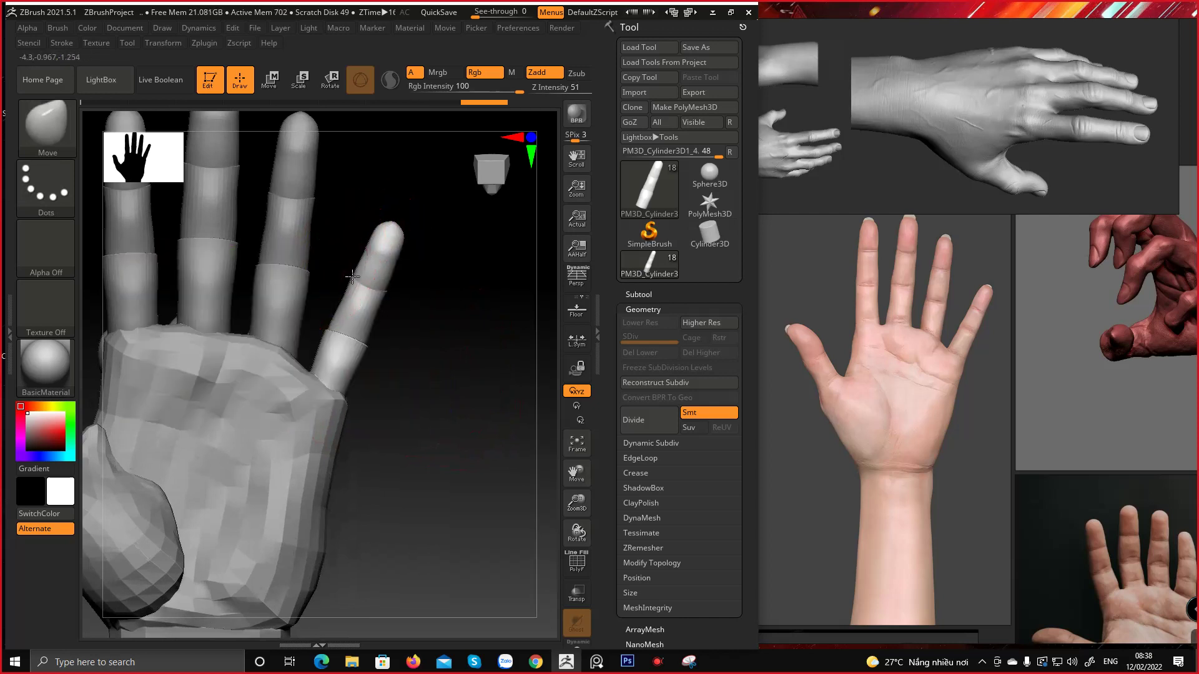
drag(366, 251, 400, 244)
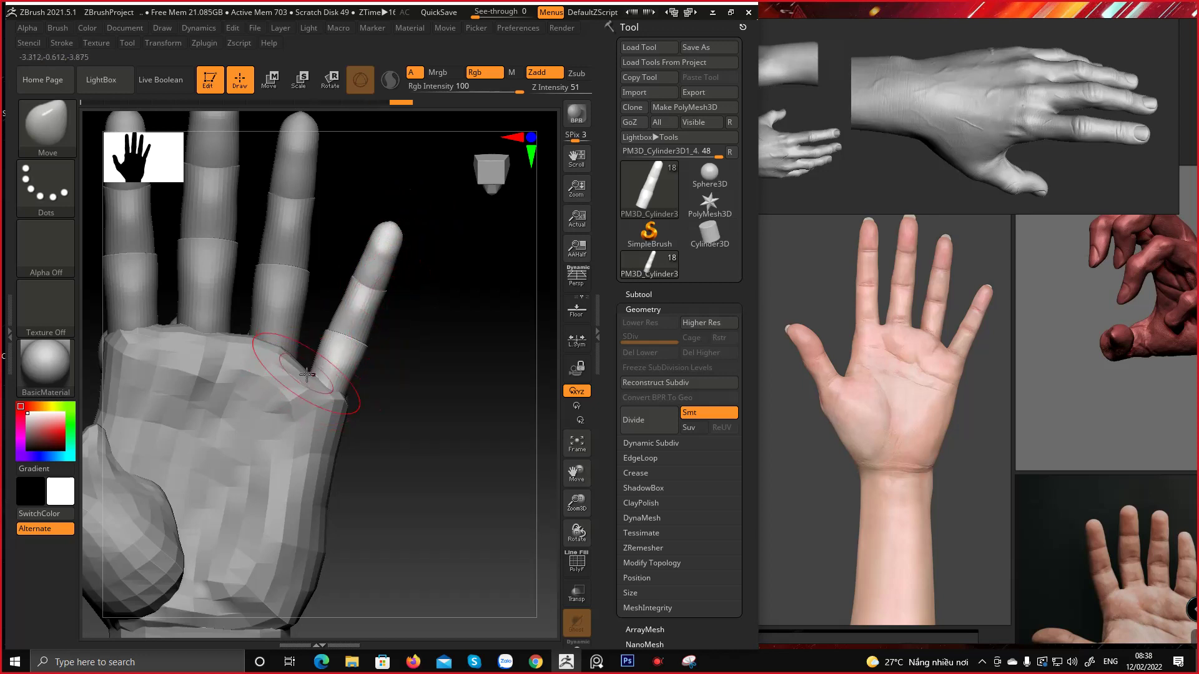
key(space)
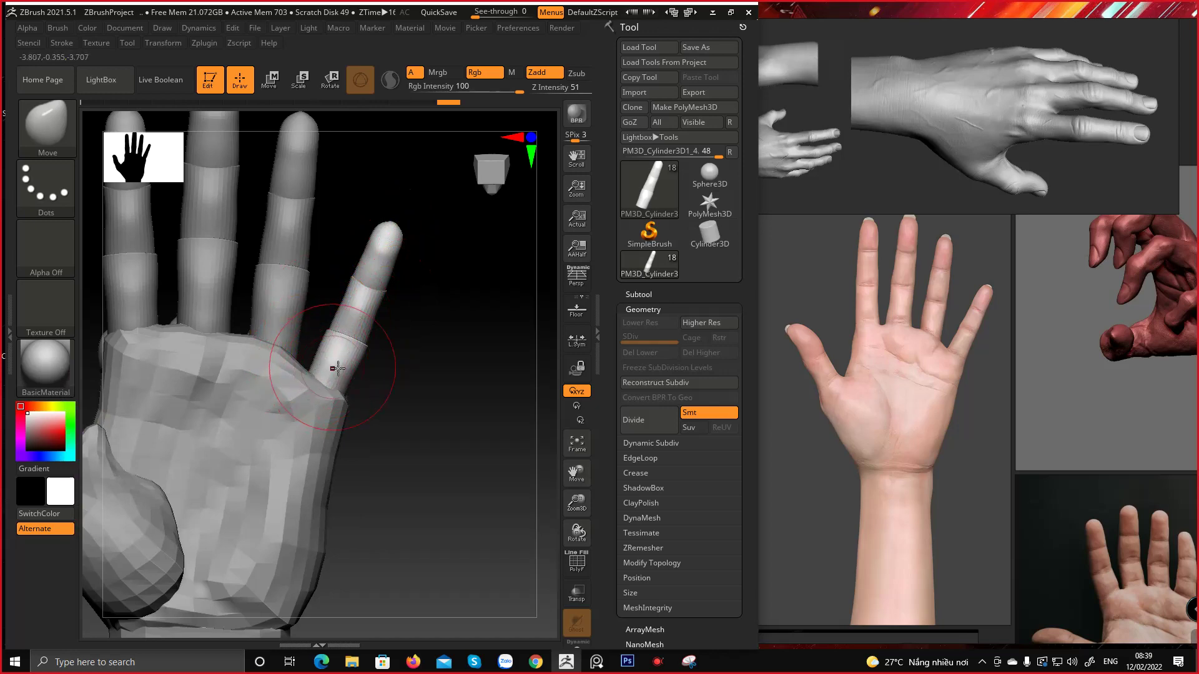
drag(462, 379, 349, 387)
drag(214, 401, 181, 390)
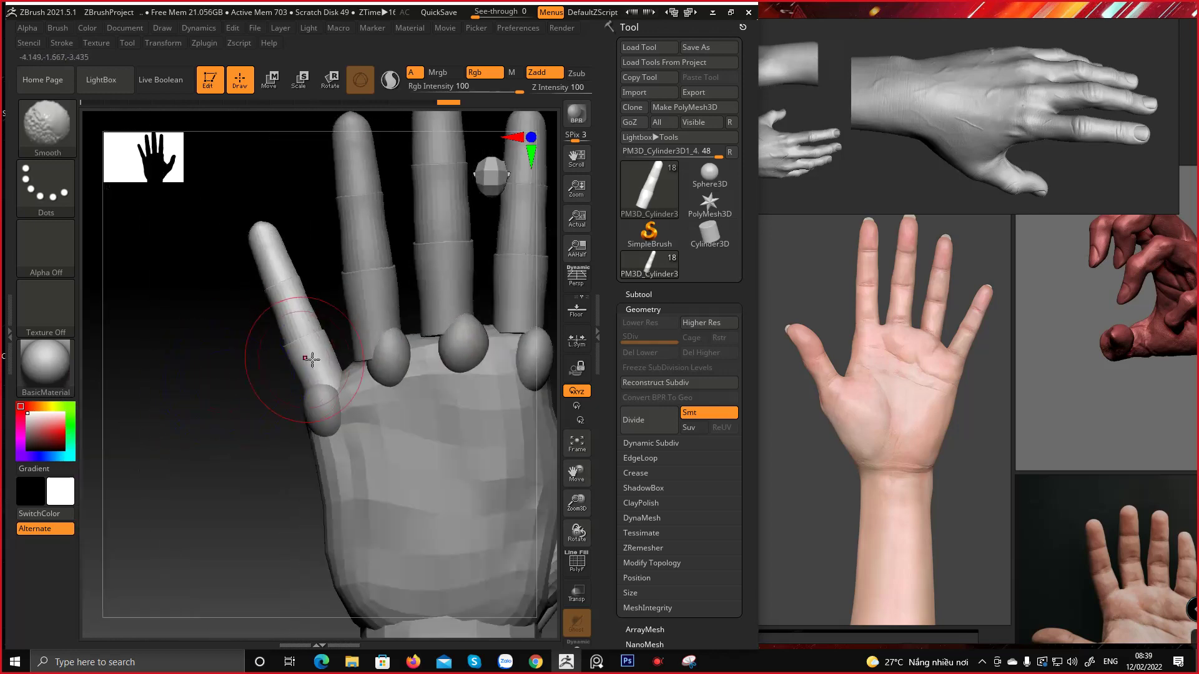
mouse_move(314, 389)
mouse_down()
mouse_move(268, 417)
mouse_move(206, 396)
mouse_move(470, 340)
mouse_move(411, 357)
mouse_up()
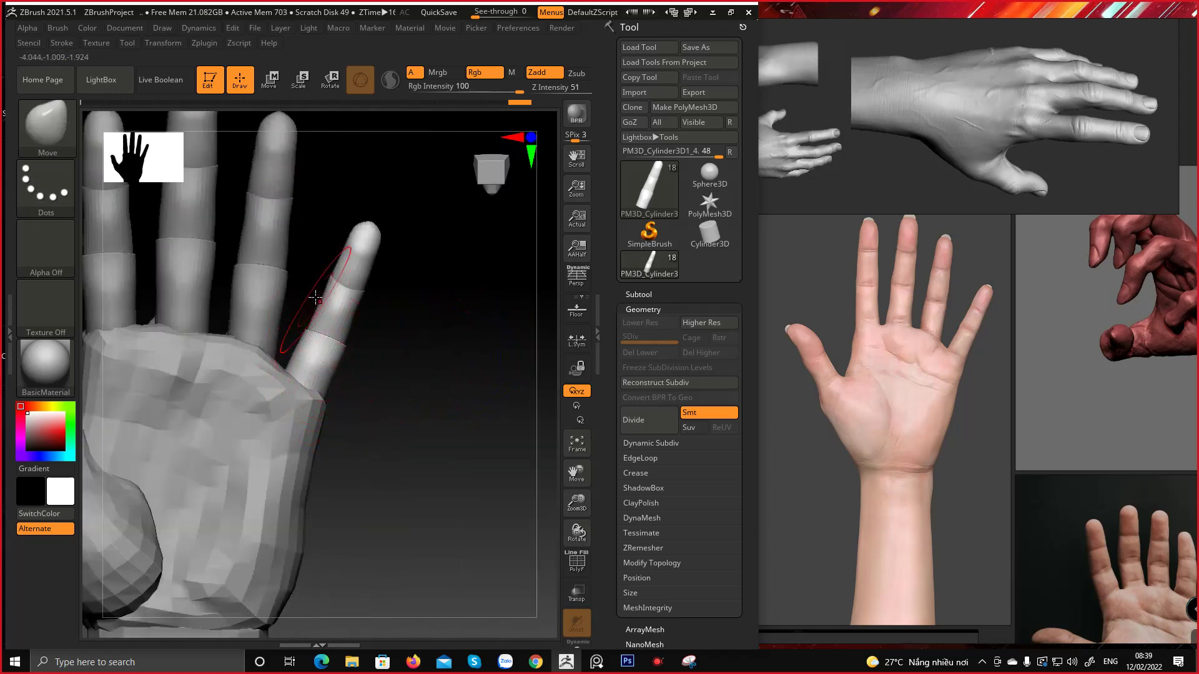
Adjust the inner edge of the little finger's middle segment with the Move brush, and check the finger's polygroups in wireframe
key(space)
drag(327, 297, 322, 296)
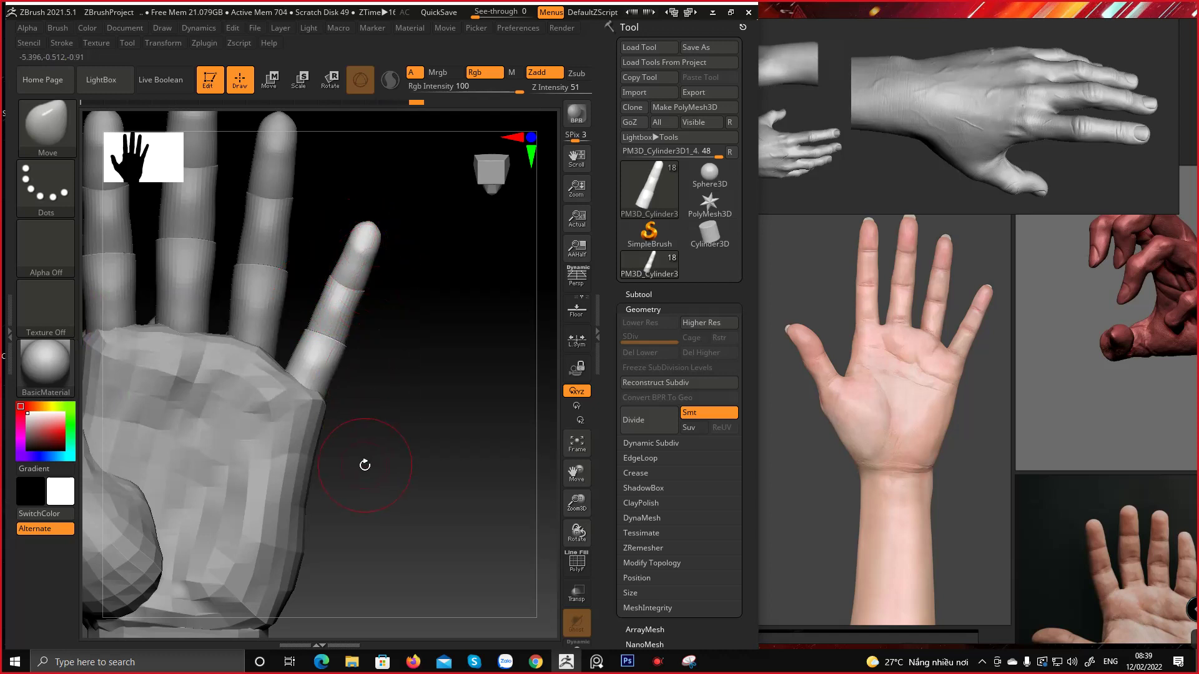
key(shift+f)
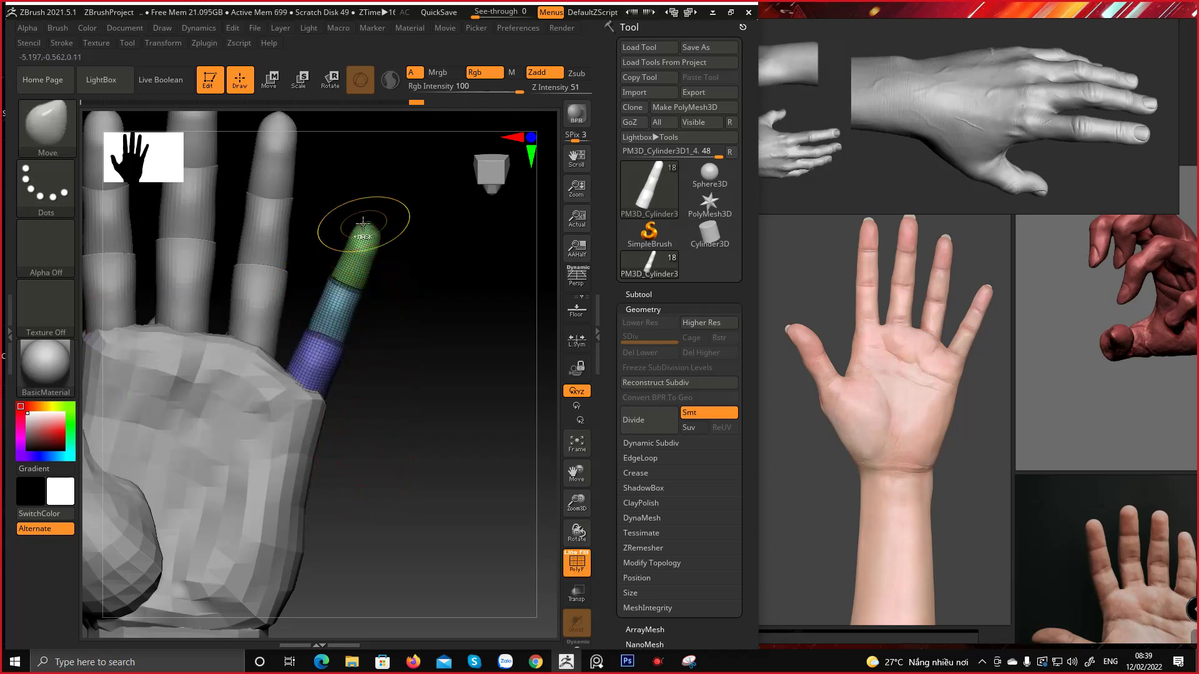
ctrl+right_drag(361, 219, 359, 339)
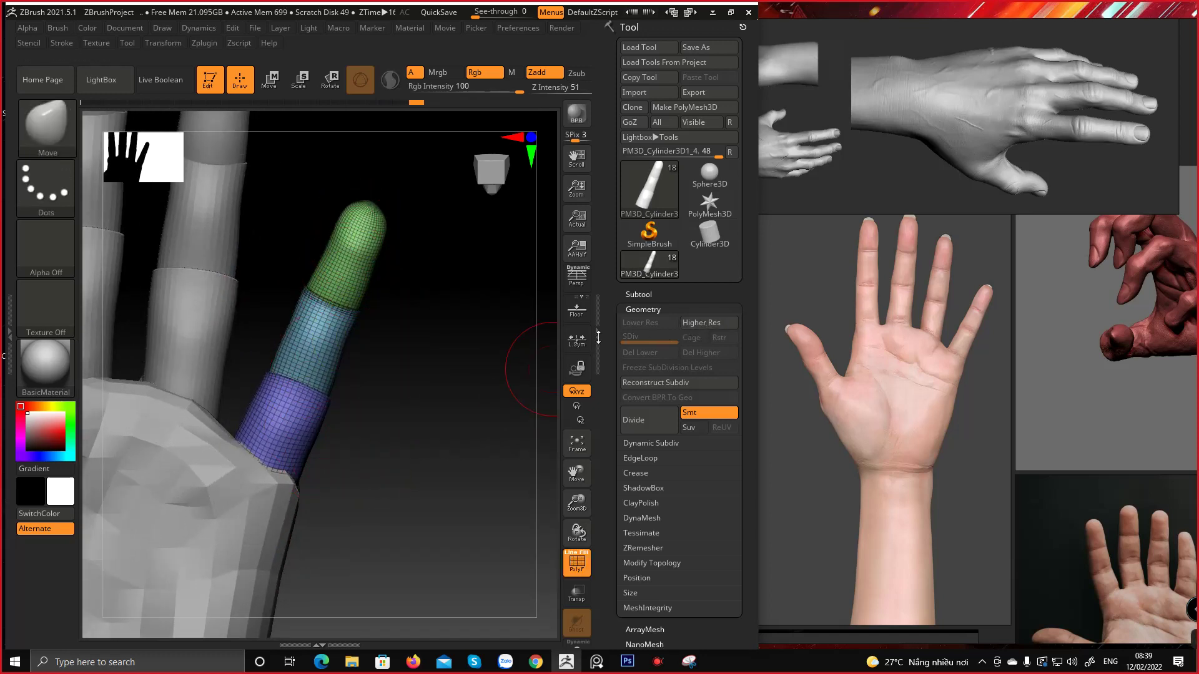
key(shift+f)
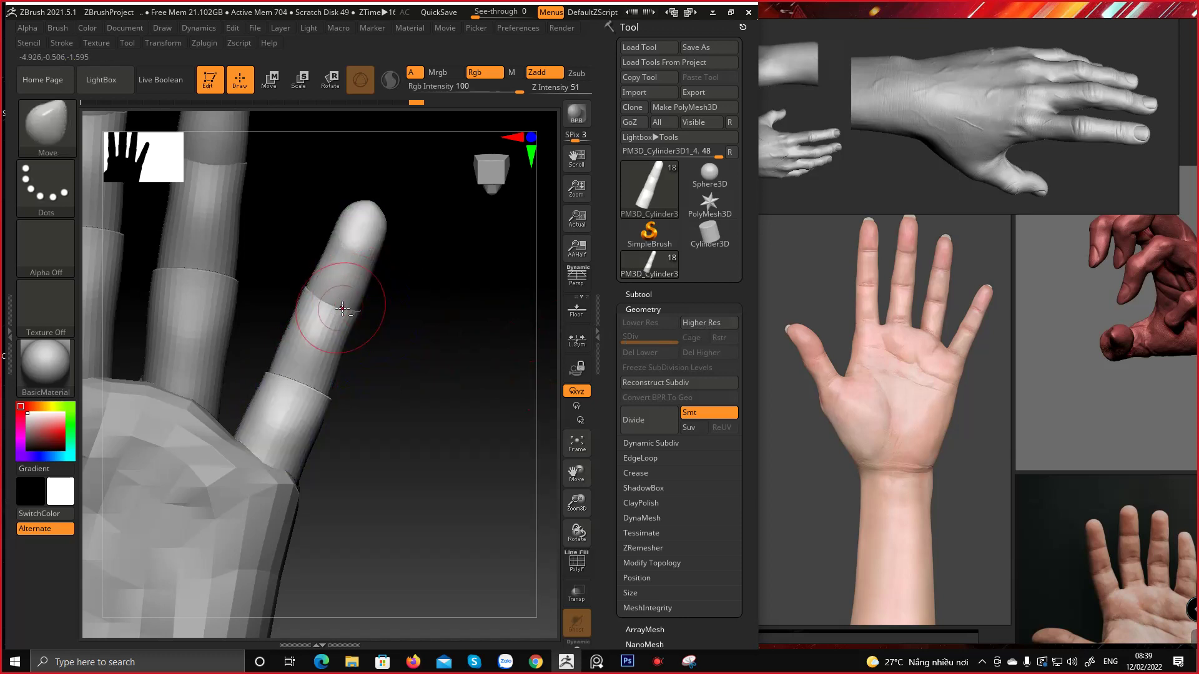
Refine the little finger's middle segment and tip with the Move brush from the palm and side views
right_drag(359, 290, 344, 312)
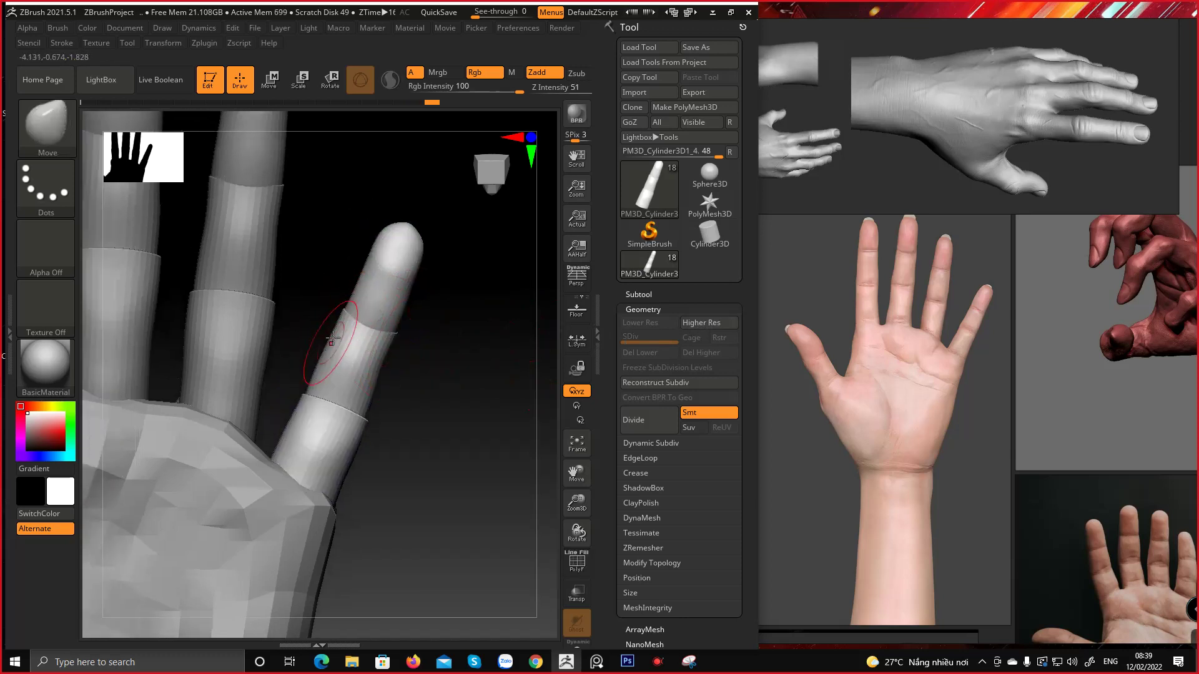
drag(343, 309, 349, 309)
drag(388, 251, 386, 253)
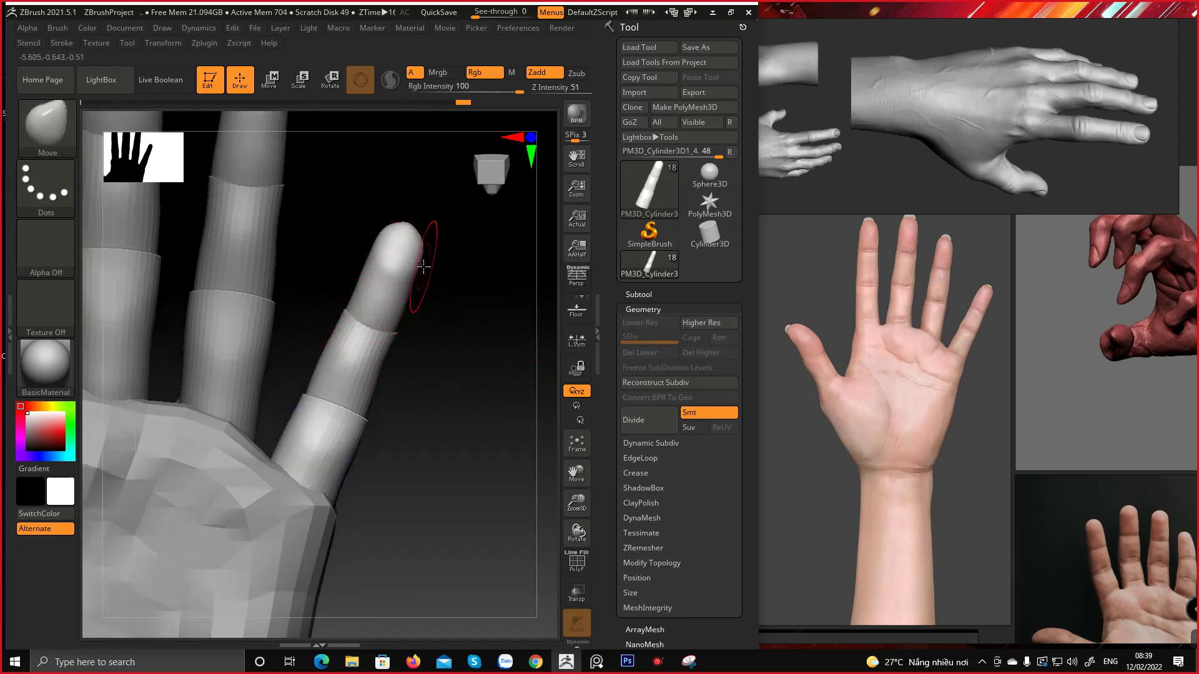
right_drag(437, 267, 378, 275)
key(space)
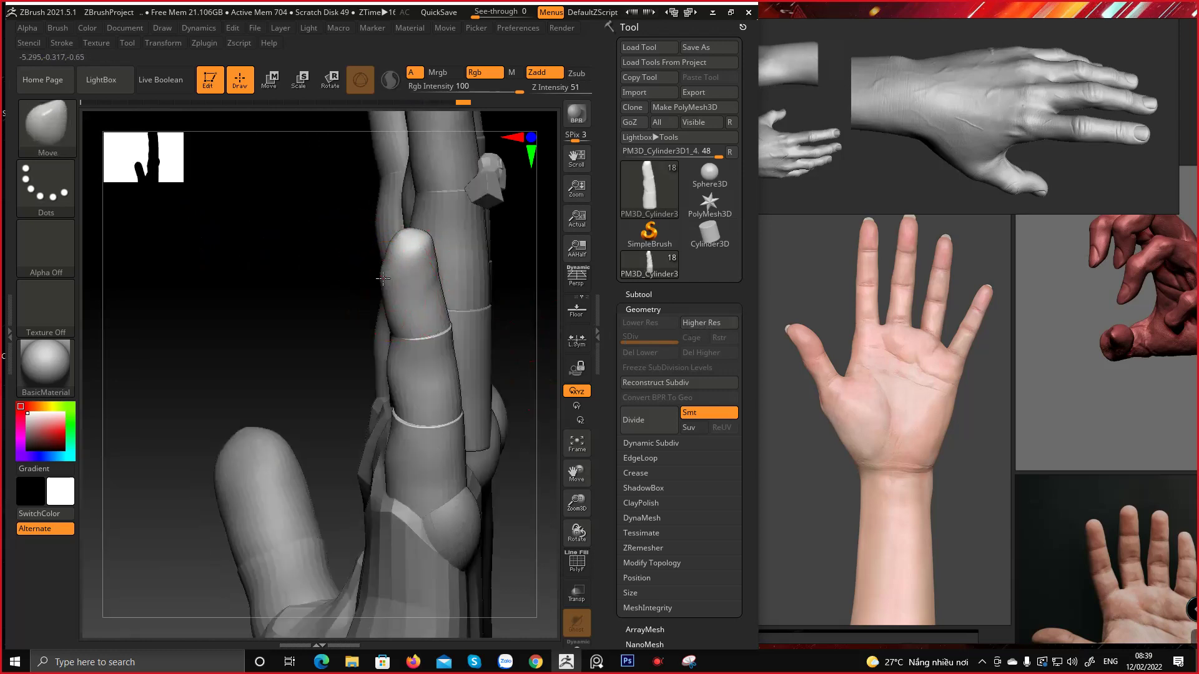
drag(391, 295, 393, 300)
right_drag(388, 366, 439, 335)
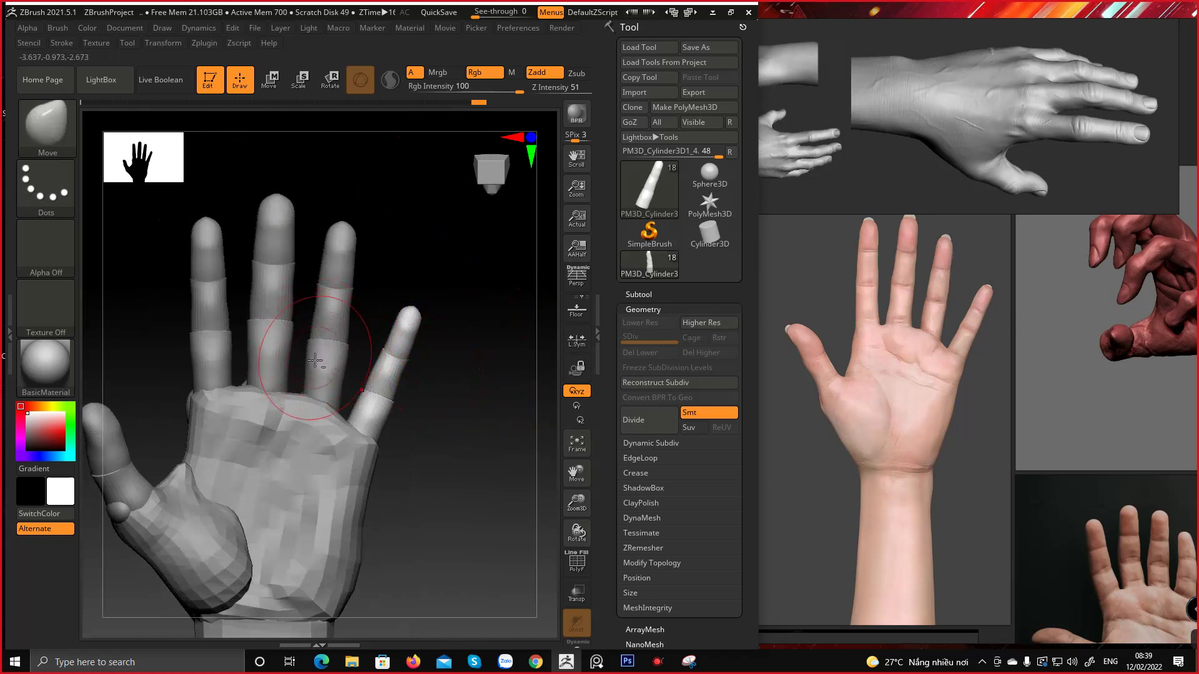
Select the ring finger and rotate it slightly to match the reference hand
alt+click(331, 351)
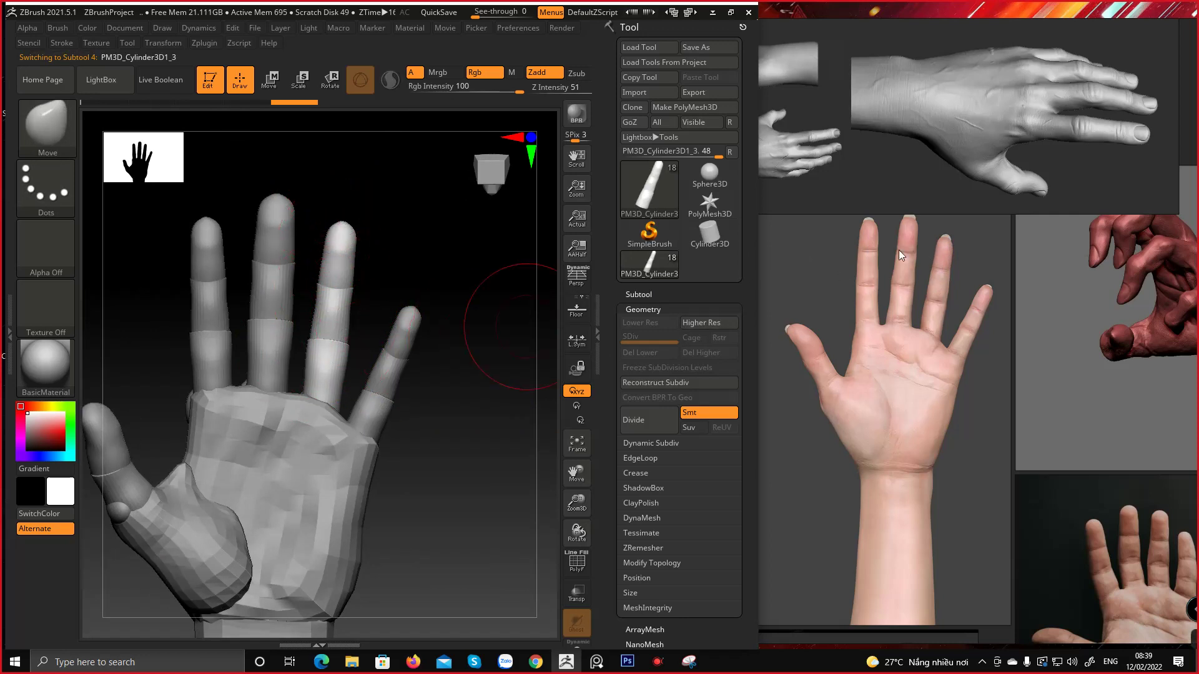
alt+drag(386, 492, 500, 346)
key(e)
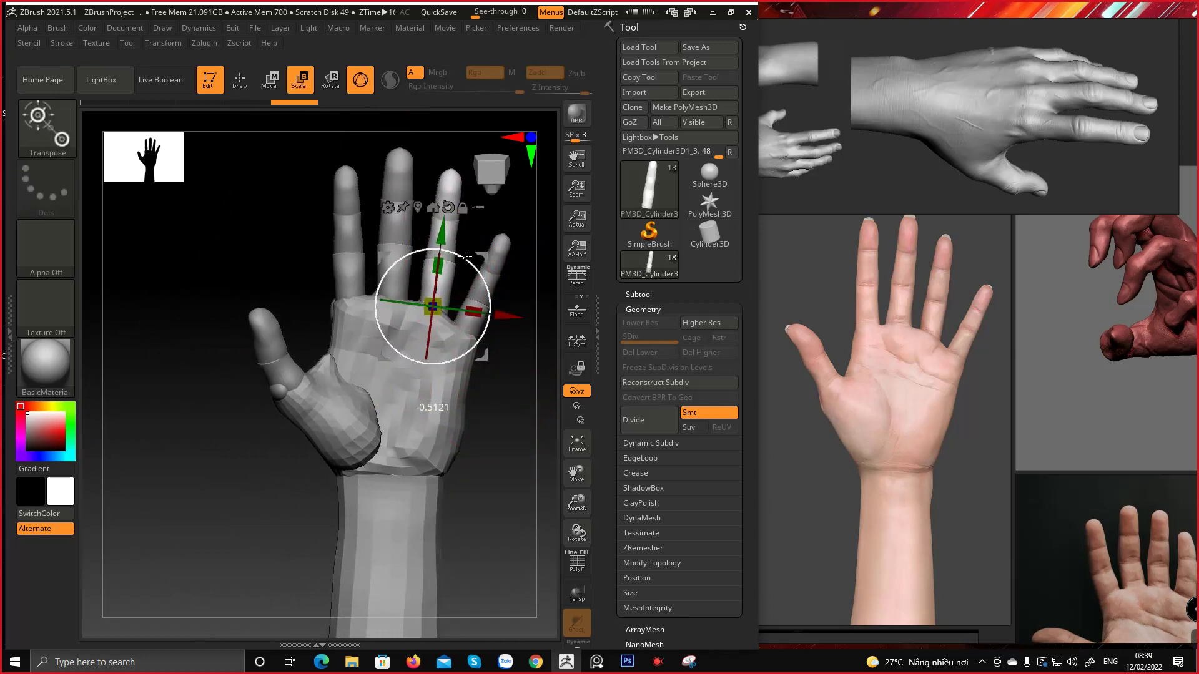
key(q)
alt+right_drag(413, 331, 395, 356)
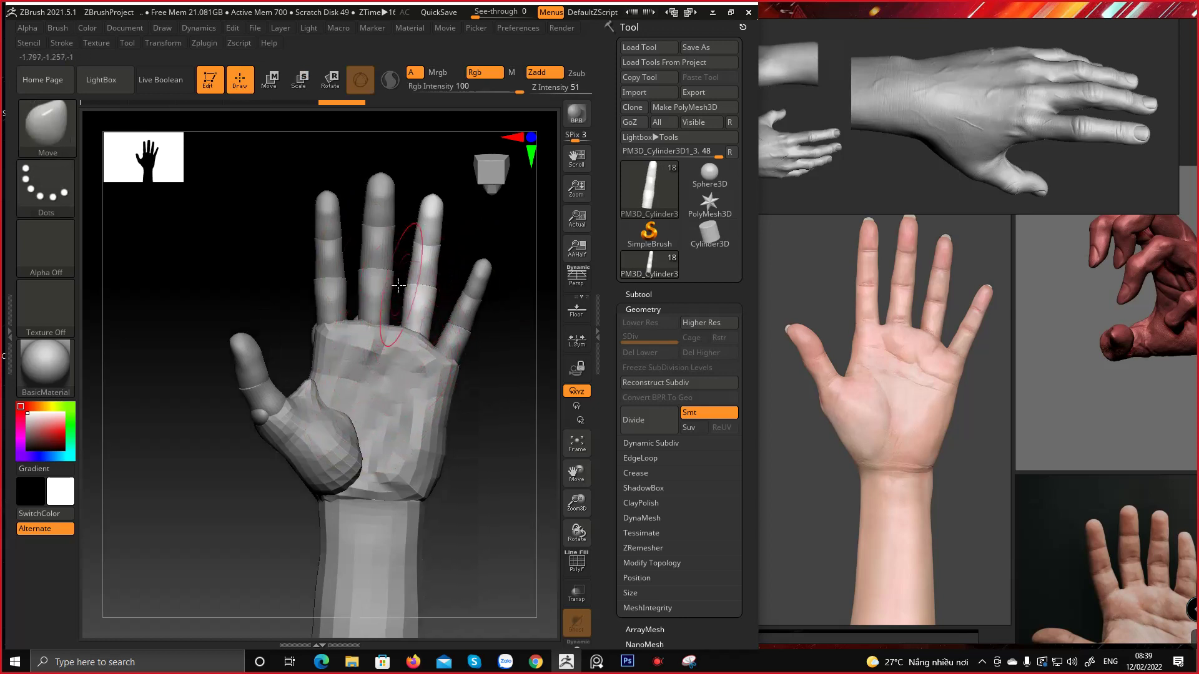
Select the middle finger and reshape the contours of its tip, joints and base with the Move brush
alt+click(384, 320)
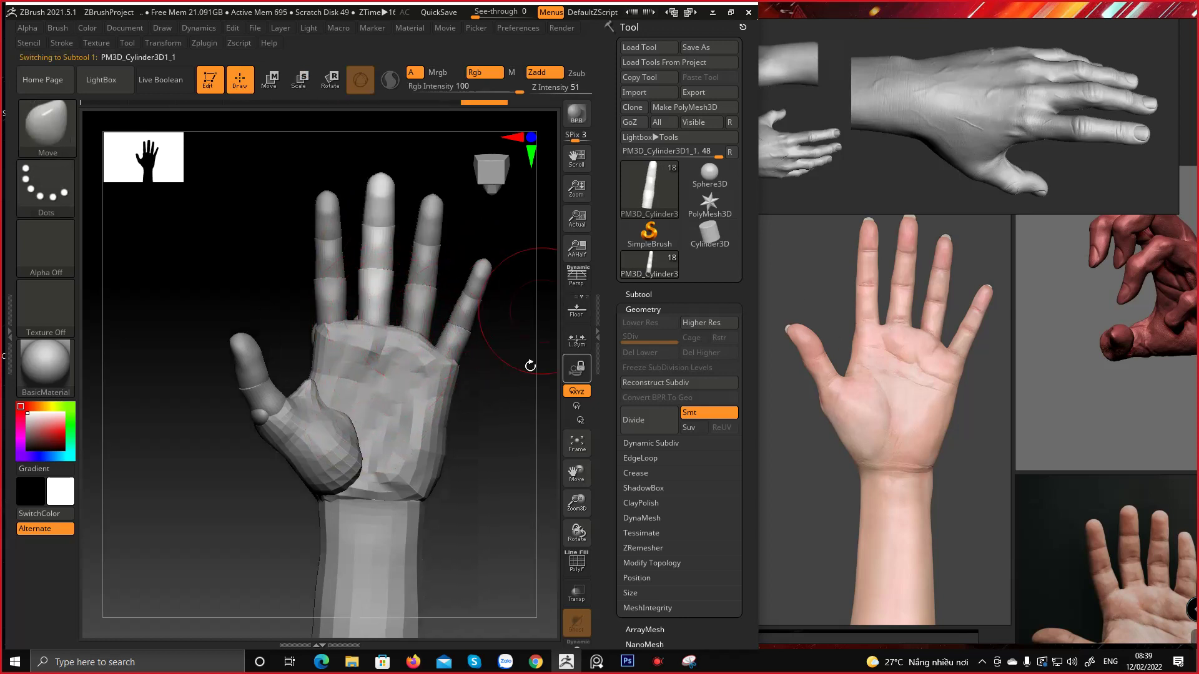
ctrl+right_drag(530, 366, 521, 418)
drag(342, 316, 332, 325)
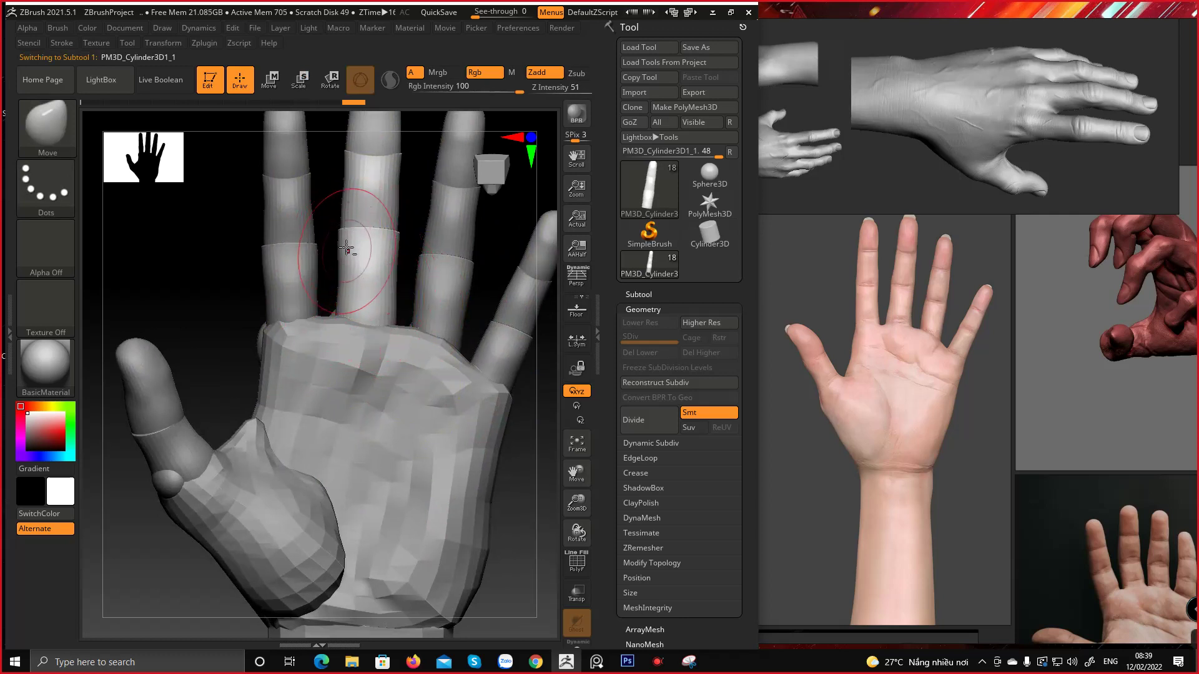
mouse_move(346, 247)
alt+right_down()
mouse_move(335, 332)
mouse_move(352, 256)
alt+right_up()
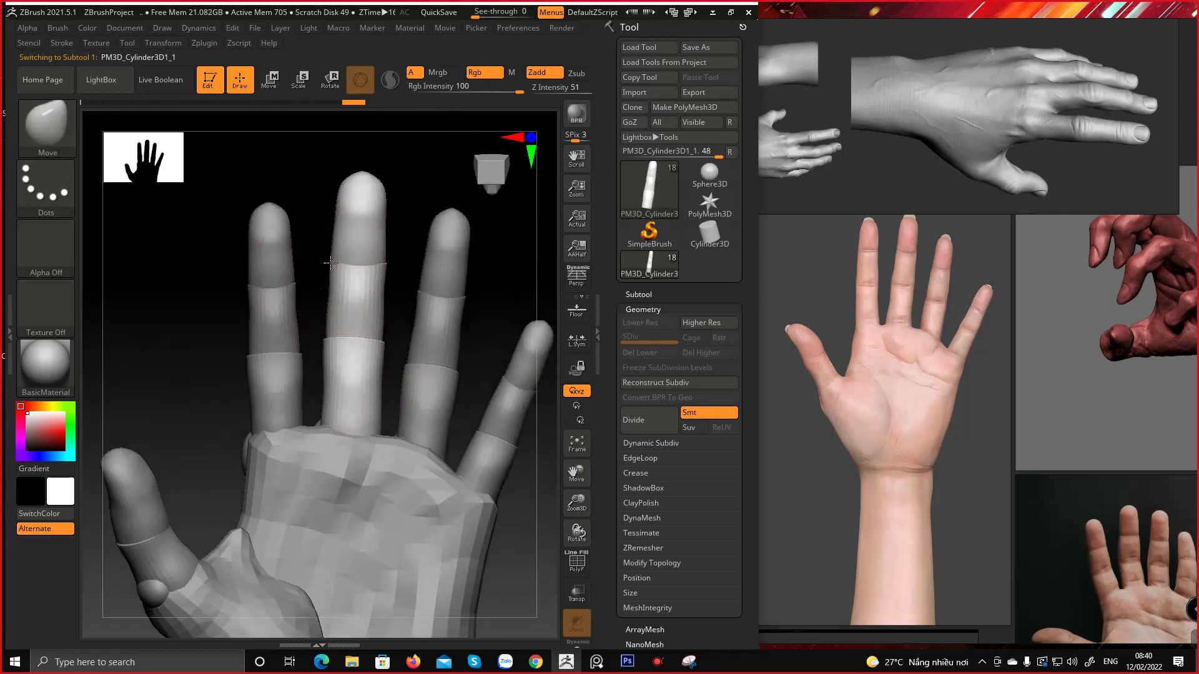
drag(331, 263, 385, 260)
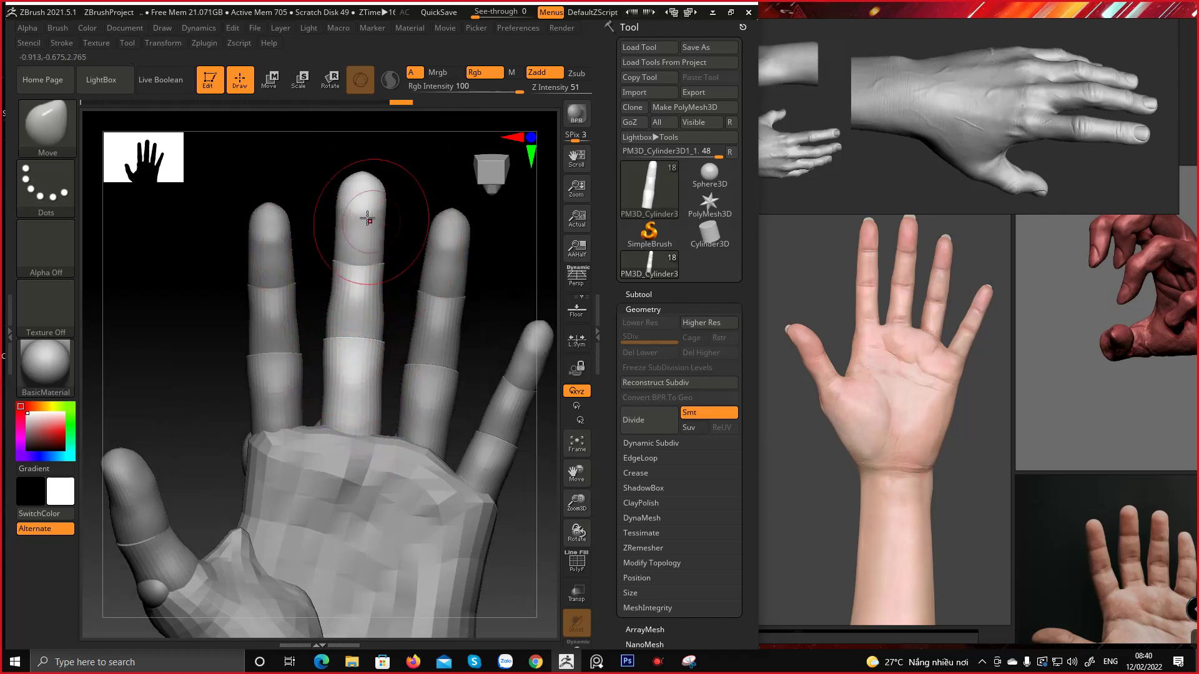
drag(337, 187, 341, 186)
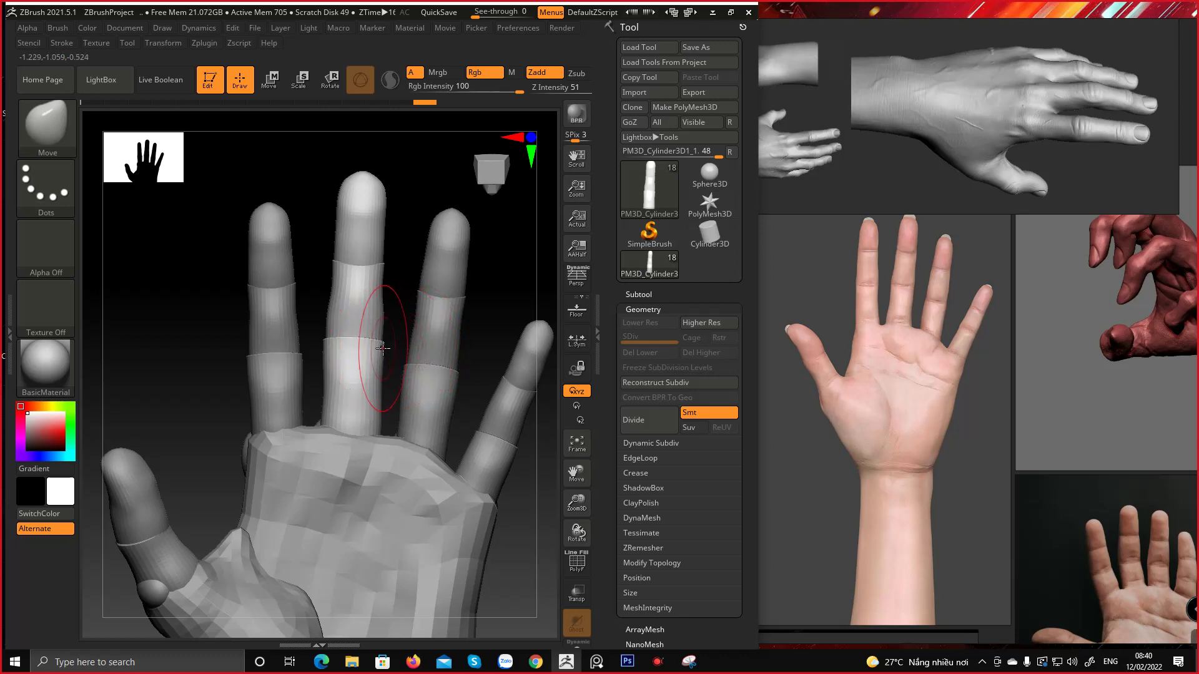
drag(383, 348, 385, 347)
drag(379, 432, 313, 435)
Shift the middle finger slightly along its length and return to sculpting
right_drag(361, 372, 262, 362)
mouse_move(437, 350)
right_down()
mouse_move(351, 356)
mouse_move(420, 308)
mouse_move(409, 301)
right_up()
key(r)
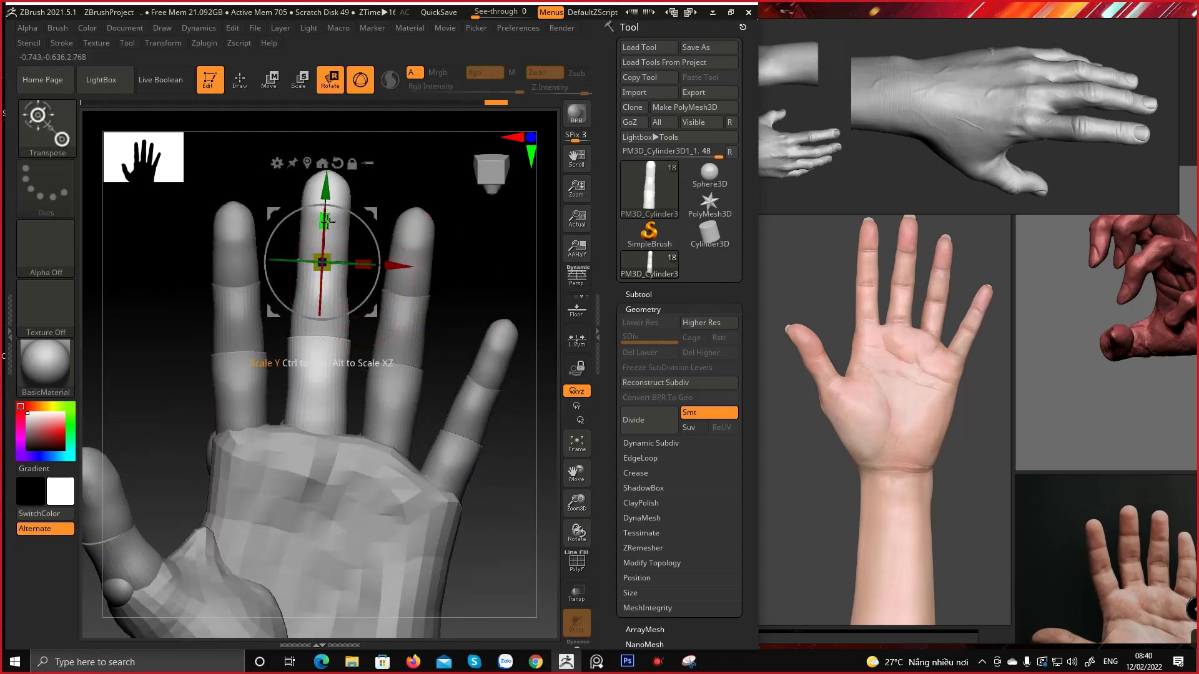
key(w)
drag(323, 193, 325, 184)
key(ctrl+z)
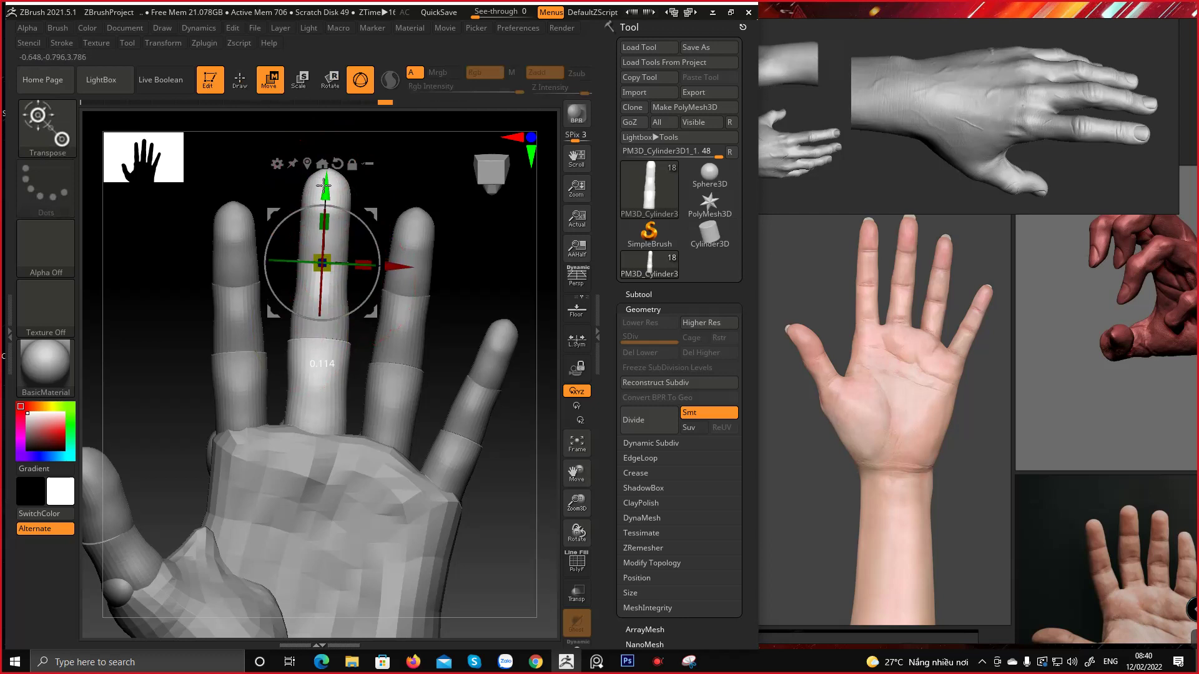
key(q)
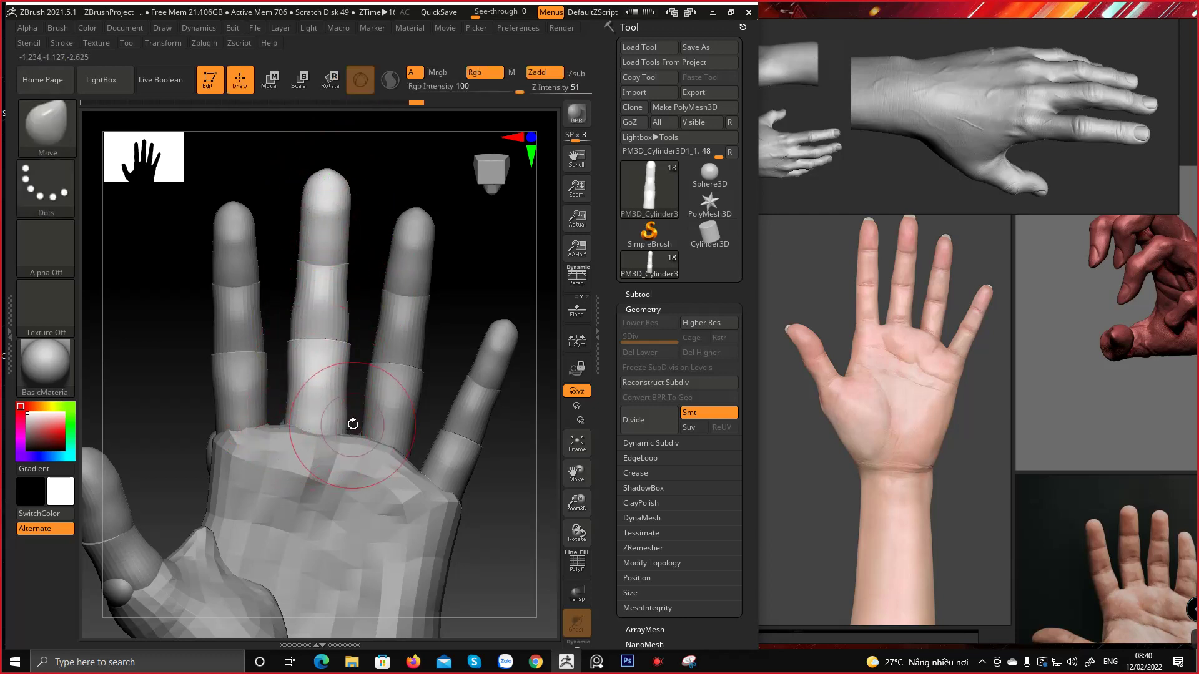
Check the middle finger's shape and base from the back of the hand, and return to the palm view
mouse_move(351, 423)
right_down()
mouse_move(320, 425)
mouse_move(316, 410)
right_up()
right_drag(454, 383, 364, 373)
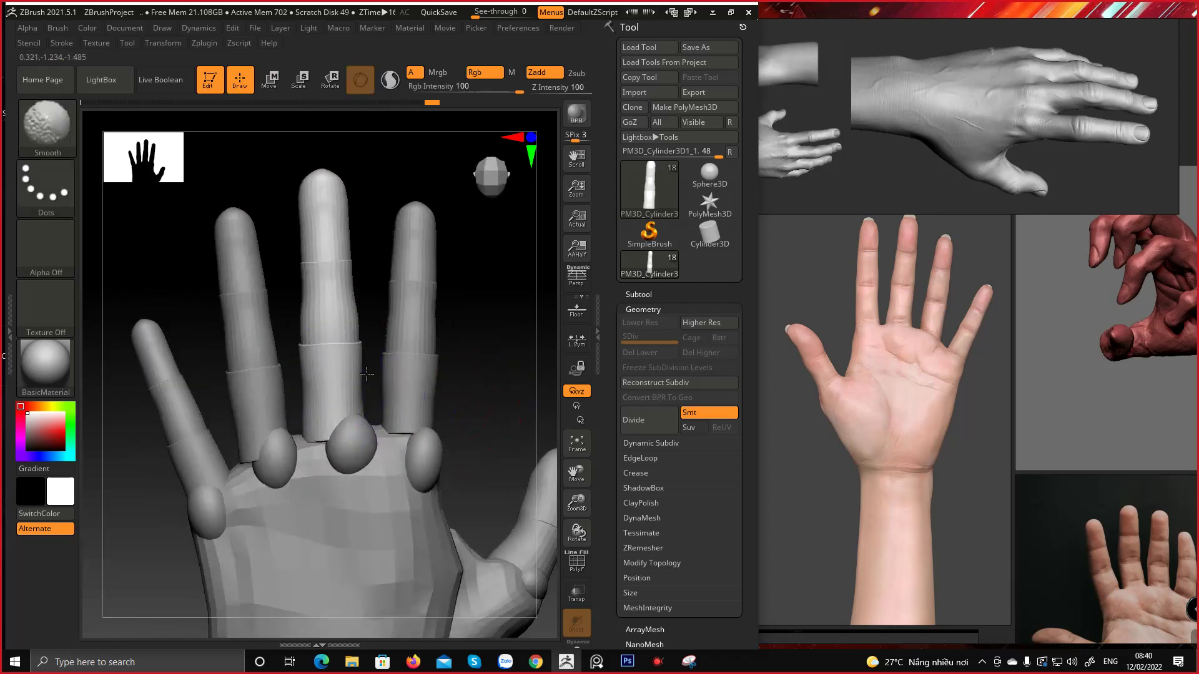
key(ctrl+shift+z)
key(ctrl+shift+z)
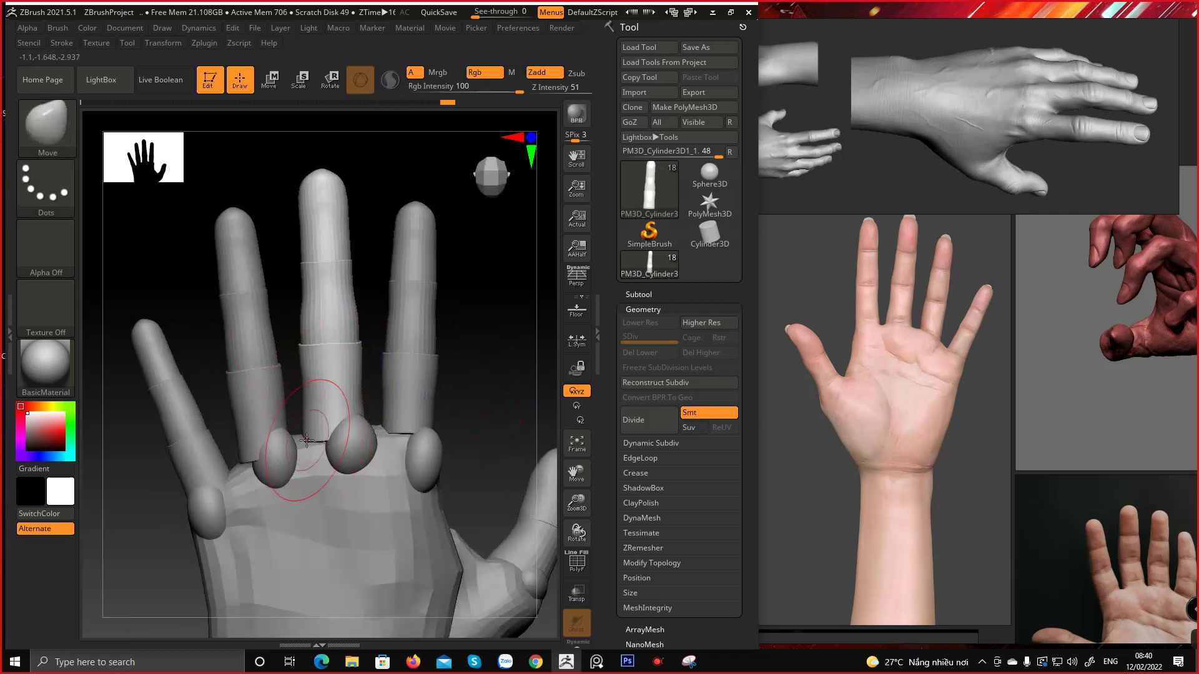
right_drag(265, 348, 388, 324)
mouse_move(460, 236)
right_down()
mouse_move(423, 235)
mouse_move(433, 235)
right_up()
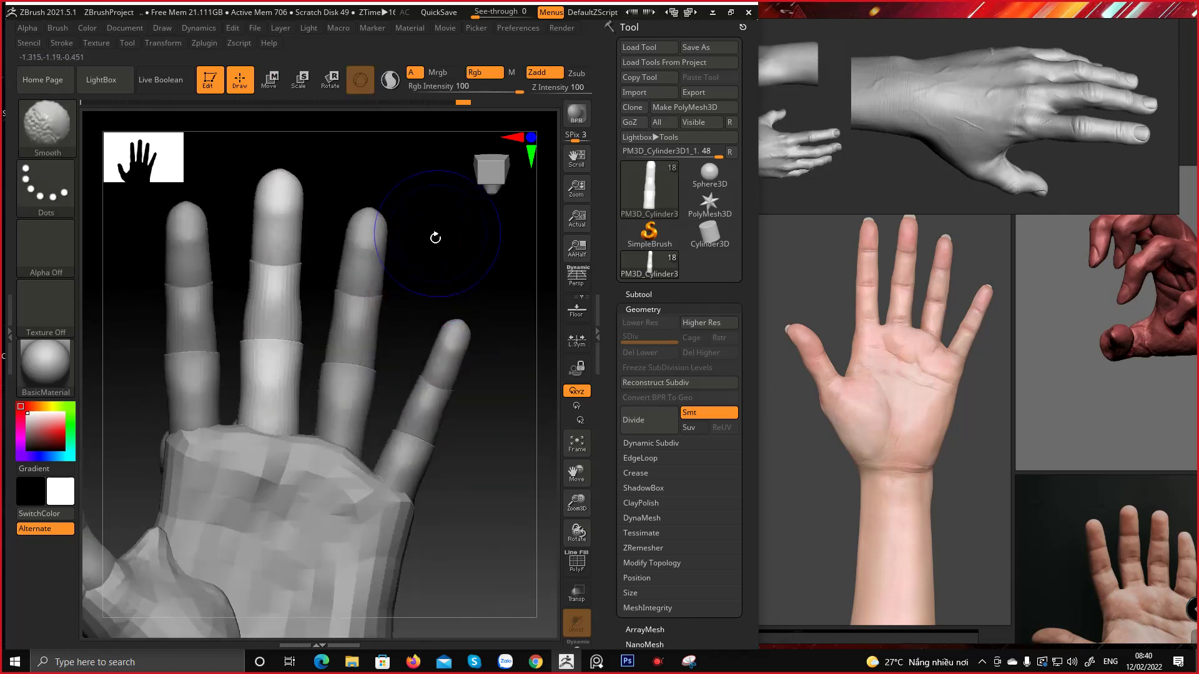
Select the palm and enlarge the reference photo to compare the palm's outer edge
alt+right_drag(291, 530, 390, 359)
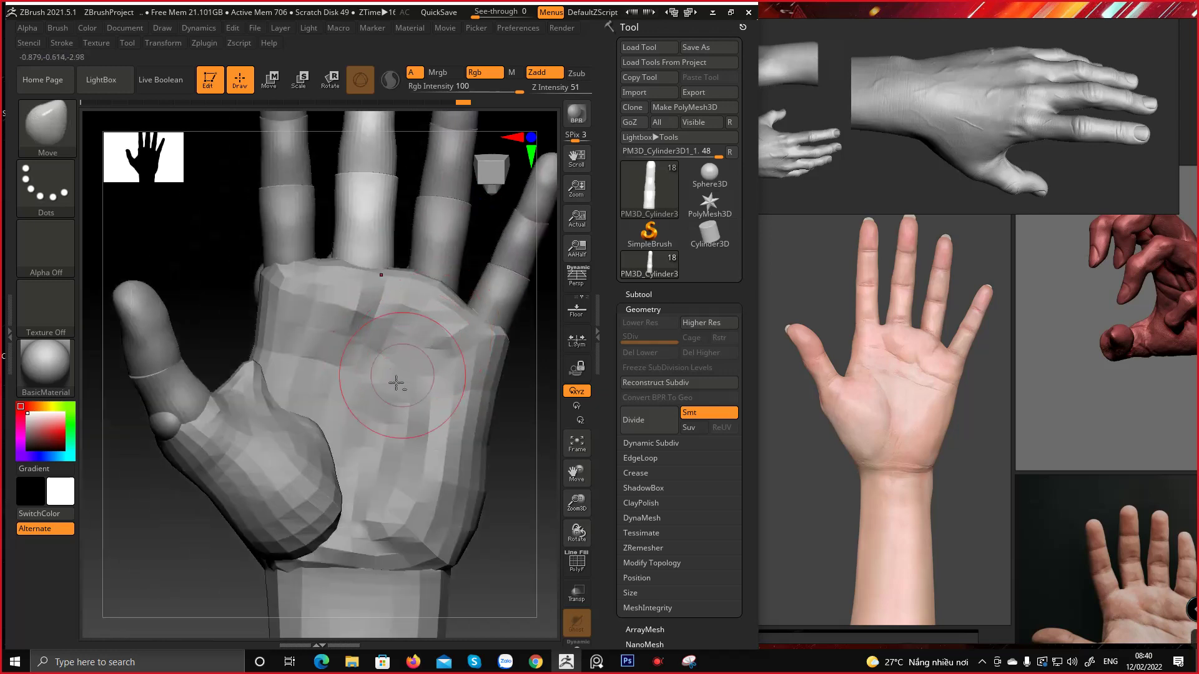
alt+right_drag(376, 404, 284, 477)
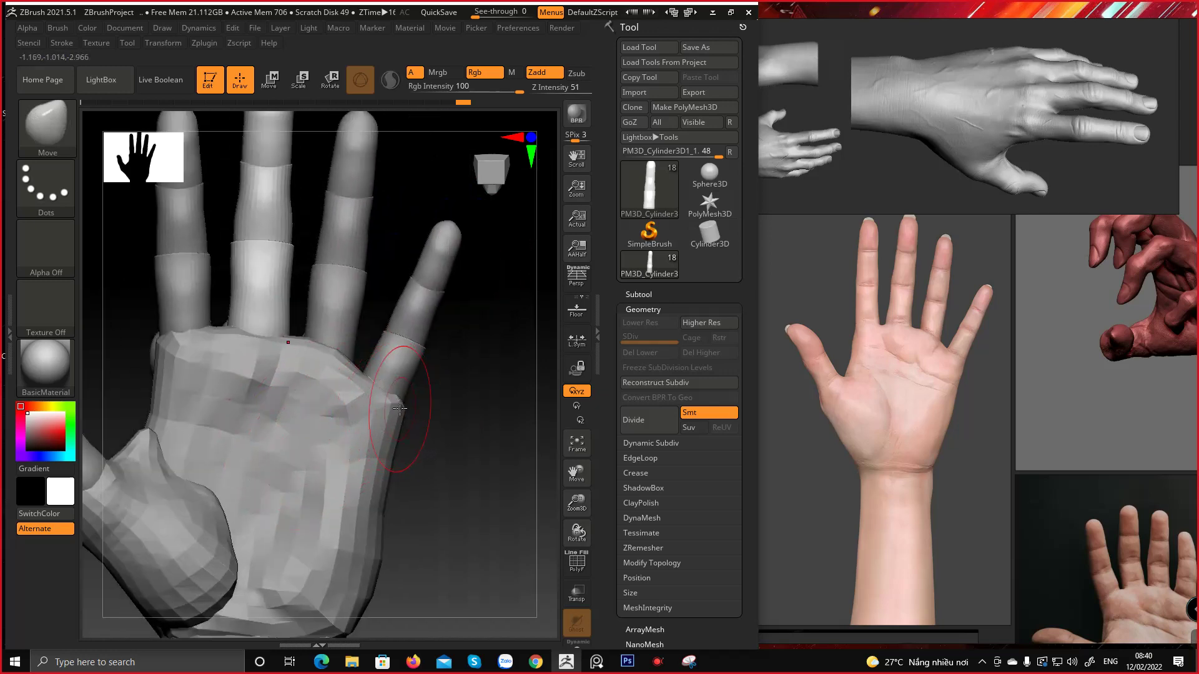
drag(412, 440, 421, 497)
key(space)
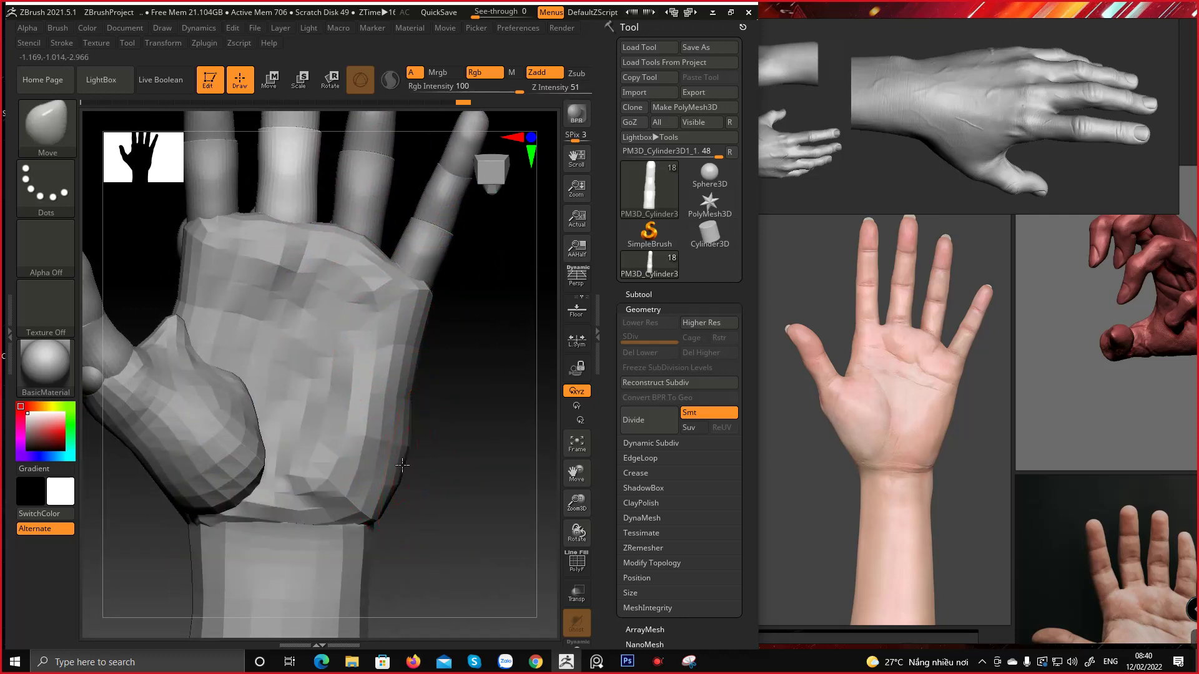
alt+click(382, 454)
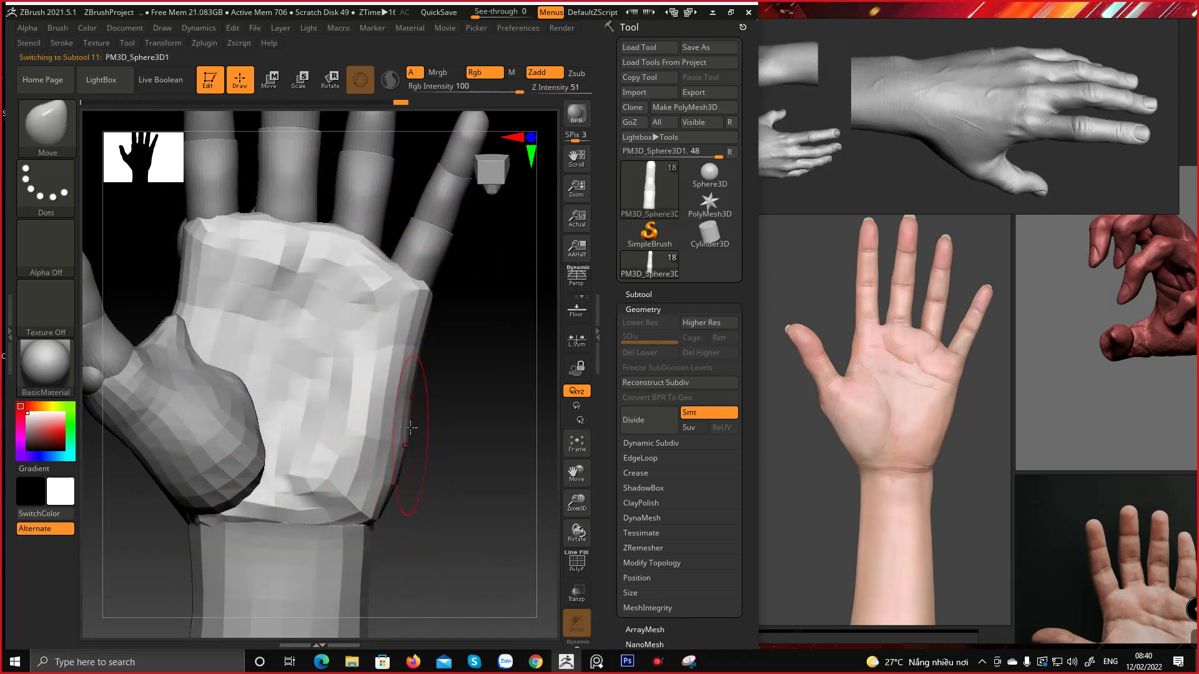
key(space)
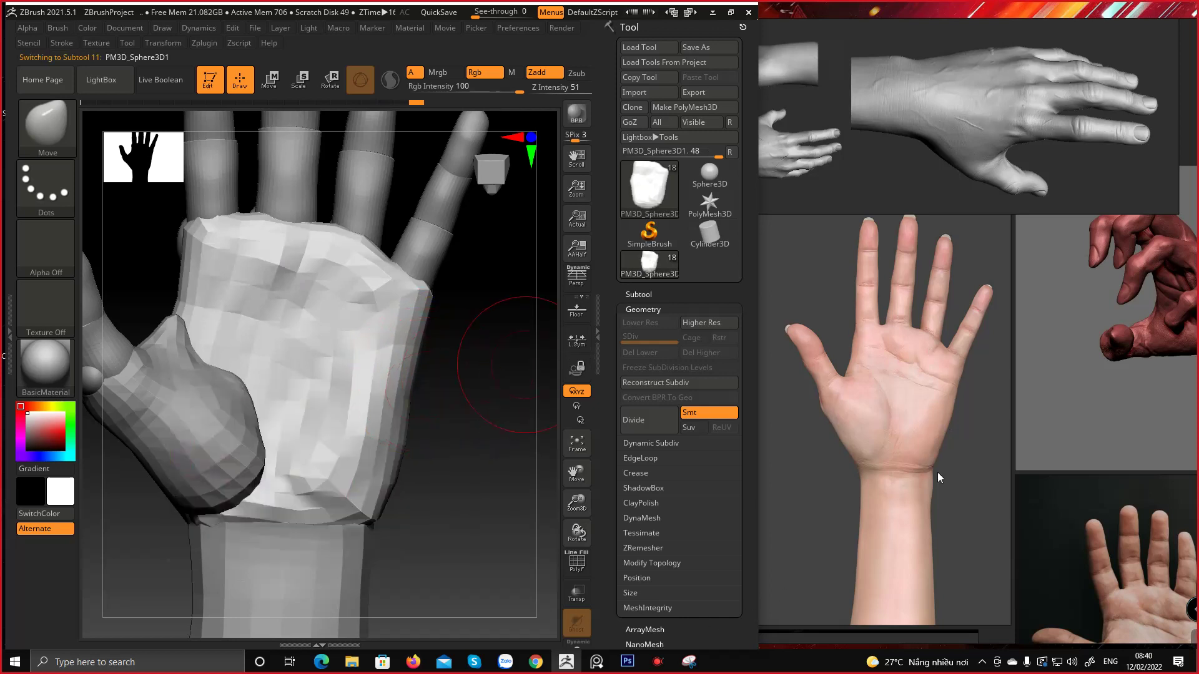
scroll(978, 365, up, 5)
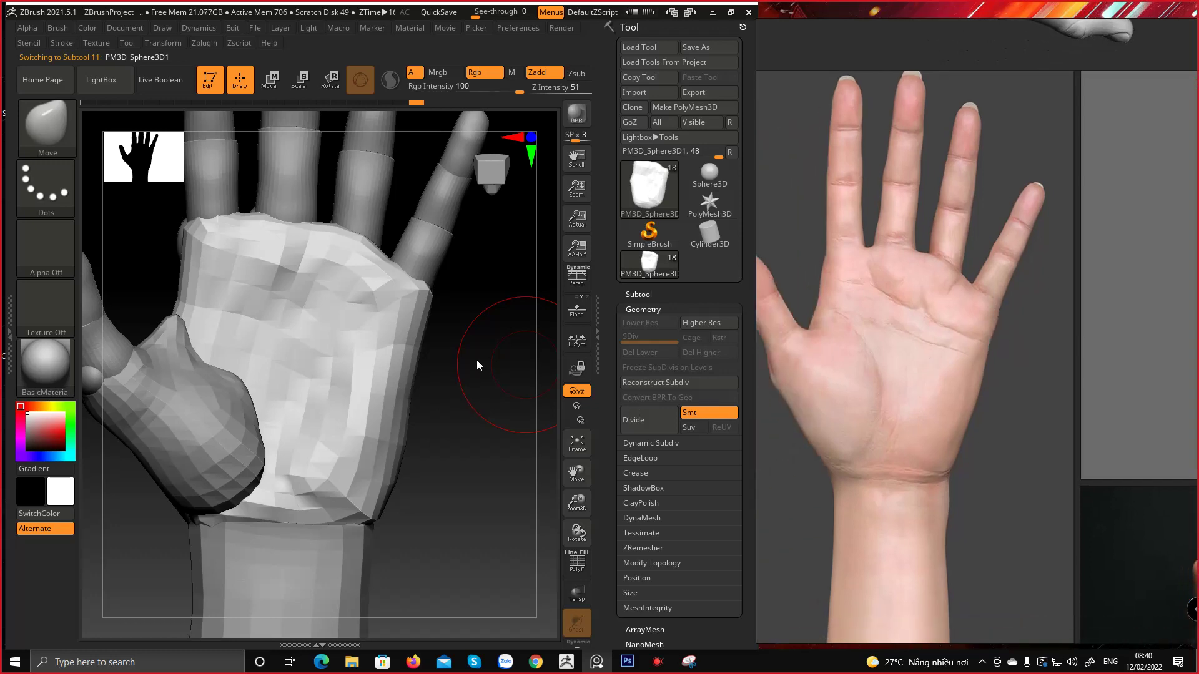
Switch to Snipping Tool, capture the model beside the reference, mark matching points along both outer palm edges, and minimise it
click(689, 662)
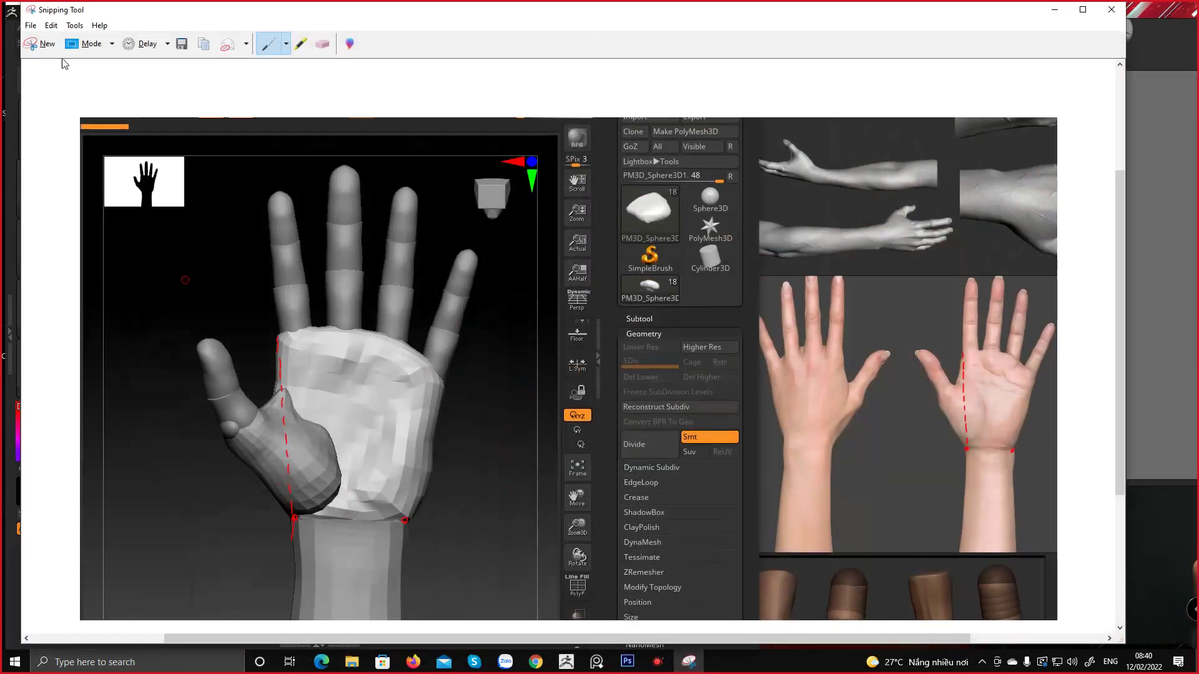
click(41, 44)
drag(203, 72, 1108, 643)
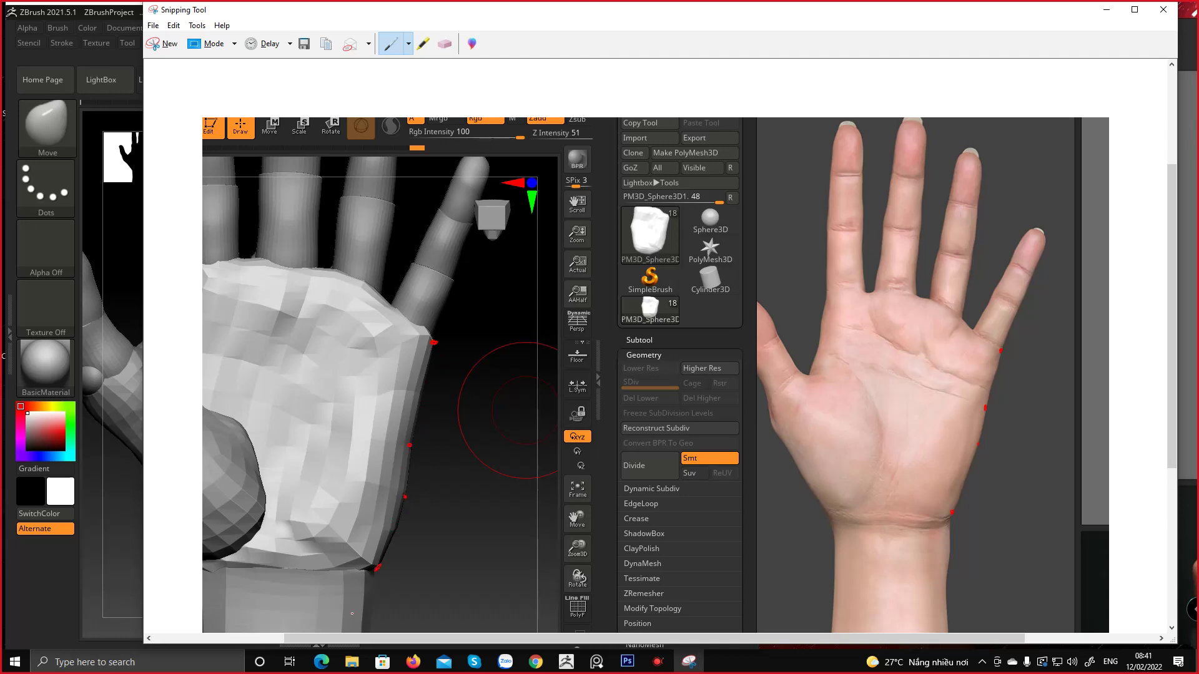
click(1104, 15)
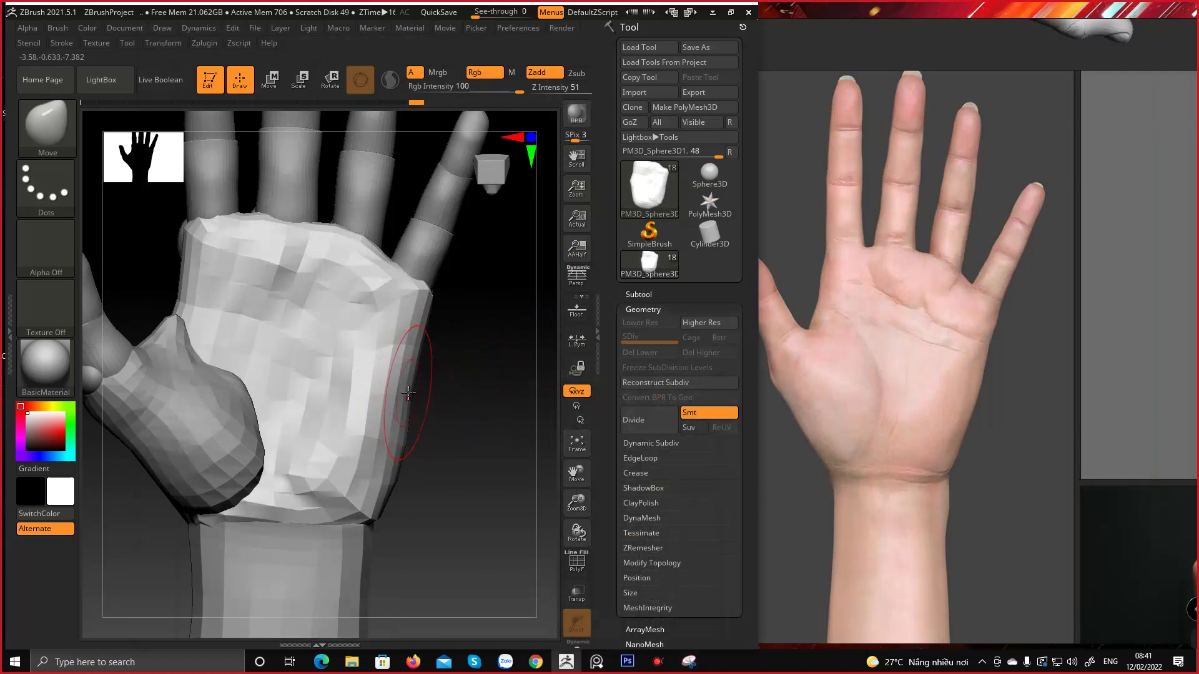
Adjust the middle and lower outer edge of the palm with a resized Move brush, and check its topology in wireframe
key(space)
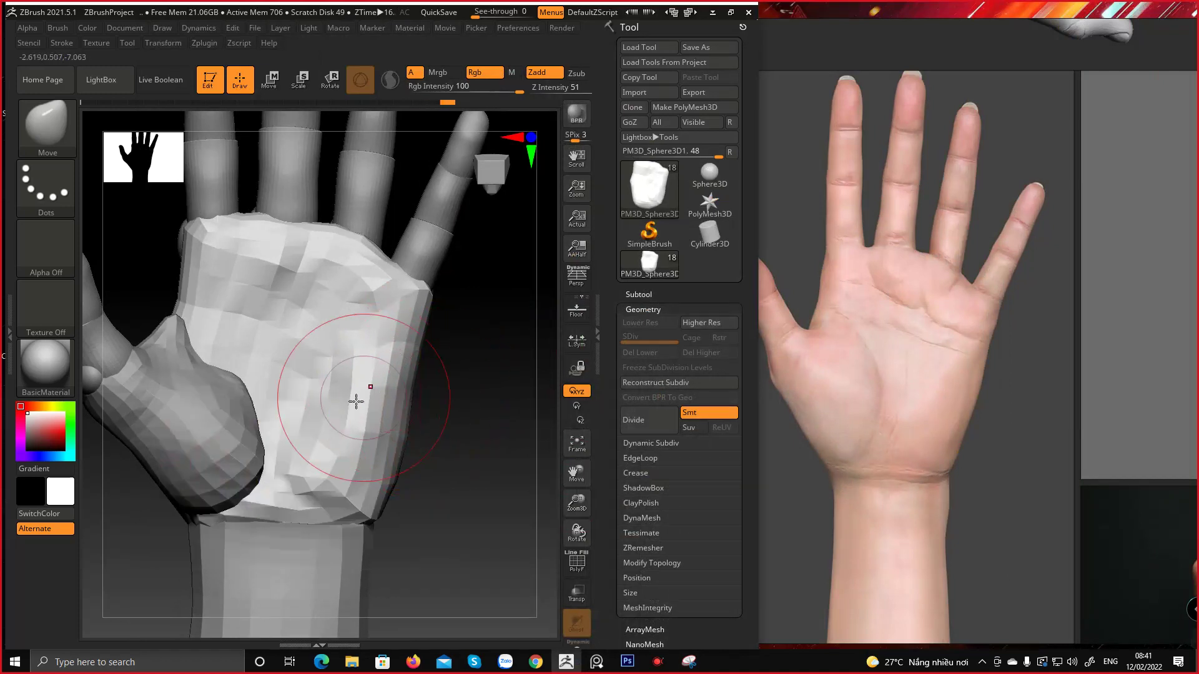
mouse_move(407, 392)
mouse_down()
mouse_move(412, 383)
mouse_move(413, 398)
mouse_up()
key(space)
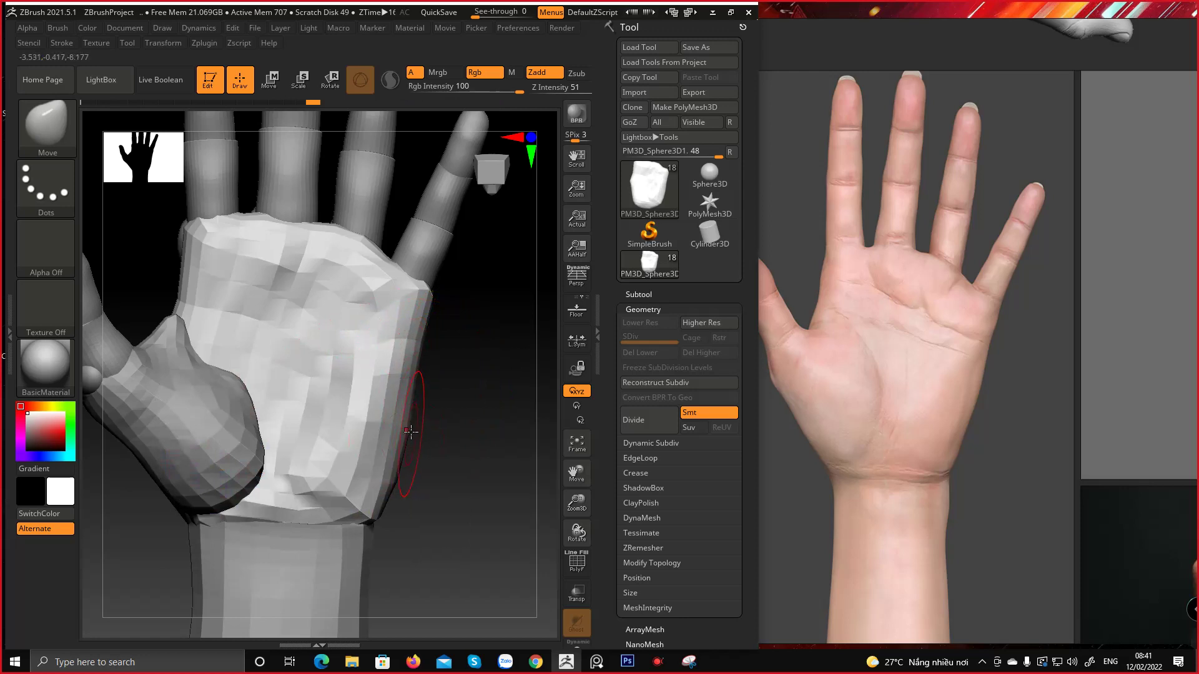
drag(396, 464, 395, 441)
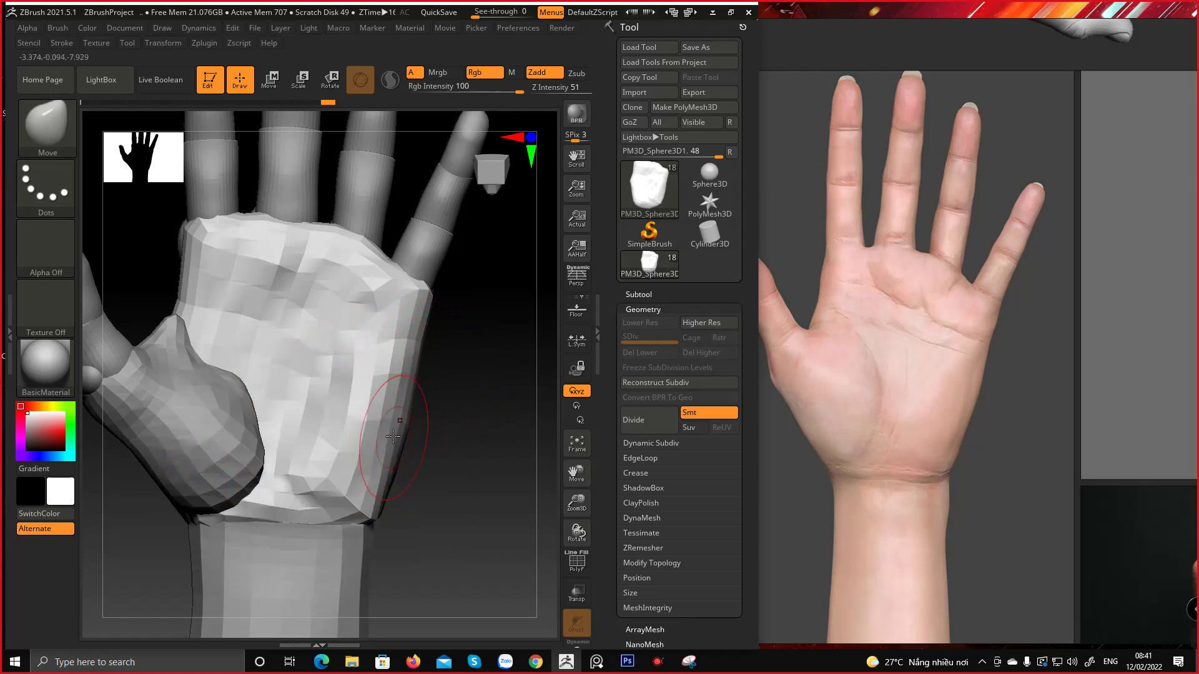
key(shift+f)
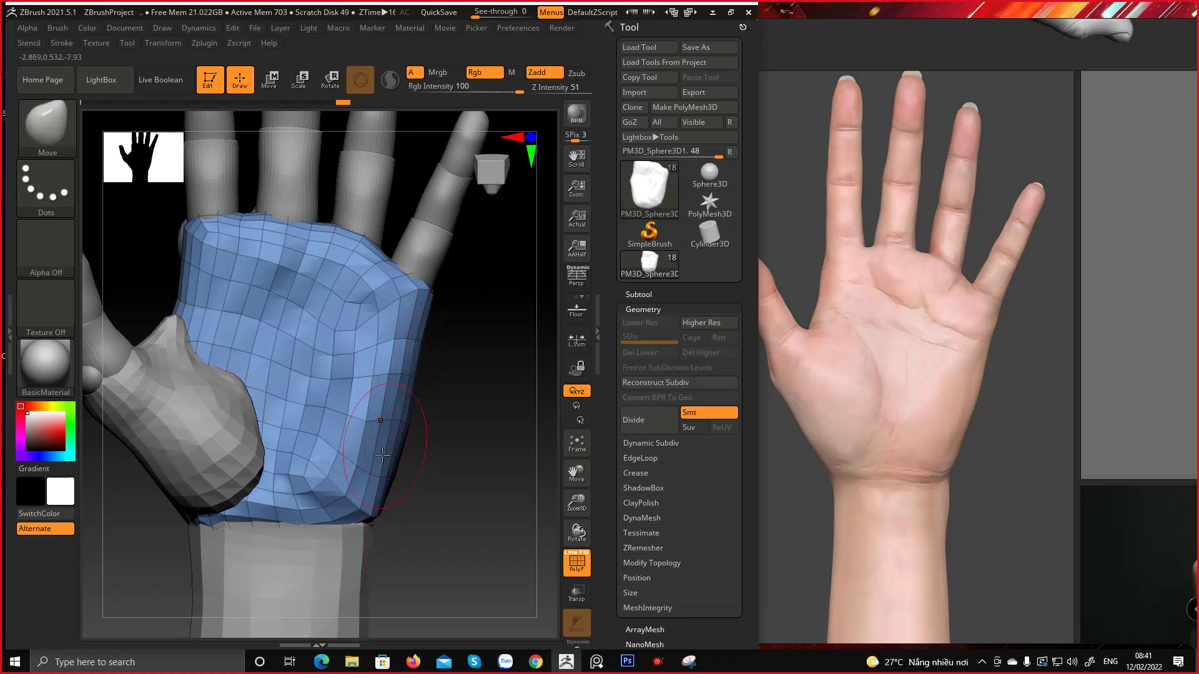
key(shift+f)
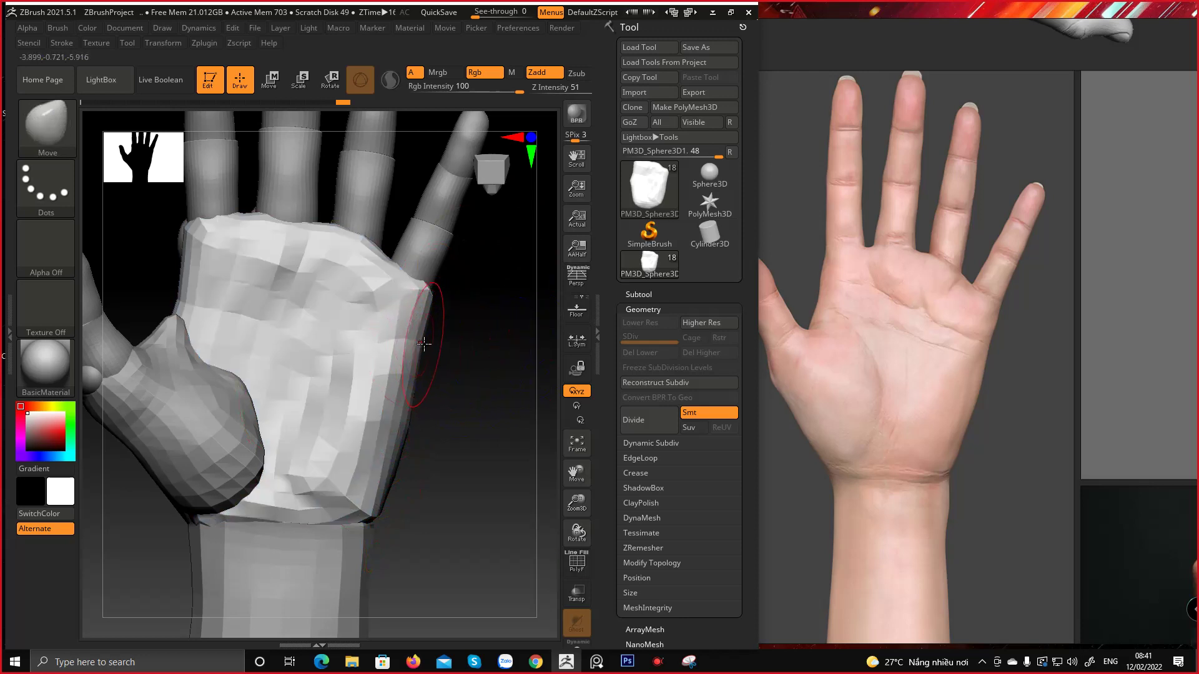
Refine the palm's outer edge below the little finger and its corner at the wrist with the Move brush
drag(422, 342, 424, 342)
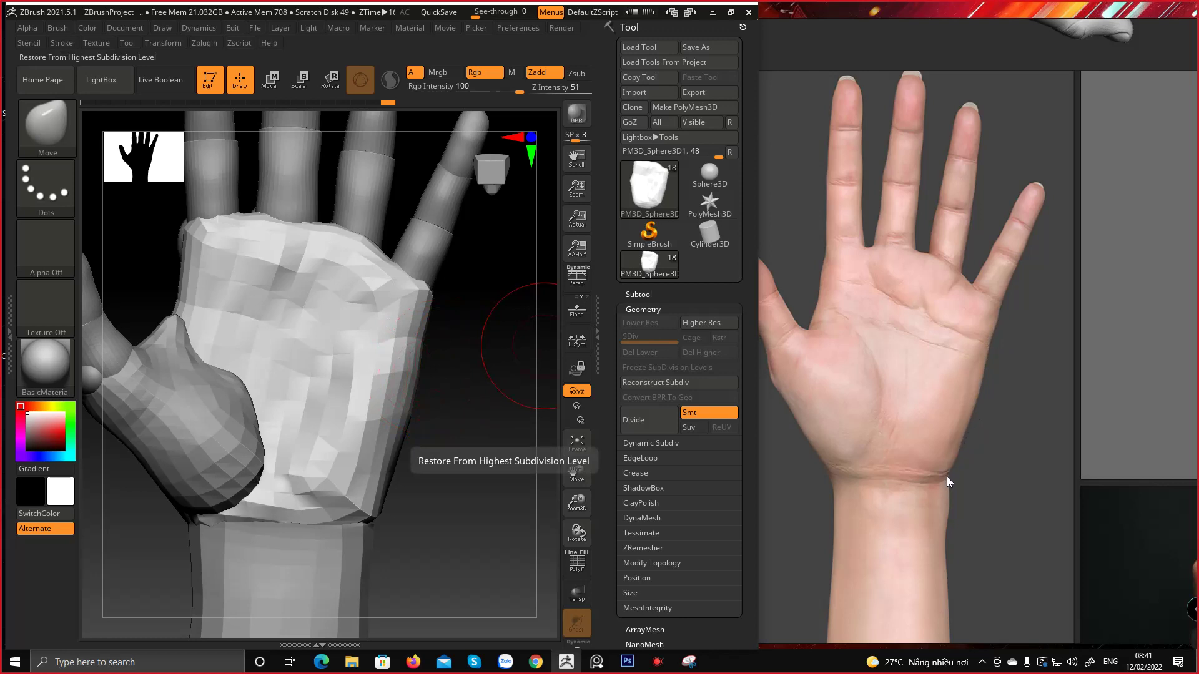
drag(382, 516, 385, 477)
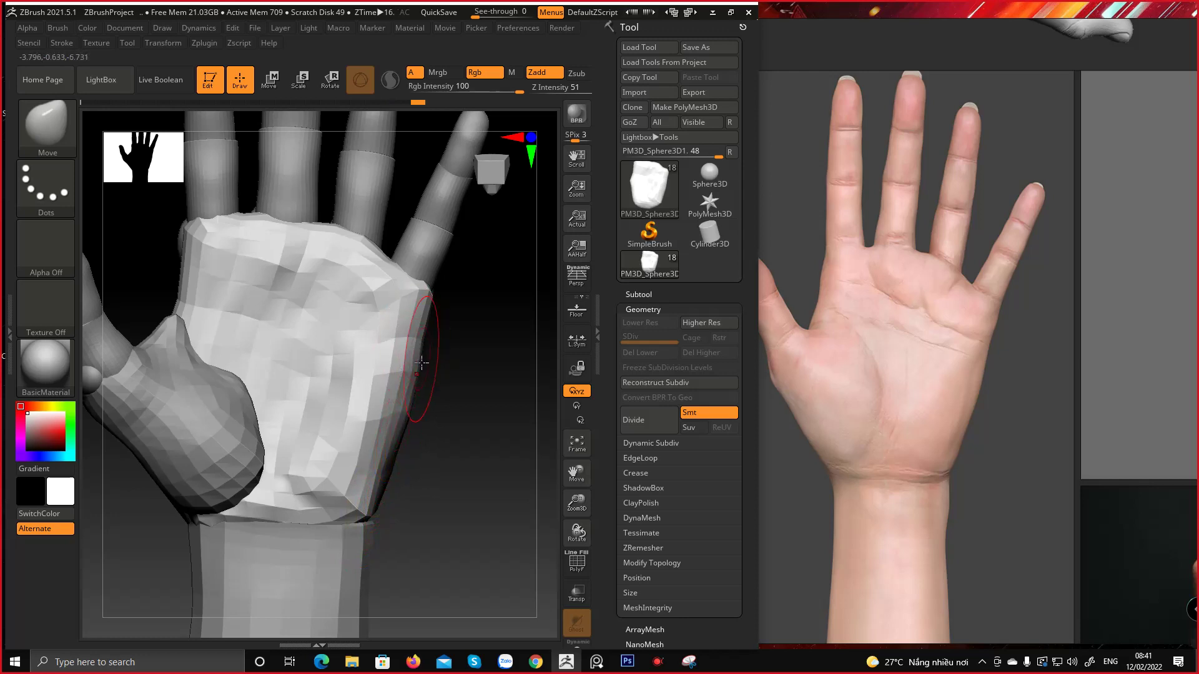
drag(421, 377, 422, 373)
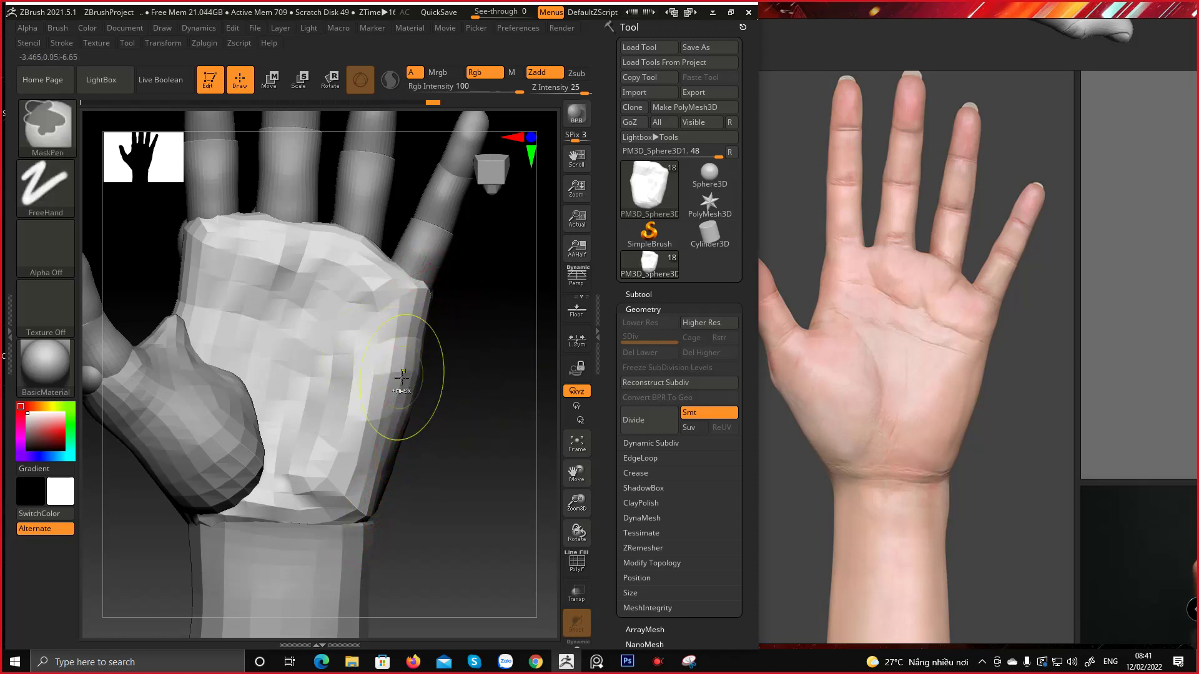
Refine the palm's outer edge with the Move brush and display its wireframe to compare its contour with the reference photo
ctrl+right_drag(401, 390, 336, 341)
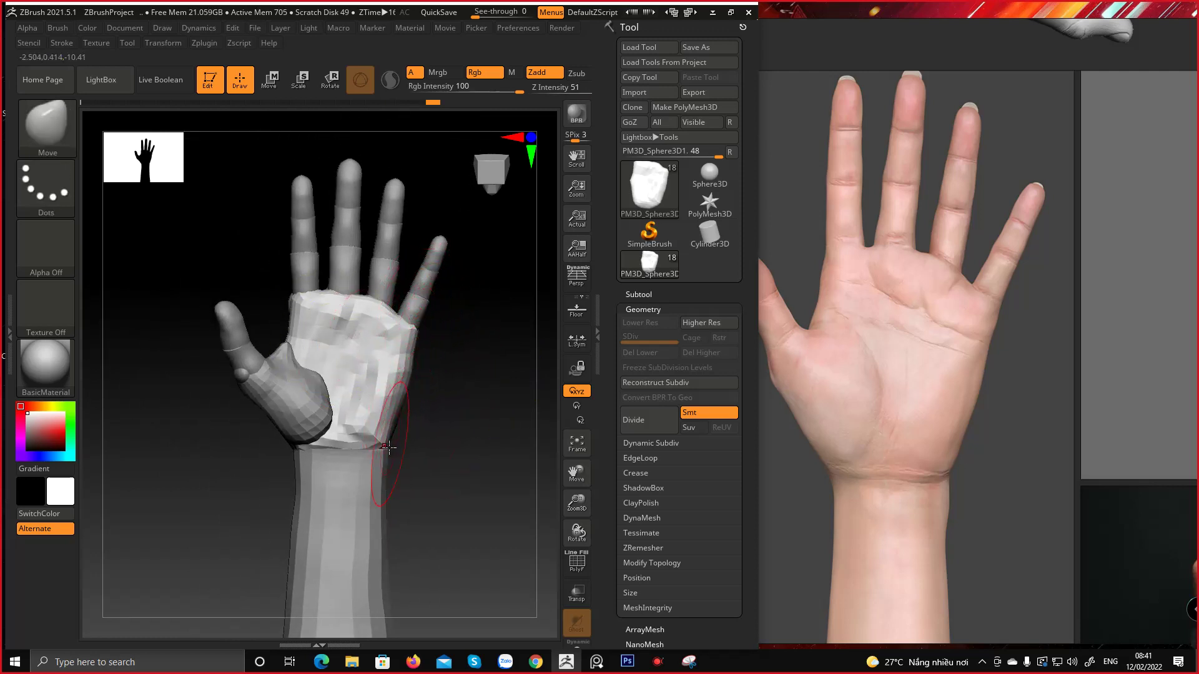
ctrl+right_drag(415, 334, 433, 386)
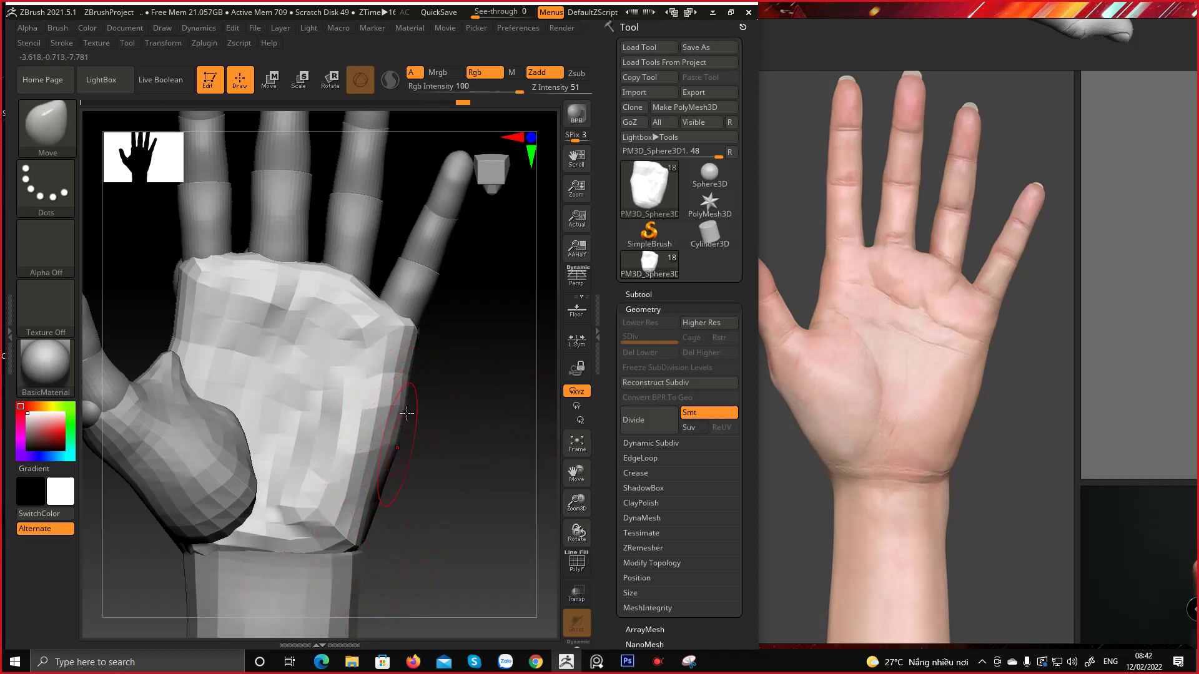
key(shift+f)
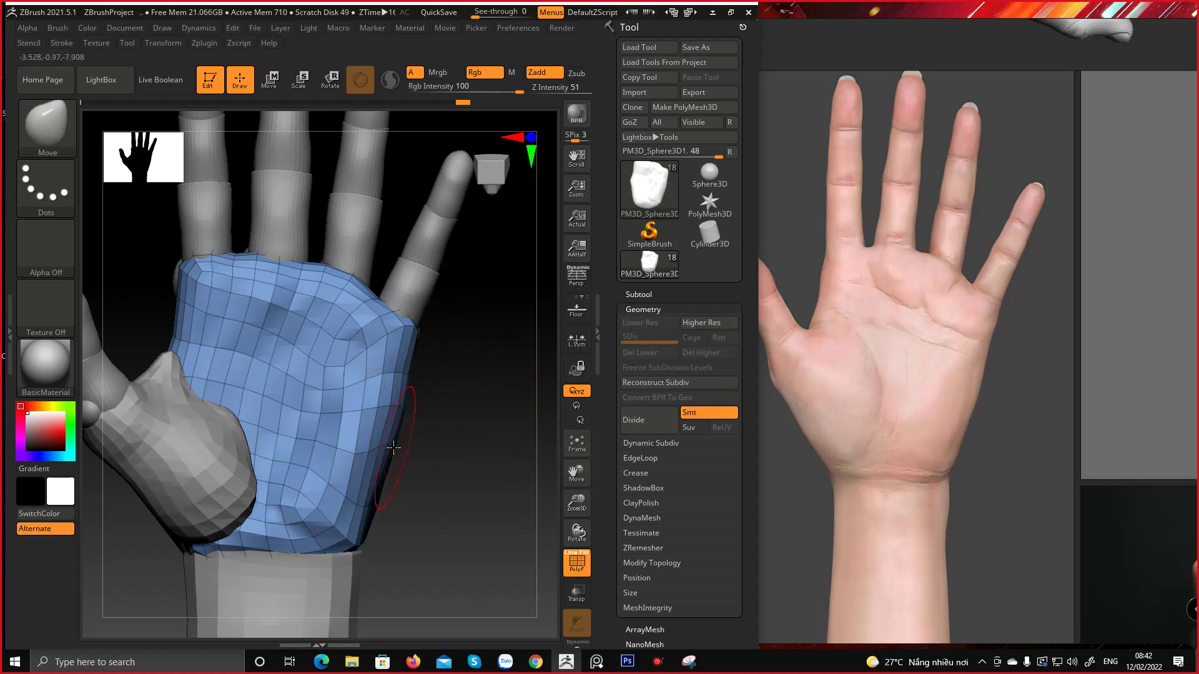
mouse_move(350, 670)
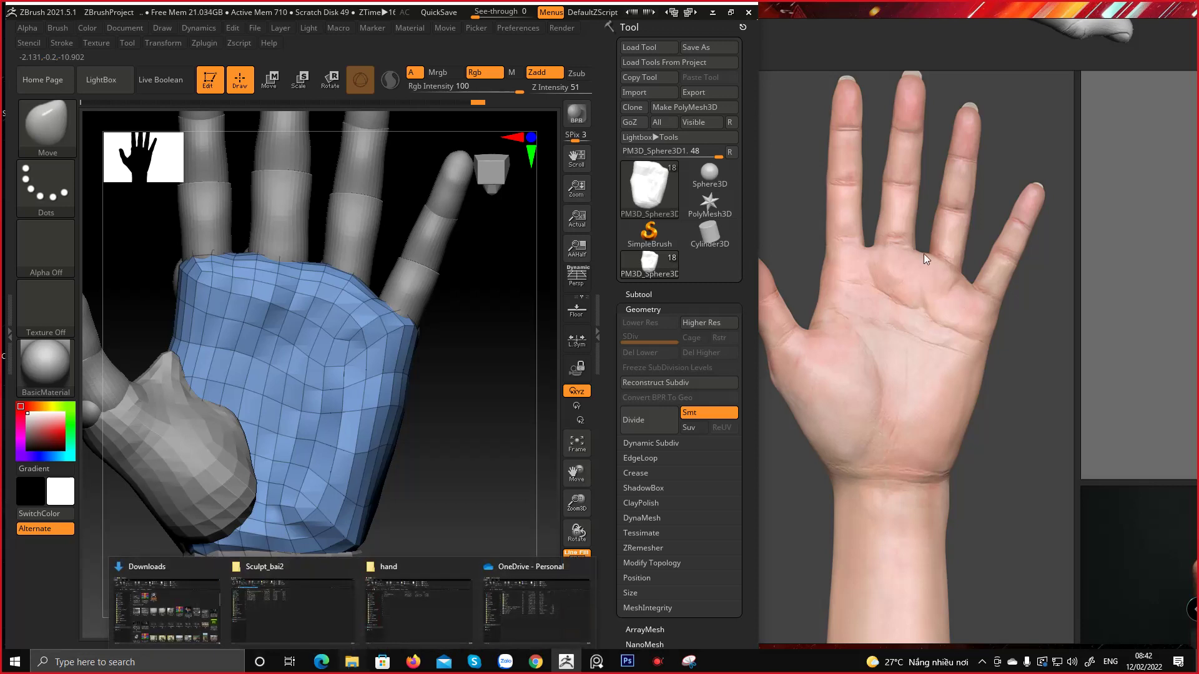
drag(463, 383, 524, 442)
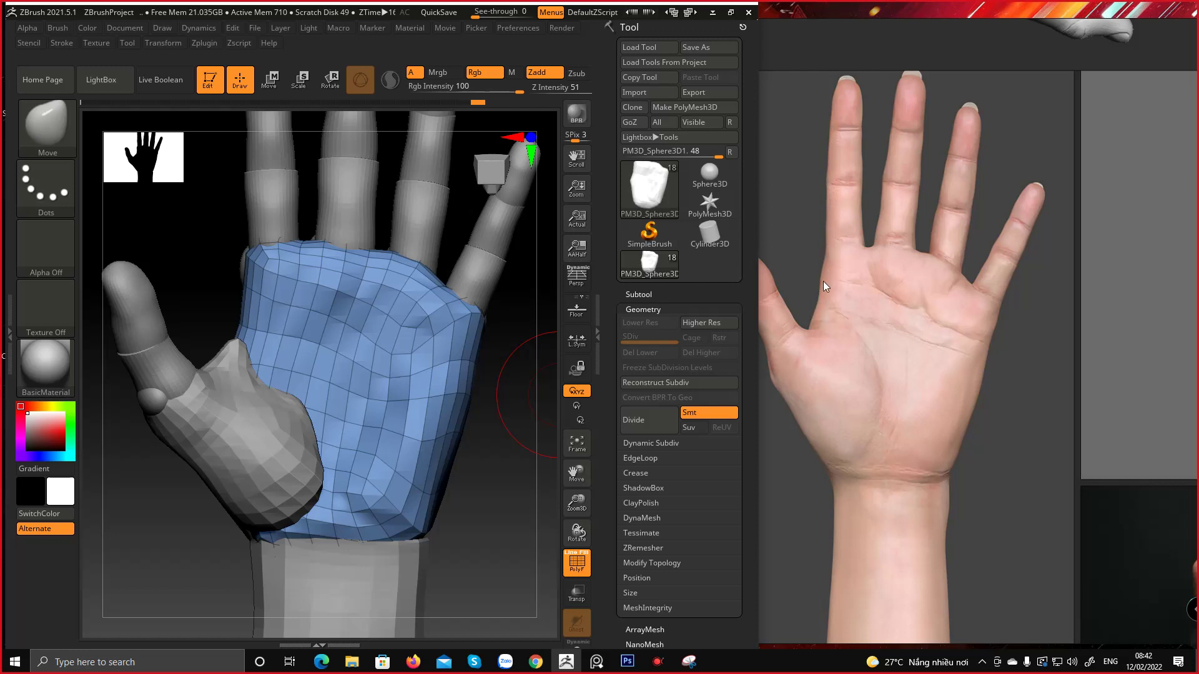
mouse_move(200, 267)
mouse_down()
mouse_move(224, 326)
mouse_move(254, 348)
mouse_move(230, 275)
mouse_up()
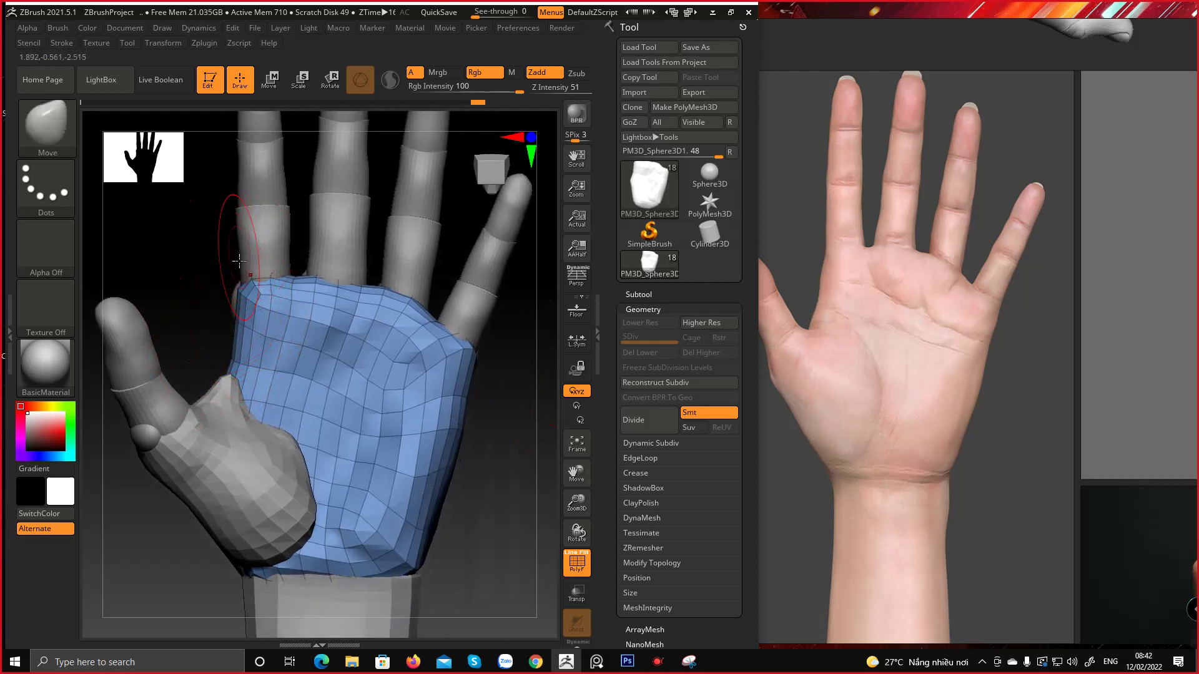
Select the thumb base and reshape the web between thumb and palm with a resized Move brush, working from the back of the hand
alt+click(210, 392)
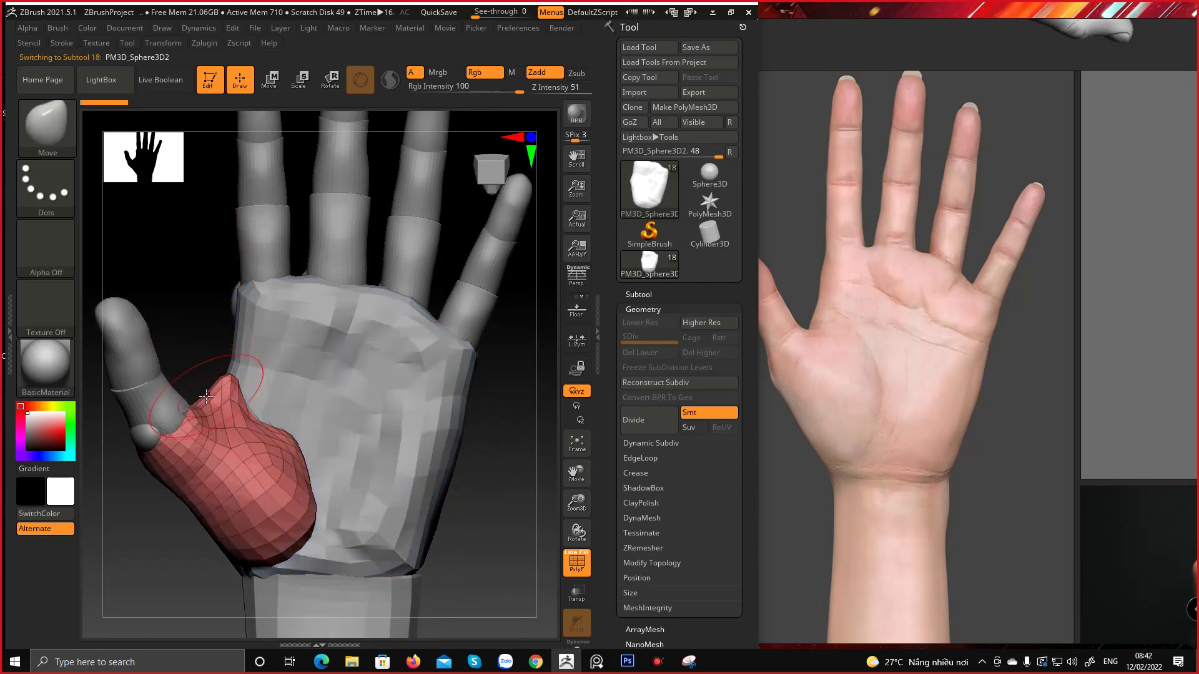
mouse_move(182, 370)
mouse_down()
mouse_move(239, 363)
mouse_move(219, 380)
mouse_move(172, 380)
mouse_move(241, 355)
mouse_move(224, 353)
mouse_move(223, 373)
mouse_move(233, 340)
mouse_move(268, 321)
mouse_move(281, 376)
mouse_up()
key(space)
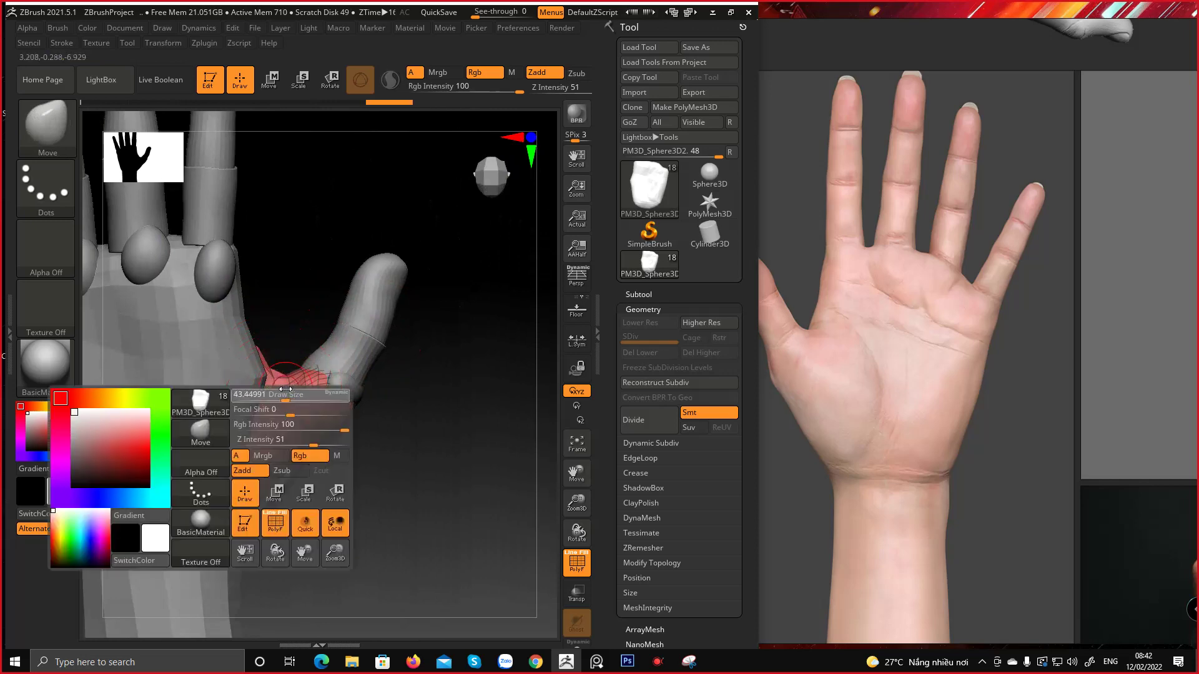
right_drag(285, 389, 178, 362)
right_drag(337, 321, 285, 319)
drag(285, 320, 250, 263)
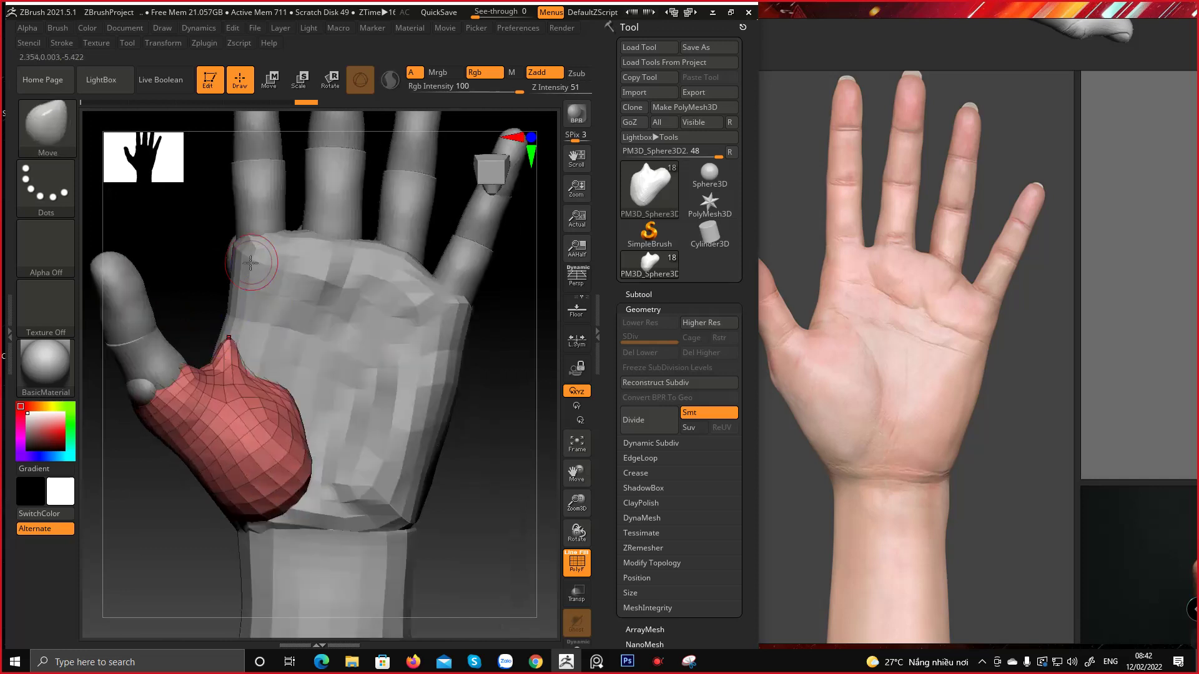
Lower the pointed tip of the thumb web against the palm using a resized Move brush
right_click(222, 358)
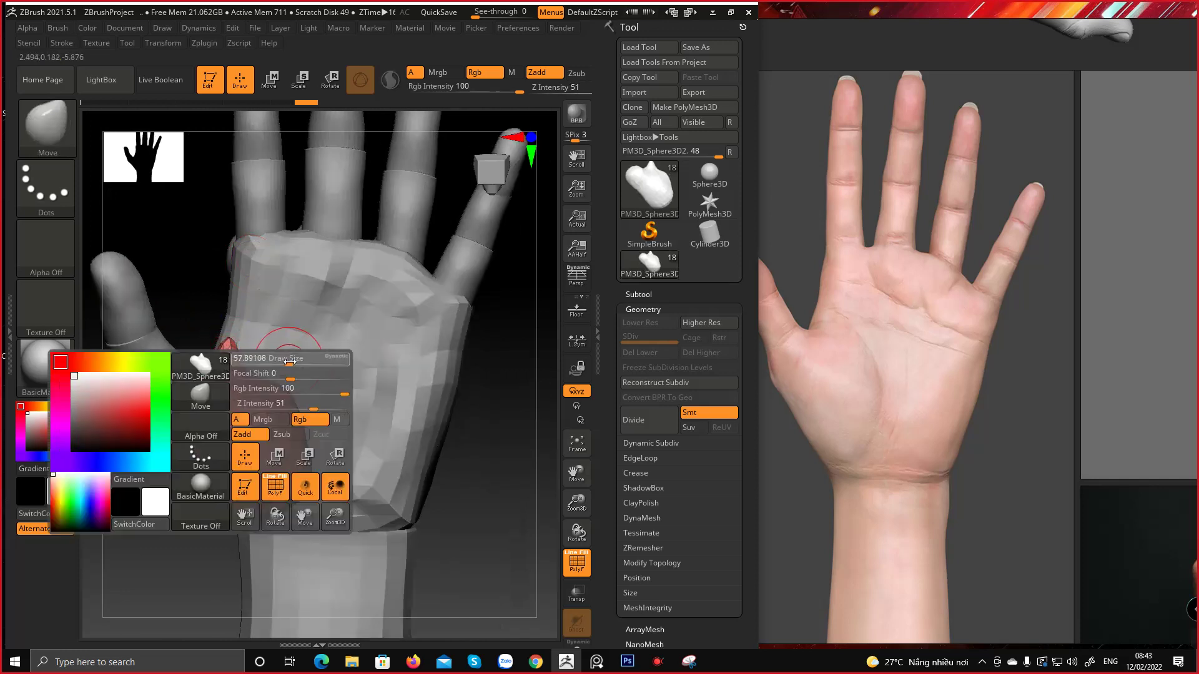
right_click(236, 335)
right_drag(223, 331, 240, 279)
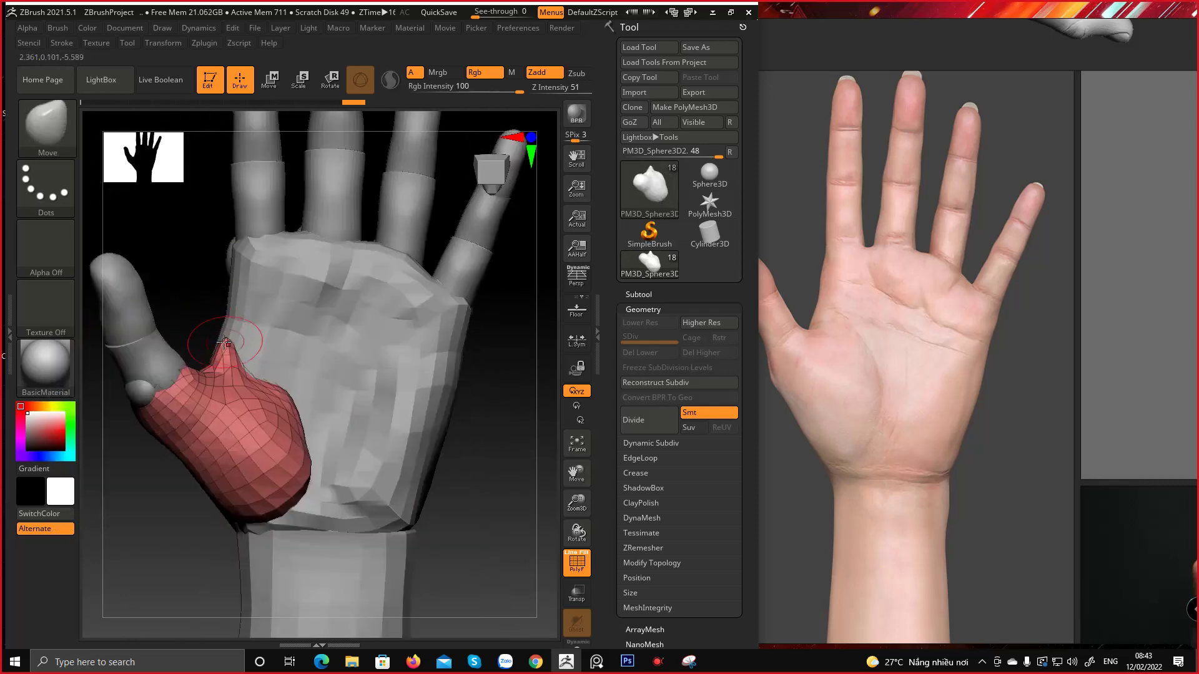
drag(226, 341, 228, 358)
right_drag(230, 359, 213, 362)
right_click(238, 361)
drag(211, 356, 214, 353)
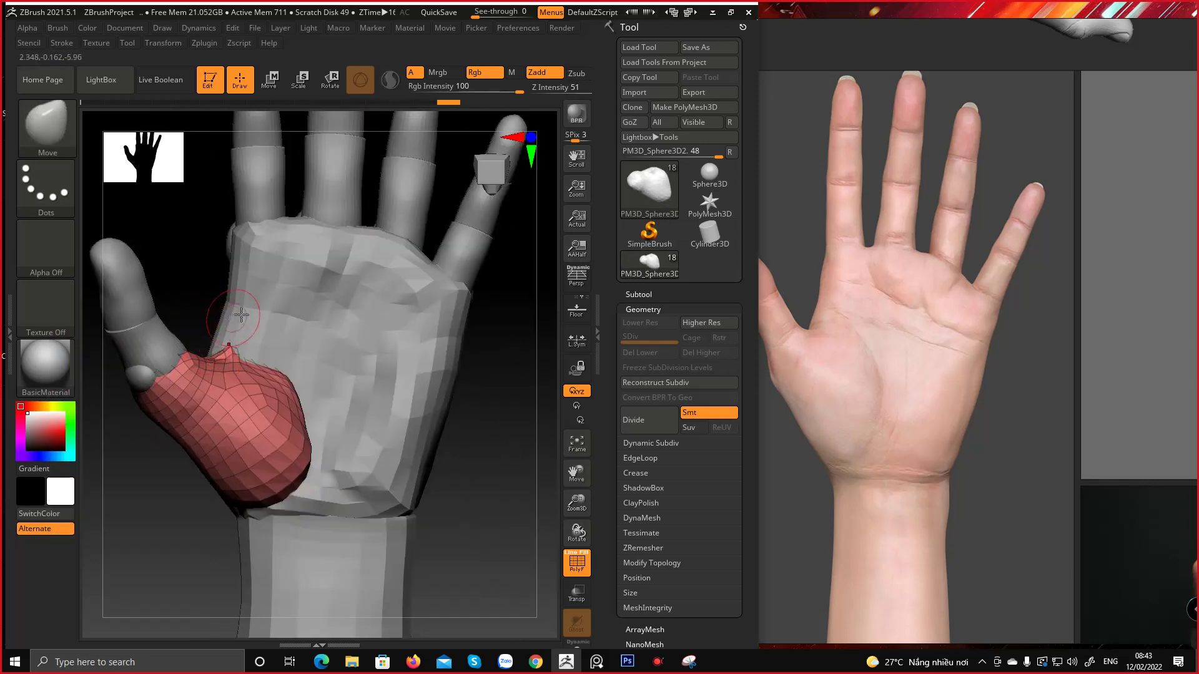
Select the palm and adjust its thumb-side edge and the corner below the index finger with a resized Move brush
alt+right_drag(252, 288, 238, 337)
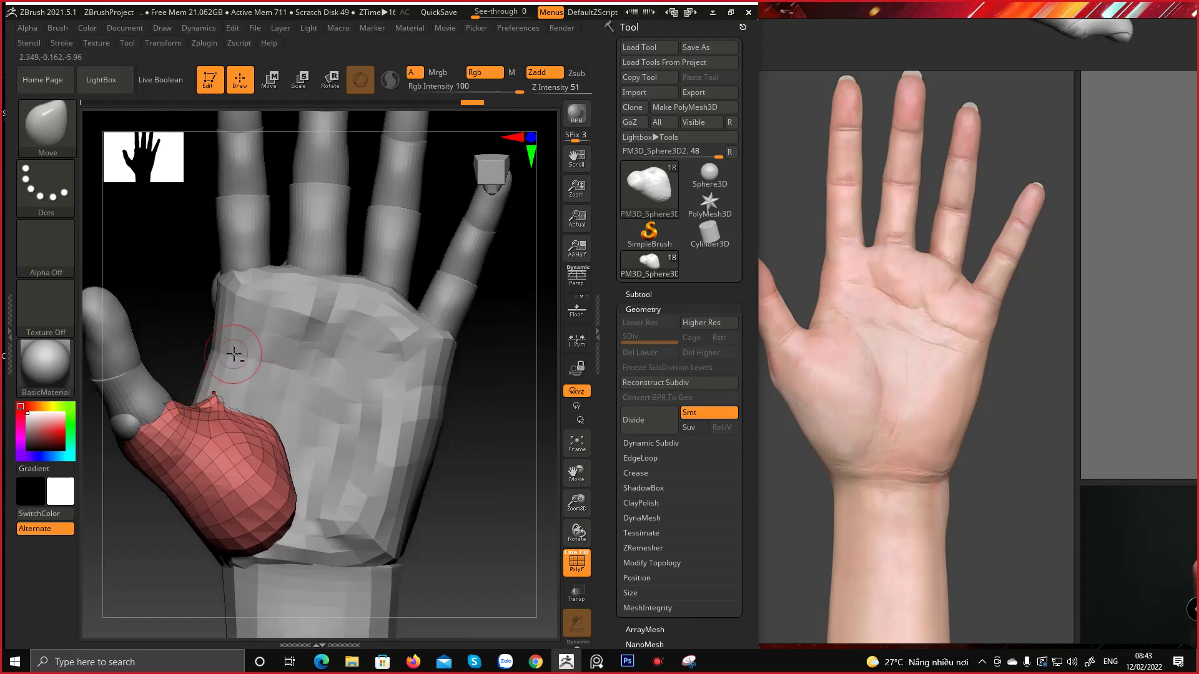
alt+click(233, 354)
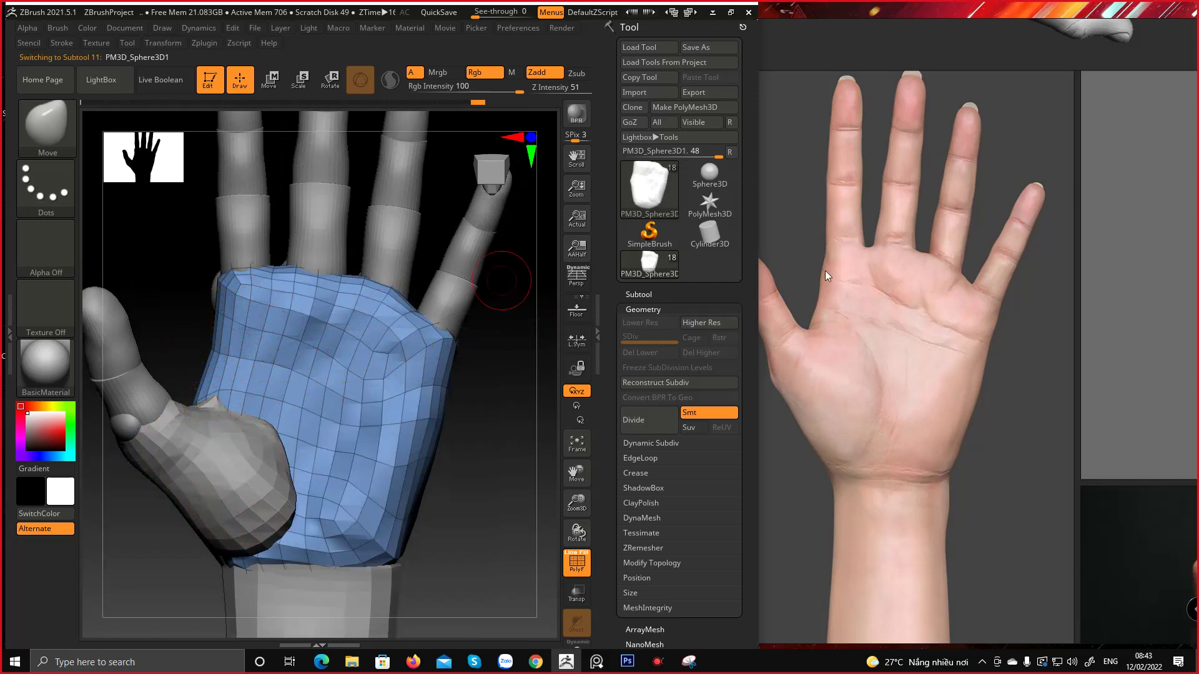
key(space)
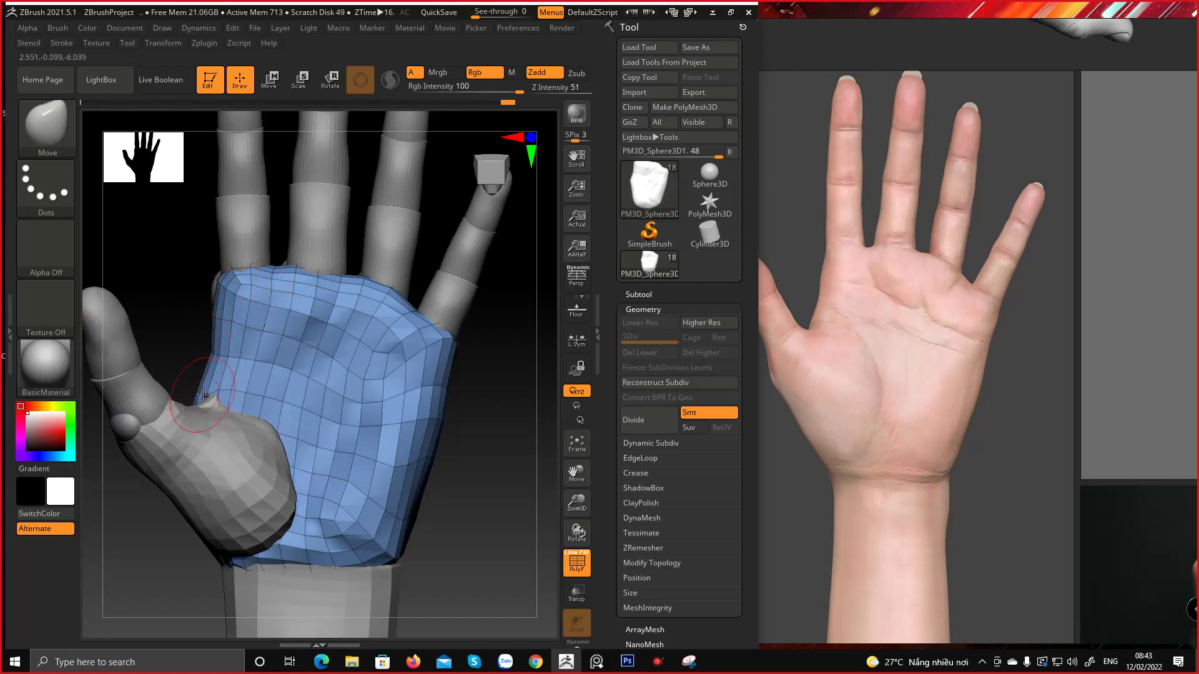
key(space)
drag(231, 269, 240, 264)
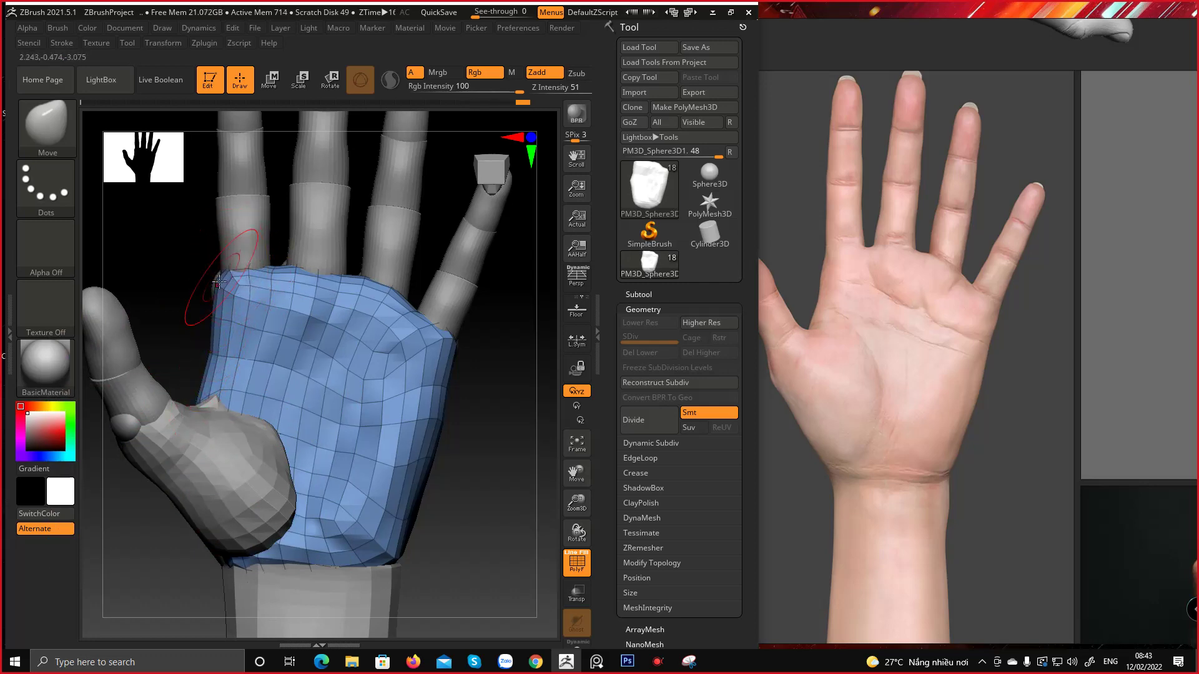
mouse_move(219, 273)
right_down()
mouse_move(337, 261)
mouse_move(293, 270)
right_up()
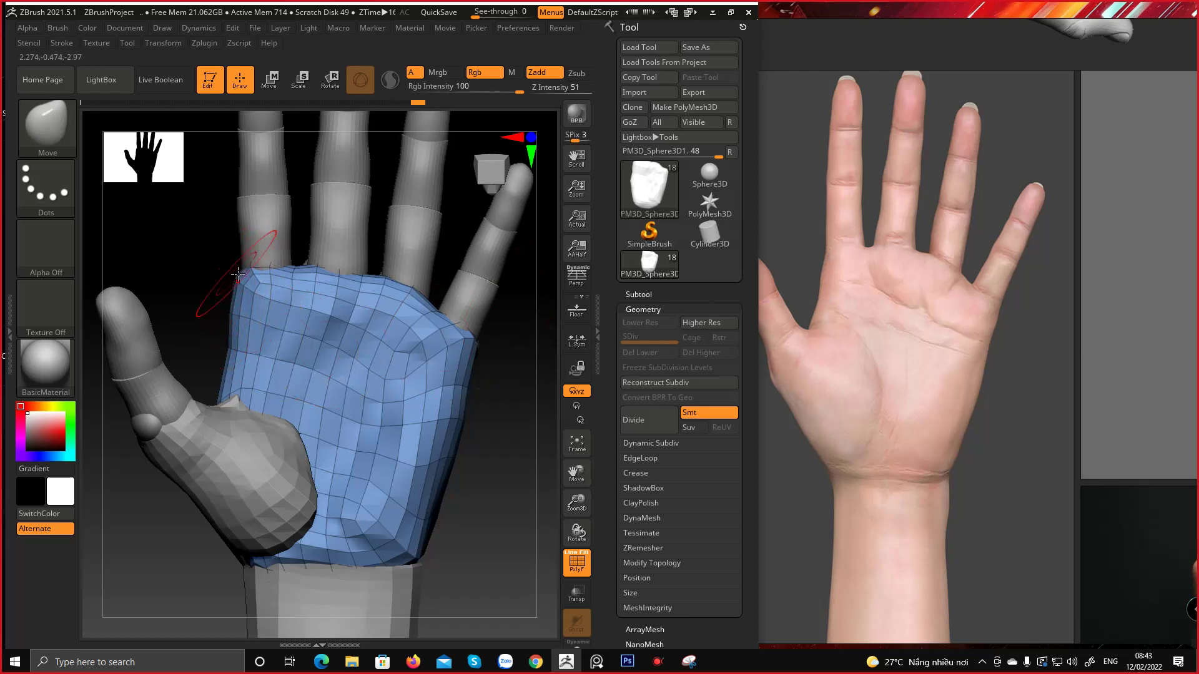
Select the thumb base again, reshape its web from the back of the hand with the Move brush, and smooth the surface
key(space)
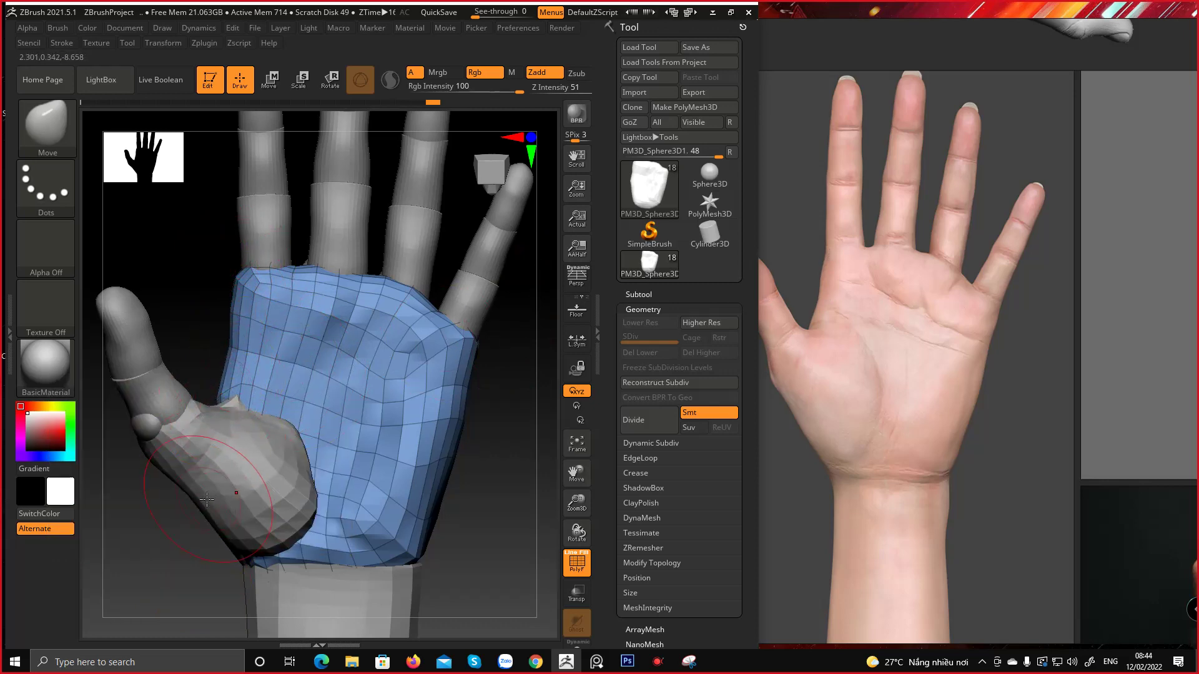
mouse_move(243, 416)
right_down()
mouse_move(213, 404)
mouse_move(348, 385)
right_up()
alt+click(213, 406)
right_drag(144, 368, 250, 360)
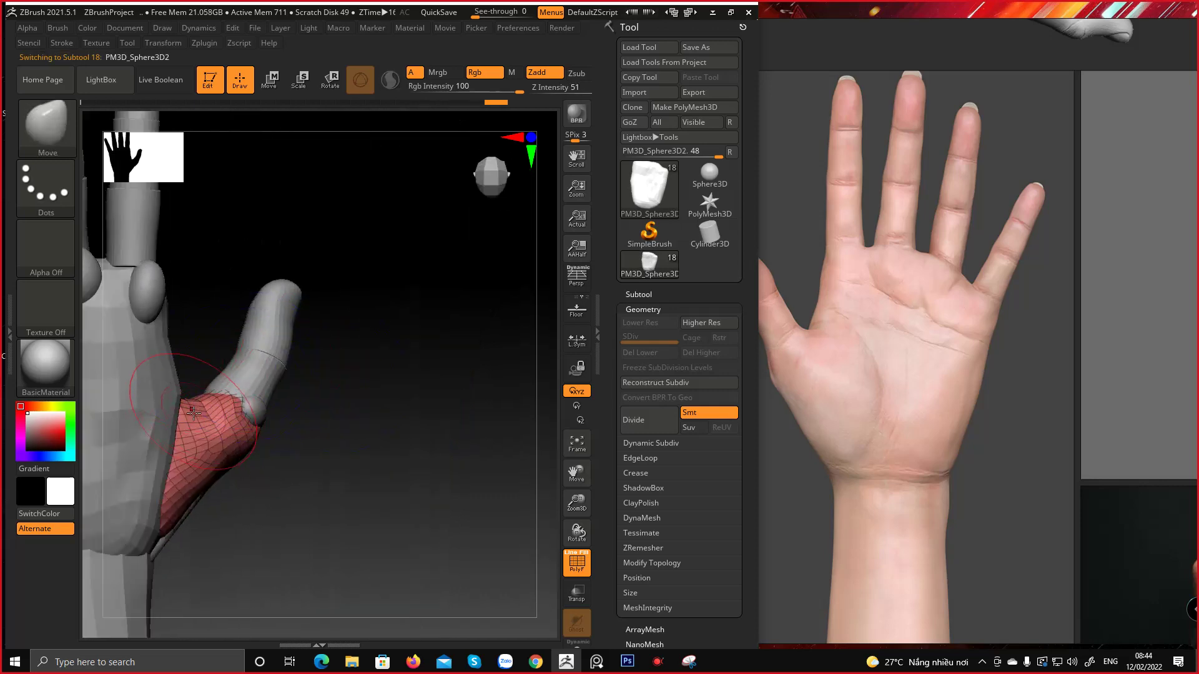
drag(196, 398, 198, 410)
right_drag(222, 393, 195, 387)
drag(203, 395, 206, 405)
mouse_move(206, 404)
right_down()
mouse_move(235, 375)
mouse_move(245, 333)
mouse_move(245, 356)
right_up()
shift+drag(245, 356, 236, 362)
mouse_move(235, 361)
right_down()
mouse_move(218, 394)
mouse_move(236, 414)
mouse_move(228, 436)
mouse_move(307, 450)
mouse_move(309, 507)
right_up()
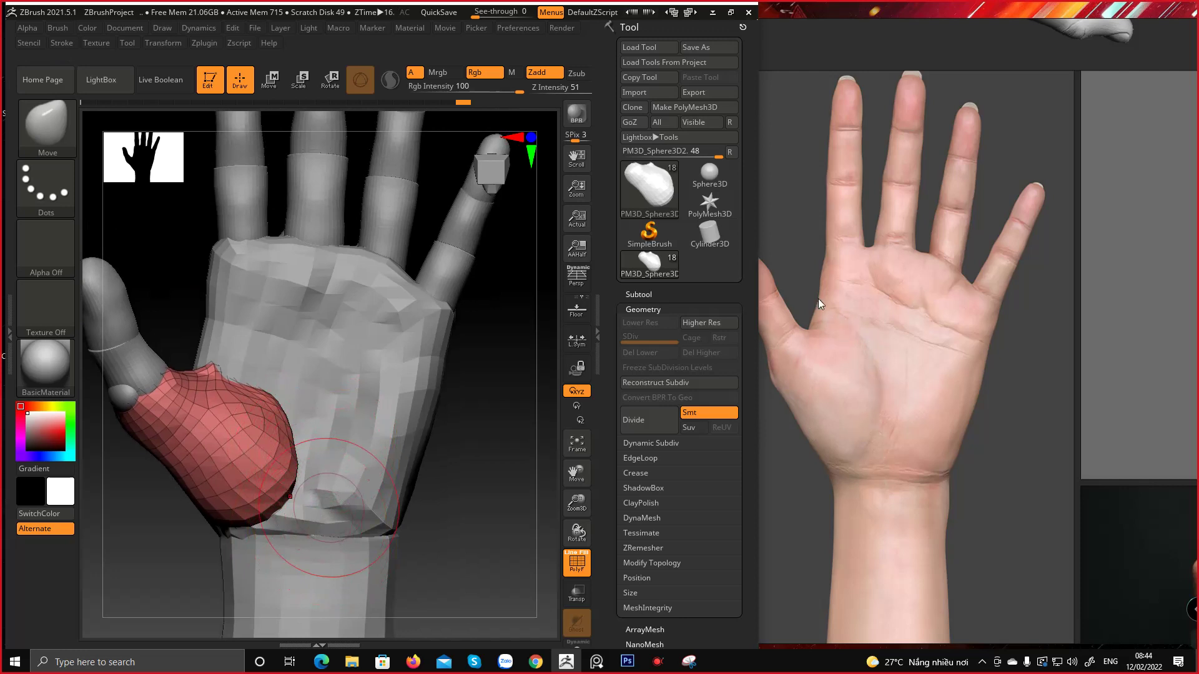
Refine the thumb mound's inner contour across the palm down toward the wrist with the Move brush
right_drag(249, 378, 282, 401)
right_click(271, 380)
drag(285, 417, 292, 422)
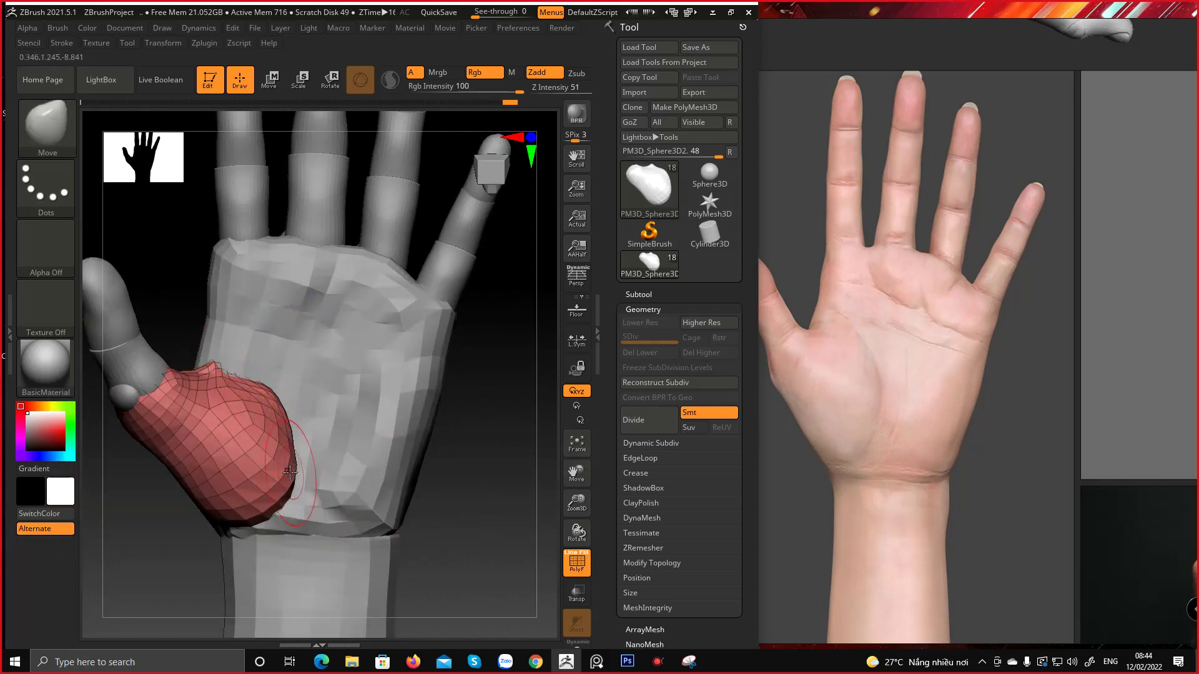
drag(290, 473, 286, 474)
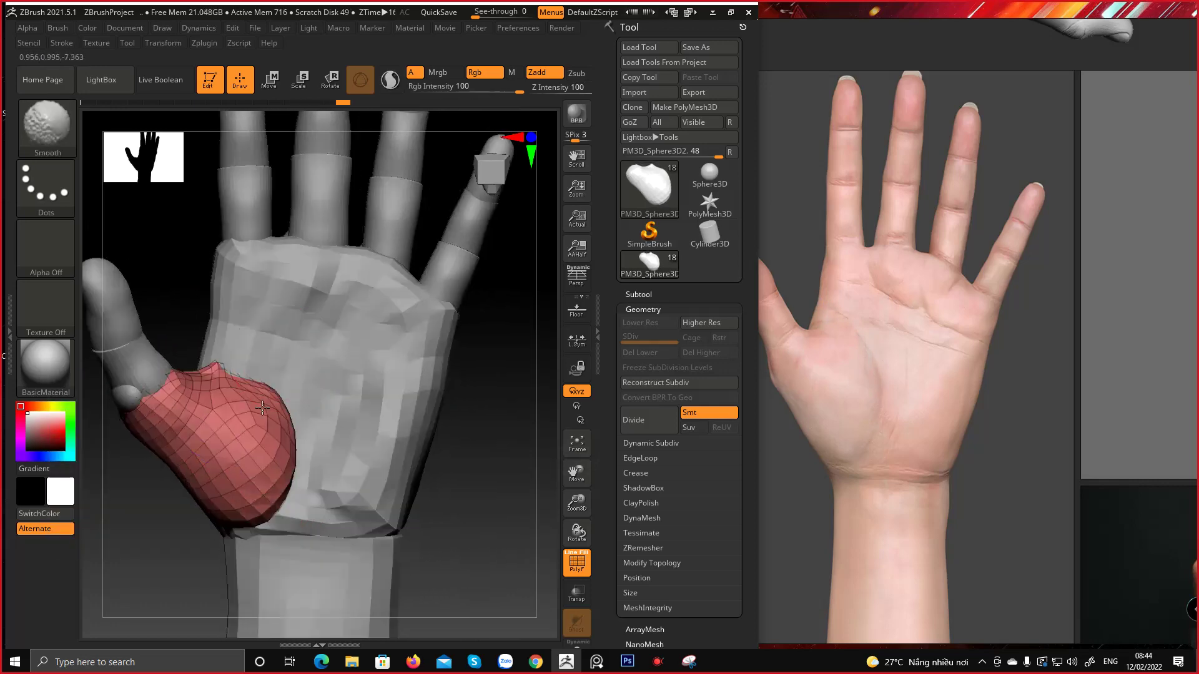
Reshape the upper edge of the thumb-base muscle on the palm side with the Move brush
right_drag(287, 456, 248, 439)
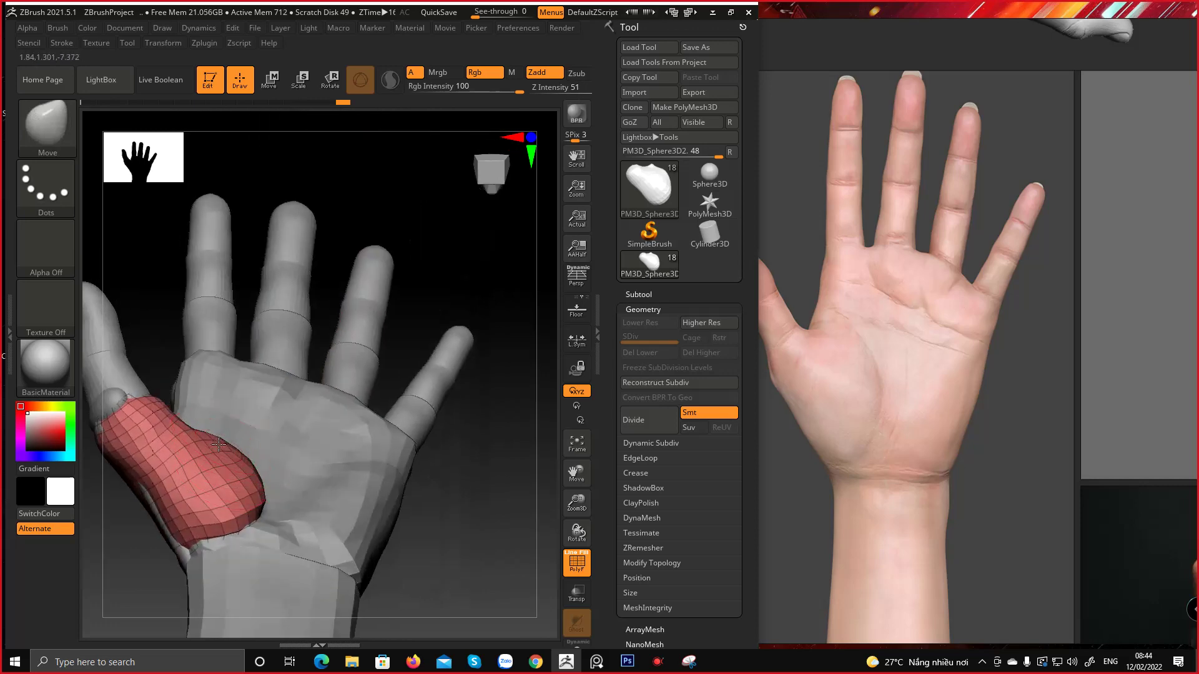
drag(219, 444, 226, 440)
mouse_move(229, 437)
right_down()
mouse_move(215, 433)
mouse_move(235, 417)
mouse_move(238, 438)
right_up()
drag(211, 447, 217, 463)
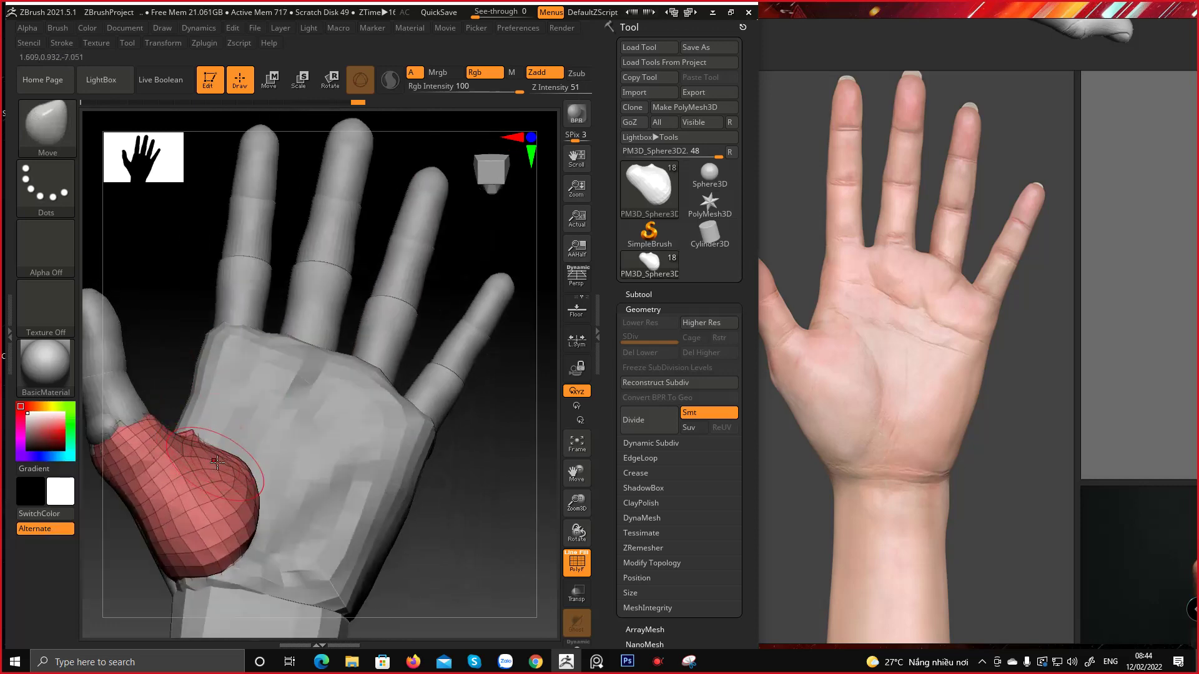
mouse_move(219, 461)
right_down()
mouse_move(247, 453)
mouse_move(301, 400)
mouse_move(342, 321)
right_up()
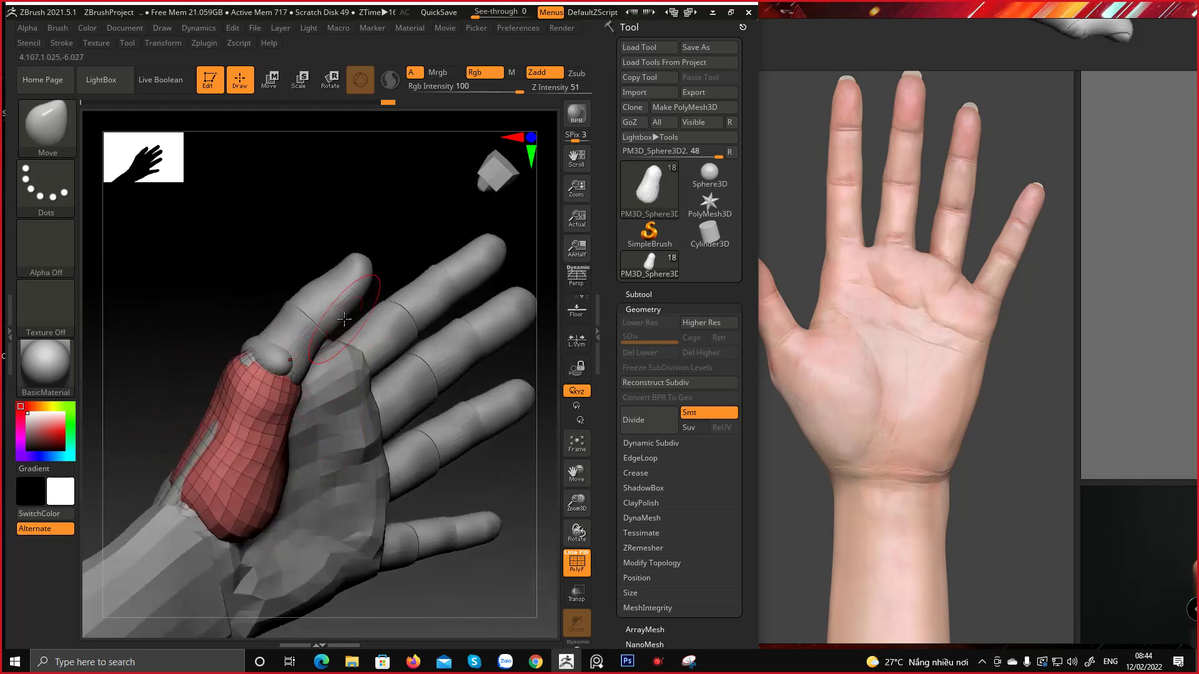
right_drag(350, 233, 215, 228)
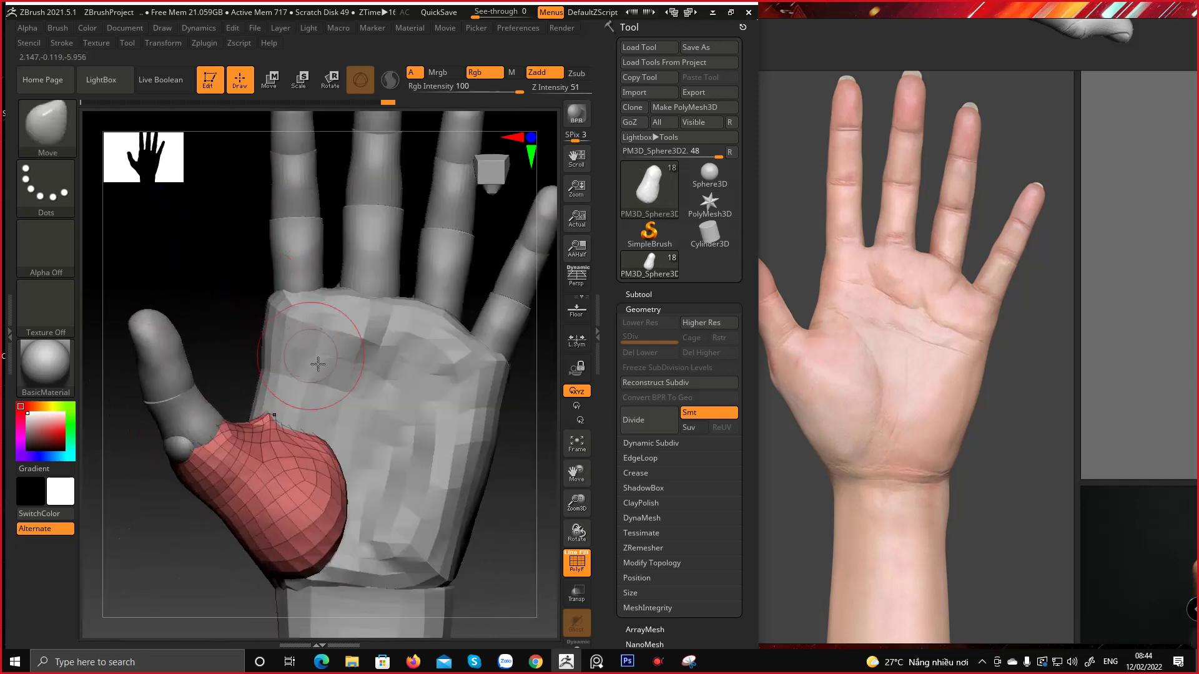
alt+right_drag(340, 423, 306, 408)
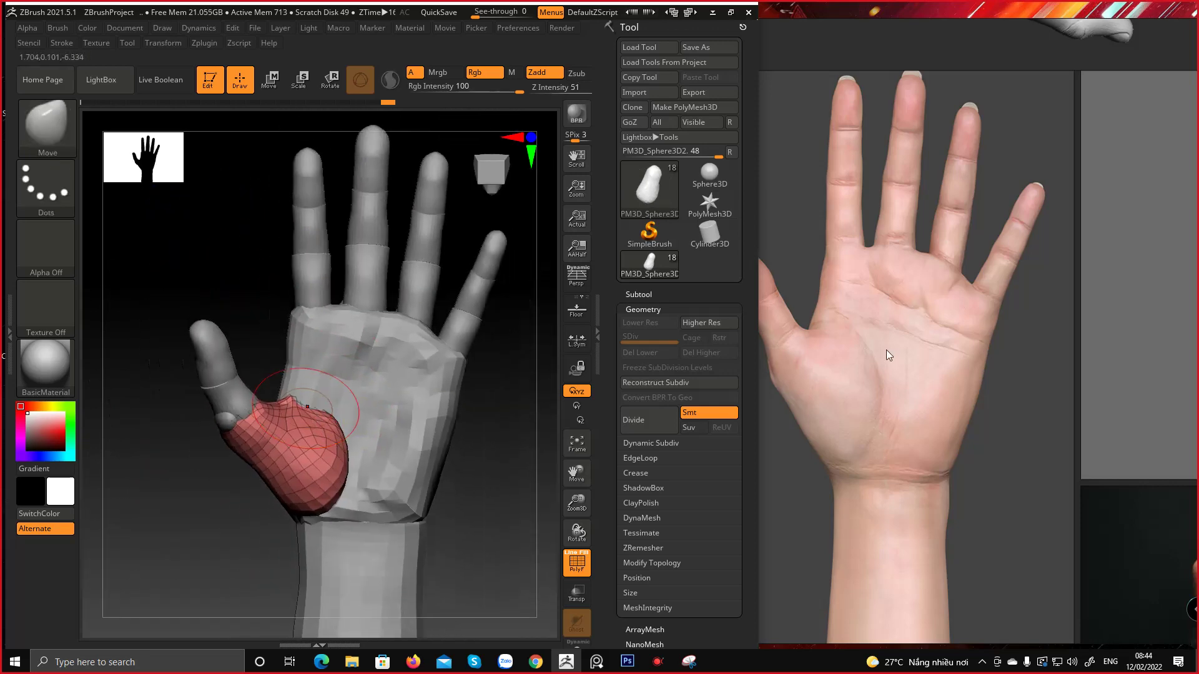
Compare the hand with the reference photo, then select the palm mesh and pull its thumb-side edge toward the thumb base with the Move brush
middle_drag(835, 398, 900, 367)
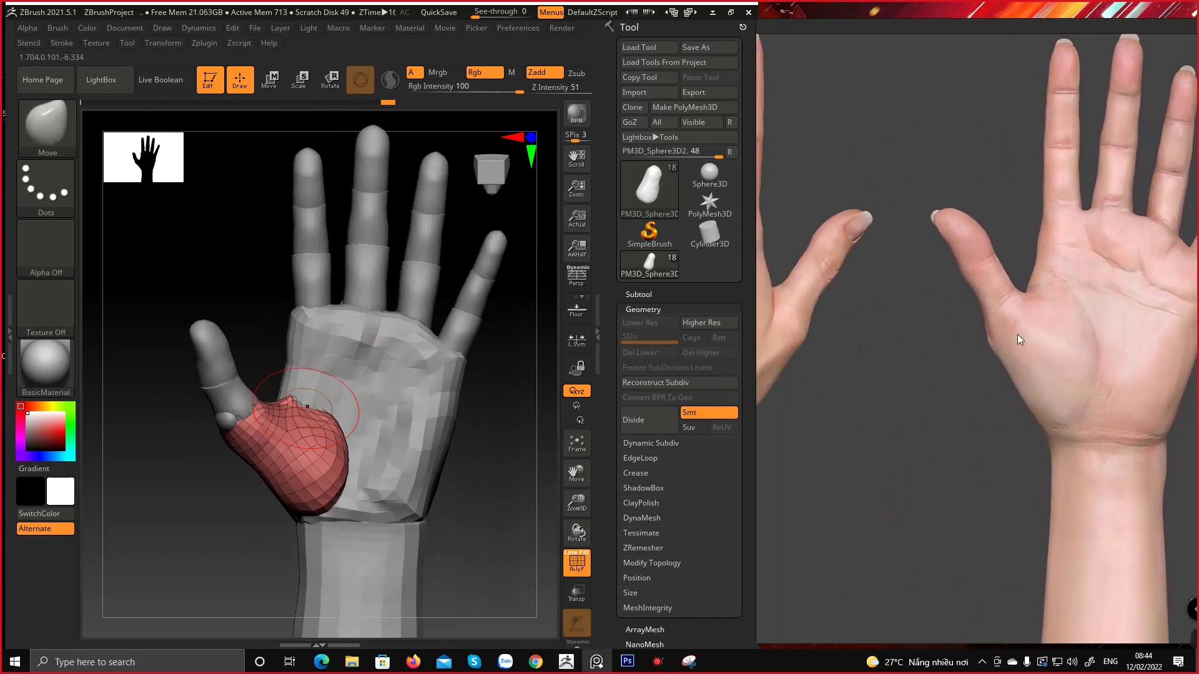
right_drag(209, 505, 474, 472)
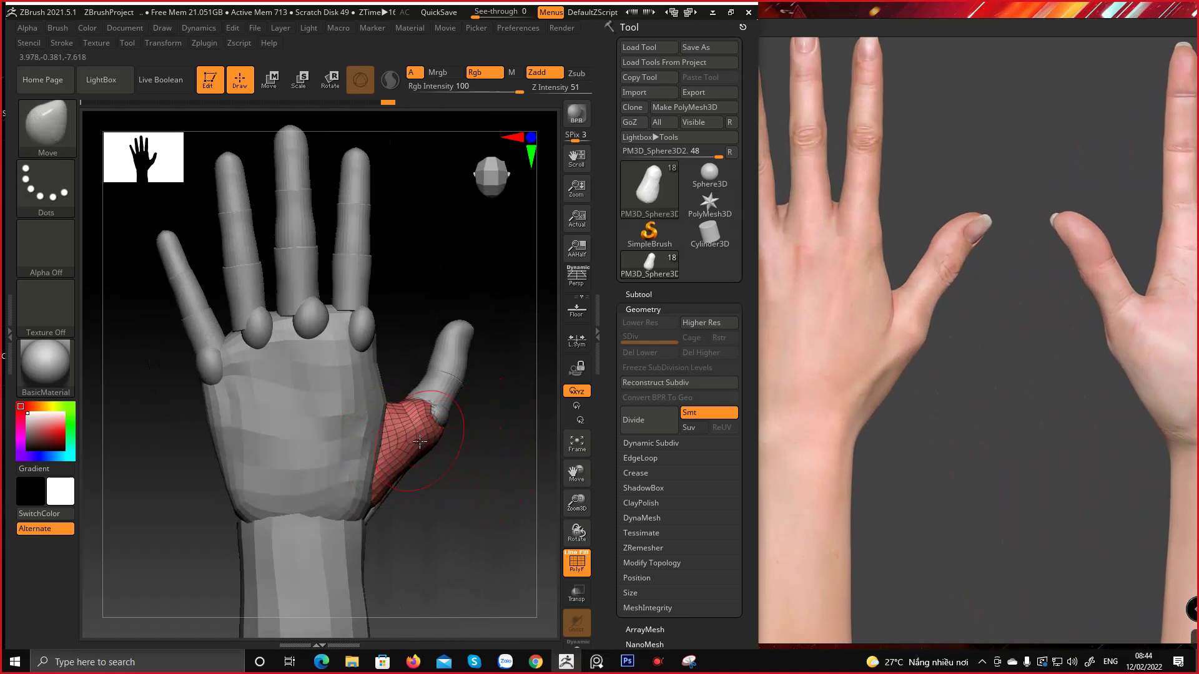
ctrl+right_drag(383, 350, 373, 399)
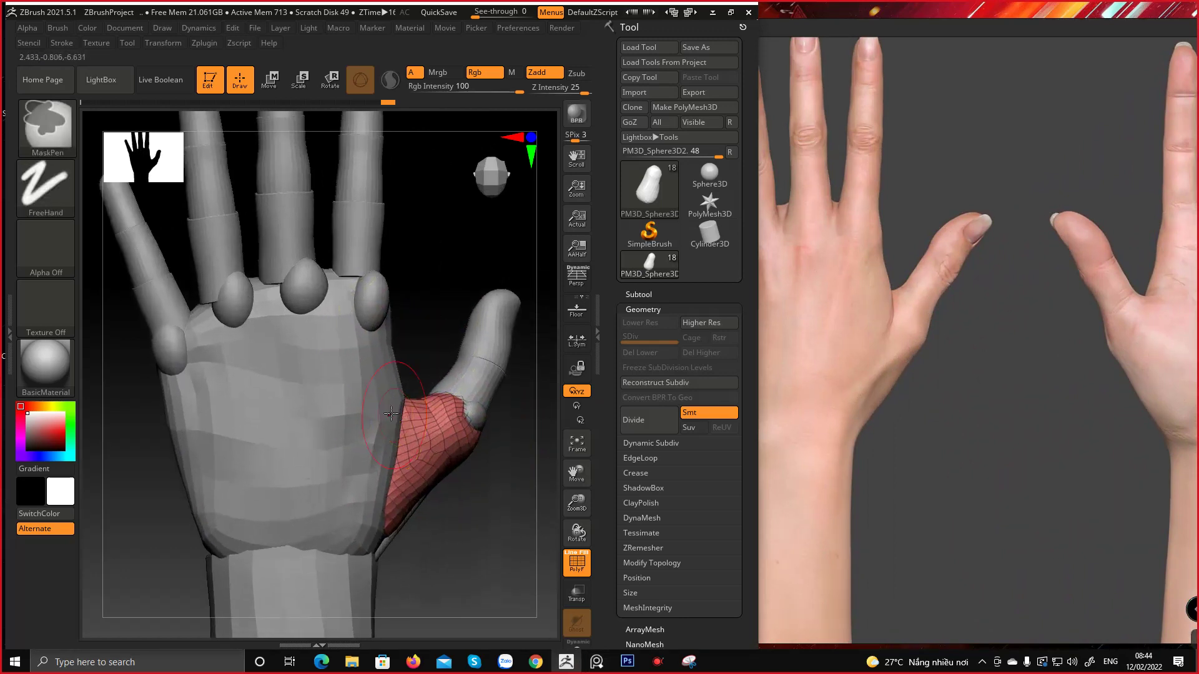
alt+click(357, 358)
drag(396, 439, 405, 429)
key(space)
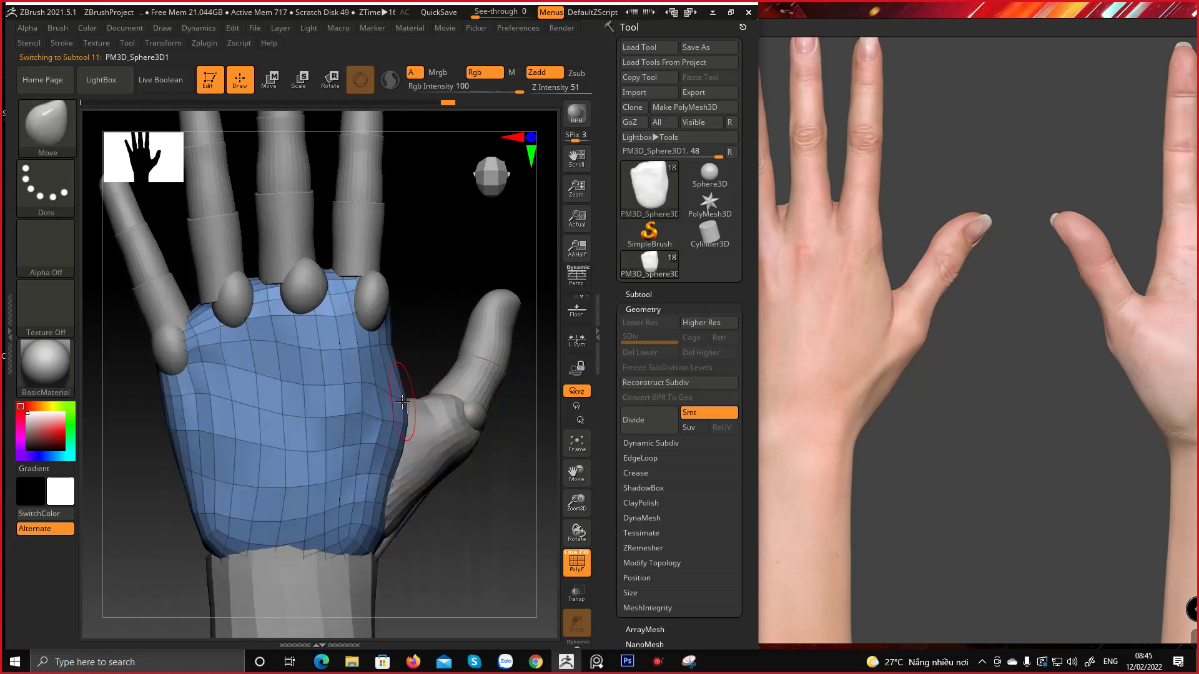
Select the thumb mesh, capture the reference thumbs in the Snipping Tool, and mark the back-view thumb's two joint lines in red
drag(447, 335, 355, 349)
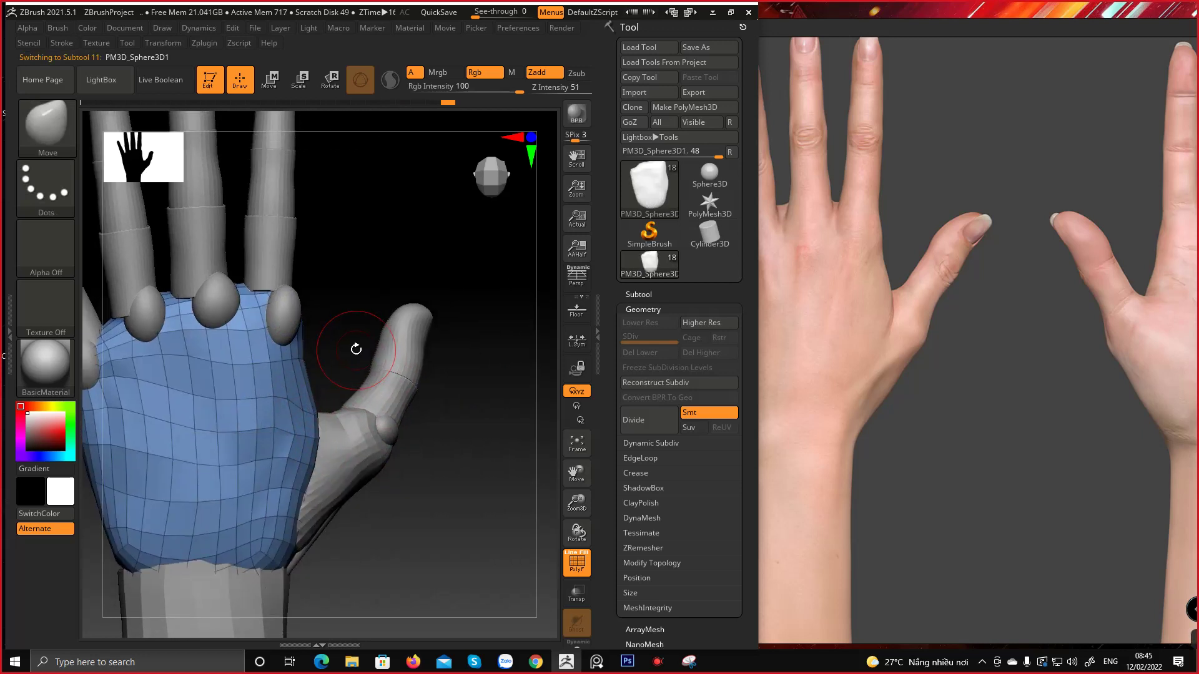
alt+click(375, 388)
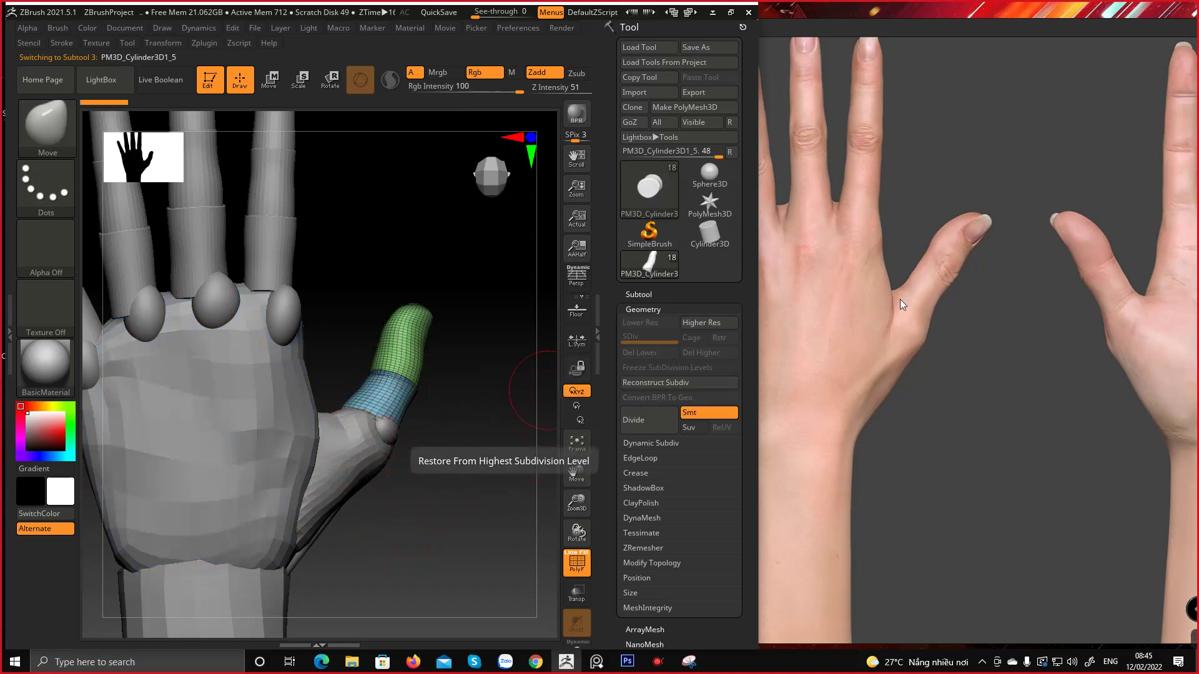
click(688, 662)
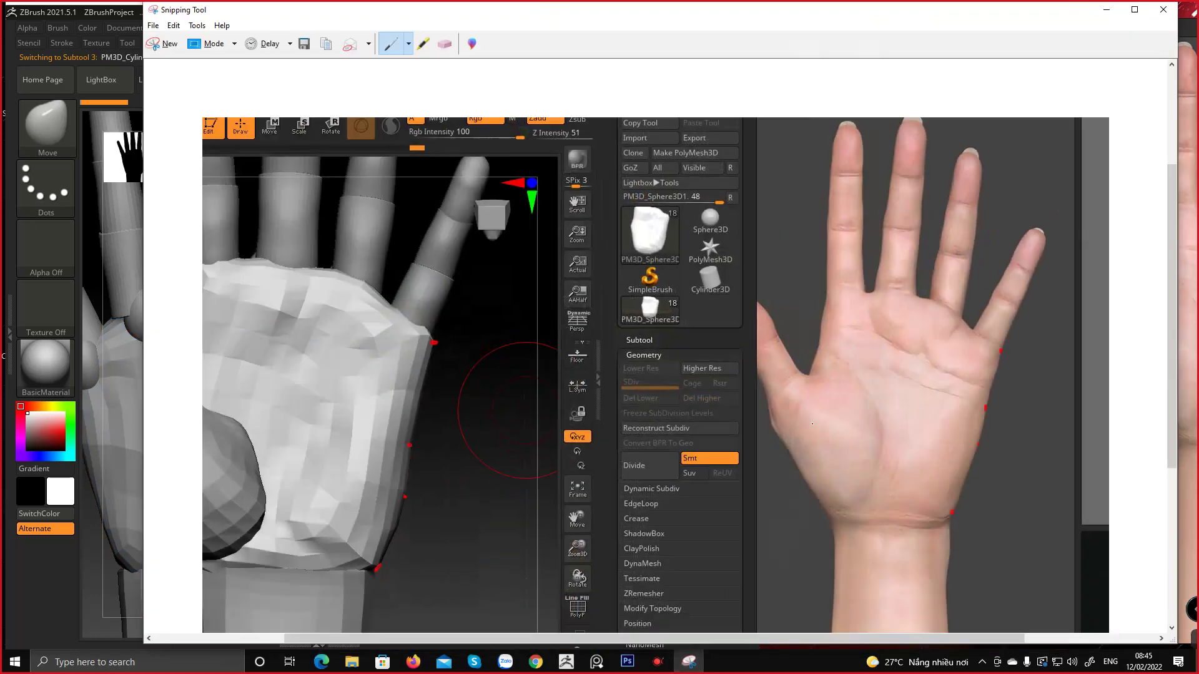
click(166, 45)
drag(802, 195, 957, 397)
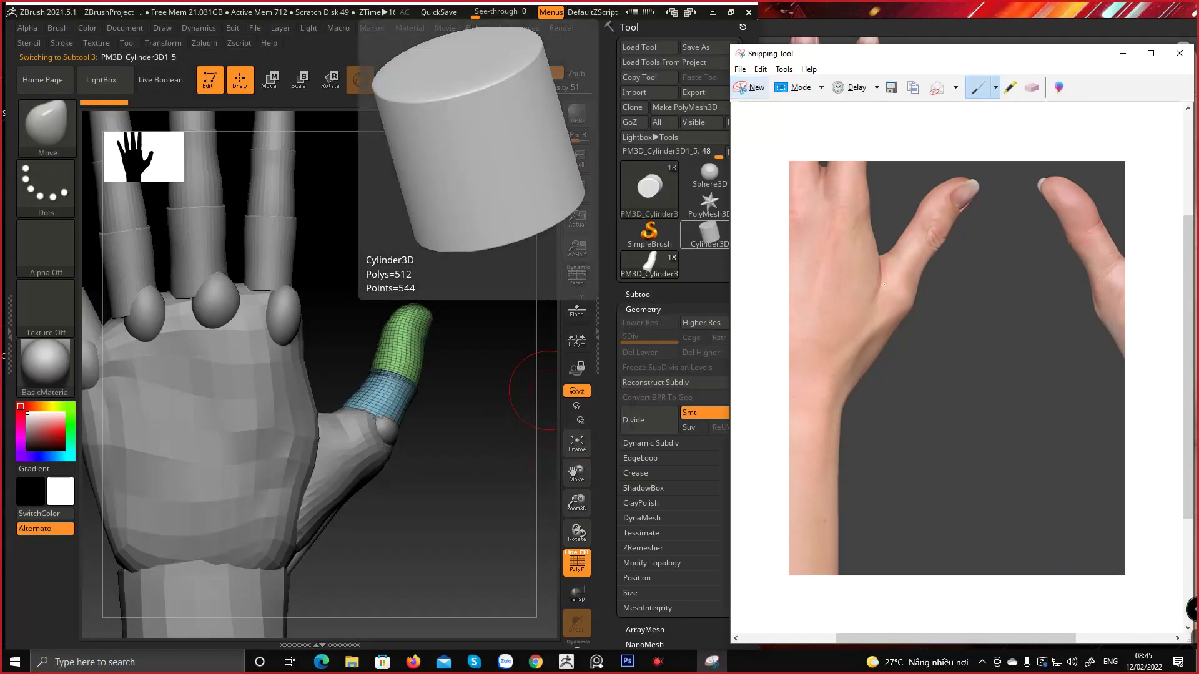
drag(882, 262, 893, 279)
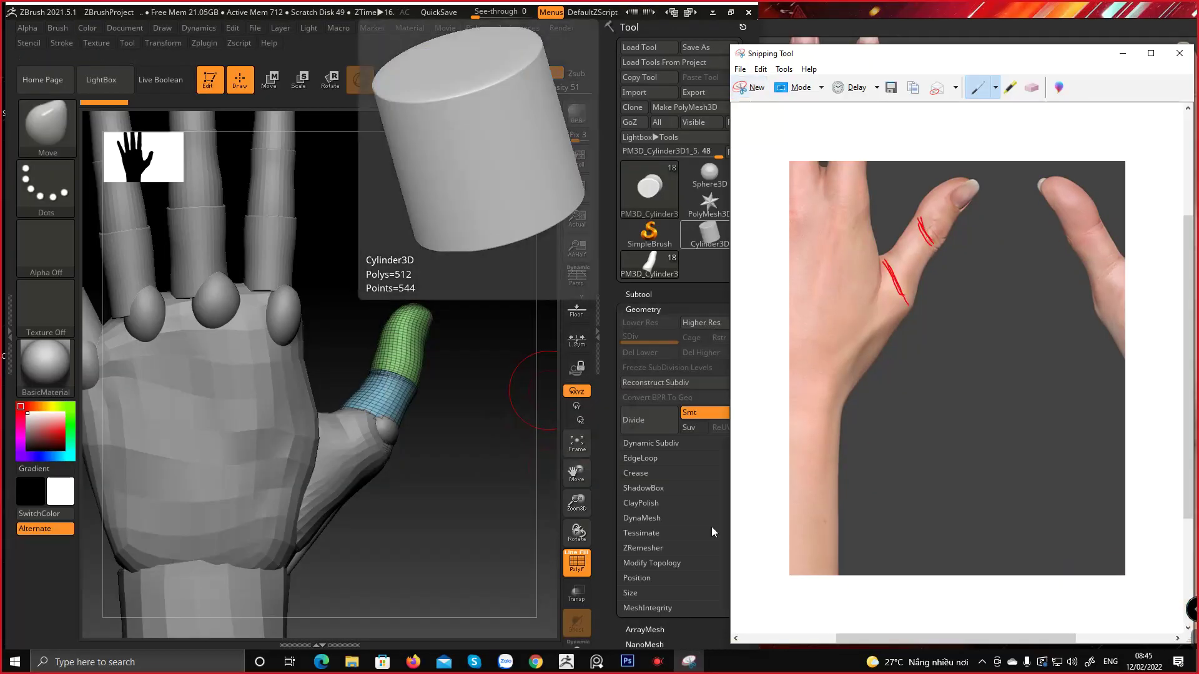
Return to ZBrush, select the thumb-base muscle, and adjust its end at the thumb joint with the Move brush
click(466, 478)
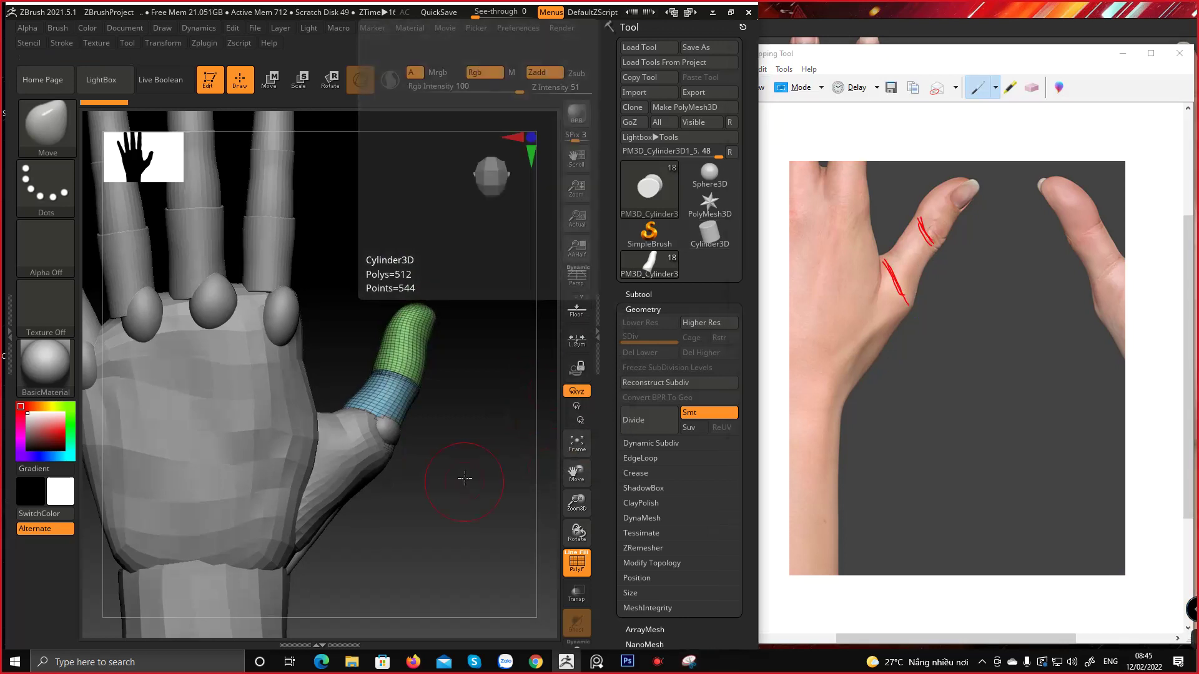
mouse_move(378, 444)
shift+right_down()
mouse_move(361, 438)
mouse_move(382, 438)
mouse_move(400, 350)
shift+right_up()
alt+click(359, 421)
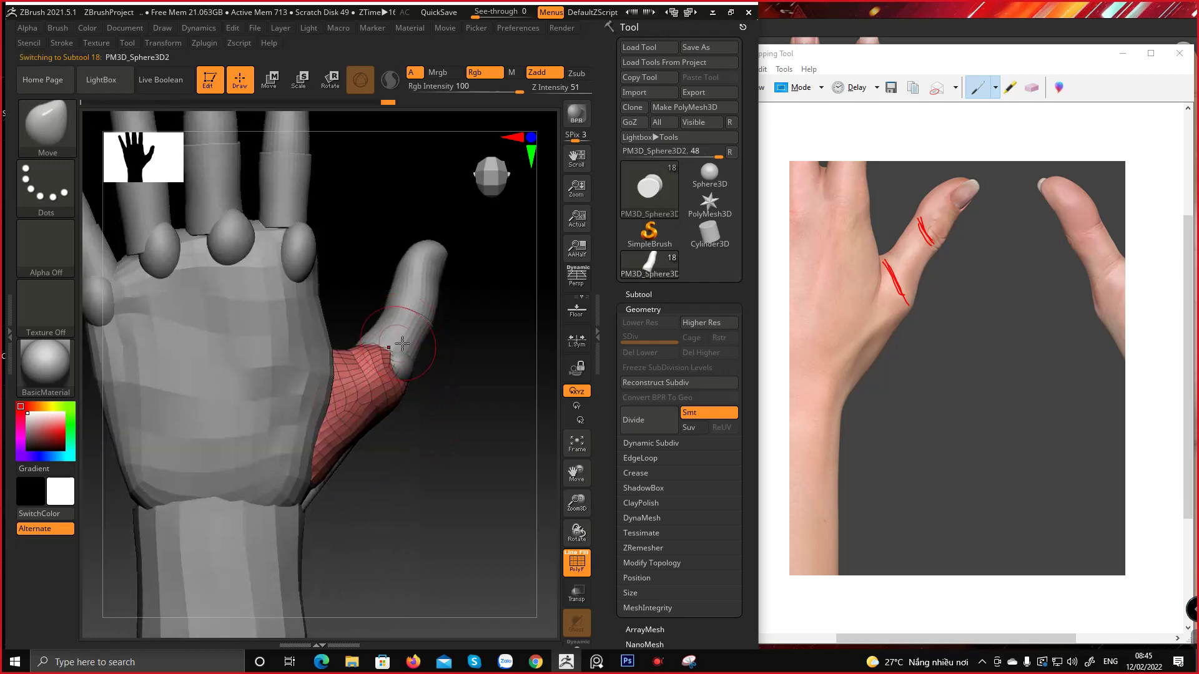
key(space)
drag(400, 351, 406, 340)
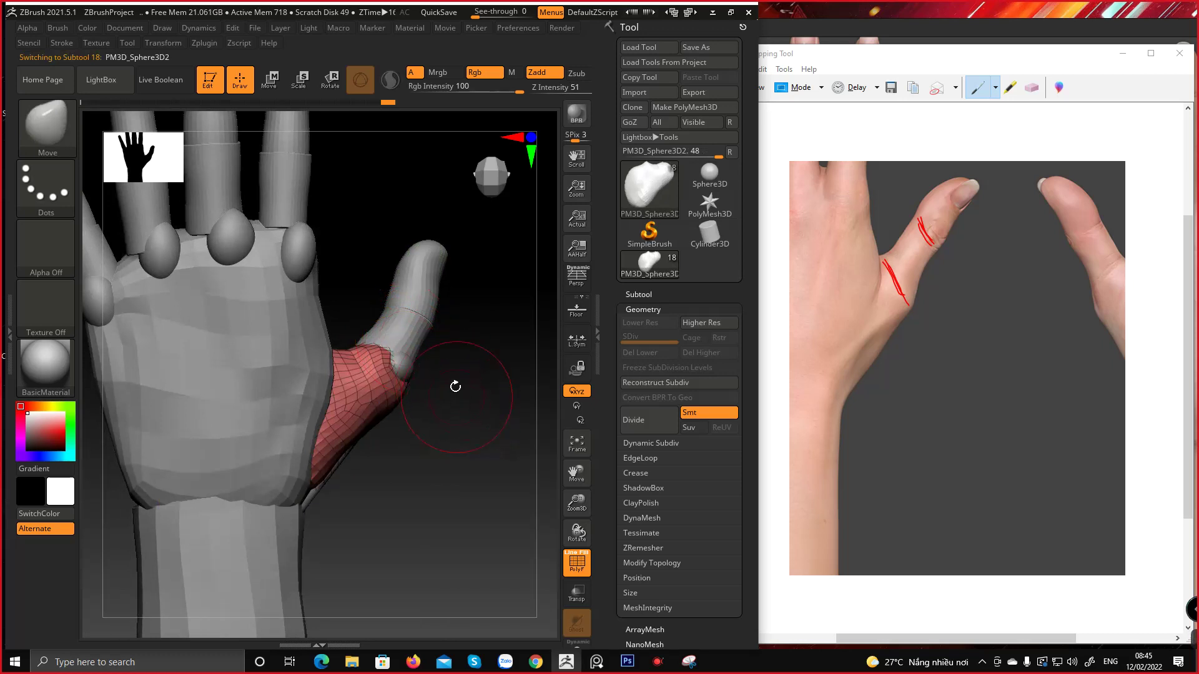
mouse_move(455, 387)
mouse_down()
mouse_move(458, 449)
mouse_move(437, 443)
mouse_move(431, 387)
mouse_move(369, 395)
mouse_up()
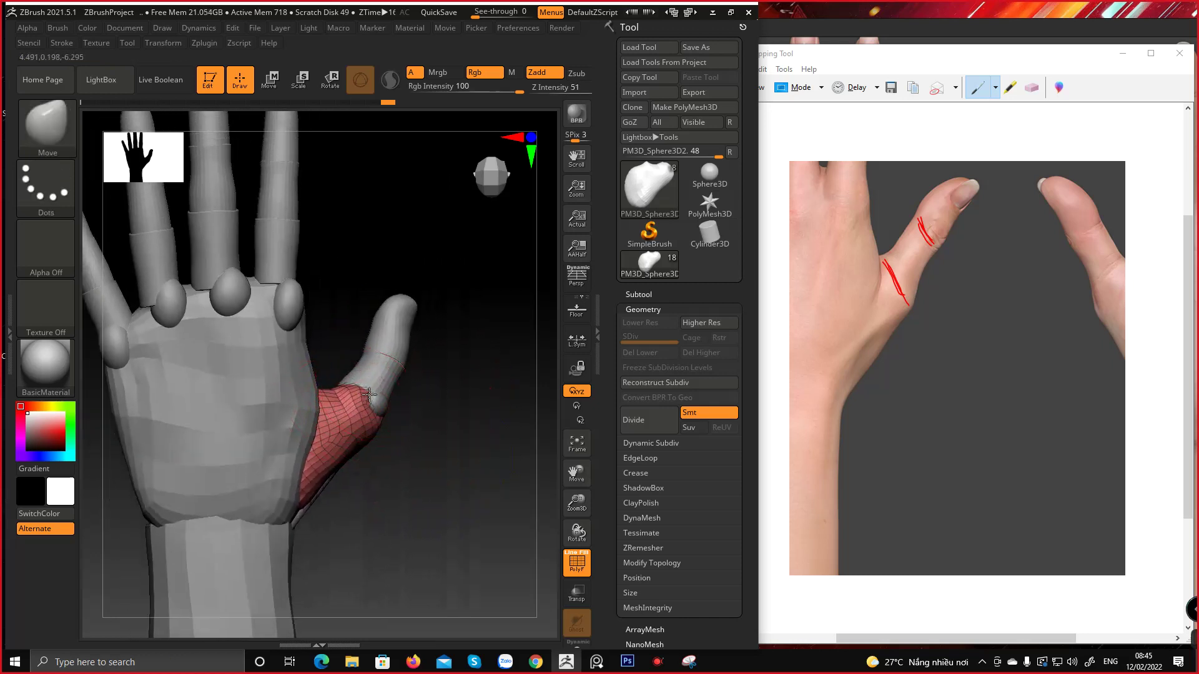
Reshape the thumb-base muscle's upper end on the back of the hand to follow the joint angle marked on the reference
alt+right_drag(369, 394, 364, 406)
key(space)
drag(365, 405, 377, 404)
right_drag(377, 406, 396, 415)
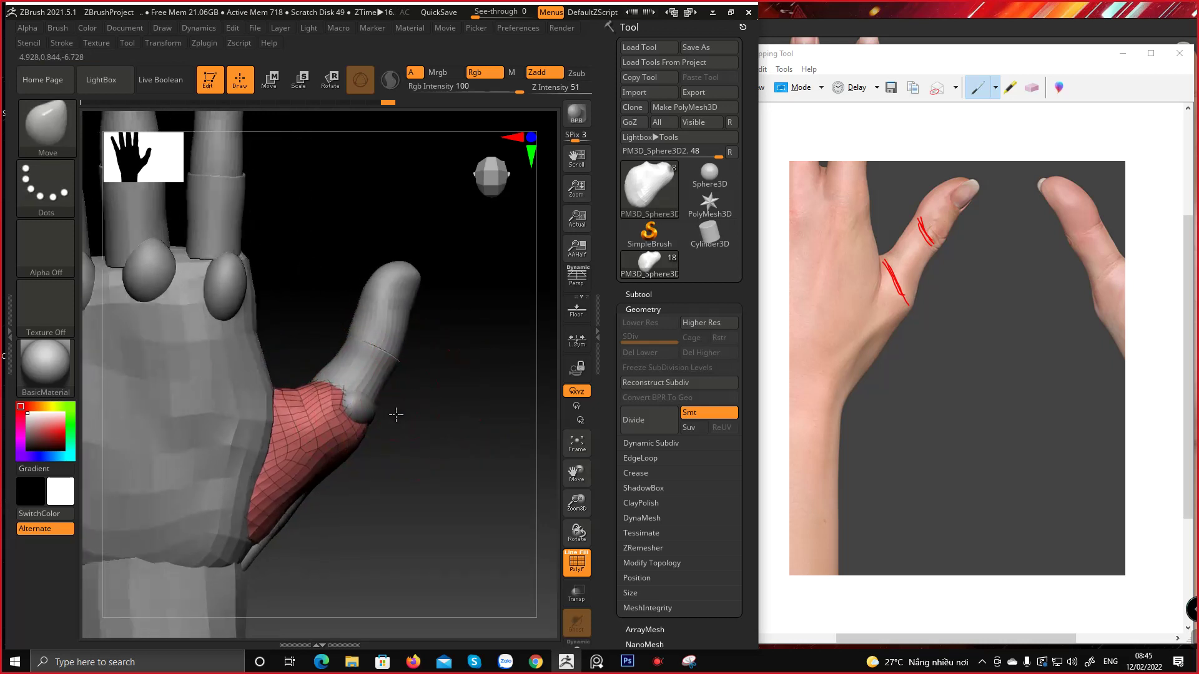
mouse_move(396, 414)
mouse_down()
mouse_move(348, 390)
mouse_move(321, 400)
mouse_move(343, 332)
mouse_move(316, 395)
mouse_up()
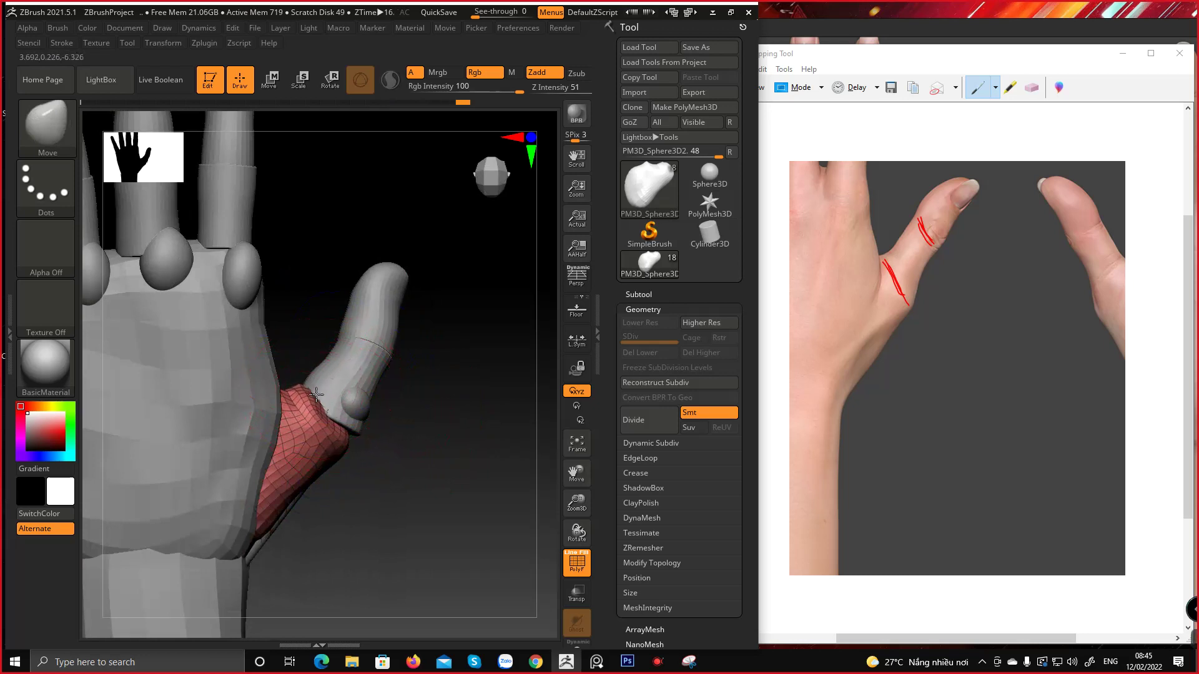
drag(343, 445, 354, 435)
mouse_move(376, 427)
right_down()
mouse_move(347, 436)
mouse_move(362, 432)
right_up()
right_click(400, 417)
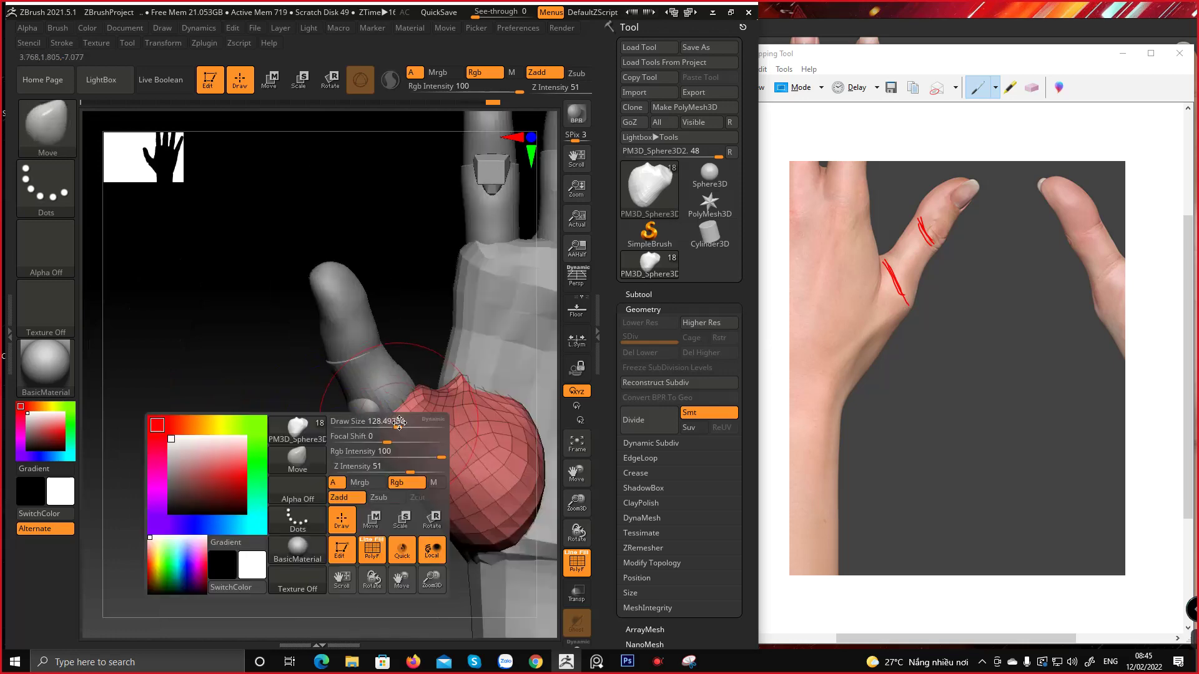
Minimize the Snipping Tool and refine the thumb-base muscle's joint end from the palm side with a resized Move brush
click(920, 318)
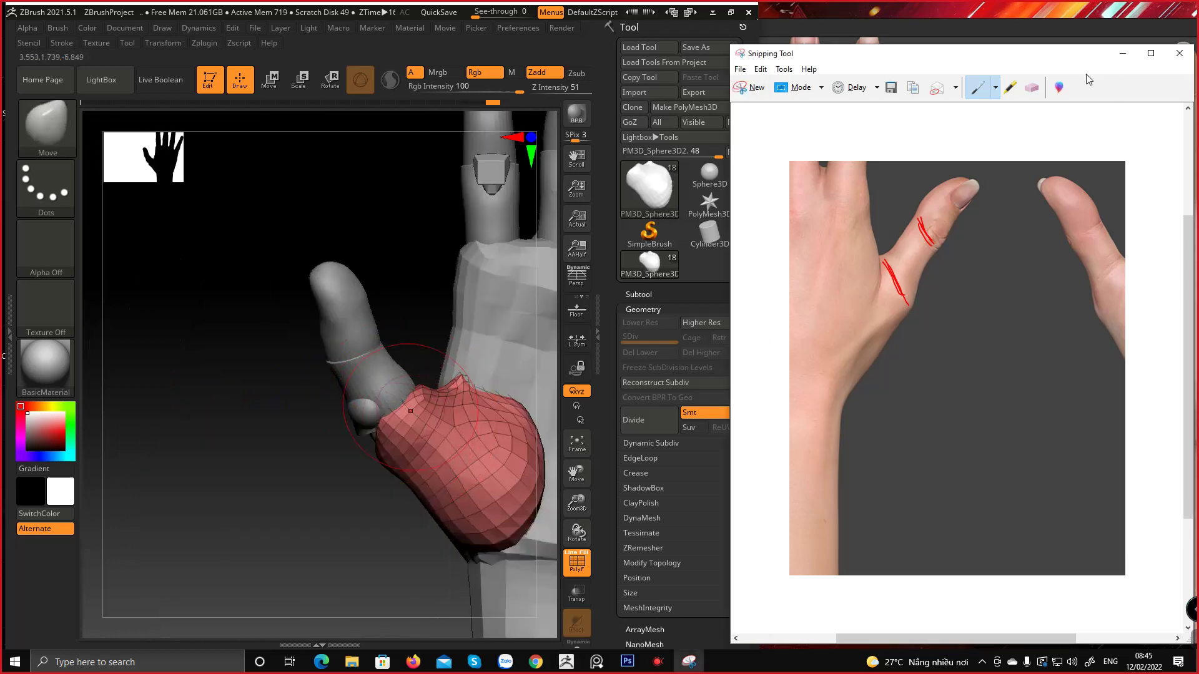
click(1121, 53)
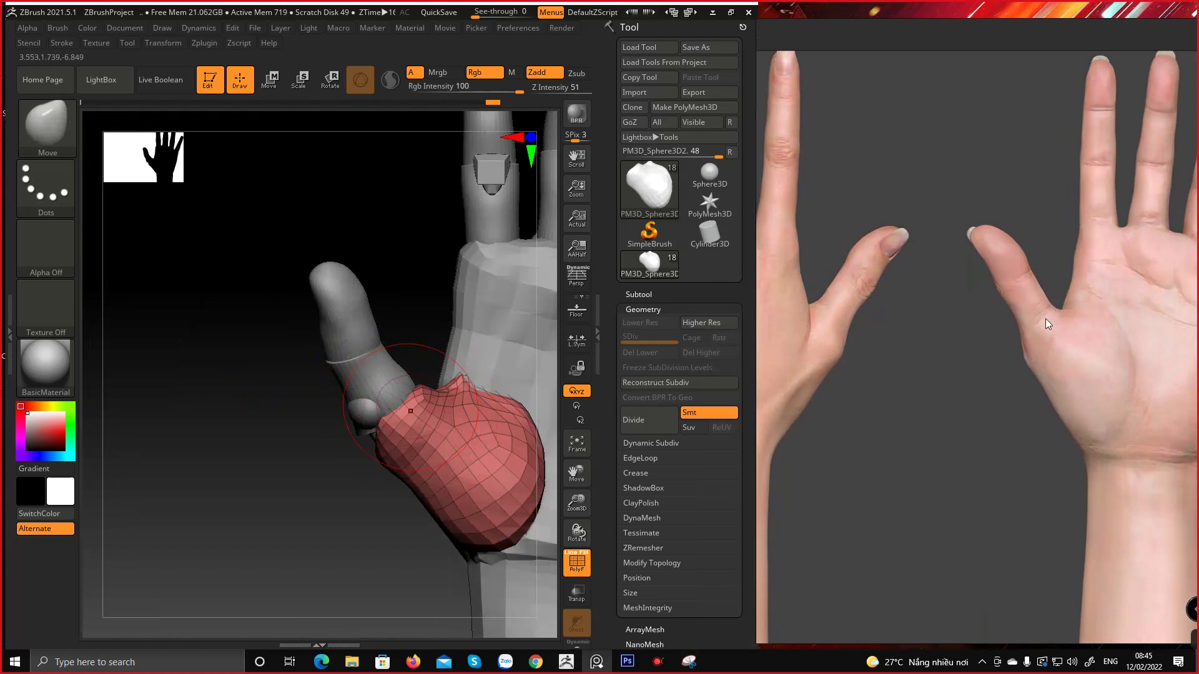
drag(306, 529, 350, 500)
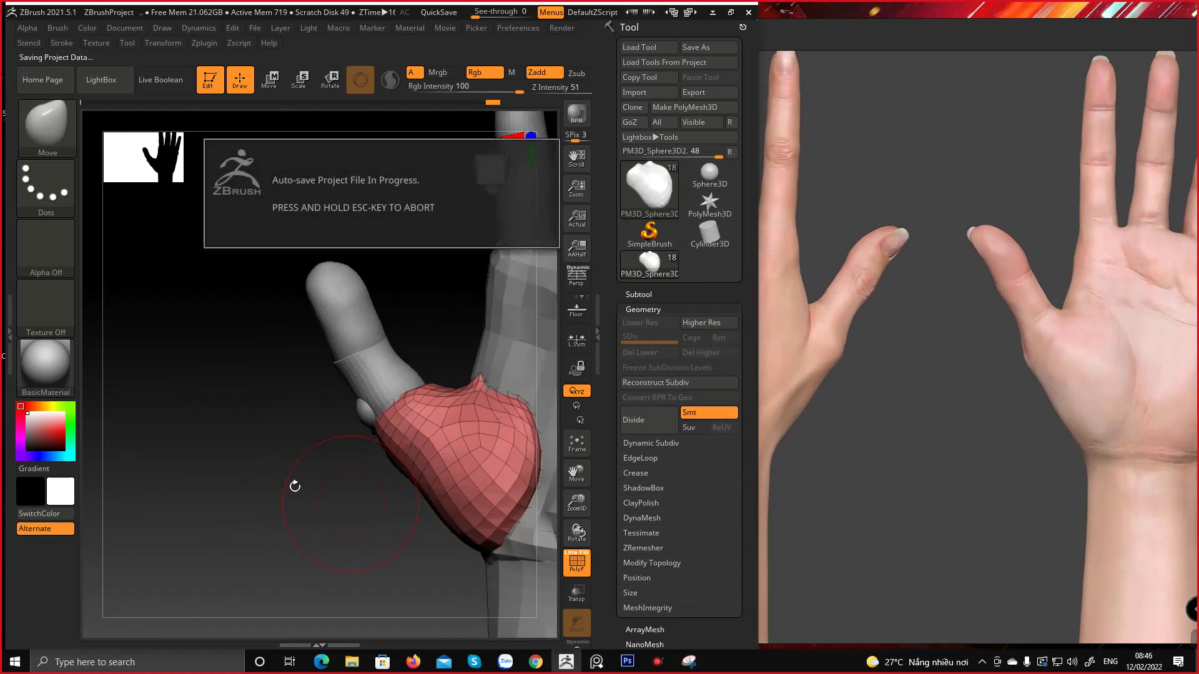
ctrl+right_drag(294, 485, 287, 485)
drag(281, 515, 309, 510)
right_drag(309, 511, 251, 424)
key(space)
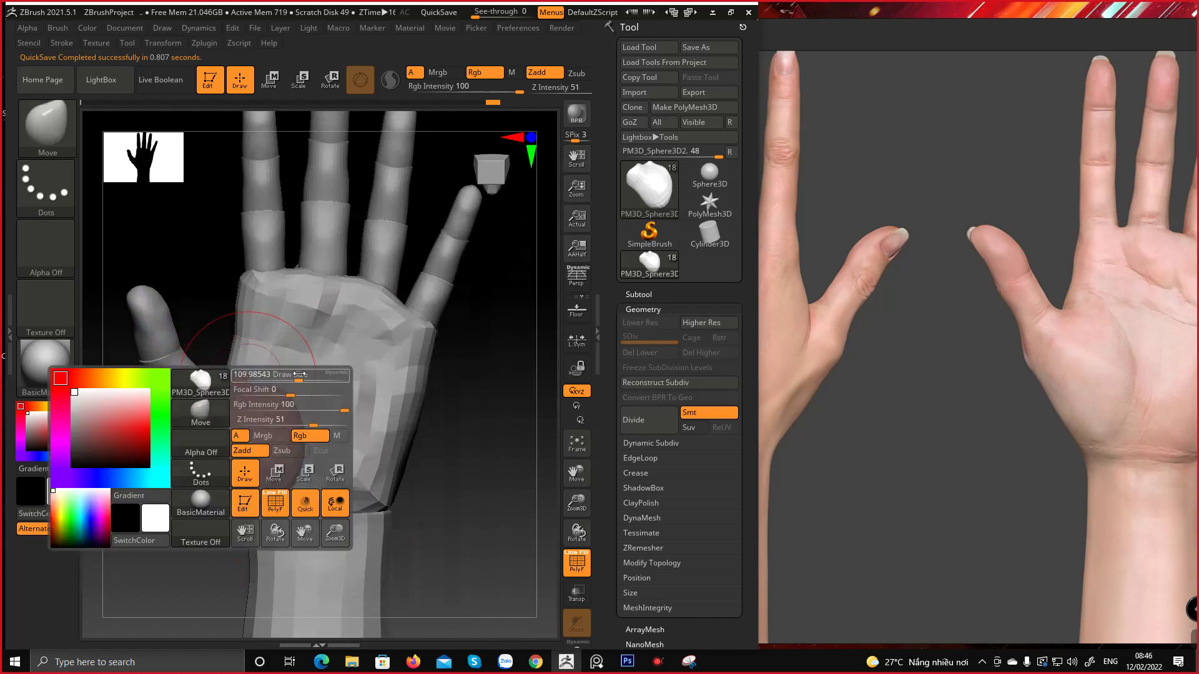
drag(299, 373, 291, 373)
drag(203, 409, 195, 392)
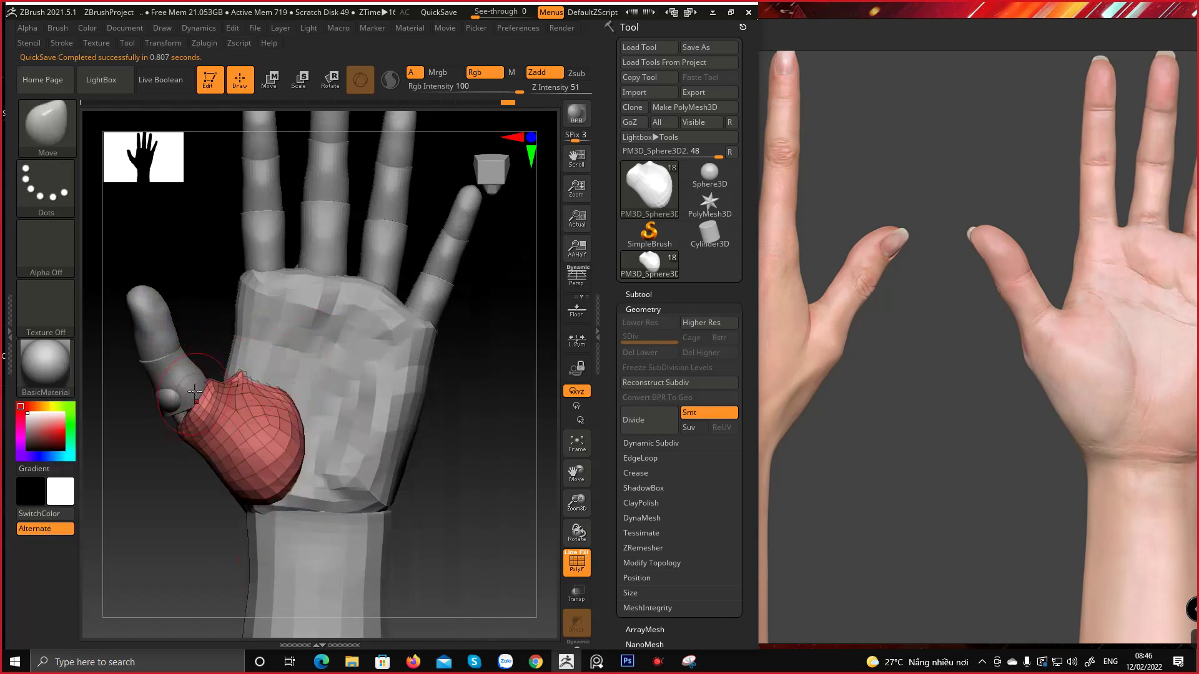
mouse_move(198, 531)
right_down()
mouse_move(201, 558)
mouse_move(213, 518)
right_up()
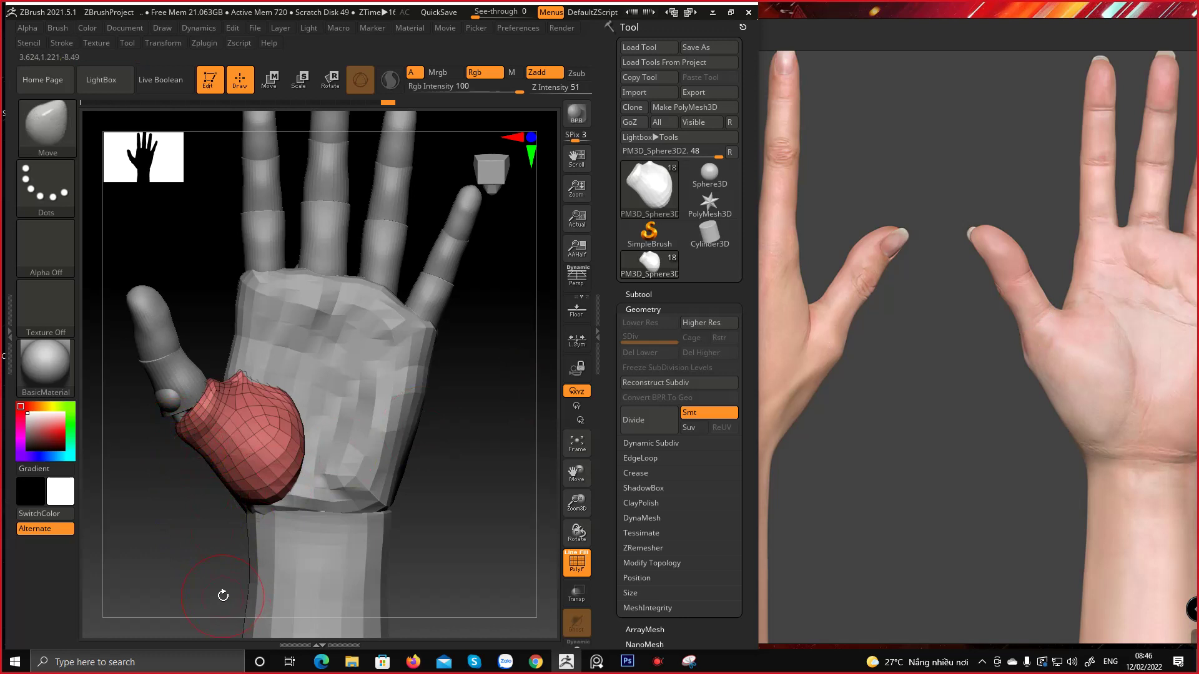
Refine the thumb-base muscle's outer corner and joint end on the back of the hand to match the reference contour
mouse_move(156, 512)
mouse_down()
mouse_move(316, 428)
mouse_move(305, 409)
mouse_move(372, 366)
mouse_move(370, 394)
mouse_up()
ctrl+right_drag(286, 363, 294, 376)
key(space)
drag(297, 376, 281, 376)
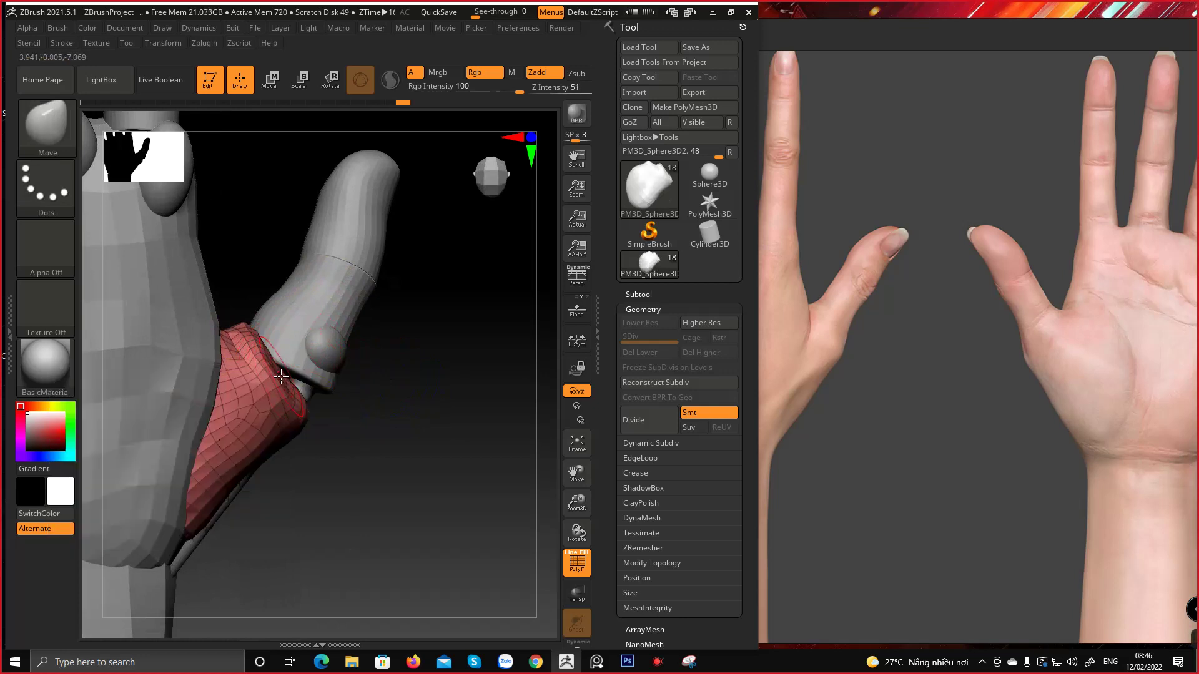
alt+drag(400, 417, 493, 391)
middle_drag(913, 368, 1011, 373)
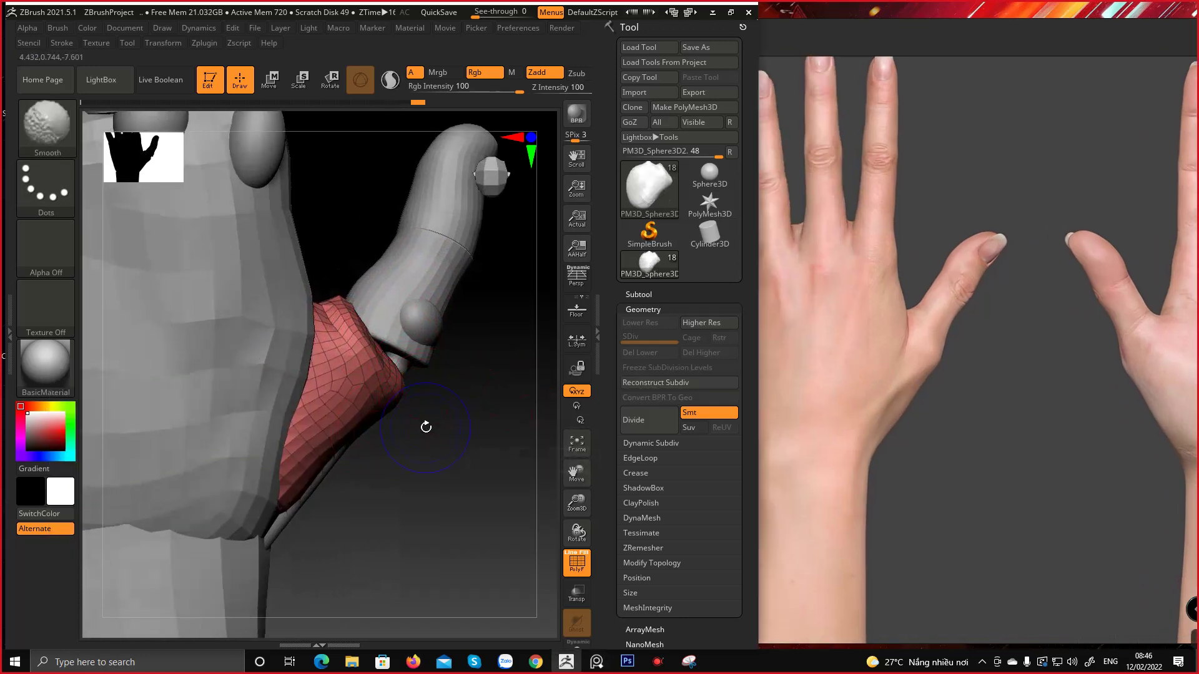
key(space)
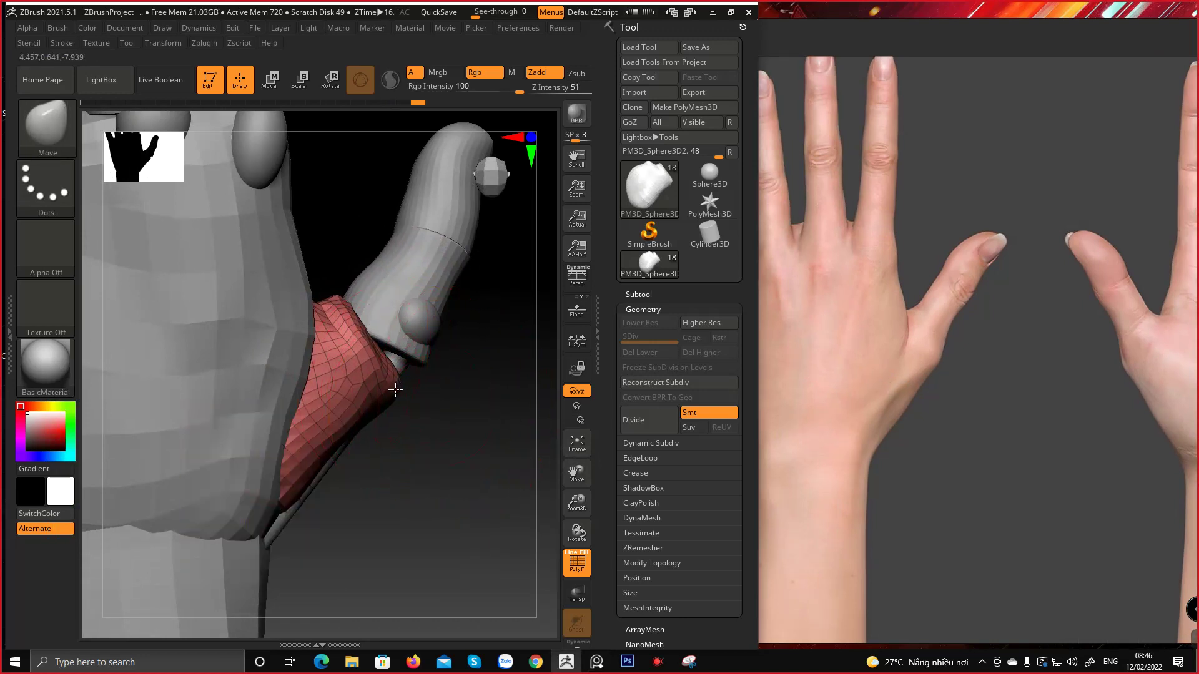
alt+drag(401, 498, 437, 403)
drag(402, 356, 372, 447)
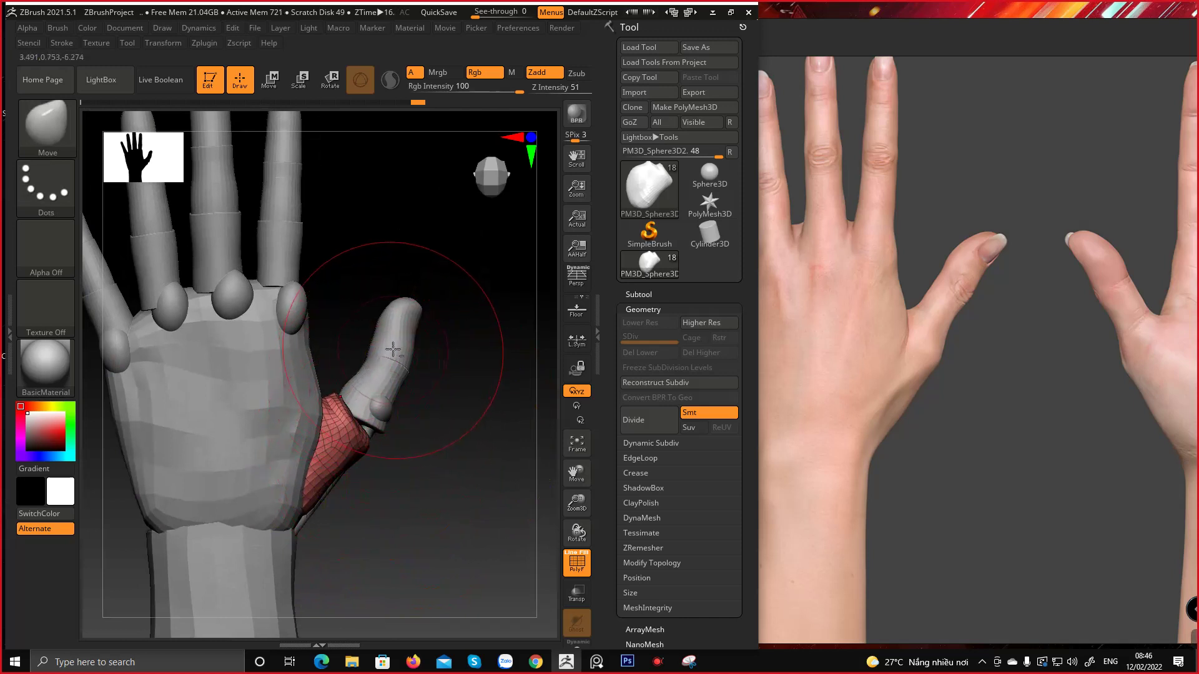
Select the thumb mesh and reshape its lower segment with the Move brush to meet the thumb base
key(space)
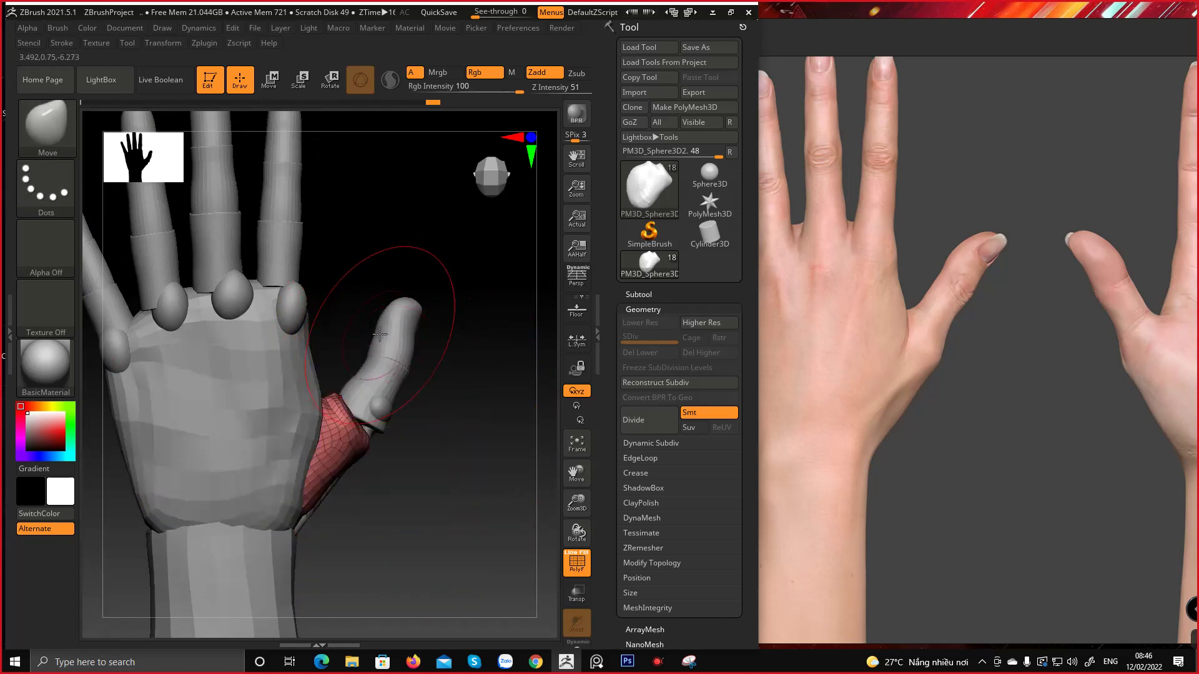
alt+click(357, 396)
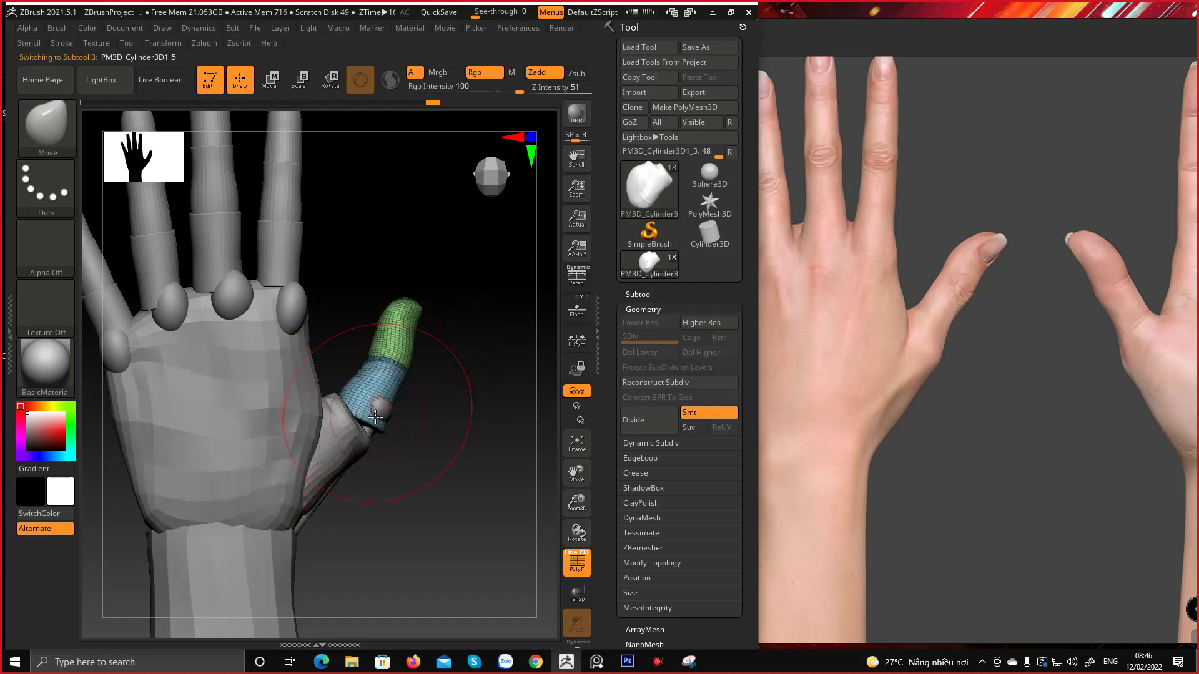
drag(465, 409, 330, 411)
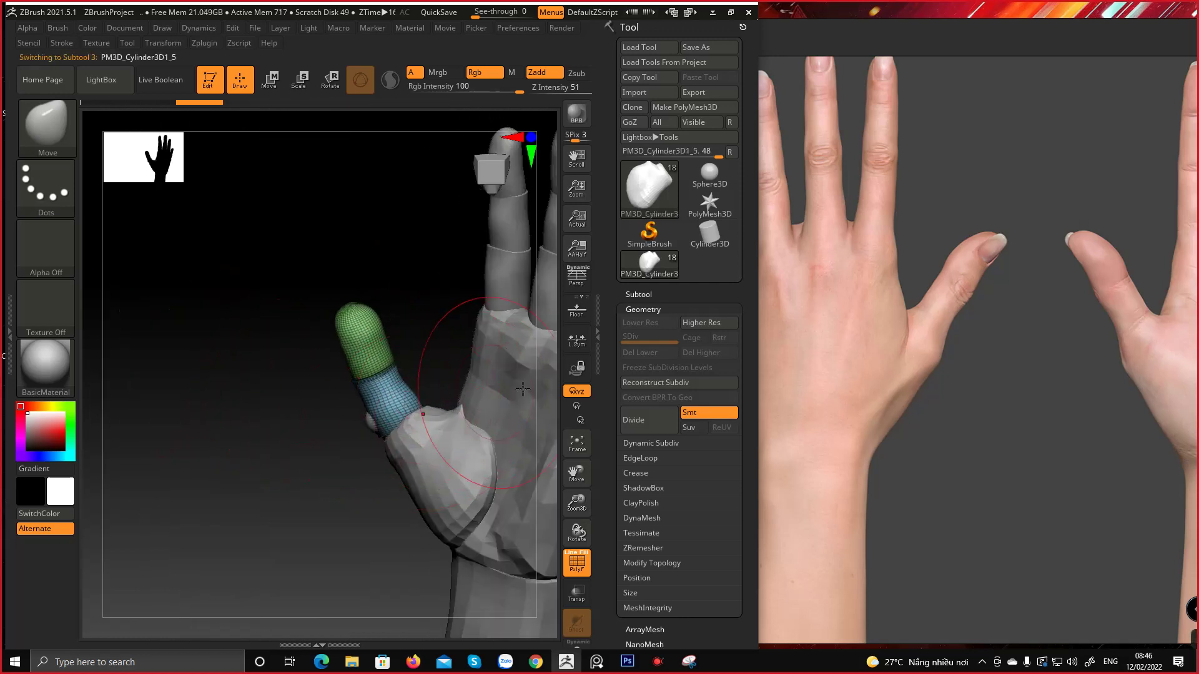
drag(459, 431, 349, 409)
mouse_move(226, 464)
mouse_down()
mouse_move(263, 466)
mouse_move(452, 406)
mouse_up()
right_click(437, 387)
right_drag(477, 430, 401, 434)
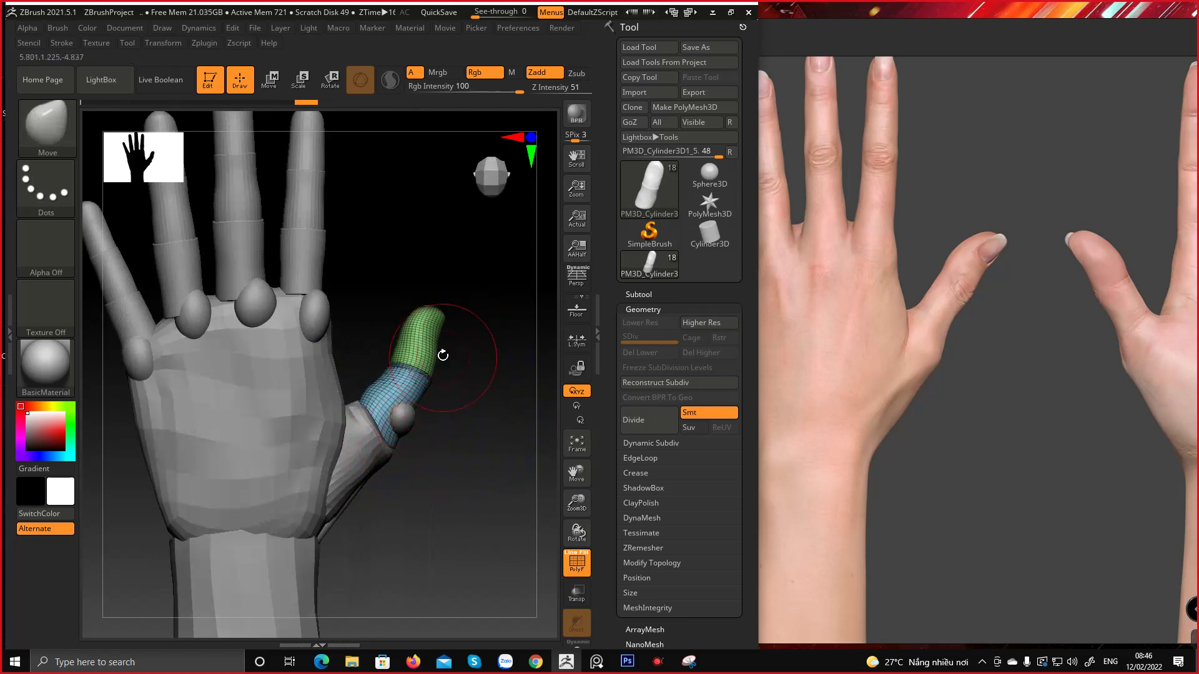
Delete the small sphere at the joint between the thumb and the thumb base
drag(443, 355, 377, 405)
alt+click(375, 466)
click(639, 294)
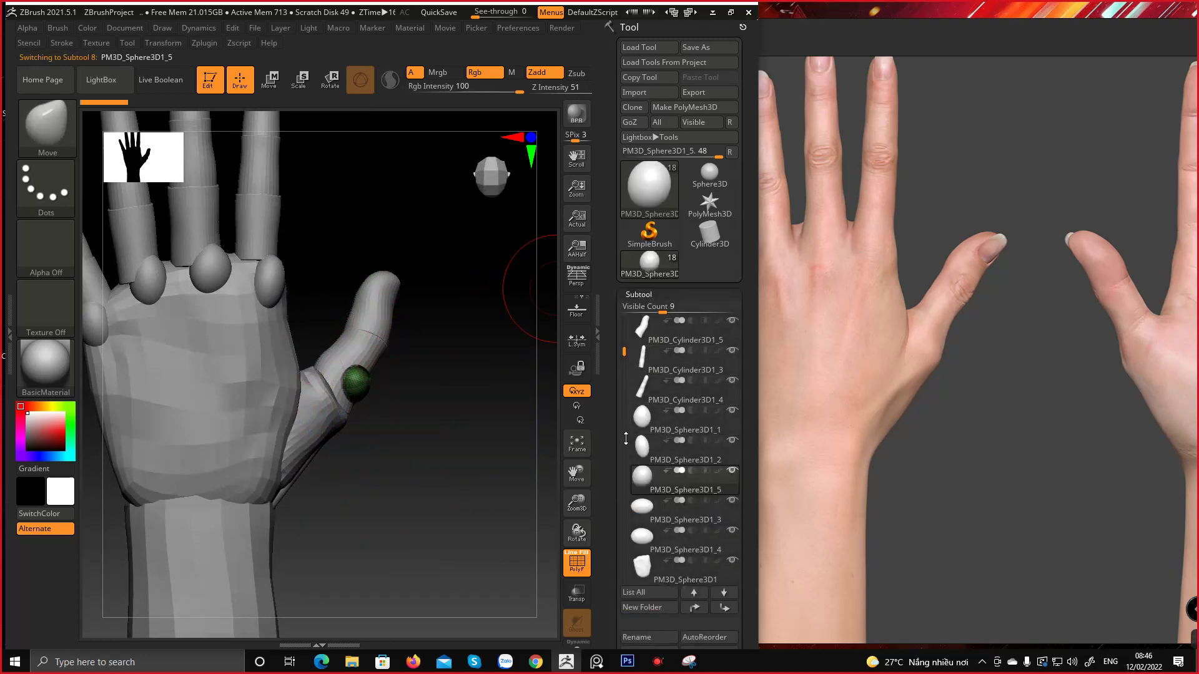
scroll(611, 561, down, 5)
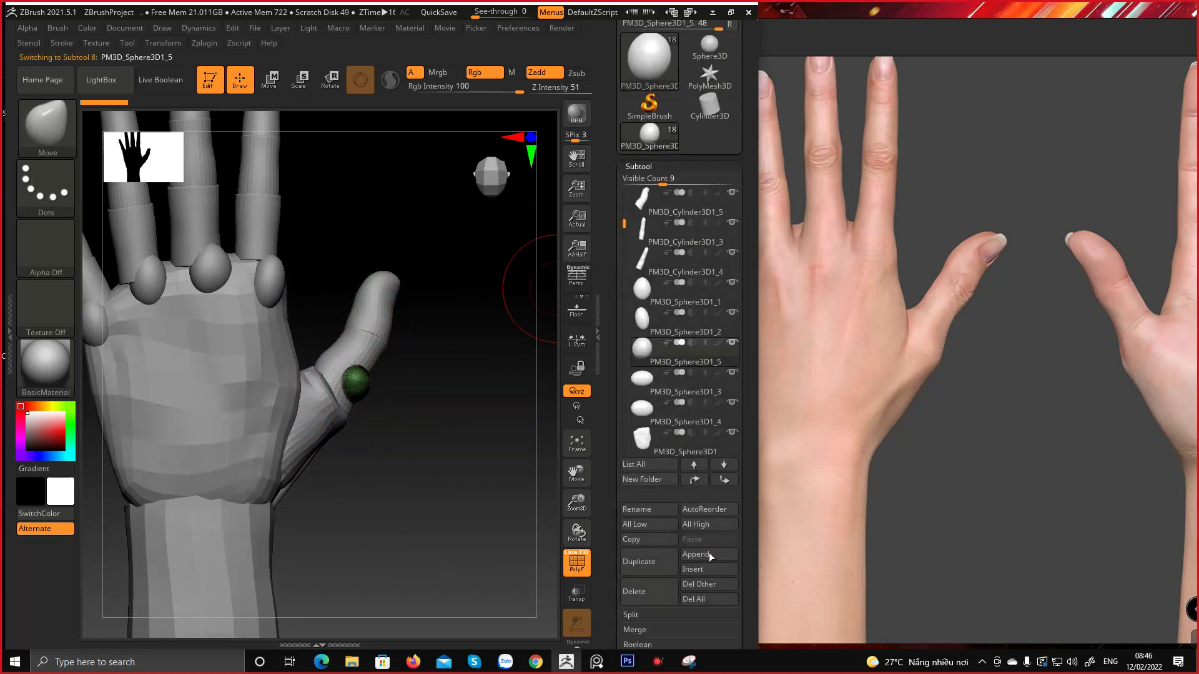
click(650, 599)
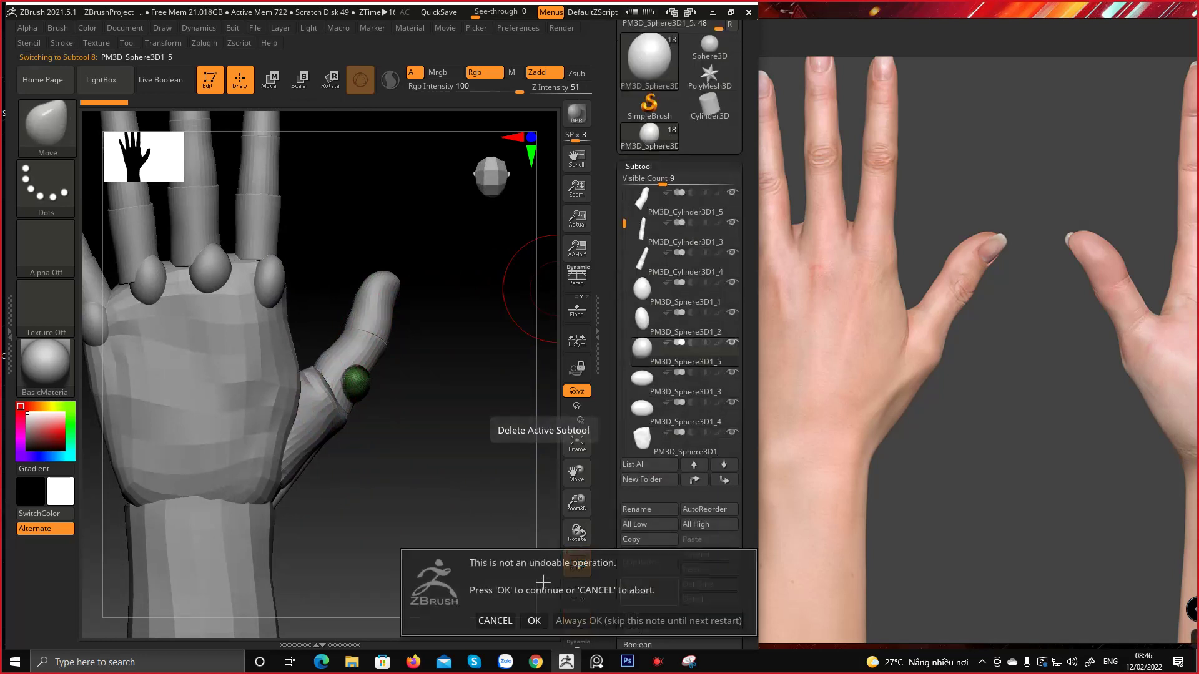
click(554, 619)
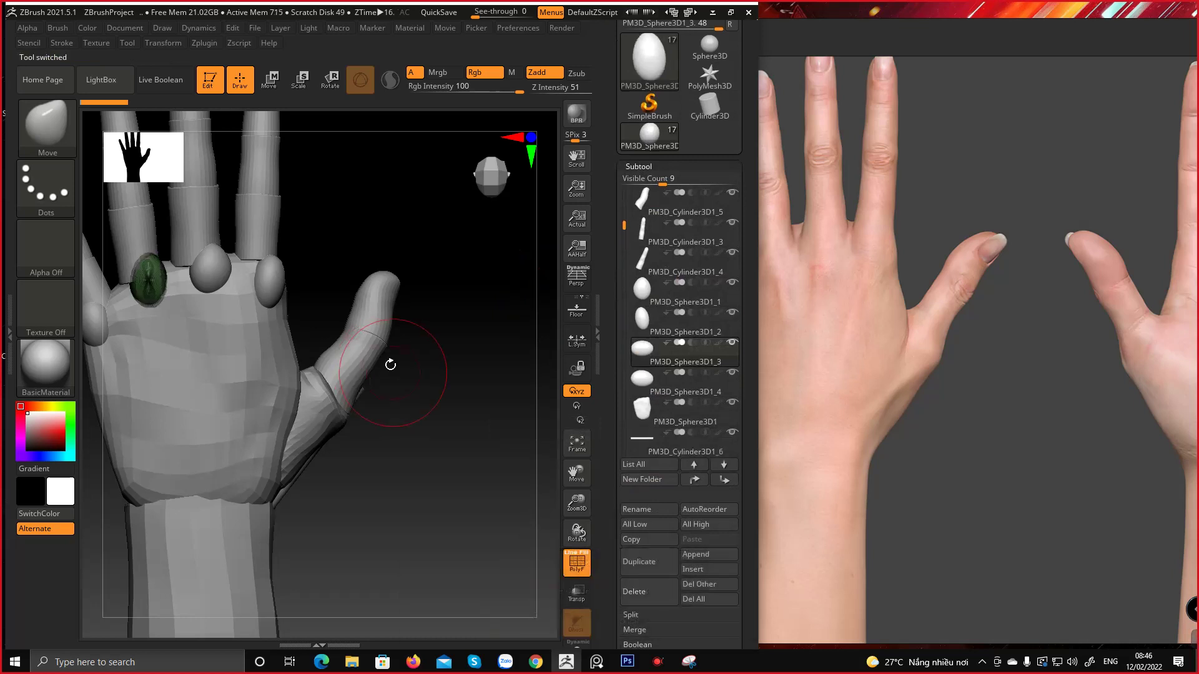
Reselect the thumb mesh and refine its contour on the back of the hand with a resized Move brush
alt+right_drag(363, 347, 368, 402)
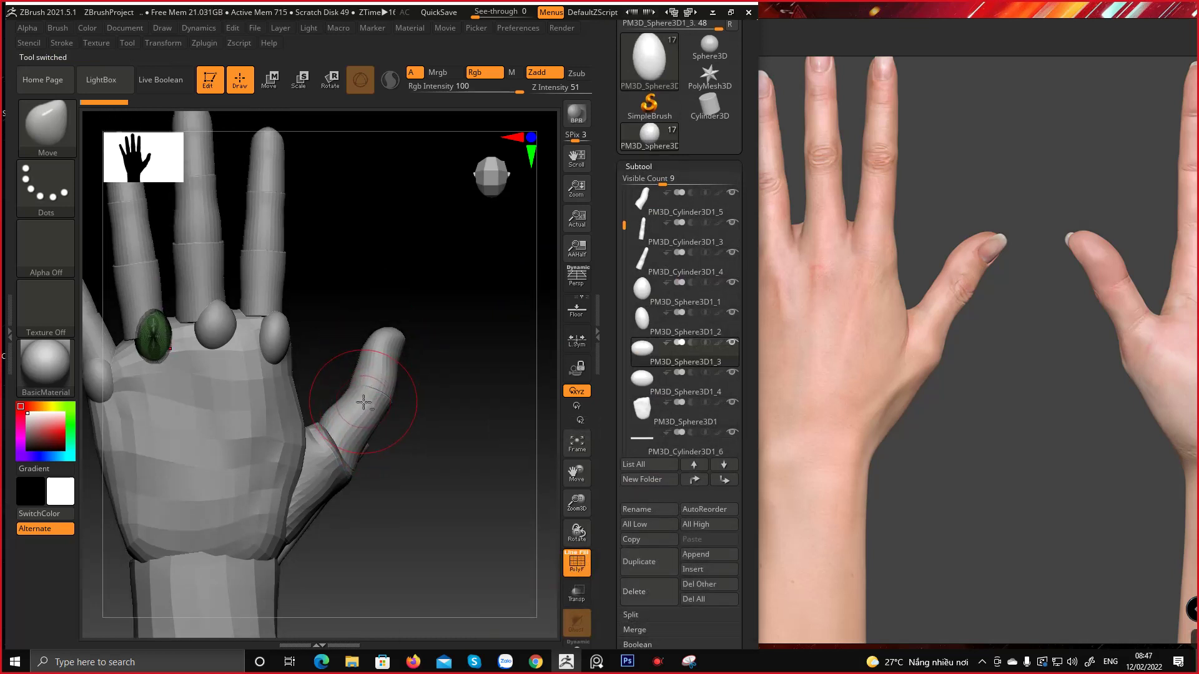
alt+click(364, 401)
key(space)
mouse_move(367, 388)
mouse_down()
mouse_move(372, 379)
mouse_move(341, 379)
mouse_up()
key(space)
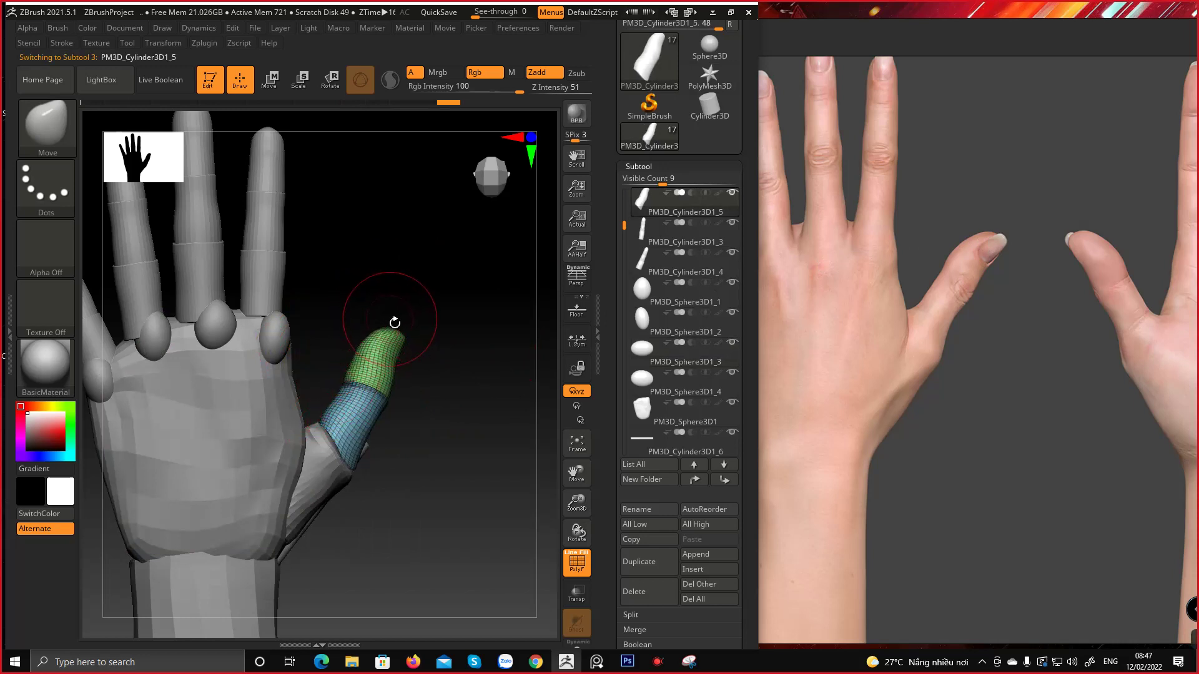
mouse_move(420, 370)
mouse_down()
mouse_move(436, 385)
mouse_move(289, 339)
mouse_move(267, 270)
mouse_move(252, 275)
mouse_move(418, 287)
mouse_move(484, 357)
mouse_move(484, 396)
mouse_move(455, 414)
mouse_move(422, 342)
mouse_up()
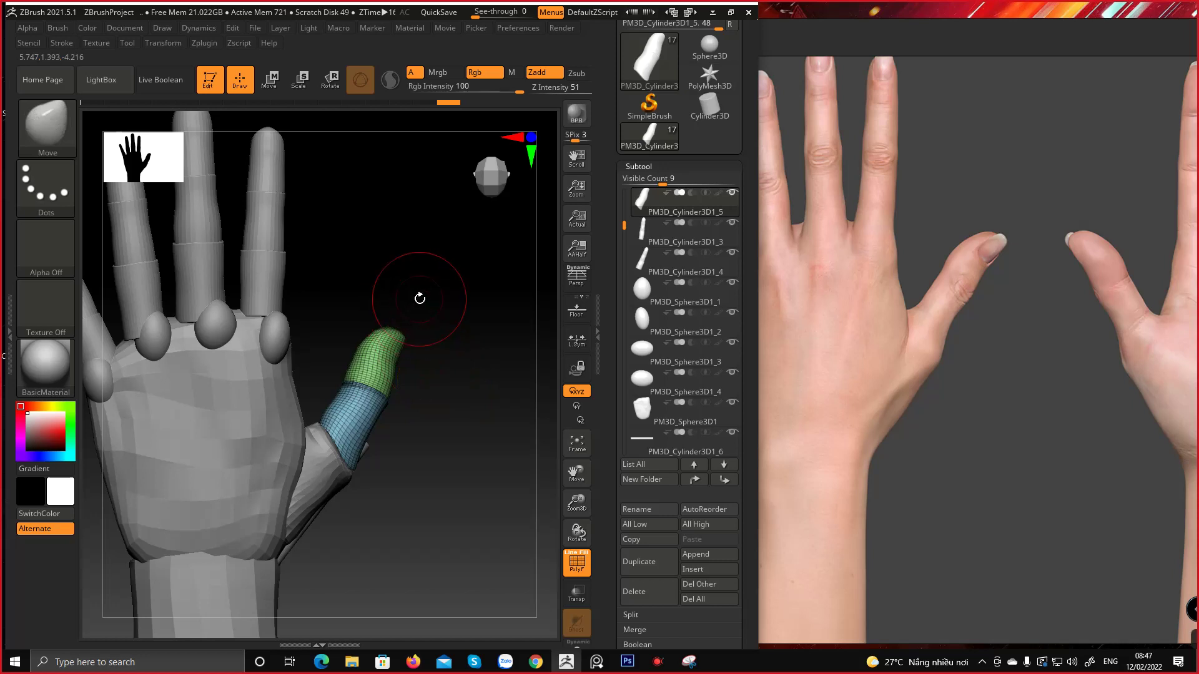
drag(420, 299, 354, 450)
Adjust the Move brush size and reshape the thumb's lower segment from the side of the hand
key(space)
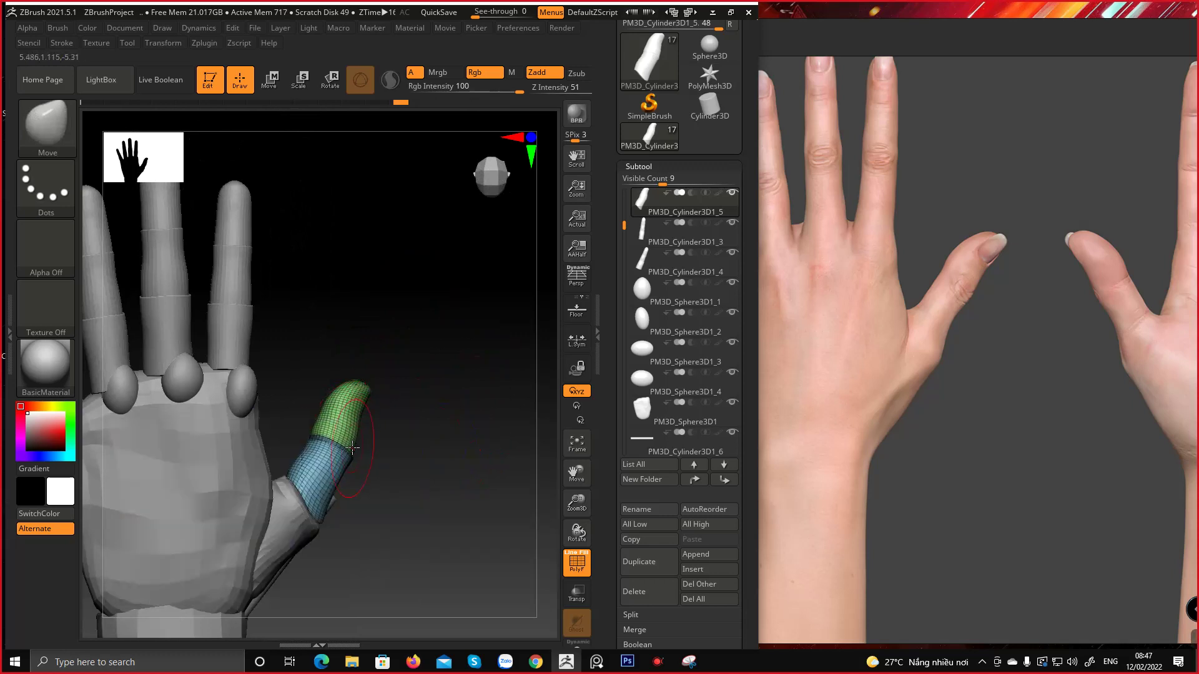
drag(401, 456, 388, 471)
key(space)
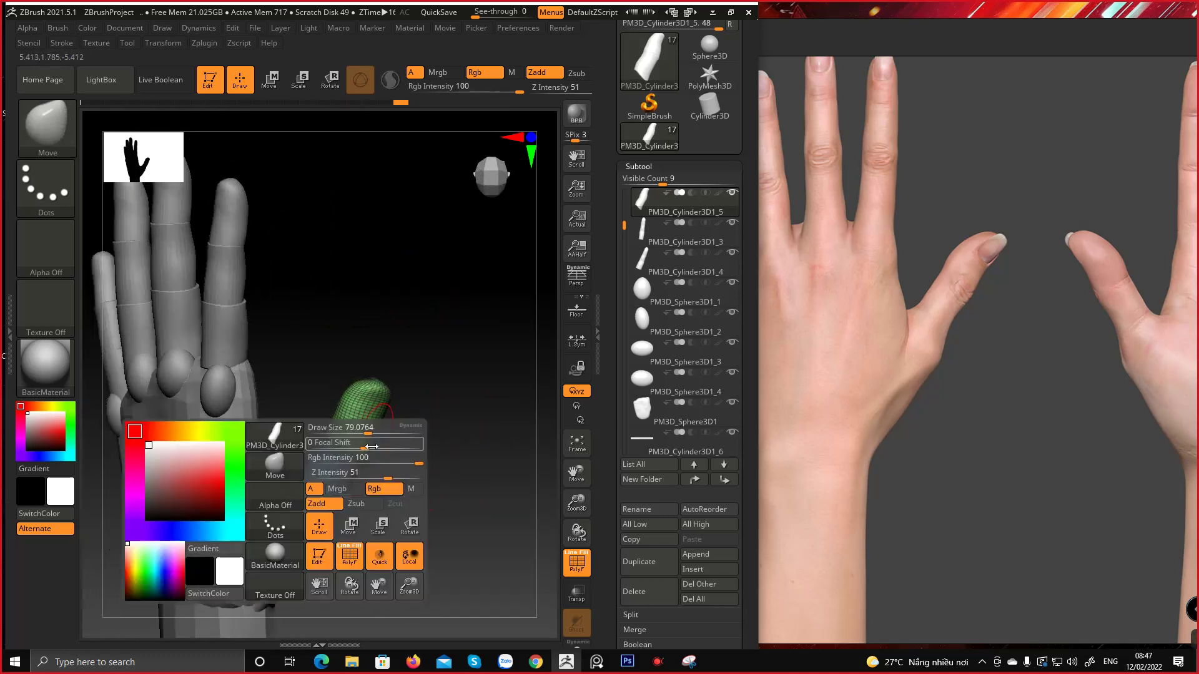
click(366, 432)
ctrl+right_drag(368, 438, 367, 476)
drag(367, 476, 331, 447)
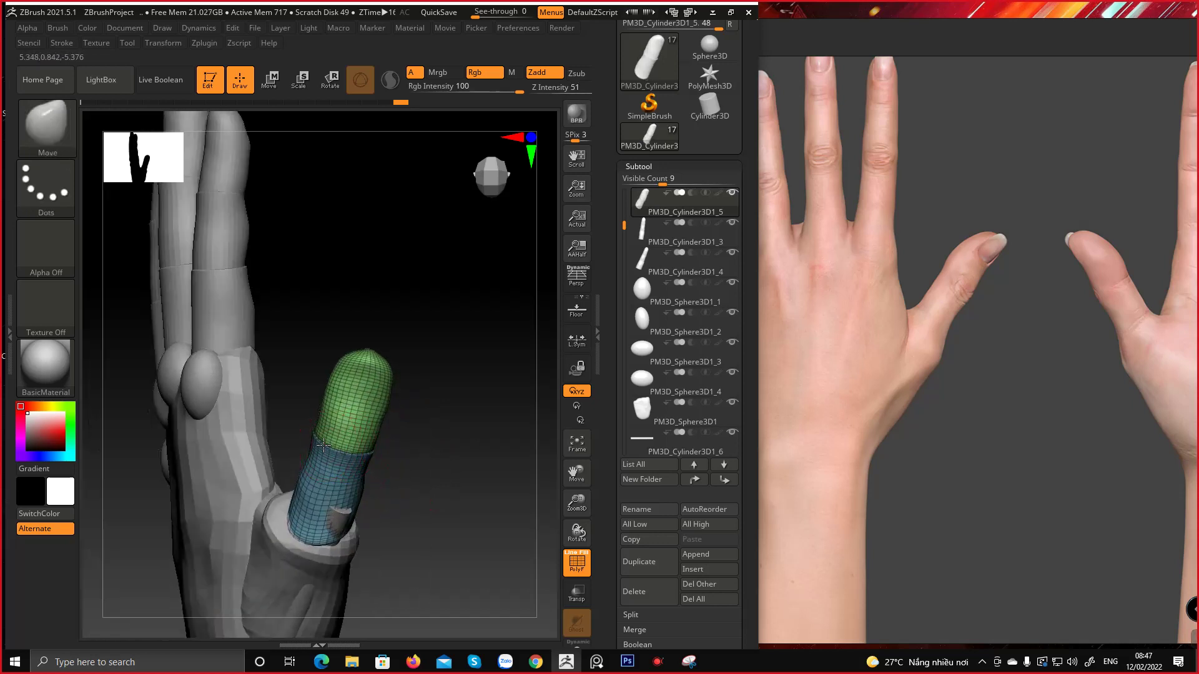
key(space)
click(370, 428)
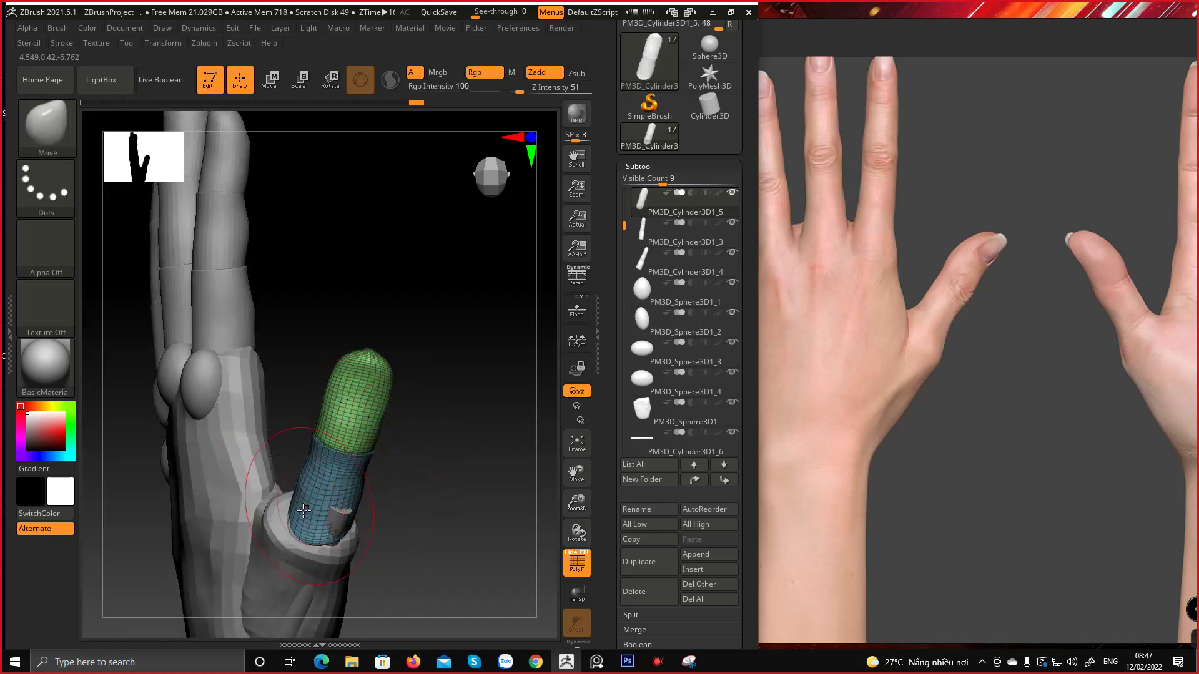
drag(307, 530, 286, 420)
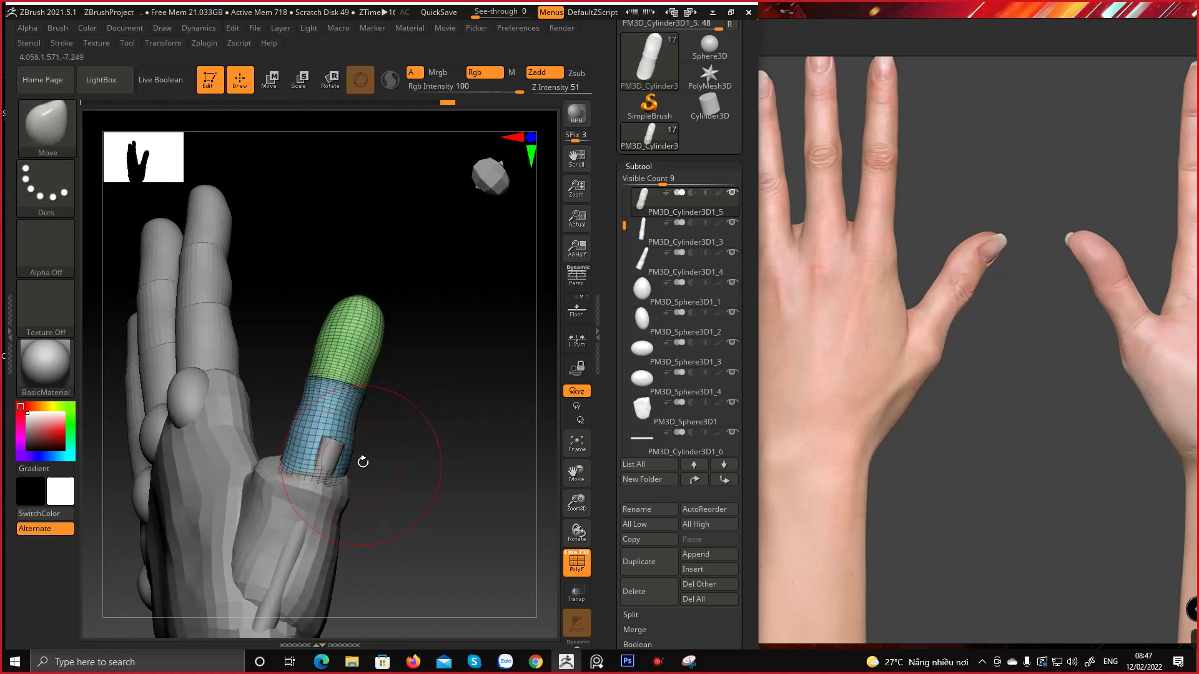
Extend the thumb tip outward and refine the thumb's inner contour in the back-of-hand view to match the reference
mouse_move(362, 460)
mouse_down()
mouse_move(395, 458)
mouse_move(396, 477)
mouse_move(396, 436)
mouse_move(413, 459)
mouse_move(415, 431)
mouse_up()
key(e)
key(q)
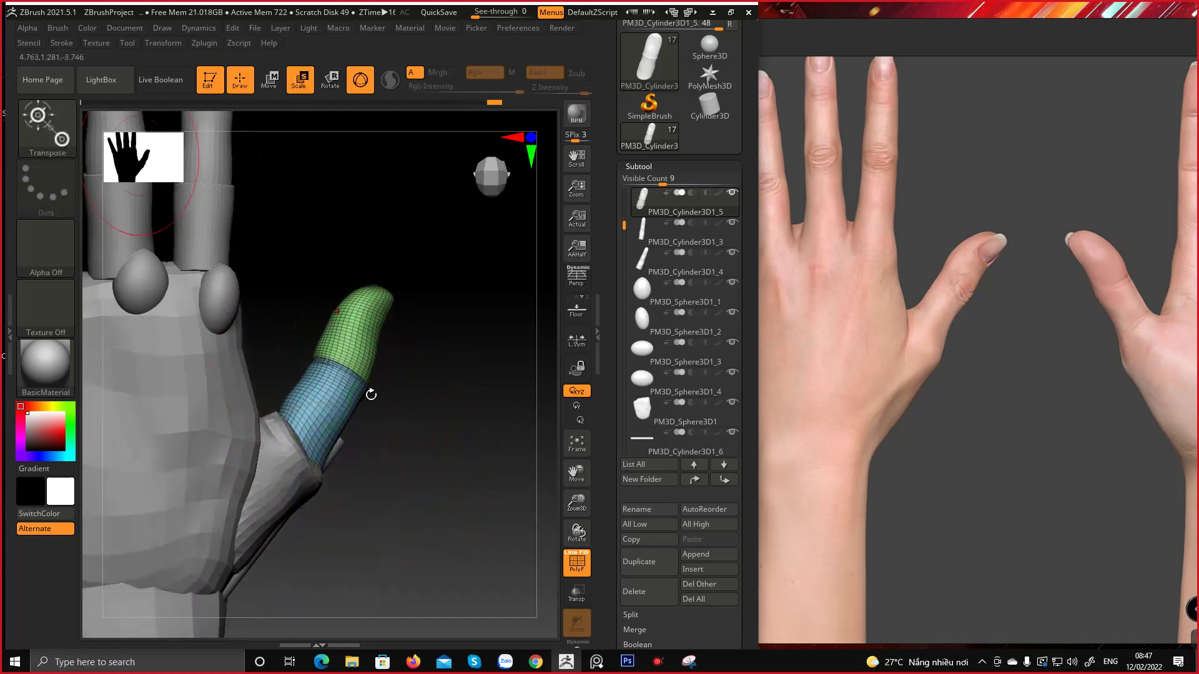
drag(388, 290, 390, 291)
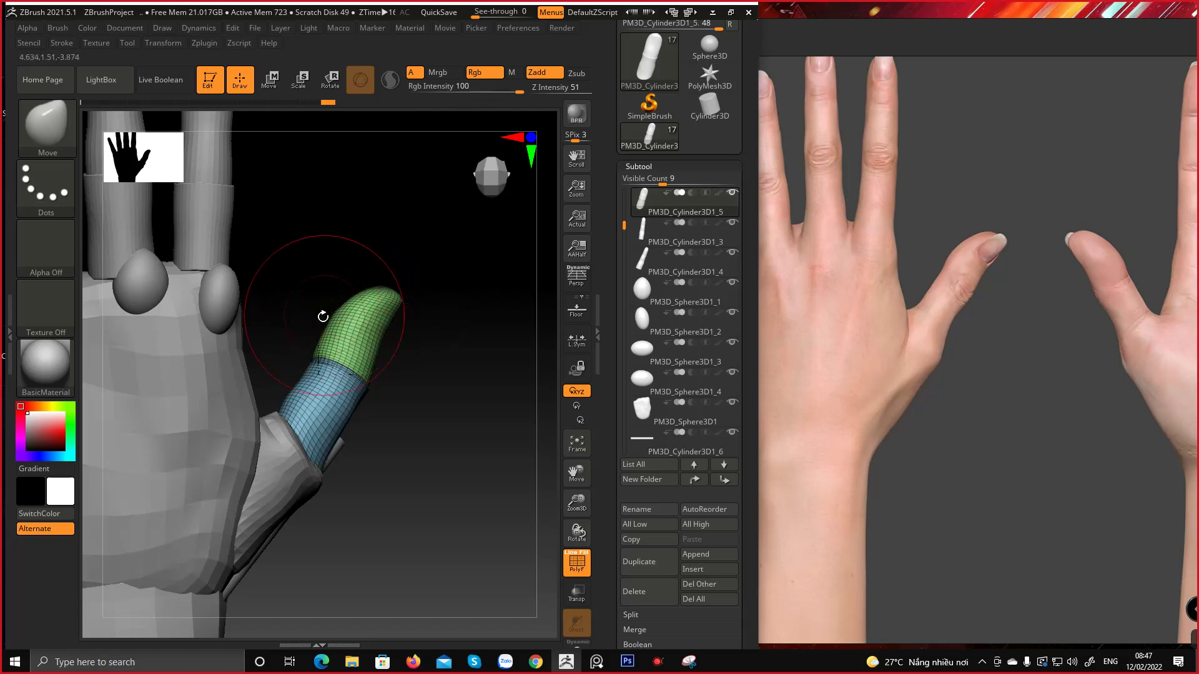
key(space)
drag(330, 320, 321, 318)
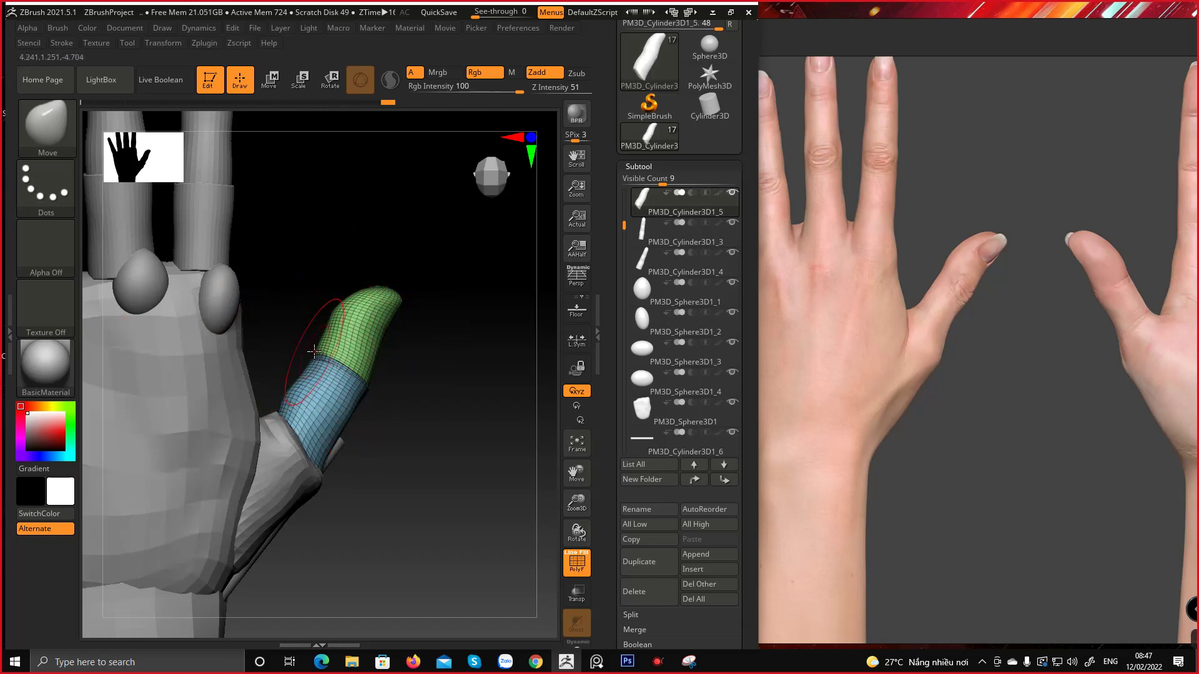
mouse_move(298, 338)
mouse_down()
mouse_move(318, 342)
mouse_move(298, 332)
mouse_move(292, 297)
mouse_move(468, 393)
mouse_move(350, 374)
mouse_move(316, 276)
mouse_move(300, 348)
mouse_move(254, 337)
mouse_up()
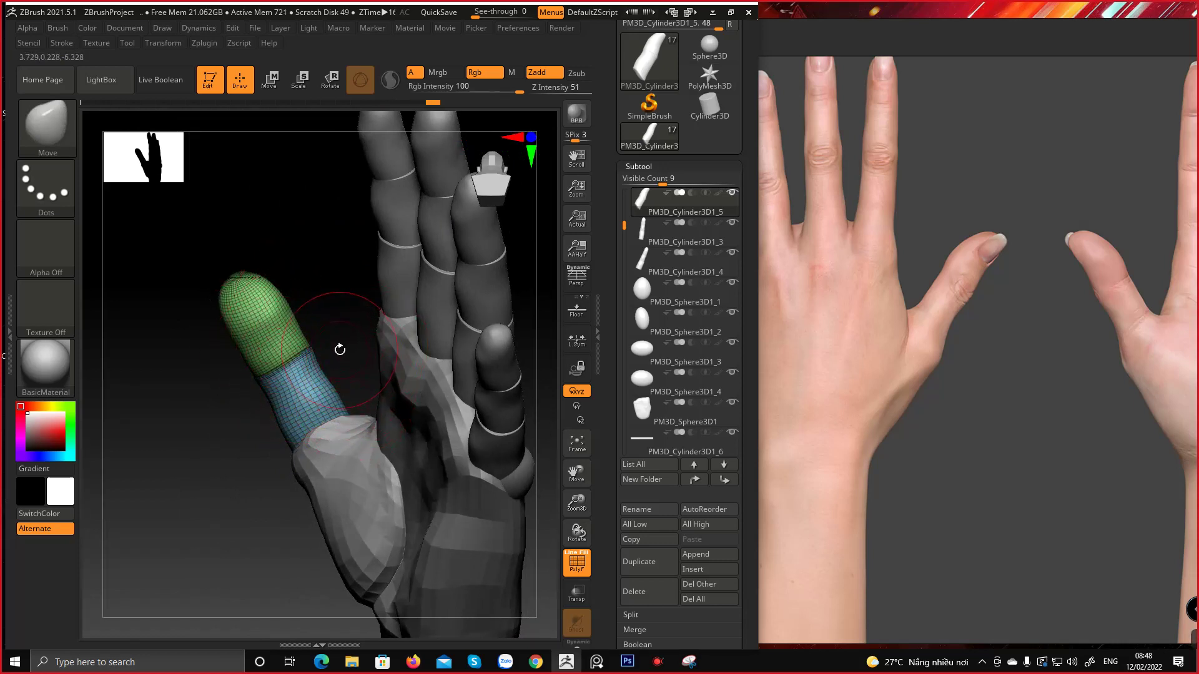
Refine the thumb's lower segment from the palm side where it meets the thumb-base muscle
key(space)
drag(340, 348, 357, 349)
drag(347, 417, 353, 420)
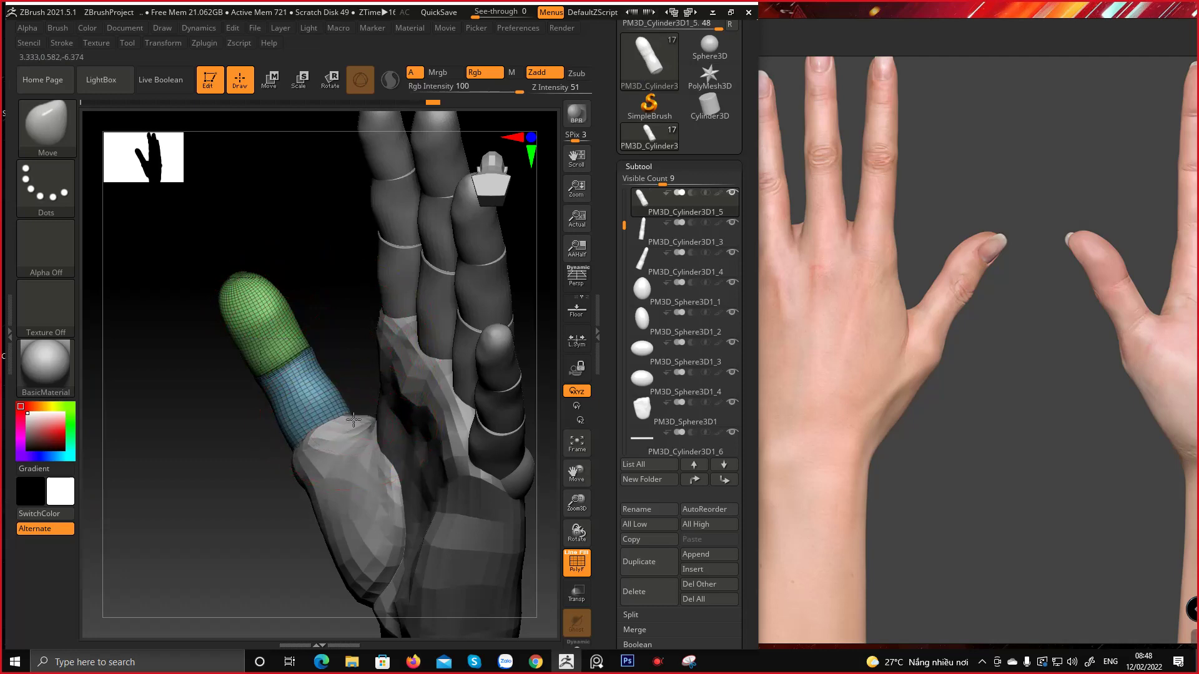
mouse_move(293, 462)
mouse_down()
mouse_move(444, 495)
mouse_move(461, 444)
mouse_move(393, 364)
mouse_move(374, 381)
mouse_up()
key(space)
Select the thin tendon cylinder along the outer edge of the thumb joint and delete it
ctrl+right_drag(375, 379, 406, 487)
alt+click(377, 373)
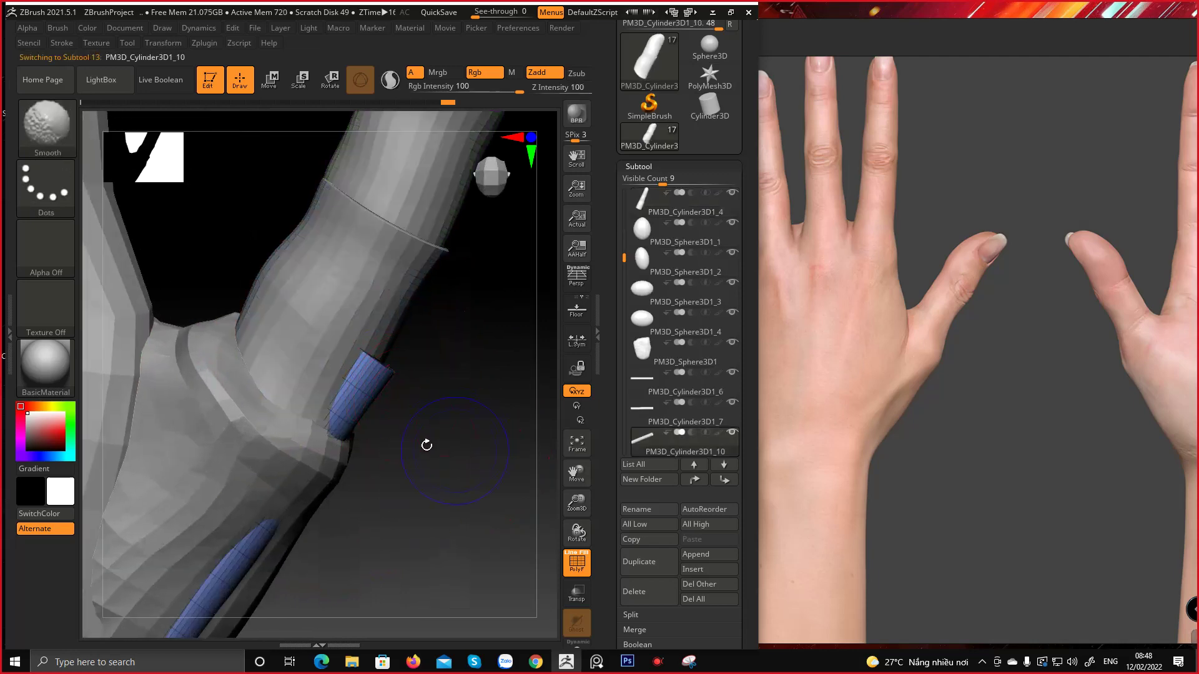
drag(429, 444, 466, 497)
key(f)
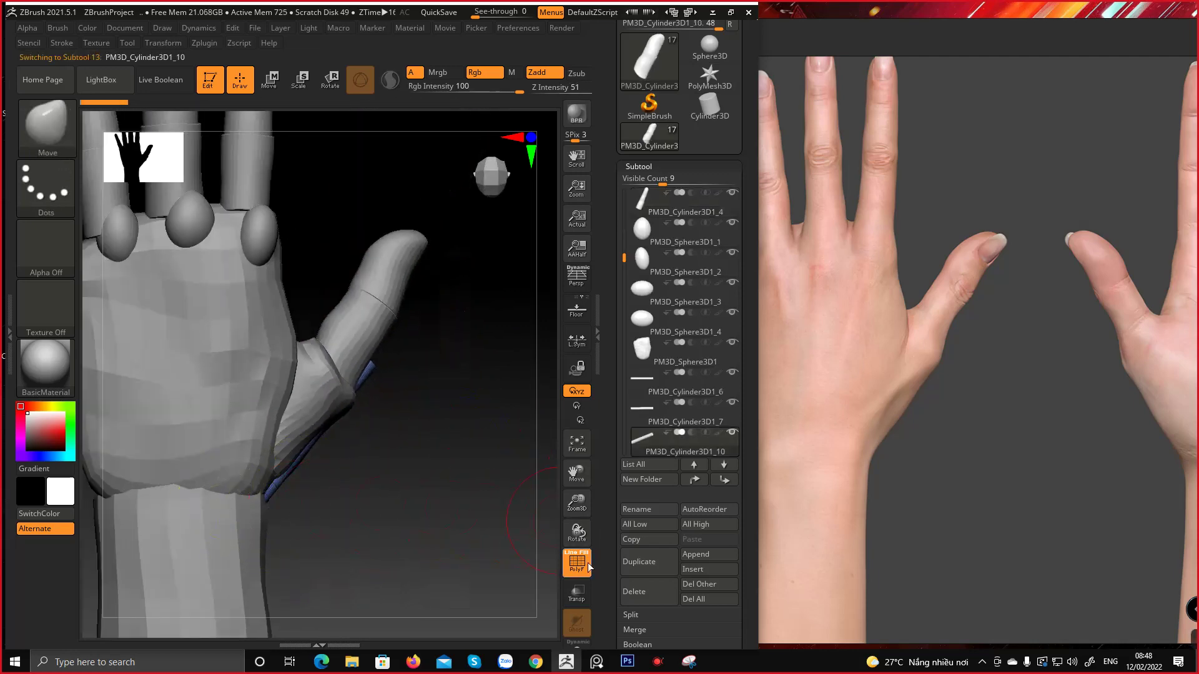
scroll(605, 573, down, 2)
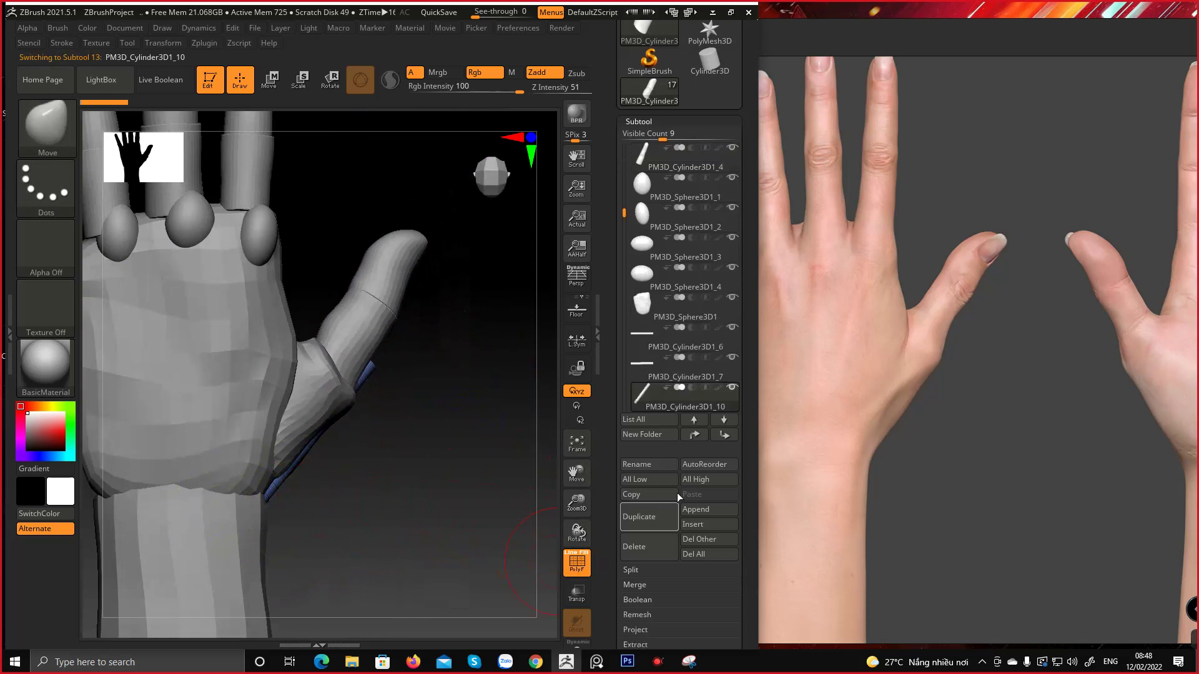
click(649, 547)
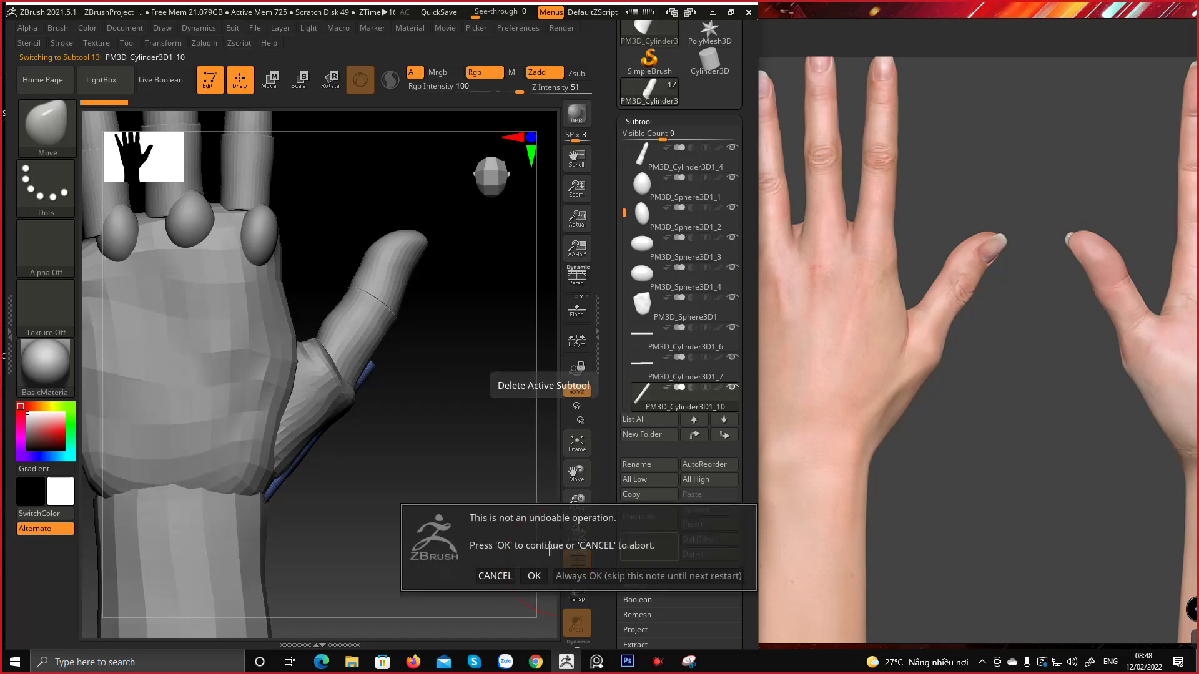
click(532, 575)
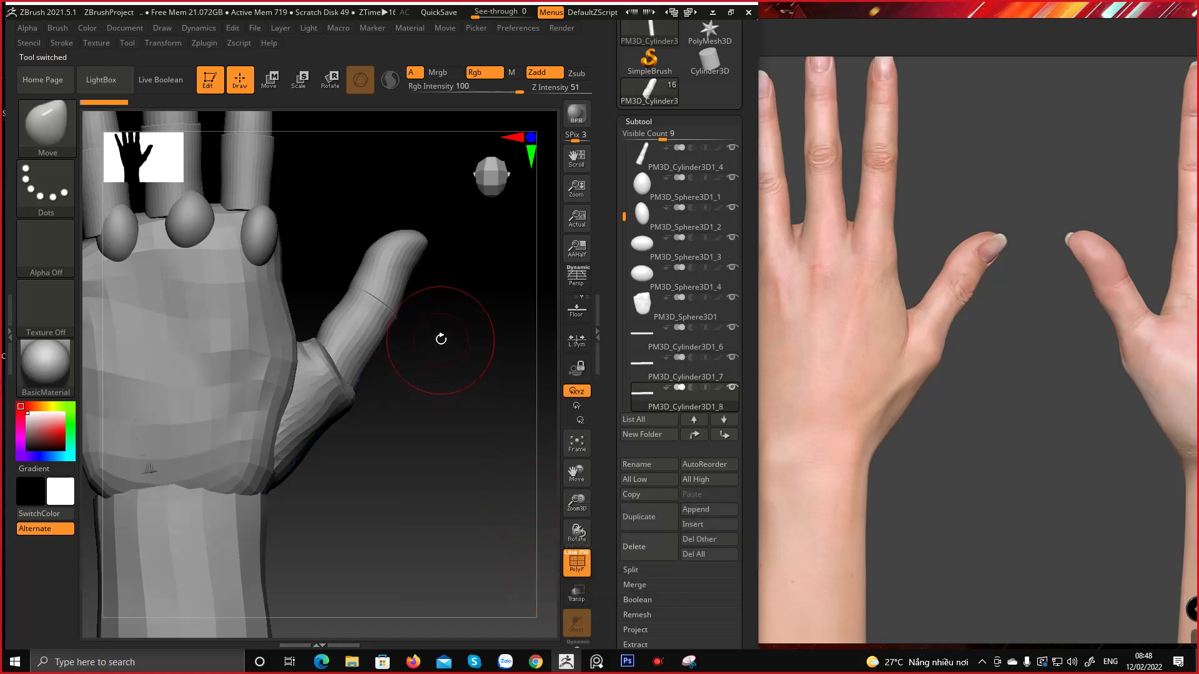
Reselect the thumb mesh, then reshape and smooth the outer edge of its lower segment above the thumb base
drag(423, 343, 357, 406)
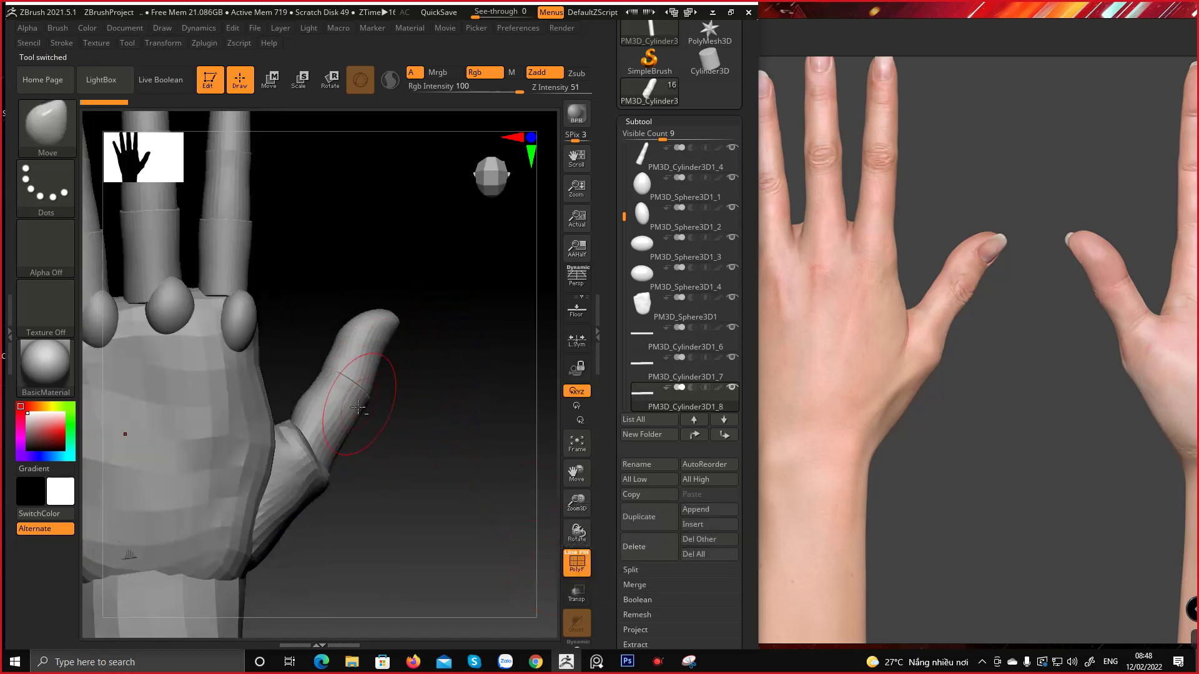
alt+click(358, 406)
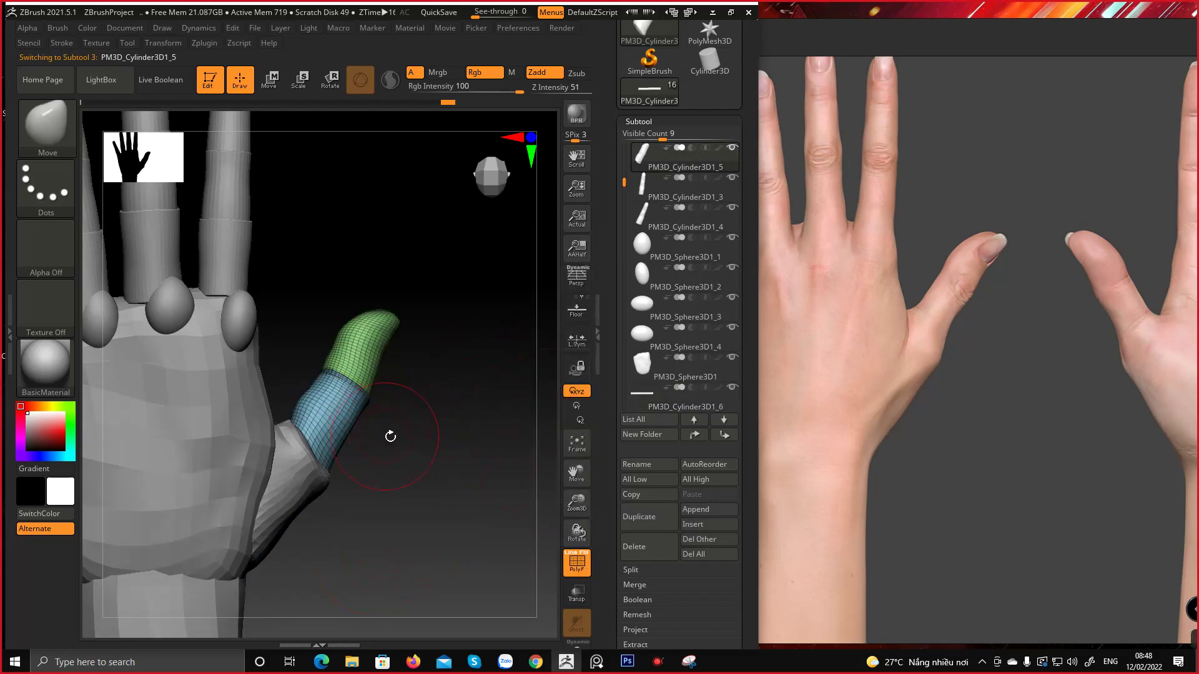
drag(391, 435, 353, 429)
ctrl+right_drag(319, 432, 311, 463)
mouse_move(367, 458)
mouse_down()
mouse_move(457, 466)
mouse_move(472, 451)
mouse_up()
alt+drag(490, 409, 423, 425)
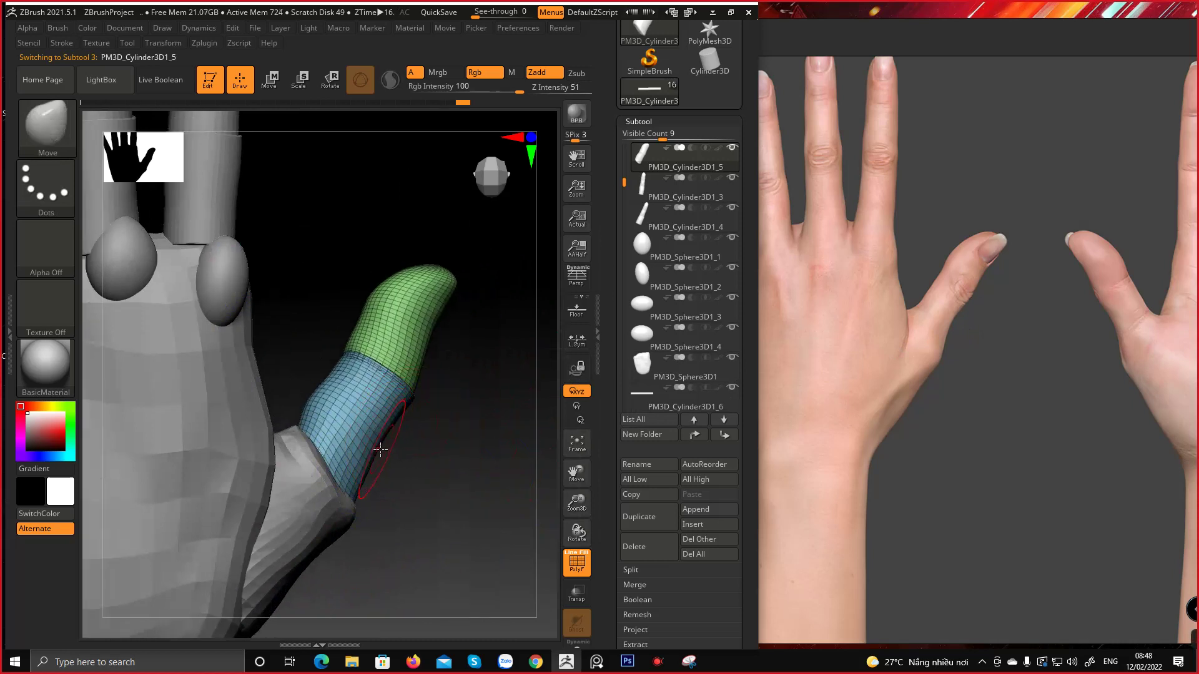
mouse_move(423, 367)
alt+mouse_down()
mouse_move(404, 411)
mouse_move(386, 406)
mouse_move(377, 439)
mouse_move(370, 426)
alt+mouse_up()
mouse_move(470, 454)
mouse_down()
mouse_move(481, 441)
mouse_move(448, 448)
mouse_up()
shift+drag(330, 466, 314, 471)
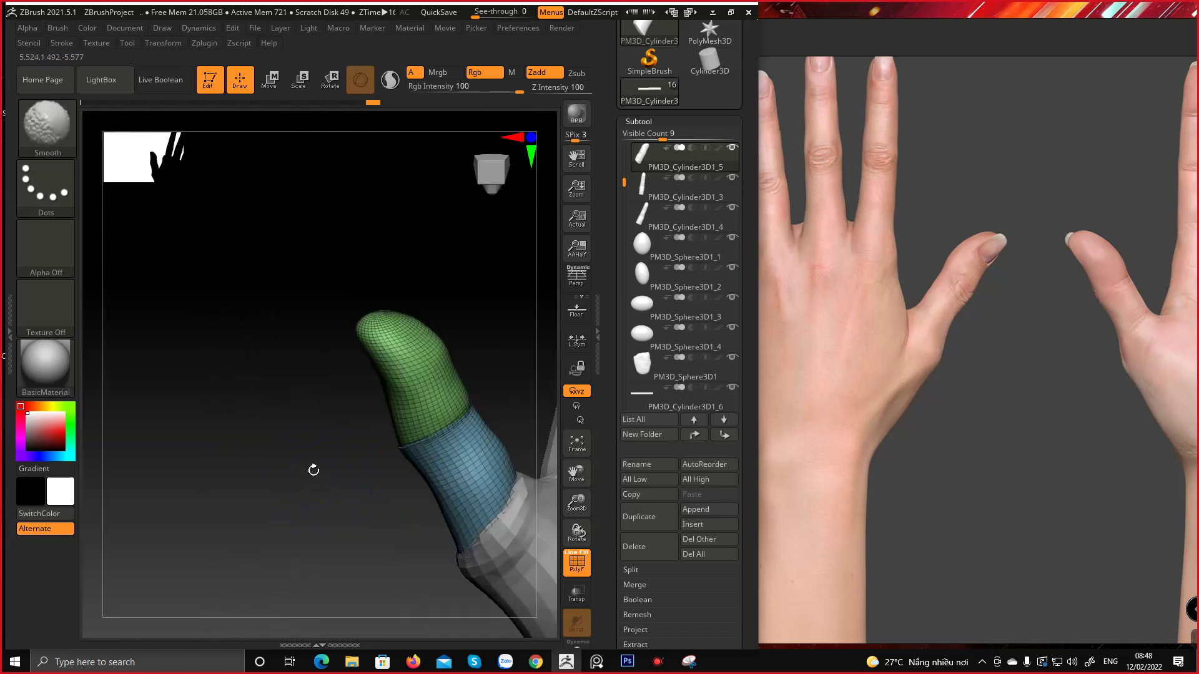
Refine the inner edge of the thumb's lower segment from the palm side with a resized Move brush
ctrl+right_drag(369, 465, 294, 476)
drag(298, 477, 251, 466)
mouse_move(318, 434)
alt+right_down()
mouse_move(297, 406)
mouse_move(322, 431)
alt+right_up()
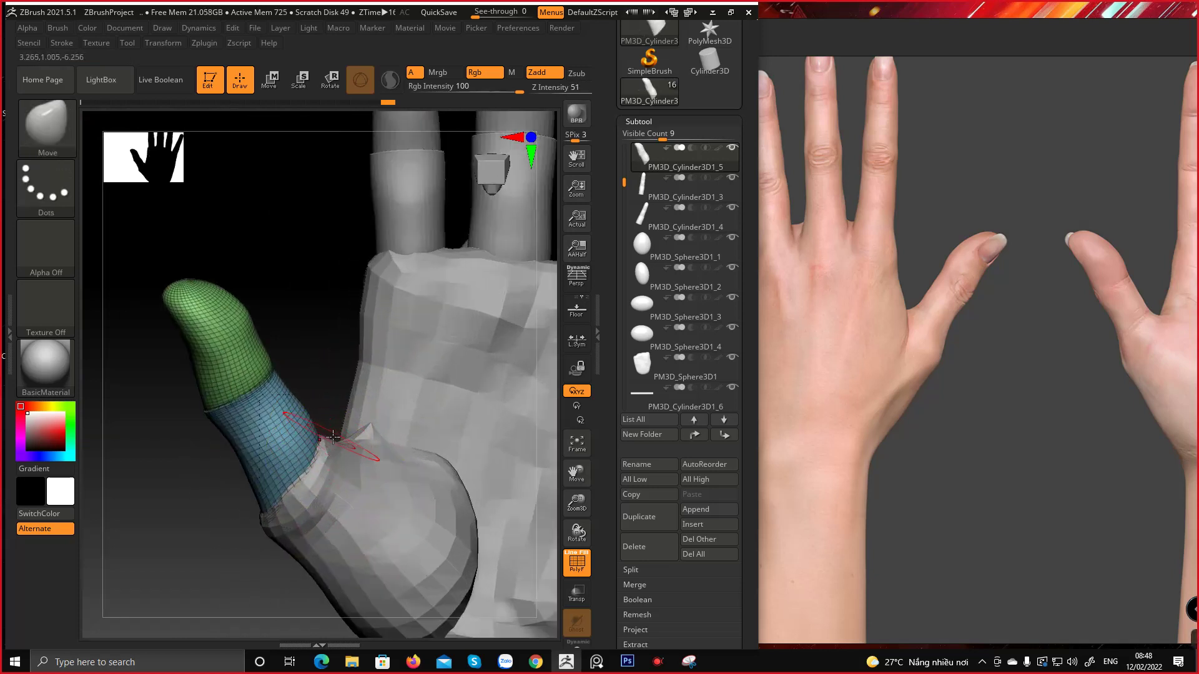
key(space)
click(313, 404)
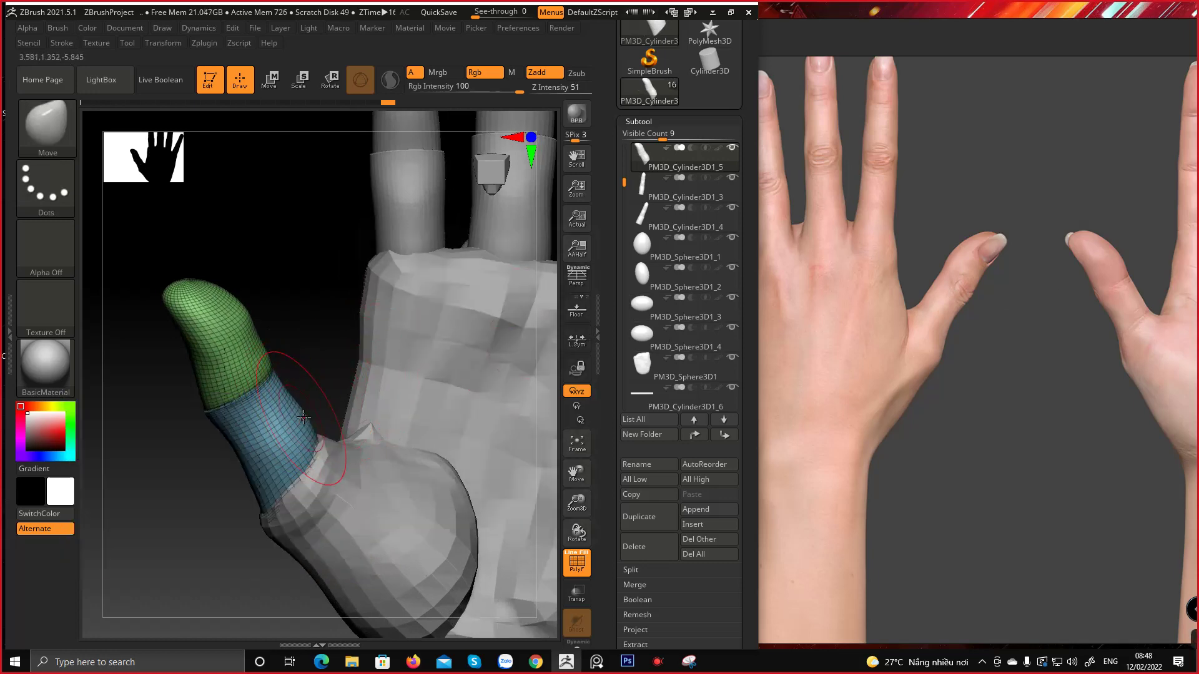
right_click(274, 345)
click(295, 347)
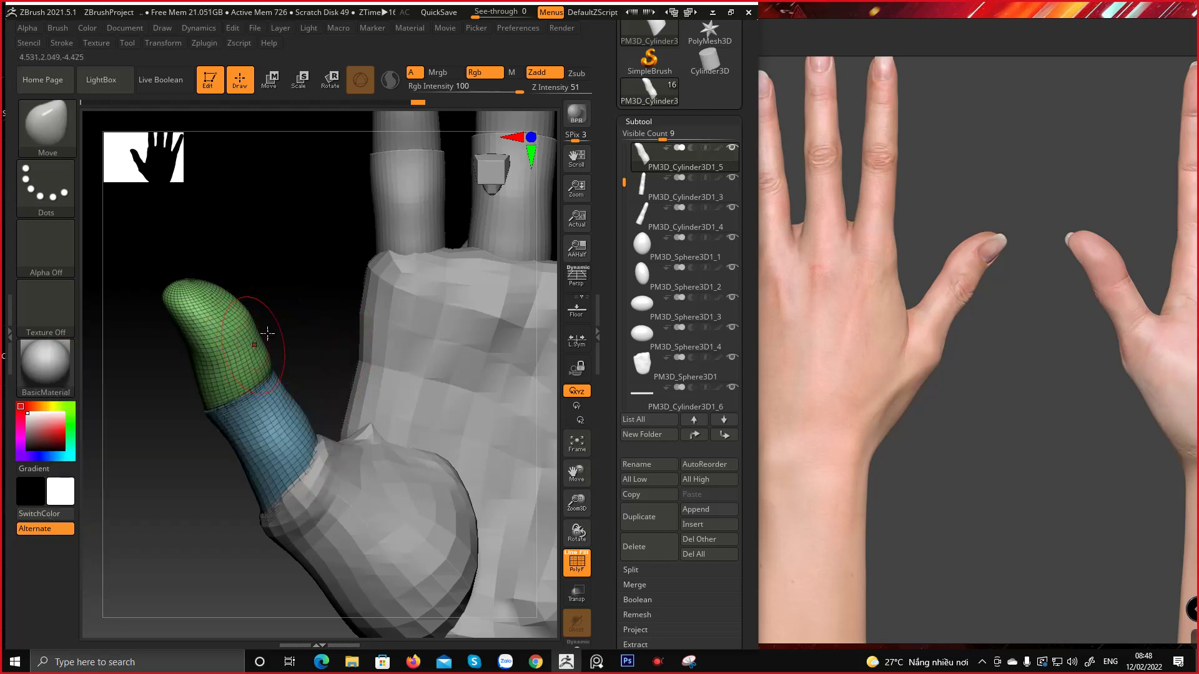
Reshape the thumb tip and its pad with the Move brush, working from the palm side and the fingertip end
mouse_move(270, 299)
mouse_down()
mouse_move(285, 304)
mouse_move(251, 370)
mouse_up()
drag(188, 299, 190, 310)
drag(209, 265, 187, 320)
drag(177, 384, 178, 453)
drag(188, 303, 188, 312)
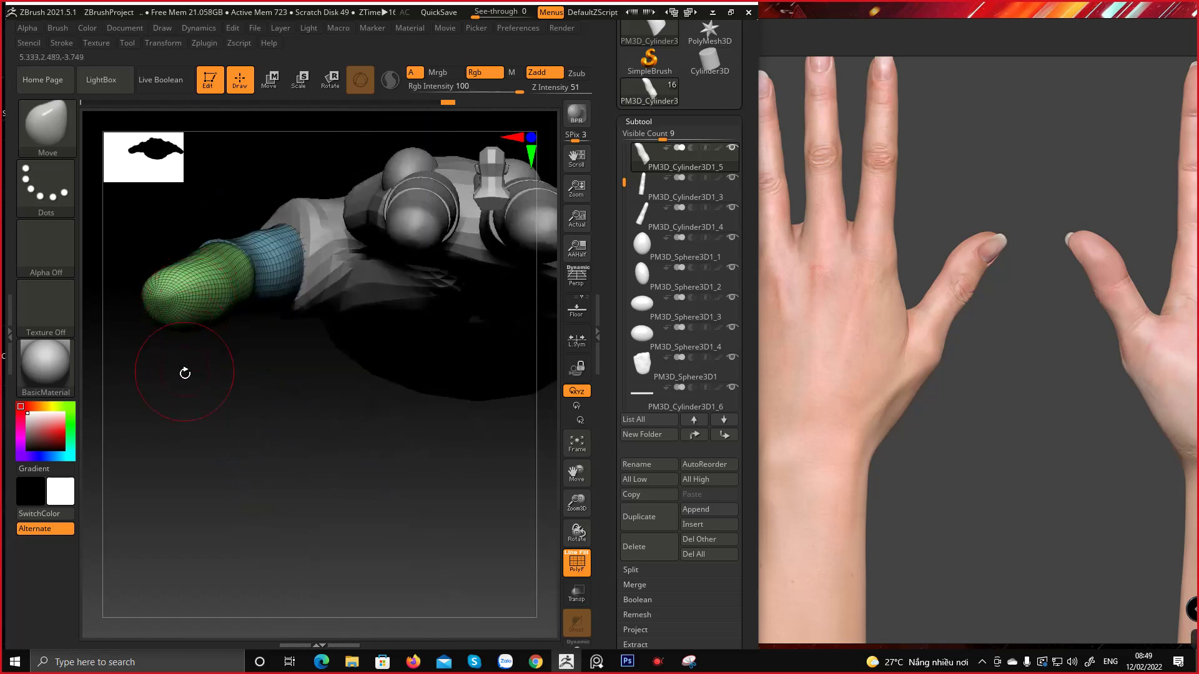
drag(184, 373, 212, 323)
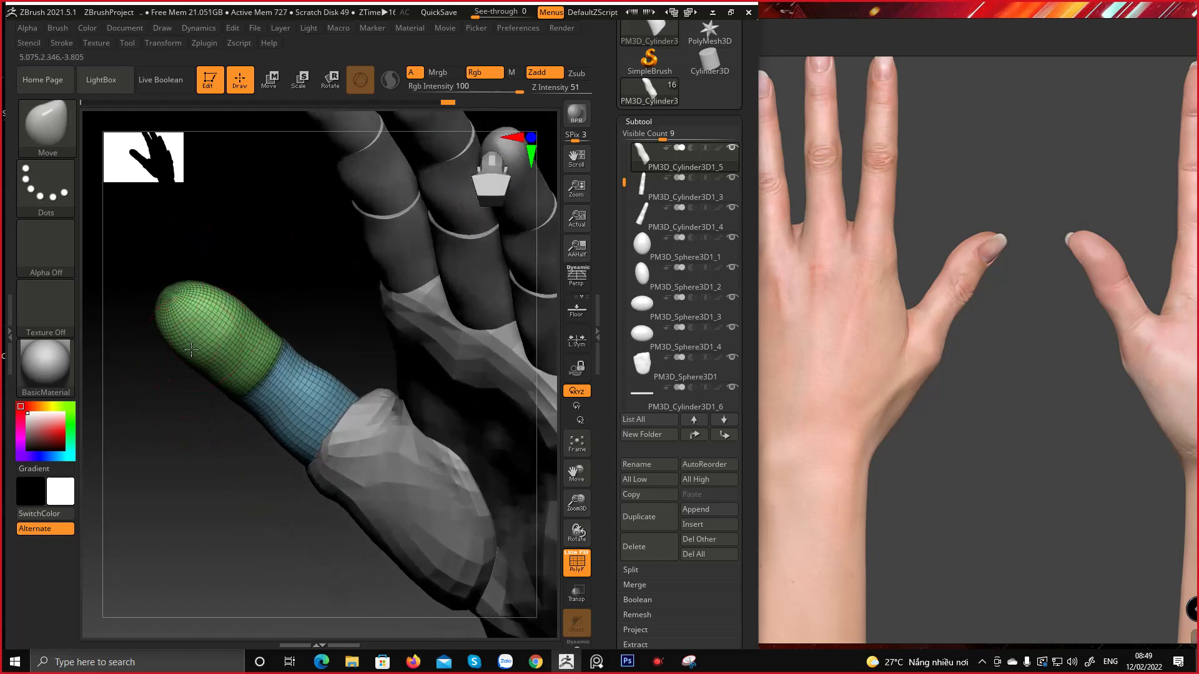
drag(253, 266, 213, 397)
drag(187, 515, 238, 309)
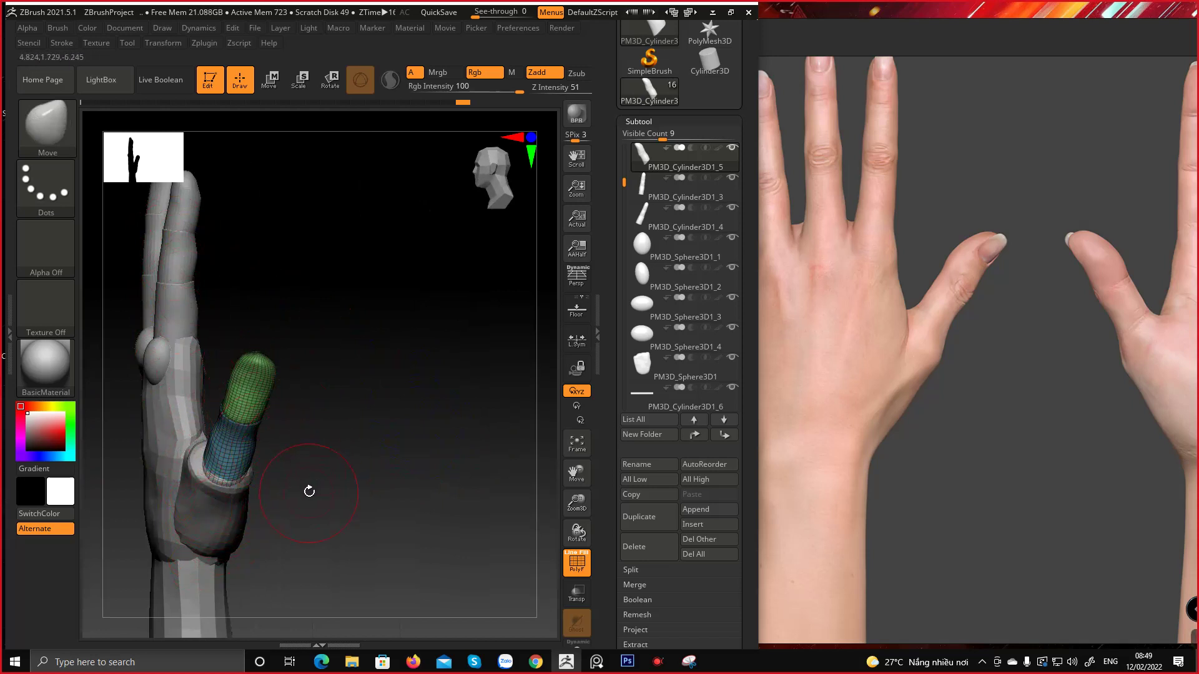
Refine the width and side contours of the thumb's upper segment from the side and palm views
drag(309, 491, 354, 448)
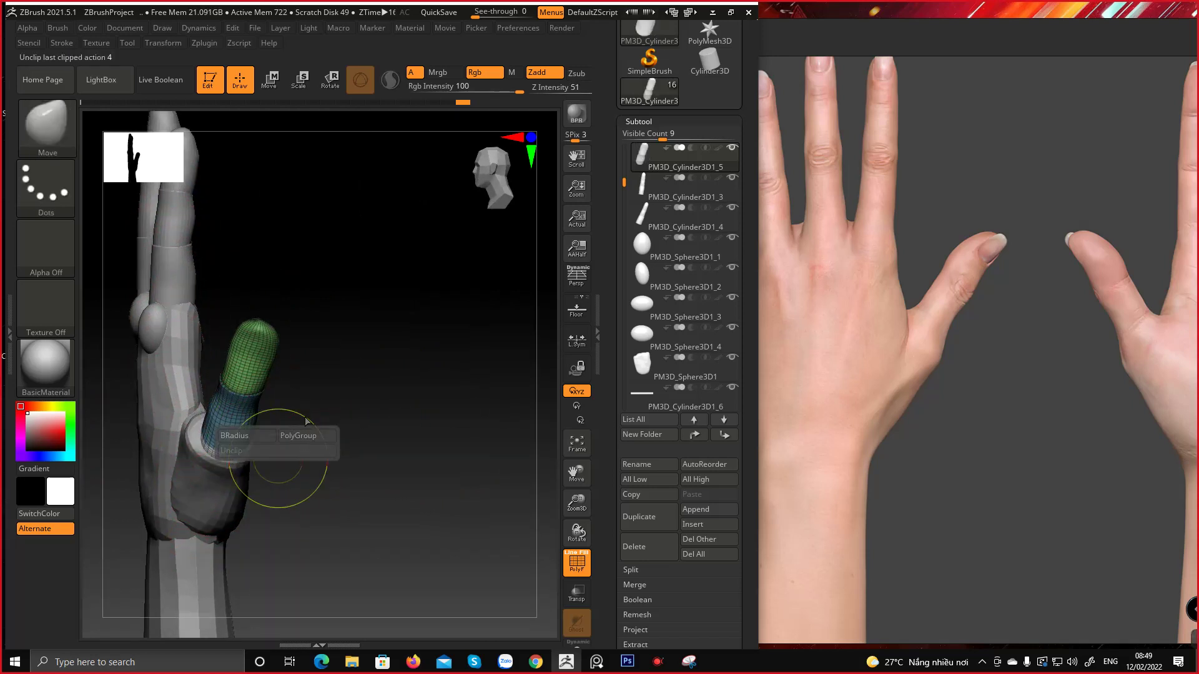
drag(265, 444, 282, 313)
mouse_move(241, 309)
right_down()
mouse_move(313, 356)
mouse_move(276, 391)
right_up()
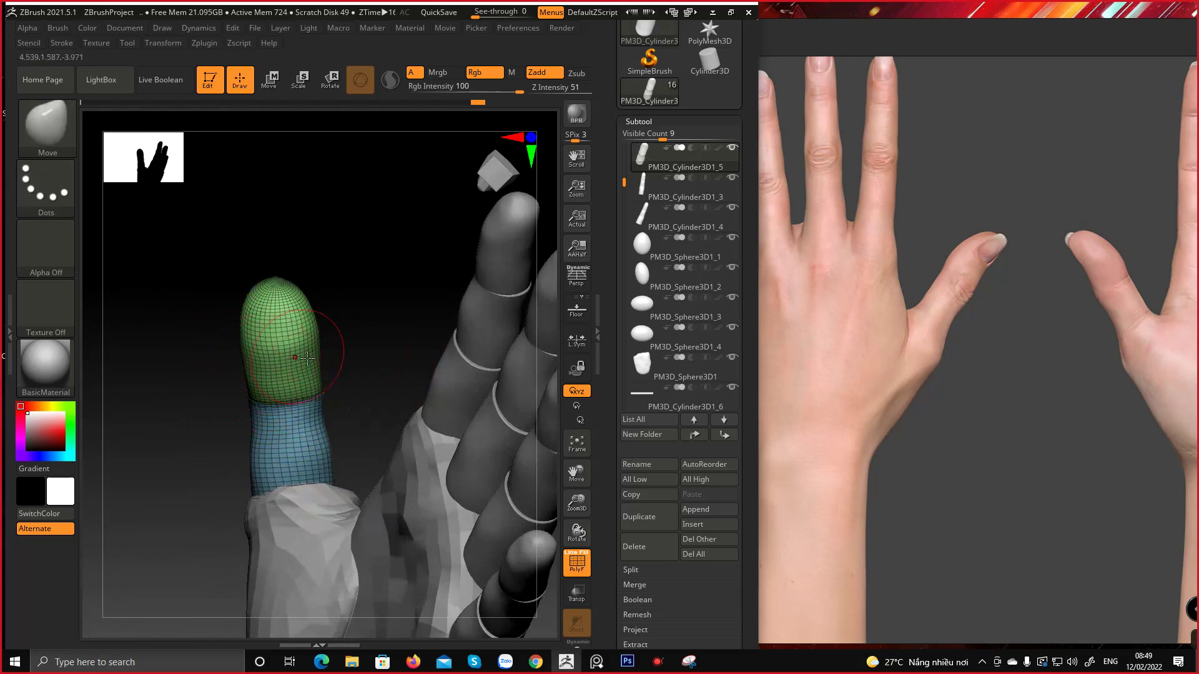
right_drag(357, 312, 307, 312)
right_drag(337, 354, 447, 367)
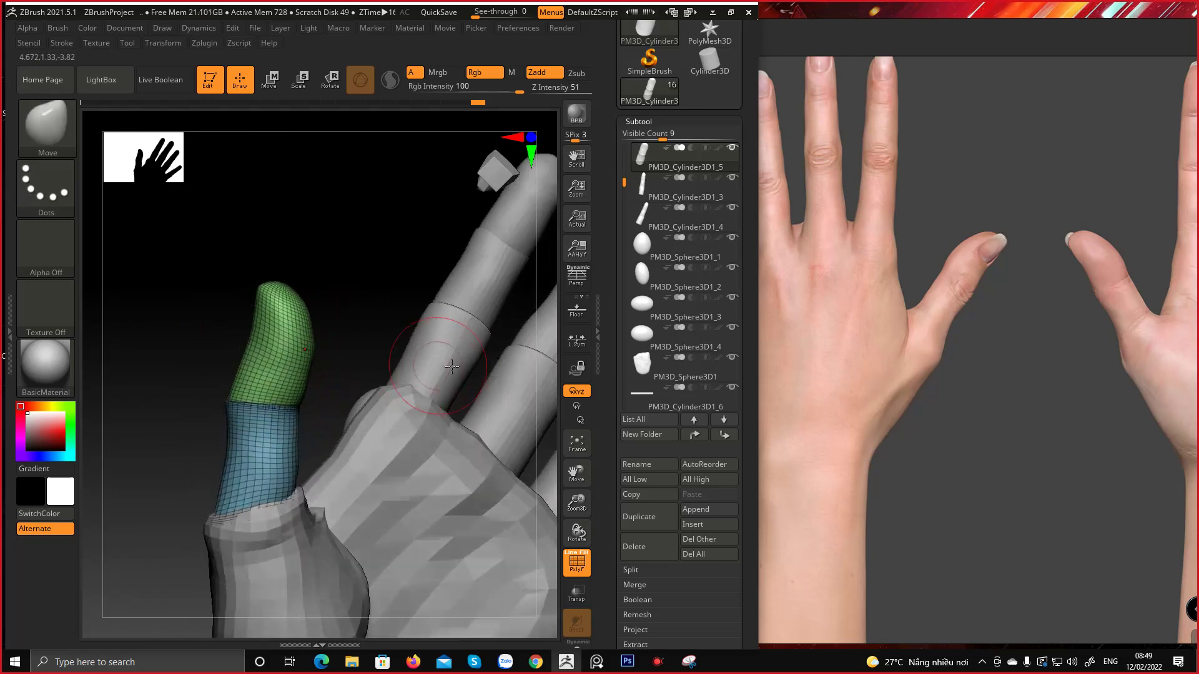
Check the thumb's shape with perspective distortion on, then return to the orthographic view
click(576, 282)
mouse_move(349, 268)
right_down()
mouse_move(329, 276)
mouse_move(352, 283)
right_up()
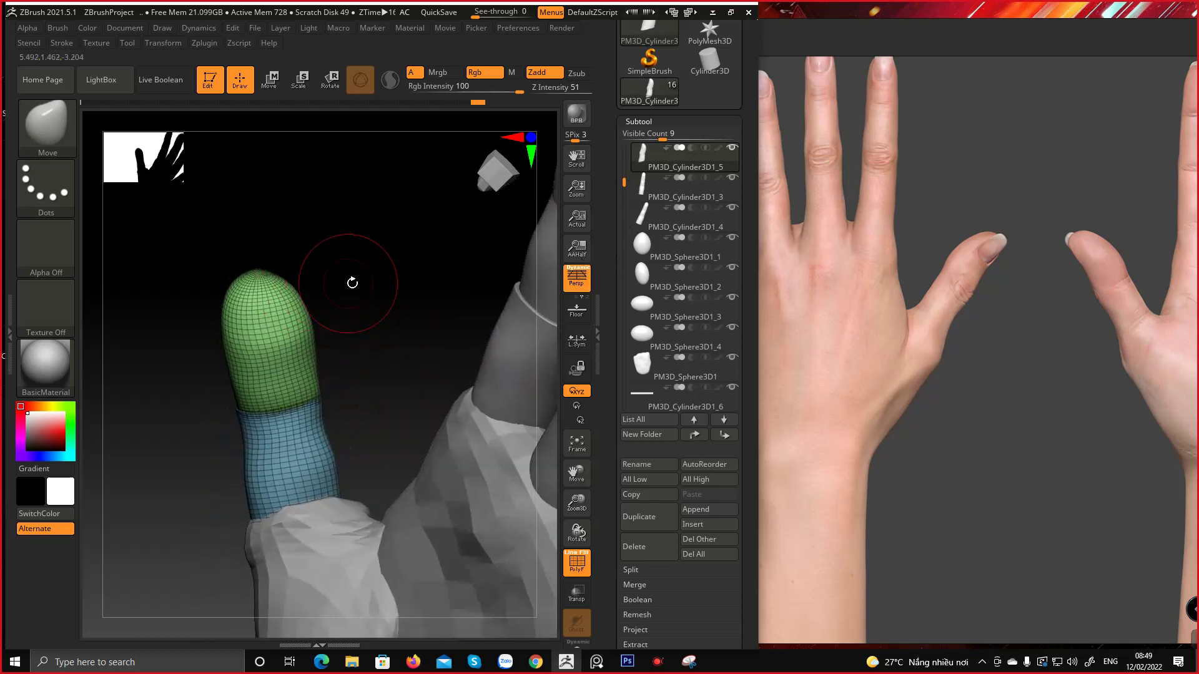
click(577, 279)
key(ctrl)
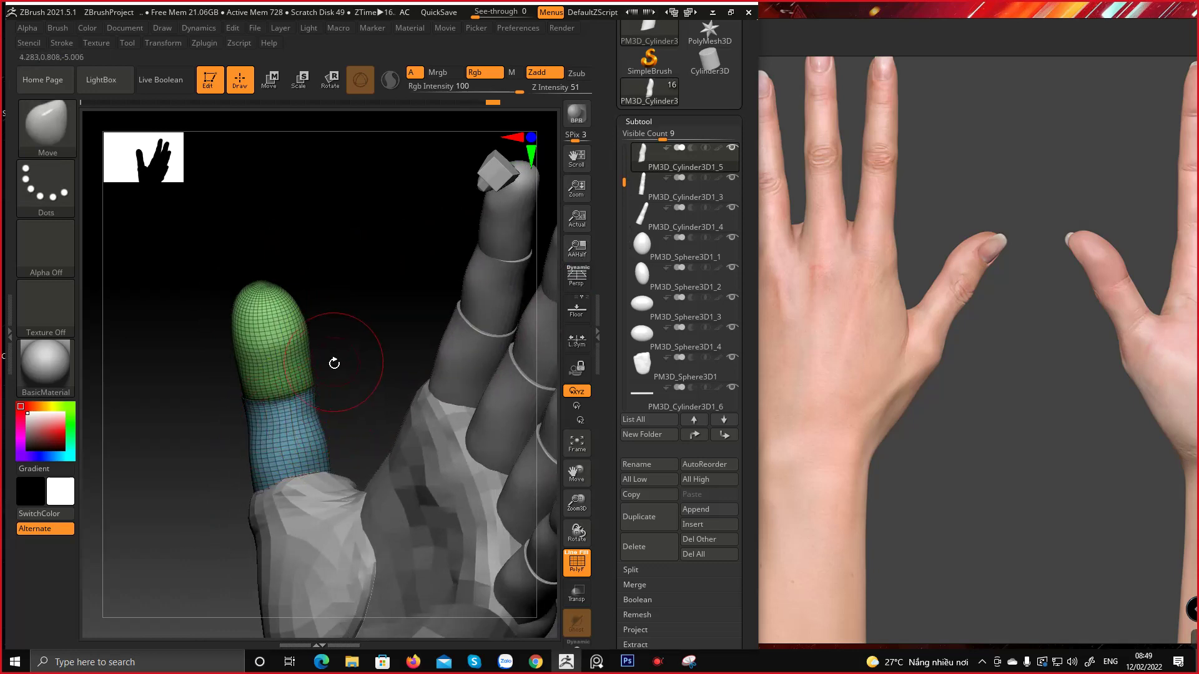
Reshape the inner edge of the thumb's lower segment near the thumb base from the back of the hand, using a resized Move brush
mouse_move(335, 358)
right_down()
mouse_move(388, 338)
mouse_move(223, 265)
mouse_move(449, 347)
mouse_move(399, 374)
mouse_move(427, 449)
mouse_move(422, 476)
mouse_move(414, 407)
mouse_move(432, 417)
mouse_move(422, 435)
mouse_move(389, 401)
right_up()
key(space)
drag(291, 384, 302, 384)
right_drag(408, 412, 214, 374)
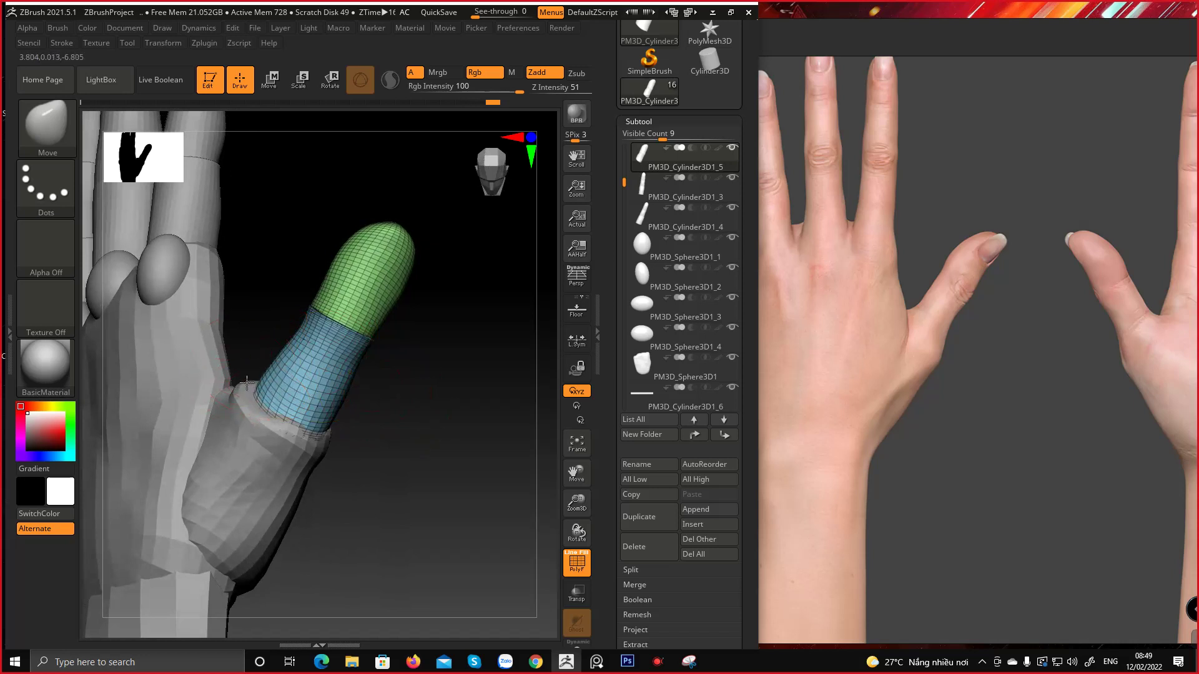
mouse_move(248, 391)
right_down()
mouse_move(246, 348)
mouse_move(443, 404)
mouse_move(307, 408)
mouse_move(326, 479)
mouse_move(260, 459)
right_up()
right_drag(214, 379, 228, 316)
key(space)
click(303, 318)
drag(195, 314, 208, 310)
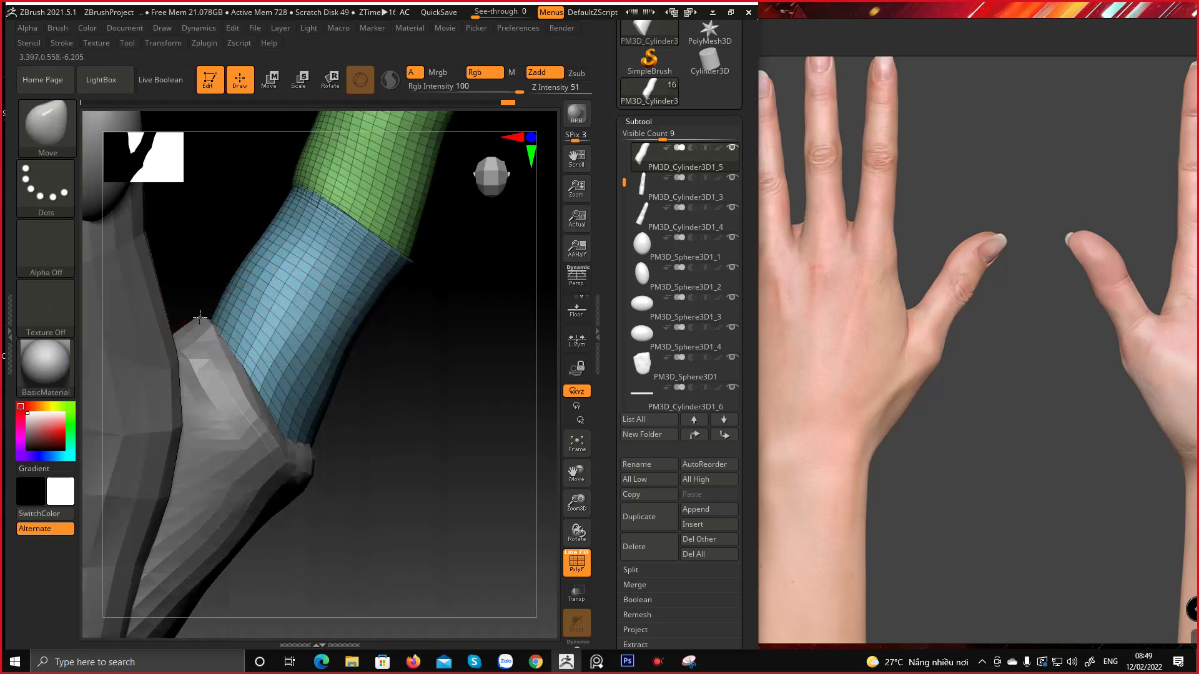
mouse_move(191, 307)
right_down()
mouse_move(203, 293)
mouse_move(194, 278)
right_up()
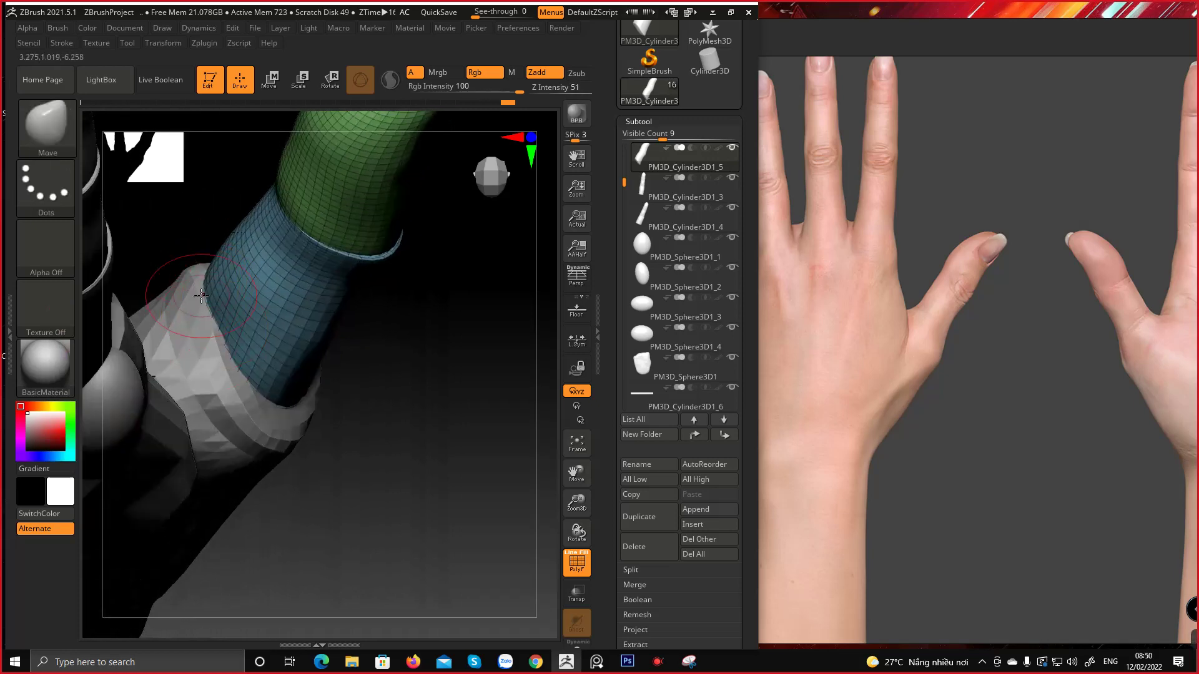
right_drag(215, 318, 234, 291)
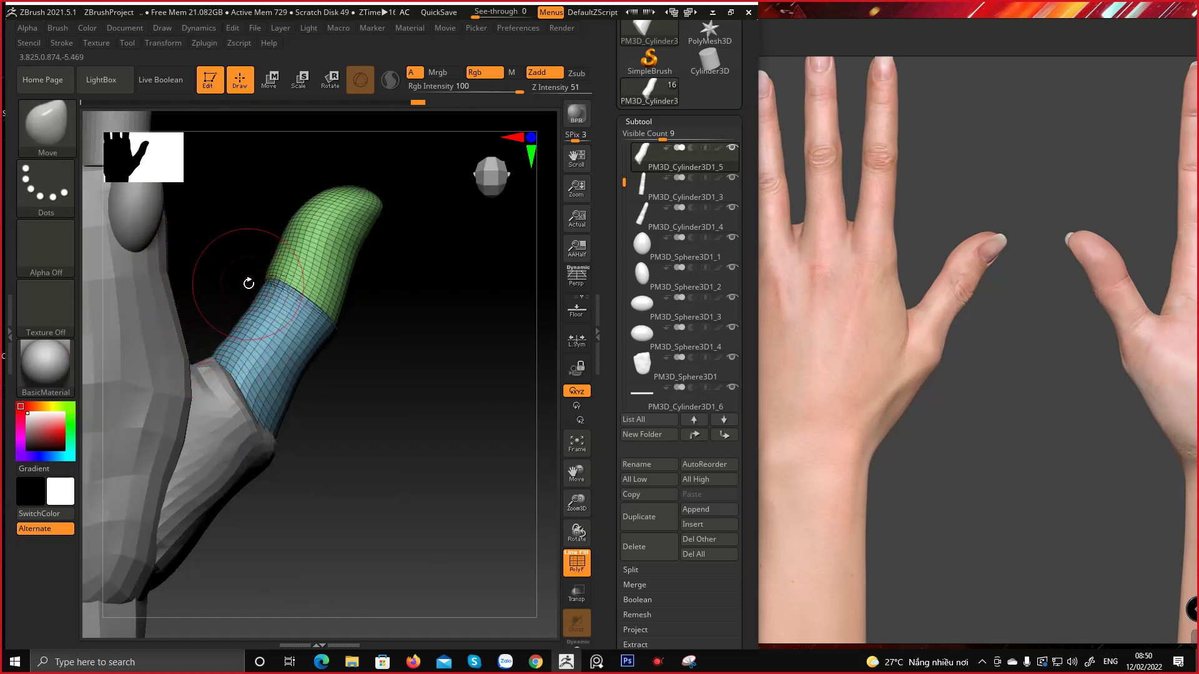
Turn off the polygon wireframe and frame the thumb and its web from the back of the hand
key(shift)
key(shift+f)
mouse_move(274, 295)
alt+right_down()
mouse_move(297, 358)
mouse_move(263, 419)
alt+right_up()
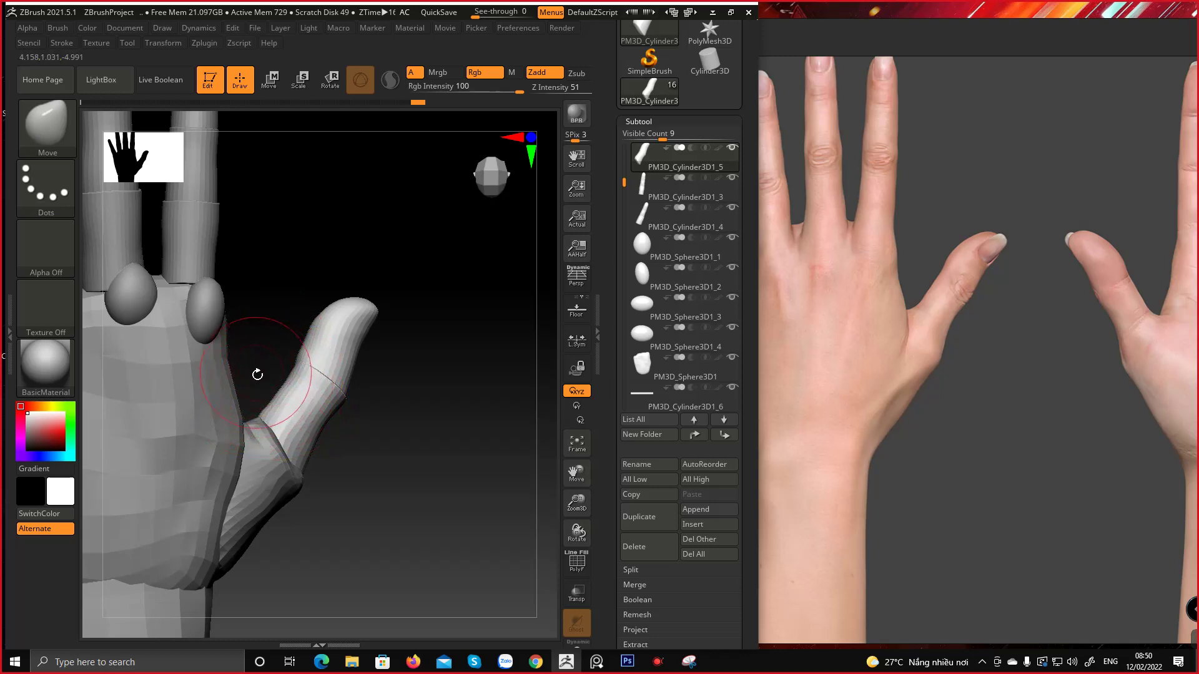
alt+right_drag(258, 375, 317, 417)
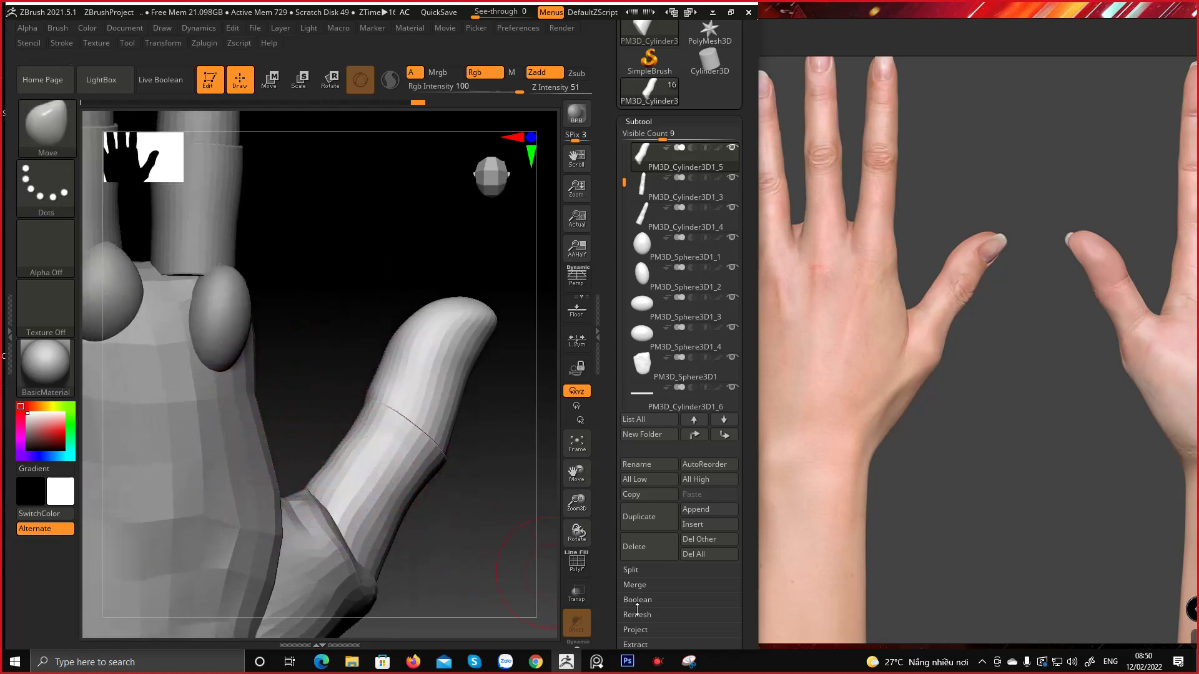
Capture the viewport with Snipping Tool, trace the contour from the index knuckle to the thumb tip in red, and return to ZBrush
click(689, 661)
click(741, 91)
drag(76, 120, 598, 623)
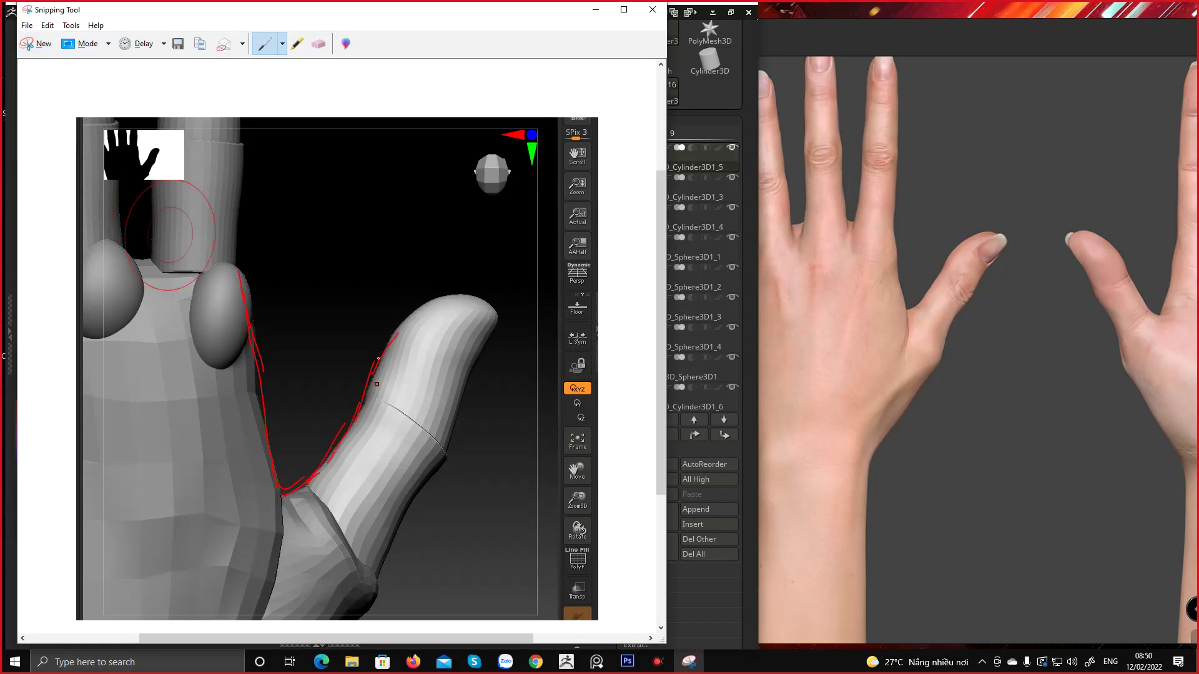
click(595, 9)
Select the thumb base mesh and compare its outline with the reference from the back and side of the hand
ctrl+right_drag(308, 408, 317, 331)
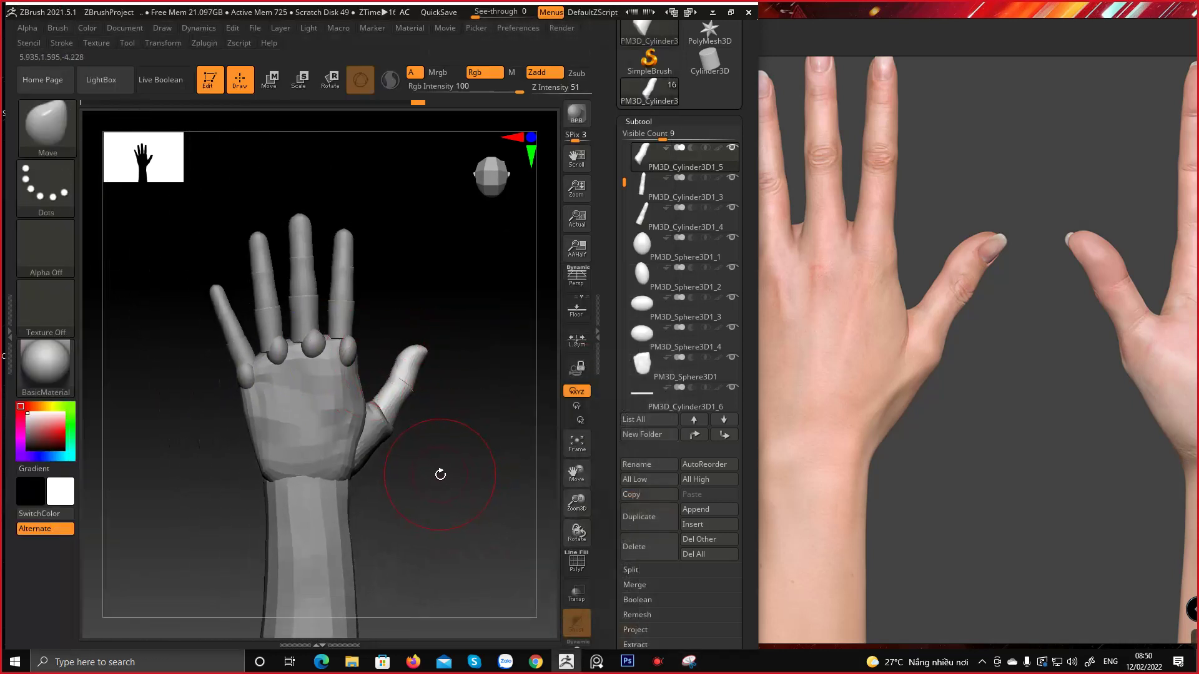
alt+right_drag(434, 481, 416, 380)
ctrl+right_drag(385, 316, 391, 369)
alt+right_drag(387, 420, 406, 358)
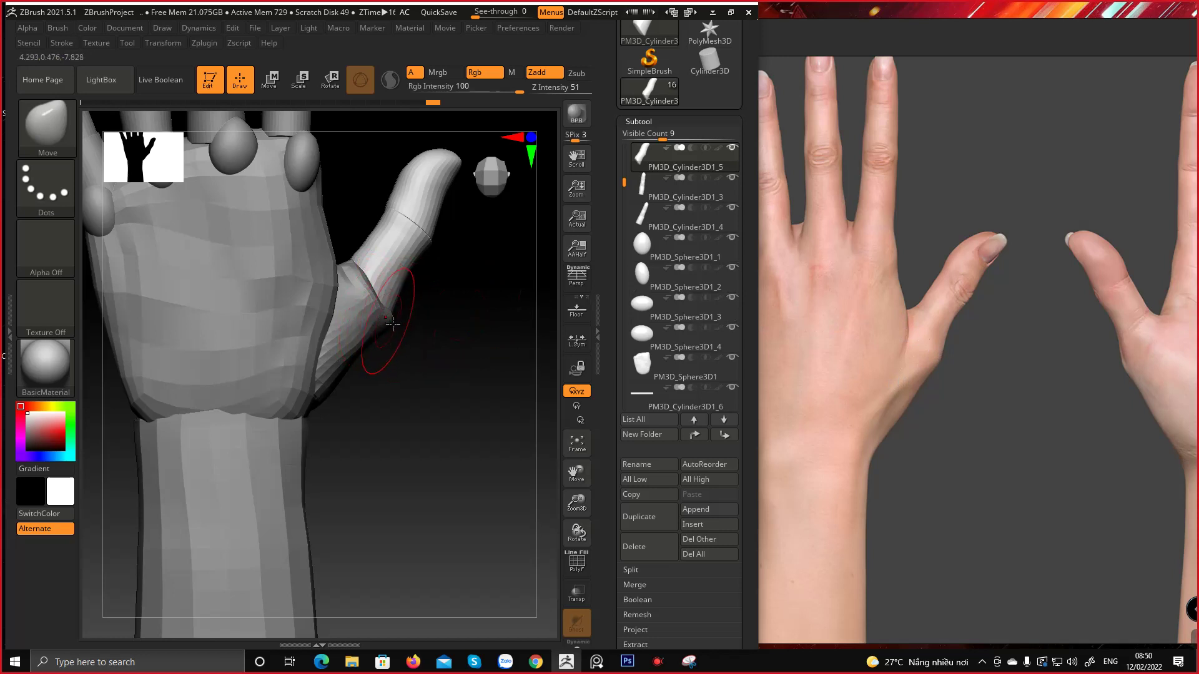
mouse_move(379, 330)
right_down()
mouse_move(372, 350)
mouse_move(402, 349)
mouse_move(360, 293)
right_up()
alt+click(383, 368)
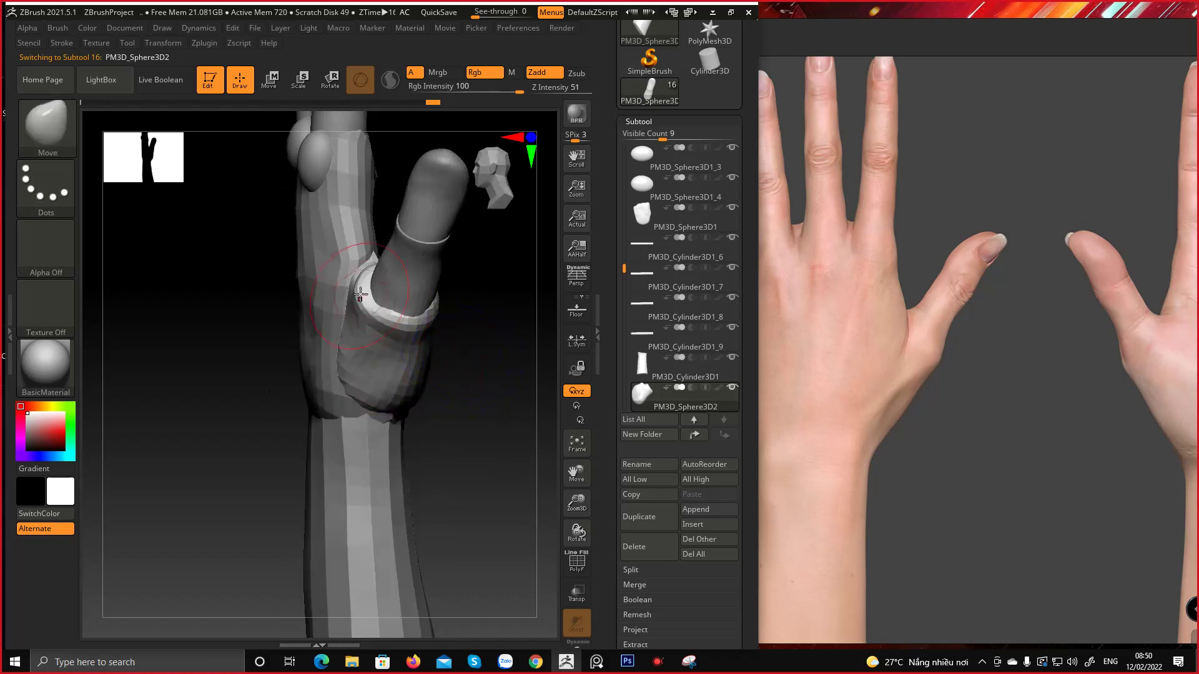
right_drag(419, 416, 460, 406)
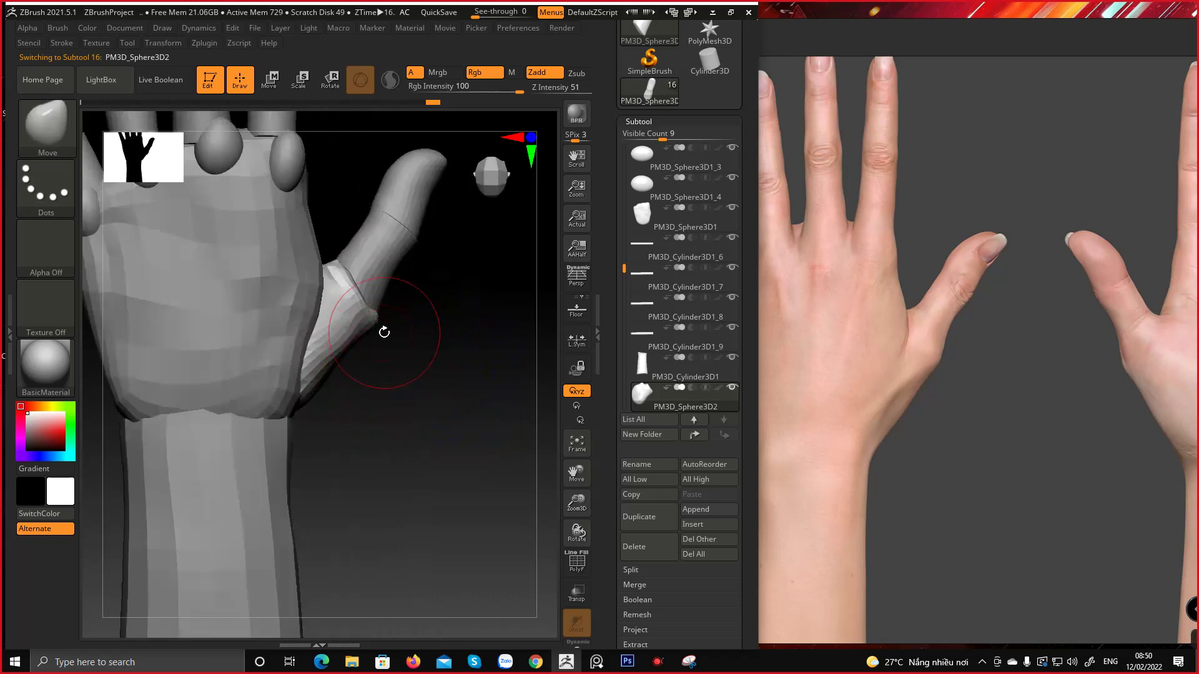
mouse_move(378, 323)
right_down()
mouse_move(420, 356)
mouse_move(490, 331)
mouse_move(493, 372)
mouse_move(381, 369)
right_up()
right_drag(283, 386, 361, 350)
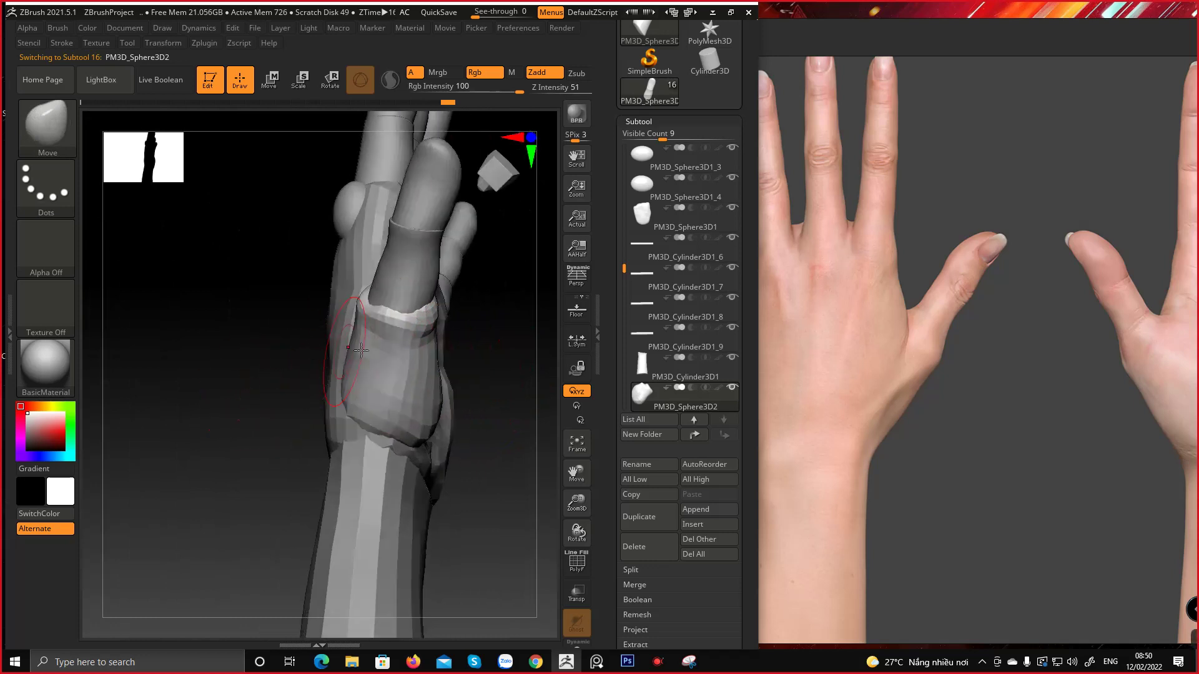
right_drag(226, 421, 381, 422)
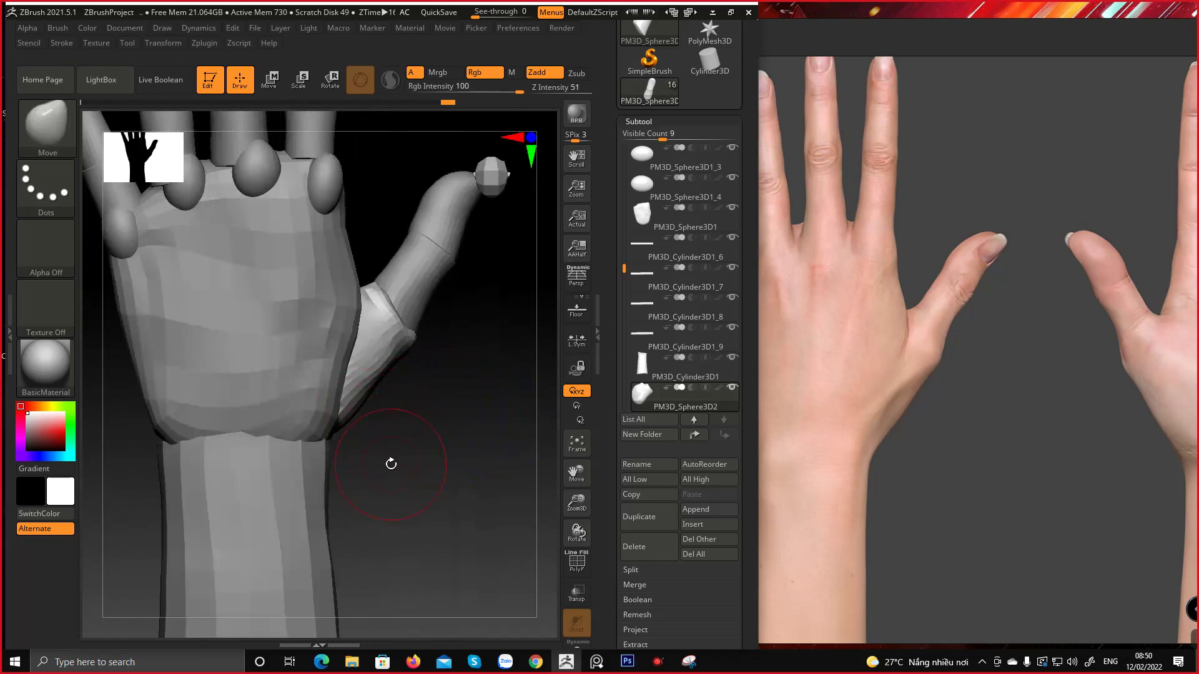
Reshape and smooth the outer edge of the thumb base toward the wrist with the Move and Smooth brushes
mouse_move(391, 463)
right_down()
mouse_move(407, 420)
mouse_move(391, 401)
mouse_move(412, 410)
right_up()
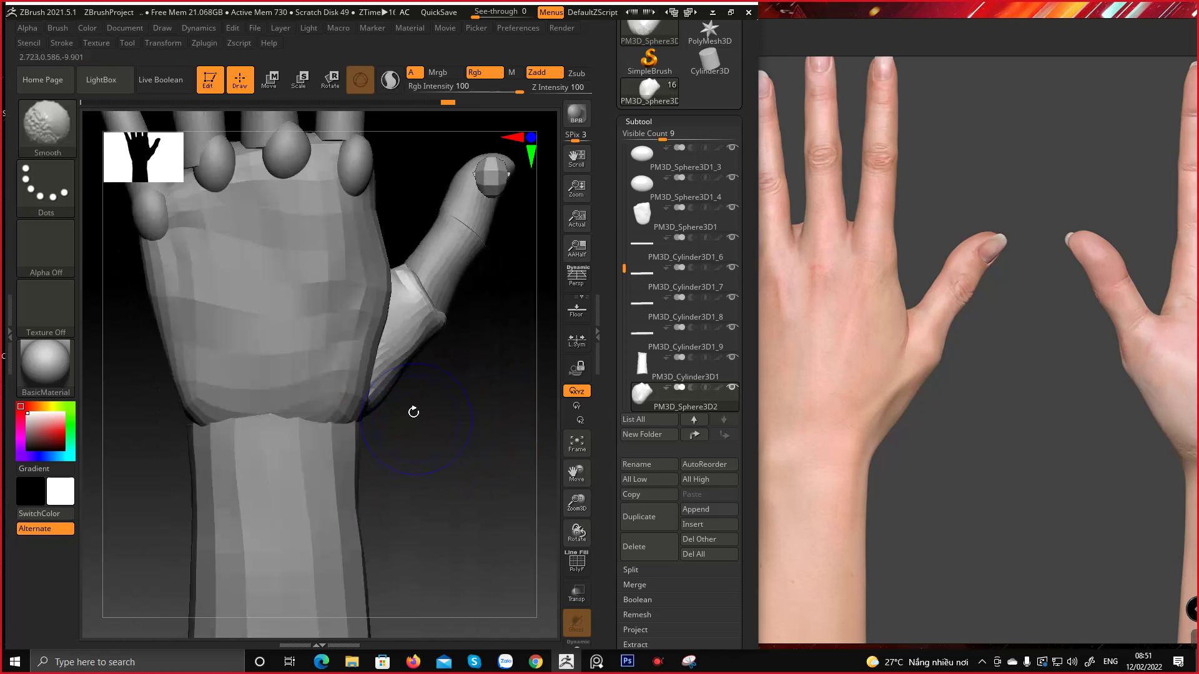
right_click(406, 366)
drag(409, 367, 402, 366)
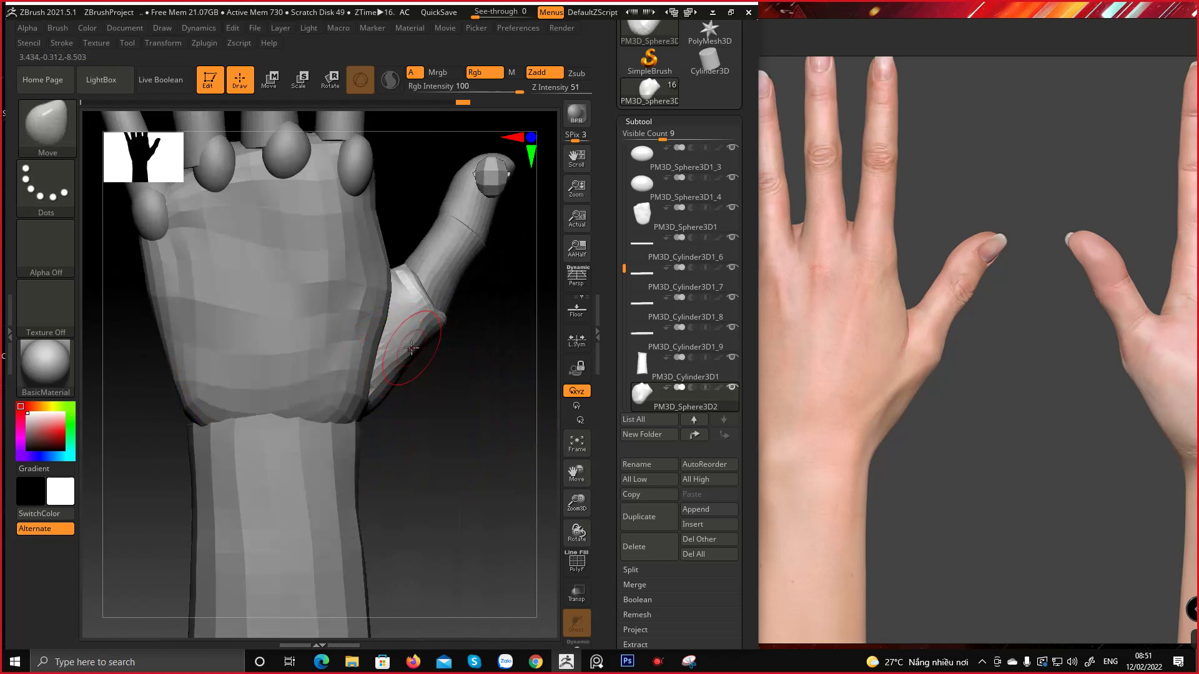
right_click(409, 386)
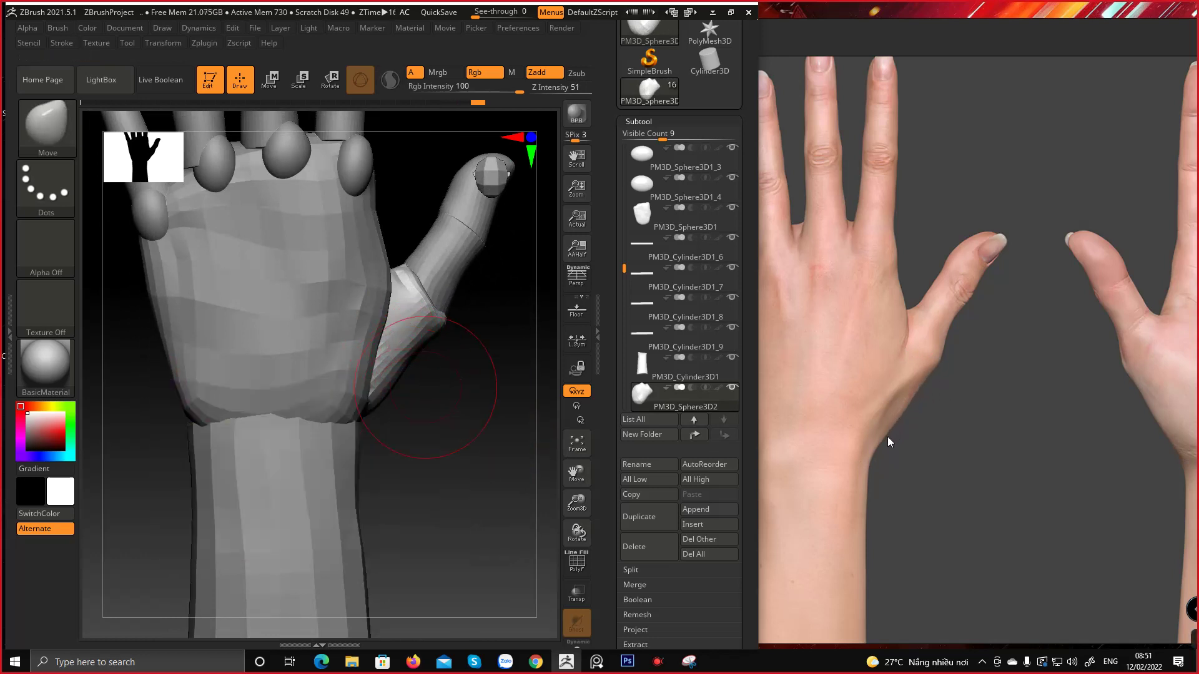
drag(474, 373, 525, 521)
Bring back the annotated Snipping Tool capture and place it beside the hand model for comparison with the reference photo
click(688, 663)
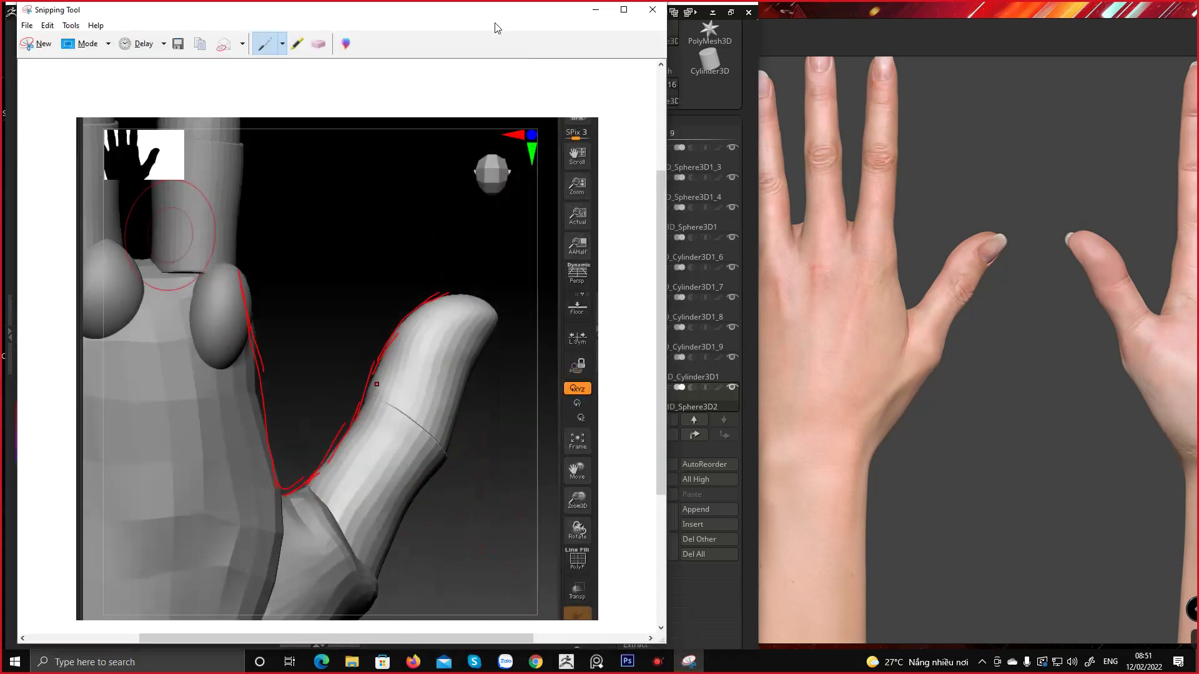
drag(495, 15, 869, 369)
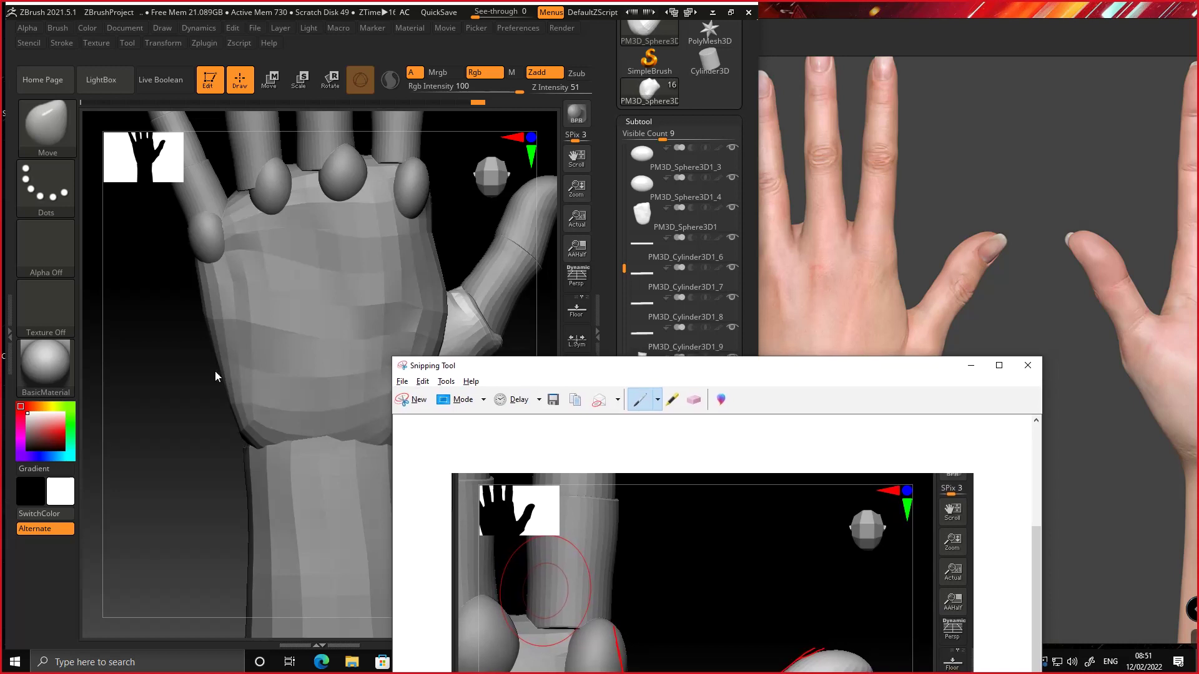
click(185, 392)
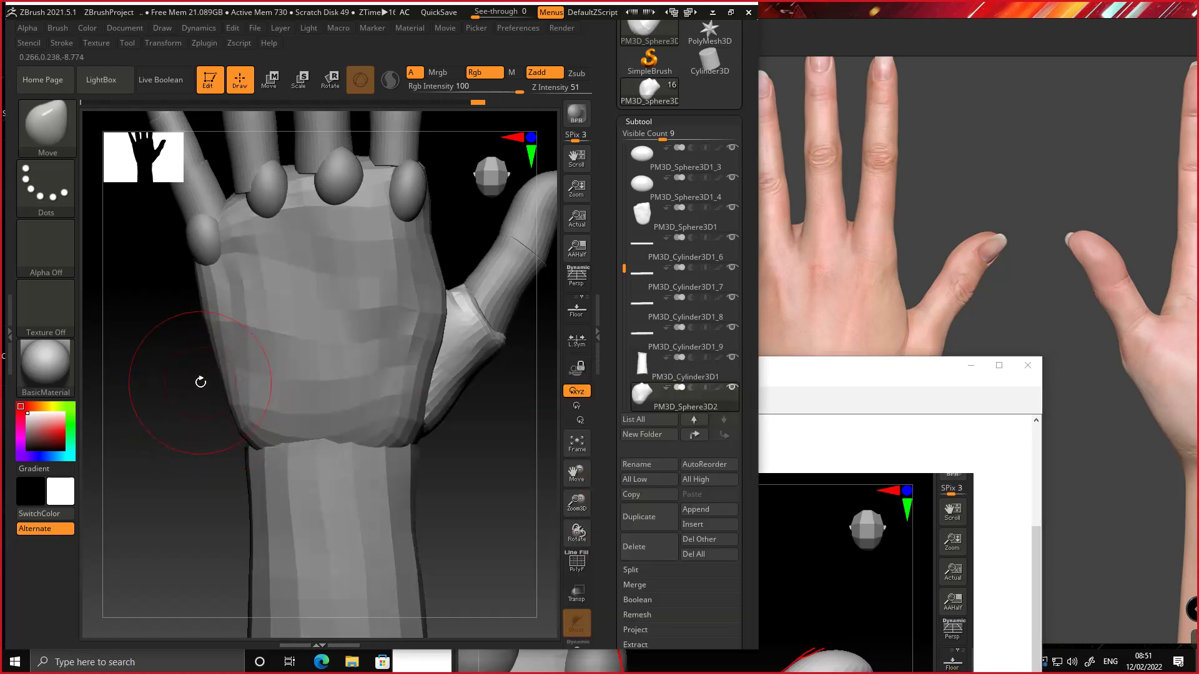
drag(198, 380, 187, 422)
click(827, 407)
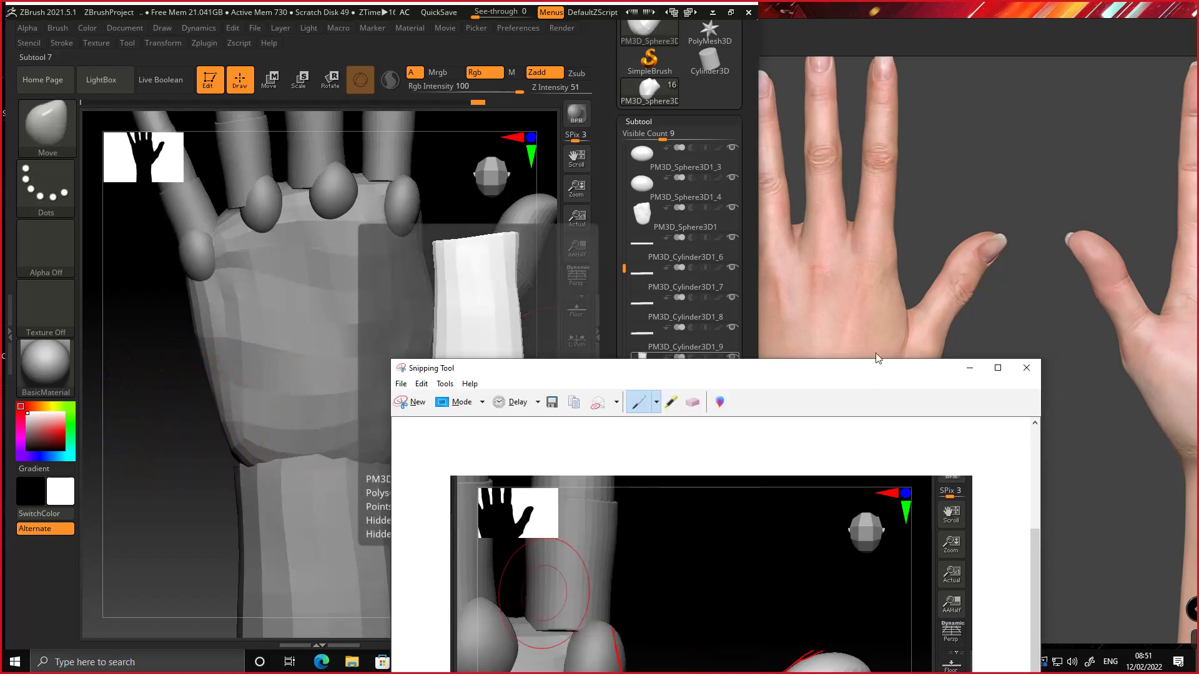
click(156, 459)
click(890, 377)
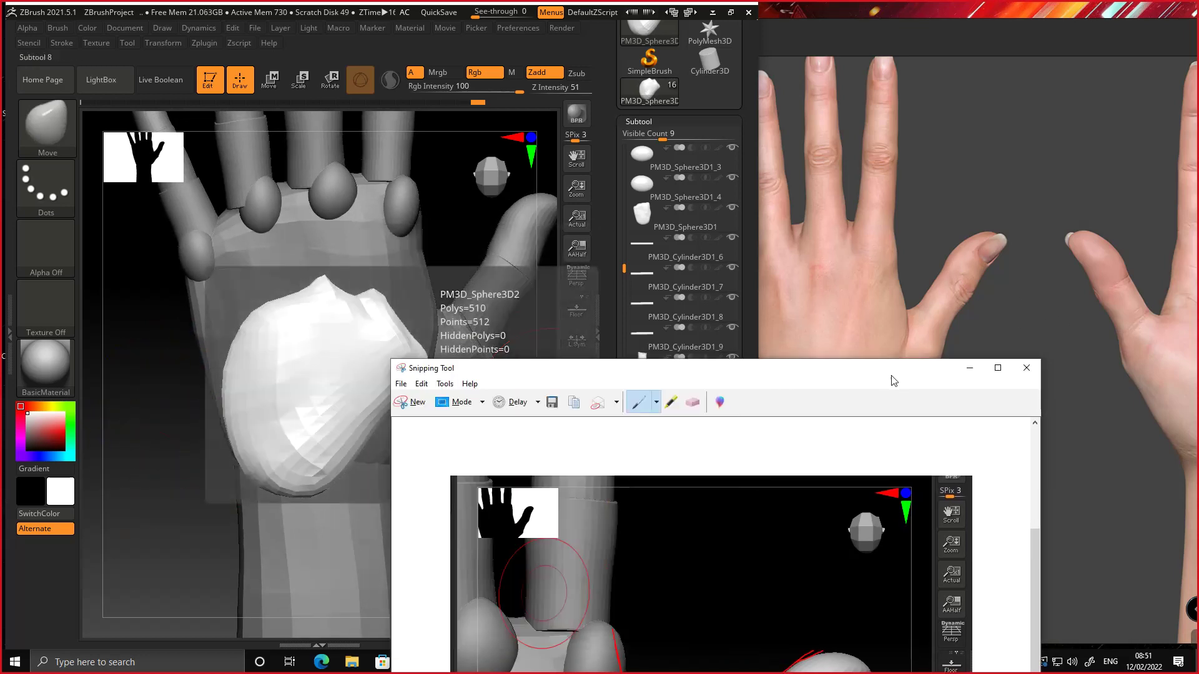
click(199, 557)
click(864, 381)
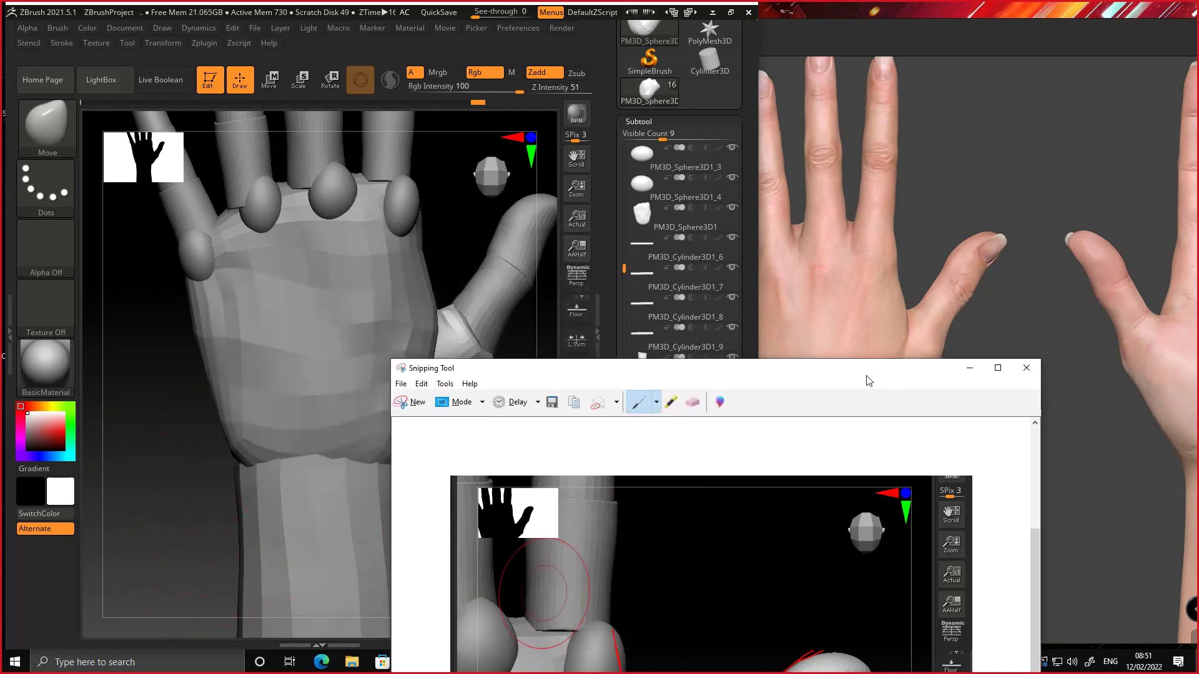
drag(869, 381, 784, 474)
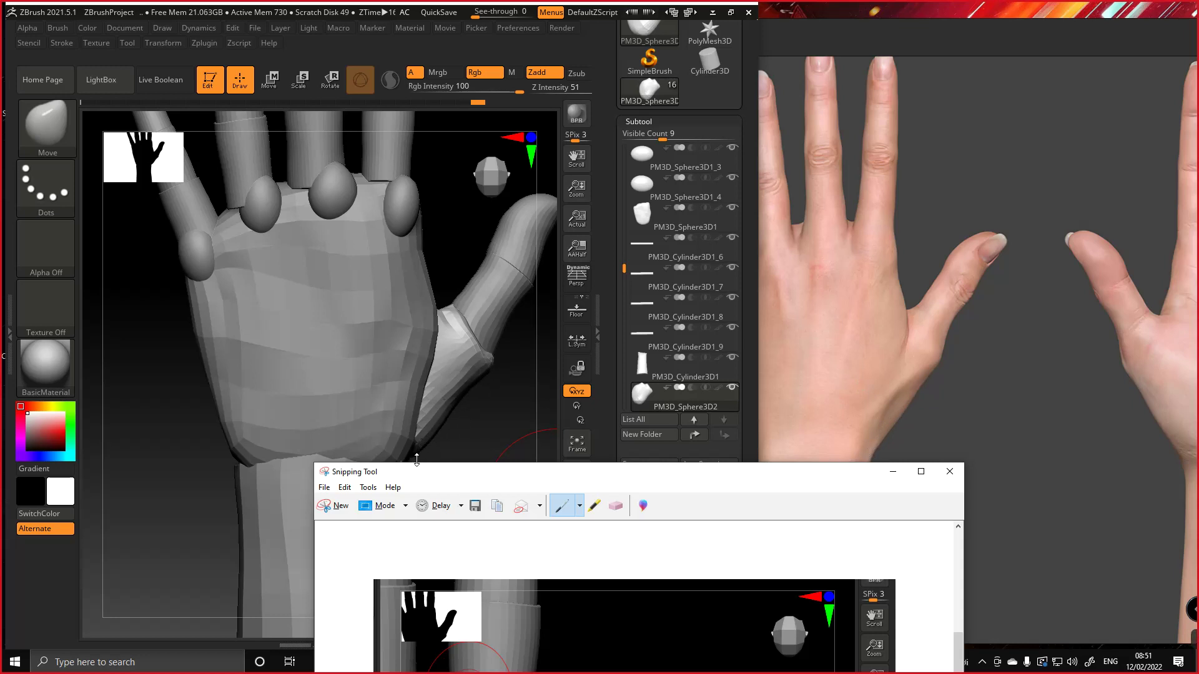
Return to ZBrush and reshape the lower outer edge of the thumb base where it meets the wrist
click(458, 373)
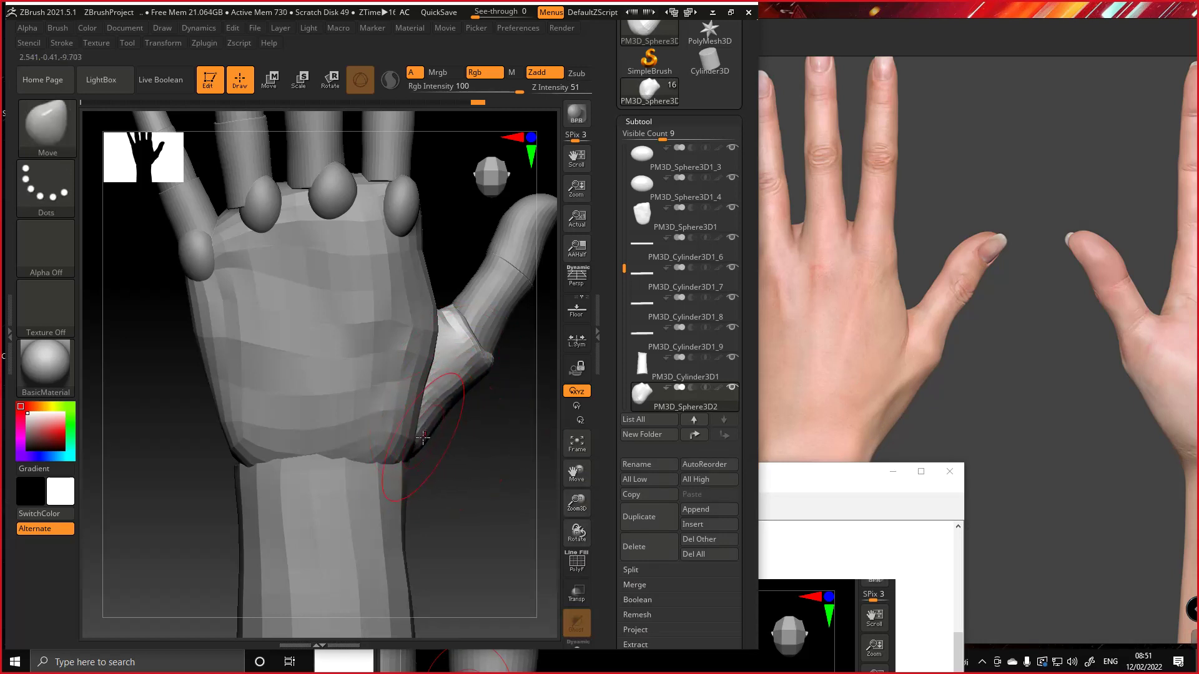
mouse_move(425, 435)
mouse_down()
mouse_move(470, 450)
mouse_move(437, 475)
mouse_move(356, 490)
mouse_move(454, 425)
mouse_up()
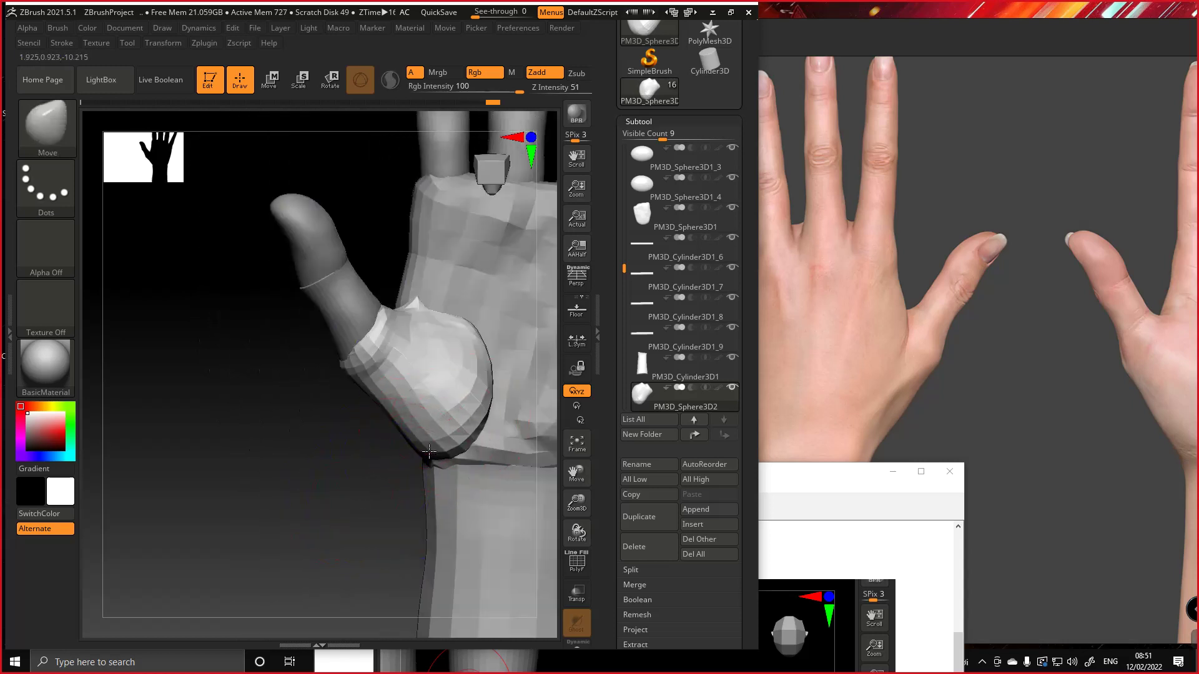
mouse_move(413, 468)
mouse_down()
mouse_move(411, 447)
mouse_move(390, 461)
mouse_move(396, 433)
mouse_move(304, 425)
mouse_move(410, 436)
mouse_move(393, 401)
mouse_up()
right_click(393, 401)
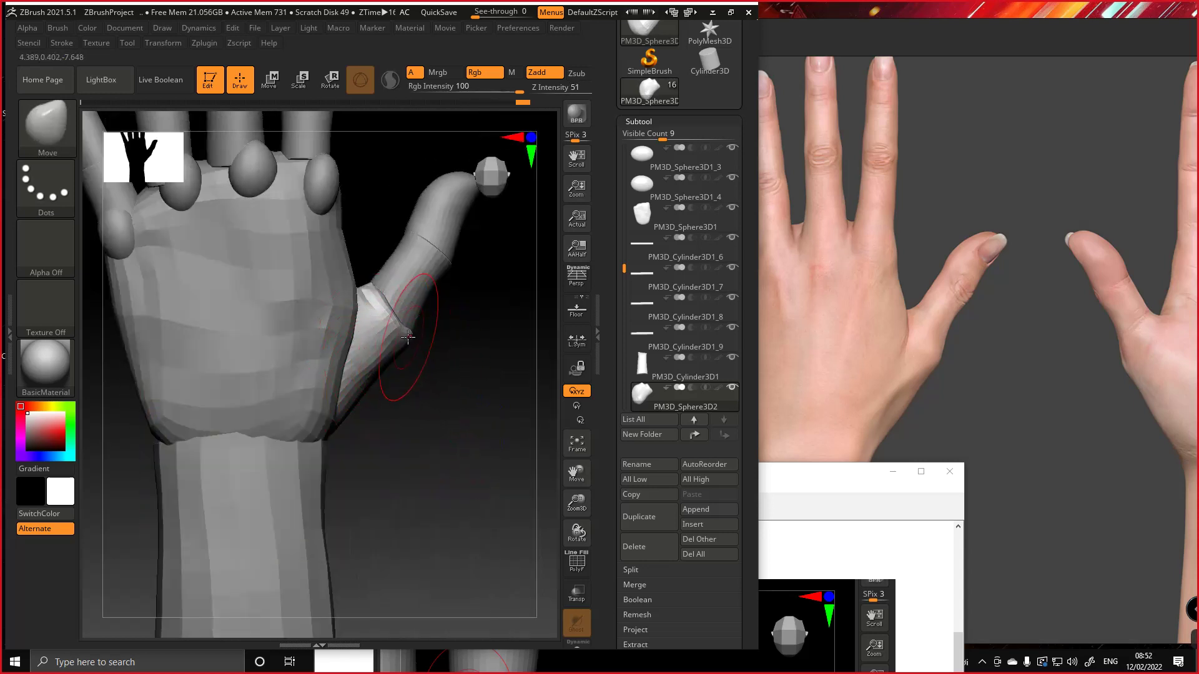
Set the Move brush's Draw Size to about 106 and refine the thumb base's outer contour from the back and palm views
right_click(370, 394)
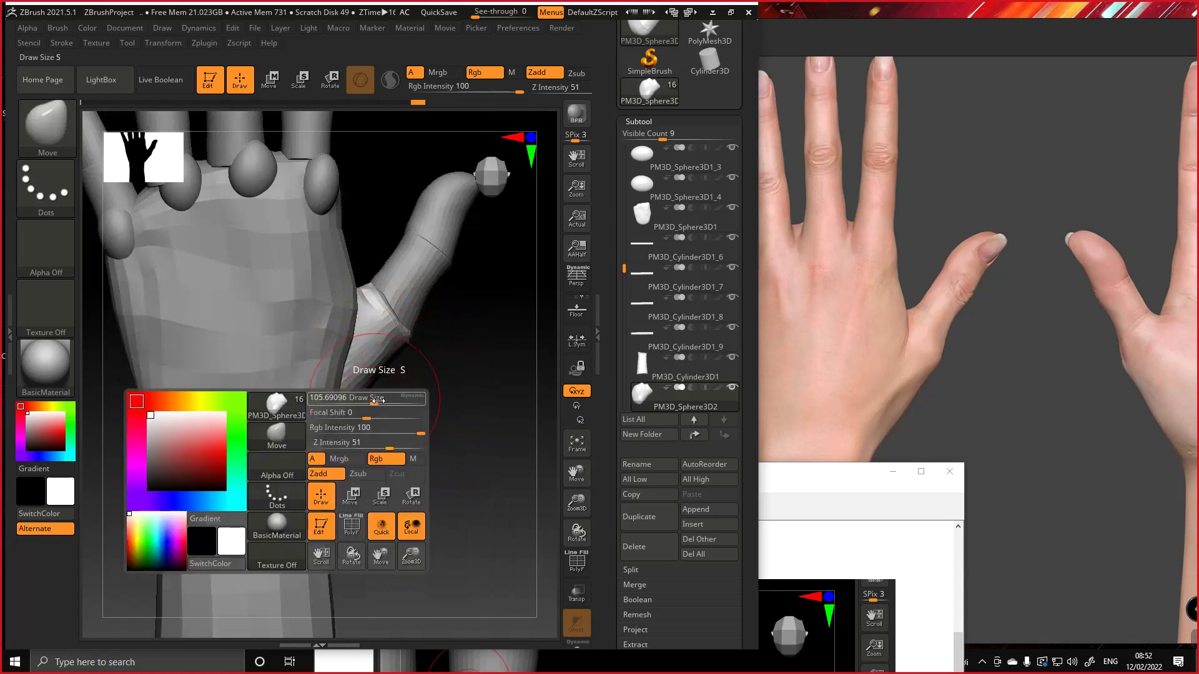
click(370, 400)
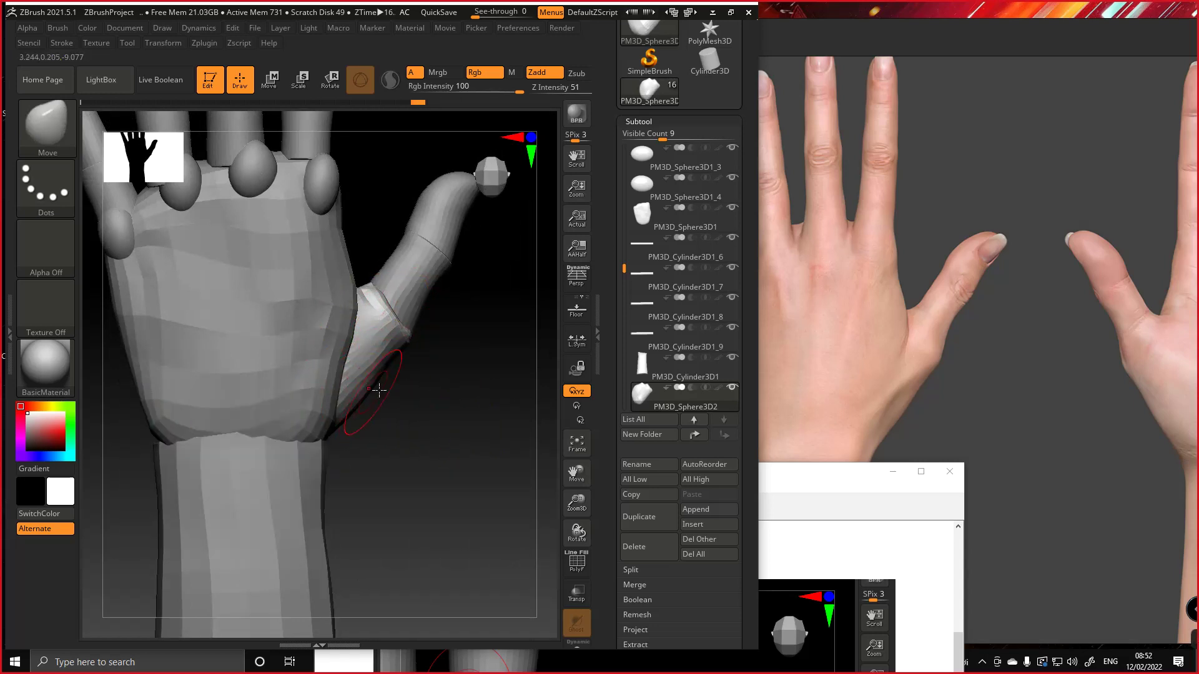
drag(422, 400, 374, 406)
drag(218, 481, 295, 436)
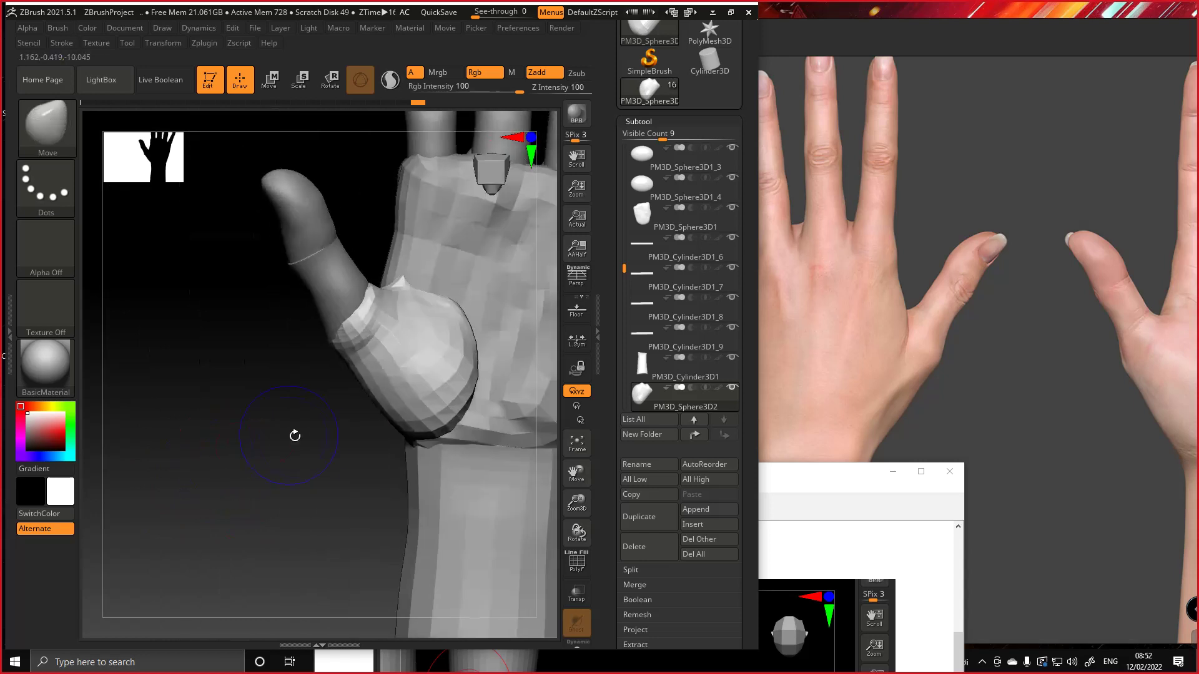
right_drag(295, 435, 309, 430)
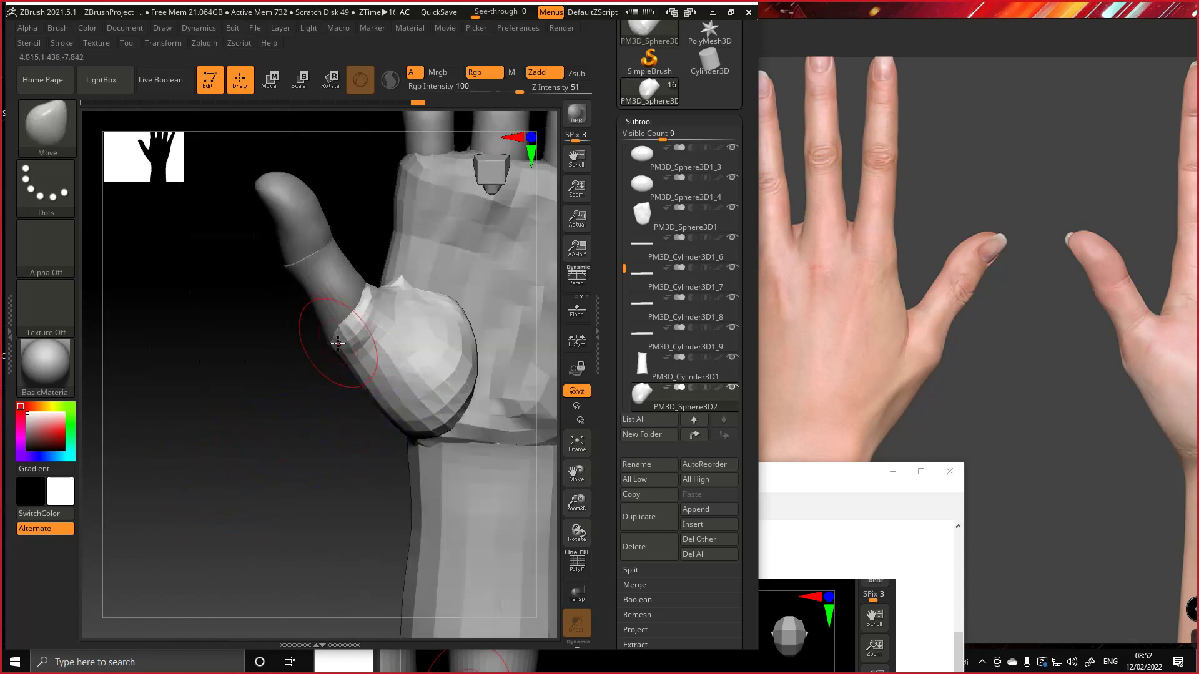
right_drag(333, 344, 343, 401)
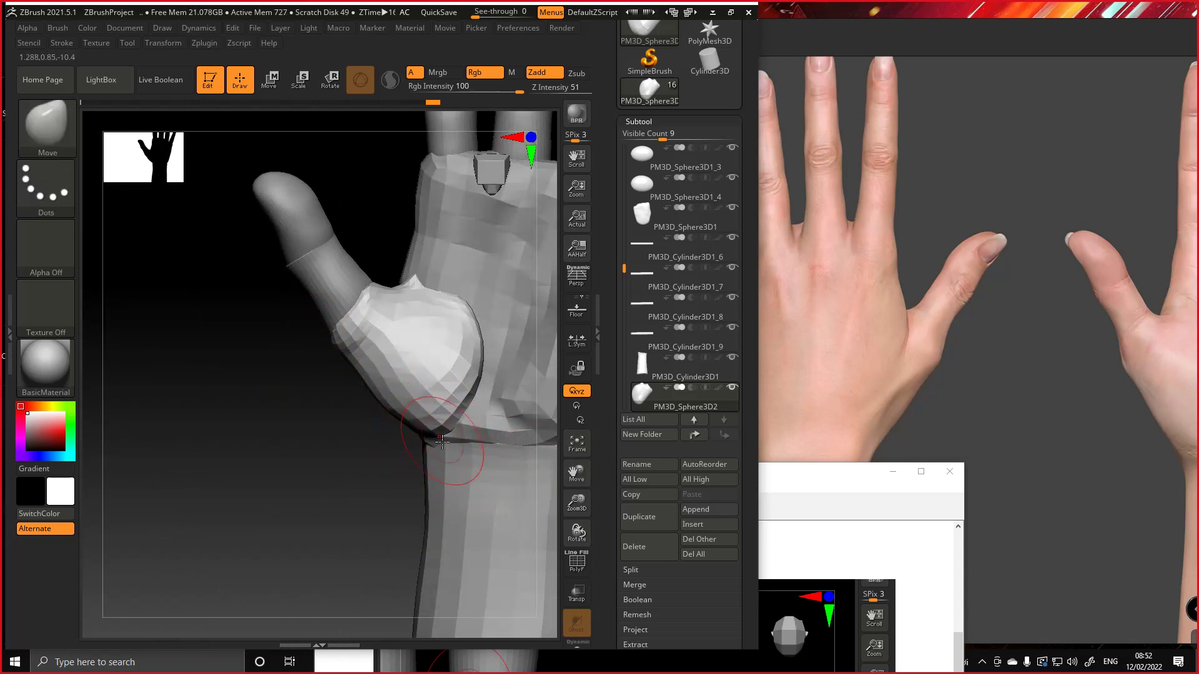
mouse_move(356, 485)
right_down()
mouse_move(477, 455)
mouse_move(471, 444)
mouse_move(494, 462)
mouse_move(487, 435)
mouse_move(408, 407)
right_up()
Minimize the Snipping Tool window and refine the thumb base's lower outer edge at the wrist with the Move and Smooth brushes
click(888, 468)
ctrl+right_drag(455, 327, 497, 276)
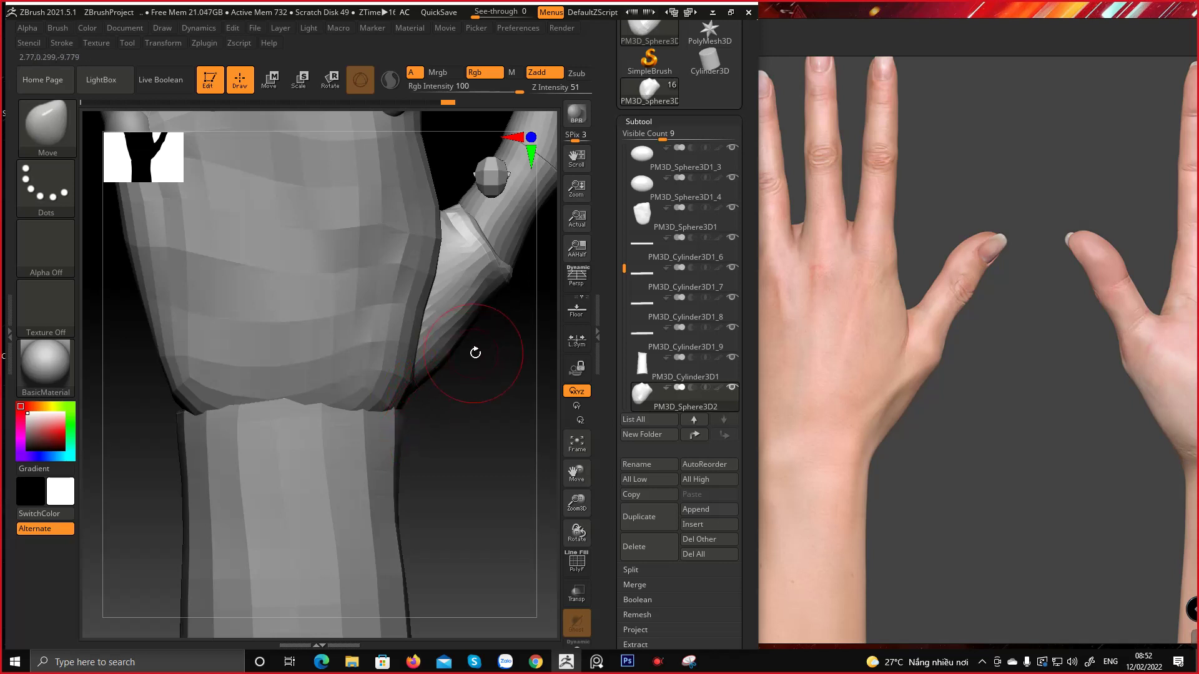
alt+right_drag(475, 382, 372, 444)
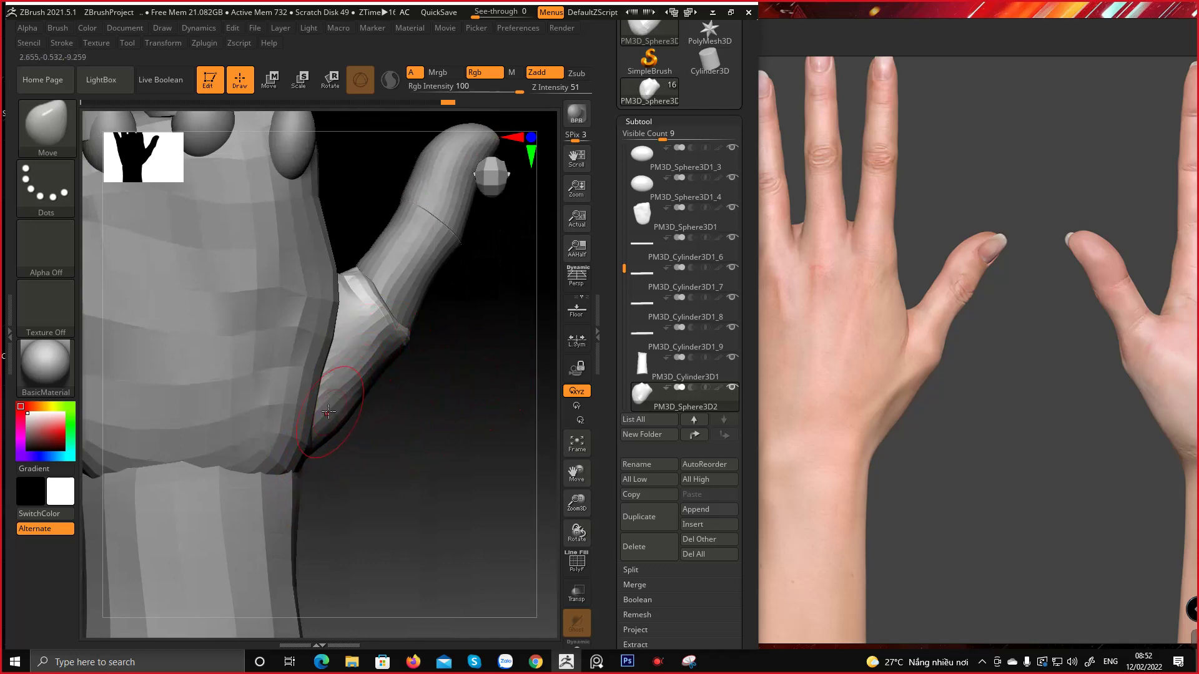
right_drag(318, 462, 352, 474)
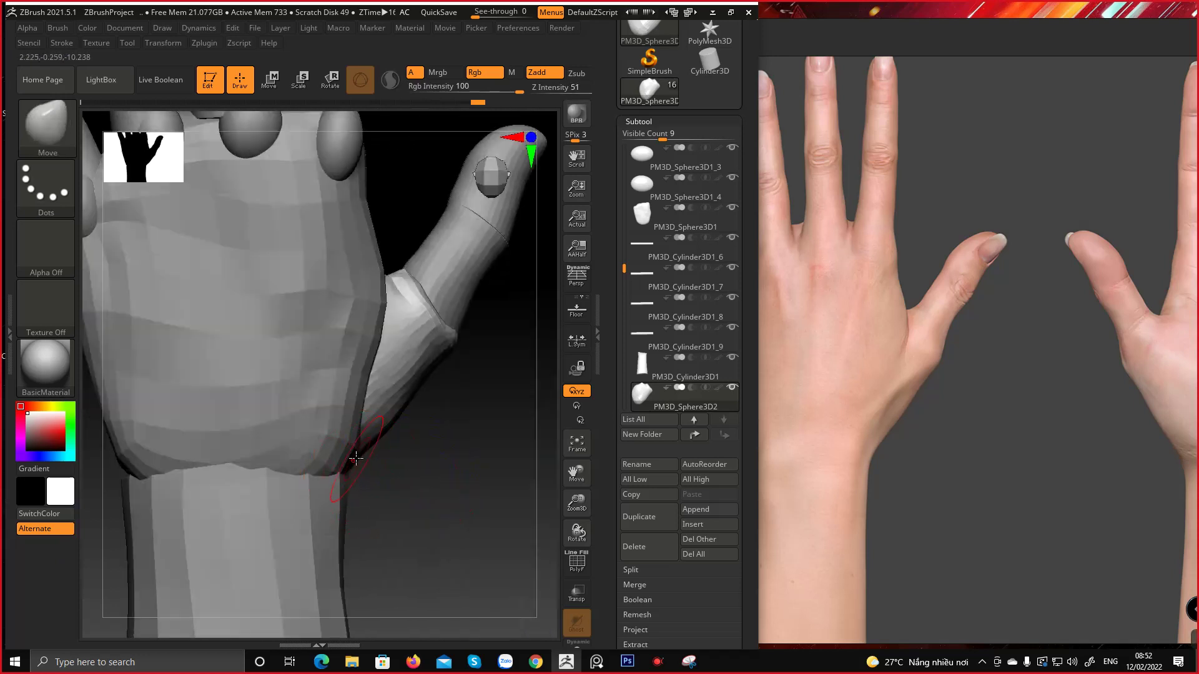
drag(380, 467, 351, 459)
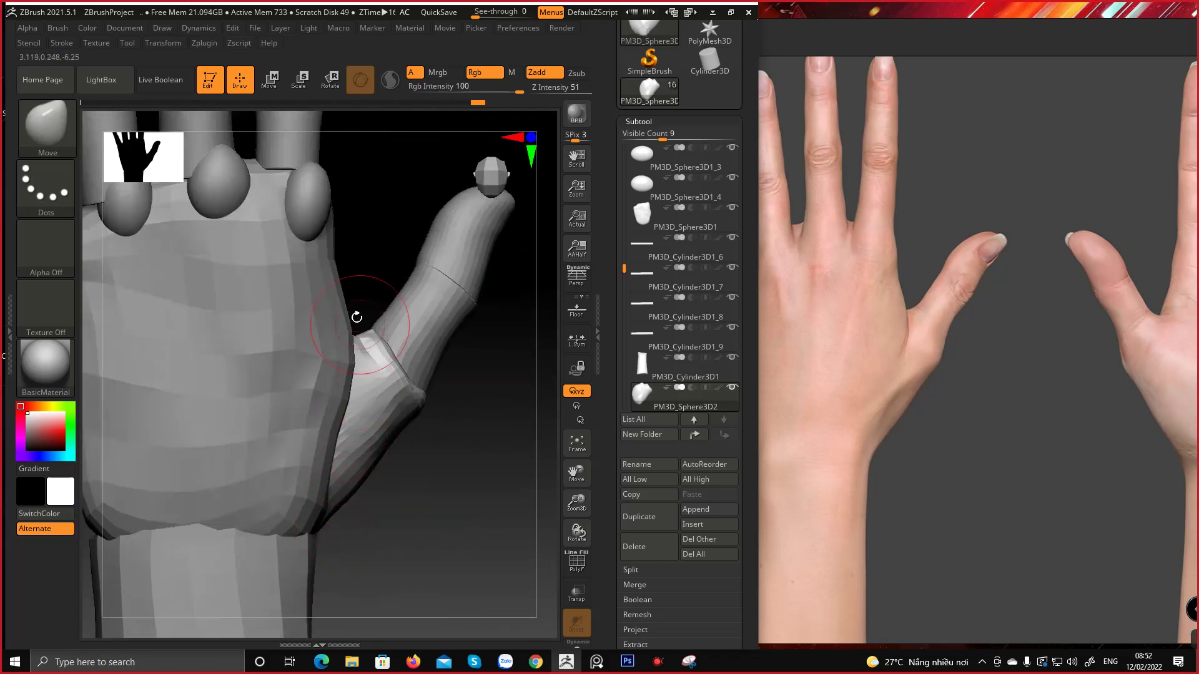
ctrl+right_drag(335, 474, 364, 487)
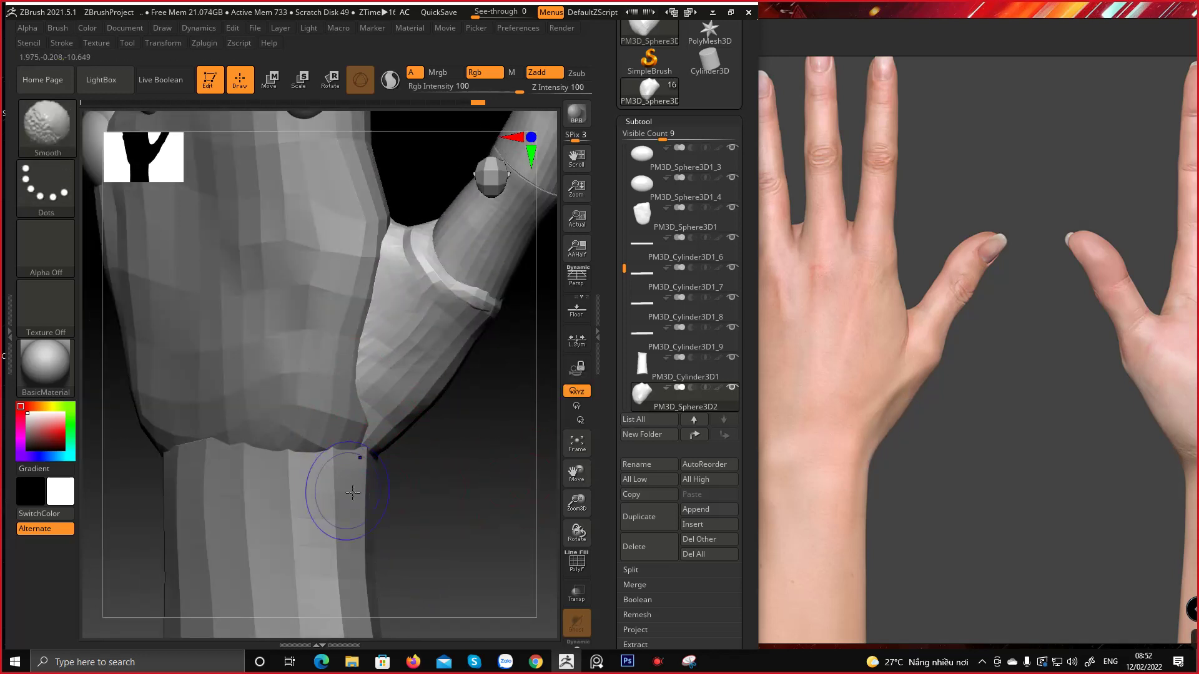
Select the forearm and reshape its upper edge at the wrist from the side view with an enlarged Move brush
shift+right_drag(415, 484, 258, 280)
mouse_move(258, 280)
mouse_down()
mouse_move(422, 276)
mouse_move(306, 313)
mouse_move(318, 302)
mouse_move(354, 313)
mouse_move(316, 354)
mouse_up()
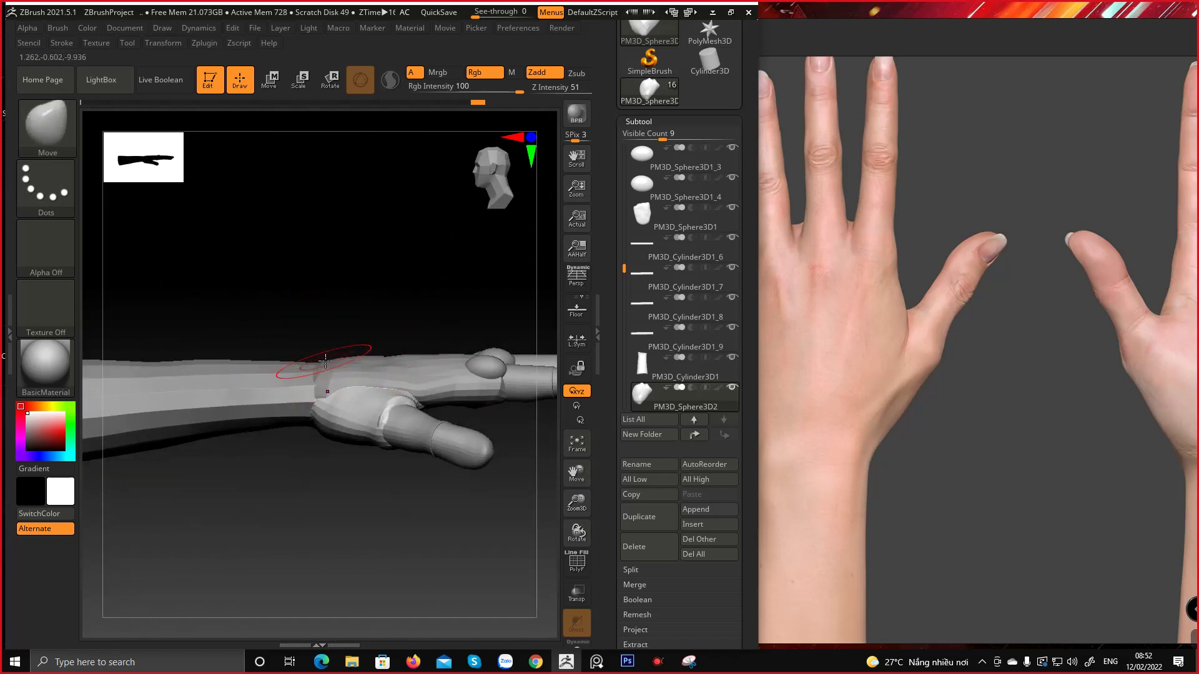
ctrl+right_drag(374, 334, 325, 375)
alt+click(285, 361)
key(space)
mouse_move(340, 313)
mouse_down()
mouse_move(350, 349)
mouse_move(325, 342)
mouse_up()
right_drag(329, 336, 340, 316)
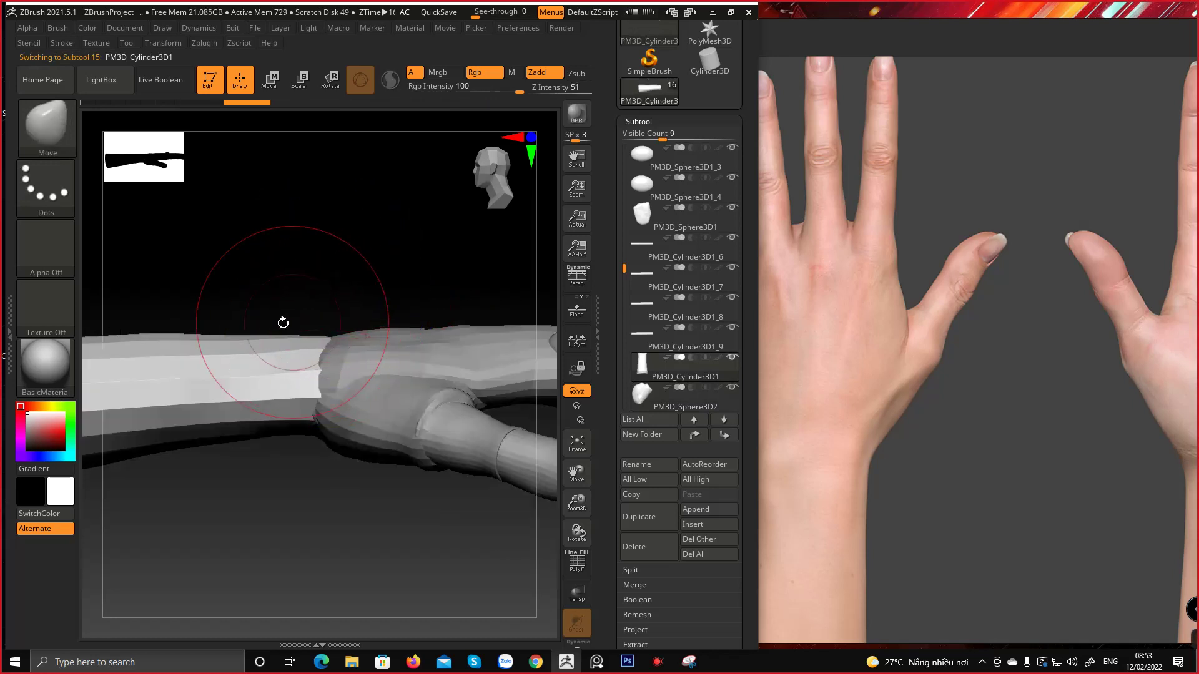
drag(252, 332, 252, 342)
drag(324, 339, 334, 326)
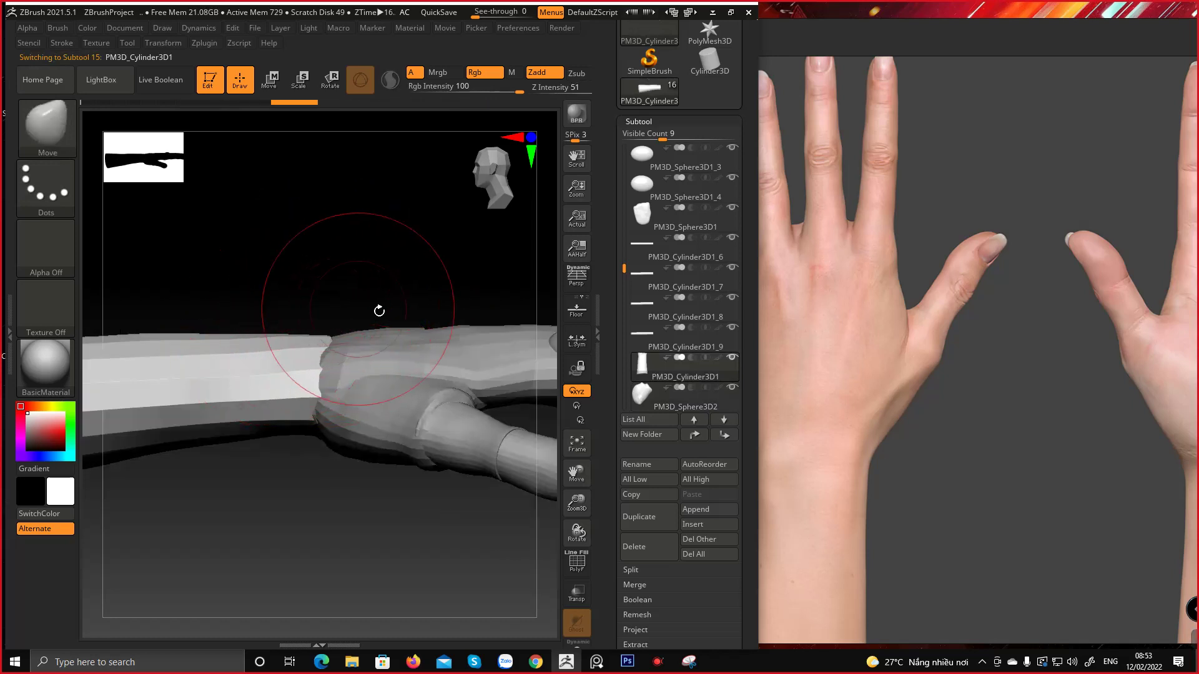
Slightly reduce the Move brush size and even out the transition from the forearm's wrist end to the back of the palm in side view
ctrl+right_drag(274, 350, 256, 314)
alt+right_drag(180, 315, 256, 332)
key(space)
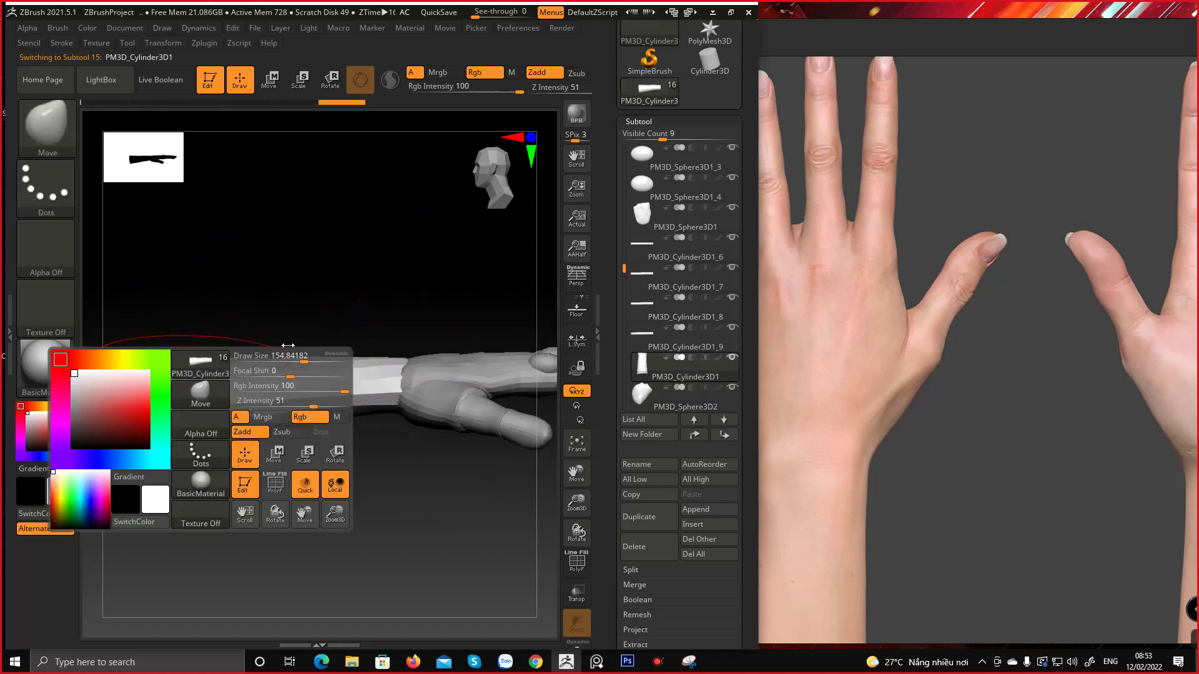
drag(306, 358, 303, 357)
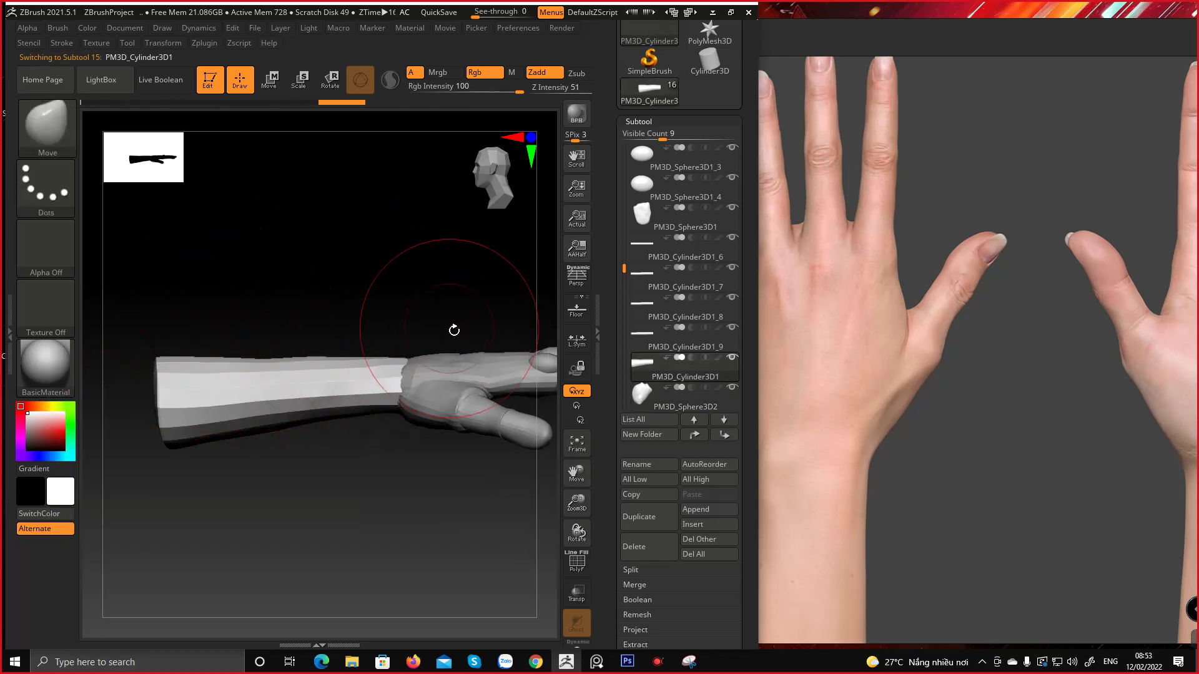
drag(455, 335, 357, 359)
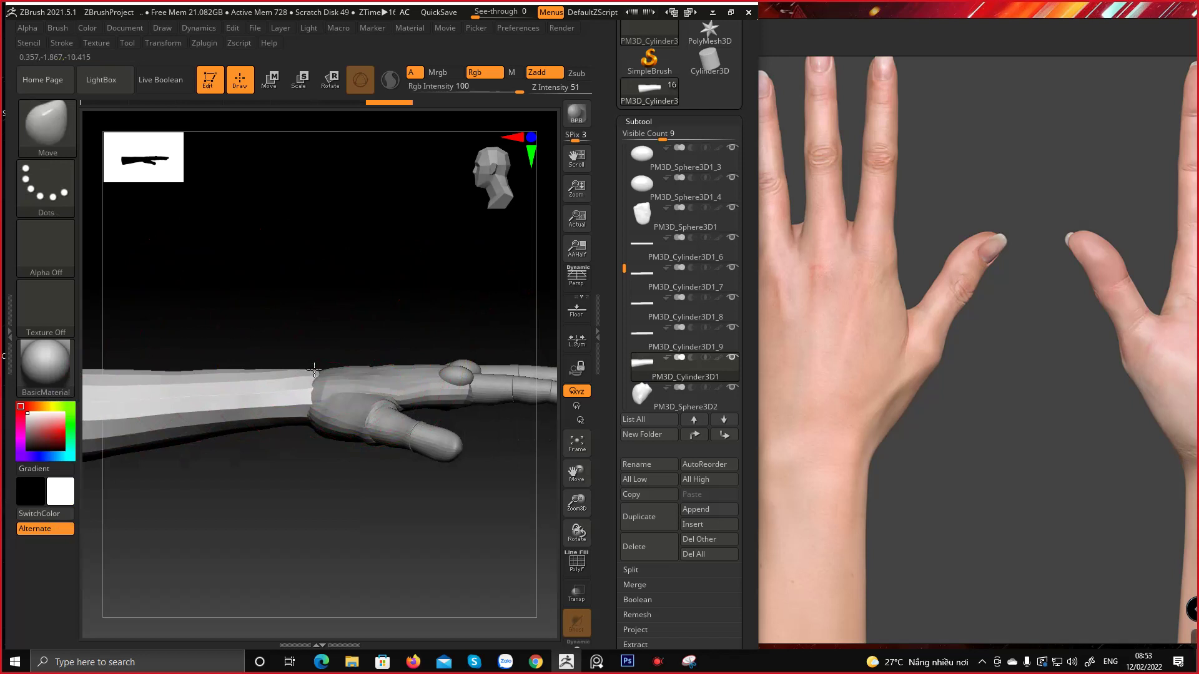
ctrl+right_drag(356, 358, 384, 390)
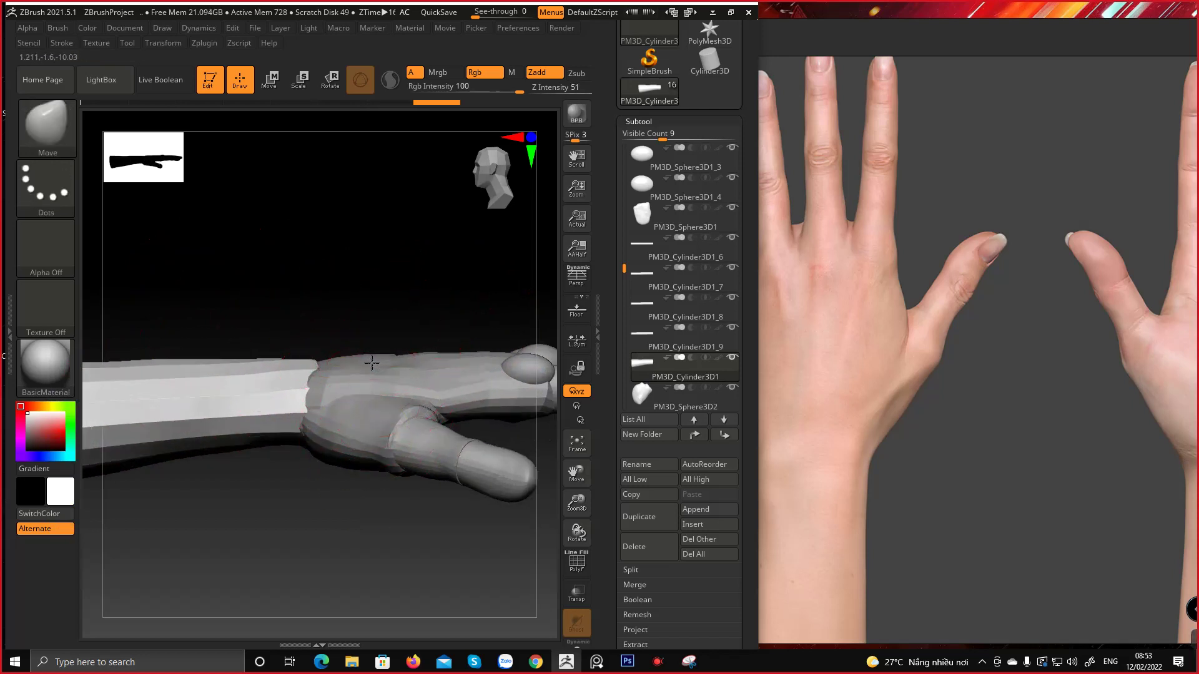
alt+click(374, 364)
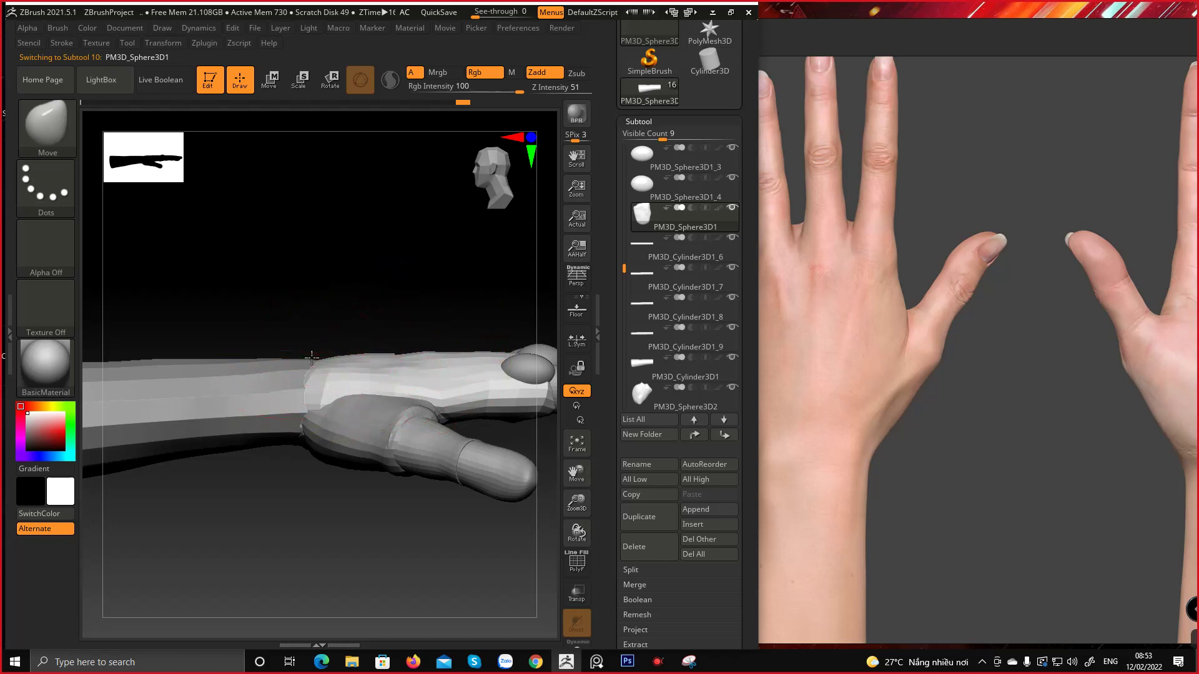
alt+drag(459, 328, 374, 364)
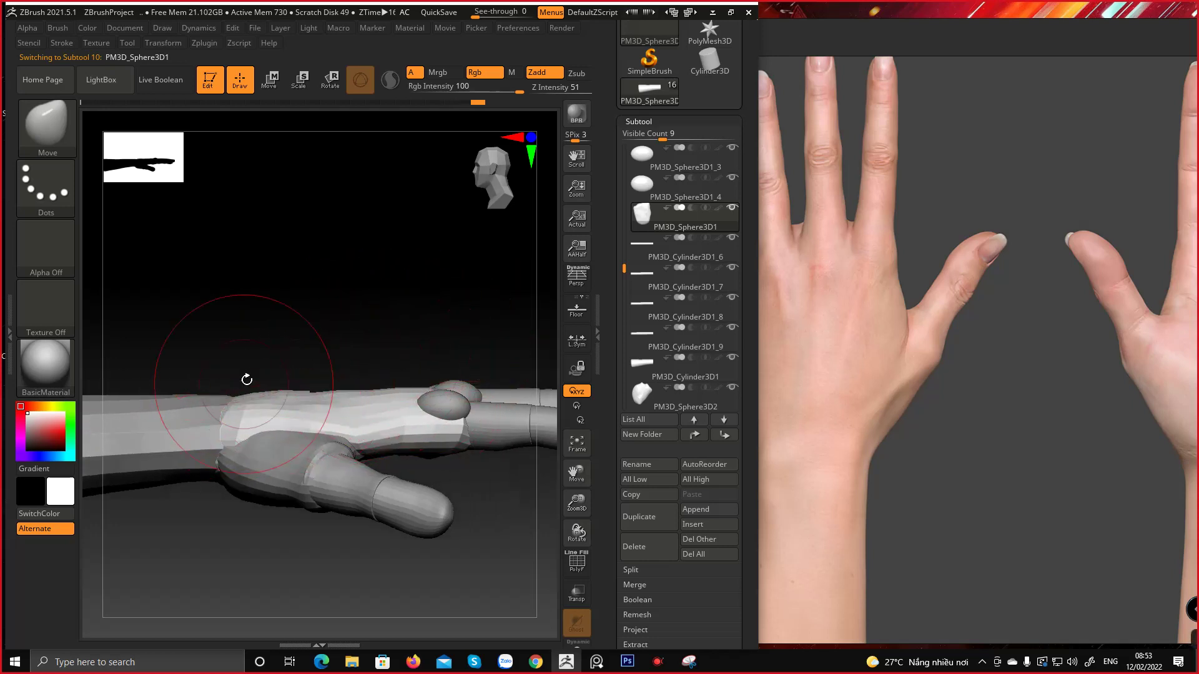
Bring up the side-view arm and hand photo on the reference board and compare it with the model's side profile
middle_drag(1101, 365, 968, 414)
scroll(969, 414, down, 6)
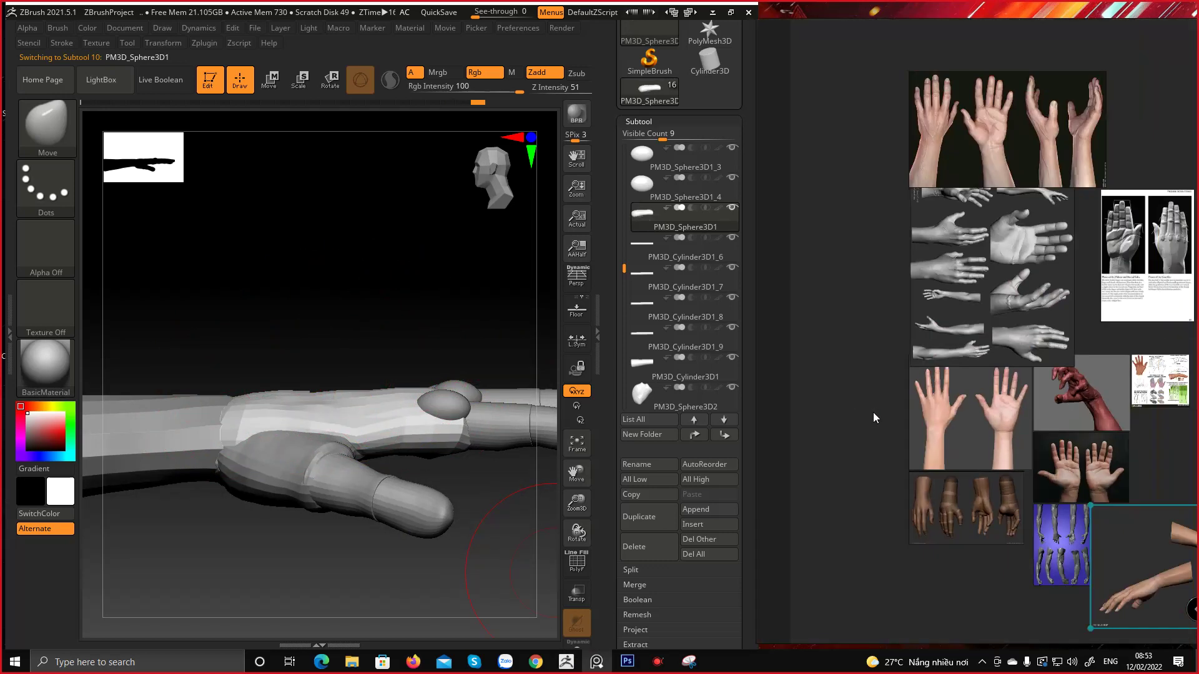
middle_drag(1070, 423, 897, 404)
middle_drag(1032, 499, 909, 382)
scroll(909, 382, up, 5)
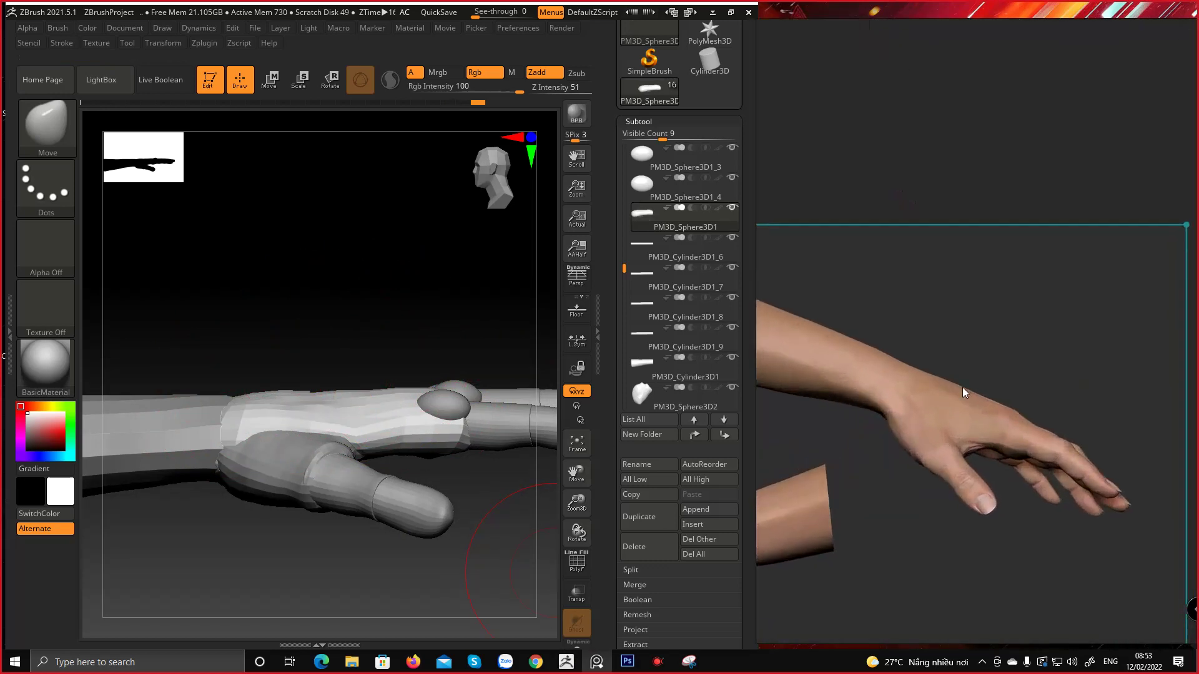
key(shift)
alt+drag(362, 337, 372, 311)
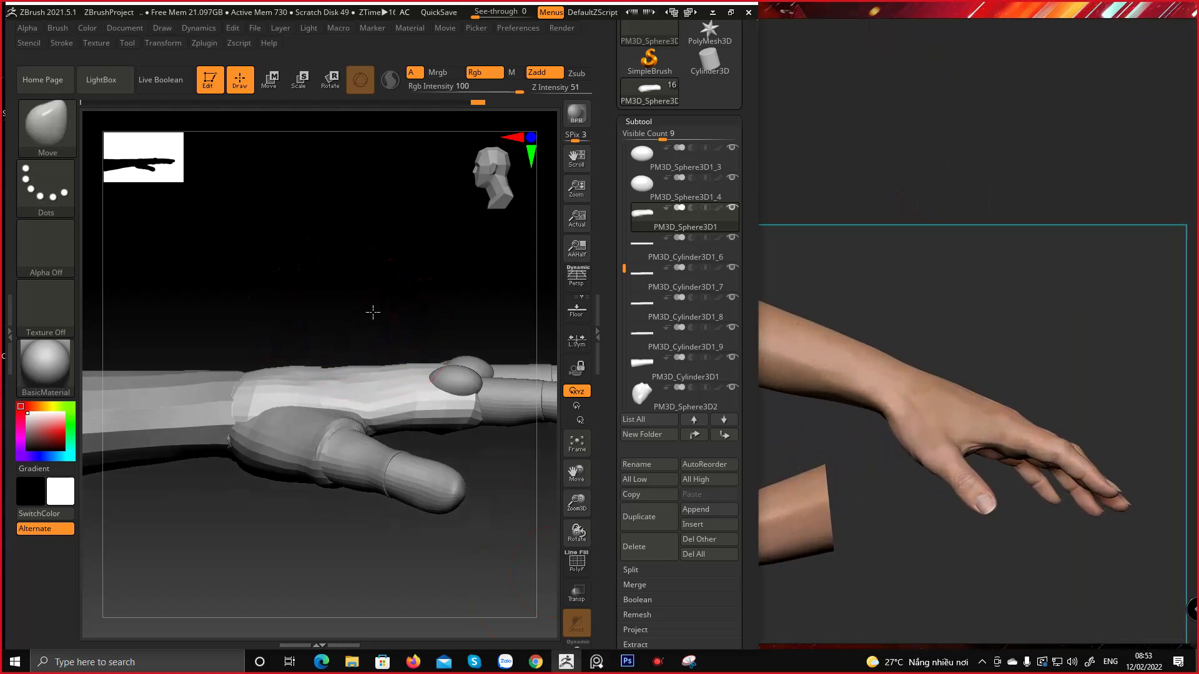
Select the thumb base and rotate it around its wrist end with the gizmo in side view
alt+click(297, 437)
key(e)
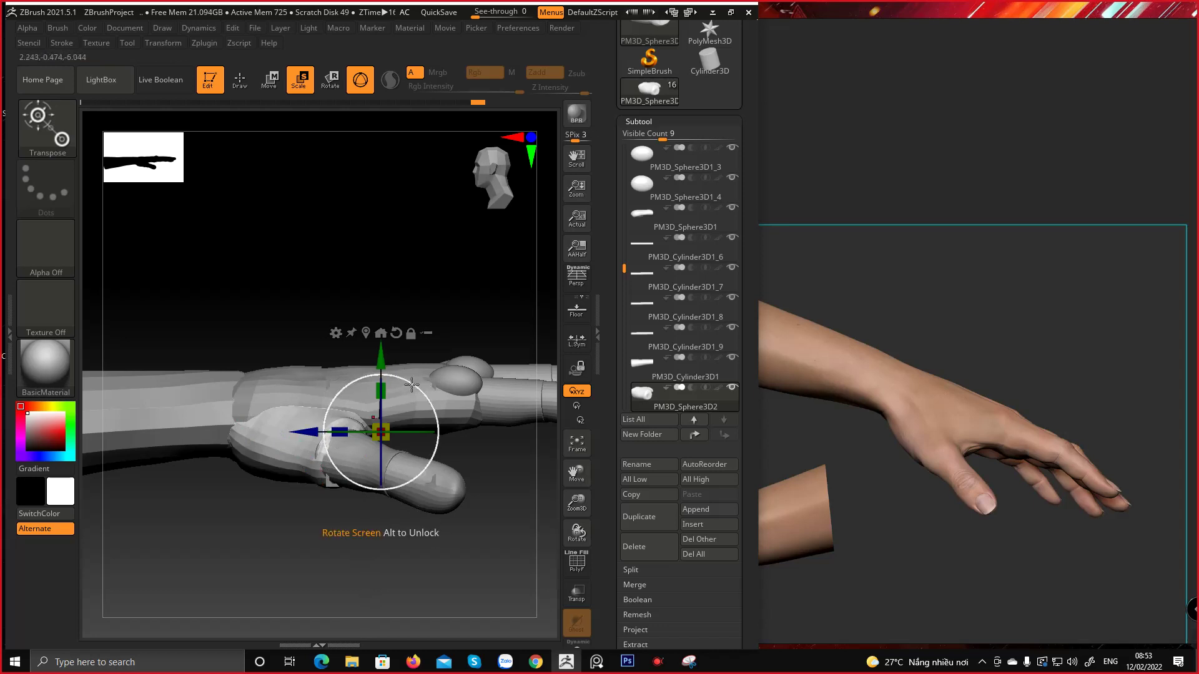
drag(424, 387, 302, 404)
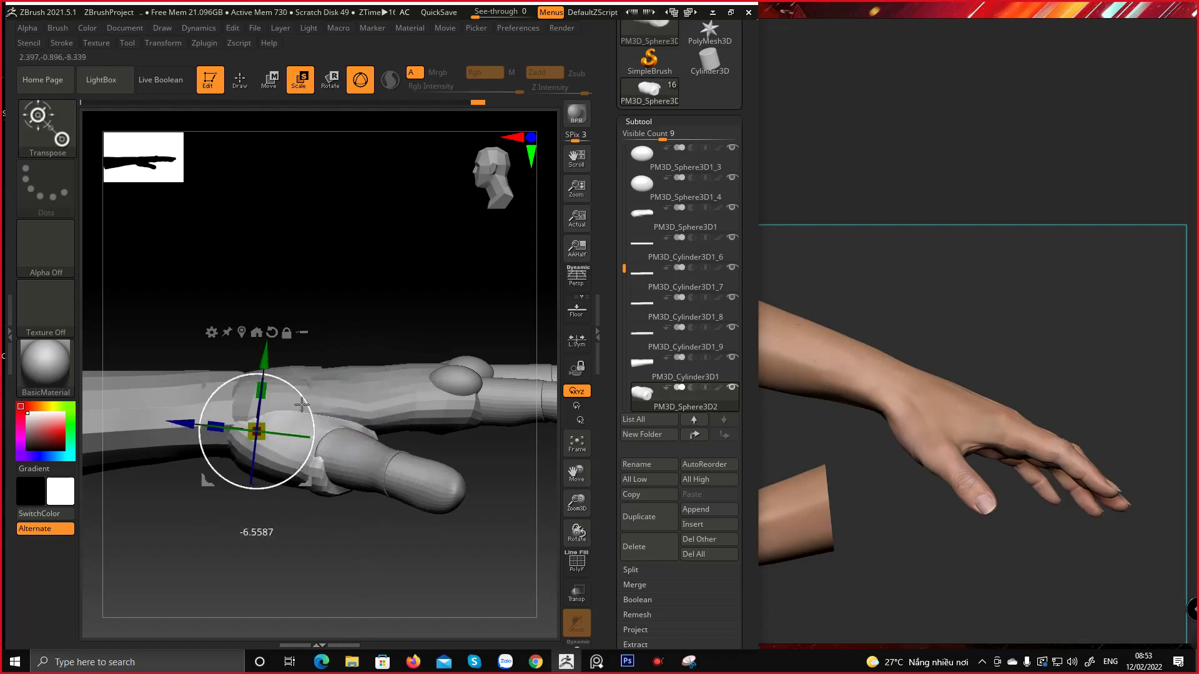
drag(301, 404, 301, 405)
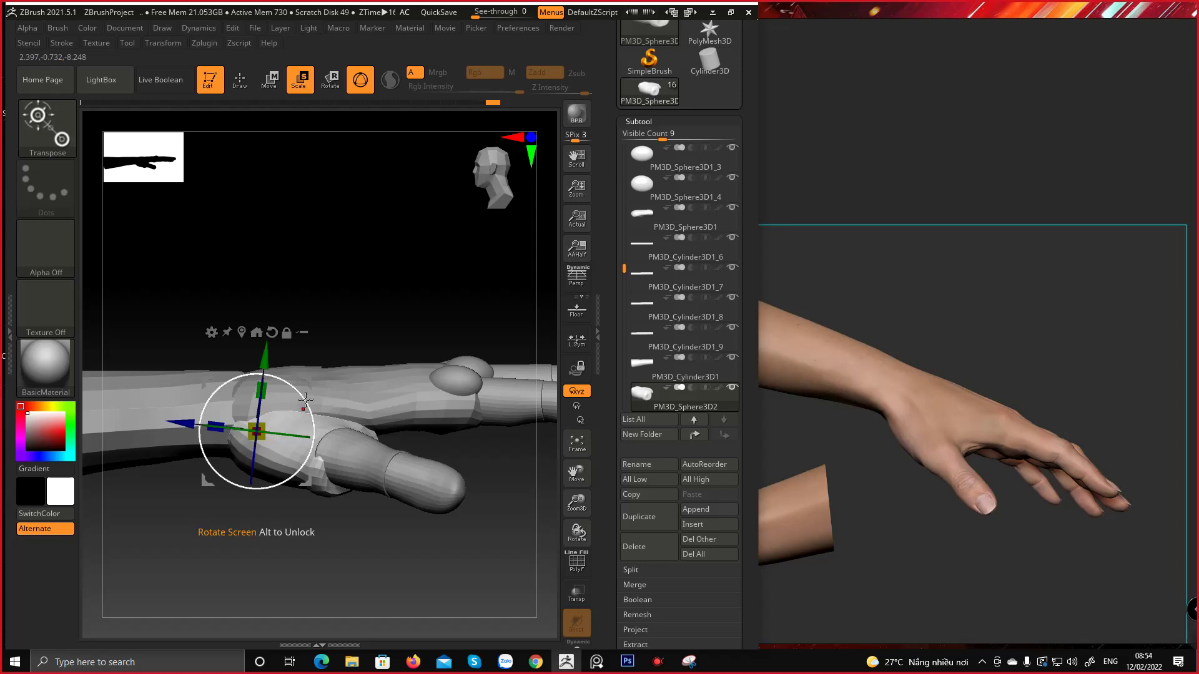
drag(303, 401, 297, 382)
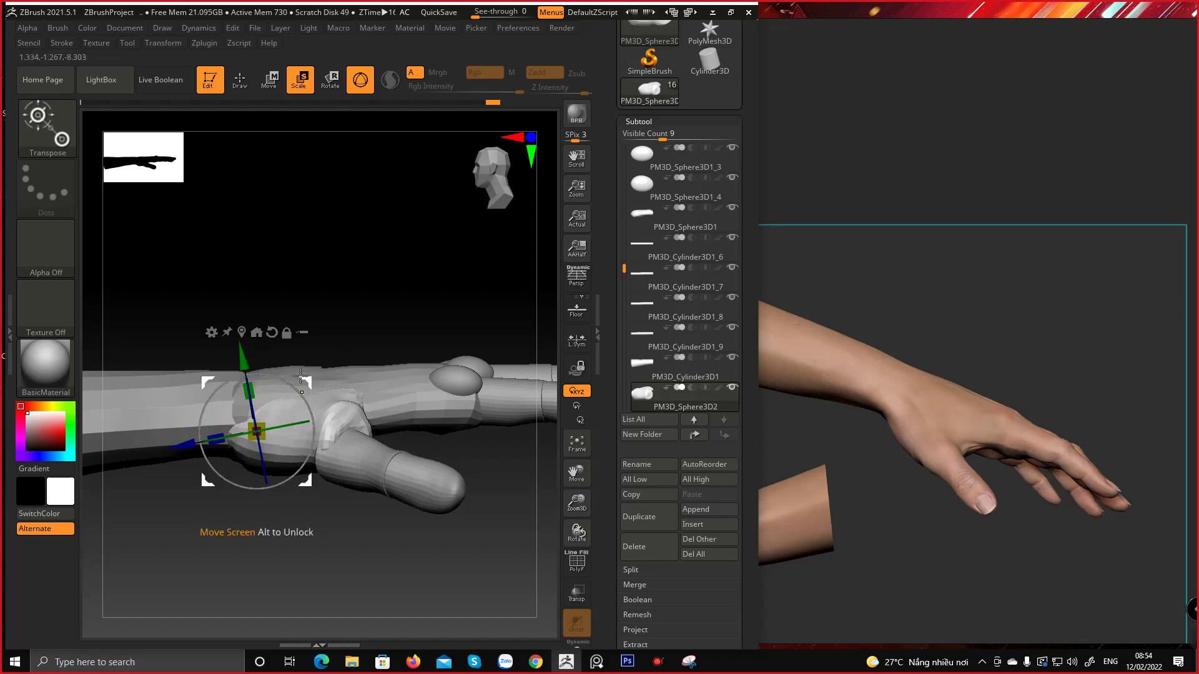
drag(300, 379, 305, 376)
key(q)
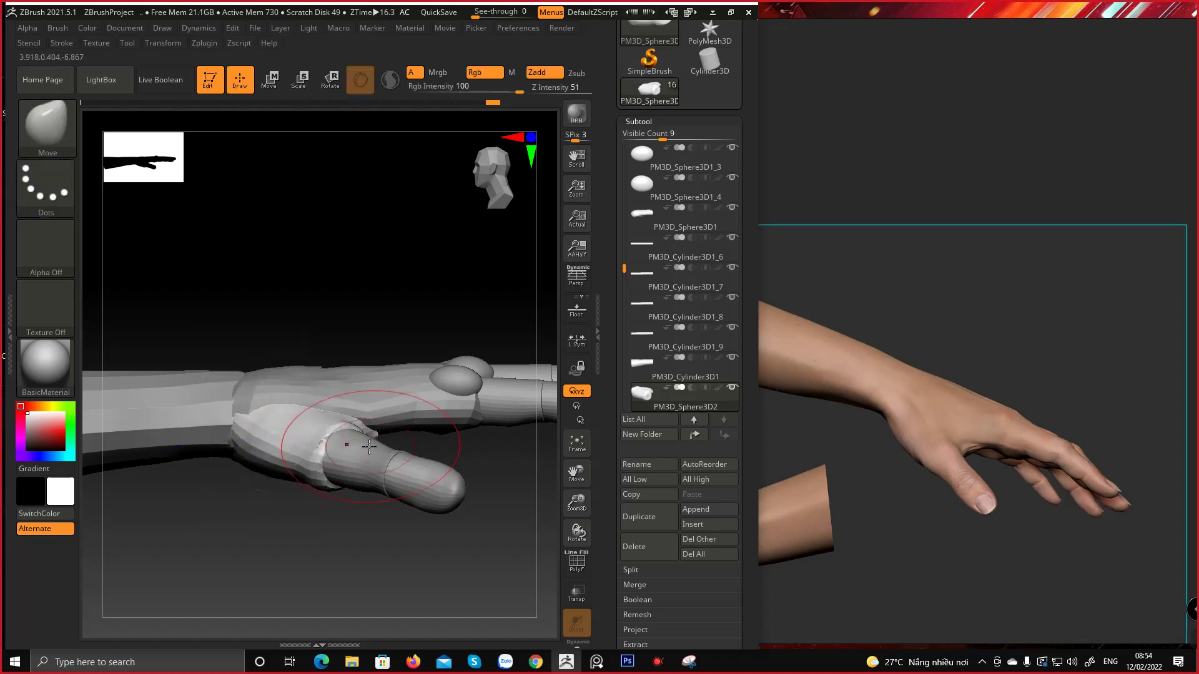
alt+click(363, 465)
key(w)
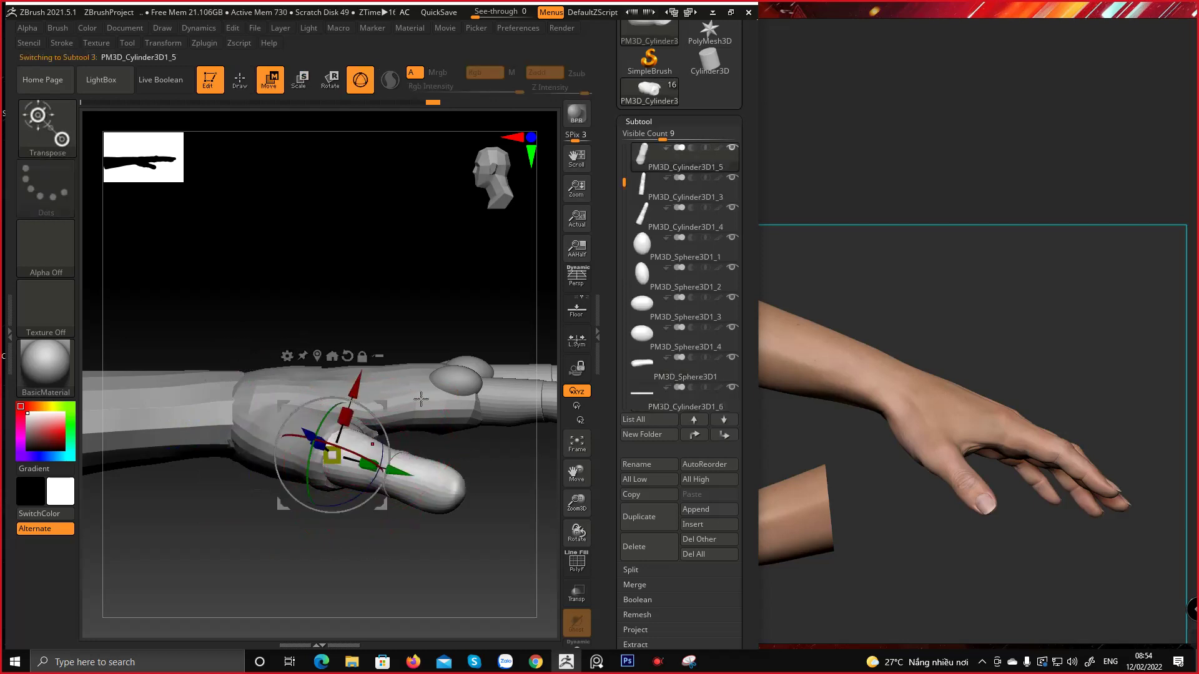
key(q)
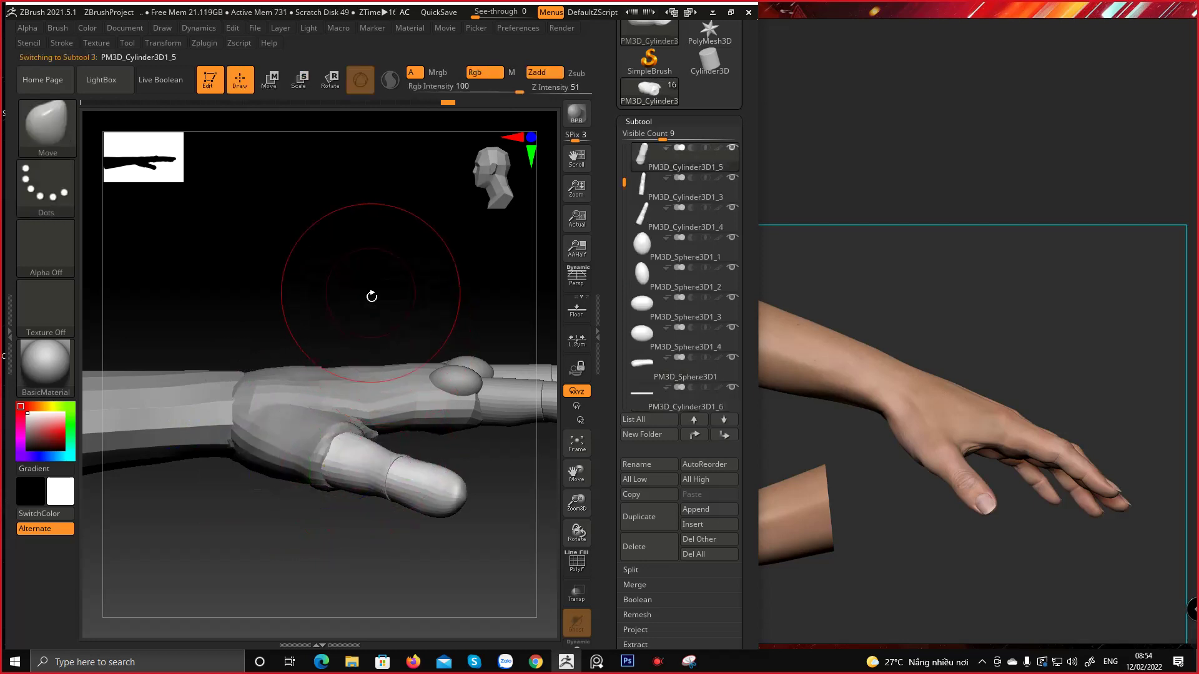
Turn the model to the back of the hand and compare it with the matching back-of-hand photo on the reference board
mouse_move(372, 298)
mouse_down()
mouse_move(379, 372)
mouse_move(399, 383)
mouse_move(318, 331)
mouse_up()
mouse_move(317, 331)
right_down()
mouse_move(401, 320)
mouse_move(350, 343)
mouse_move(316, 321)
mouse_move(294, 338)
right_up()
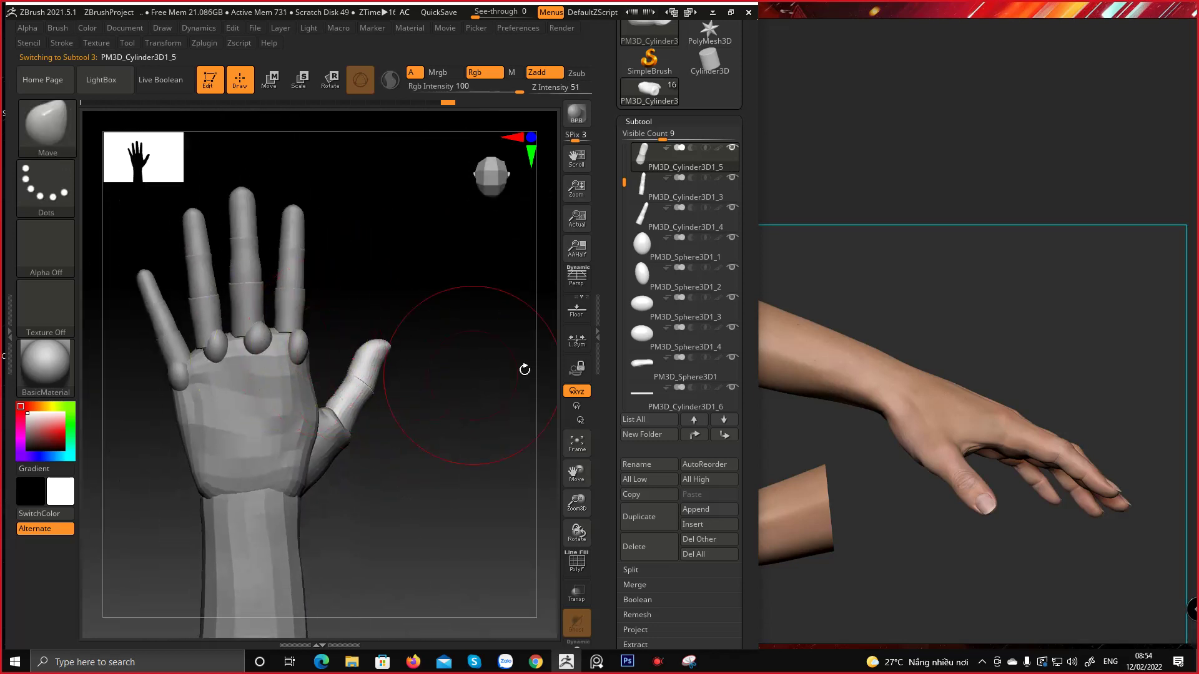
mouse_move(819, 394)
middle_down()
mouse_move(995, 328)
mouse_move(1105, 323)
mouse_move(867, 380)
mouse_move(1055, 356)
middle_up()
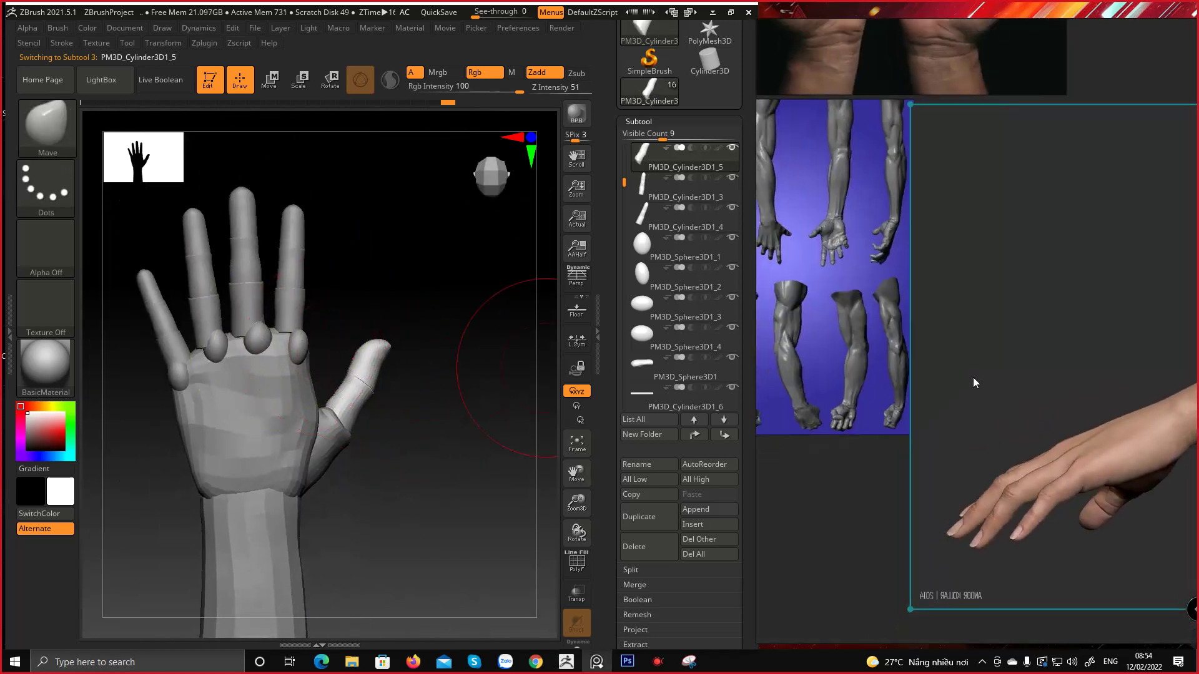
scroll(974, 380, down, 3)
middle_drag(978, 387, 991, 581)
middle_drag(857, 313, 949, 457)
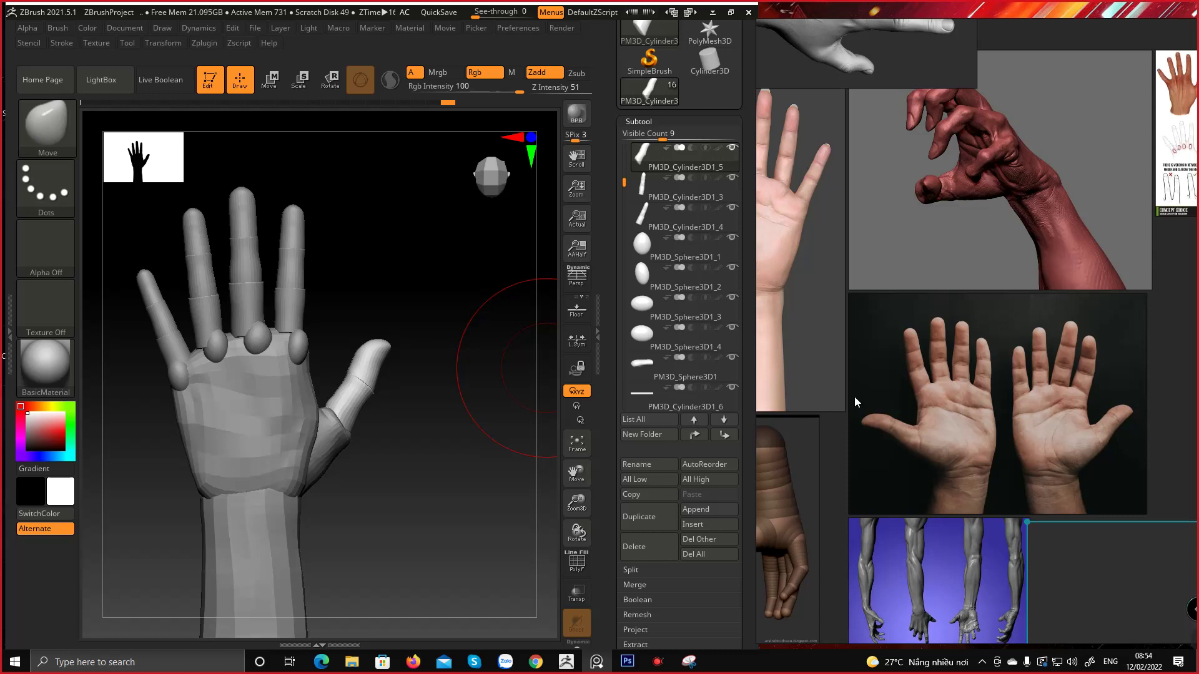
scroll(861, 306, up, 5)
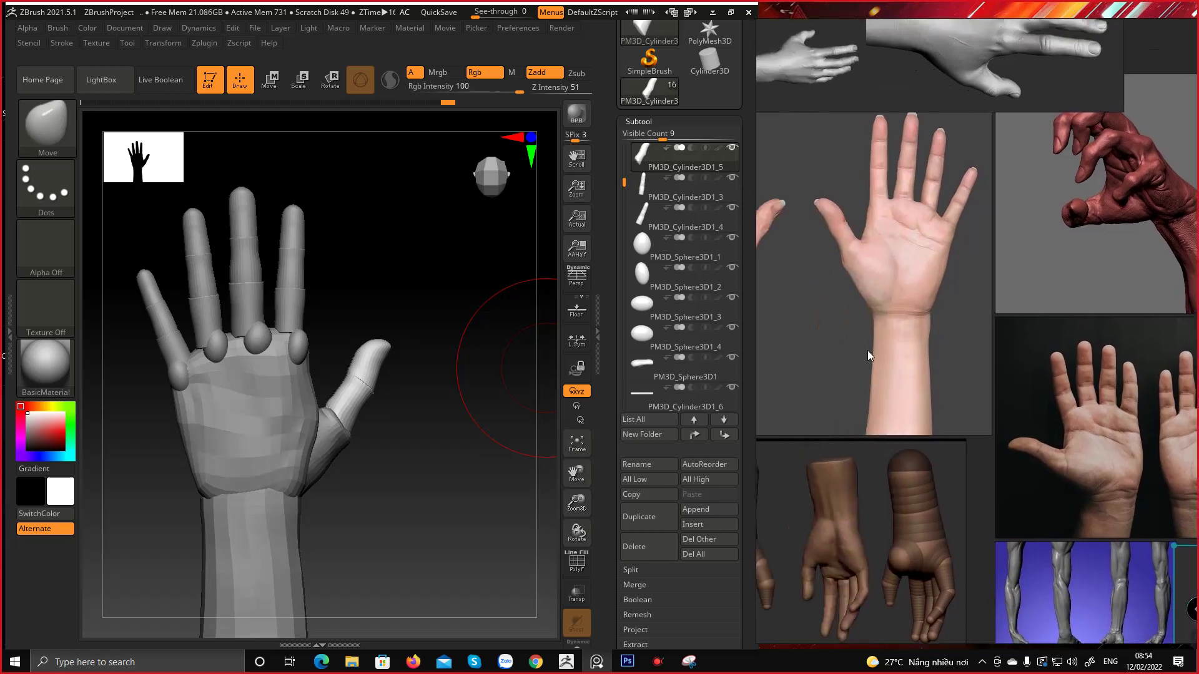
scroll(840, 306, up, 5)
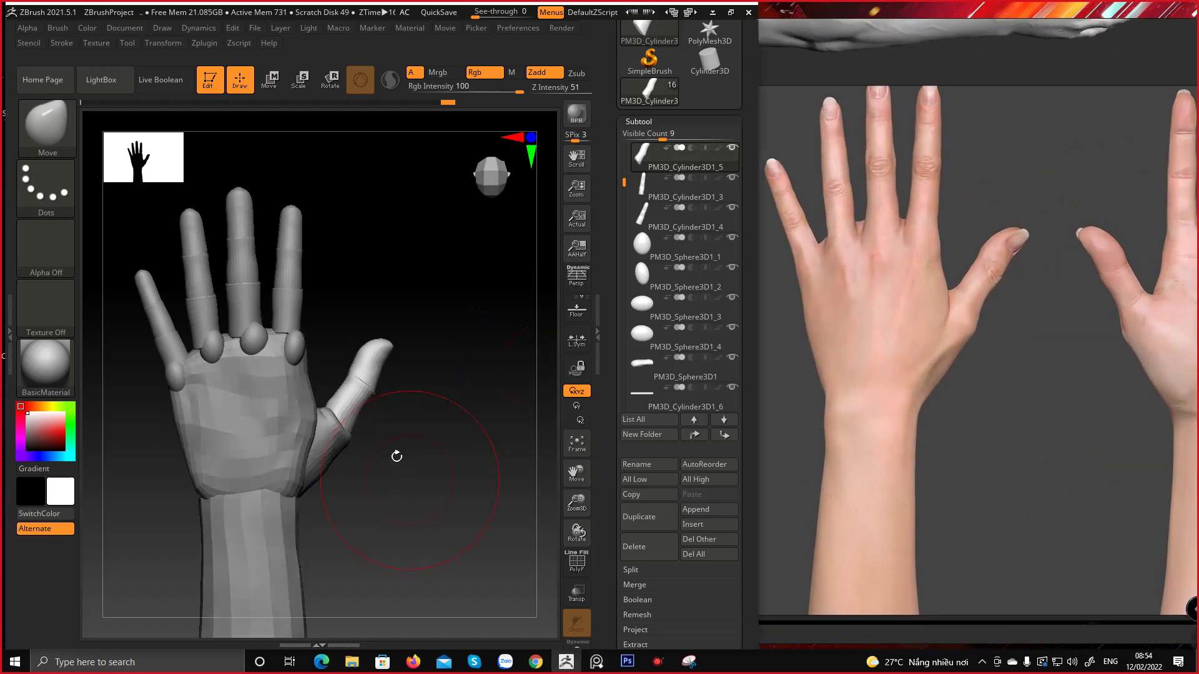
Select the thumb base and reshape its outer corner below the thumb joint using a smaller Move brush
drag(372, 482, 336, 432)
ctrl+right_drag(332, 432, 339, 430)
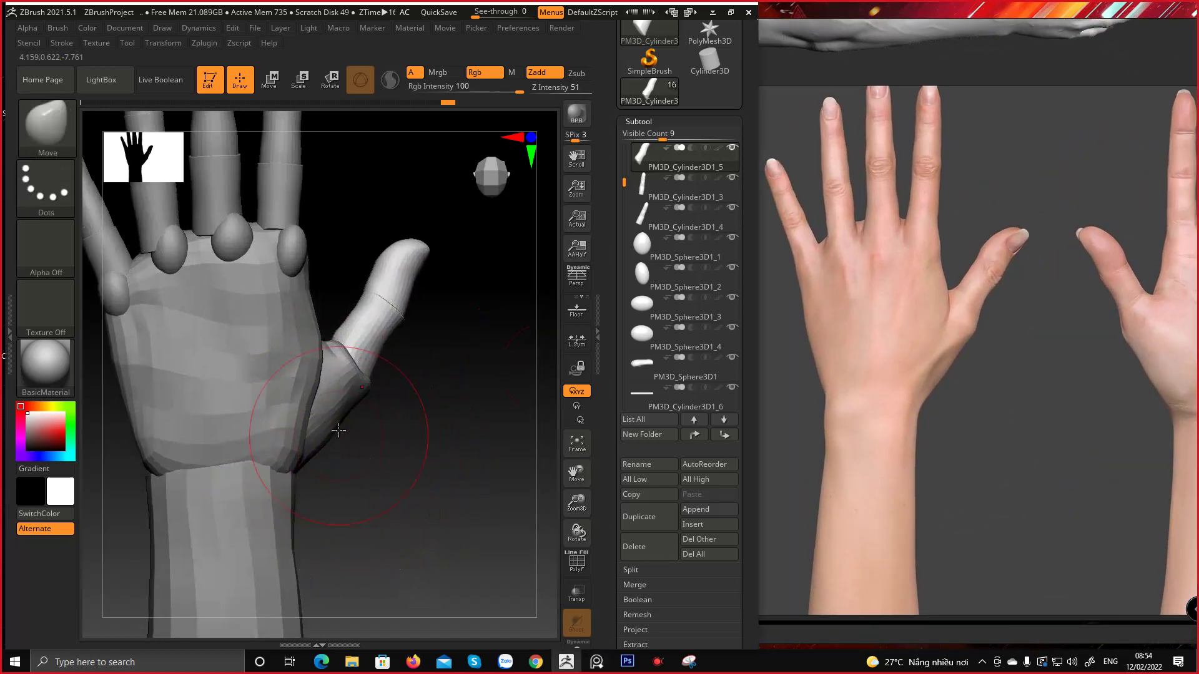
key(space)
drag(376, 404, 361, 404)
alt+click(334, 415)
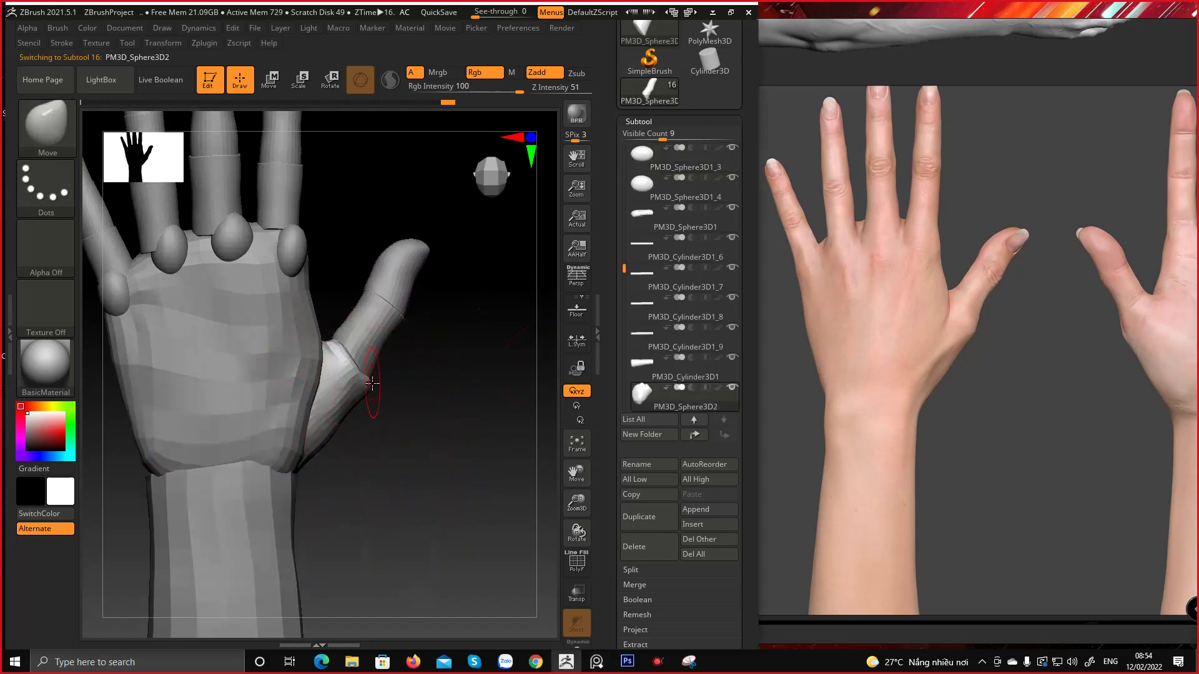
key(space)
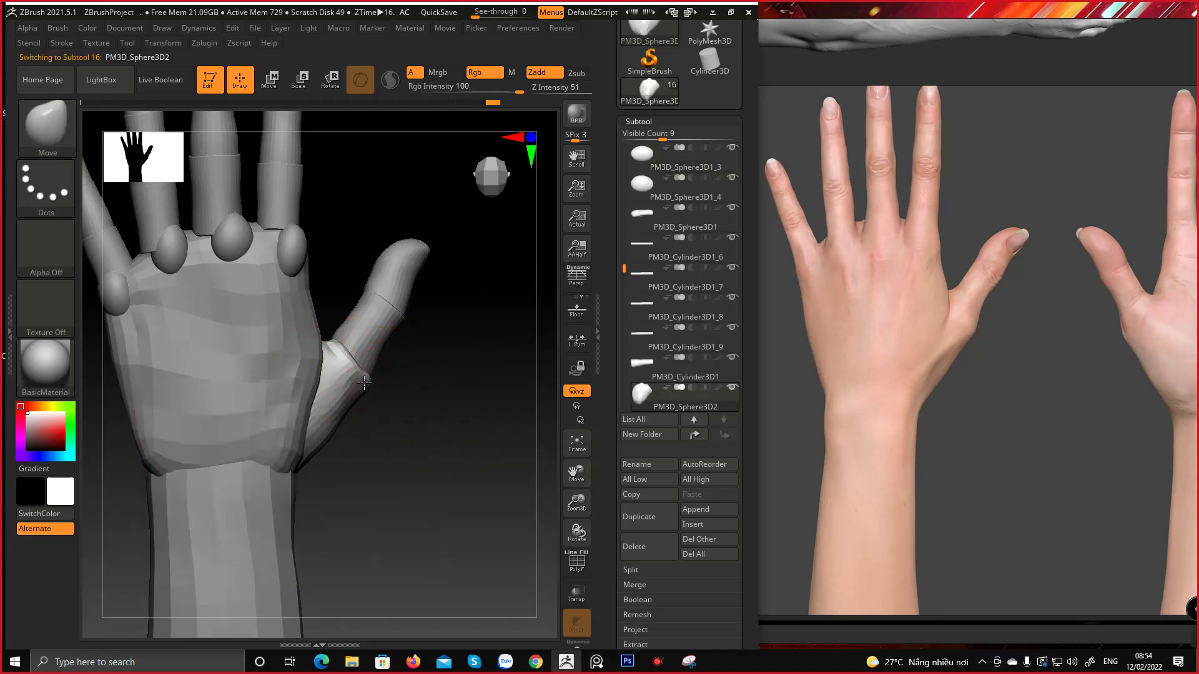
Adjust the Move brush size and refine the thumb base's outer edge below the thumb joint from the back of the hand
ctrl+right_drag(372, 375, 377, 428)
key(space)
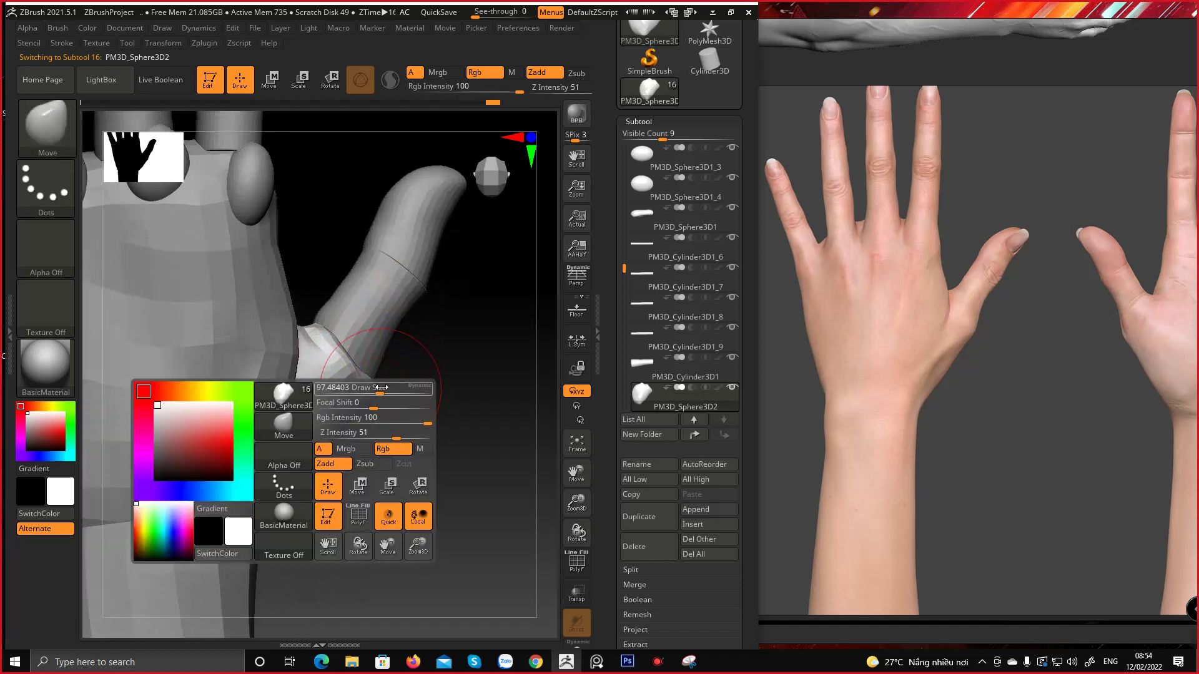
mouse_move(388, 388)
mouse_down()
mouse_move(376, 387)
mouse_move(388, 394)
mouse_up()
key(space)
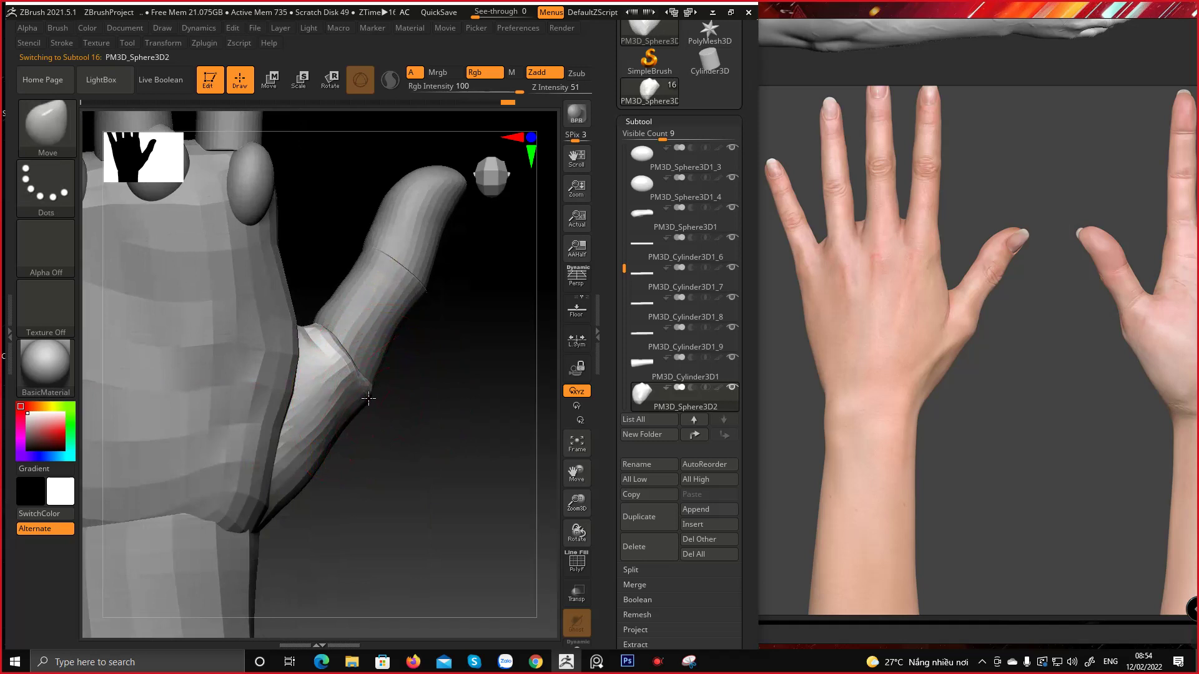
alt+right_drag(337, 438, 372, 409)
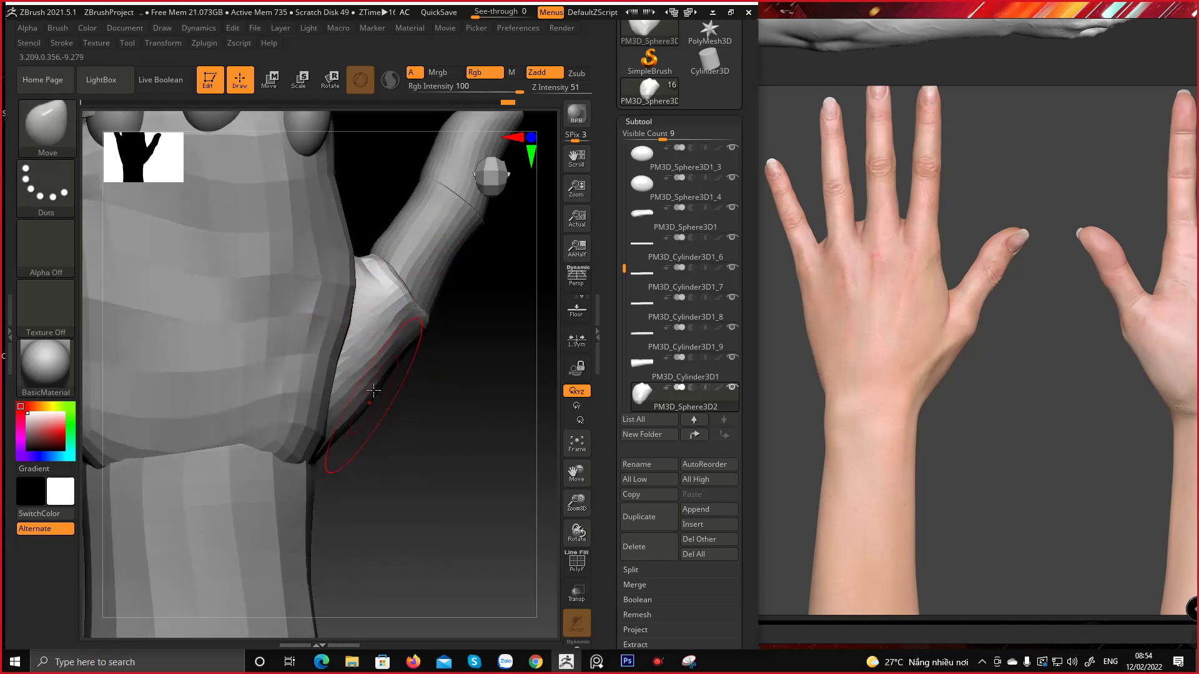
mouse_move(368, 293)
alt+right_down()
mouse_move(372, 355)
mouse_move(375, 315)
alt+right_up()
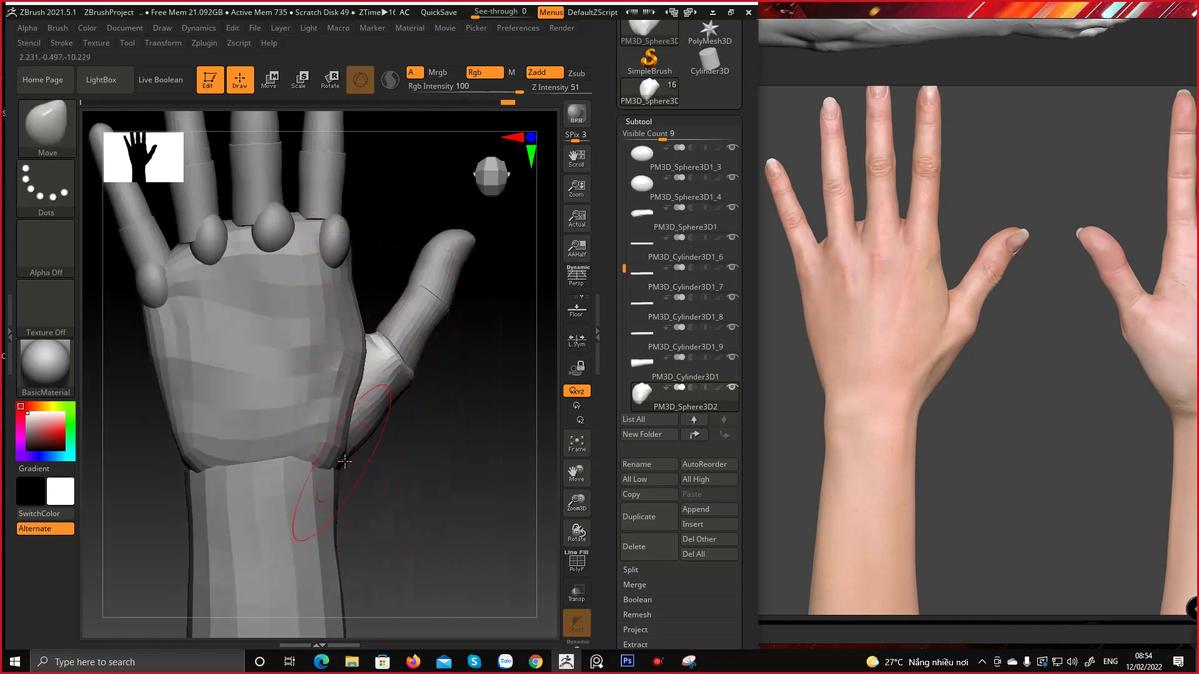
Resize the Move brush and reshape the thumb base's lower end where it meets the wrist, working from palm and back views
key(space)
drag(459, 459, 337, 484)
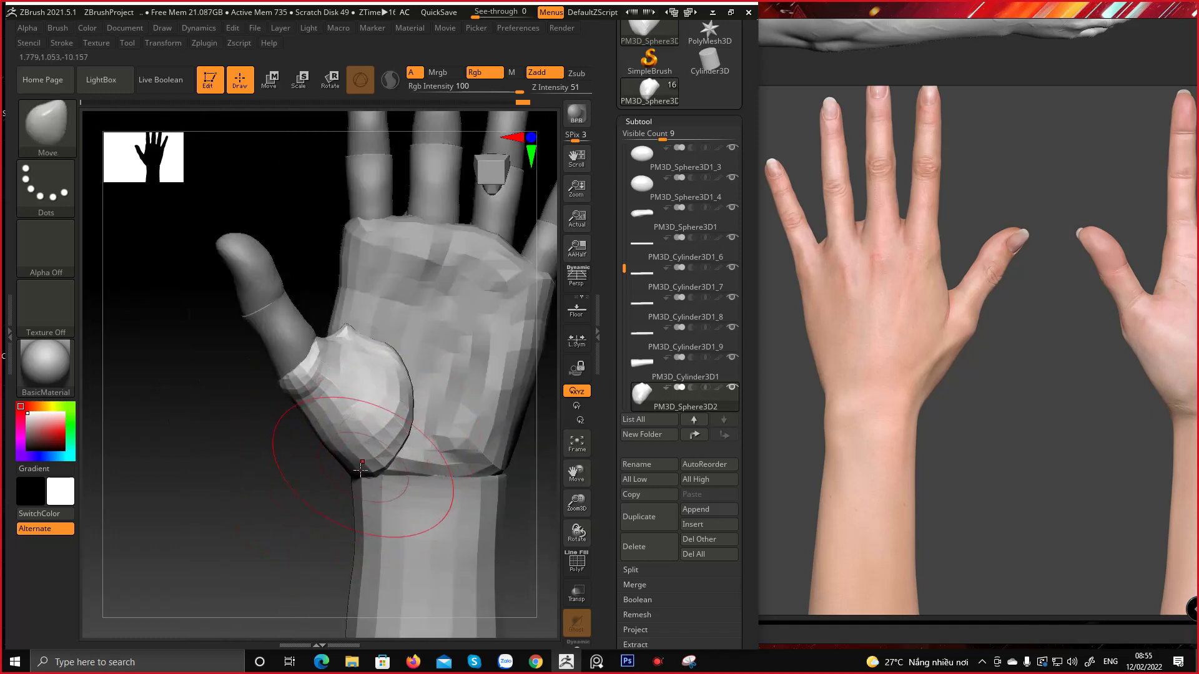
right_drag(358, 478, 447, 458)
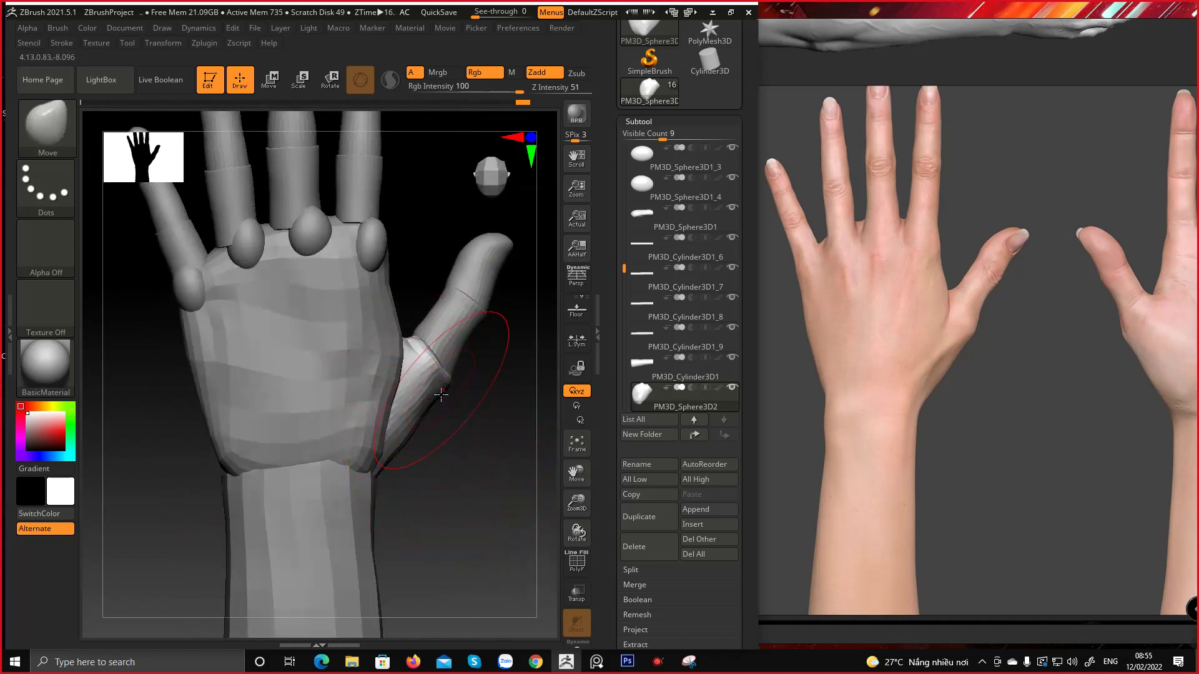
alt+right_drag(400, 272, 394, 331)
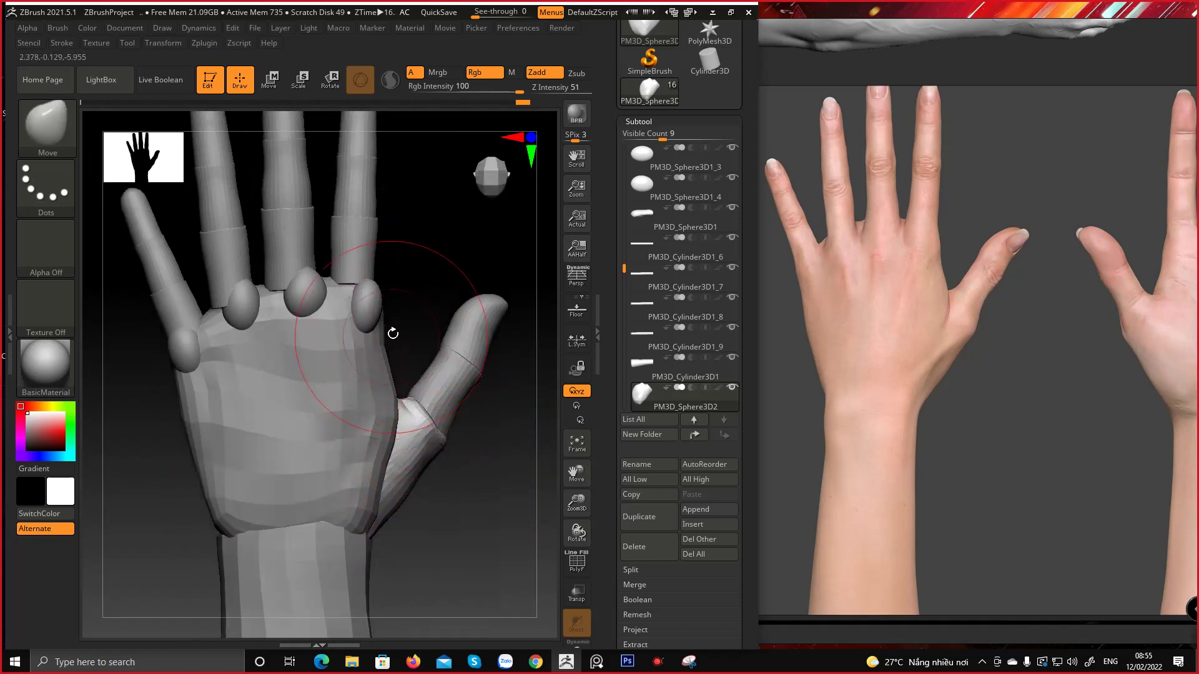
alt+right_drag(363, 401, 385, 364)
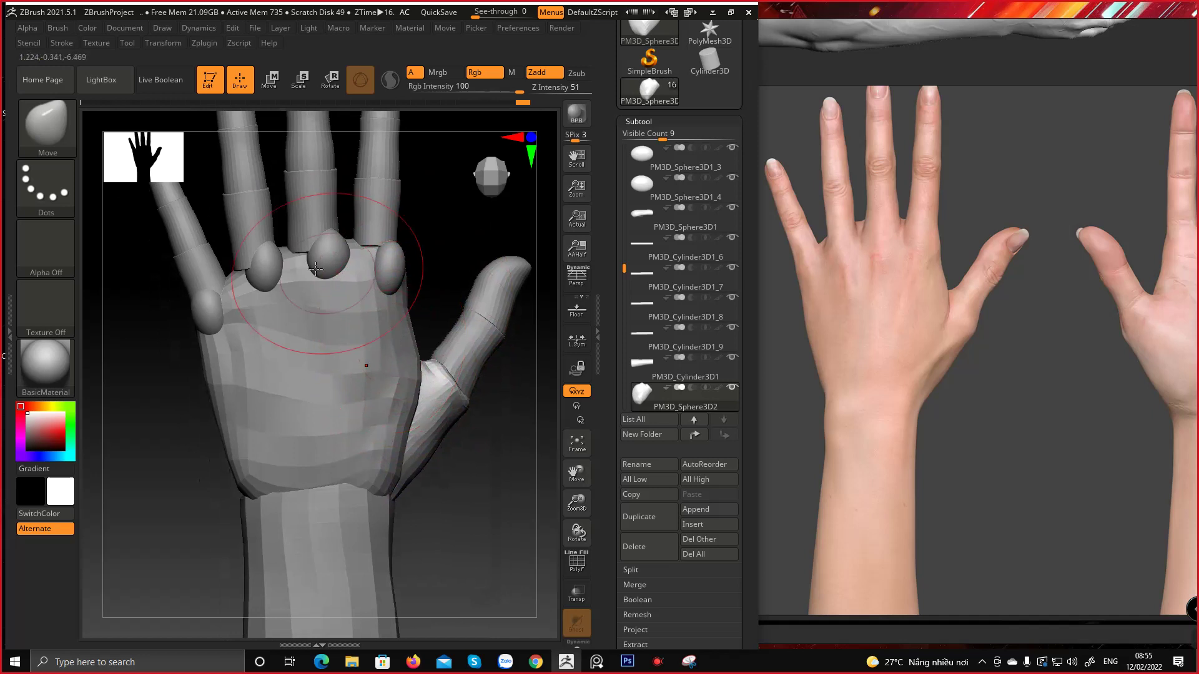
Select the palm and reshape its little-finger edge above the wrist, undoing the first stroke and retrying with a smaller Move brush
alt+click(241, 443)
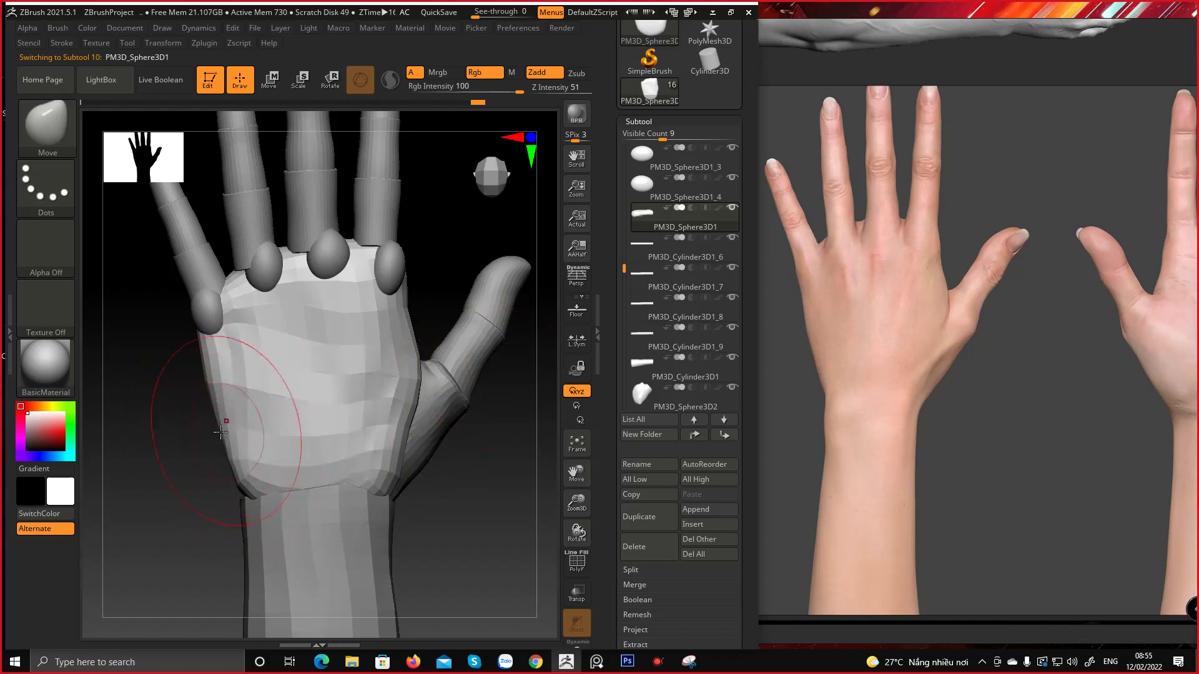
drag(223, 437, 211, 459)
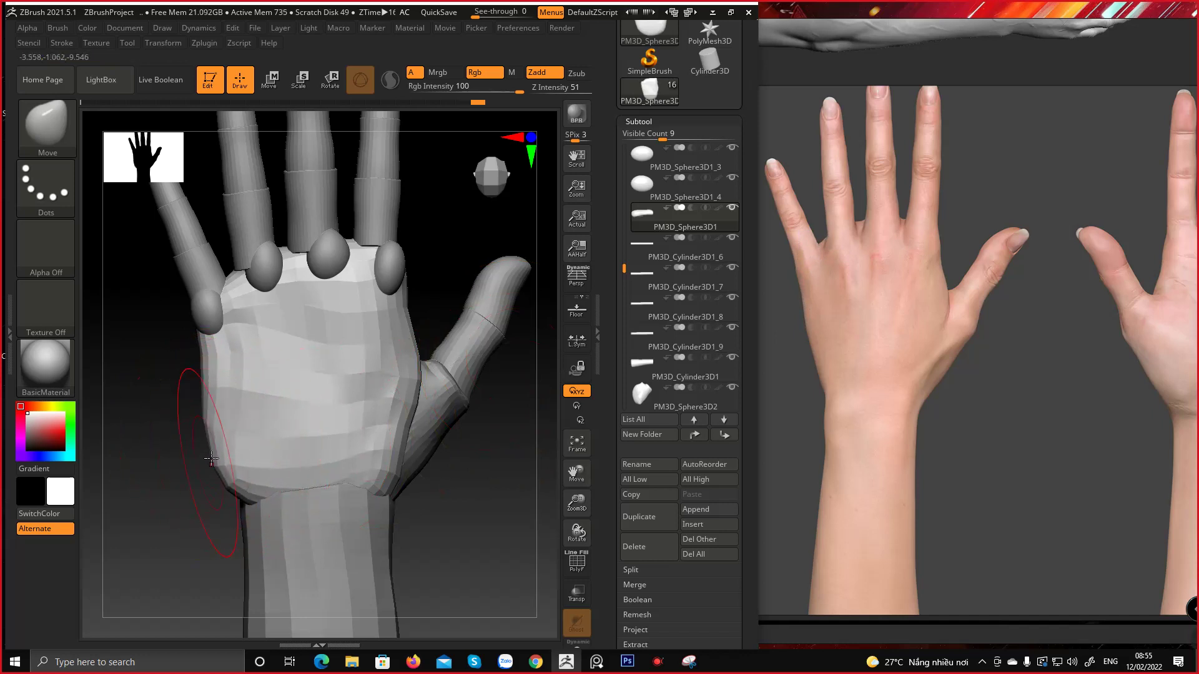
key(ctrl+z)
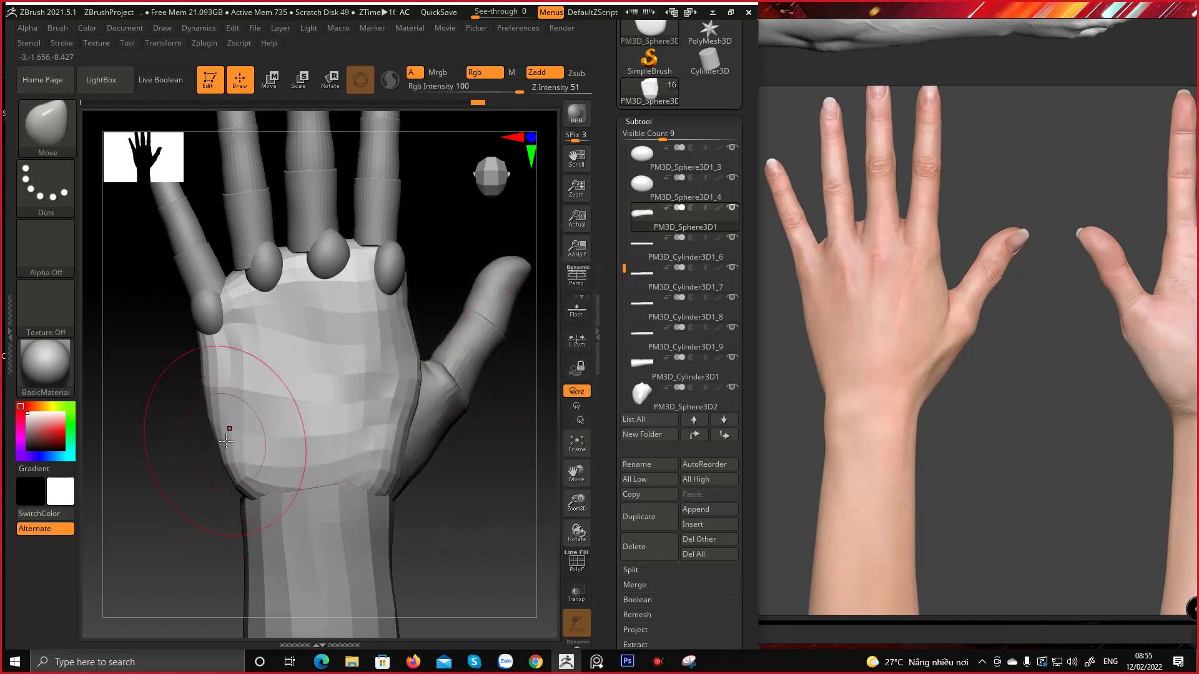
key(space)
click(242, 473)
drag(300, 429, 298, 429)
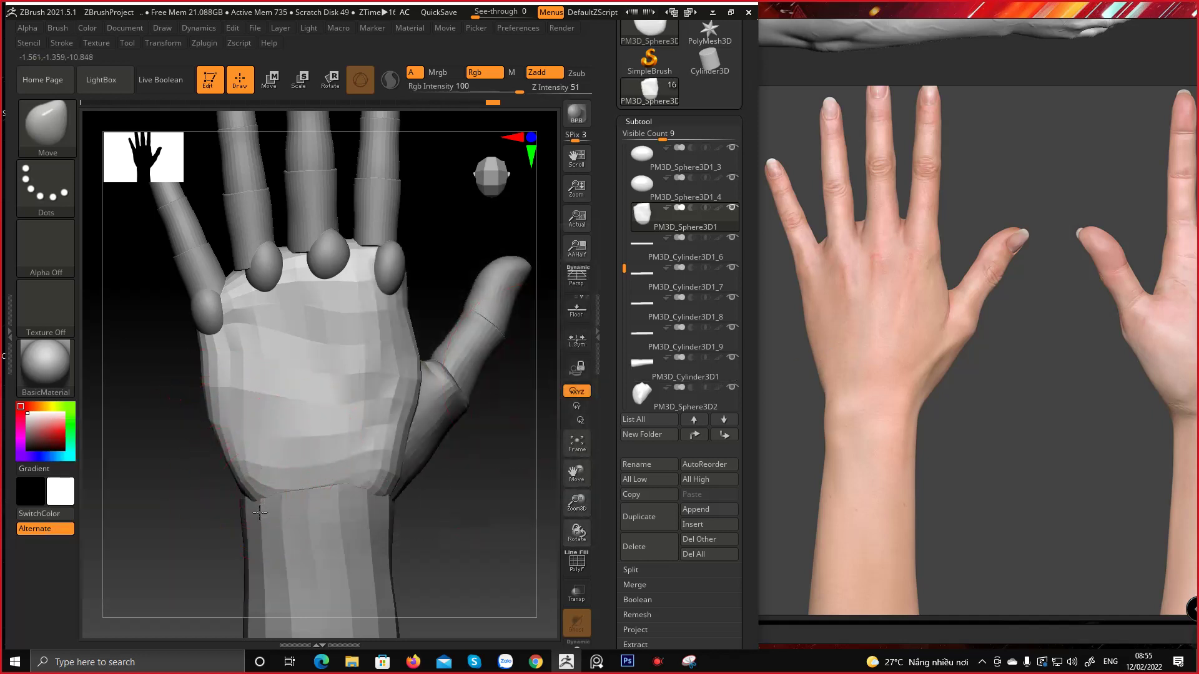
Shape the palm's heel on the little-finger side so it meets the forearm at the wrist, working from several side angles
mouse_move(254, 495)
right_down()
mouse_move(214, 514)
mouse_move(356, 489)
mouse_move(234, 488)
right_up()
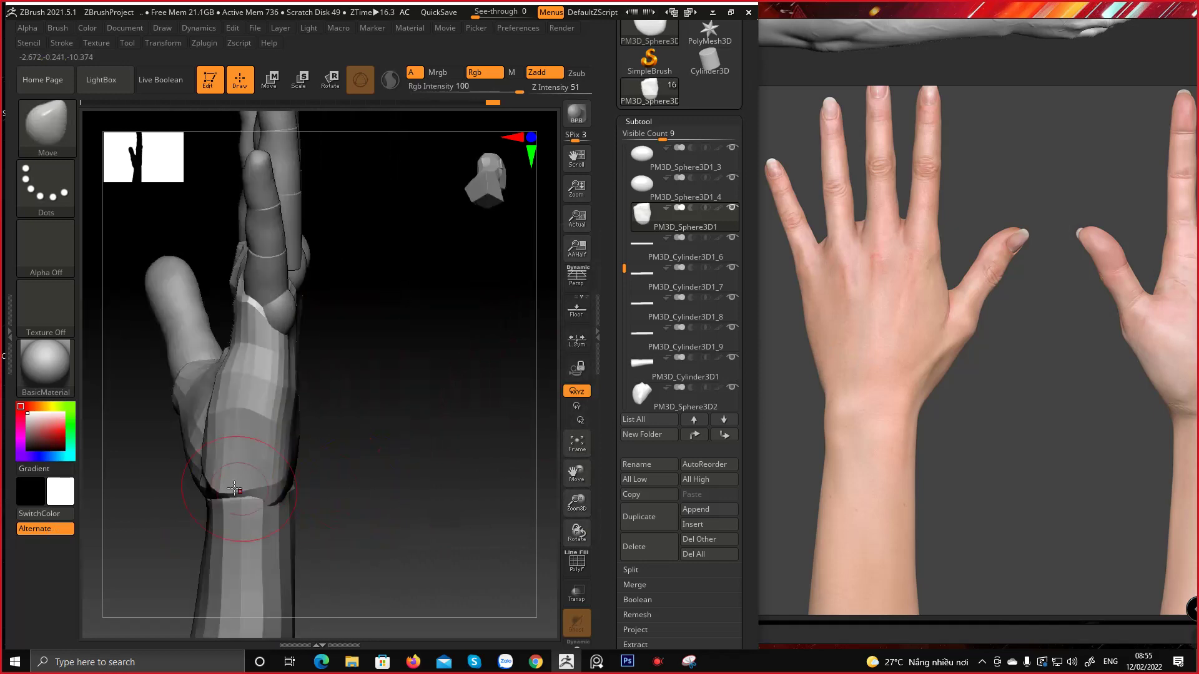
right_drag(374, 469, 237, 427)
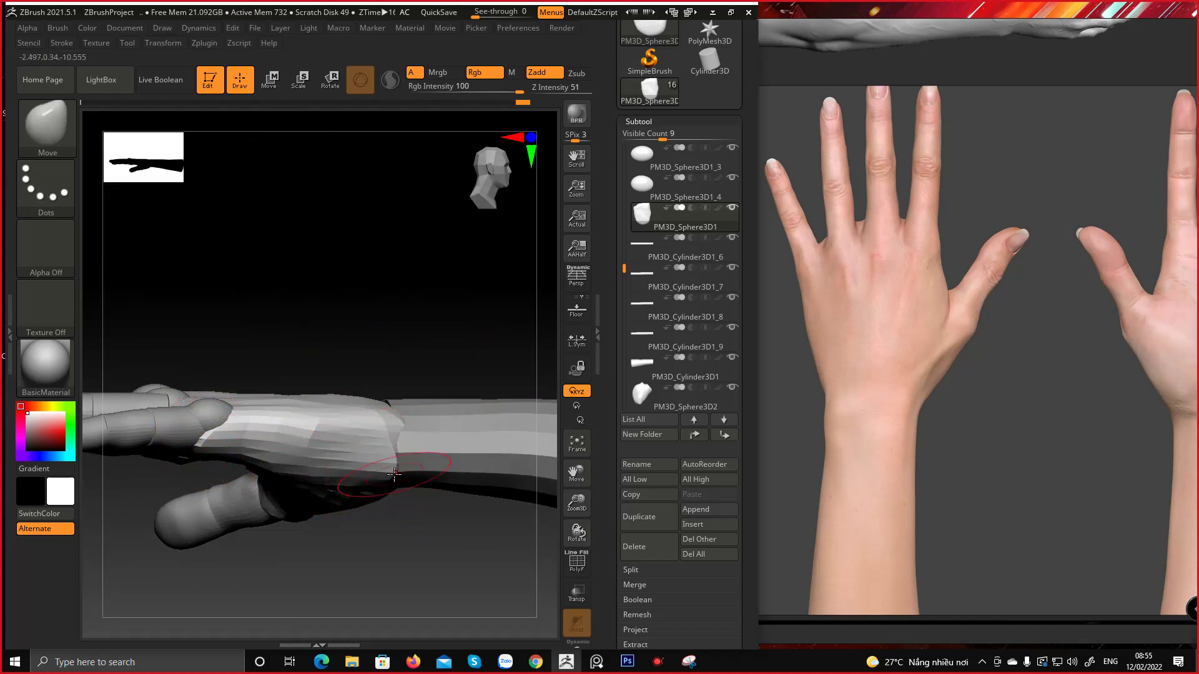
right_drag(442, 356, 300, 444)
right_drag(328, 521, 287, 440)
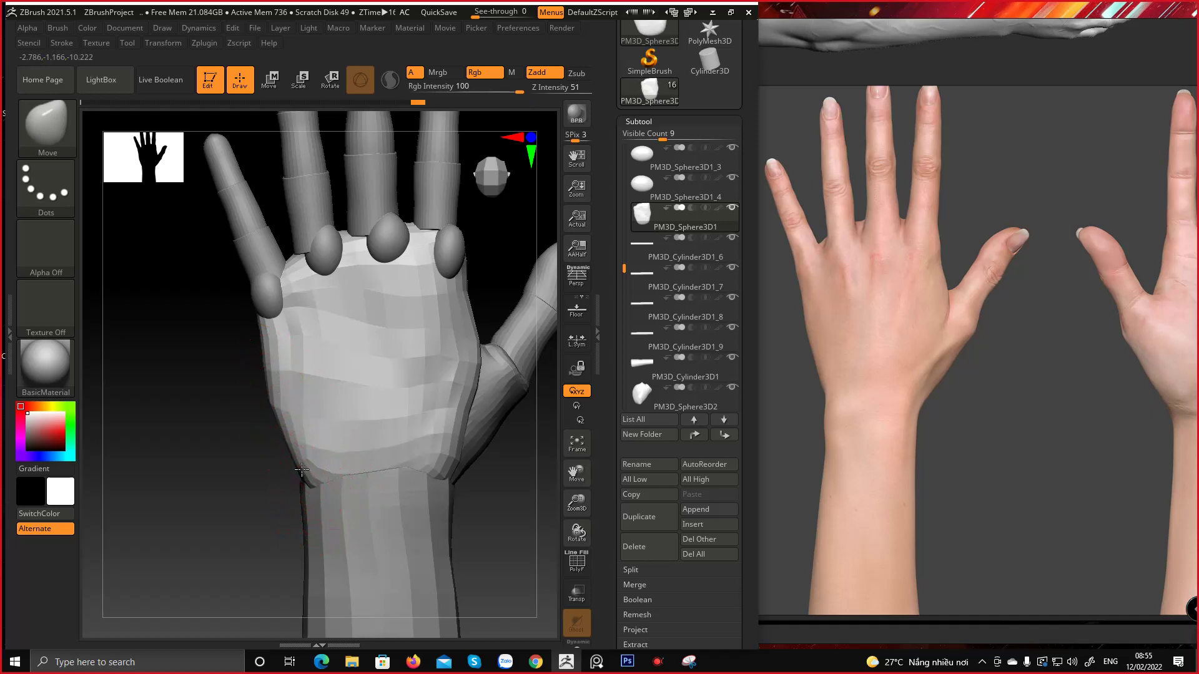
Select the forearm and adjust its wrist end on the little-finger side with the Move brush from back and side views
alt+click(307, 520)
key(space)
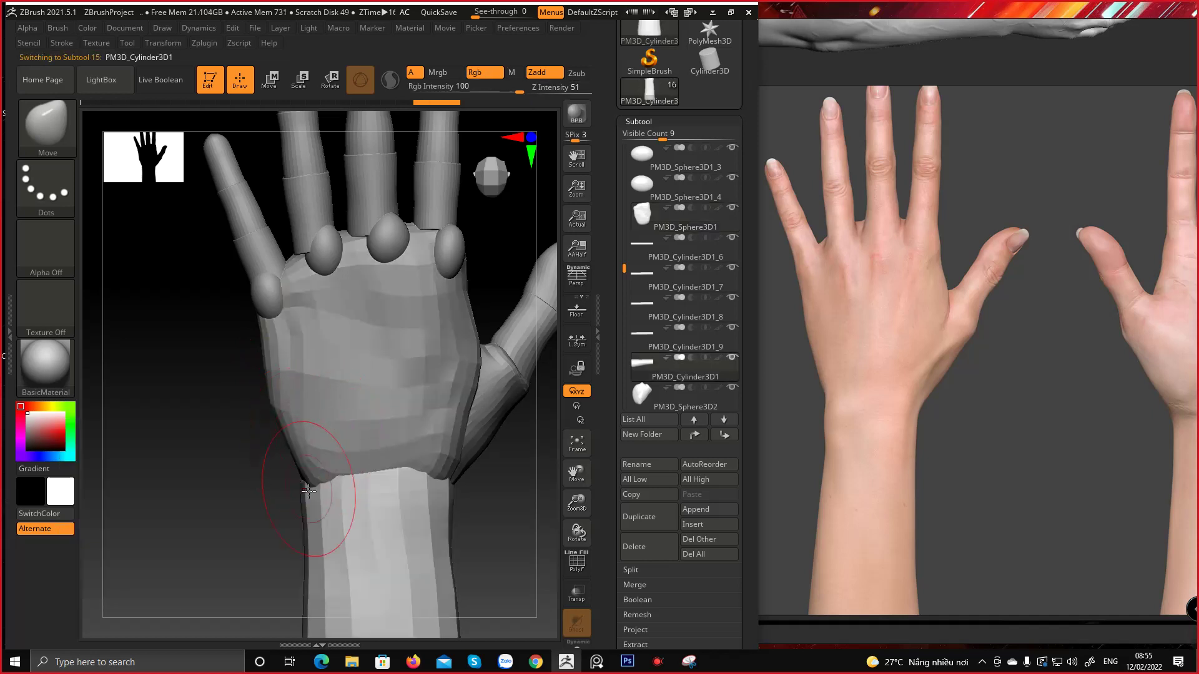
ctrl+right_drag(383, 479, 374, 437)
right_drag(374, 437, 407, 458)
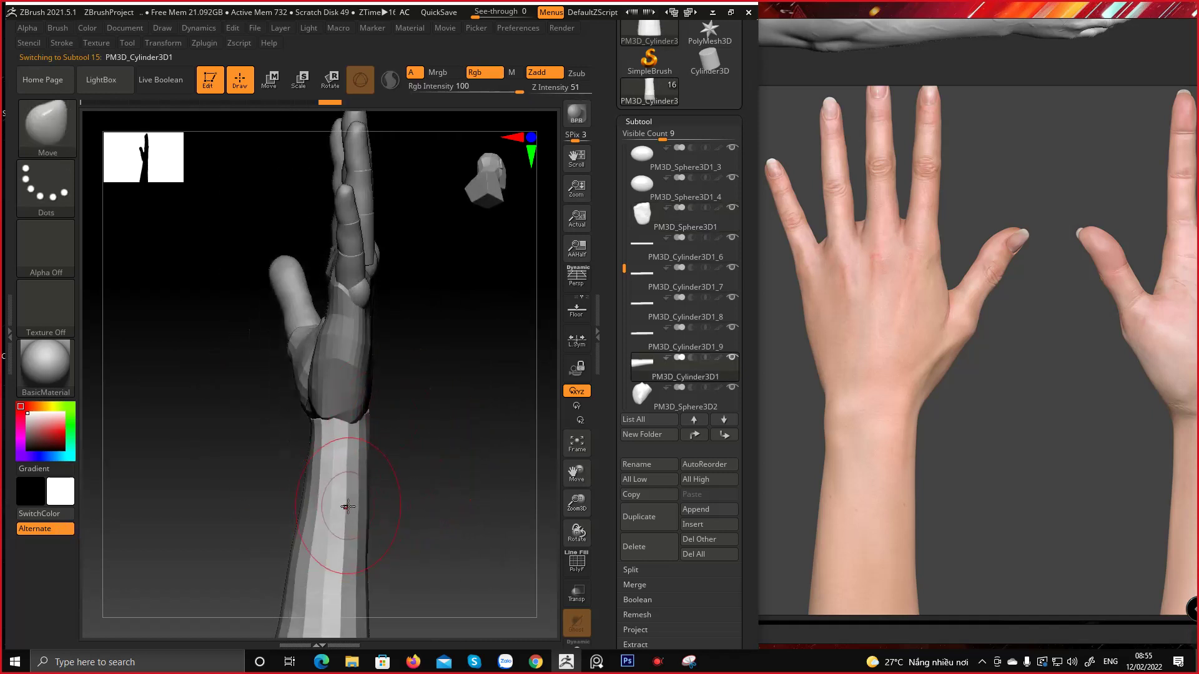
drag(348, 506, 360, 501)
mouse_move(360, 501)
right_down()
mouse_move(286, 441)
mouse_move(309, 385)
mouse_move(381, 364)
right_up()
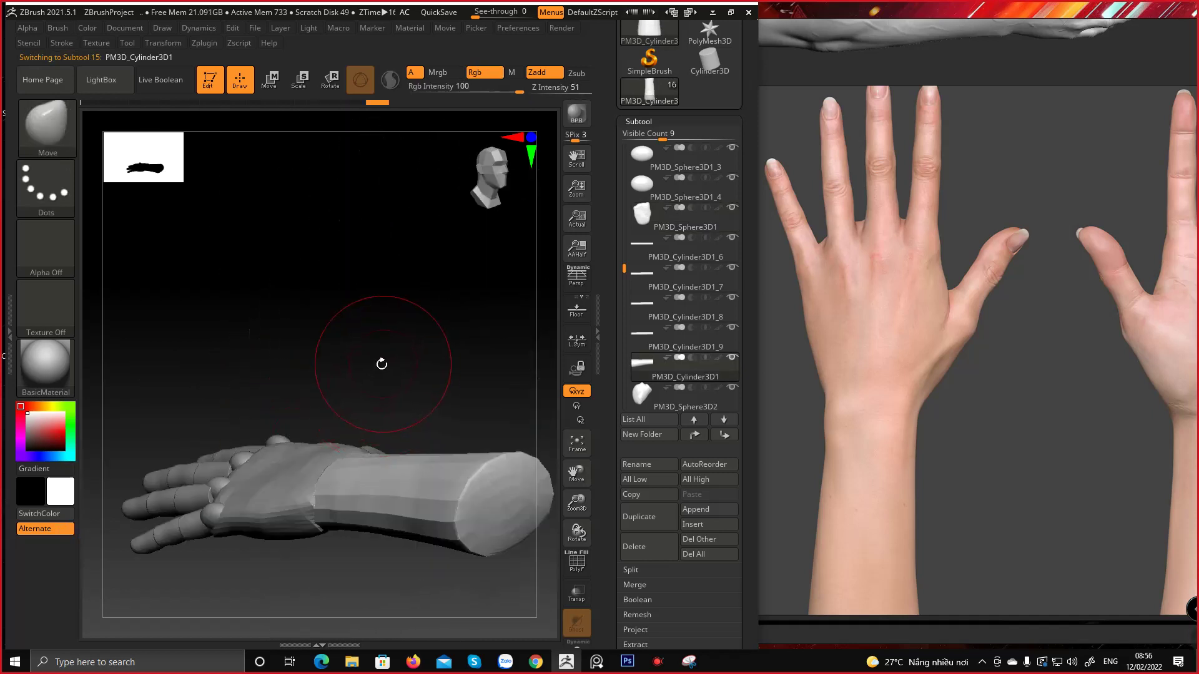
drag(382, 364, 316, 433)
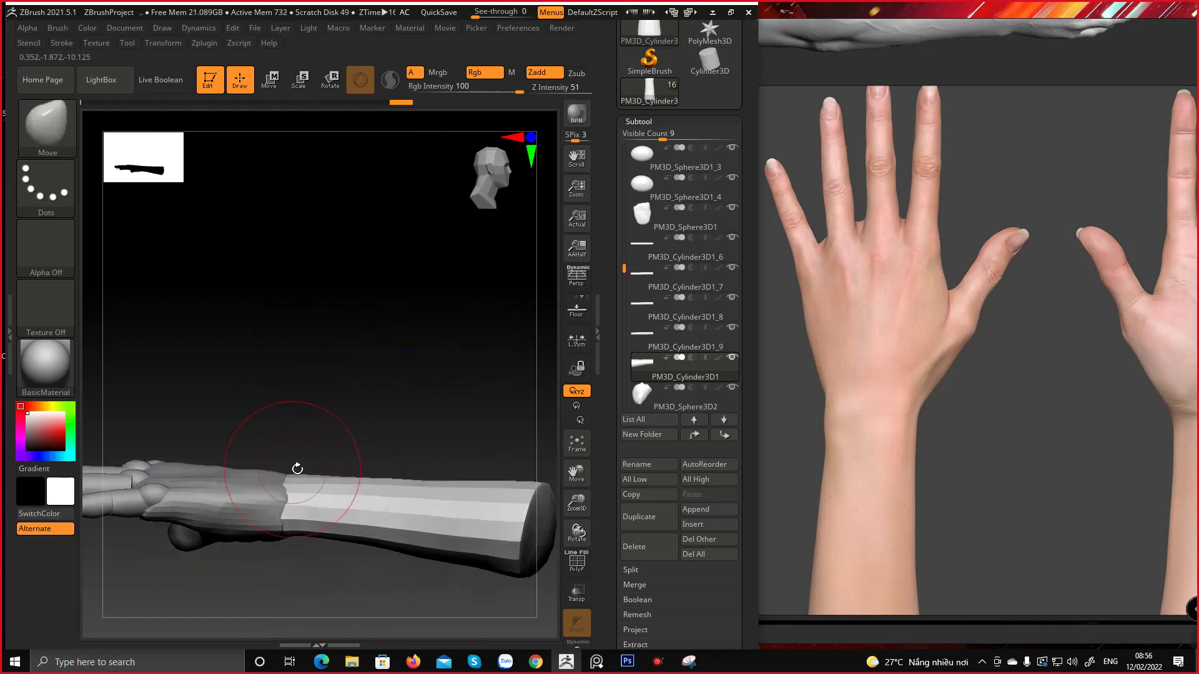
key(shift)
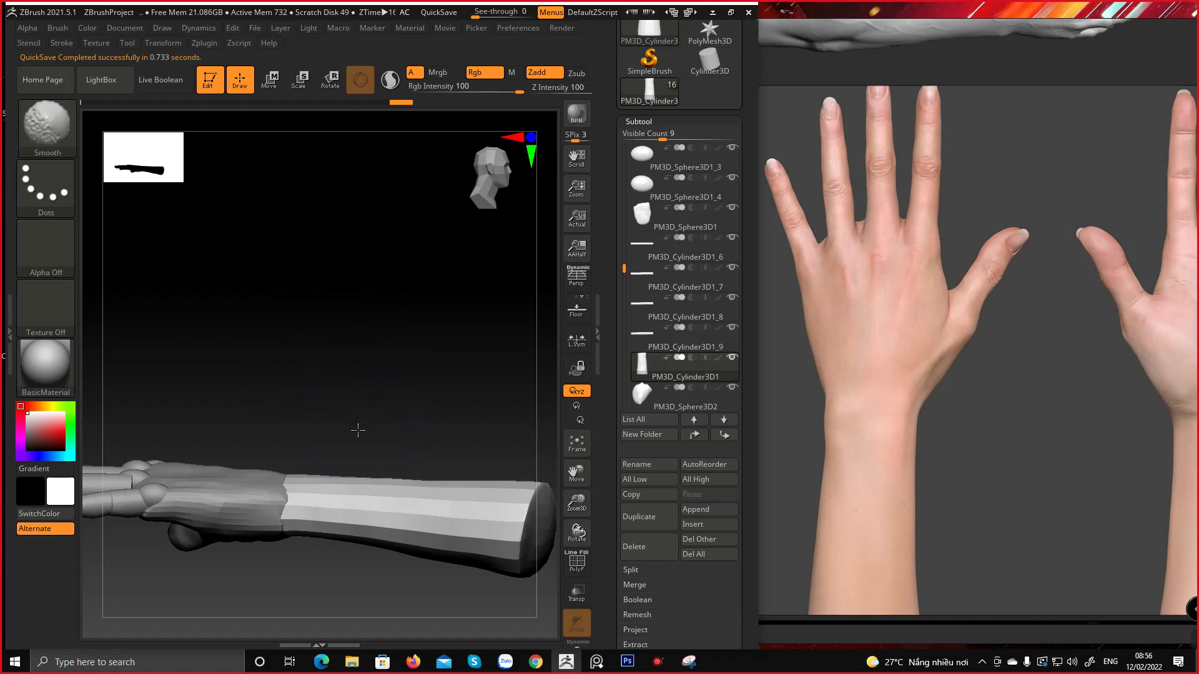
Select the palm and adjust its wrist corner on the little-finger side to blend into the forearm
mouse_move(358, 430)
shift+mouse_down()
mouse_move(294, 441)
mouse_move(291, 393)
mouse_move(332, 335)
shift+mouse_up()
mouse_move(332, 335)
ctrl+right_down()
mouse_move(323, 455)
mouse_move(312, 441)
mouse_move(341, 435)
mouse_move(348, 465)
mouse_move(404, 385)
mouse_move(350, 399)
ctrl+right_up()
alt+click(311, 444)
right_click(347, 451)
mouse_move(339, 471)
right_down()
mouse_move(348, 401)
mouse_move(348, 468)
right_up()
key(space)
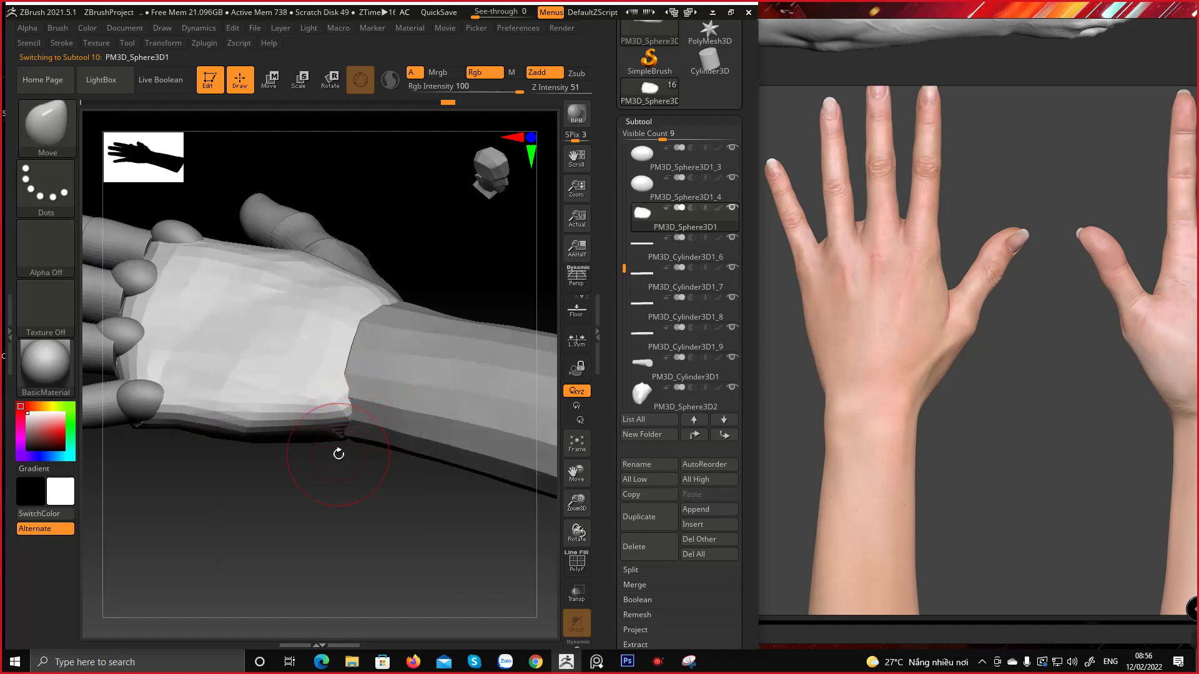
right_drag(339, 453, 406, 490)
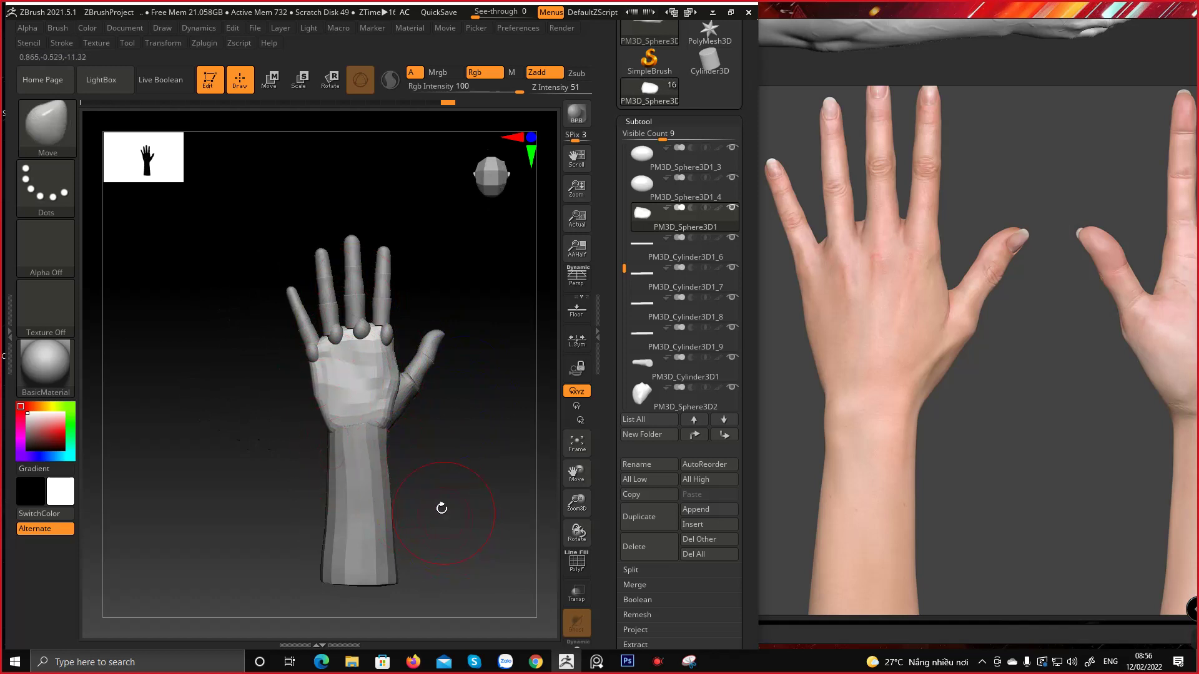
Select the forearm, bring up the palm-side hand photo on the reference board and compare it with the model's palm view
alt+right_drag(361, 505, 340, 492)
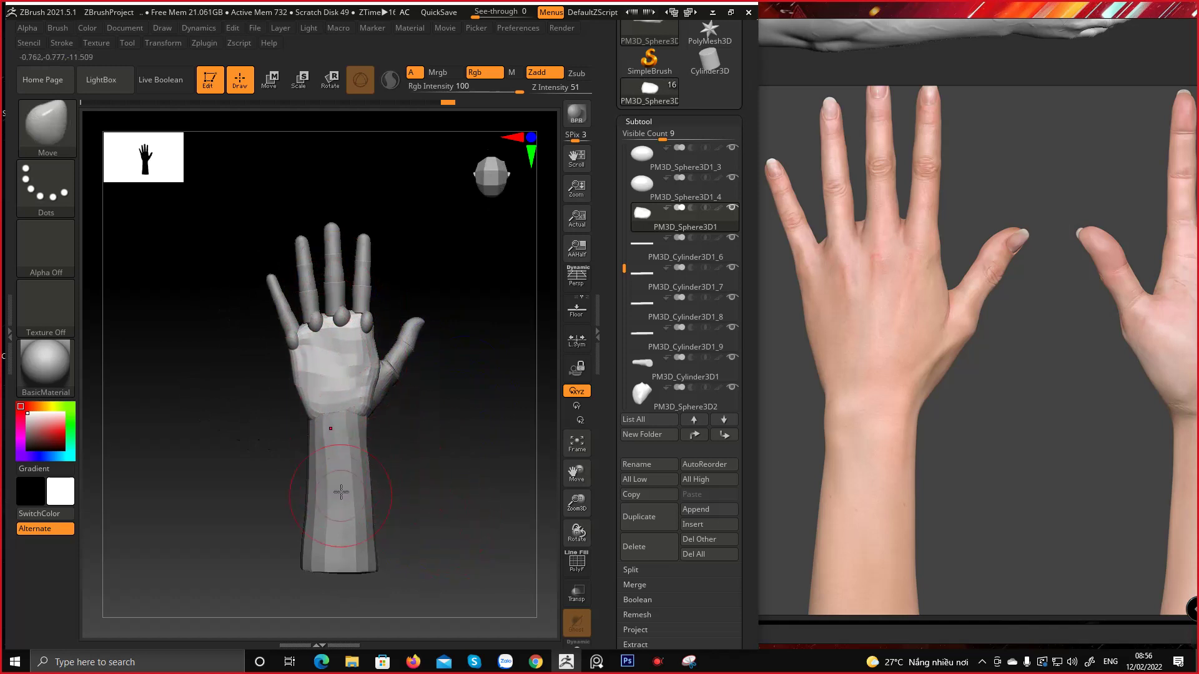
alt+click(341, 492)
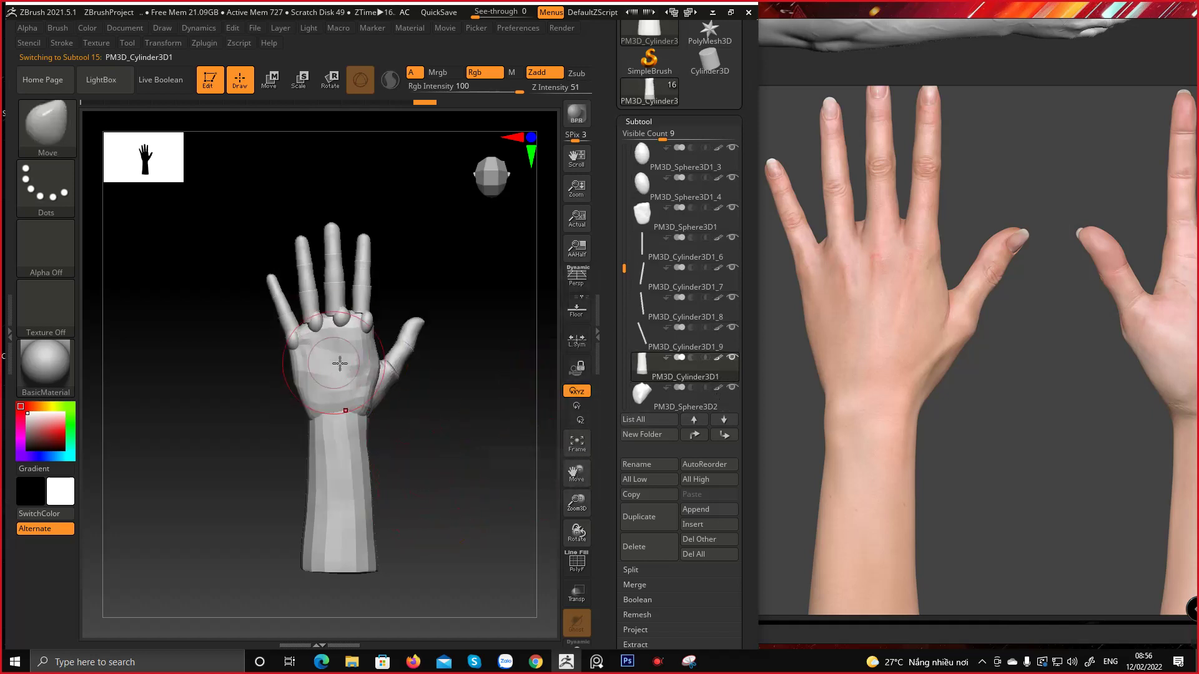
alt+right_drag(339, 364, 285, 433)
alt+right_drag(379, 554, 427, 446)
right_drag(433, 454, 373, 469)
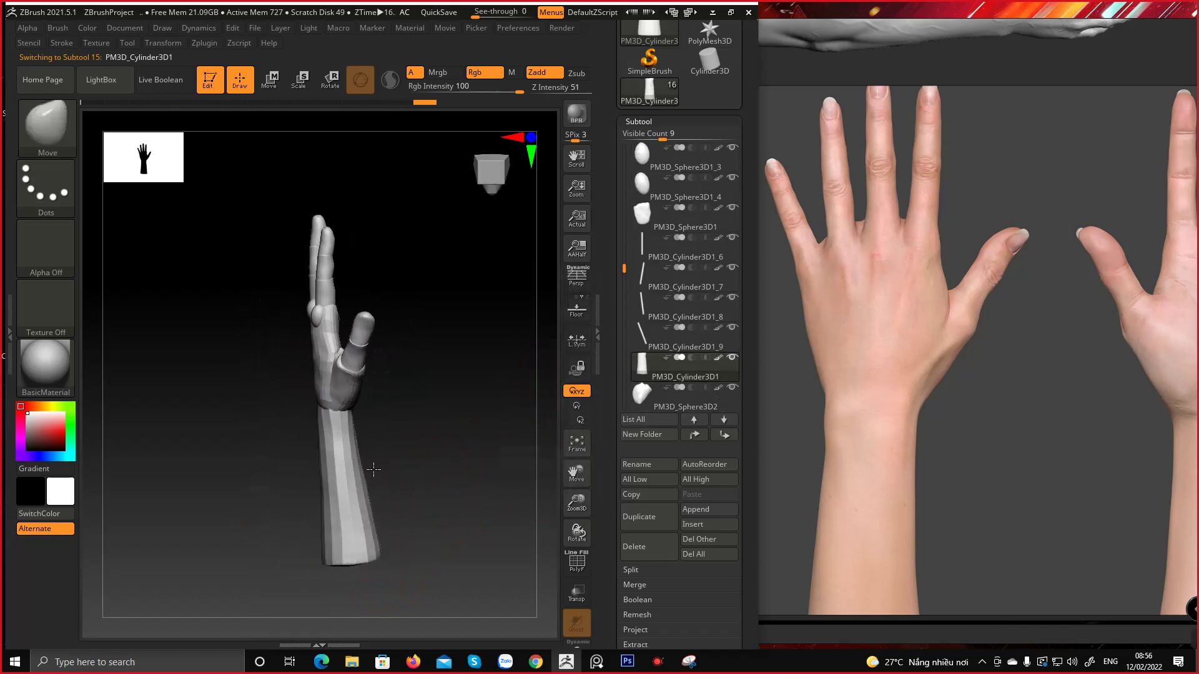
mouse_move(373, 470)
mouse_down()
mouse_move(406, 388)
mouse_move(375, 313)
mouse_up()
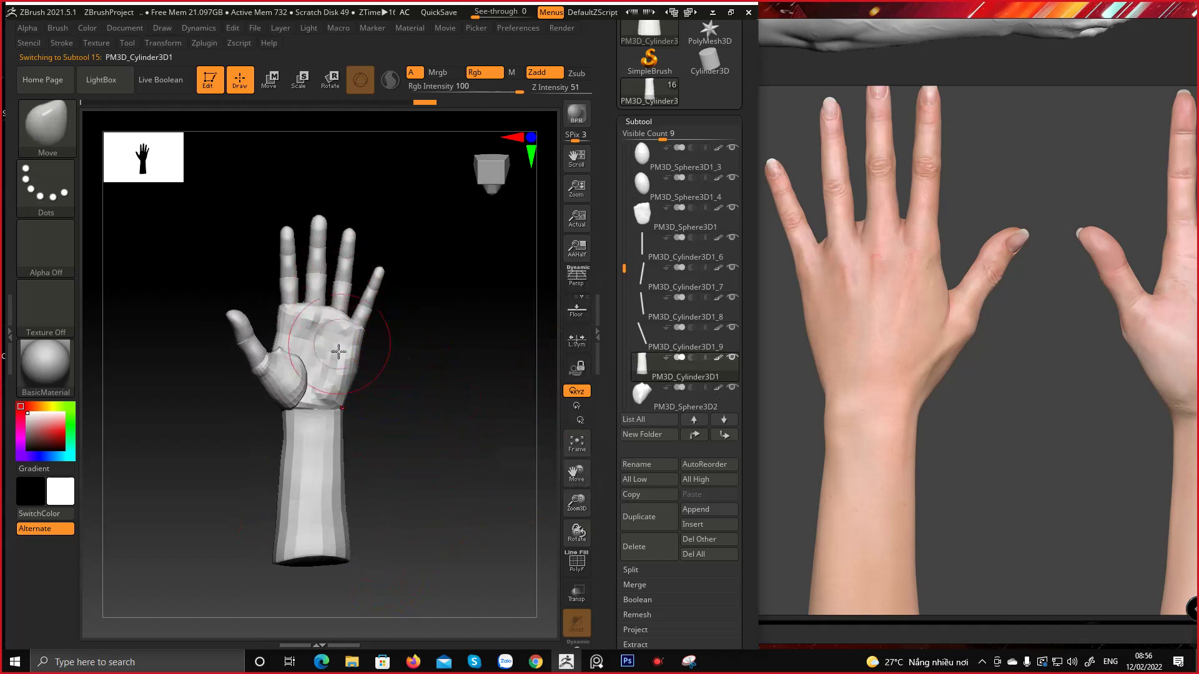
middle_drag(1001, 396, 756, 456)
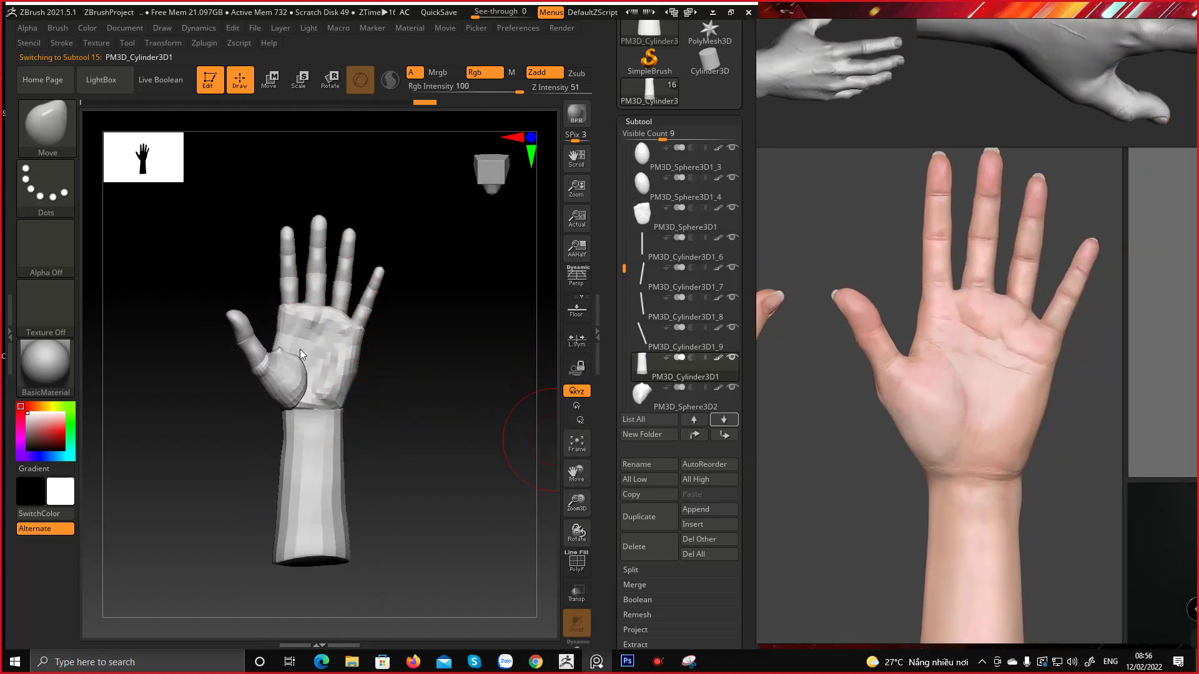
mouse_move(299, 350)
mouse_down()
mouse_move(473, 388)
mouse_move(455, 415)
mouse_move(375, 348)
mouse_up()
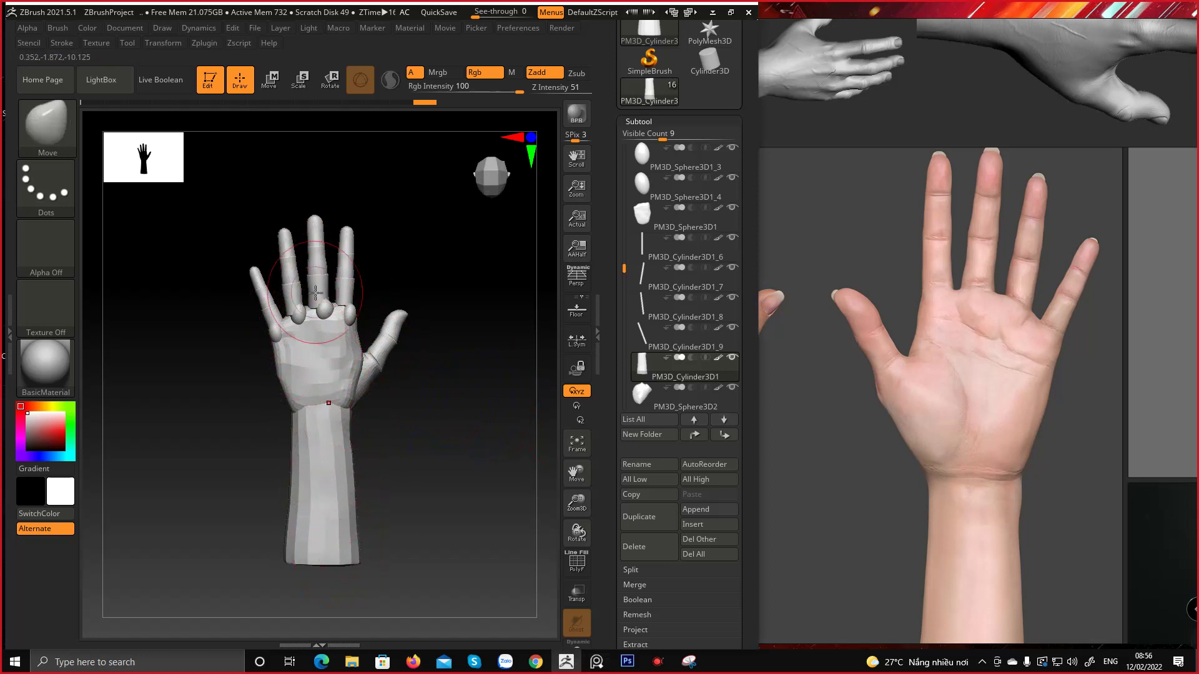
drag(461, 419, 343, 399)
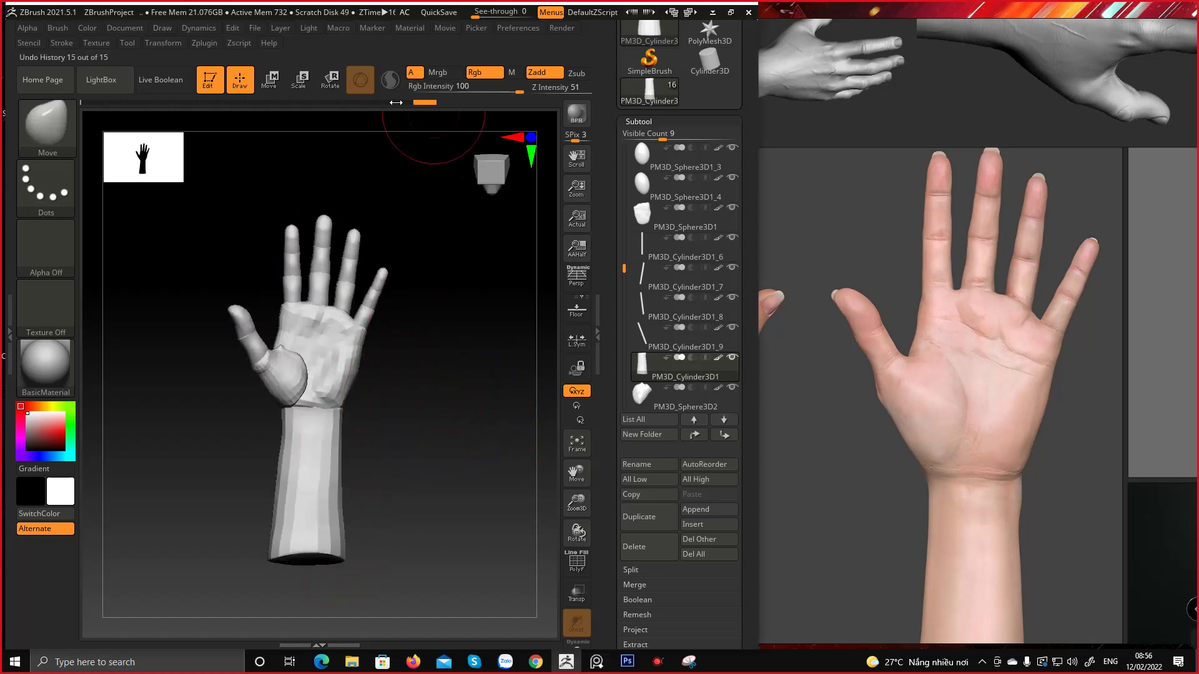
shift+drag(420, 294, 397, 329)
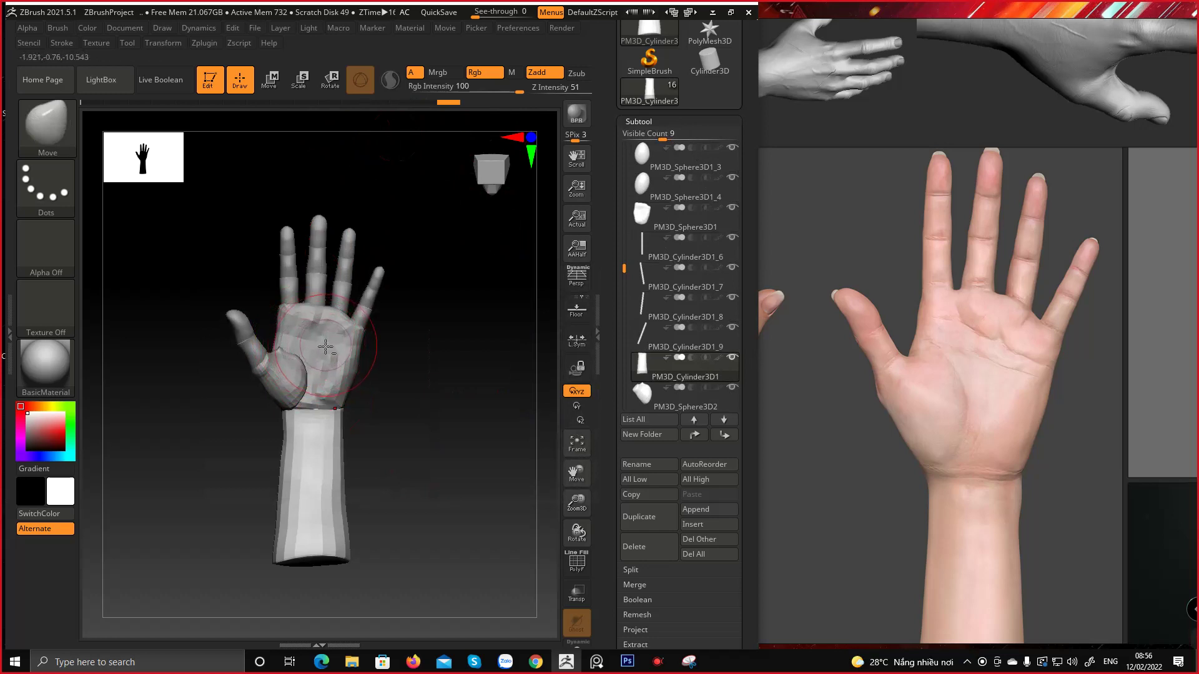
Select the palm and roll its undo history back to the earliest state
alt+click(325, 347)
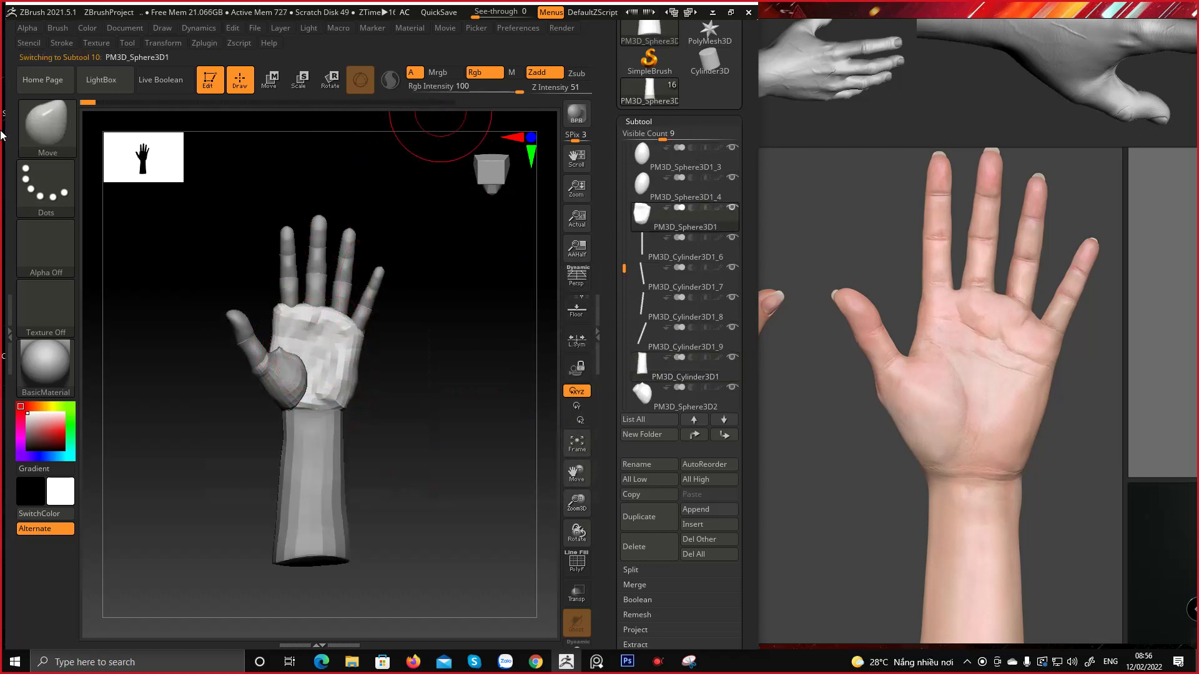
click(364, 102)
click(447, 102)
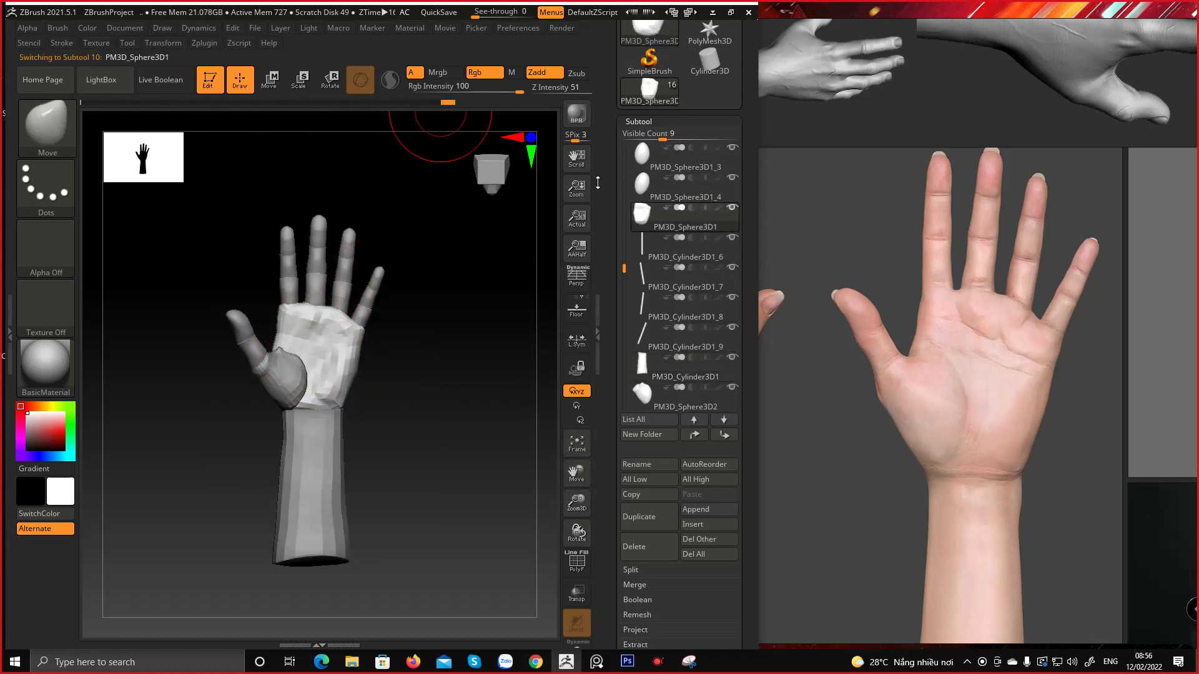
click(420, 103)
drag(421, 105, 87, 103)
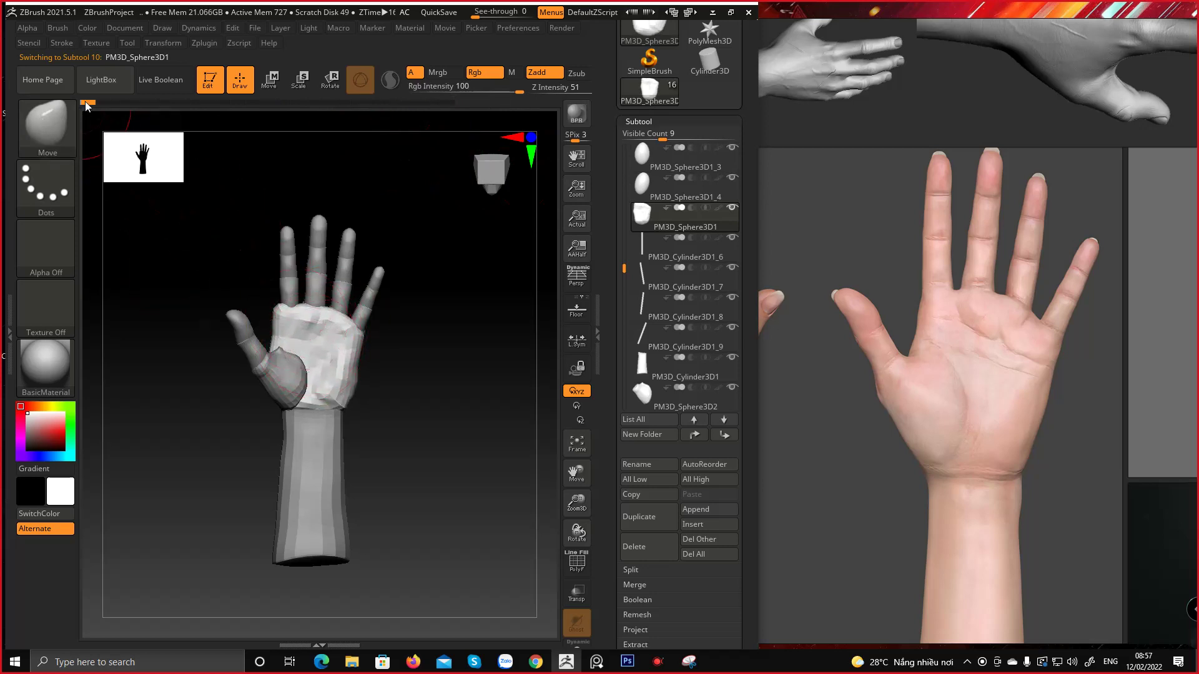
mouse_move(85, 104)
mouse_down()
mouse_move(548, 84)
mouse_move(4, 118)
mouse_up()
Open Snipping Tool and capture the palm-side view of the hand and forearm model
click(689, 661)
click(335, 505)
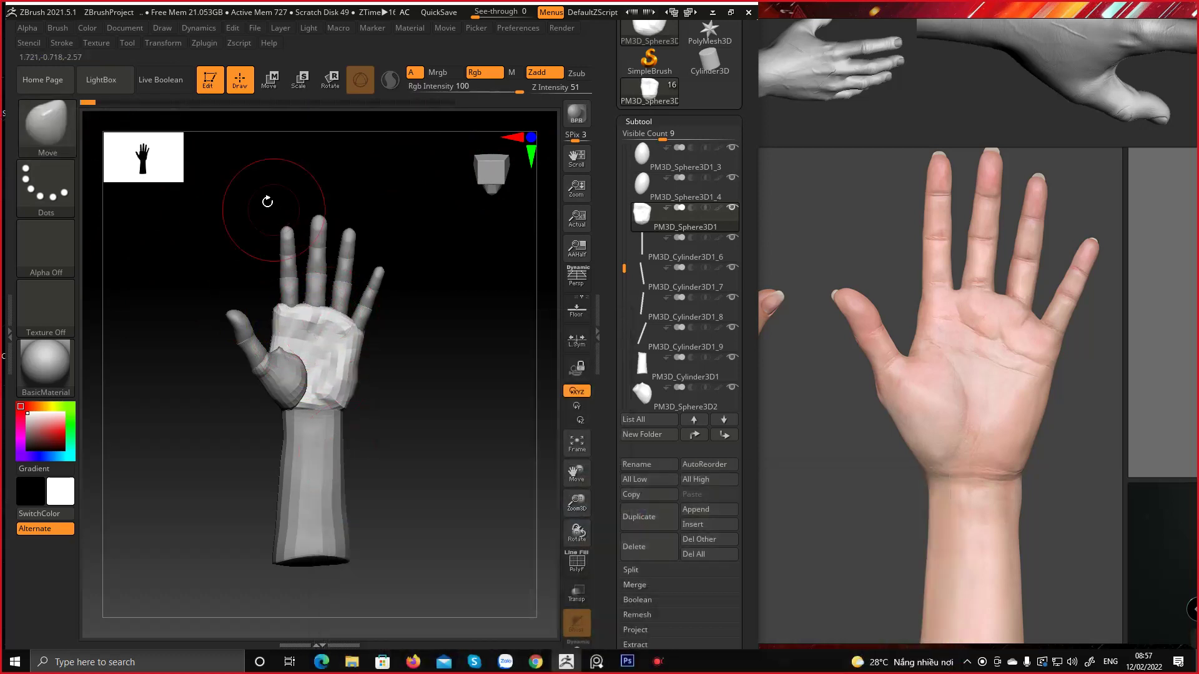
drag(148, 150, 604, 600)
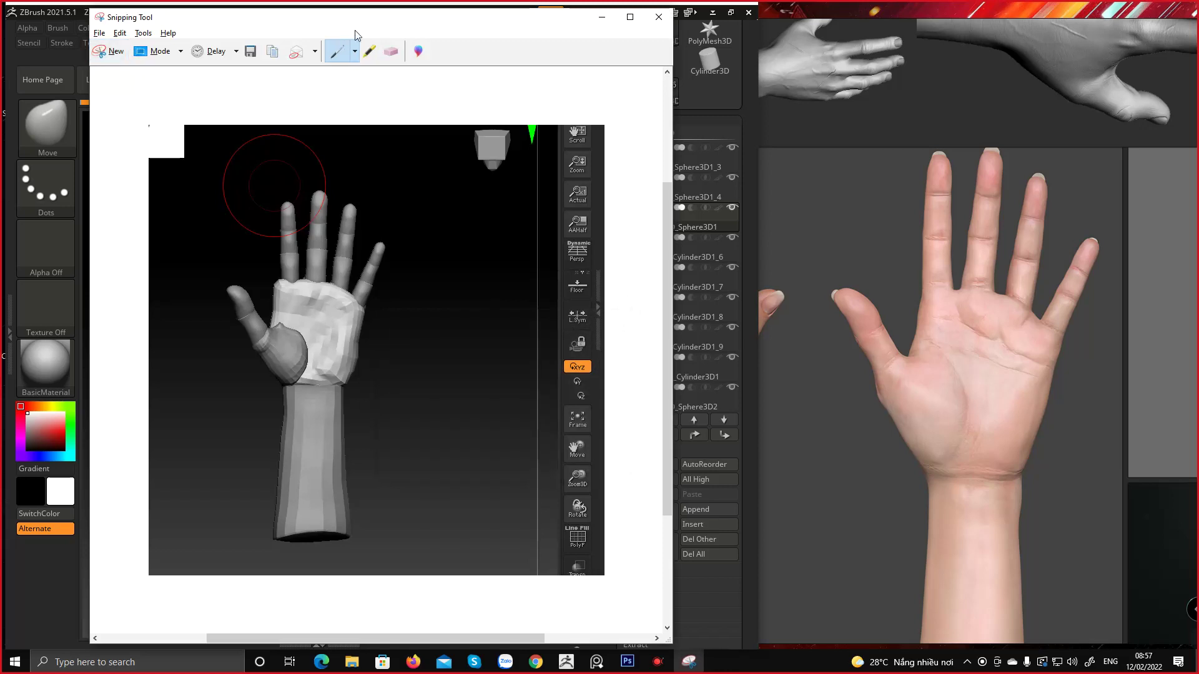
Place the captured palm view beside the model for comparison, minimize the capture and turn the model to its thumb-side view
drag(363, 27, 870, 53)
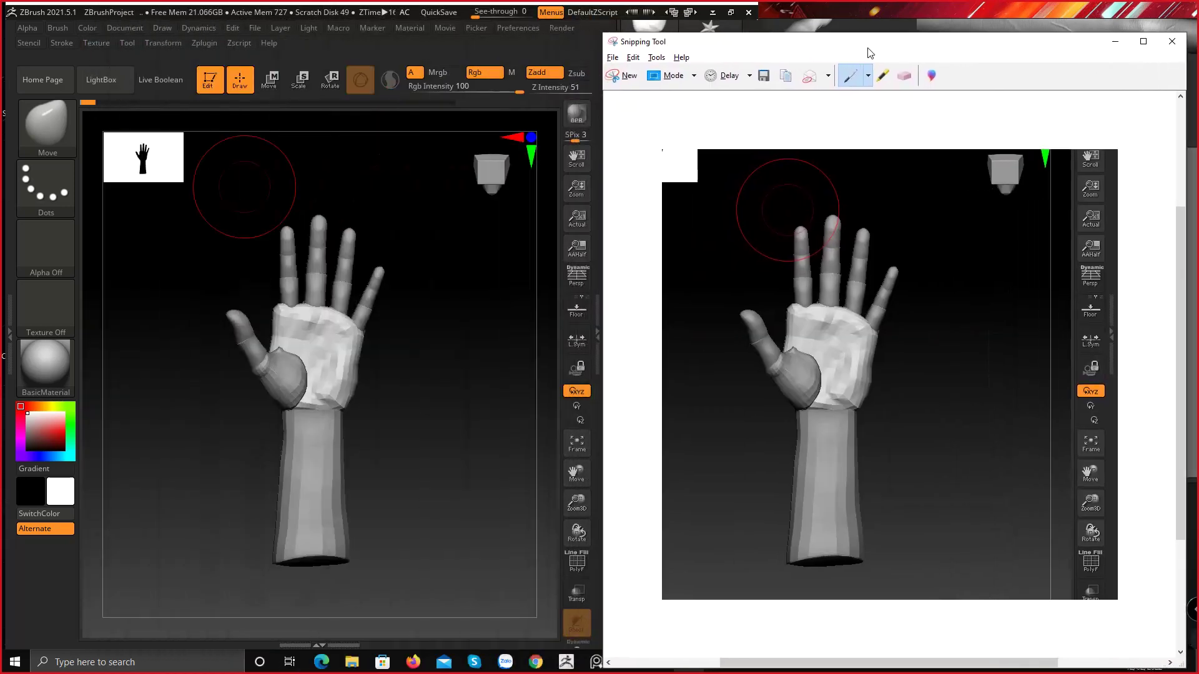
click(103, 110)
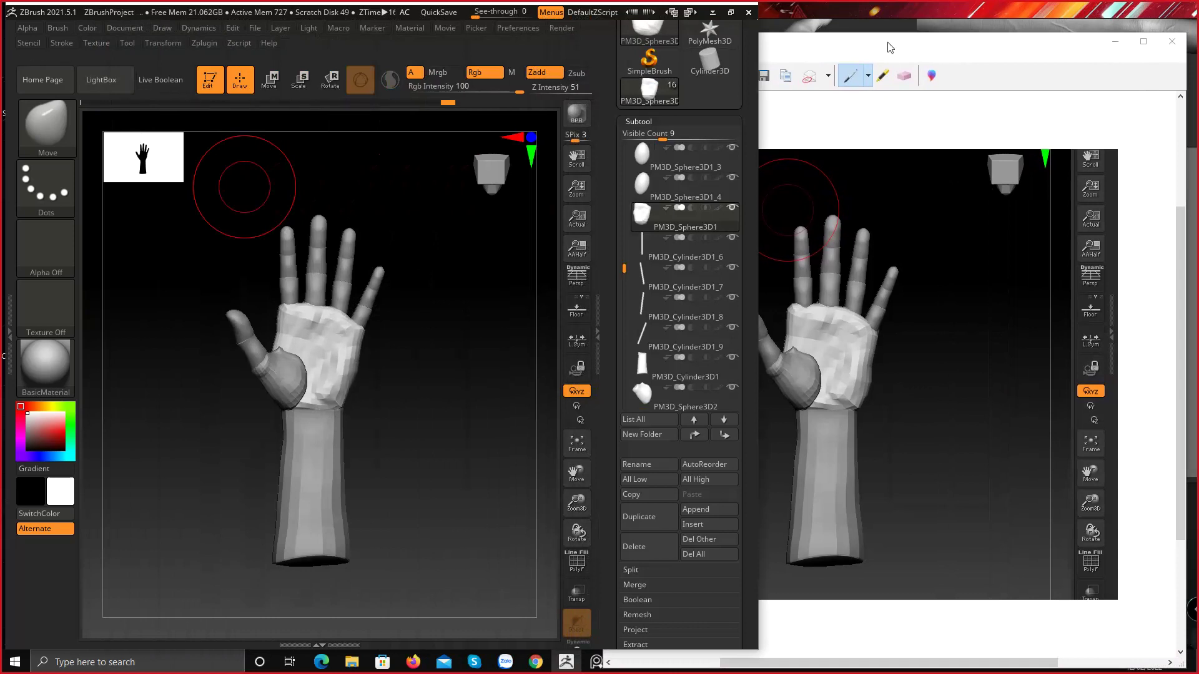
click(917, 52)
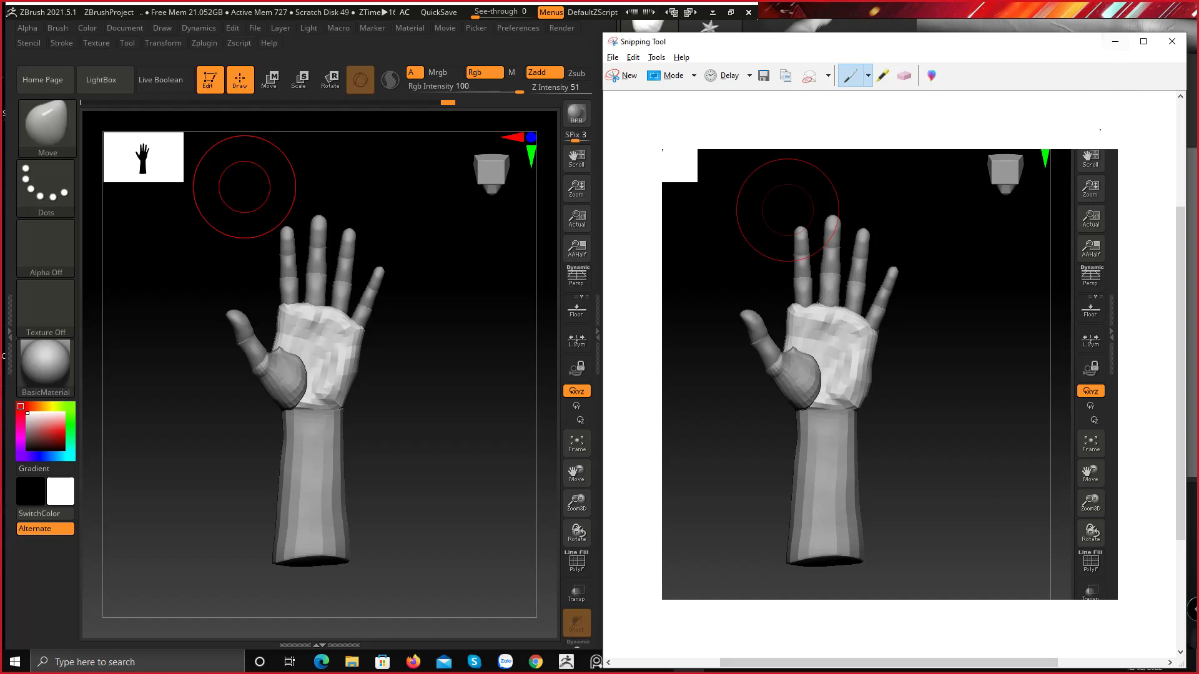
click(1115, 42)
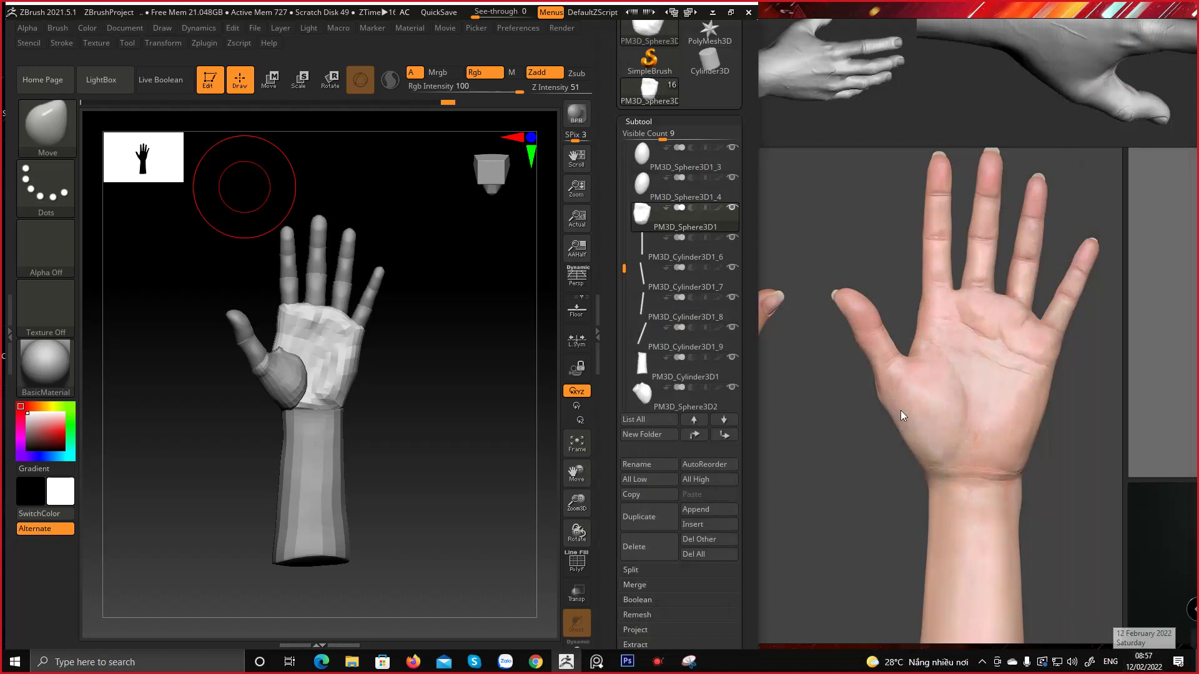
mouse_move(462, 409)
mouse_down()
mouse_move(441, 393)
mouse_move(472, 409)
mouse_move(455, 412)
mouse_up()
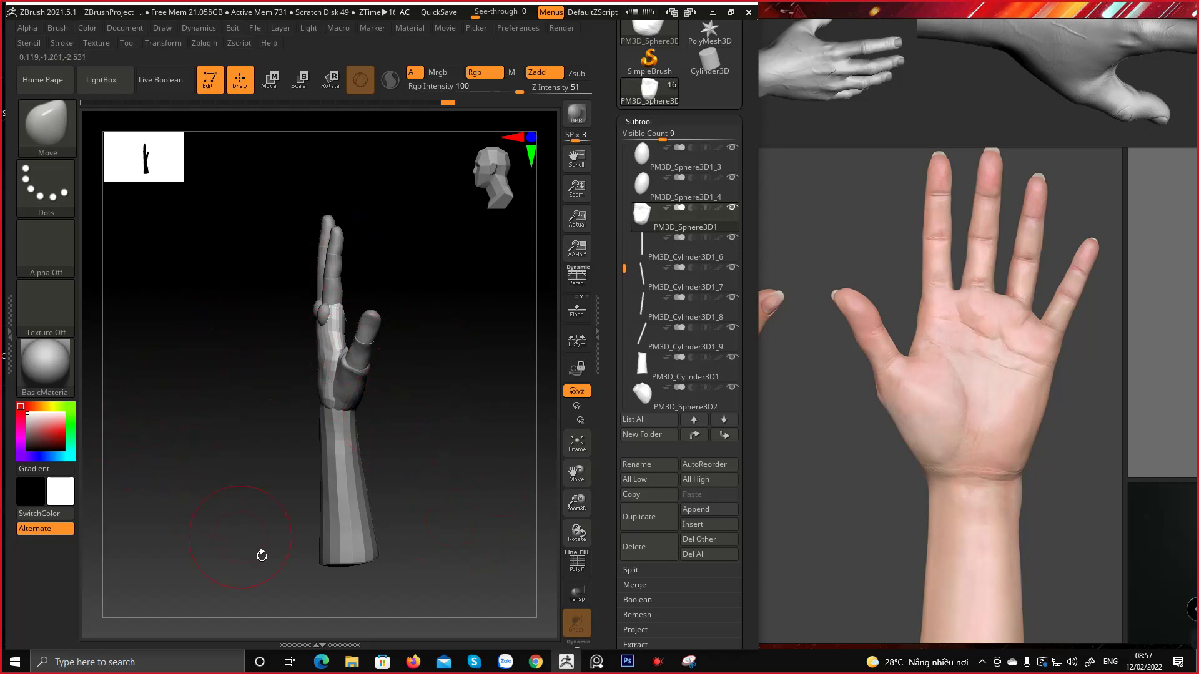
click(658, 662)
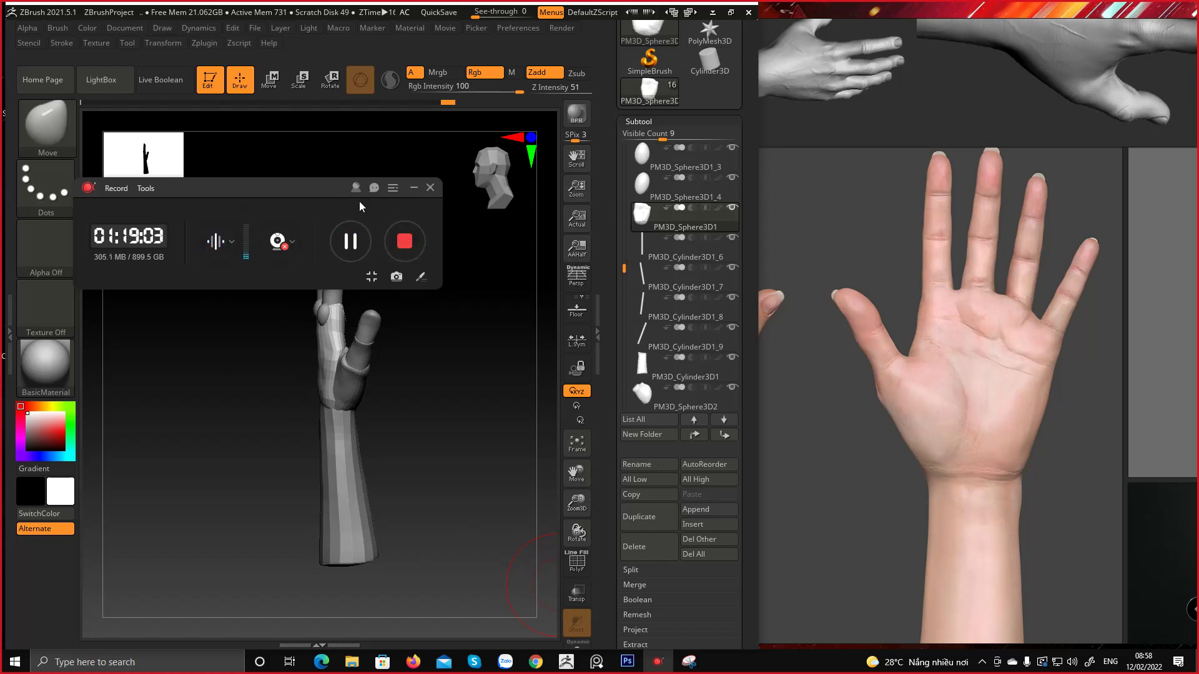
click(350, 245)
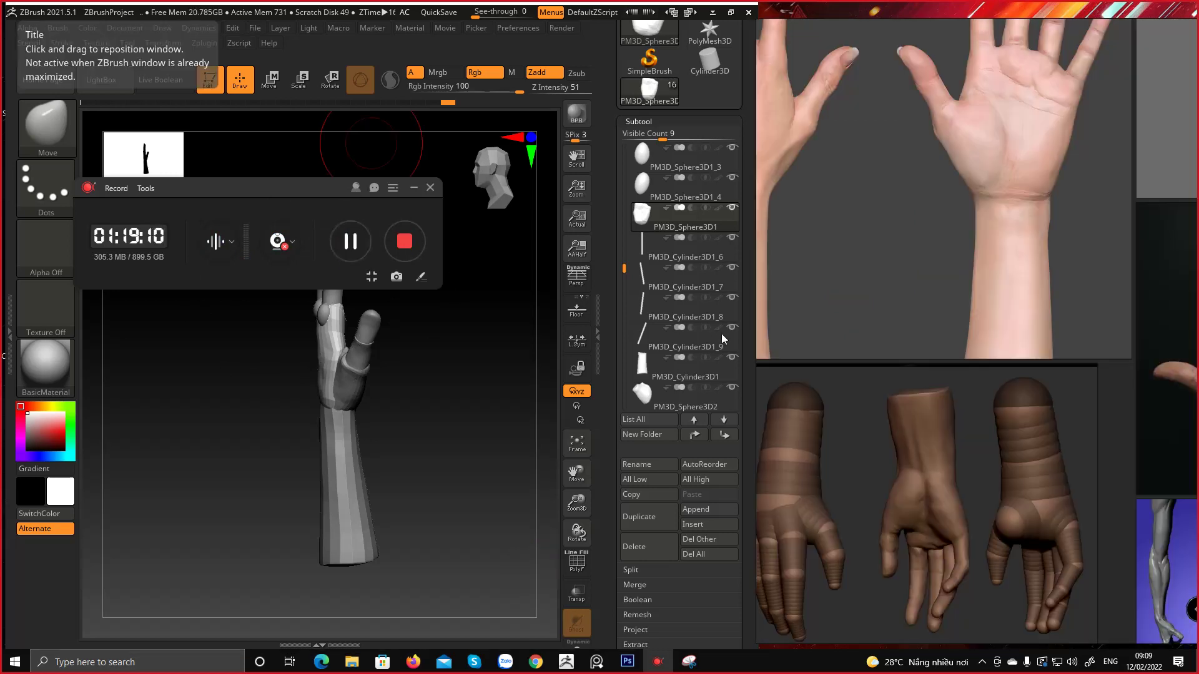
click(413, 189)
Turn the model to the back of the hand and examine the knuckles and fingers in the back-of-hand reference photo
mouse_move(535, 294)
mouse_down()
mouse_move(406, 262)
mouse_move(442, 235)
mouse_move(422, 322)
mouse_up()
mouse_move(422, 322)
ctrl+right_down()
mouse_move(460, 196)
mouse_move(377, 333)
ctrl+right_up()
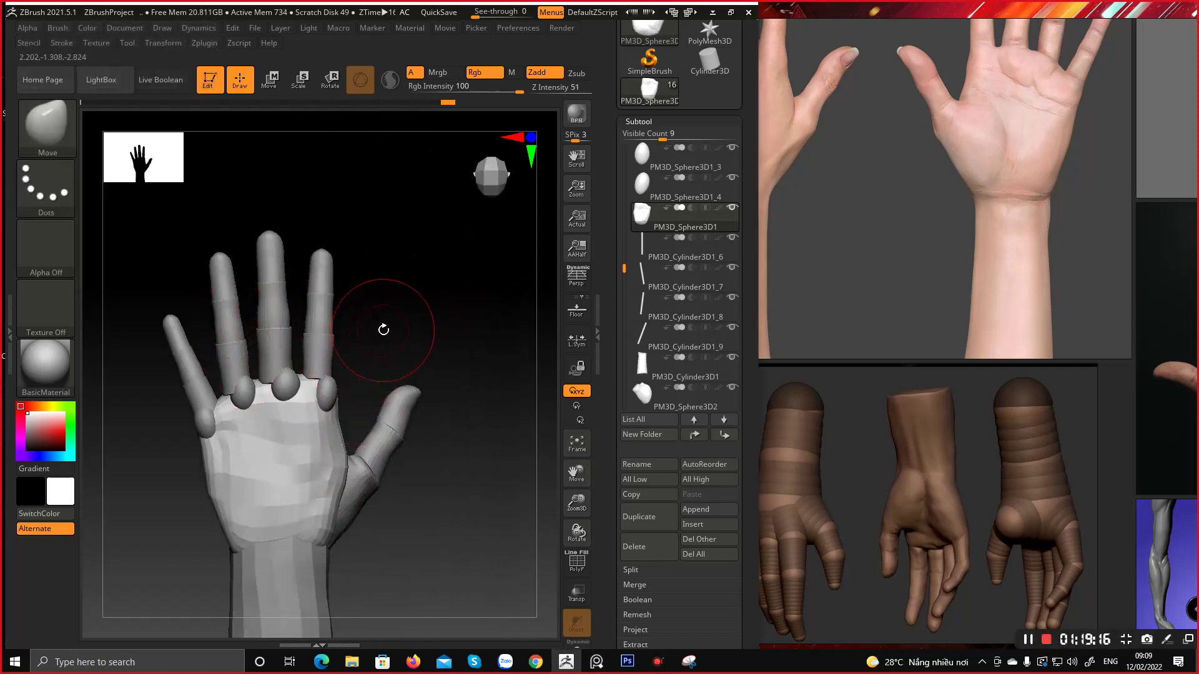
scroll(941, 372, down, 3)
scroll(929, 357, up, 5)
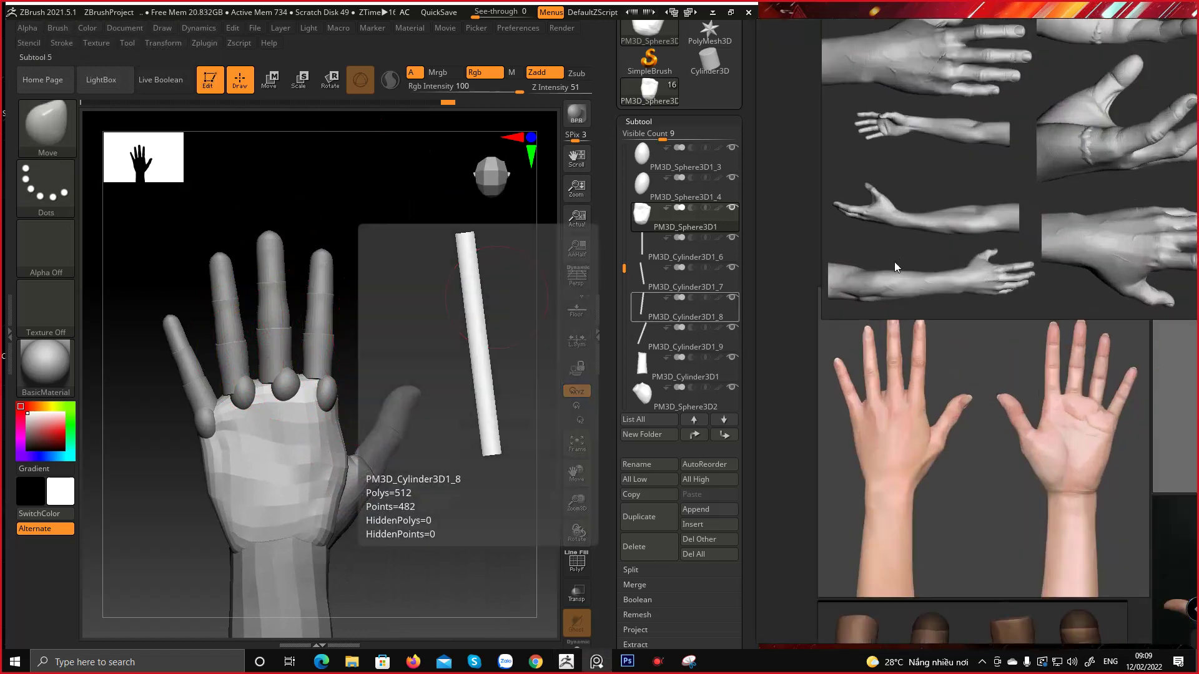
scroll(907, 373, down, 1)
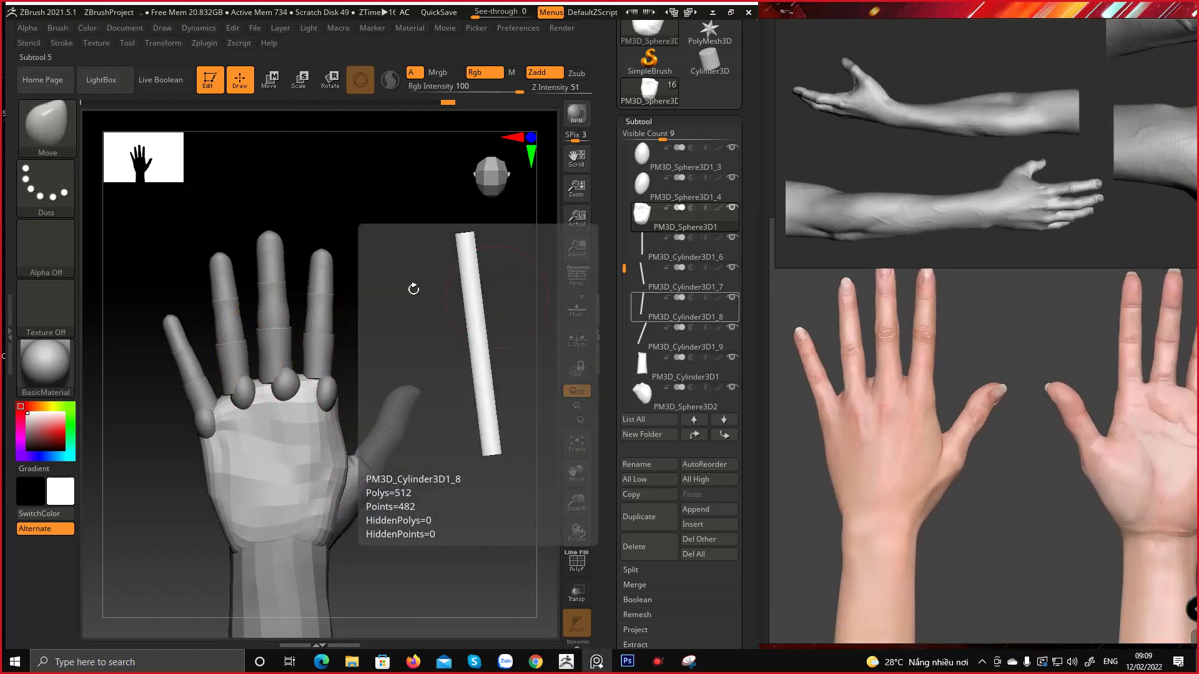
click(413, 287)
alt+drag(412, 302, 434, 262)
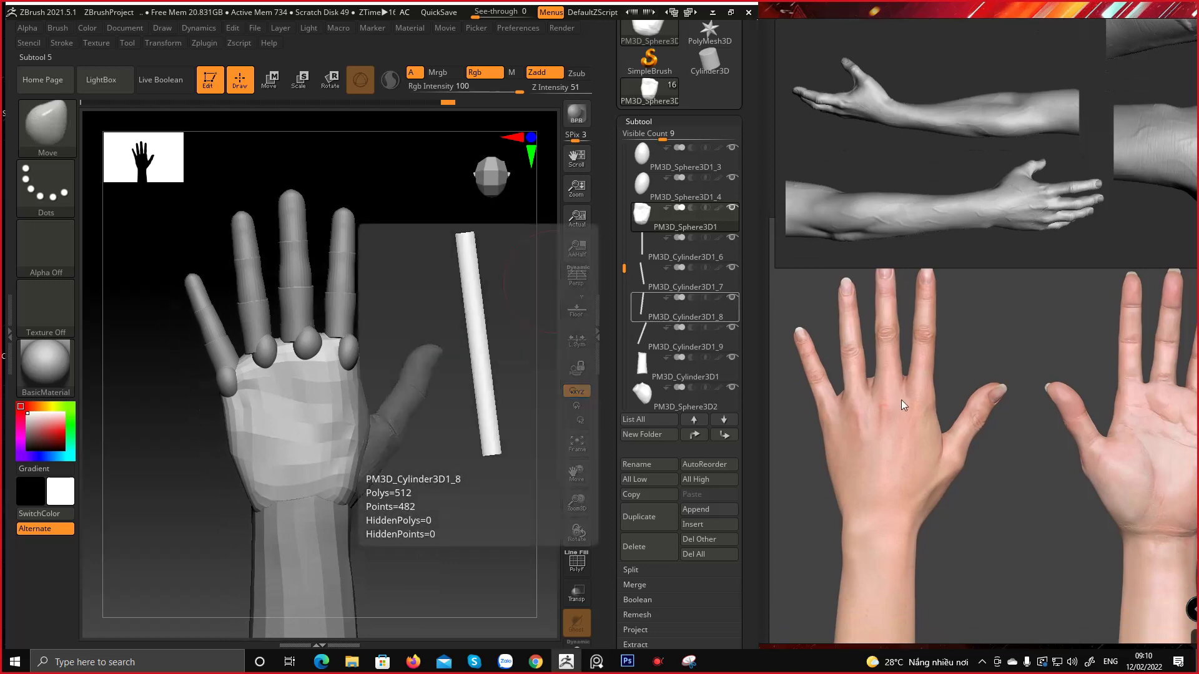
scroll(905, 401, up, 3)
middle_drag(871, 440, 957, 360)
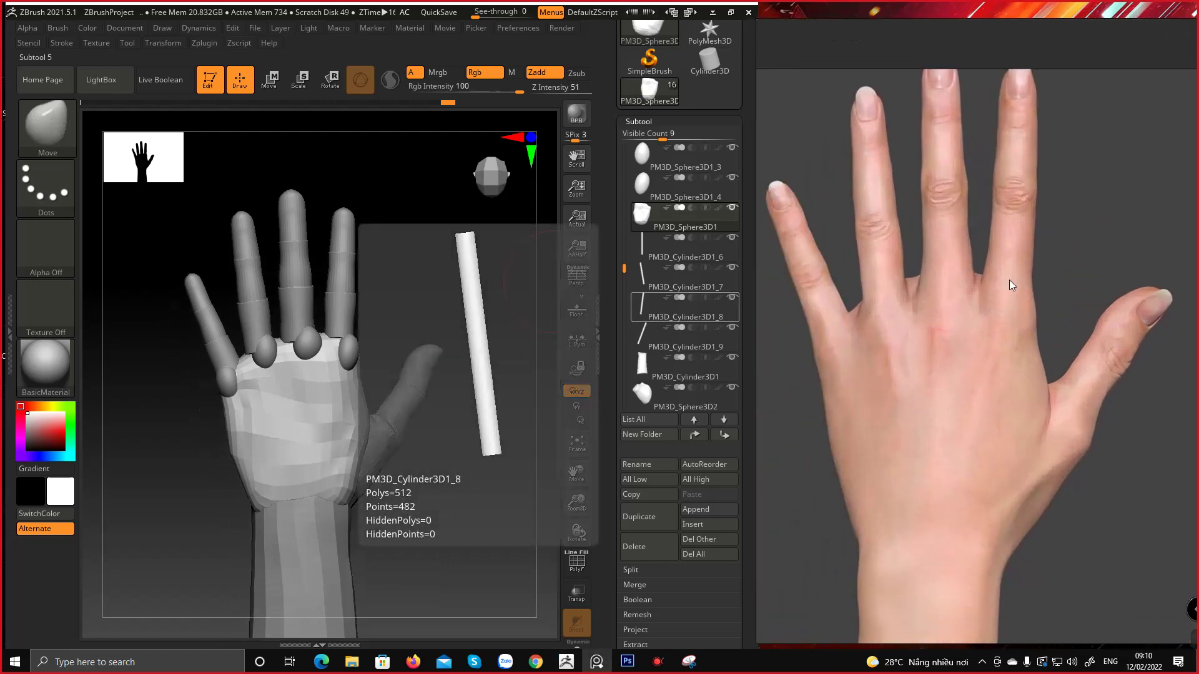
scroll(980, 339, down, 5)
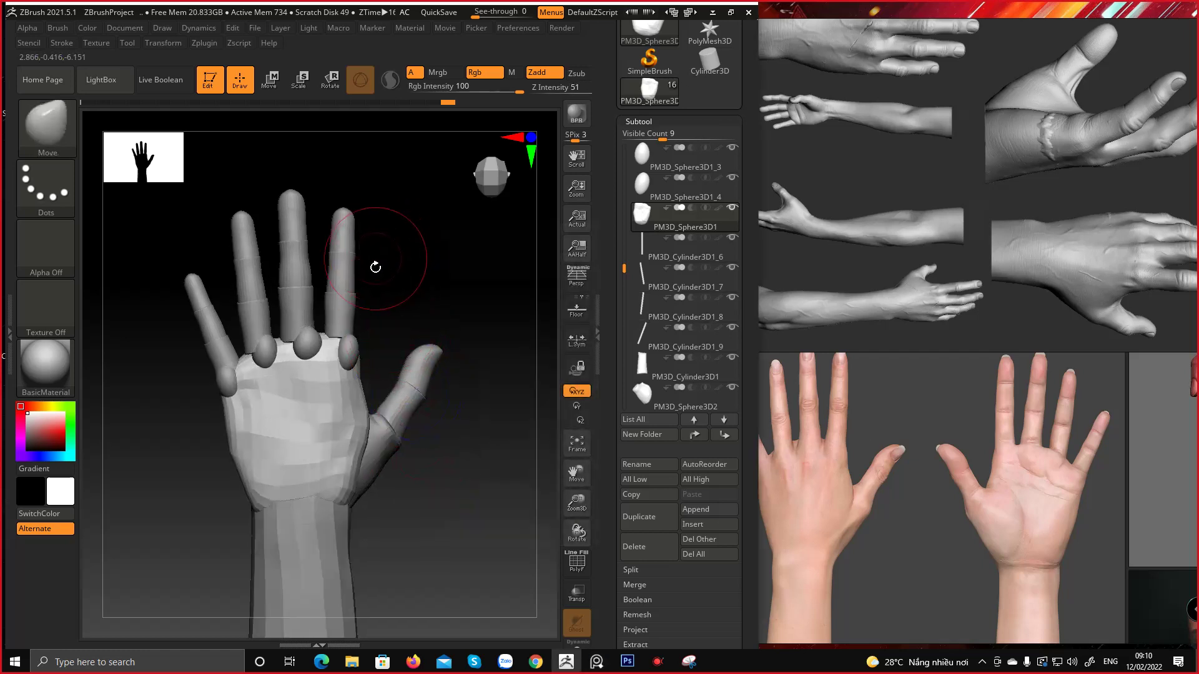
Frame the model's back view and the back-of-hand photo at a similar scale and compare their finger and thumb proportions
alt+right_drag(383, 294, 347, 353)
shift+right_click(347, 353)
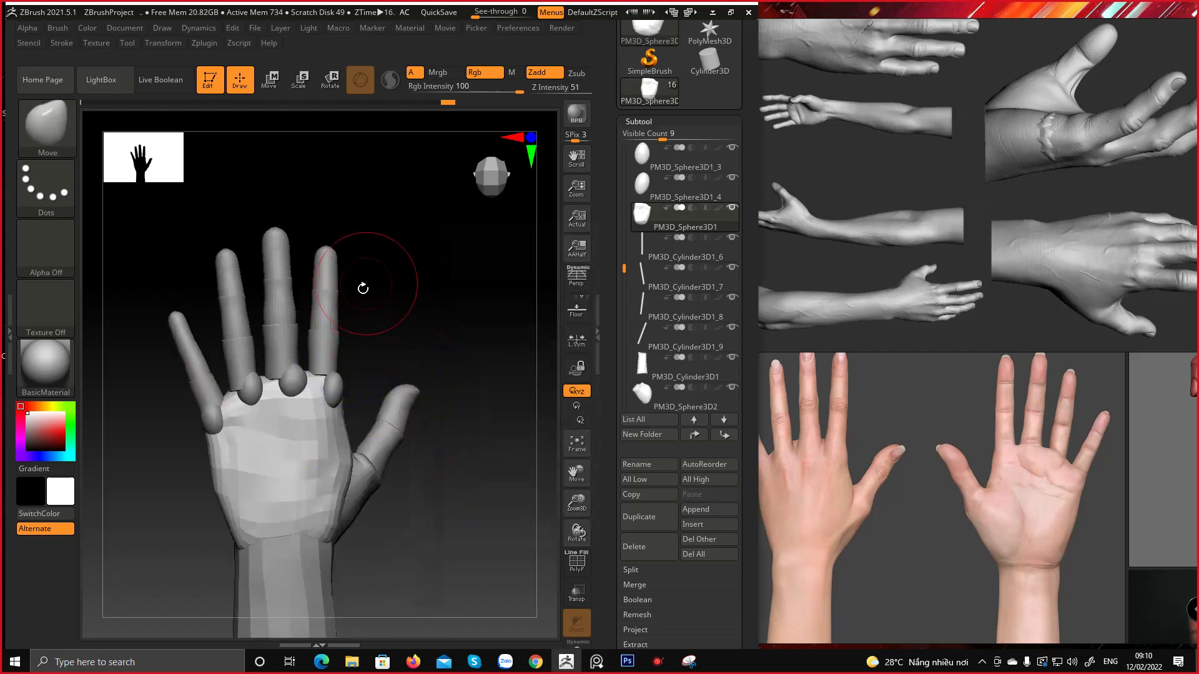
mouse_move(361, 286)
mouse_down()
mouse_move(337, 308)
mouse_move(374, 294)
mouse_move(361, 289)
mouse_move(362, 300)
mouse_move(429, 295)
mouse_up()
shift+right_drag(429, 295, 319, 248)
middle_drag(950, 397, 1015, 351)
middle_drag(931, 437, 936, 335)
drag(917, 343, 919, 369)
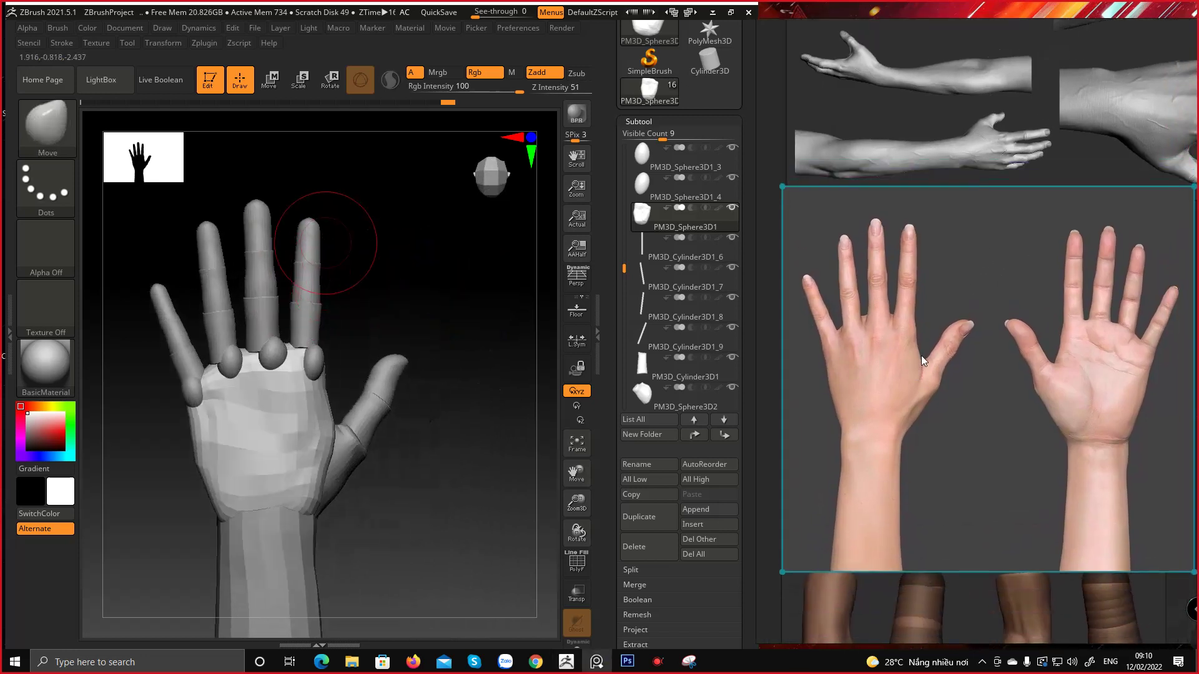
middle_drag(920, 354, 903, 364)
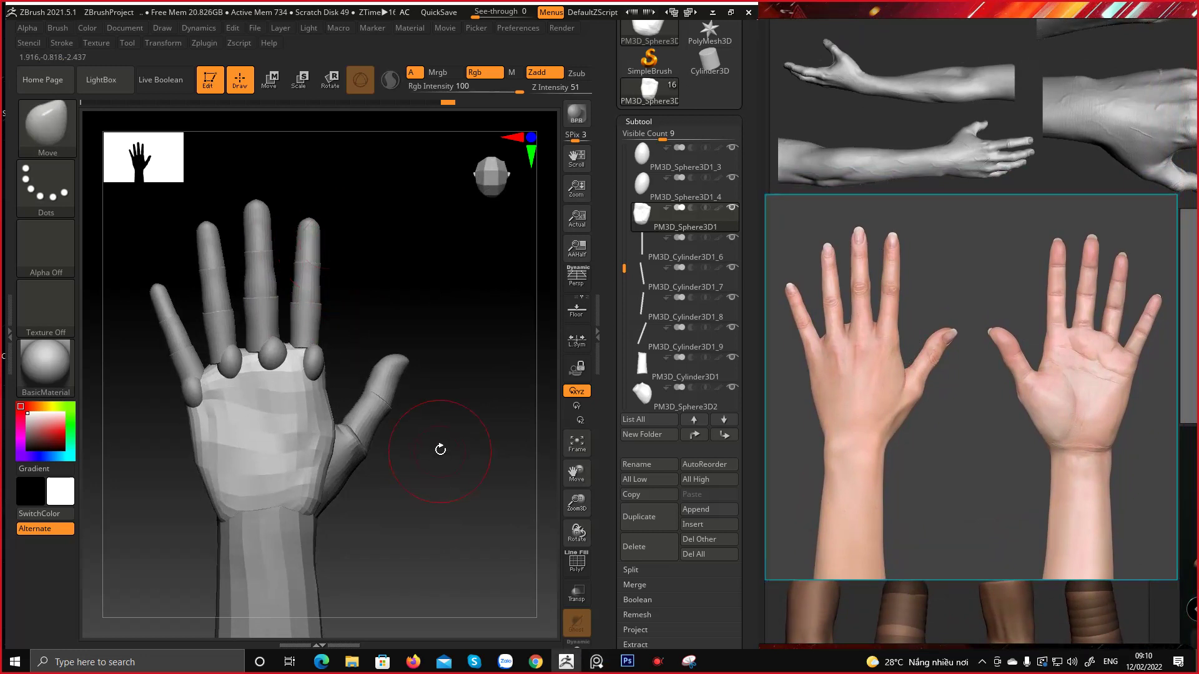
scroll(877, 405, up, 3)
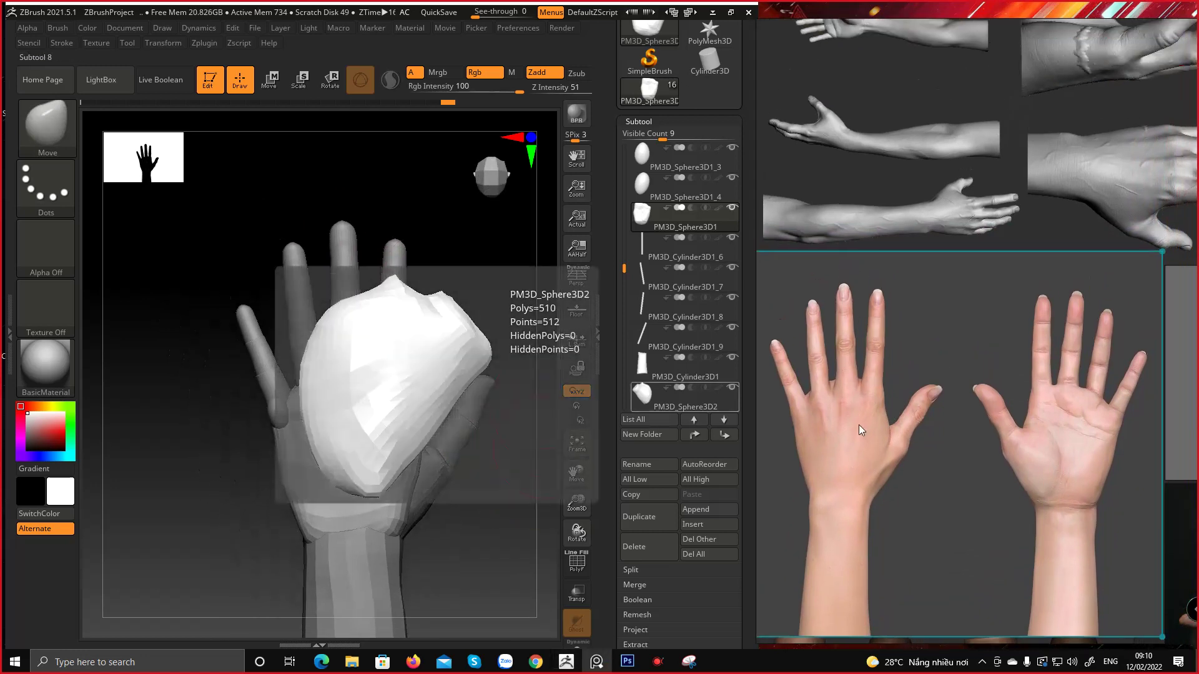
scroll(890, 407, up, 1)
middle_drag(889, 407, 891, 435)
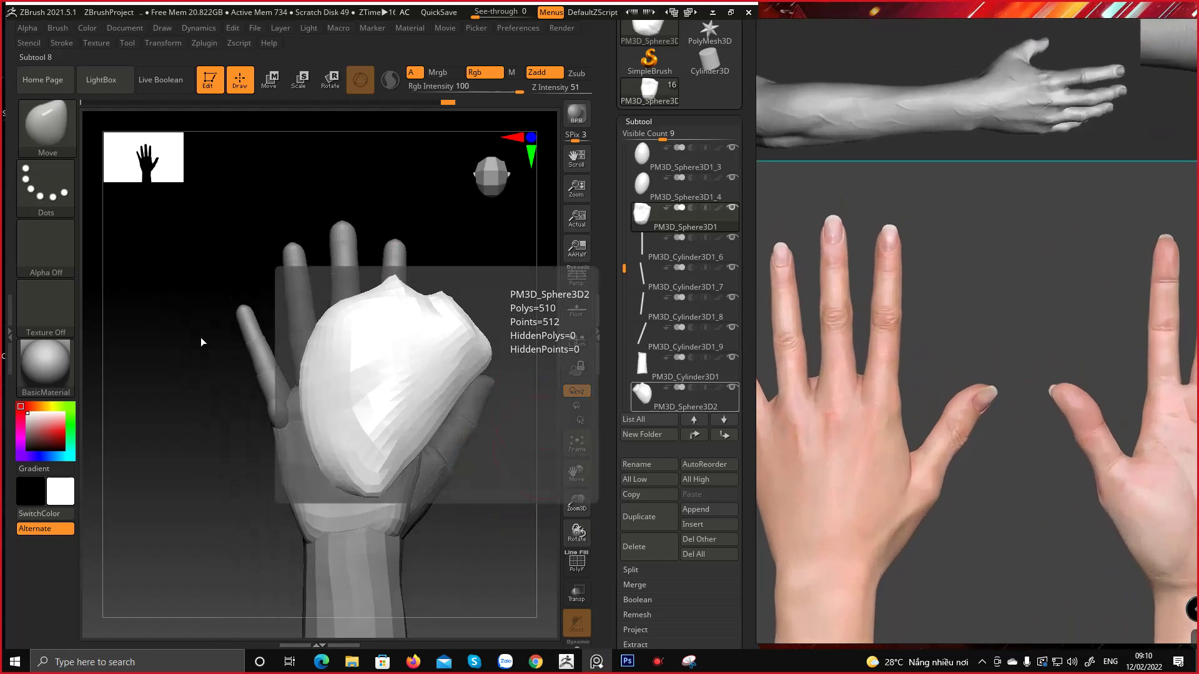
key(ctrl)
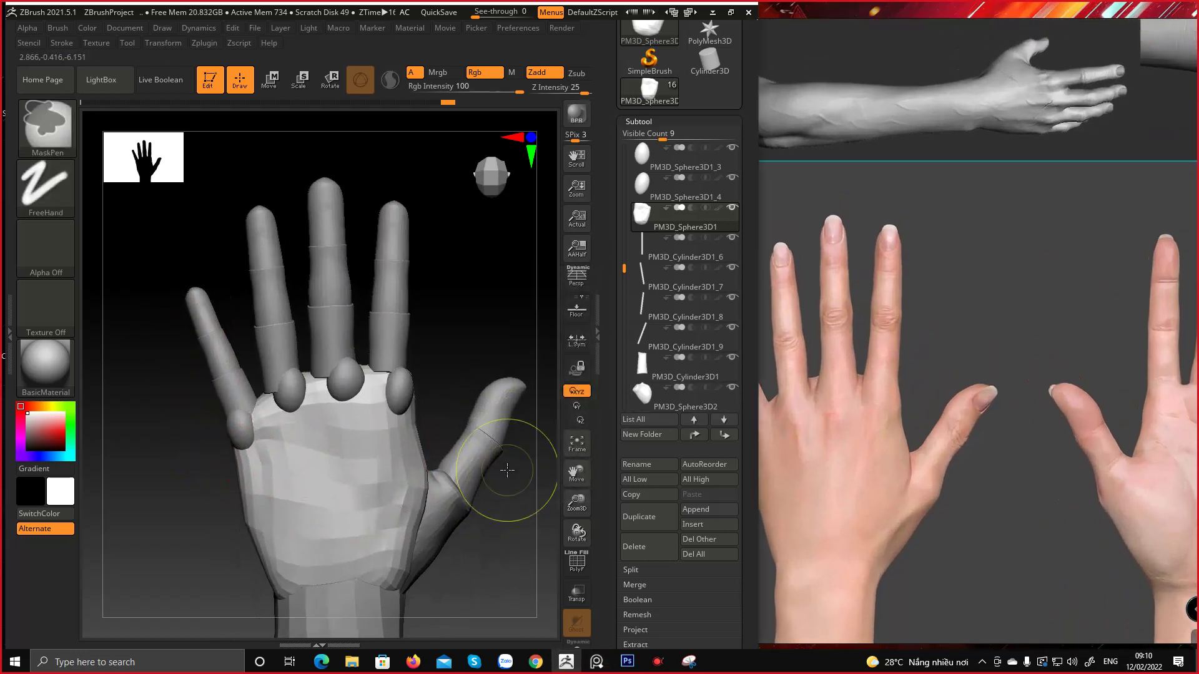
ctrl+right_drag(495, 472, 494, 493)
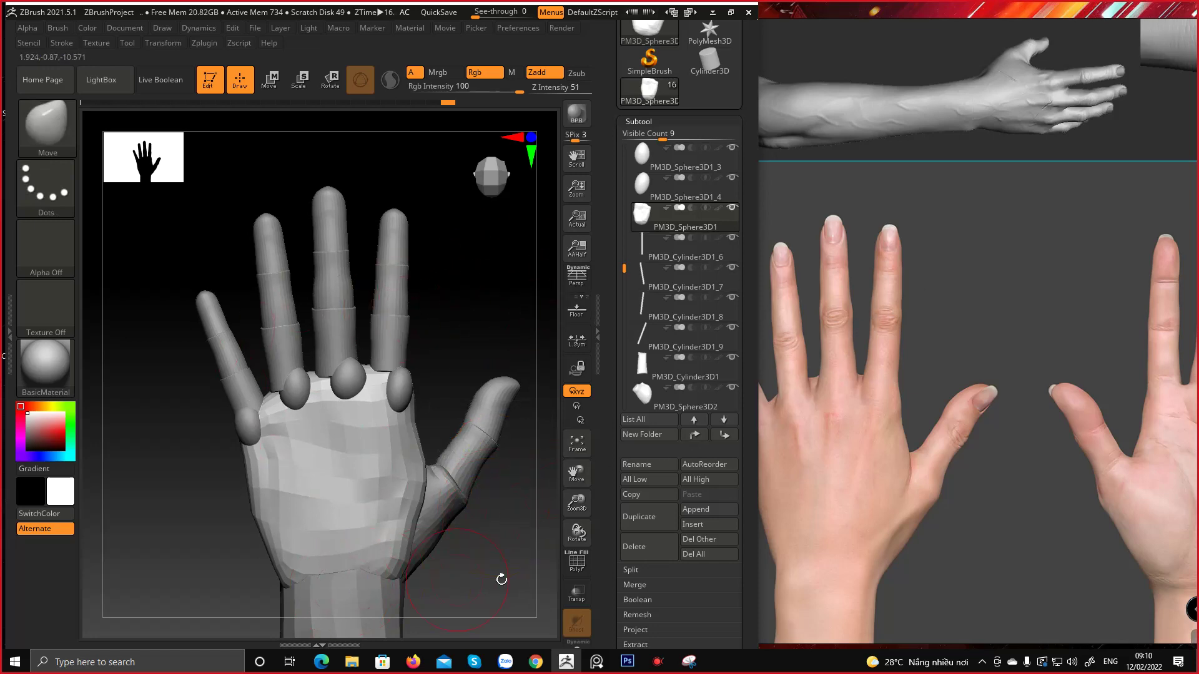
Capture the model's back view with the reference photo in Snipping Tool and outline both index fingers in red
click(688, 661)
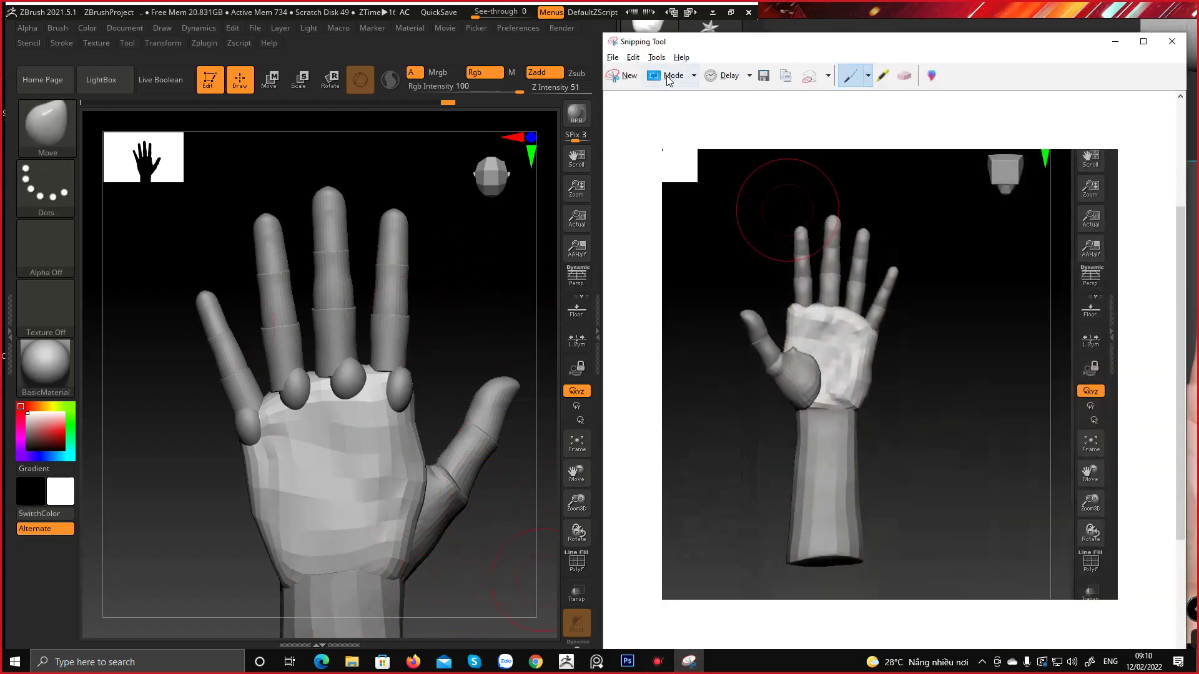
click(626, 76)
drag(75, 113, 1110, 644)
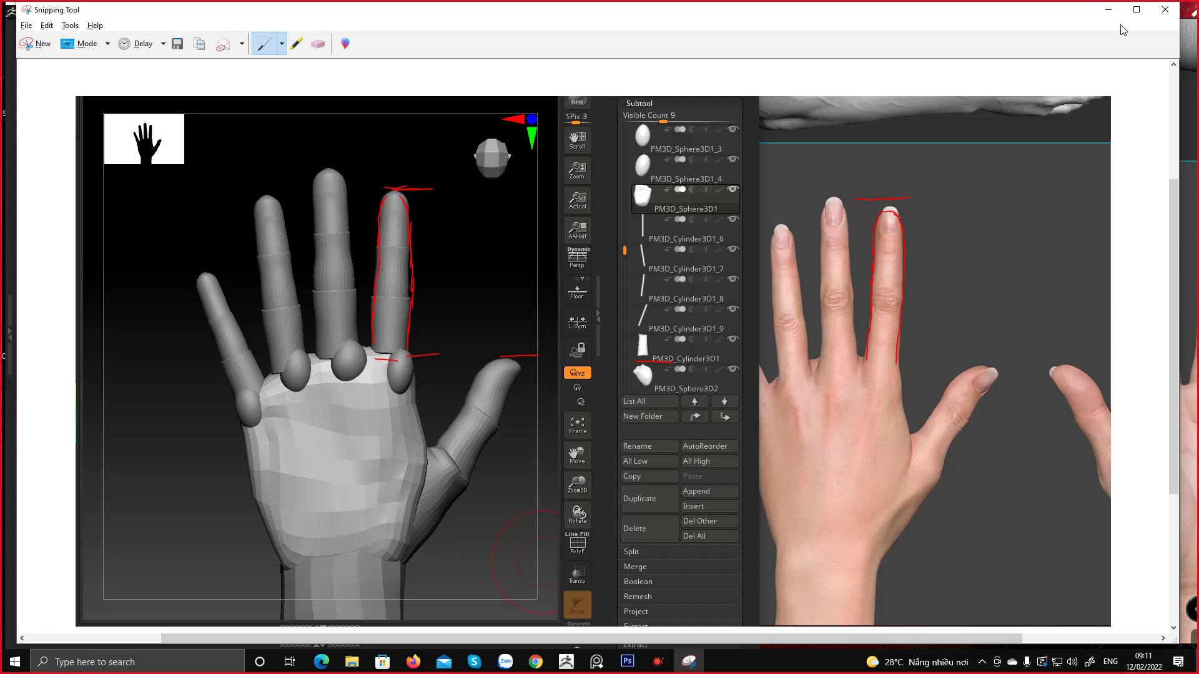
click(1109, 10)
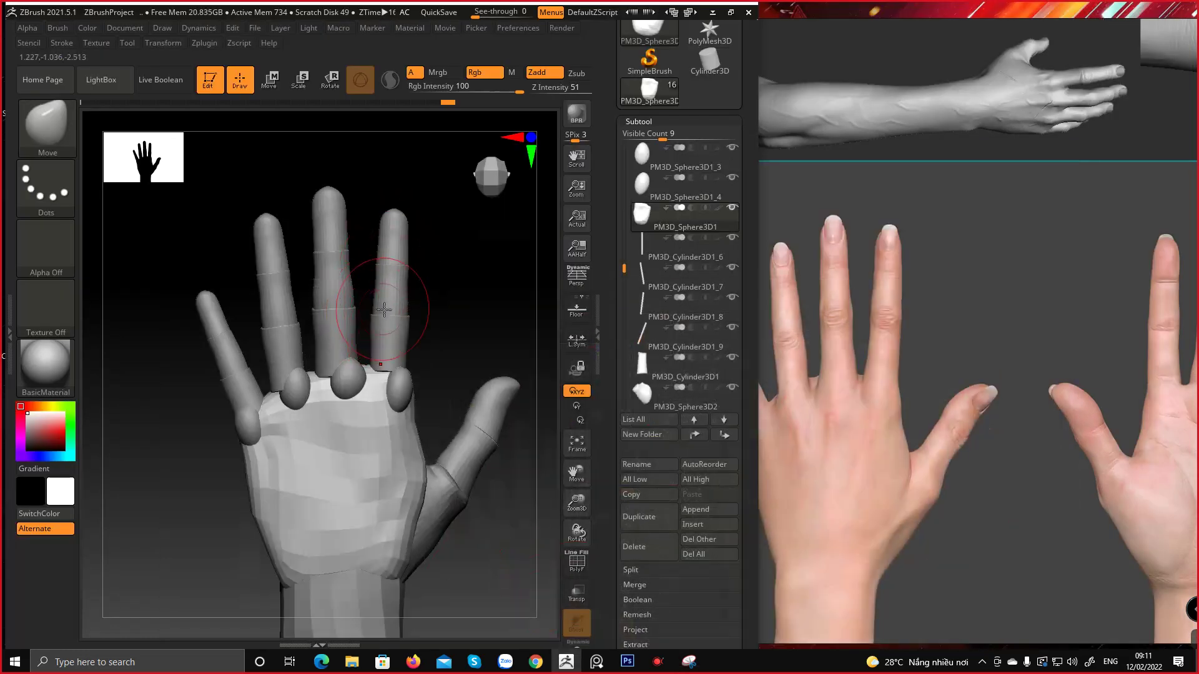
Select the index finger and adjust its middle section with a resized Move brush to follow the reference outline
key(space)
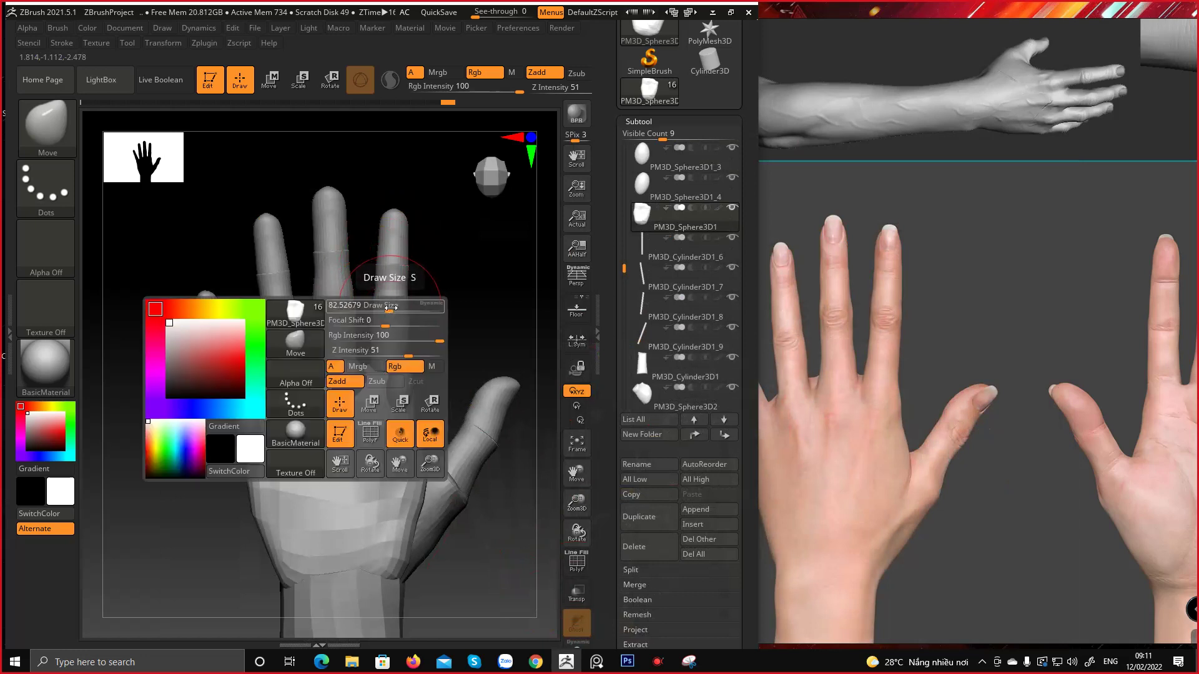
click(392, 306)
alt+click(391, 303)
key(space)
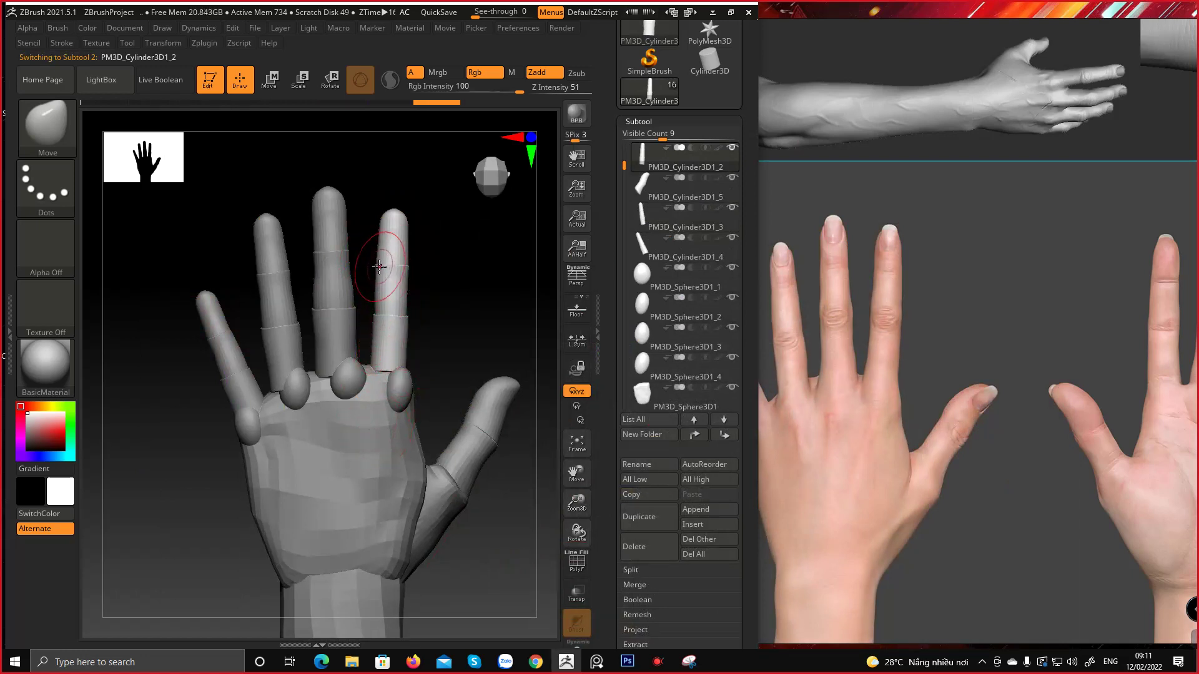
key(ctrl)
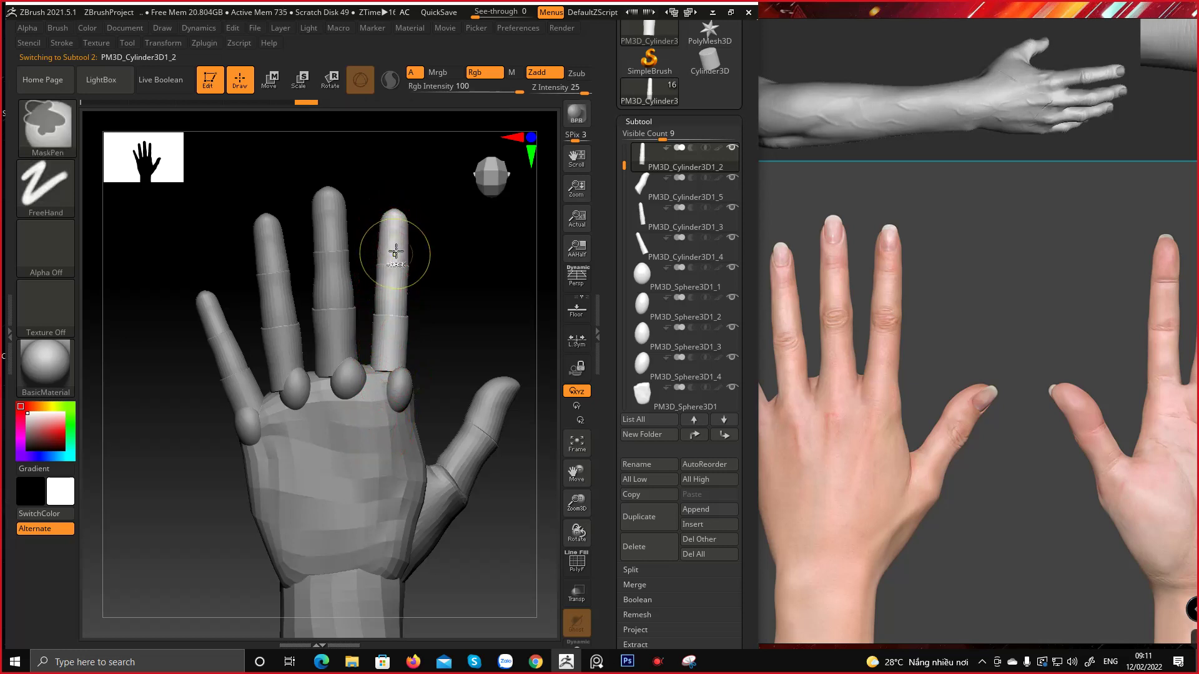
key(ctrl+z)
right_click(392, 254)
shift+drag(447, 264, 442, 266)
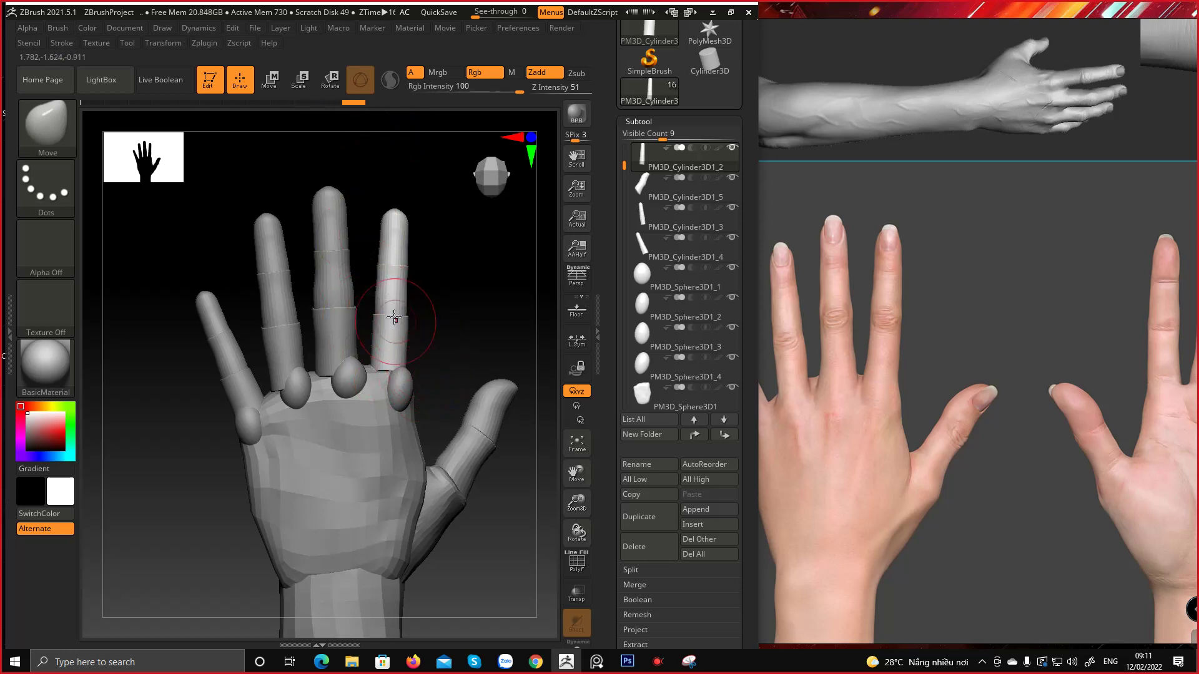
Reshape both sides of the index finger from the lower segment up to the fingertip with the Move brush
key(space)
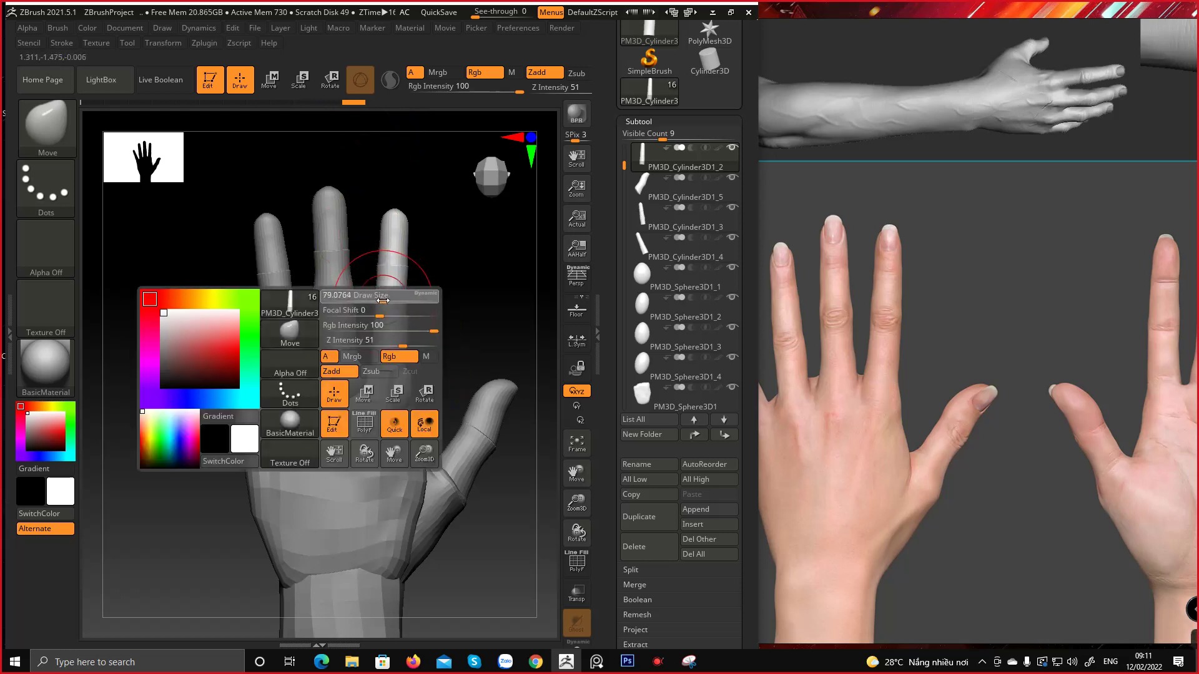
drag(382, 217, 388, 221)
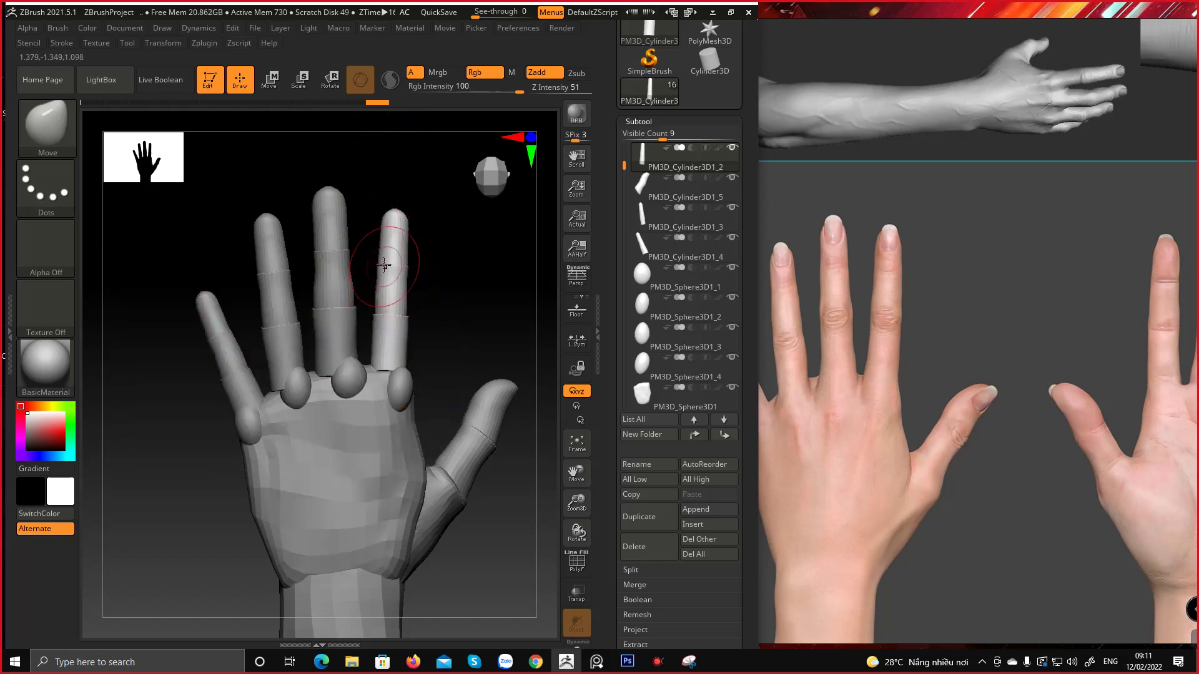
drag(378, 267, 406, 269)
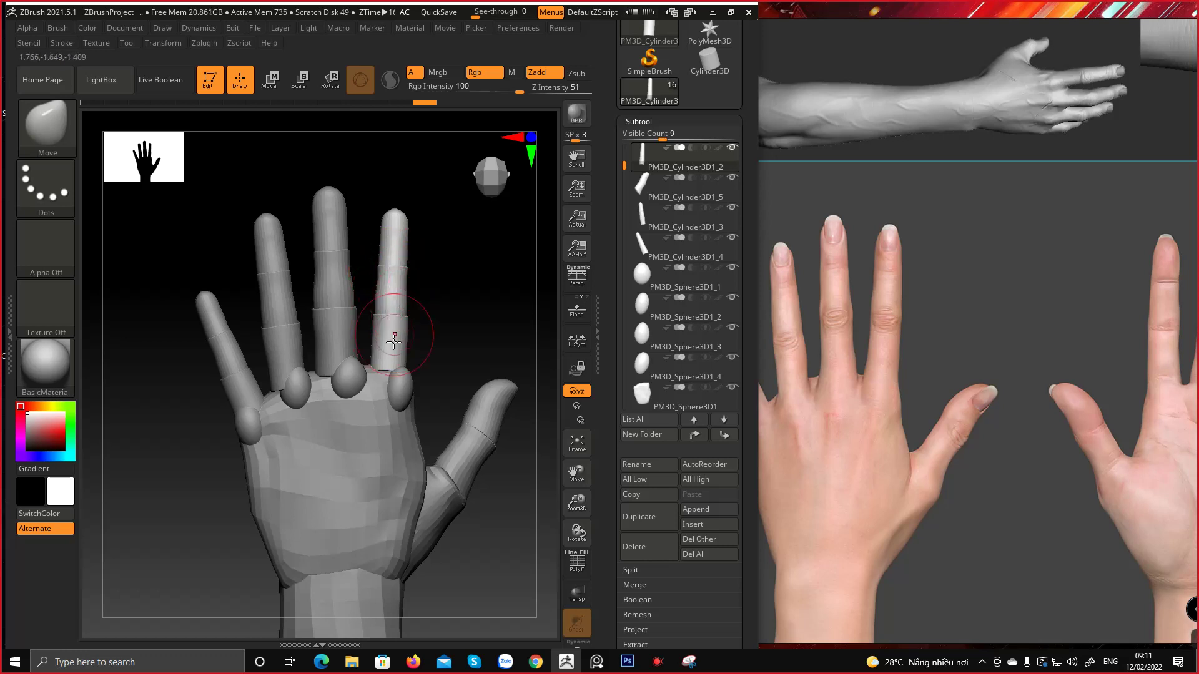
mouse_move(375, 315)
mouse_down()
mouse_move(383, 342)
mouse_move(371, 356)
mouse_move(405, 359)
mouse_up()
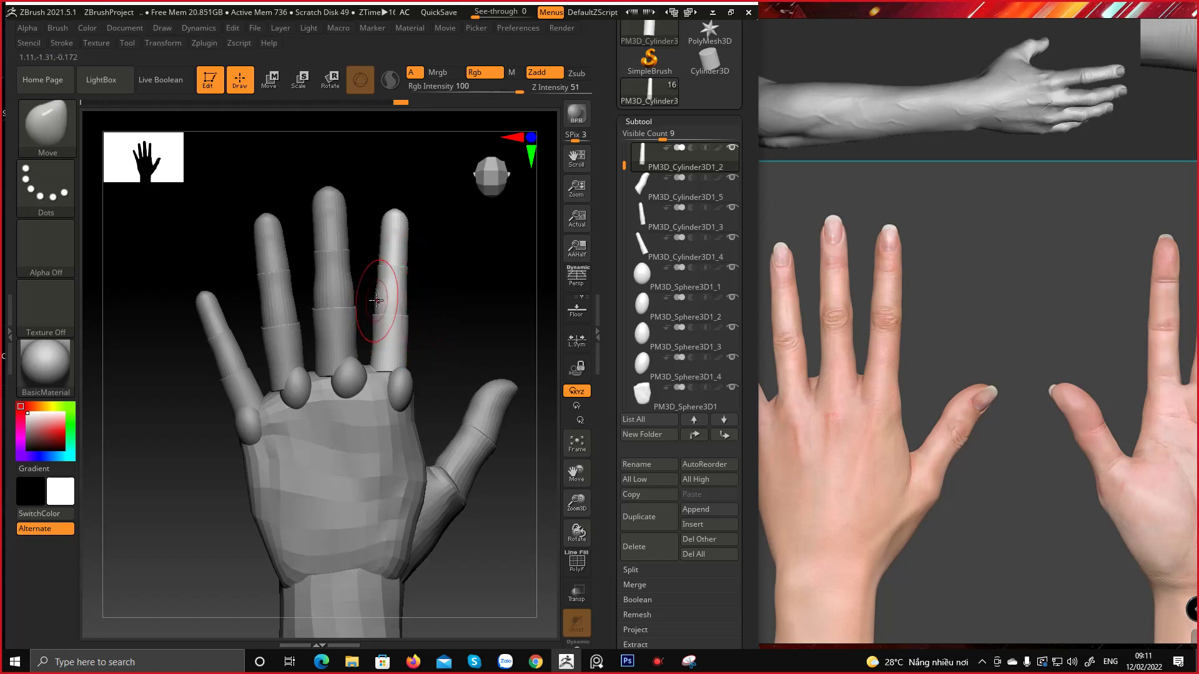
drag(396, 219, 402, 201)
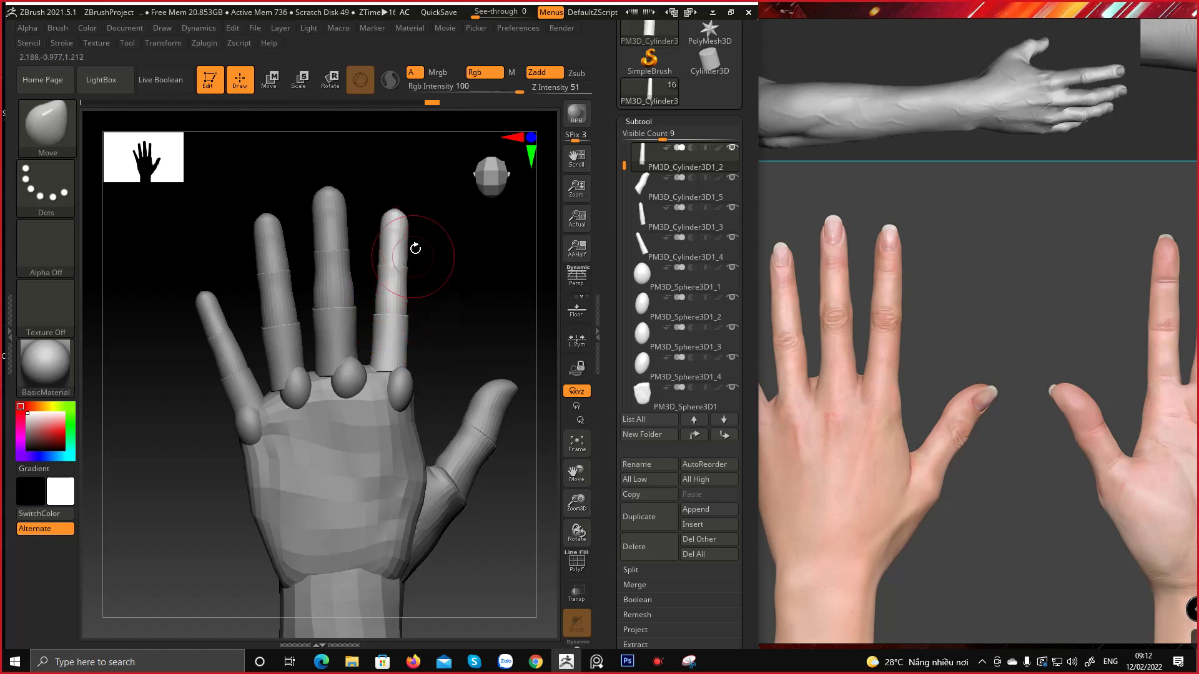
drag(409, 223, 404, 240)
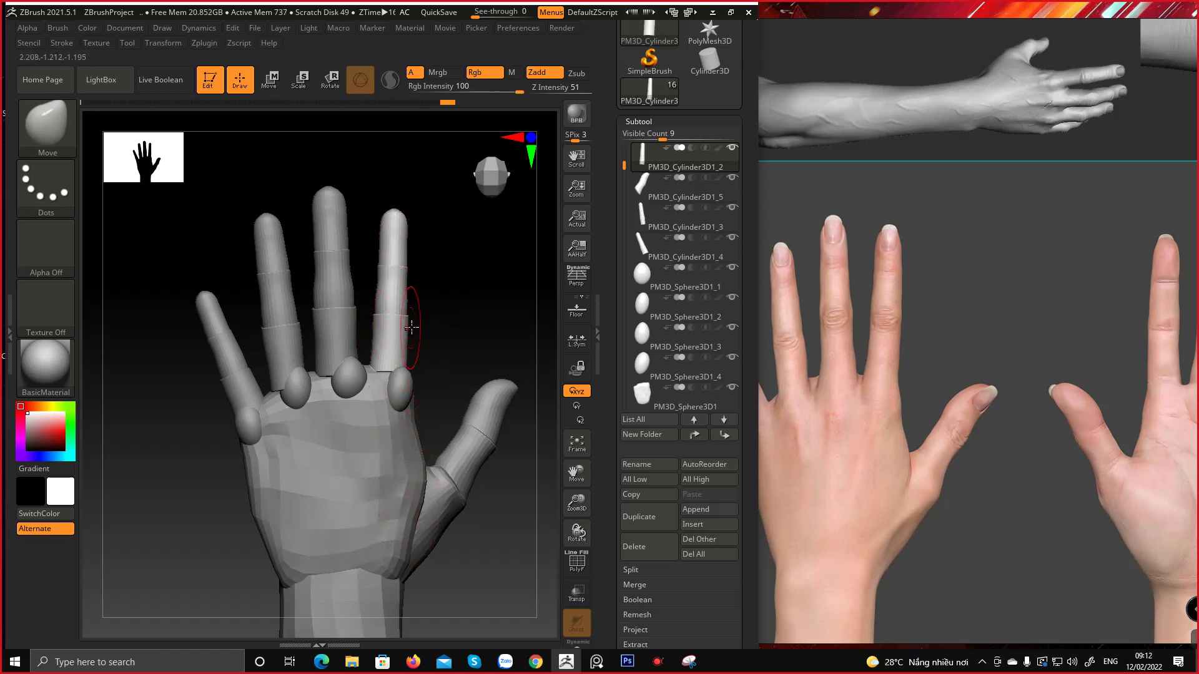
Resize the Move brush and refine the index finger's contour at its base, lower joint and thumb-facing side
key(space)
drag(372, 368, 376, 366)
drag(376, 312, 380, 315)
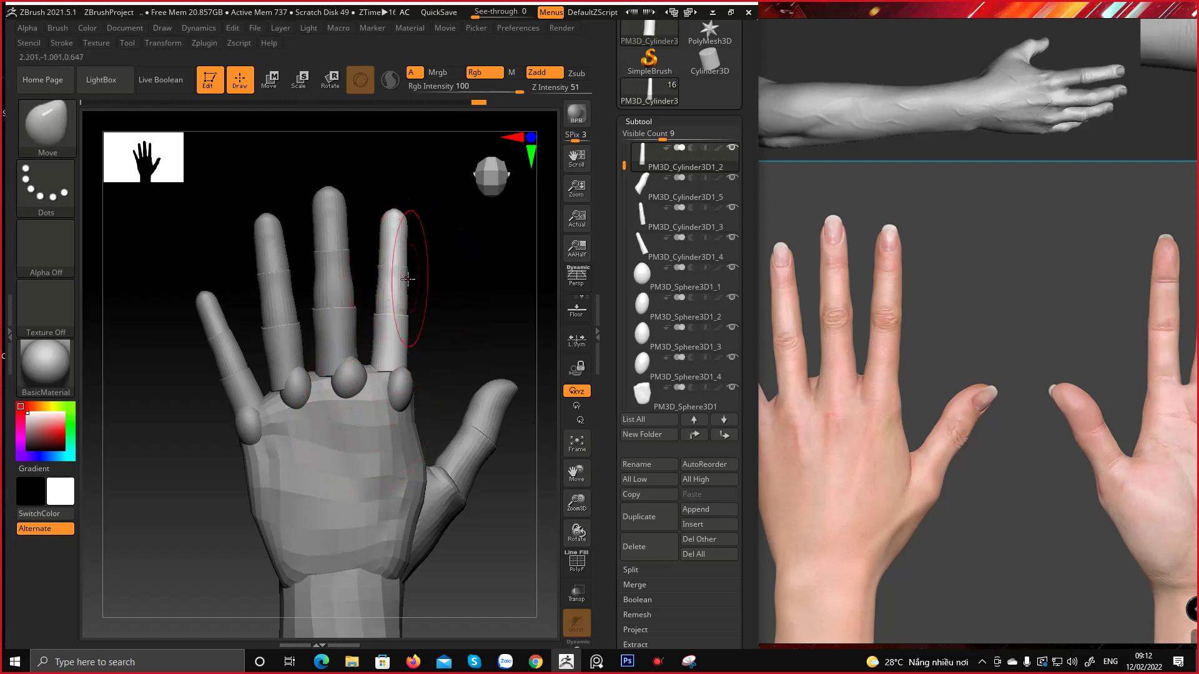
drag(409, 287, 407, 287)
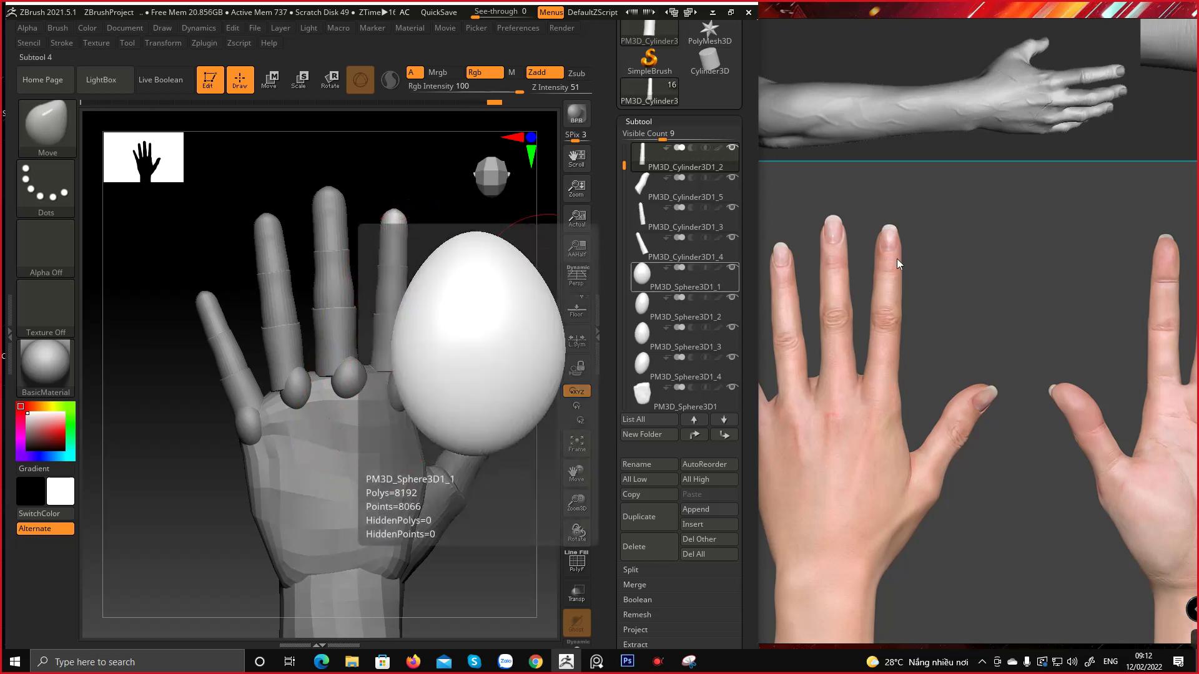
Select the middle finger and reshape its middle section and fingertip with a resized Move brush
alt+click(334, 278)
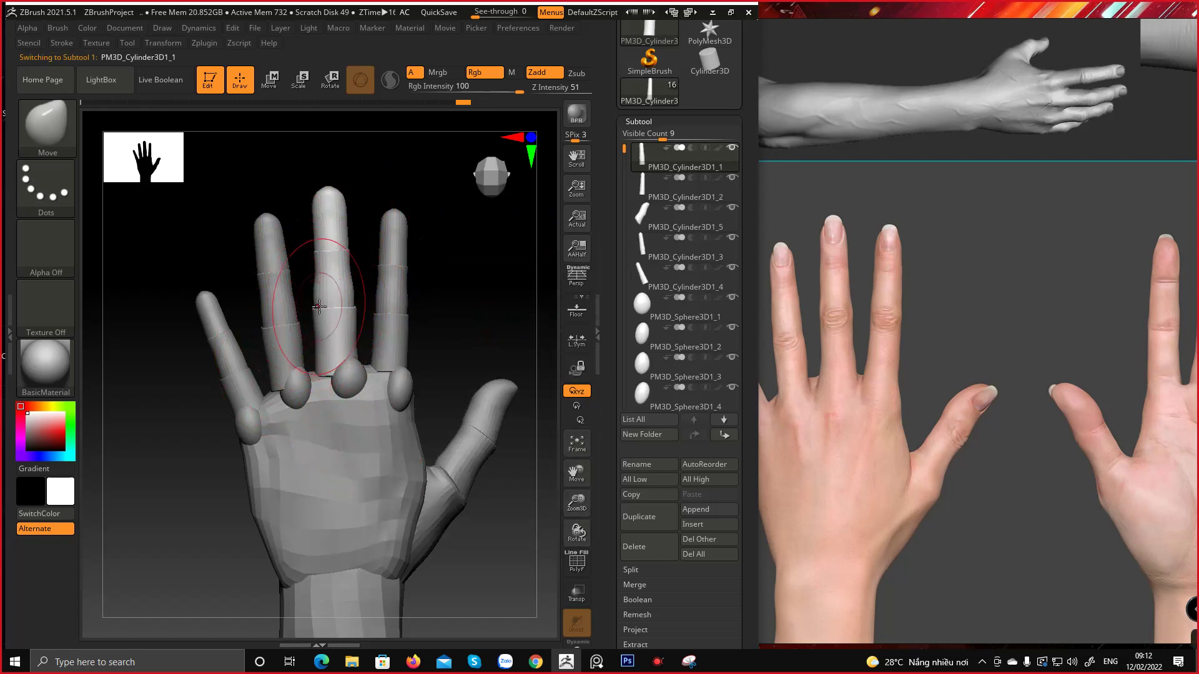
drag(318, 309, 329, 303)
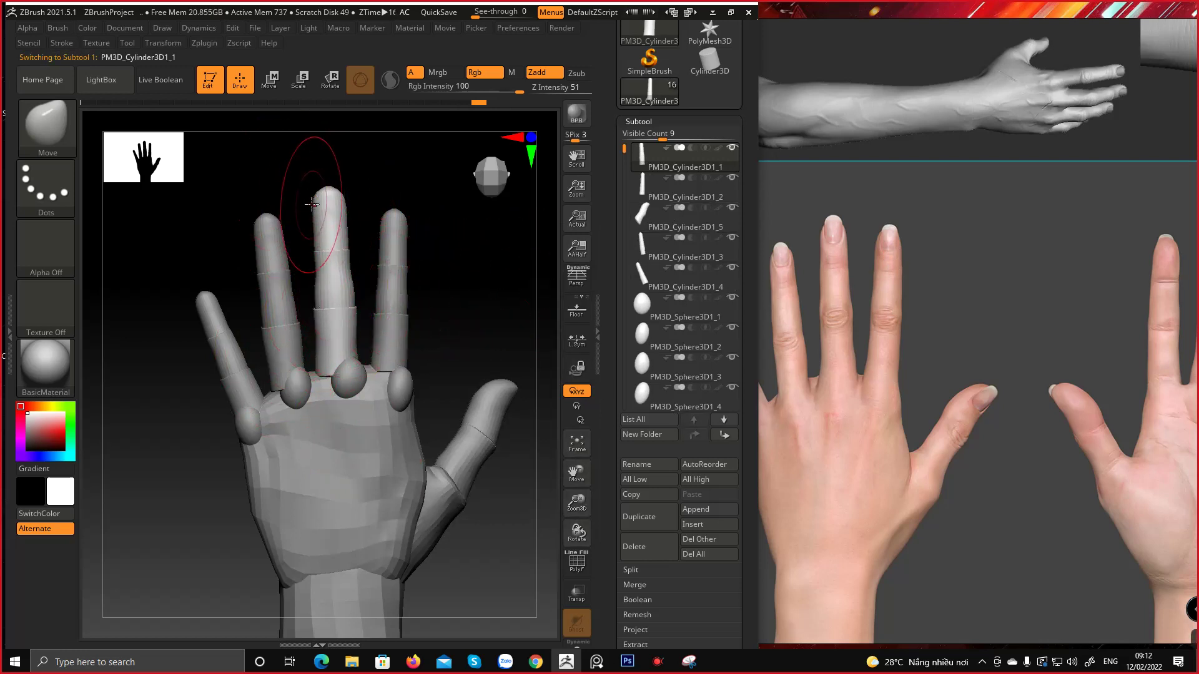
key(space)
mouse_move(318, 206)
mouse_down()
mouse_move(344, 200)
mouse_move(317, 208)
mouse_move(330, 186)
mouse_up()
mouse_move(315, 251)
mouse_down()
mouse_move(348, 251)
mouse_move(357, 308)
mouse_up()
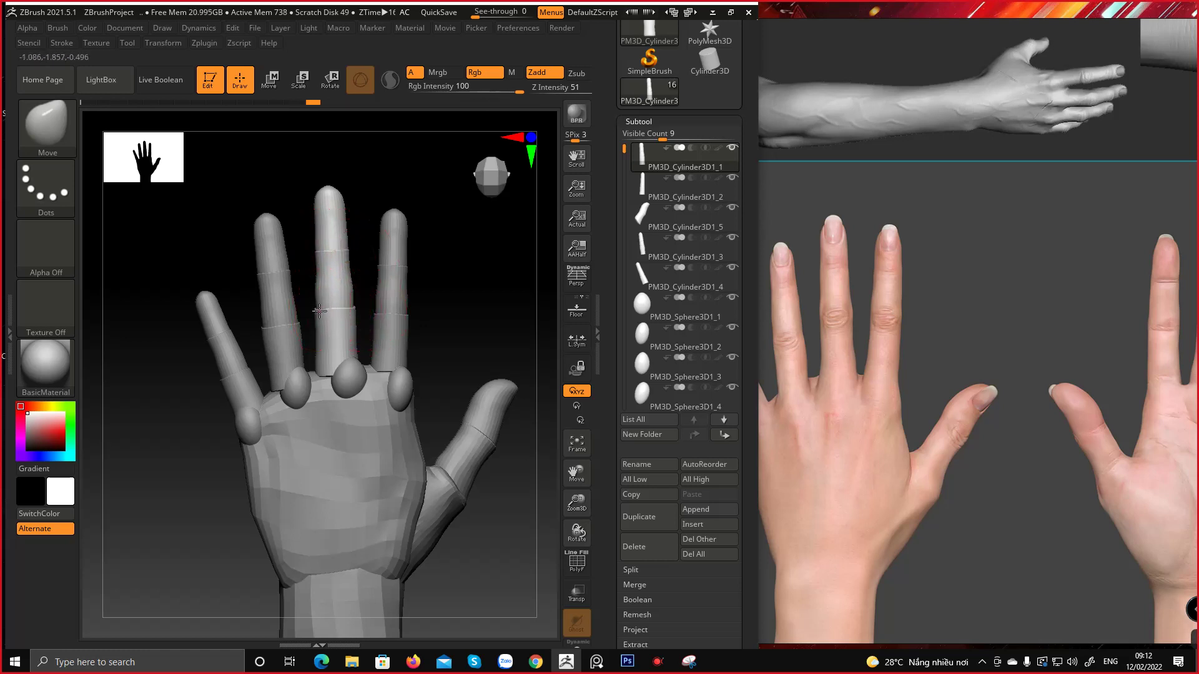
Refine the middle finger's contour along the fingertip and upper segment with the Move brush, and adjust the brush size
drag(390, 225, 379, 358)
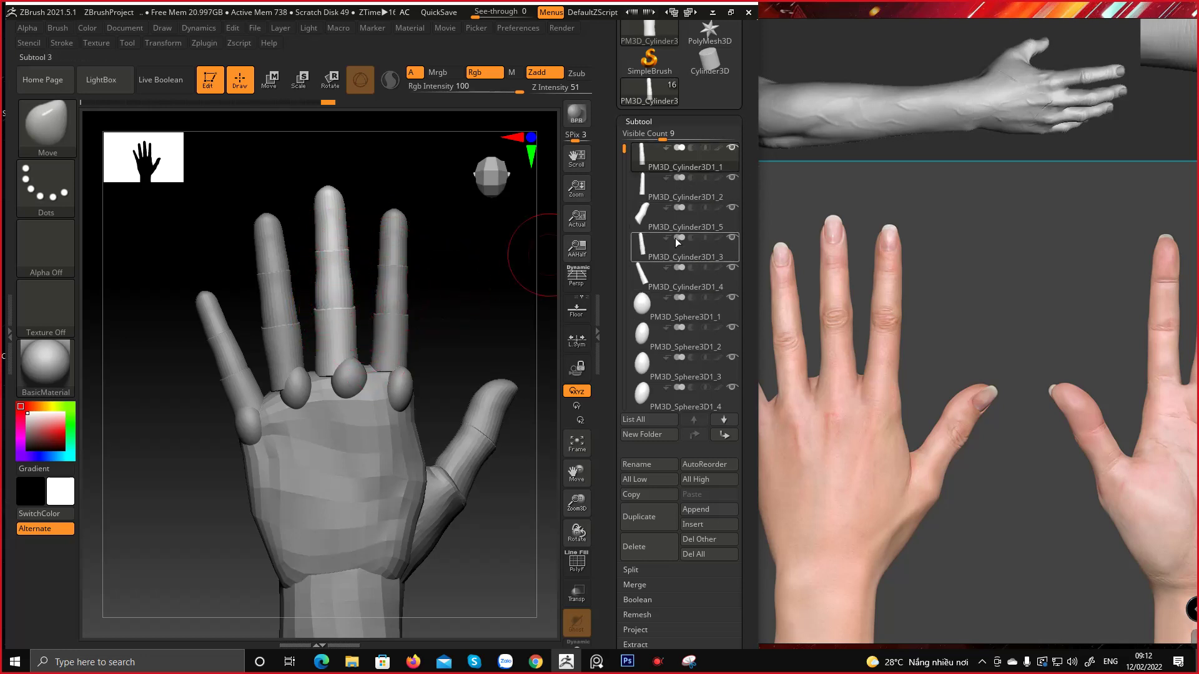
alt+click(389, 300)
alt+click(335, 277)
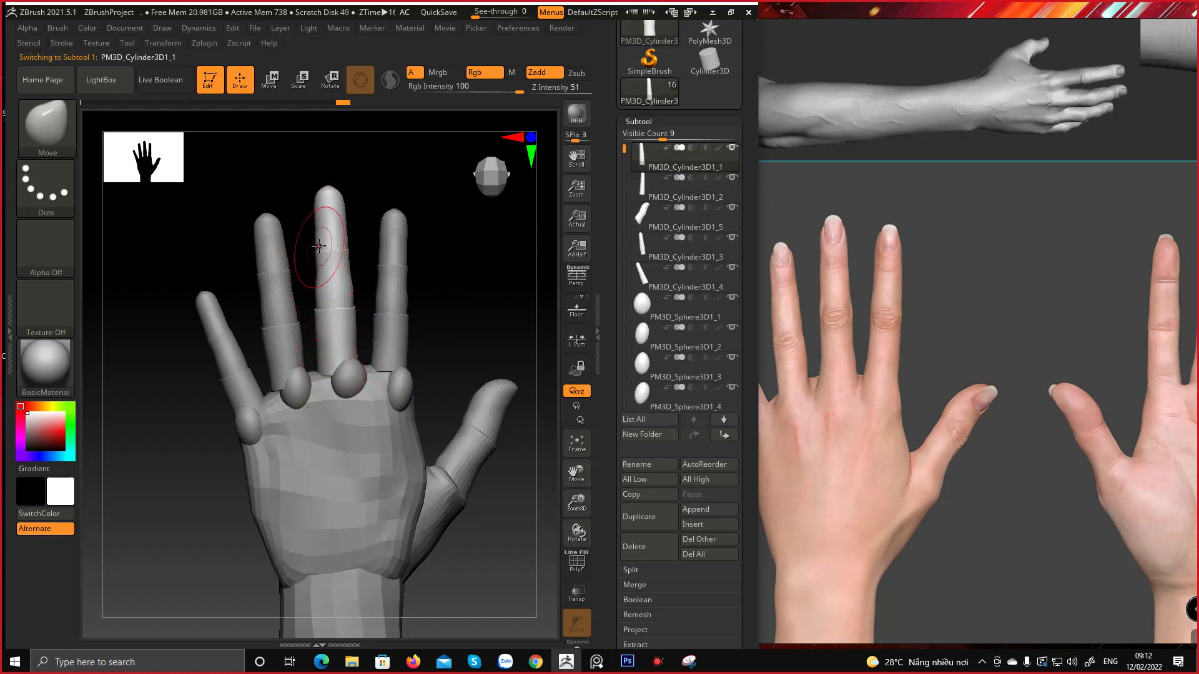
drag(316, 197, 315, 199)
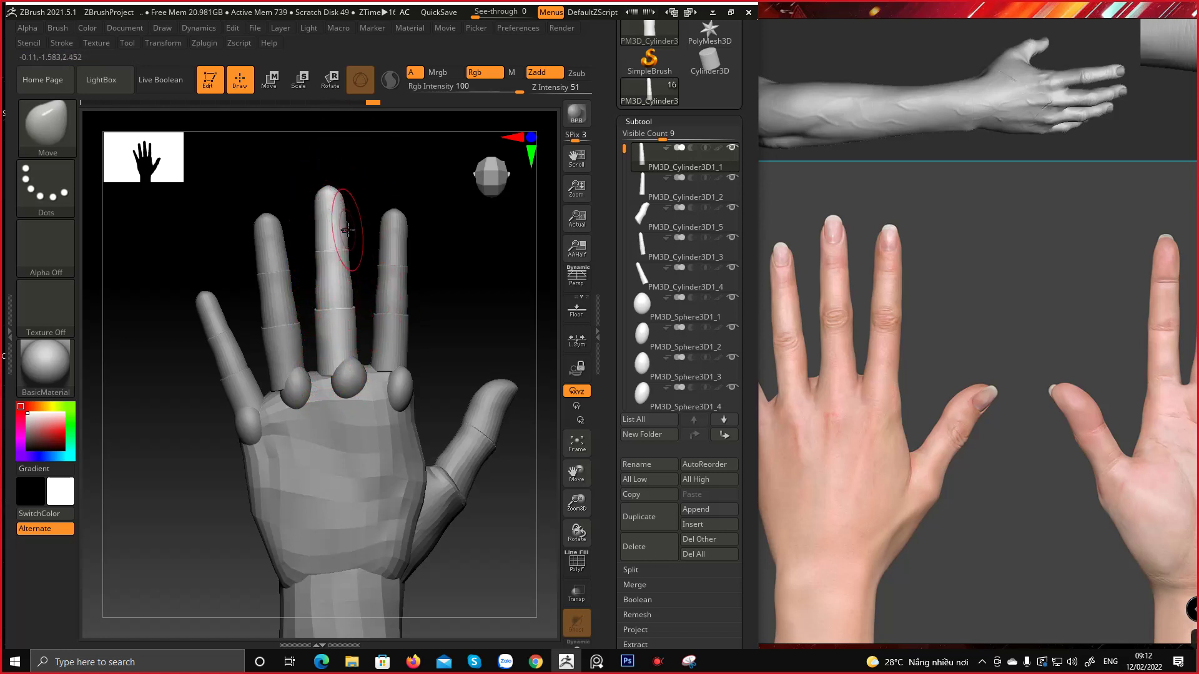
drag(347, 244, 316, 221)
key(space)
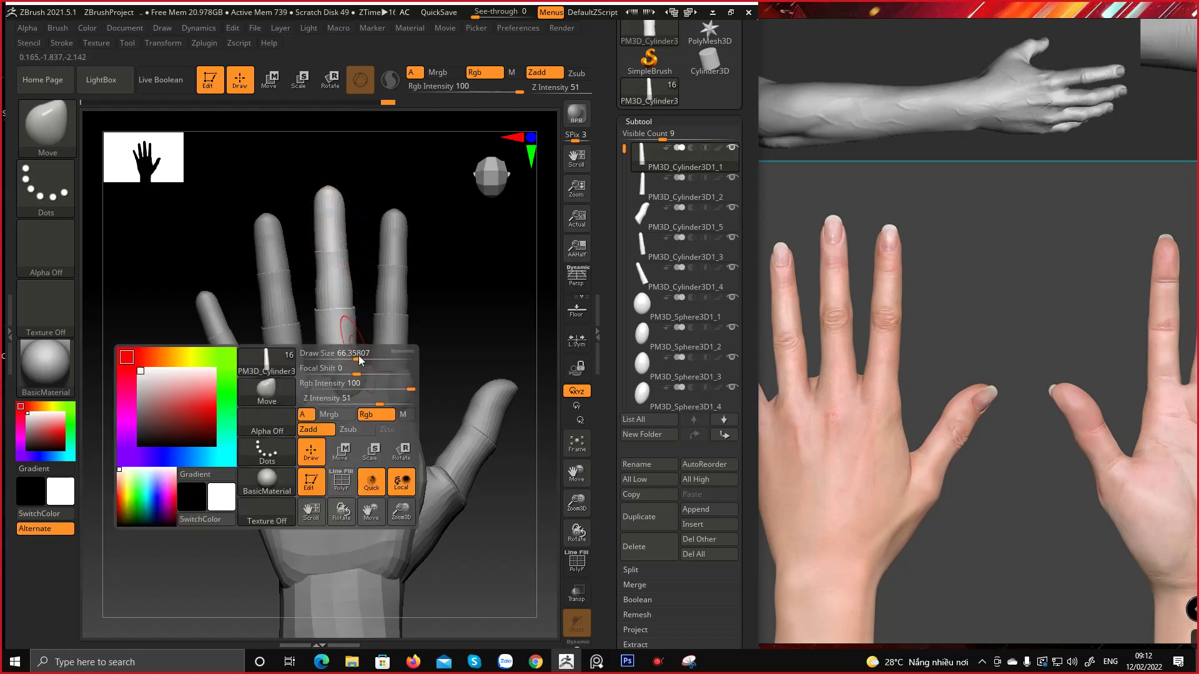
mouse_move(358, 358)
mouse_down()
mouse_move(324, 384)
mouse_move(387, 377)
mouse_up()
Reselect the middle finger and adjust both sides around its upper joint with a resized Move brush
alt+click(391, 363)
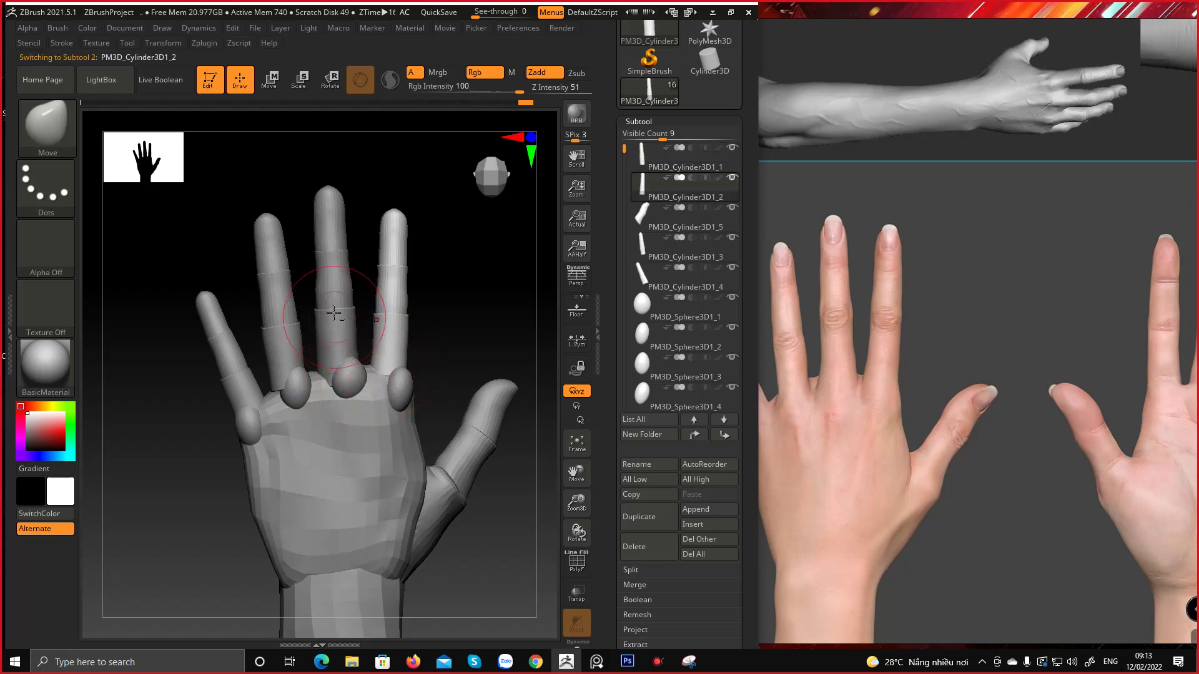
alt+click(333, 311)
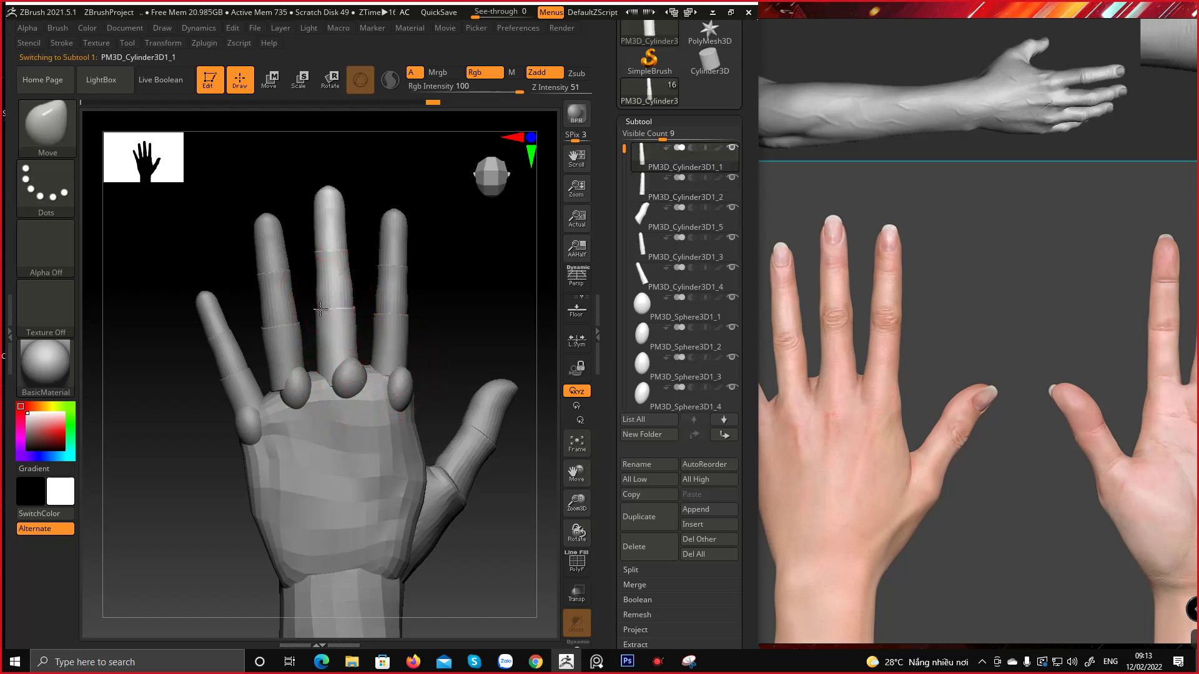
key(space)
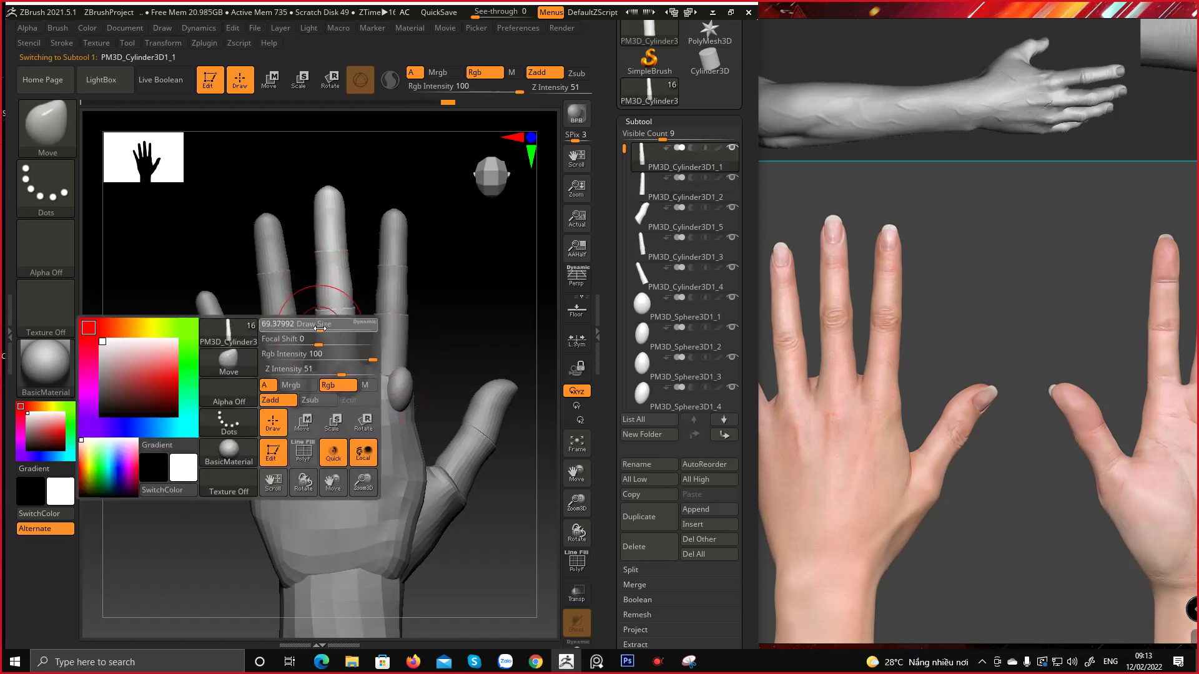
drag(318, 318, 322, 317)
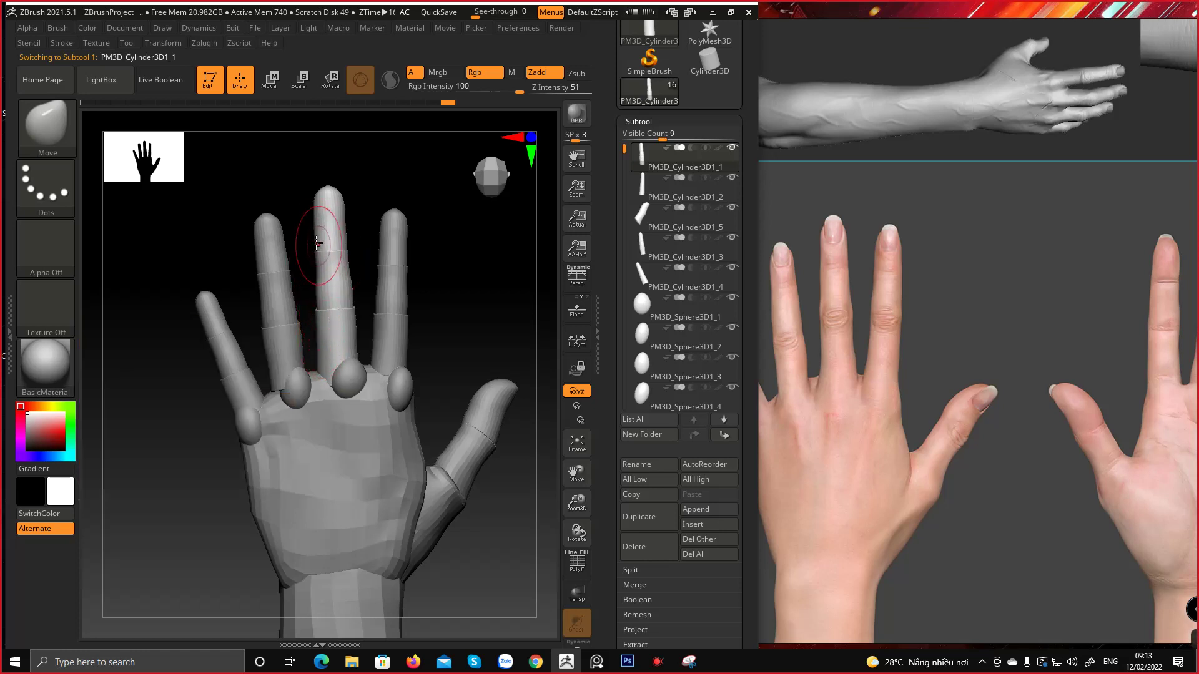
drag(318, 245, 323, 245)
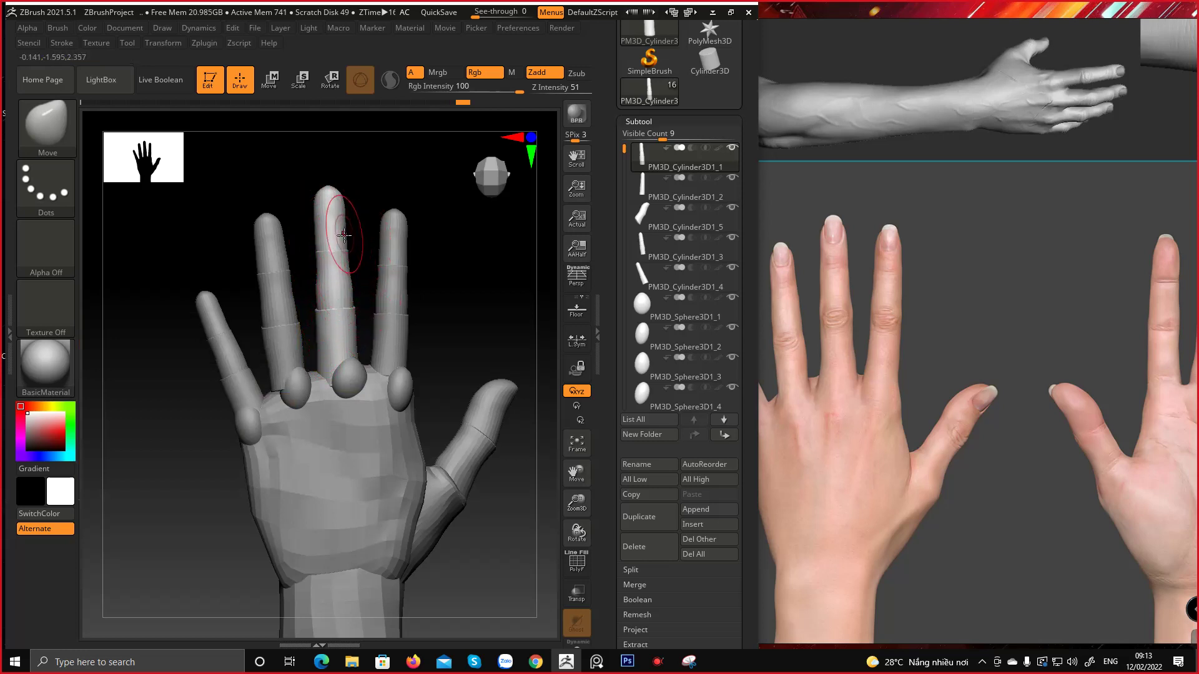
drag(348, 252, 347, 251)
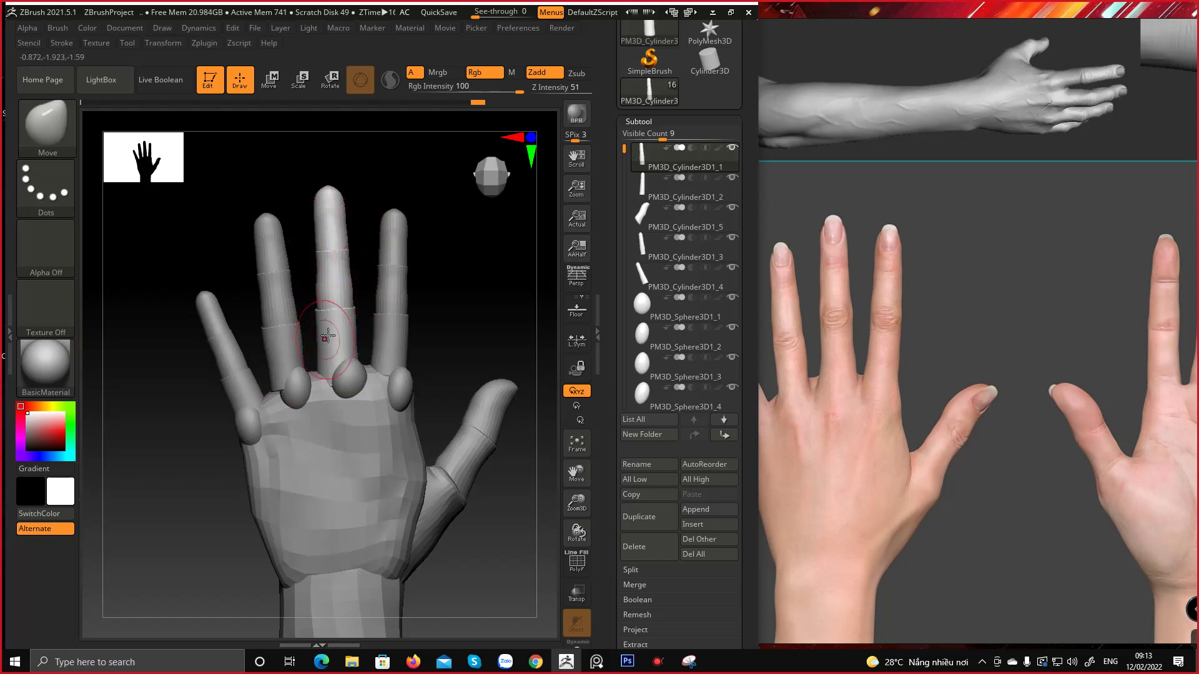
Select the ring finger, undo the last change and adjust the Move brush size for shaping its middle section
mouse_move(329, 328)
ctrl+right_down()
mouse_move(312, 232)
mouse_move(343, 255)
mouse_move(302, 275)
ctrl+right_up()
alt+click(263, 300)
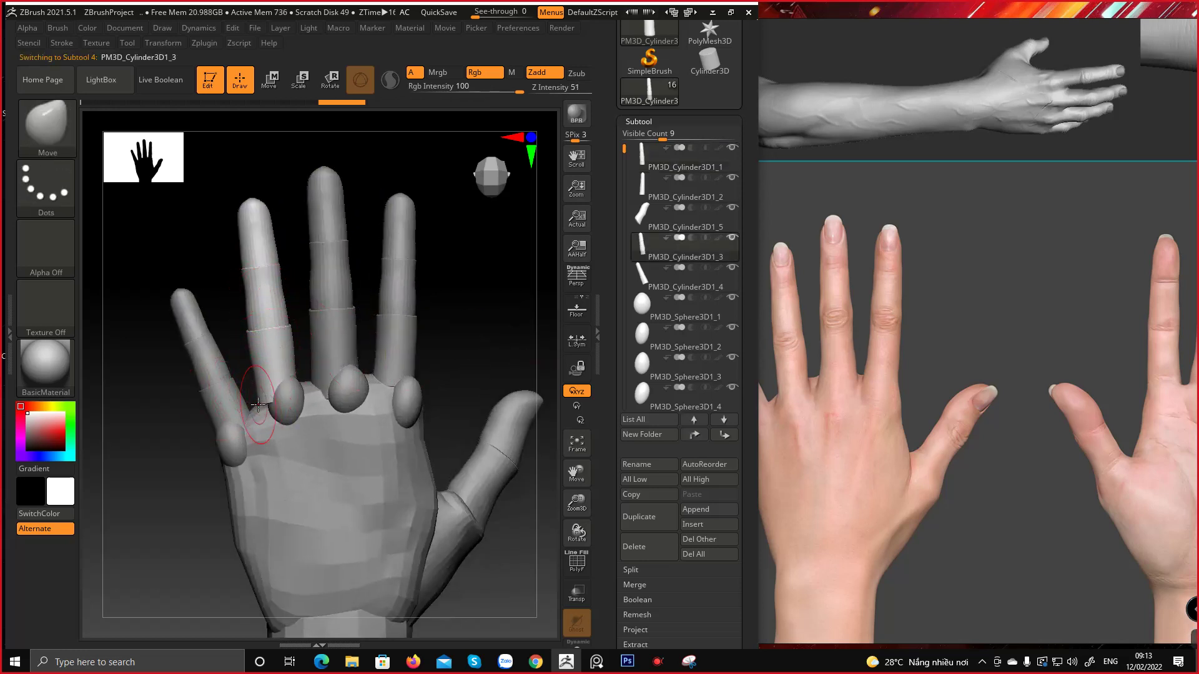
key(ctrl)
key(ctrl+z)
key(space)
drag(273, 323, 288, 325)
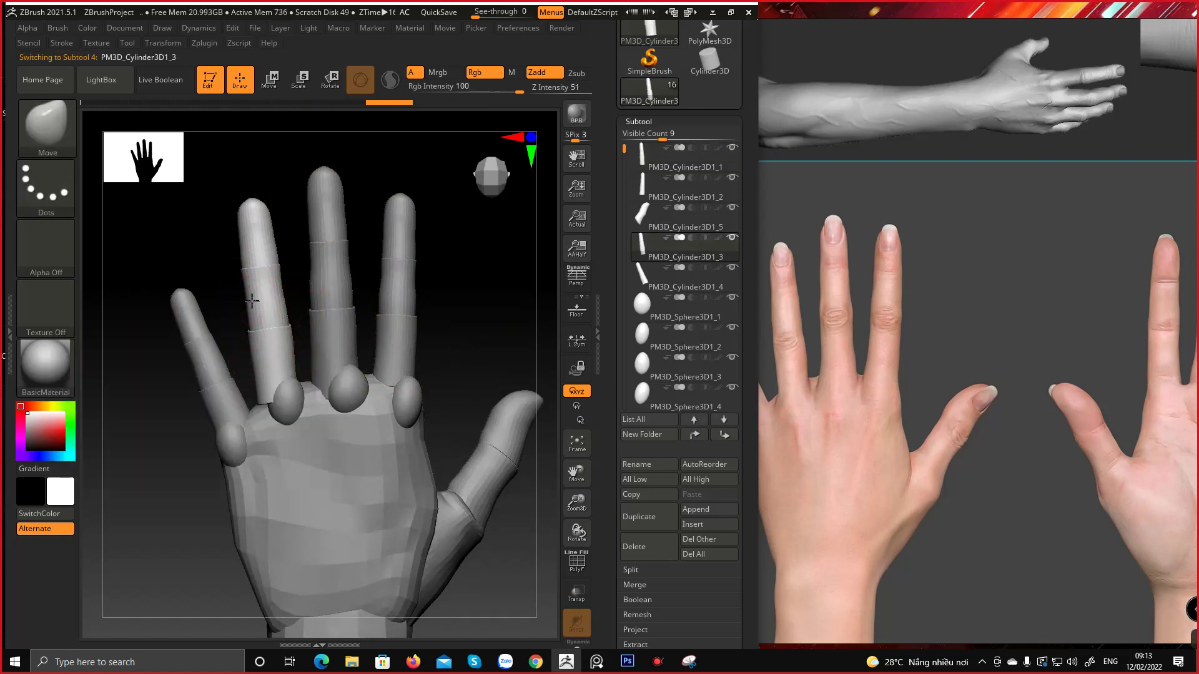
Adjust the ring finger's angle with the Rotate gizmo, checking it from the side of the hand
key(r)
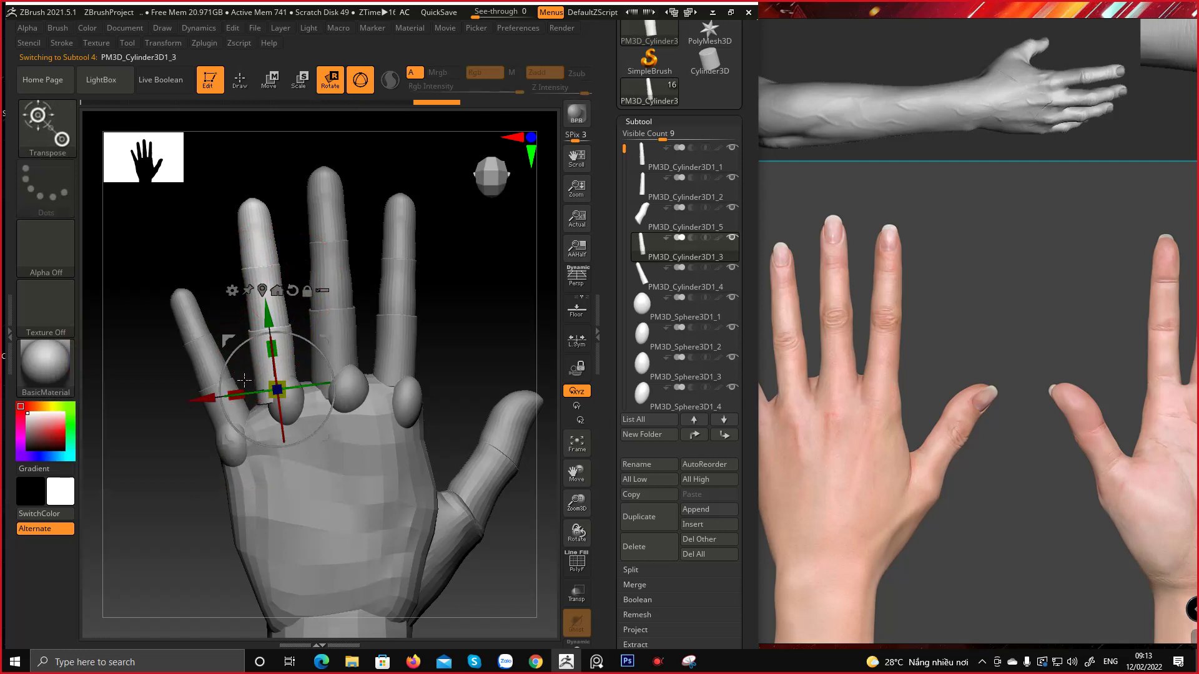
drag(237, 393, 254, 400)
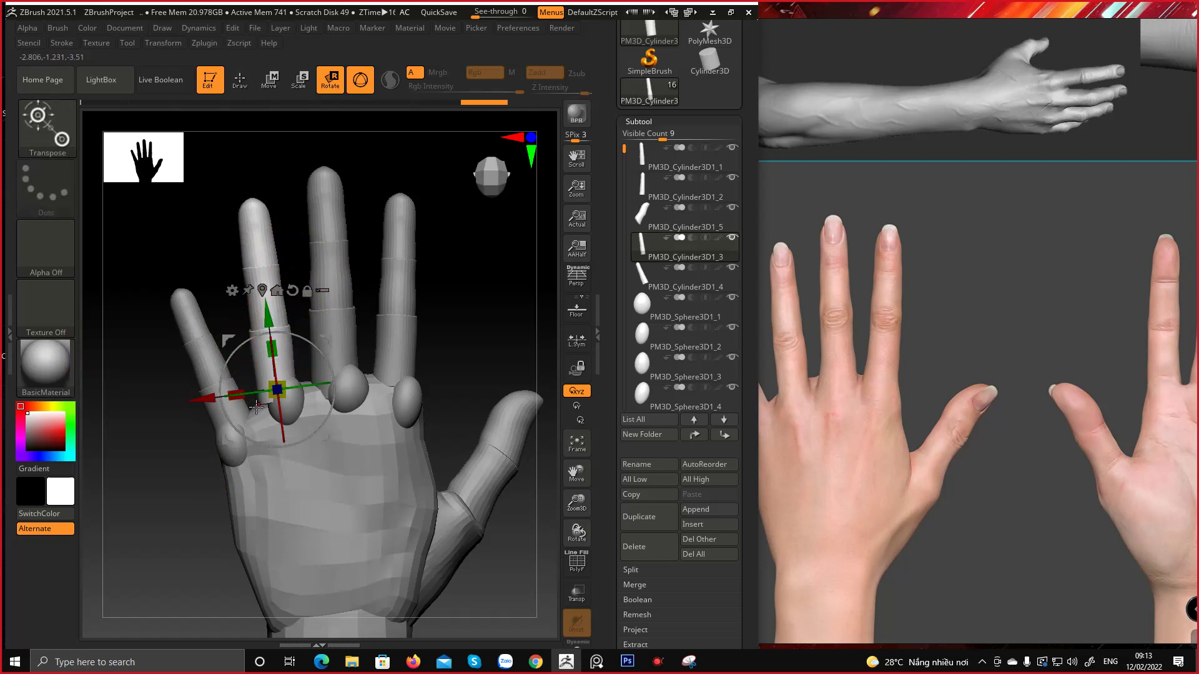
drag(218, 234, 321, 237)
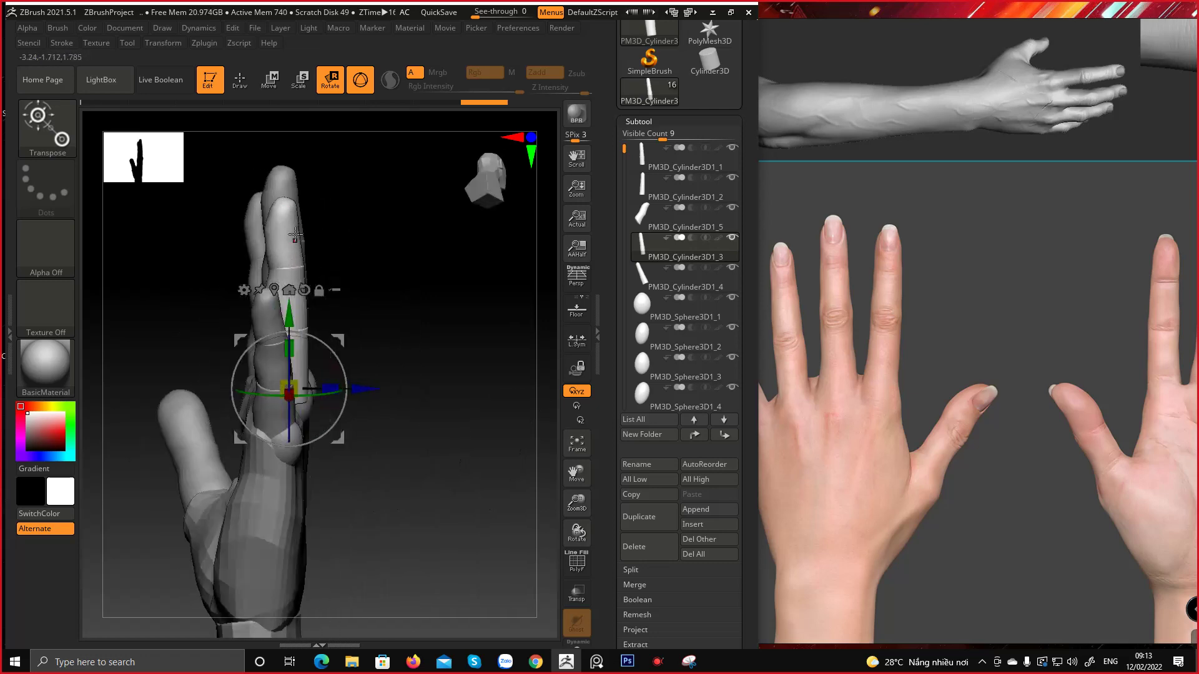
drag(287, 238, 292, 317)
drag(294, 363, 304, 388)
mouse_move(317, 322)
mouse_down()
mouse_move(364, 318)
mouse_move(332, 295)
mouse_move(342, 298)
mouse_move(239, 302)
mouse_up()
key(q)
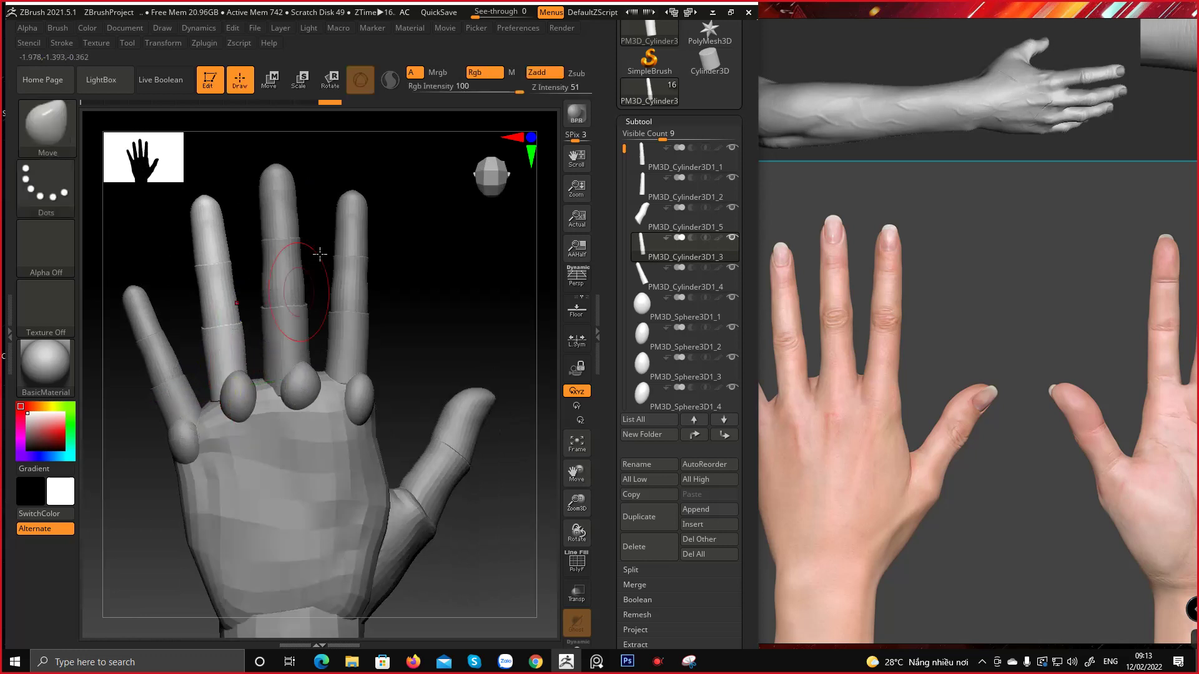
Bring the little finger into view on the model and reference photo, then adjust its lower segment with the Move brush
alt+drag(430, 396, 531, 391)
alt+drag(875, 369, 944, 351)
click(233, 374)
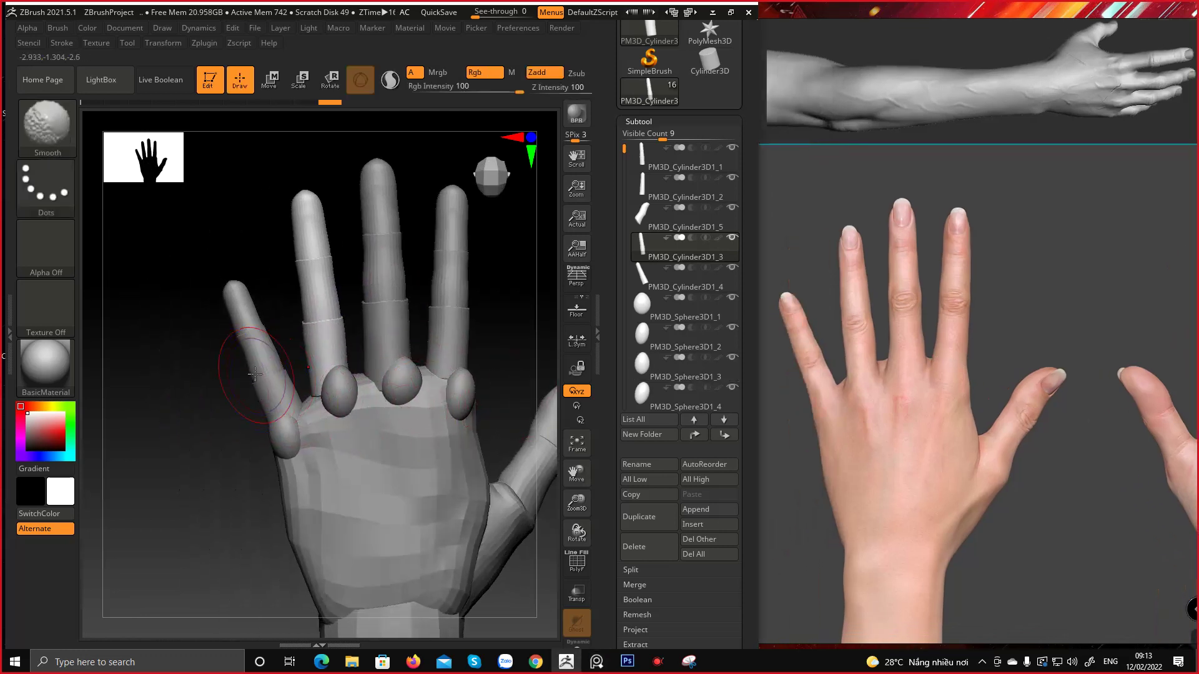
right_click(265, 371)
alt+click(240, 335)
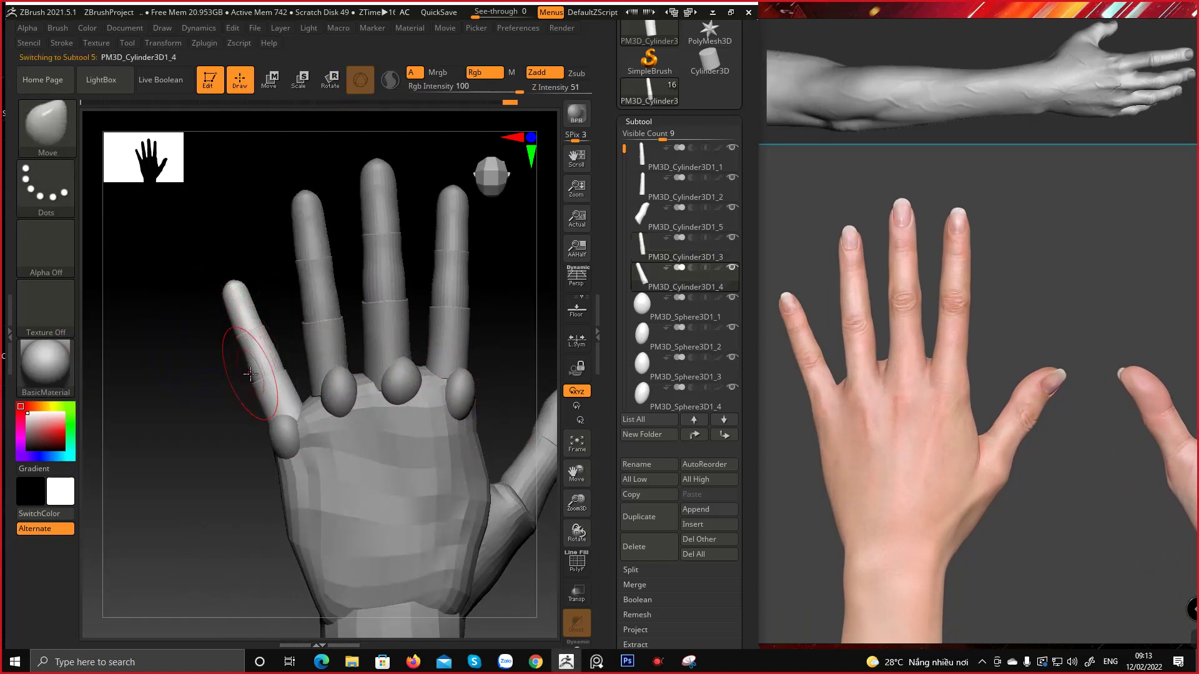
drag(274, 360, 279, 361)
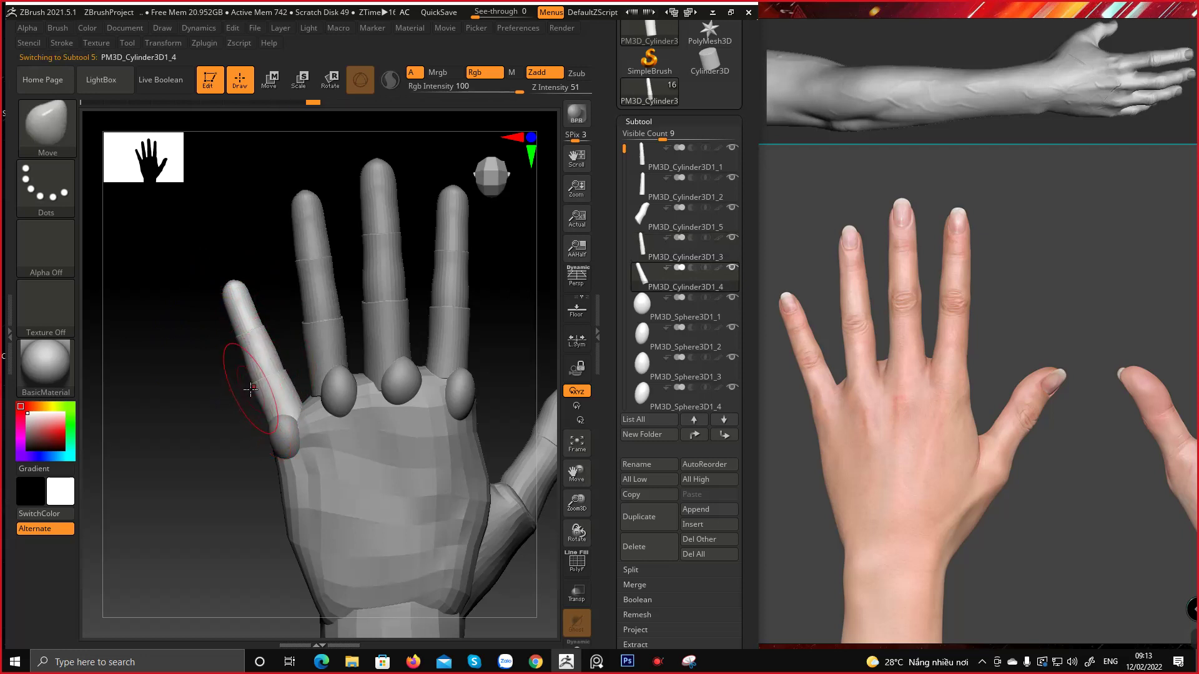
mouse_move(224, 390)
right_down()
mouse_move(431, 331)
mouse_move(325, 319)
mouse_move(249, 340)
mouse_move(400, 362)
mouse_move(383, 377)
mouse_move(395, 376)
mouse_move(337, 360)
mouse_move(335, 420)
mouse_move(388, 335)
mouse_move(351, 352)
mouse_move(351, 389)
right_up()
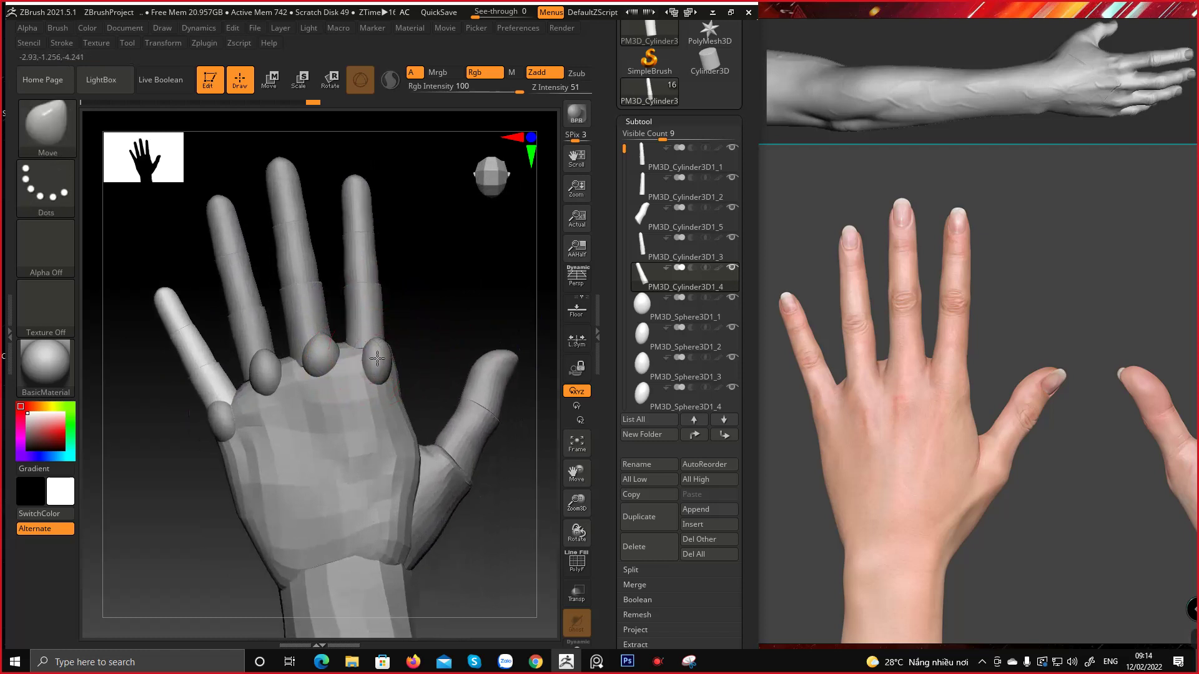
Shift the index knuckle sphere toward the middle finger and move the middle knuckle sphere slightly toward the wrist
alt+click(379, 358)
key(w)
drag(295, 359, 288, 359)
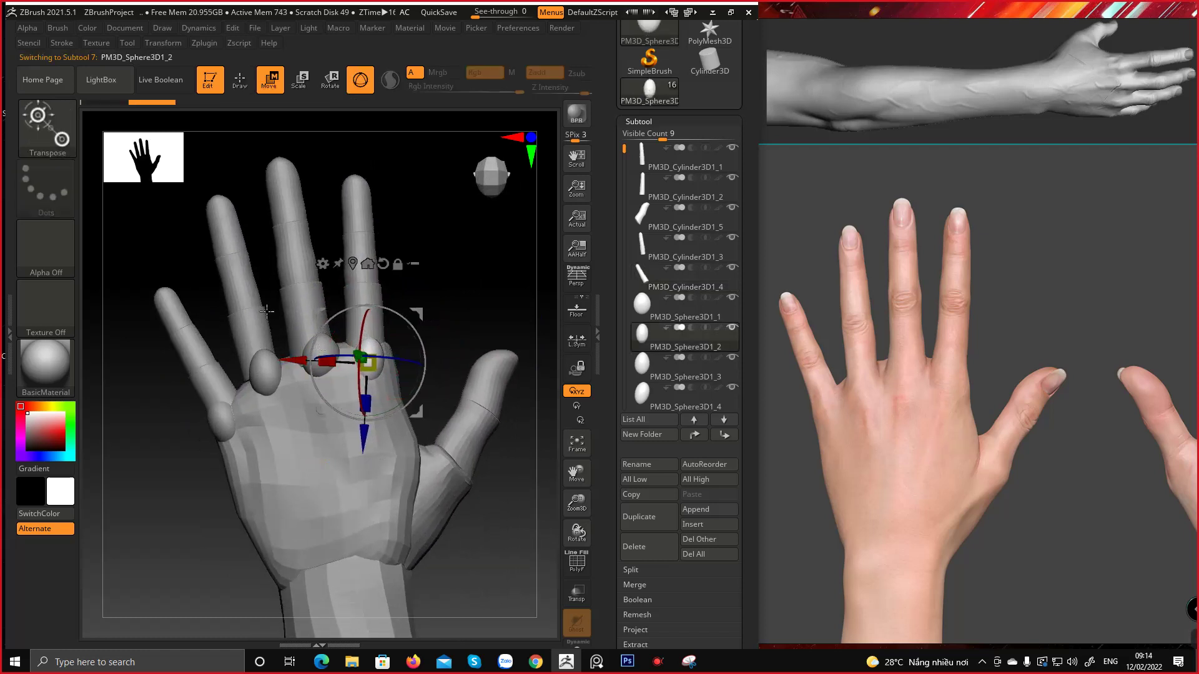
key(q)
alt+click(315, 353)
key(w)
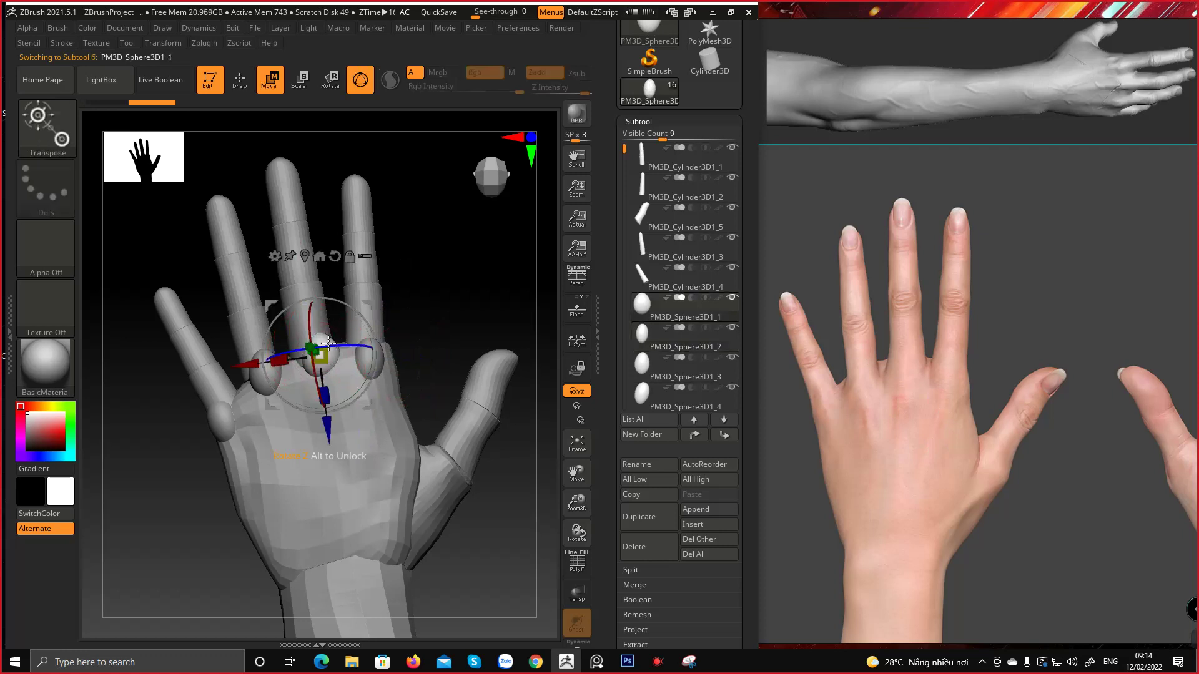
drag(368, 306, 360, 314)
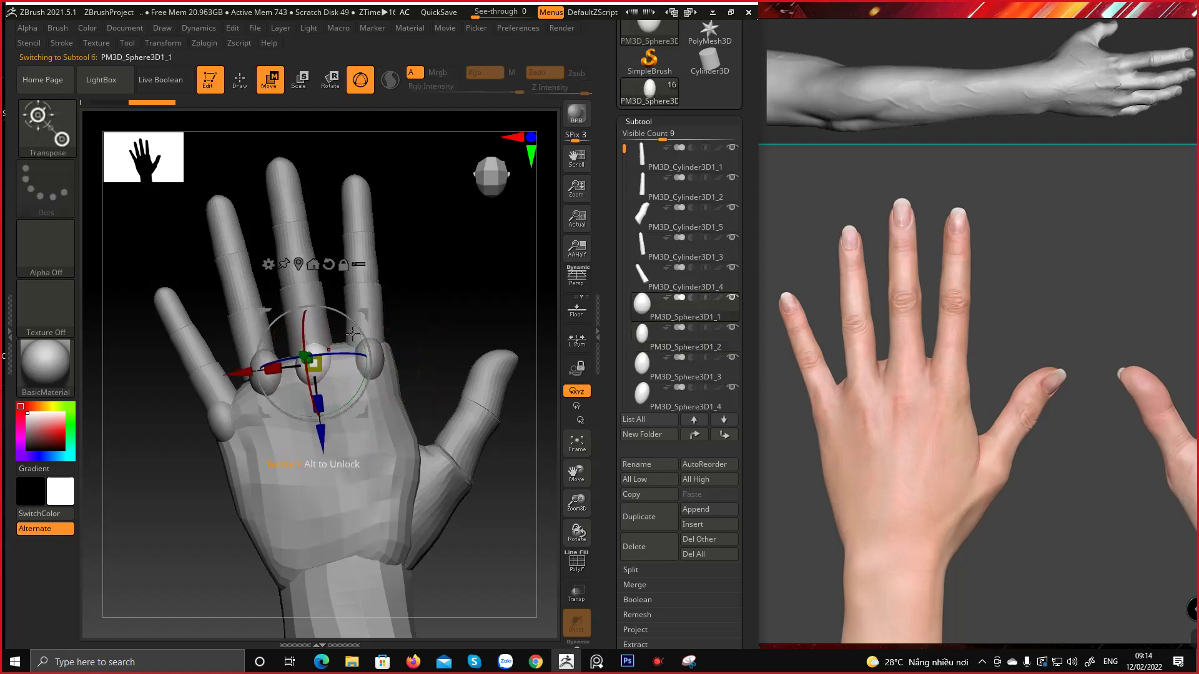
key(q)
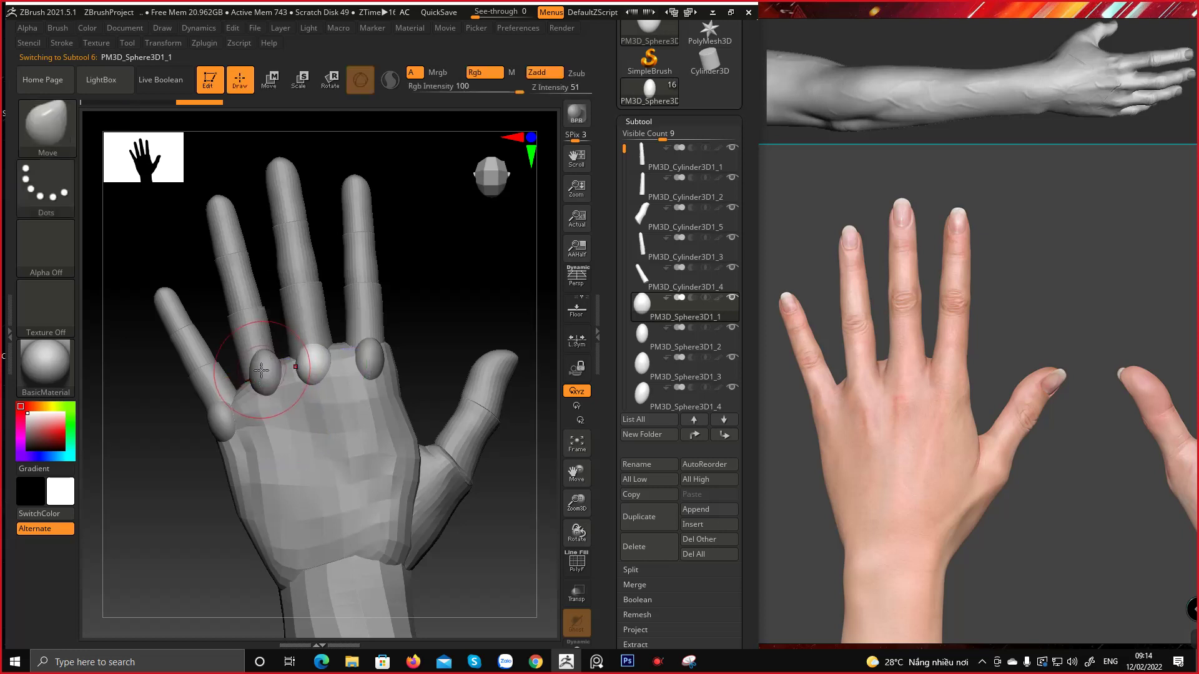
Move the ring knuckle sphere toward the wrist and reposition the little finger's knuckle sphere, adjusting its depth from the side
alt+click(259, 370)
key(w)
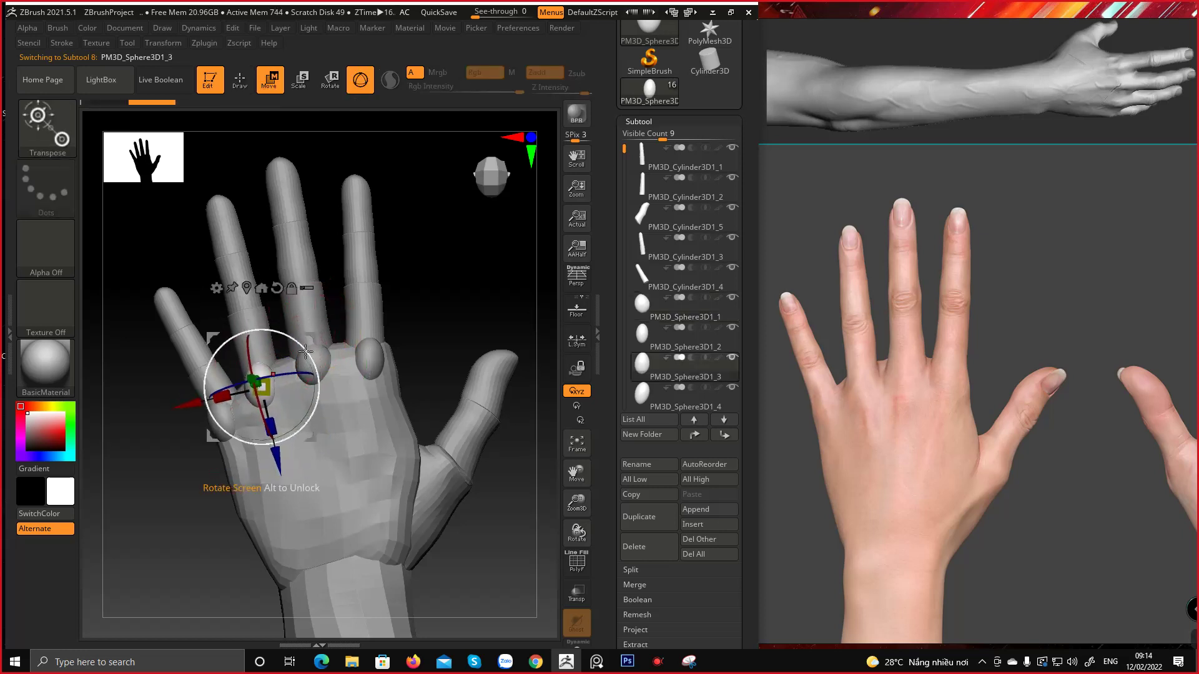
key(q)
alt+click(215, 418)
key(w)
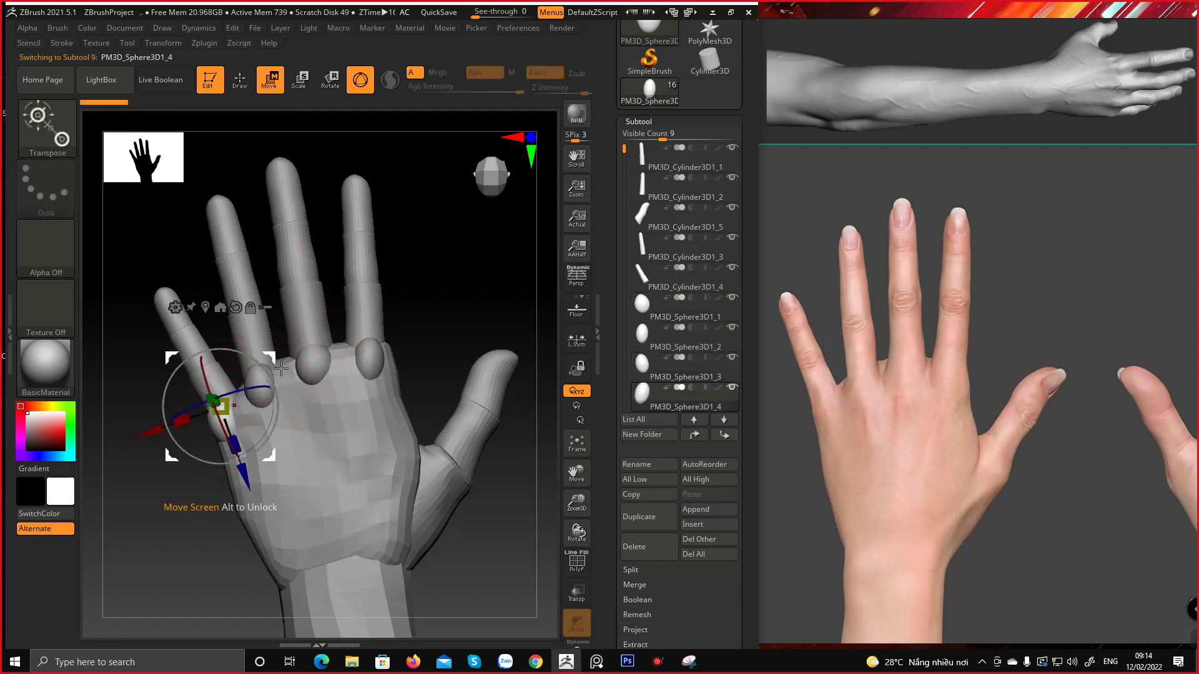
drag(272, 372, 281, 365)
shift+right_drag(300, 360, 393, 350)
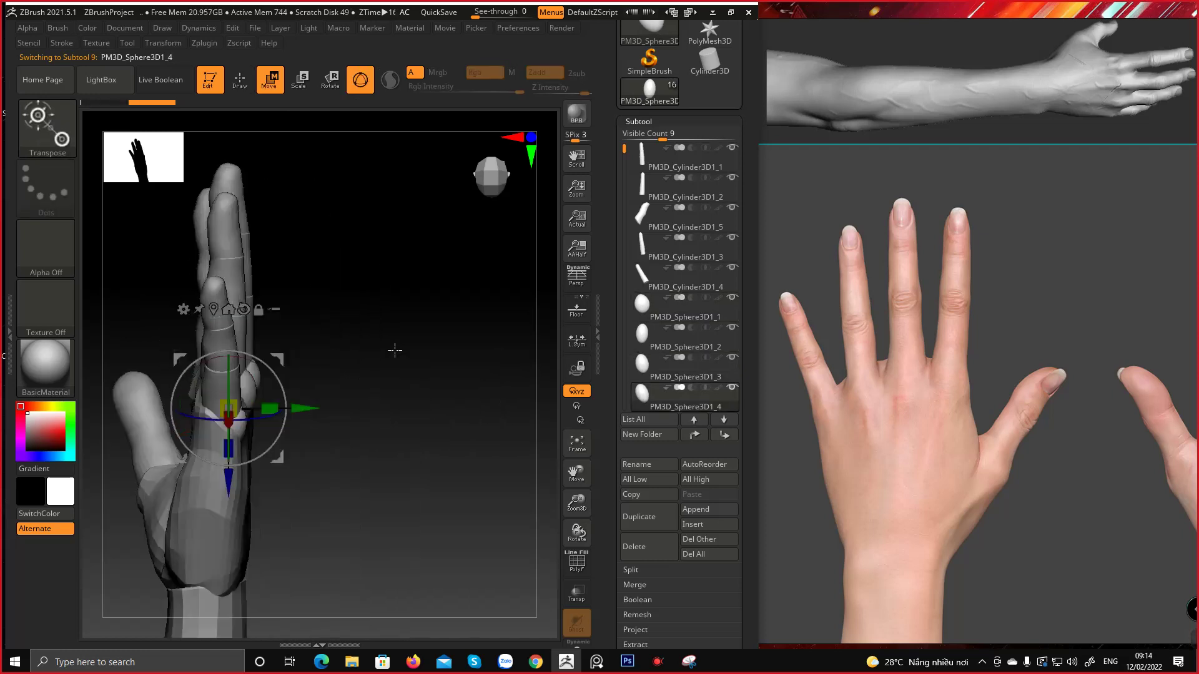
drag(311, 407, 315, 407)
mouse_move(369, 362)
right_down()
mouse_move(282, 361)
mouse_move(269, 328)
right_up()
Capture the hand and reference photo in Snipping Tool and mark the four knuckle positions on the photo in red
key(q)
alt+click(285, 326)
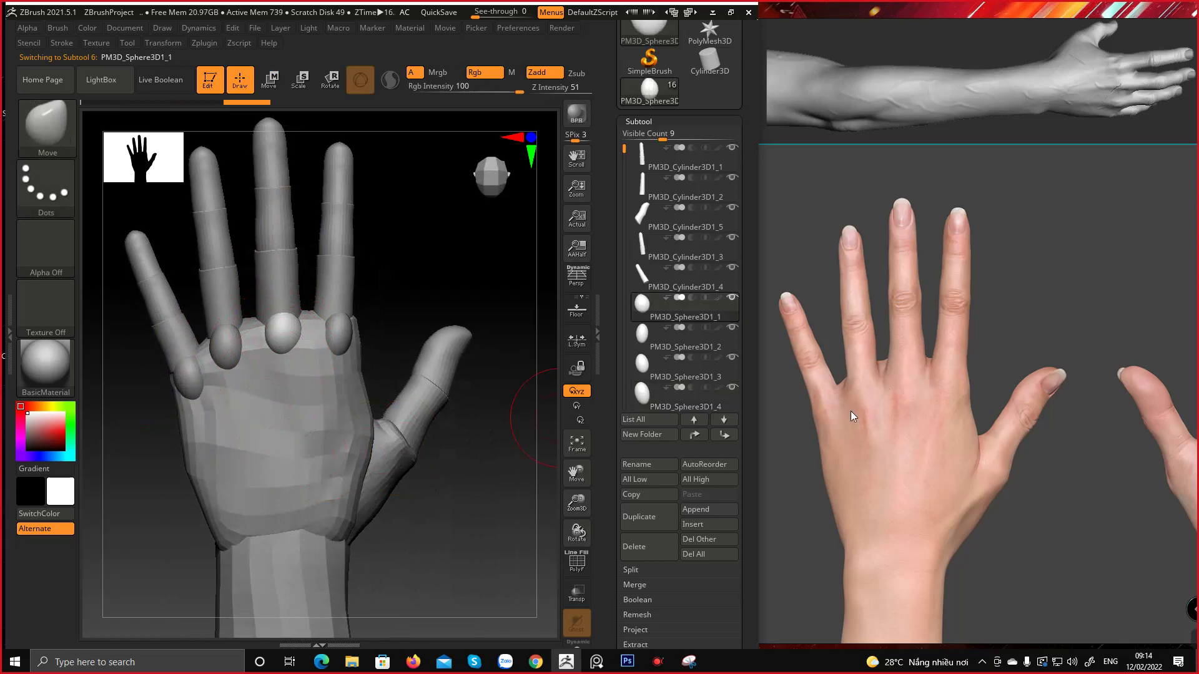
click(688, 662)
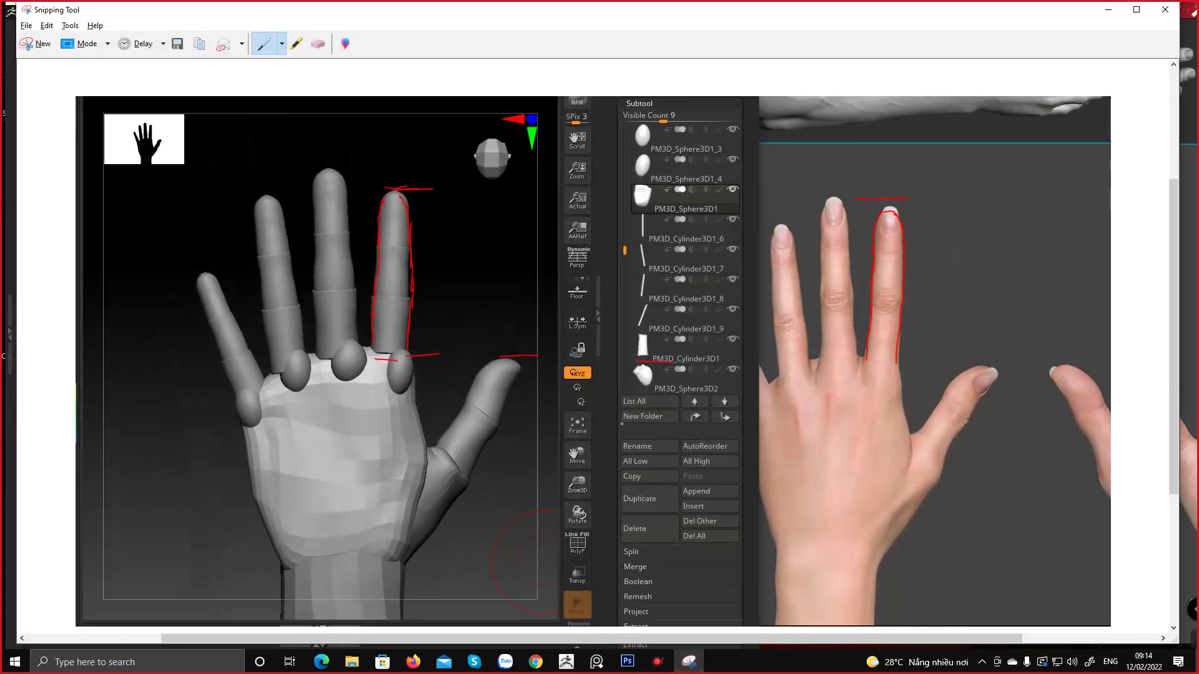
click(35, 45)
drag(120, 153, 1110, 663)
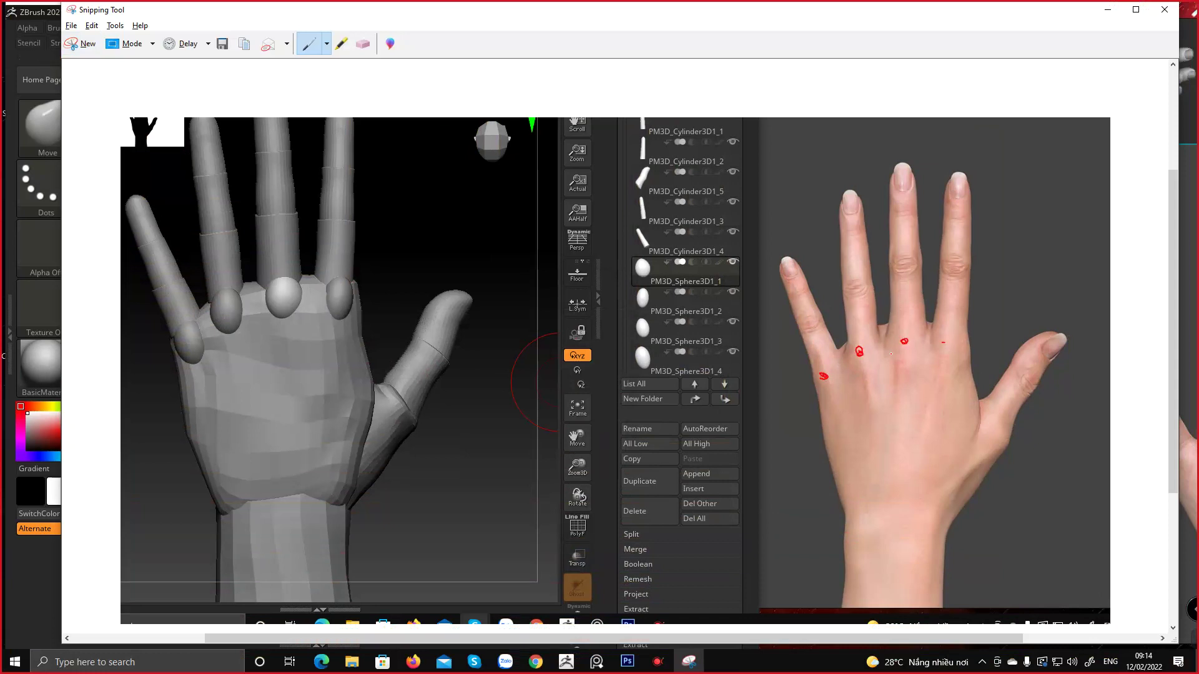
click(1107, 11)
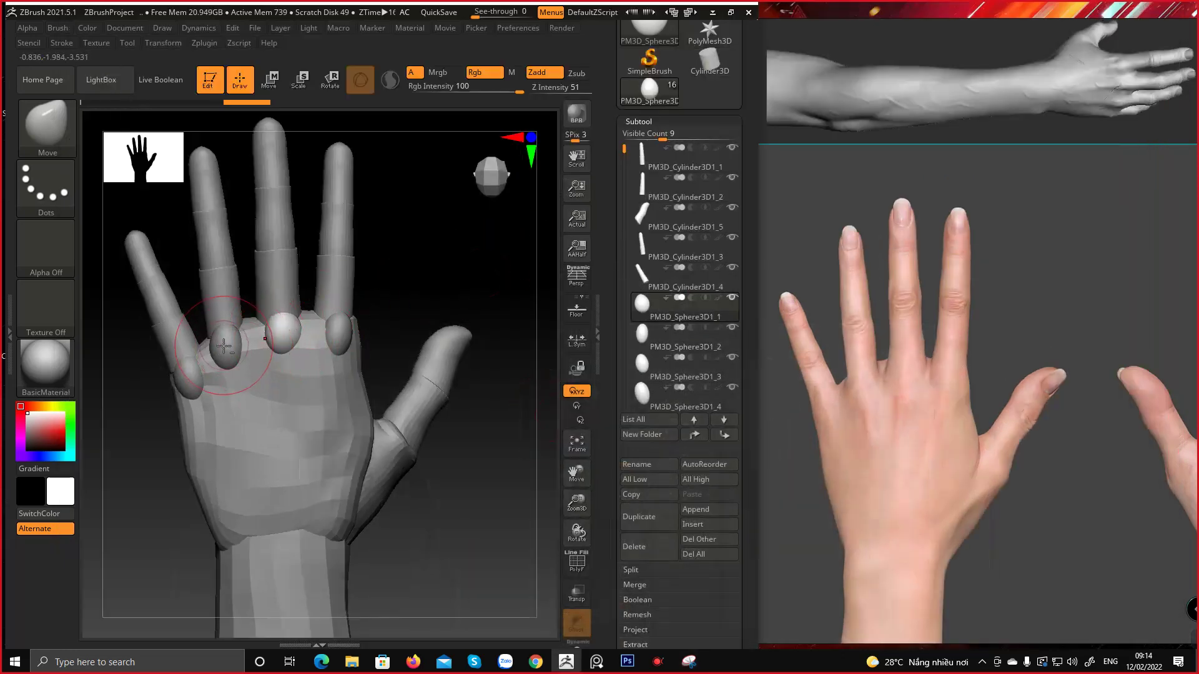
right_drag(241, 342, 195, 339)
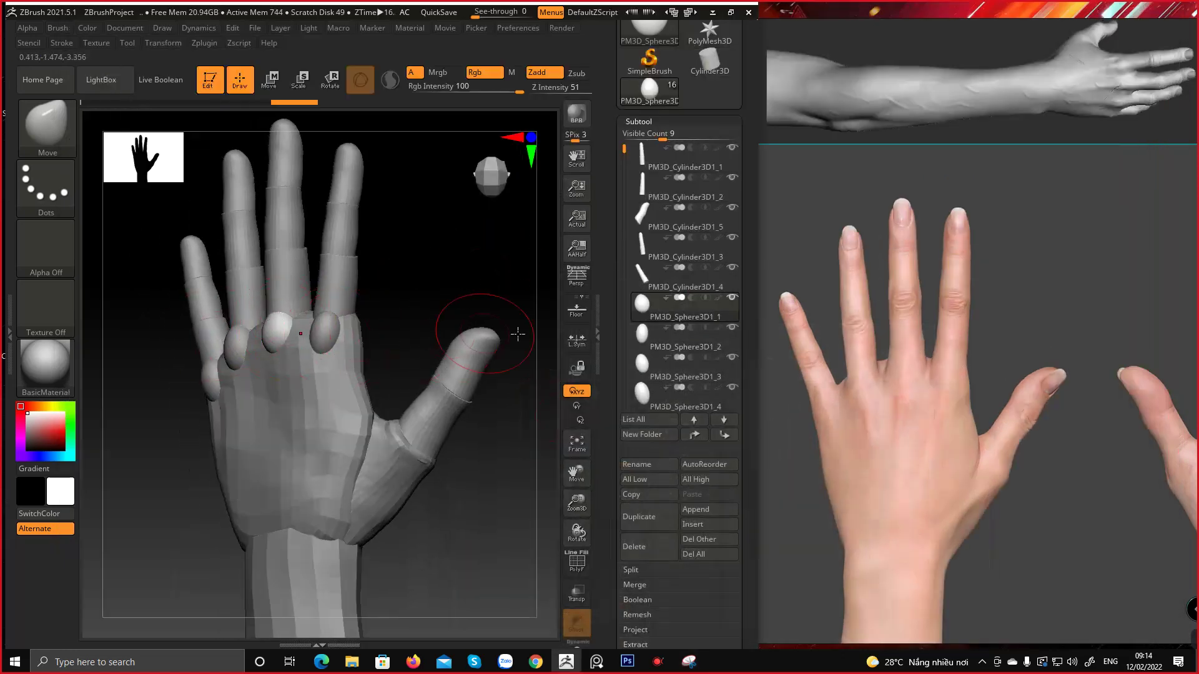
Reduce the Move brush's draw size, frame the wrist and forearm on the model and reference photo, and select the forearm cylinder
right_drag(399, 398, 453, 382)
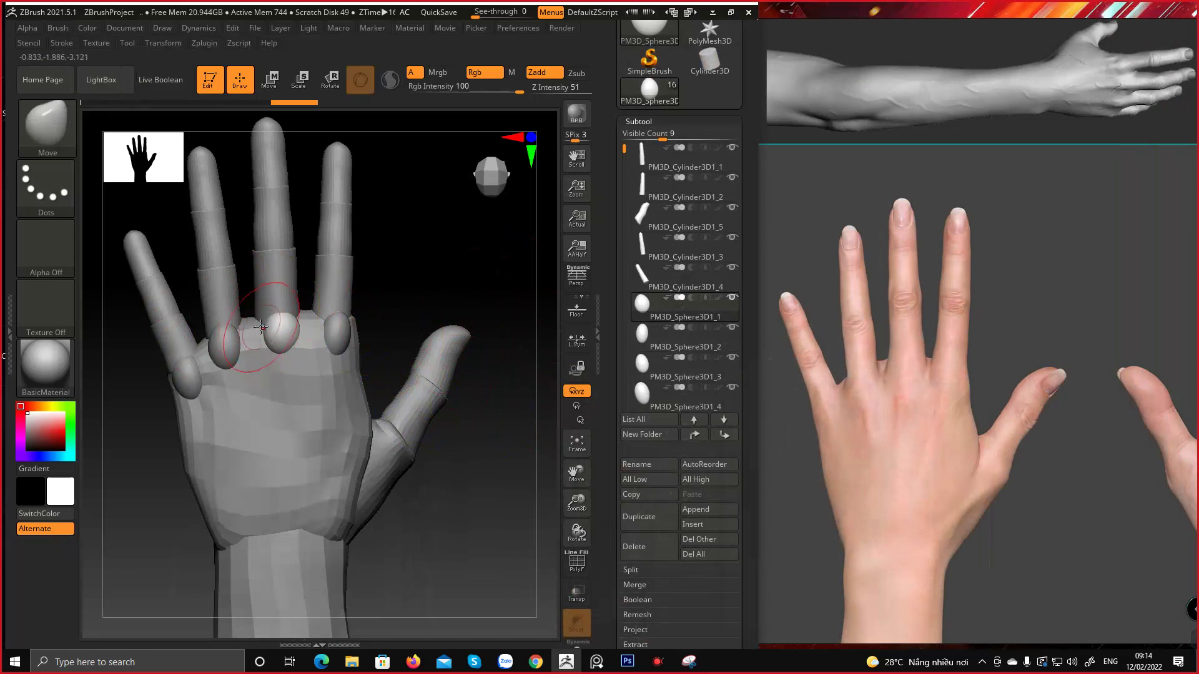
key(space)
drag(269, 329, 251, 330)
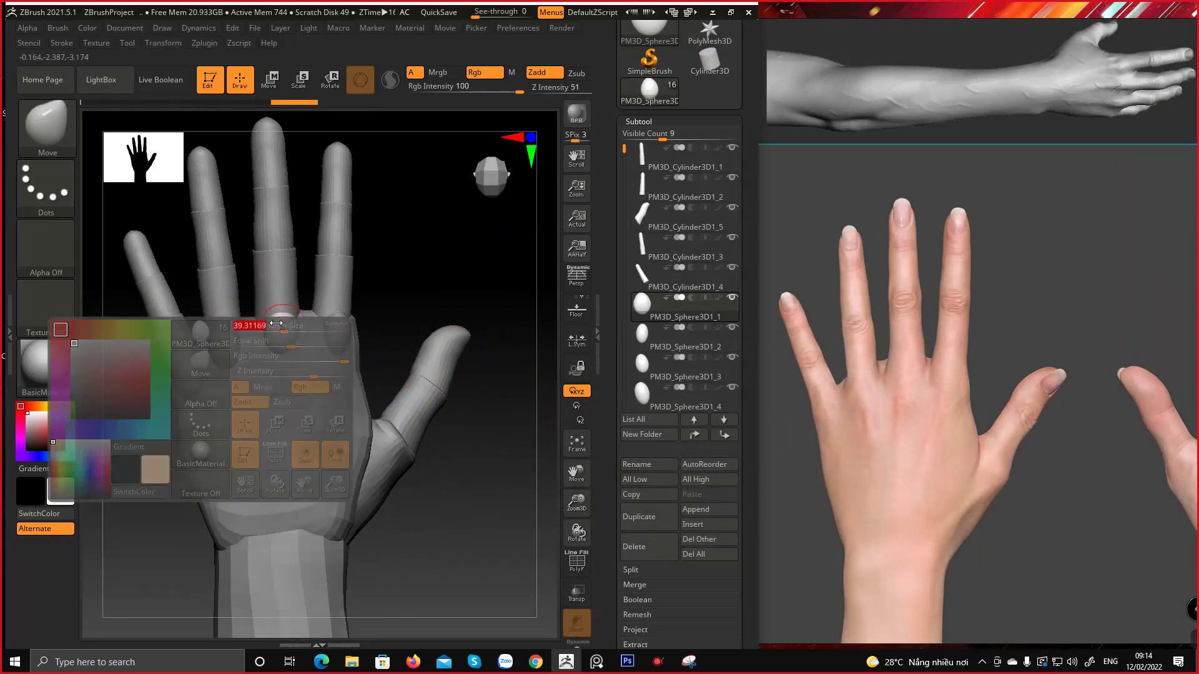
mouse_move(279, 356)
ctrl+right_down()
mouse_move(235, 455)
mouse_move(249, 455)
ctrl+right_up()
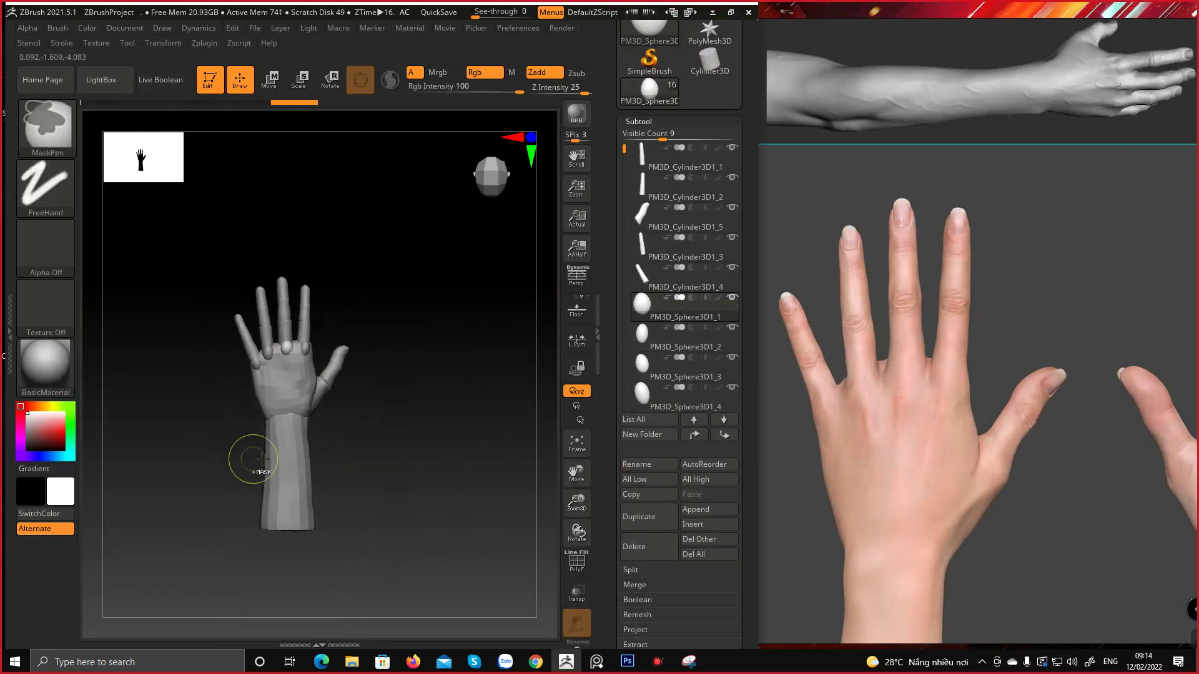
middle_drag(909, 495, 879, 298)
middle_drag(883, 394, 892, 347)
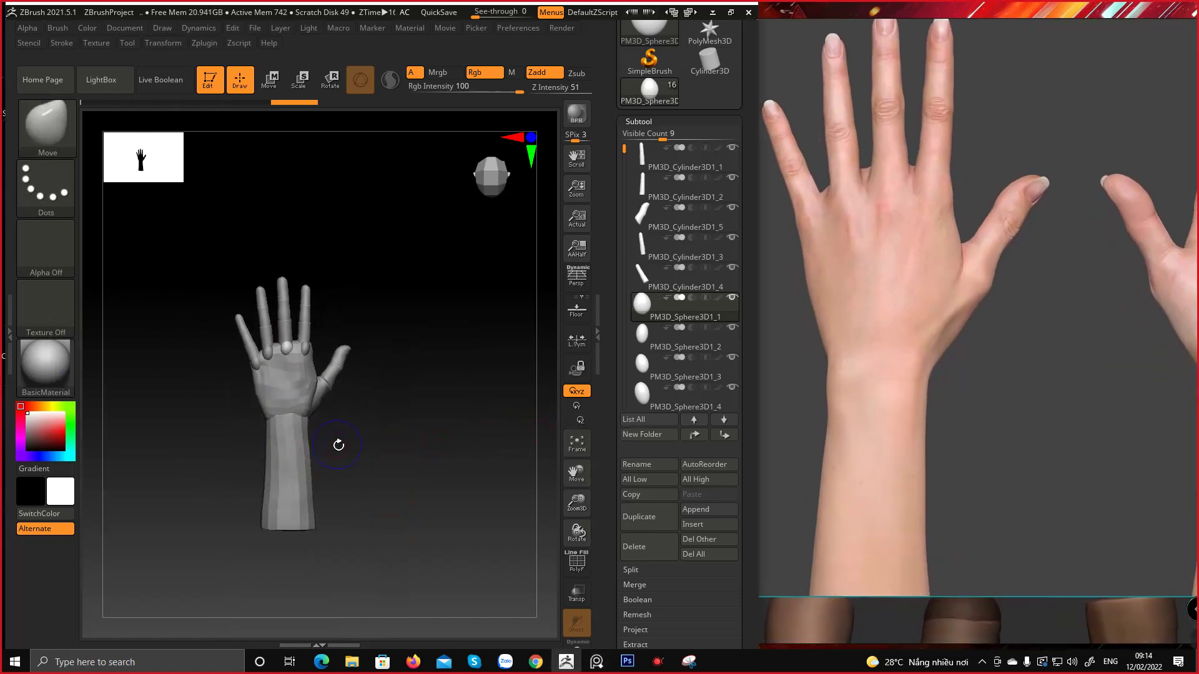
ctrl+right_drag(260, 457, 300, 476)
key(space)
drag(316, 416, 326, 417)
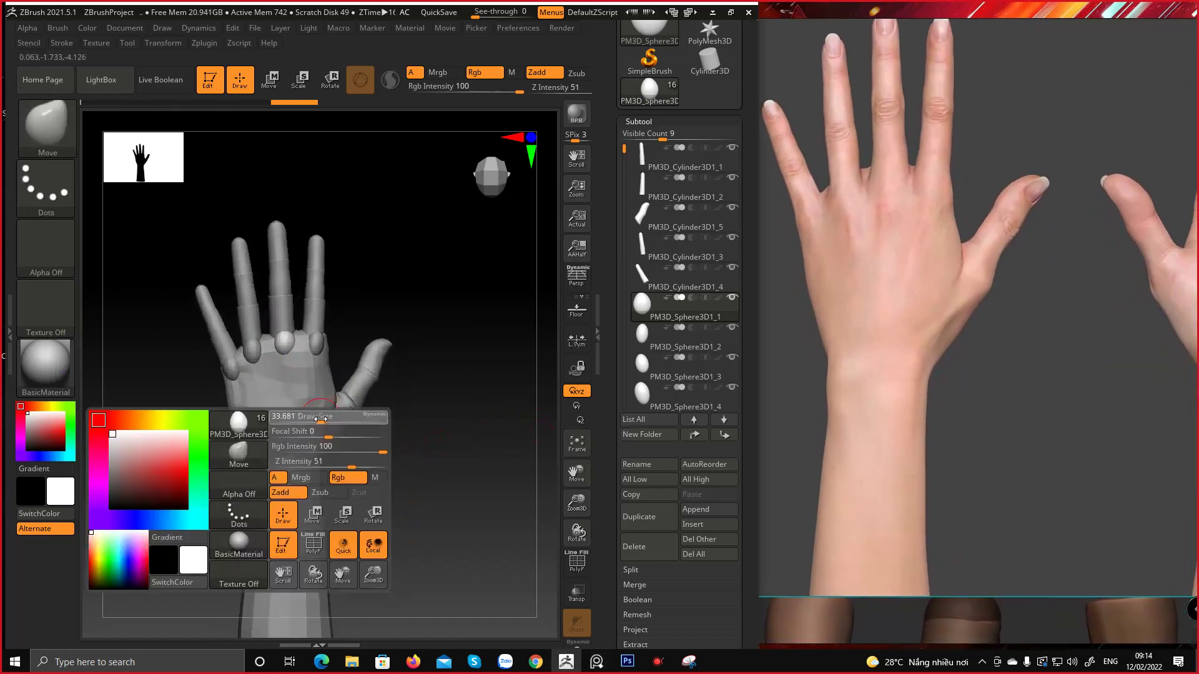
alt+right_drag(311, 507, 347, 362)
alt+click(293, 427)
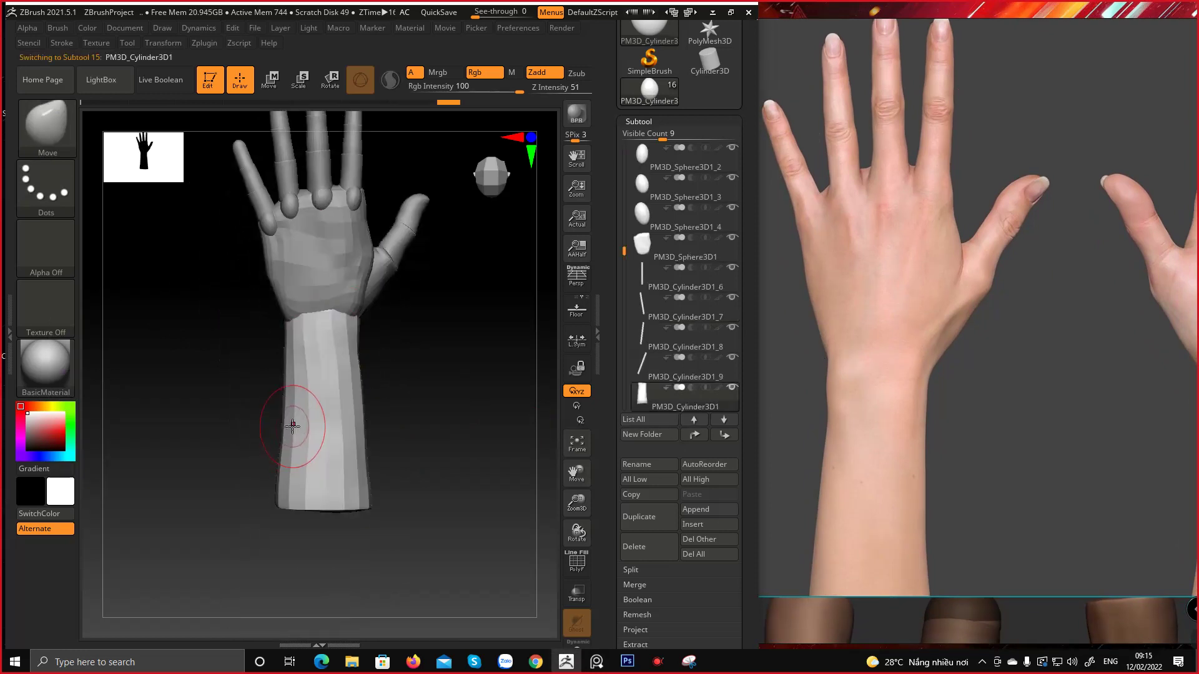
mouse_move(241, 414)
right_down()
mouse_move(353, 358)
mouse_move(402, 350)
mouse_move(374, 340)
mouse_move(383, 420)
mouse_move(471, 433)
mouse_move(466, 446)
right_up()
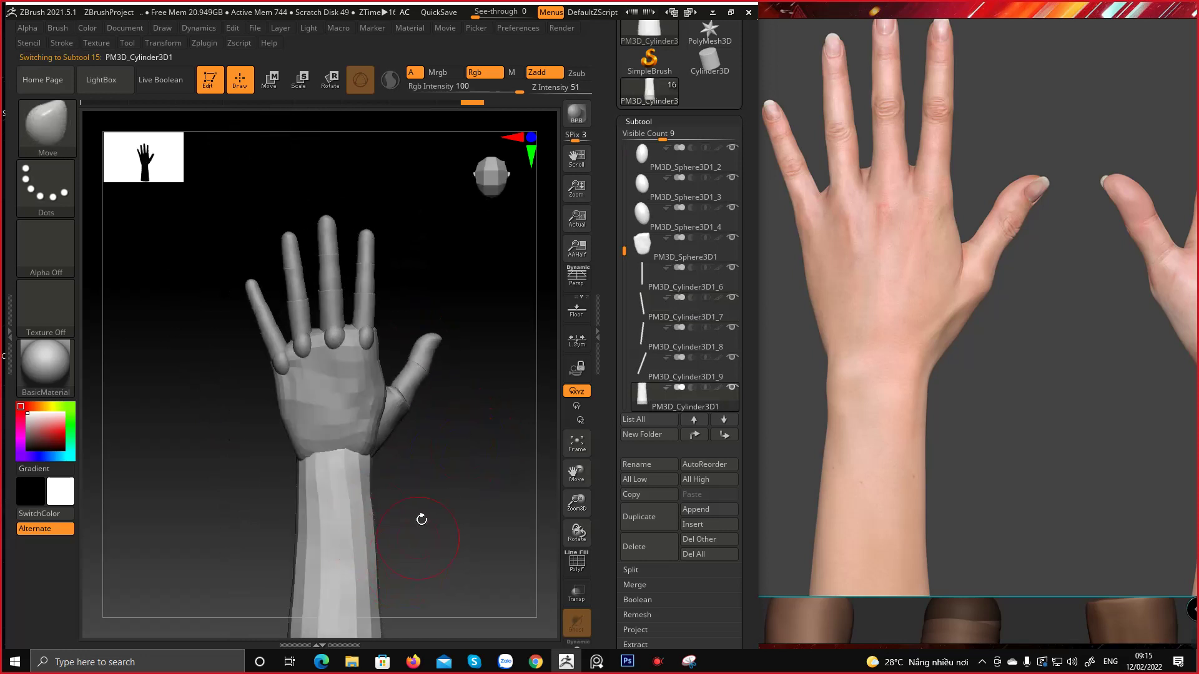
mouse_move(624, 253)
mouse_down()
mouse_move(645, 114)
mouse_move(631, 262)
mouse_up()
ctrl+right_drag(402, 257, 424, 265)
shift+drag(425, 264, 493, 431)
scroll(602, 567, down, 15)
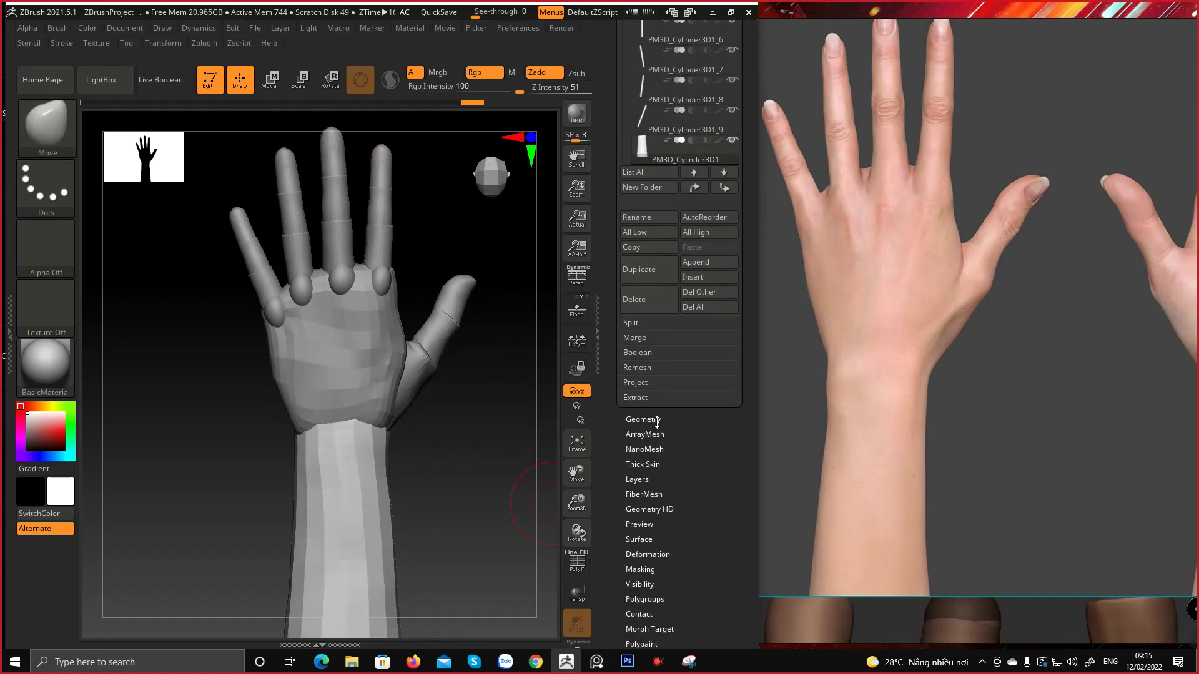
drag(670, 330, 685, 385)
click(660, 305)
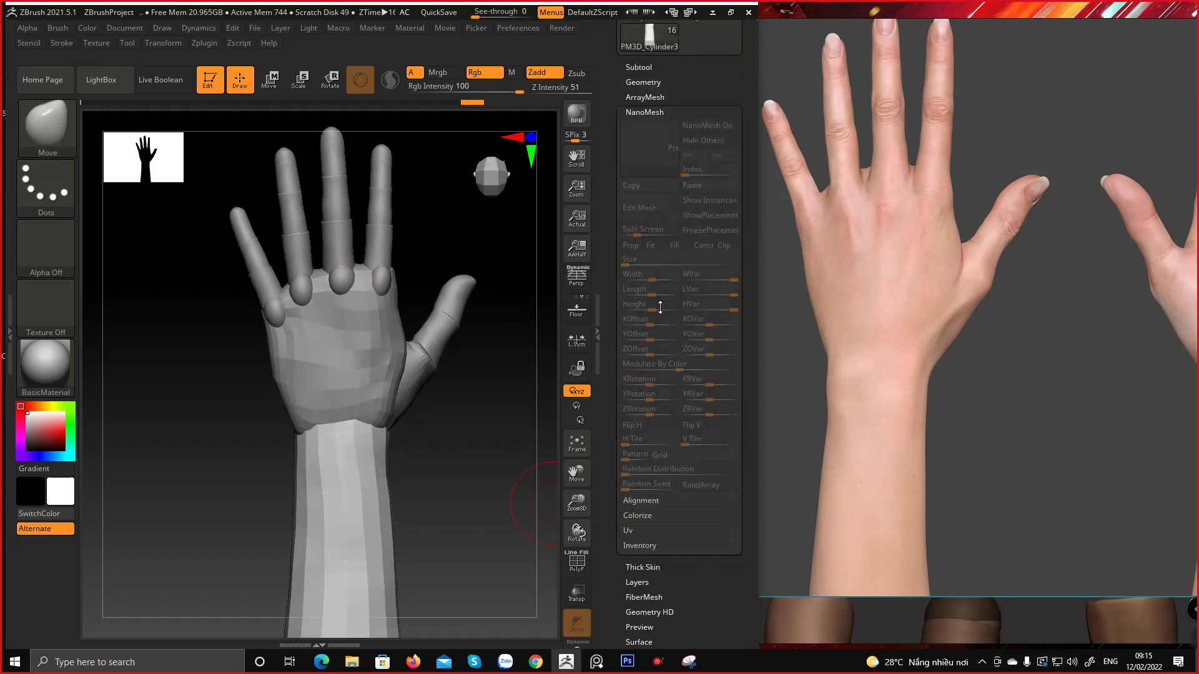
drag(606, 311, 600, 412)
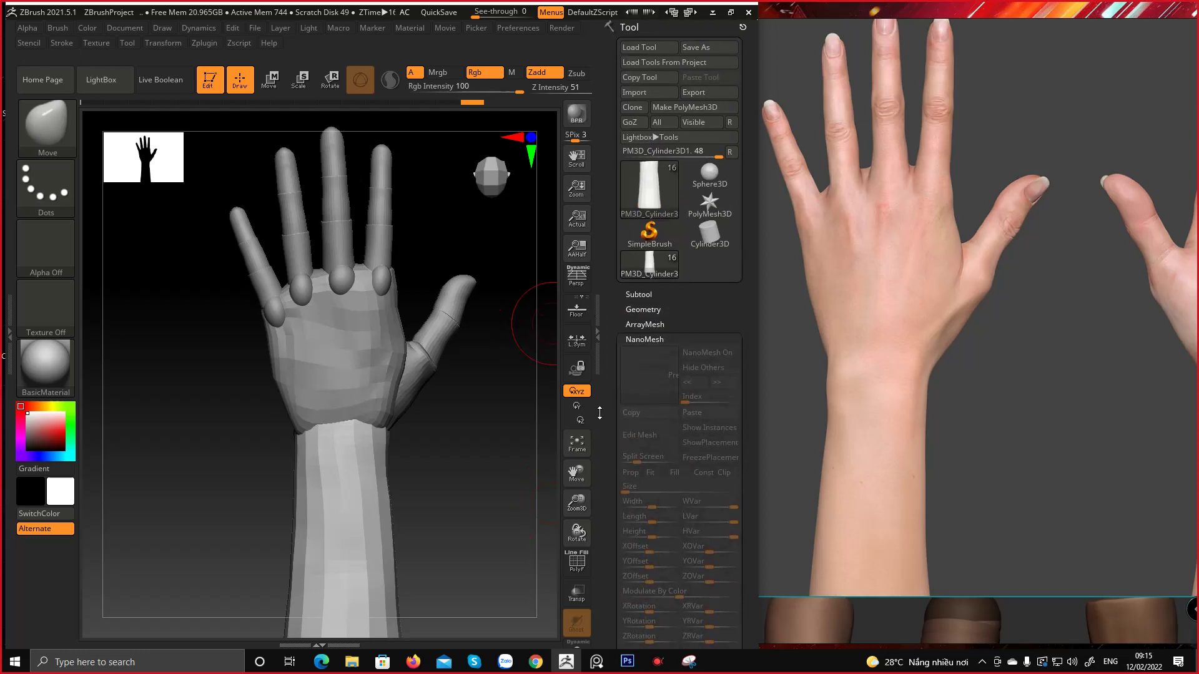
click(652, 308)
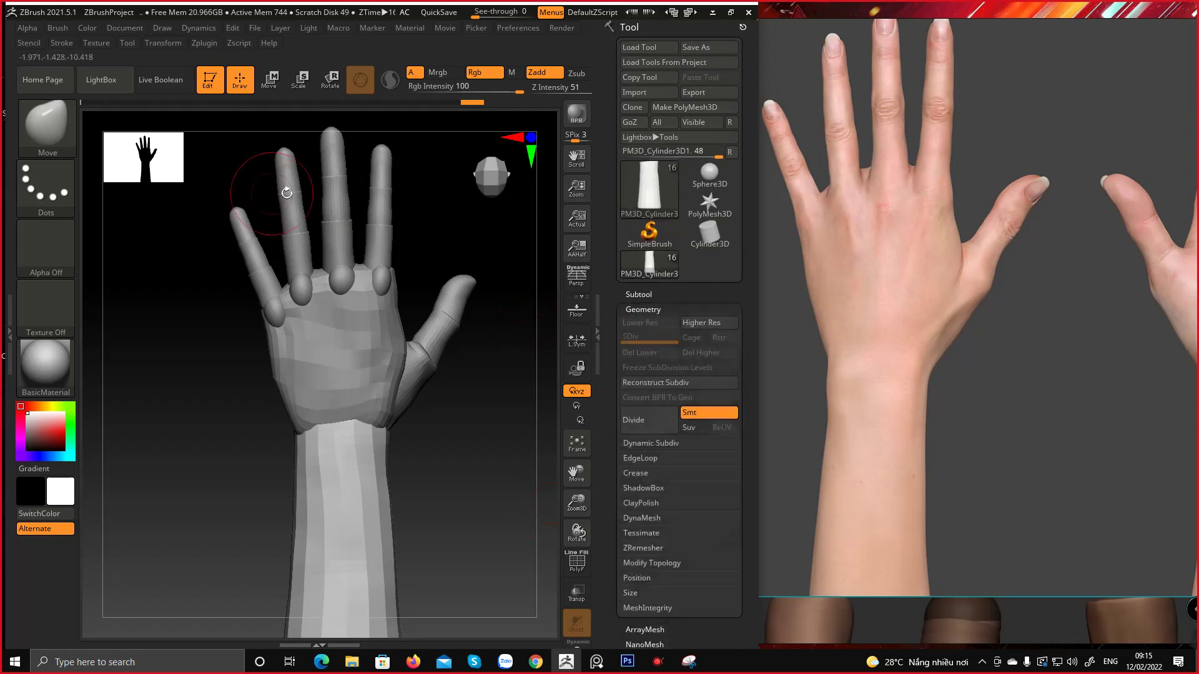
click(639, 294)
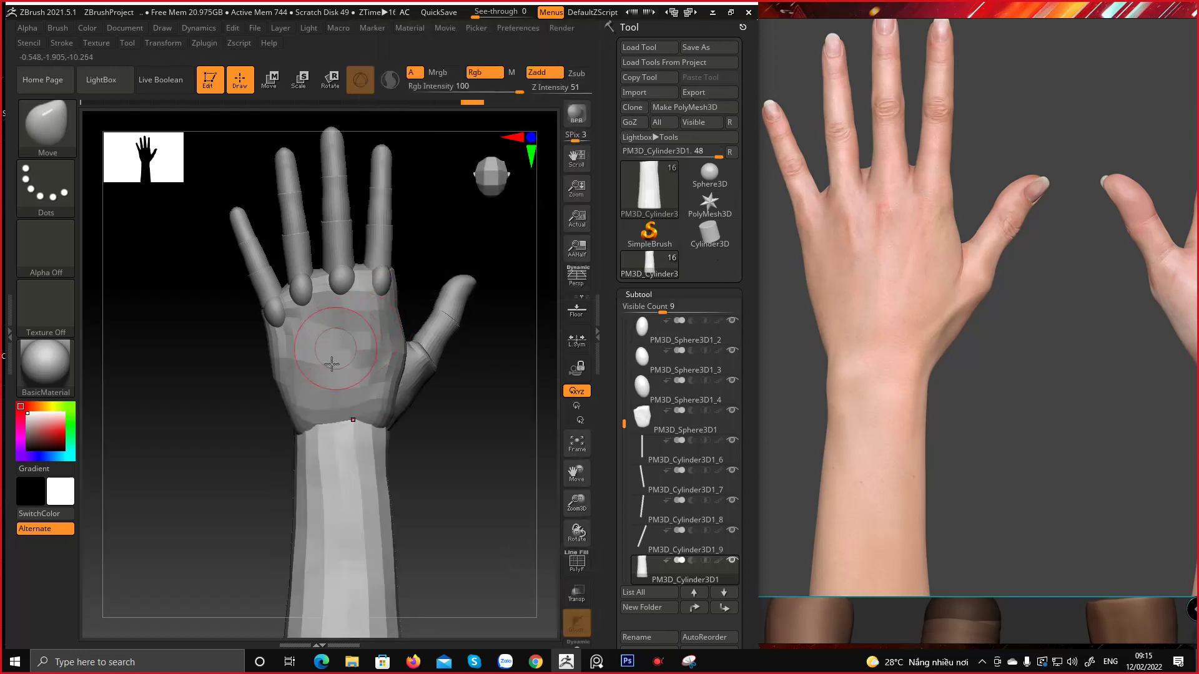
Select the palm mesh, switch to the Cylinder3D tool and insert the palm into it as a subtool
alt+click(378, 368)
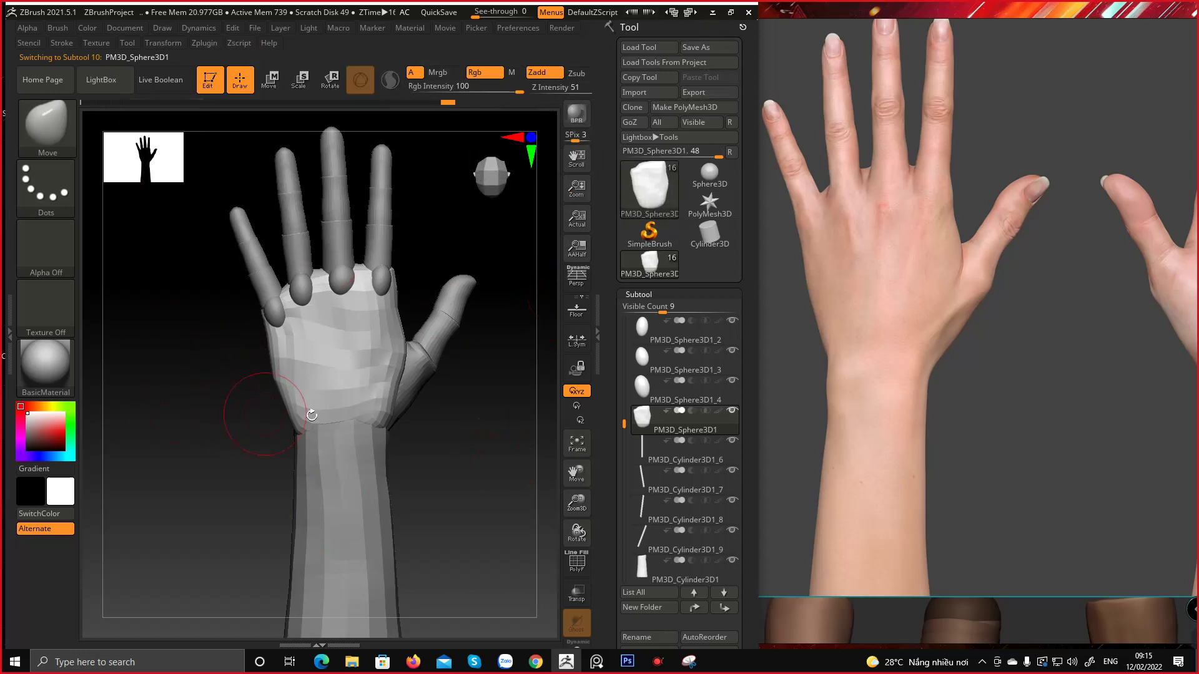
click(709, 235)
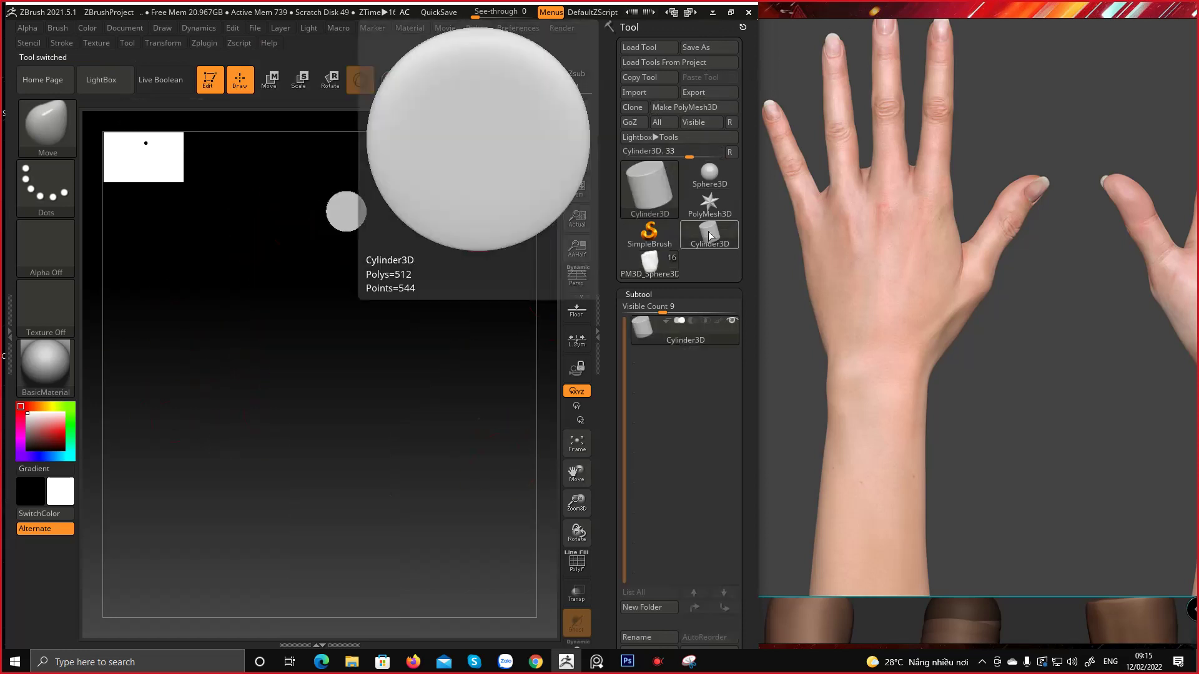
drag(623, 621, 623, 477)
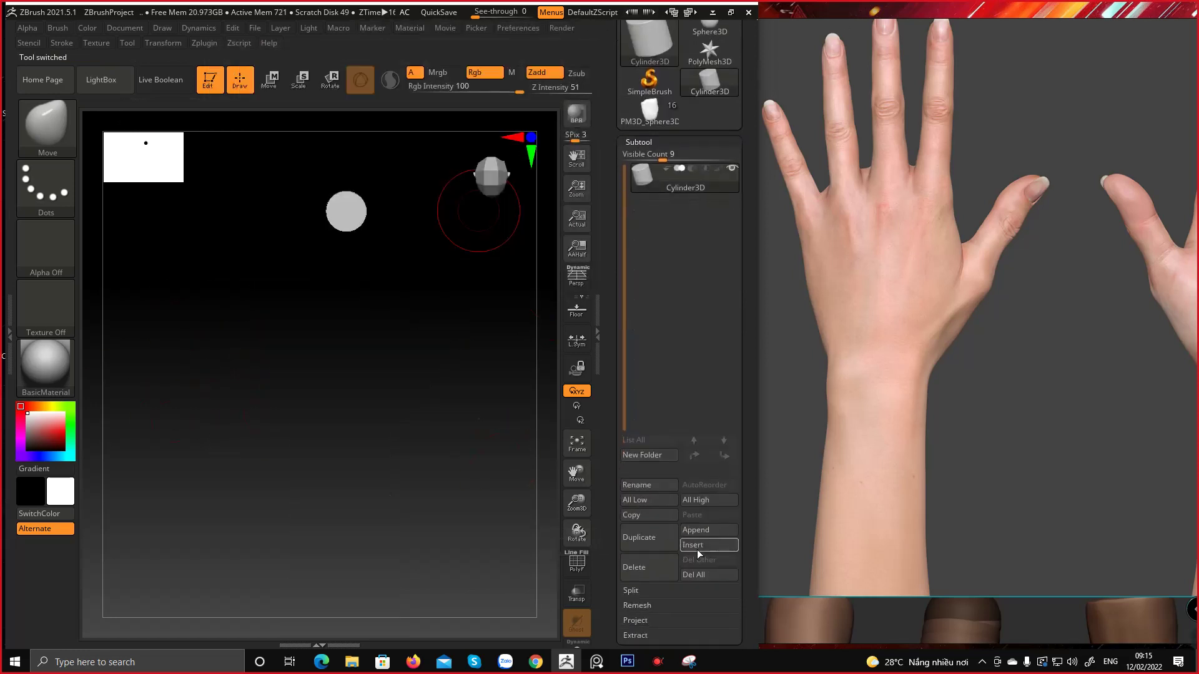
click(697, 548)
click(512, 335)
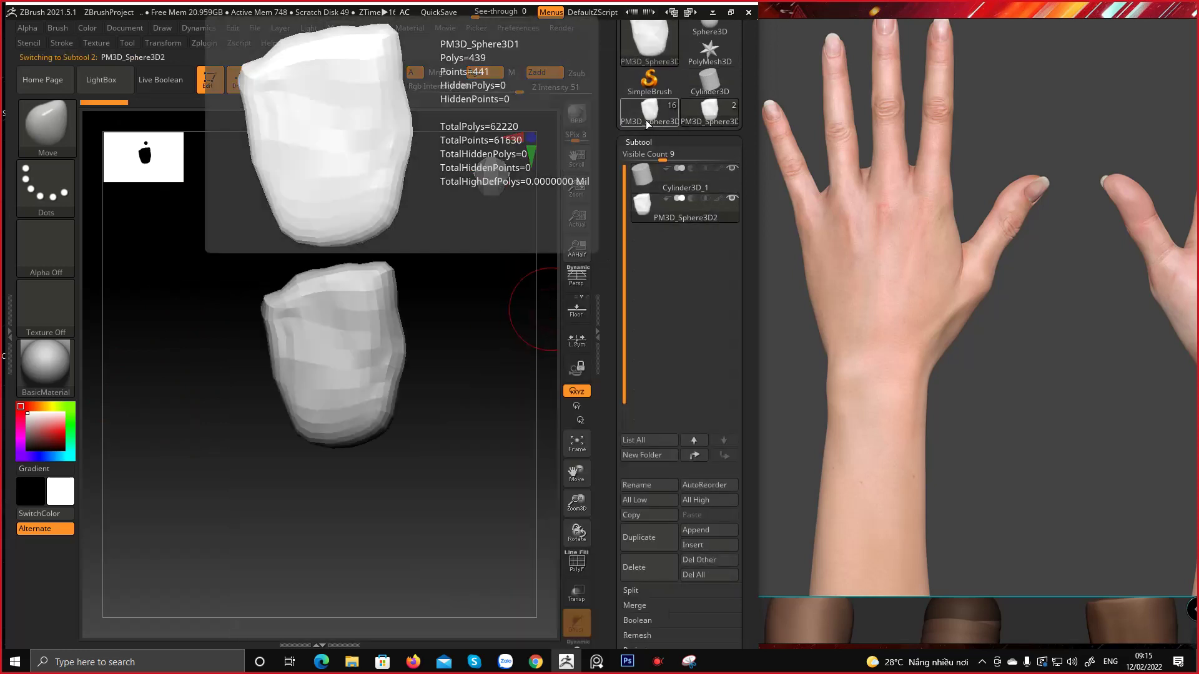
Select the thumb's base segment in the full hand tool, then insert it as a subtool in the separate palm tool
click(646, 119)
alt+click(416, 382)
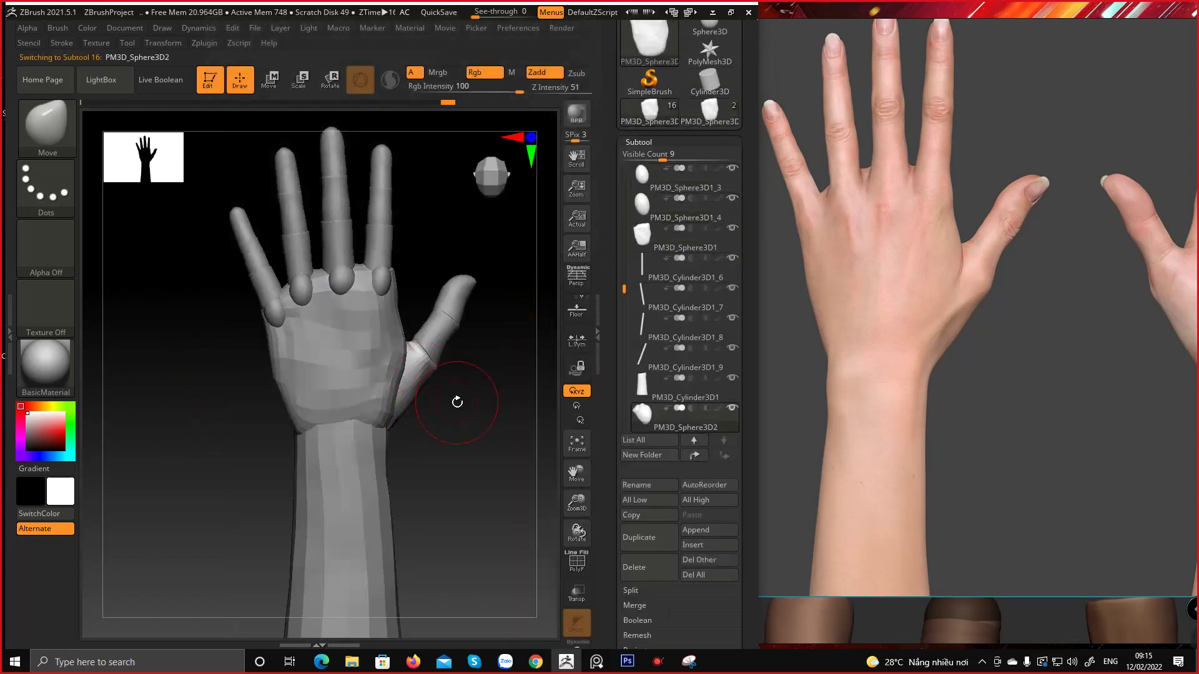
drag(455, 402, 481, 276)
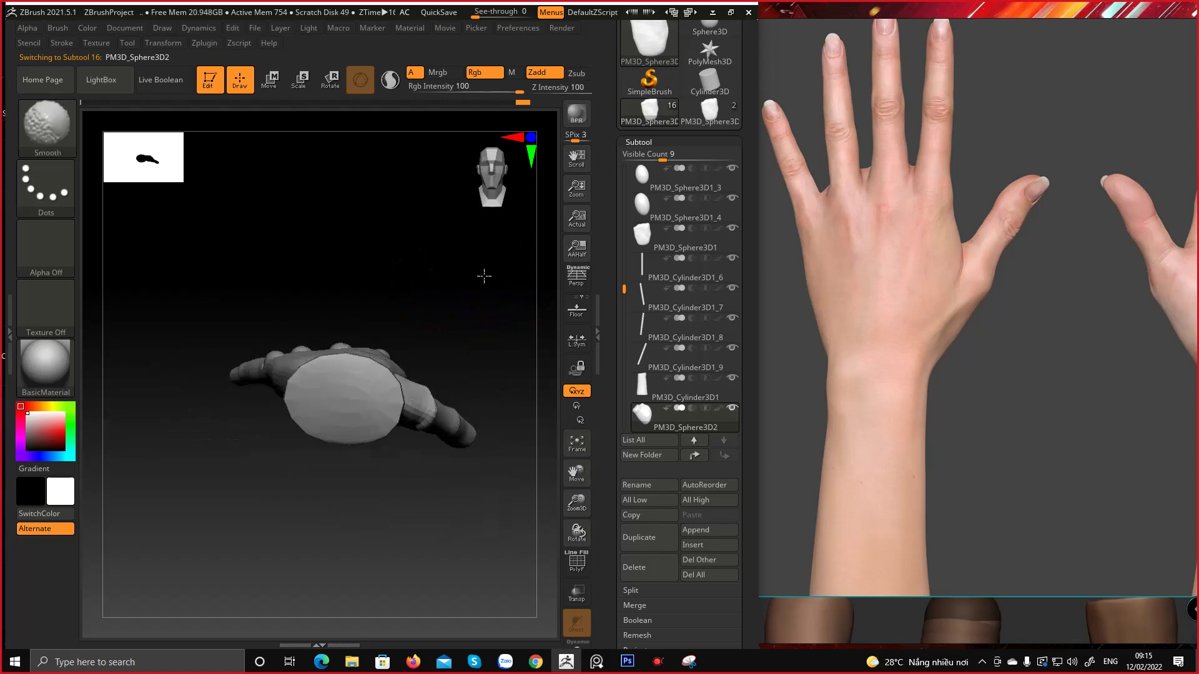
click(709, 113)
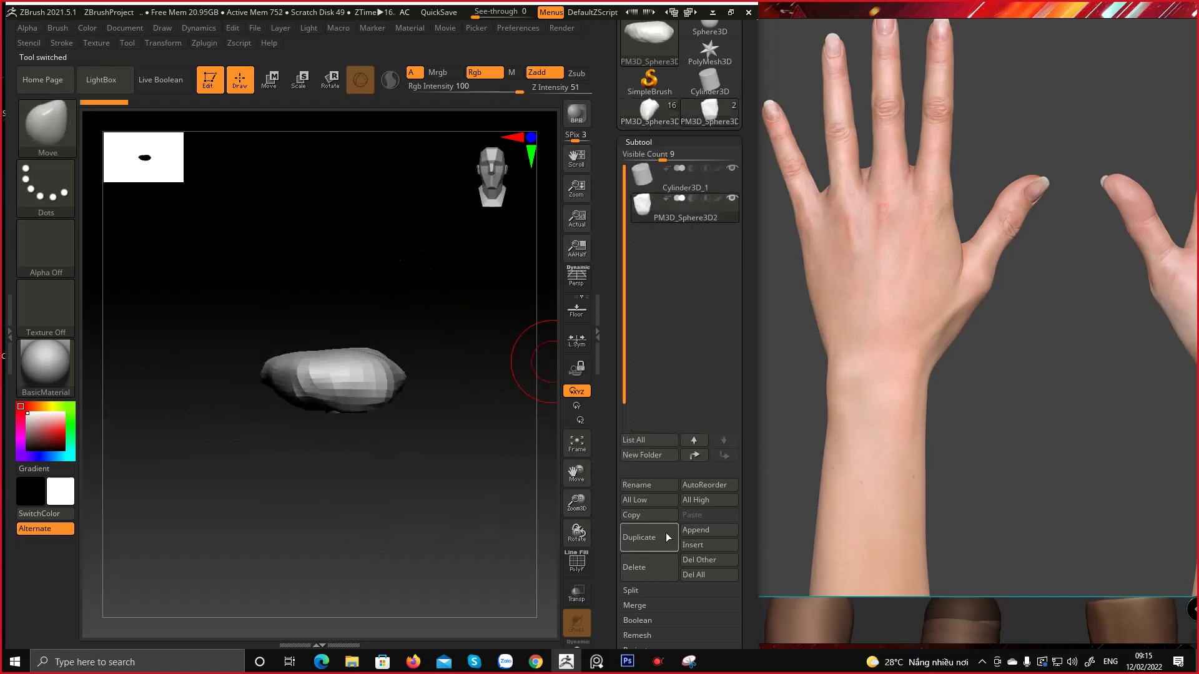
click(708, 545)
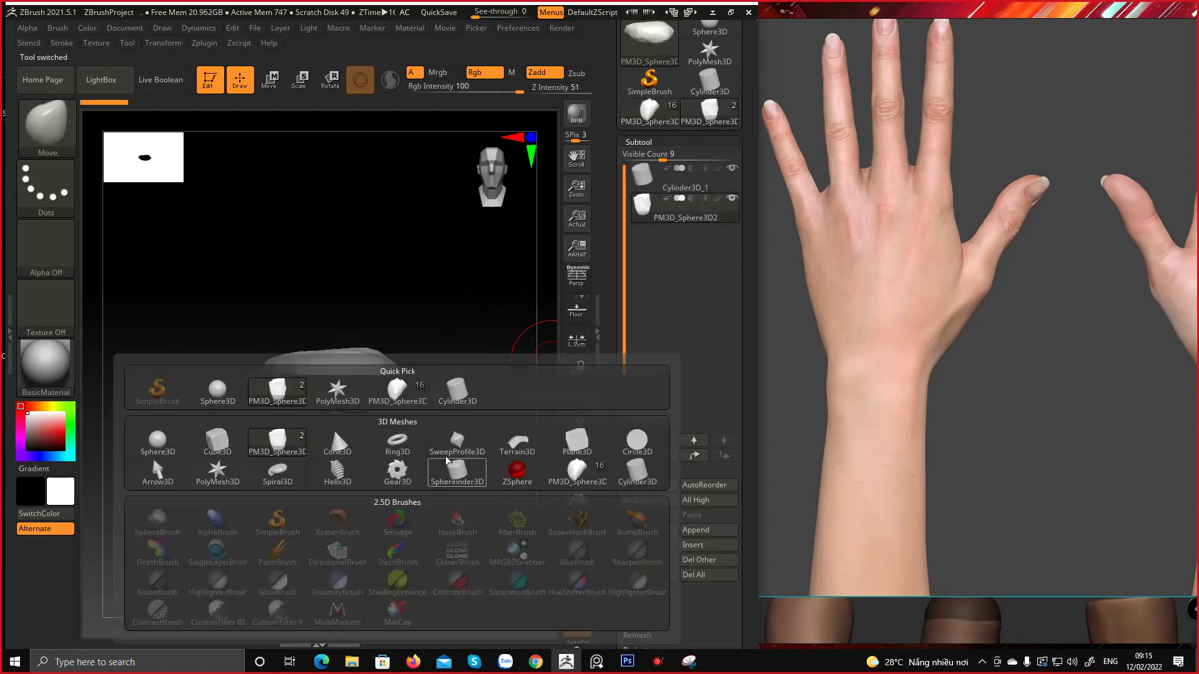
click(405, 389)
drag(422, 272, 519, 346)
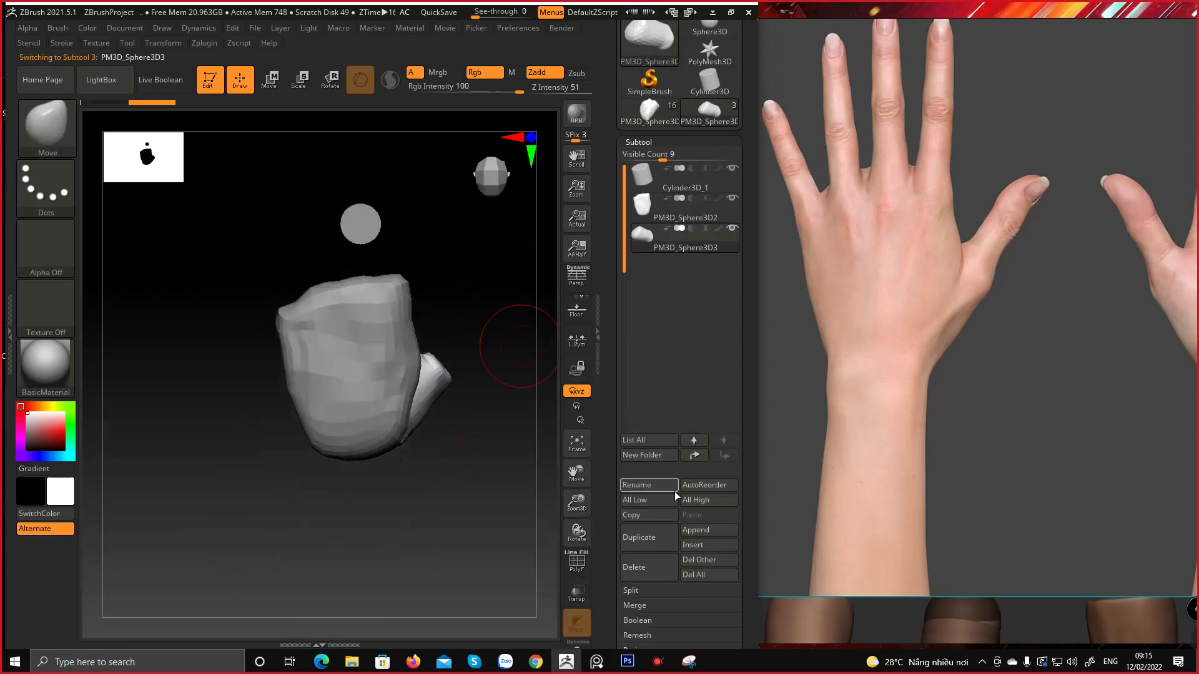
Merge the palm subtool down with the thumb base subtool and accept the warning
drag(609, 547, 627, 432)
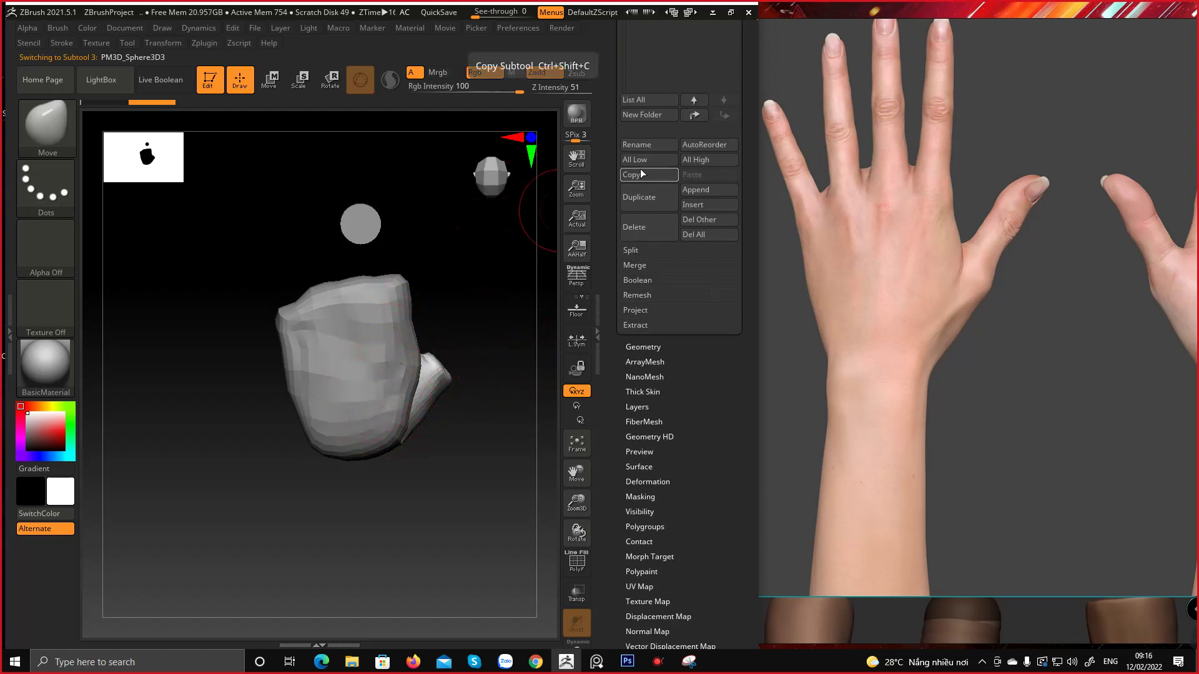
click(638, 266)
drag(610, 286, 654, 265)
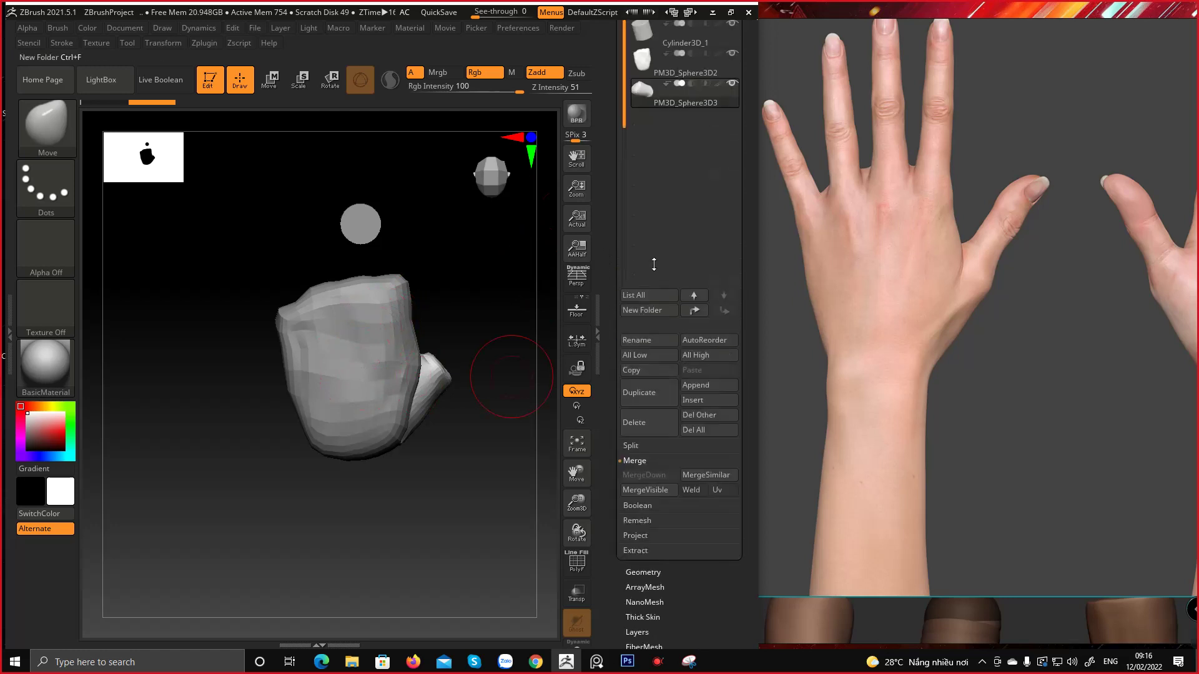
click(734, 68)
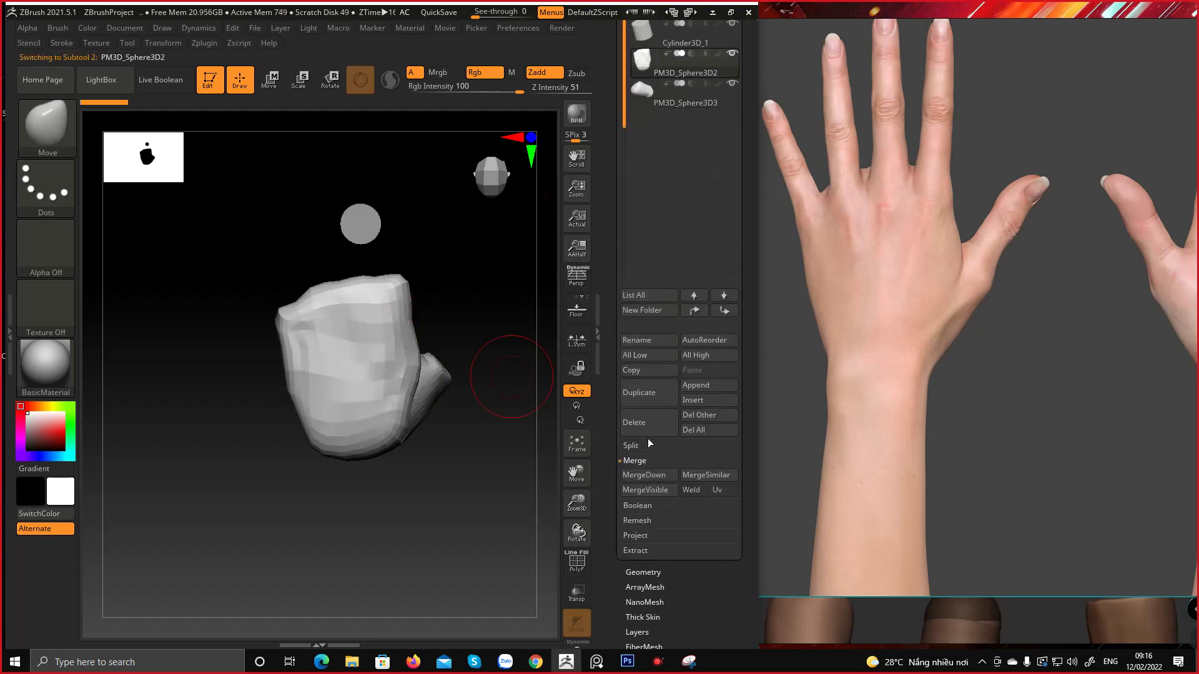
click(640, 476)
click(532, 499)
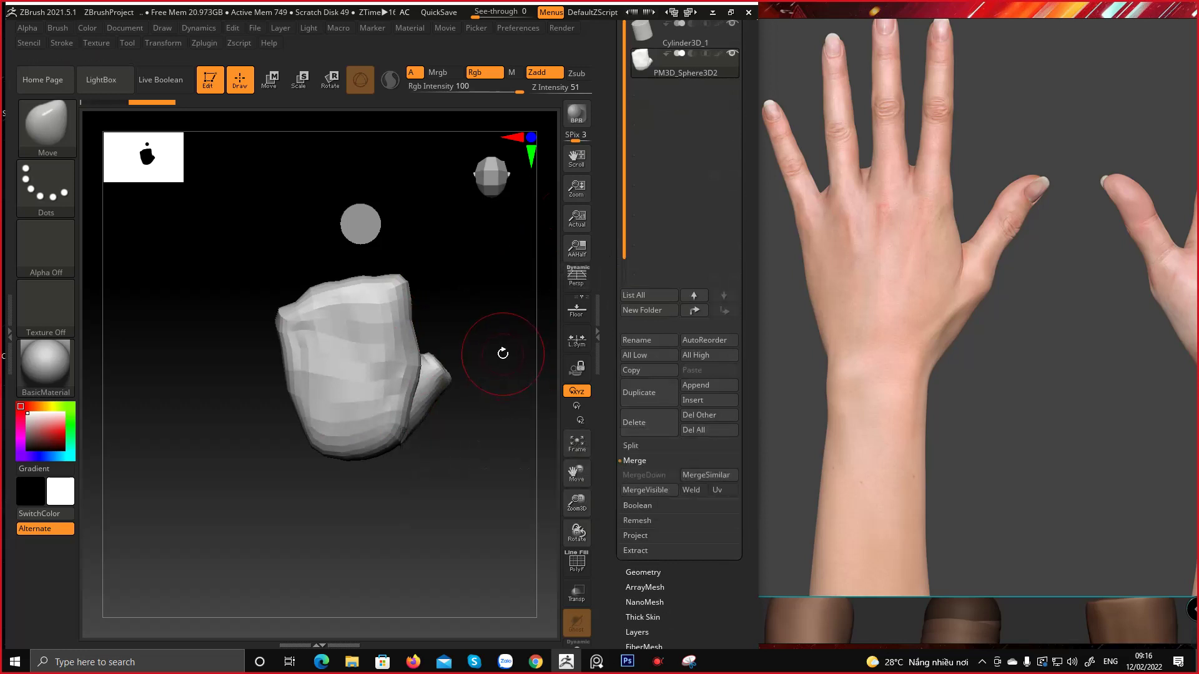
Check the merged mesh's wireframe, then apply DynaMesh to the palm and thumb base at resolution 128
drag(503, 354, 346, 354)
key(shift)
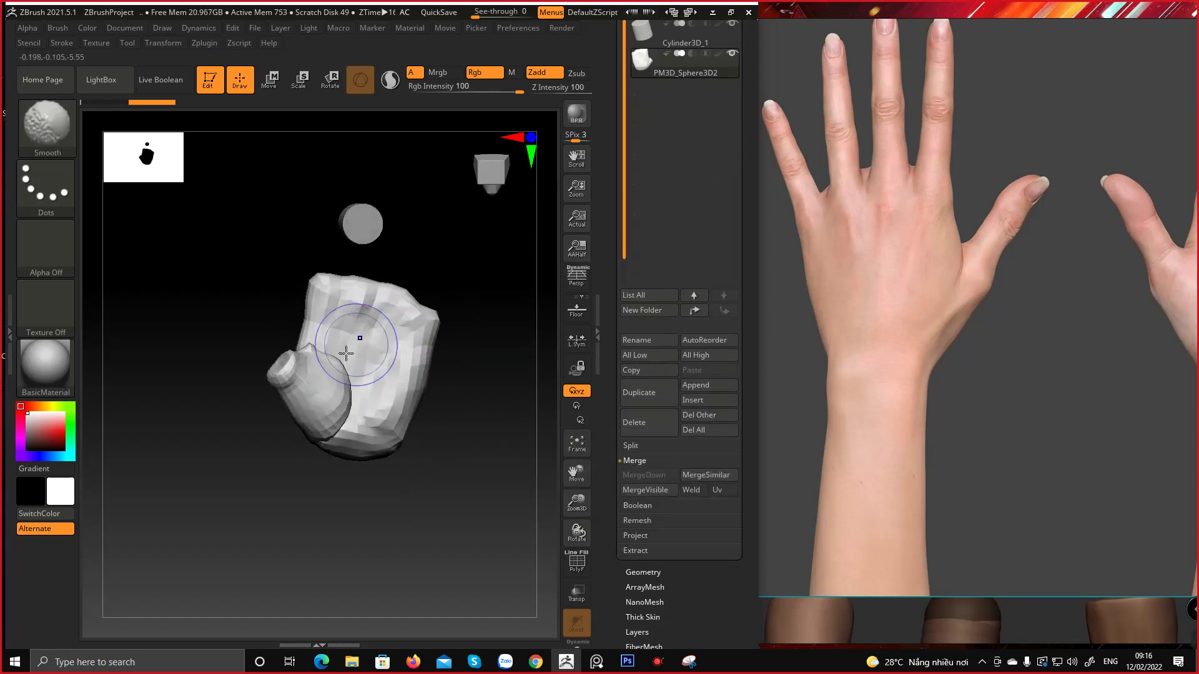
key(shift+f)
ctrl+right_drag(359, 342, 444, 301)
key(shift+f)
drag(610, 524, 671, 387)
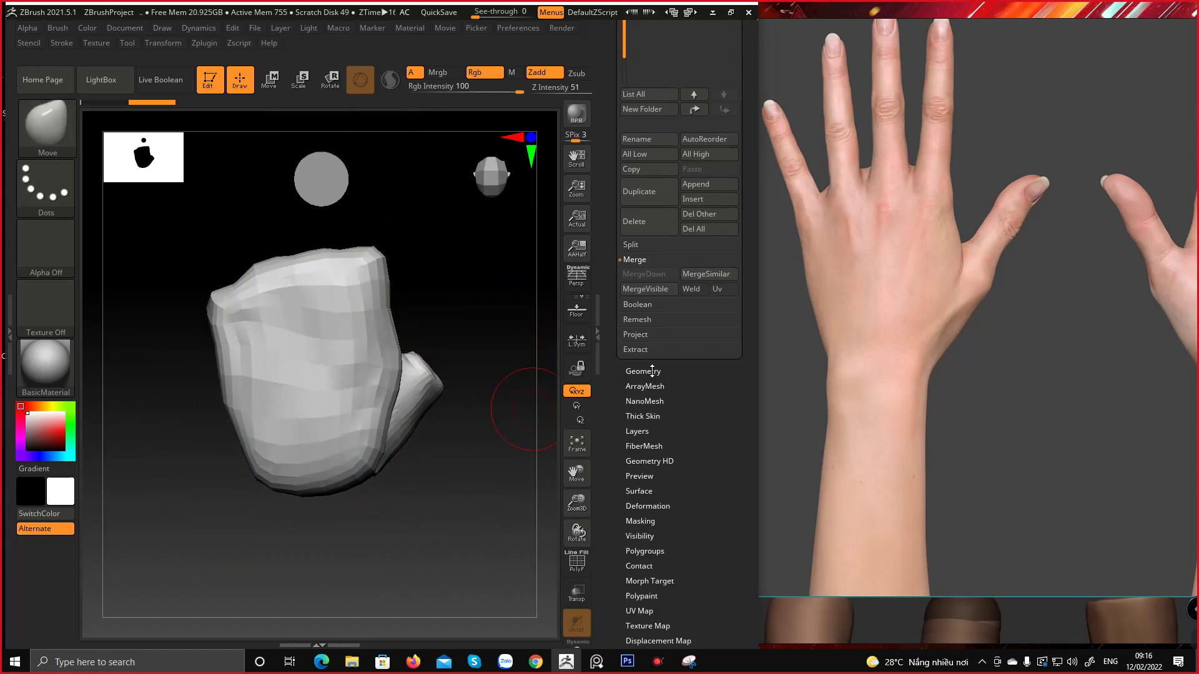
click(652, 370)
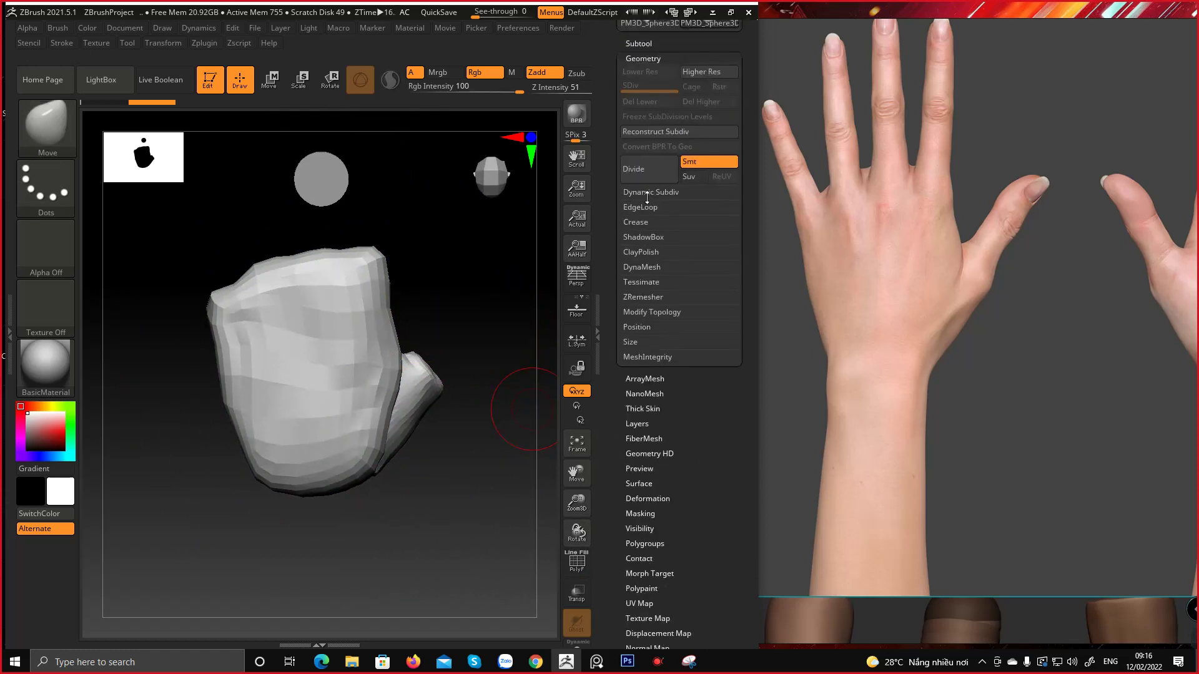
click(635, 267)
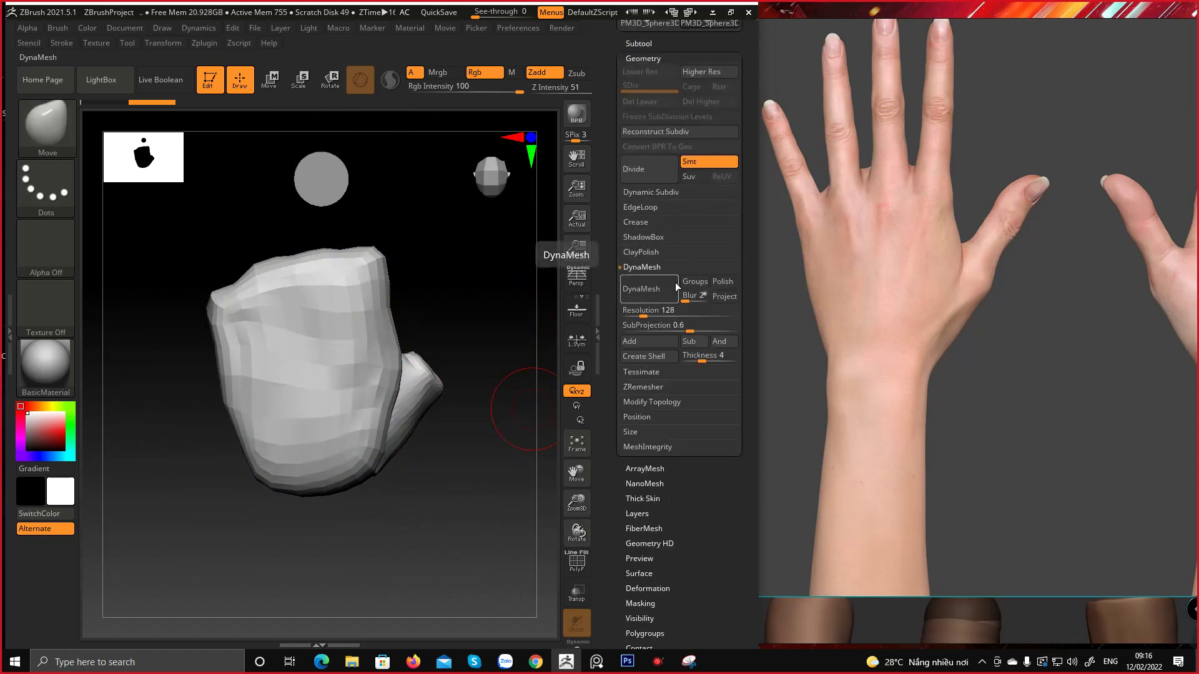
click(628, 294)
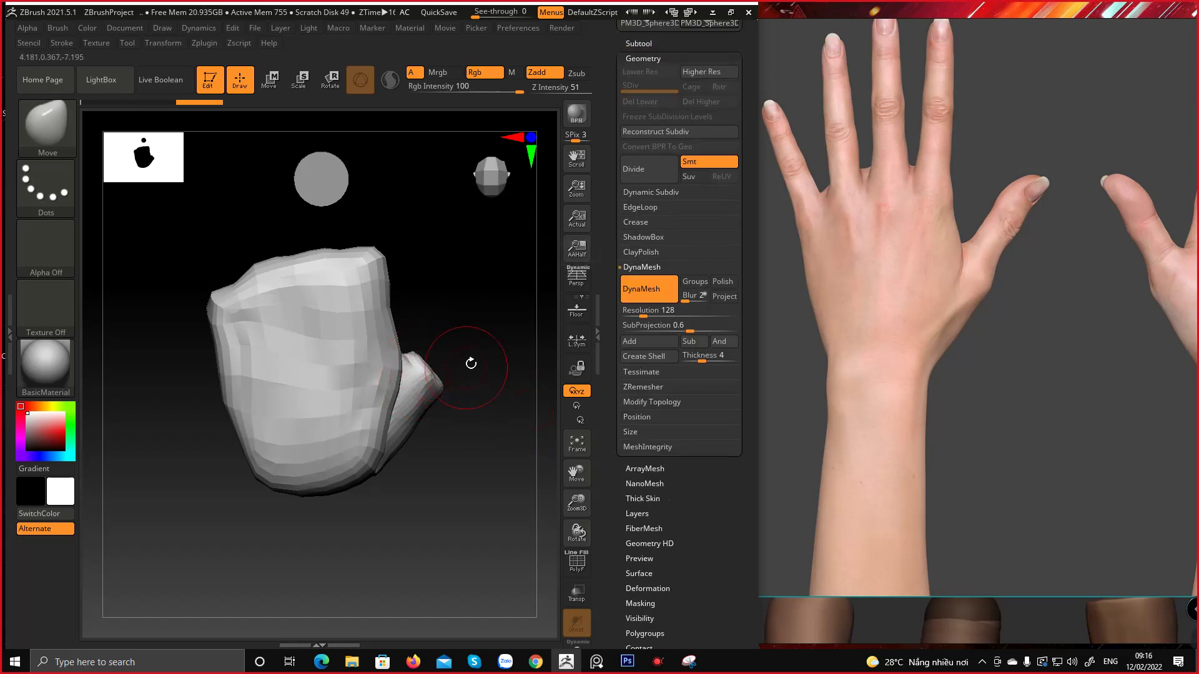
Check the density of the remeshed wireframe around the thumb base, then apply DynaMesh at resolution 40
drag(470, 358, 382, 370)
key(shift+f)
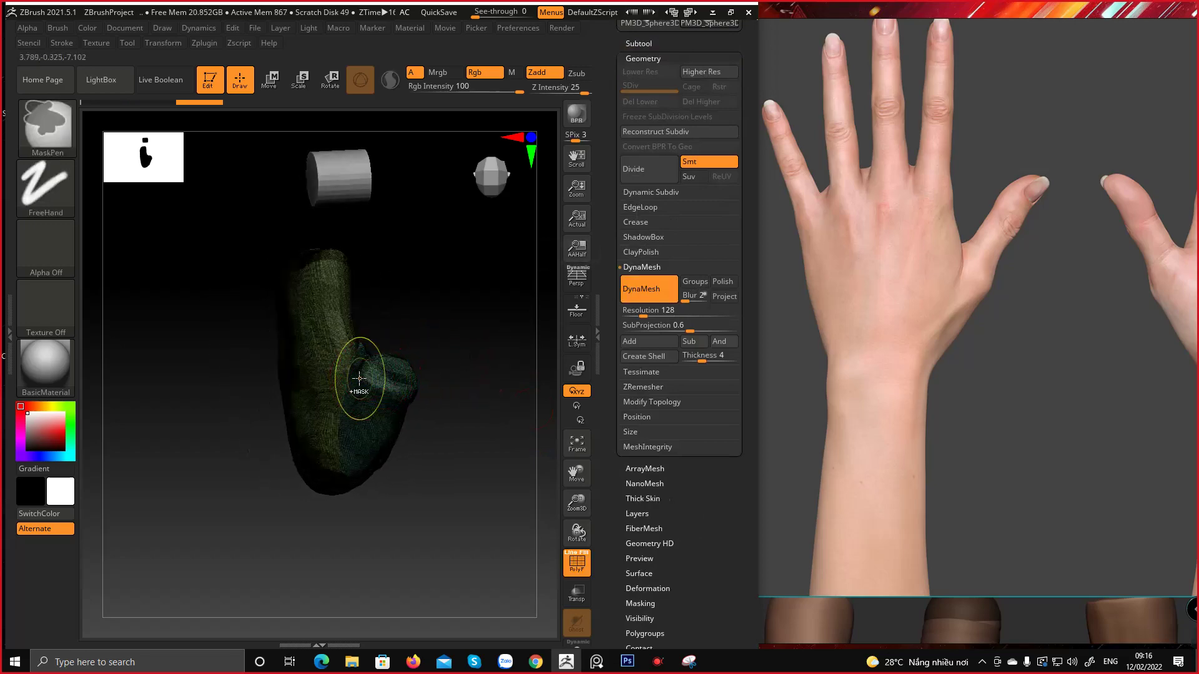
mouse_move(359, 377)
ctrl+right_down()
mouse_move(347, 268)
mouse_move(359, 212)
ctrl+right_up()
ctrl+right_drag(415, 147, 316, 249)
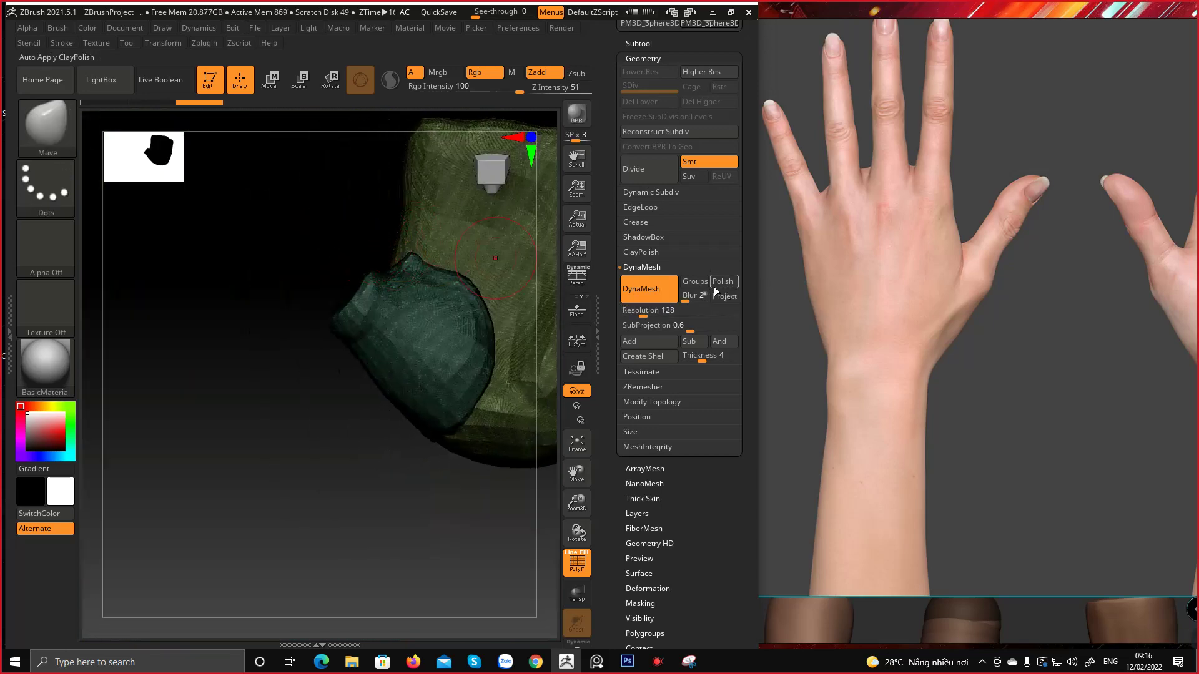
right_drag(355, 298, 417, 349)
key(shift+f)
drag(644, 315, 634, 315)
click(641, 296)
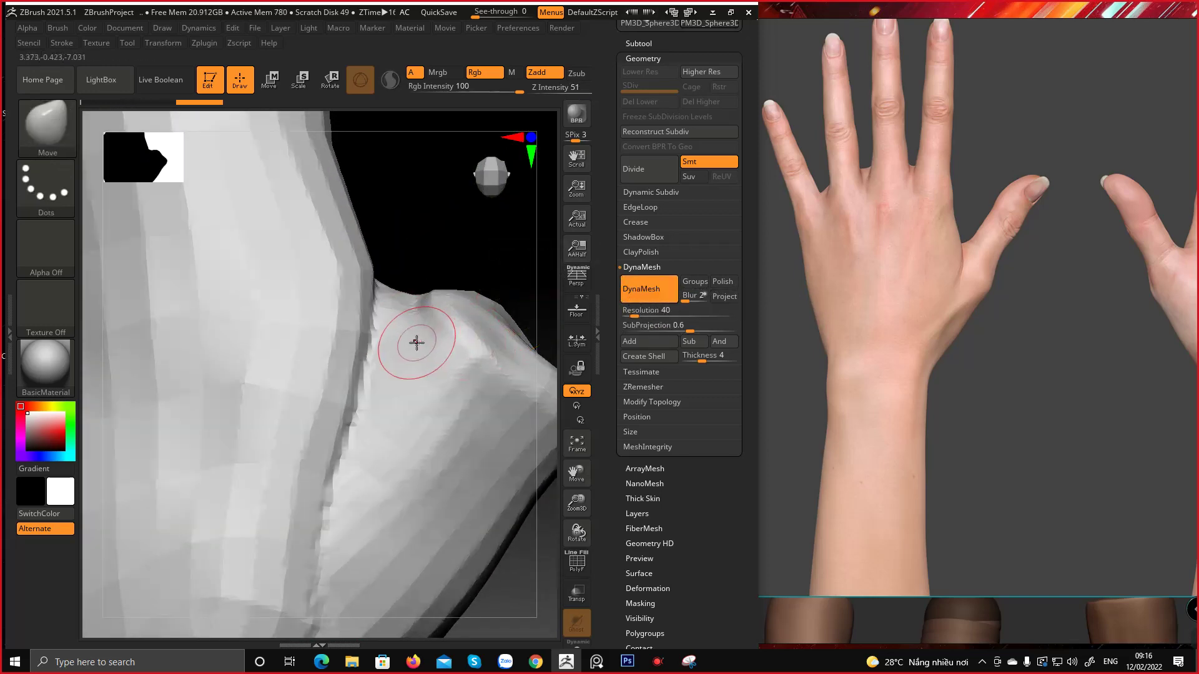
Examine the seam between the palm and thumb base in wireframe and from the side
right_drag(415, 342, 404, 316)
right_drag(376, 383, 406, 260)
key(shift+f)
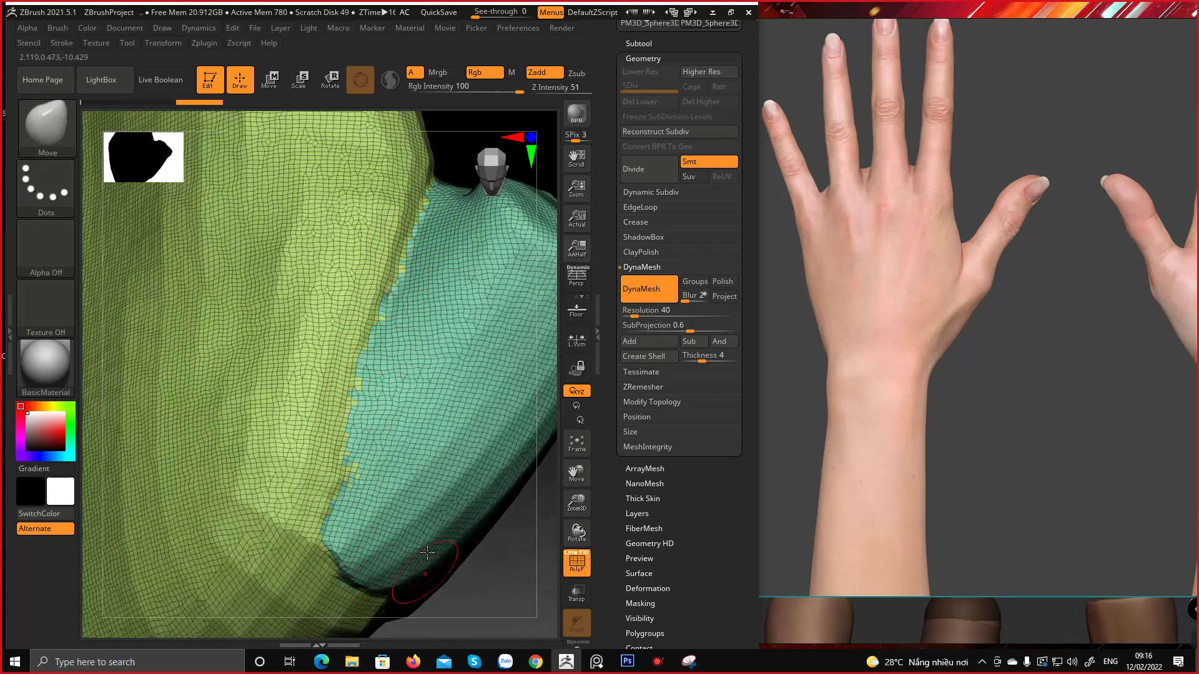
key(shift+f)
ctrl+right_drag(387, 369, 206, 312)
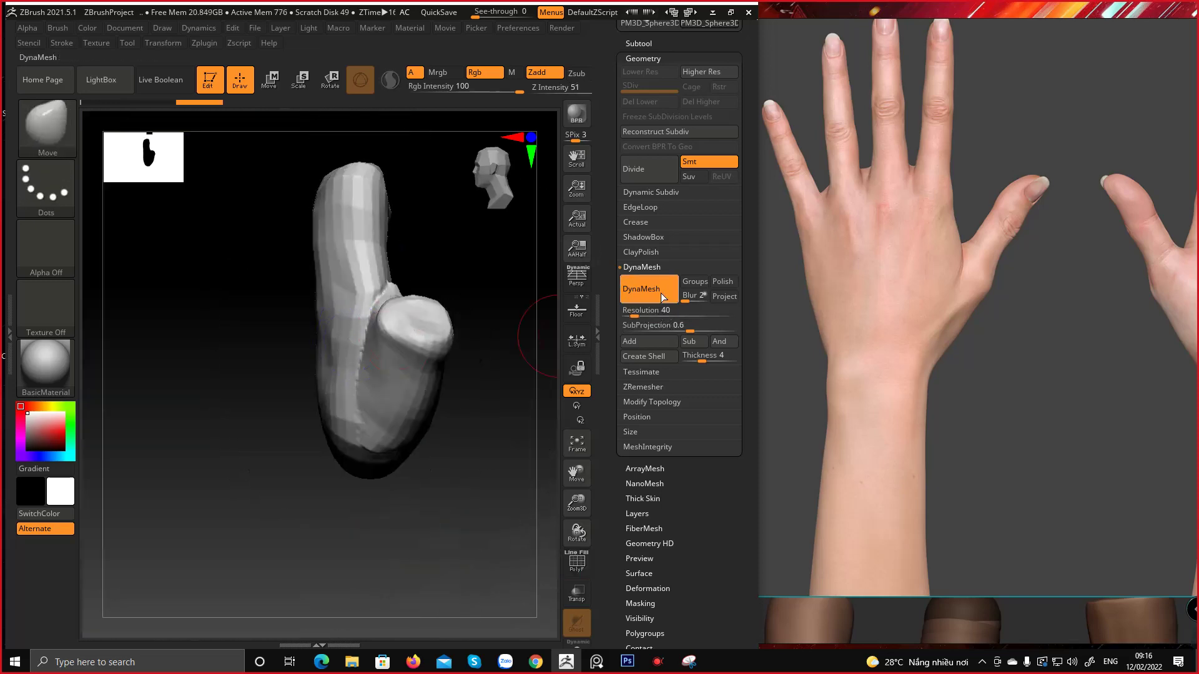
Undo the DynaMesh remeshing of the merged palm and thumb base, restoring the original mesh
click(662, 298)
mouse_move(397, 300)
right_down()
mouse_move(470, 305)
mouse_move(418, 329)
mouse_move(556, 358)
right_up()
key(ctrl+z)
key(ctrl+z)
key(shift+f)
key(shift+f)
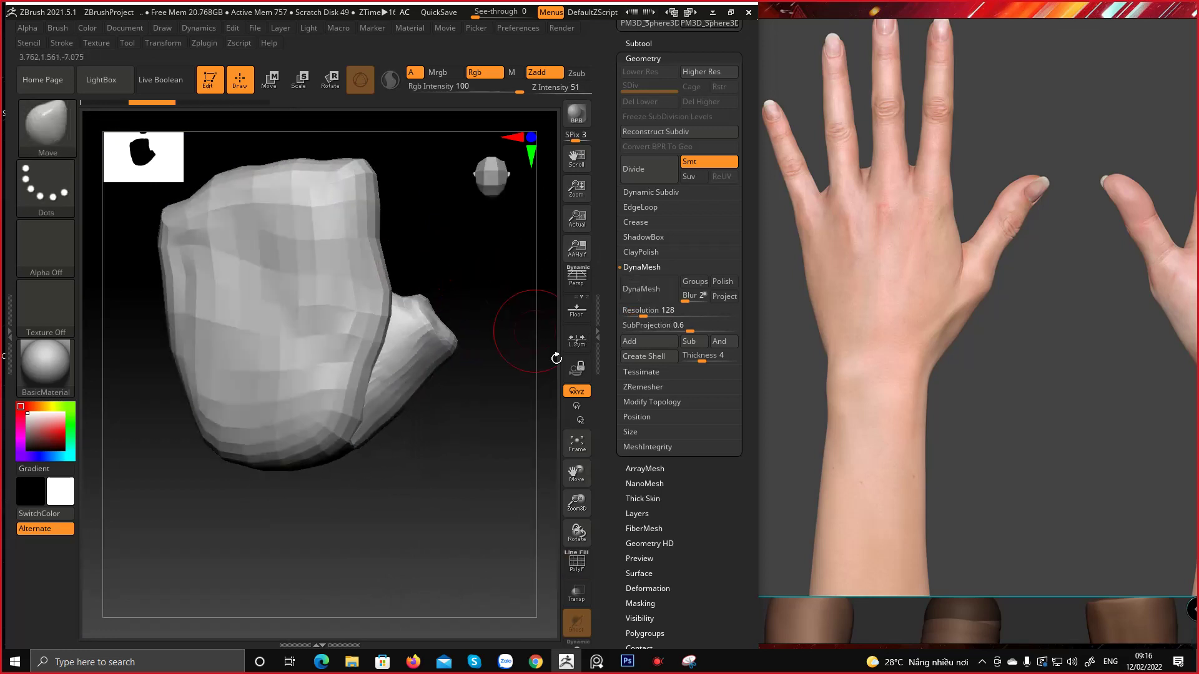
Try ZRemesher on the merged palm and thumb base with a target polygon count of 0.31117, inspecting the seam
click(636, 393)
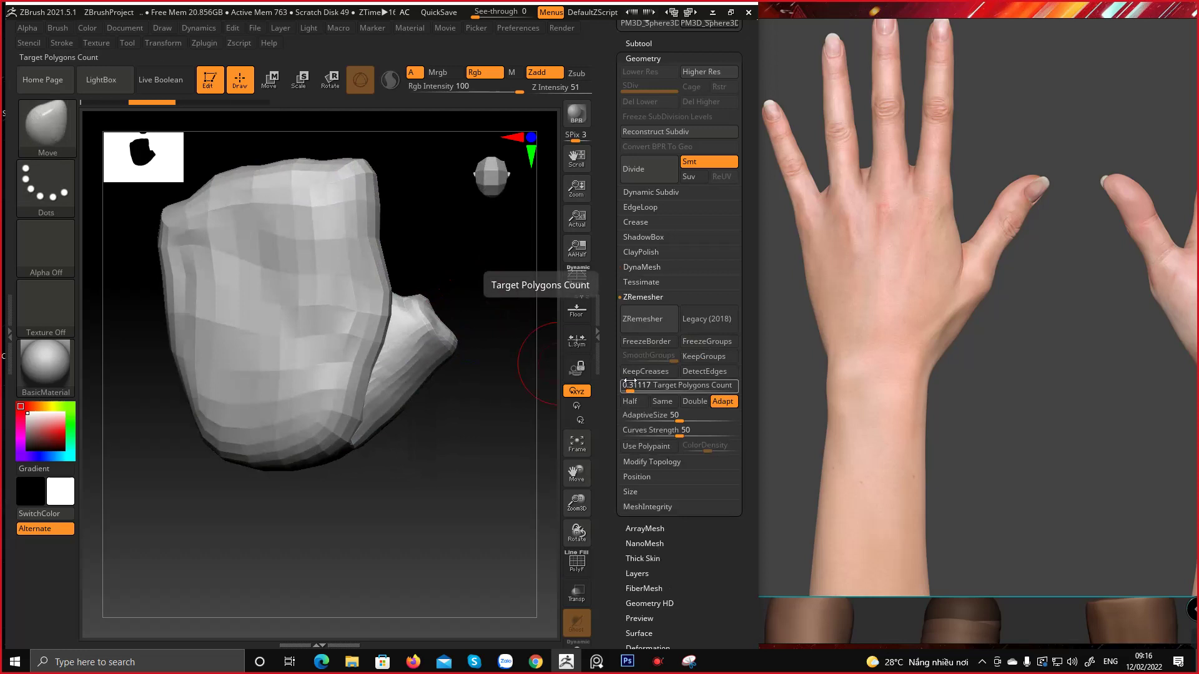
click(649, 324)
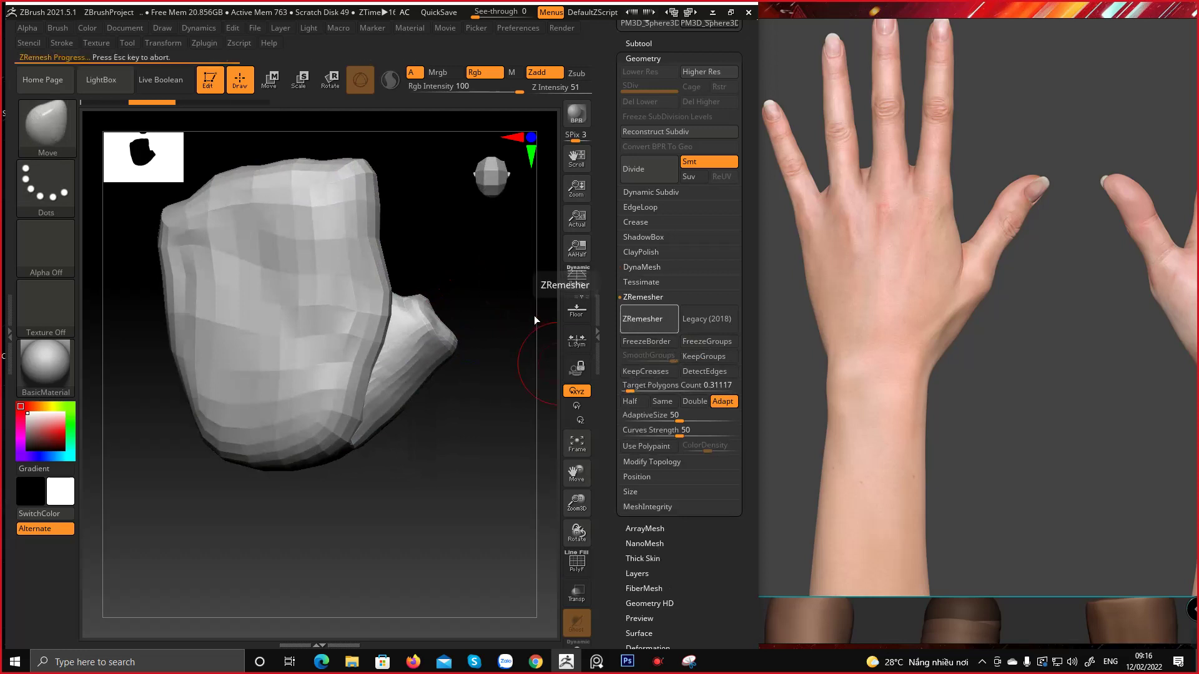
key(shift+f)
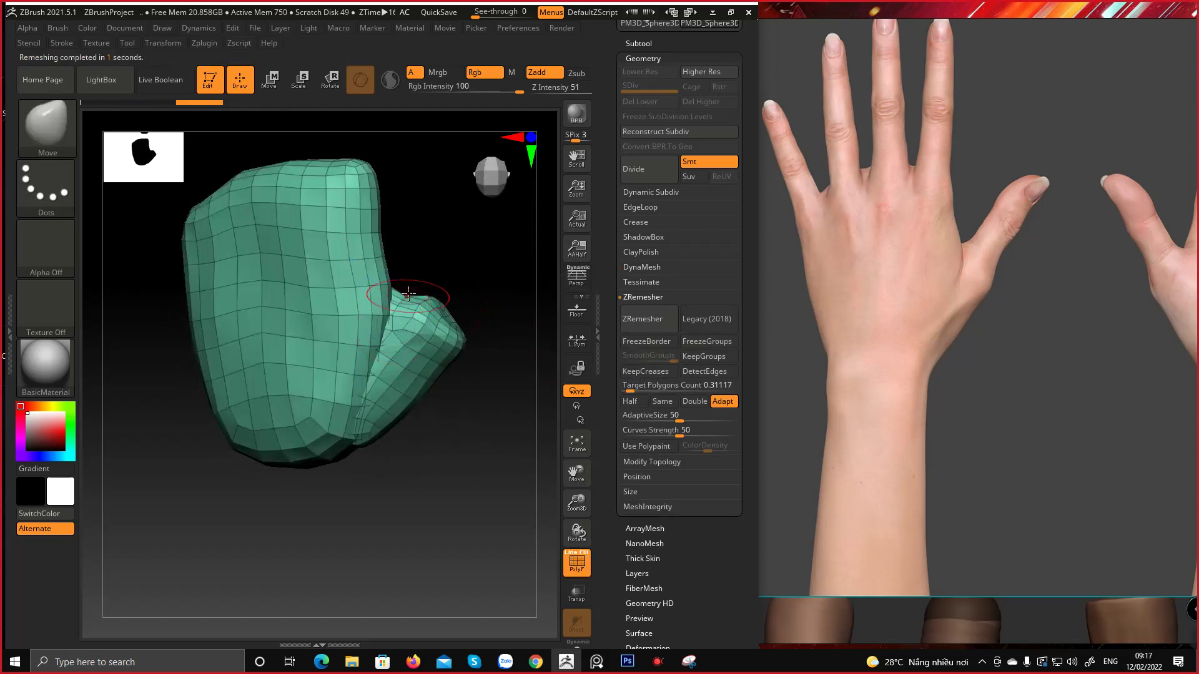
ctrl+right_drag(407, 293, 356, 353)
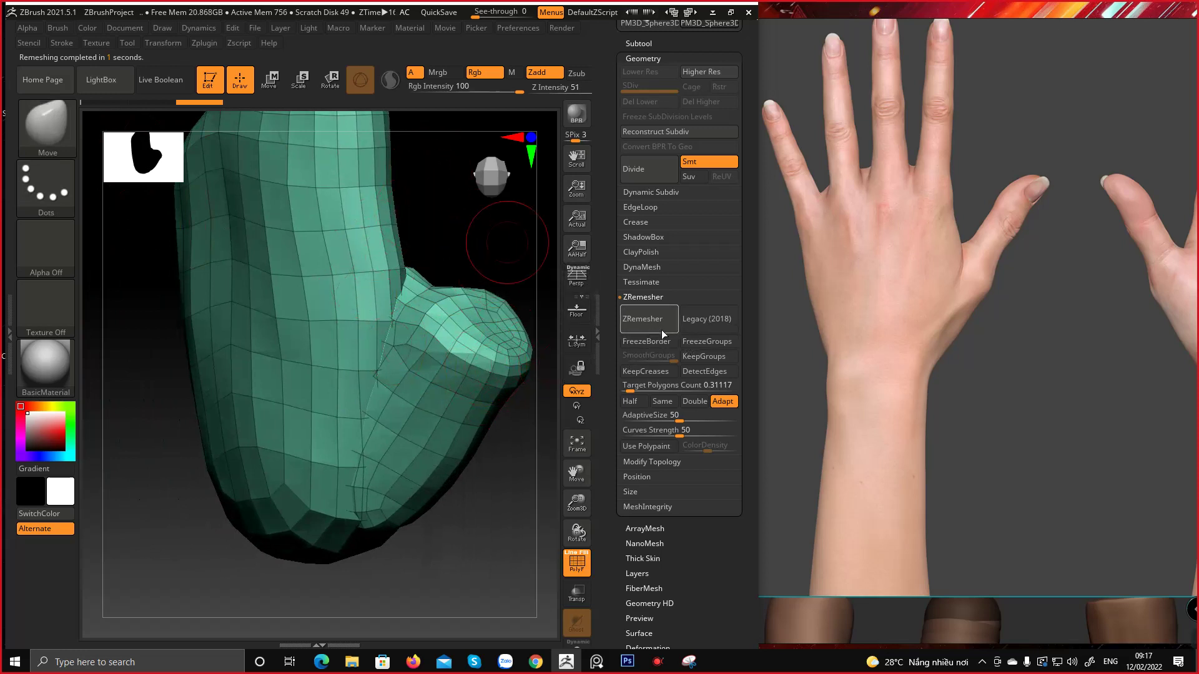
mouse_move(437, 275)
mouse_down()
mouse_move(240, 273)
mouse_move(247, 288)
mouse_move(379, 294)
mouse_up()
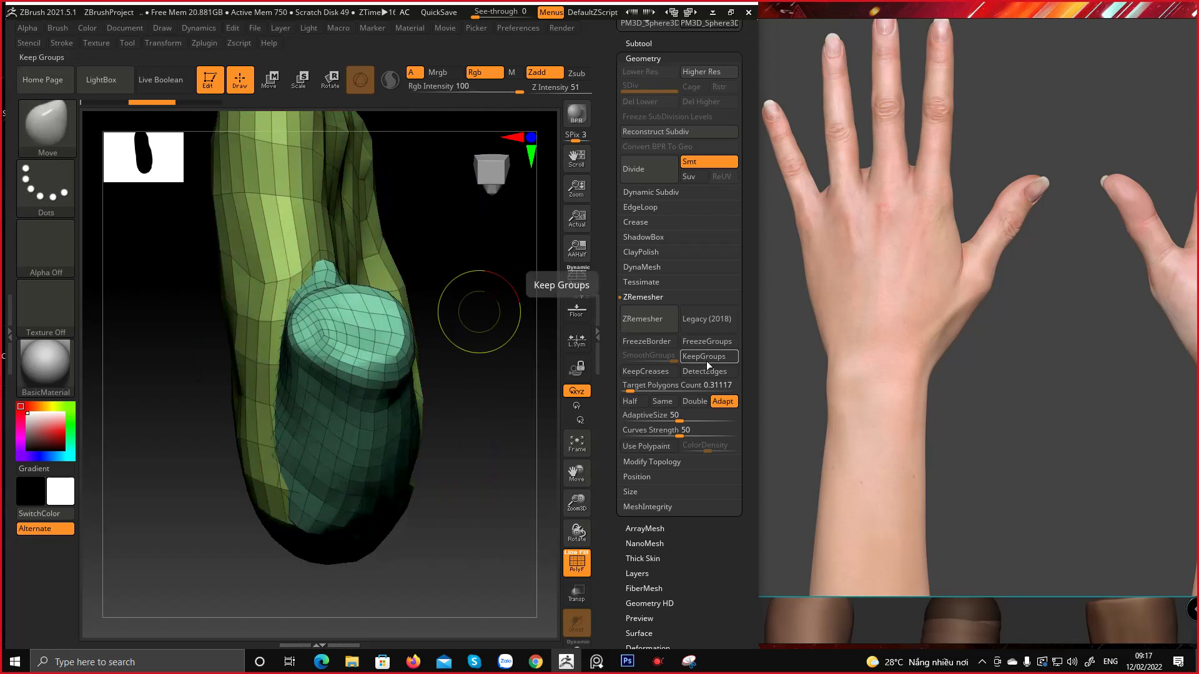
Try to ZRemesh the merged palm and thumb base with FreezeBorder enabled
click(654, 343)
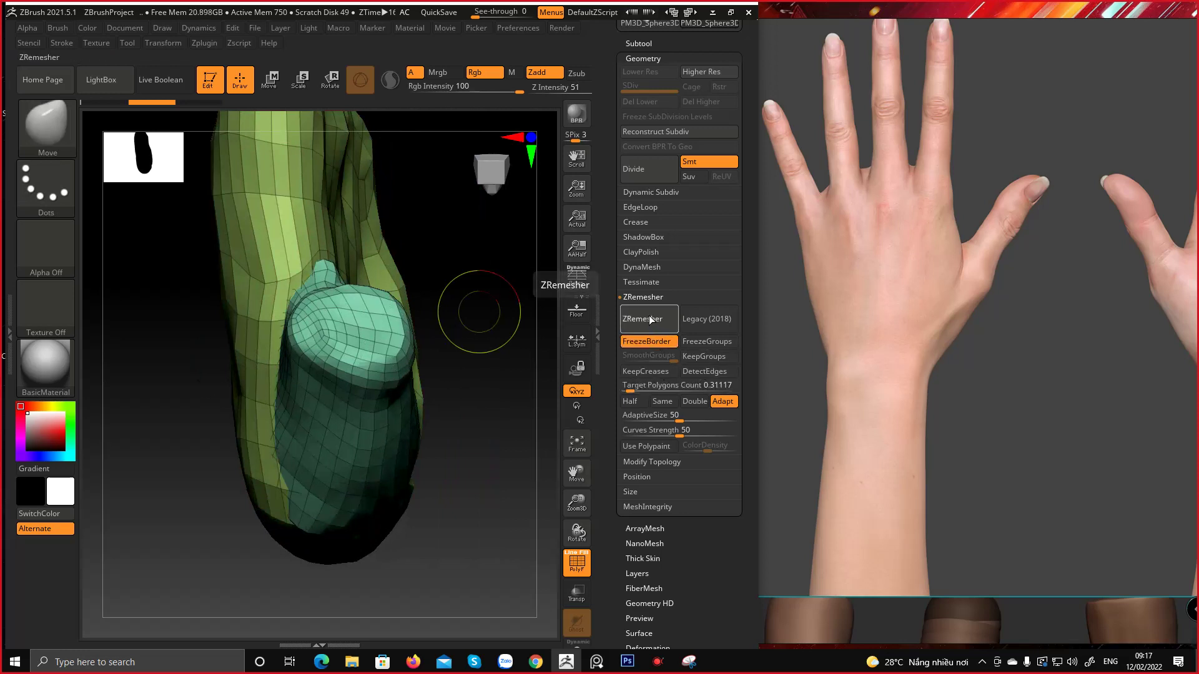
click(653, 319)
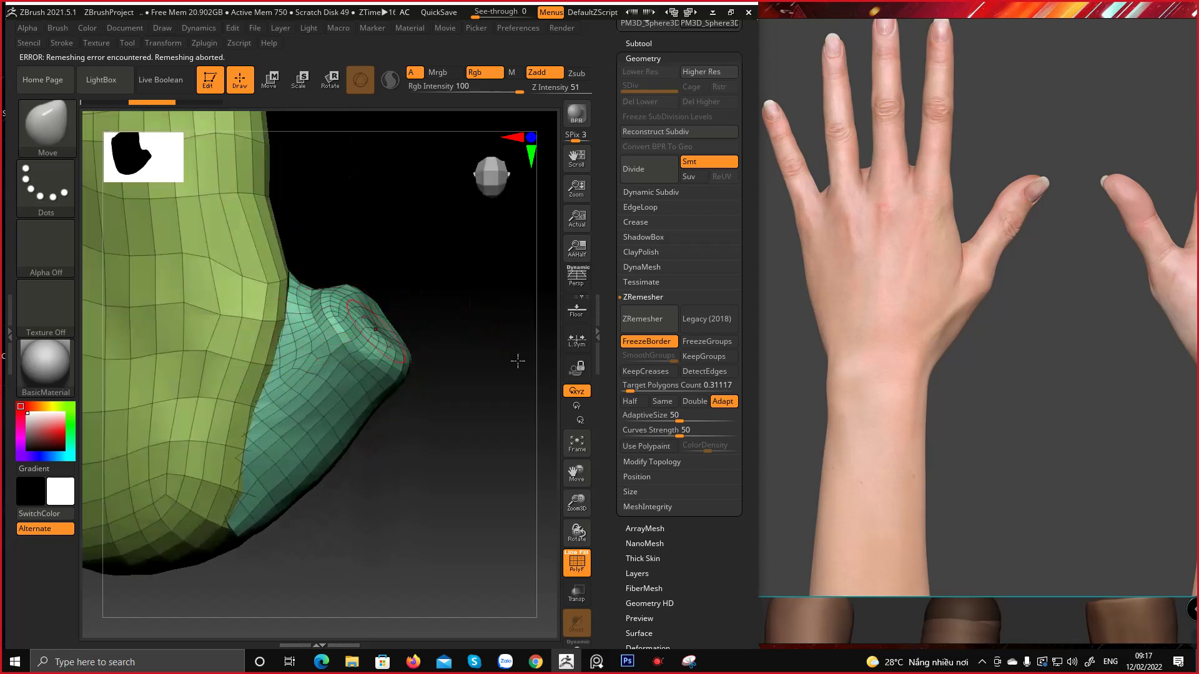
click(660, 325)
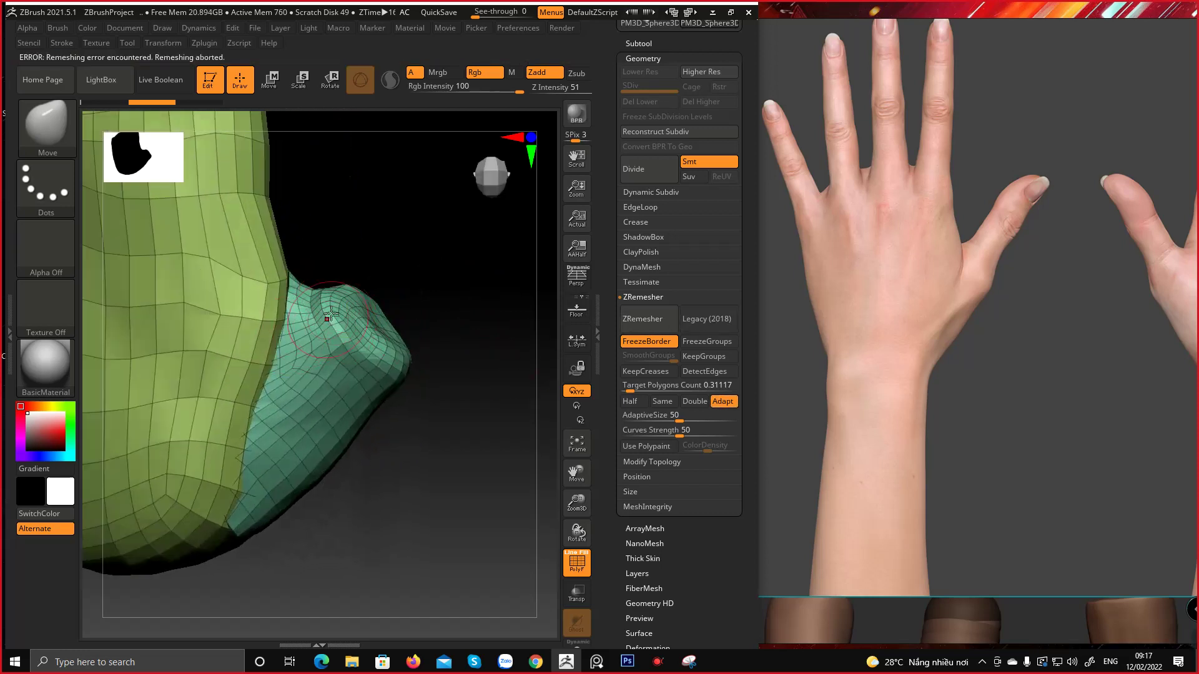
Try the Legacy (2018) ZRemesher on the merged palm and thumb base, and undo the remesh
click(693, 326)
click(643, 319)
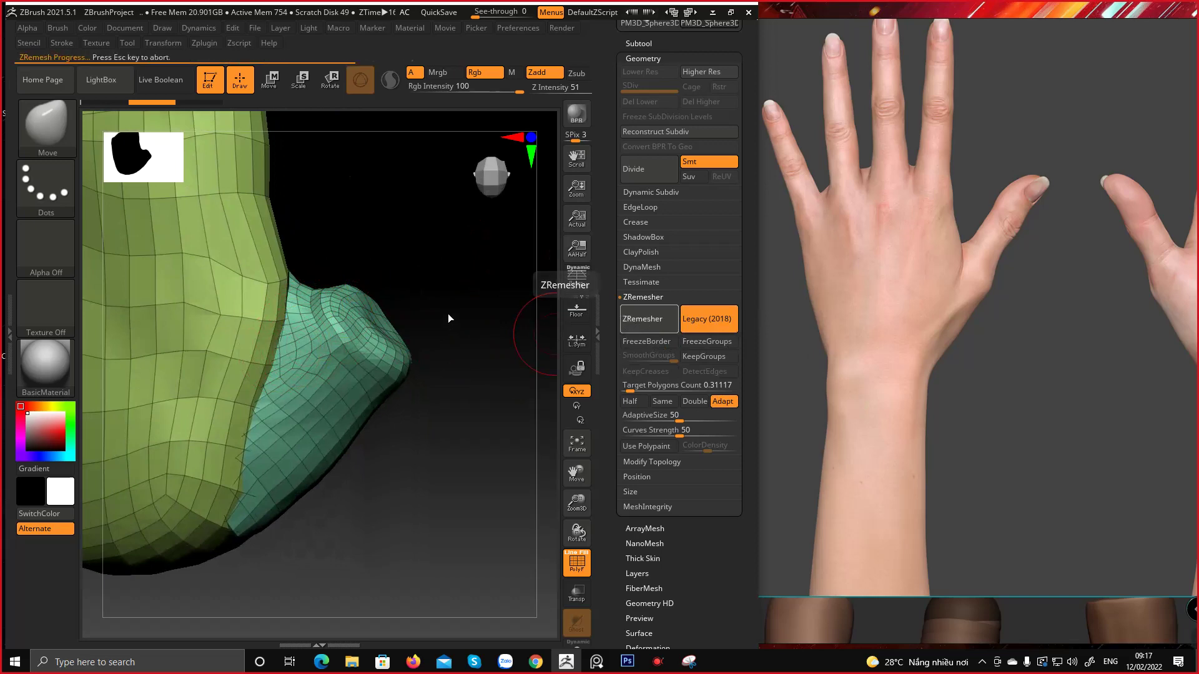
drag(430, 312, 377, 316)
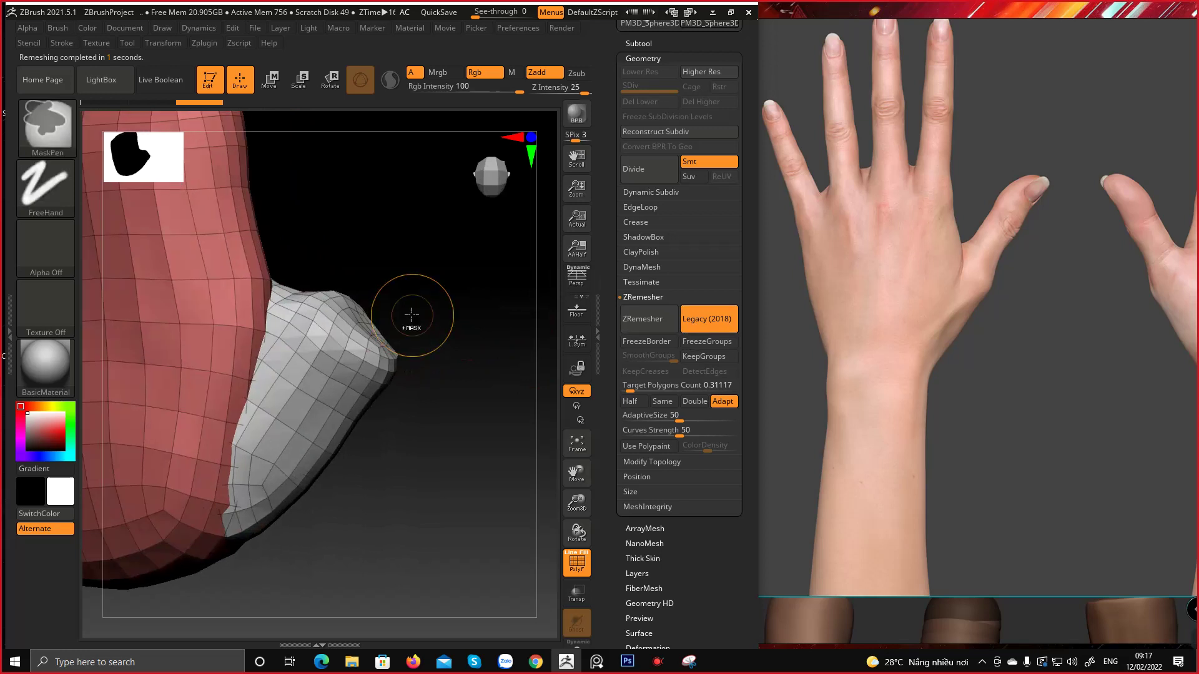
key(ctrl+z)
drag(404, 314, 397, 295)
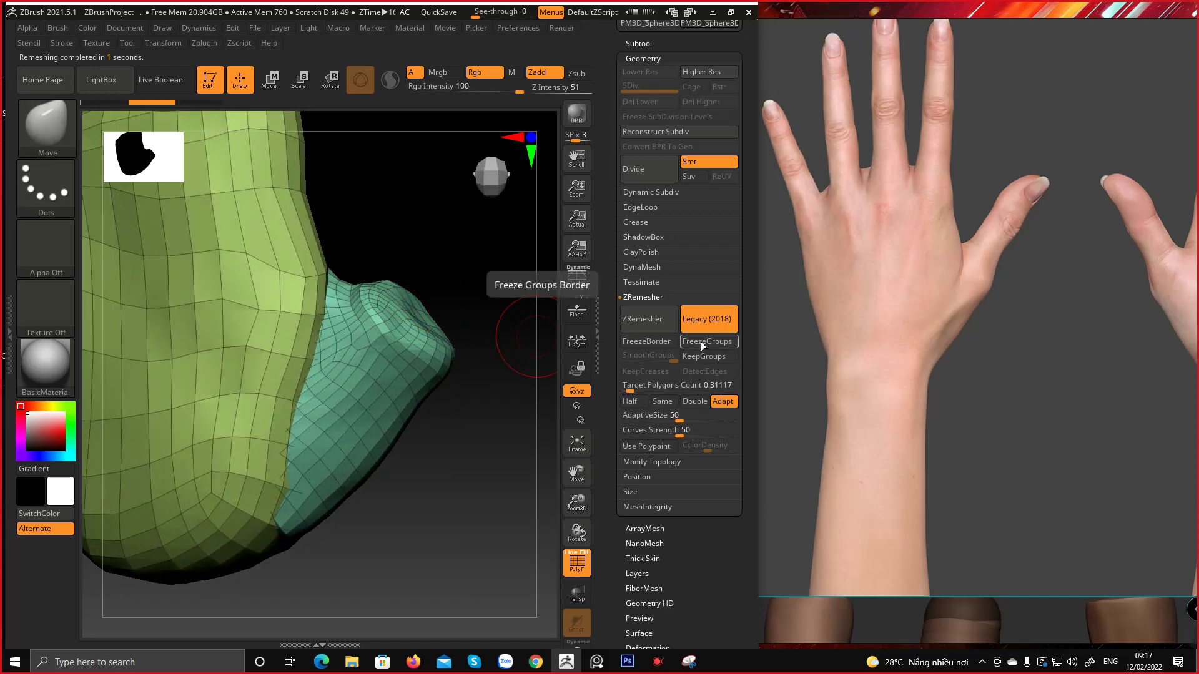
Apply DynaMesh at resolution 128 to the merged palm and thumb base to fuse them
click(651, 463)
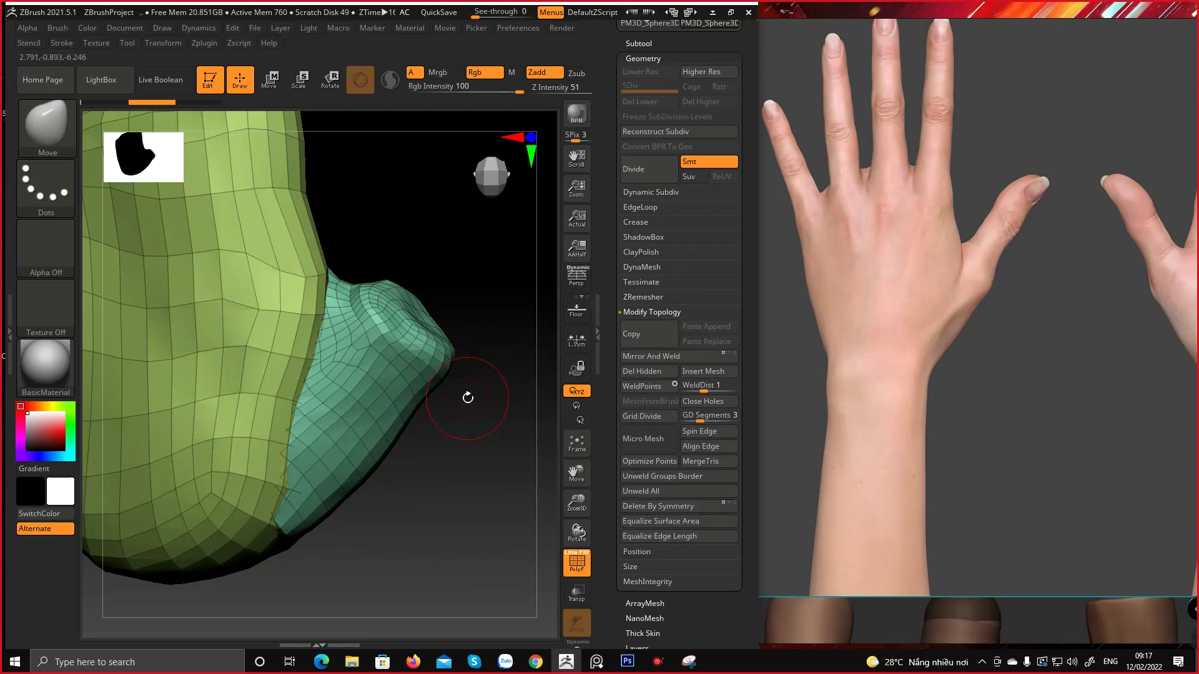
click(641, 267)
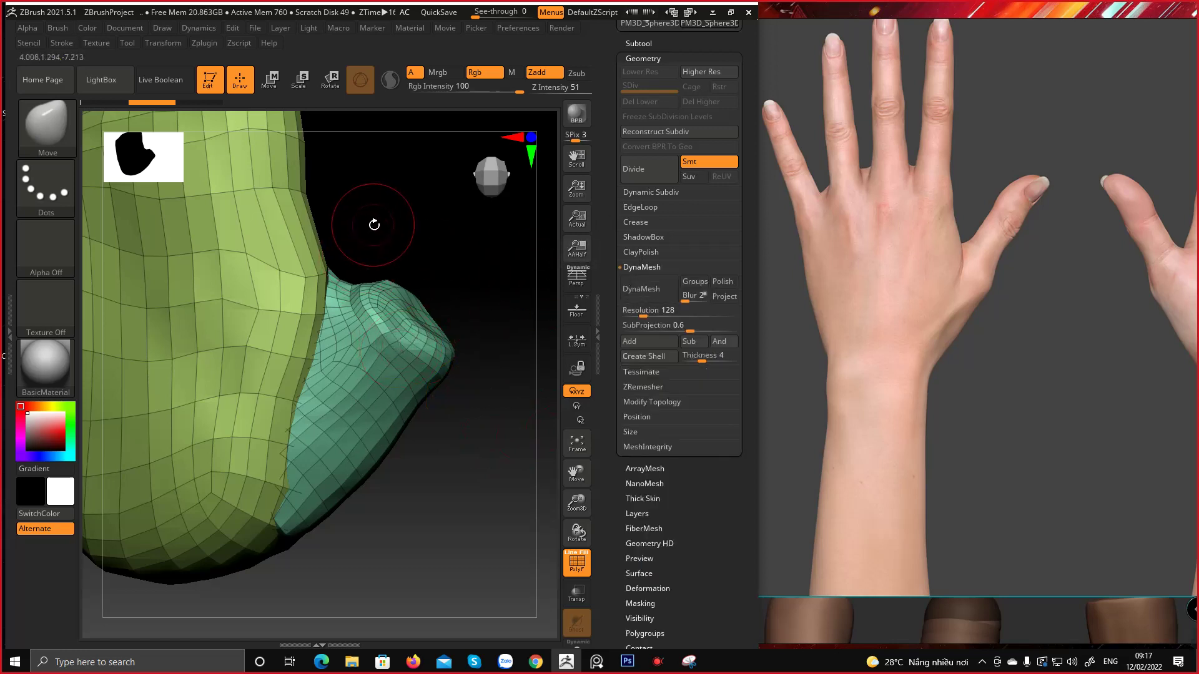
alt+drag(374, 225, 382, 275)
mouse_move(415, 314)
ctrl+right_down()
mouse_move(187, 259)
mouse_move(294, 321)
mouse_move(381, 325)
mouse_move(409, 310)
mouse_move(414, 289)
ctrl+right_up()
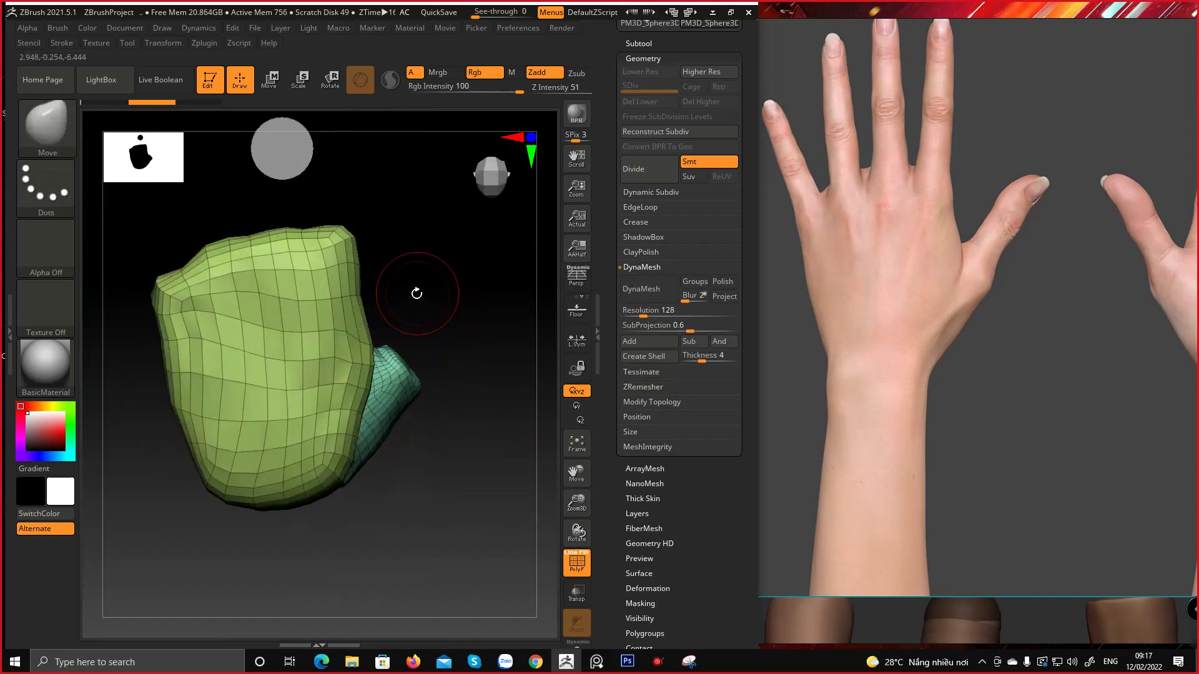
right_drag(325, 380, 451, 349)
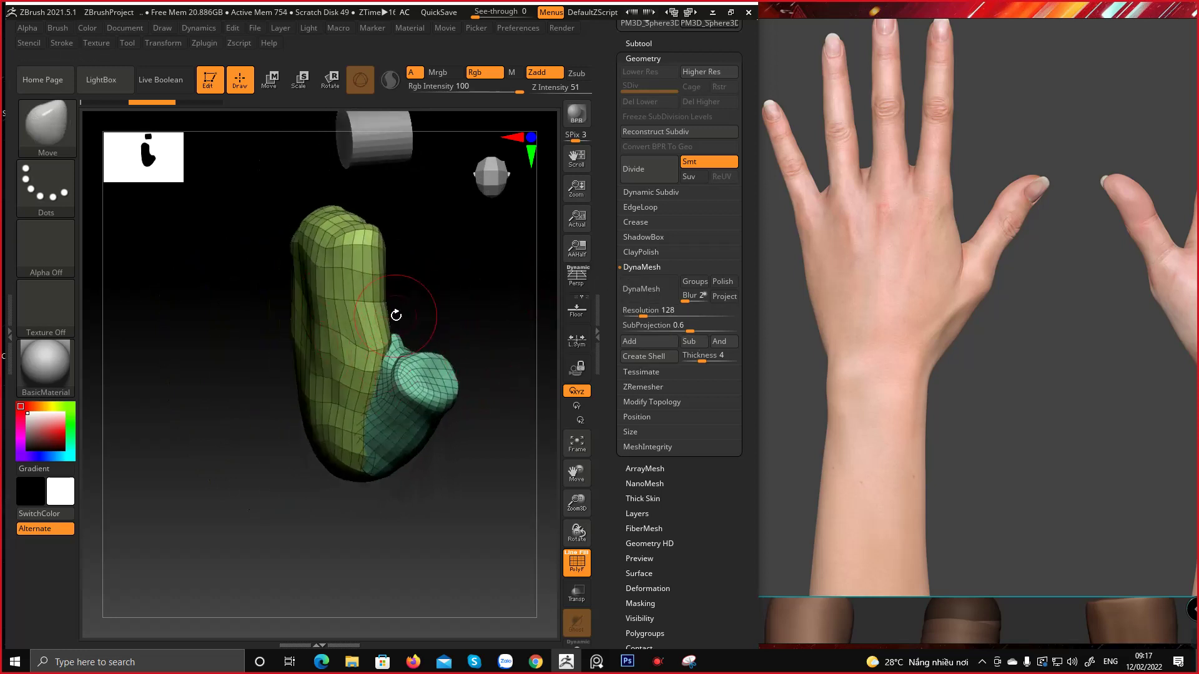
click(651, 299)
right_drag(249, 383, 329, 411)
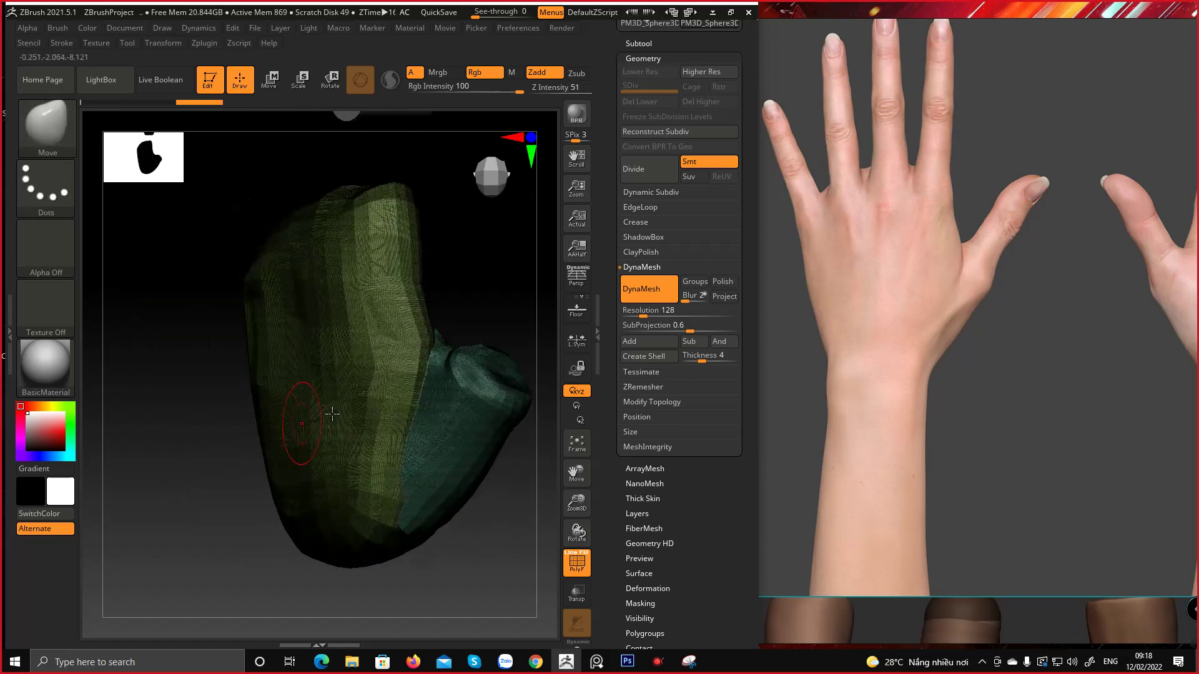
Turn off Legacy (2018), try ZRemesher on the fused palm and thumb base, and undo the remesh
click(638, 387)
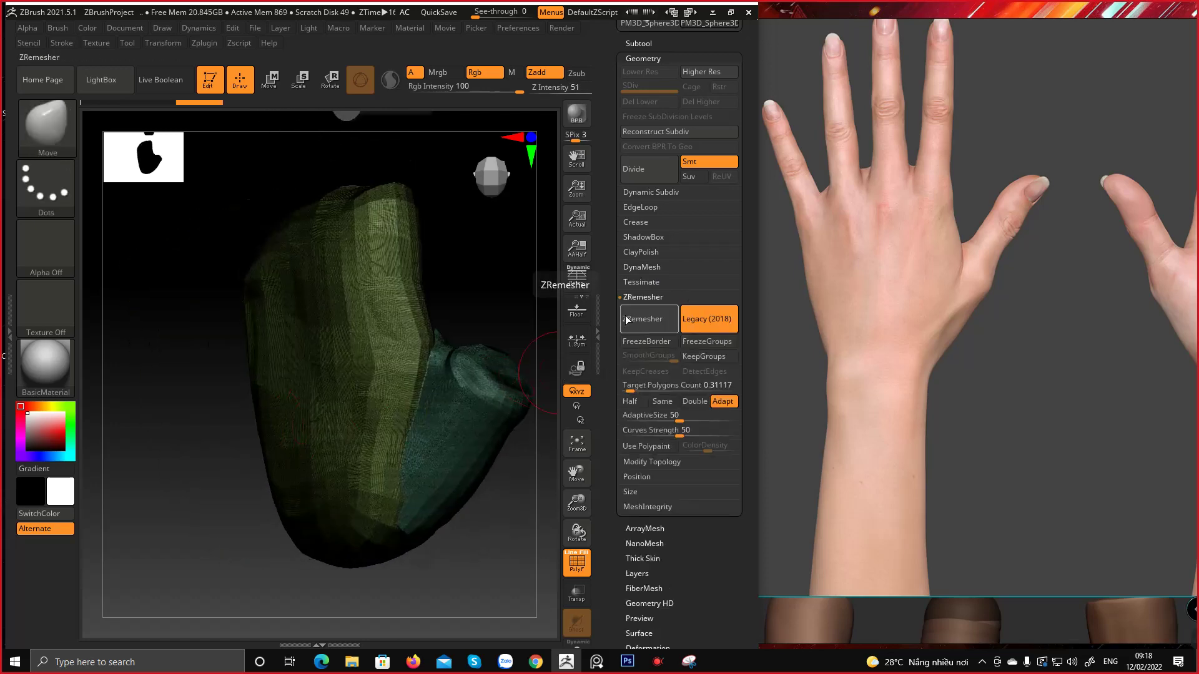
click(731, 331)
click(700, 324)
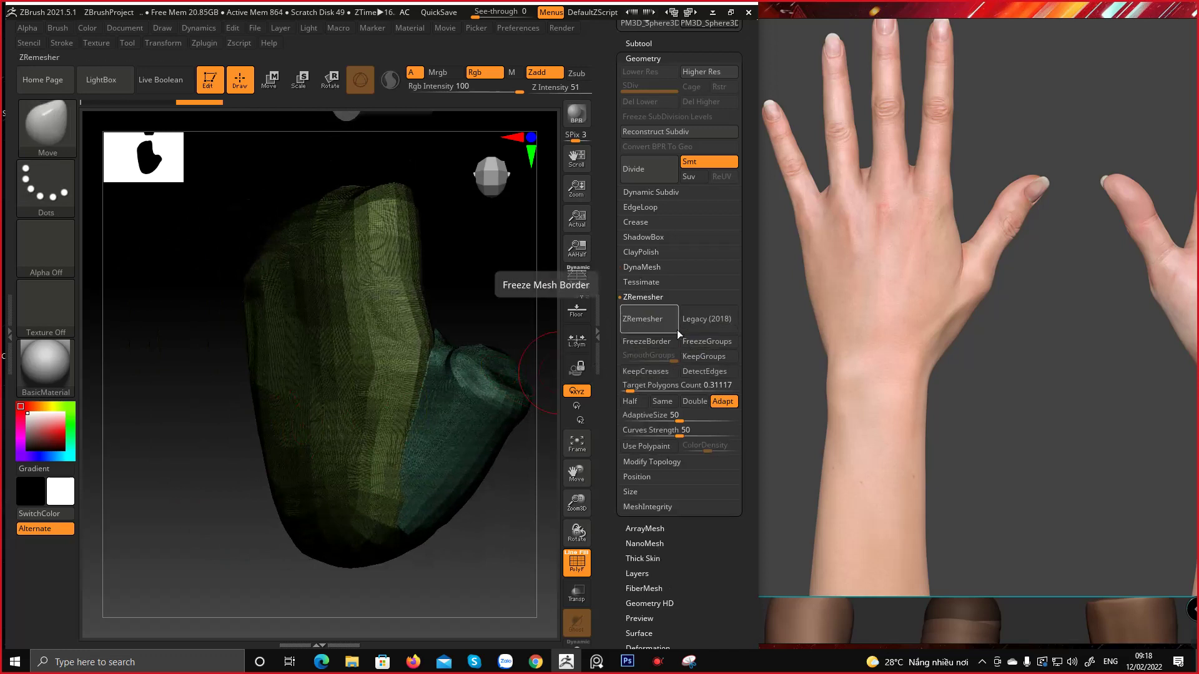
click(641, 323)
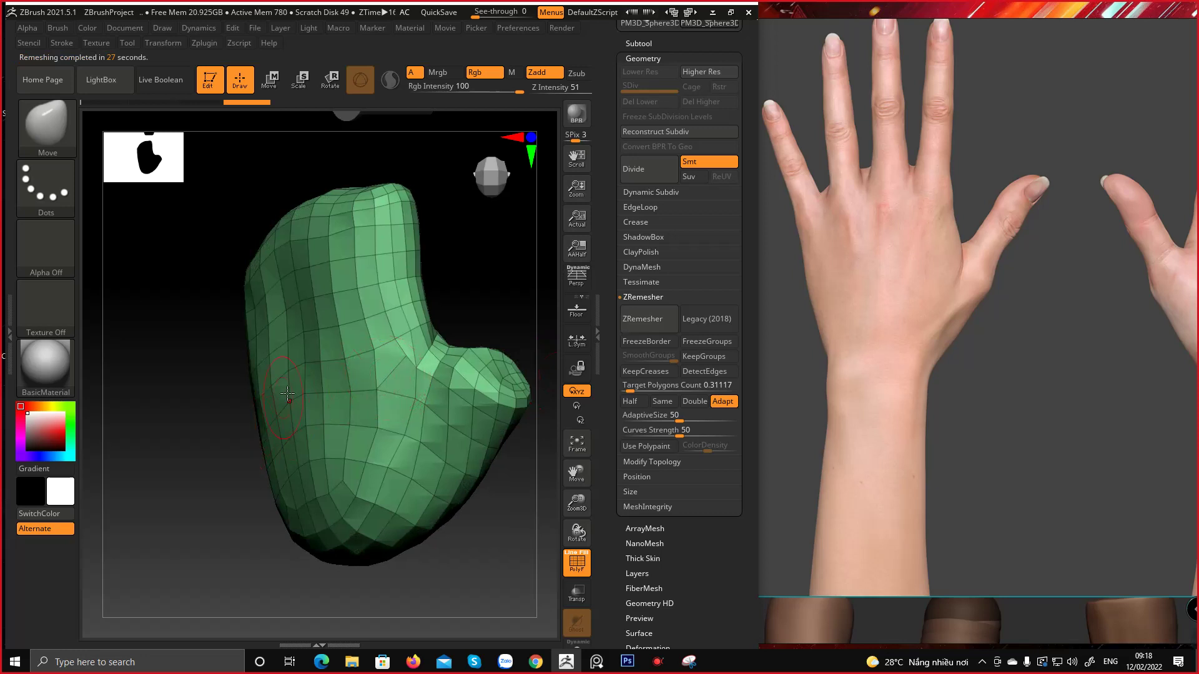
right_drag(288, 392, 314, 393)
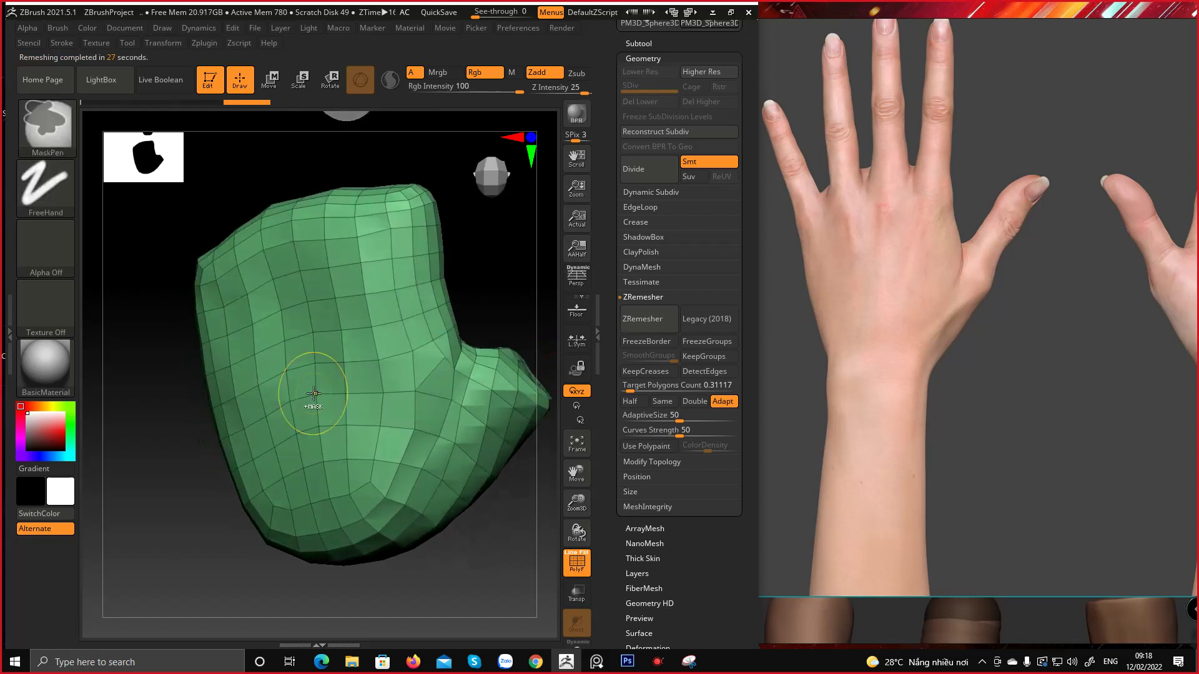
key(ctrl+z)
ZRemesh the fused palm and thumb base with KeepGroups enabled and check the polygroup border between them
click(710, 357)
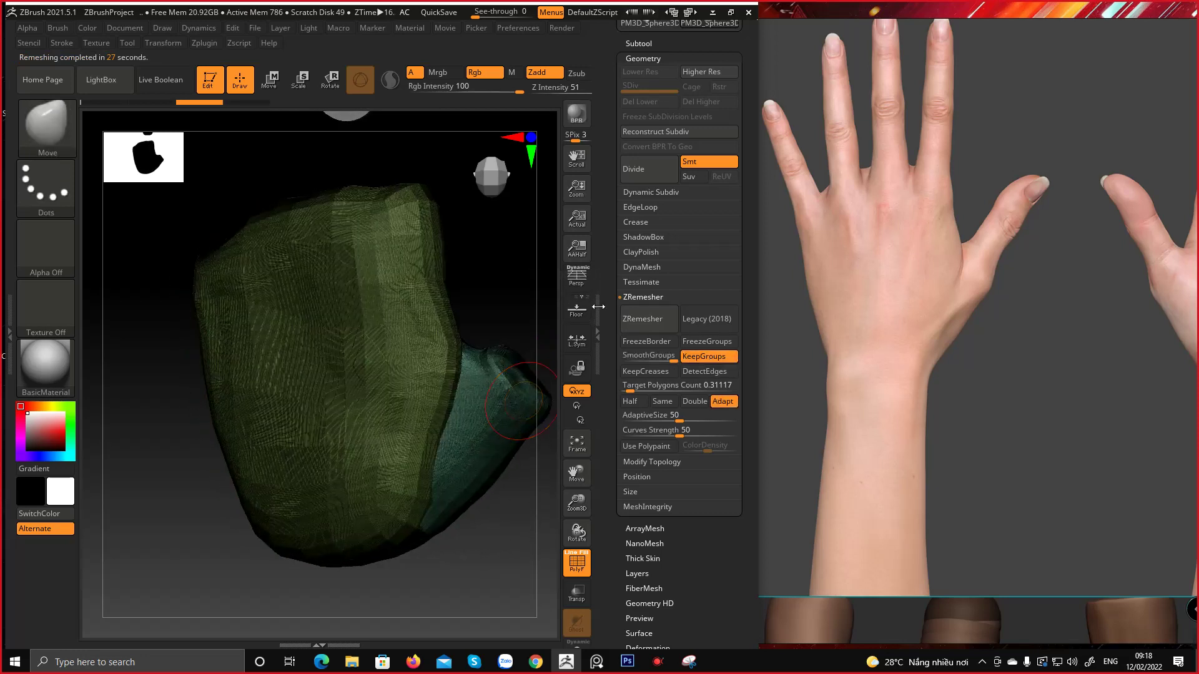
right_drag(512, 340, 354, 359)
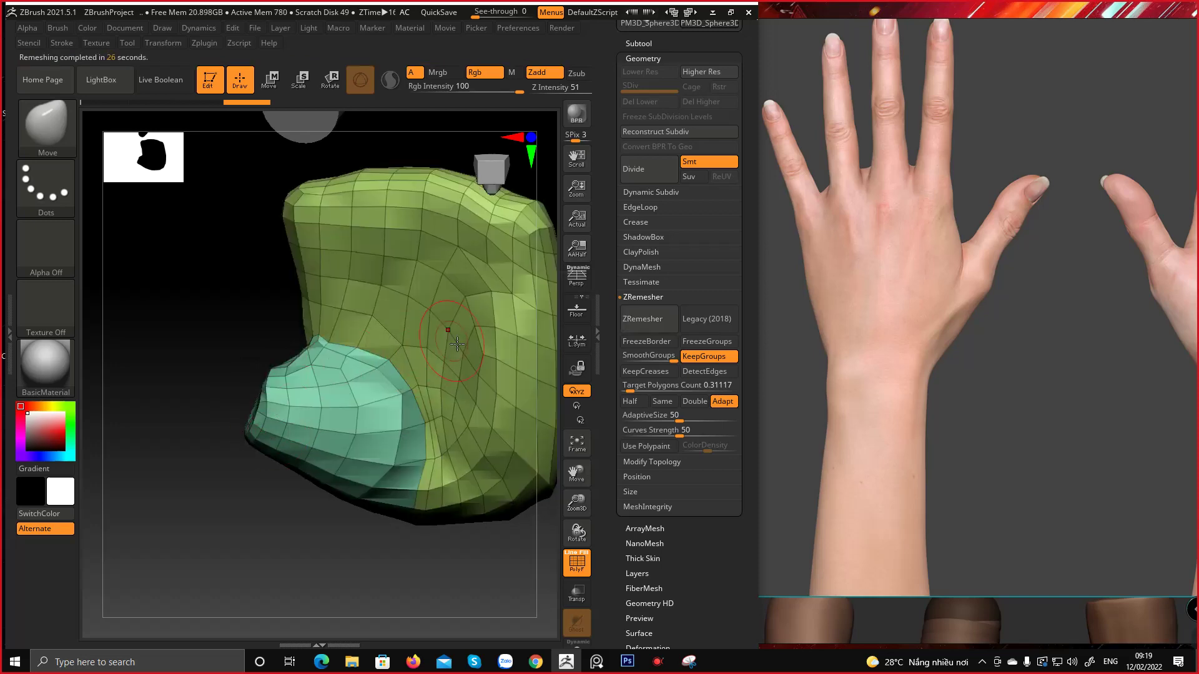
mouse_move(253, 367)
mouse_down()
mouse_move(367, 351)
mouse_move(374, 309)
mouse_move(415, 275)
mouse_move(375, 287)
mouse_move(311, 393)
mouse_move(256, 409)
mouse_move(311, 326)
mouse_move(508, 351)
mouse_move(404, 350)
mouse_move(396, 265)
mouse_move(433, 310)
mouse_move(382, 318)
mouse_move(375, 338)
mouse_move(325, 324)
mouse_move(281, 334)
mouse_move(294, 345)
mouse_move(279, 356)
mouse_move(396, 340)
mouse_move(459, 304)
mouse_move(383, 310)
mouse_move(410, 312)
mouse_move(485, 177)
mouse_up()
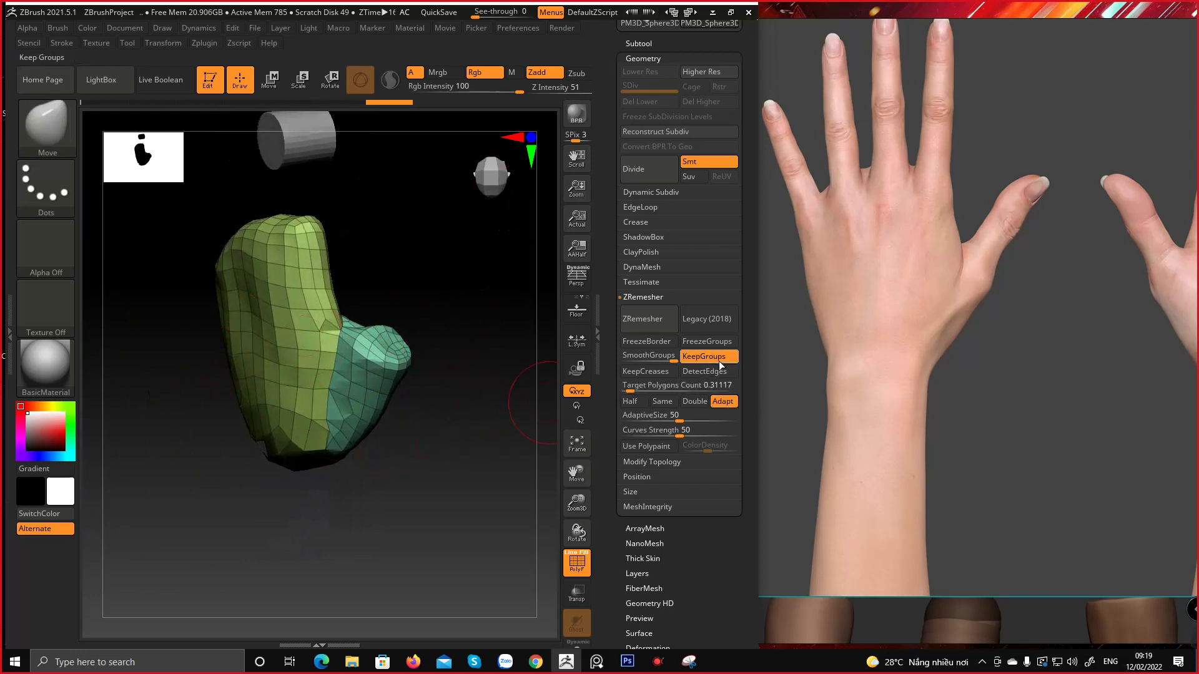
drag(423, 340, 531, 276)
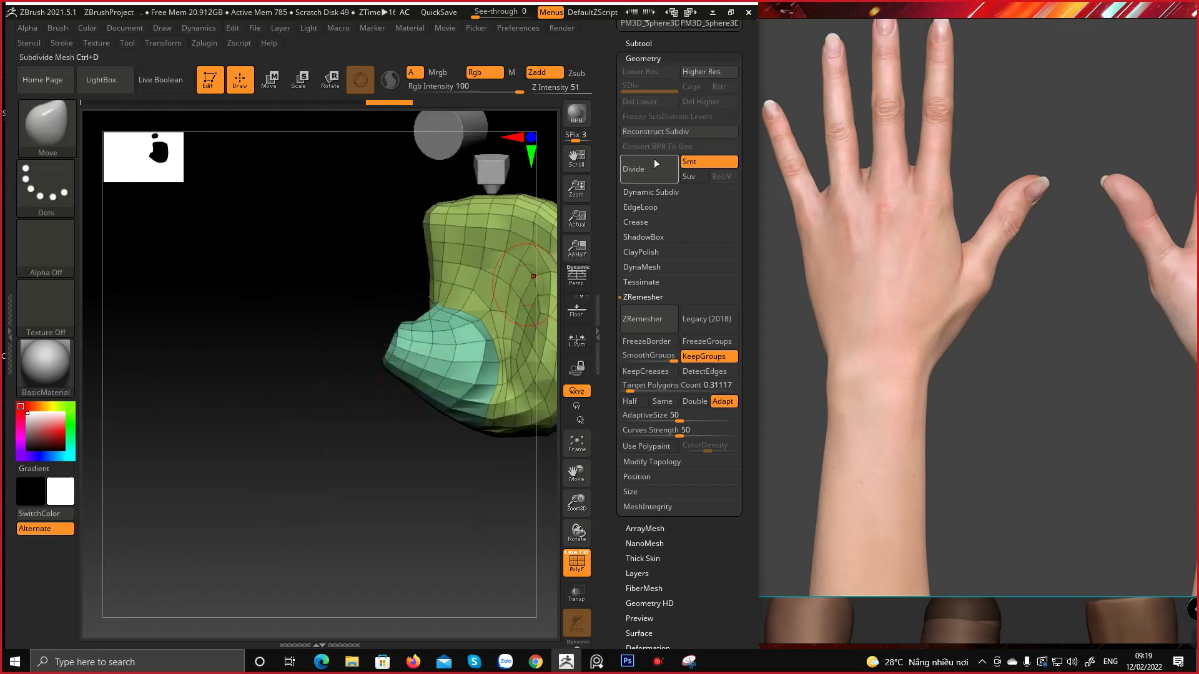
Switch back to the complete hand model and compare its overall shape with the reference photo
drag(607, 174, 609, 353)
click(653, 200)
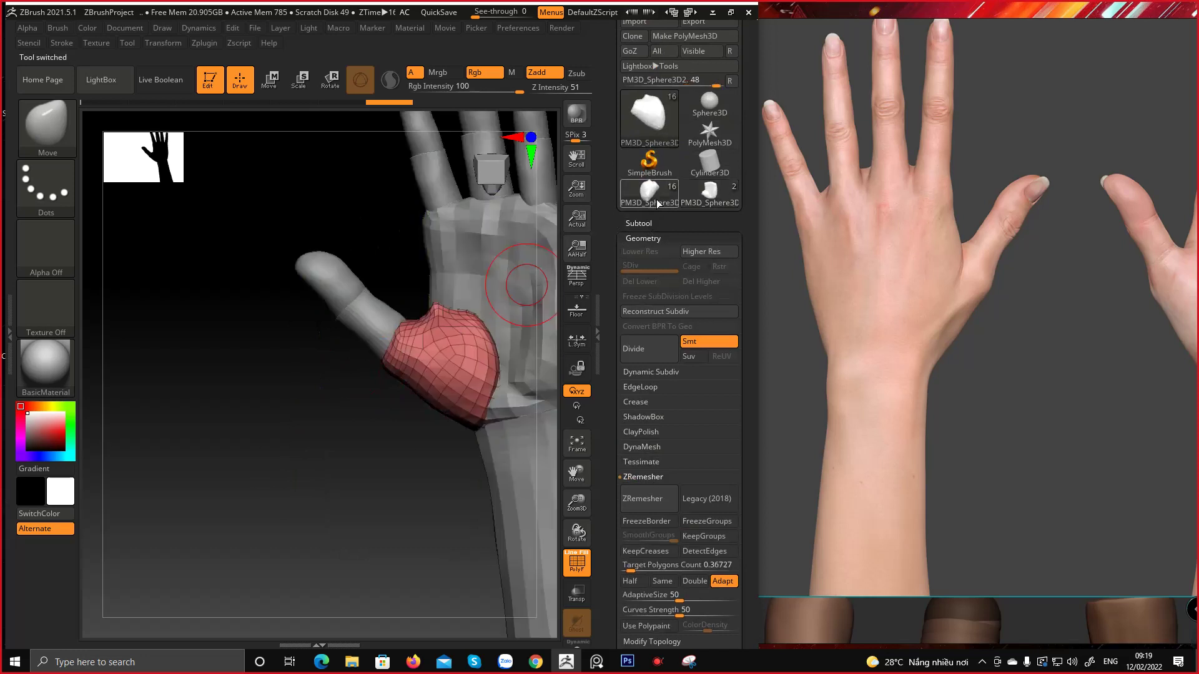
drag(312, 331, 417, 471)
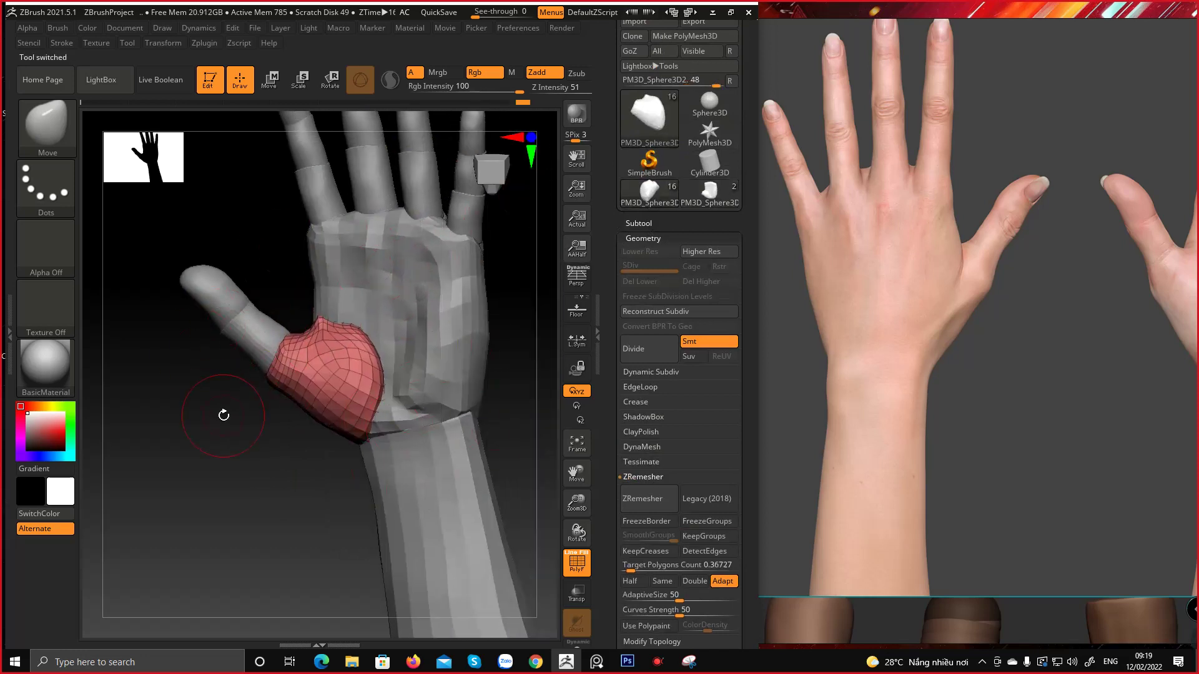
drag(223, 415, 425, 393)
ctrl+right_drag(359, 390, 374, 355)
ctrl+right_drag(406, 300, 361, 340)
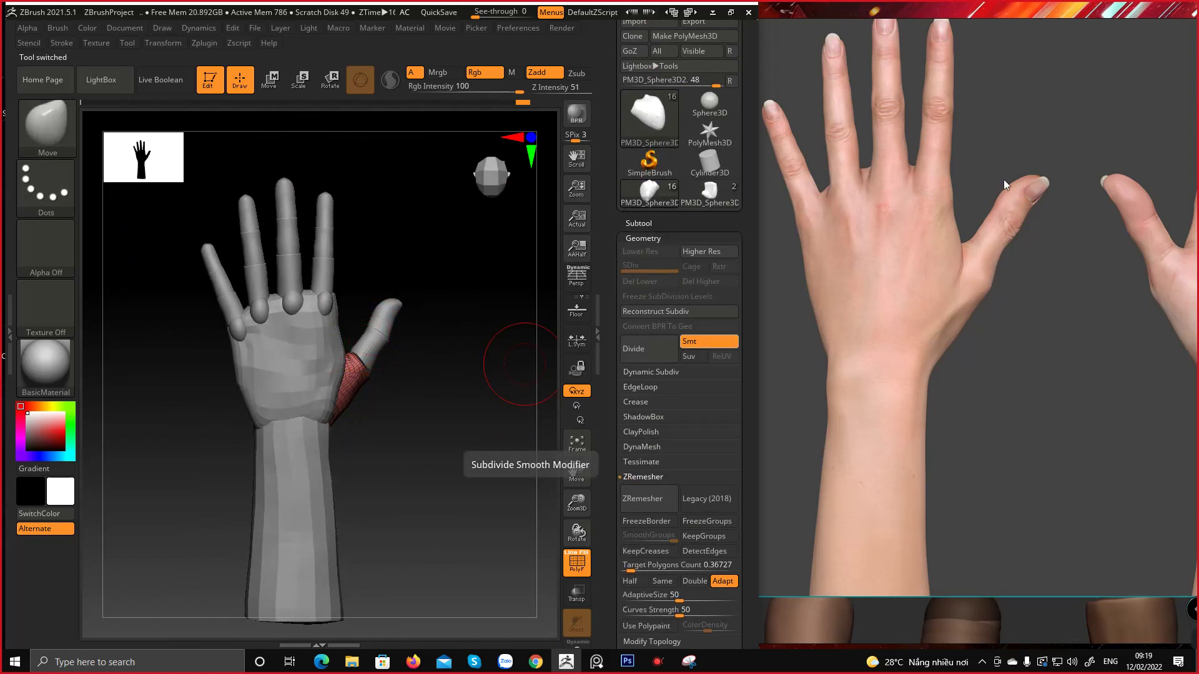
mouse_move(406, 269)
alt+right_down()
mouse_move(412, 292)
mouse_move(348, 308)
alt+right_up()
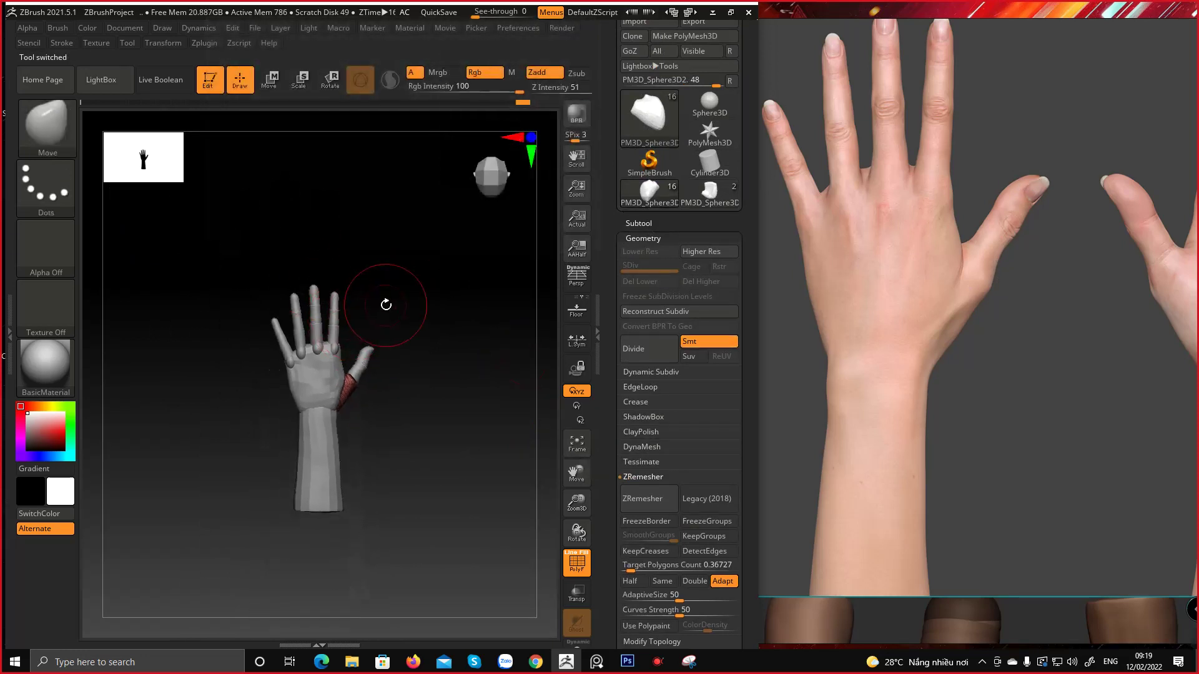
mouse_move(386, 305)
mouse_down()
mouse_move(281, 299)
mouse_move(350, 308)
mouse_move(405, 299)
mouse_move(417, 284)
mouse_up()
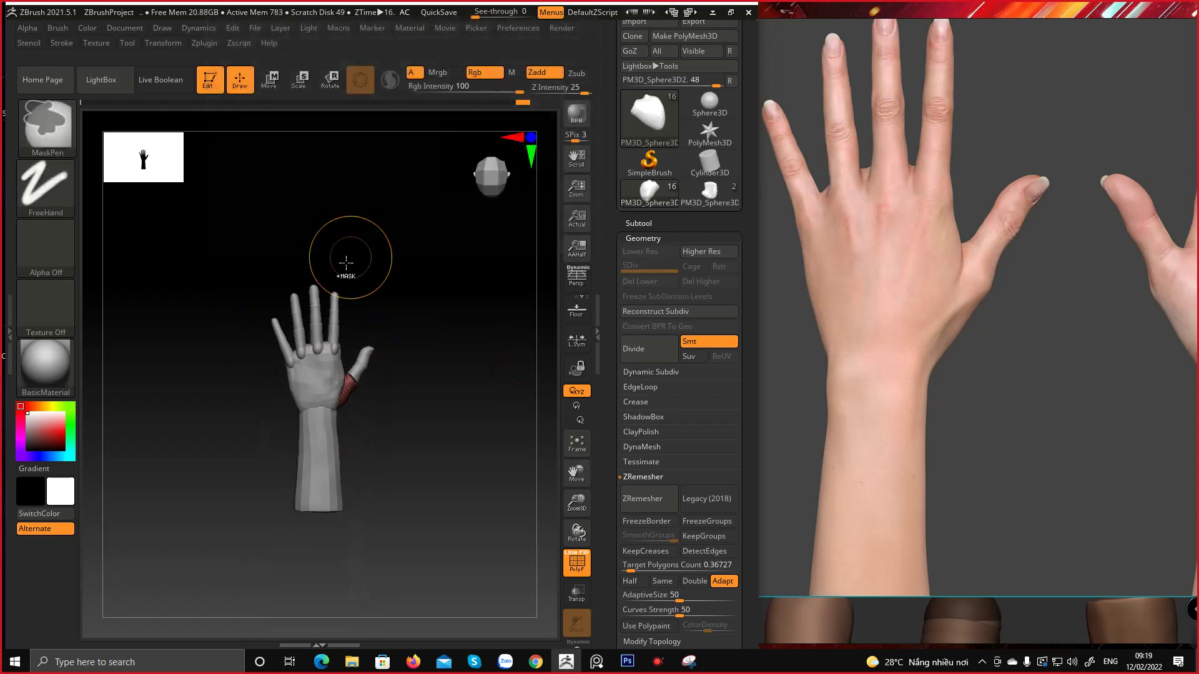
ctrl+right_drag(346, 263, 382, 377)
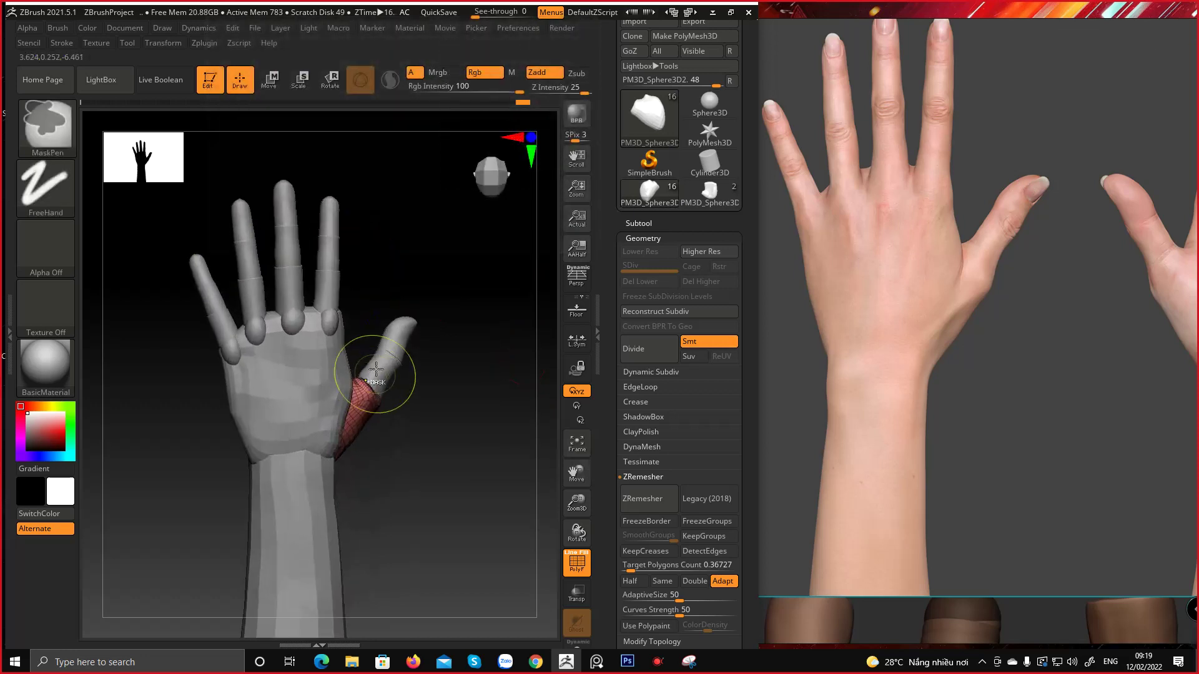
Delete the sphere subtool at the index finger's knuckle and accept the warning
alt+click(328, 321)
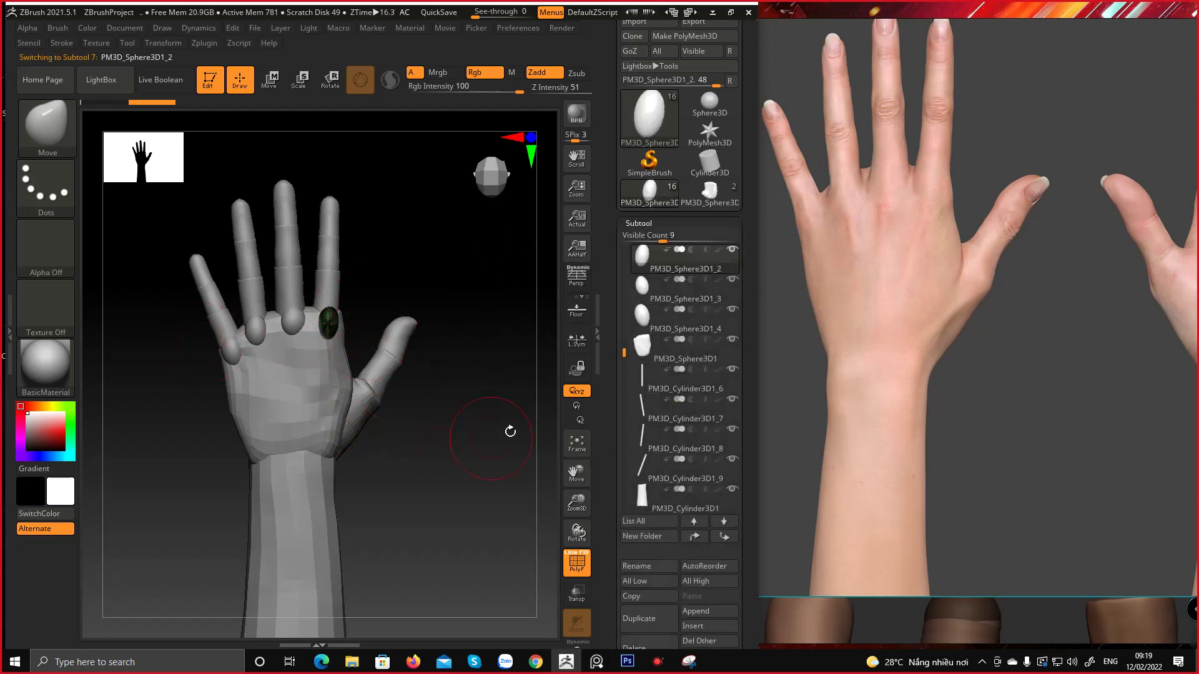
scroll(728, 545, down, 3)
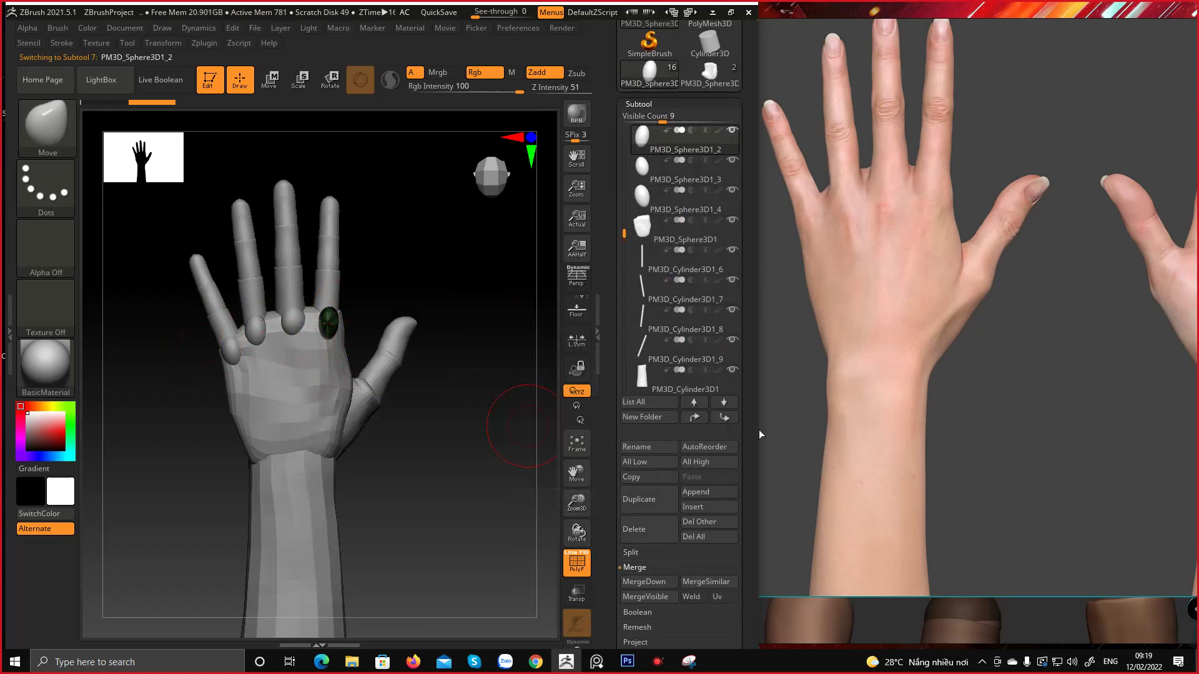
click(657, 528)
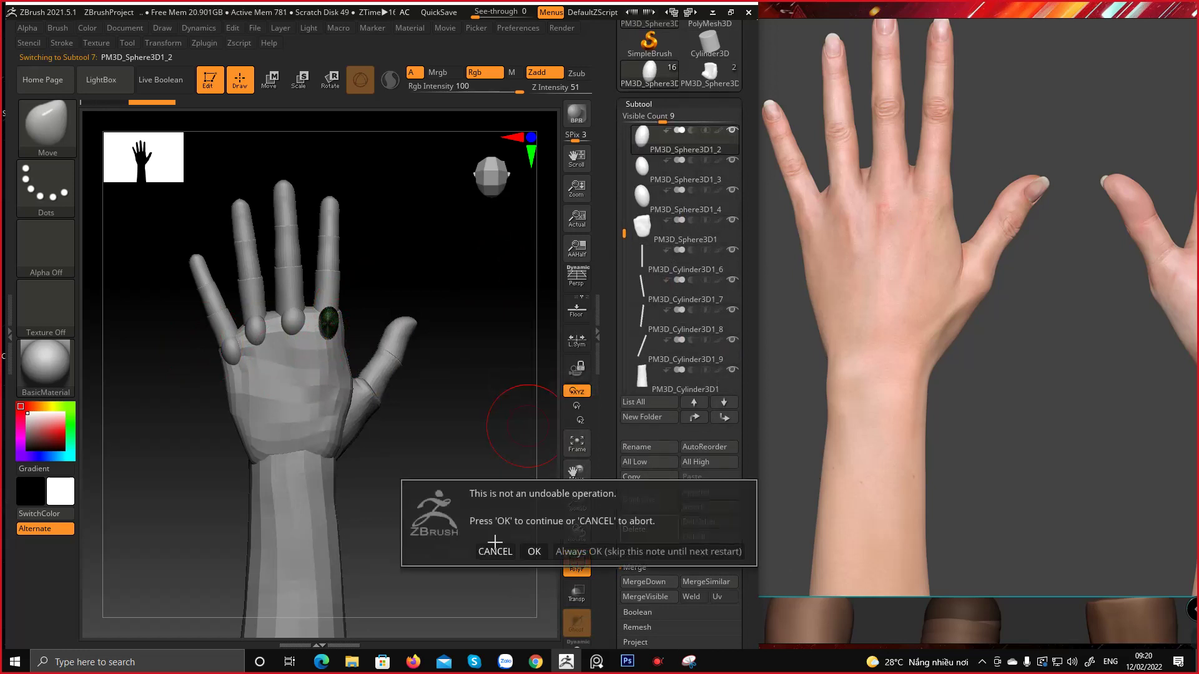
click(534, 552)
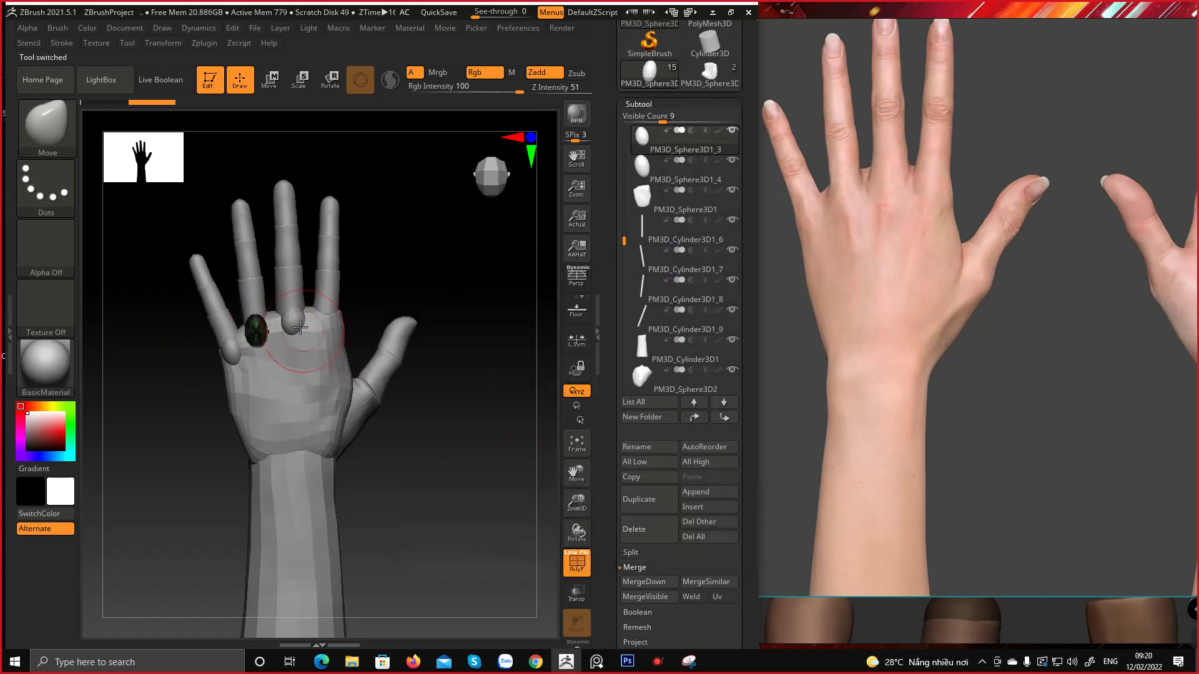
Delete the sphere subtools at the middle, ring and little finger knuckles and accept the warnings
click(636, 528)
click(534, 559)
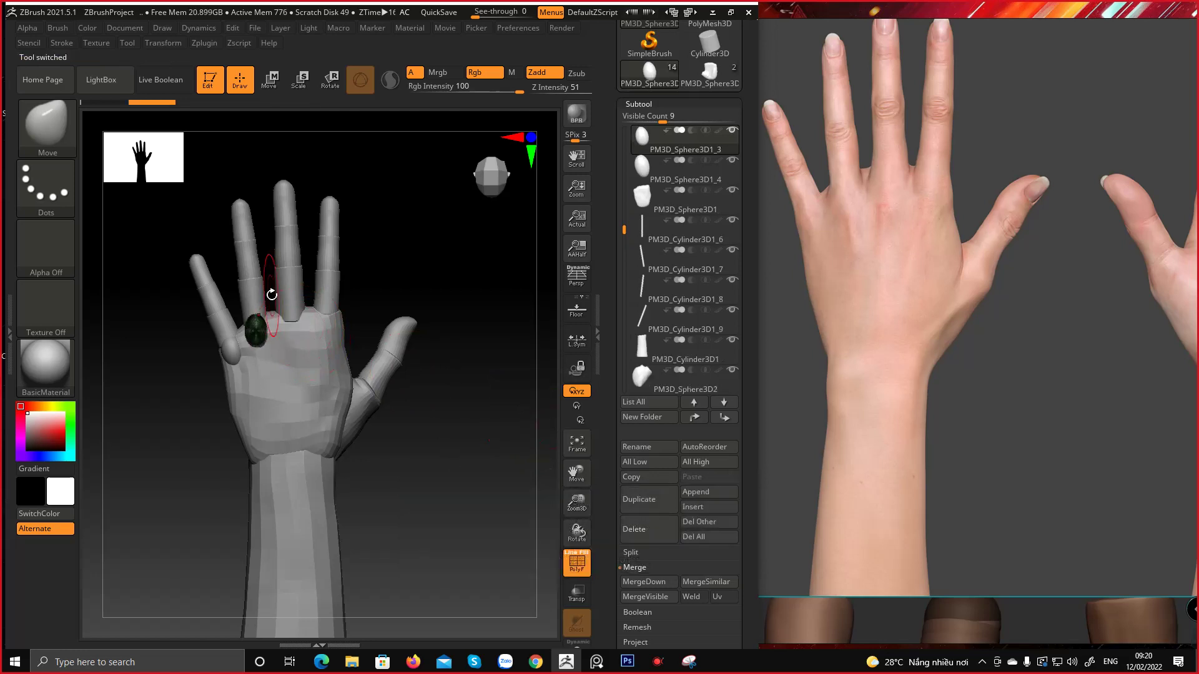
click(635, 528)
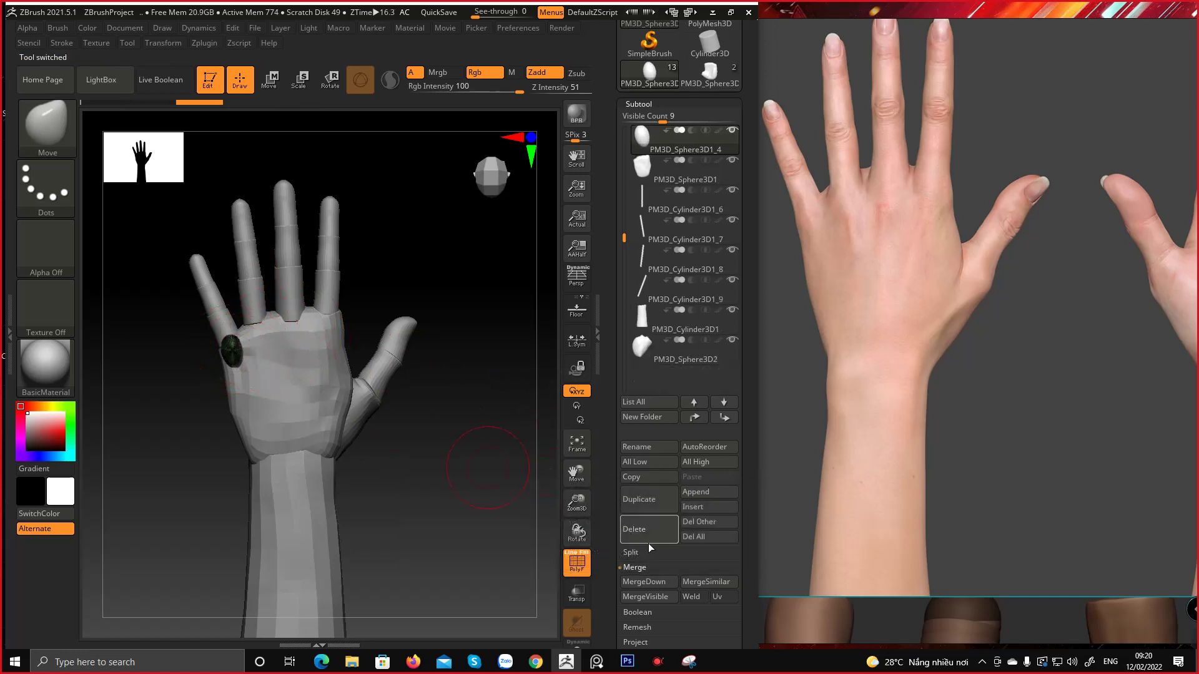
click(647, 534)
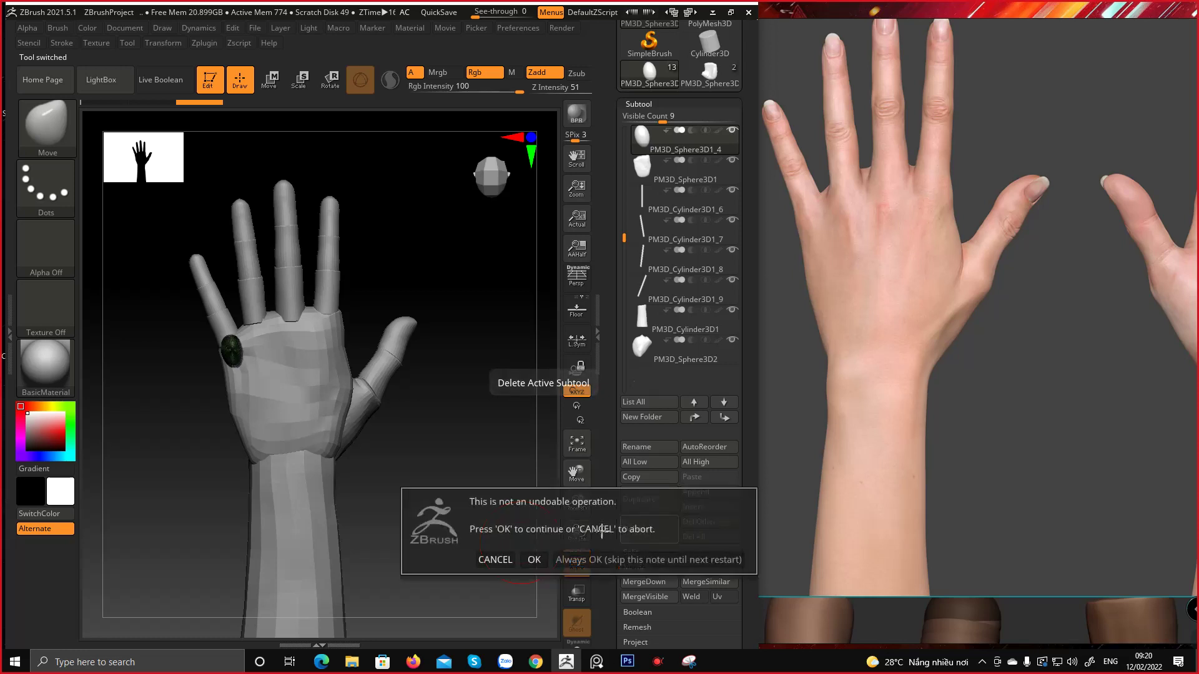
click(527, 560)
Make the index finger the active subtool and open its DynaMesh settings
drag(390, 344, 372, 232)
ctrl+right_drag(372, 233, 367, 611)
ctrl+right_drag(365, 262, 363, 431)
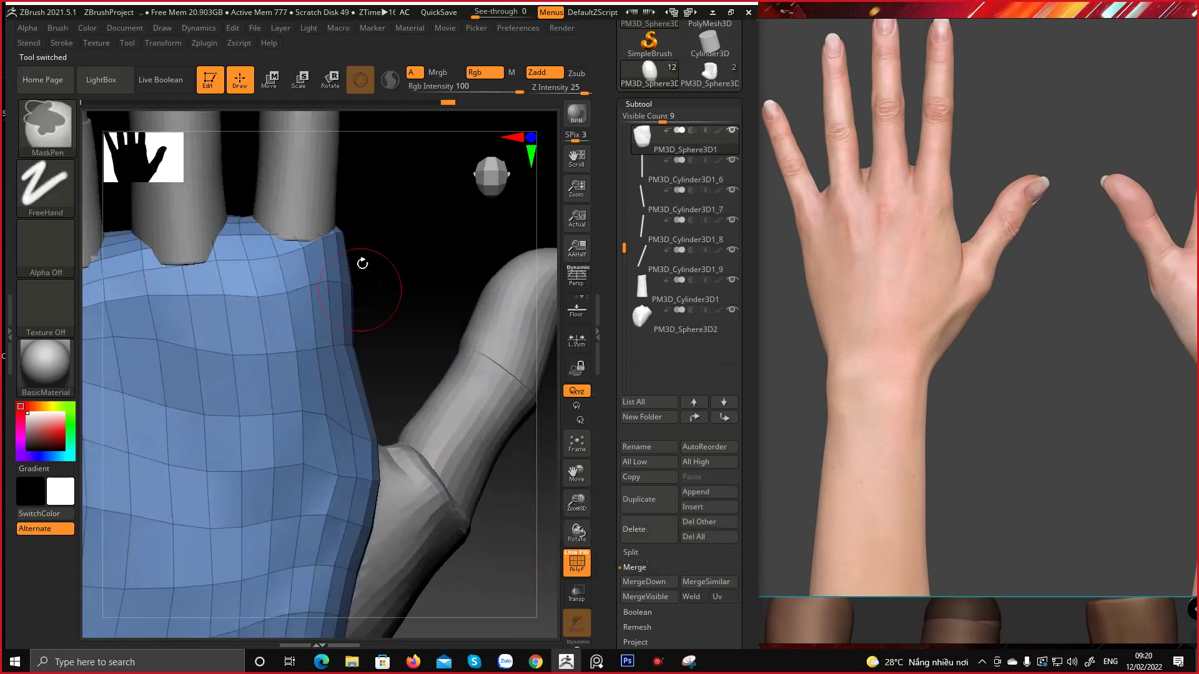
alt+drag(361, 263, 403, 549)
alt+click(351, 254)
ctrl+right_drag(368, 450, 372, 297)
mouse_move(452, 350)
mouse_down()
mouse_move(307, 389)
mouse_move(413, 319)
mouse_up()
ctrl+right_drag(377, 287, 375, 412)
drag(391, 418, 412, 384)
scroll(641, 379, down, 4)
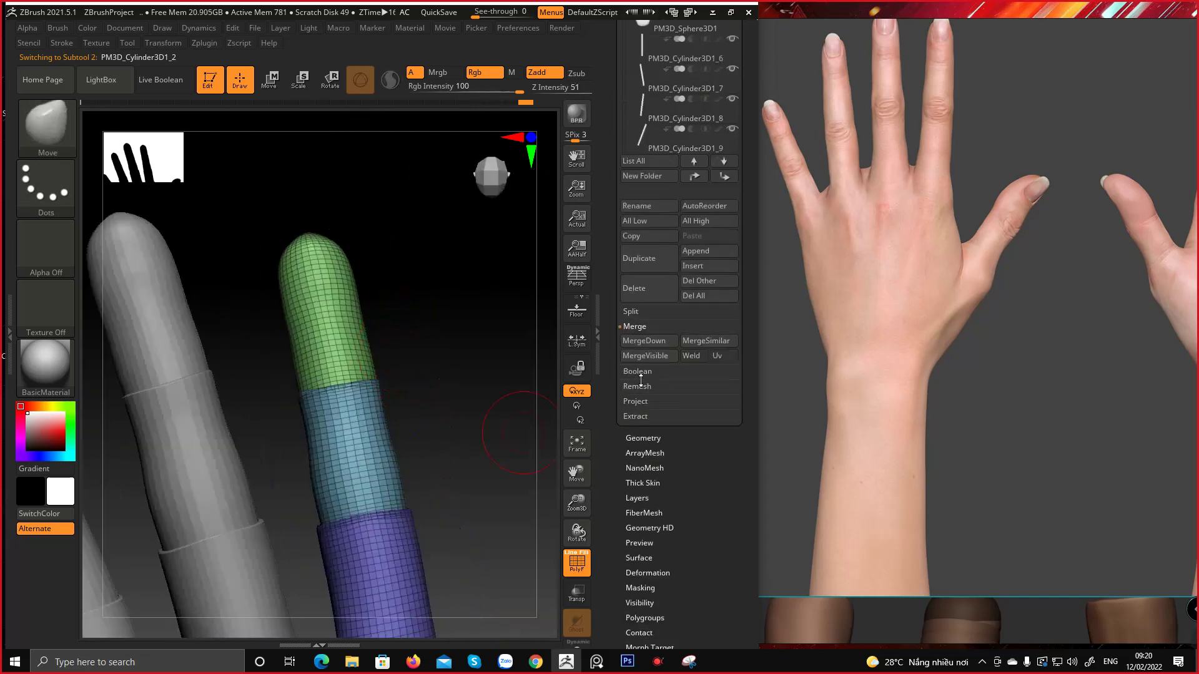
click(658, 439)
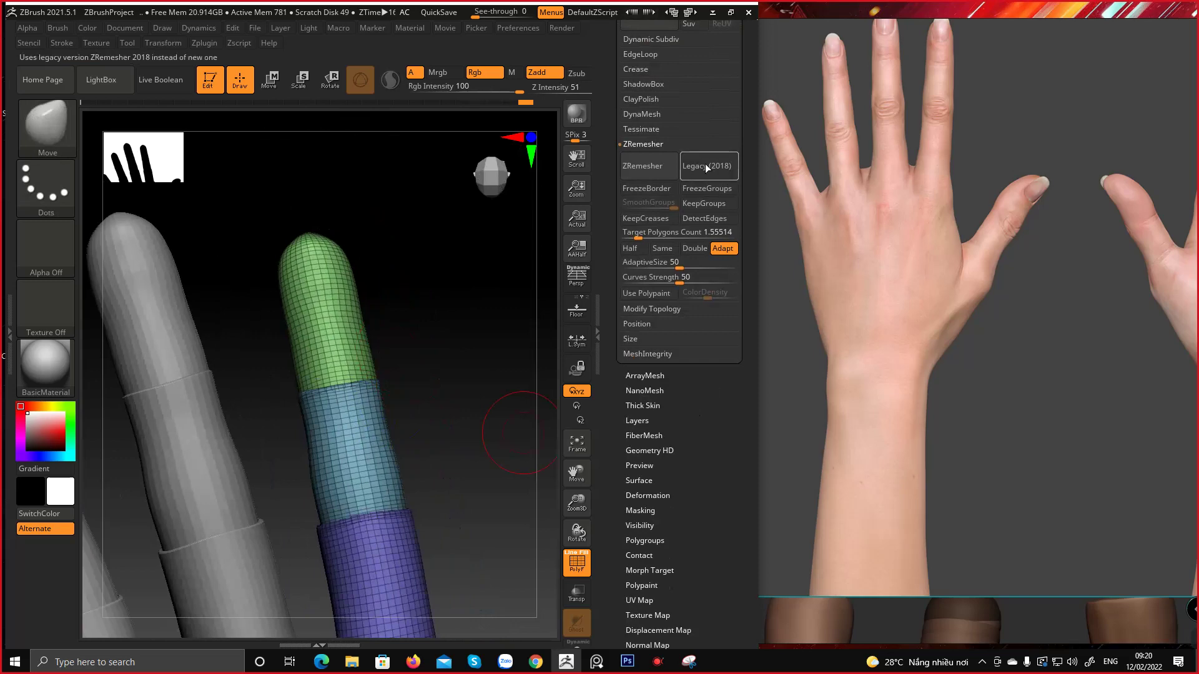
click(651, 114)
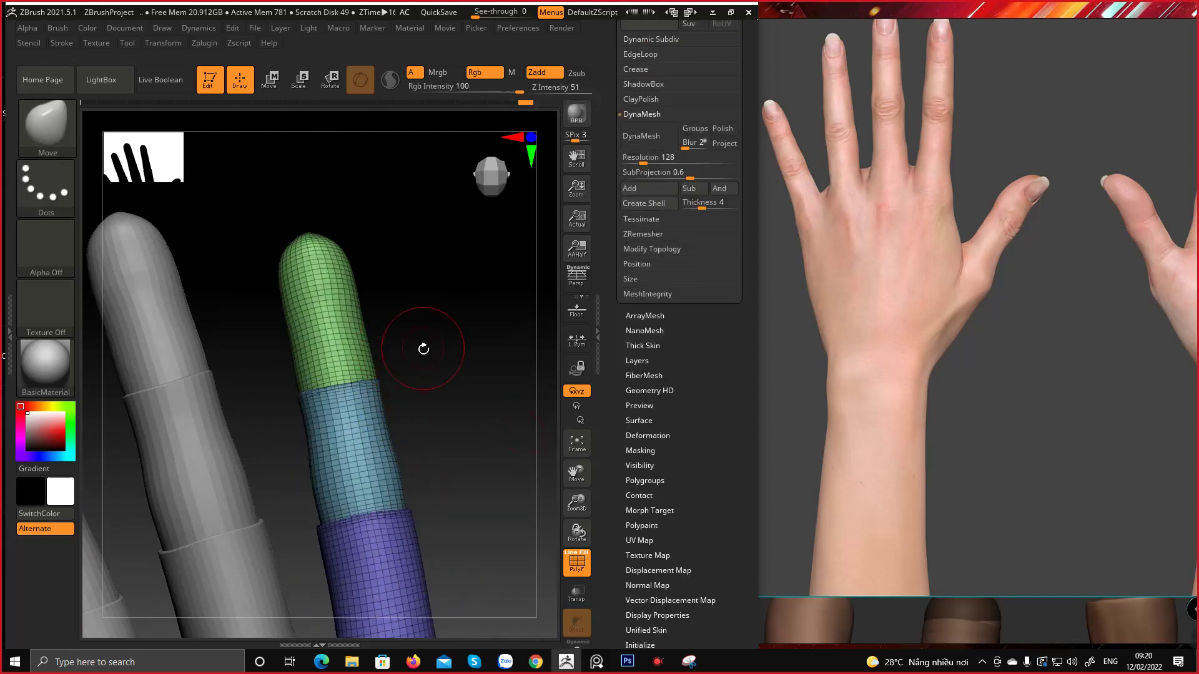
Try DynaMesh on the index finger at resolution 128, check its active point count, and undo the remesh
drag(424, 348, 460, 441)
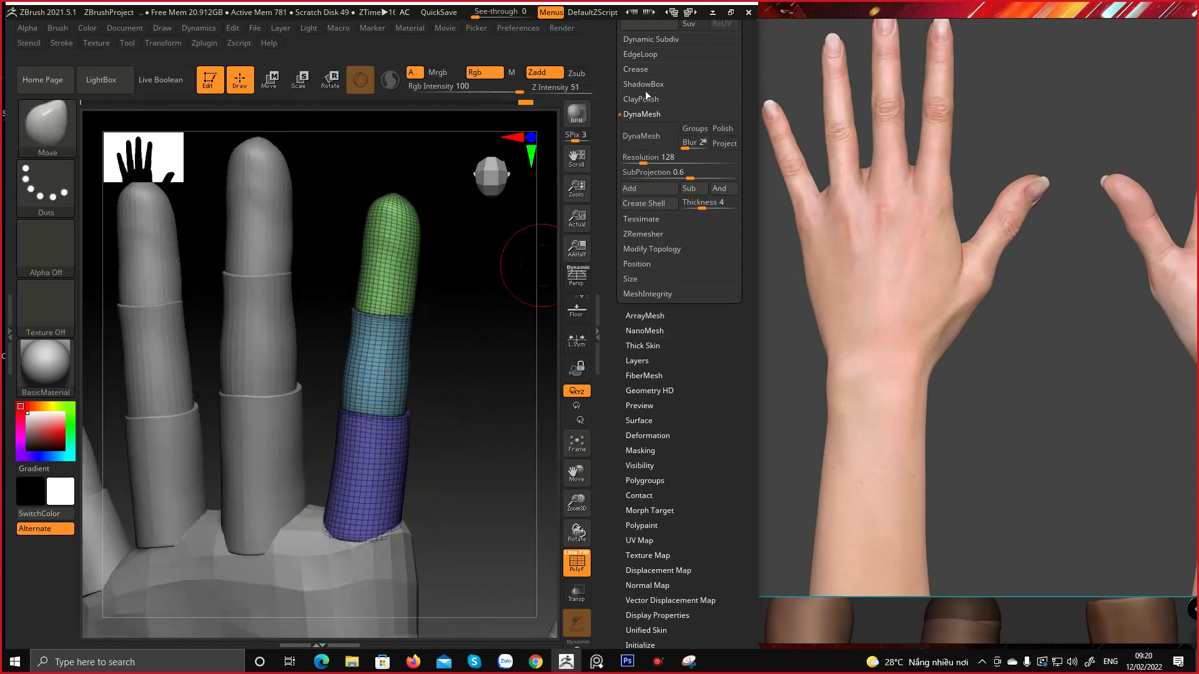
click(633, 135)
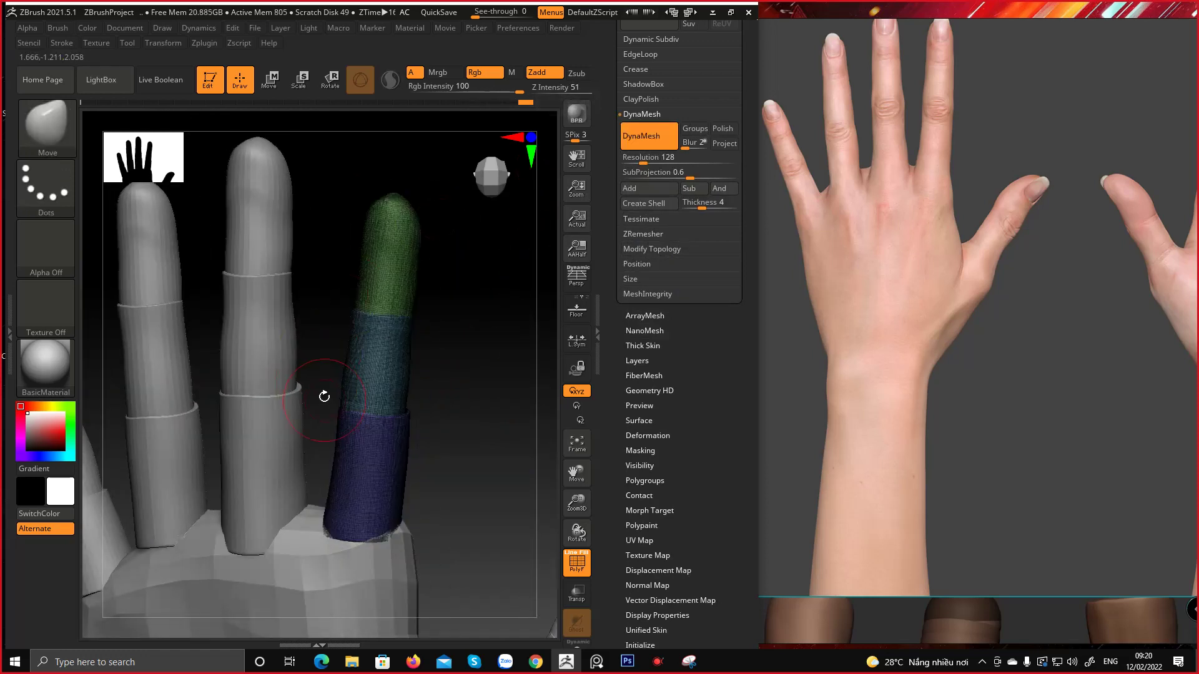
ctrl+right_drag(387, 325, 440, 274)
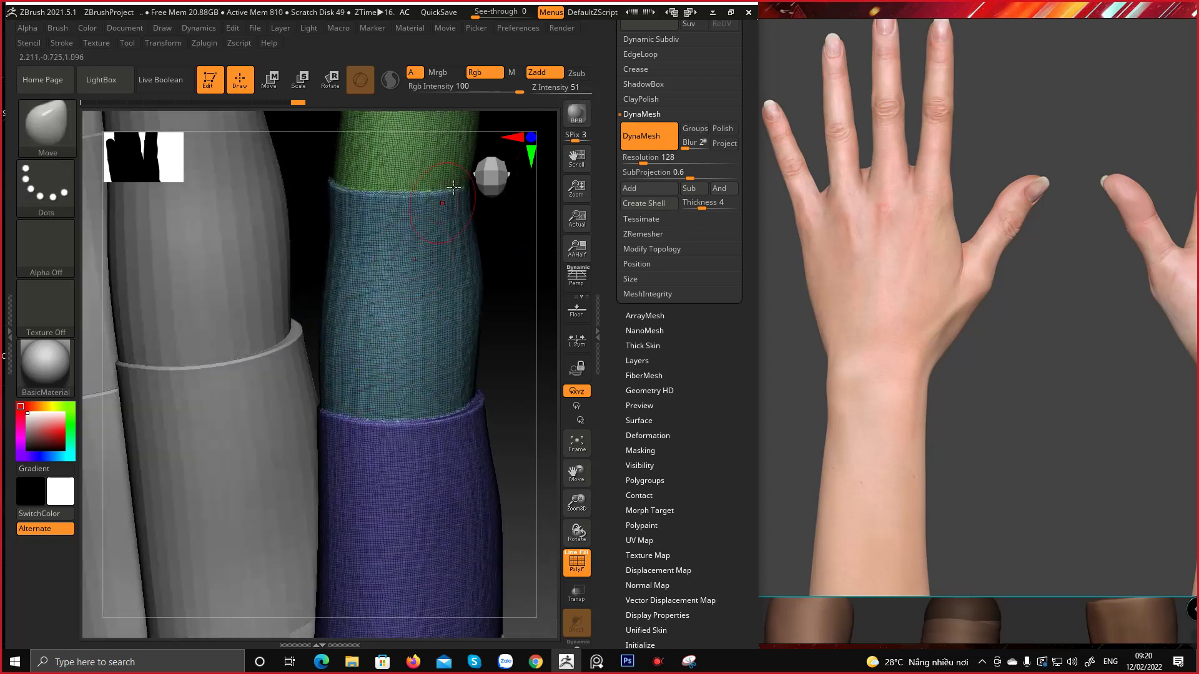
click(730, 12)
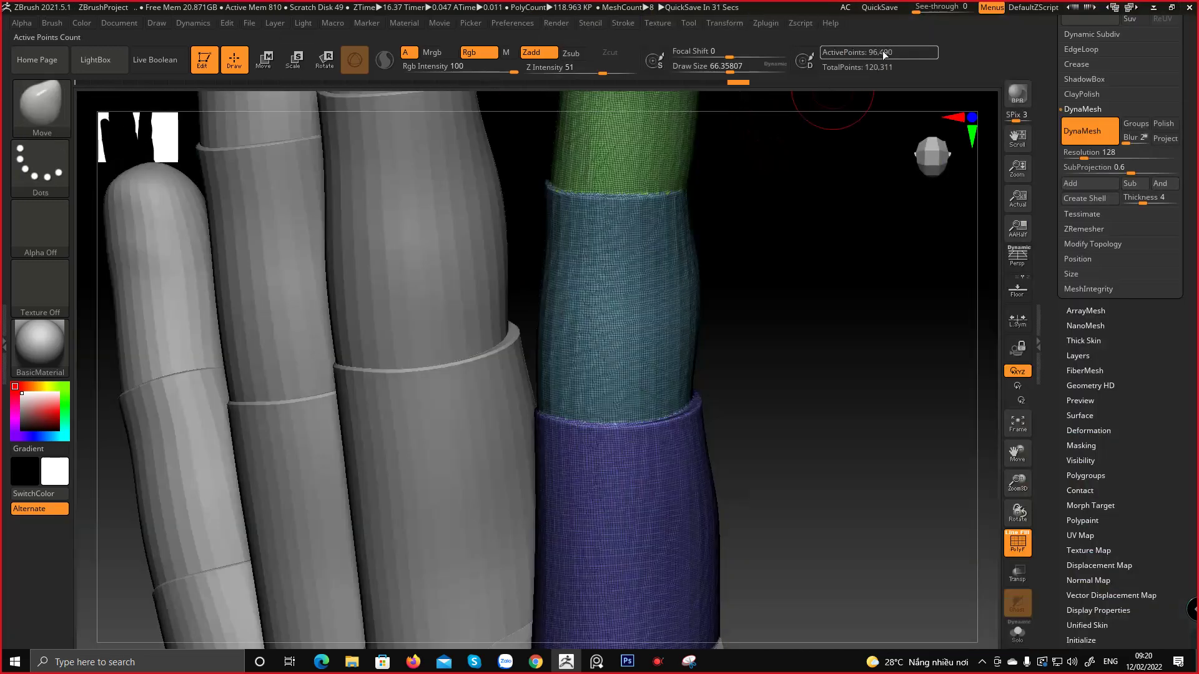
click(1171, 6)
right_drag(527, 257, 551, 249)
key(ctrl+z)
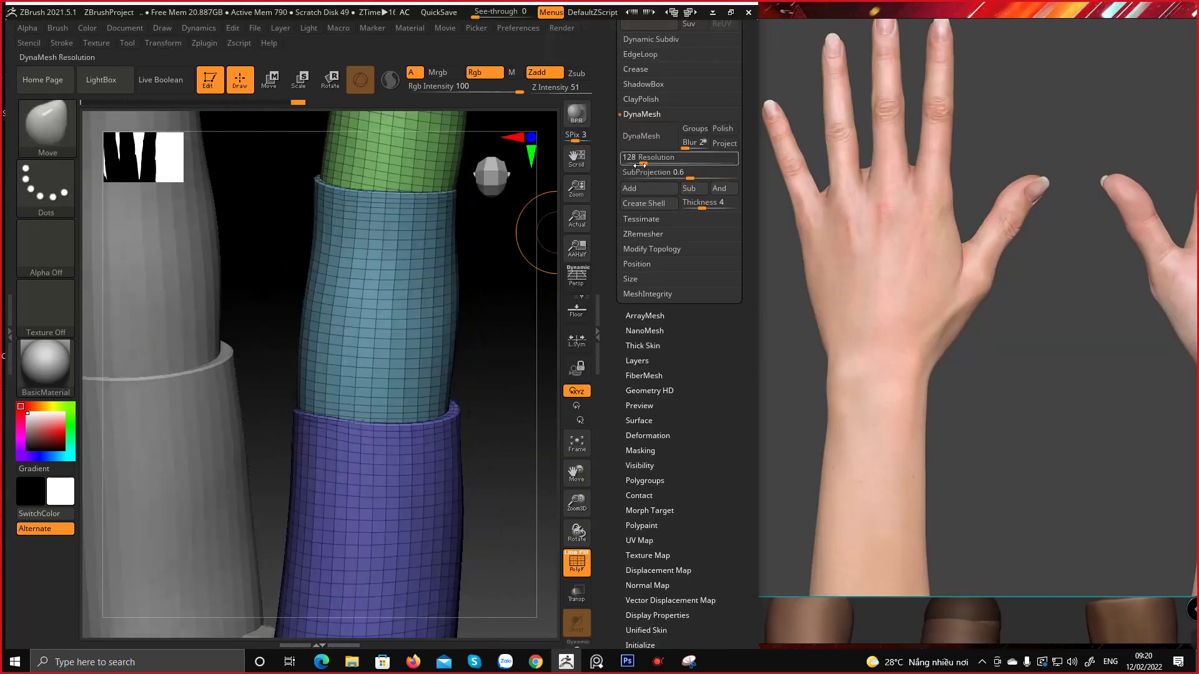
Try DynaMesh on the index finger at resolution 24, examine the joints between its segments, and undo the remesh
drag(642, 162, 635, 162)
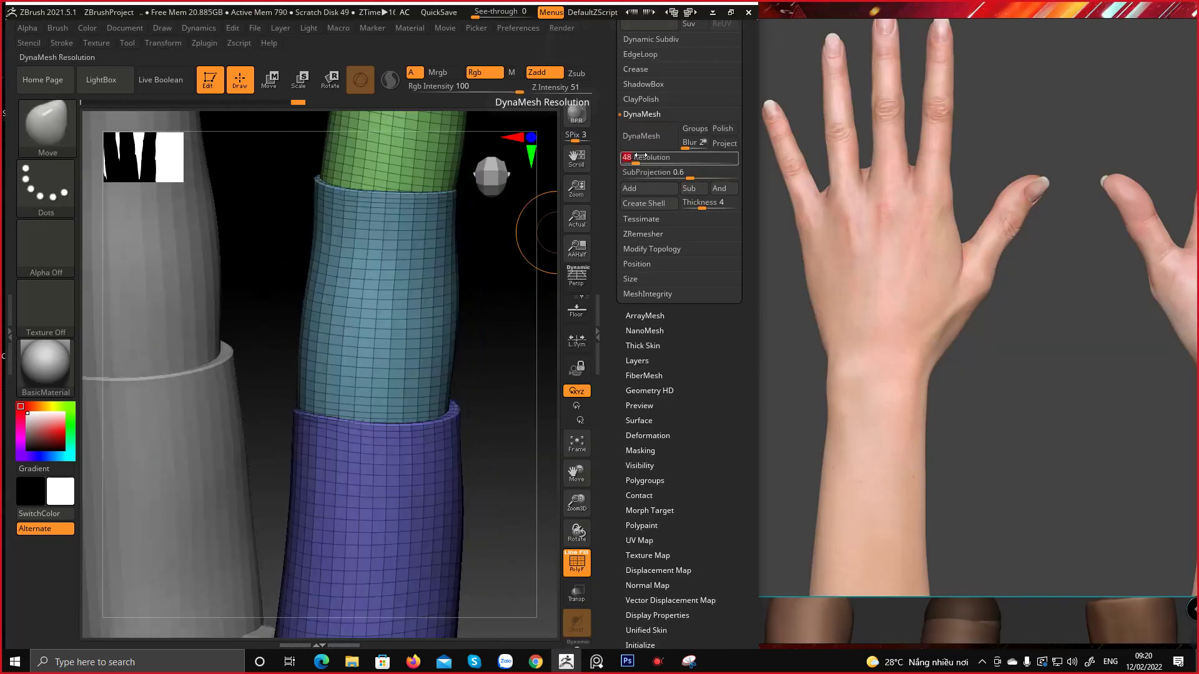
right_drag(377, 308, 410, 279)
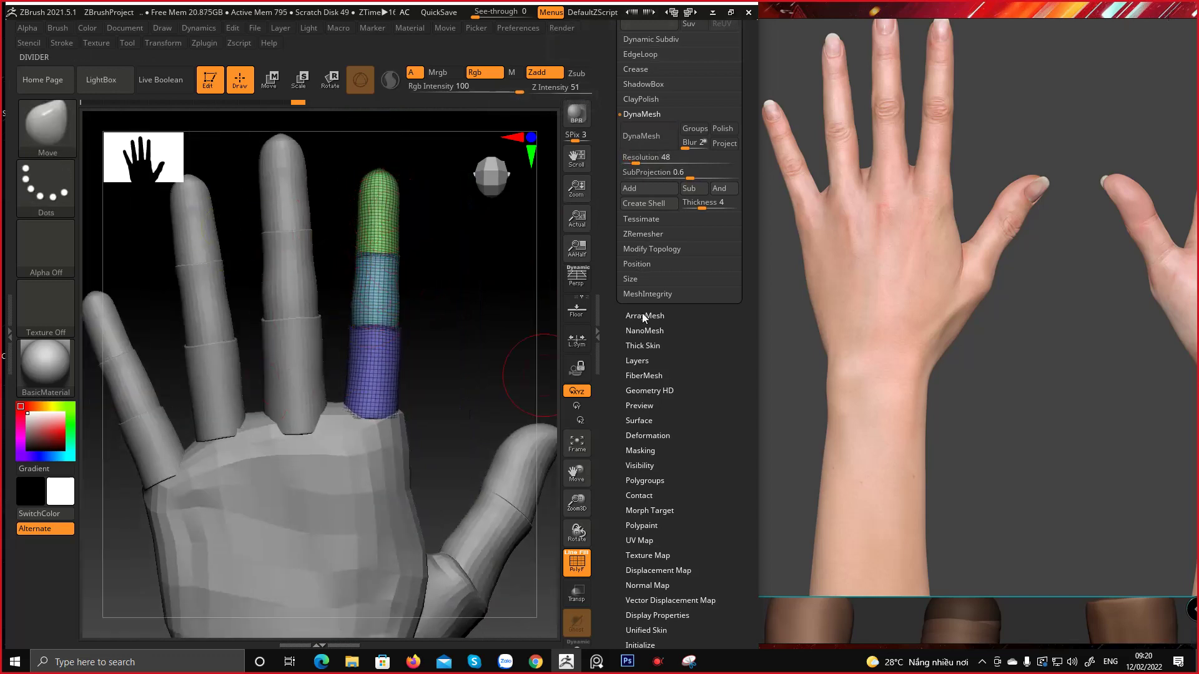
click(735, 12)
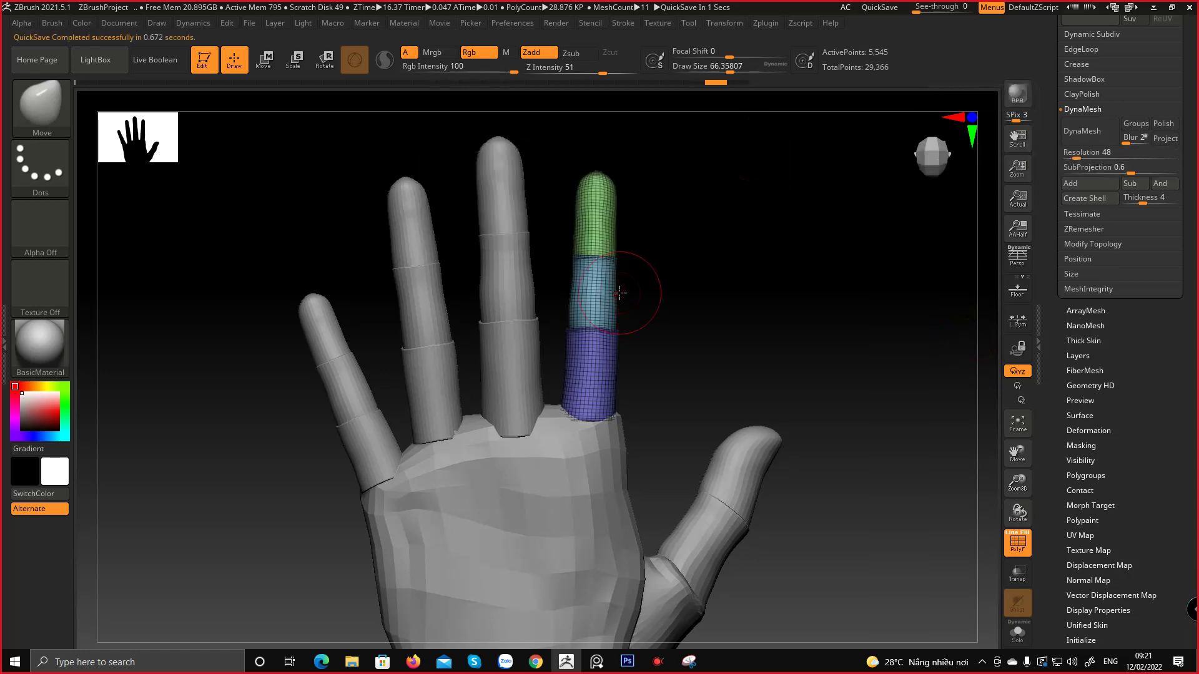
drag(1075, 157, 1069, 157)
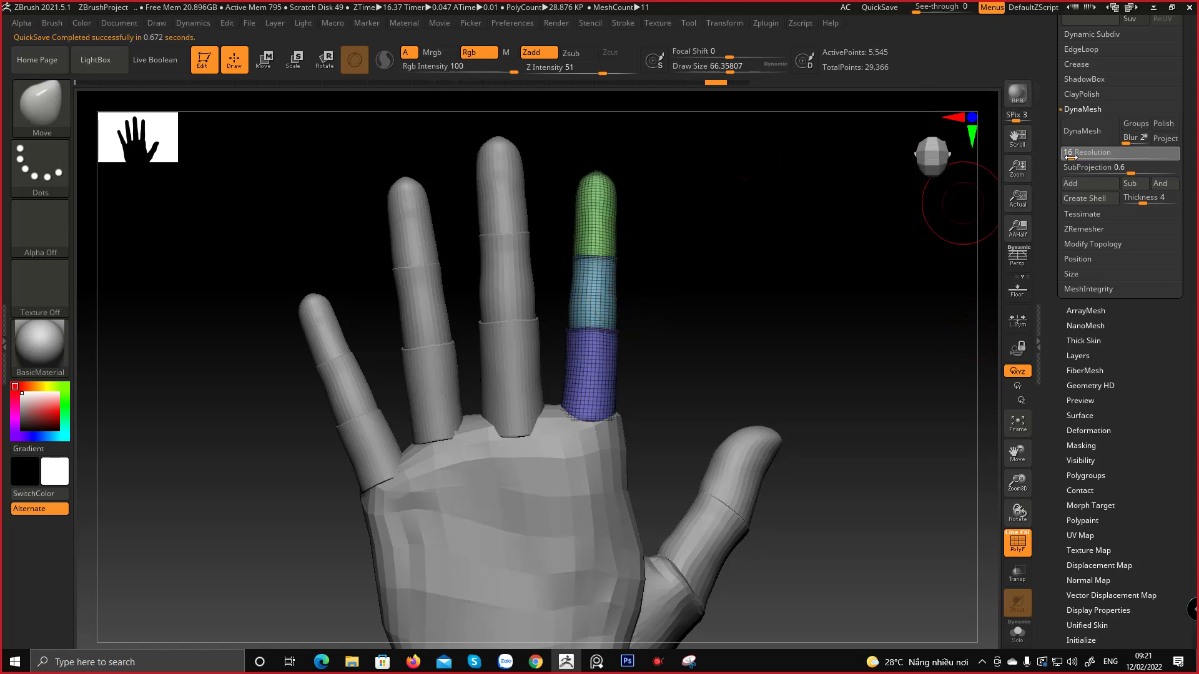
click(1072, 157)
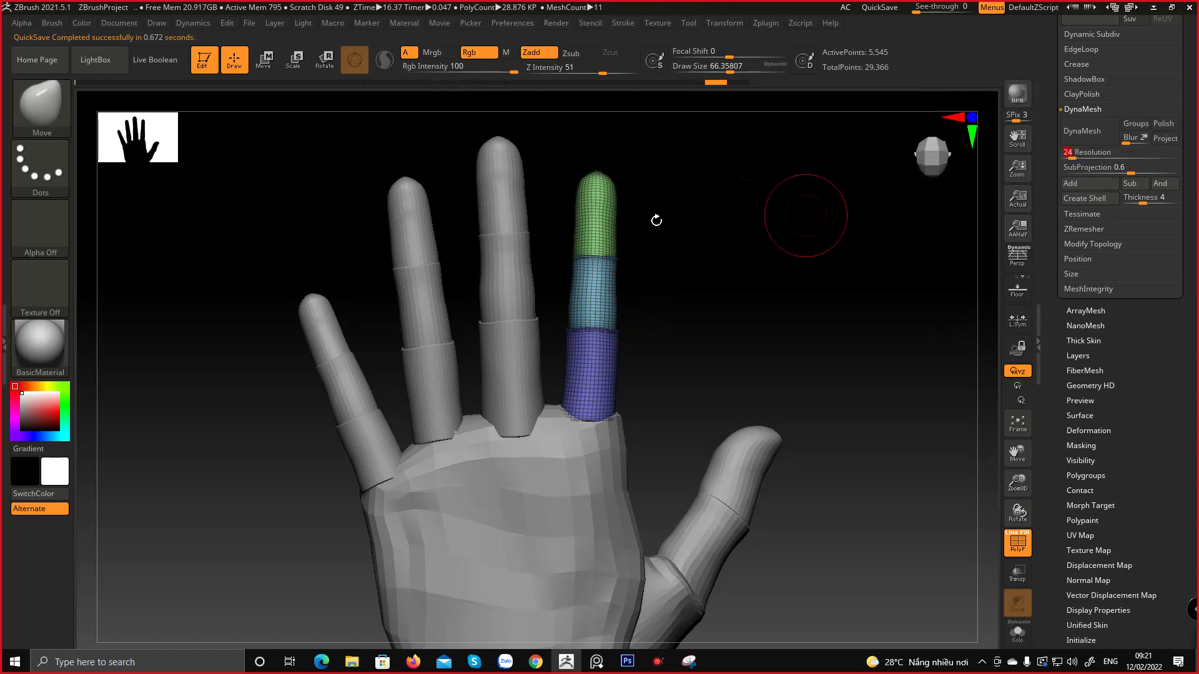
click(1082, 131)
drag(630, 246, 670, 221)
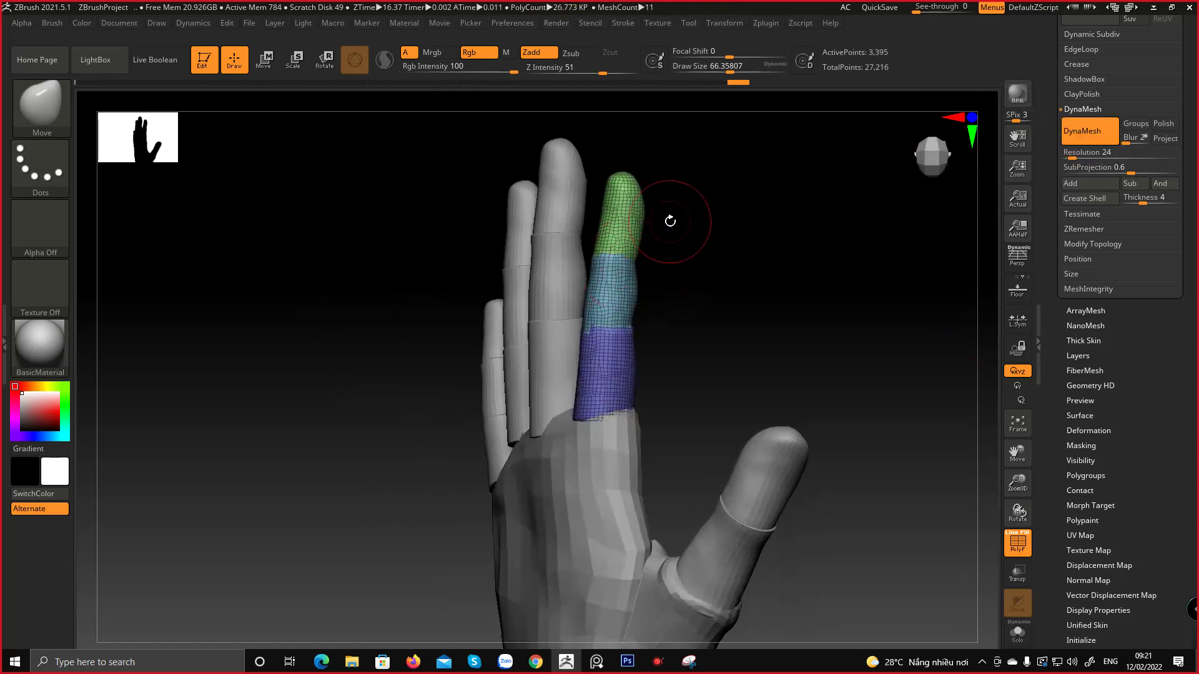
mouse_move(673, 226)
ctrl+right_down()
mouse_move(724, 354)
mouse_move(556, 337)
mouse_move(531, 356)
mouse_move(746, 332)
ctrl+right_up()
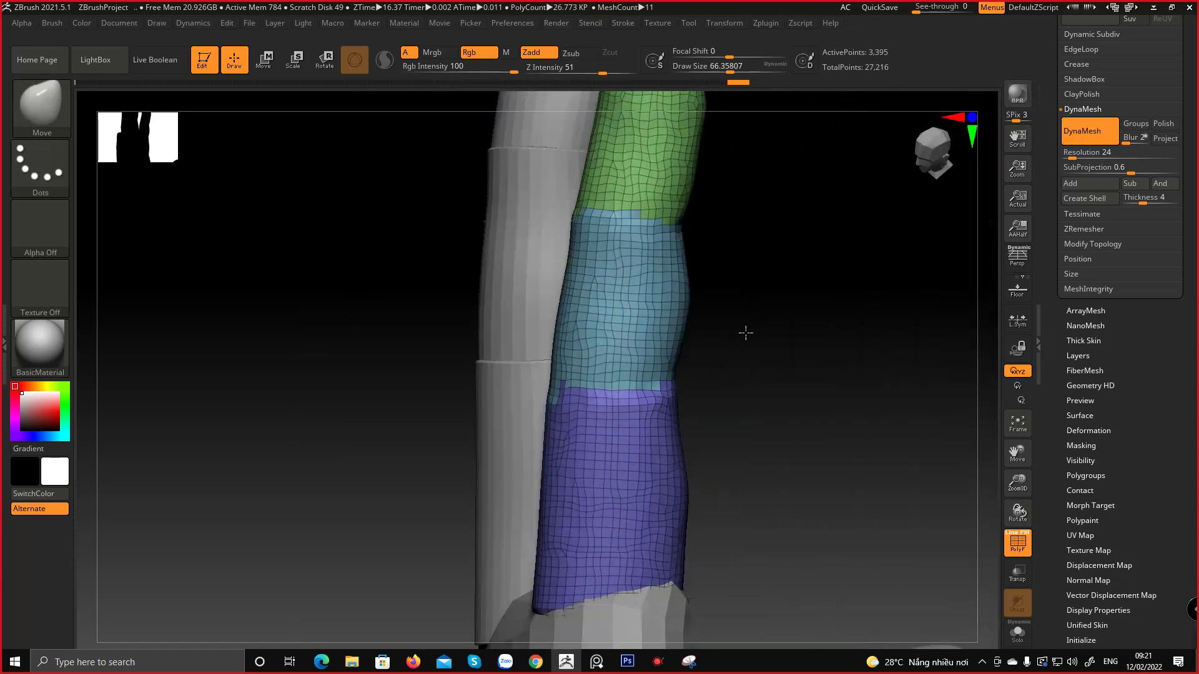
drag(745, 333, 802, 325)
right_drag(803, 326, 732, 323)
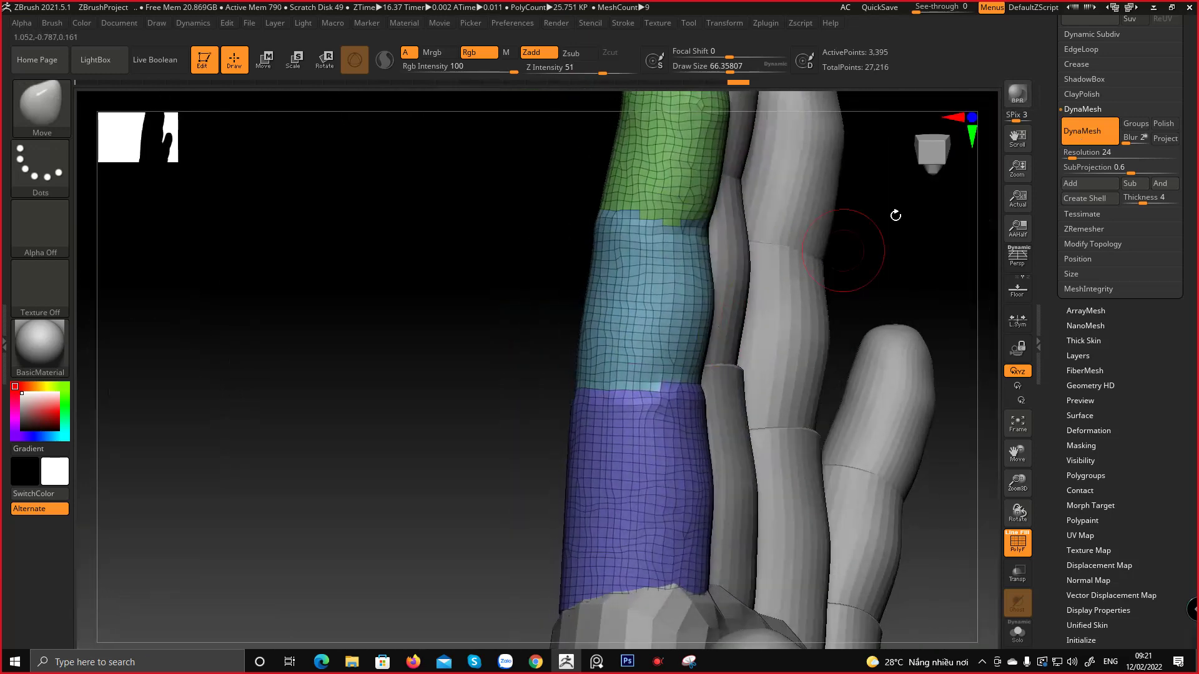
key(ctrl+z)
DynaMesh the index finger at resolution 48 and check how its three segments fuse
key(Return)
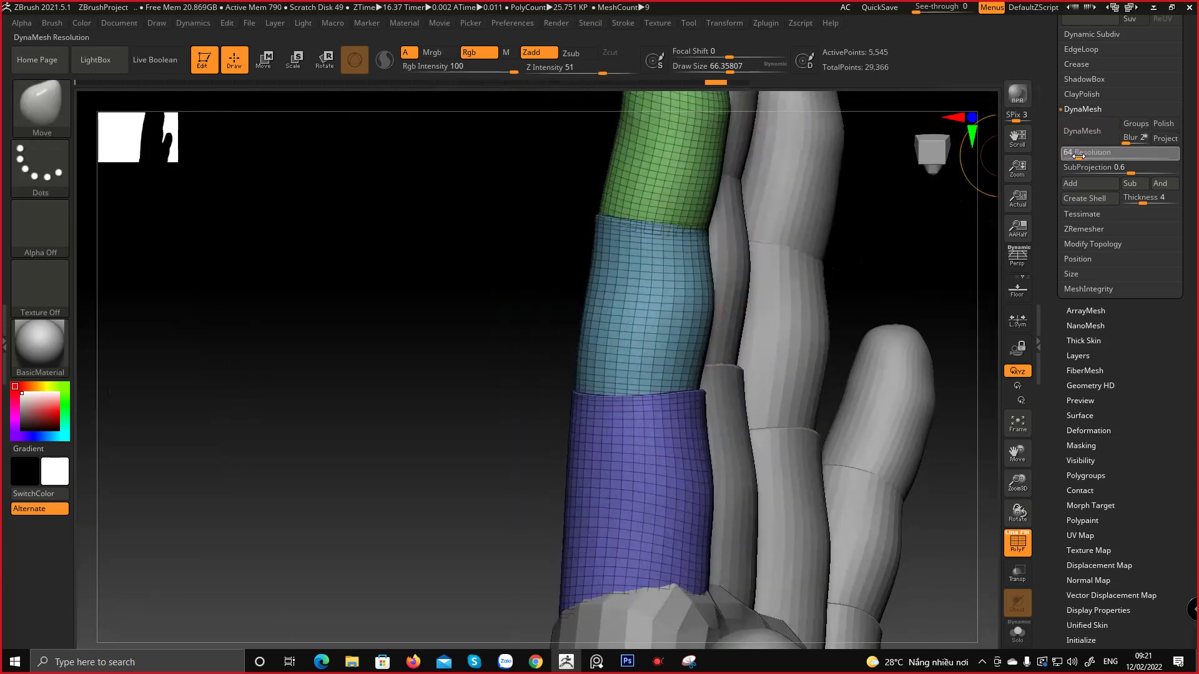
click(1084, 134)
right_drag(804, 194, 749, 207)
mouse_move(595, 266)
right_down()
mouse_move(650, 259)
mouse_move(618, 268)
right_up()
right_click(497, 341)
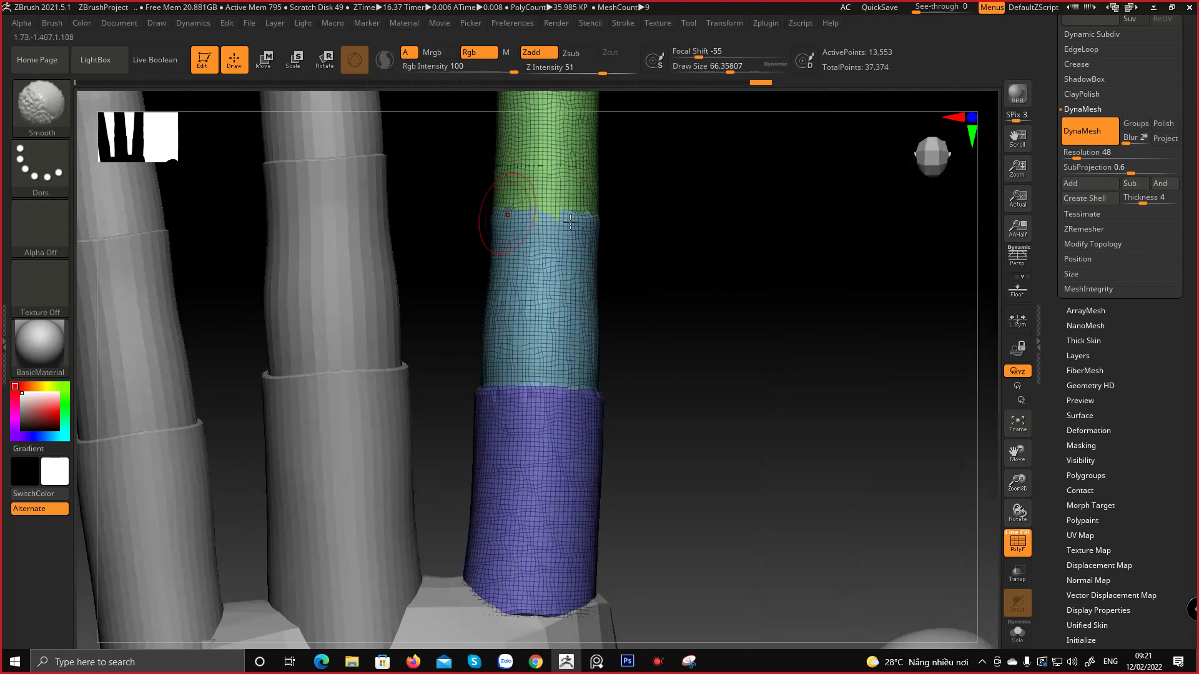
key(ctrl)
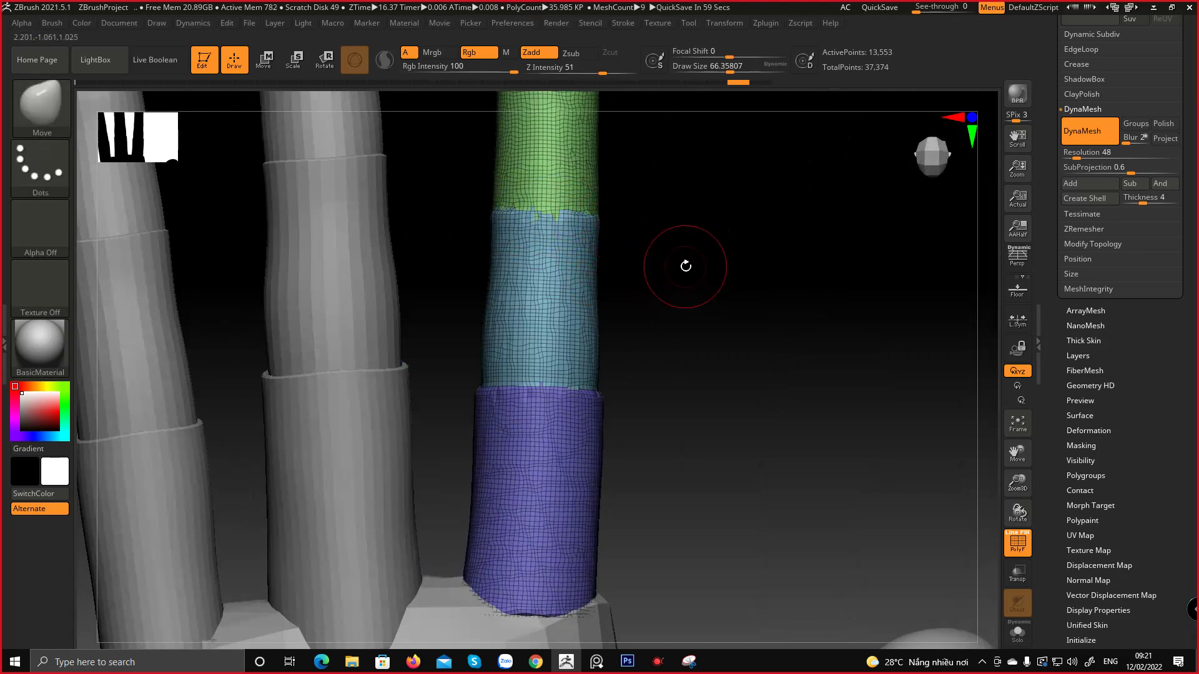
Smooth the seam between the index finger's tip and middle segments all around the finger
alt+right_drag(641, 259, 610, 356)
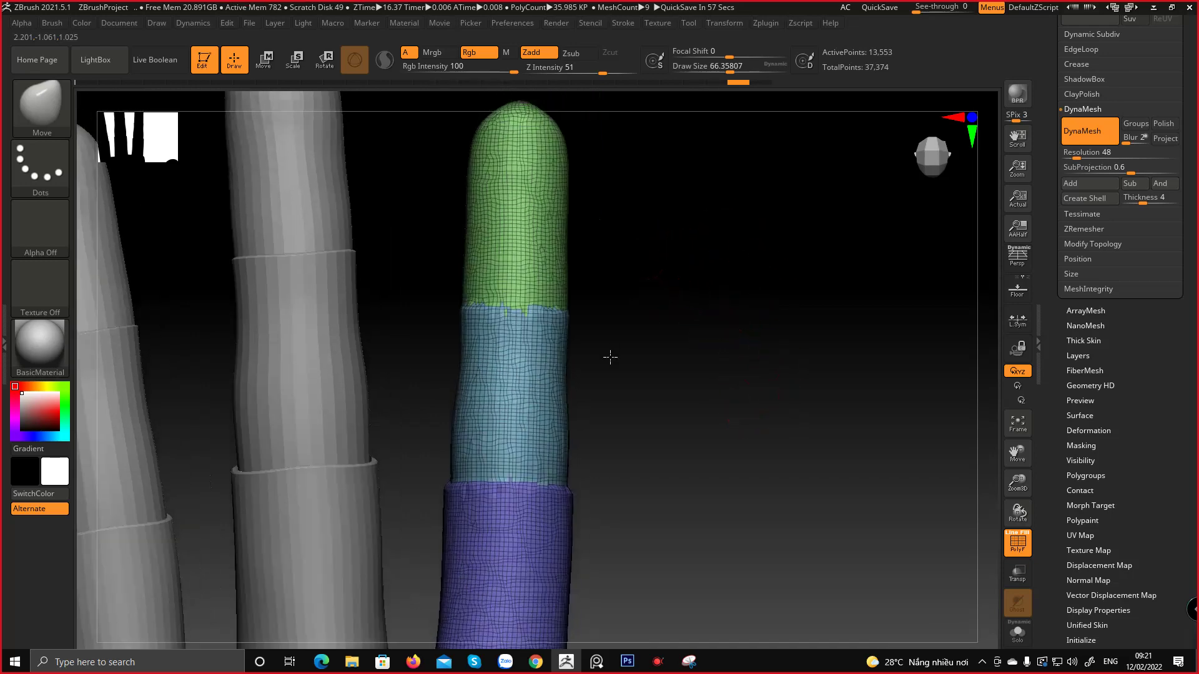
ctrl+right_drag(501, 312, 550, 422)
mouse_move(610, 356)
right_down()
mouse_move(568, 356)
mouse_move(567, 320)
right_up()
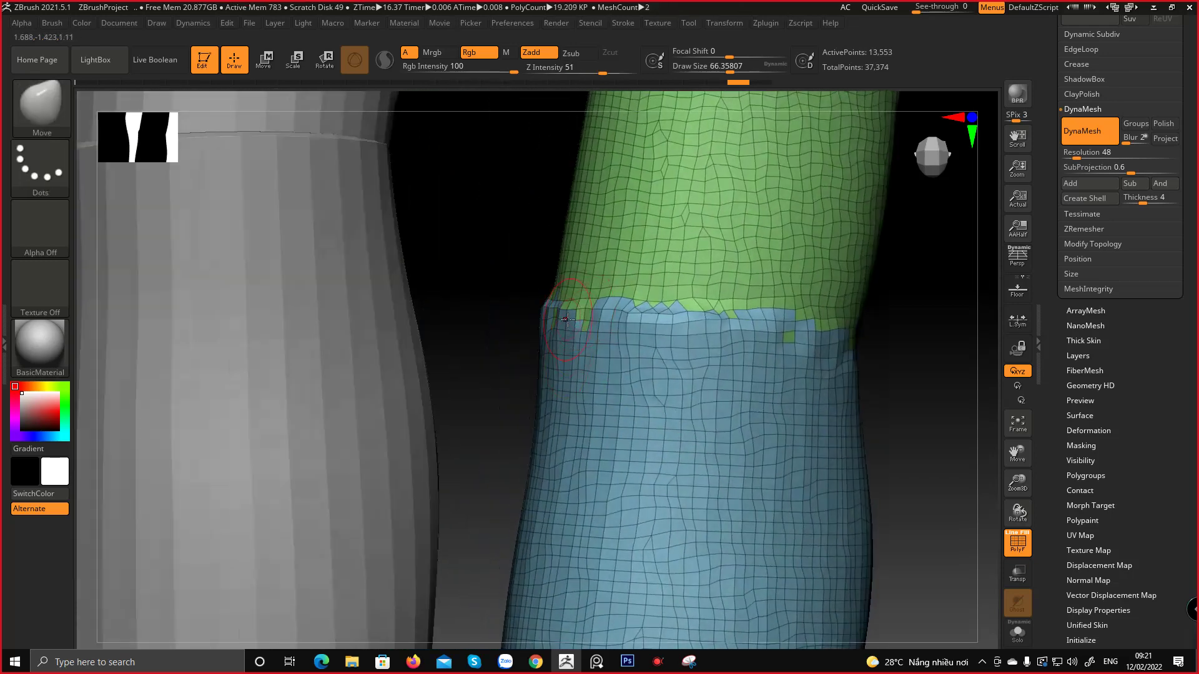
shift+drag(816, 324, 545, 316)
right_drag(535, 316, 616, 316)
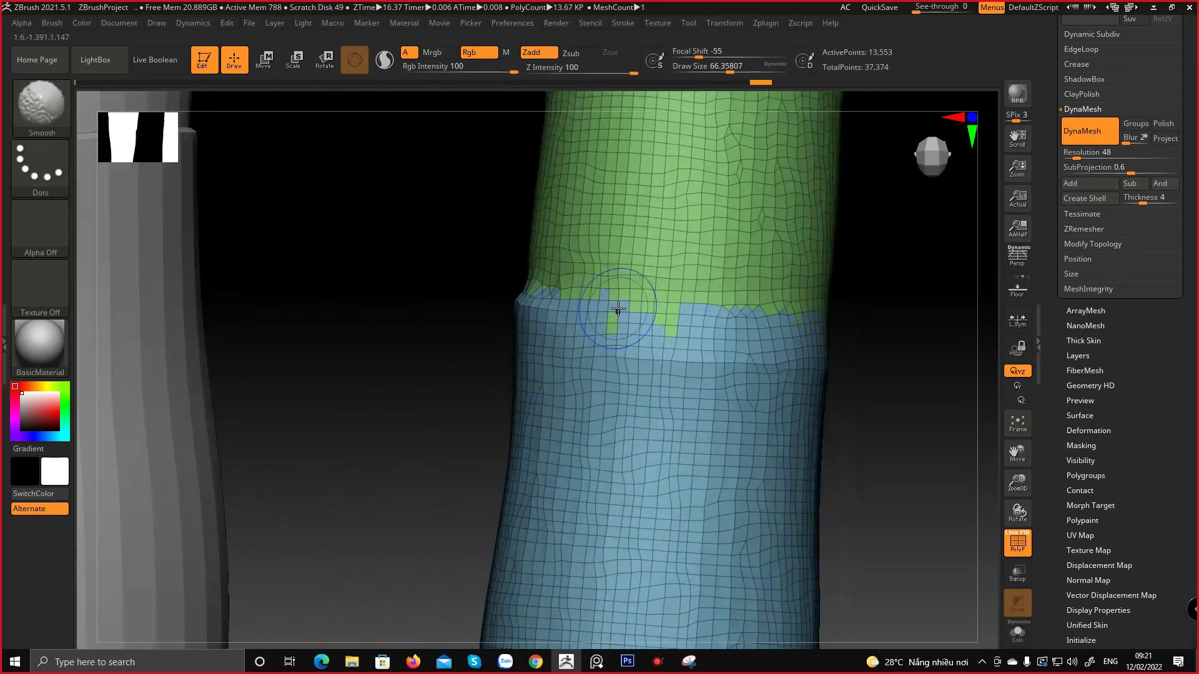
right_drag(513, 305, 674, 306)
shift+drag(631, 297, 357, 326)
right_drag(357, 325, 406, 323)
shift+drag(607, 312, 394, 332)
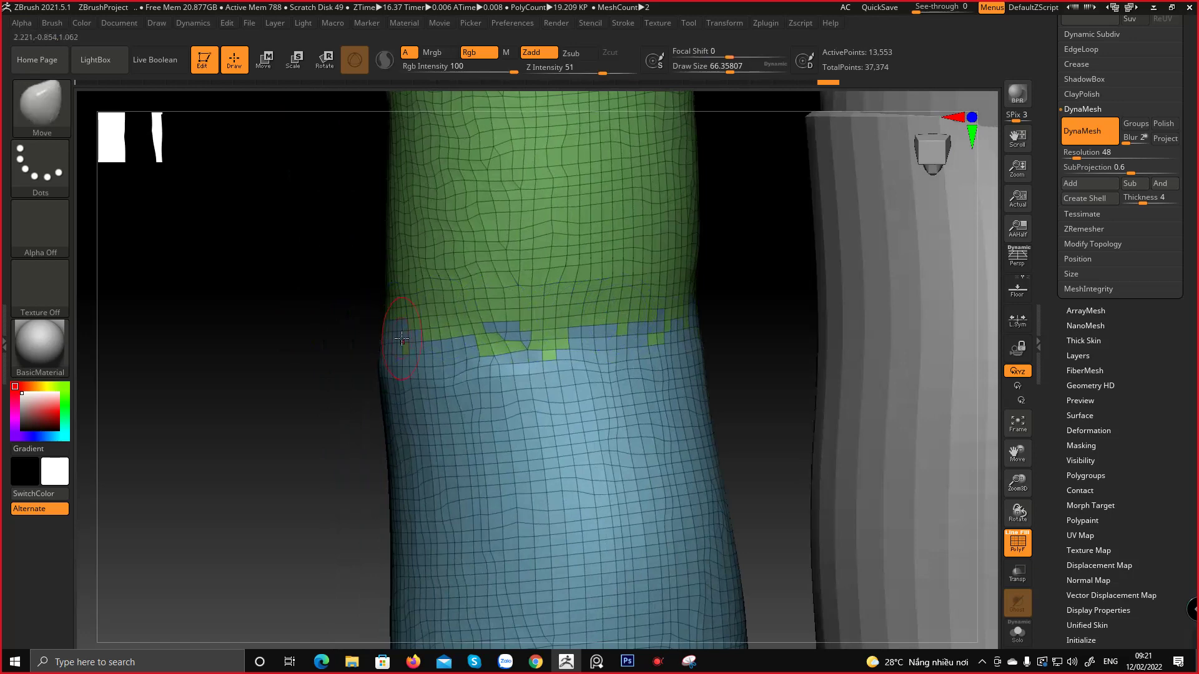
mouse_move(394, 333)
right_down()
mouse_move(485, 337)
mouse_move(462, 339)
mouse_move(471, 311)
mouse_move(515, 349)
right_up()
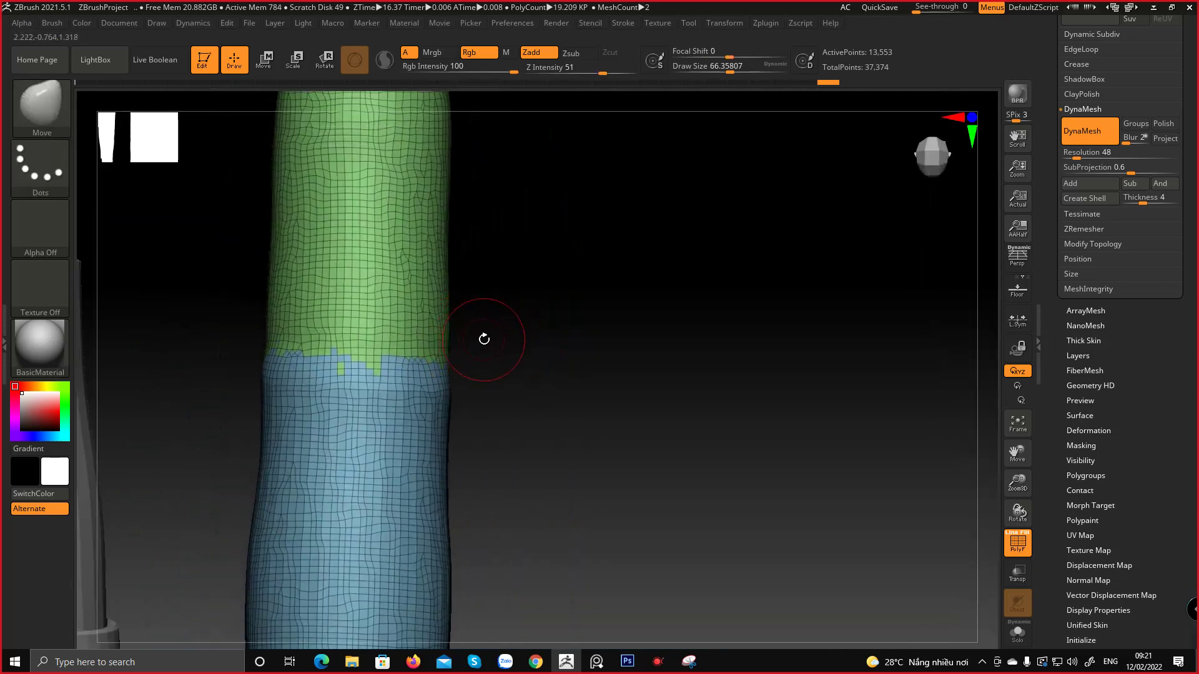
Examine the polygroup border and mesh flow at the index finger's upper joint from all sides
mouse_move(364, 355)
right_down()
mouse_move(402, 327)
mouse_move(410, 276)
mouse_move(429, 317)
right_up()
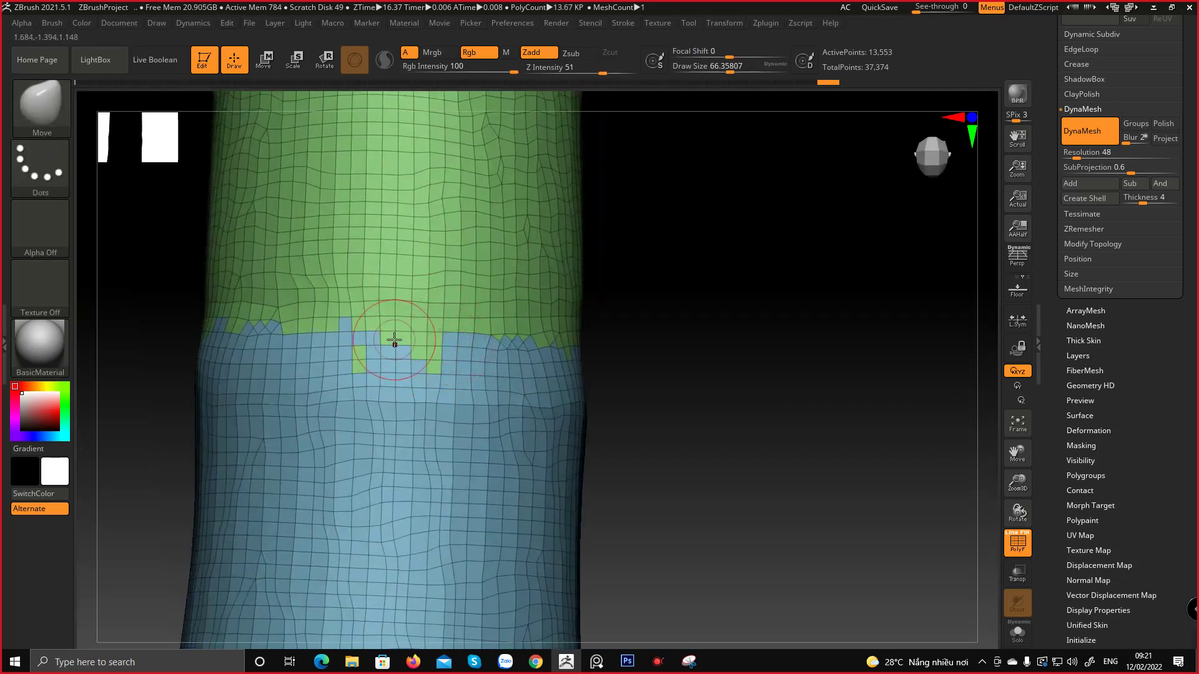
drag(394, 340, 353, 339)
right_drag(496, 342, 403, 340)
right_drag(592, 345, 557, 322)
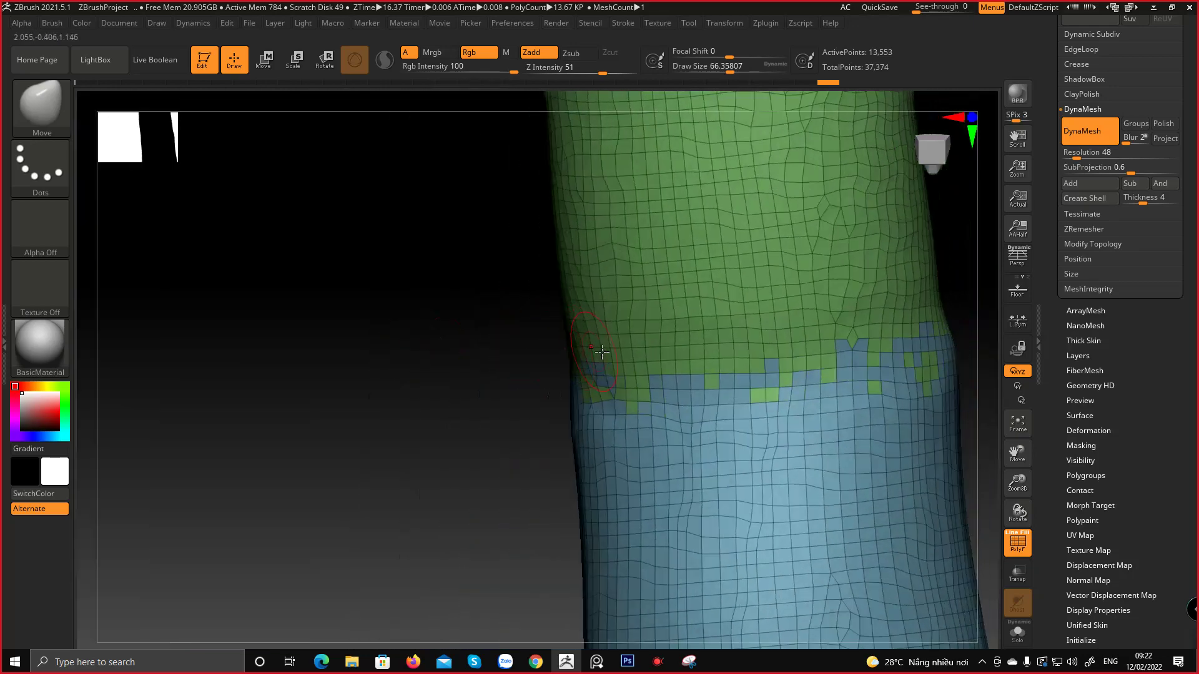
right_drag(607, 366, 709, 358)
right_drag(423, 350, 349, 353)
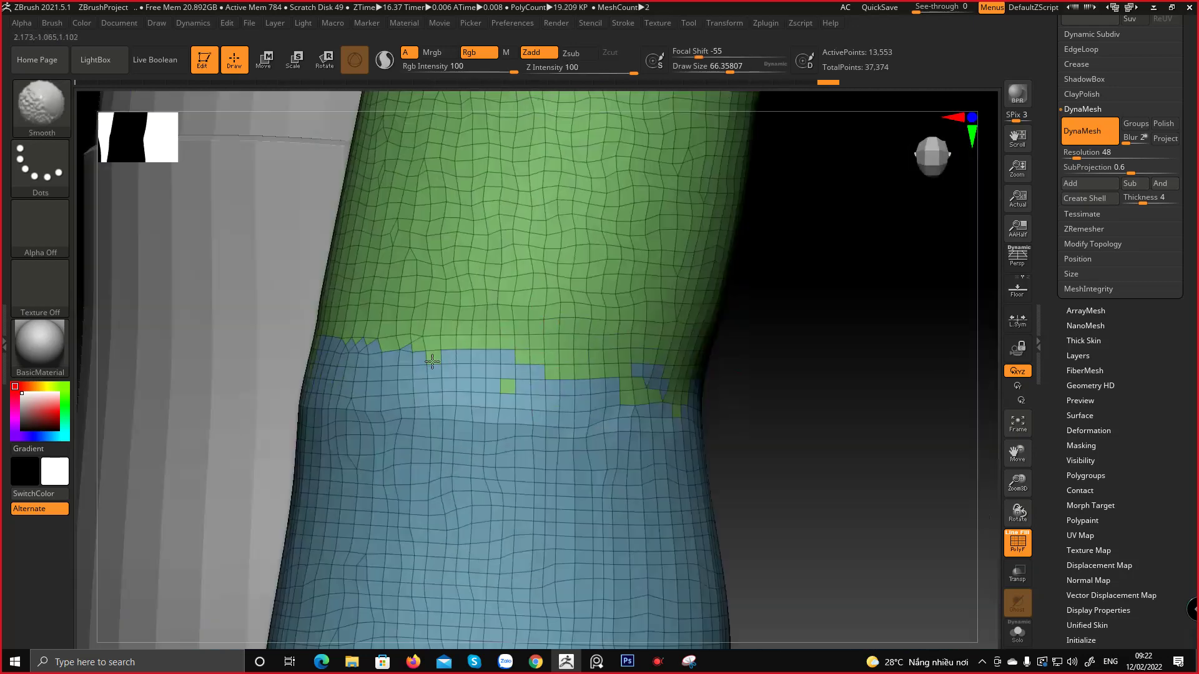
ctrl+right_drag(464, 350, 469, 400)
right_drag(537, 369, 634, 377)
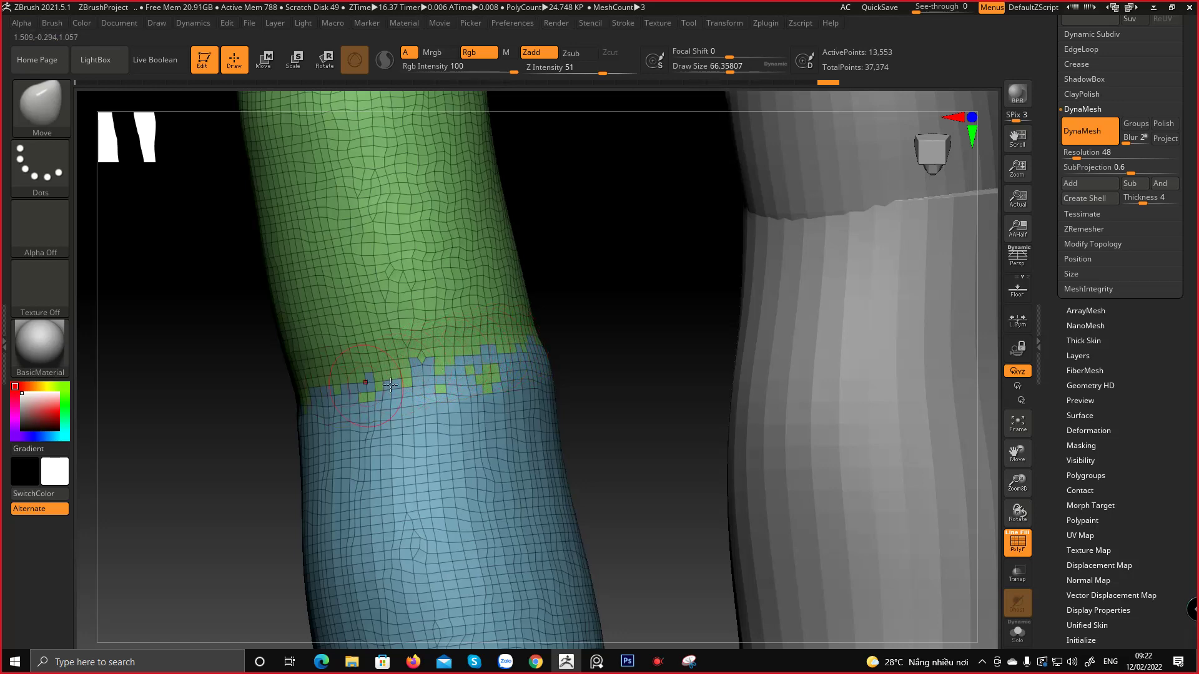
mouse_move(442, 362)
right_down()
mouse_move(348, 381)
mouse_move(441, 343)
right_up()
Undo the seam smoothing and the resolution 48 DynaMesh on the index finger
key(ctrl)
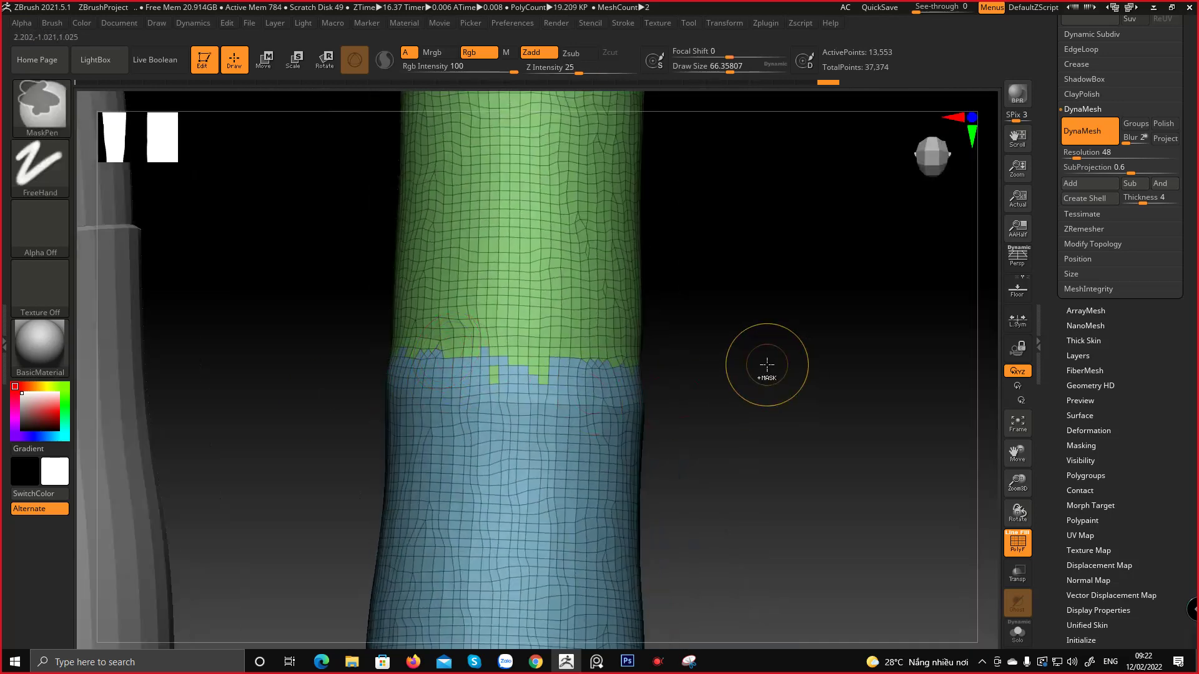
key(ctrl+z)
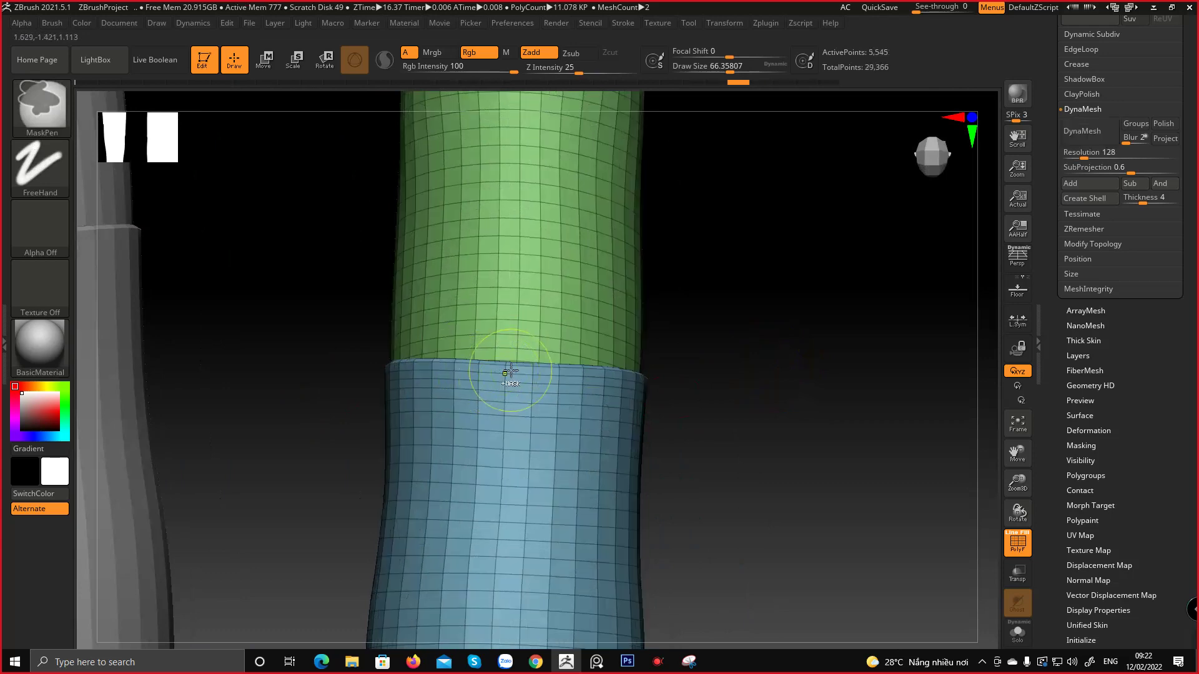
right_drag(520, 364, 562, 331)
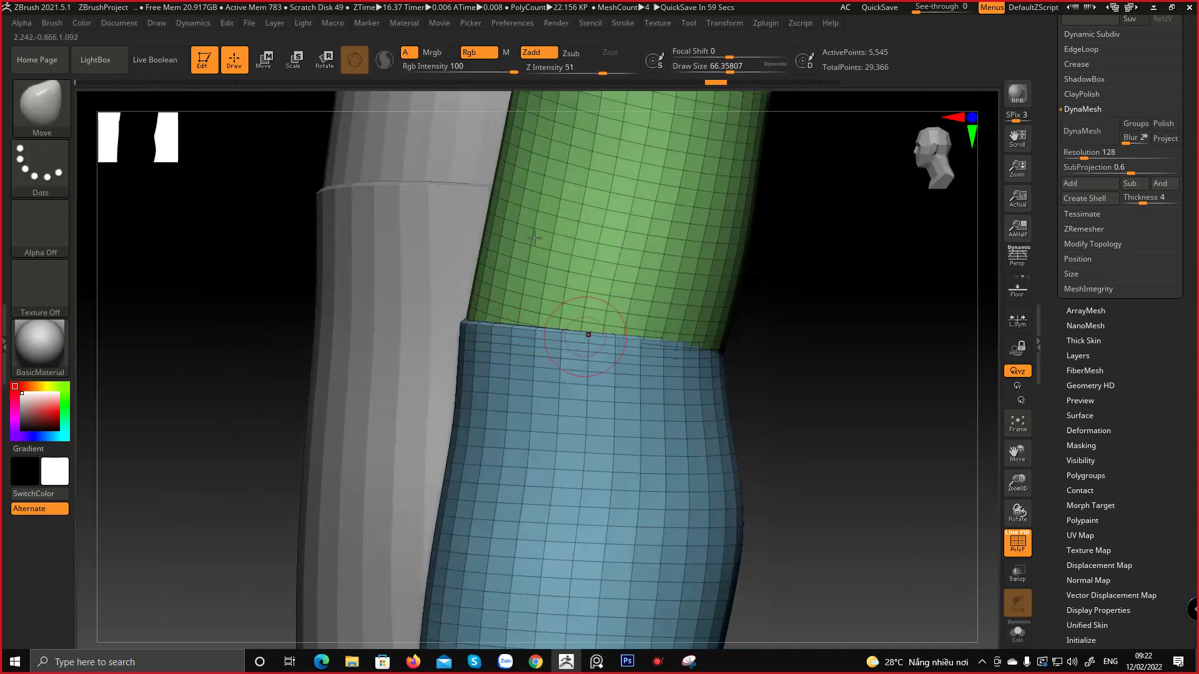
Isolate the index finger's middle segment, mask it completely, and show the whole finger again
right_drag(452, 362, 581, 300)
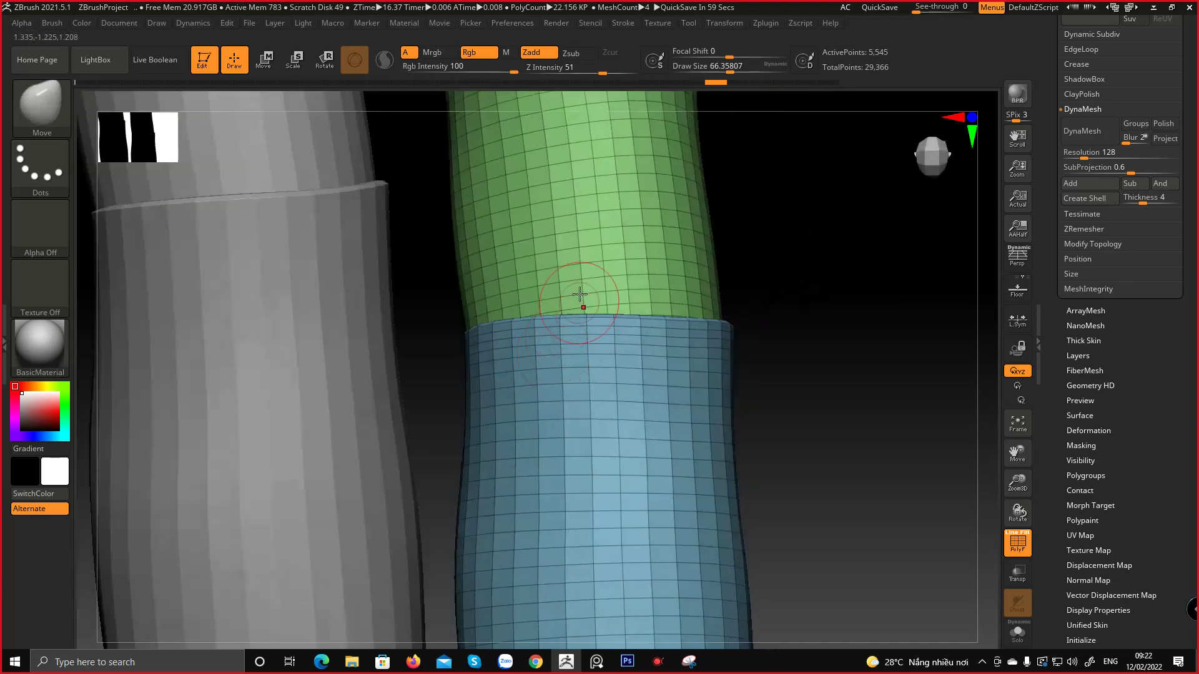
right_drag(559, 354, 703, 369)
ctrl+shift+click(776, 395)
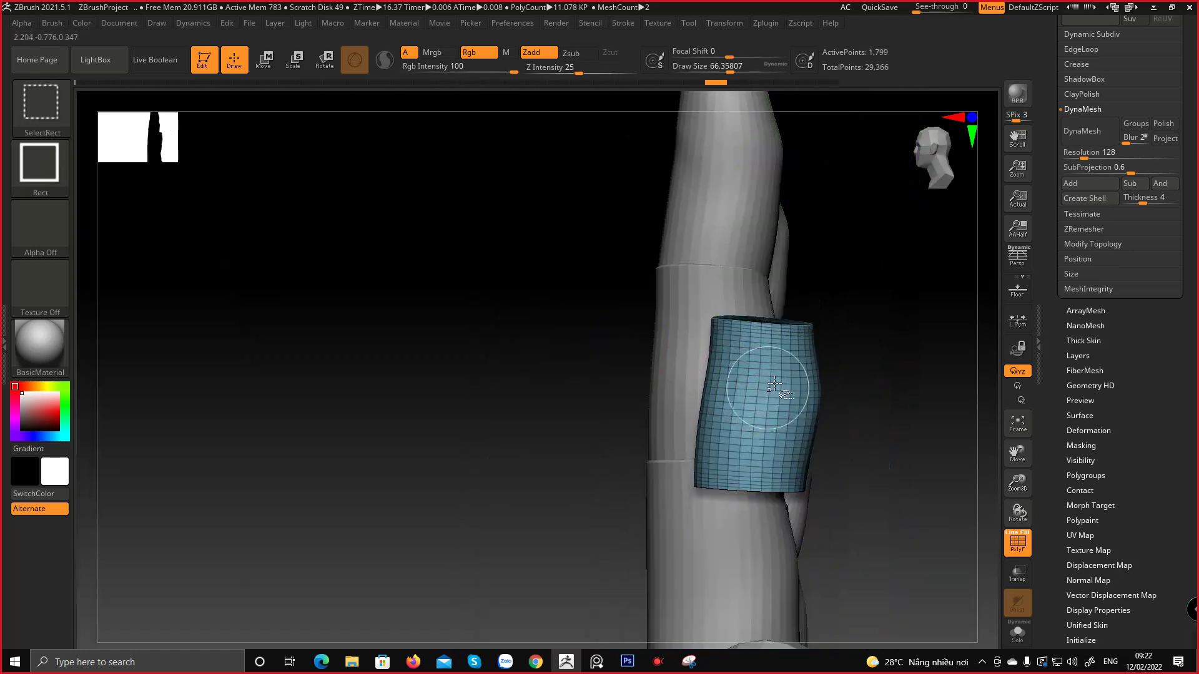
right_drag(776, 394, 747, 296)
ctrl+drag(837, 238, 410, 514)
ctrl+shift+click(791, 395)
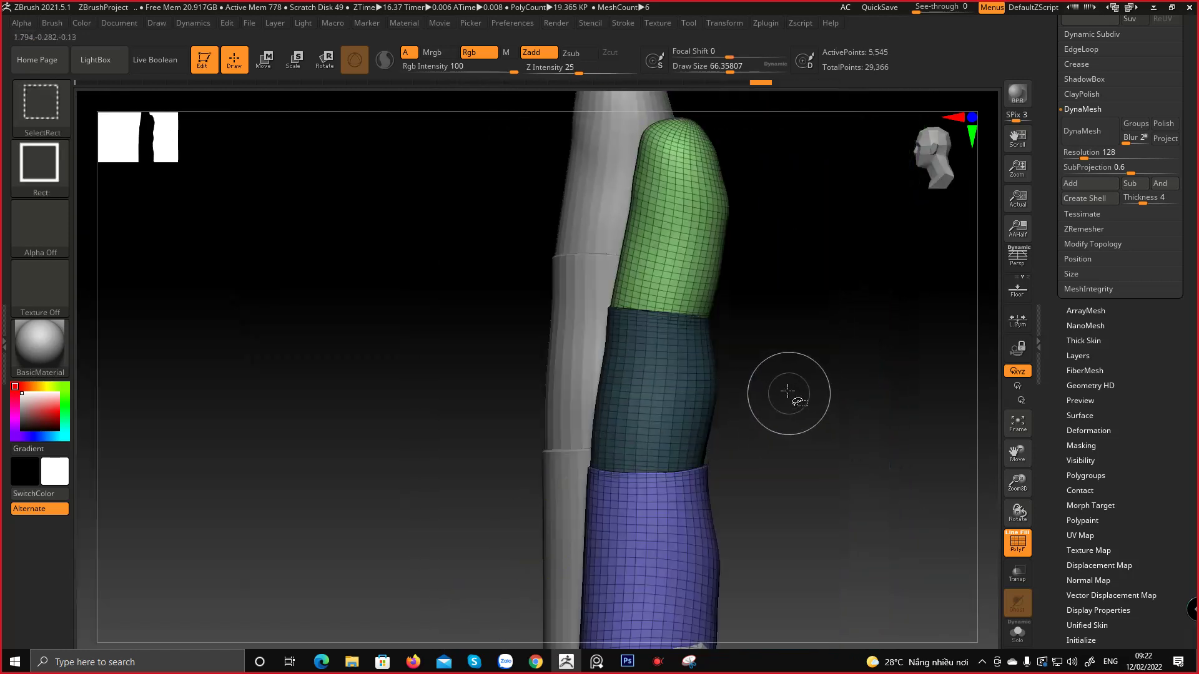
Reshape the fingertip segment's lower end with the Move brush at draw size about 172 to fit the masked middle segment's rim
ctrl+right_drag(790, 394, 725, 371)
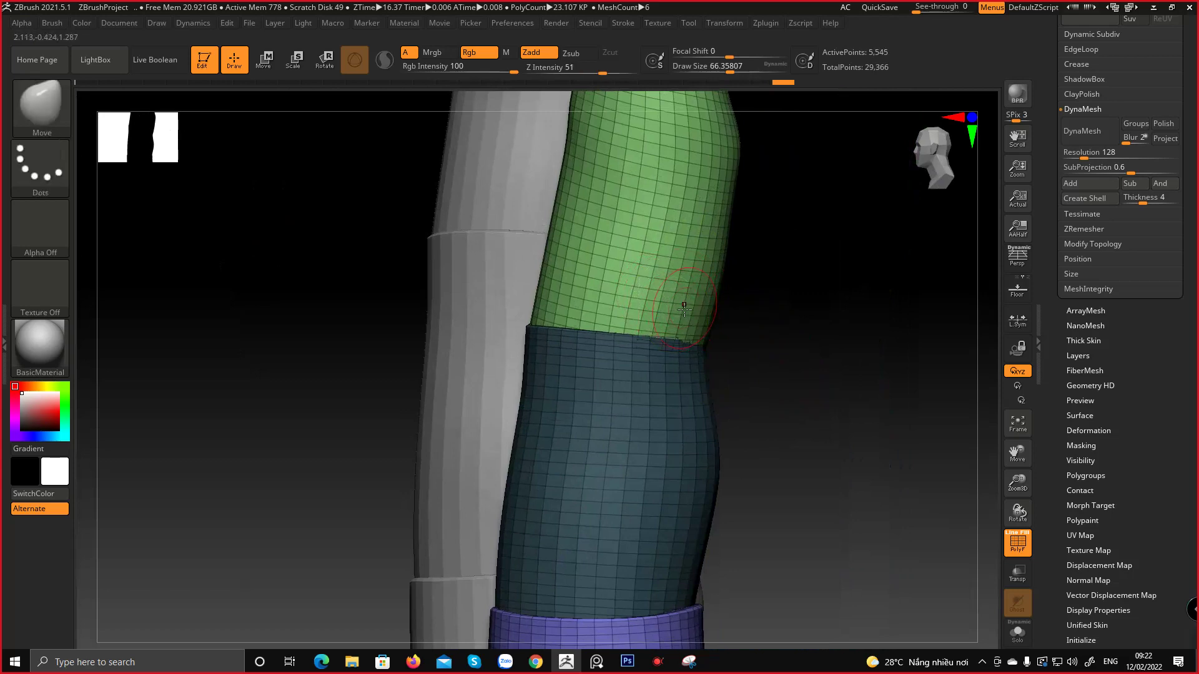
key(b)
key(m)
key(v)
key(space)
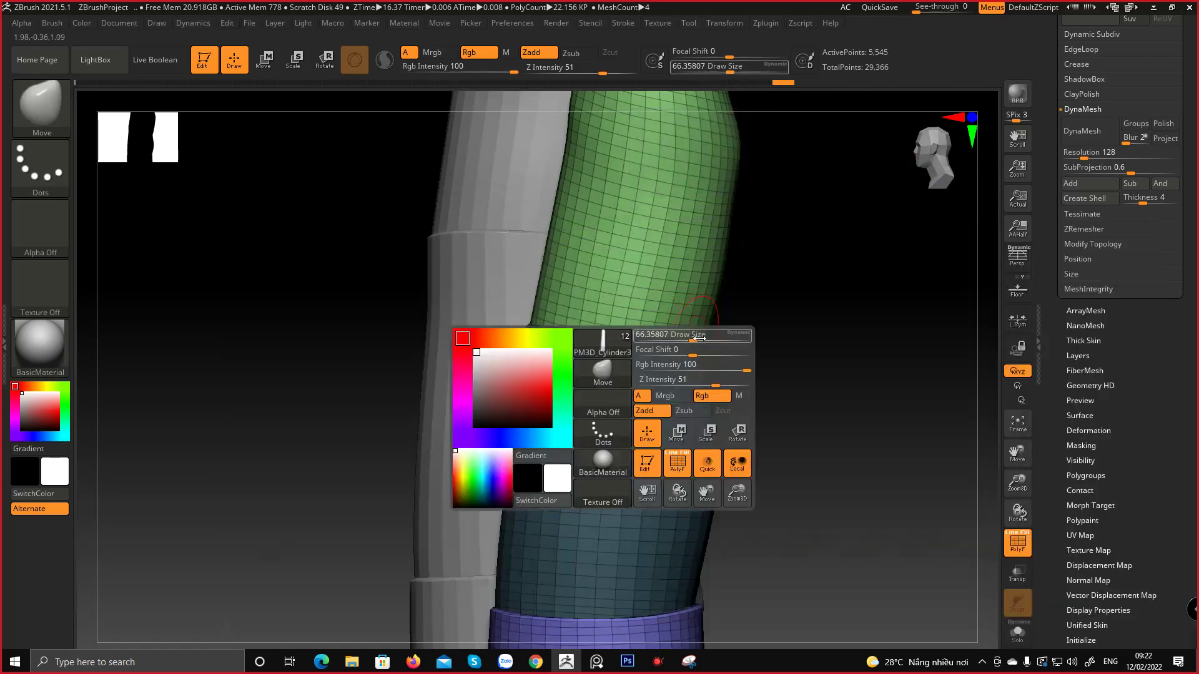
mouse_move(693, 340)
mouse_down()
mouse_move(708, 341)
mouse_move(679, 353)
mouse_up()
mouse_move(678, 350)
right_down()
mouse_move(631, 340)
mouse_move(620, 350)
right_up()
drag(615, 353, 700, 347)
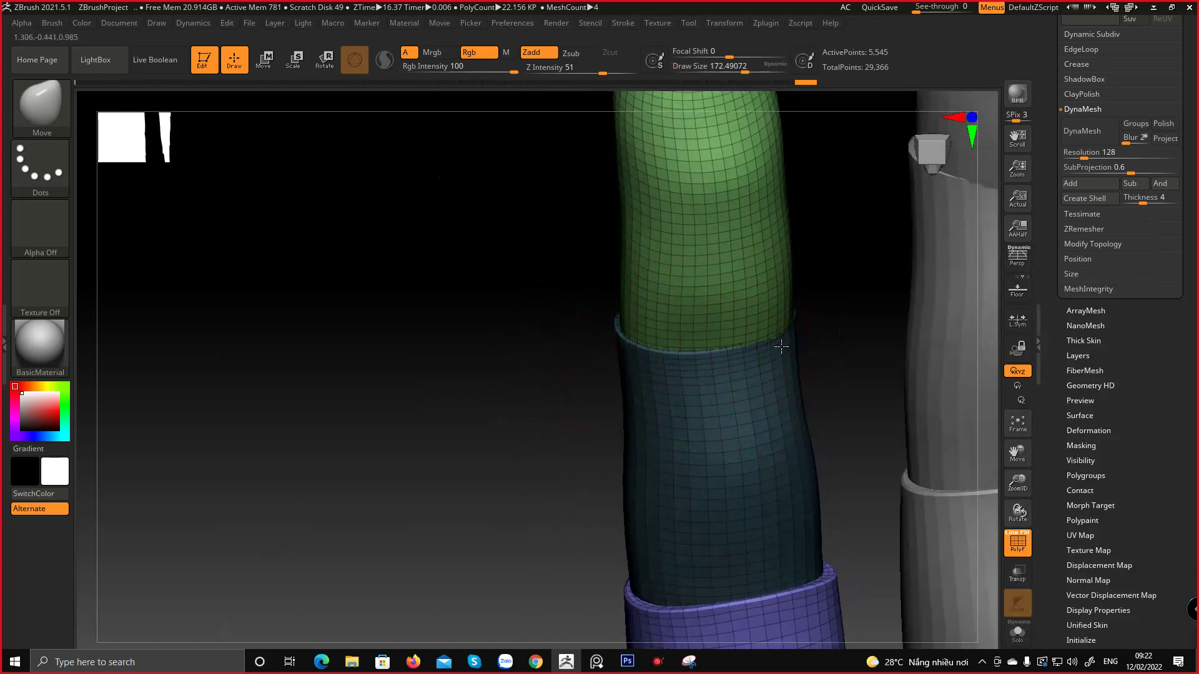
mouse_move(781, 348)
right_down()
mouse_move(762, 335)
mouse_move(680, 360)
mouse_move(643, 455)
mouse_move(575, 423)
mouse_move(592, 448)
mouse_move(531, 387)
right_up()
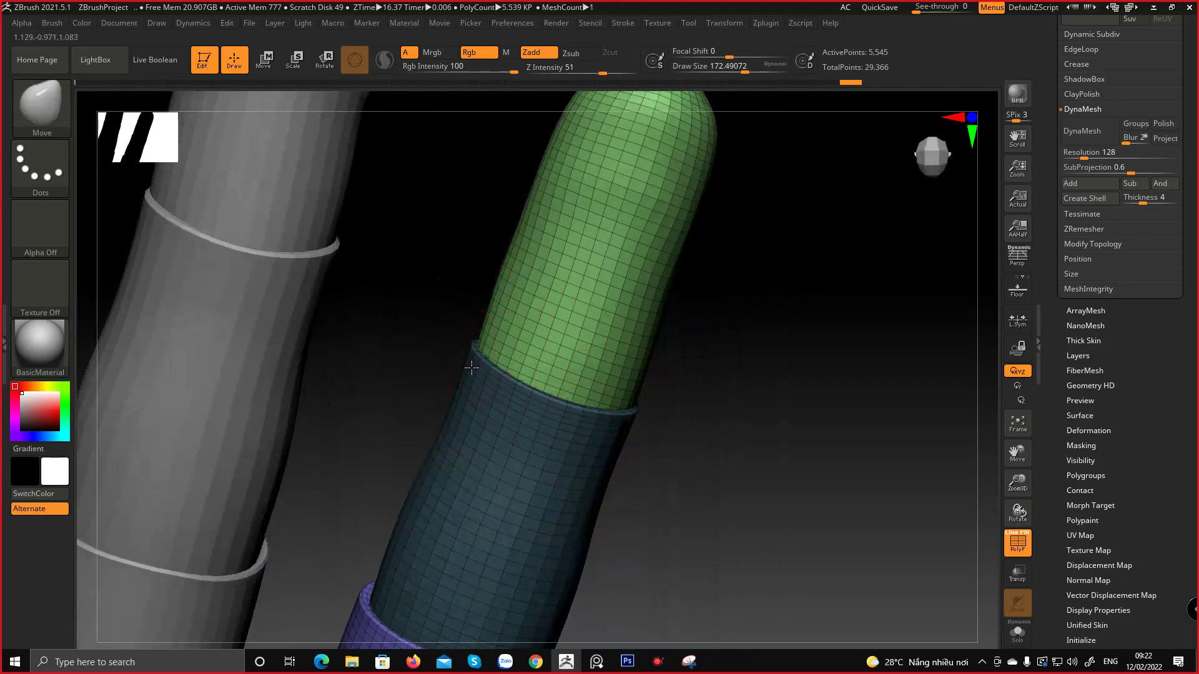
mouse_move(460, 321)
right_down()
mouse_move(642, 428)
mouse_move(704, 309)
mouse_move(730, 316)
mouse_move(722, 335)
mouse_move(623, 310)
mouse_move(530, 396)
mouse_move(537, 359)
right_up()
mouse_move(537, 359)
alt+right_down()
mouse_move(588, 366)
mouse_move(598, 344)
alt+right_up()
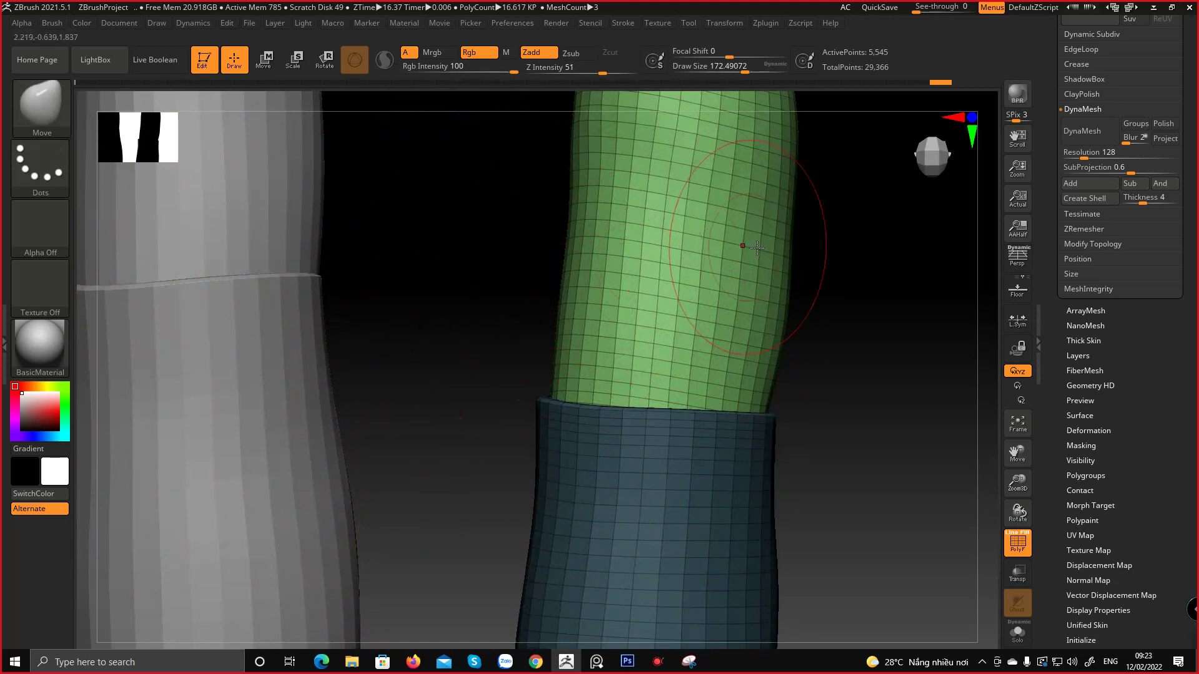
mouse_move(797, 324)
ctrl+right_down()
mouse_move(688, 338)
mouse_move(645, 169)
mouse_move(755, 347)
mouse_move(618, 251)
mouse_move(633, 176)
ctrl+right_up()
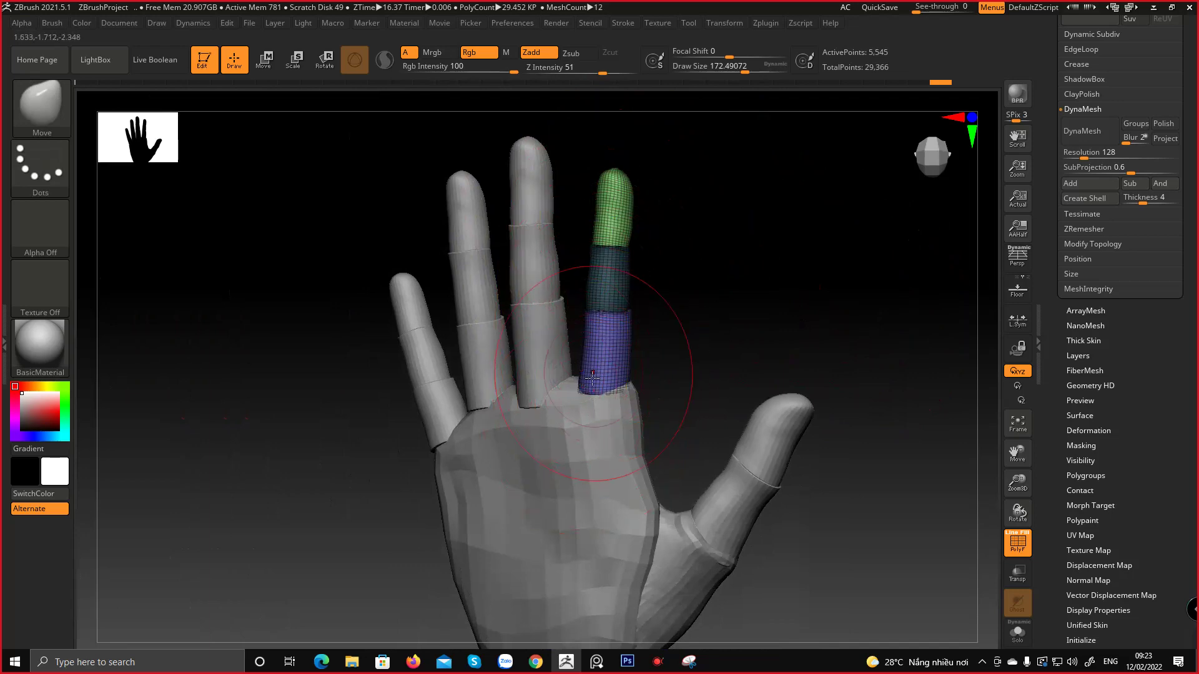
mouse_move(592, 378)
right_down()
mouse_move(593, 235)
mouse_move(570, 241)
right_up()
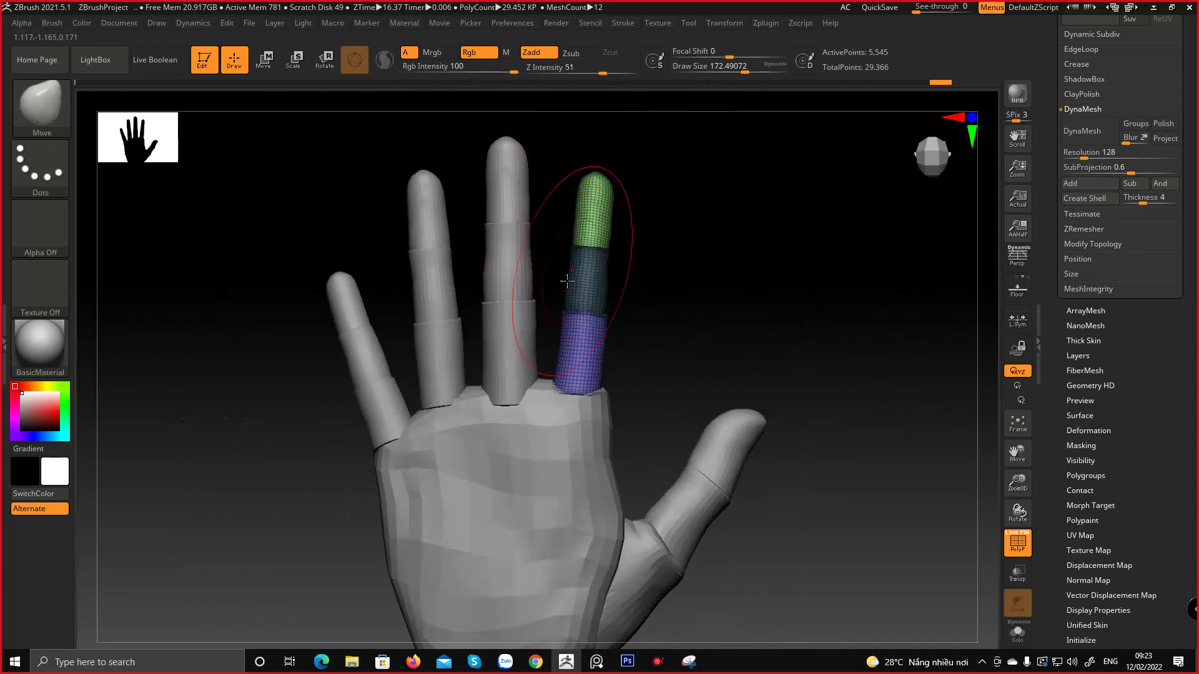
mouse_move(583, 284)
ctrl+right_down()
mouse_move(594, 269)
mouse_move(575, 350)
mouse_move(582, 380)
mouse_move(577, 360)
ctrl+right_up()
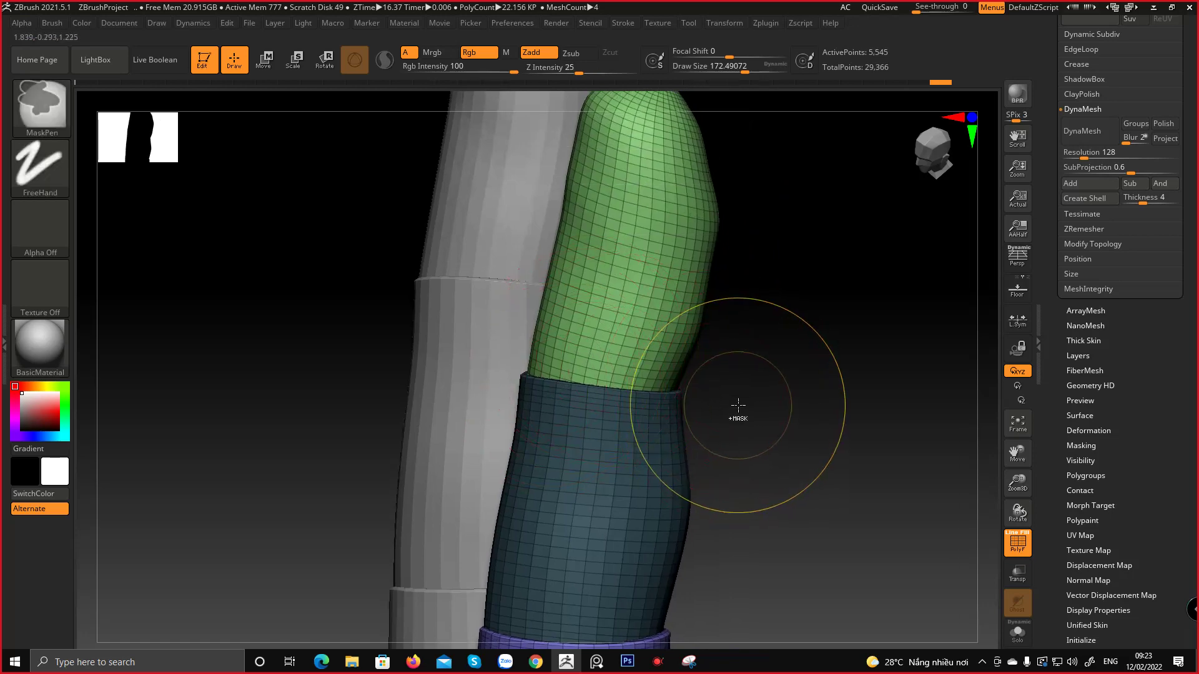
Clear the mask from the middle segment and DynaMesh the index finger at resolution 128
ctrl+drag(738, 407, 744, 431)
alt+right_drag(582, 457, 570, 390)
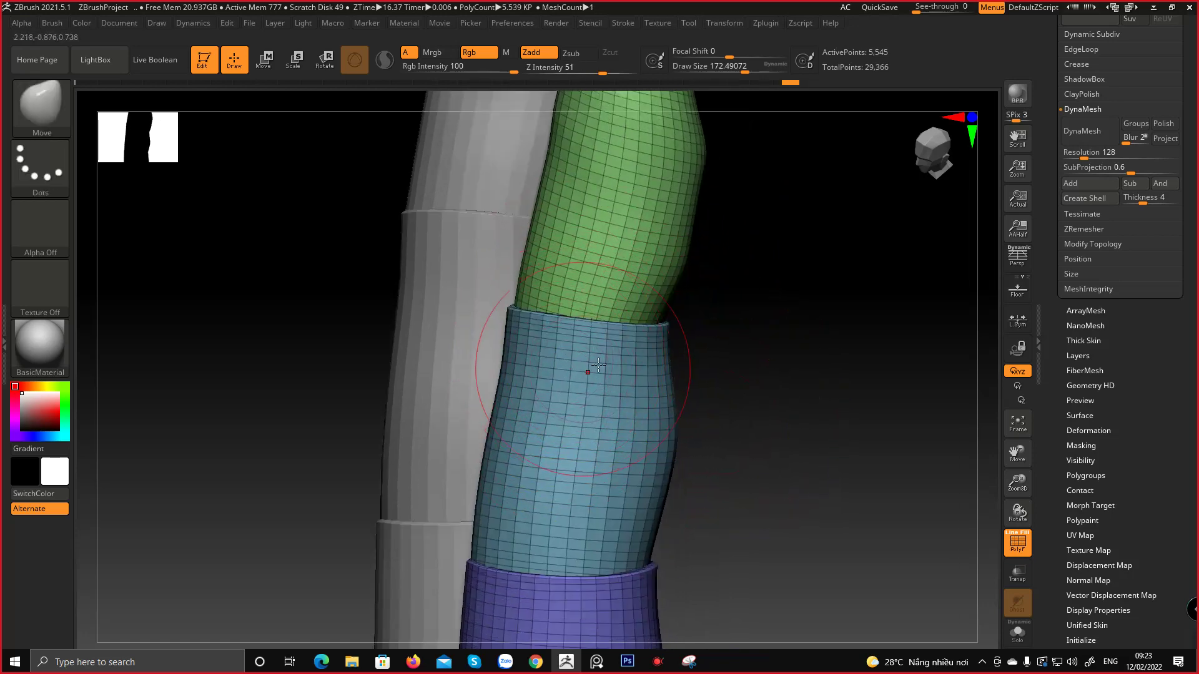
click(1076, 134)
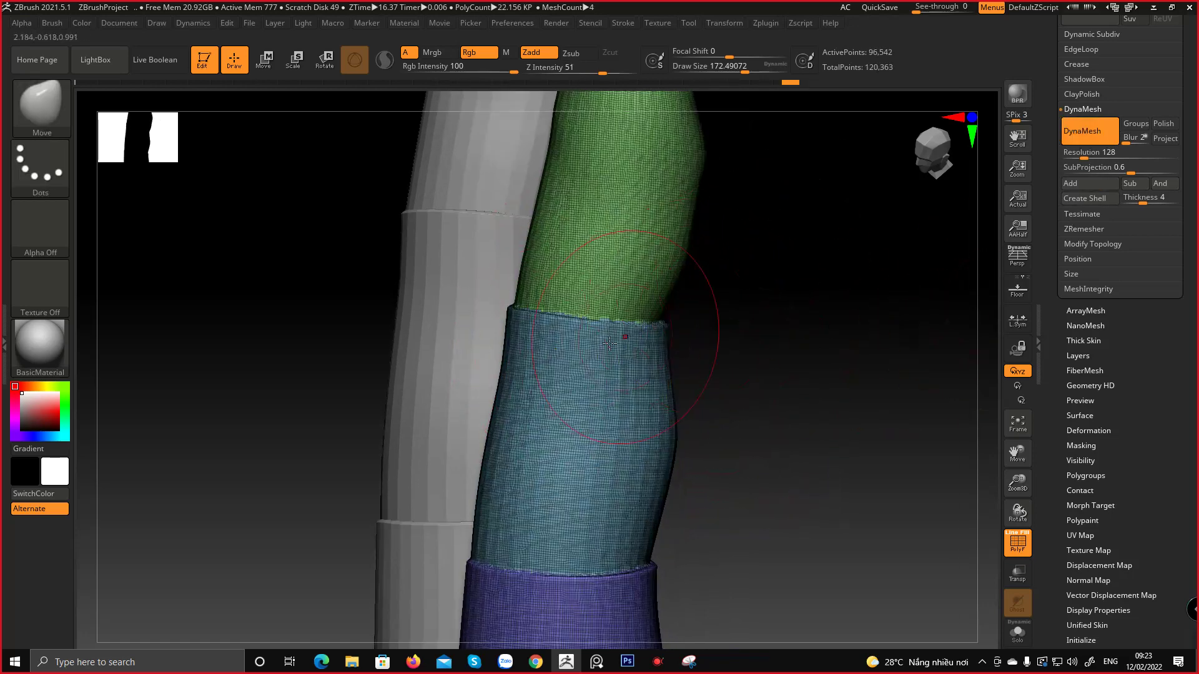
Examine the polygroup border between the index finger's tip and middle segments up close from several sides
right_drag(656, 334, 542, 392)
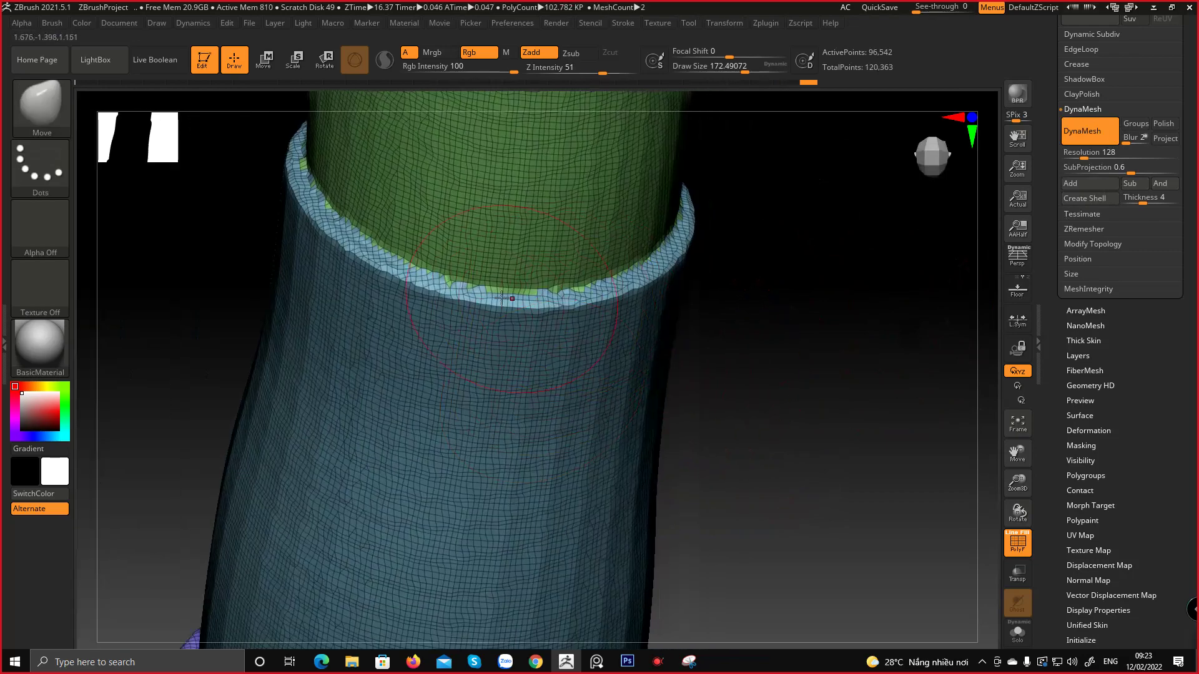
alt+right_drag(328, 203, 392, 323)
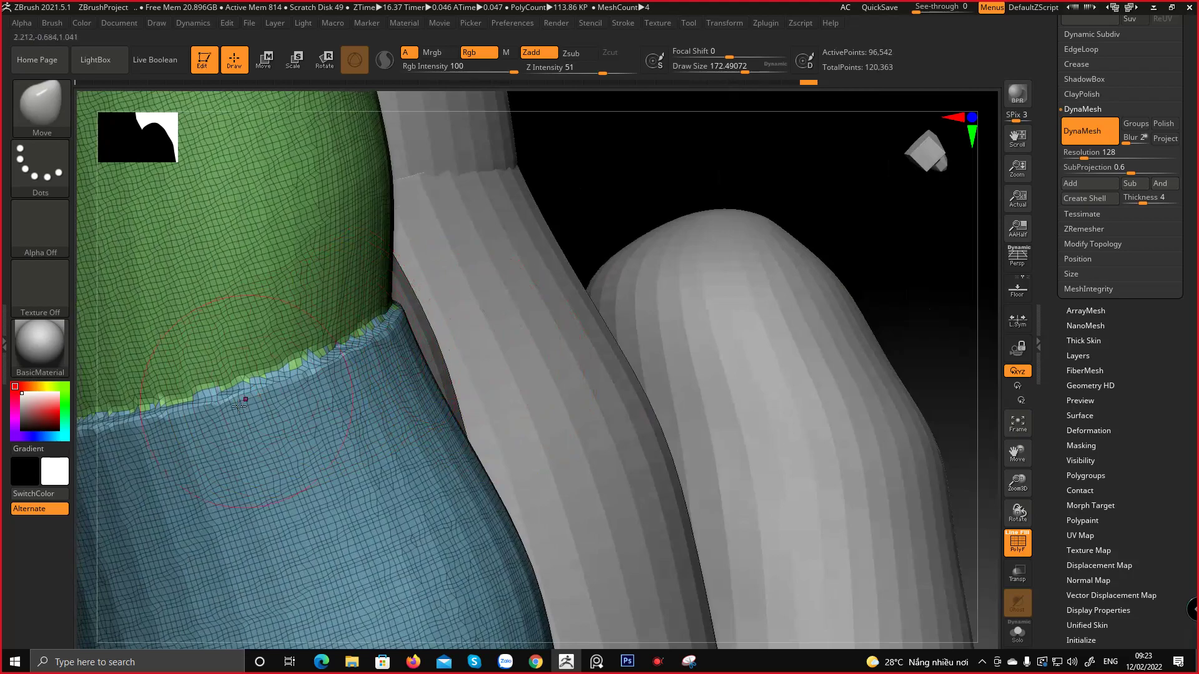
alt+right_drag(303, 368, 385, 284)
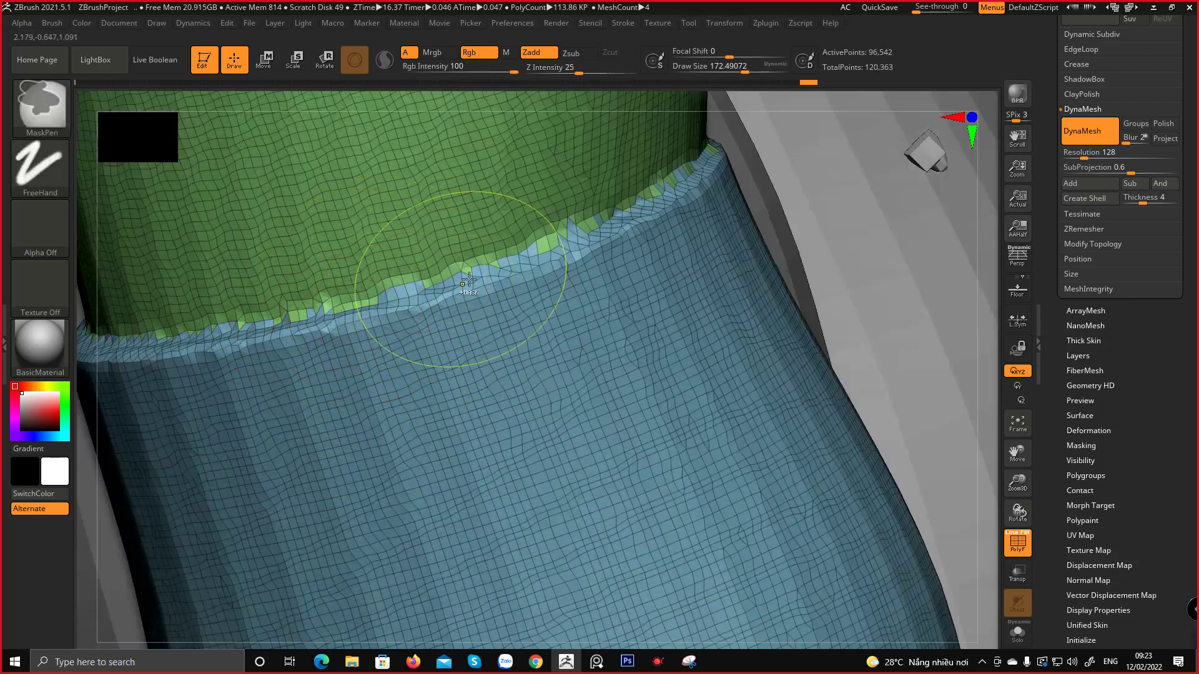
ctrl+right_drag(470, 287, 400, 312)
right_drag(399, 312, 316, 450)
right_drag(371, 417, 359, 512)
right_drag(328, 414, 321, 437)
mouse_move(264, 353)
right_down()
mouse_move(505, 238)
mouse_move(509, 402)
mouse_move(440, 454)
mouse_move(500, 293)
right_up()
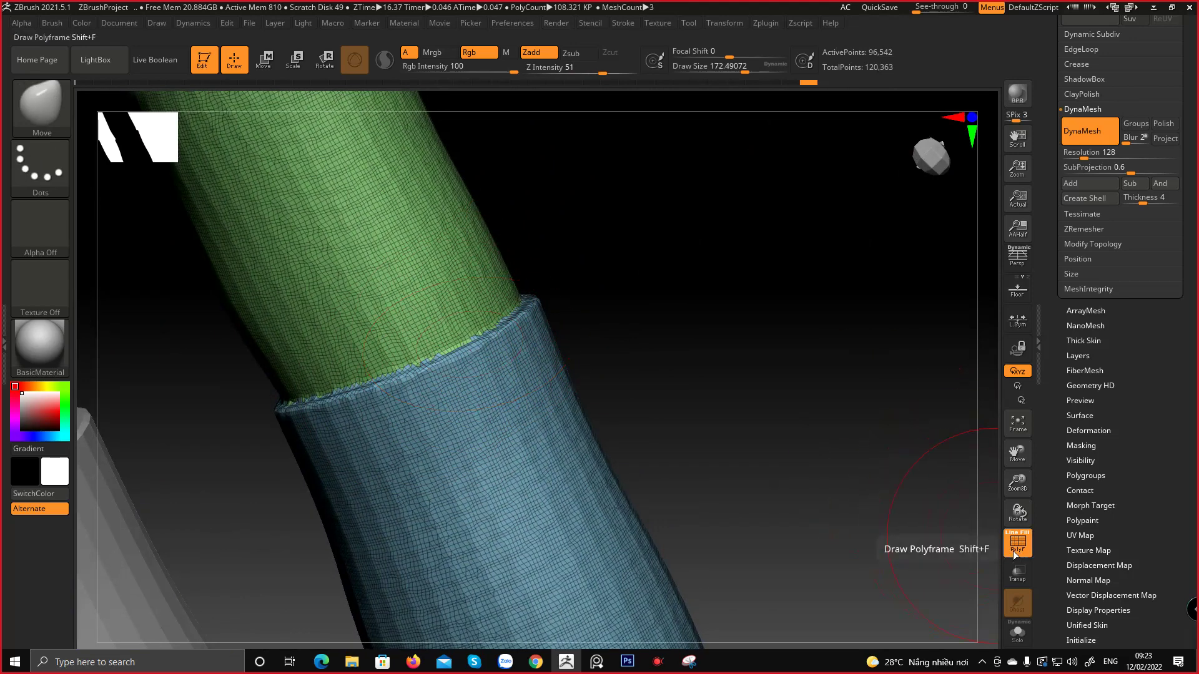
Set the Smooth brush's Weighted Smooth Mode to 6 for smoothing group borders
key(shift)
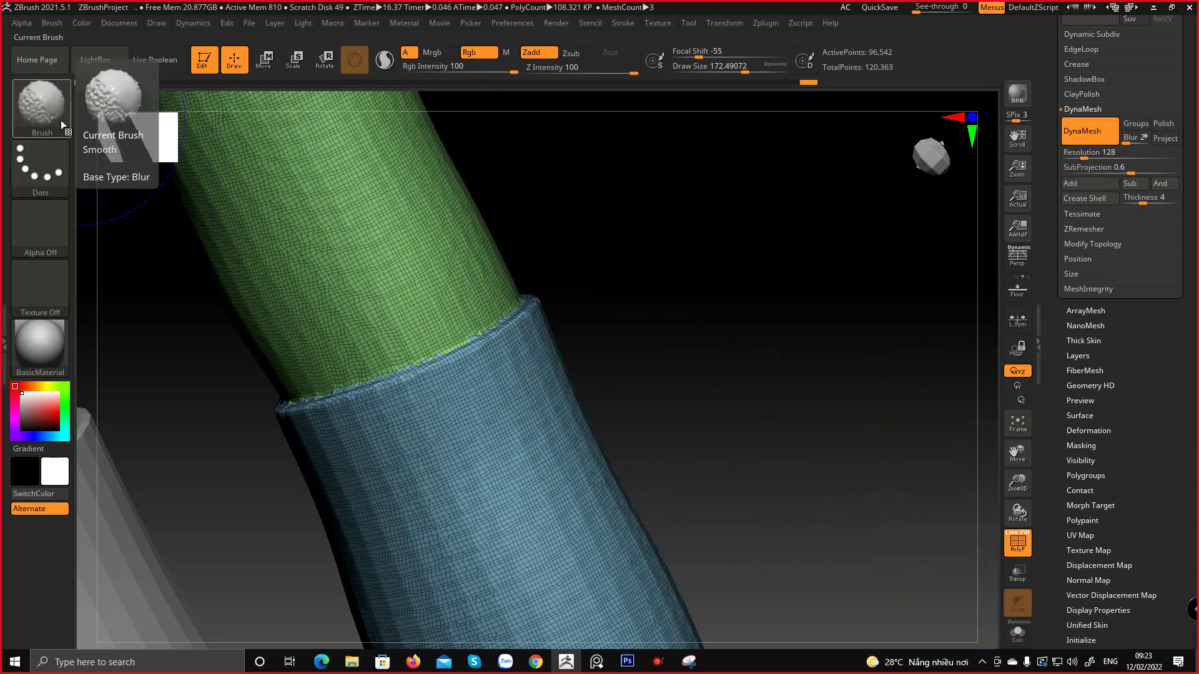
click(51, 23)
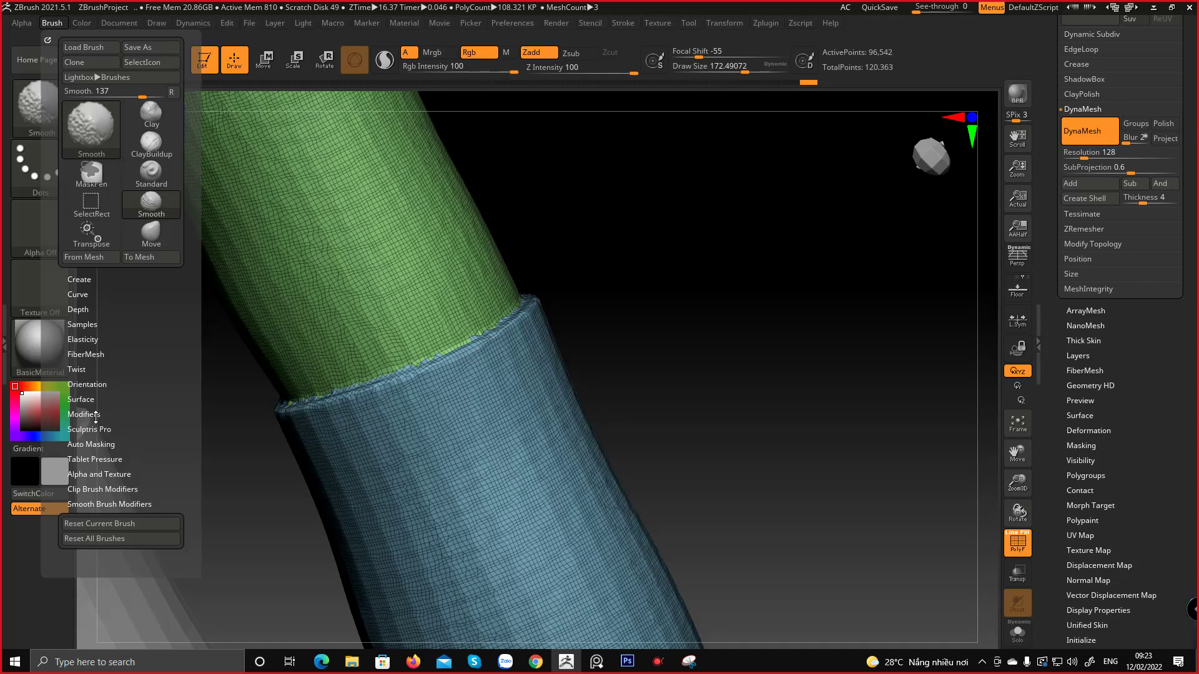
click(126, 504)
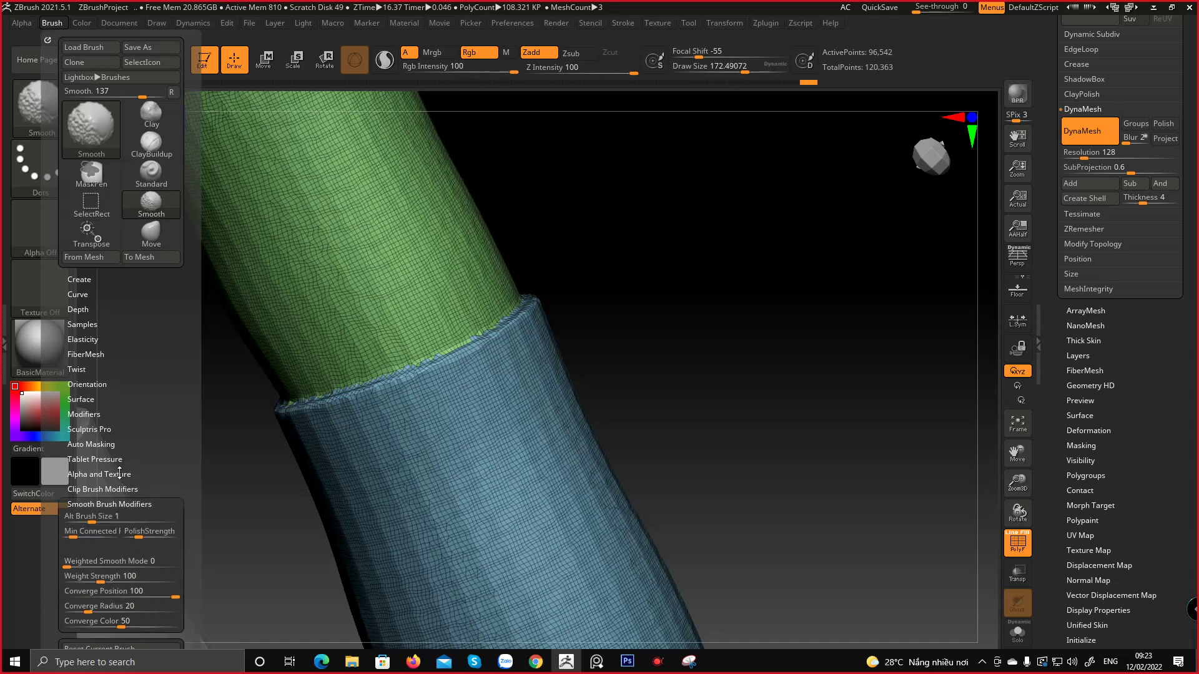
scroll(166, 472, down, 2)
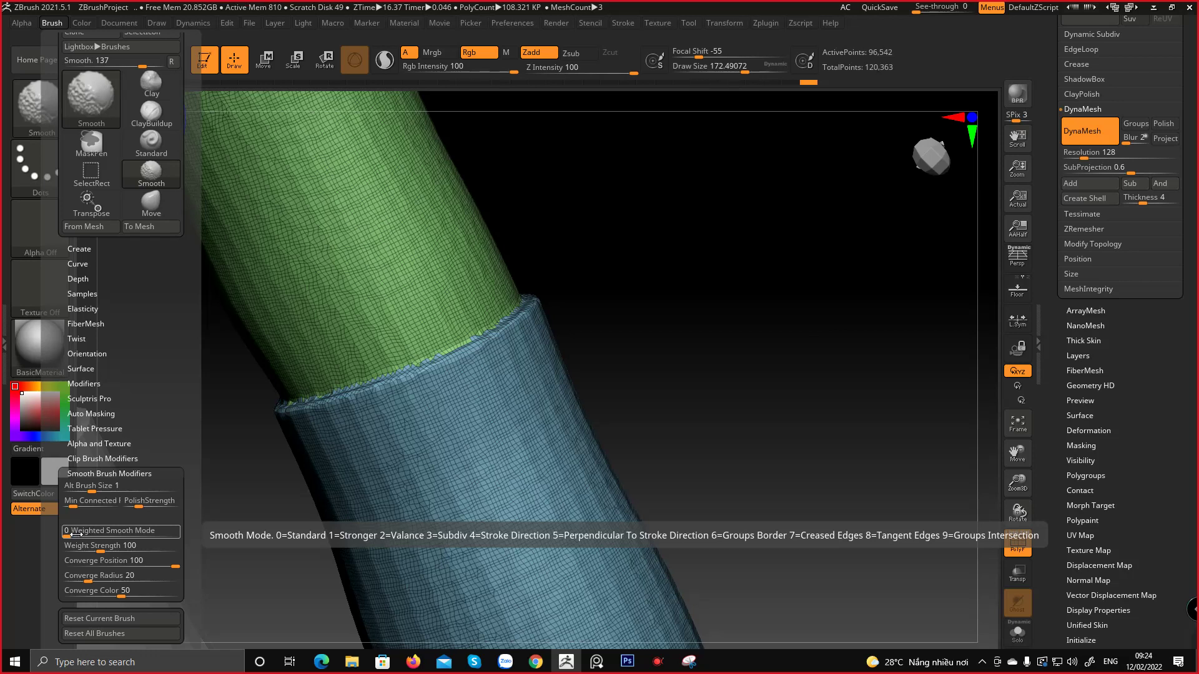
click(76, 534)
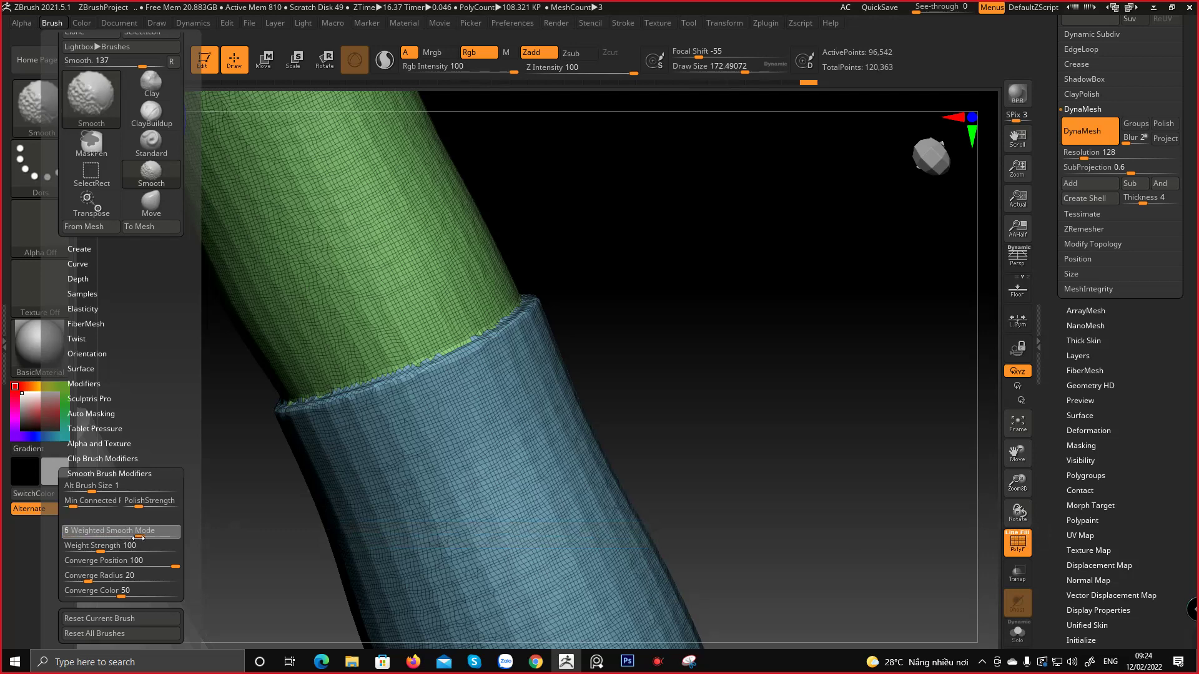
text(6)
key(Return)
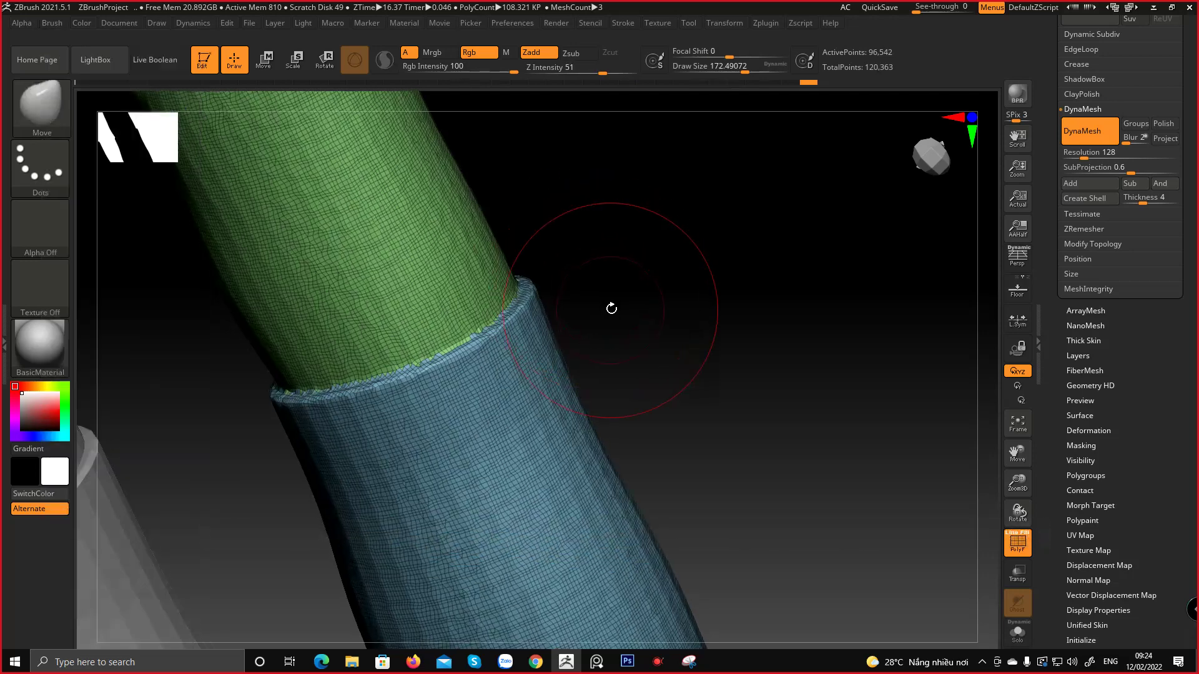
Smooth the polygroup border between the index finger's tip and middle segments all around the finger
mouse_move(513, 307)
shift+mouse_down()
mouse_move(393, 367)
mouse_move(308, 383)
shift+mouse_up()
ctrl+right_drag(446, 353, 484, 363)
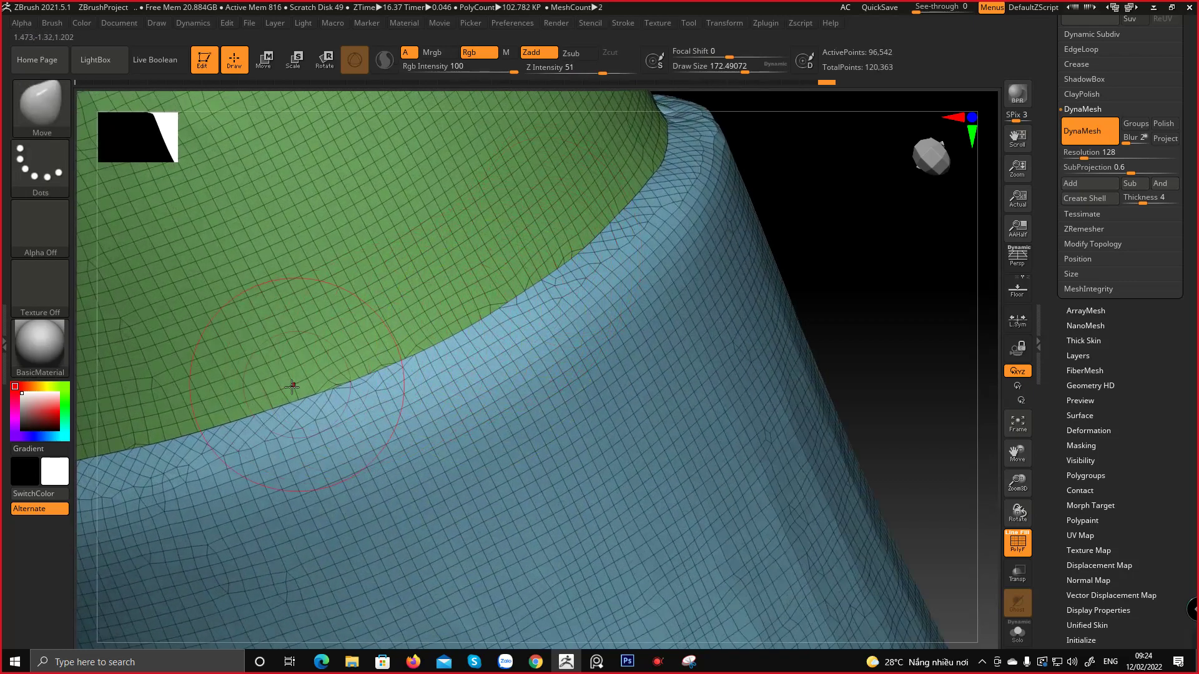
ctrl+right_drag(292, 387, 556, 275)
mouse_move(547, 281)
shift+mouse_down()
mouse_move(542, 314)
mouse_move(418, 399)
mouse_move(431, 437)
mouse_move(448, 382)
shift+mouse_up()
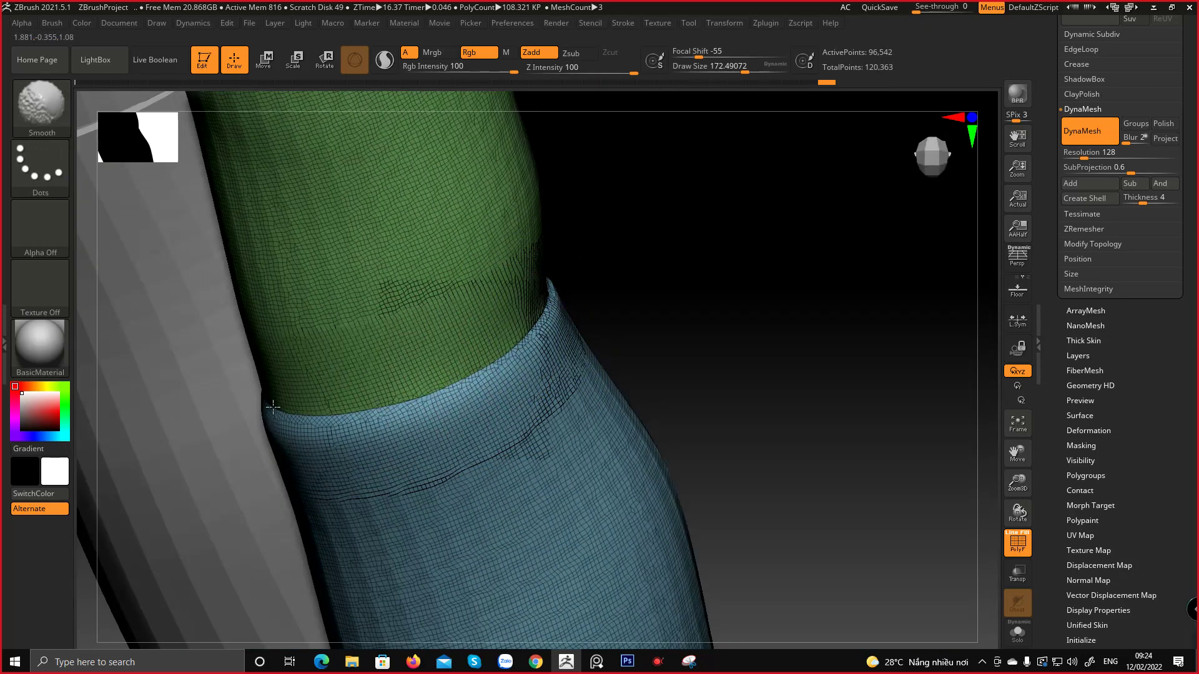
shift+drag(273, 407, 399, 400)
right_drag(575, 312, 474, 373)
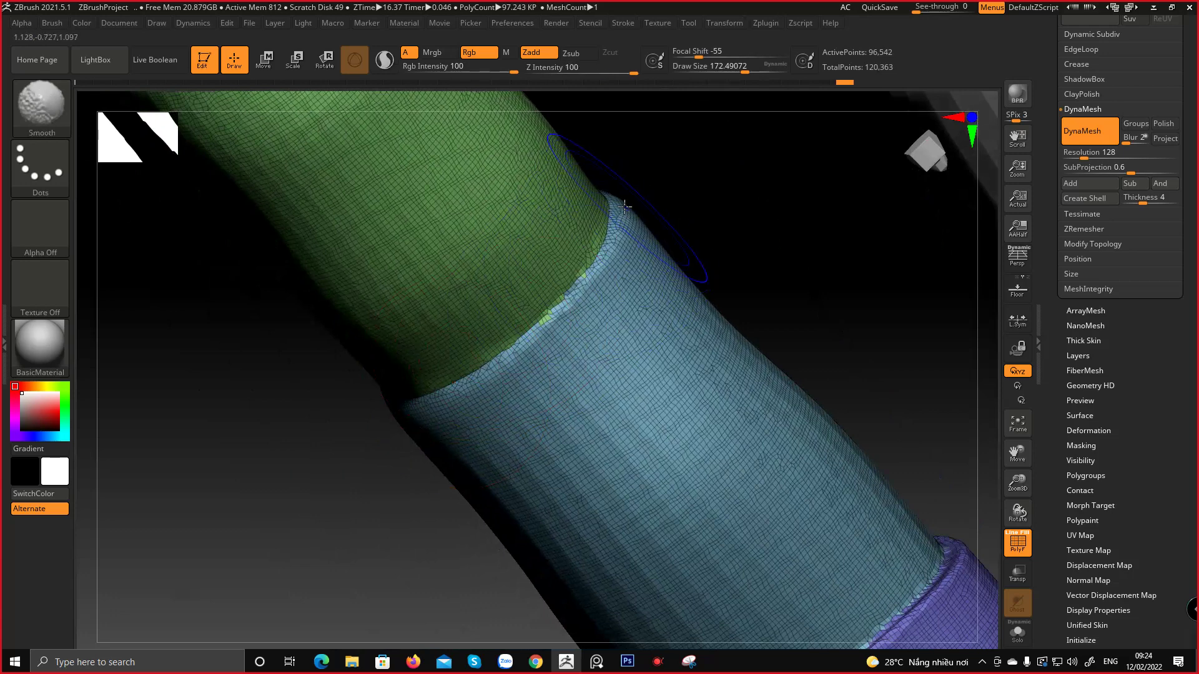
mouse_move(624, 206)
shift+mouse_down()
mouse_move(562, 287)
mouse_move(469, 361)
shift+mouse_up()
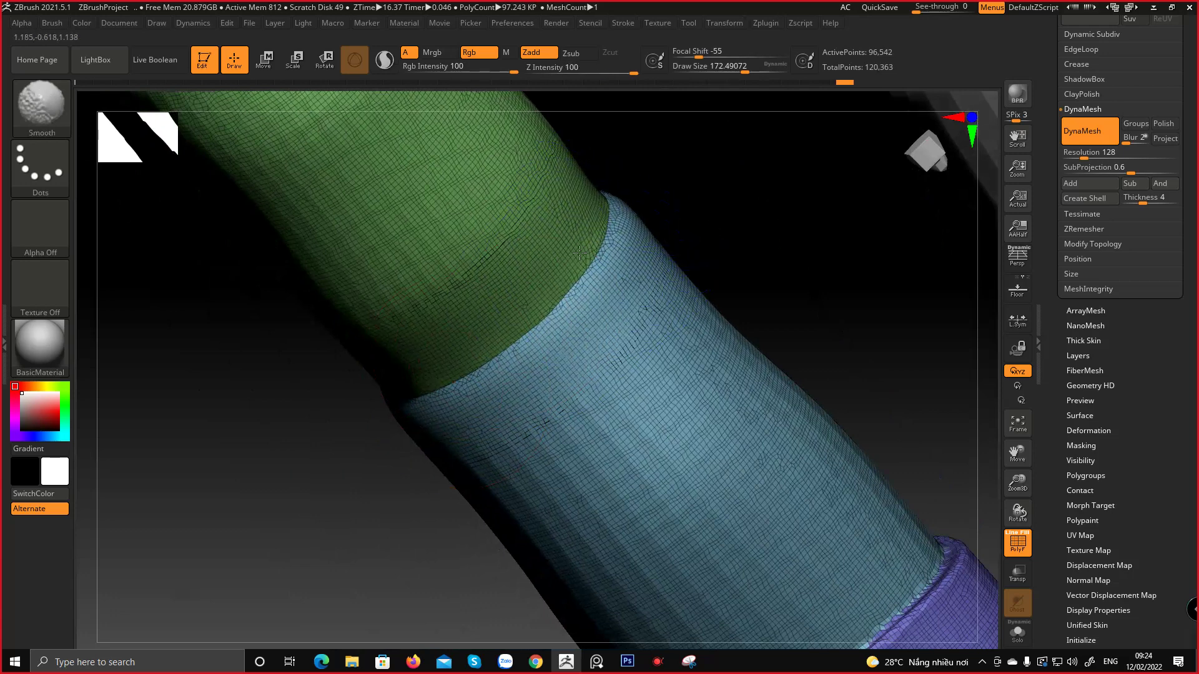
Smooth the polygroup border between the index finger's middle and base segments all around the finger
mouse_move(490, 354)
right_down()
mouse_move(462, 325)
mouse_move(492, 266)
right_up()
alt+right_drag(518, 489, 481, 353)
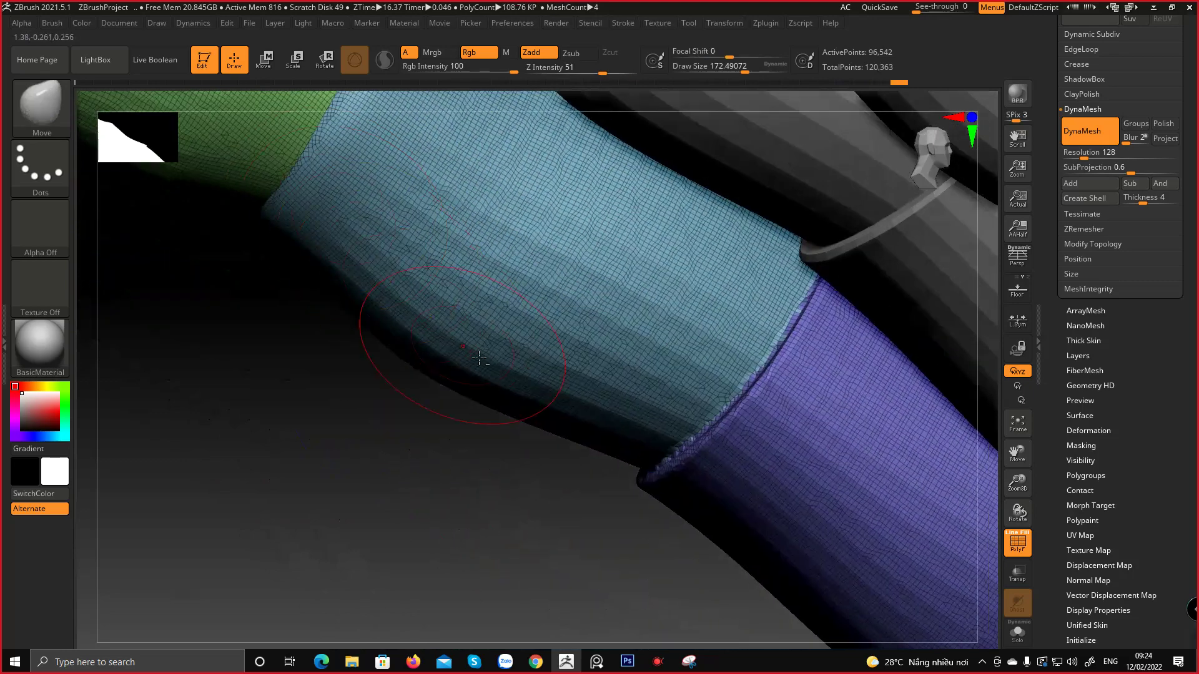
mouse_move(549, 401)
right_down()
mouse_move(650, 325)
mouse_move(677, 345)
right_up()
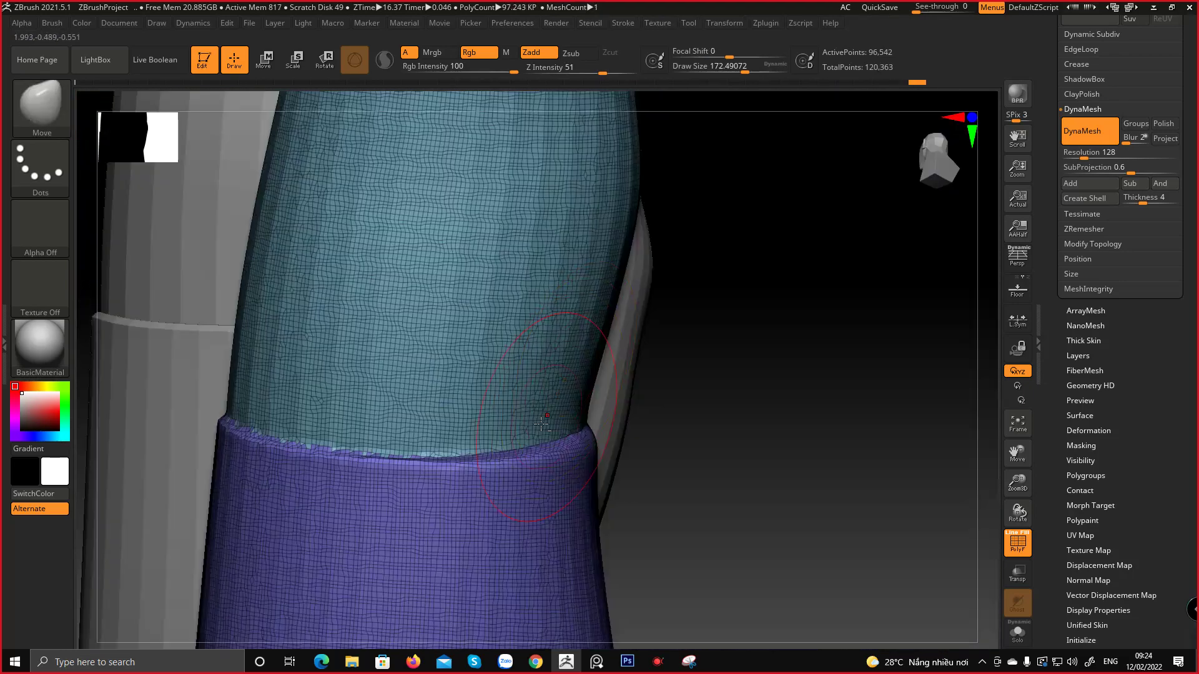
alt+right_drag(541, 424, 618, 387)
shift+drag(581, 409, 319, 394)
right_drag(293, 387, 380, 394)
alt+right_drag(478, 431, 575, 447)
mouse_move(472, 423)
shift+mouse_down()
mouse_move(153, 348)
mouse_move(281, 382)
shift+mouse_up()
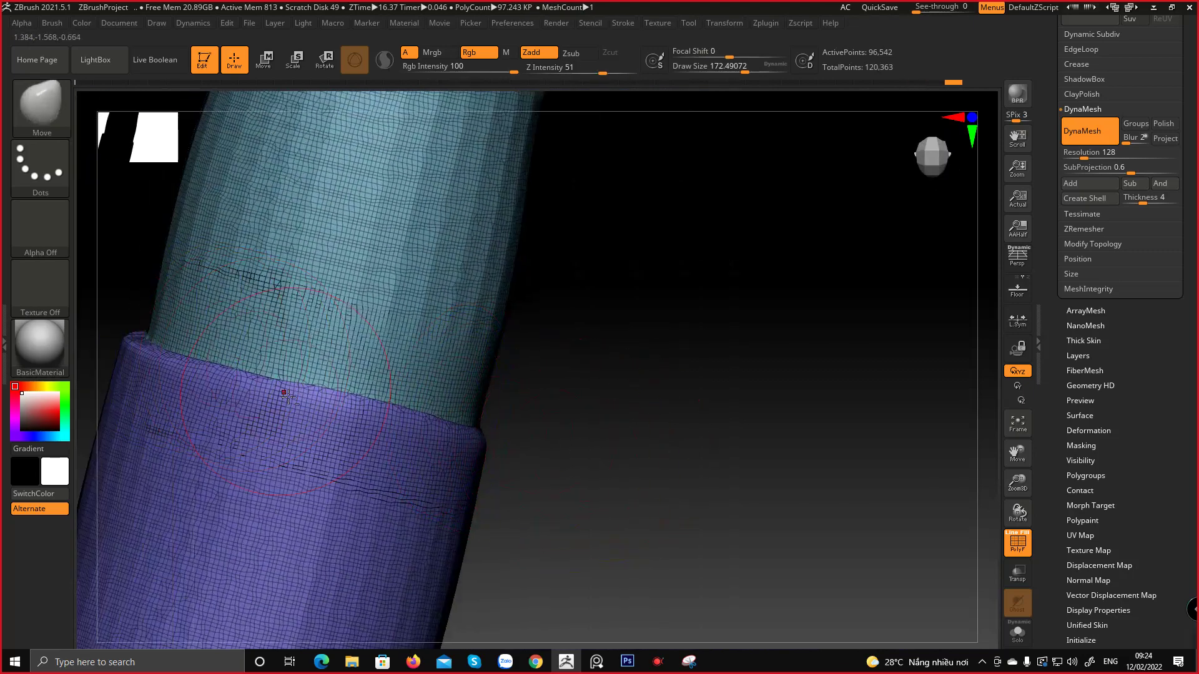
alt+right_drag(281, 390, 458, 432)
mouse_move(323, 354)
right_down()
mouse_move(361, 394)
mouse_move(481, 396)
mouse_move(286, 392)
mouse_move(455, 422)
right_up()
key(shift)
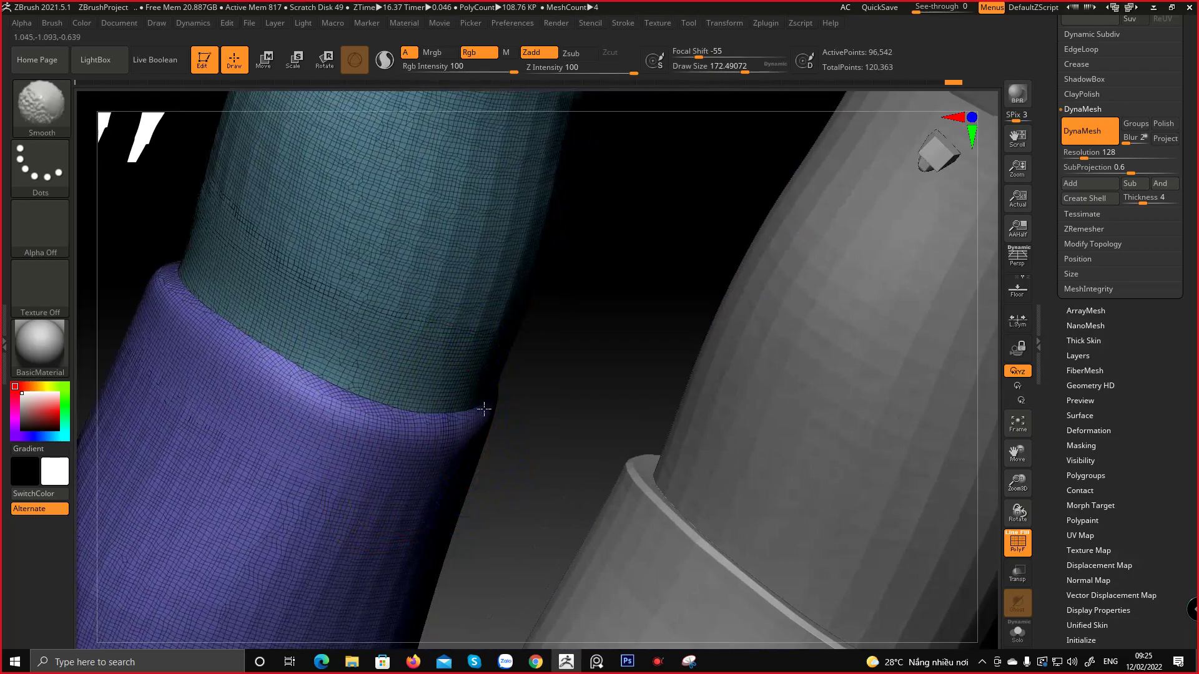
mouse_move(484, 409)
right_down()
mouse_move(284, 358)
mouse_move(444, 444)
mouse_move(469, 439)
right_up()
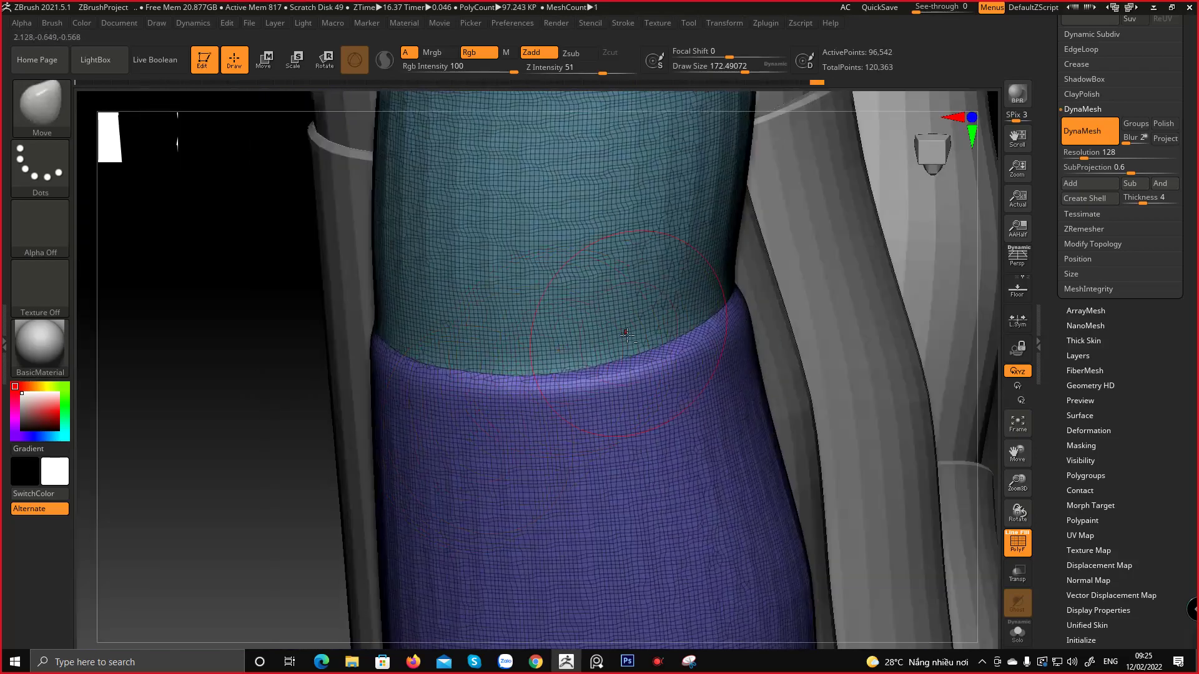
ZRemesh the index finger with KeepGroups enabled, leaving the target polygon count as it is
right_drag(627, 336, 457, 336)
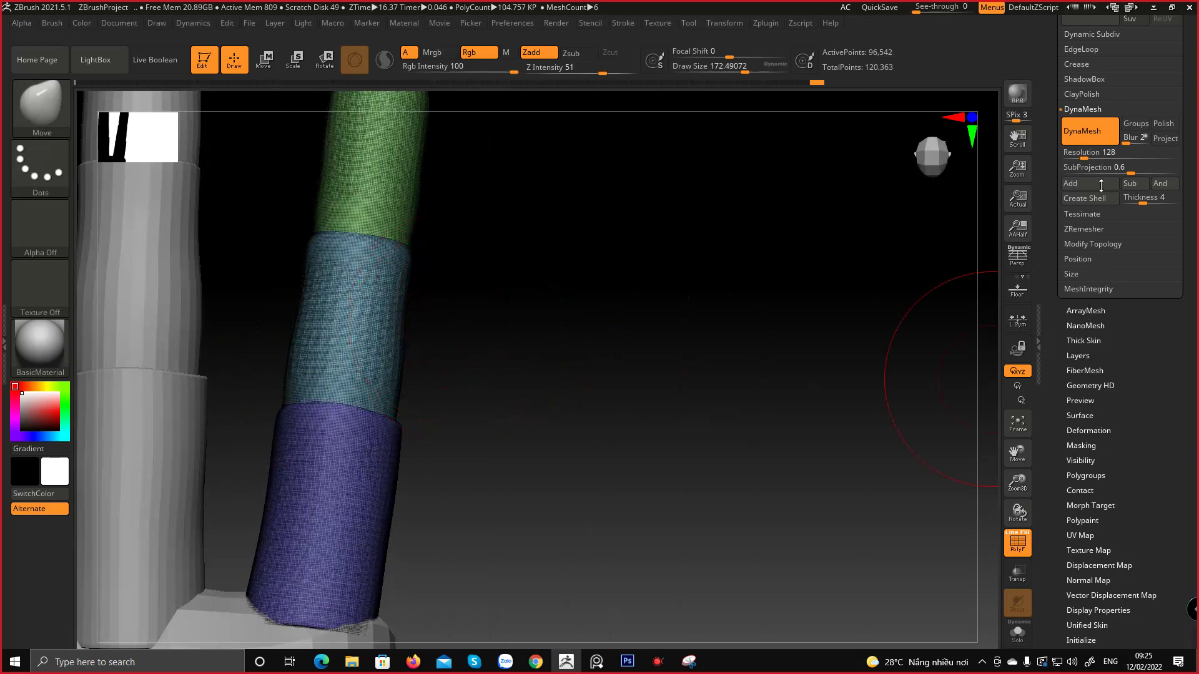
click(1084, 229)
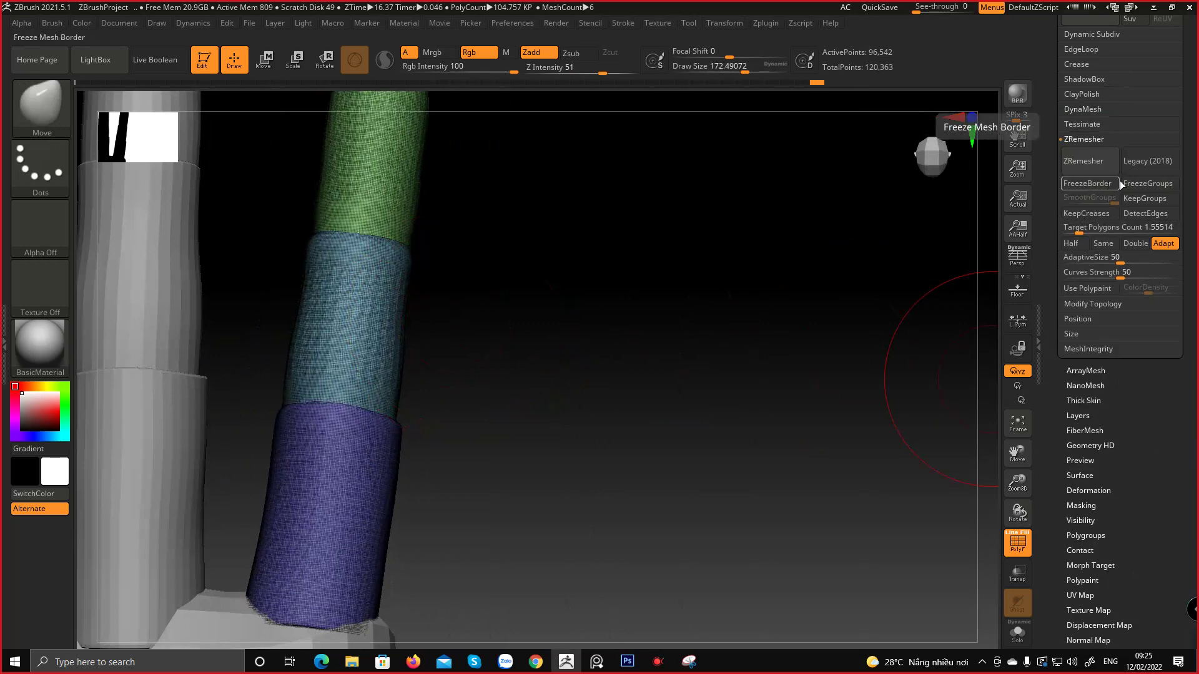
click(1140, 198)
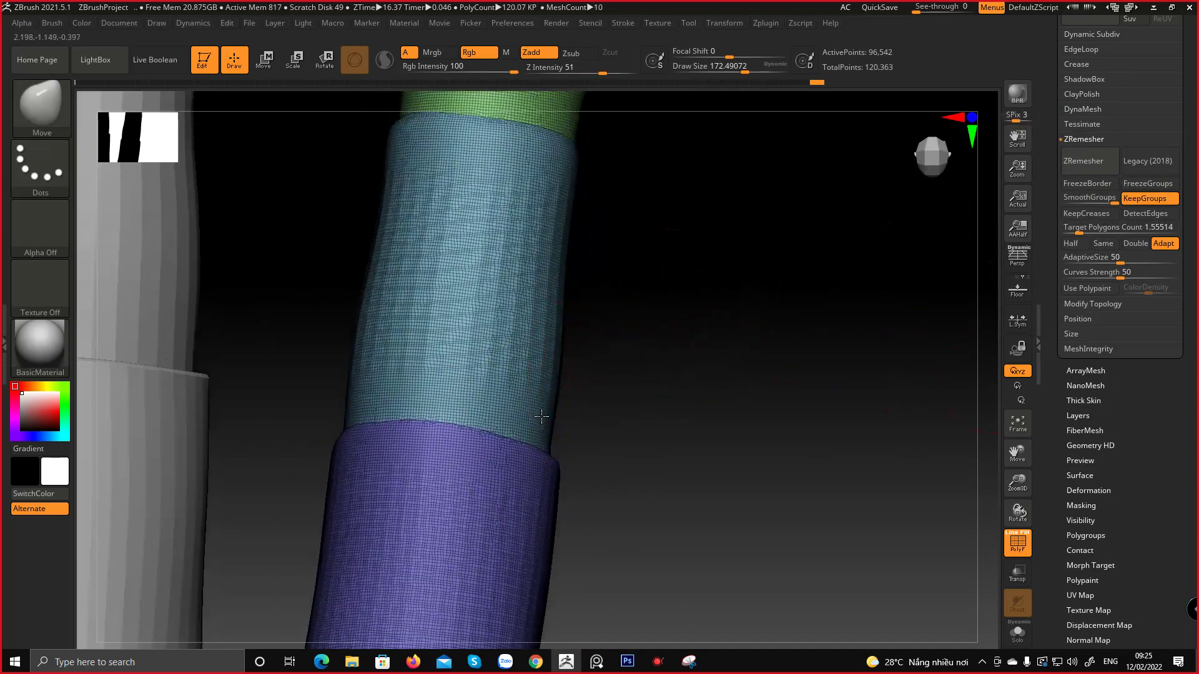
ctrl+right_drag(541, 416, 532, 440)
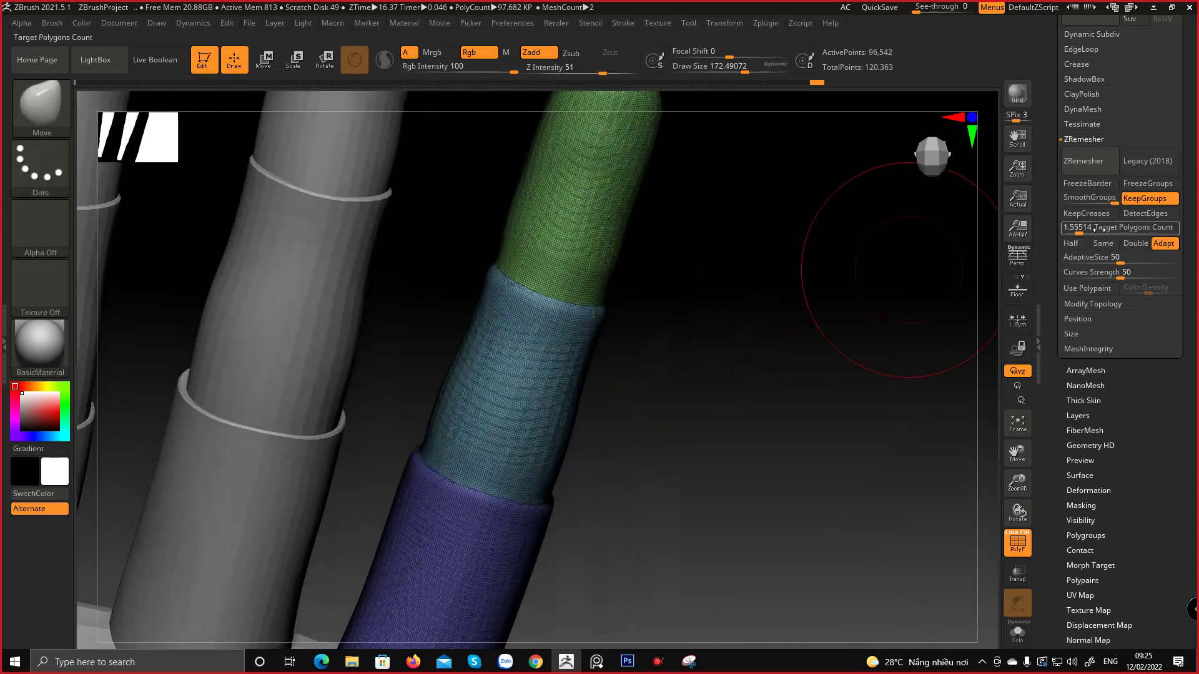
click(1092, 160)
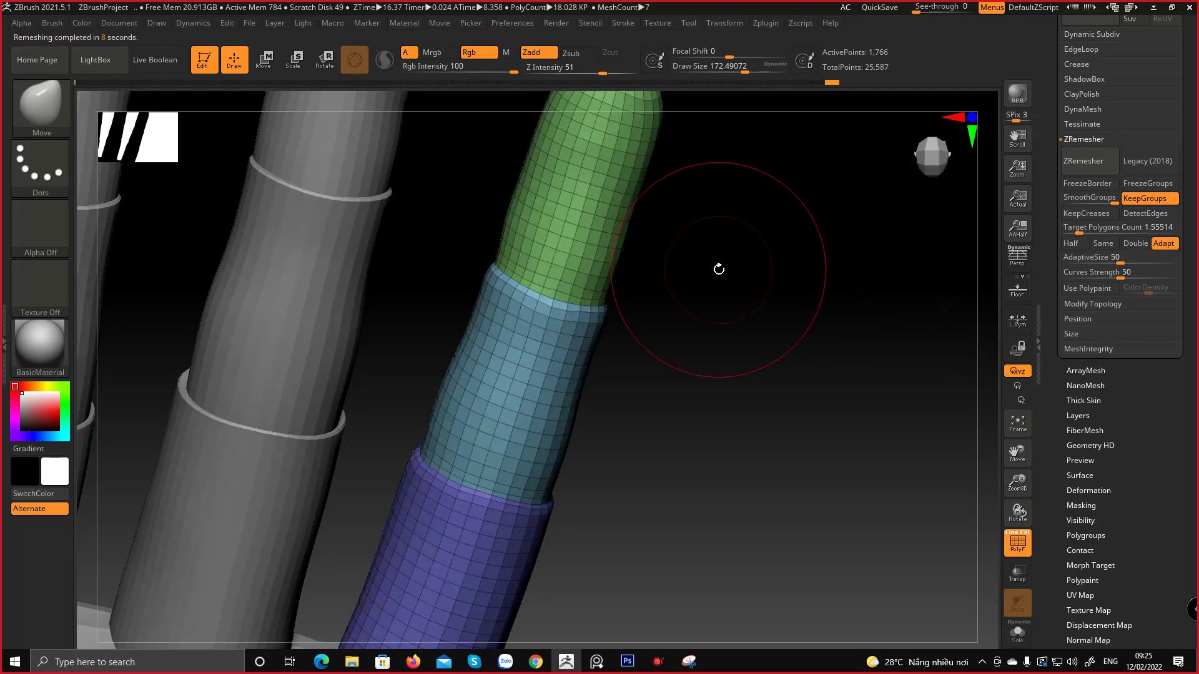
Reduce the draw size to about 106 and smooth the polygroup borders between the remeshed index finger's segments all around
mouse_move(671, 385)
mouse_down()
mouse_move(621, 368)
mouse_move(656, 379)
mouse_up()
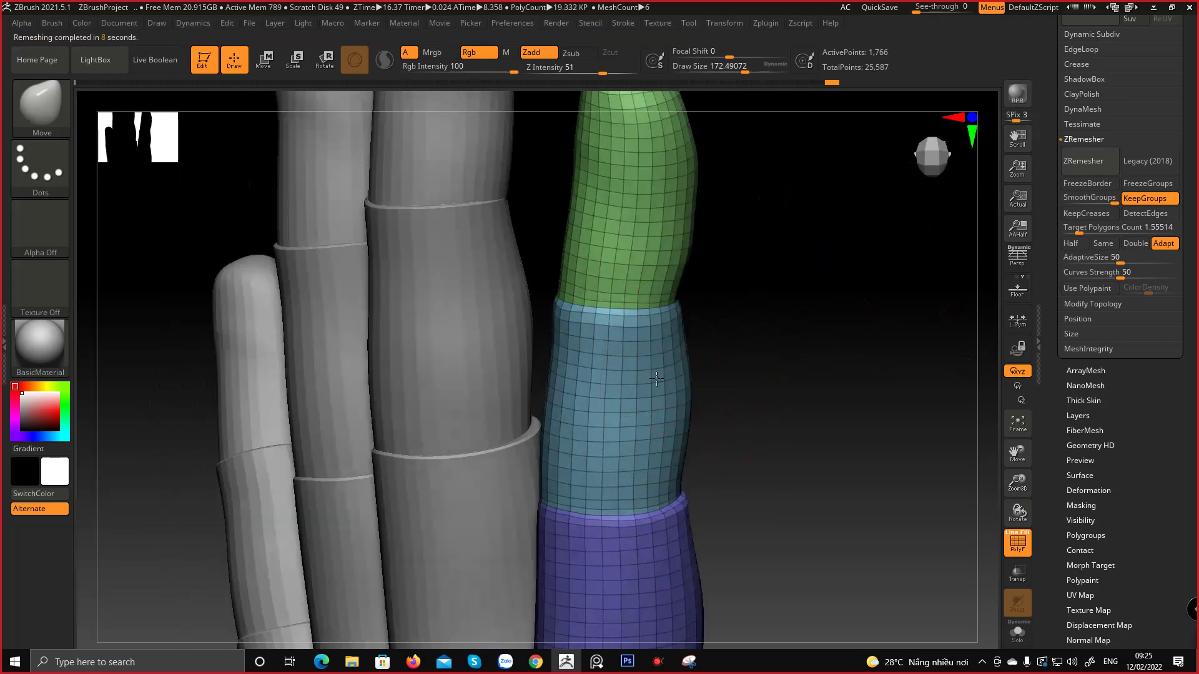
right_drag(656, 379, 545, 344)
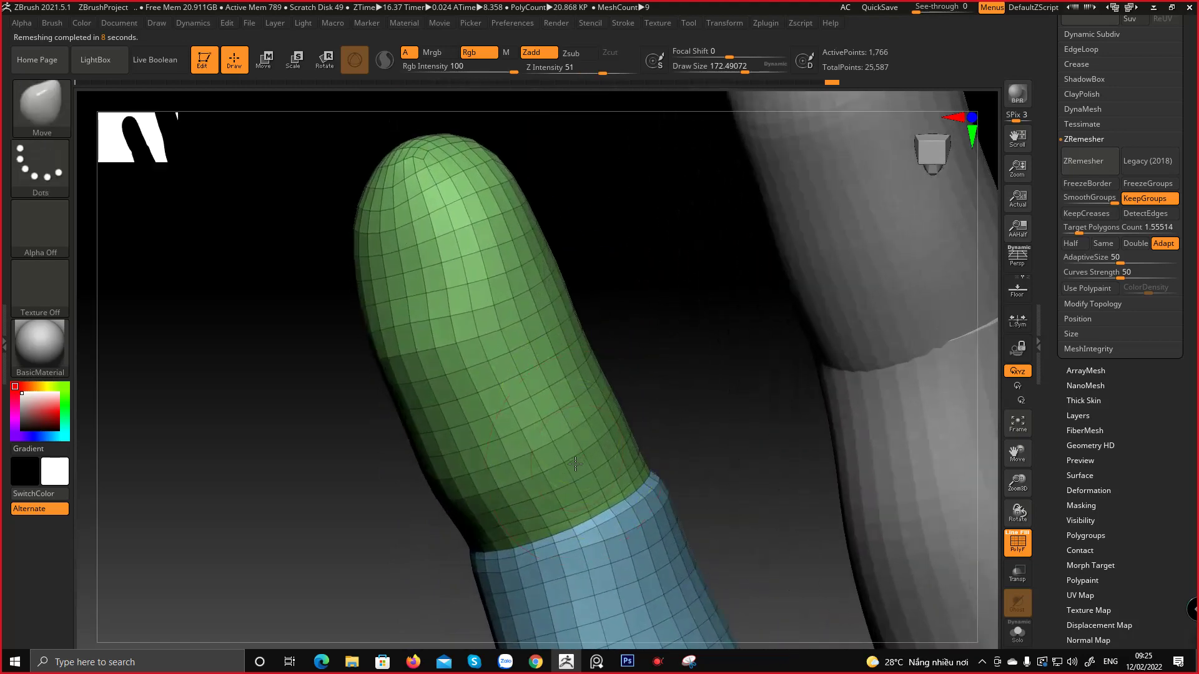
mouse_move(549, 475)
mouse_down()
mouse_move(548, 495)
mouse_move(460, 517)
mouse_move(499, 499)
mouse_move(466, 312)
mouse_move(629, 294)
mouse_up()
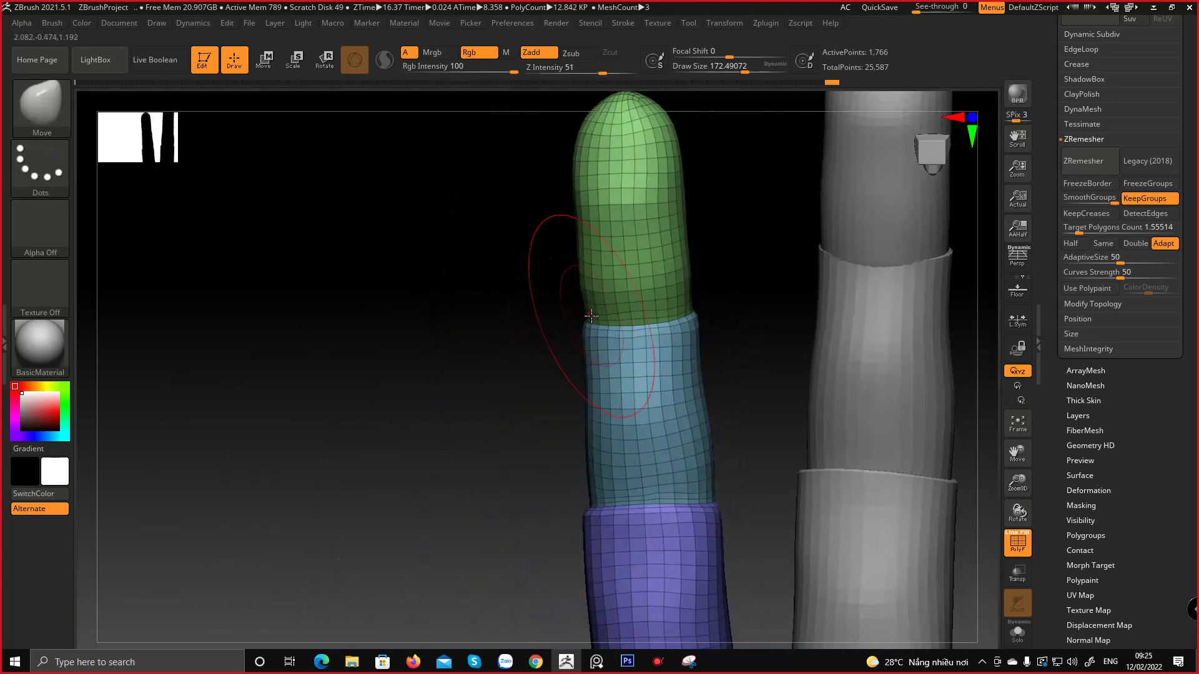
drag(495, 281, 635, 308)
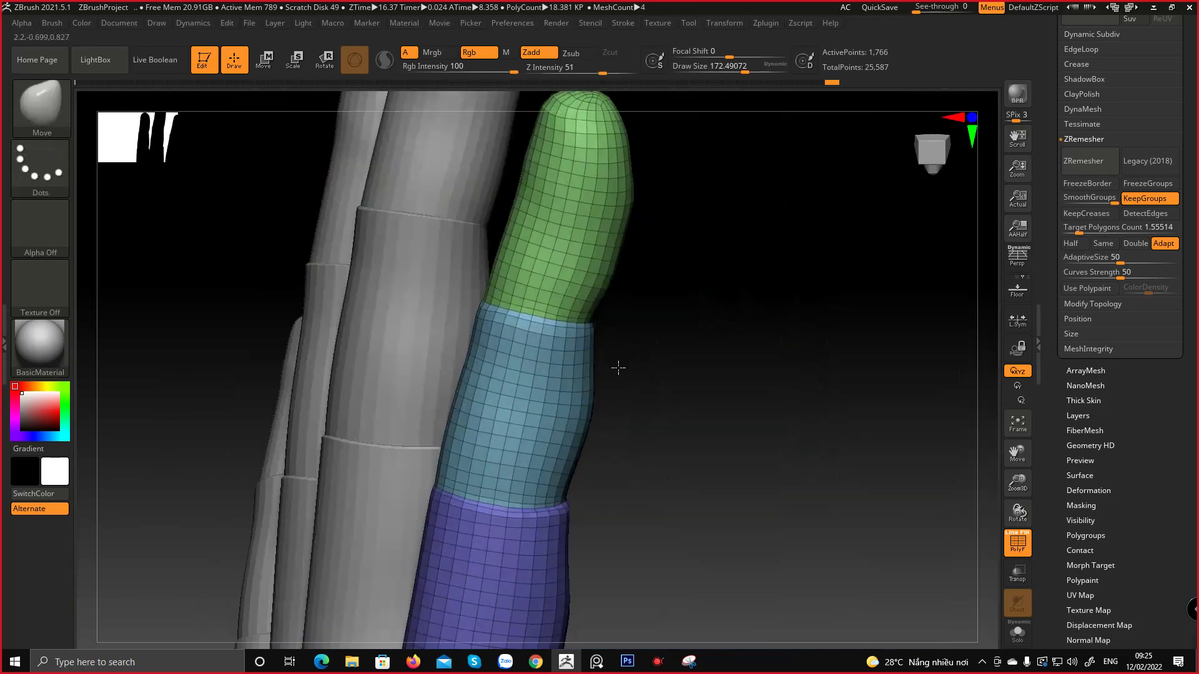
drag(618, 366, 600, 344)
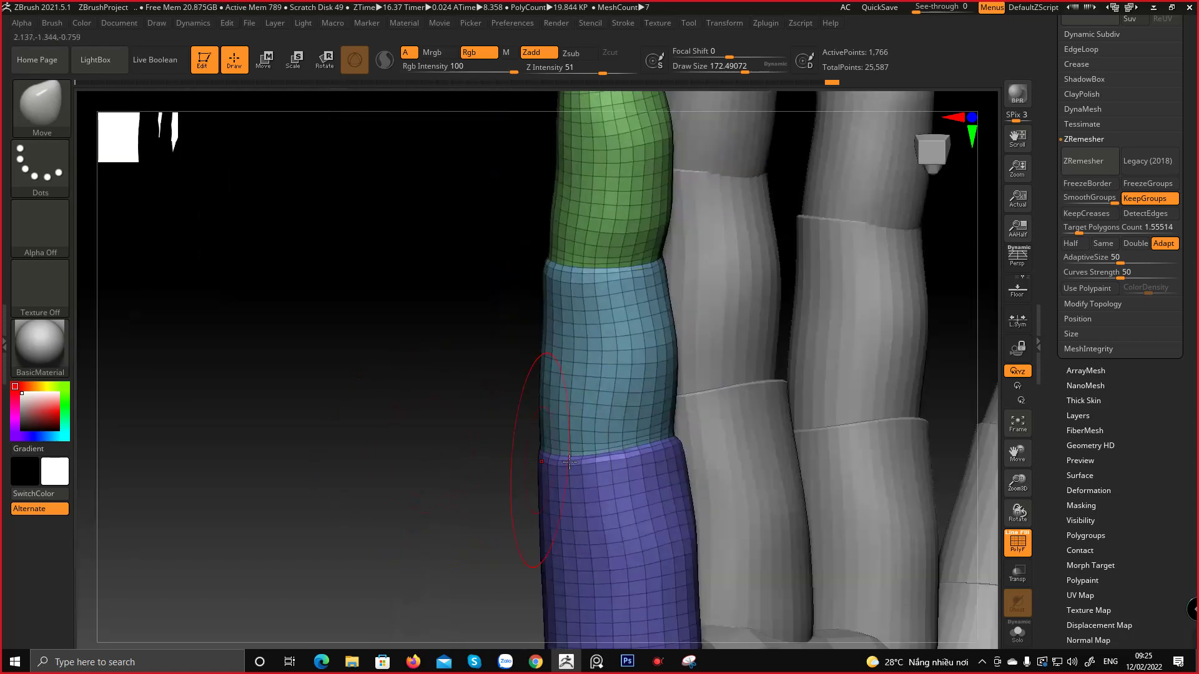
drag(550, 424, 577, 439)
key(shift)
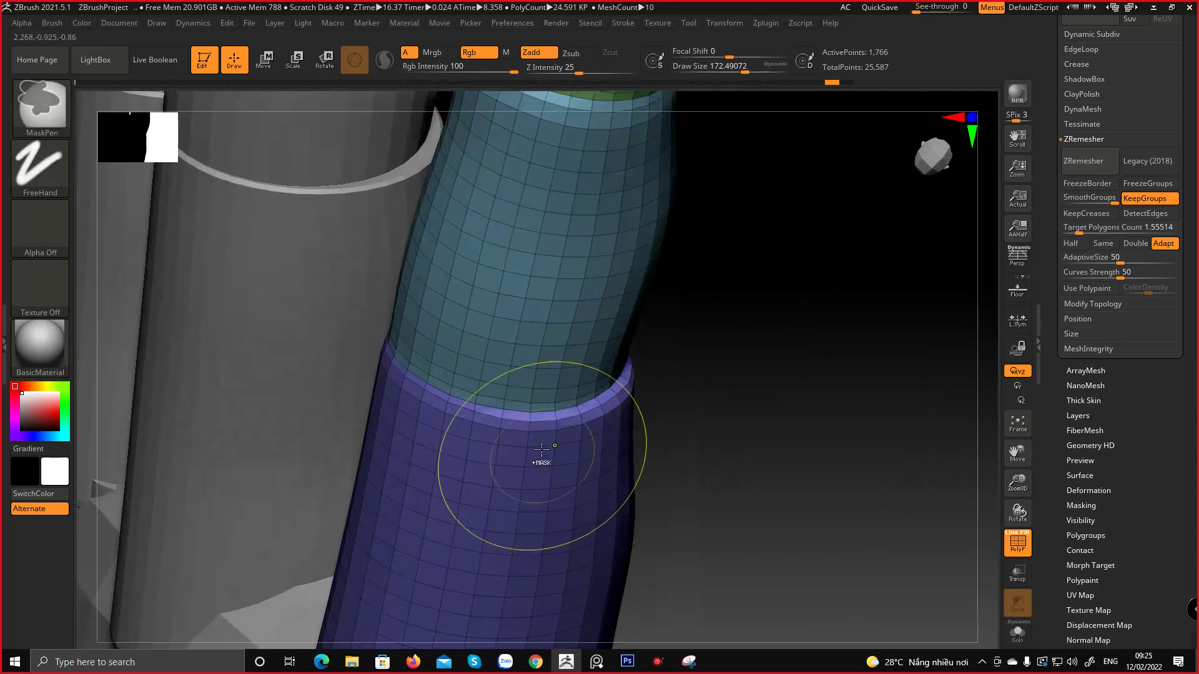
key(space)
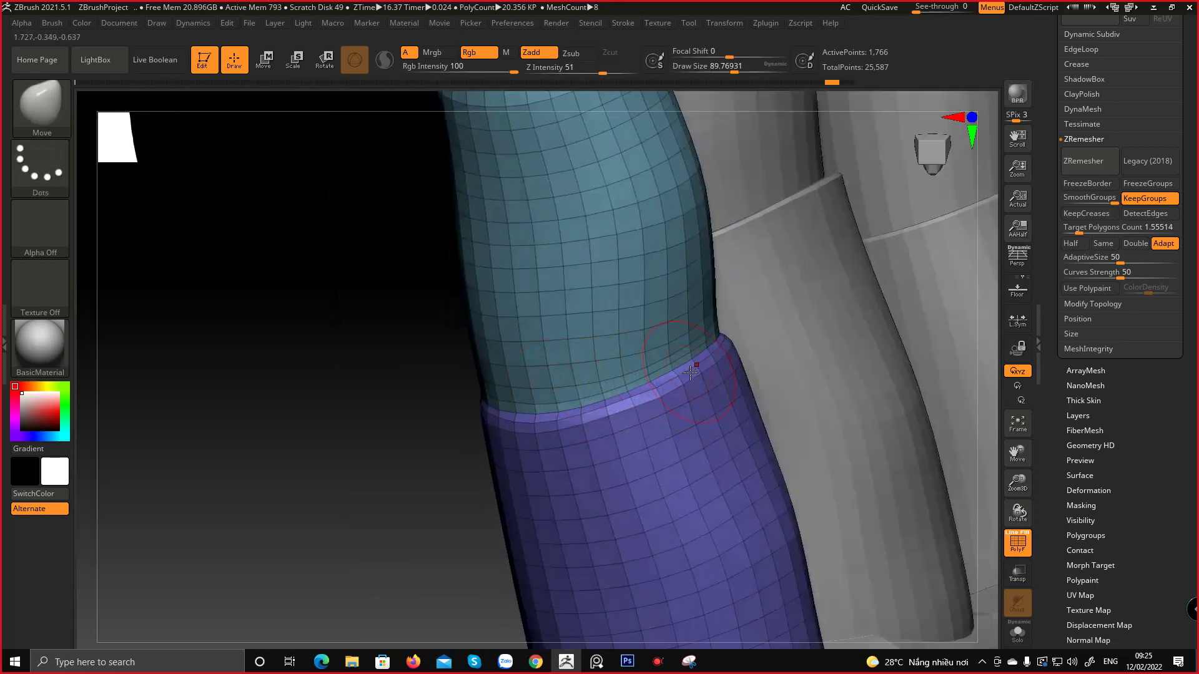
key(space)
key(shift)
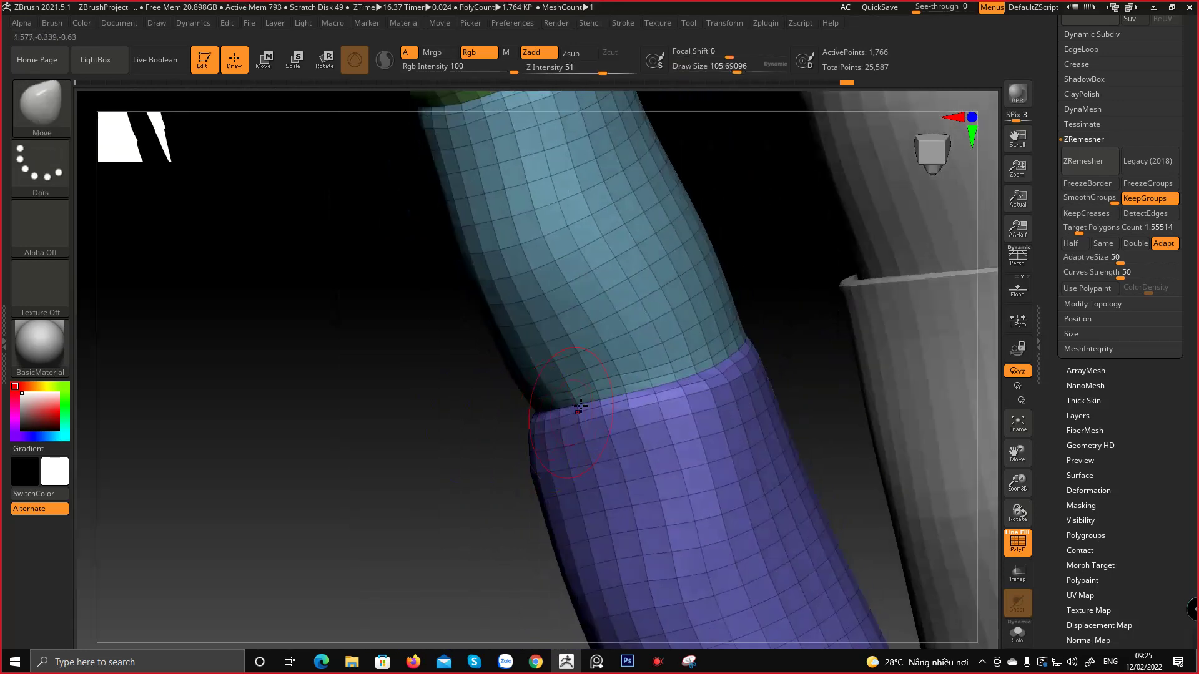
mouse_move(580, 406)
shift+mouse_down()
mouse_move(718, 362)
mouse_move(746, 337)
shift+mouse_up()
mouse_move(746, 337)
right_down()
mouse_move(562, 362)
mouse_move(381, 361)
mouse_move(396, 347)
mouse_move(317, 257)
mouse_move(431, 368)
mouse_move(404, 347)
mouse_move(442, 401)
mouse_move(479, 343)
right_up()
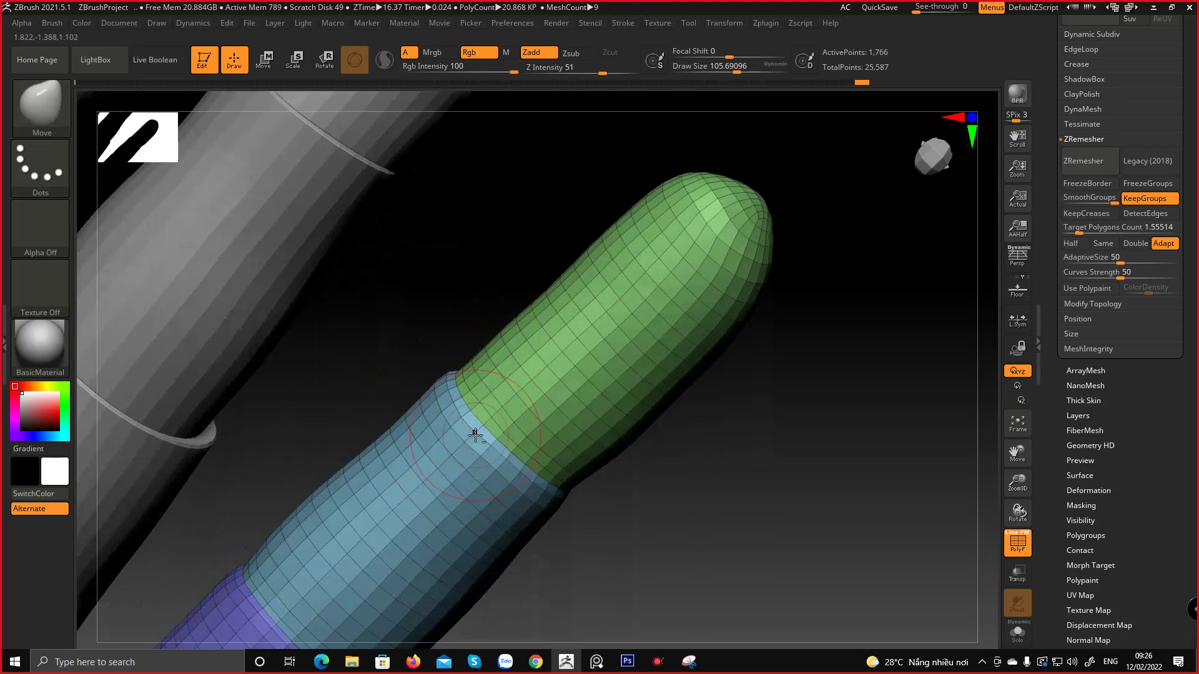
mouse_move(476, 435)
right_down()
mouse_move(589, 308)
mouse_move(434, 401)
mouse_move(543, 343)
mouse_move(246, 470)
mouse_move(487, 324)
right_up()
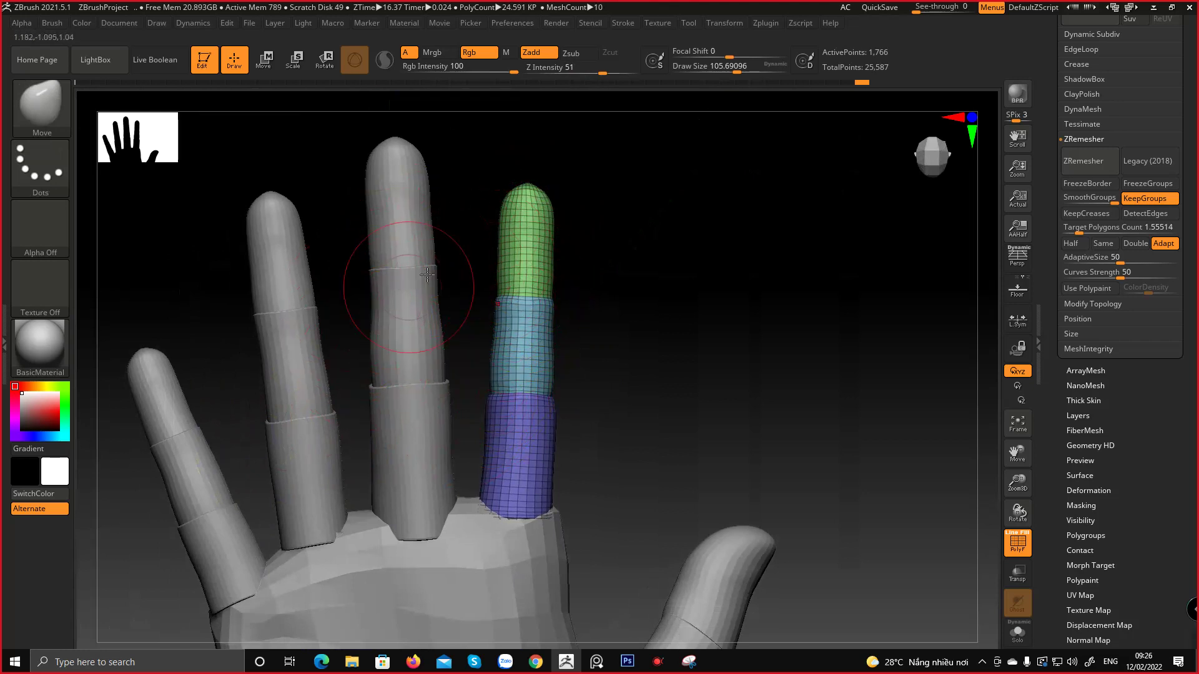
Look over the remaining fingers' segment joints and open the list of the hand's subtools
right_drag(394, 322, 401, 430)
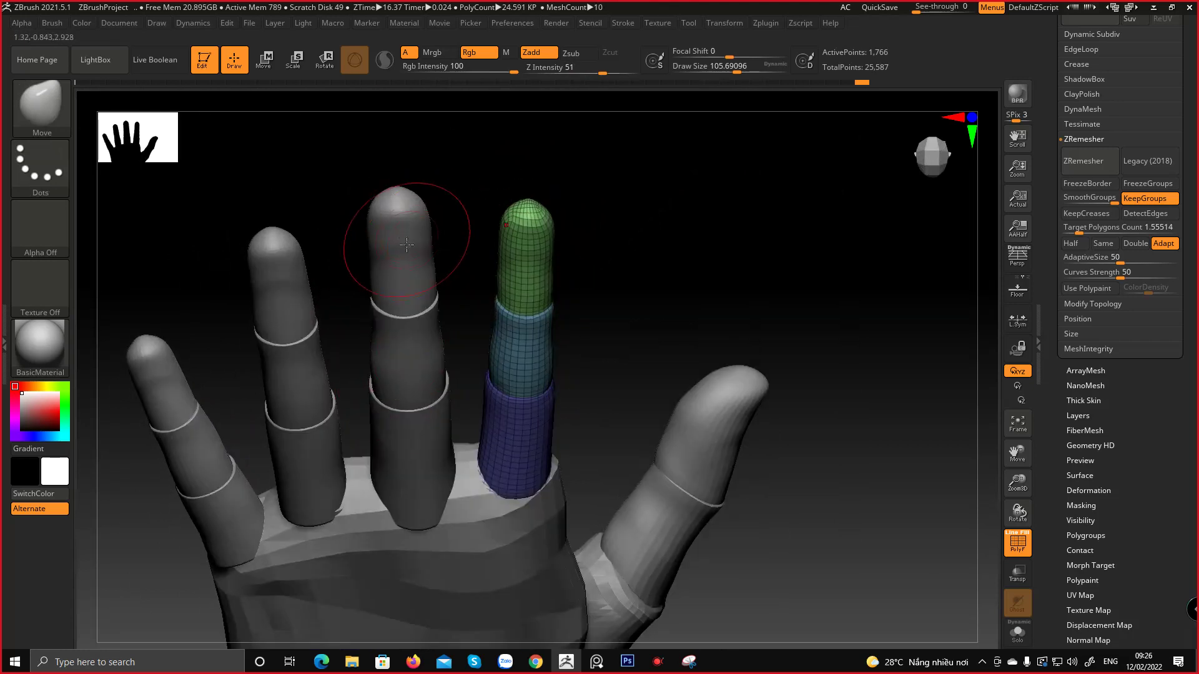
right_drag(406, 355, 409, 201)
shift+right_drag(403, 414, 474, 581)
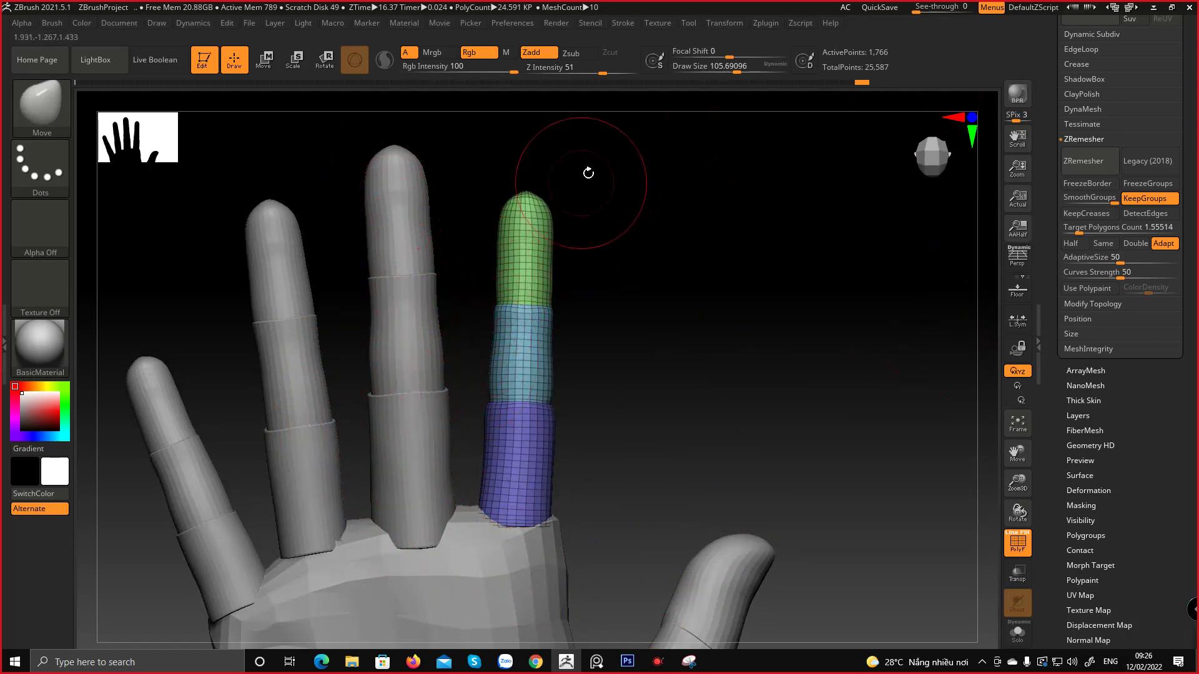
drag(1049, 228, 1051, 322)
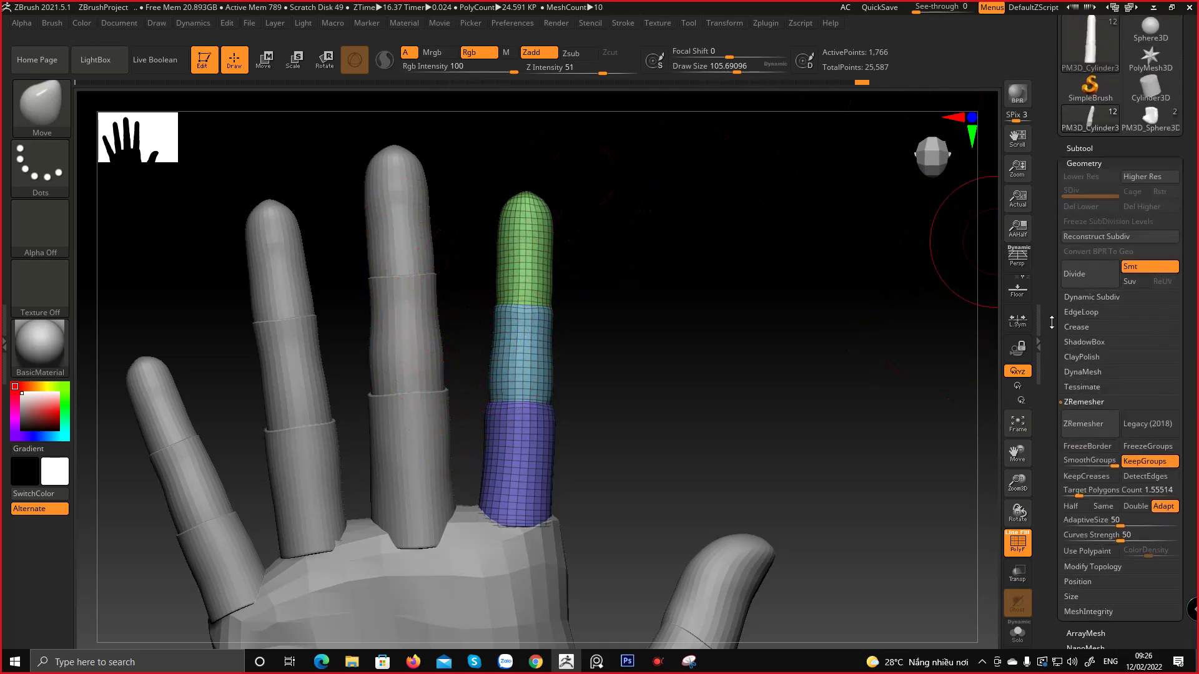
click(1088, 150)
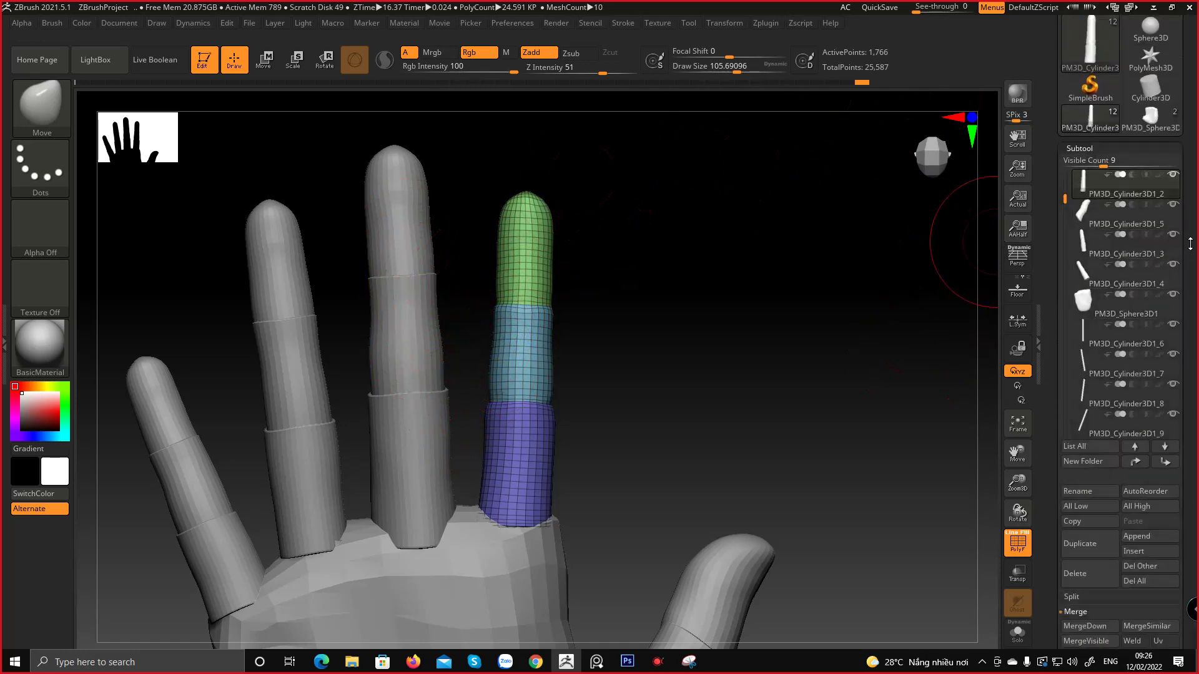
Select the palm subtool, set Draw Size to about 139, and adjust the upper contour of the back of the hand with the Move brush
drag(607, 323, 636, 305)
mouse_move(696, 281)
mouse_down()
mouse_move(770, 233)
mouse_move(673, 212)
mouse_move(735, 254)
mouse_move(758, 375)
mouse_move(497, 369)
mouse_up()
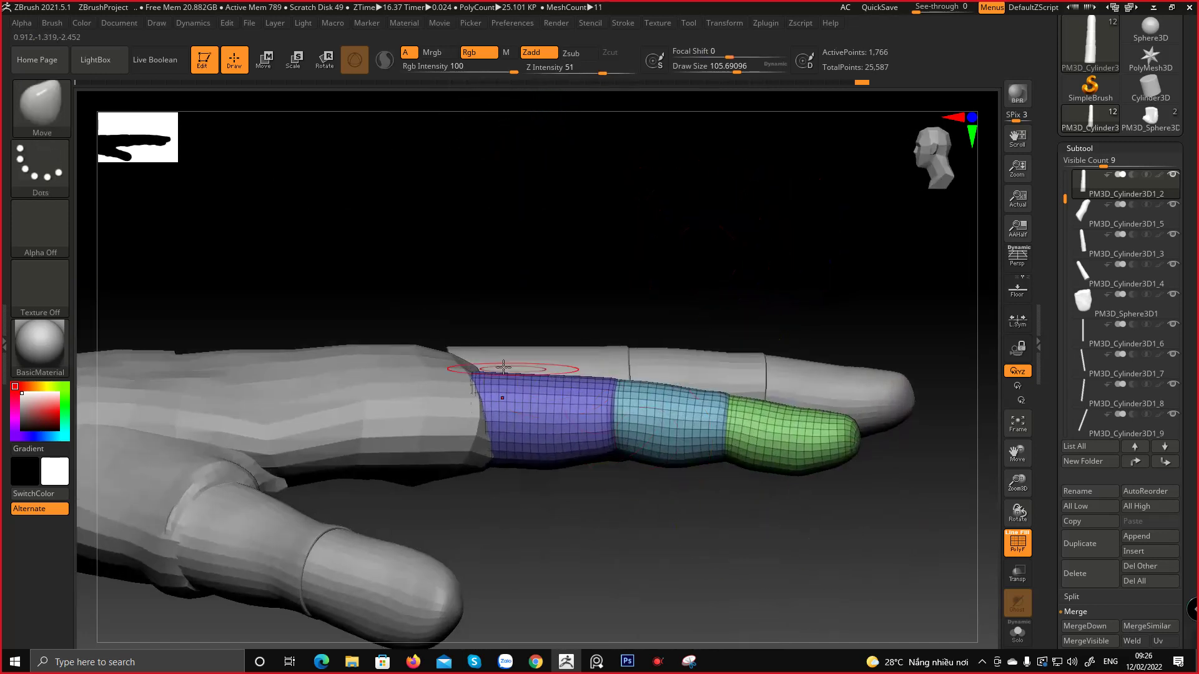
alt+click(384, 362)
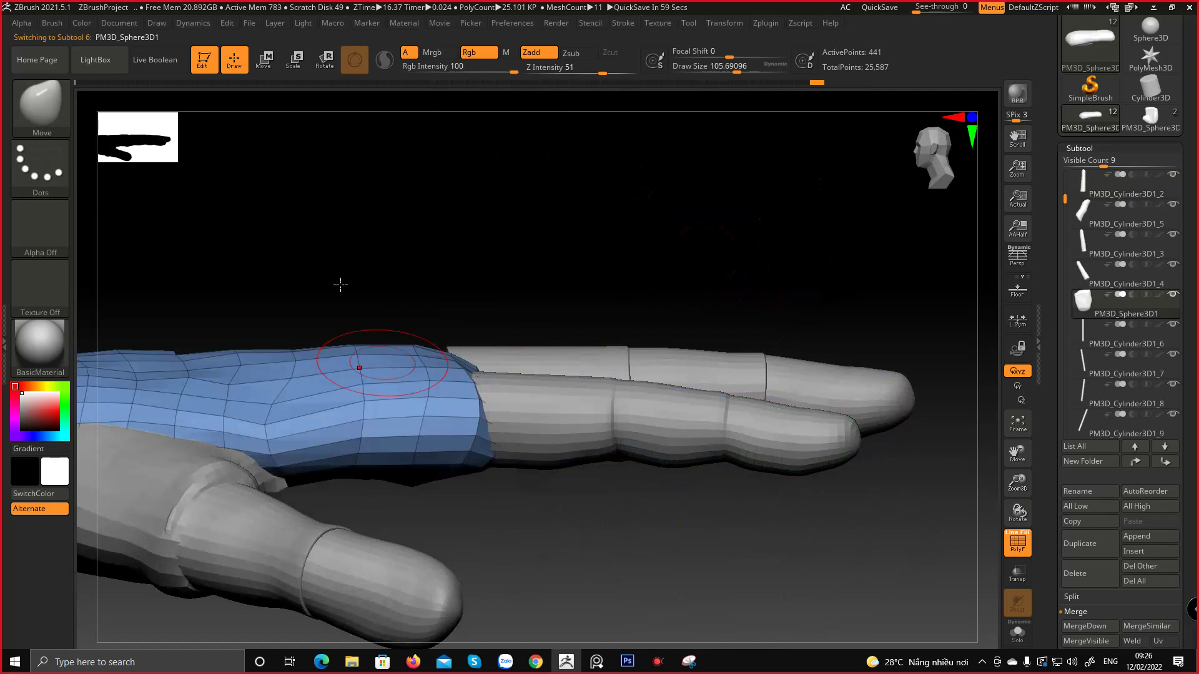
key(space)
drag(372, 360, 376, 361)
drag(264, 404, 261, 388)
drag(360, 347, 395, 341)
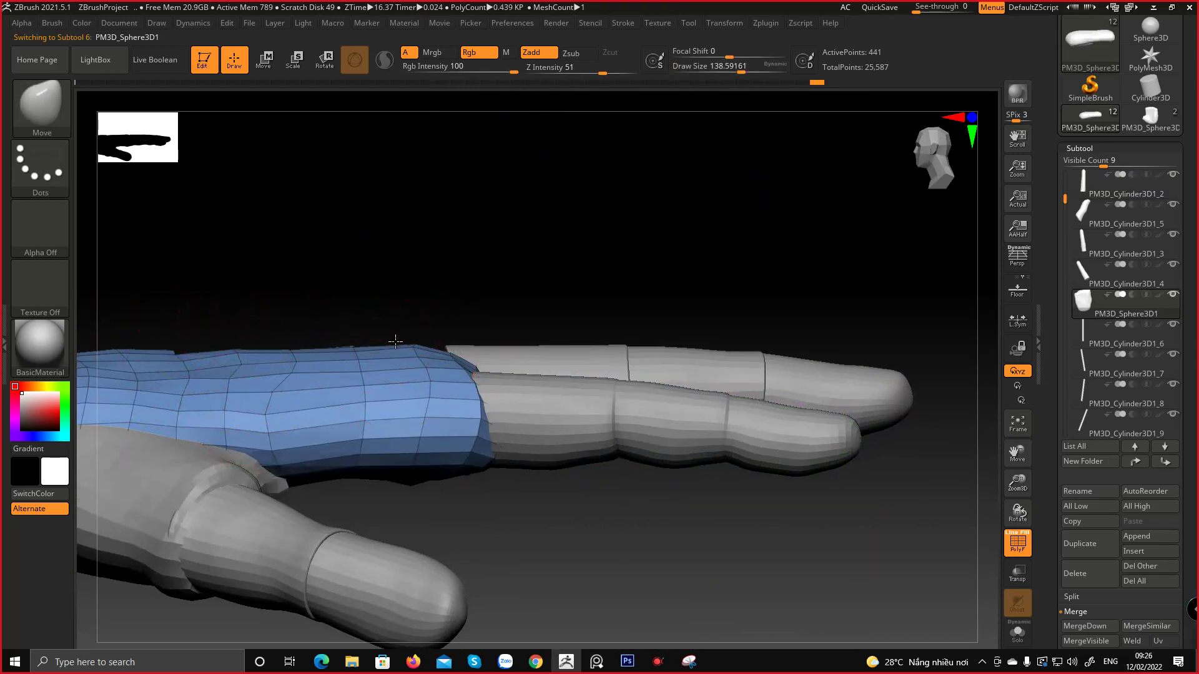
mouse_move(468, 321)
mouse_down()
mouse_move(476, 308)
mouse_move(488, 365)
mouse_move(510, 338)
mouse_up()
Refine the shape of the back of the hand behind the knuckles with the Move brush
right_drag(607, 304, 577, 295)
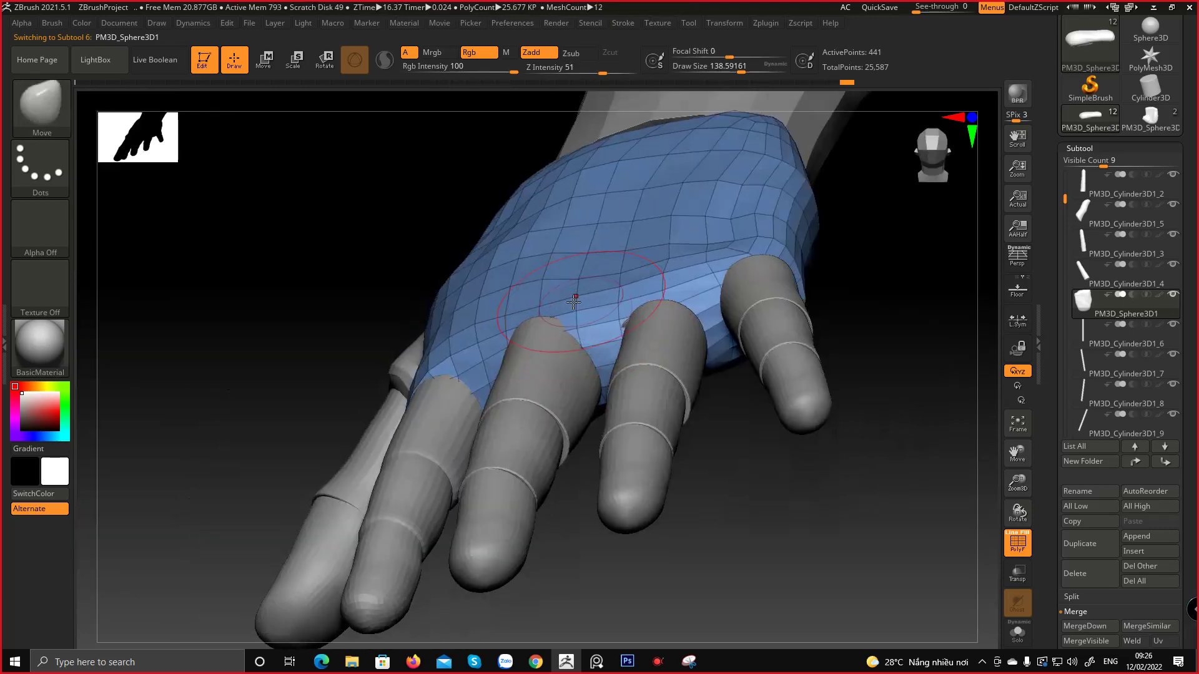
mouse_move(573, 303)
mouse_down()
mouse_move(584, 313)
mouse_move(643, 293)
mouse_up()
mouse_move(649, 284)
right_down()
mouse_move(652, 241)
mouse_move(444, 264)
right_up()
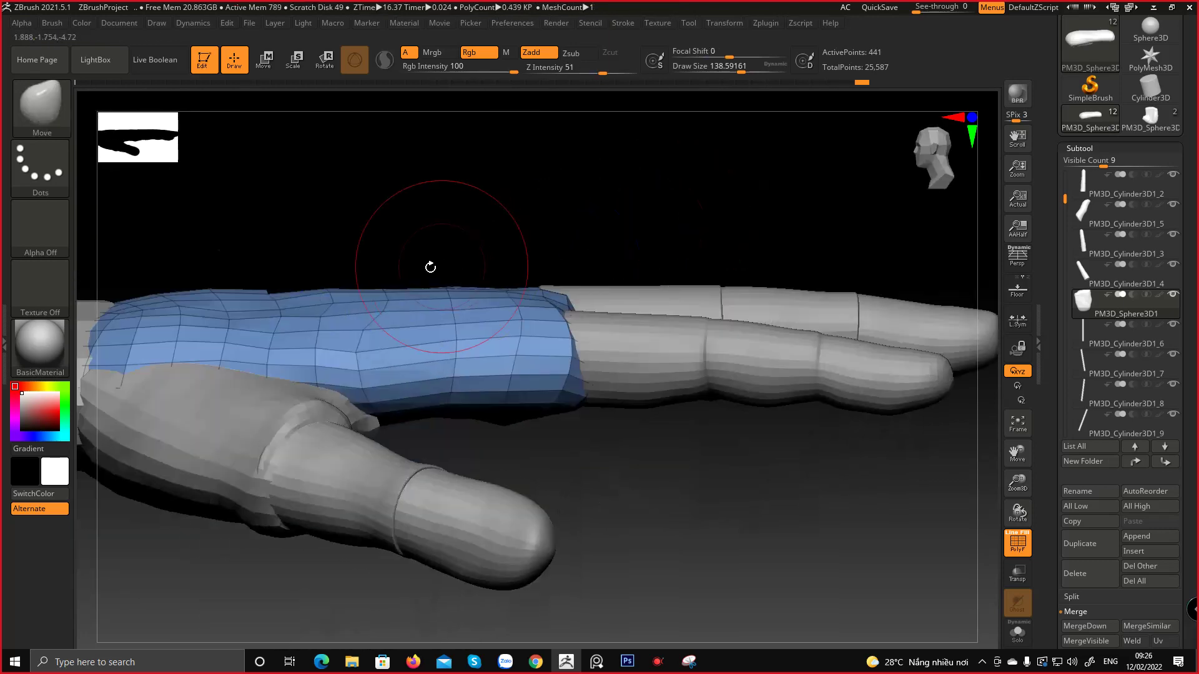
right_drag(271, 239, 319, 265)
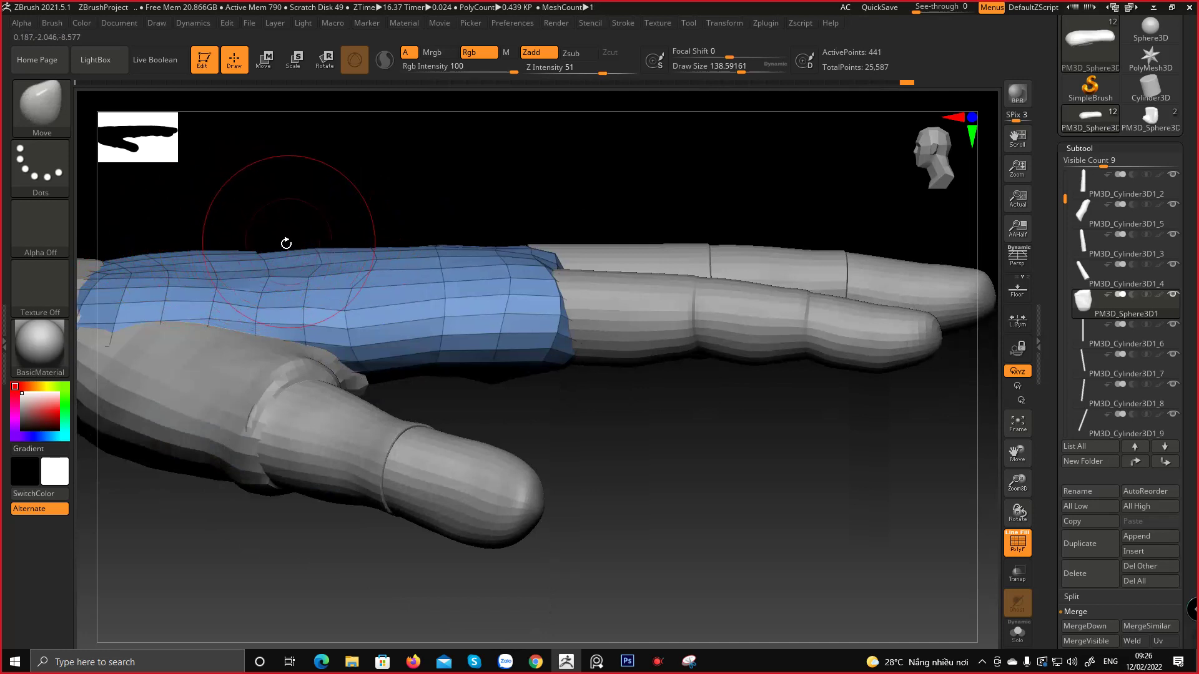
drag(294, 221, 298, 252)
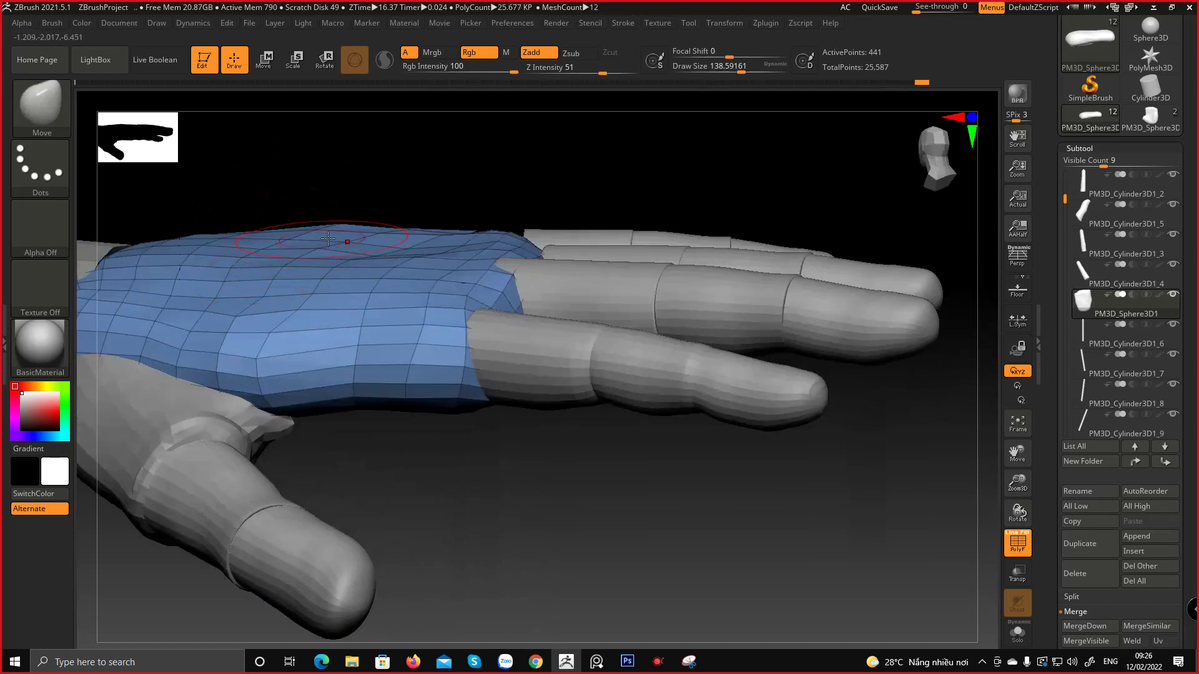
right_drag(393, 249, 375, 241)
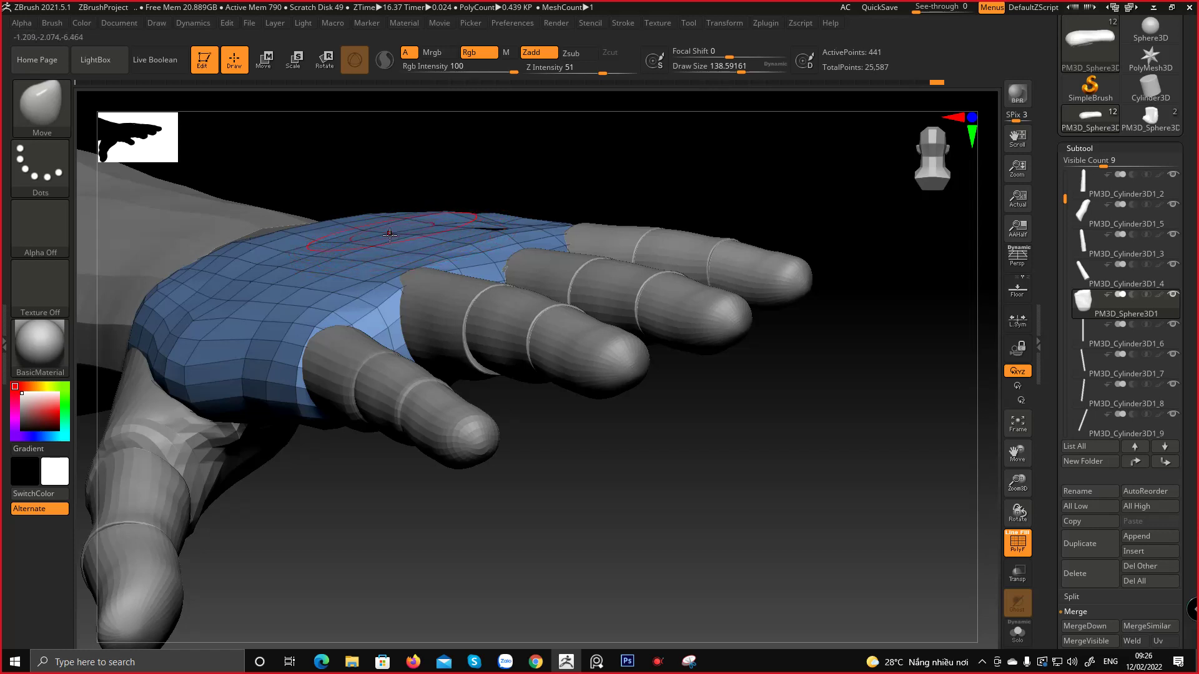
right_drag(389, 235, 413, 366)
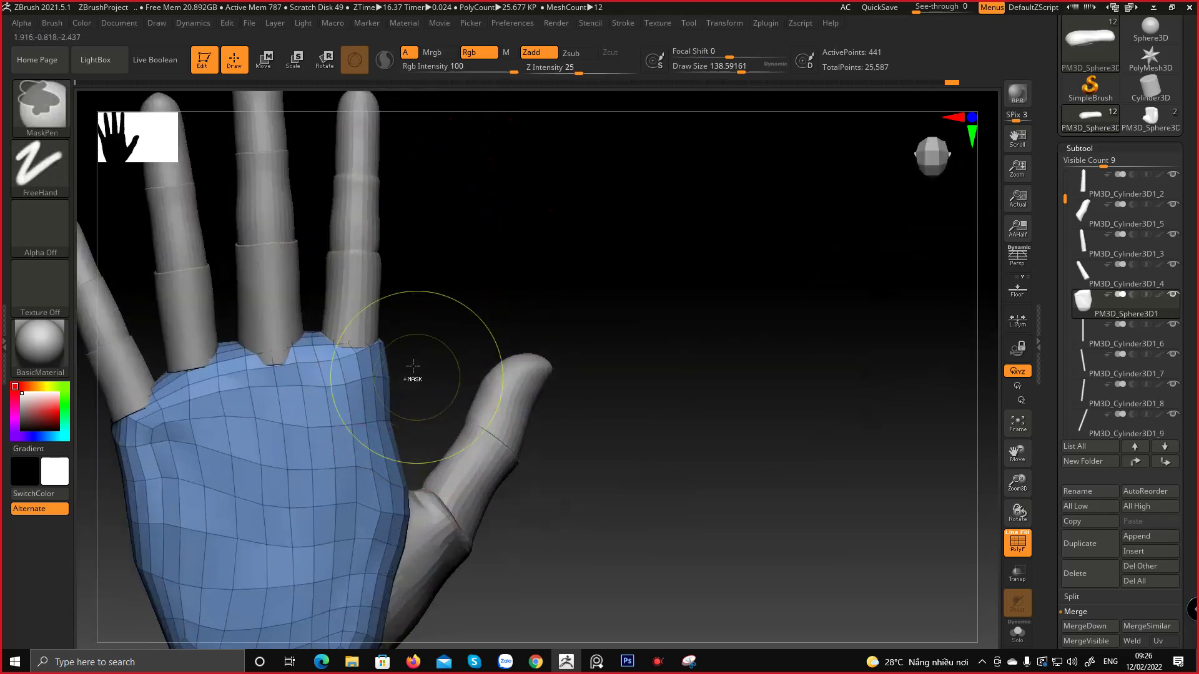
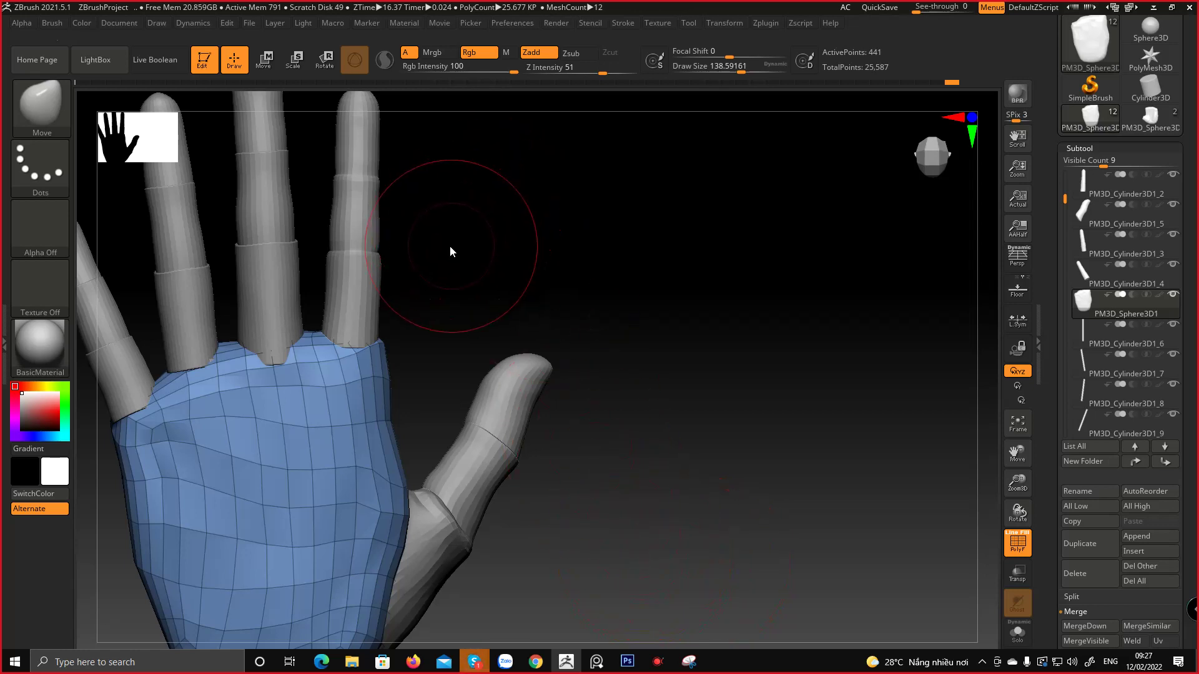
Select the index finger subtool PM3D_Cylinder3D1_2 and duplicate it
alt+drag(449, 245, 477, 335)
alt+right_drag(465, 294, 753, 301)
ctrl+right_drag(754, 301, 711, 327)
alt+right_drag(711, 328, 606, 422)
alt+drag(606, 423, 595, 398)
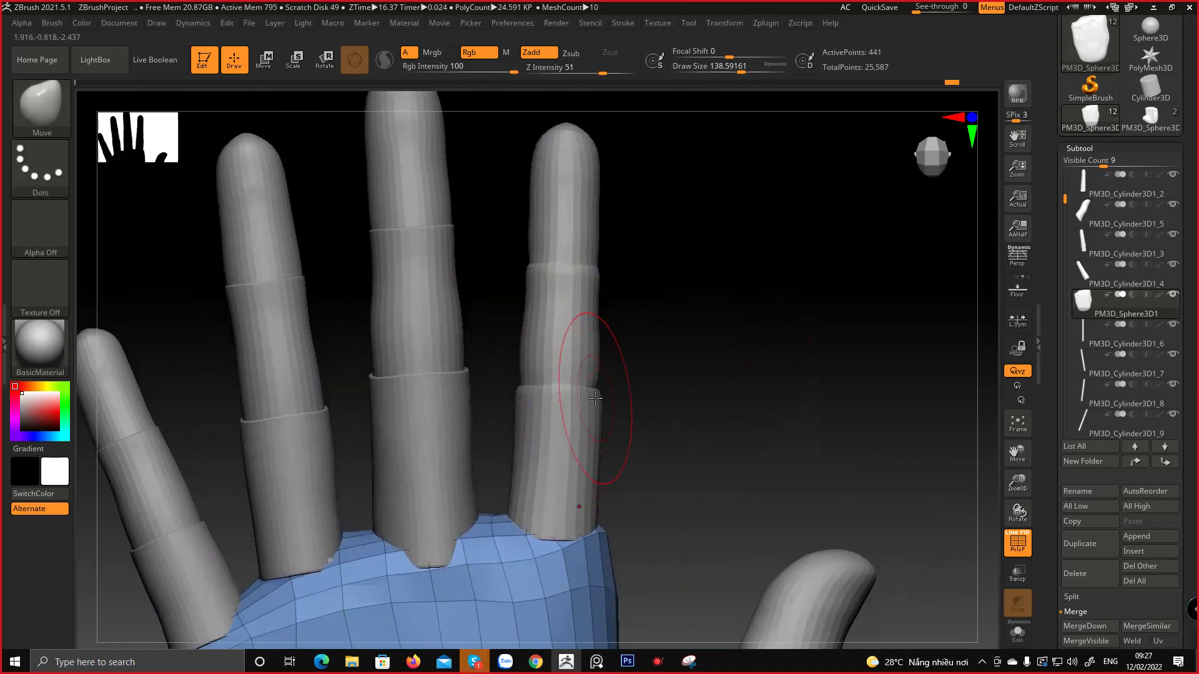
alt+click(544, 308)
key(w)
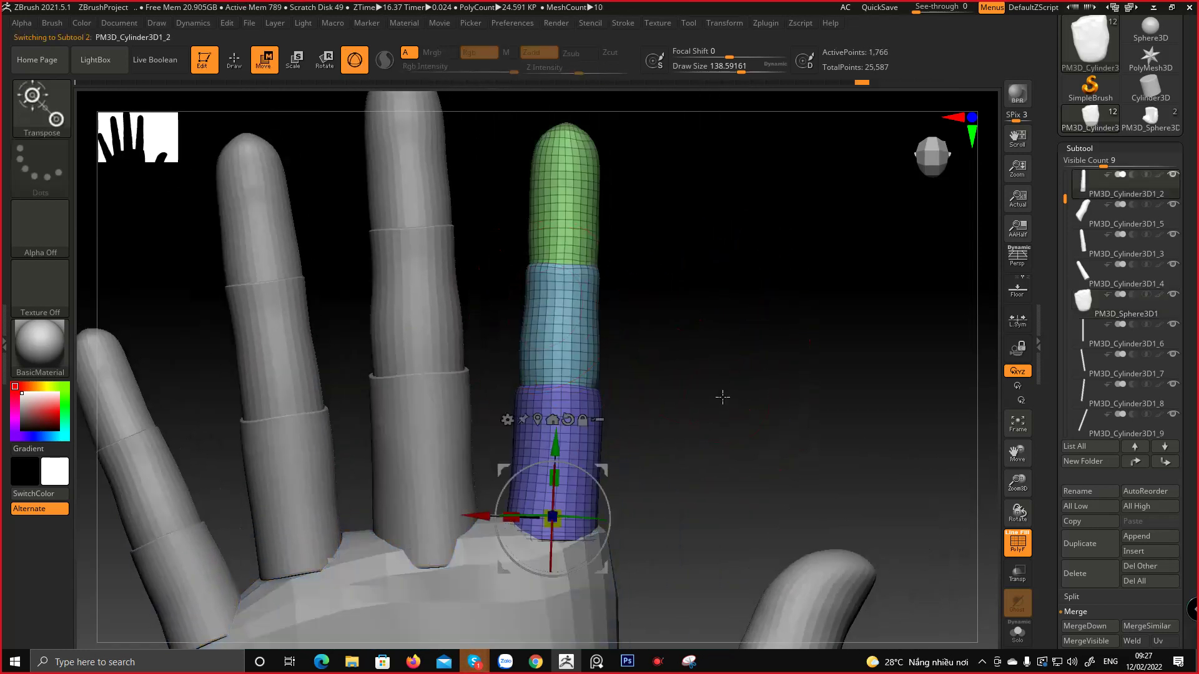
key(ctrl+shift+d)
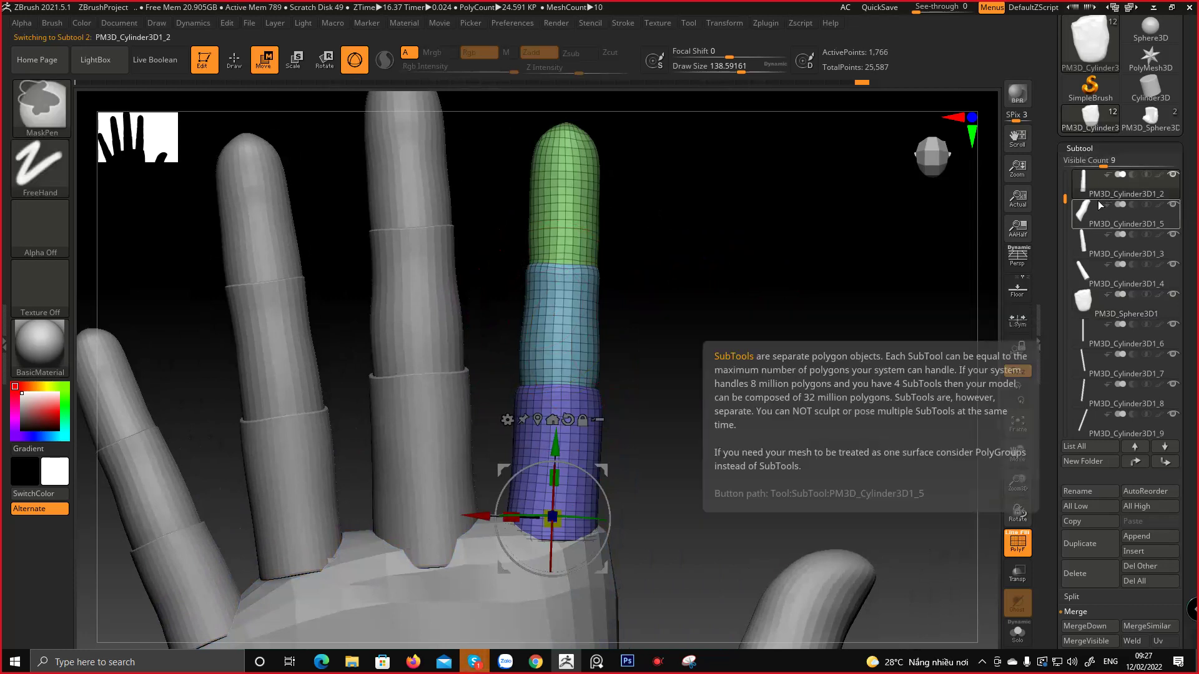
Move the duplicated index finger onto the middle finger's position and stretch it lengthwise to match that finger
drag(466, 516, 342, 509)
drag(649, 350, 404, 276)
drag(644, 392, 586, 442)
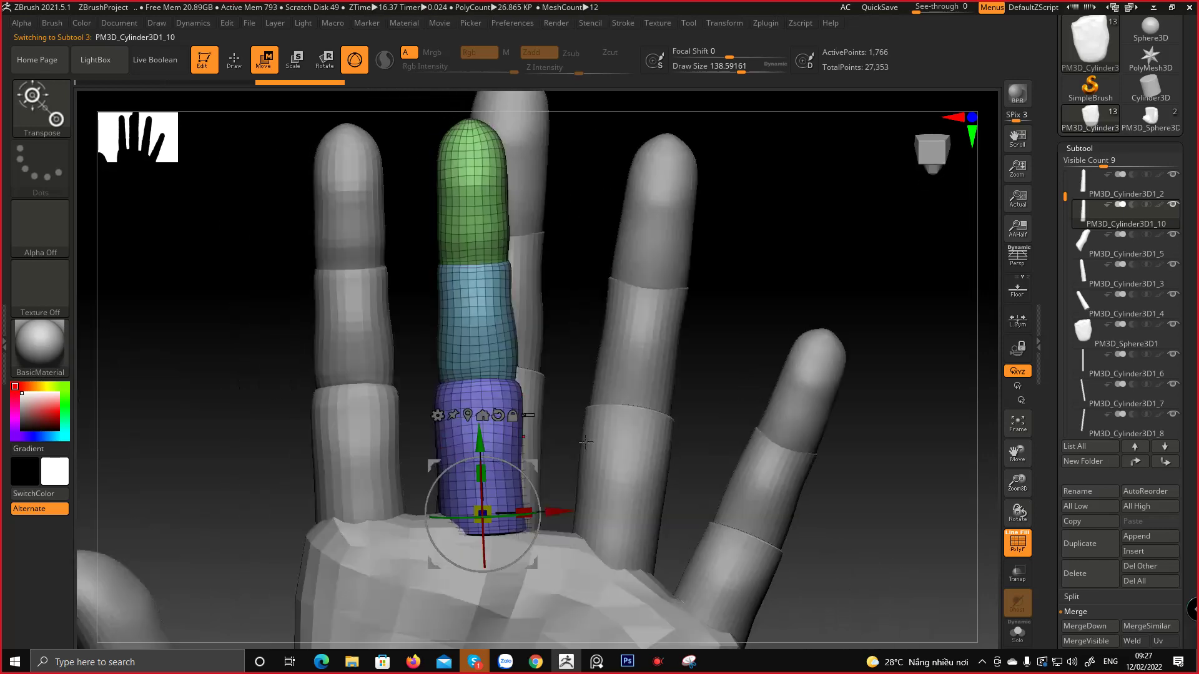
drag(525, 480, 629, 483)
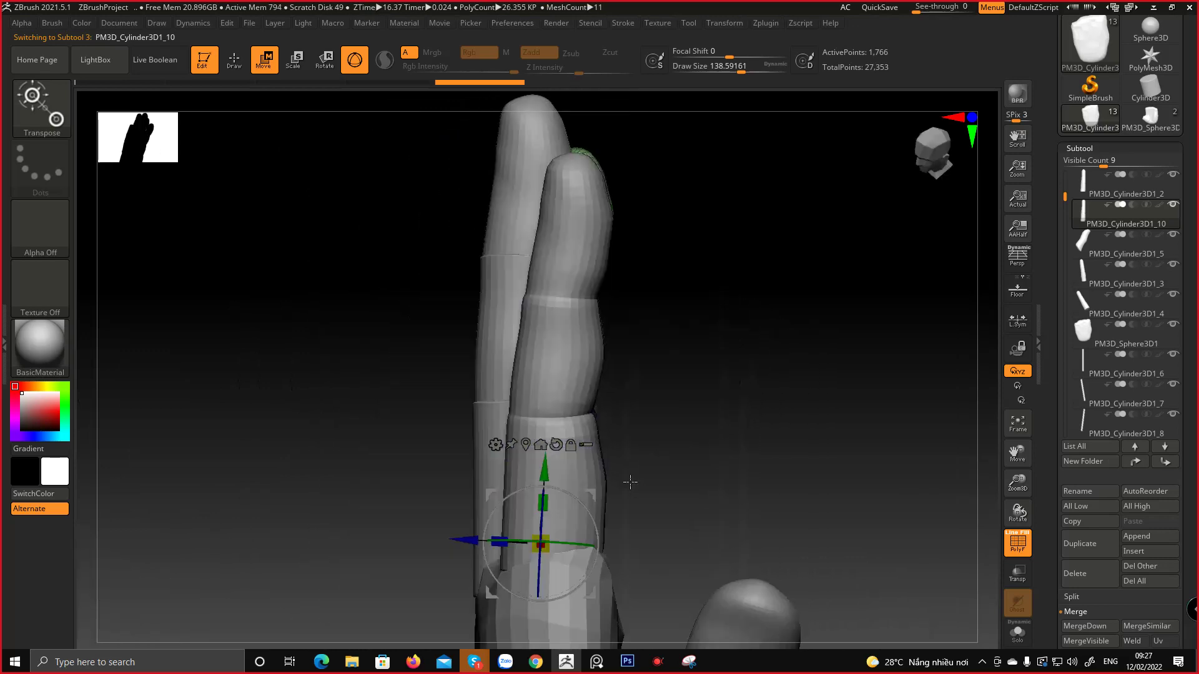
drag(460, 541, 503, 536)
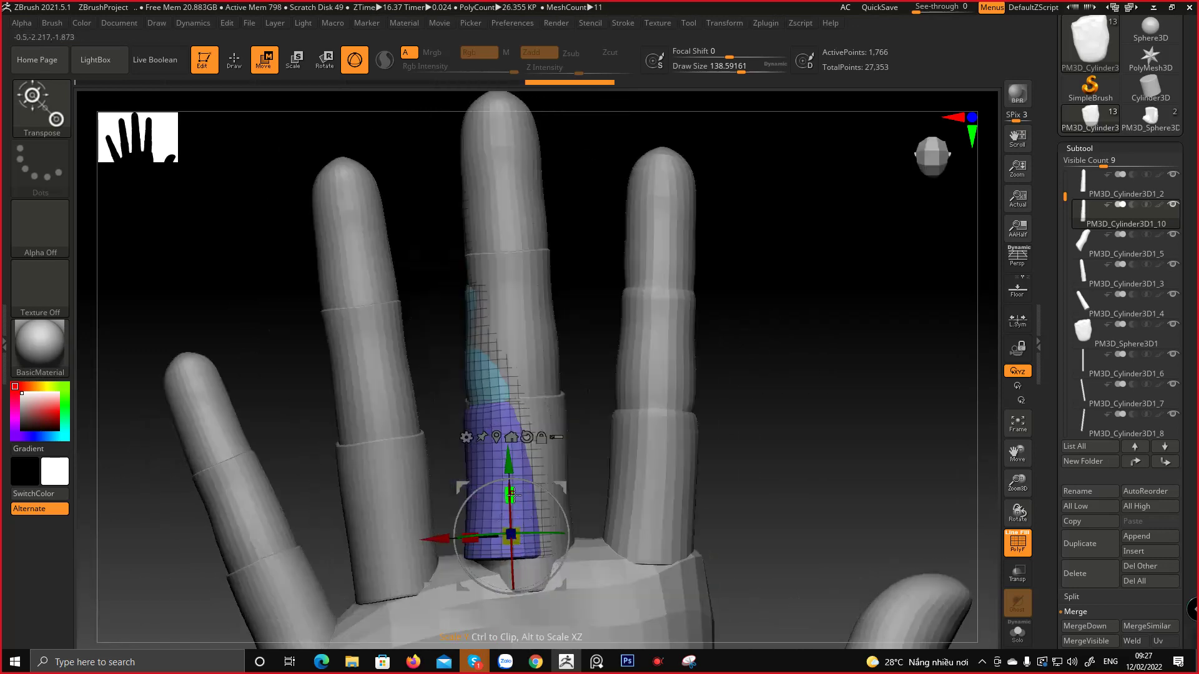
drag(512, 493, 557, 488)
right_drag(578, 494, 693, 437)
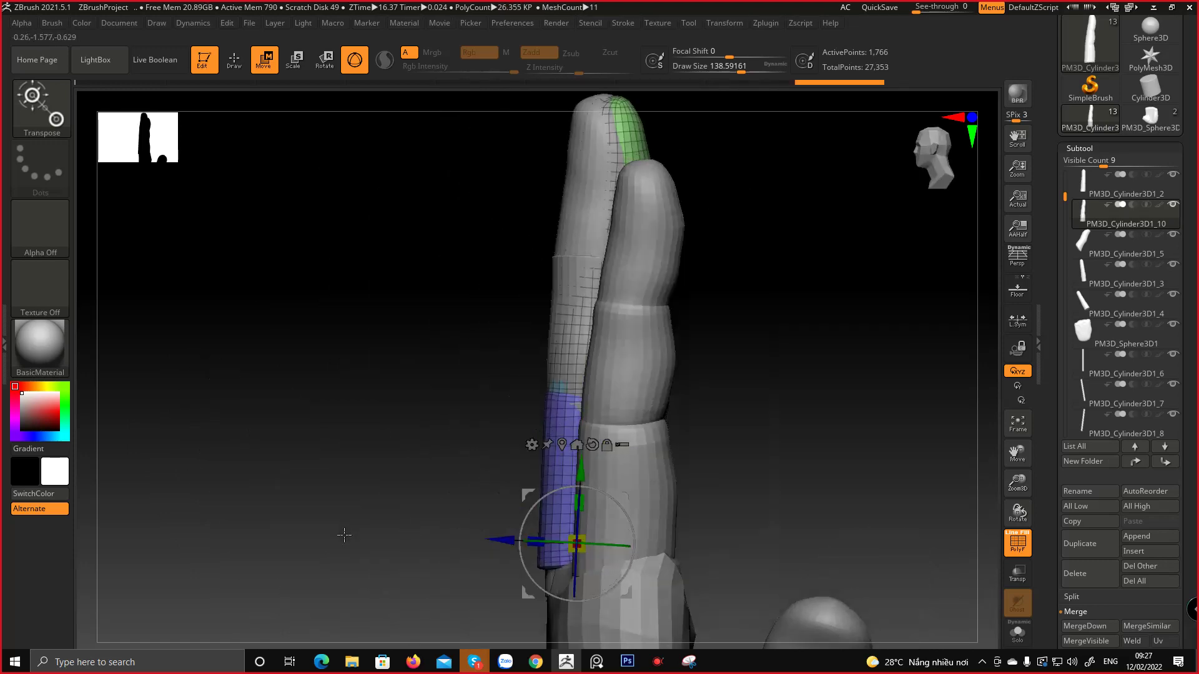
Switch to the Move brush with Draw Size about 179 and show the other subtools as transparent ghosts
drag(343, 530, 629, 350)
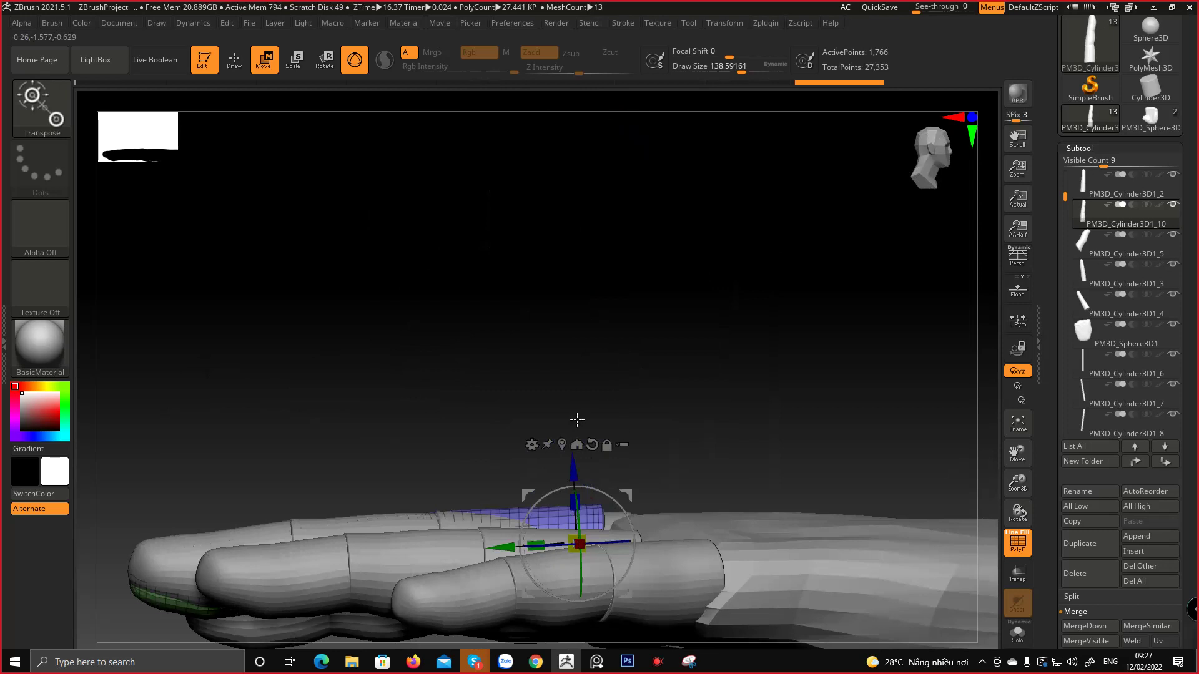
mouse_move(577, 419)
mouse_down()
mouse_move(575, 289)
mouse_move(618, 350)
mouse_move(617, 414)
mouse_up()
key(q)
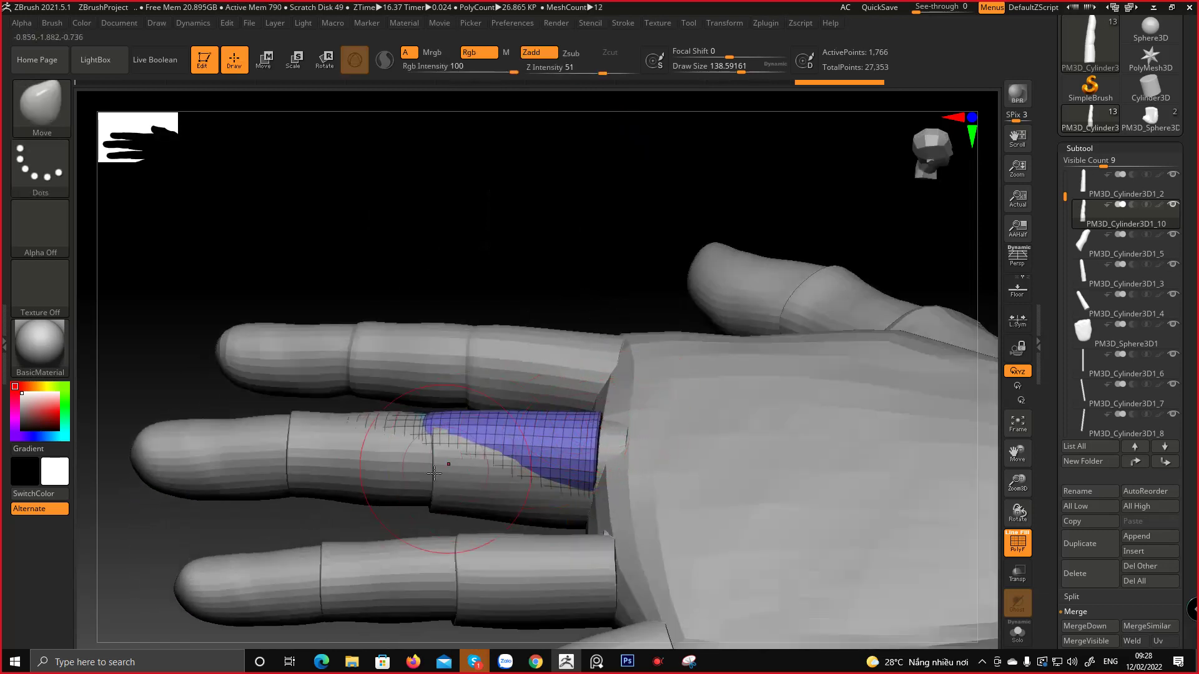
right_drag(440, 492, 427, 471)
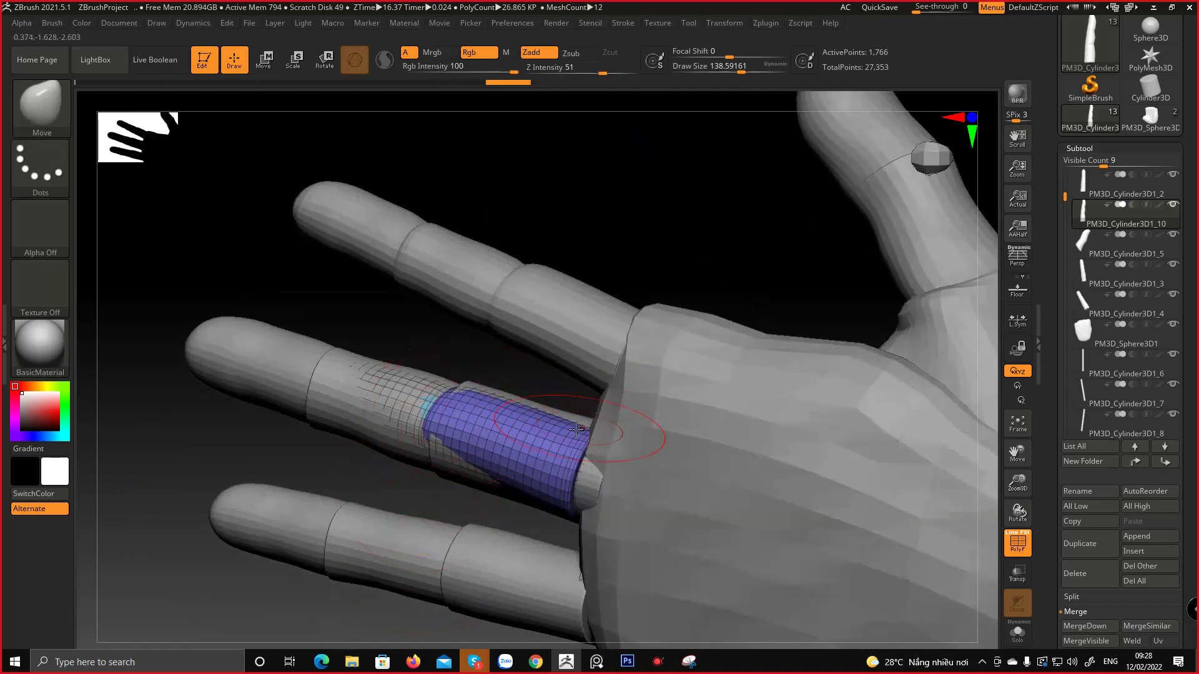
shift+right_drag(576, 430, 549, 401)
drag(1012, 509, 874, 437)
key(space)
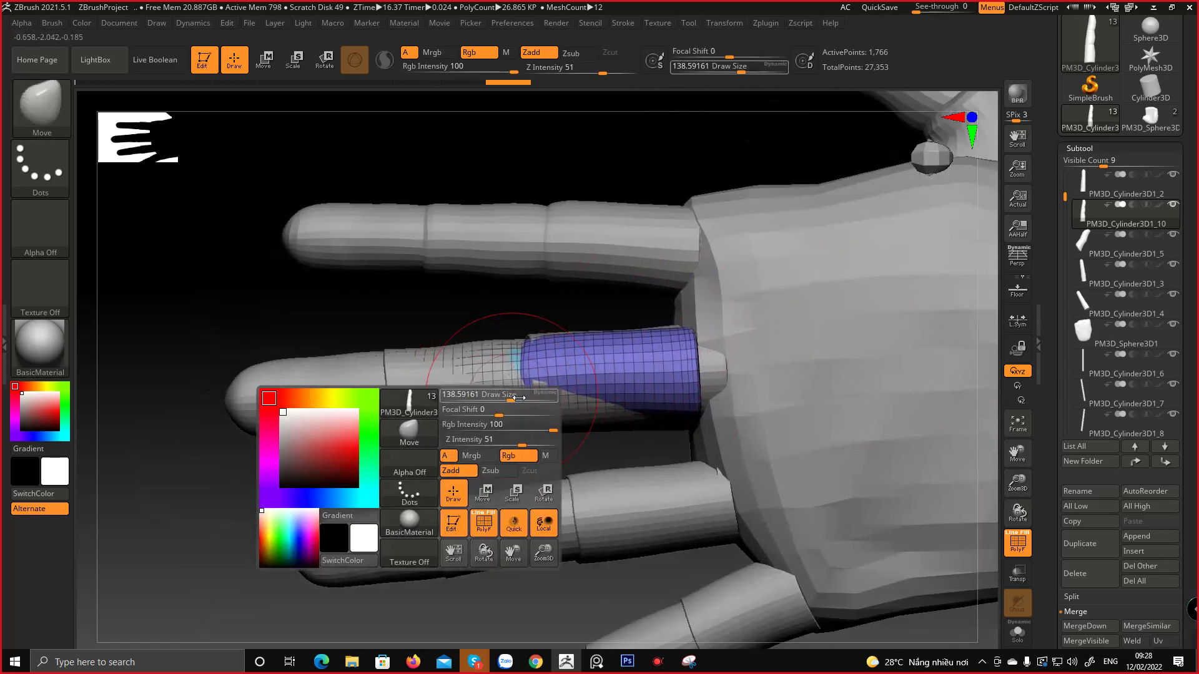
drag(519, 398, 524, 398)
click(1017, 572)
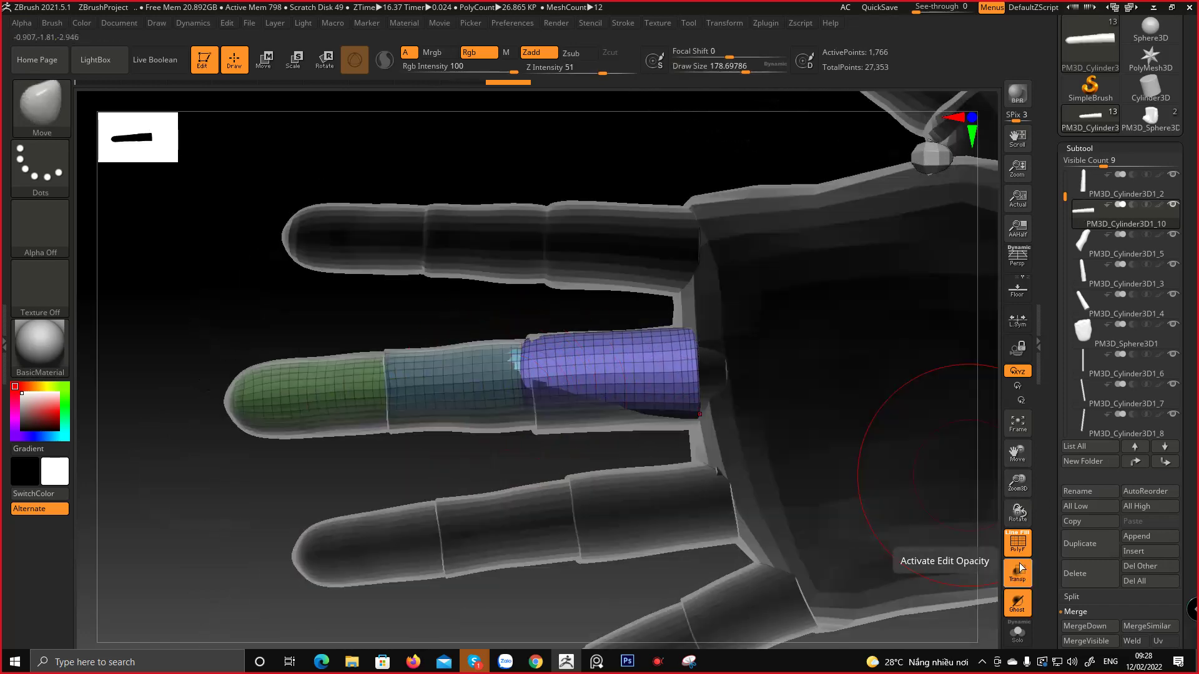
Set Draw Size to about 259 and pull the base of the duplicated finger into the palm with the Move brush
ctrl+right_drag(548, 374, 862, 421)
alt+right_drag(717, 466, 892, 458)
key(space)
drag(302, 380, 311, 380)
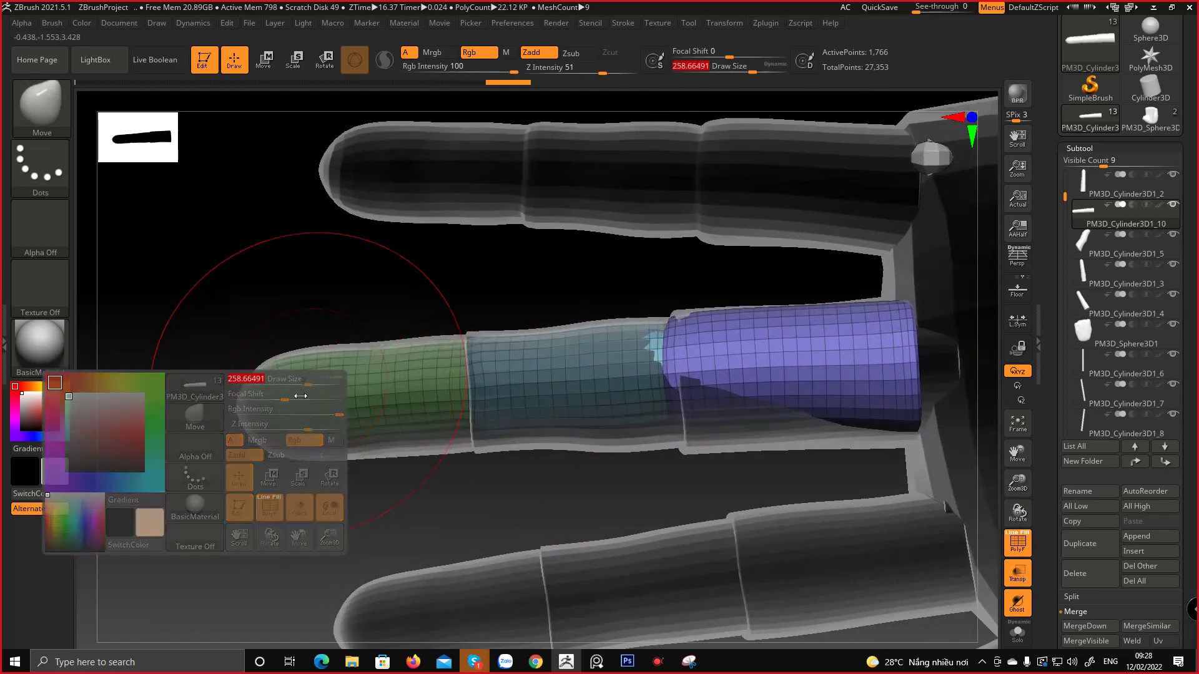
right_drag(489, 357, 693, 313)
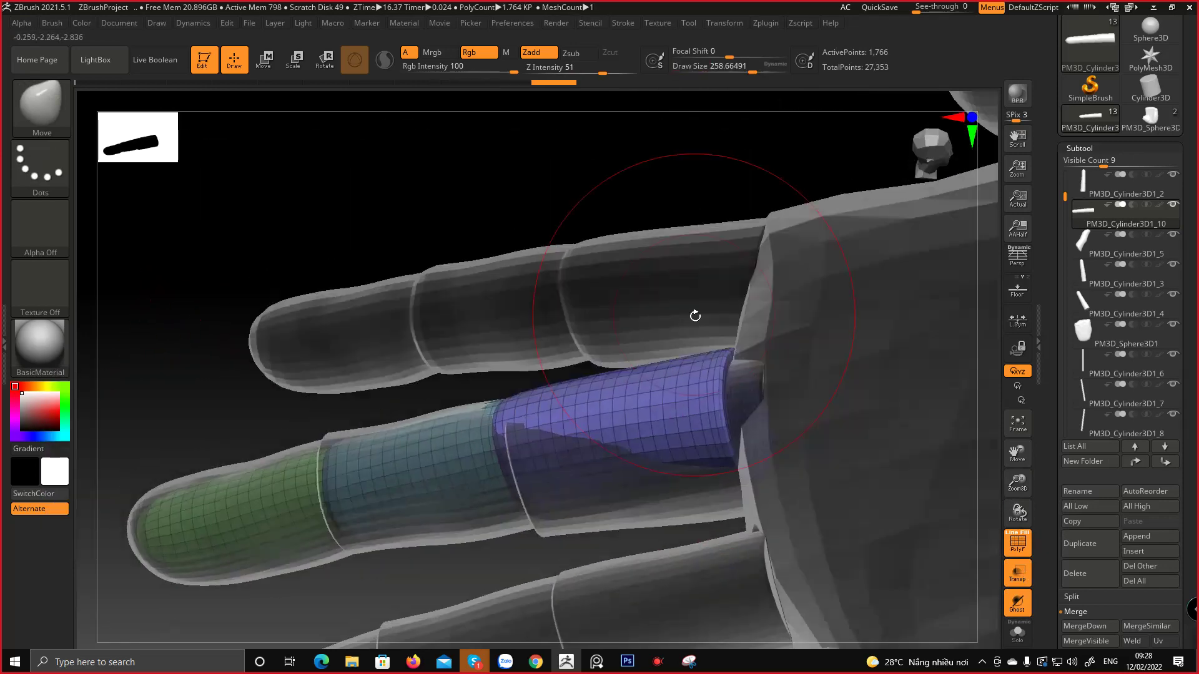
mouse_move(744, 367)
right_down()
mouse_move(771, 343)
mouse_move(643, 517)
right_up()
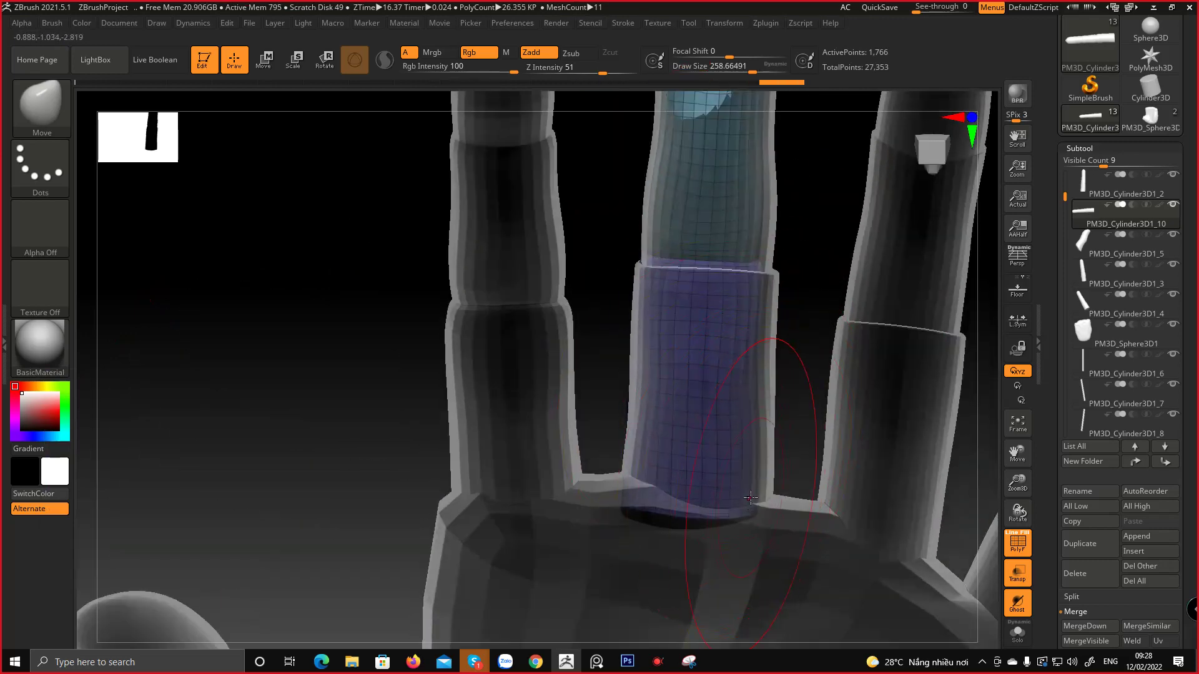
right_drag(765, 505, 683, 450)
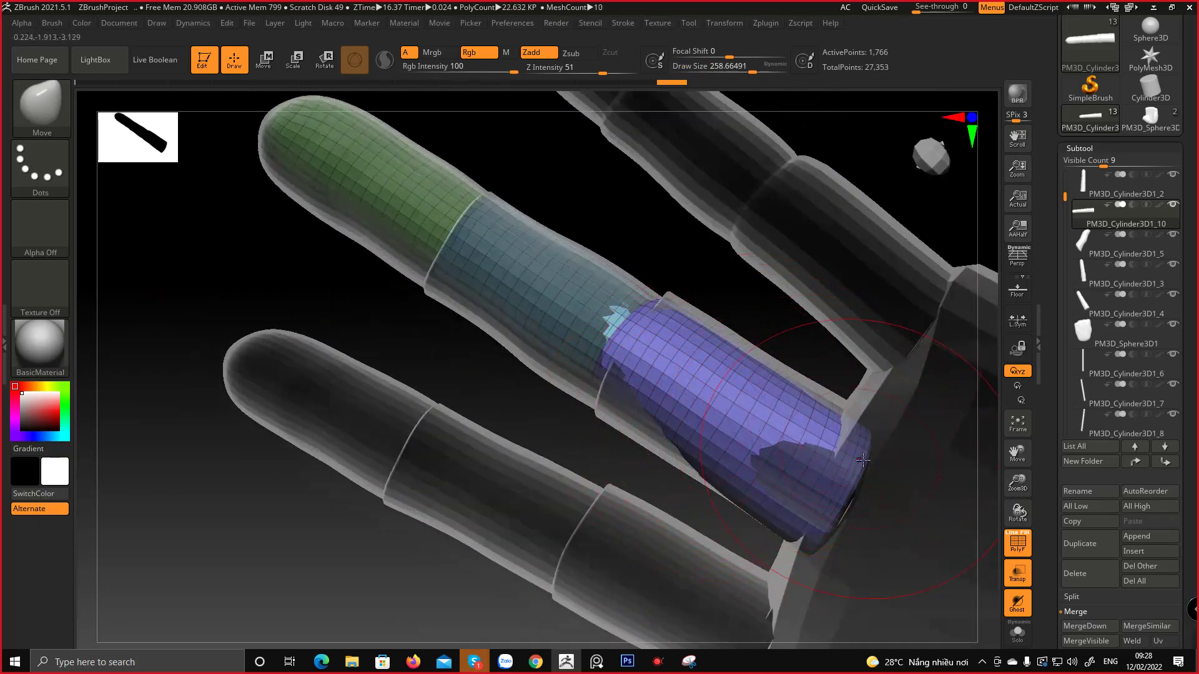
drag(862, 460, 864, 448)
Reshape the duplicated finger around its lowest joint to follow the original middle finger's outline
mouse_move(832, 505)
right_down()
mouse_move(835, 450)
mouse_move(811, 463)
mouse_move(718, 430)
right_up()
right_drag(599, 420, 599, 405)
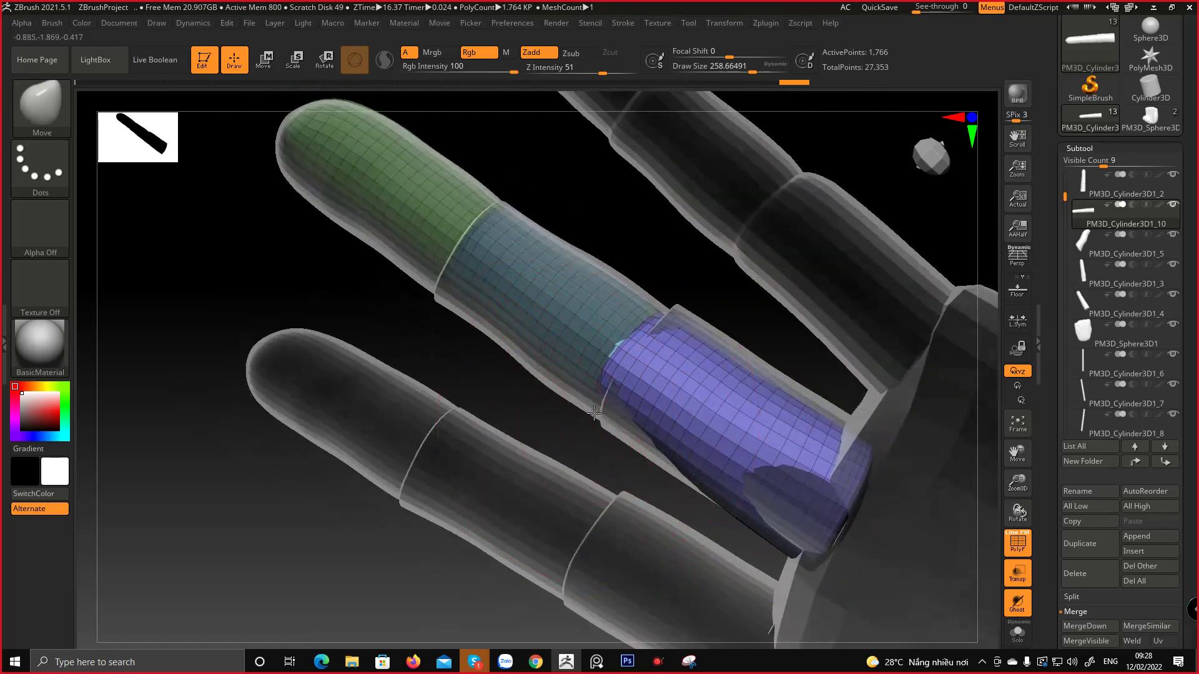
drag(653, 317, 703, 356)
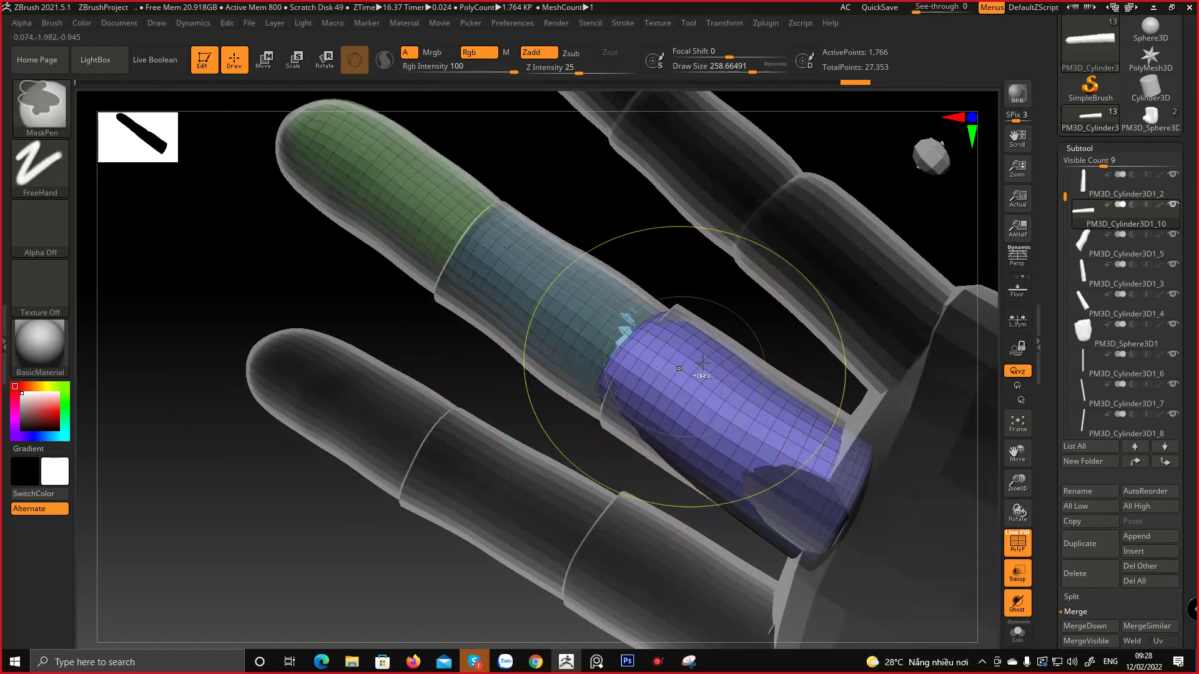
ctrl+right_drag(685, 367, 650, 337)
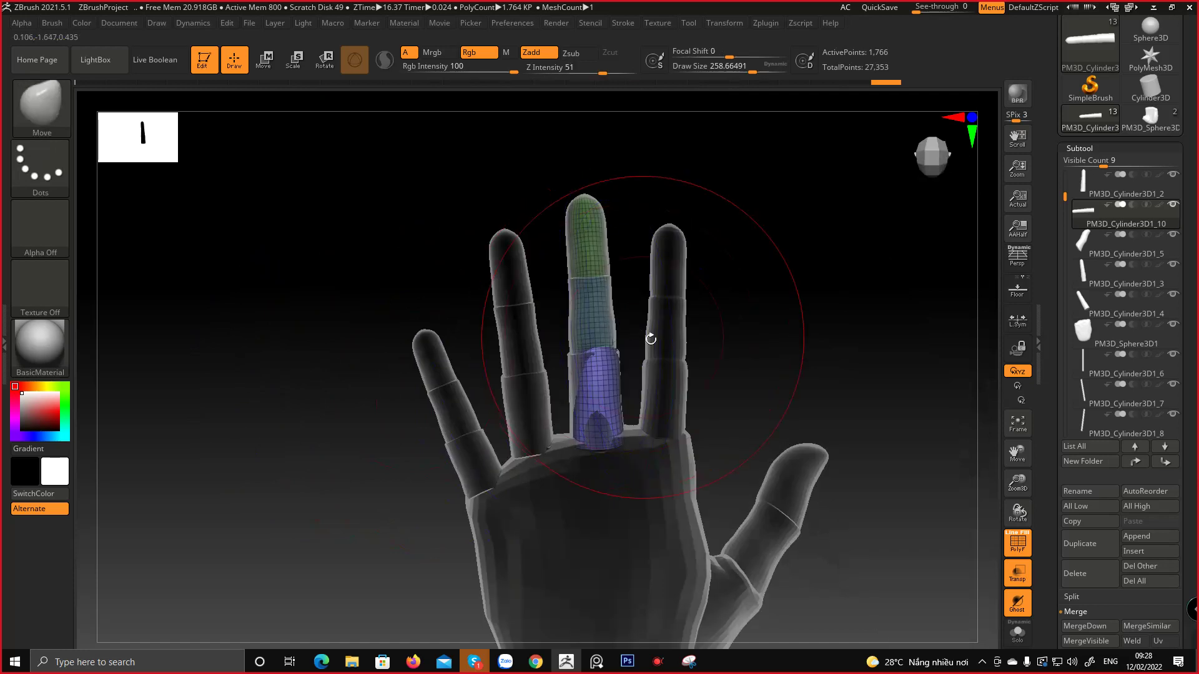
Turn off Ghost display and nudge the duplicated finger slightly in the screen plane
click(1018, 603)
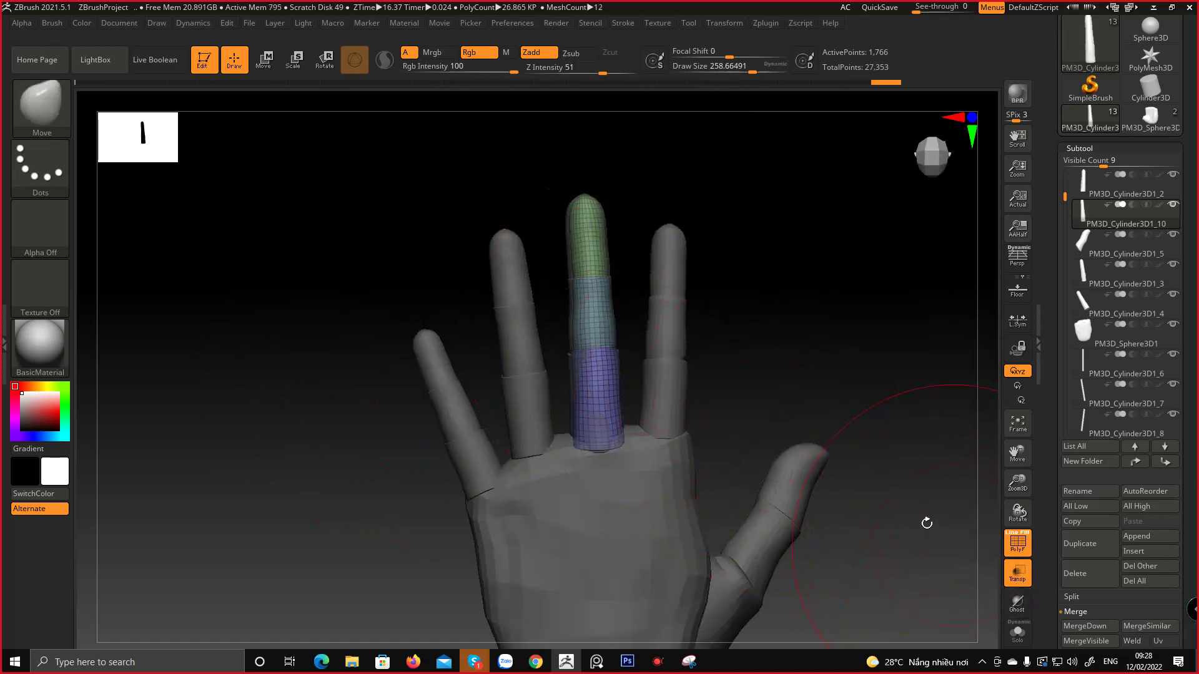
key(w)
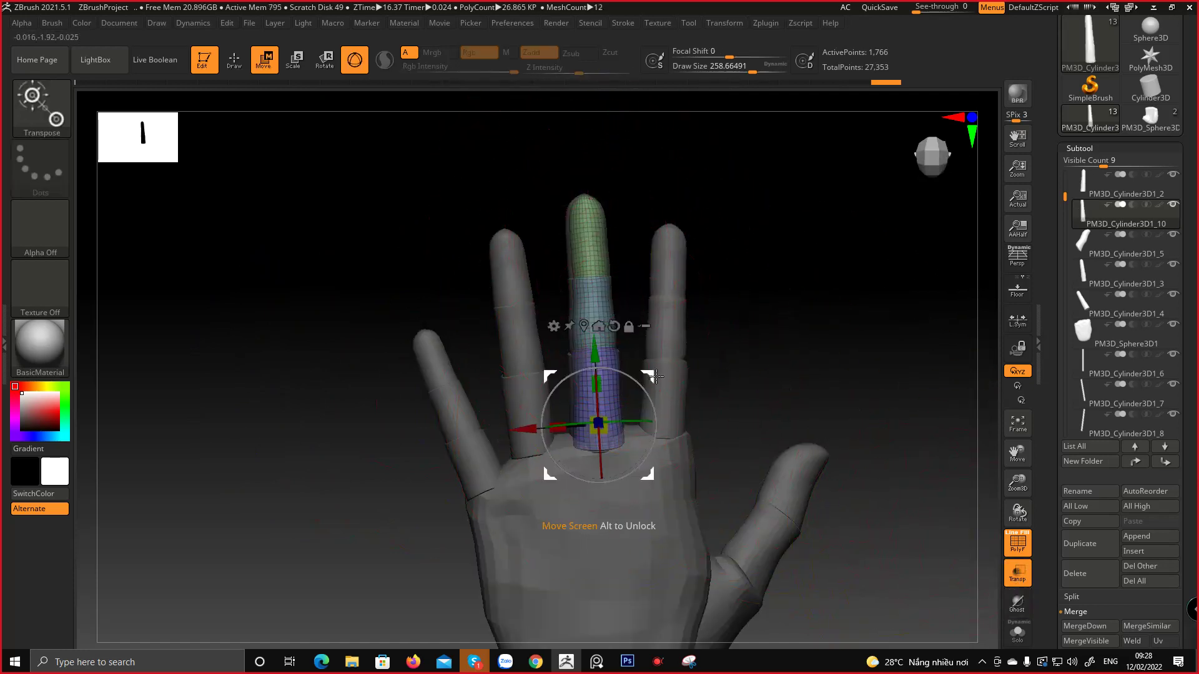
drag(655, 376, 657, 378)
key(q)
Check the duplicated finger's fit from the side and turn off the subtool transparency
ctrl+right_drag(651, 321, 638, 368)
right_drag(638, 369, 500, 493)
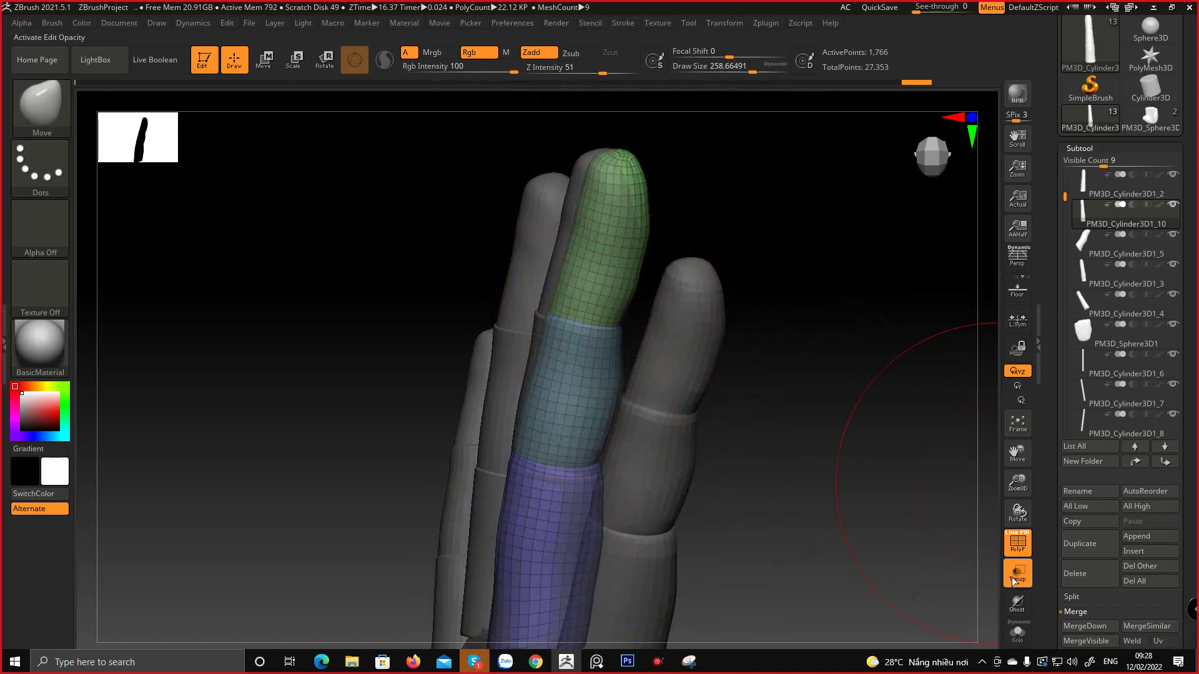
click(1016, 606)
click(1017, 575)
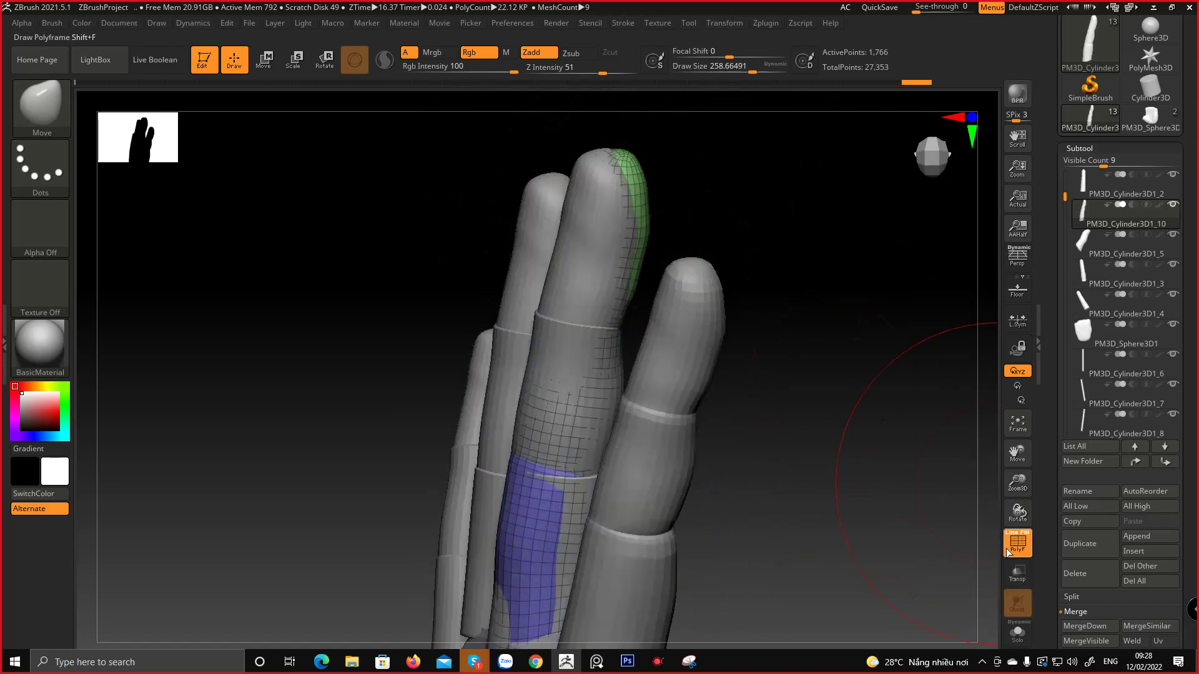
Delete the original middle finger subtool, PM3D_Cylinder3D1_1, from underneath its fitted copy
alt+click(590, 176)
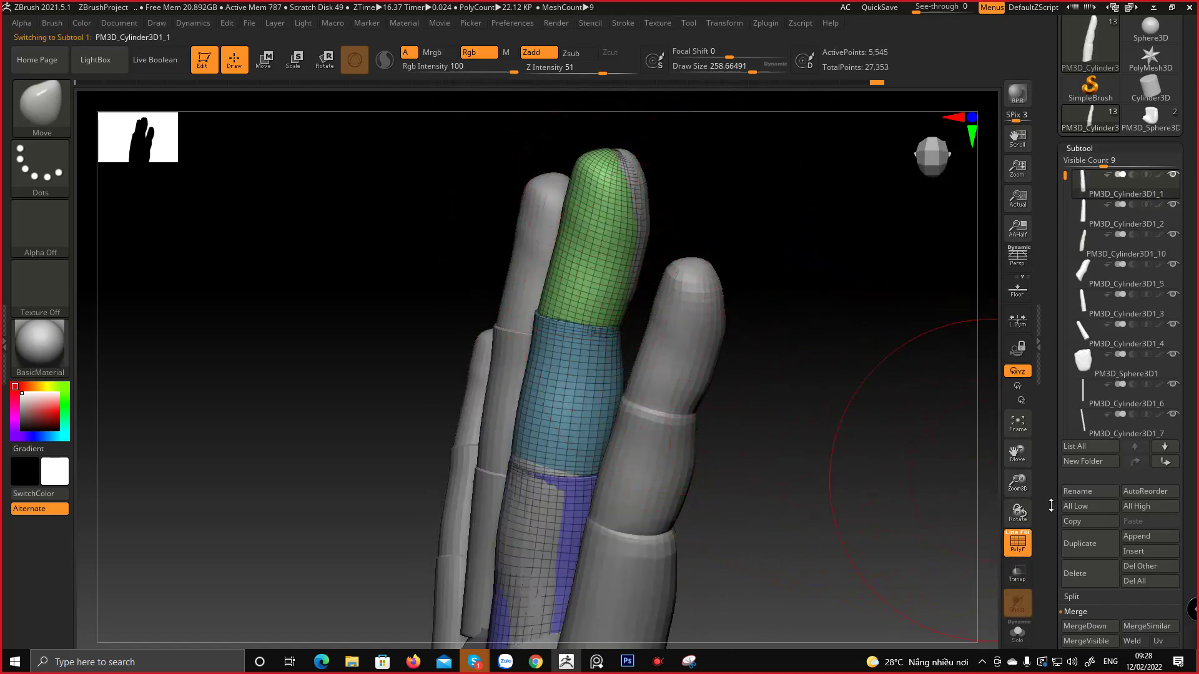
click(1086, 576)
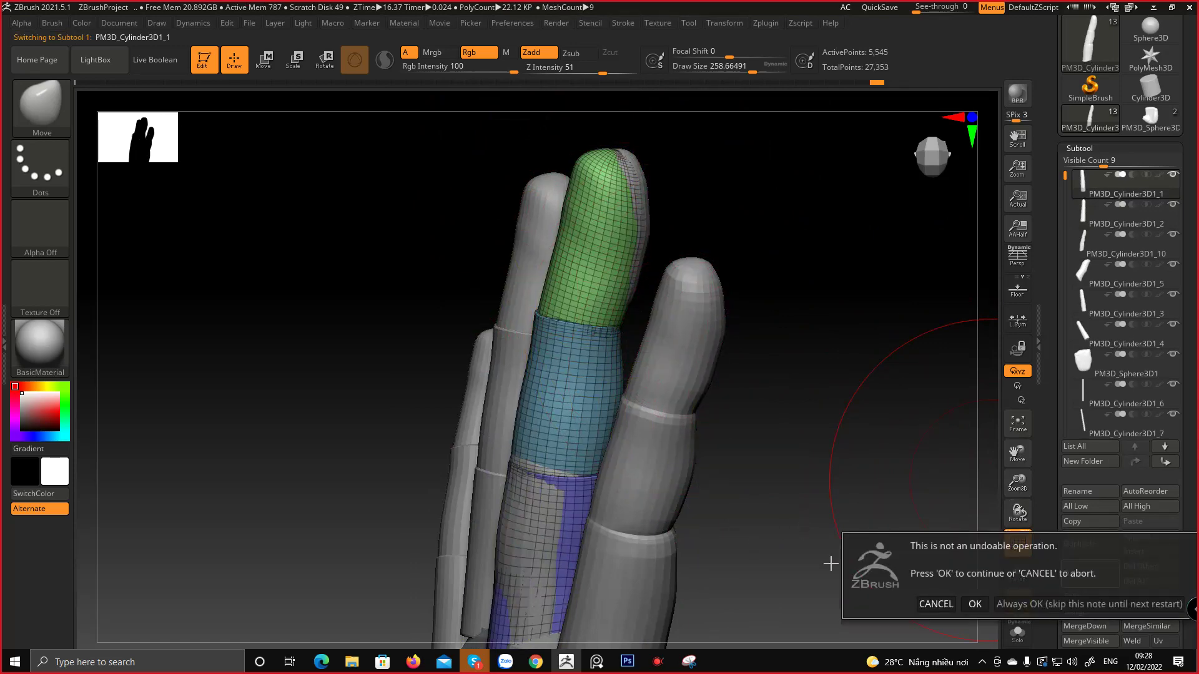
click(975, 605)
alt+right_drag(555, 406, 585, 322)
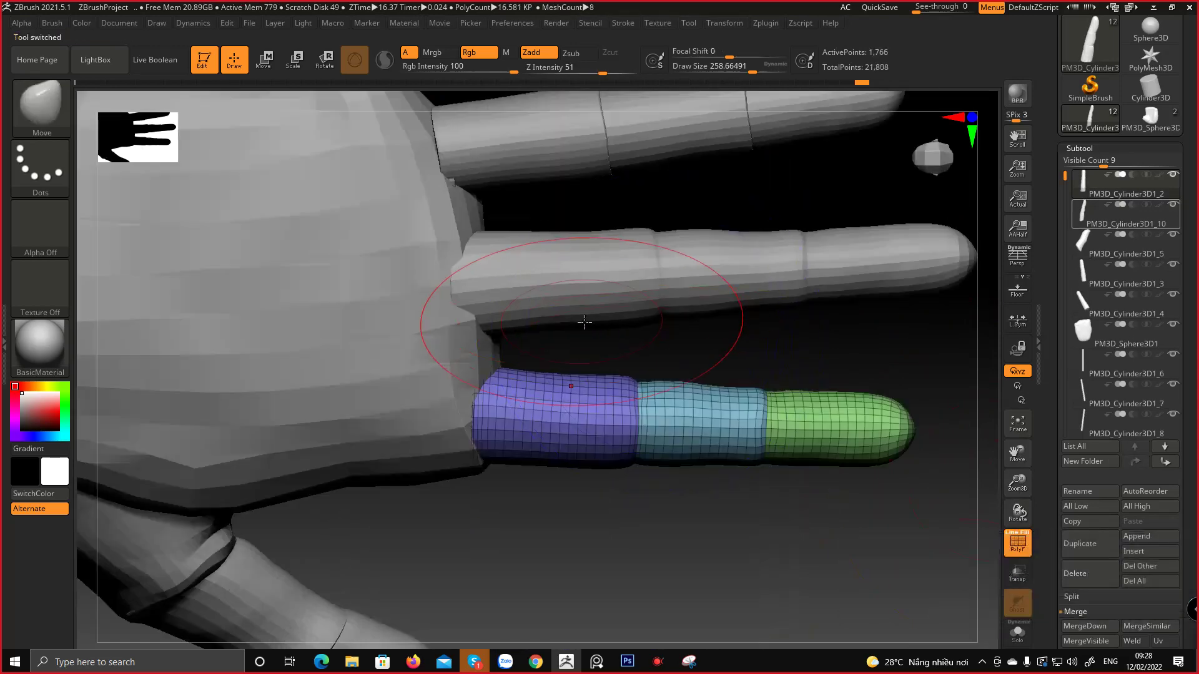
Duplicate the new middle finger and place the copy over the original ring finger, tilted and resized to match it
mouse_move(584, 322)
mouse_down()
mouse_move(583, 249)
mouse_move(493, 334)
mouse_move(602, 286)
mouse_move(665, 329)
mouse_move(624, 358)
mouse_up()
key(space)
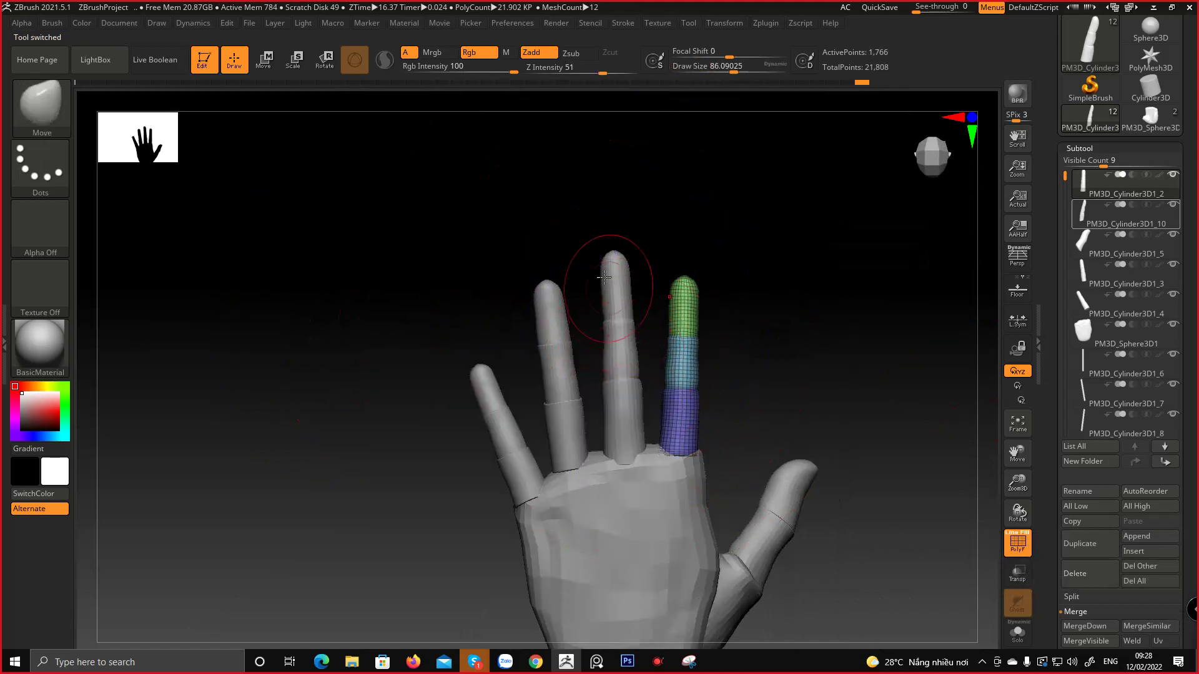
ctrl+right_drag(604, 277, 709, 278)
alt+click(607, 332)
key(w)
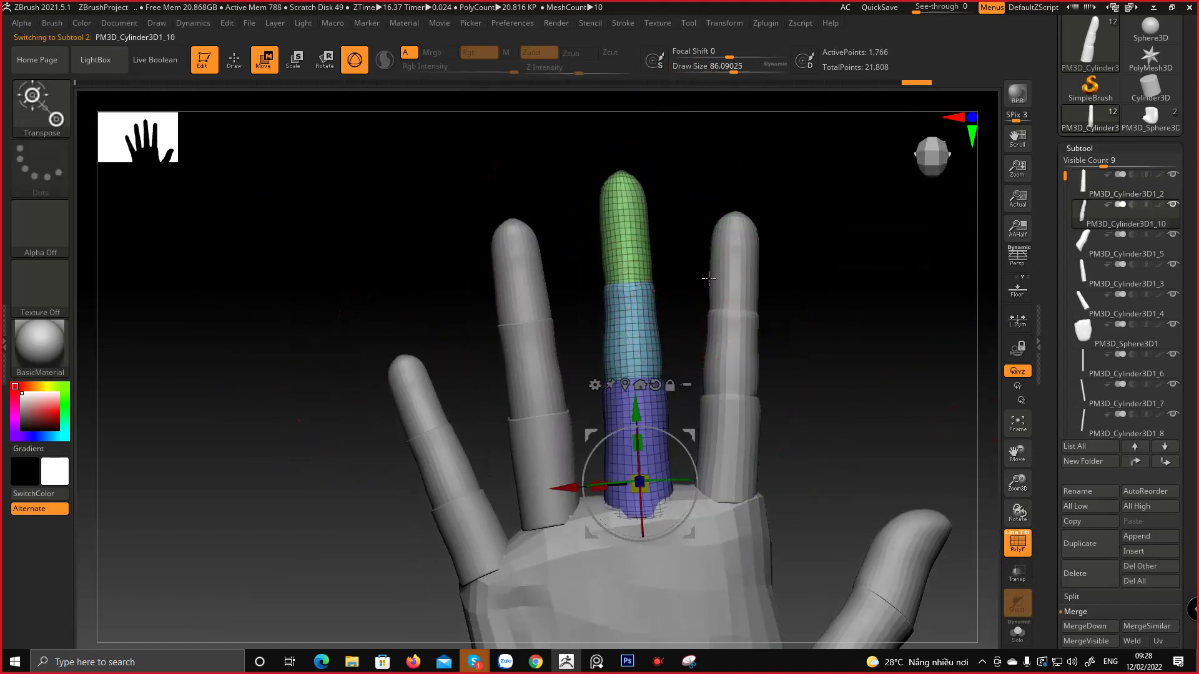
alt+drag(705, 412, 647, 420)
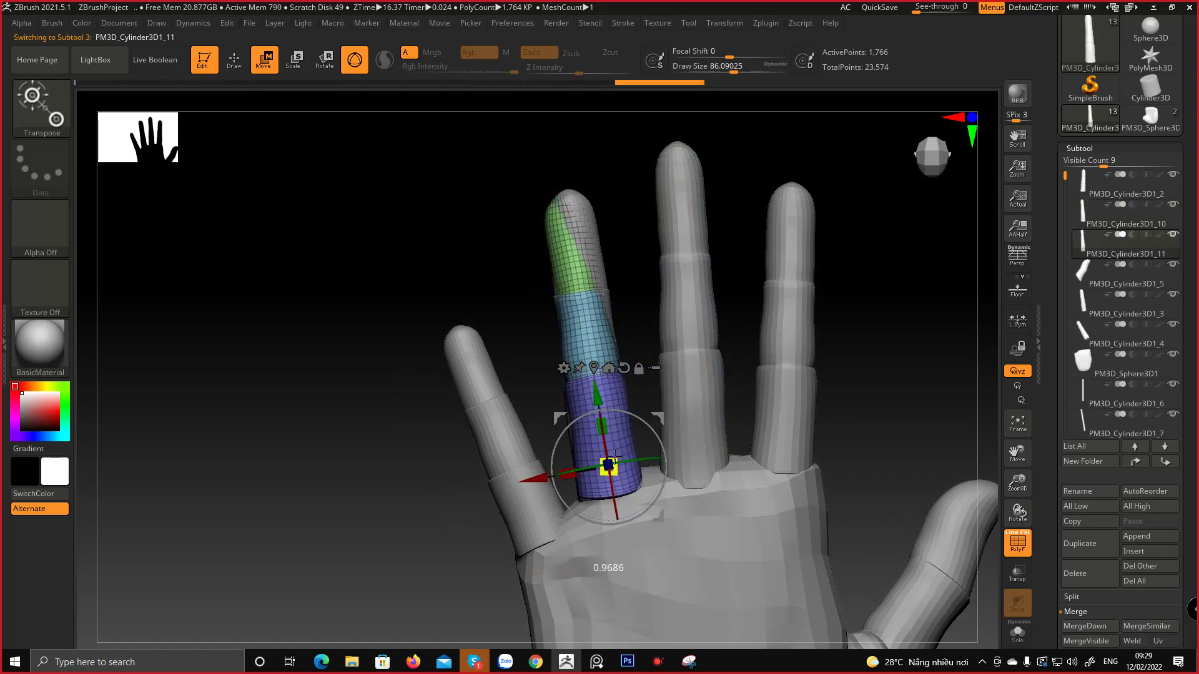
Adjust the duplicate's depth and tilt against the original ring finger from several views, with subtool transparency on
right_drag(621, 430, 630, 404)
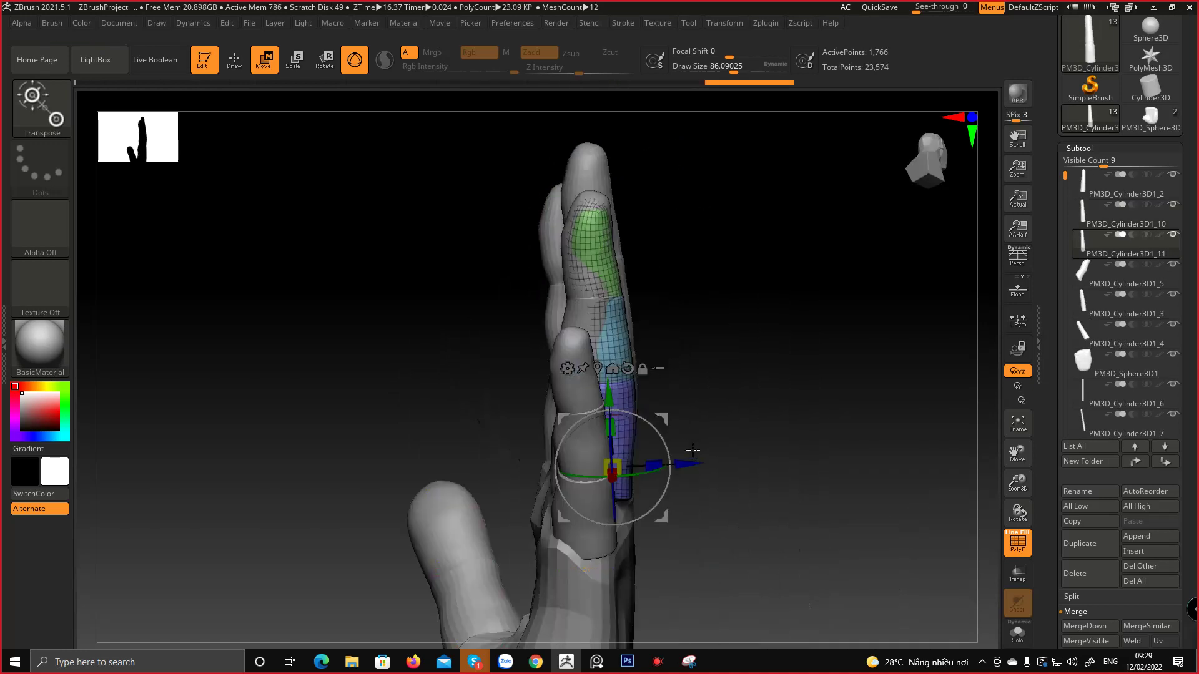
drag(682, 462, 653, 436)
right_drag(671, 428, 852, 423)
click(1016, 573)
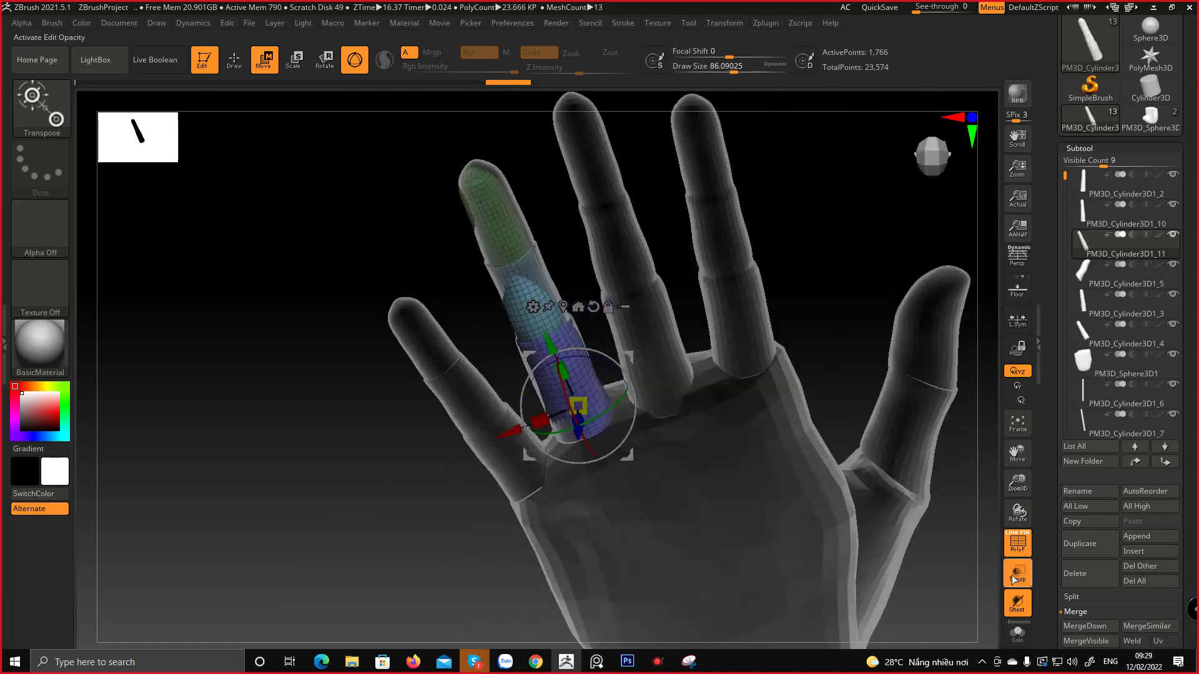
right_drag(605, 391, 666, 356)
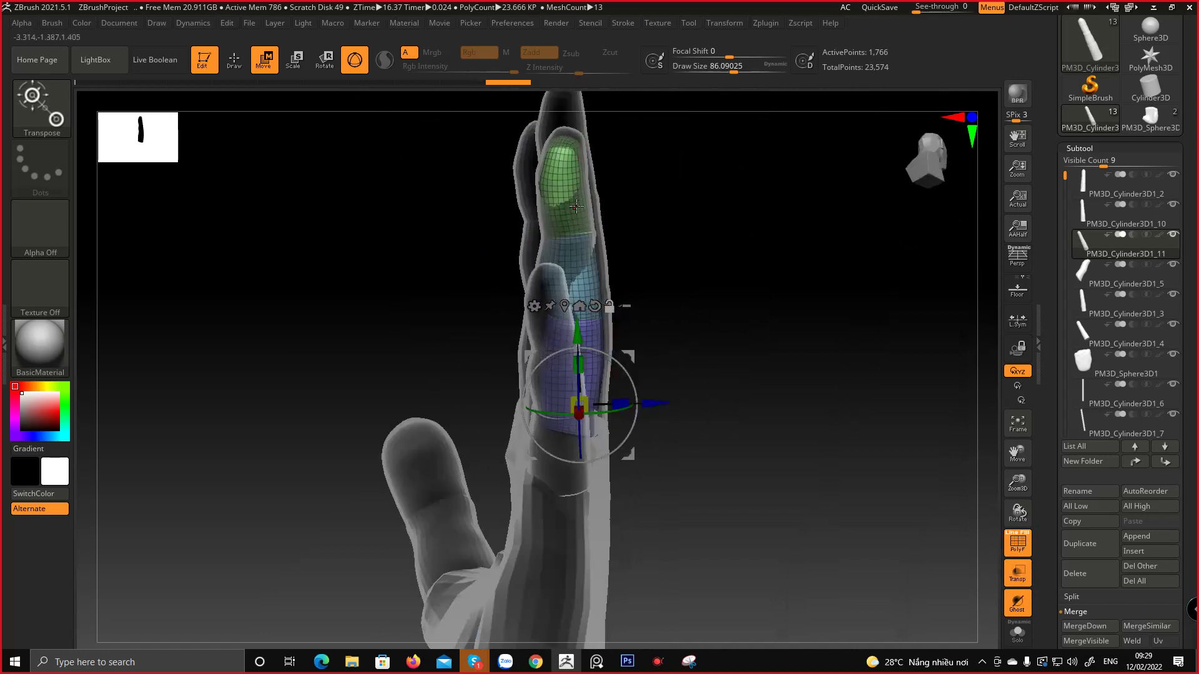
right_drag(575, 205, 666, 279)
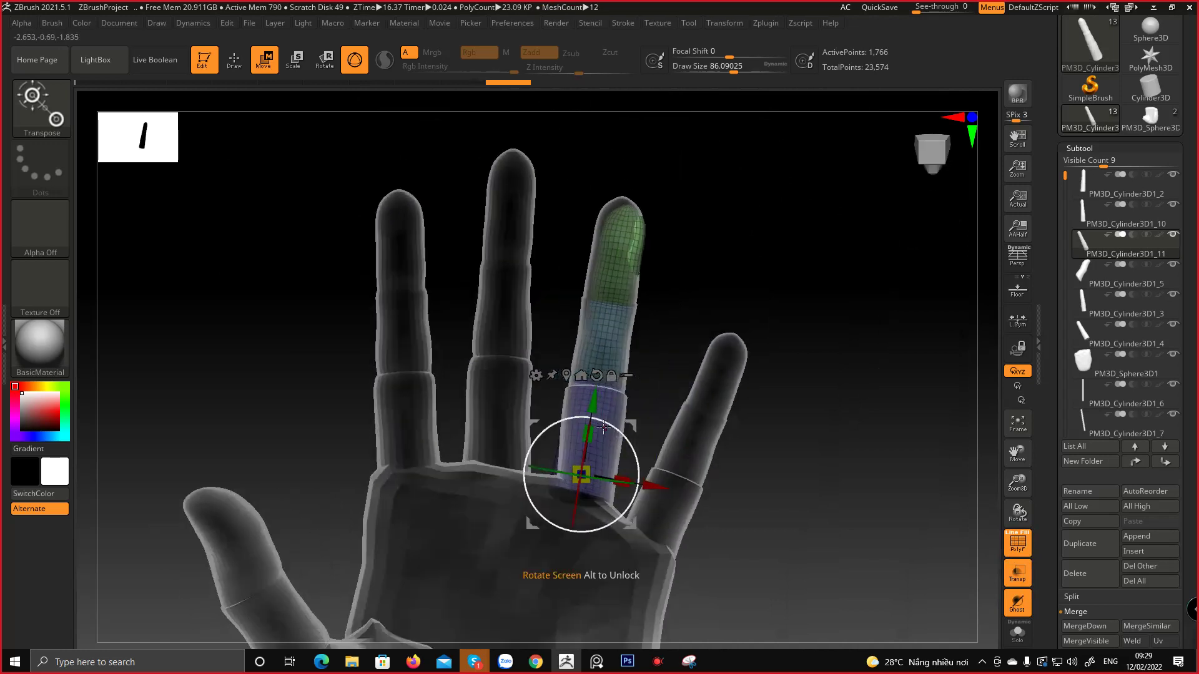
drag(593, 432, 628, 431)
right_drag(648, 420, 628, 413)
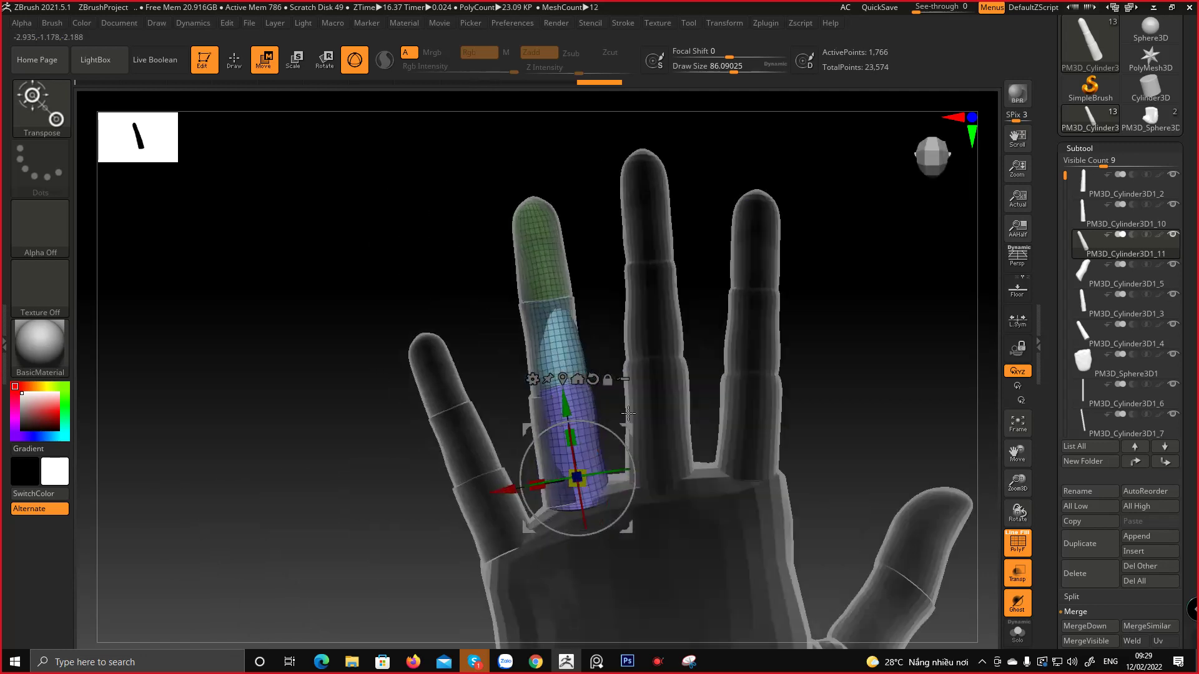
Turn off the subtool transparency and delete the original ring finger, PM3D_Cylinder3D1_3
key(q)
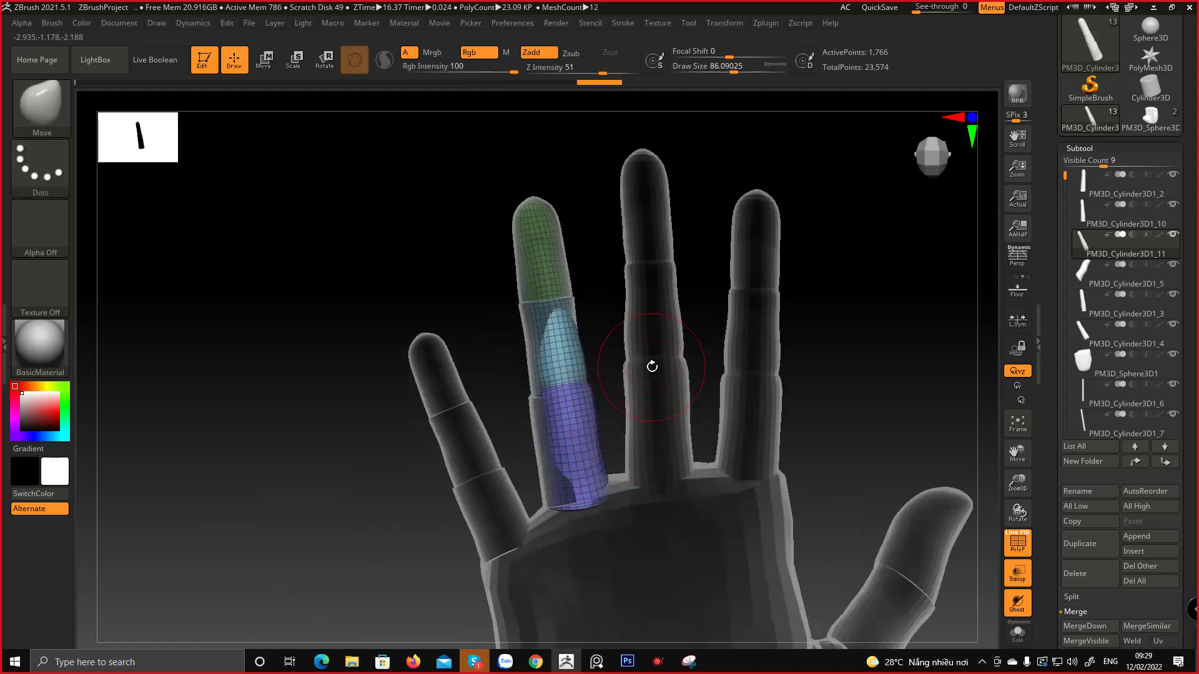
click(1020, 578)
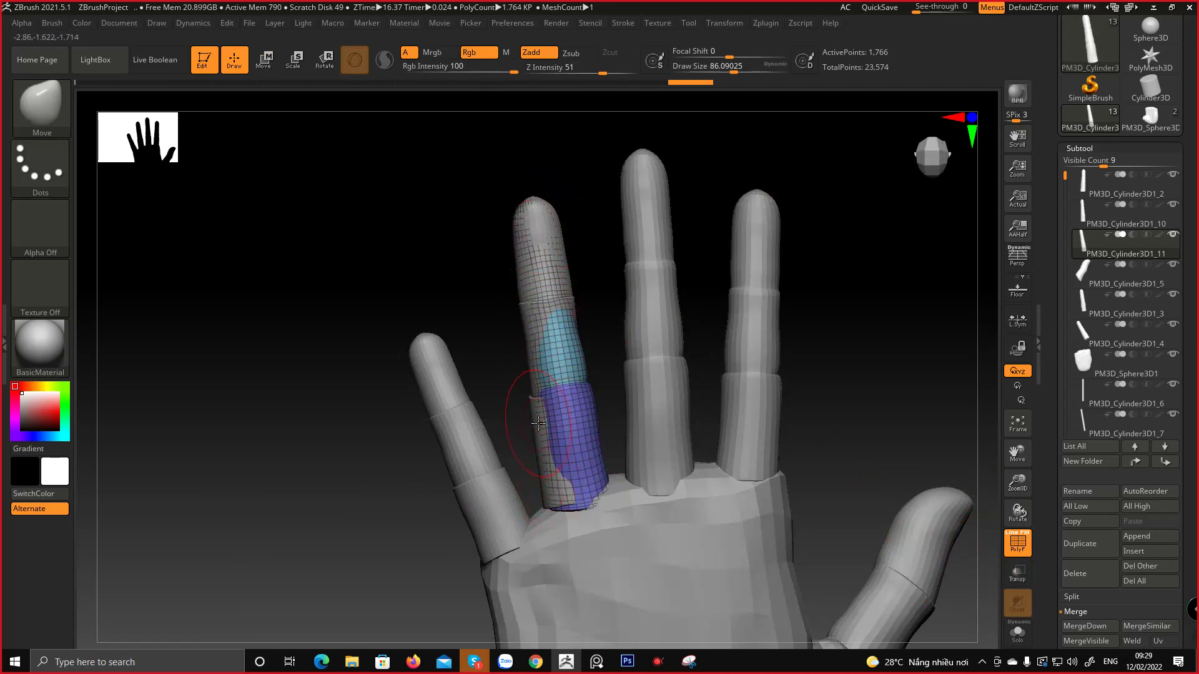
key(space)
drag(538, 423, 529, 422)
ctrl+right_drag(530, 422, 515, 343)
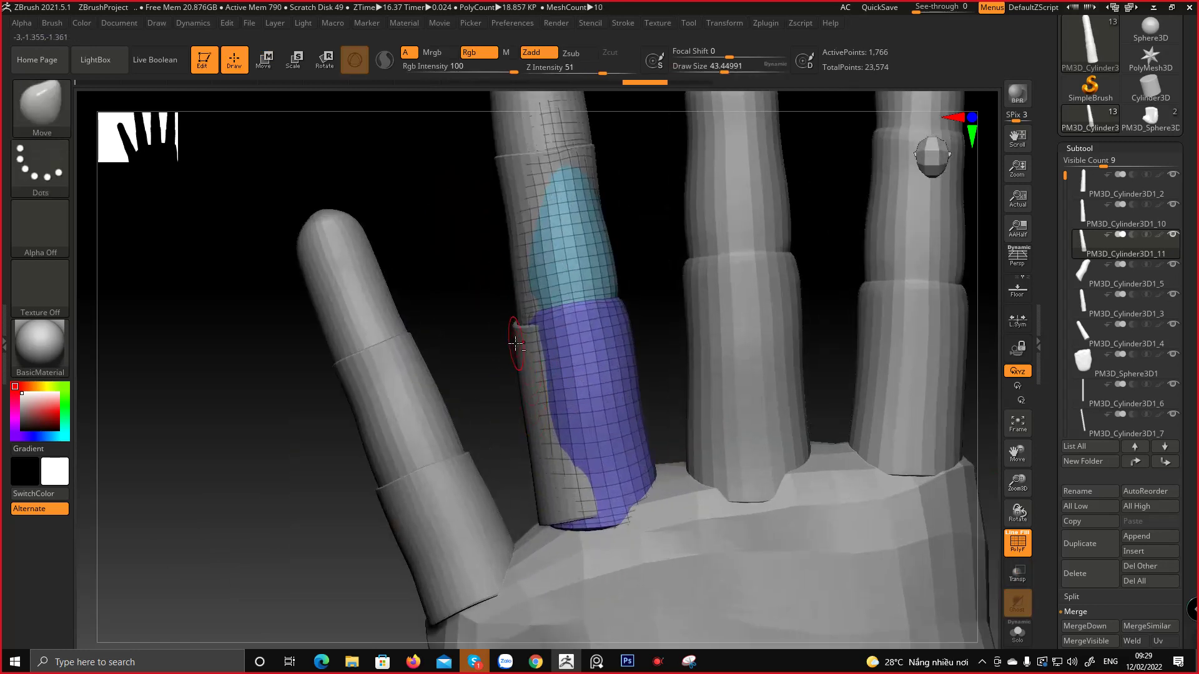
alt+click(518, 349)
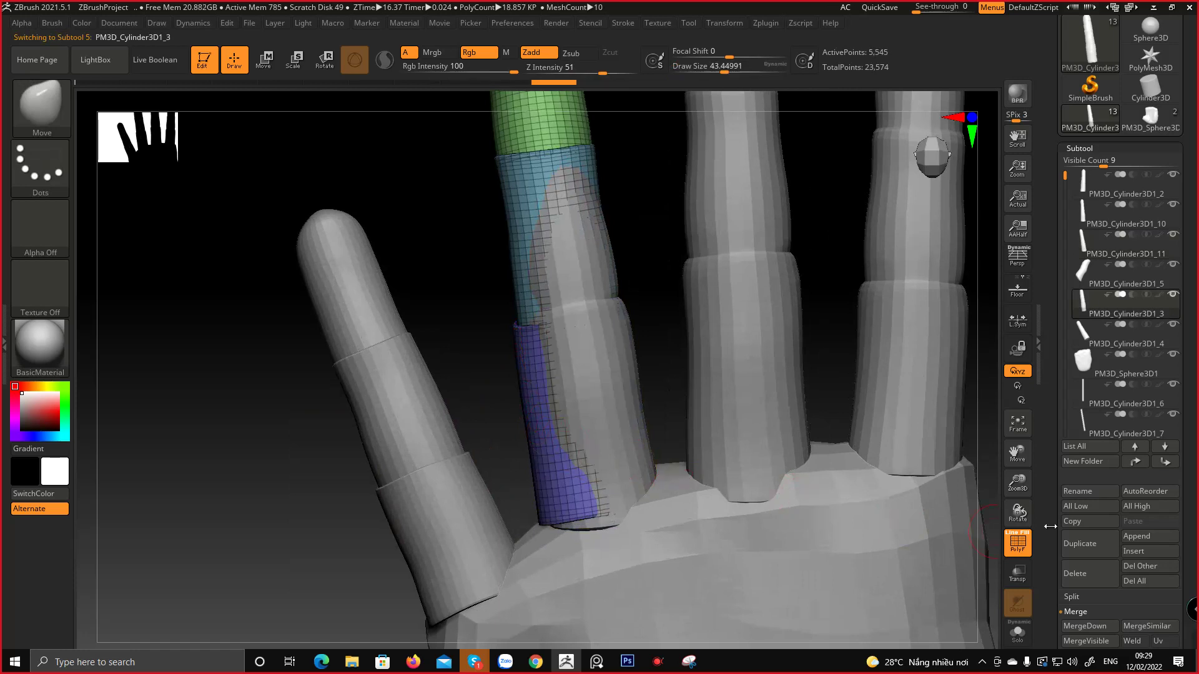
click(1087, 575)
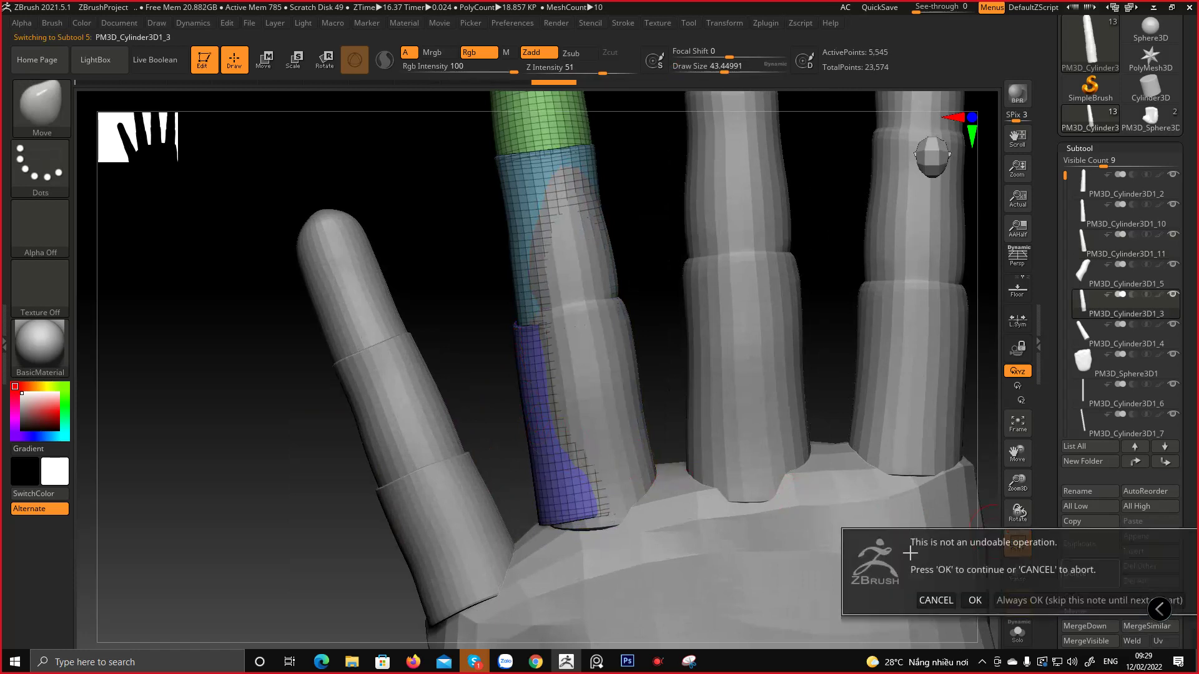
click(975, 600)
Select the new ring finger and reshape its lowest segment near the palm with the Move brush
alt+click(607, 432)
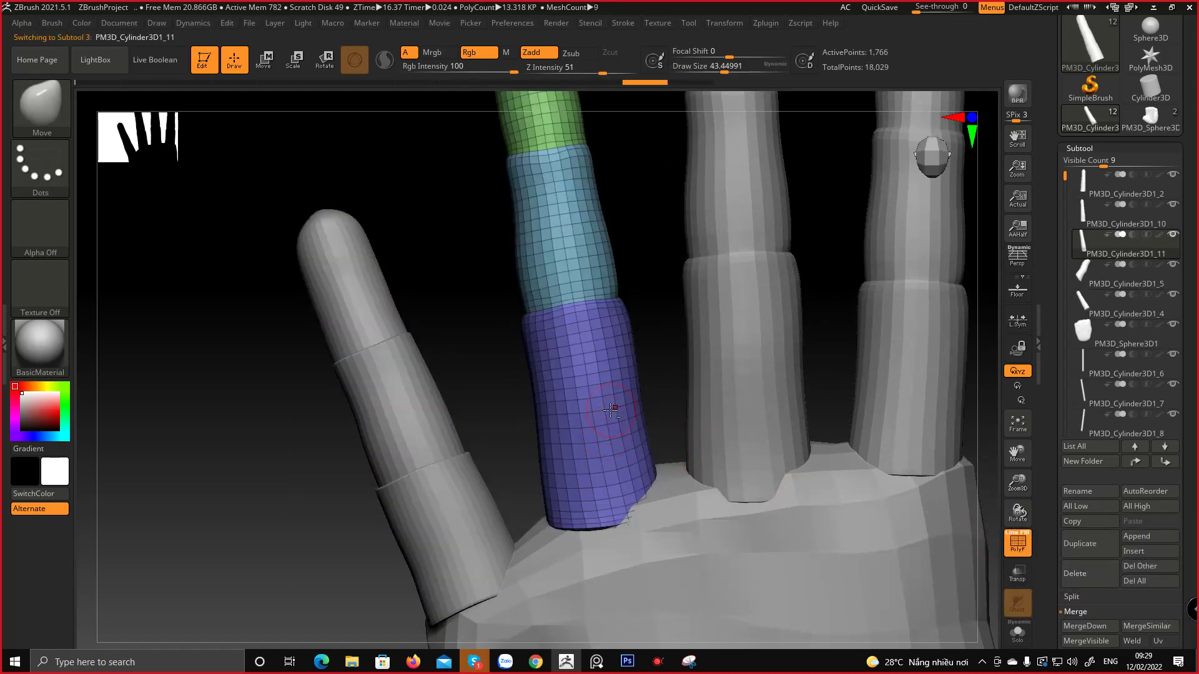
alt+right_drag(610, 410, 605, 434)
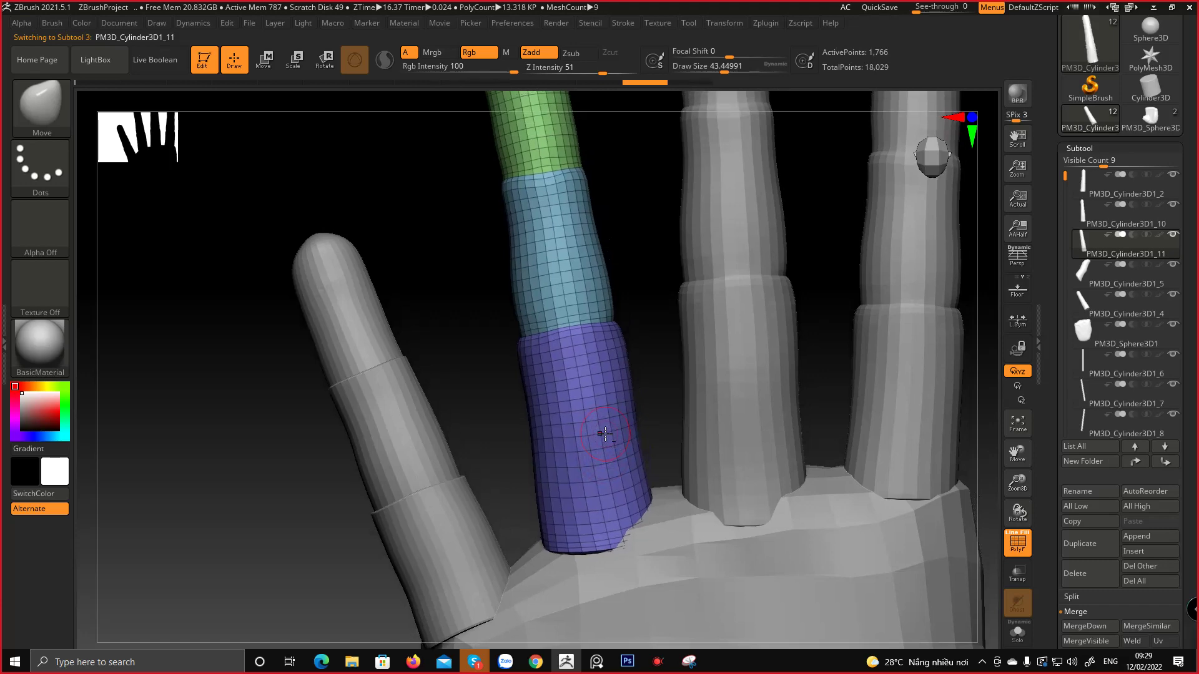
alt+right_drag(579, 498, 577, 378)
key(b)
key(m)
key(v)
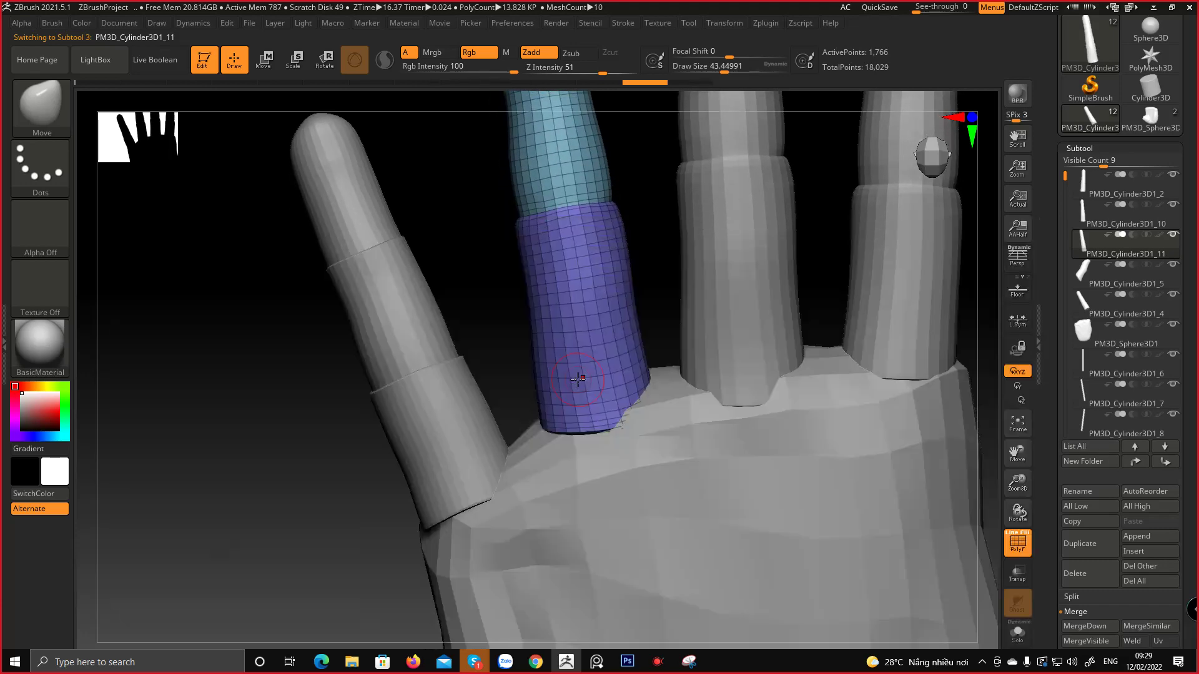
key(space)
mouse_move(589, 442)
mouse_down()
mouse_move(612, 442)
mouse_move(580, 440)
mouse_up()
drag(635, 339, 642, 337)
Set Draw Size to about 133 and adjust the outline of the new ring finger's upper segments
mouse_move(605, 298)
alt+right_down()
mouse_move(615, 311)
mouse_move(607, 463)
alt+right_up()
alt+right_drag(573, 338, 571, 450)
key(space)
drag(522, 309, 510, 310)
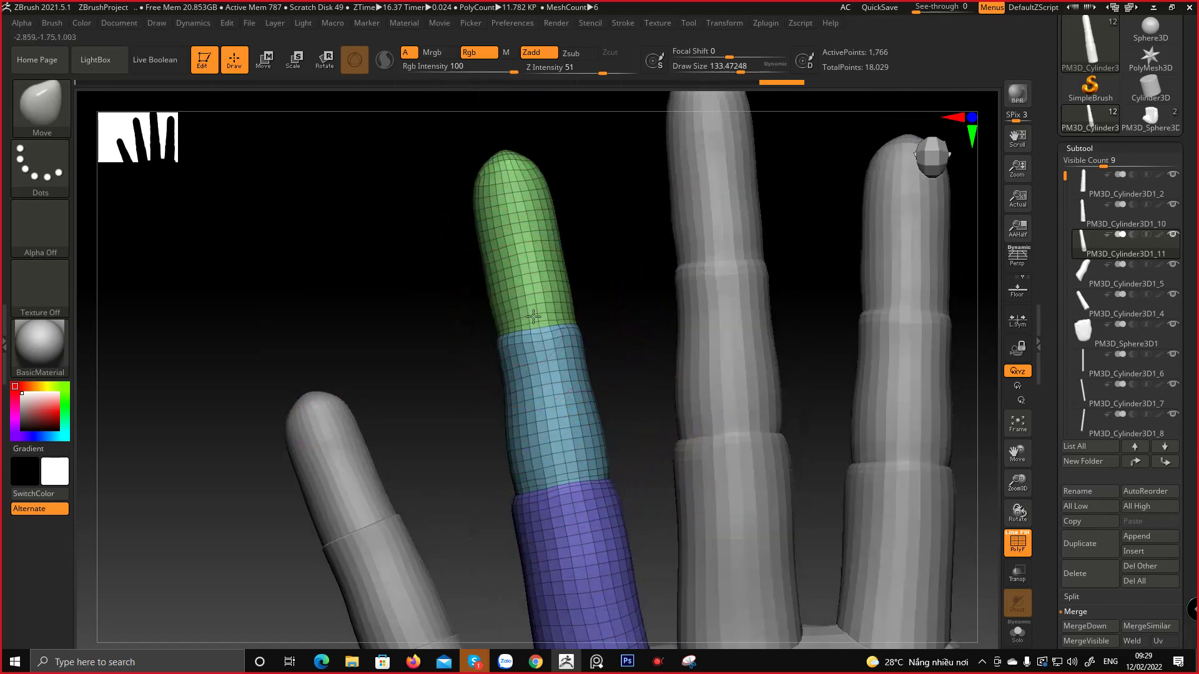
mouse_move(532, 317)
right_down()
mouse_move(583, 302)
mouse_move(570, 275)
right_up()
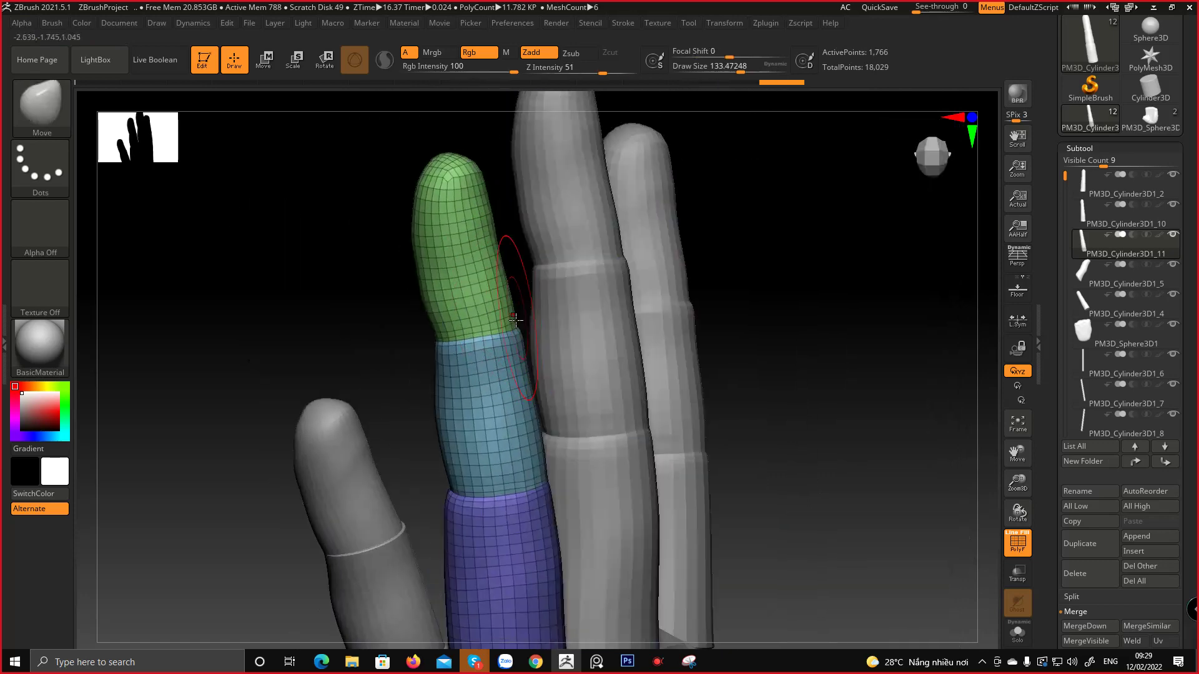
right_drag(517, 320, 550, 281)
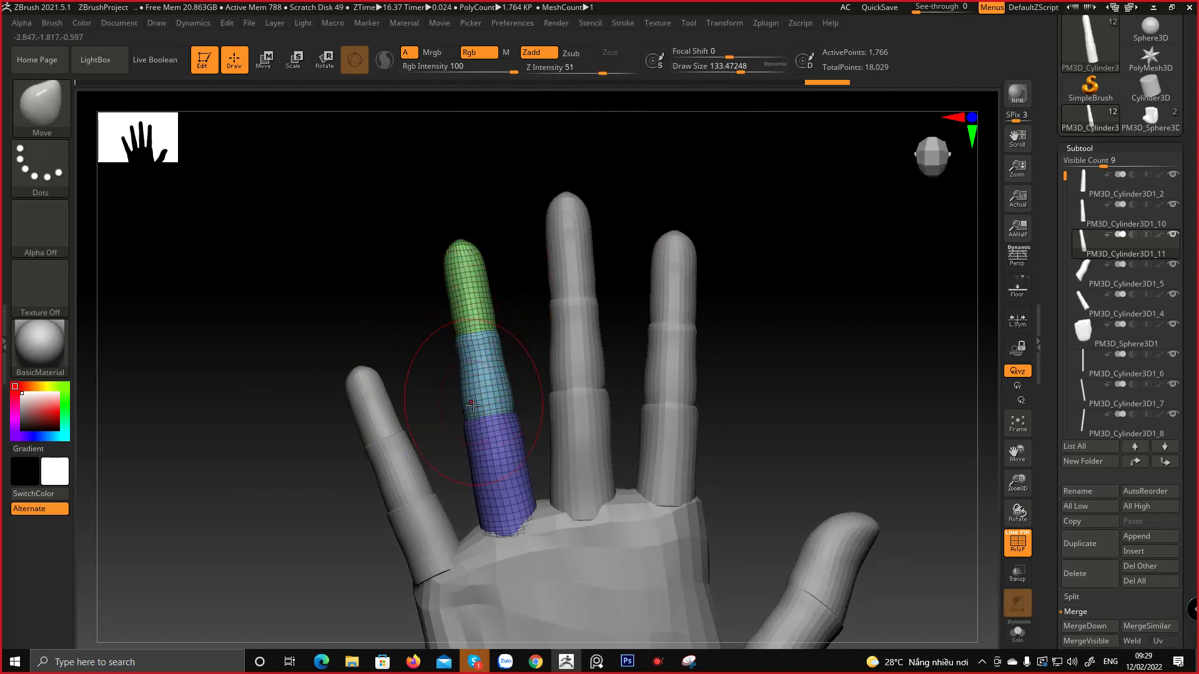
Duplicate the new ring finger and move the copy toward the base of the original little finger
key(w)
right_drag(473, 405, 635, 360)
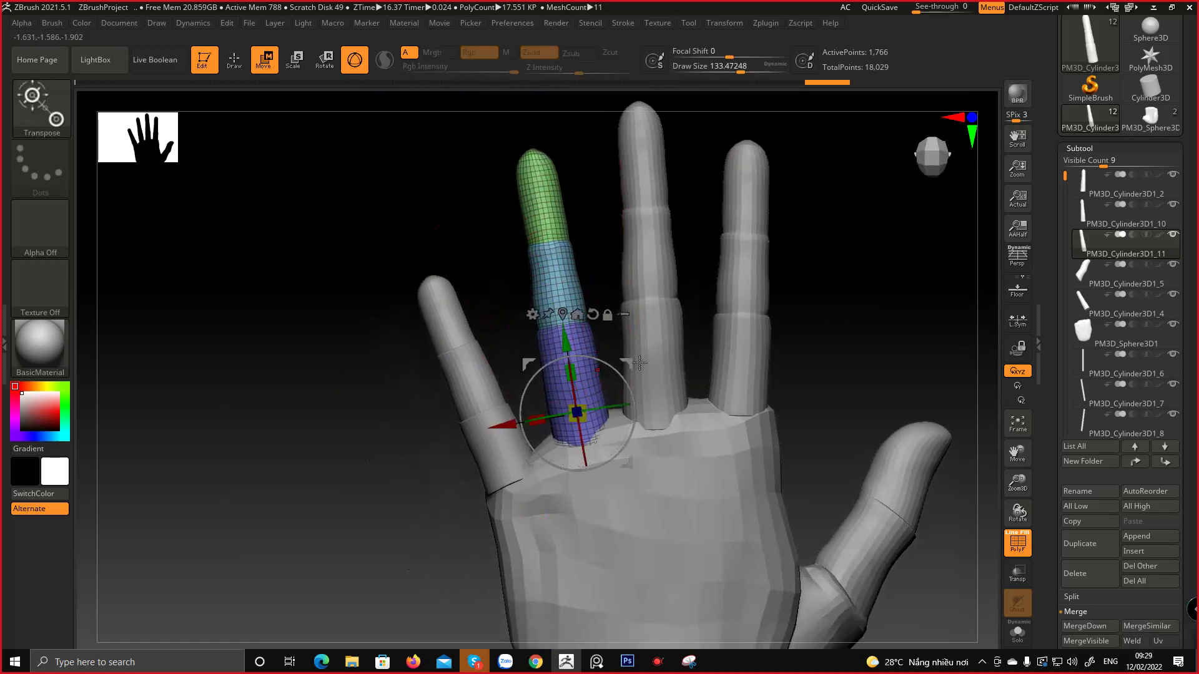
key(ctrl+shift+d)
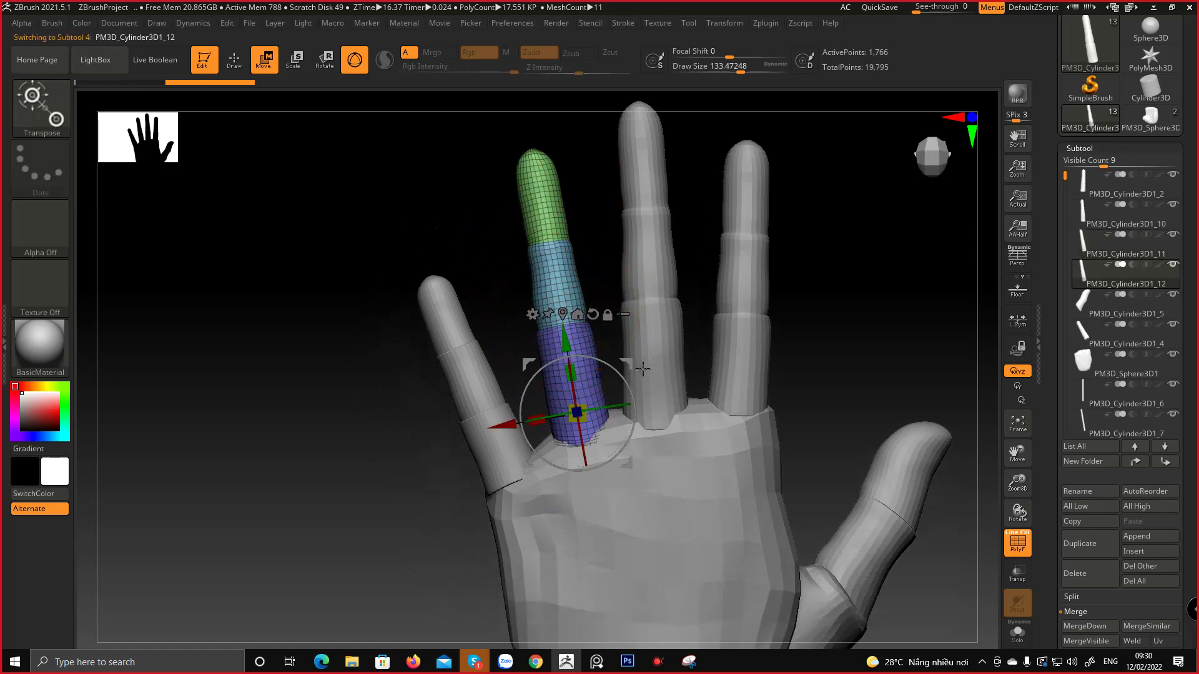
drag(626, 363, 560, 421)
right_drag(552, 382, 764, 401)
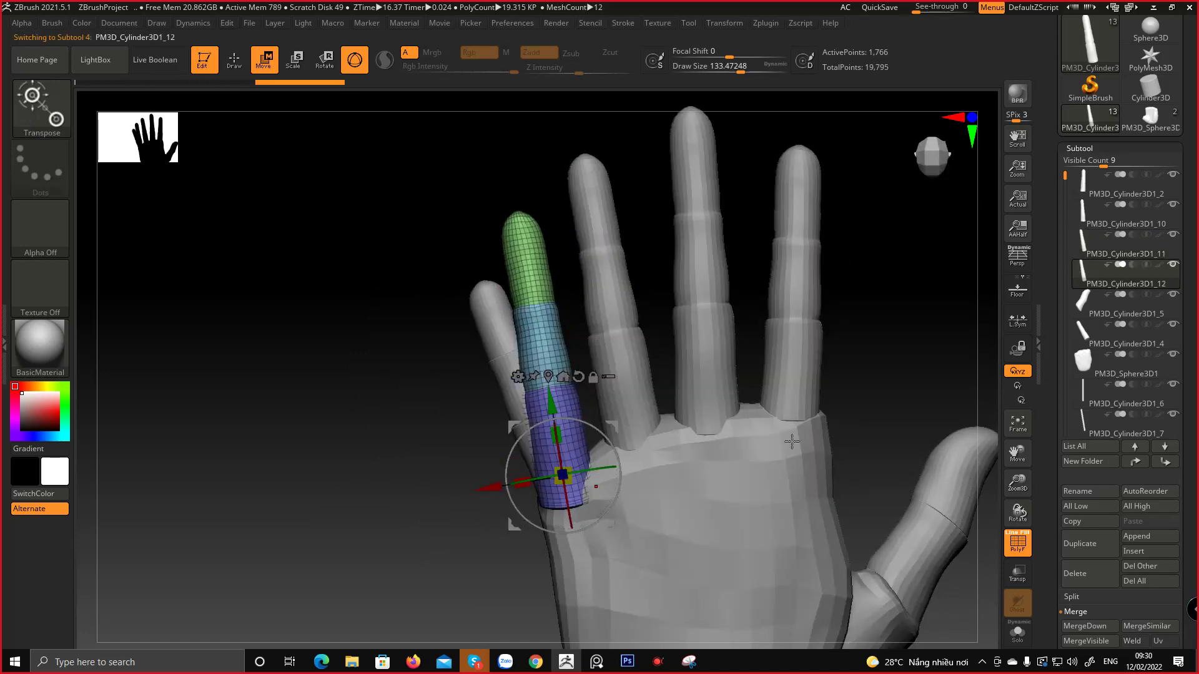
Rotate, scale and position the duplicate to line up with the original little finger from several views
drag(580, 425, 569, 418)
right_drag(556, 385, 632, 352)
drag(564, 476, 556, 489)
right_drag(564, 416, 612, 400)
drag(613, 427, 605, 426)
mouse_move(596, 400)
right_down()
mouse_move(662, 387)
mouse_move(615, 400)
right_up()
drag(627, 420, 611, 425)
Check the duplicate's fit with subtool transparency temporarily on and delete the original little finger, PM3D_Cylinder3D1_4
click(1017, 585)
right_drag(655, 365, 564, 640)
right_drag(613, 344, 615, 422)
right_drag(594, 476, 662, 361)
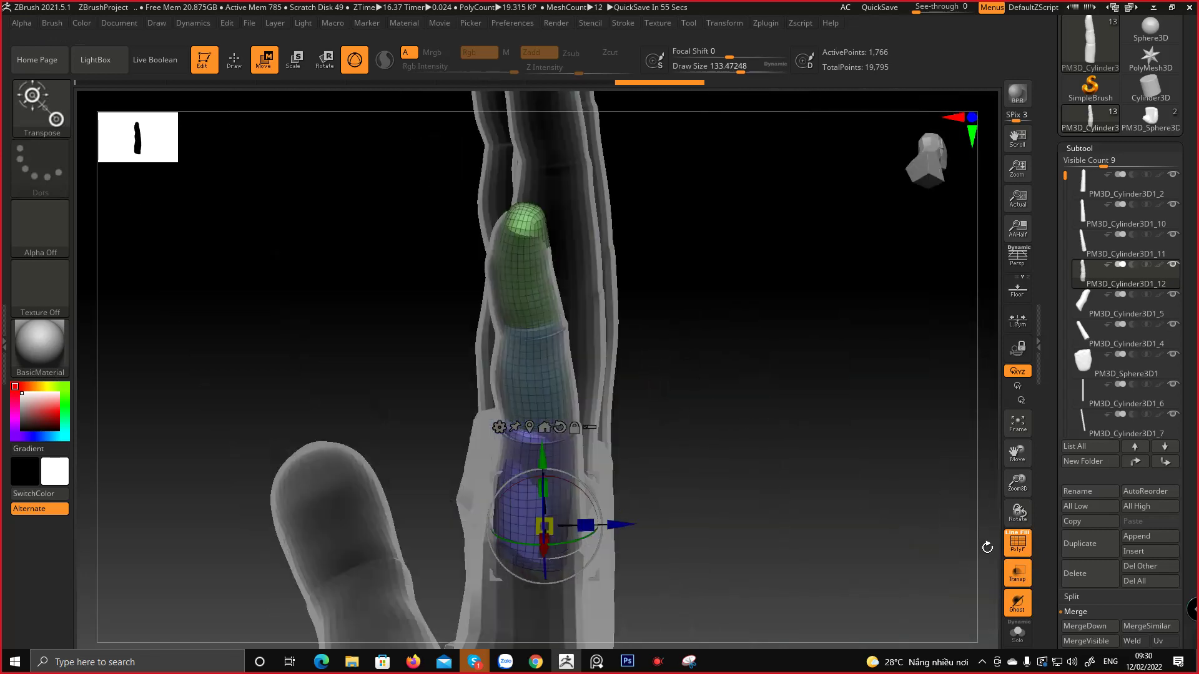
click(1019, 571)
shift+right_drag(683, 479, 572, 428)
key(q)
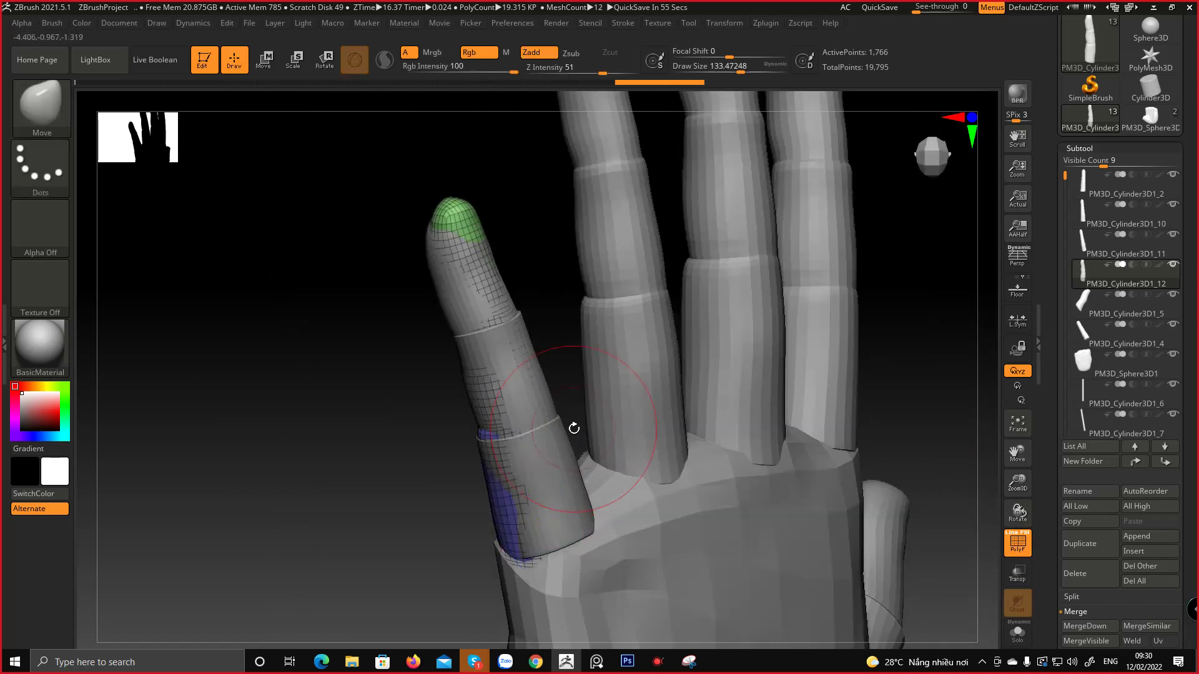
alt+click(557, 493)
click(1091, 573)
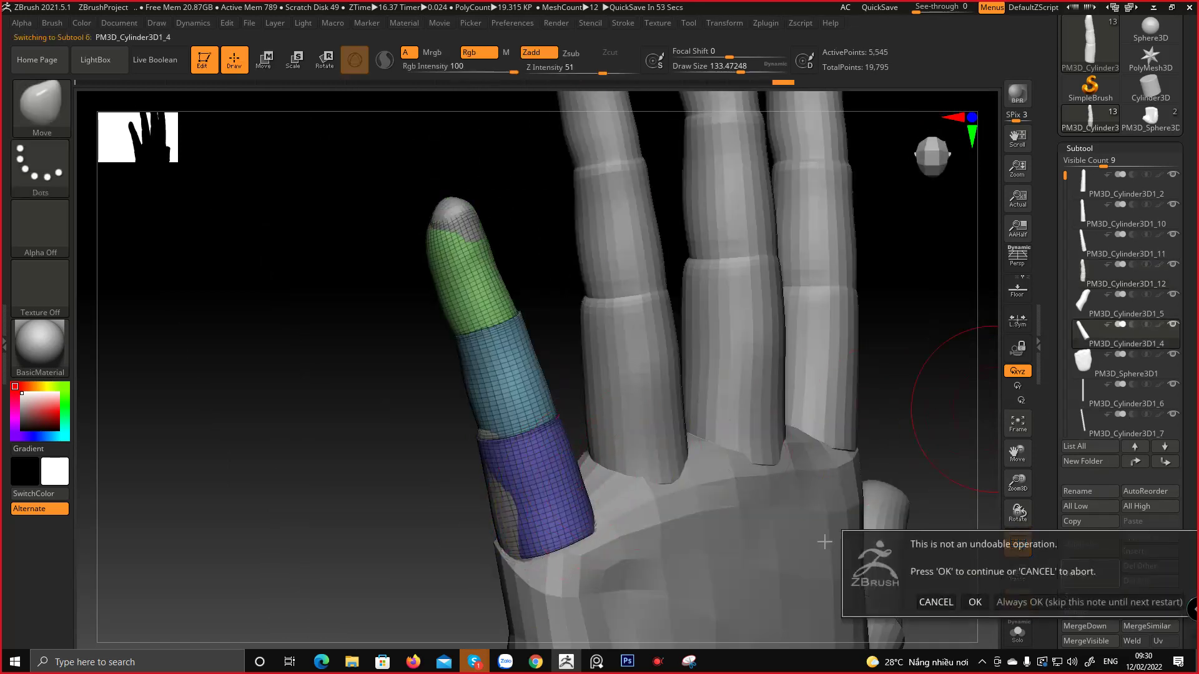
click(974, 600)
Delete the thin cylinder PM3D_Cylinder3D1_9 poking through the base of the little finger
right_drag(735, 436, 539, 336)
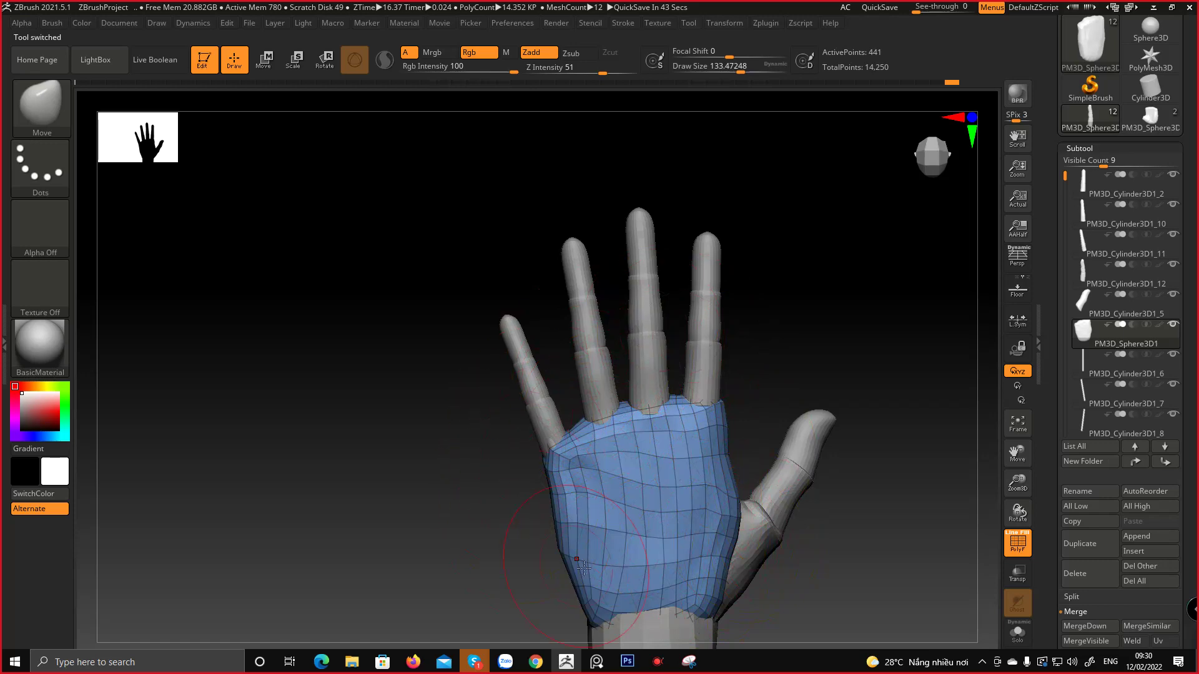
ctrl+right_drag(554, 430, 544, 551)
right_drag(531, 374, 571, 448)
alt+click(566, 449)
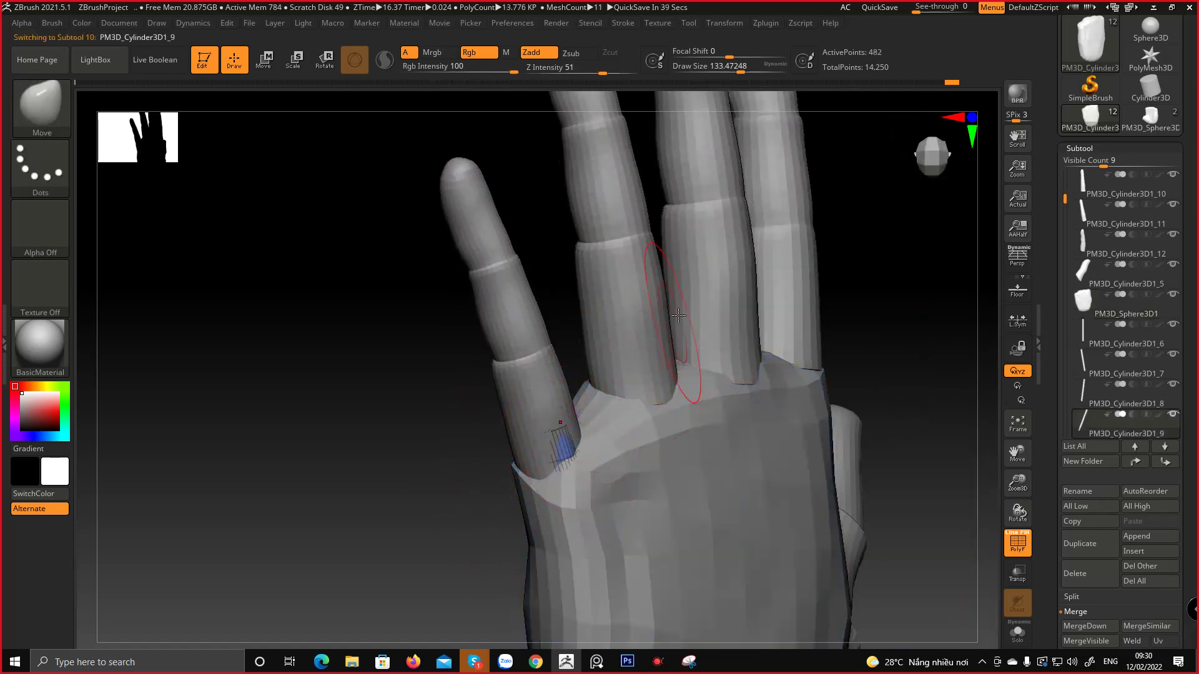
click(1084, 579)
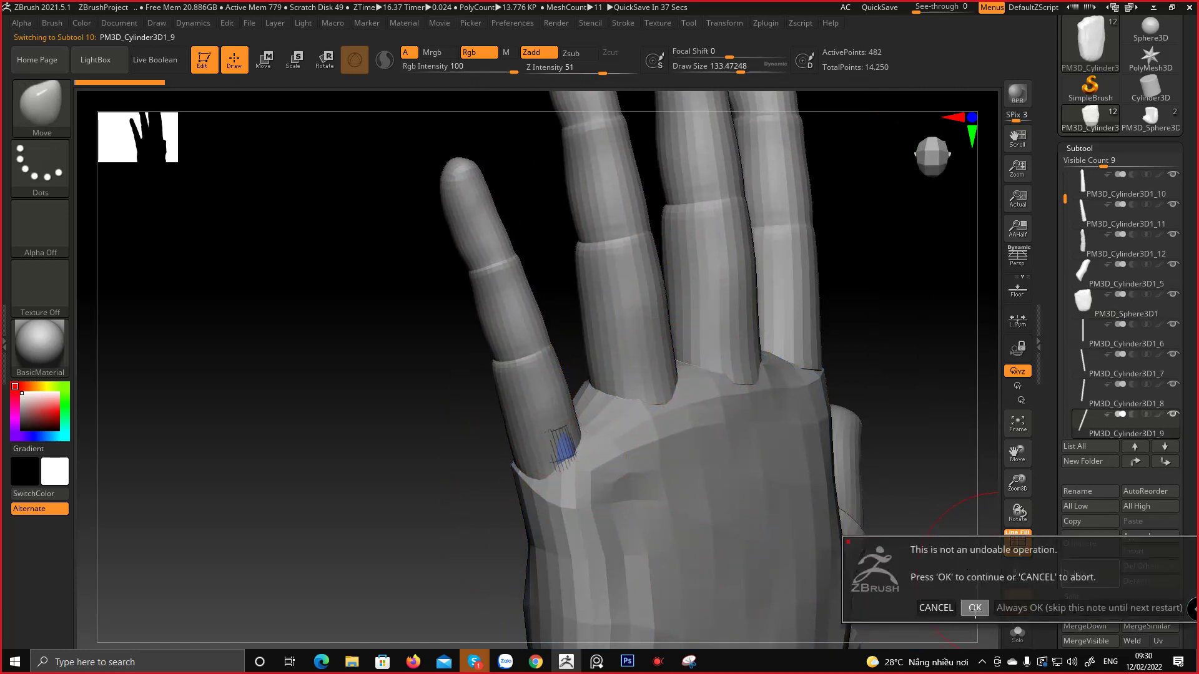
click(975, 609)
Turn on the subtool transparency and delete the thin cylinder PM3D_Cylinder3D1_8 inside the palm below the ring finger
right_drag(661, 462, 690, 433)
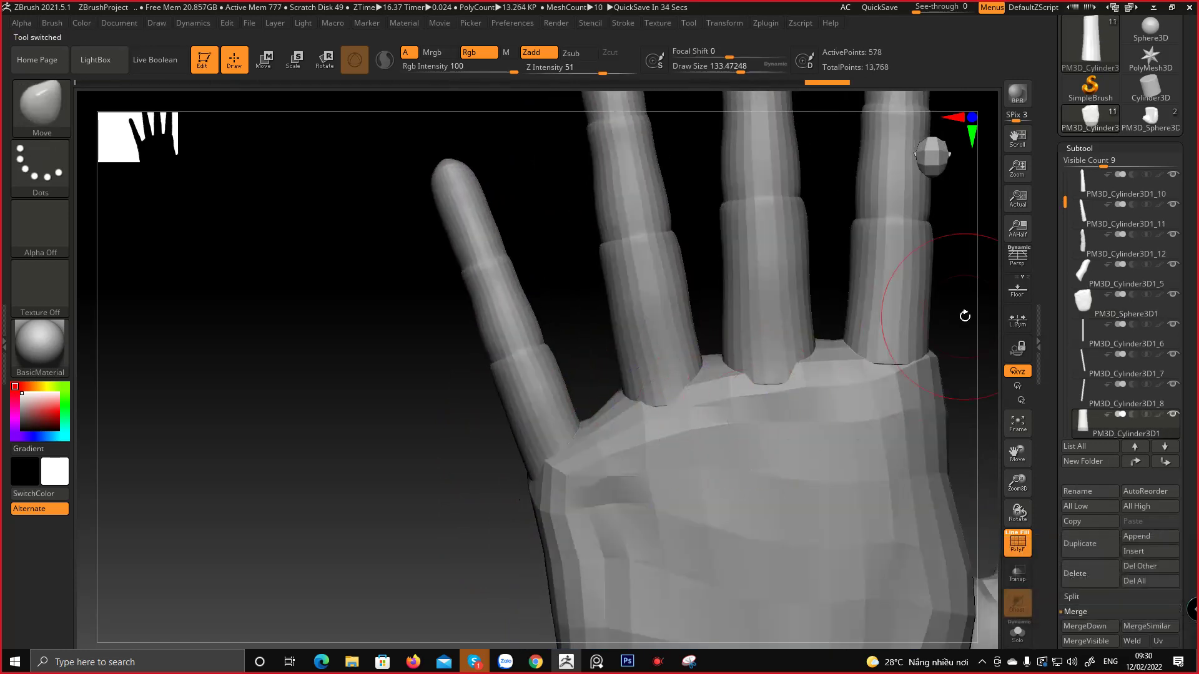
click(1081, 409)
alt+right_drag(804, 483, 717, 398)
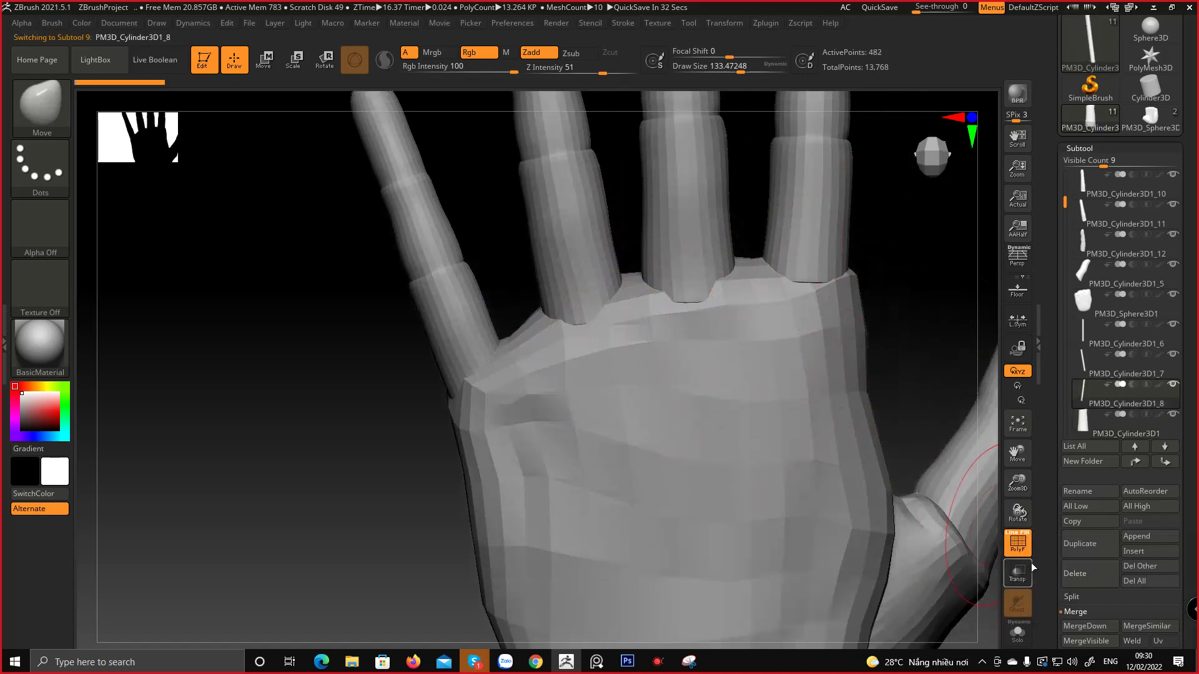
click(1022, 572)
ctrl+right_drag(862, 526, 651, 390)
key(ctrl)
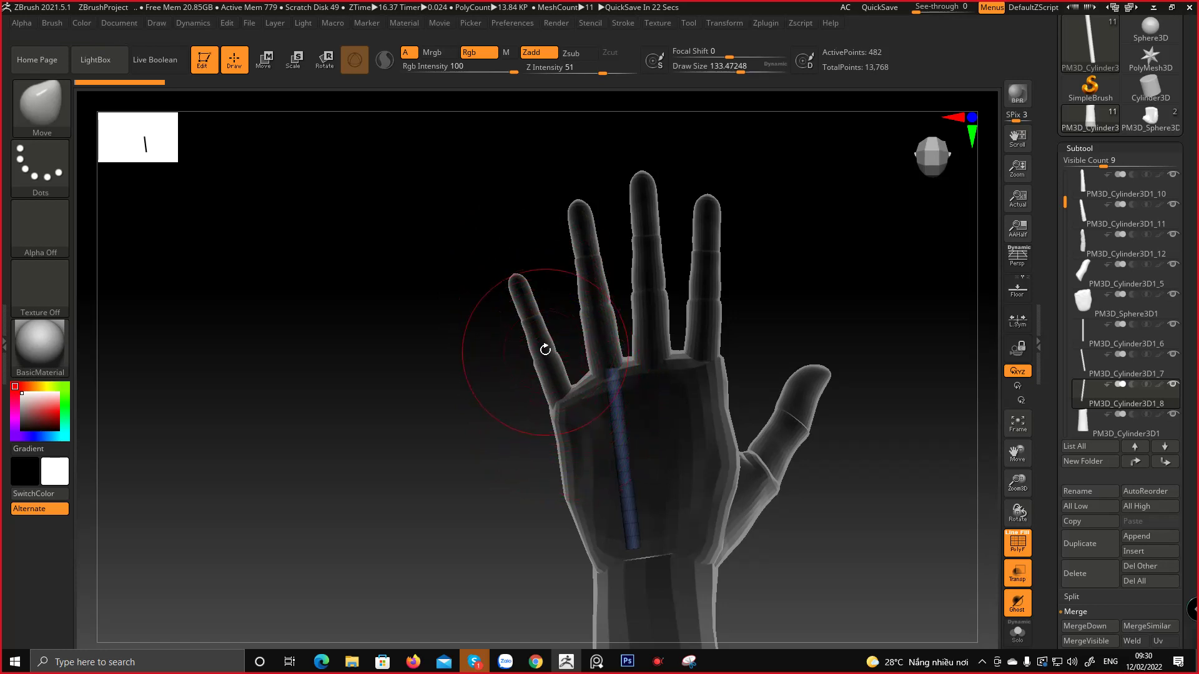
click(1074, 573)
click(974, 601)
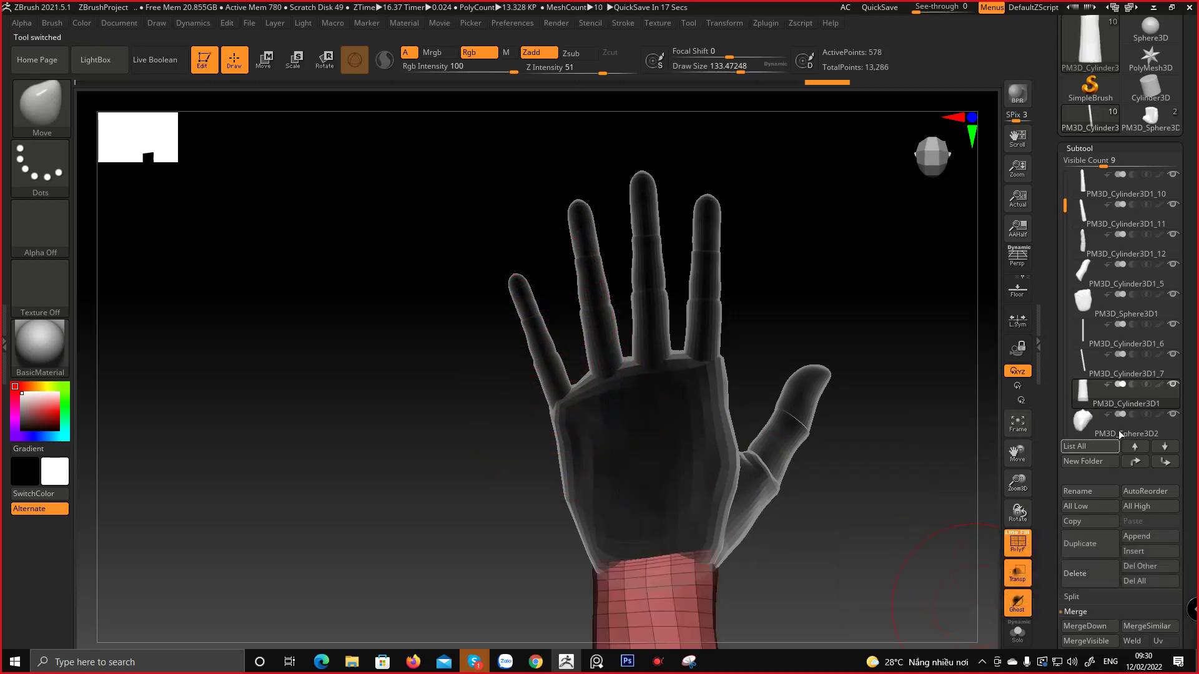
Delete the two remaining thin guide cylinders inside the palm, PM3D_Cylinder3D1_7 and PM3D_Cylinder3D1_6
click(1118, 364)
click(1089, 578)
click(976, 605)
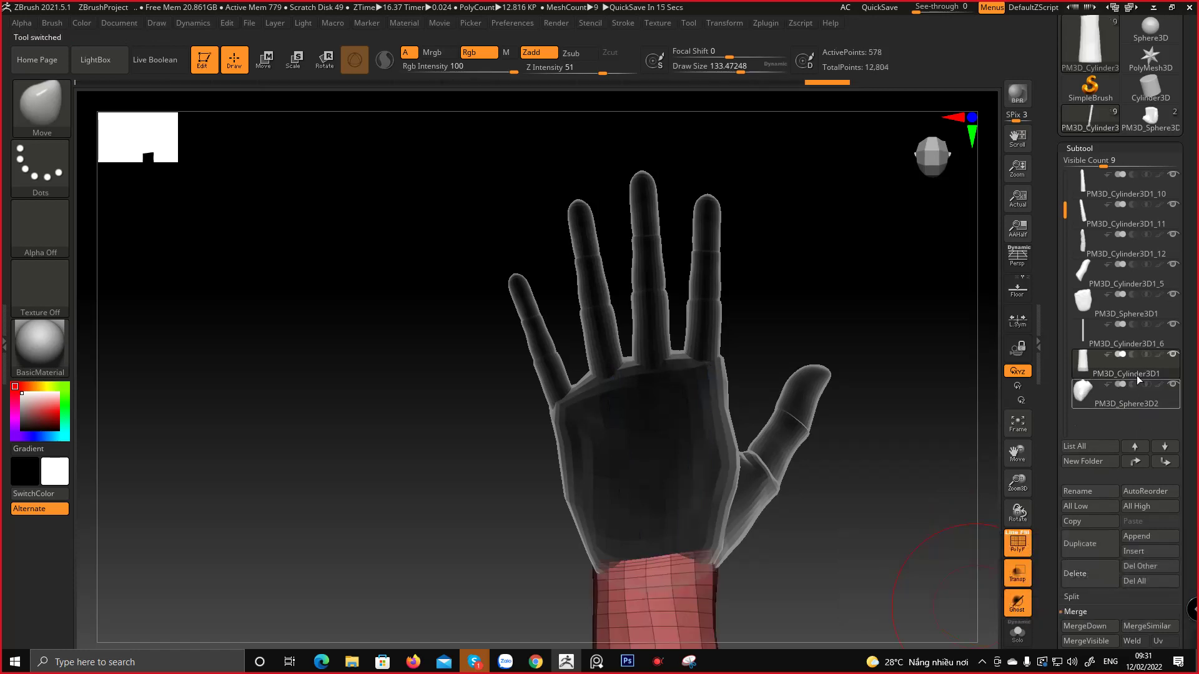
click(1131, 341)
click(1075, 579)
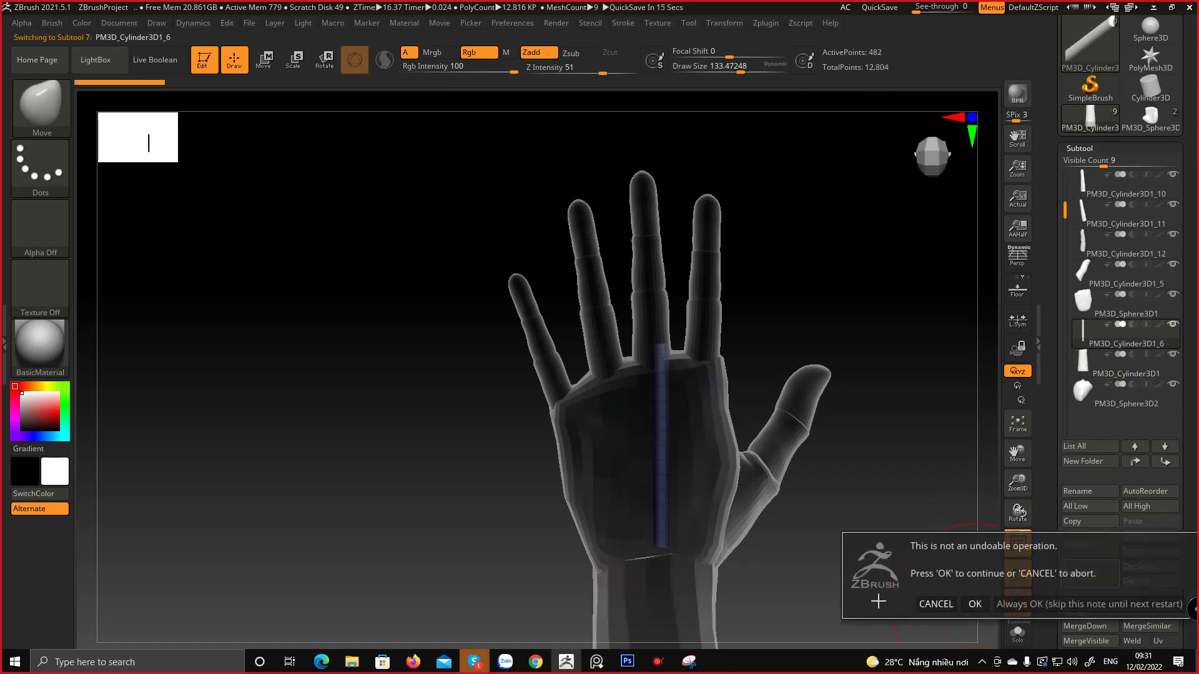
click(971, 605)
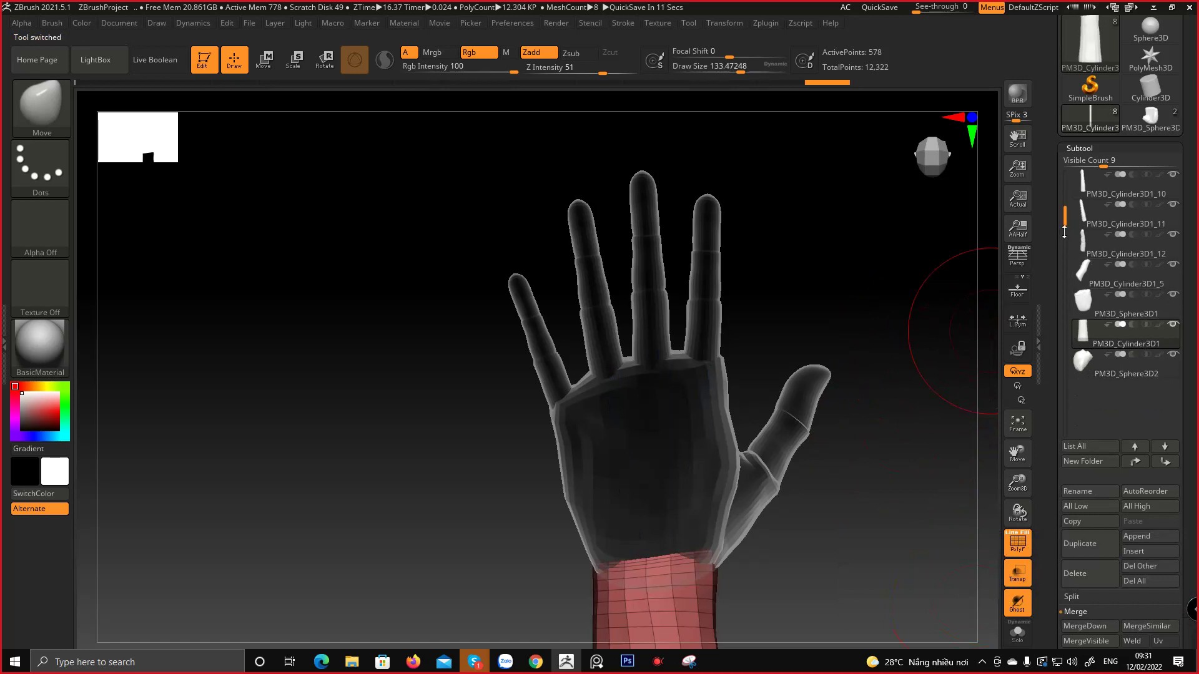
drag(1064, 232, 1082, 154)
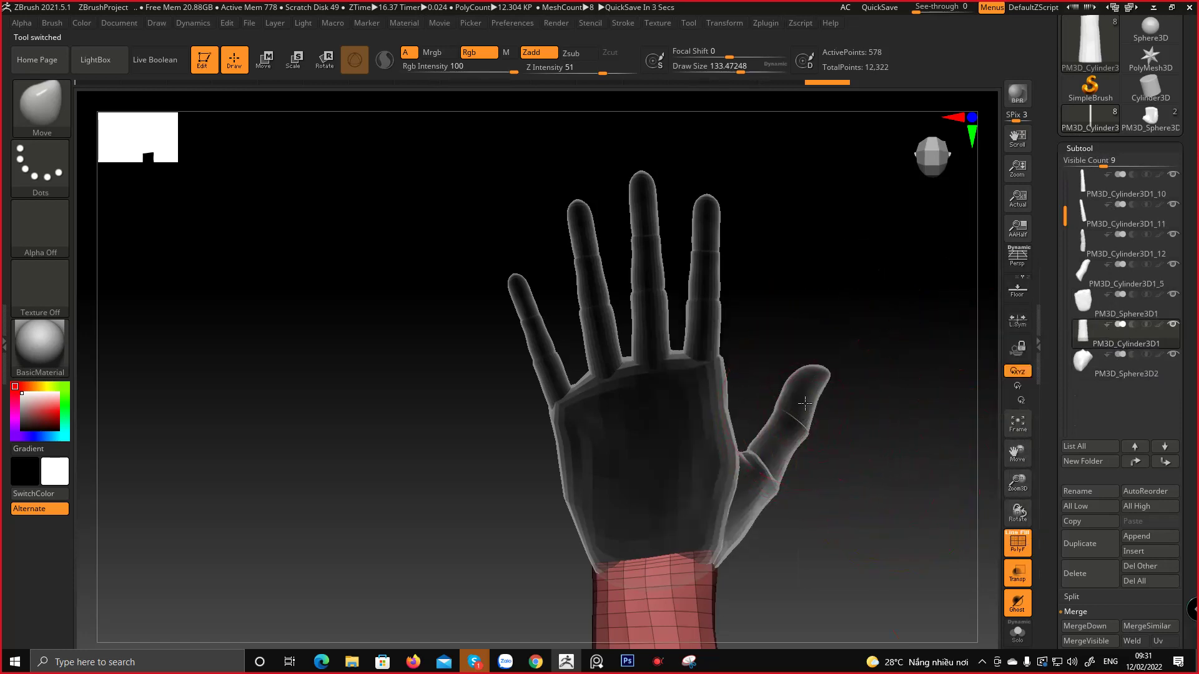
Make the thumb, PM3D_Cylinder3D1_5, the active subtool and turn off subtool transparency, with its polyframe displayed
alt+click(801, 421)
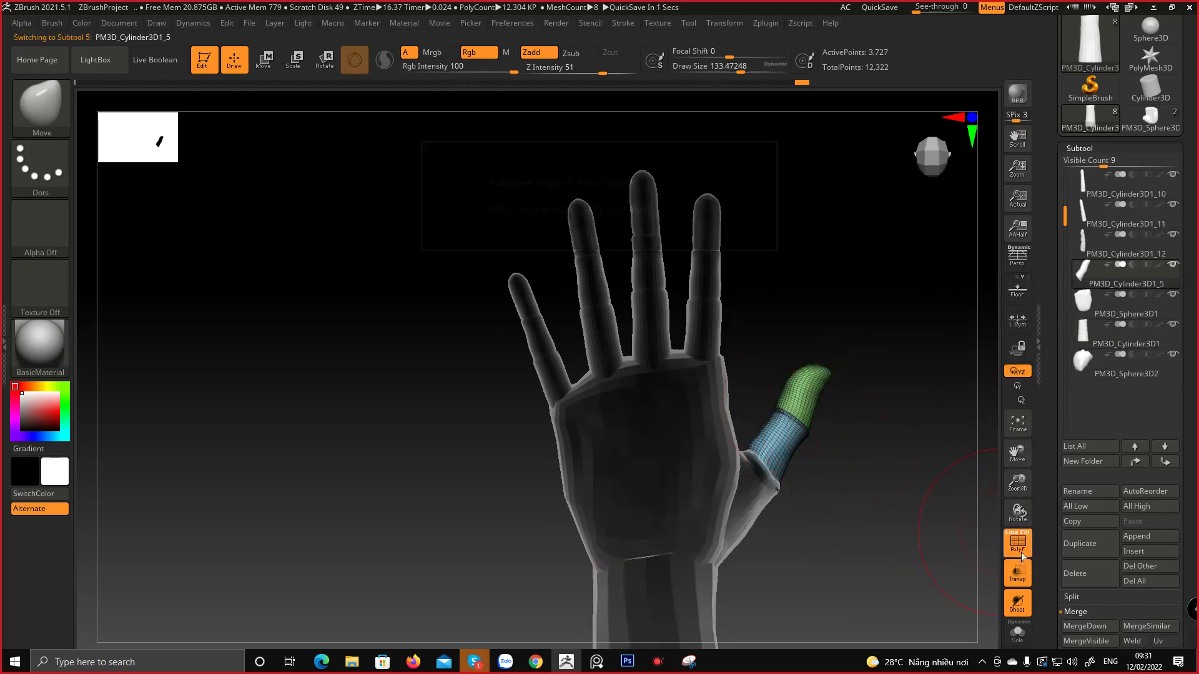
alt+right_drag(772, 467, 643, 447)
ctrl+right_drag(693, 382, 790, 434)
mouse_move(871, 365)
right_down()
mouse_move(829, 348)
mouse_move(705, 375)
mouse_move(552, 384)
right_up()
right_drag(748, 393, 847, 343)
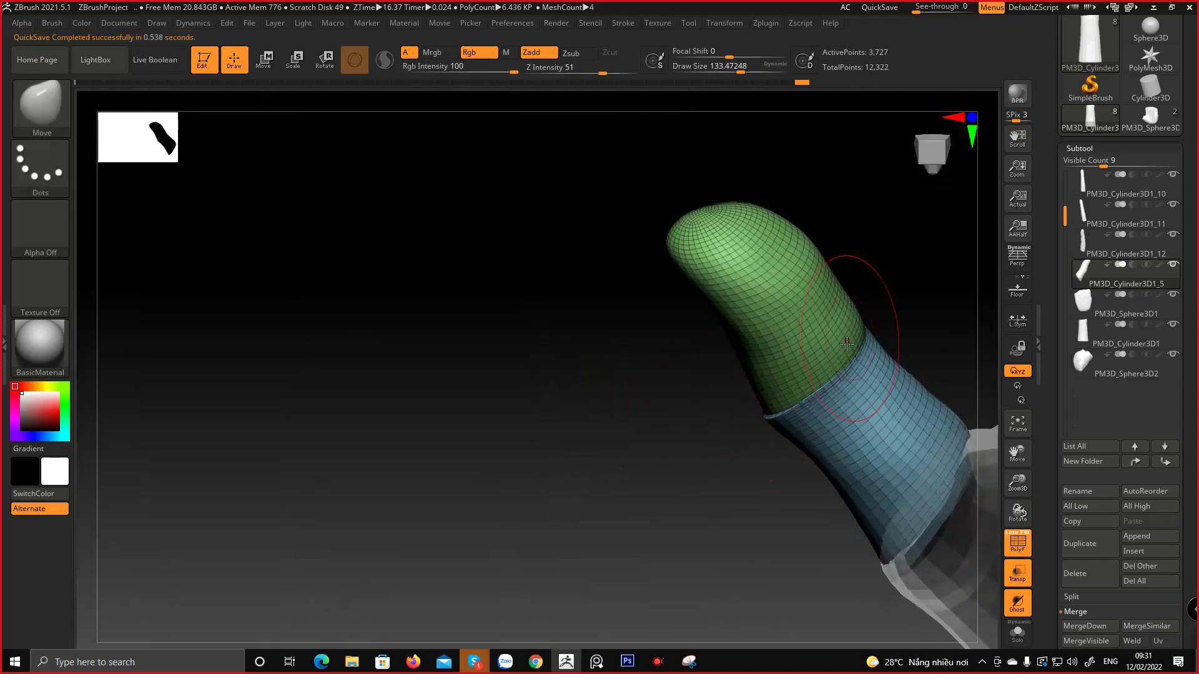
click(1016, 544)
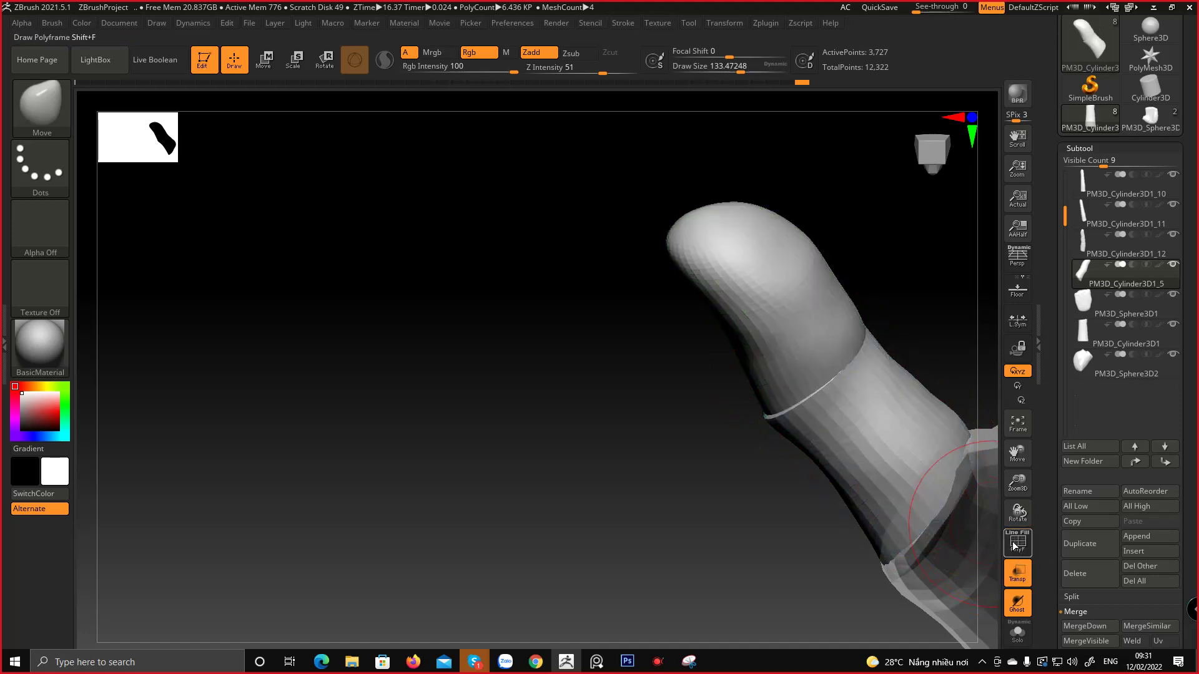
drag(675, 505, 698, 493)
click(1013, 571)
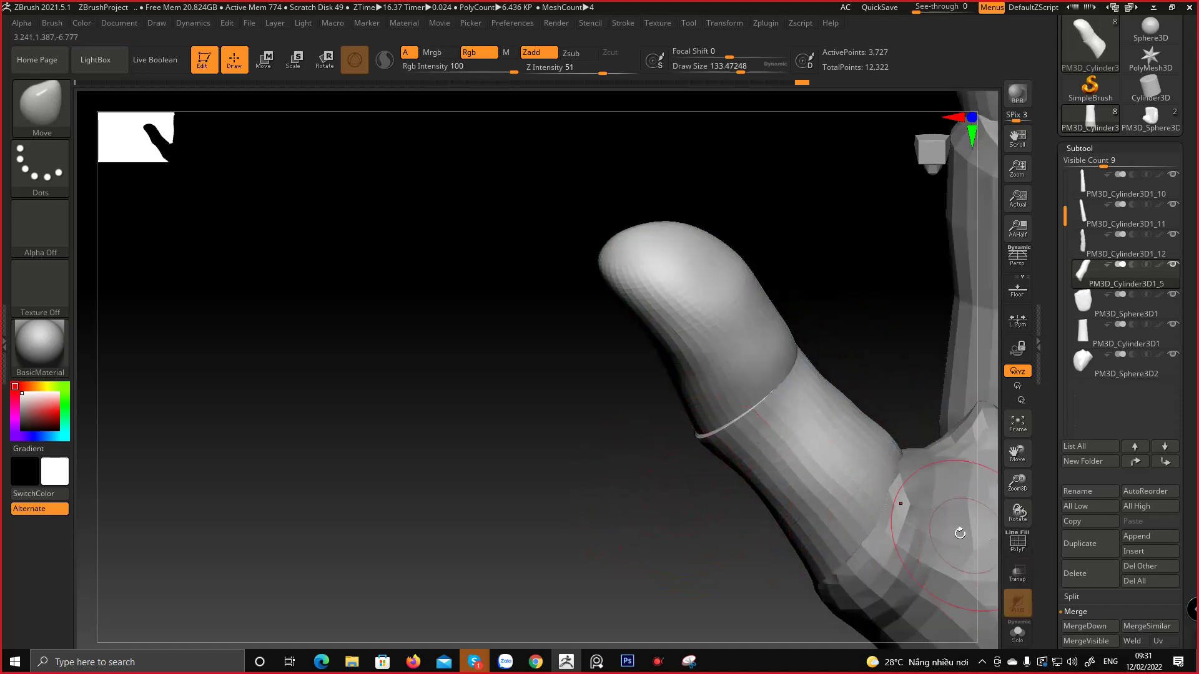
click(1017, 542)
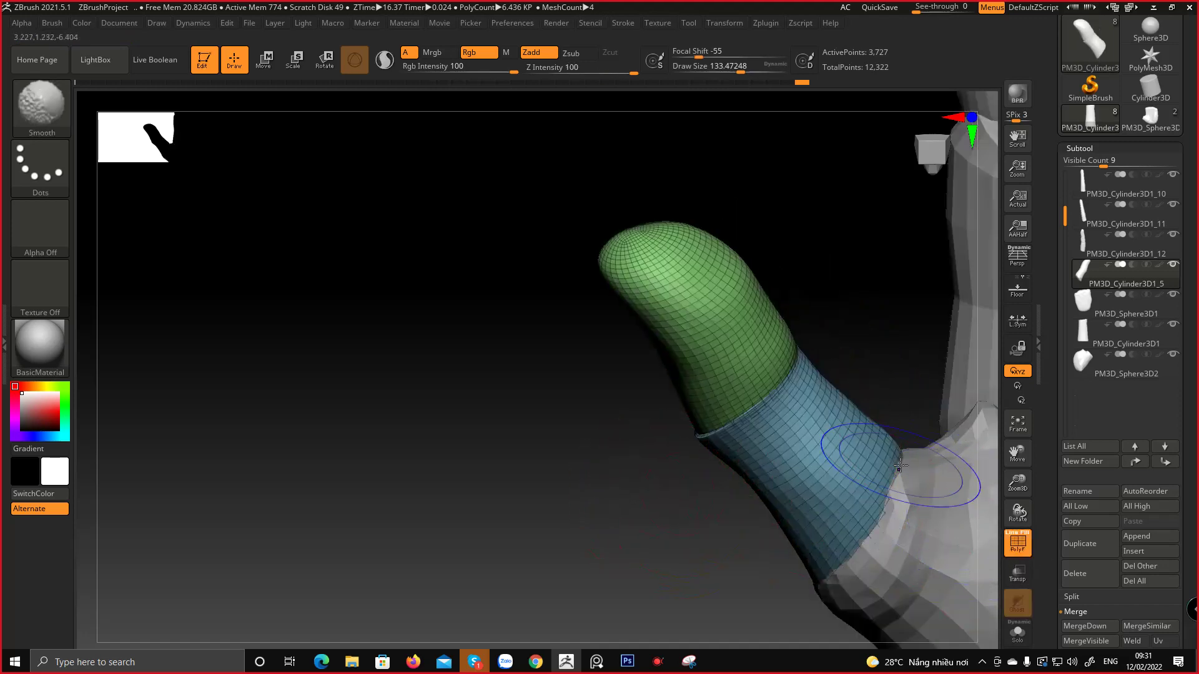
Isolate the thumb's lower blue polygroup, mask all of it and show the whole thumb again
key(ctrl+shift)
ctrl+shift+click(765, 350)
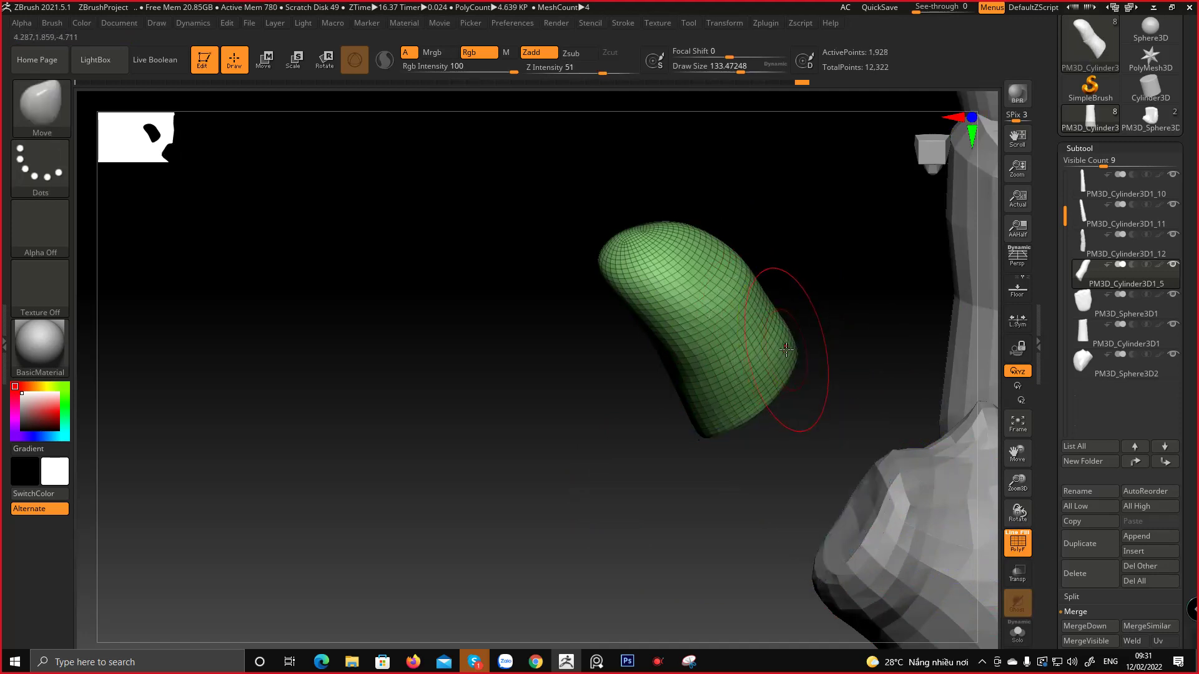
ctrl+shift+drag(668, 522, 690, 578)
key(ctrl)
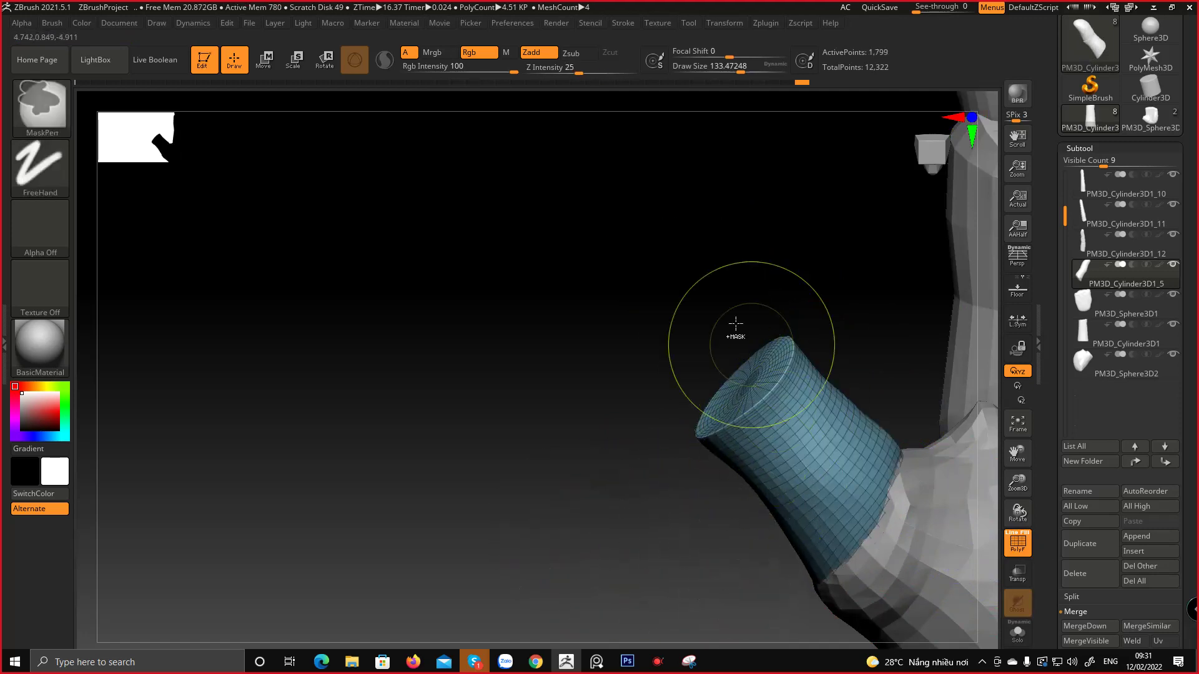
ctrl+drag(585, 302, 957, 649)
ctrl+shift+click(604, 497)
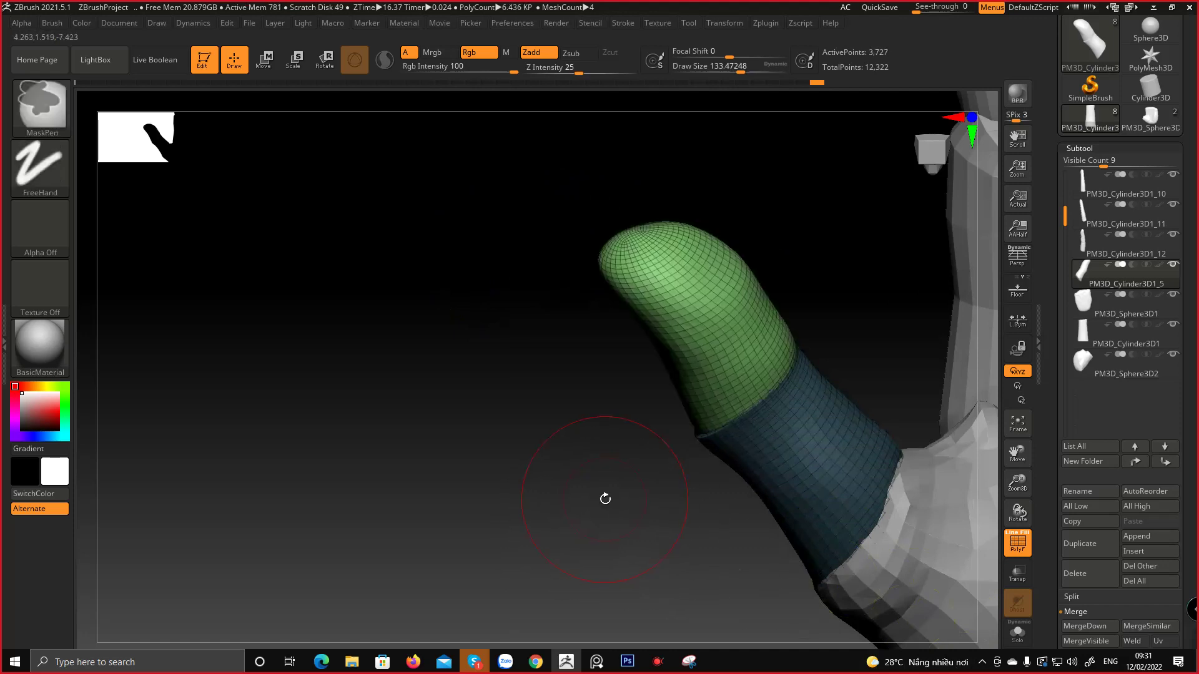
Fit the thumb's green tip segment to the masked segment's rim using the Move brush at draw size about 267, and clear the mask
alt+drag(604, 498, 506, 498)
ctrl+right_drag(636, 368, 698, 362)
key(space)
mouse_move(698, 361)
mouse_down()
mouse_move(710, 364)
mouse_move(702, 371)
mouse_up()
drag(646, 458, 647, 457)
mouse_move(647, 457)
right_down()
mouse_move(682, 420)
mouse_move(570, 428)
mouse_move(509, 416)
mouse_move(507, 442)
mouse_move(591, 432)
right_up()
right_drag(523, 399, 425, 292)
drag(425, 292, 430, 281)
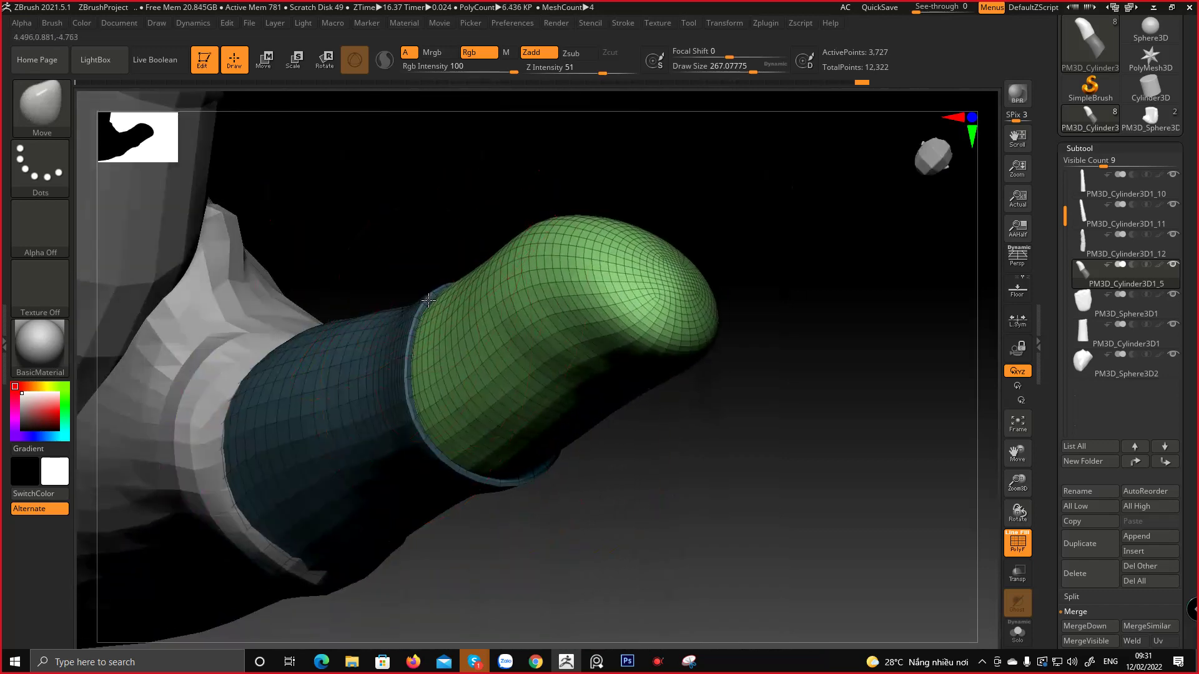
right_drag(444, 200, 443, 380)
drag(508, 251, 505, 237)
mouse_move(510, 244)
right_down()
mouse_move(573, 238)
mouse_move(535, 268)
right_up()
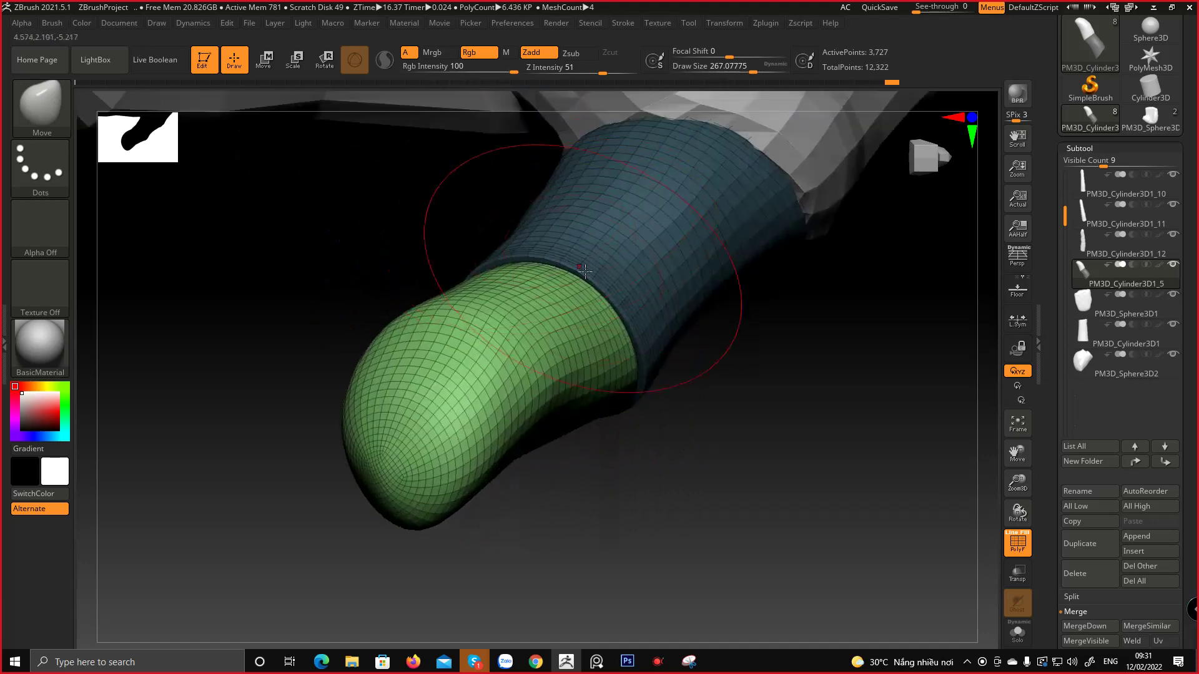
mouse_move(599, 302)
right_down()
mouse_move(606, 285)
mouse_move(680, 343)
mouse_move(710, 489)
mouse_move(756, 342)
mouse_move(722, 230)
right_up()
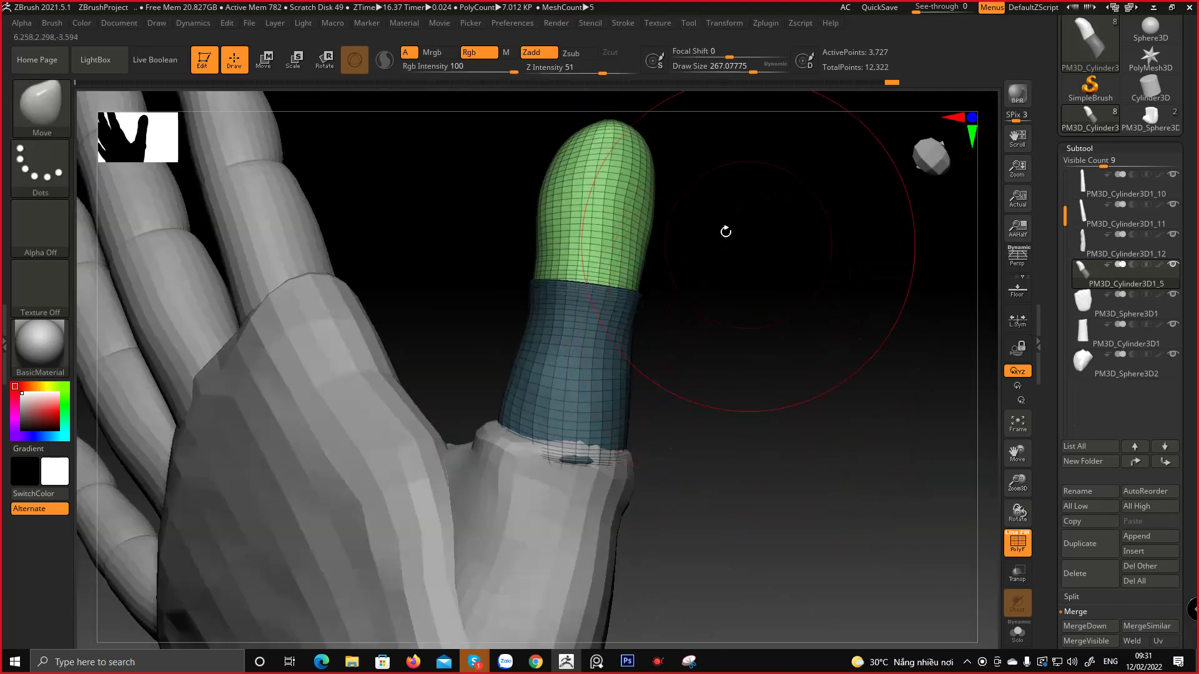
ctrl+drag(749, 362, 723, 481)
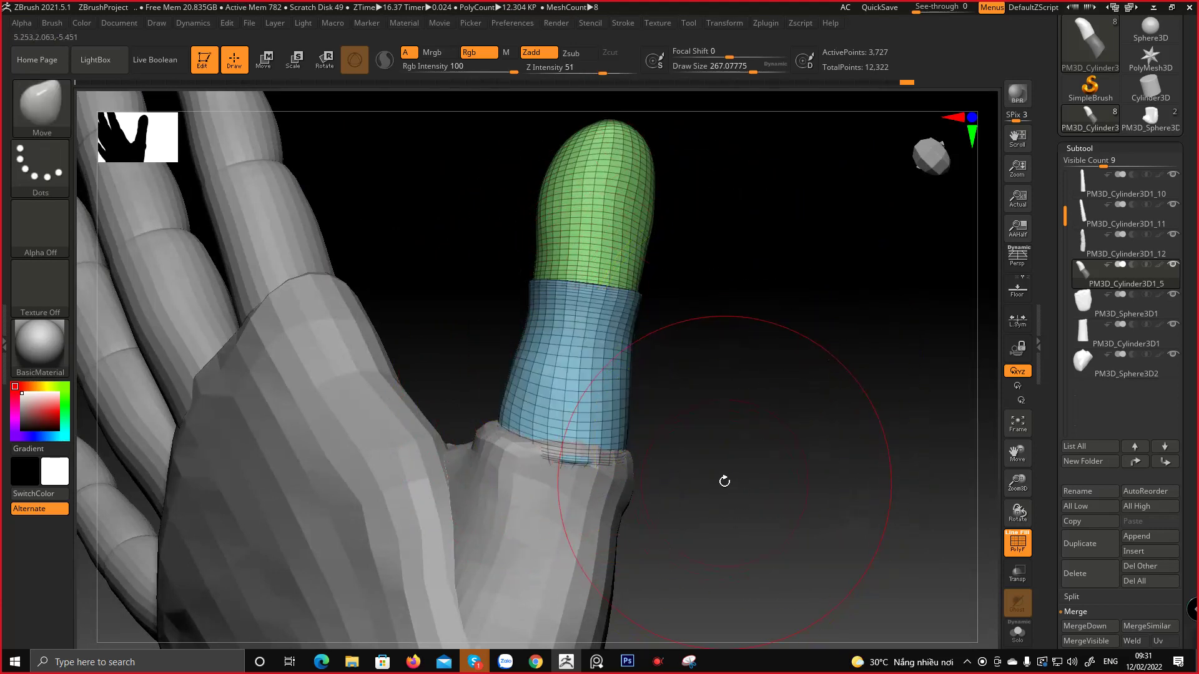
DynaMesh the thumb at resolution 32 to fuse its two segments
drag(1048, 591, 1068, 339)
click(1090, 314)
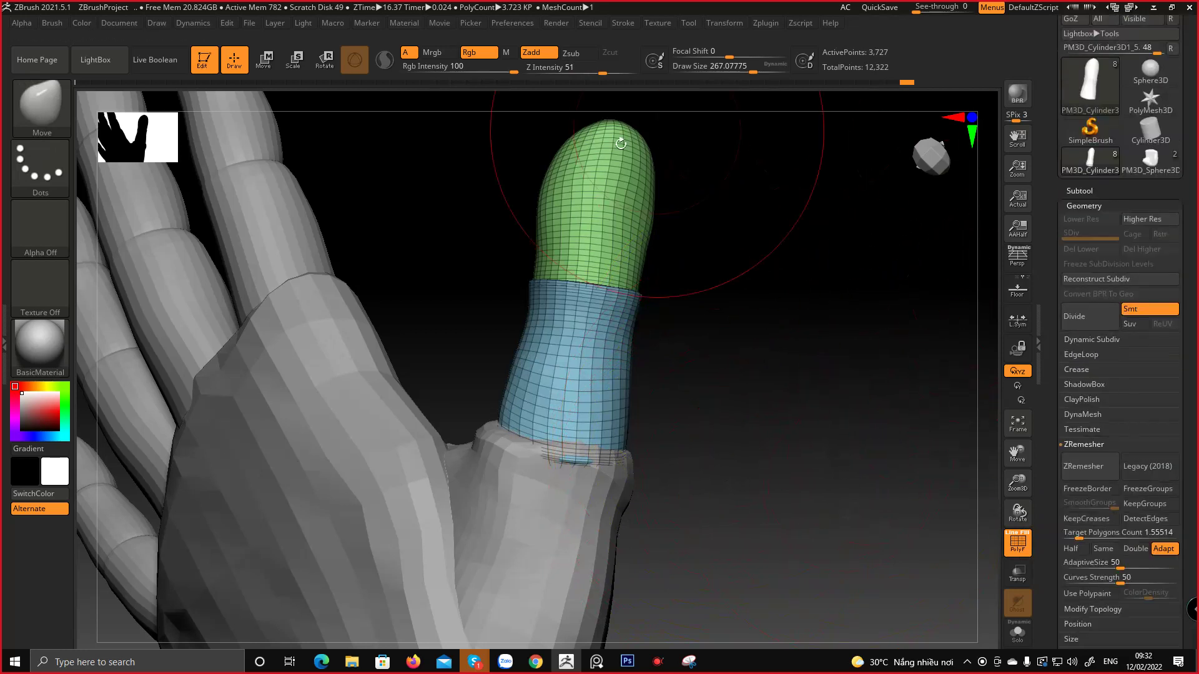
click(1083, 415)
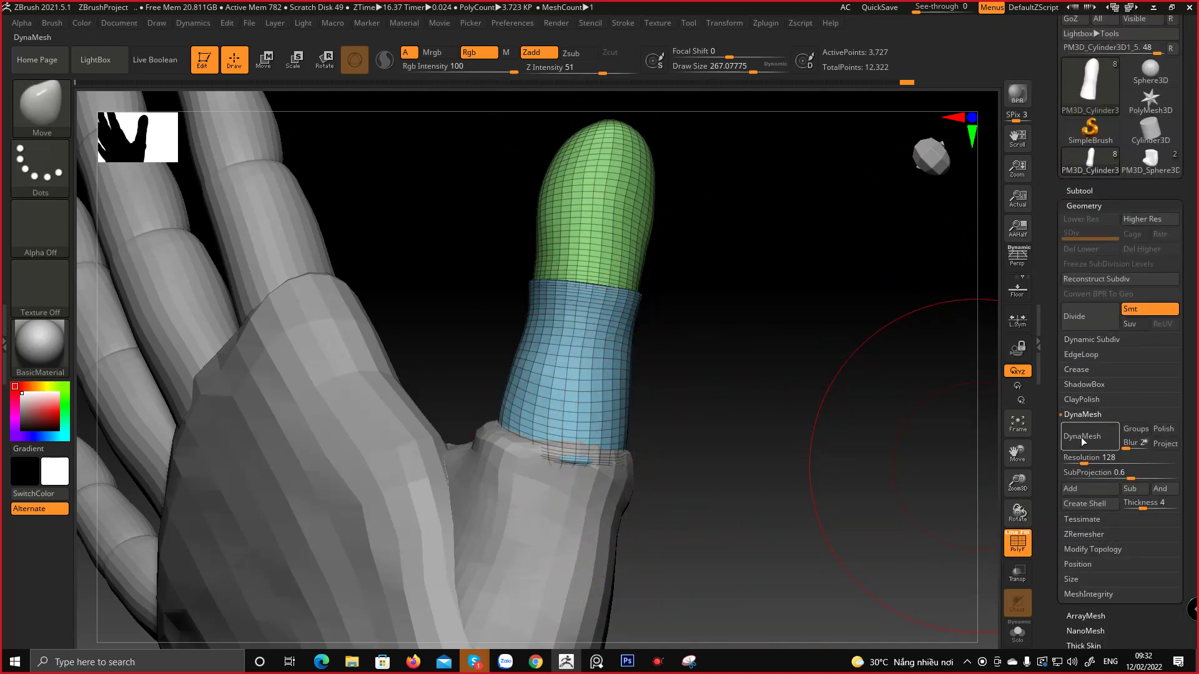
drag(1068, 459, 1064, 459)
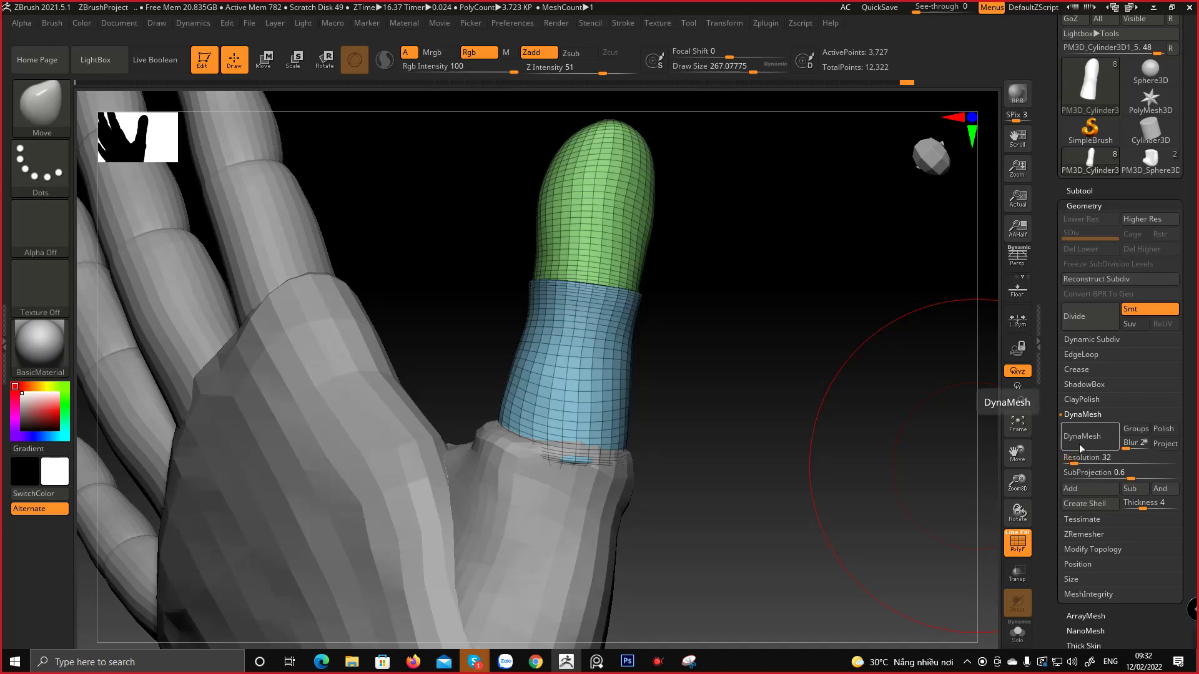
click(1082, 436)
Set the brush draw size to about 110 and smooth the jagged seam between the thumb's segments on the side facing the view
drag(717, 504, 425, 462)
alt+drag(399, 349, 387, 424)
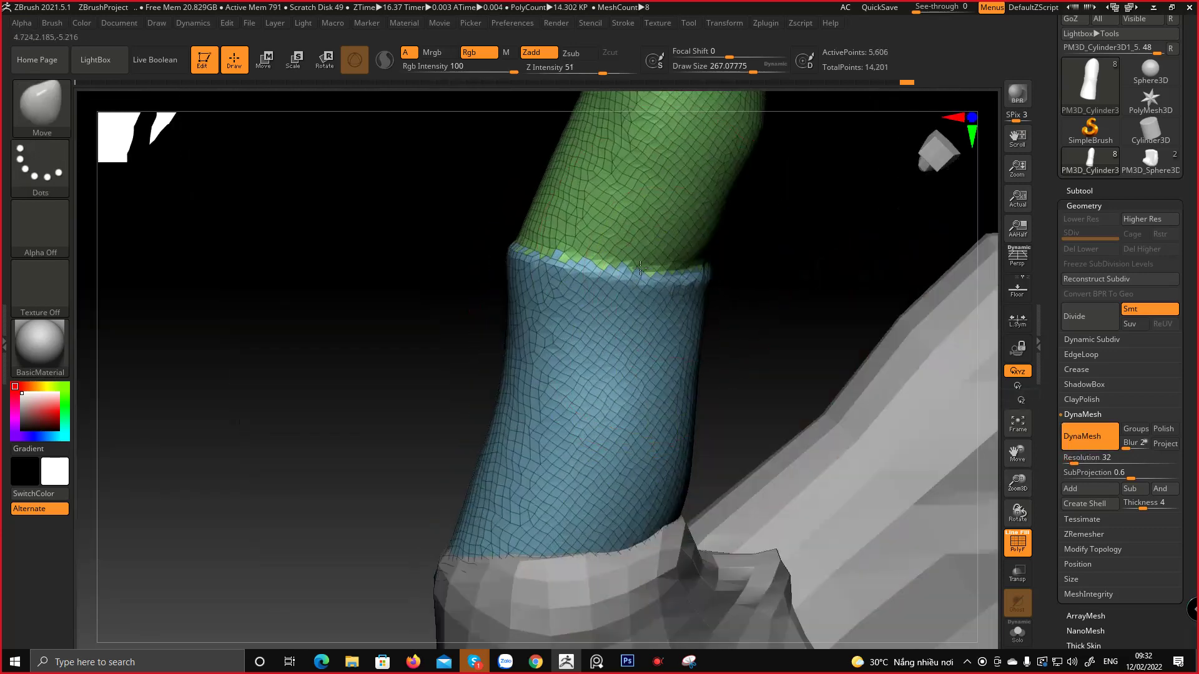
drag(387, 374, 450, 350)
key(space)
drag(781, 260, 760, 260)
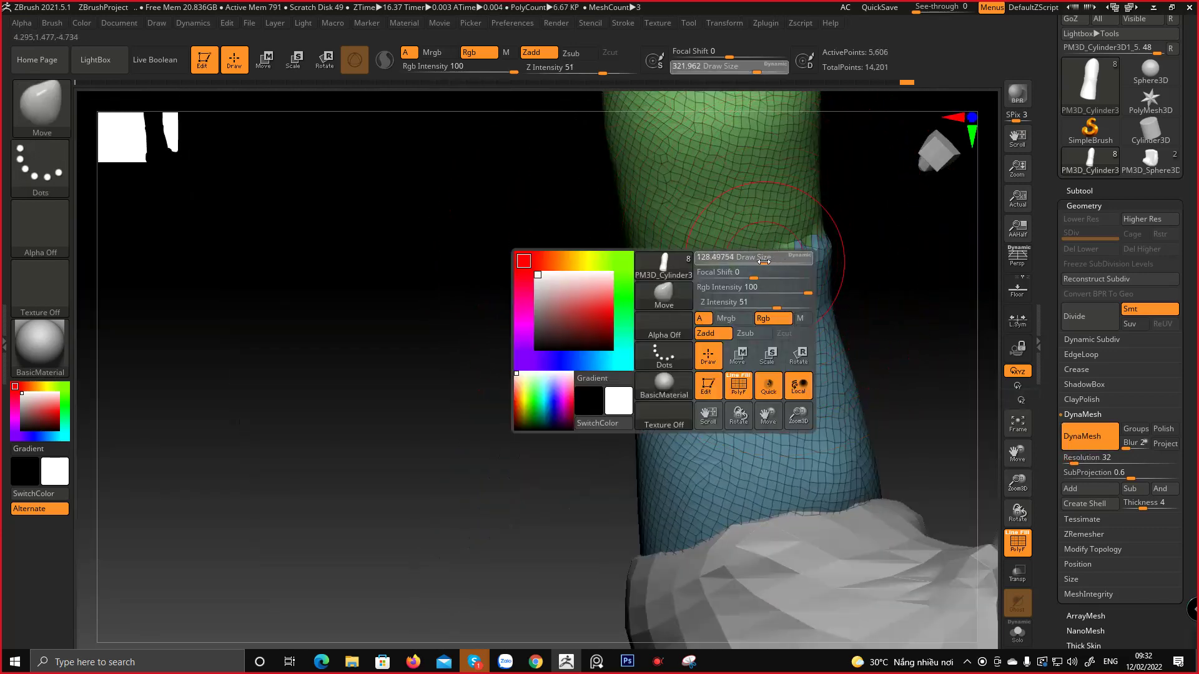
key(shift)
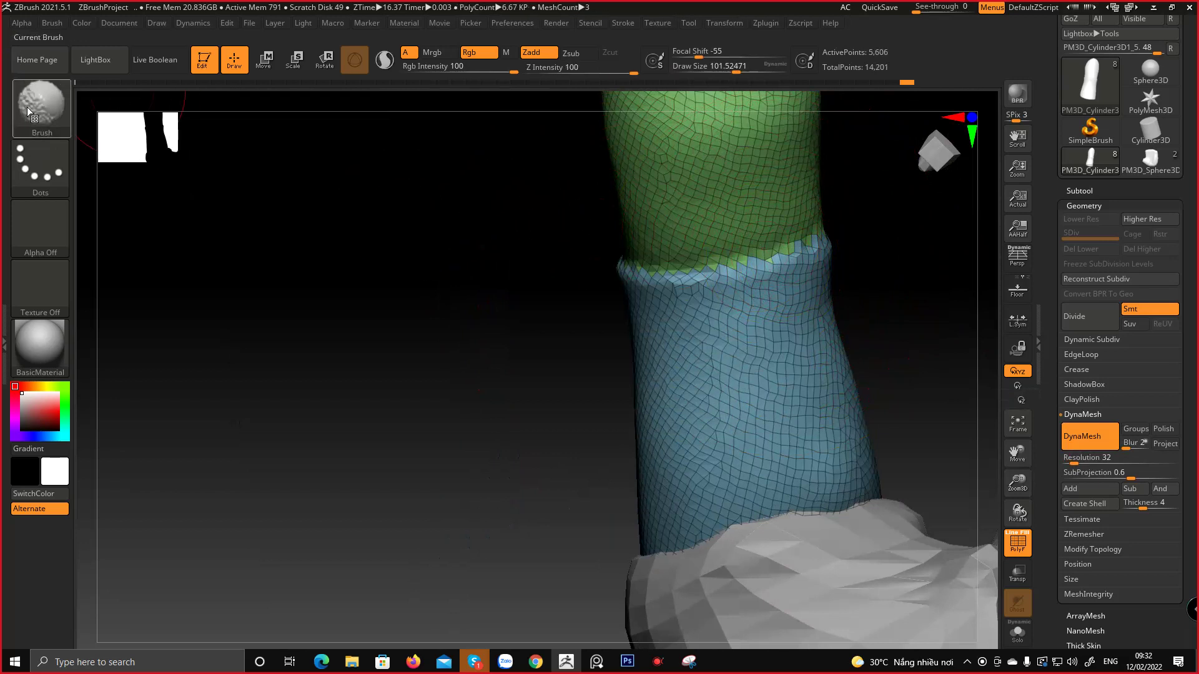
click(51, 23)
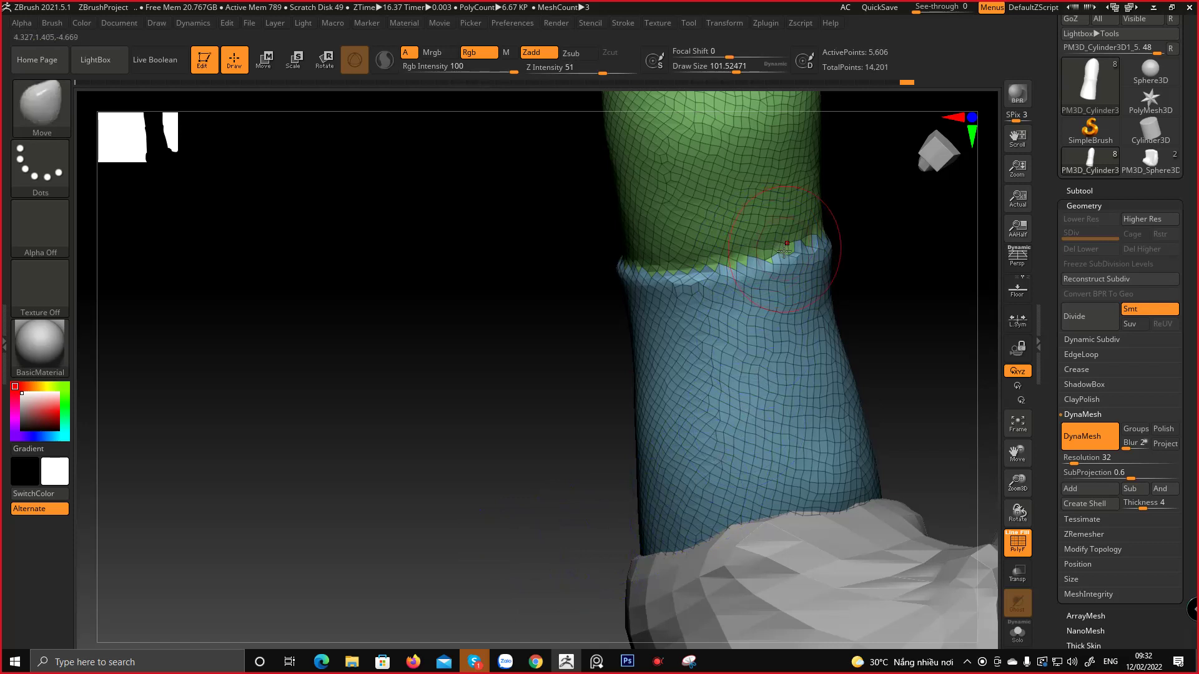
key(space)
drag(782, 252, 619, 281)
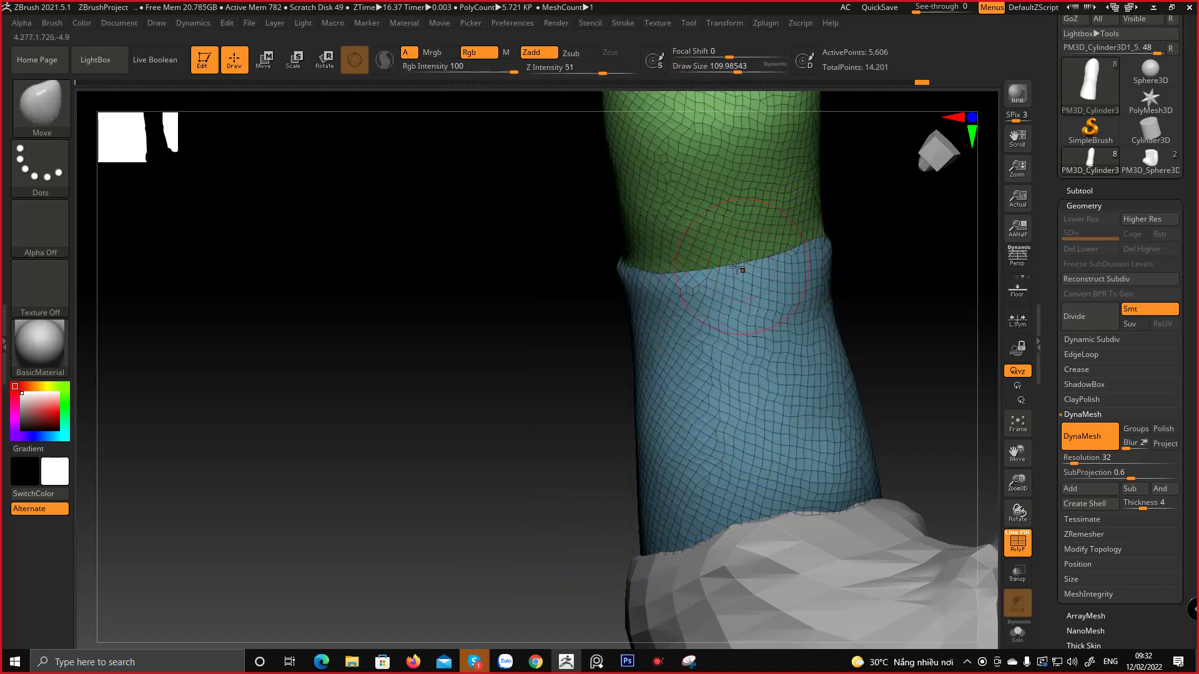
Smooth the rest of the seam around the thumb's remaining sides
right_drag(696, 275, 759, 265)
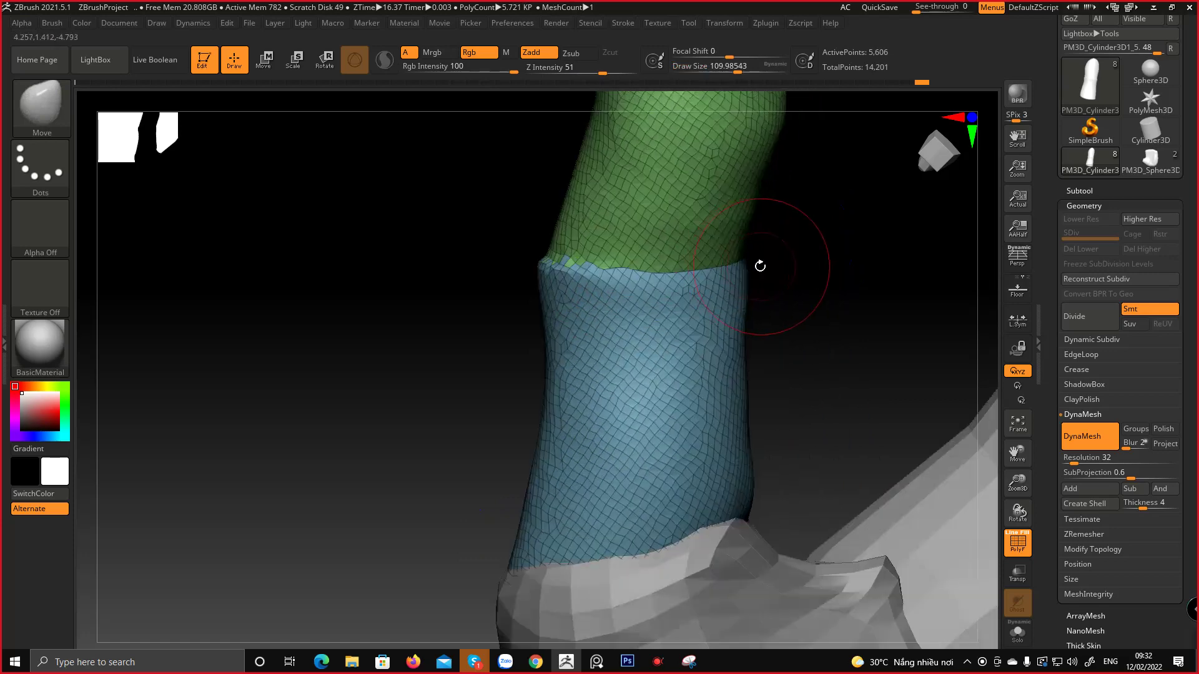
right_drag(620, 262, 667, 261)
shift+drag(607, 262, 463, 249)
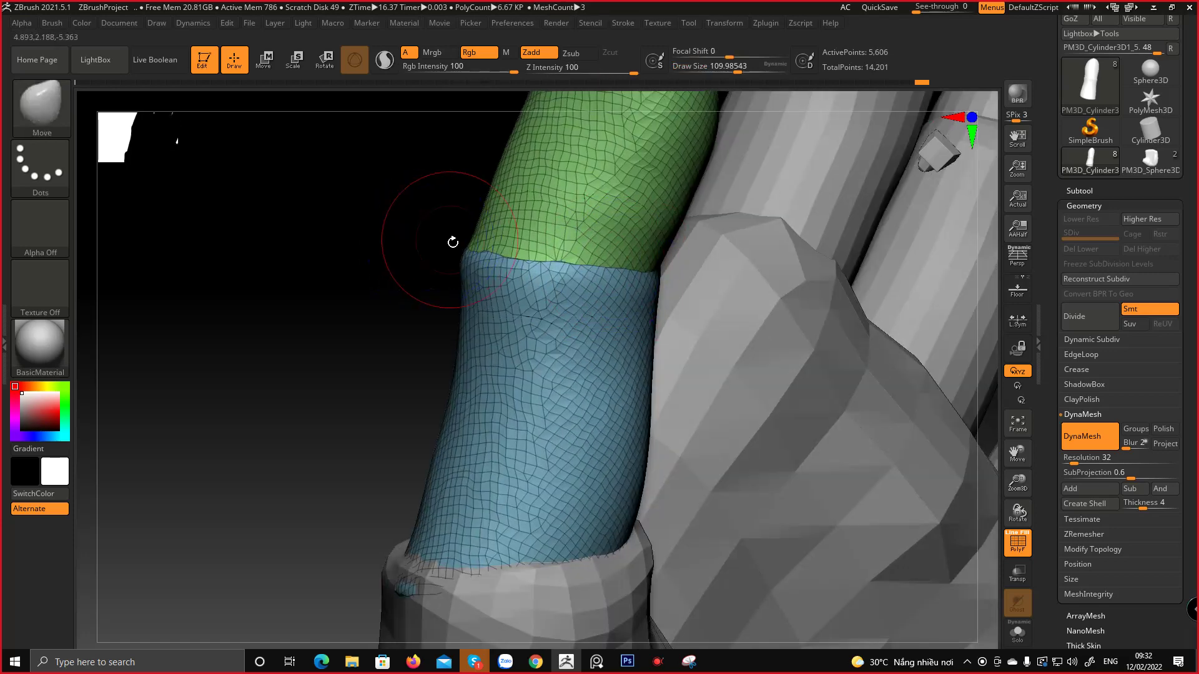
right_drag(452, 241, 499, 263)
mouse_move(585, 262)
alt+right_down()
mouse_move(621, 337)
mouse_move(646, 332)
alt+right_up()
shift+drag(598, 341, 477, 315)
right_drag(477, 315, 538, 340)
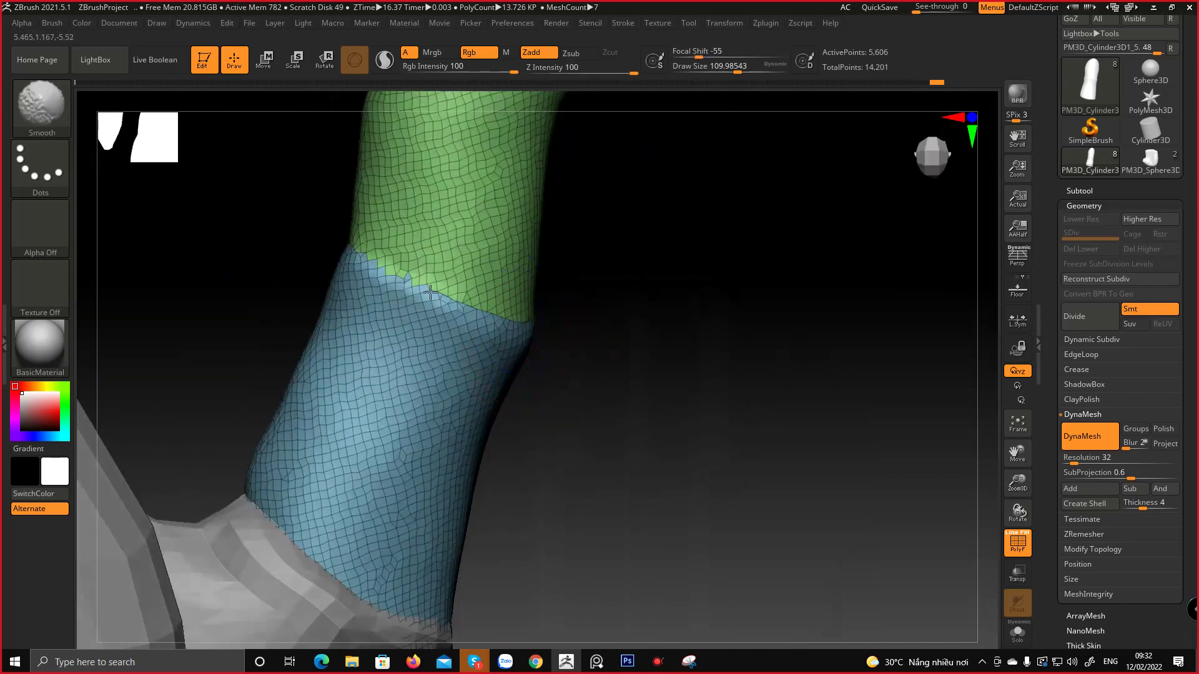
mouse_move(362, 254)
right_down()
mouse_move(445, 364)
mouse_move(409, 343)
mouse_move(407, 380)
mouse_move(627, 279)
right_up()
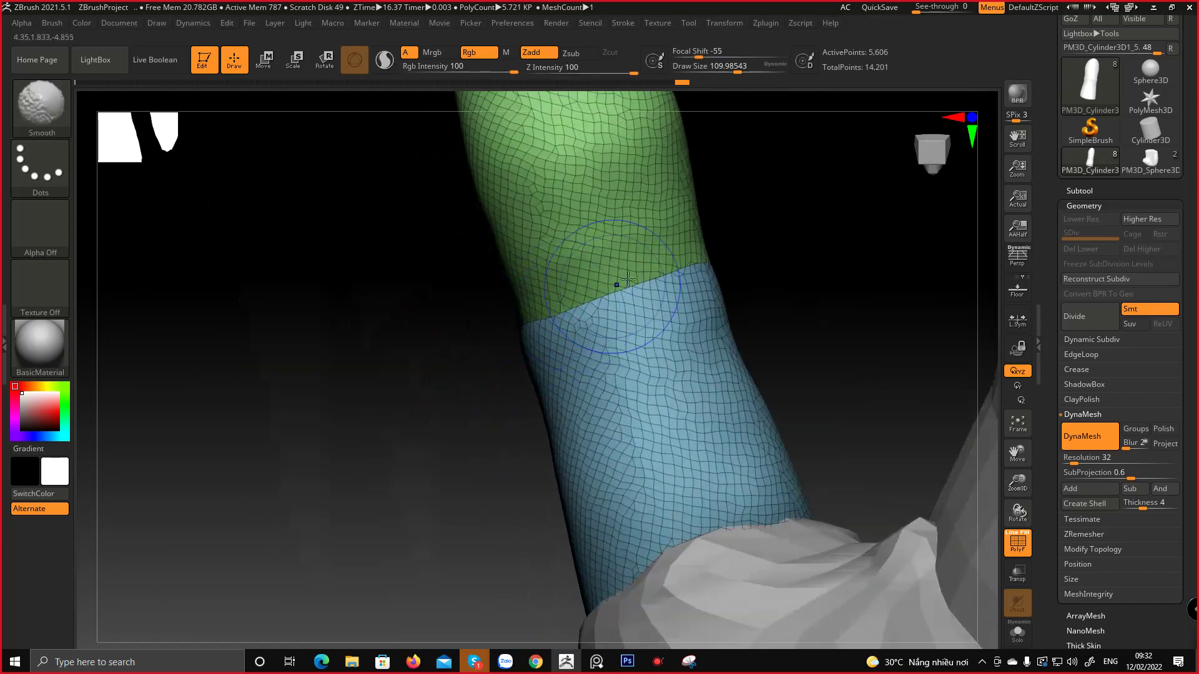
mouse_move(703, 264)
right_down()
mouse_move(615, 294)
mouse_move(565, 369)
mouse_move(602, 358)
mouse_move(565, 393)
right_up()
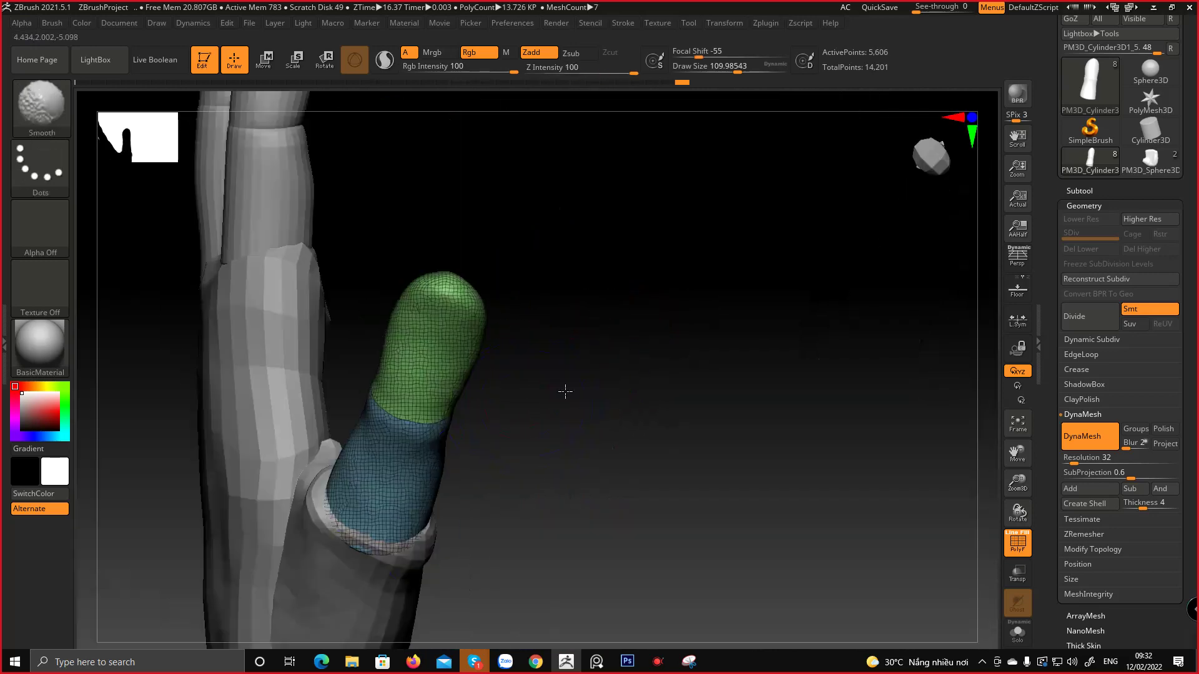
right_drag(524, 492, 560, 321)
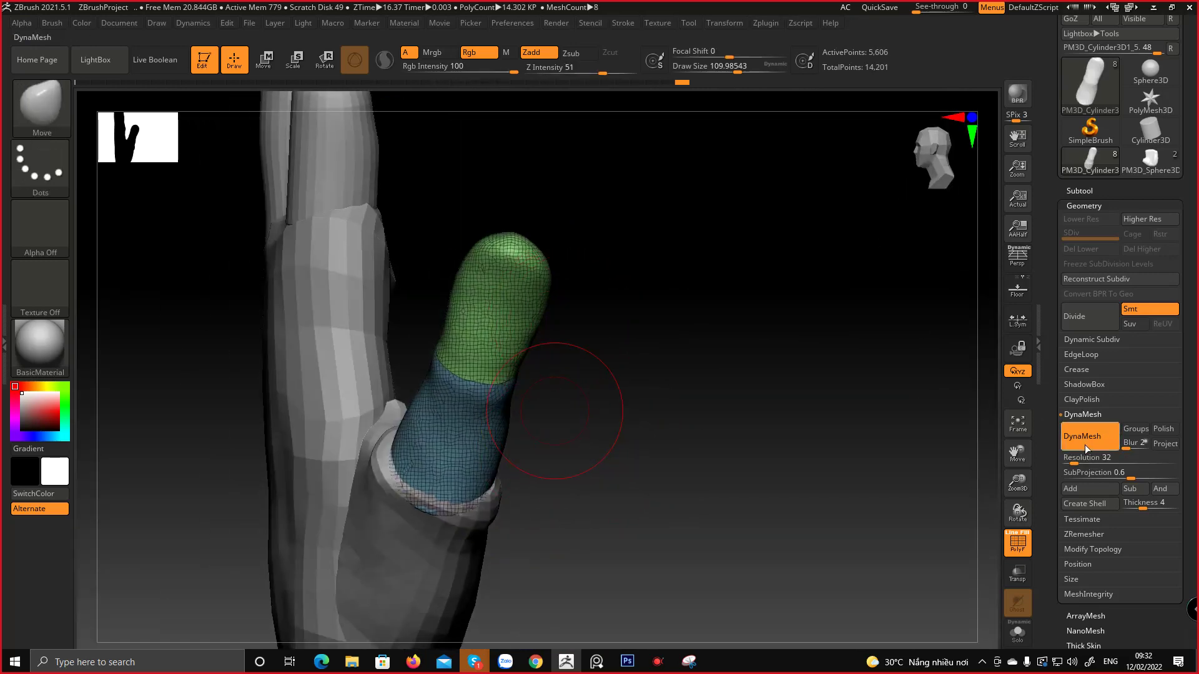
ZRemesh the thumb with KeepGroups enabled and inspect the new topology from several sides
click(1091, 533)
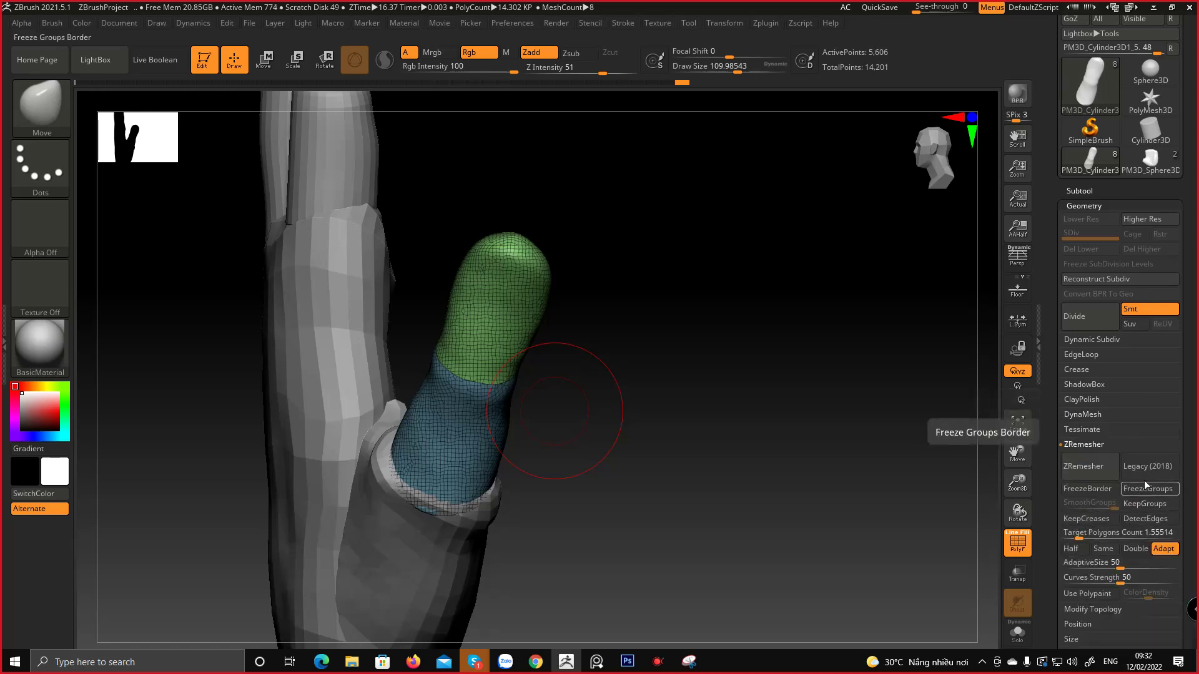
click(1144, 504)
click(1087, 478)
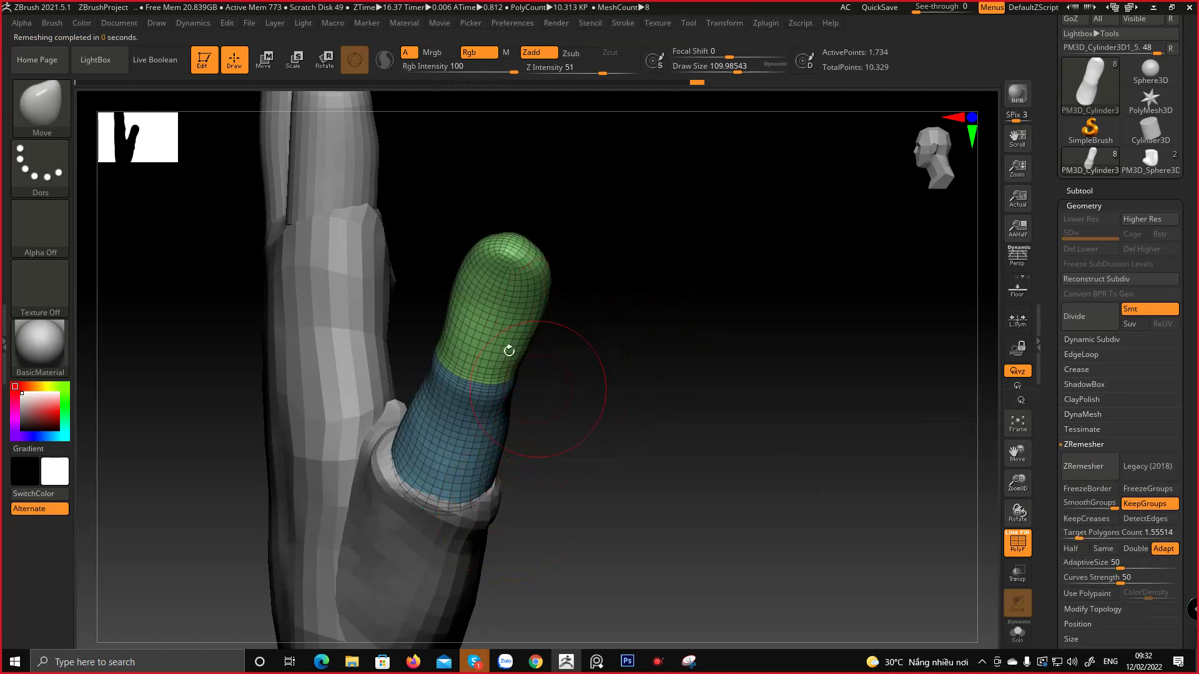
drag(508, 351, 507, 342)
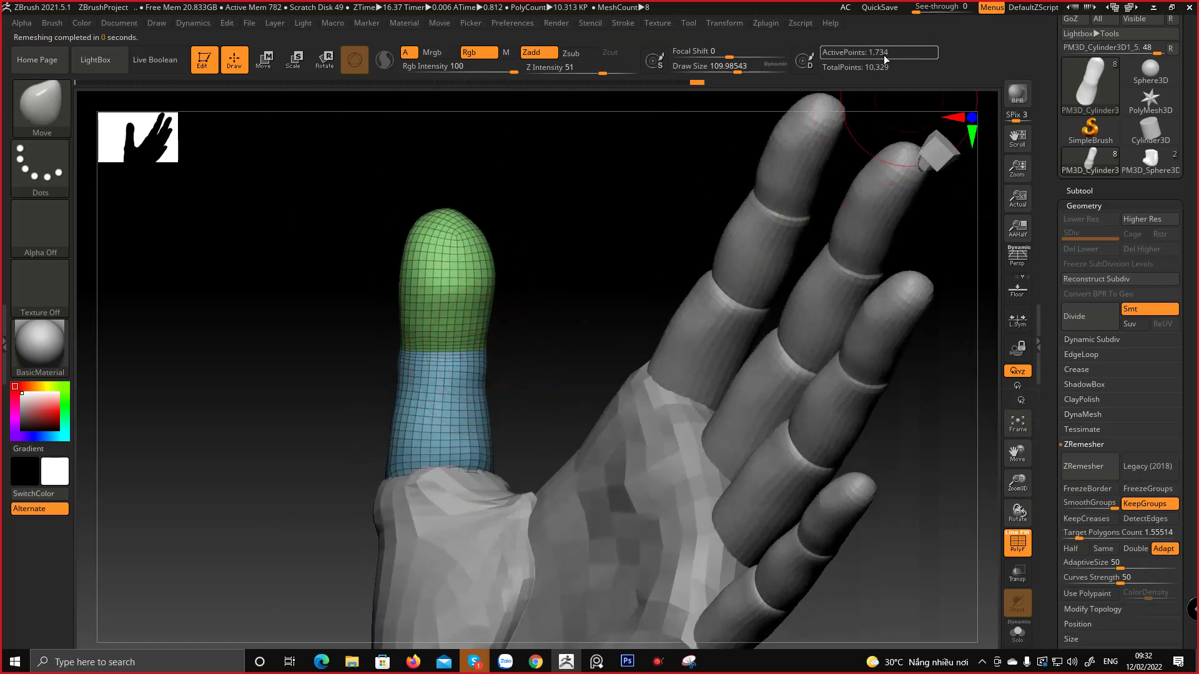
drag(526, 387, 613, 370)
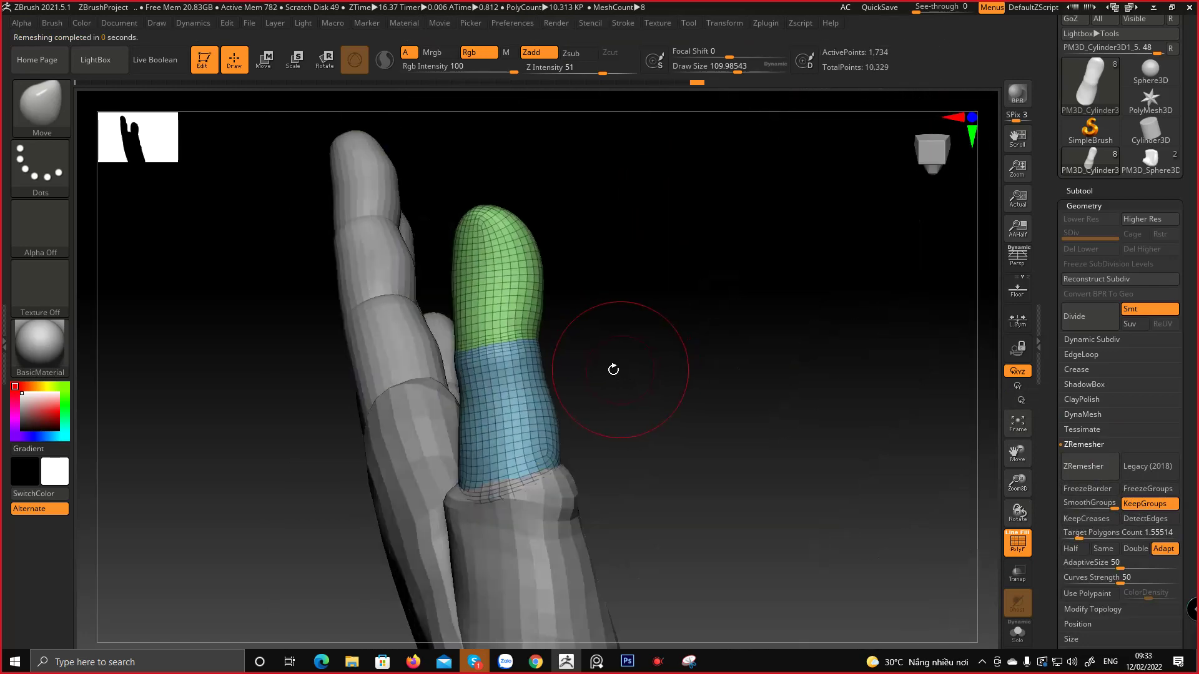
right_drag(578, 373, 604, 359)
right_drag(503, 254, 515, 229)
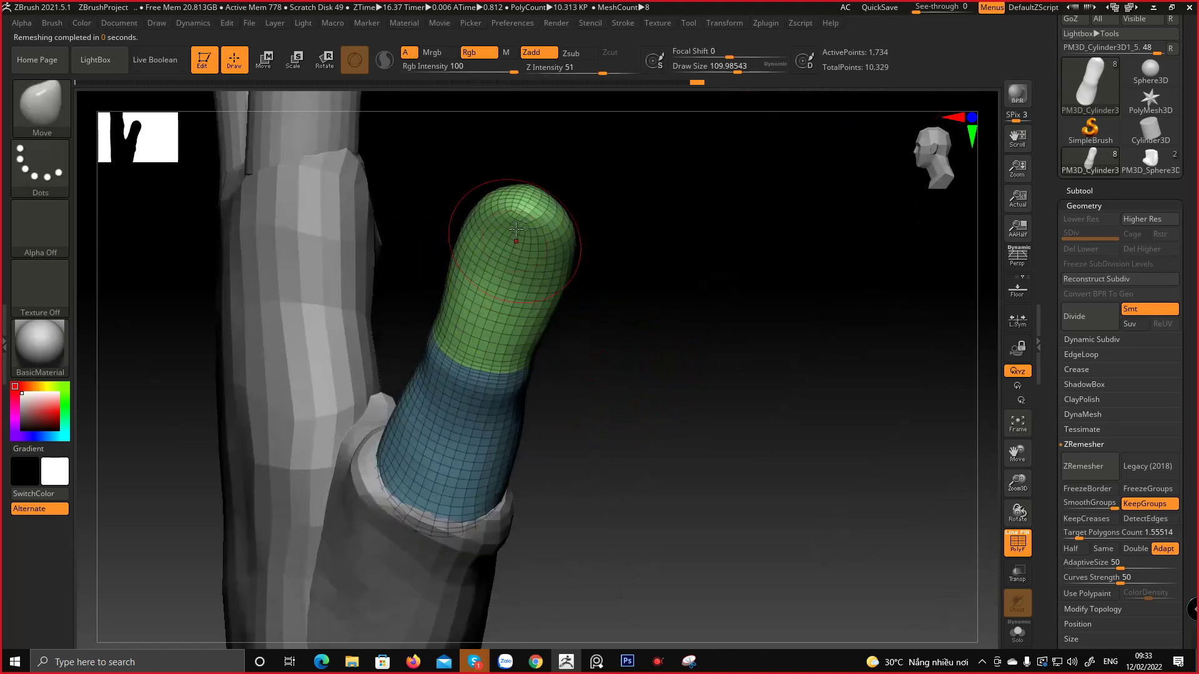
Set the Move brush's draw size to about 205 and adjust the thumb's lower end where it meets its base
drag(474, 358, 392, 393)
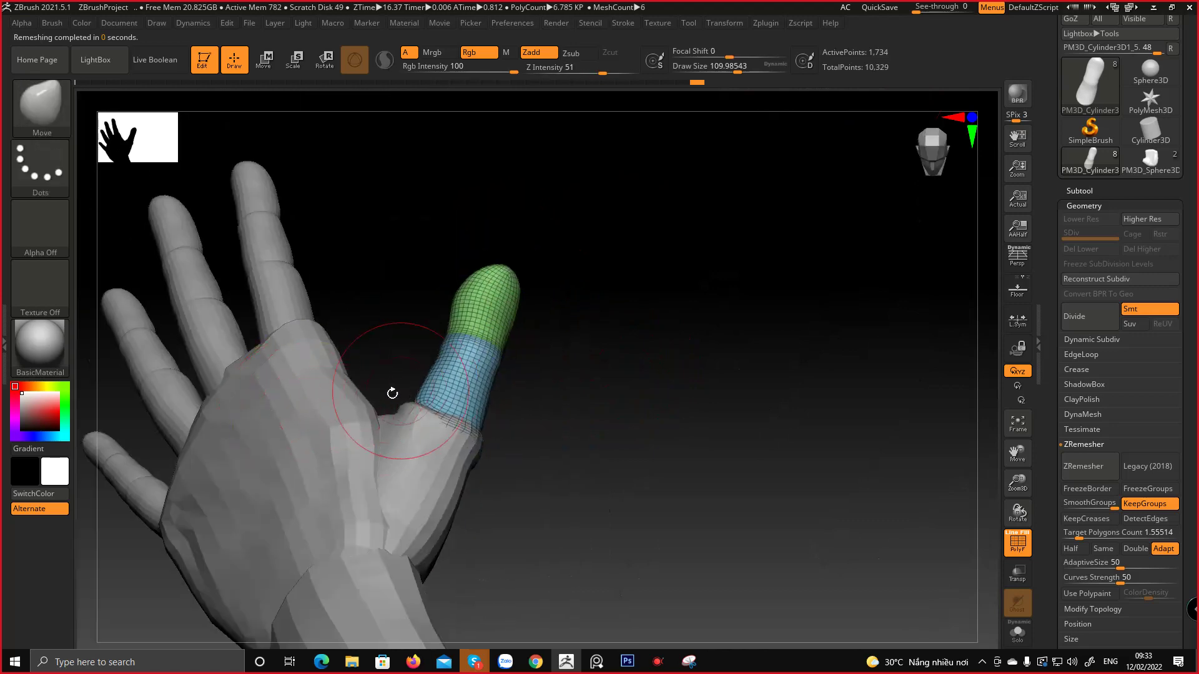
drag(224, 297, 204, 171)
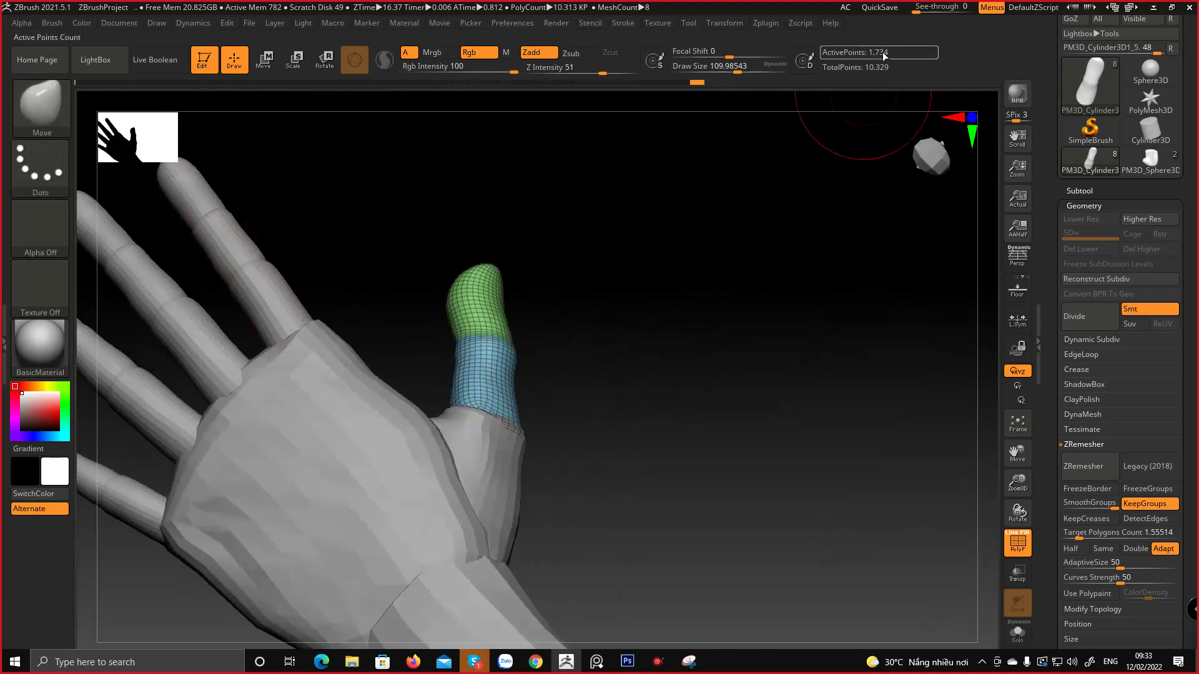
mouse_move(602, 444)
mouse_down()
mouse_move(587, 350)
mouse_move(549, 324)
mouse_move(525, 380)
mouse_move(460, 382)
mouse_up()
mouse_move(460, 382)
ctrl+right_down()
mouse_move(467, 400)
mouse_move(491, 348)
ctrl+right_up()
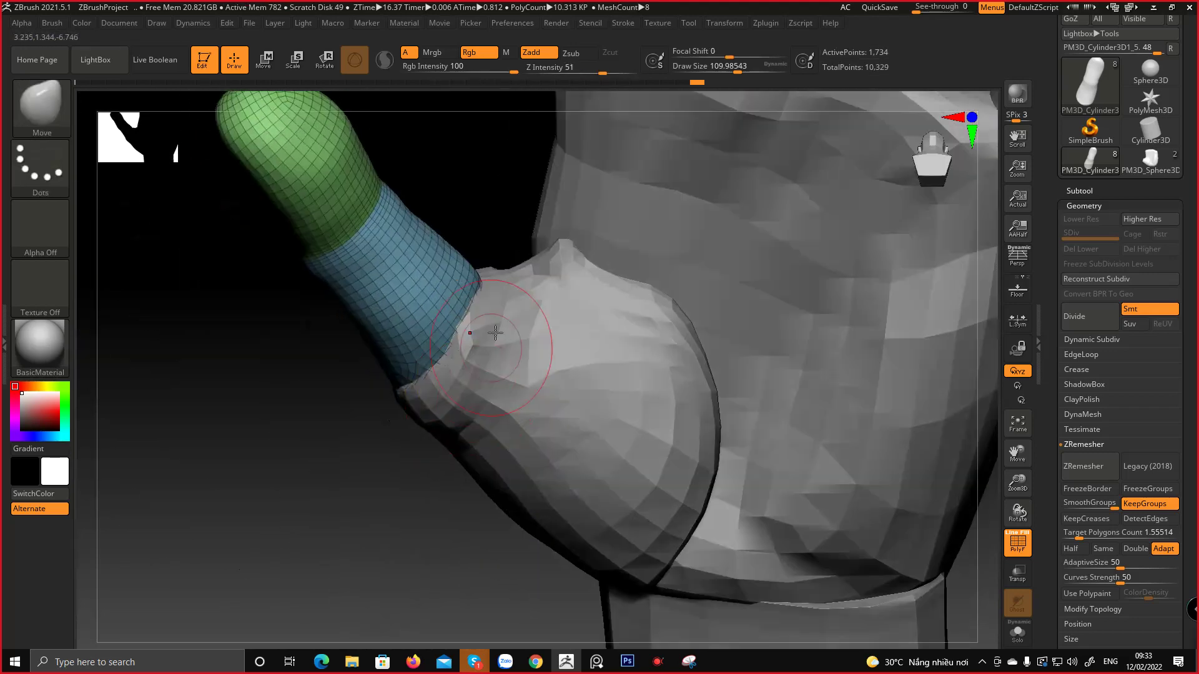
drag(450, 376, 430, 325)
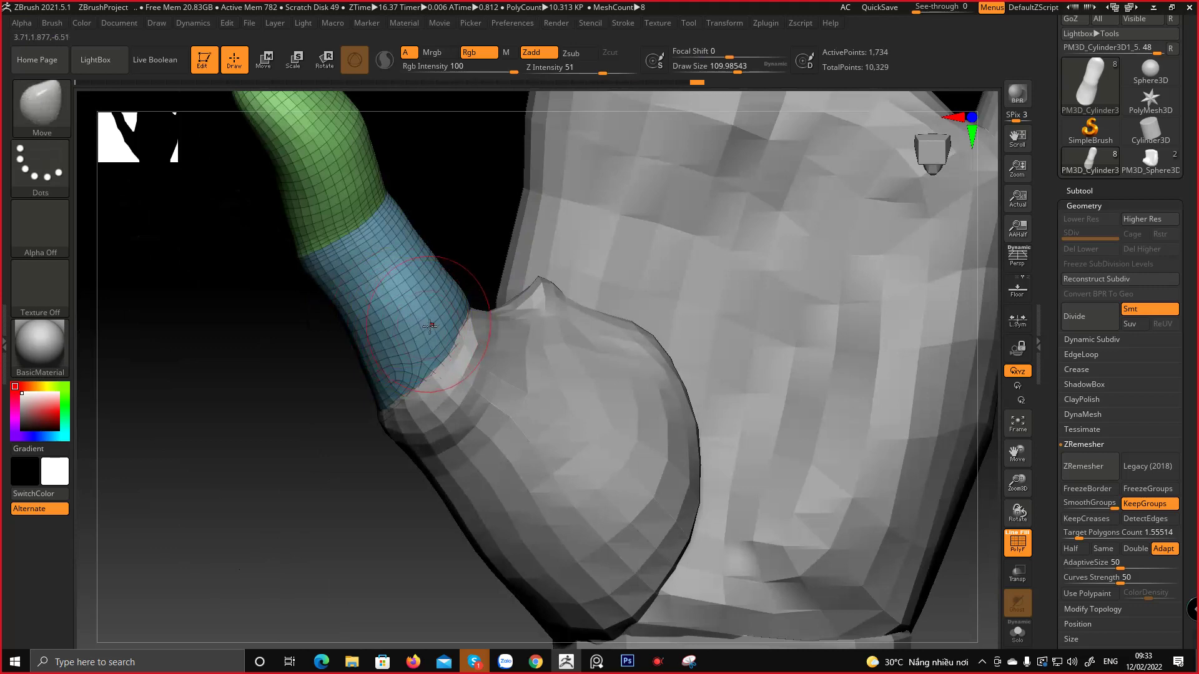
key(b)
key(m)
key(v)
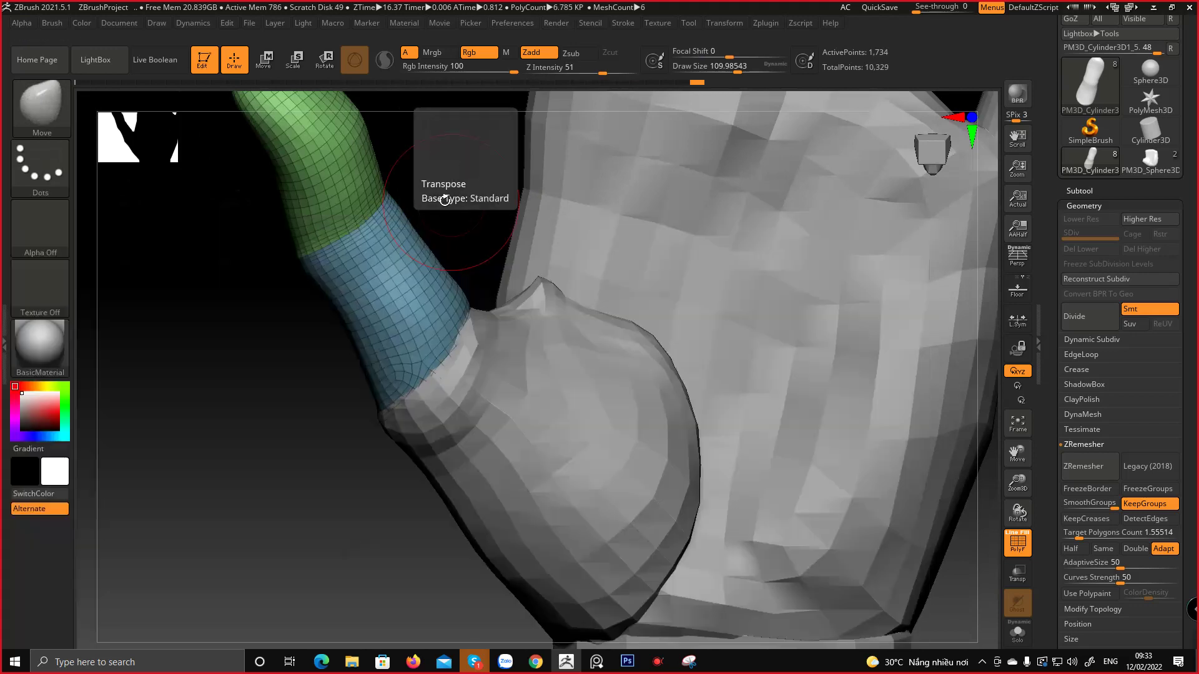
key(b)
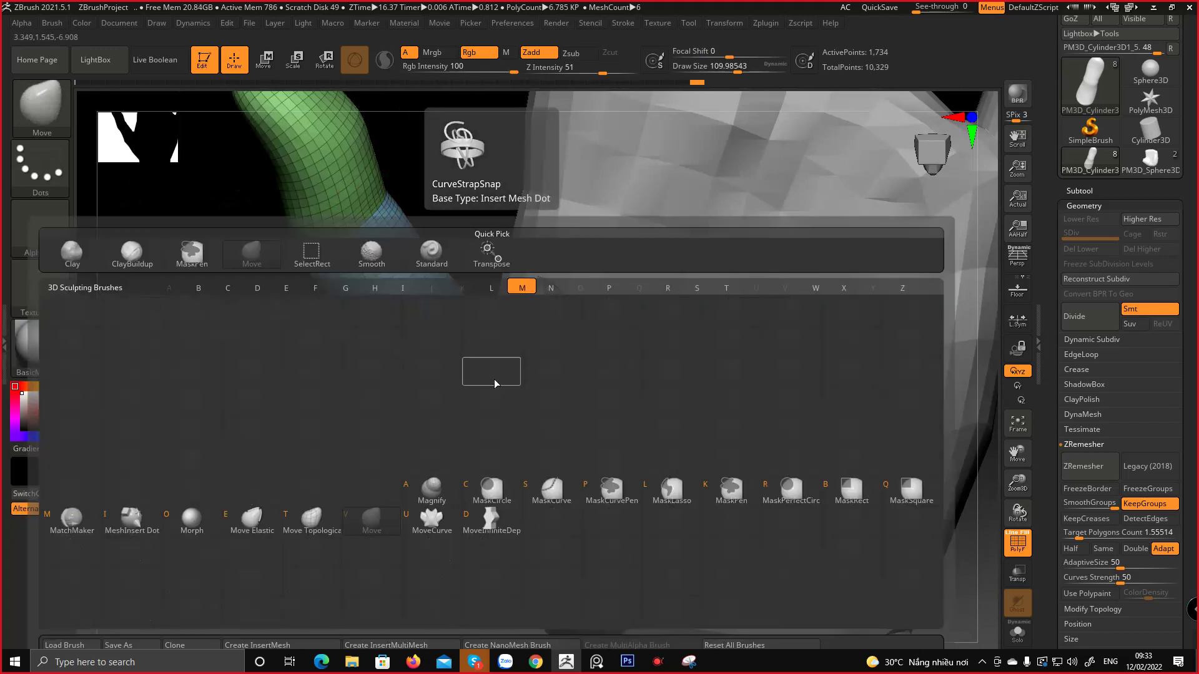
key(Escape)
key(space)
drag(498, 378, 510, 378)
right_drag(461, 385, 385, 406)
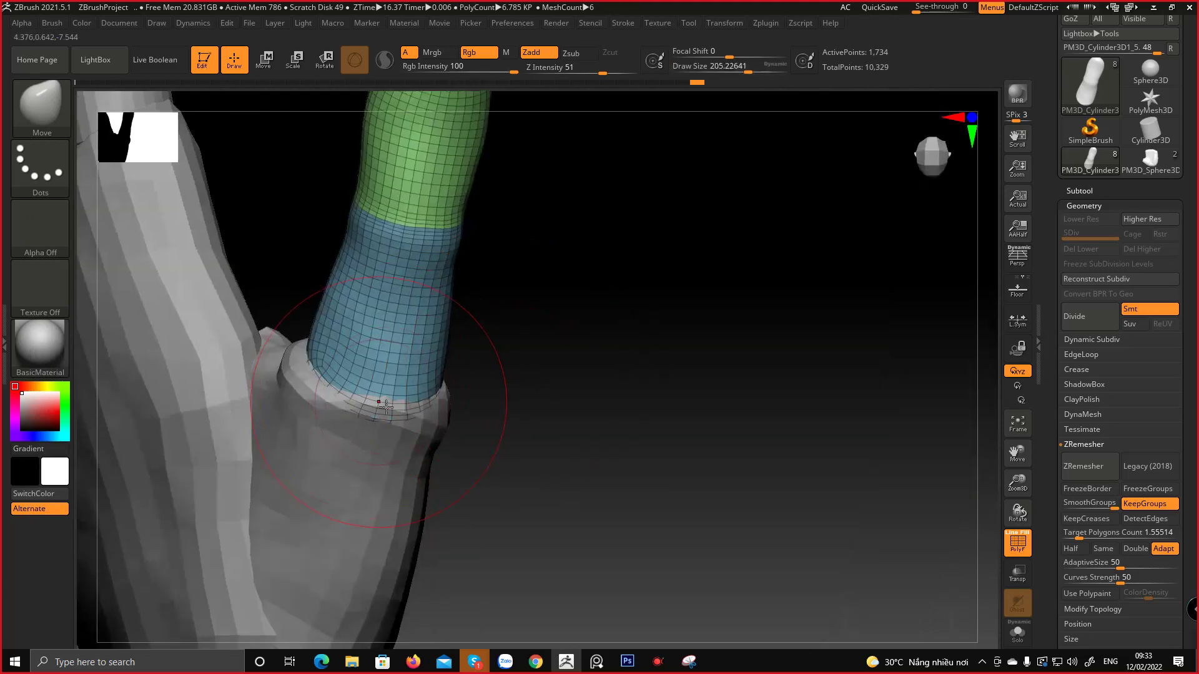
mouse_move(381, 417)
mouse_down()
mouse_move(334, 455)
mouse_move(374, 362)
mouse_move(496, 344)
mouse_move(415, 243)
mouse_move(462, 268)
mouse_move(499, 263)
mouse_move(476, 233)
mouse_move(567, 348)
mouse_move(531, 350)
mouse_move(497, 320)
mouse_up()
Select the thumb base mesh and reshape its rim around the thumb using the Move brush at a draw size of about 69
key(space)
right_drag(483, 328, 542, 351)
key(space)
drag(508, 342, 495, 343)
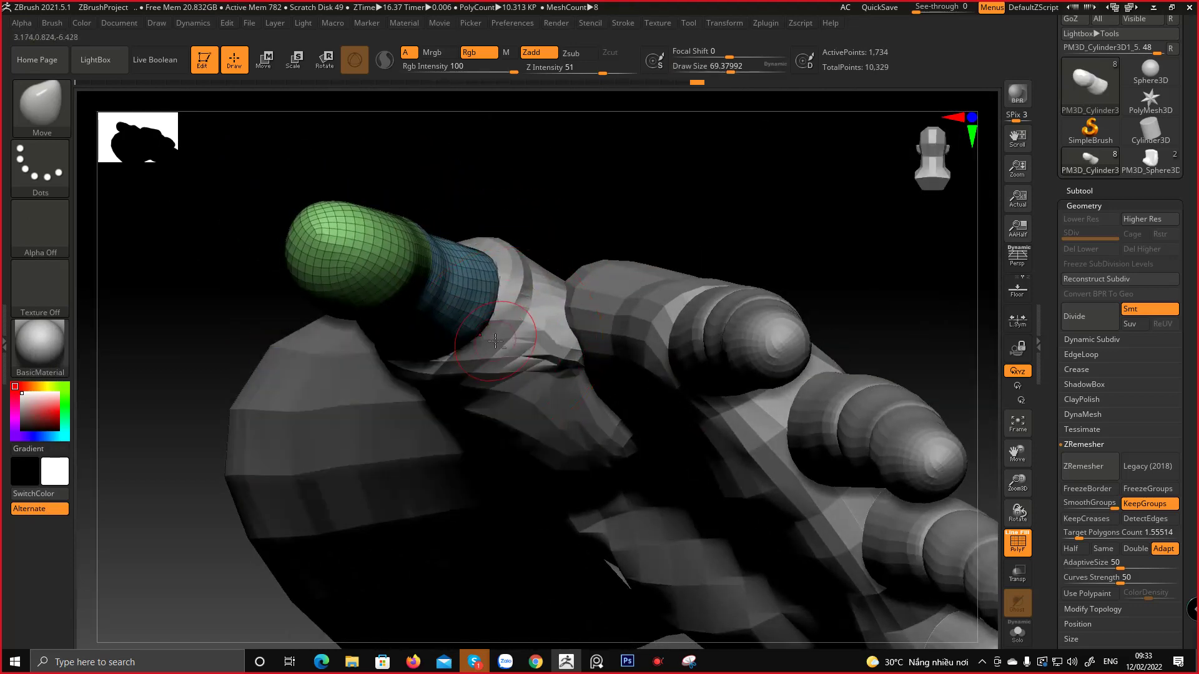
alt+click(495, 344)
right_drag(495, 344, 486, 330)
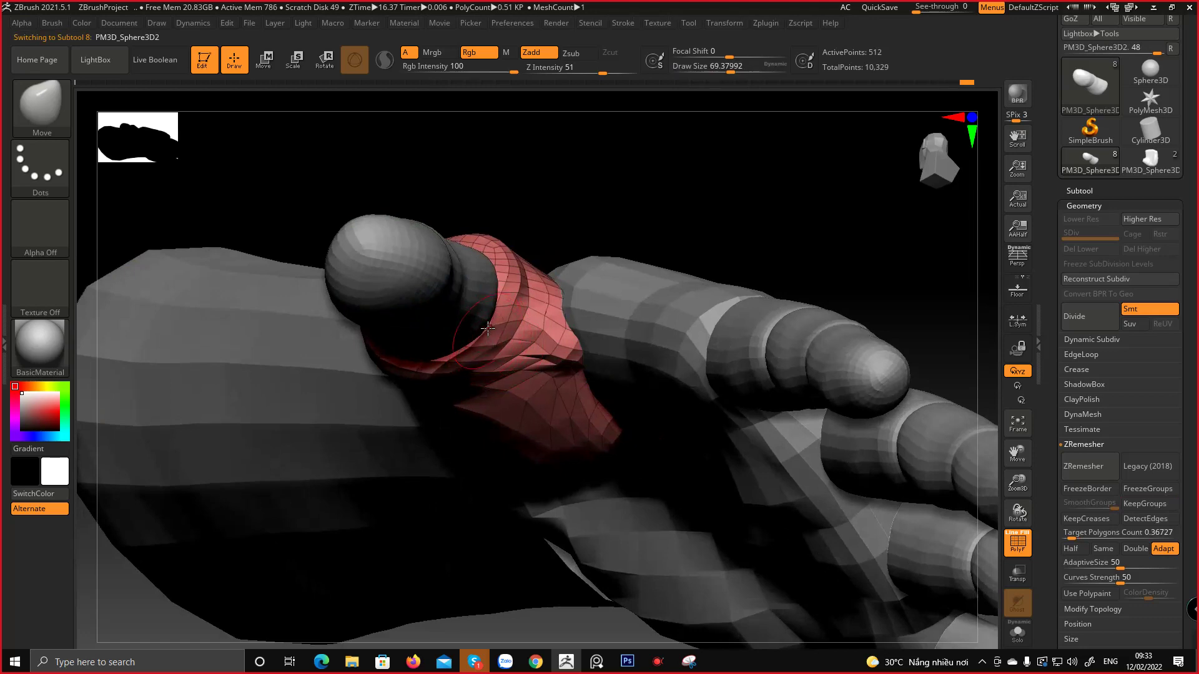
drag(498, 307, 317, 362)
right_drag(317, 362, 314, 256)
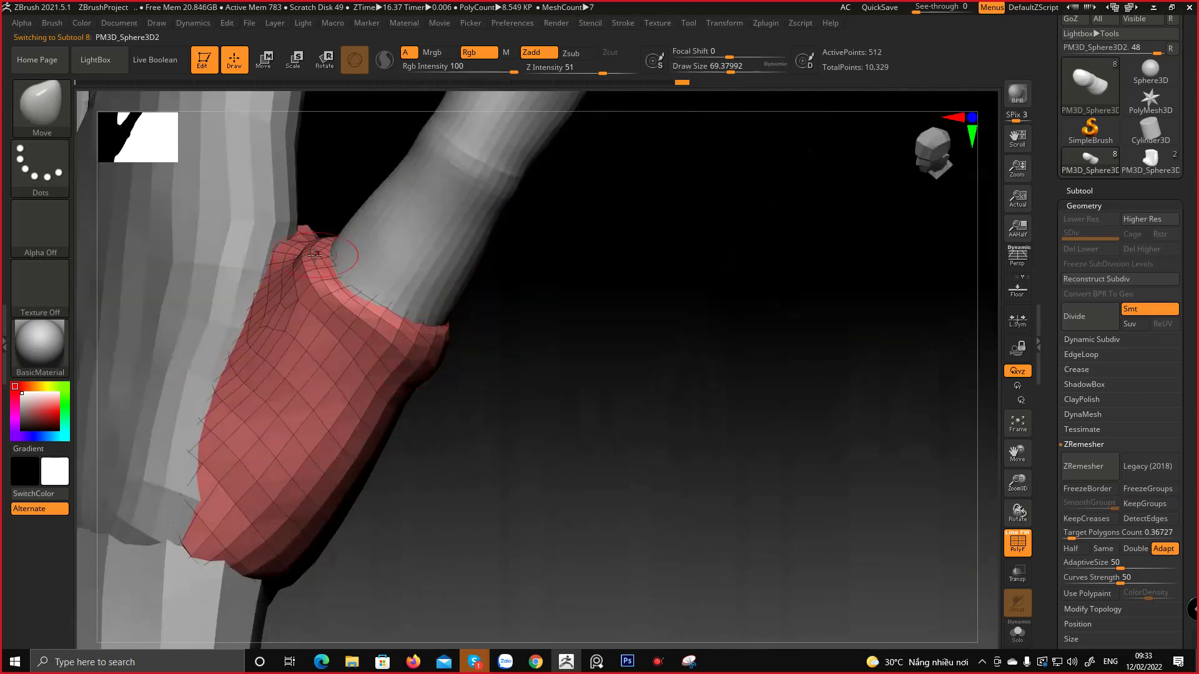
drag(335, 296, 571, 354)
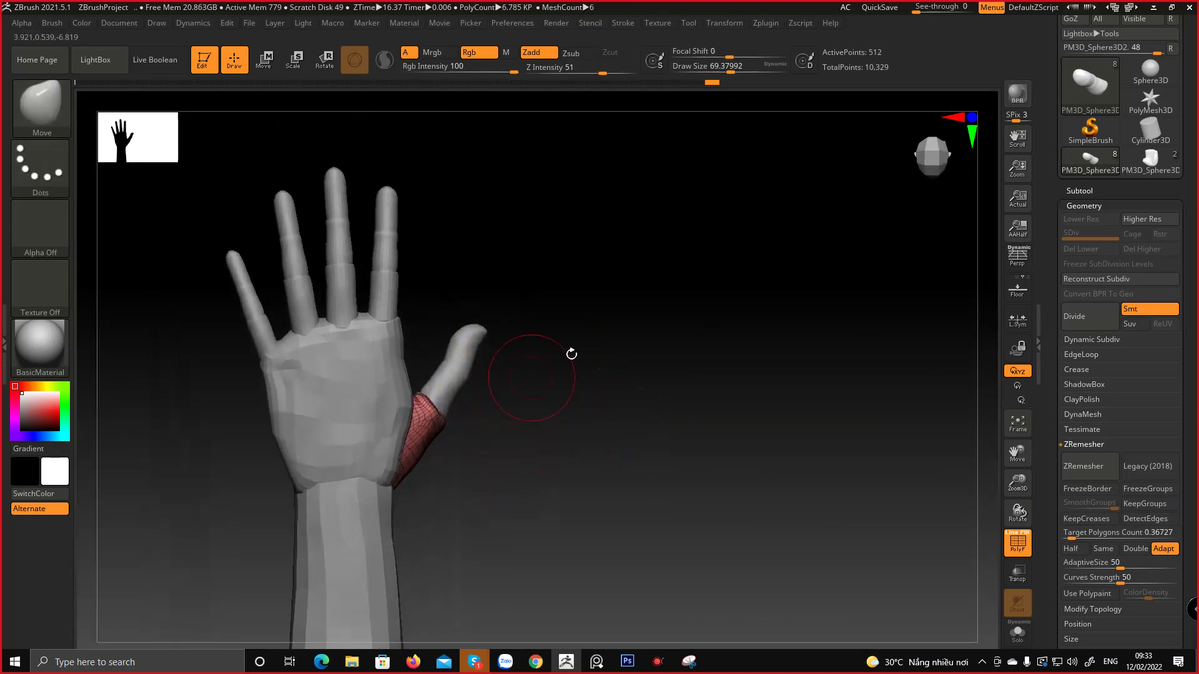
Bring up the hand reference photos and shrink the modelling window so it sits beside them
click(596, 665)
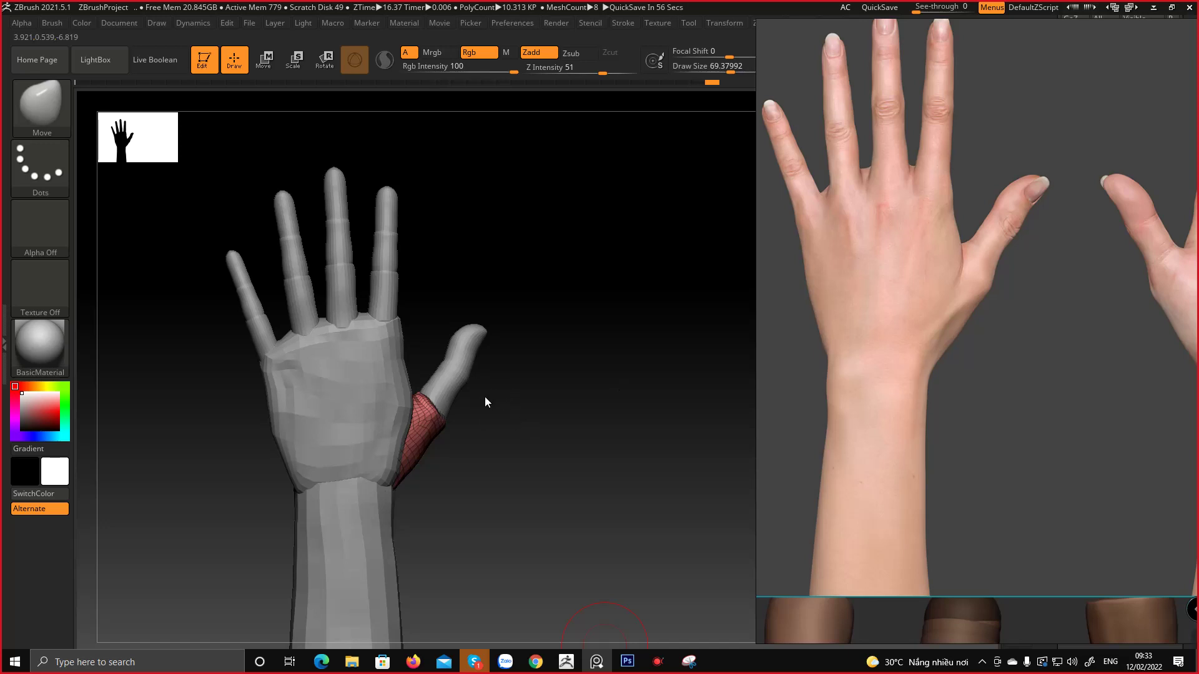
drag(463, 331, 490, 275)
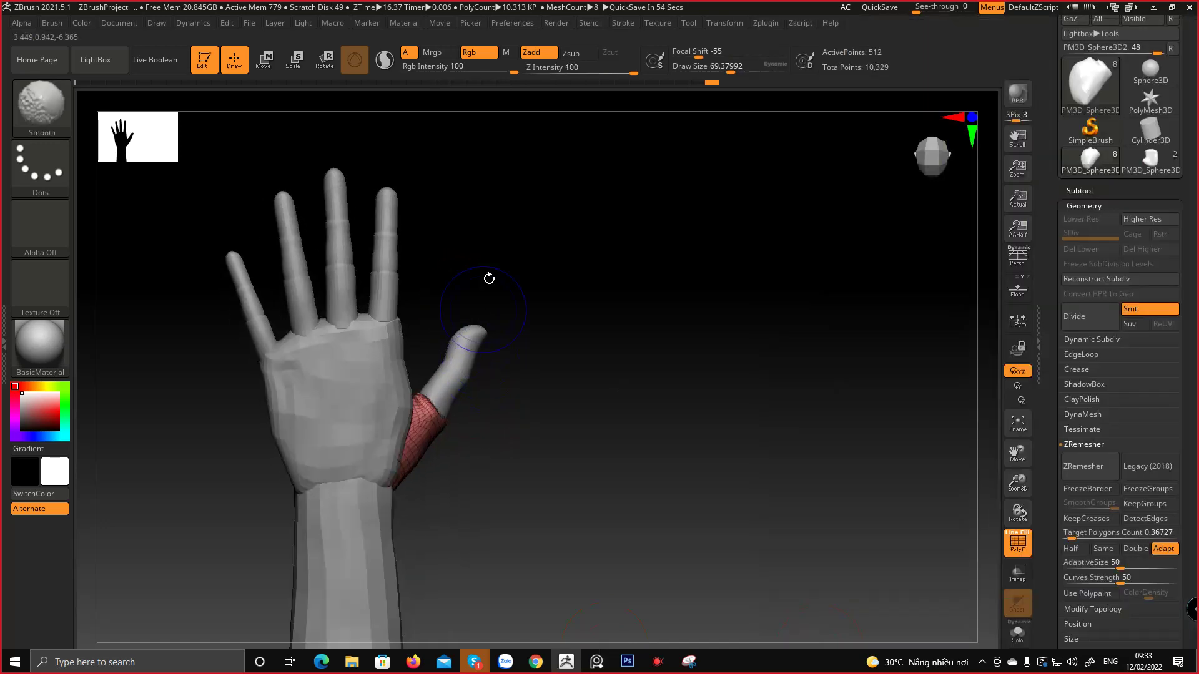
click(1167, 10)
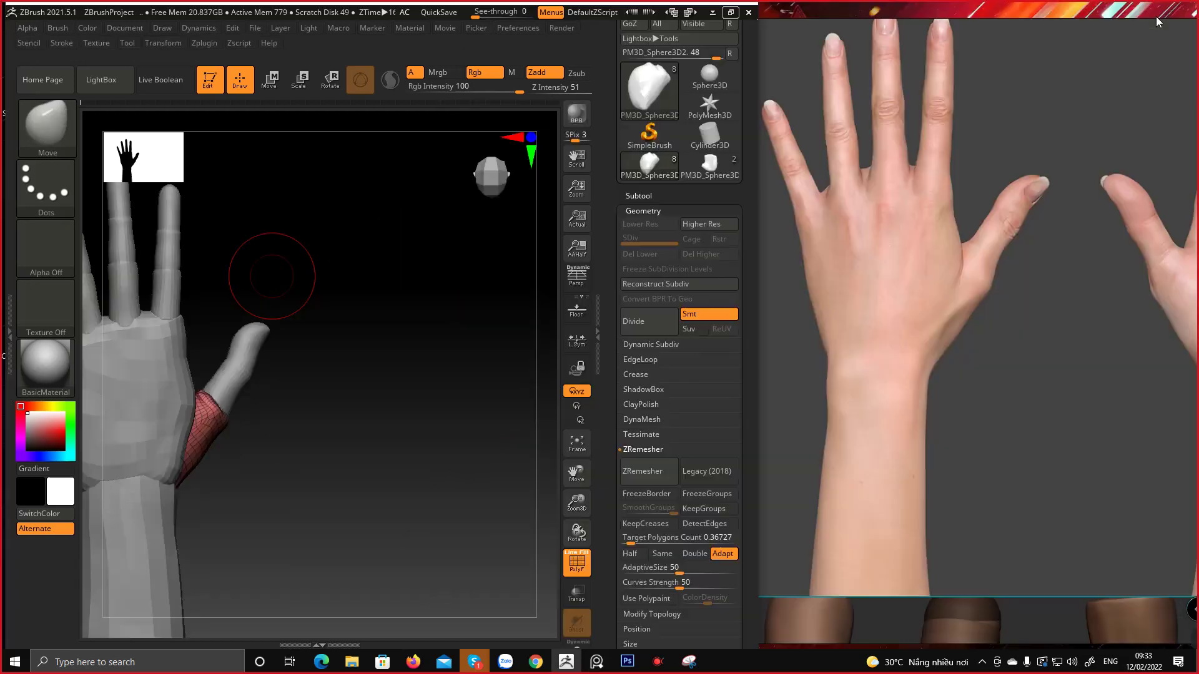
Select the thumb and reshape its tip segment to match the reference, using a Move brush draw size of about 97
mouse_move(313, 419)
alt+right_down()
mouse_move(460, 380)
mouse_move(412, 393)
mouse_move(413, 406)
alt+right_up()
alt+right_drag(413, 364, 396, 415)
alt+click(389, 392)
key(space)
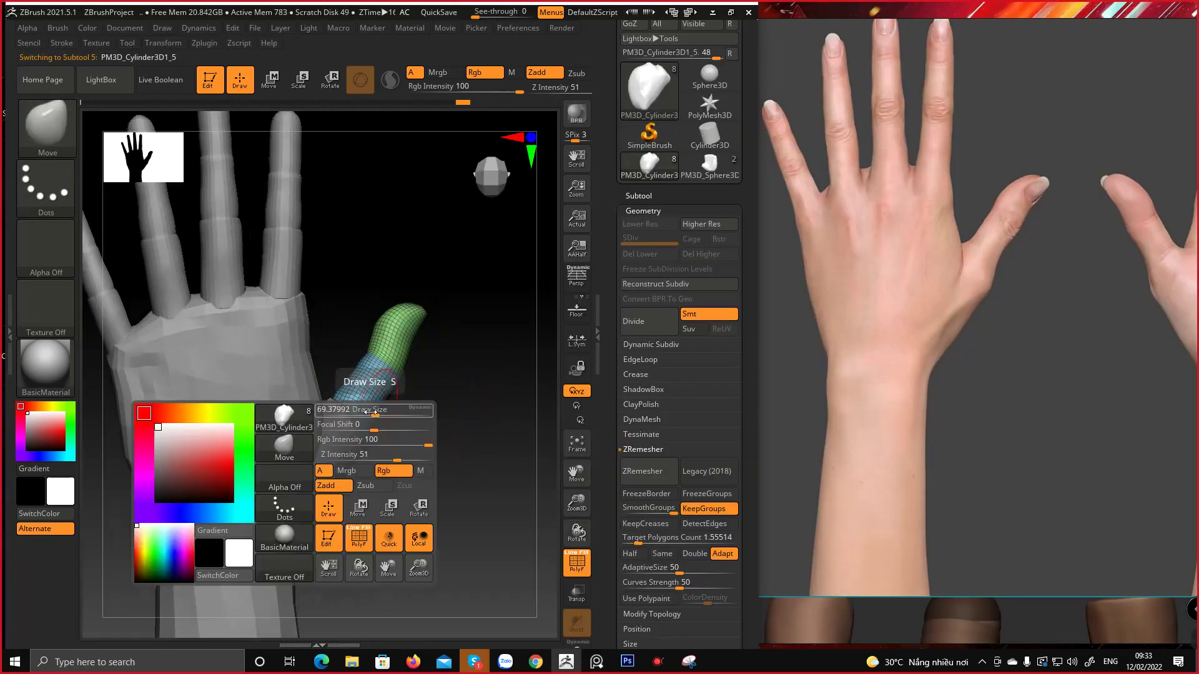
drag(368, 412, 380, 413)
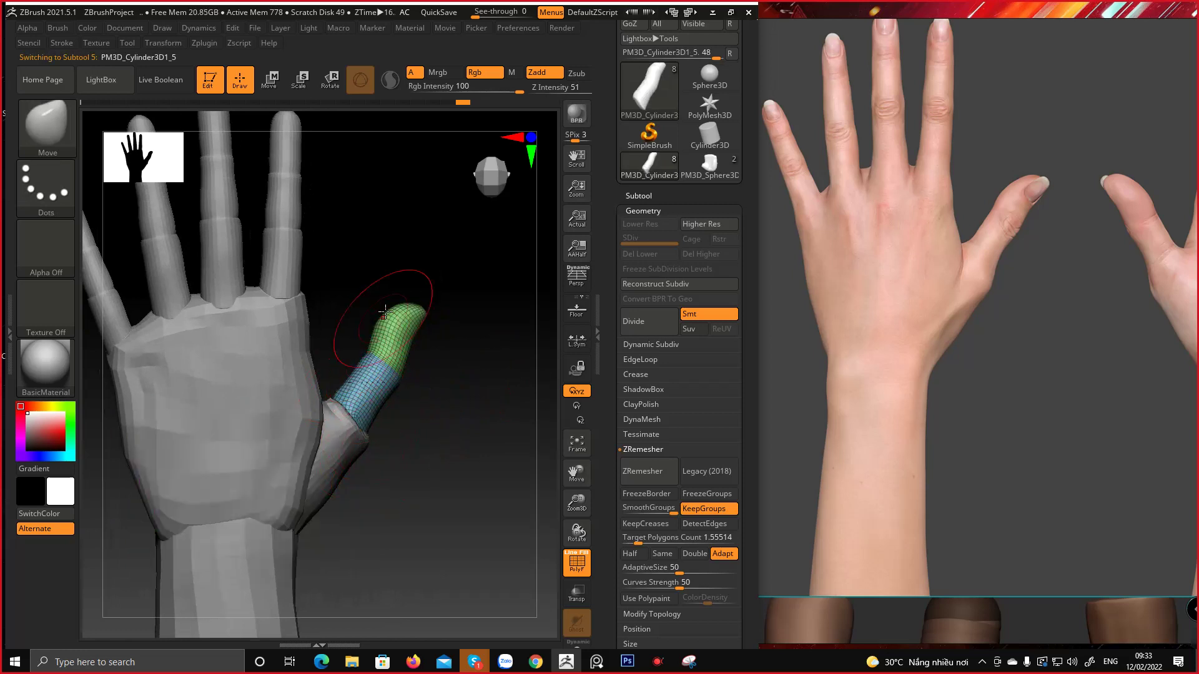
alt+right_drag(386, 312, 360, 367)
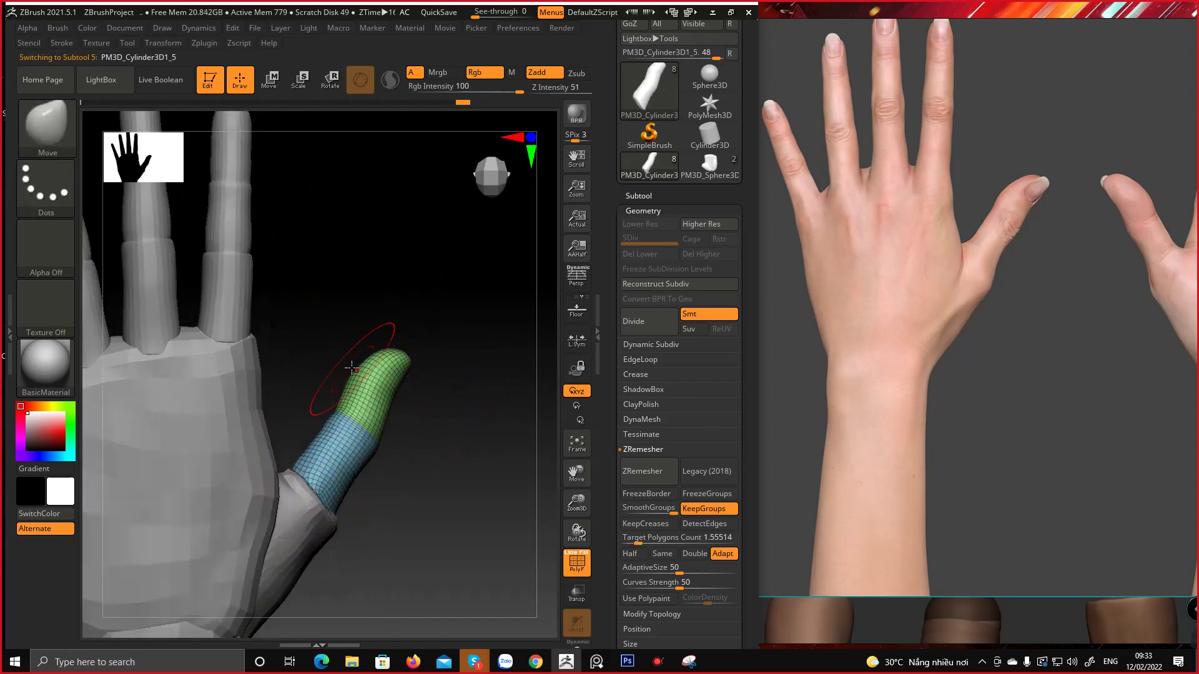
drag(355, 352, 371, 406)
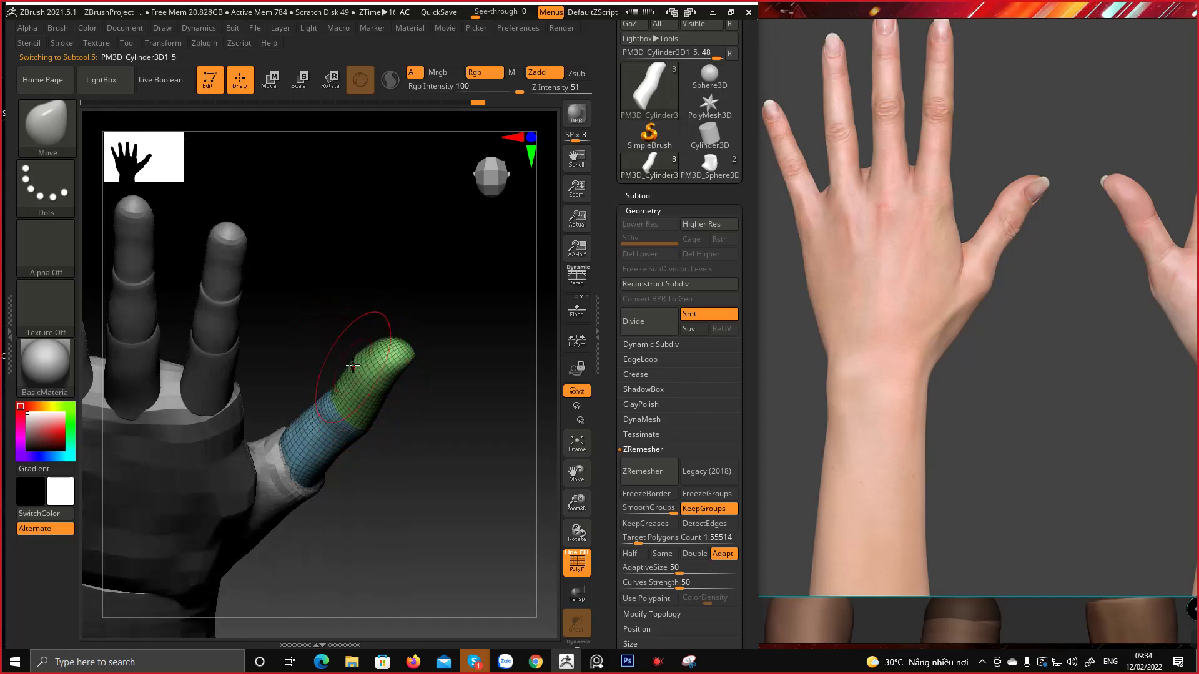
drag(361, 351, 403, 371)
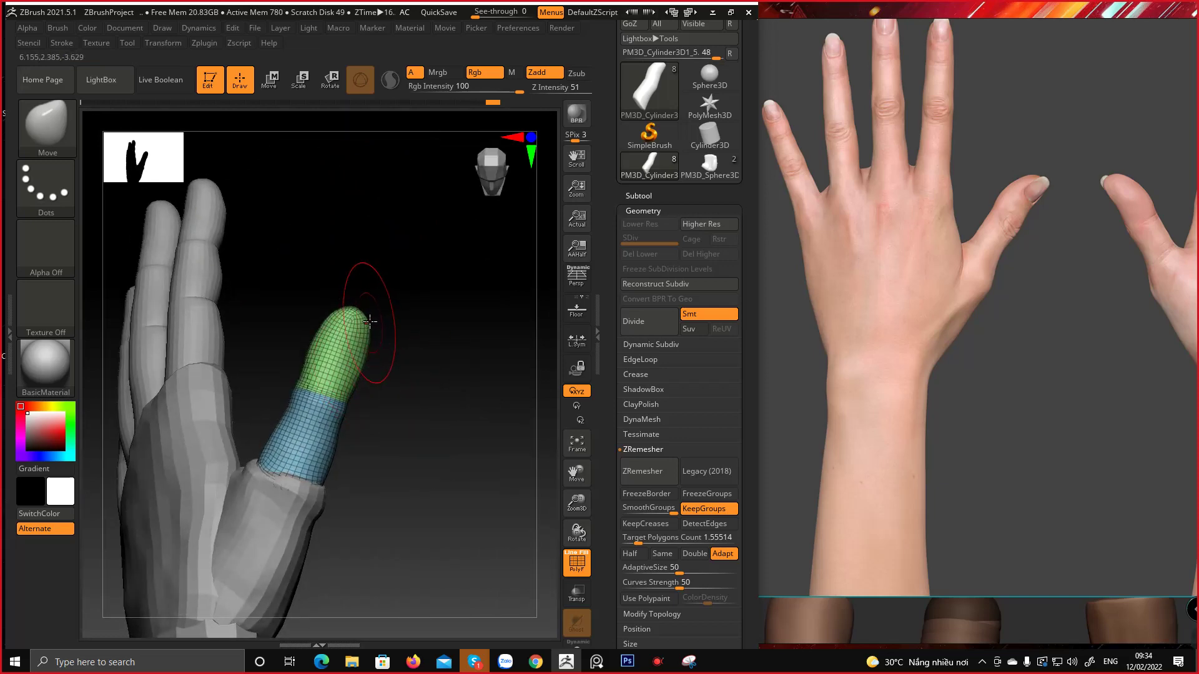
drag(390, 344, 358, 350)
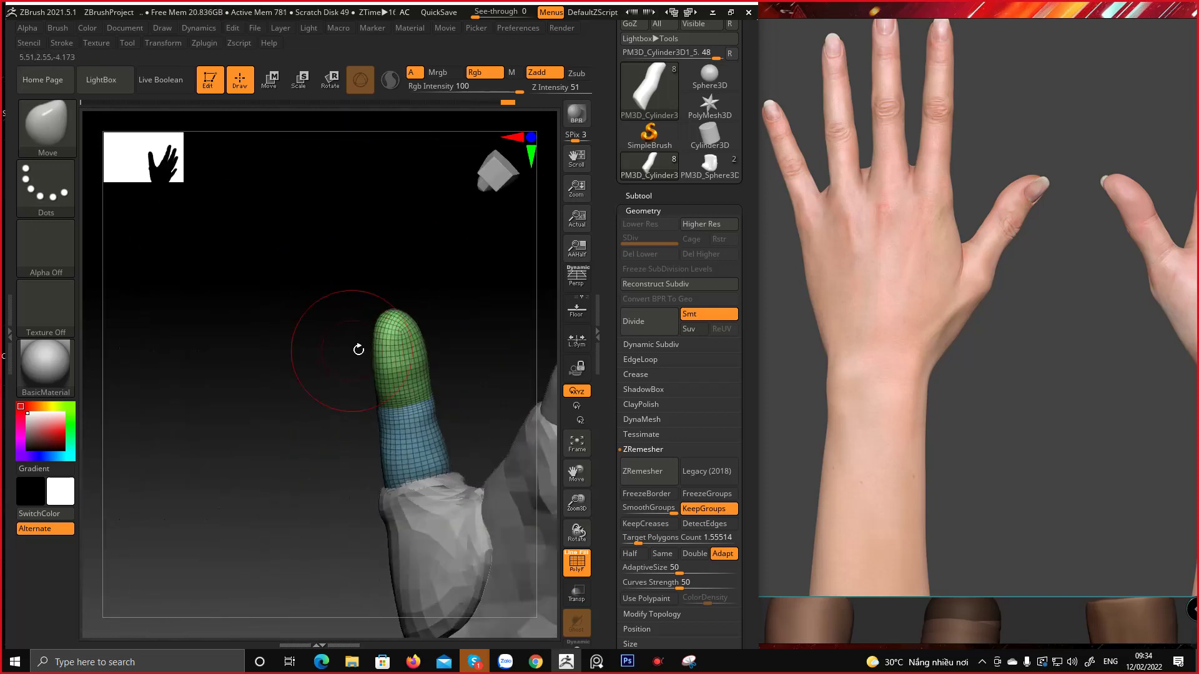
Refine the inner side of the thumb's lower segment and bring the palm-side reference photo into view
right_drag(381, 363, 445, 440)
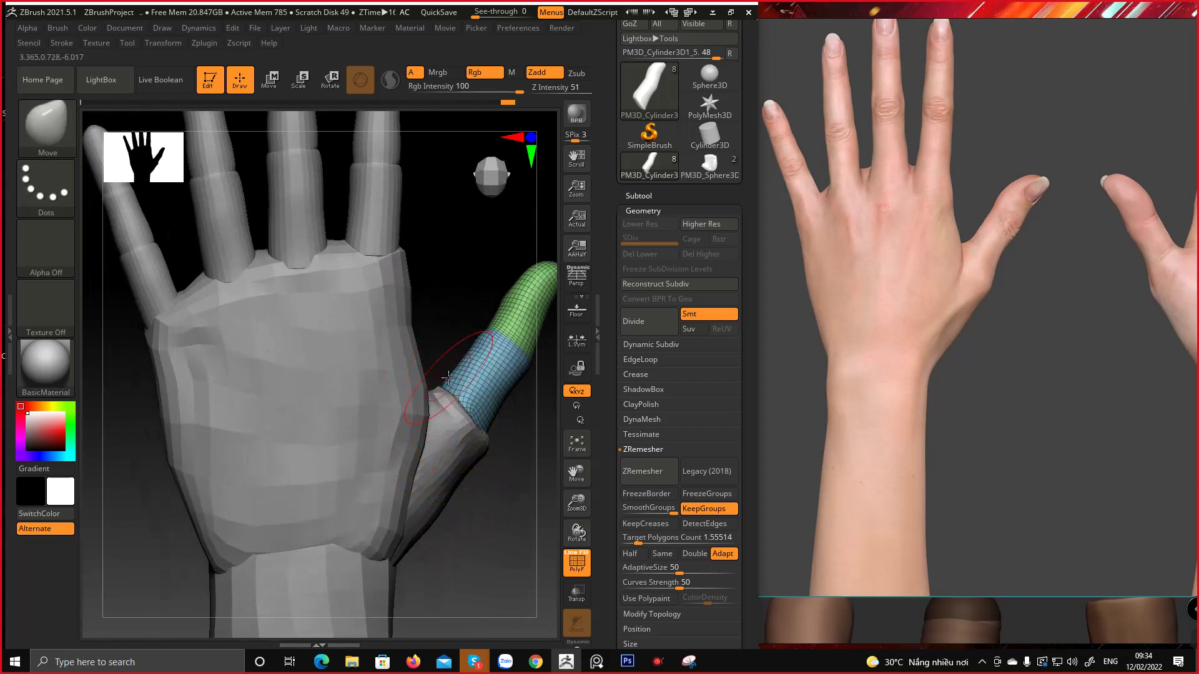
drag(449, 378, 428, 361)
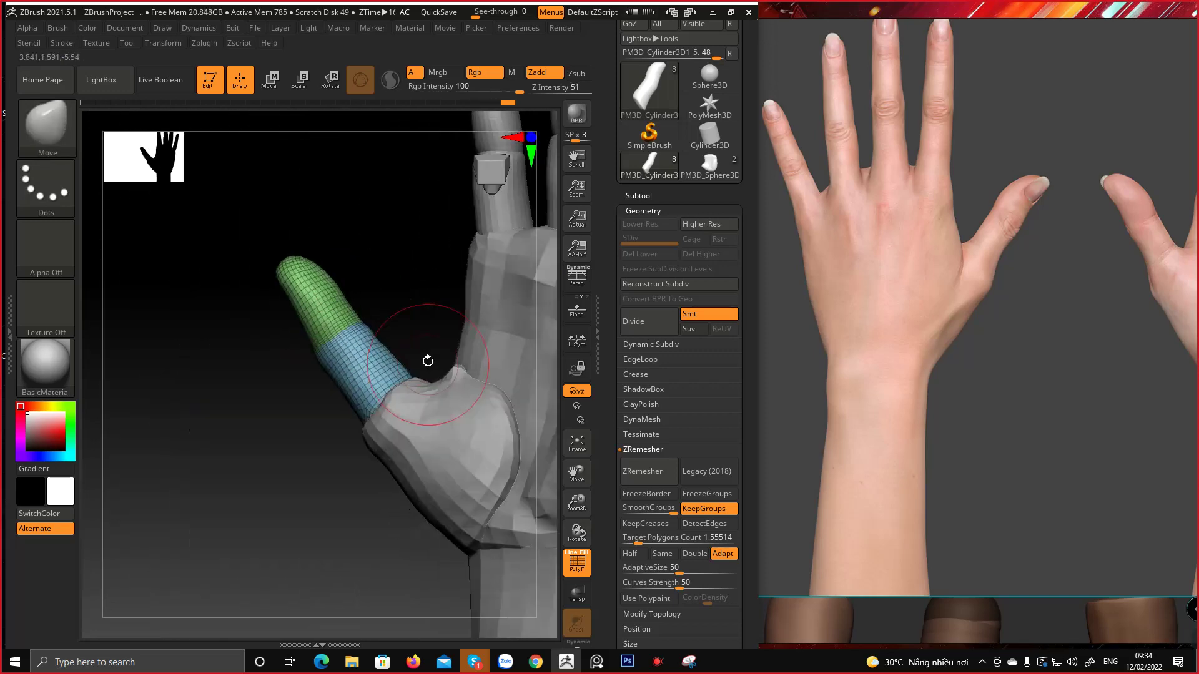
right_drag(427, 361, 399, 366)
middle_drag(1011, 369, 793, 389)
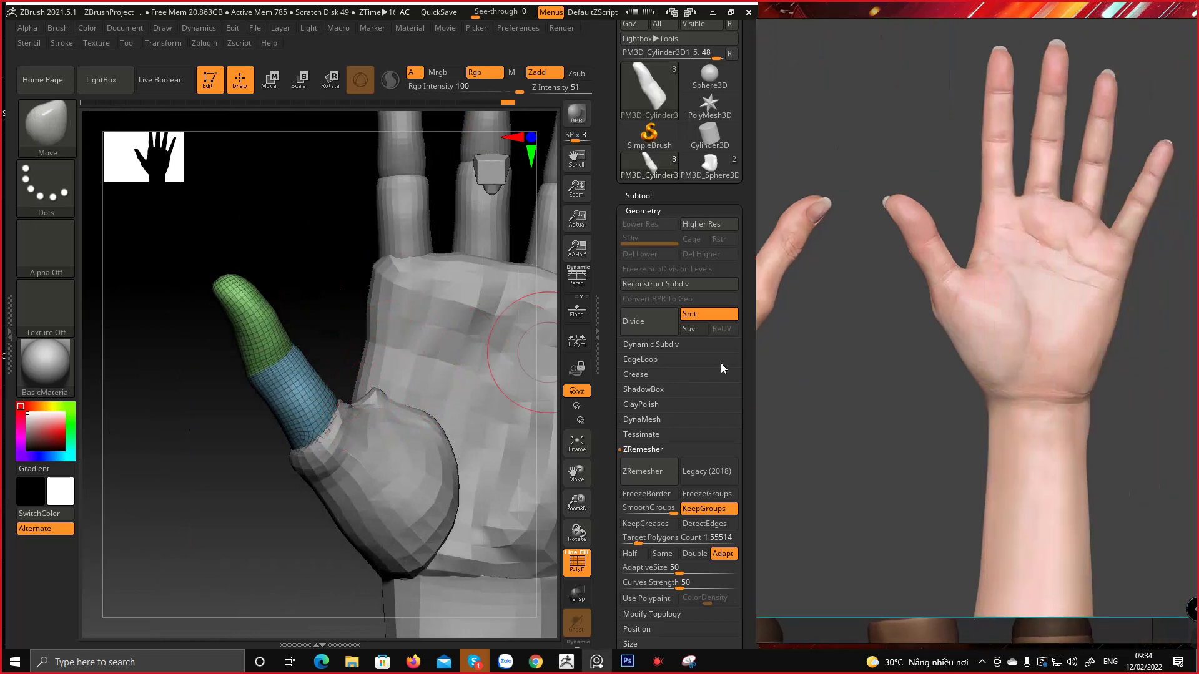
mouse_move(378, 361)
right_down()
mouse_move(312, 356)
mouse_move(442, 363)
mouse_move(373, 333)
right_up()
Select the thumb base mesh and use the Move brush to adjust its outer edge towards the palm-side reference
right_click(324, 368)
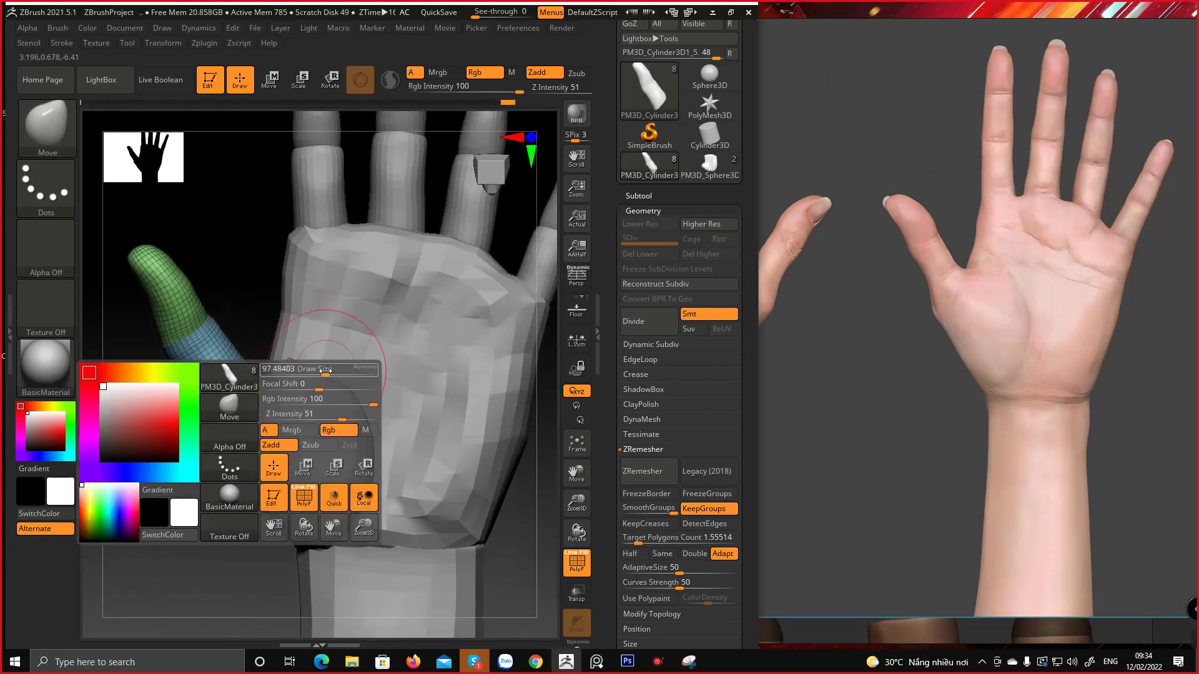
alt+click(294, 373)
right_click(295, 373)
mouse_move(298, 373)
mouse_down()
mouse_move(314, 373)
mouse_move(286, 370)
mouse_up()
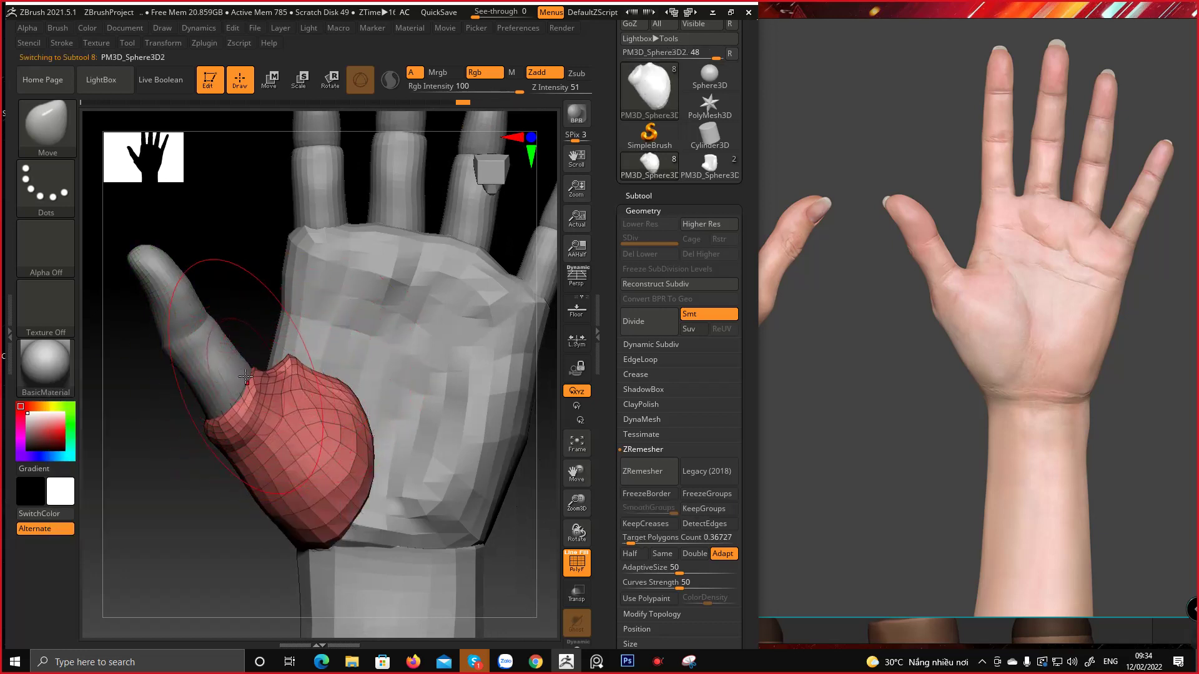
ctrl+right_drag(325, 382, 282, 369)
mouse_move(283, 370)
alt+right_down()
mouse_move(257, 389)
mouse_move(330, 404)
mouse_move(311, 384)
alt+right_up()
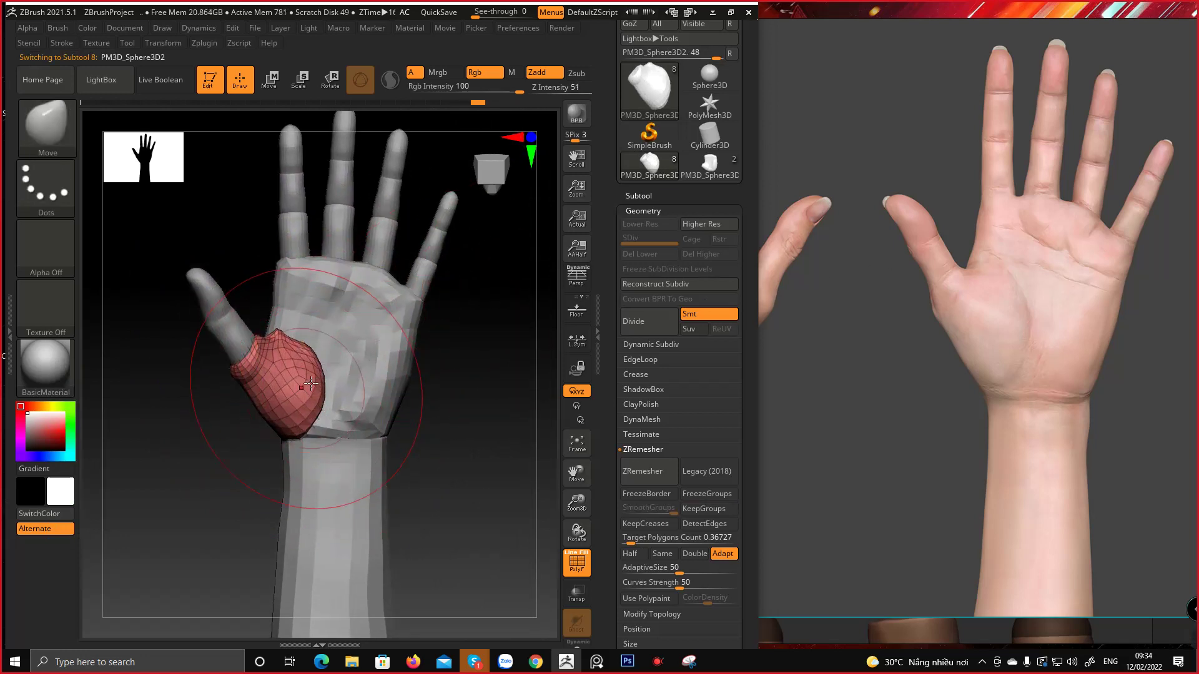
key(space)
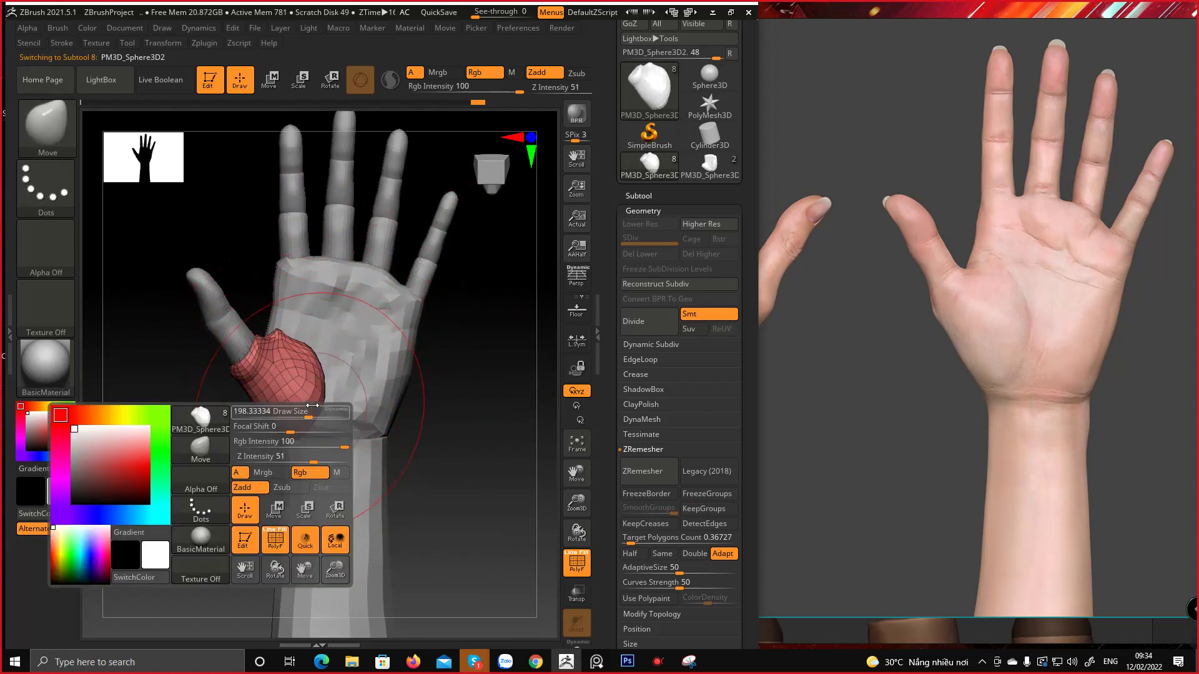
drag(312, 406, 295, 408)
mouse_move(294, 400)
right_down()
mouse_move(267, 373)
mouse_move(239, 379)
right_up()
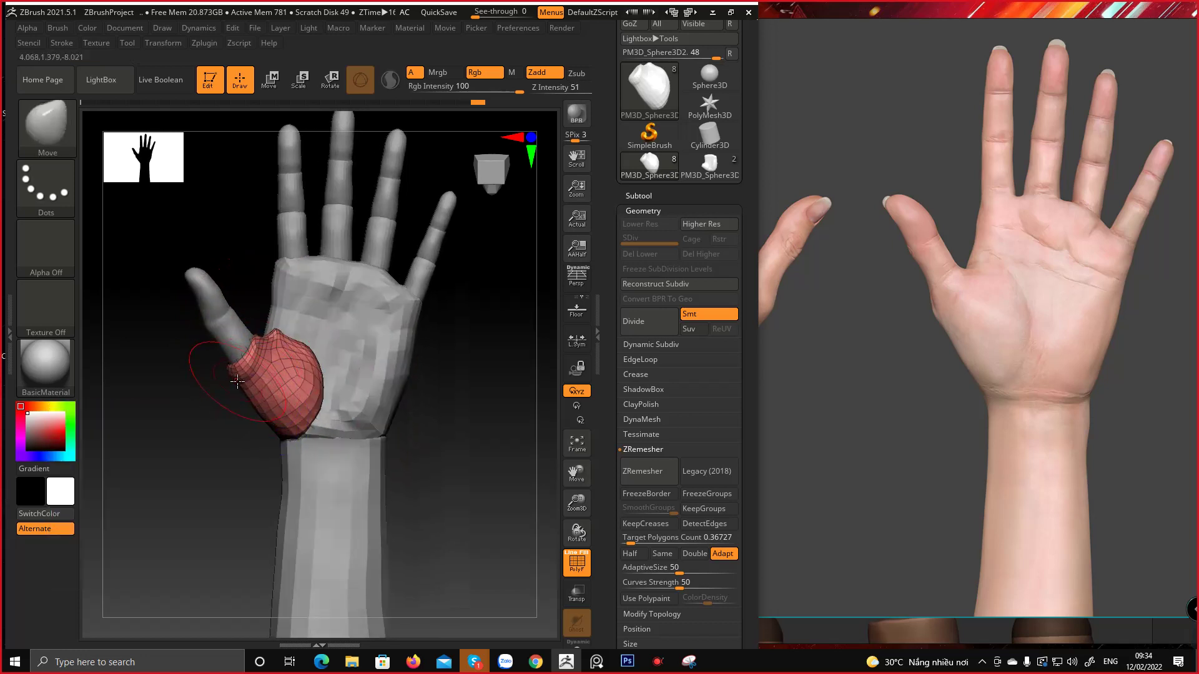
key(space)
key(space)
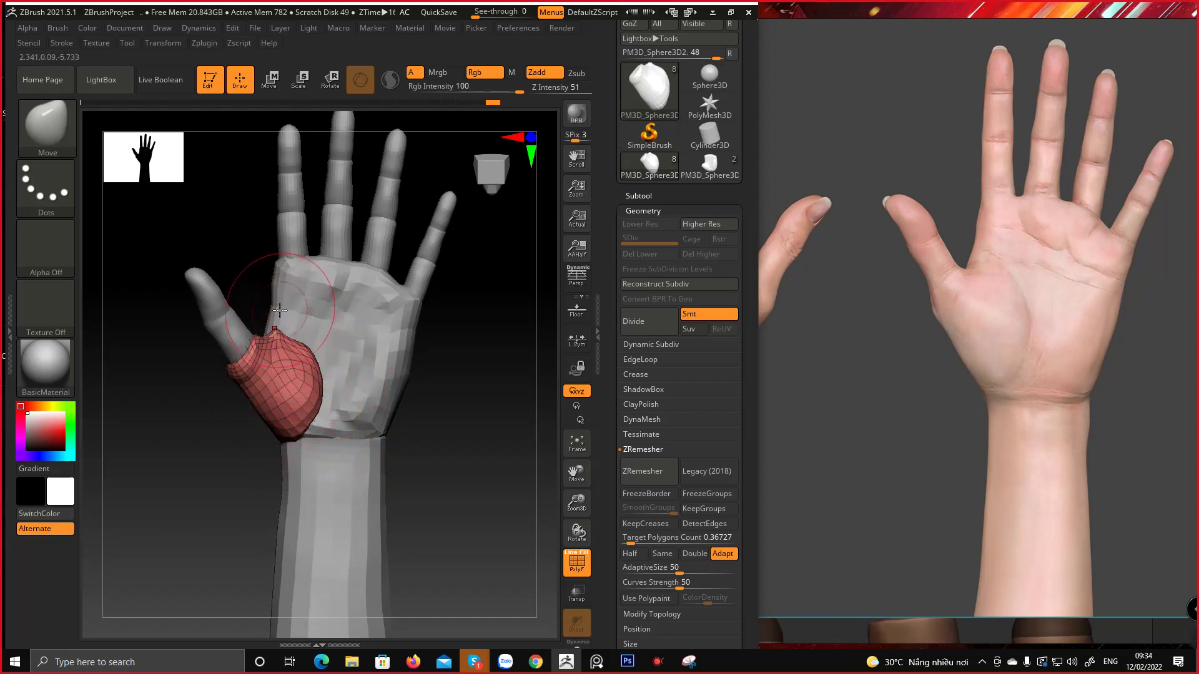
Frame the whole palm and the palm-side reference photo at a similar scale and compare their proportions
key(space)
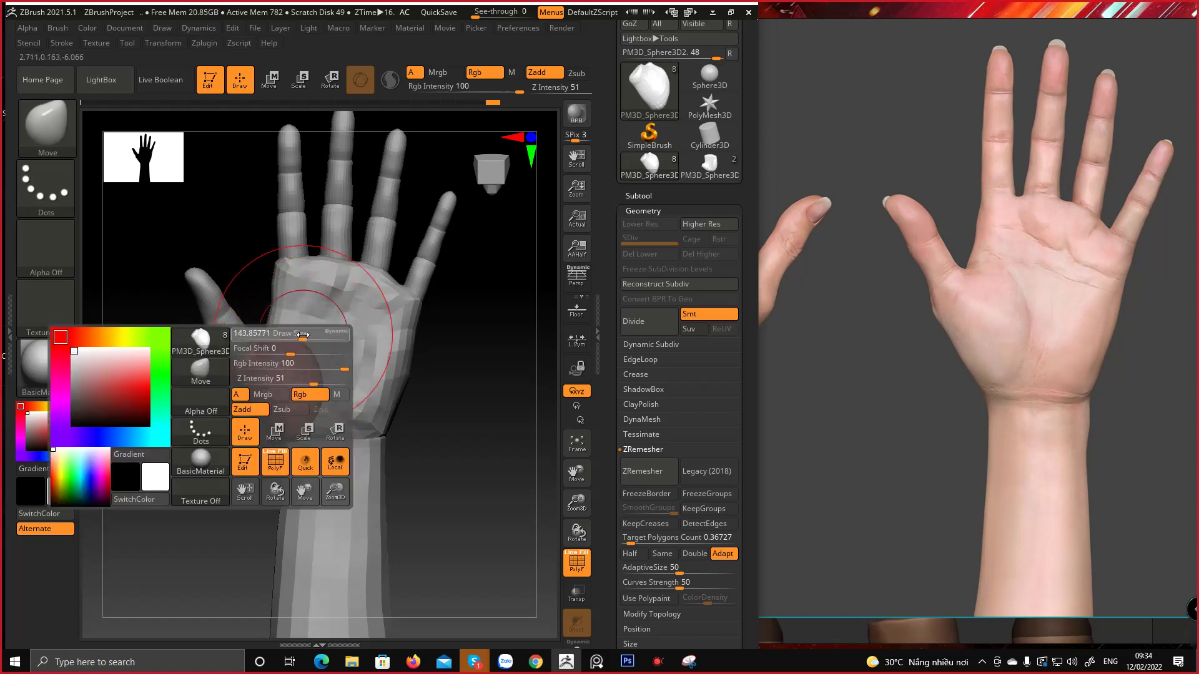
alt+right_drag(302, 324, 280, 390)
middle_drag(1009, 349, 873, 474)
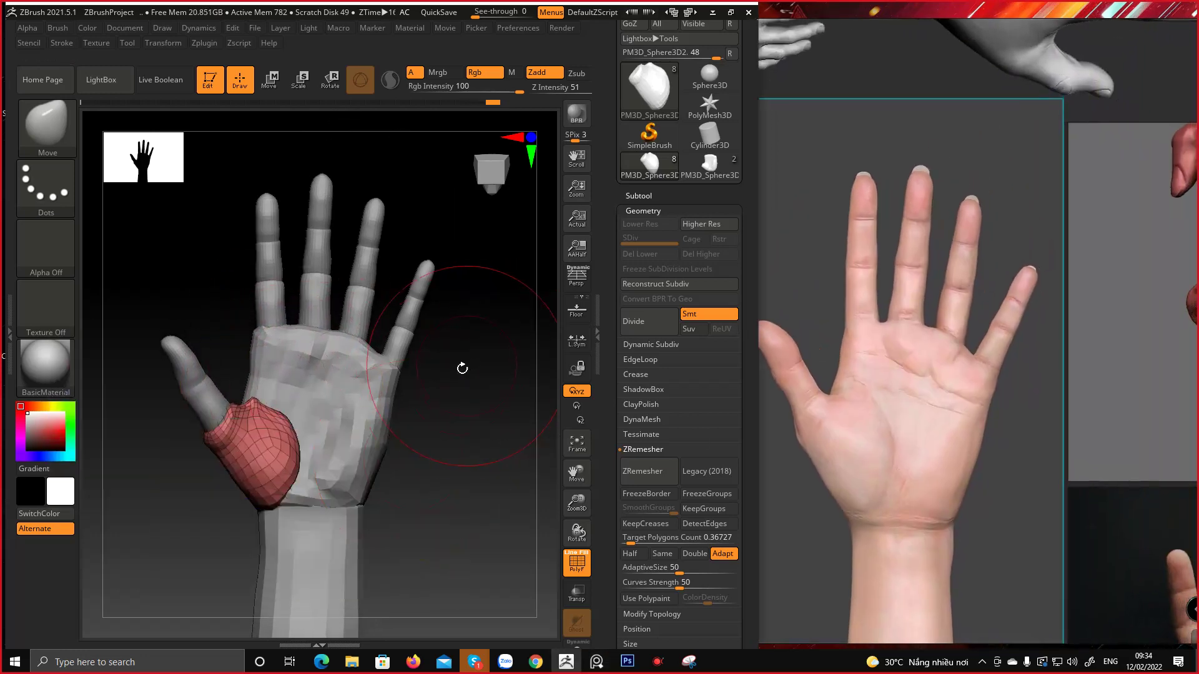
mouse_move(458, 387)
ctrl+right_down()
mouse_move(474, 415)
mouse_move(489, 410)
mouse_move(482, 388)
ctrl+right_up()
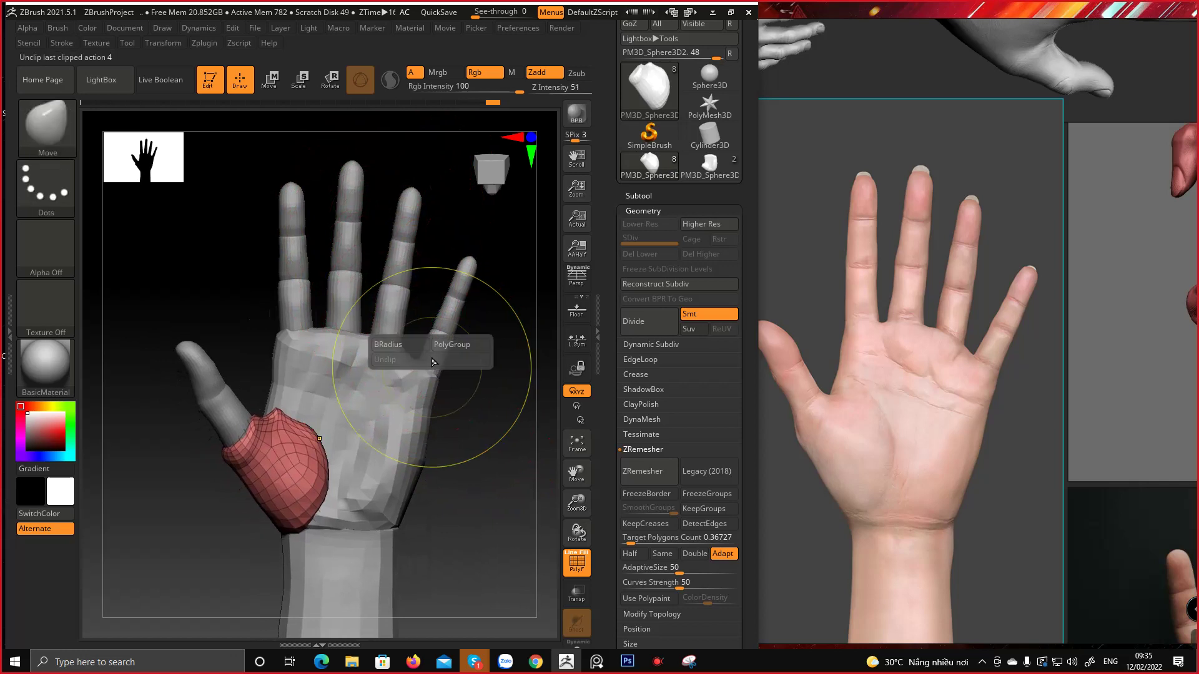
drag(454, 443, 471, 437)
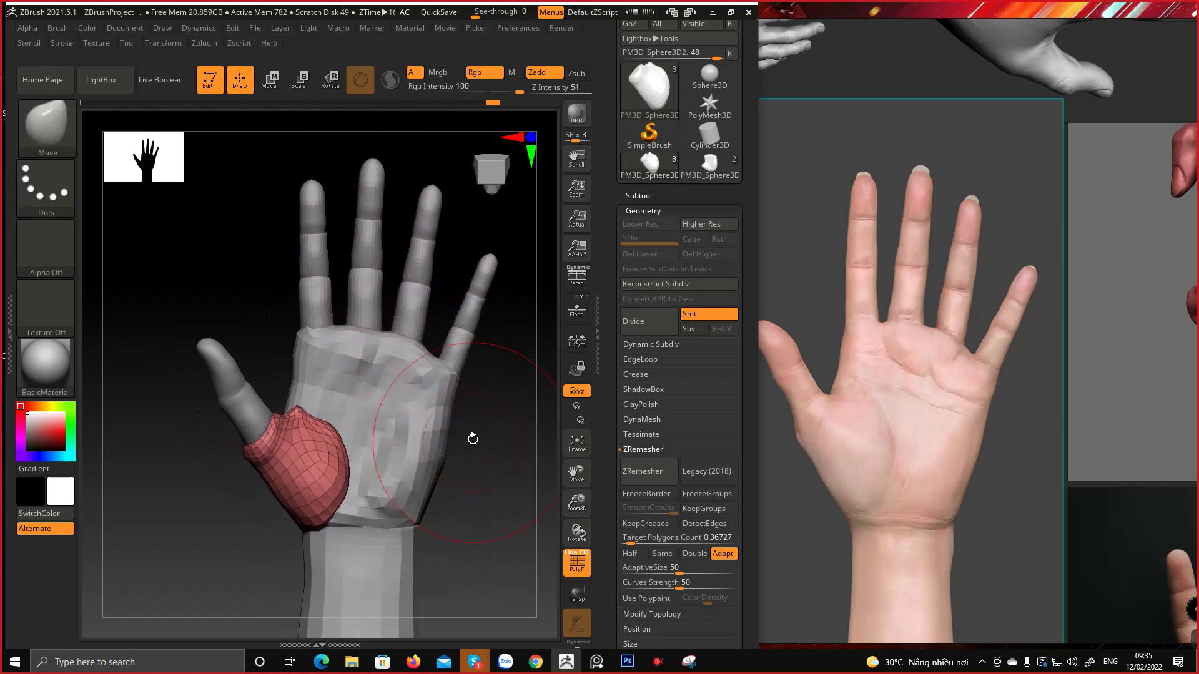
Select the middle finger mesh and adjust the Move brush's draw size for working around its base
alt+click(369, 181)
key(space)
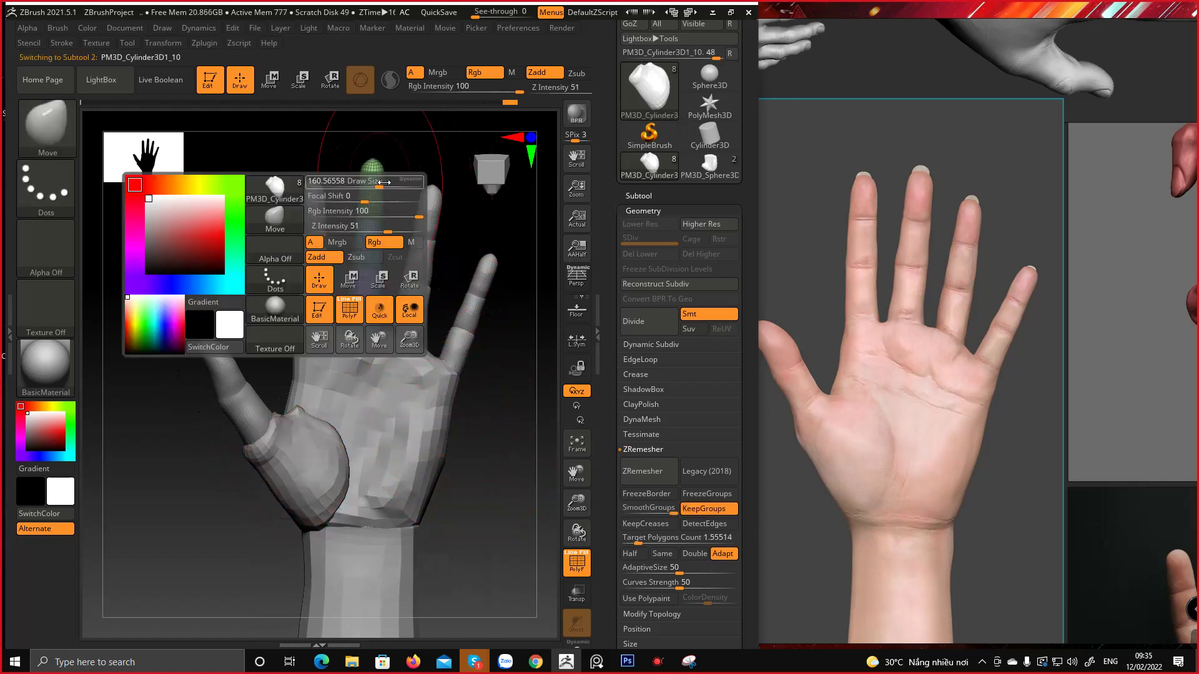
key(space)
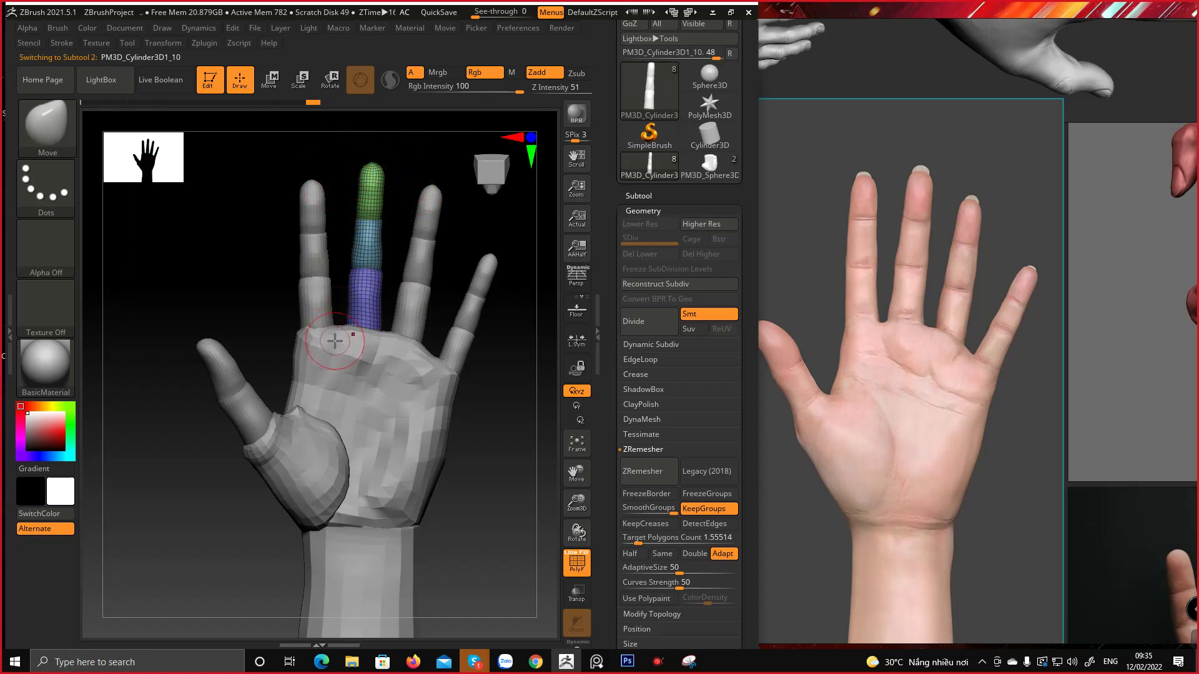
key(space)
drag(322, 375, 336, 376)
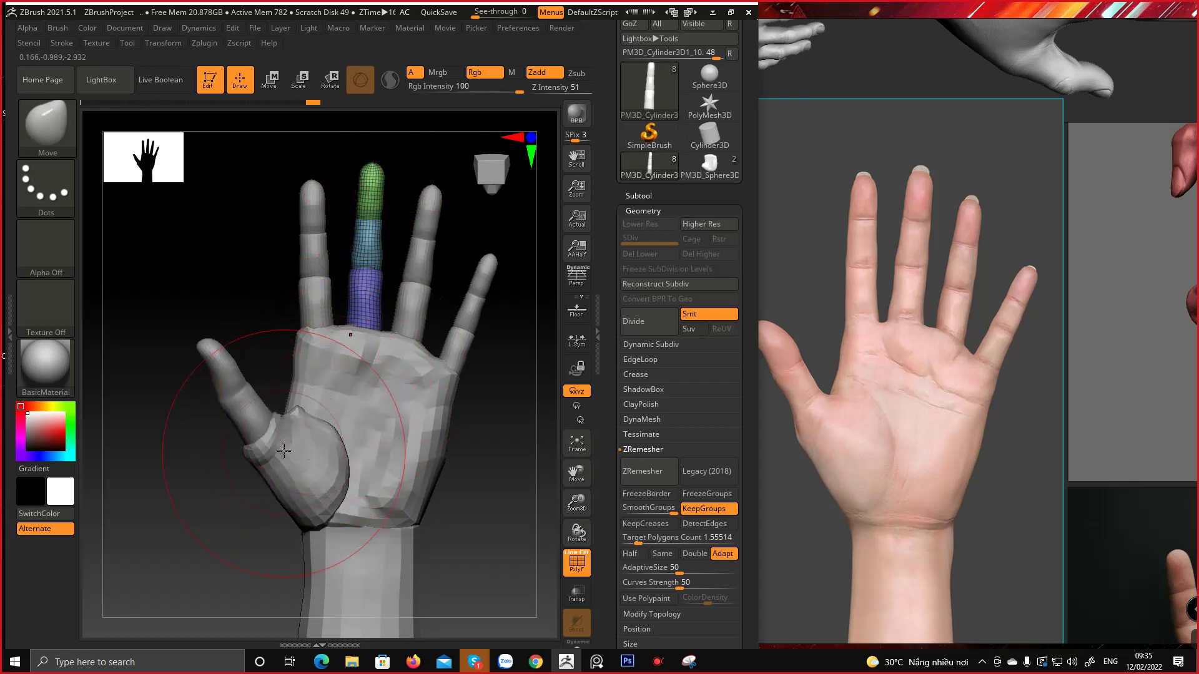
Select the thumb base mesh and push its upper edge outward towards the thumb with the Move brush
alt+click(283, 432)
mouse_move(282, 433)
mouse_down()
mouse_move(266, 424)
mouse_move(277, 417)
mouse_up()
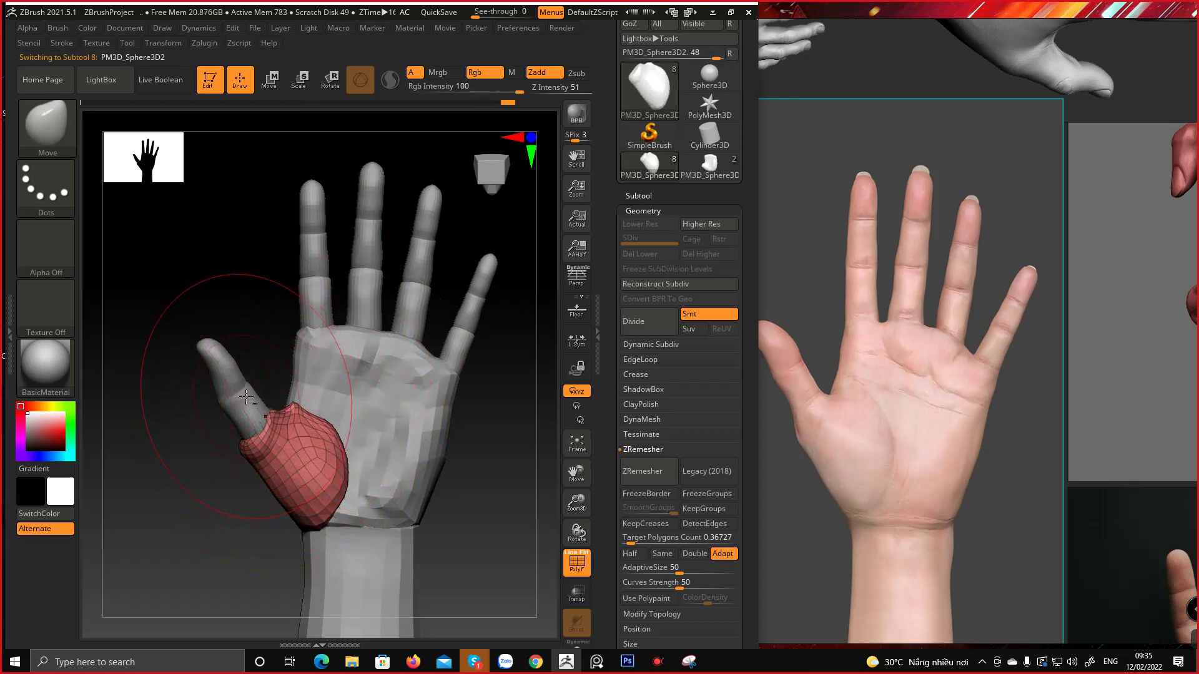
key(space)
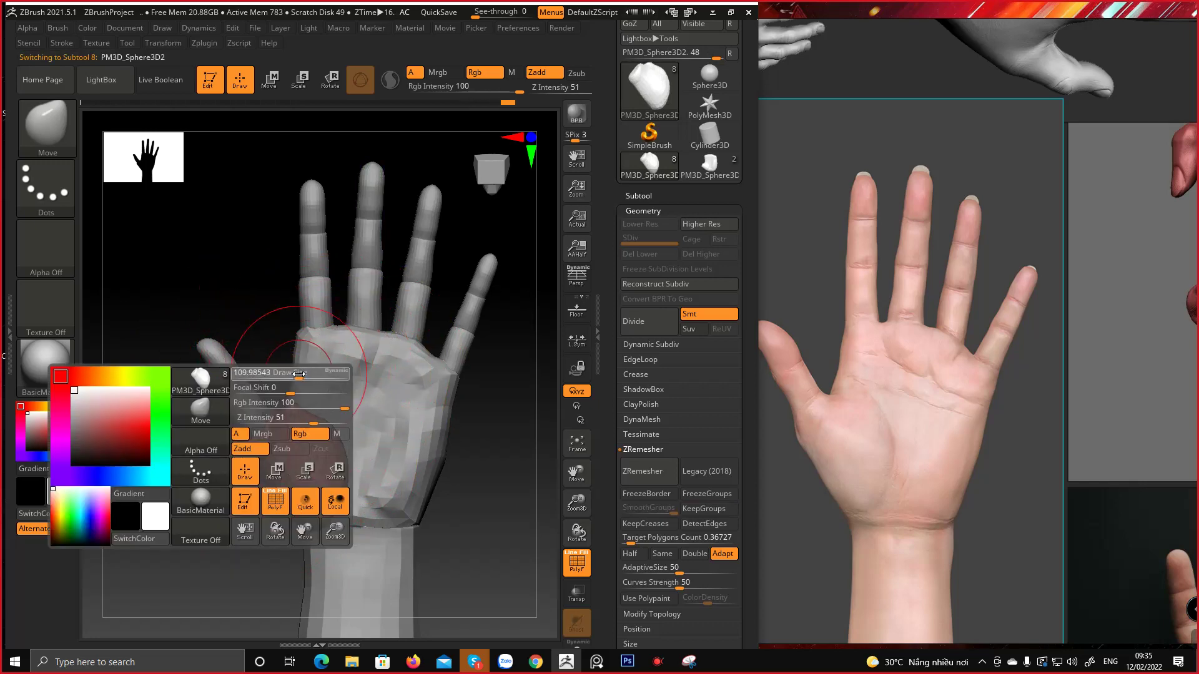
Select the thumb and rotate it about 25 degrees around its own length with the gizmo
alt+click(265, 399)
key(e)
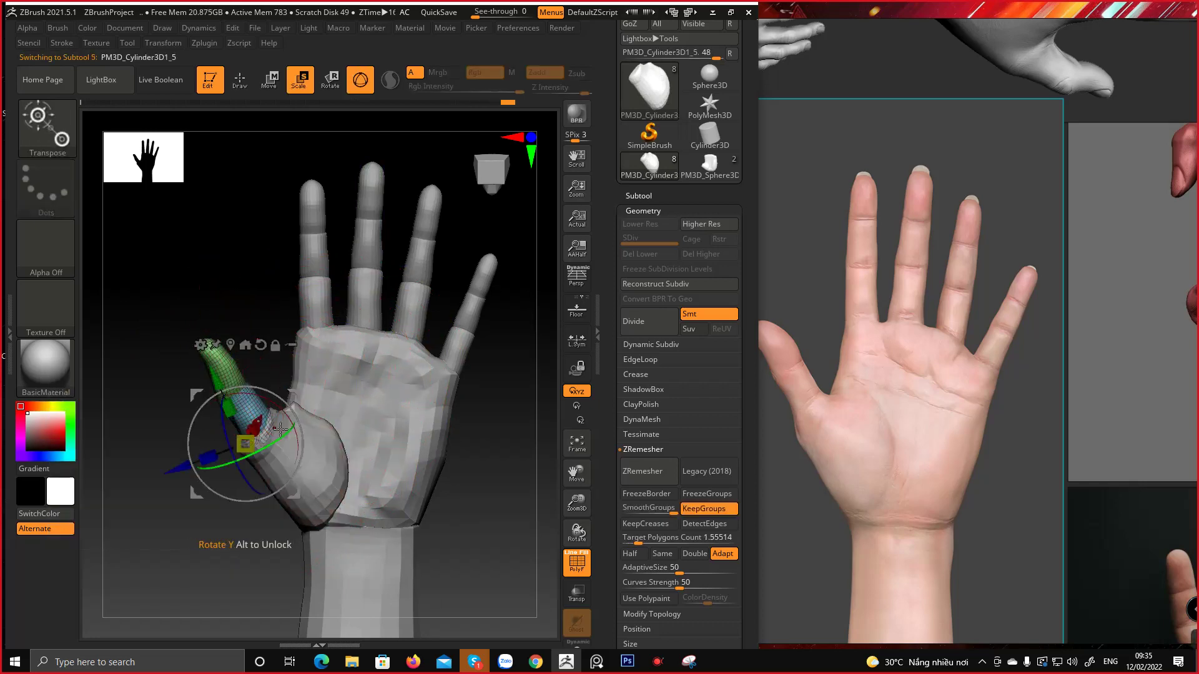
drag(273, 439, 250, 448)
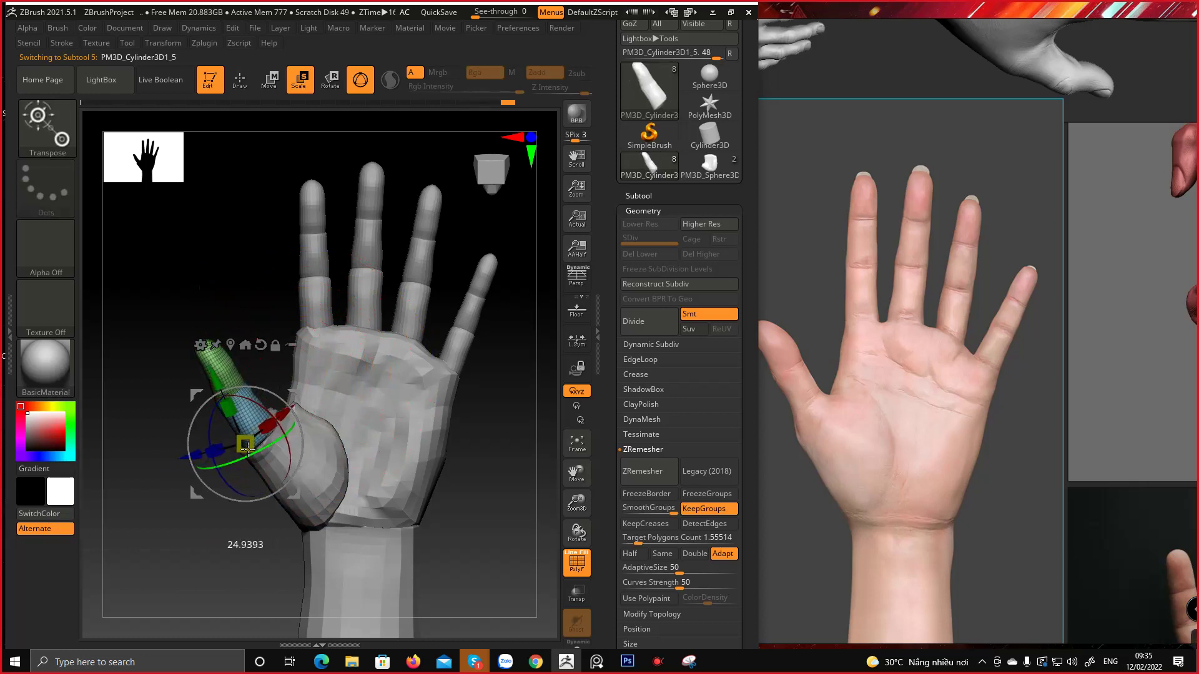
key(q)
mouse_move(150, 437)
mouse_down()
mouse_move(300, 412)
mouse_move(350, 421)
mouse_move(351, 432)
mouse_move(396, 423)
mouse_move(385, 428)
mouse_move(408, 344)
mouse_move(356, 321)
mouse_move(313, 437)
mouse_move(336, 429)
mouse_up()
Check the thumb's direction from the fingertip end and fine-tune its rotation from the palm side
key(w)
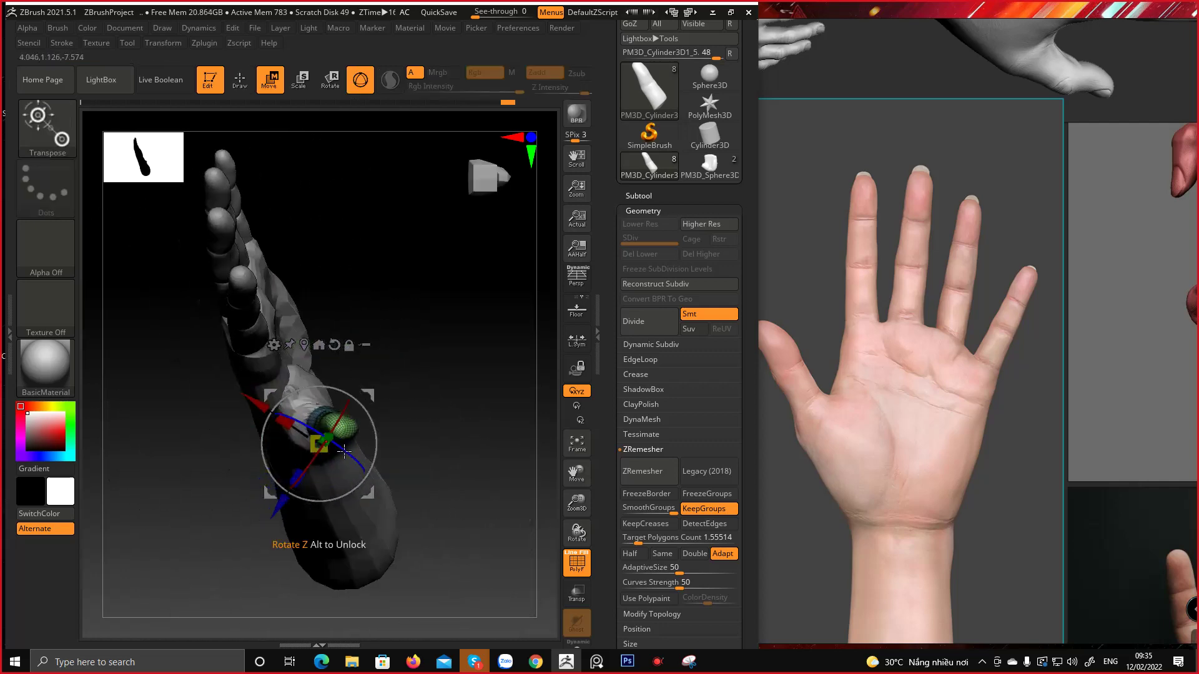
mouse_move(415, 381)
mouse_down()
mouse_move(388, 364)
mouse_move(349, 303)
mouse_move(354, 397)
mouse_up()
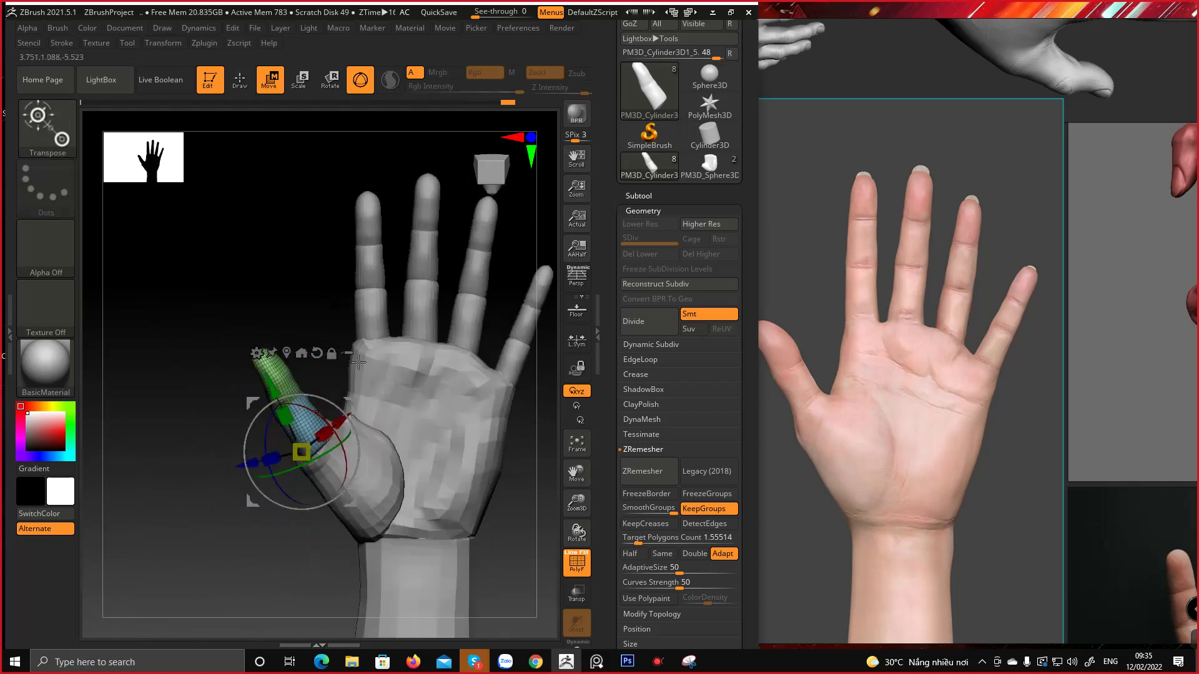
key(q)
key(w)
mouse_move(332, 459)
mouse_down()
mouse_move(319, 457)
mouse_move(327, 452)
mouse_up()
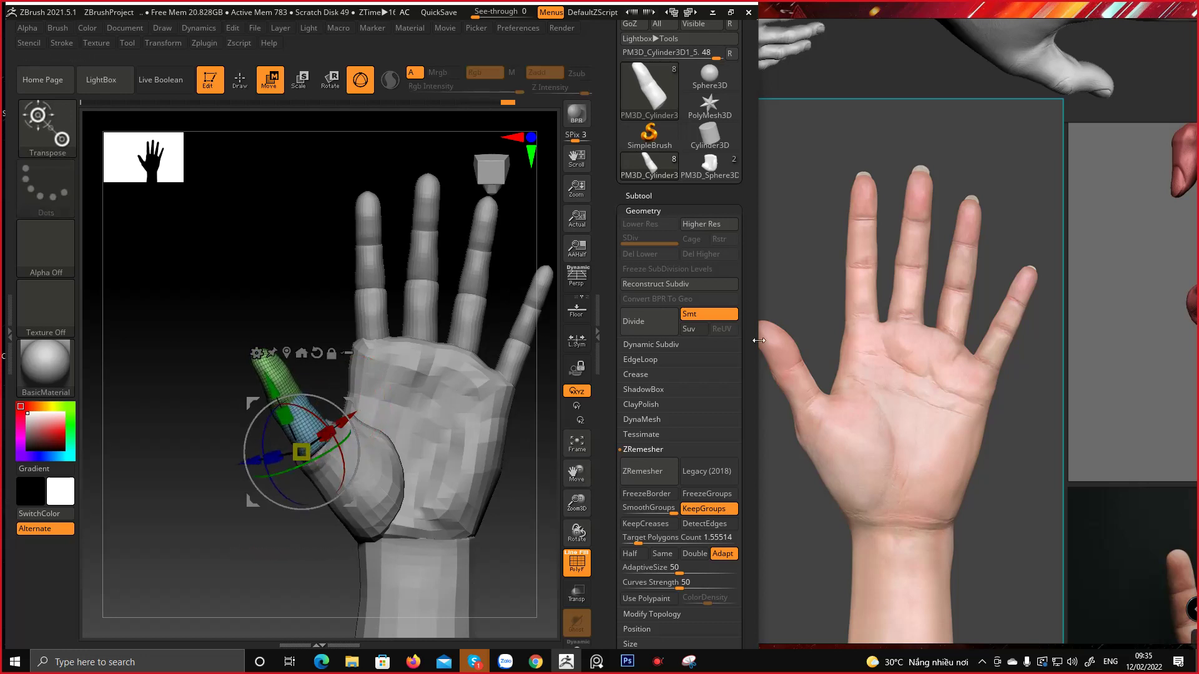
Bring the full palm-side reference photo and hand model into view and make a small correction to the thumb's angle
middle_drag(909, 395, 964, 393)
click(200, 420)
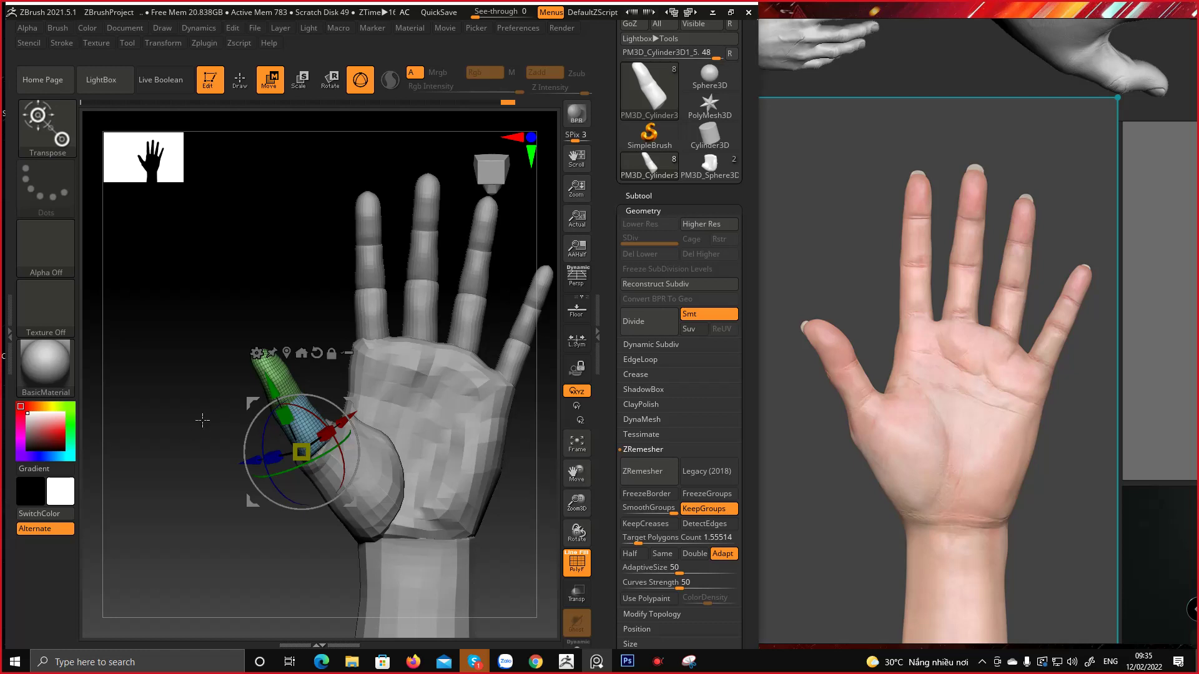
alt+drag(214, 392, 139, 388)
key(q)
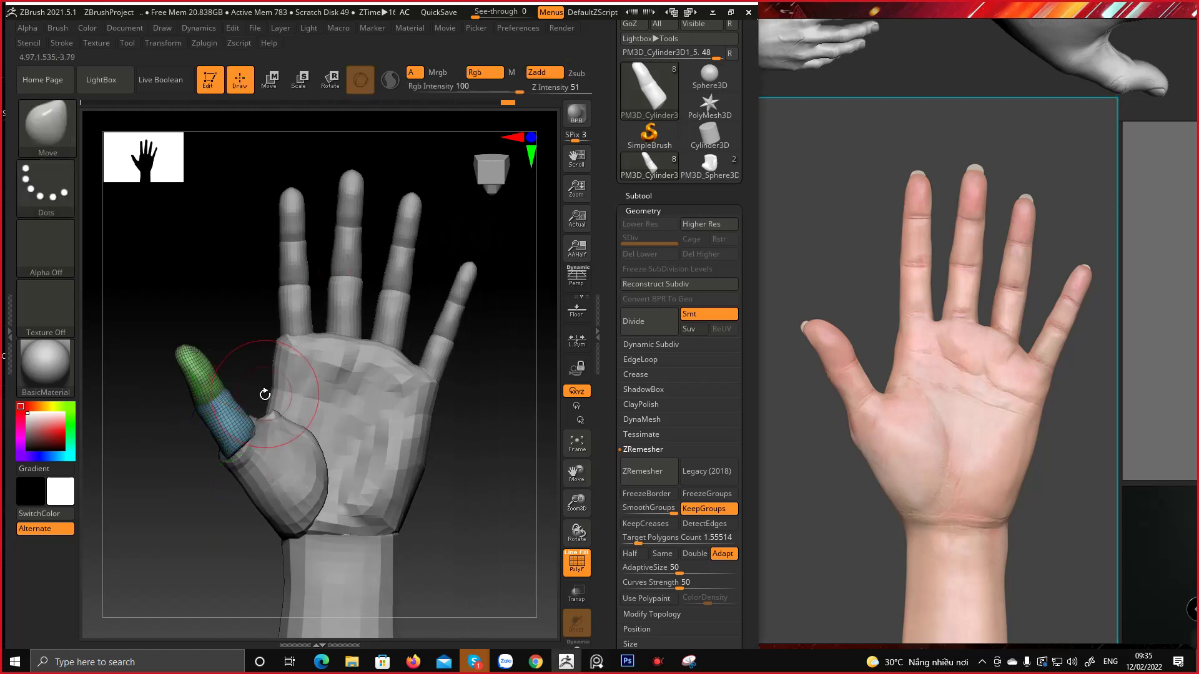
key(w)
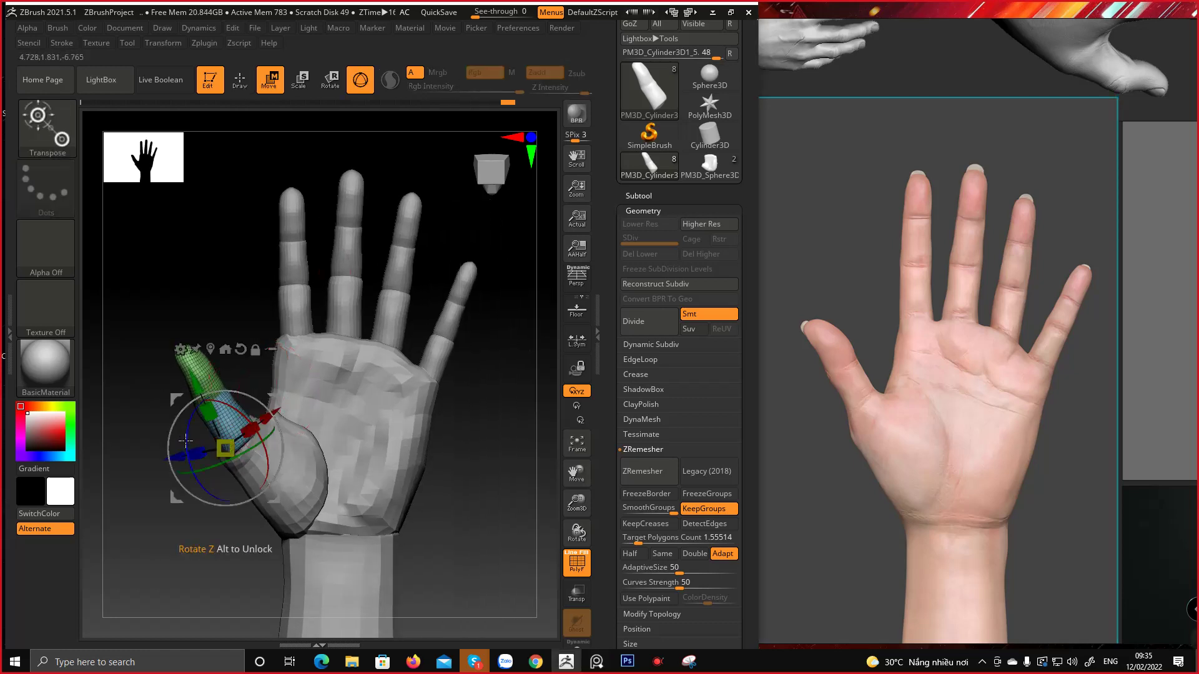
drag(186, 441, 187, 441)
key(q)
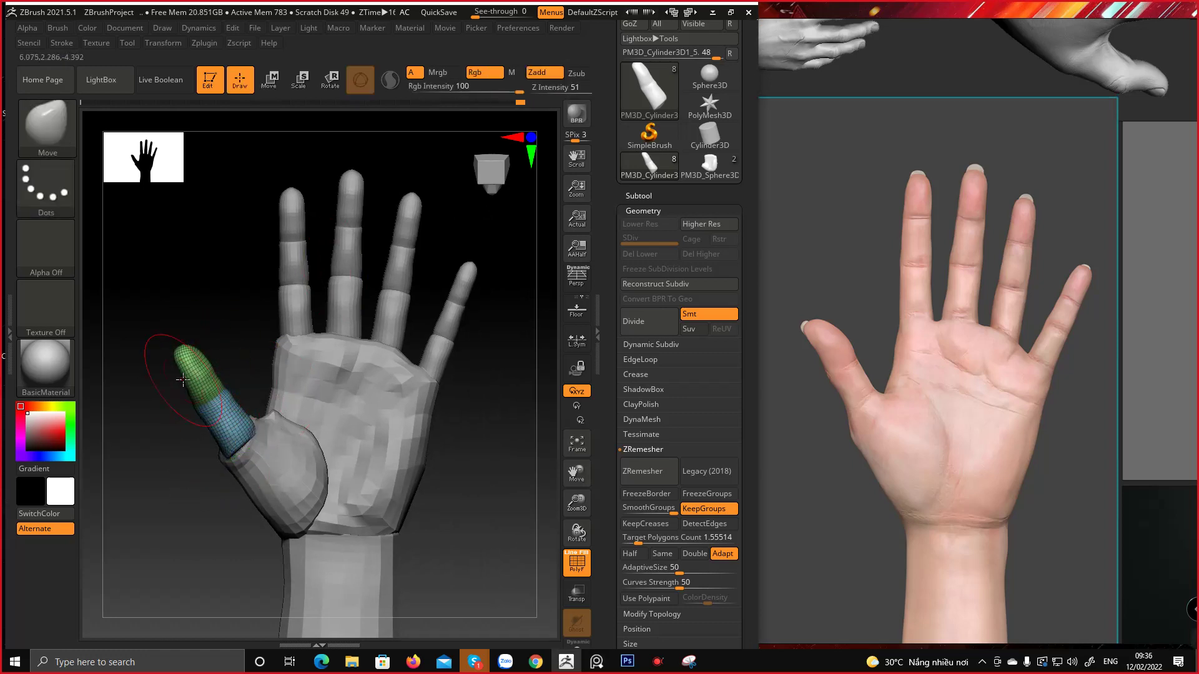
Reshape the thumb's tip segment from the palm and back sides with the Move brush, adjusting the draw size for the contour
mouse_move(174, 347)
mouse_down()
mouse_move(302, 335)
mouse_move(281, 379)
mouse_move(238, 406)
mouse_move(242, 438)
mouse_up()
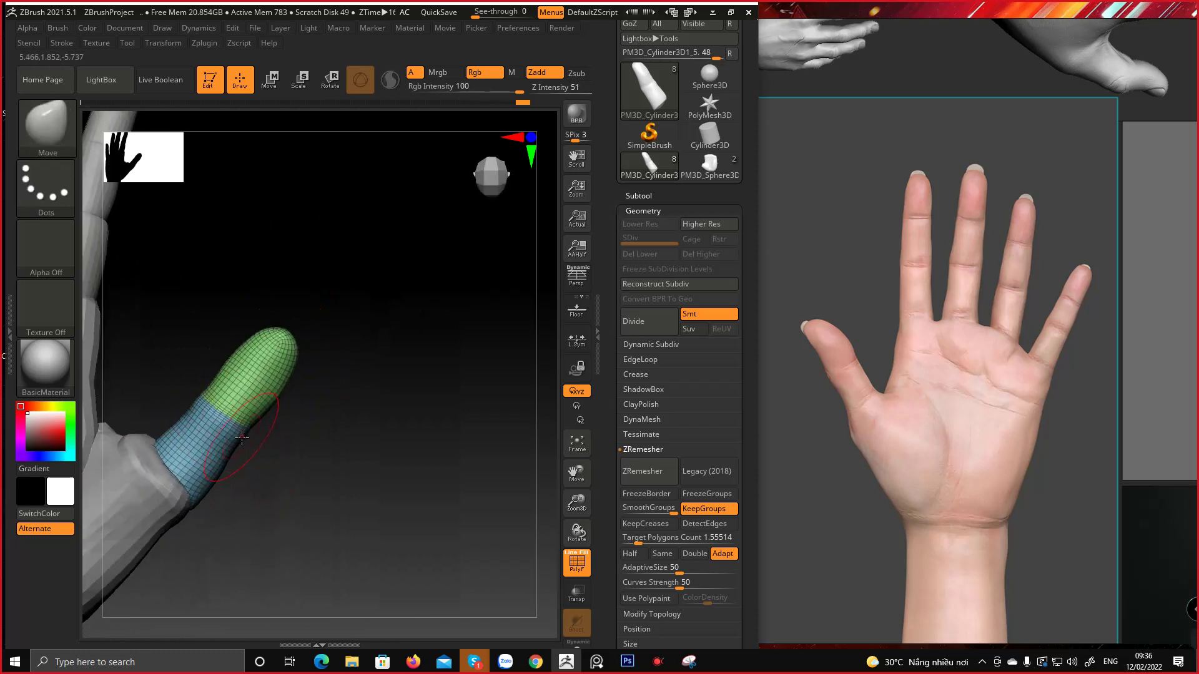
drag(294, 345, 304, 381)
key(space)
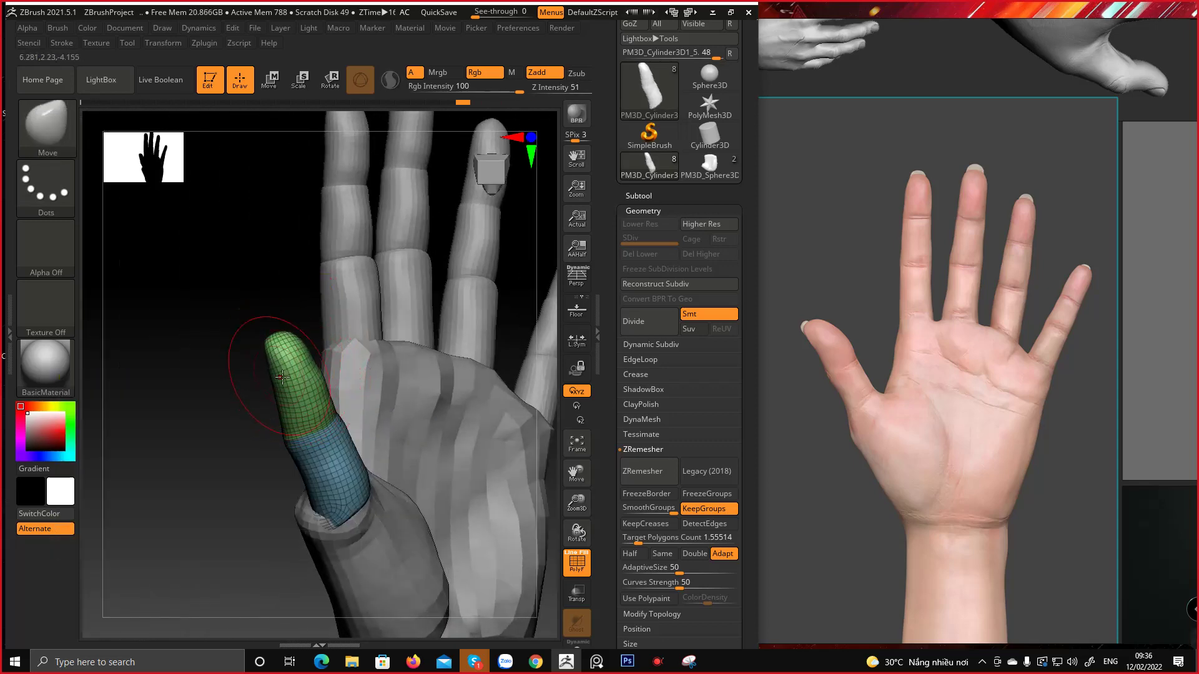
mouse_move(282, 376)
mouse_down()
mouse_move(281, 355)
mouse_move(343, 349)
mouse_move(319, 360)
mouse_move(322, 344)
mouse_move(318, 362)
mouse_move(330, 335)
mouse_move(308, 335)
mouse_move(364, 309)
mouse_move(254, 331)
mouse_move(225, 362)
mouse_move(275, 357)
mouse_move(266, 354)
mouse_up()
key(space)
key(space)
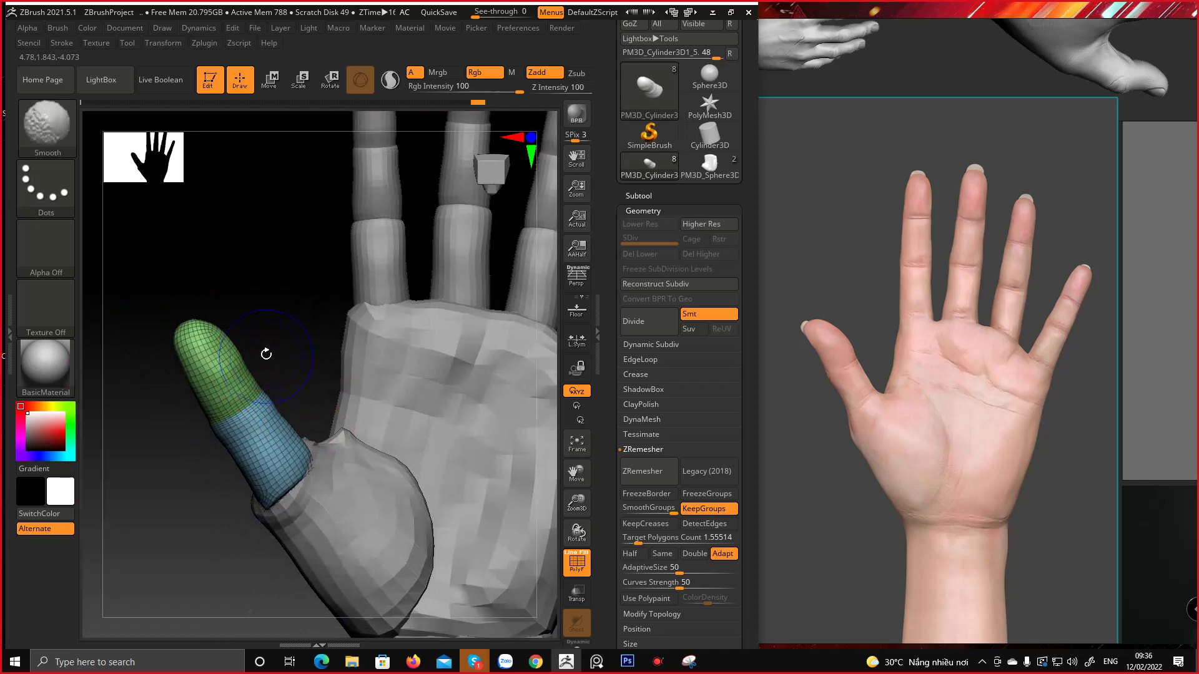
key(space)
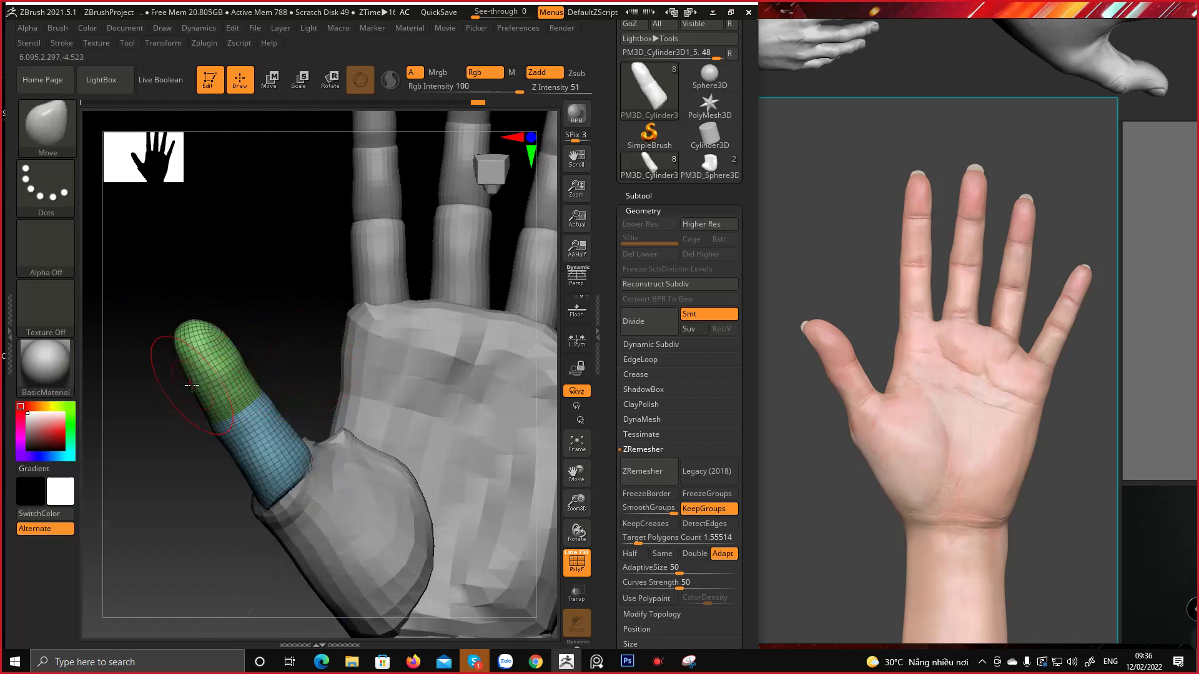
Bend the thumb tip outward in the palm view to follow the curve in the reference photo
mouse_move(239, 363)
right_down()
mouse_move(267, 339)
mouse_move(216, 366)
mouse_move(362, 375)
mouse_move(280, 381)
right_up()
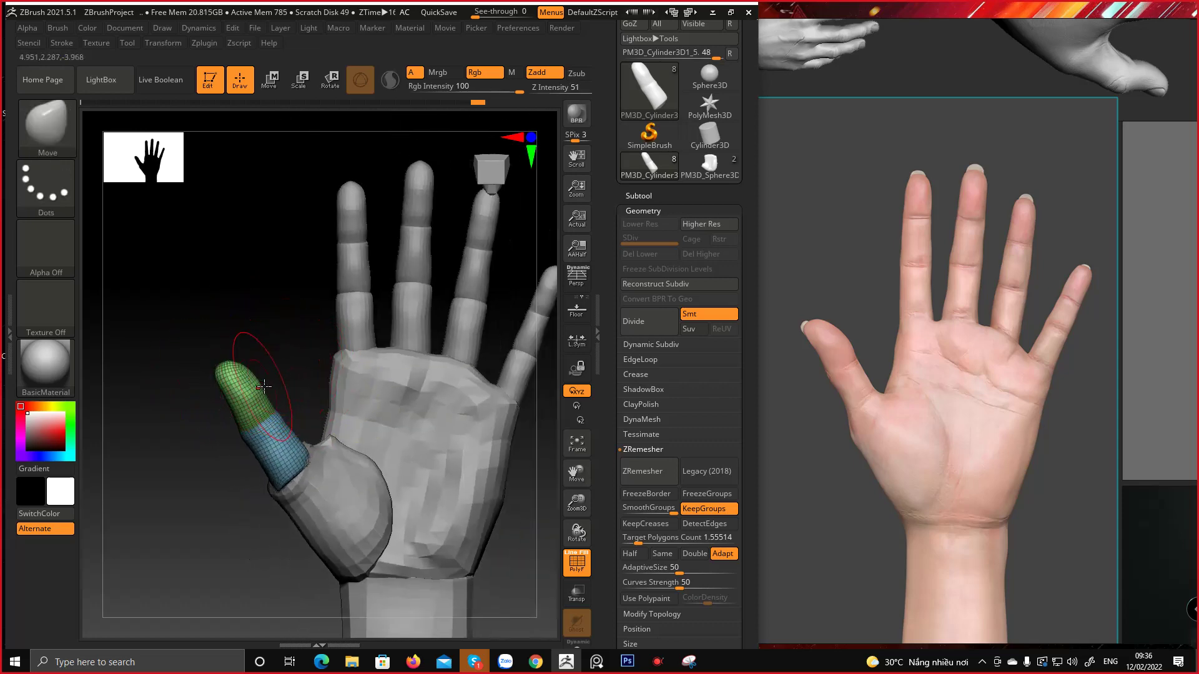
right_click(264, 387)
right_click(299, 413)
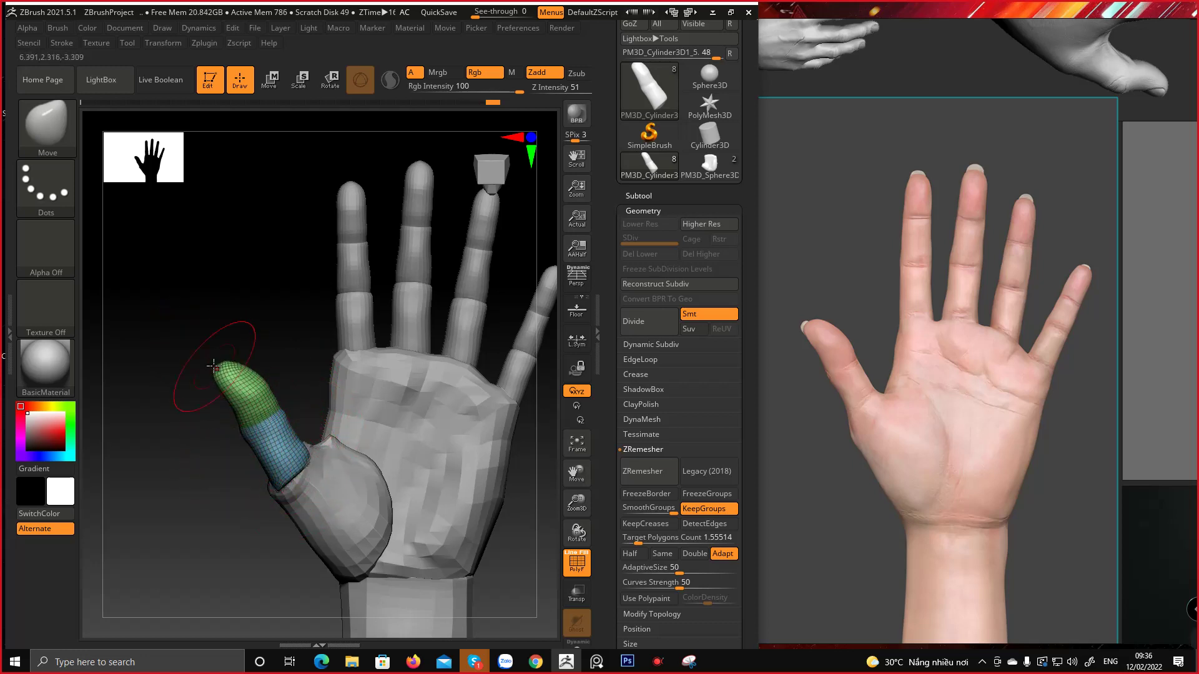
mouse_move(299, 394)
mouse_down()
mouse_move(356, 382)
mouse_move(284, 394)
mouse_up()
ctrl+right_drag(268, 372, 271, 373)
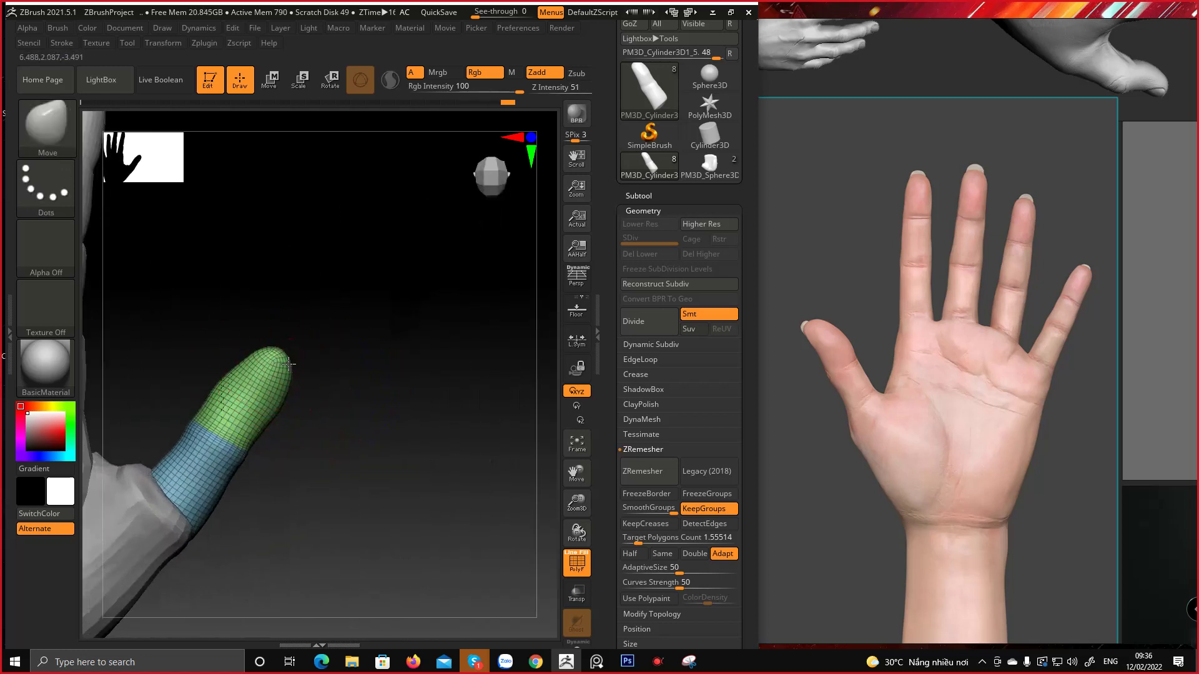
Round out the thumb tip's outline from the back of the hand using a larger Move brush
drag(260, 432, 342, 363)
mouse_move(331, 369)
right_down()
mouse_move(345, 359)
mouse_move(339, 373)
mouse_move(332, 325)
mouse_move(350, 368)
right_up()
right_click(332, 373)
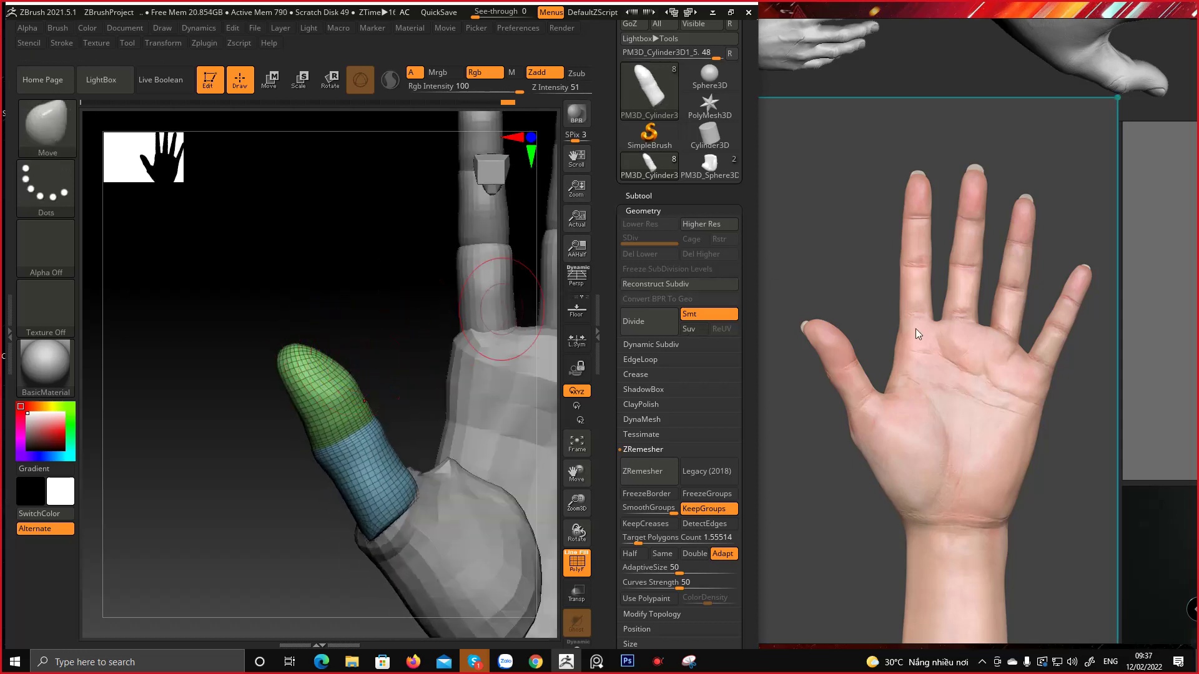
right_drag(524, 340, 420, 324)
right_drag(382, 367, 388, 445)
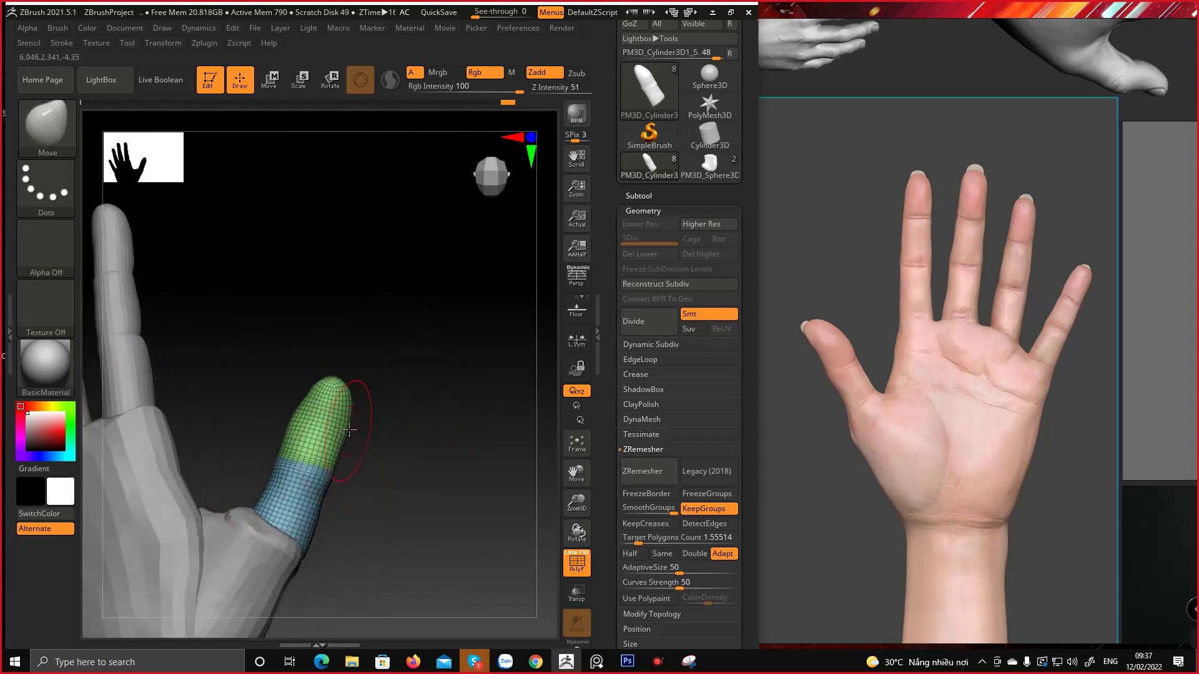
key(space)
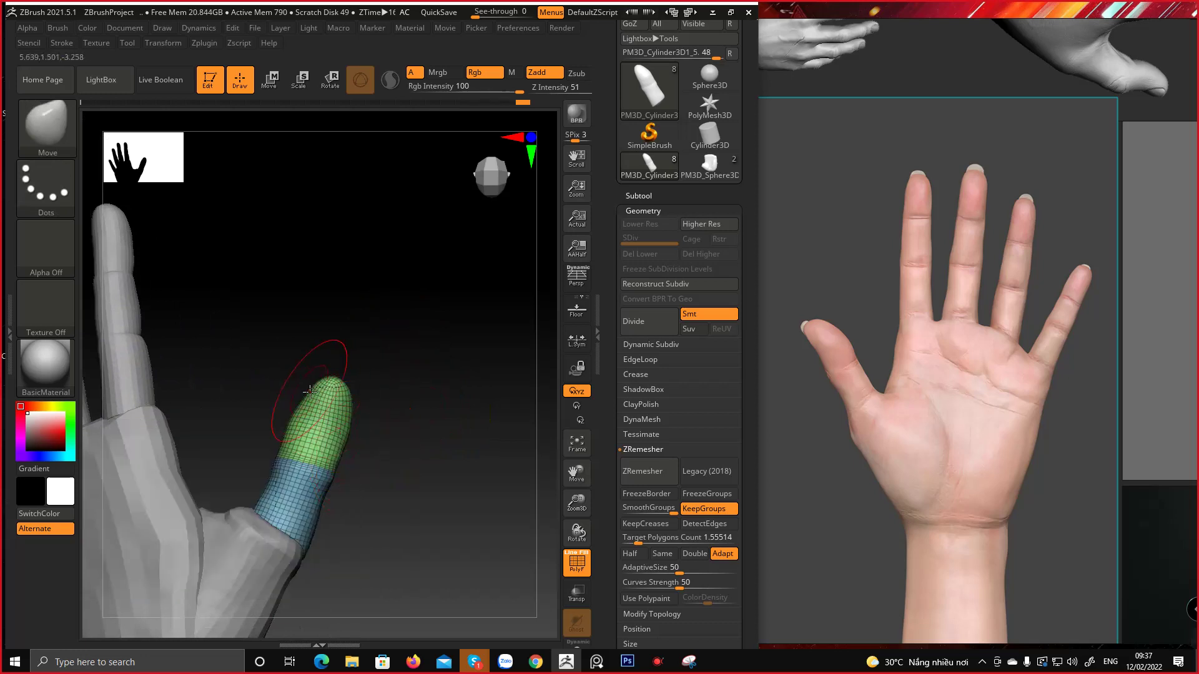
right_drag(327, 405, 360, 365)
Reposition the thumb against its base from the side with the gizmo
key(w)
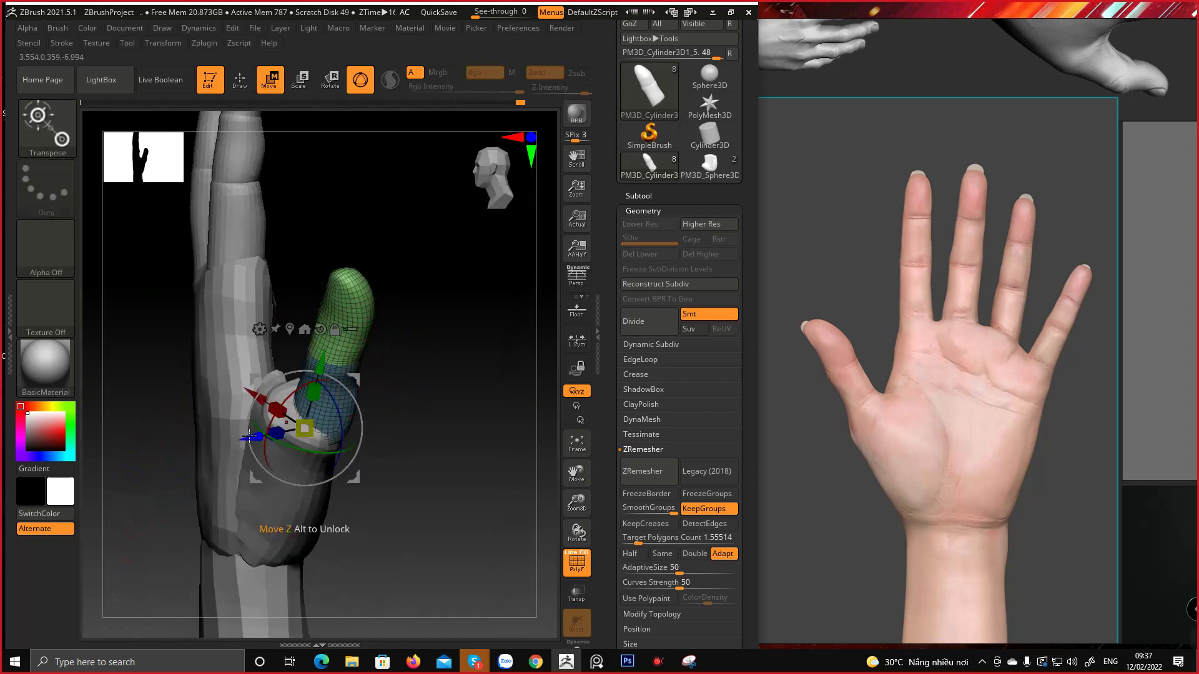
drag(355, 381, 342, 377)
mouse_move(342, 377)
right_down()
mouse_move(267, 379)
mouse_move(189, 450)
right_up()
key(q)
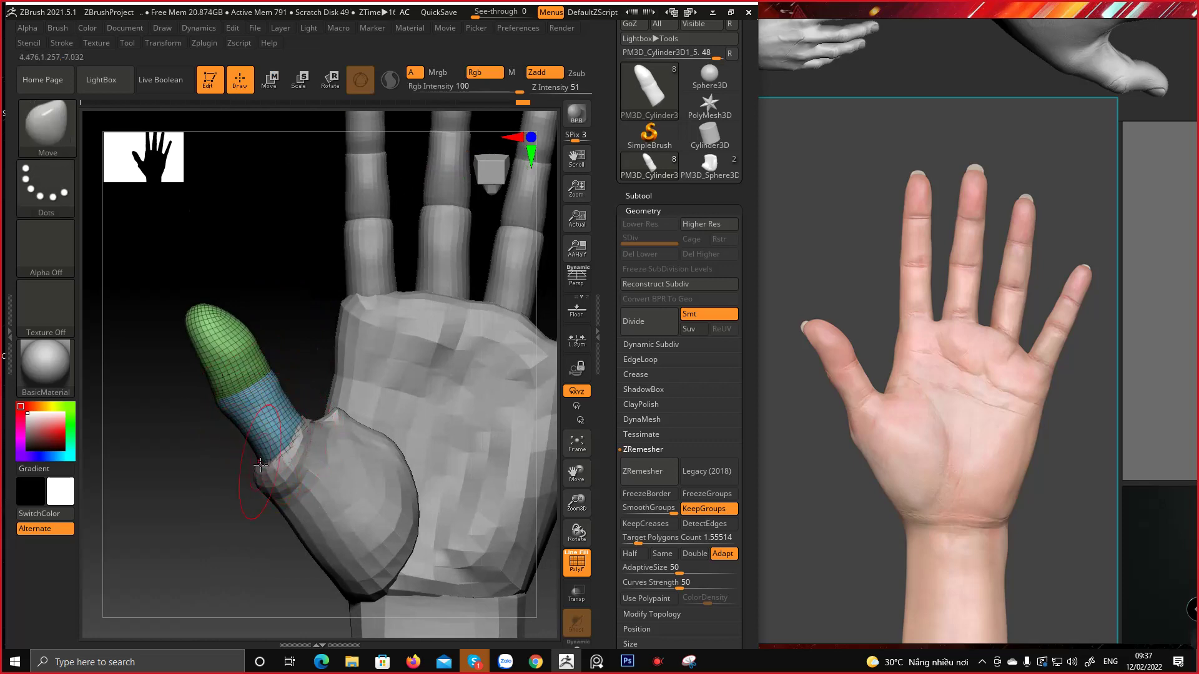
Refine the thumb's lower segment with the Move brush and smooth the tip segment in side view
right_drag(274, 462, 311, 454)
mouse_move(374, 437)
mouse_down()
mouse_move(299, 403)
mouse_move(350, 368)
mouse_move(340, 334)
mouse_move(416, 247)
mouse_move(335, 271)
mouse_move(297, 321)
mouse_move(310, 302)
mouse_move(303, 354)
mouse_move(258, 316)
mouse_up()
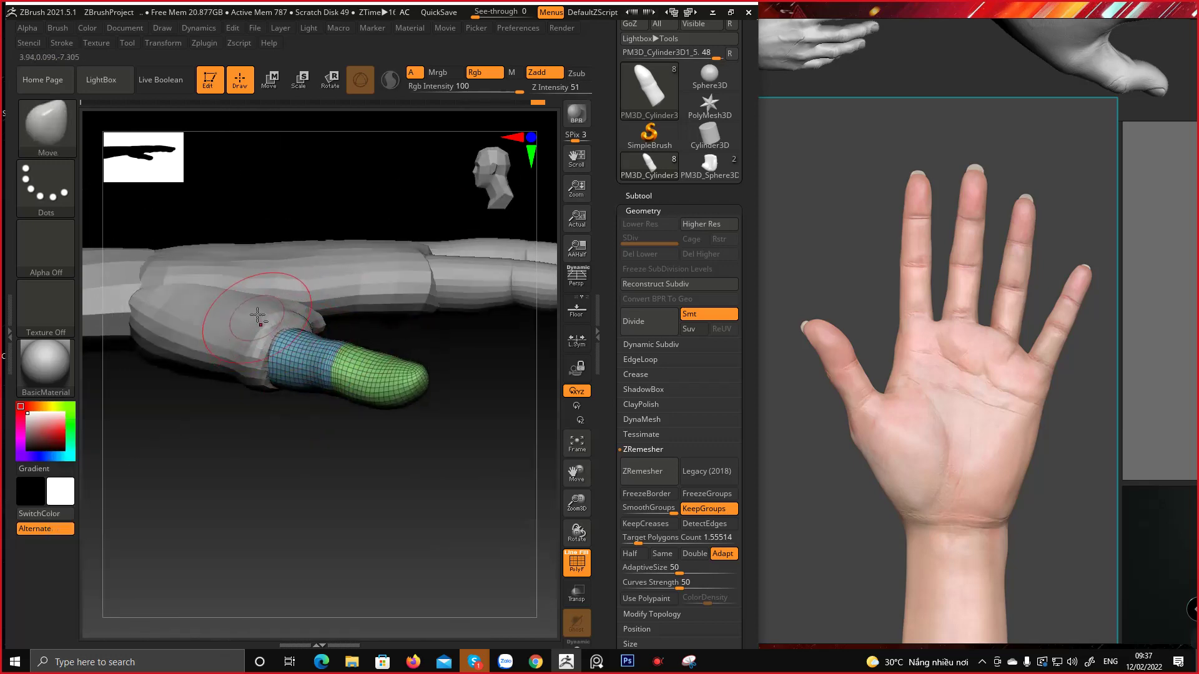
drag(254, 419, 374, 380)
drag(376, 284, 393, 335)
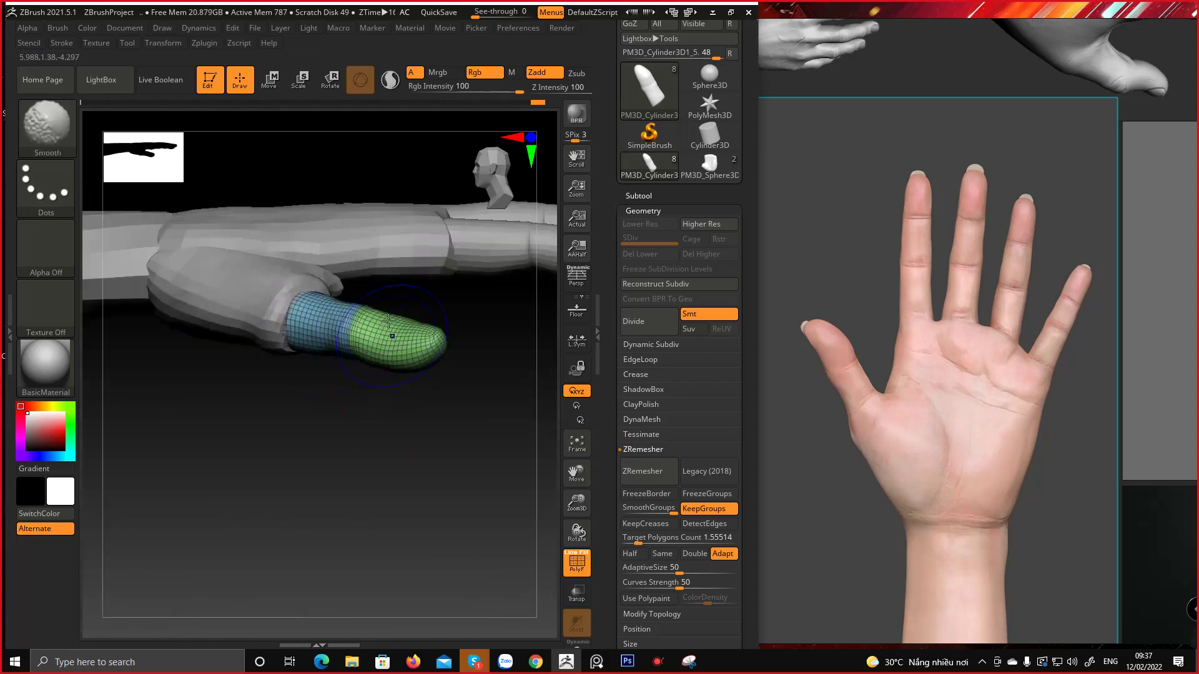
Bring the back-of-hand reference photo into view and rotate the thumb about 8.4 degrees around its length
middle_drag(897, 312, 1012, 303)
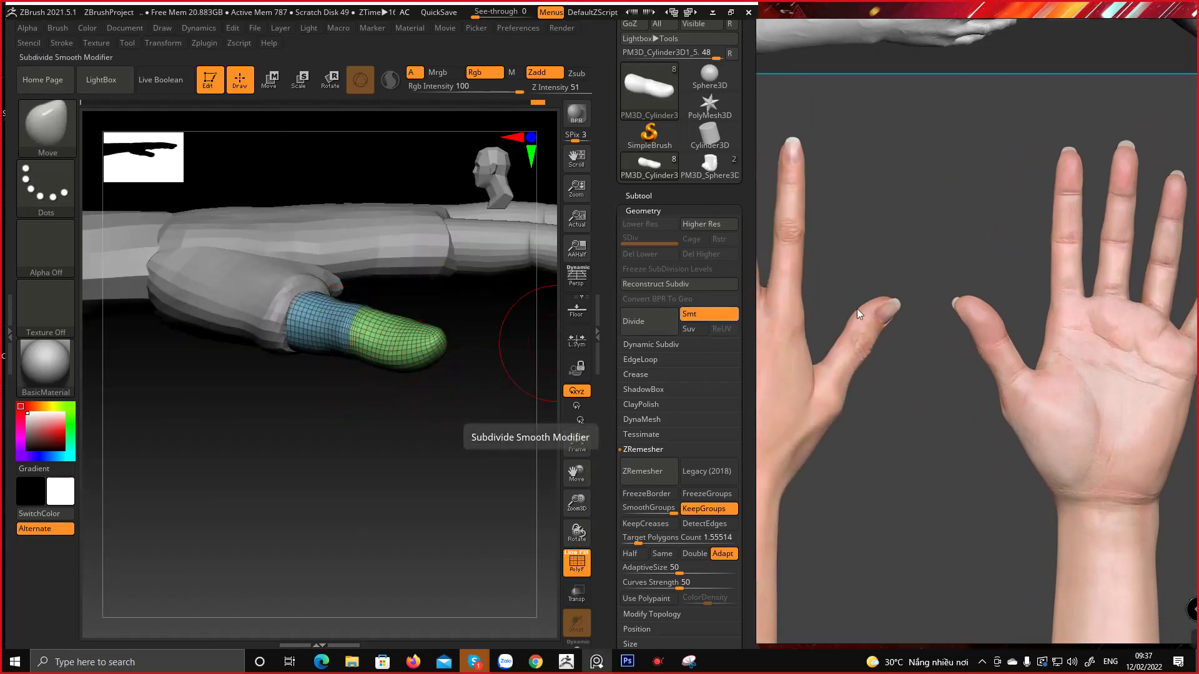
drag(327, 408, 347, 375)
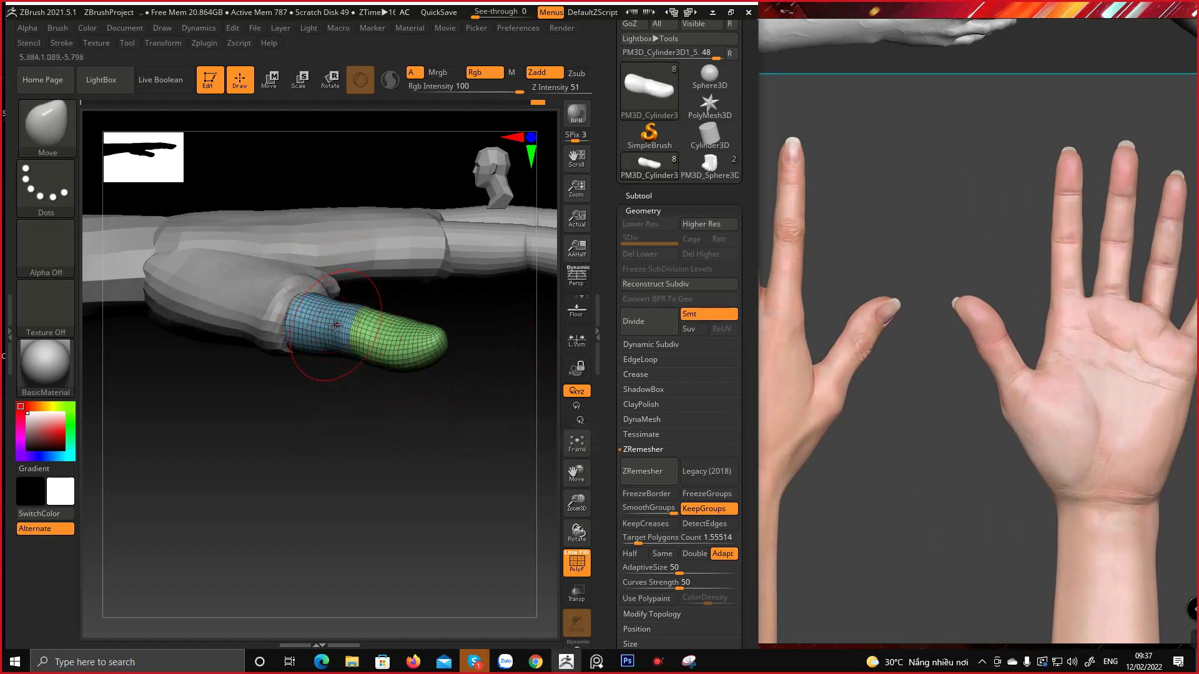
key(e)
drag(263, 314, 265, 303)
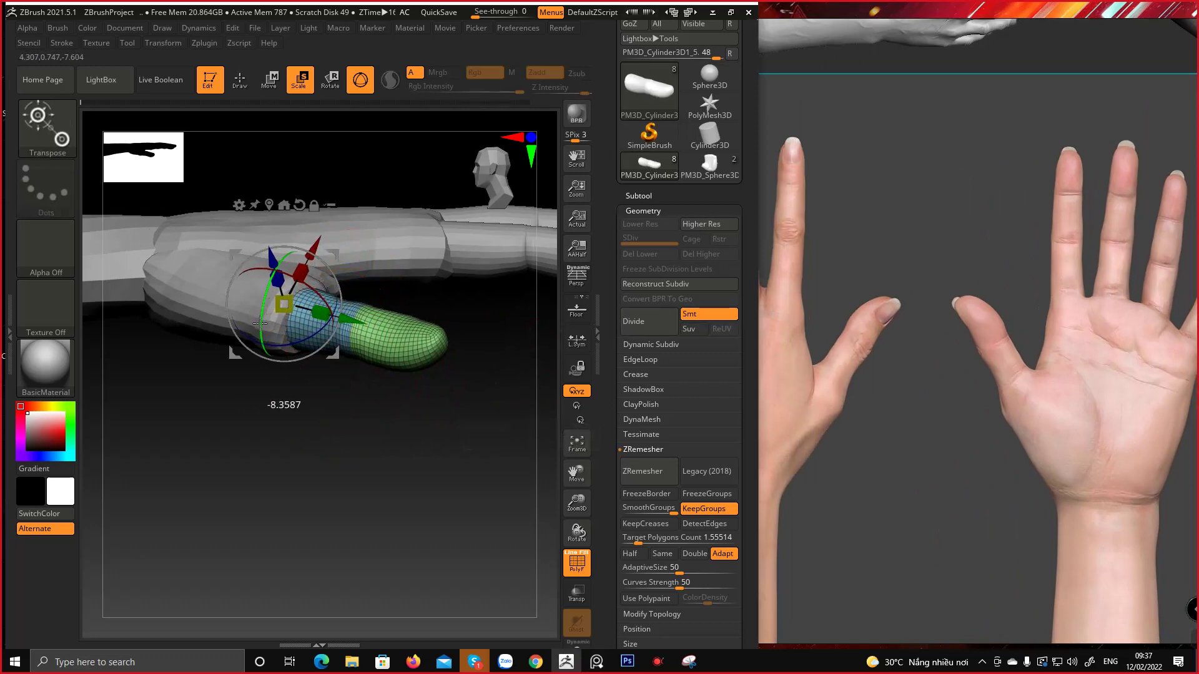
Rotate the thumb slightly further around its length and check it from the back of the hand
drag(214, 400, 369, 374)
drag(302, 253, 376, 348)
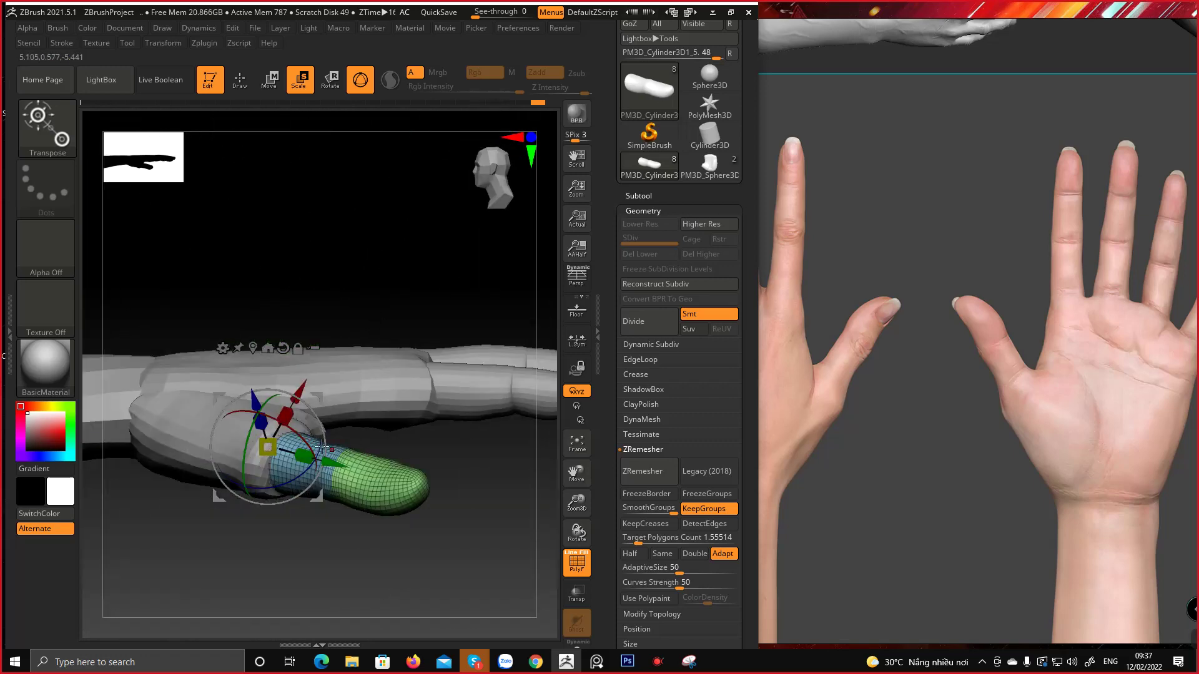
drag(251, 450, 244, 455)
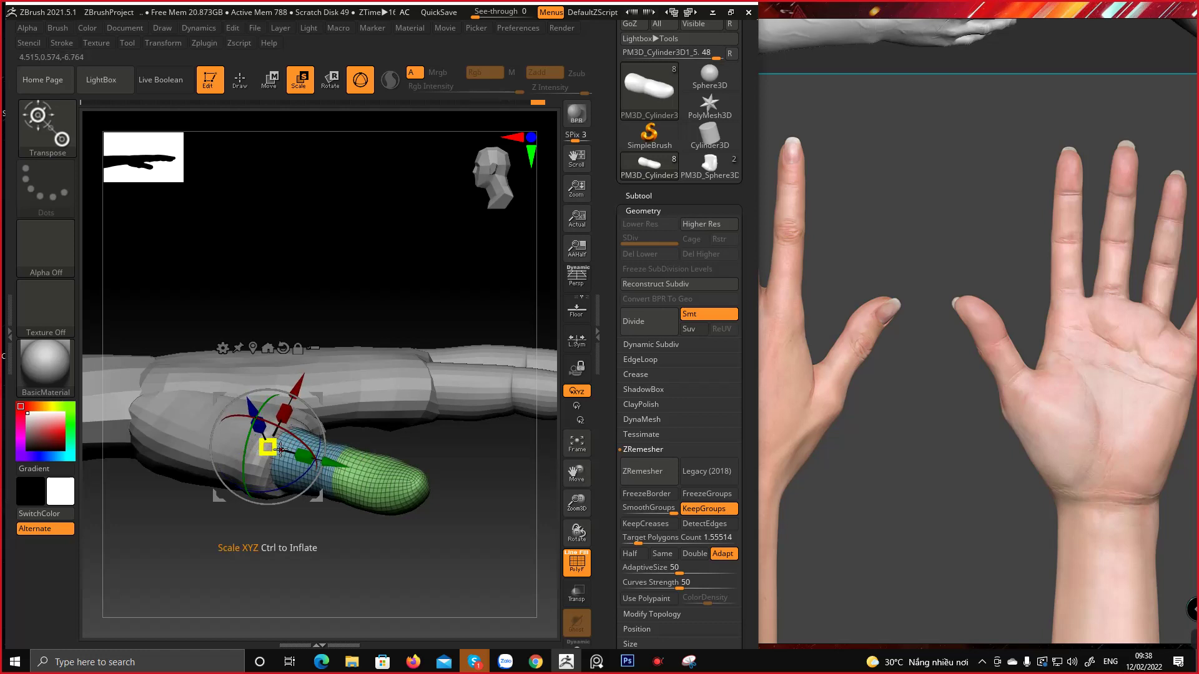
mouse_move(442, 421)
mouse_down()
mouse_move(465, 447)
mouse_move(455, 500)
mouse_up()
Try to reshape the thumb's lower end against its base with the Move brush, and undo the latest thumb edits
key(q)
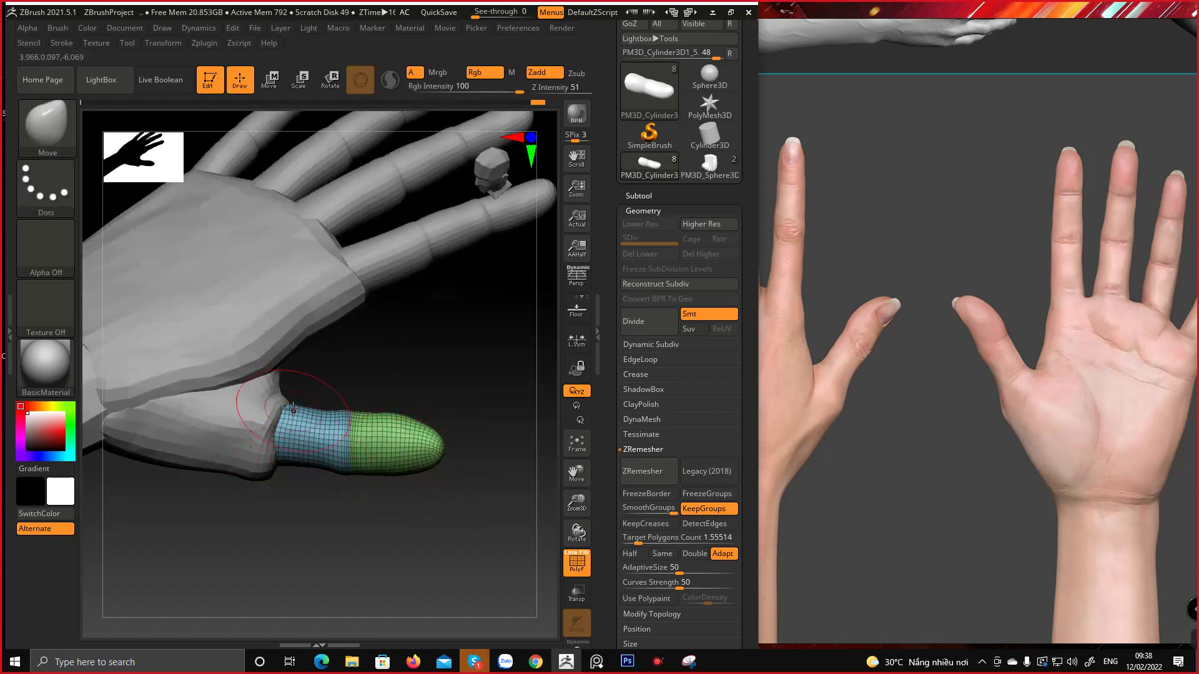
key(space)
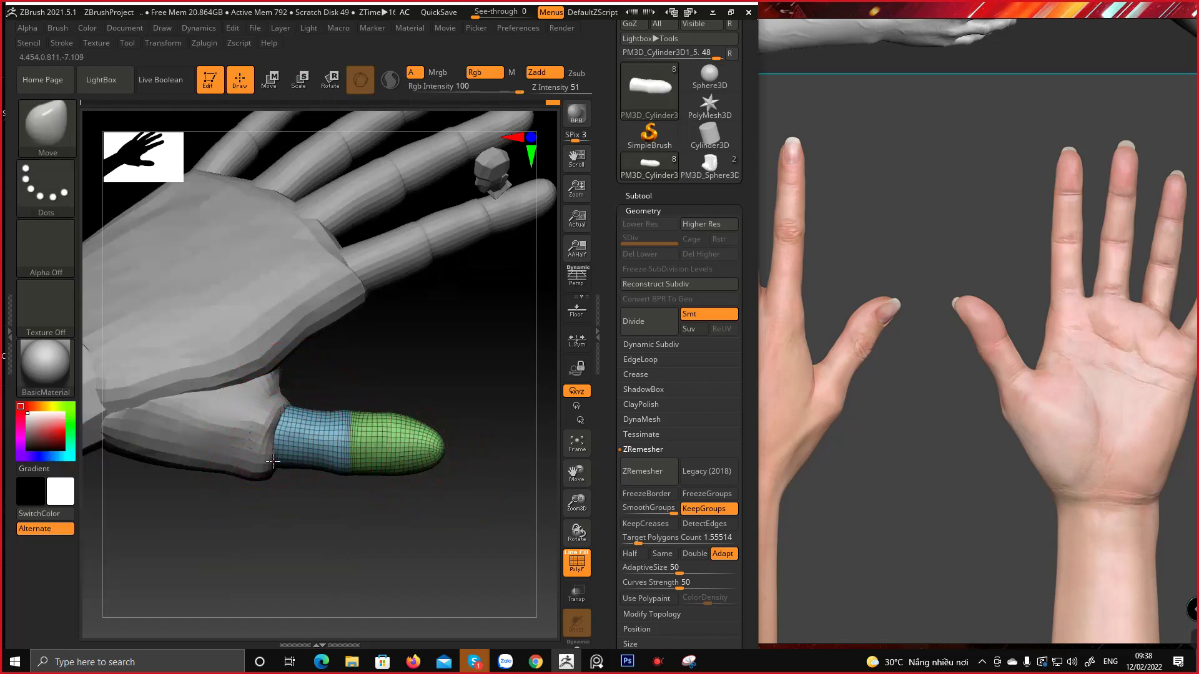
mouse_move(273, 461)
mouse_down()
mouse_move(269, 309)
mouse_move(240, 413)
mouse_move(246, 372)
mouse_move(255, 437)
mouse_move(294, 428)
mouse_up()
right_click(255, 438)
mouse_move(300, 414)
right_down()
mouse_move(292, 373)
mouse_move(323, 486)
right_up()
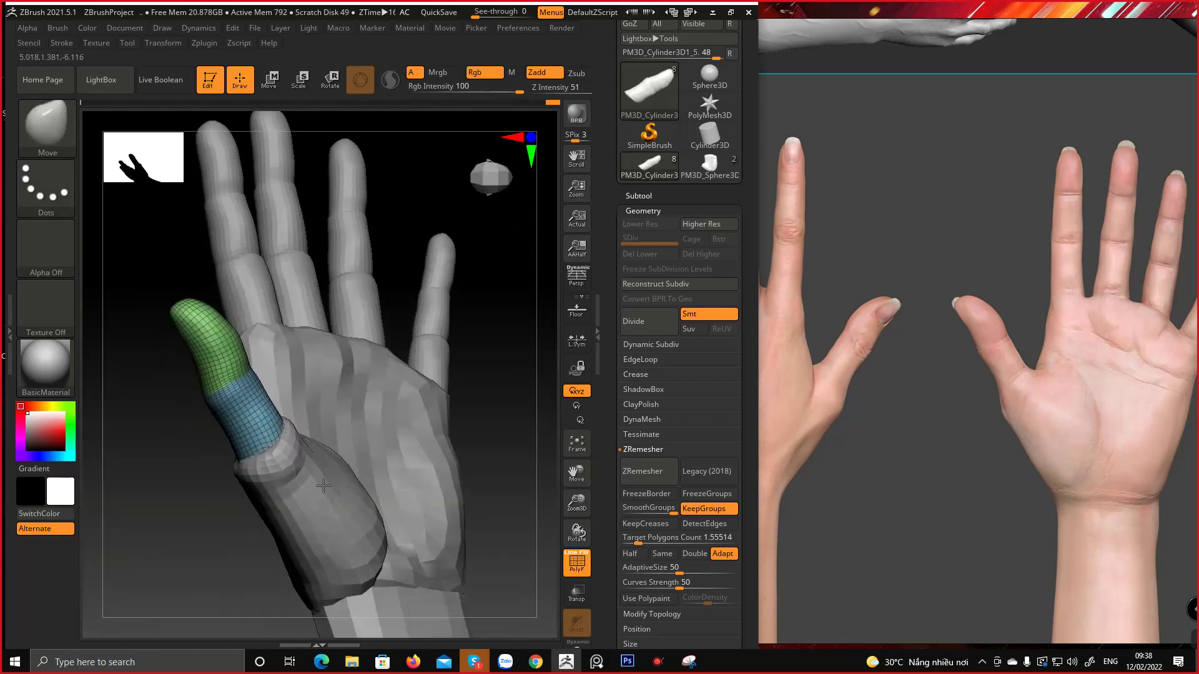
drag(323, 486, 208, 475)
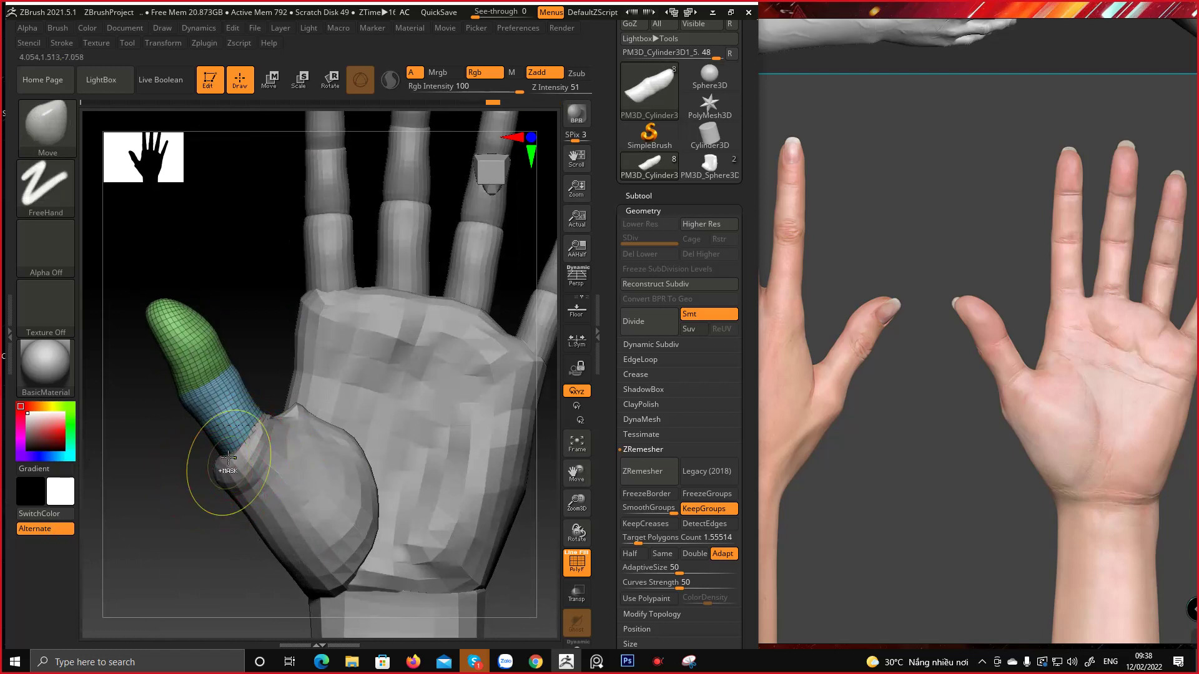
key(ctrl+z)
key(ctrl+z)
key(ctrl+z)
key(ctrl+z)
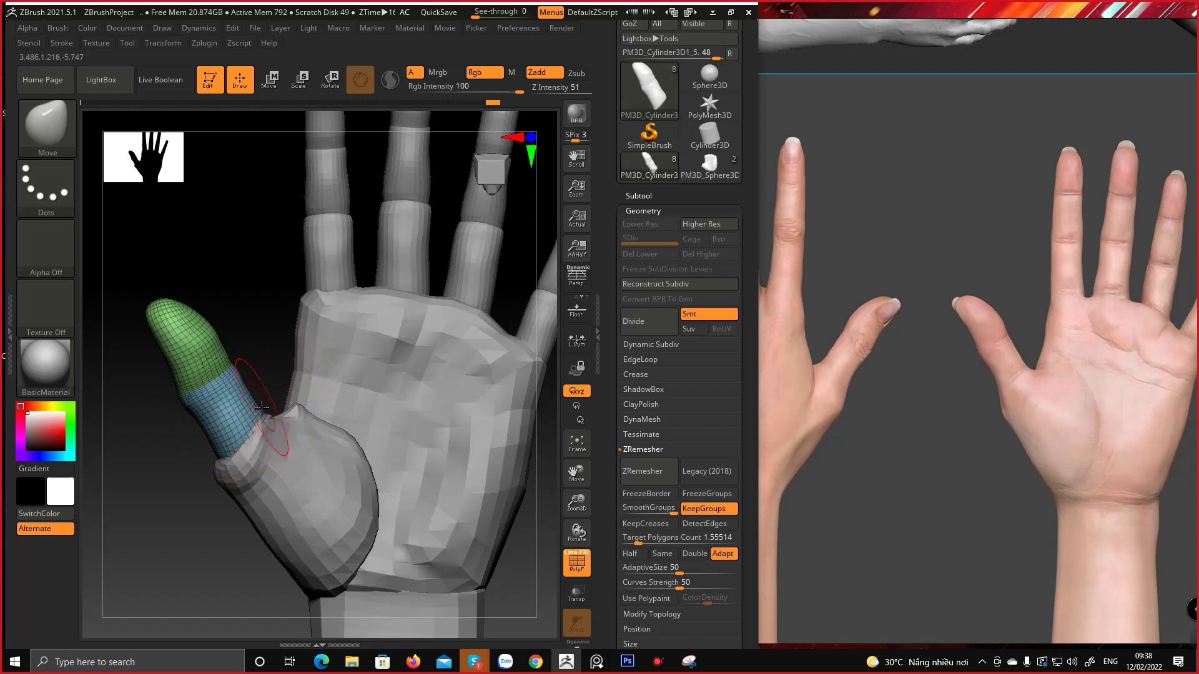
Select the thumb base and refine its outer edge and the rim around the thumb with the Move brush, using a smaller draw size
alt+click(265, 424)
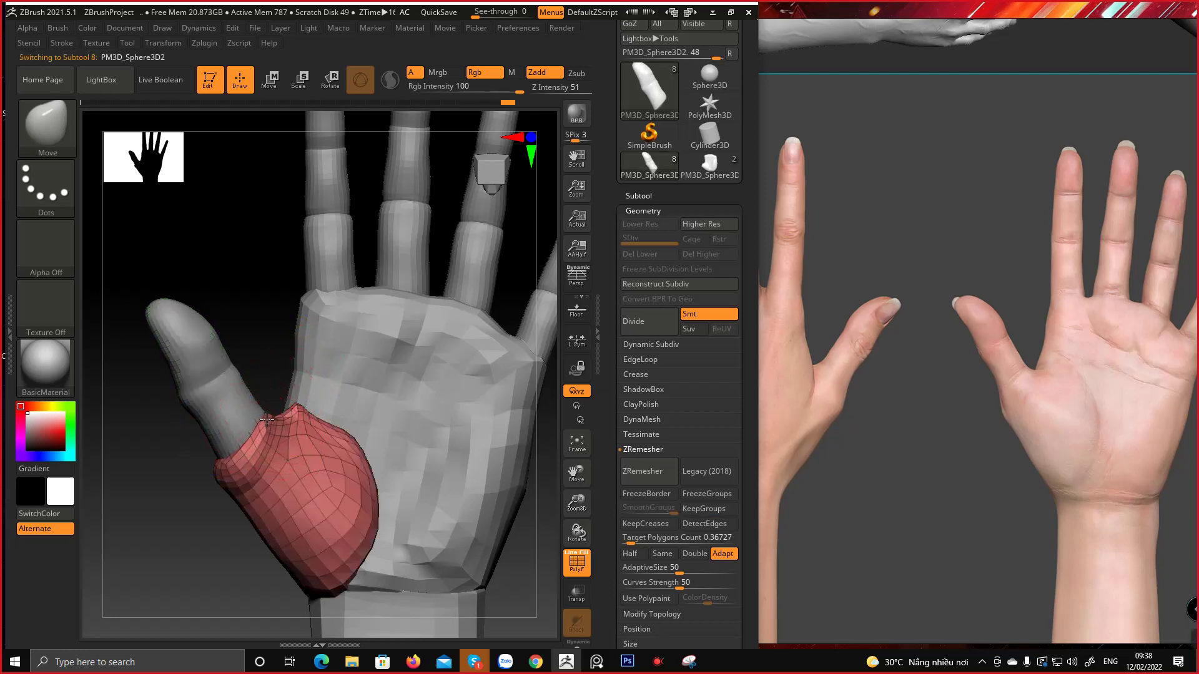
drag(223, 469, 230, 473)
right_drag(230, 473, 350, 479)
mouse_move(221, 482)
shift+mouse_down()
mouse_move(199, 489)
mouse_move(181, 473)
shift+mouse_up()
mouse_move(187, 473)
right_down()
mouse_move(221, 478)
mouse_move(154, 457)
mouse_move(174, 430)
mouse_move(216, 463)
mouse_move(206, 460)
mouse_move(250, 435)
right_up()
right_click(250, 434)
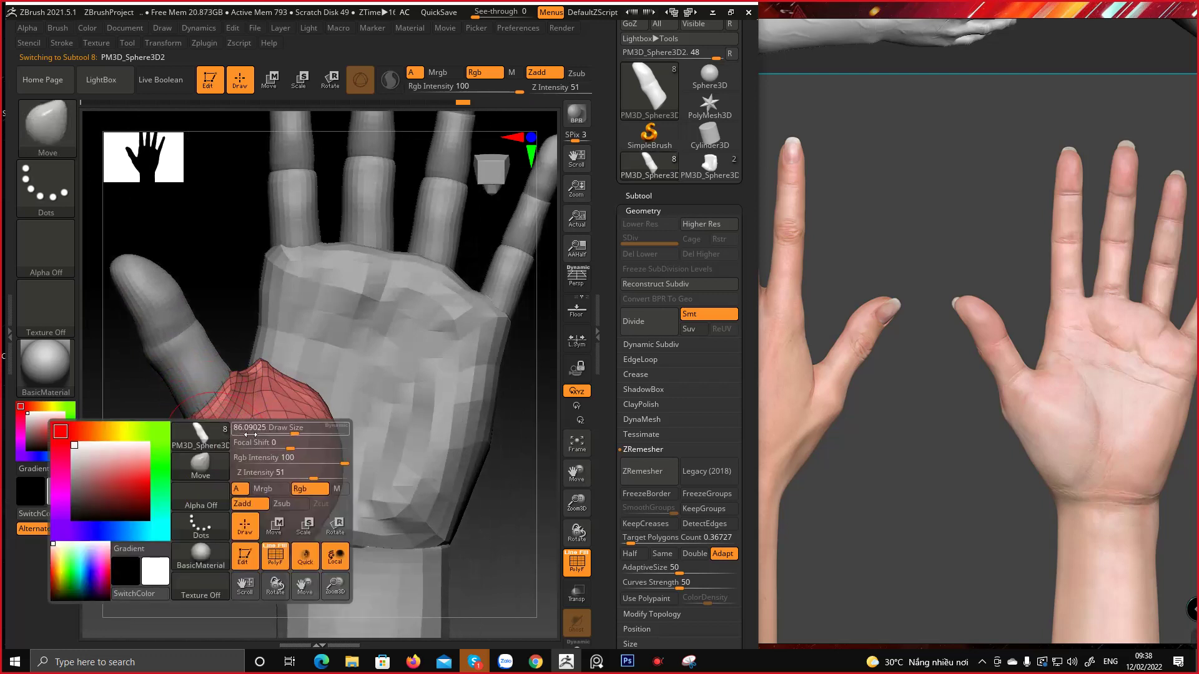
drag(250, 434, 240, 435)
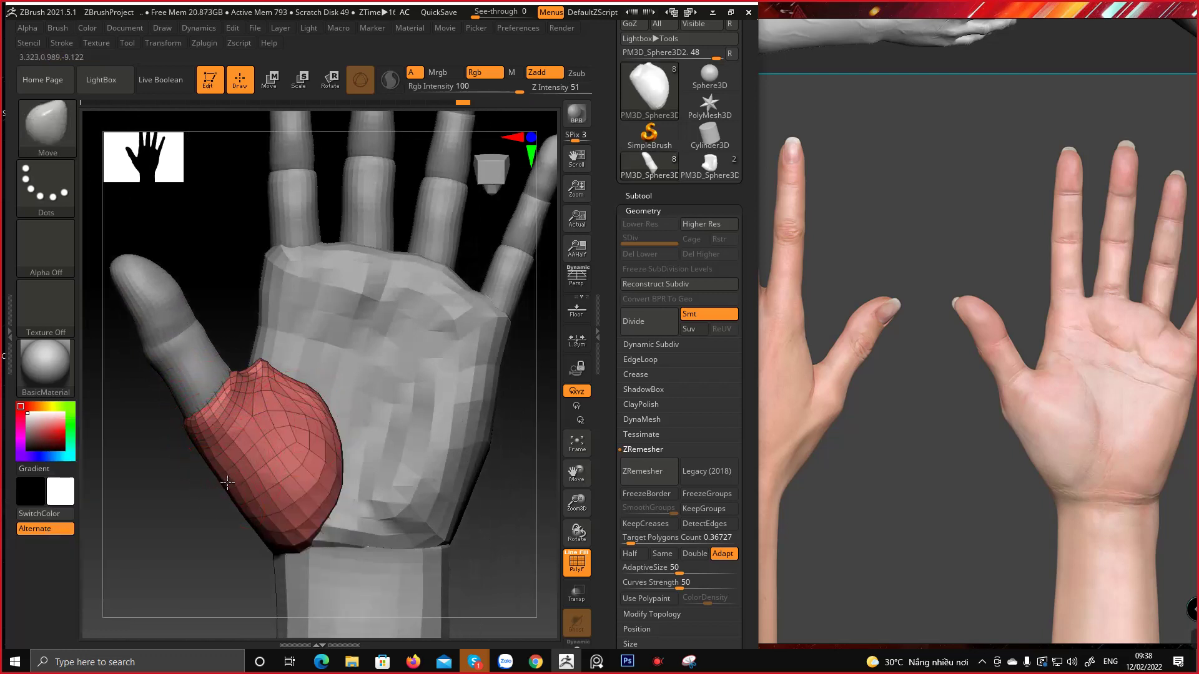
right_click(222, 437)
drag(222, 437, 187, 455)
alt+right_drag(224, 443, 157, 369)
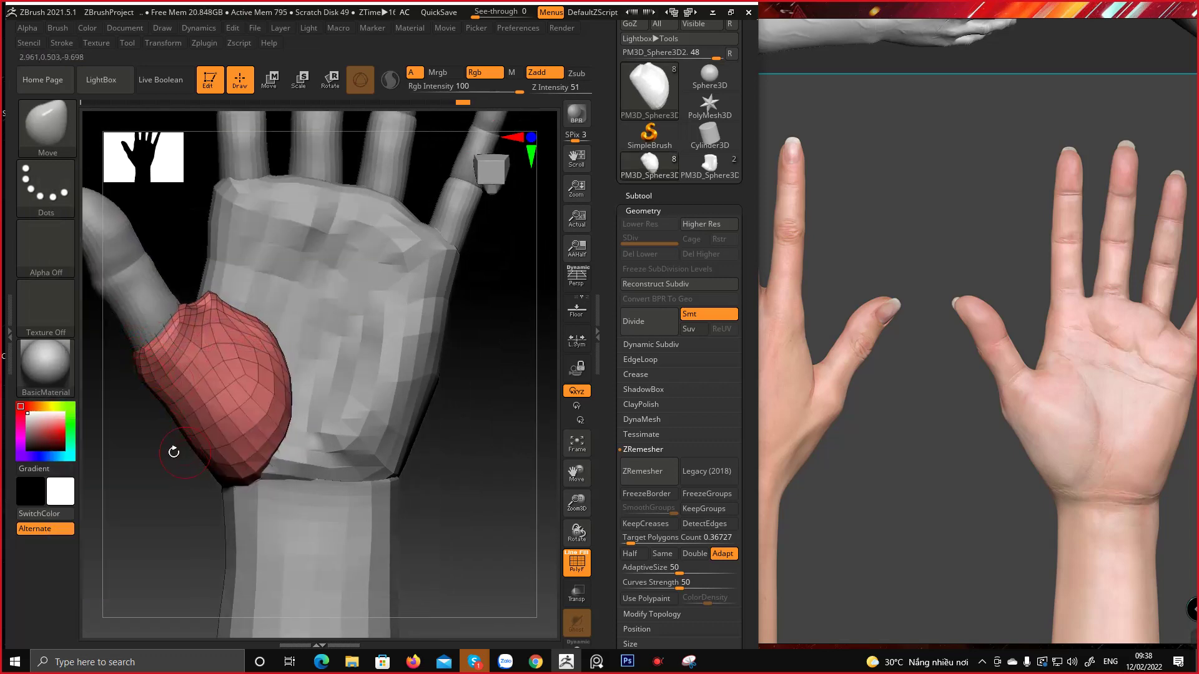
Set the draw size to about 55 with the hand seen from the back, and turn off the wireframe display
alt+right_drag(174, 452, 284, 403)
right_click(284, 403)
right_click(267, 402)
click(293, 405)
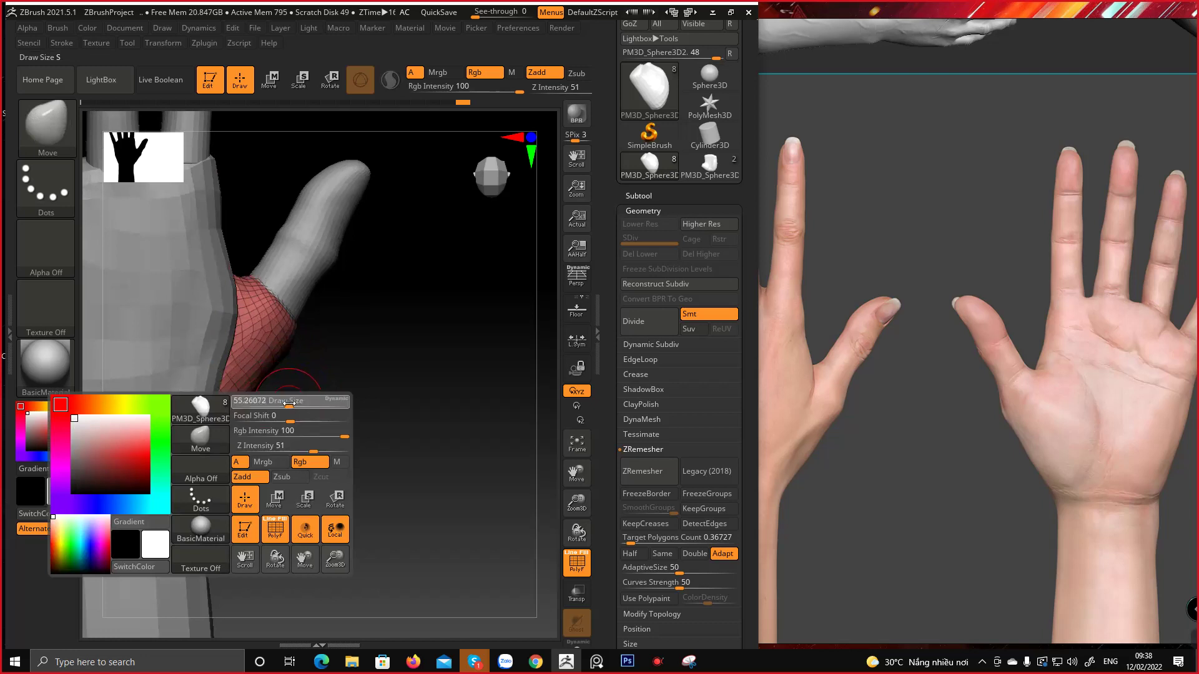
mouse_move(295, 444)
ctrl+right_down()
mouse_move(297, 423)
mouse_move(307, 469)
mouse_move(345, 505)
ctrl+right_up()
key(shift+f)
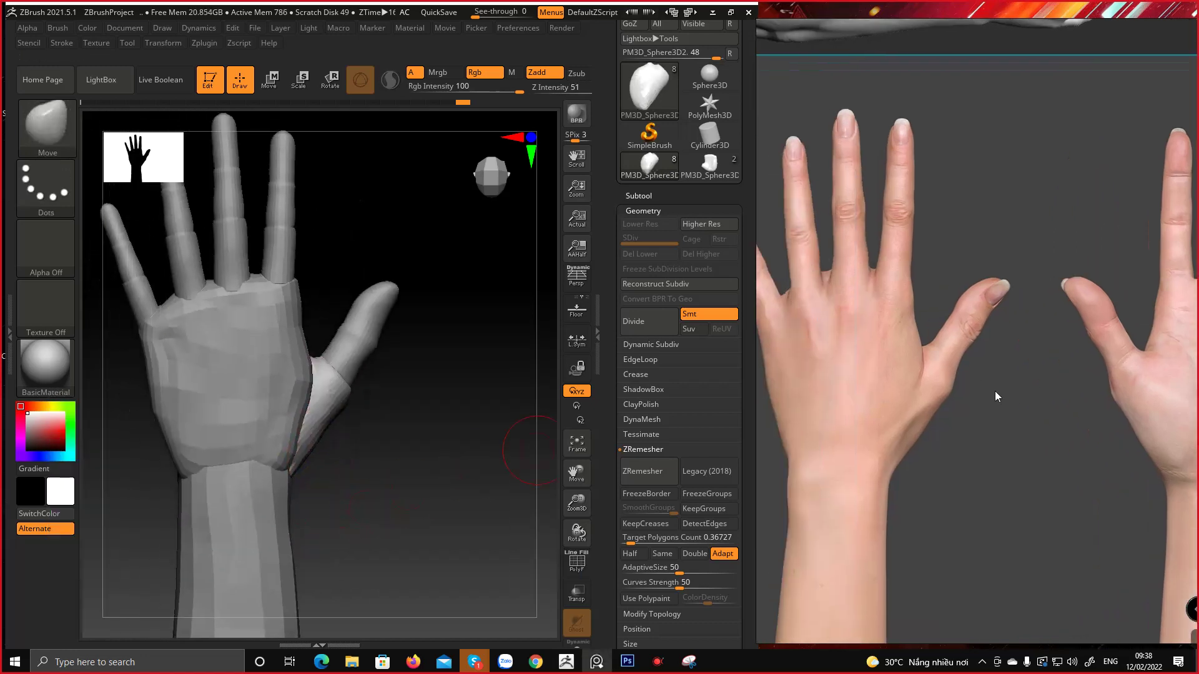
Select the thumb and adjust its inner contour with the Move brush to match the back-of-hand reference photo
alt+click(374, 343)
drag(379, 335, 406, 340)
key(space)
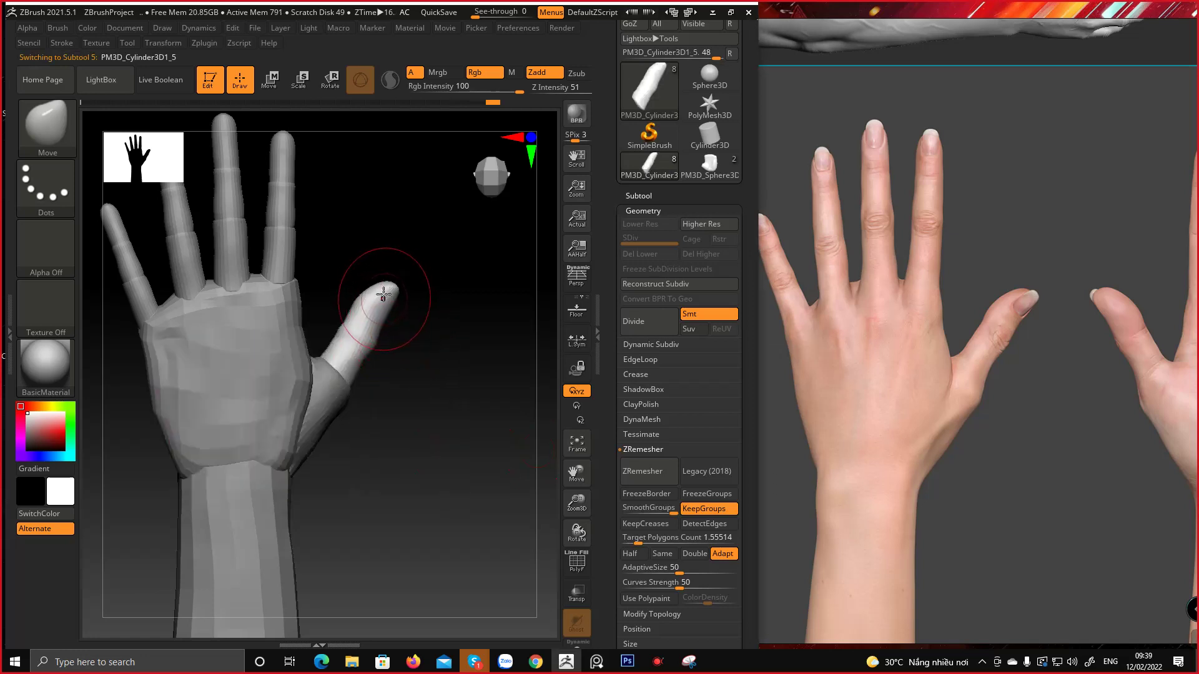
key(space)
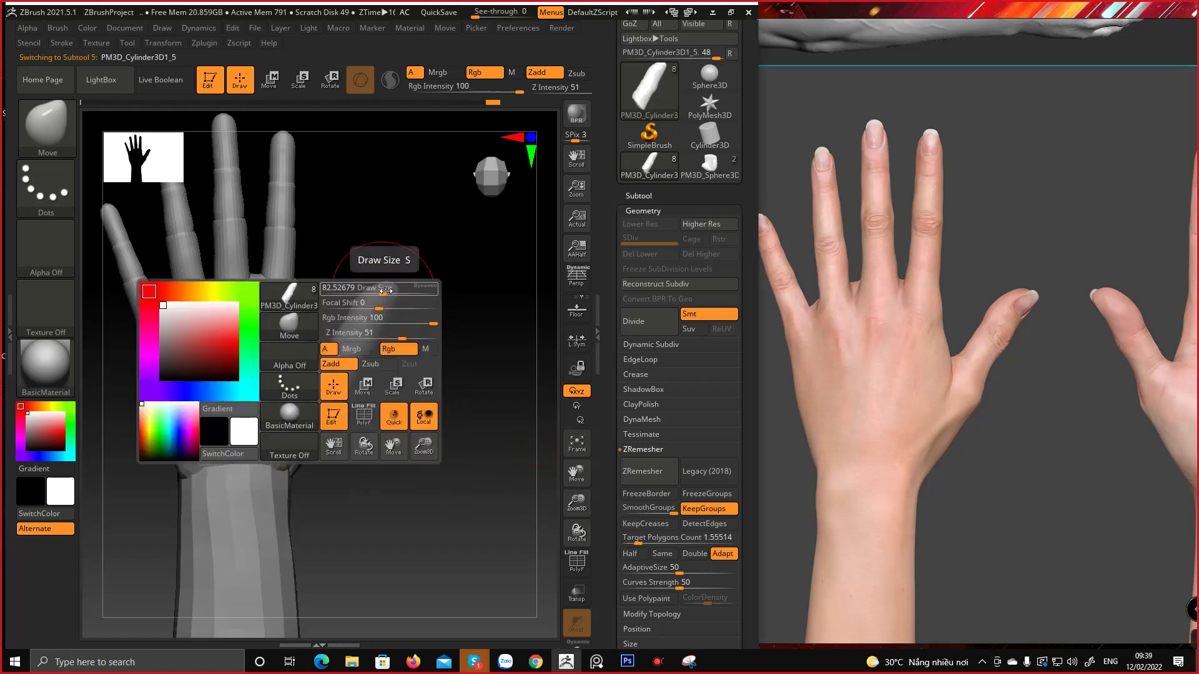
drag(384, 287, 381, 288)
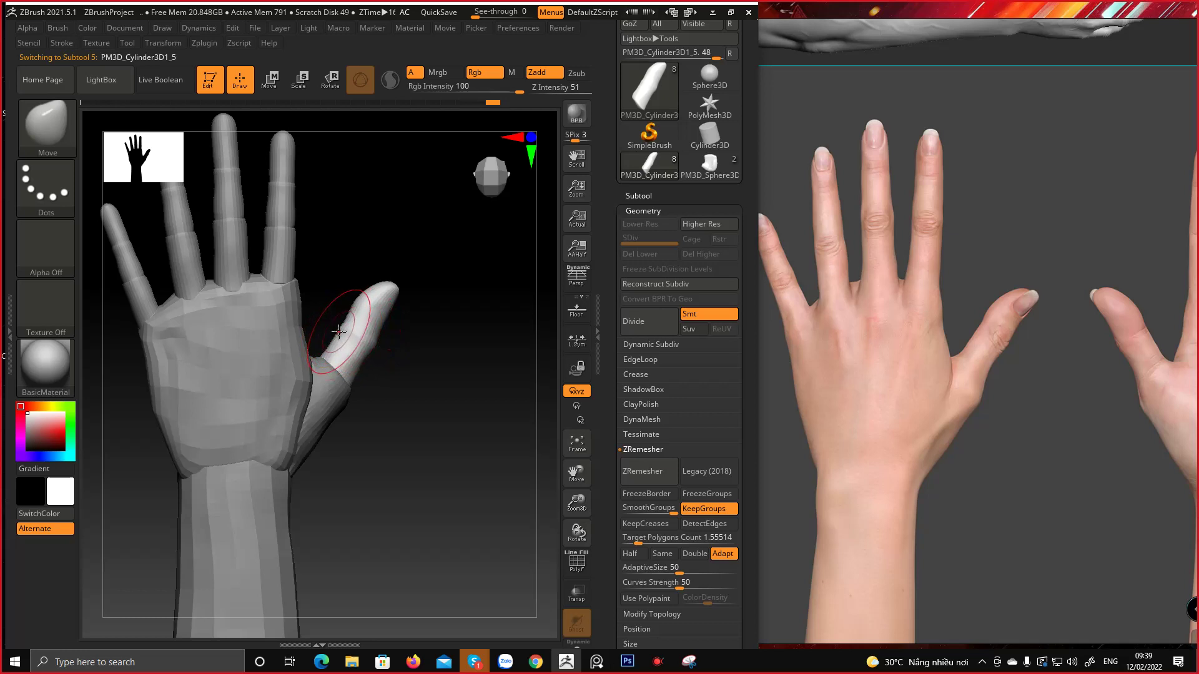
drag(339, 333, 344, 336)
key(ctrl)
mouse_move(392, 284)
ctrl+right_down()
mouse_move(396, 321)
mouse_move(397, 266)
ctrl+right_up()
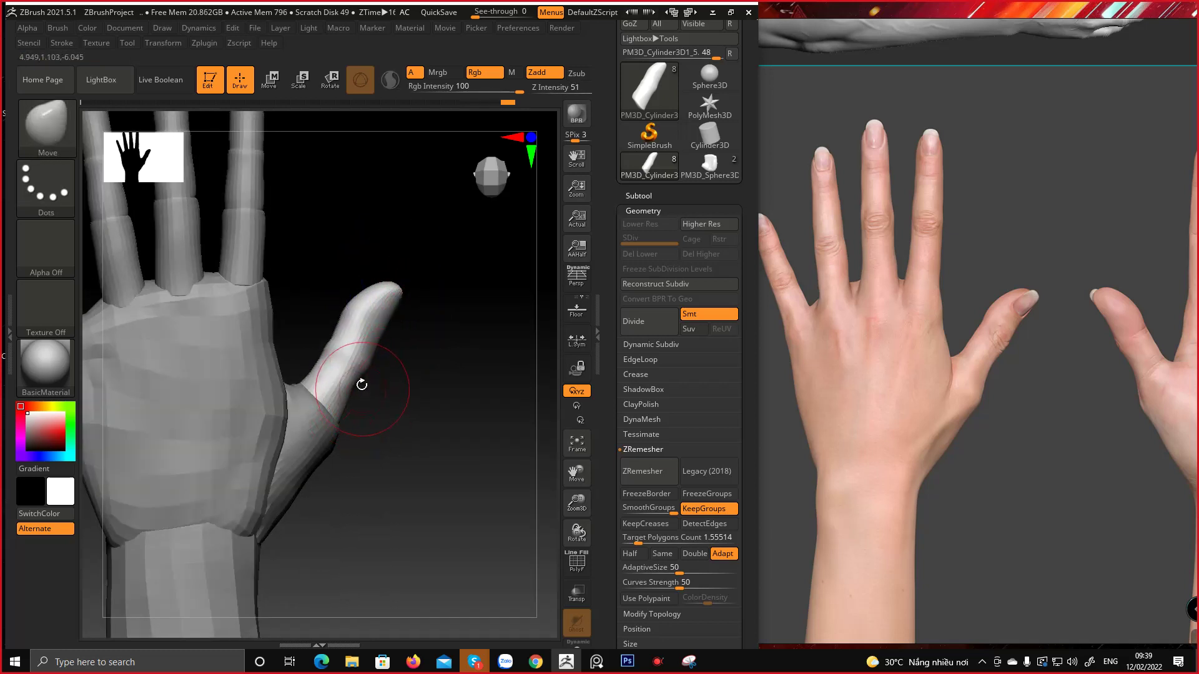
Refine the thumb's tip segment and joint with the Move brush from several angles
right_drag(361, 391, 352, 363)
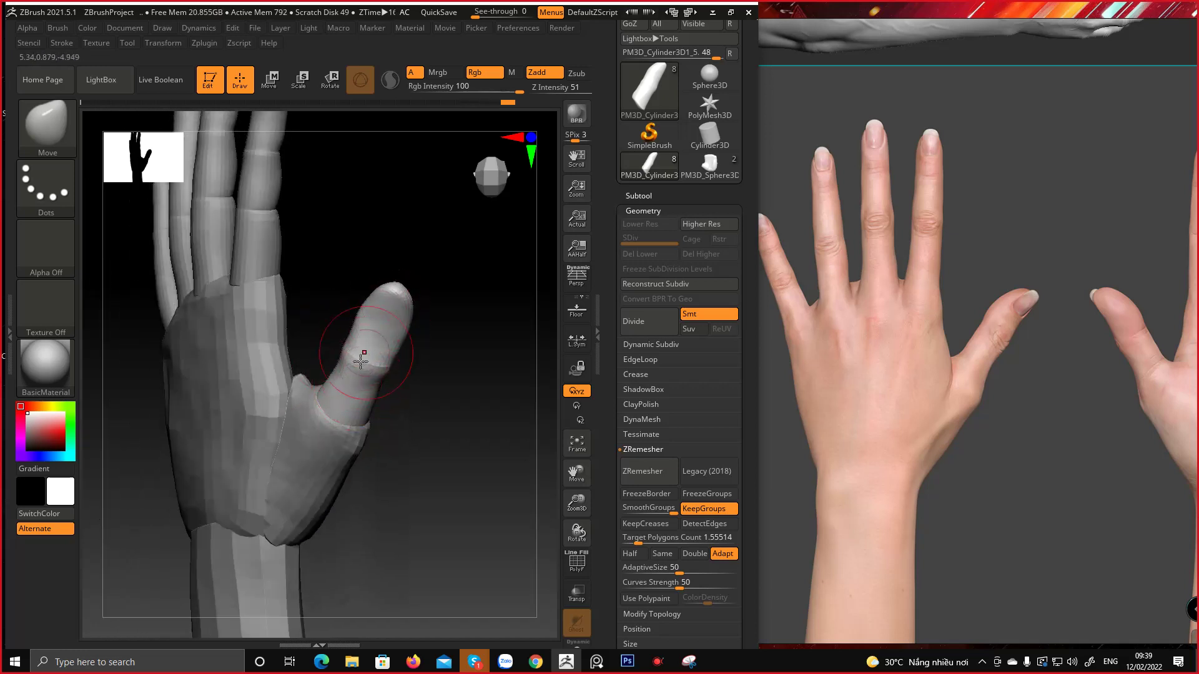
right_drag(339, 404, 351, 361)
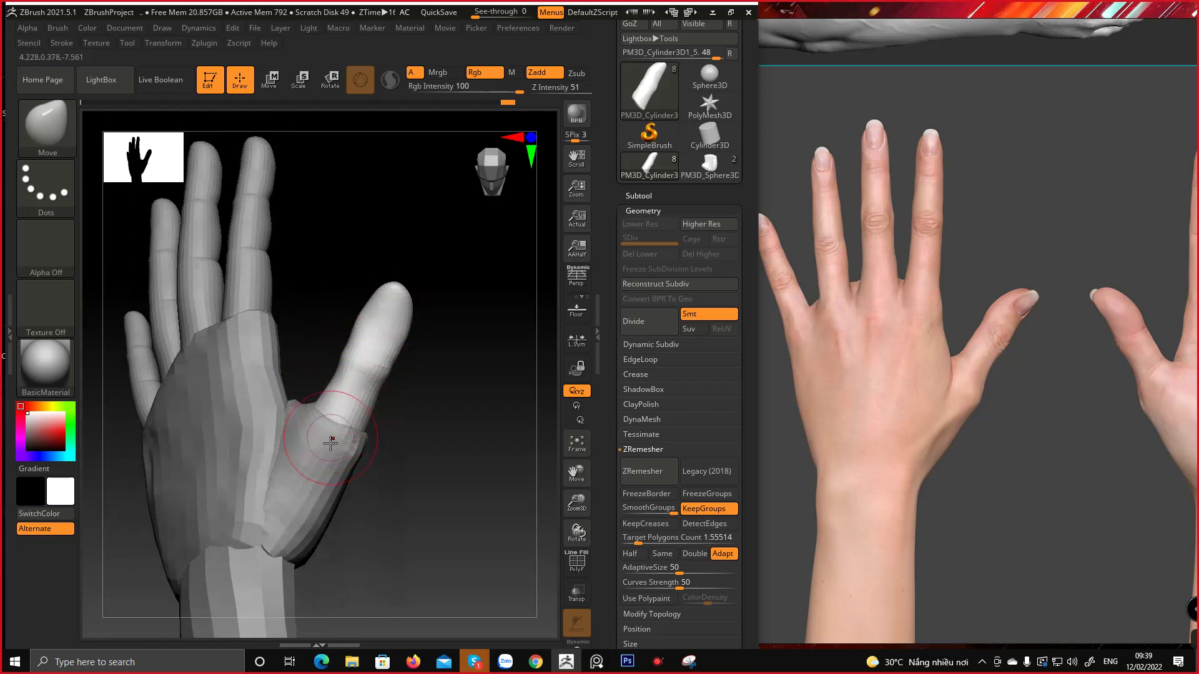
right_drag(331, 442, 347, 389)
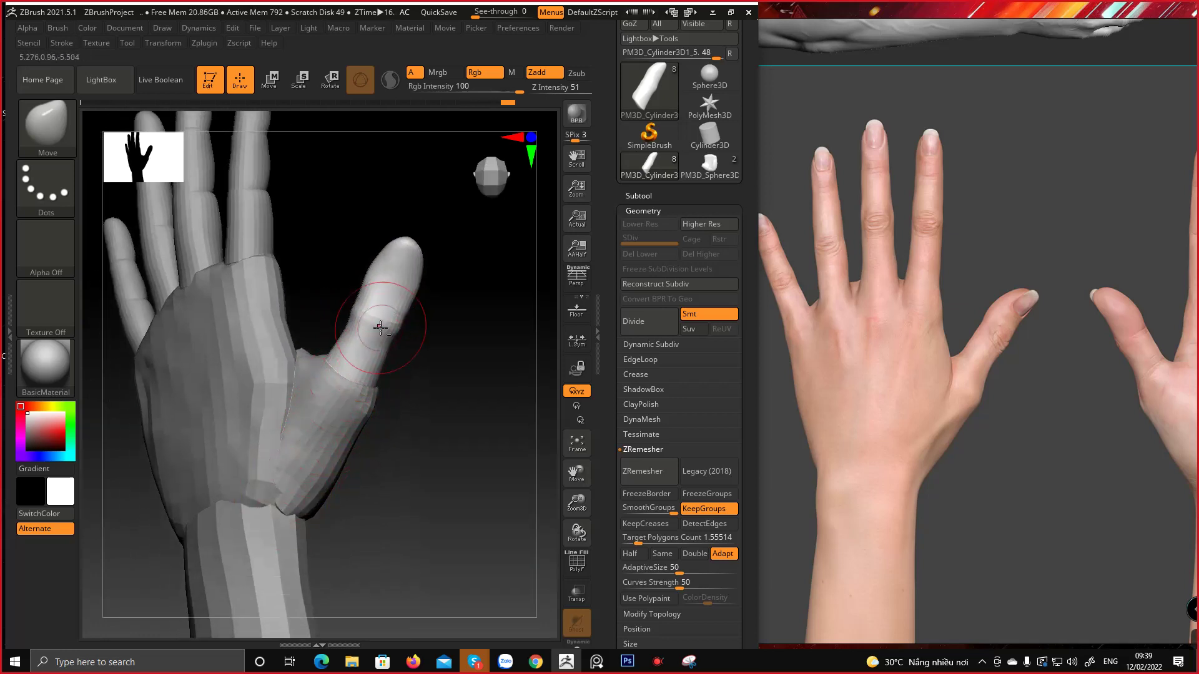
right_drag(381, 328, 318, 357)
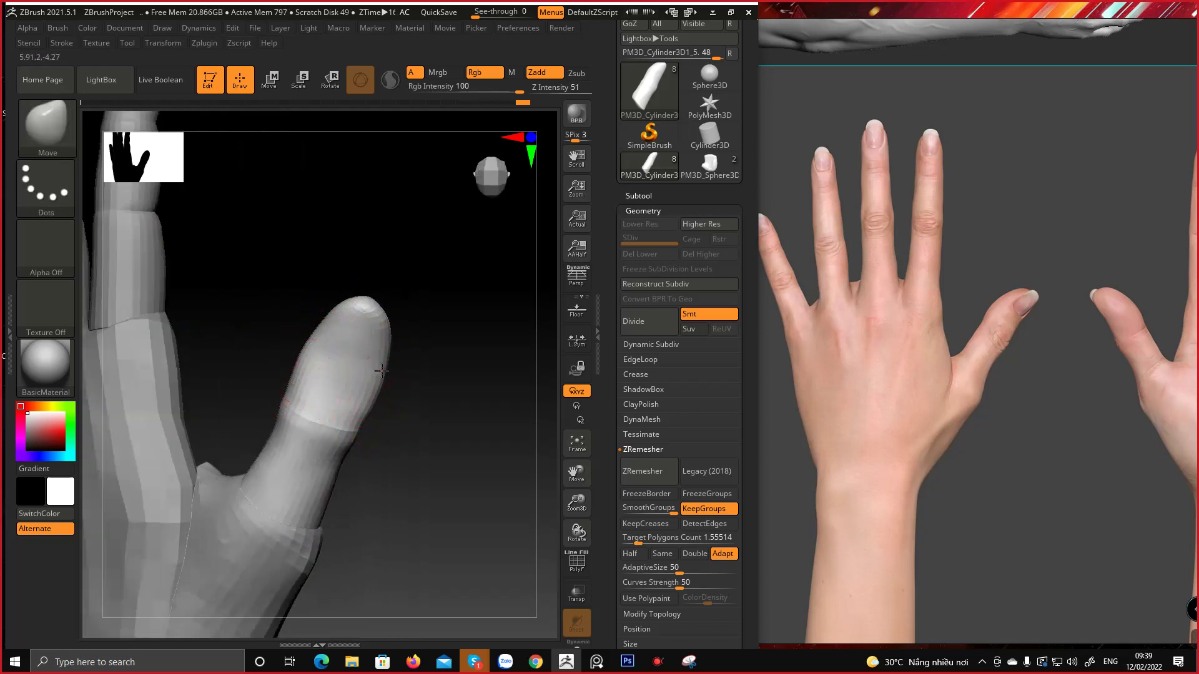
mouse_move(345, 326)
right_down()
mouse_move(331, 332)
mouse_move(322, 317)
right_up()
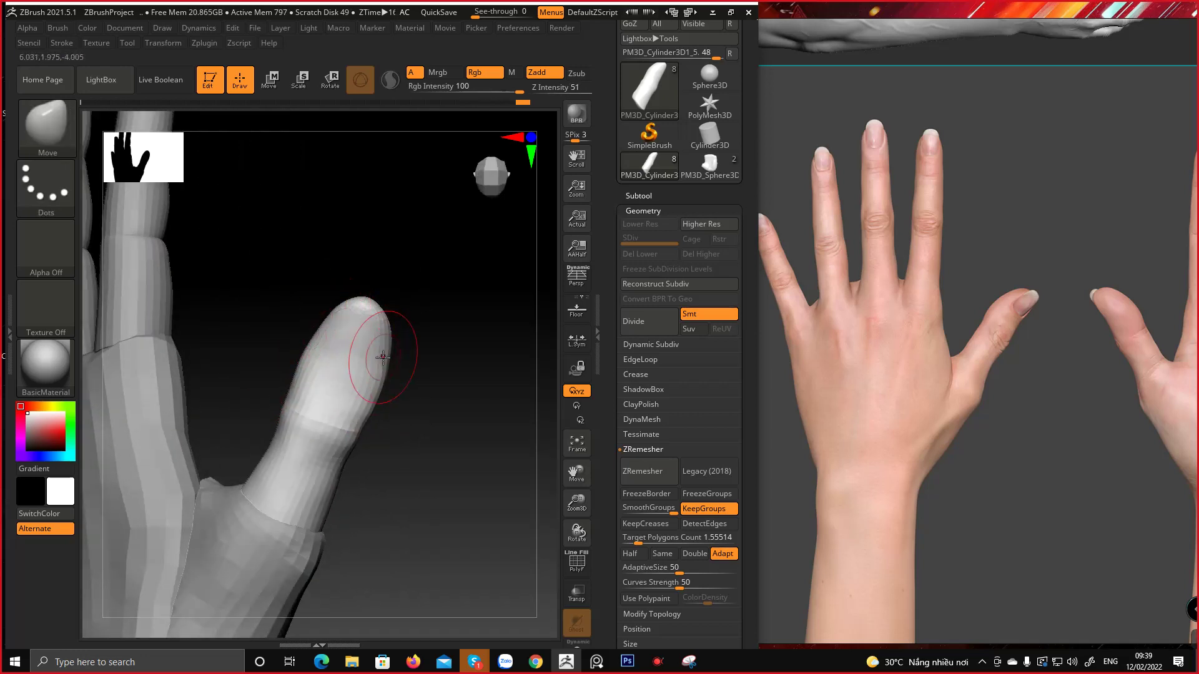
mouse_move(337, 424)
right_down()
mouse_move(367, 441)
mouse_move(342, 441)
mouse_move(279, 486)
mouse_move(322, 437)
mouse_move(335, 465)
mouse_move(316, 417)
mouse_move(340, 382)
mouse_move(308, 380)
mouse_move(373, 368)
mouse_move(387, 382)
right_up()
mouse_move(387, 382)
alt+right_down()
mouse_move(356, 388)
mouse_move(376, 455)
mouse_move(396, 350)
mouse_move(370, 449)
mouse_move(384, 480)
alt+right_up()
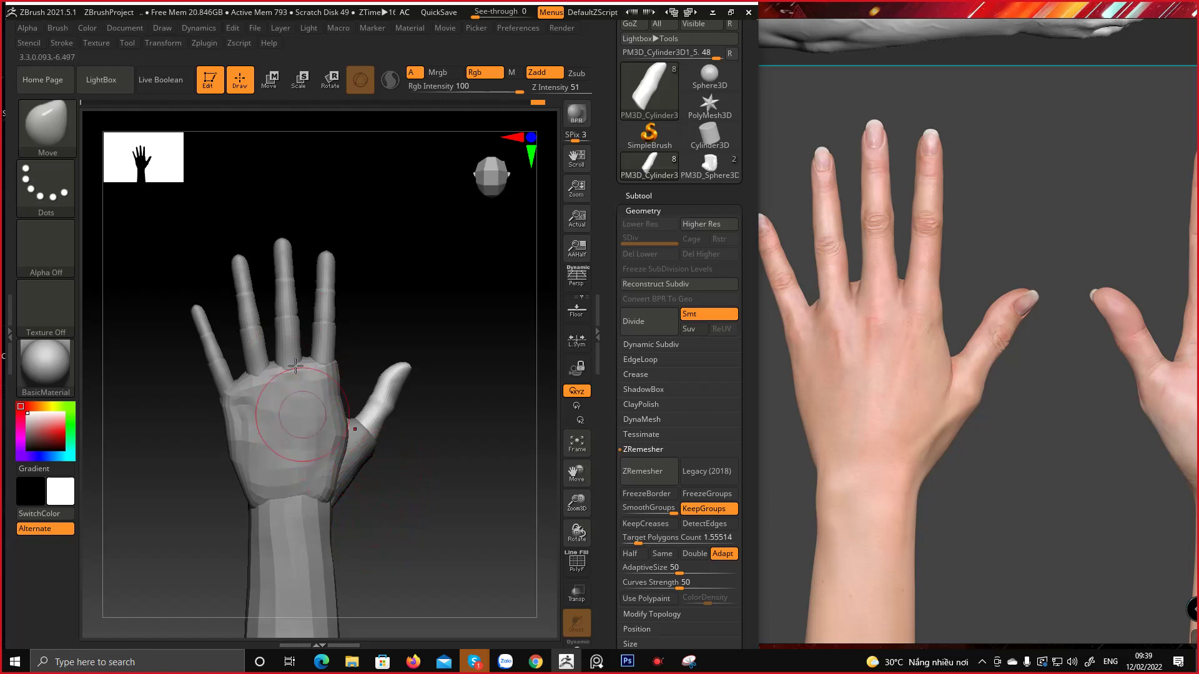
Bring the palm reference photo into view and identify the palm, forearm and thumb base among the subtools
ctrl+right_drag(366, 432, 539, 287)
click(638, 196)
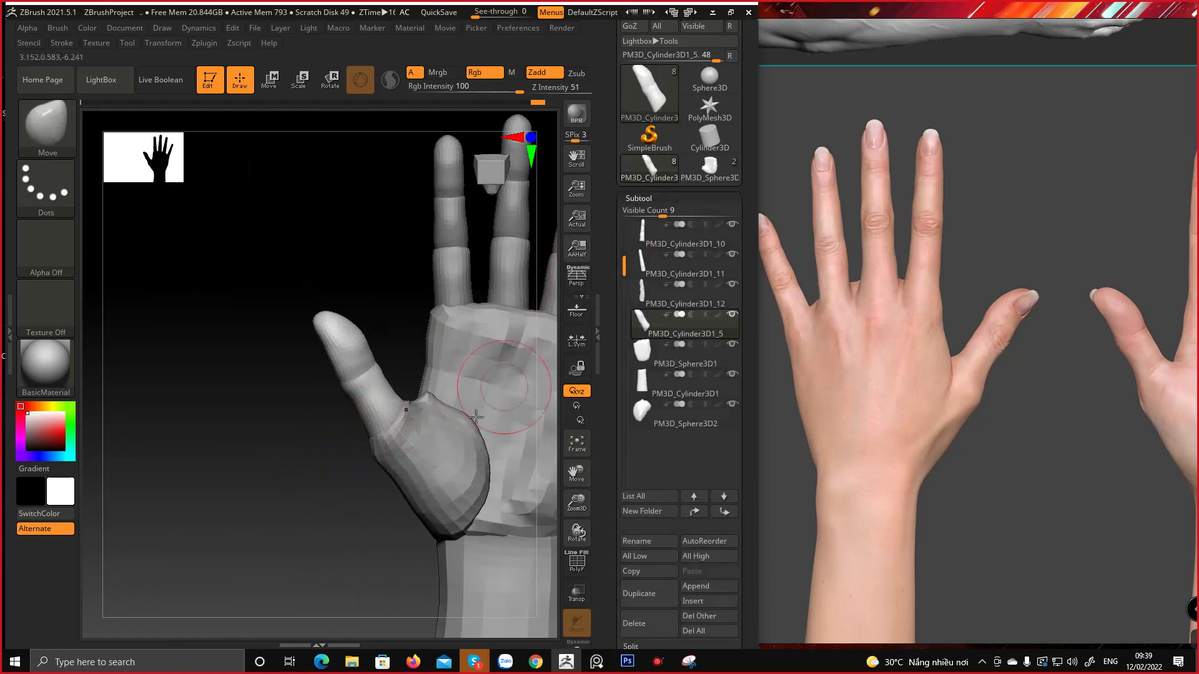
middle_drag(1039, 351, 842, 352)
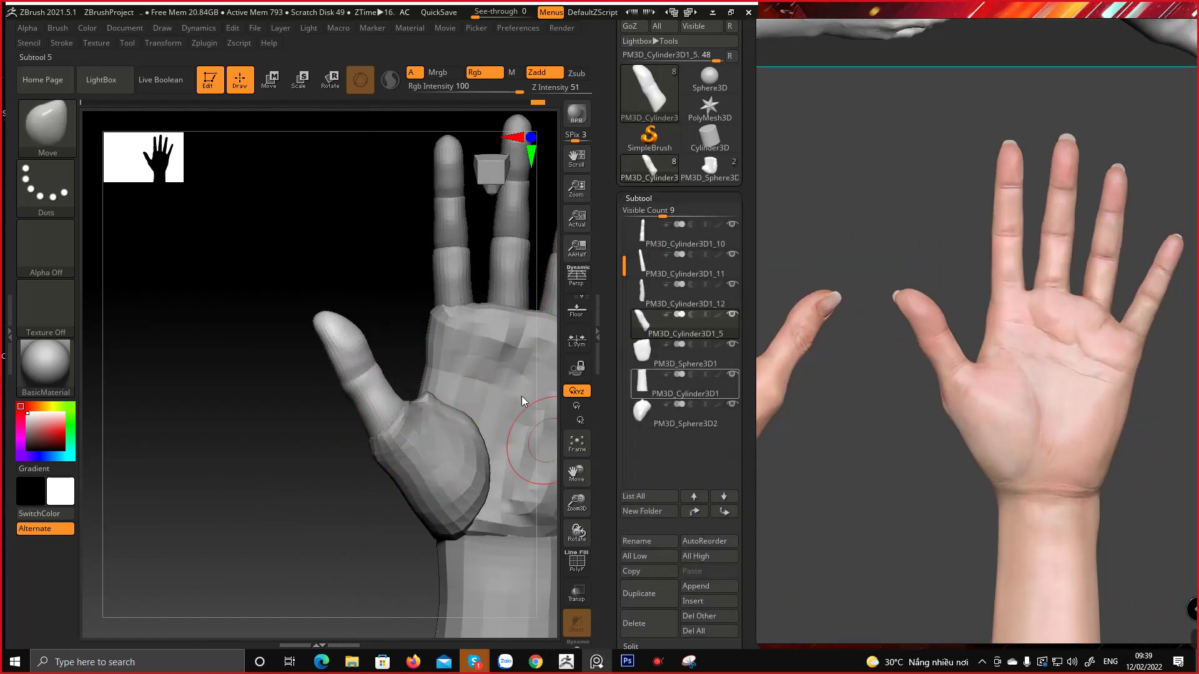
click(725, 354)
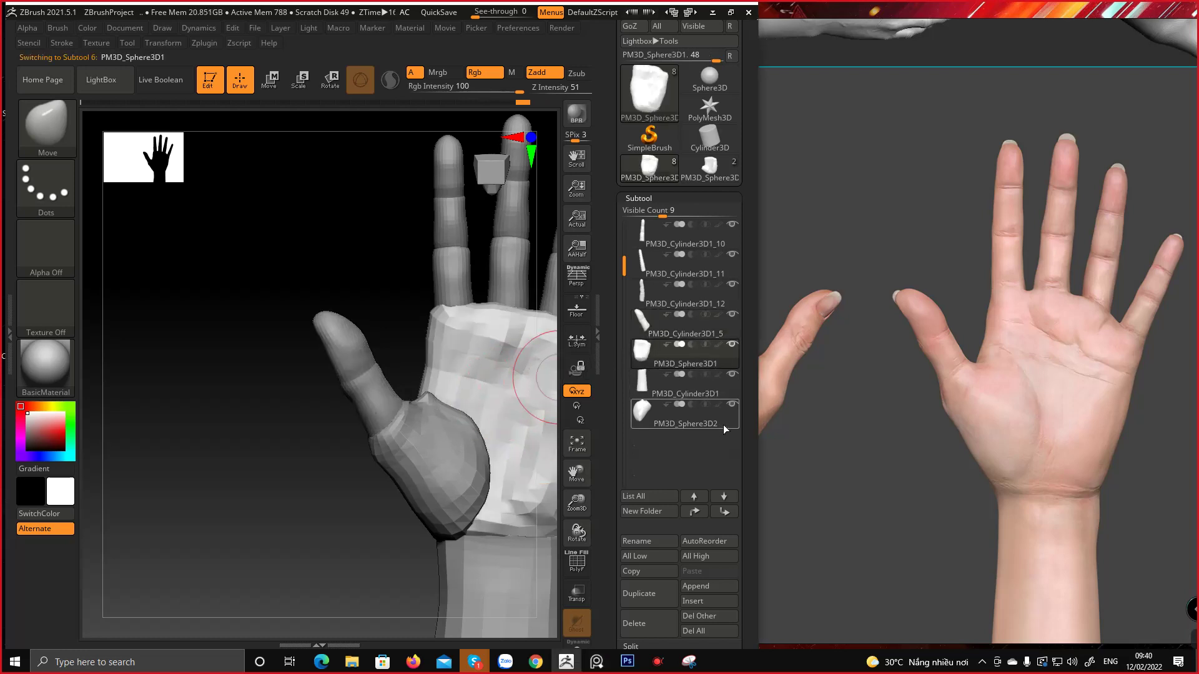
click(722, 389)
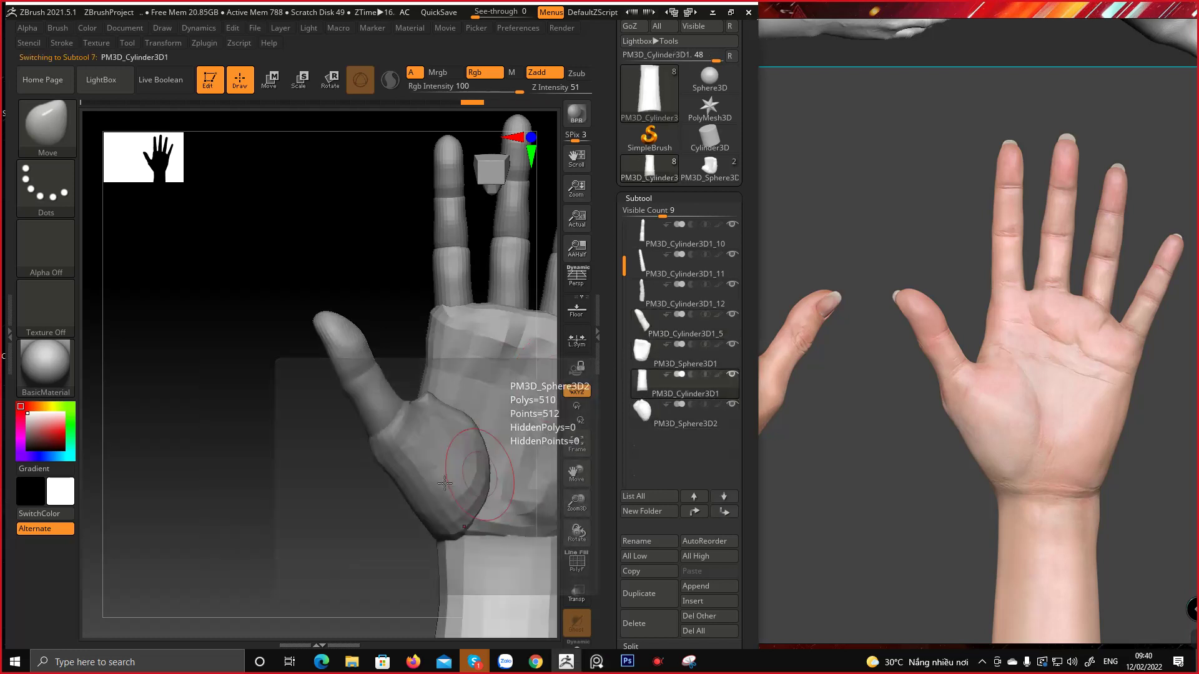
click(685, 415)
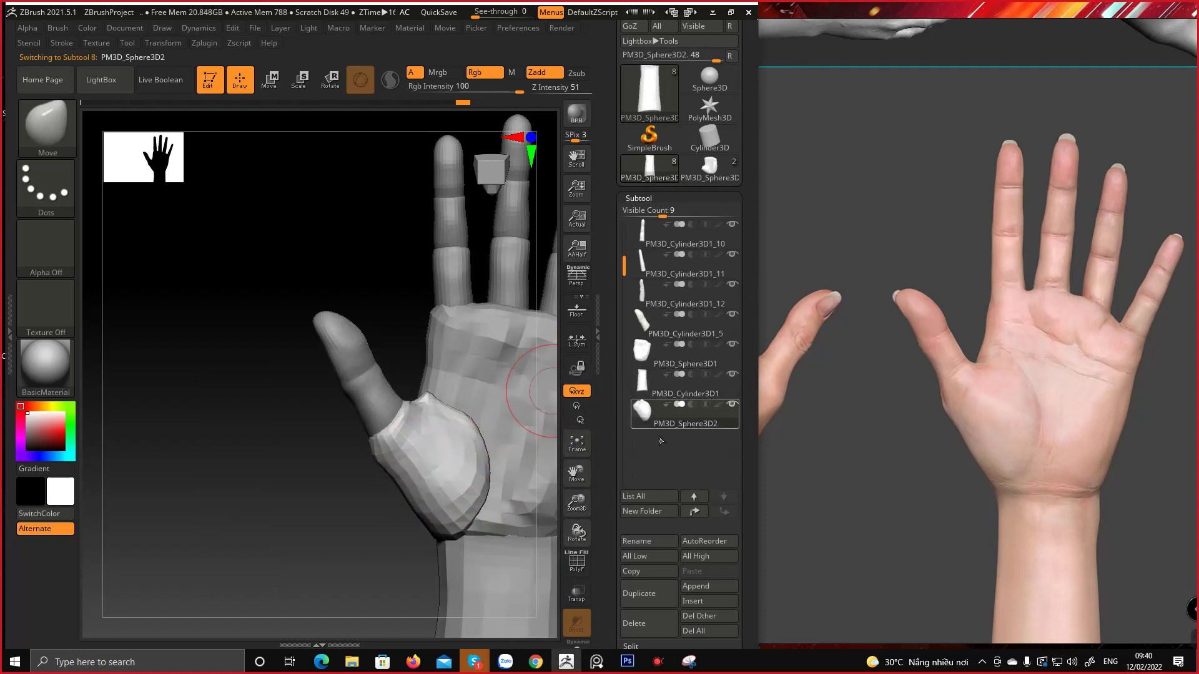
Move the thumb base subtool PM3D_Sphere3D2 up two places in the subtool order, directly below the thumb PM3D_Cylinder3D1_5
click(694, 497)
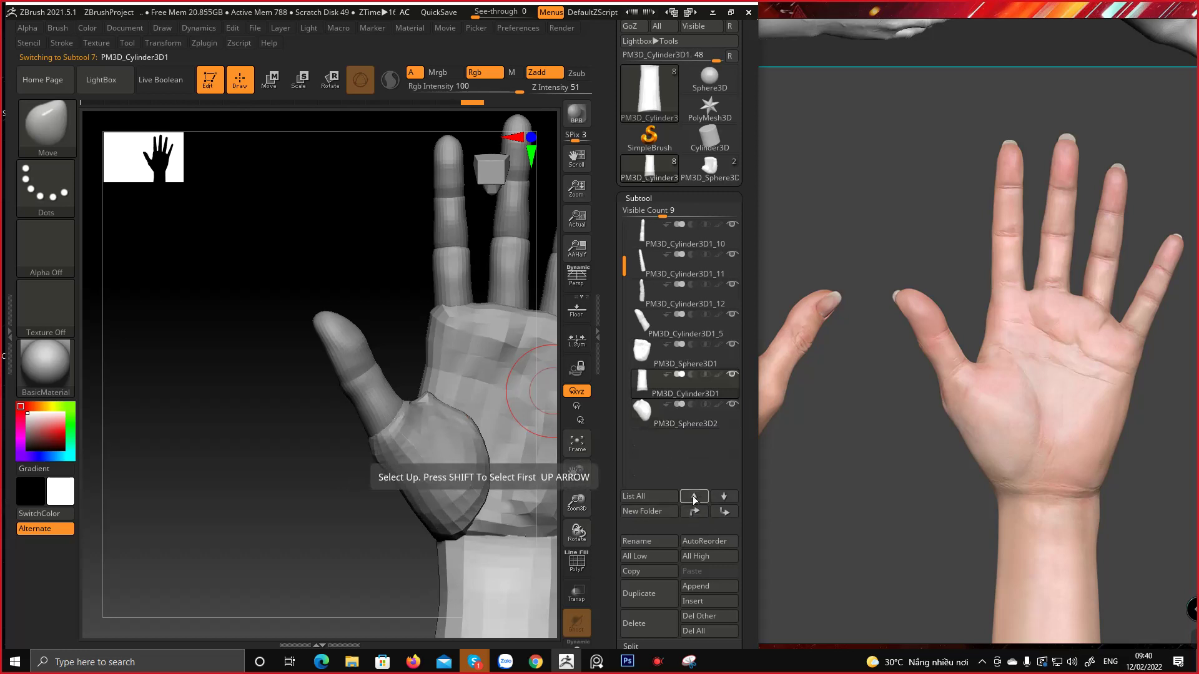
click(644, 424)
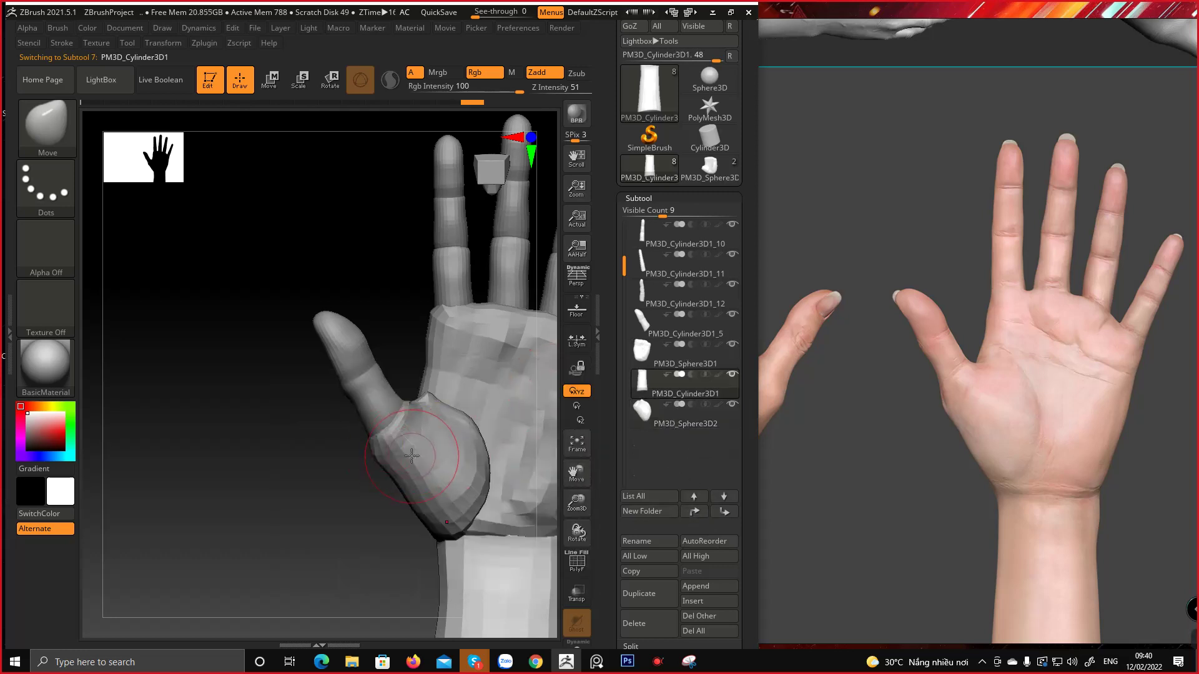
click(694, 512)
click(695, 511)
Merge the thumb subtool PM3D_Cylinder3D1_5 down with the thumb base and check the merged part from the back of the hand
click(666, 319)
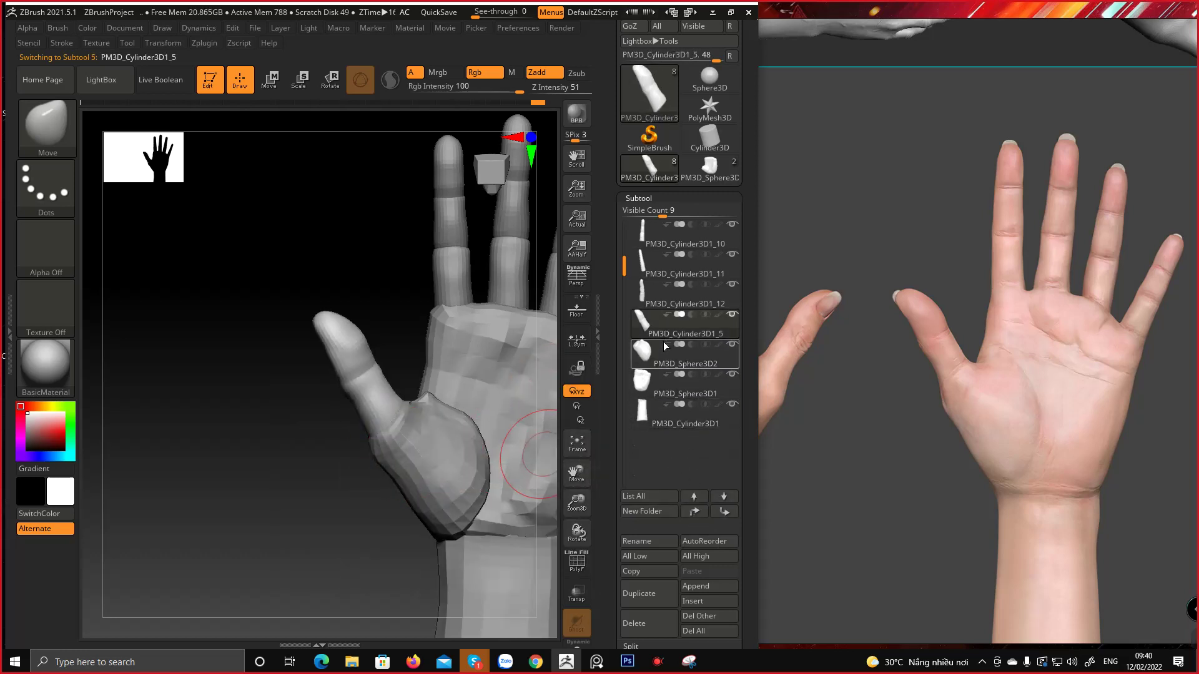
click(664, 344)
click(673, 325)
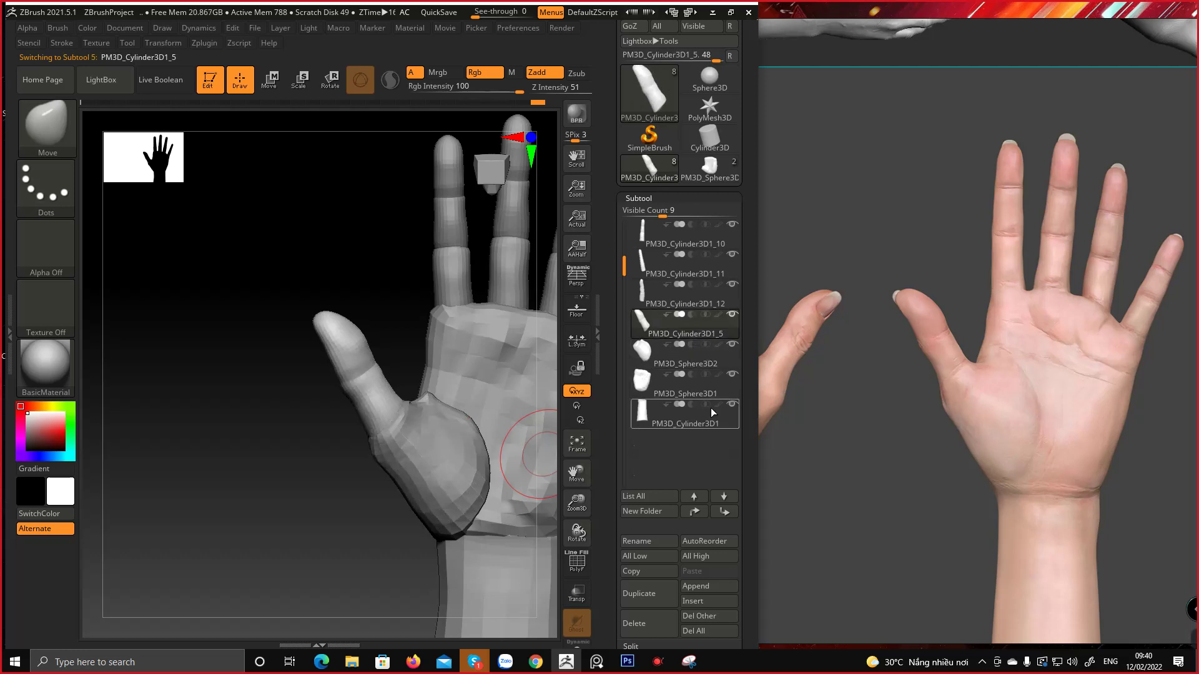
drag(611, 500, 613, 443)
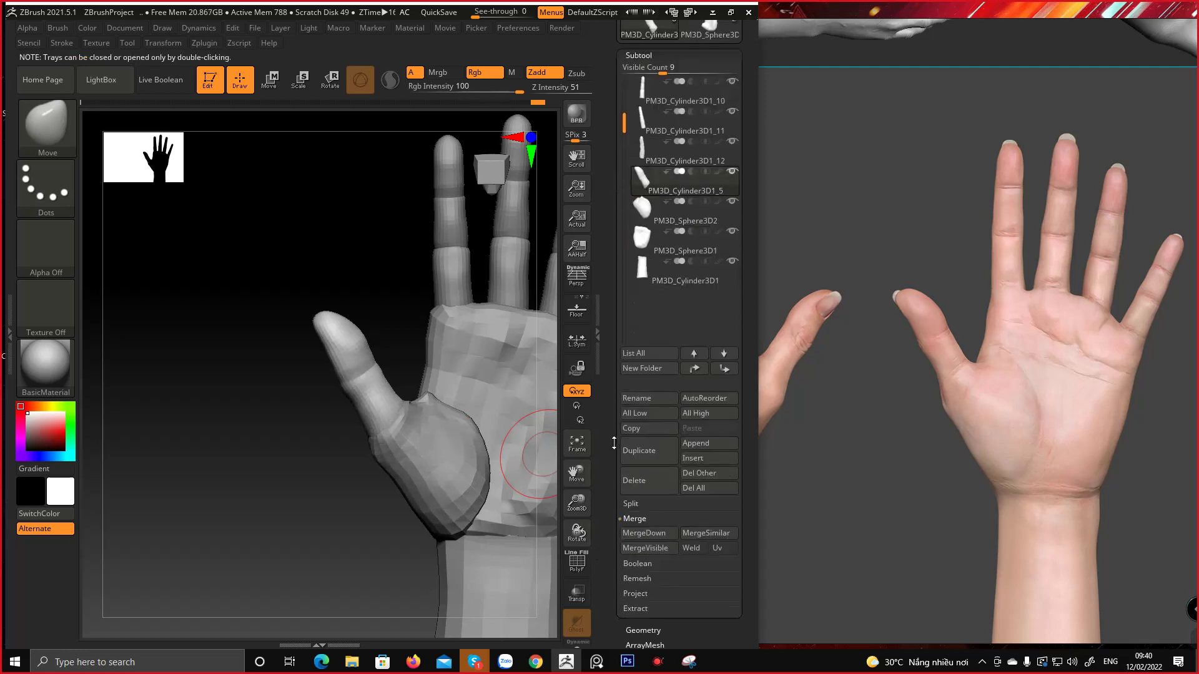
click(645, 533)
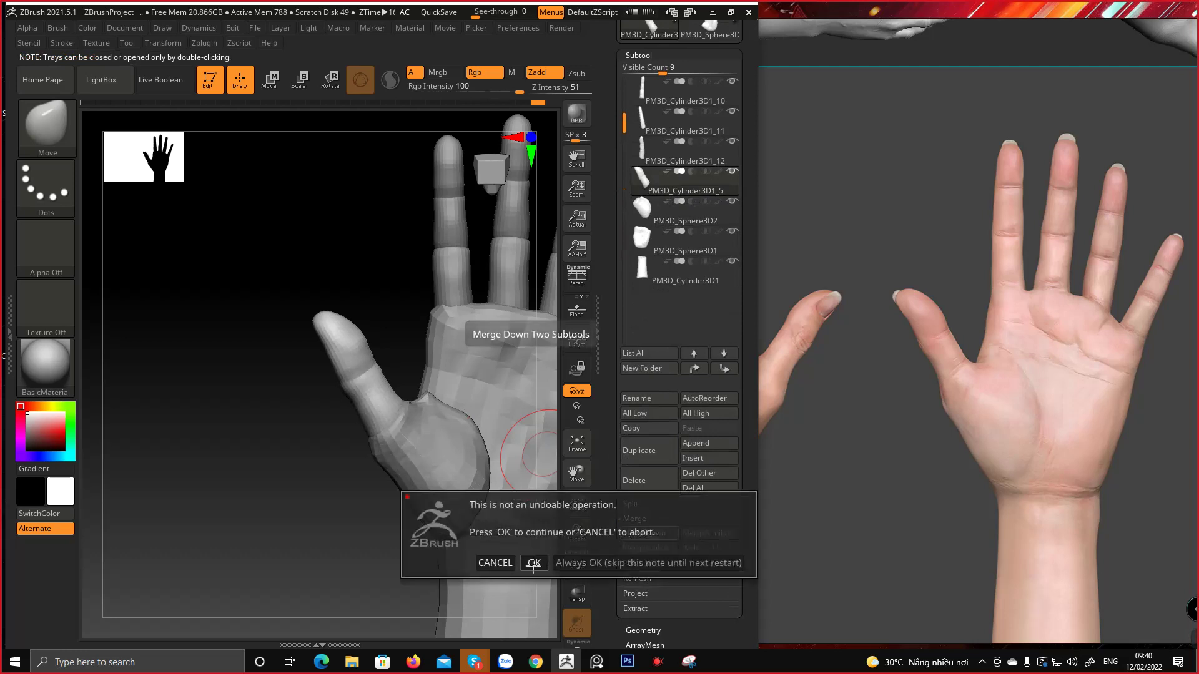
click(534, 564)
drag(289, 494, 396, 490)
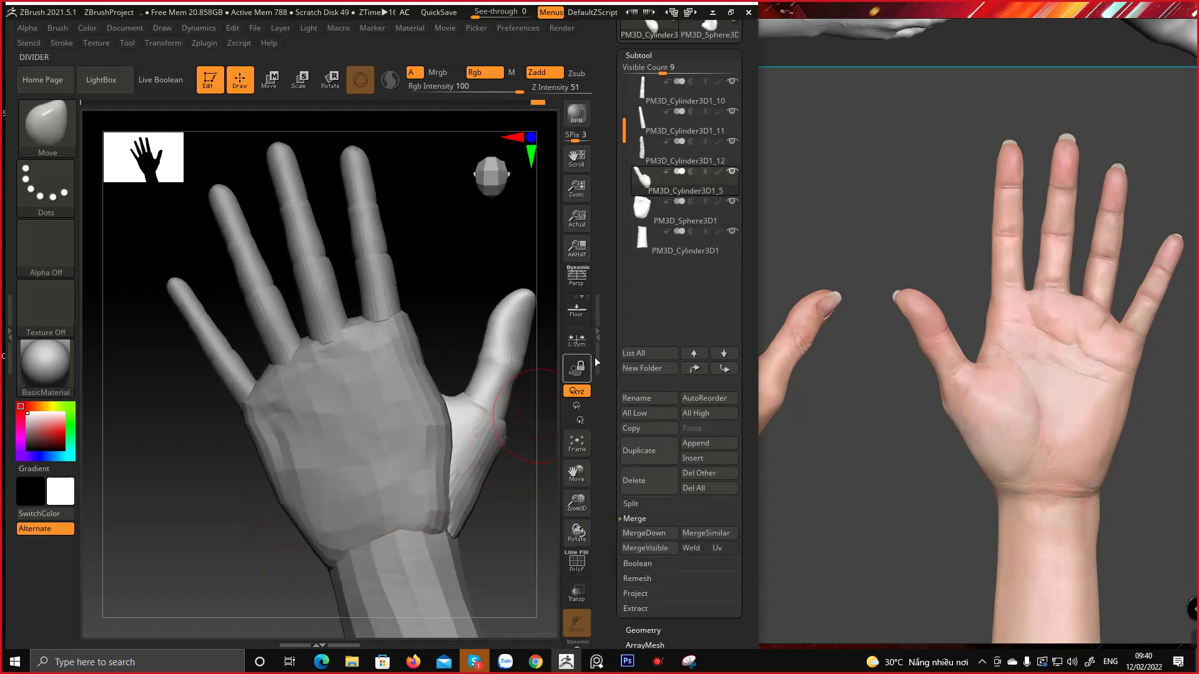
Remesh the merged thumb with DynaMesh at resolution 32 and show its wireframe with polygroups
drag(627, 574, 680, 455)
click(655, 459)
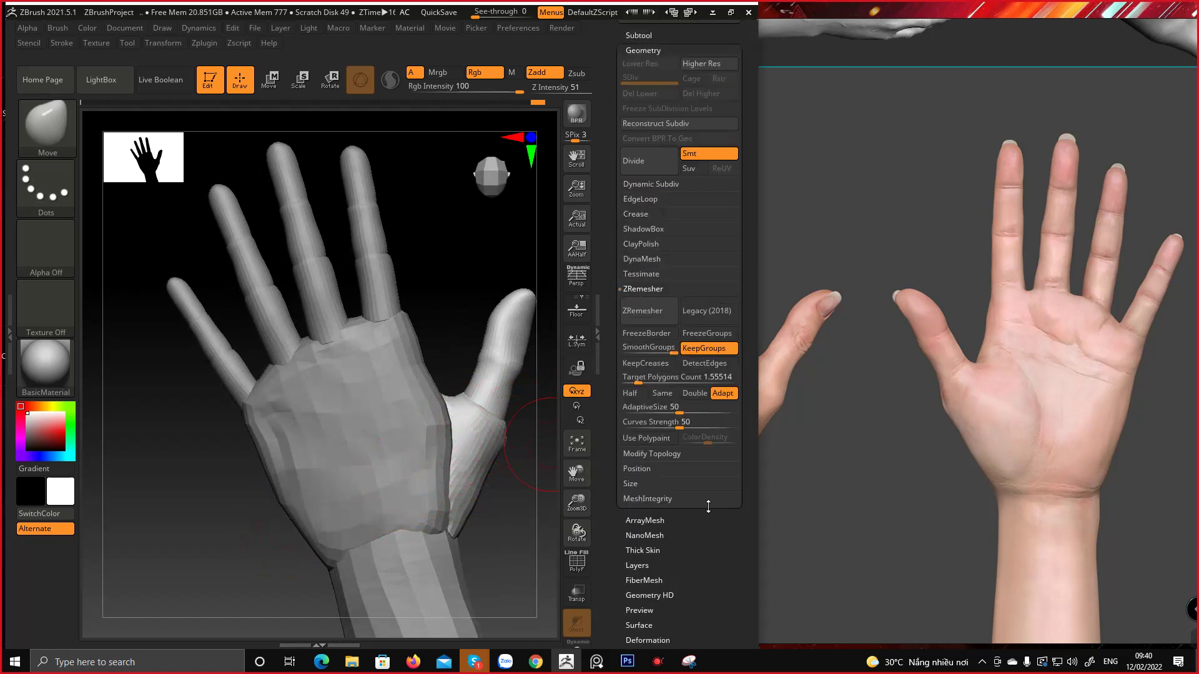
click(641, 258)
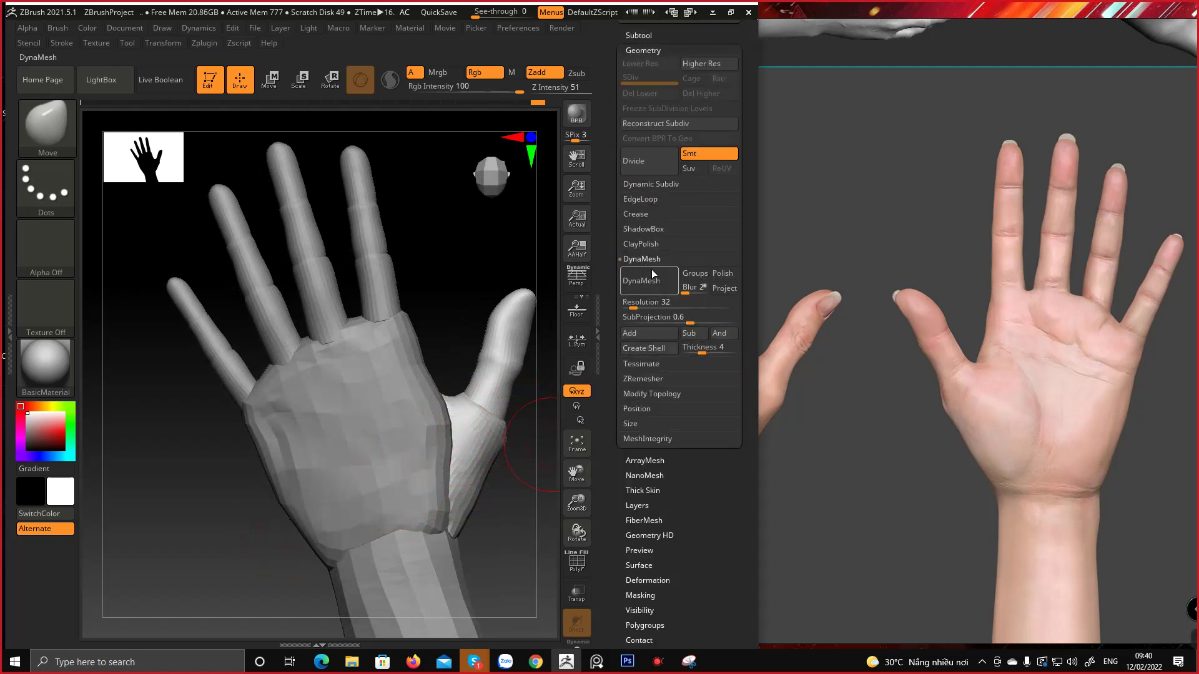
drag(472, 453, 416, 454)
right_drag(416, 455, 409, 454)
key(shift+f)
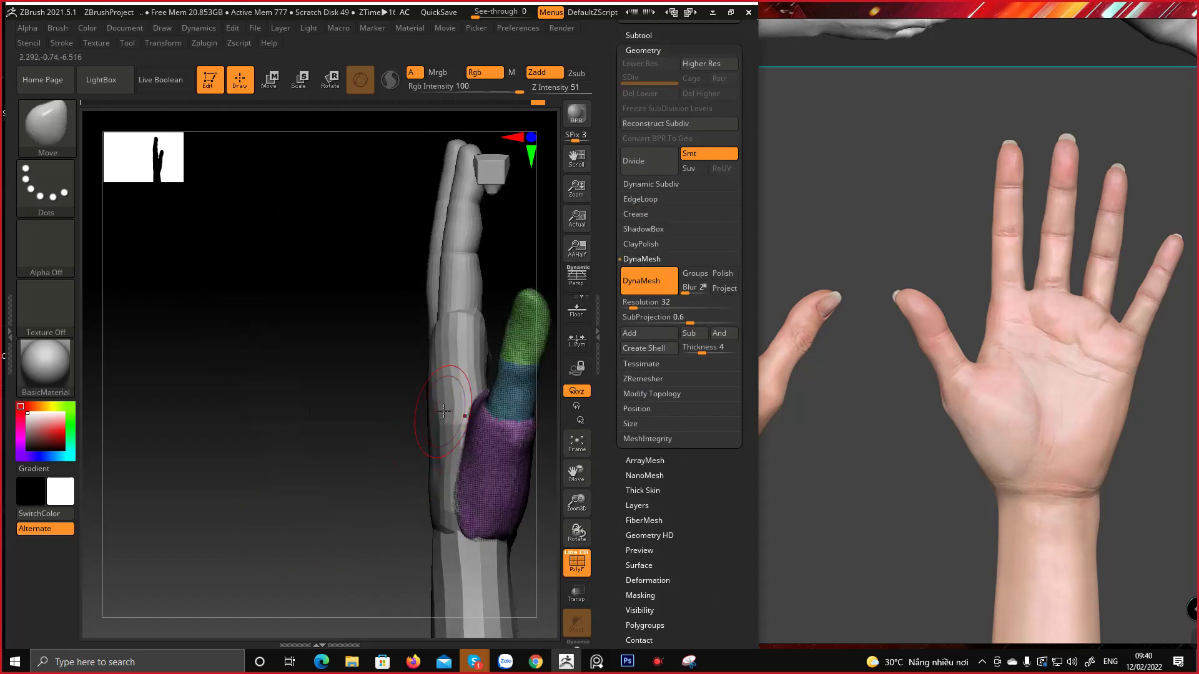
Examine the remeshed thumb and its joints up close from the back, palm and side of the hand
alt+right_drag(459, 409, 349, 400)
ctrl+right_drag(349, 399, 366, 431)
mouse_move(366, 430)
mouse_down()
mouse_move(431, 365)
mouse_move(409, 393)
mouse_move(419, 400)
mouse_up()
key(space)
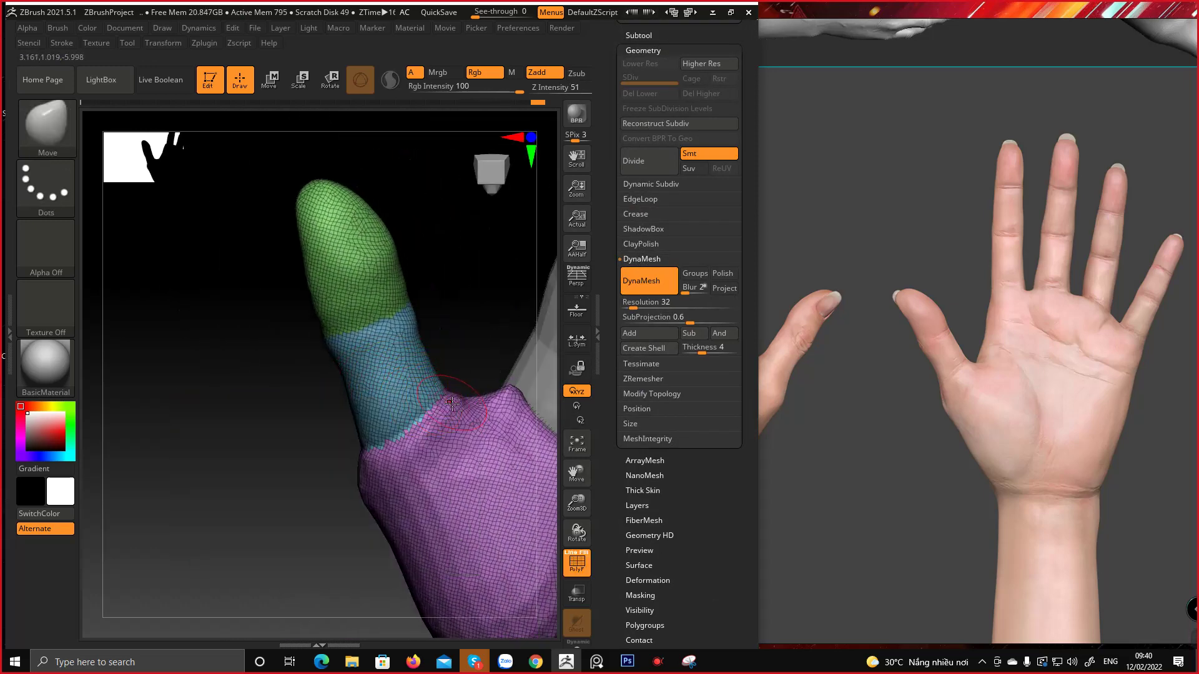
mouse_move(431, 399)
alt+right_down()
mouse_move(339, 373)
mouse_move(432, 368)
alt+right_up()
shift+right_drag(338, 407, 362, 409)
shift+right_drag(287, 420, 274, 406)
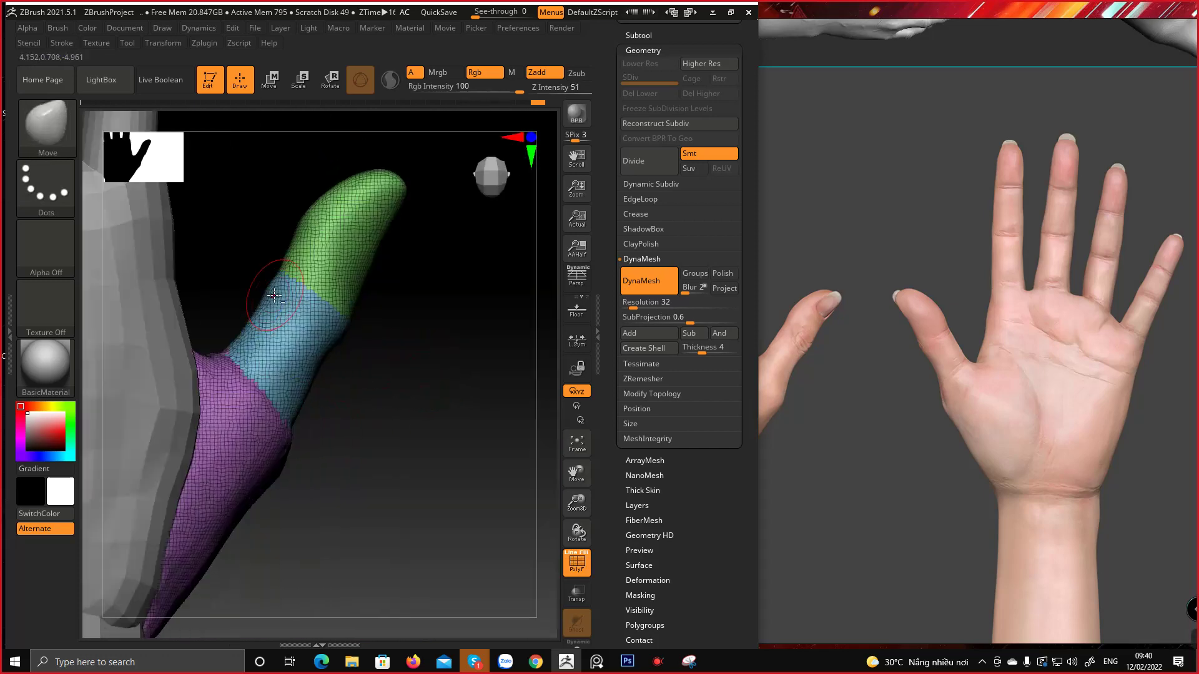
mouse_move(319, 367)
alt+right_down()
mouse_move(422, 410)
mouse_move(374, 274)
mouse_move(372, 297)
alt+right_up()
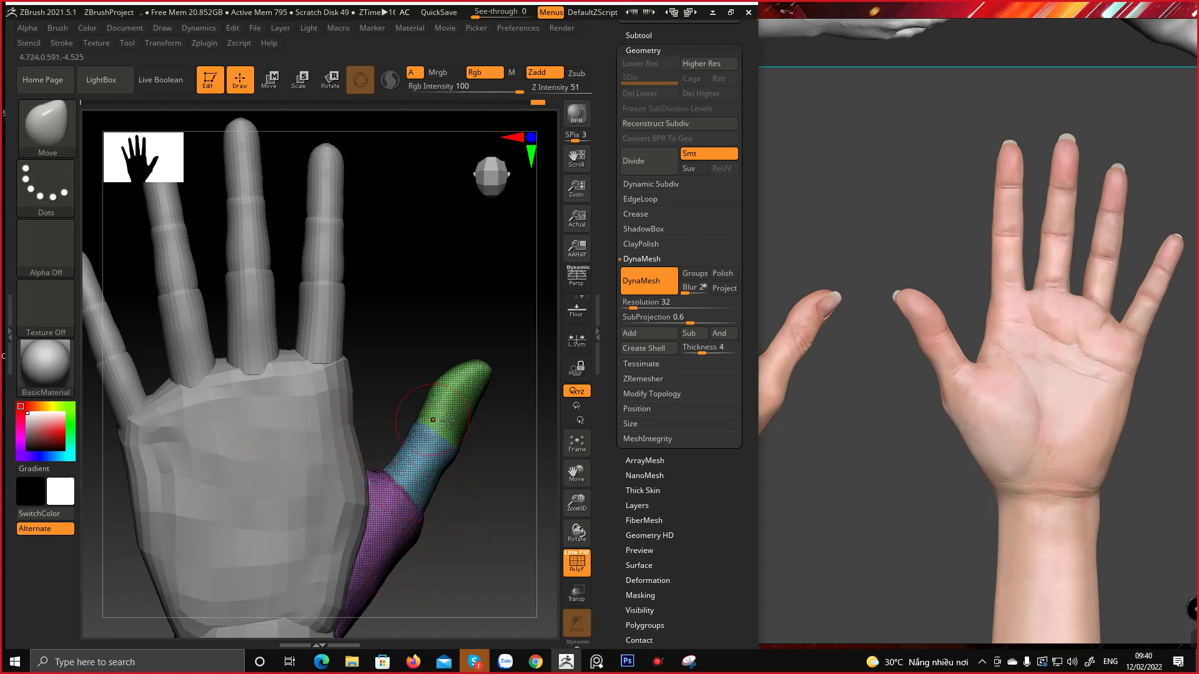
drag(397, 432, 306, 419)
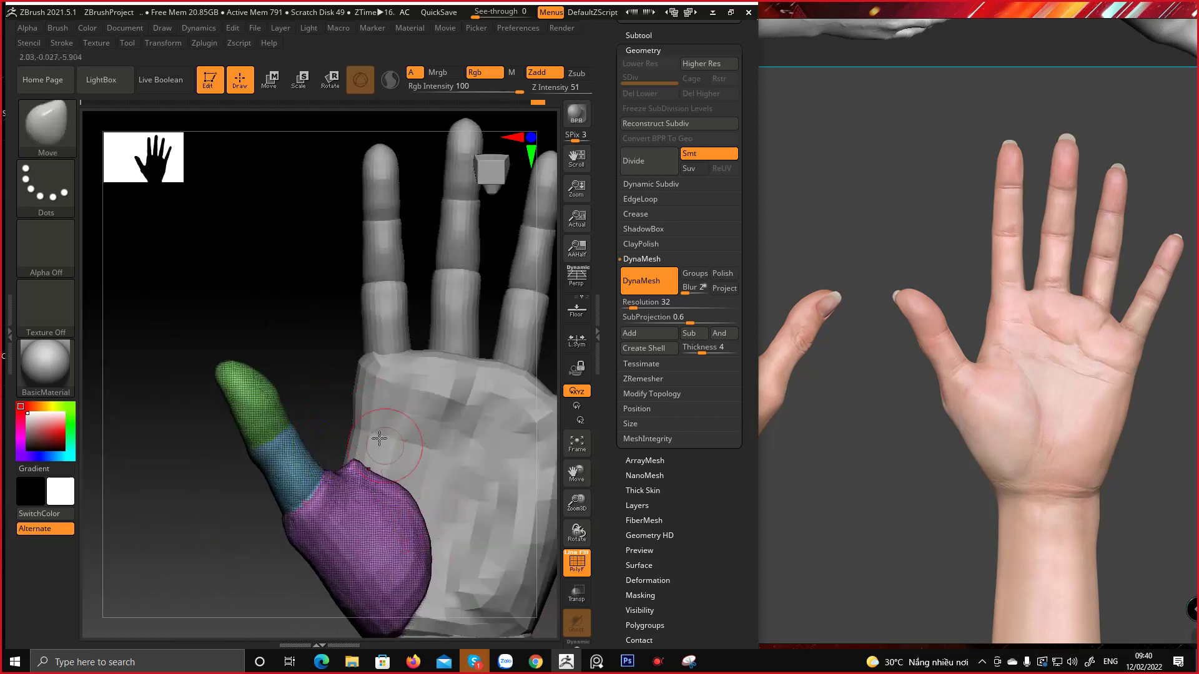
mouse_move(379, 439)
right_down()
mouse_move(360, 473)
mouse_move(341, 456)
mouse_move(426, 365)
right_up()
key(shift)
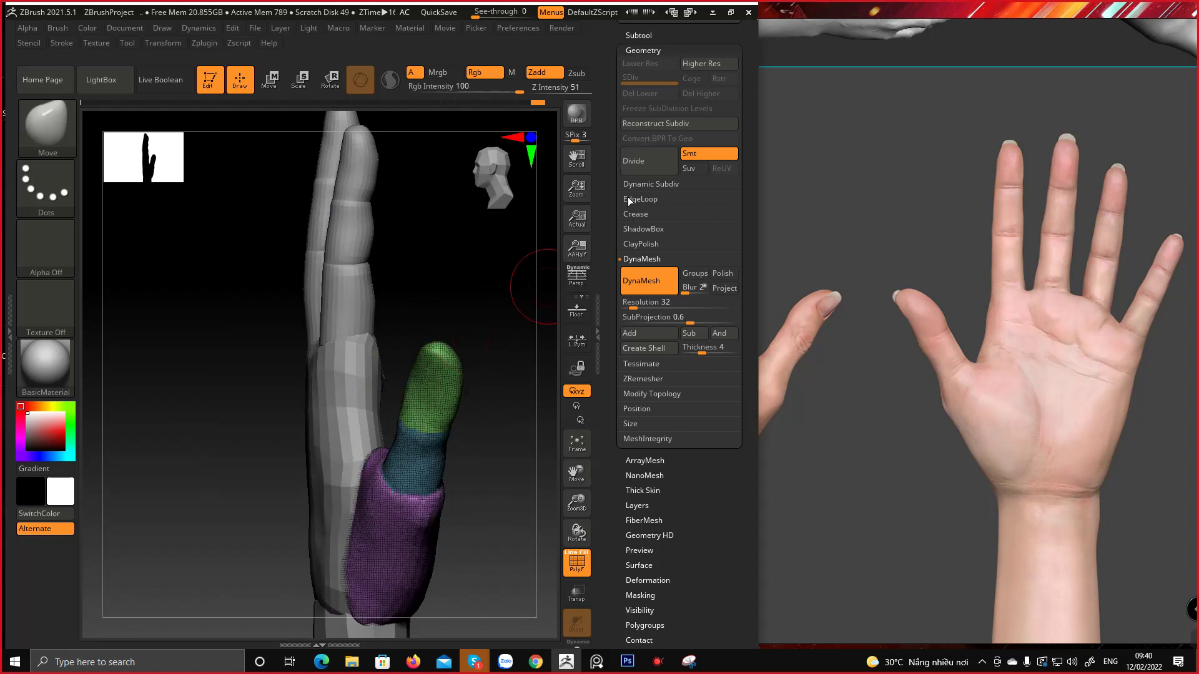
Merge the thumb subtool PM3D_Cylinder3D1_5 down with the palm PM3D_Sphere3D1 and check the result from the back of the hand
drag(611, 86, 612, 324)
click(644, 276)
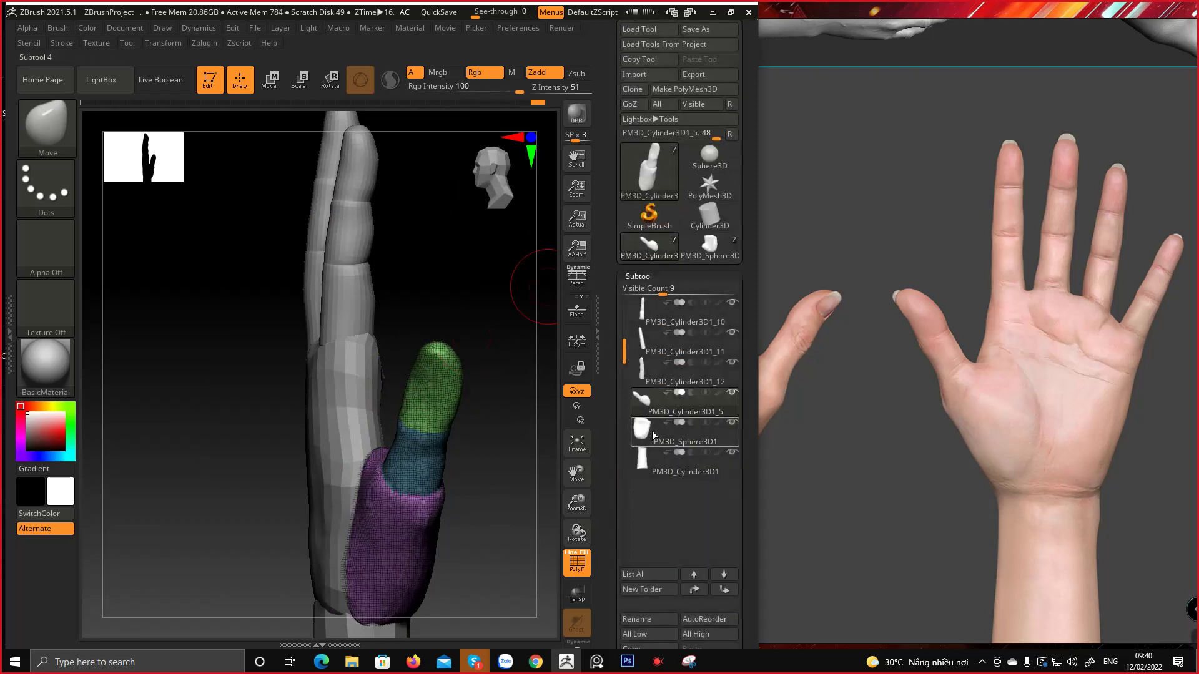
scroll(708, 481, down, 5)
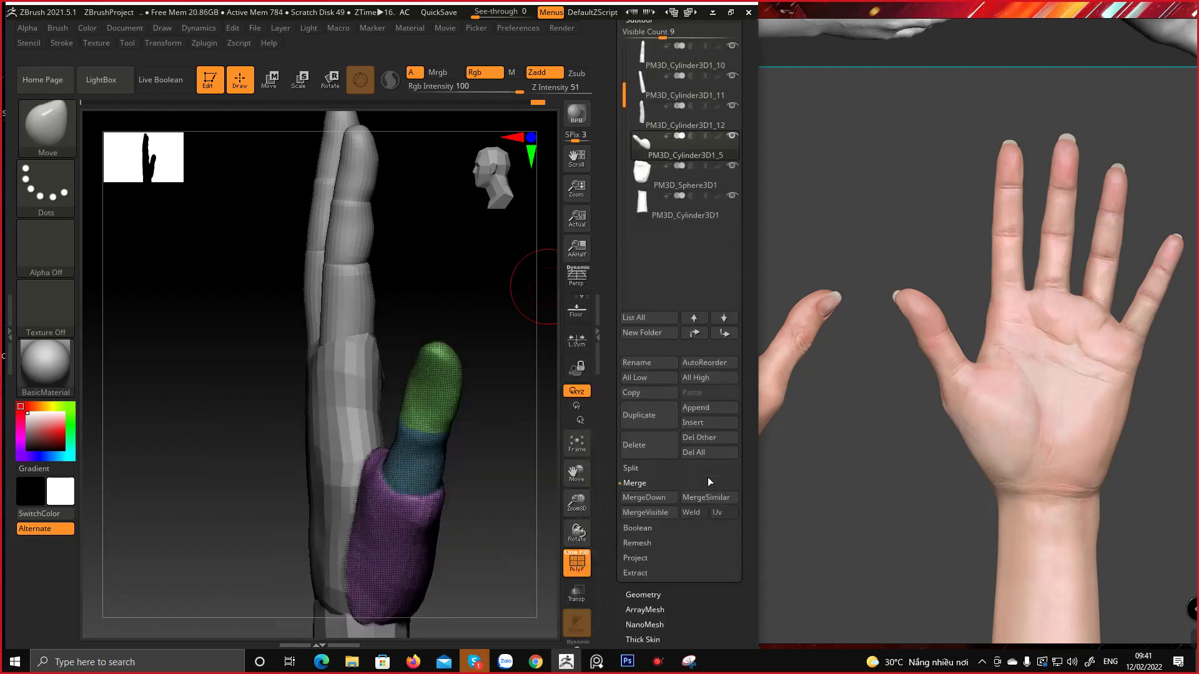
click(660, 498)
click(534, 524)
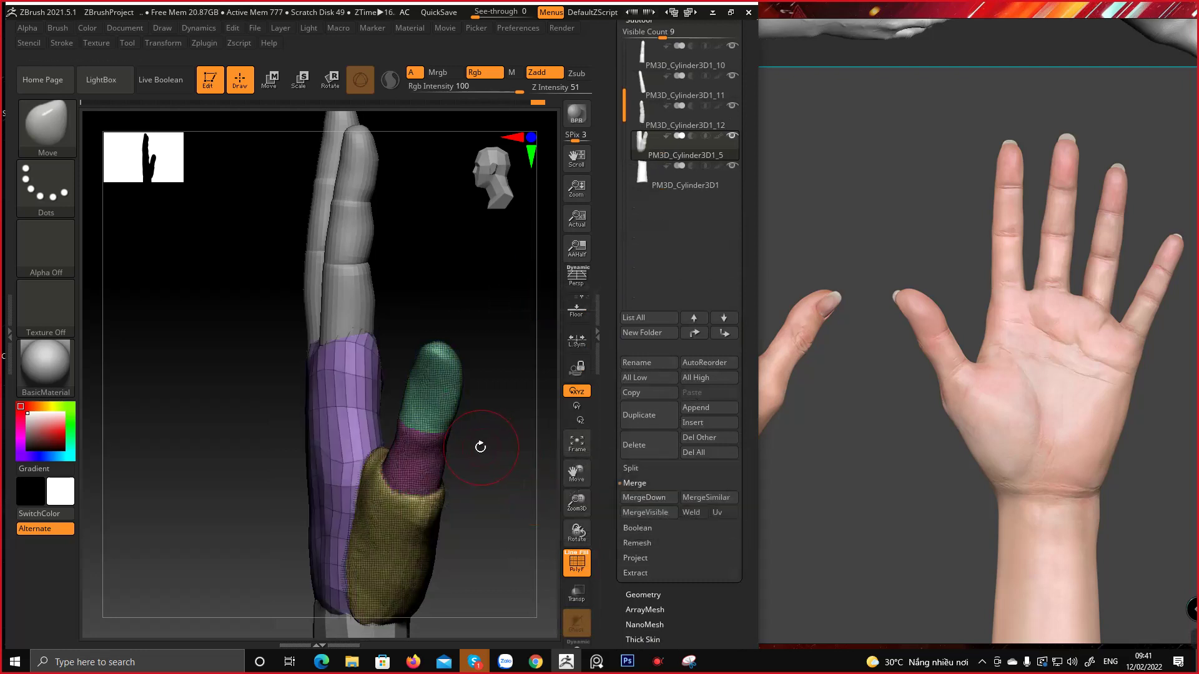
drag(472, 484, 530, 490)
alt+drag(476, 531, 525, 375)
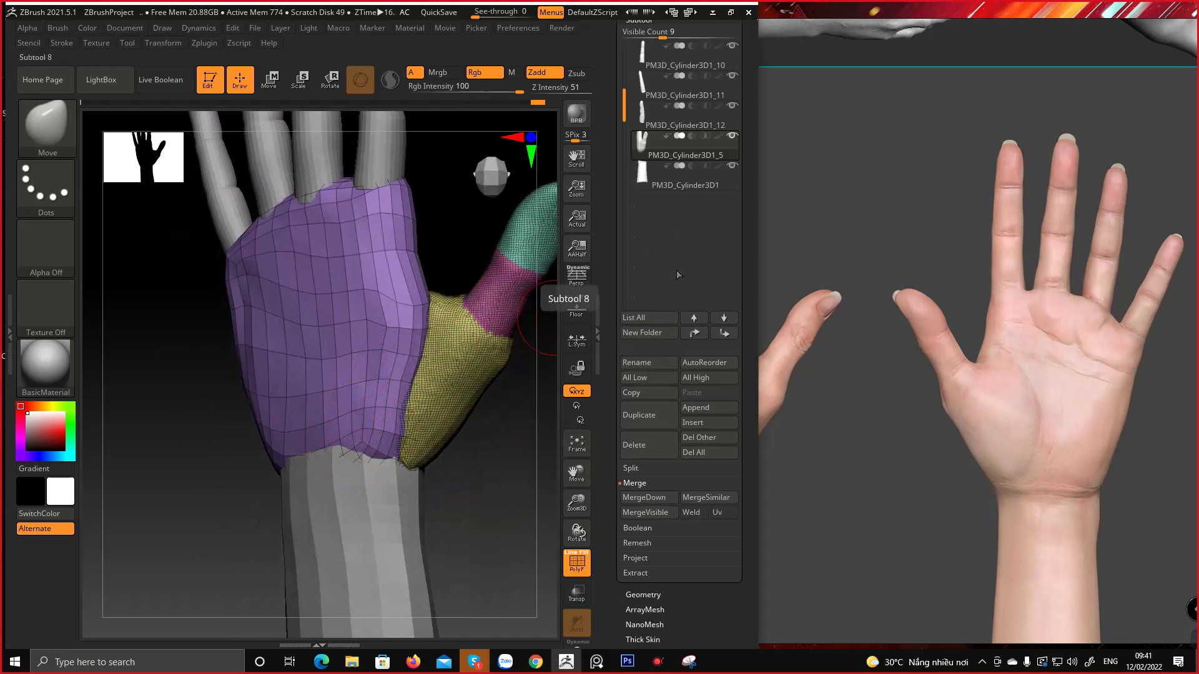
Merge the combined palm and thumb subtool down with the forearm PM3D_Cylinder3D1
drag(613, 200, 614, 224)
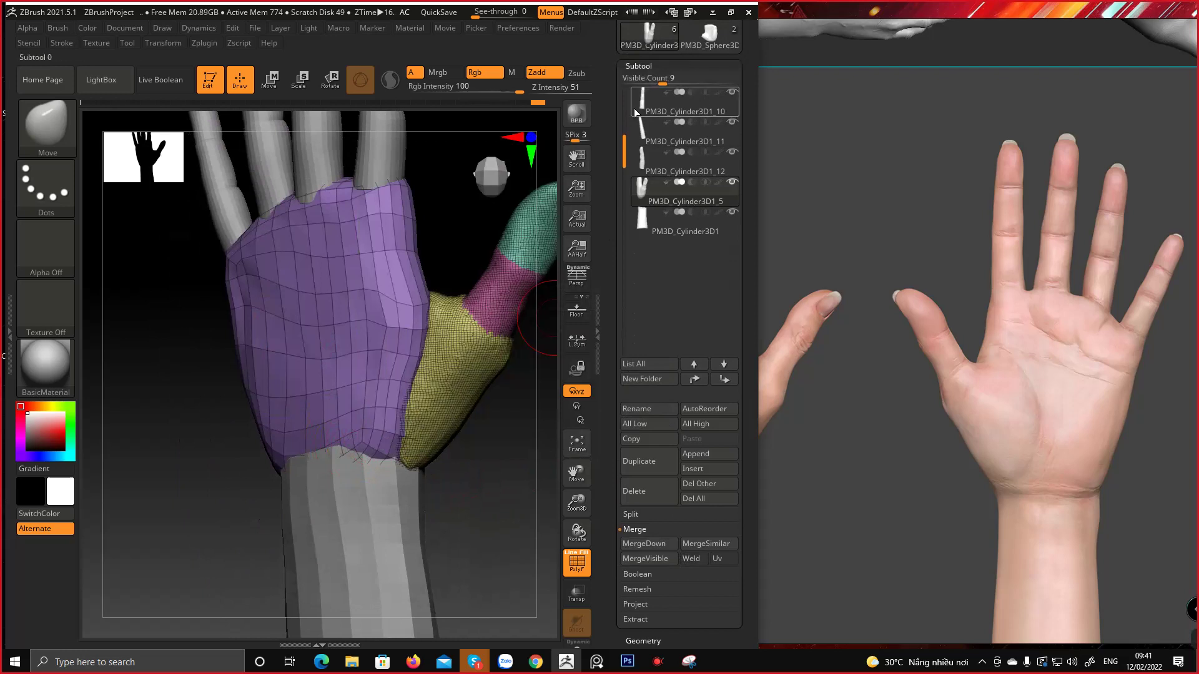
drag(610, 114, 609, 181)
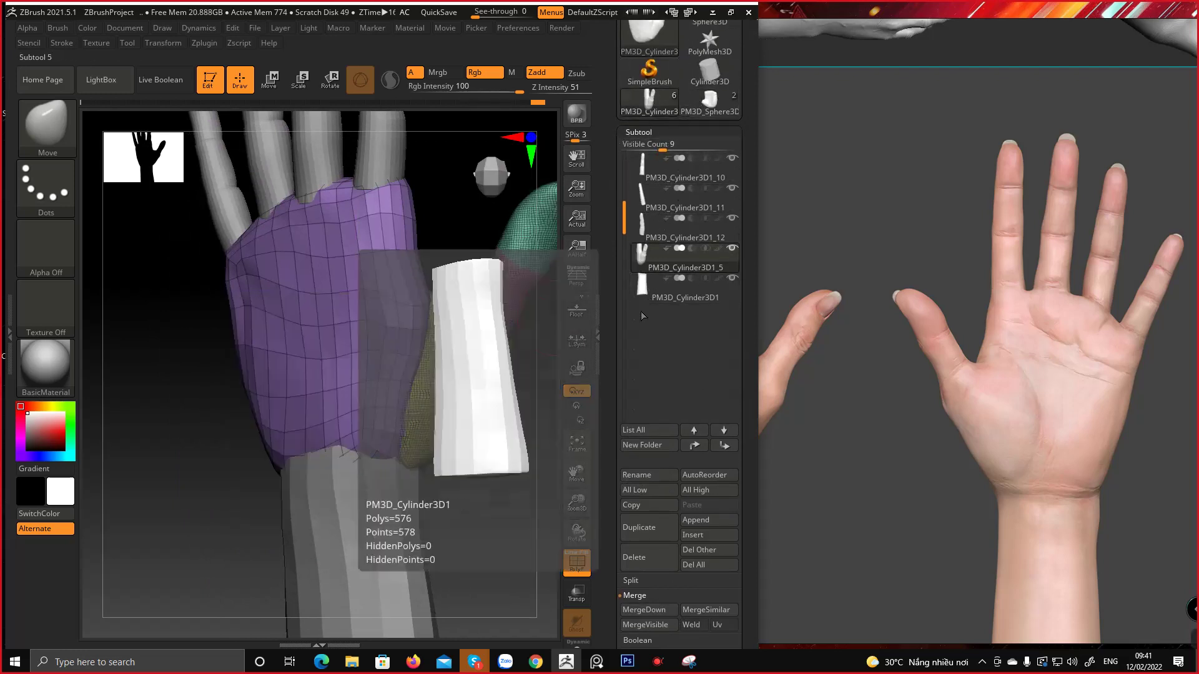
drag(634, 597, 634, 564)
click(640, 574)
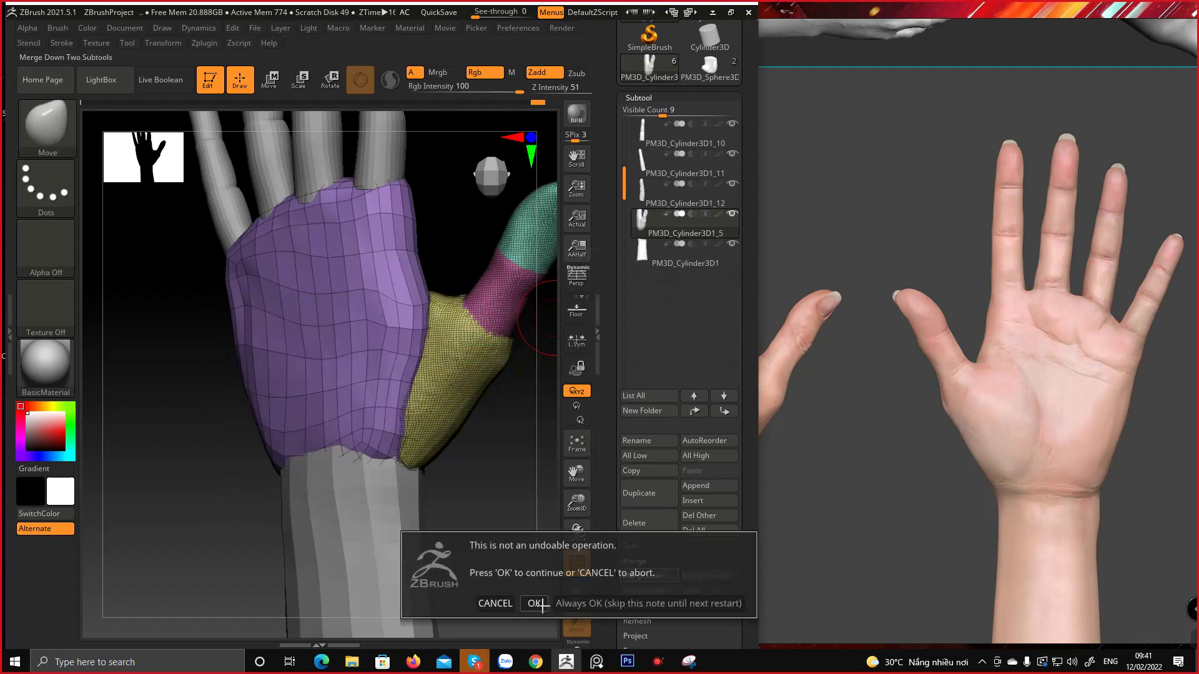
click(537, 605)
Merge the finger subtool PM3D_Cylinder3D1_10 down with the neighbouring fingers PM3D_Cylinder3D1_11 and PM3D_Cylinder3D1_12
drag(611, 271, 621, 326)
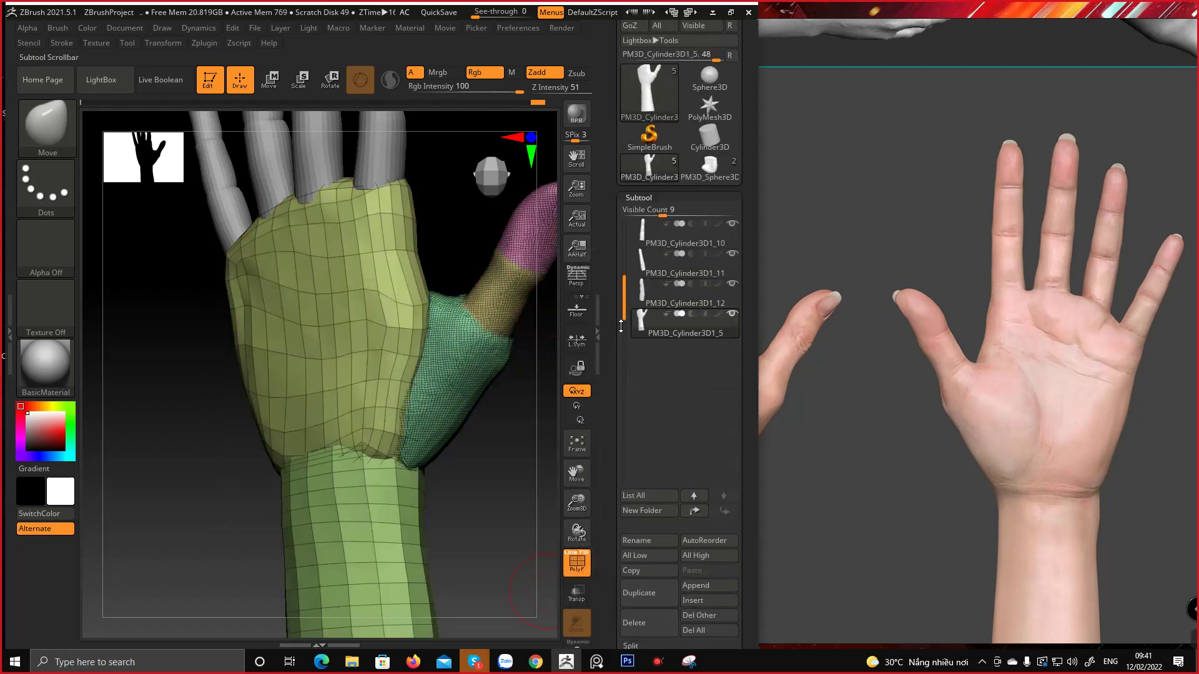
click(656, 235)
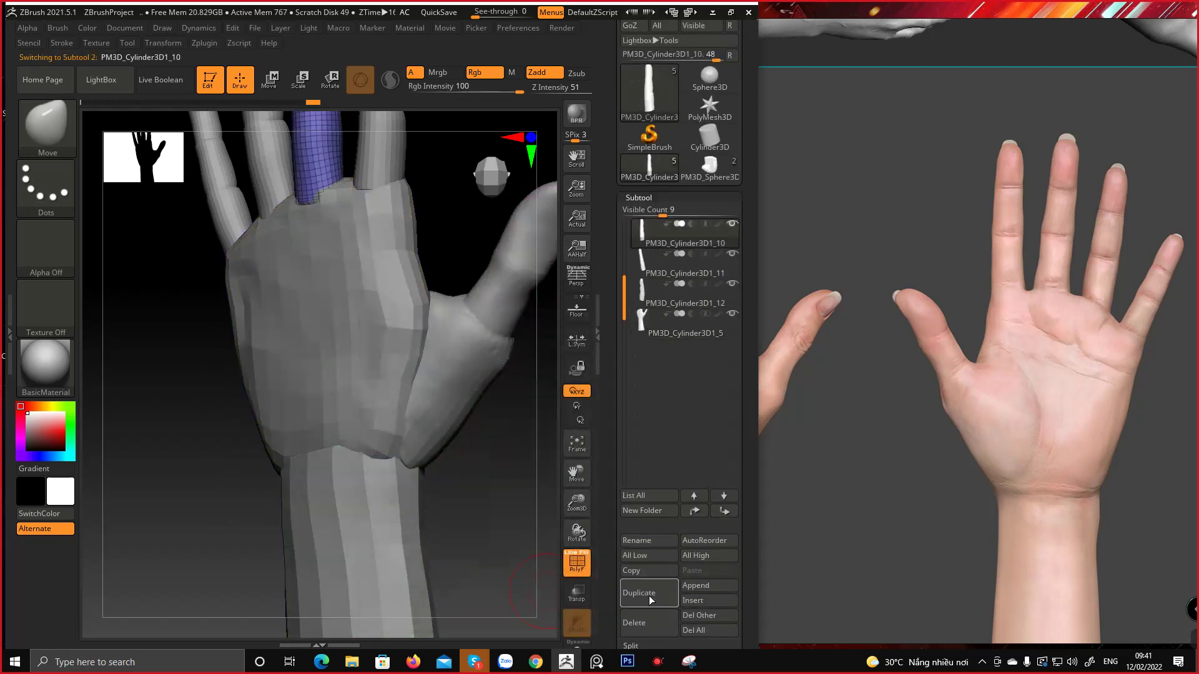
scroll(643, 603, down, 2)
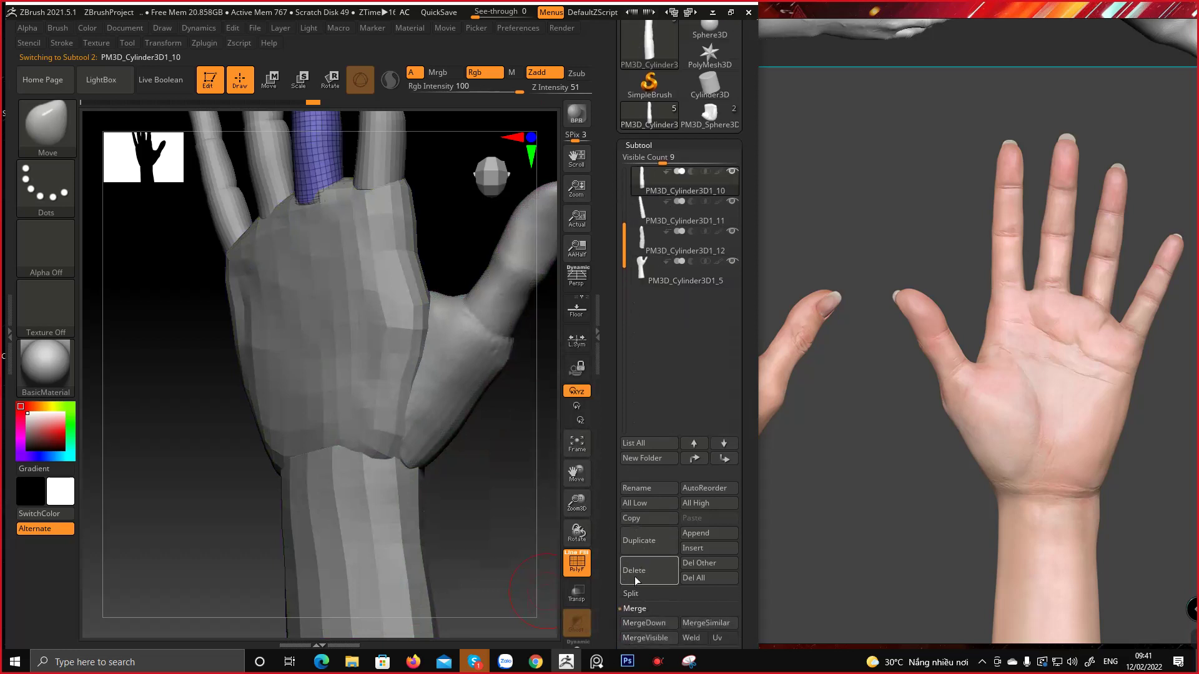
drag(626, 610, 618, 566)
click(644, 584)
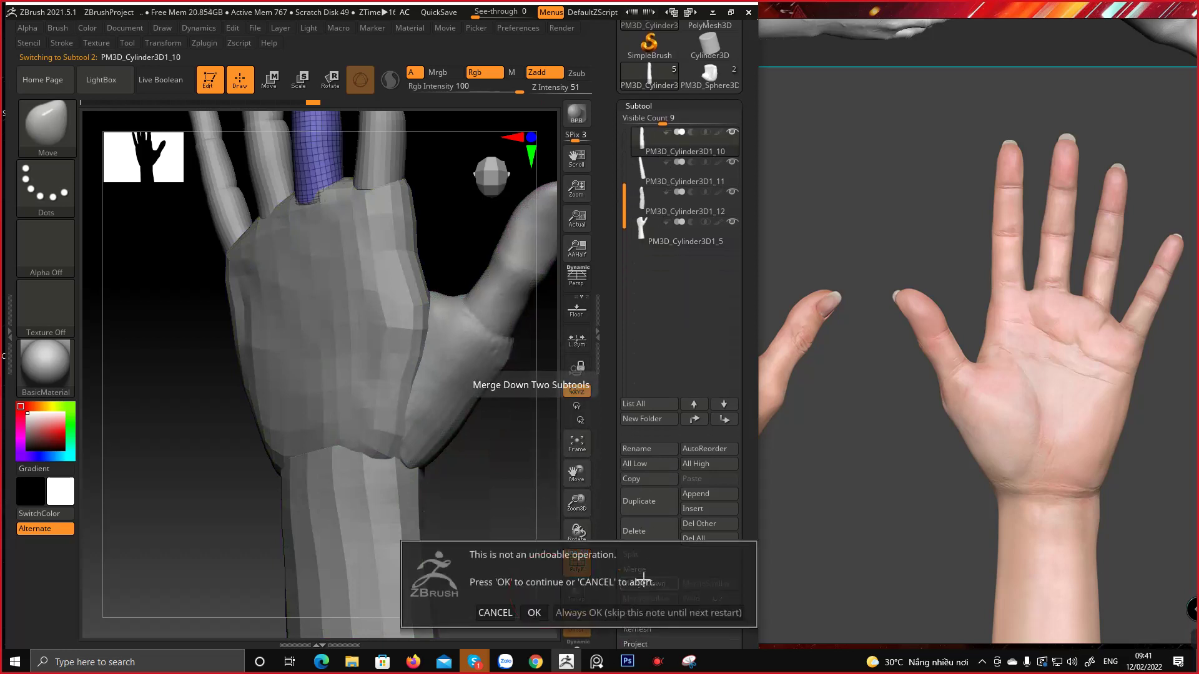
click(535, 613)
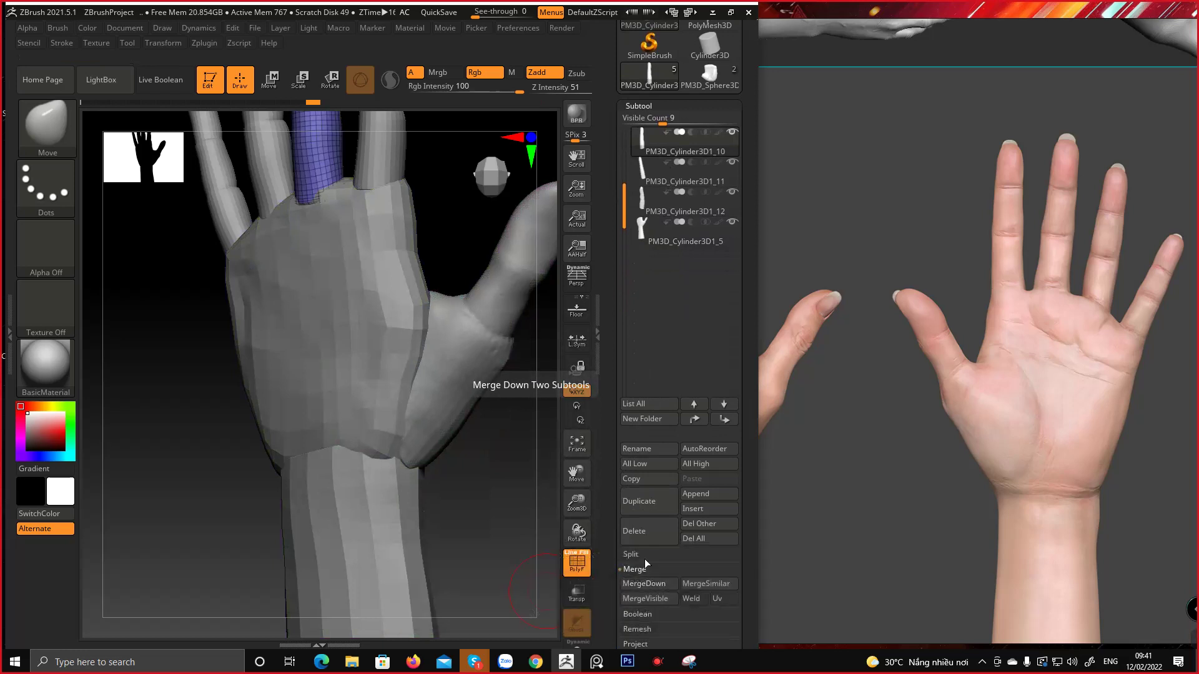
click(535, 613)
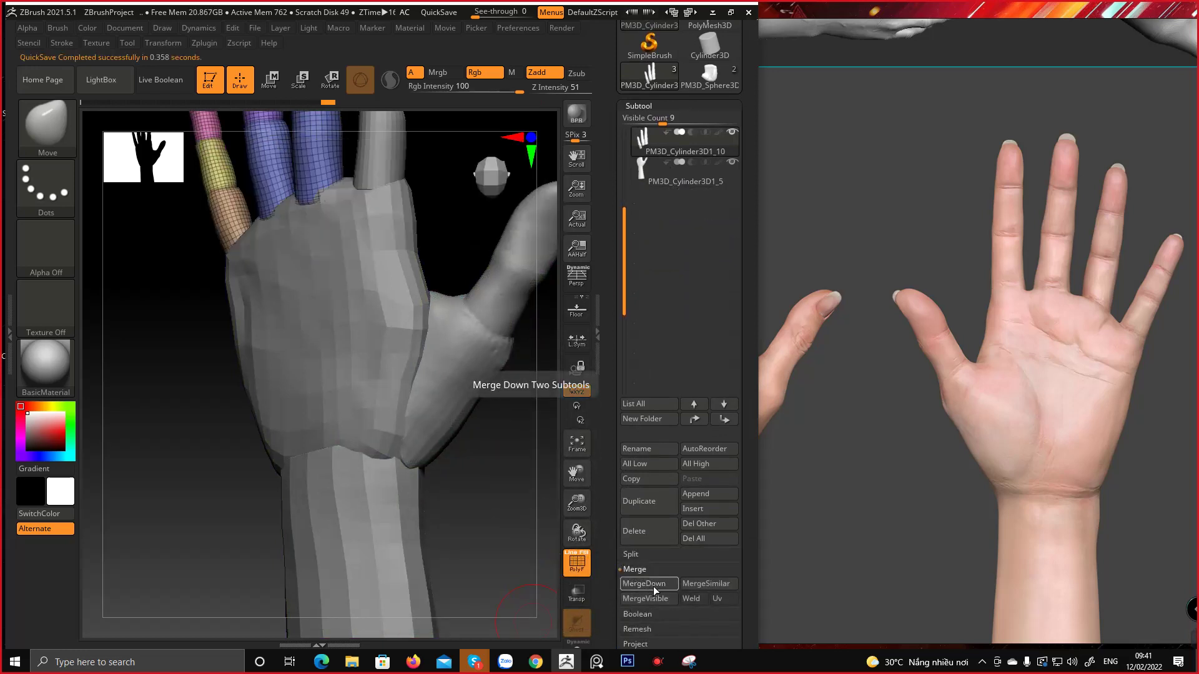
Merge the combined fingers down with the palm and forearm, and merge the remaining finger PM3D_Cylinder3D1_2 into the hand
click(653, 586)
click(535, 613)
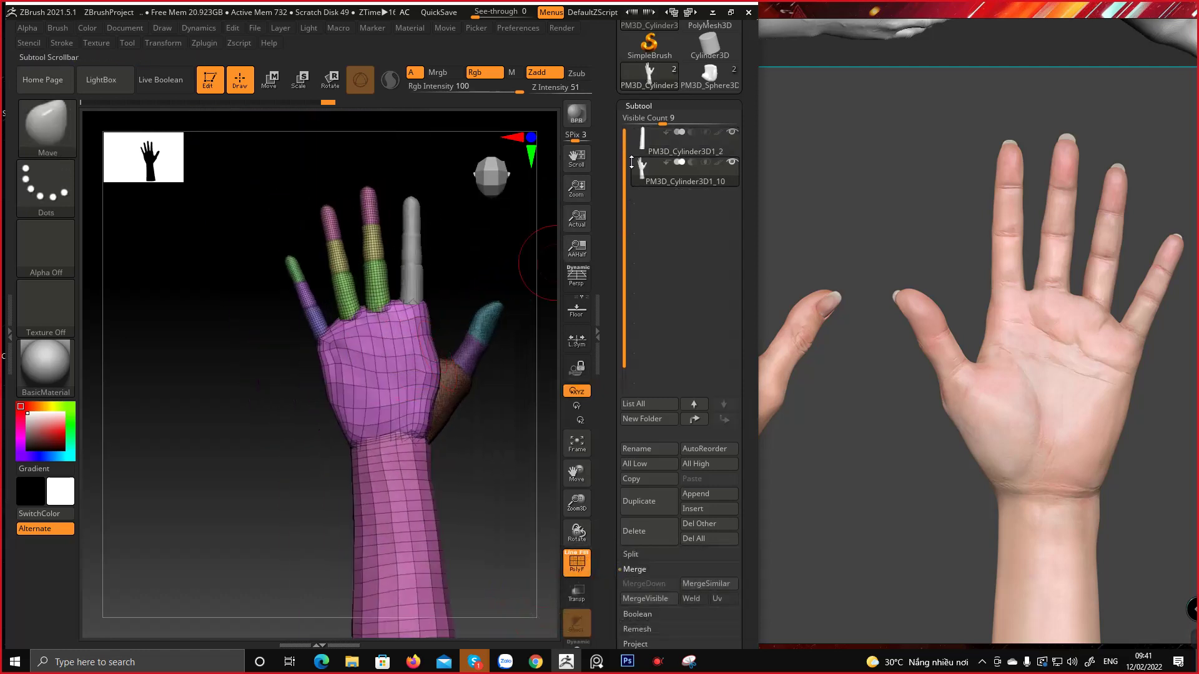
click(711, 148)
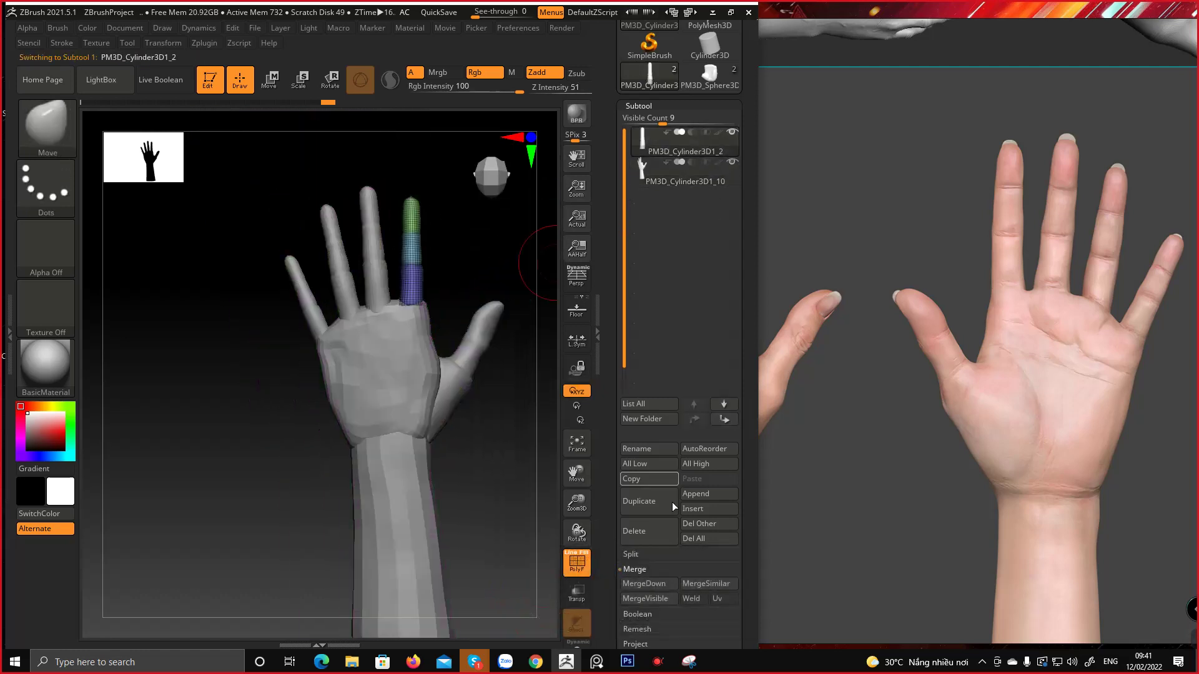
click(660, 585)
click(532, 612)
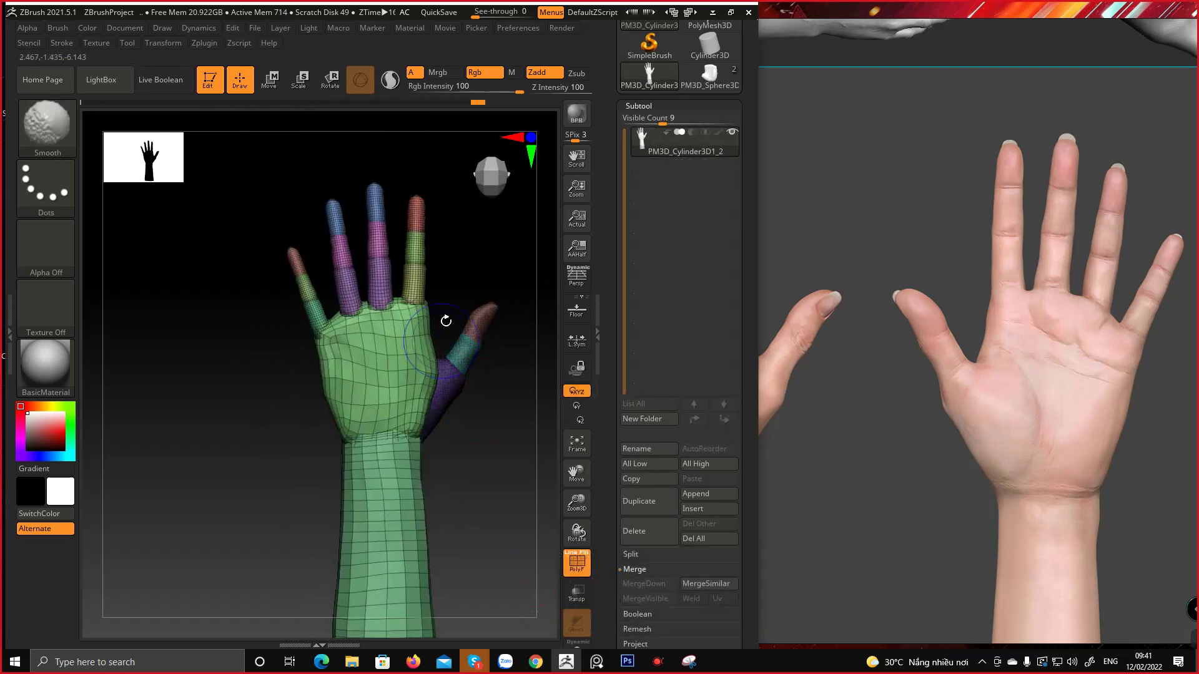
Remesh the whole merged hand with DynaMesh at resolution 32
scroll(644, 441, down, 5)
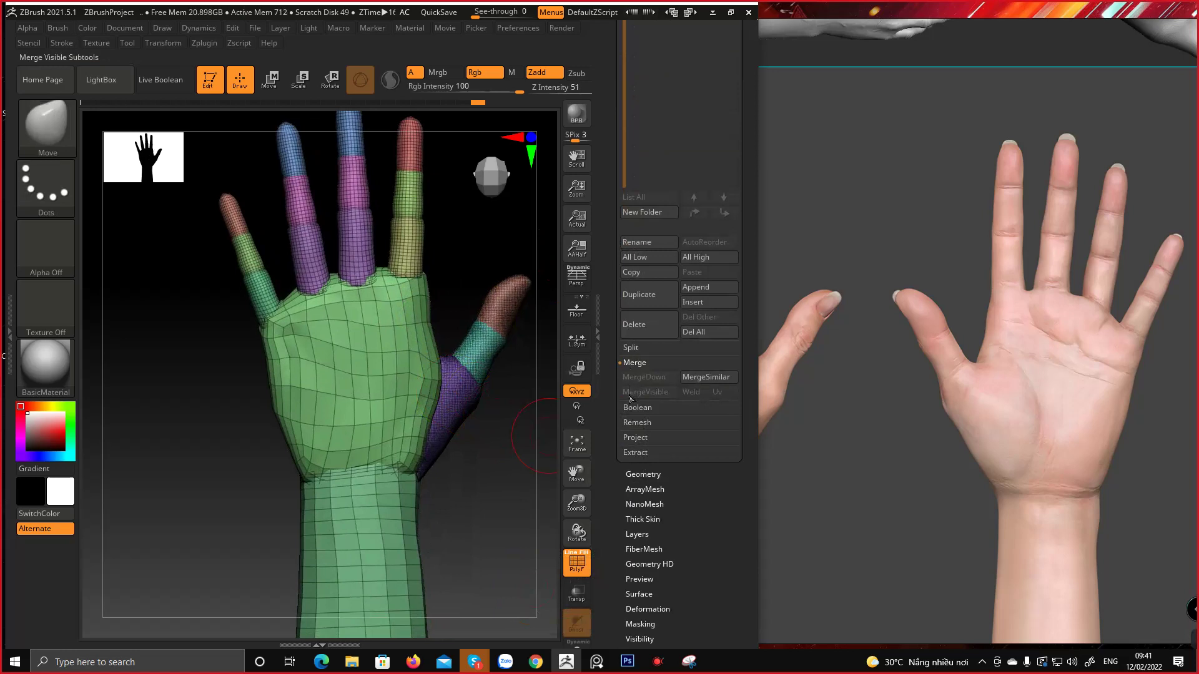
click(631, 472)
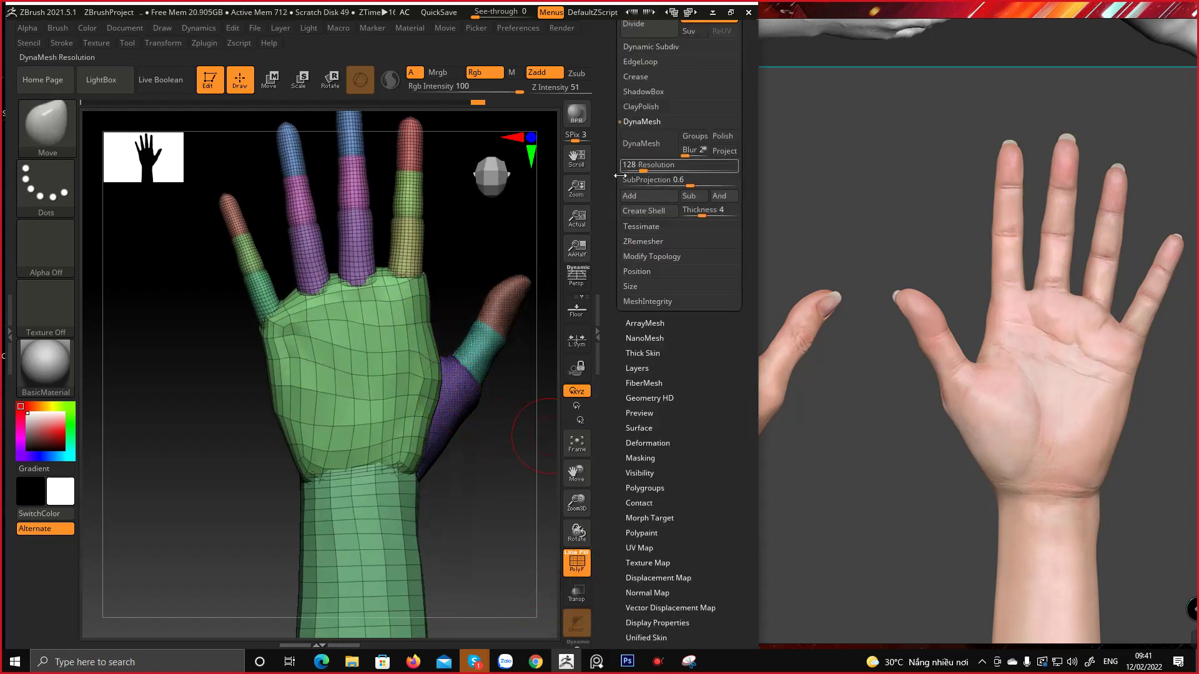
click(640, 163)
drag(643, 187, 636, 187)
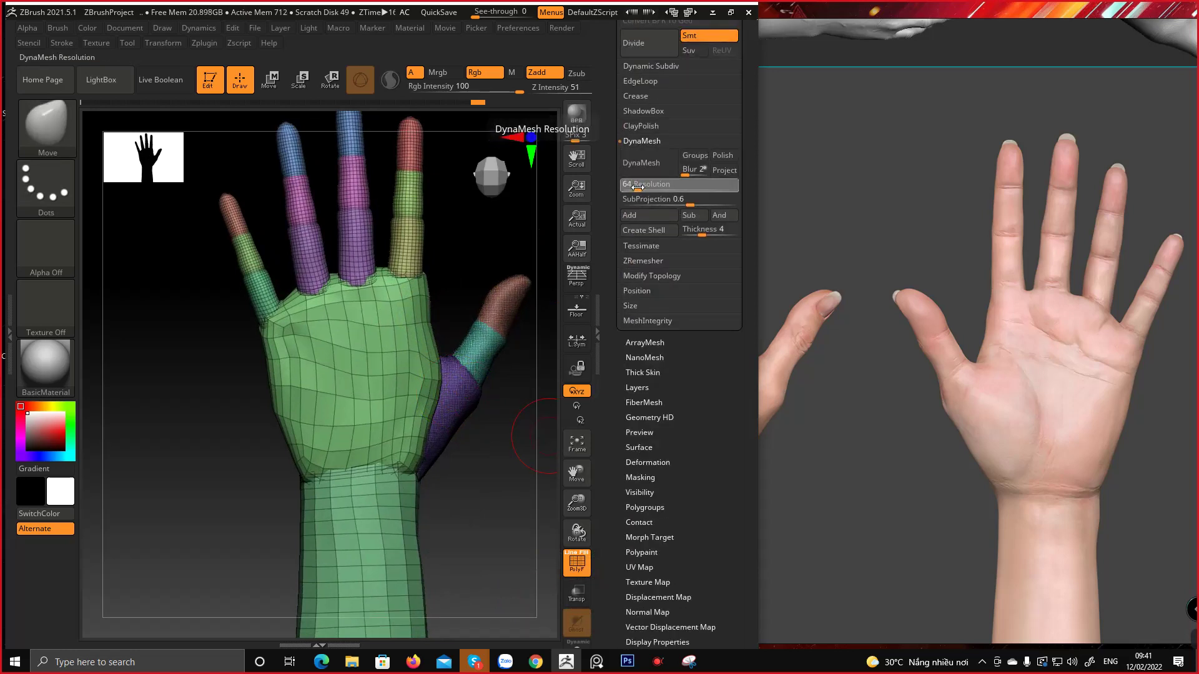
click(639, 168)
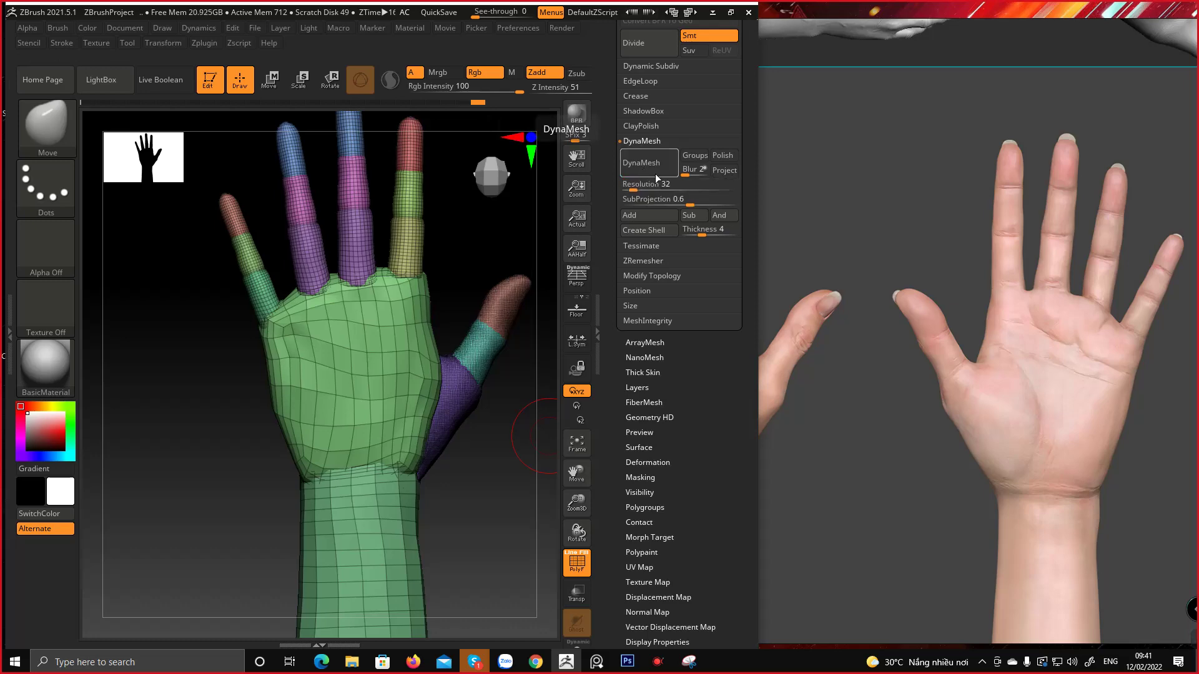
Set the Smooth brush's weighted smooth mode to 6 and smooth the palm-forearm polygroup border on the back of the wrist
mouse_move(393, 268)
ctrl+right_down()
mouse_move(404, 315)
mouse_move(352, 471)
mouse_move(422, 446)
mouse_move(424, 546)
mouse_move(373, 431)
mouse_move(326, 430)
mouse_move(283, 374)
mouse_move(289, 423)
mouse_move(376, 503)
mouse_move(412, 454)
mouse_move(366, 427)
mouse_move(355, 445)
mouse_move(340, 422)
mouse_move(275, 414)
ctrl+right_up()
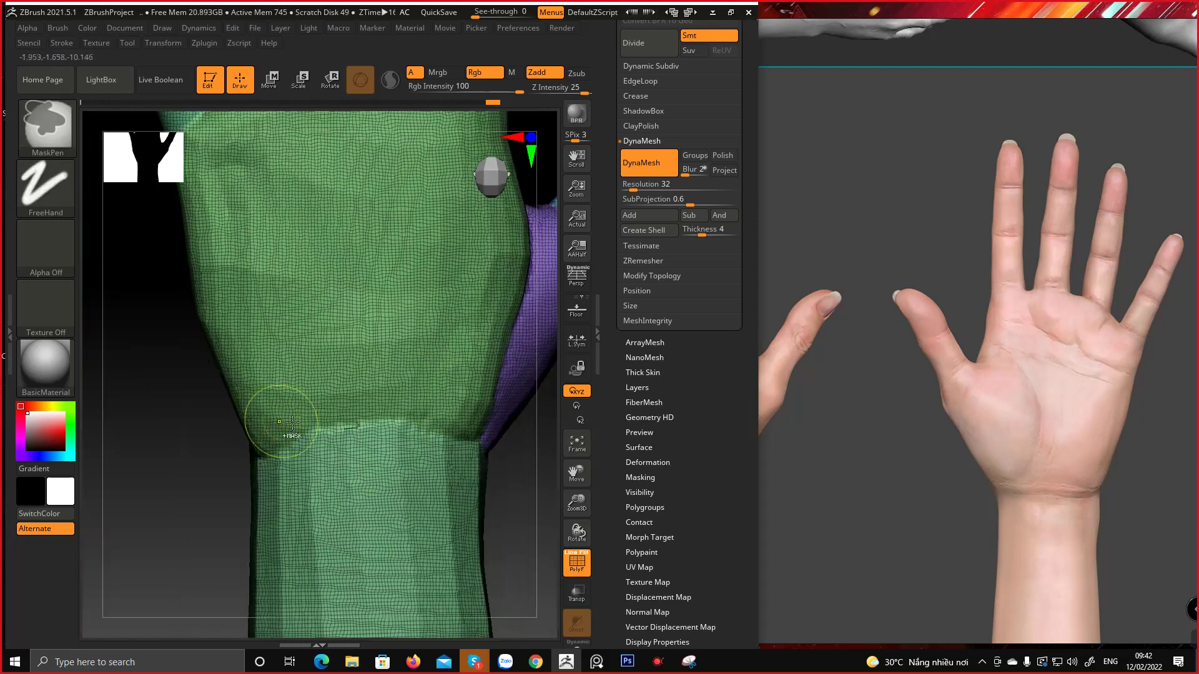
click(58, 27)
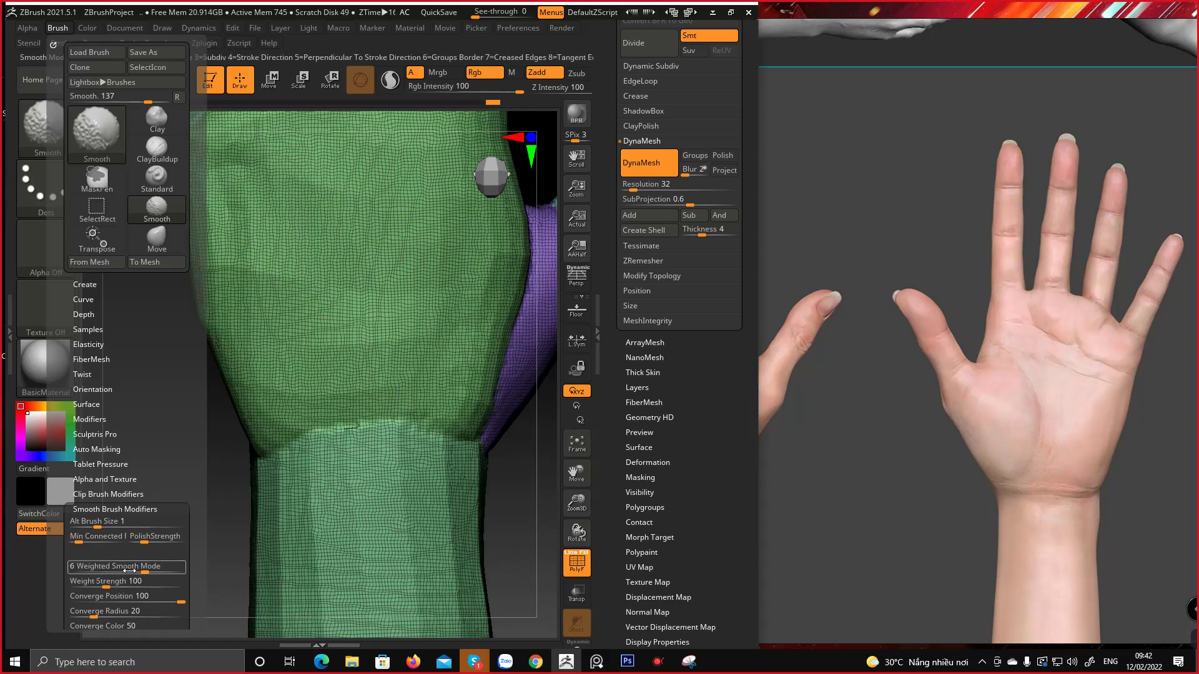
key(space)
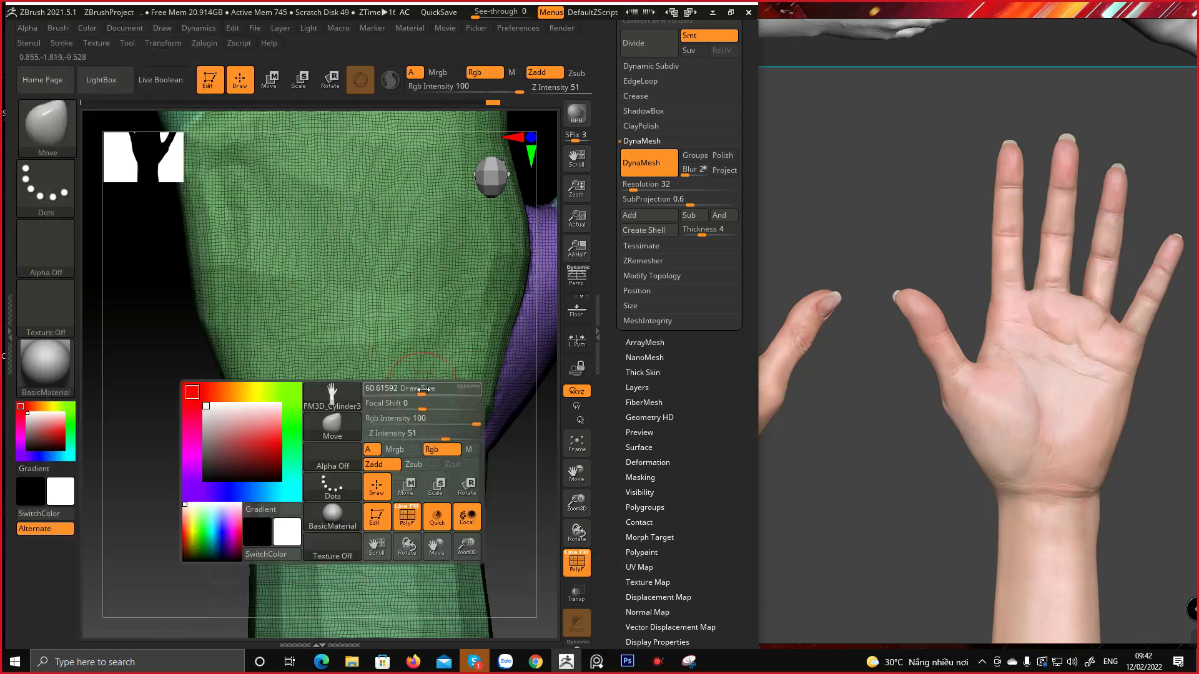
alt+right_drag(453, 398, 428, 374)
mouse_move(437, 421)
shift+mouse_down()
mouse_move(371, 401)
mouse_move(428, 407)
shift+mouse_up()
Set the brush Draw Size to about 76 and smooth the palm-forearm polygroup border along the side and palm side of the wrist
right_drag(274, 424, 350, 431)
key(space)
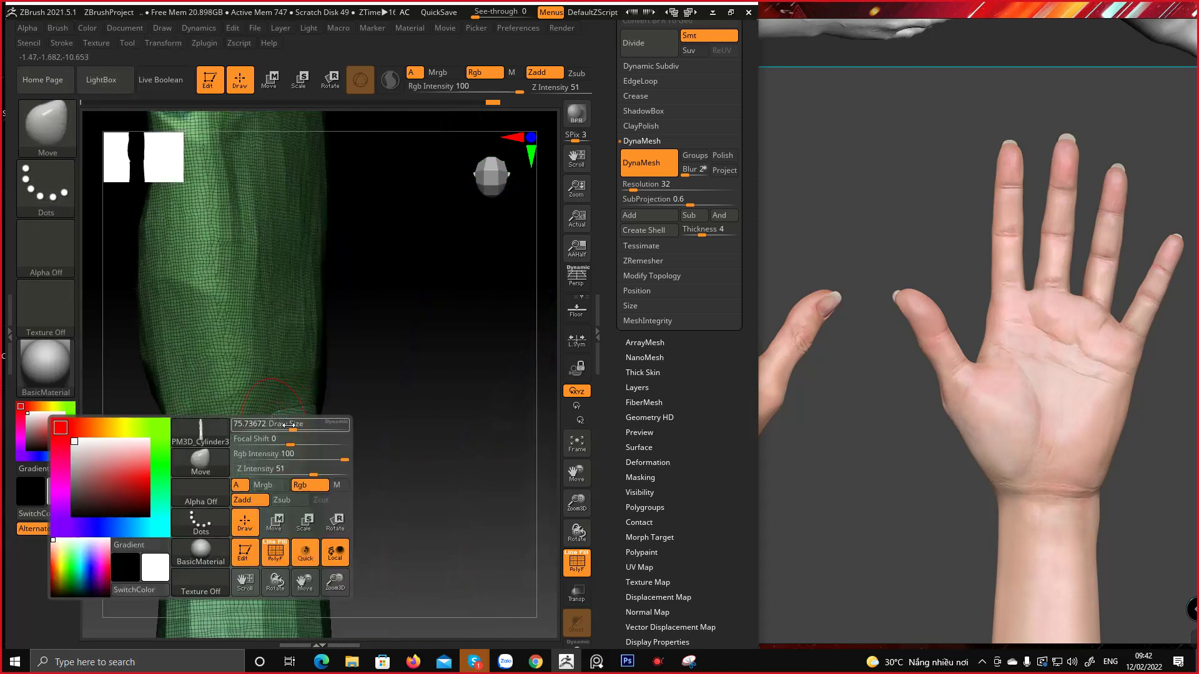
alt+right_drag(263, 421, 364, 393)
shift+drag(300, 405, 325, 406)
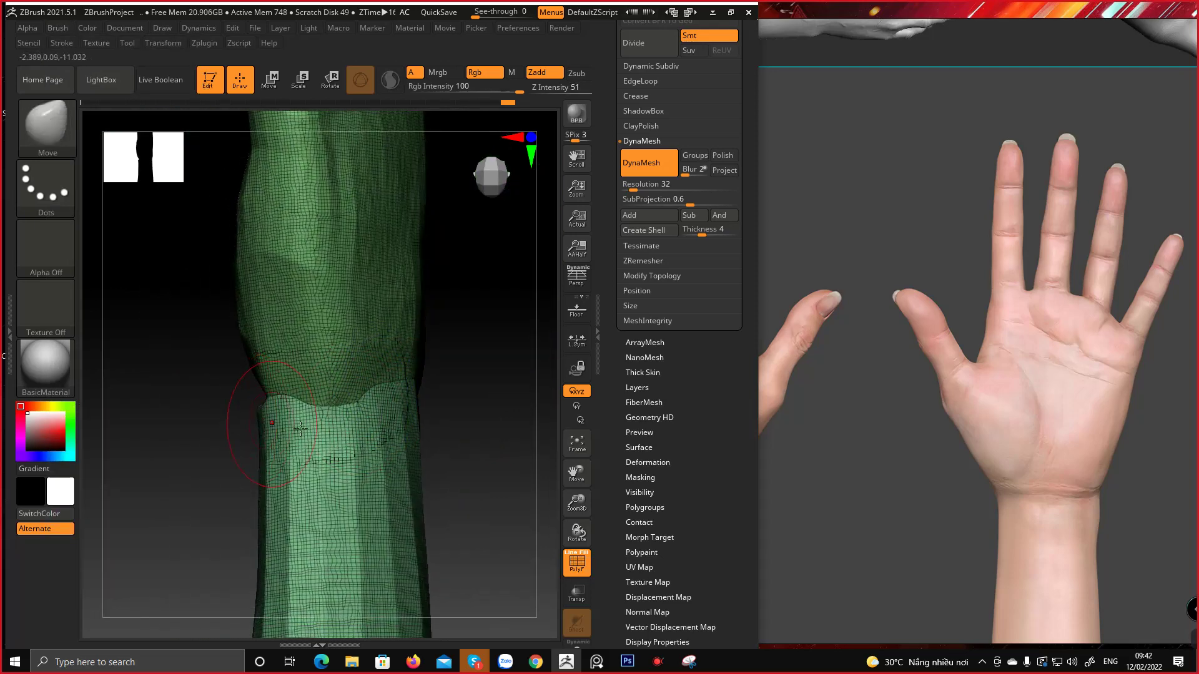
right_drag(218, 412, 302, 398)
mouse_move(294, 400)
shift+mouse_down()
mouse_move(317, 387)
mouse_move(291, 393)
shift+mouse_up()
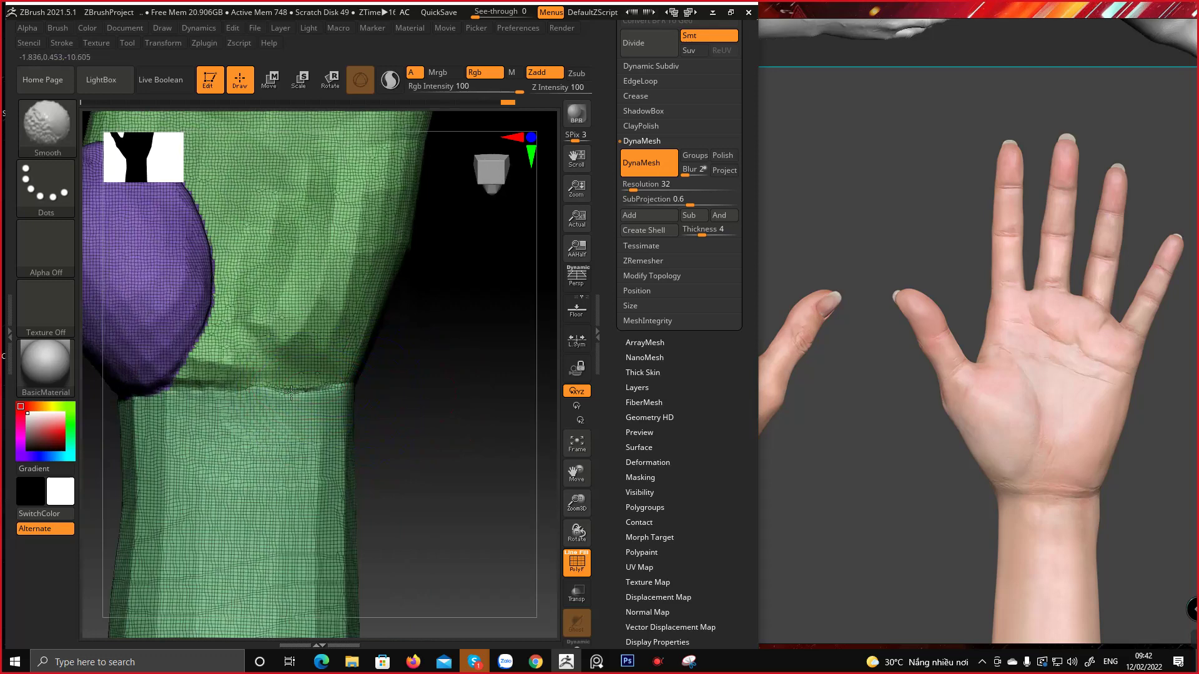
ctrl+right_drag(314, 396, 476, 481)
shift+drag(298, 355, 320, 347)
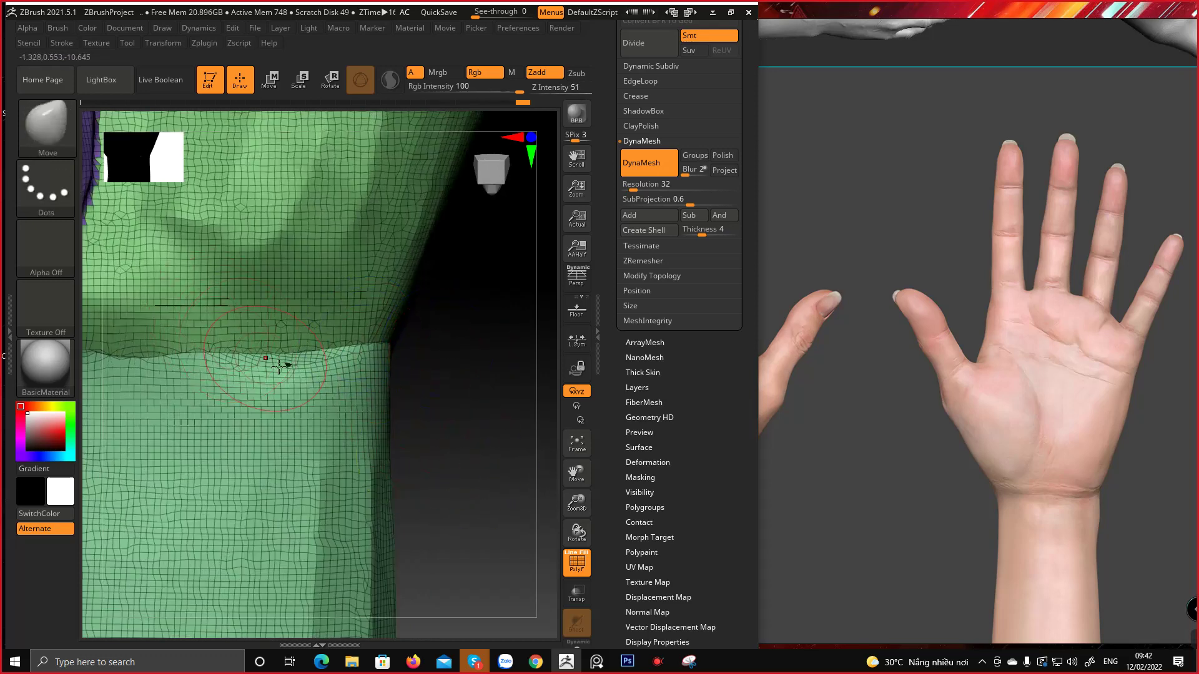
Open the Modify Topology options and isolate the forearm polygroup containing the small hole just below the wrist border
mouse_move(278, 367)
alt+right_down()
mouse_move(368, 419)
mouse_move(374, 337)
alt+right_up()
ctrl+right_drag(381, 400, 498, 584)
mouse_move(407, 458)
right_down()
mouse_move(417, 490)
mouse_move(415, 387)
mouse_move(378, 414)
right_up()
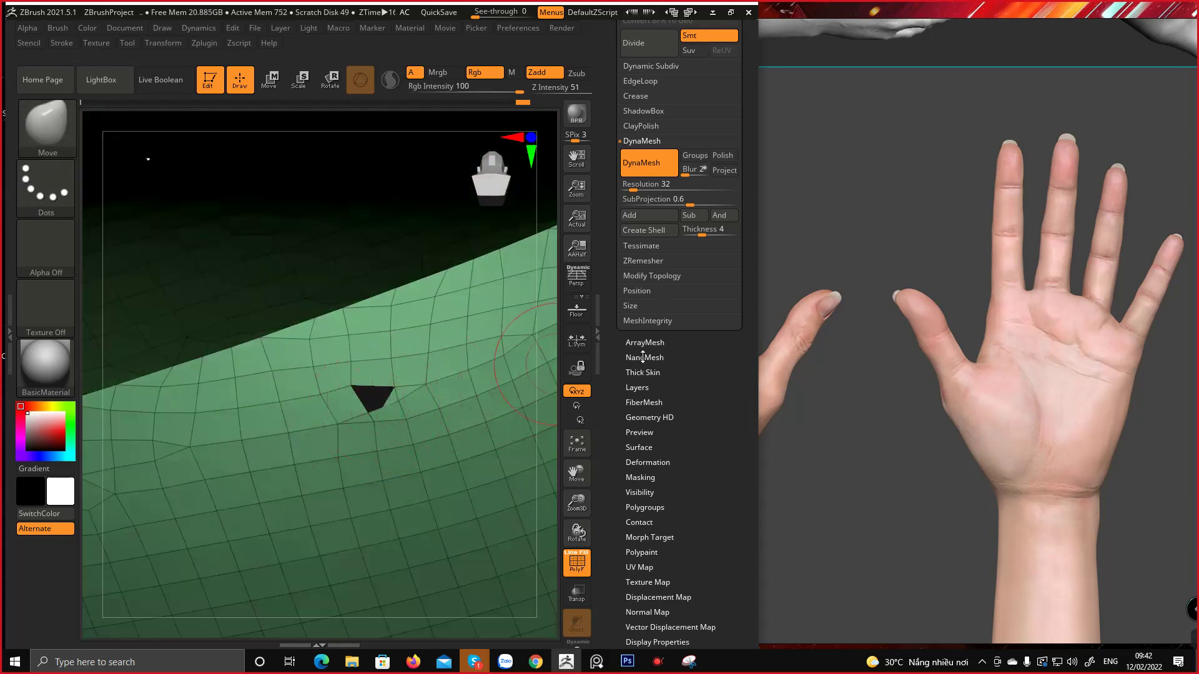
click(643, 272)
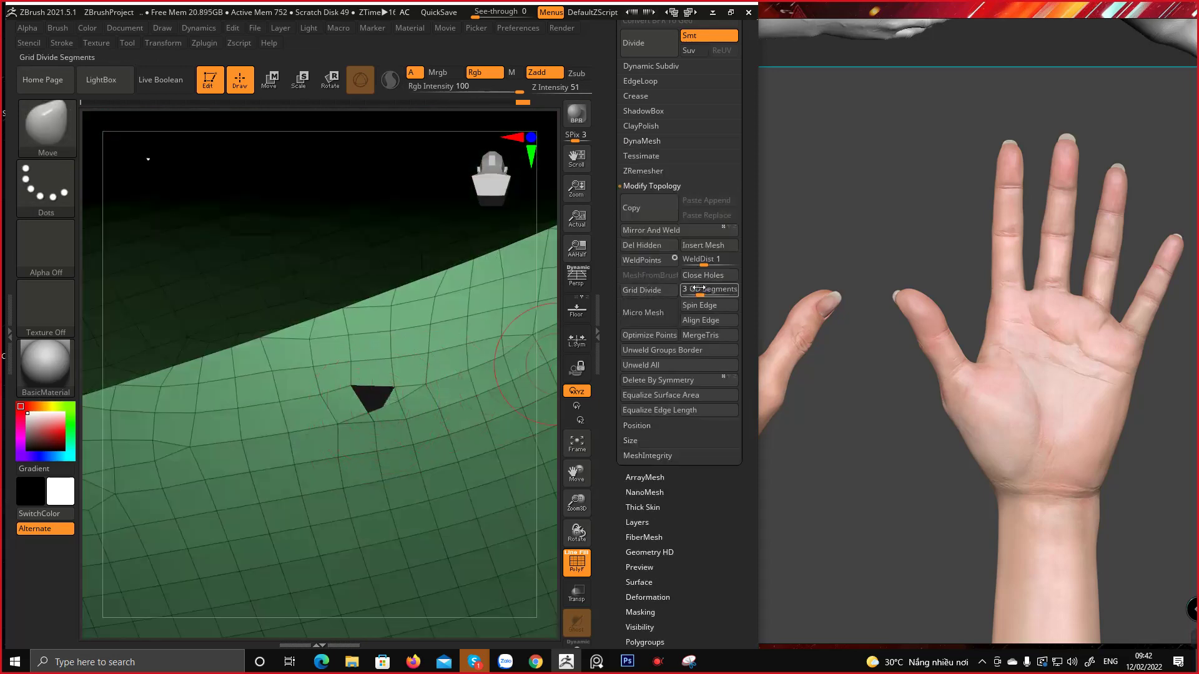
ctrl+right_drag(321, 414, 293, 352)
mouse_move(388, 362)
right_down()
mouse_move(394, 397)
mouse_move(342, 405)
mouse_move(353, 361)
right_up()
key(ctrl)
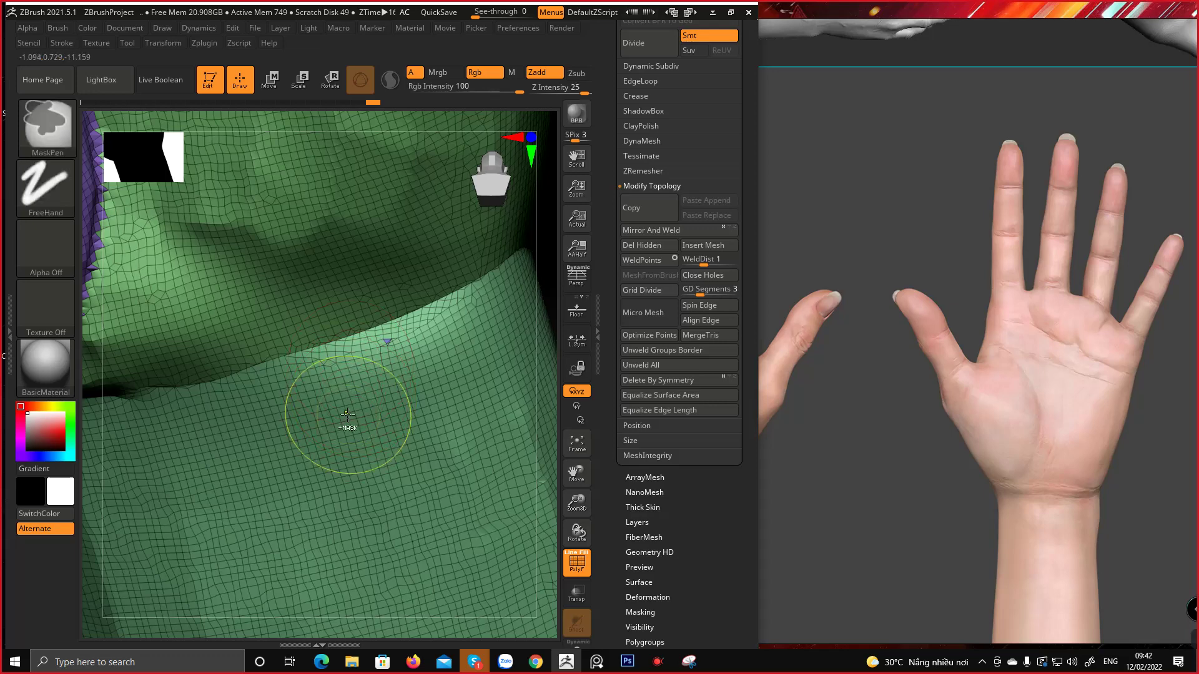
ctrl+shift+click(359, 408)
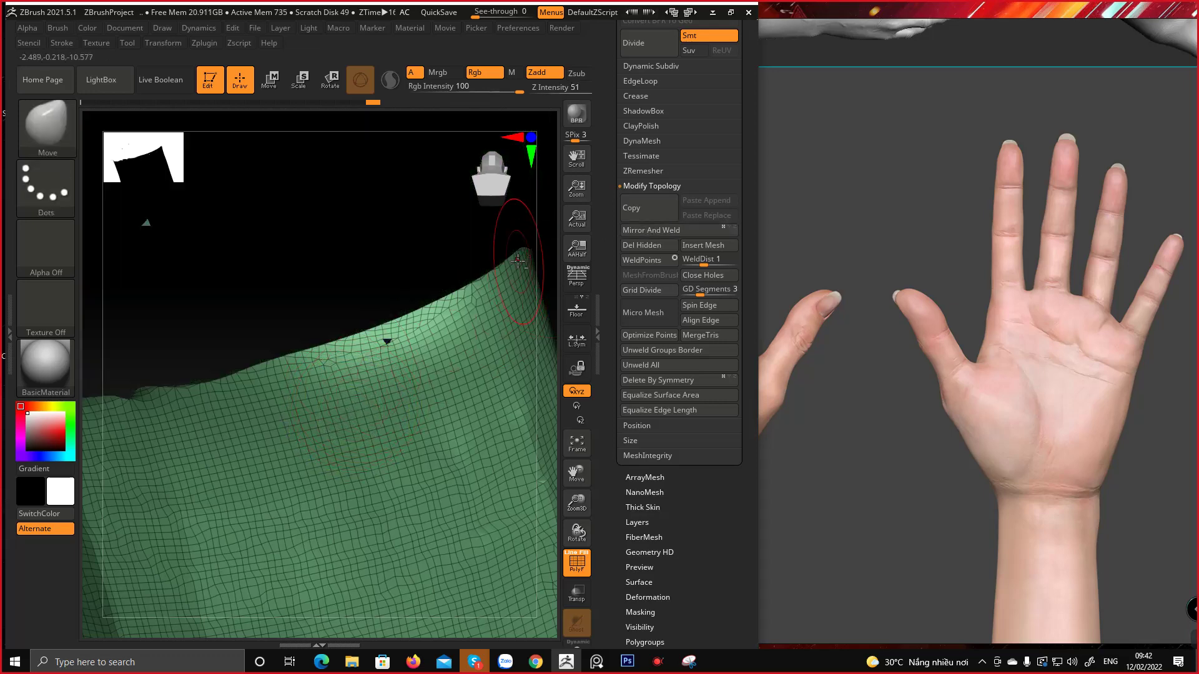
right_drag(518, 261, 331, 412)
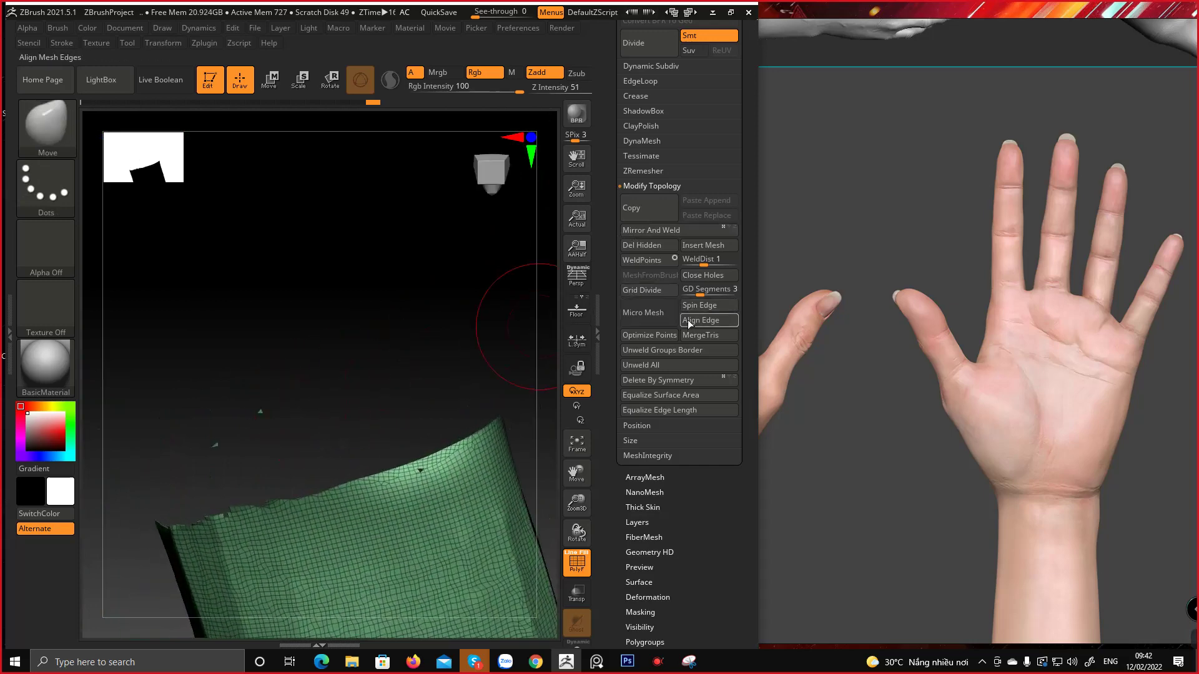
Try Close Holes on the isolated forearm polygroup, check the neighbouring parts at the wrist border, and undo the attempt
click(698, 276)
right_drag(495, 388, 334, 409)
ctrl+shift+click(350, 376)
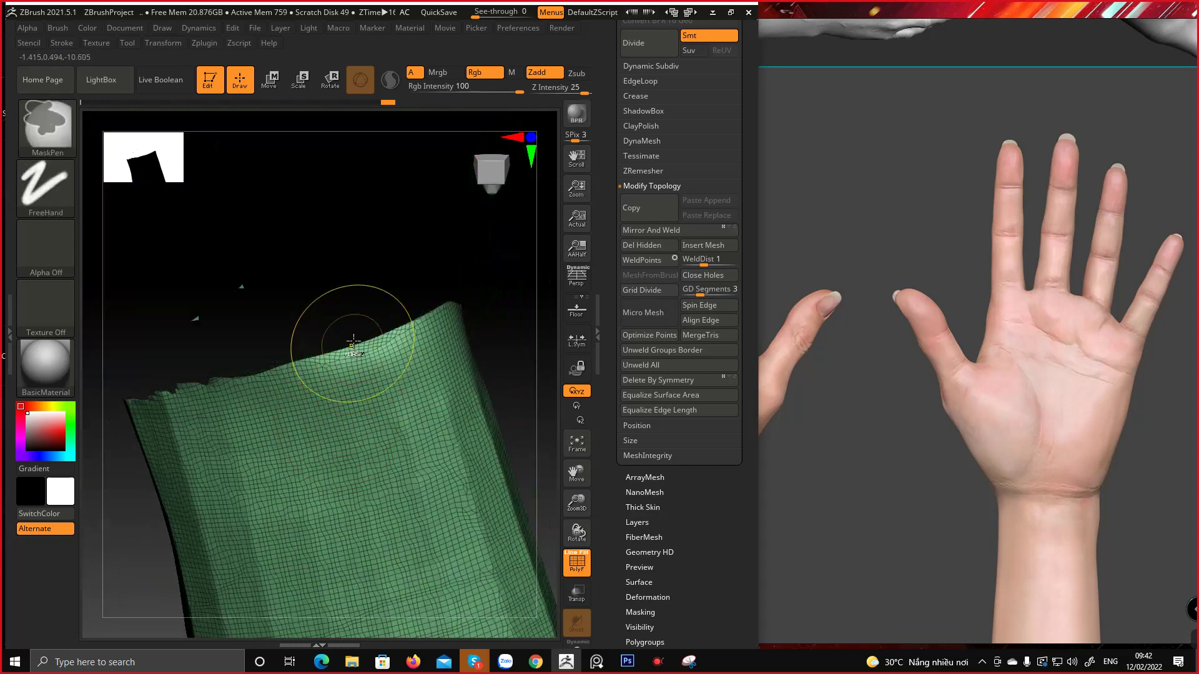
ctrl+right_drag(350, 347, 373, 387)
mouse_move(447, 369)
ctrl+right_down()
mouse_move(490, 331)
mouse_move(356, 343)
mouse_move(383, 356)
ctrl+right_up()
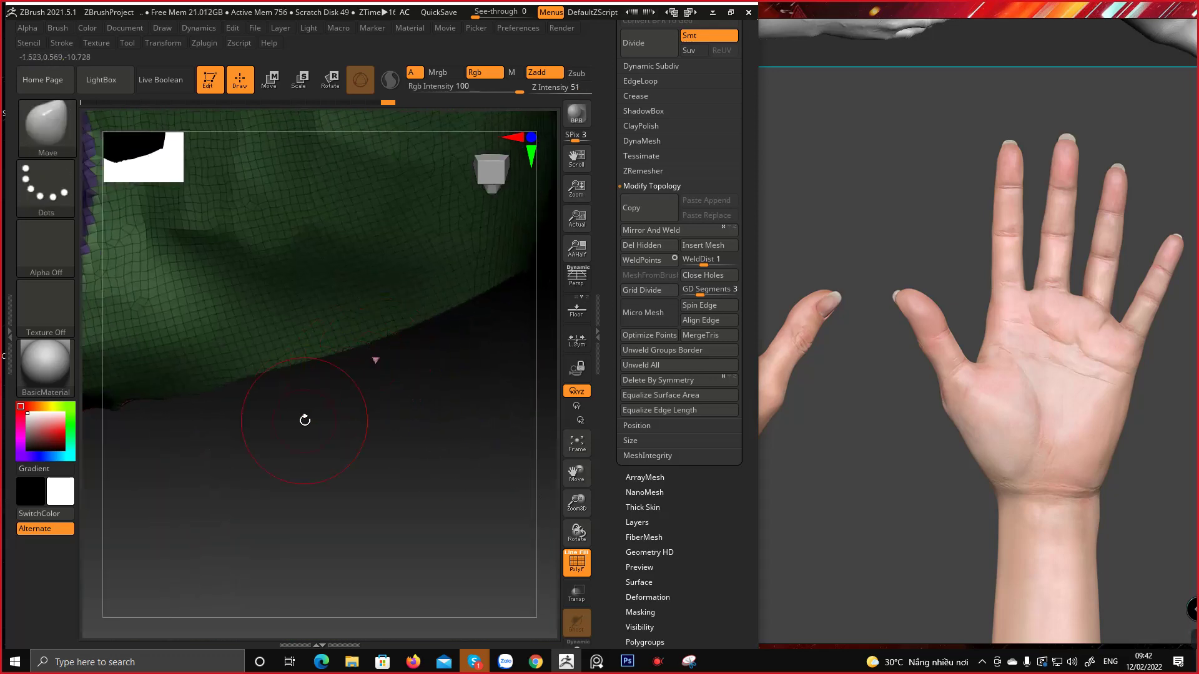
mouse_move(305, 420)
right_down()
mouse_move(406, 367)
mouse_move(353, 382)
mouse_move(455, 393)
mouse_move(452, 353)
mouse_move(326, 460)
right_up()
ctrl+shift+click(440, 367)
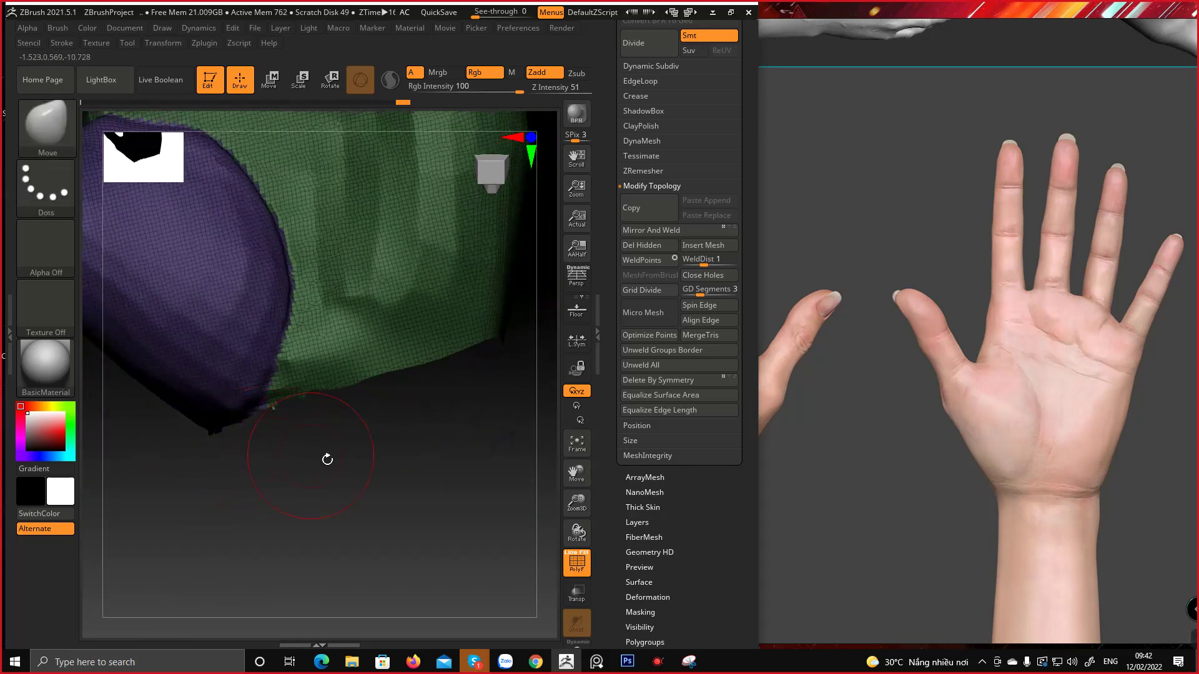
ctrl+shift+drag(383, 491, 399, 510)
mouse_move(399, 510)
right_down()
mouse_move(441, 435)
mouse_move(396, 503)
mouse_move(382, 435)
mouse_move(412, 473)
mouse_move(412, 495)
mouse_move(389, 428)
mouse_move(442, 414)
mouse_move(404, 412)
mouse_move(324, 438)
mouse_move(359, 461)
mouse_move(452, 476)
right_up()
key(ctrl+z)
key(ctrl+z)
key(ctrl+z)
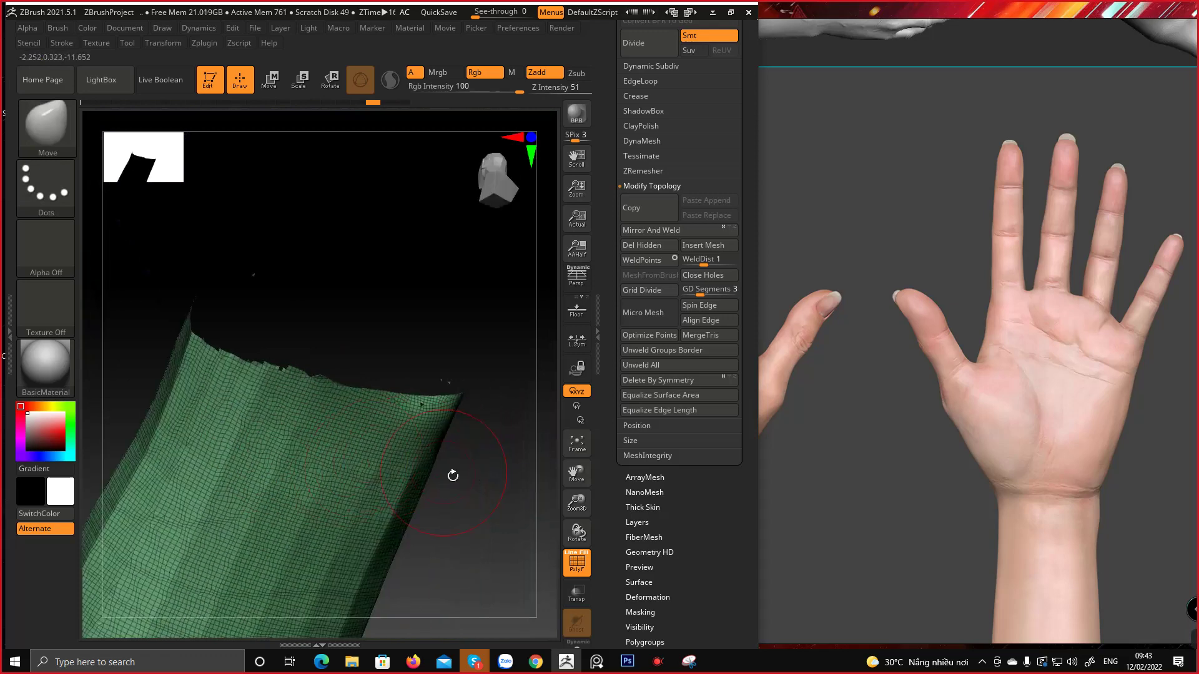
Show the whole hand again and close the small hole below the wrist border with Close Holes
ctrl+shift+click(468, 477)
mouse_move(409, 372)
right_down()
mouse_move(382, 403)
mouse_move(412, 409)
mouse_move(424, 382)
right_up()
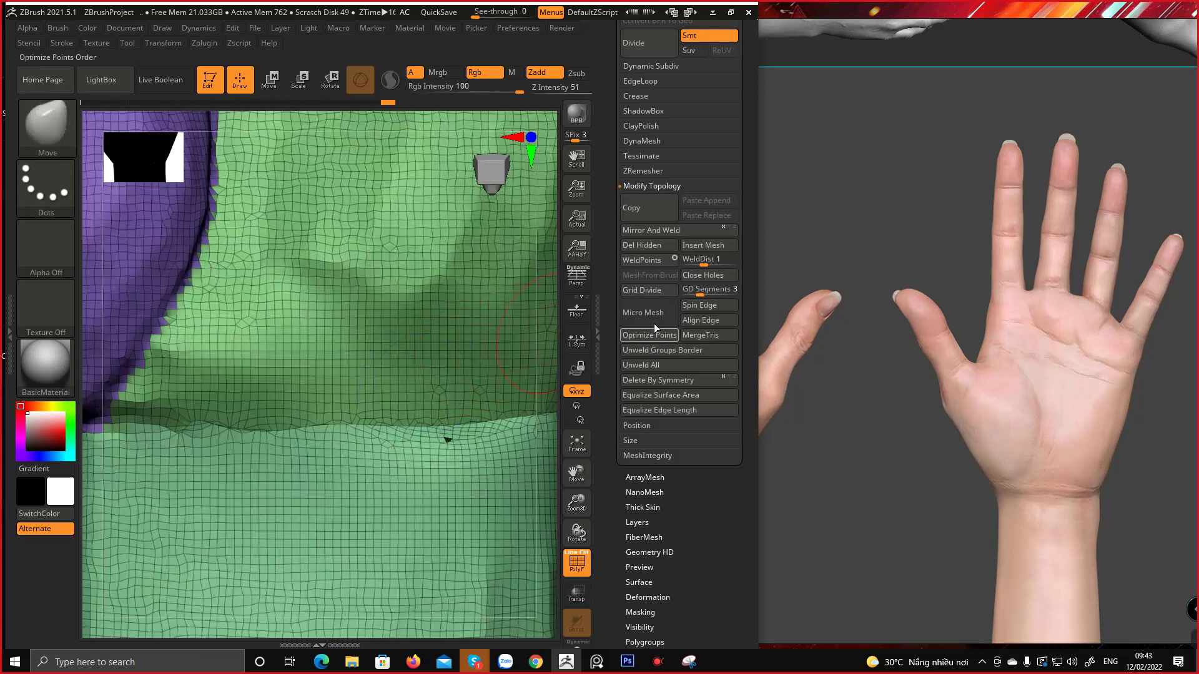
alt+right_drag(380, 431, 334, 416)
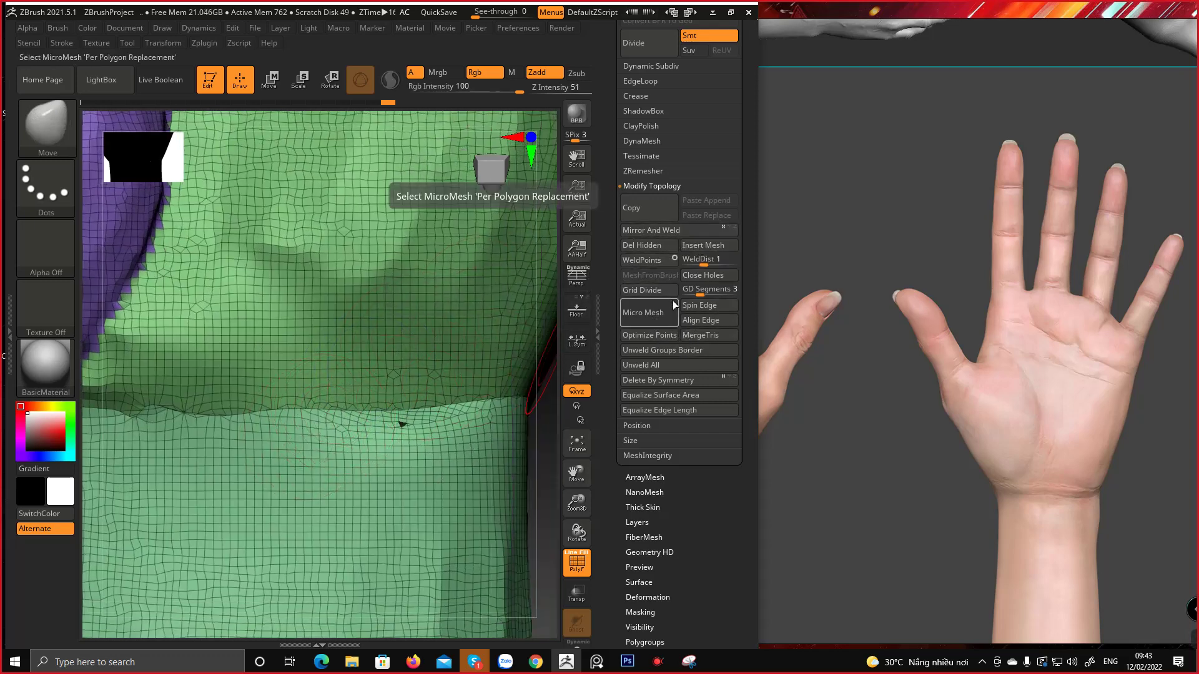
click(698, 278)
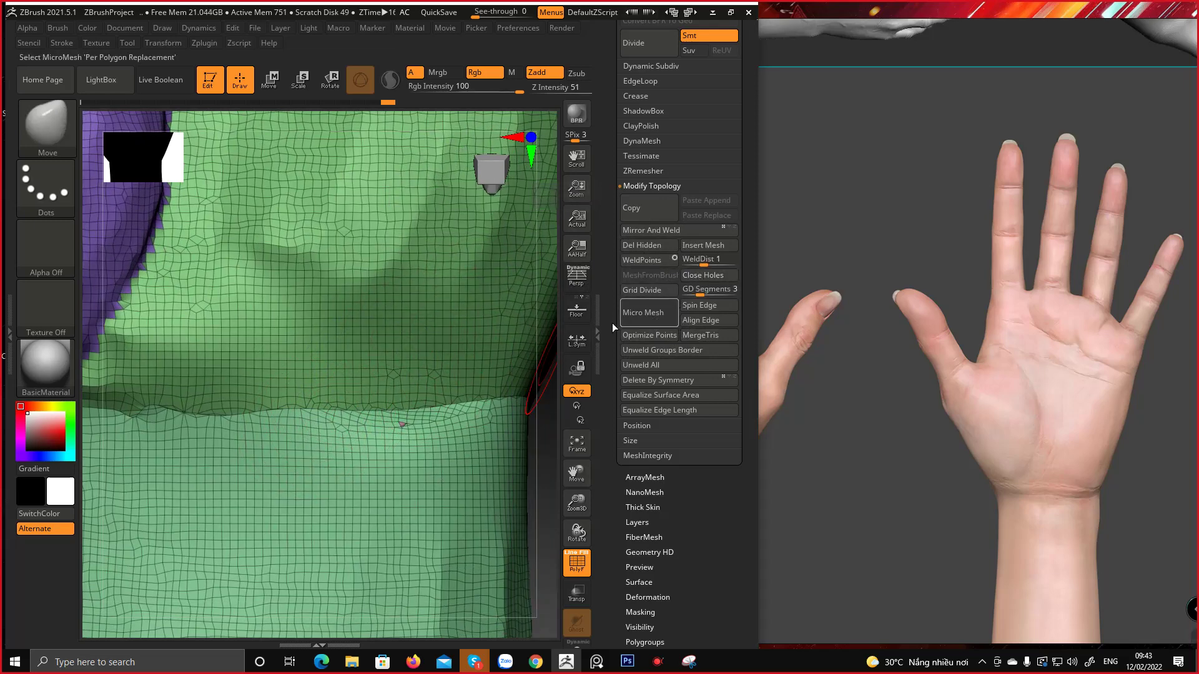
Hide the palm, thumb and fingers so that only the forearm polygroup and the filled hole patch remain visible
ctrl+shift+click(383, 440)
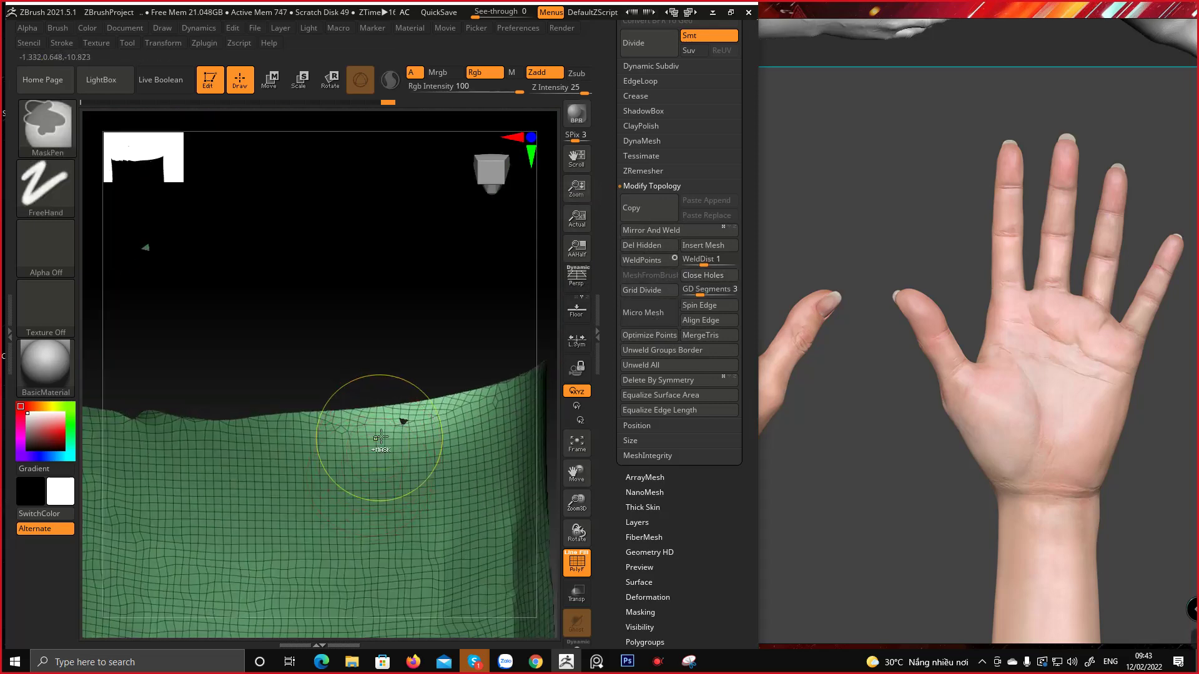
ctrl+shift+drag(413, 341, 433, 362)
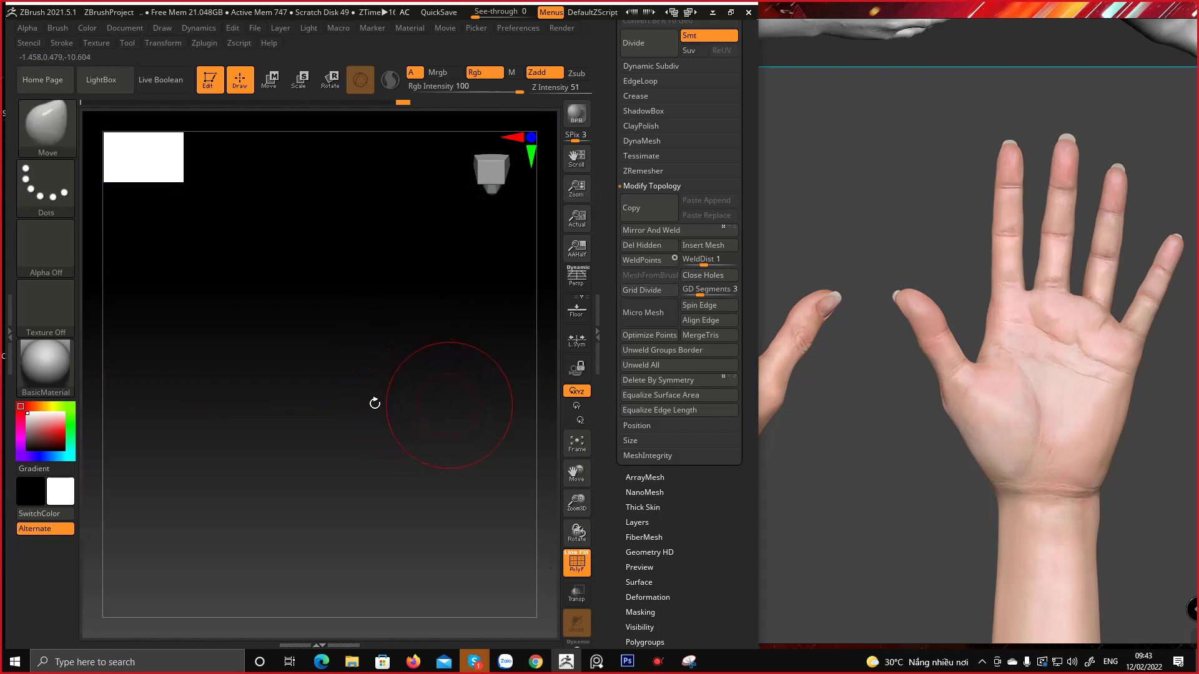
ctrl+shift+click(486, 401)
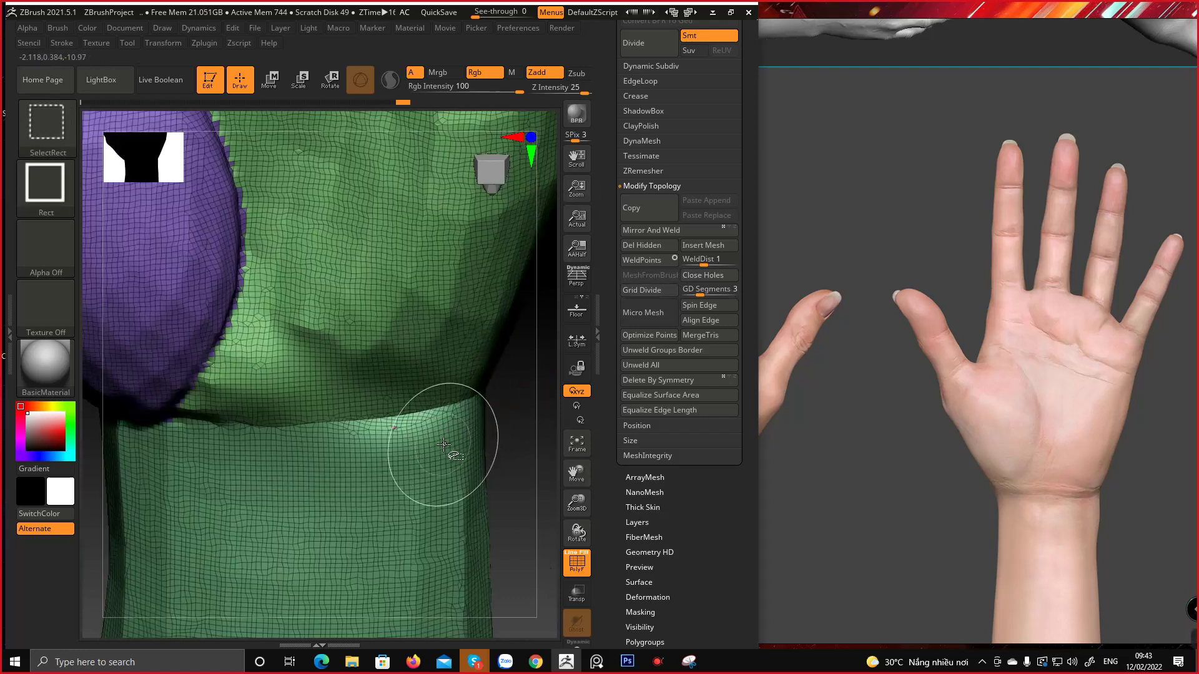
ctrl+shift+click(425, 440)
ctrl+shift+click(508, 441)
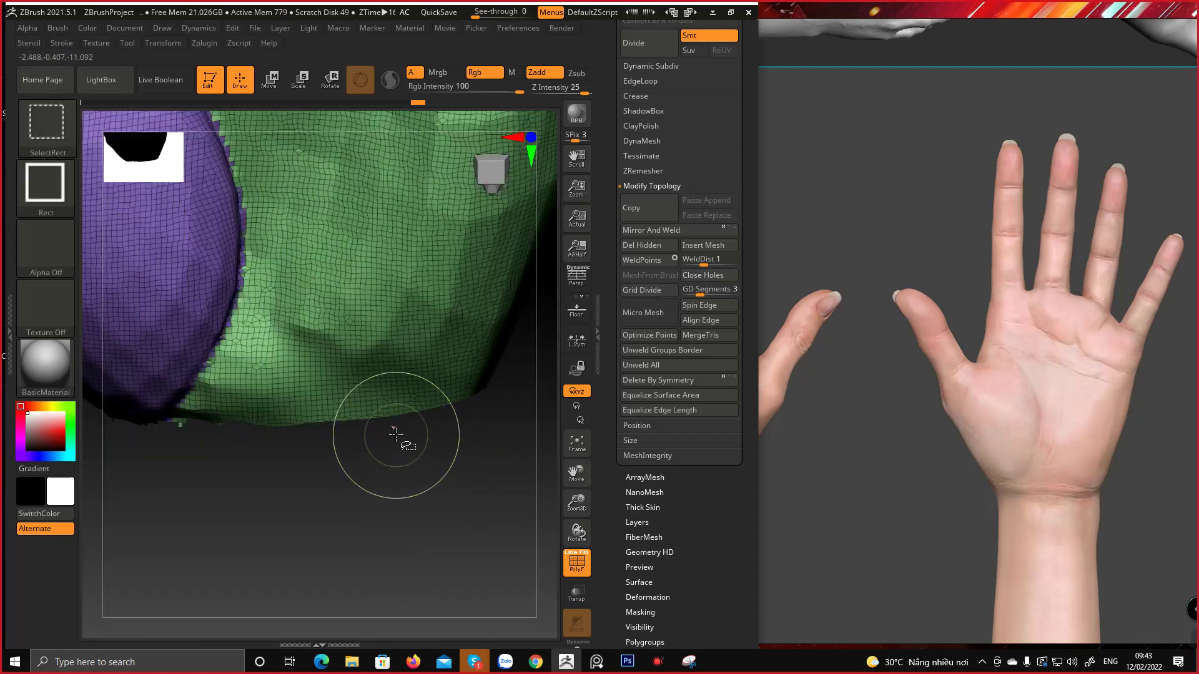
ctrl+right_drag(408, 431, 250, 503)
ctrl+shift+drag(431, 434, 465, 455)
Assign the visible forearm and filled patch to a single new polygroup with GroupVisible, and show the whole hand
mouse_move(464, 454)
right_down()
mouse_move(356, 405)
mouse_move(462, 558)
right_up()
alt+right_drag(407, 472, 421, 514)
scroll(679, 594, down, 3)
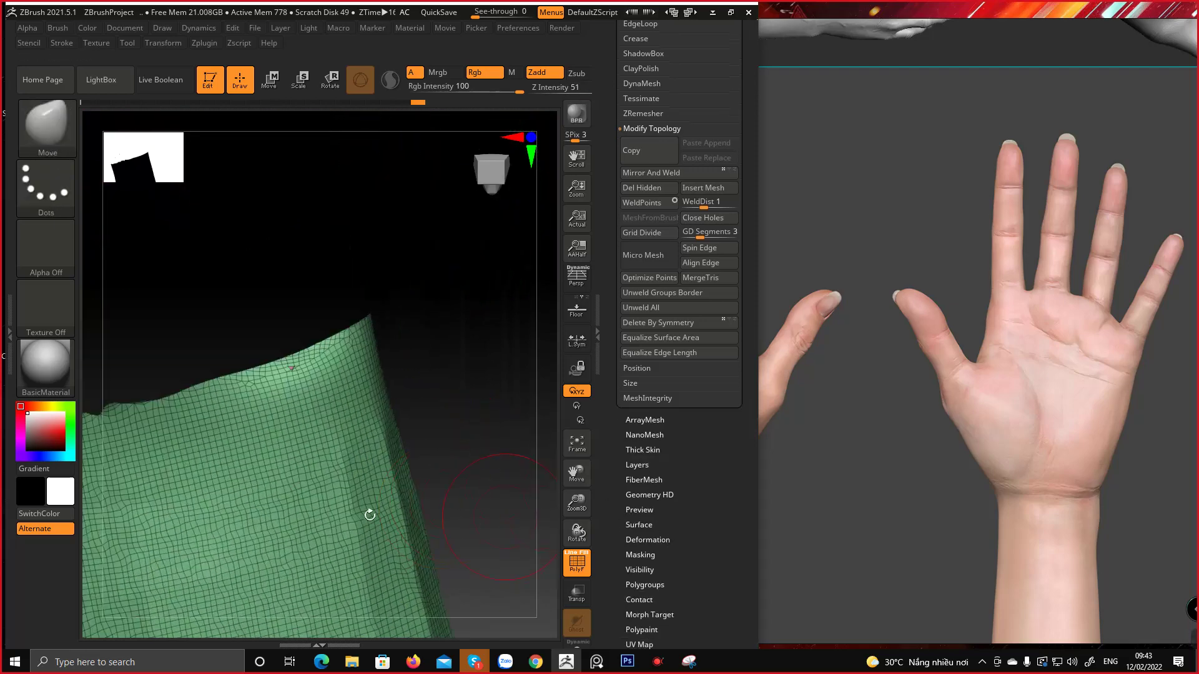
click(650, 585)
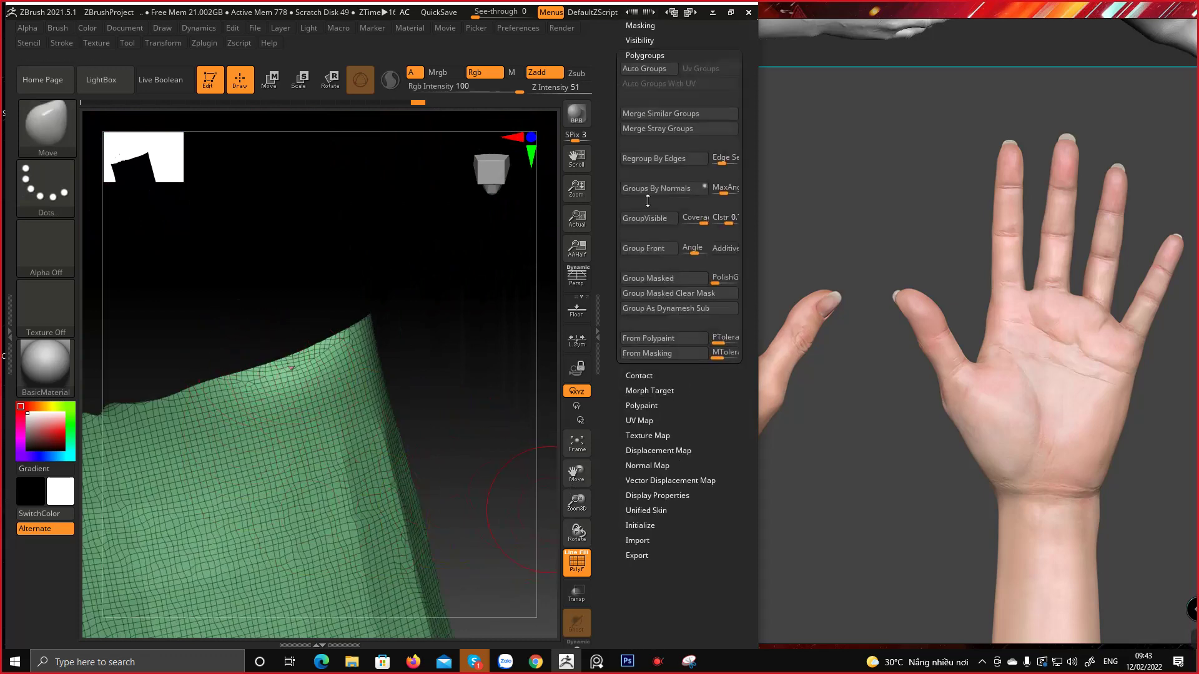
click(646, 222)
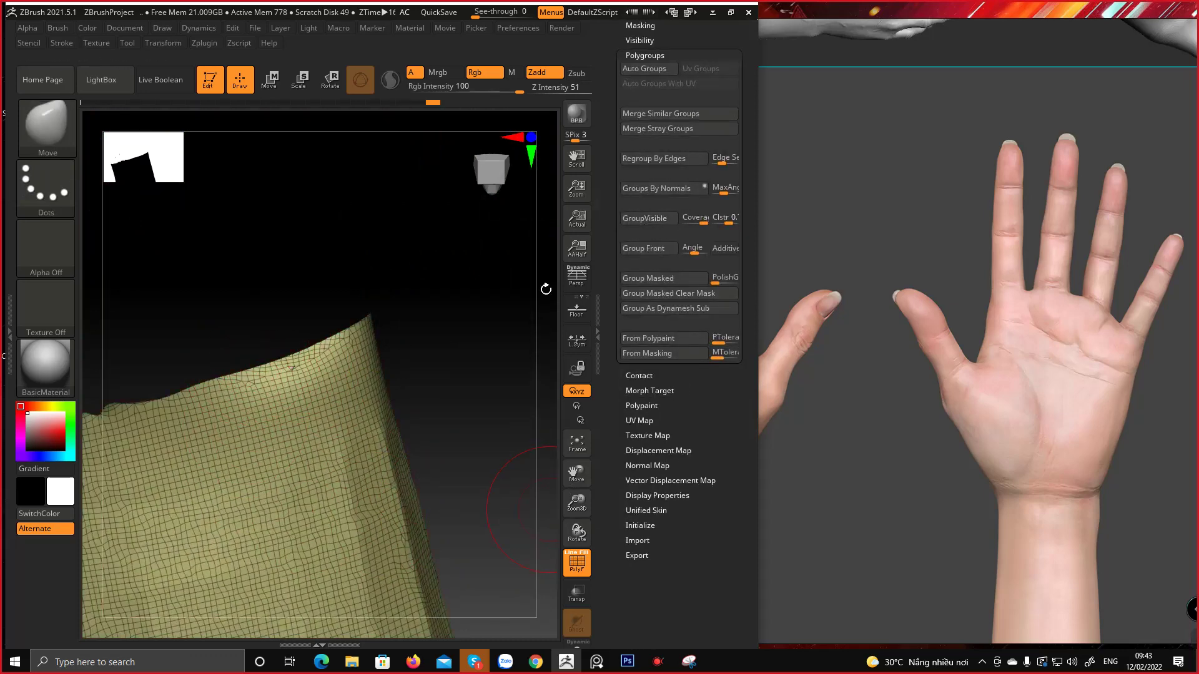
ctrl+shift+click(437, 355)
Smooth the palm borders next to the forearm and thumb base, and apply Polish By Groups to the hand
mouse_move(385, 319)
mouse_down()
mouse_move(388, 428)
mouse_move(268, 395)
mouse_move(284, 430)
mouse_move(198, 442)
mouse_up()
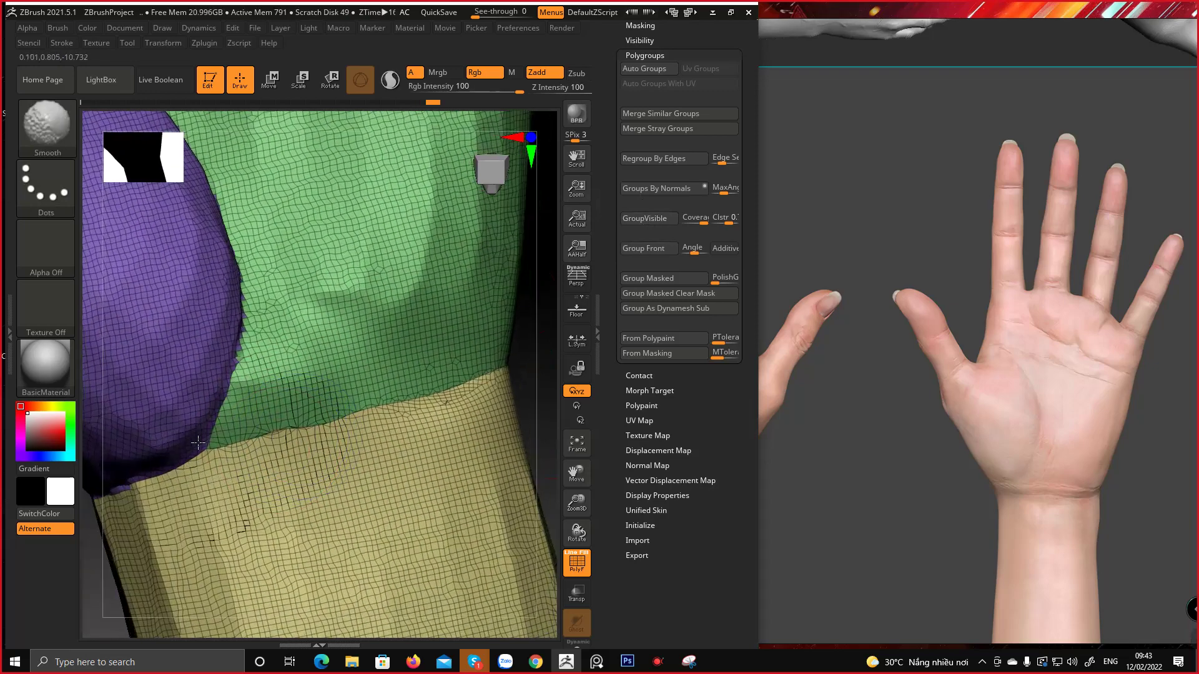
shift+drag(237, 306, 241, 290)
drag(707, 429, 716, 494)
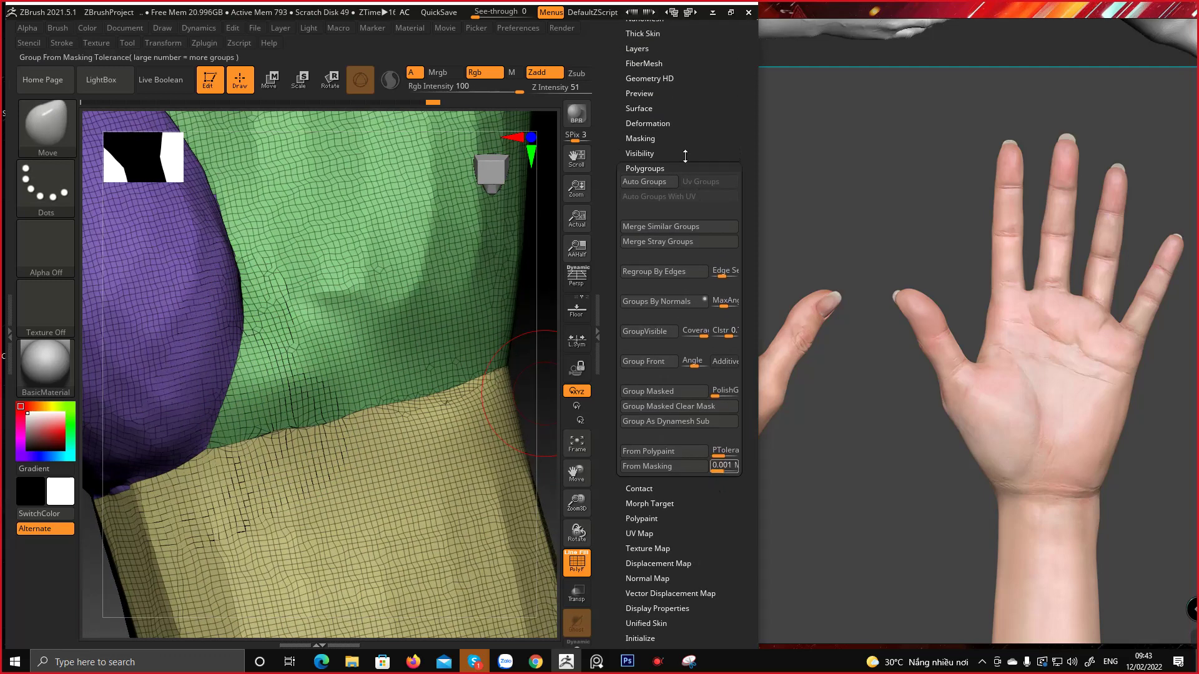
click(662, 124)
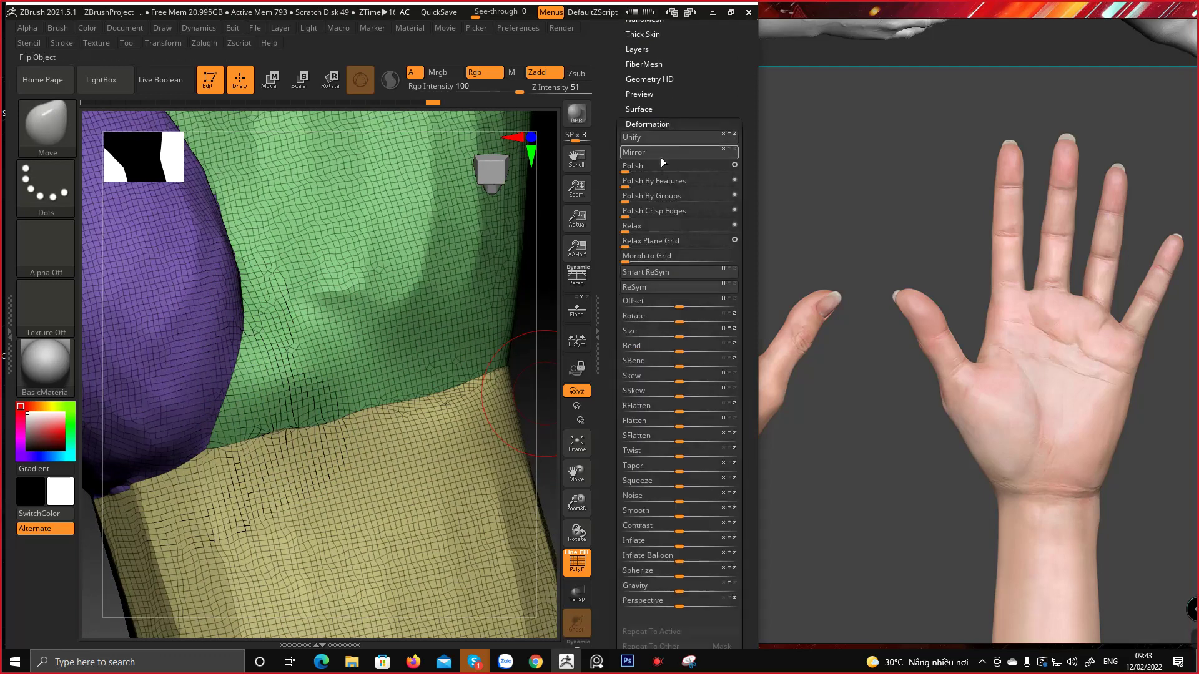
click(633, 198)
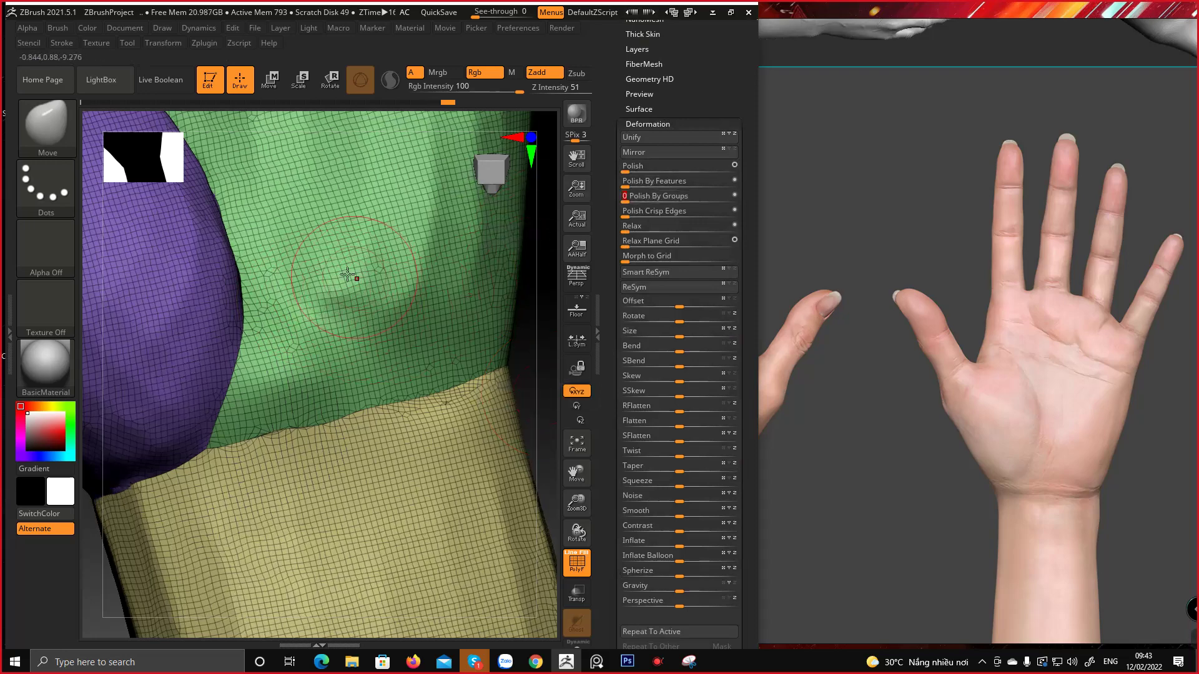
Smooth the polygroup border between the palm and the thumb base on the back and palm sides of the hand
alt+right_drag(347, 275, 230, 406)
alt+right_drag(262, 342, 302, 450)
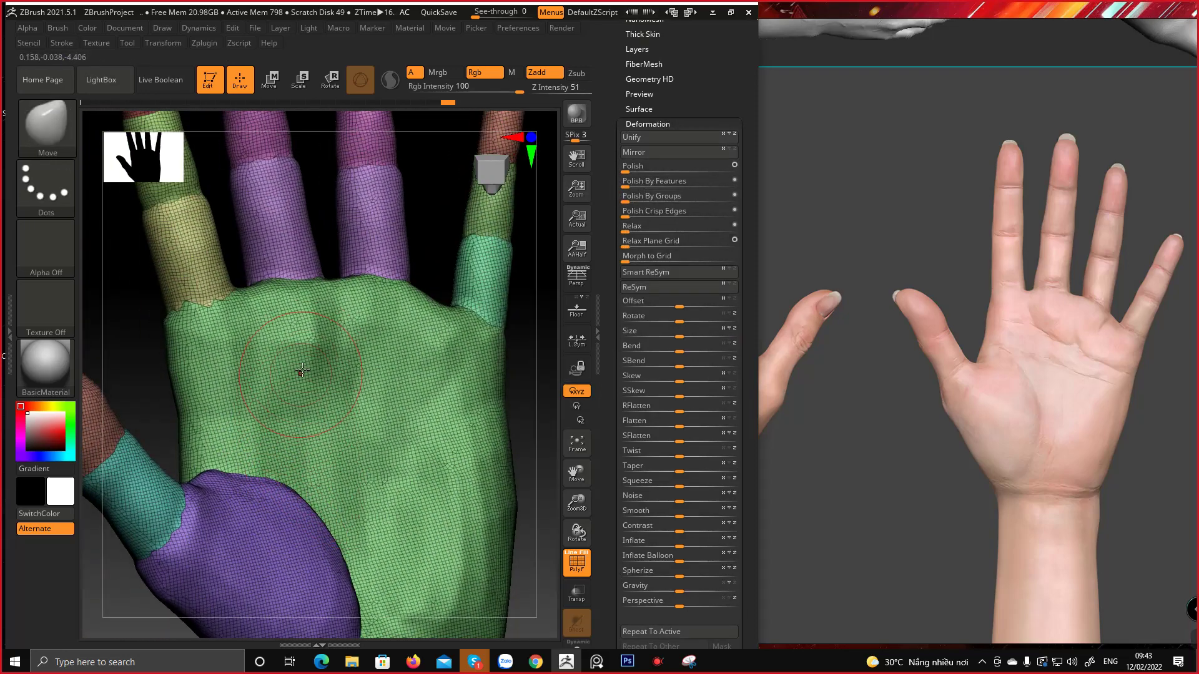
alt+right_drag(249, 420, 348, 326)
alt+right_drag(349, 521, 437, 490)
ctrl+shift+drag(358, 503, 275, 520)
ctrl+shift+click(355, 456)
right_drag(345, 501, 289, 488)
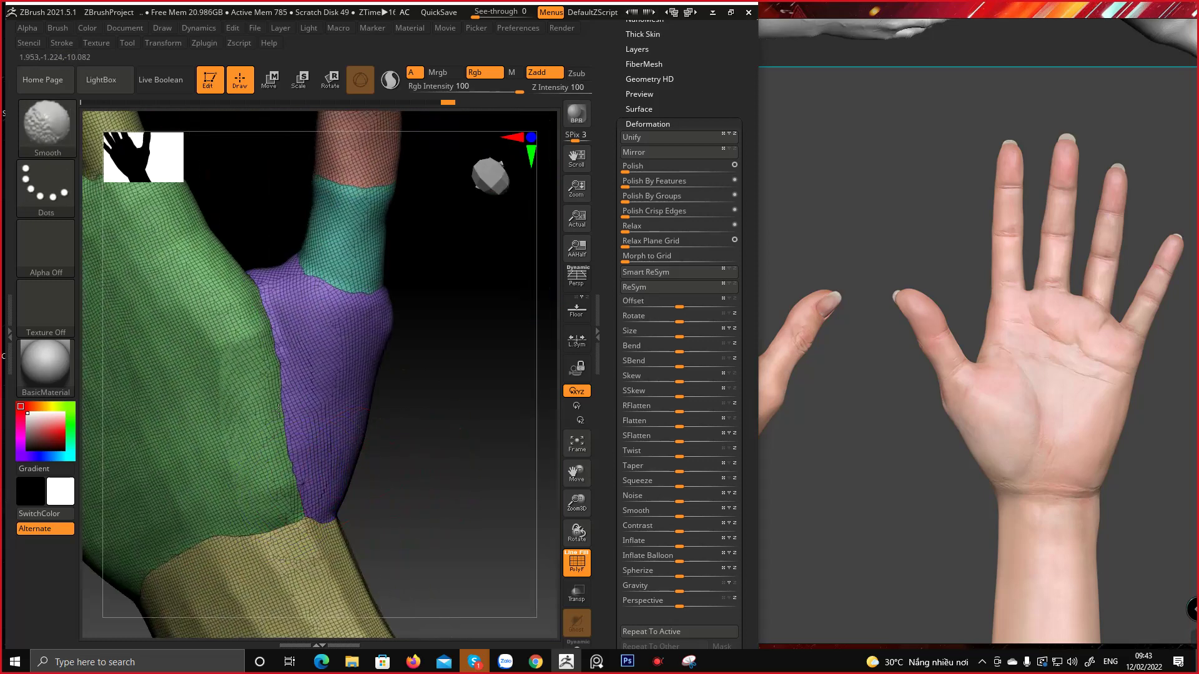
mouse_move(264, 318)
right_down()
mouse_move(277, 284)
mouse_move(294, 310)
mouse_move(296, 361)
right_up()
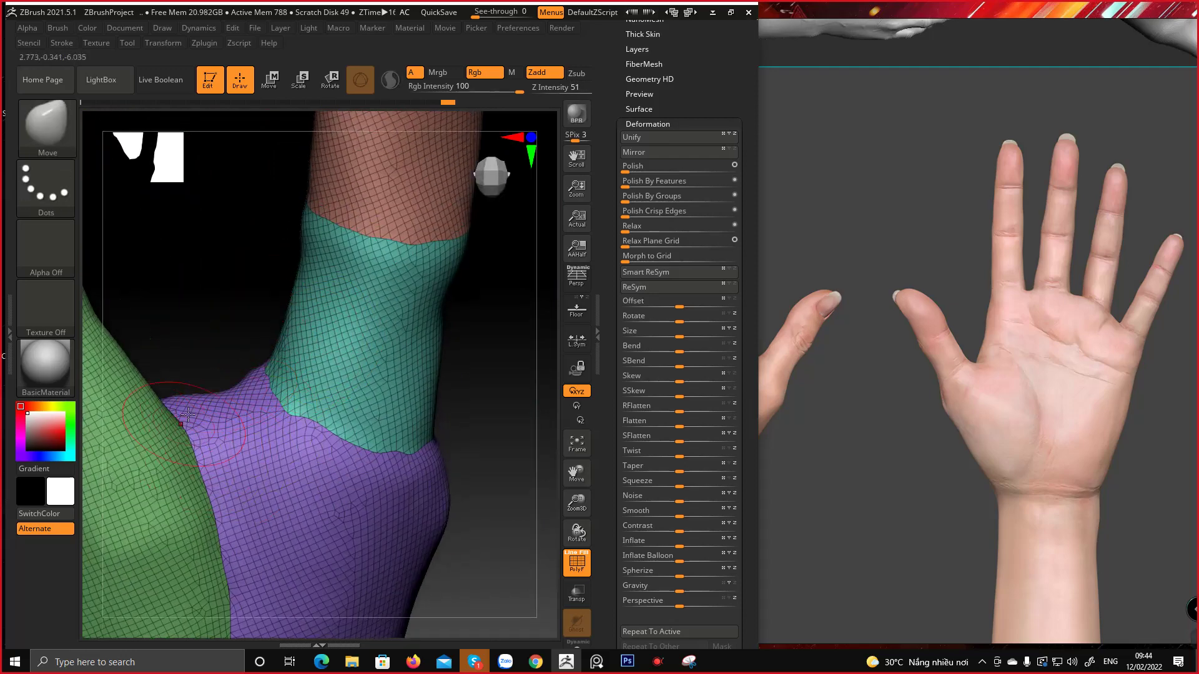
mouse_move(187, 414)
right_down()
mouse_move(135, 373)
mouse_move(258, 454)
right_up()
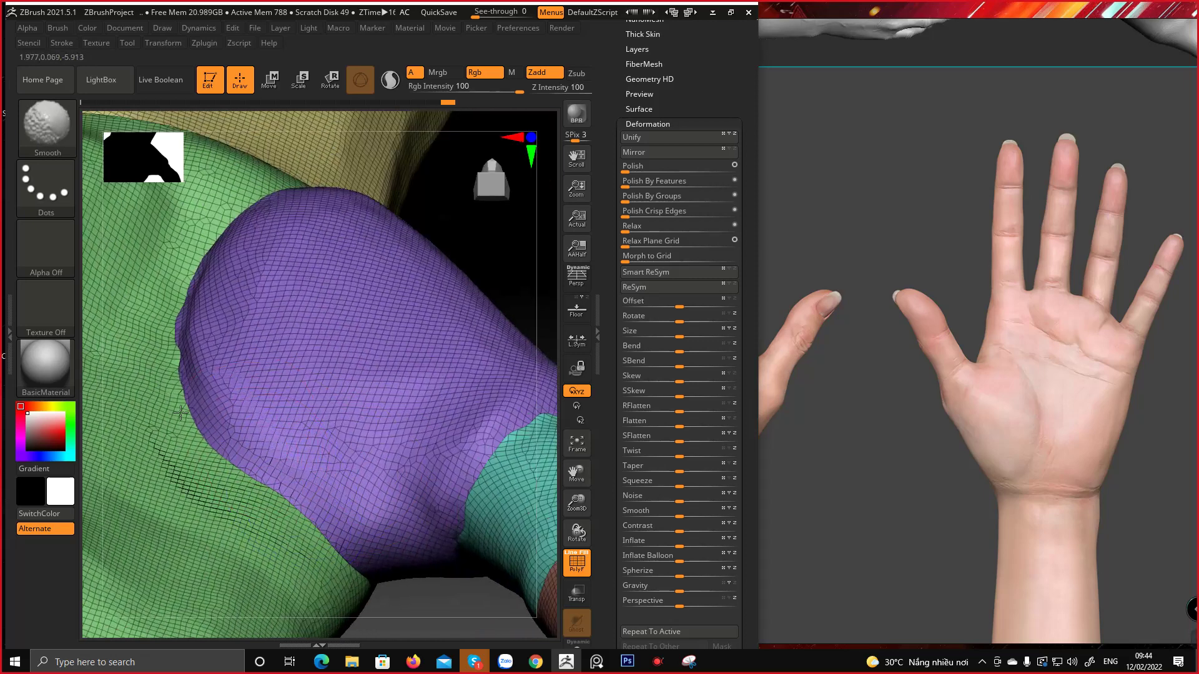
right_drag(177, 325, 228, 269)
shift+drag(217, 519, 300, 523)
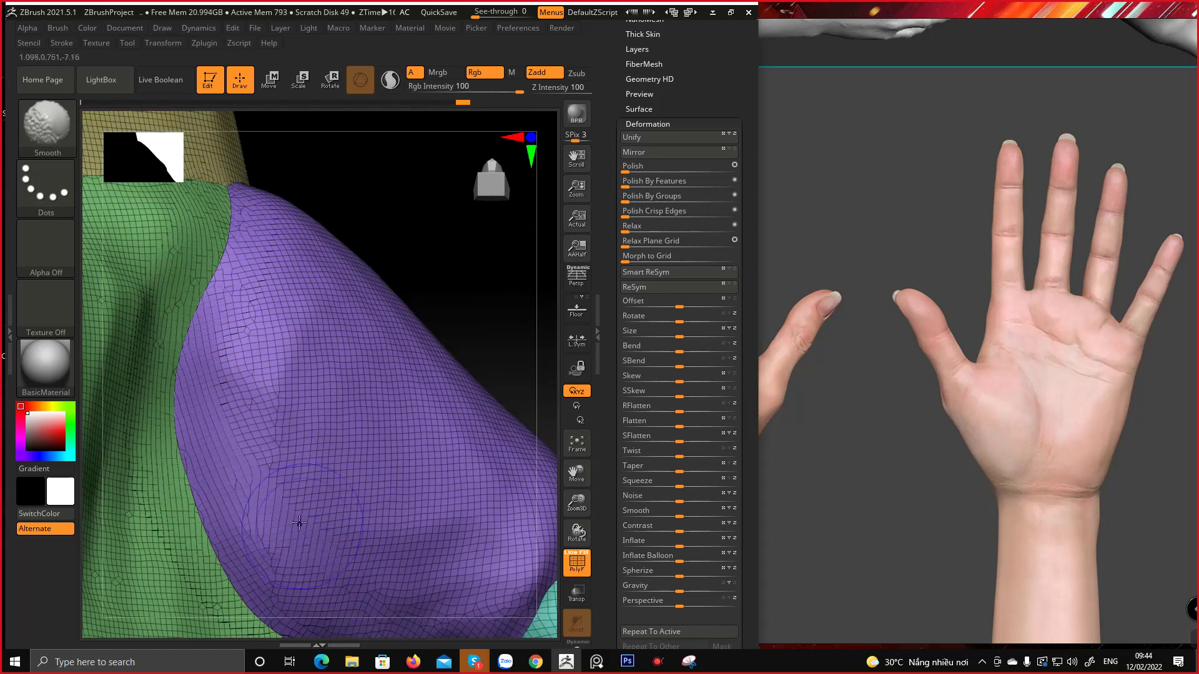
Smooth the thumb base surface and its border with the thumb's lower segment from all sides
mouse_move(386, 452)
ctrl+right_down()
mouse_move(358, 393)
mouse_move(221, 328)
ctrl+right_up()
right_drag(319, 409, 359, 353)
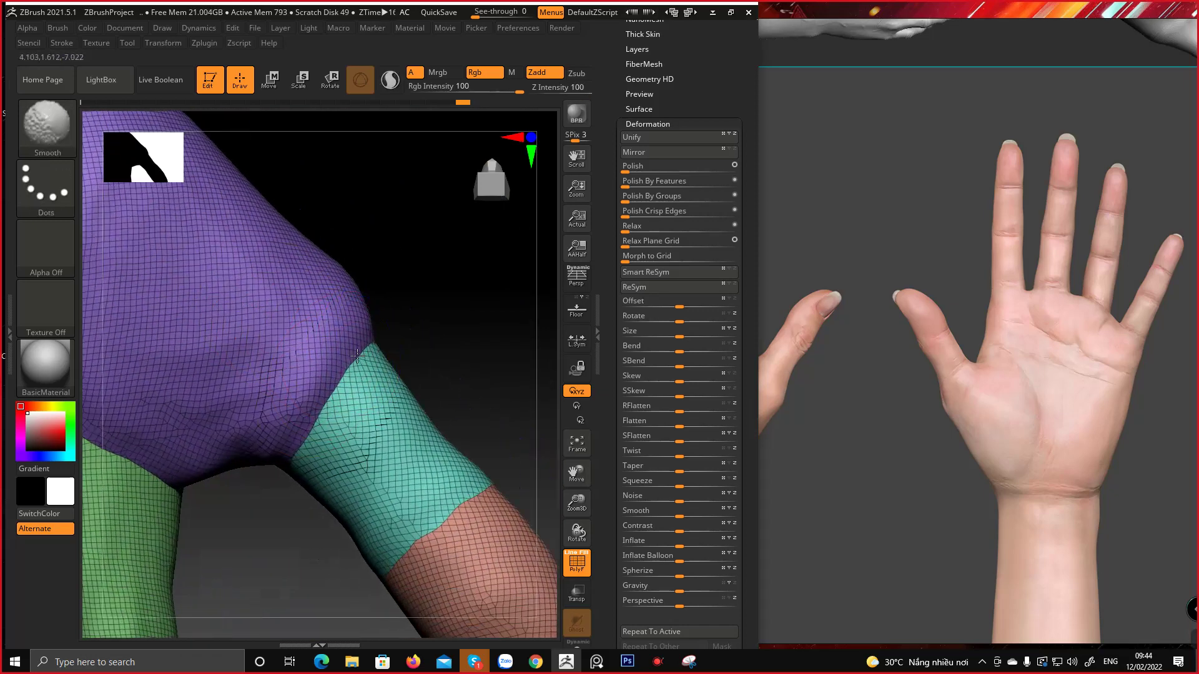
mouse_move(300, 460)
right_down()
mouse_move(249, 235)
mouse_move(339, 503)
mouse_move(310, 525)
mouse_move(391, 530)
mouse_move(325, 340)
right_up()
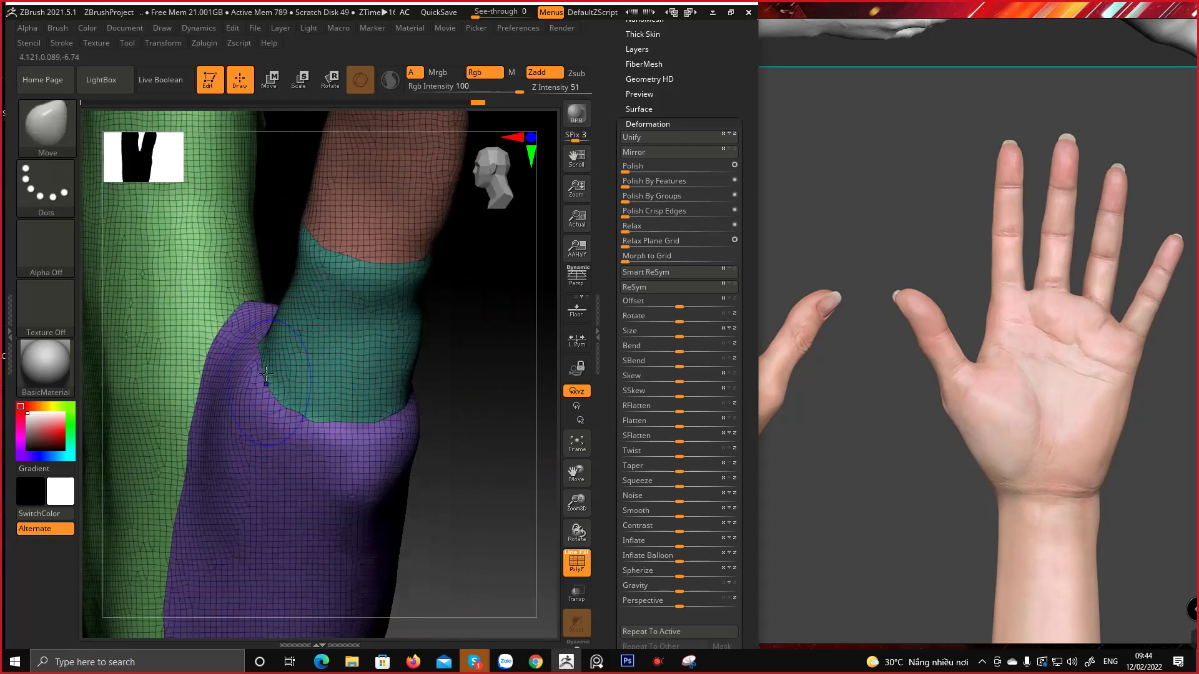
shift+drag(266, 375, 299, 412)
right_drag(411, 420, 300, 334)
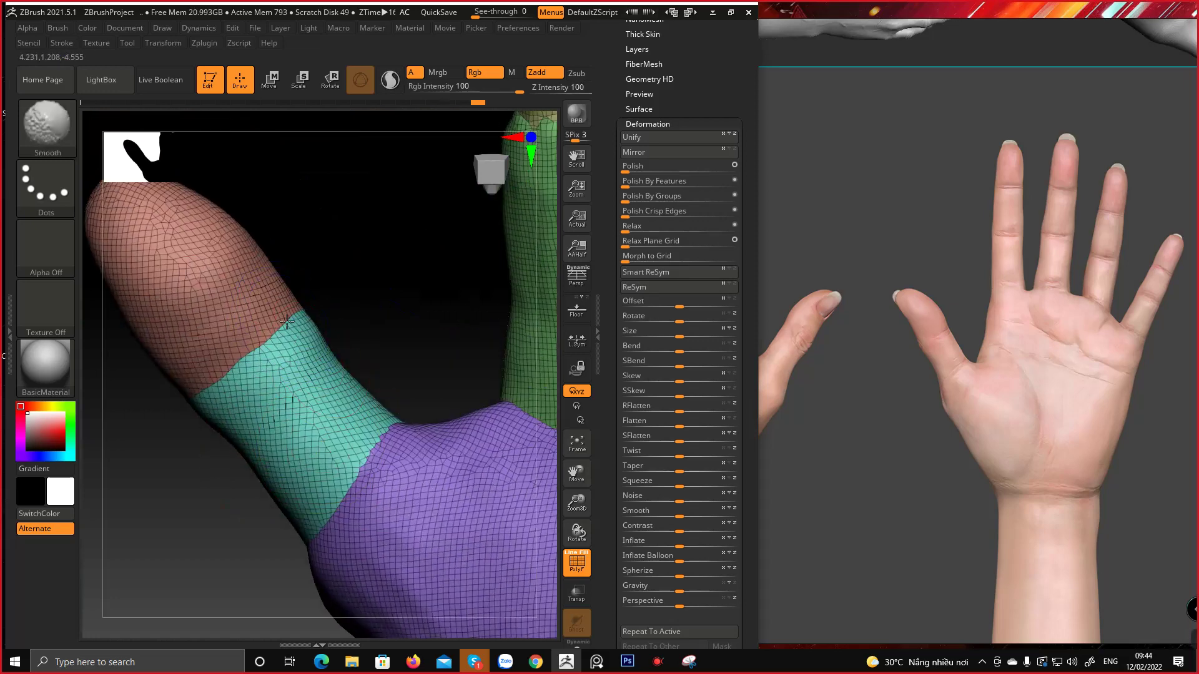
Smooth the polygroup border between the thumb's tip and lower segment from all sides
right_drag(230, 391, 200, 407)
shift+drag(201, 407, 220, 428)
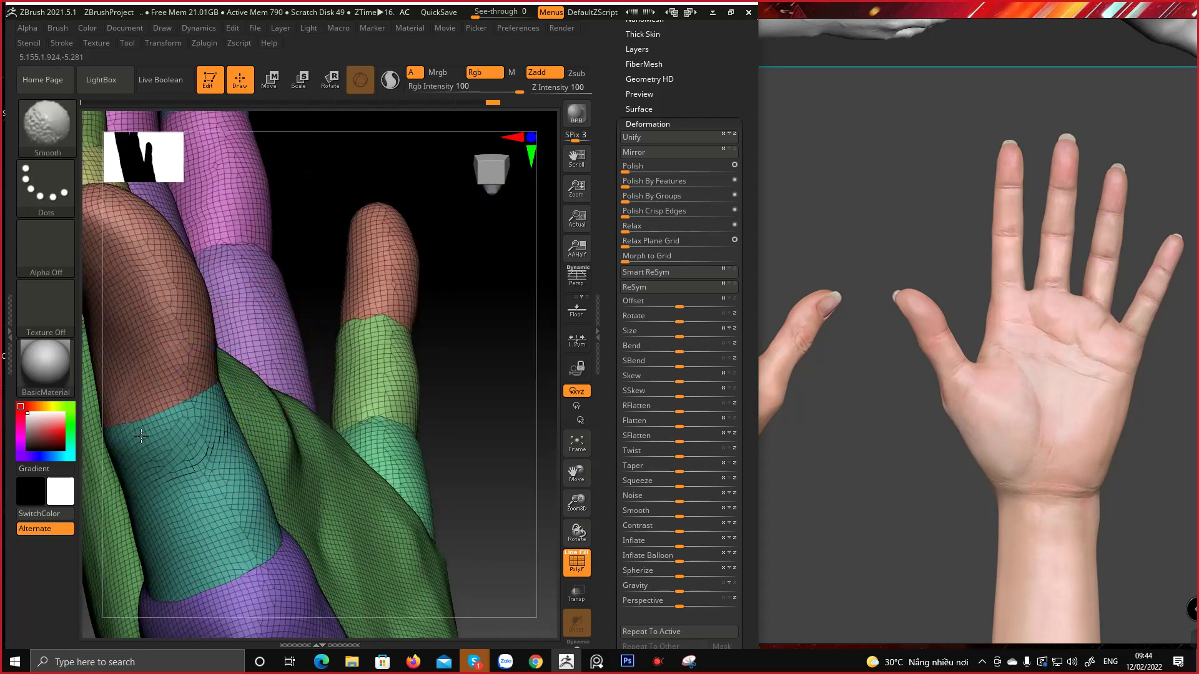
mouse_move(225, 425)
right_down()
mouse_move(348, 380)
mouse_move(355, 363)
mouse_move(489, 340)
mouse_move(329, 396)
mouse_move(398, 389)
right_up()
key(shift)
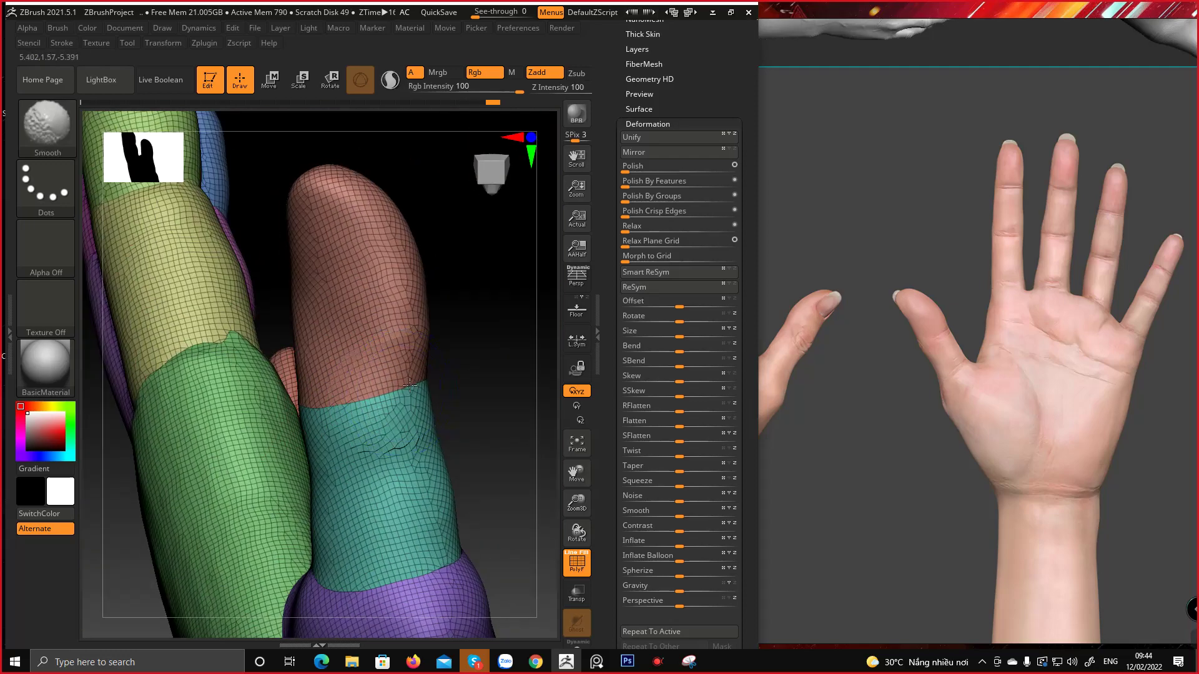
shift+drag(410, 386, 406, 397)
right_drag(405, 397, 370, 402)
Smooth the polygroup borders between the segments of the index finger
alt+right_drag(215, 396, 281, 406)
mouse_move(280, 406)
ctrl+right_down()
mouse_move(273, 423)
mouse_move(275, 403)
ctrl+right_up()
mouse_move(274, 402)
alt+right_down()
mouse_move(340, 422)
mouse_move(314, 375)
mouse_move(295, 390)
mouse_move(355, 417)
mouse_move(348, 335)
mouse_move(271, 343)
mouse_move(382, 286)
alt+right_up()
key(shift)
key(shift)
shift+drag(383, 286, 390, 268)
mouse_move(381, 250)
right_down()
mouse_move(354, 293)
mouse_move(265, 350)
mouse_move(337, 337)
mouse_move(375, 297)
mouse_move(299, 350)
mouse_move(428, 281)
mouse_move(350, 316)
right_up()
key(shift)
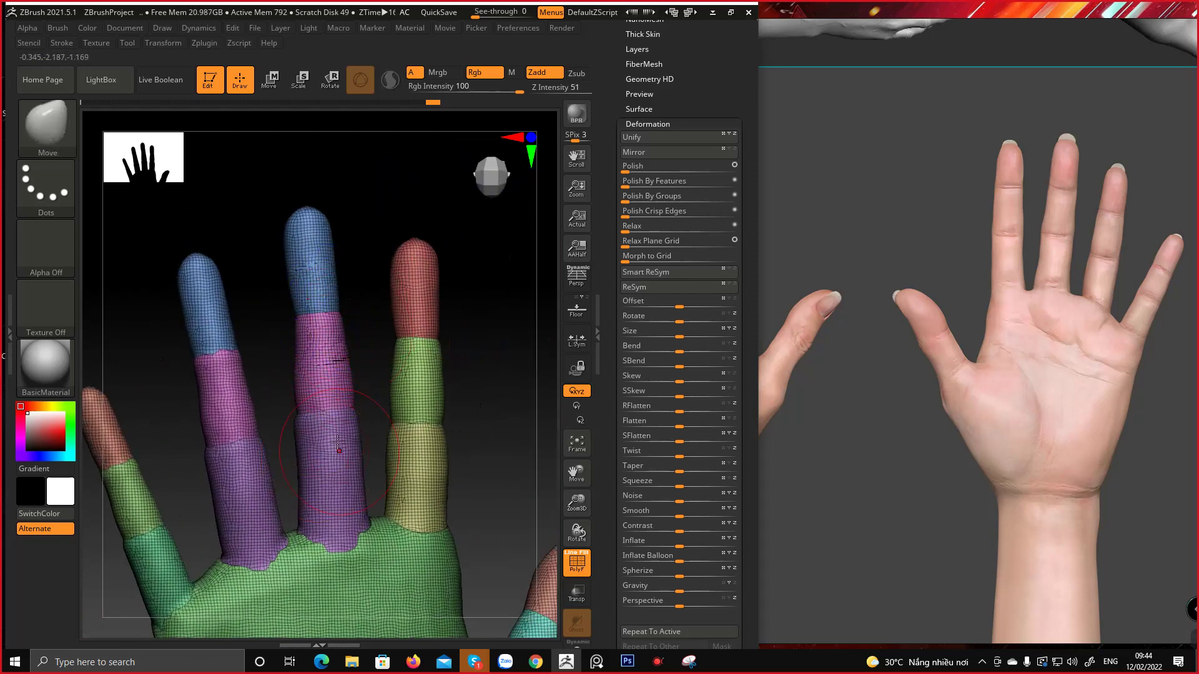
Smooth the polygroup borders where the finger bases meet the palm, on both the back and palm sides
key(shift)
mouse_move(339, 409)
shift+right_down()
mouse_move(286, 442)
mouse_move(332, 409)
mouse_move(328, 427)
mouse_move(380, 433)
shift+right_up()
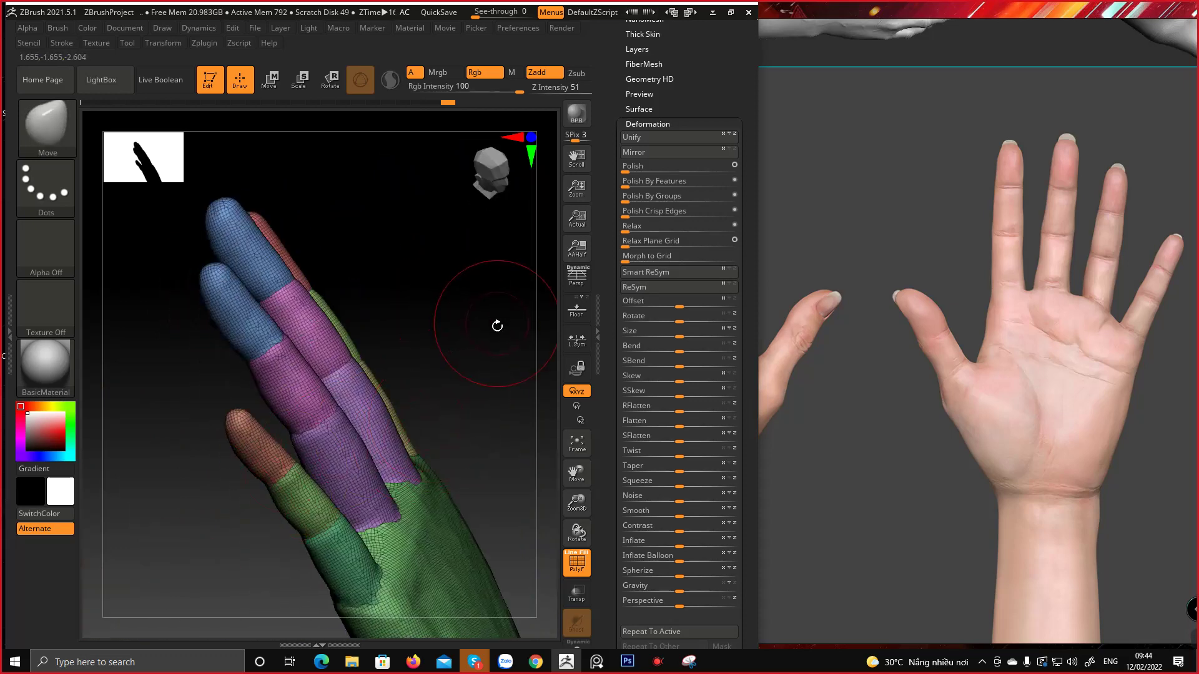
mouse_move(495, 324)
right_down()
mouse_move(414, 354)
mouse_move(400, 419)
mouse_move(375, 439)
right_up()
key(space)
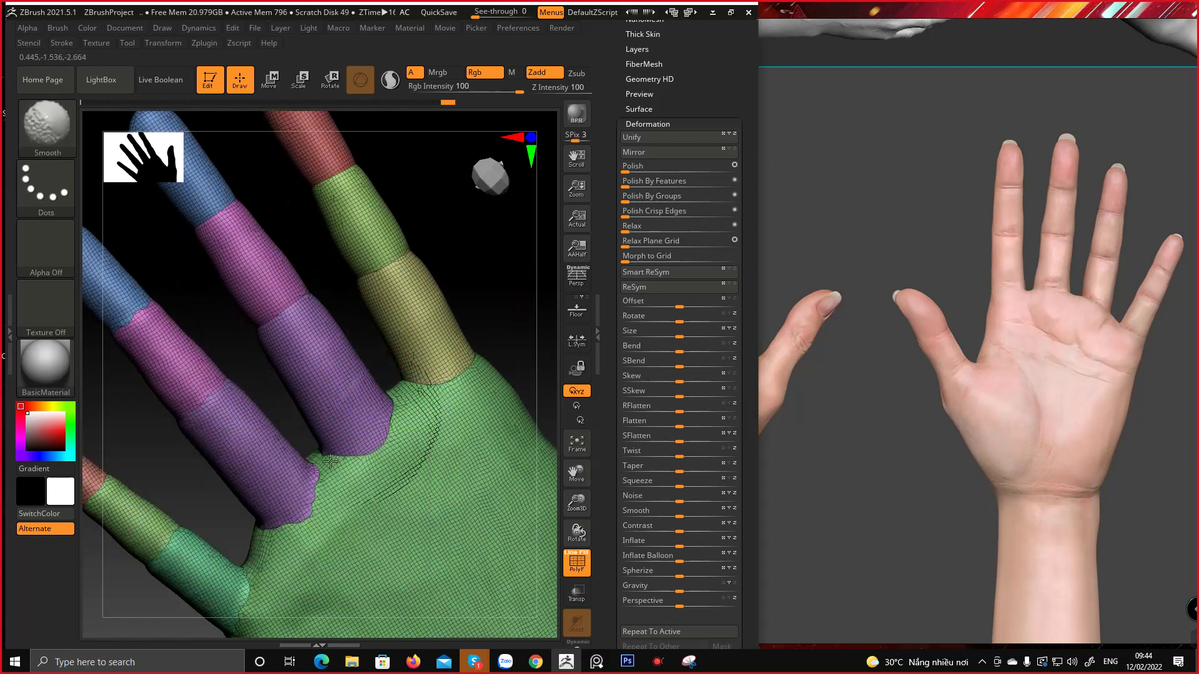
mouse_move(374, 423)
right_down()
mouse_move(284, 433)
mouse_move(224, 379)
right_up()
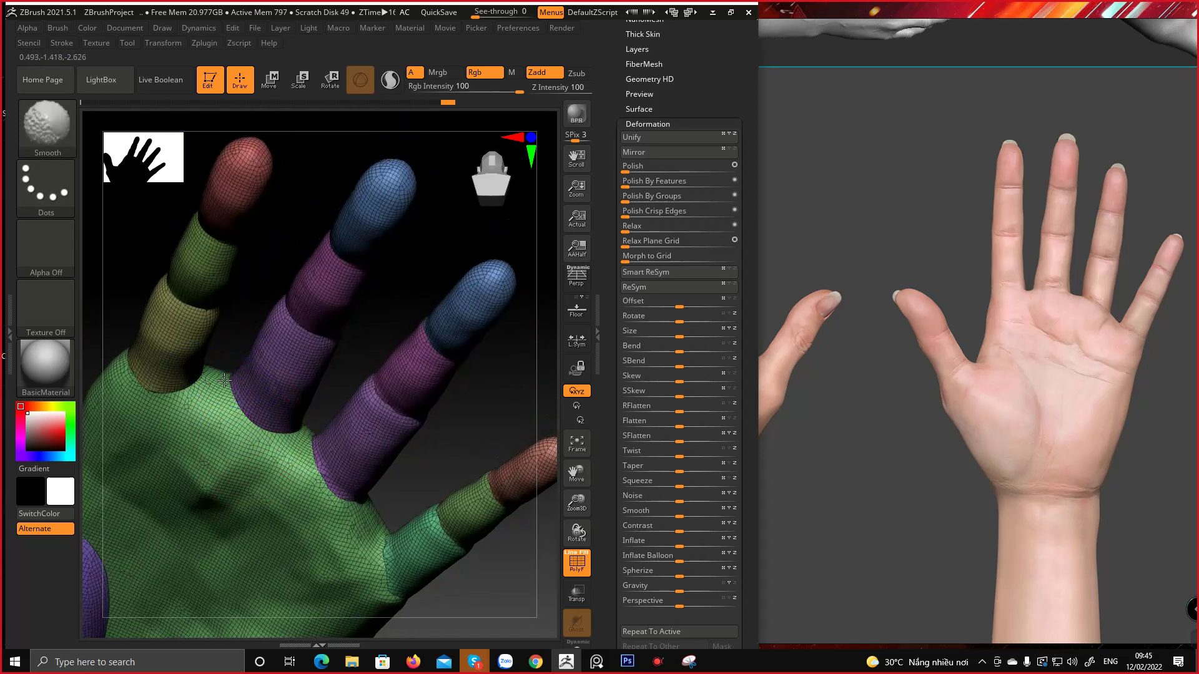
right_drag(271, 418, 275, 470)
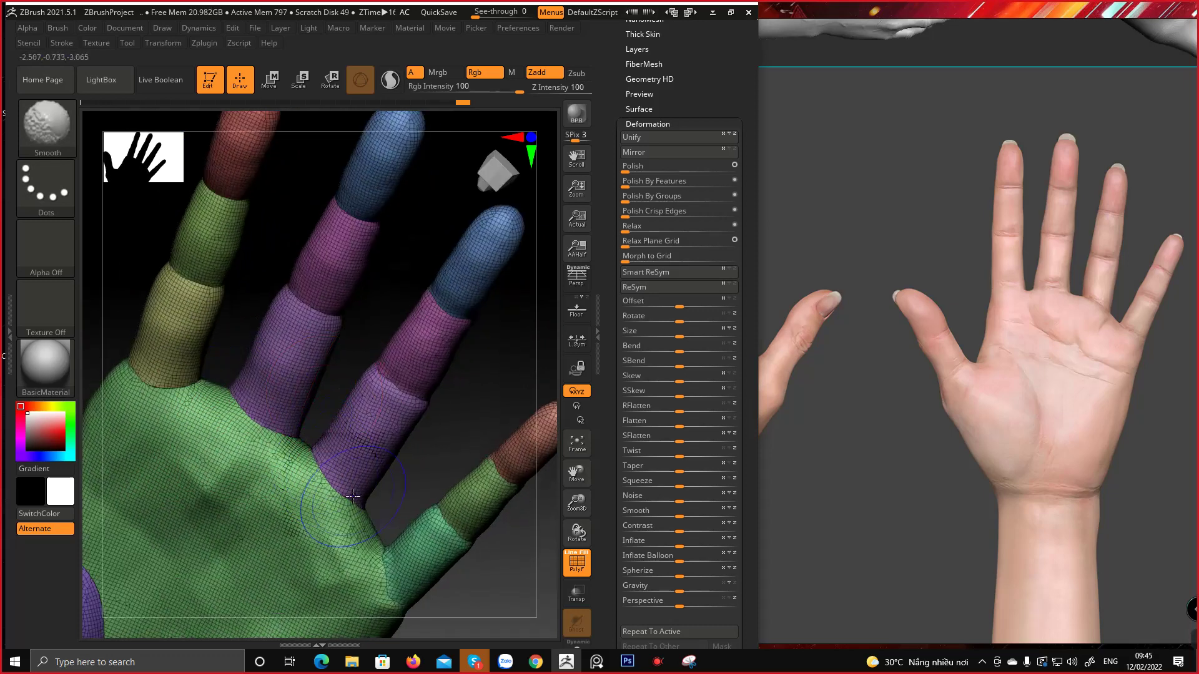
mouse_move(353, 496)
right_down()
mouse_move(308, 484)
mouse_move(401, 444)
mouse_move(345, 446)
mouse_move(328, 428)
right_up()
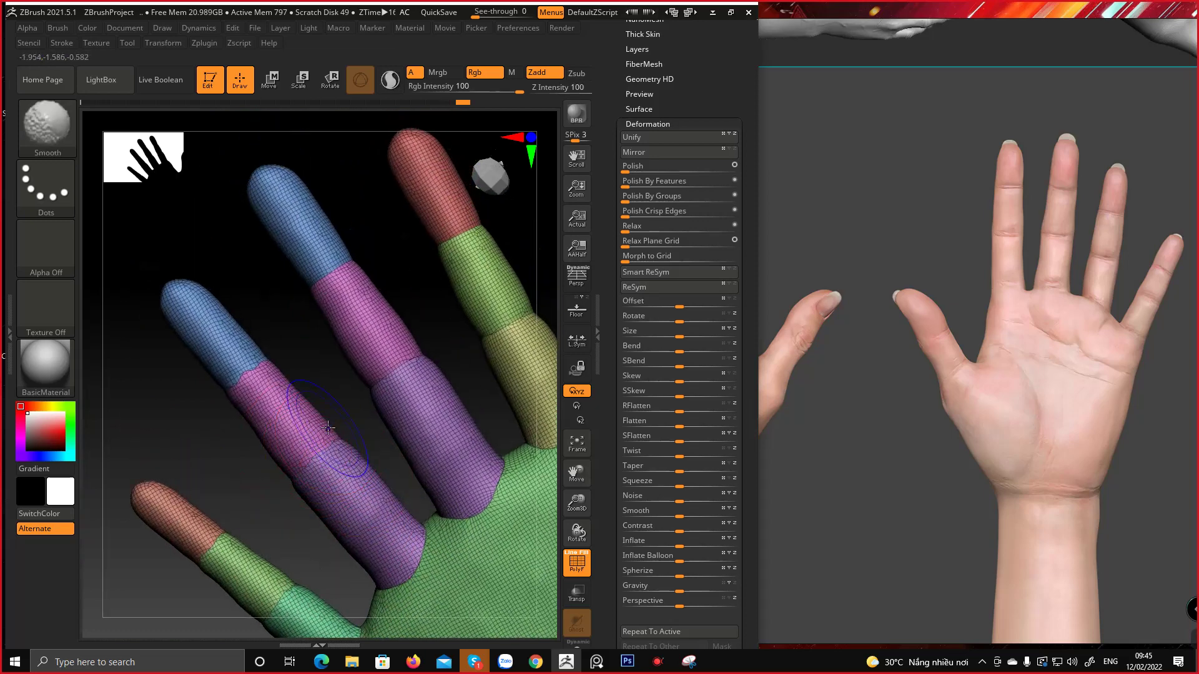
Smooth the joint borders of the ring finger and the neighbouring little finger from the palm and back sides
mouse_move(281, 490)
right_down()
mouse_move(294, 430)
mouse_move(269, 474)
mouse_move(285, 495)
right_up()
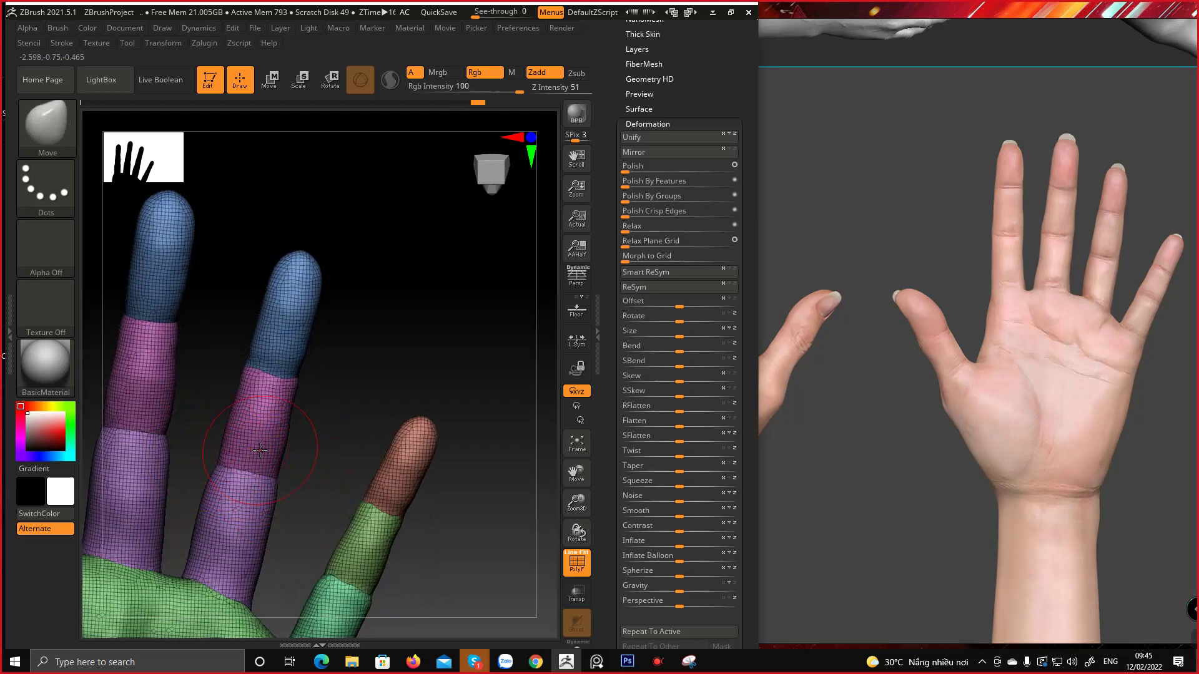
right_drag(331, 434, 217, 467)
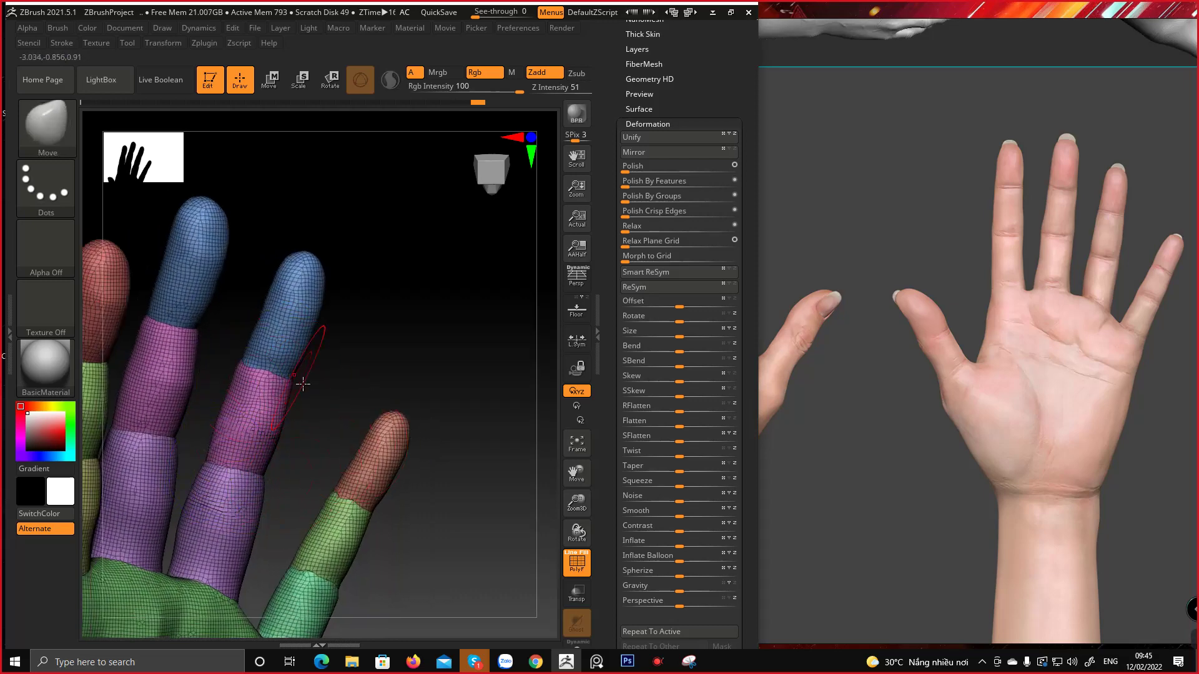
mouse_move(313, 340)
right_down()
mouse_move(245, 365)
mouse_move(289, 367)
mouse_move(254, 347)
mouse_move(278, 345)
mouse_move(310, 361)
mouse_move(399, 293)
mouse_move(310, 369)
mouse_move(345, 330)
mouse_move(388, 314)
mouse_move(214, 400)
mouse_move(321, 331)
mouse_move(396, 460)
mouse_move(361, 420)
right_up()
shift+drag(361, 419, 329, 514)
shift+drag(367, 461, 359, 482)
right_drag(359, 482, 487, 472)
mouse_move(289, 477)
shift+mouse_down()
mouse_move(278, 499)
mouse_move(306, 496)
shift+mouse_up()
mouse_move(314, 494)
shift+right_down()
mouse_move(218, 439)
mouse_move(245, 447)
shift+right_up()
mouse_move(332, 492)
right_down()
mouse_move(303, 495)
mouse_move(274, 521)
mouse_move(262, 497)
mouse_move(276, 500)
right_up()
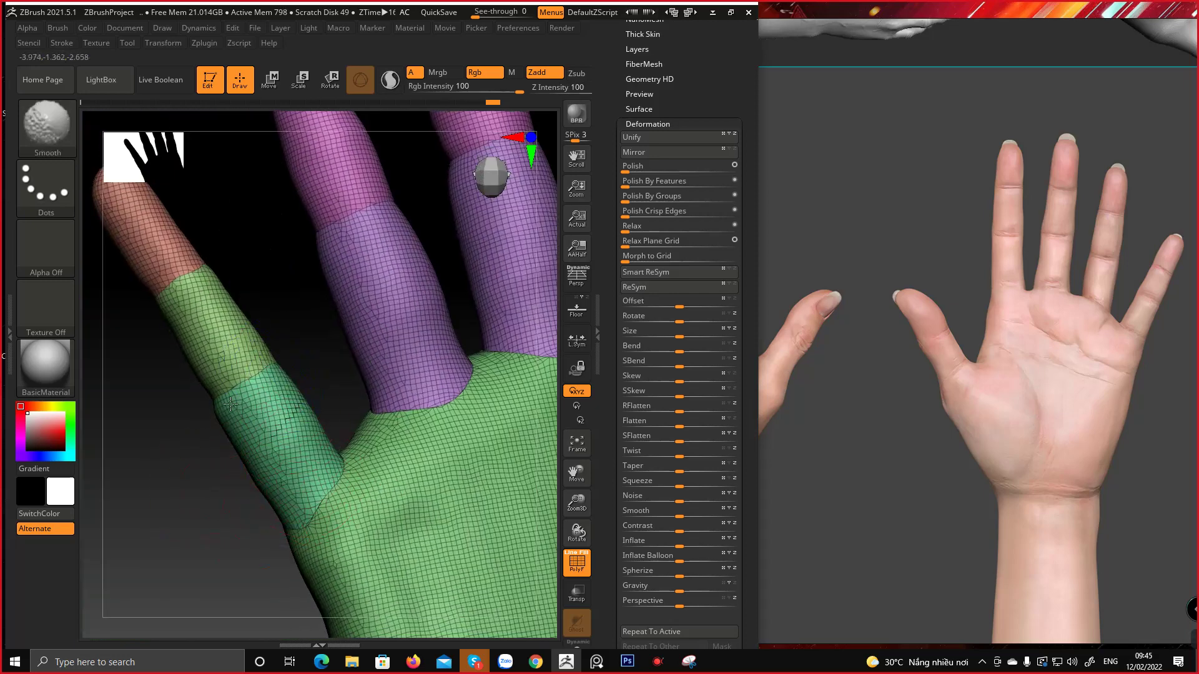
Smooth the little finger's segments and the borders between them all the way around
shift+right_drag(291, 378, 290, 364)
shift+drag(340, 364, 291, 375)
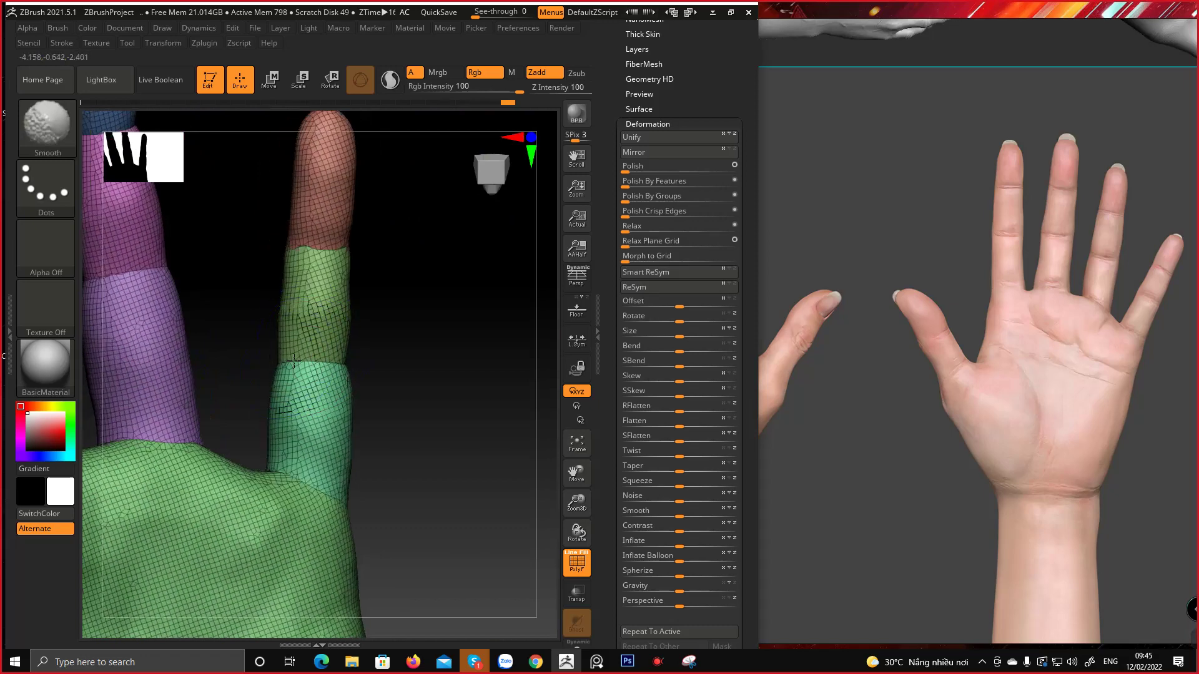
alt+right_drag(316, 341, 292, 455)
shift+drag(309, 405, 256, 370)
right_drag(296, 359, 268, 388)
shift+drag(358, 425, 359, 484)
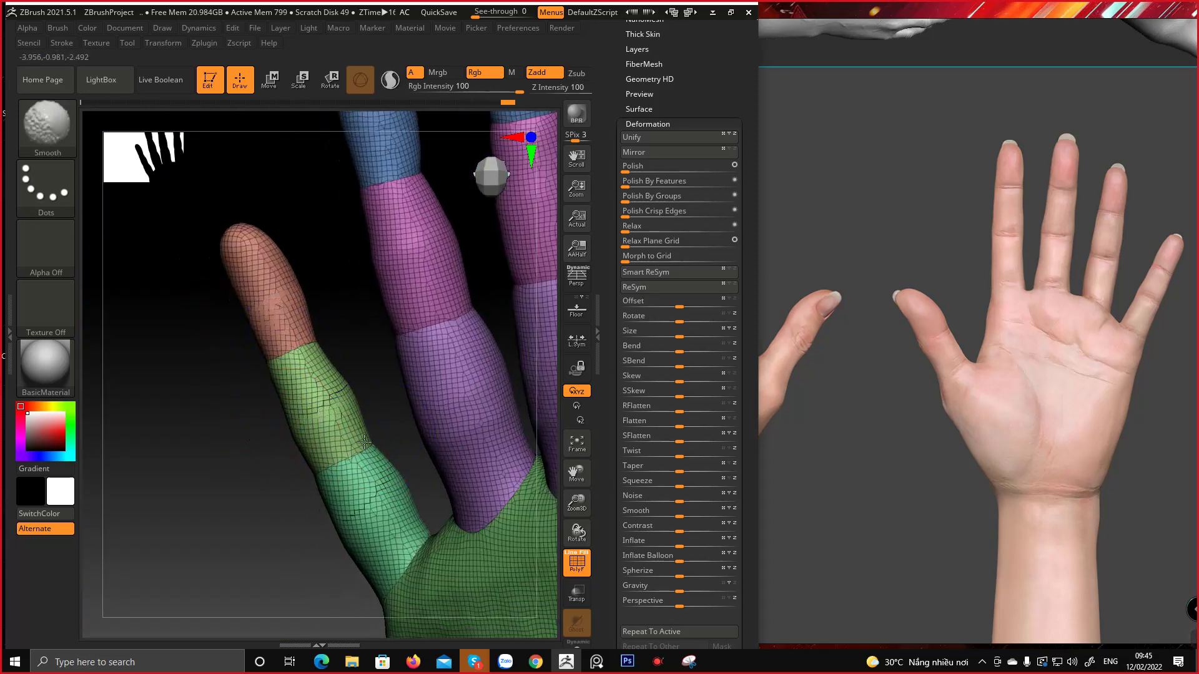
mouse_move(421, 441)
ctrl+right_down()
mouse_move(425, 391)
mouse_move(477, 428)
mouse_move(316, 441)
ctrl+right_up()
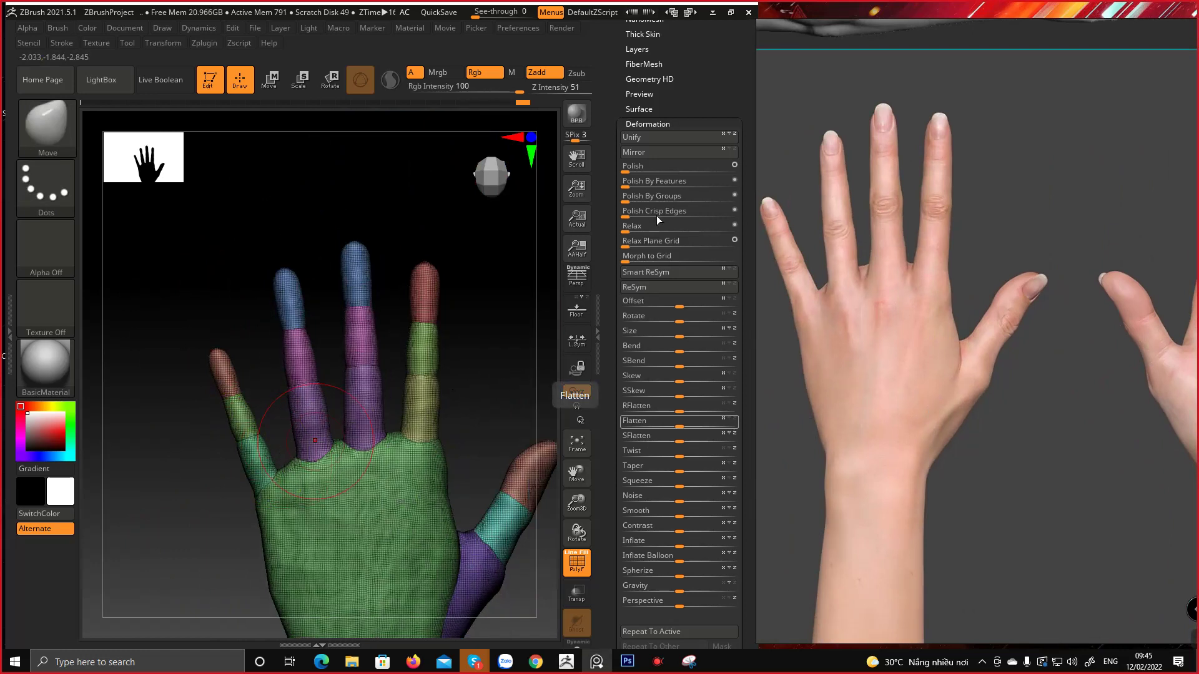
Try to remesh the hand with ZRemesher, keeping the polygroups, at a target polygons count of 1.55514
click(638, 125)
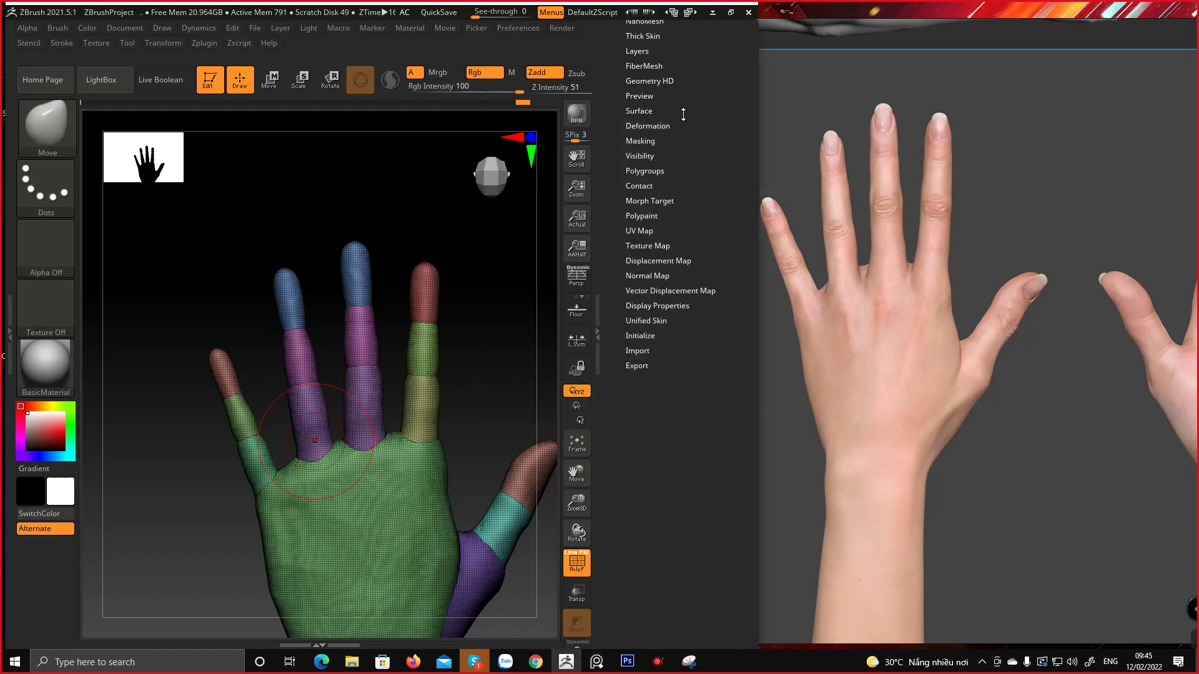
drag(683, 114, 709, 183)
click(650, 104)
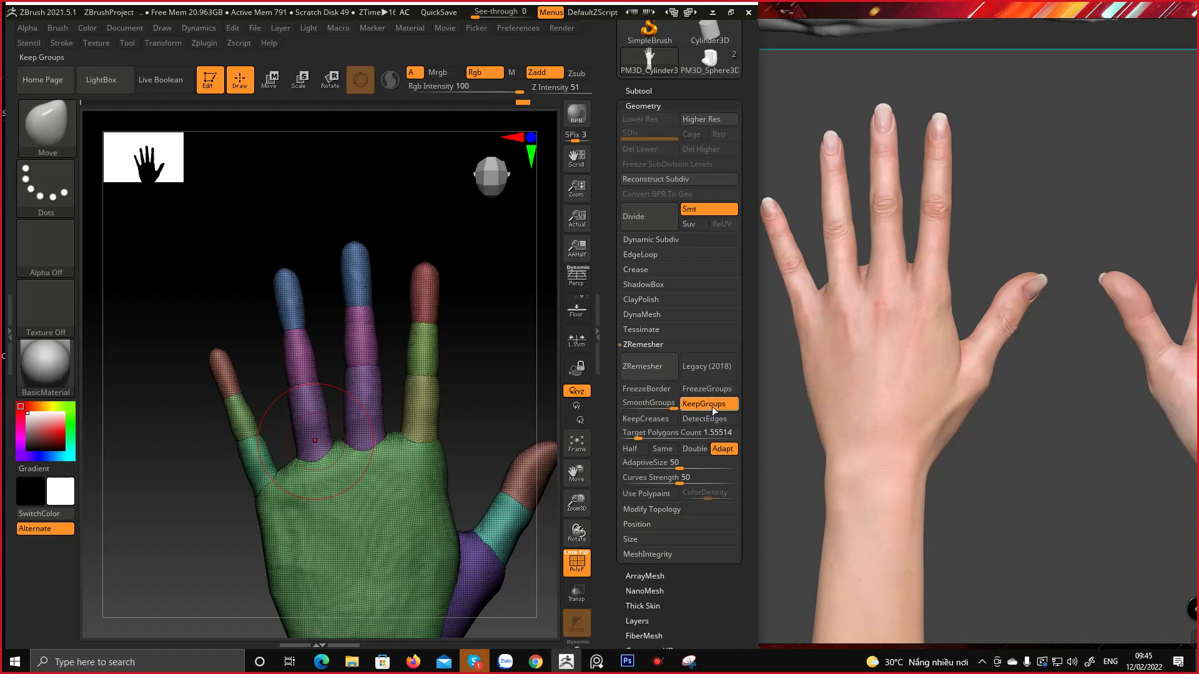
click(648, 373)
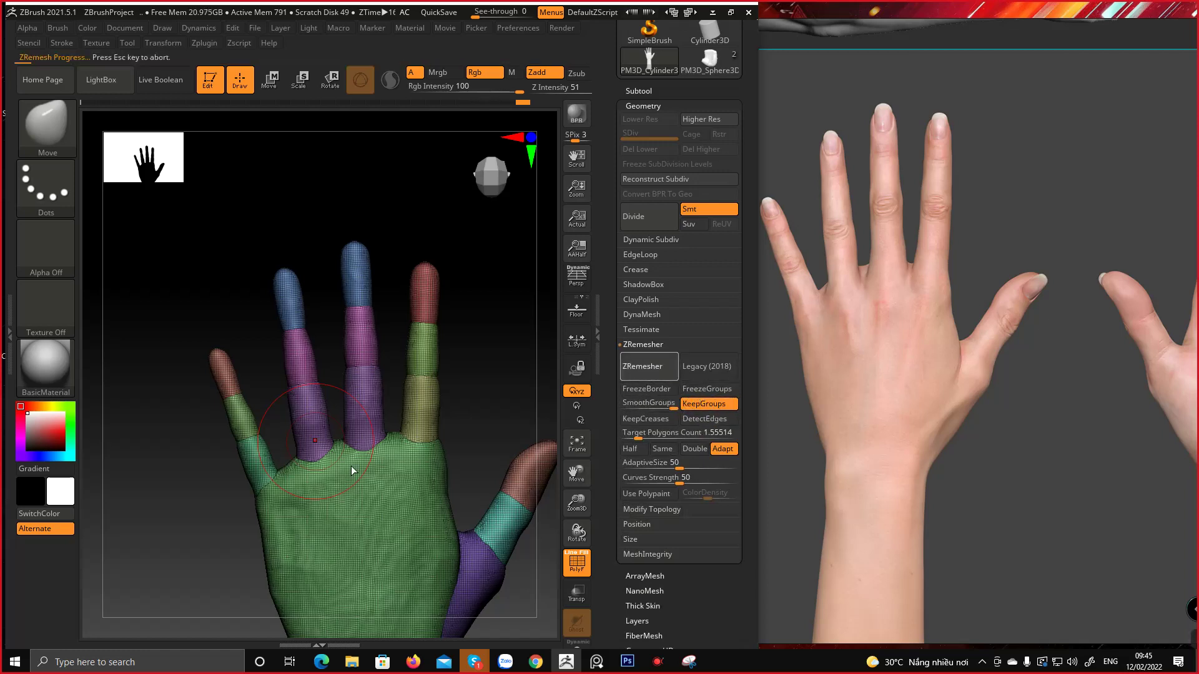
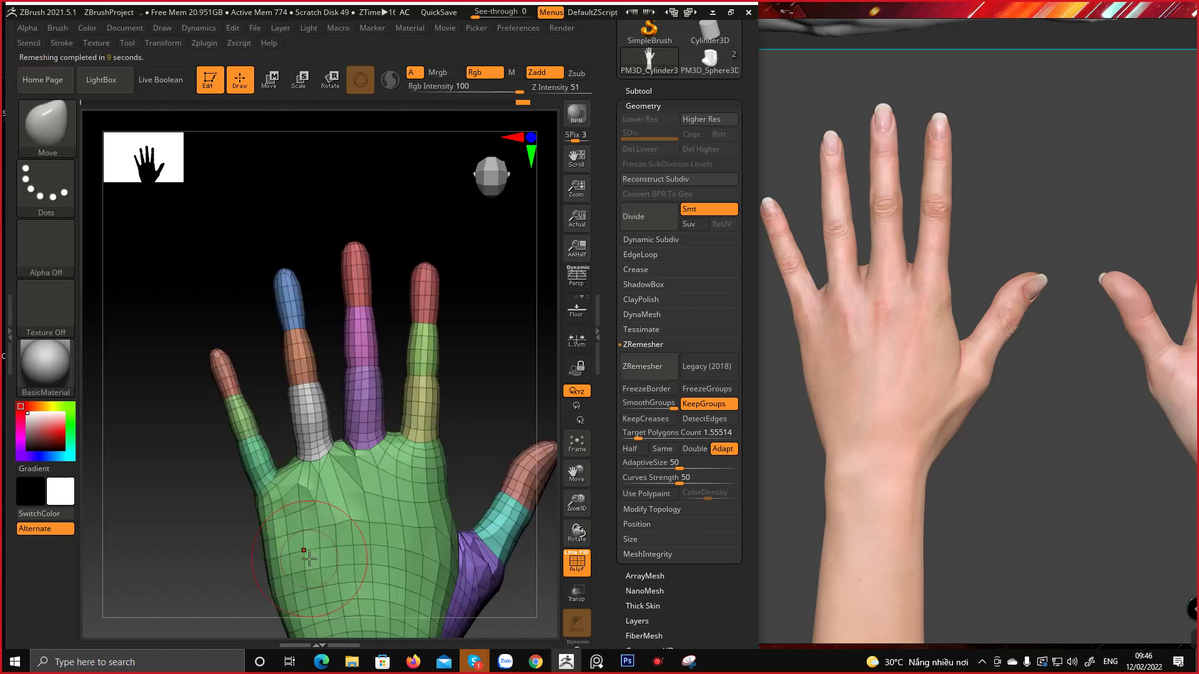
alt+drag(474, 490, 469, 401)
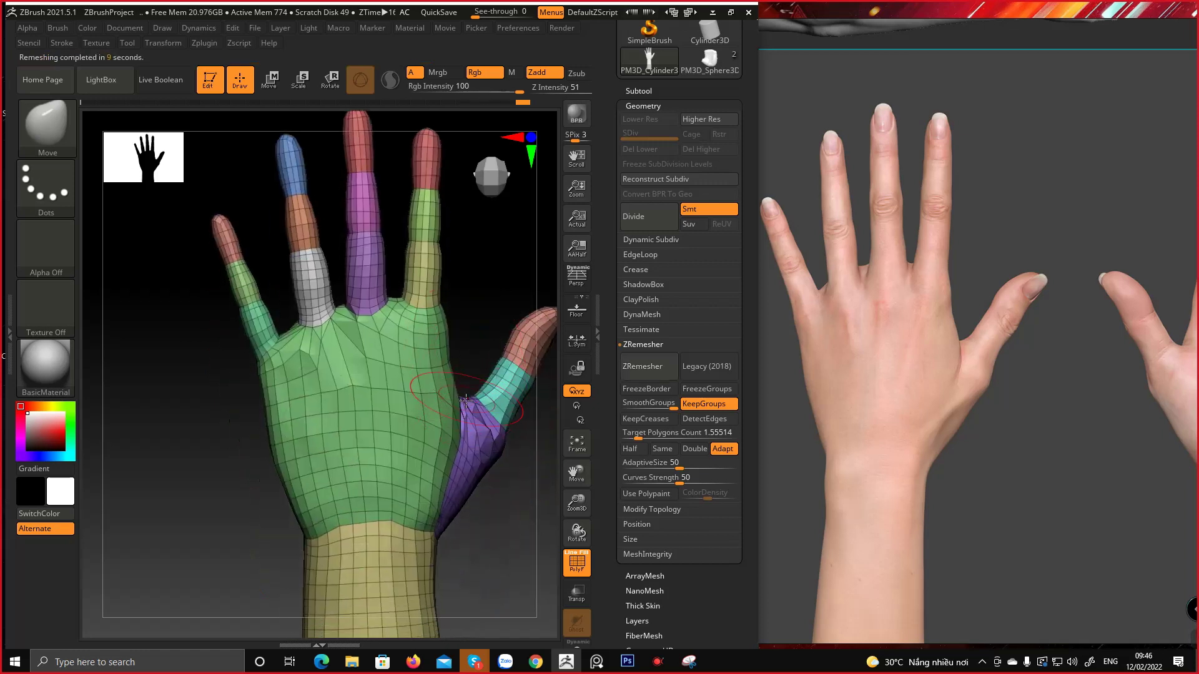
key(ctrl+z)
Set the ZRemesher target polygons count to 3.47883 and remesh the hand with its polygroups kept
click(643, 433)
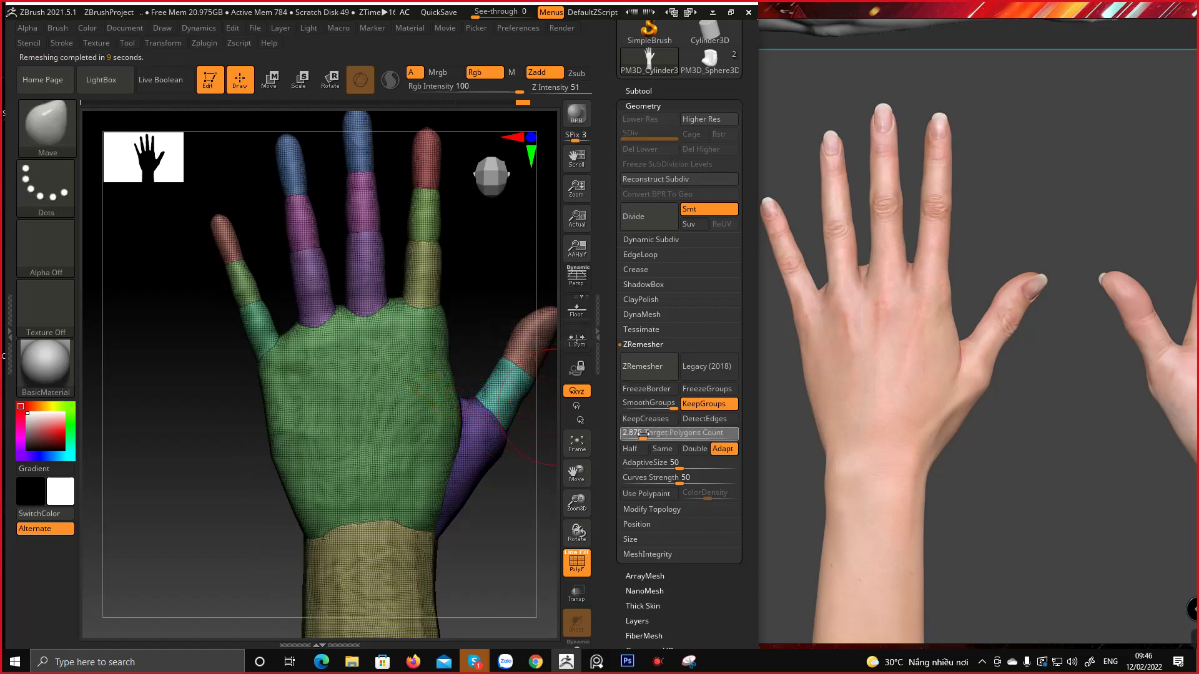
drag(641, 432, 644, 432)
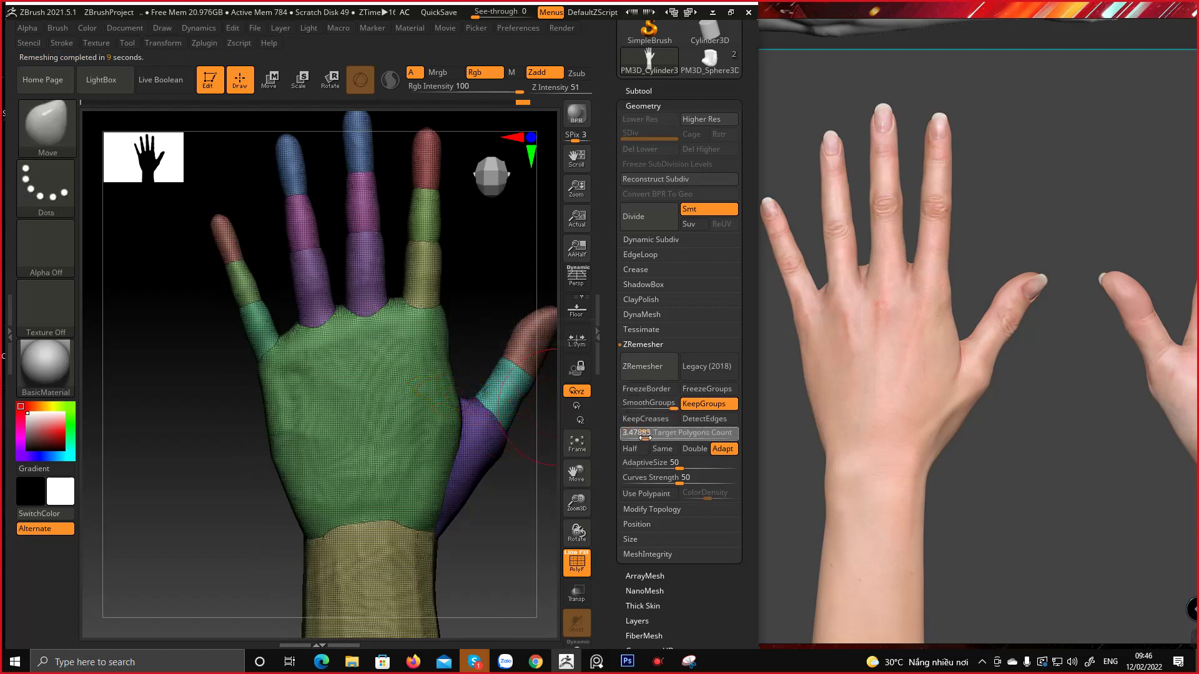
click(643, 374)
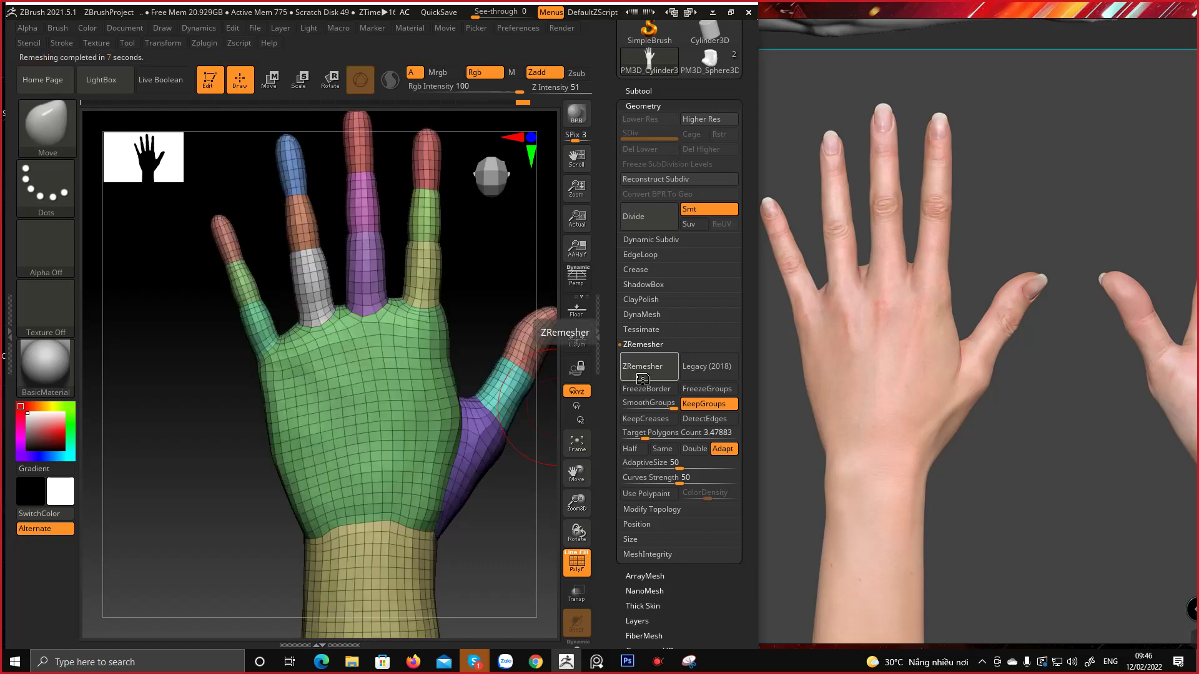
Examine the remeshed hand's topology in the maximized window, and restore the window beside the reference photo
mouse_move(459, 356)
mouse_down()
mouse_move(322, 371)
mouse_move(377, 381)
mouse_move(355, 417)
mouse_move(321, 418)
mouse_up()
alt+drag(433, 243, 385, 326)
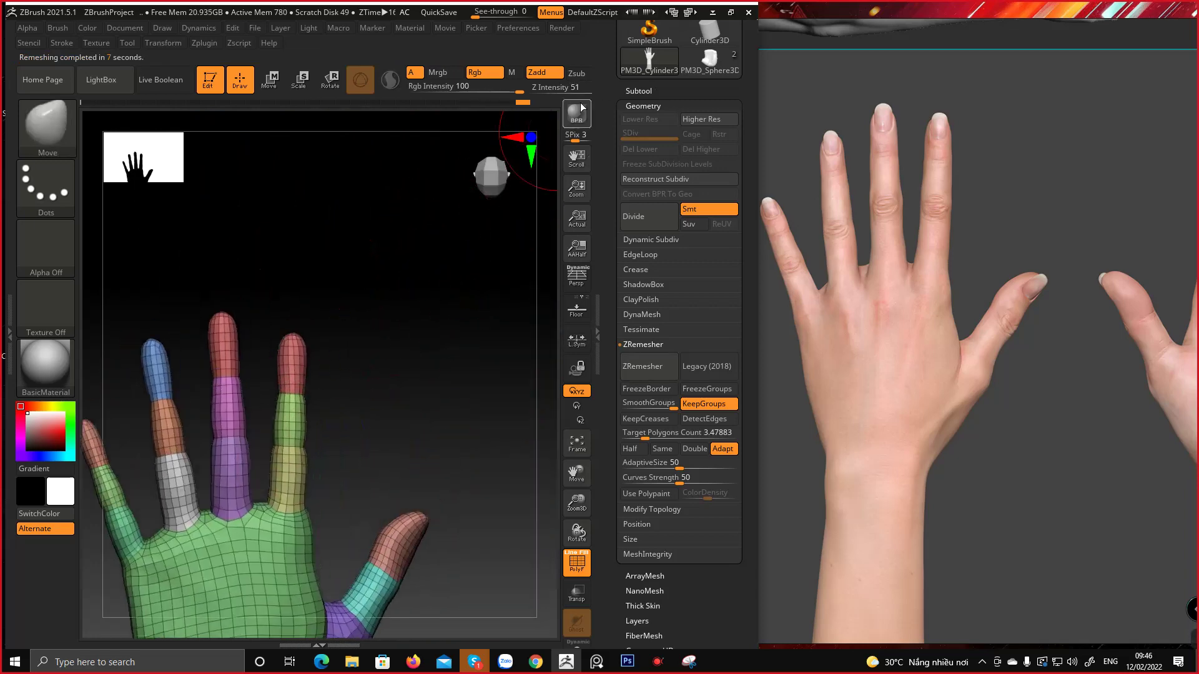
click(729, 11)
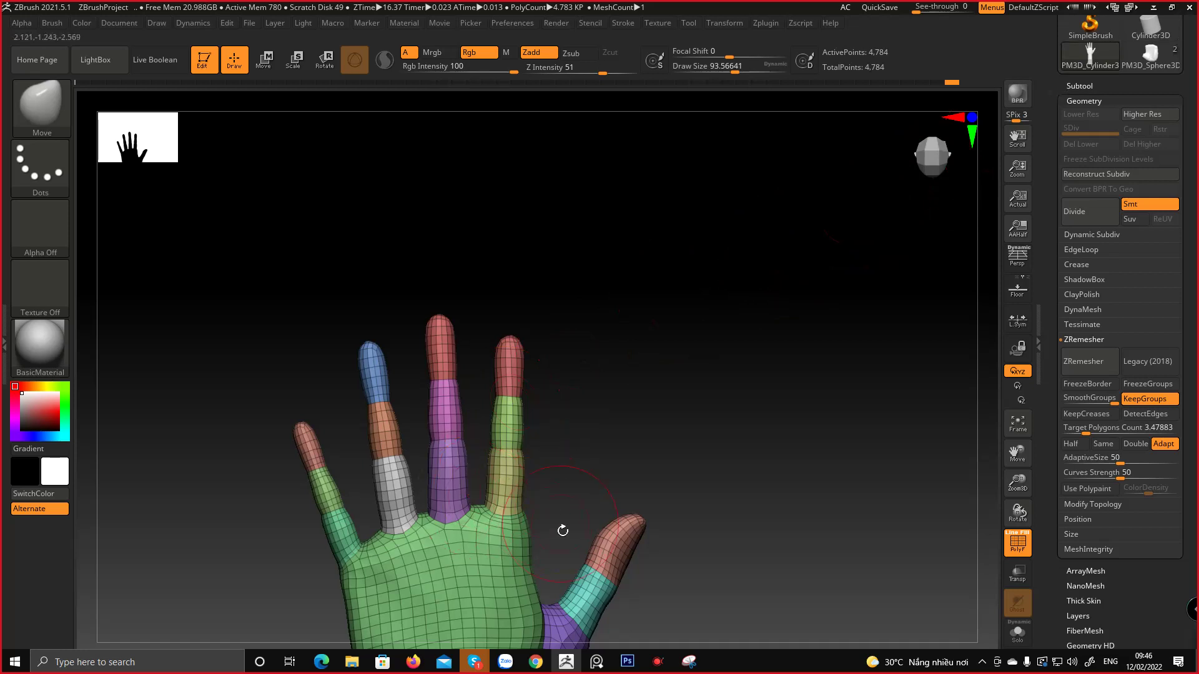
alt+right_drag(531, 543, 511, 355)
right_drag(472, 408, 516, 361)
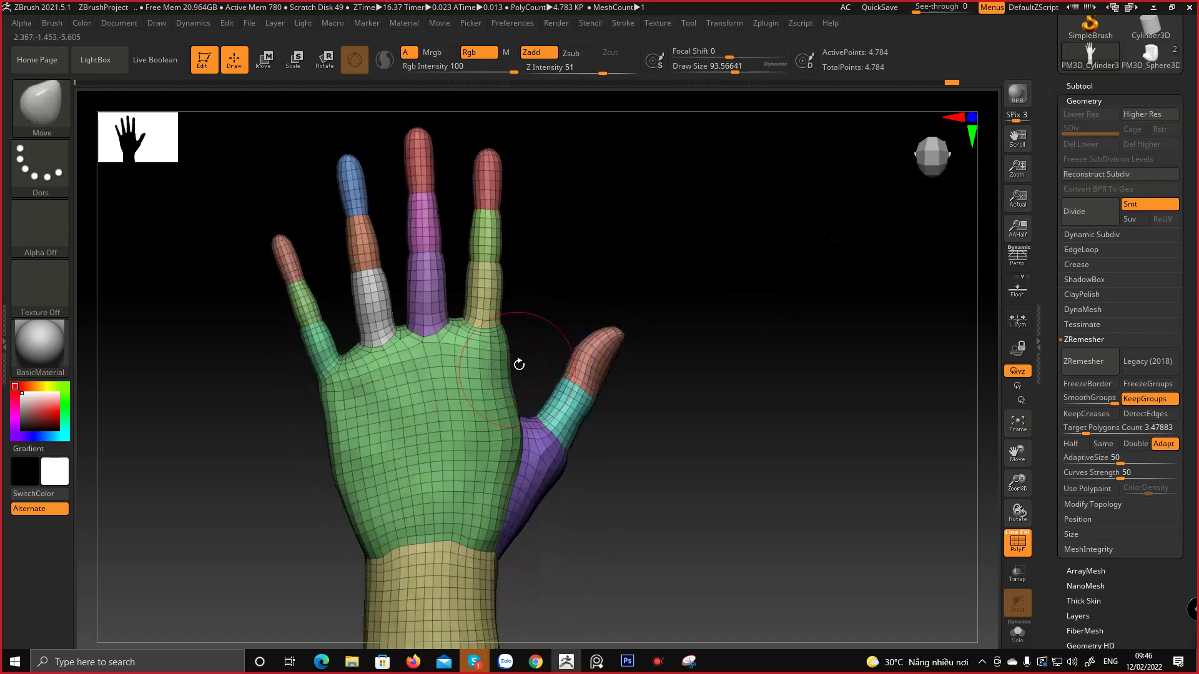
click(1171, 7)
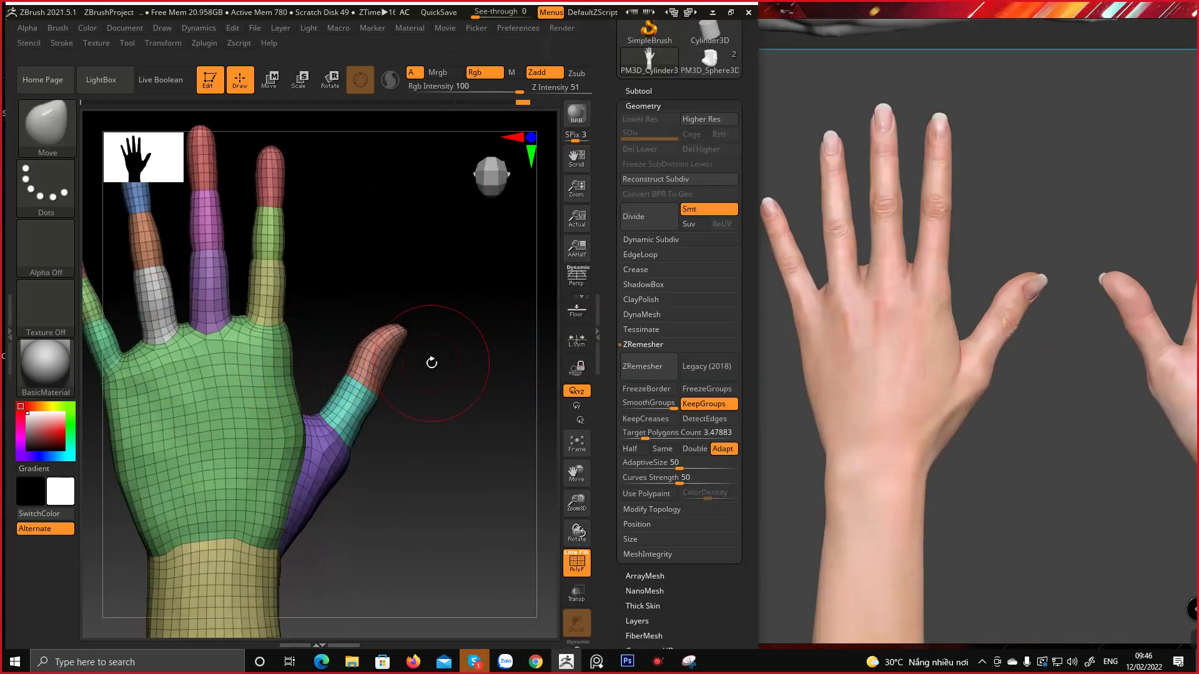
Select the Inflat brush for working on the little finger from the palm side
alt+right_drag(252, 375, 382, 430)
alt+right_drag(201, 277, 215, 326)
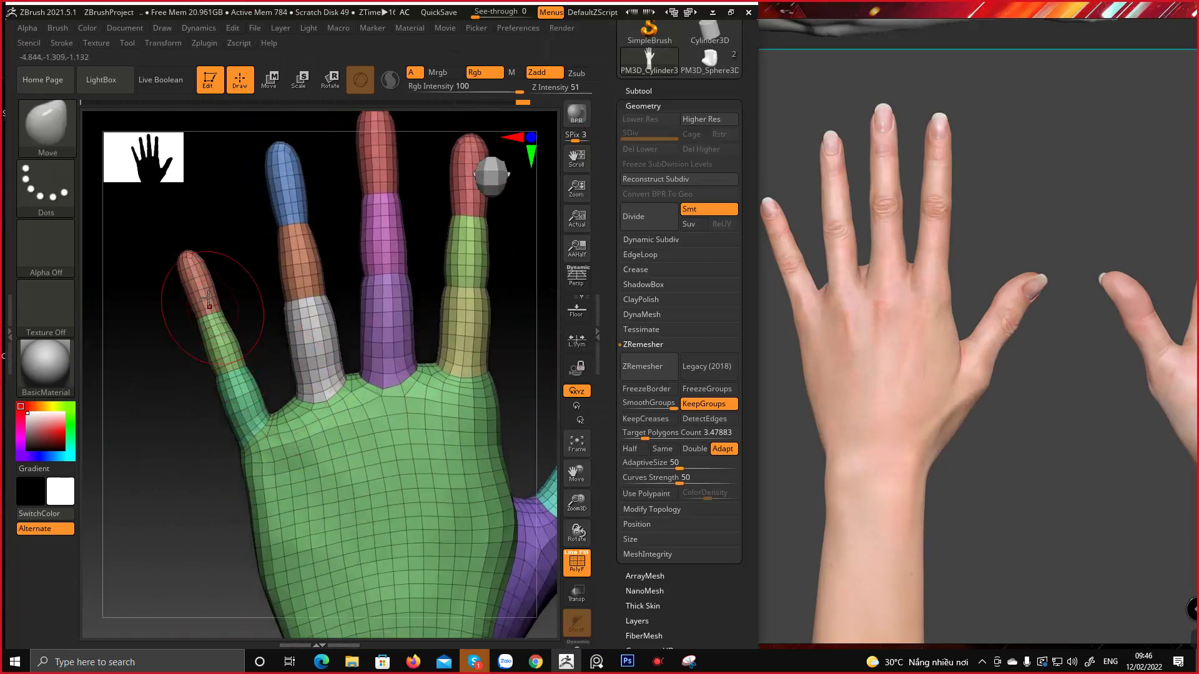
key(b)
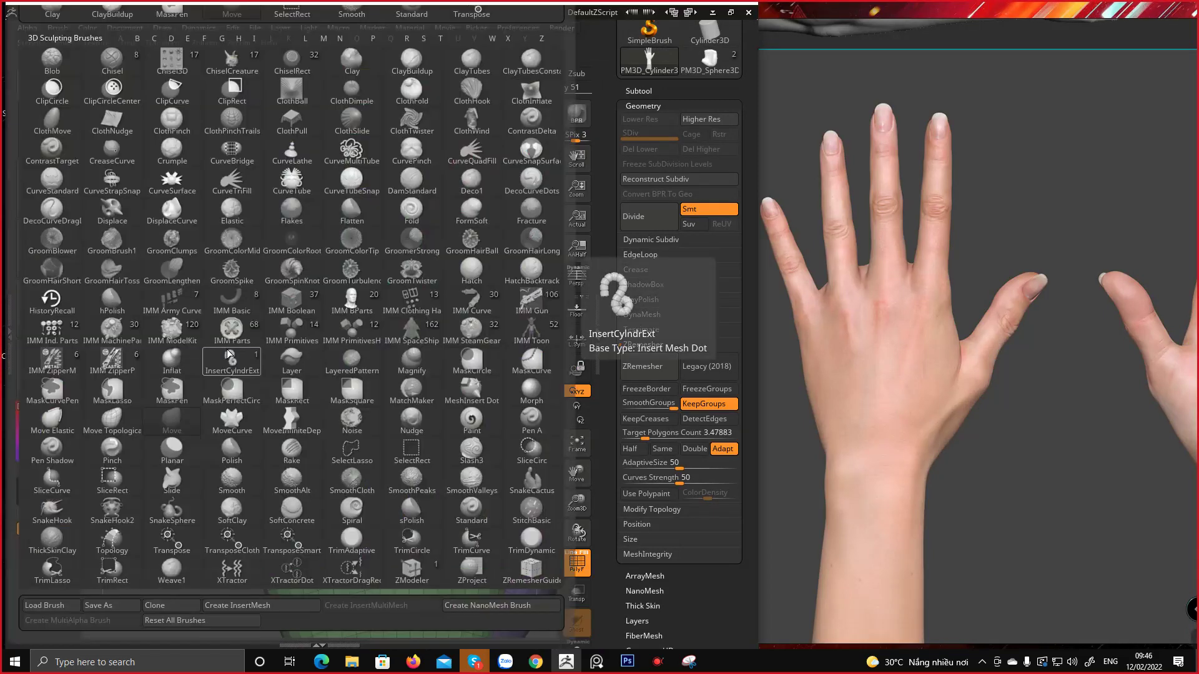
key(i)
key(n)
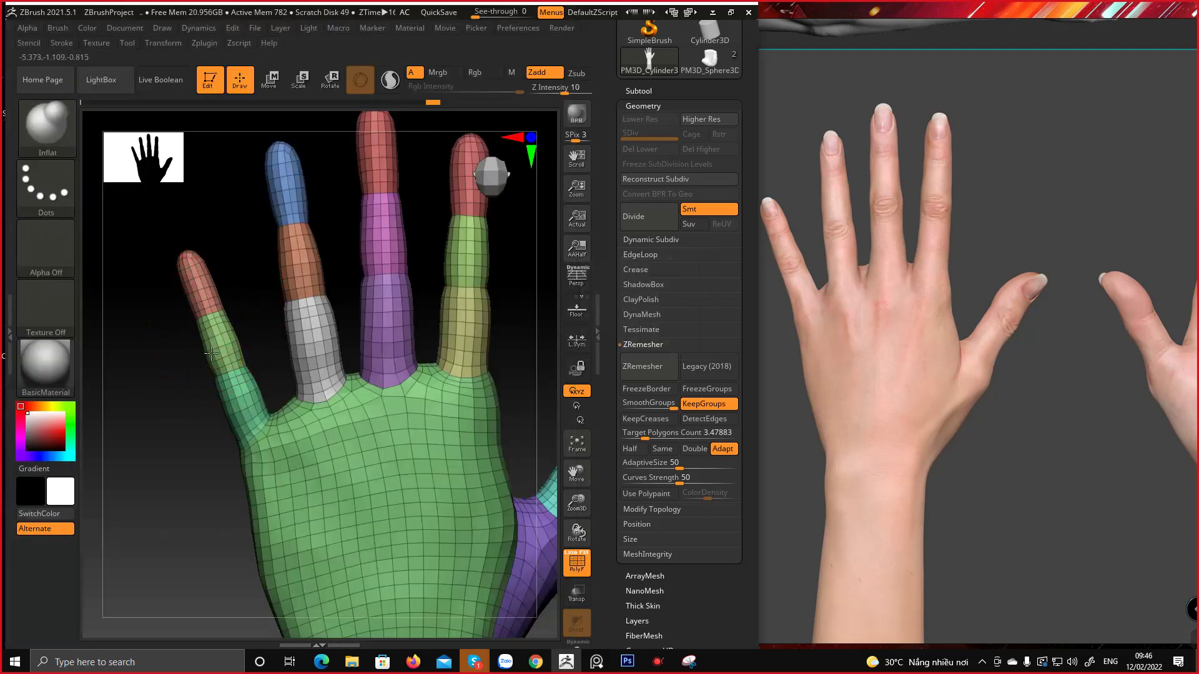
mouse_move(265, 384)
right_down()
mouse_move(261, 462)
mouse_move(312, 447)
mouse_move(287, 442)
mouse_move(254, 471)
right_up()
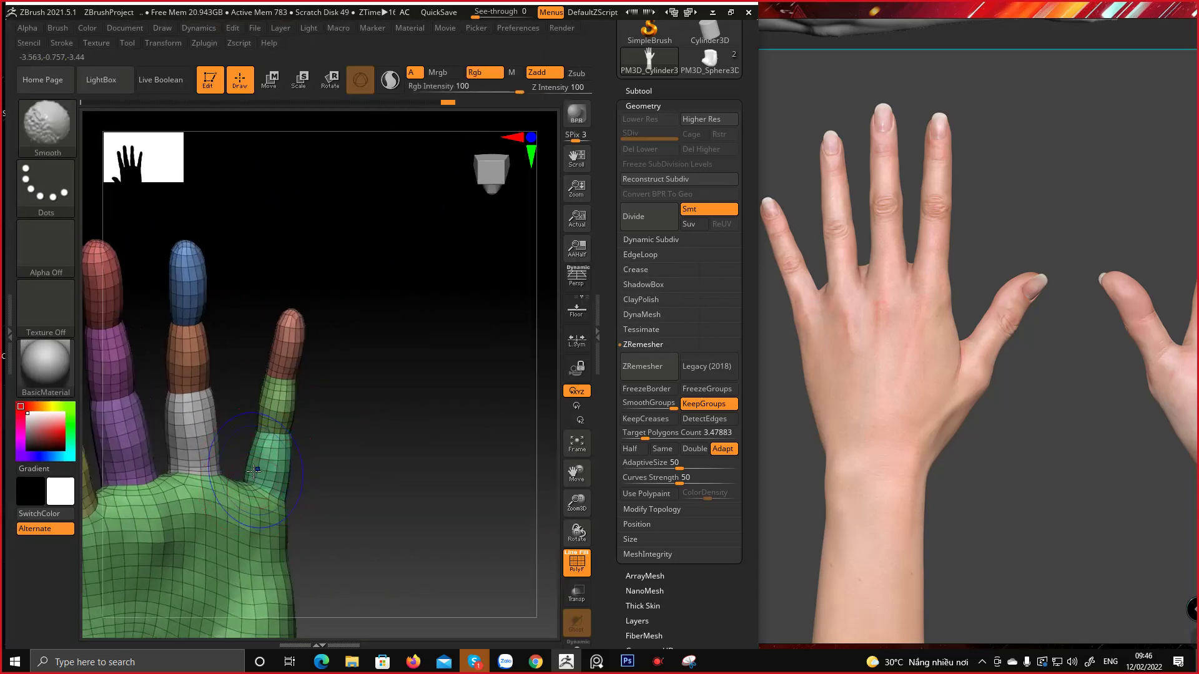
click(57, 28)
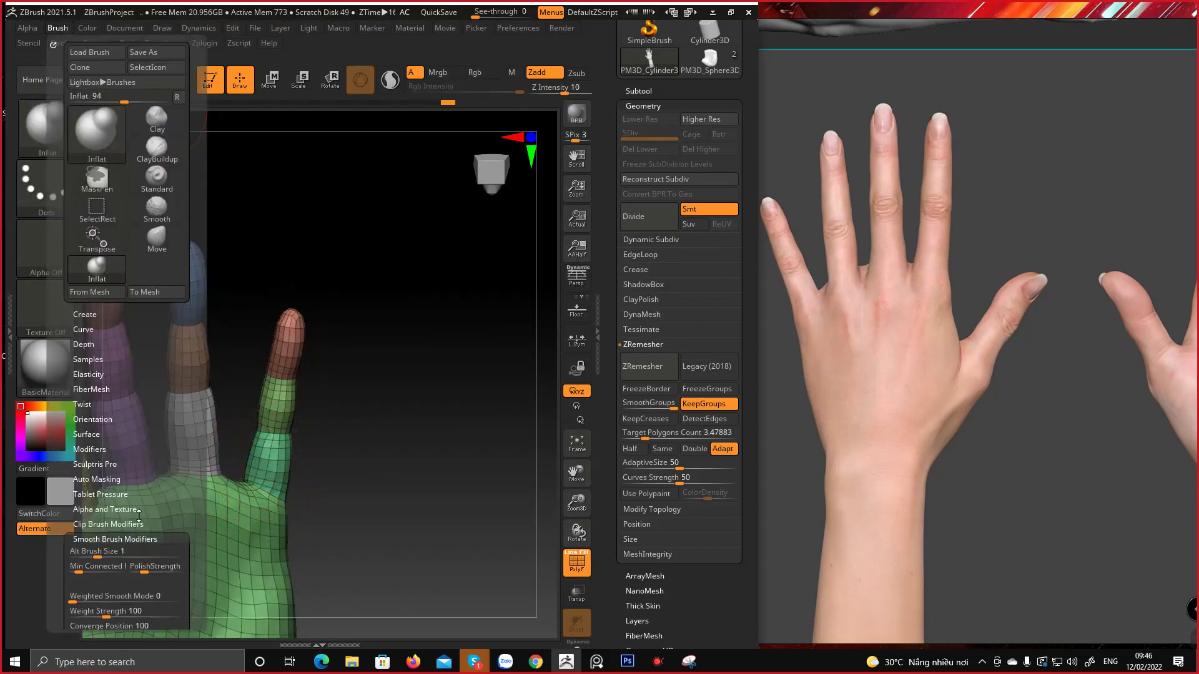
scroll(123, 496, down, 3)
key(shift)
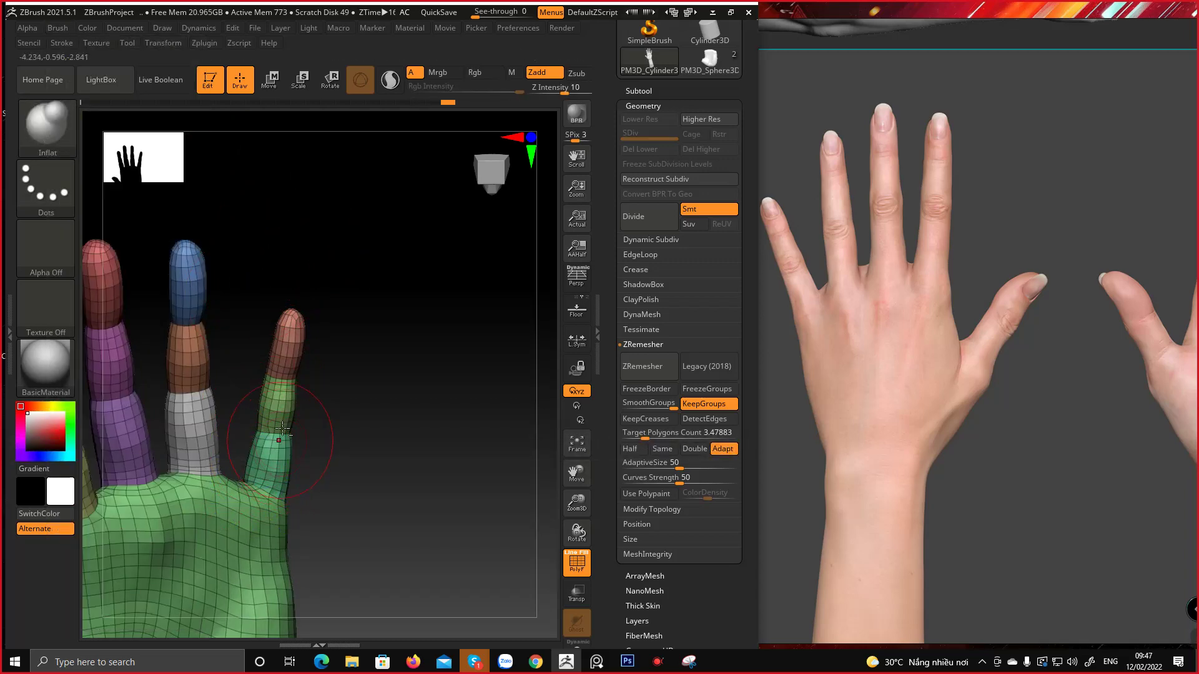
Reduce the Inflat brush's draw size to about 53 for working on the little finger's joints
mouse_move(308, 249)
mouse_down()
mouse_move(289, 268)
mouse_move(297, 302)
mouse_up()
shift+right_drag(298, 303, 331, 301)
key(space)
drag(335, 302, 321, 302)
ctrl+right_drag(316, 275, 306, 313)
key(space)
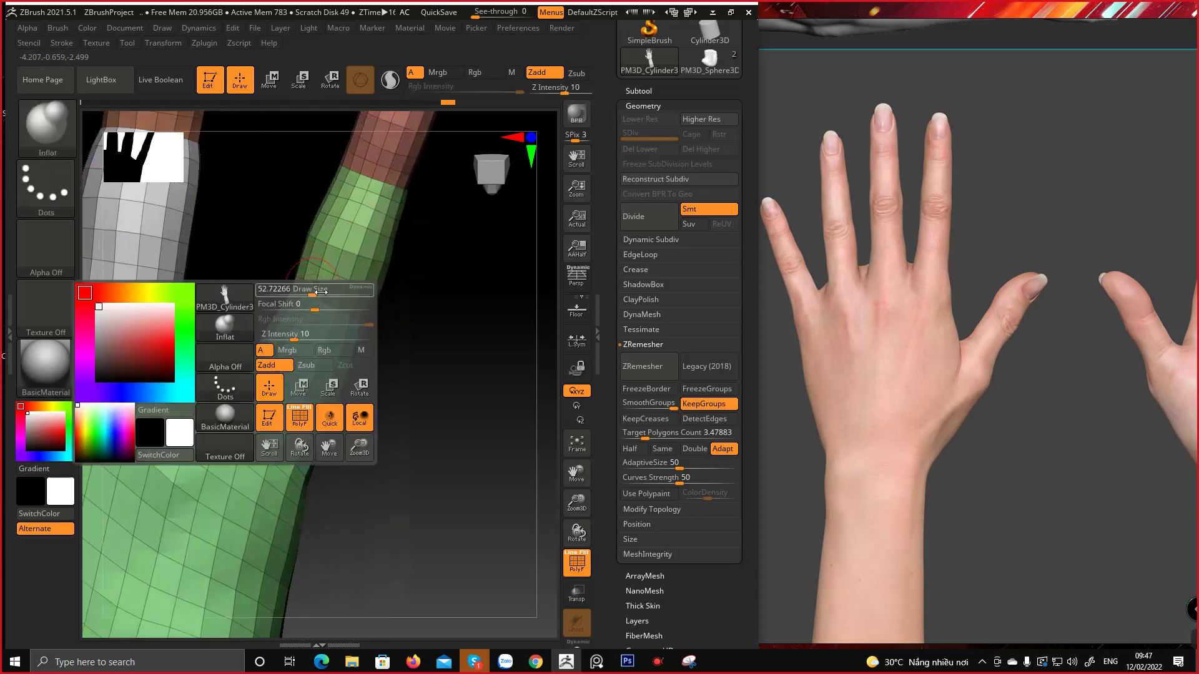
Switch to the Move brush with a larger draw size and smooth the little finger's middle segment on the palm side
key(b)
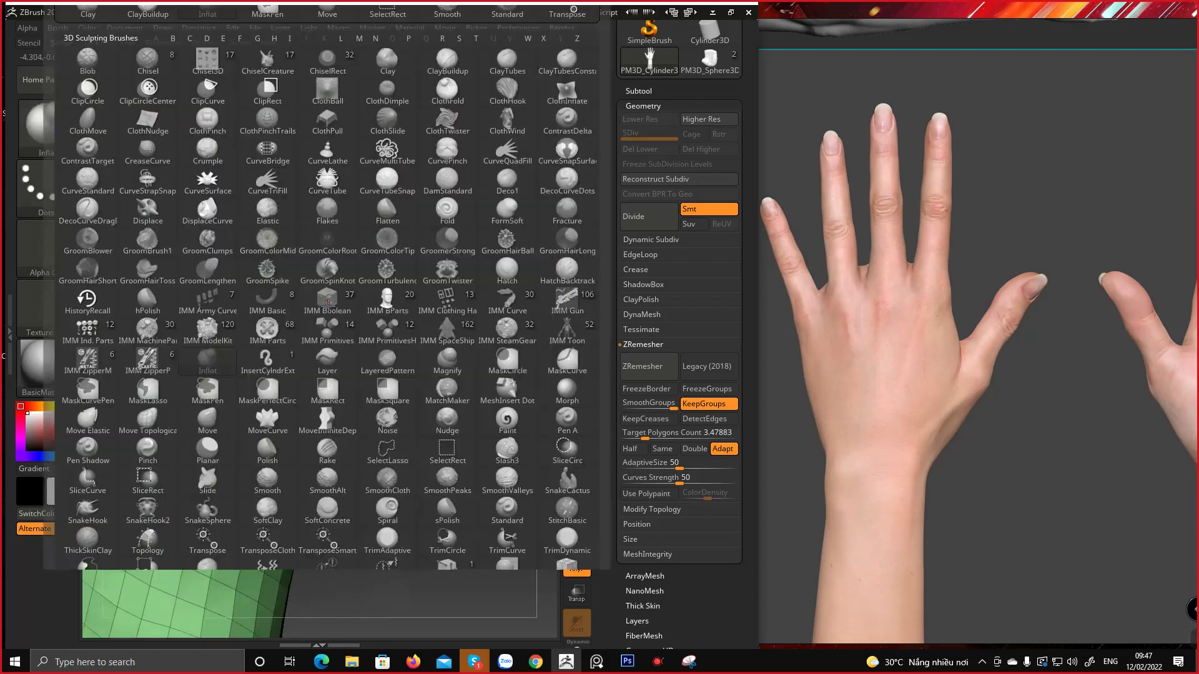
key(m)
key(v)
key(space)
drag(329, 307, 286, 281)
alt+right_drag(362, 282, 332, 375)
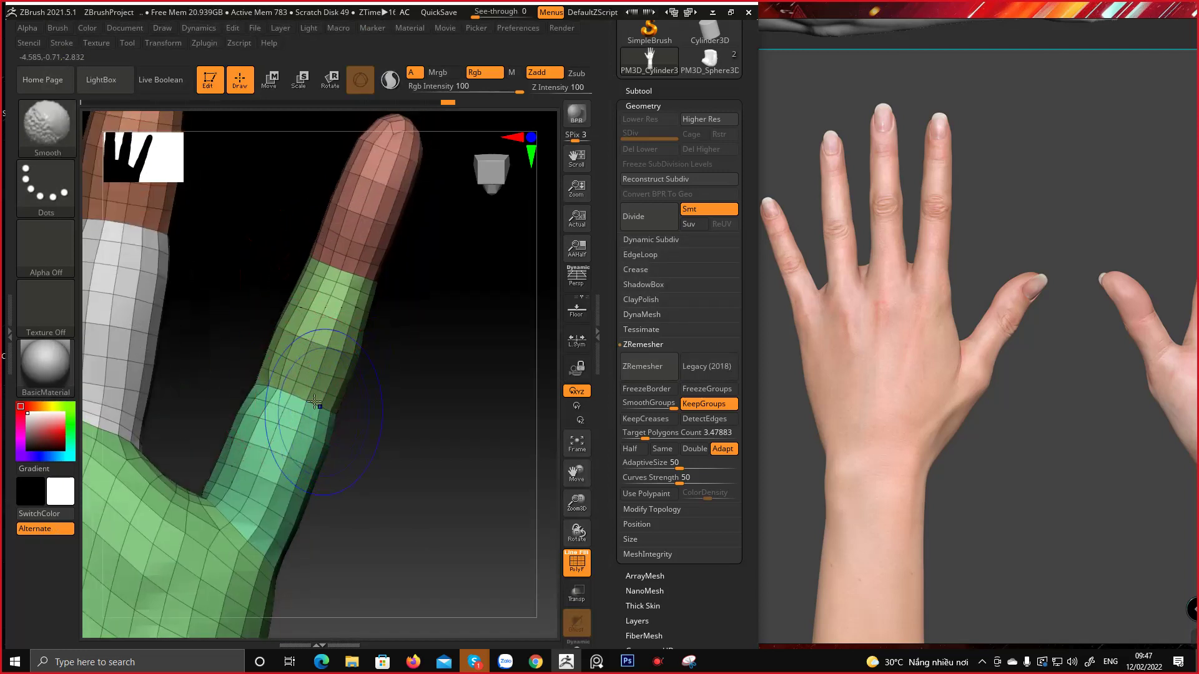
mouse_move(270, 375)
shift+mouse_down()
mouse_move(257, 396)
mouse_move(287, 321)
shift+mouse_up()
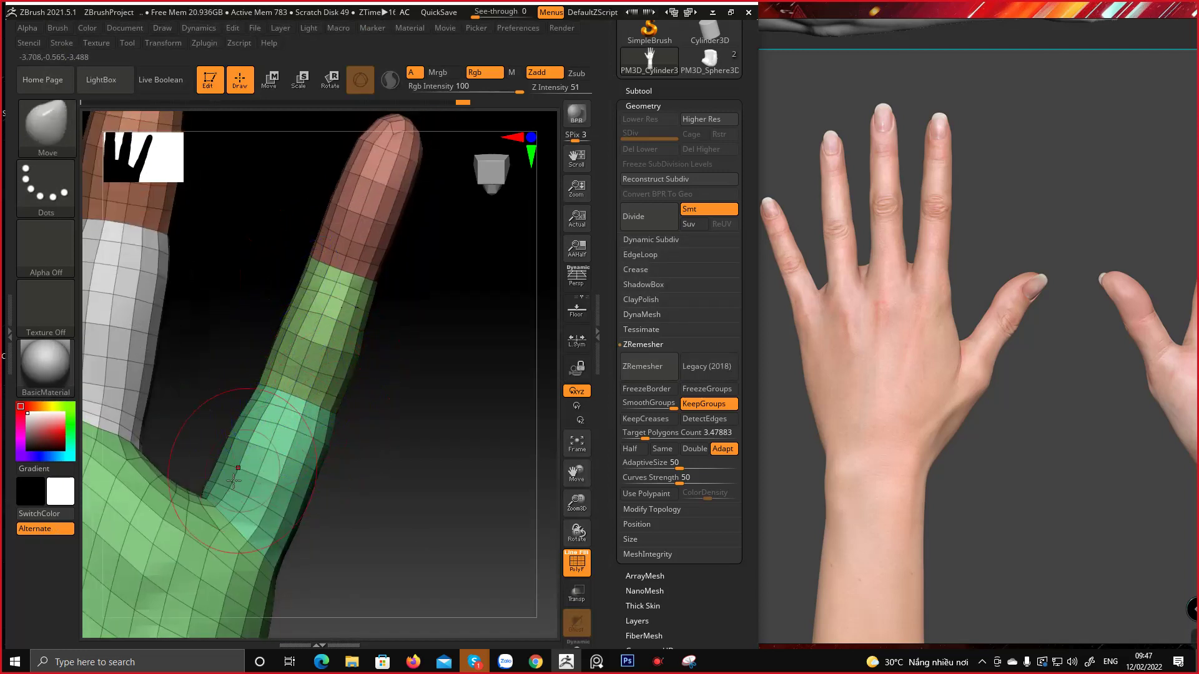
Reshape the little finger's base segment with the Move brush from the back of the hand
mouse_move(188, 405)
mouse_down()
mouse_move(144, 455)
mouse_move(245, 433)
mouse_move(284, 406)
mouse_up()
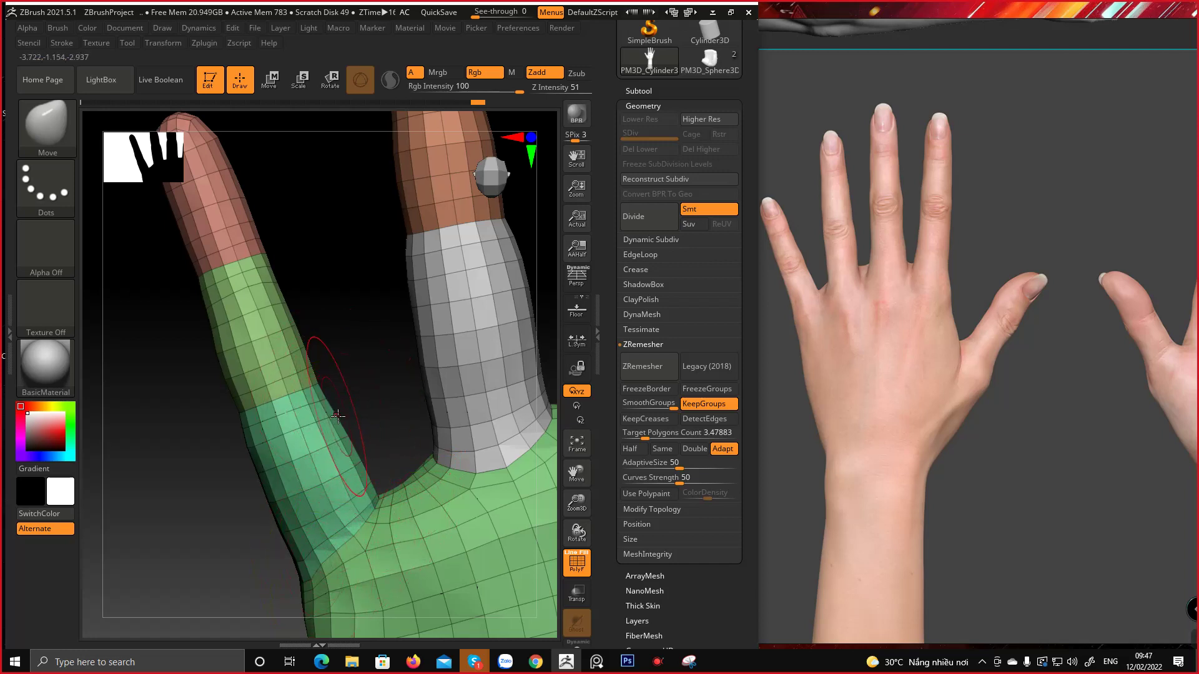
right_drag(338, 417, 346, 433)
right_click(346, 434)
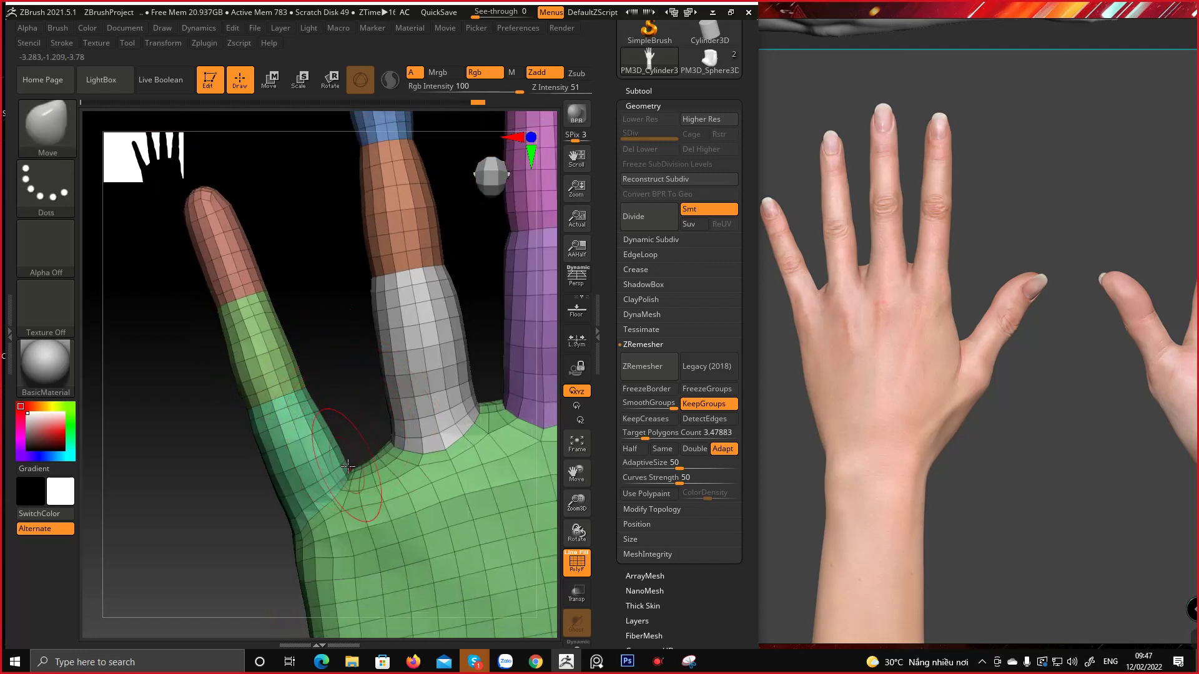
drag(378, 410, 377, 466)
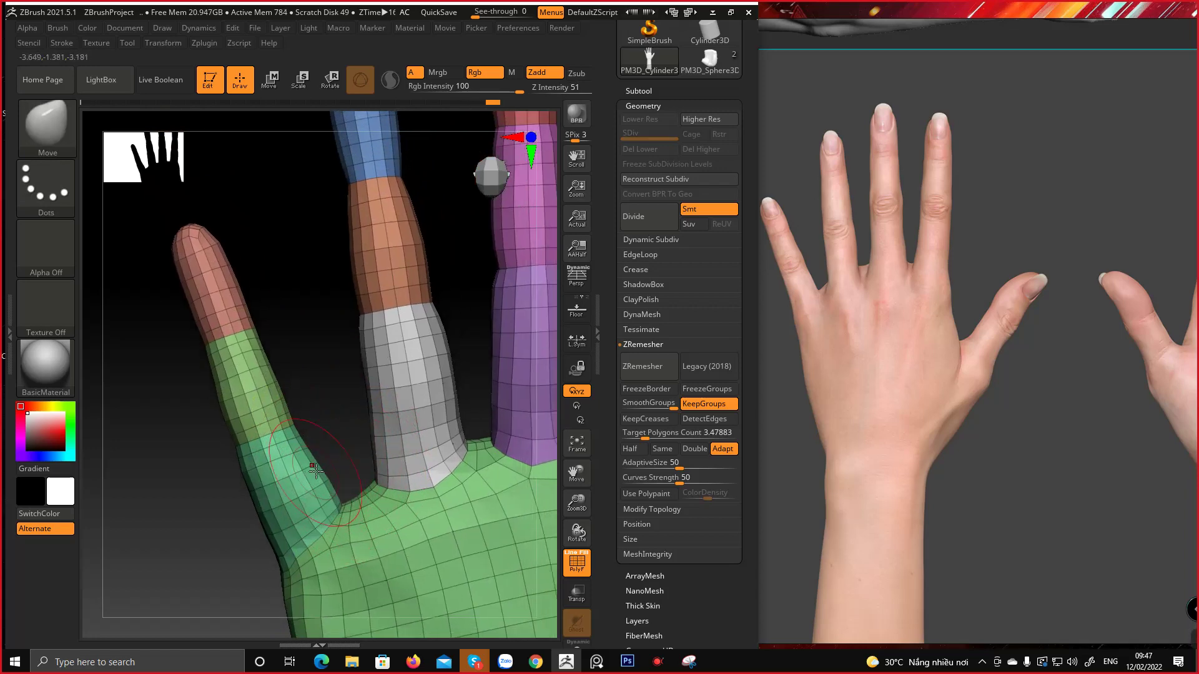
drag(350, 442, 332, 368)
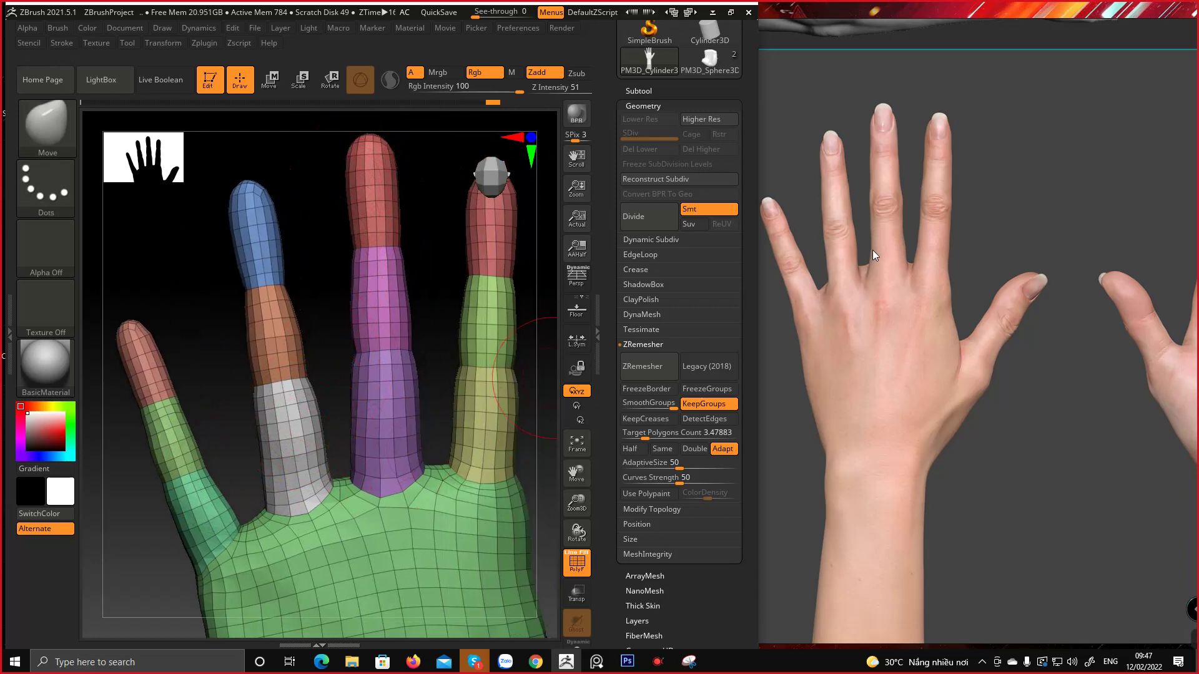
Reframe the reference board so the photos of the hand's back and palm are both fully in view
scroll(872, 253, down, 5)
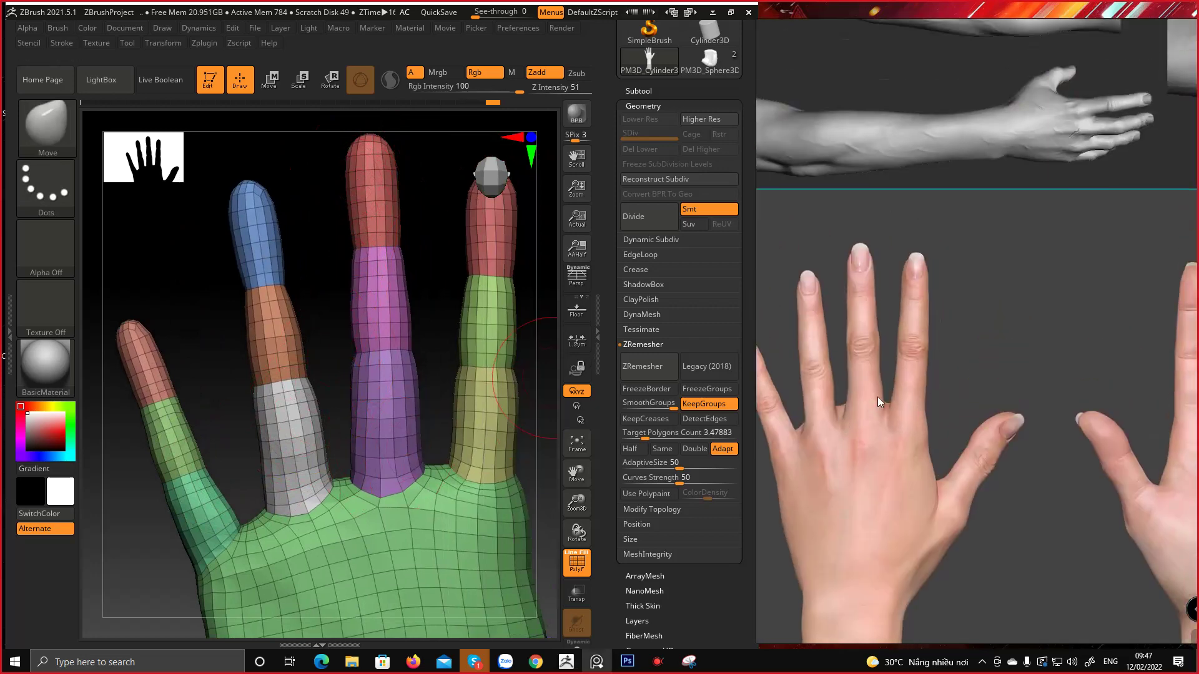
middle_drag(885, 344, 855, 441)
middle_drag(882, 314, 840, 454)
middle_drag(855, 344, 840, 424)
middle_drag(951, 341, 794, 446)
mouse_move(897, 342)
middle_down()
mouse_move(894, 436)
mouse_move(935, 429)
mouse_move(912, 354)
mouse_move(918, 215)
middle_up()
middle_drag(854, 436, 876, 325)
middle_drag(873, 396, 892, 368)
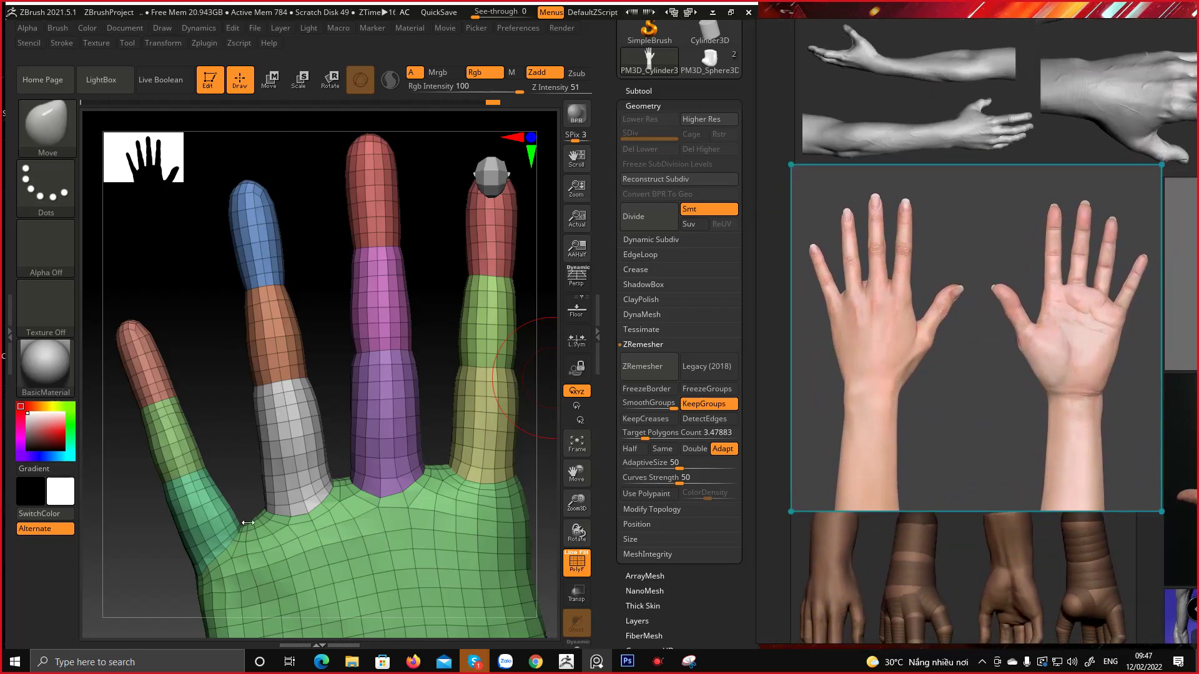
Refine the little finger's outline around its middle joint and base with the Move brush to match the back-of-hand photo
alt+right_drag(370, 565, 395, 477)
right_drag(395, 477, 325, 437)
shift+right_drag(231, 359, 209, 357)
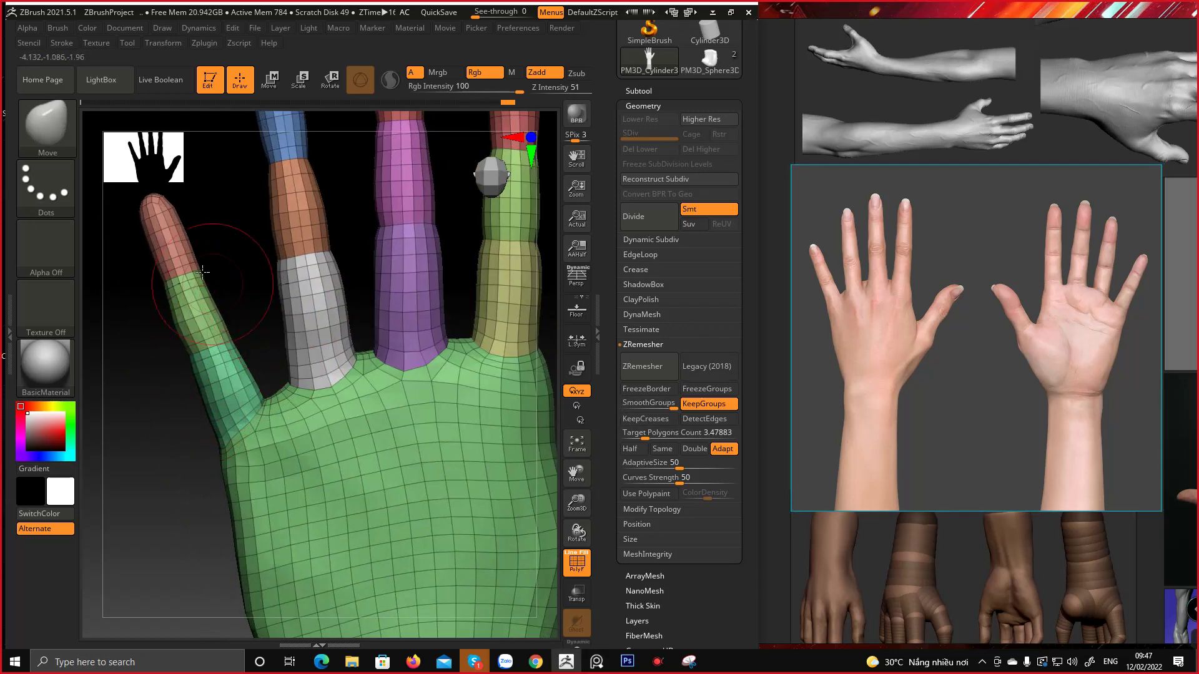
alt+right_drag(210, 300, 241, 380)
mouse_move(193, 347)
ctrl+right_down()
mouse_move(197, 365)
mouse_move(226, 324)
mouse_move(189, 369)
mouse_move(230, 342)
mouse_move(220, 325)
ctrl+right_up()
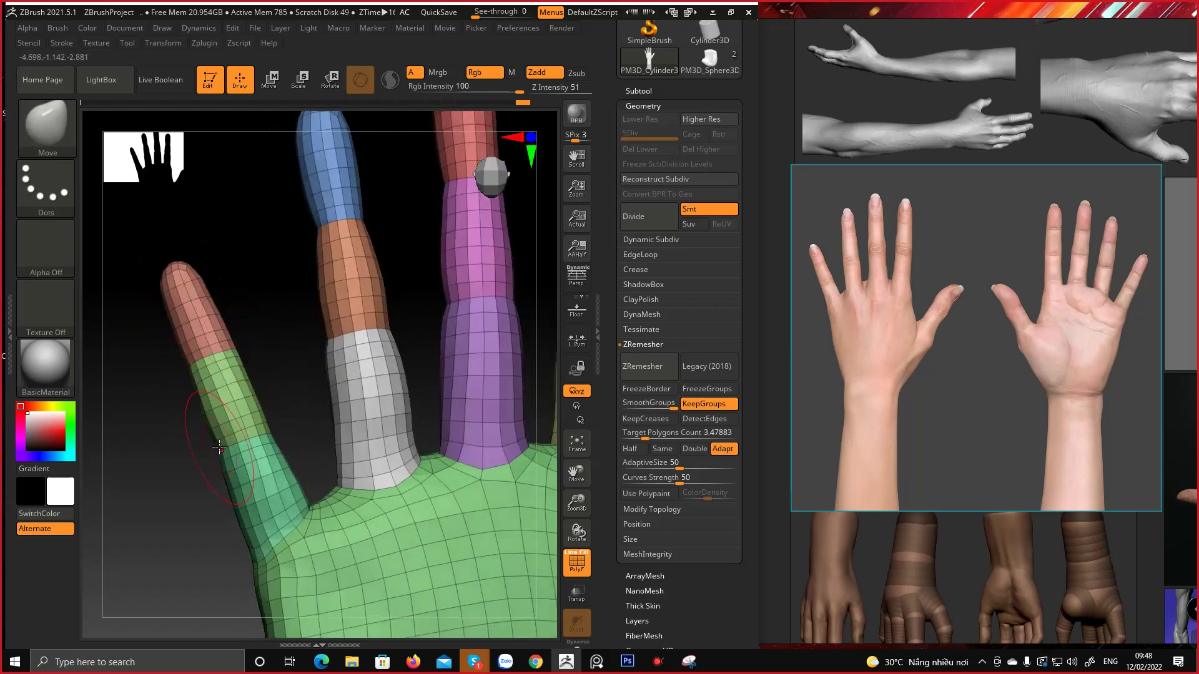
right_drag(255, 429, 247, 416)
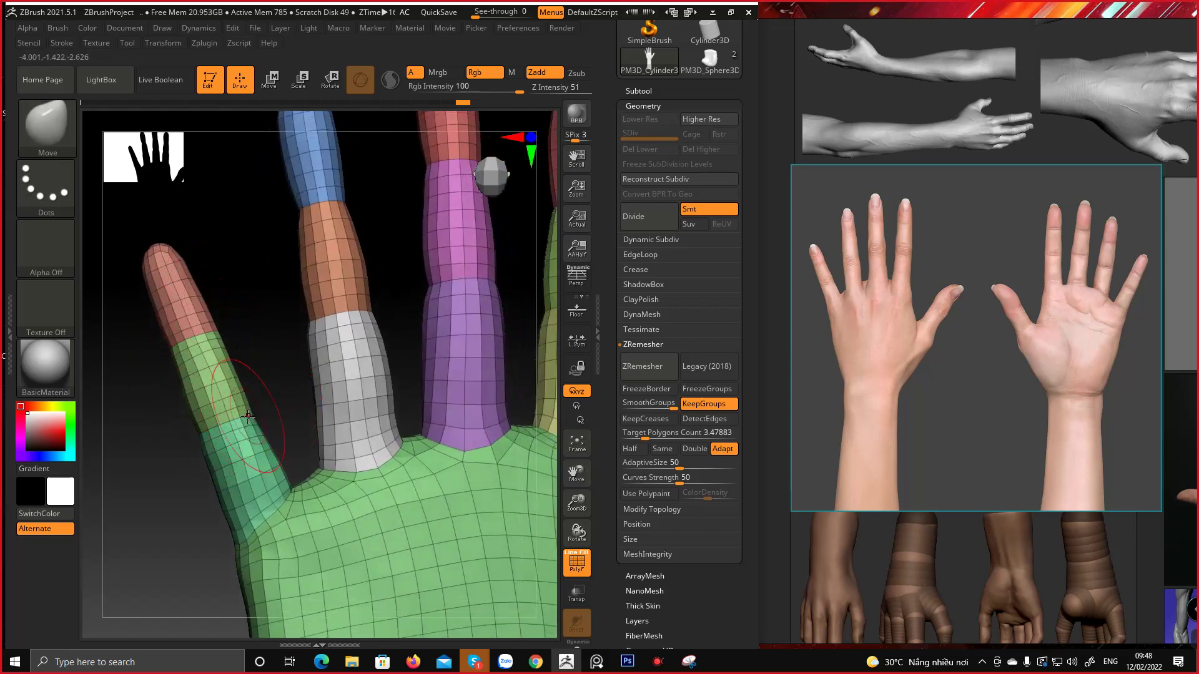
mouse_move(284, 518)
right_down()
mouse_move(287, 413)
mouse_move(254, 457)
right_up()
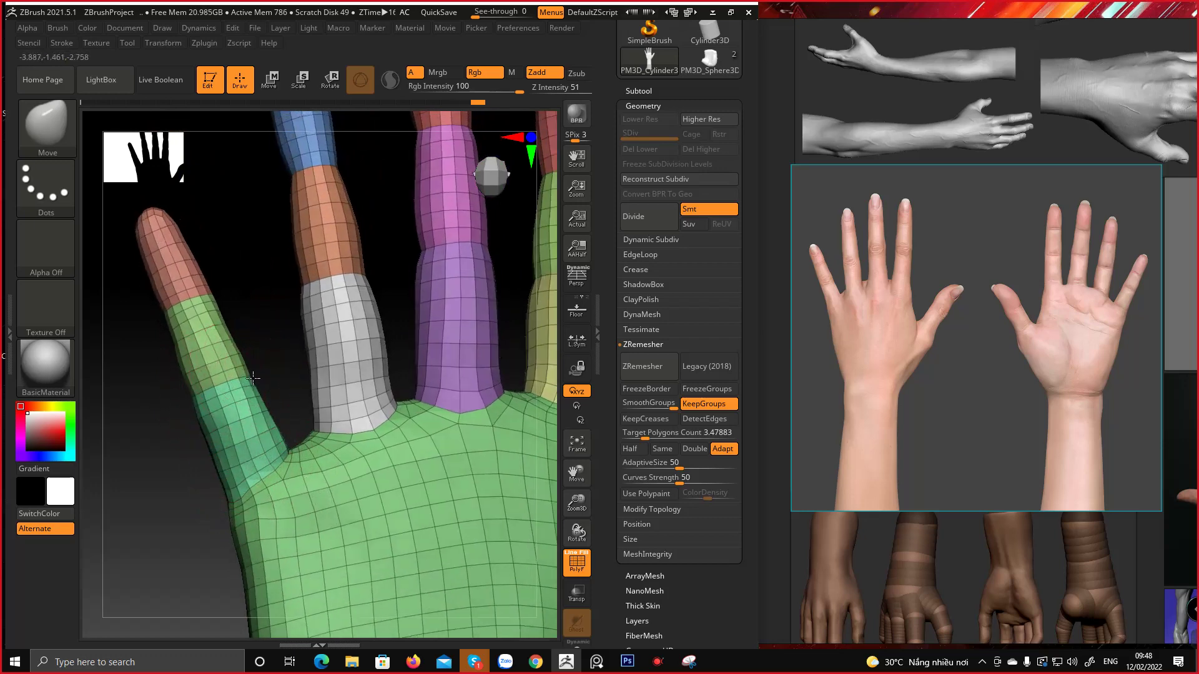
mouse_move(236, 316)
right_down()
mouse_move(251, 362)
mouse_move(258, 476)
mouse_move(258, 452)
mouse_move(331, 434)
mouse_move(297, 455)
mouse_move(262, 450)
mouse_move(299, 431)
mouse_move(246, 413)
mouse_move(225, 483)
mouse_move(242, 521)
mouse_move(263, 430)
right_up()
right_click(258, 452)
right_click(298, 455)
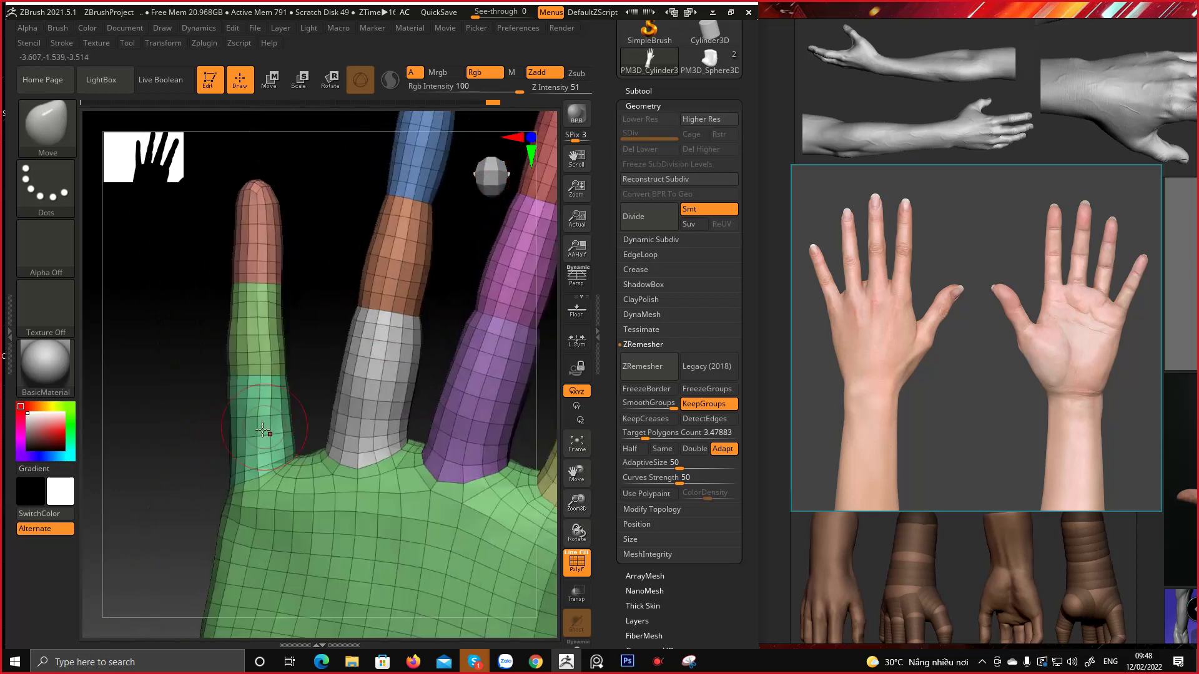
mouse_move(236, 468)
right_down()
mouse_move(260, 455)
mouse_move(317, 347)
mouse_move(284, 308)
mouse_move(316, 388)
mouse_move(372, 356)
mouse_move(314, 398)
right_up()
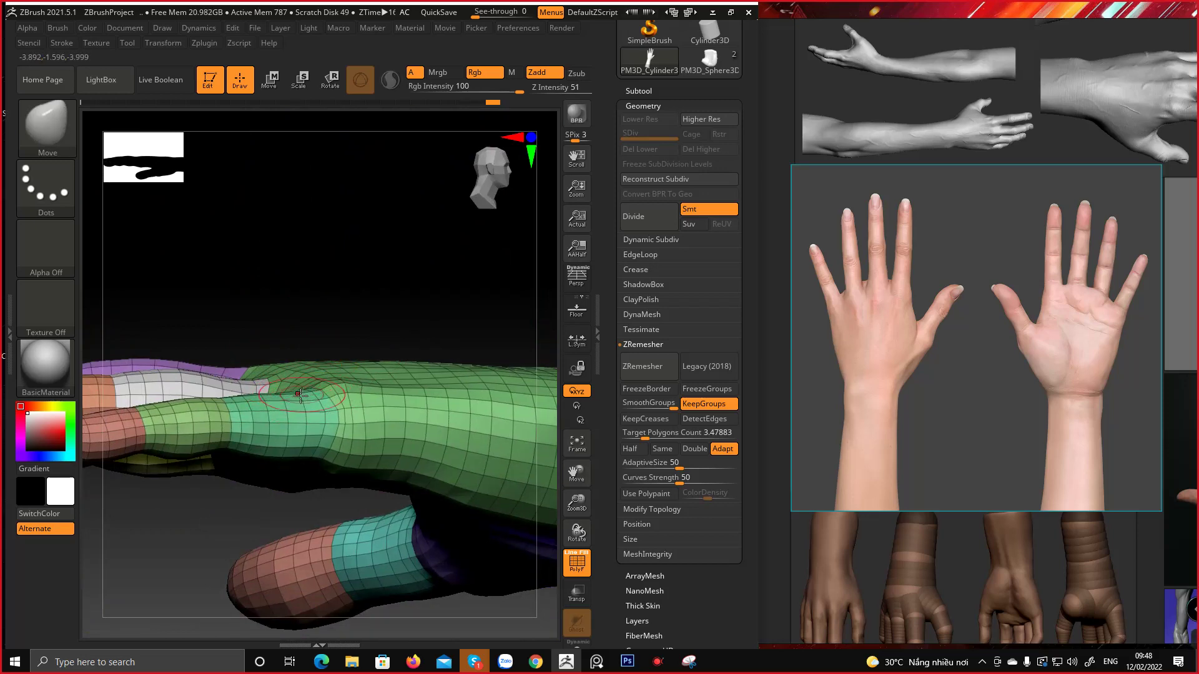
Adjust the Move brush's draw size and shape the little finger's profile from the side
key(space)
drag(354, 378, 367, 379)
mouse_move(419, 389)
alt+right_down()
mouse_move(310, 403)
mouse_move(336, 389)
alt+right_up()
right_drag(354, 468, 377, 369)
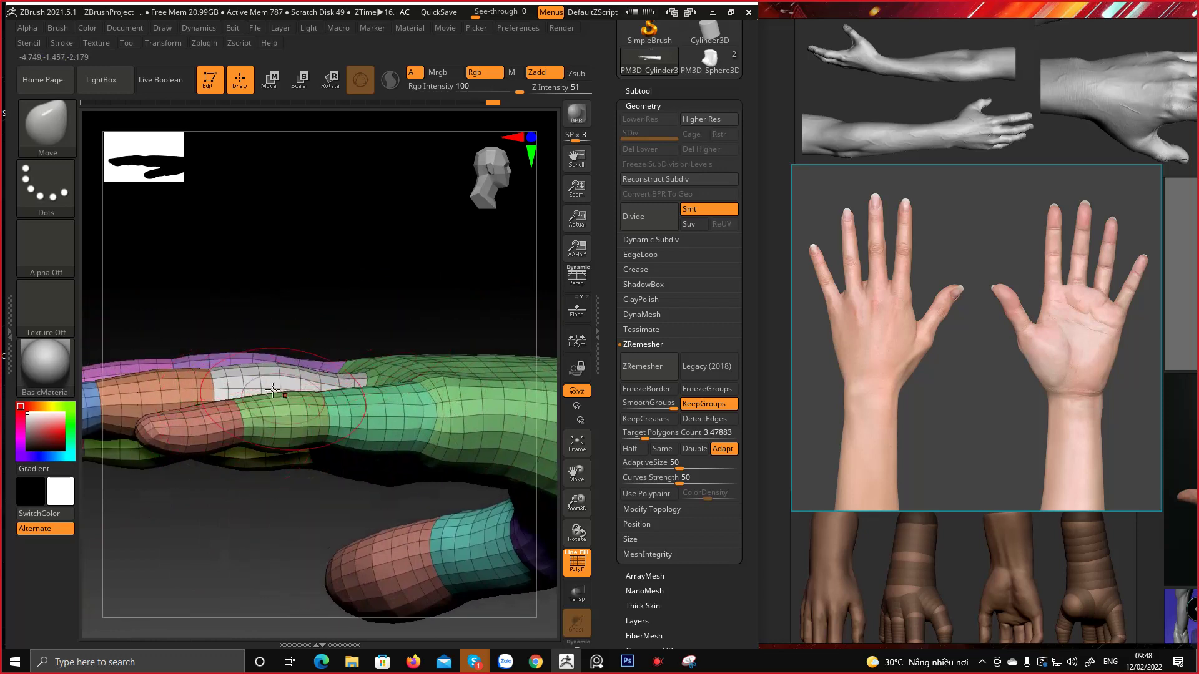
mouse_move(273, 390)
right_down()
mouse_move(250, 380)
mouse_move(231, 406)
mouse_move(374, 354)
mouse_move(348, 337)
mouse_move(350, 387)
mouse_move(358, 369)
mouse_move(348, 414)
mouse_move(314, 399)
mouse_move(353, 432)
mouse_move(374, 493)
mouse_move(374, 390)
mouse_move(348, 443)
right_up()
right_click(363, 426)
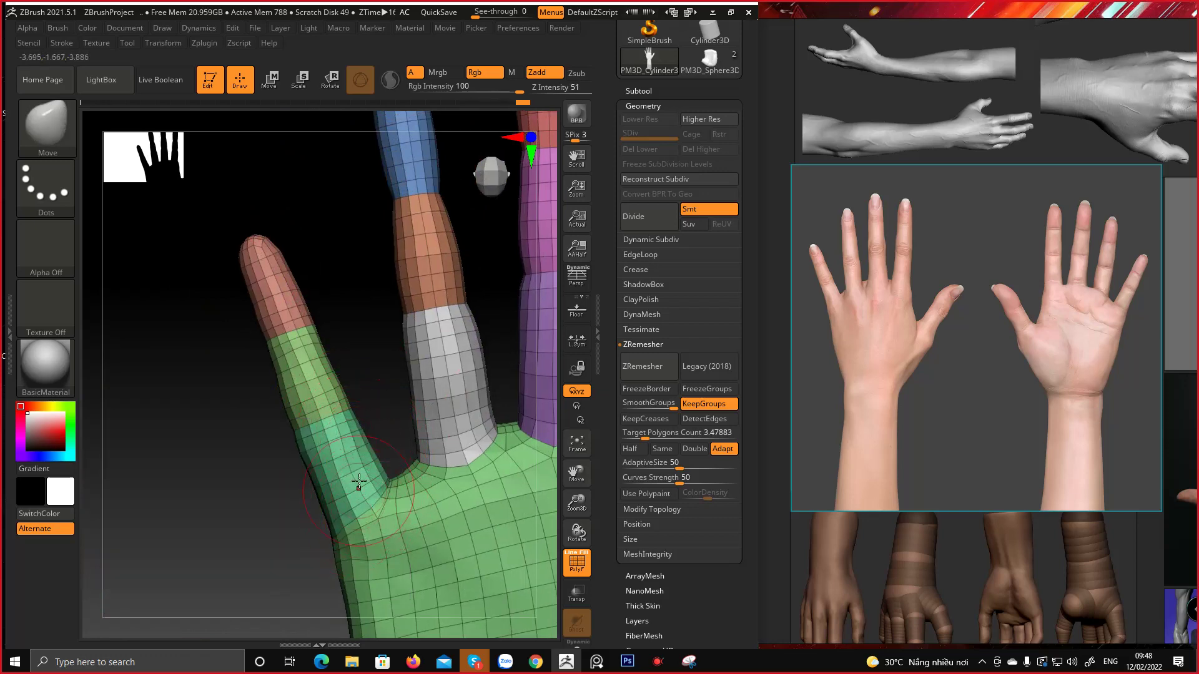
Refine the little finger's lower segments and underside with the Move brush from the side and palm views
right_drag(359, 481, 238, 427)
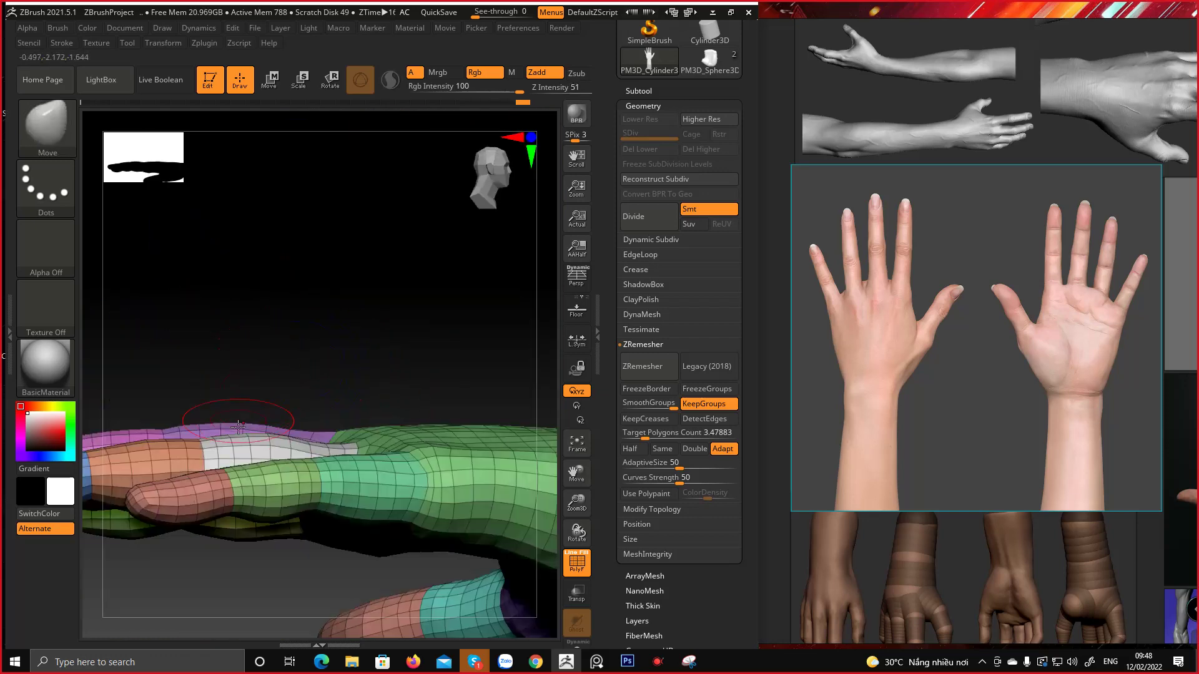
right_drag(289, 499, 308, 339)
right_click(308, 424)
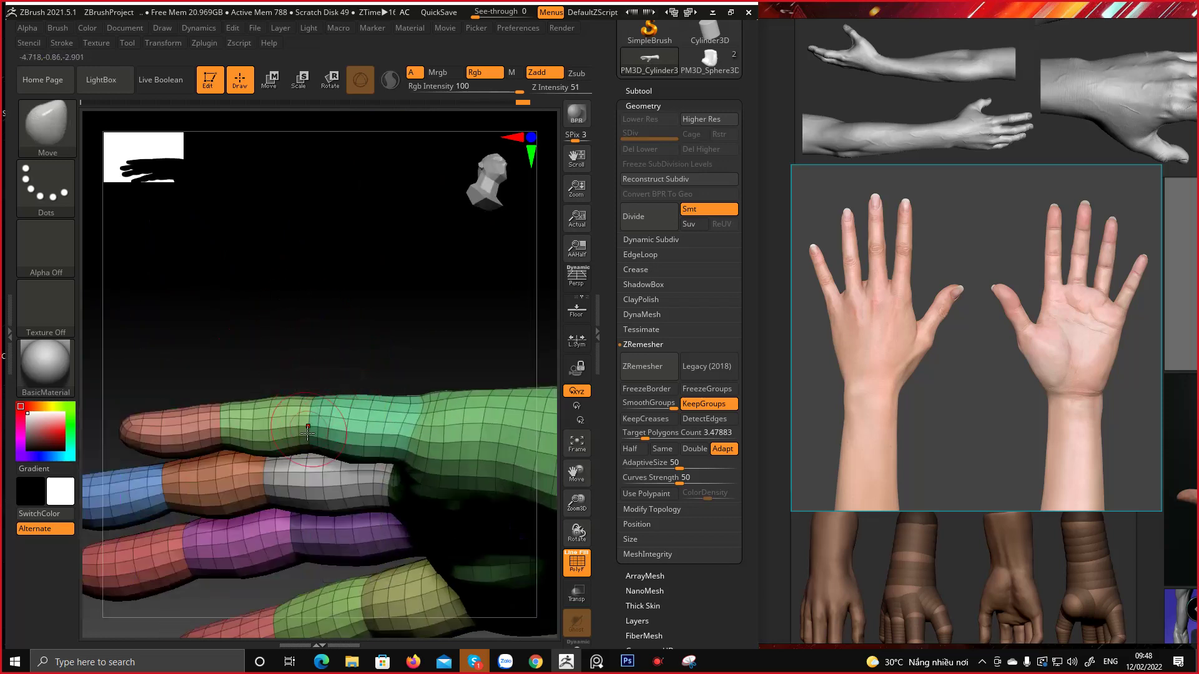
right_drag(307, 441, 311, 444)
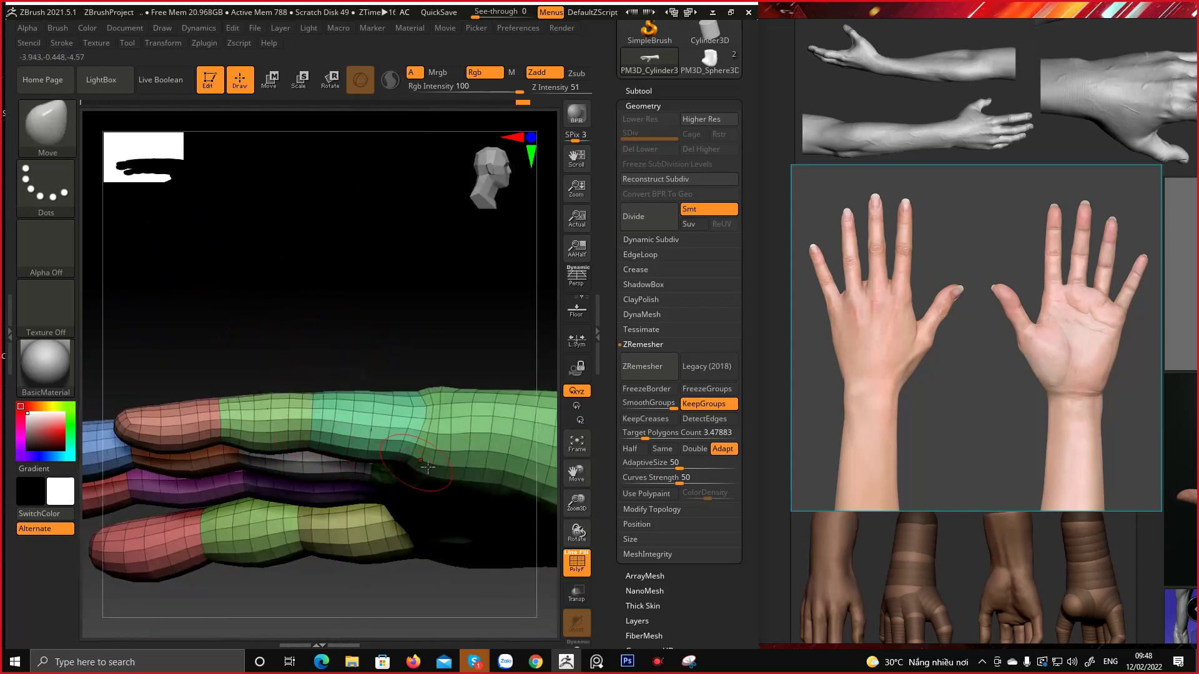
right_drag(427, 466, 372, 458)
right_drag(365, 416, 367, 458)
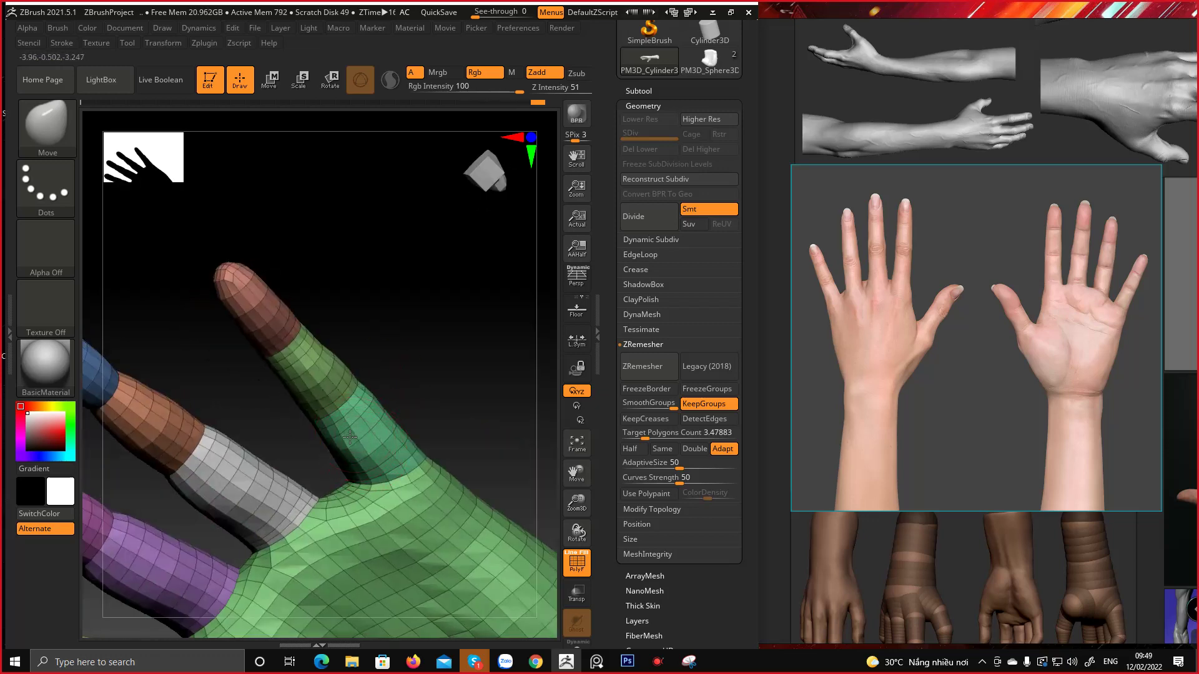
key(ctrl+shift+z)
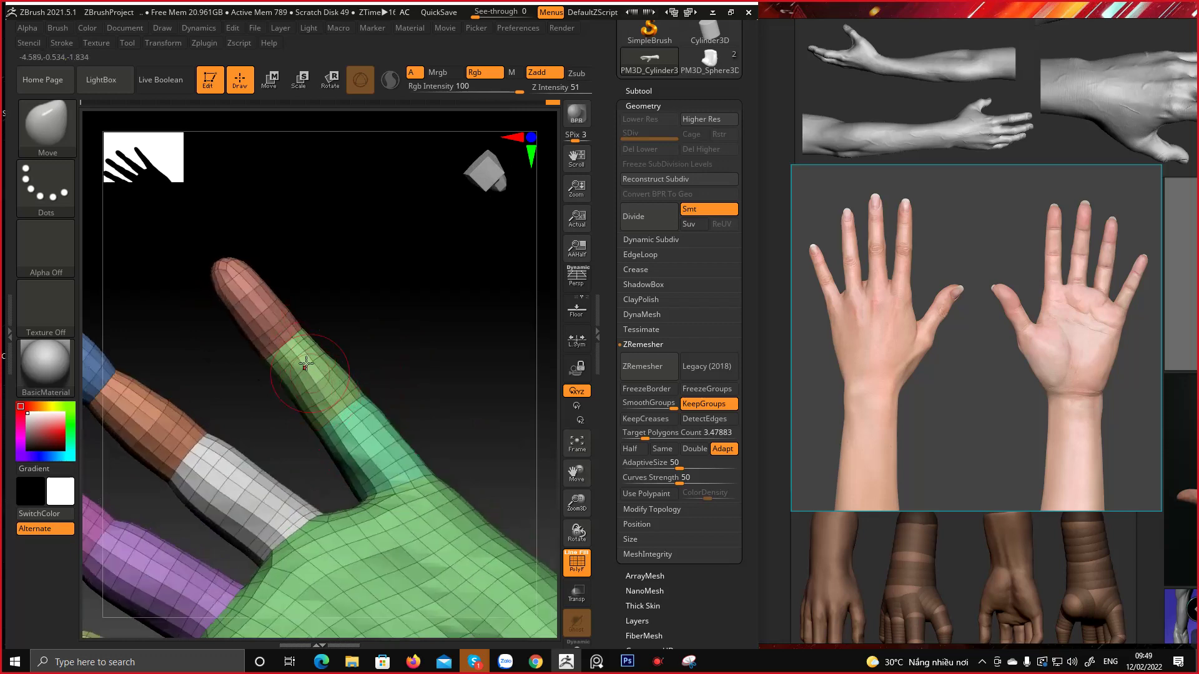
Enlarge the Move brush and reshape the ring finger's upper and middle segments from the back of the hand
right_drag(290, 319, 209, 416)
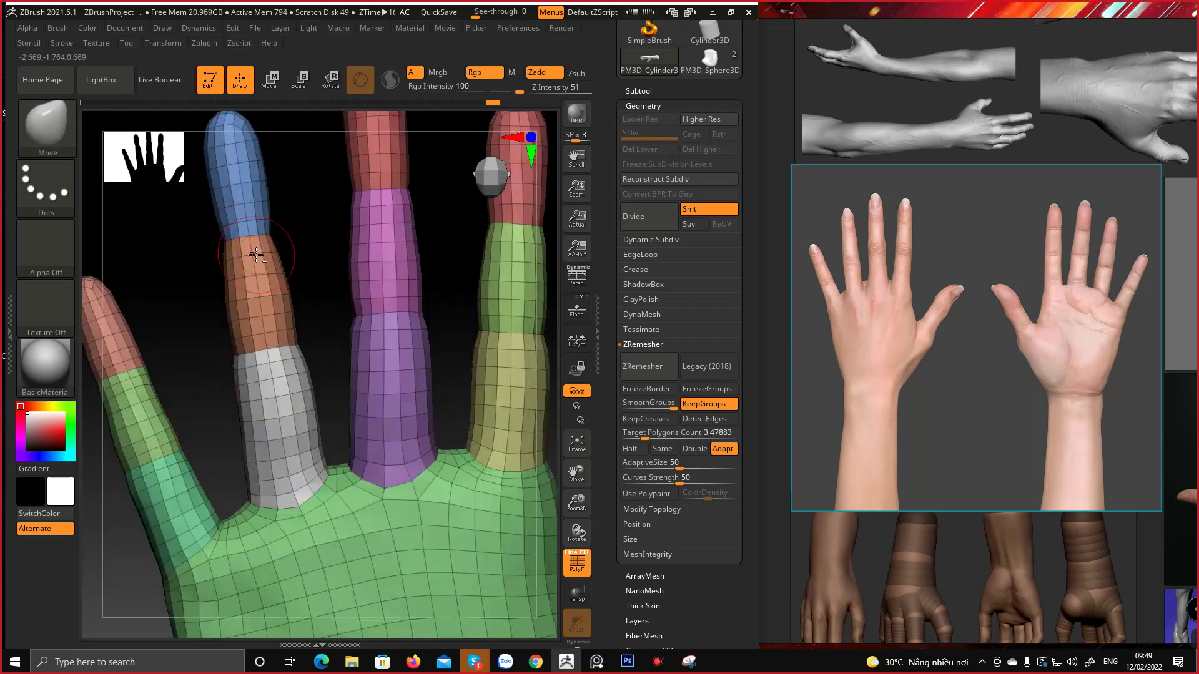
alt+right_drag(247, 256, 277, 338)
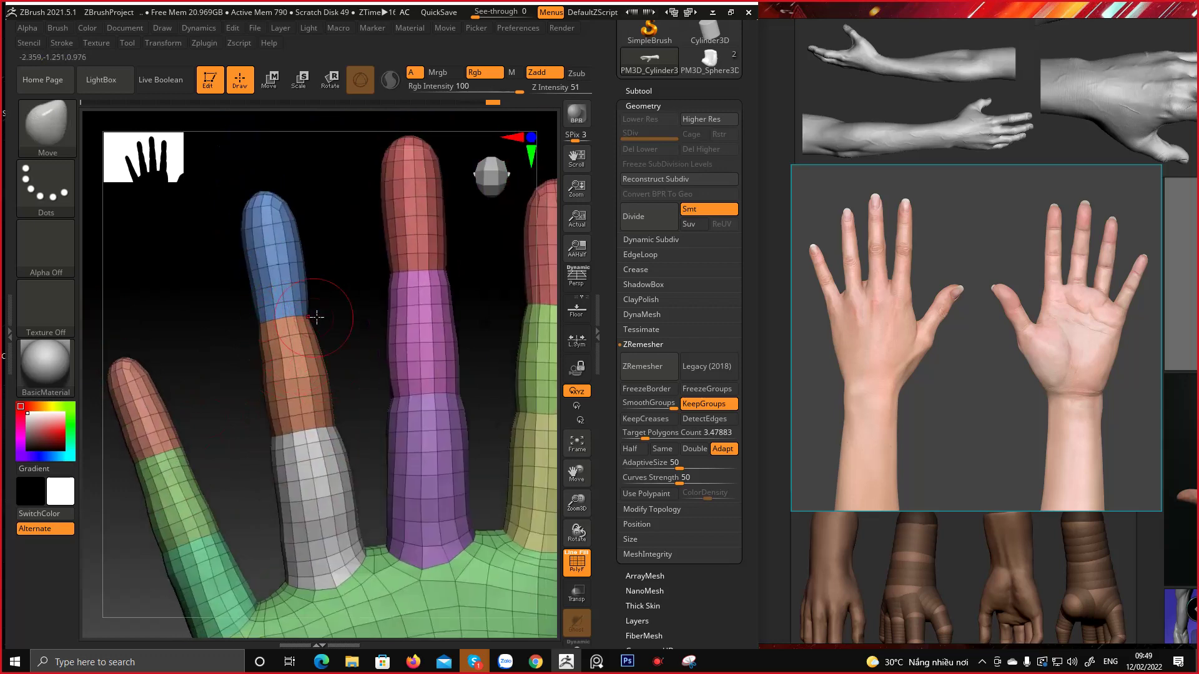
key(space)
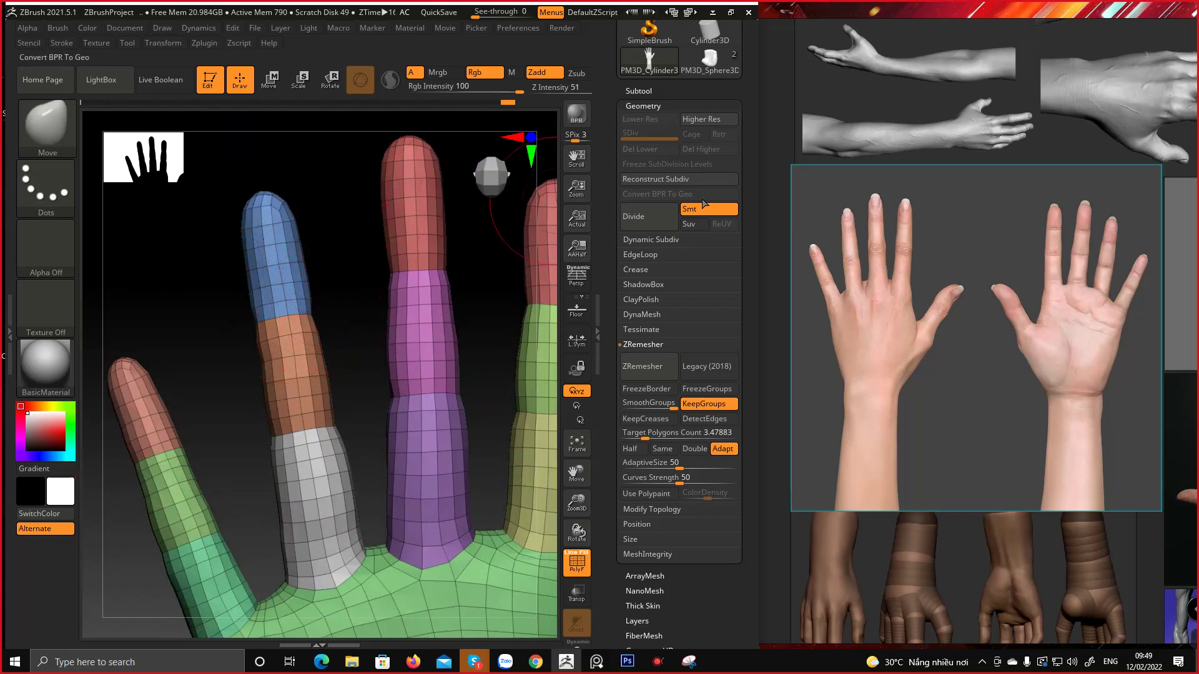
key(space)
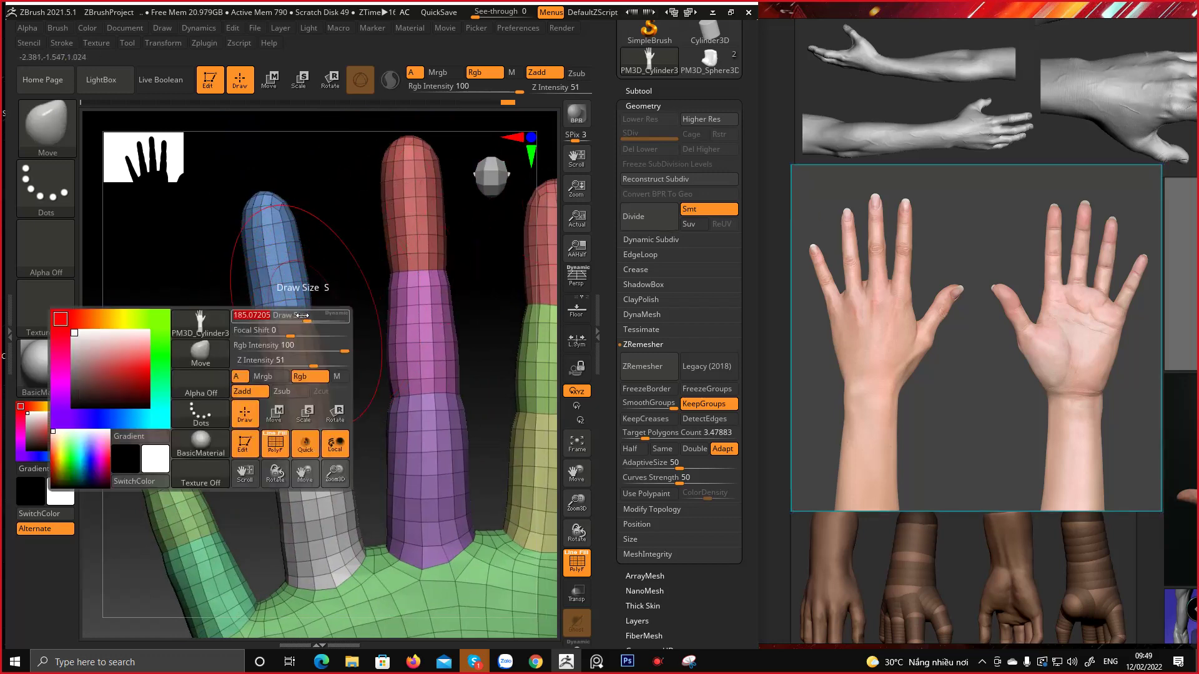
mouse_move(250, 292)
mouse_down()
mouse_move(325, 310)
mouse_move(220, 330)
mouse_move(219, 310)
mouse_move(301, 329)
mouse_up()
key(space)
key(space)
key(space)
drag(219, 325, 261, 377)
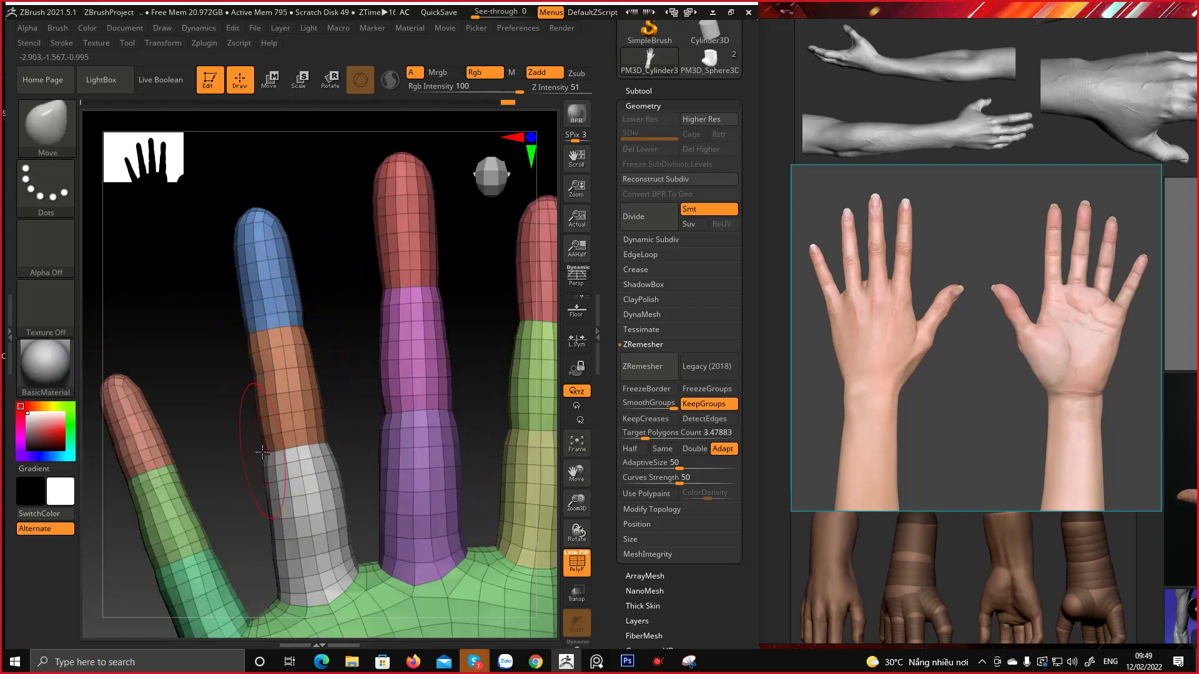
Adjust the Move brush's size and refine both sides of the ring finger's middle and base segments
key(space)
drag(328, 428, 323, 428)
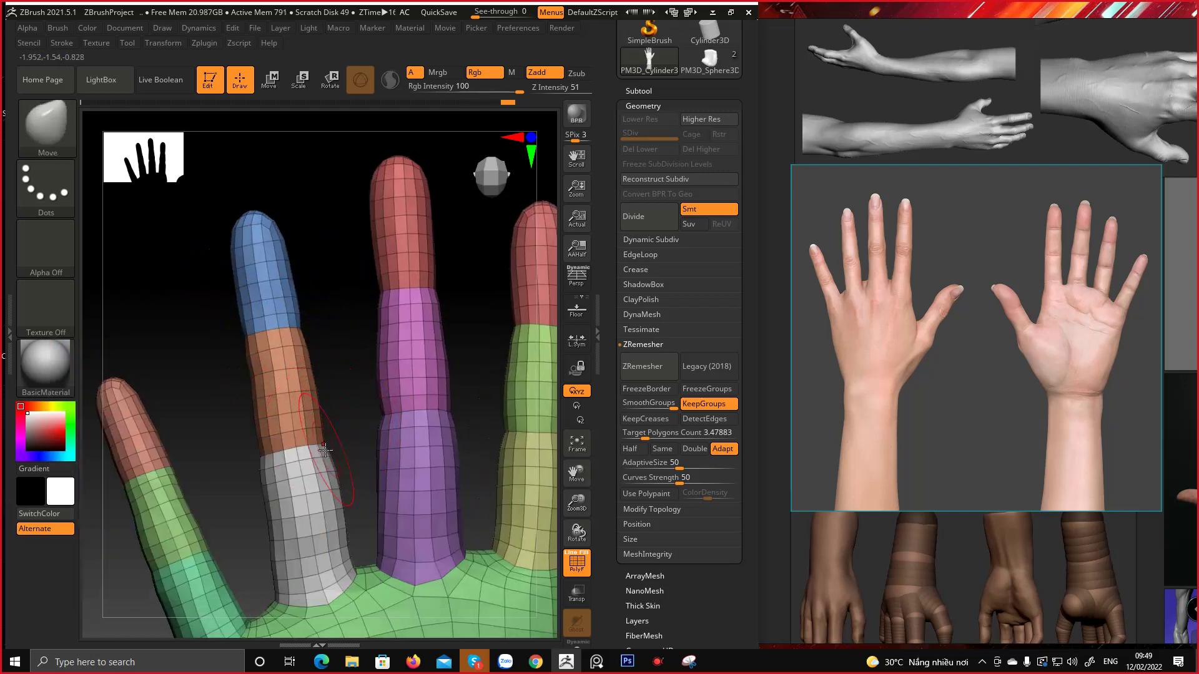
drag(326, 477, 331, 476)
drag(276, 519, 271, 522)
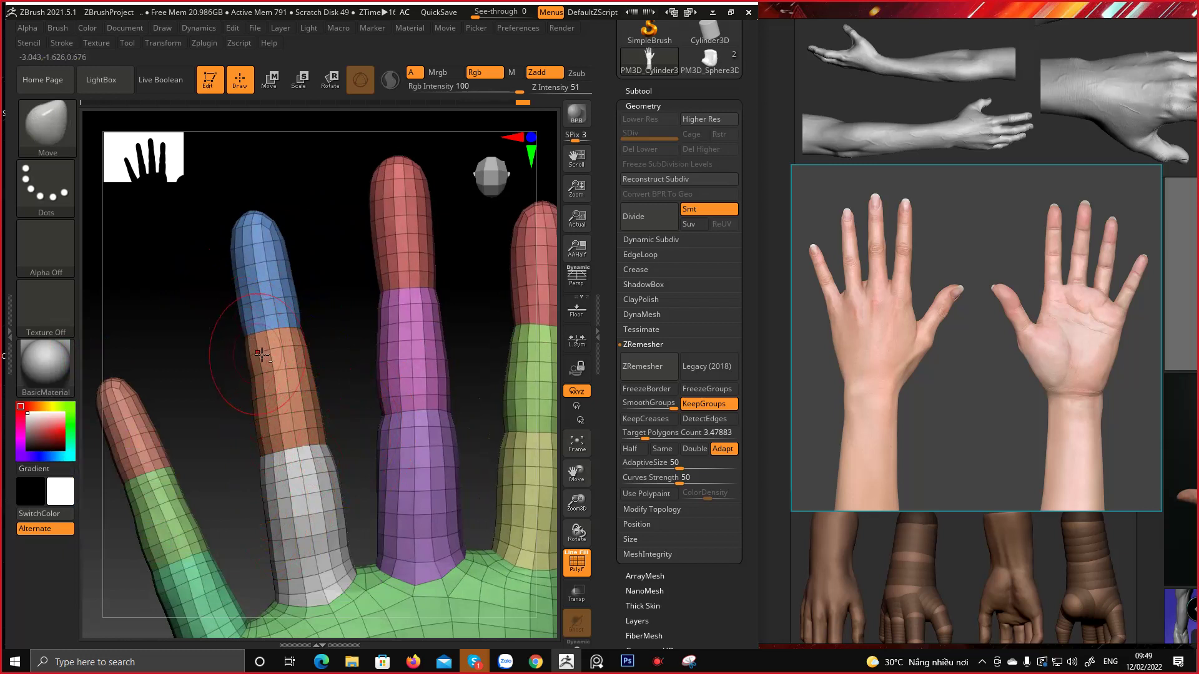
alt+drag(242, 351, 280, 405)
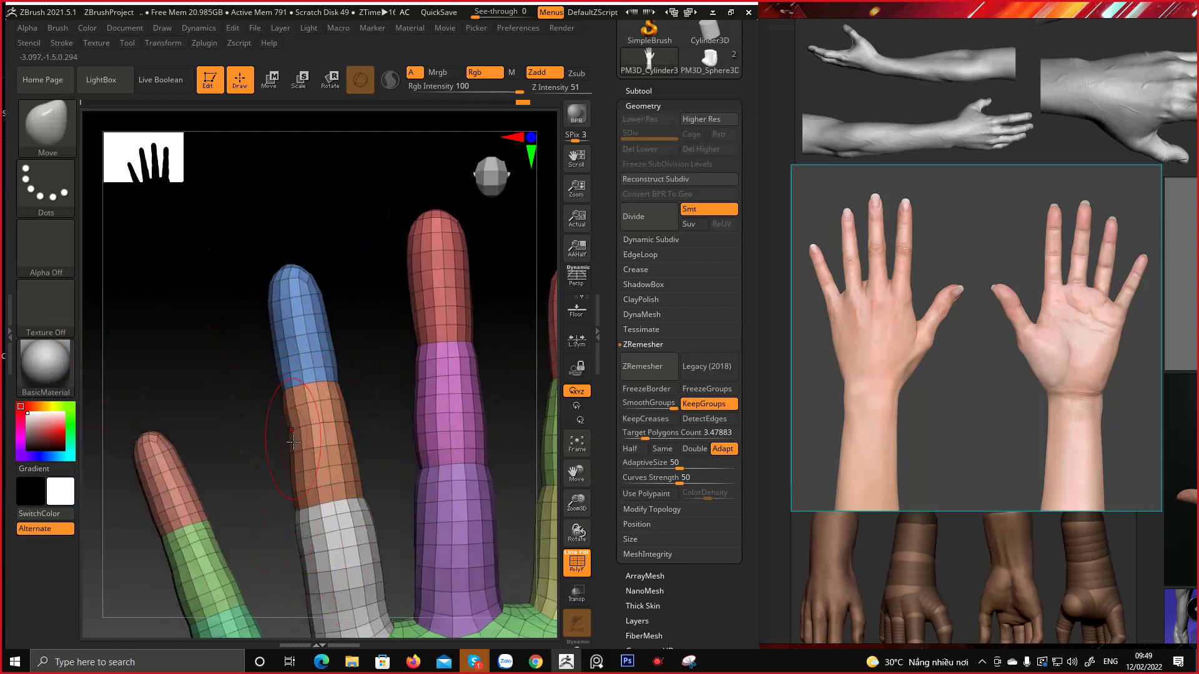
key(shift)
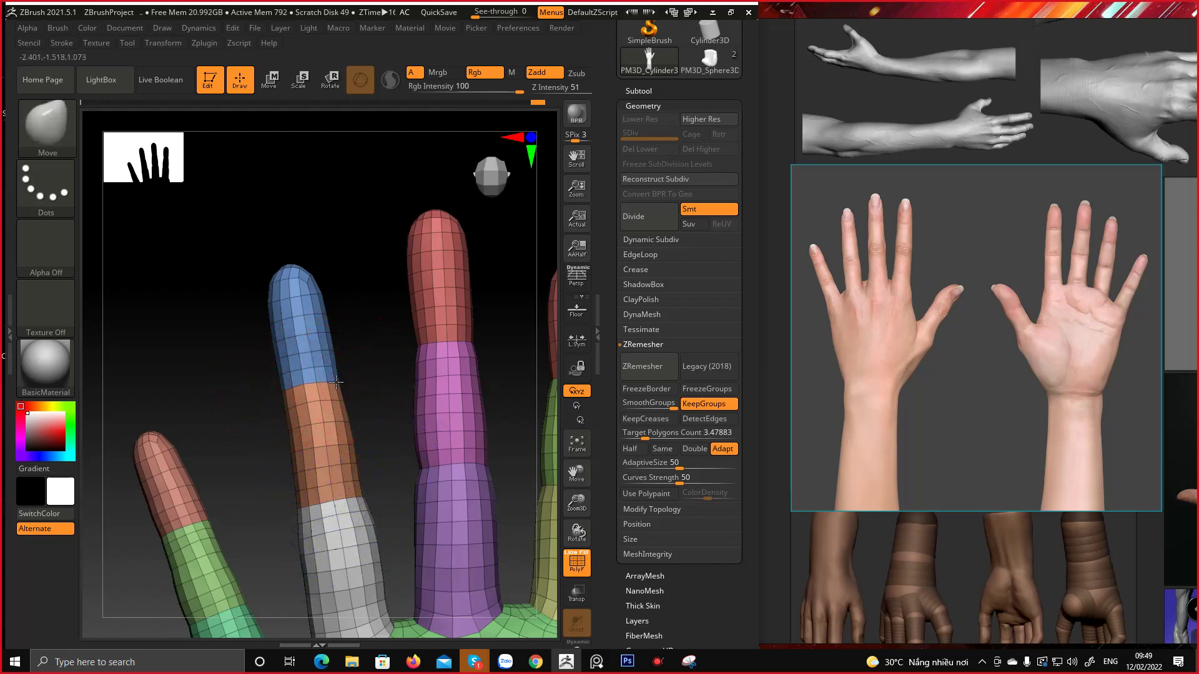
Increase the Move brush's draw size slightly and shape the ring finger's outline around the joint below the fingertip
key(space)
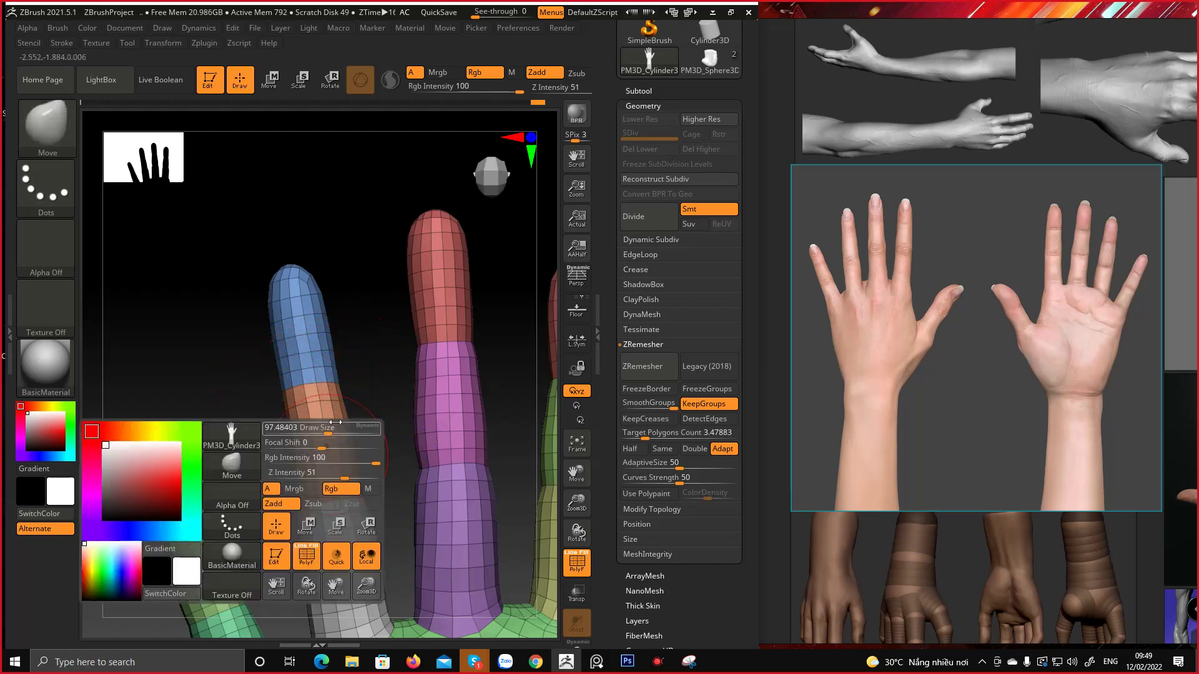
drag(335, 422, 343, 423)
drag(338, 375, 339, 376)
key(space)
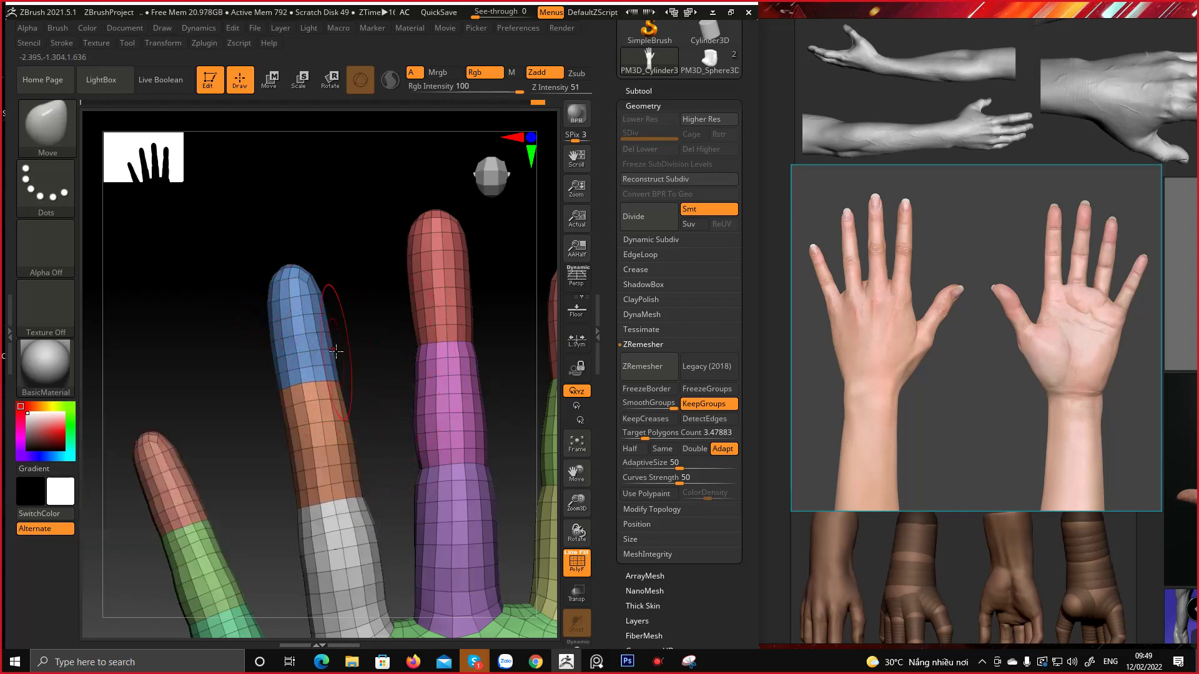
alt+right_drag(332, 474, 336, 431)
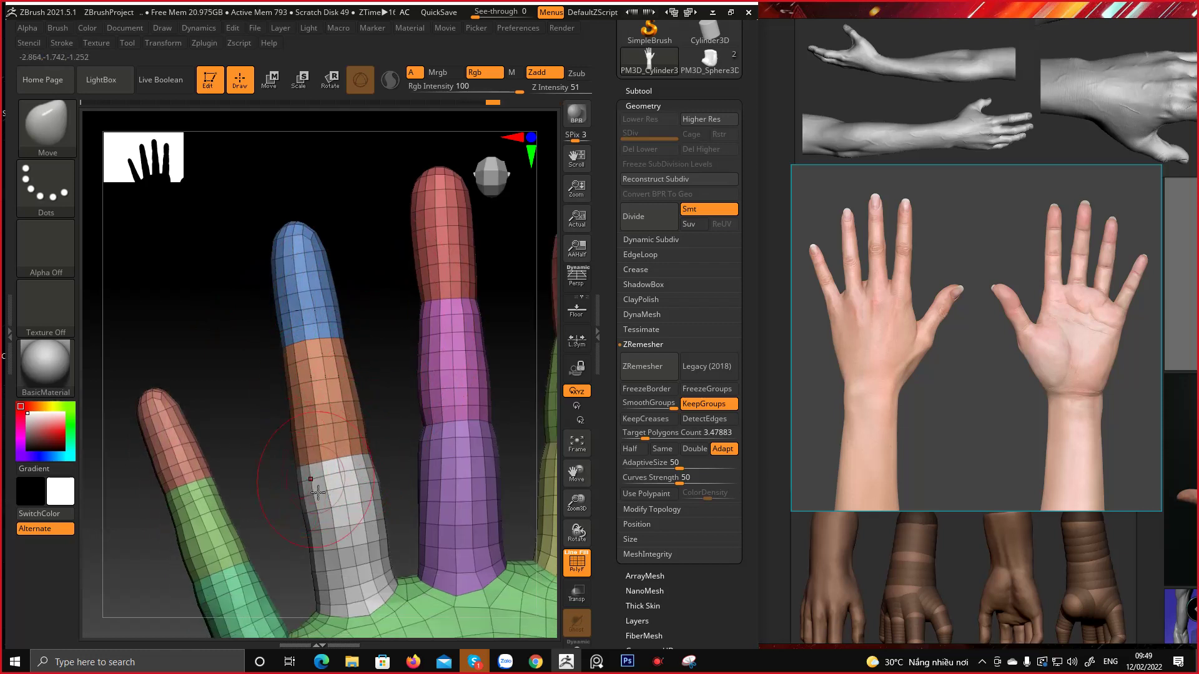
Adjust the Move brush's size and finish shaping the ring finger's lower segment from the back of the hand
mouse_move(351, 525)
right_down()
mouse_move(314, 460)
mouse_move(377, 376)
mouse_move(406, 265)
mouse_move(431, 244)
mouse_move(414, 241)
mouse_move(425, 316)
mouse_move(413, 474)
mouse_move(382, 513)
mouse_move(407, 287)
mouse_move(348, 268)
mouse_move(276, 289)
mouse_move(278, 423)
right_up()
key(space)
key(space)
ctrl+right_drag(278, 423, 283, 419)
key(space)
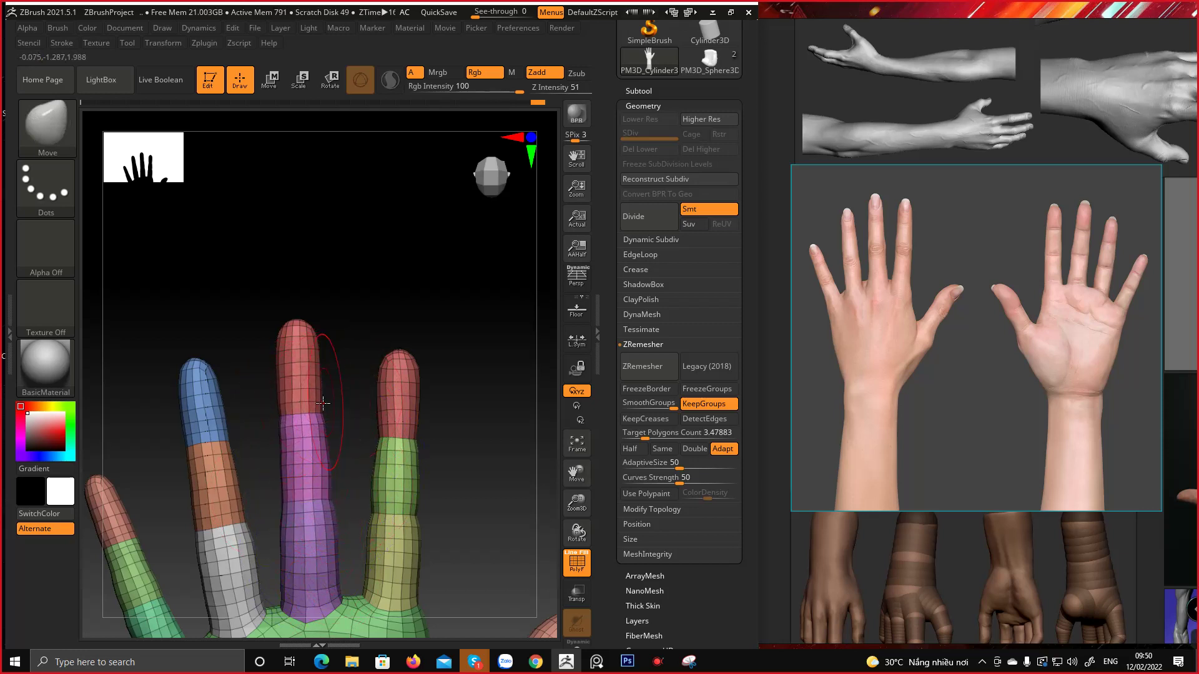
alt+right_drag(306, 394, 318, 329)
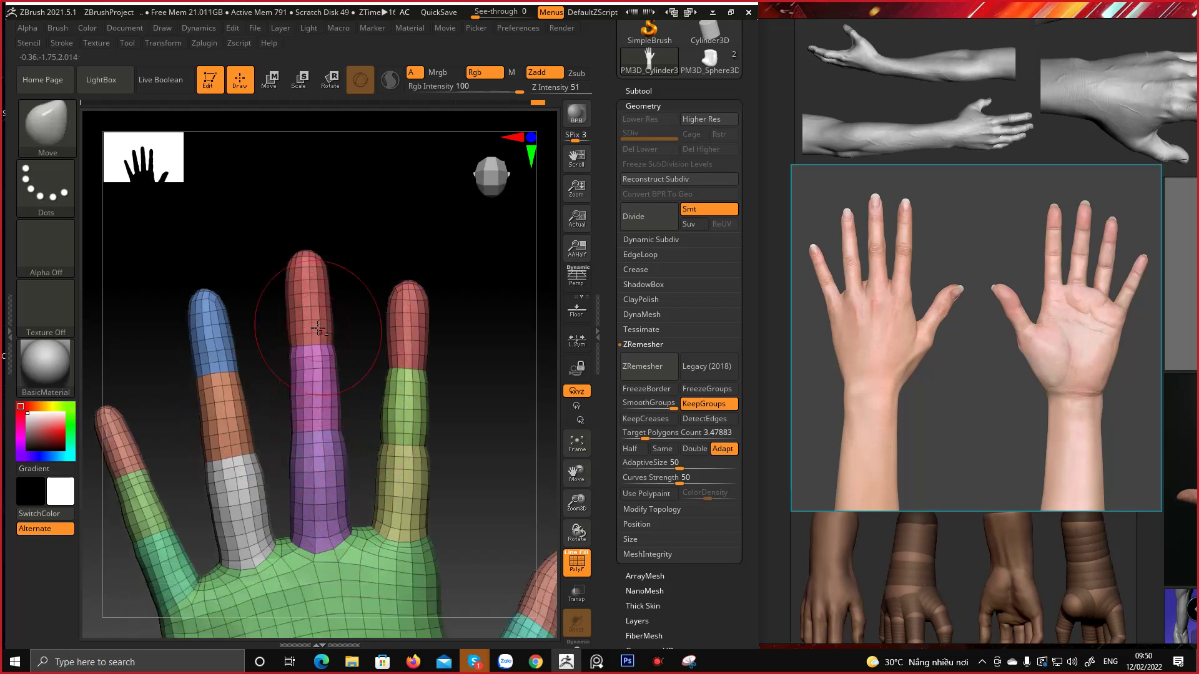
right_click(305, 423)
ctrl+right_drag(281, 394, 329, 382)
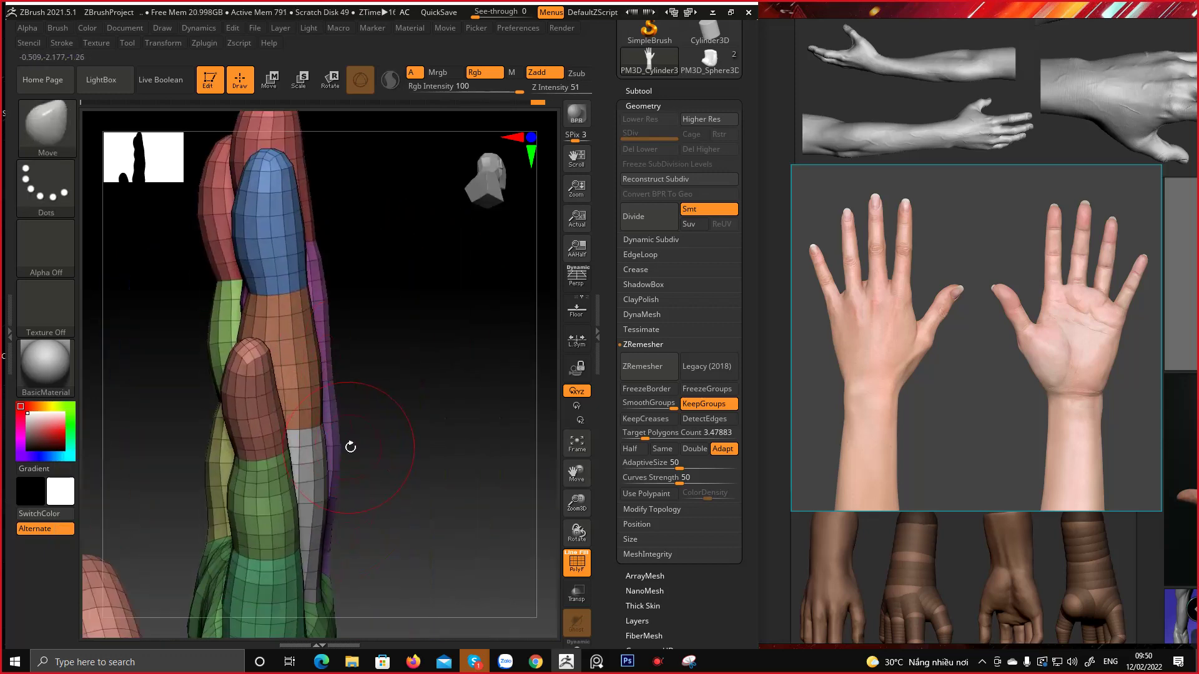
Refine the profile of the ring finger's base segment from the little-finger side with the Move brush
right_click(350, 447)
drag(333, 478, 311, 507)
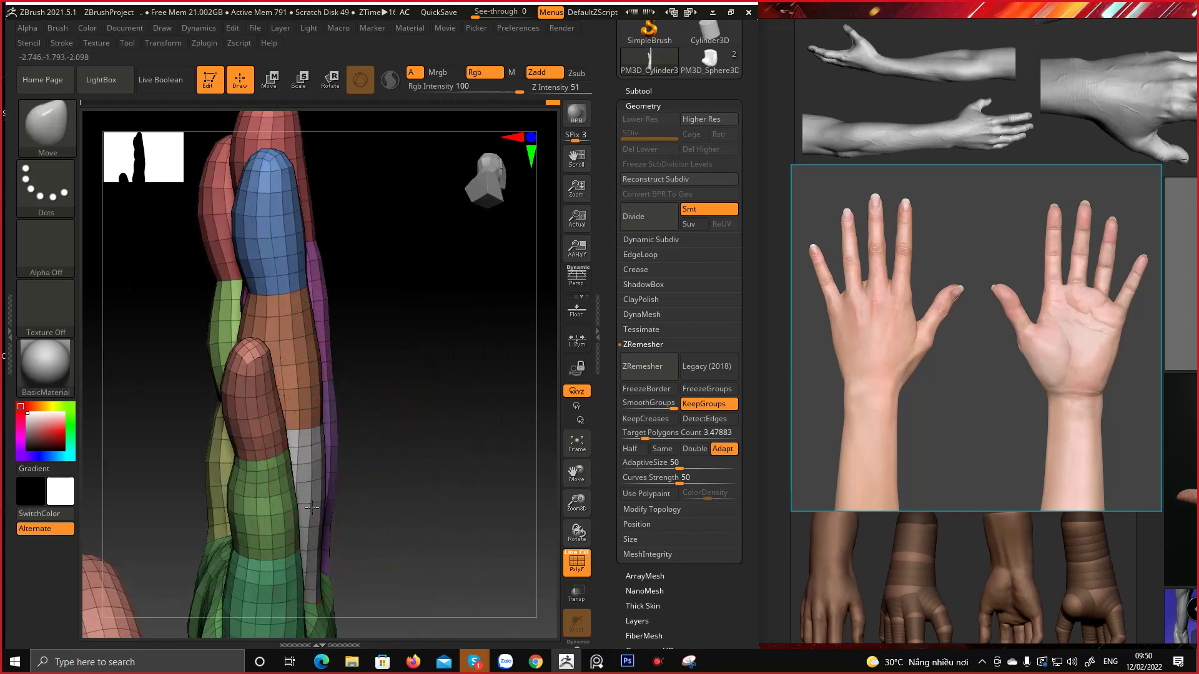
alt+right_drag(310, 507, 282, 457)
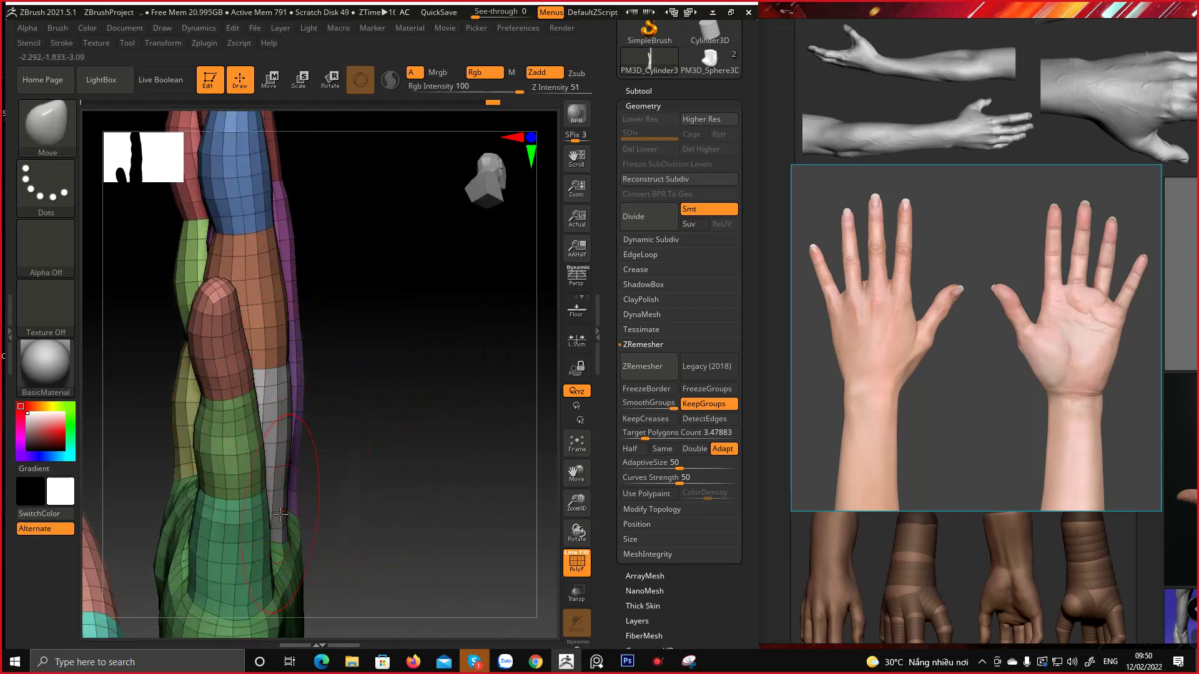
right_drag(280, 514, 339, 545)
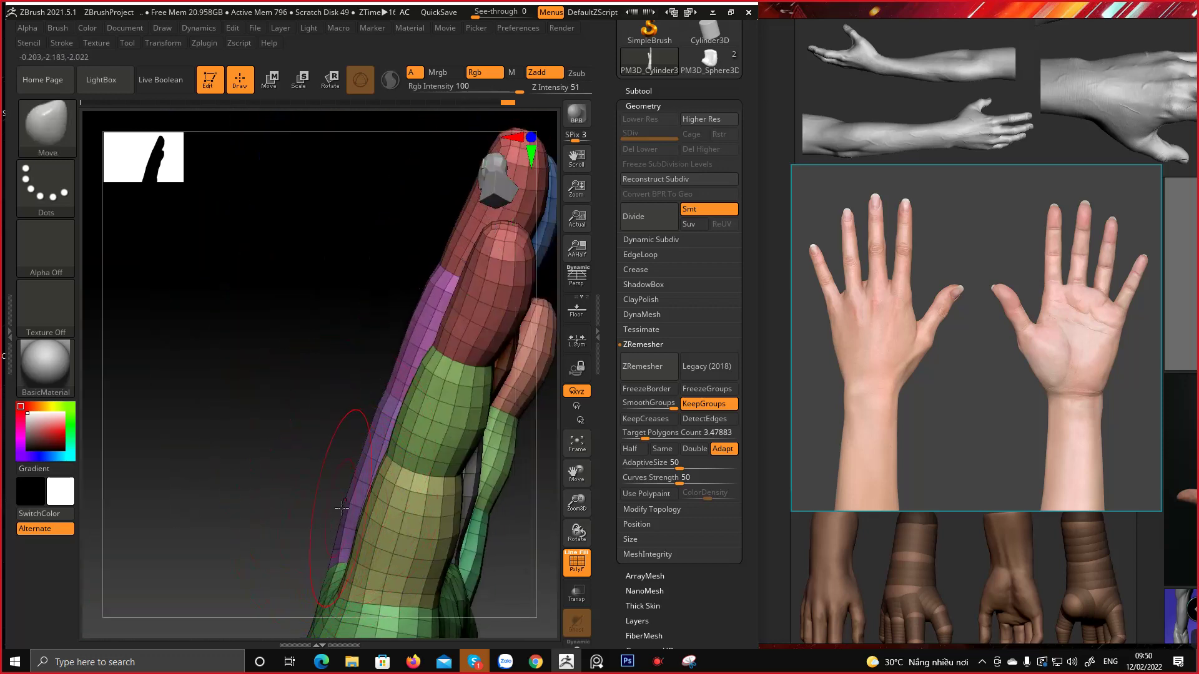
Shape the middle finger's profile and base segment from the index-finger side and check the whole hand's outline
alt+right_drag(356, 410, 337, 487)
alt+right_drag(455, 382, 416, 453)
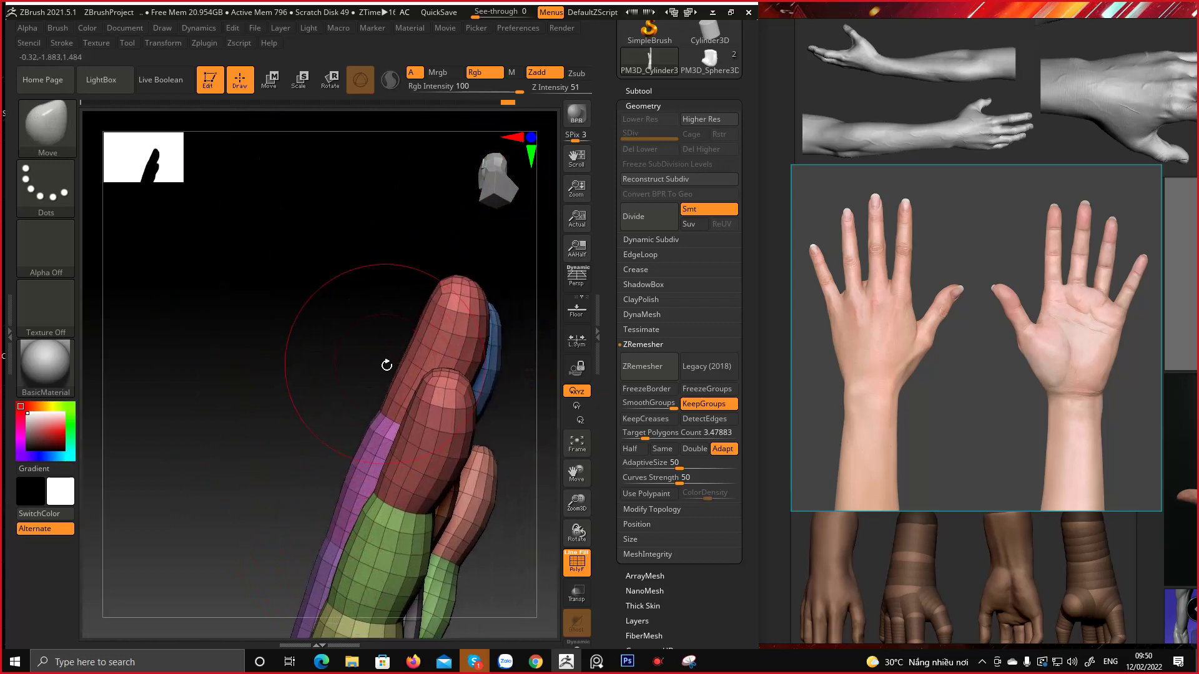
mouse_move(390, 371)
right_down()
mouse_move(342, 382)
mouse_move(379, 360)
right_up()
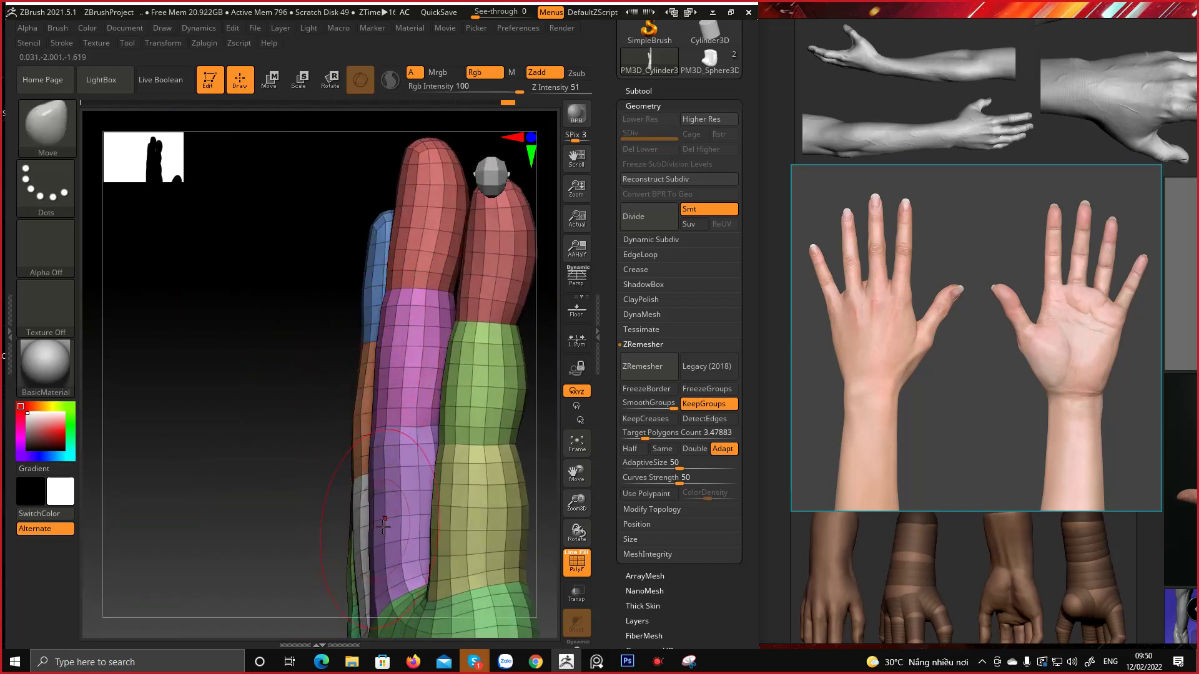
right_drag(375, 476, 342, 442)
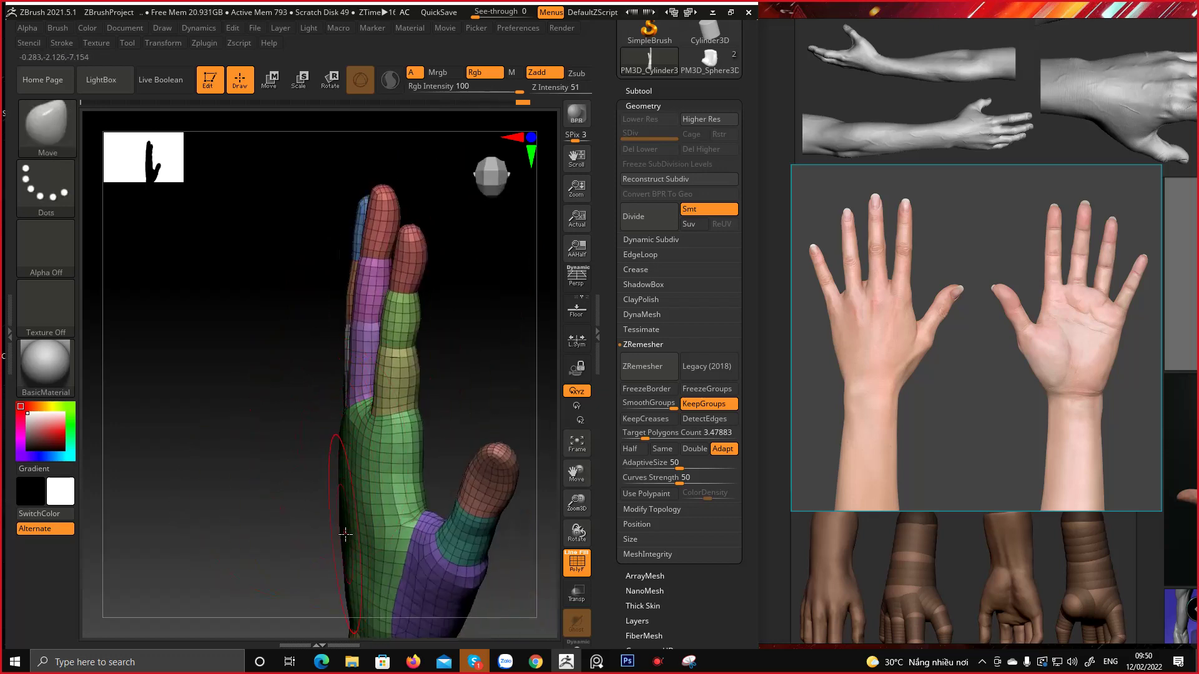
shift+right_drag(348, 502, 373, 302)
right_drag(352, 429, 352, 465)
shift+right_drag(332, 306, 359, 250)
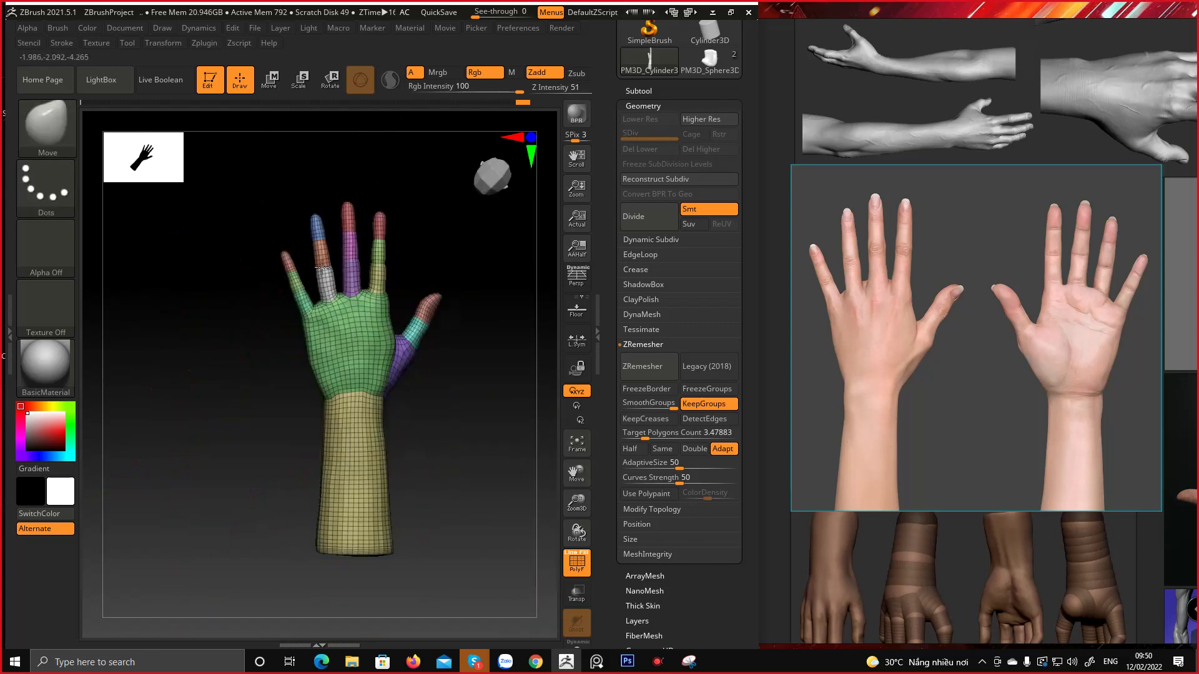
Resize the Move brush, then shape and smooth the middle finger's segments and joints from the back and palm sides
alt+right_drag(355, 306, 361, 442)
mouse_move(361, 442)
ctrl+right_down()
mouse_move(333, 420)
mouse_move(366, 262)
ctrl+right_up()
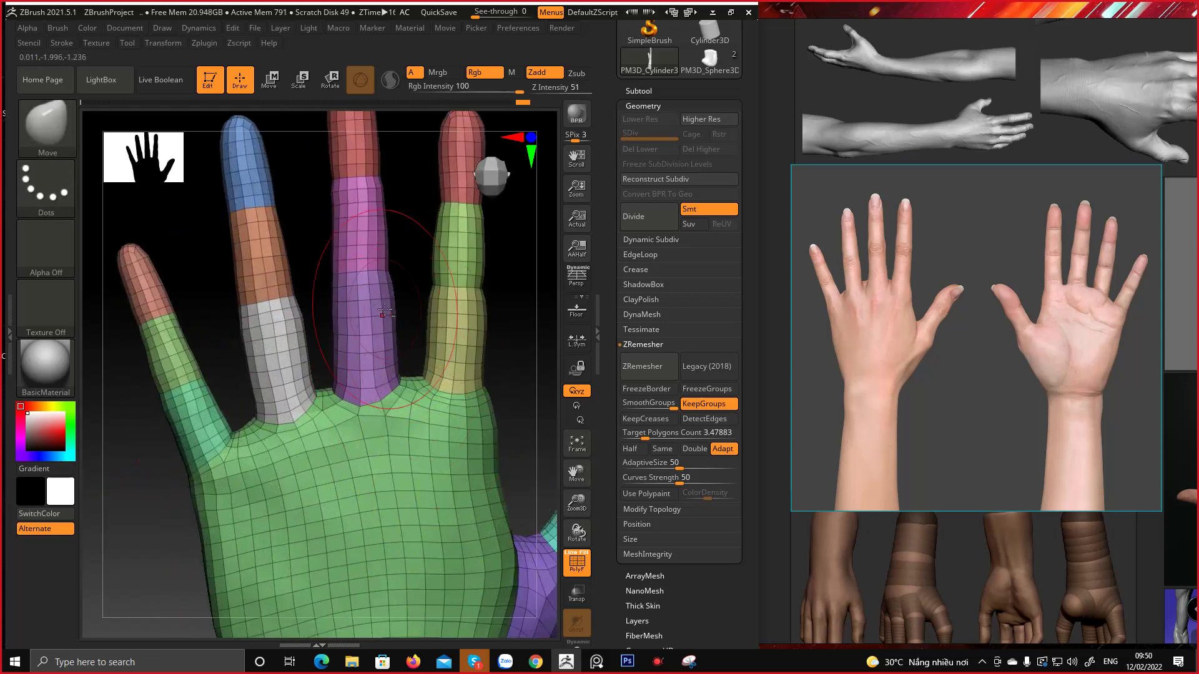
alt+right_drag(367, 175, 337, 306)
key(space)
drag(354, 335, 340, 335)
ctrl+right_drag(331, 445, 322, 415)
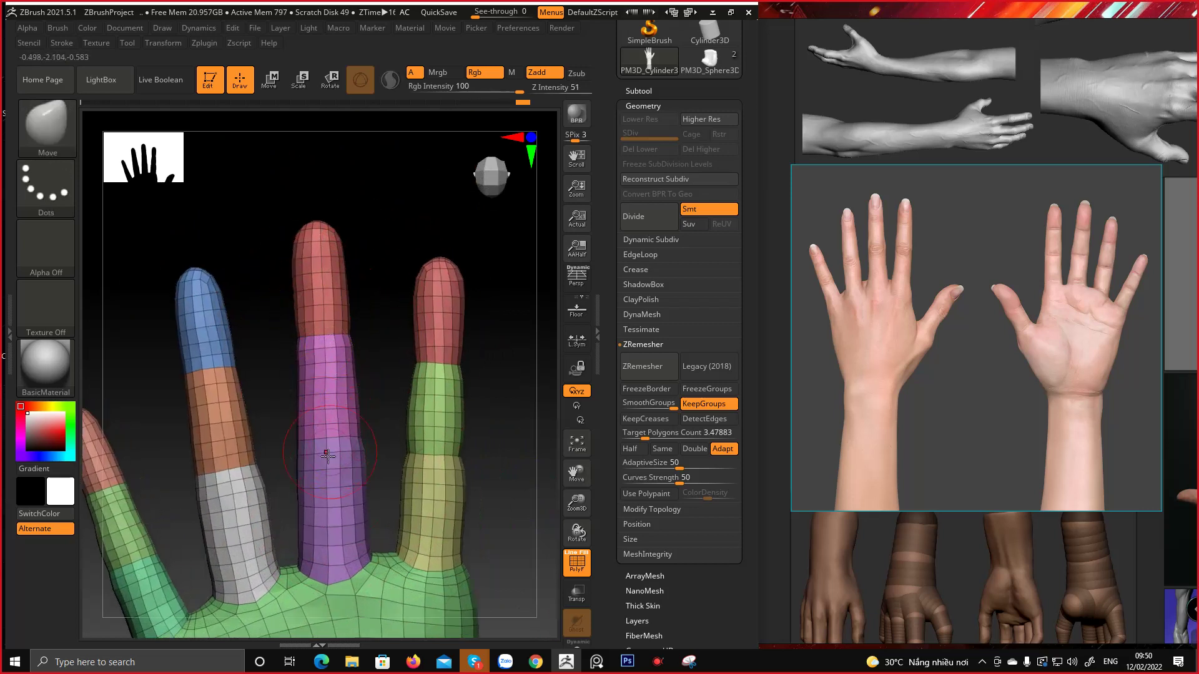
key(shift)
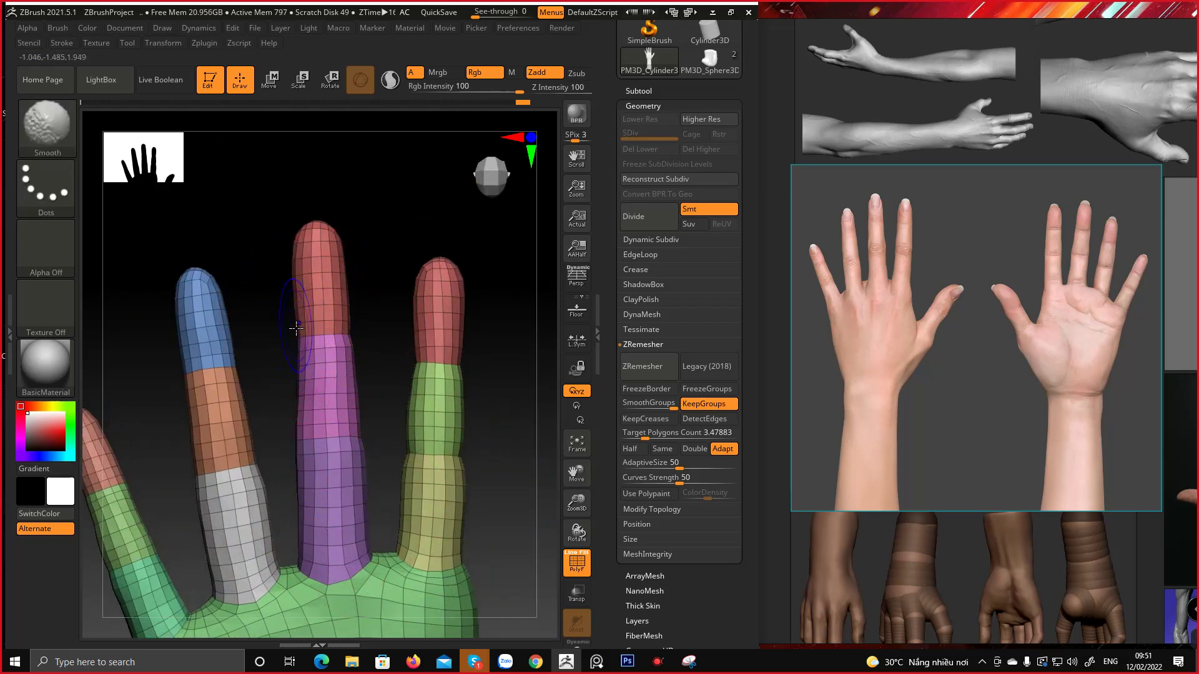
mouse_move(181, 365)
right_down()
mouse_move(308, 316)
mouse_move(417, 337)
mouse_move(329, 370)
right_up()
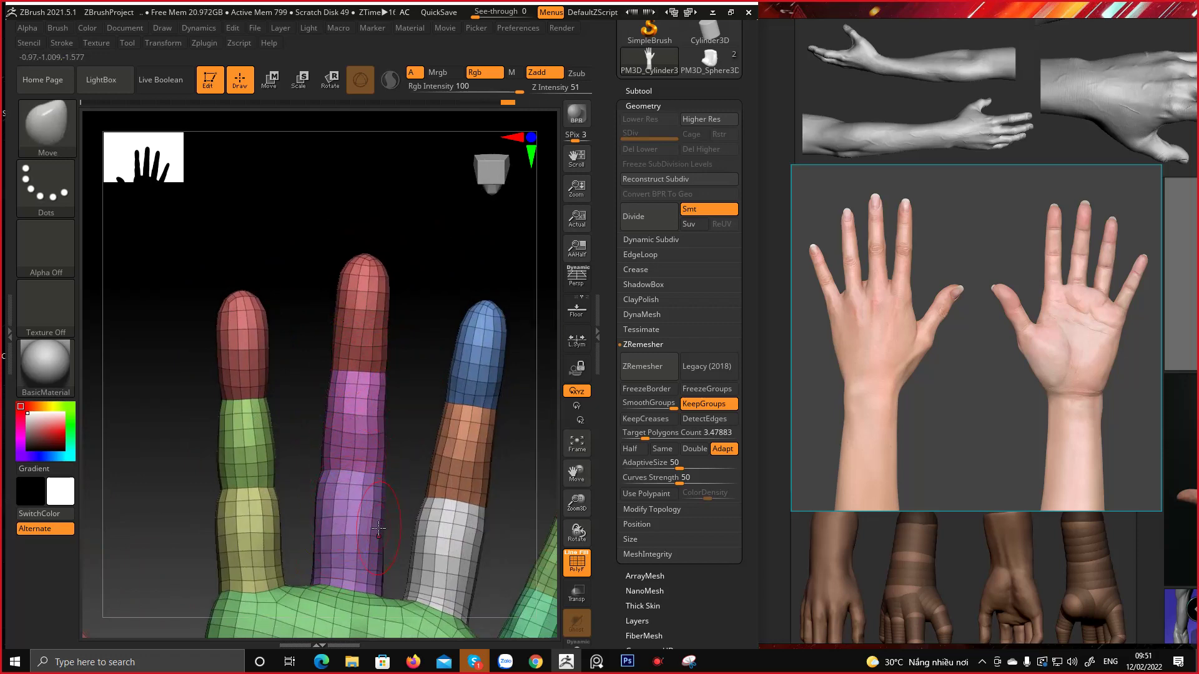
mouse_move(378, 528)
right_down()
mouse_move(374, 314)
mouse_move(337, 337)
mouse_move(287, 322)
mouse_move(381, 437)
mouse_move(351, 428)
mouse_move(338, 341)
mouse_move(337, 462)
right_up()
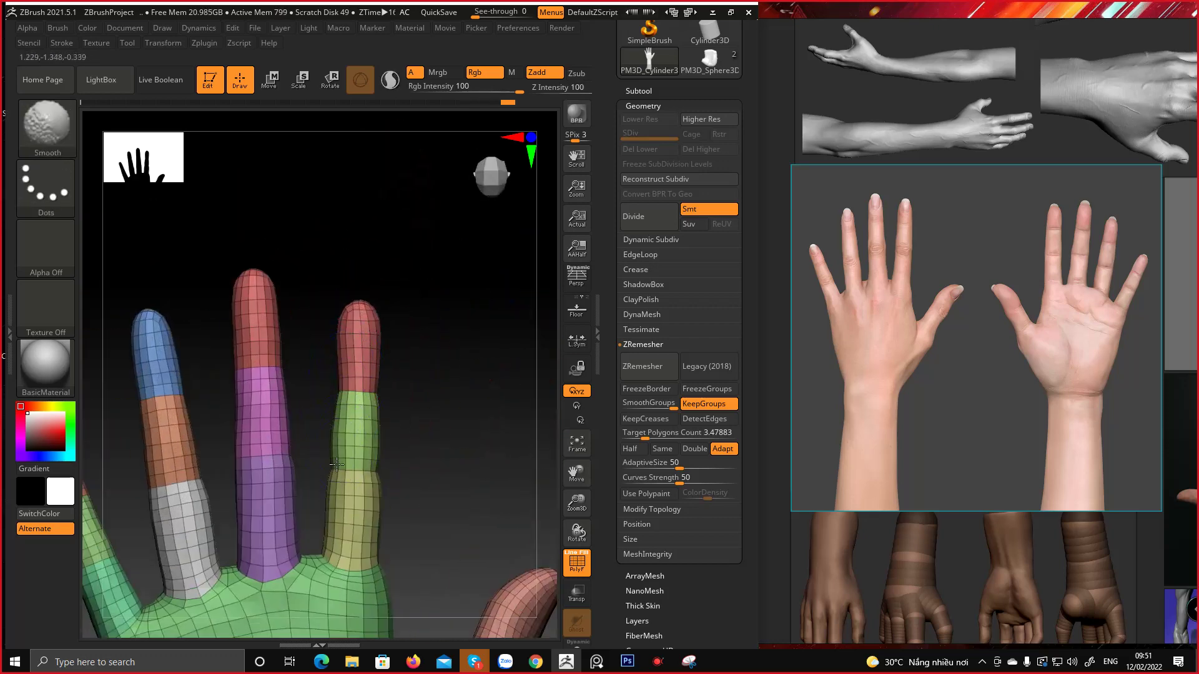
Smooth and reshape the index finger's middle and base segments around their joint from the back and side
key(shift)
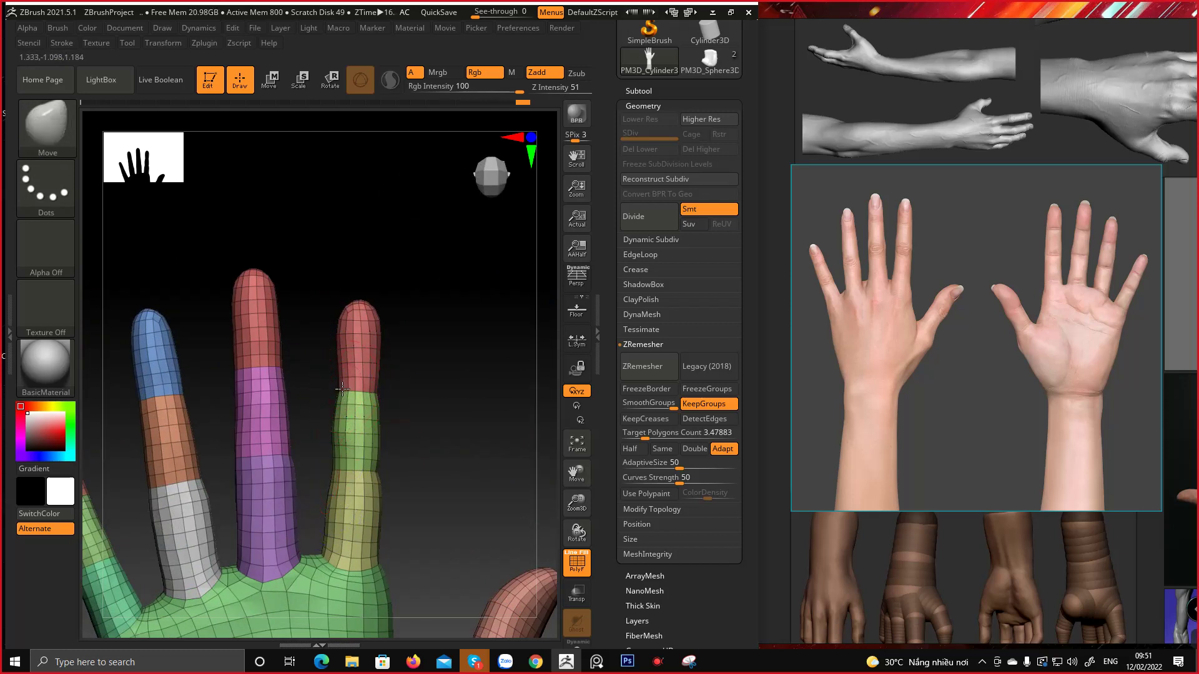
right_drag(316, 278, 356, 334)
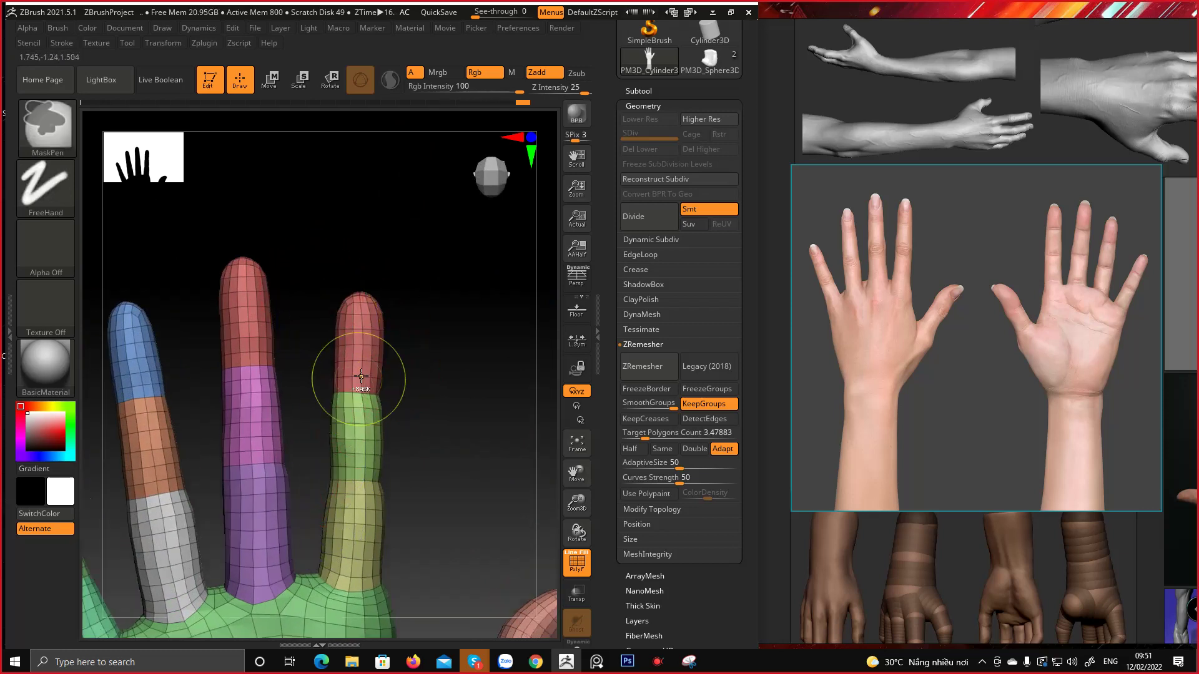
key(shift)
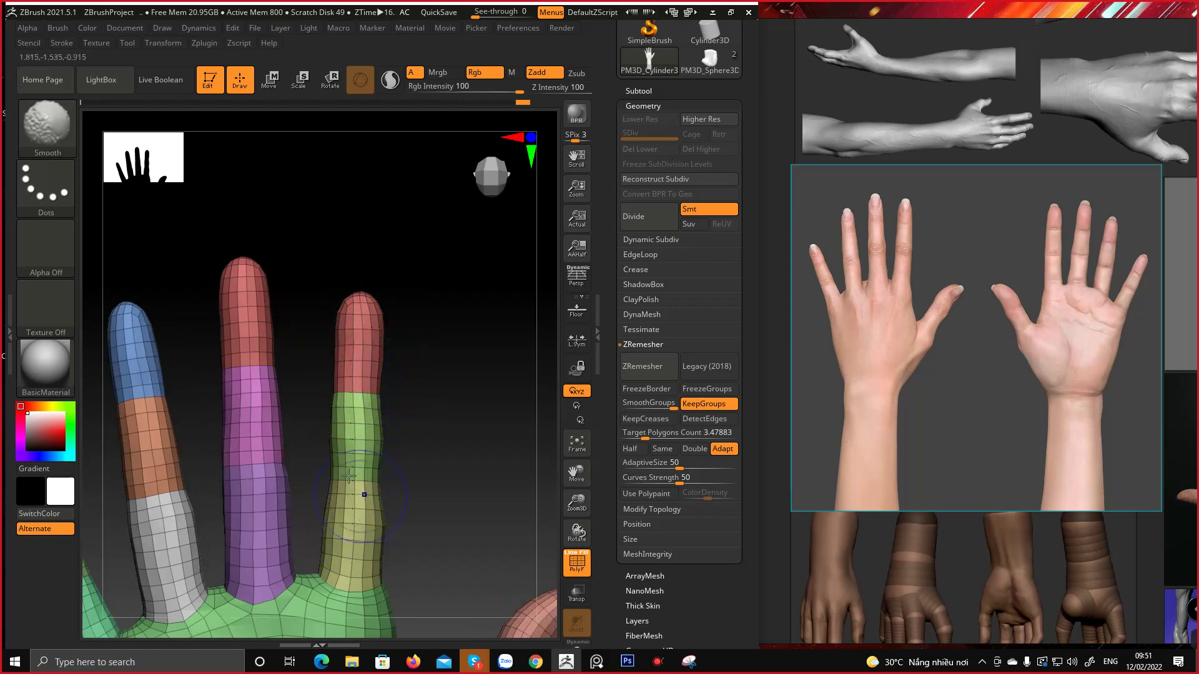
key(shift)
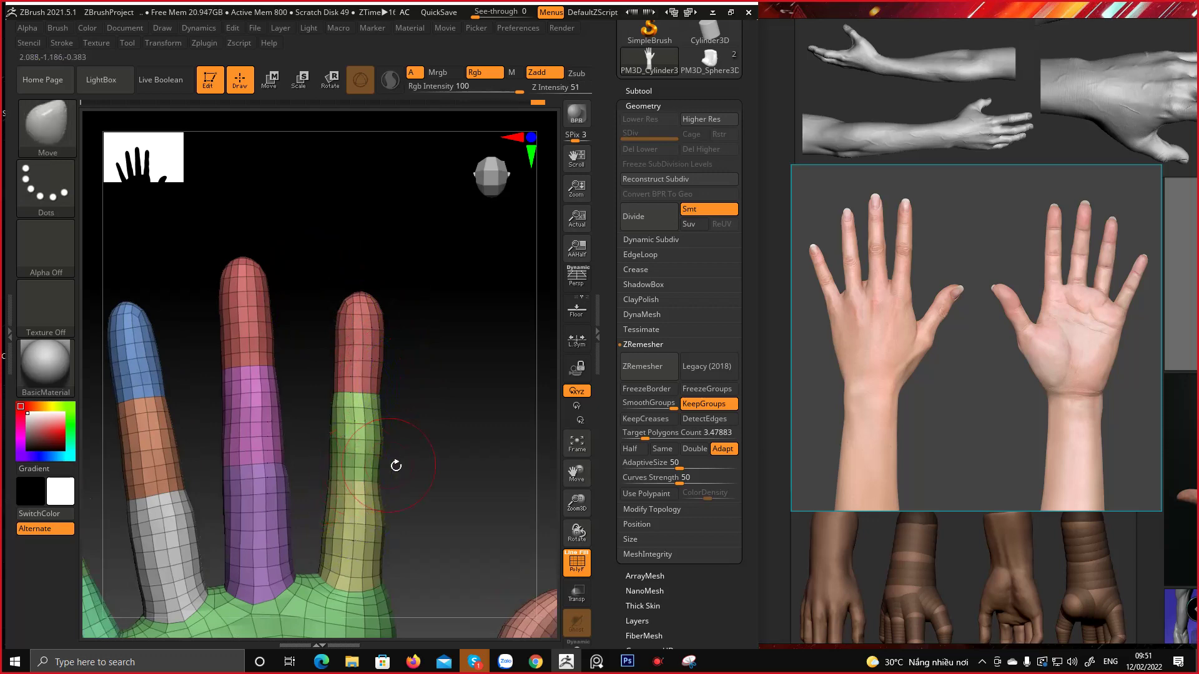
mouse_move(372, 470)
right_down()
mouse_move(420, 404)
mouse_move(391, 477)
mouse_move(425, 474)
mouse_move(385, 483)
right_up()
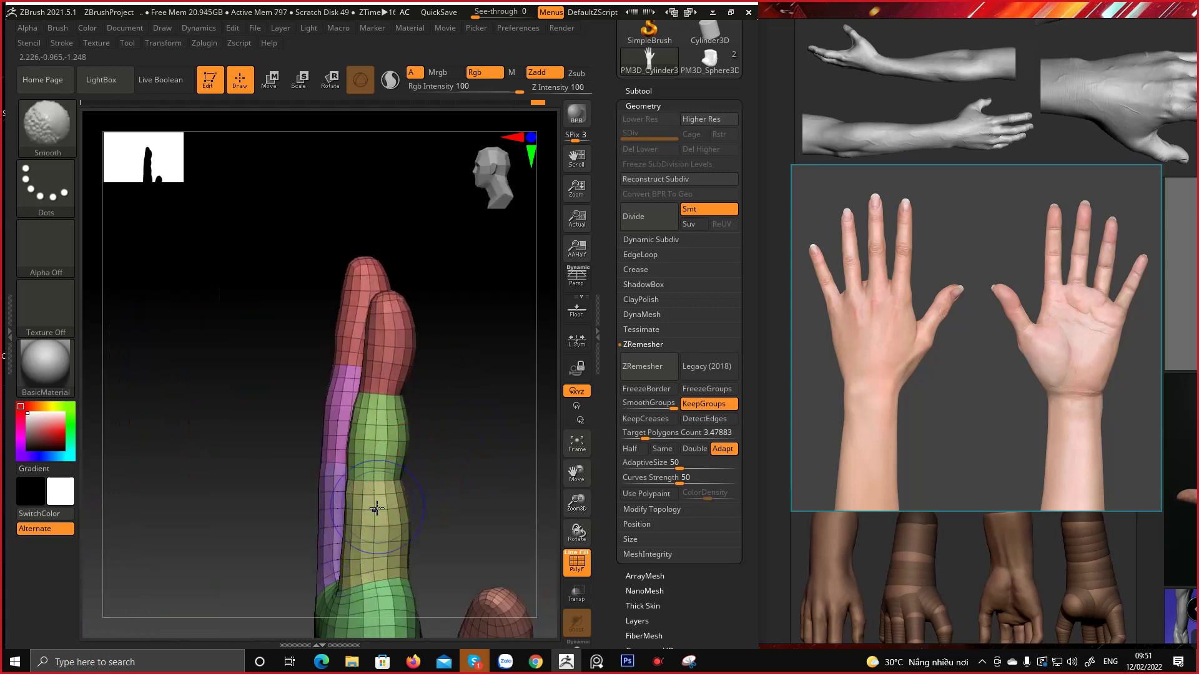
right_drag(374, 500, 409, 515)
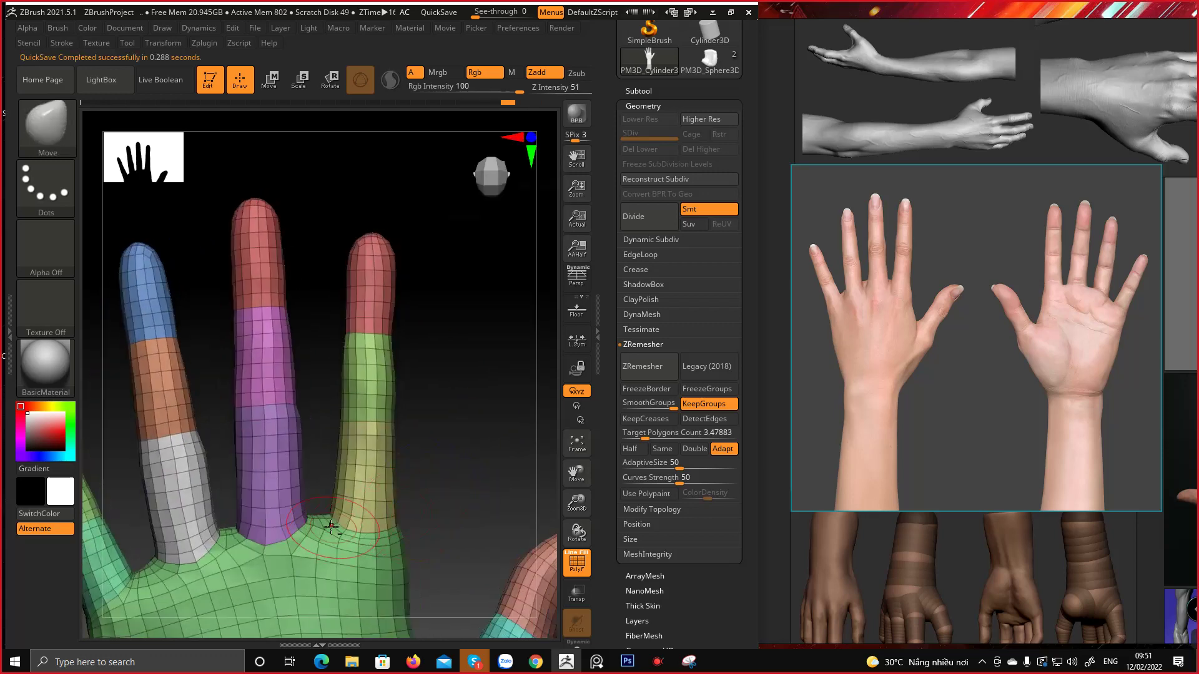
Adjust the Move brush's draw size and refine the index finger's outline at its middle and base segments from both sides of the hand
right_drag(332, 528, 350, 451)
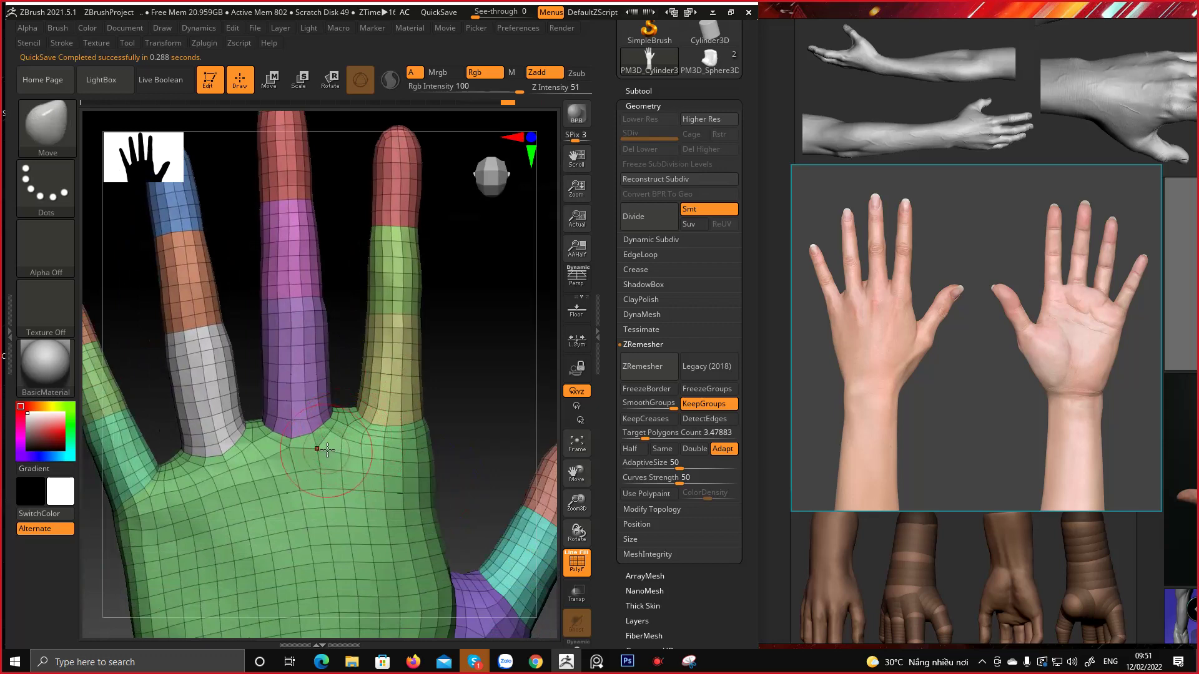
right_drag(365, 357, 373, 326)
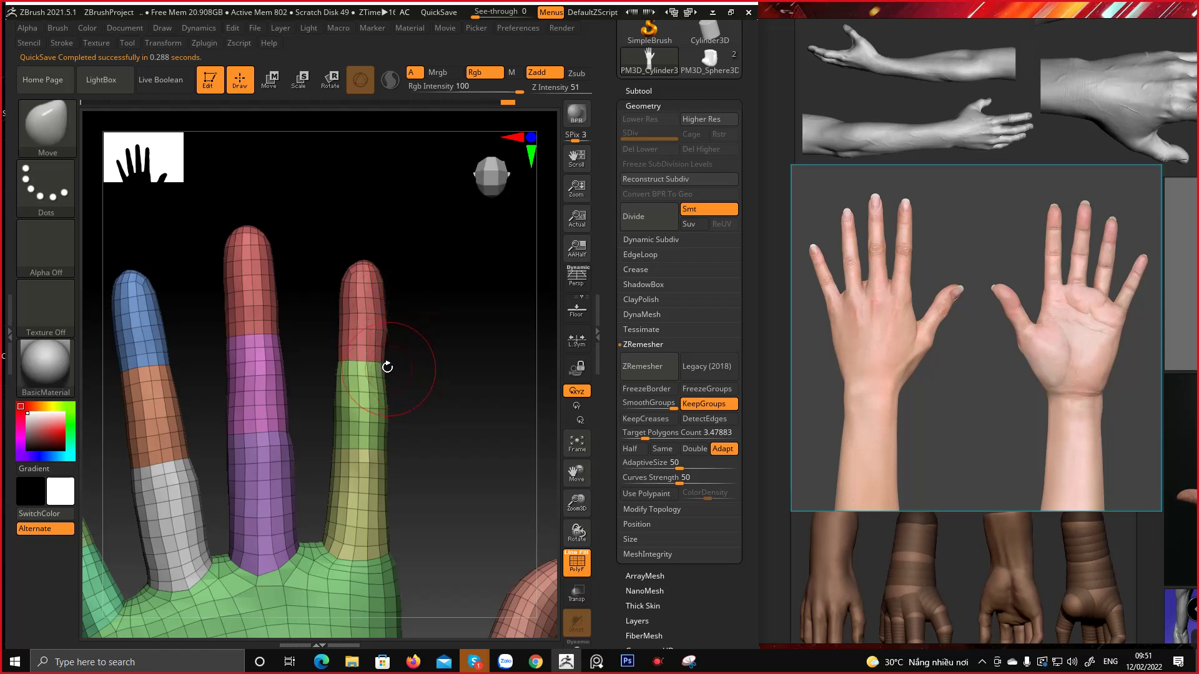
key(space)
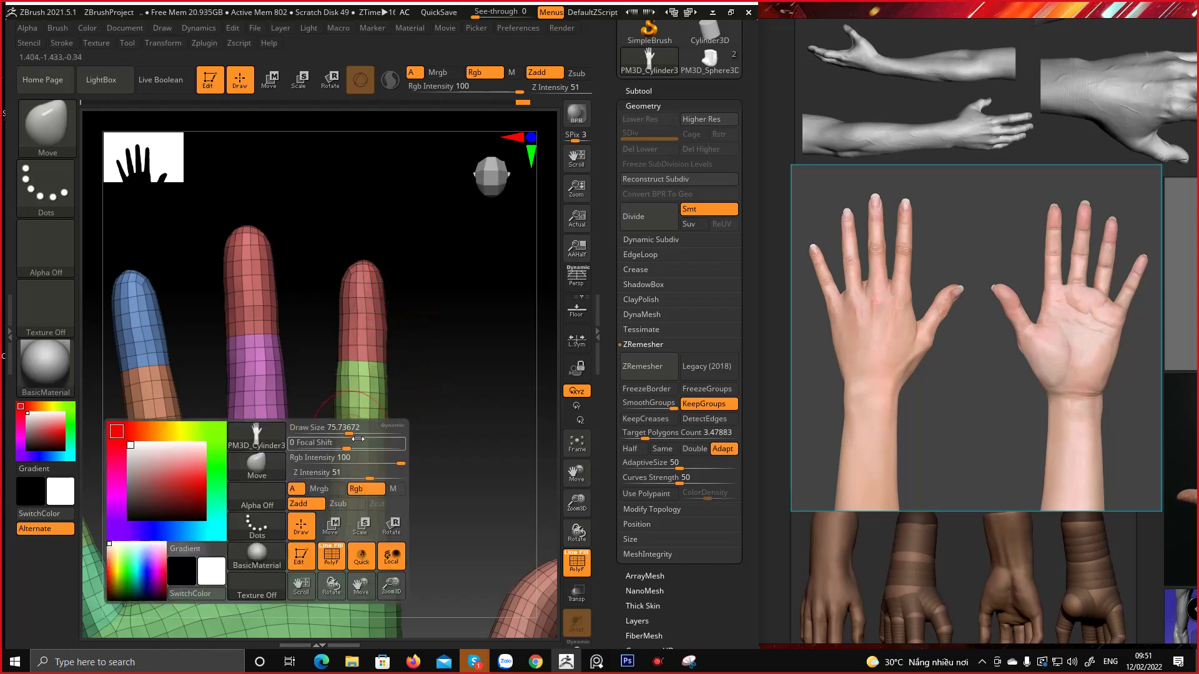
drag(298, 430, 307, 430)
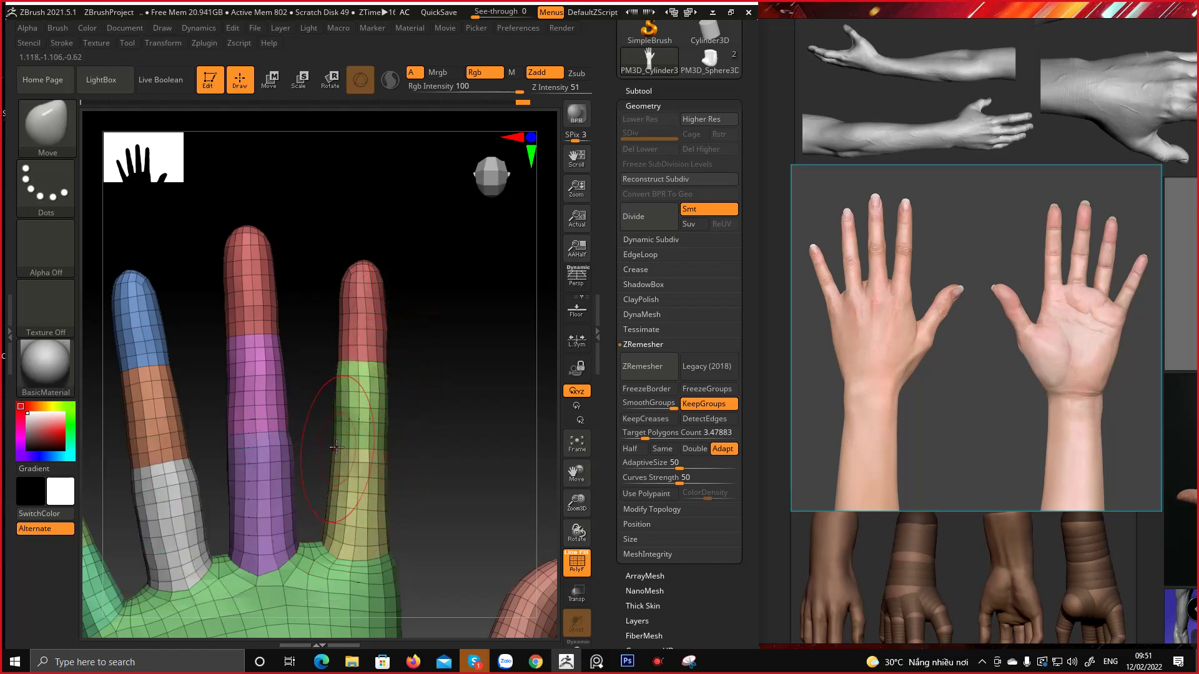
key(space)
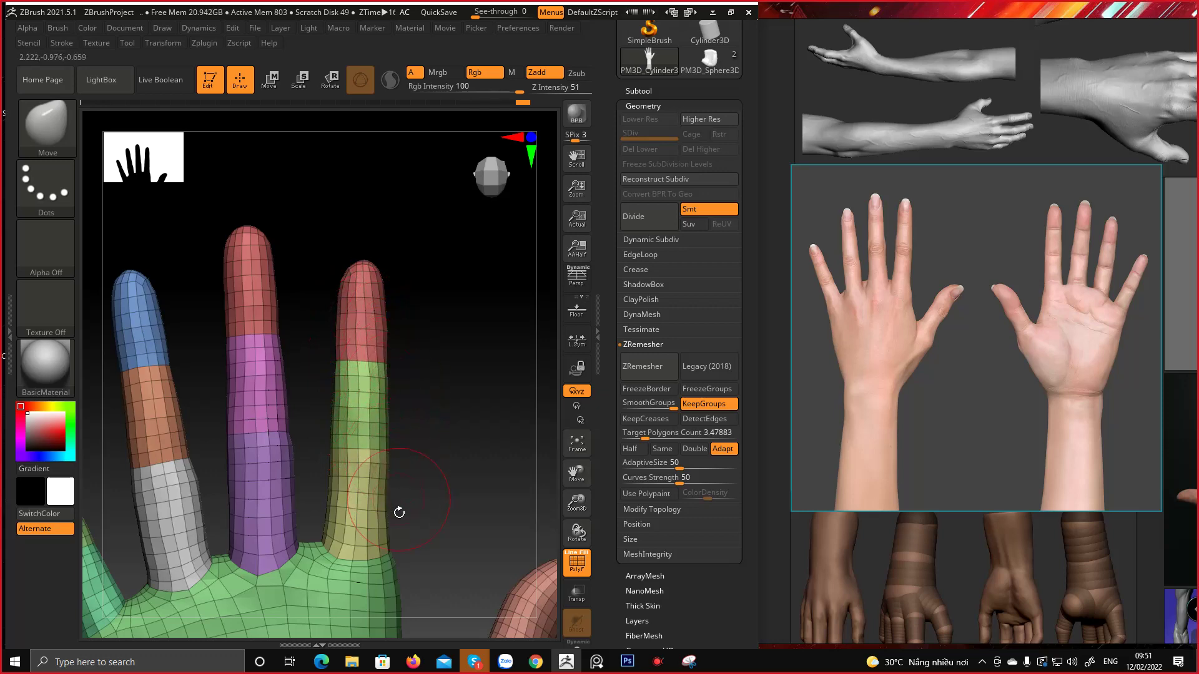
mouse_move(399, 520)
alt+right_down()
mouse_move(396, 399)
mouse_move(355, 356)
mouse_move(379, 360)
mouse_move(399, 314)
mouse_move(375, 303)
alt+right_up()
ctrl+right_drag(391, 261, 409, 281)
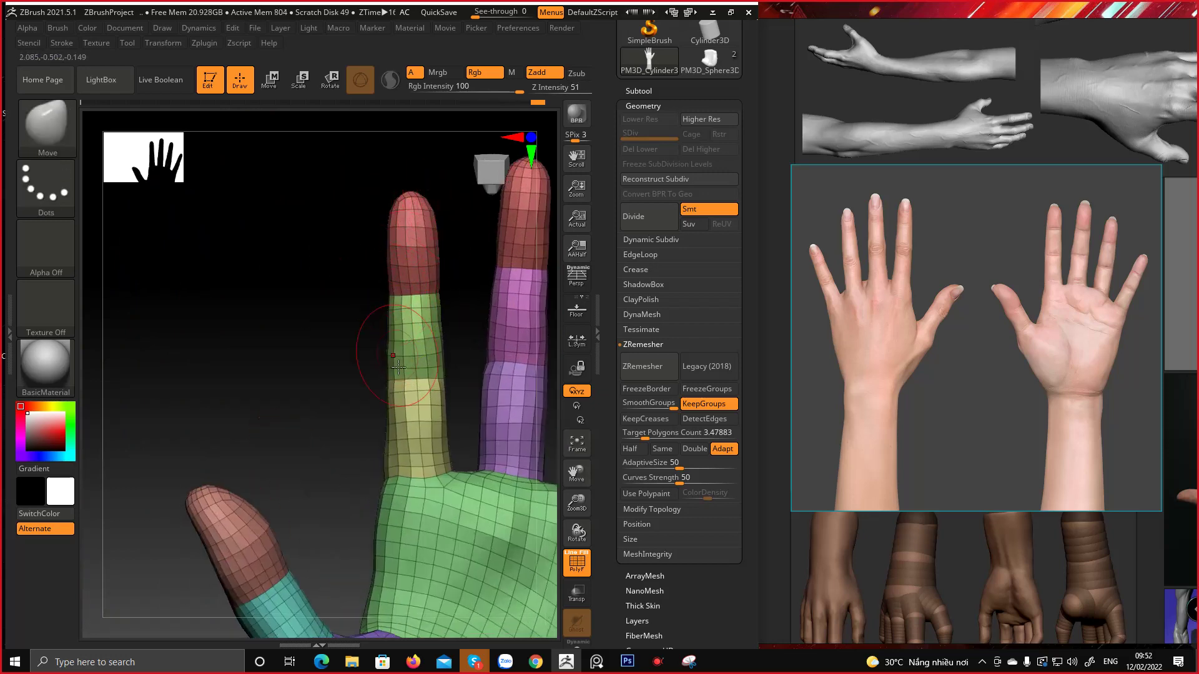
ctrl+right_drag(418, 397, 343, 336)
Resize the Move brush and shape the thumb's outer edge around its middle joint from the back of the hand
mouse_move(367, 377)
right_down()
mouse_move(503, 397)
mouse_move(501, 444)
mouse_move(482, 432)
right_up()
mouse_move(421, 513)
alt+right_down()
mouse_move(370, 467)
mouse_move(399, 477)
alt+right_up()
key(shift)
ctrl+right_drag(376, 439, 390, 489)
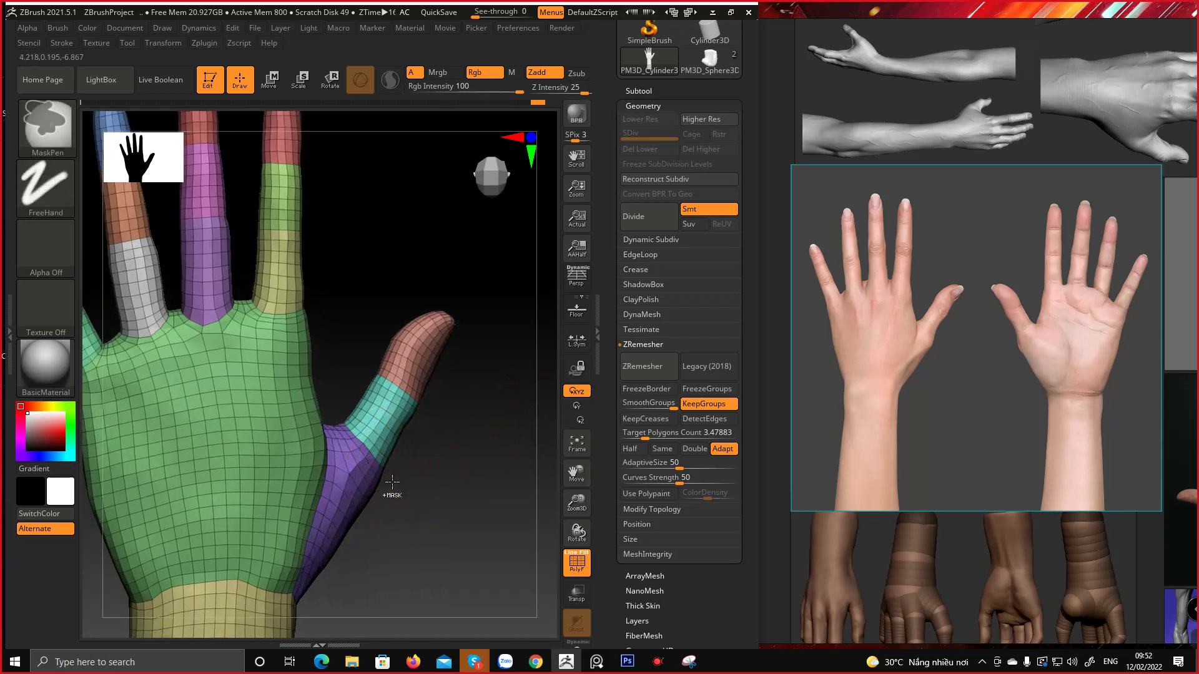
key(space)
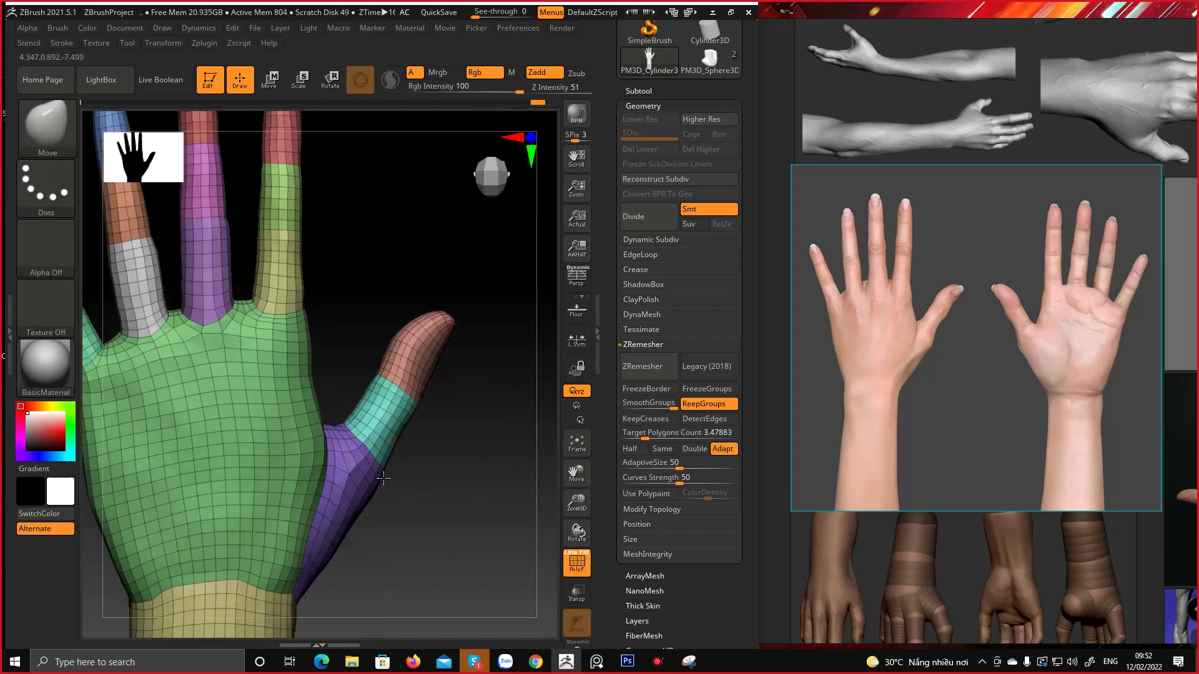
right_drag(389, 473, 362, 472)
drag(412, 413, 443, 426)
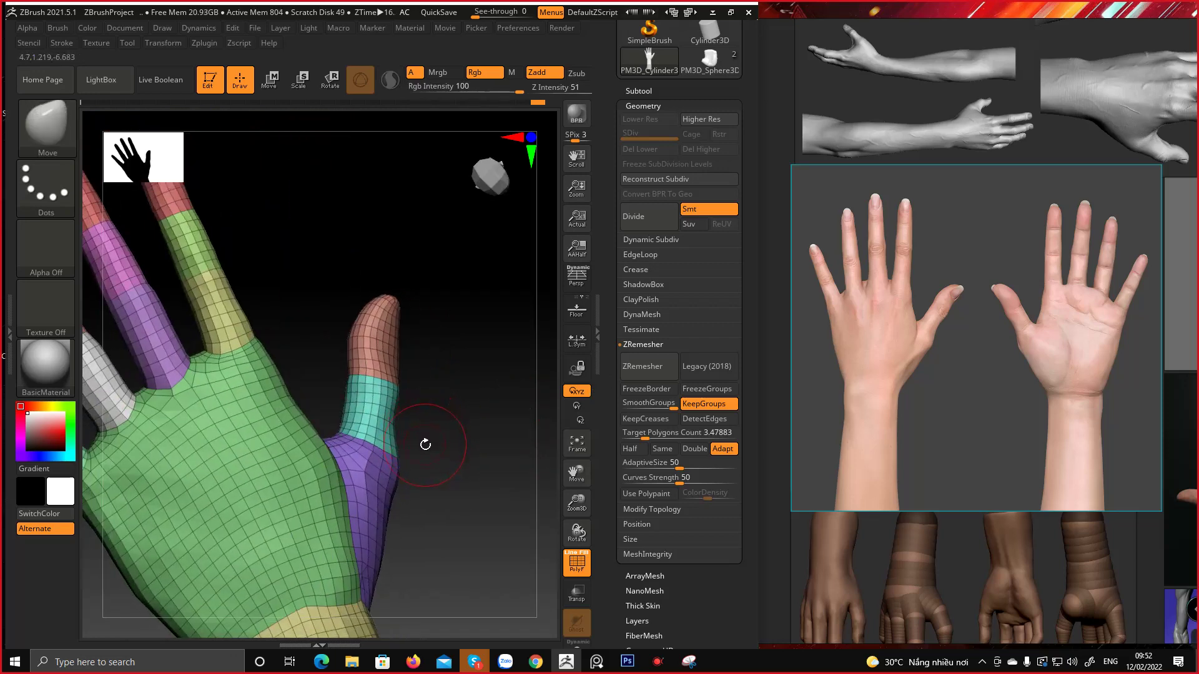
Refine the thumb's joint with its base segment and its overall outline from angled, palm and back views
mouse_move(427, 443)
mouse_down()
mouse_move(384, 494)
mouse_move(376, 462)
mouse_move(437, 425)
mouse_move(472, 356)
mouse_move(431, 414)
mouse_move(402, 411)
mouse_move(387, 425)
mouse_move(398, 418)
mouse_move(378, 406)
mouse_move(439, 447)
mouse_move(381, 433)
mouse_move(420, 489)
mouse_up()
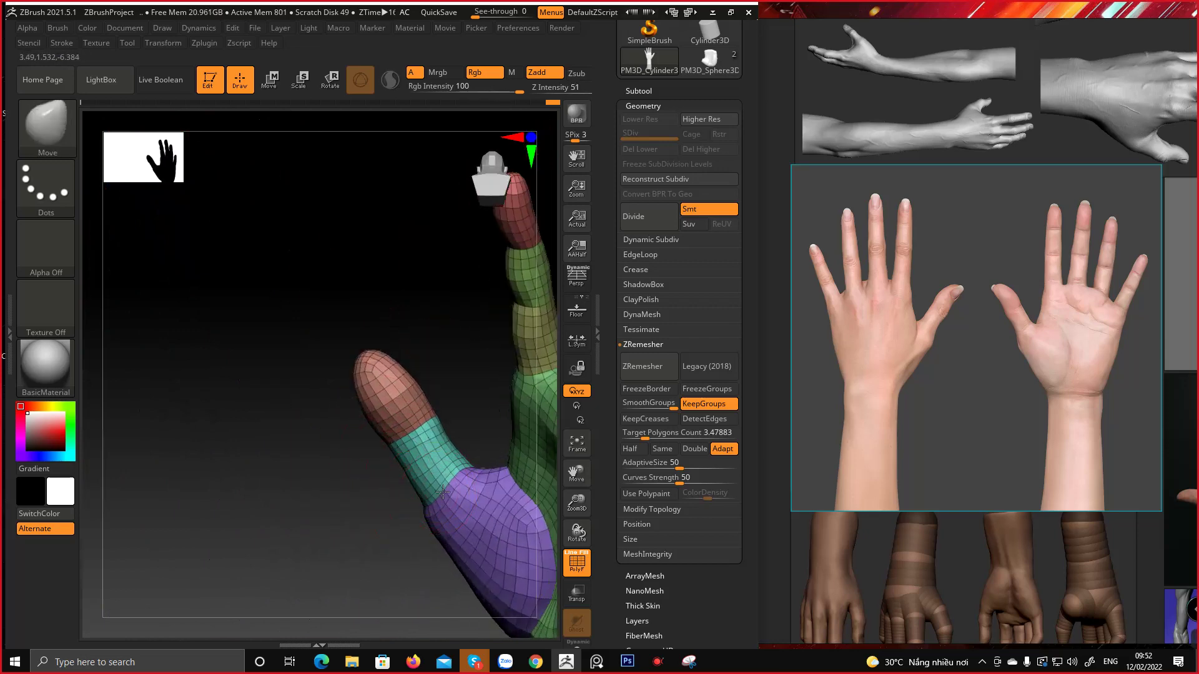
right_drag(462, 466, 353, 417)
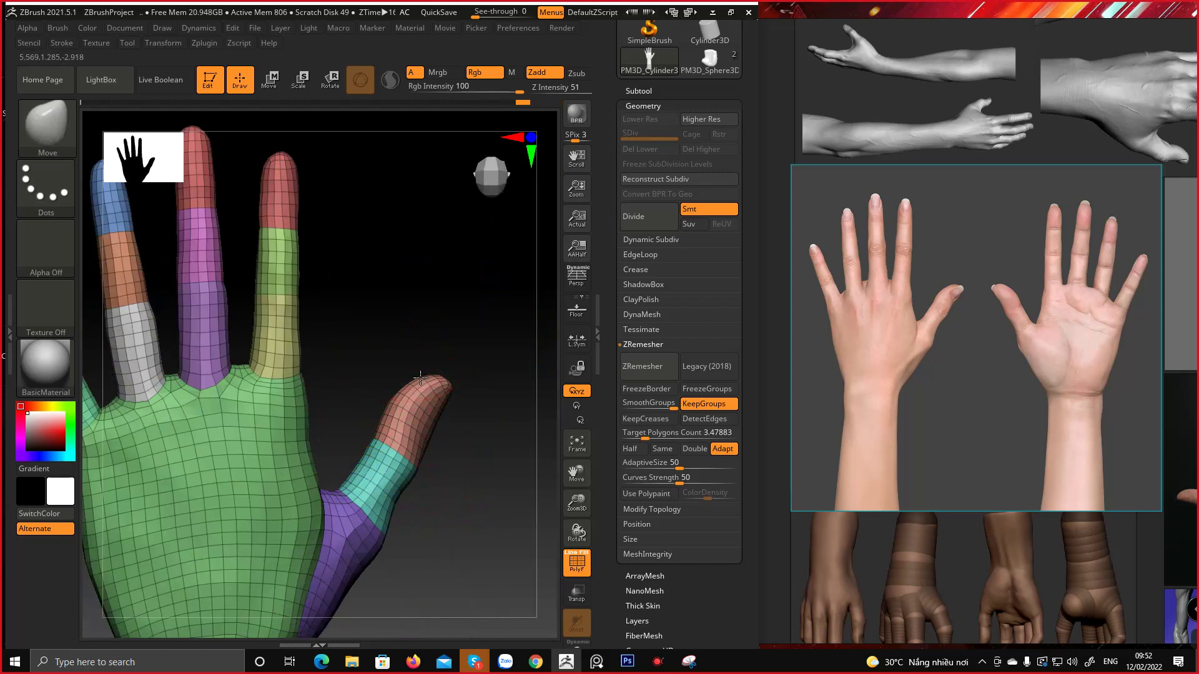
right_drag(420, 377, 481, 495)
right_drag(406, 448, 353, 451)
Hide the polygroup wireframe and smooth the crease where the hand meets the forearm on the back and palm sides of the wrist
key(shift+f)
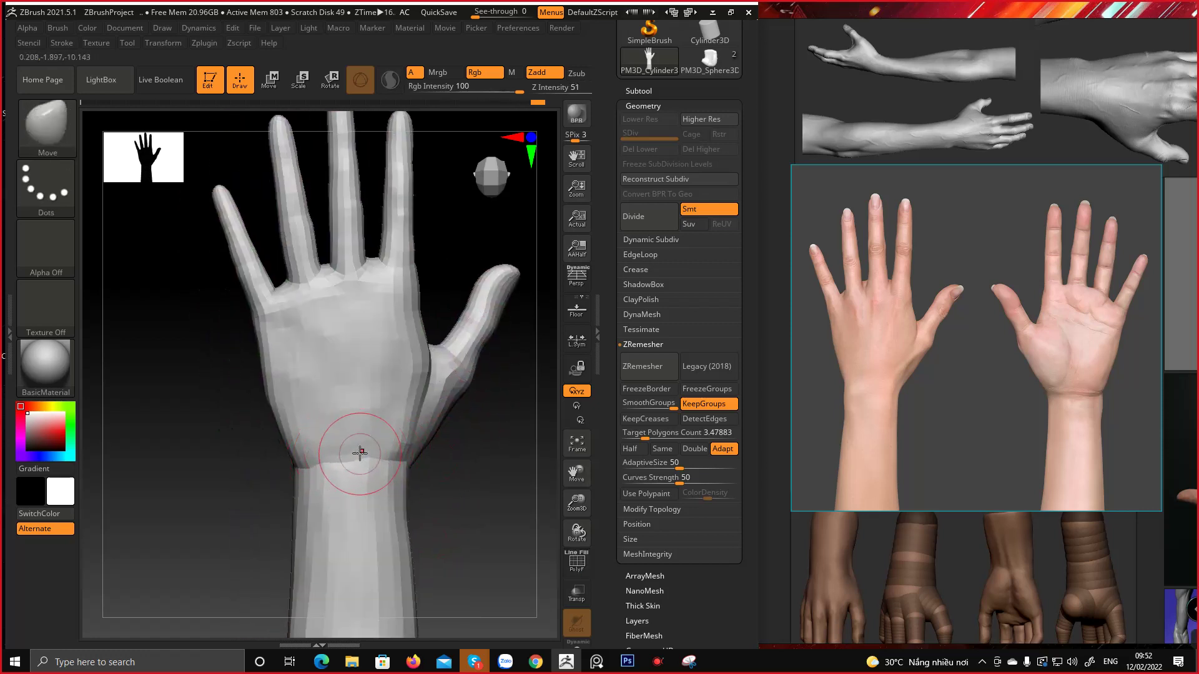
key(shift)
shift+drag(405, 463, 458, 460)
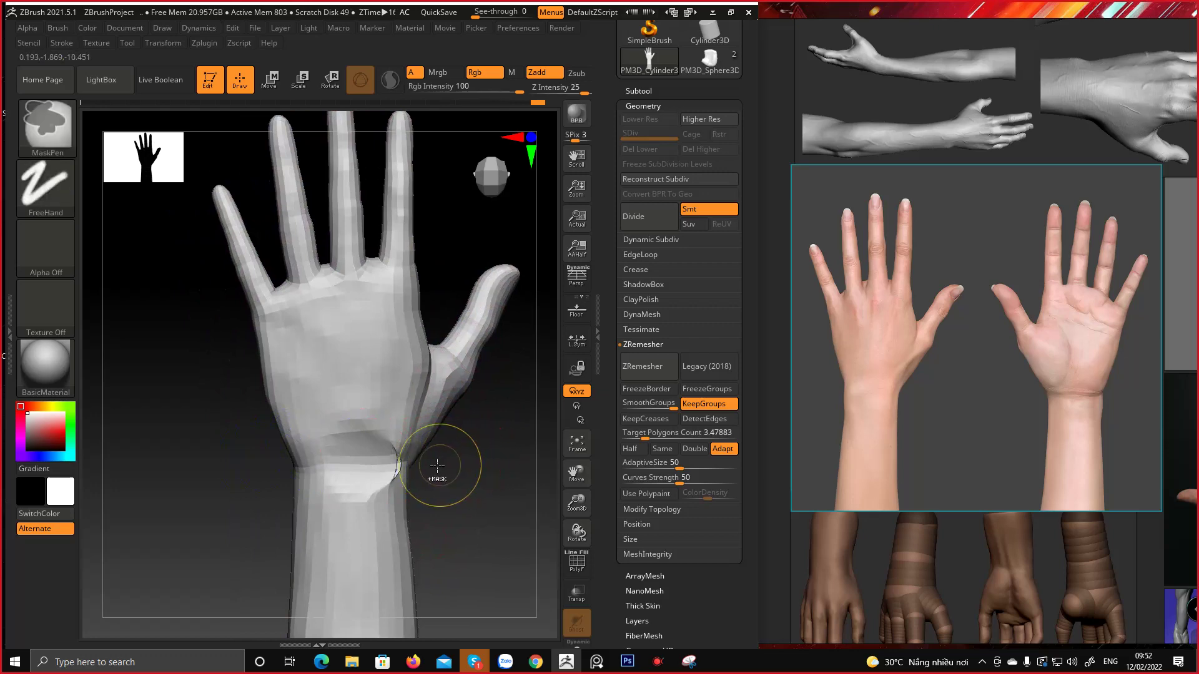
key(ctrl+z)
right_drag(420, 463, 409, 468)
mouse_move(409, 468)
shift+mouse_down()
mouse_move(431, 463)
mouse_move(409, 477)
mouse_move(437, 474)
shift+mouse_up()
drag(508, 474, 415, 470)
key(shift)
right_drag(474, 465, 427, 467)
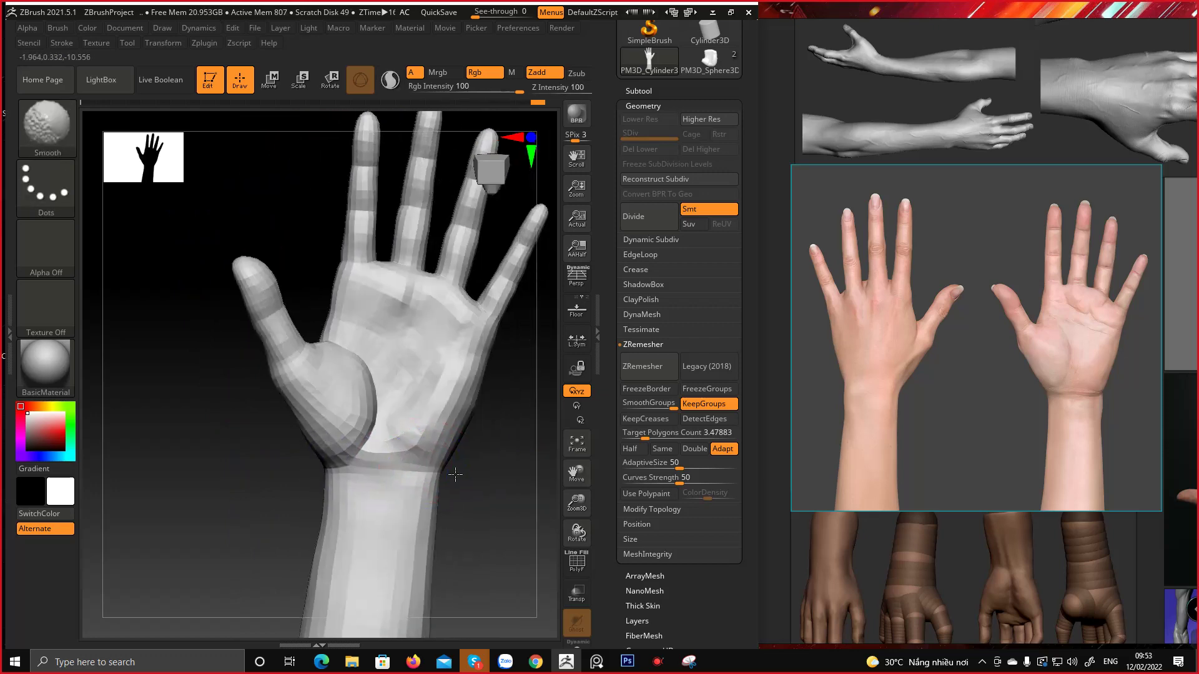
Examine the hand's overall shape and proportions from the palm and back, with and without the polygroup wireframe
key(shift+f)
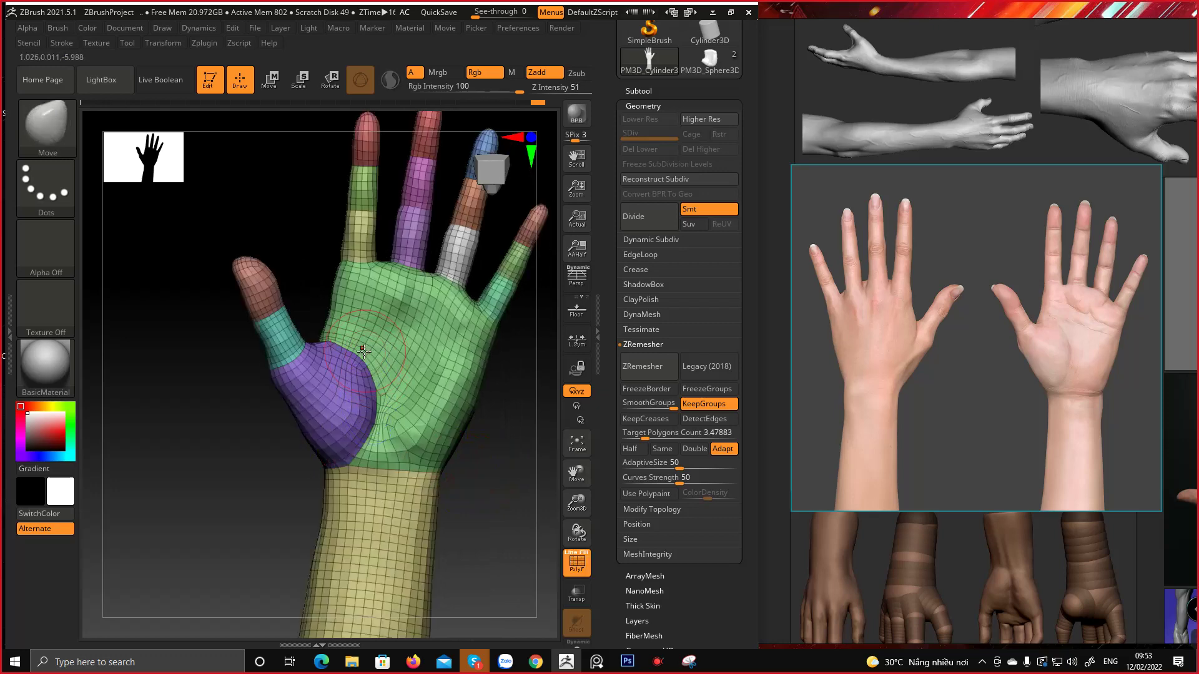
key(shift+f)
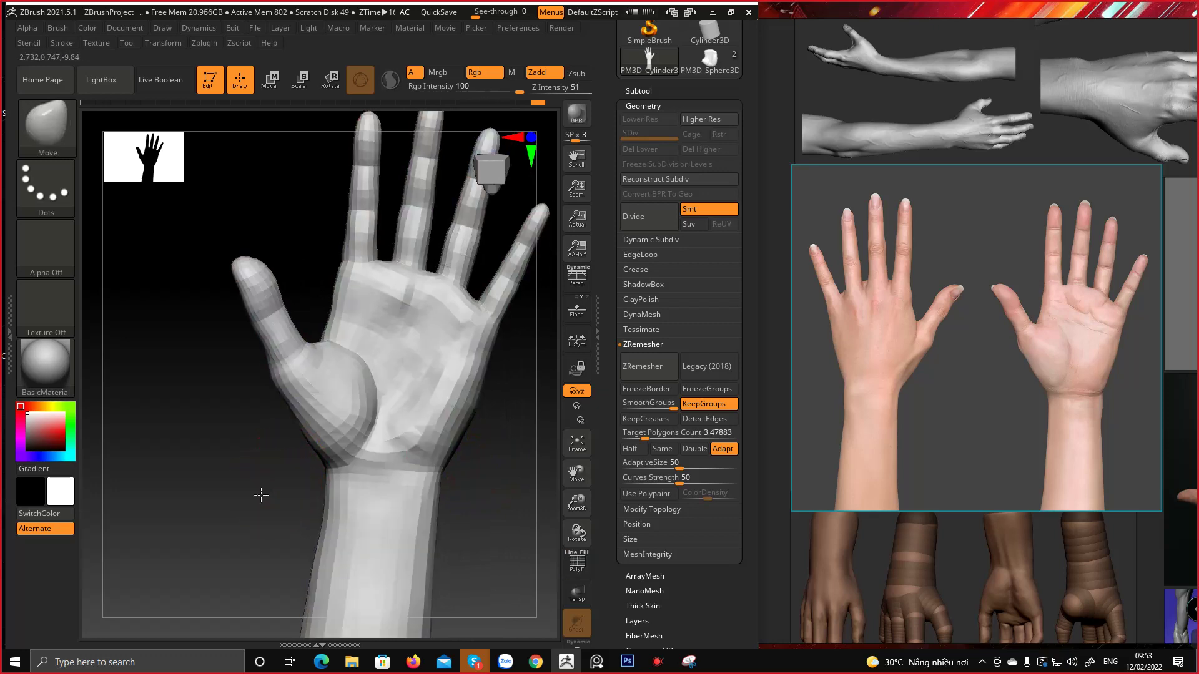
mouse_move(259, 489)
shift+right_down()
mouse_move(436, 482)
mouse_move(426, 480)
shift+right_up()
mouse_move(426, 480)
ctrl+right_down()
mouse_move(422, 440)
mouse_move(408, 457)
ctrl+right_up()
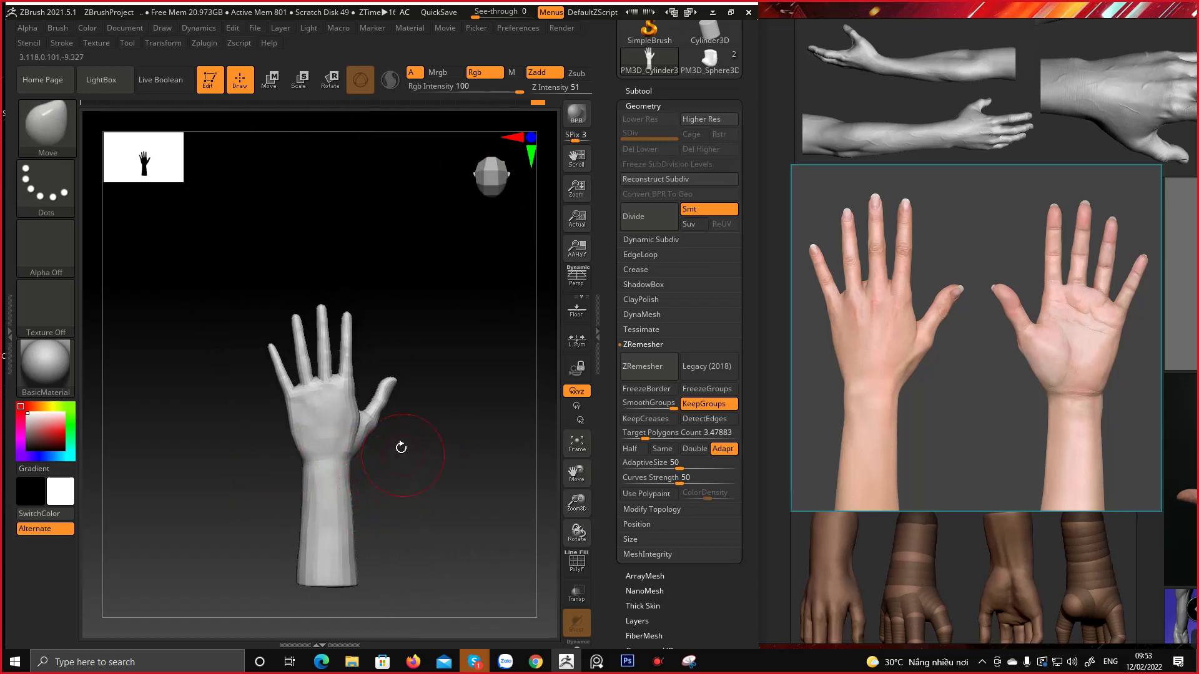
ctrl+right_drag(407, 361, 454, 541)
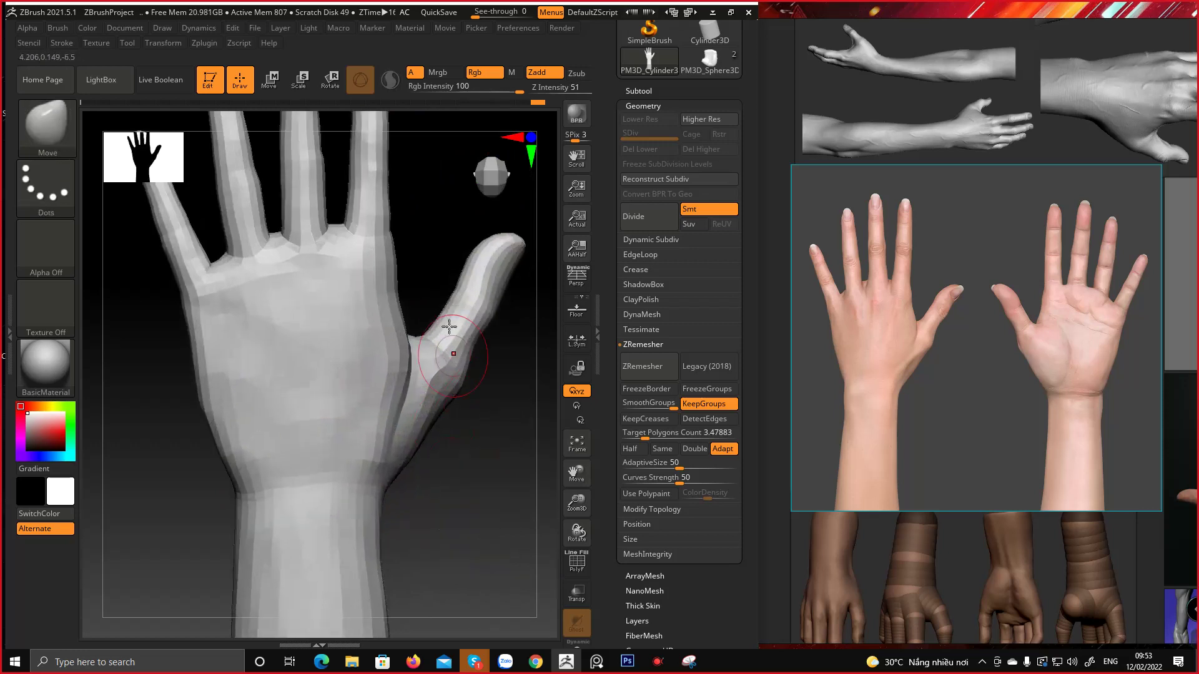
alt+right_drag(429, 278, 392, 344)
key(shift+f)
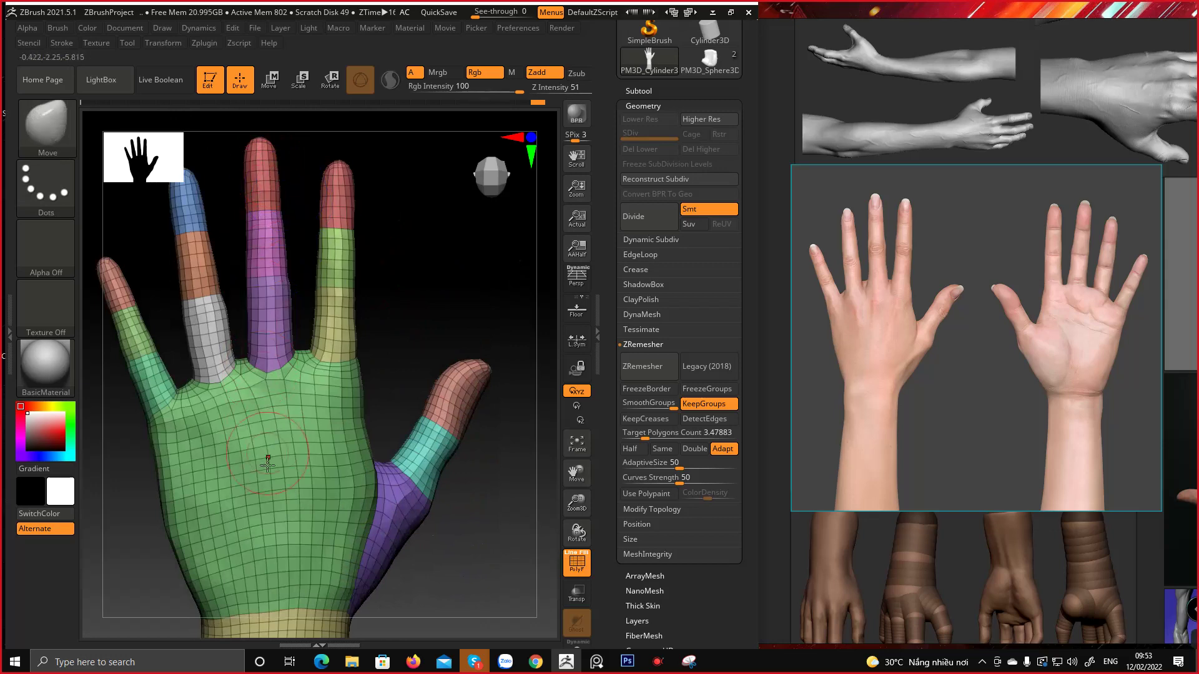
key(shift+f)
alt+right_drag(286, 409, 303, 171)
ctrl+right_drag(293, 537, 287, 442)
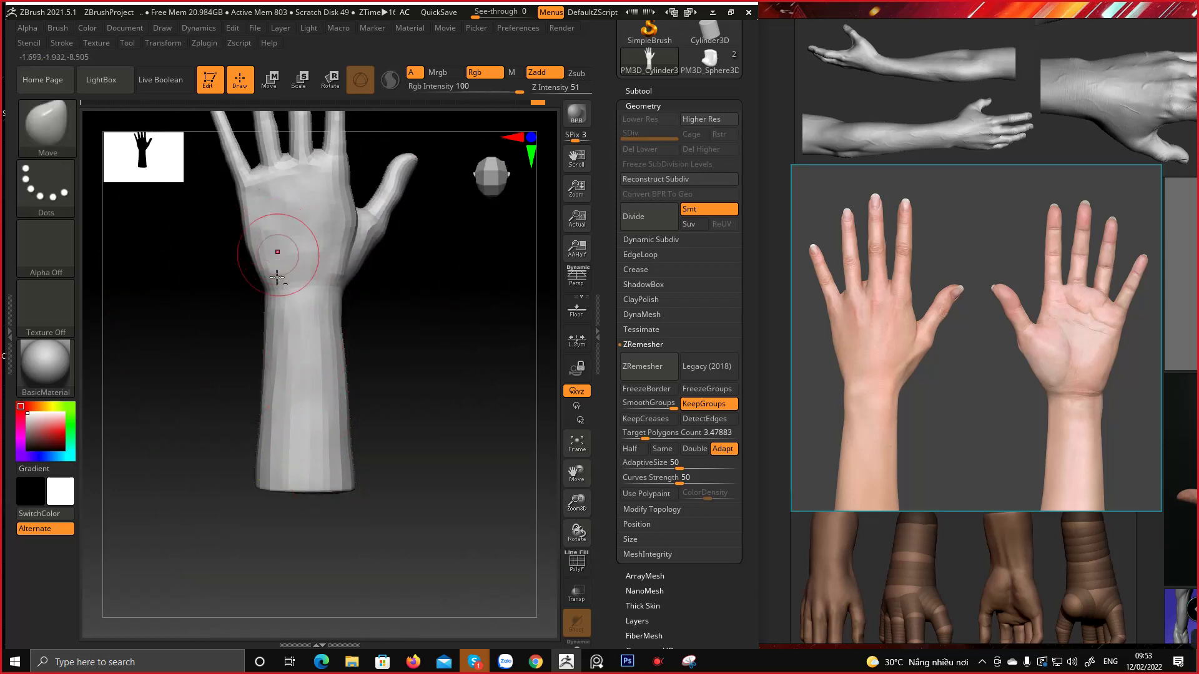
Enlarge the Move brush and reshape the forearm's outline from the back and side of the hand
right_drag(279, 249, 331, 401)
key(space)
drag(346, 402, 384, 434)
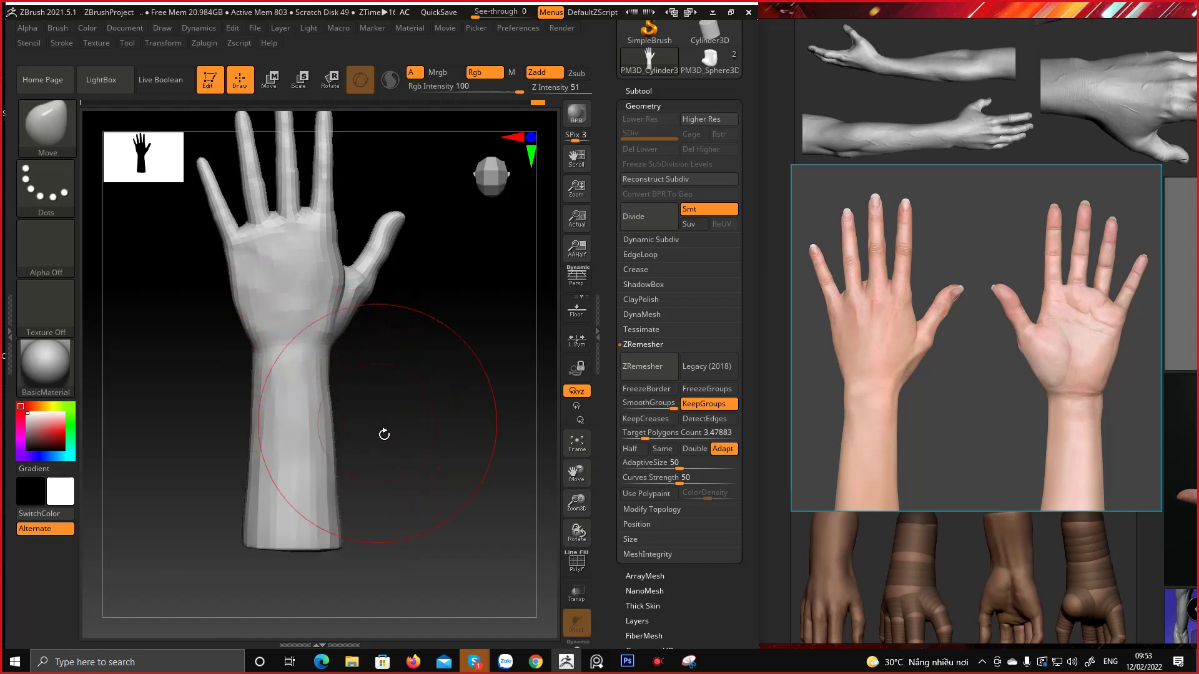
drag(339, 540, 338, 447)
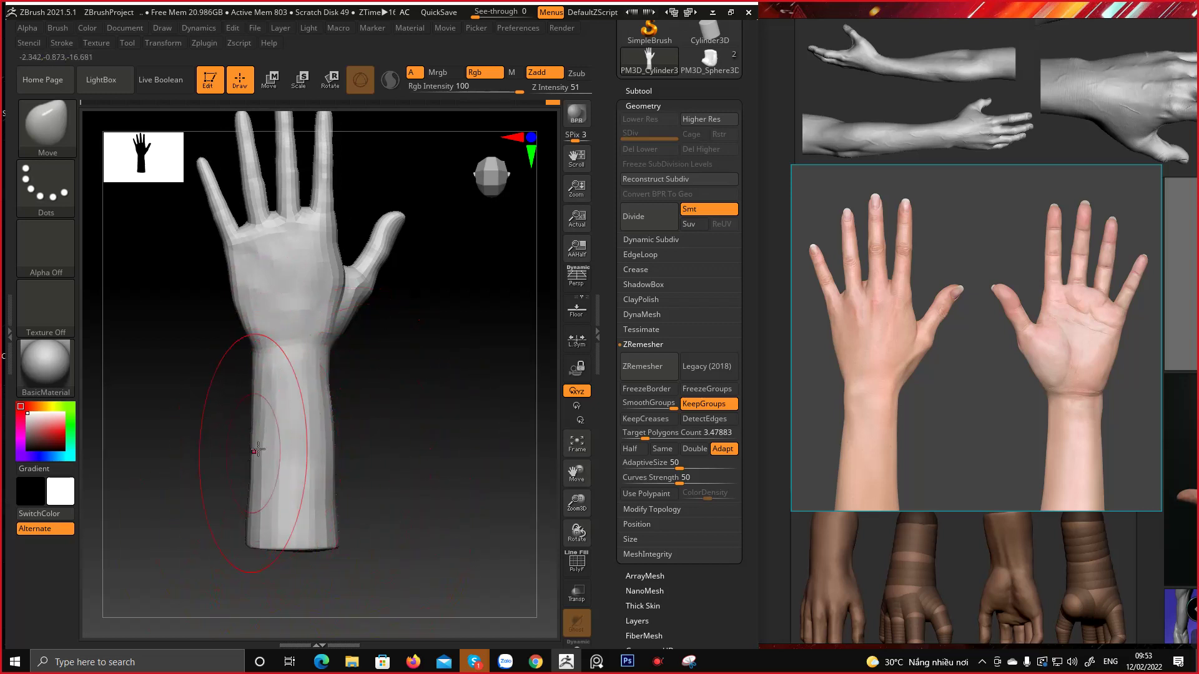
drag(257, 449, 323, 428)
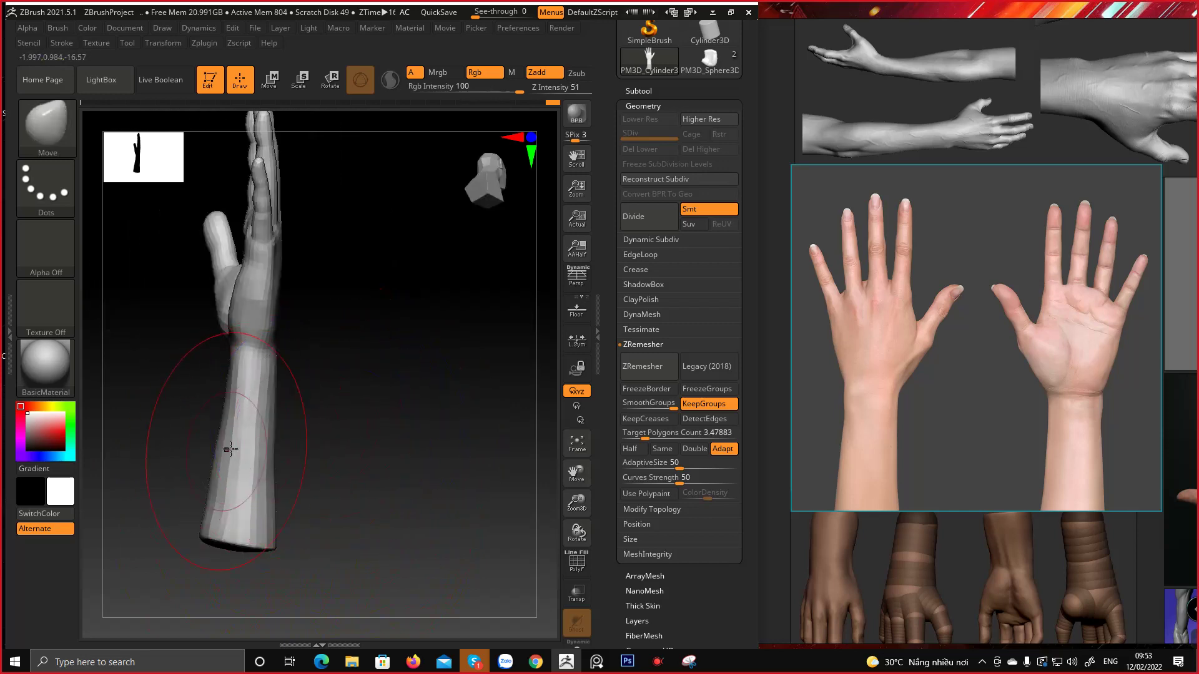
drag(218, 442, 225, 475)
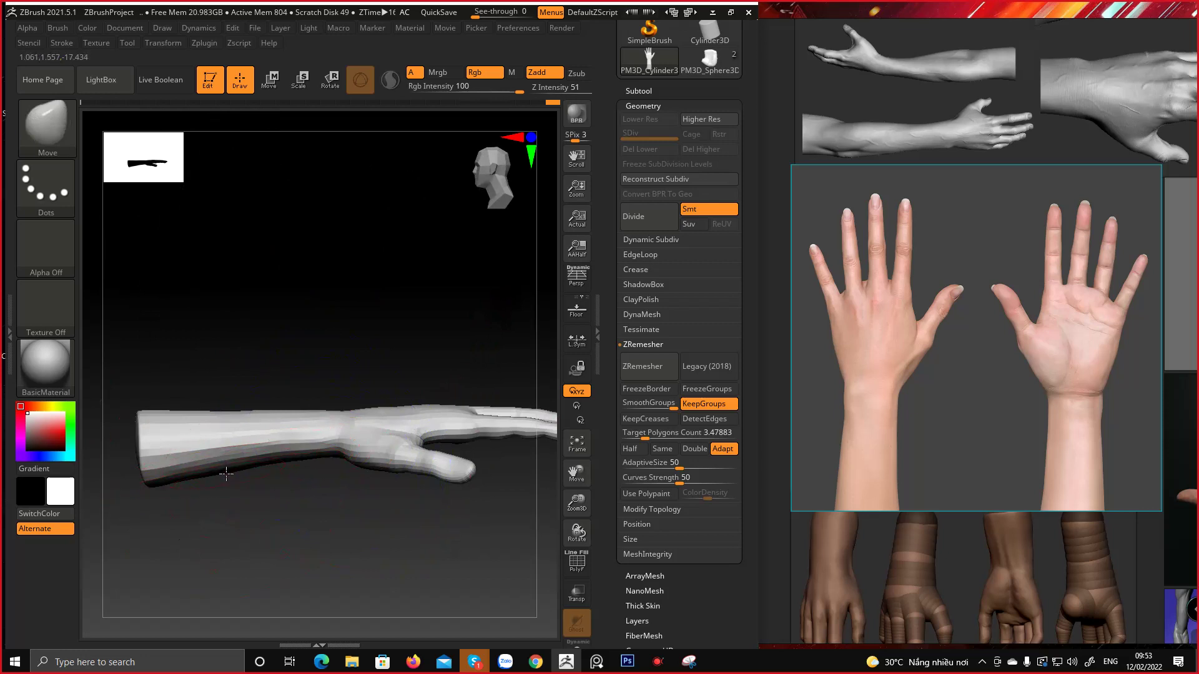
Refine the wrist's contour on the back-of-hand side, where it flows into the forearm, from the side view
ctrl+right_drag(304, 407, 327, 457)
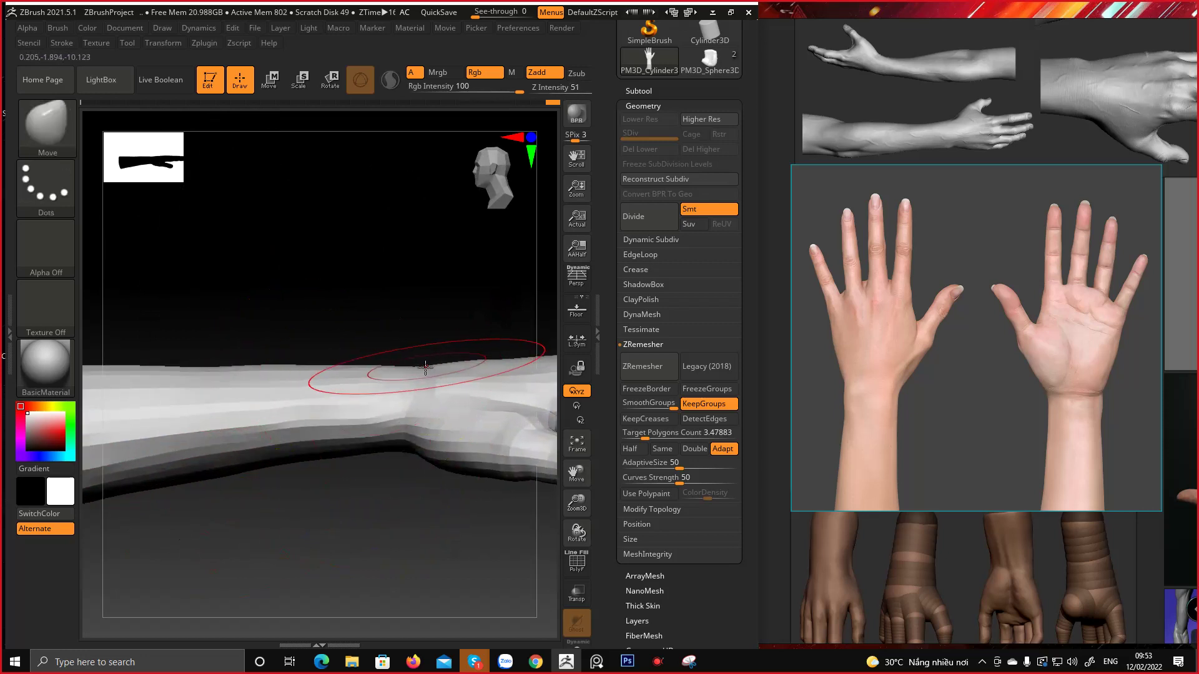
drag(429, 369, 416, 362)
ctrl+right_drag(421, 368, 417, 351)
mouse_move(417, 351)
mouse_down()
mouse_move(406, 383)
mouse_move(359, 411)
mouse_up()
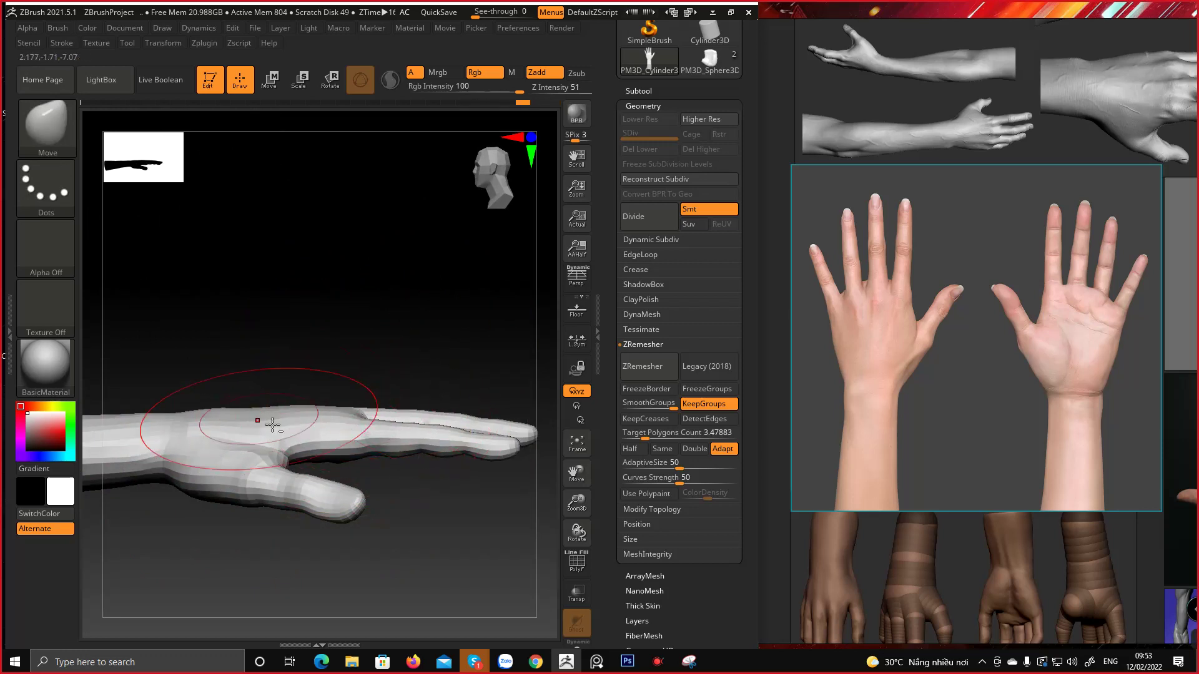
alt+right_drag(268, 423, 416, 344)
mouse_move(415, 343)
ctrl+right_down()
mouse_move(316, 372)
mouse_move(306, 296)
ctrl+right_up()
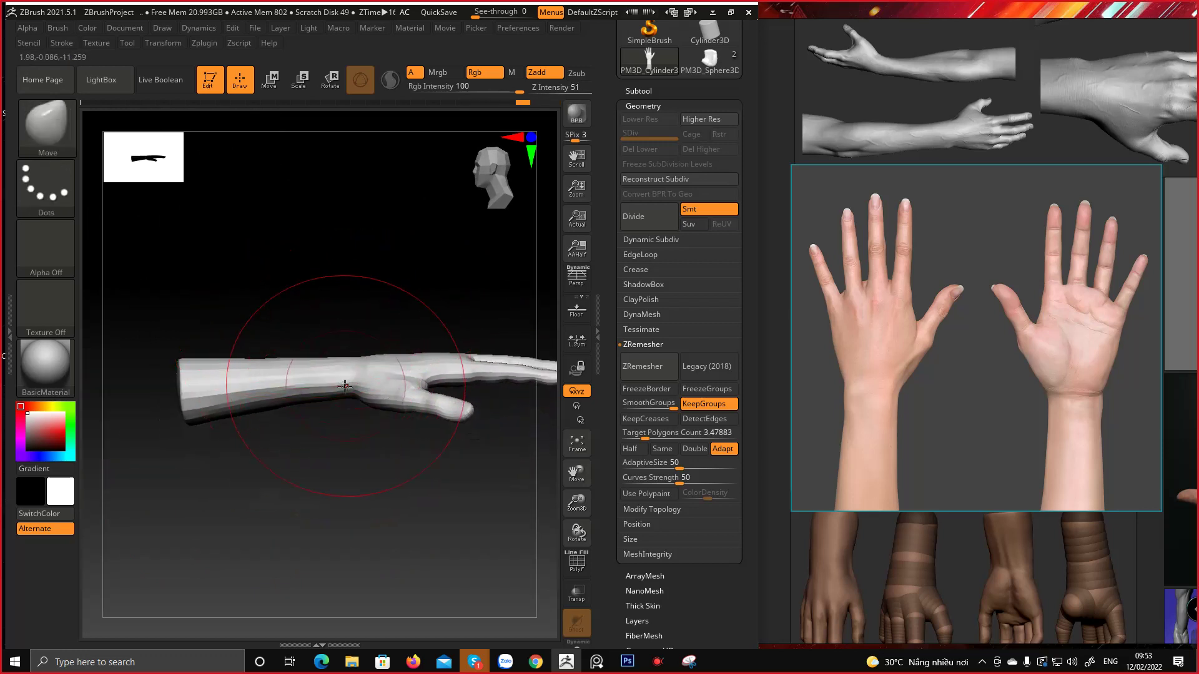
drag(387, 294, 264, 417)
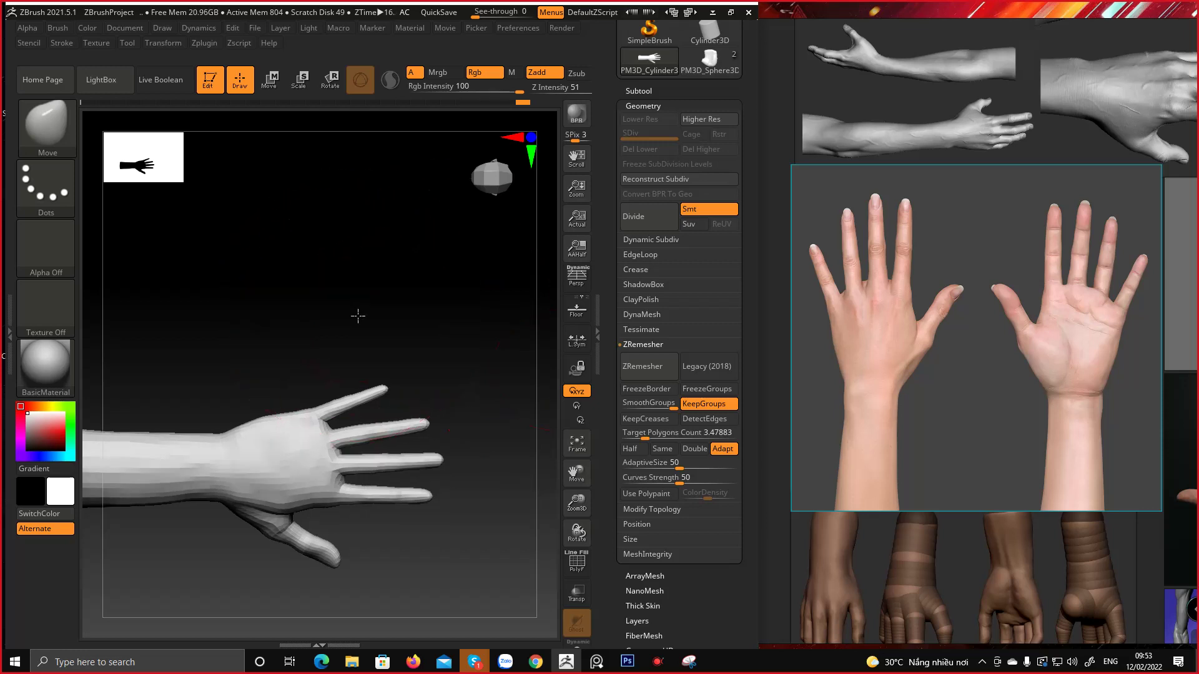
Resize the Move brush, then reshape and smooth the transition between the thumb base and the back of the hand
drag(356, 316, 450, 449)
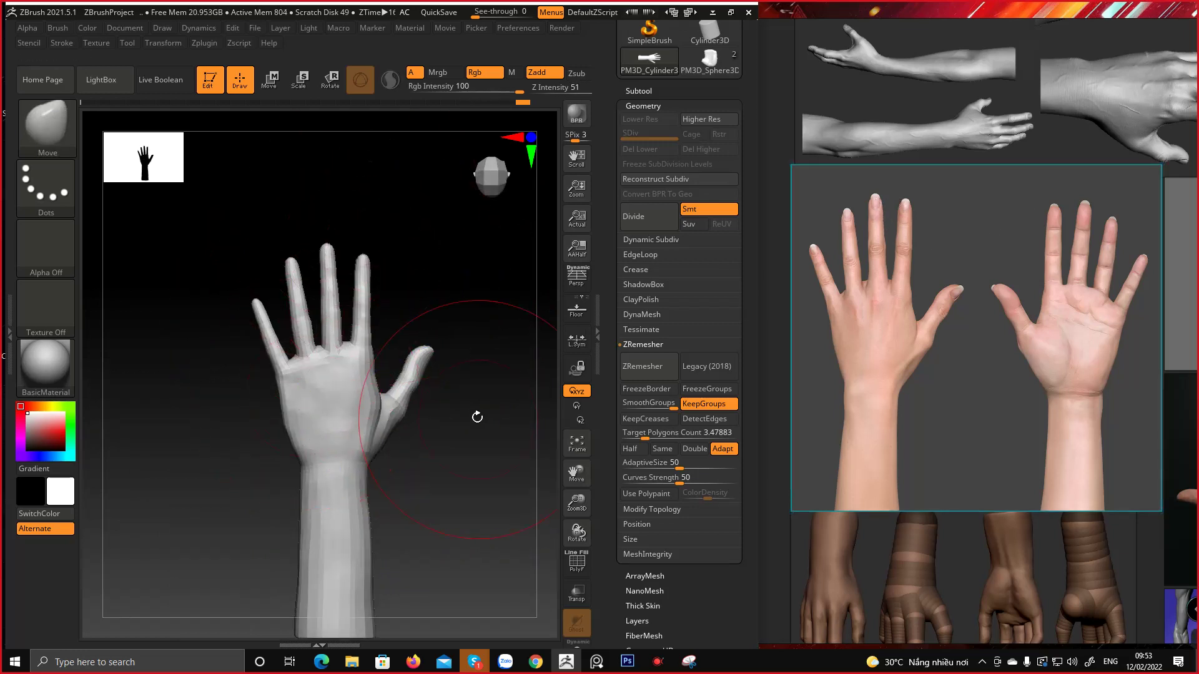
drag(476, 409, 443, 403)
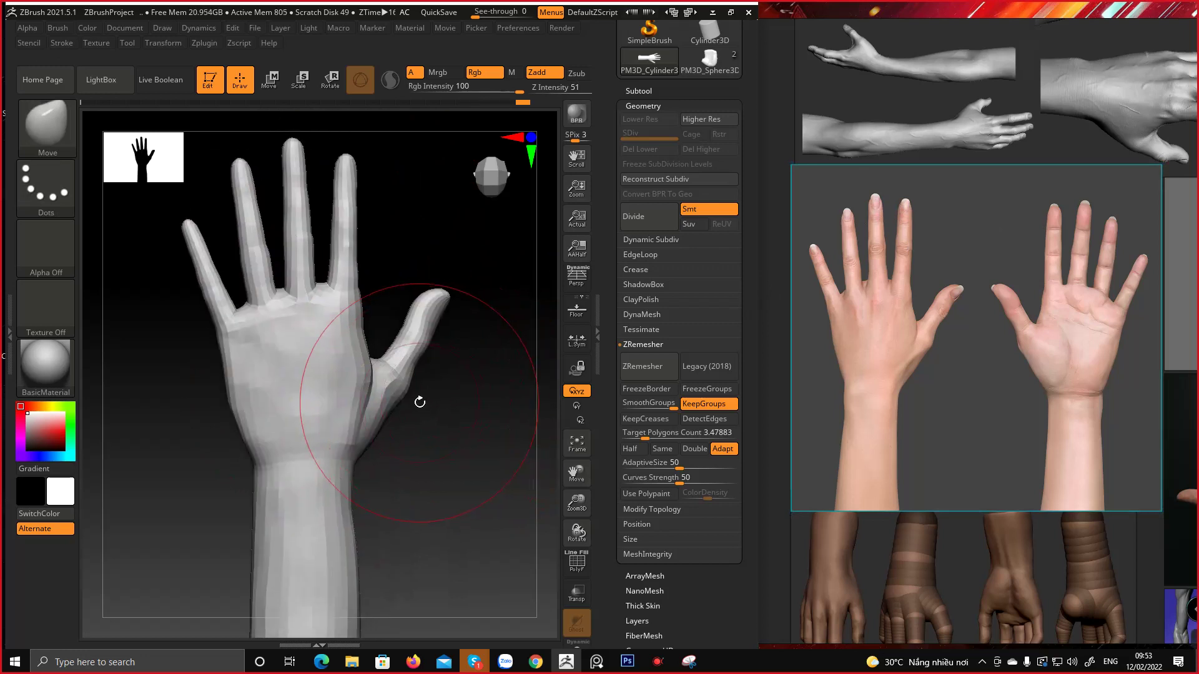
ctrl+right_drag(429, 331, 405, 379)
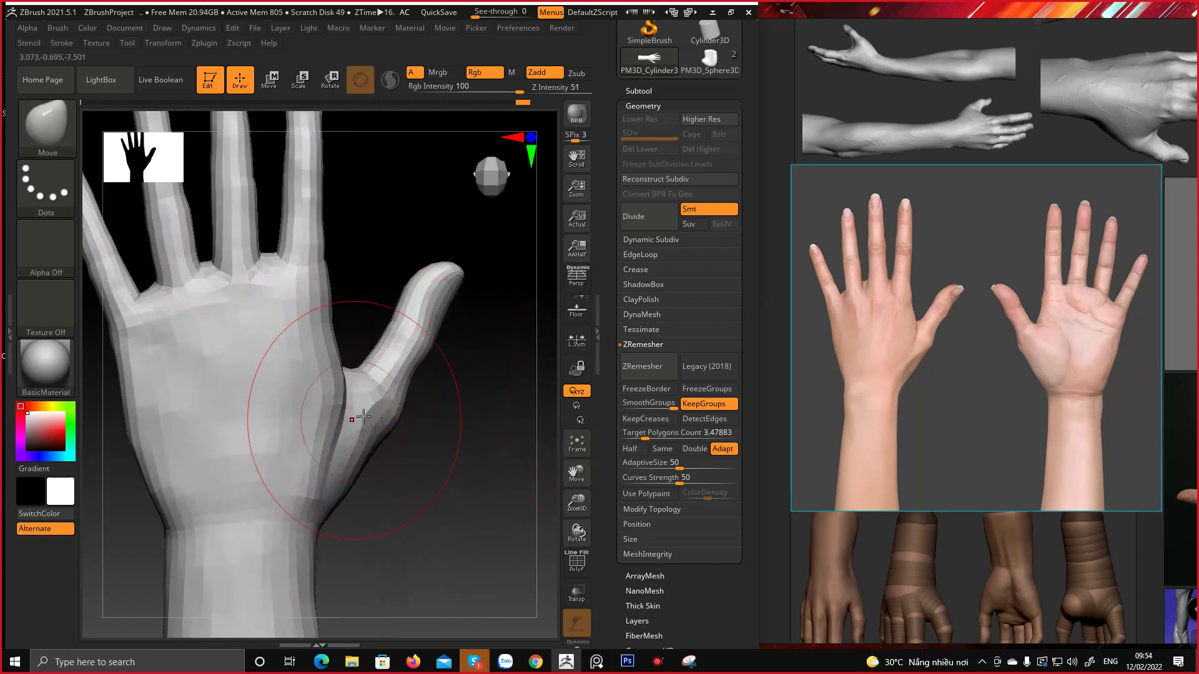
key(space)
mouse_move(381, 396)
mouse_down()
mouse_move(311, 410)
mouse_move(306, 436)
mouse_up()
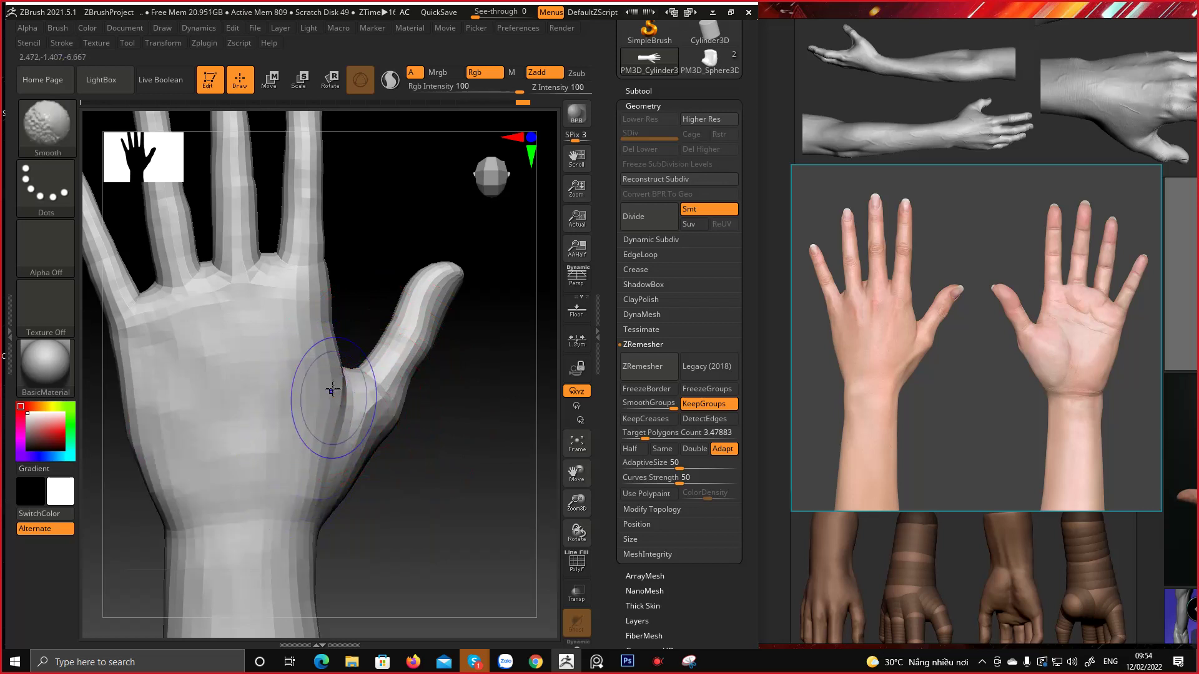
mouse_move(331, 392)
shift+mouse_down()
mouse_move(327, 419)
mouse_move(351, 414)
shift+mouse_up()
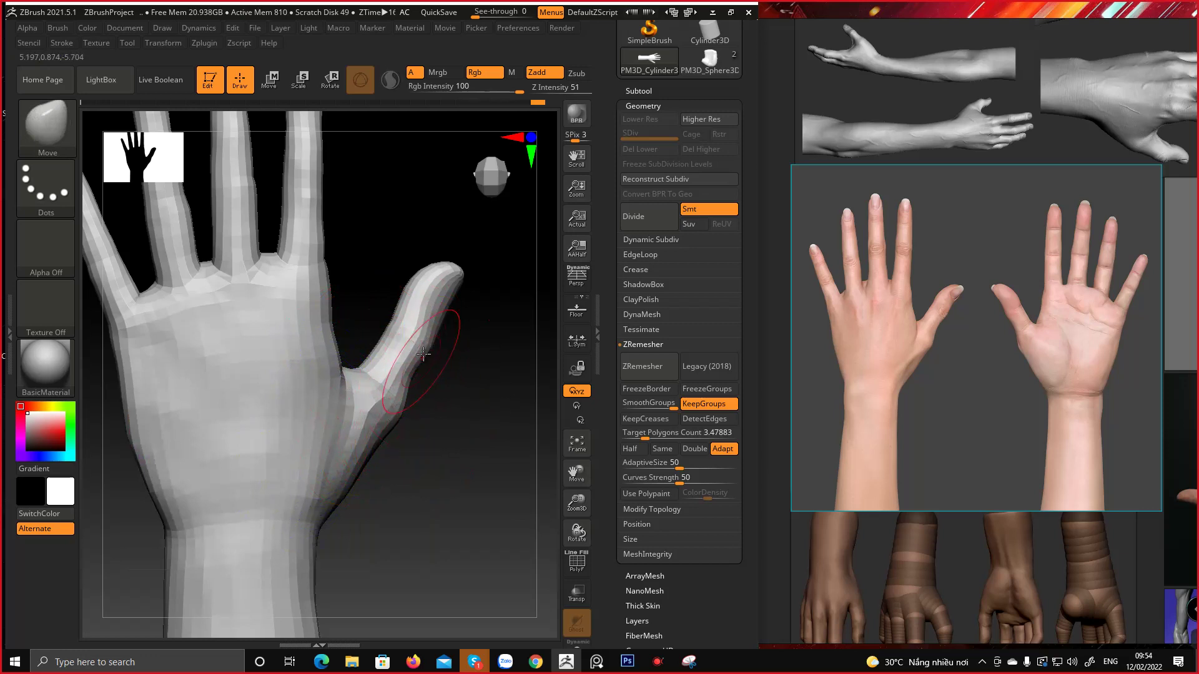
Adjust the Move brush's draw size and refine the little finger's outline from the back of the hand
alt+right_drag(424, 284, 332, 327)
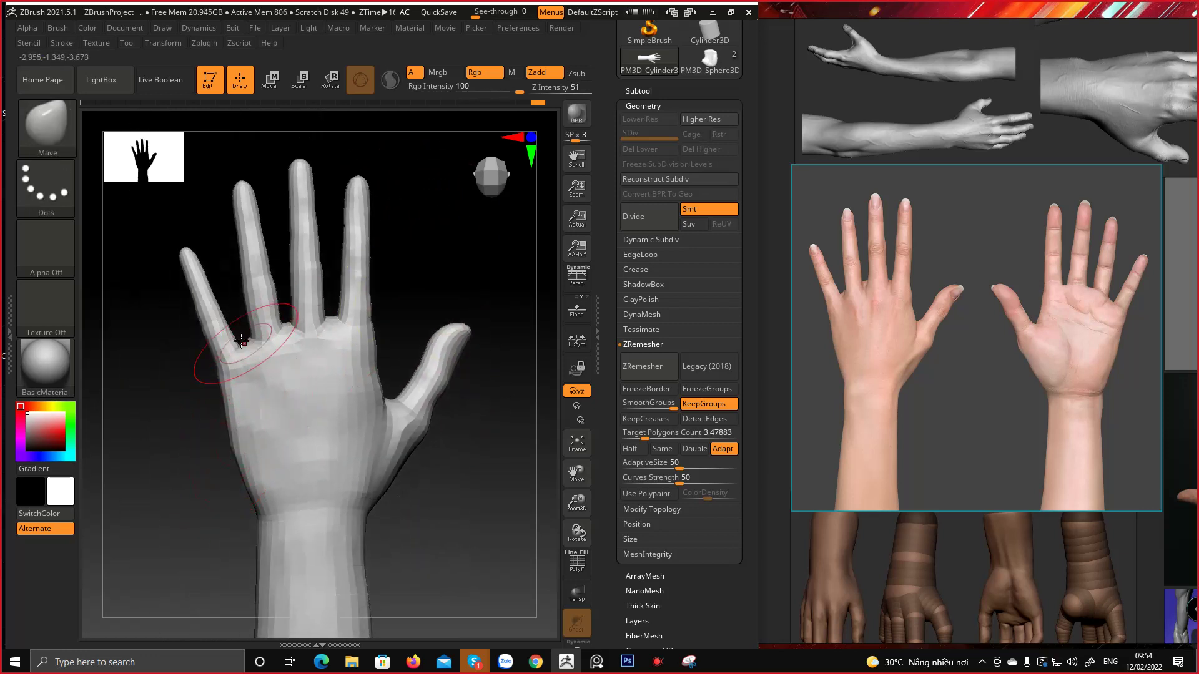
mouse_move(189, 267)
alt+right_down()
mouse_move(321, 374)
mouse_move(270, 372)
alt+right_up()
key(space)
click(294, 342)
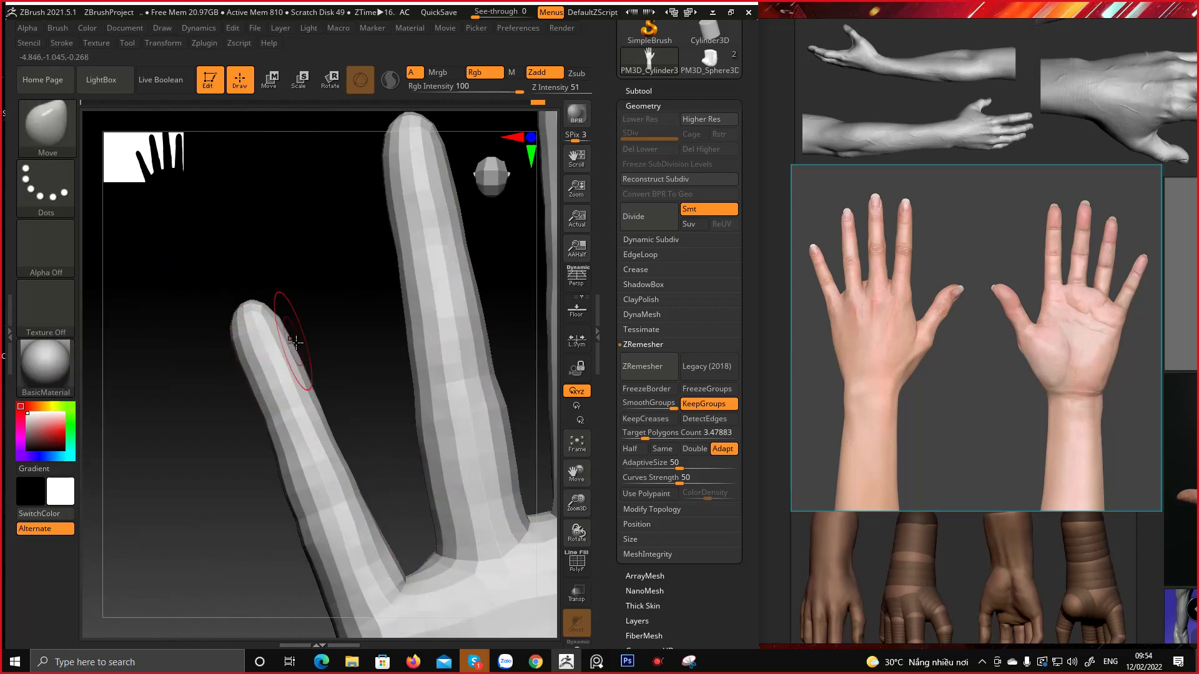
mouse_move(274, 353)
right_down()
mouse_move(284, 382)
mouse_move(236, 435)
mouse_move(252, 425)
right_up()
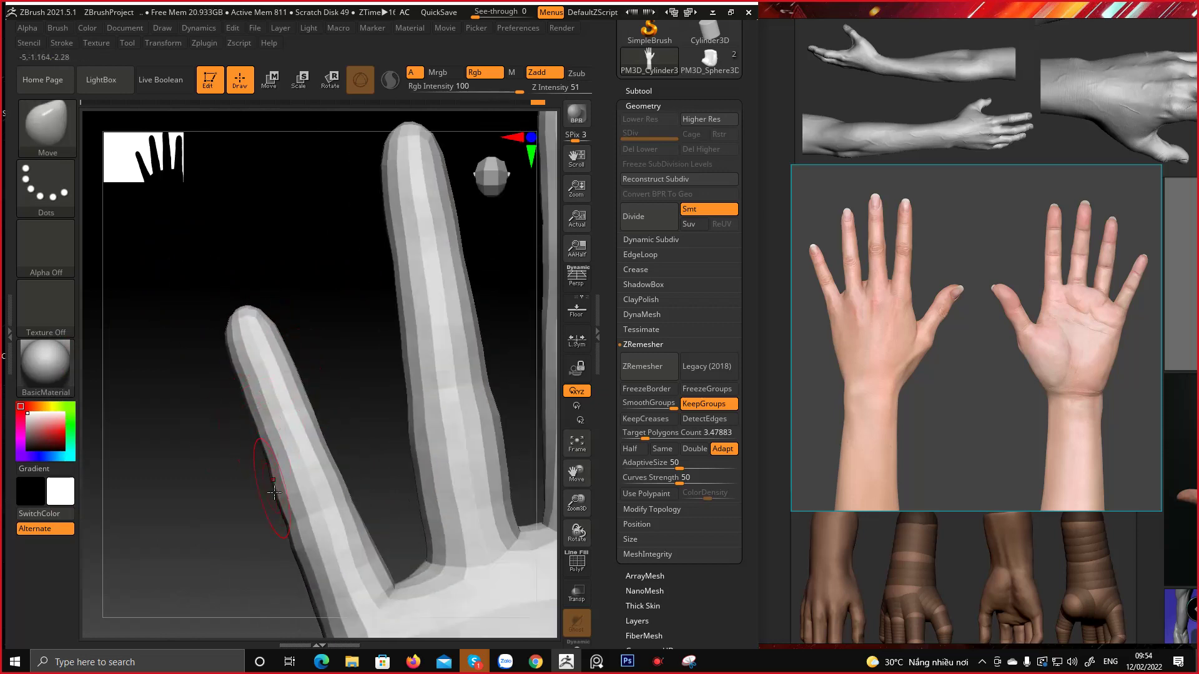
ctrl+right_drag(380, 463, 368, 417)
alt+right_drag(358, 481, 262, 369)
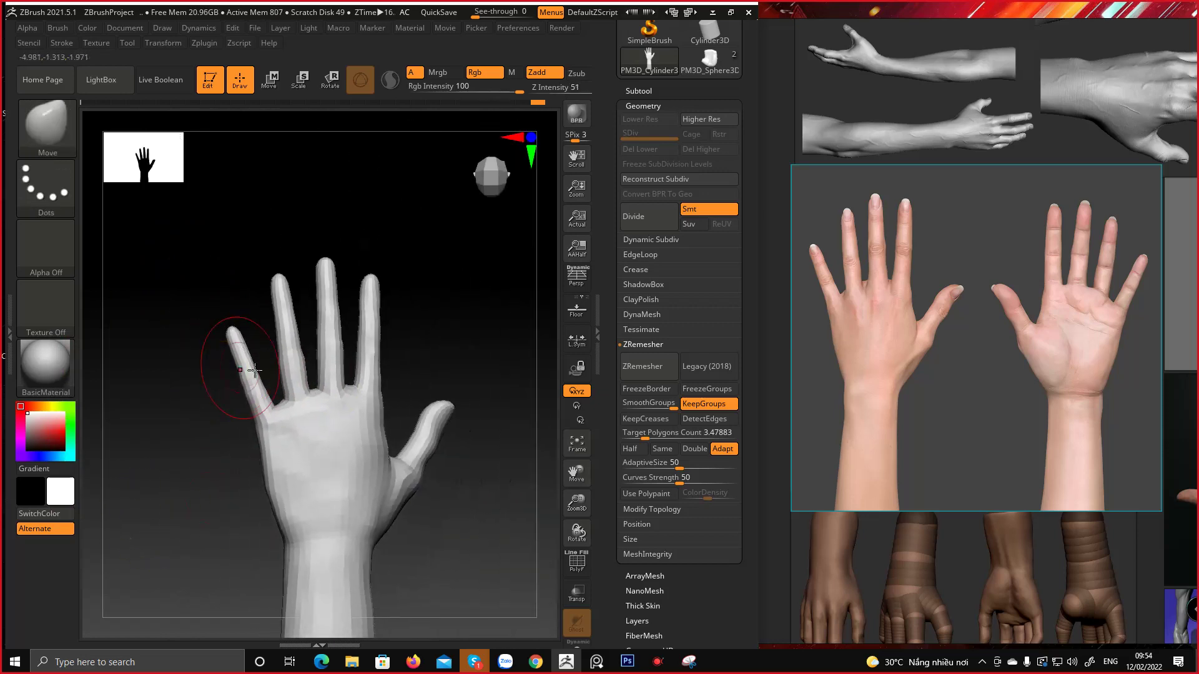
Examine the knuckles, wrist and forearm in the back-of-hand reference photo, along with the surrounding reference images
scroll(972, 356, up, 8)
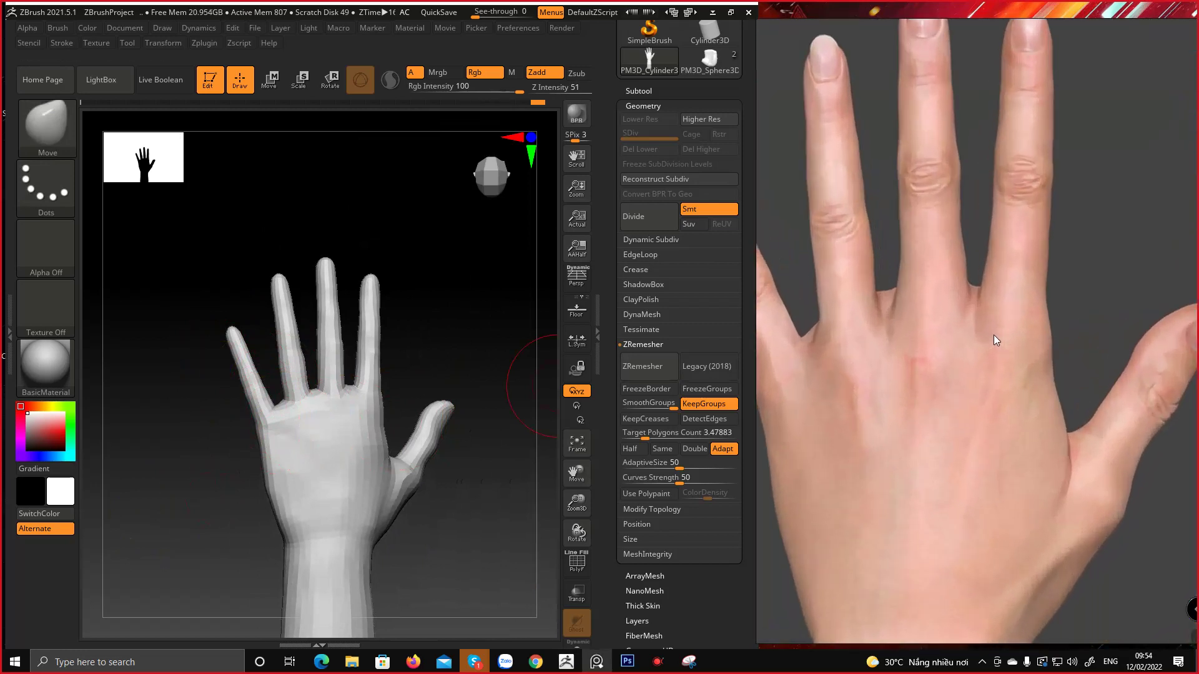
scroll(980, 331, up, 2)
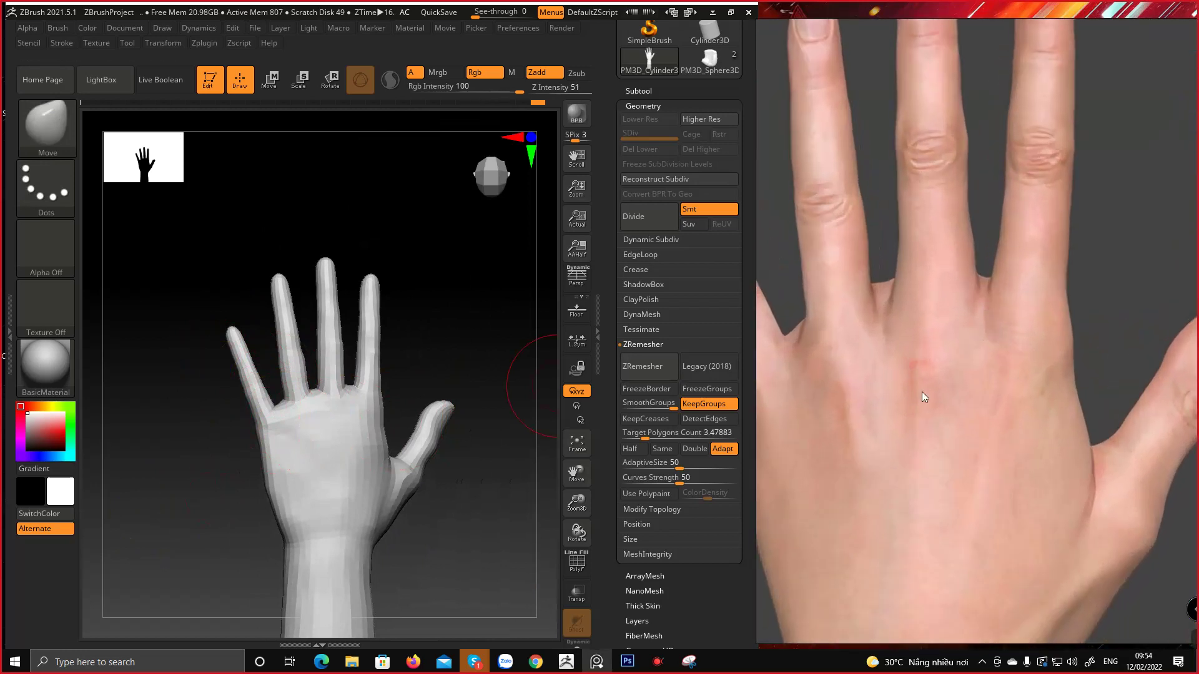
scroll(955, 406, down, 3)
middle_drag(954, 392, 954, 181)
middle_drag(892, 368, 879, 189)
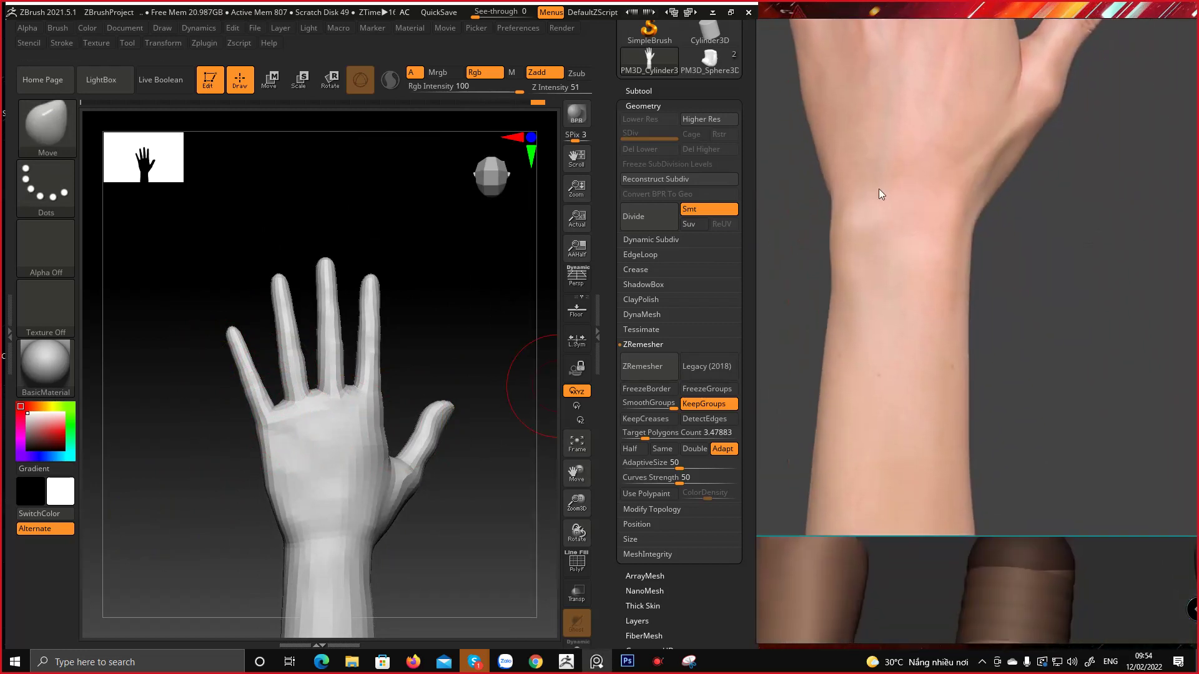
scroll(1002, 401, down, 4)
scroll(1002, 401, down, 1)
middle_drag(1002, 401, 945, 316)
middle_drag(872, 359, 884, 282)
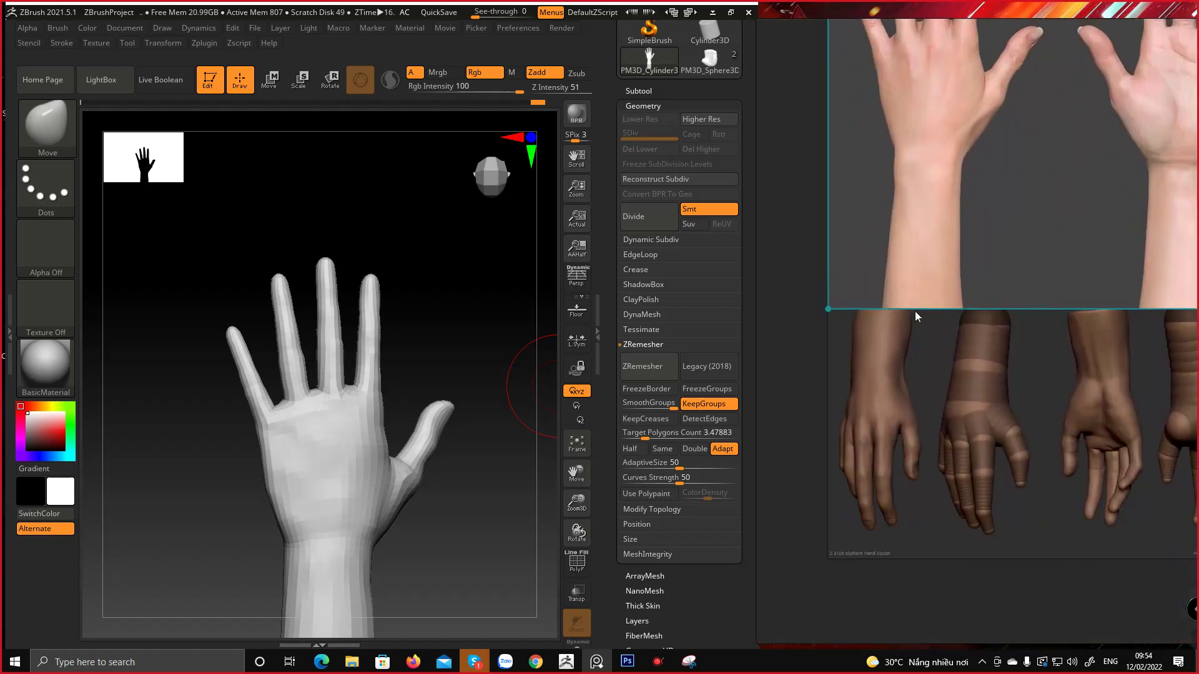
Examine the reference photo of the open palm, including the palm creases, finger bases and finger proportions
scroll(860, 500, down, 2)
scroll(980, 338, up, 5)
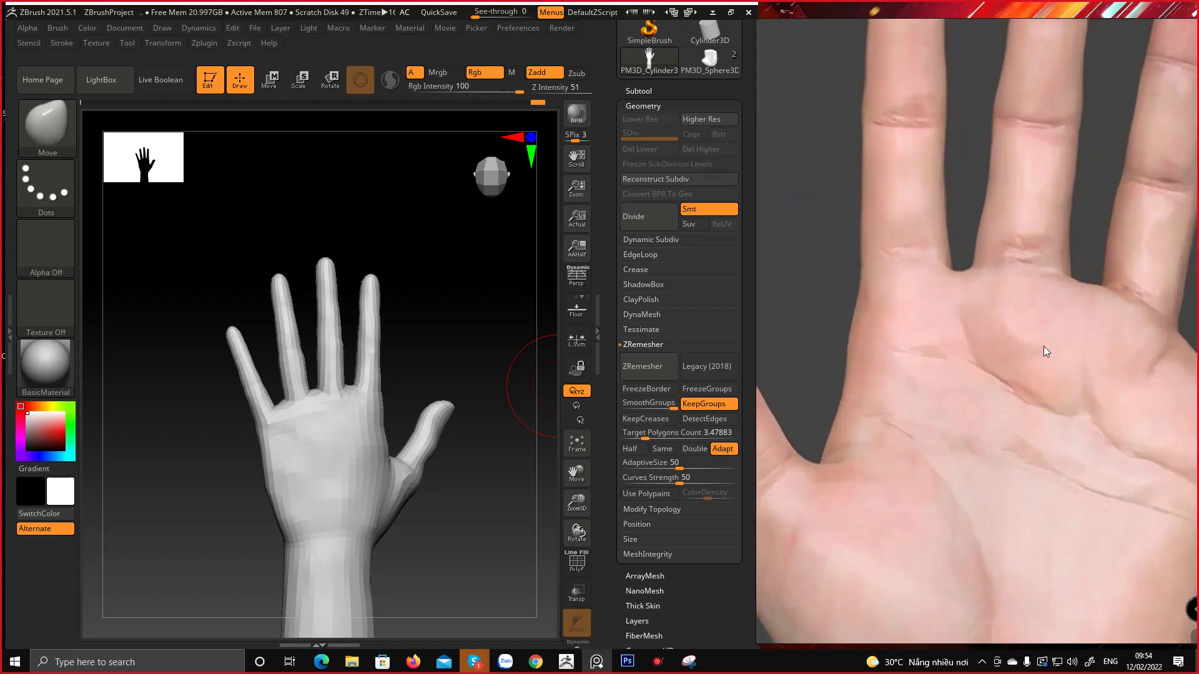
scroll(940, 378, down, 2)
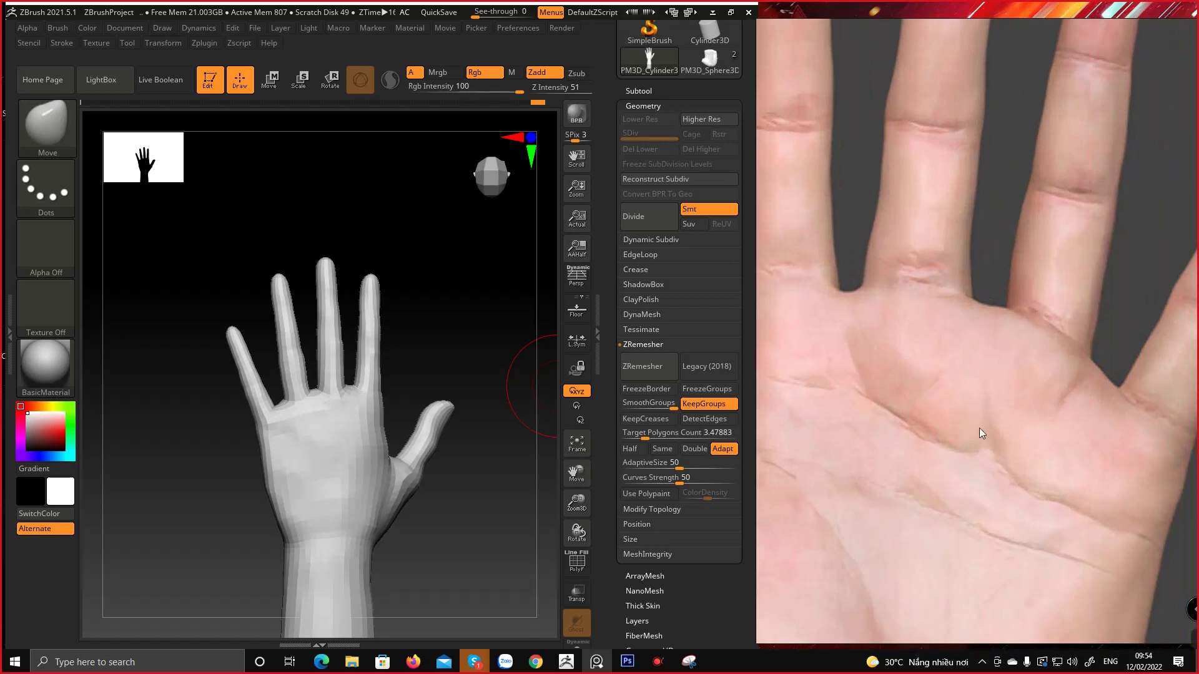
scroll(931, 434, up, 4)
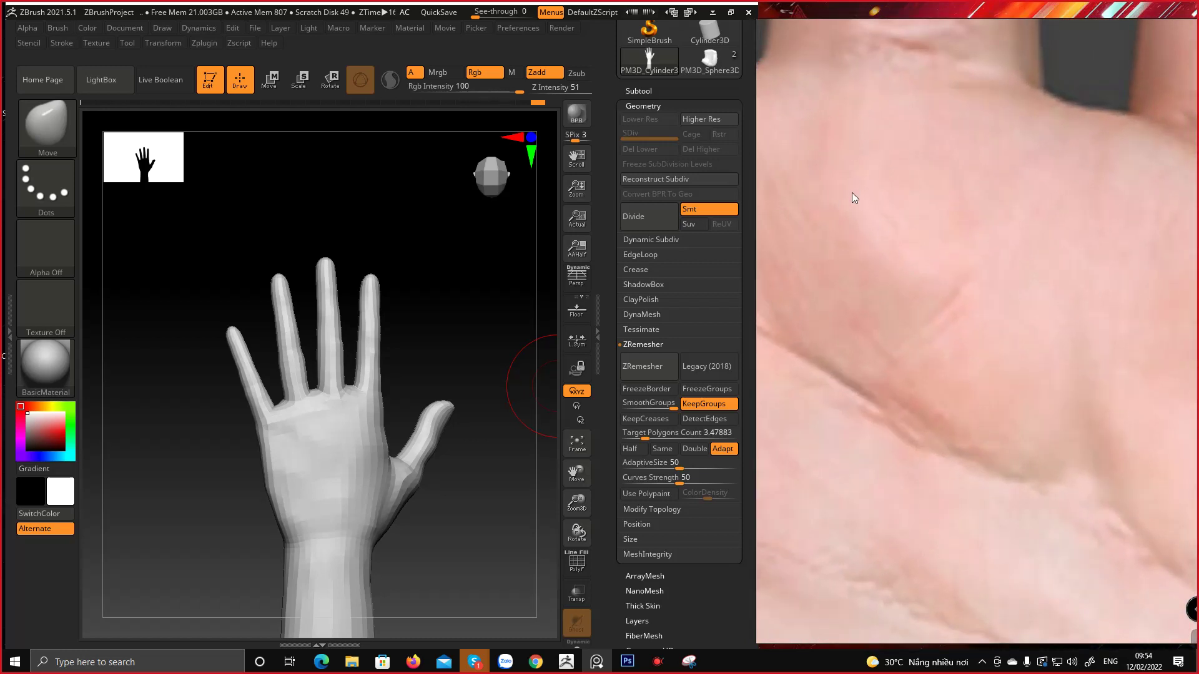
scroll(857, 379, down, 3)
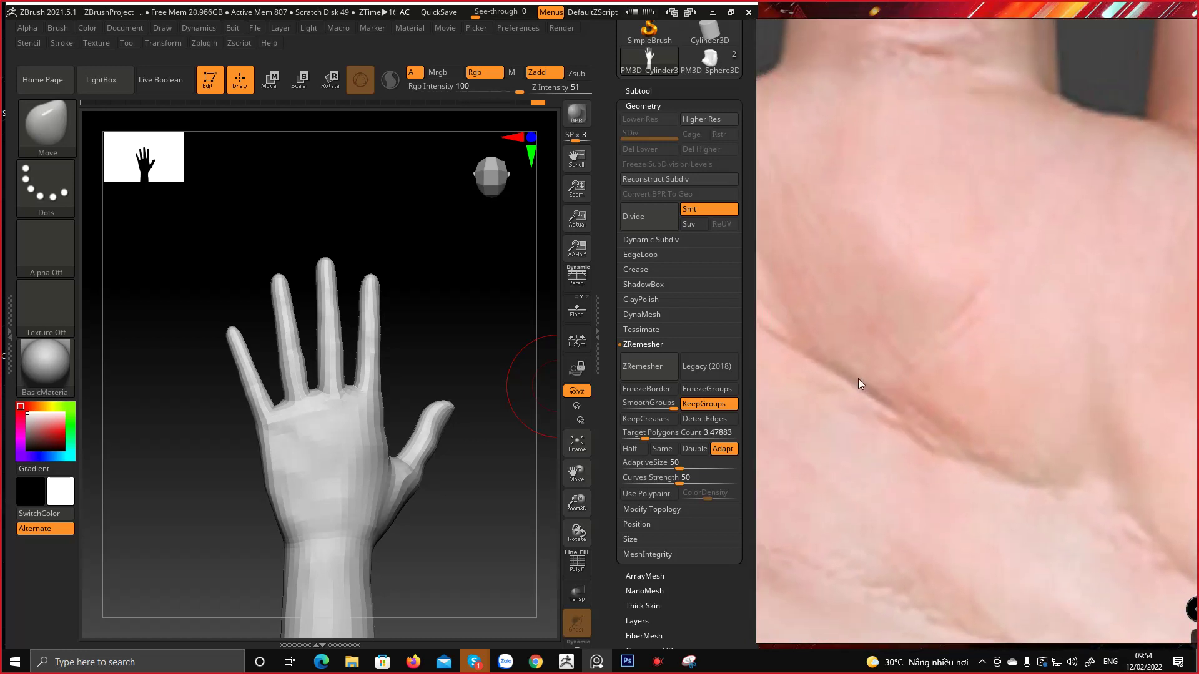
scroll(833, 317, up, 3)
scroll(848, 427, down, 2)
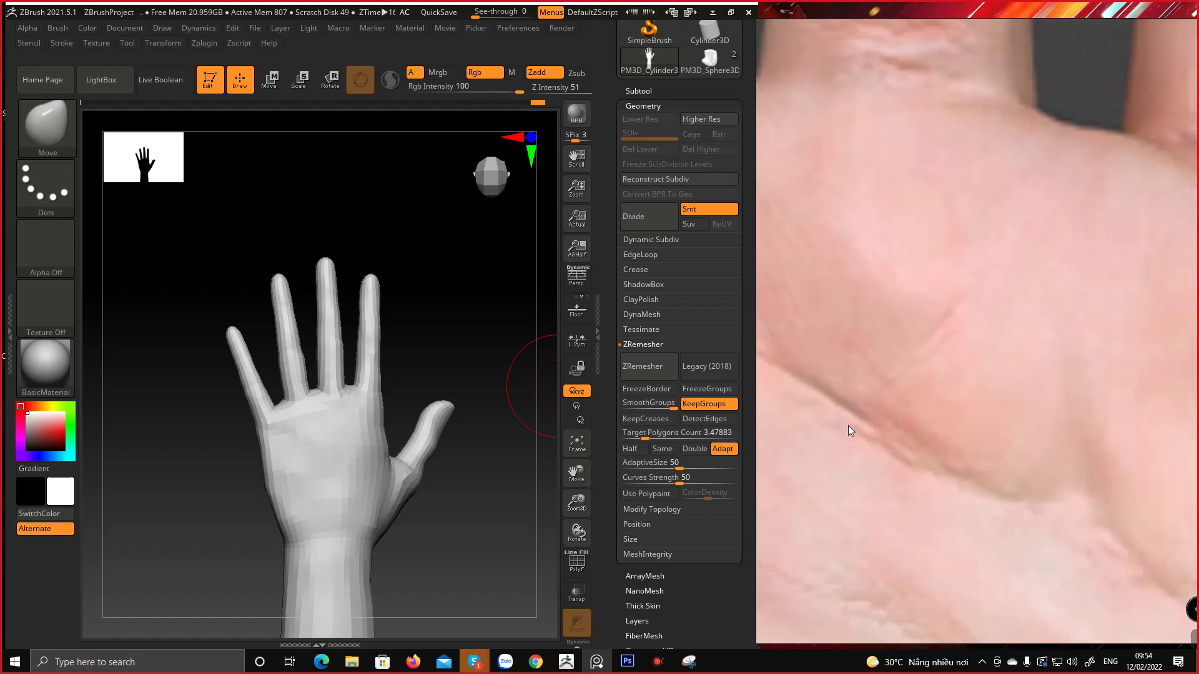
scroll(942, 468, down, 3)
scroll(899, 364, down, 2)
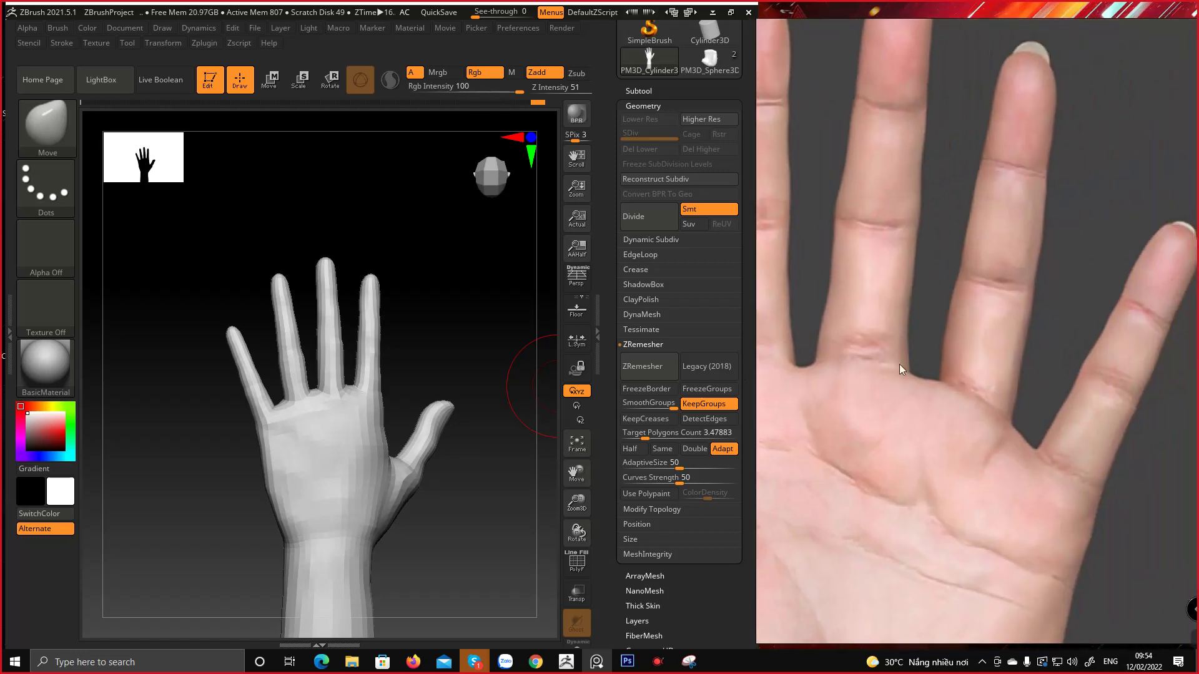
scroll(946, 436, down, 5)
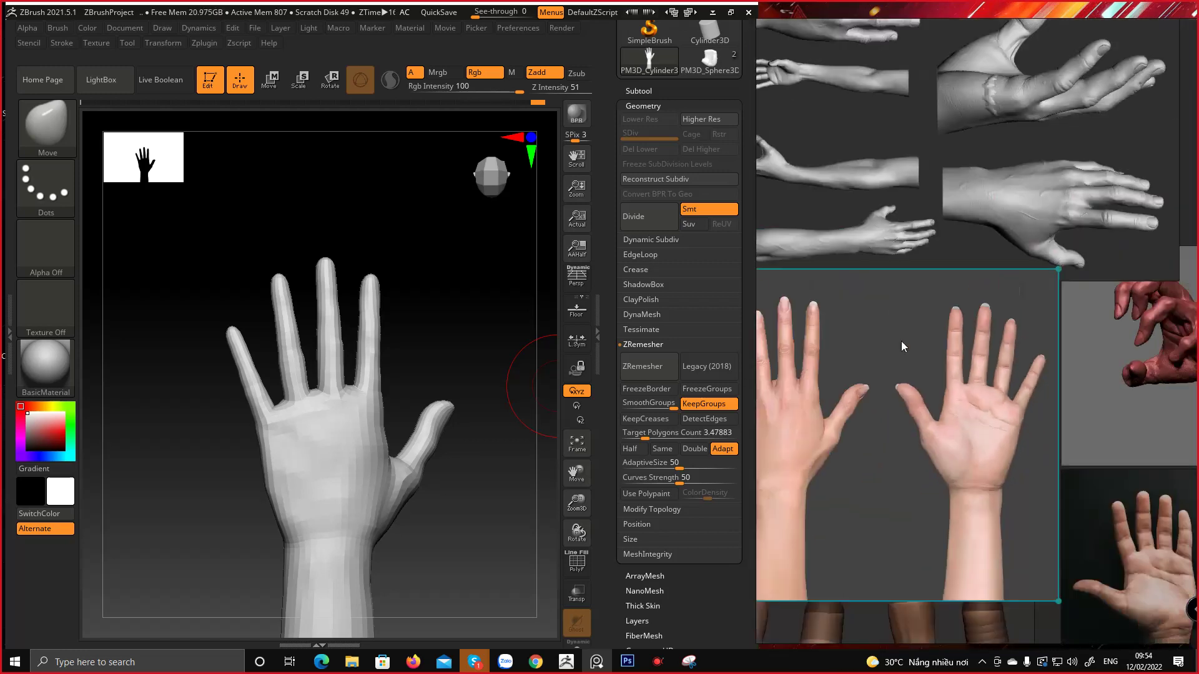
Examine the grey sculpted hand references for the knuckles, back of the hand, thumb base and palm forms
scroll(862, 264, up, 6)
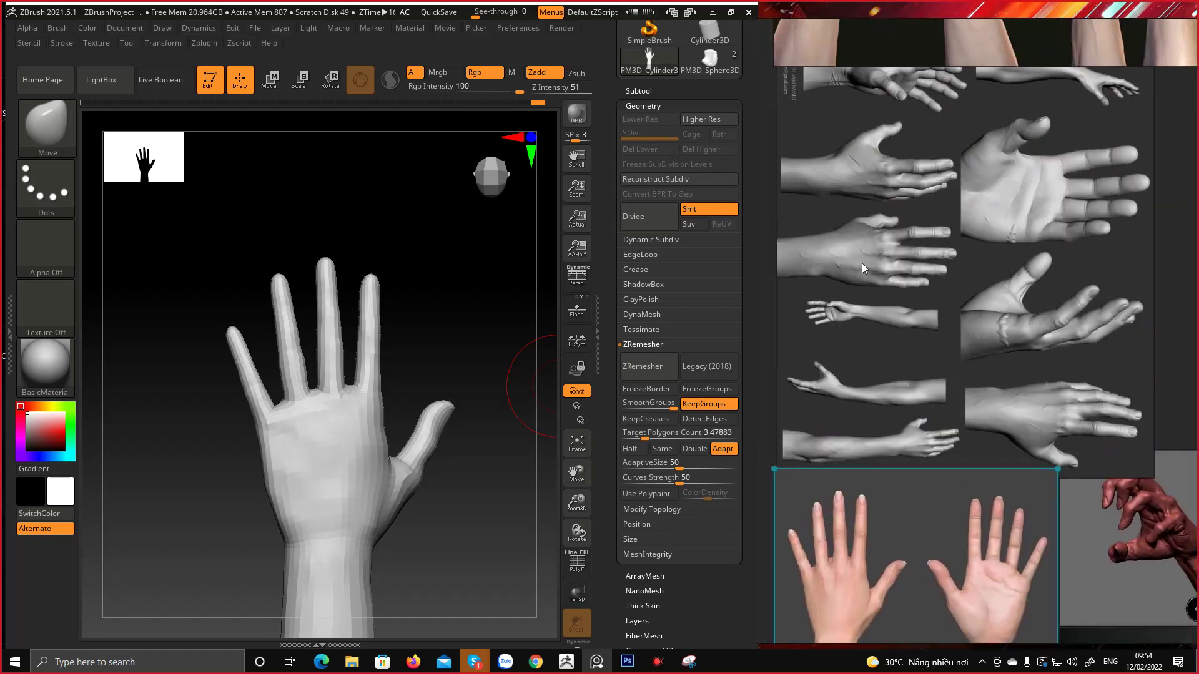
drag(1060, 198, 923, 305)
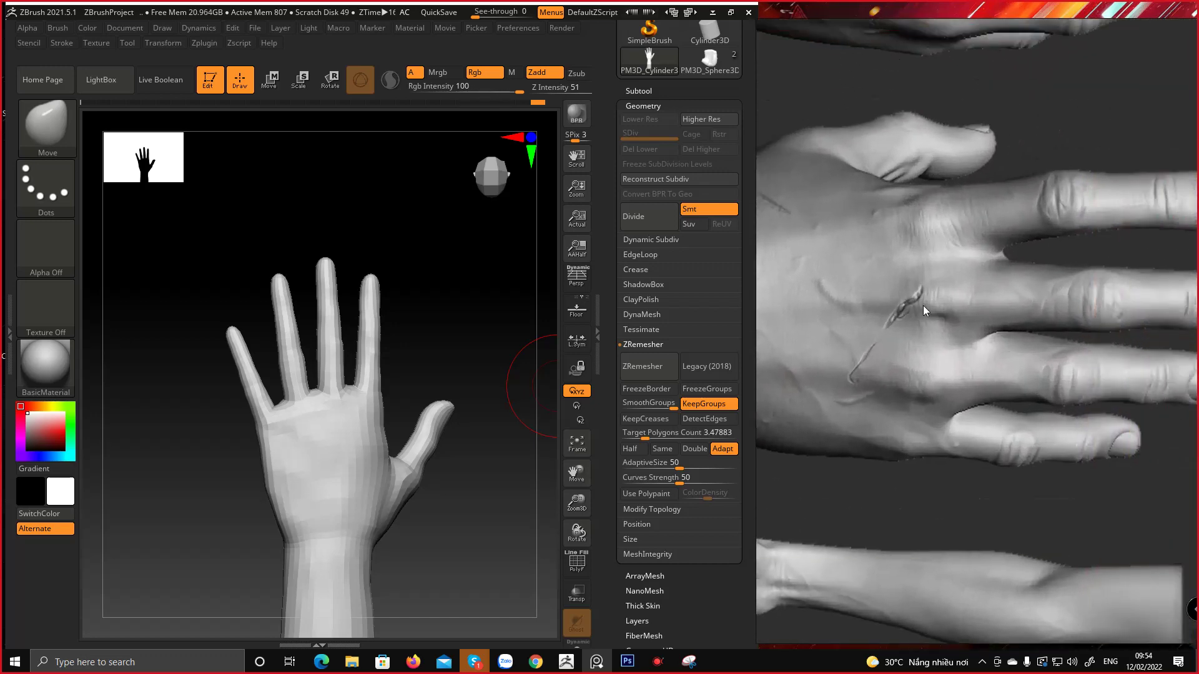
middle_drag(910, 284, 811, 372)
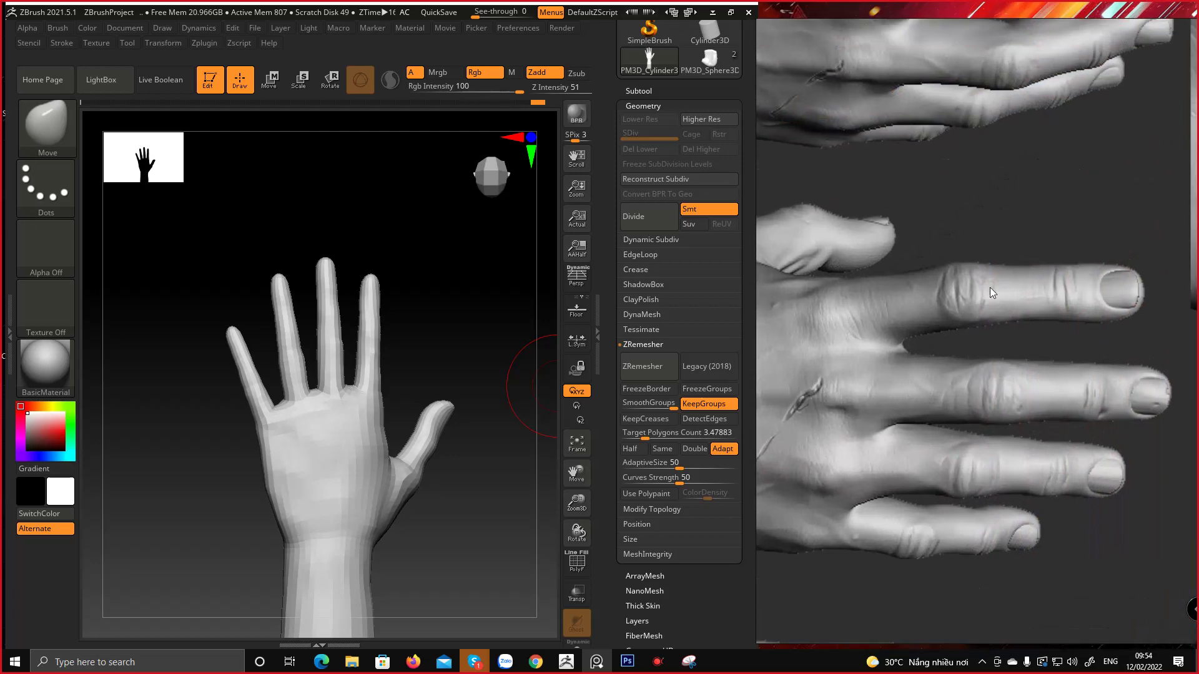
middle_drag(969, 235, 941, 422)
middle_drag(768, 116, 863, 328)
scroll(874, 272, down, 3)
scroll(874, 387, up, 5)
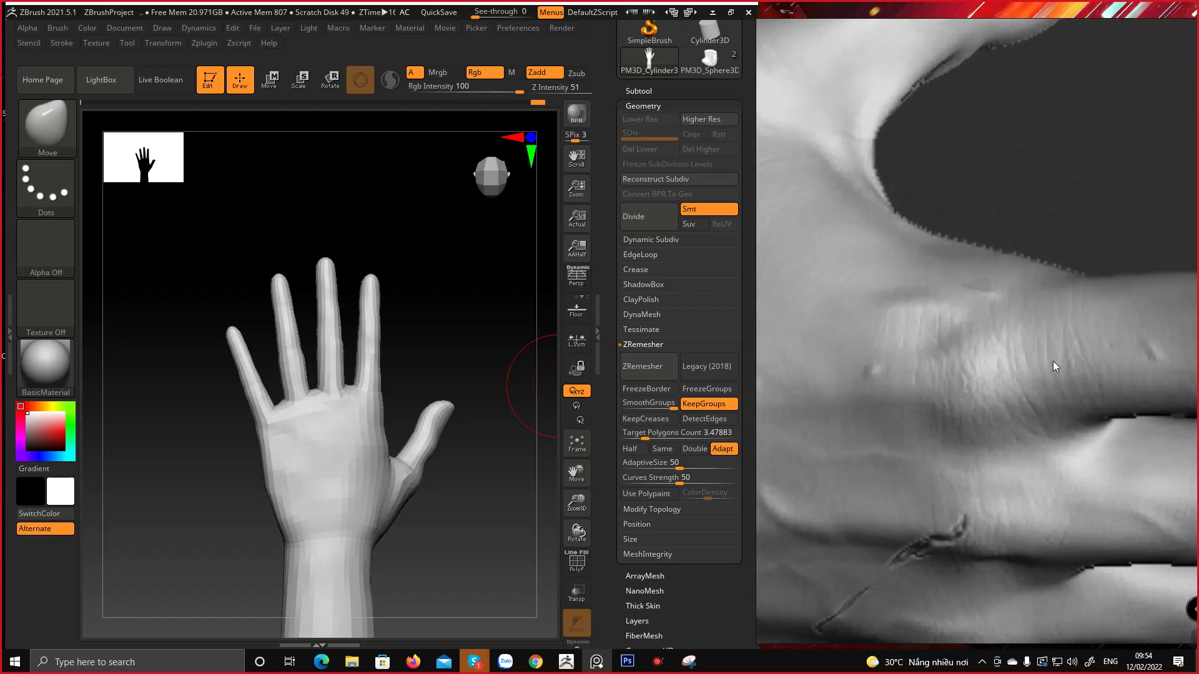
scroll(919, 337, down, 5)
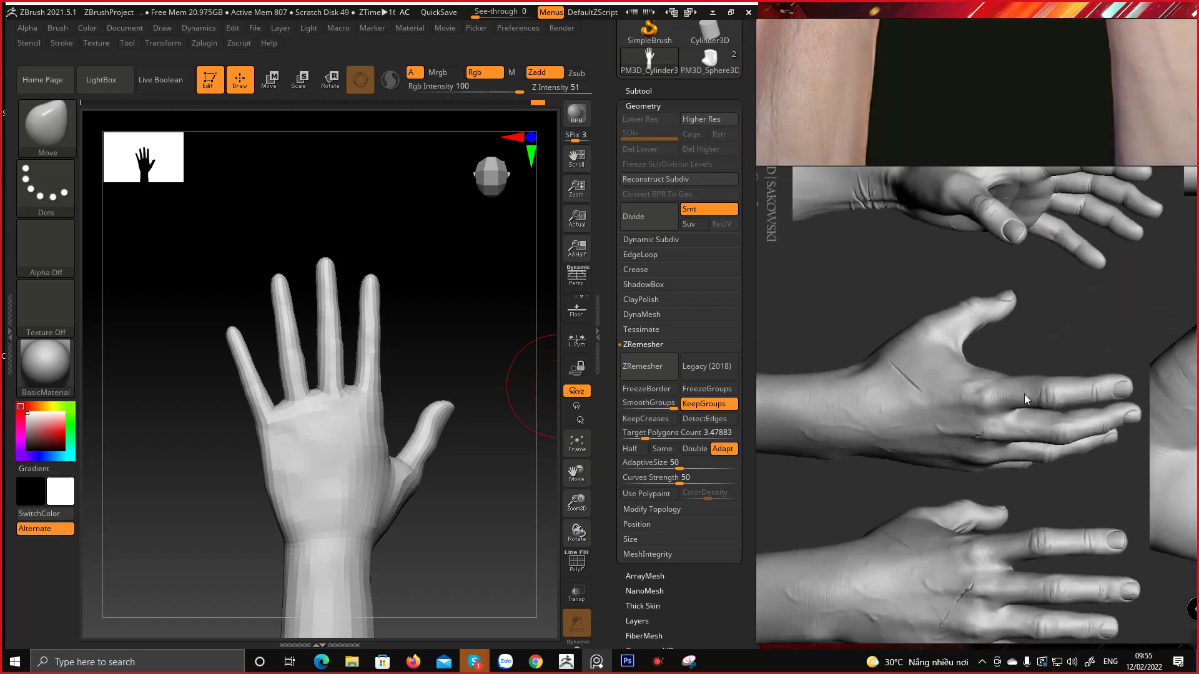
middle_drag(1061, 395, 859, 369)
mouse_move(1036, 375)
middle_down()
mouse_move(939, 365)
mouse_move(875, 309)
mouse_move(923, 312)
middle_up()
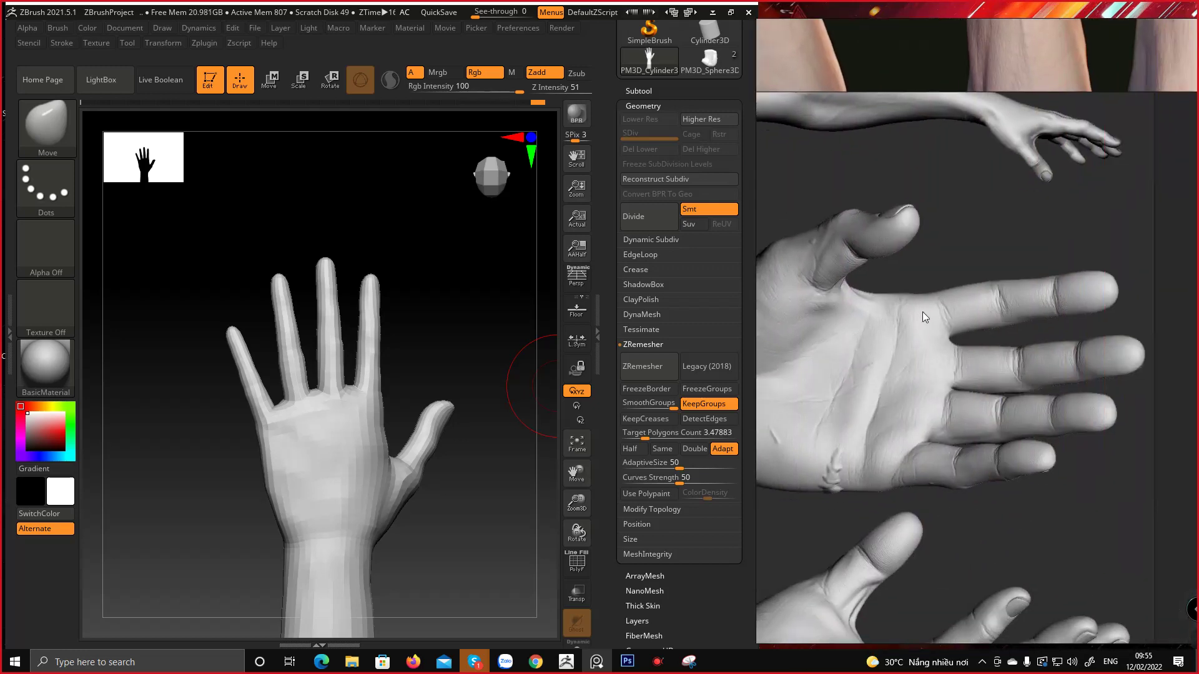
scroll(918, 184, up, 2)
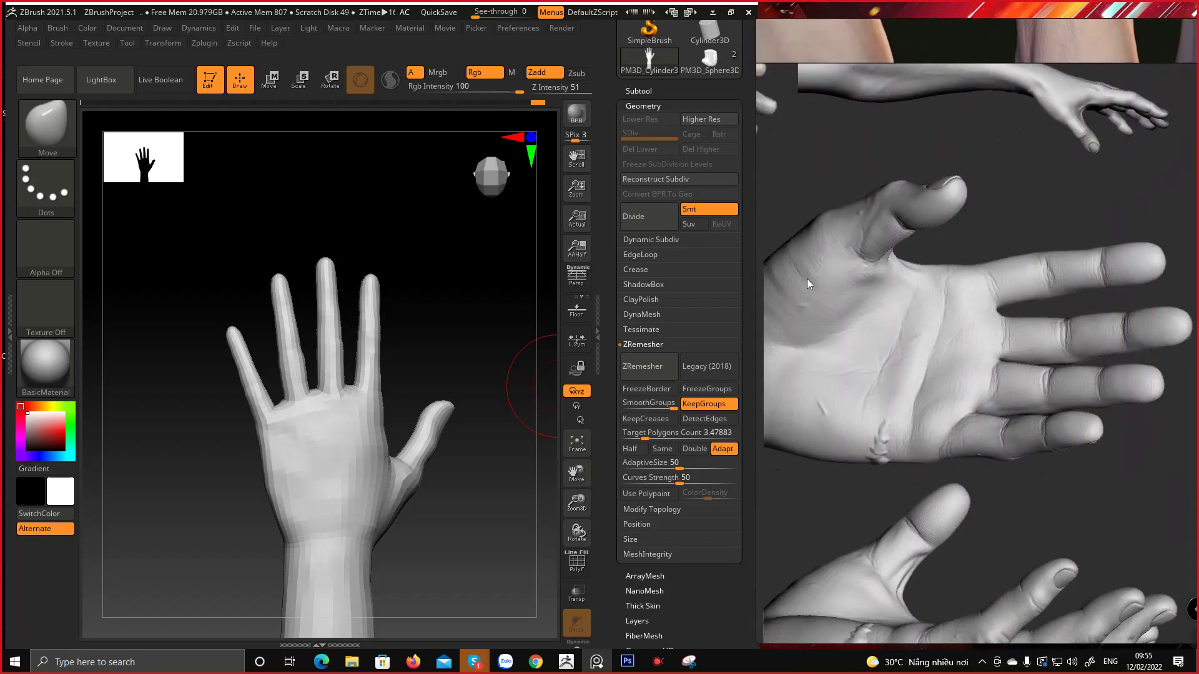
scroll(860, 280, up, 4)
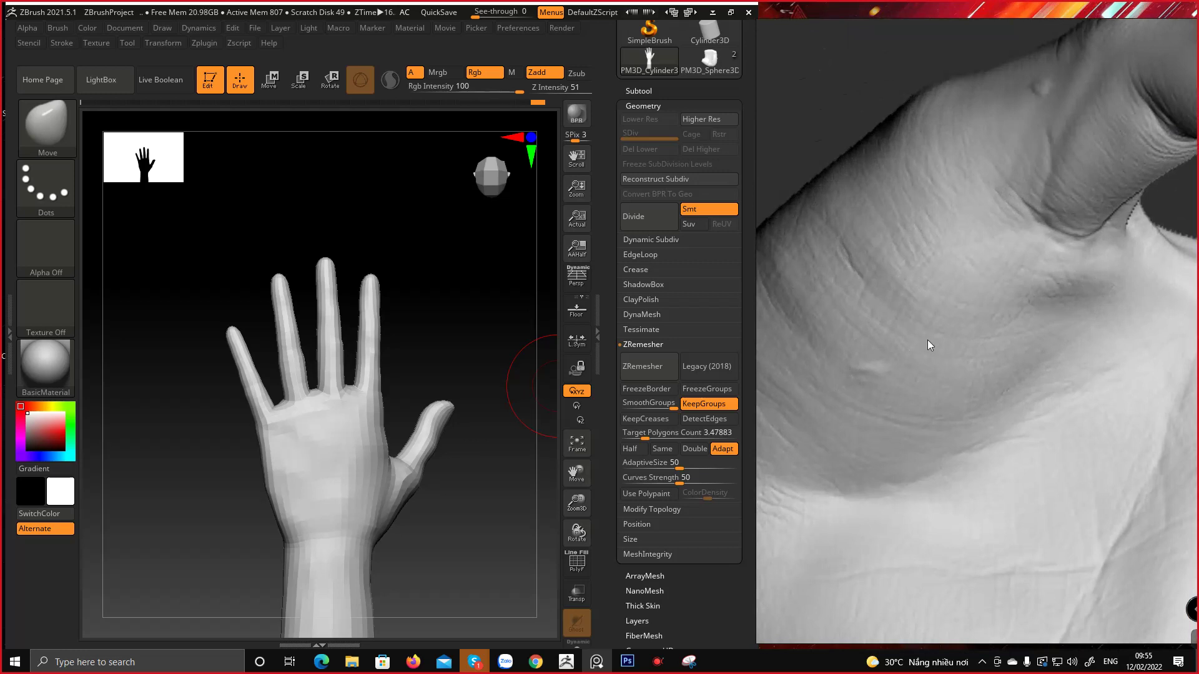
scroll(966, 355, down, 6)
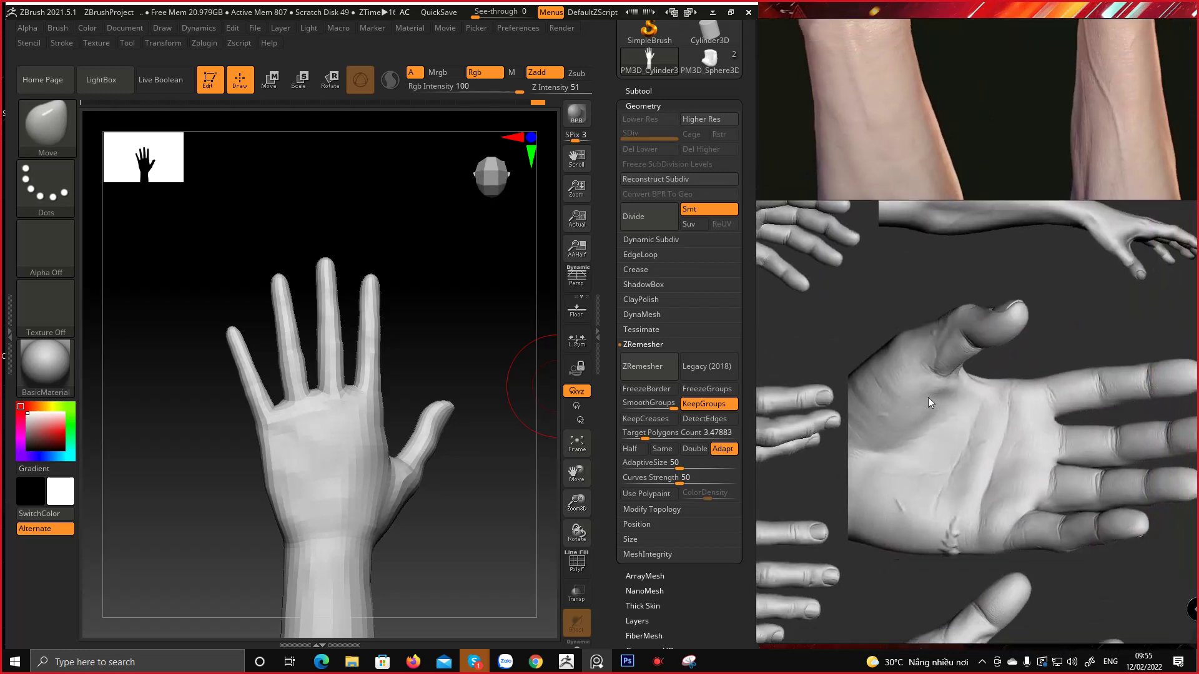
middle_drag(855, 379, 846, 368)
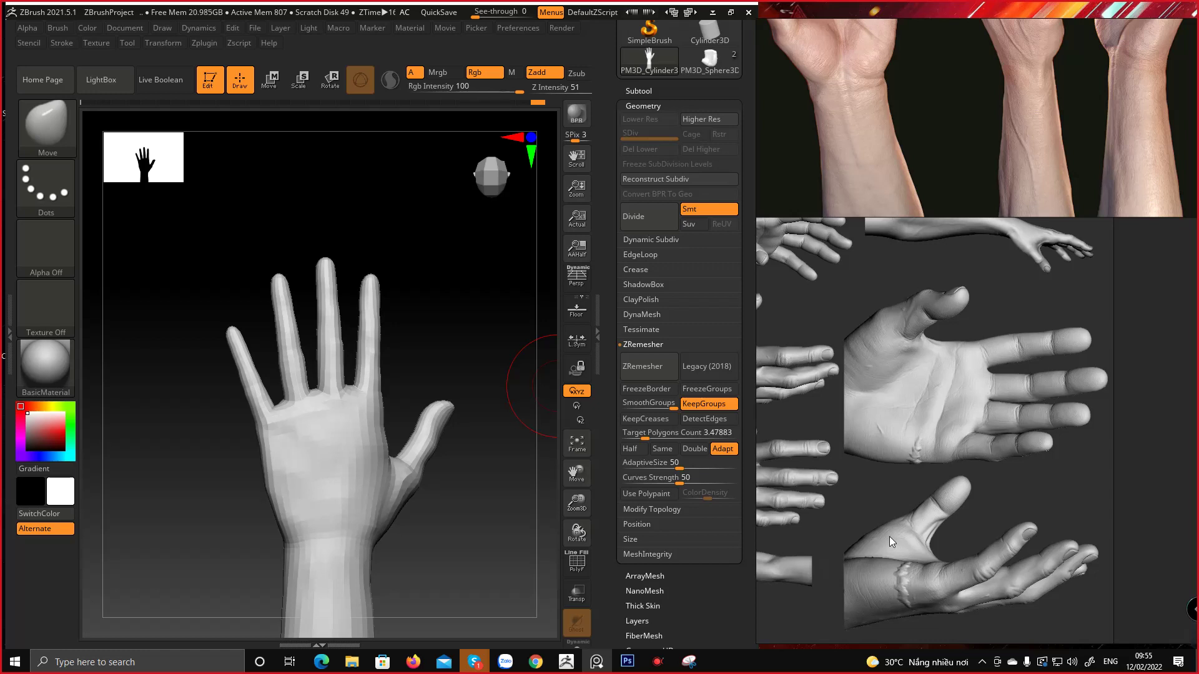
middle_drag(889, 537, 911, 327)
Refine the thumb's contour with the Move and Smooth brushes and subdivide the hand mesh to level 2
mouse_move(403, 334)
mouse_down()
mouse_move(444, 329)
mouse_move(428, 340)
mouse_up()
key(ctrl)
drag(401, 435, 444, 420)
key(space)
key(shift)
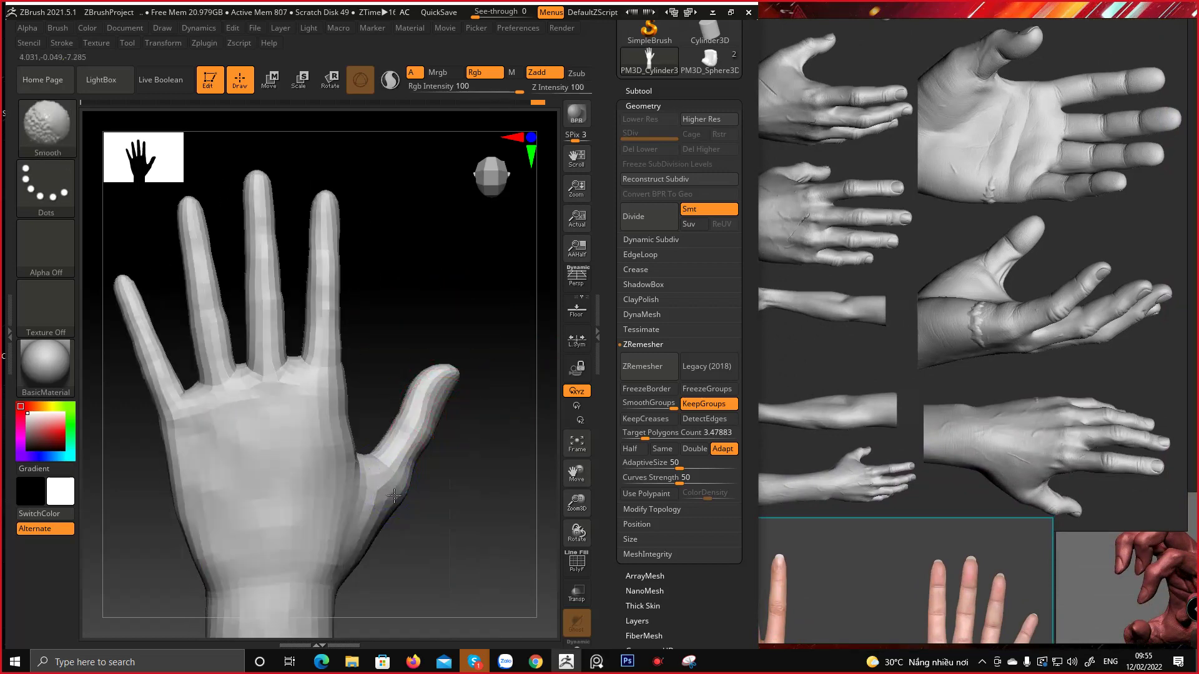
click(637, 215)
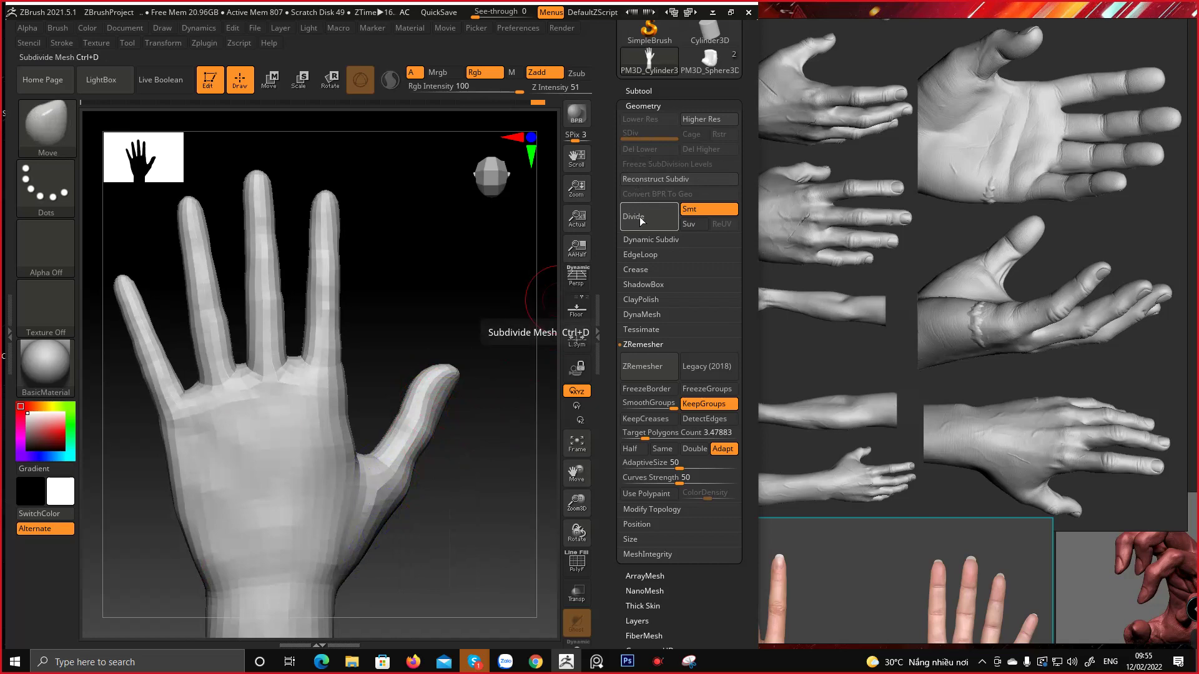
drag(437, 430, 463, 395)
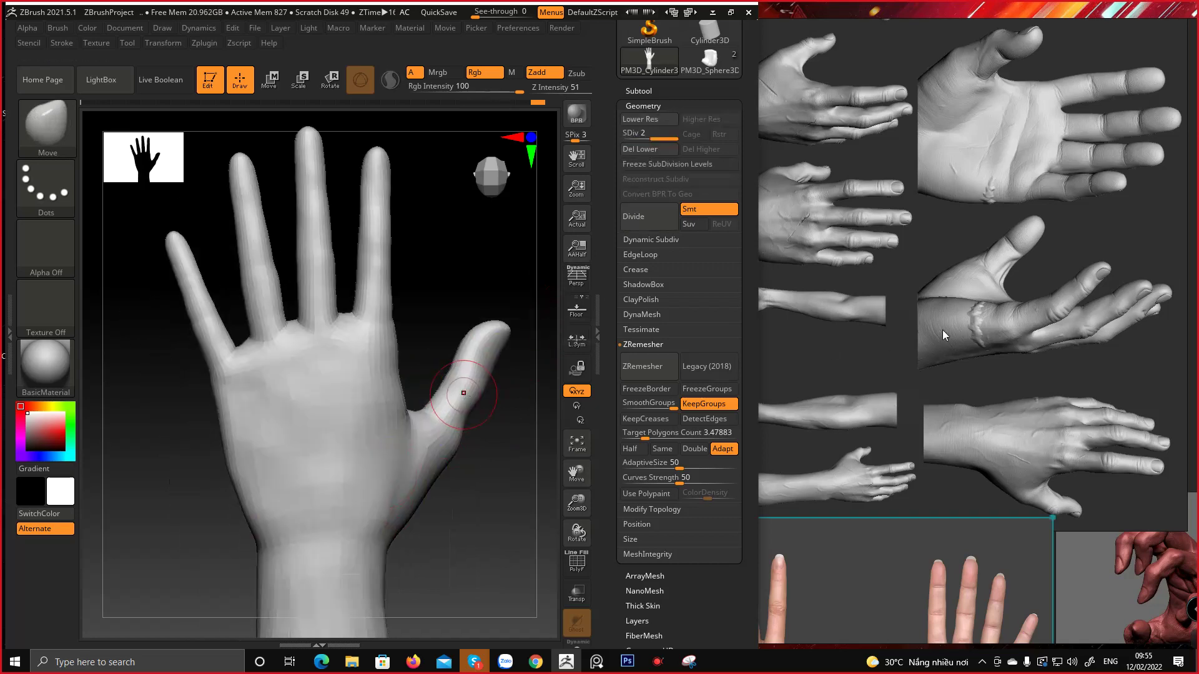
Find the reference photo of both hands on the reference board and enlarge the back-of-hand view for comparison
middle_drag(950, 377, 1062, 441)
middle_drag(931, 328, 1039, 410)
middle_drag(820, 365, 1011, 332)
middle_drag(836, 392, 901, 369)
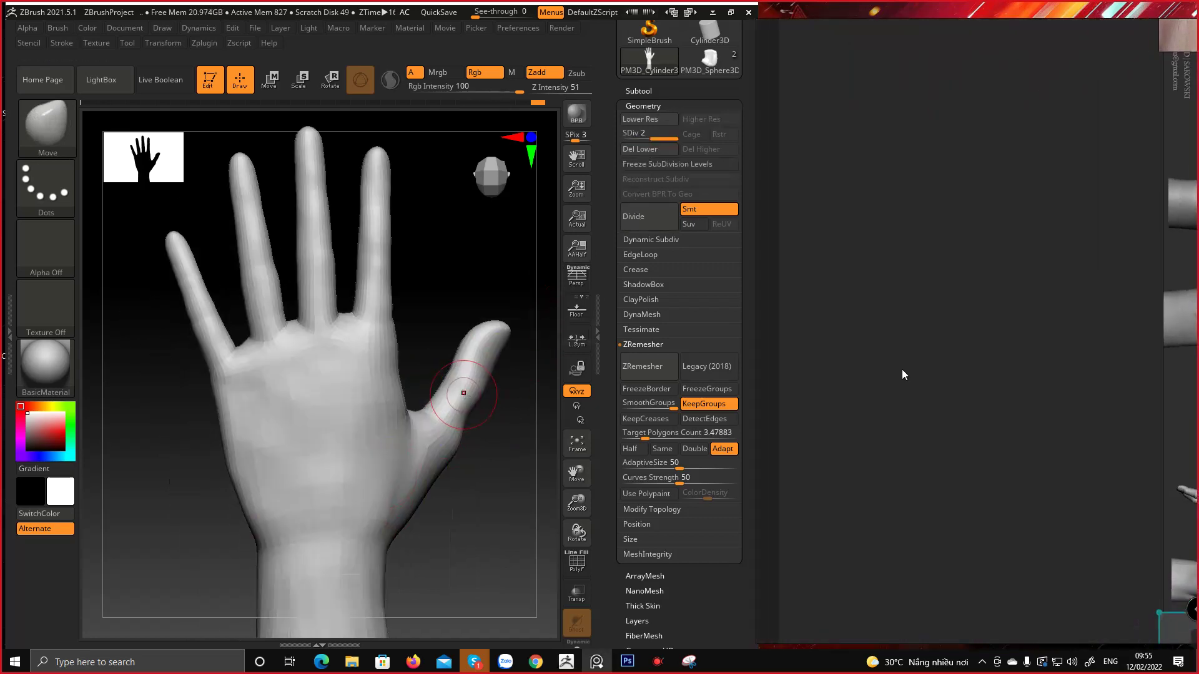
scroll(901, 368, down, 6)
scroll(924, 391, up, 3)
click(889, 372)
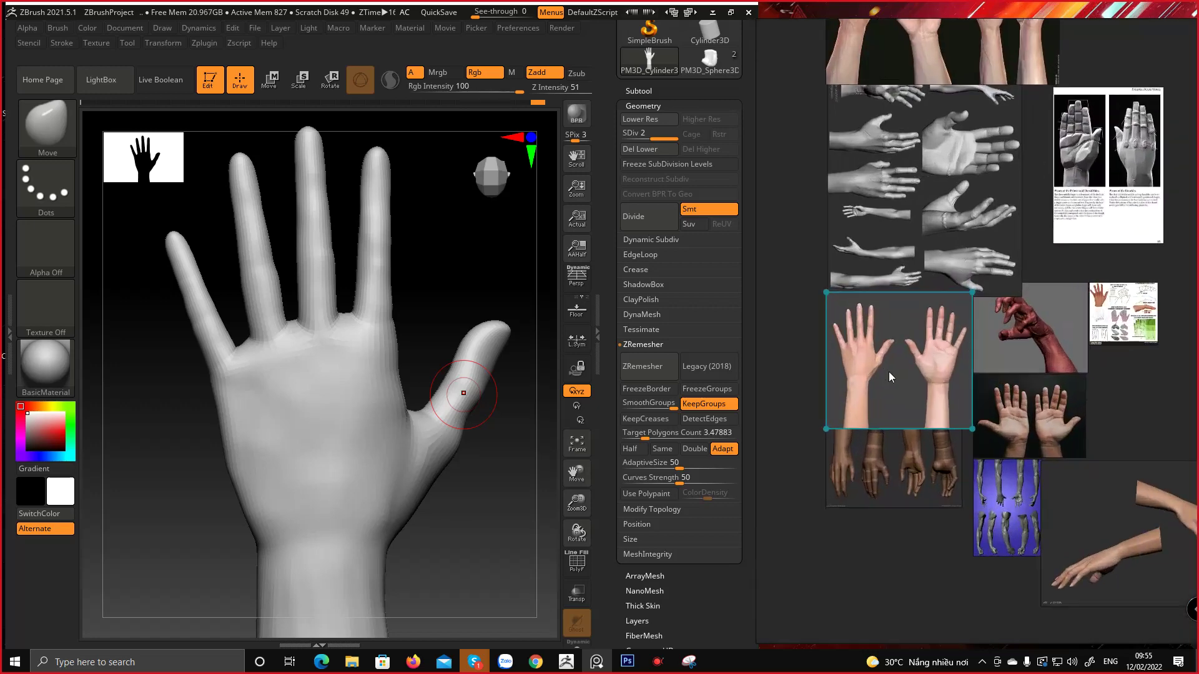
scroll(889, 372, up, 5)
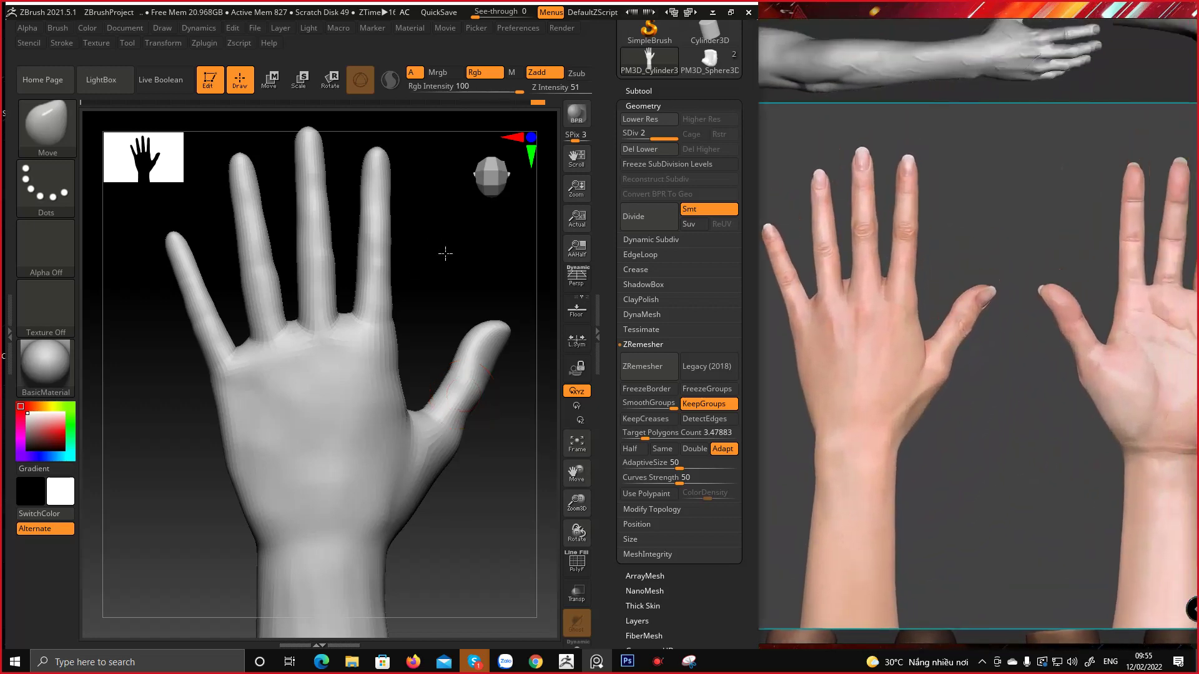
Choose the ClayBuildup brush and sculpt strokes on the back of the hand at the little and ring finger bases
click(445, 254)
key(b)
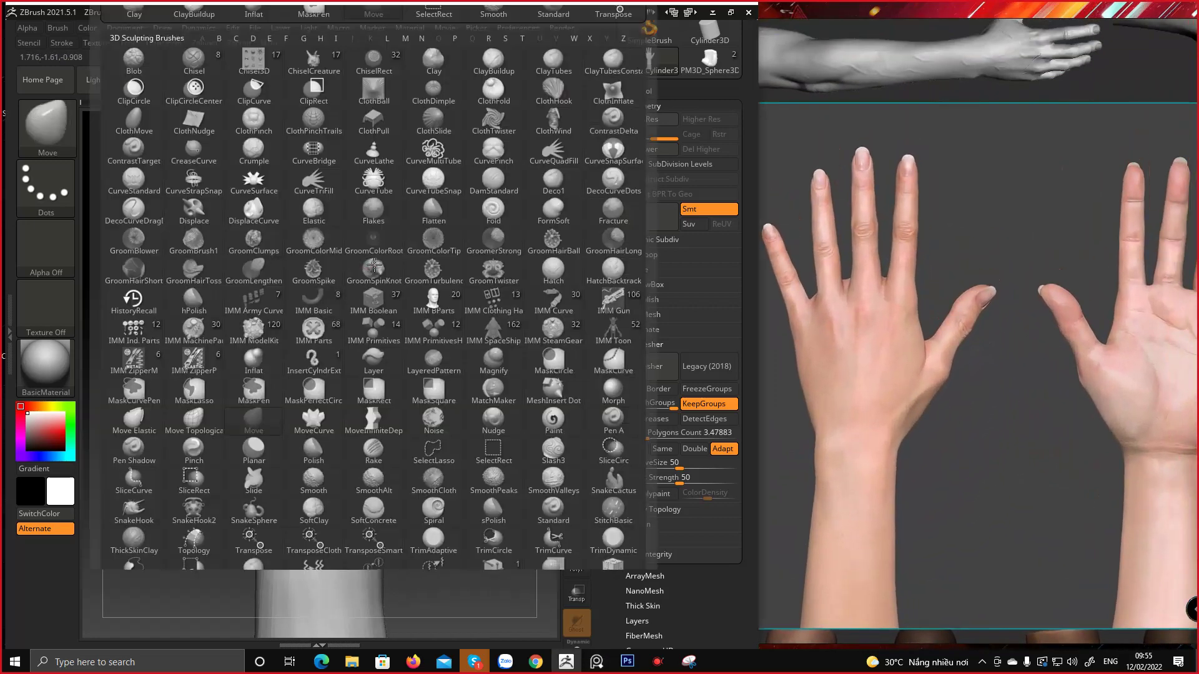
click(495, 62)
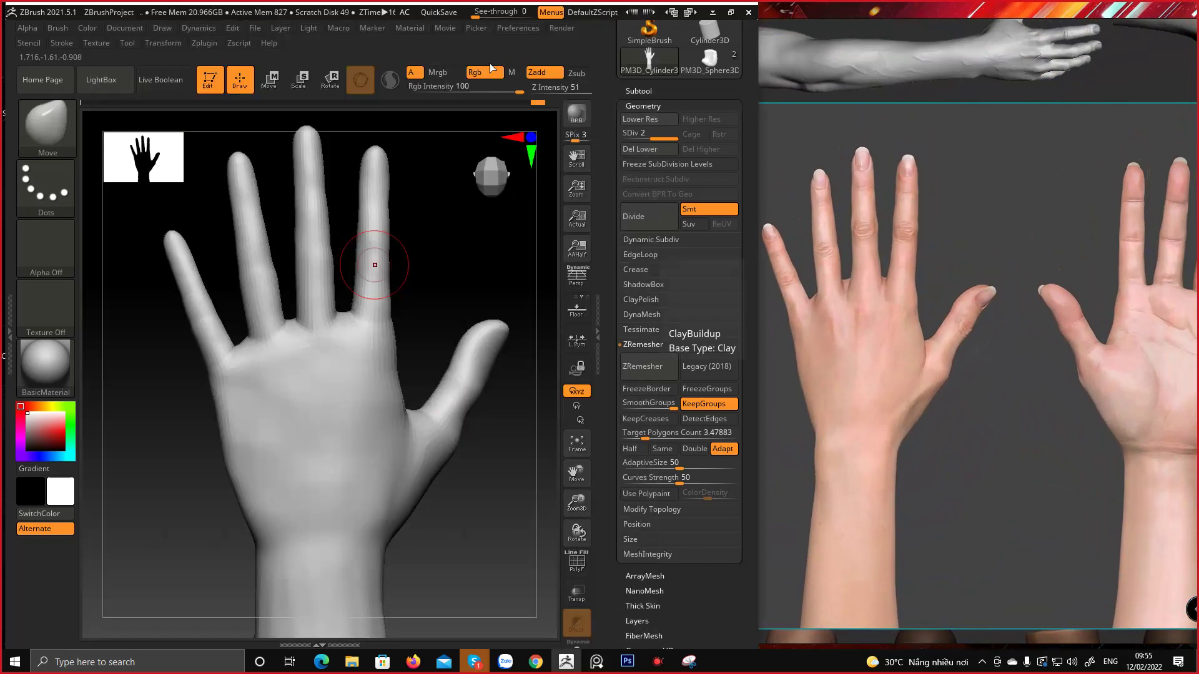
mouse_move(286, 288)
ctrl+right_down()
mouse_move(230, 345)
mouse_move(267, 259)
mouse_move(266, 320)
ctrl+right_up()
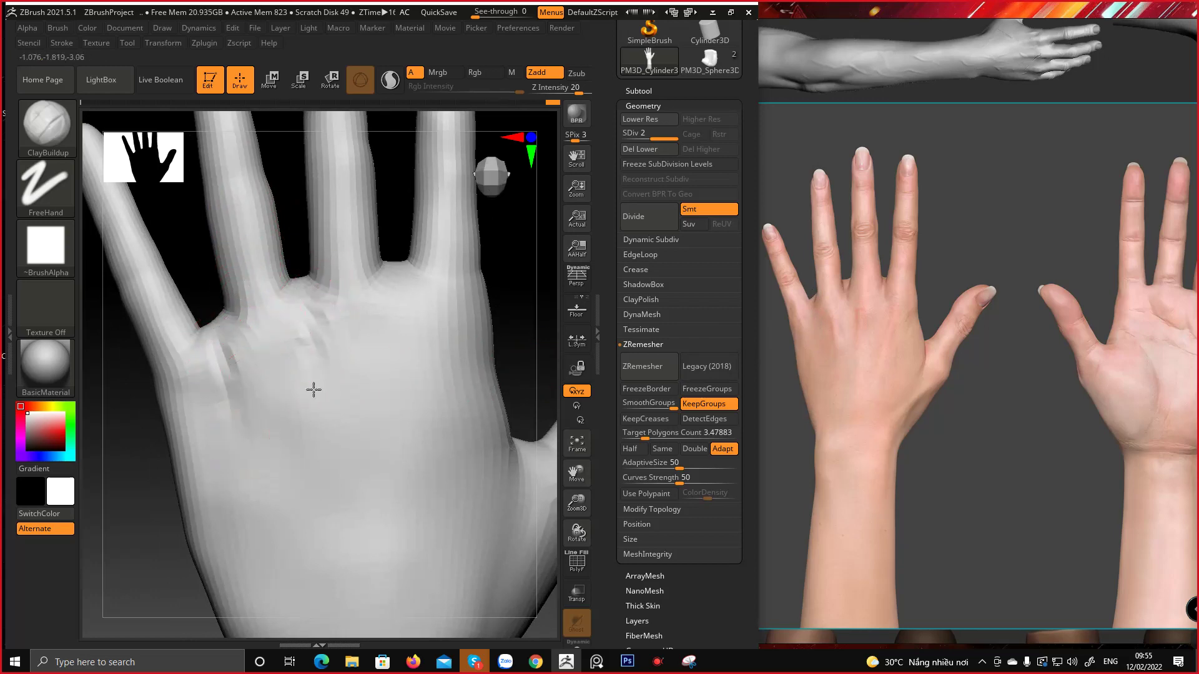
right_drag(386, 279, 420, 316)
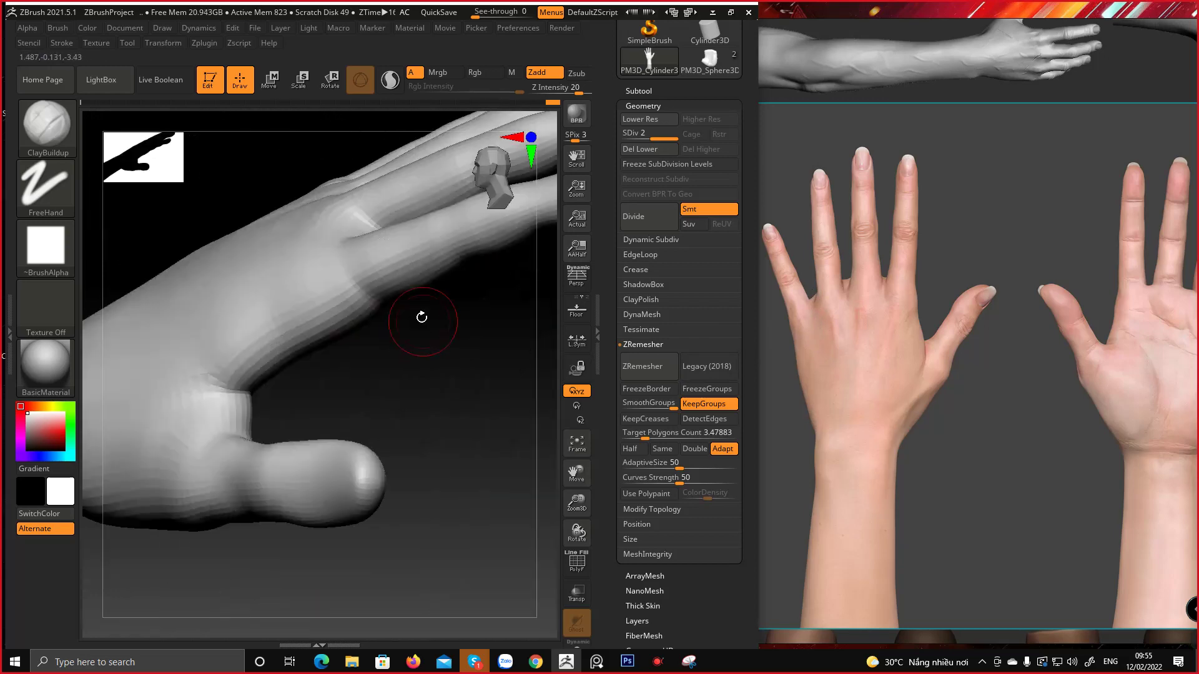
alt+right_drag(332, 261, 395, 399)
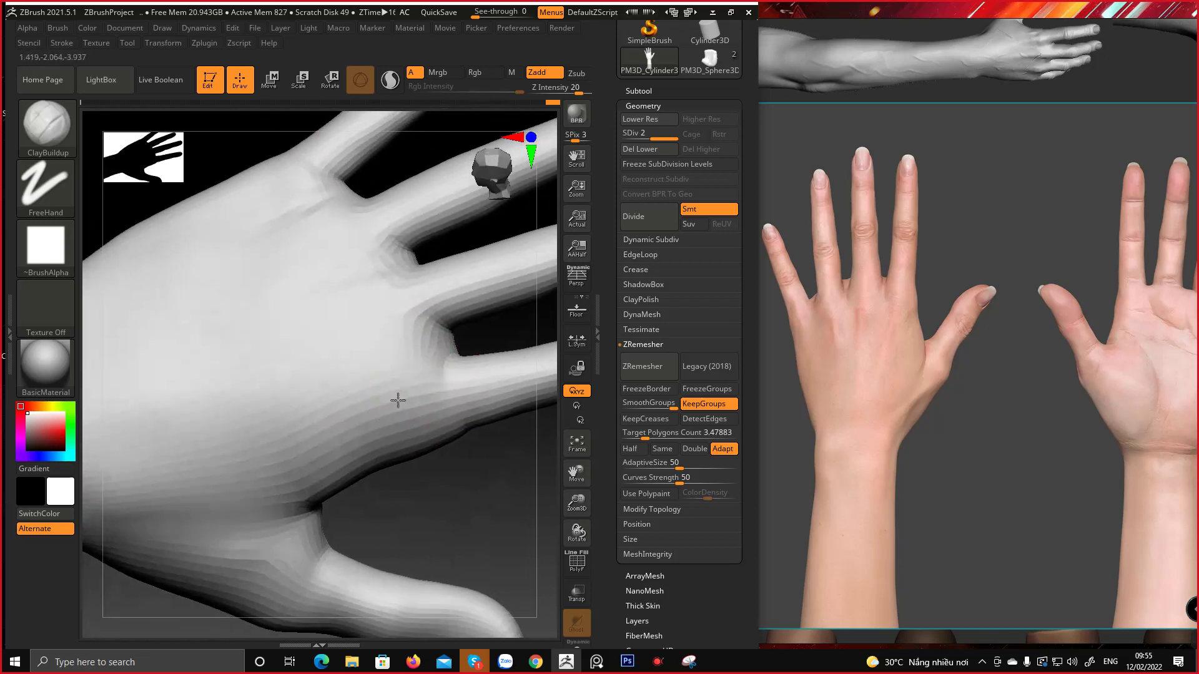
Sculpt the back of the hand with ClayBuildup around the webs between the middle and index fingers
key(space)
drag(410, 363, 417, 340)
right_drag(417, 340, 399, 330)
drag(424, 321, 390, 336)
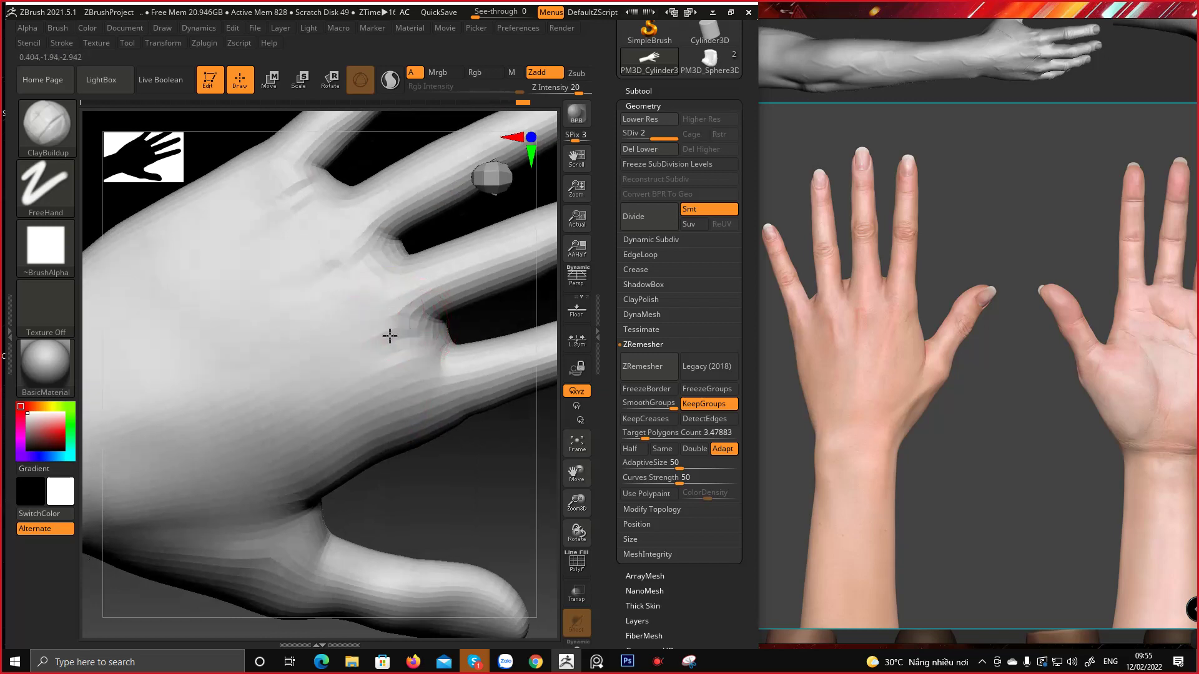
Build up the knuckle area between the index and middle fingers, running strokes up the back of the hand
mouse_move(350, 340)
right_down()
mouse_move(335, 260)
mouse_move(393, 181)
mouse_move(331, 182)
mouse_move(321, 362)
right_up()
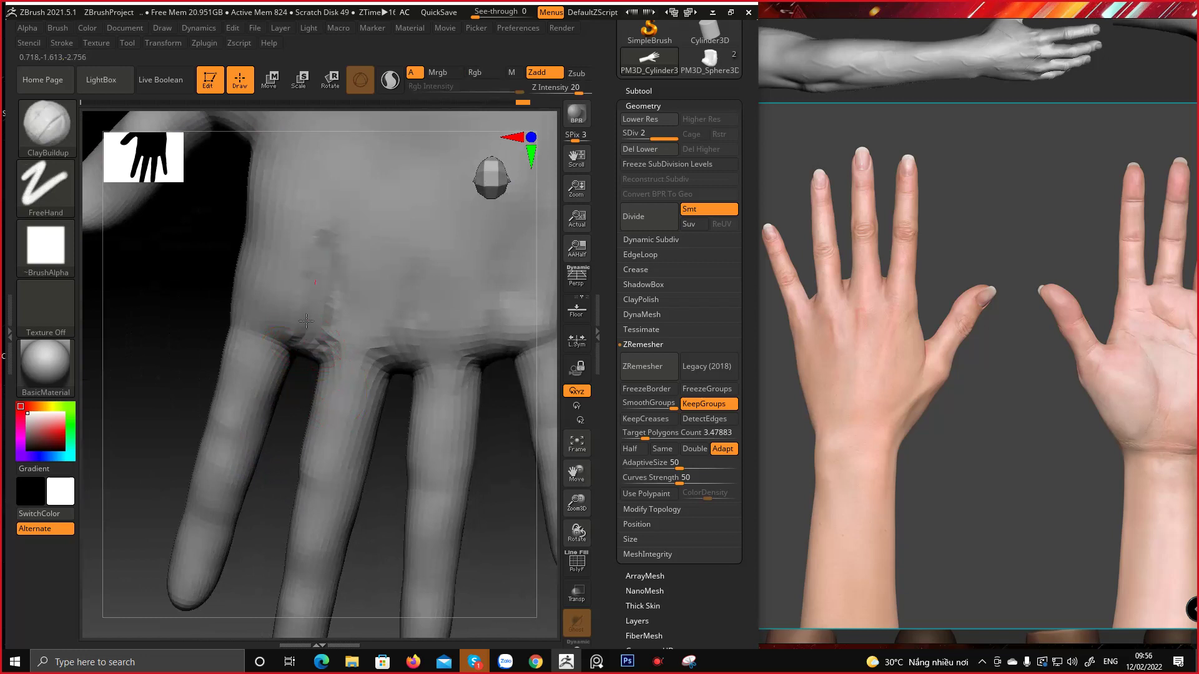
right_drag(323, 314, 272, 343)
drag(273, 343, 236, 377)
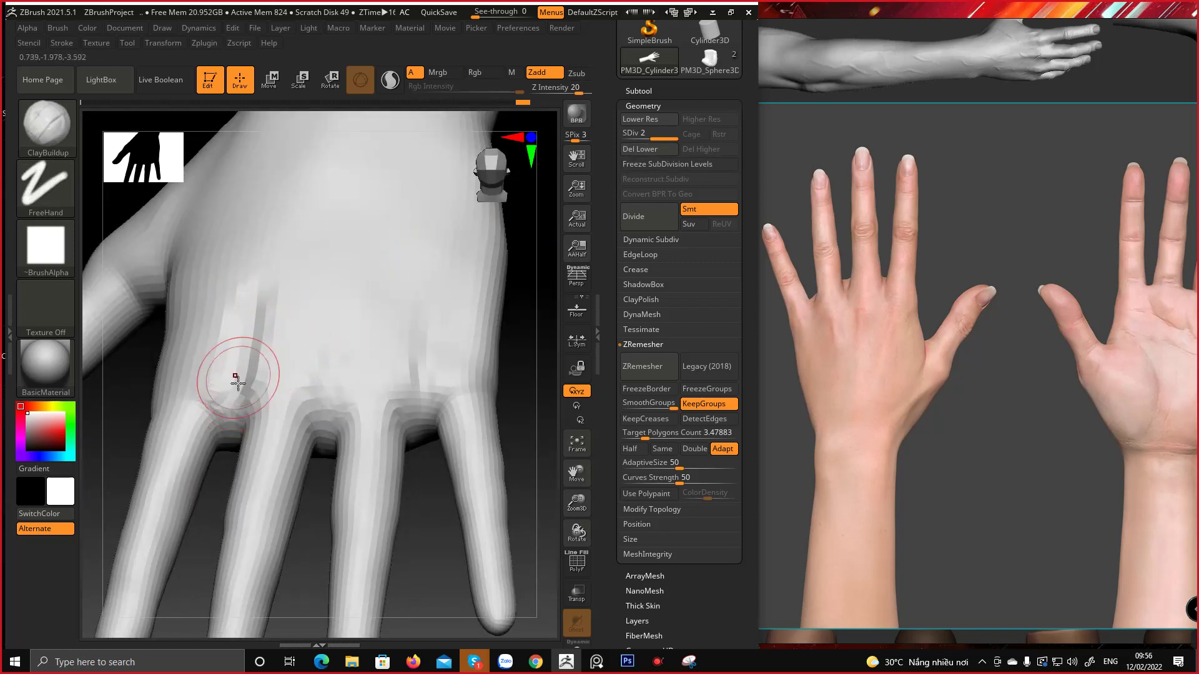
right_drag(235, 377, 237, 447)
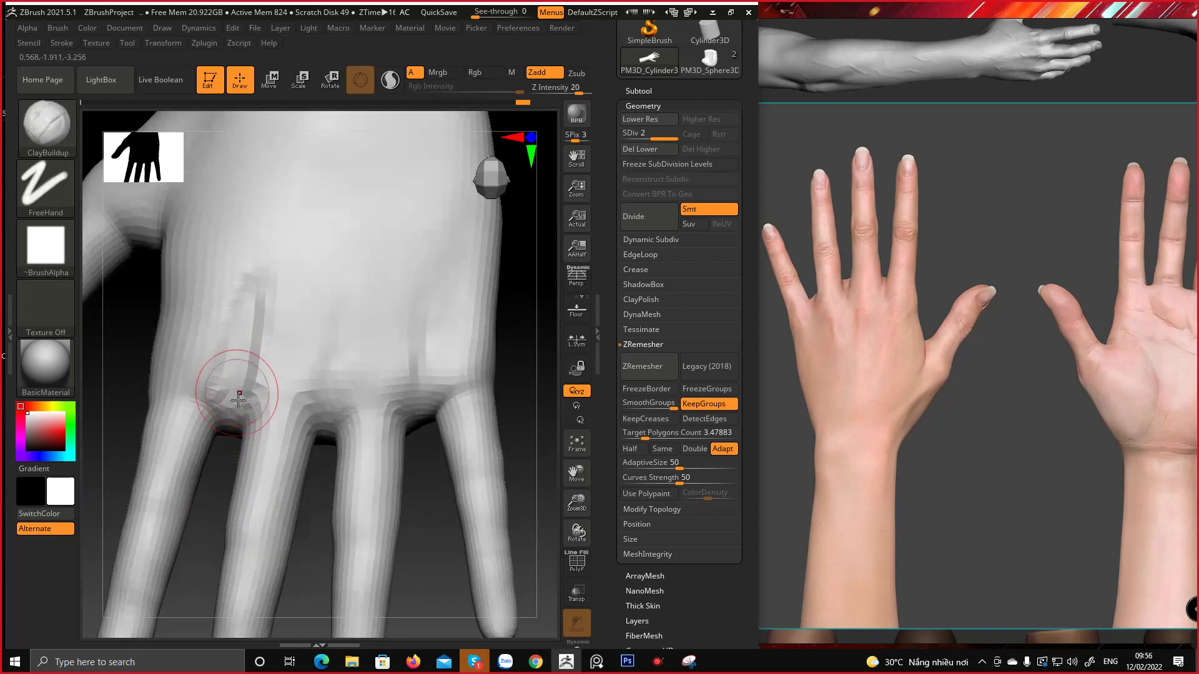
click(643, 219)
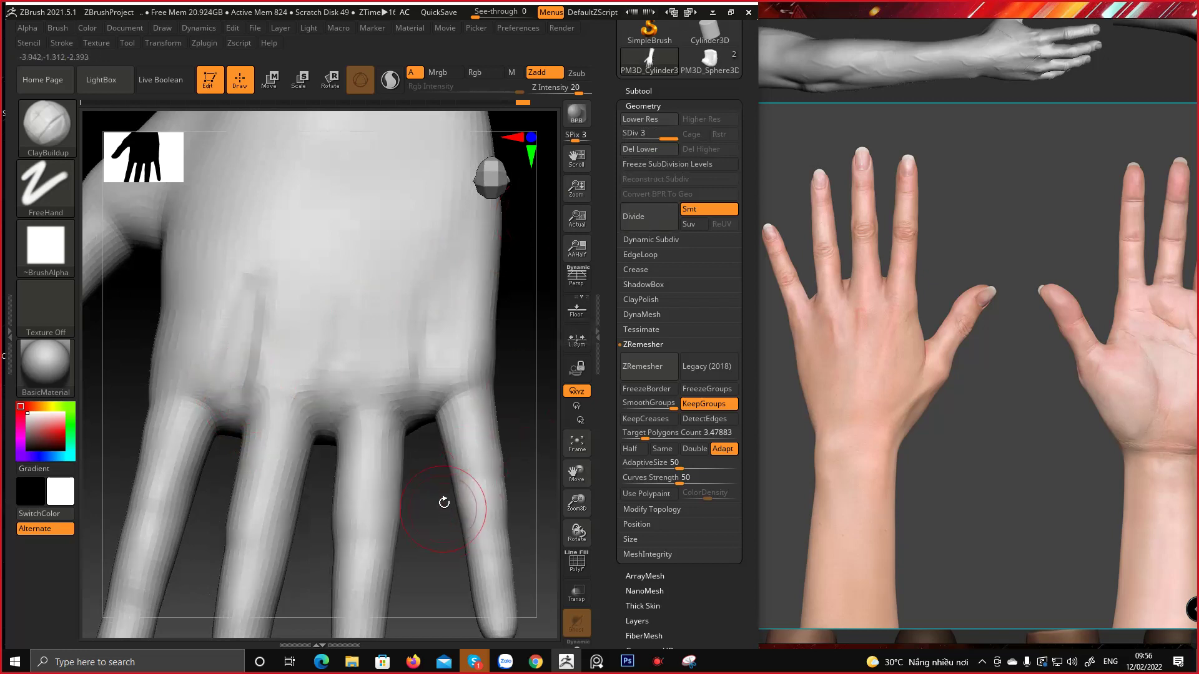
key(ctrl)
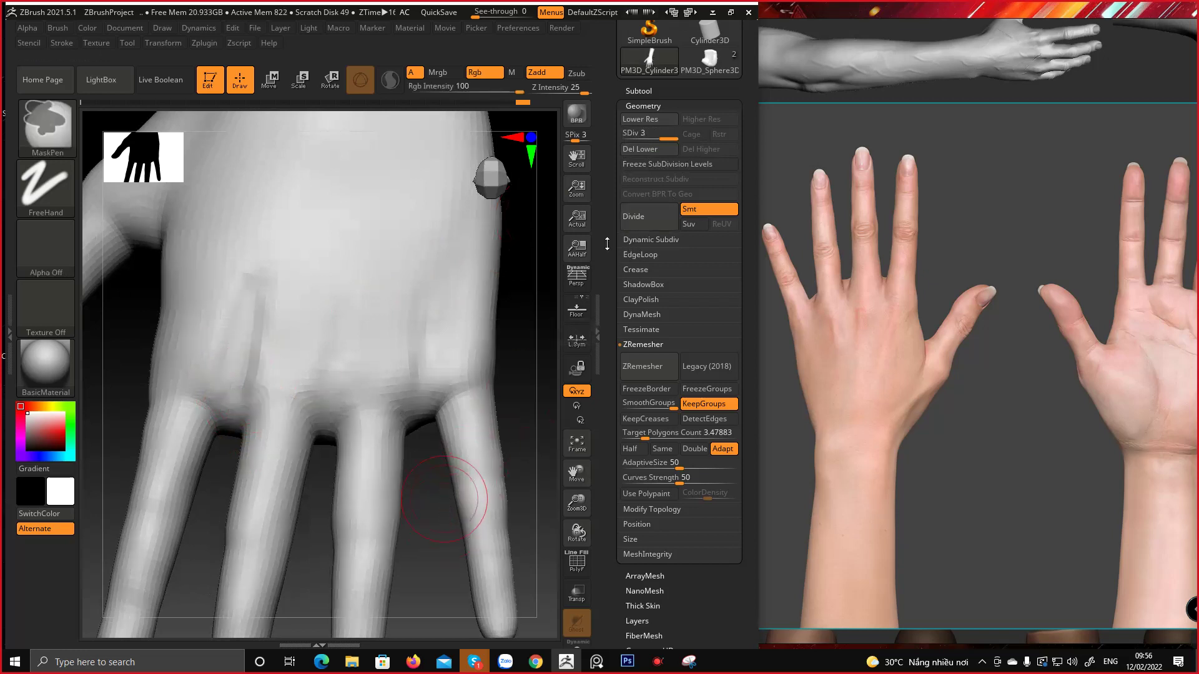
key(ctrl+z)
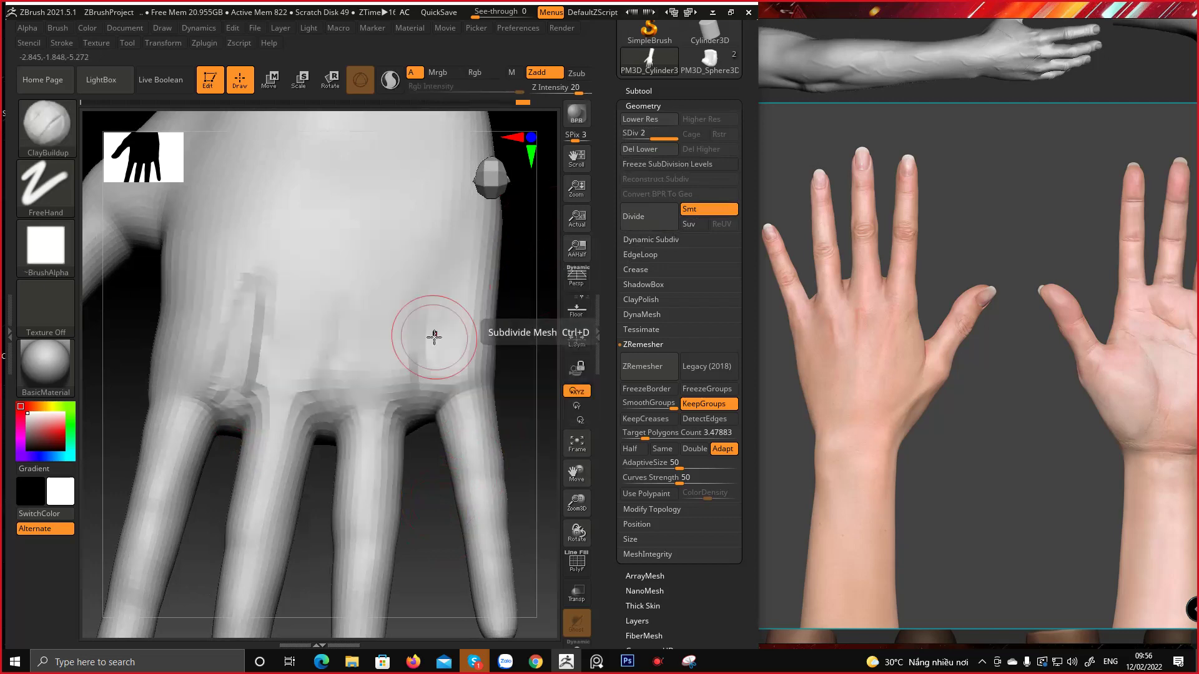
Sculpt ClayBuildup strokes along the back of the hand, running from the finger webs toward the wrist between the knuckles
right_drag(434, 337, 314, 364)
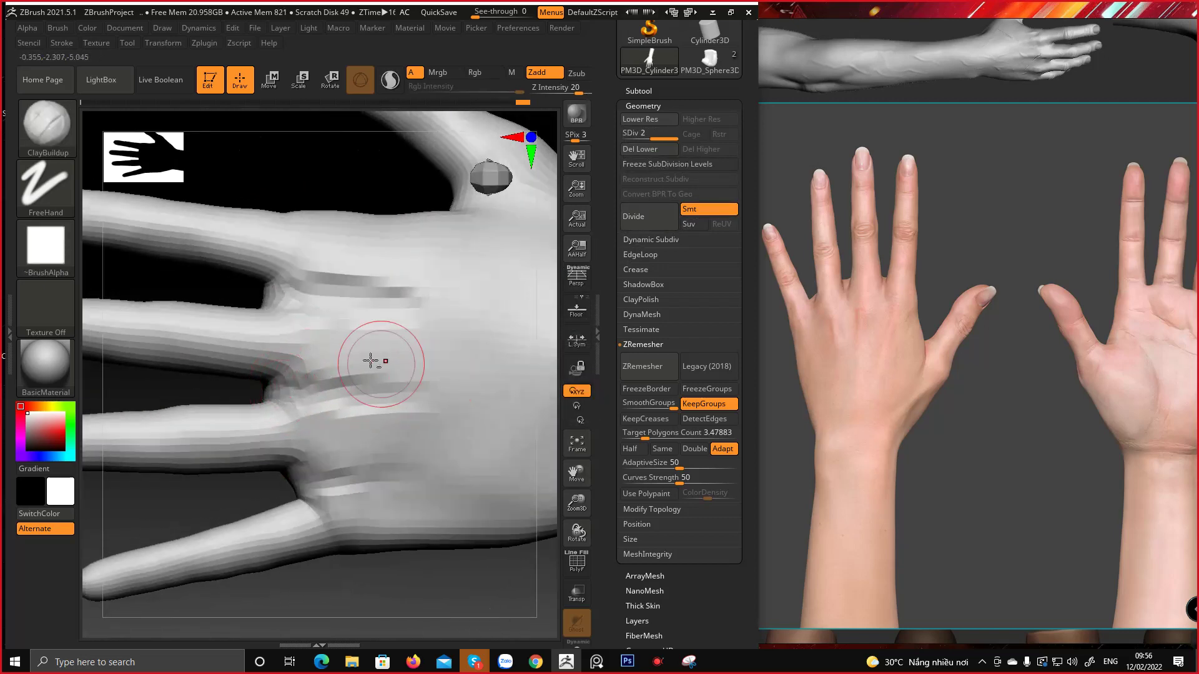
key(space)
drag(408, 387, 427, 386)
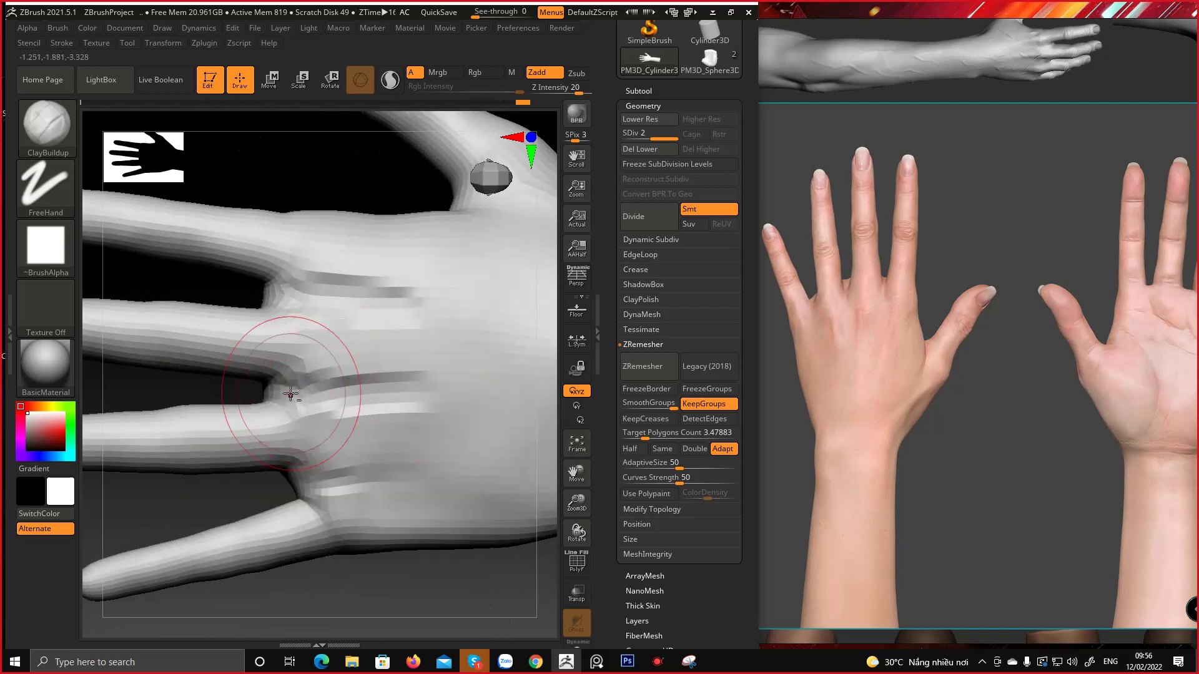
drag(291, 389, 421, 391)
drag(296, 474, 433, 467)
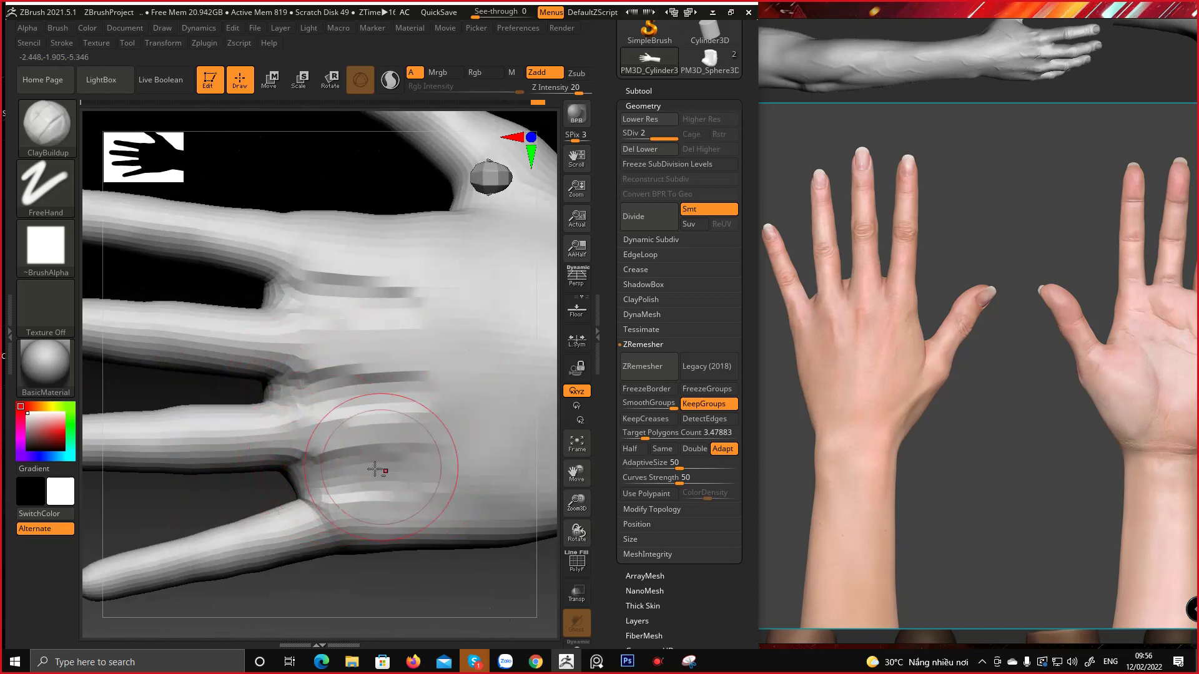
mouse_move(390, 463)
right_down()
mouse_move(421, 341)
mouse_move(396, 335)
mouse_move(412, 300)
mouse_move(441, 367)
right_up()
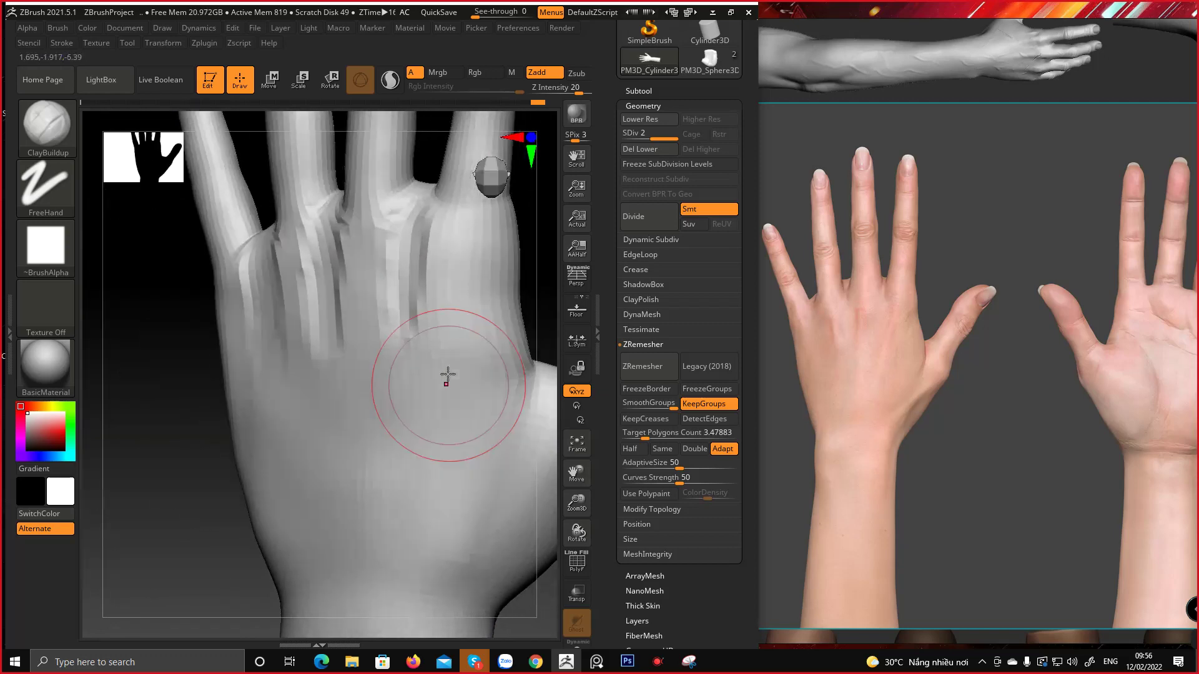
Build up the knuckles and tendon ridges at the bases of the ring, middle and index fingers with ClayBuildup
right_drag(426, 314, 429, 337)
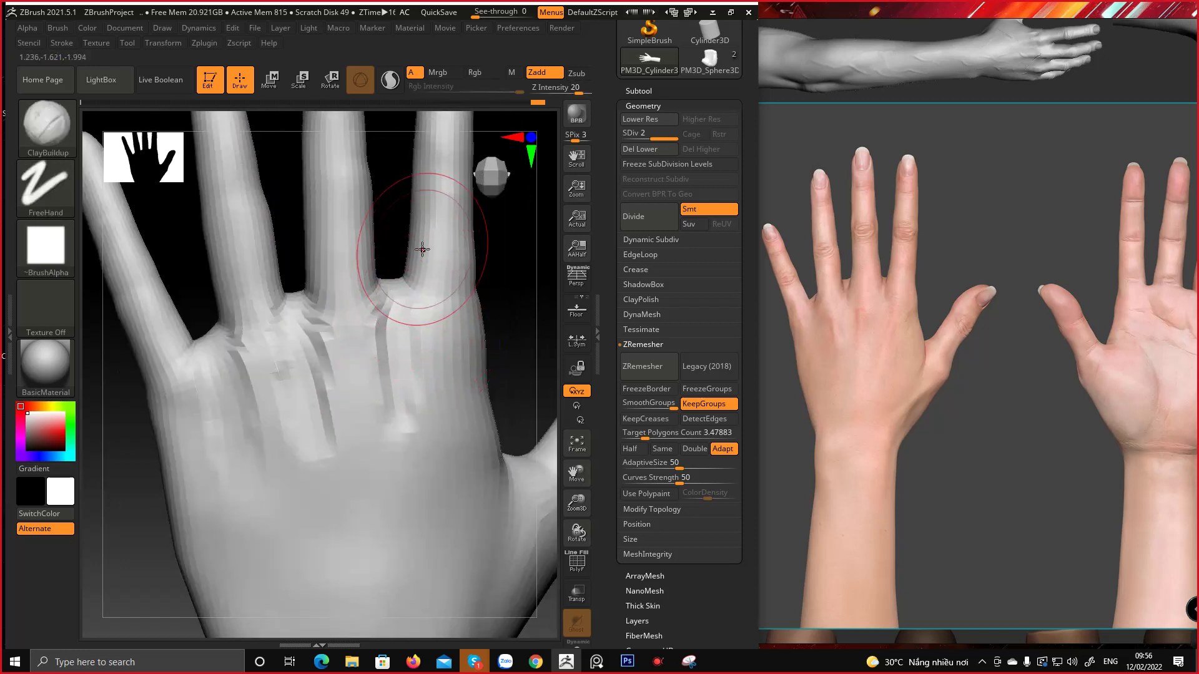
key(space)
right_drag(397, 310, 379, 343)
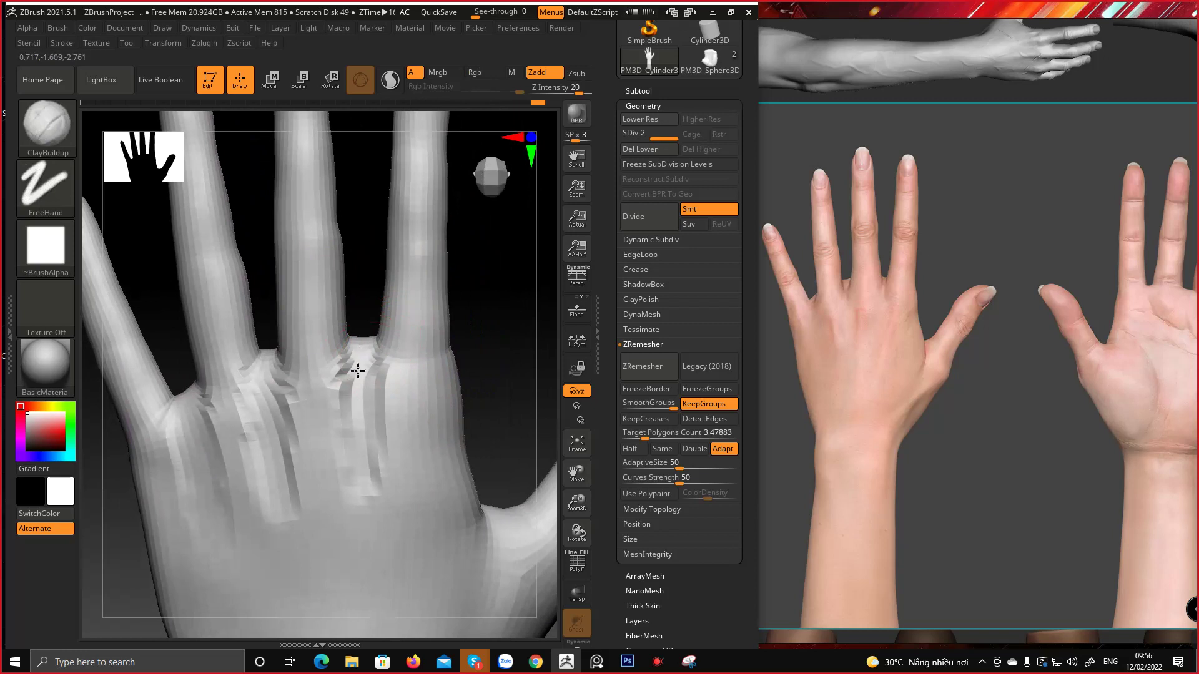
right_drag(361, 421, 309, 329)
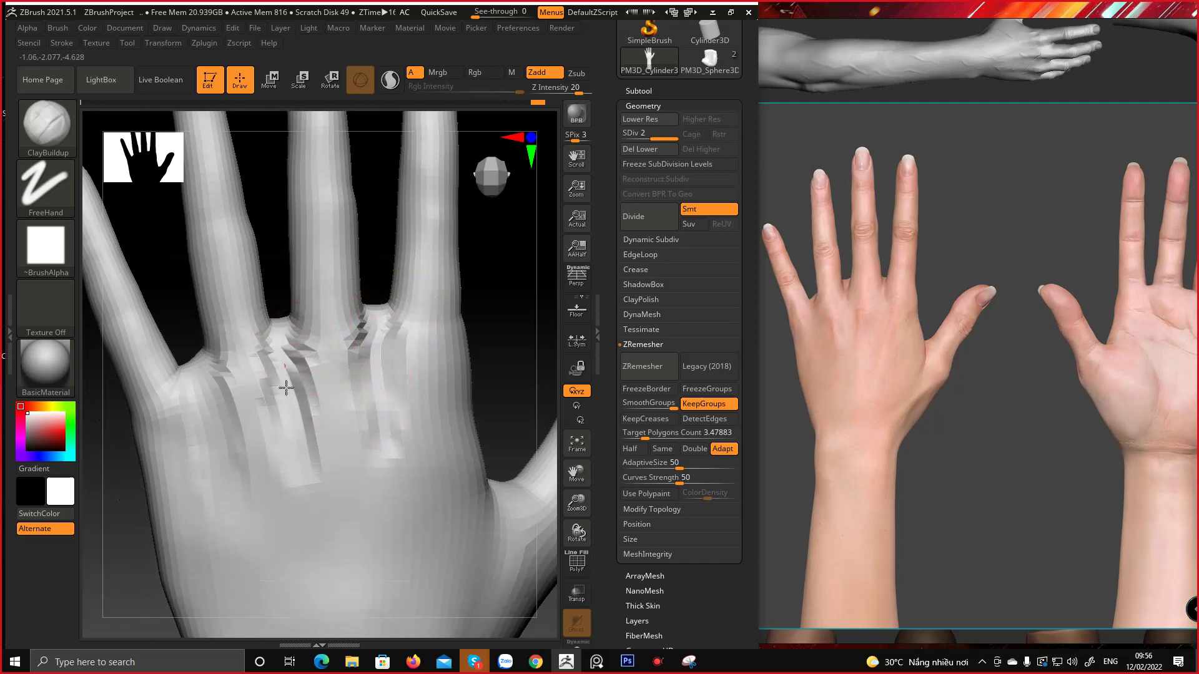
mouse_move(306, 423)
ctrl+right_down()
mouse_move(316, 343)
mouse_move(337, 356)
mouse_move(311, 369)
mouse_move(305, 355)
mouse_move(441, 347)
mouse_move(374, 373)
mouse_move(368, 344)
mouse_move(377, 377)
mouse_move(396, 343)
mouse_move(327, 364)
mouse_move(363, 371)
ctrl+right_up()
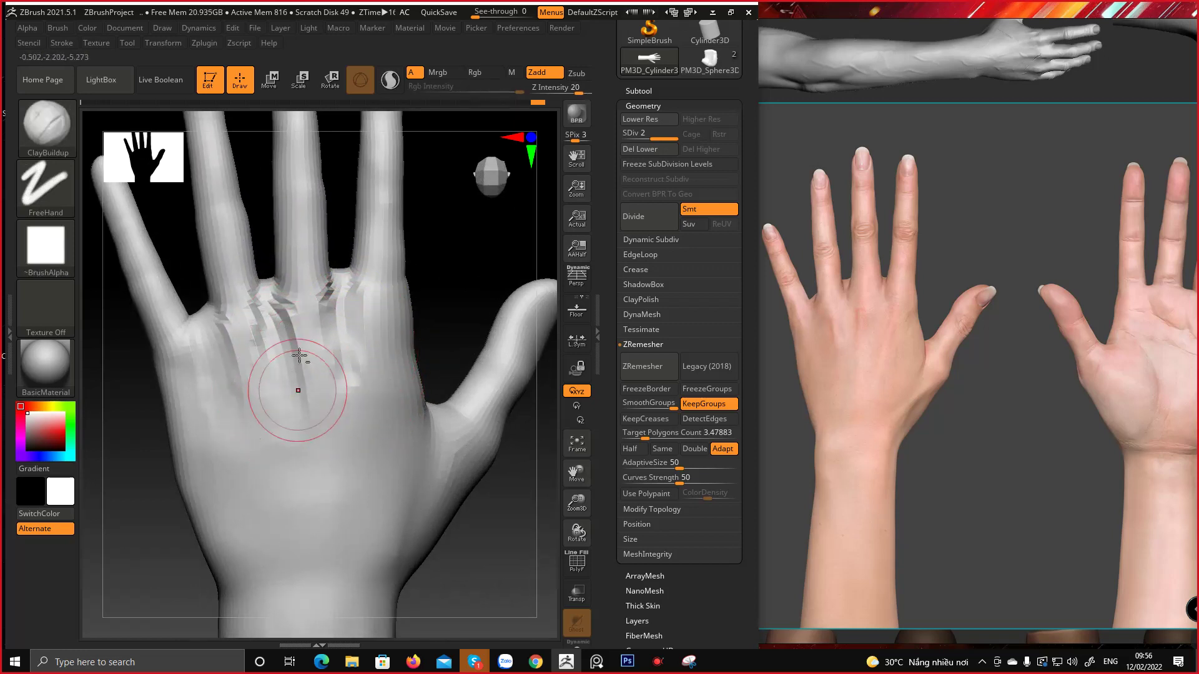
Extend the clay strokes from the ring, middle and index knuckles farther down the back of the hand
right_drag(317, 300, 290, 294)
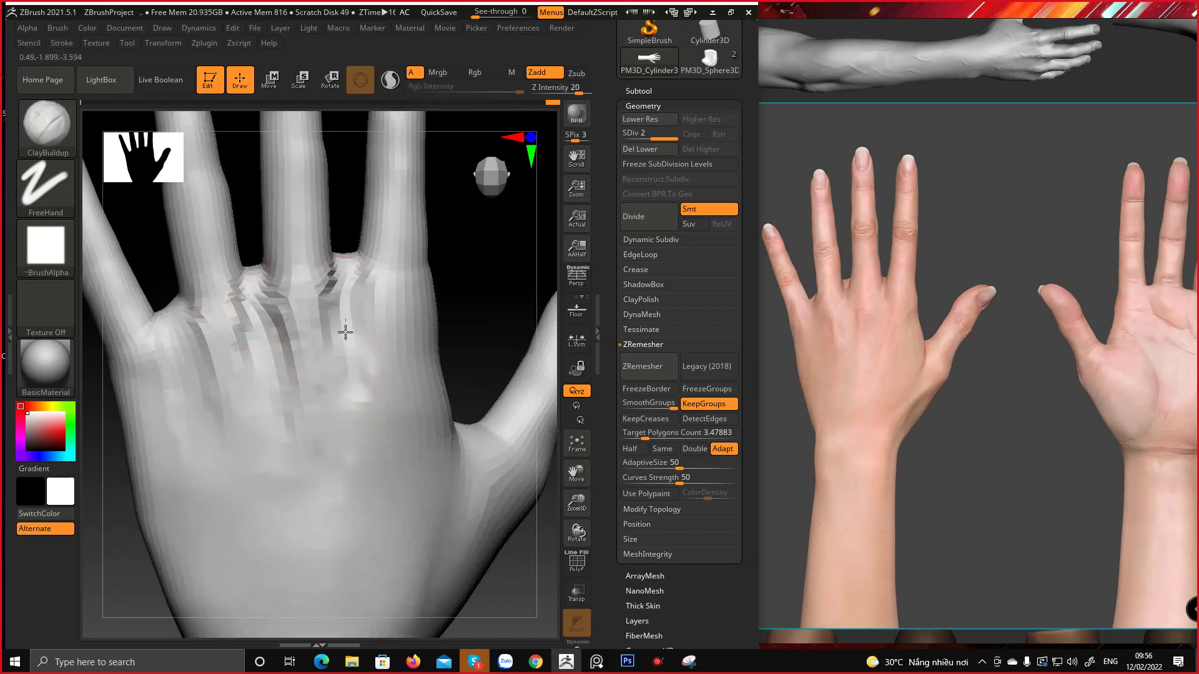
right_drag(339, 466, 343, 428)
right_click(342, 428)
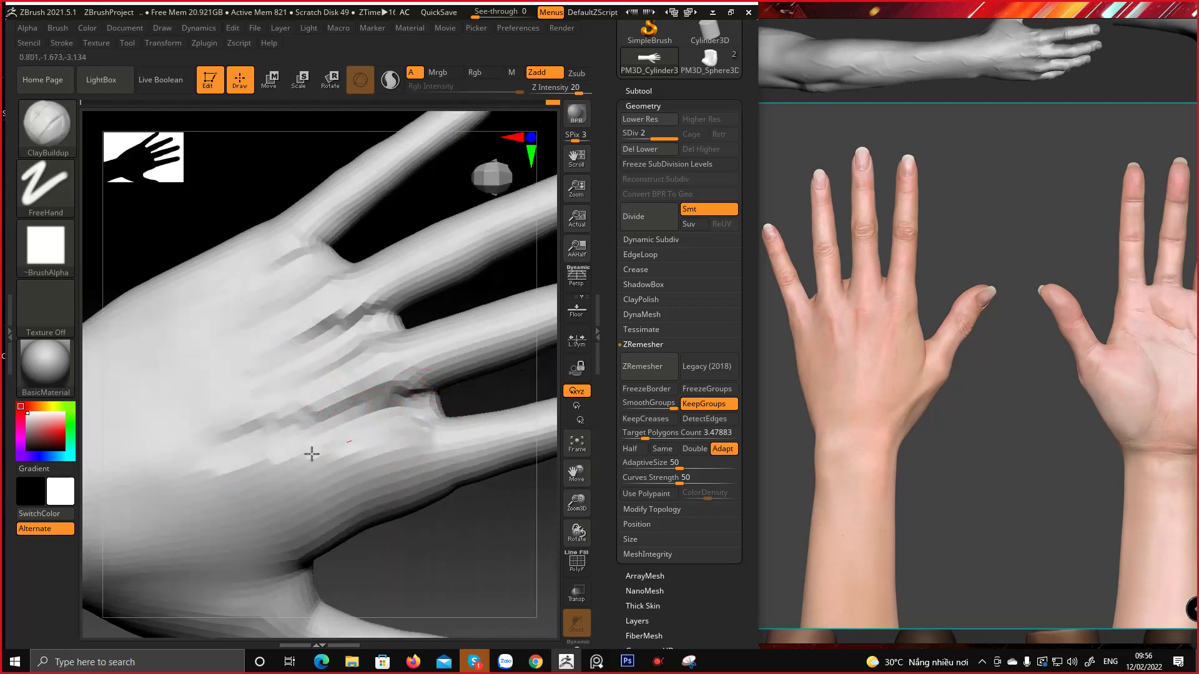
right_drag(217, 473, 348, 331)
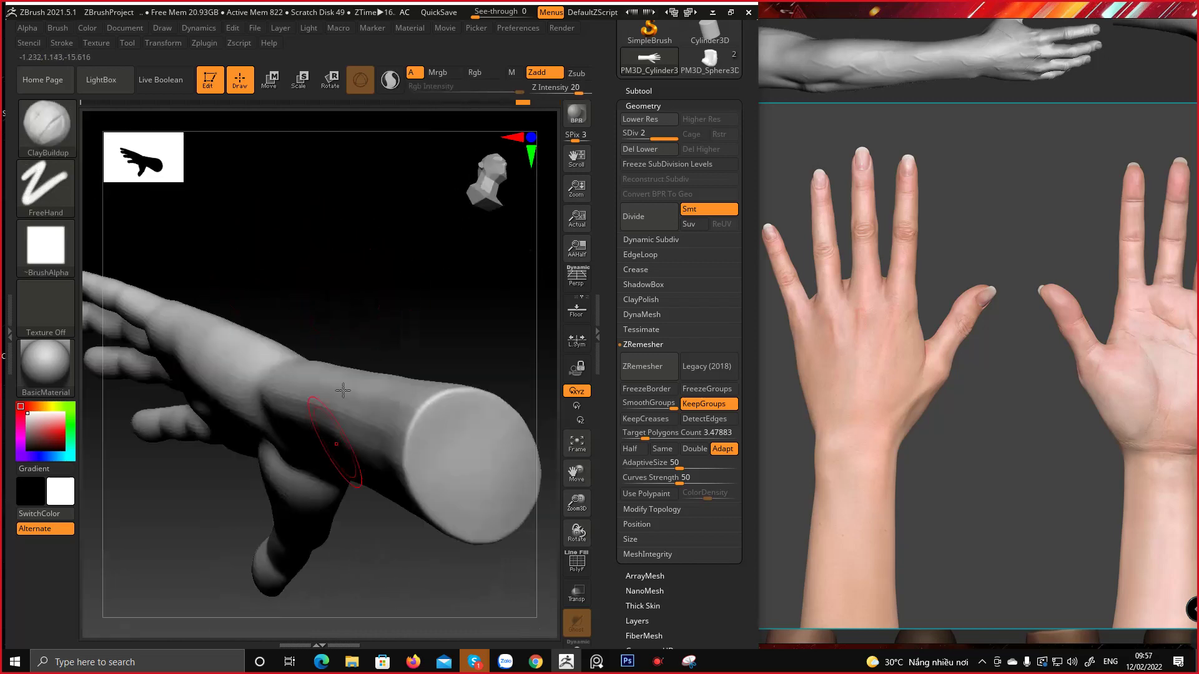
right_drag(337, 437, 325, 397)
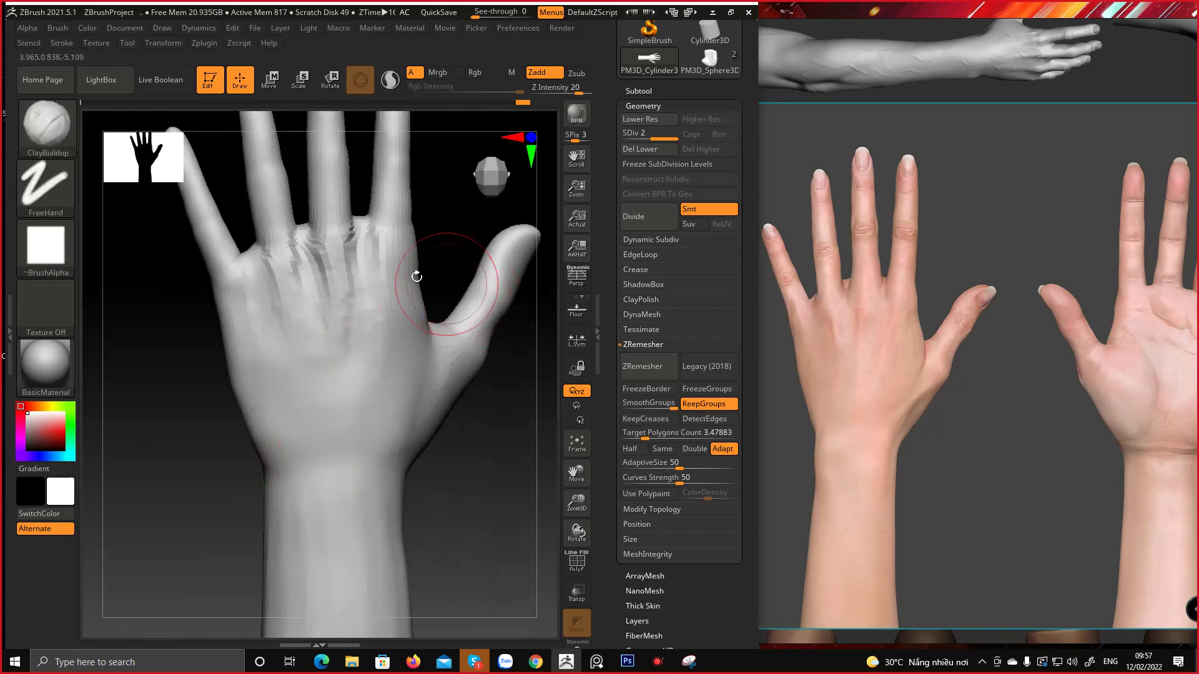
Resize the ClayBuildup brush and sculpt the web and knuckle area between the little and ring fingers
right_click(272, 275)
ctrl+right_drag(278, 263, 251, 271)
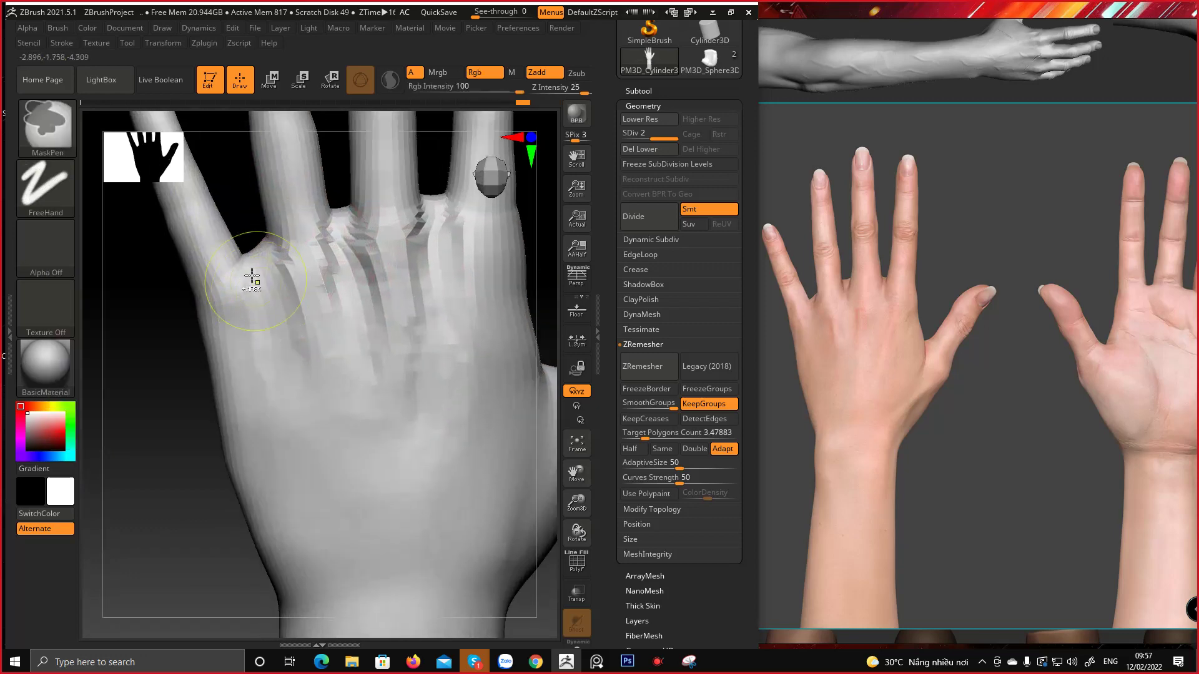
alt+drag(250, 257, 265, 266)
right_click(286, 265)
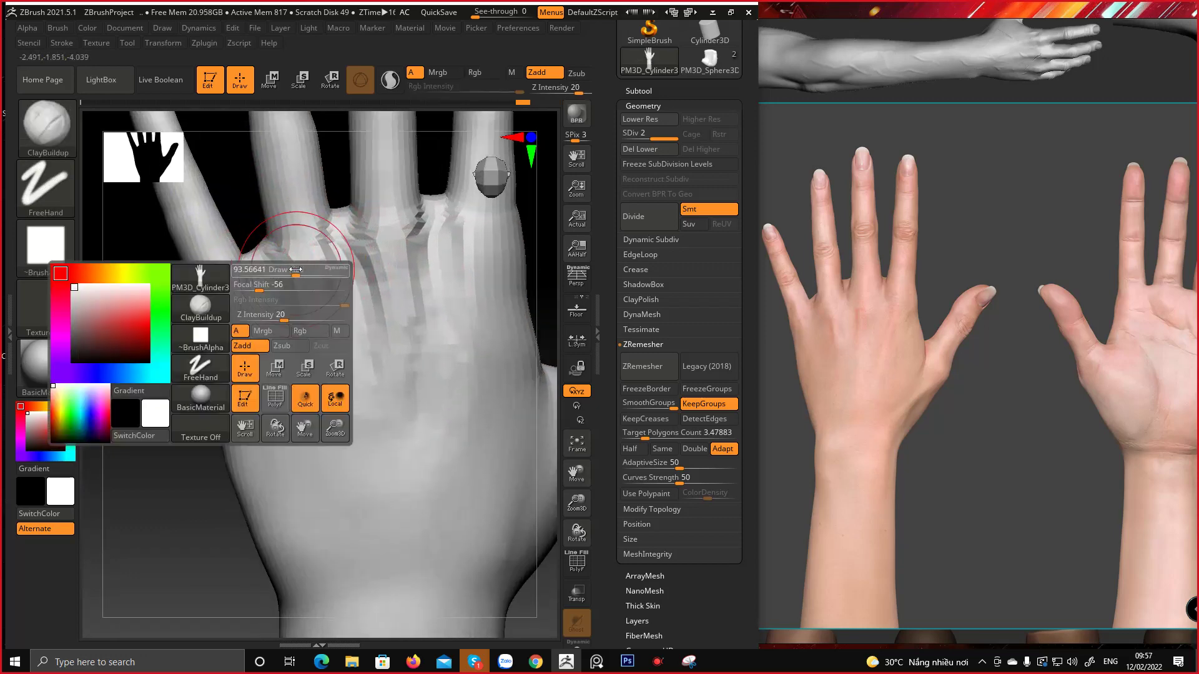
mouse_move(251, 250)
right_down()
mouse_move(314, 245)
mouse_move(313, 259)
mouse_move(396, 286)
mouse_move(348, 318)
right_up()
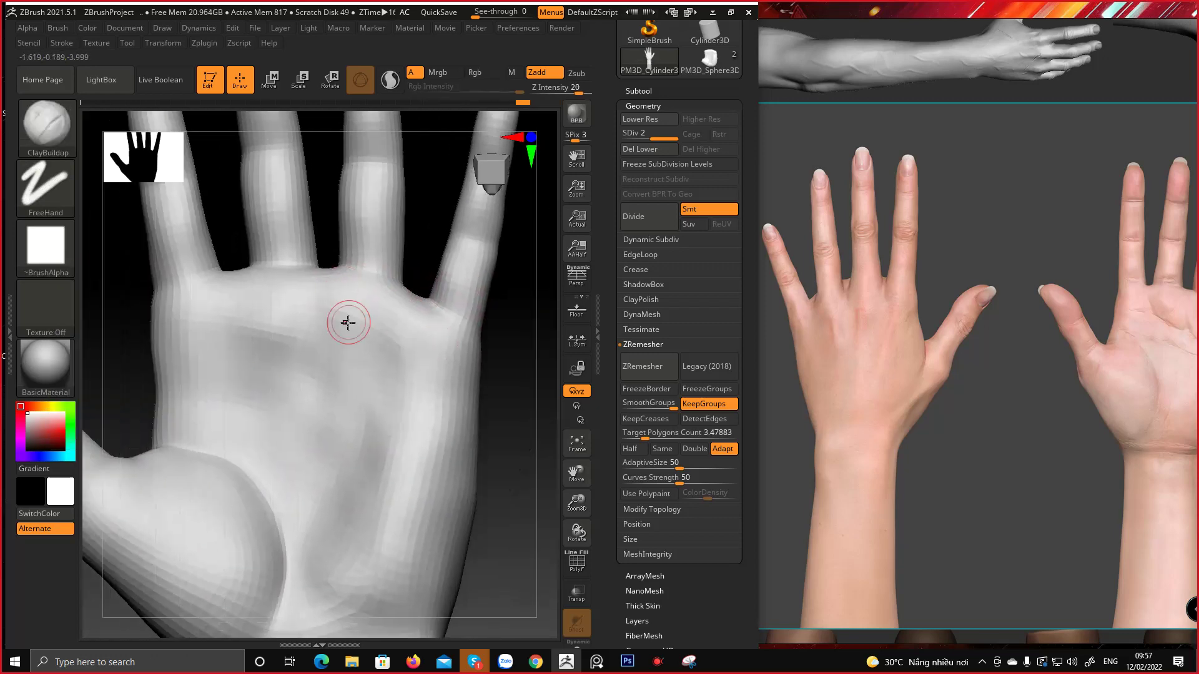
right_drag(233, 274, 345, 289)
mouse_move(199, 306)
right_down()
mouse_move(351, 308)
mouse_move(321, 308)
mouse_move(335, 281)
mouse_move(309, 315)
right_up()
Find the finger webbing diagram on the reference board and enlarge it for comparison
middle_drag(1149, 340, 958, 377)
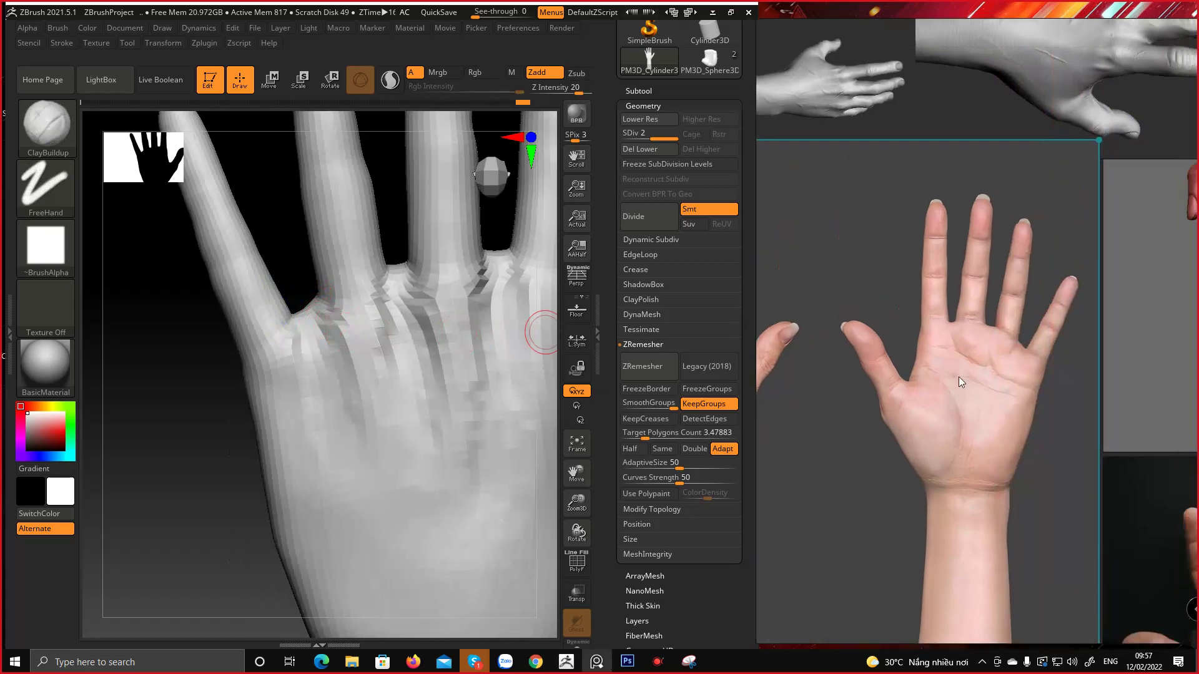
scroll(1052, 401, down, 10)
scroll(1020, 369, up, 8)
mouse_move(1008, 419)
middle_down()
mouse_move(807, 366)
mouse_move(655, 347)
middle_up()
middle_drag(1039, 378, 718, 340)
scroll(911, 468, up, 10)
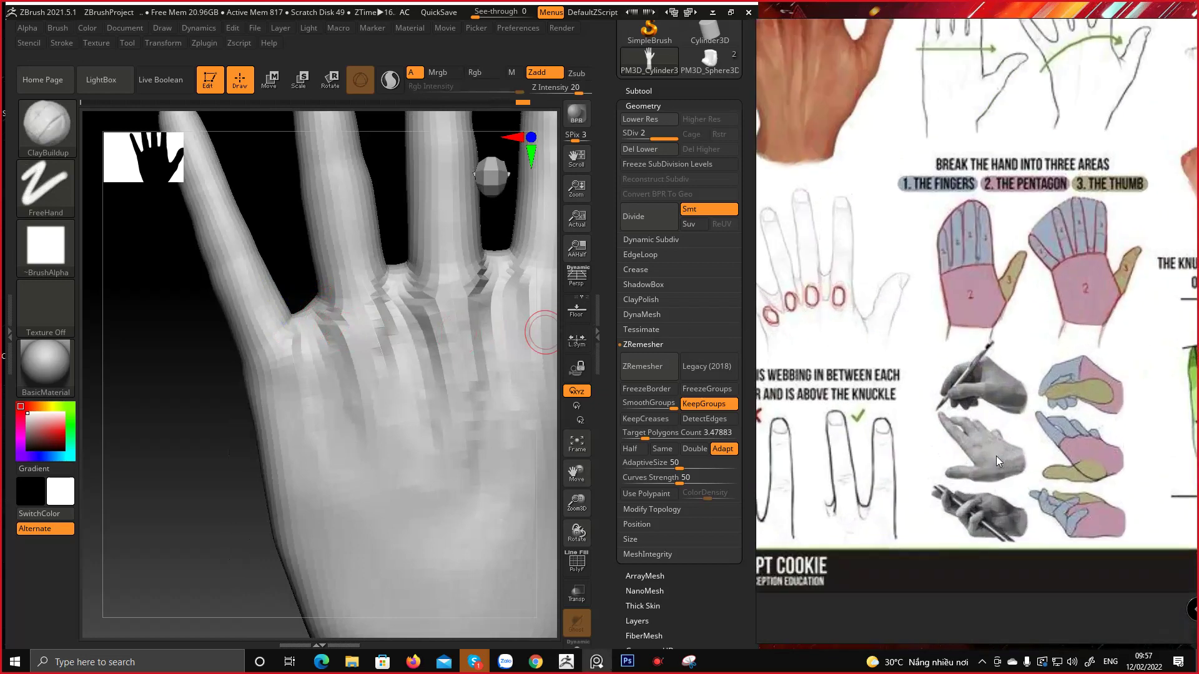
scroll(907, 449, down, 1)
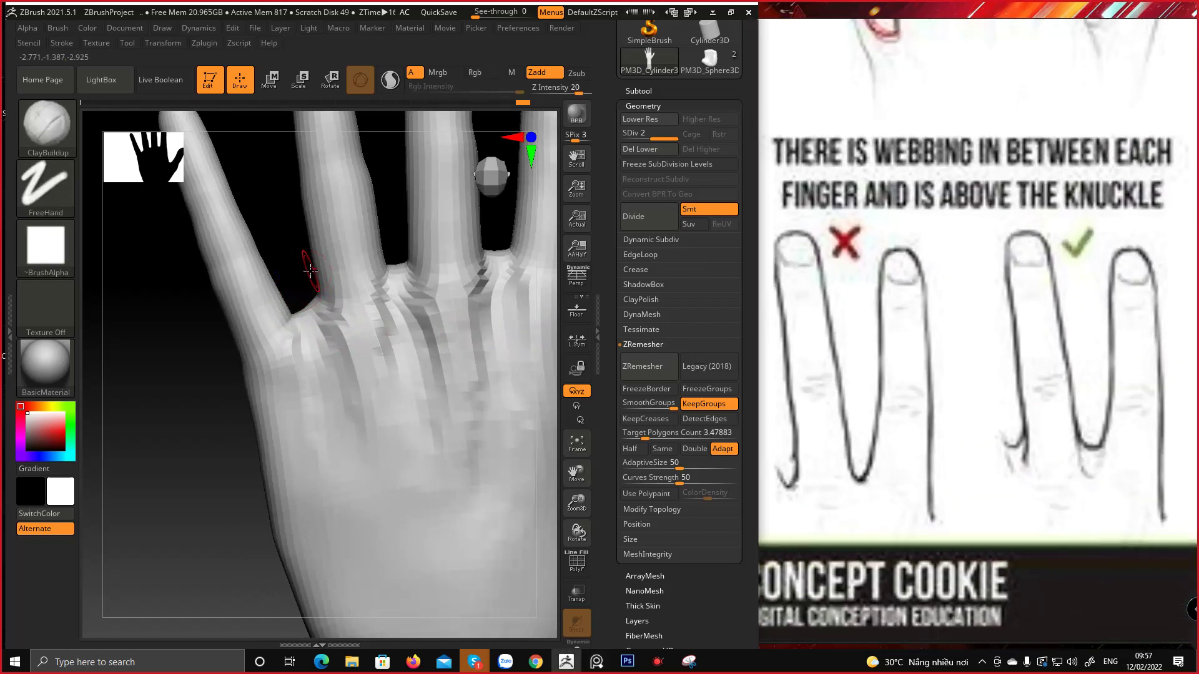
Choose the Move brush, adjust its size and reshape the web between the little and ring fingers
key(b)
key(m)
key(v)
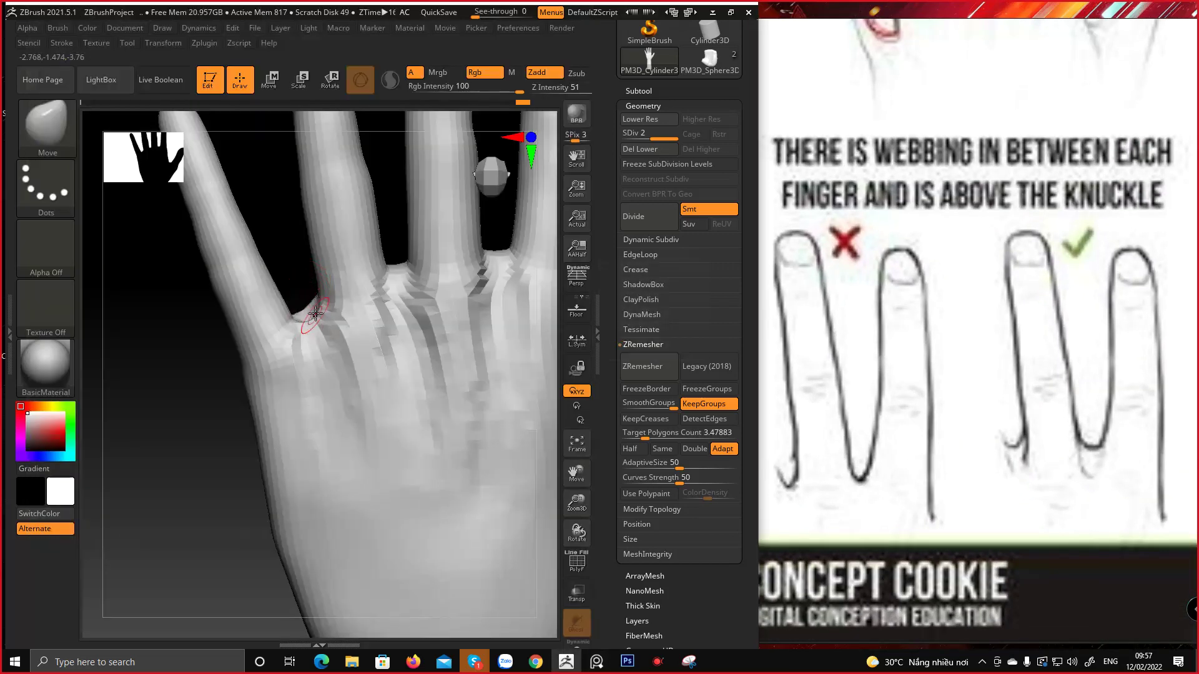
key(space)
ctrl+right_drag(371, 333, 325, 369)
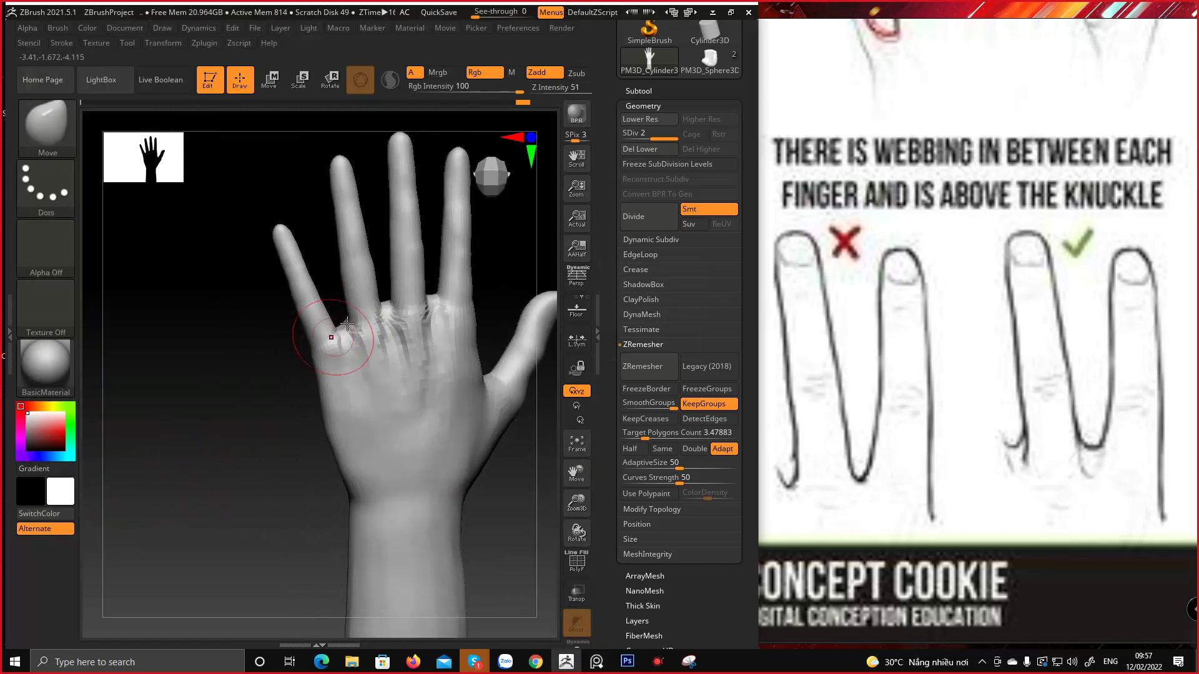
key(ctrl)
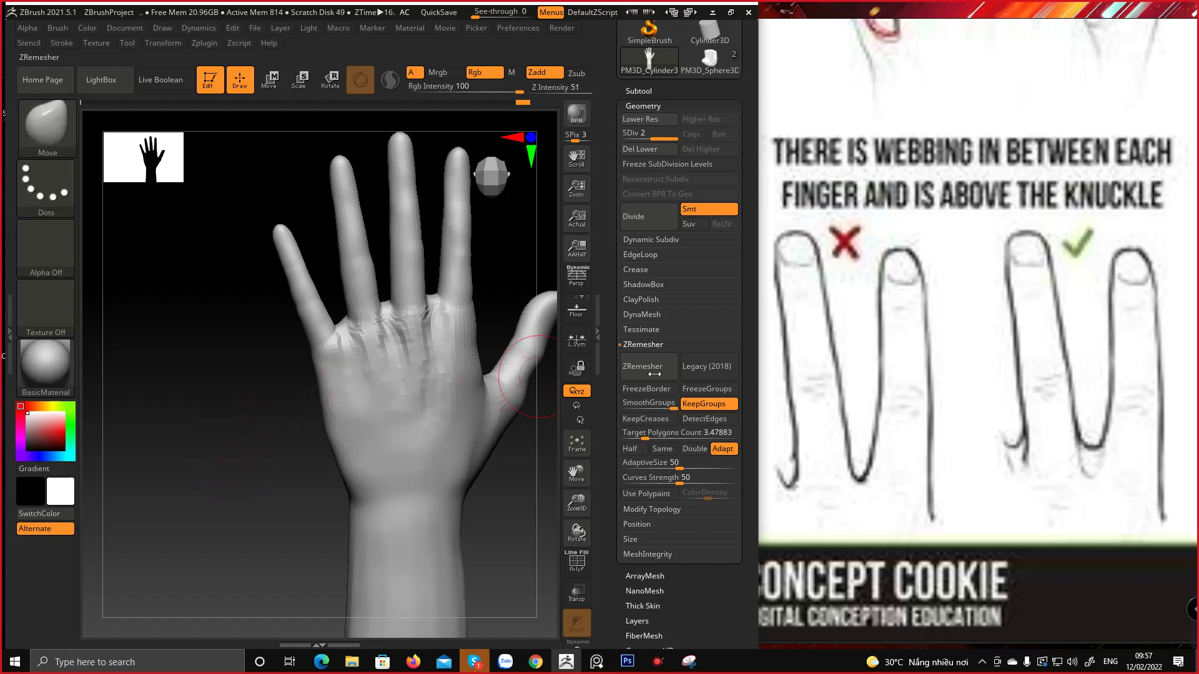
Choose the ClayBuildup brush again, adjust its size and build up the little and ring finger knuckles
right_drag(287, 316, 334, 375)
key(b)
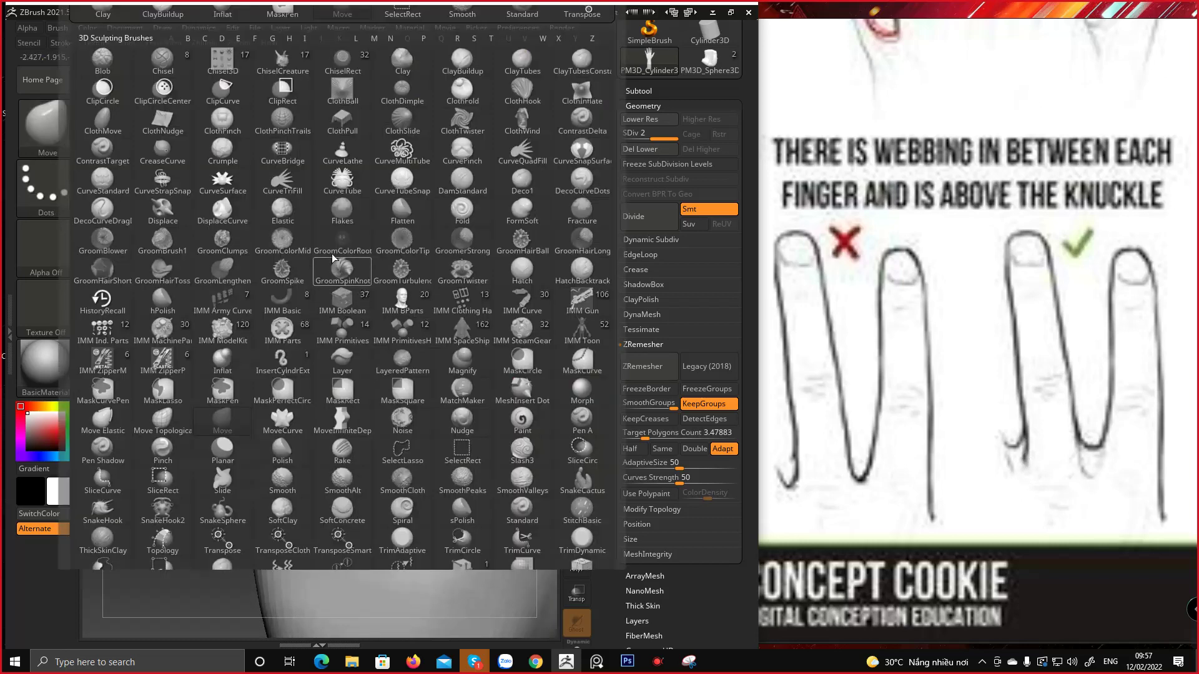
click(462, 60)
key(space)
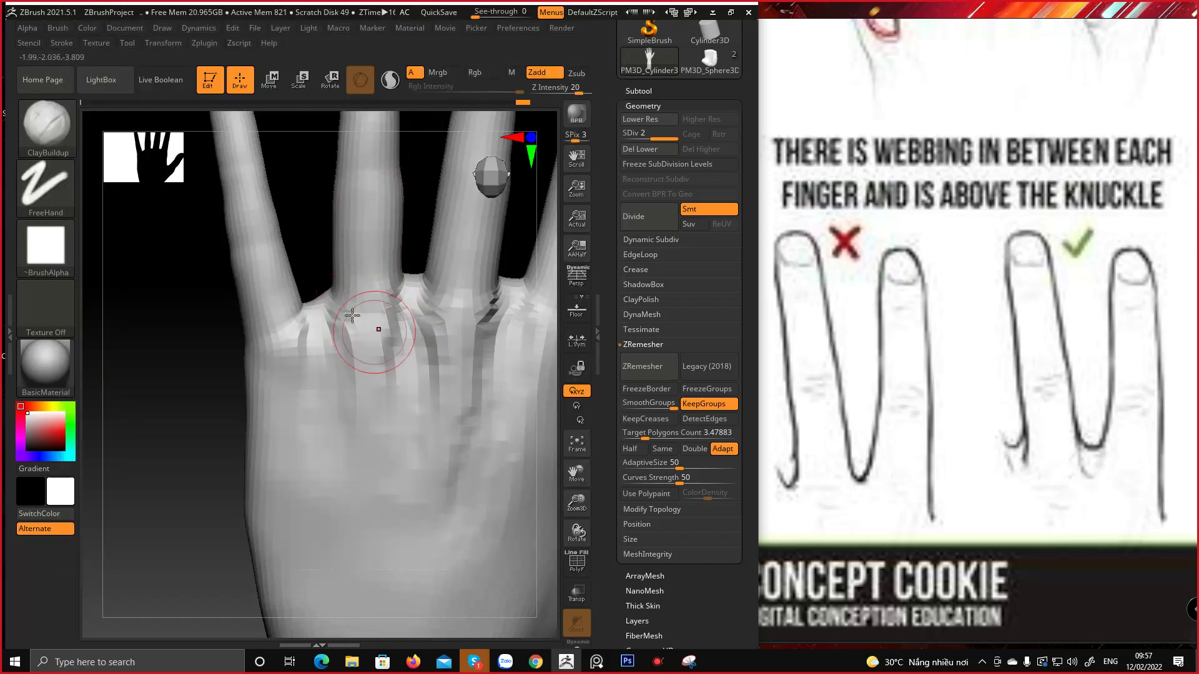
right_drag(334, 338, 289, 317)
Change the hand's material to FastShader and inspect the form from the palm side
click(48, 371)
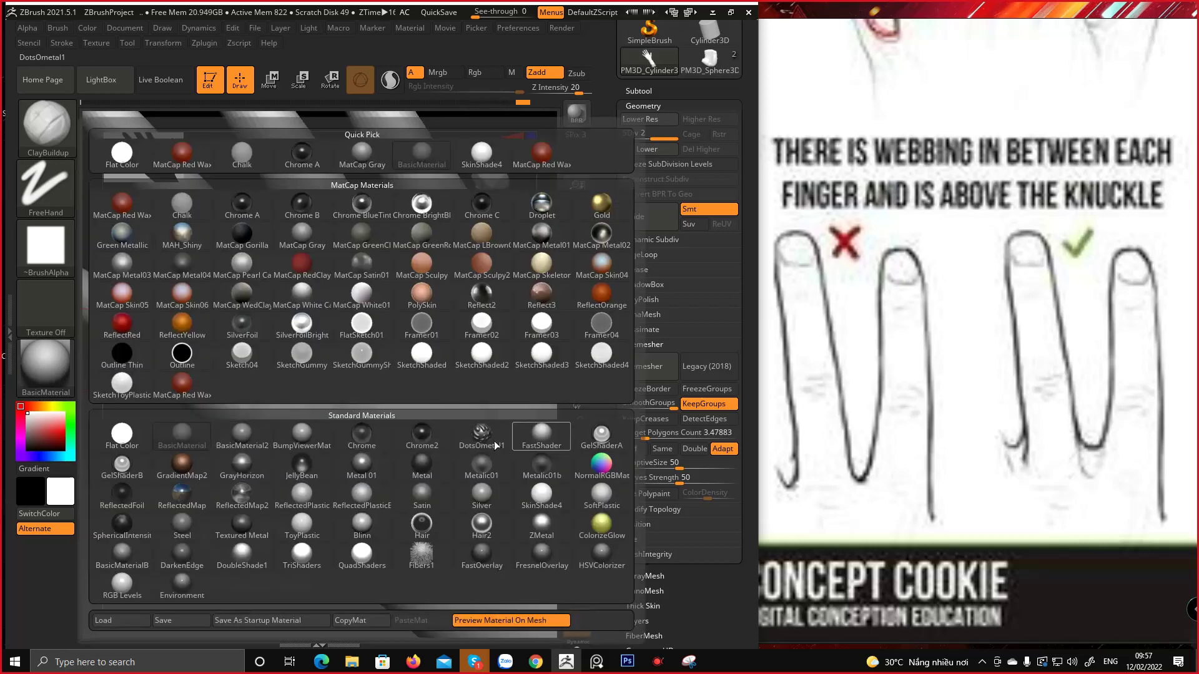
click(542, 435)
right_drag(268, 259, 421, 334)
right_drag(461, 400, 342, 241)
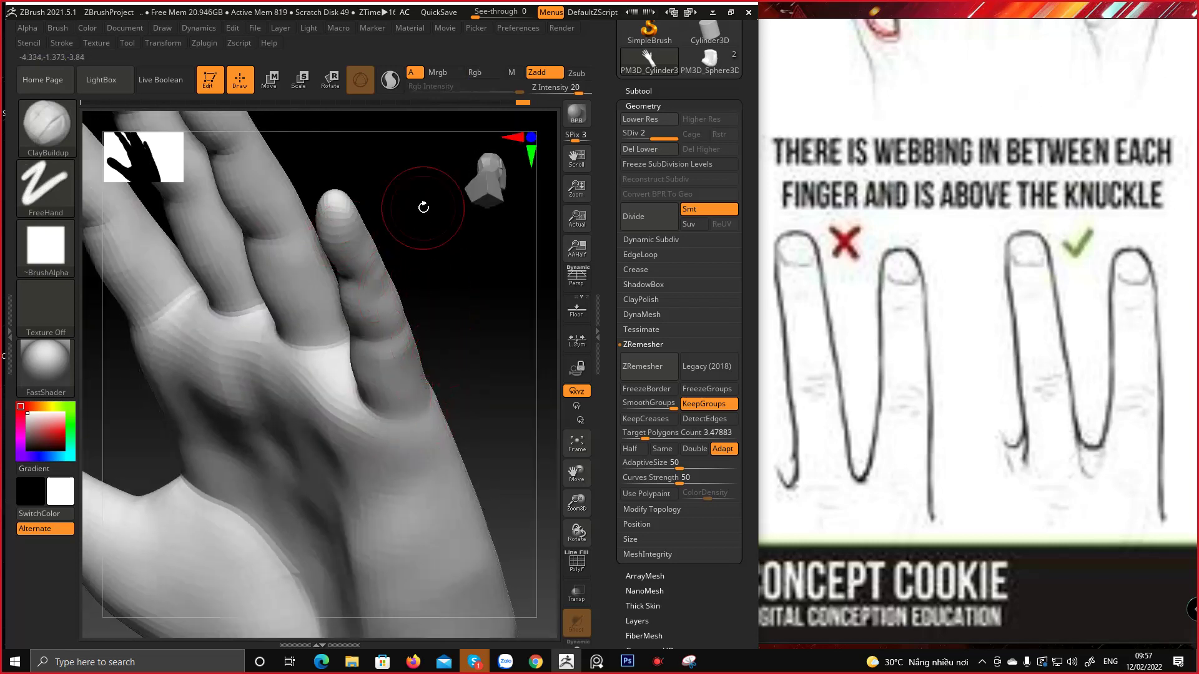
Sculpt the back of the hand around the base of the little finger with ClayBuildup
right_drag(455, 326, 343, 449)
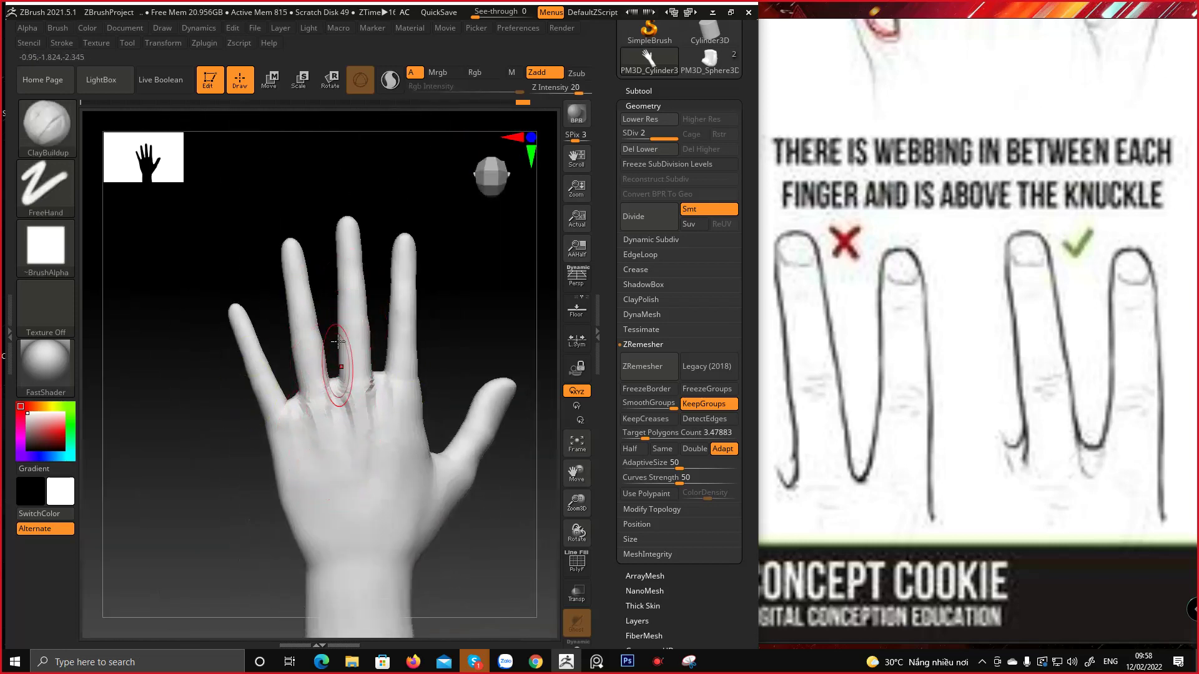
right_drag(336, 405, 326, 437)
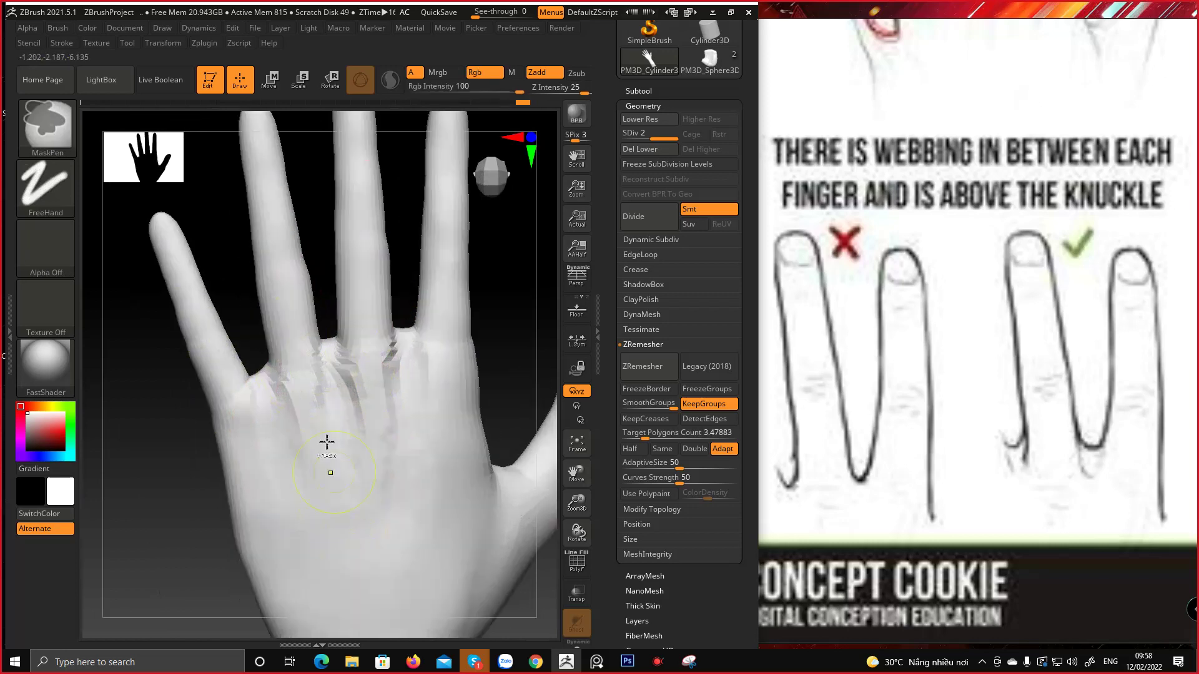
right_drag(254, 375, 404, 393)
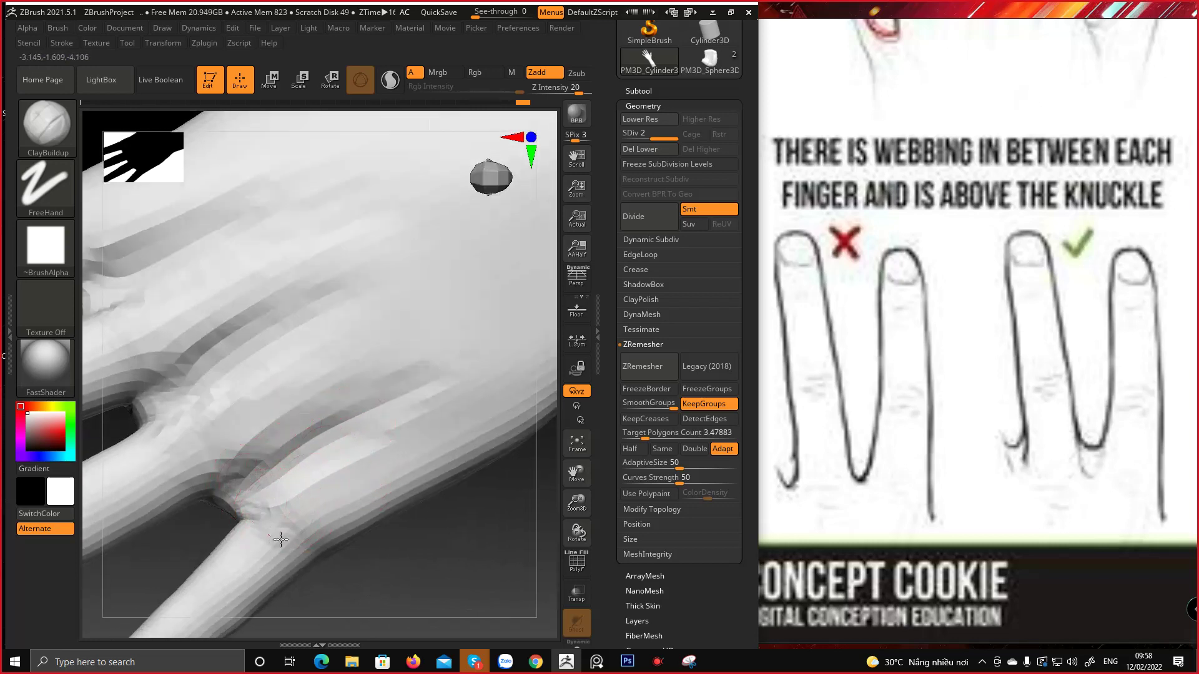
Find the photo of both hands on the reference board and enlarge the back-of-hand view
scroll(931, 405, down, 8)
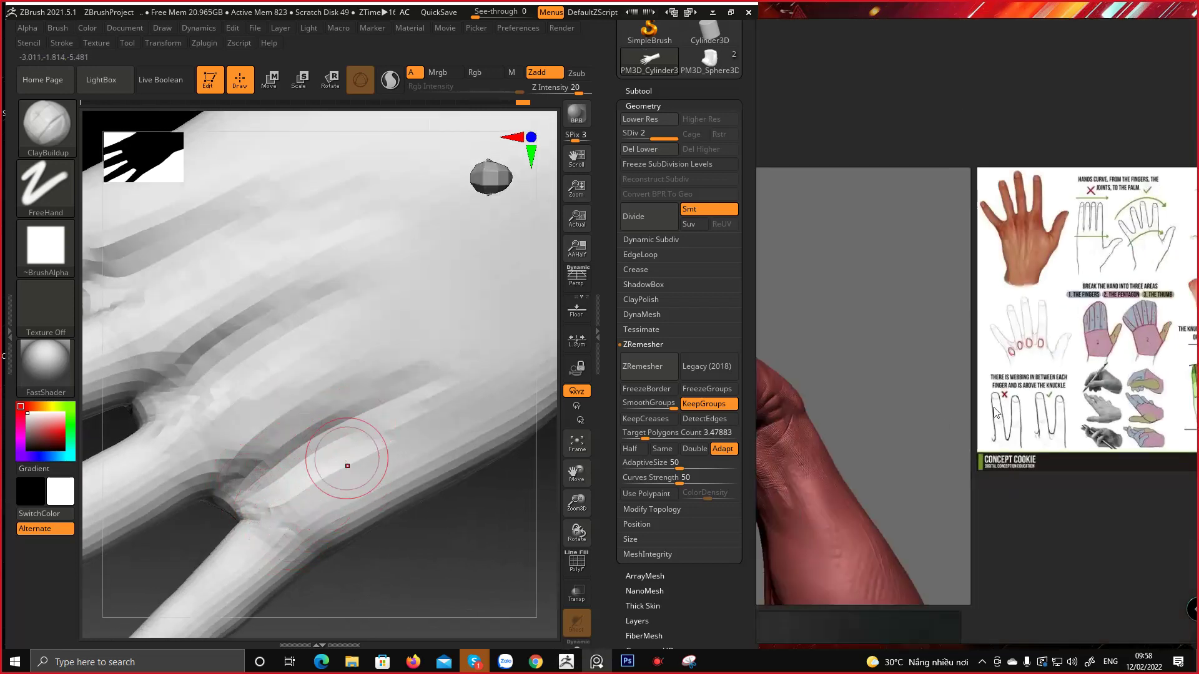
middle_drag(805, 409, 947, 339)
mouse_move(872, 393)
middle_down()
mouse_move(964, 369)
mouse_move(967, 328)
middle_up()
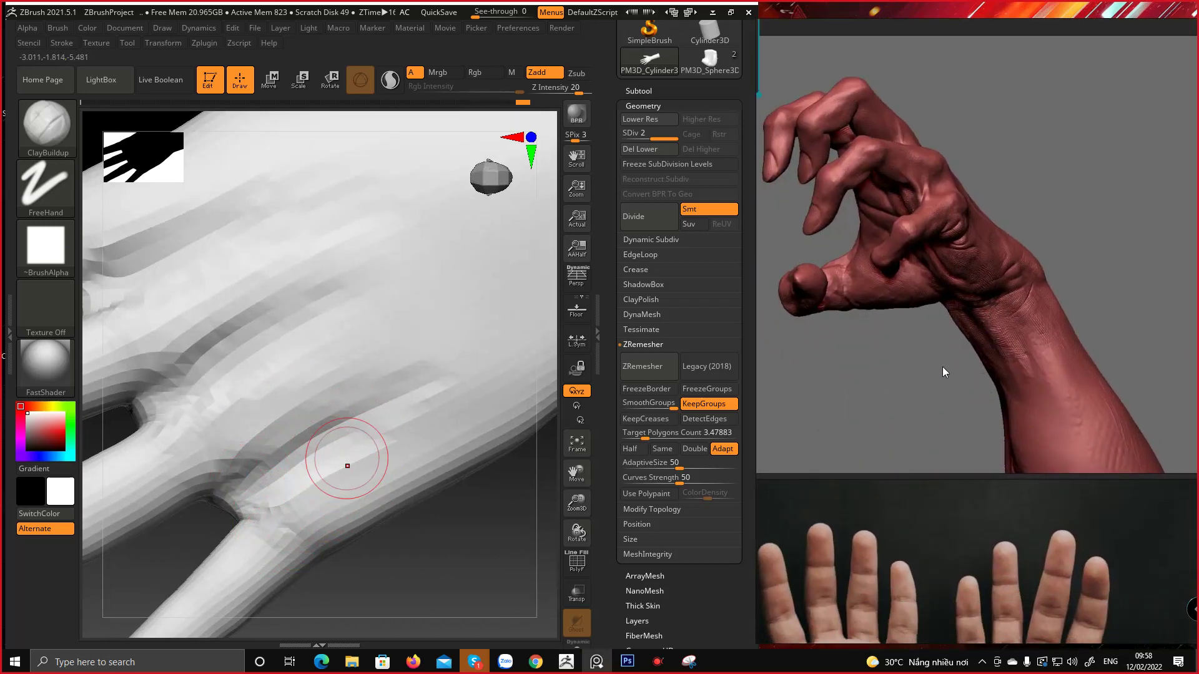
scroll(961, 349, down, 5)
scroll(942, 406, up, 2)
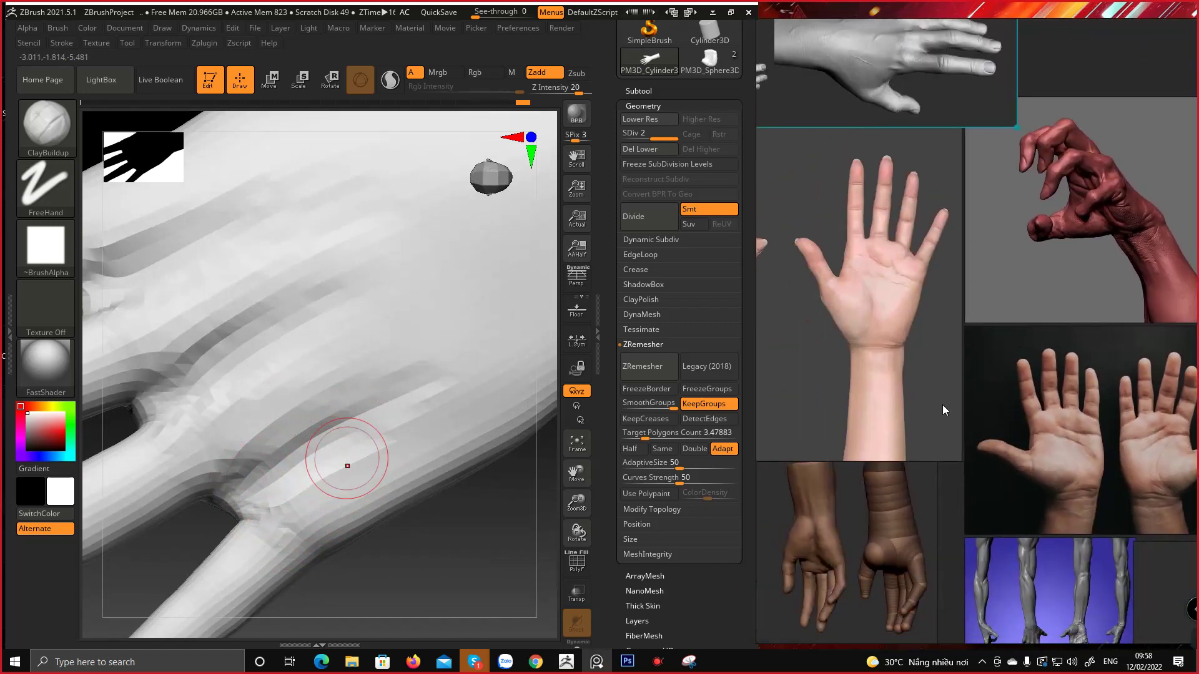
scroll(823, 312, up, 5)
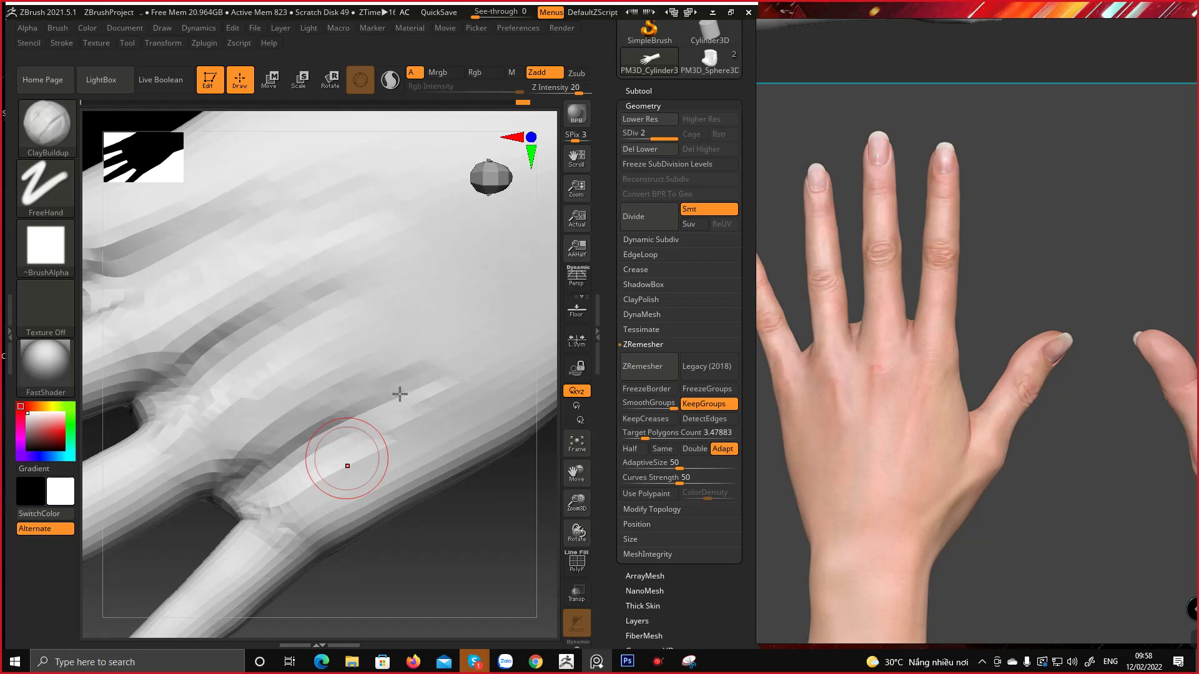
Resize the ClayBuildup brush and build up the little finger's knuckle where it joins the hand
mouse_move(399, 394)
right_down()
mouse_move(310, 407)
mouse_move(326, 367)
mouse_move(287, 394)
mouse_move(266, 476)
mouse_move(281, 424)
mouse_move(281, 313)
mouse_move(335, 326)
mouse_move(432, 387)
mouse_move(321, 382)
mouse_move(348, 388)
right_up()
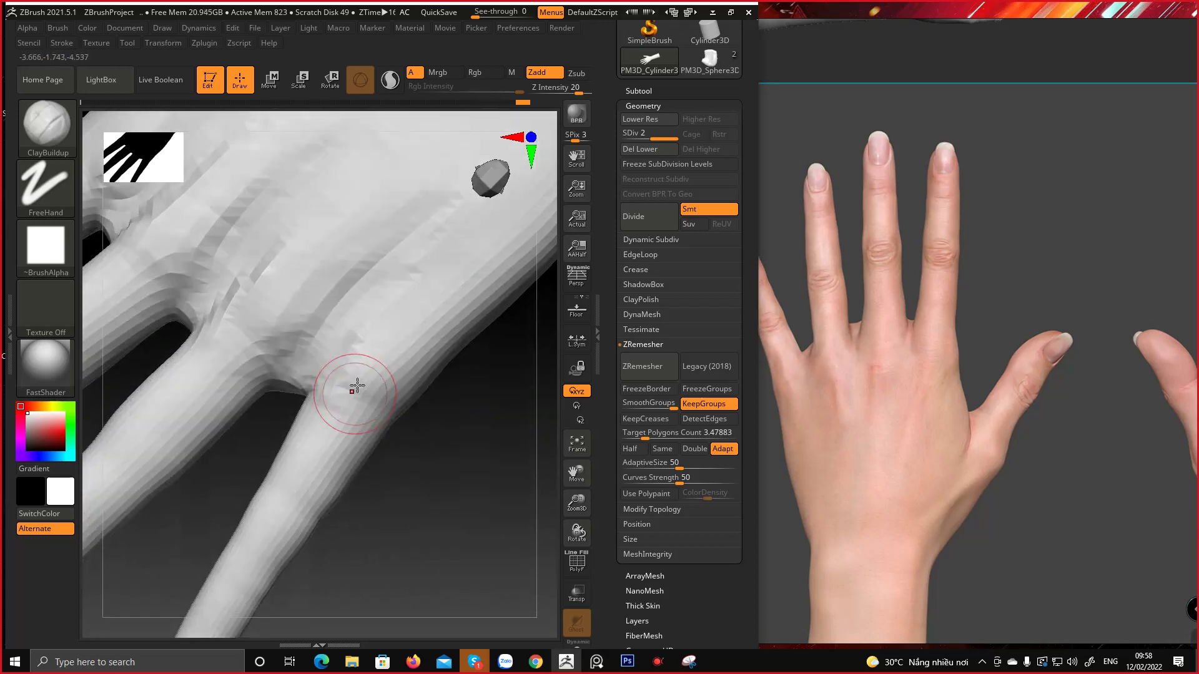
key(space)
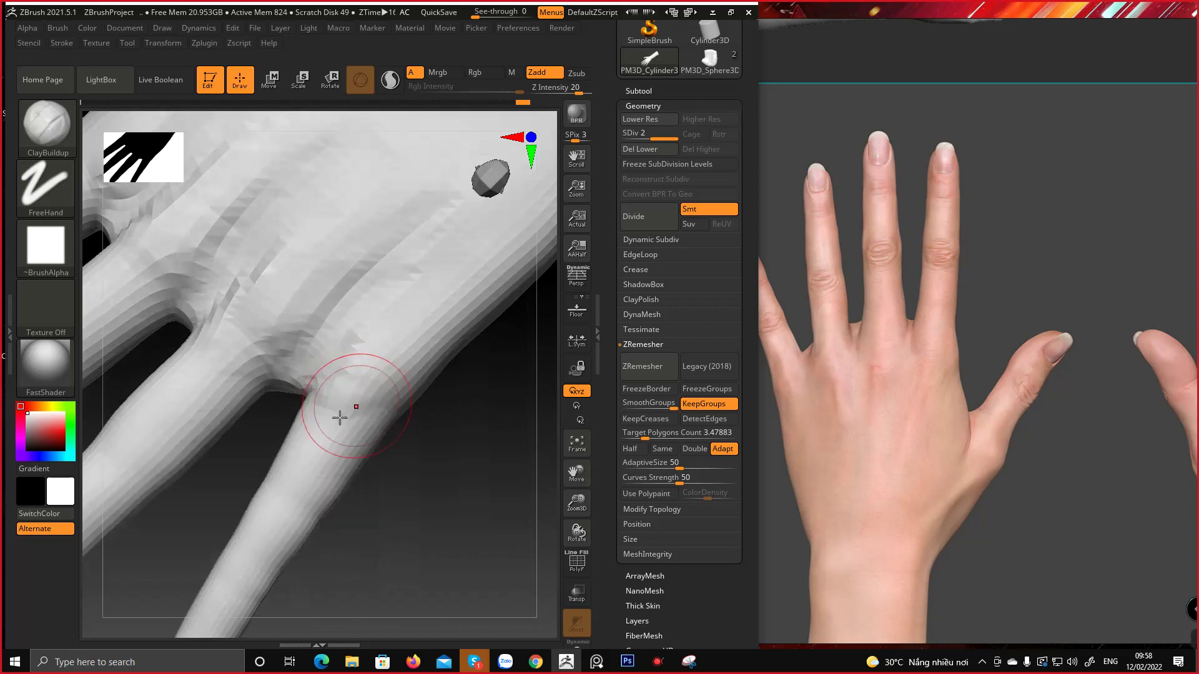
mouse_move(308, 460)
right_down()
mouse_move(375, 278)
mouse_move(348, 267)
mouse_move(254, 337)
right_up()
mouse_move(250, 383)
right_down()
mouse_move(302, 433)
mouse_move(251, 400)
right_up()
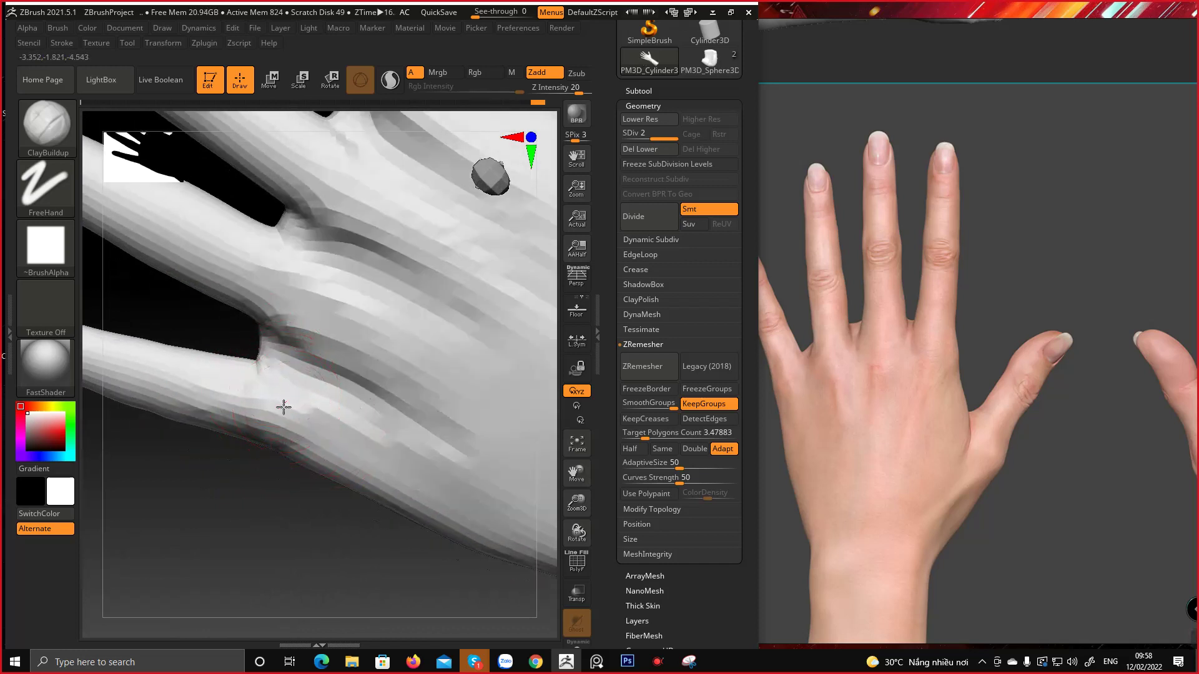
Examine the knuckles on the back of the hand from several angles and widen the reference board to compare other hand photos
right_drag(285, 419, 368, 294)
key(ctrl)
mouse_move(359, 349)
right_down()
mouse_move(365, 331)
mouse_move(326, 408)
mouse_move(310, 331)
right_up()
mouse_move(377, 407)
right_down()
mouse_move(343, 311)
mouse_move(347, 273)
mouse_move(347, 339)
mouse_move(268, 396)
mouse_move(307, 361)
right_up()
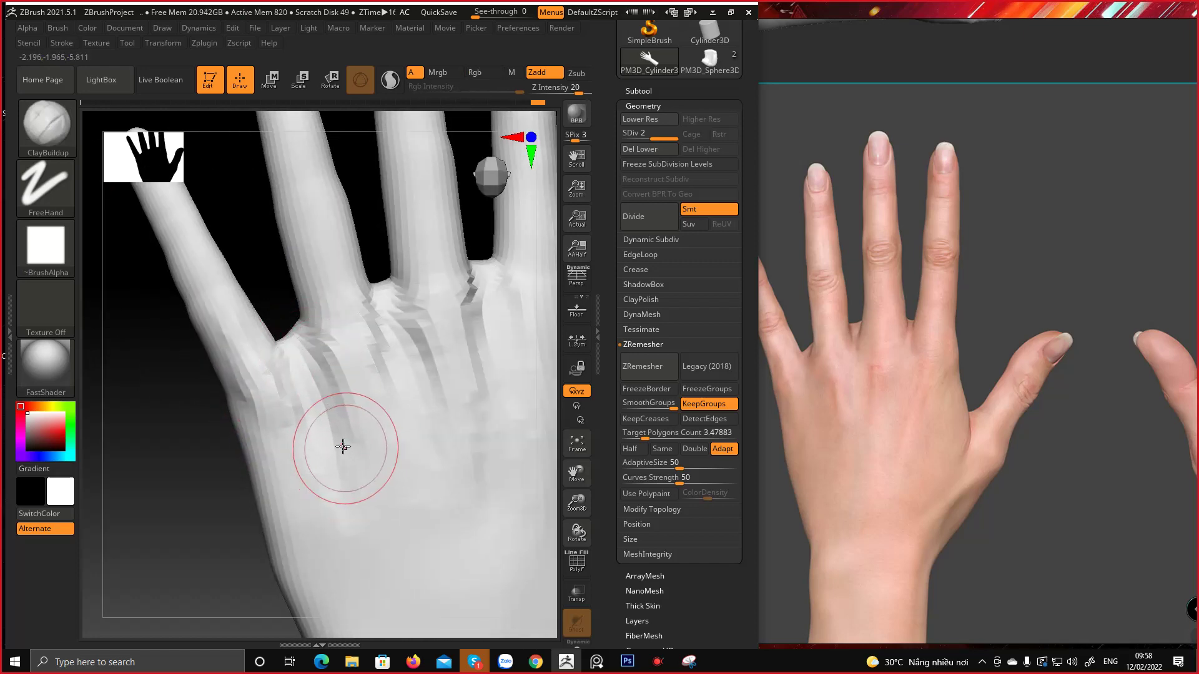
right_drag(342, 444, 348, 278)
mouse_move(332, 342)
right_down()
mouse_move(337, 292)
mouse_move(331, 375)
mouse_move(422, 393)
mouse_move(361, 289)
mouse_move(334, 327)
mouse_move(316, 312)
right_up()
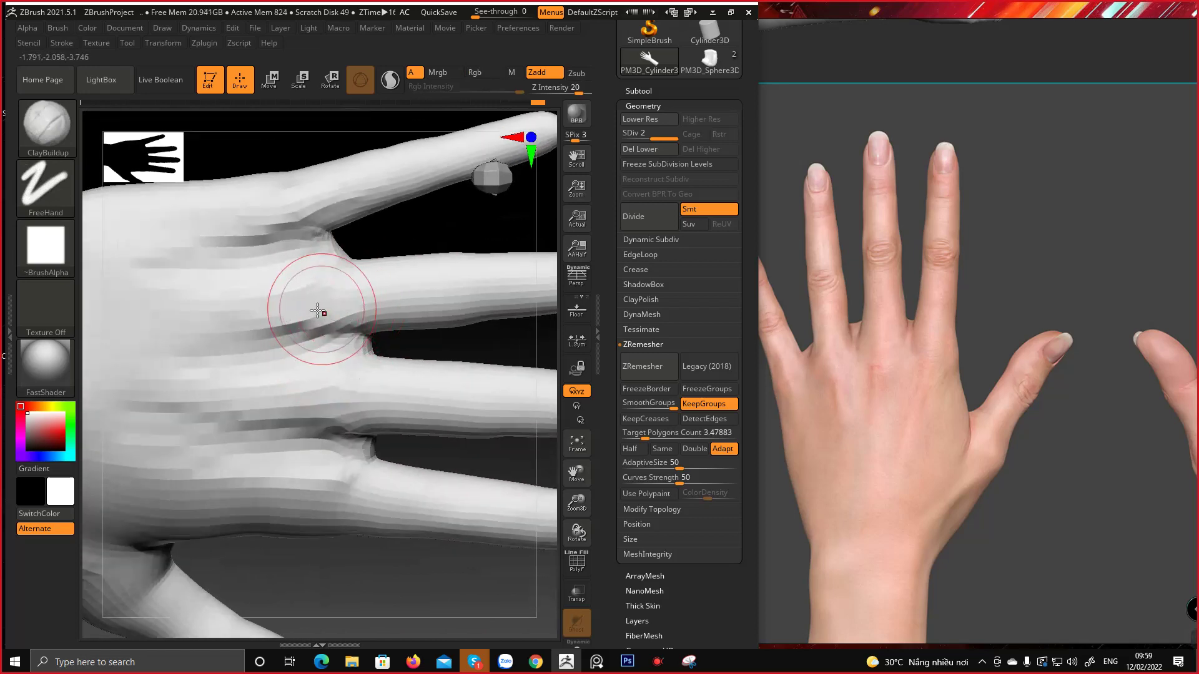
scroll(855, 321, down, 6)
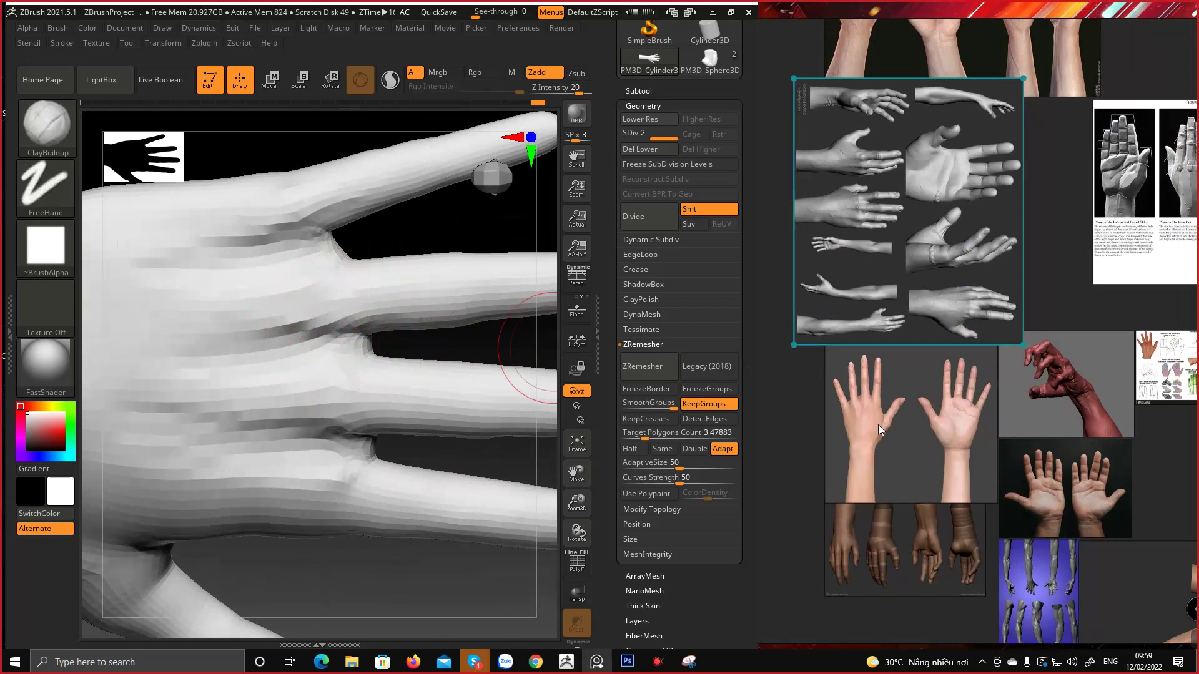
middle_drag(1026, 318, 970, 307)
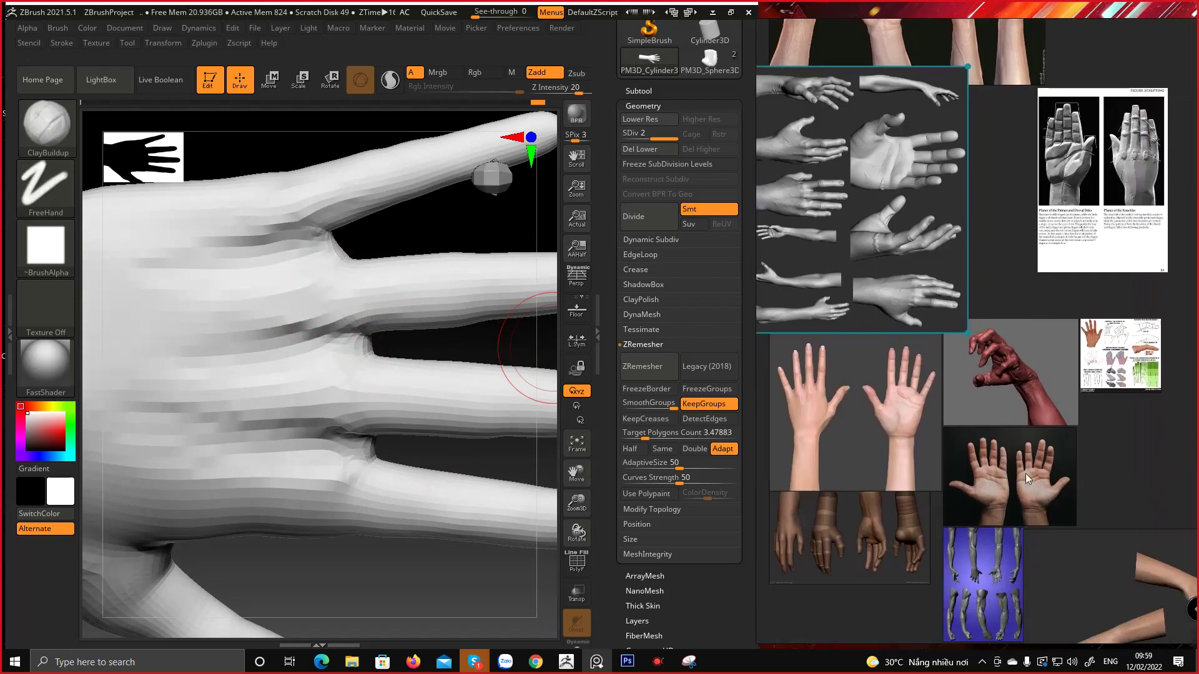
middle_drag(1025, 473, 1190, 406)
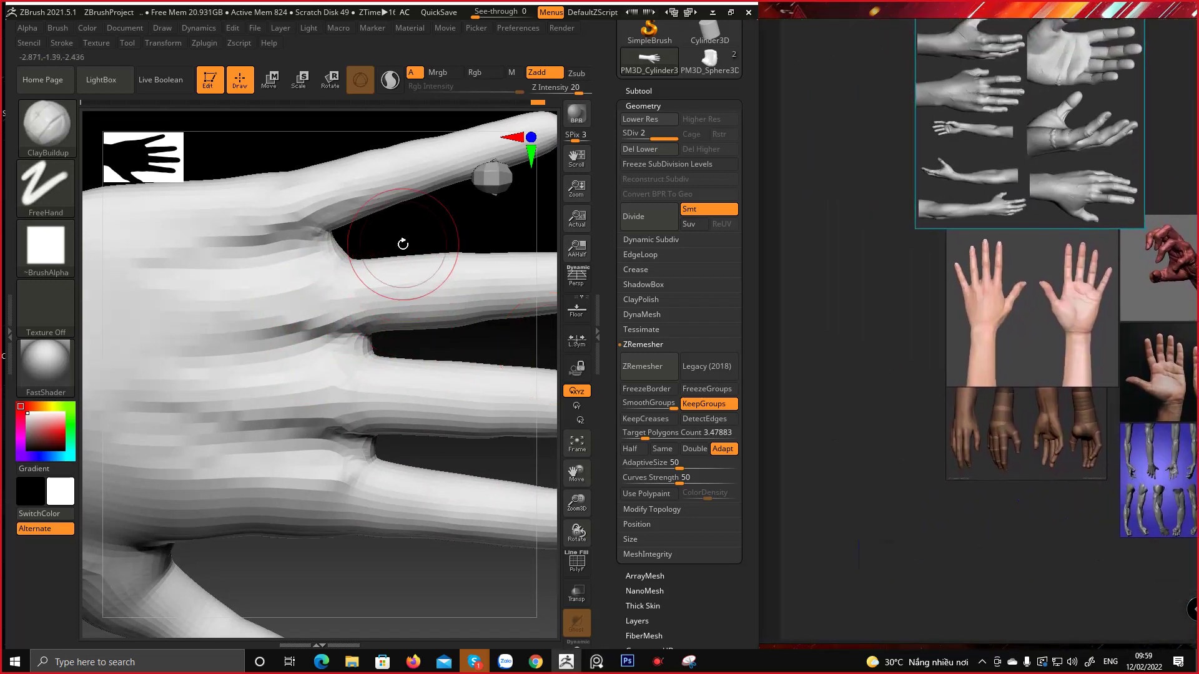
Refine the knuckles and webbing at the bases of the ring and middle fingers with ClayBuildup
drag(403, 245, 402, 294)
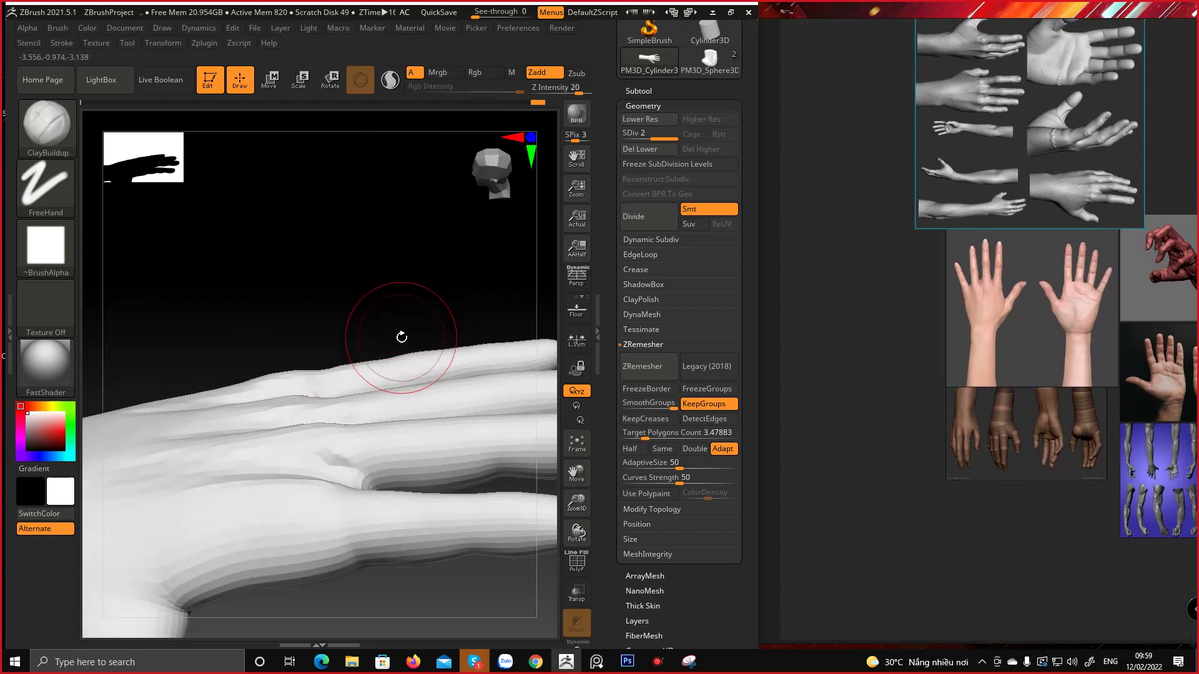
drag(348, 383, 348, 432)
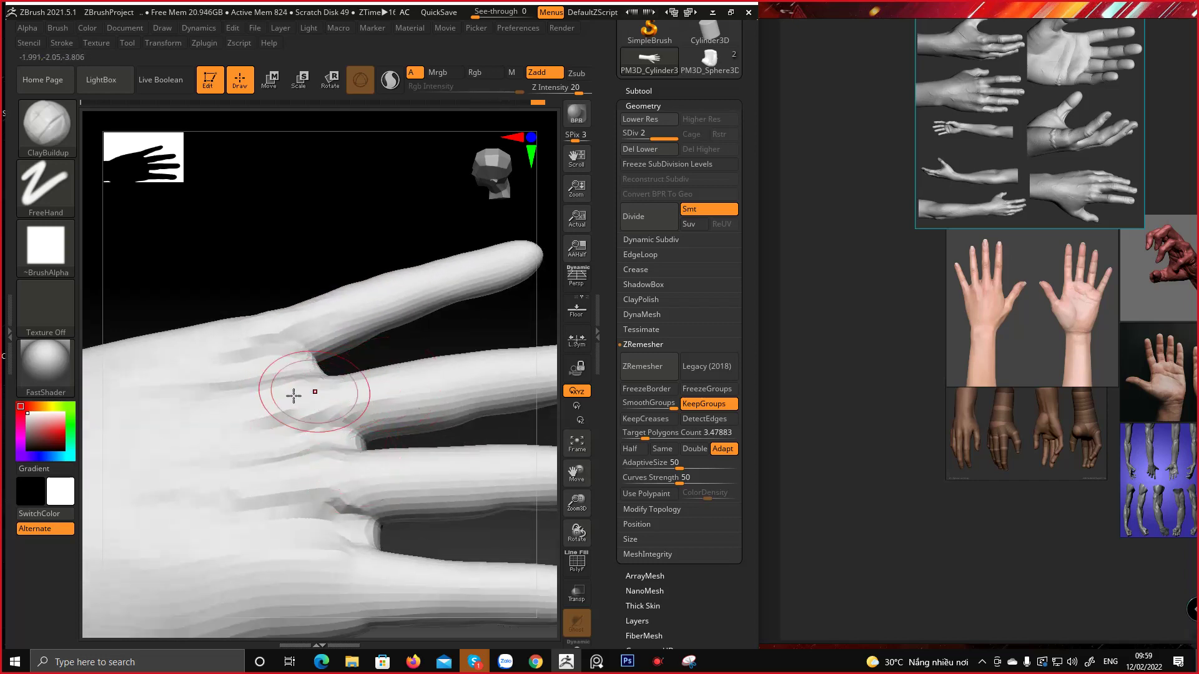
right_drag(160, 414, 294, 497)
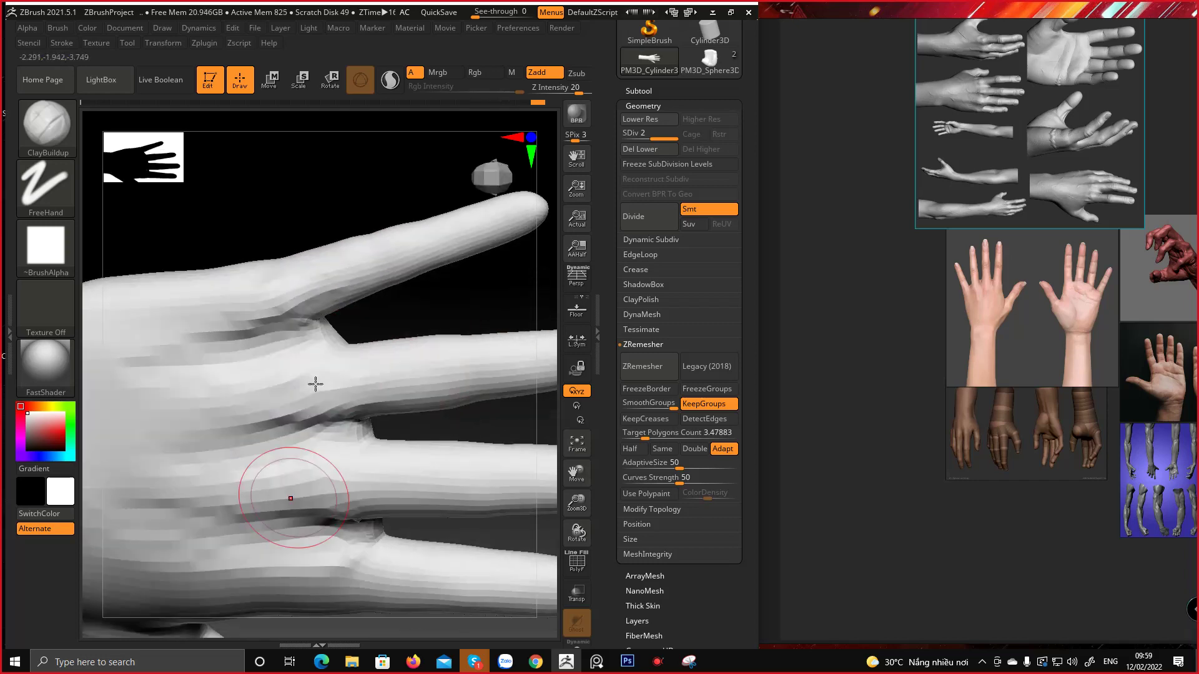
mouse_move(315, 384)
right_down()
mouse_move(327, 369)
mouse_move(249, 324)
mouse_move(294, 375)
mouse_move(263, 375)
mouse_move(271, 410)
mouse_move(281, 361)
right_up()
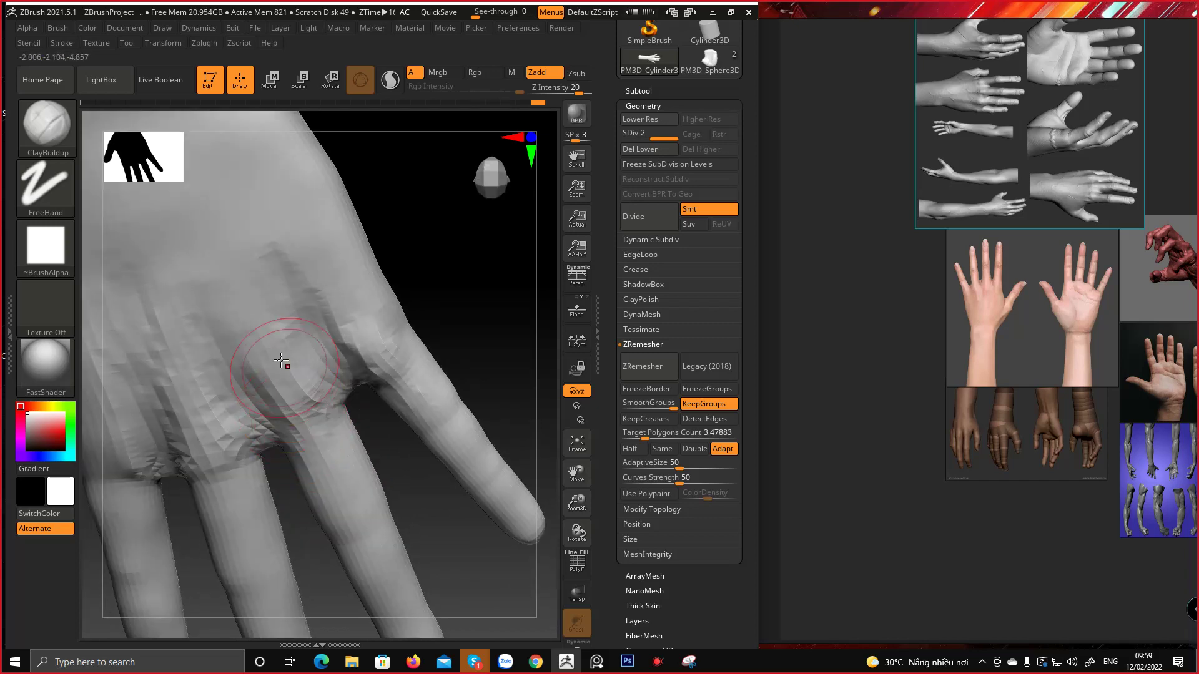
right_drag(312, 439, 287, 383)
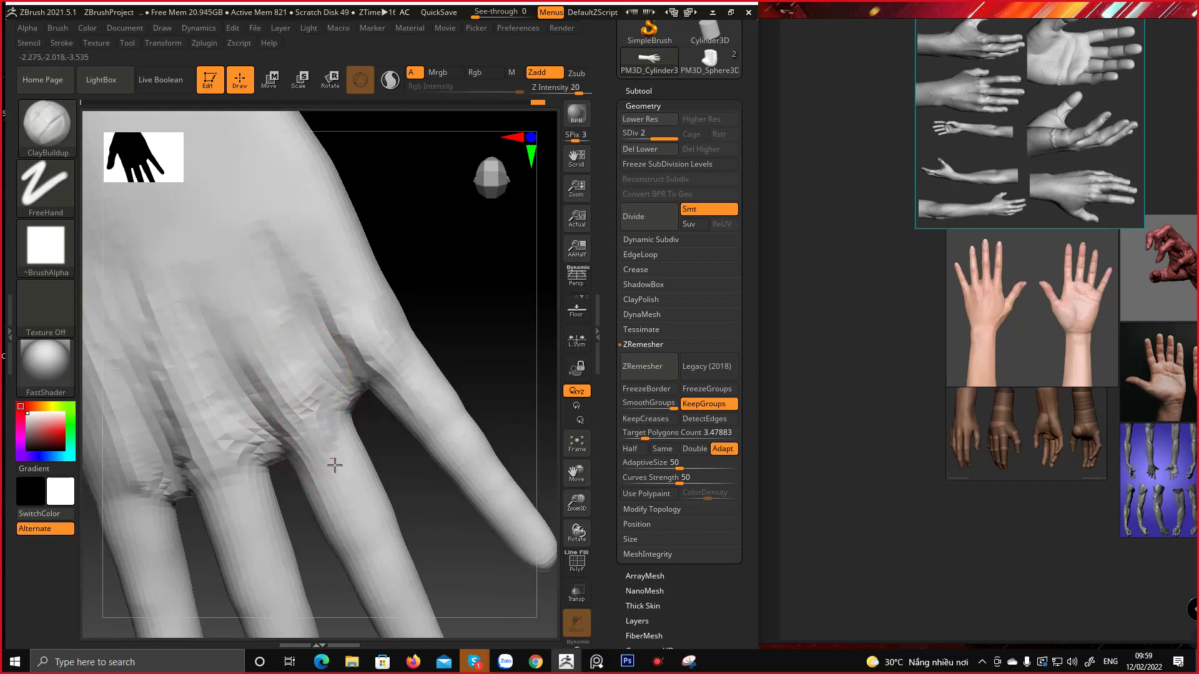
mouse_move(334, 465)
right_down()
mouse_move(329, 354)
mouse_move(305, 420)
mouse_move(311, 468)
right_up()
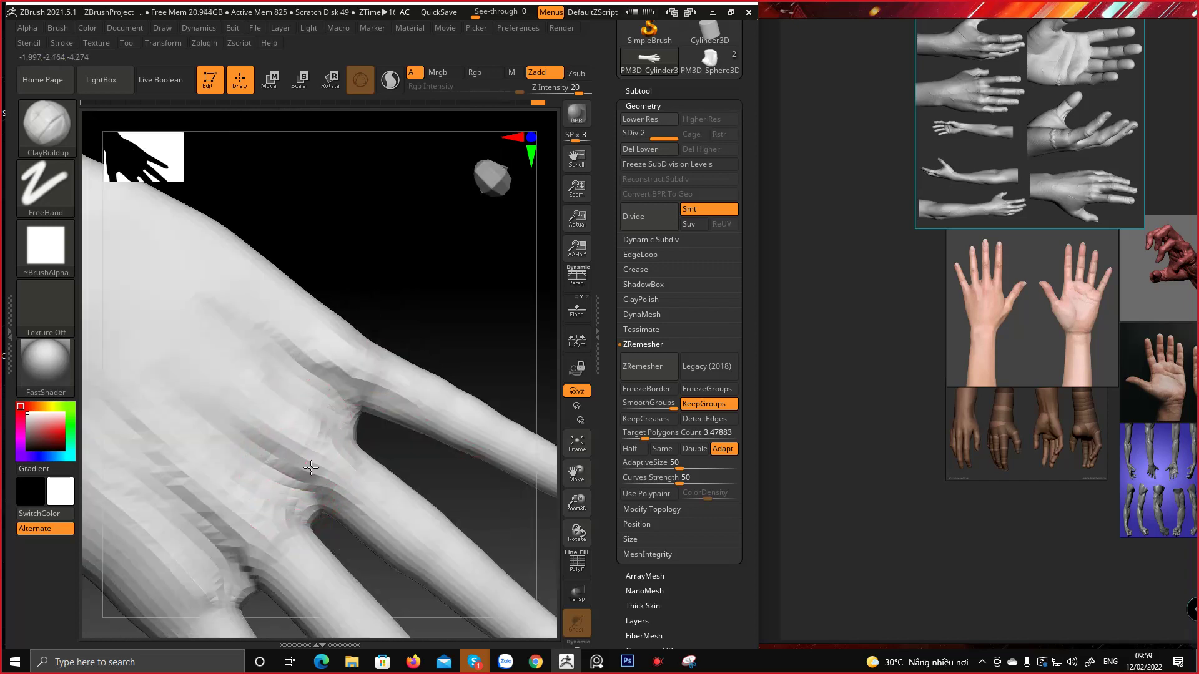
right_drag(426, 517, 341, 433)
right_drag(381, 494, 248, 425)
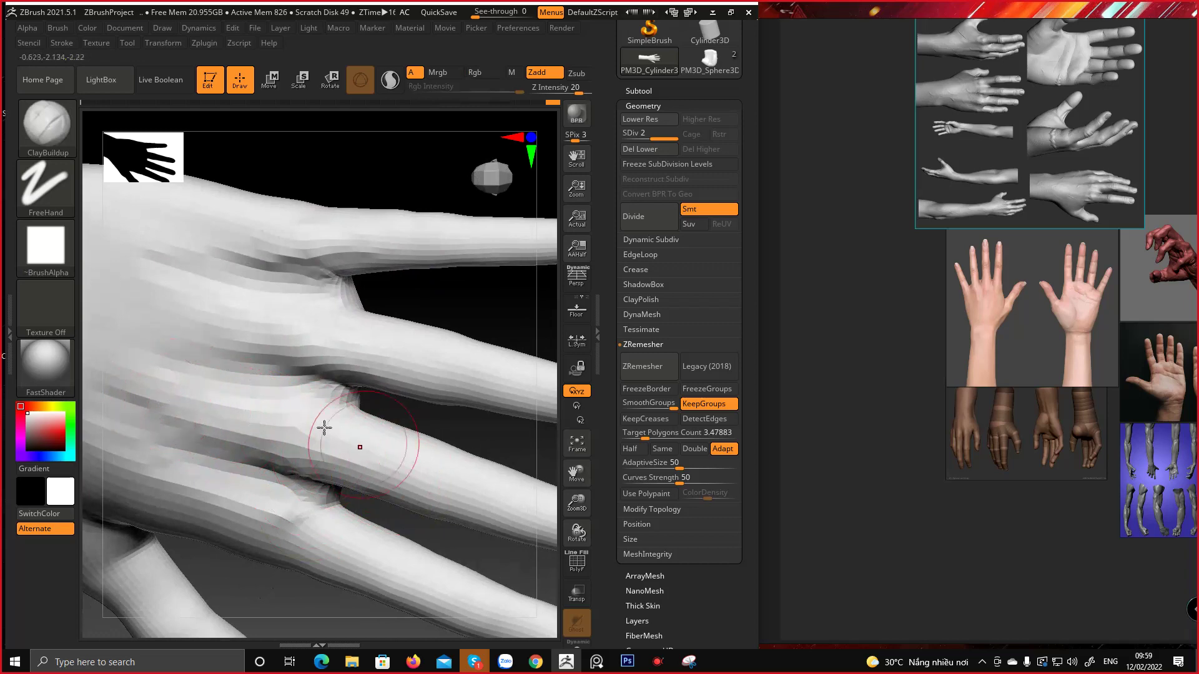
Smooth the back of the hand and touch up the little finger's knuckle with ClayBuildup, checking the whole hand's silhouette
right_drag(366, 513, 468, 442)
mouse_move(443, 393)
right_down()
mouse_move(348, 420)
mouse_move(369, 406)
mouse_move(347, 432)
mouse_move(382, 374)
mouse_move(432, 386)
mouse_move(412, 445)
mouse_move(402, 423)
mouse_move(409, 382)
mouse_move(460, 449)
mouse_move(460, 527)
right_up()
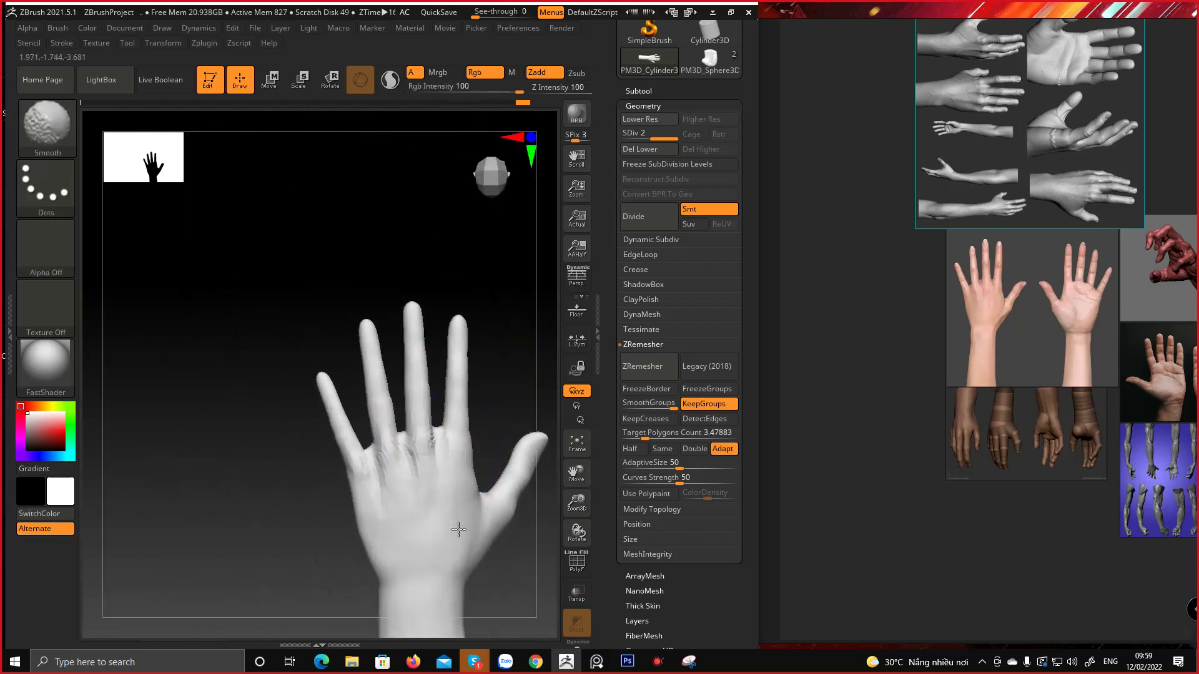
alt+right_drag(463, 445, 208, 275)
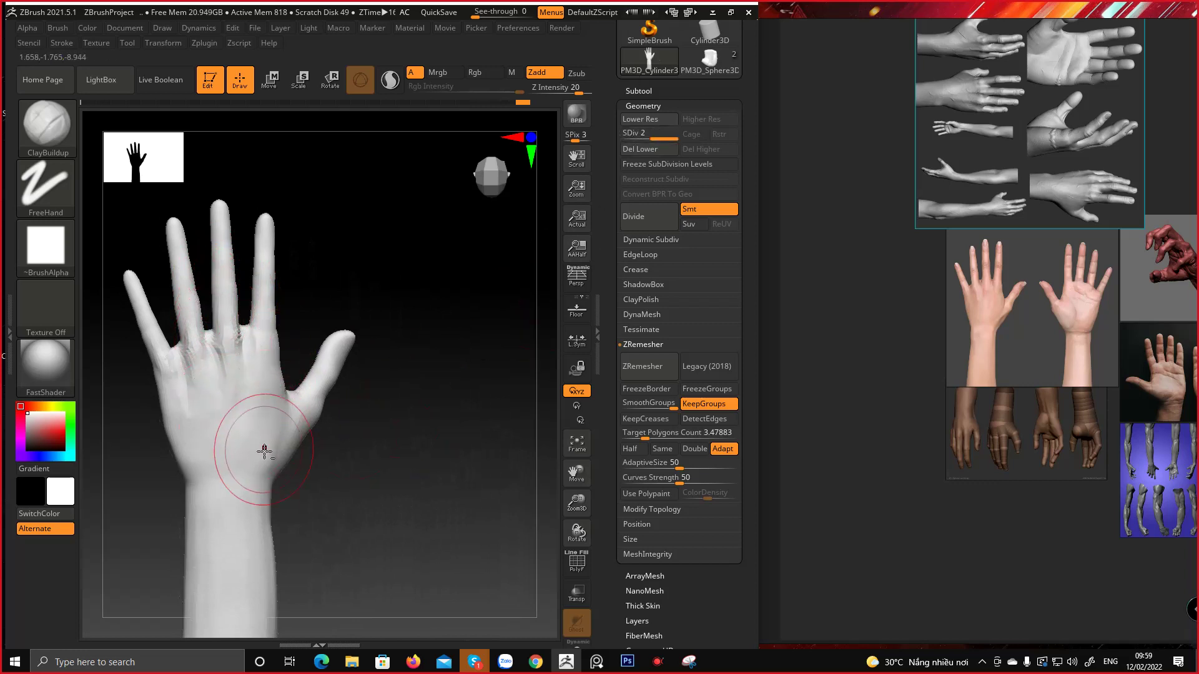
alt+right_drag(266, 468, 325, 546)
ctrl+right_drag(294, 440, 304, 503)
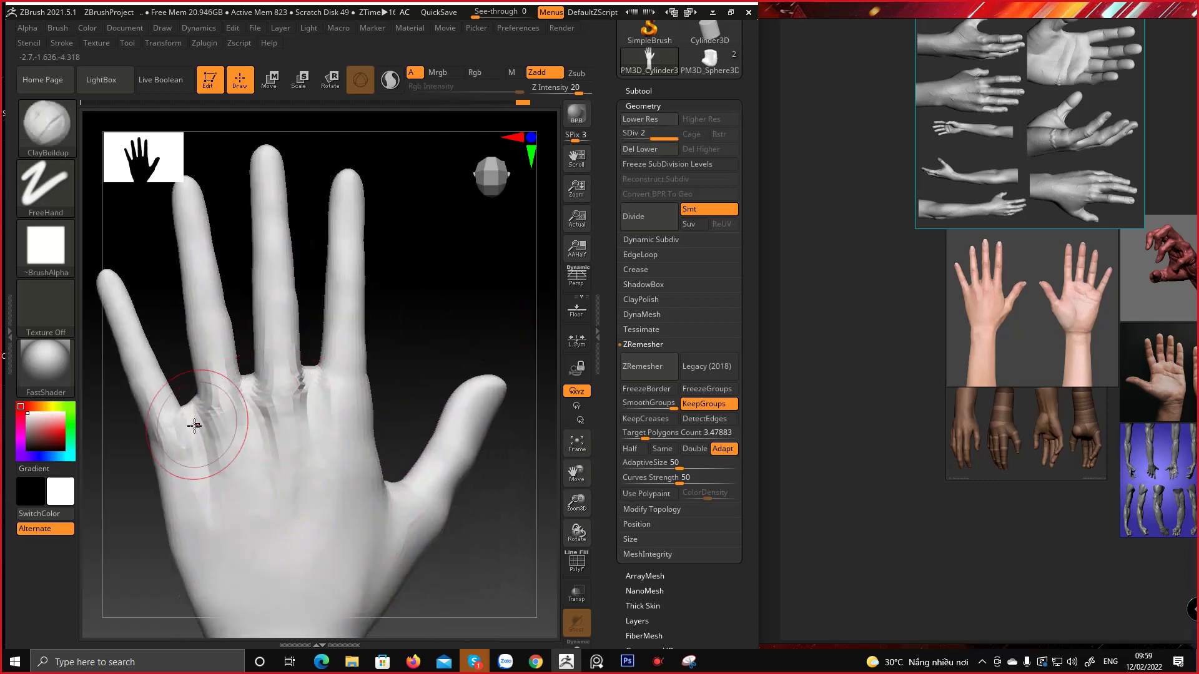
drag(168, 433, 166, 433)
ctrl+right_drag(185, 469, 189, 478)
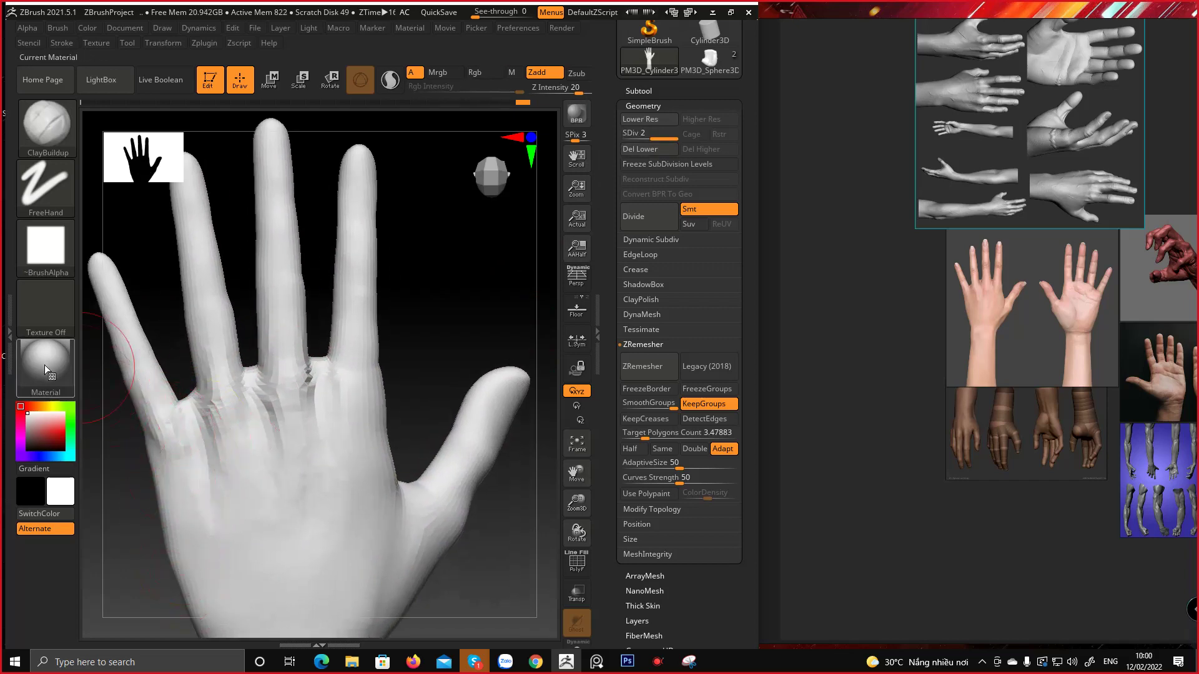
Preview the hand in BasicMaterial2 and BasicMaterial, and return it to FastShader
click(43, 365)
click(246, 439)
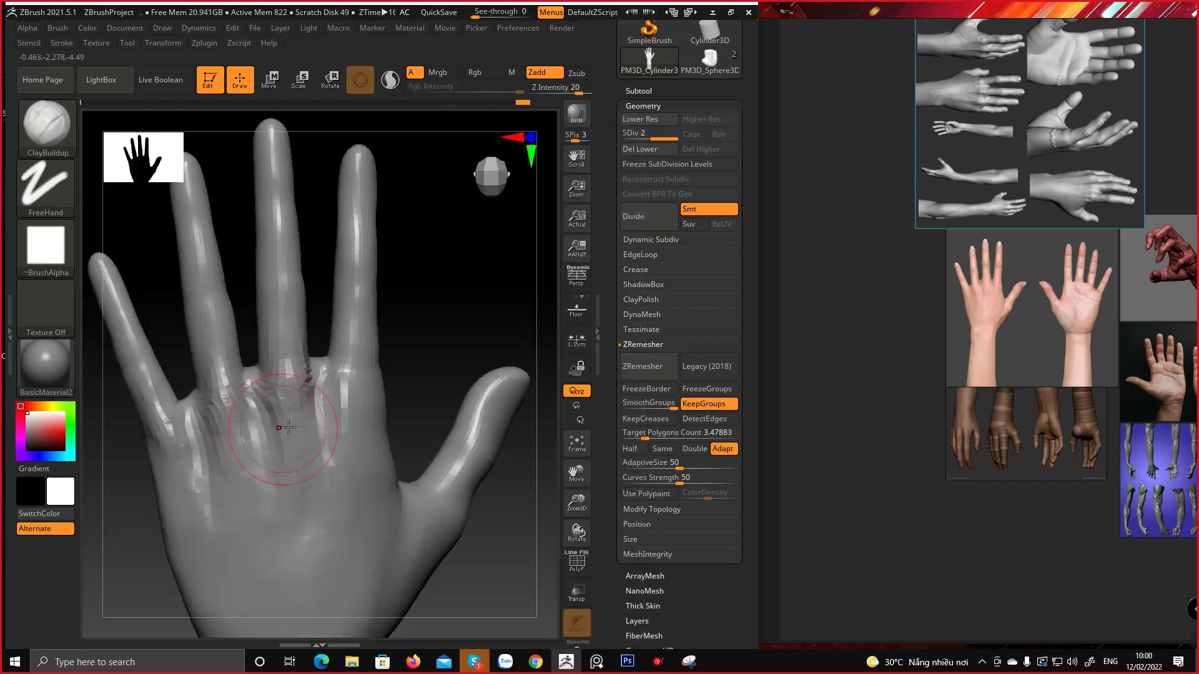
mouse_move(347, 388)
right_down()
mouse_move(371, 356)
mouse_move(375, 396)
mouse_move(407, 387)
mouse_move(337, 368)
right_up()
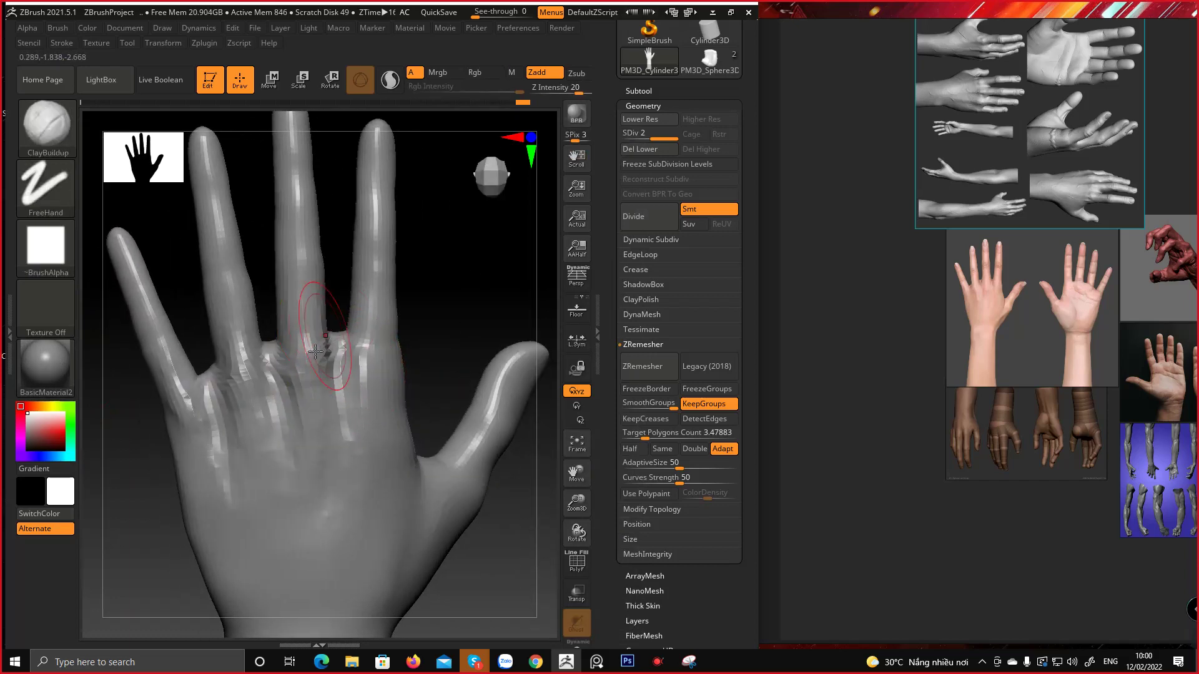
click(69, 362)
click(42, 373)
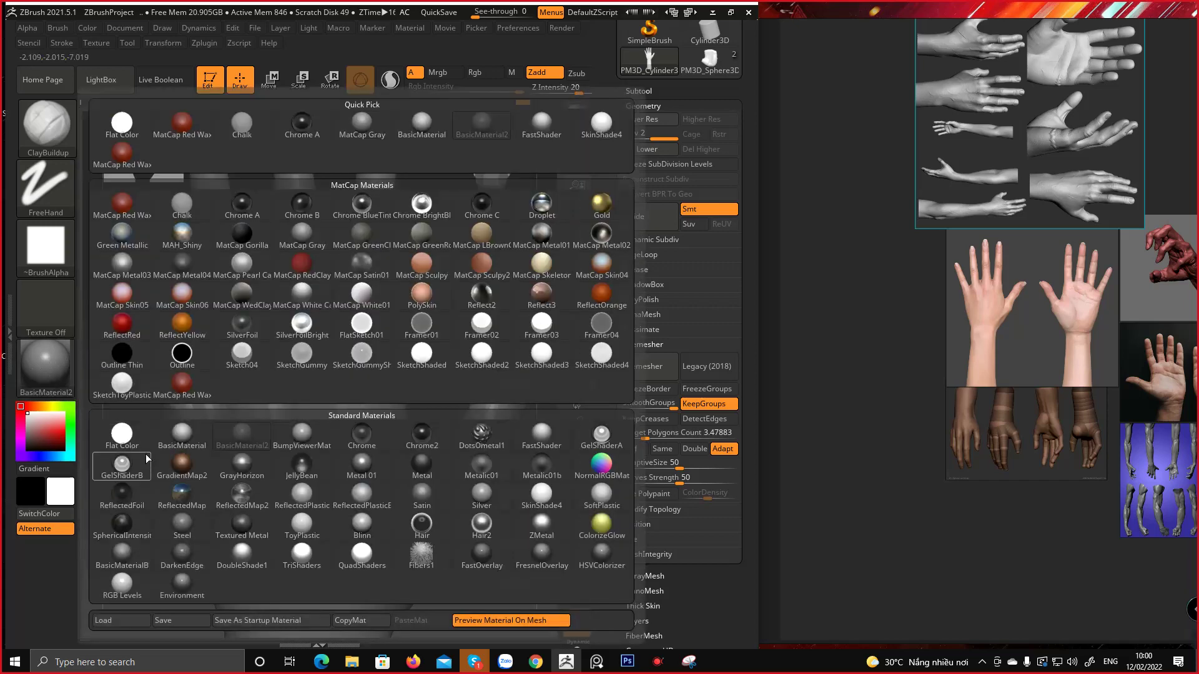
click(191, 444)
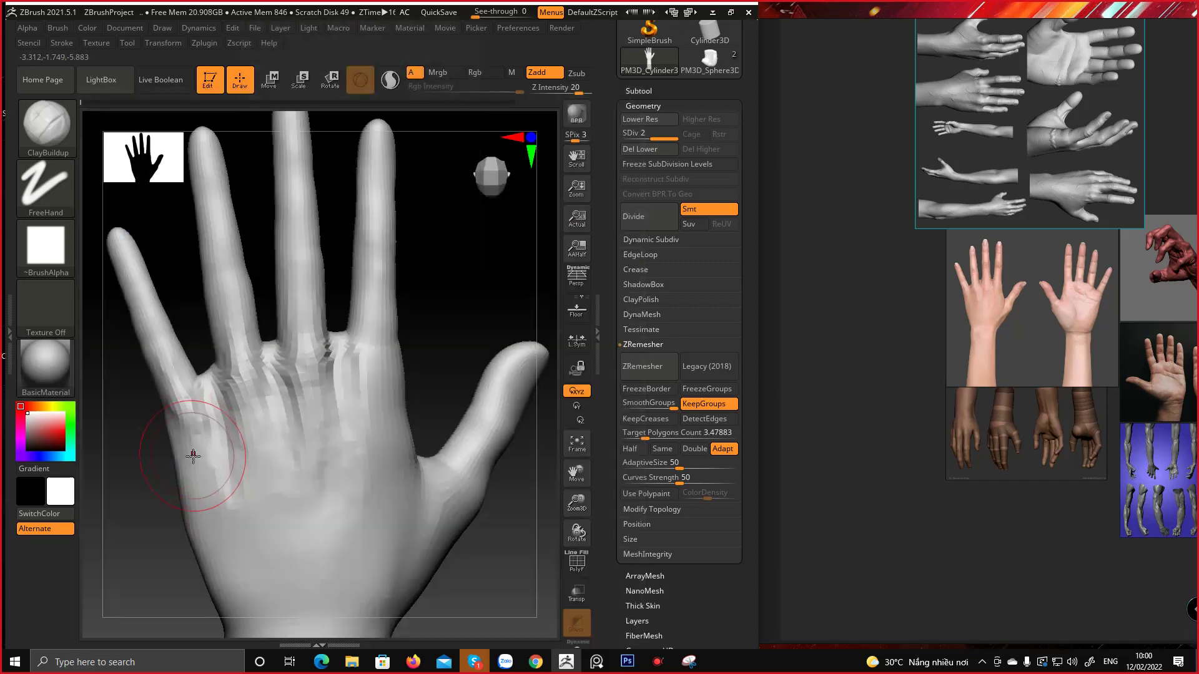
click(35, 389)
mouse_move(252, 441)
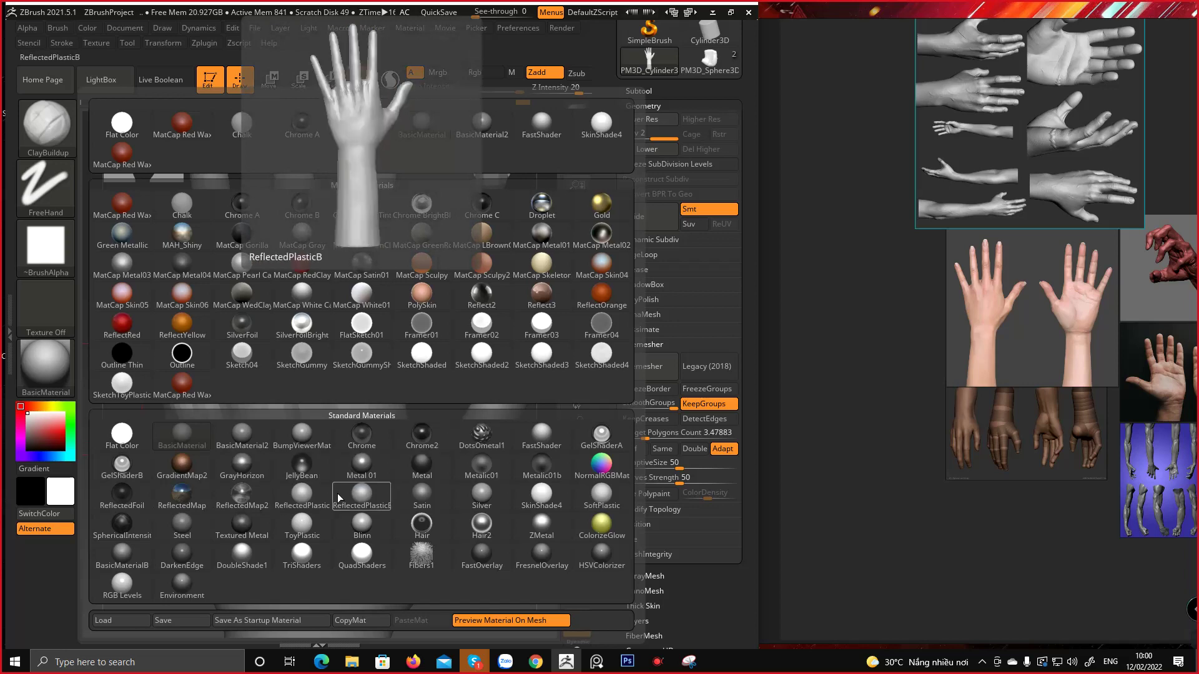
click(536, 443)
Sculpt the tendon behind the middle finger's knuckle on the back of the hand with a smaller ClayBuildup brush
mouse_move(343, 407)
right_down()
mouse_move(294, 396)
mouse_move(319, 318)
mouse_move(385, 350)
mouse_move(436, 434)
mouse_move(369, 423)
mouse_move(360, 397)
mouse_move(375, 383)
mouse_move(316, 396)
mouse_move(388, 348)
mouse_move(331, 354)
mouse_move(367, 362)
mouse_move(362, 278)
mouse_move(305, 380)
mouse_move(292, 347)
right_up()
ctrl+right_drag(289, 306, 280, 348)
right_click(286, 352)
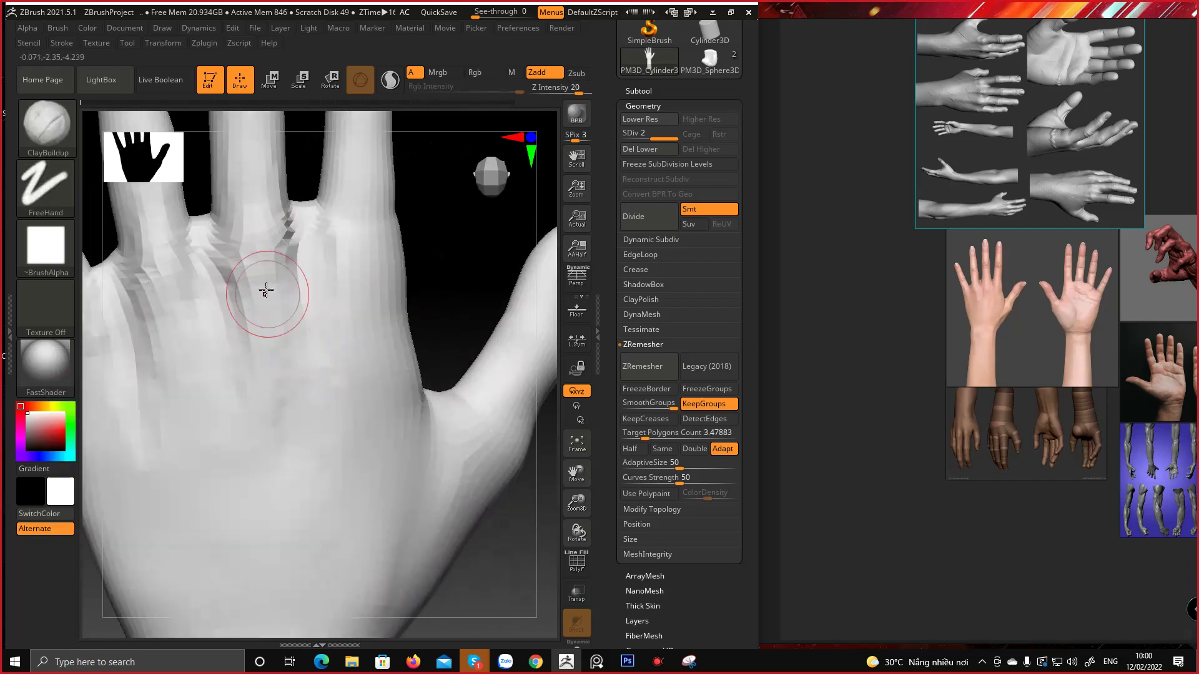
mouse_move(295, 291)
ctrl+right_down()
mouse_move(225, 299)
mouse_move(259, 287)
ctrl+right_up()
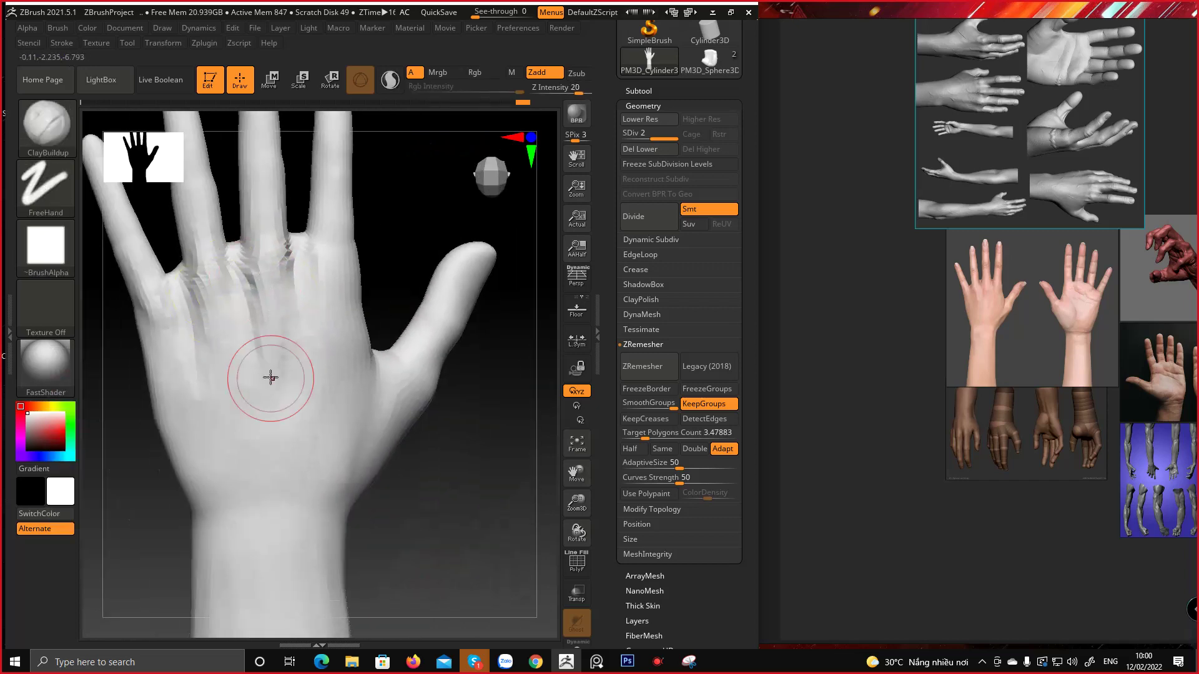
right_drag(267, 374, 285, 345)
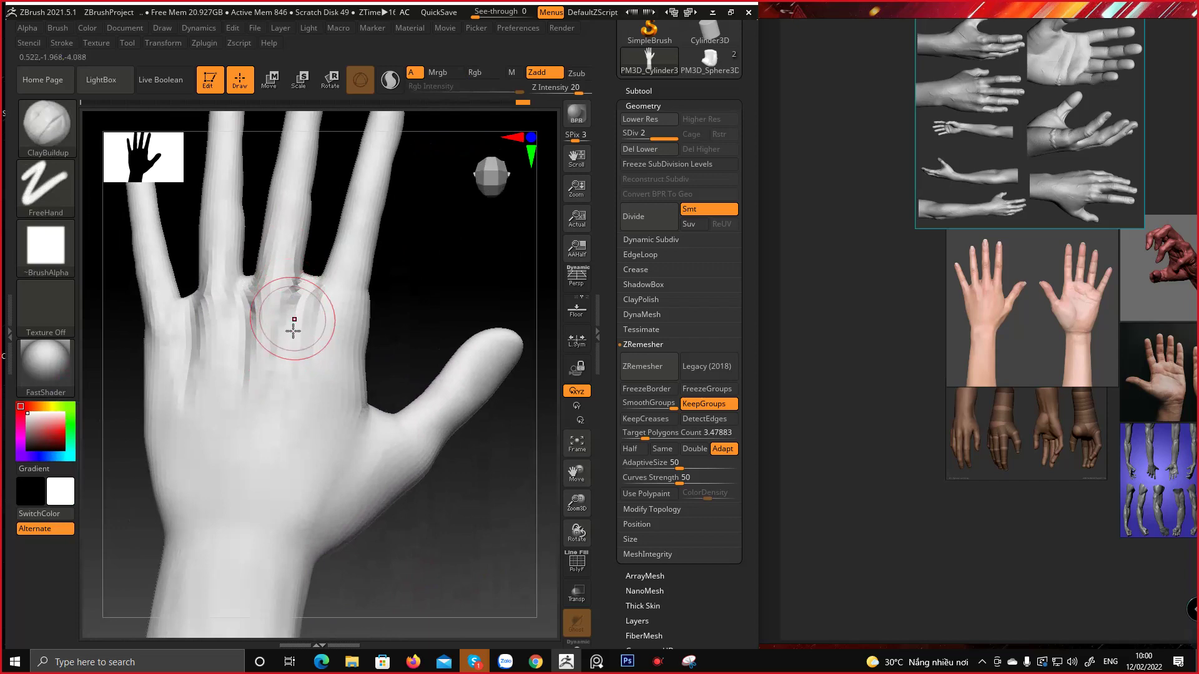
Preview the hand in the MatCap Red Wax material to judge the tendons, and switch it back to FastShader
key(m)
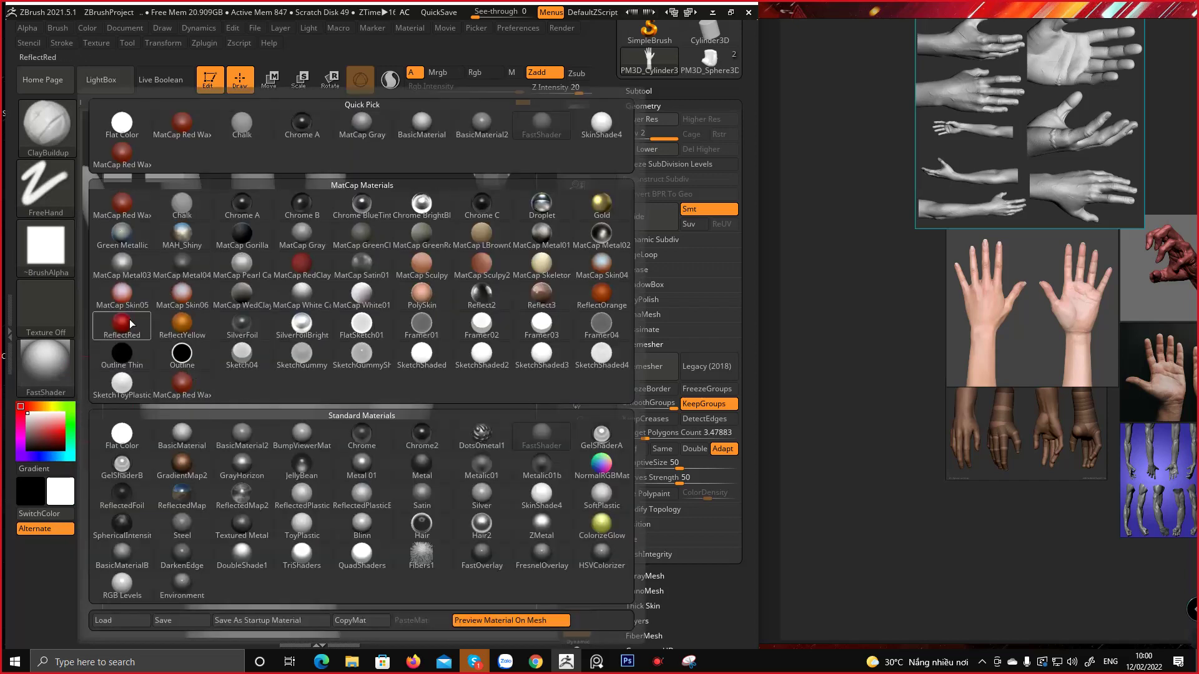
click(183, 382)
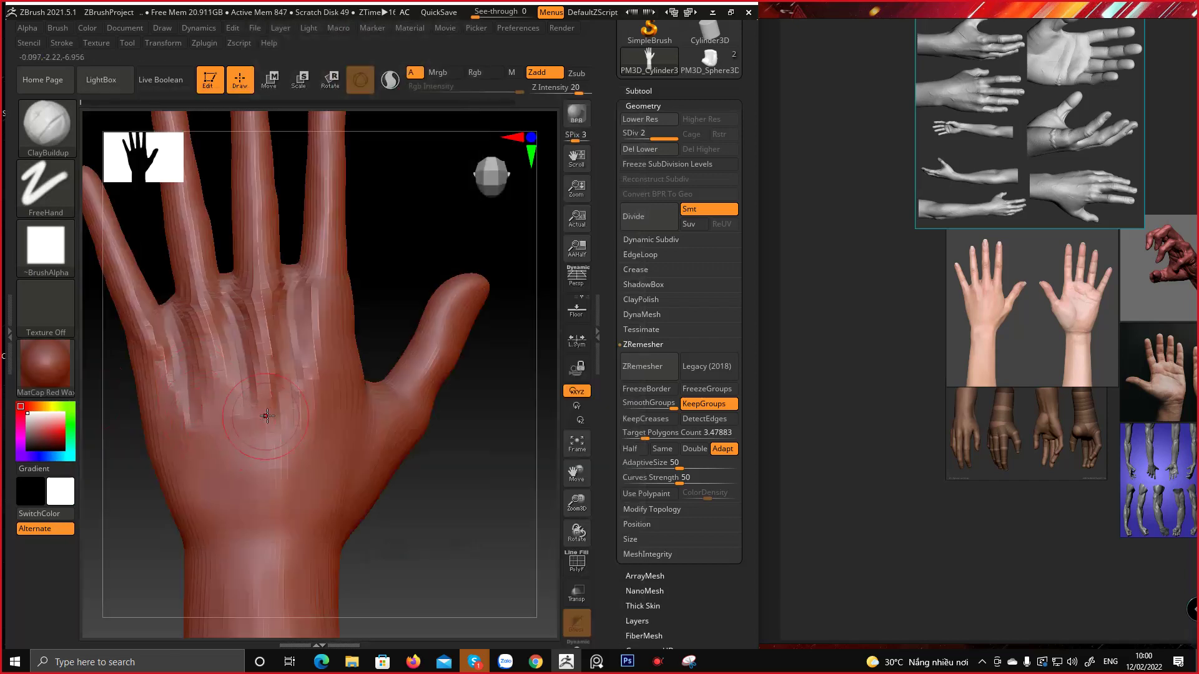
right_drag(267, 416, 287, 470)
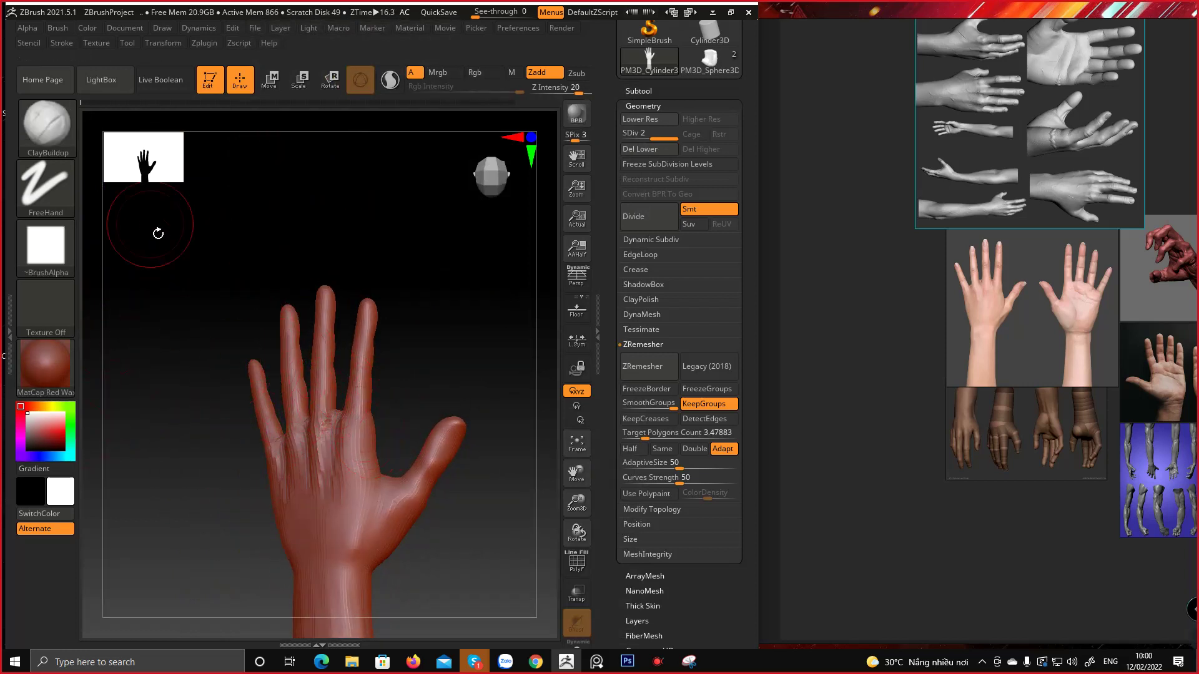
click(55, 359)
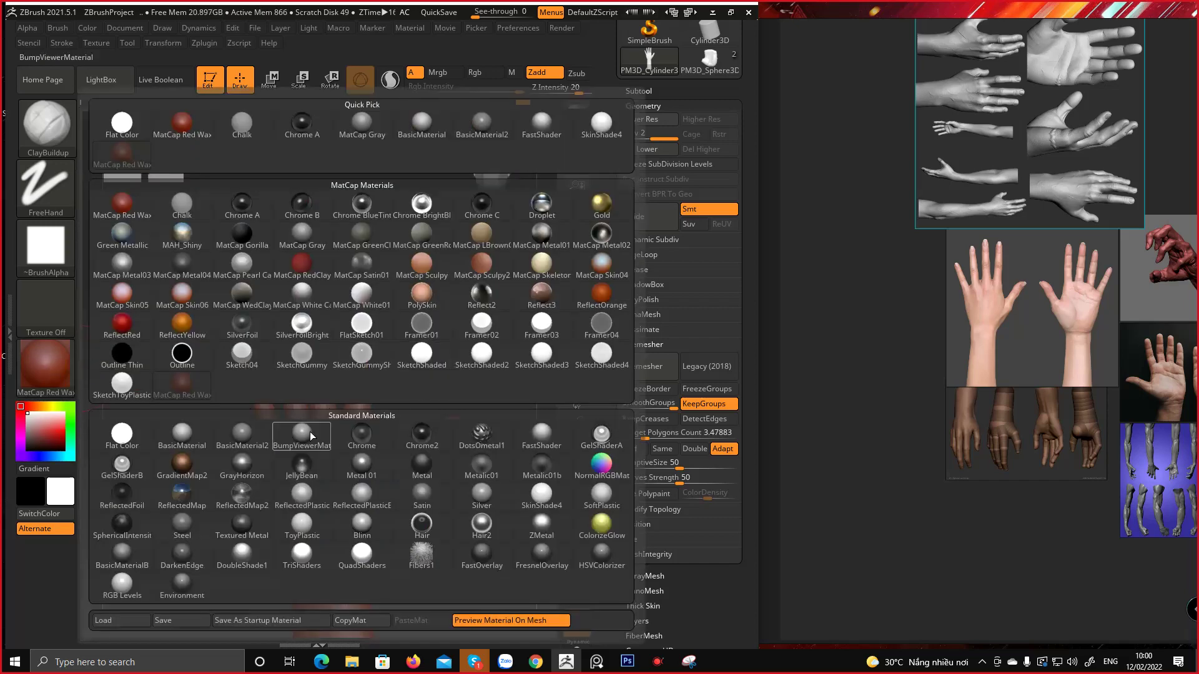
click(543, 437)
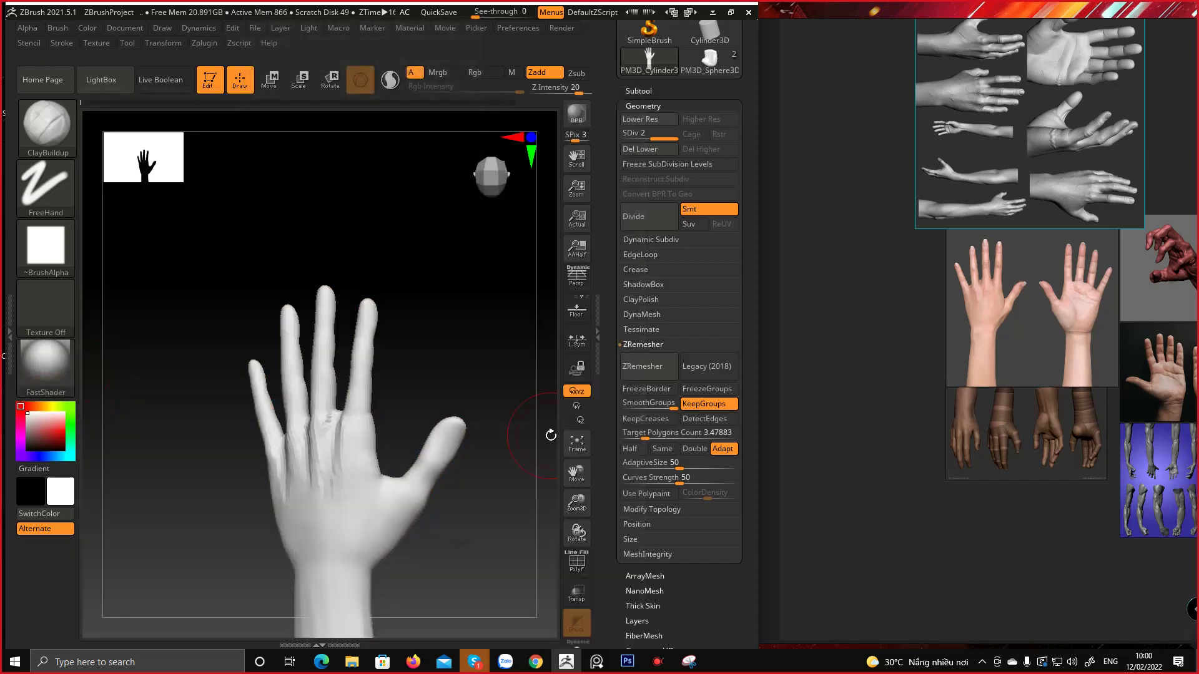
Build up the index finger's knuckle where the finger joins the hand with ClayBuildup
mouse_move(350, 434)
right_down()
mouse_move(316, 434)
mouse_move(312, 419)
mouse_move(340, 471)
mouse_move(297, 449)
right_up()
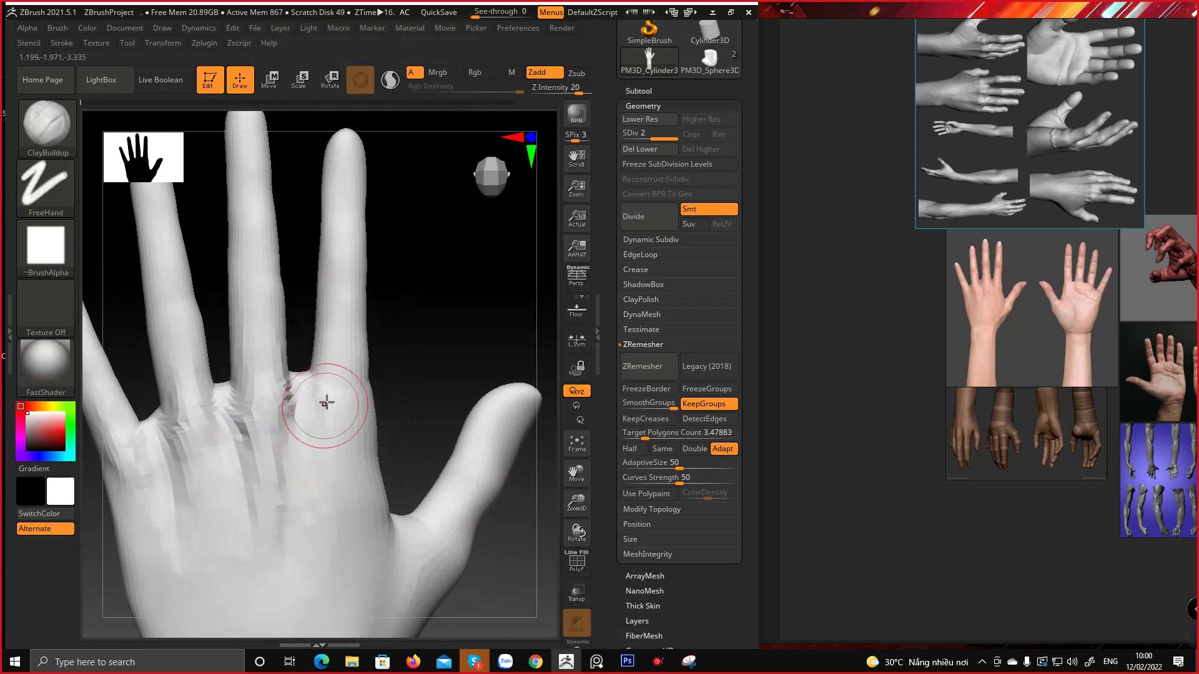
right_drag(326, 403, 304, 383)
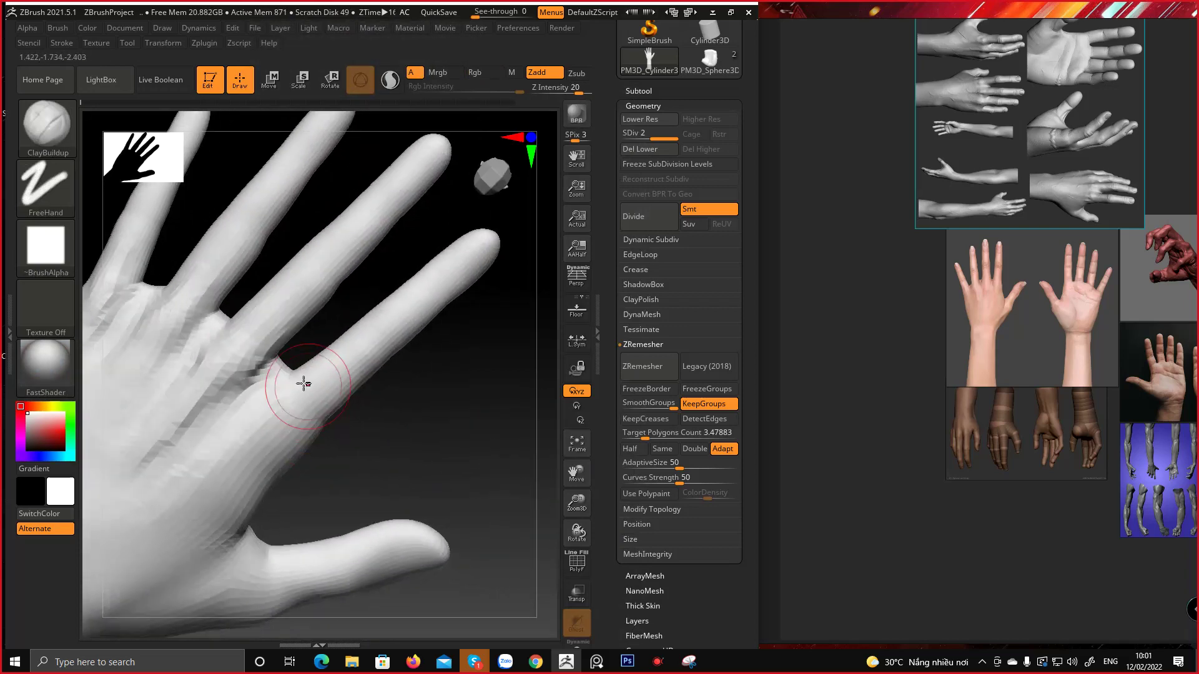
mouse_move(304, 383)
mouse_down()
mouse_move(233, 436)
mouse_move(260, 430)
mouse_up()
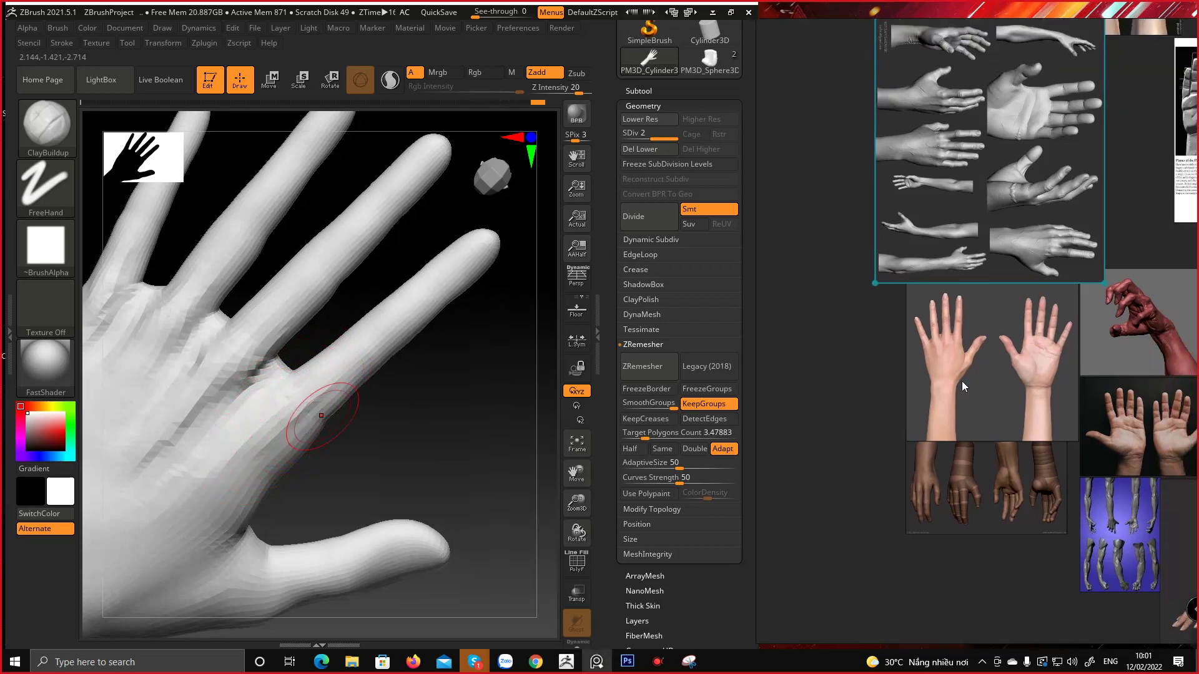
Enlarge the back-of-hand photo on the reference board and sculpt the index finger's tendon along the back of the hand to match
scroll(961, 381, up, 5)
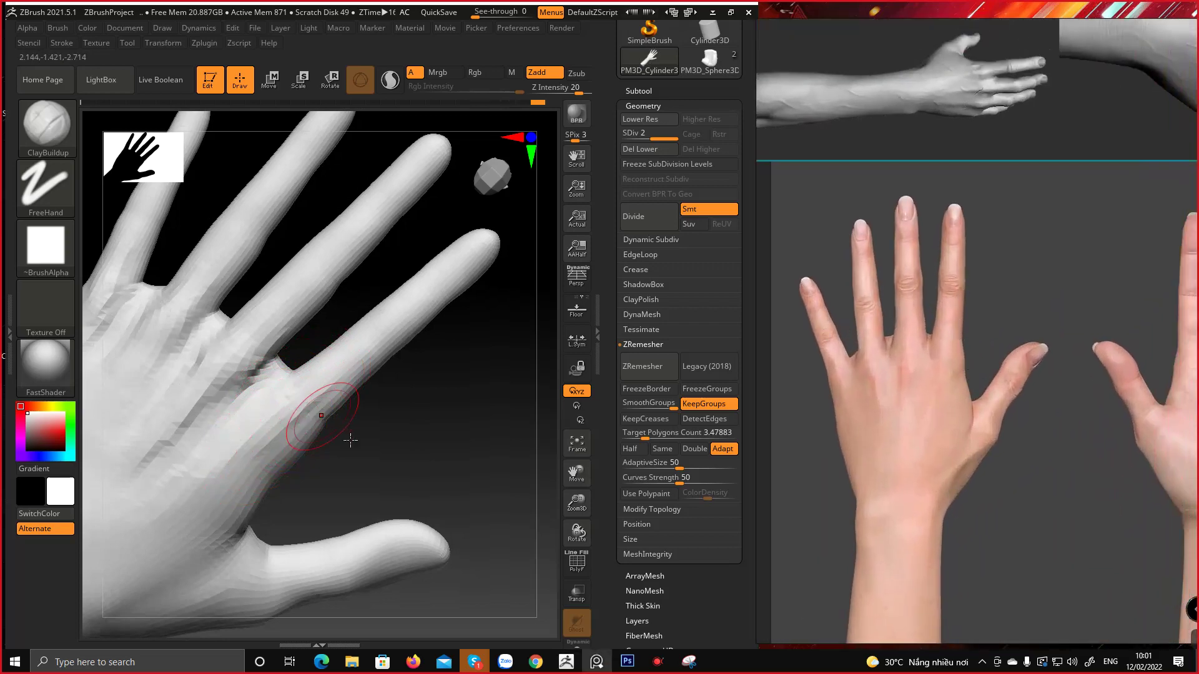
mouse_move(350, 441)
mouse_down()
mouse_move(414, 452)
mouse_move(428, 407)
mouse_move(378, 354)
mouse_move(387, 281)
mouse_up()
mouse_move(315, 320)
right_down()
mouse_move(287, 305)
mouse_move(355, 310)
right_up()
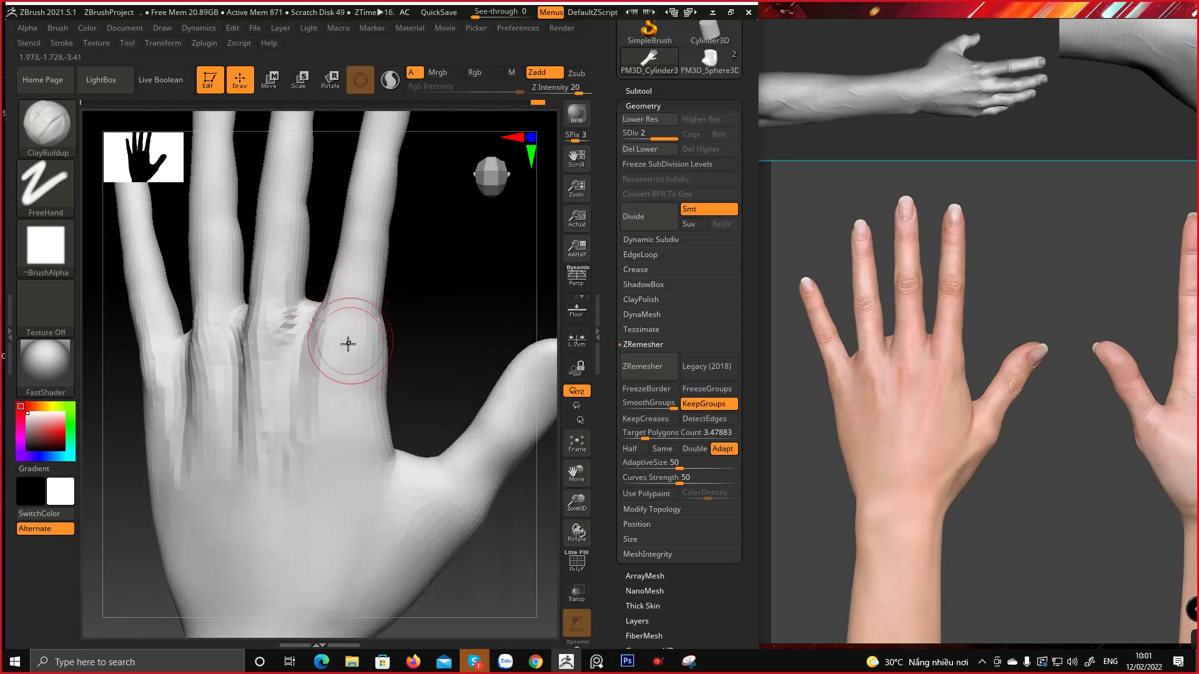
right_drag(319, 393, 310, 377)
drag(308, 361, 294, 406)
right_drag(294, 409, 308, 412)
drag(292, 368, 292, 345)
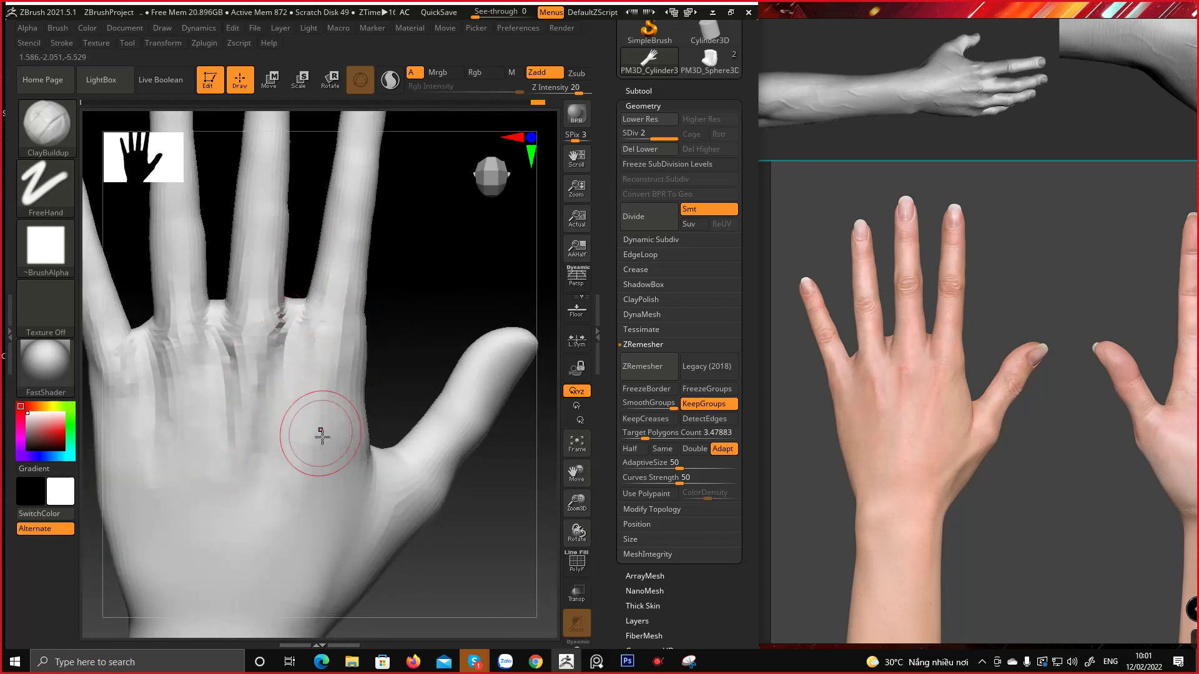
Compare the index finger's knuckle and tendons with the back-of-hand photos on the reference board
mouse_move(322, 437)
right_down()
mouse_move(353, 369)
mouse_move(329, 453)
mouse_move(356, 377)
right_up()
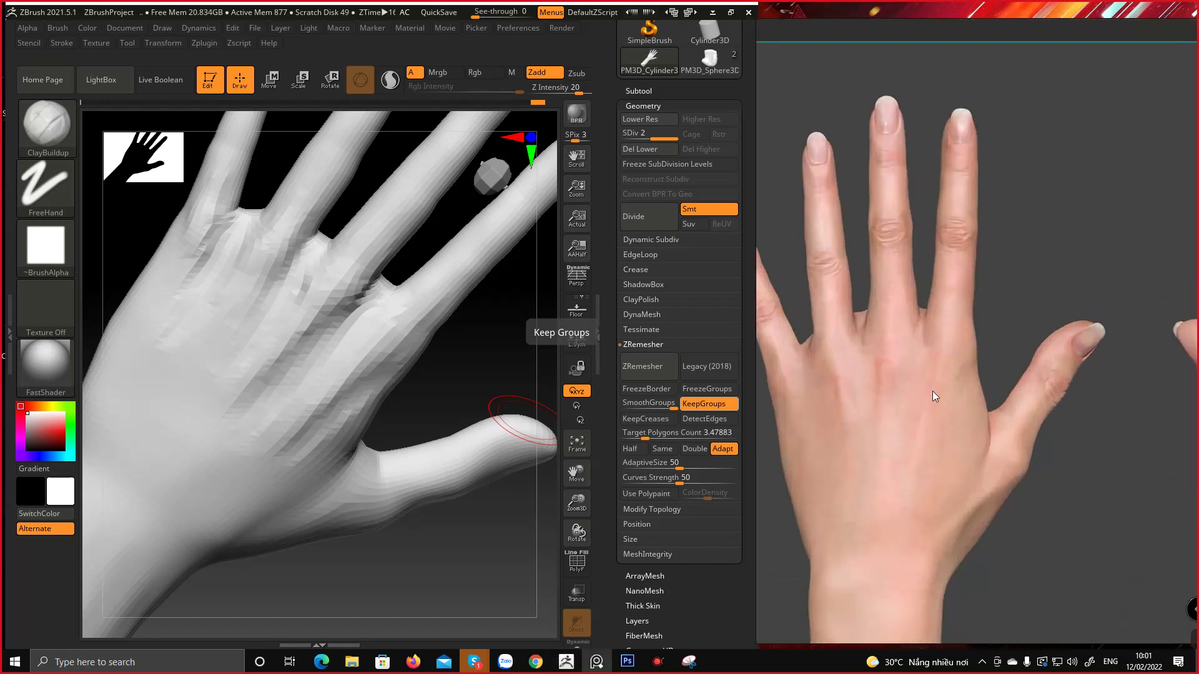
scroll(921, 425, down, 5)
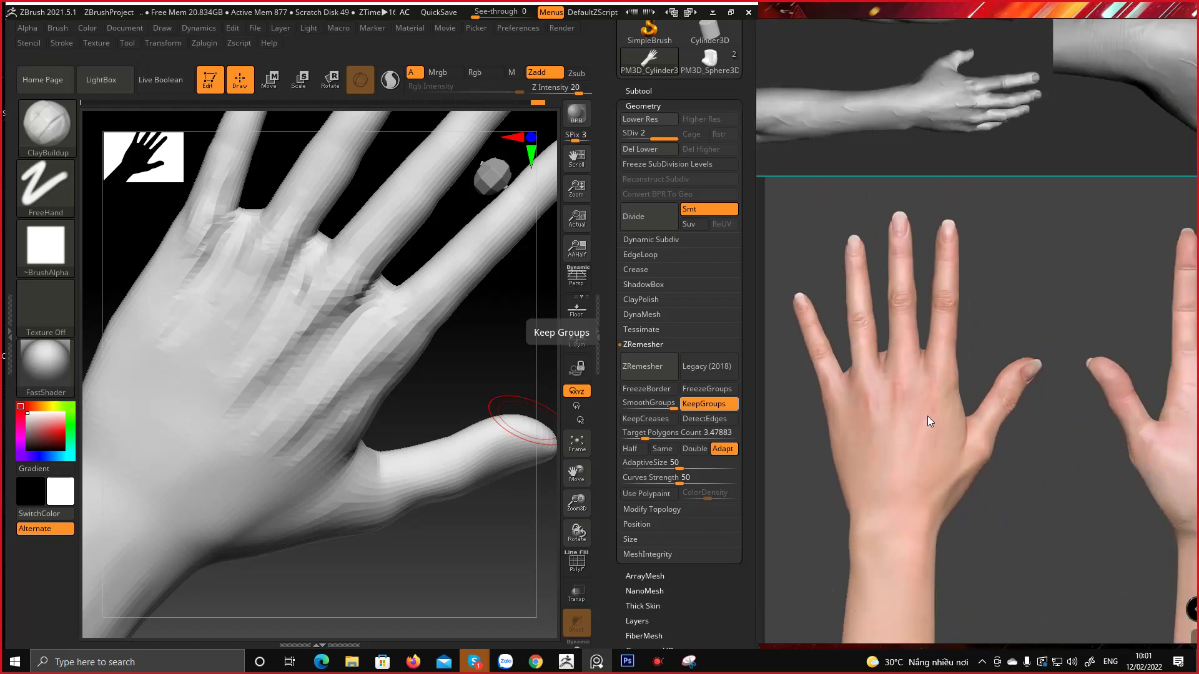
middle_drag(1009, 319, 975, 467)
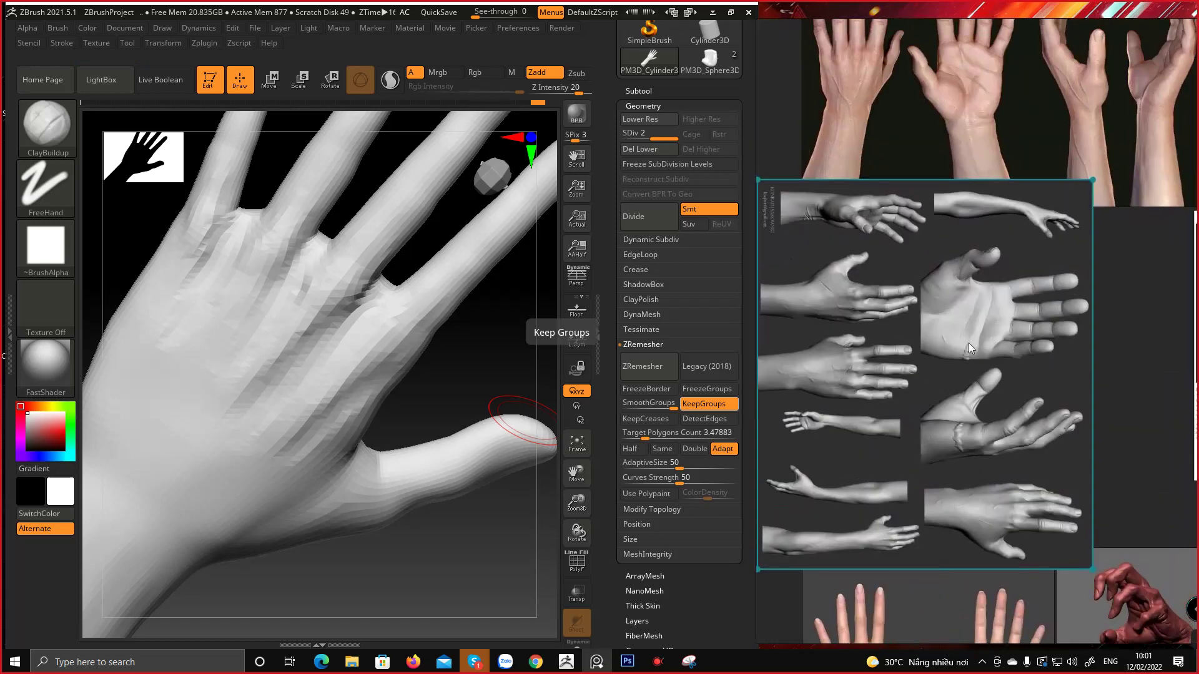
middle_drag(969, 343, 976, 535)
scroll(874, 257, up, 6)
scroll(864, 293, down, 5)
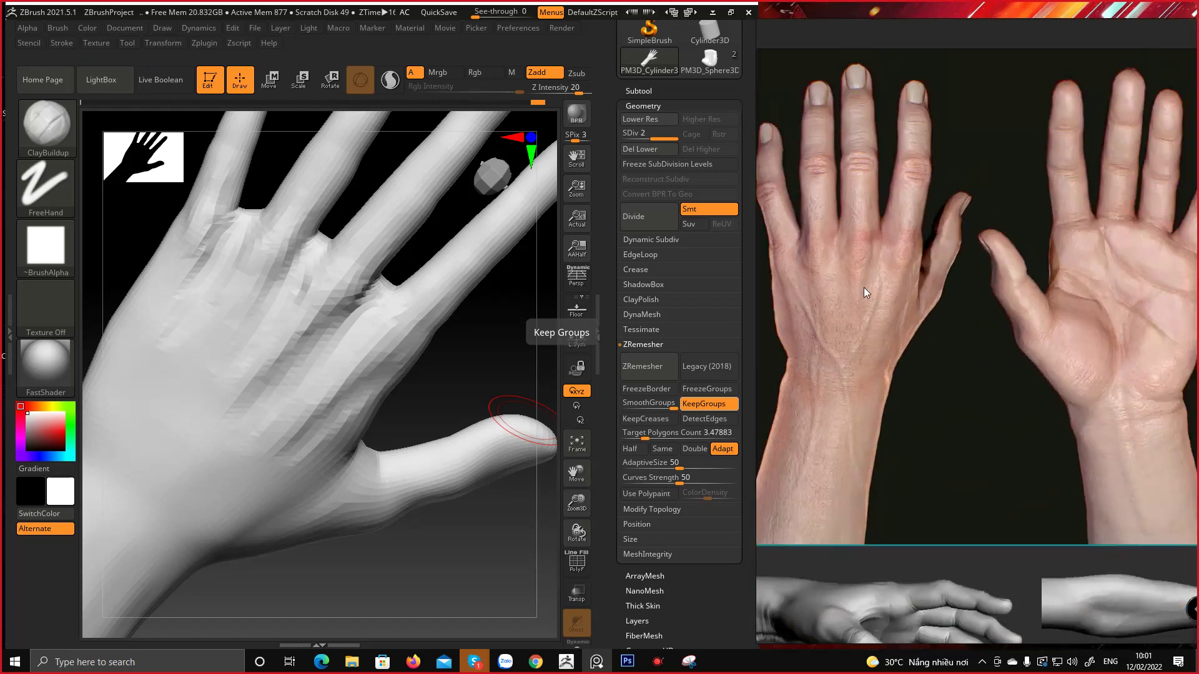
scroll(976, 458, up, 5)
scroll(880, 390, down, 2)
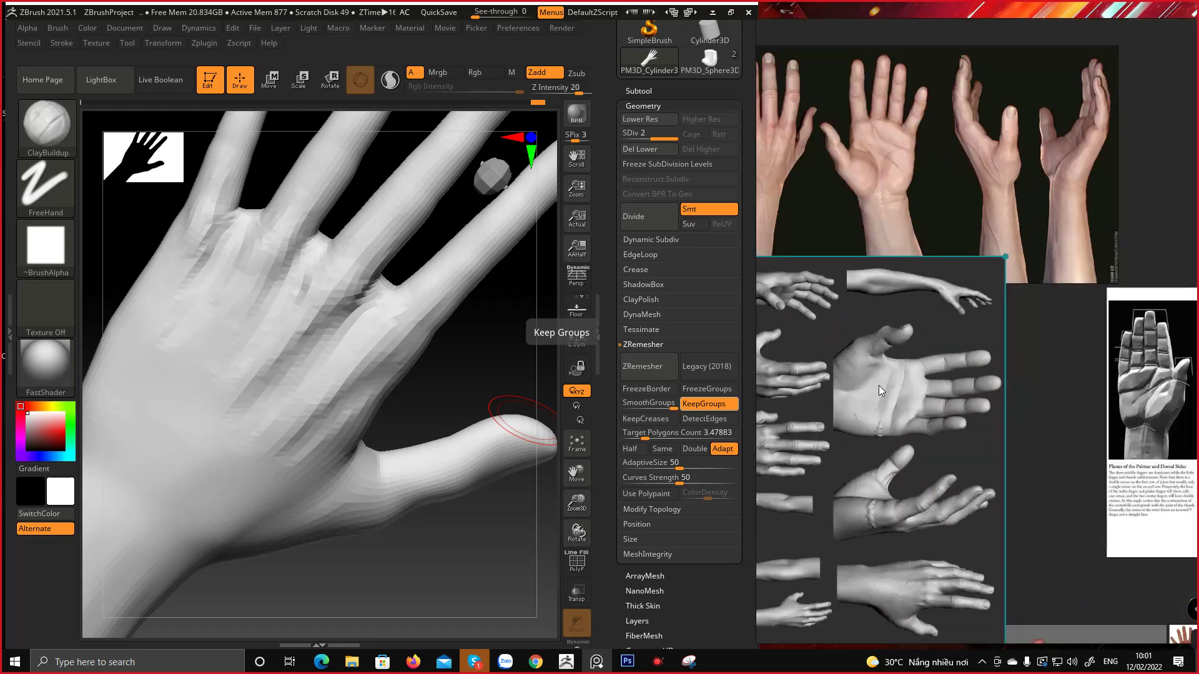
scroll(970, 334, down, 2)
scroll(890, 244, up, 4)
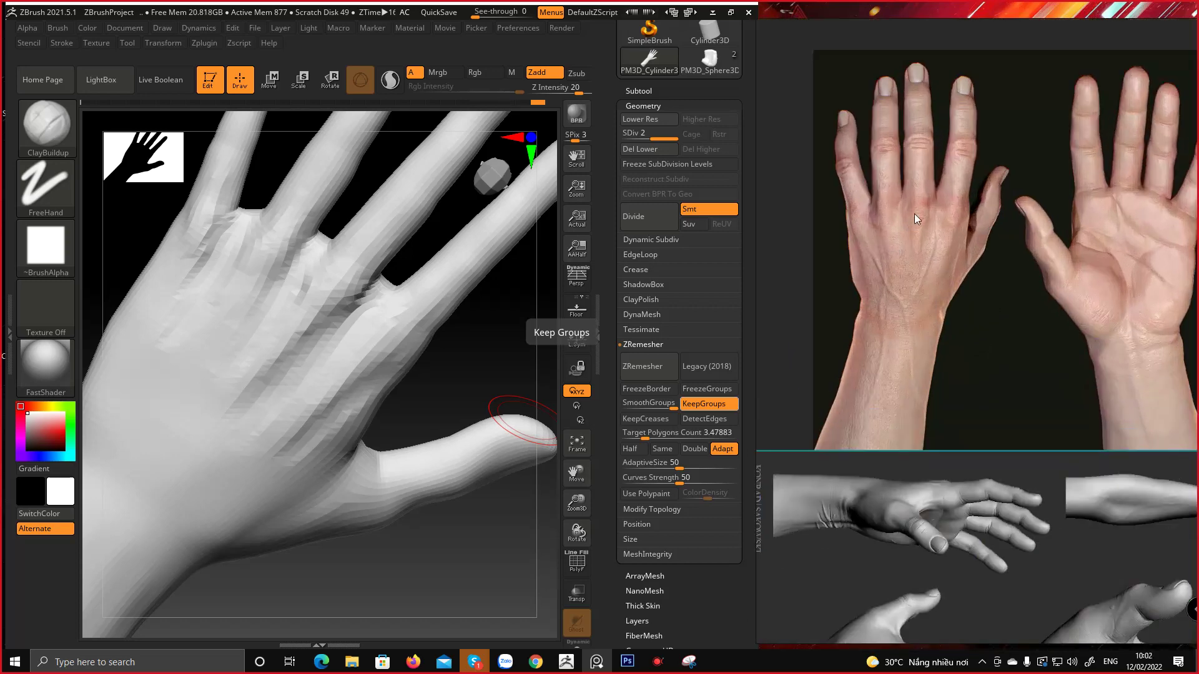
scroll(918, 222, up, 2)
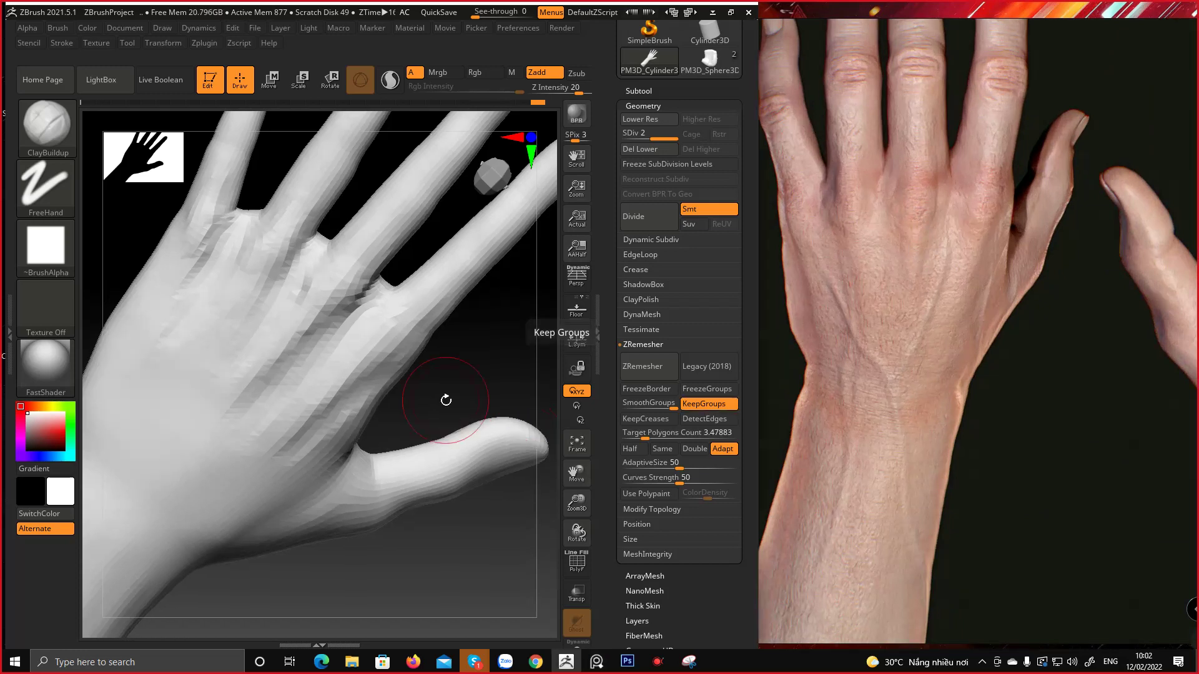
Refine the surface beside the index finger's tendon, towards the thumb web, with a larger ClayBuildup brush
mouse_move(444, 401)
alt+mouse_down()
mouse_move(444, 346)
mouse_move(394, 386)
mouse_move(375, 368)
alt+mouse_up()
right_drag(371, 342, 350, 316)
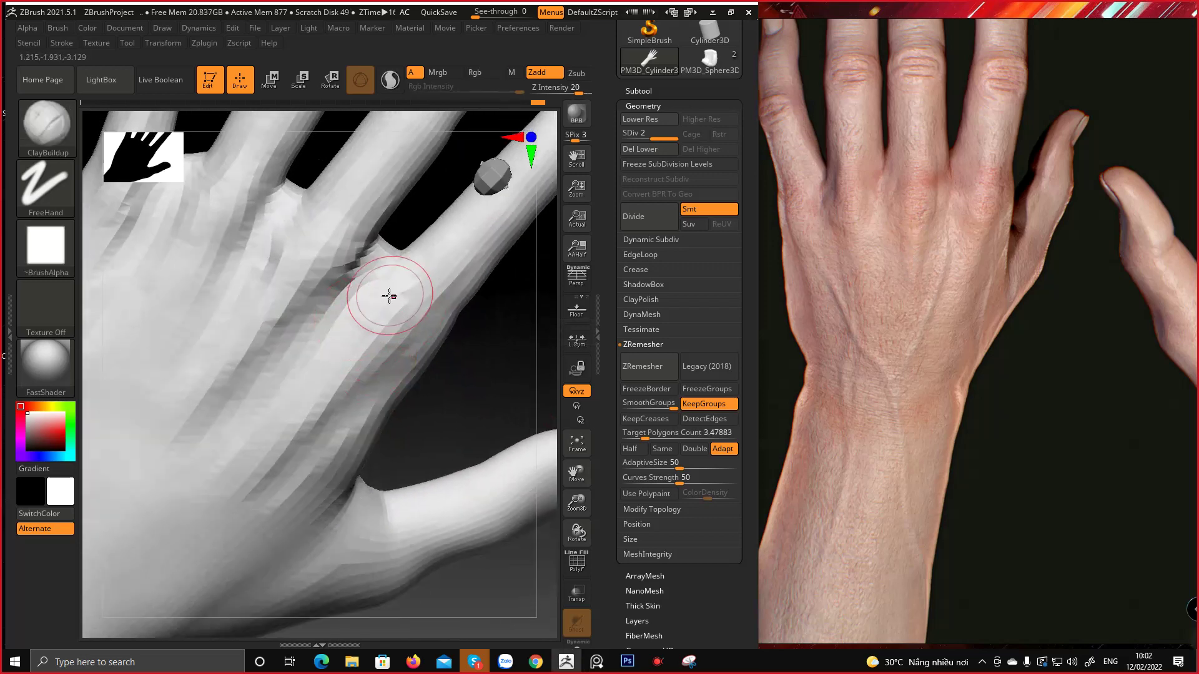
mouse_move(339, 372)
right_down()
mouse_move(356, 308)
mouse_move(369, 380)
right_up()
key(space)
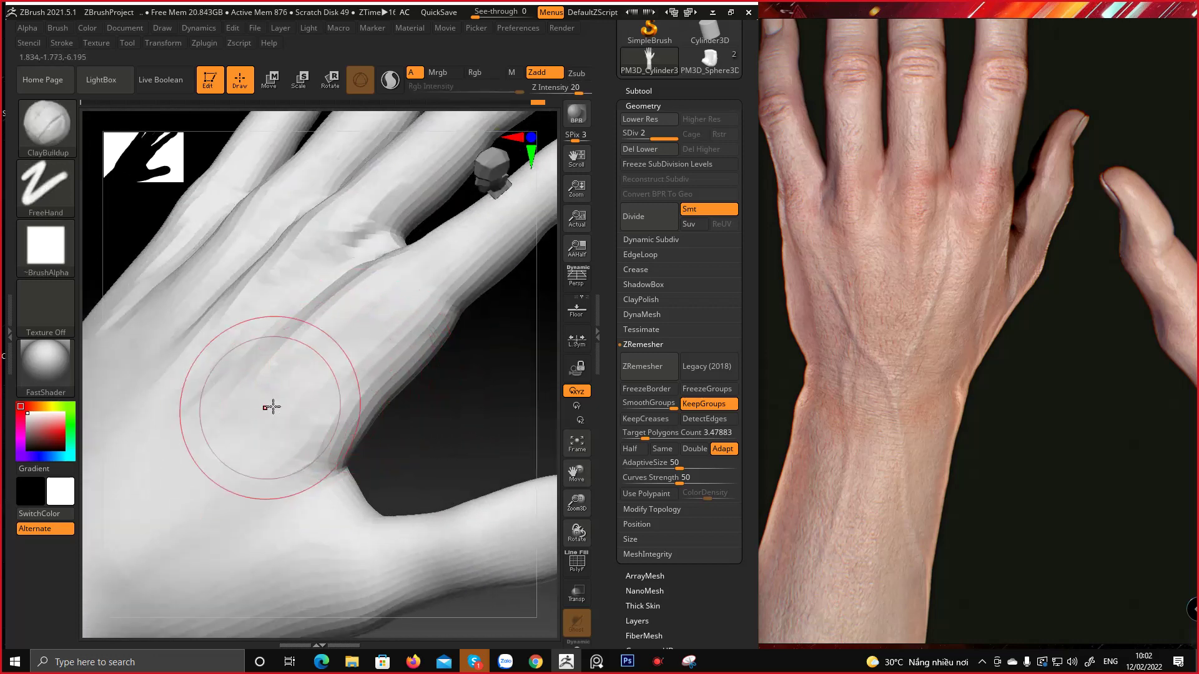
mouse_move(270, 406)
right_down()
mouse_move(363, 334)
mouse_move(311, 428)
mouse_move(332, 382)
mouse_move(415, 335)
mouse_move(356, 348)
right_up()
Examine the knuckles, tendons and thumb web in the hand photos and grey hand renders across the reference board
scroll(830, 361, down, 3)
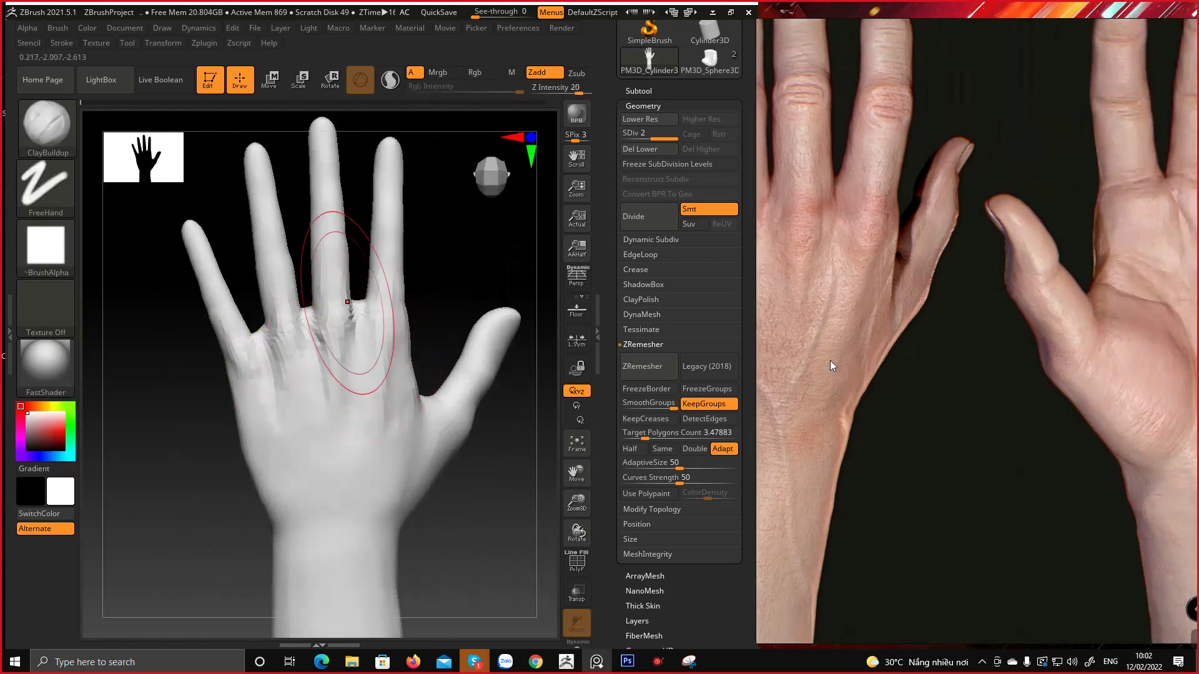
scroll(960, 289, down, 4)
scroll(962, 309, down, 3)
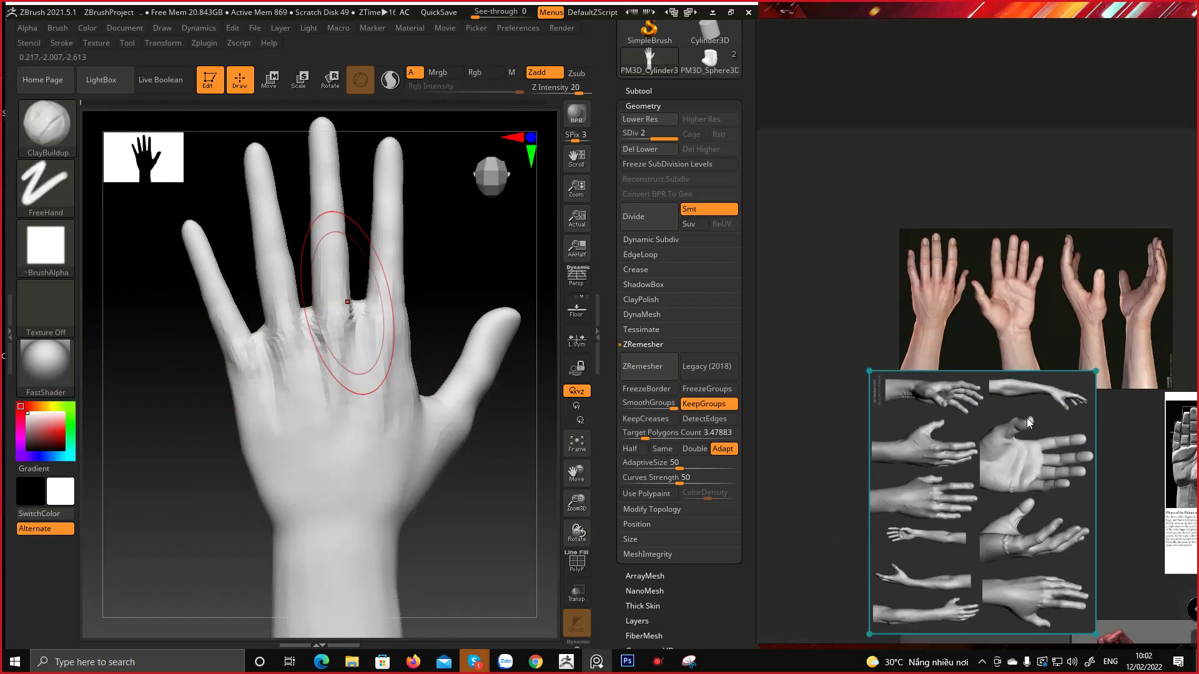
middle_drag(1026, 418, 895, 383)
middle_drag(1092, 500, 960, 358)
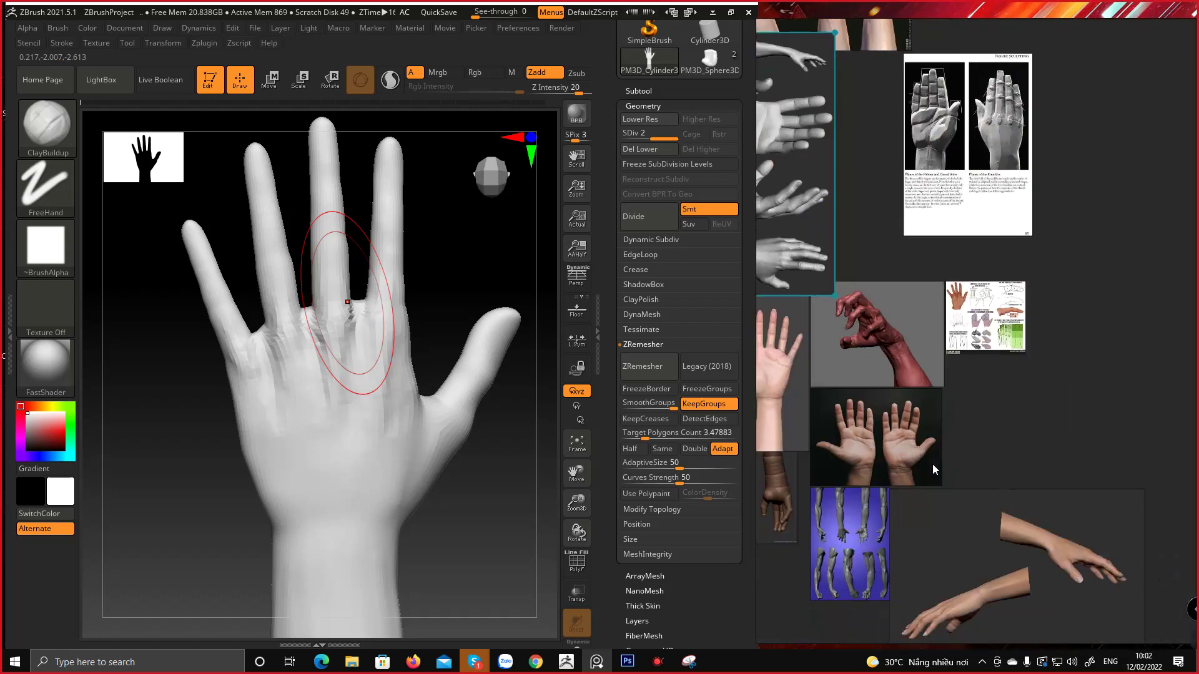
middle_drag(937, 456, 1052, 378)
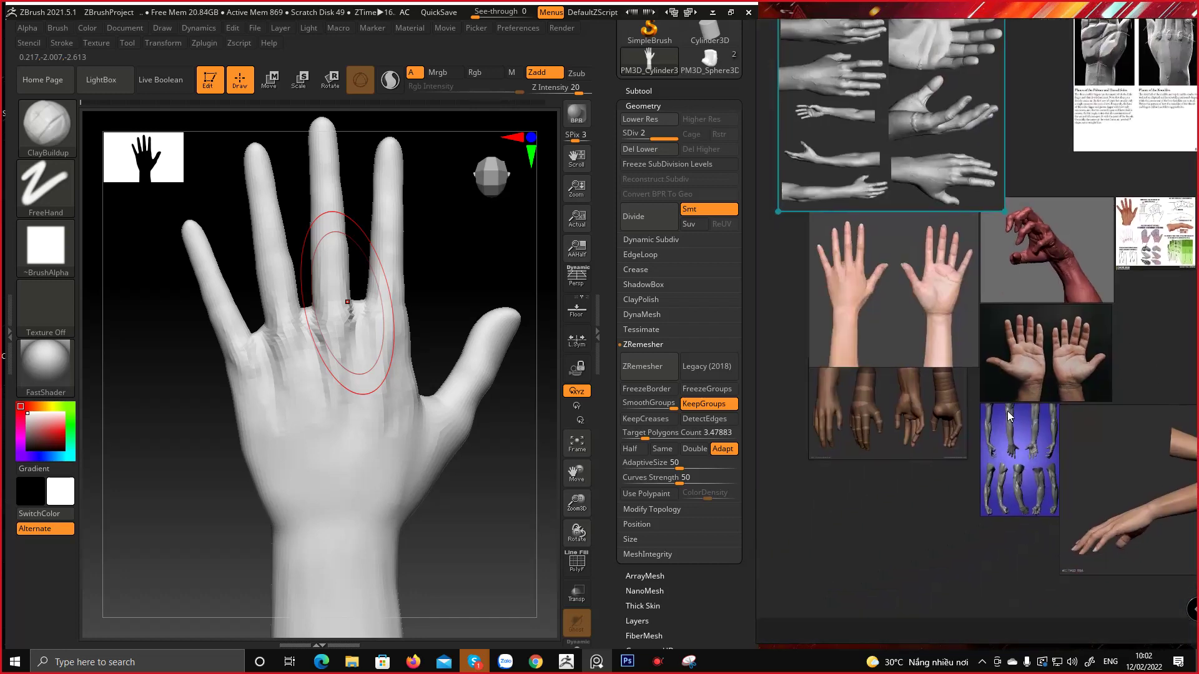
scroll(1006, 410, up, 8)
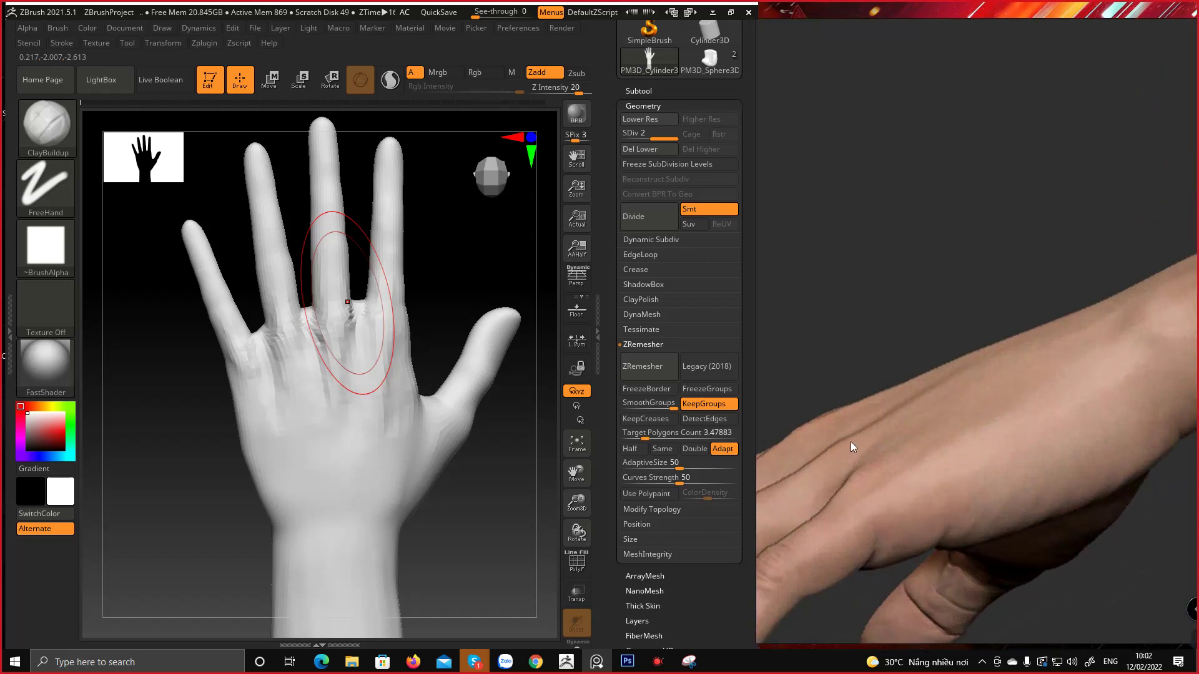
scroll(933, 399, down, 8)
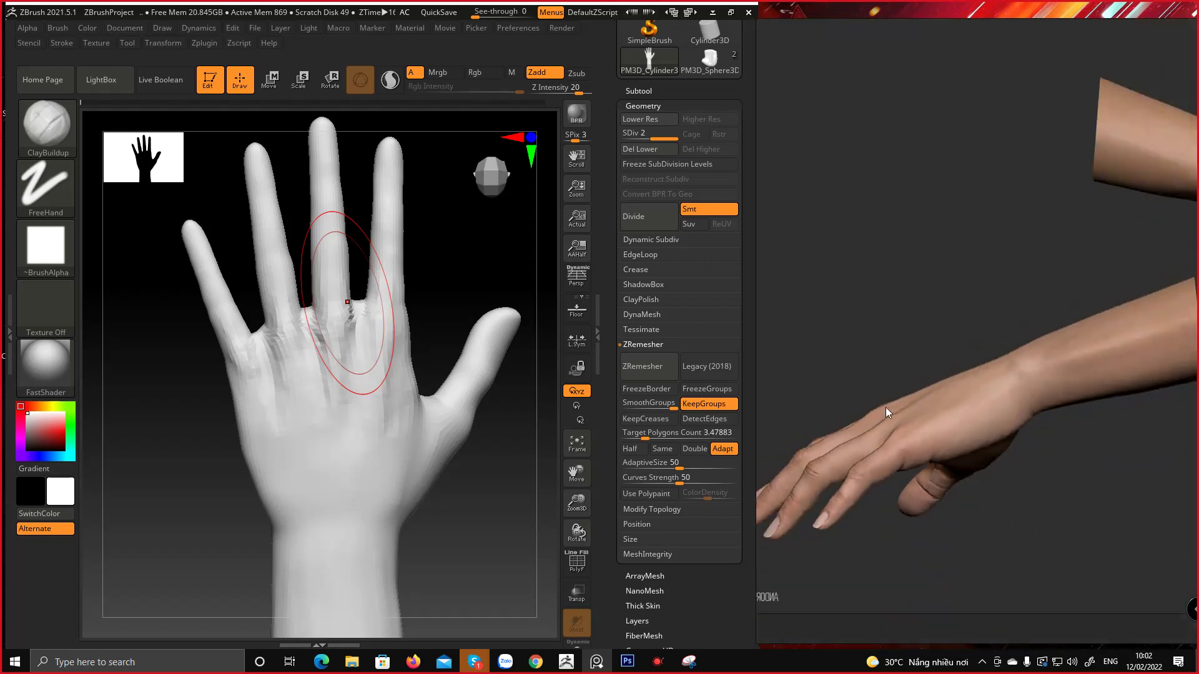
scroll(934, 399, down, 6)
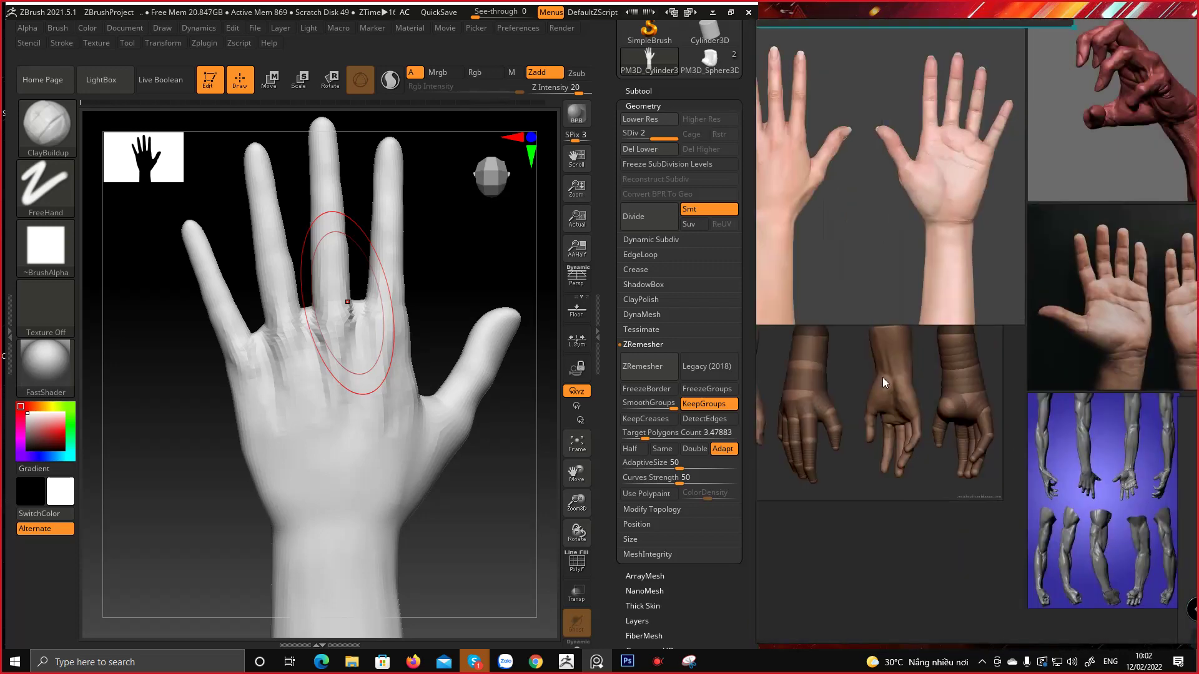
middle_drag(1039, 432, 849, 473)
scroll(940, 586, up, 2)
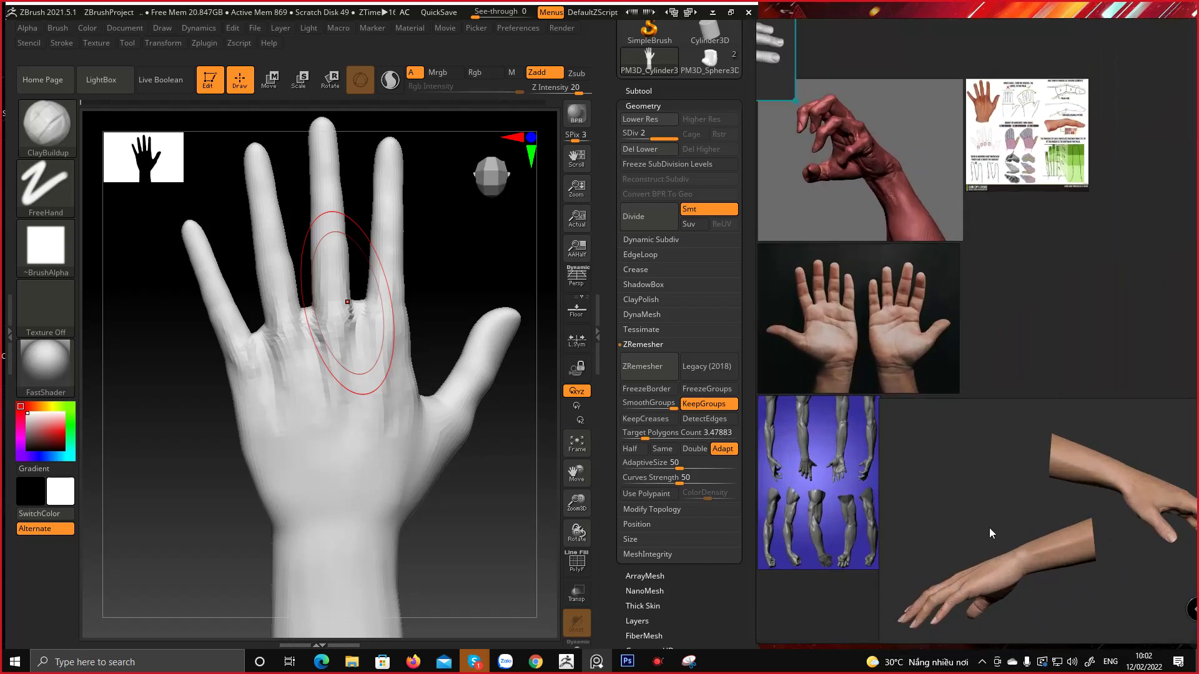
scroll(925, 389, down, 5)
scroll(932, 311, up, 6)
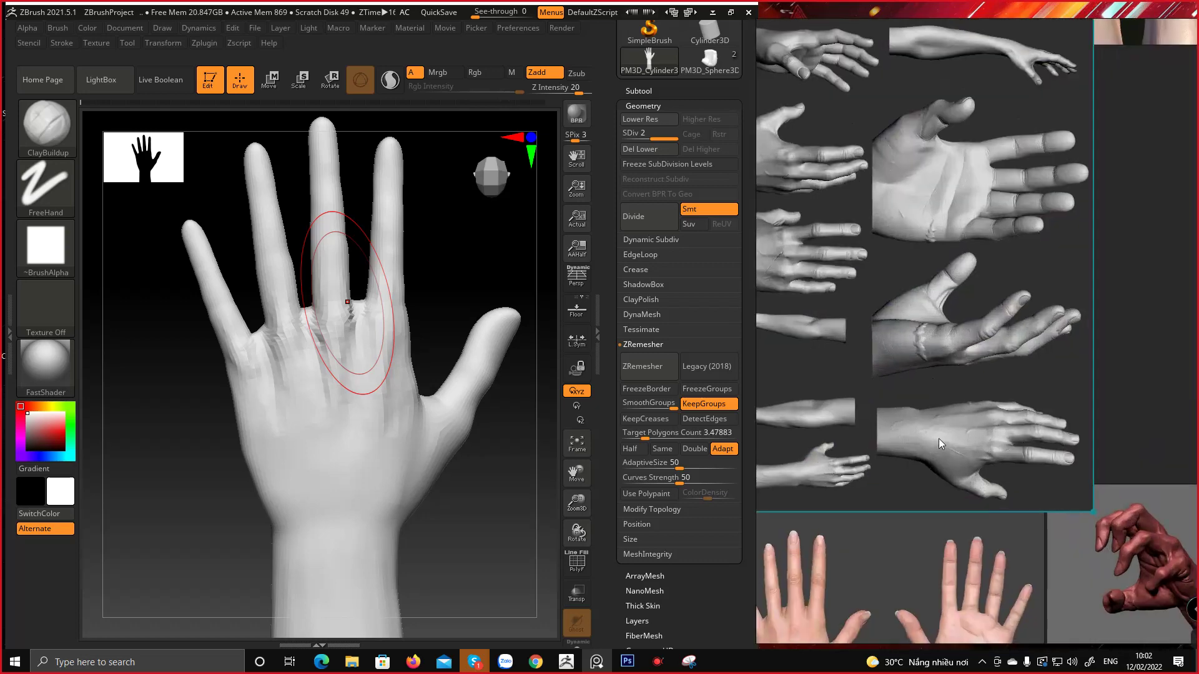
scroll(1036, 408, up, 4)
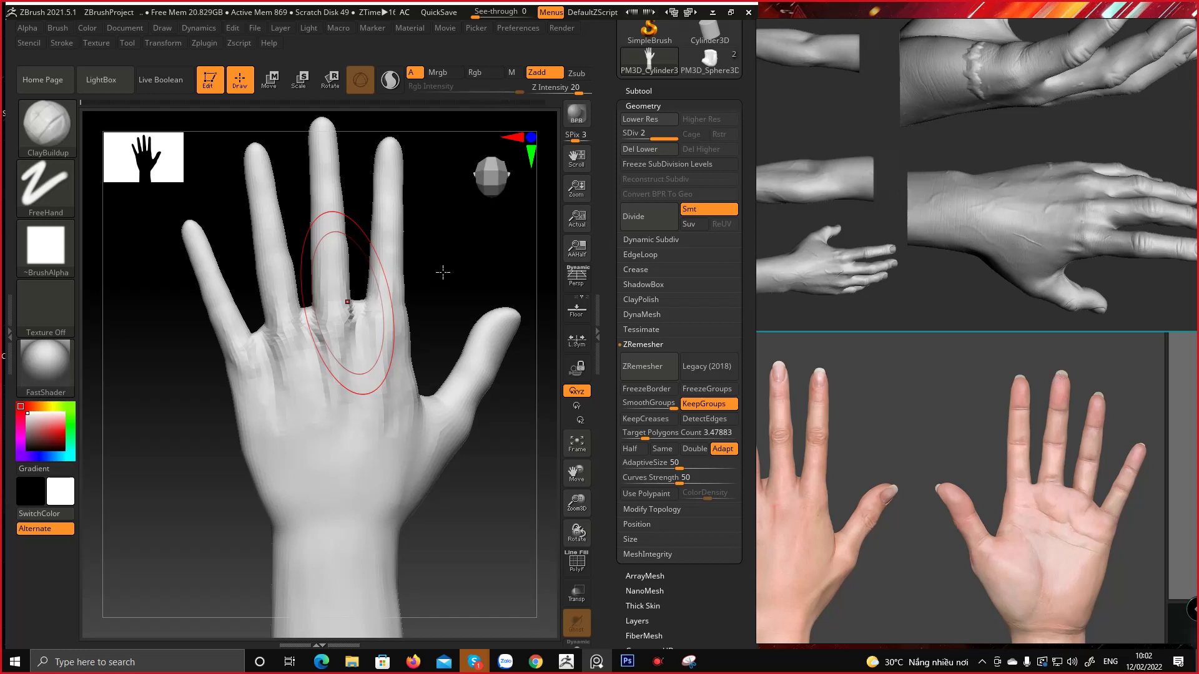
Build up the fleshy area between the index finger and thumb on the back of the hand with a larger ClayBuildup brush
mouse_move(442, 272)
mouse_down()
mouse_move(460, 241)
mouse_move(484, 268)
mouse_move(455, 316)
mouse_move(470, 304)
mouse_up()
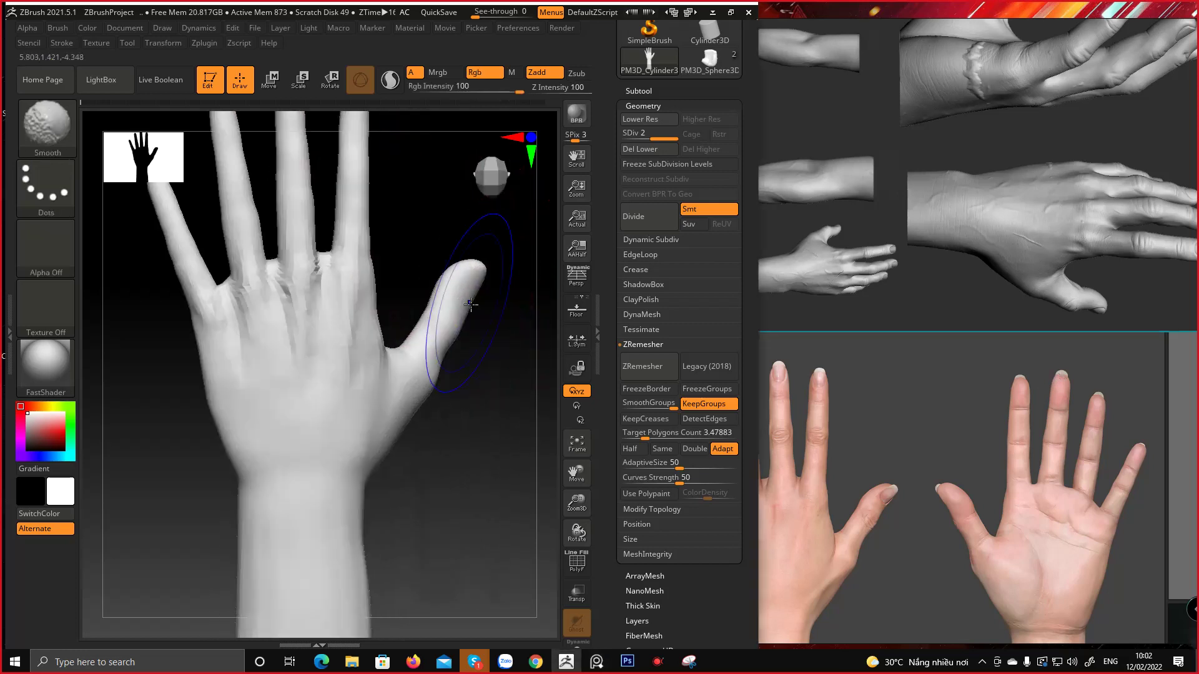
mouse_move(414, 265)
alt+mouse_down()
mouse_move(426, 326)
mouse_move(386, 359)
alt+mouse_up()
key(space)
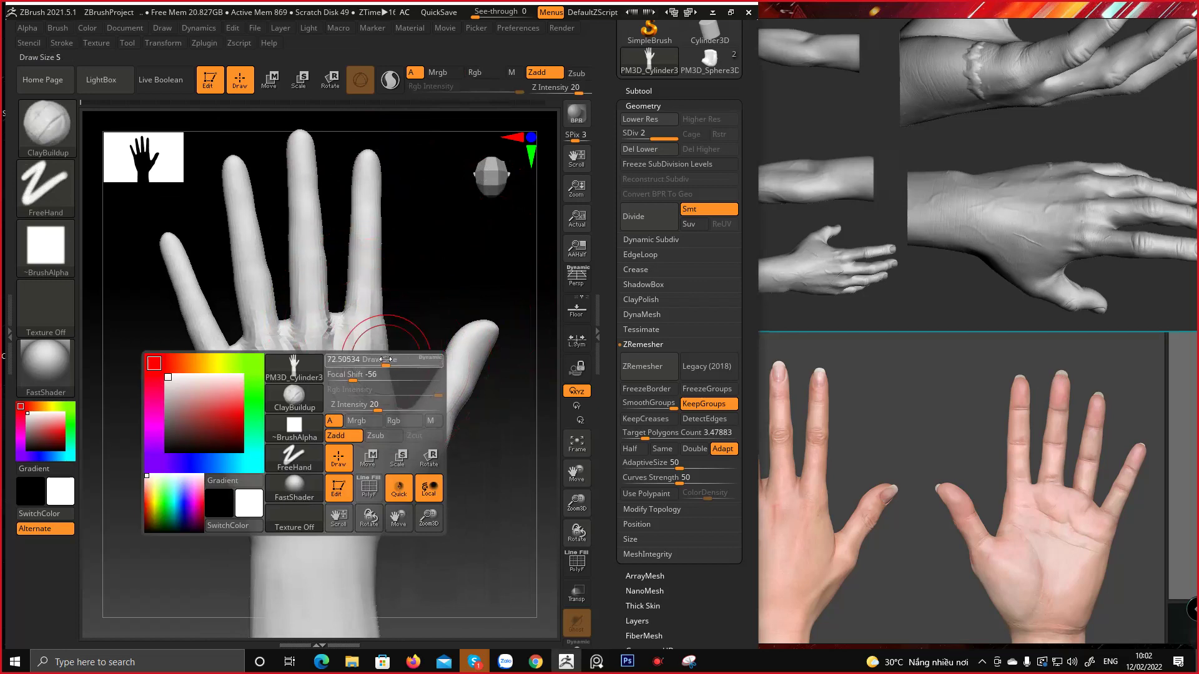
scroll(903, 354, up, 2)
middle_drag(965, 388, 923, 392)
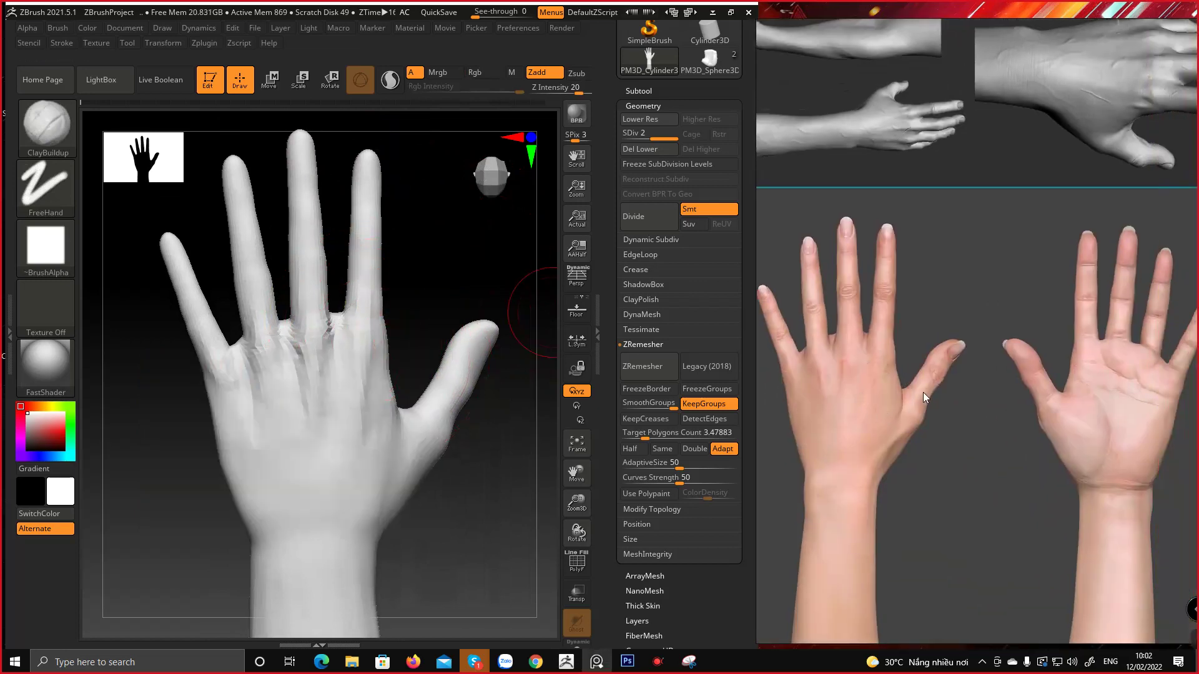
right_drag(488, 462, 460, 429)
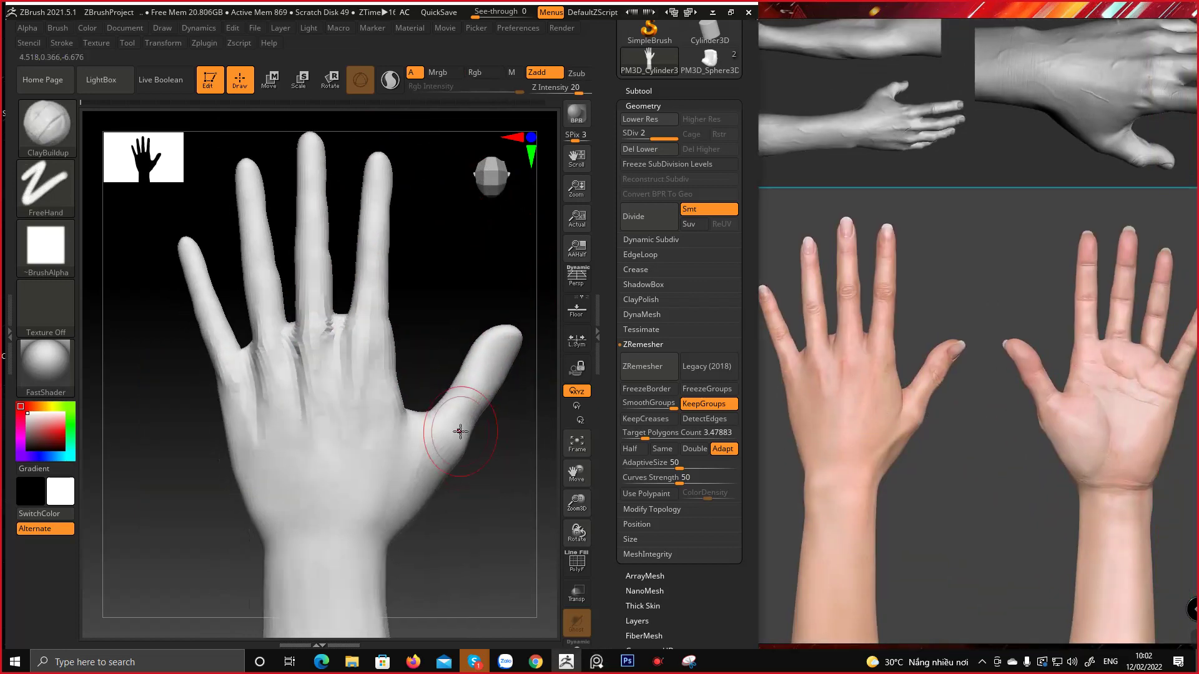
ctrl+right_drag(406, 369, 381, 481)
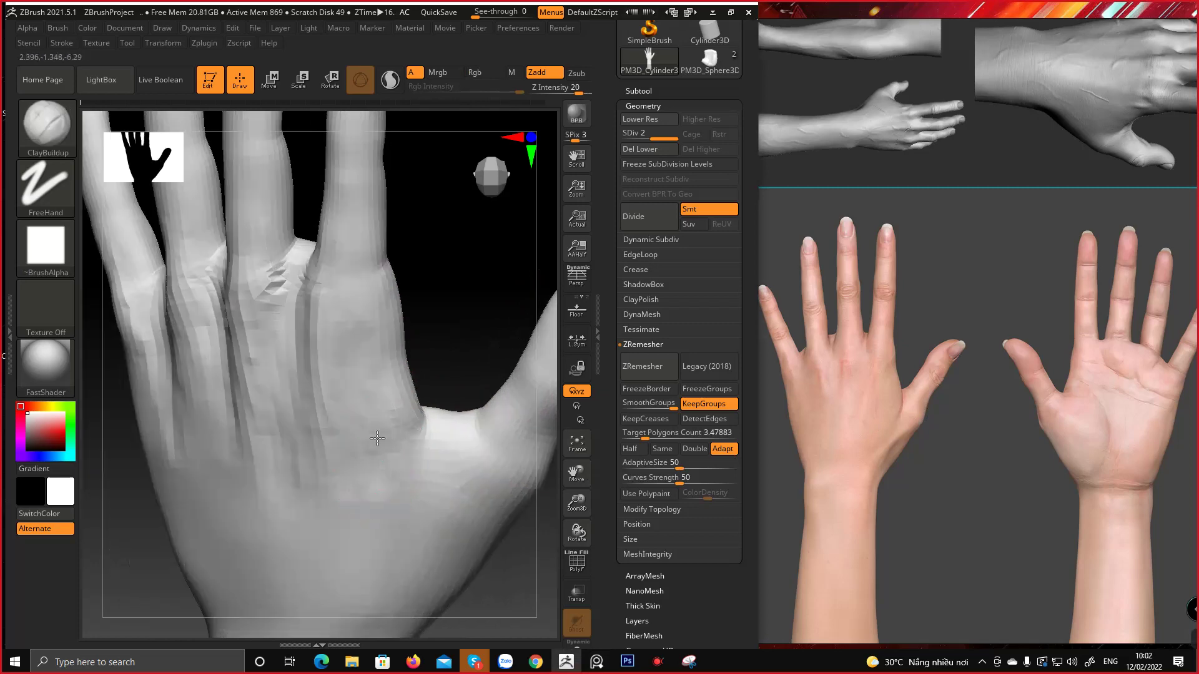
mouse_move(412, 373)
right_down()
mouse_move(396, 366)
mouse_move(423, 384)
mouse_move(426, 362)
mouse_move(406, 379)
right_up()
right_click(402, 378)
right_click(402, 386)
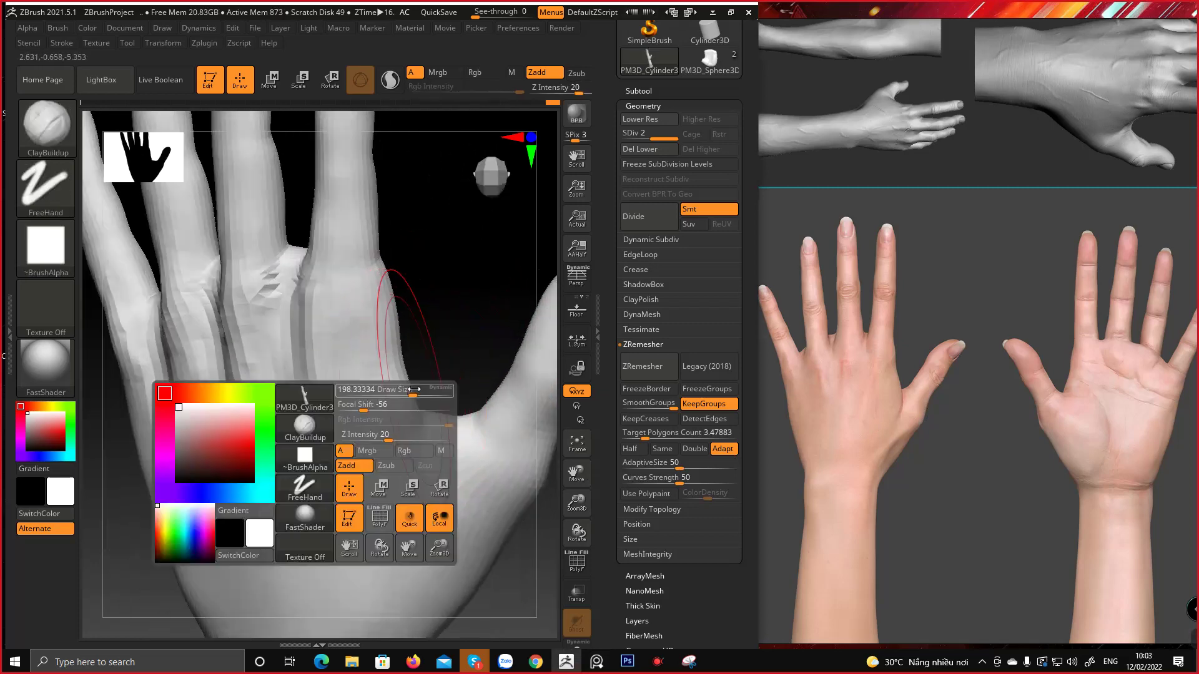
mouse_move(424, 445)
right_down()
mouse_move(402, 450)
mouse_move(422, 423)
mouse_move(397, 429)
mouse_move(406, 451)
mouse_move(396, 383)
mouse_move(385, 425)
mouse_move(356, 377)
mouse_move(343, 316)
right_up()
right_click(406, 450)
right_click(402, 343)
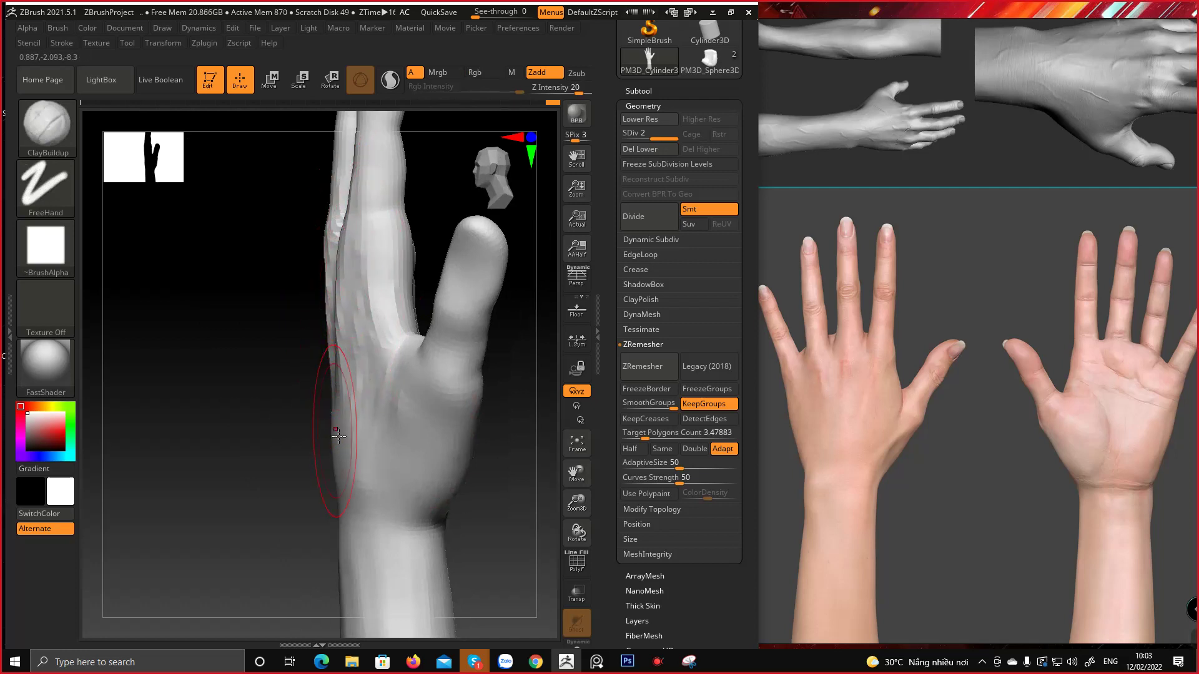
Adjust the side profile of the back of the hand between wrist and knuckles with the Move brush
mouse_move(336, 365)
right_down()
mouse_move(348, 396)
mouse_move(420, 337)
mouse_move(414, 294)
mouse_move(385, 253)
mouse_move(369, 332)
mouse_move(396, 332)
mouse_move(369, 300)
mouse_move(300, 349)
right_up()
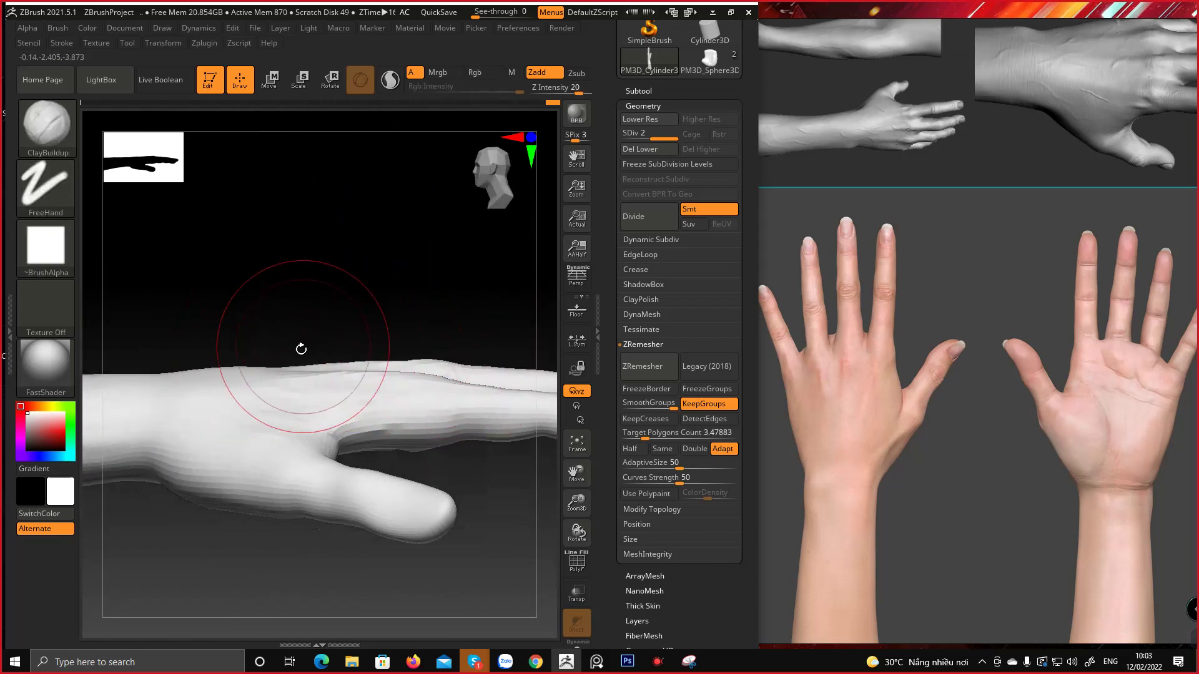
right_drag(233, 366, 320, 359)
key(b)
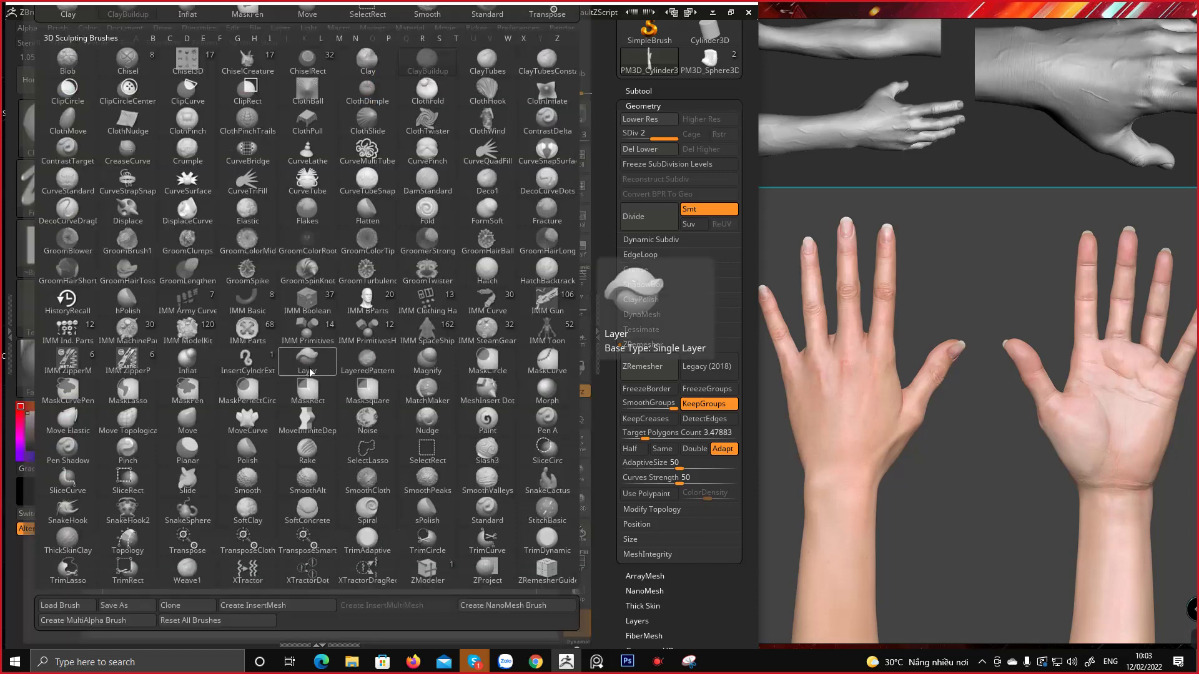
key(m)
key(v)
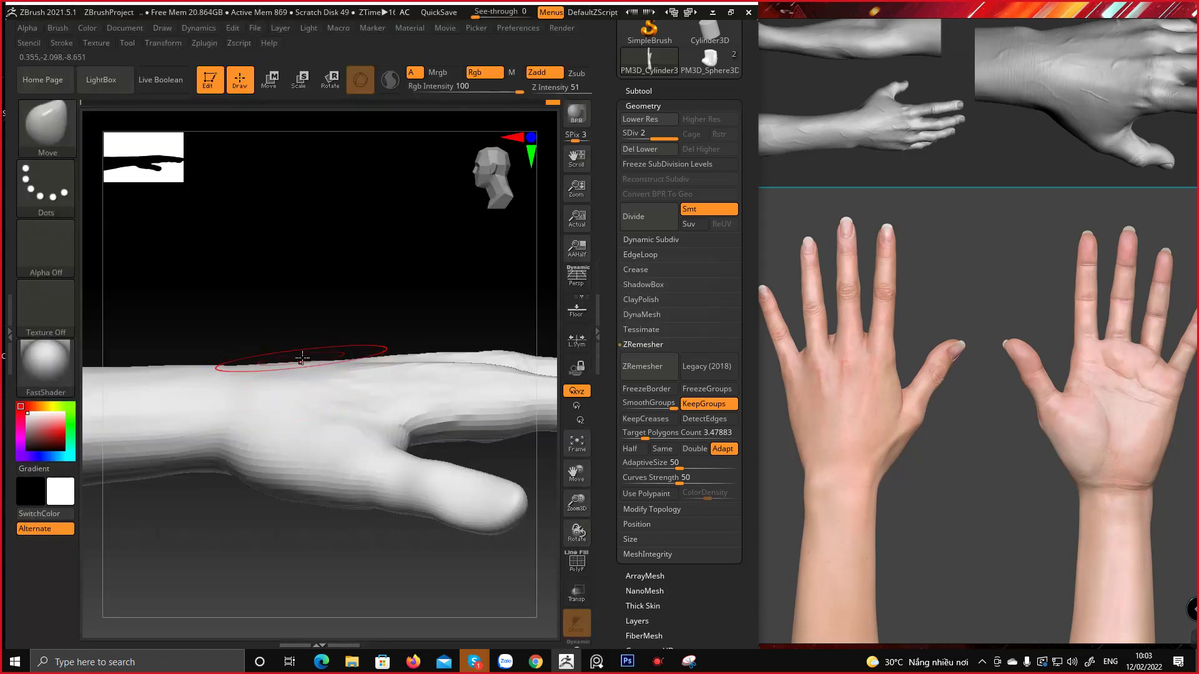
mouse_move(302, 357)
right_down()
mouse_move(264, 312)
mouse_move(314, 437)
right_up()
mouse_move(307, 337)
right_down()
mouse_move(305, 382)
mouse_move(299, 326)
mouse_move(414, 361)
mouse_move(375, 373)
right_up()
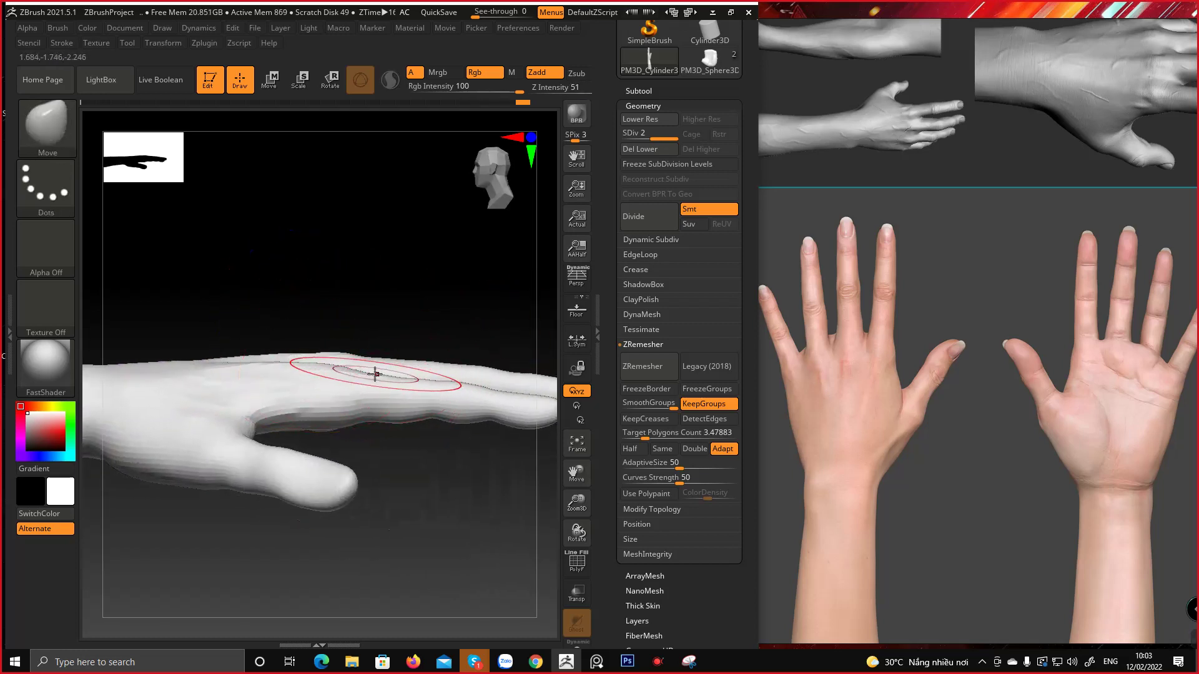
Resize the Move brush and reshape the fingers' contour from the thumb side of the hand
key(space)
mouse_move(353, 368)
mouse_down()
mouse_move(364, 368)
mouse_move(349, 368)
mouse_up()
mouse_move(337, 369)
right_down()
mouse_move(313, 414)
mouse_move(303, 384)
right_up()
key(space)
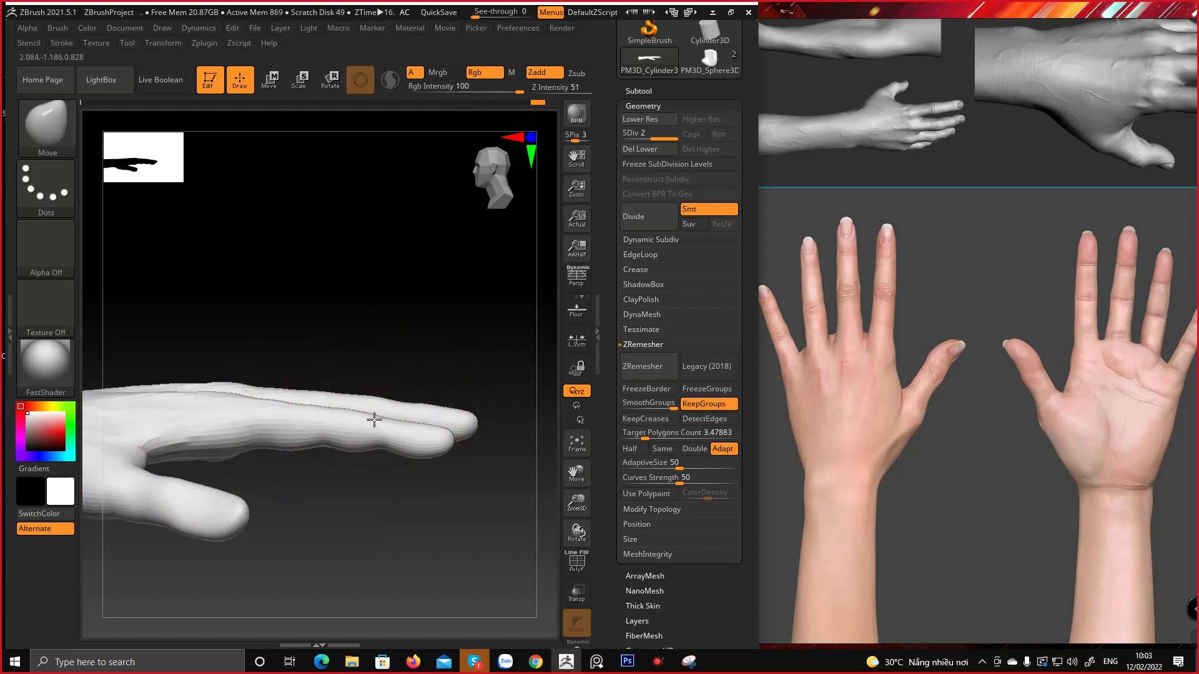
mouse_move(451, 437)
right_down()
mouse_move(409, 441)
mouse_move(452, 460)
mouse_move(471, 350)
mouse_move(443, 417)
right_up()
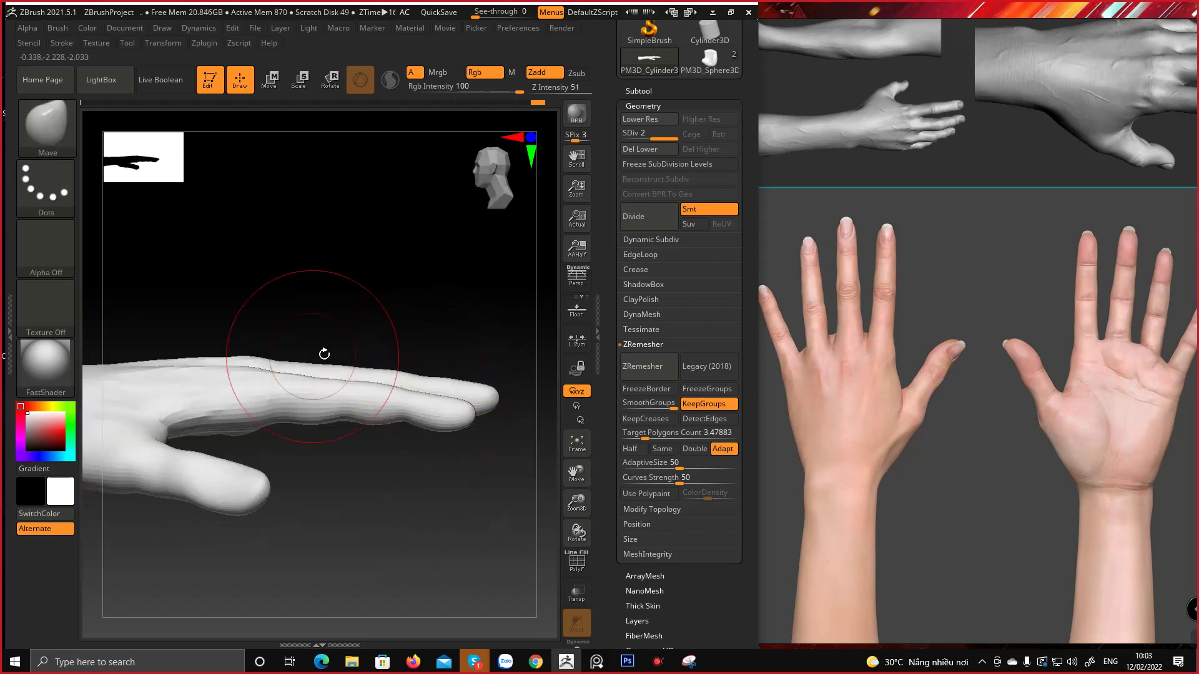
mouse_move(321, 350)
right_down()
mouse_move(364, 396)
mouse_move(378, 454)
mouse_move(247, 401)
mouse_move(314, 512)
mouse_move(294, 378)
mouse_move(308, 360)
right_up()
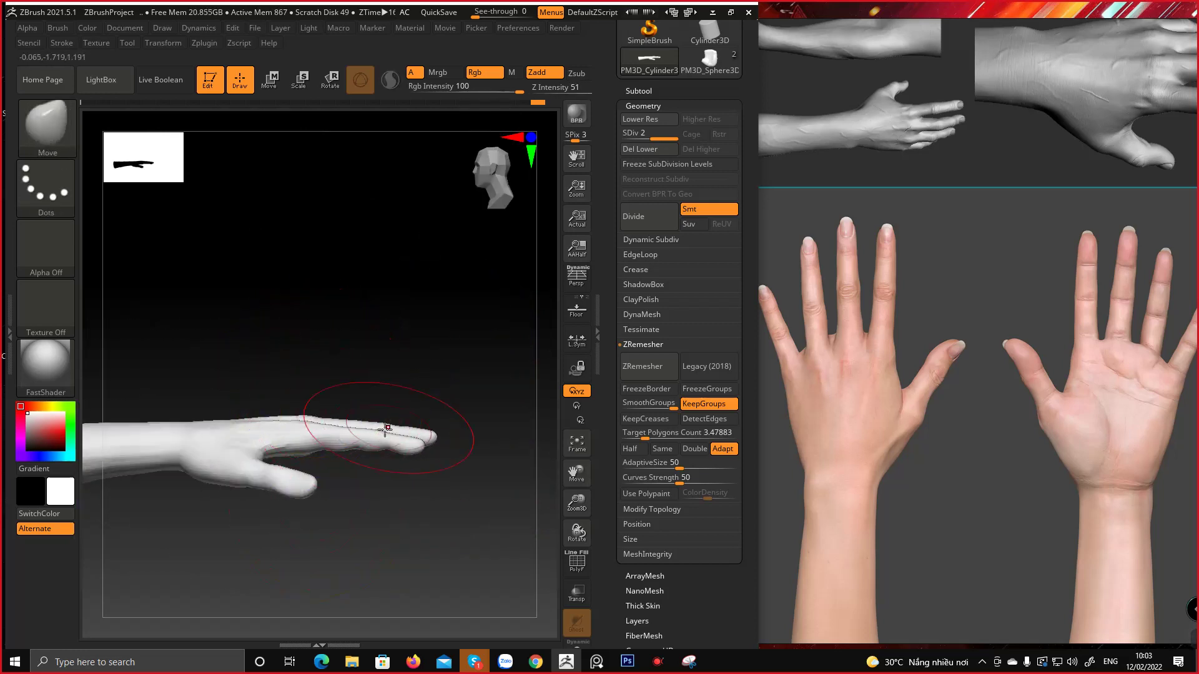
ctrl+right_drag(390, 434, 409, 451)
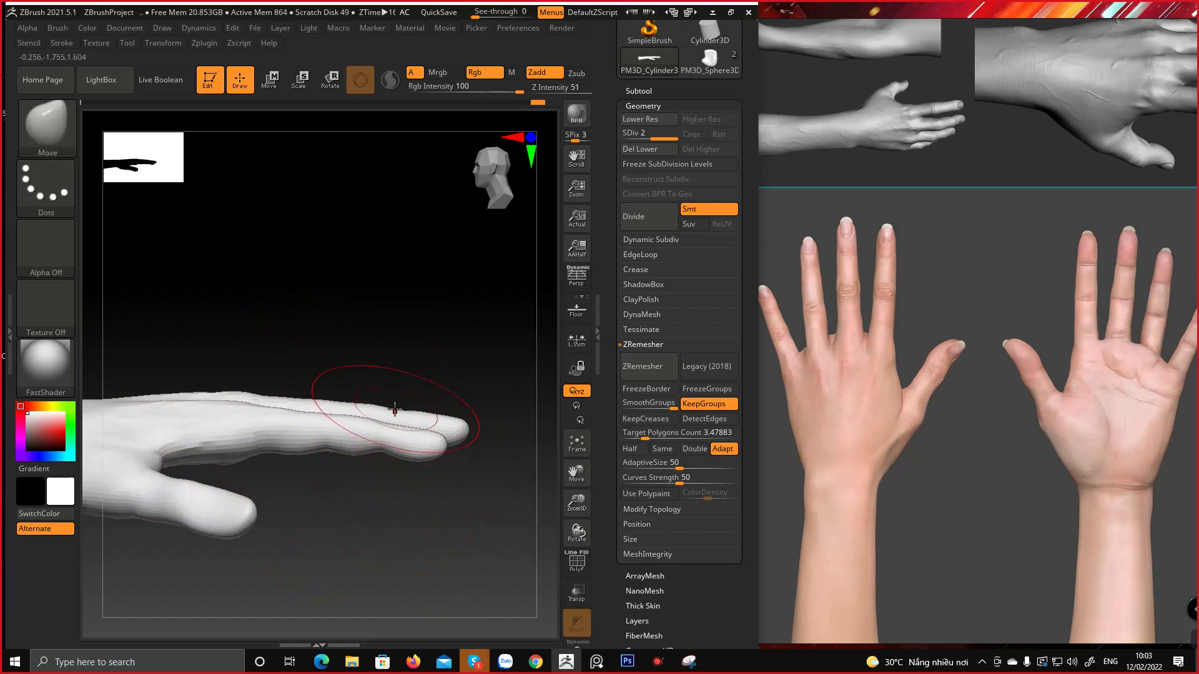
mouse_move(361, 401)
right_down()
mouse_move(396, 481)
mouse_move(388, 410)
mouse_move(412, 388)
mouse_move(291, 447)
mouse_move(503, 395)
right_up()
middle_drag(1013, 357, 1016, 324)
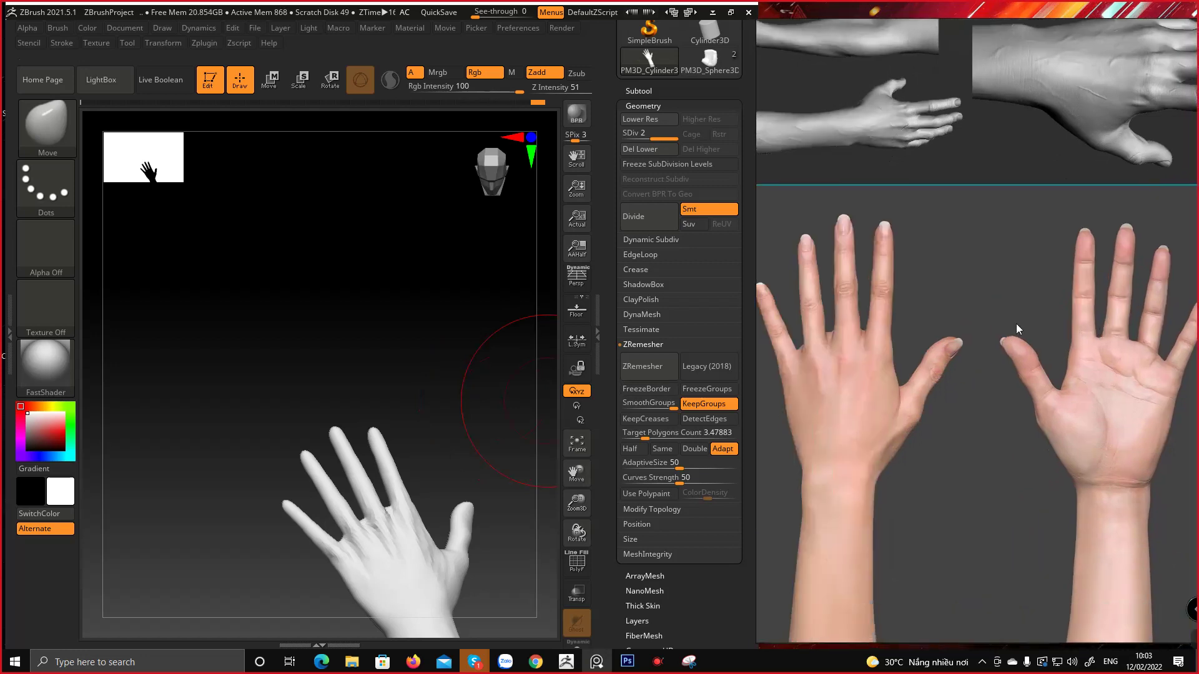
Refine the side profile of the knuckles and the index finger's base with a resized Move brush
mouse_move(366, 449)
right_down()
mouse_move(437, 418)
mouse_move(428, 430)
mouse_move(461, 377)
mouse_move(443, 348)
mouse_move(471, 489)
mouse_move(439, 441)
mouse_move(465, 369)
mouse_move(433, 350)
right_up()
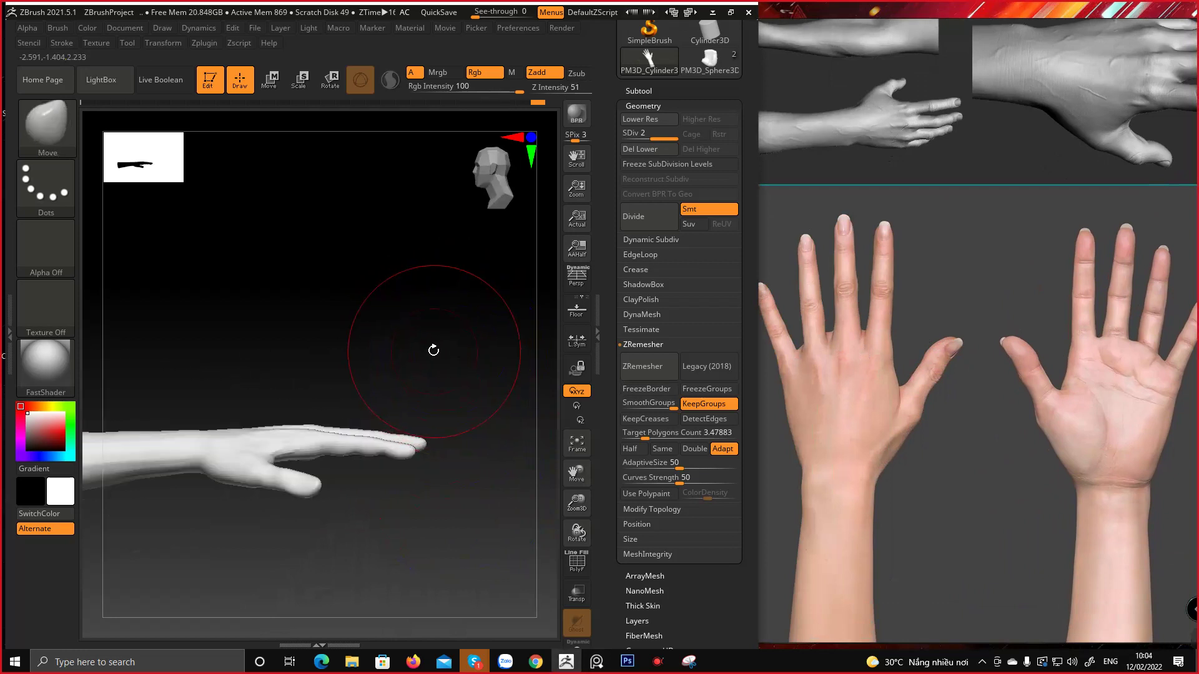
alt+right_drag(350, 433, 368, 359)
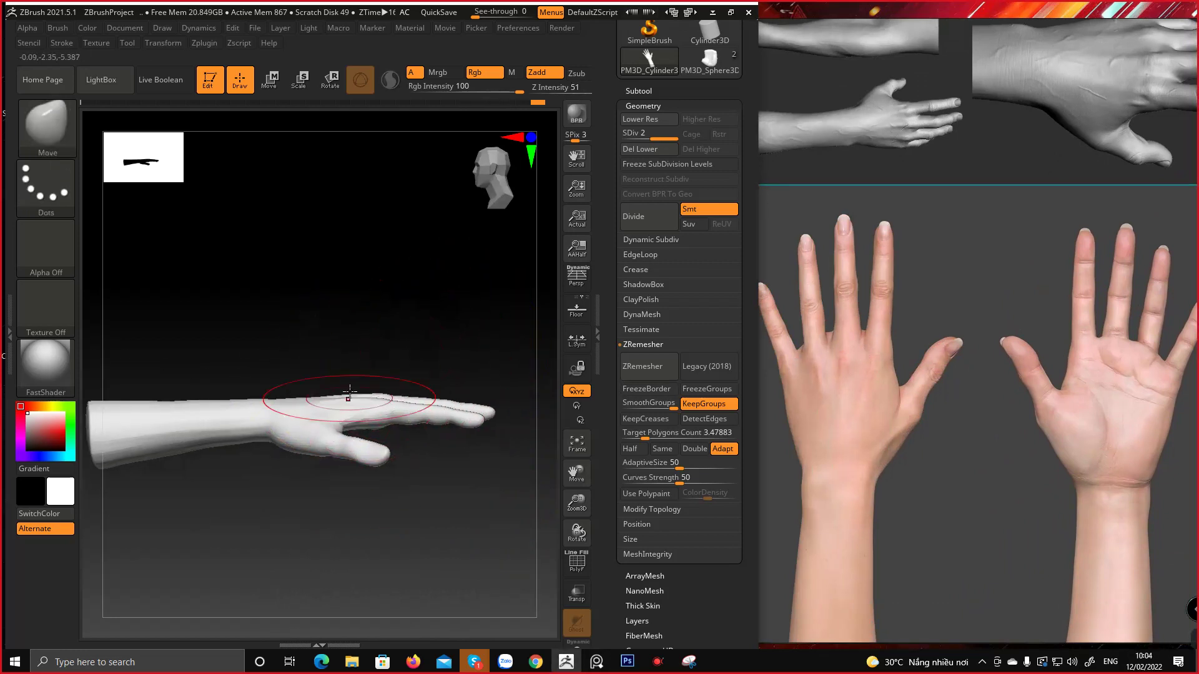
ctrl+right_drag(412, 433, 409, 410)
mouse_move(381, 357)
right_down()
mouse_move(382, 487)
mouse_move(374, 320)
mouse_move(380, 374)
right_up()
key(space)
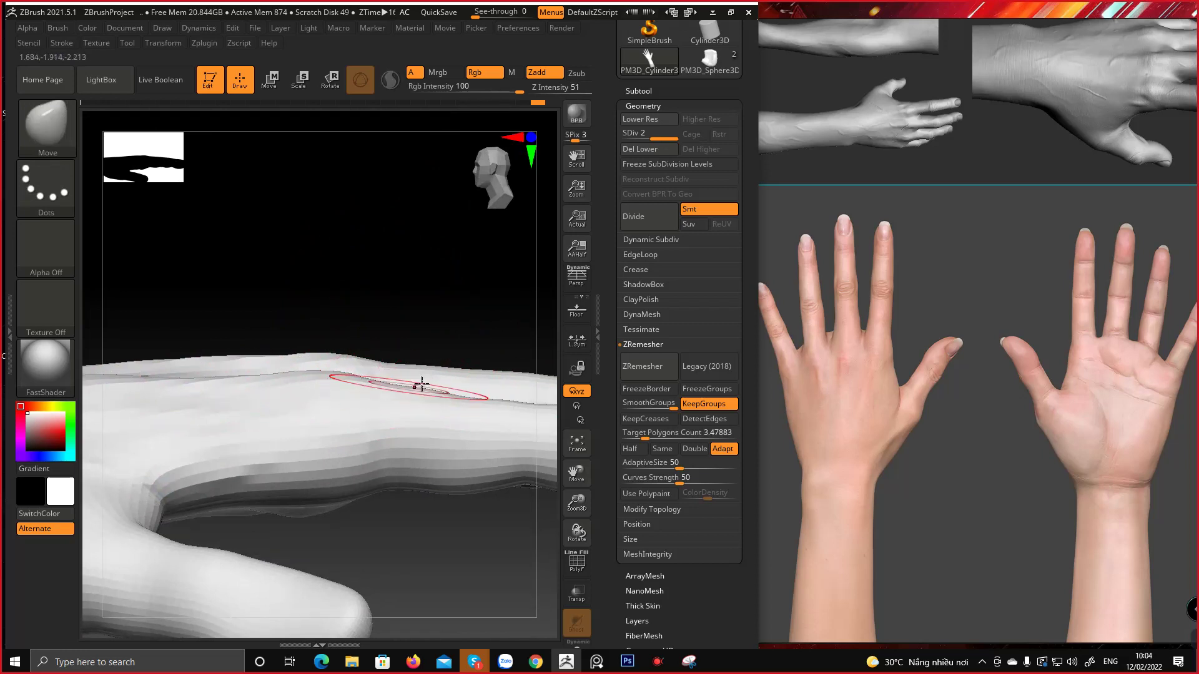
alt+right_drag(422, 385, 379, 396)
key(space)
drag(369, 409, 376, 408)
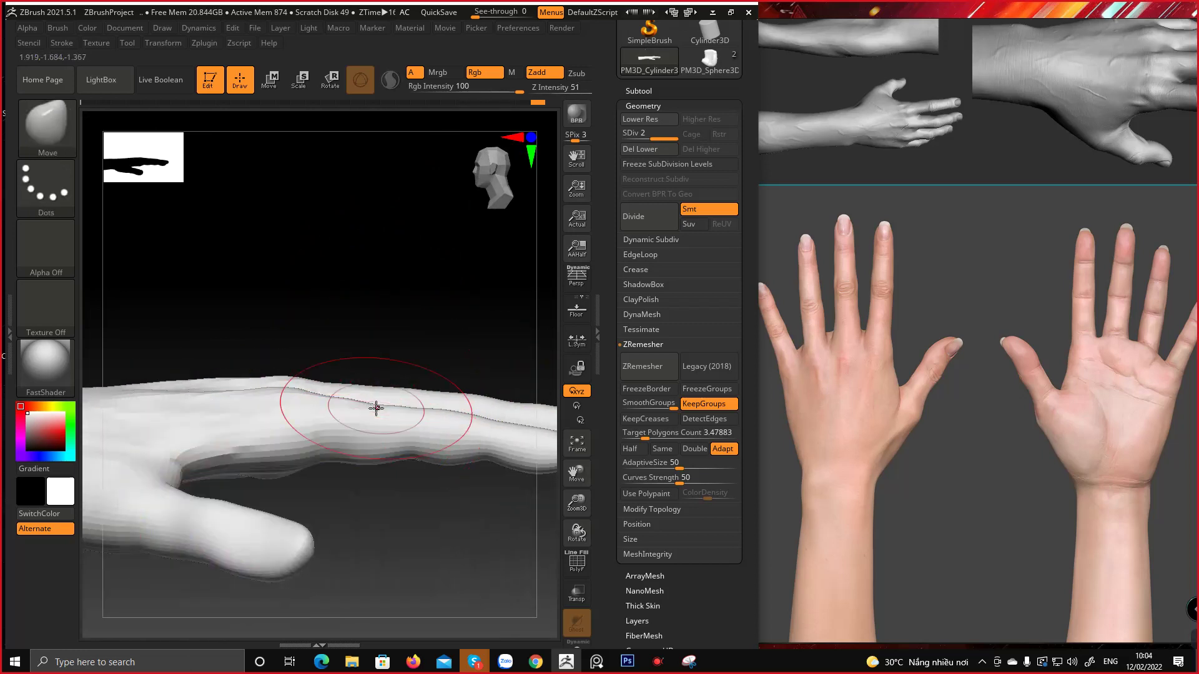
right_drag(367, 403, 421, 397)
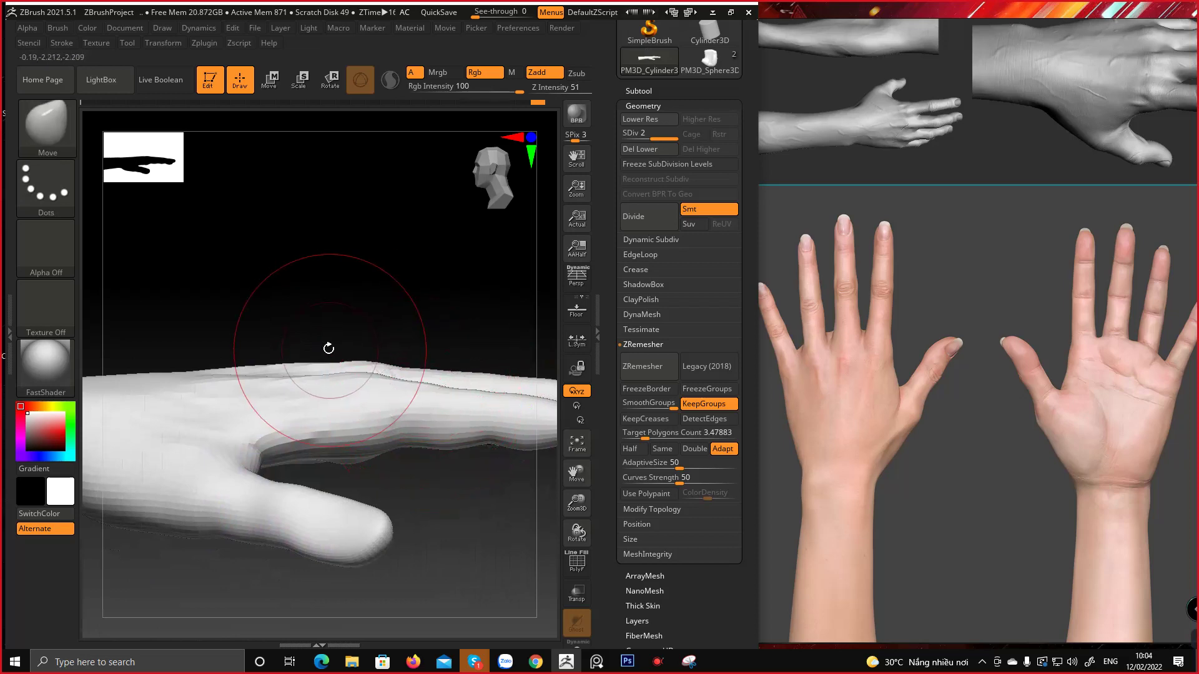
Adjust the contour of the back of the hand and wrist with the Move brush, working from the fingertip end and the little-finger side
right_drag(328, 348, 282, 389)
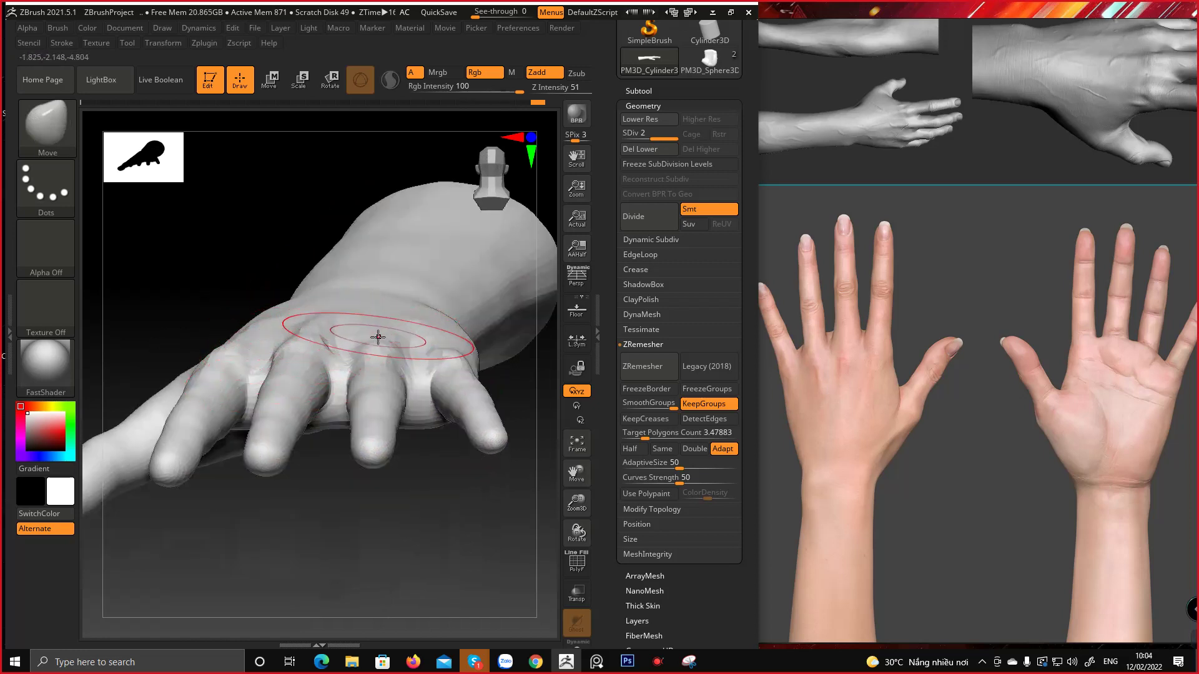
mouse_move(377, 337)
right_down()
mouse_move(377, 225)
mouse_move(391, 308)
mouse_move(356, 361)
mouse_move(356, 380)
mouse_move(372, 381)
right_up()
key(space)
drag(359, 386, 367, 386)
mouse_move(367, 386)
right_down()
mouse_move(352, 390)
mouse_move(455, 343)
mouse_move(275, 423)
mouse_move(348, 374)
right_up()
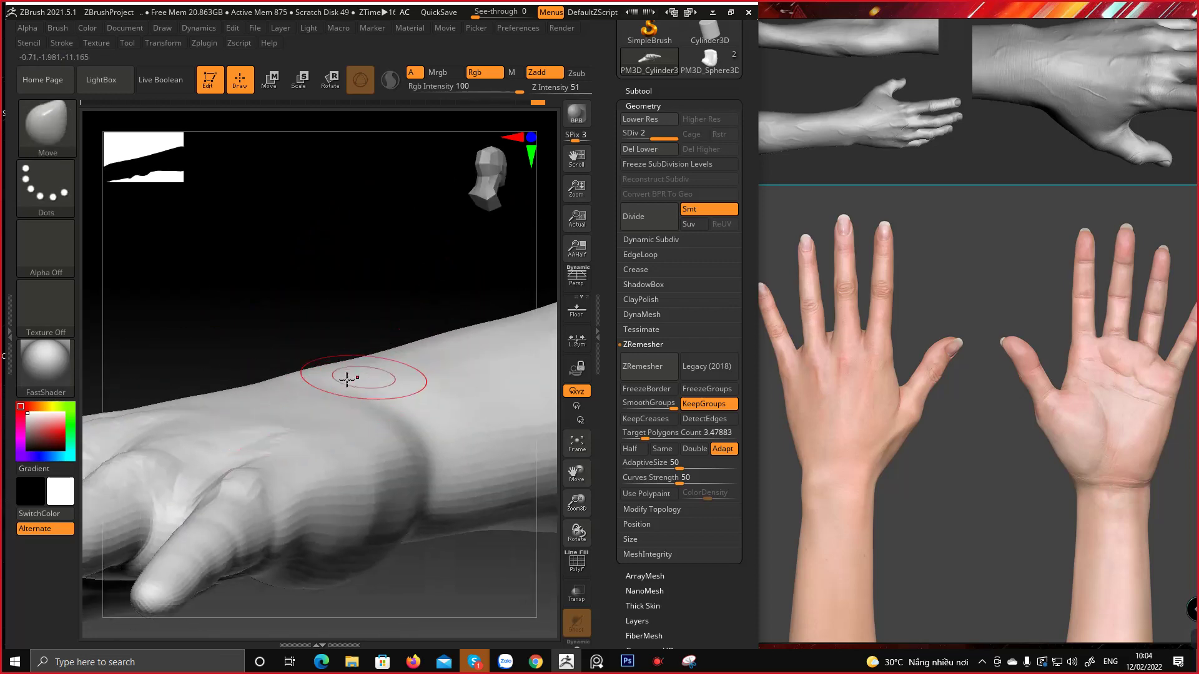
right_click(238, 437)
right_drag(281, 421, 320, 378)
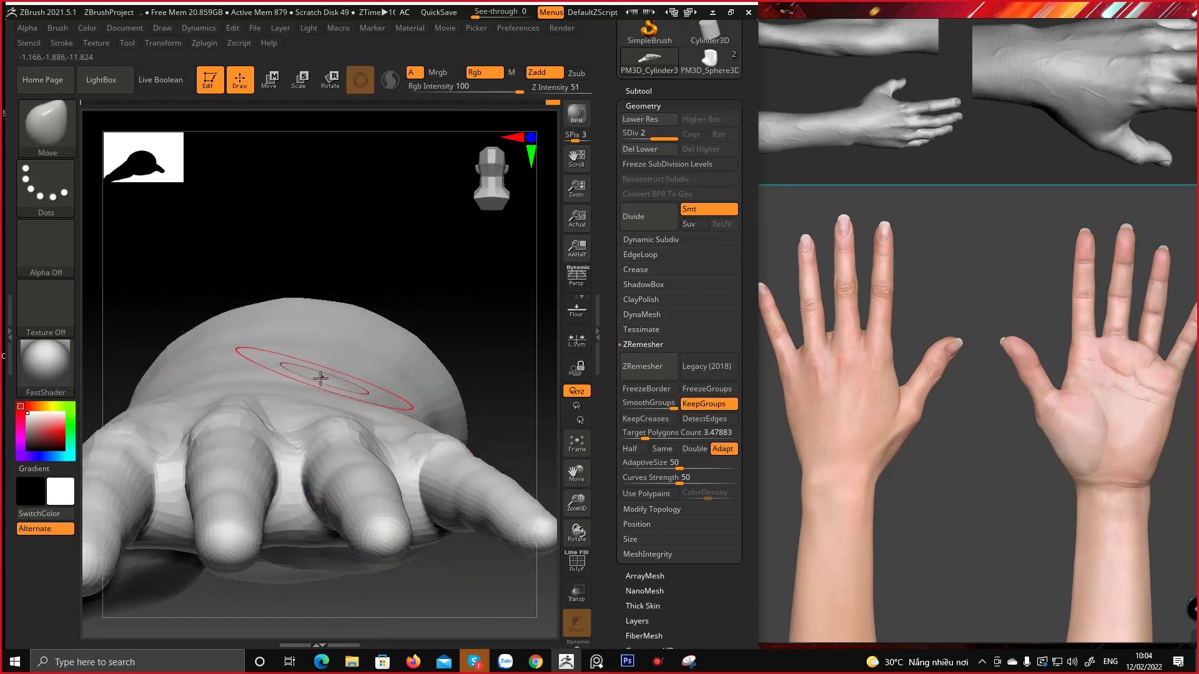
mouse_move(280, 412)
right_down()
mouse_move(292, 443)
mouse_move(244, 415)
mouse_move(313, 283)
right_up()
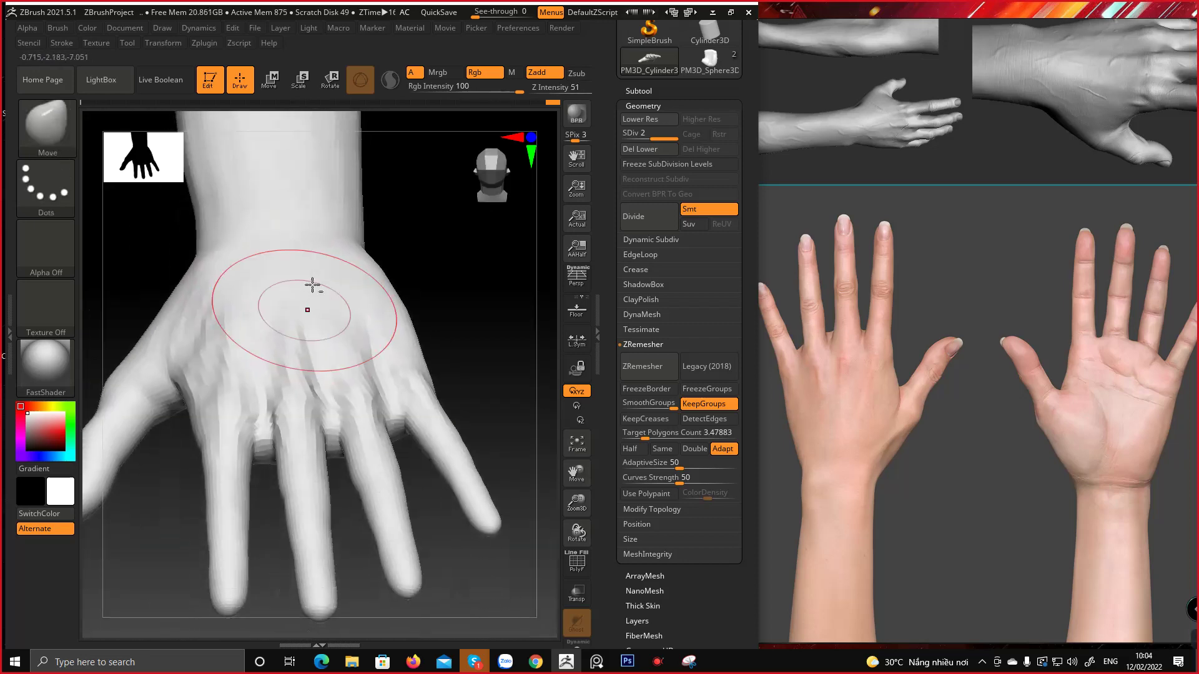
mouse_move(247, 383)
right_down()
mouse_move(291, 473)
mouse_move(313, 256)
mouse_move(268, 377)
mouse_move(319, 371)
mouse_move(312, 274)
mouse_move(281, 275)
mouse_move(334, 455)
mouse_move(332, 413)
mouse_move(340, 450)
mouse_move(351, 378)
right_up()
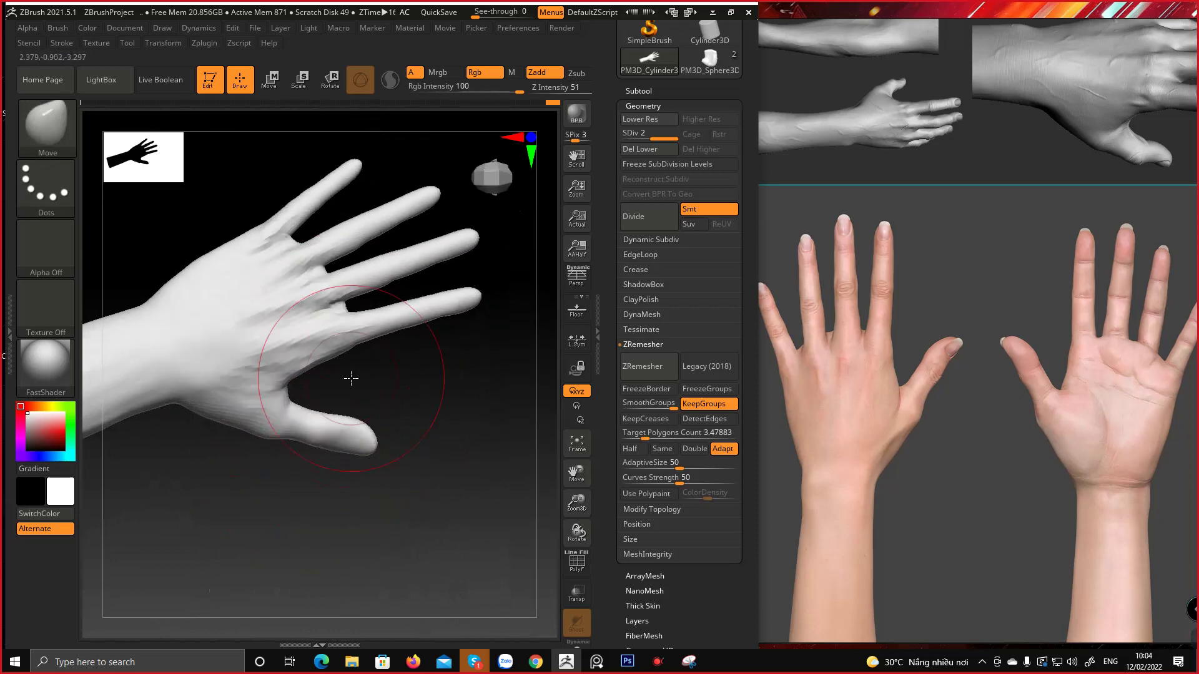
Build up the index finger's middle joint with a smaller ClayBuildup brush
key(b)
click(456, 62)
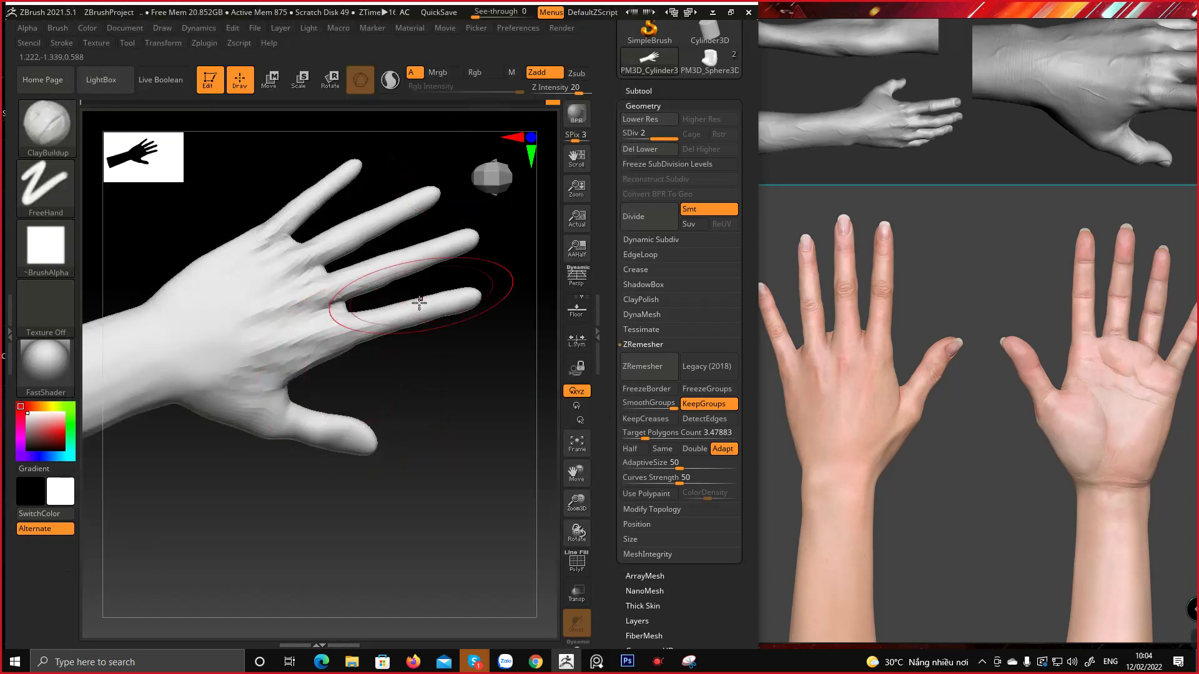
mouse_move(420, 302)
alt+right_down()
mouse_move(369, 335)
mouse_move(380, 361)
alt+right_up()
key(space)
drag(384, 364, 365, 365)
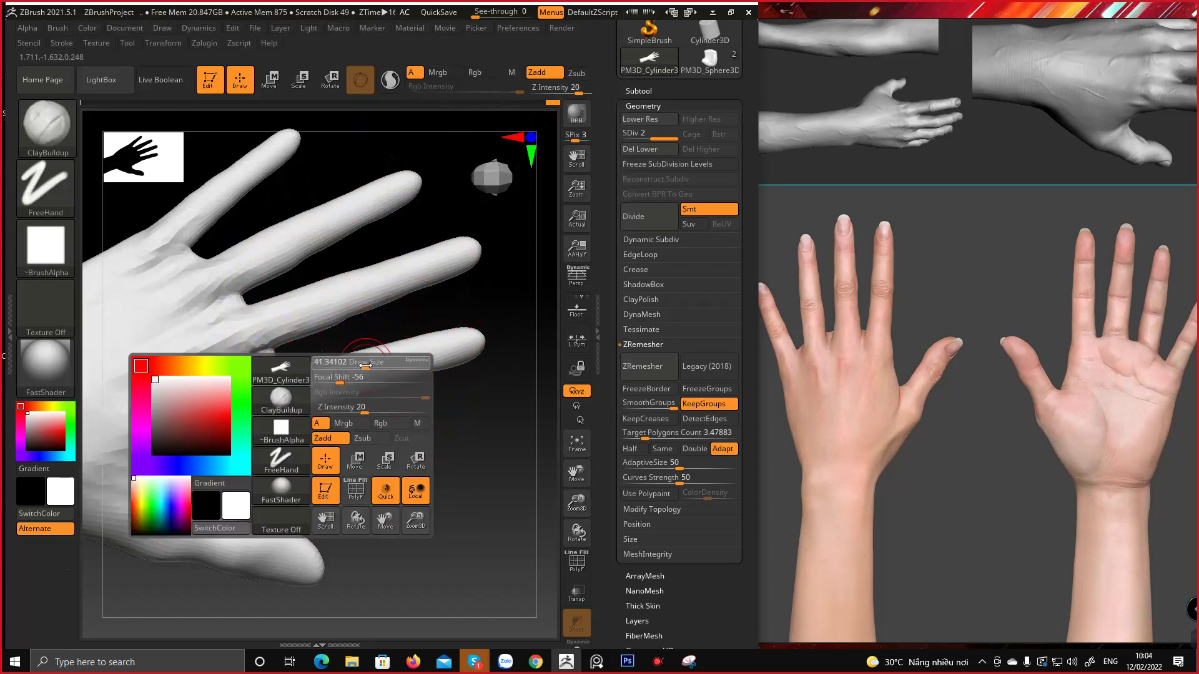
mouse_move(370, 341)
ctrl+right_down()
mouse_move(380, 380)
mouse_move(355, 278)
mouse_move(347, 383)
ctrl+right_up()
right_click(362, 382)
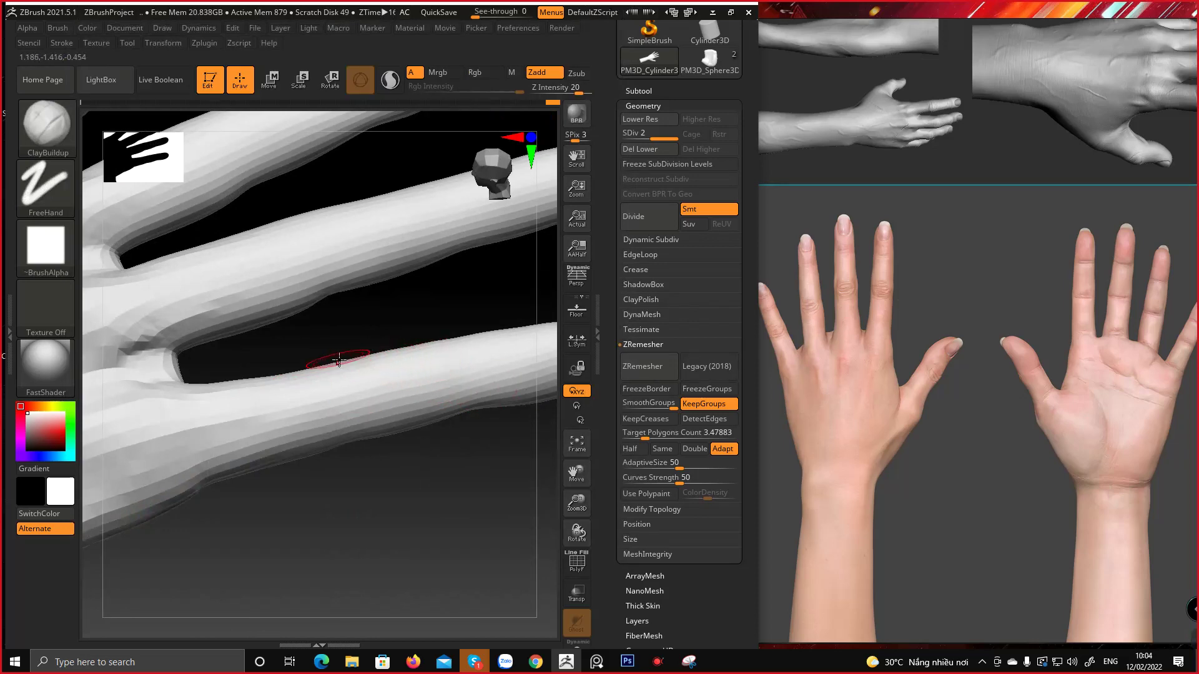
mouse_move(338, 360)
right_down()
mouse_move(335, 302)
mouse_move(346, 383)
mouse_move(329, 322)
right_up()
right_click(352, 374)
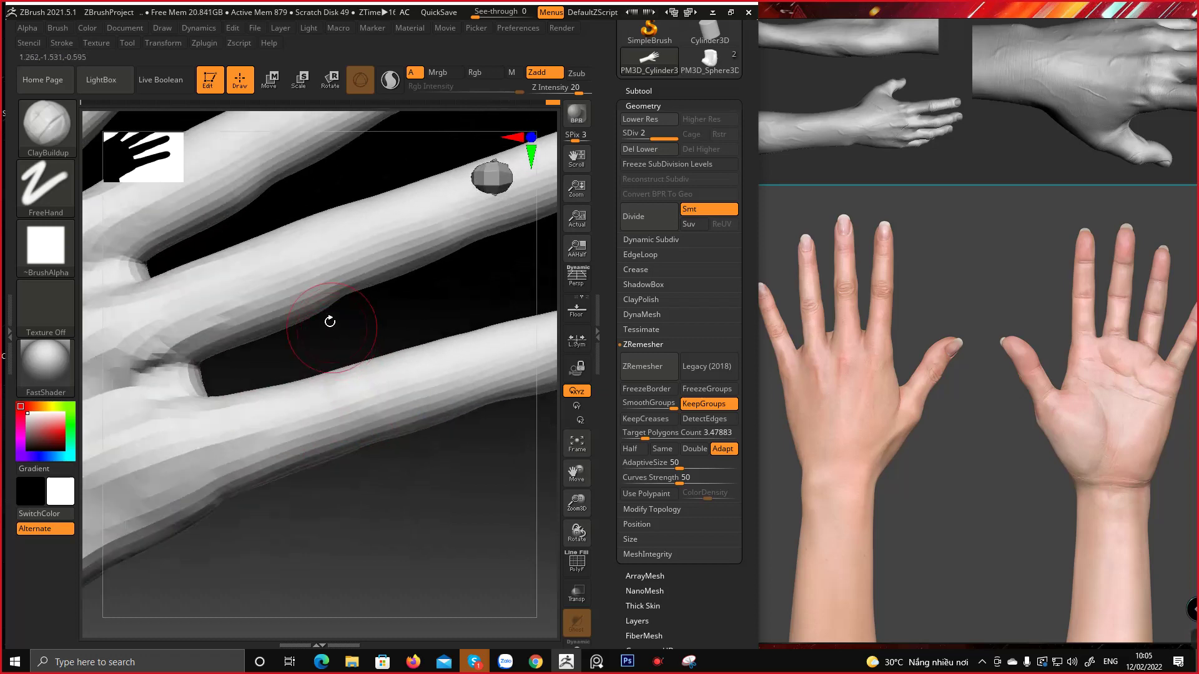
mouse_move(364, 482)
right_down()
mouse_move(450, 461)
mouse_move(468, 358)
mouse_move(327, 402)
right_up()
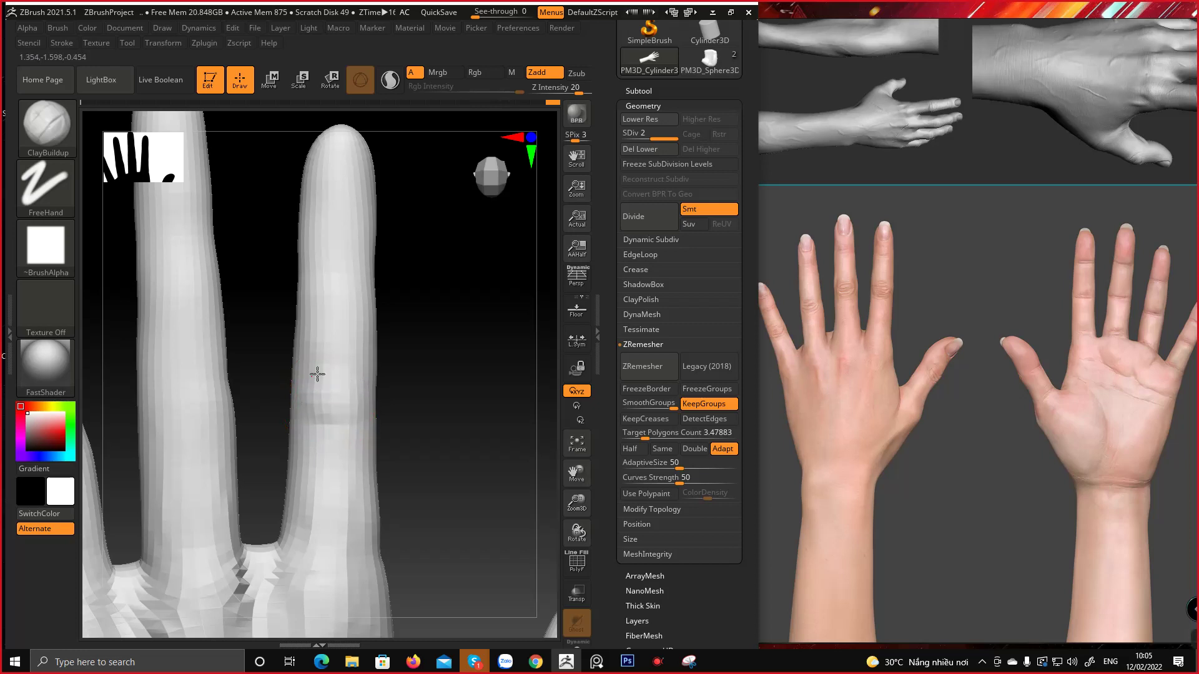
ctrl+right_drag(303, 406, 342, 364)
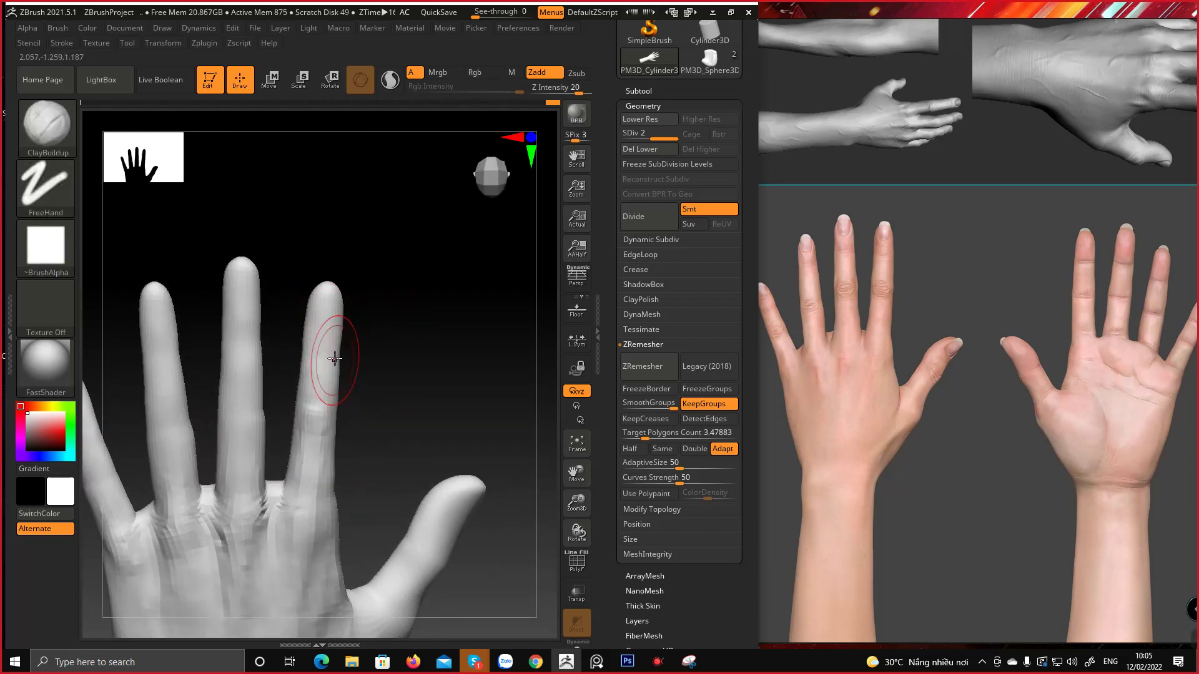
Refine the index finger's end joint and underside with ClayBuildup, using a close-up of the fingers in the back-of-hand photo
mouse_move(326, 348)
right_down()
mouse_move(308, 348)
mouse_move(338, 354)
mouse_move(319, 354)
mouse_move(342, 342)
right_up()
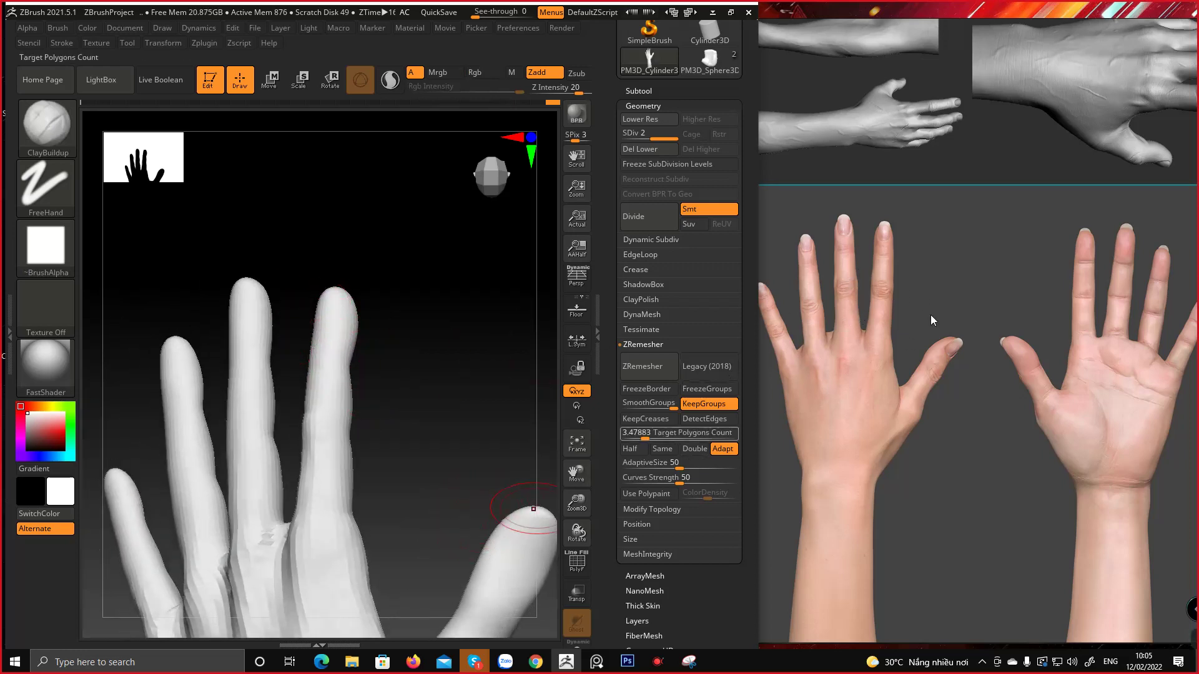
scroll(865, 317, up, 5)
scroll(893, 286, up, 1)
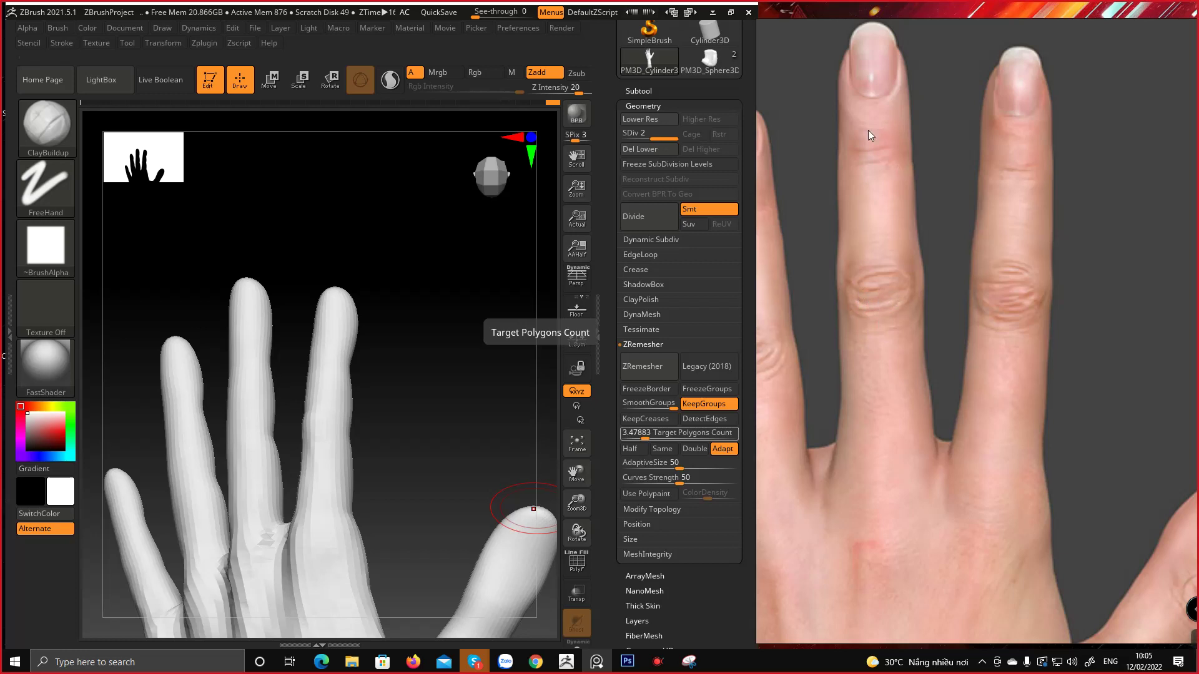
drag(480, 400, 372, 354)
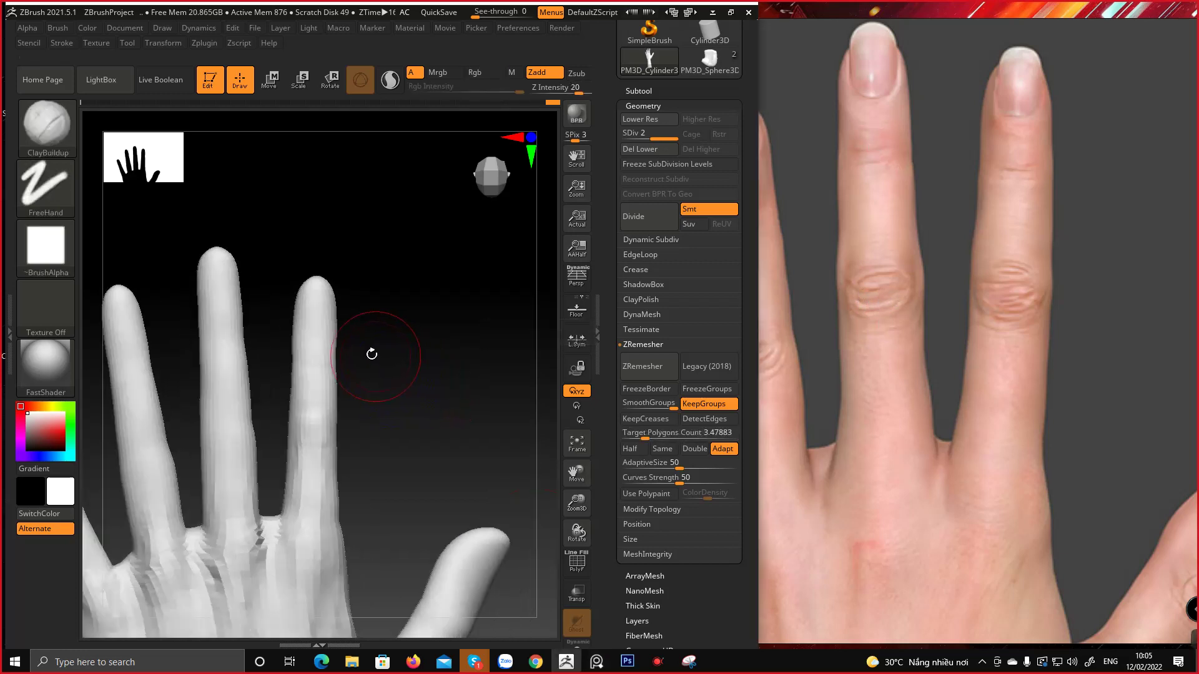
ctrl+right_drag(342, 356, 327, 350)
mouse_move(328, 349)
right_down()
mouse_move(308, 337)
mouse_move(310, 321)
mouse_move(308, 352)
right_up()
drag(278, 383, 299, 421)
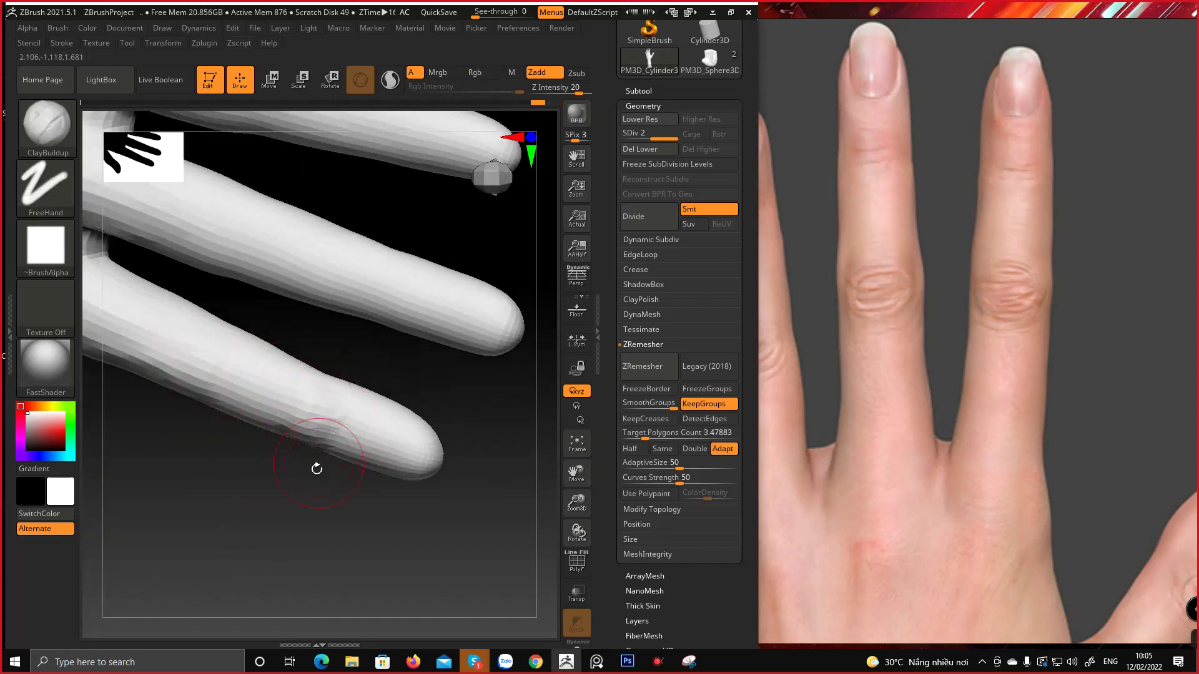
mouse_move(316, 468)
mouse_down()
mouse_move(329, 249)
mouse_move(350, 402)
mouse_up()
key(ctrl)
drag(354, 501, 358, 459)
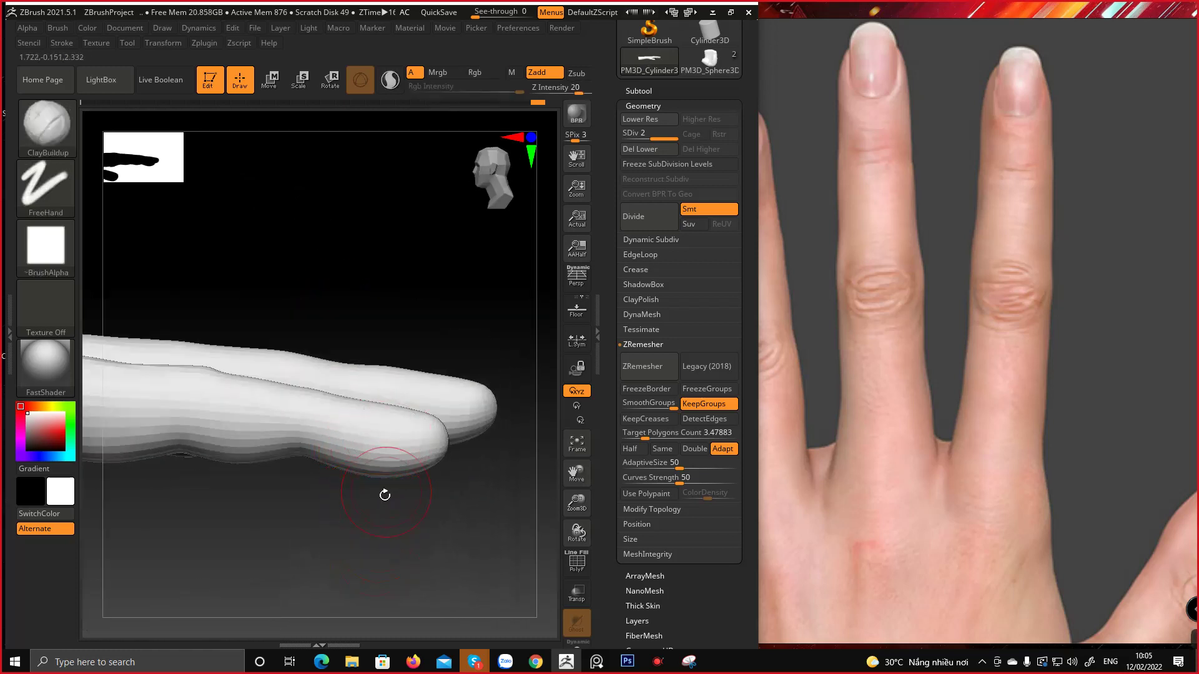
right_drag(384, 495, 413, 441)
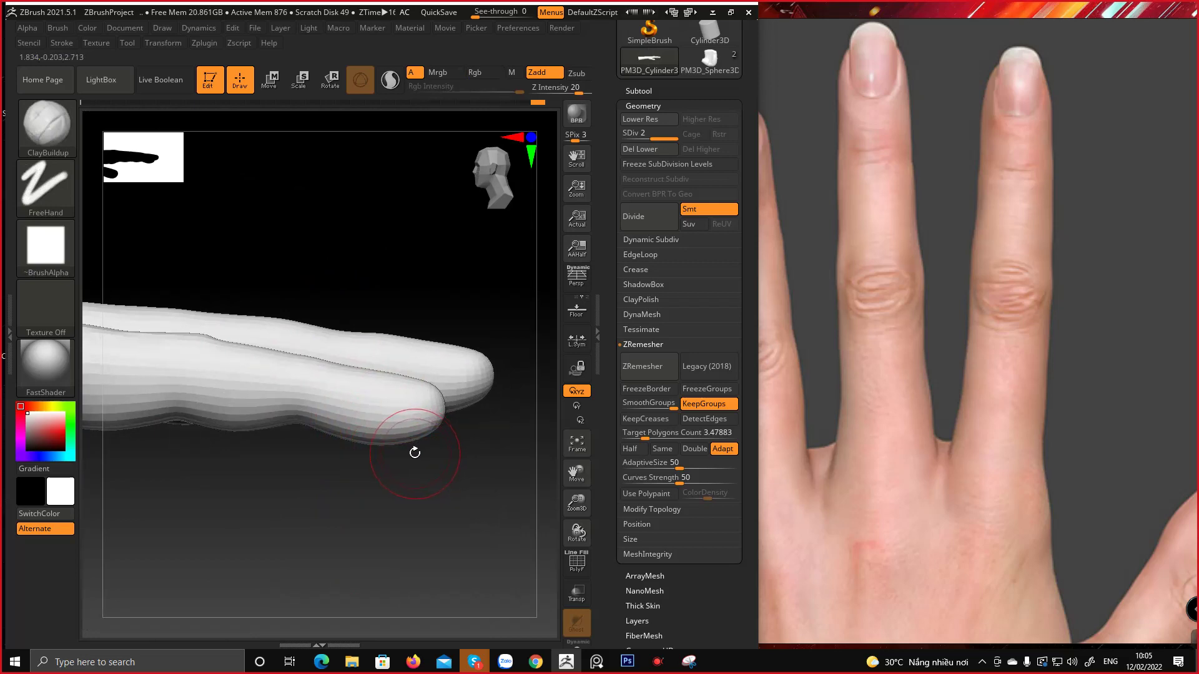
Reshape the underside and tip of the index finger in side view with a resized Move brush
key(b)
key(m)
key(v)
key(space)
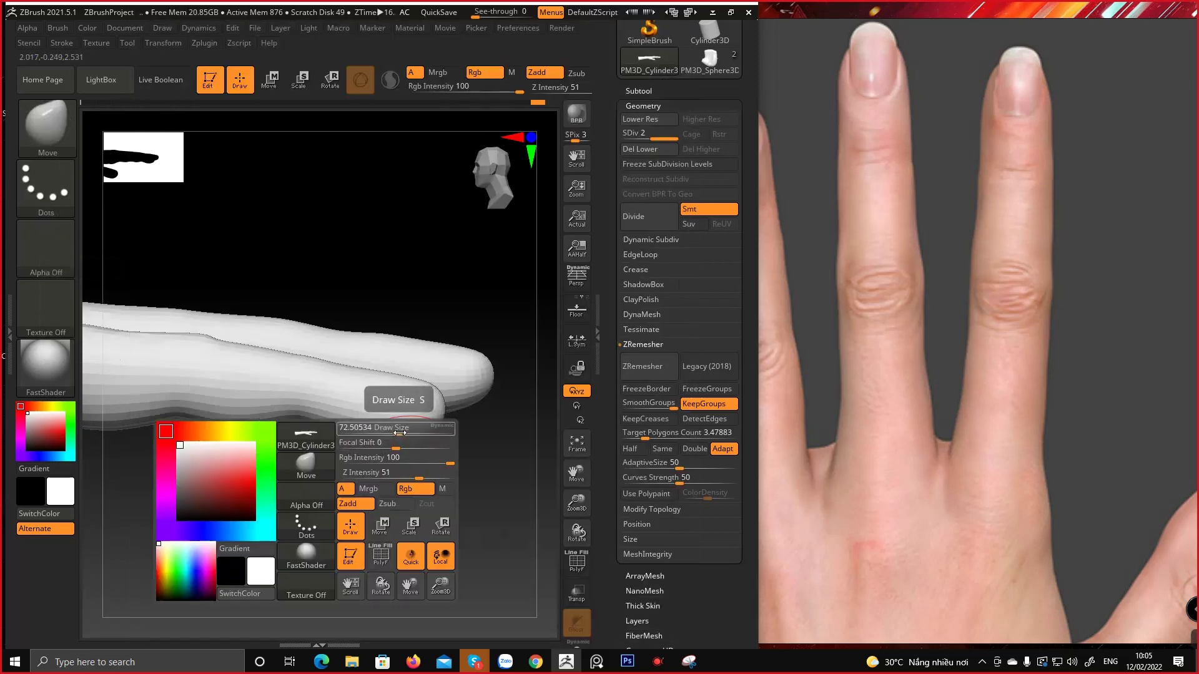
drag(400, 433, 371, 448)
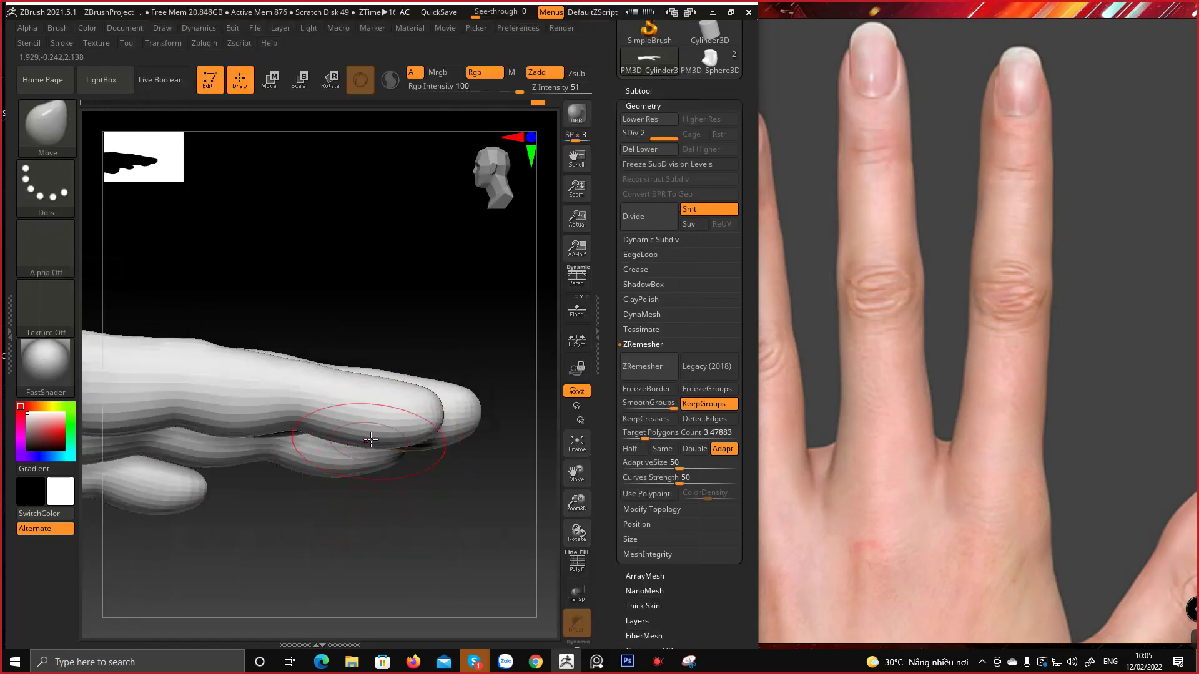
mouse_move(350, 429)
alt+right_down()
mouse_move(442, 435)
mouse_move(377, 491)
mouse_move(357, 457)
mouse_move(310, 449)
mouse_move(334, 423)
mouse_move(384, 424)
mouse_move(393, 444)
alt+right_up()
key(space)
key(space)
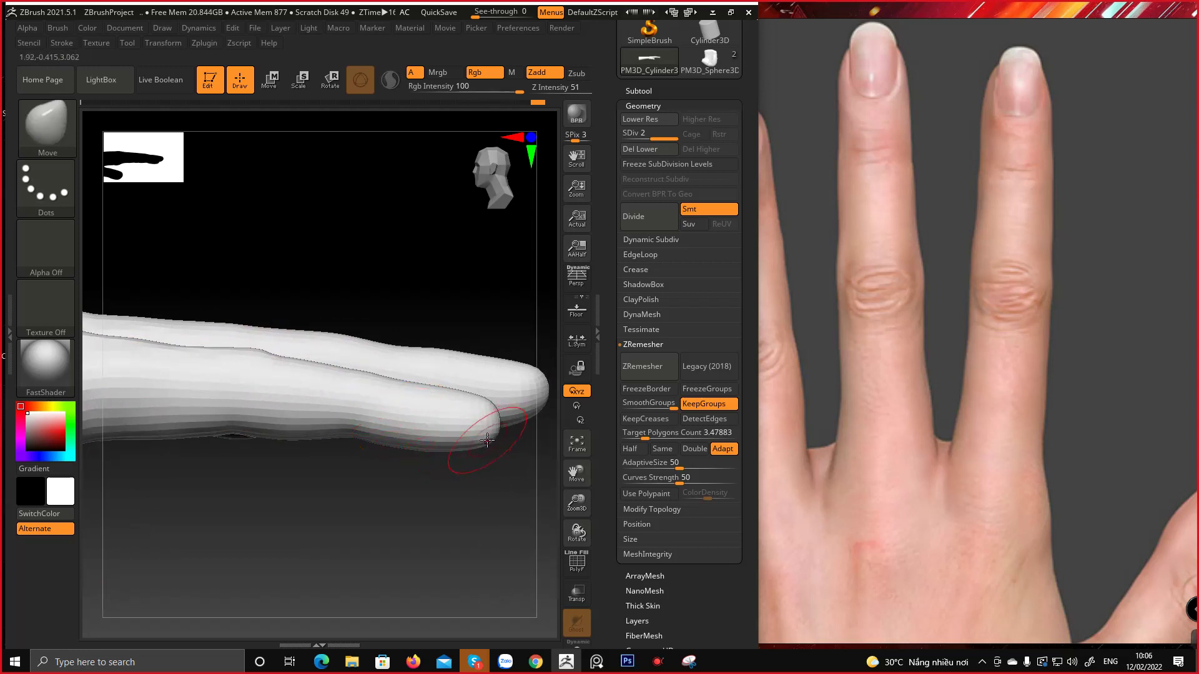
right_drag(509, 468, 437, 462)
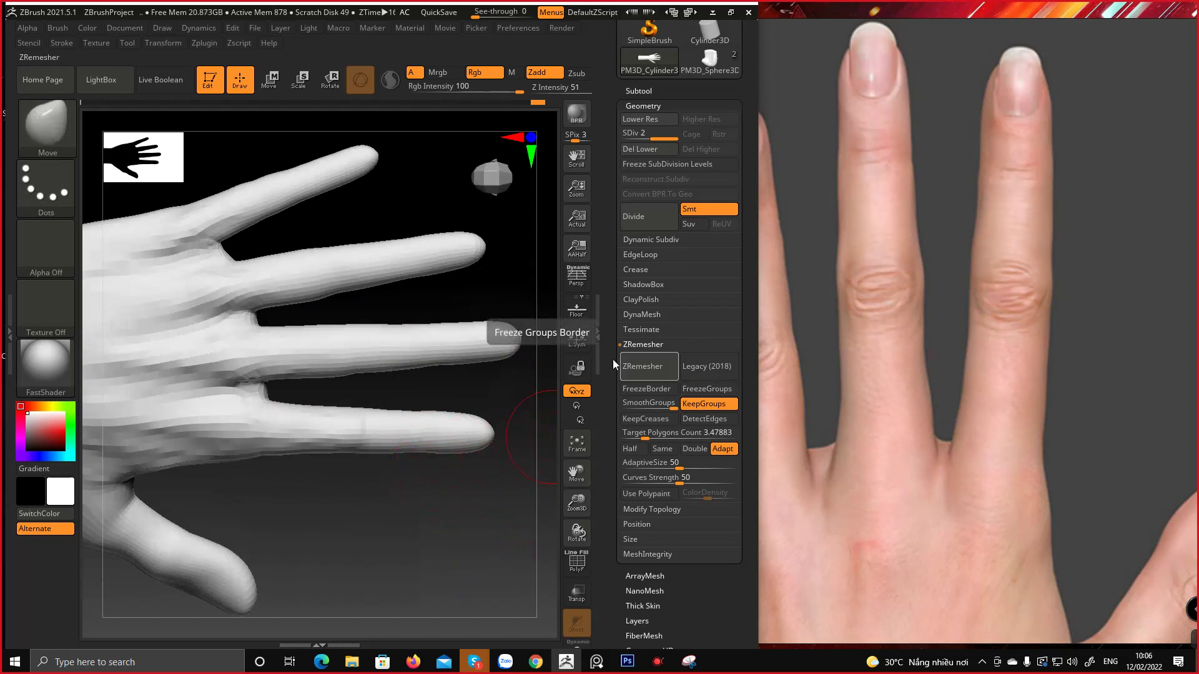
Match the index finger's outline around its joints to the photo with the Move brush, checking the polygroup borders in PolyFrame display
right_drag(513, 484, 362, 273)
right_drag(414, 380, 374, 449)
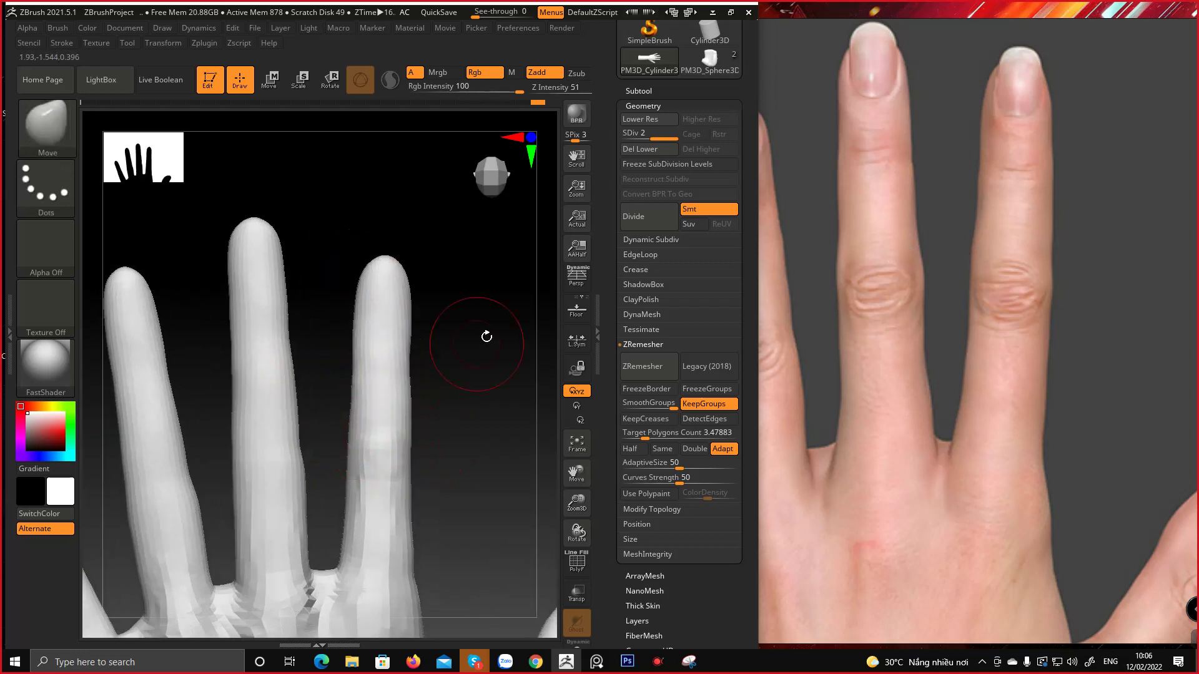
key(shift+f)
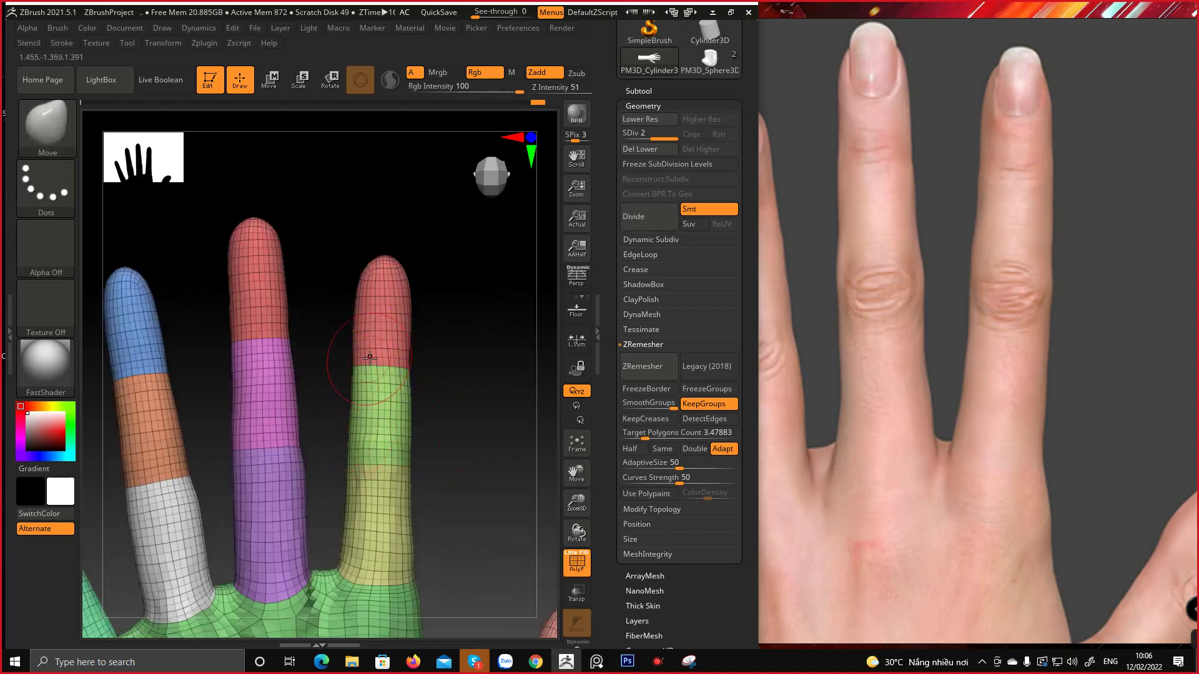
key(shift+f)
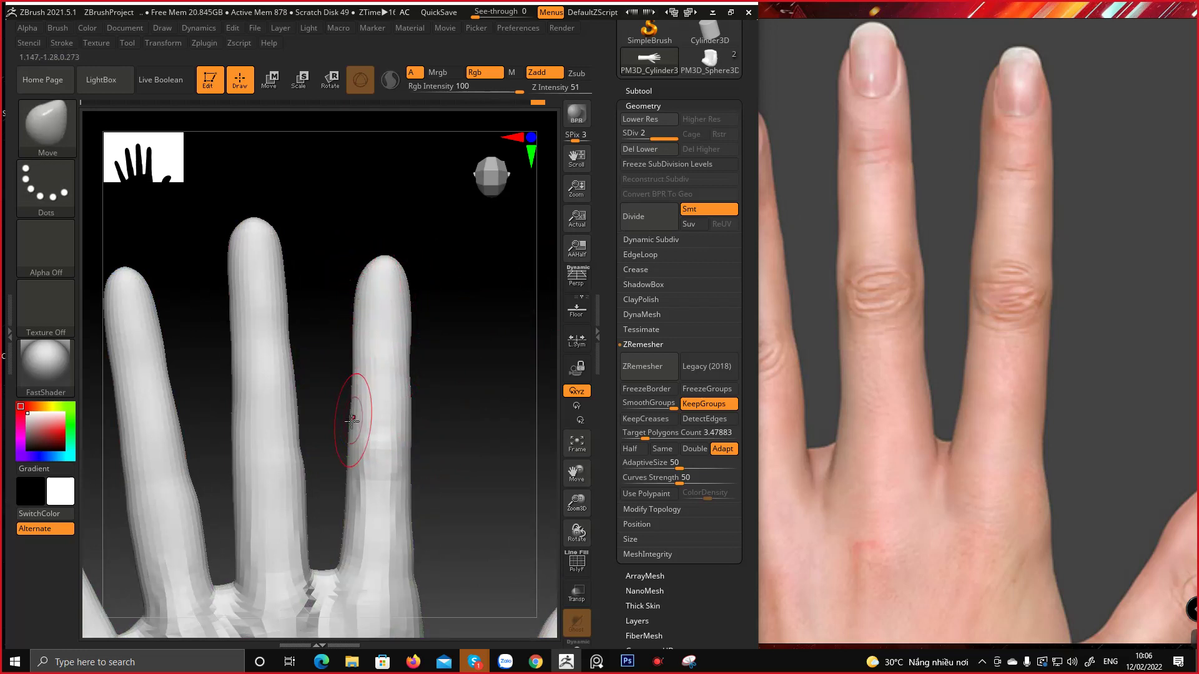
key(space)
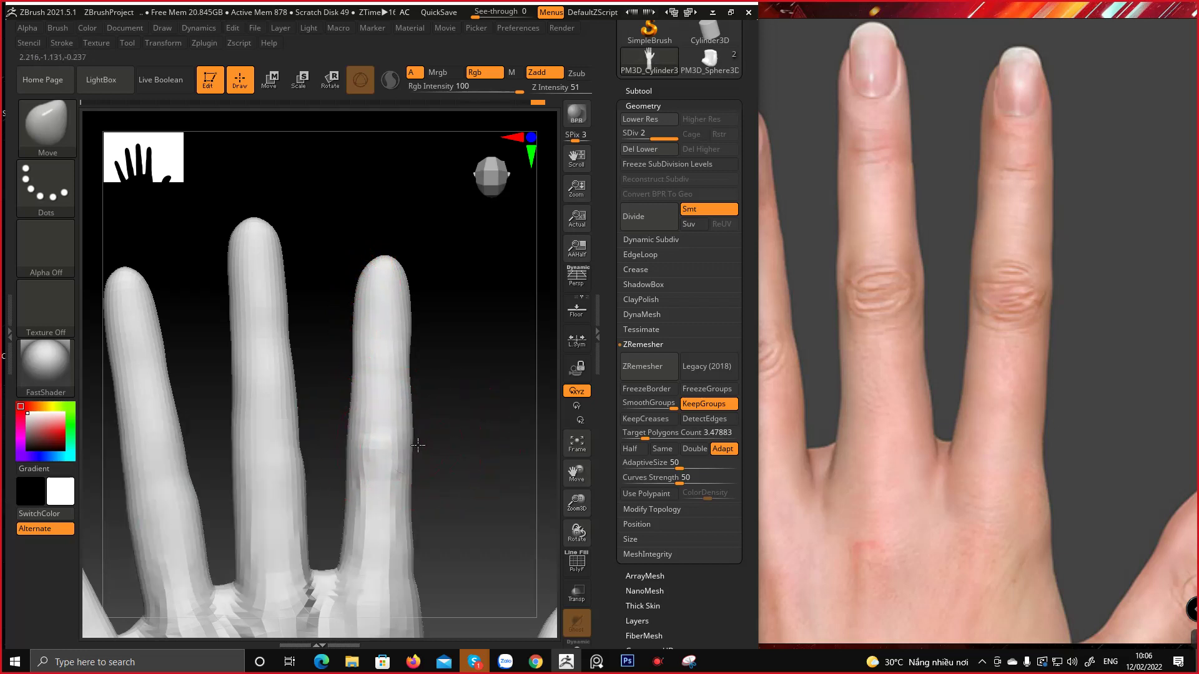
Adjust the thumb-side edge at the base of the index finger with the Move brush
ctrl+right_drag(449, 404, 313, 354)
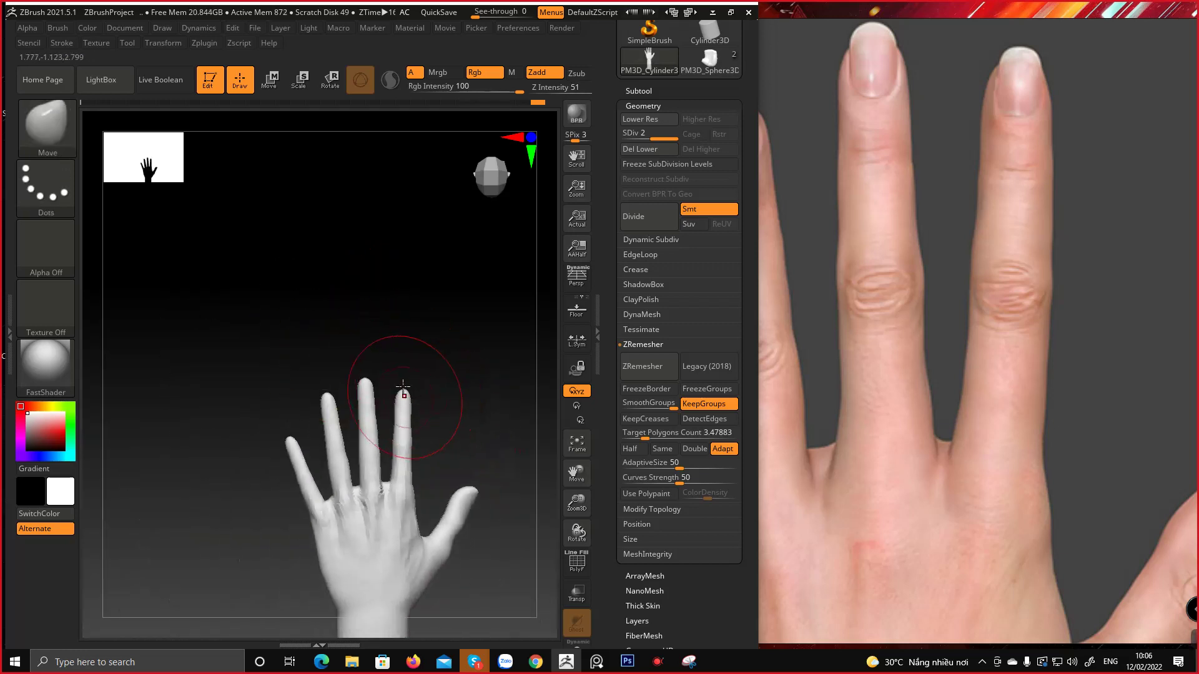
alt+right_drag(402, 395, 394, 318)
mouse_move(395, 318)
ctrl+right_down()
mouse_move(443, 467)
mouse_move(432, 413)
ctrl+right_up()
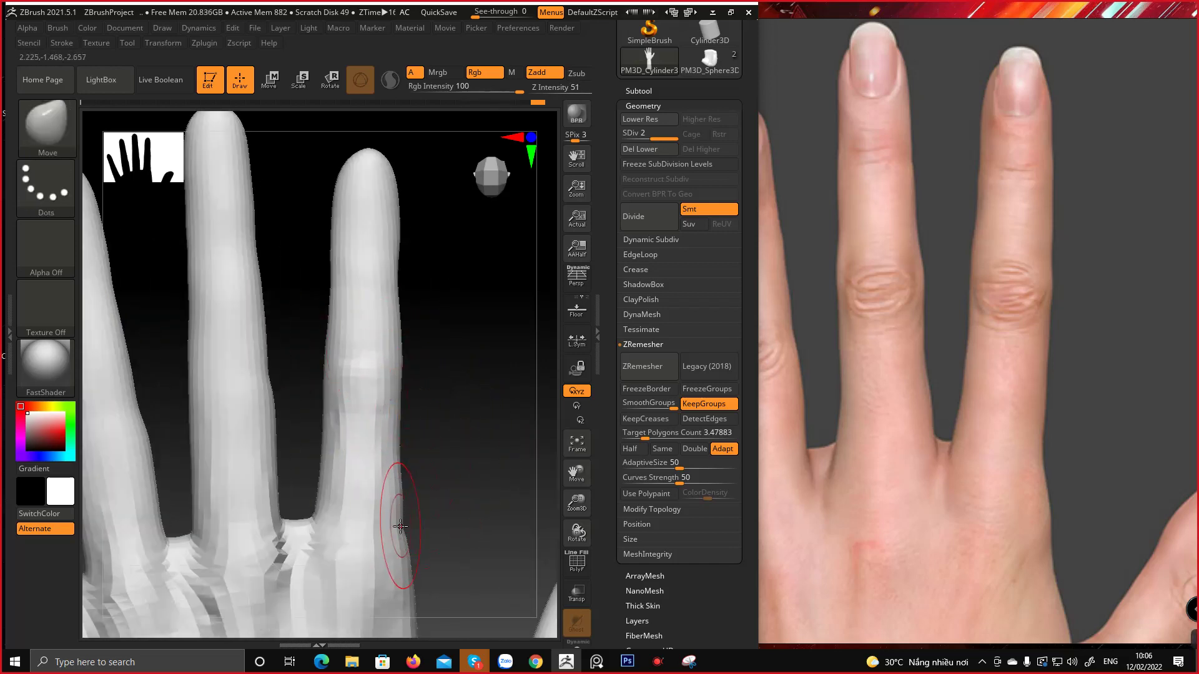
drag(400, 526, 404, 523)
alt+right_drag(399, 476, 386, 382)
Build up the thumb-side edge of the hand below the index finger with ClayBuildup, covering both the back and the palm side
key(b)
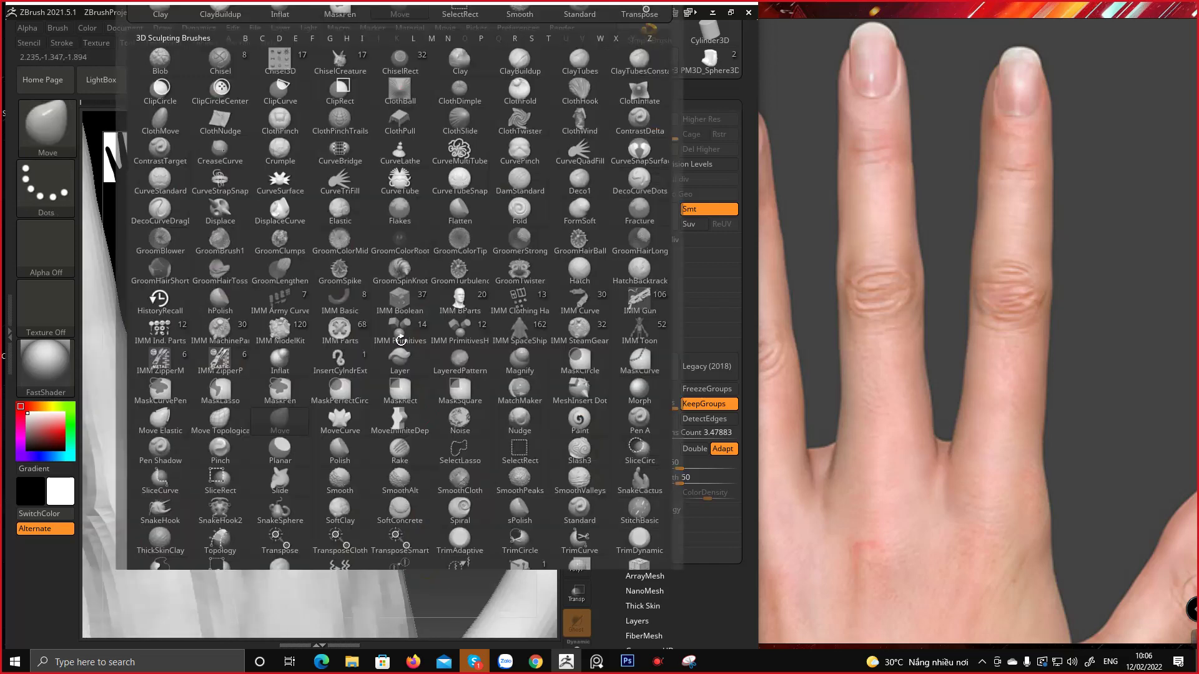
click(517, 59)
mouse_move(477, 374)
right_down()
mouse_move(404, 411)
mouse_move(381, 441)
mouse_move(374, 350)
mouse_move(372, 462)
mouse_move(347, 481)
mouse_move(331, 421)
right_up()
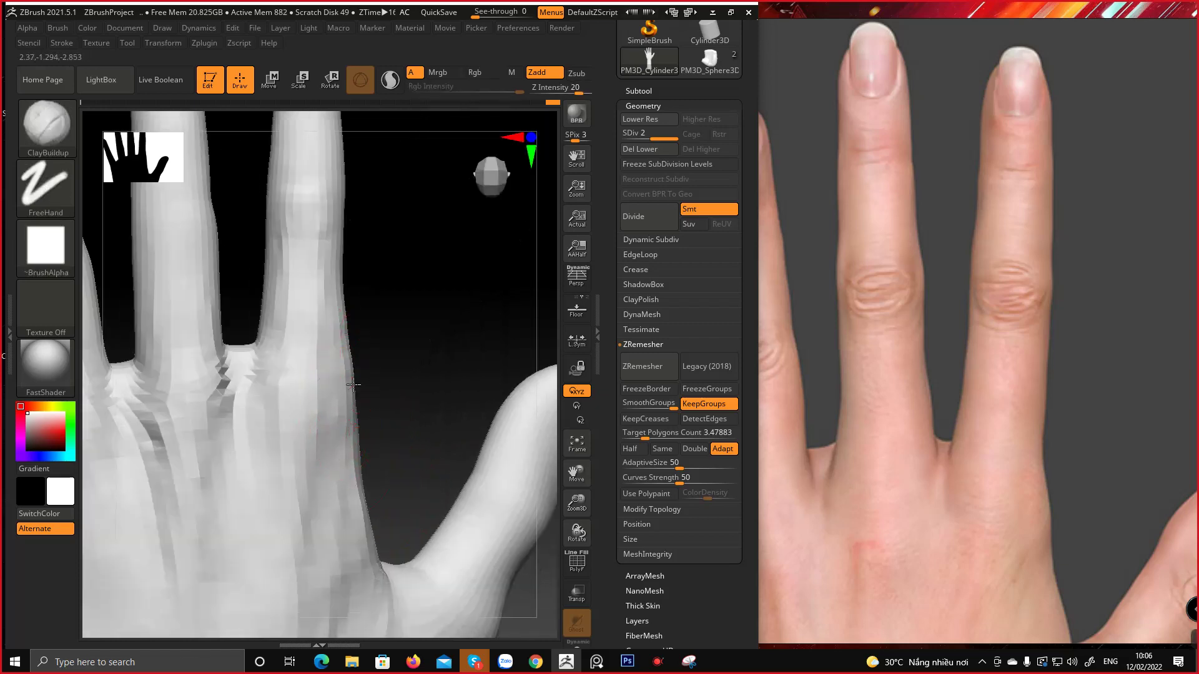
mouse_move(348, 377)
right_down()
mouse_move(338, 448)
mouse_move(329, 350)
right_up()
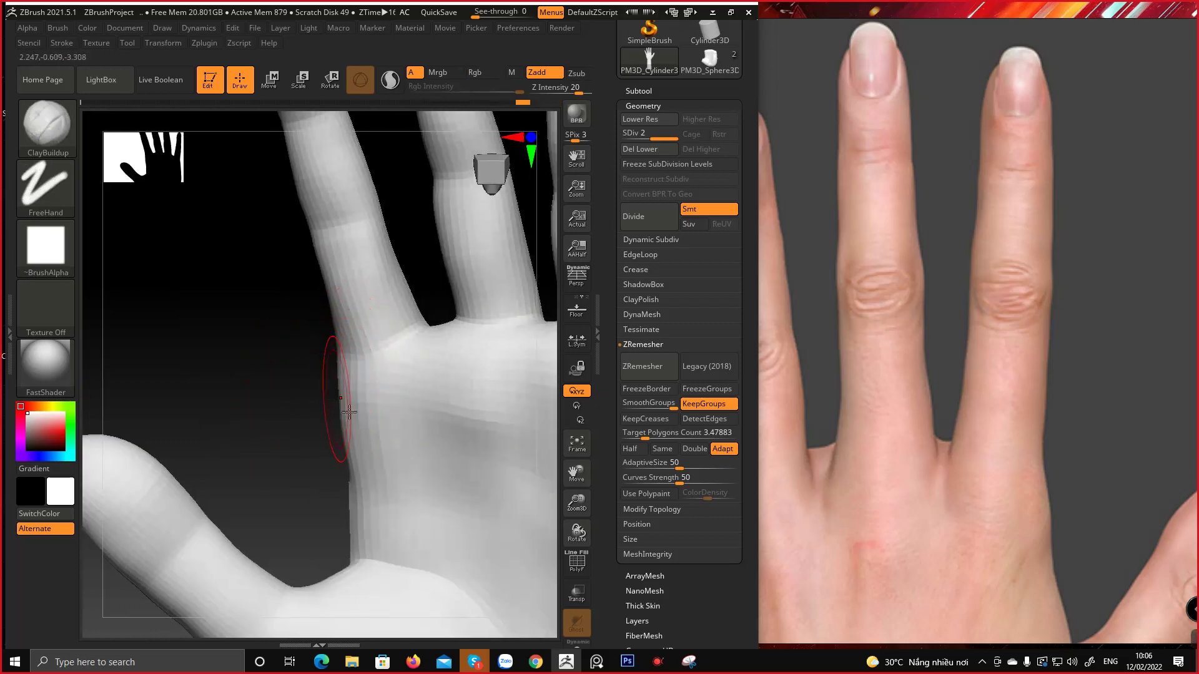
mouse_move(349, 412)
right_down()
mouse_move(323, 425)
mouse_move(335, 391)
mouse_move(327, 400)
right_up()
drag(327, 400, 322, 438)
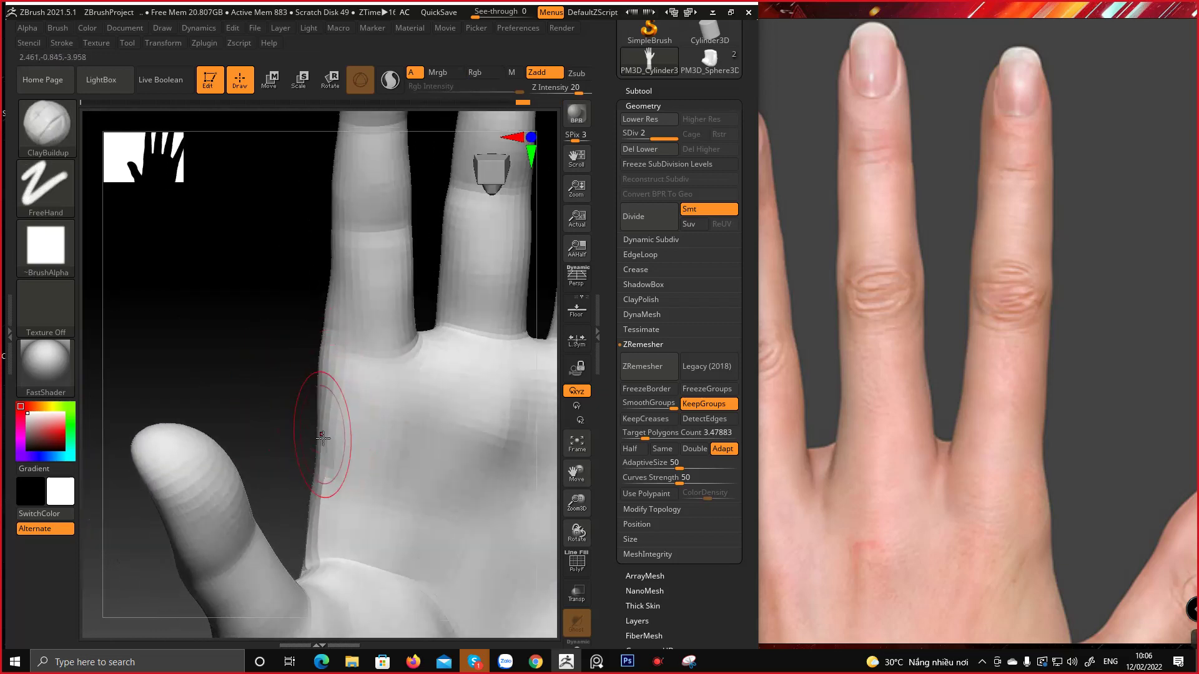
right_drag(319, 522, 327, 321)
key(ctrl)
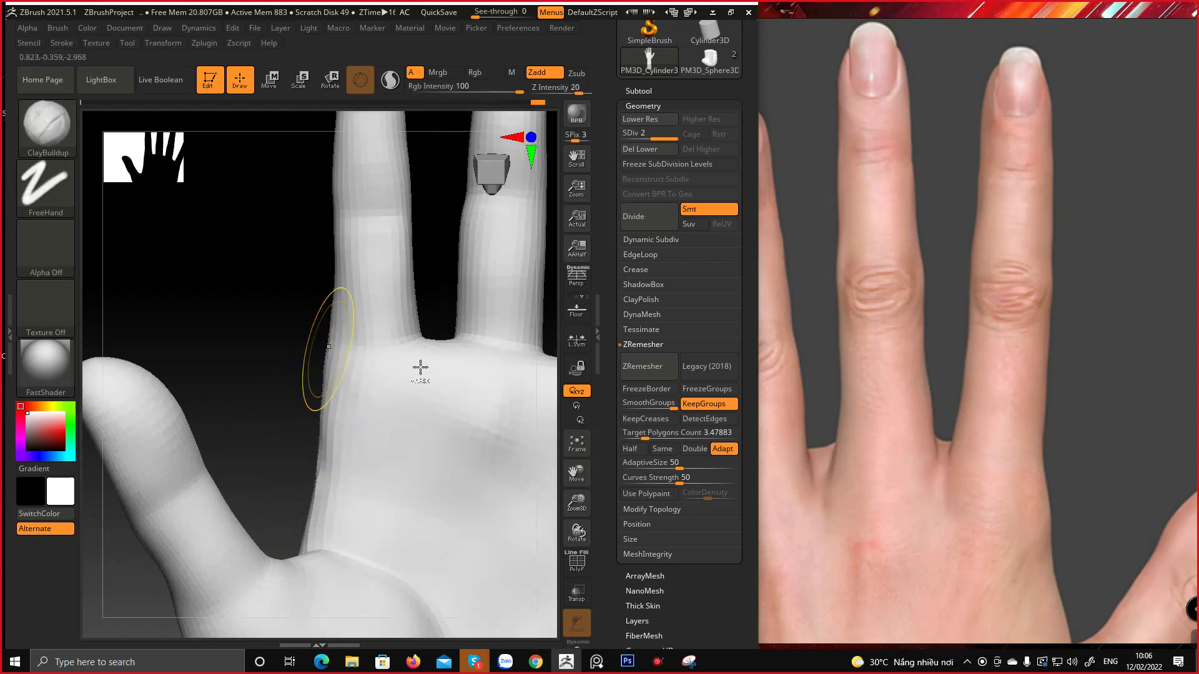
right_drag(329, 385, 292, 466)
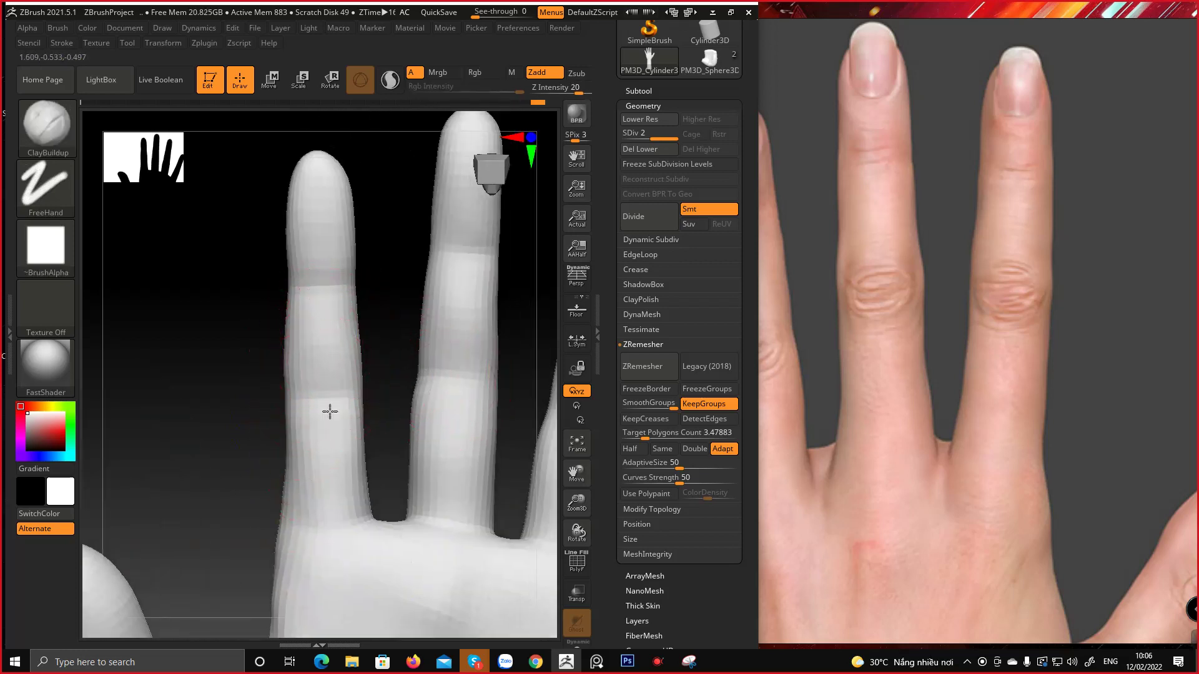
Refine the palm side of the index finger with a resized ClayBuildup brush
right_drag(329, 412, 299, 398)
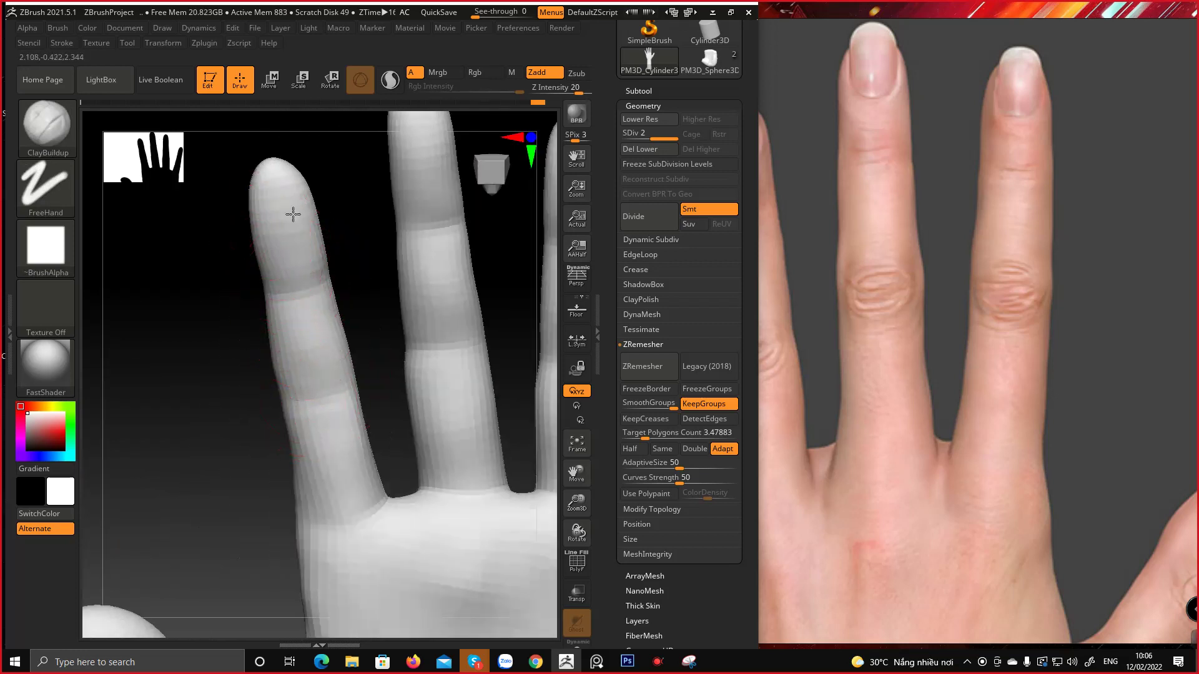
mouse_move(272, 203)
right_down()
mouse_move(361, 281)
mouse_move(346, 347)
mouse_move(366, 461)
mouse_move(383, 388)
mouse_move(275, 402)
right_up()
mouse_move(297, 306)
alt+right_down()
mouse_move(325, 409)
mouse_move(293, 384)
alt+right_up()
key(space)
drag(298, 338, 282, 338)
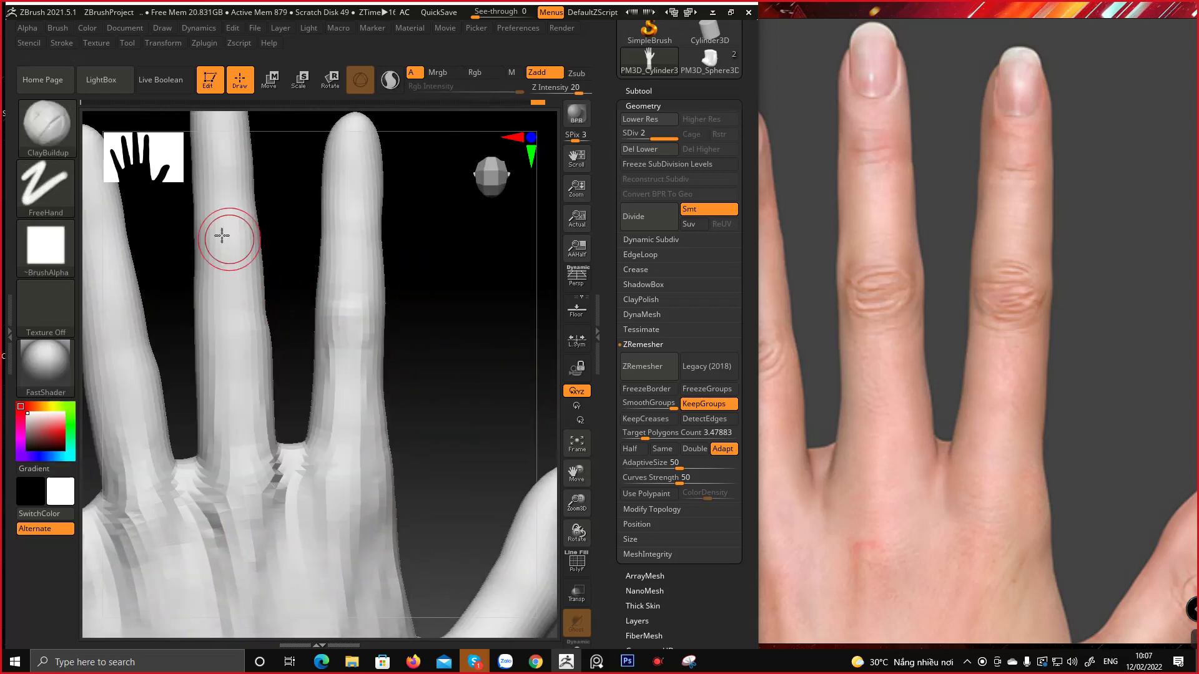
Compare the middle finger's joint positions with the shifted back-of-hand photo, checking the polygroup borders in PolyFrame display
mouse_move(223, 236)
right_down()
mouse_move(209, 249)
mouse_move(244, 285)
mouse_move(214, 324)
mouse_move(233, 318)
mouse_move(219, 318)
mouse_move(226, 392)
mouse_move(249, 350)
mouse_move(244, 268)
mouse_move(241, 325)
mouse_move(250, 304)
mouse_move(287, 298)
mouse_move(238, 304)
mouse_move(235, 340)
mouse_move(184, 281)
mouse_move(223, 291)
mouse_move(225, 340)
mouse_move(214, 316)
mouse_move(241, 401)
mouse_move(208, 326)
mouse_move(219, 363)
mouse_move(306, 364)
mouse_move(260, 397)
mouse_move(293, 301)
right_up()
mouse_move(239, 355)
alt+right_down()
mouse_move(201, 554)
mouse_move(254, 343)
mouse_move(257, 283)
alt+right_up()
alt+right_drag(209, 464, 194, 512)
right_drag(241, 425, 195, 353)
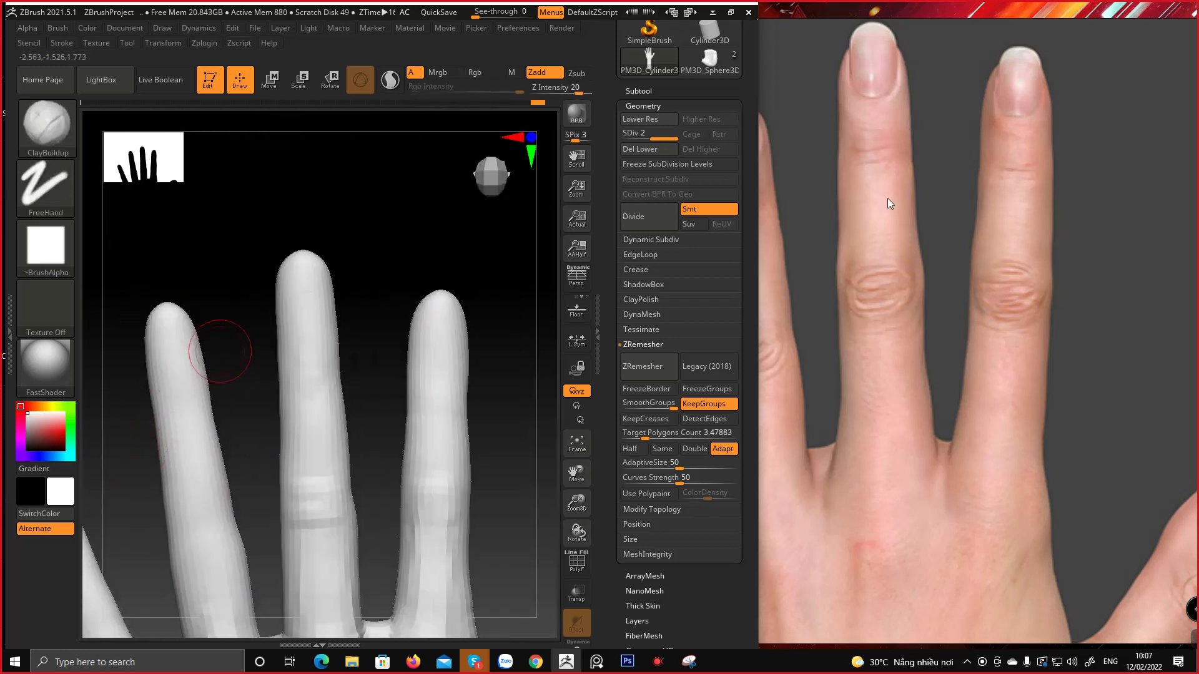
drag(887, 197, 934, 137)
mouse_move(349, 432)
mouse_down()
mouse_move(350, 460)
mouse_move(380, 359)
mouse_move(377, 348)
mouse_move(334, 353)
mouse_up()
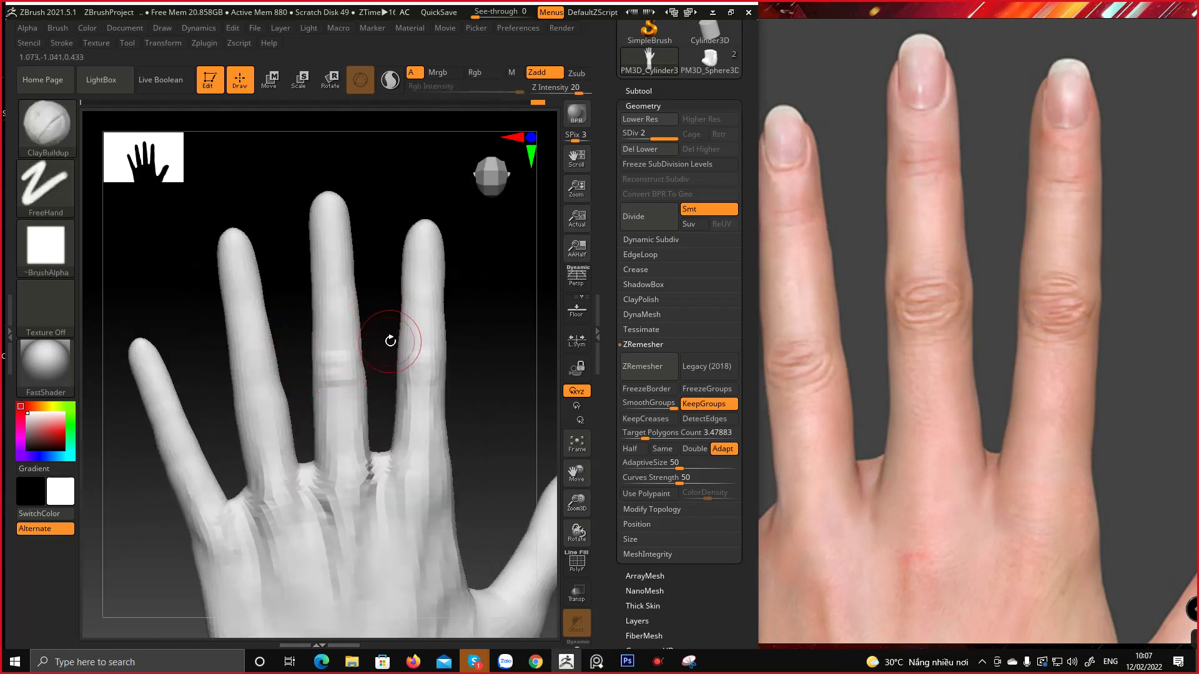
key(shift+f)
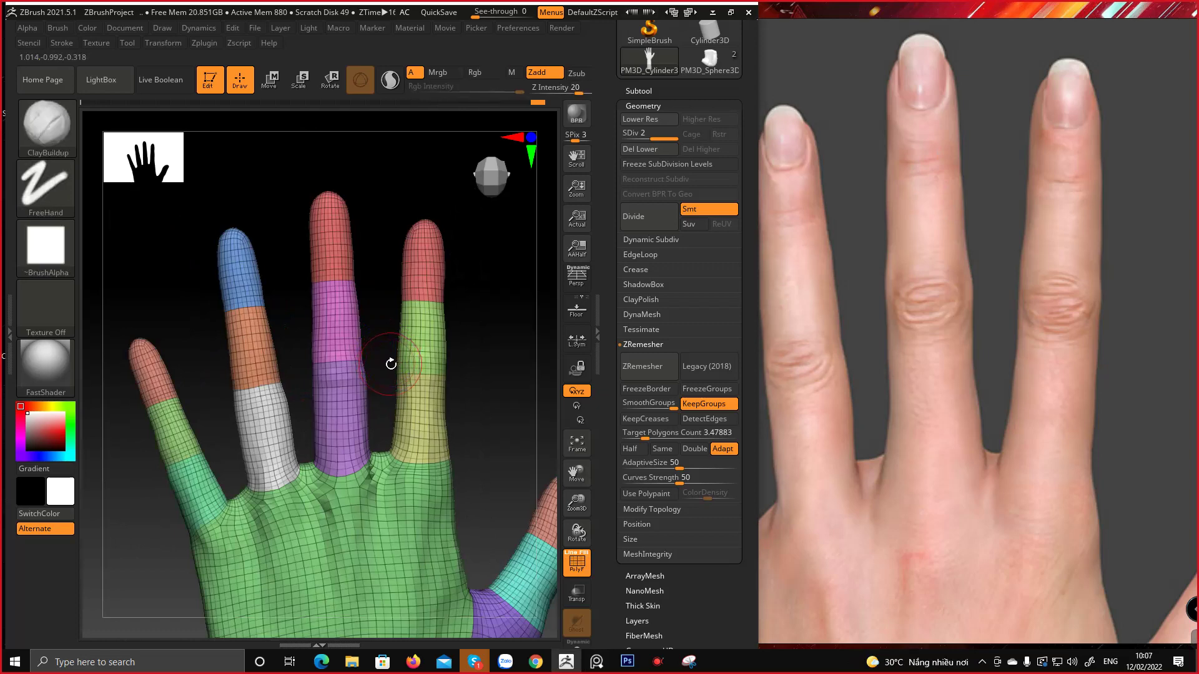
key(shift+f)
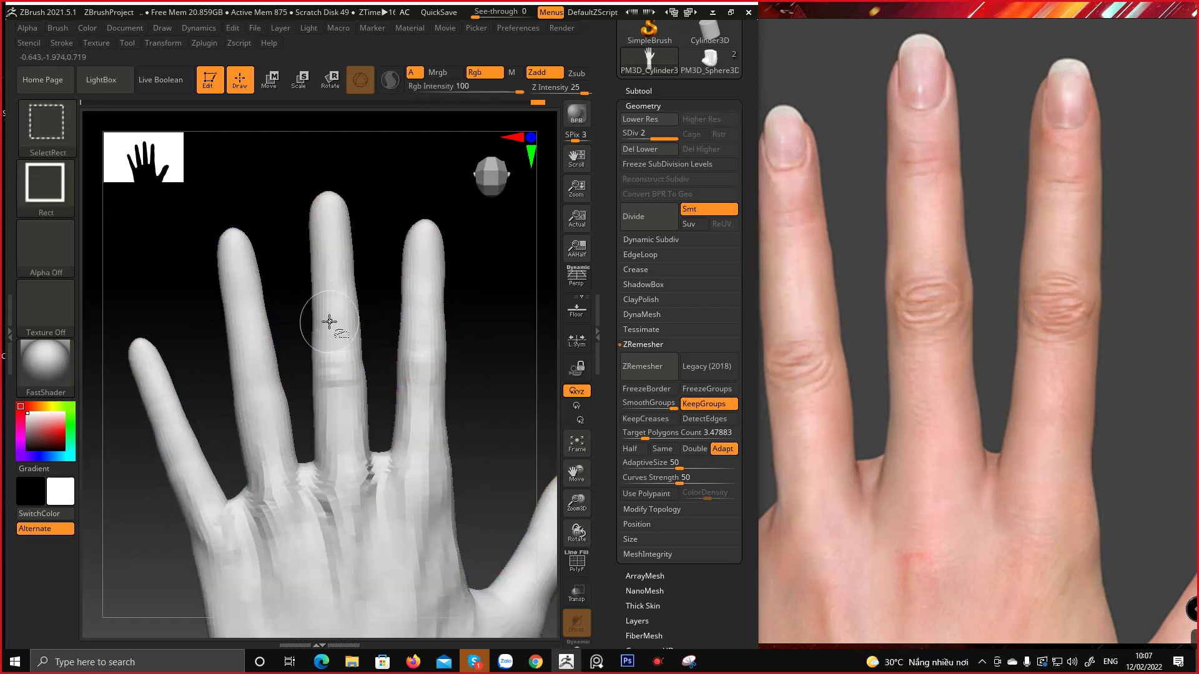
Isolate the middle finger's three polygroups, examine its shape from the front and back, and show the whole hand again
ctrl+shift+click(419, 340)
mouse_move(353, 248)
ctrl+shift+mouse_down()
mouse_move(524, 474)
mouse_move(494, 478)
ctrl+shift+mouse_up()
ctrl+shift+click(343, 334)
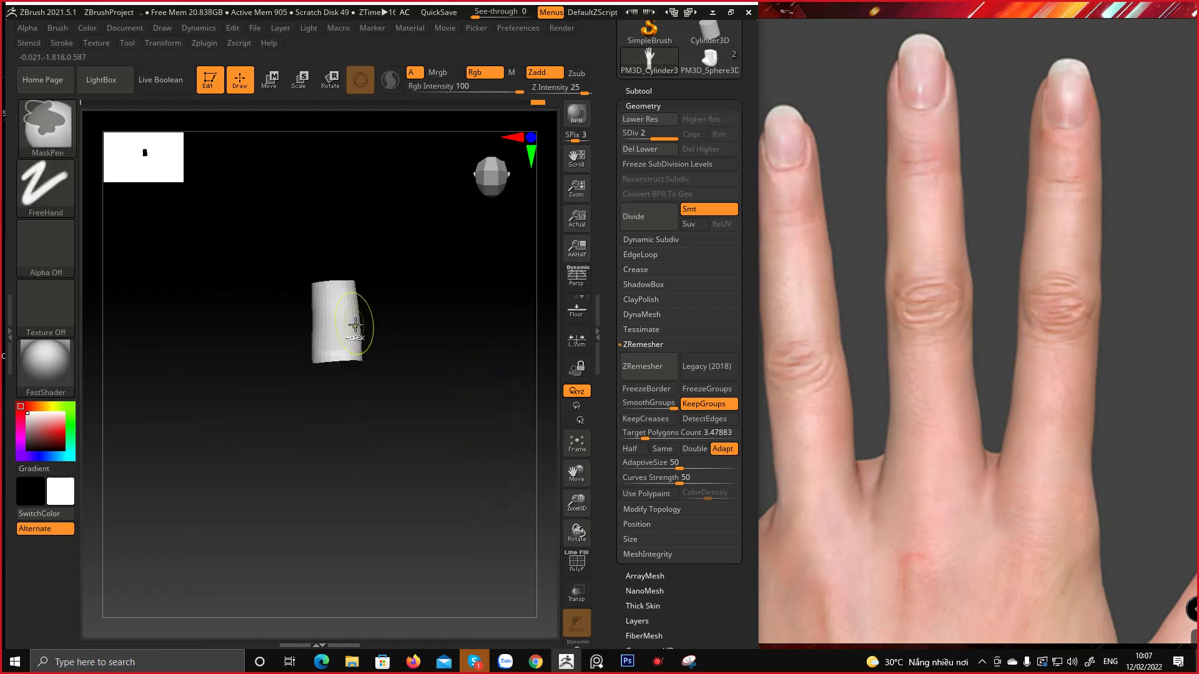
ctrl+shift+drag(439, 326, 499, 331)
ctrl+shift+click(332, 384)
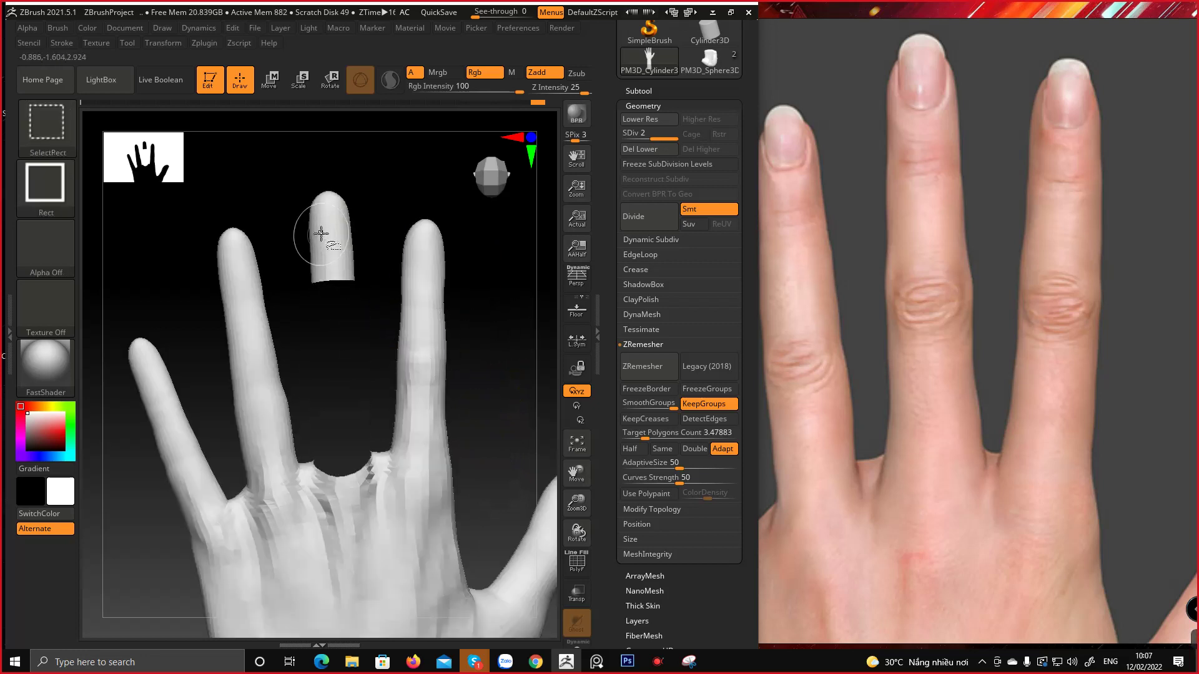
ctrl+shift+click(324, 236)
ctrl+shift+drag(329, 273, 375, 384)
mouse_move(377, 391)
right_down()
mouse_move(346, 412)
mouse_move(465, 417)
mouse_move(450, 431)
right_up()
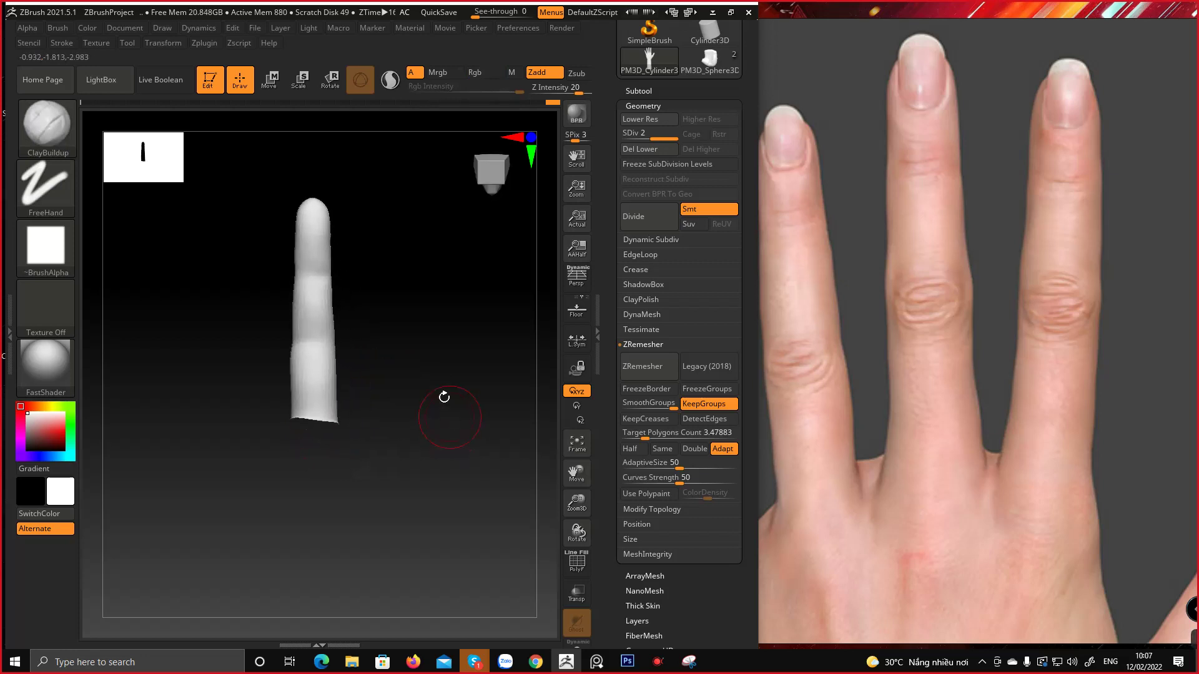
ctrl+right_drag(354, 276, 355, 376)
mouse_move(355, 375)
mouse_down()
mouse_move(307, 401)
mouse_move(321, 383)
mouse_move(276, 372)
mouse_up()
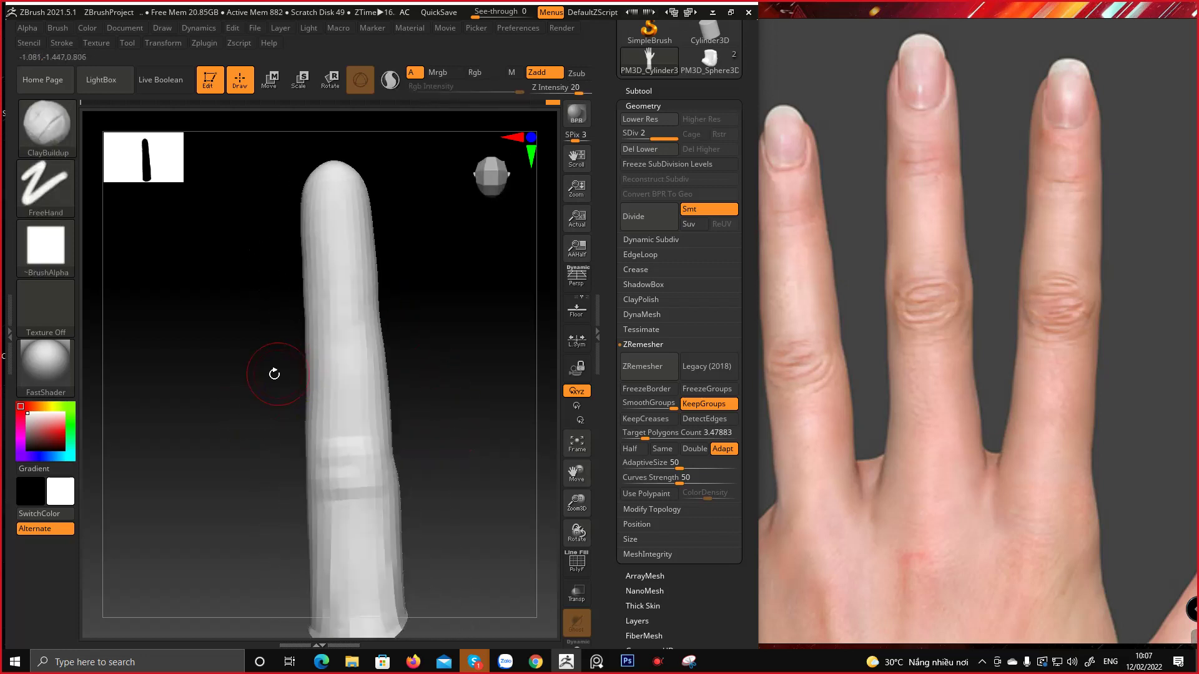
ctrl+shift+click(244, 400)
Examine the finger segments and the knuckle area from several angles with the PolyFrame display turned on
alt+right_drag(396, 460, 357, 326)
key(shift+f)
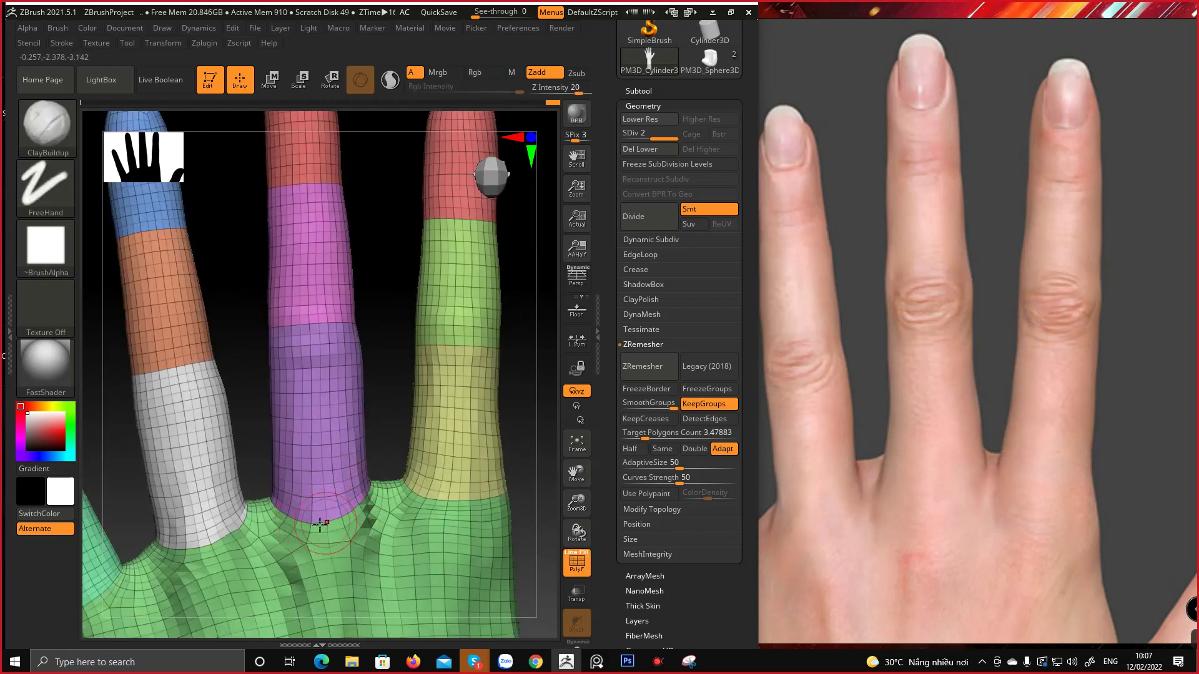
right_drag(283, 512, 431, 518)
right_drag(309, 562, 302, 432)
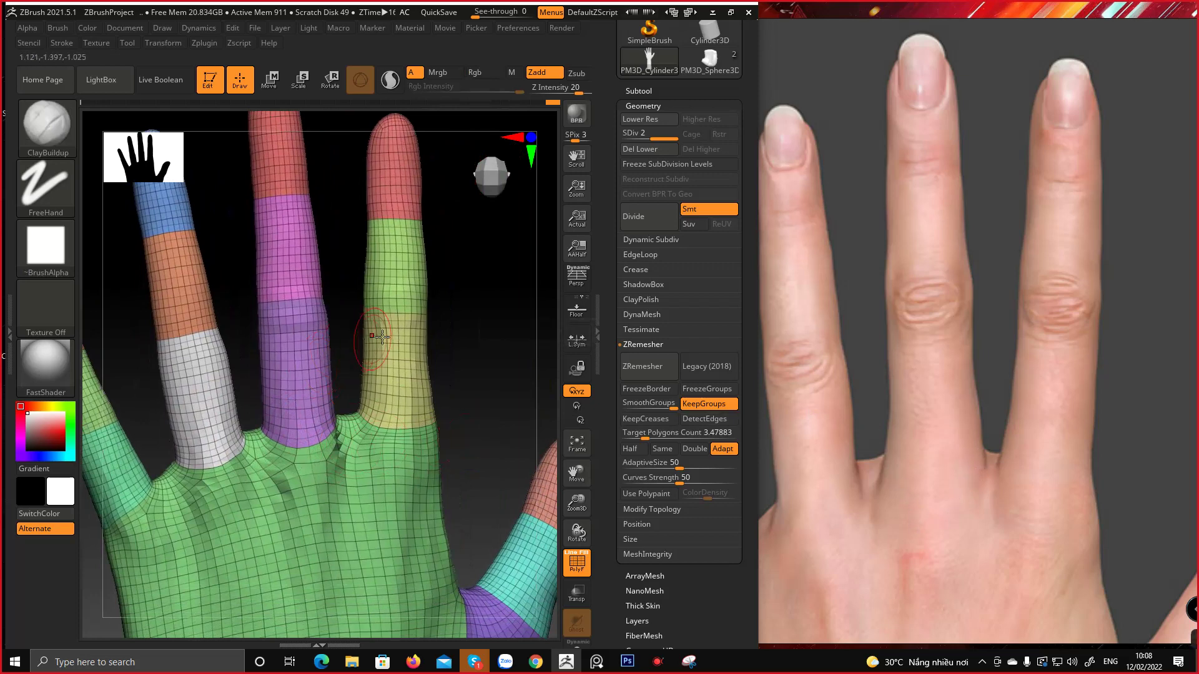
mouse_move(482, 335)
right_down()
mouse_move(327, 304)
mouse_move(335, 359)
right_up()
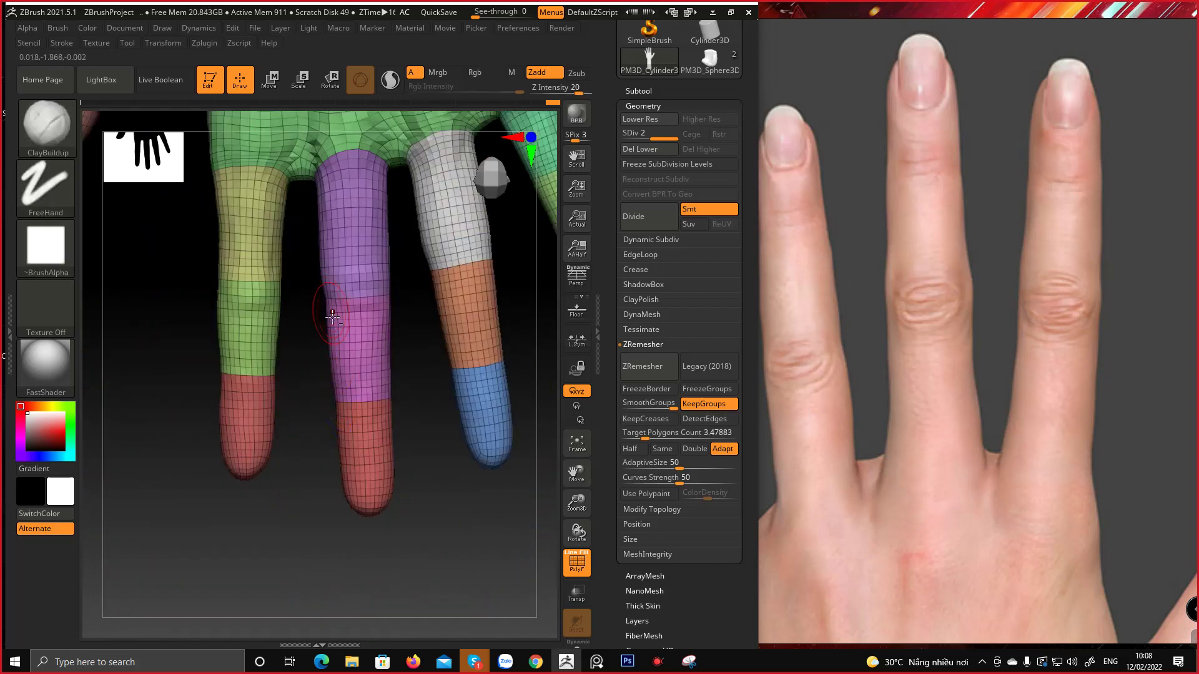
mouse_move(318, 312)
alt+right_down()
mouse_move(305, 364)
mouse_move(232, 282)
mouse_move(316, 182)
mouse_move(263, 403)
mouse_move(338, 403)
alt+right_up()
key(shift+f)
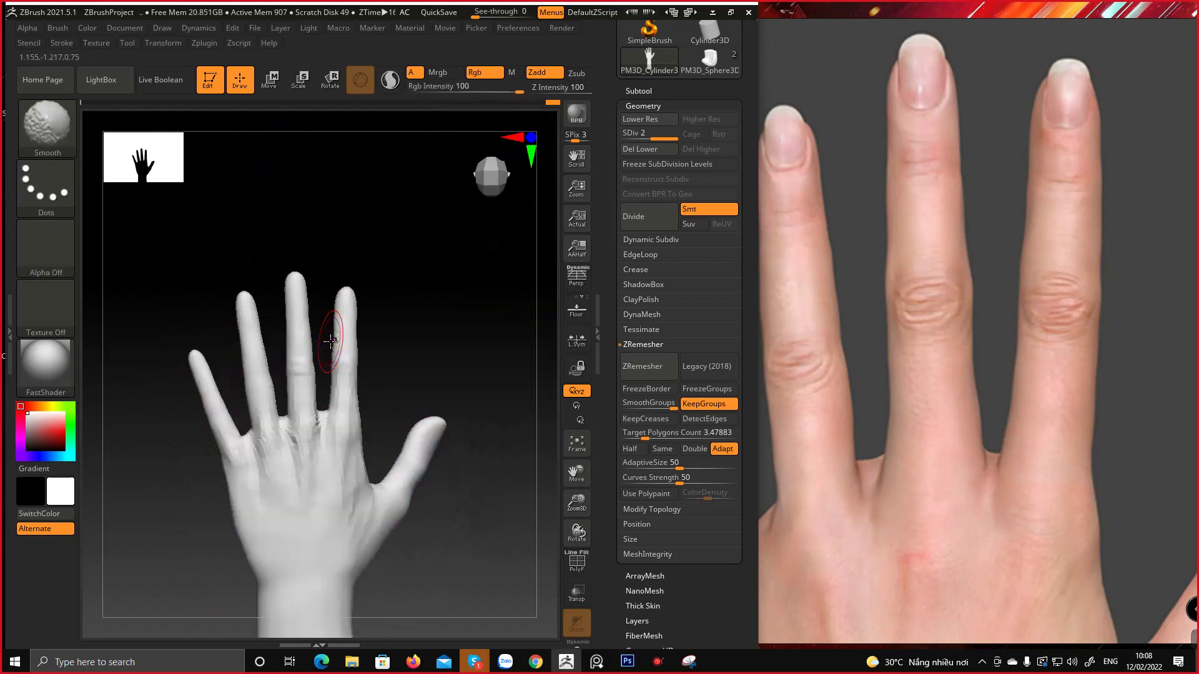
Adjust the middle finger's outline above its middle joint with the Move brush, tuning the draw size
ctrl+right_drag(333, 342, 342, 422)
alt+right_drag(317, 302, 321, 324)
right_click(313, 318)
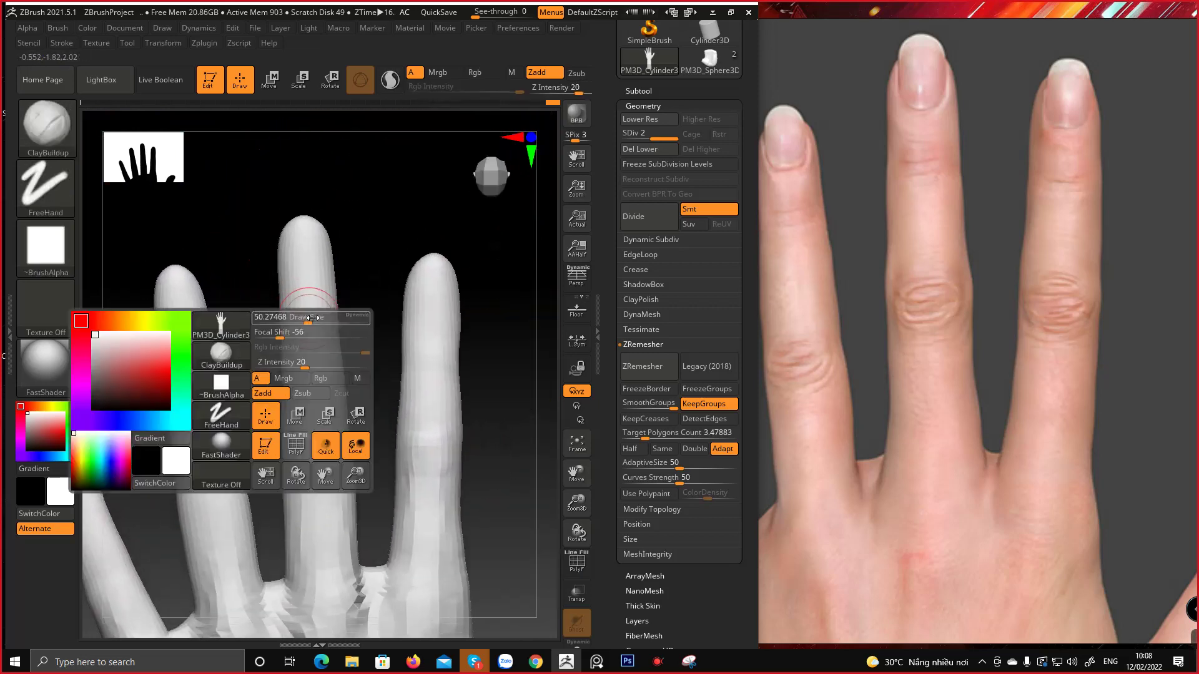
drag(309, 318, 317, 318)
key(b)
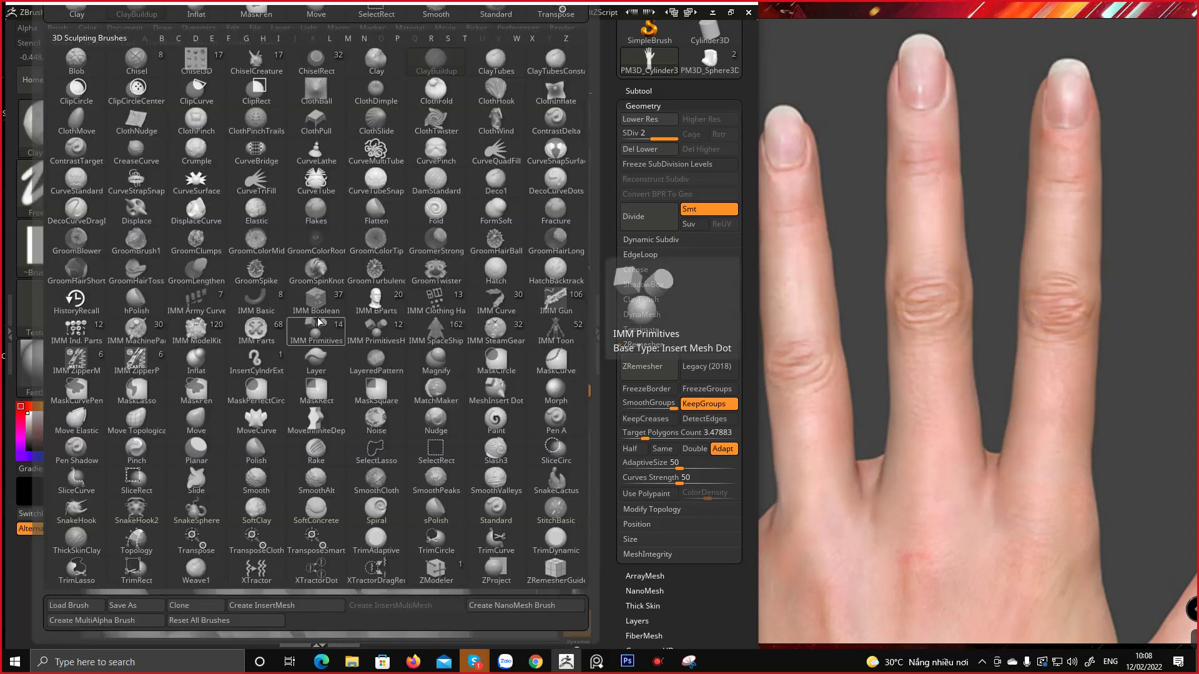
key(m)
key(v)
right_click(310, 313)
drag(312, 314, 305, 314)
right_click(290, 434)
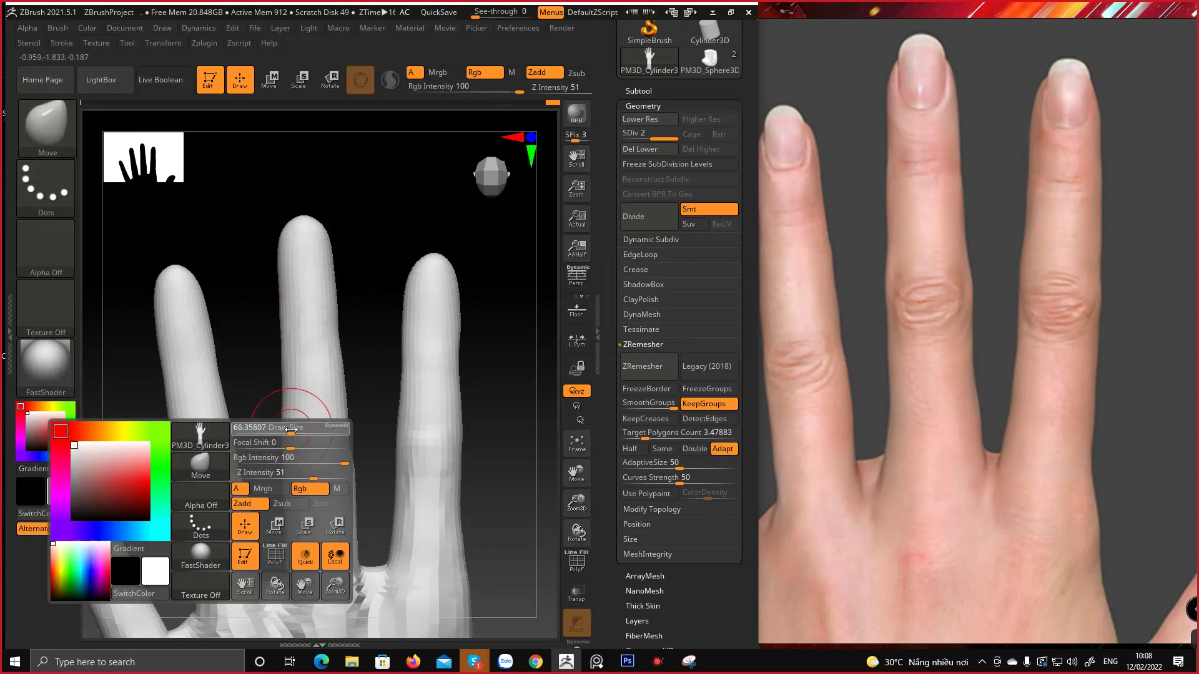
right_click(369, 449)
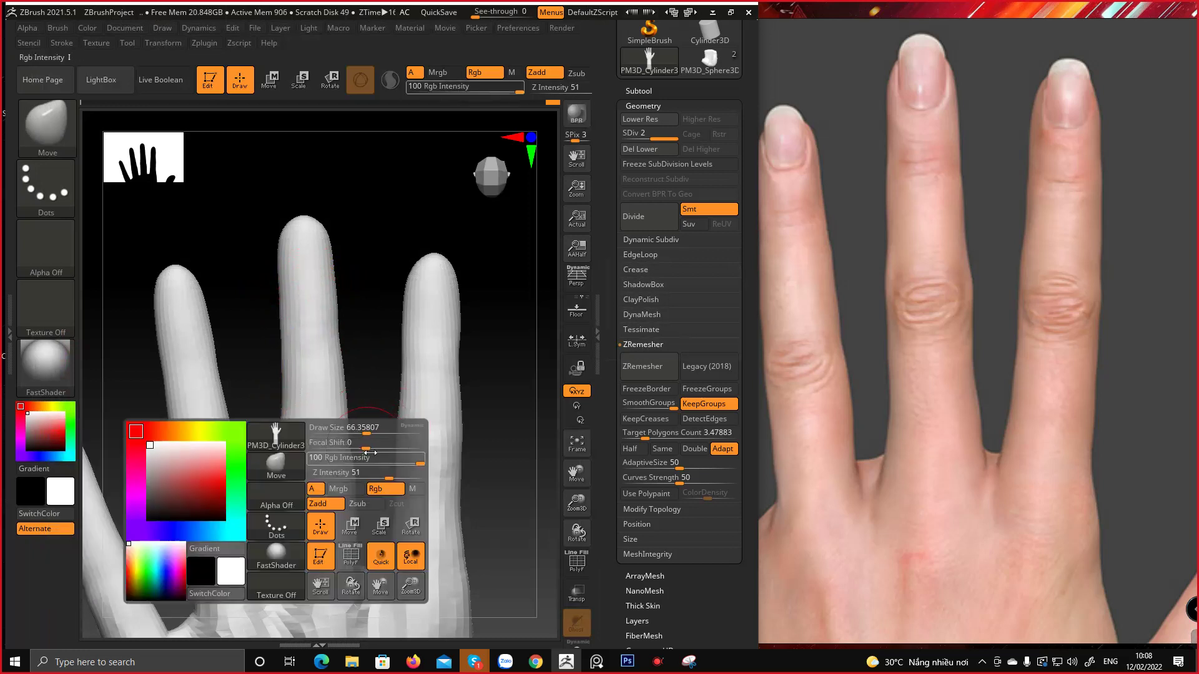
drag(366, 430, 371, 429)
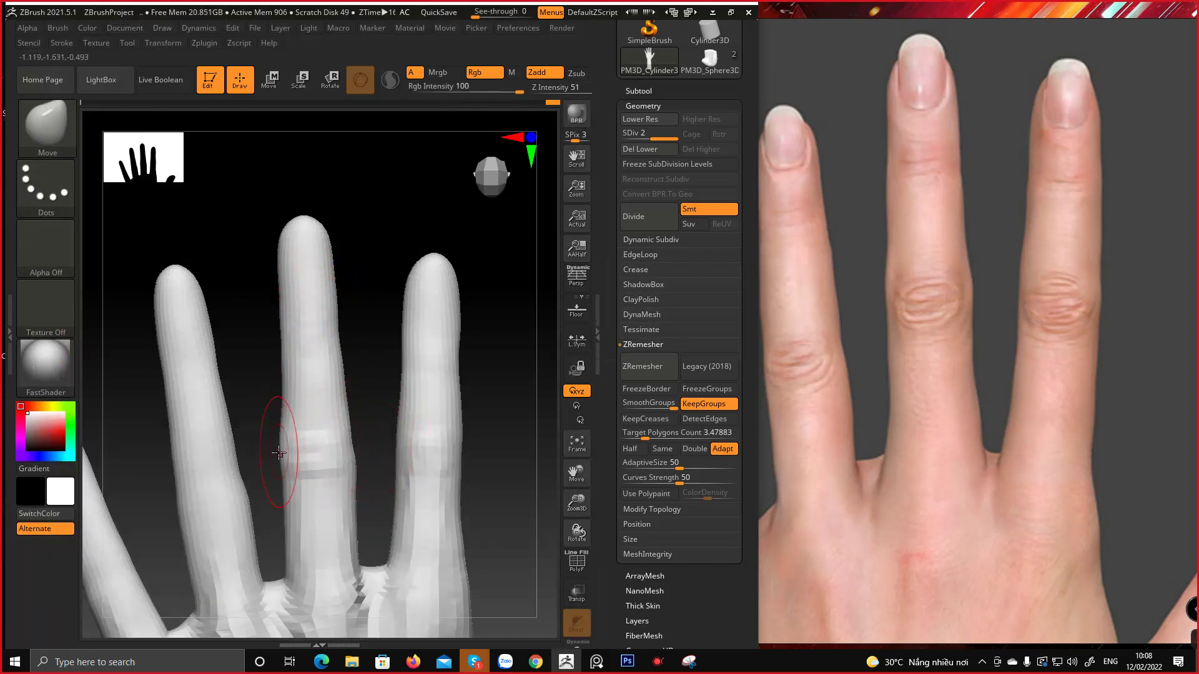
Reshape both sides of the middle finger's middle joint with a resized Move brush to match the photo
right_click(294, 432)
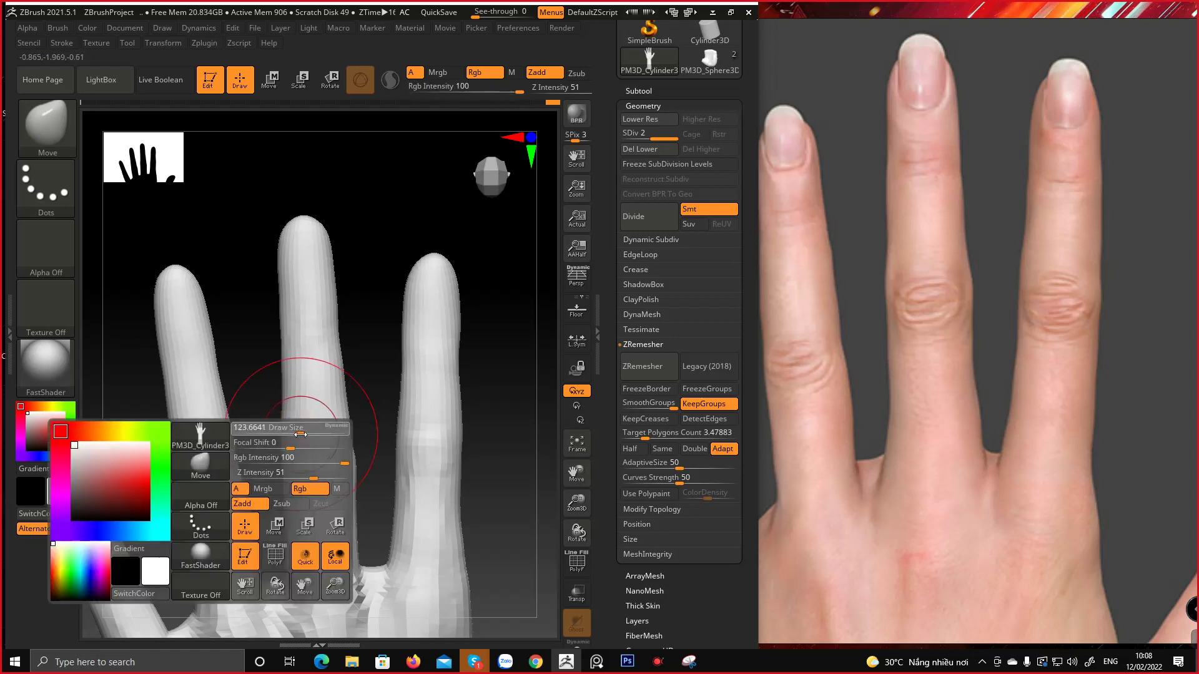
drag(300, 434, 281, 468)
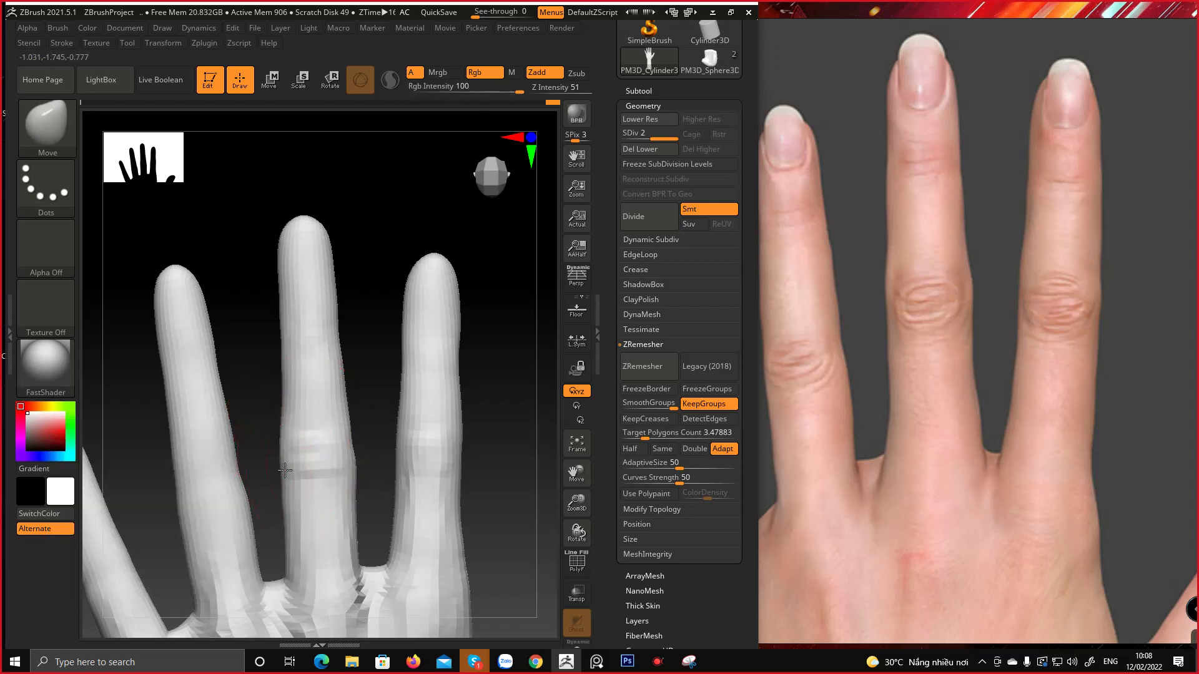
right_click(285, 466)
mouse_move(284, 466)
mouse_down()
mouse_move(278, 437)
mouse_move(274, 447)
mouse_up()
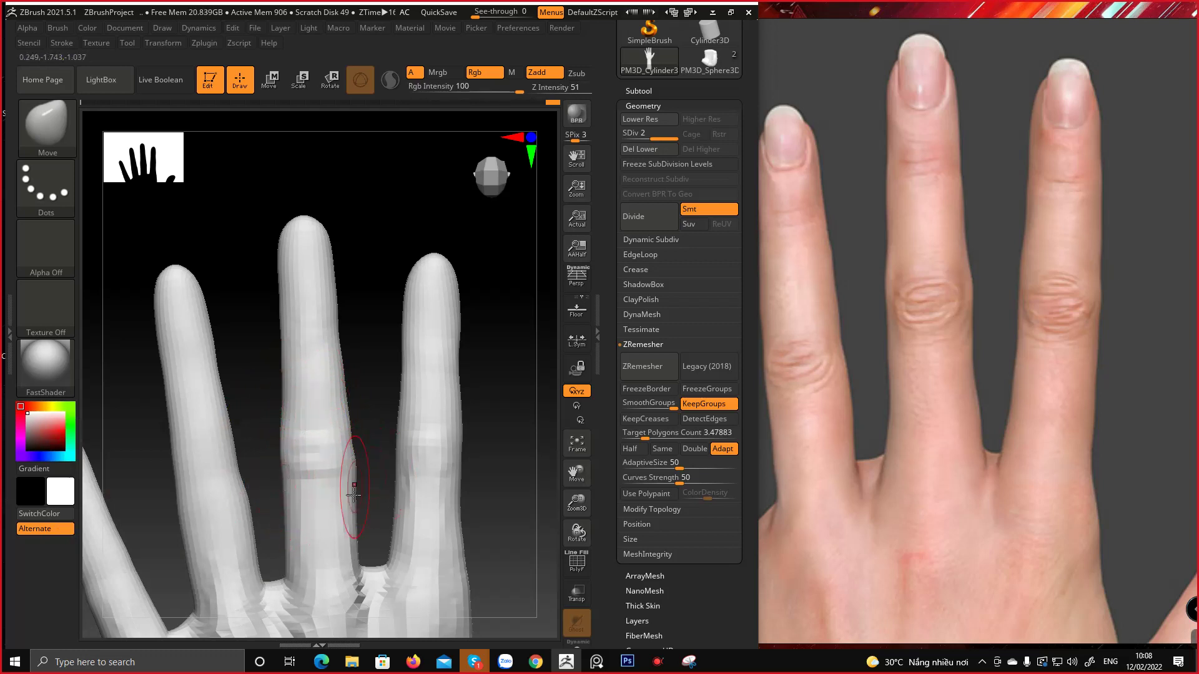
Adjust the base of the middle finger and the webbing on both of its sides with the Move brush
alt+right_drag(304, 463, 315, 396)
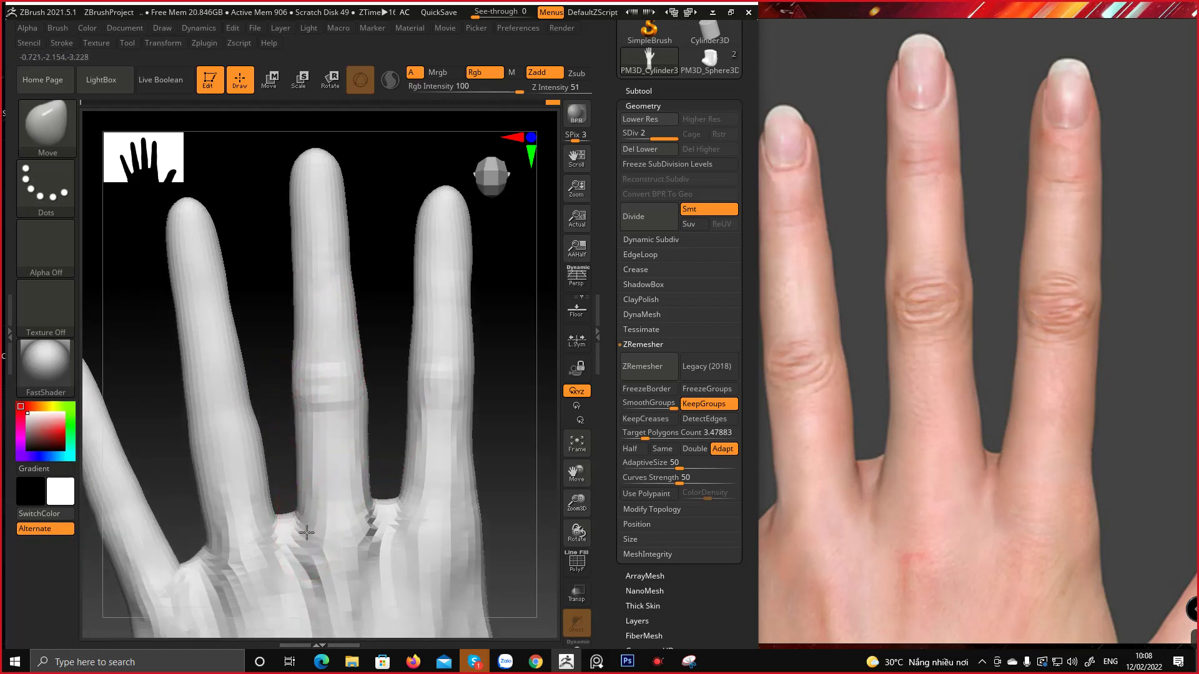
drag(304, 532, 300, 512)
alt+right_drag(339, 499, 312, 442)
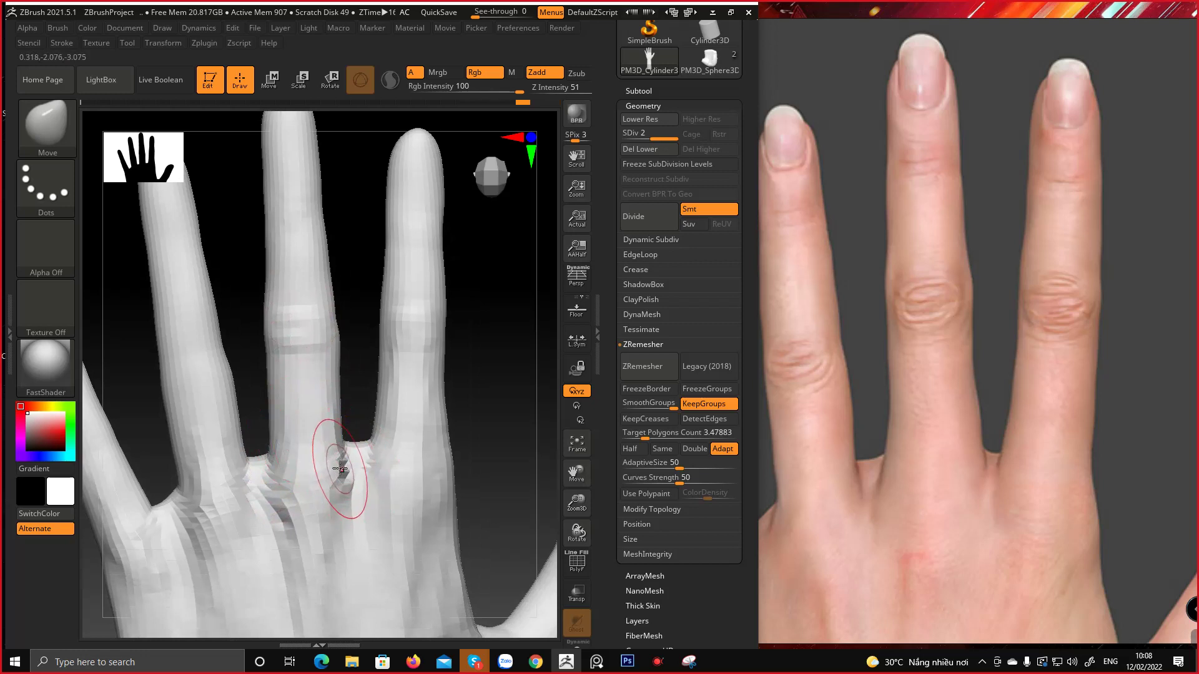
drag(339, 468, 348, 447)
Shape the sides of the middle finger's end segment with a resized Move brush
alt+right_drag(314, 372, 320, 406)
alt+right_drag(291, 298, 289, 313)
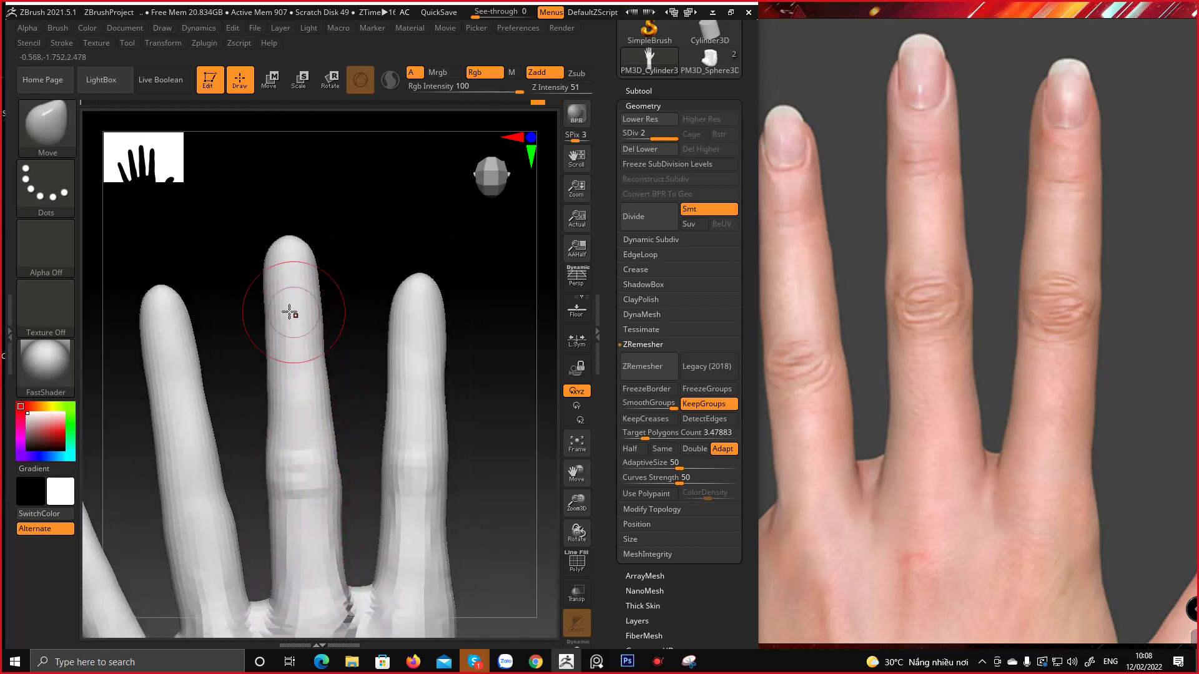
key(space)
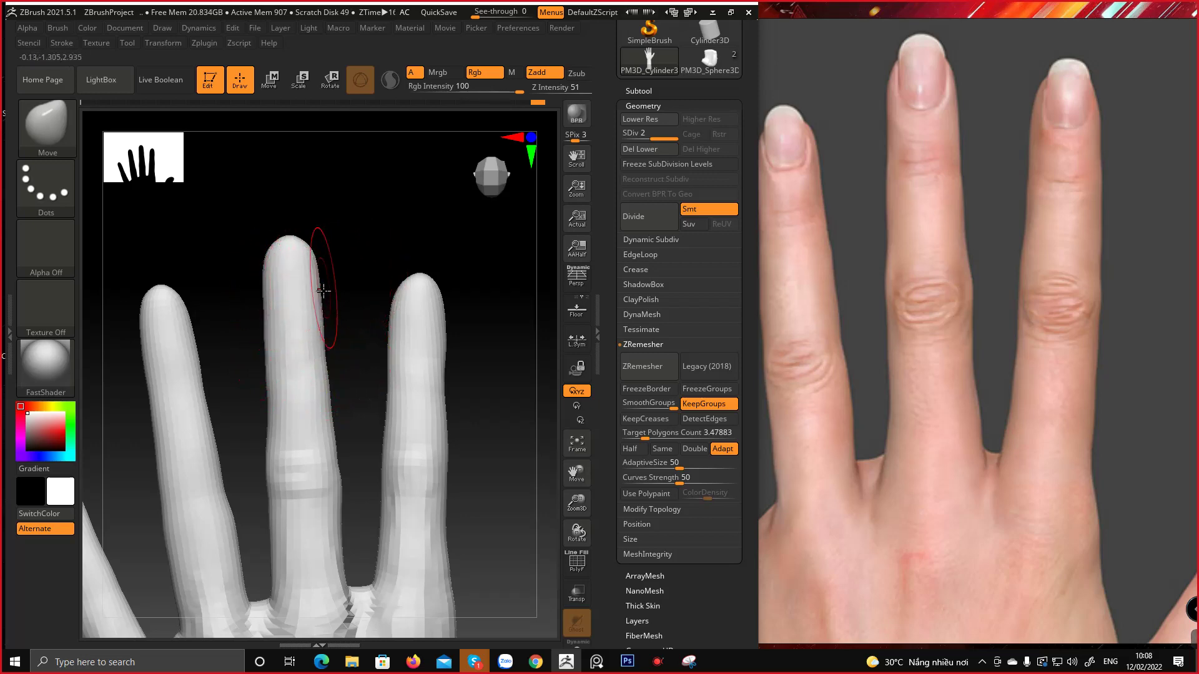
Inspect the middle finger's end segment from below and from the side, isolating it briefly before showing the whole hand
right_drag(323, 290, 417, 375)
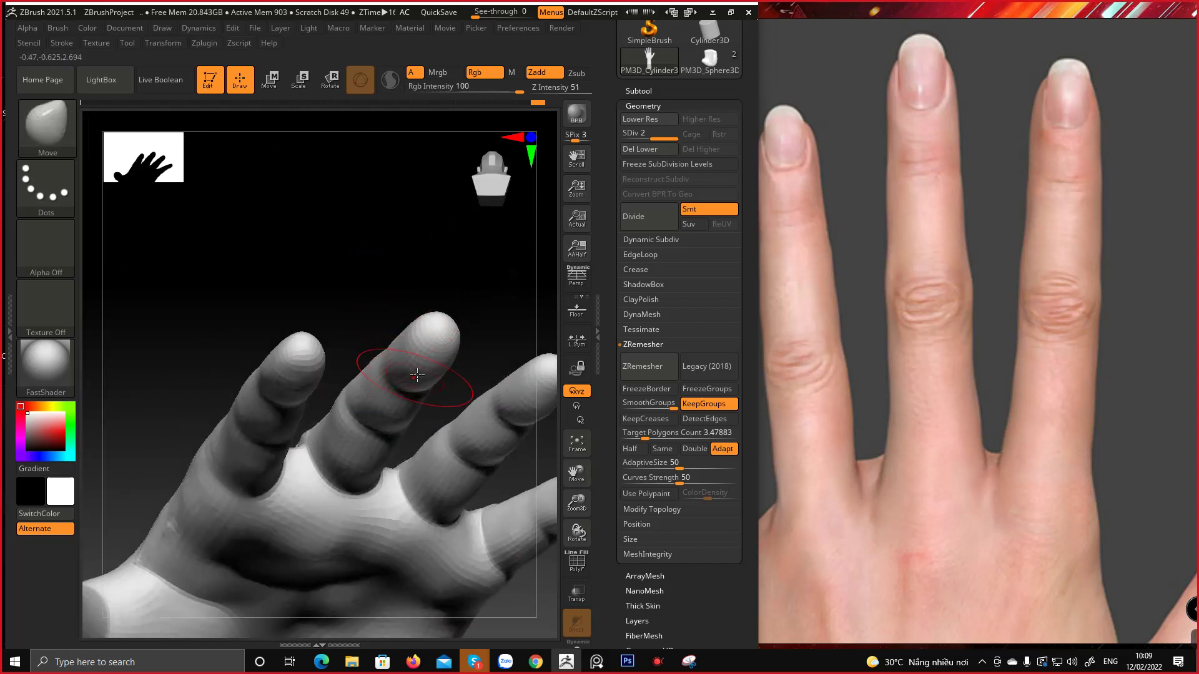
right_drag(406, 316, 360, 288)
ctrl+shift+click(431, 342)
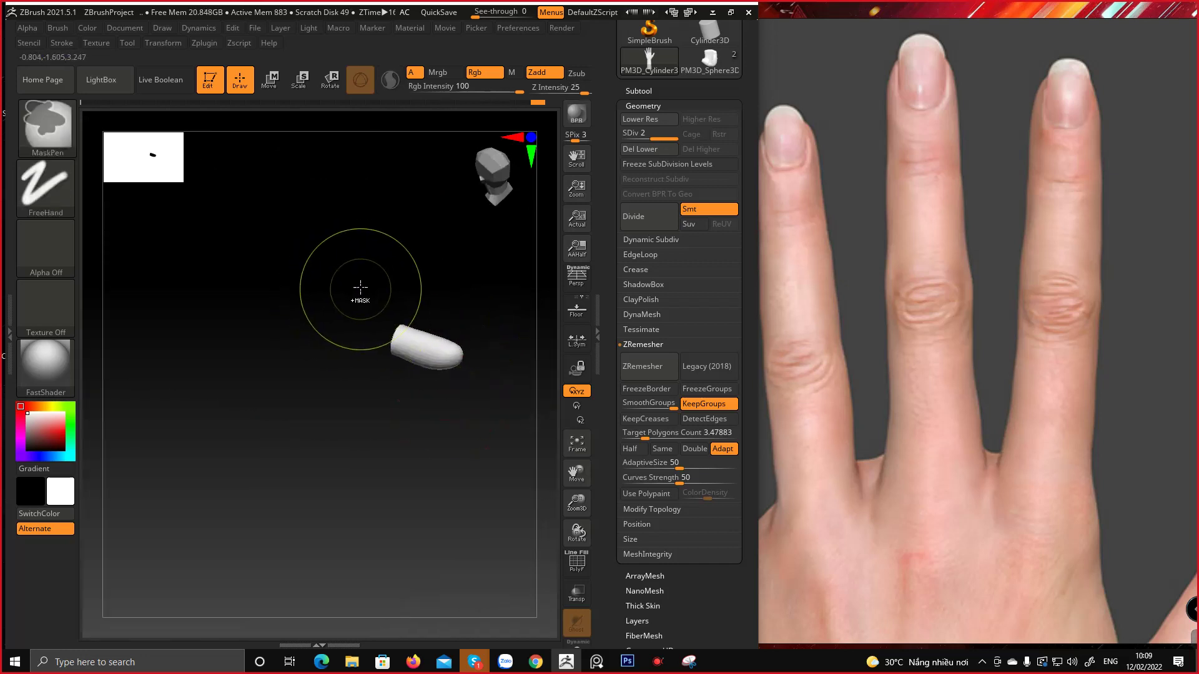
ctrl+shift+drag(340, 269, 465, 321)
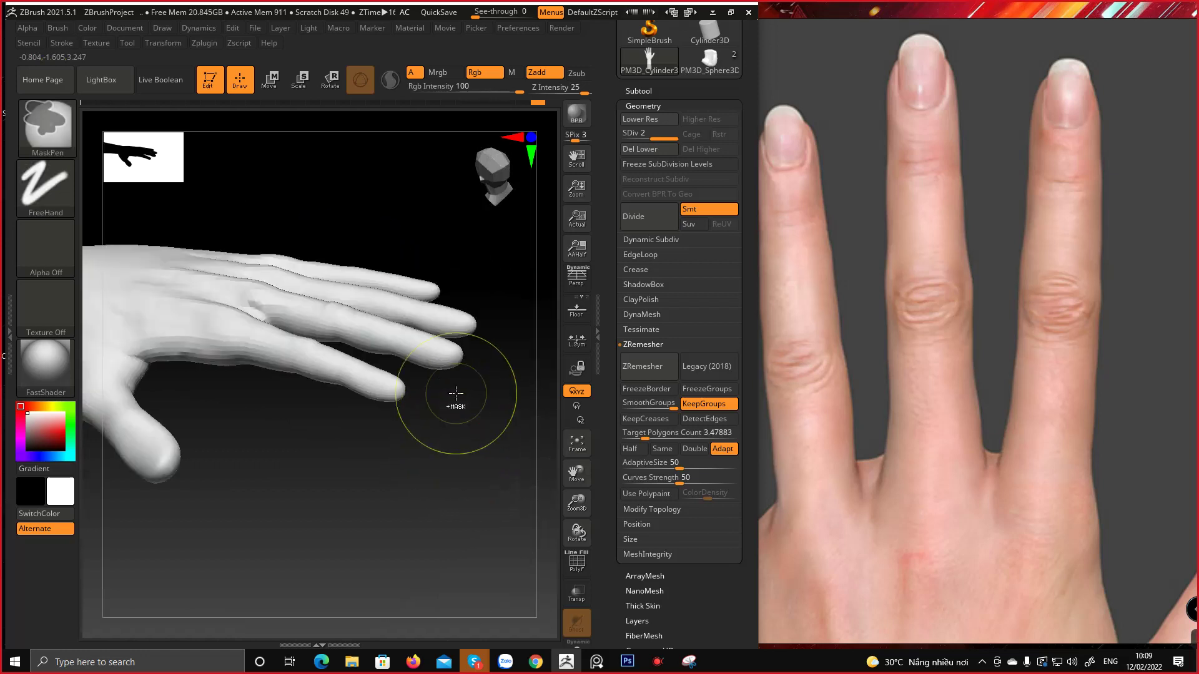
Isolate the middle finger by hiding the rest of the hand and view it in side profile
ctrl+shift+click(446, 353)
ctrl+shift+drag(372, 494, 456, 571)
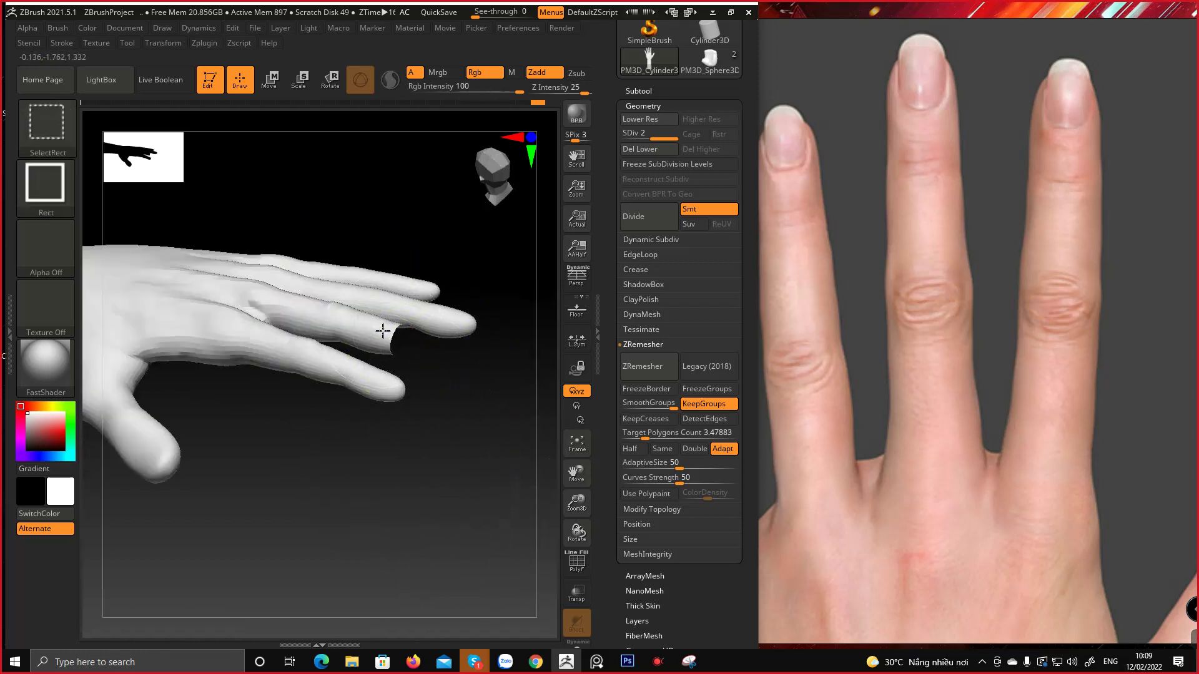
ctrl+shift+click(321, 315)
ctrl+shift+drag(395, 540, 444, 535)
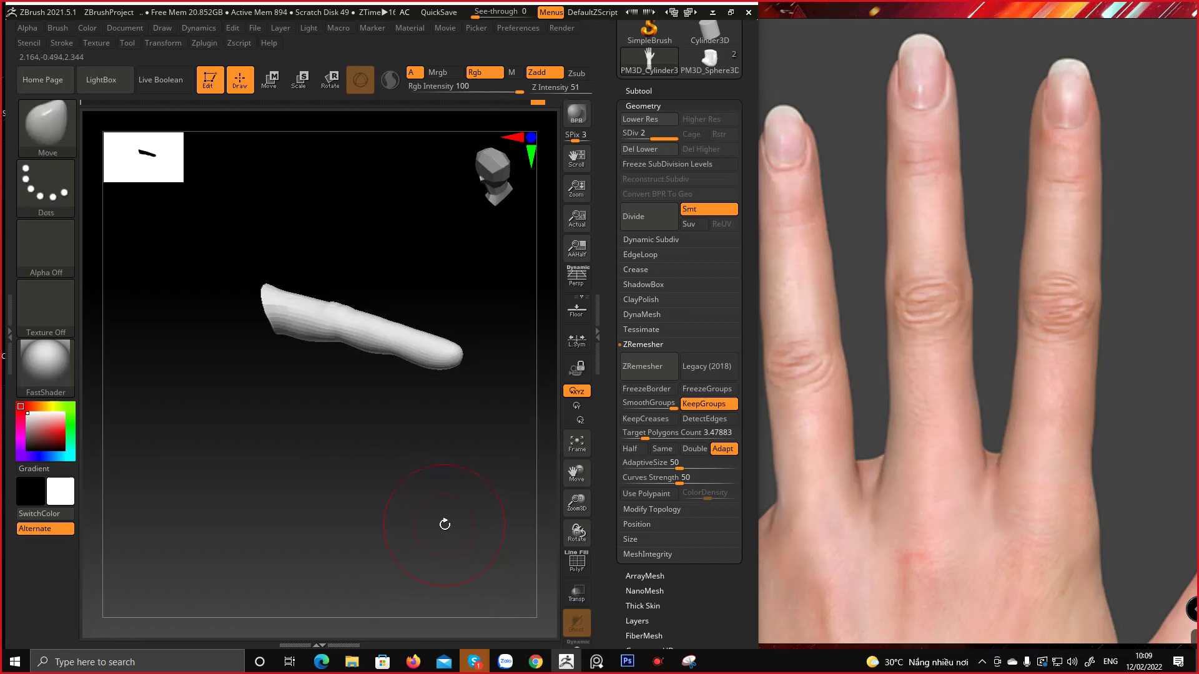
shift+right_drag(447, 471, 442, 431)
mouse_move(444, 364)
ctrl+right_down()
mouse_move(455, 375)
mouse_move(312, 381)
ctrl+right_up()
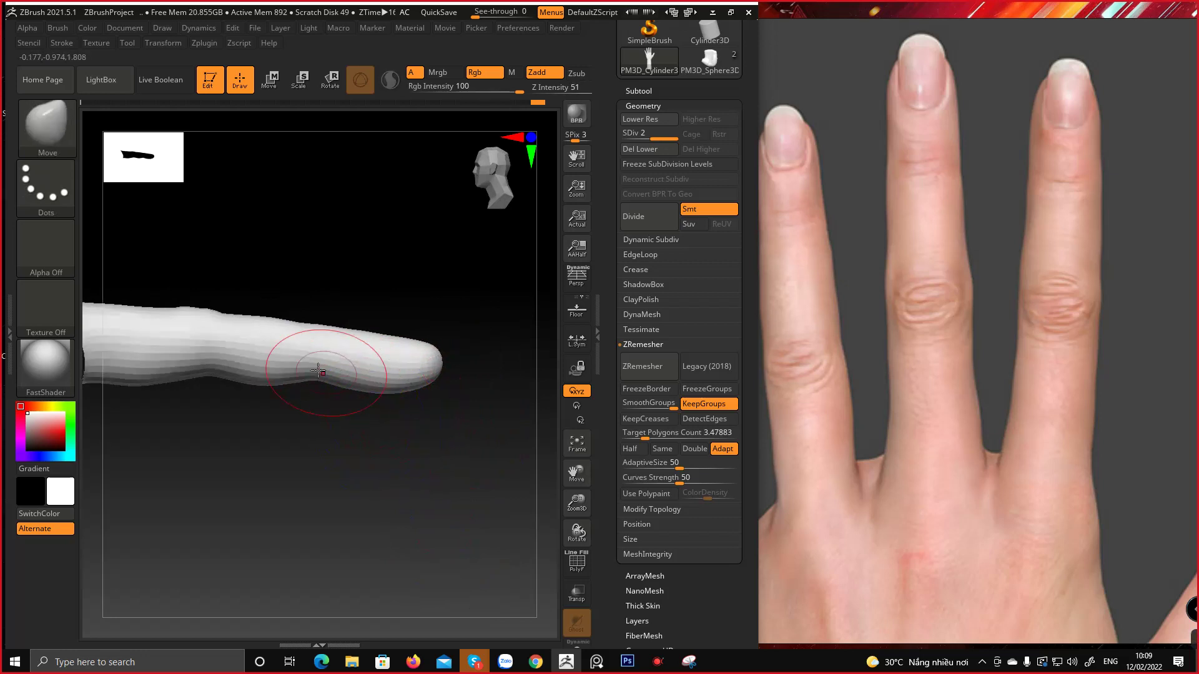
Reshape the underside of the isolated middle finger with a resized Move brush and check it from the back
key(space)
drag(296, 387, 237, 385)
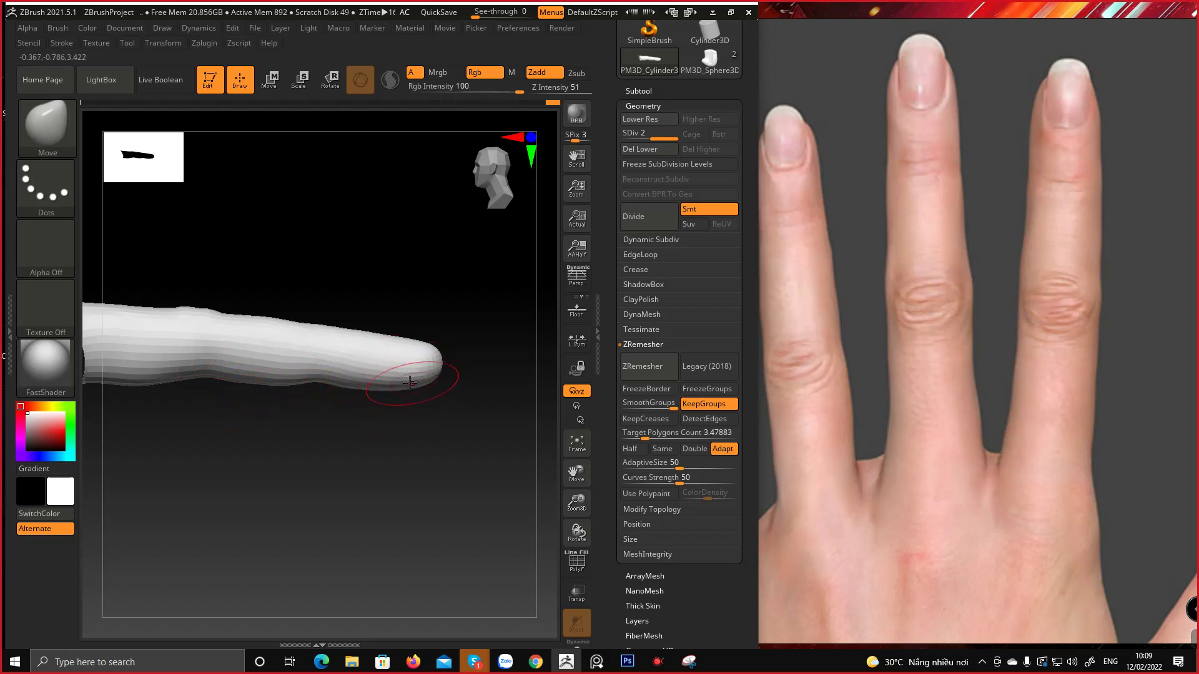
key(f)
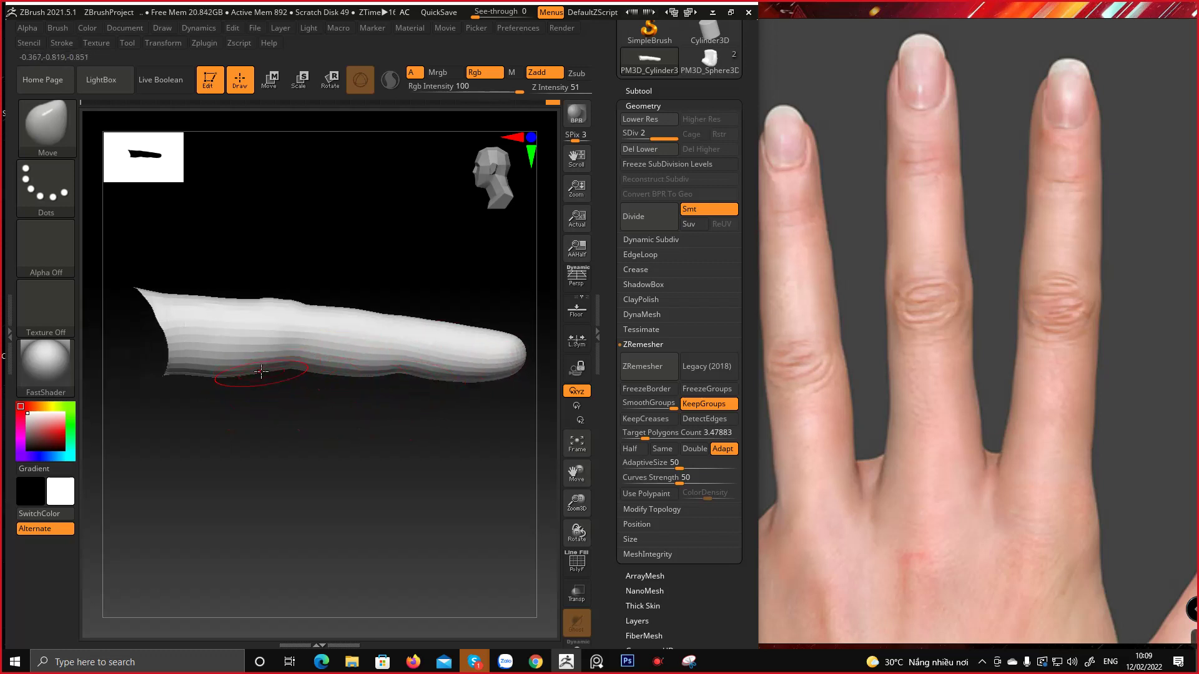
drag(261, 377, 370, 453)
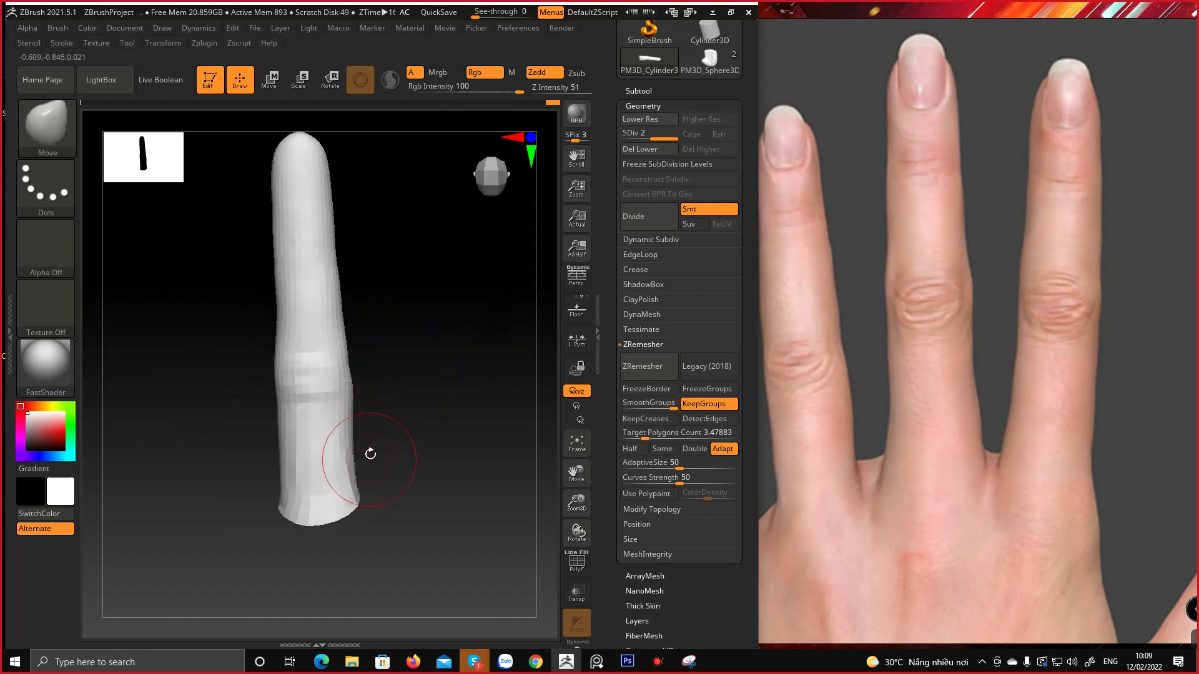
drag(367, 410, 370, 358)
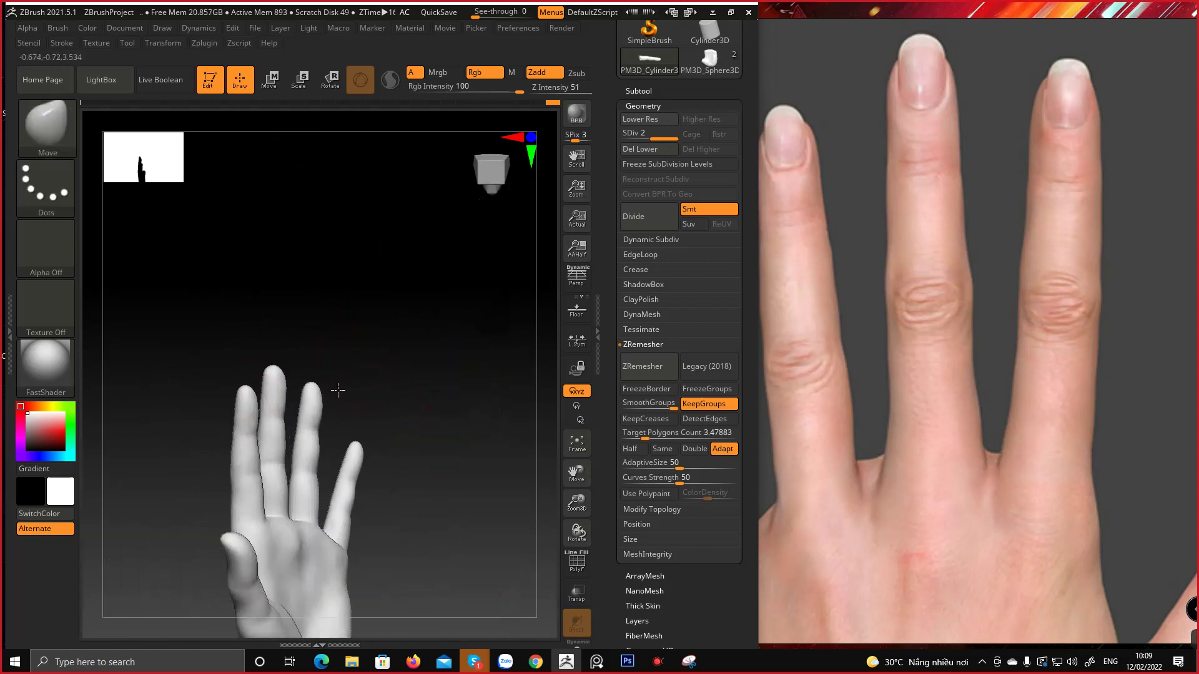
Show the whole hand again and frame the back of the ring finger beside the same finger in the reference photo
mouse_move(337, 390)
mouse_down()
mouse_move(367, 307)
mouse_move(396, 315)
mouse_move(325, 302)
mouse_move(343, 358)
mouse_move(324, 293)
mouse_up()
key(ctrl)
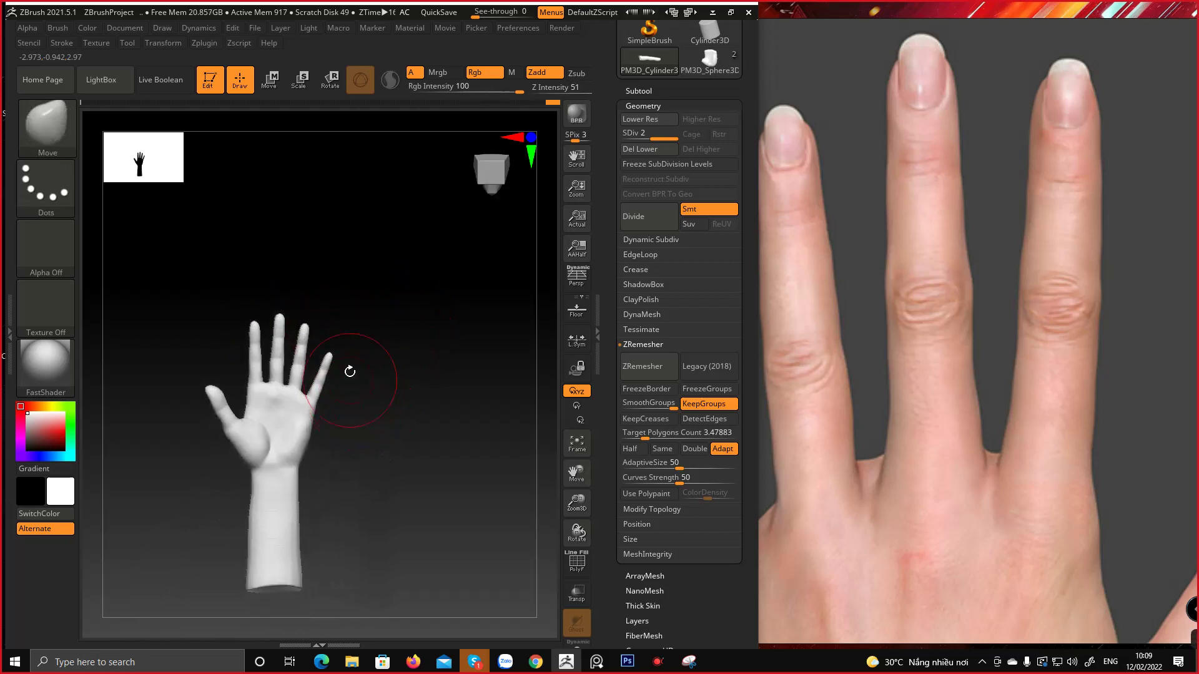
drag(373, 420, 393, 374)
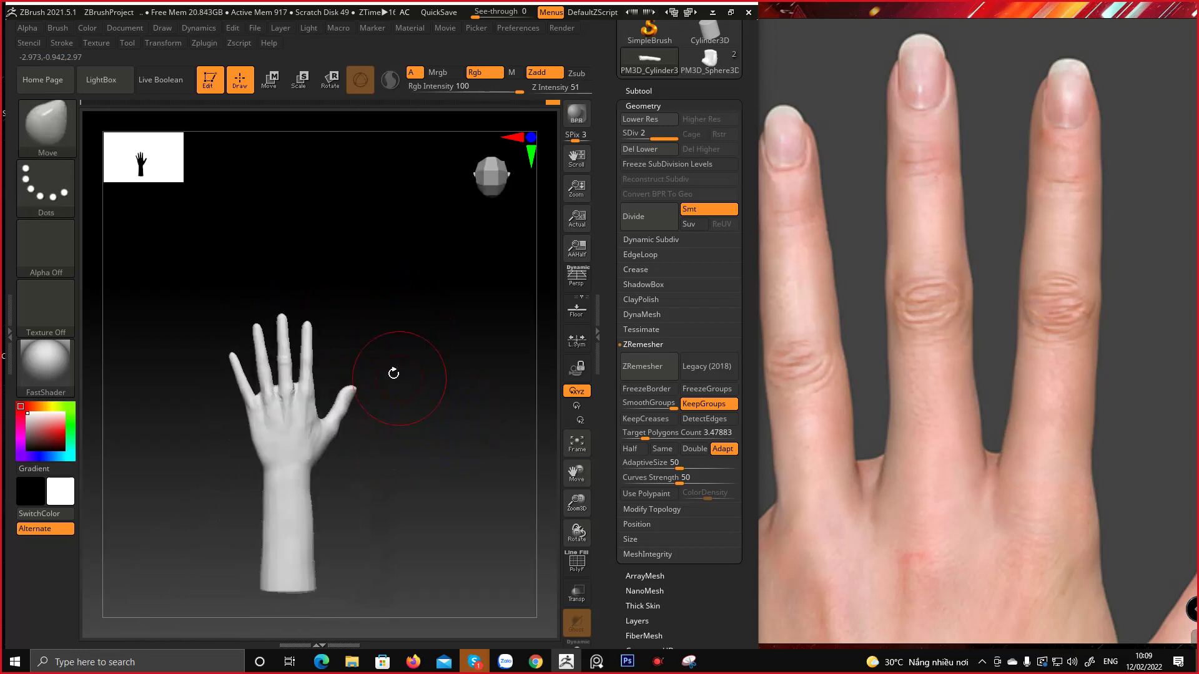
ctrl+right_drag(282, 355, 340, 443)
mouse_move(230, 359)
alt+right_down()
mouse_move(302, 401)
mouse_move(313, 450)
alt+right_up()
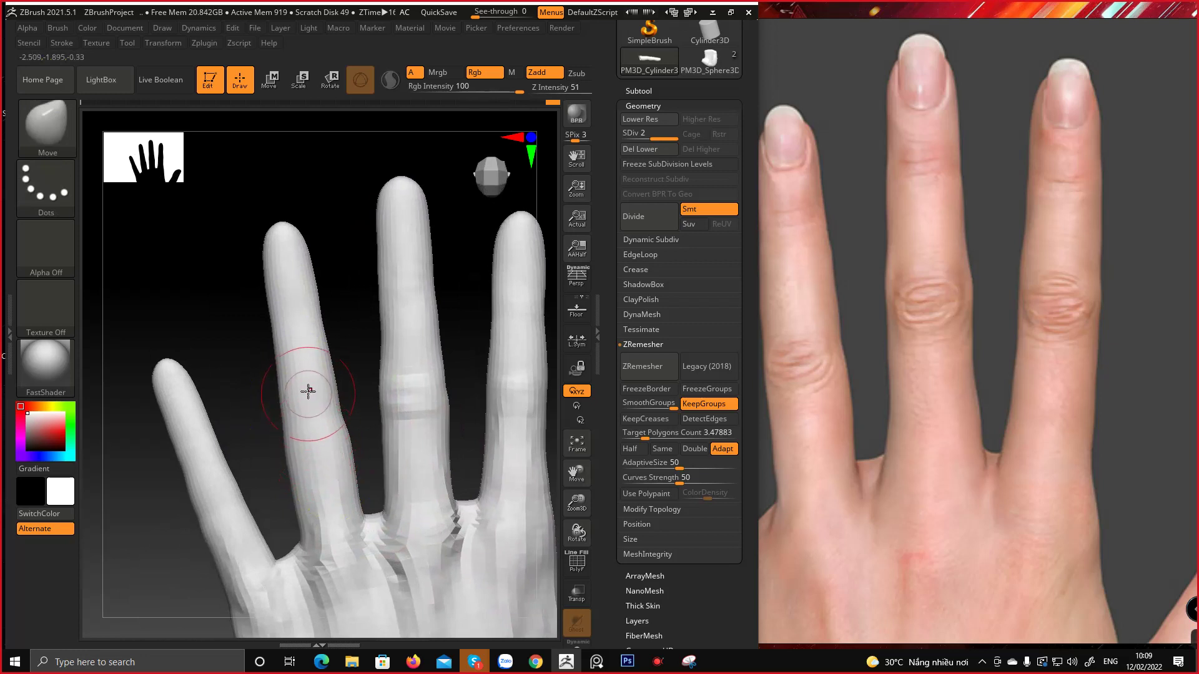
middle_drag(923, 333, 964, 316)
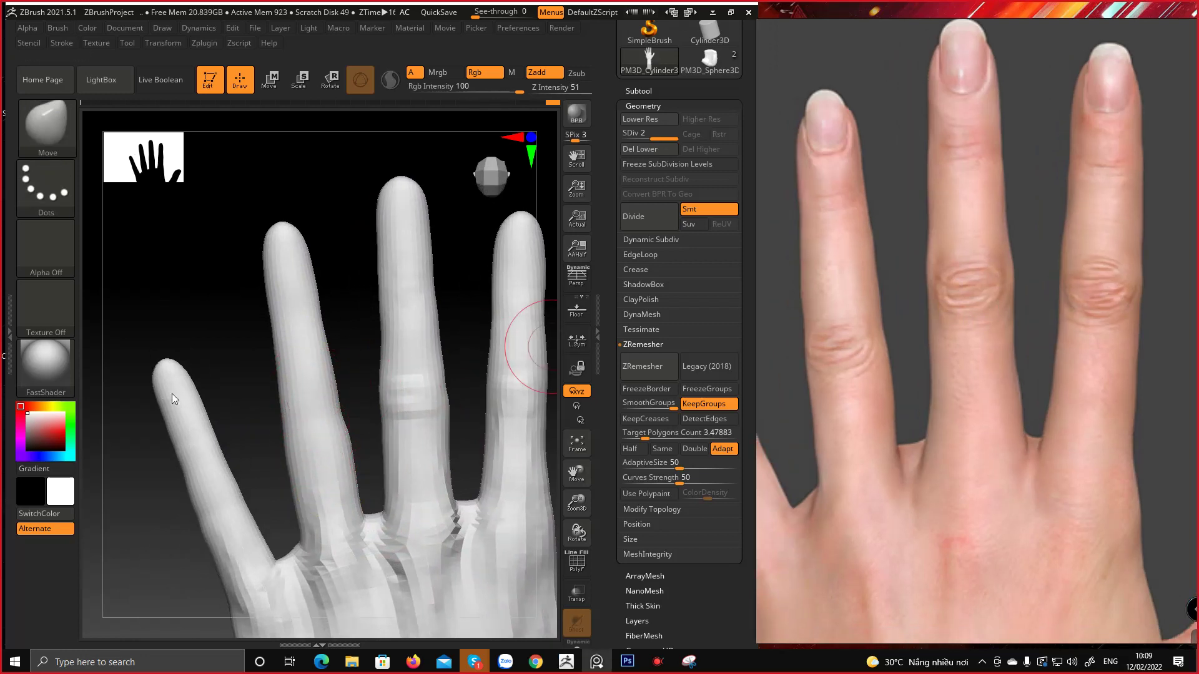
Shape the tip and sides of the ring finger with a resized Move brush to match the photo
key(space)
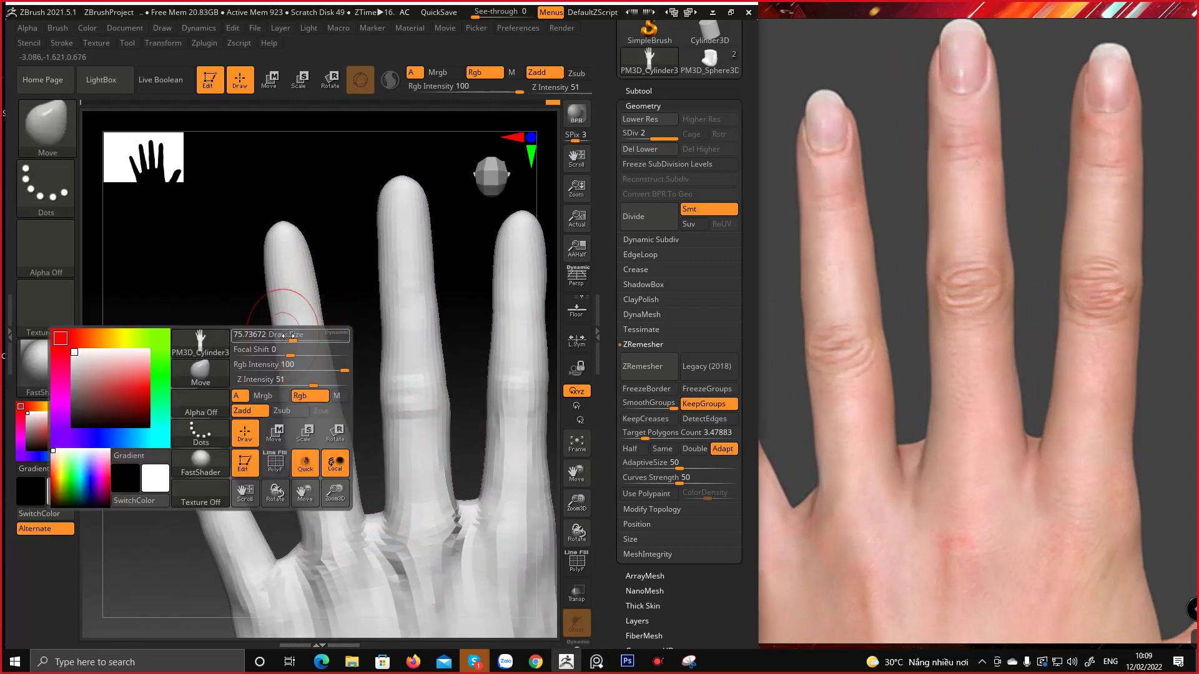
drag(294, 333, 268, 324)
mouse_move(253, 276)
alt+mouse_down()
mouse_move(267, 313)
mouse_move(270, 297)
alt+mouse_up()
key(space)
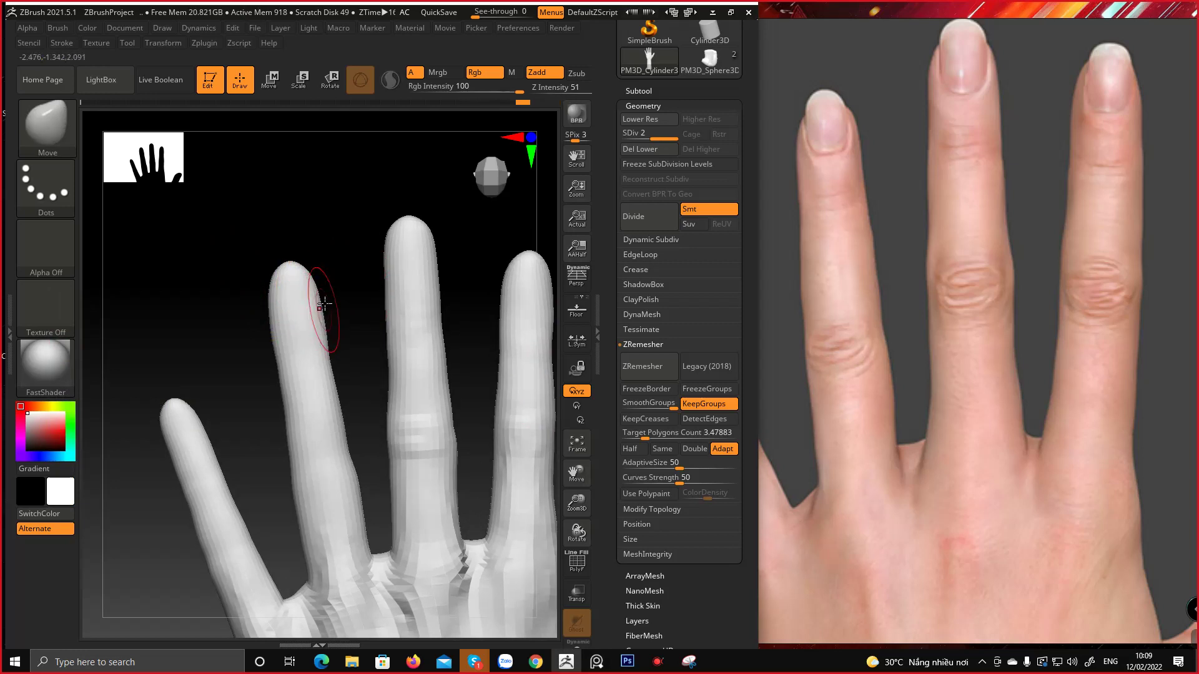
key(space)
drag(349, 402, 356, 404)
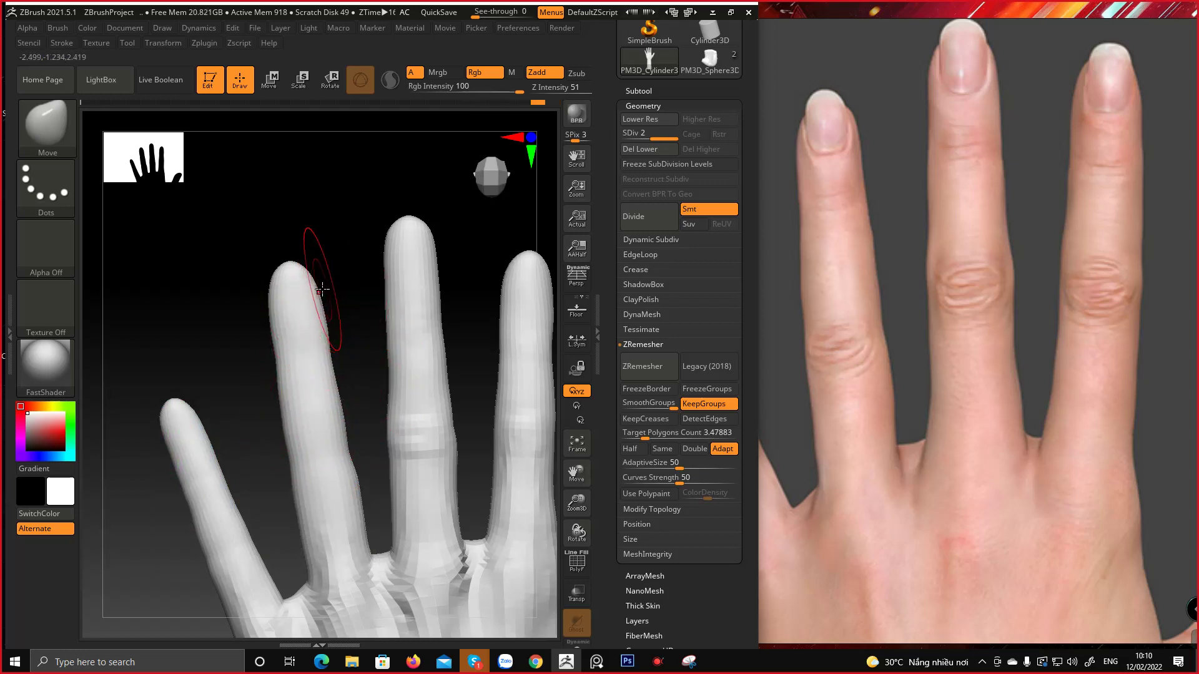
key(space)
drag(321, 289, 316, 276)
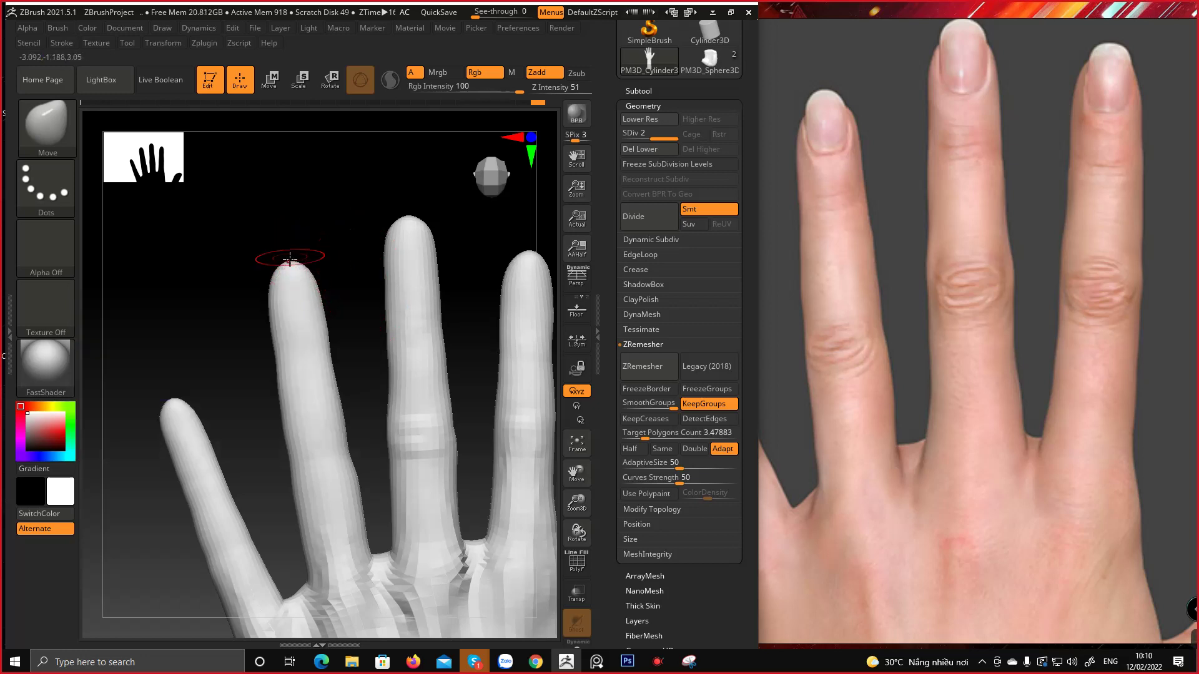
drag(312, 249, 371, 248)
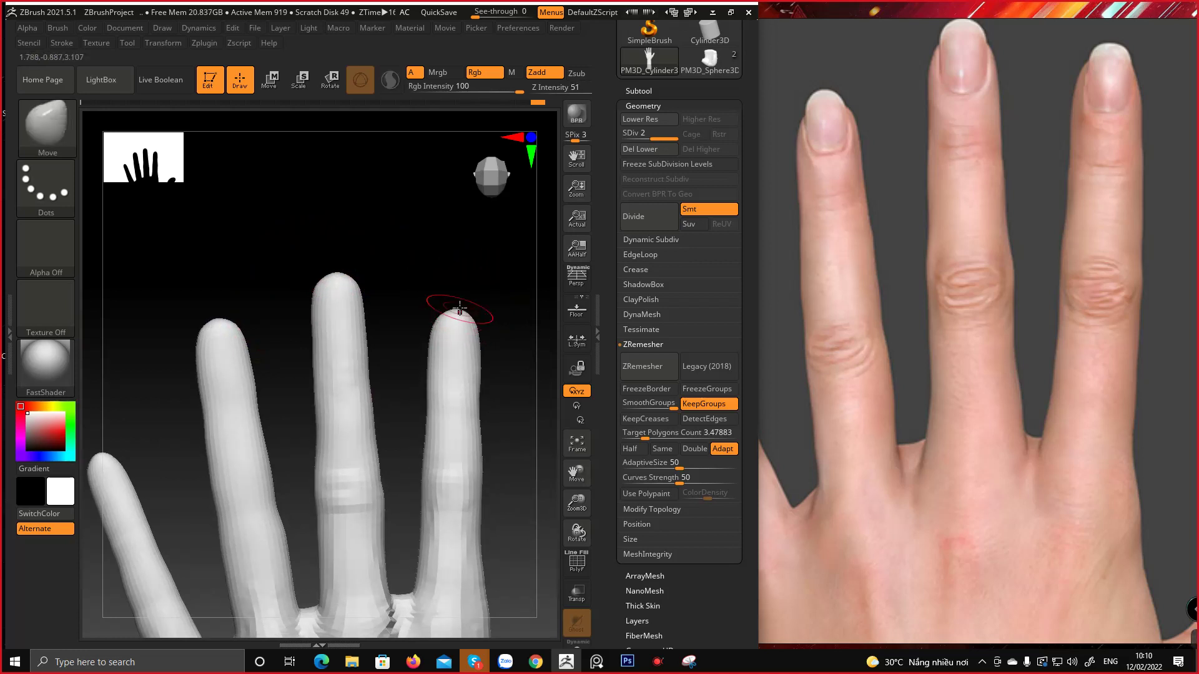
Adjust the ring finger's outline around the middle joint and base with the Move brush
drag(334, 265, 371, 211)
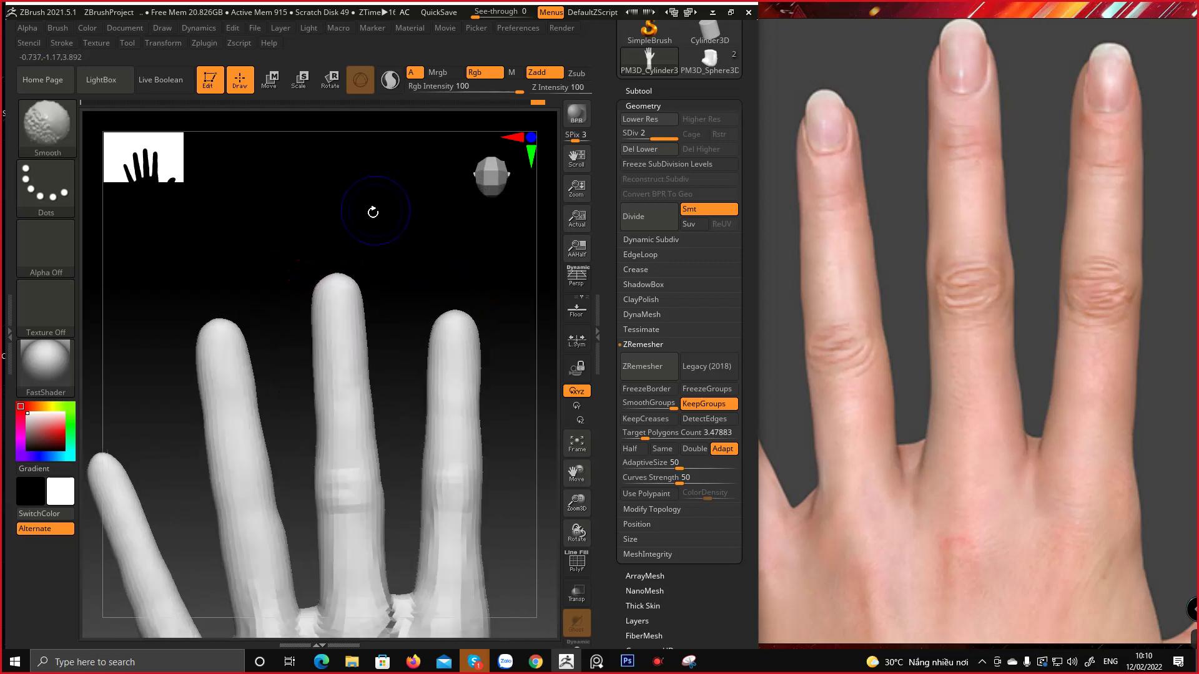
alt+drag(295, 337, 327, 270)
alt+drag(310, 456, 358, 360)
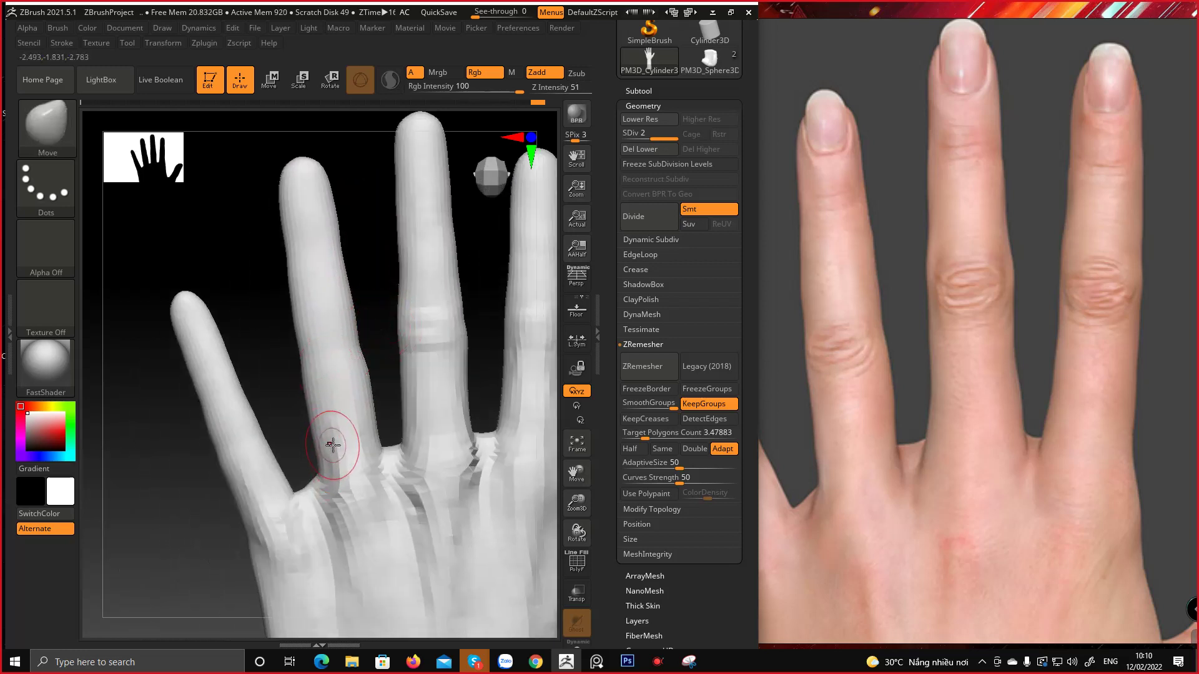
key(space)
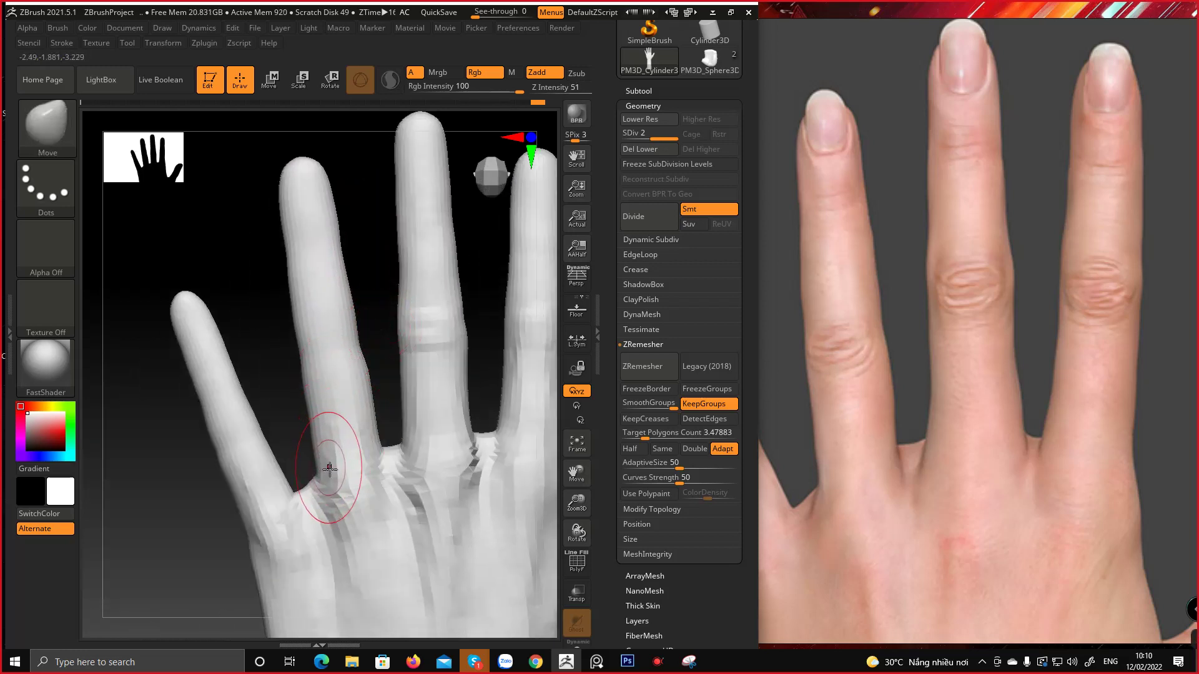
mouse_move(335, 481)
right_down()
mouse_move(375, 340)
mouse_move(384, 345)
mouse_move(373, 286)
right_up()
key(space)
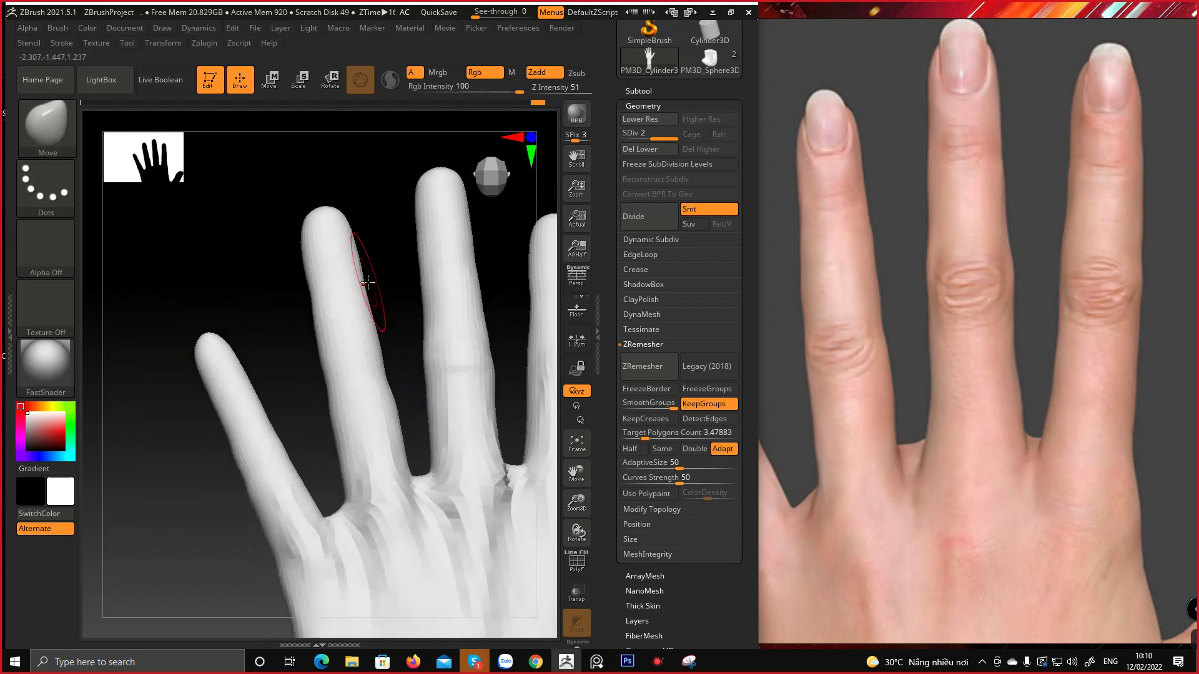
Build up the back of the ring finger's middle joint with ClayBuildup, using the polygroup boundary as a guide
key(b)
click(476, 61)
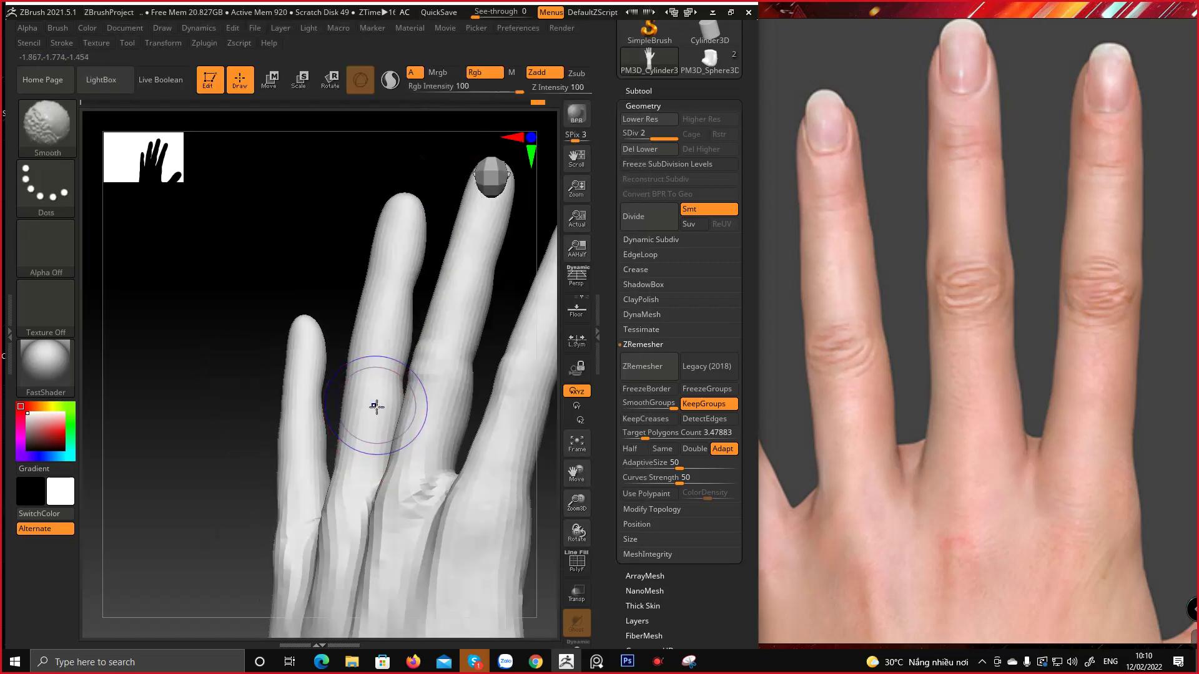
key(shift+f)
key(shift+f)
key(shift+f)
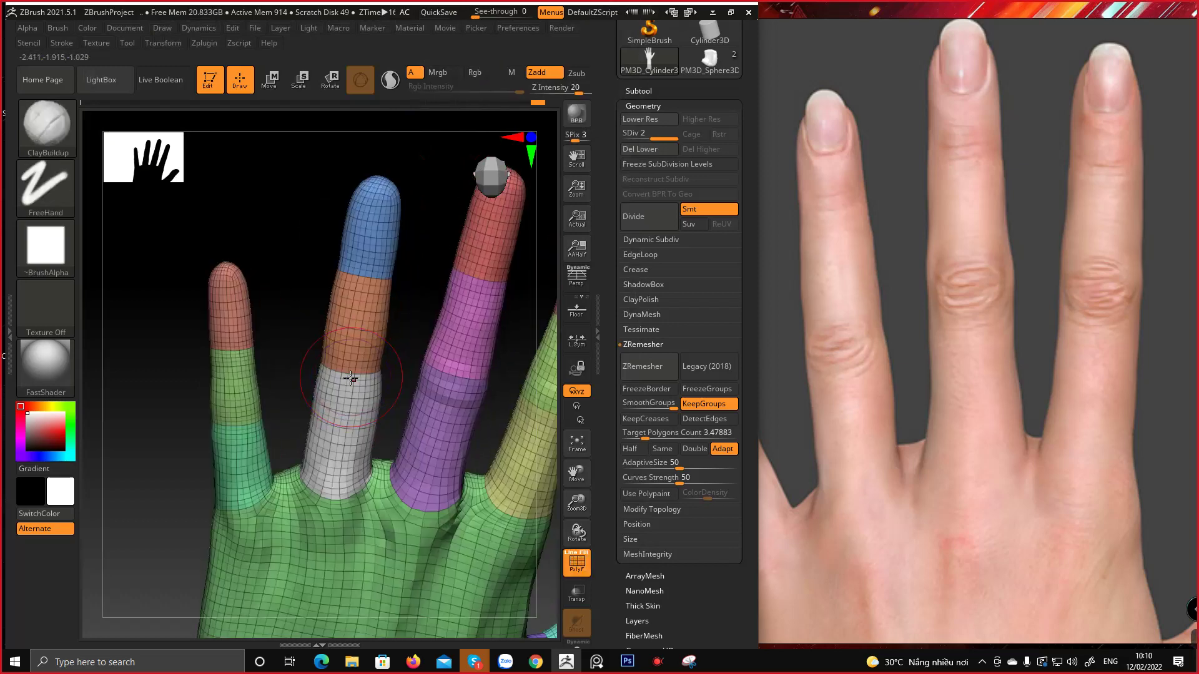
right_drag(365, 376, 348, 329)
key(space)
drag(355, 375, 330, 369)
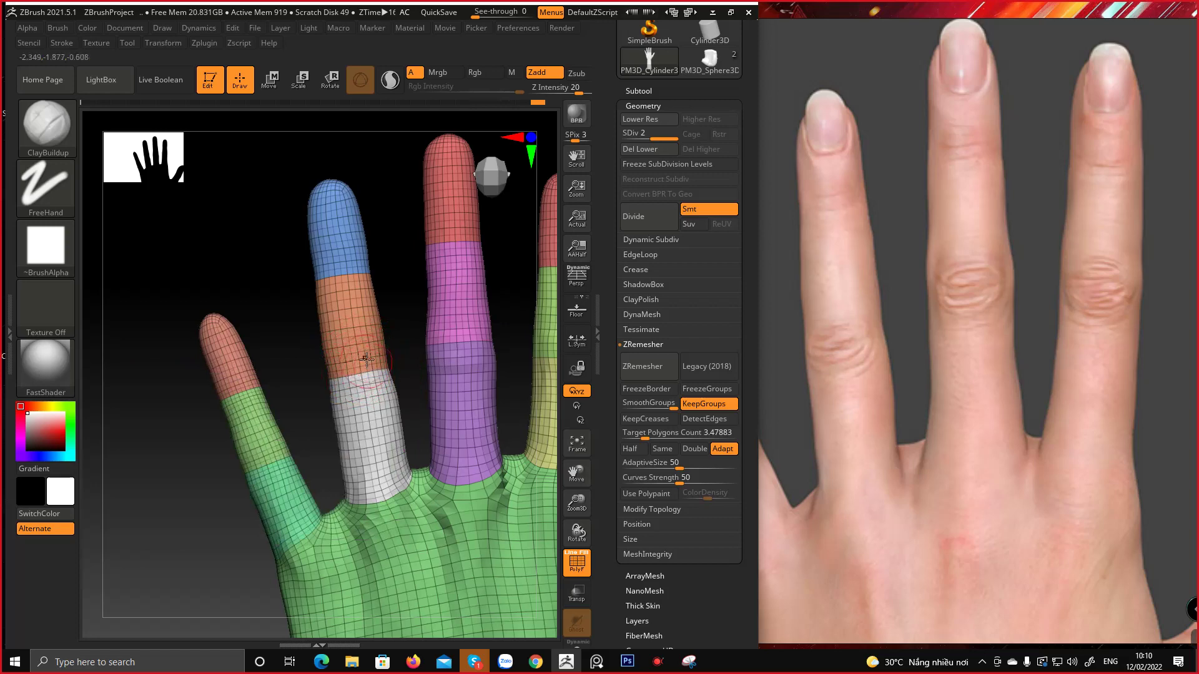
key(shift+f)
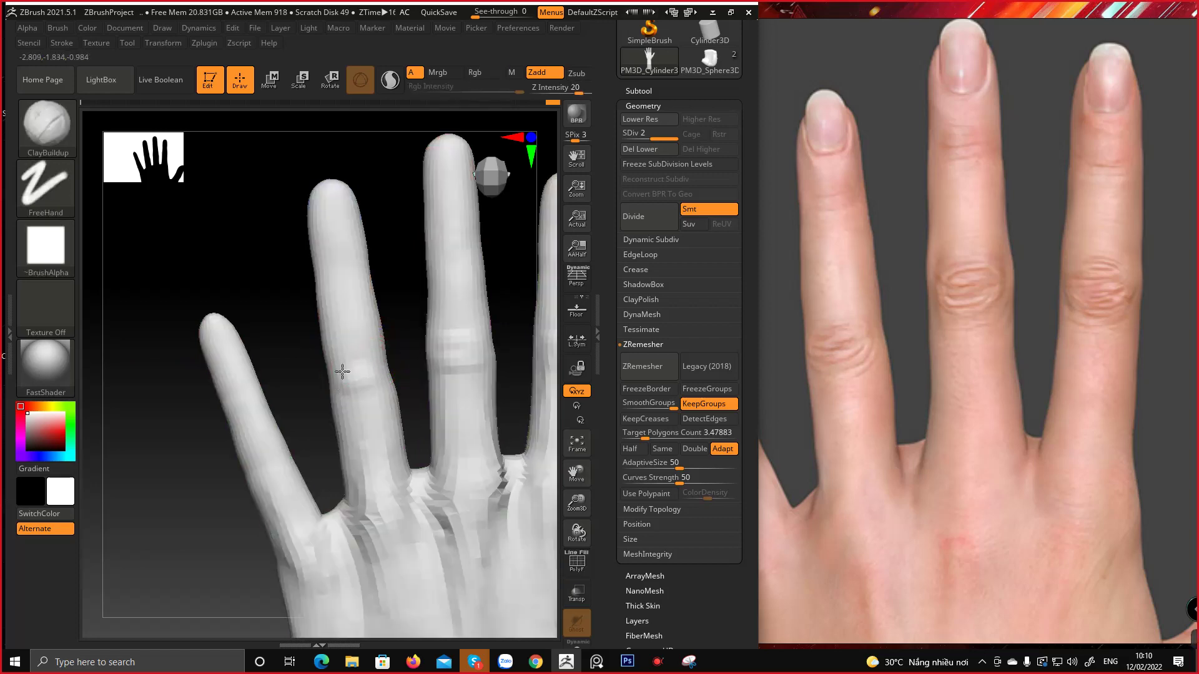
Build up the ring finger's end joint with ClayBuildup along the polygroup boundary and smooth the result
alt+right_drag(342, 372, 343, 421)
right_drag(343, 309, 263, 352)
key(space)
key(shift+f)
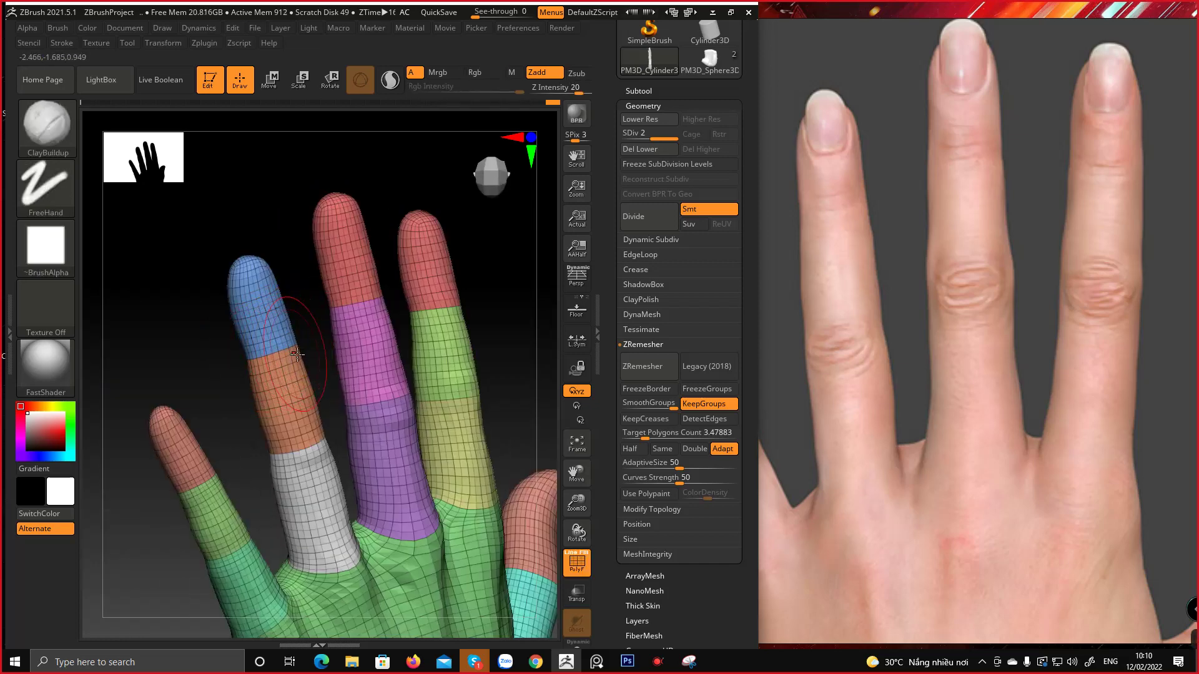
mouse_move(282, 366)
right_down()
mouse_move(321, 343)
mouse_move(279, 351)
right_up()
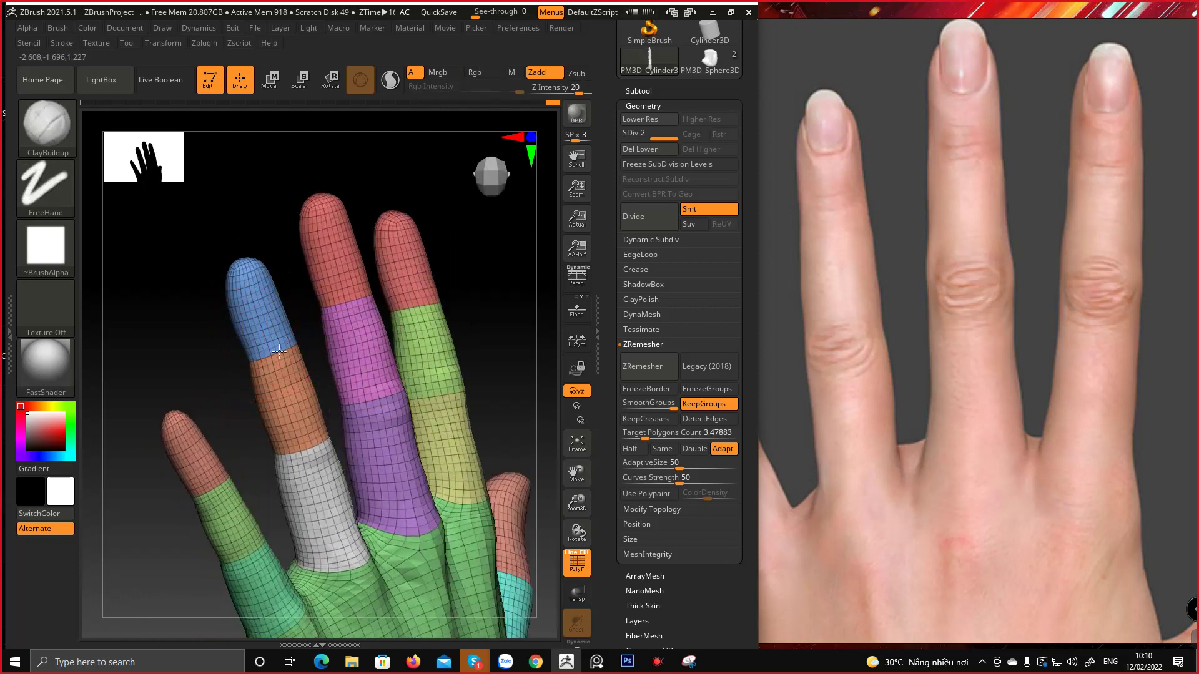
right_drag(306, 427, 308, 488)
shift+drag(392, 497, 353, 462)
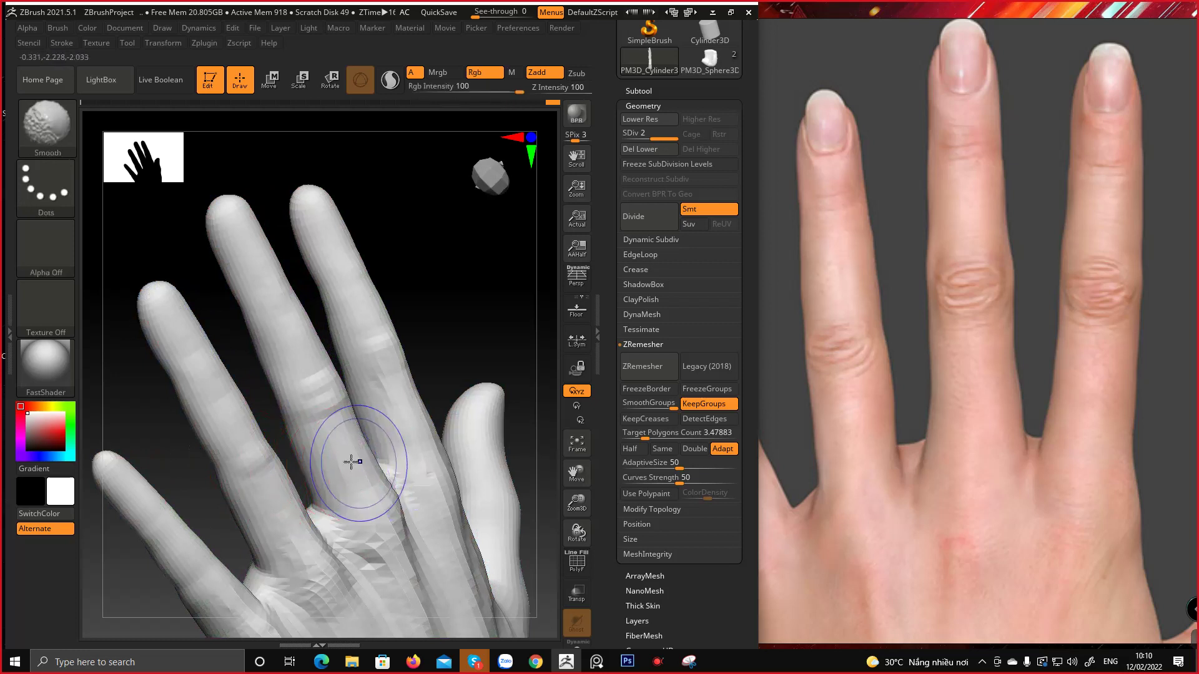
Build up the little finger's two joints with ClayBuildup, guided by the polygroup boundaries and the photo
drag(206, 399, 250, 400)
alt+drag(250, 462, 294, 387)
mouse_move(294, 387)
right_down()
mouse_move(278, 358)
mouse_move(326, 331)
mouse_move(318, 279)
mouse_move(320, 336)
mouse_move(339, 372)
mouse_move(305, 491)
mouse_move(309, 430)
mouse_move(434, 423)
mouse_move(401, 374)
right_up()
key(shift+f)
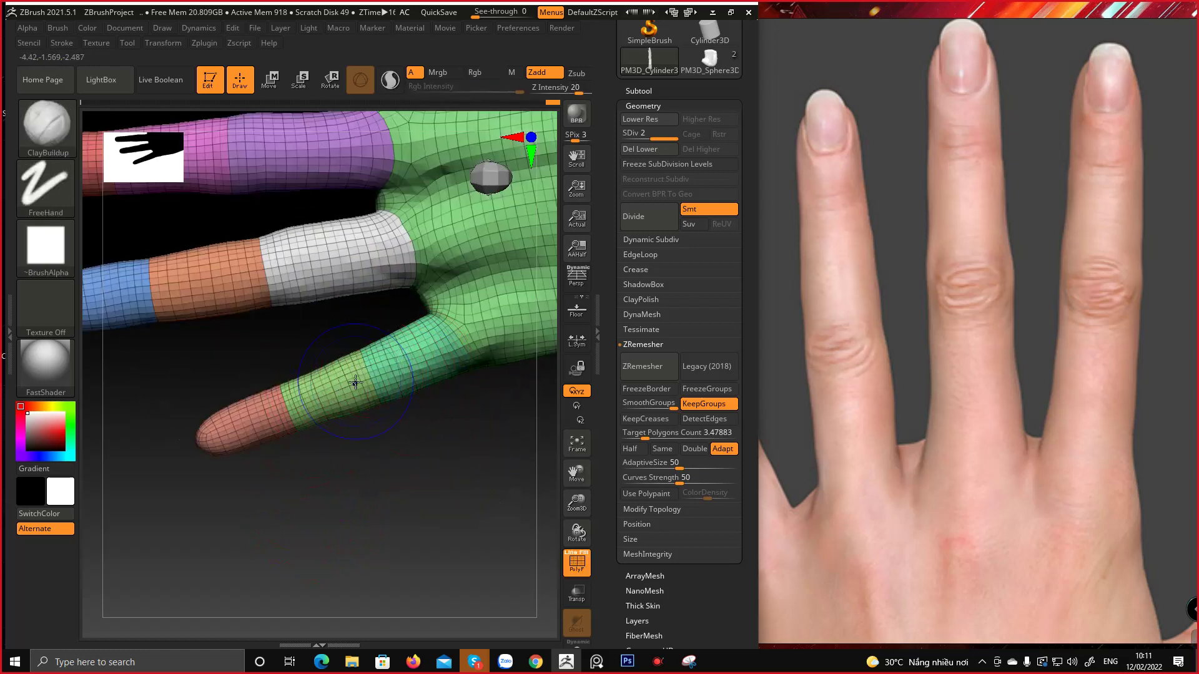
key(shift+f)
key(space)
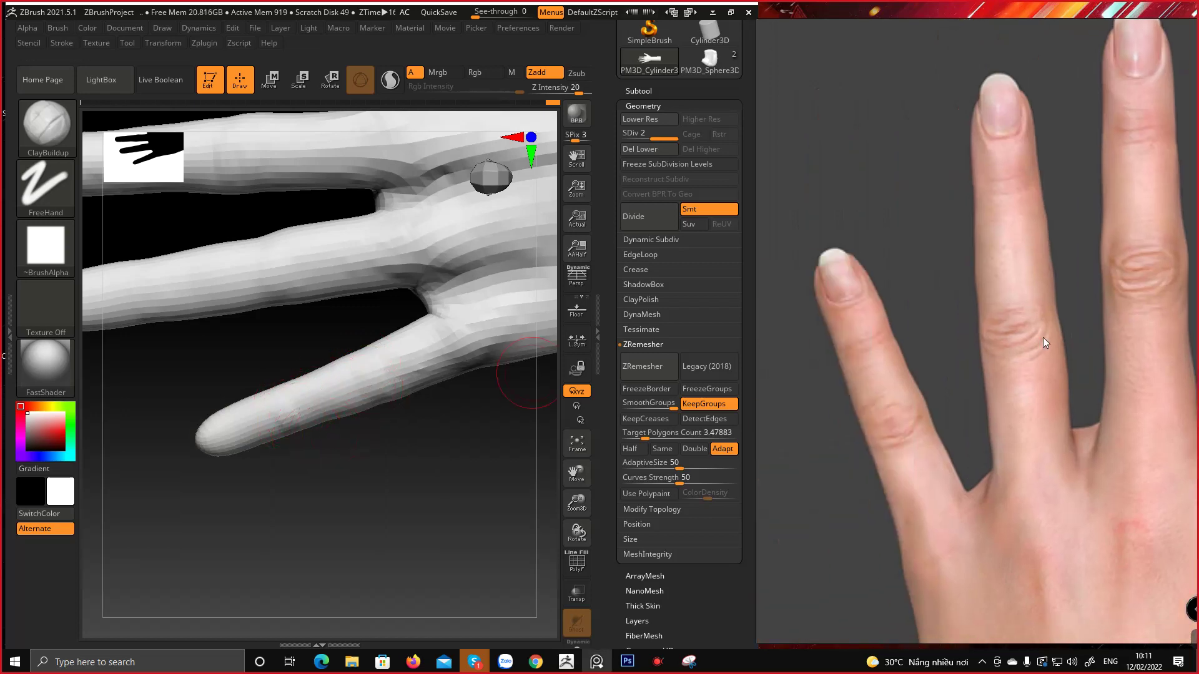
drag(299, 517, 254, 278)
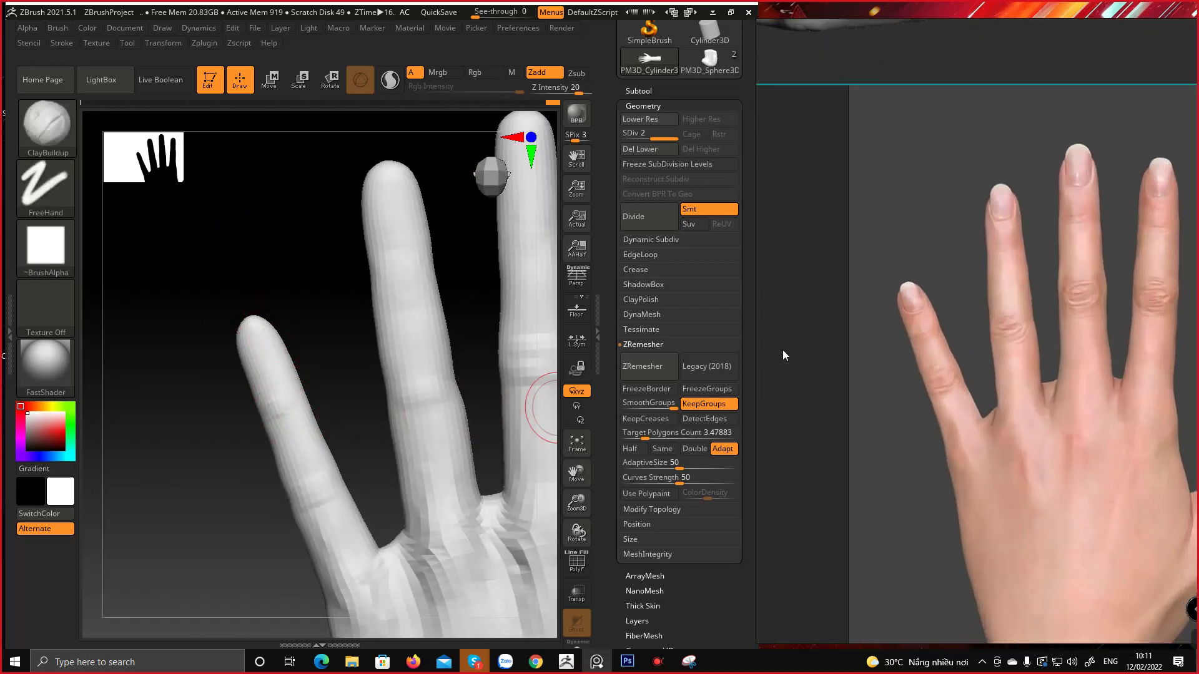
Reshape the little finger's tip and sides with a resized Move brush to match the reference photo
click(292, 253)
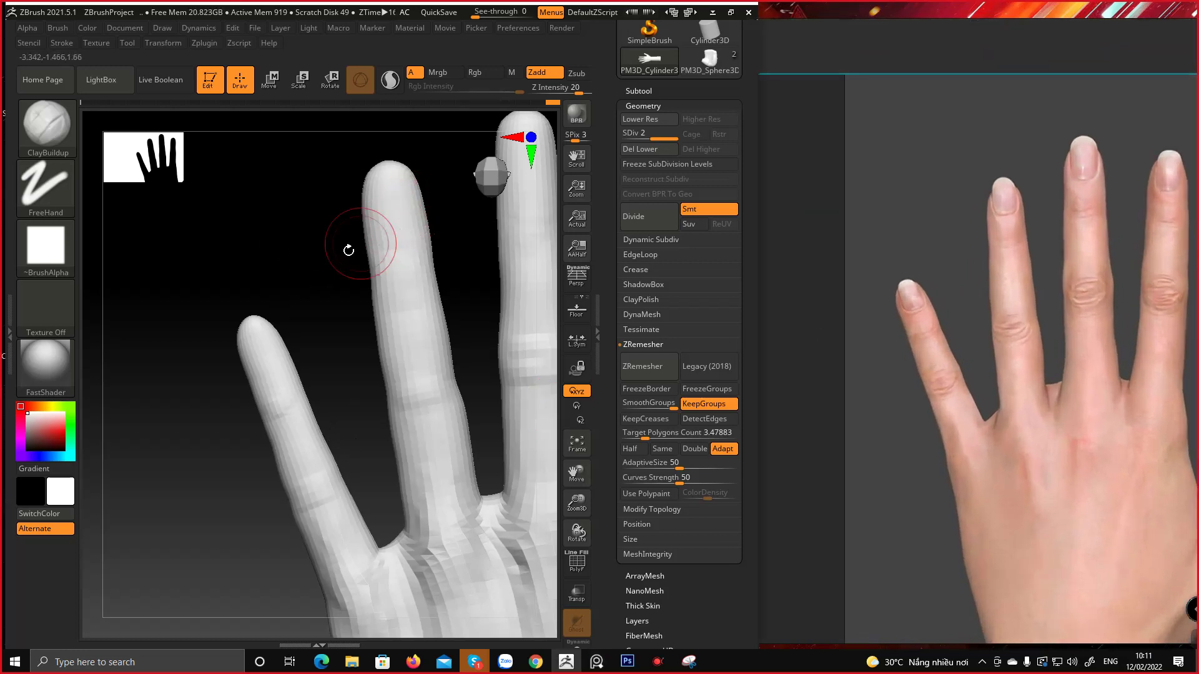
mouse_move(307, 271)
mouse_down()
mouse_move(289, 302)
mouse_move(289, 278)
mouse_move(266, 281)
mouse_move(267, 308)
mouse_move(318, 320)
mouse_up()
key(b)
key(m)
key(v)
key(space)
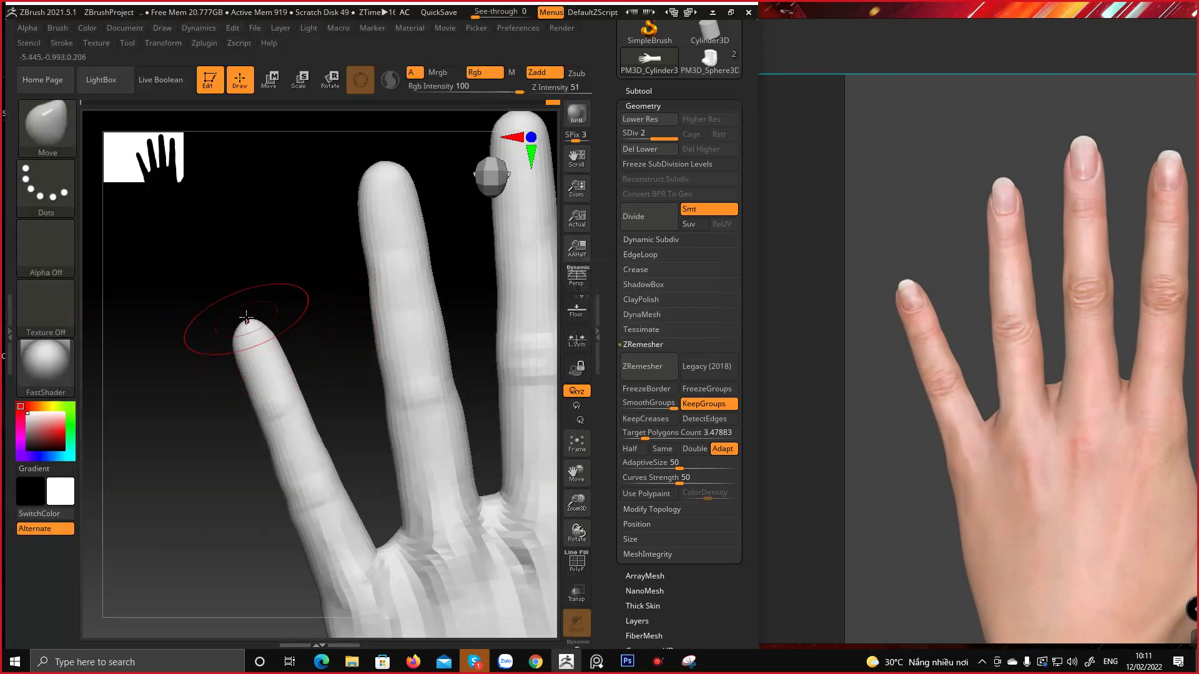
key(ctrl+z)
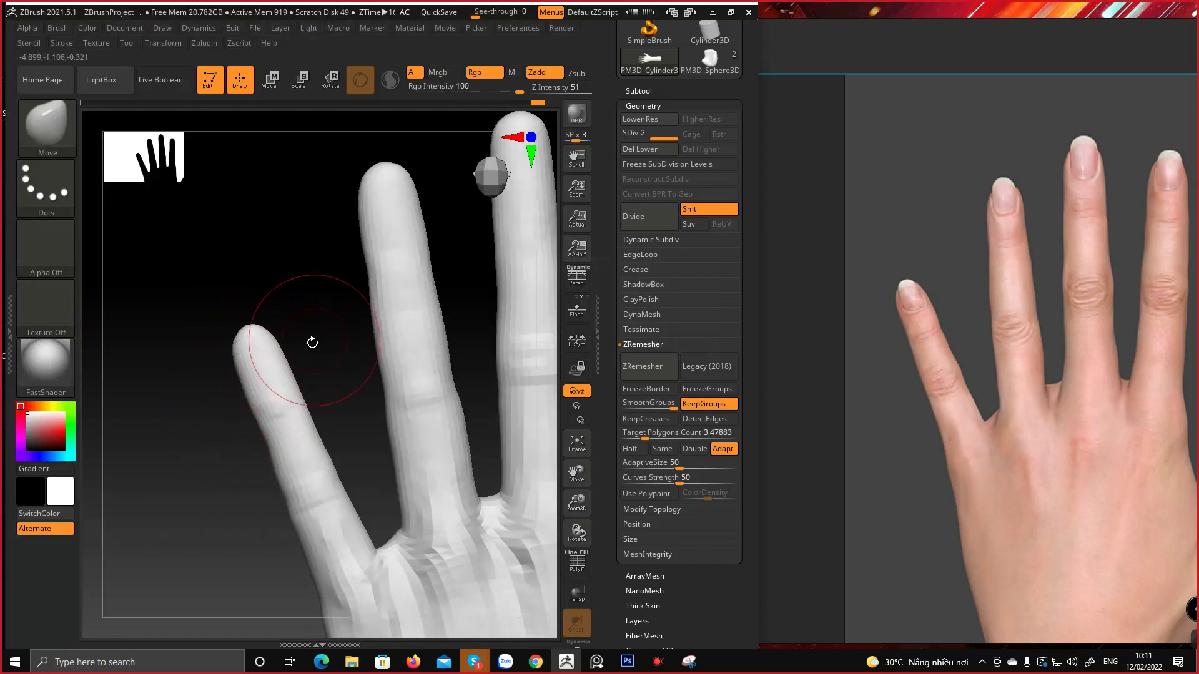
drag(312, 343, 309, 352)
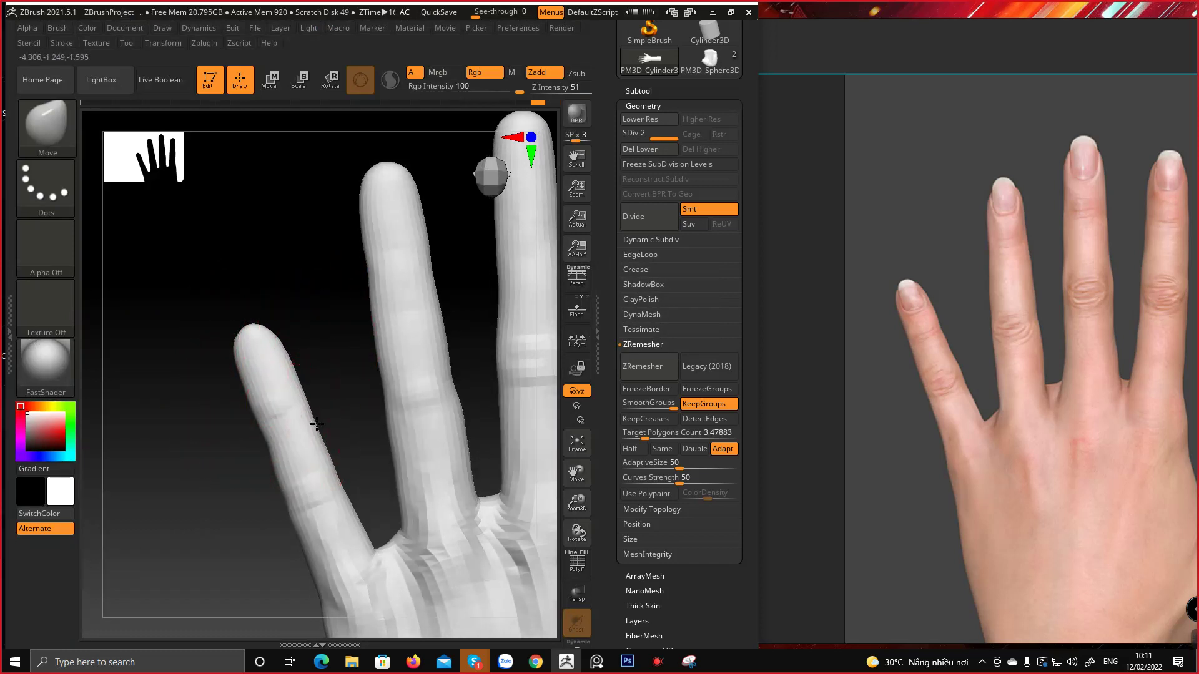
drag(357, 452, 353, 451)
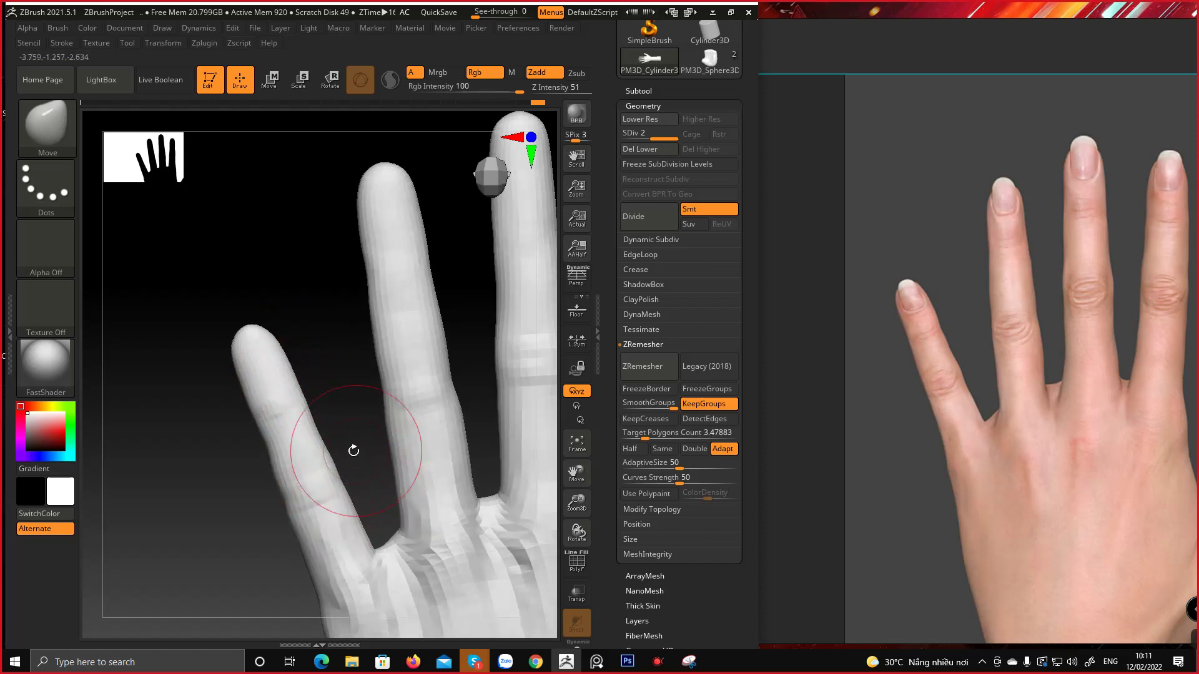
Refine the sides and base of the little finger with the Move brush, matching its contour from the back and side
mouse_move(254, 490)
right_down()
mouse_move(268, 415)
mouse_move(265, 444)
mouse_move(243, 417)
right_up()
right_click(275, 431)
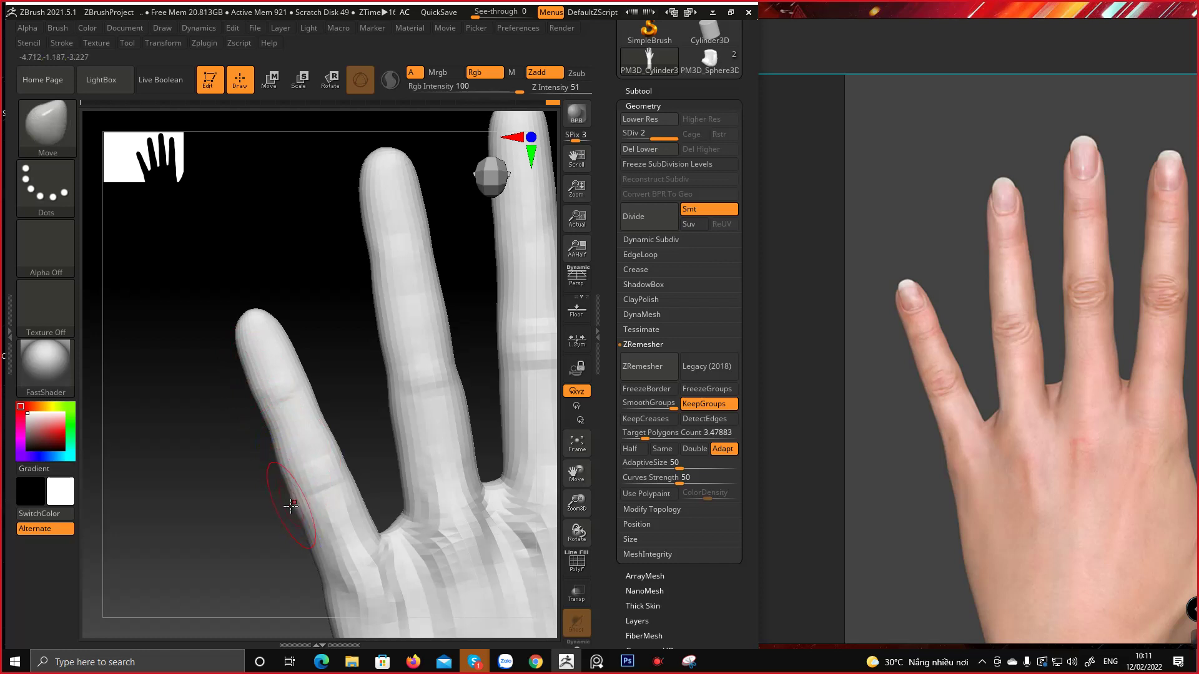
alt+drag(283, 529, 270, 482)
drag(354, 458, 353, 450)
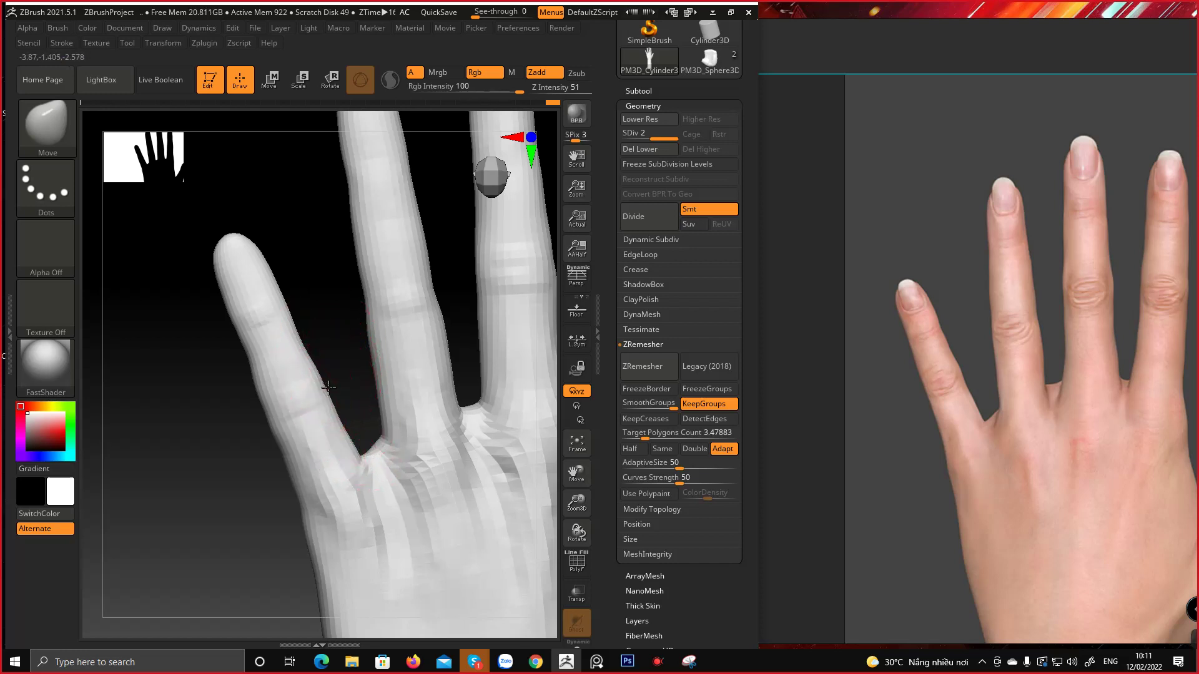
drag(325, 380, 325, 354)
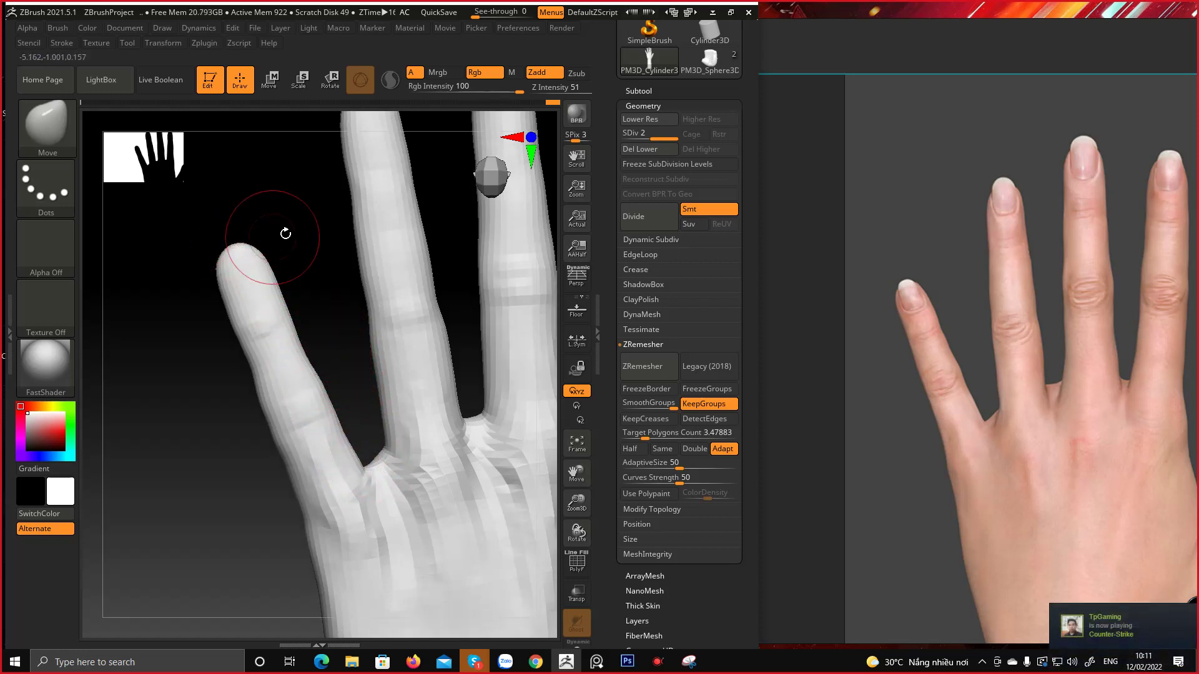
mouse_move(320, 270)
mouse_down()
mouse_move(267, 311)
mouse_move(350, 290)
mouse_move(356, 310)
mouse_move(356, 294)
mouse_move(226, 331)
mouse_up()
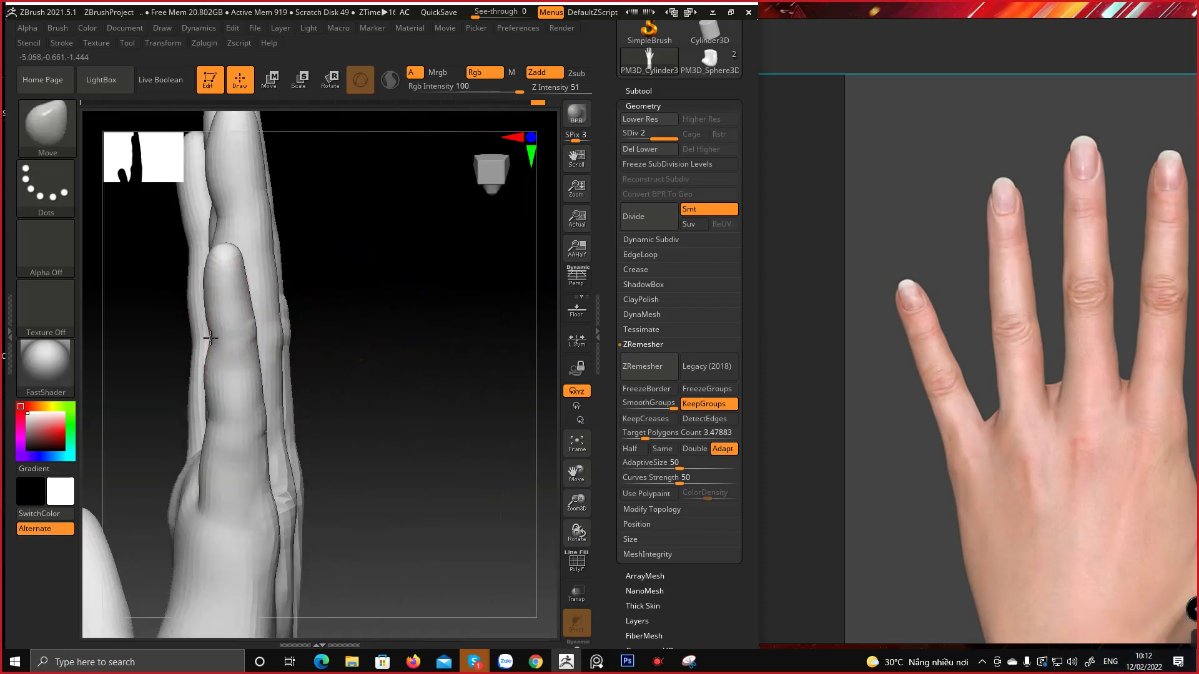
drag(336, 319, 245, 424)
mouse_move(245, 424)
right_down()
mouse_move(196, 464)
mouse_move(215, 352)
mouse_move(231, 418)
right_up()
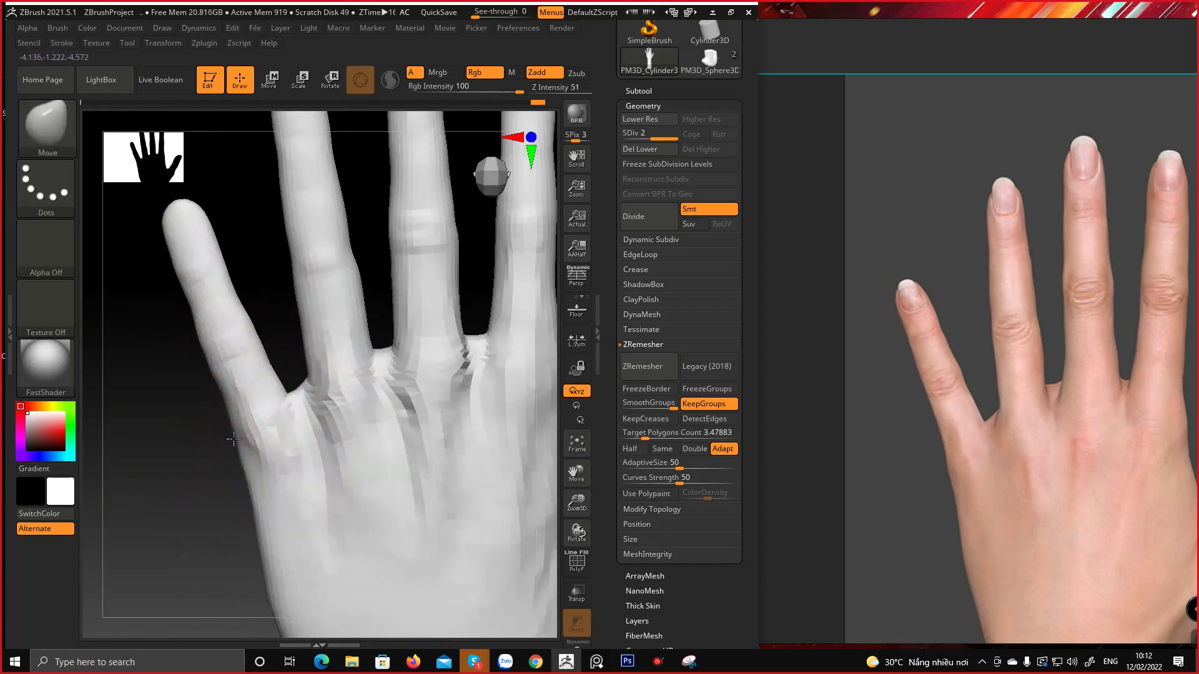
Enlarge the Move brush to about 101.5 and reshape the little finger's base and the hand's outer edge, using the polygroup display as a guide
key(space)
drag(291, 431, 299, 431)
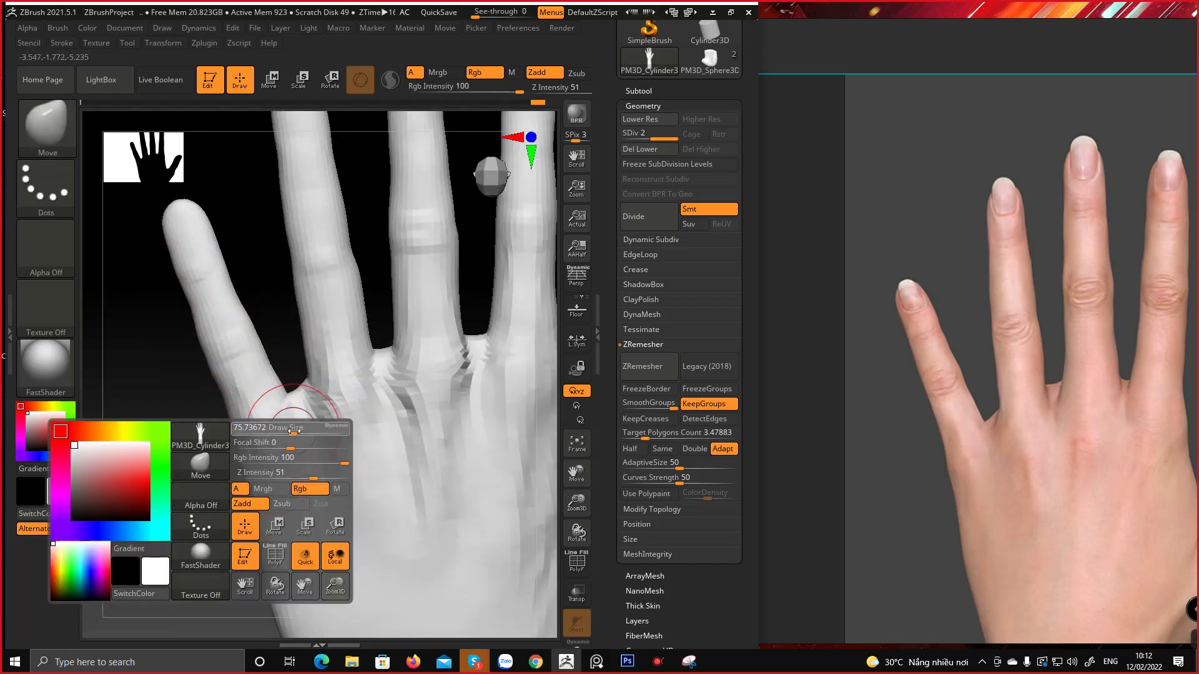
key(space)
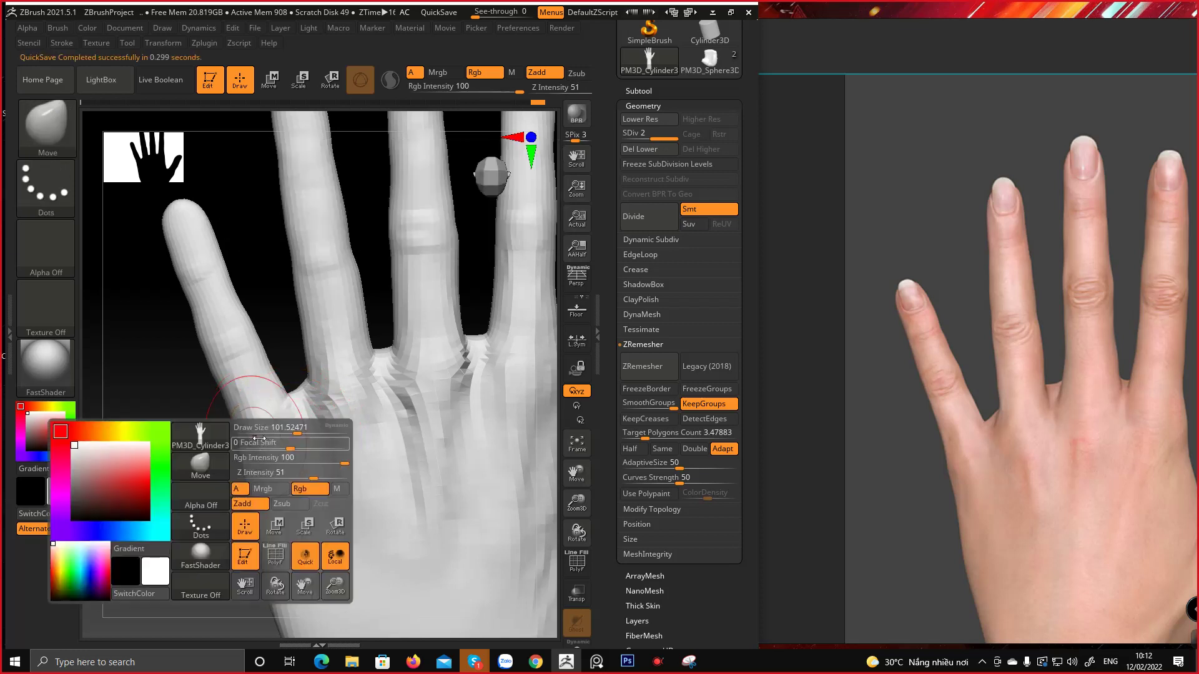
key(shift+f)
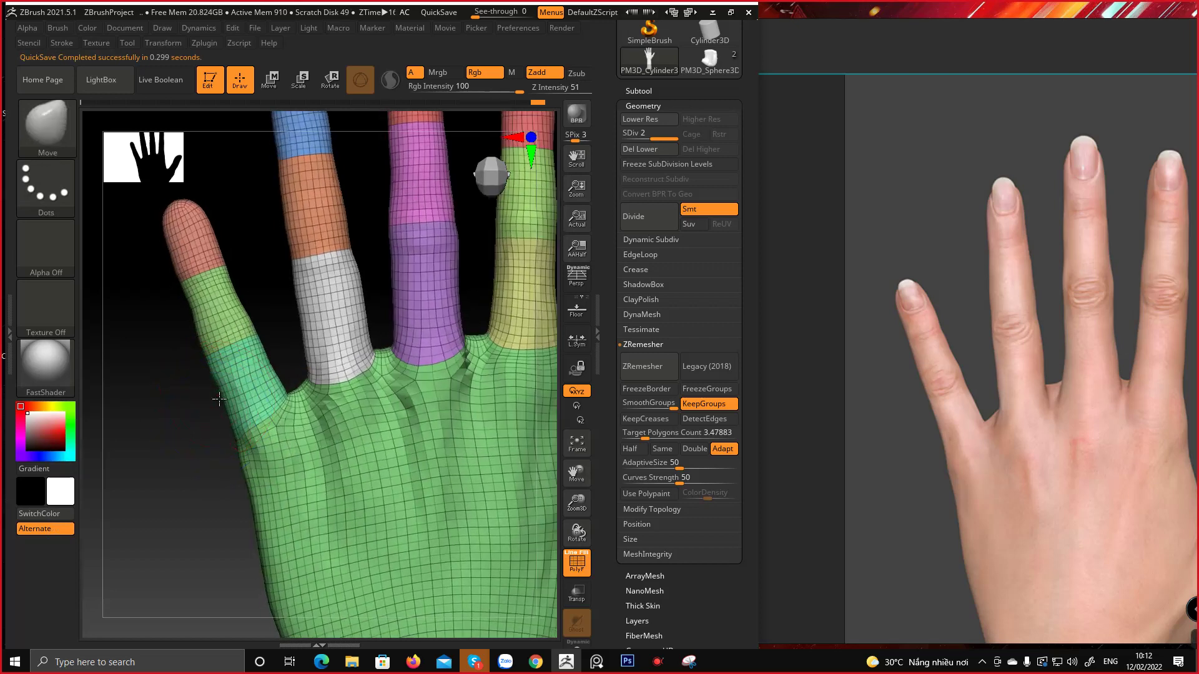
key(shift)
drag(181, 347, 196, 312)
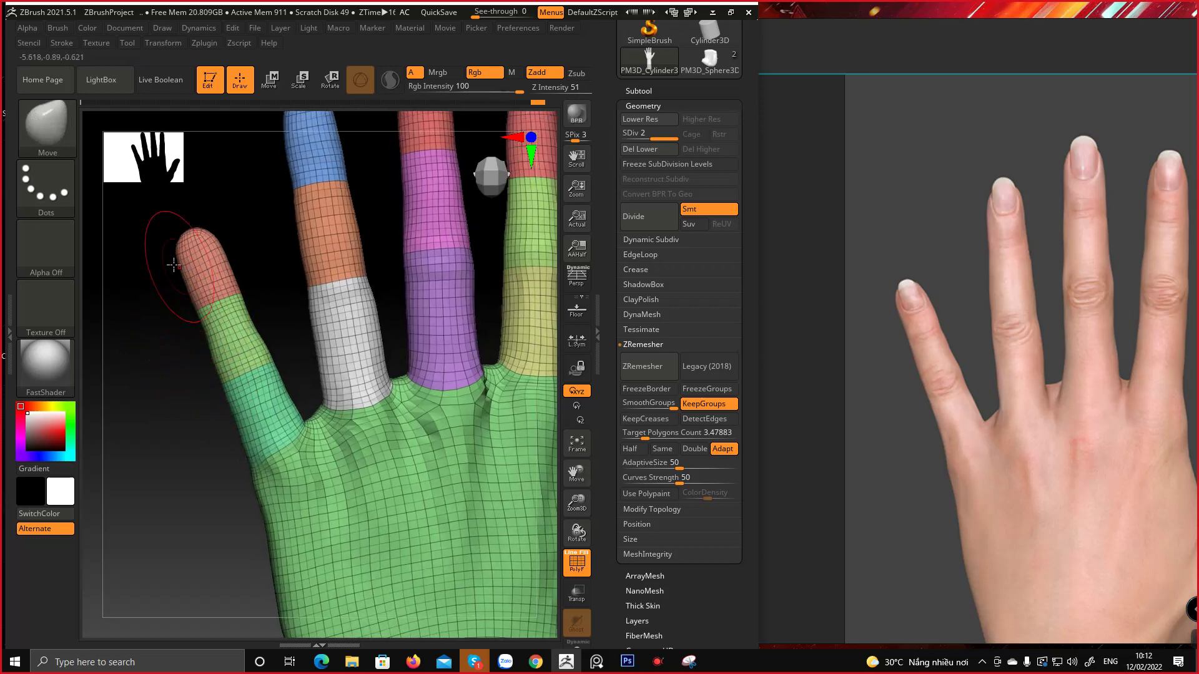
drag(203, 472, 194, 361)
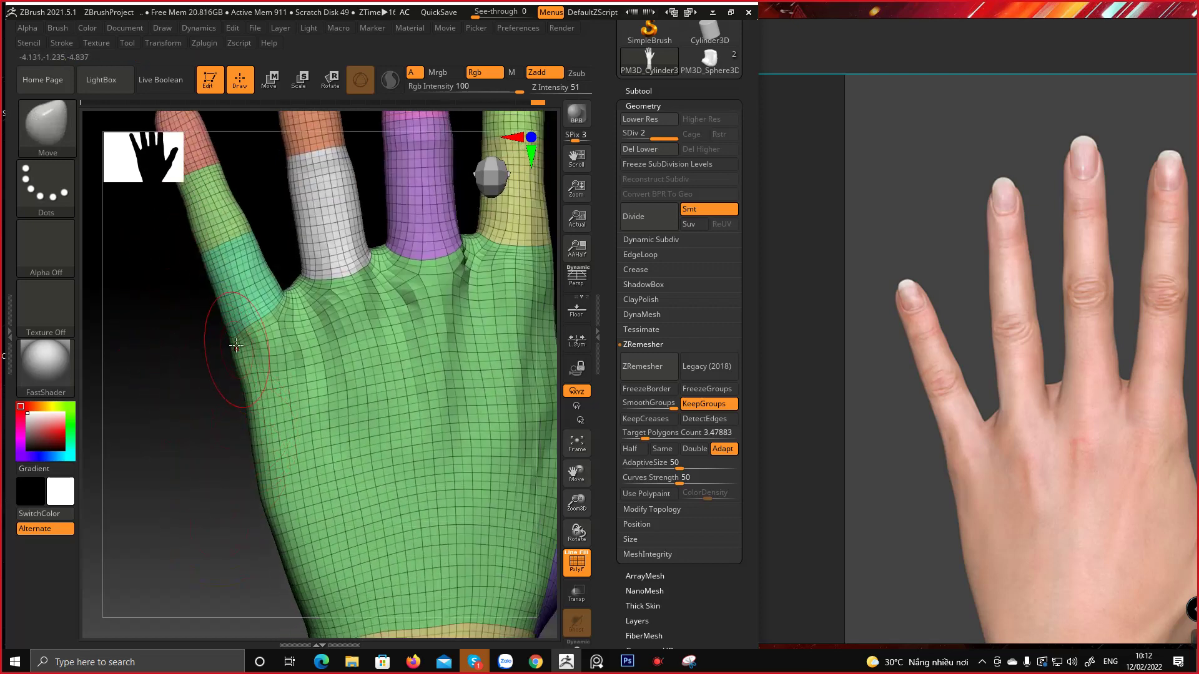
key(shift+f)
Bring up the palm reference photo beside the palm side of the model and choose the ClayBuildup brush
drag(302, 375, 458, 461)
middle_drag(971, 380, 872, 383)
middle_drag(1108, 391, 915, 393)
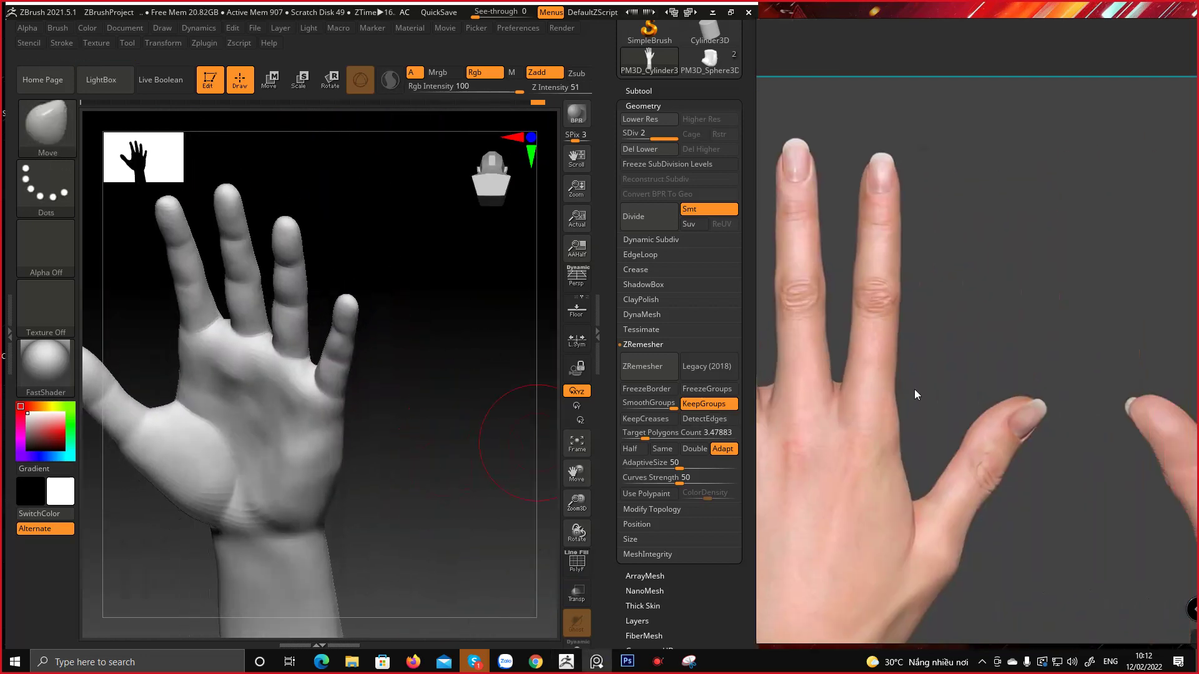
middle_drag(1116, 416, 947, 380)
drag(409, 447, 384, 396)
key(b)
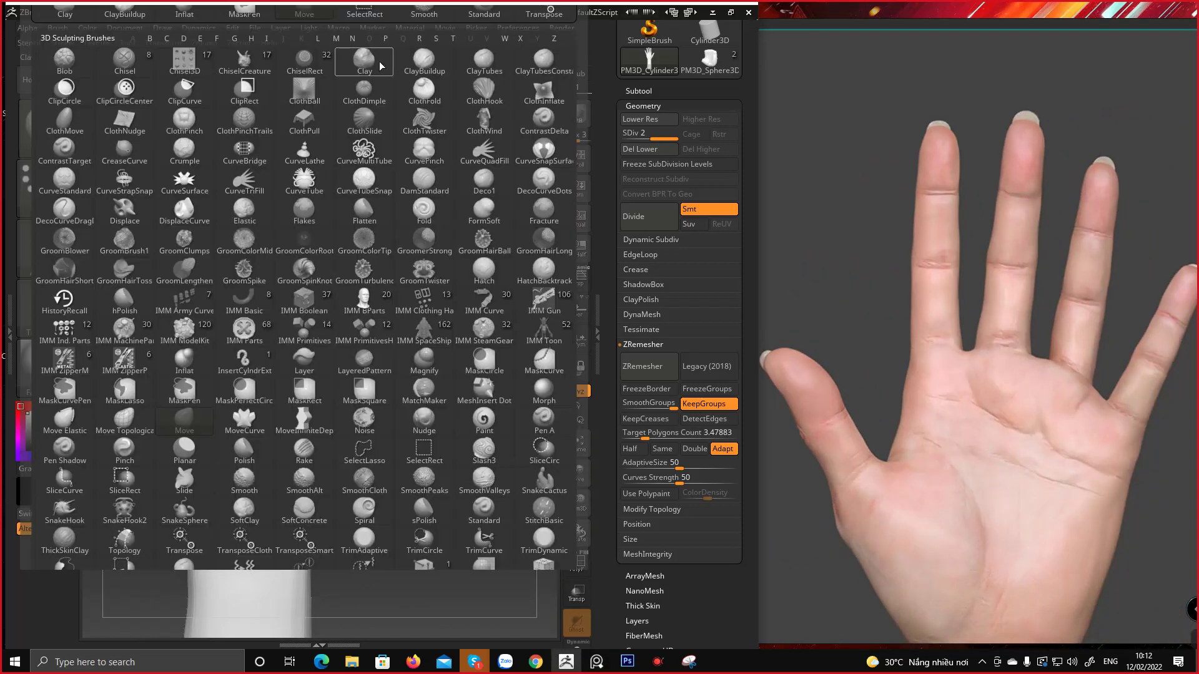
click(425, 63)
Reduce the ClayBuildup draw size to suit the narrow webs between the fingers
right_click(265, 345)
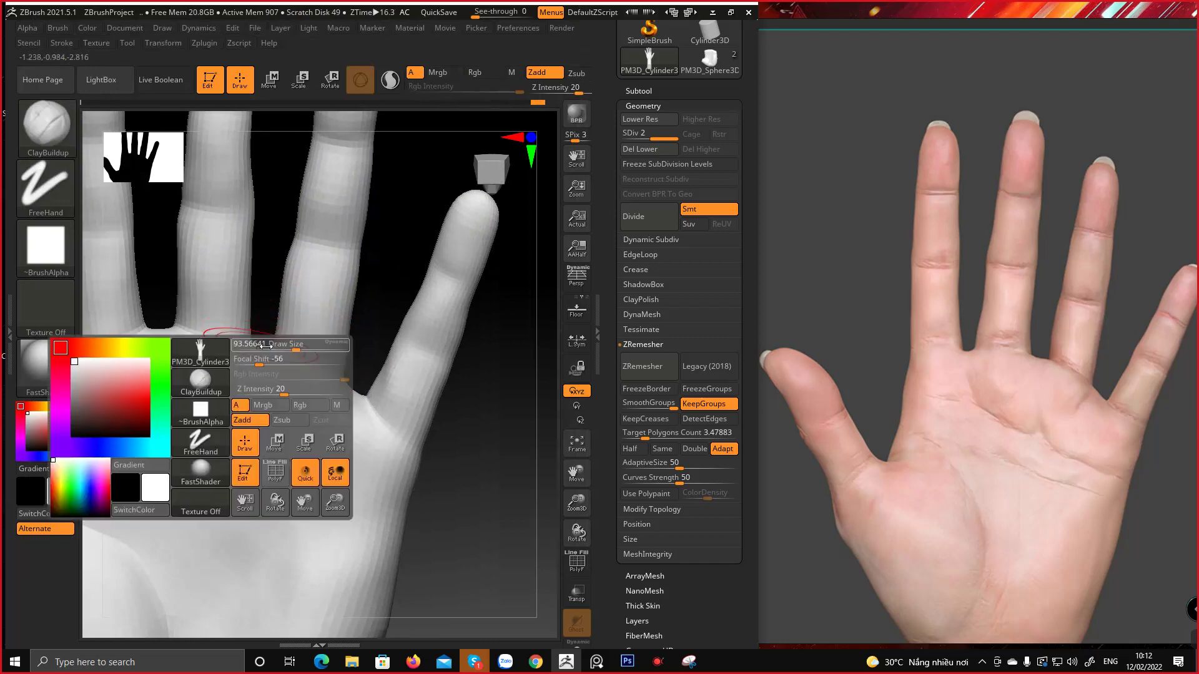
click(290, 346)
mouse_move(270, 332)
right_down()
mouse_move(200, 310)
mouse_move(218, 334)
mouse_move(187, 320)
mouse_move(225, 347)
mouse_move(167, 314)
right_up()
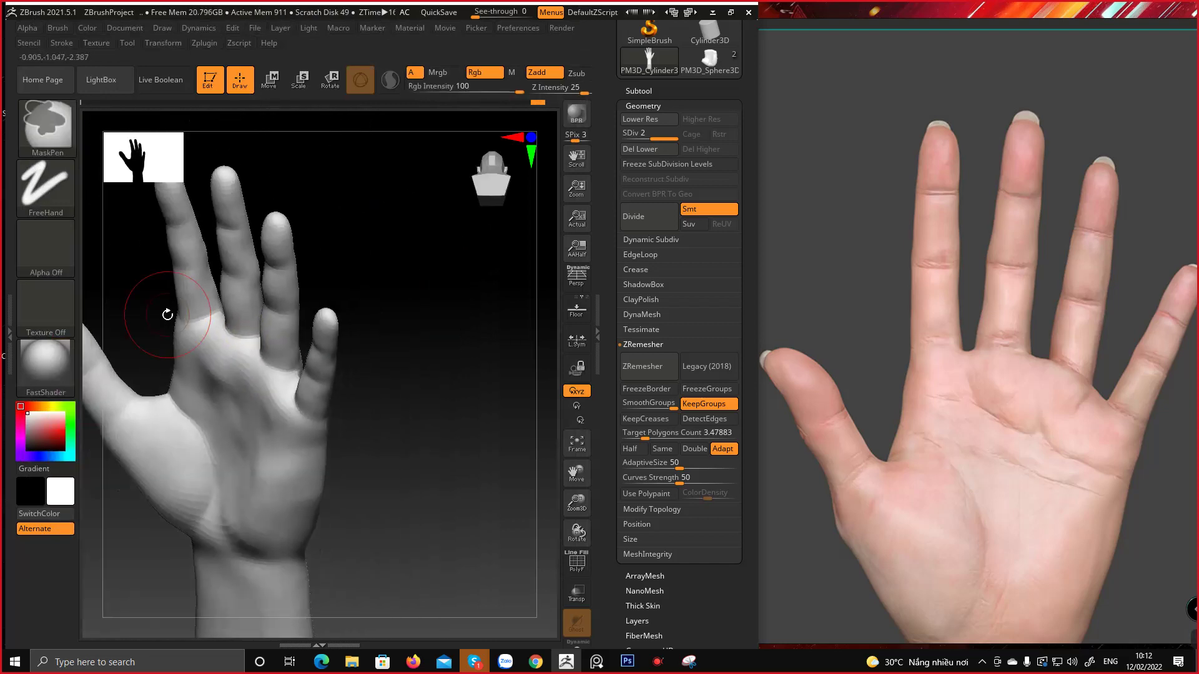
key(ctrl)
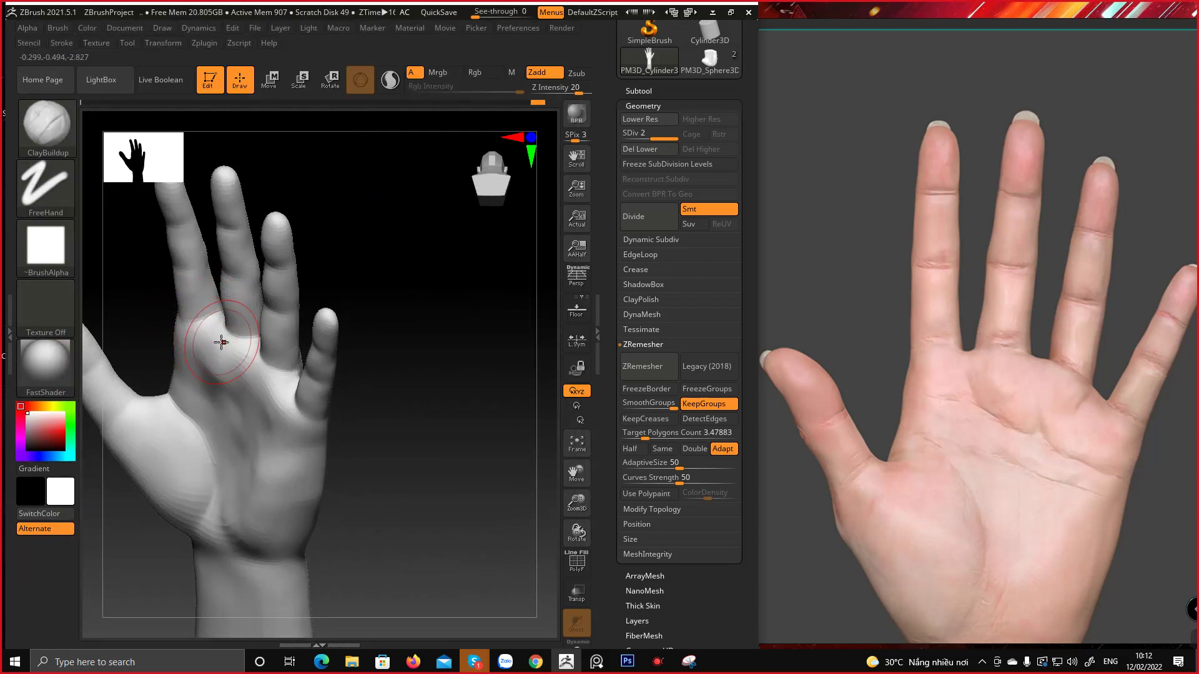
mouse_move(222, 353)
right_down()
mouse_move(243, 268)
mouse_move(231, 312)
mouse_move(240, 354)
mouse_move(215, 324)
mouse_move(228, 282)
right_up()
right_click(229, 282)
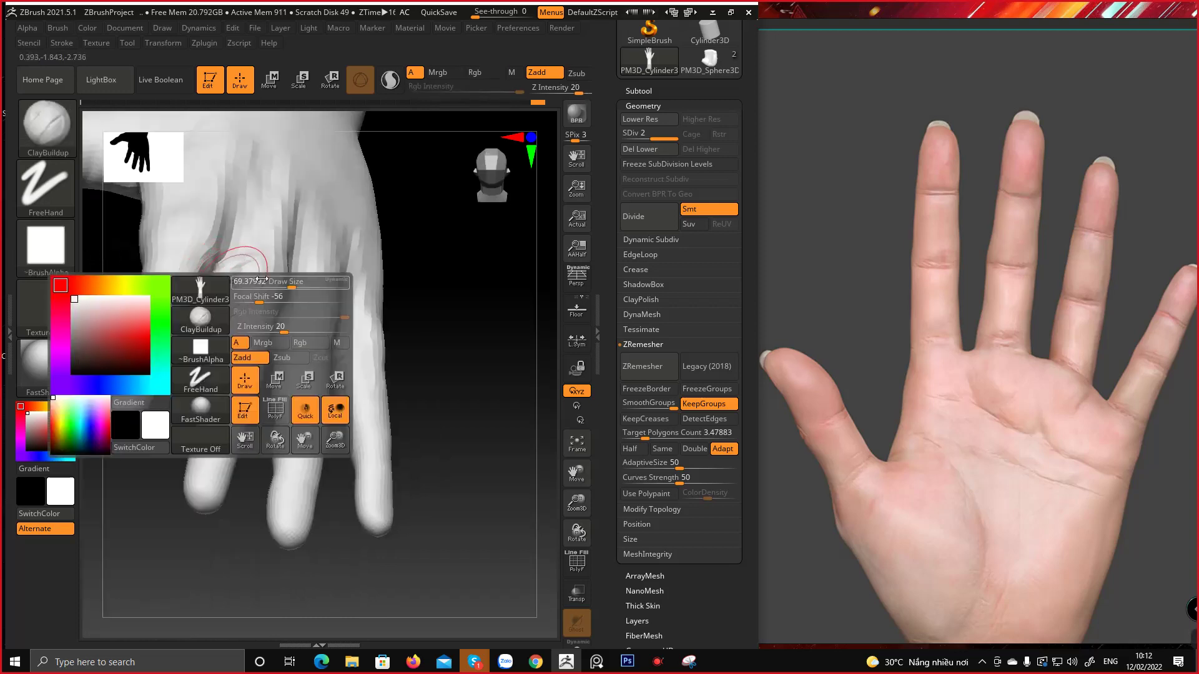
drag(291, 283, 272, 284)
mouse_move(262, 259)
ctrl+right_down()
mouse_move(230, 294)
mouse_move(215, 287)
mouse_move(240, 216)
mouse_move(200, 300)
mouse_move(201, 284)
mouse_move(274, 415)
ctrl+right_up()
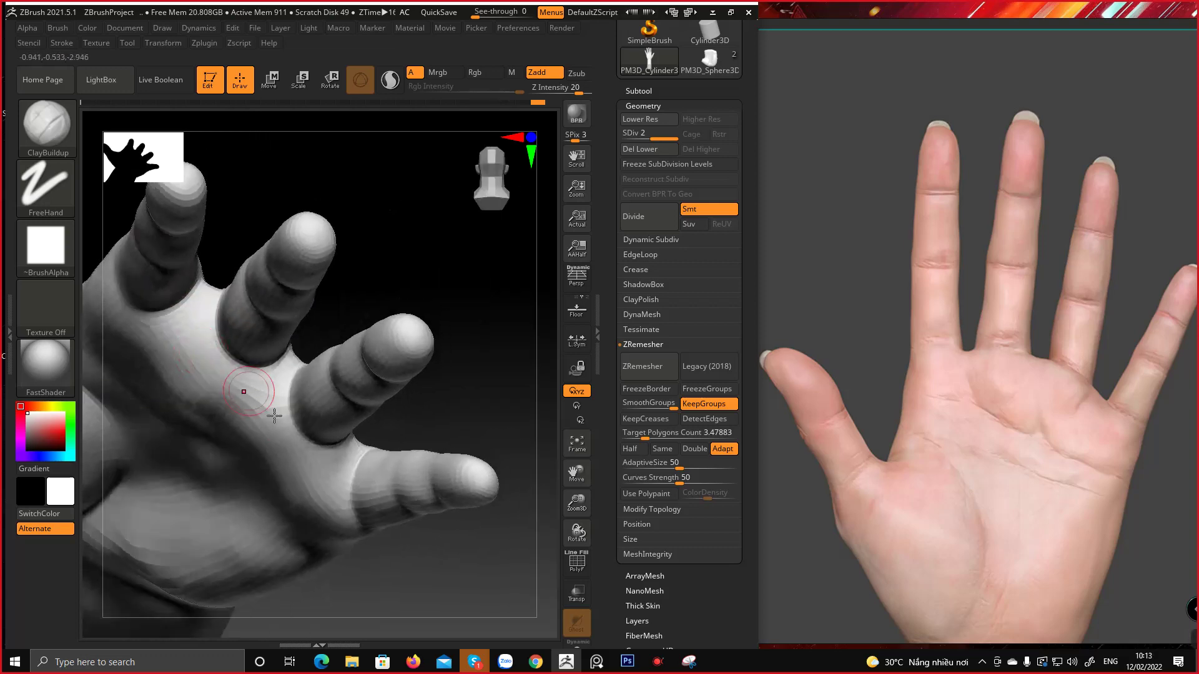
Capture the hand in Snipping Tool, mark the webs between the fingers with red lines, and return to ZBrush
click(696, 668)
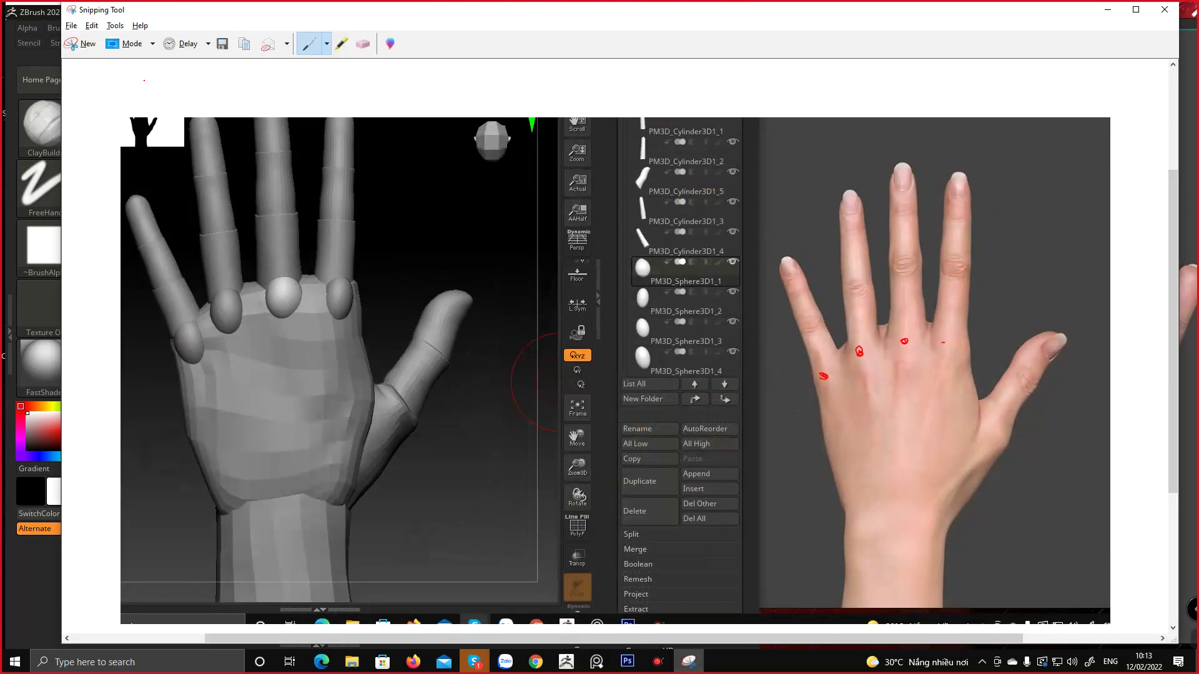
click(79, 45)
drag(88, 146, 677, 647)
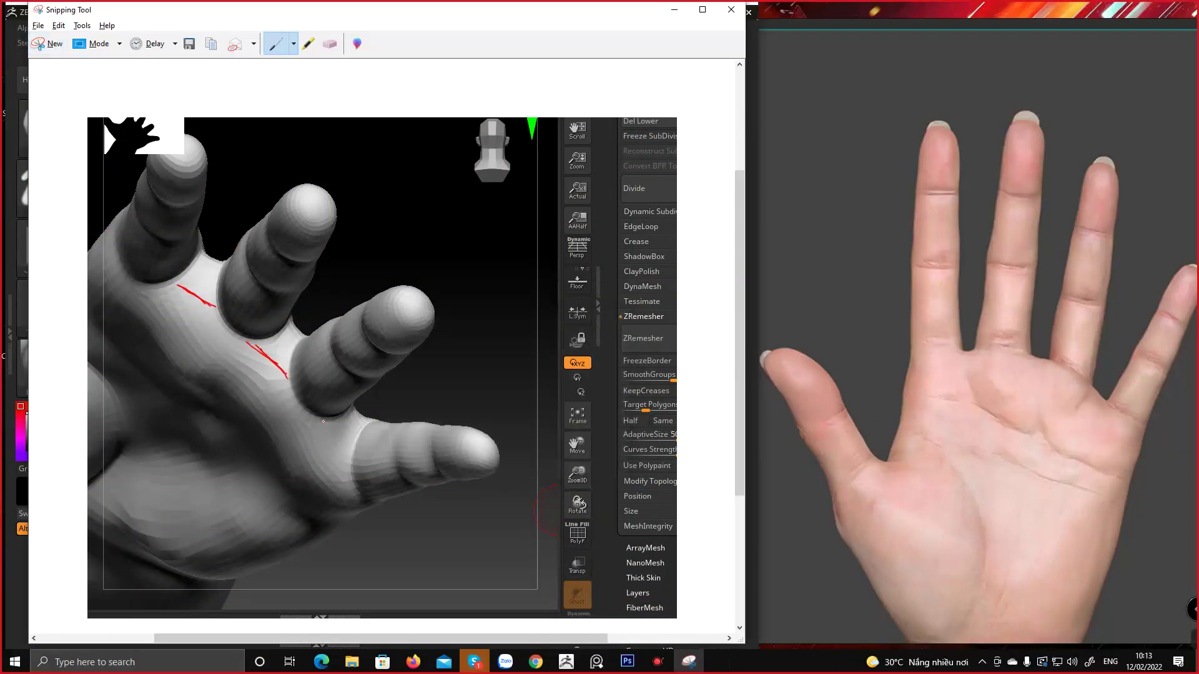
click(674, 10)
Build up the skin webs between the index, middle and ring fingers with ClayBuildup from both sides of the hand
right_drag(393, 359, 293, 387)
ctrl+right_drag(271, 317, 279, 343)
mouse_move(278, 312)
right_down()
mouse_move(287, 350)
mouse_move(274, 283)
mouse_move(283, 300)
right_up()
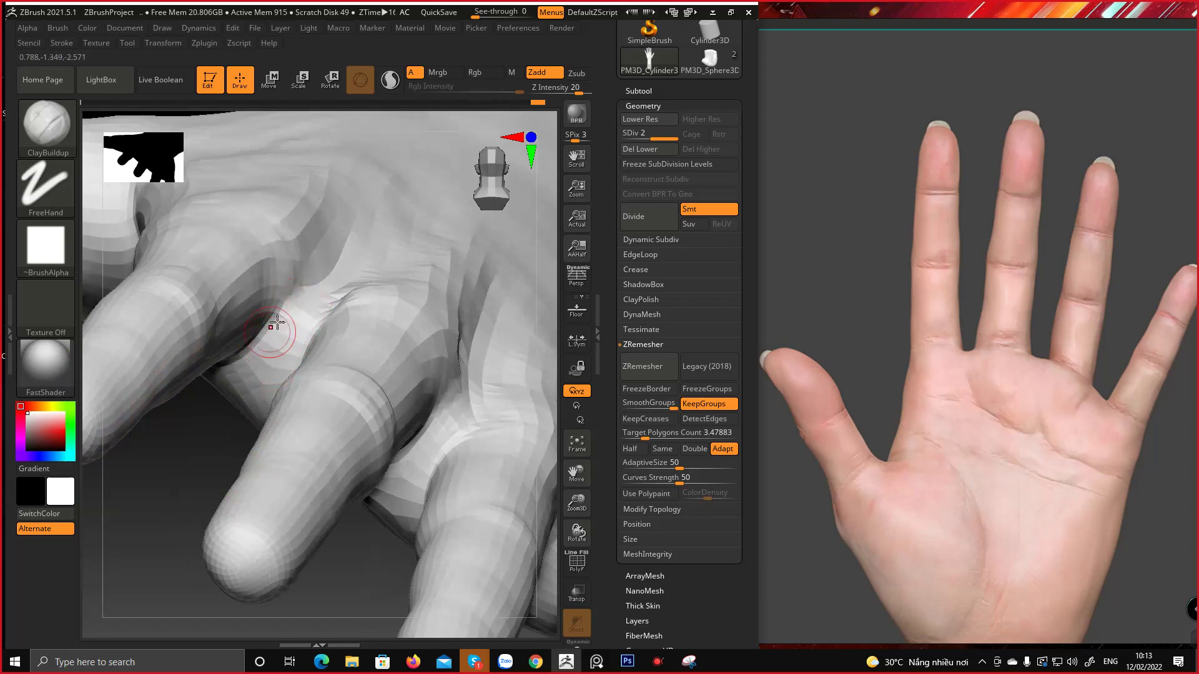
right_click(270, 351)
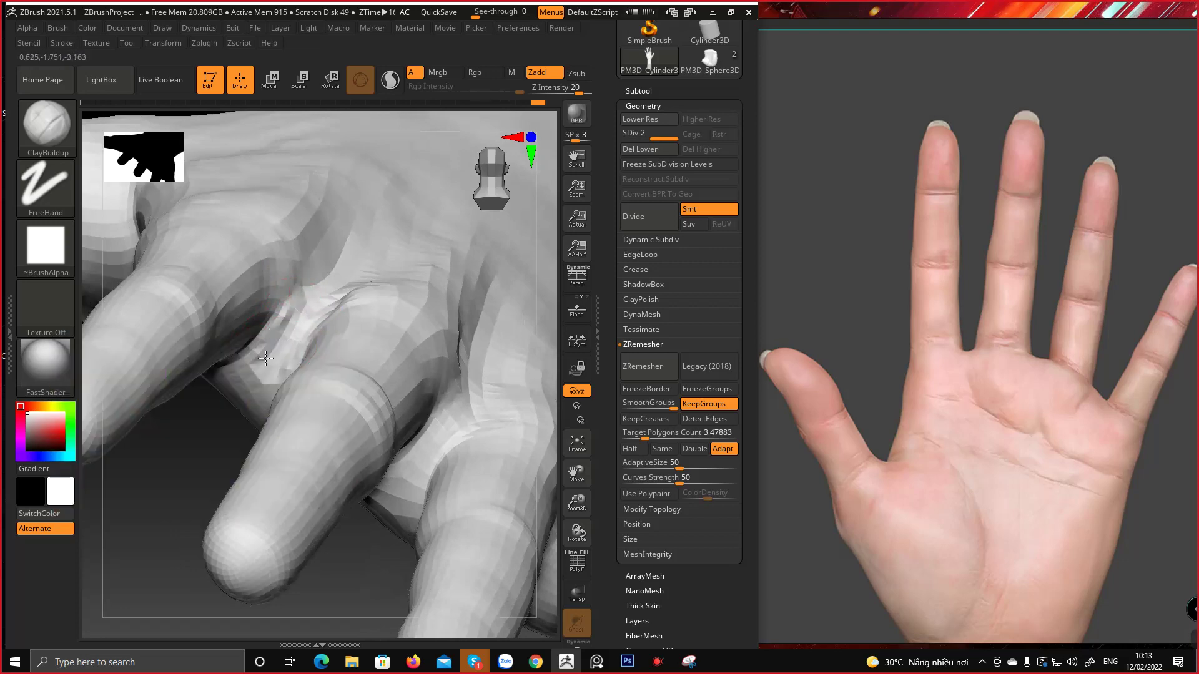
right_drag(265, 358, 276, 403)
right_click(276, 351)
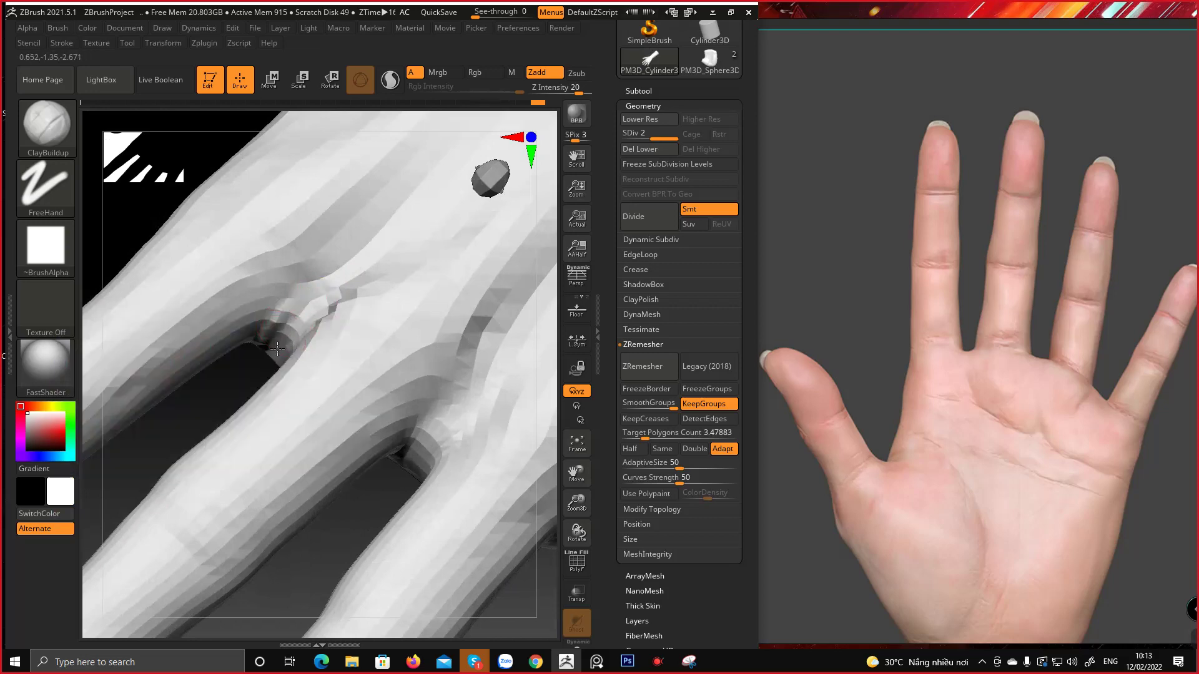
mouse_move(311, 307)
right_down()
mouse_move(331, 292)
mouse_move(278, 340)
mouse_move(254, 235)
mouse_move(260, 308)
mouse_move(277, 329)
mouse_move(256, 282)
right_up()
mouse_move(291, 326)
right_down()
mouse_move(269, 331)
mouse_move(257, 313)
mouse_move(286, 301)
right_up()
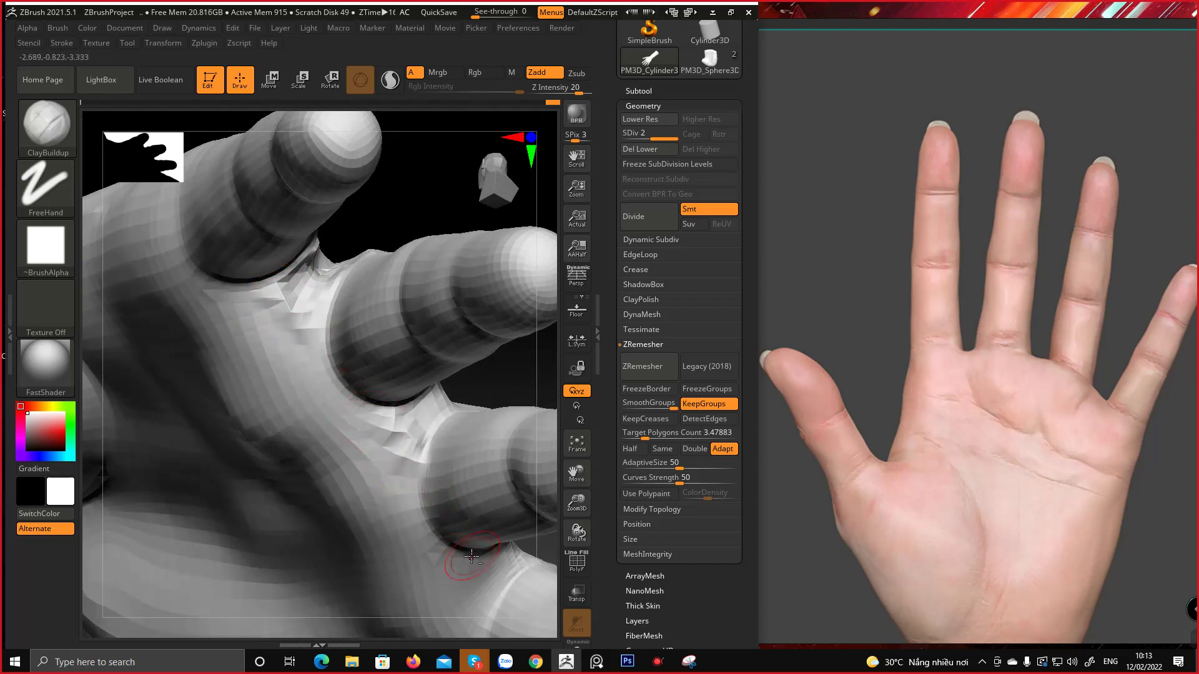
Build up the web between the ring and little fingers with ClayBuildup, blending it into the back of the hand
right_drag(436, 510, 309, 320)
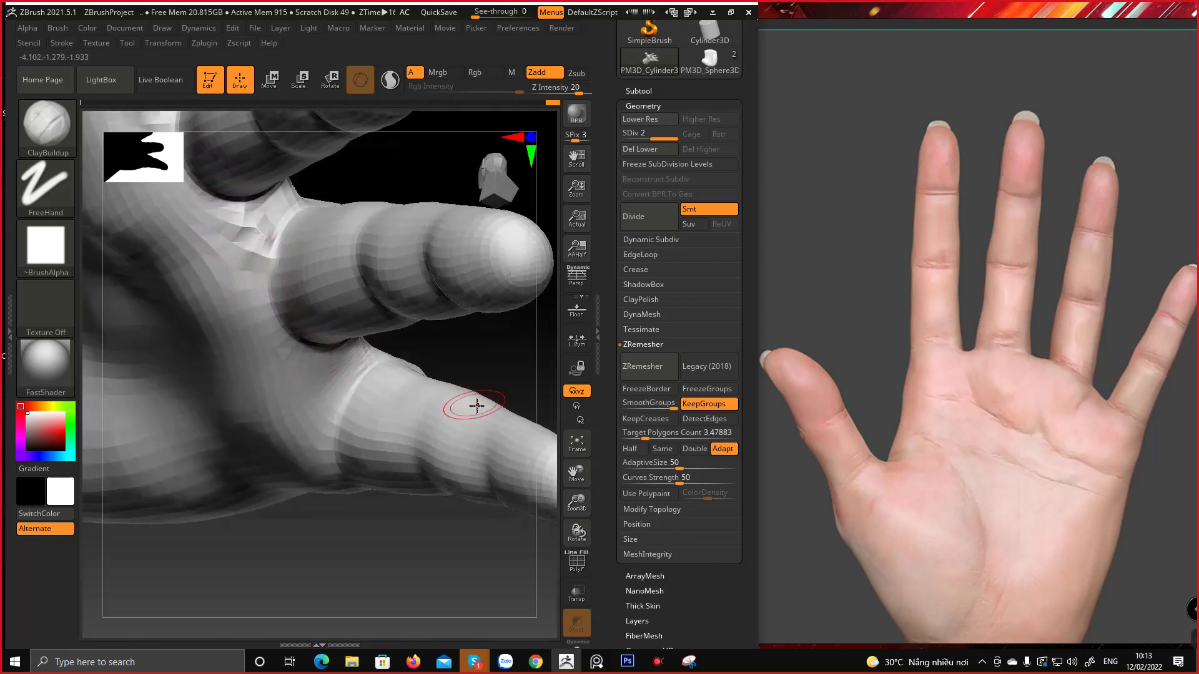
mouse_move(476, 406)
right_down()
mouse_move(466, 339)
mouse_move(396, 378)
right_up()
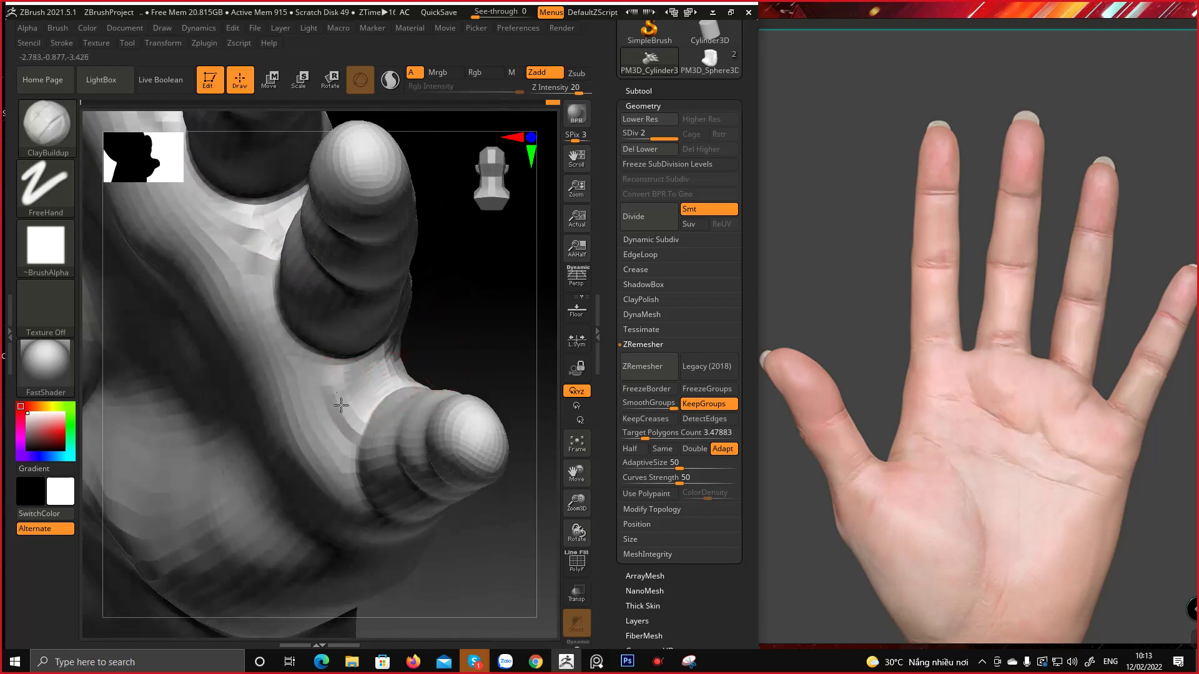
mouse_move(351, 430)
right_down()
mouse_move(443, 283)
mouse_move(313, 281)
mouse_move(372, 271)
mouse_move(366, 341)
mouse_move(347, 327)
mouse_move(335, 396)
mouse_move(339, 252)
mouse_move(267, 428)
mouse_move(356, 254)
mouse_move(335, 265)
right_up()
right_drag(302, 343, 275, 368)
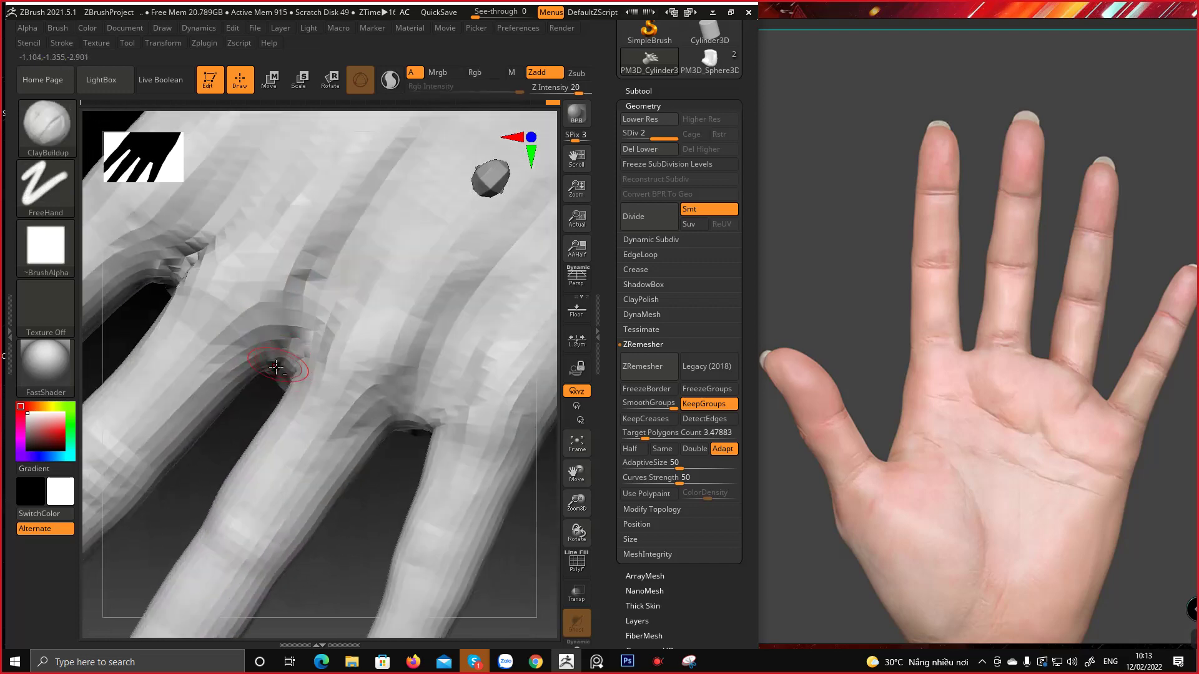
right_drag(402, 361, 427, 354)
mouse_move(425, 415)
right_down()
mouse_move(439, 408)
mouse_move(368, 325)
mouse_move(383, 321)
mouse_move(421, 351)
mouse_move(337, 432)
mouse_move(347, 440)
right_up()
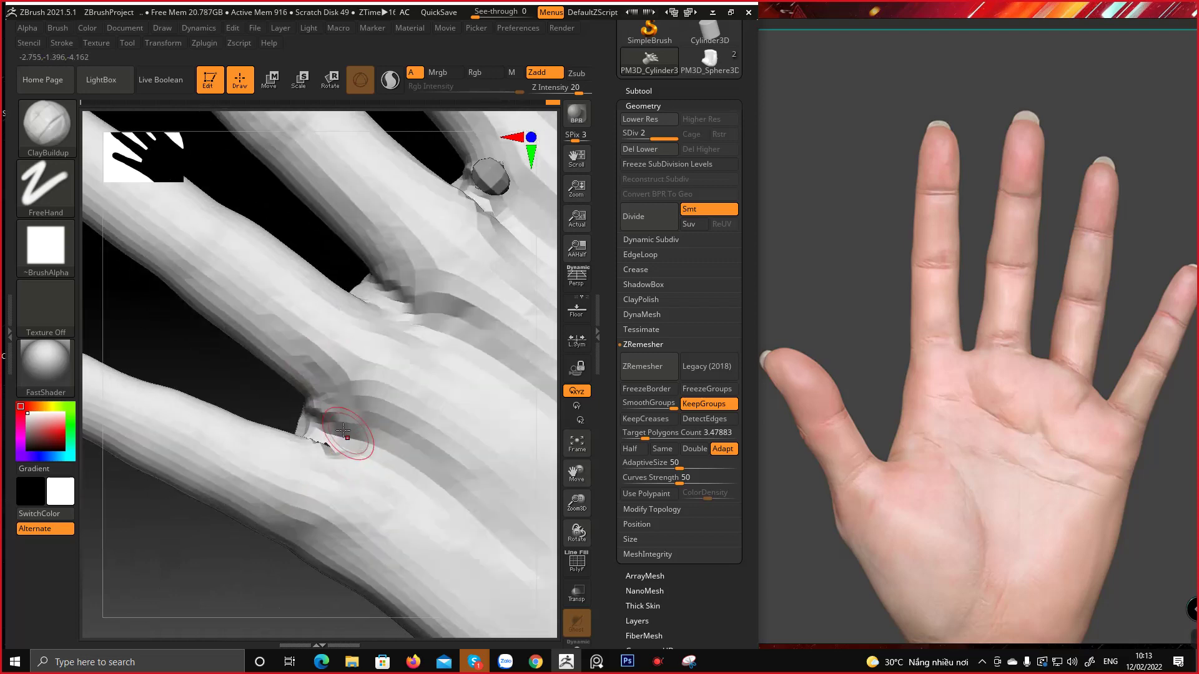
Adjust the brush size and smooth and fill the finger webs, especially beside the little finger's base
key(space)
drag(342, 429, 353, 428)
drag(246, 565, 255, 549)
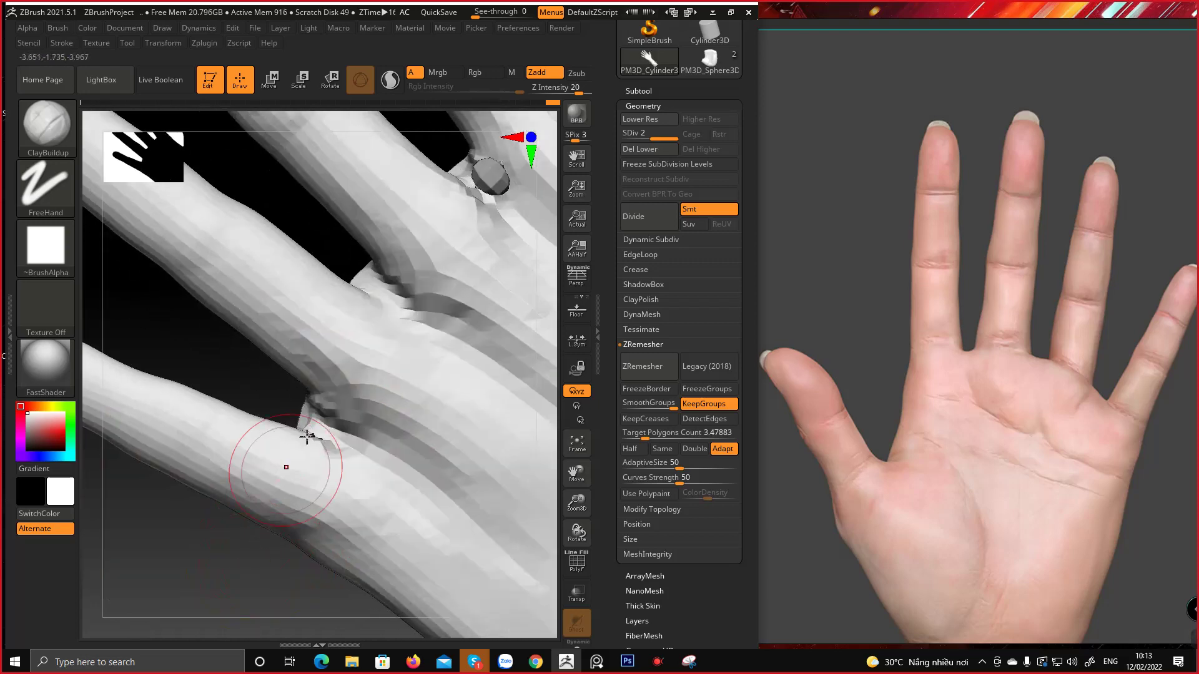
right_drag(313, 418, 313, 431)
key(space)
drag(312, 431, 305, 431)
mouse_move(305, 431)
right_down()
mouse_move(316, 413)
mouse_move(323, 451)
mouse_move(375, 375)
mouse_move(321, 348)
mouse_move(347, 361)
mouse_move(317, 411)
mouse_move(298, 364)
mouse_move(275, 350)
mouse_move(294, 305)
mouse_move(331, 300)
mouse_move(547, 429)
mouse_move(342, 417)
right_up()
right_click(349, 399)
mouse_move(410, 375)
ctrl+right_down()
mouse_move(400, 349)
mouse_move(328, 366)
mouse_move(372, 345)
ctrl+right_up()
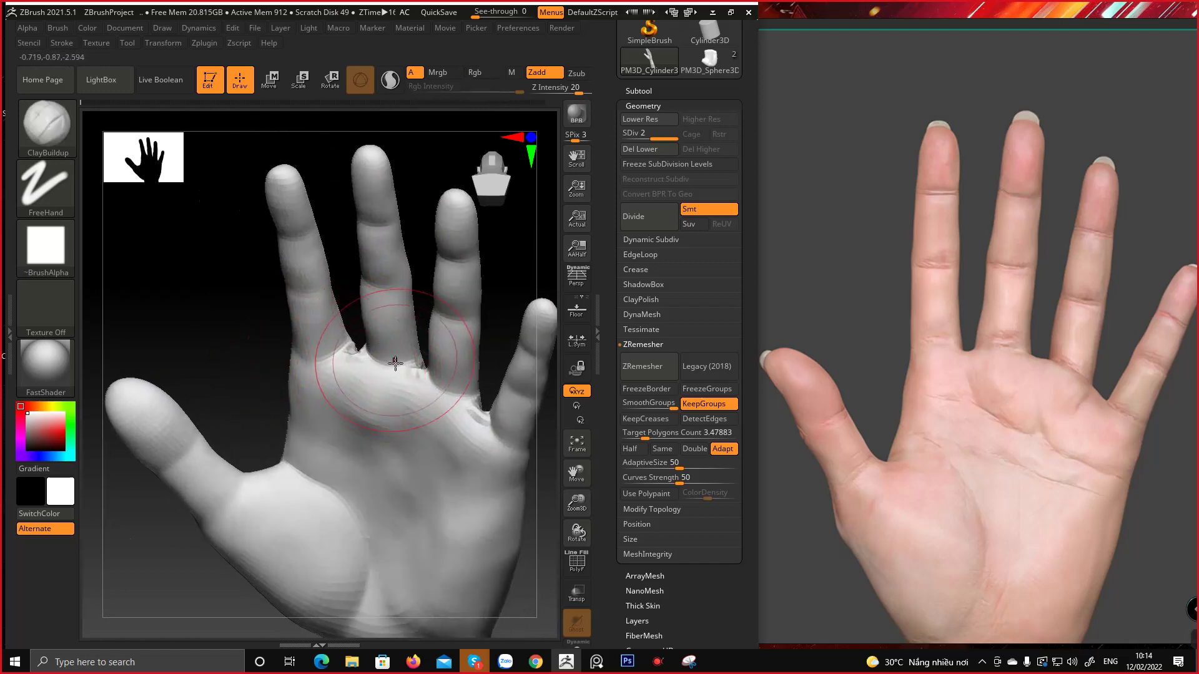
Switch to the Move brush and reshape the palm pads and webs at the base of the fingers
key(b)
key(m)
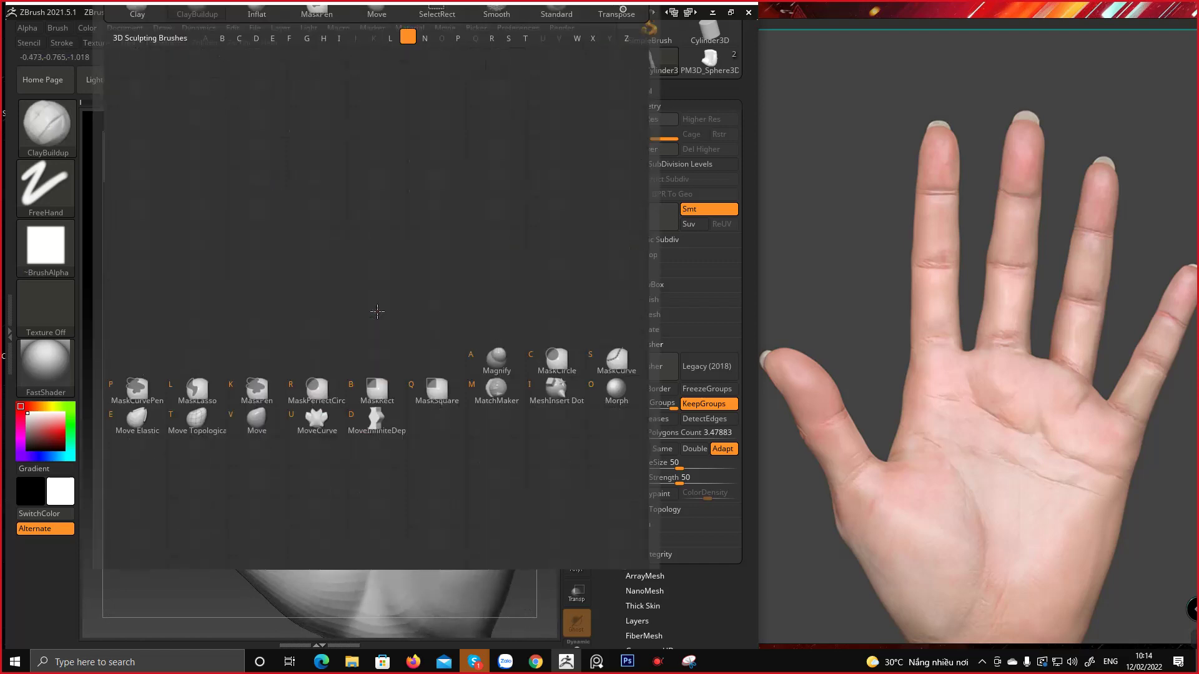
key(p)
key(space)
mouse_move(384, 354)
ctrl+right_down()
mouse_move(409, 341)
mouse_move(404, 406)
ctrl+right_up()
right_drag(403, 342, 381, 359)
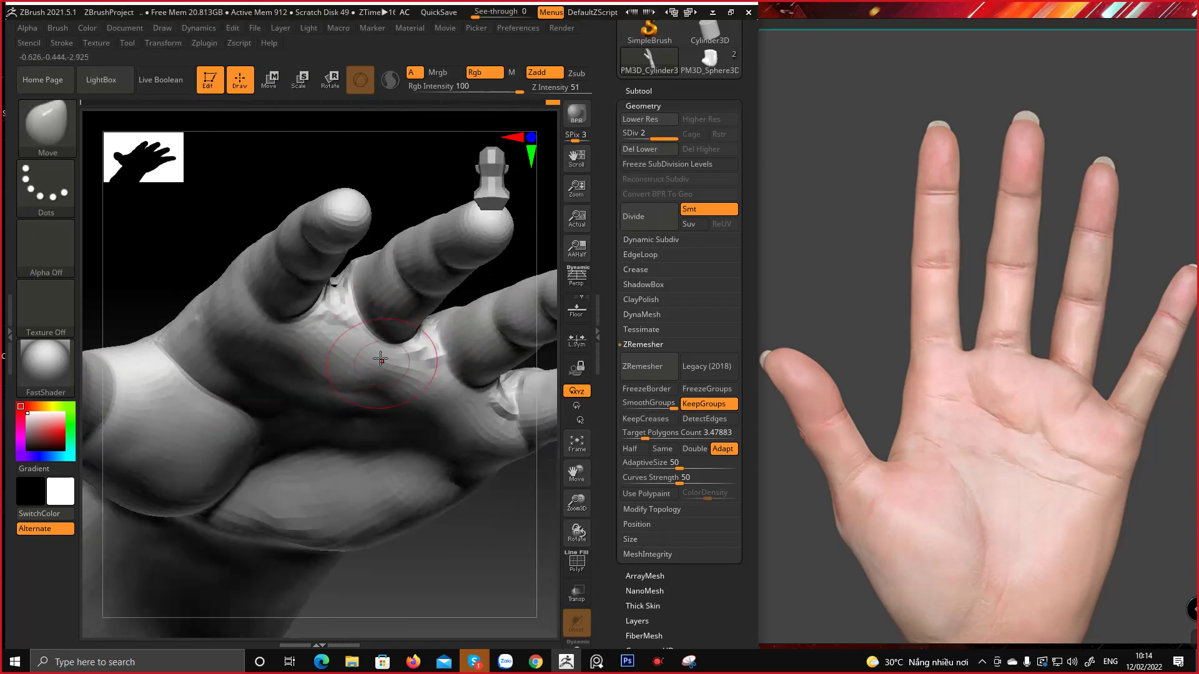
right_drag(357, 317, 396, 349)
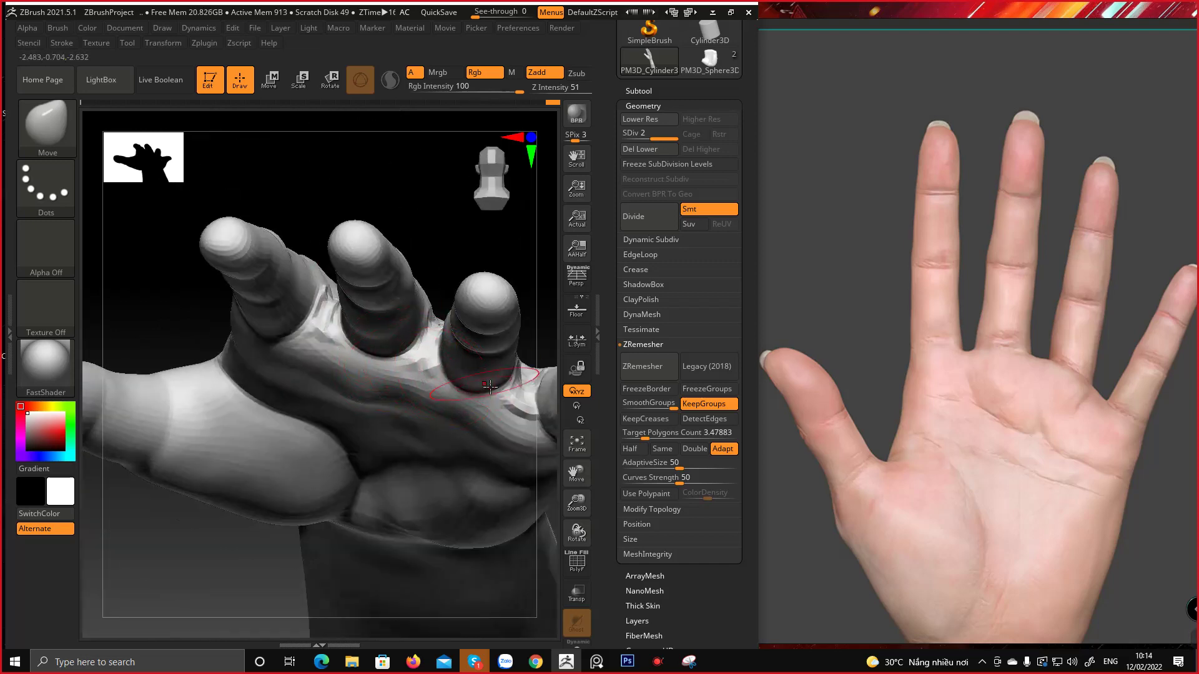
Adjust the profile of the upper palm below the fingers with the Move brush, checking against the palm photo
right_drag(446, 376, 324, 339)
right_click(314, 428)
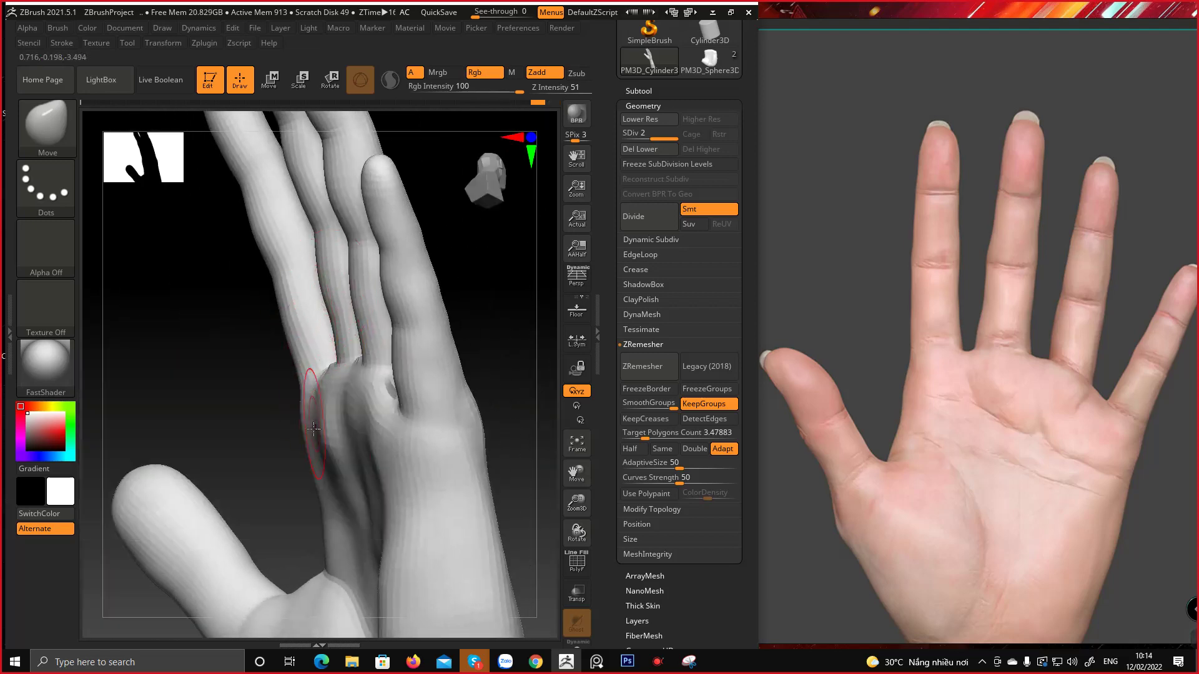
right_drag(327, 441, 351, 406)
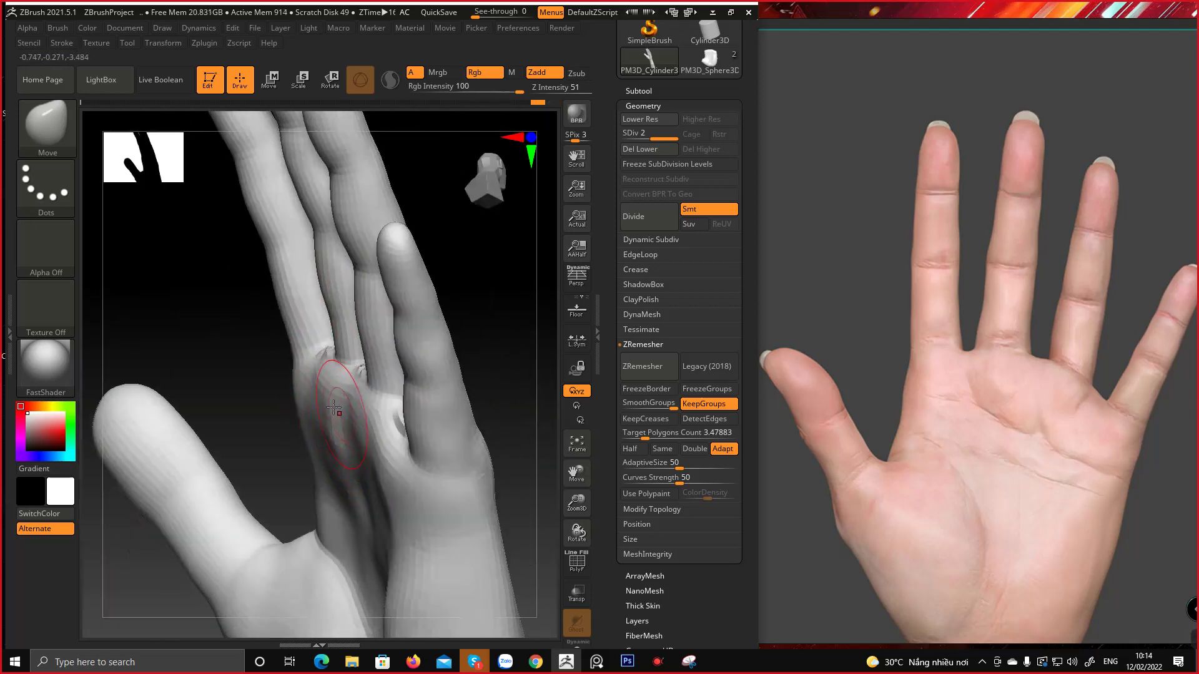
right_drag(332, 445, 292, 337)
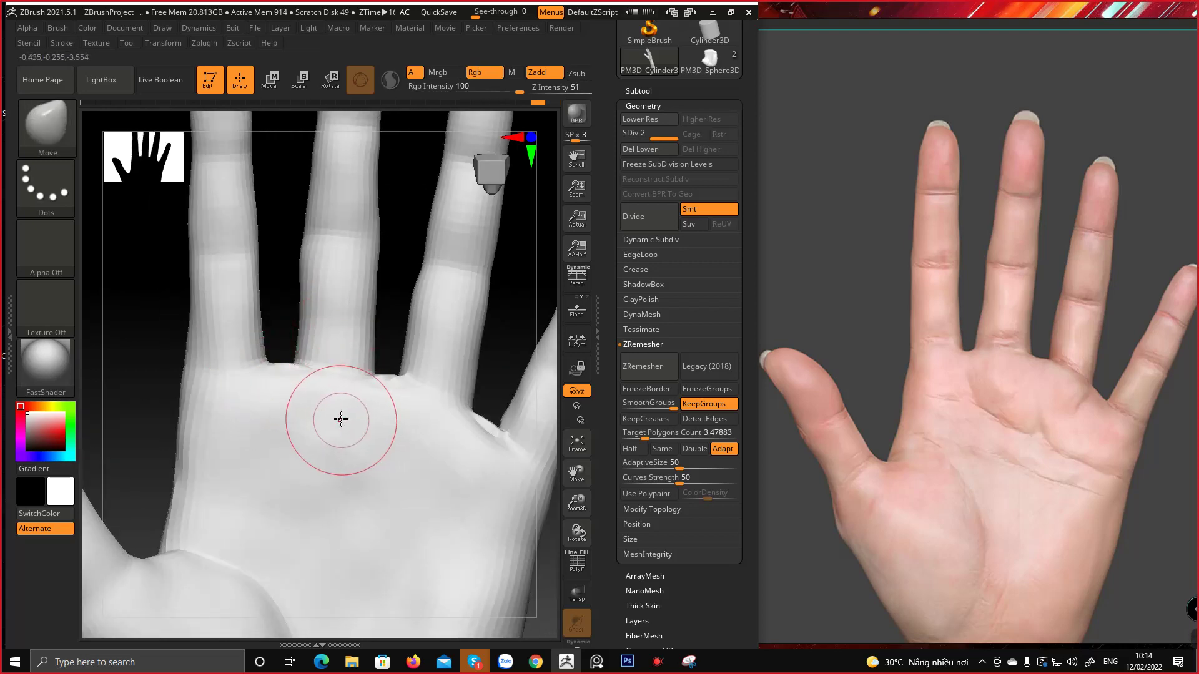
Switch to the ClayBuildup brush, adjust its size and build up the webs on either side of the middle finger
key(b)
key(c)
key(b)
mouse_move(337, 409)
right_down()
mouse_move(254, 362)
mouse_move(292, 354)
right_up()
key(space)
drag(291, 347, 284, 348)
mouse_move(287, 303)
ctrl+right_down()
mouse_move(307, 373)
mouse_move(254, 384)
ctrl+right_up()
key(space)
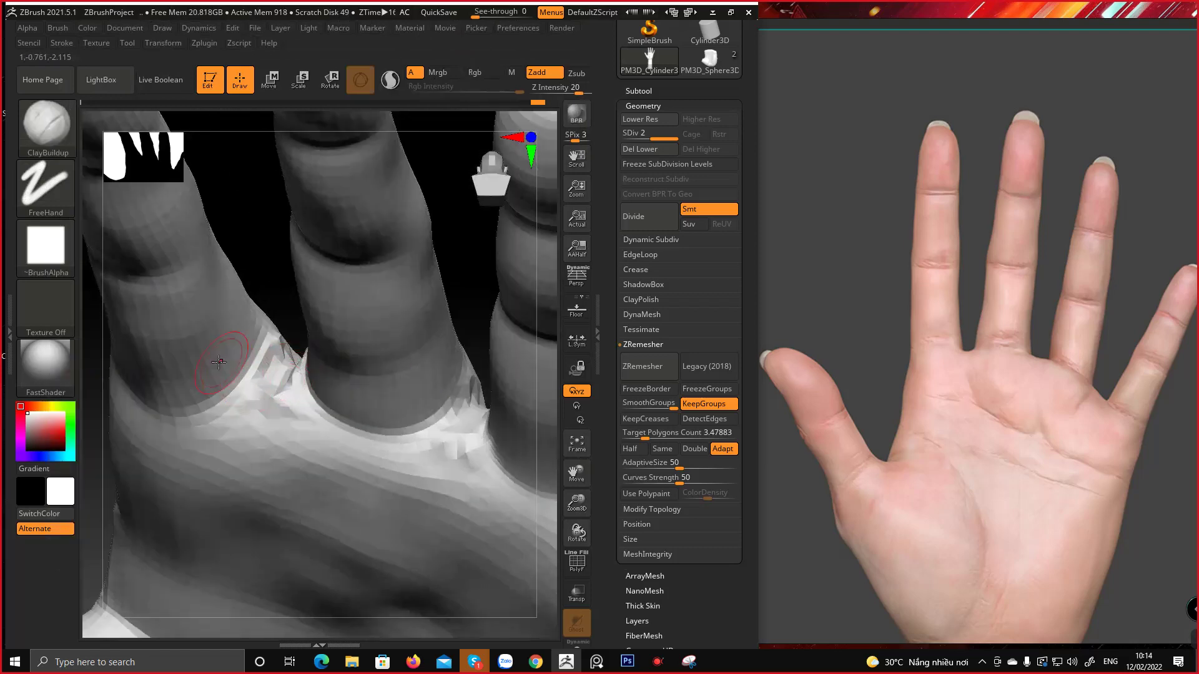
Fill in the palm side of the finger webs with ClayBuildup, working around the base of the middle finger
mouse_move(237, 376)
right_down()
mouse_move(277, 376)
mouse_move(287, 414)
right_up()
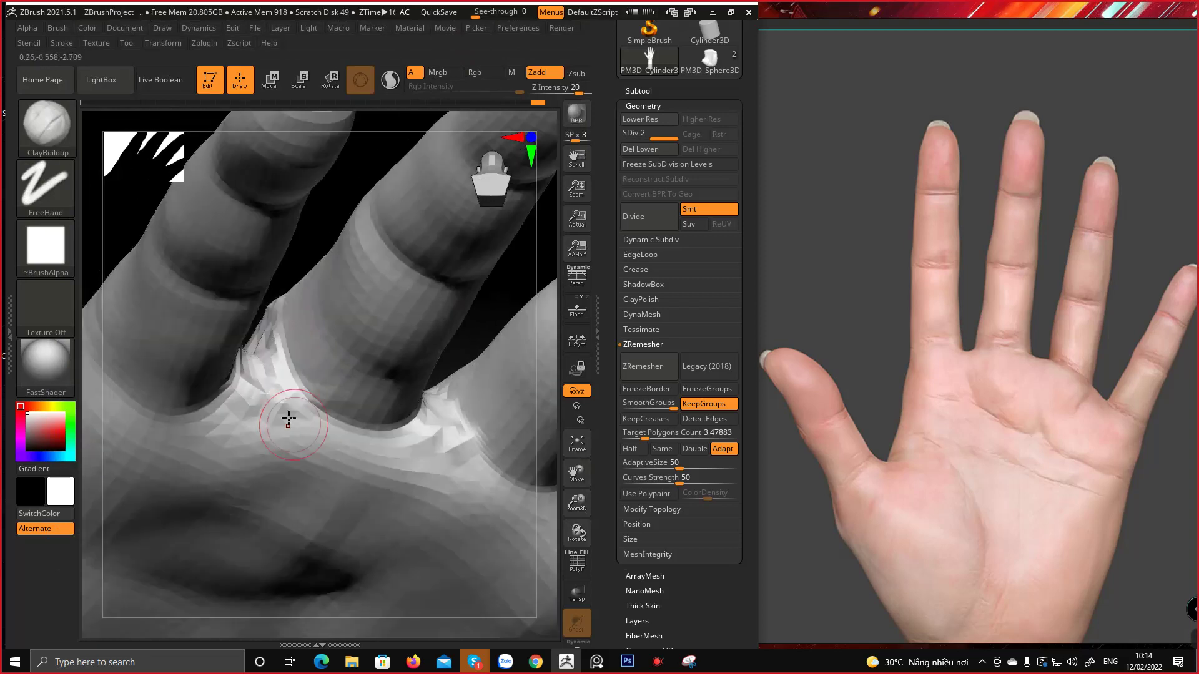
key(space)
drag(336, 401, 343, 401)
mouse_move(366, 402)
right_down()
mouse_move(357, 382)
mouse_move(319, 392)
right_up()
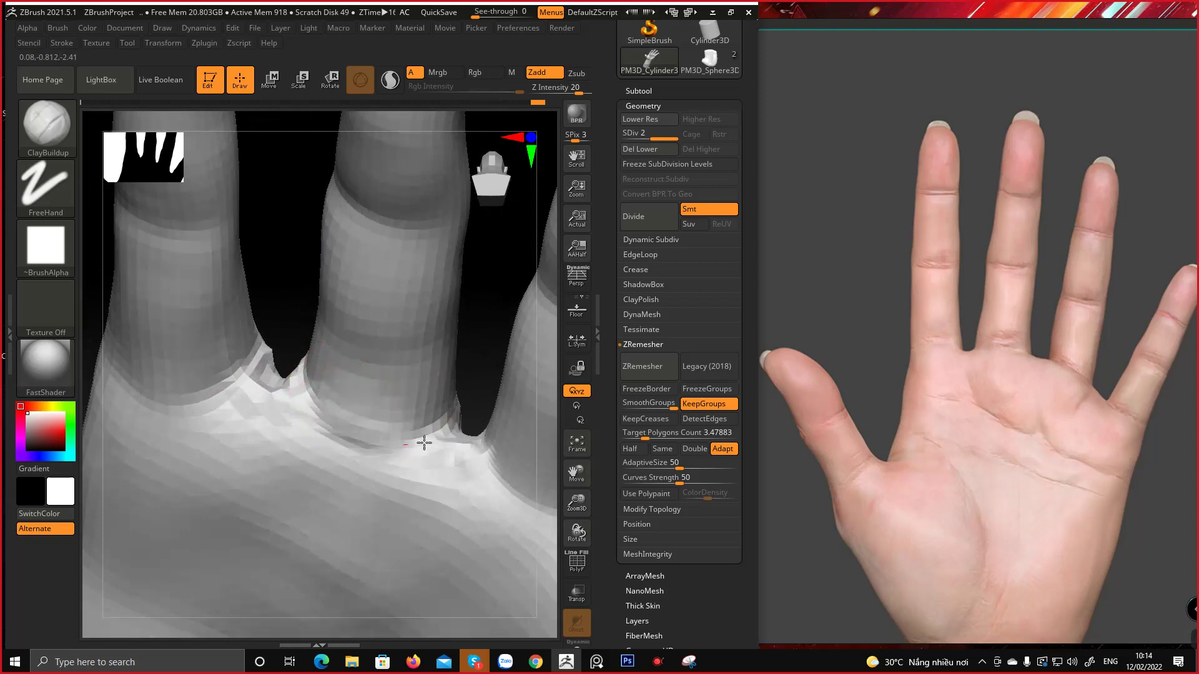
mouse_move(424, 442)
right_down()
mouse_move(334, 378)
mouse_move(367, 361)
mouse_move(337, 342)
right_up()
key(space)
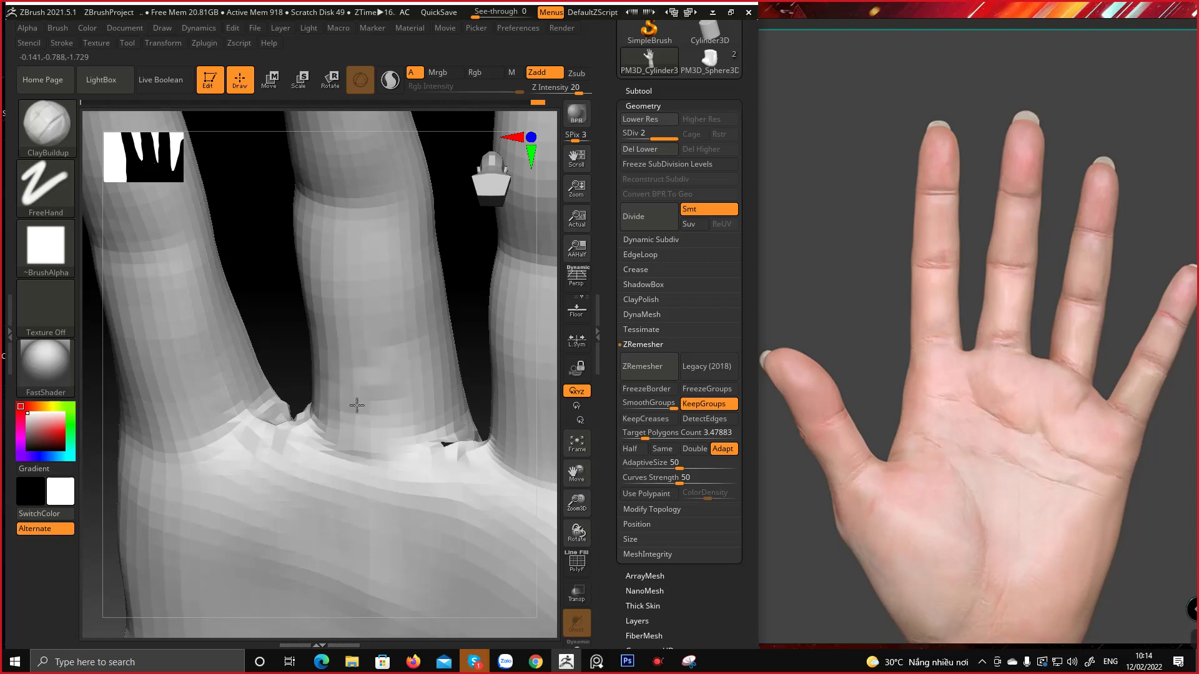
Resize the brush and blend the webs around the ring finger's base into the upper edge of the palm
right_drag(410, 447, 414, 357)
key(space)
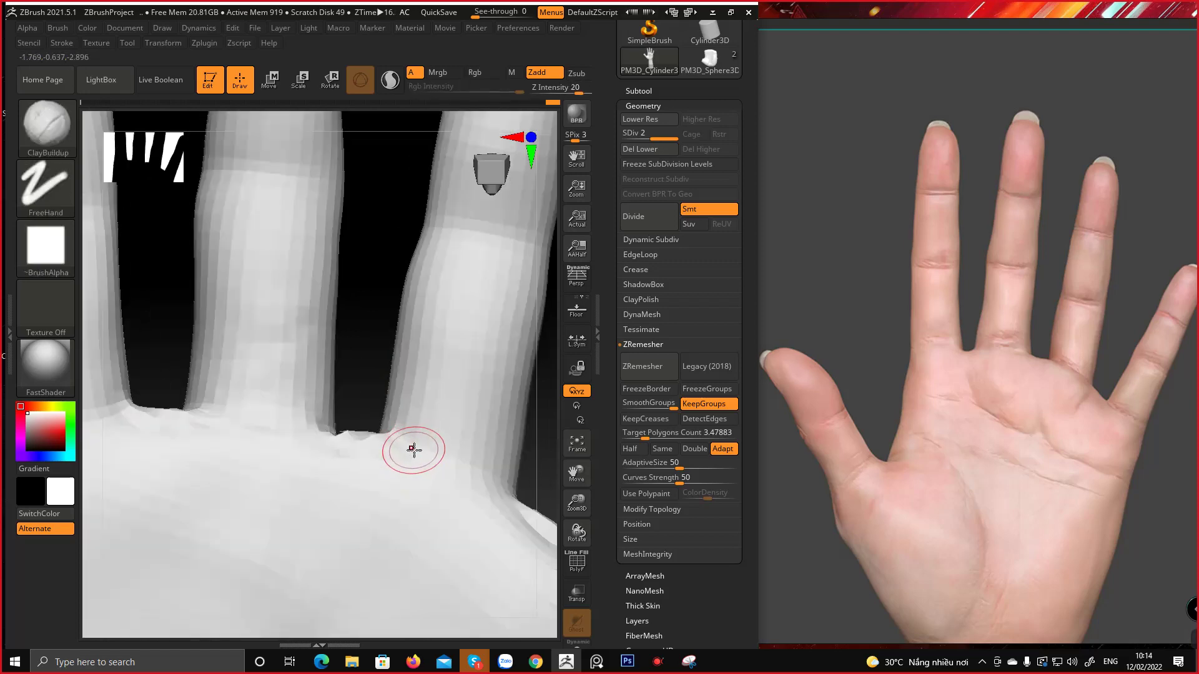
mouse_move(414, 450)
right_down()
mouse_move(366, 377)
mouse_move(383, 372)
mouse_move(342, 341)
mouse_move(346, 350)
mouse_move(375, 302)
mouse_move(307, 327)
mouse_move(366, 347)
mouse_move(351, 355)
right_up()
key(space)
drag(351, 355, 361, 353)
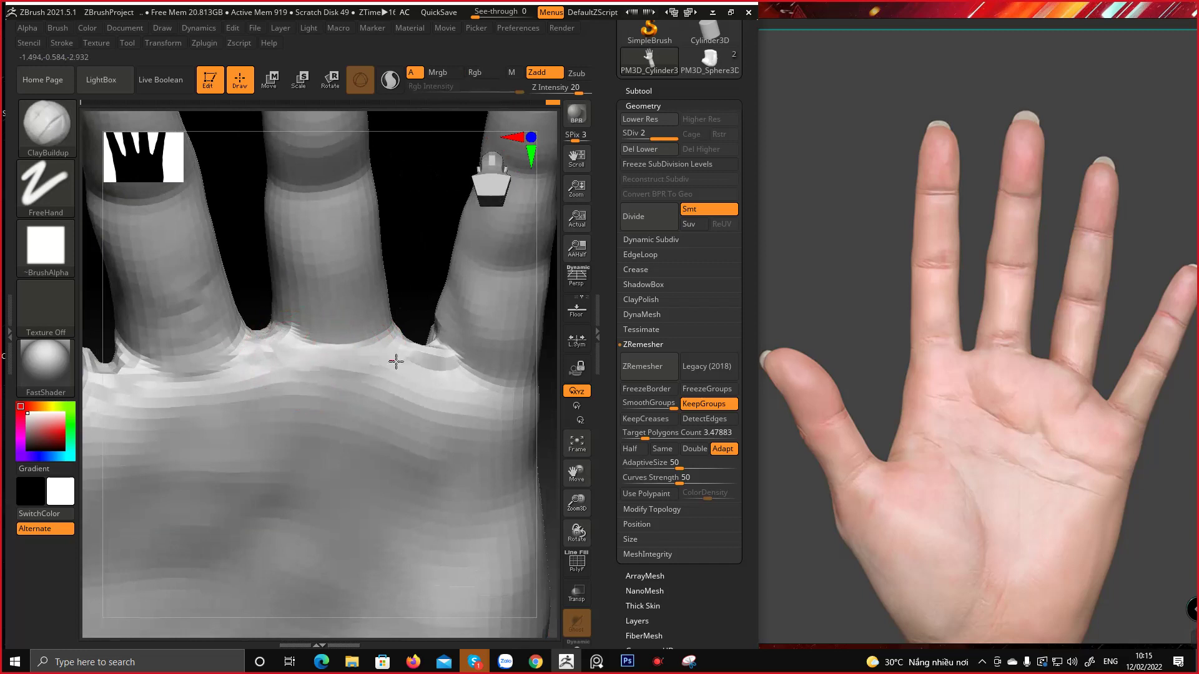
right_drag(396, 361, 319, 360)
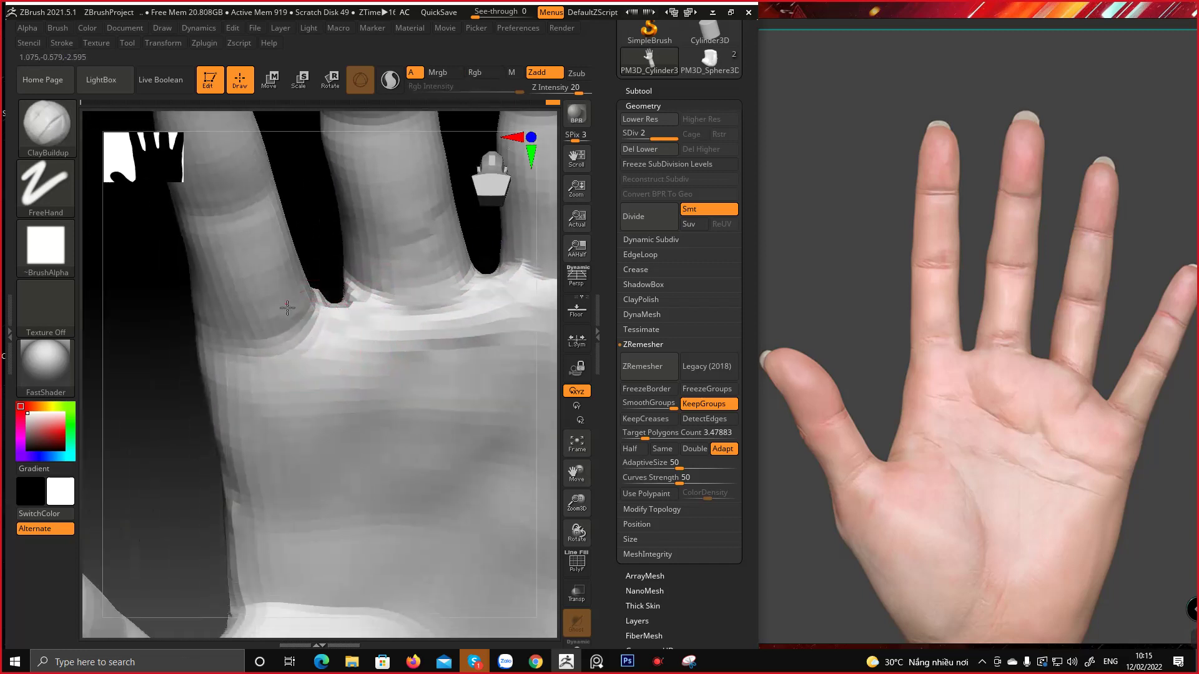
Refine the webs along the upper palm edge towards the little finger, comparing the whole hand with the photo
mouse_move(287, 307)
right_down()
mouse_move(428, 321)
mouse_move(341, 368)
mouse_move(396, 396)
mouse_move(340, 313)
mouse_move(379, 326)
mouse_move(311, 382)
mouse_move(343, 385)
mouse_move(340, 414)
mouse_move(366, 268)
mouse_move(335, 297)
mouse_move(141, 356)
right_up()
mouse_move(306, 334)
alt+right_down()
mouse_move(383, 336)
mouse_move(389, 381)
mouse_move(348, 372)
mouse_move(341, 356)
mouse_move(302, 356)
mouse_move(284, 366)
mouse_move(302, 407)
mouse_move(293, 369)
alt+right_up()
right_click(311, 380)
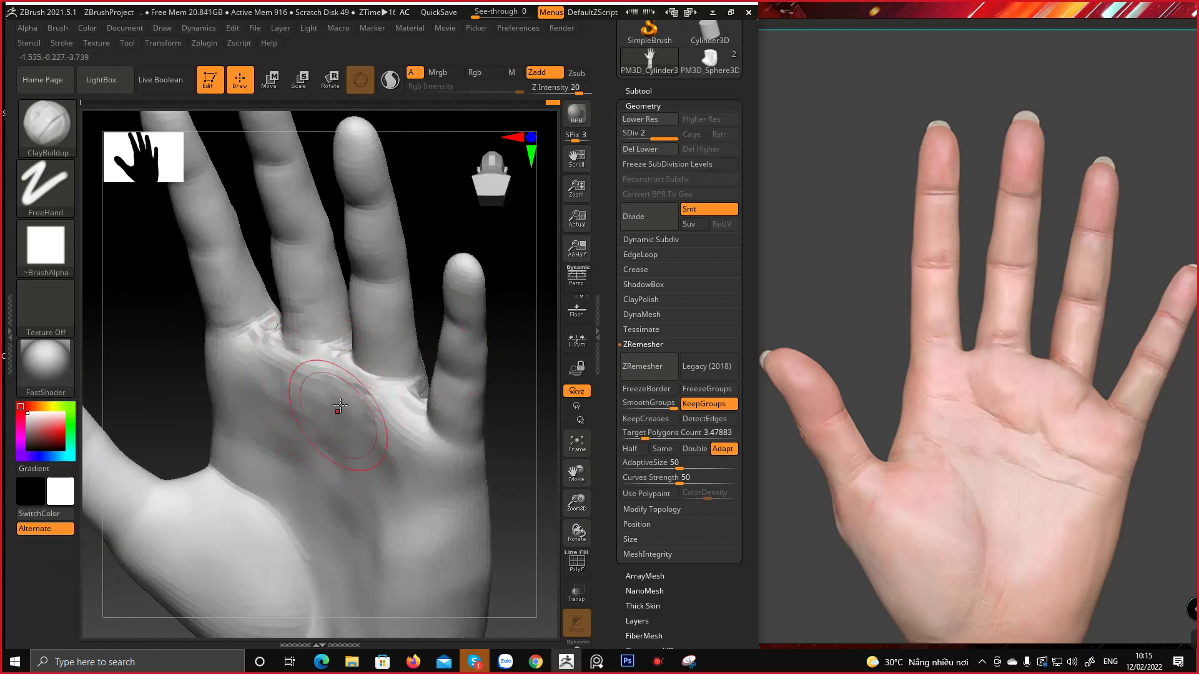
mouse_move(340, 406)
right_down()
mouse_move(378, 337)
mouse_move(351, 367)
mouse_move(298, 366)
mouse_move(335, 396)
right_up()
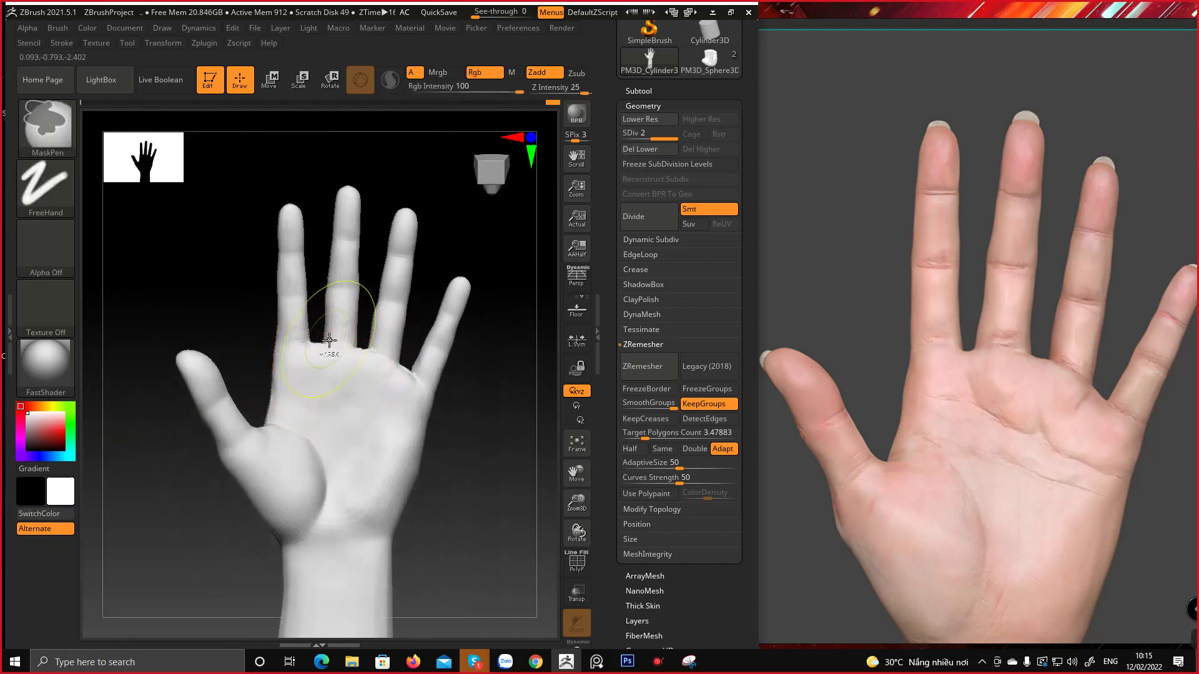
ctrl+right_drag(329, 341, 336, 378)
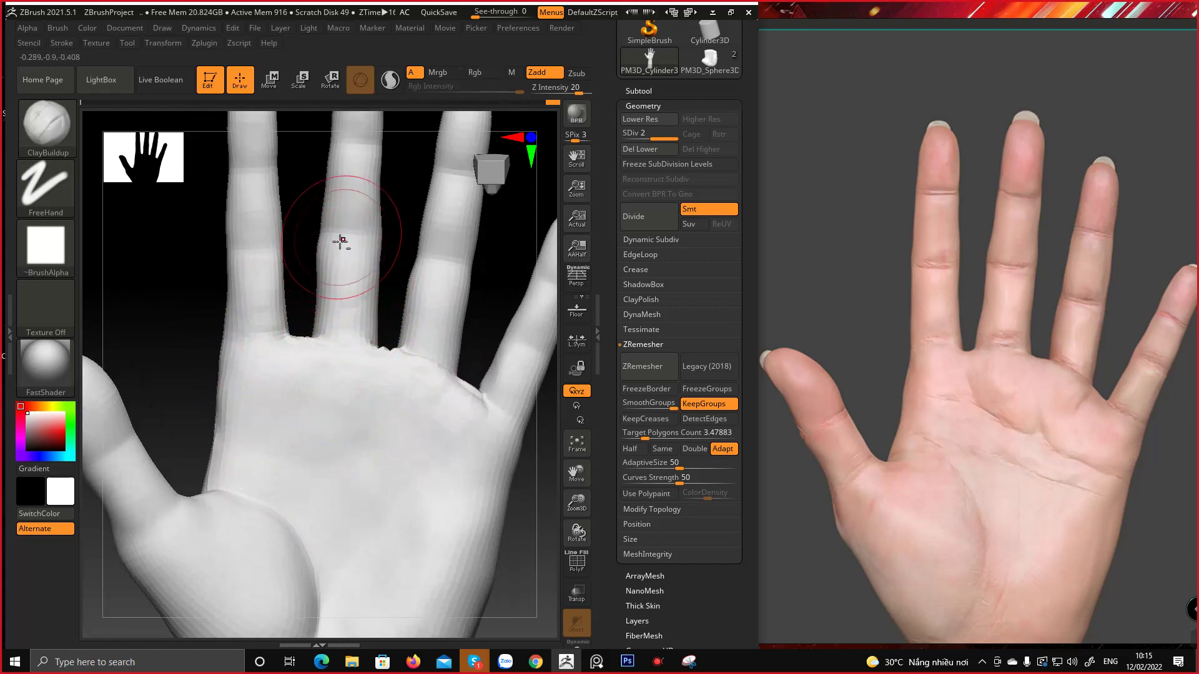
alt+right_drag(340, 242, 329, 285)
Switch to the Move brush, lower the mesh to subdivision level 1 and adjust the side of the middle finger
key(b)
key(m)
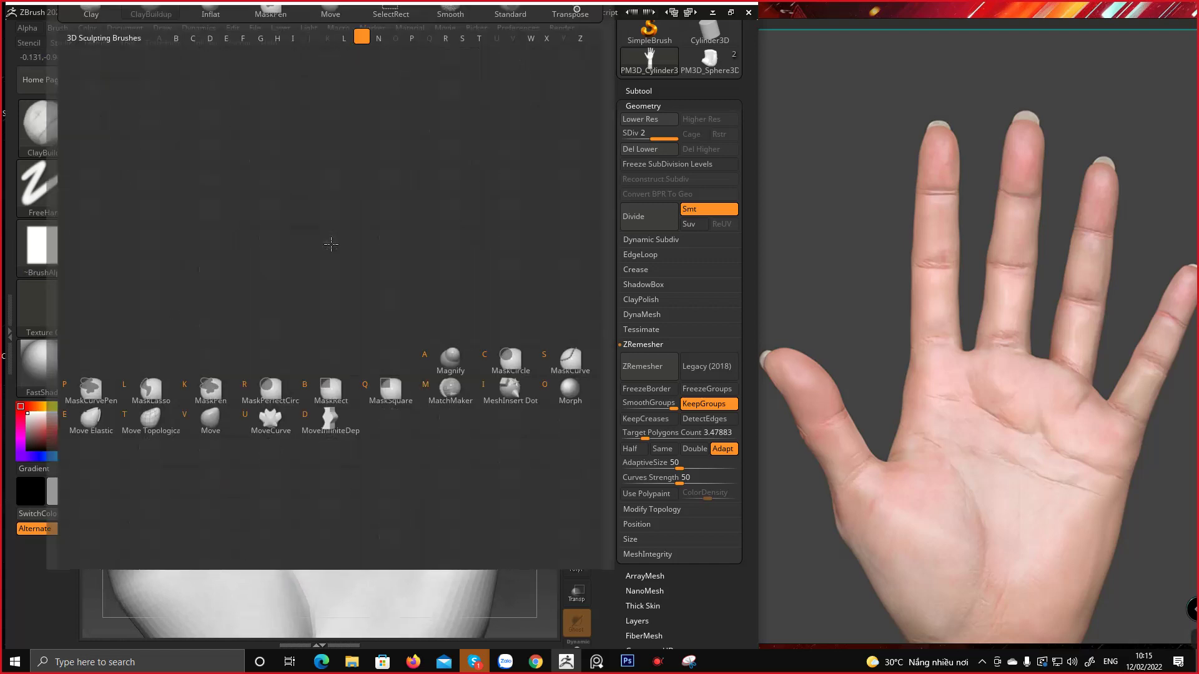
key(v)
key(space)
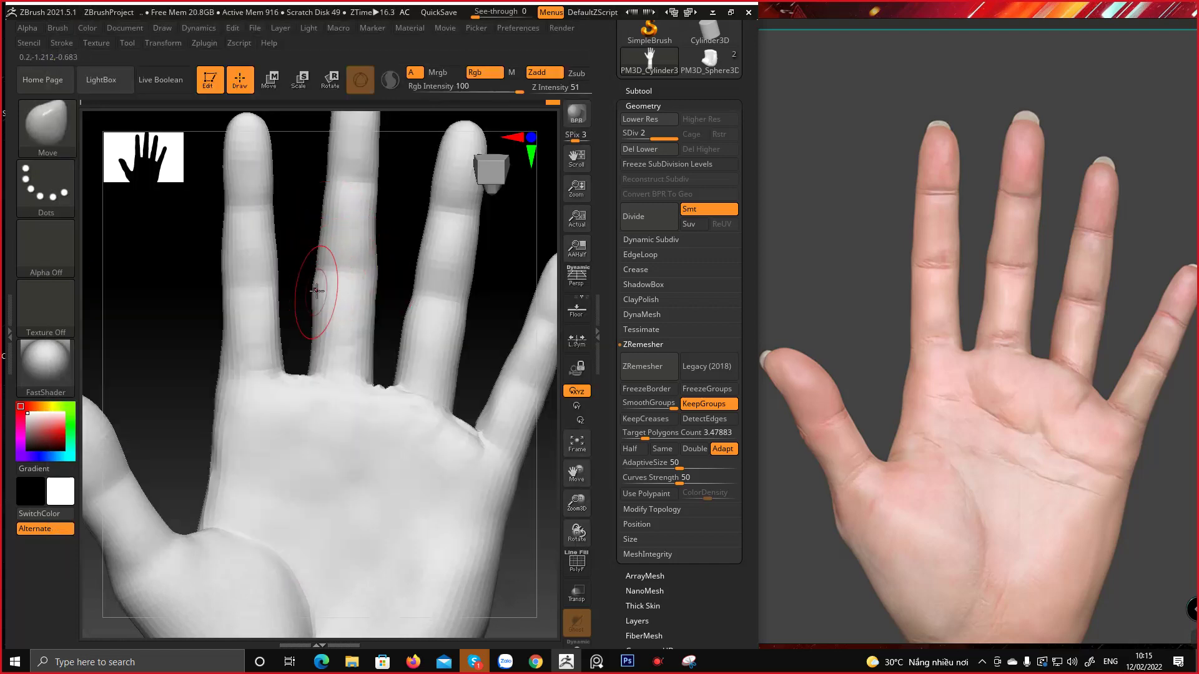
key(shift+d)
drag(318, 279, 316, 270)
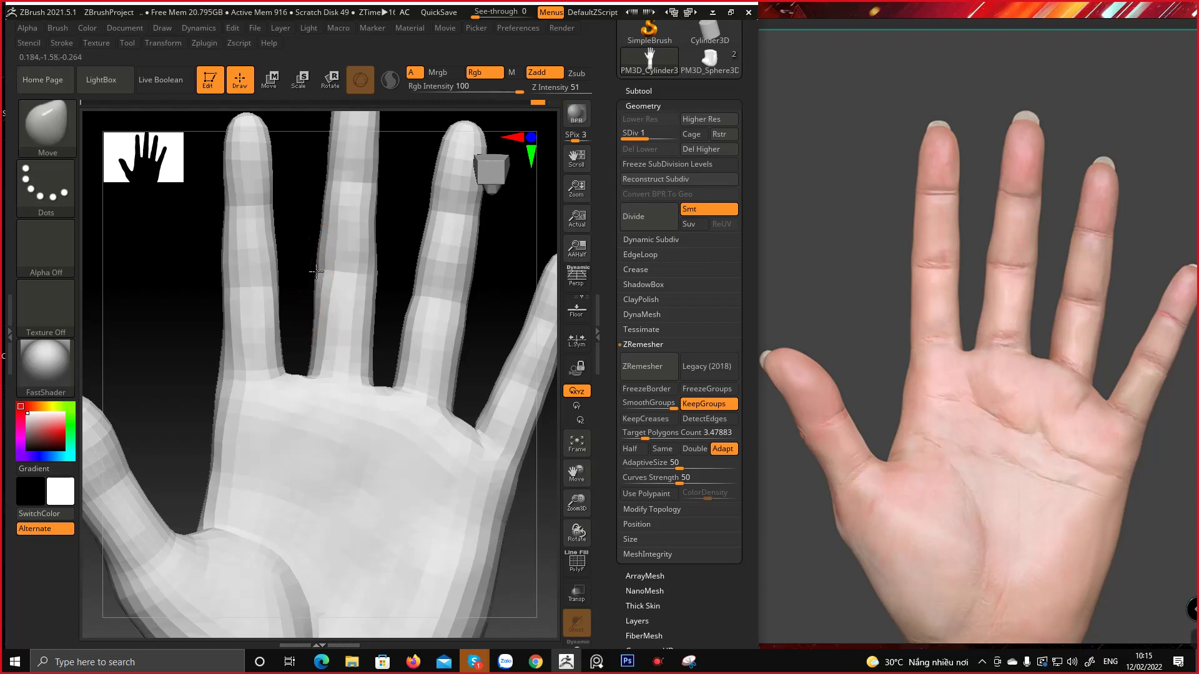
Reshape the outer edge of the index finger's base and palm, smooth the palm and return to subdivision level 2
mouse_move(356, 264)
ctrl+right_down()
mouse_move(339, 279)
mouse_move(345, 349)
mouse_move(340, 276)
mouse_move(339, 337)
ctrl+right_up()
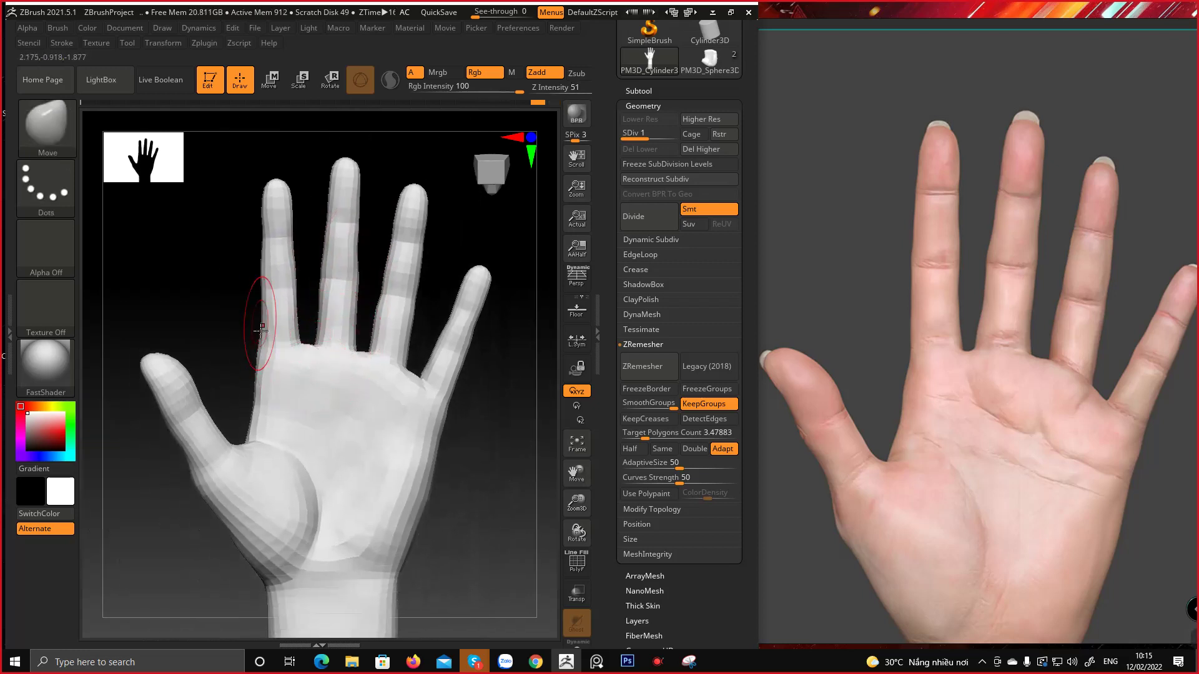
alt+right_drag(262, 284, 266, 329)
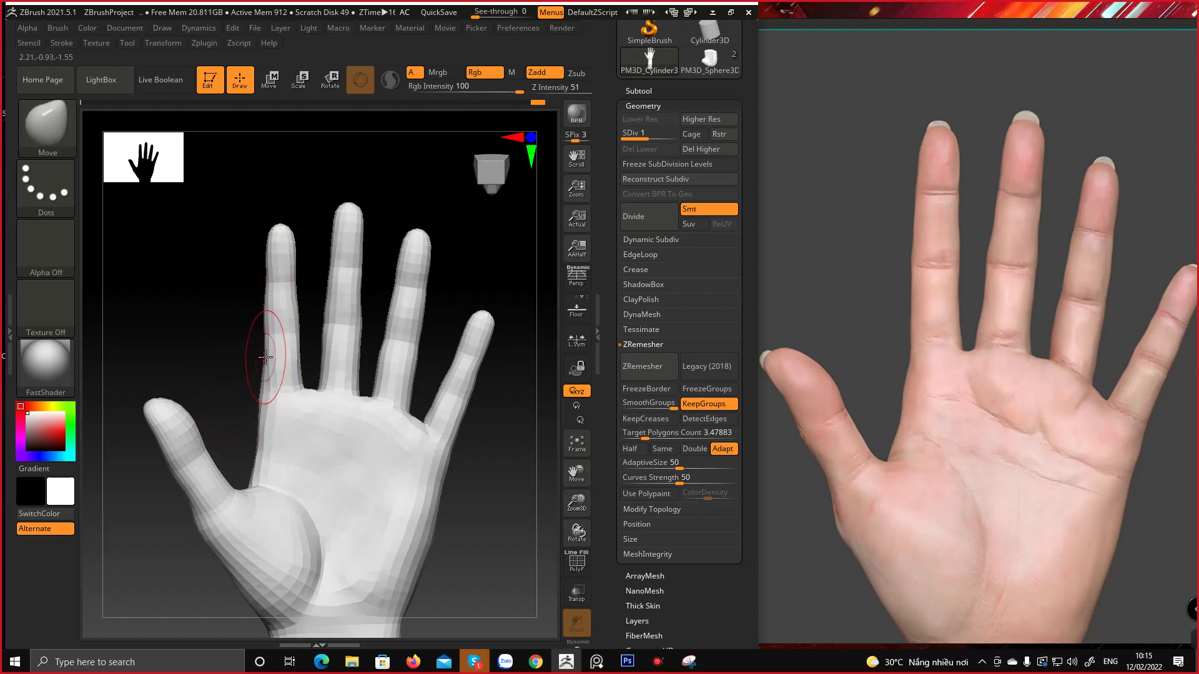
right_drag(268, 371, 252, 409)
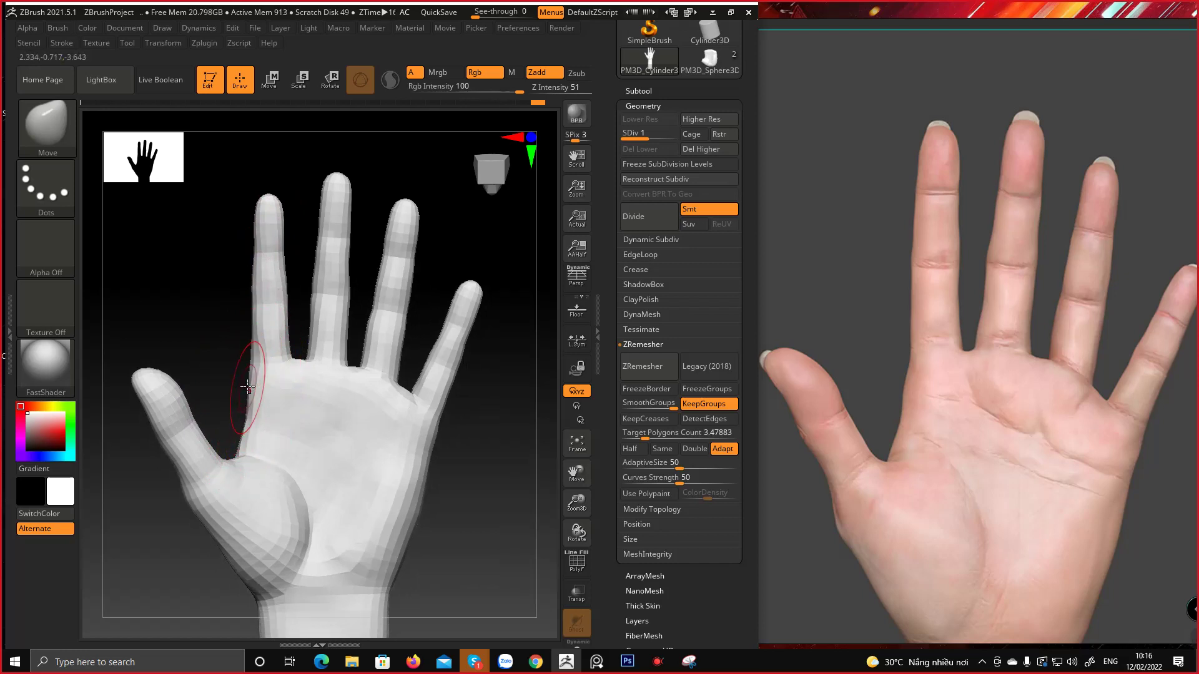
ctrl+right_drag(316, 449, 301, 464)
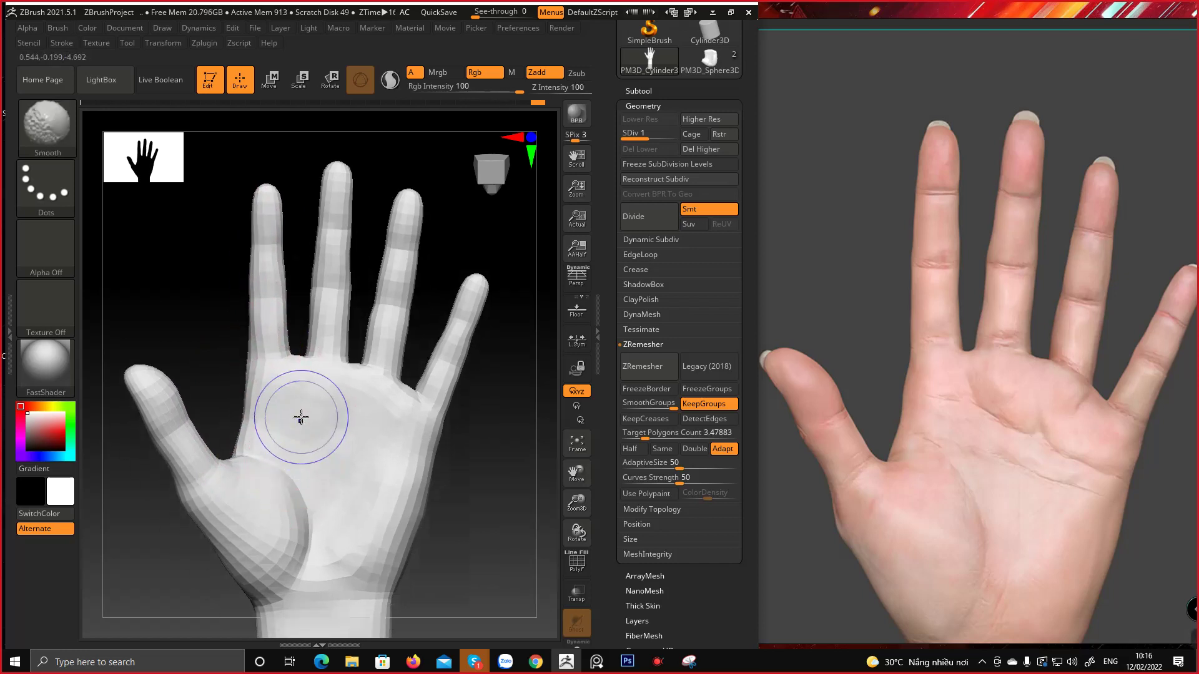
key(d)
alt+right_drag(400, 387, 343, 358)
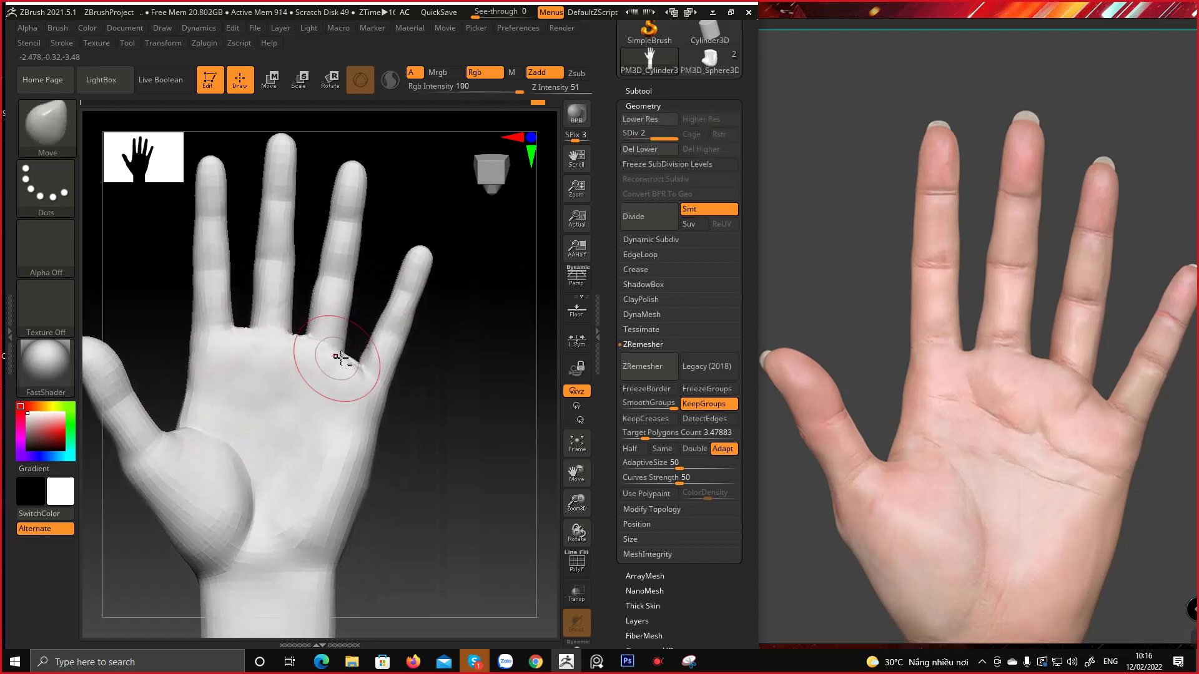
Switch to ClayBuildup, enlarge the brush and sculpt the upper palm pad beneath the index and middle fingers
key(b)
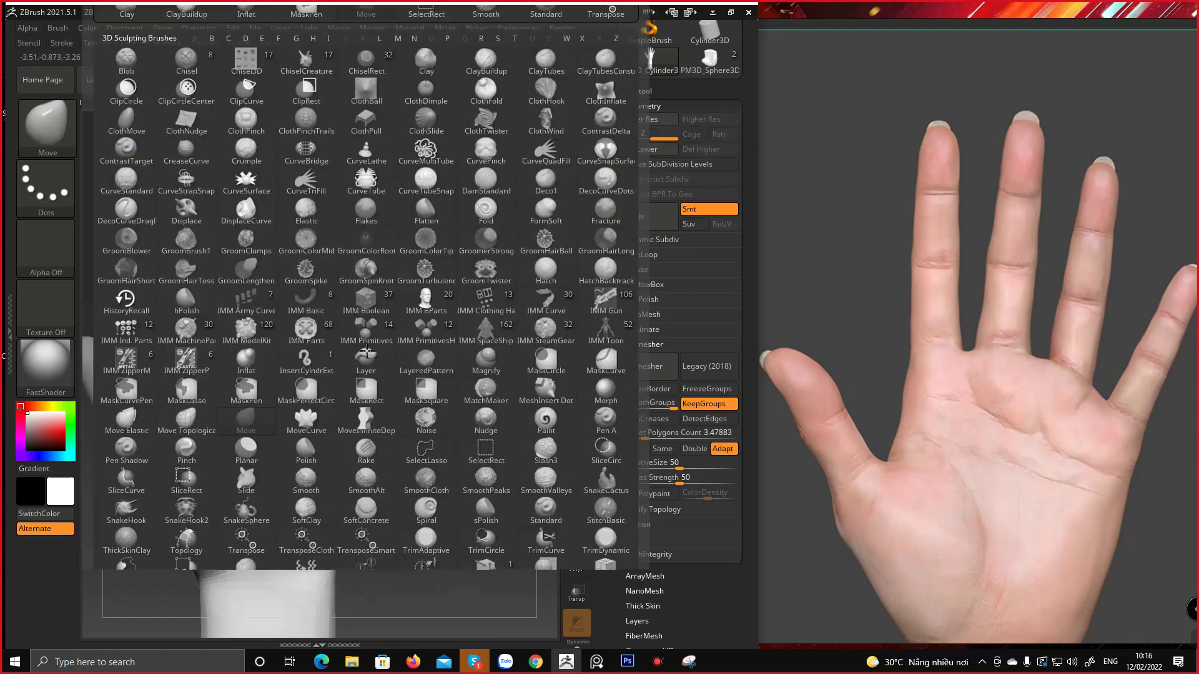
click(487, 61)
right_drag(343, 389, 321, 366)
key(space)
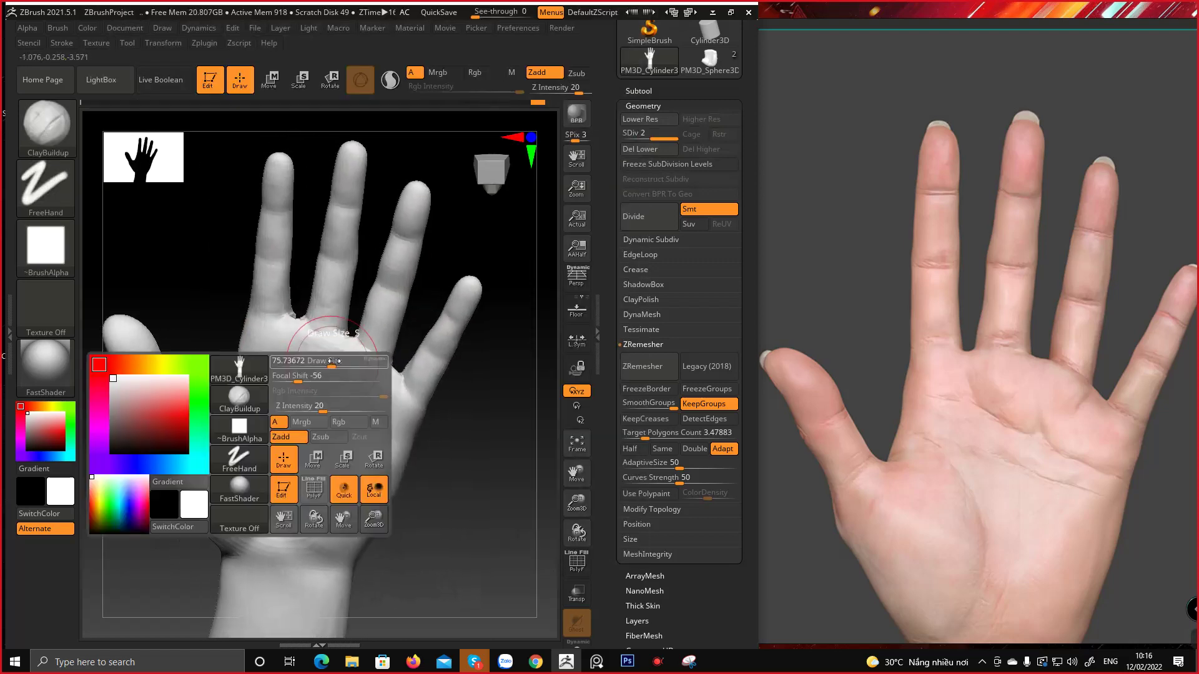
drag(334, 360, 341, 361)
ctrl+right_drag(316, 399, 308, 428)
drag(244, 385, 242, 391)
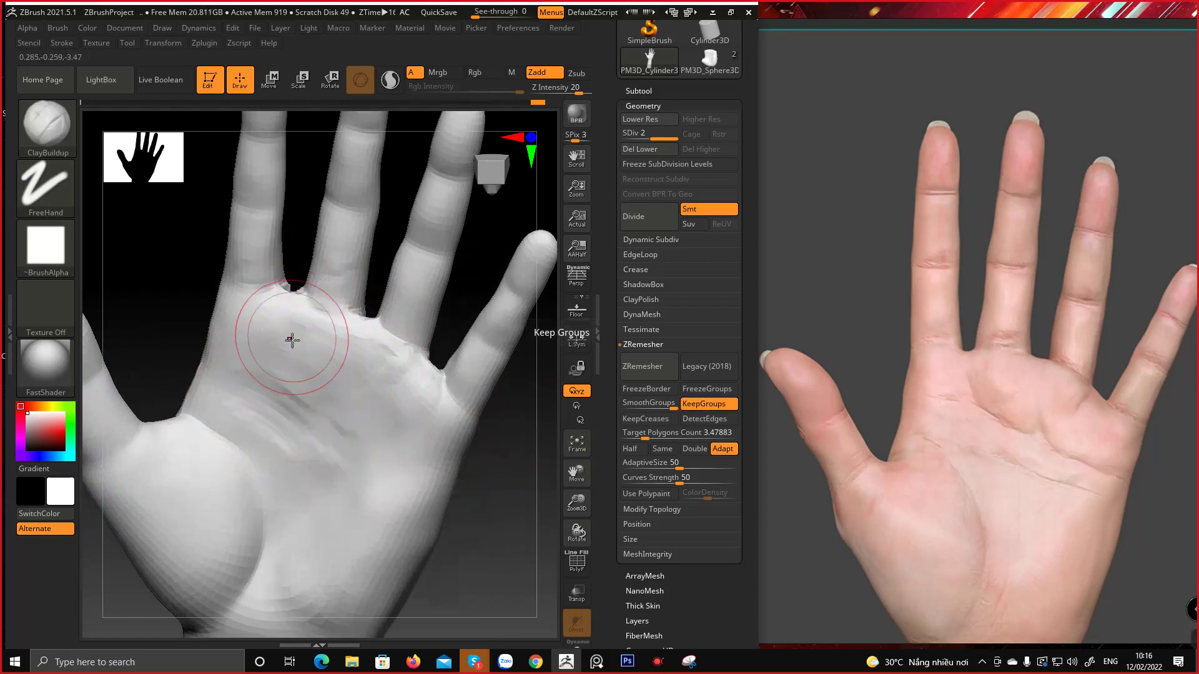
drag(242, 370, 311, 407)
drag(219, 350, 347, 437)
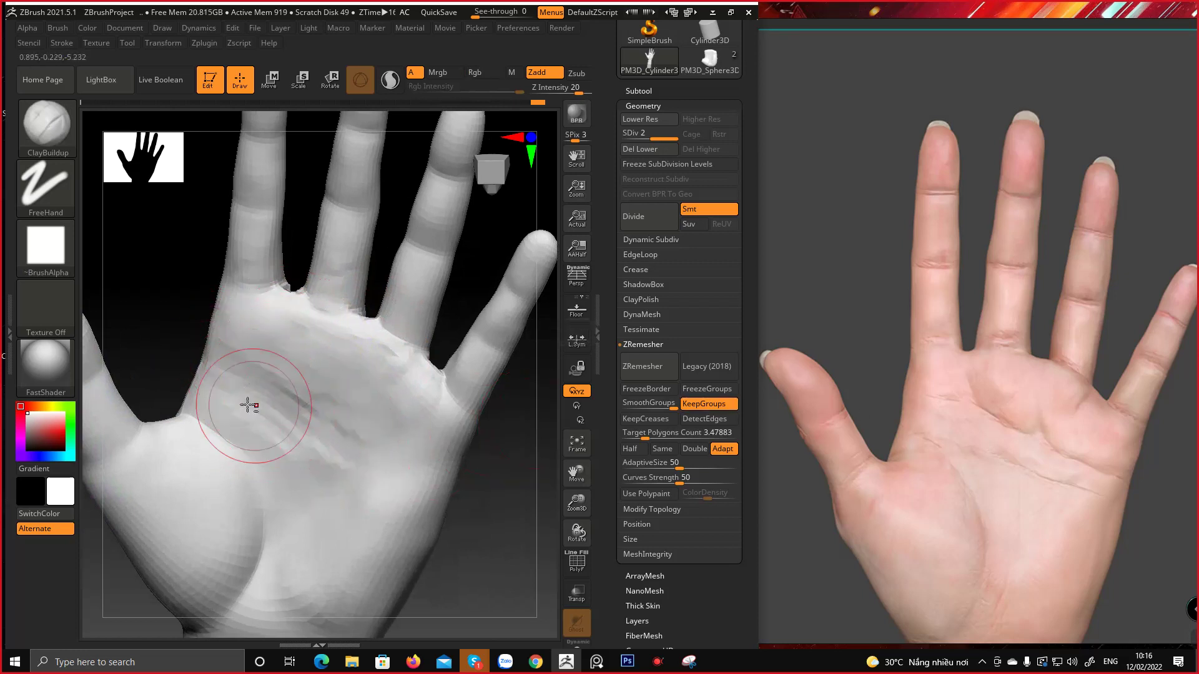
Add diagonal ClayBuildup strokes across the middle of the palm to shape the folds below the finger pads
drag(249, 404, 338, 487)
drag(268, 418, 291, 439)
drag(366, 480, 369, 483)
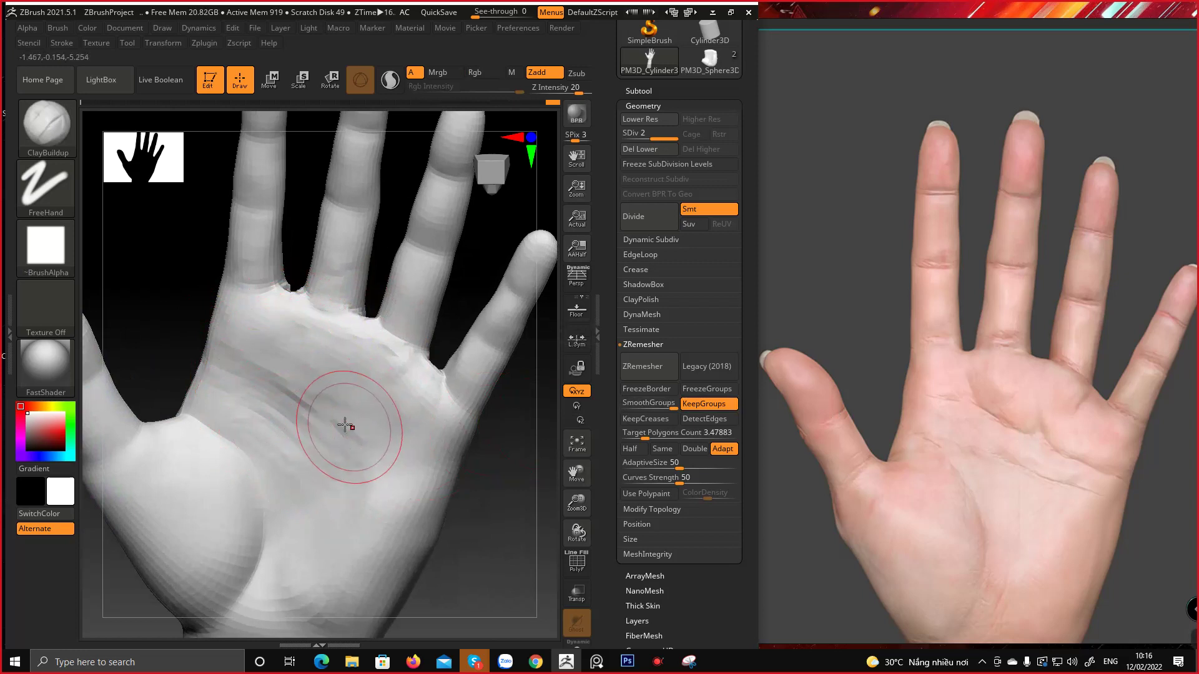
drag(288, 392, 378, 443)
drag(272, 380, 403, 487)
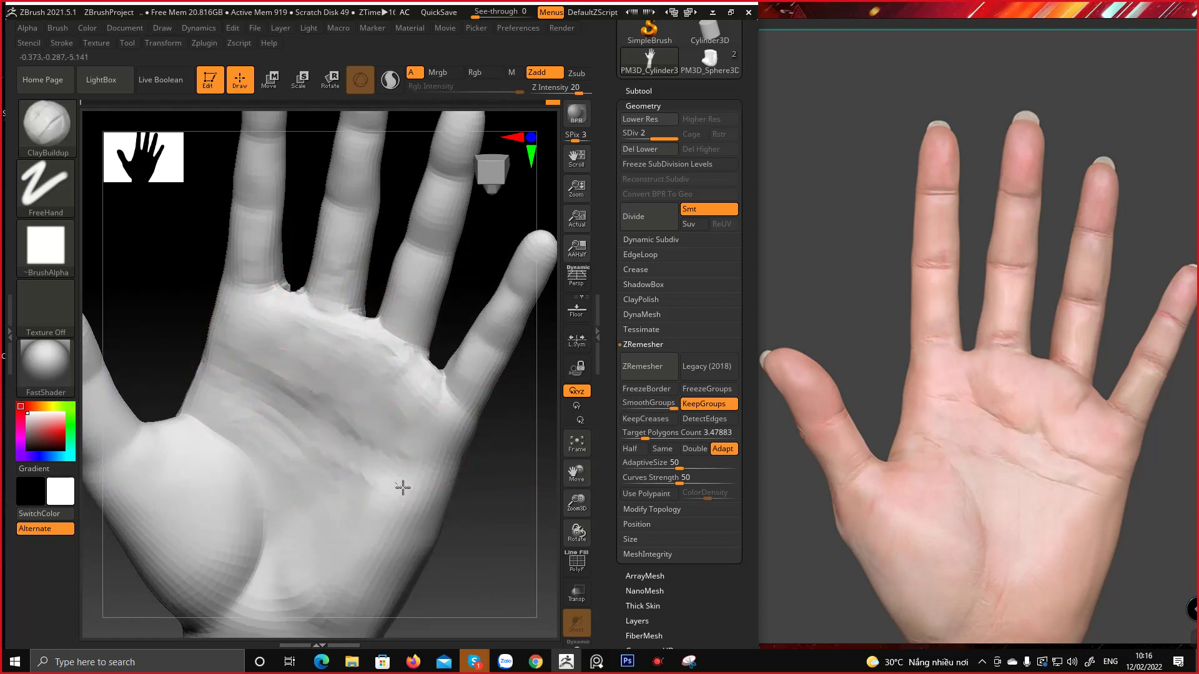
Build up the palm pad beneath the ring and little fingers, checking its volume from several angles
right_drag(283, 361, 379, 284)
right_click(282, 367)
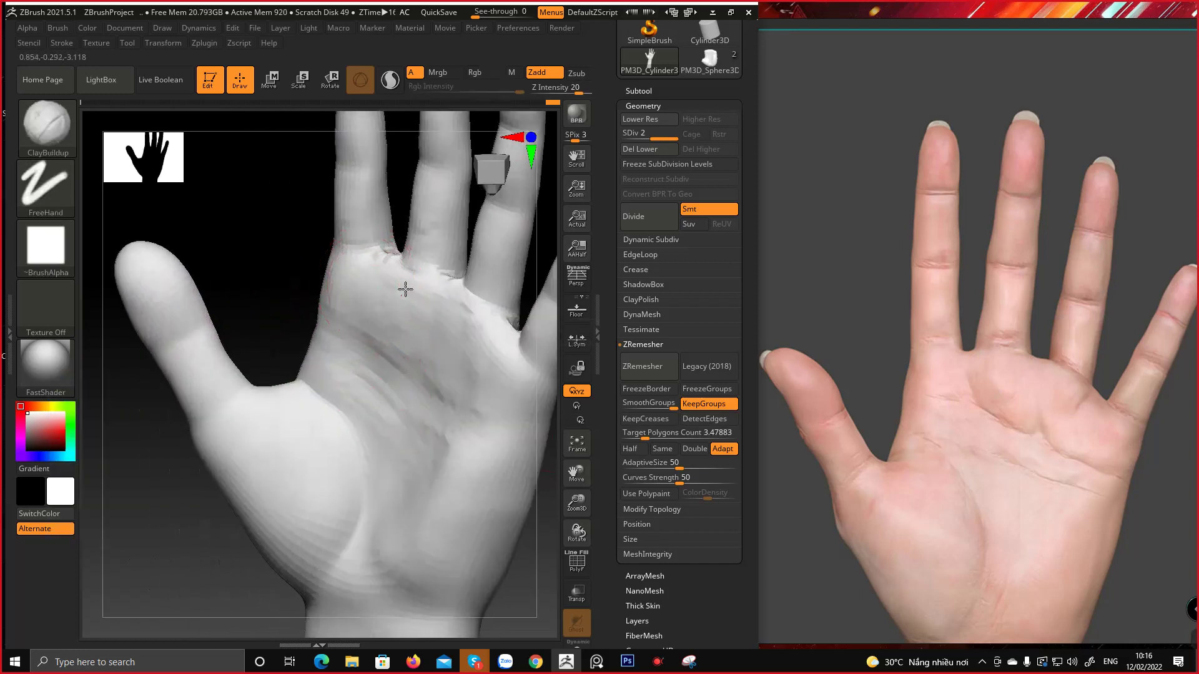
mouse_move(409, 335)
right_down()
mouse_move(364, 334)
mouse_move(391, 324)
right_up()
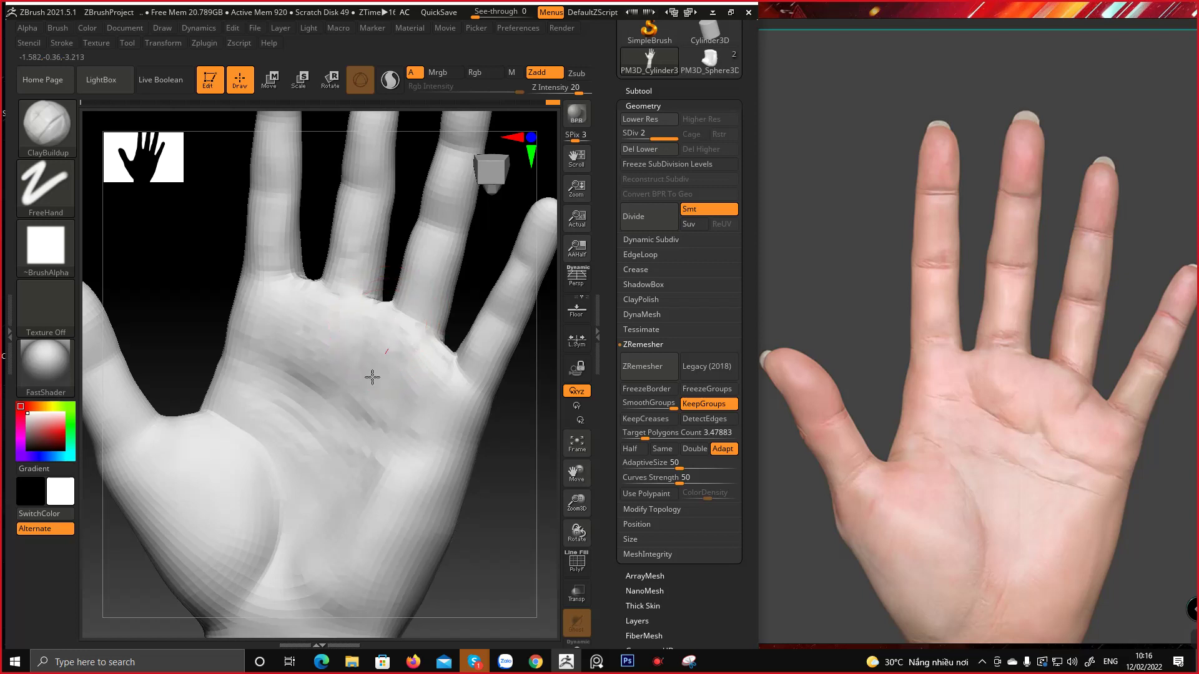
right_drag(452, 433, 414, 354)
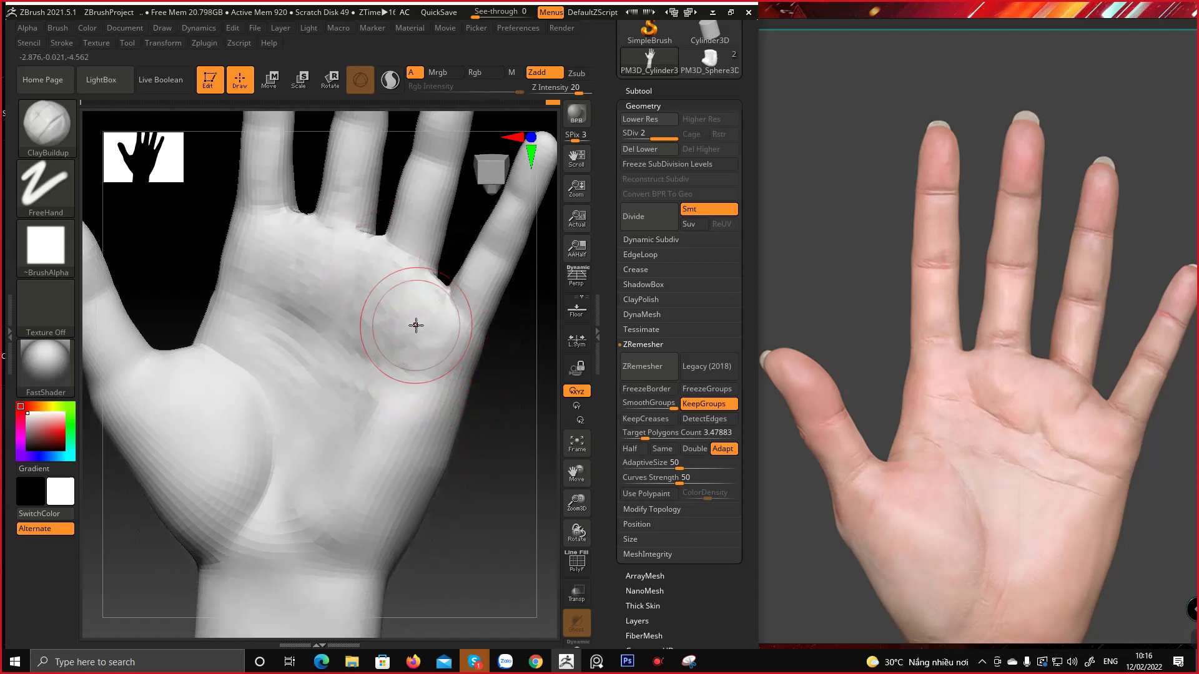
right_drag(355, 391, 356, 313)
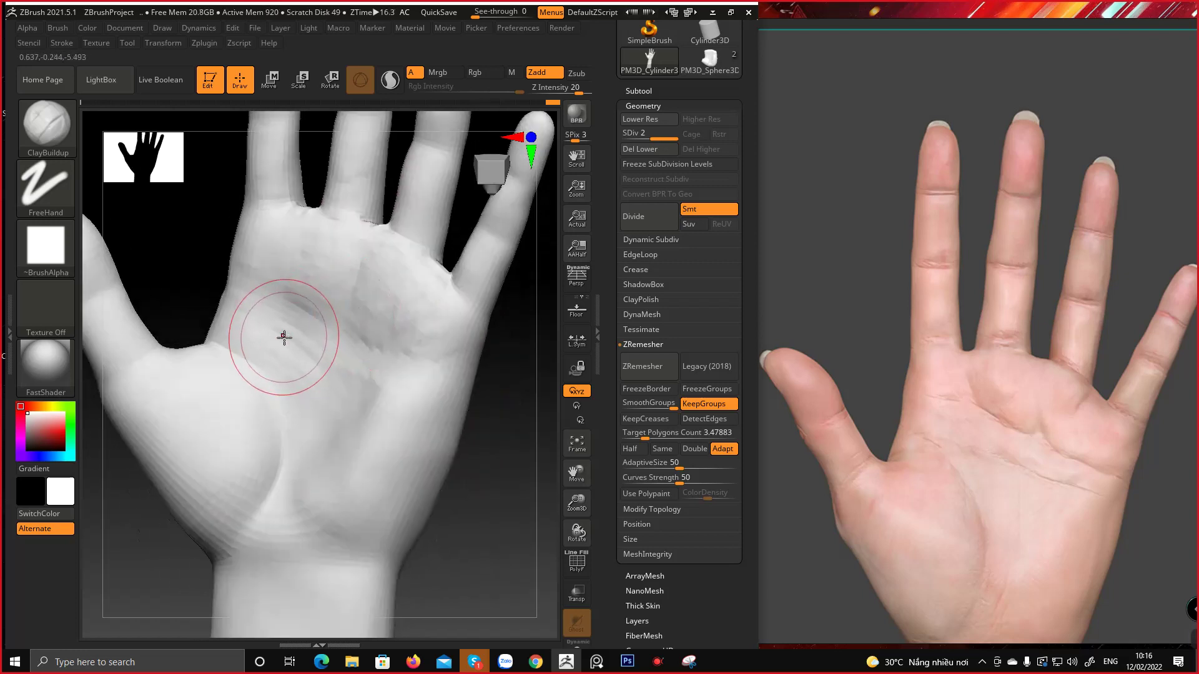
Fill and even out the centre of the palm between the finger pads and the thumb pad
right_drag(284, 338, 266, 328)
right_drag(355, 389, 273, 327)
right_drag(316, 389, 324, 375)
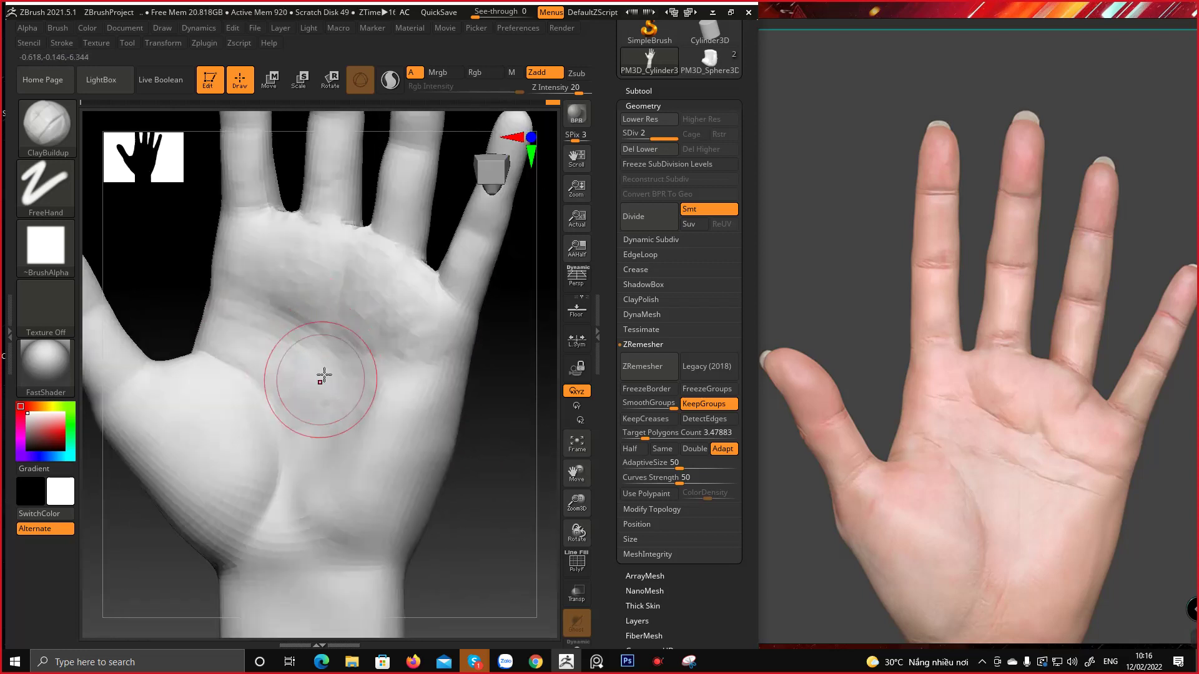
right_drag(350, 420, 356, 292)
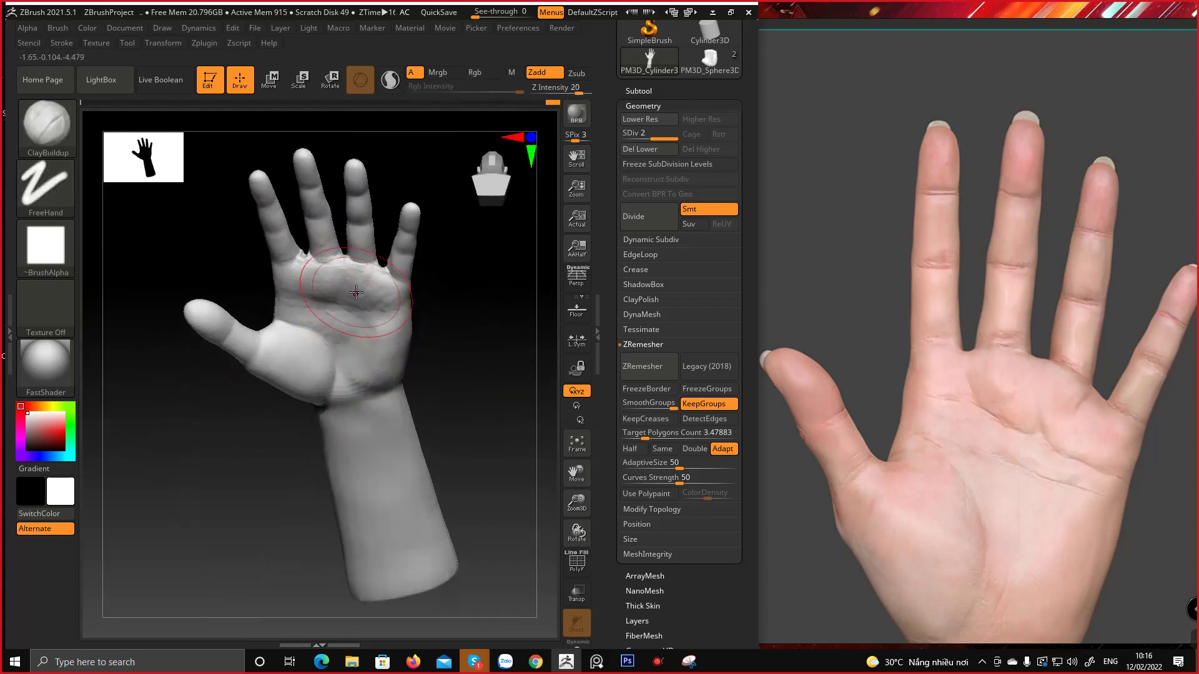
Shift the reference photo to show the wrist, resize the brush and build up the heel of the palm
mouse_move(998, 499)
middle_down()
mouse_move(915, 279)
mouse_move(904, 331)
middle_up()
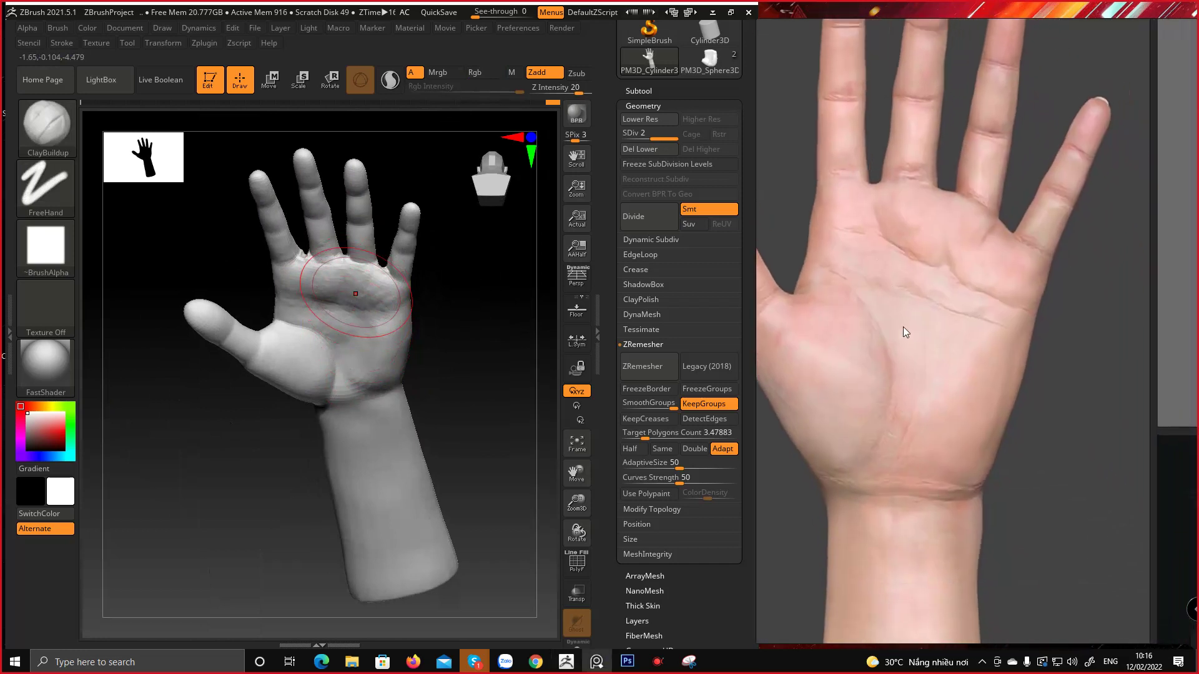
mouse_move(427, 421)
right_down()
mouse_move(444, 388)
mouse_move(430, 356)
mouse_move(356, 428)
right_up()
key(space)
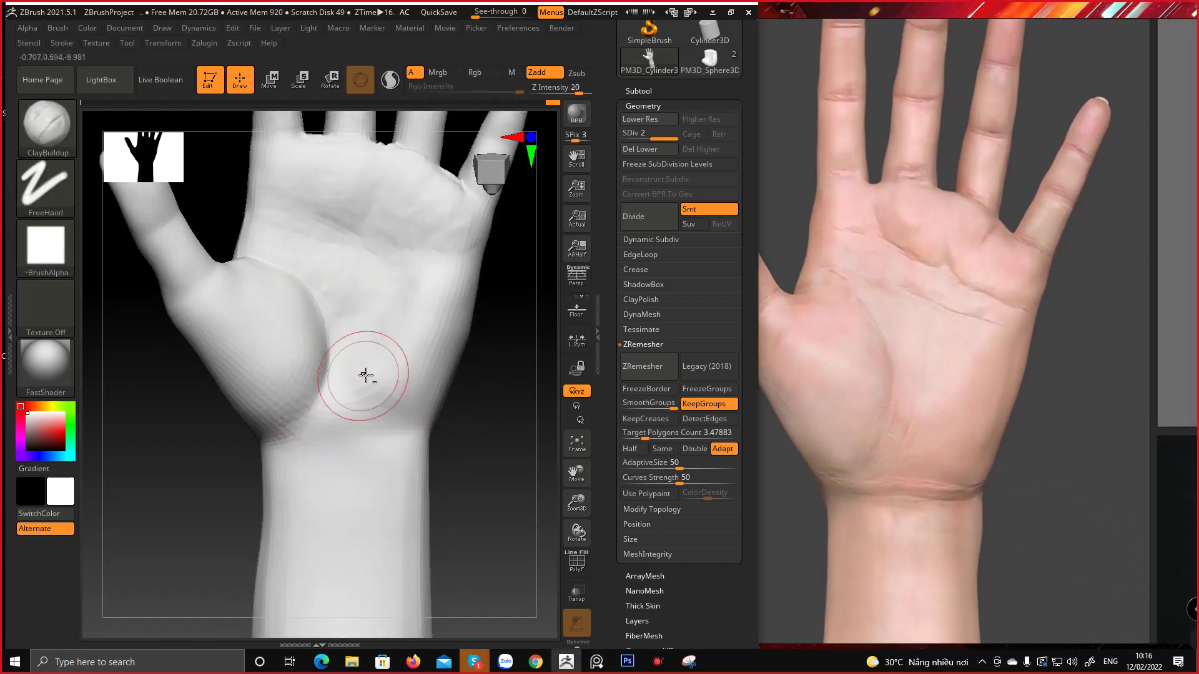
right_drag(366, 375, 326, 353)
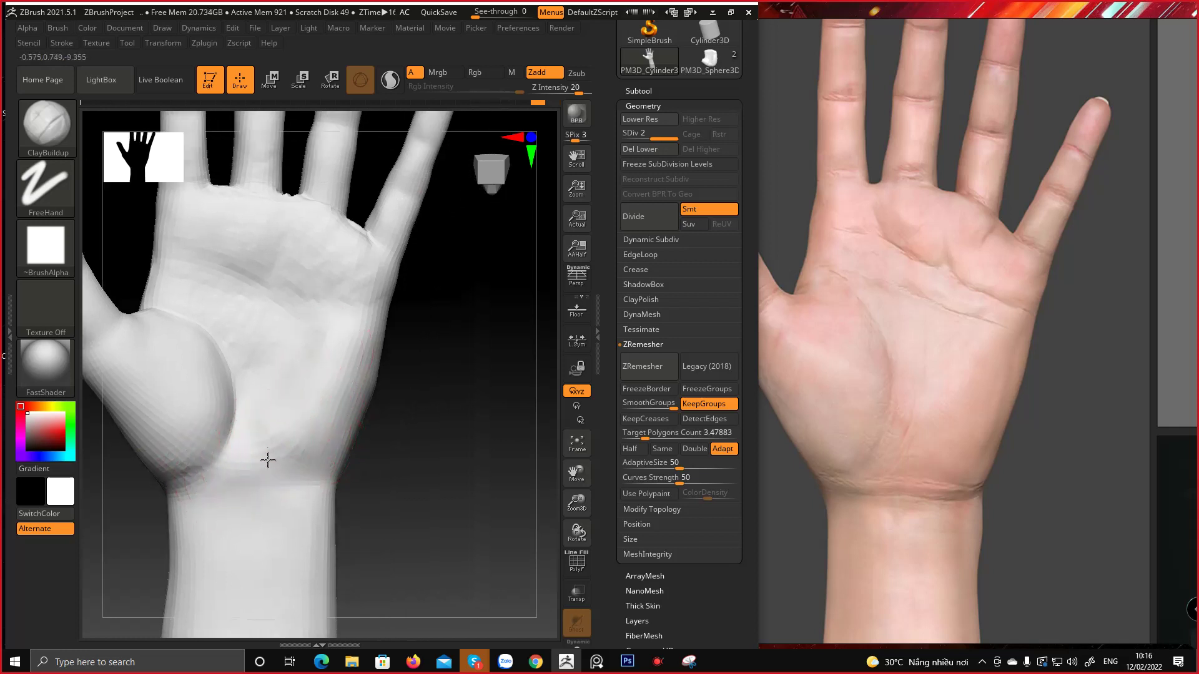
right_drag(299, 470, 309, 445)
Resize the ClayBuildup brush and build up the palm's edge between the base of the index finger and the thumb
mouse_move(327, 395)
right_down()
mouse_move(299, 409)
mouse_move(331, 375)
mouse_move(433, 434)
mouse_move(351, 467)
mouse_move(400, 368)
mouse_move(335, 294)
mouse_move(395, 252)
mouse_move(356, 193)
mouse_move(422, 270)
mouse_move(351, 393)
mouse_move(295, 282)
right_up()
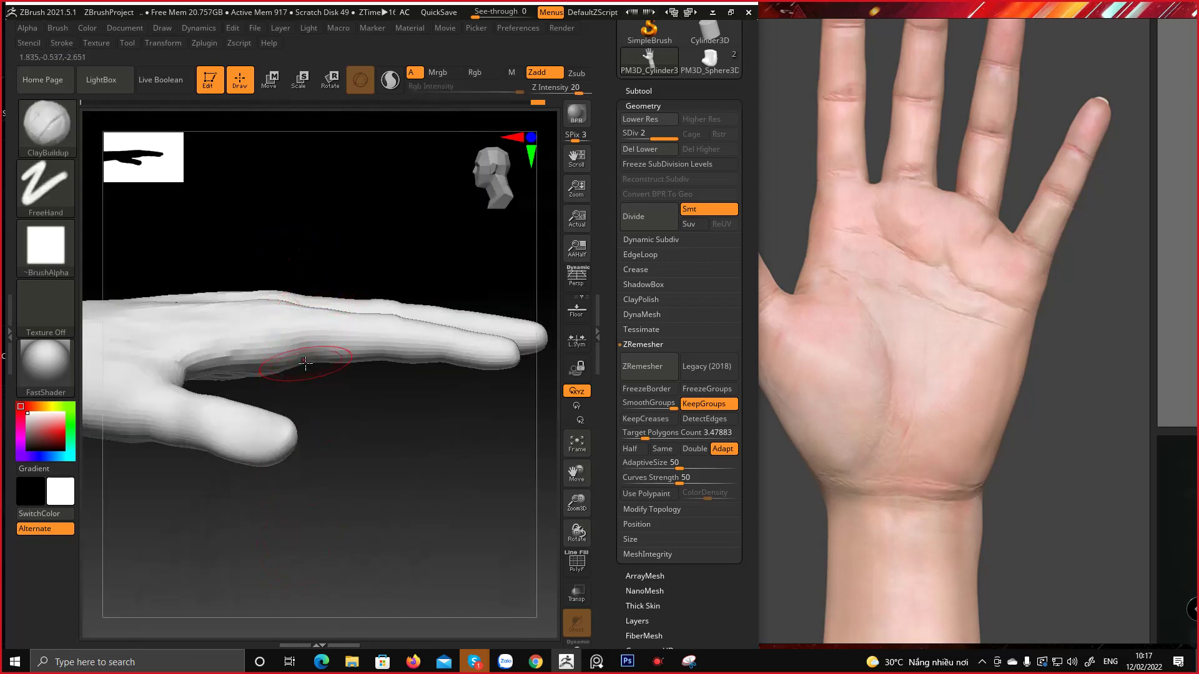
right_drag(283, 402, 187, 449)
right_click(245, 371)
key(space)
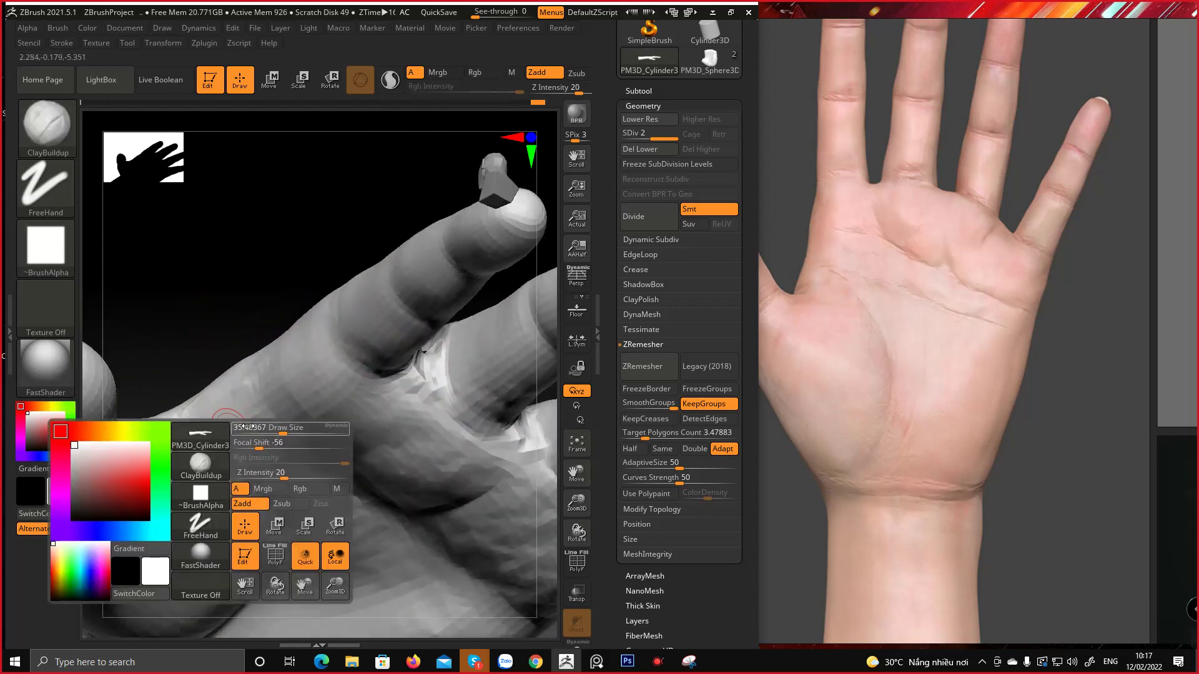
mouse_move(203, 433)
right_down()
mouse_move(246, 426)
mouse_move(206, 334)
mouse_move(236, 403)
mouse_move(227, 443)
right_up()
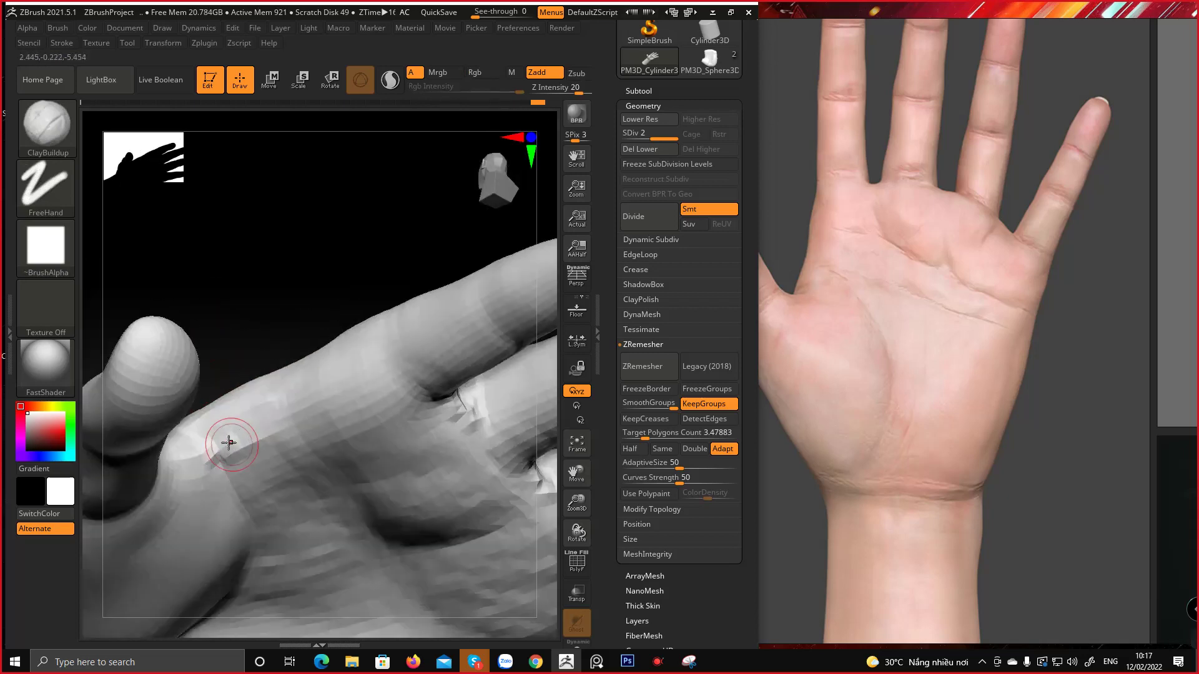
drag(213, 450, 274, 428)
Refine the index-finger side of the thumb web with a resized brush and smooth the strokes there
mouse_move(218, 444)
shift+right_down()
mouse_move(224, 409)
mouse_move(262, 406)
mouse_move(269, 375)
shift+right_up()
key(space)
click(284, 406)
right_drag(225, 453, 221, 351)
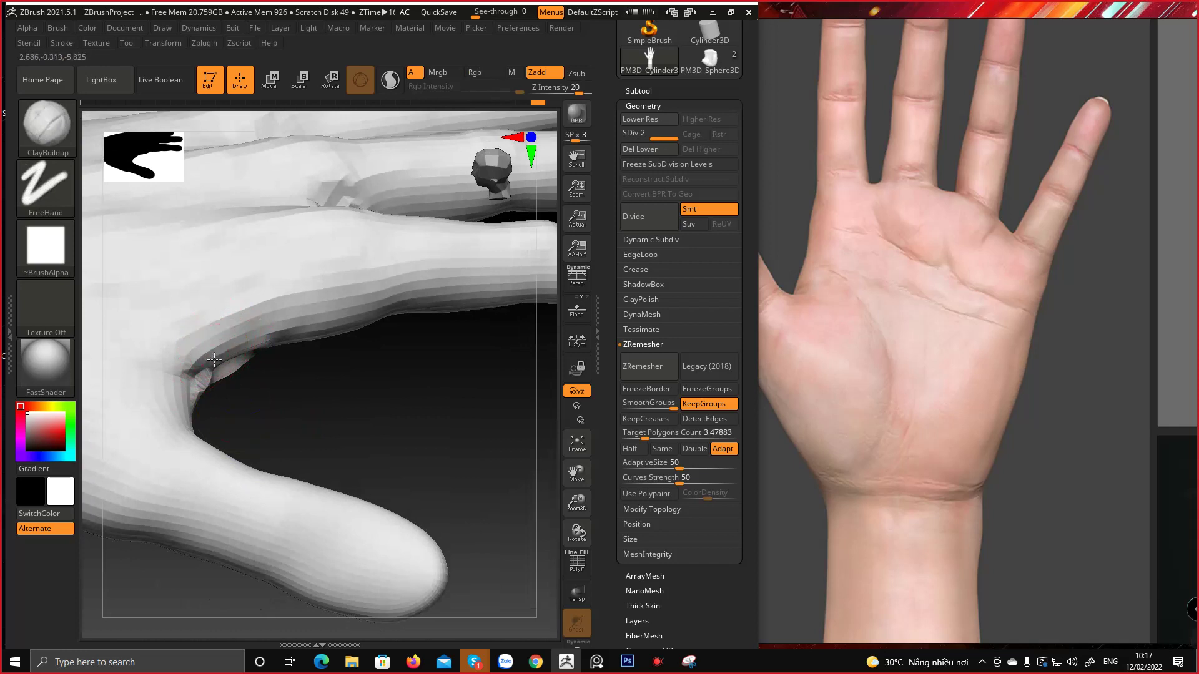
mouse_move(255, 334)
right_down()
mouse_move(190, 360)
mouse_move(203, 337)
mouse_move(188, 362)
mouse_move(226, 375)
mouse_move(251, 276)
mouse_move(266, 299)
mouse_move(248, 357)
right_up()
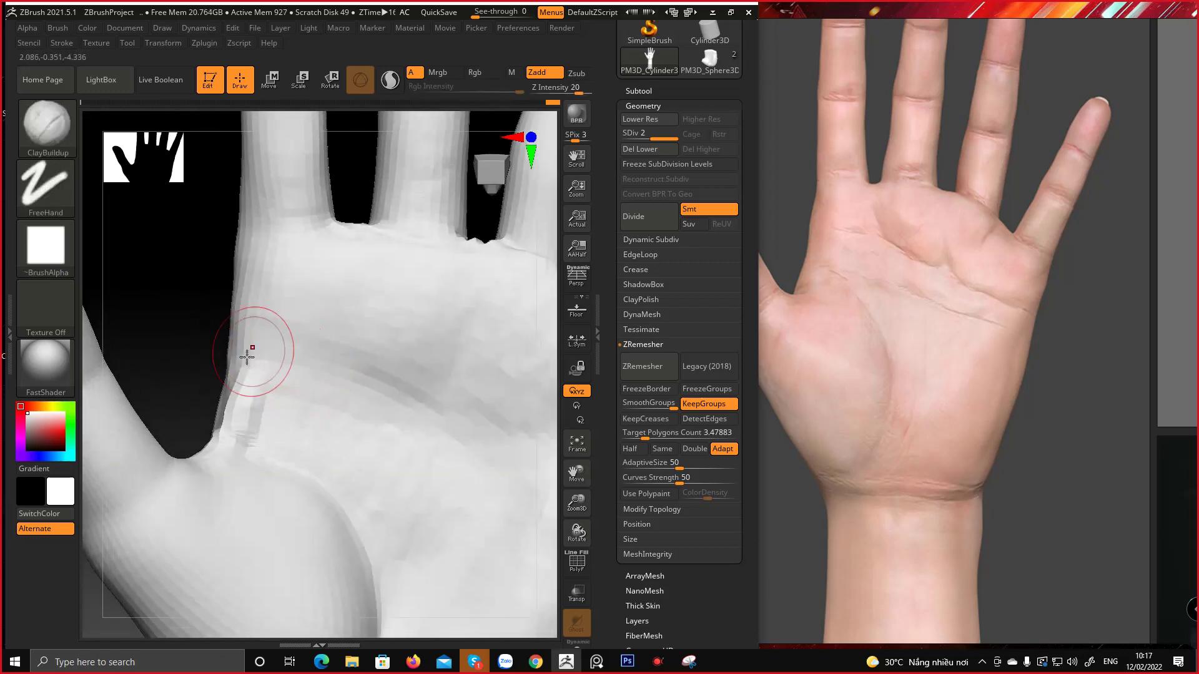
key(shift)
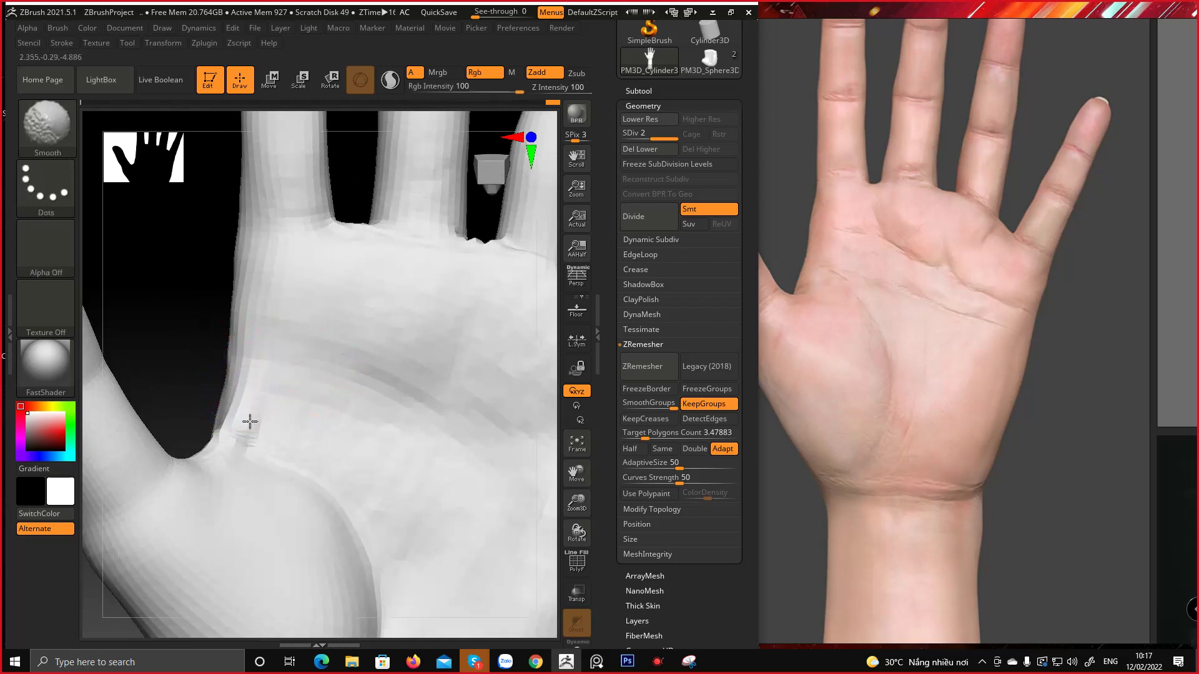
Build up the thumb web and the nearby surface on the back of the hand
mouse_move(231, 393)
right_down()
mouse_move(225, 477)
mouse_move(217, 403)
mouse_move(254, 433)
mouse_move(152, 410)
mouse_move(262, 396)
mouse_move(221, 340)
mouse_move(225, 375)
mouse_move(281, 388)
mouse_move(268, 343)
mouse_move(307, 274)
mouse_move(299, 254)
mouse_move(334, 271)
mouse_move(268, 340)
mouse_move(282, 334)
mouse_move(251, 396)
mouse_move(271, 287)
mouse_move(260, 343)
mouse_move(271, 325)
mouse_move(260, 193)
mouse_move(318, 211)
mouse_move(390, 326)
mouse_move(353, 307)
mouse_move(294, 326)
mouse_move(316, 350)
mouse_move(289, 341)
mouse_move(316, 295)
mouse_move(343, 324)
mouse_move(324, 325)
right_up()
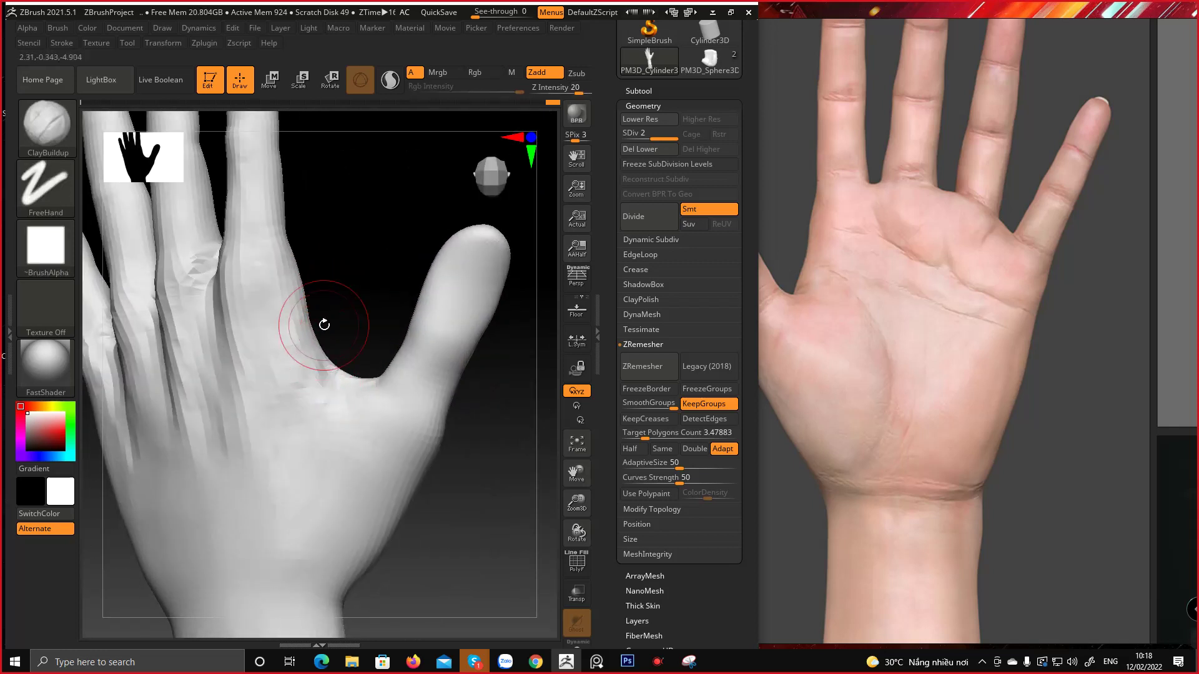
right_drag(324, 369, 334, 369)
drag(334, 371, 327, 407)
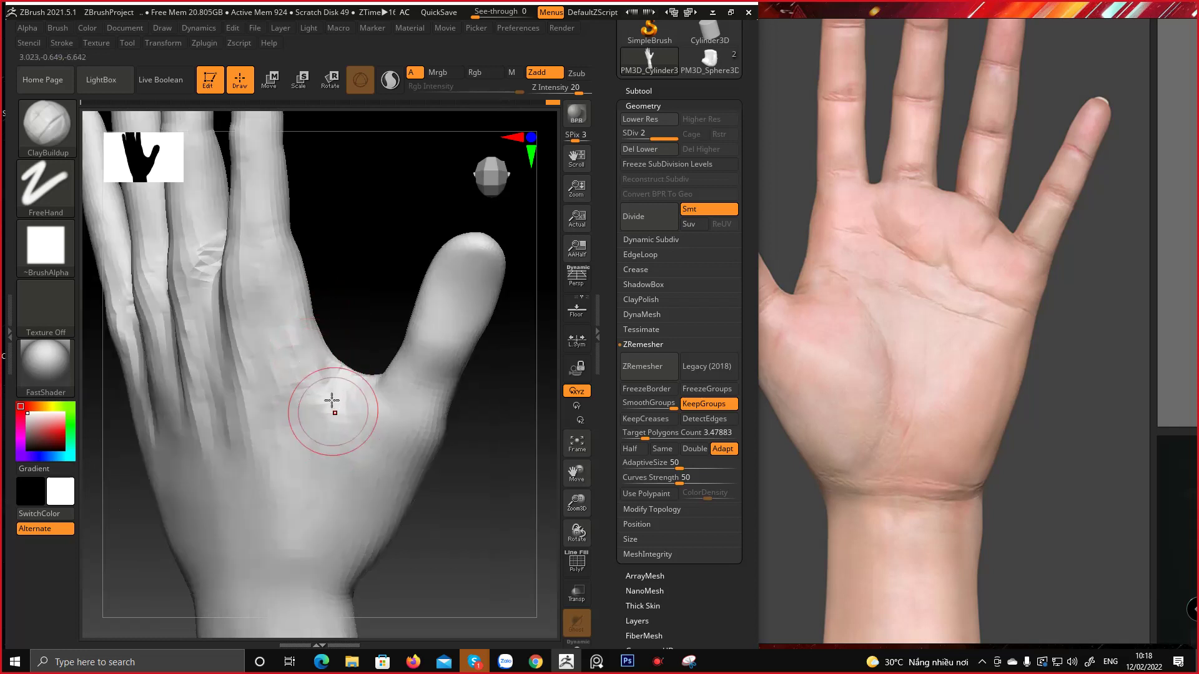
right_drag(332, 400, 340, 337)
right_drag(335, 402, 336, 425)
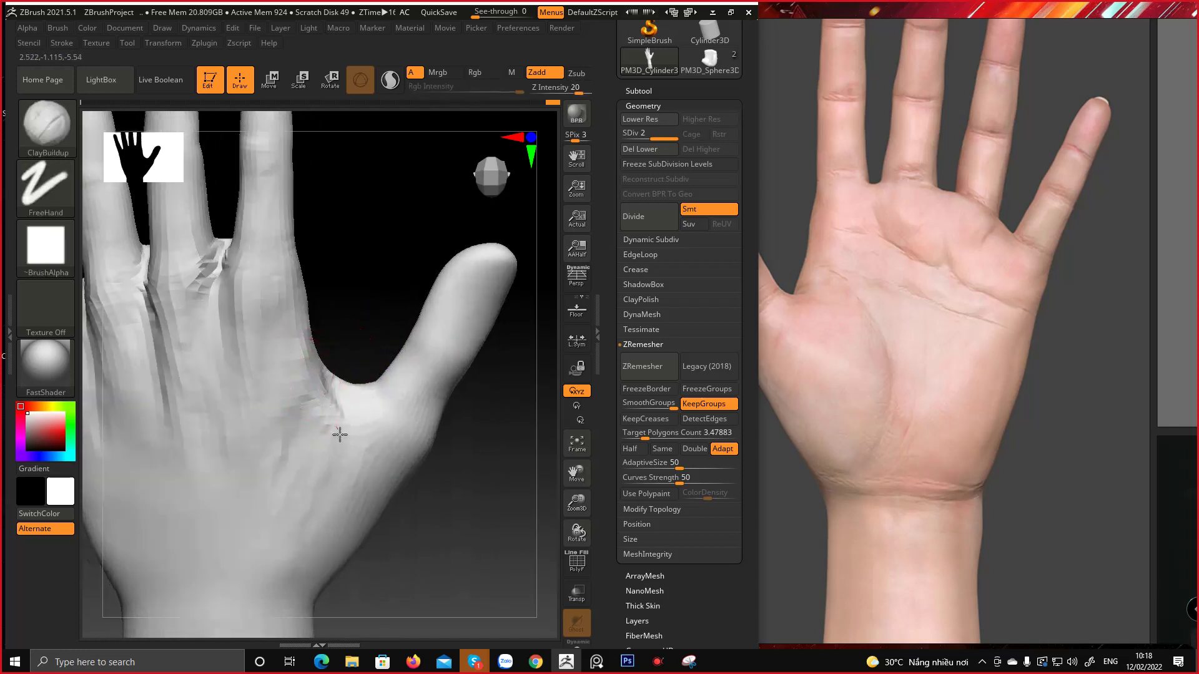
mouse_move(429, 387)
alt+right_down()
mouse_move(372, 433)
mouse_move(380, 380)
mouse_move(273, 393)
alt+right_up()
alt+right_drag(358, 445, 337, 397)
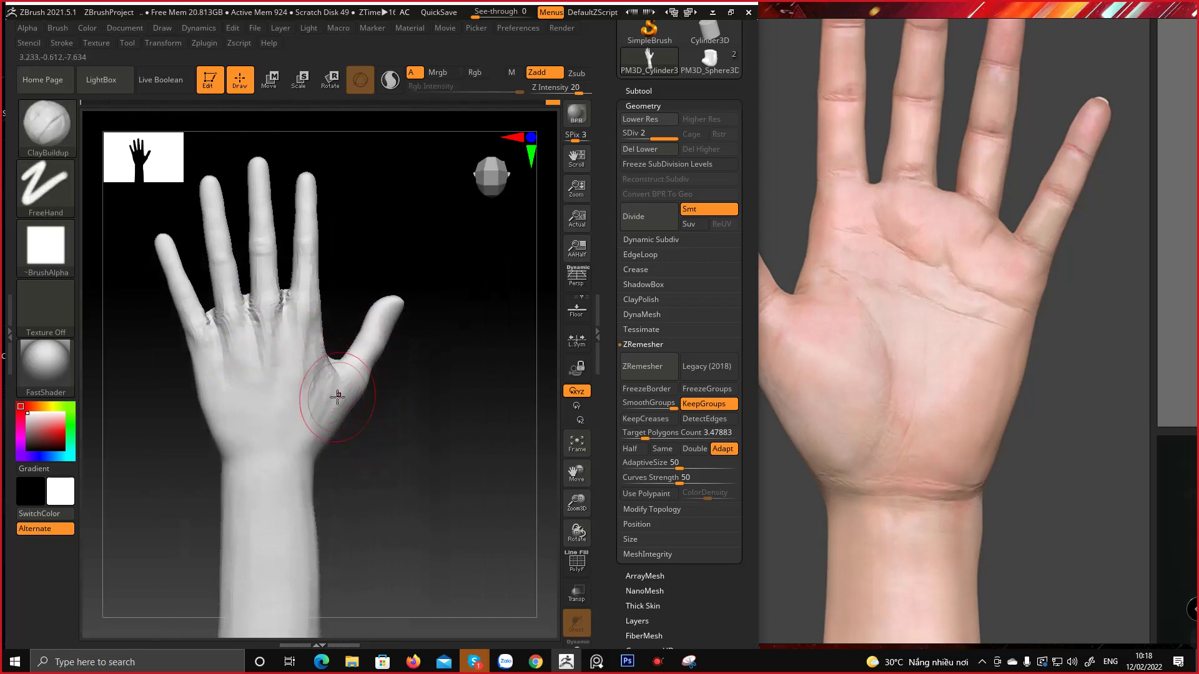
Bring the front-and-back hand reference into view, resize the brush and sculpt the tendon ridge running from the thumb's base
middle_drag(924, 359, 993, 358)
scroll(995, 370, down, 5)
ctrl+right_drag(402, 320, 401, 394)
alt+right_drag(376, 465, 373, 394)
right_drag(397, 345, 399, 375)
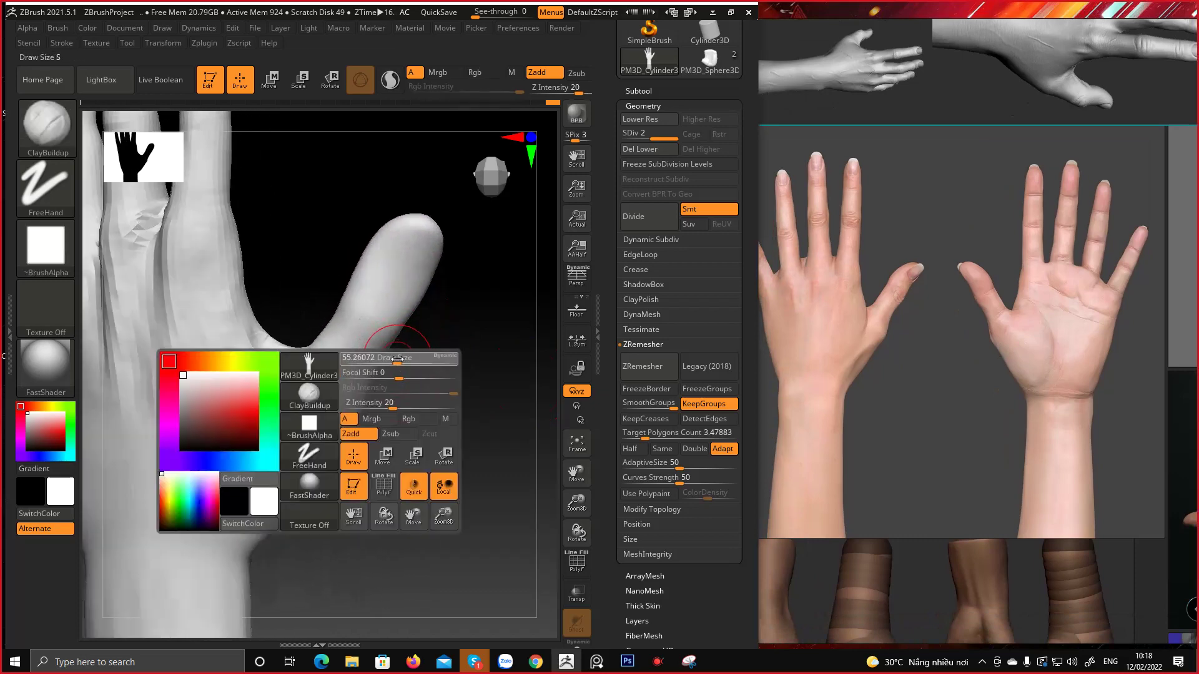
mouse_move(409, 383)
right_down()
mouse_move(389, 373)
mouse_move(442, 412)
right_up()
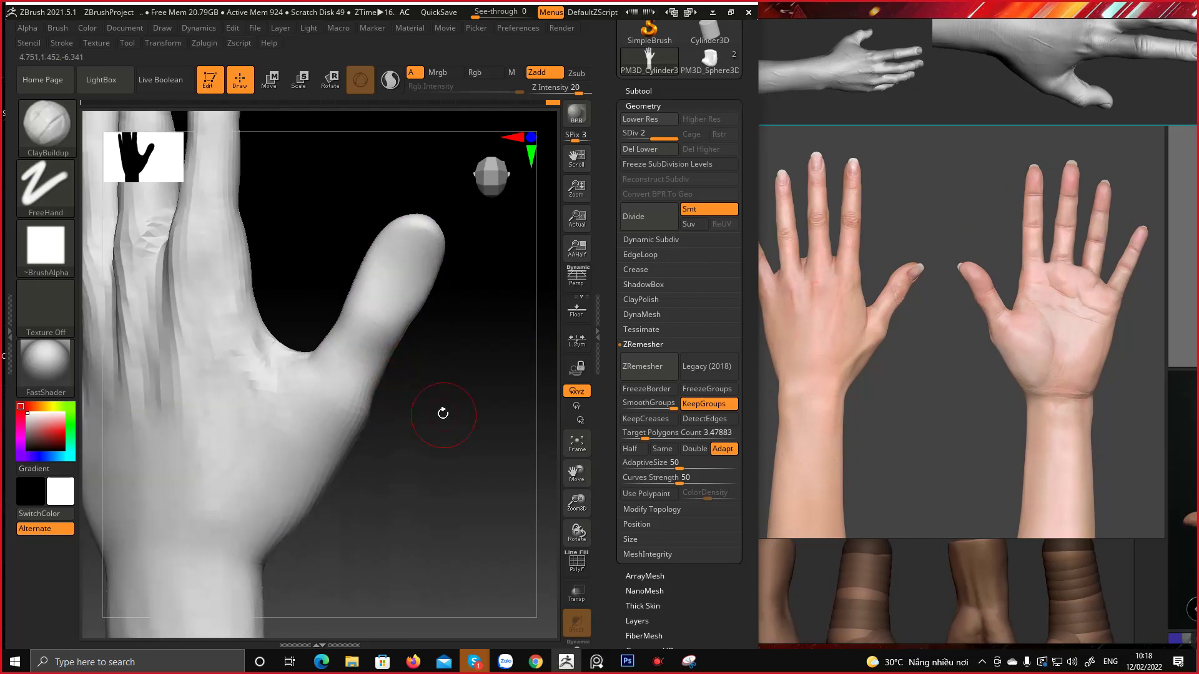
mouse_move(316, 387)
right_down()
mouse_move(388, 390)
mouse_move(348, 409)
mouse_move(431, 399)
mouse_move(453, 428)
mouse_move(385, 406)
mouse_move(430, 365)
right_up()
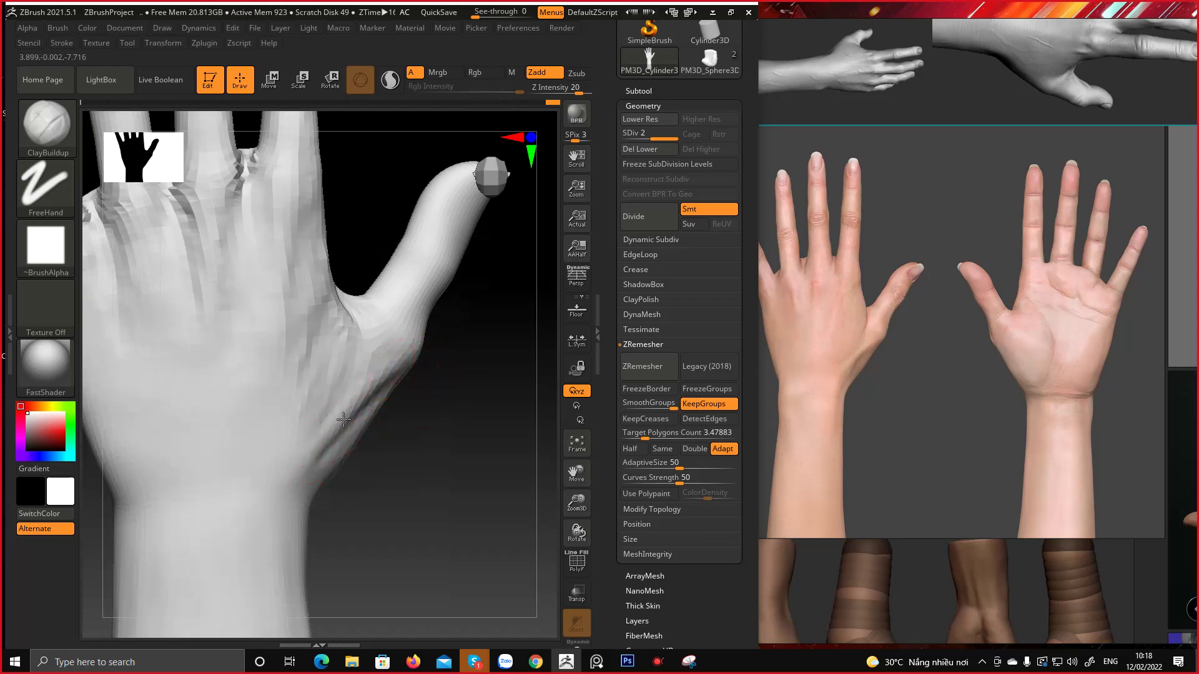
Extend and define the thumb tendons and the hollow between them toward the wrist, adjusting the brush size
mouse_move(370, 400)
alt+right_down()
mouse_move(400, 340)
mouse_move(459, 375)
alt+right_up()
key(space)
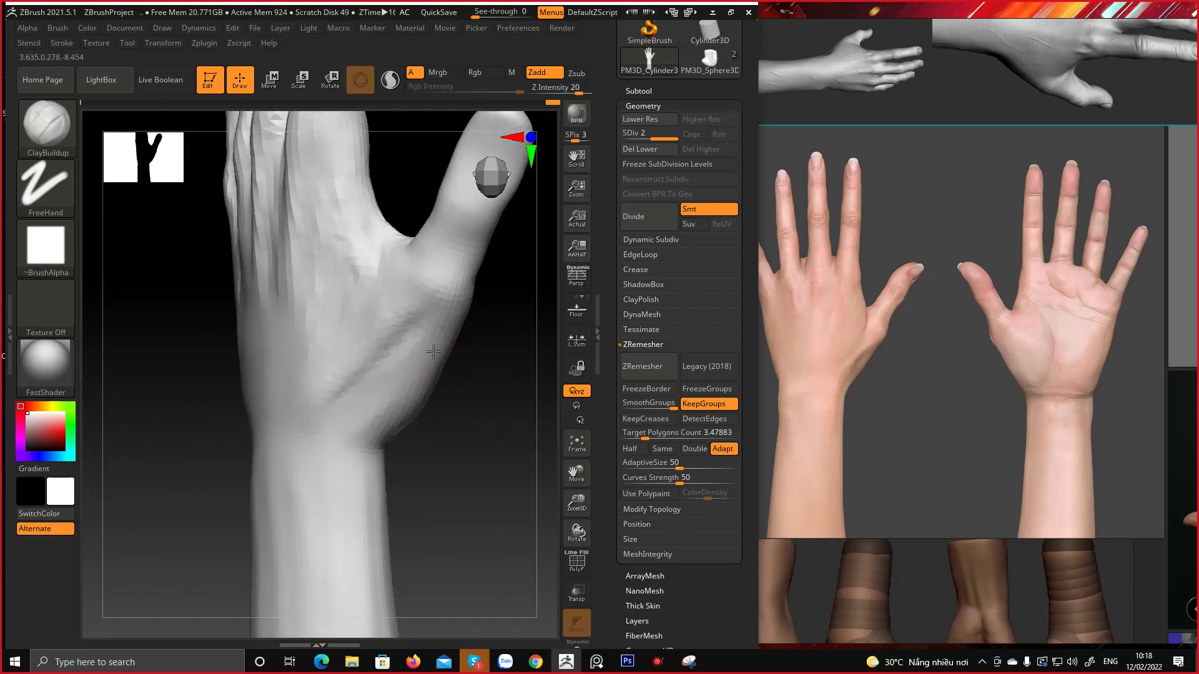
mouse_move(408, 438)
right_down()
mouse_move(409, 355)
mouse_move(431, 393)
mouse_move(402, 412)
mouse_move(395, 444)
mouse_move(391, 373)
right_up()
key(space)
drag(396, 382, 383, 382)
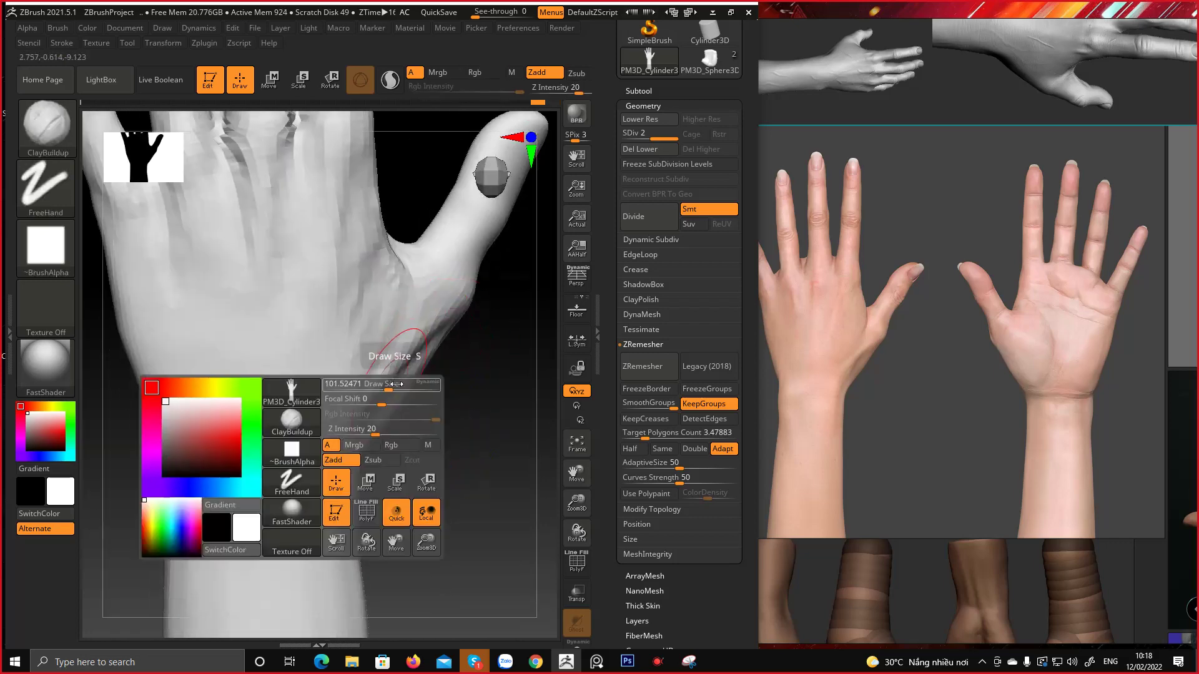
key(space)
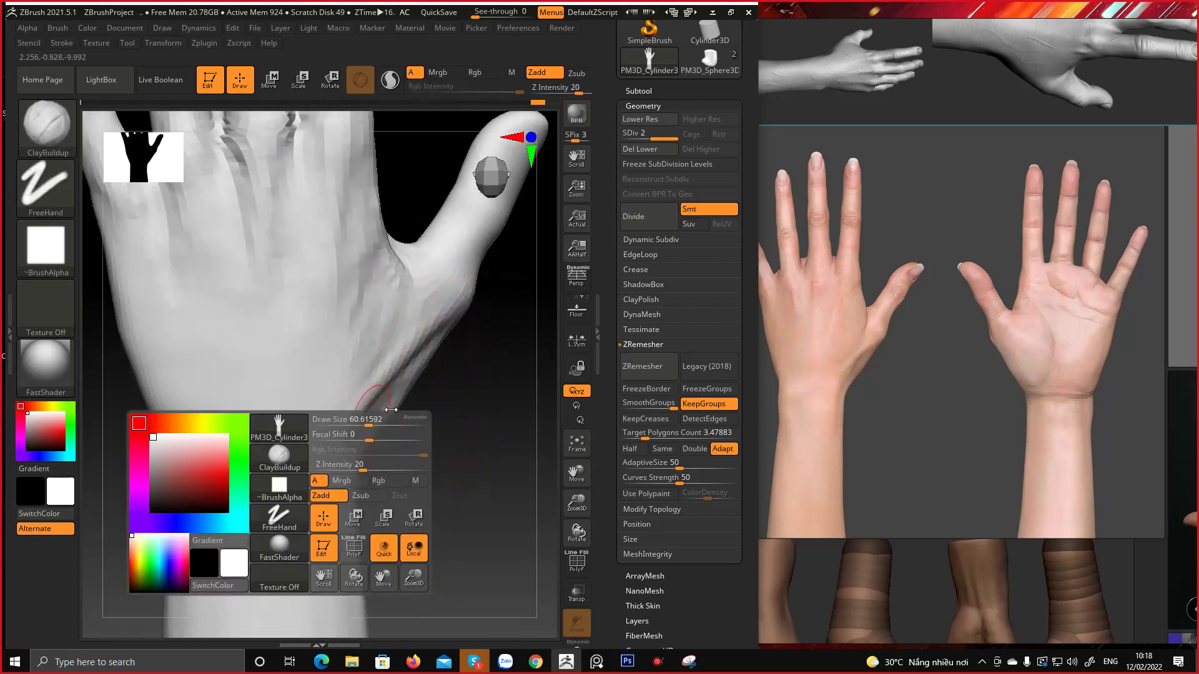
right_drag(355, 397, 346, 438)
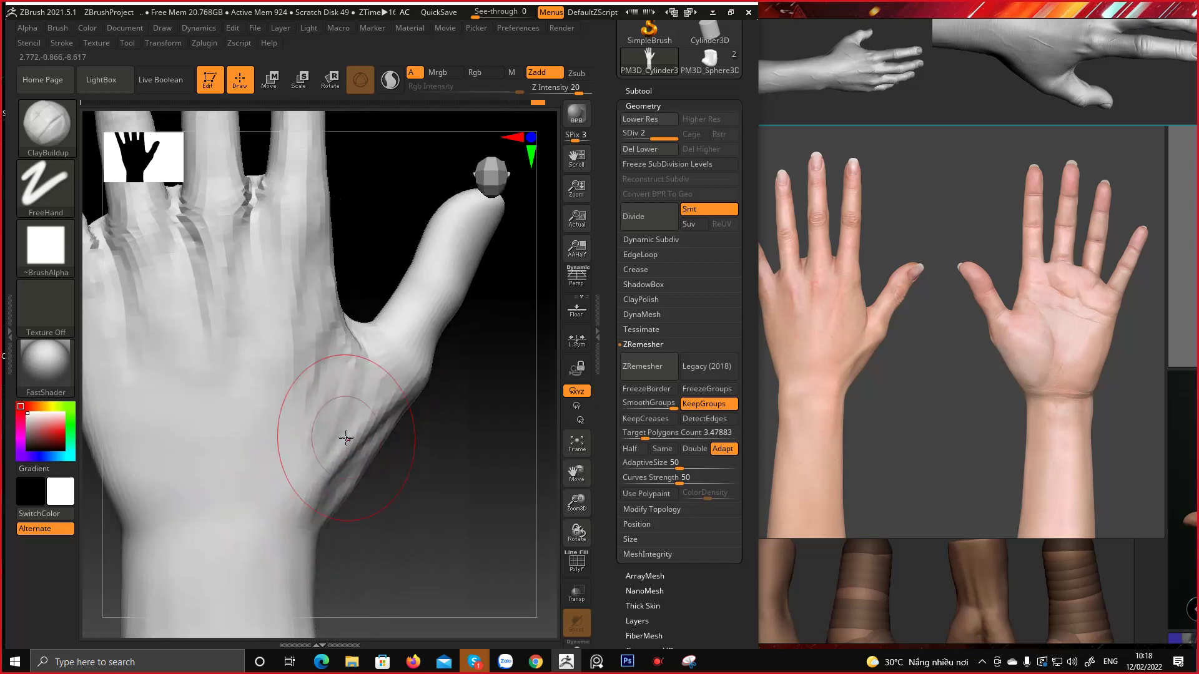
Shape the thumb's middle joint on the back of the hand with a resized brush and smooth it
right_drag(376, 390, 396, 327)
key(space)
key(space)
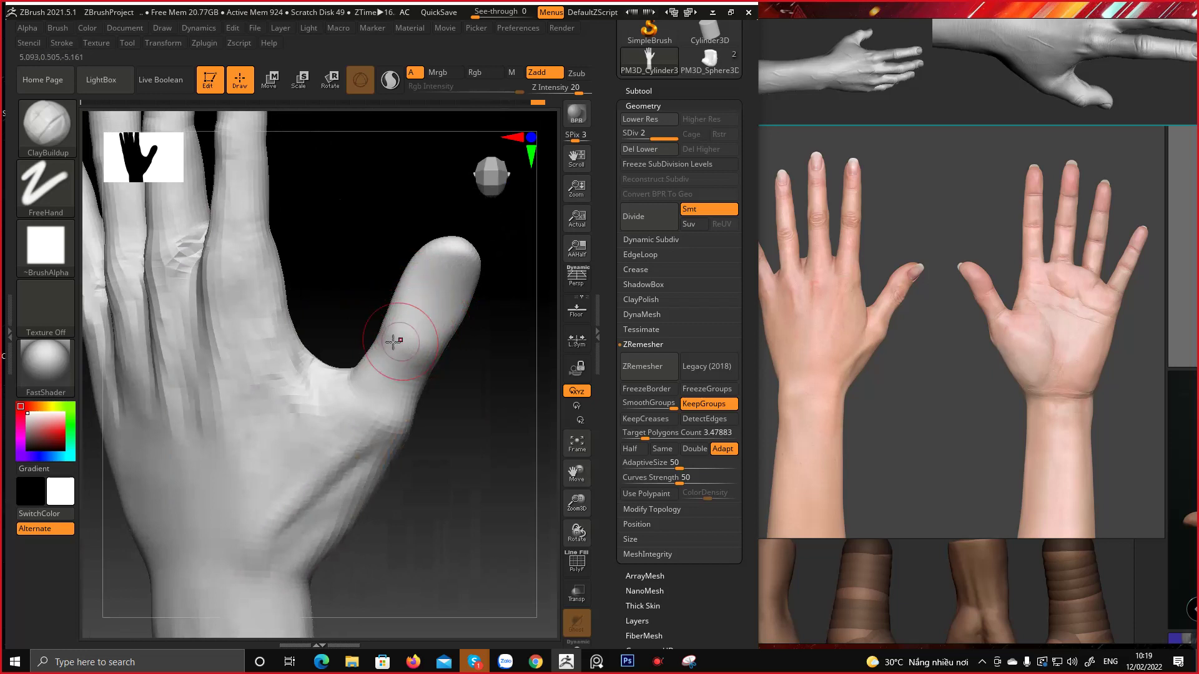
mouse_move(464, 359)
mouse_down()
mouse_move(466, 377)
mouse_move(456, 374)
mouse_up()
mouse_move(412, 352)
shift+mouse_down()
mouse_move(423, 340)
mouse_move(475, 360)
shift+mouse_up()
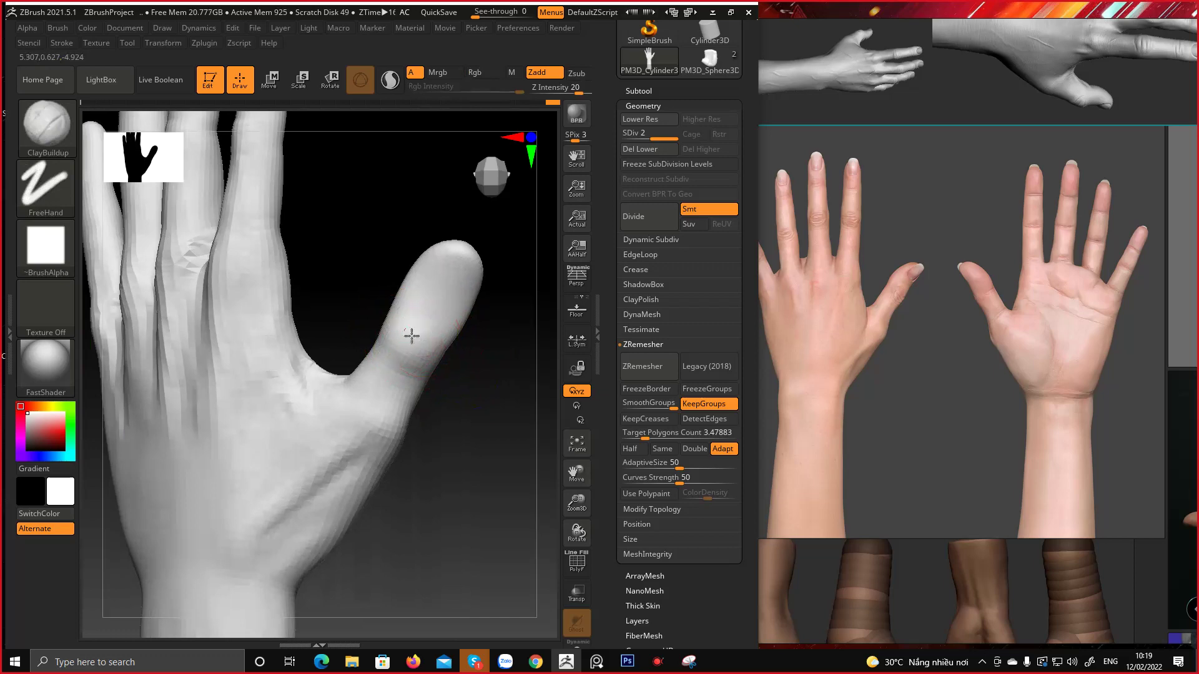
Check the thumb from several angles, undo the last stroke and rework the back of the hand beside the thumb web
right_drag(412, 336, 355, 493)
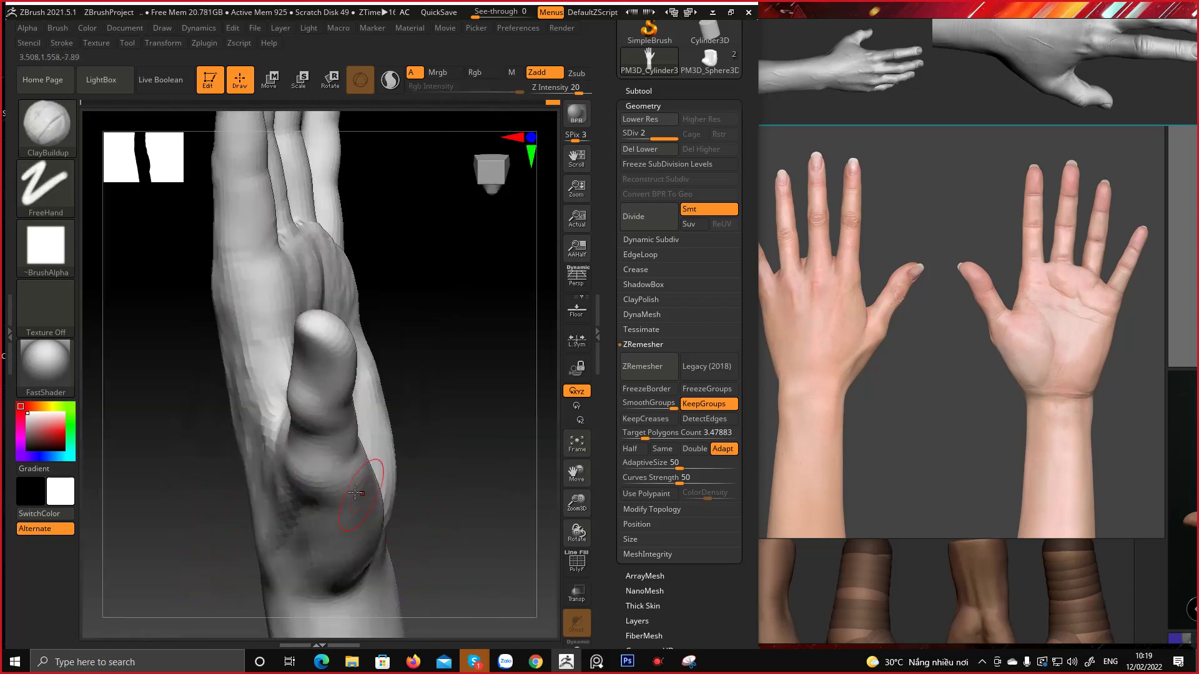
right_drag(422, 466, 291, 491)
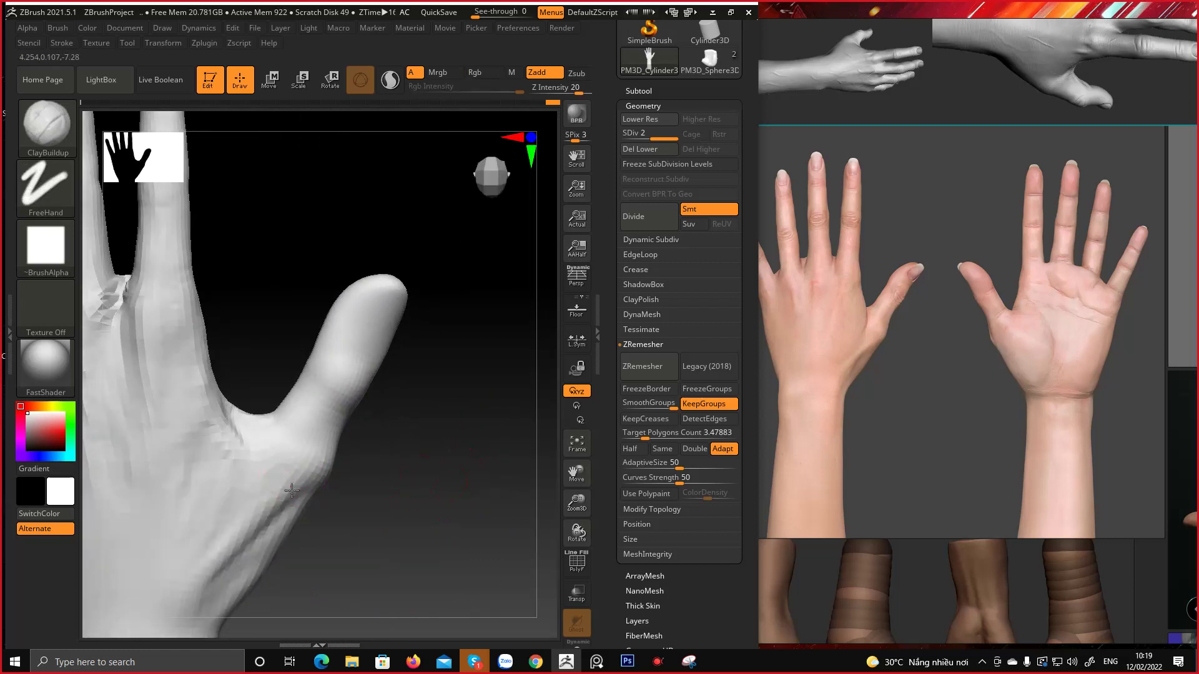
shift+right_drag(438, 450, 381, 535)
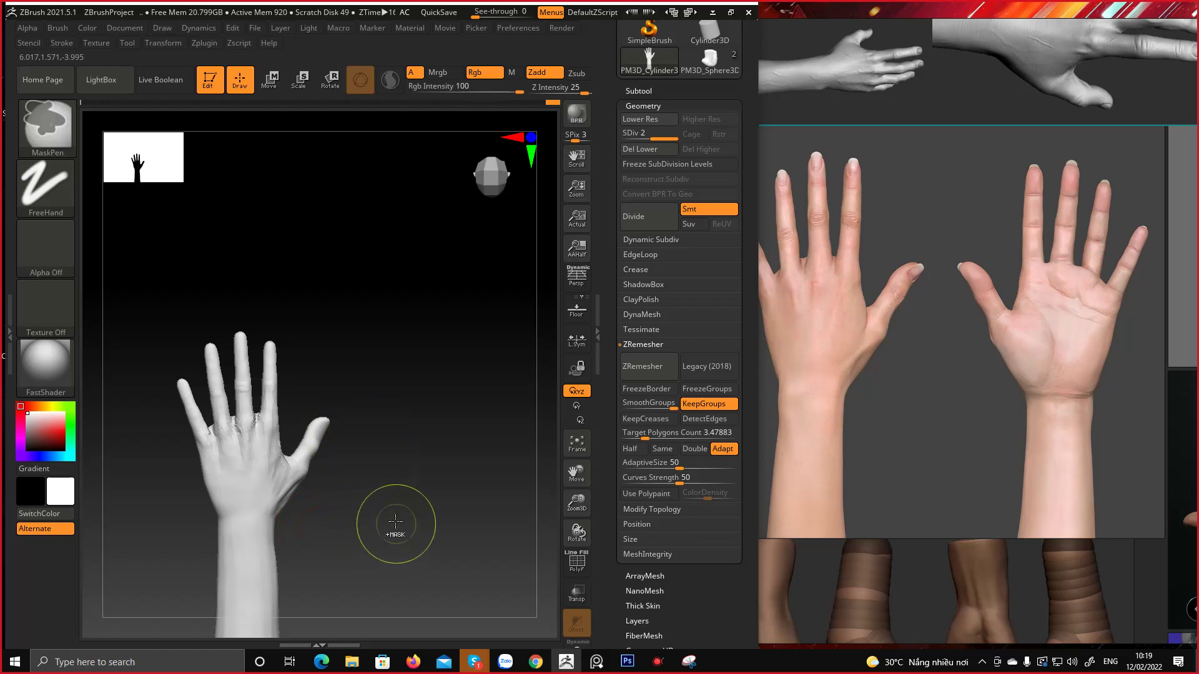
ctrl+right_drag(396, 524, 235, 435)
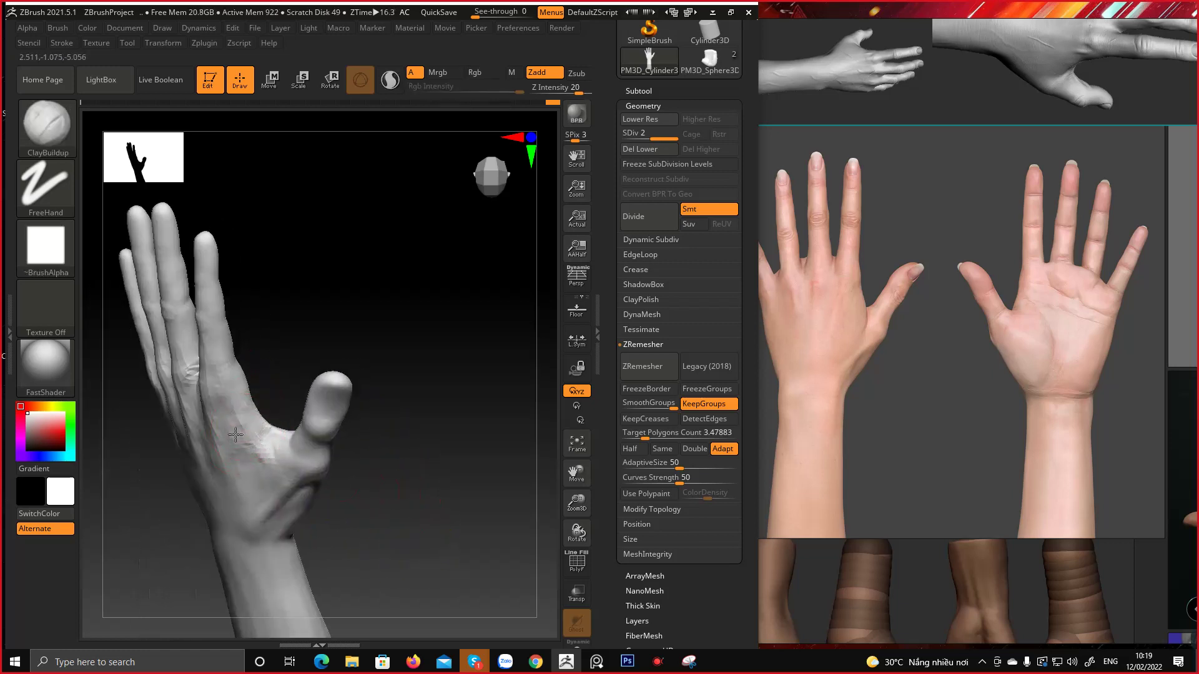
key(ctrl+z)
drag(259, 445, 255, 441)
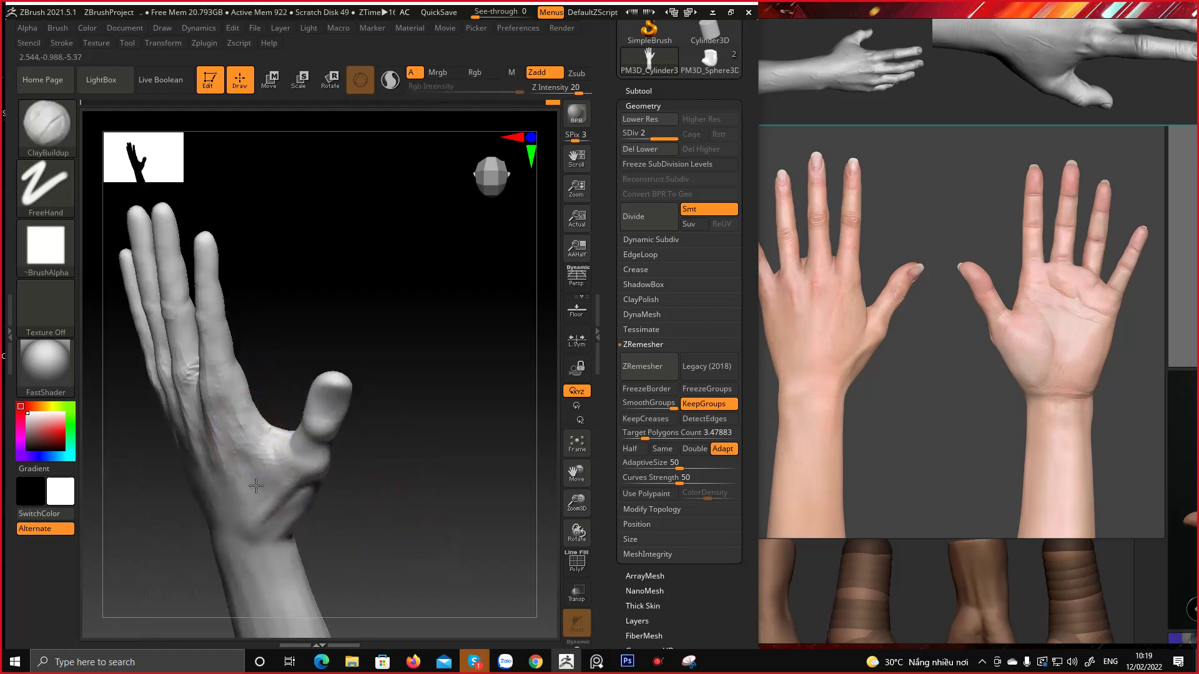
right_drag(256, 486, 319, 423)
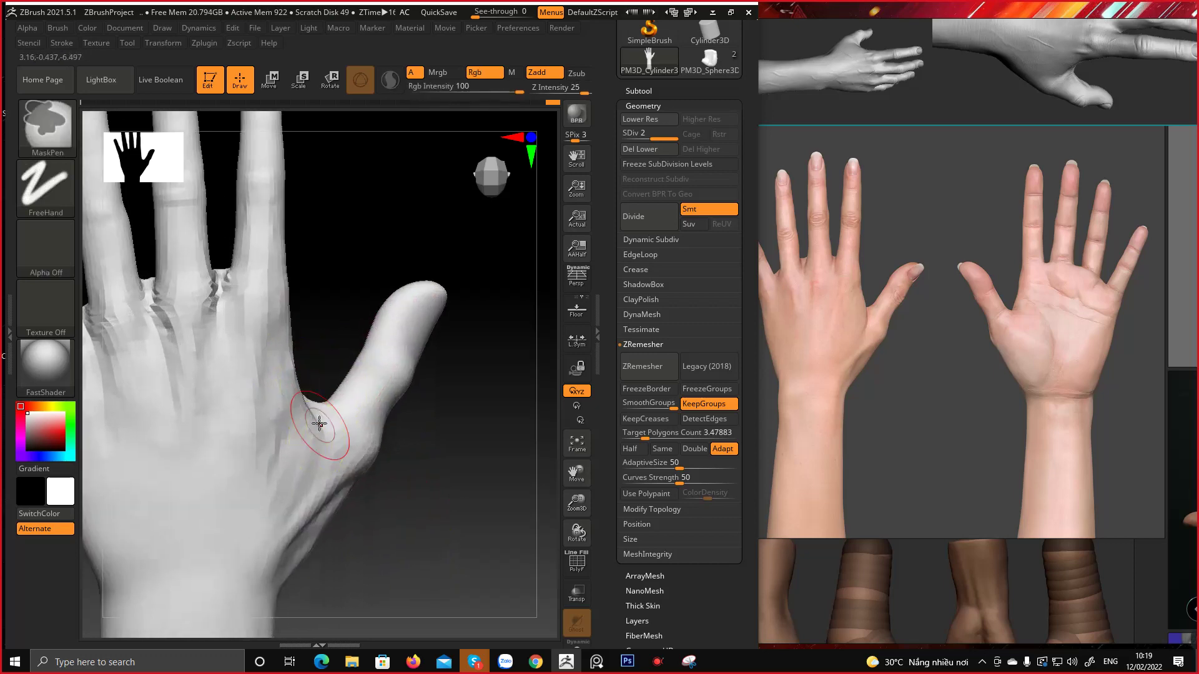
Switch to the DamStandard brush and carve the skin crease where the thumb web meets the back of the index finger
key(b)
key(s)
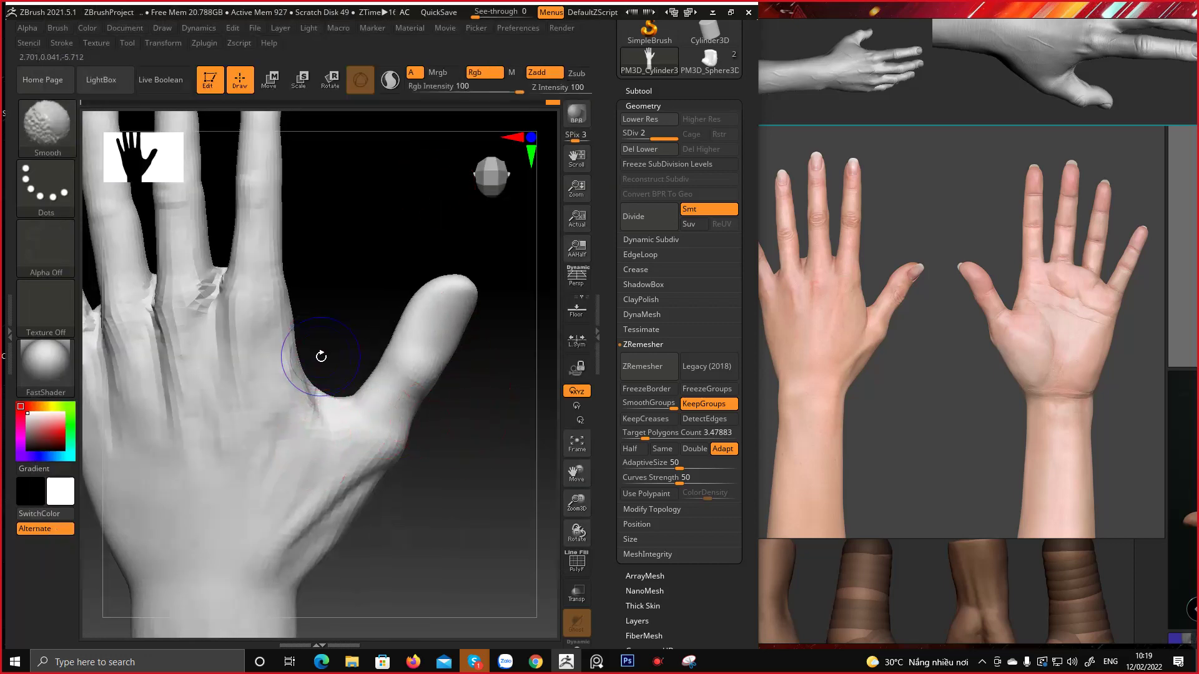
mouse_move(321, 356)
right_down()
mouse_move(339, 337)
mouse_move(316, 368)
mouse_move(339, 329)
right_up()
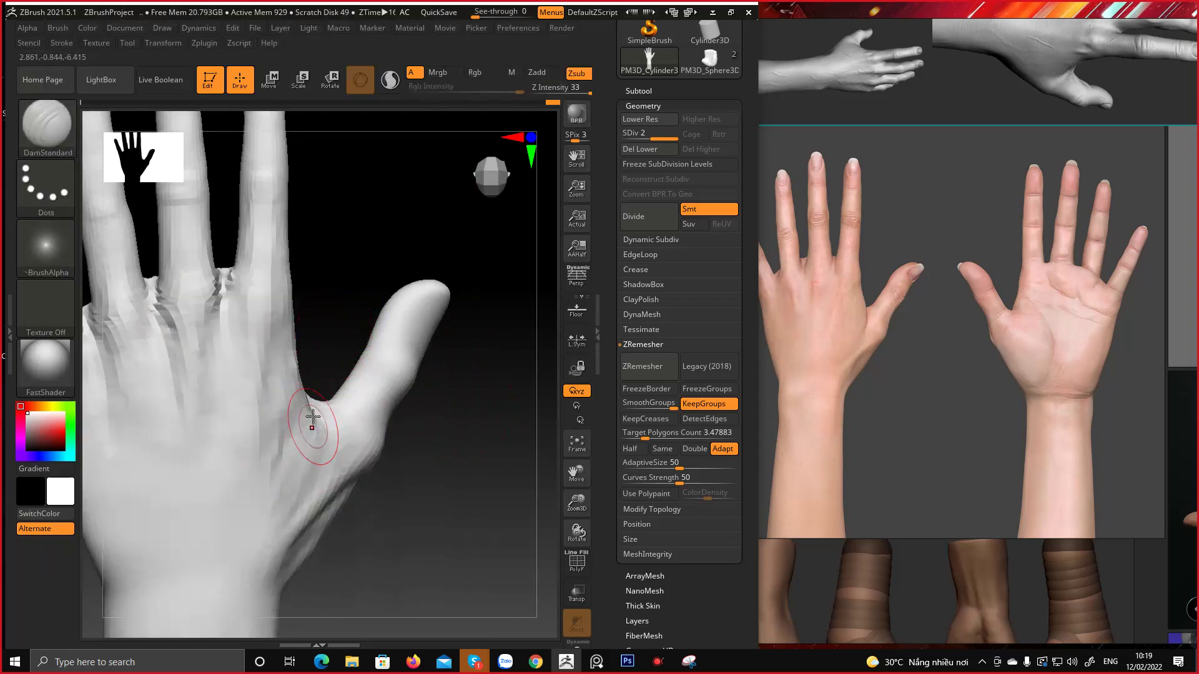
ctrl+right_drag(318, 428, 289, 402)
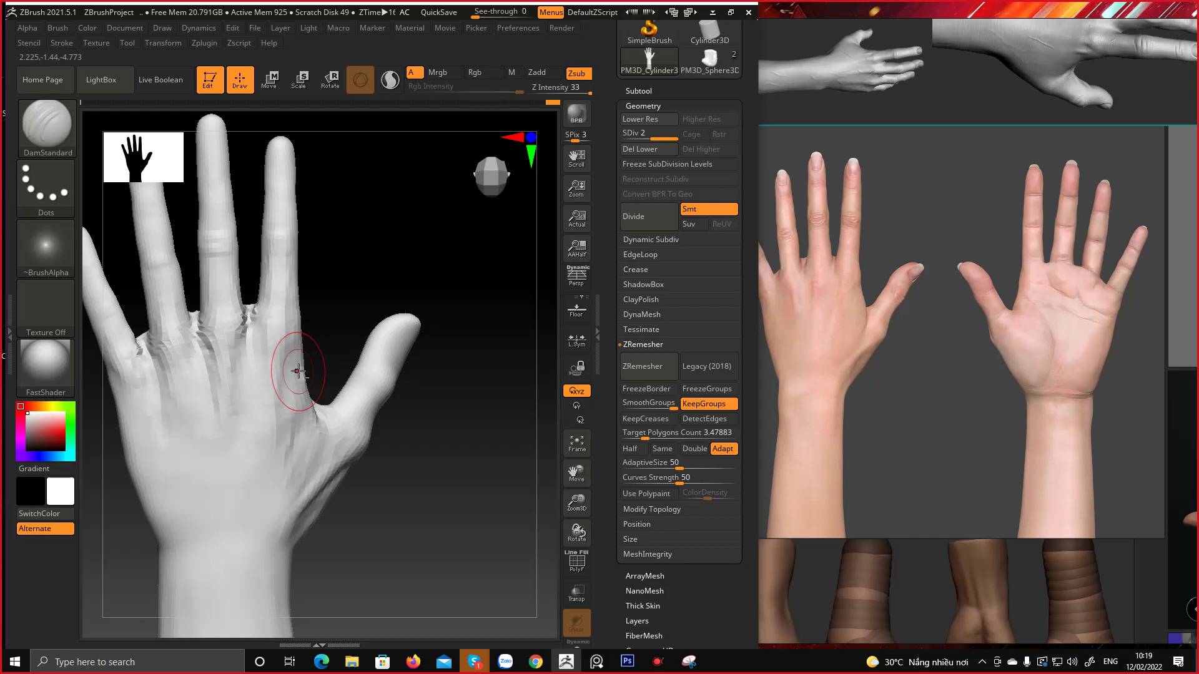
right_drag(462, 422, 444, 412)
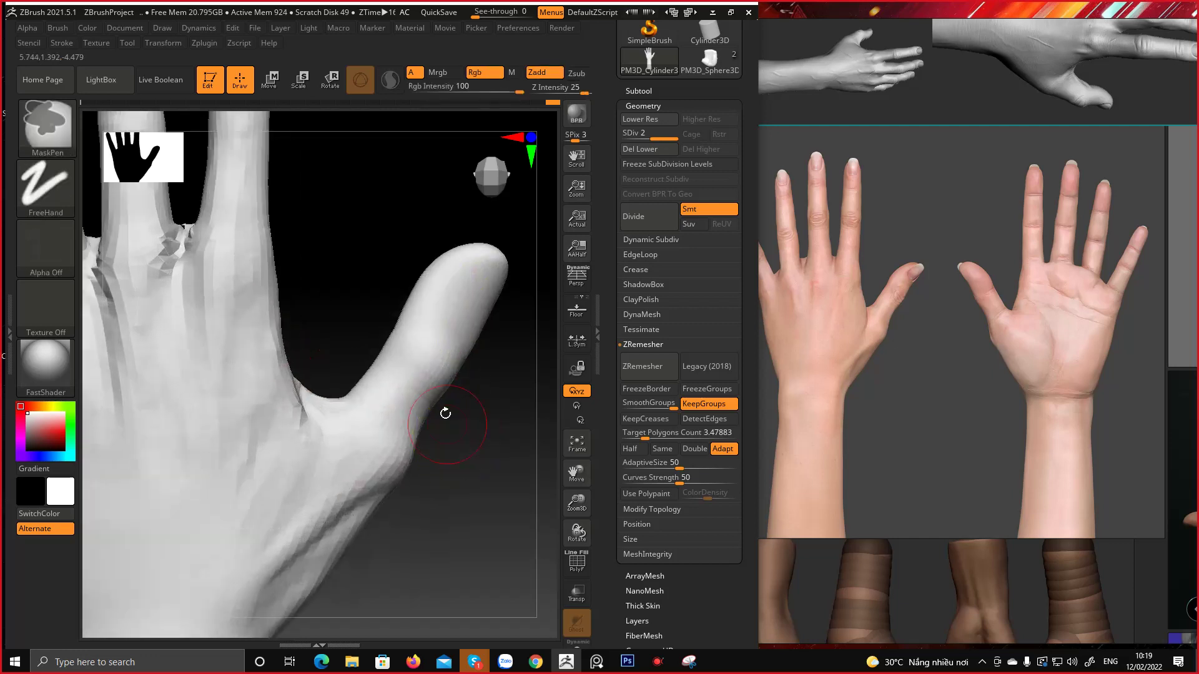
key(space)
right_drag(450, 294, 388, 302)
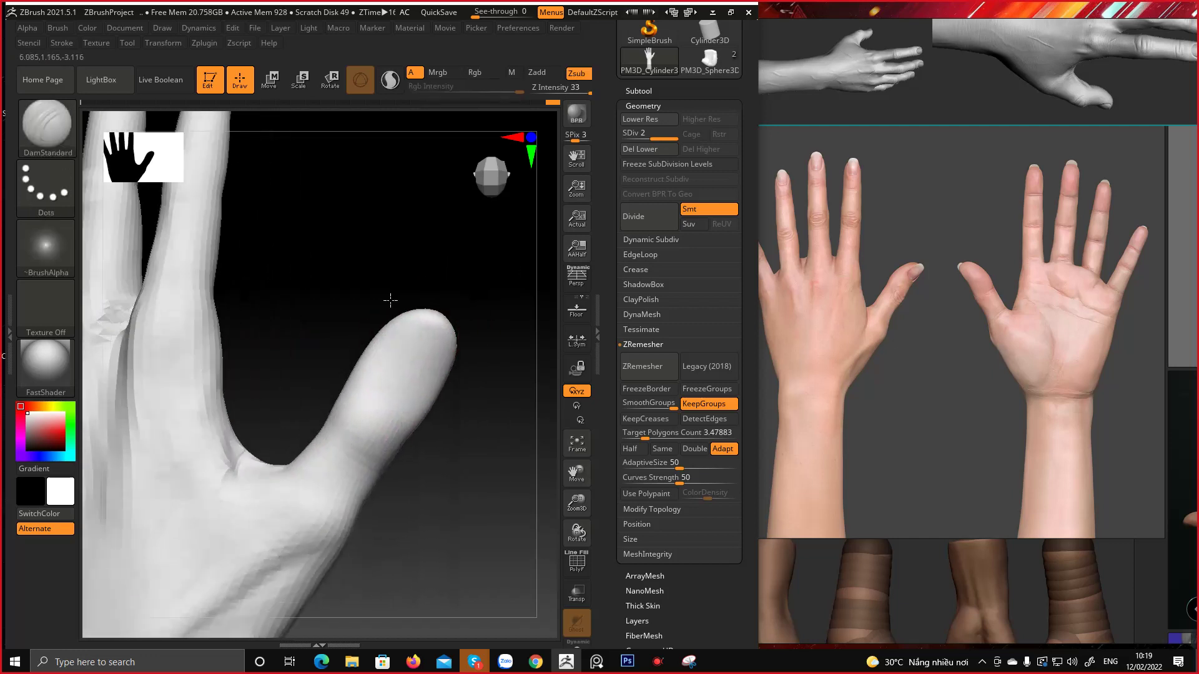
Turn to the palm side, resize the DamStandard brush and carve the crease below the finger pads
mouse_move(386, 371)
right_down()
mouse_move(414, 342)
mouse_move(406, 393)
mouse_move(394, 370)
right_up()
mouse_move(450, 340)
right_down()
mouse_move(420, 375)
mouse_move(448, 349)
mouse_move(407, 366)
mouse_move(340, 313)
mouse_move(409, 275)
mouse_move(476, 300)
mouse_move(463, 361)
mouse_move(484, 348)
mouse_move(400, 257)
right_up()
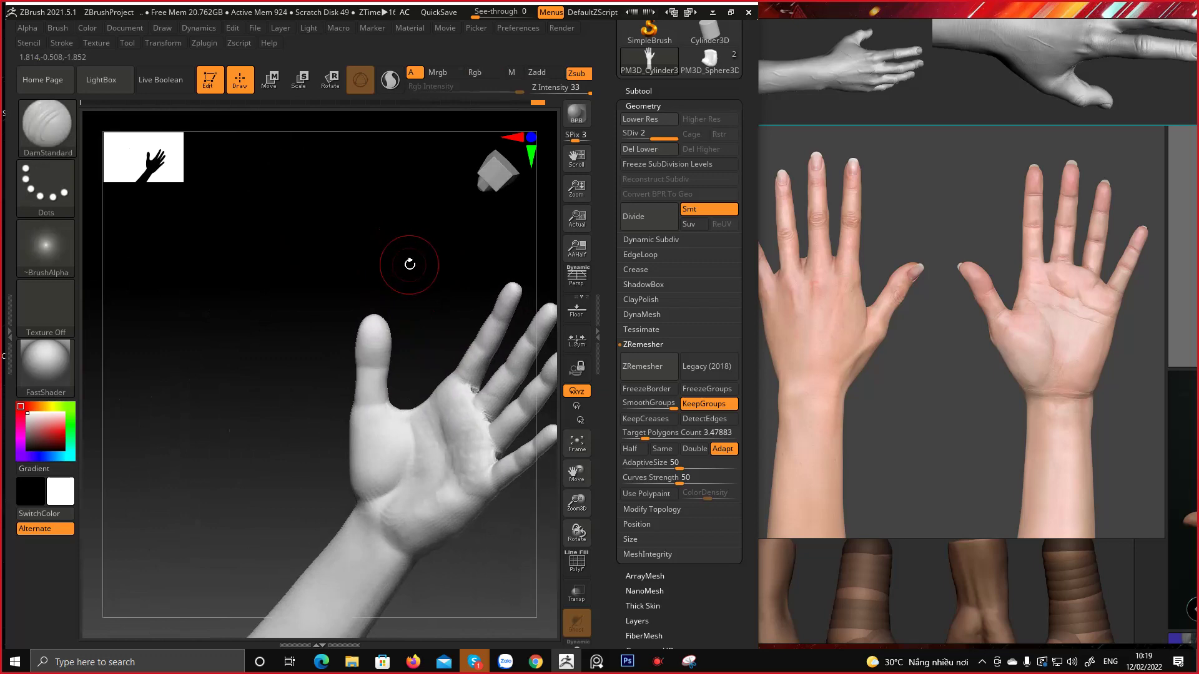
mouse_move(417, 390)
right_down()
mouse_move(380, 350)
mouse_move(387, 399)
mouse_move(350, 276)
mouse_move(384, 294)
mouse_move(300, 302)
mouse_move(259, 383)
mouse_move(272, 371)
mouse_move(233, 377)
right_up()
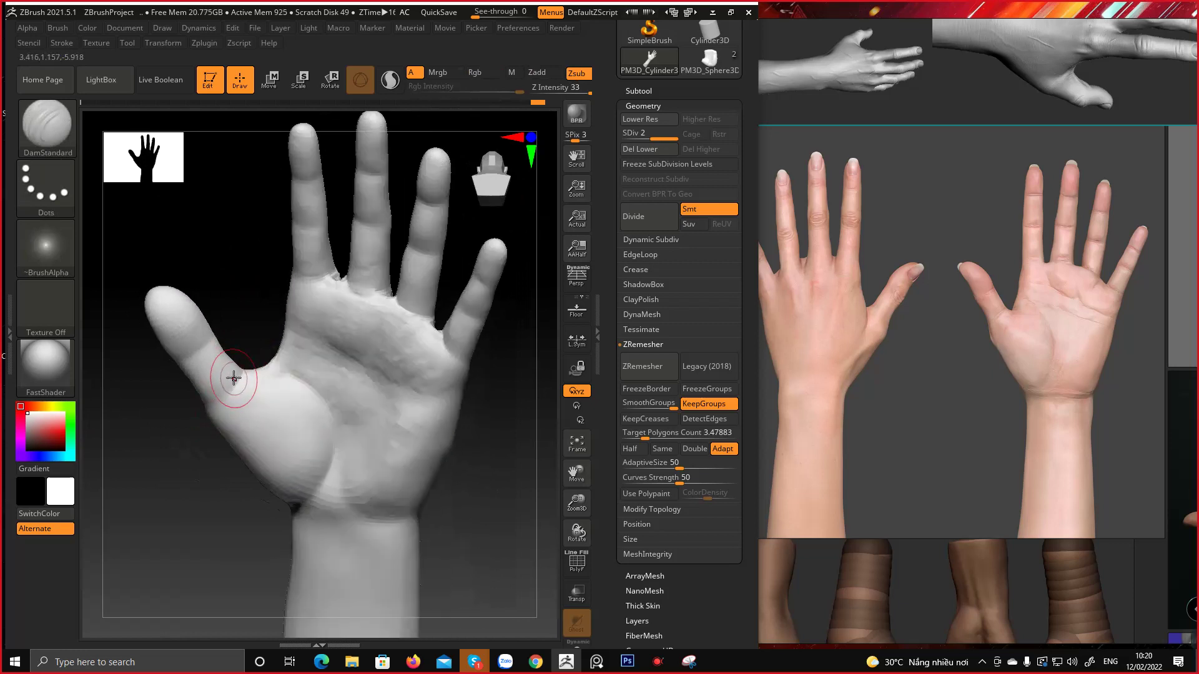
key(s)
mouse_move(223, 329)
shift+right_down()
mouse_move(200, 345)
mouse_move(259, 310)
shift+right_up()
alt+right_drag(335, 386, 298, 359)
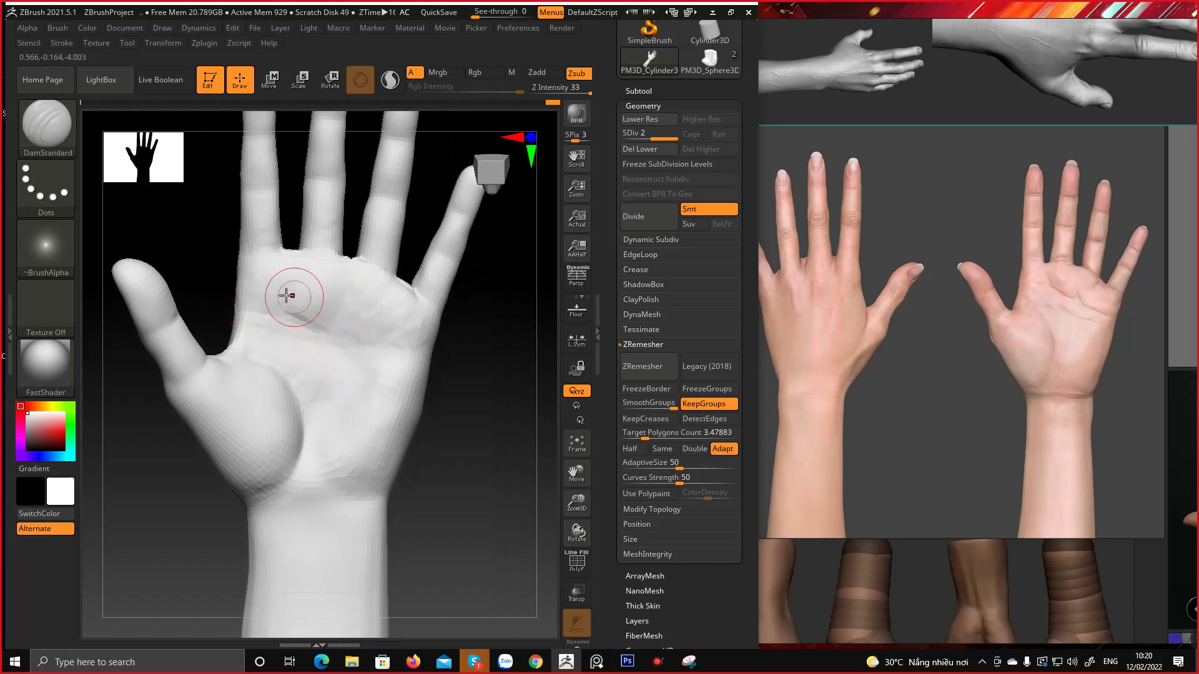
right_drag(480, 351, 474, 390)
right_drag(430, 317, 424, 309)
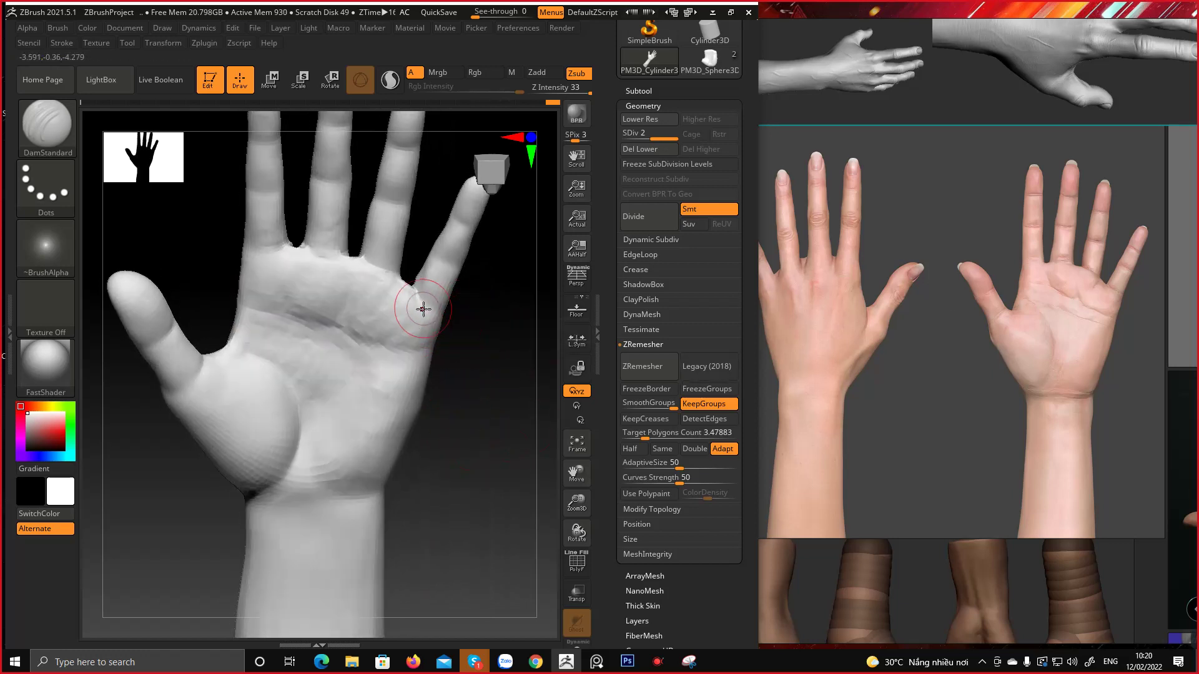
drag(467, 312, 417, 334)
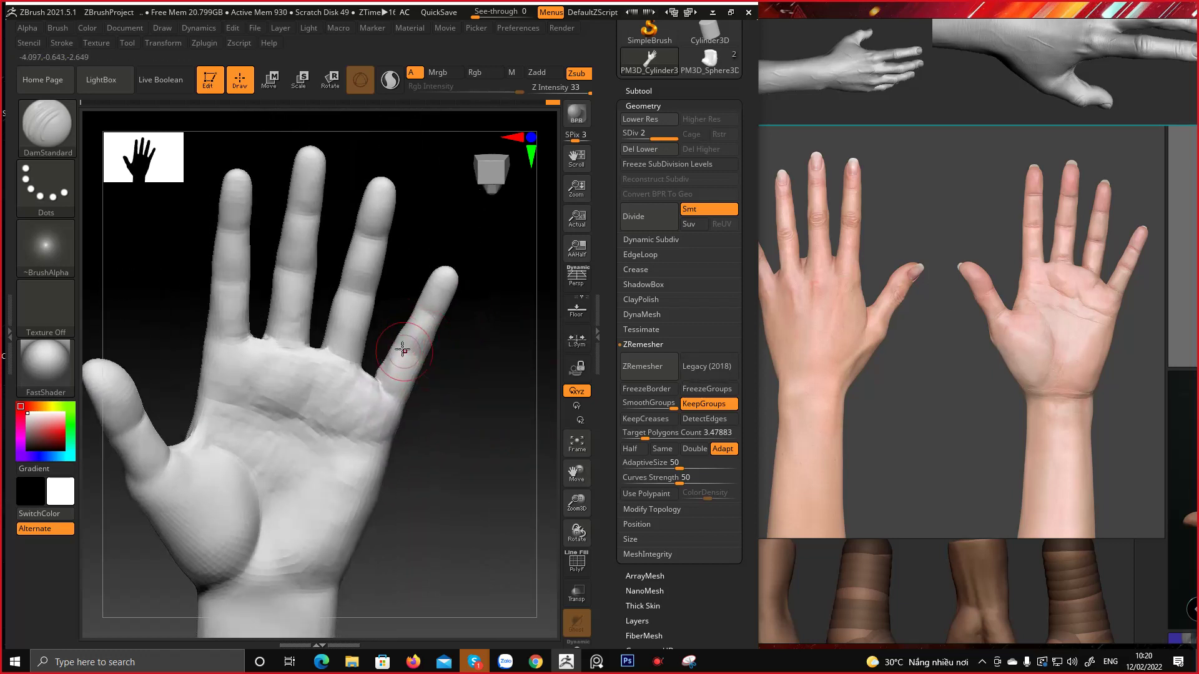
Resize the DamStandard brush and carve the wrist crease across the base of the palm
drag(454, 368, 451, 330)
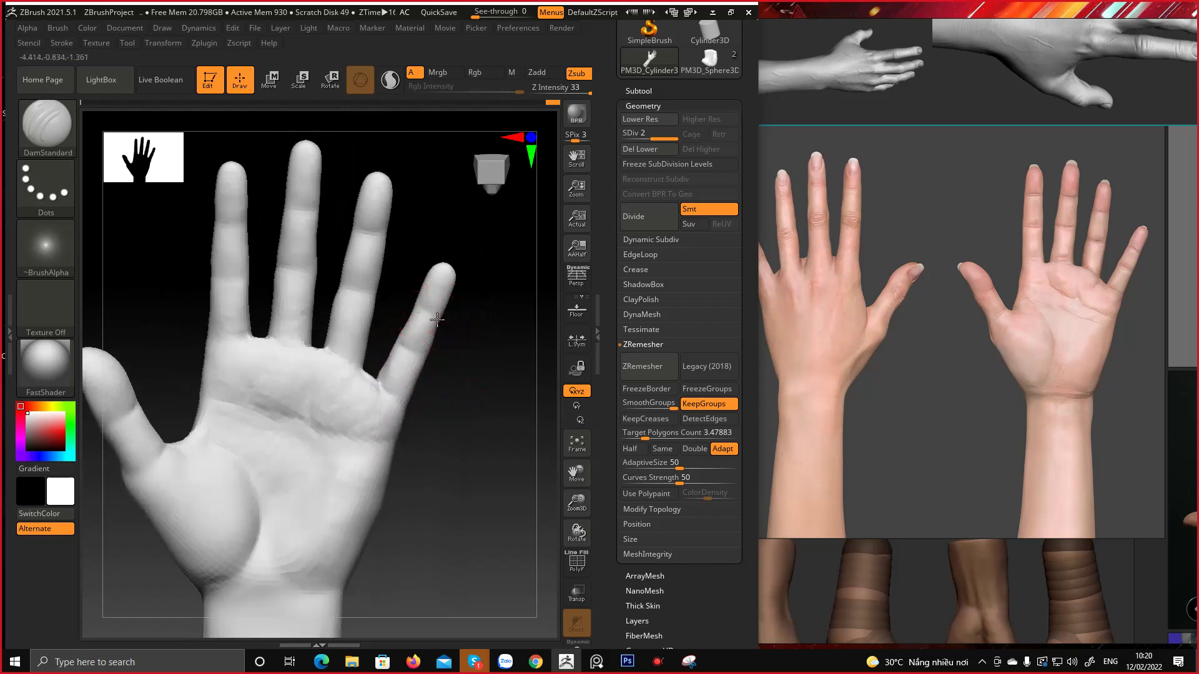
mouse_move(444, 377)
mouse_down()
mouse_move(399, 385)
mouse_move(464, 341)
mouse_up()
key(space)
right_drag(333, 366, 297, 362)
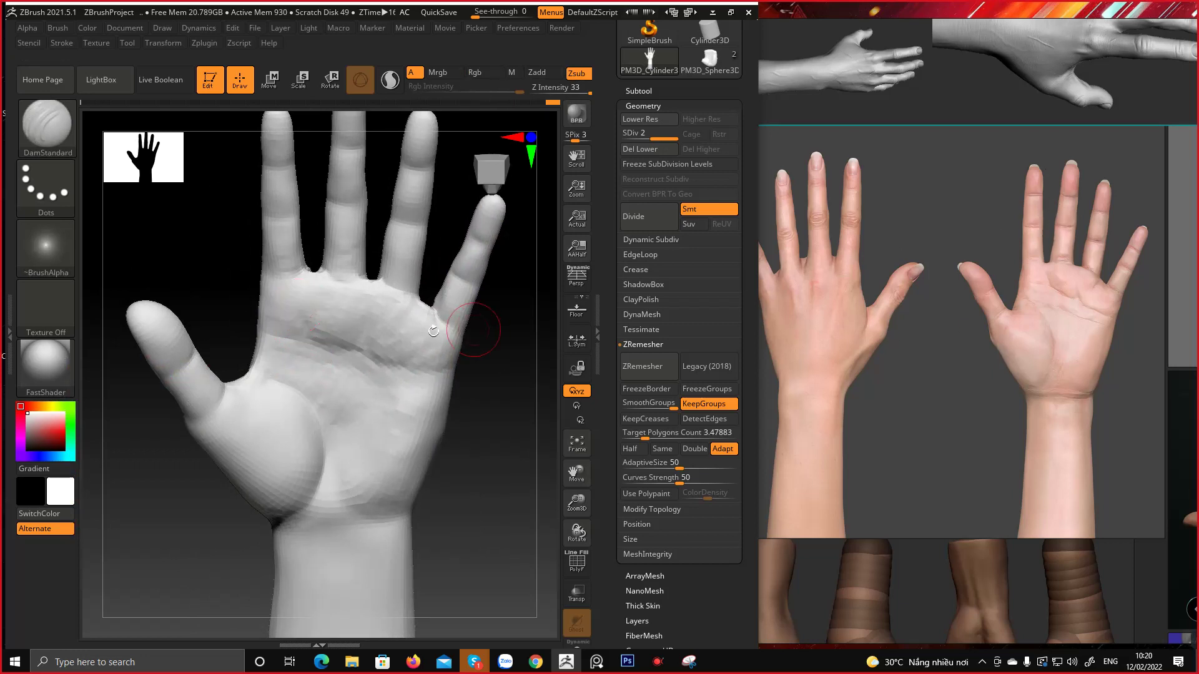
right_drag(499, 443, 490, 417)
right_drag(467, 468, 279, 455)
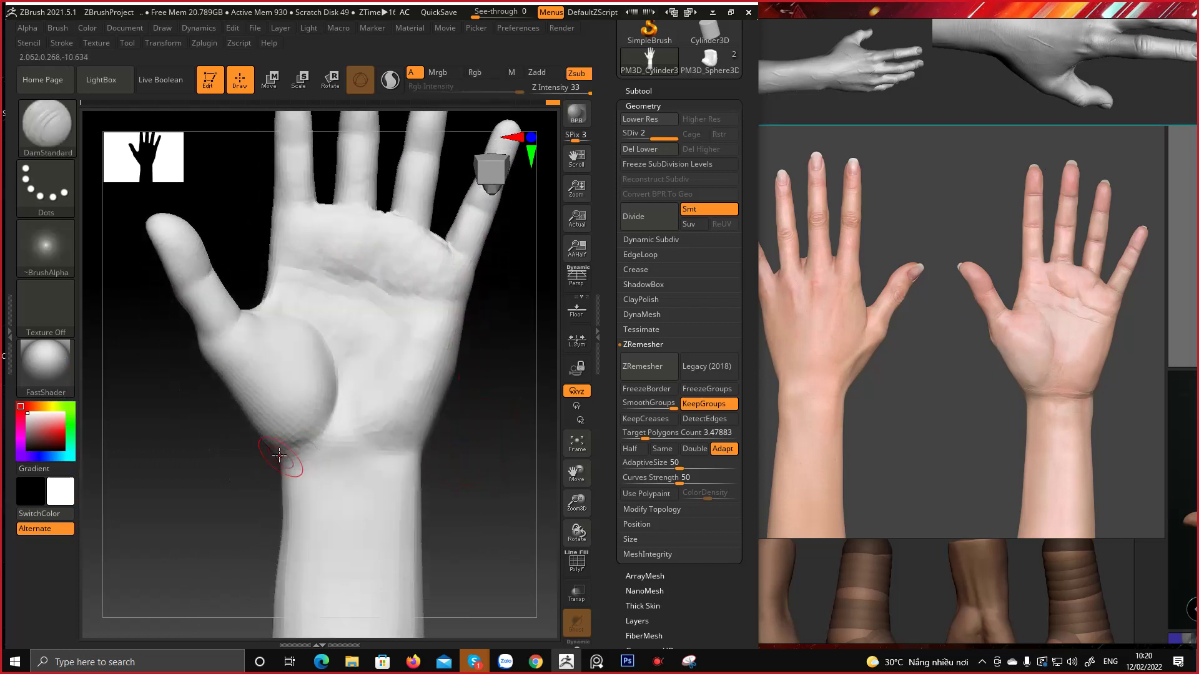
drag(386, 455, 439, 451)
mouse_move(295, 465)
right_down()
mouse_move(382, 460)
mouse_move(361, 495)
mouse_move(387, 468)
mouse_move(296, 473)
mouse_move(316, 420)
right_up()
Switch to the ClayBuildup brush, resize it and build up the wrist bone bump on the little-finger side of the back of the wrist
key(b)
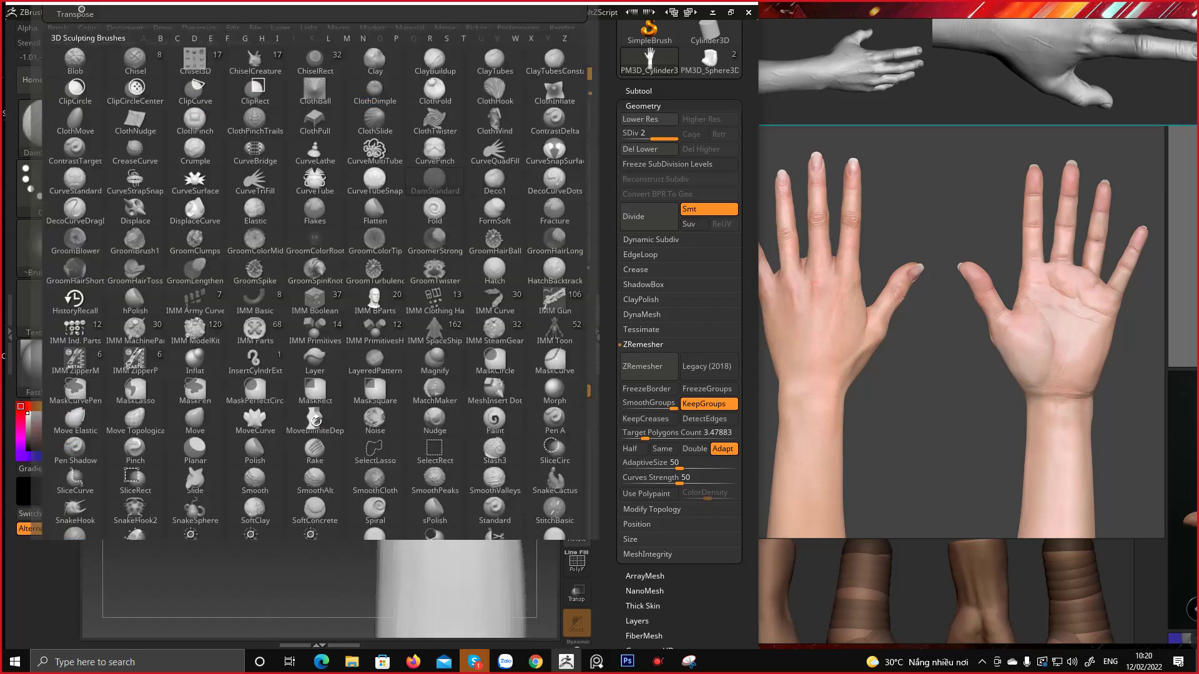
click(431, 62)
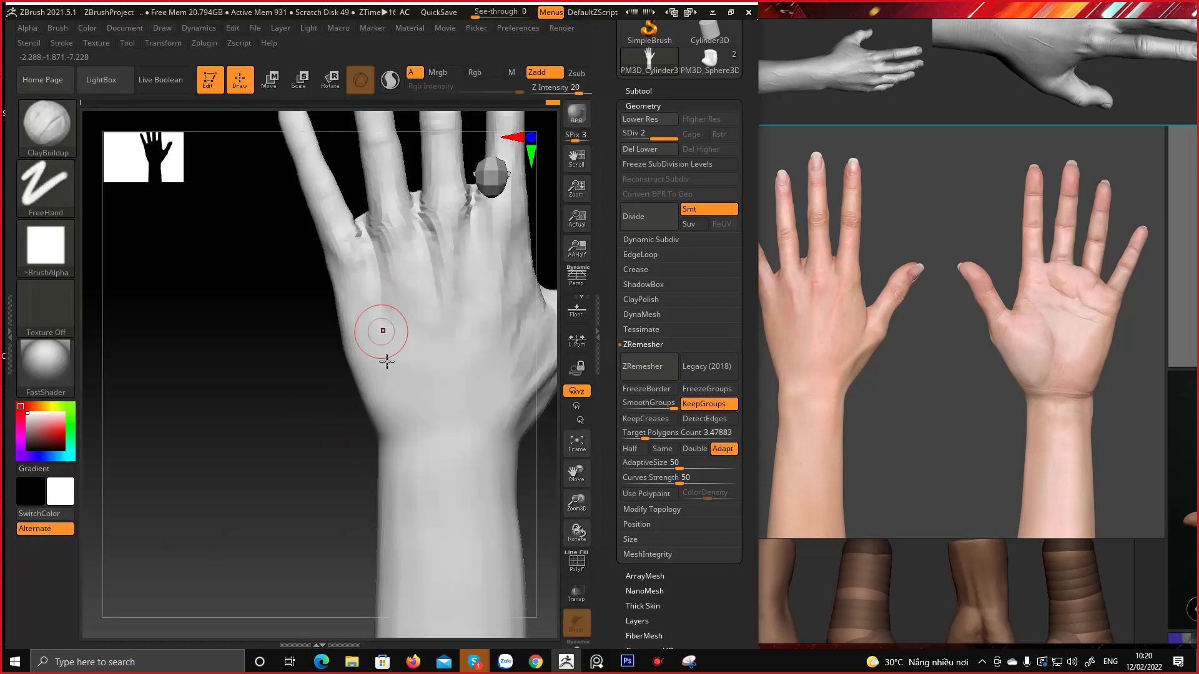
key(space)
drag(429, 418, 436, 418)
mouse_move(355, 453)
right_down()
mouse_move(356, 485)
mouse_move(414, 449)
right_up()
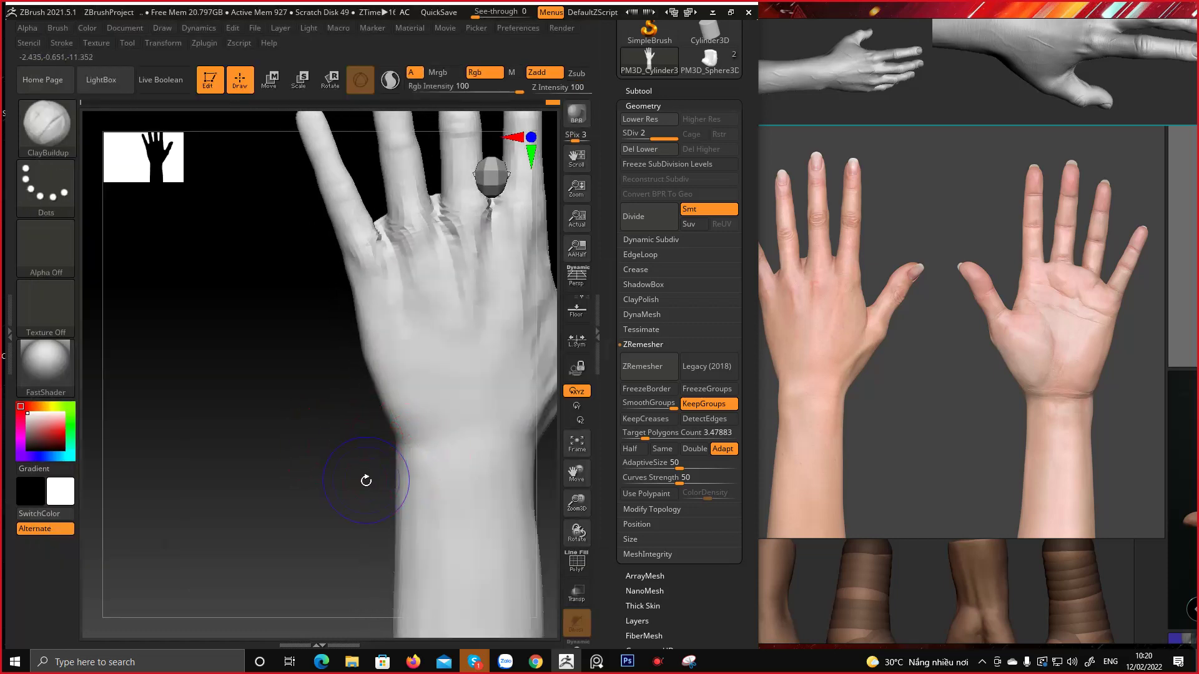
mouse_move(366, 481)
right_down()
mouse_move(399, 469)
mouse_move(259, 450)
mouse_move(308, 459)
right_up()
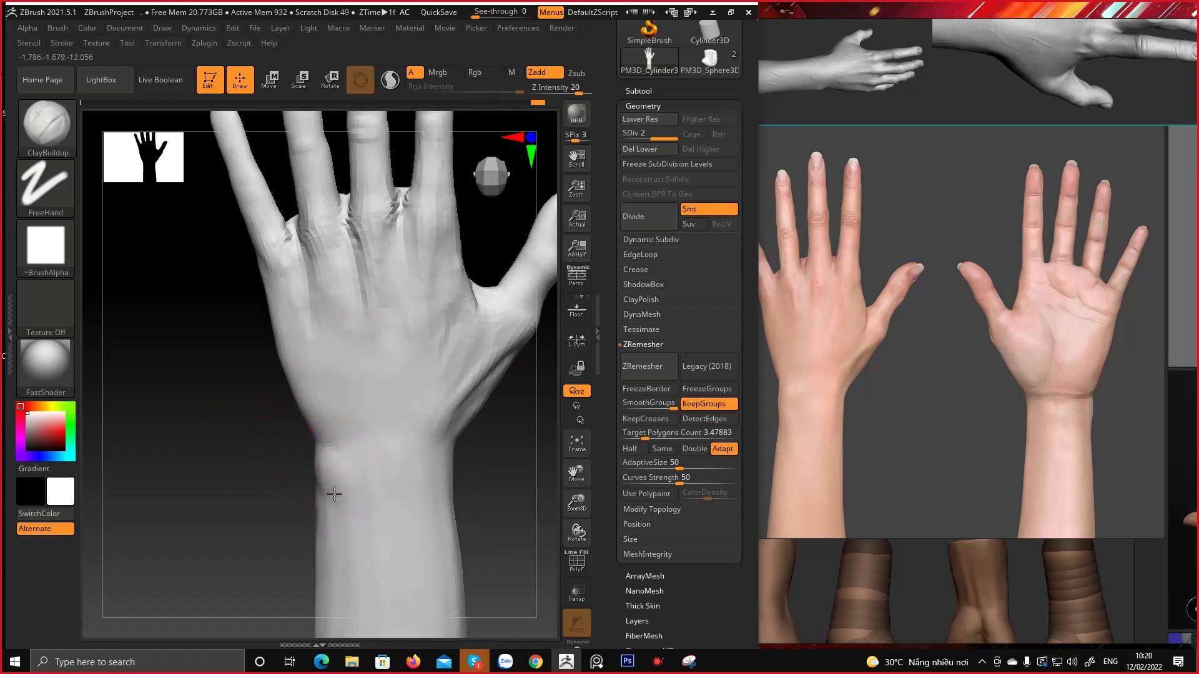
right_drag(332, 505, 281, 430)
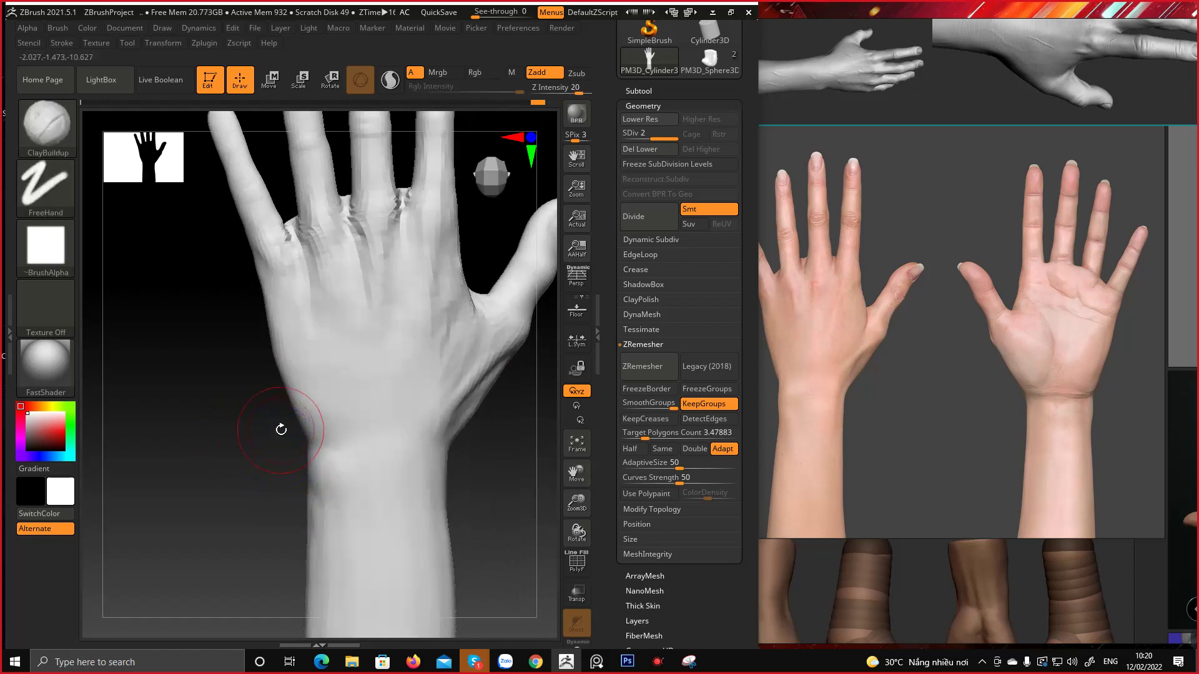
click(330, 474)
Refine the wrist bone bump and shape the outer edge of the hand just above it
mouse_move(241, 583)
right_down()
mouse_move(239, 493)
mouse_move(315, 402)
right_up()
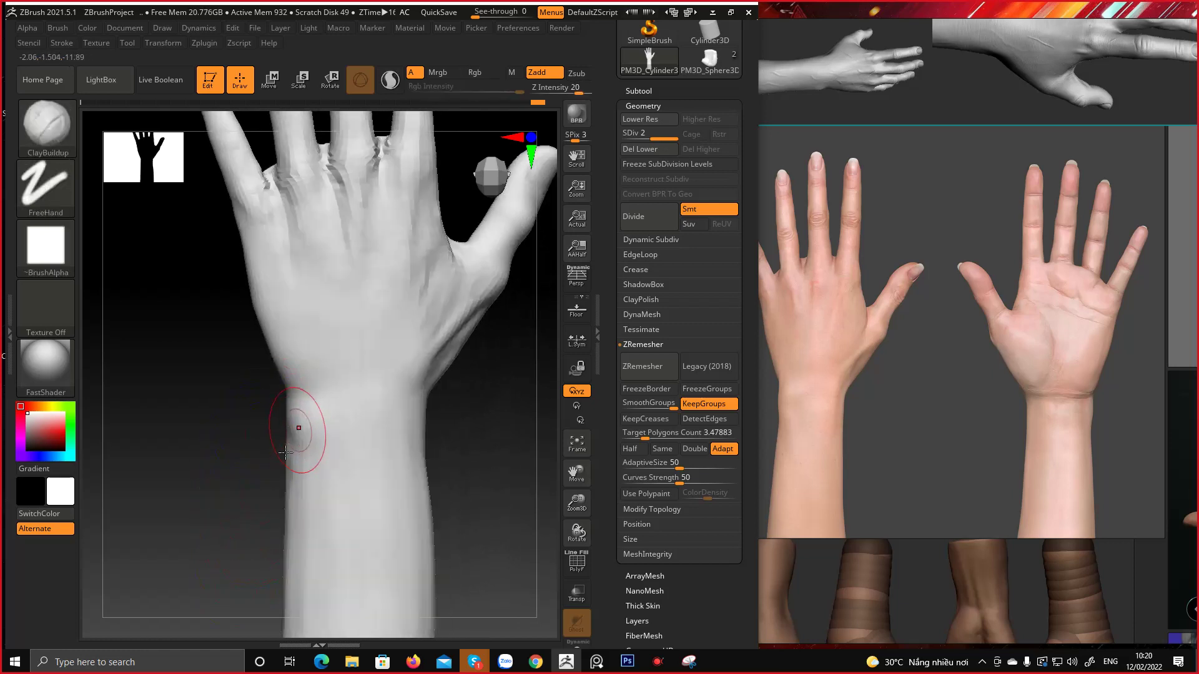
drag(285, 451, 267, 375)
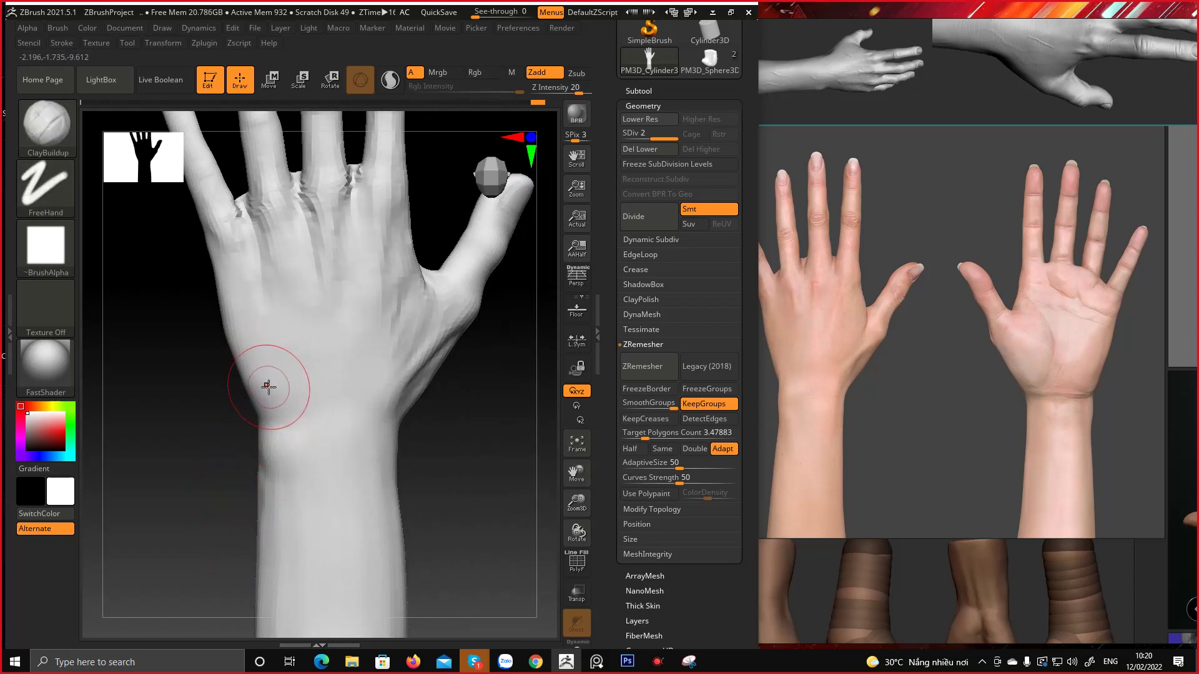
mouse_move(218, 407)
mouse_down()
mouse_move(214, 383)
mouse_move(241, 402)
mouse_up()
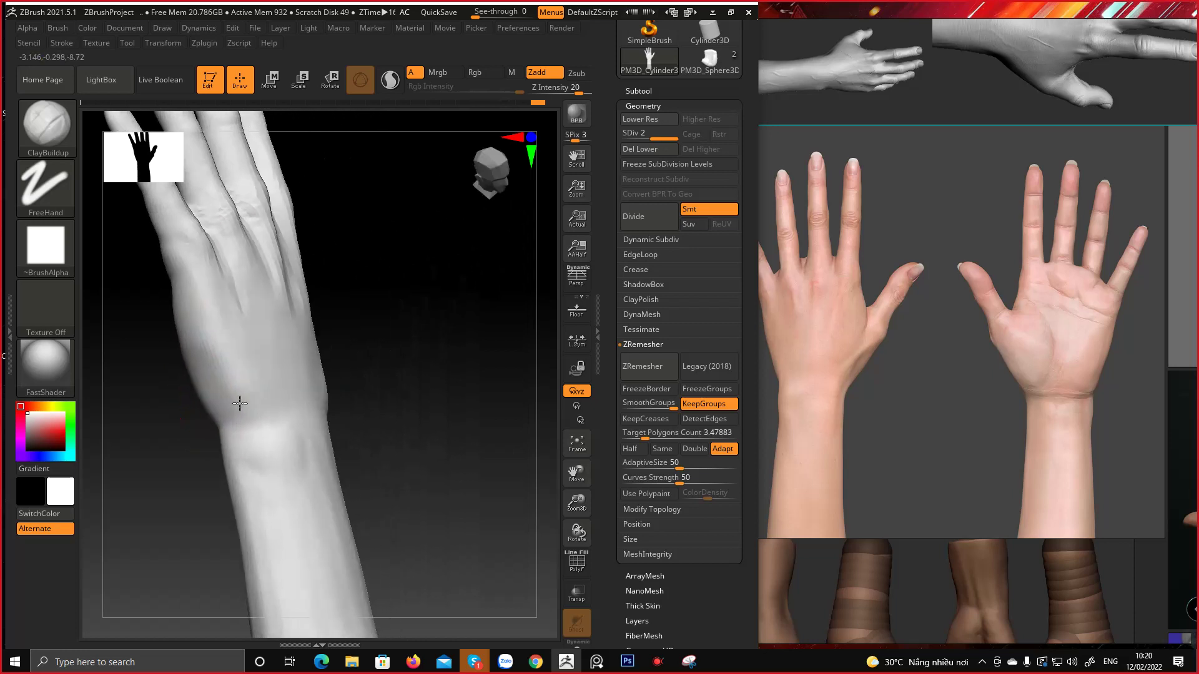
drag(382, 372, 310, 347)
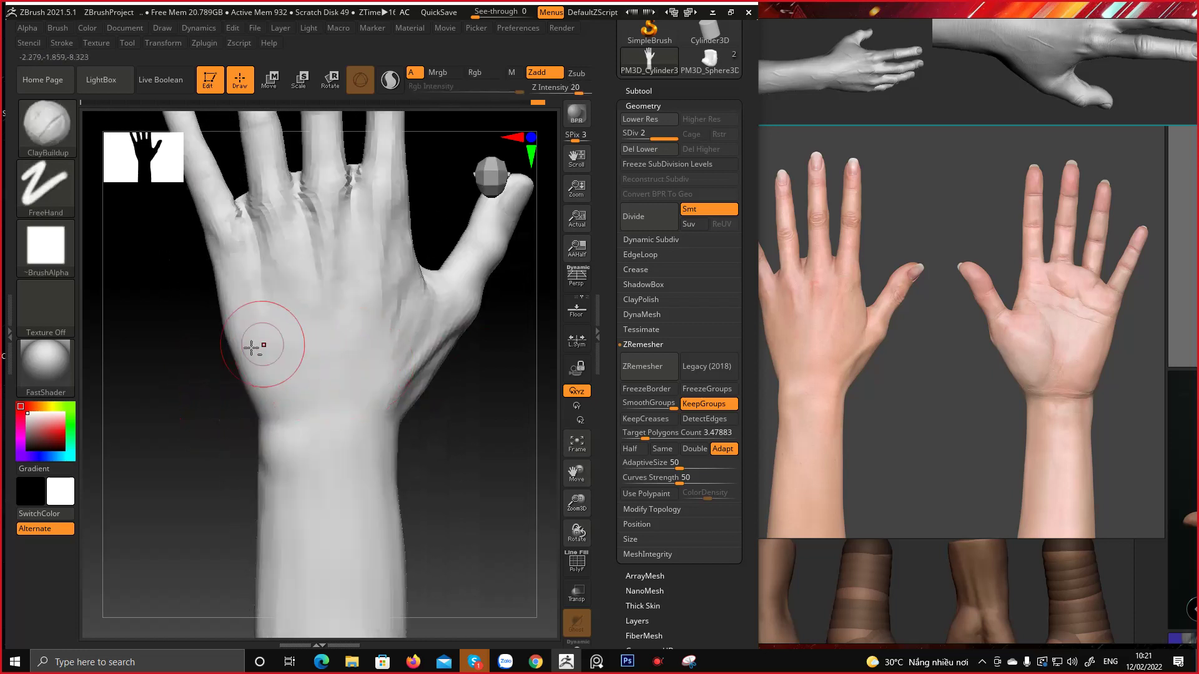
drag(213, 367, 203, 309)
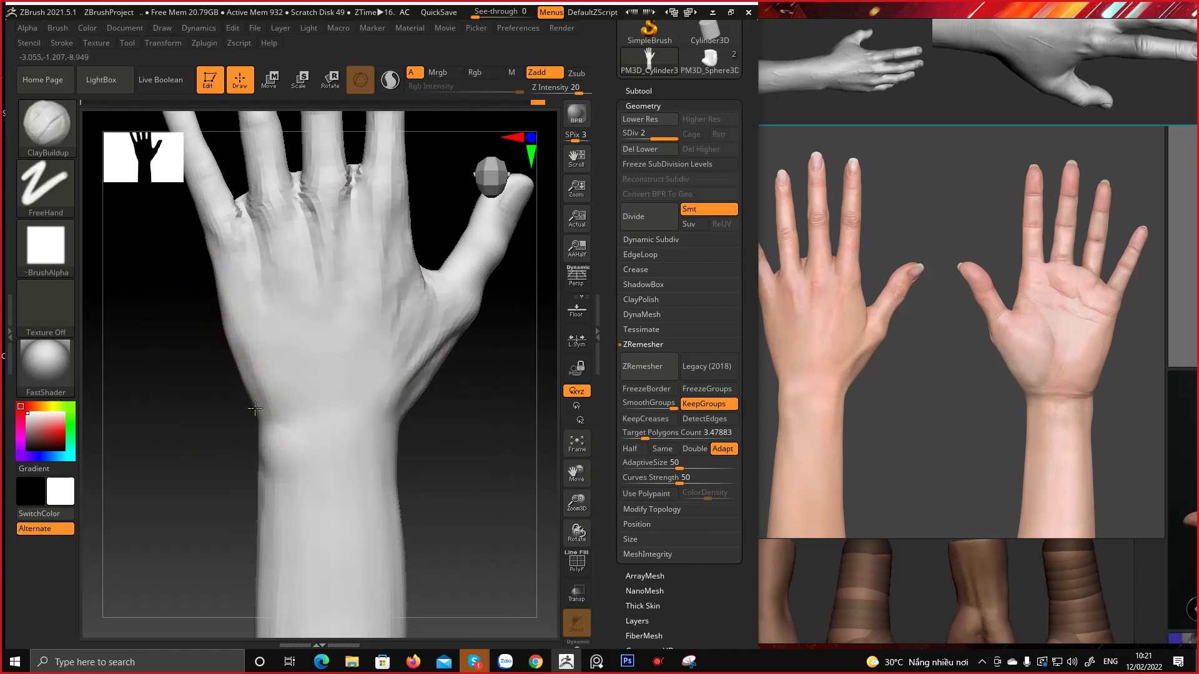
drag(255, 409, 258, 417)
mouse_move(215, 404)
mouse_down()
mouse_move(235, 401)
mouse_move(201, 377)
mouse_up()
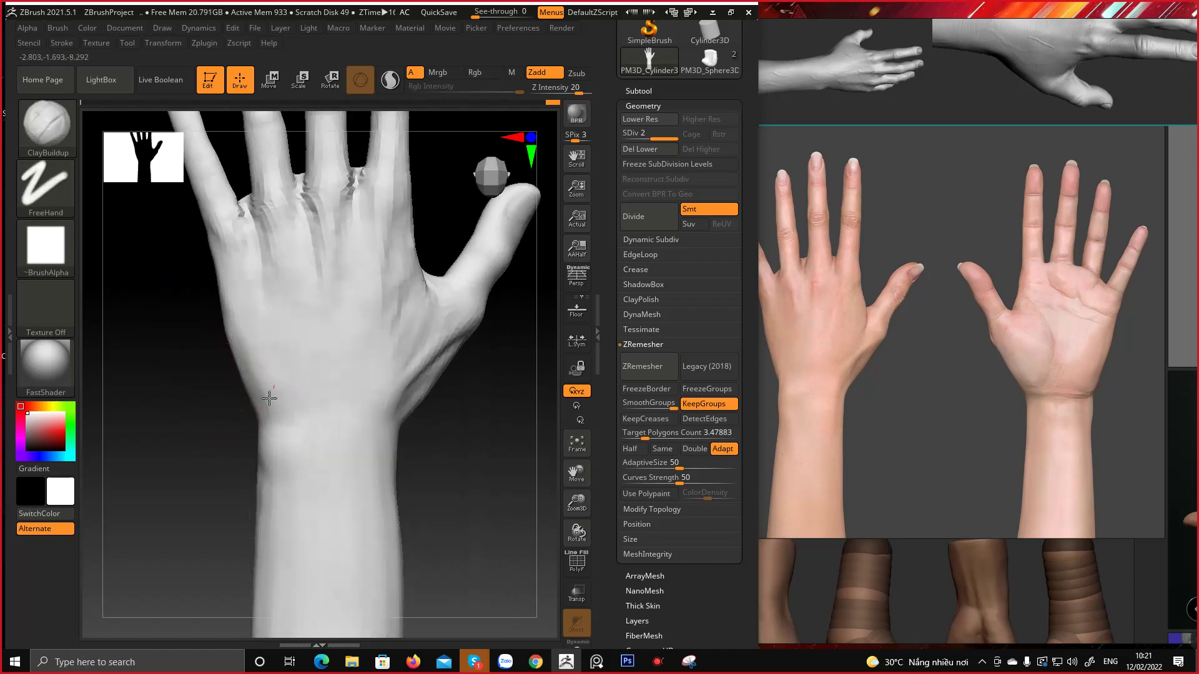
Turn to the palm side and shape the heel of the palm below the little finger where it meets the wrist
right_drag(283, 415, 287, 391)
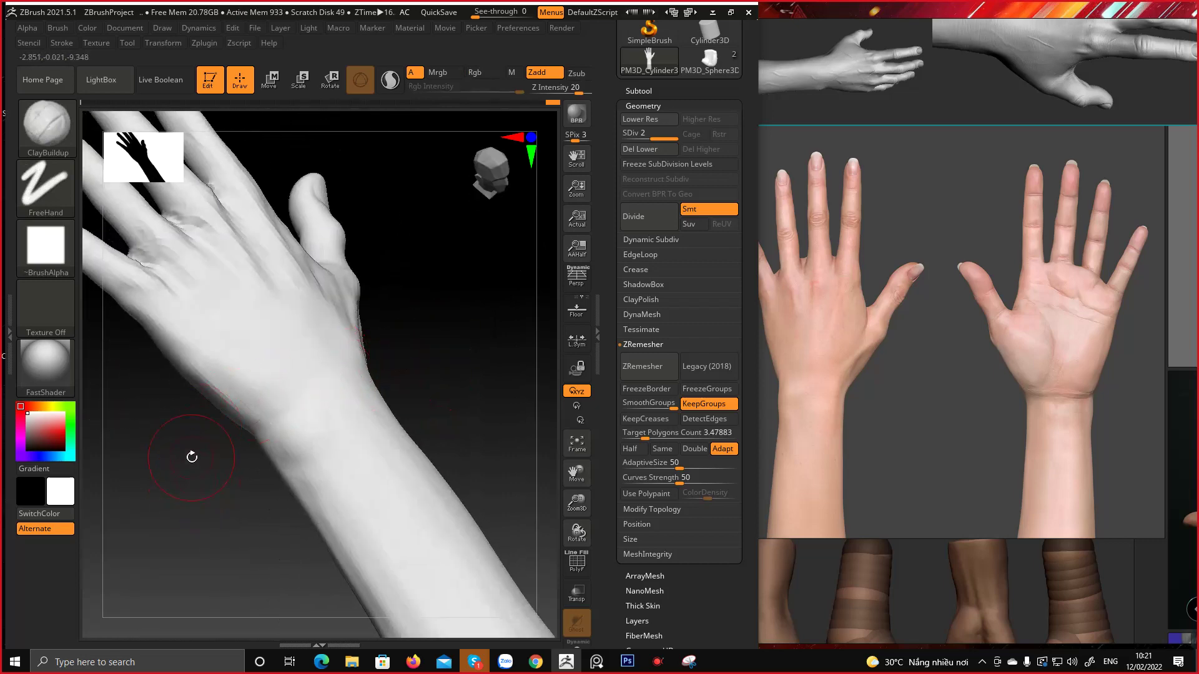
mouse_move(192, 457)
right_down()
mouse_move(241, 355)
mouse_move(356, 268)
mouse_move(362, 318)
mouse_move(312, 523)
mouse_move(216, 412)
mouse_move(311, 341)
mouse_move(335, 347)
mouse_move(292, 312)
mouse_move(293, 329)
mouse_move(324, 271)
mouse_move(385, 236)
mouse_move(374, 246)
right_up()
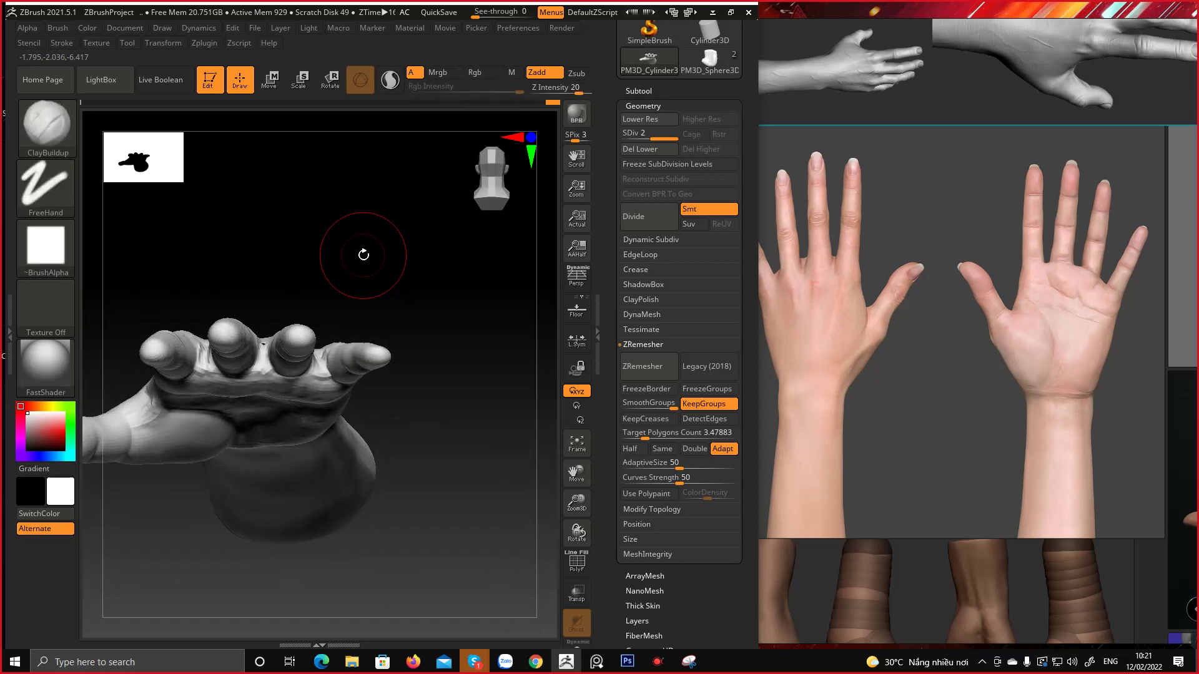
right_drag(364, 255, 460, 340)
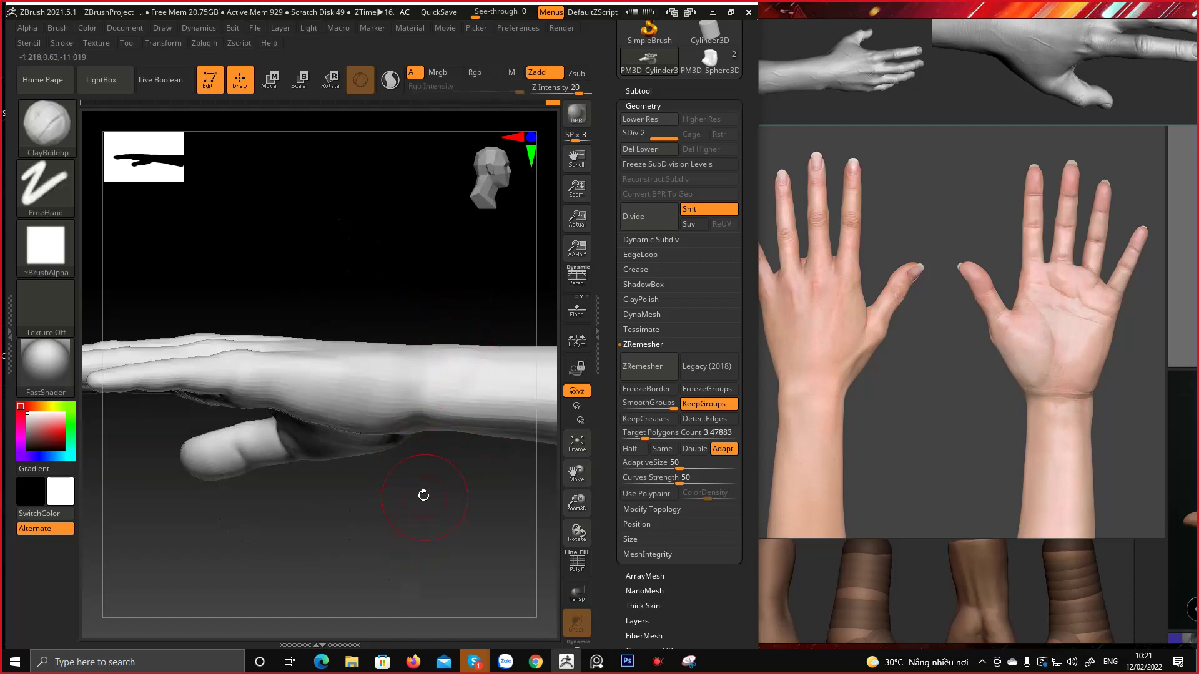
right_drag(423, 497, 347, 427)
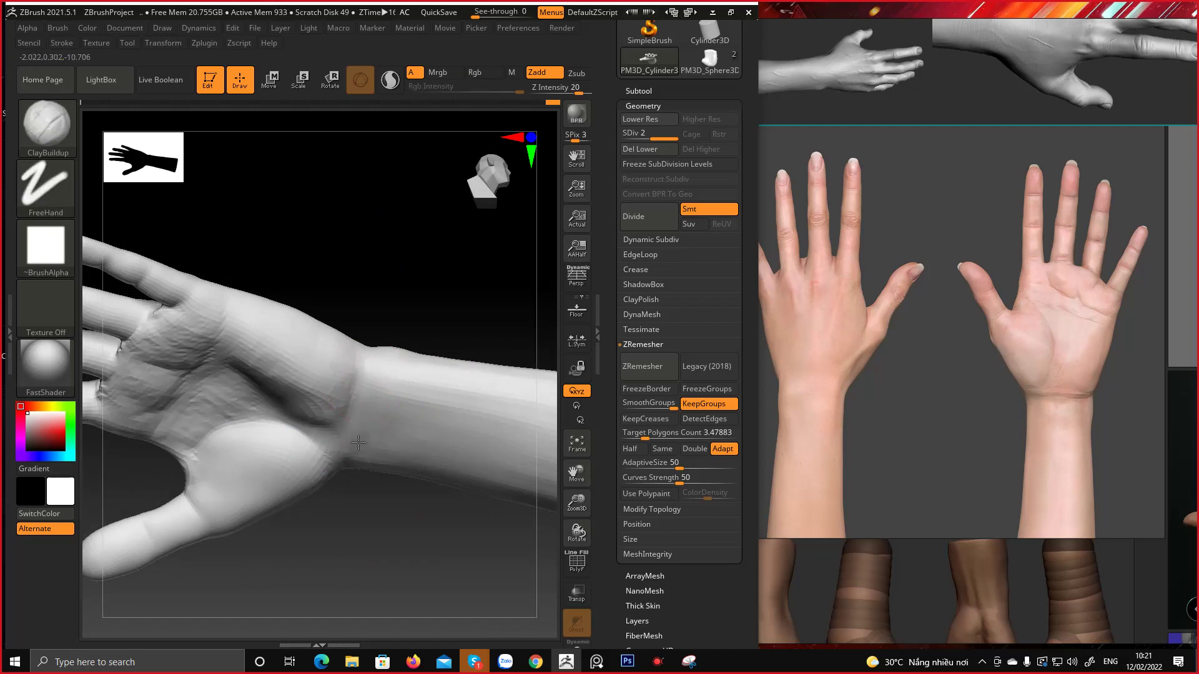
right_drag(392, 457, 366, 343)
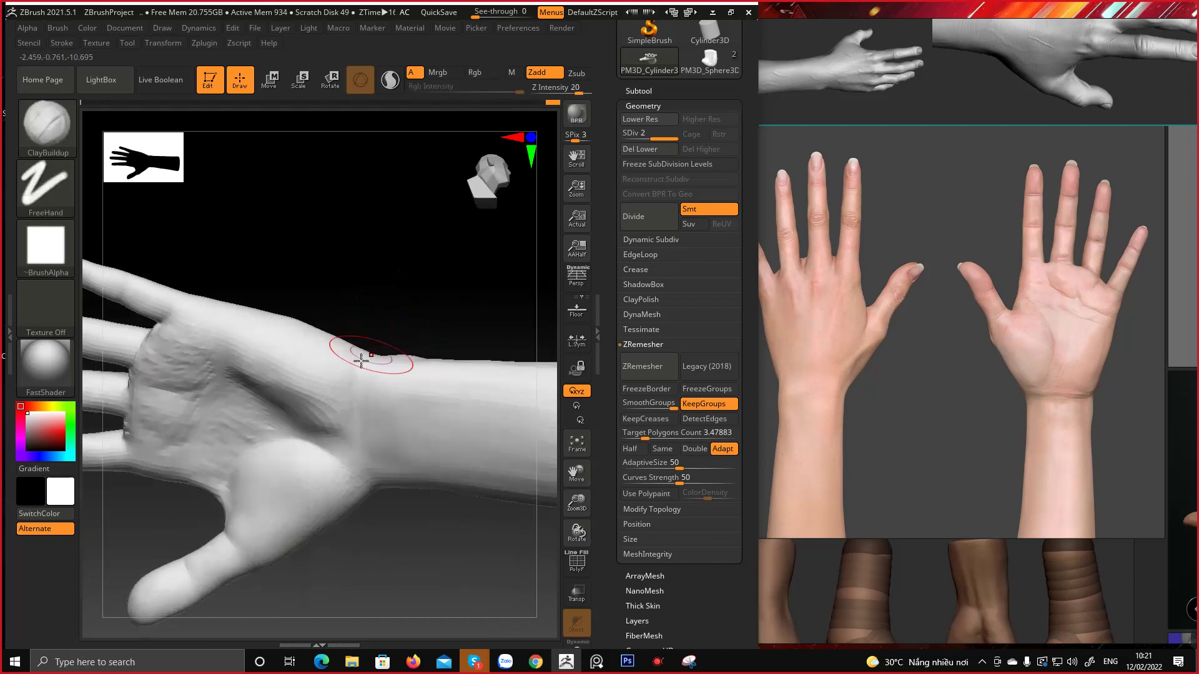
mouse_move(388, 286)
right_down()
mouse_move(418, 271)
mouse_move(385, 284)
right_up()
right_drag(396, 233, 294, 367)
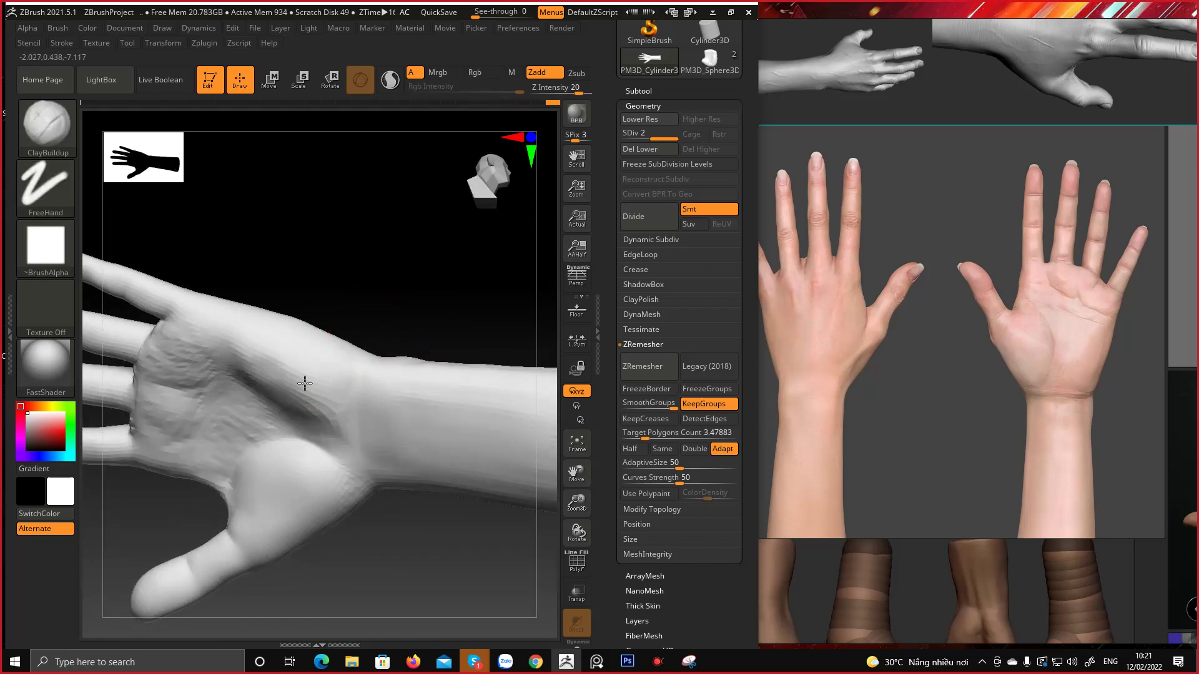
right_drag(381, 285, 321, 396)
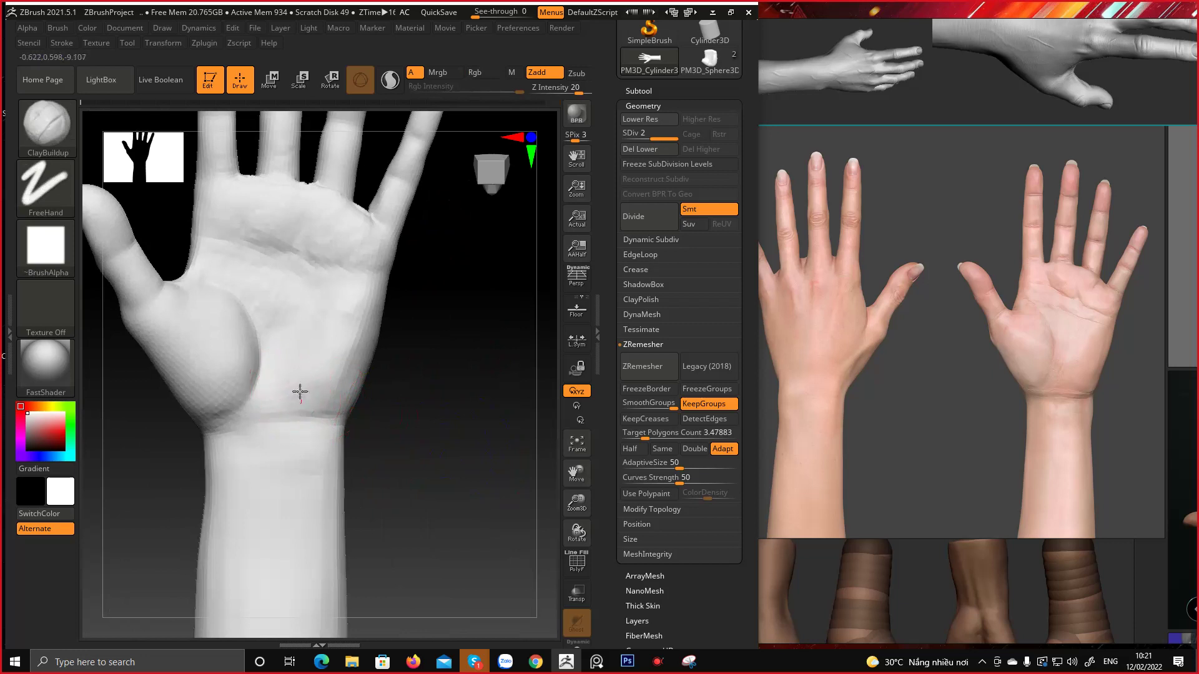
Compare the proportions of the whole palm and the back of the hand with the reference photos
ctrl+right_drag(375, 365, 307, 334)
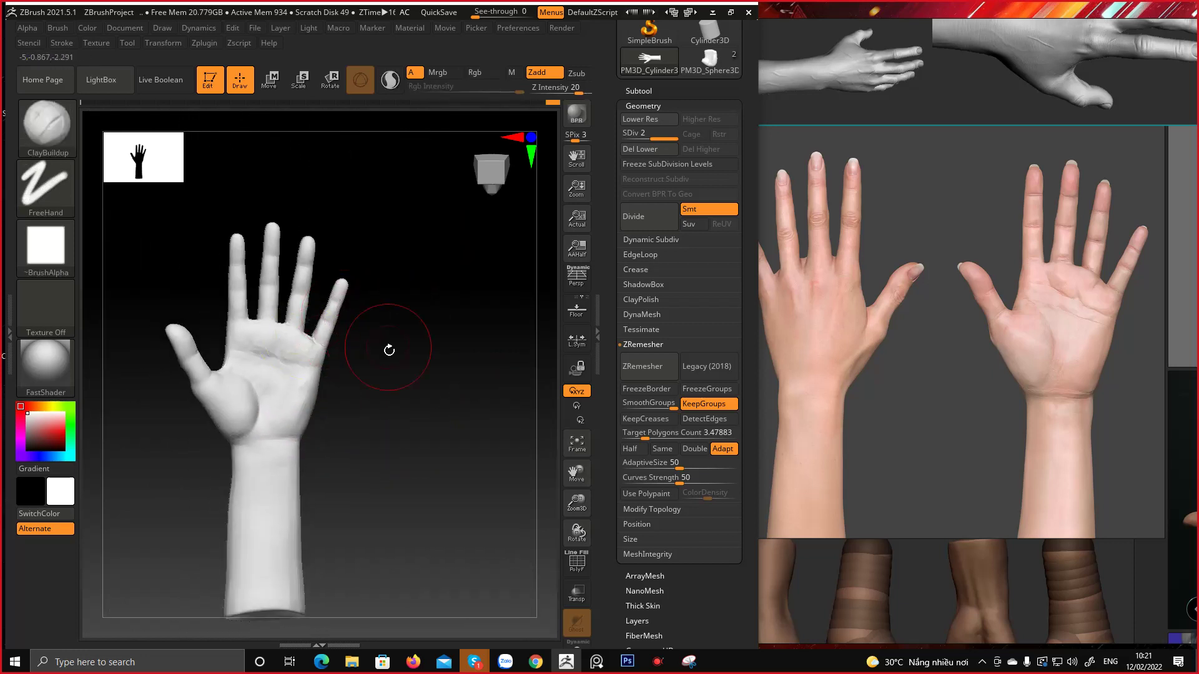
right_drag(388, 348, 413, 367)
right_drag(512, 235, 365, 317)
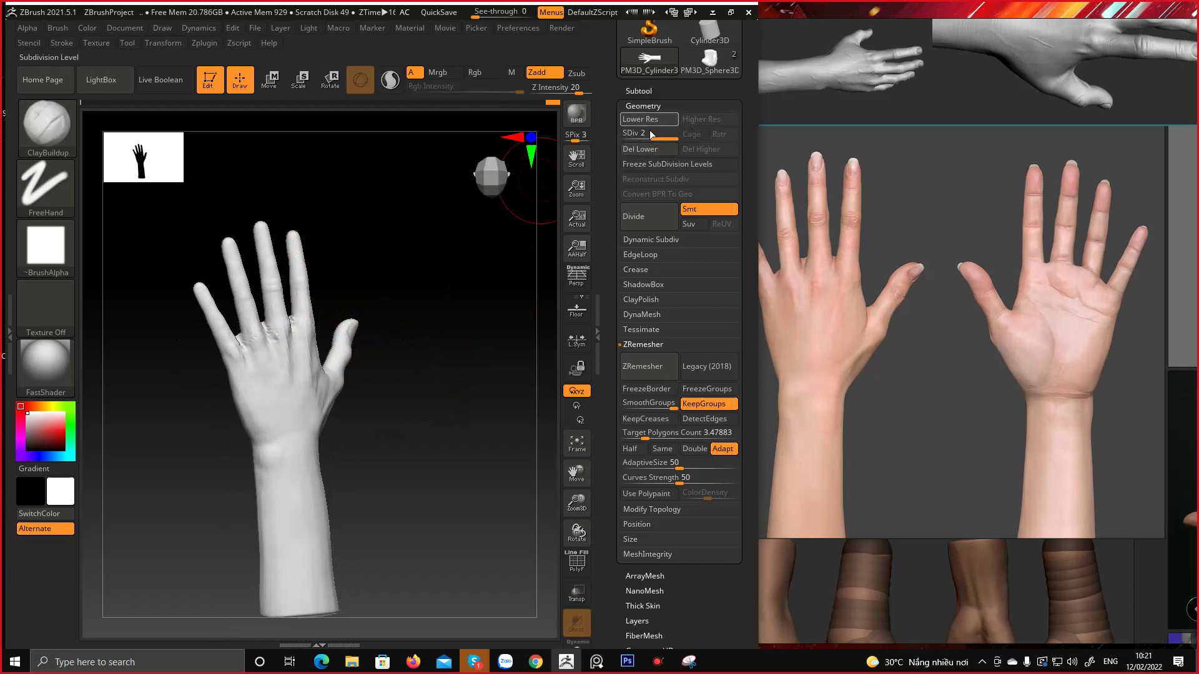
mouse_move(401, 433)
right_down()
mouse_move(422, 441)
mouse_move(398, 411)
mouse_move(396, 447)
right_up()
ctrl+right_drag(376, 376, 393, 455)
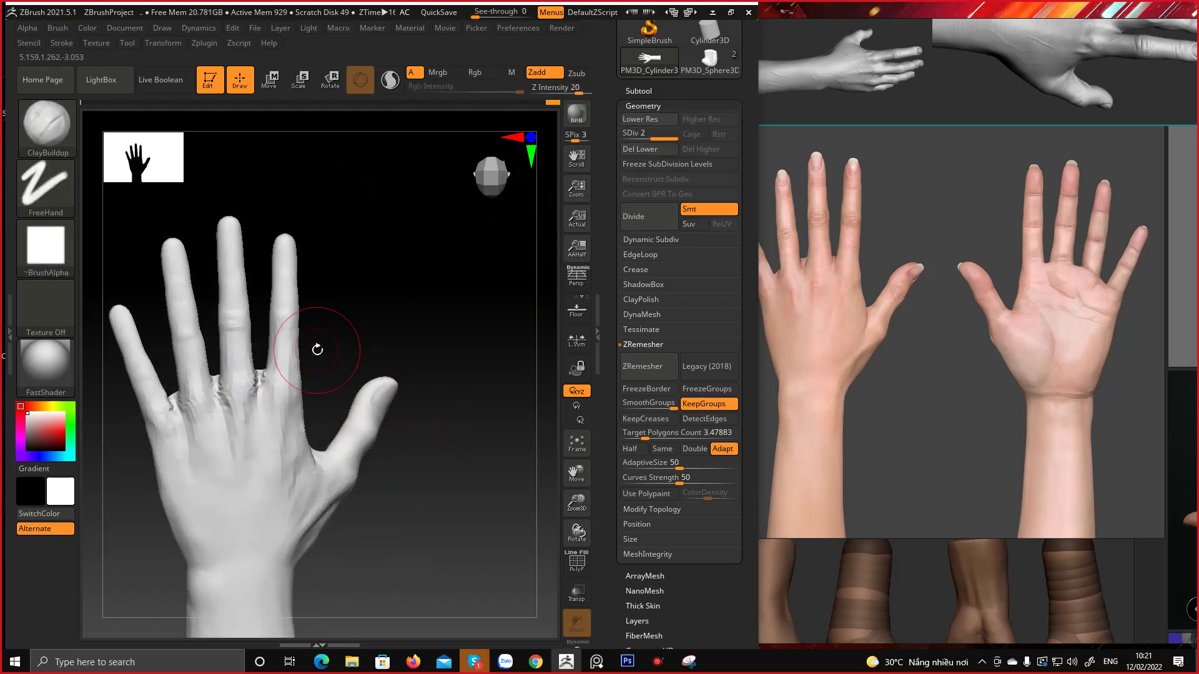
alt+right_drag(315, 347, 355, 306)
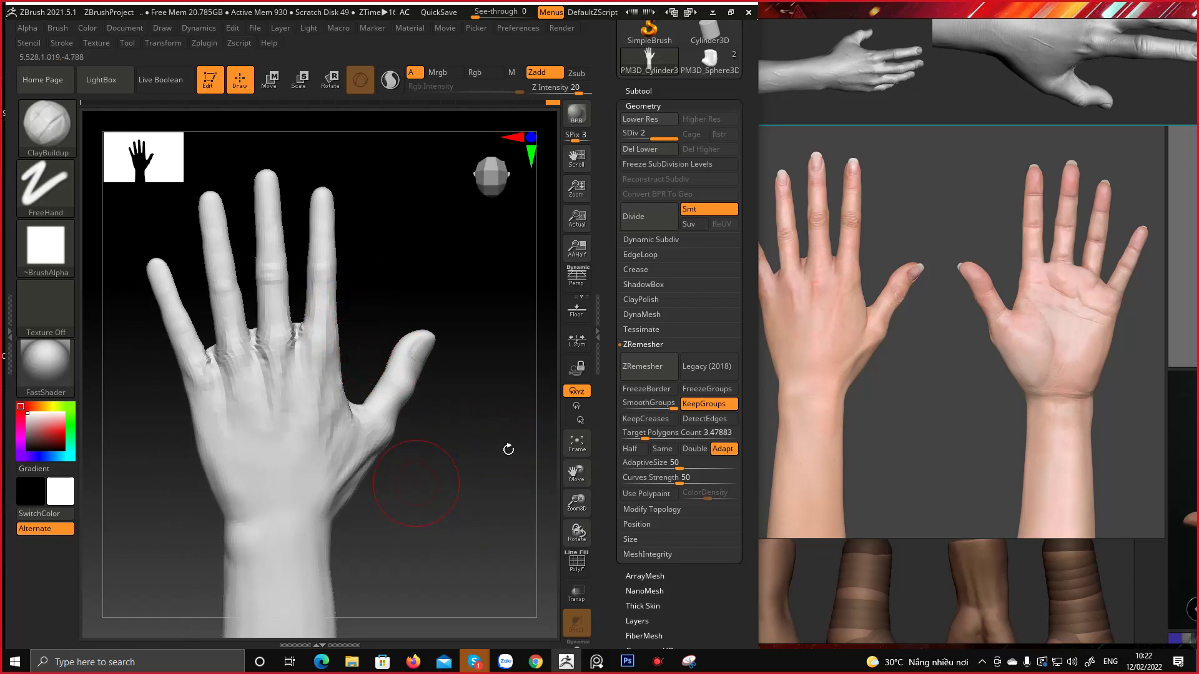
Refine the outer forearm contour below the wrist bone and enlarge the ClayBuildup brush
drag(482, 516, 480, 397)
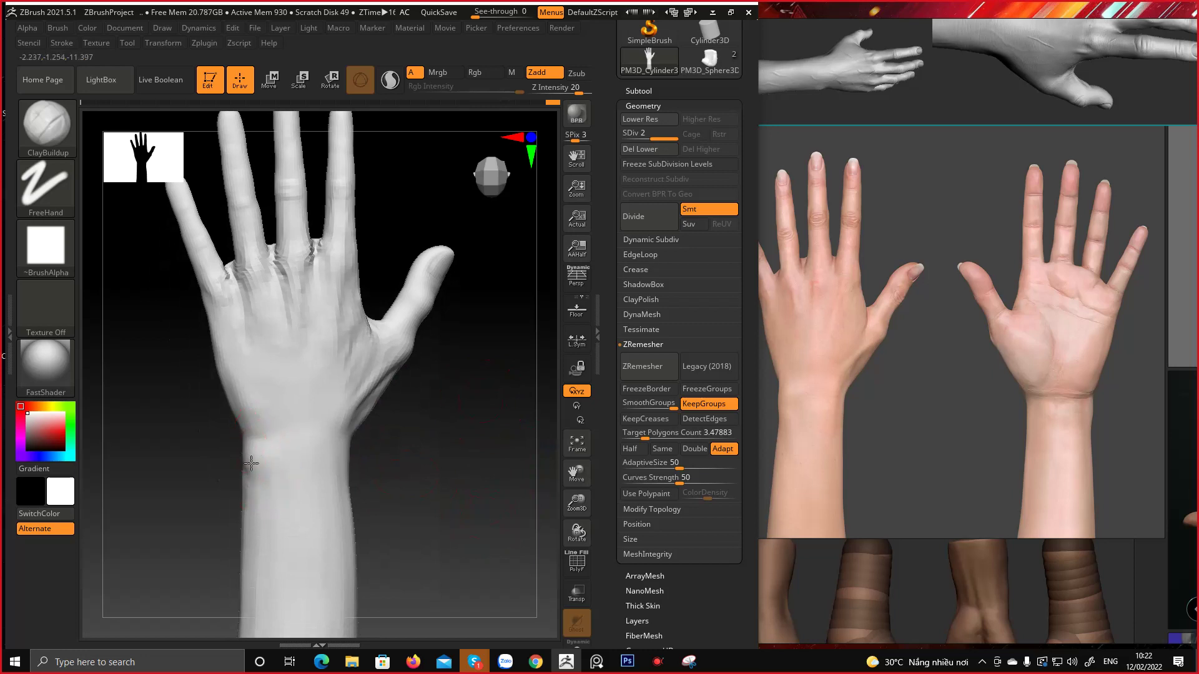
mouse_move(214, 487)
mouse_down()
mouse_move(248, 485)
mouse_move(188, 482)
mouse_up()
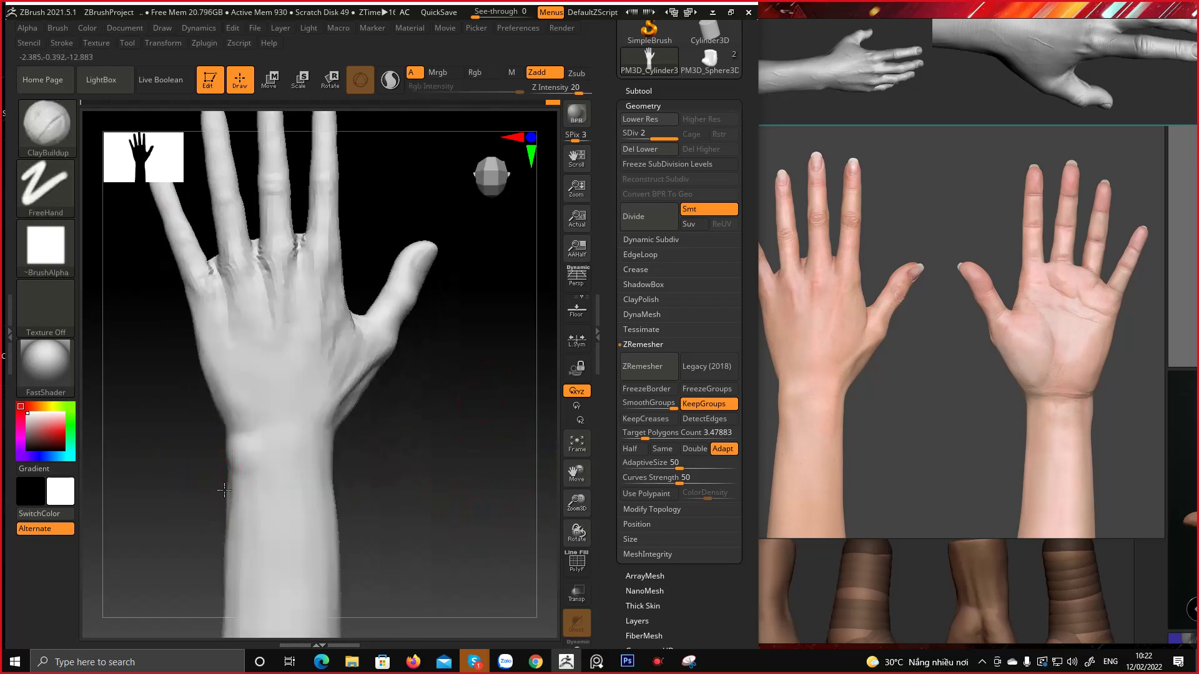
drag(216, 522, 241, 442)
key(space)
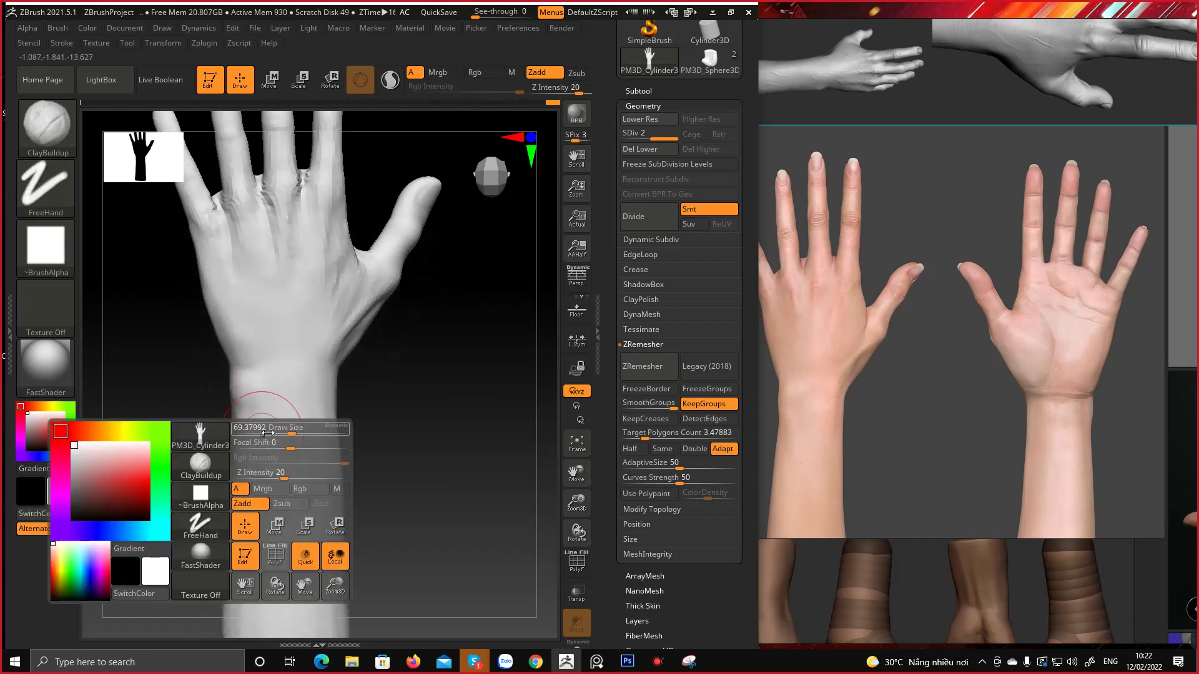
drag(396, 417, 318, 426)
right_click(318, 425)
right_drag(315, 423, 331, 400)
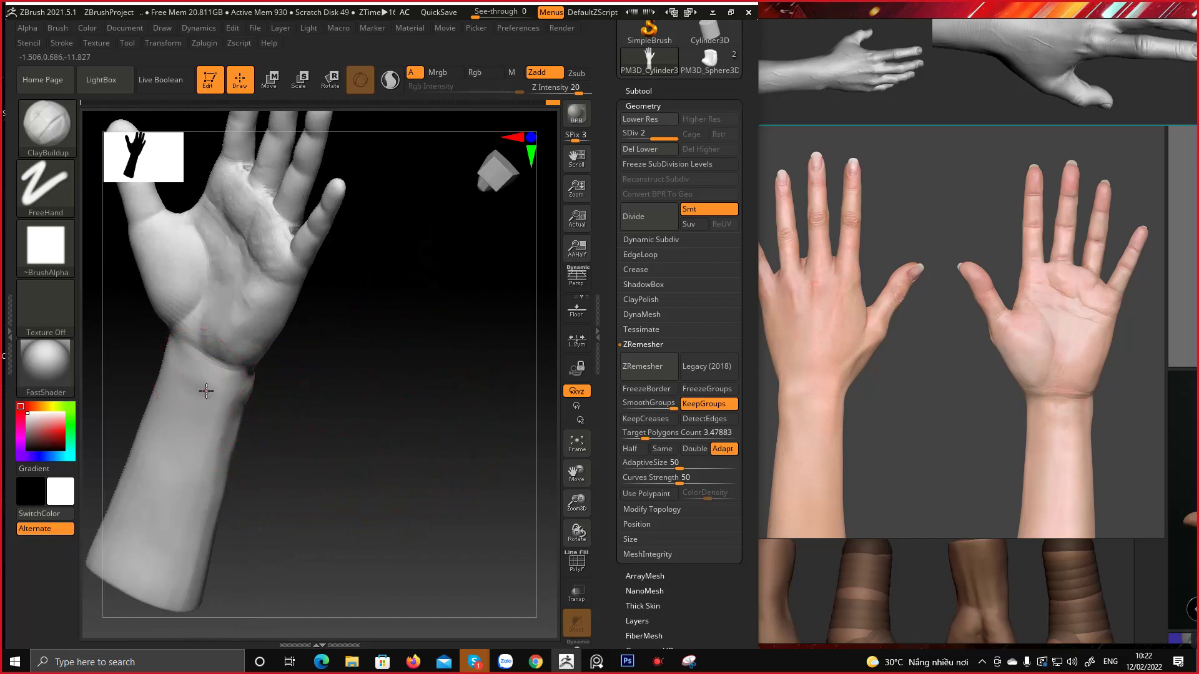
Shape the little-finger side of the wrist with a resized ClayBuildup brush and smooth the back of the wrist
right_drag(225, 402, 262, 407)
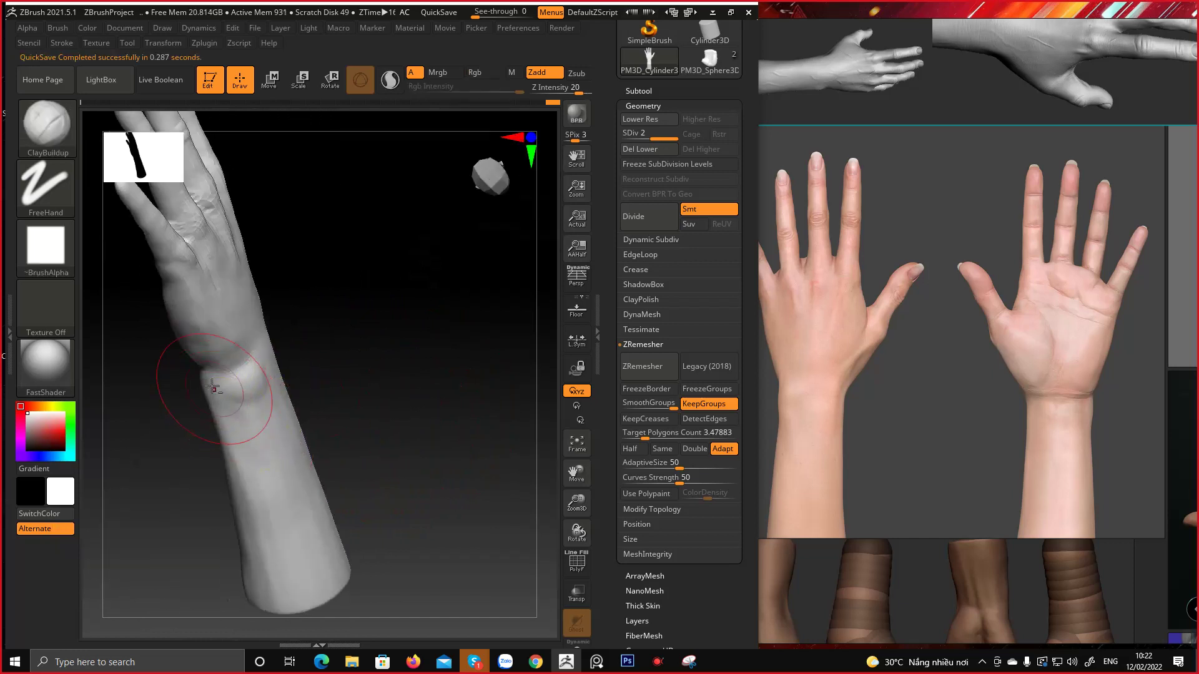
mouse_move(204, 394)
mouse_down()
mouse_move(297, 393)
mouse_move(168, 401)
mouse_move(215, 405)
mouse_move(356, 356)
mouse_move(337, 354)
mouse_move(401, 367)
mouse_move(326, 418)
mouse_move(406, 387)
mouse_move(275, 422)
mouse_move(374, 423)
mouse_move(361, 425)
mouse_up()
key(space)
drag(357, 376, 321, 399)
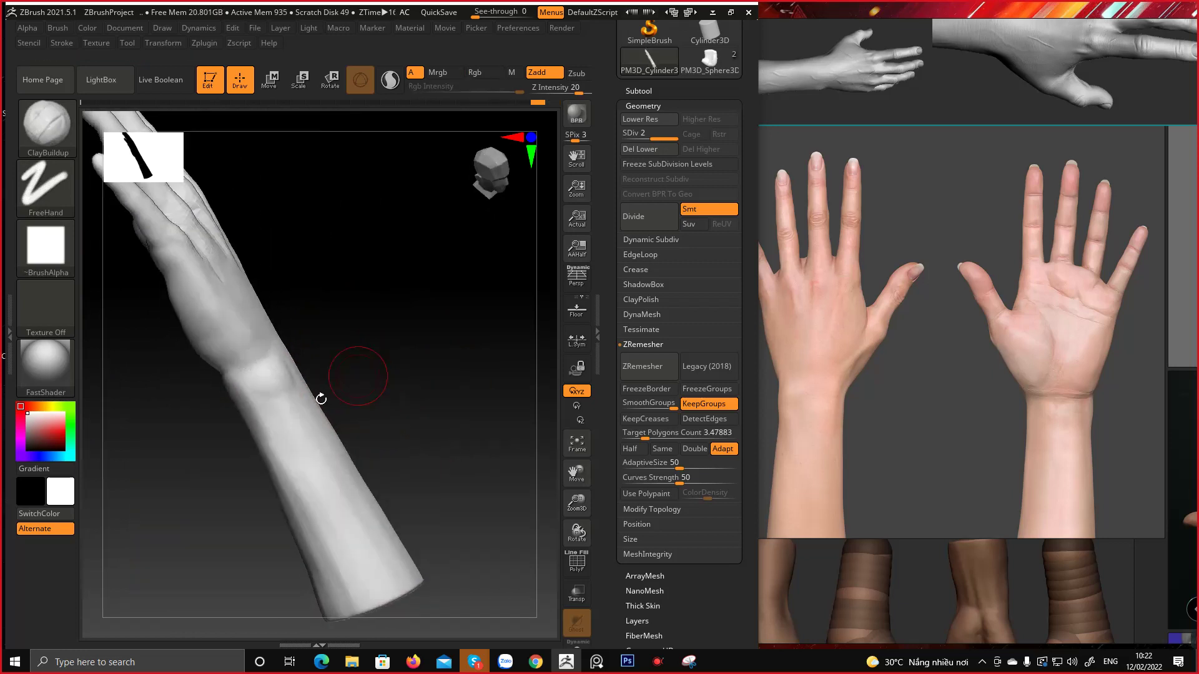
drag(291, 444, 362, 381)
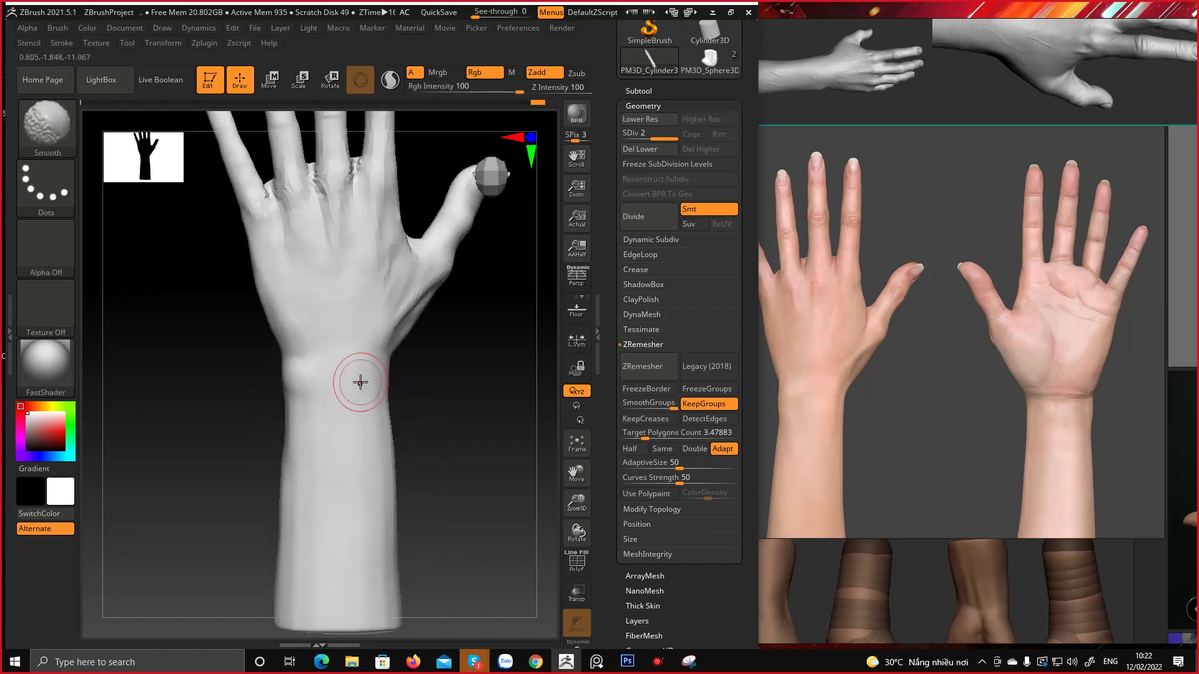
mouse_move(263, 399)
mouse_down()
mouse_move(287, 422)
mouse_move(395, 404)
mouse_move(276, 383)
mouse_up()
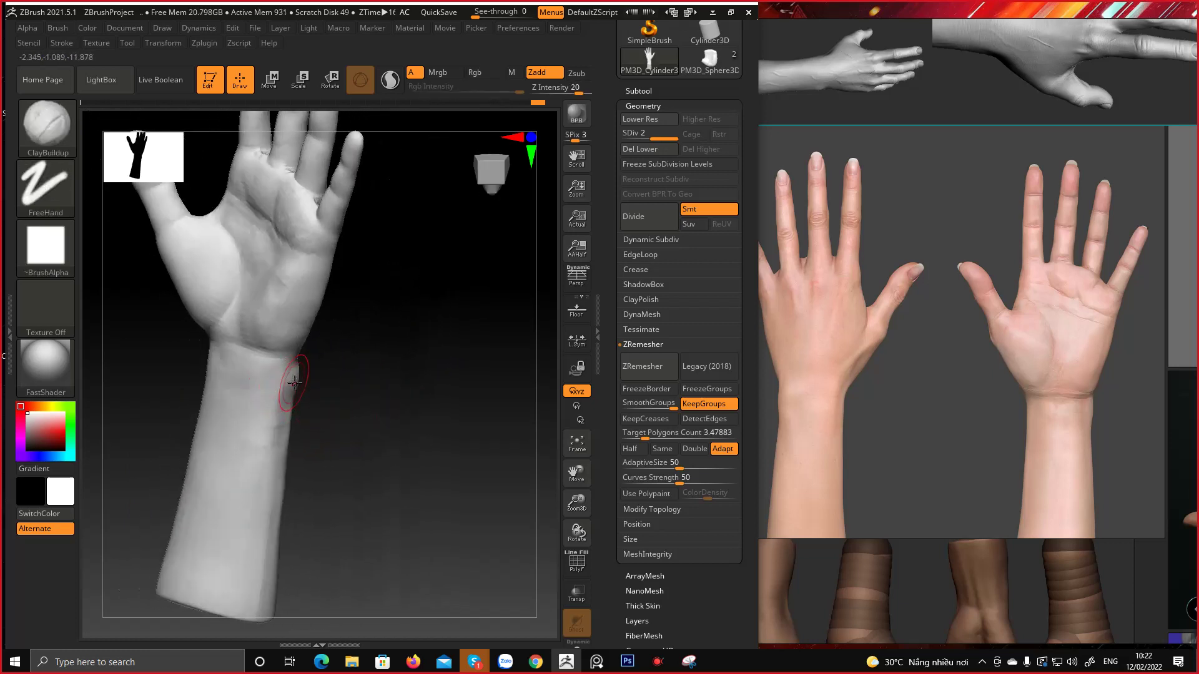
Blend the wrist bone into the palm side of the wrist and smooth the transition
drag(416, 359, 279, 371)
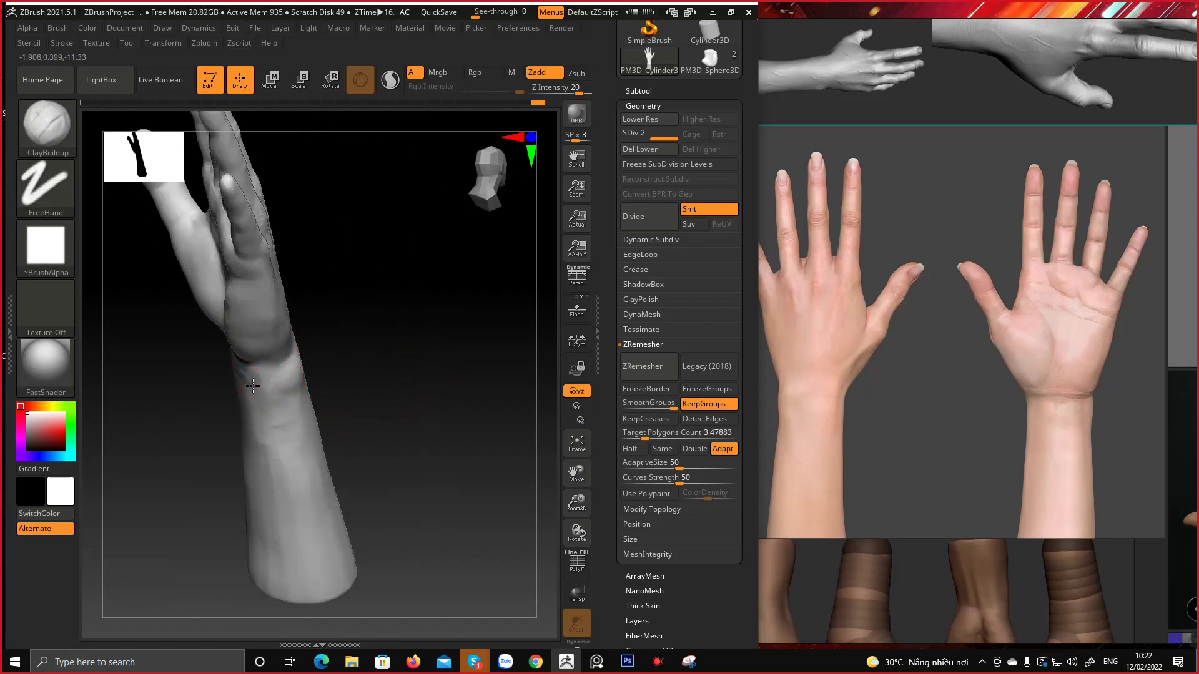
mouse_move(369, 351)
mouse_down()
mouse_move(404, 270)
mouse_move(428, 297)
mouse_move(394, 320)
mouse_up()
shift+drag(281, 343, 273, 347)
Refine the surface of the wrist and forearm with a resized ClayBuildup brush
drag(302, 288, 319, 312)
right_click(355, 354)
drag(356, 355, 372, 357)
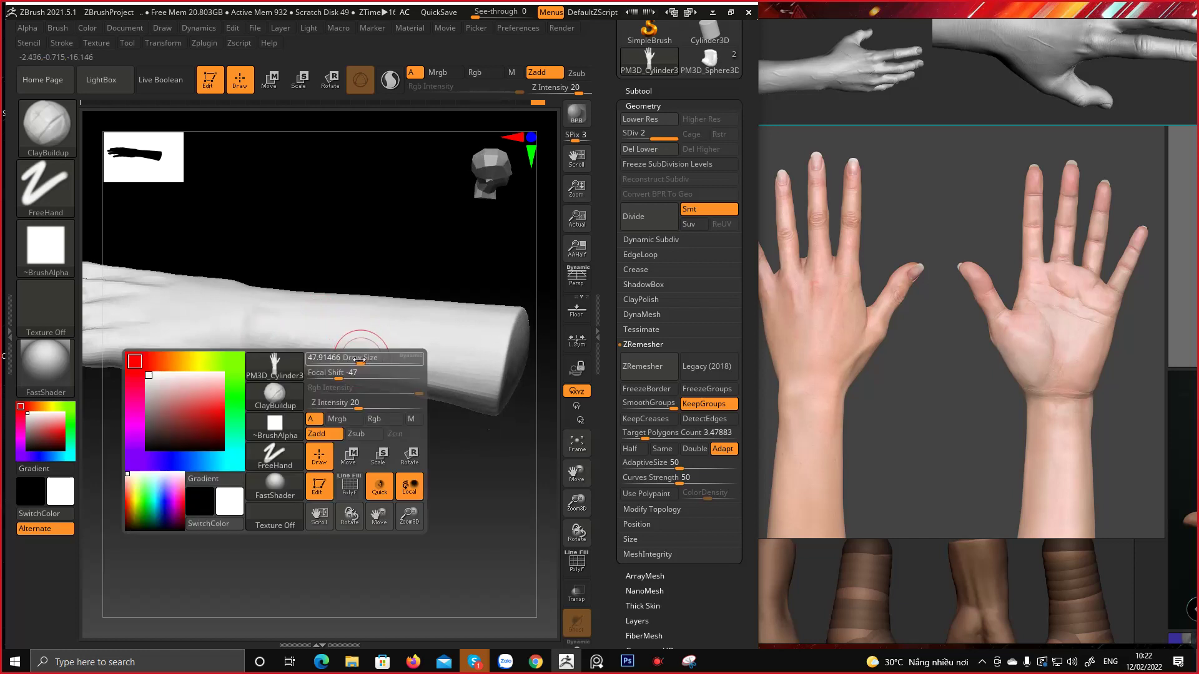
mouse_move(338, 422)
mouse_down()
mouse_move(337, 392)
mouse_move(321, 455)
mouse_move(292, 442)
mouse_move(309, 492)
mouse_move(307, 534)
mouse_up()
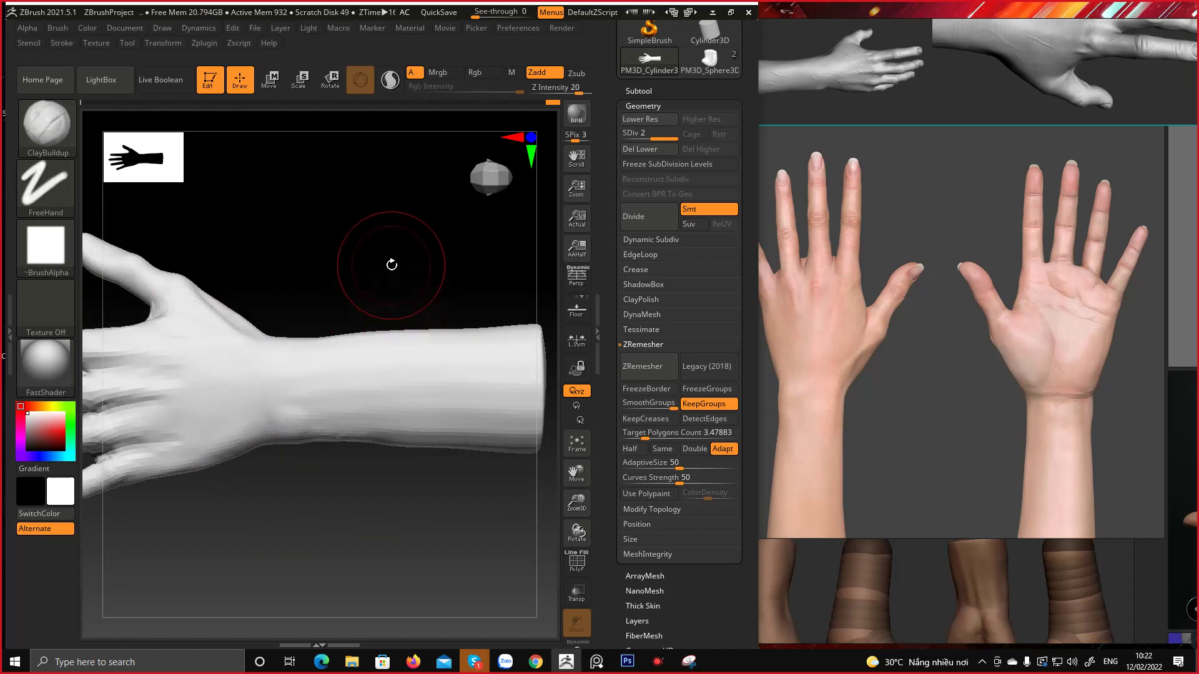
Adjust the forearm's outline with a resized Move brush at subdivision level 1, and return to level 2
mouse_move(452, 260)
mouse_down()
mouse_move(412, 243)
mouse_move(428, 289)
mouse_move(487, 313)
mouse_move(305, 345)
mouse_up()
key(b)
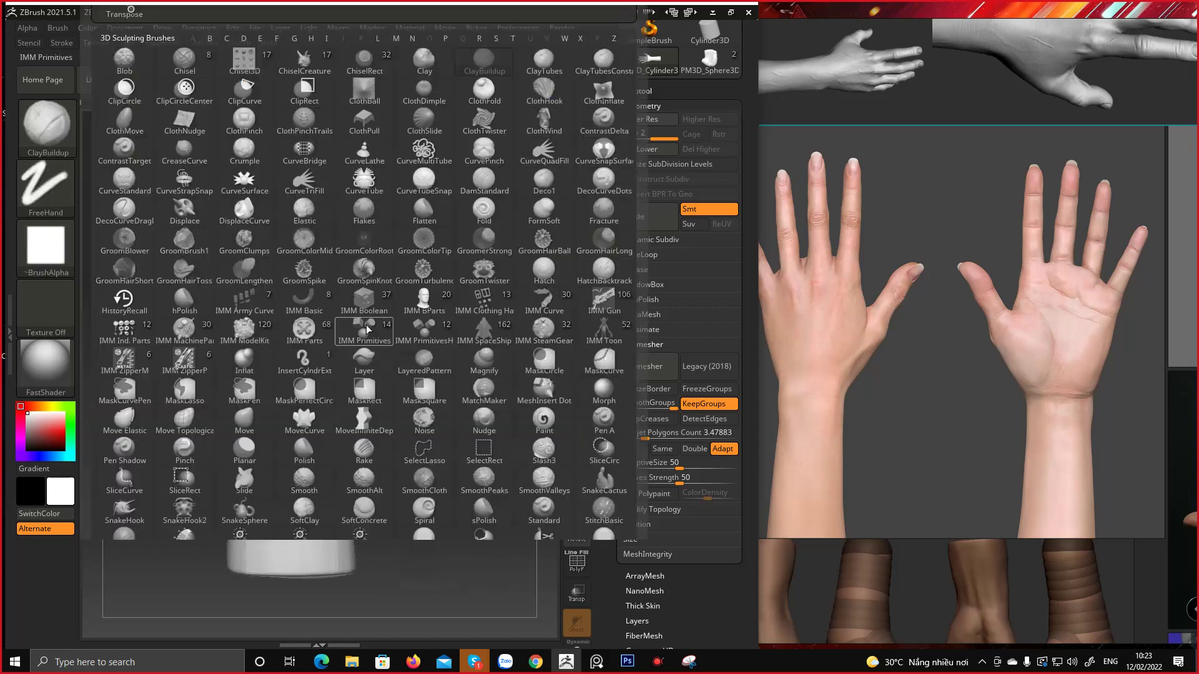
key(m)
key(v)
key(space)
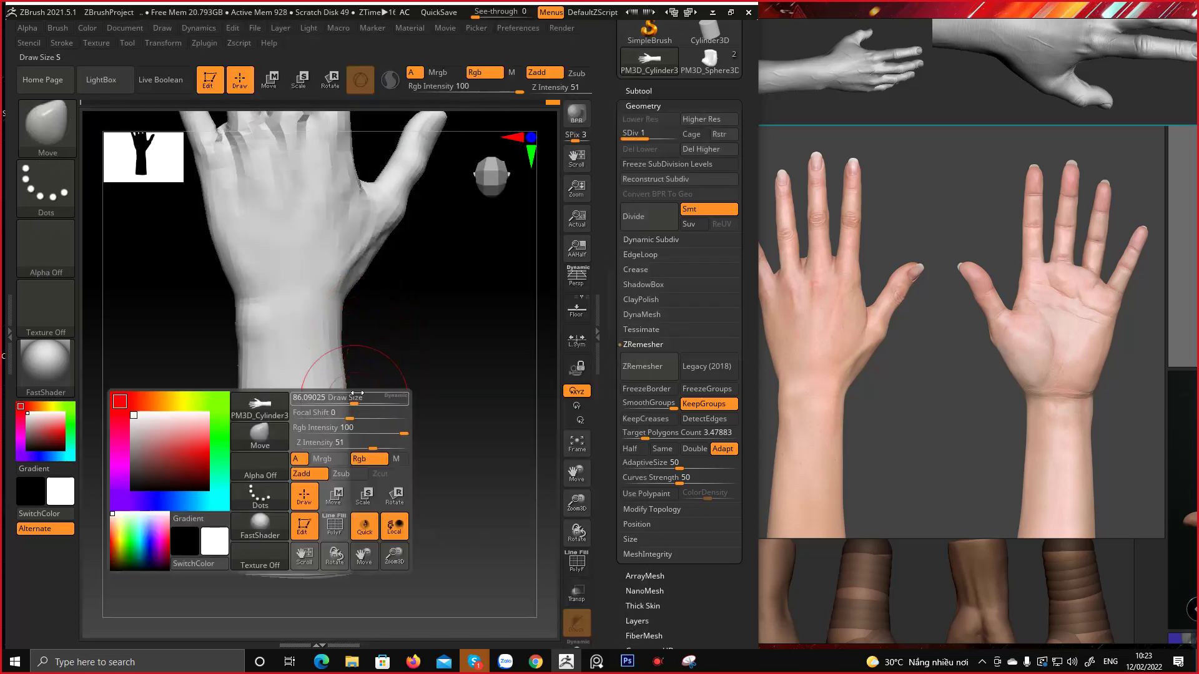
drag(356, 394, 341, 406)
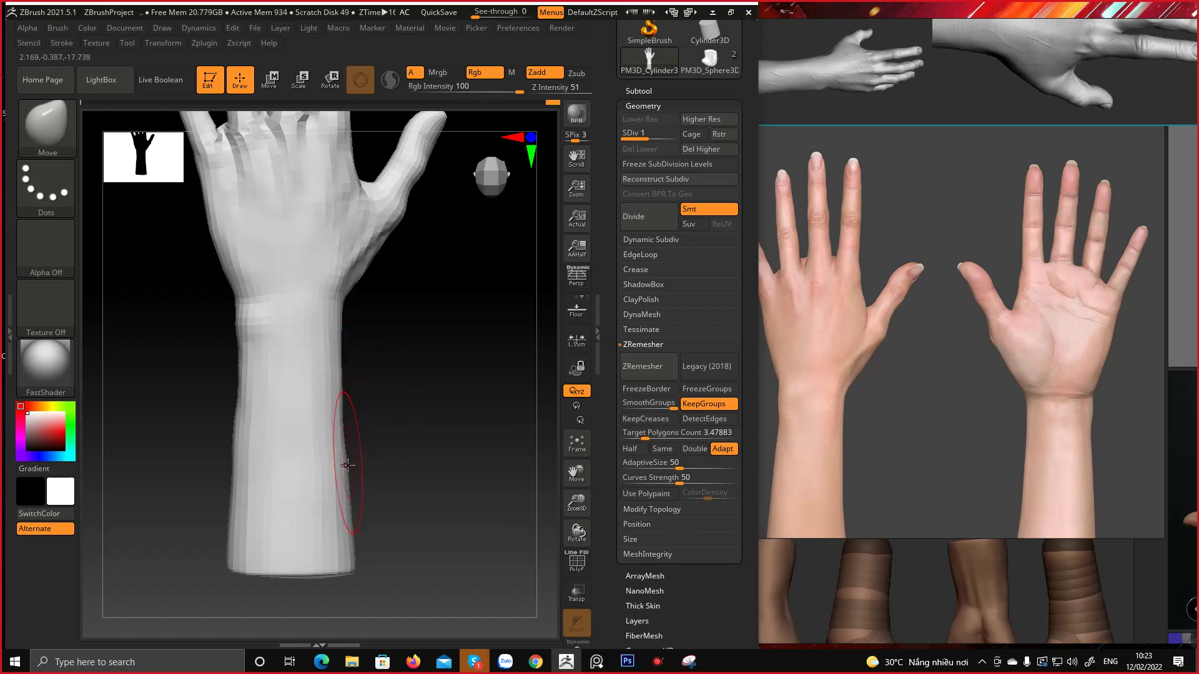
alt+drag(368, 362, 396, 429)
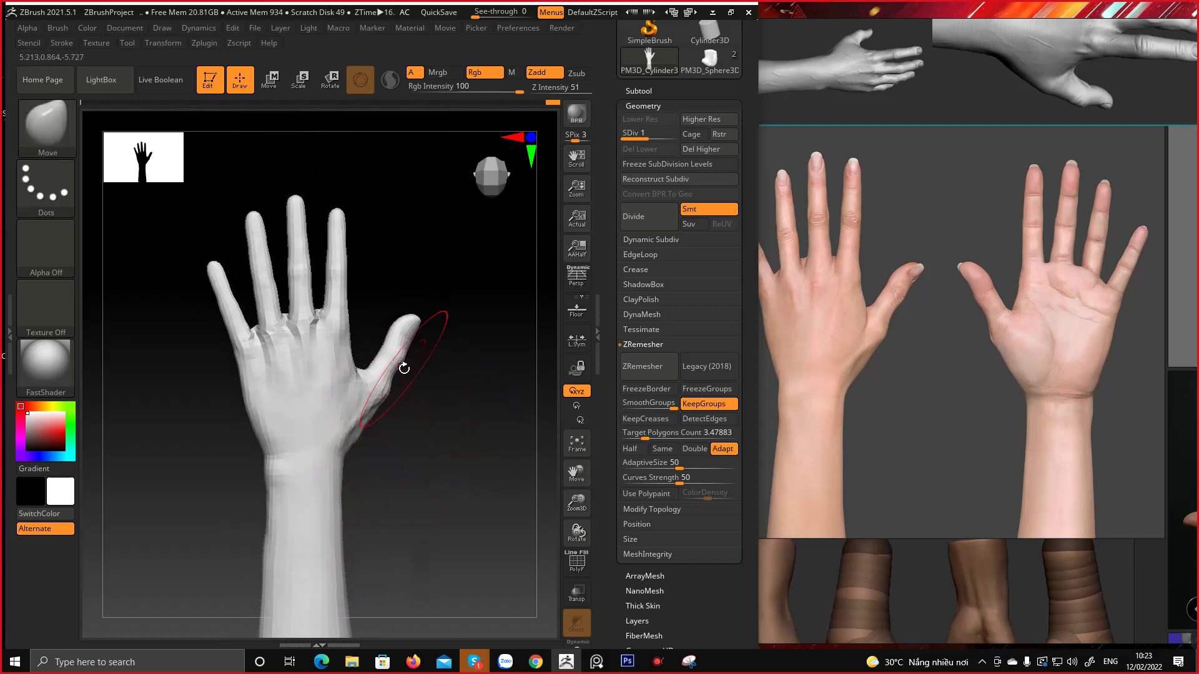
key(d)
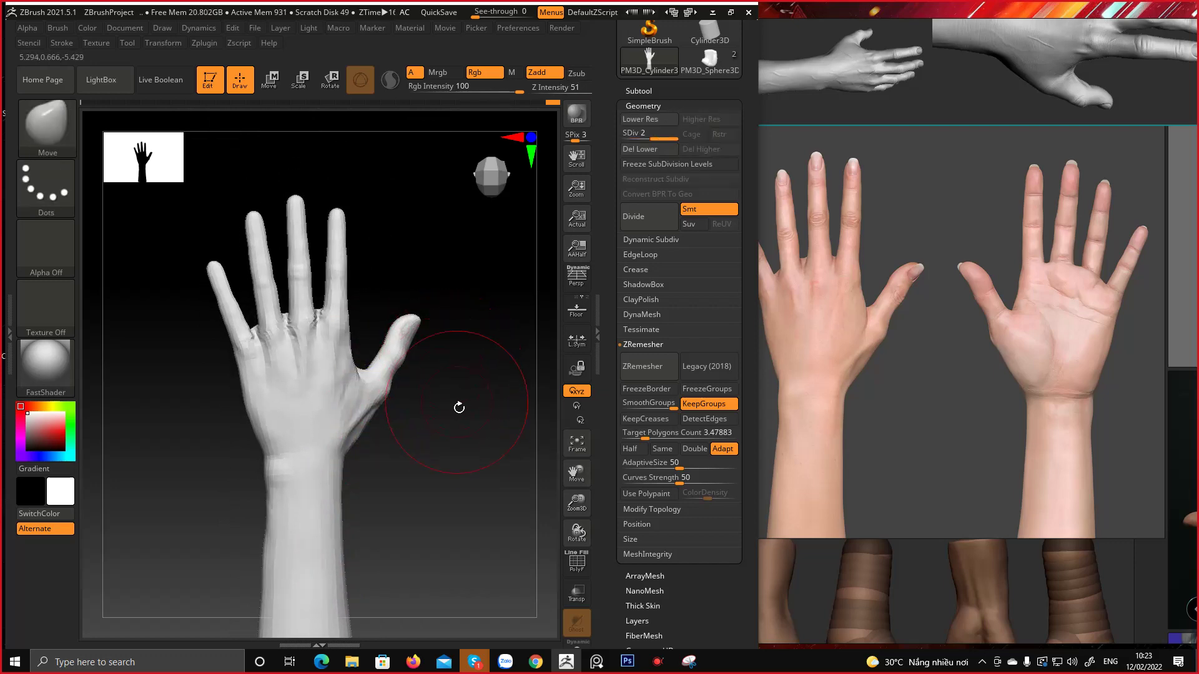
Save the project as ZBrushProject.zpr in the Giao_trinh_modelling > Zbrush > hand folder, replacing the existing file
drag(460, 407, 467, 334)
key(ctrl+s)
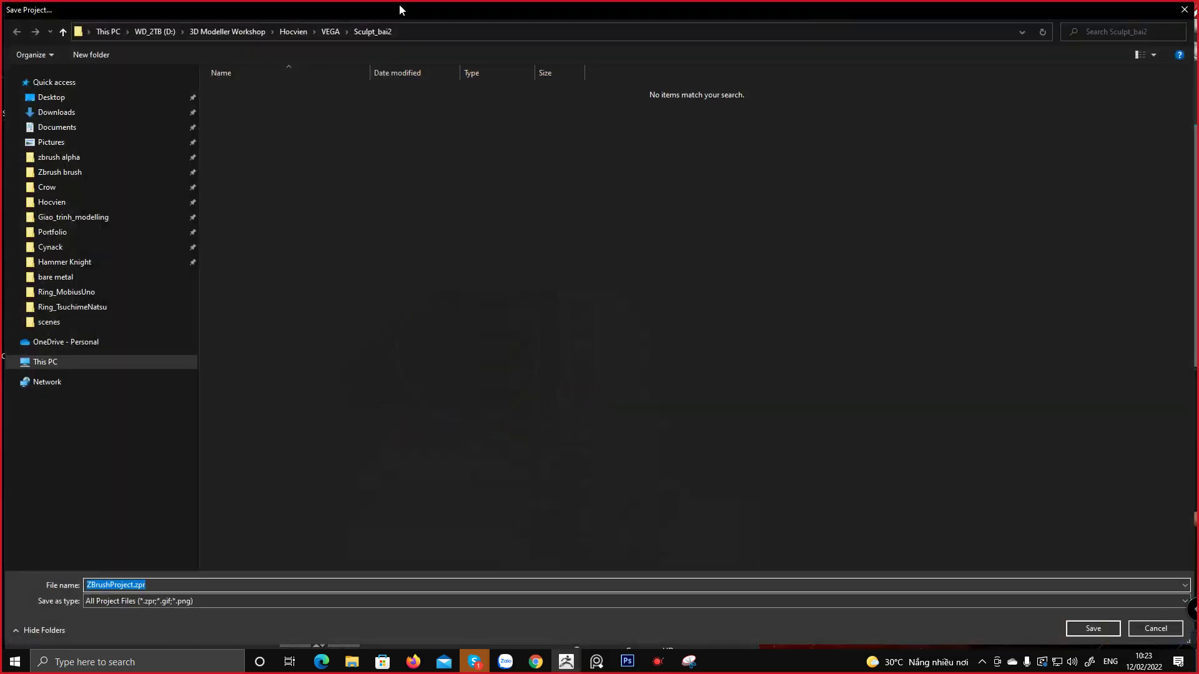
click(88, 217)
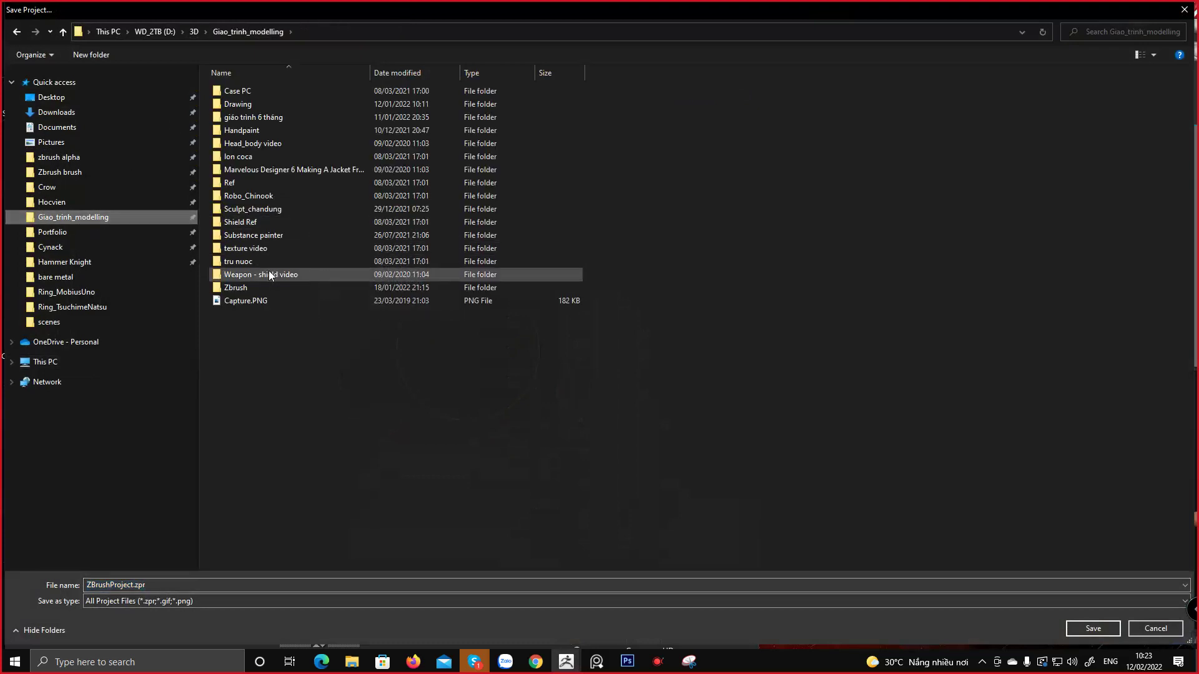
double_click(242, 287)
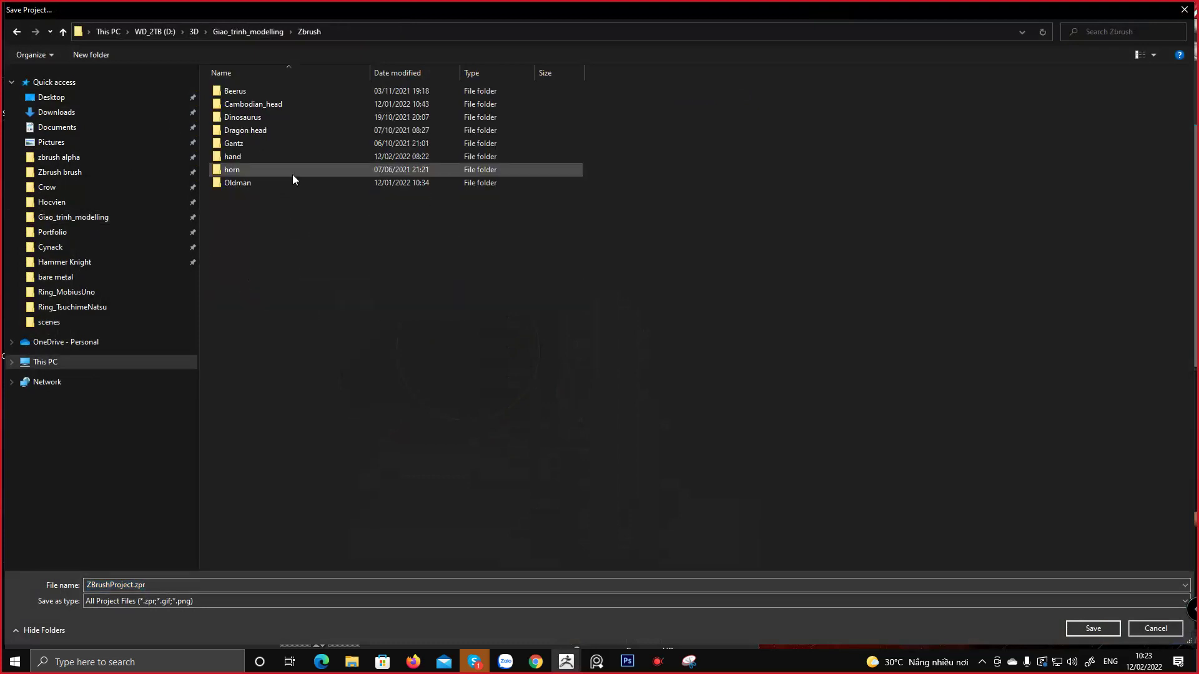
double_click(266, 156)
double_click(279, 93)
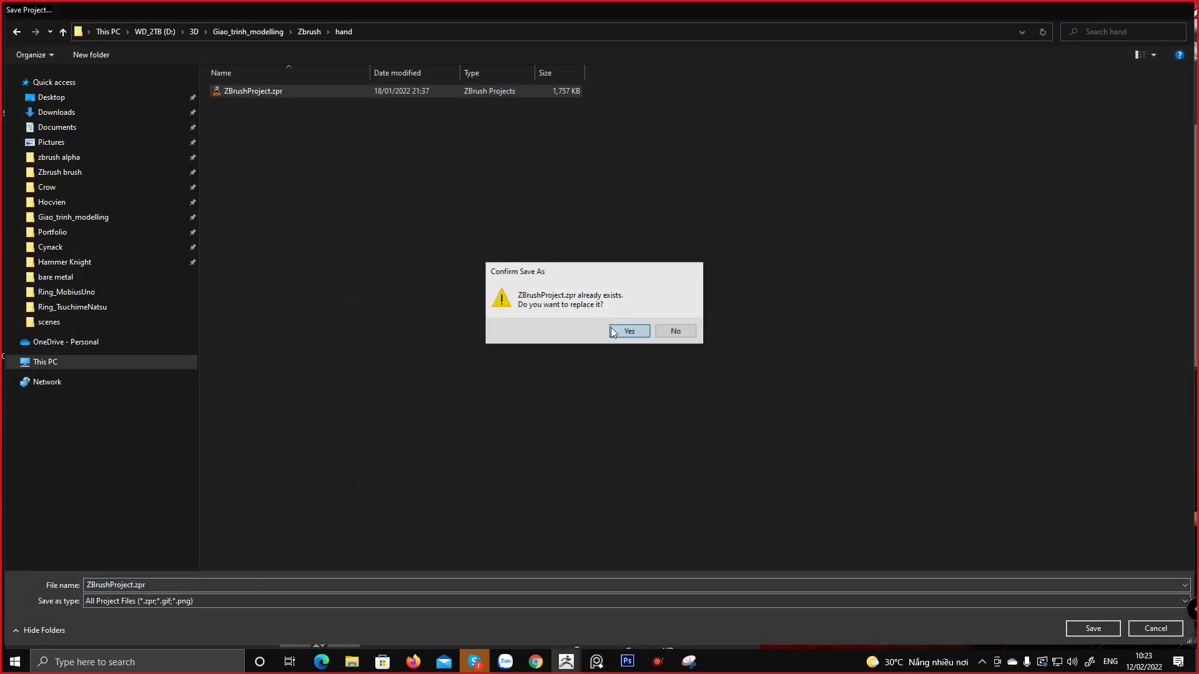
click(613, 332)
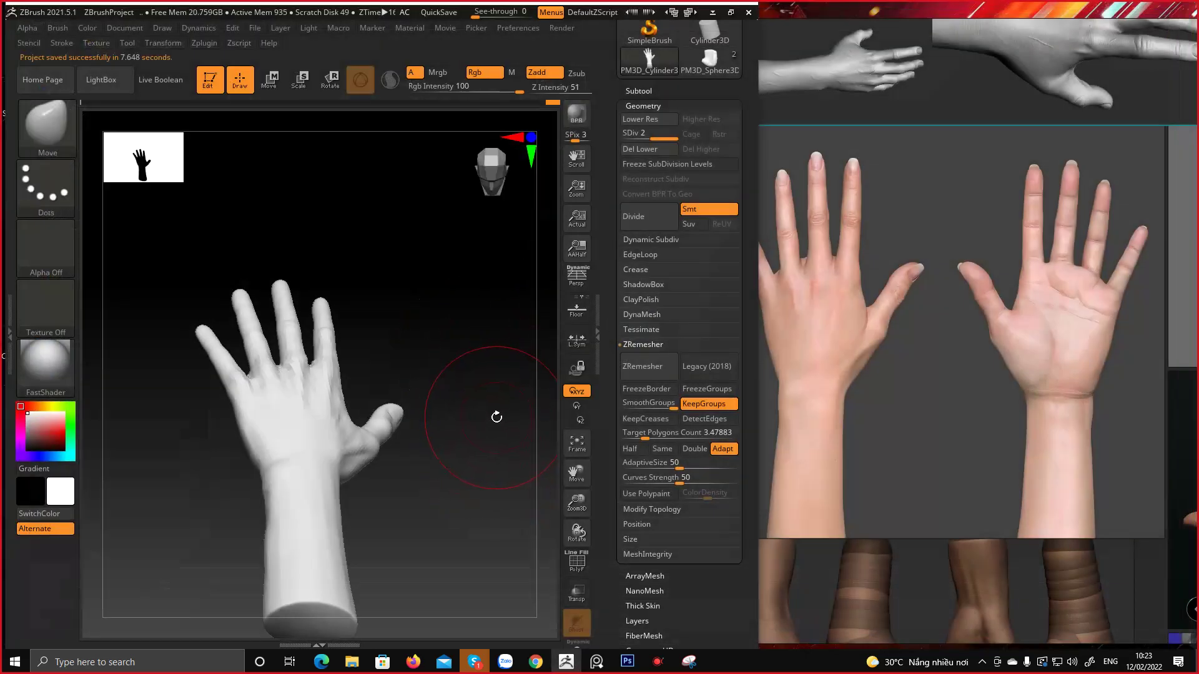
Examine the hand and forearm from the back, side and palm against the reference photos
drag(479, 412, 468, 439)
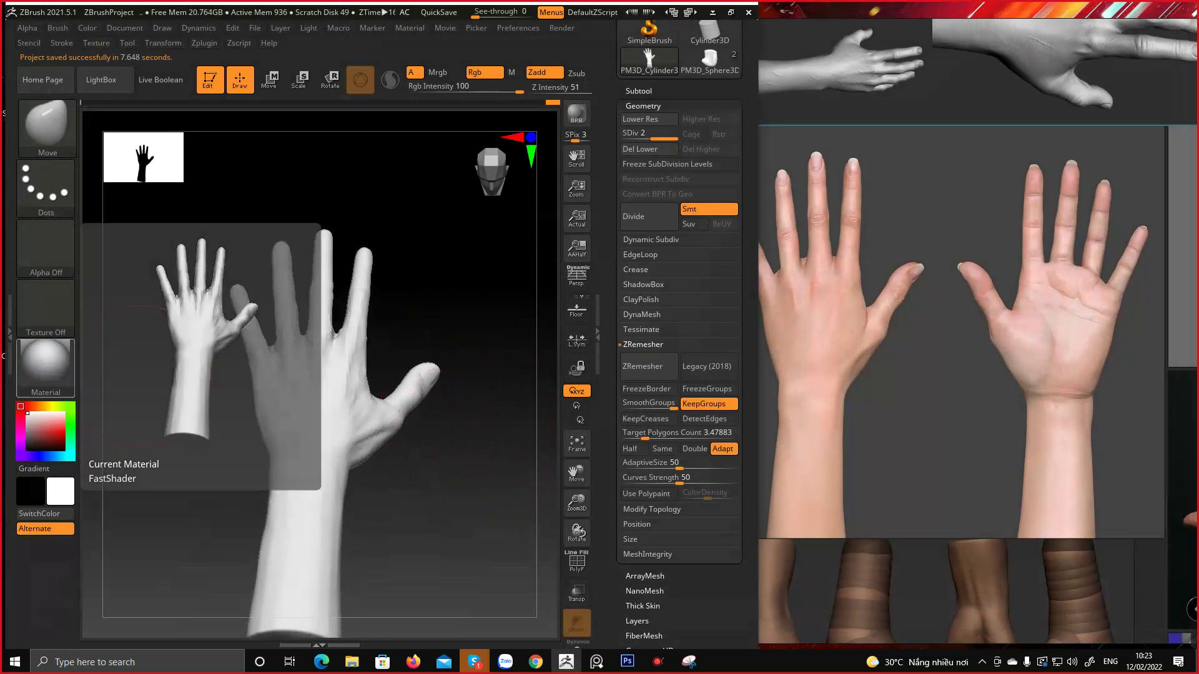
drag(431, 473, 394, 471)
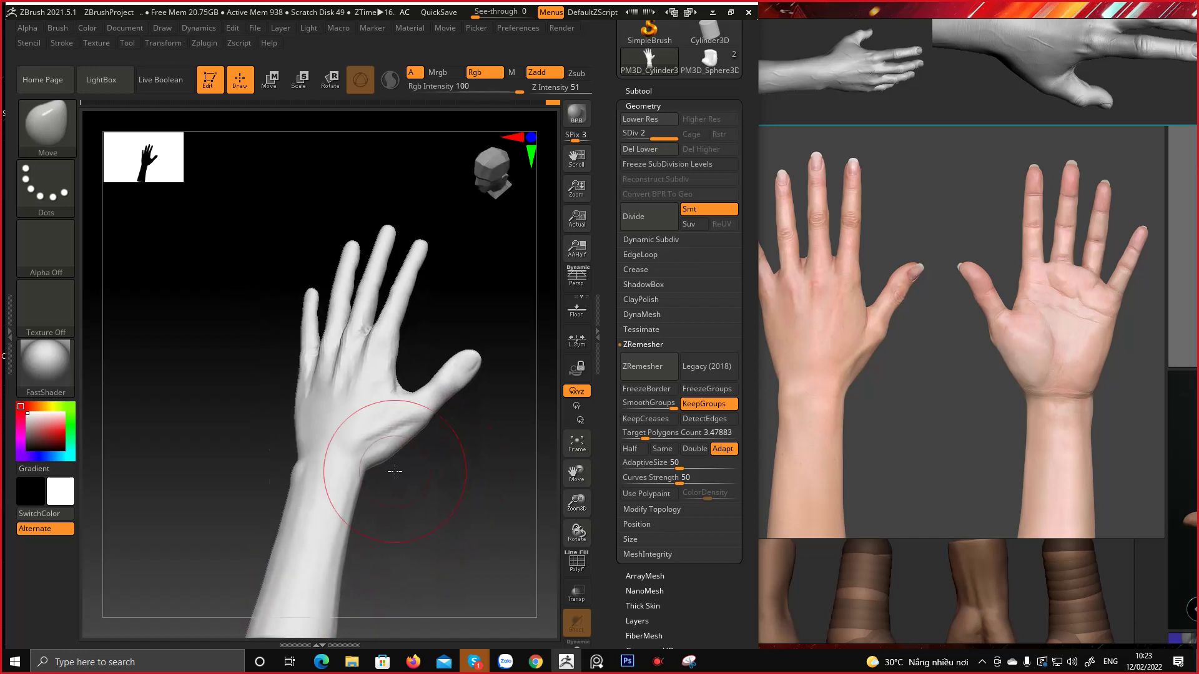
mouse_move(414, 495)
mouse_down()
mouse_move(316, 490)
mouse_move(381, 485)
mouse_up()
drag(449, 455, 455, 424)
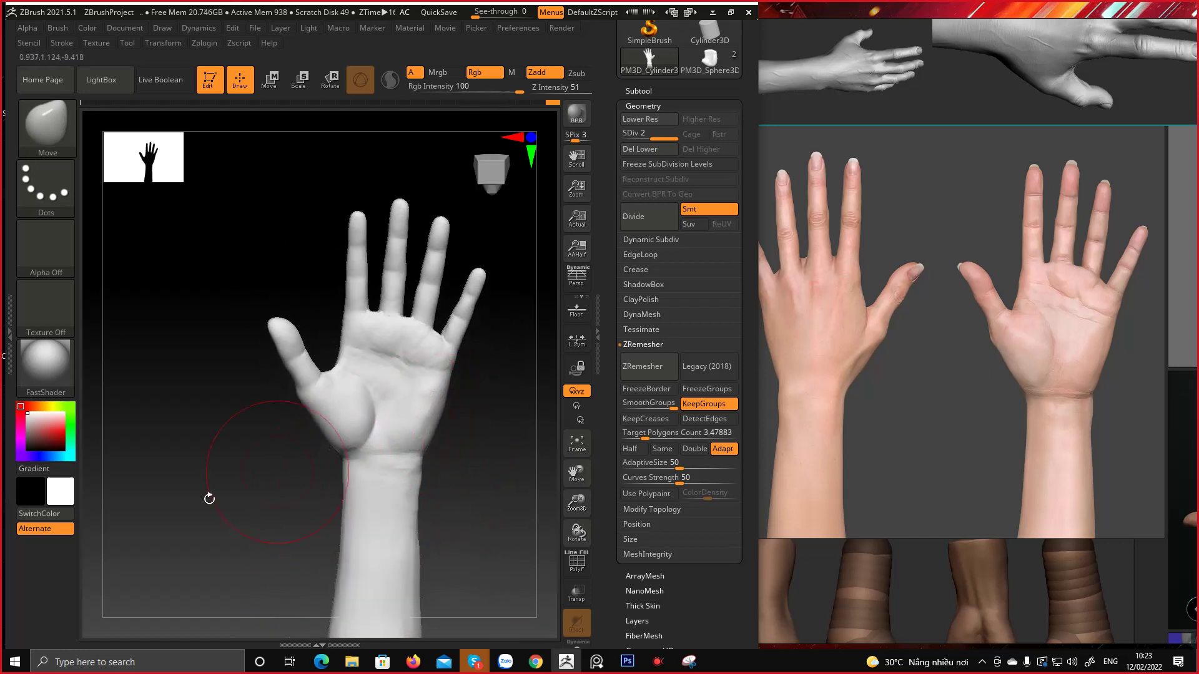
drag(183, 507, 443, 504)
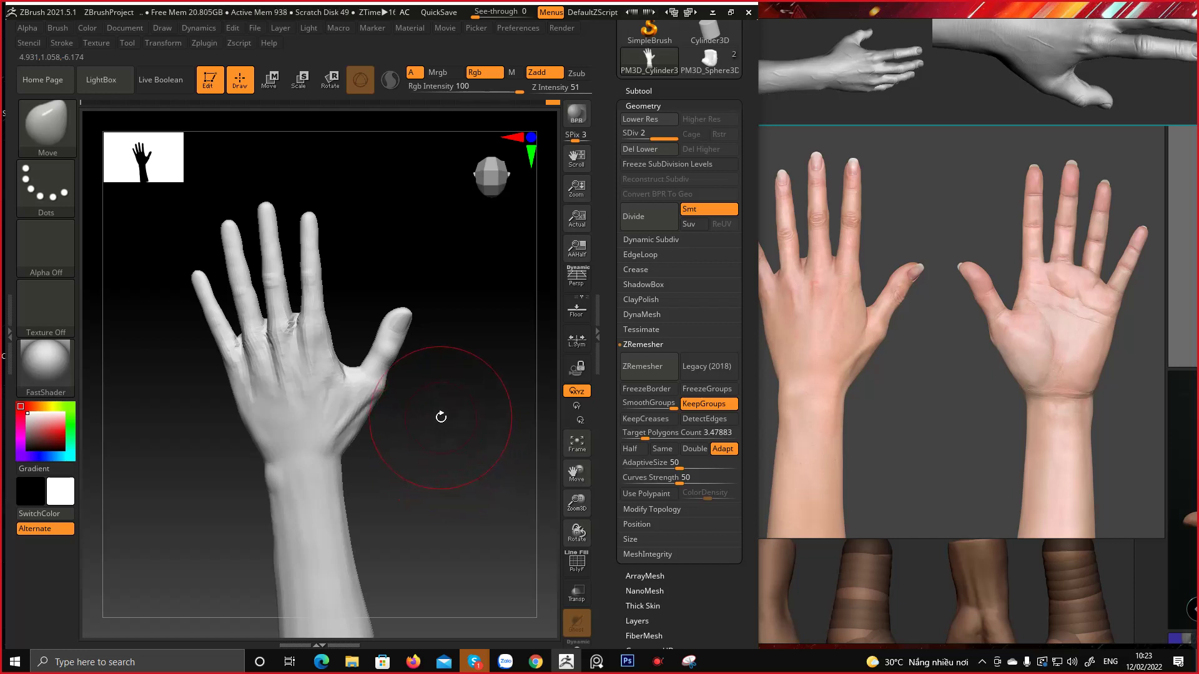
scroll(1033, 489, down, 4)
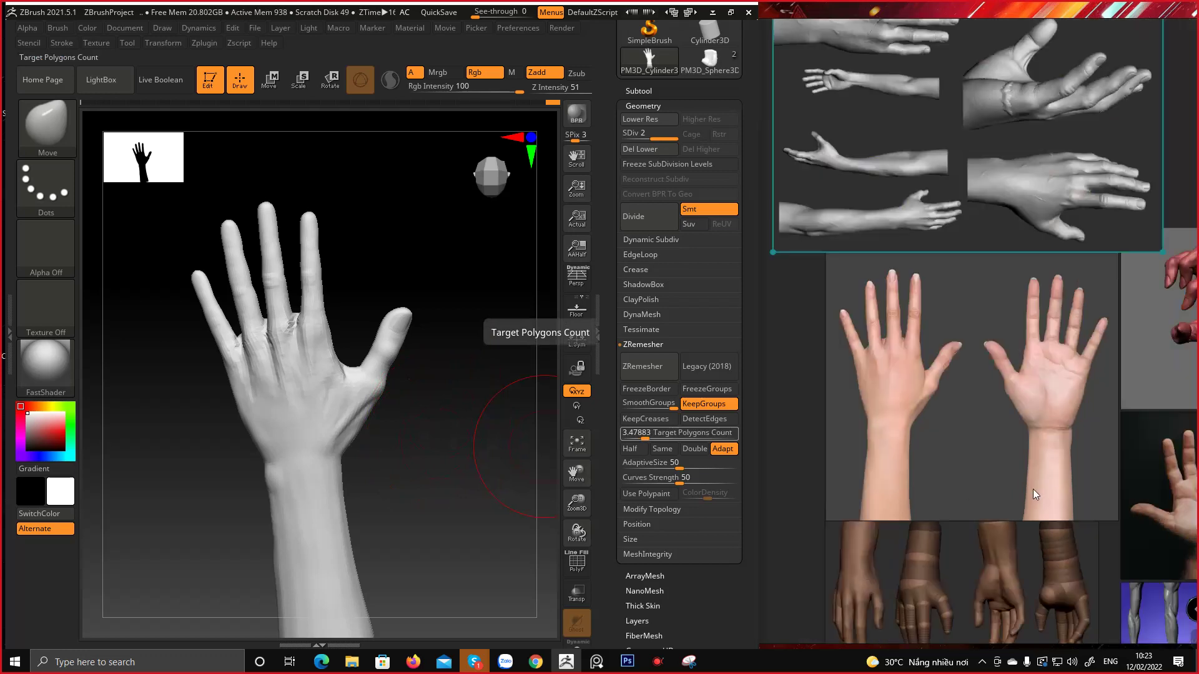
click(657, 661)
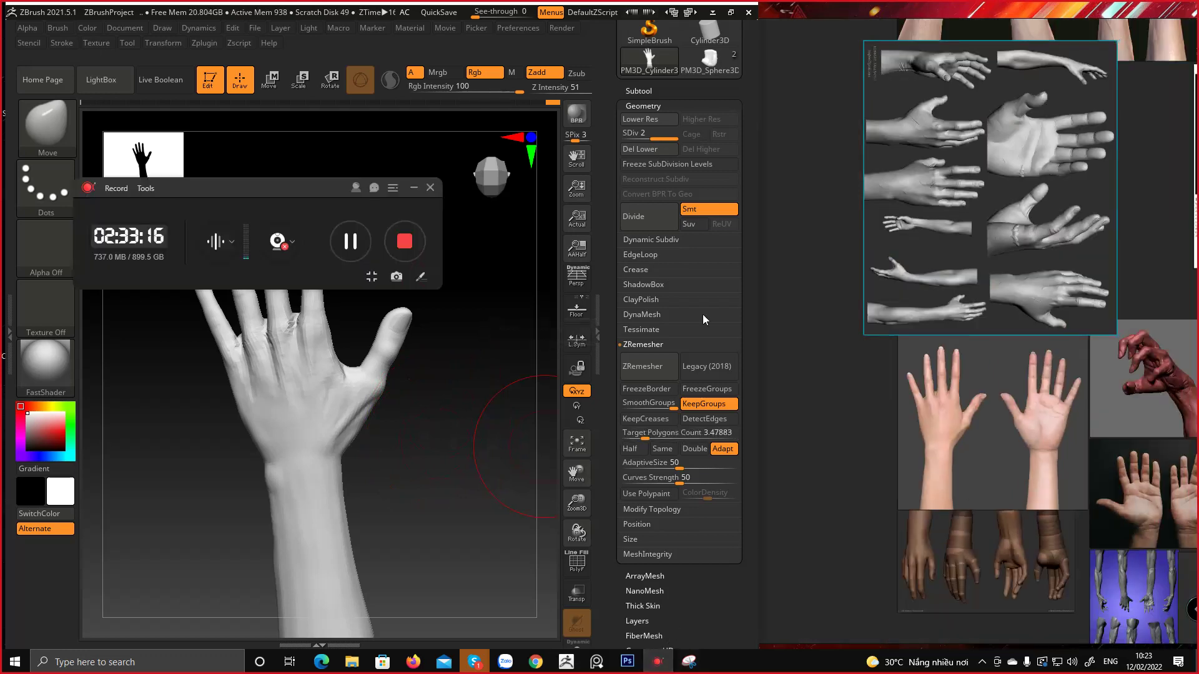